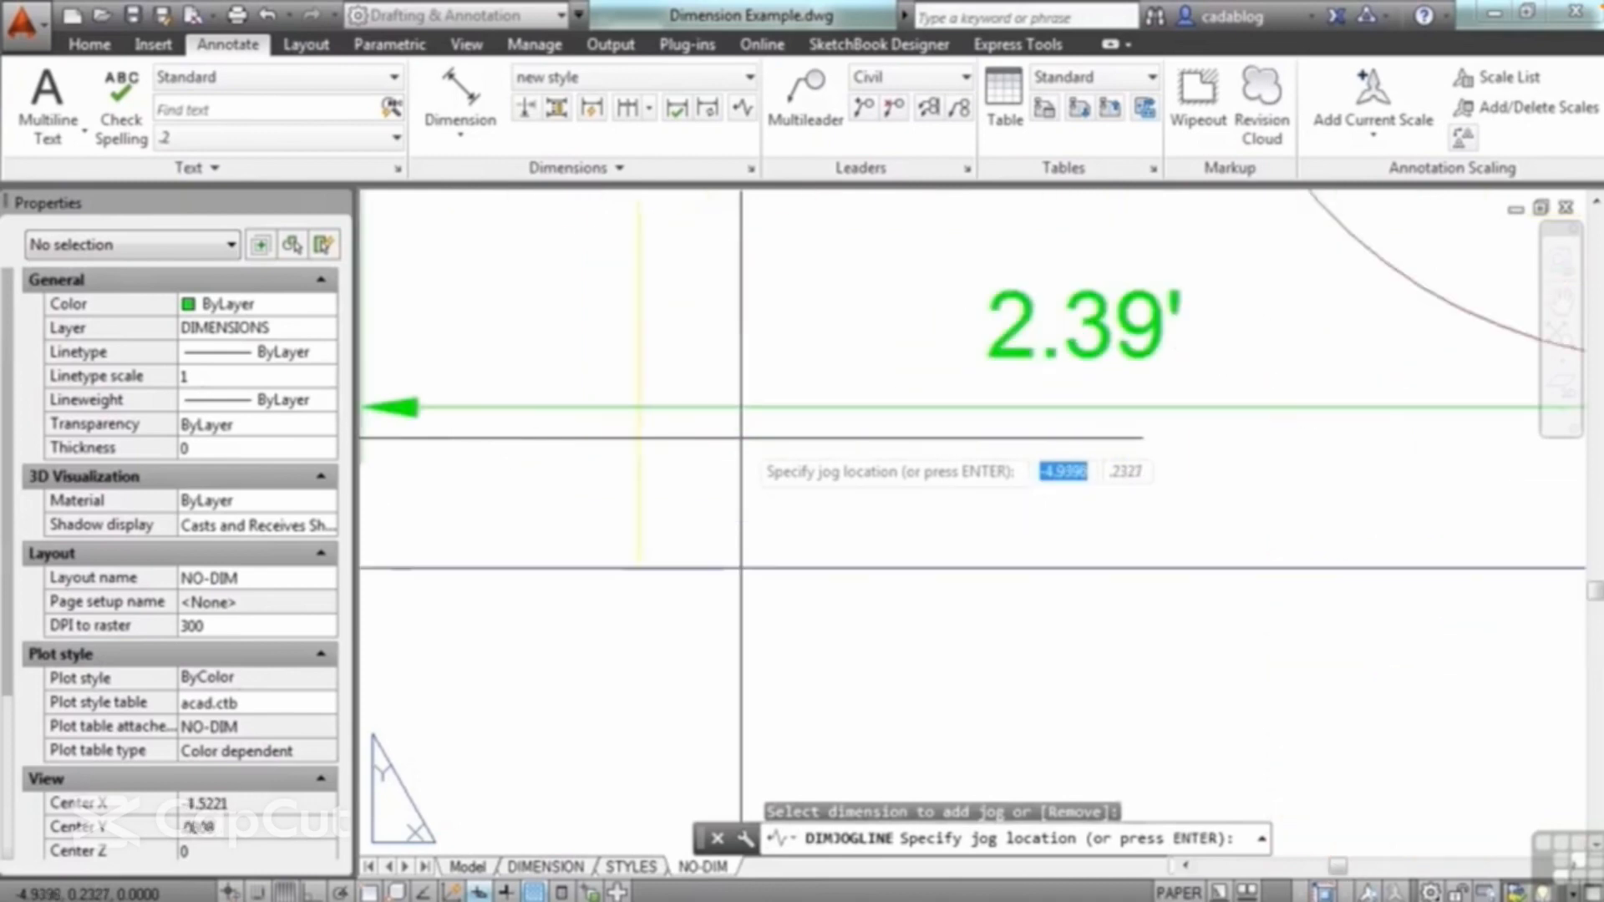
# Step: Place a jog on the 2.39' dimension line beside its left arrowhead and stretch it farther right along the line
pyautogui.click(741, 426)
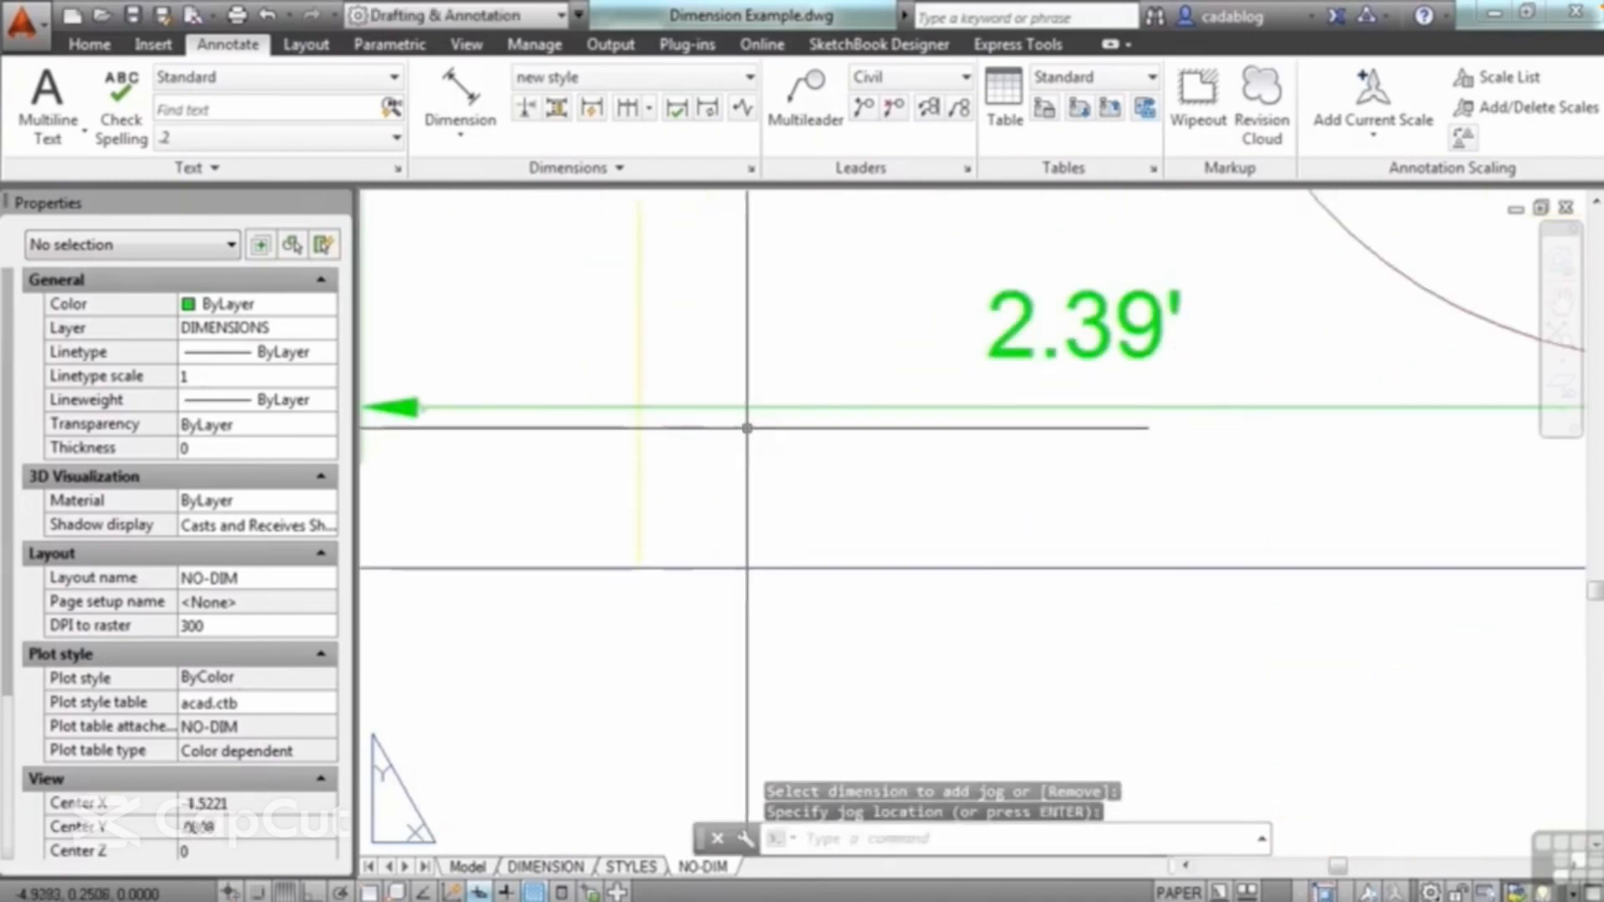
pyautogui.scroll(5, 548, 456)
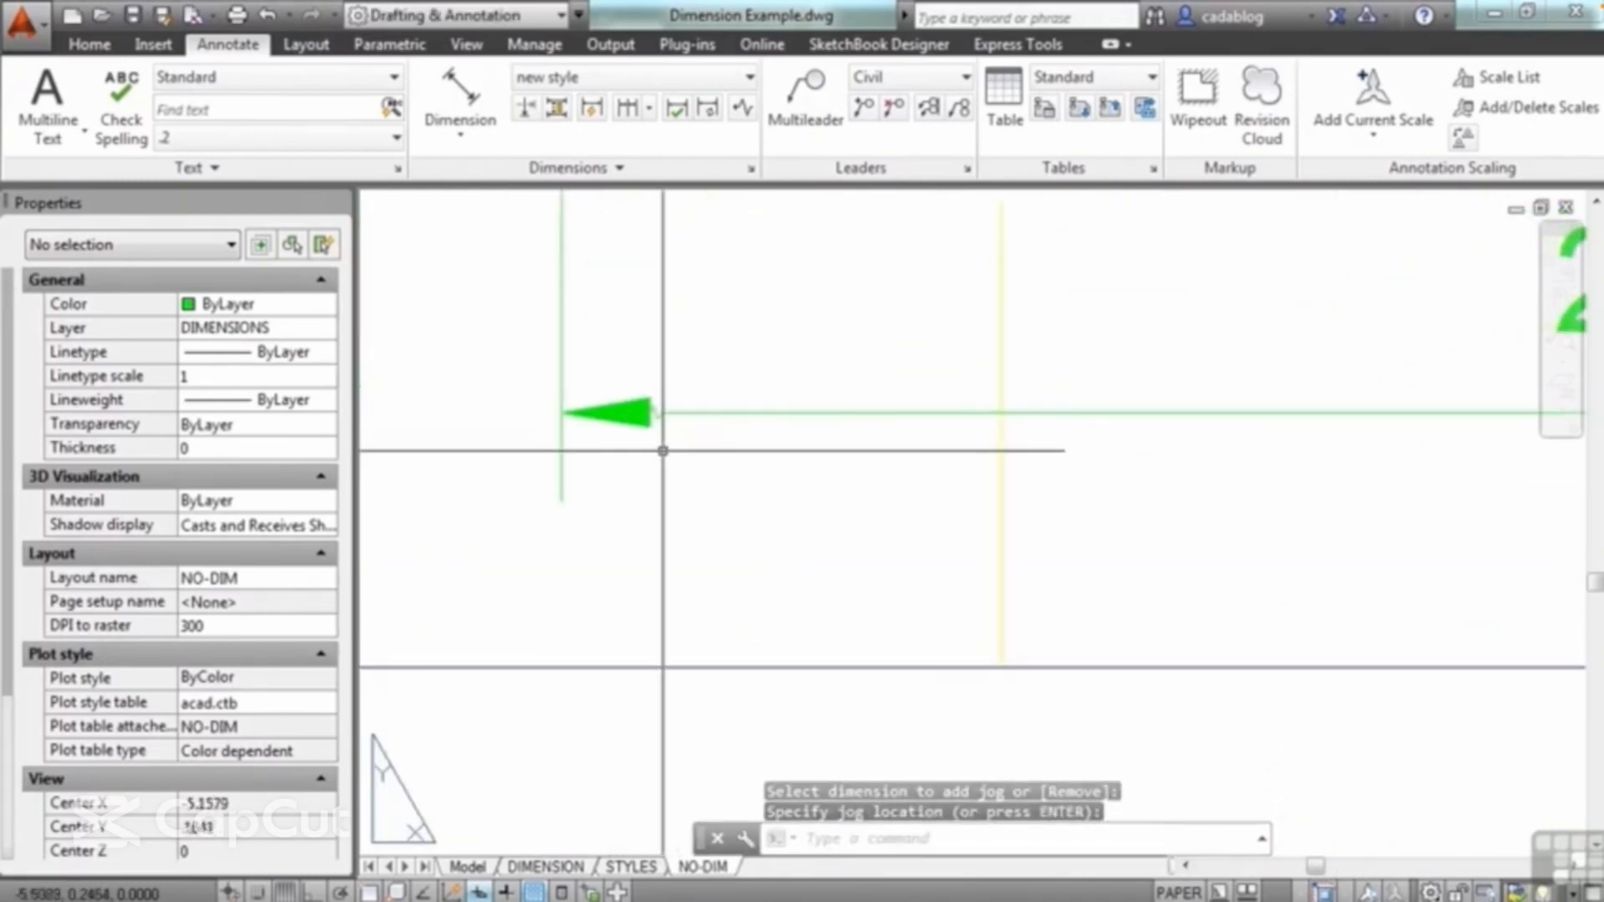
pyautogui.click(633, 297)
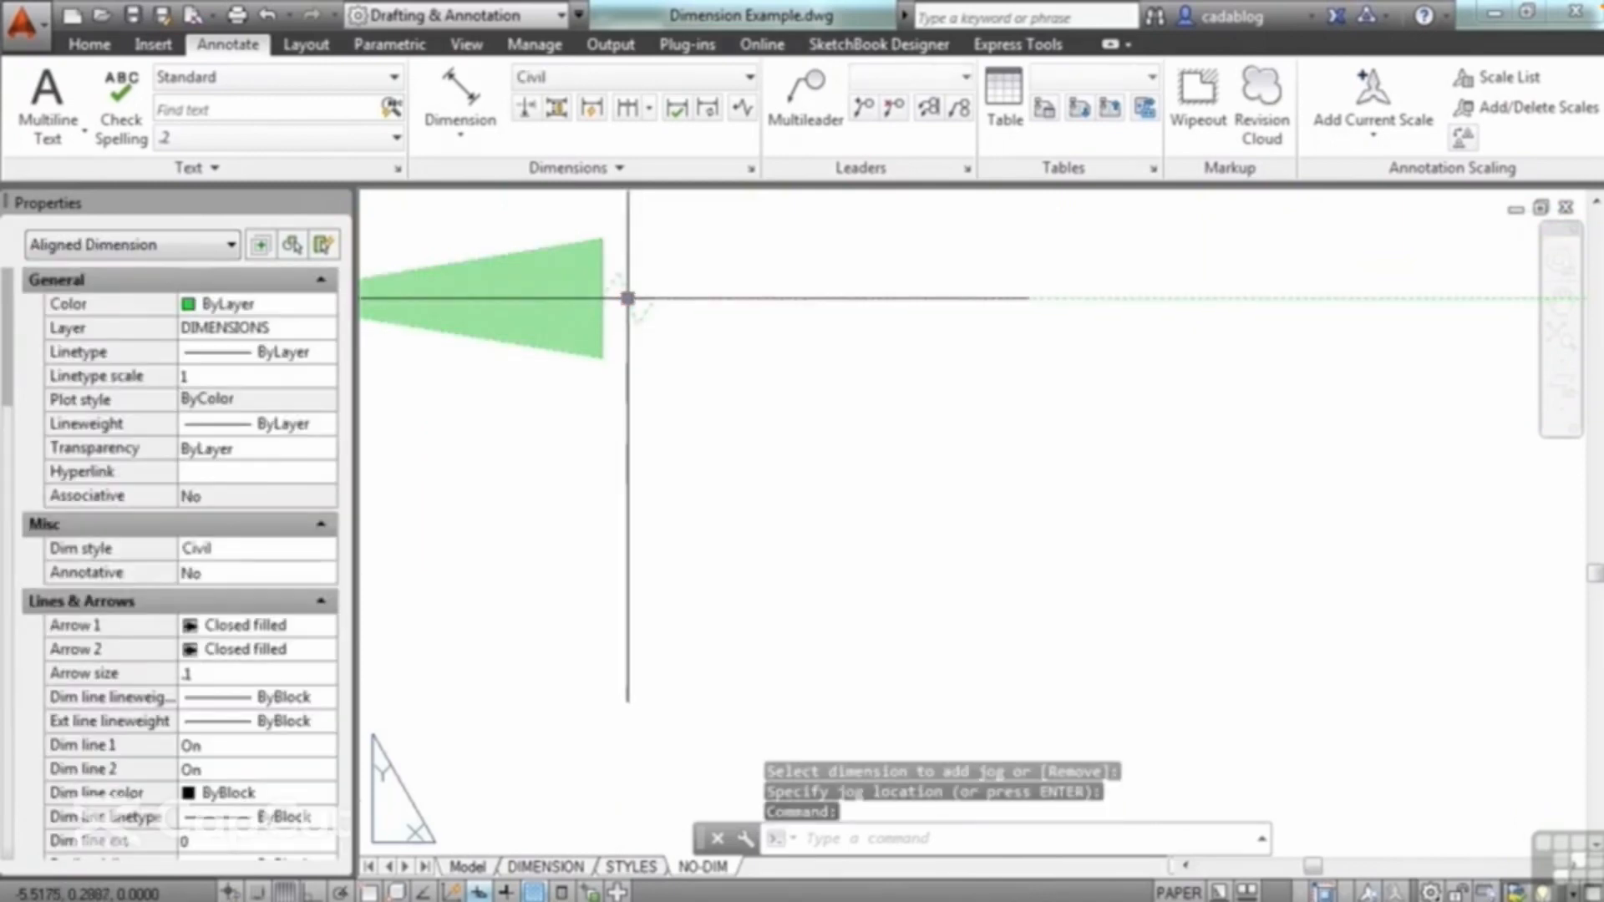
pyautogui.press('F3')
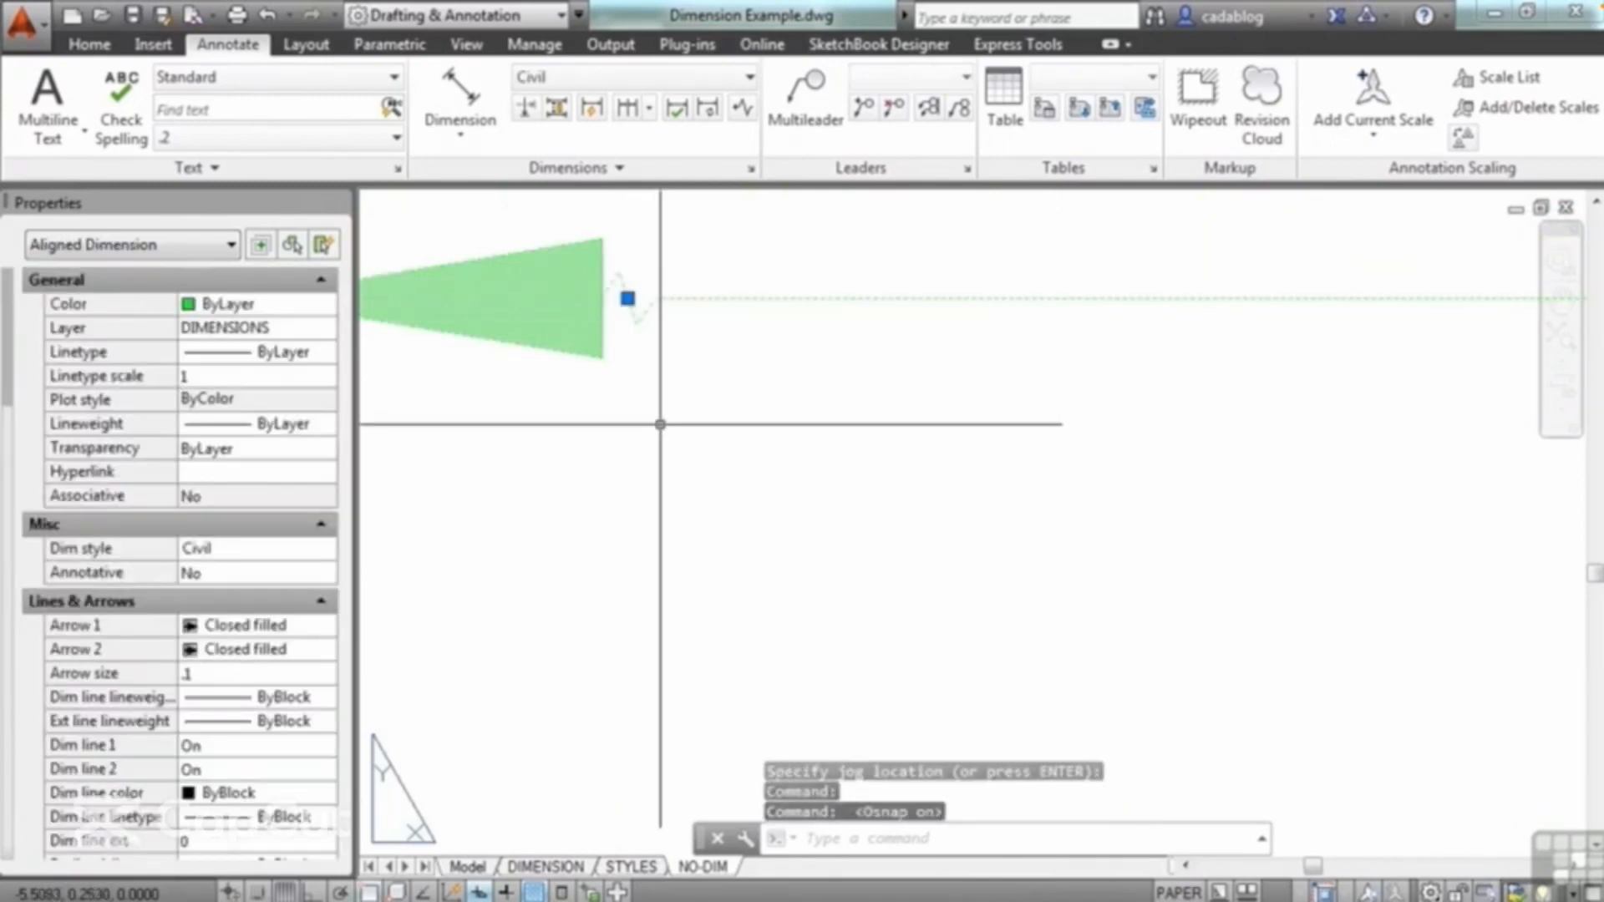
pyautogui.press('F3')
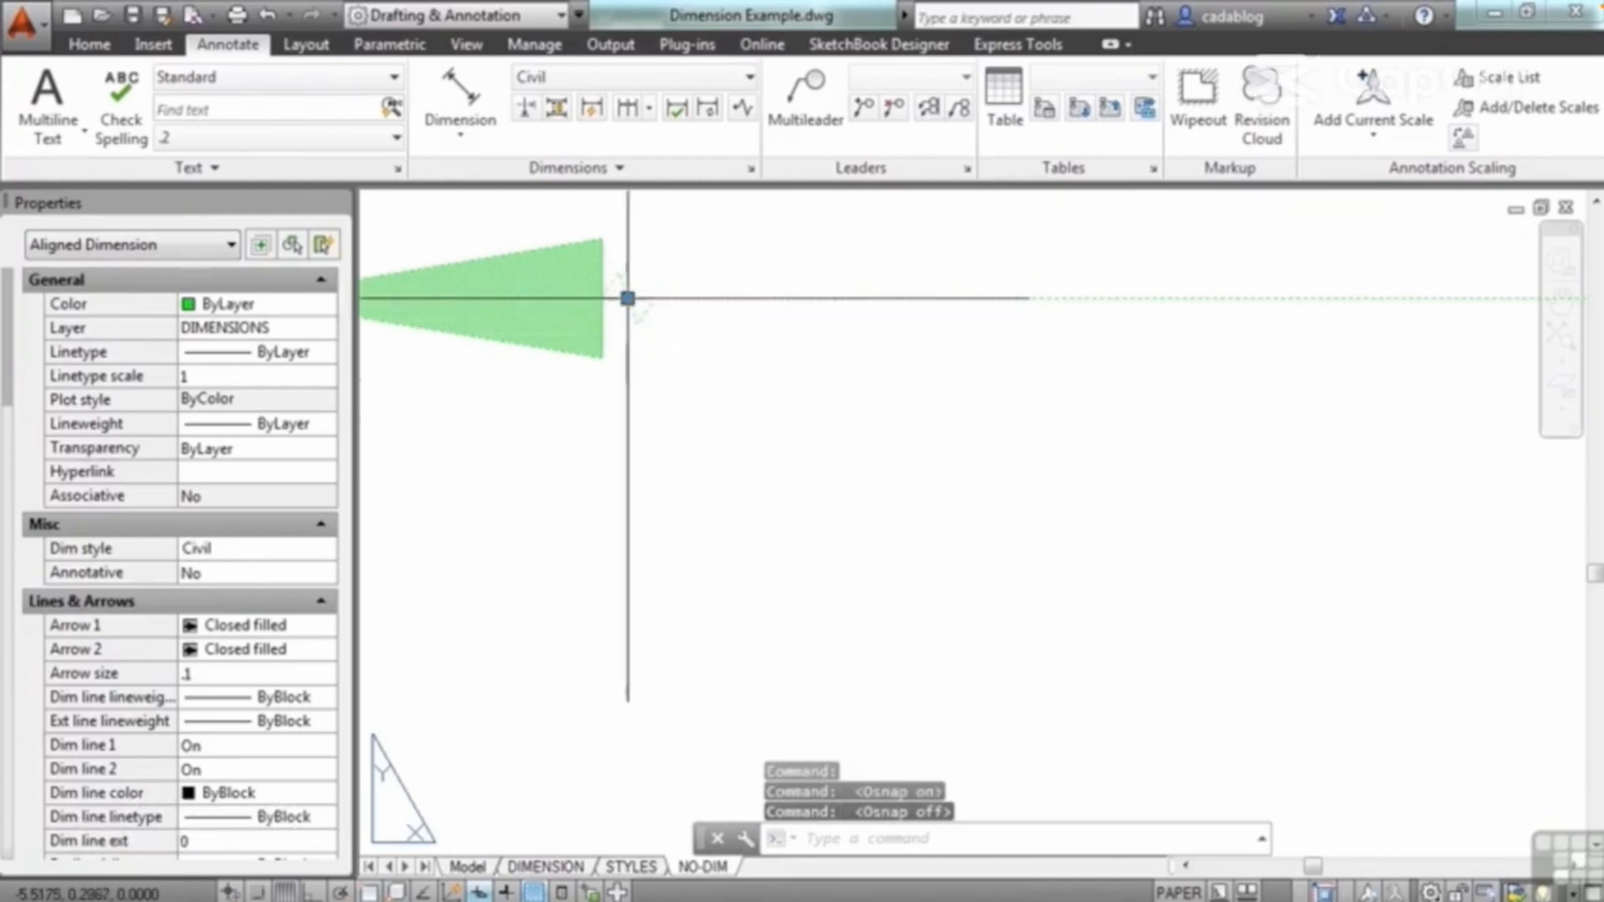
pyautogui.click(628, 298)
pyautogui.scroll(-2, 627, 299)
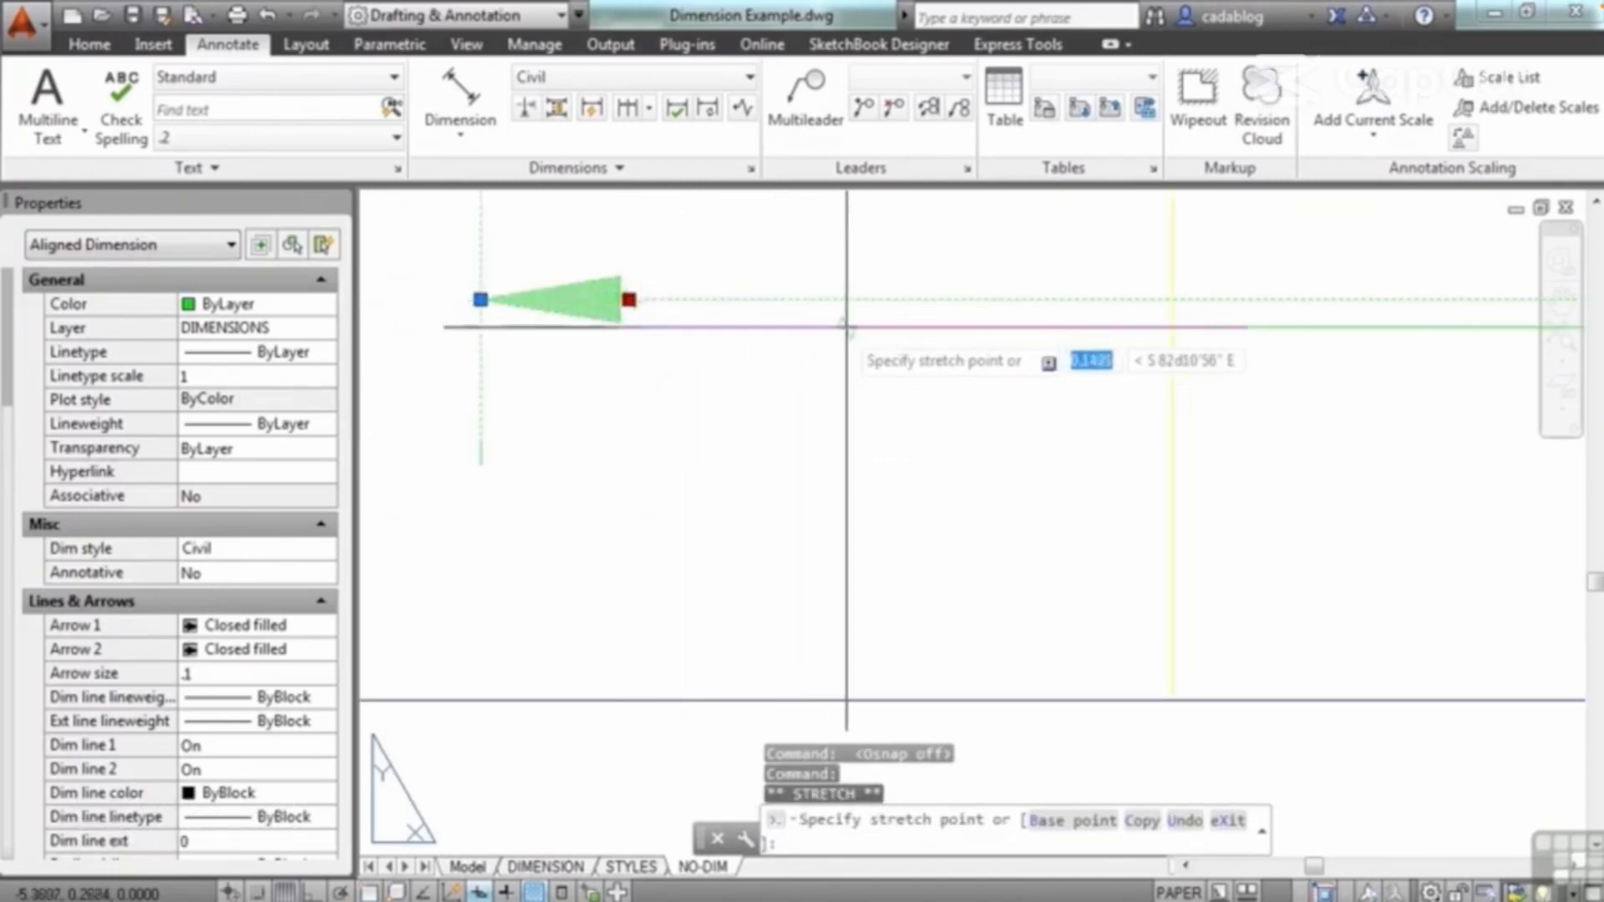
pyautogui.click(868, 328)
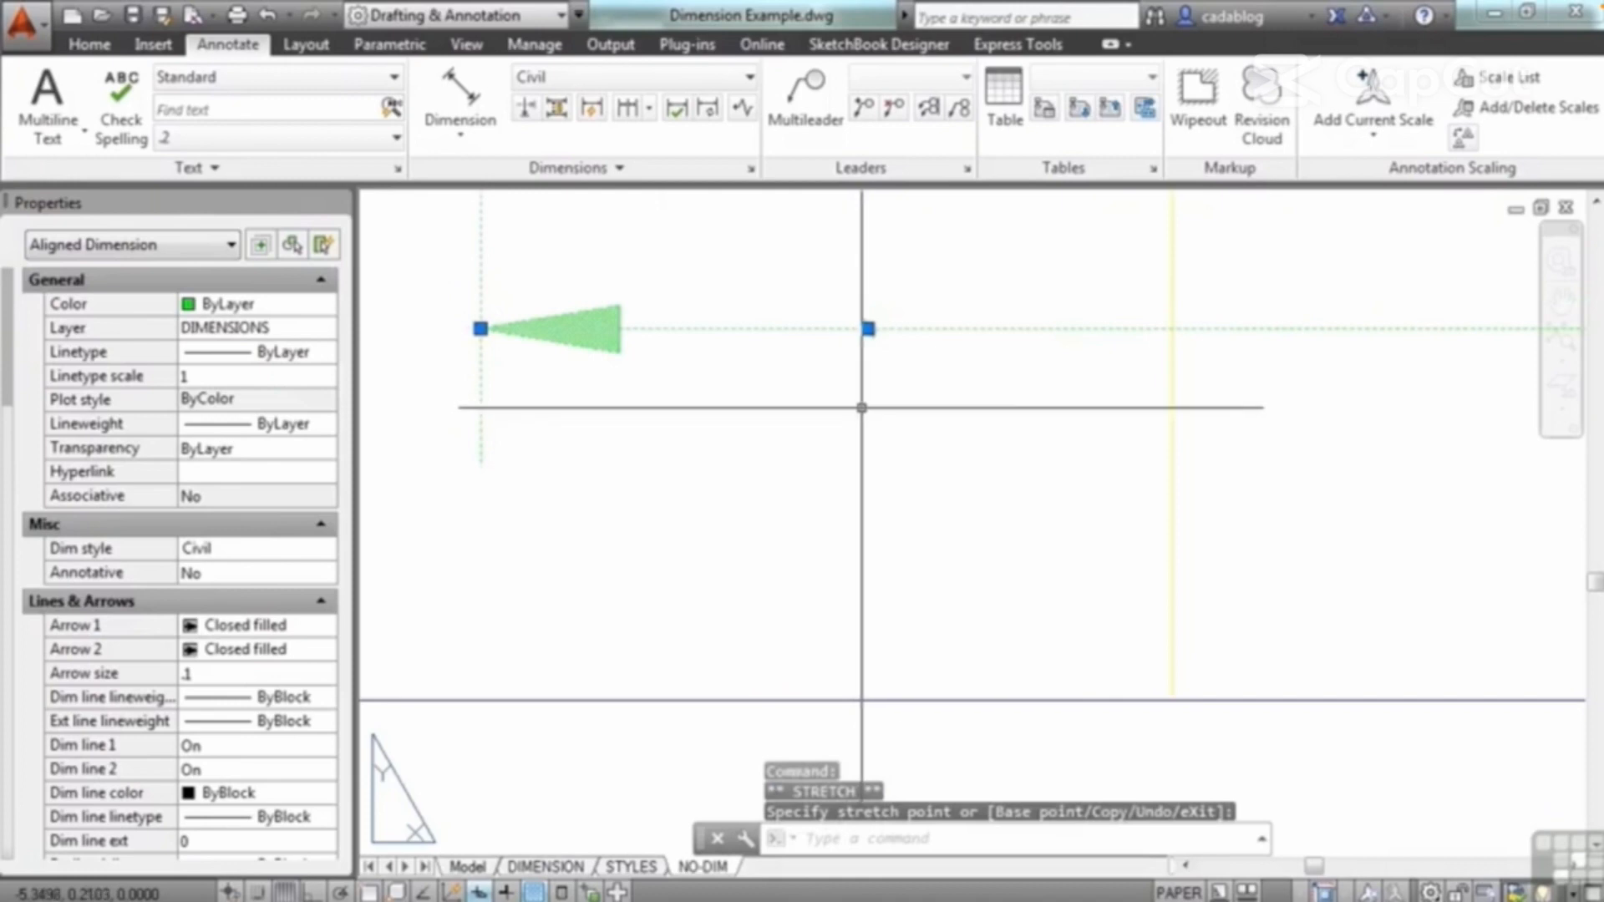
pyautogui.press('Escape')
# Step: Remove the jog from the 2.39' dimension line with the jog line command's Remove option
pyautogui.scroll(5, 799, 365)
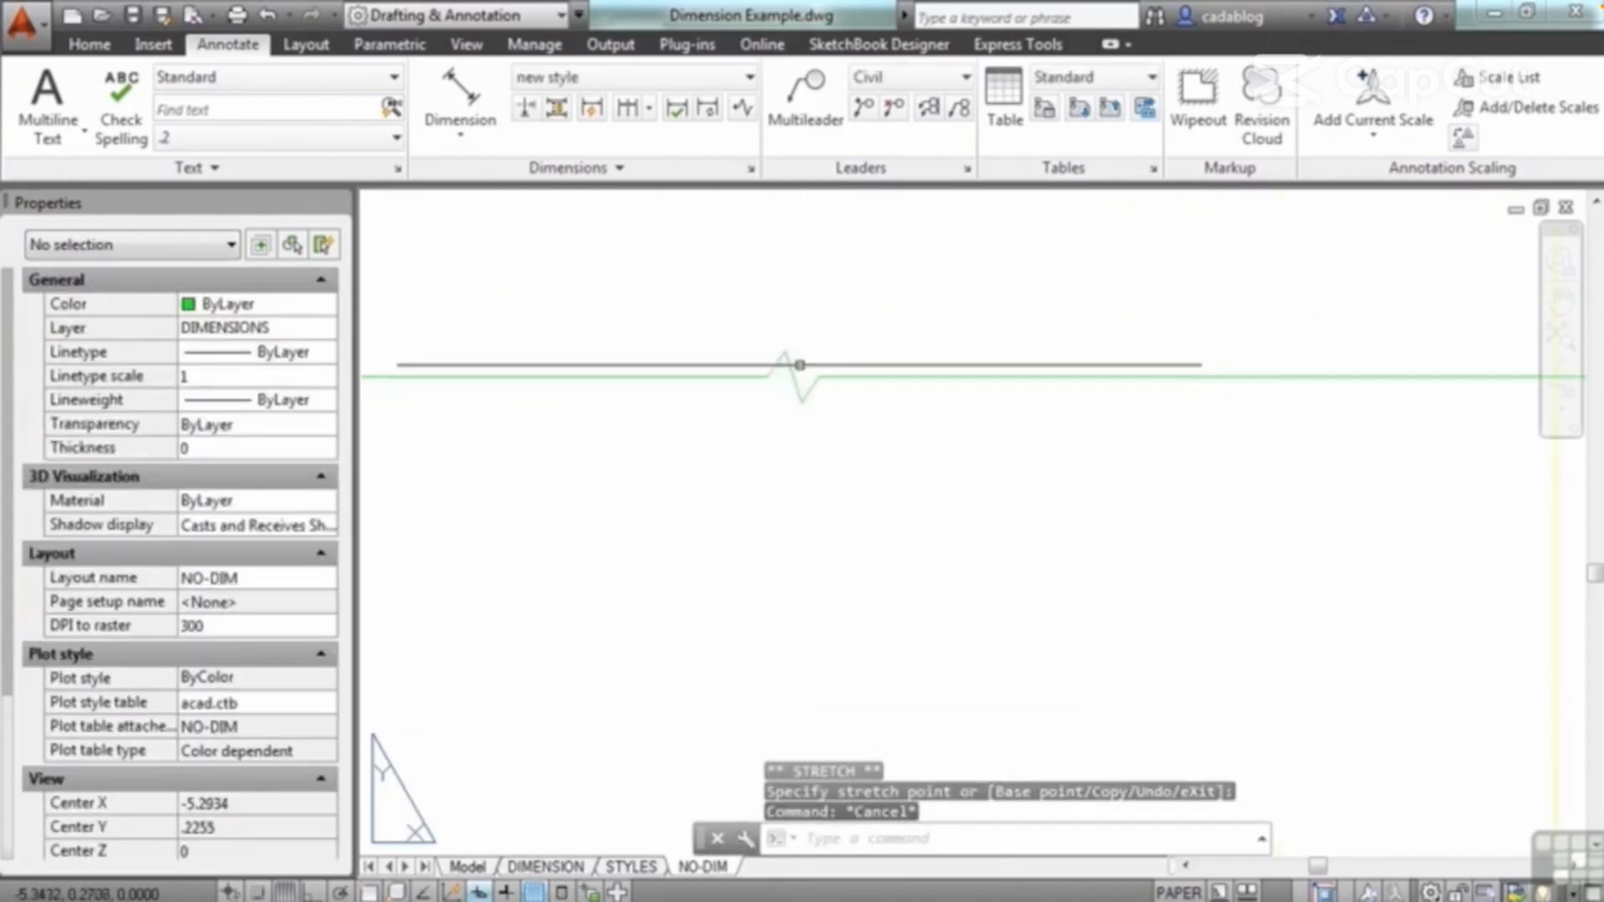
pyautogui.click(792, 376)
pyautogui.press('Escape')
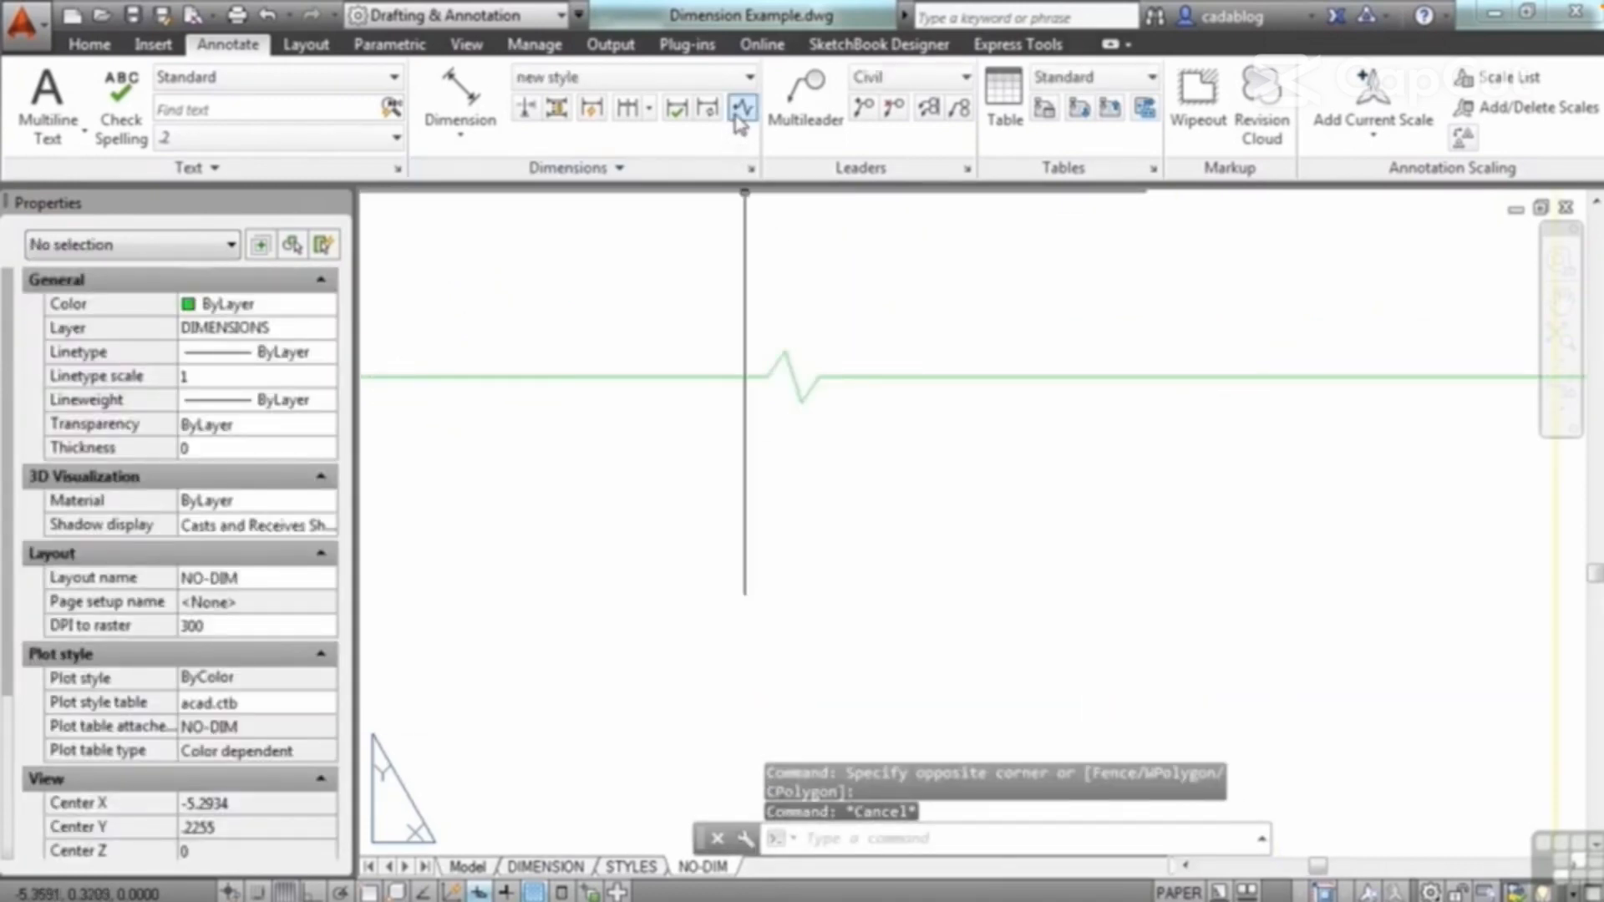
pyautogui.click(741, 117)
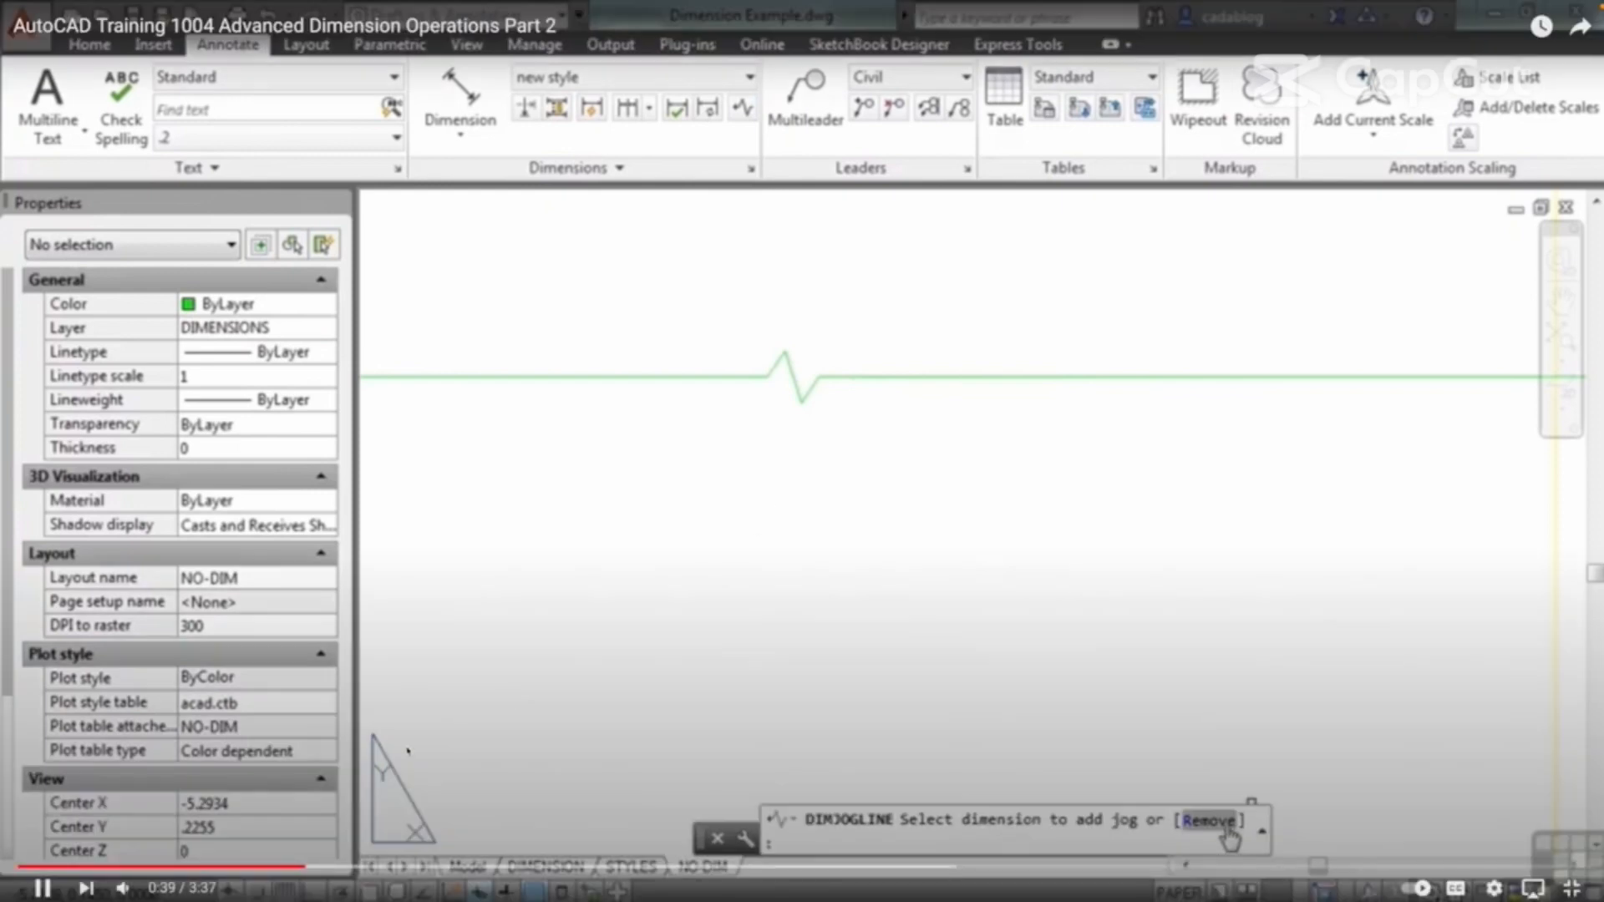
pyautogui.click(1225, 823)
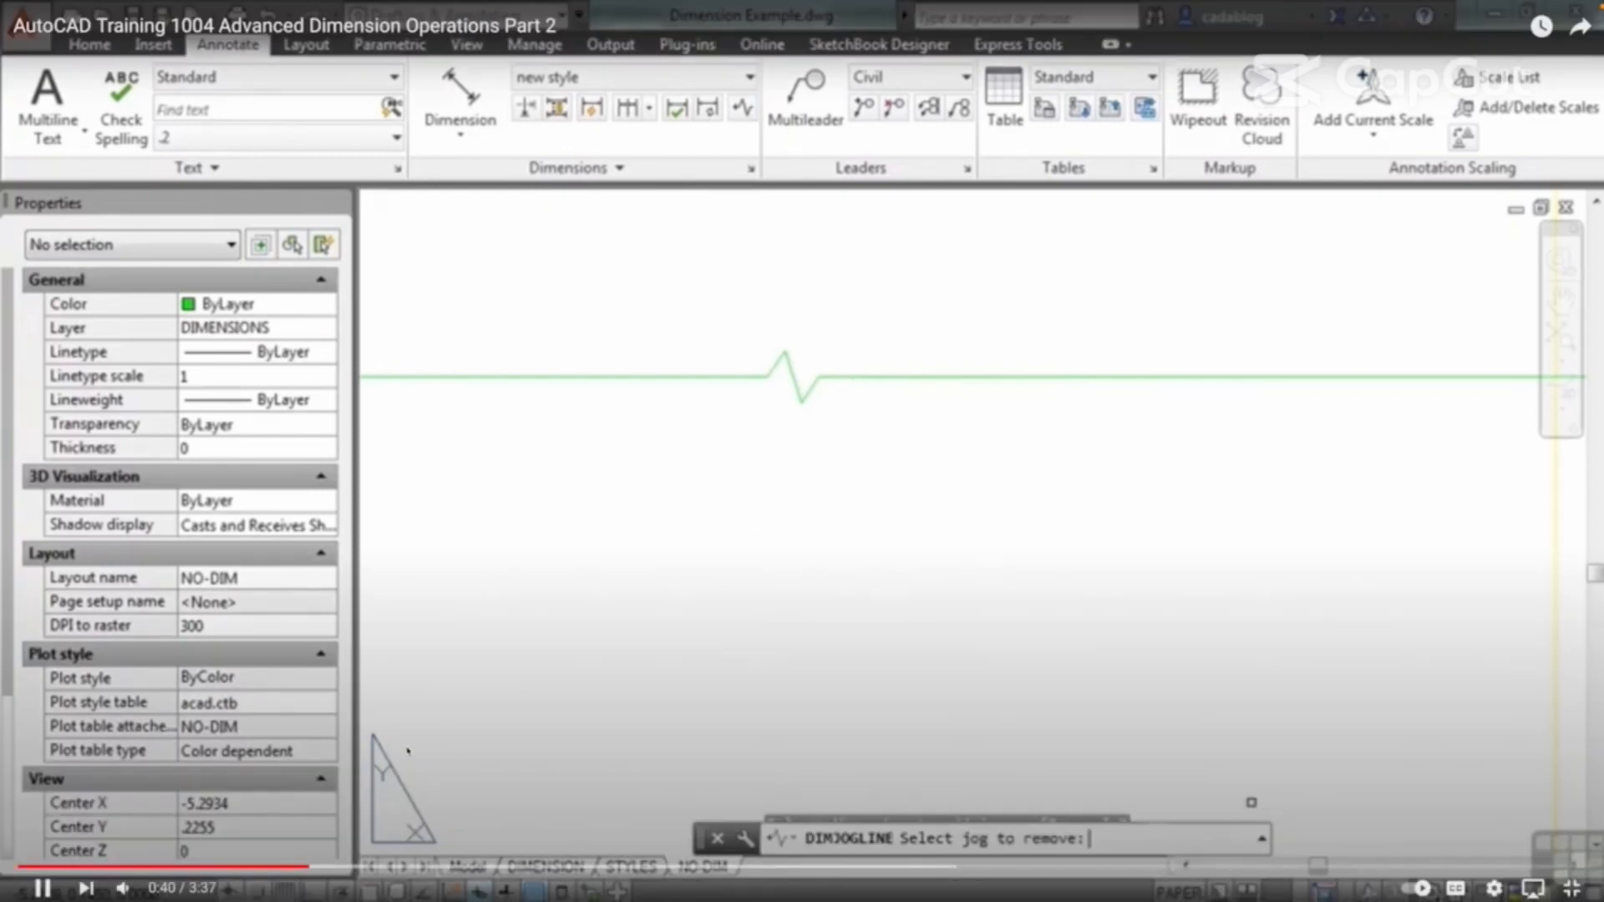
pyautogui.click(924, 378)
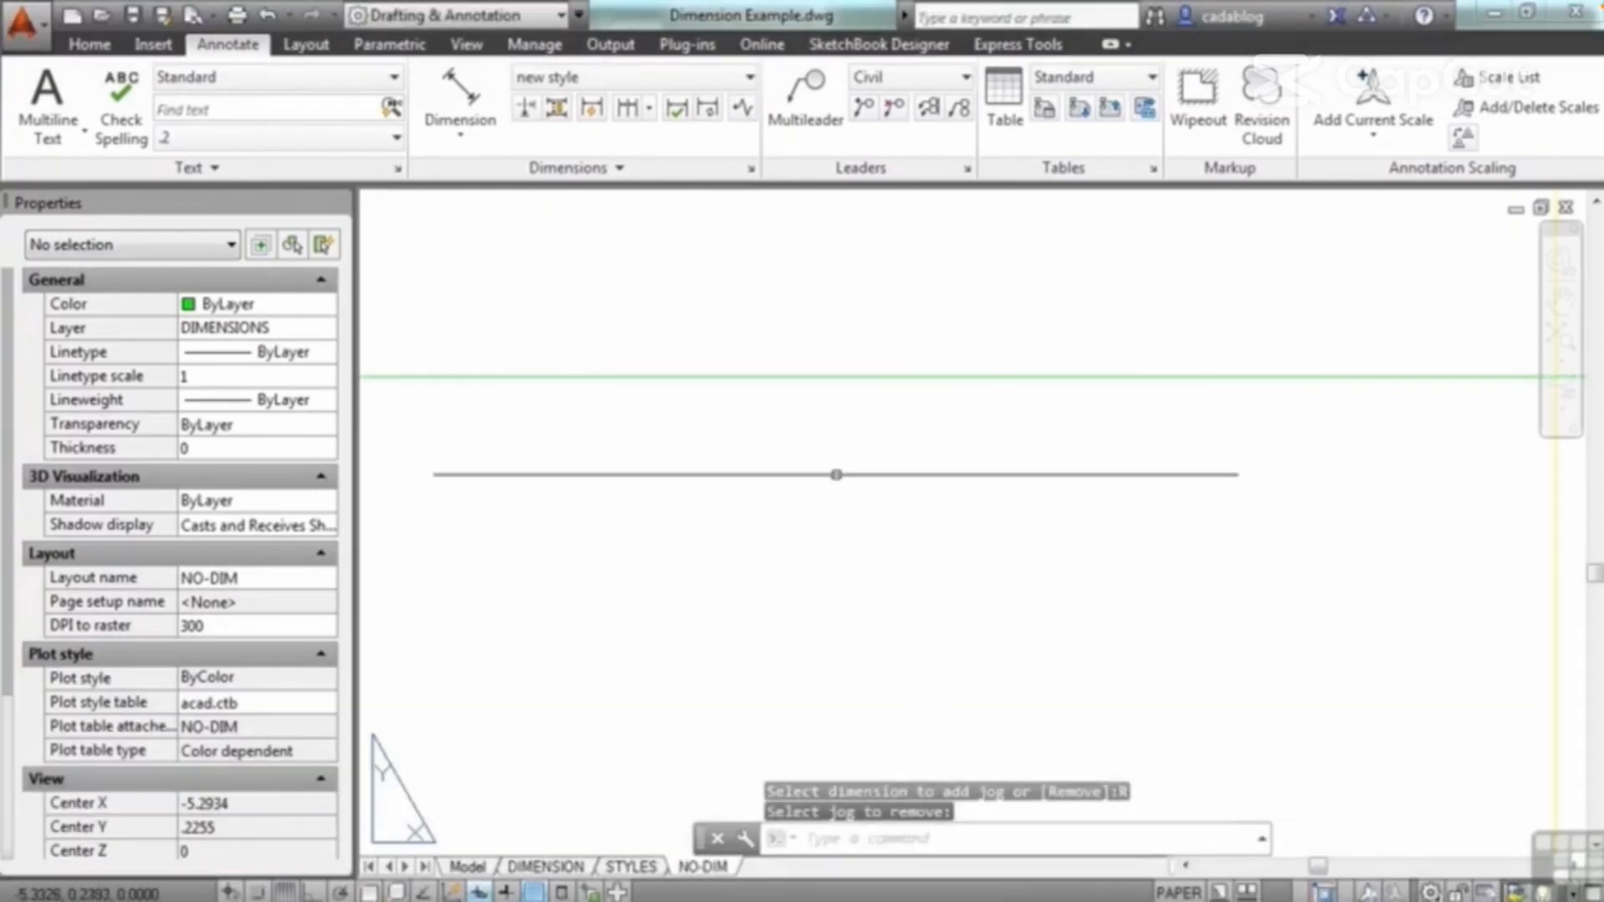
# Step: Update the 2.39' dimension, the slot's vertical dimension and both 100' aligned dimensions to the current dimension style, new style
pyautogui.scroll(-4, 837, 474)
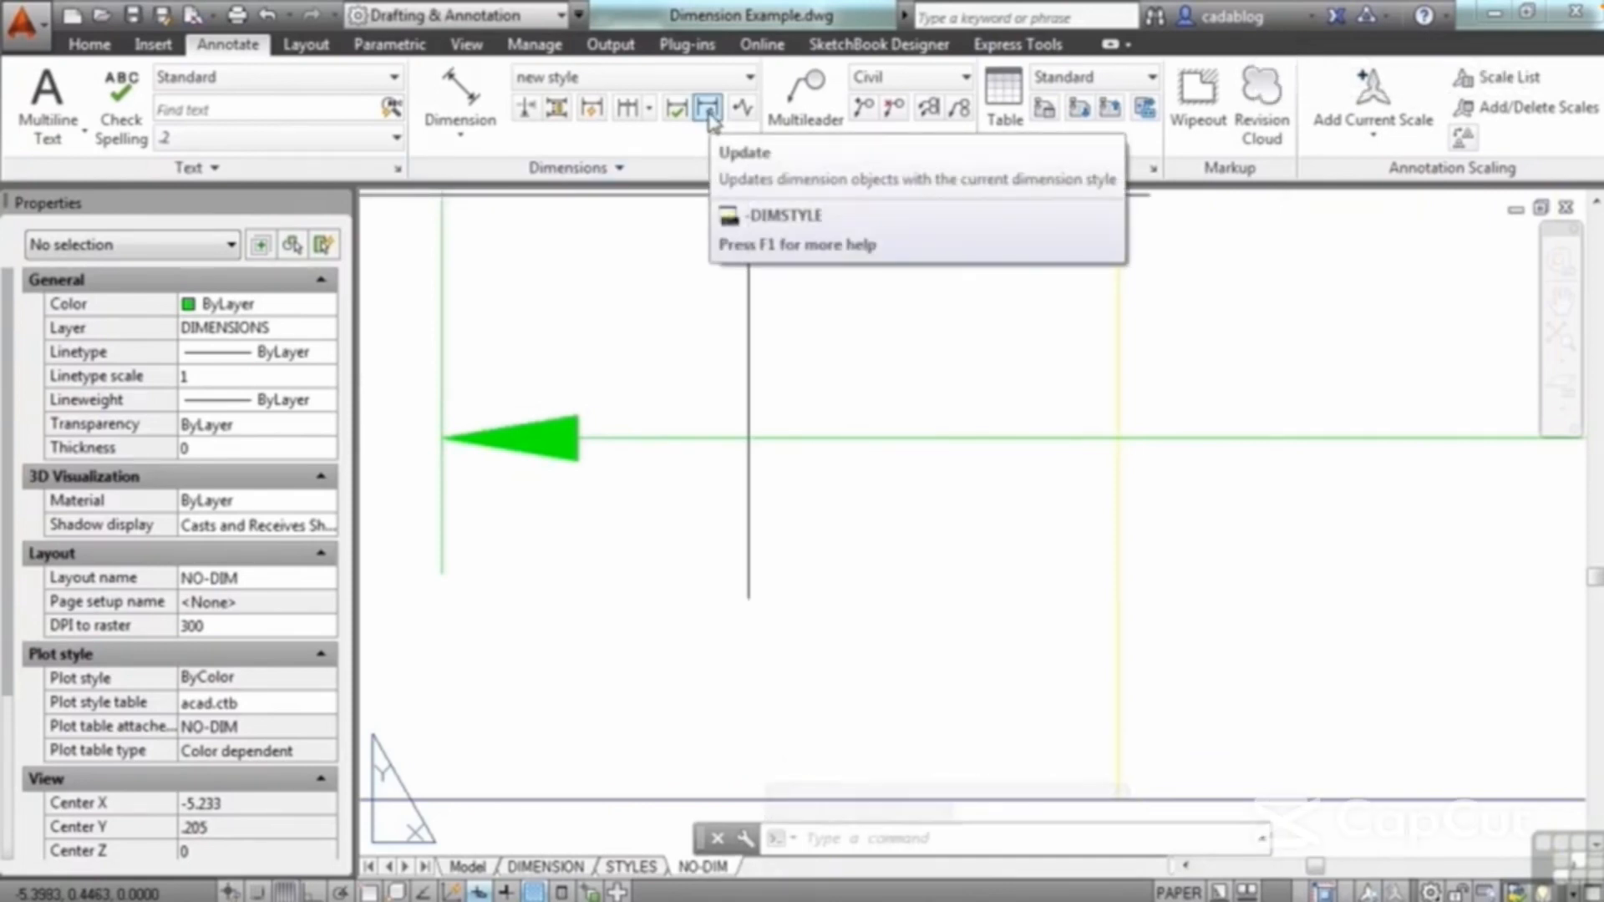
pyautogui.click(707, 108)
pyautogui.scroll(-6, 692, 389)
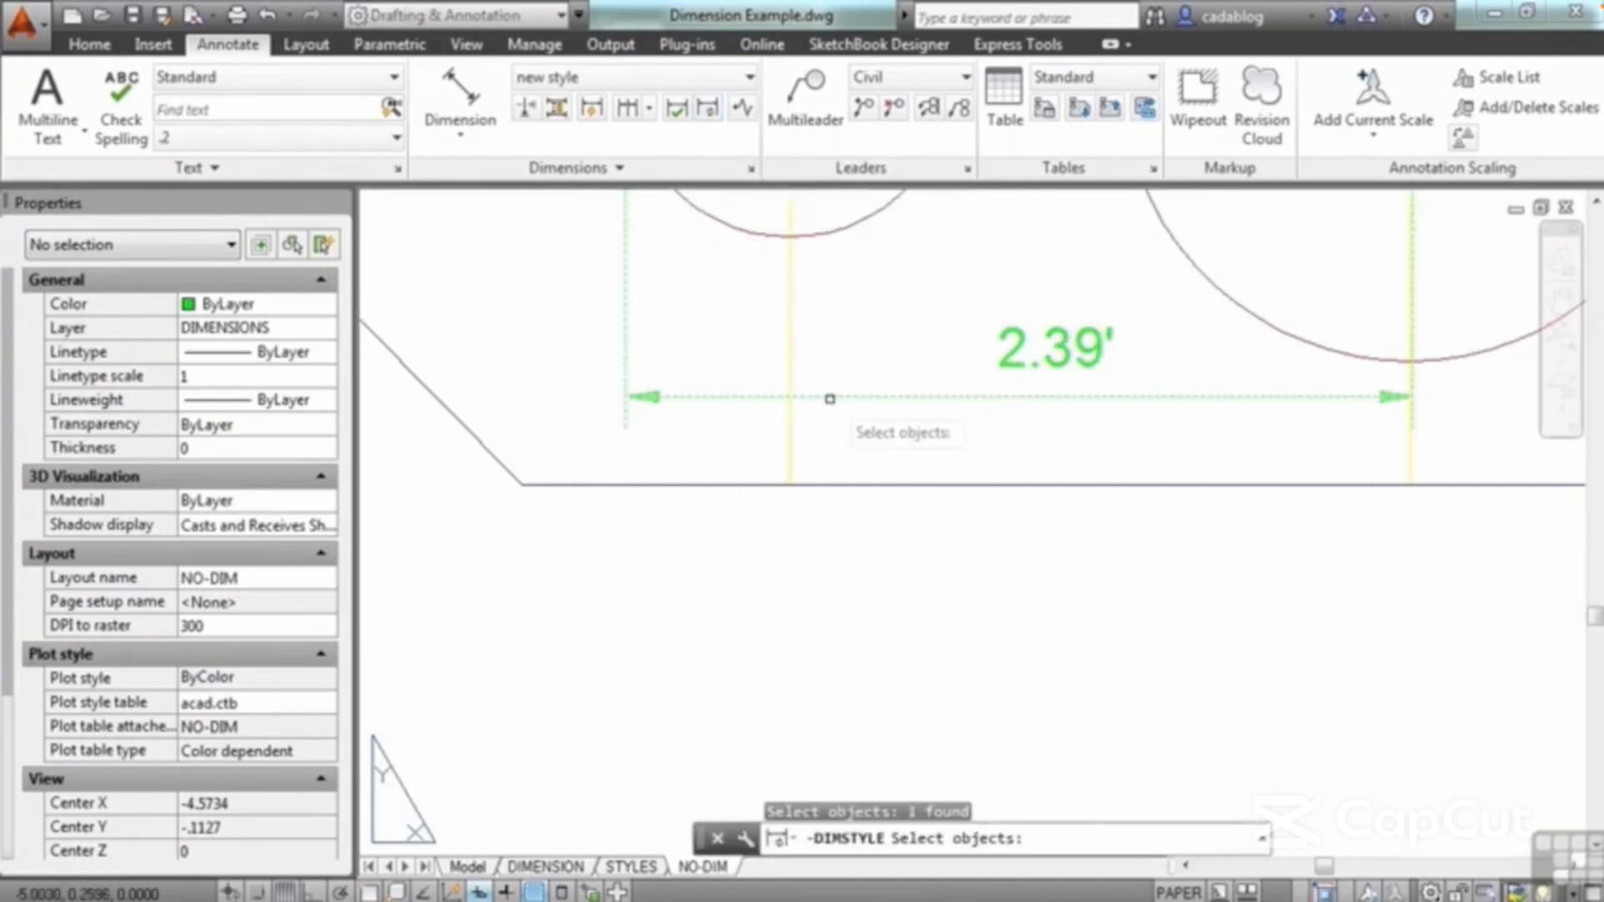
pyautogui.scroll(-3, 829, 399)
pyautogui.click(1173, 554)
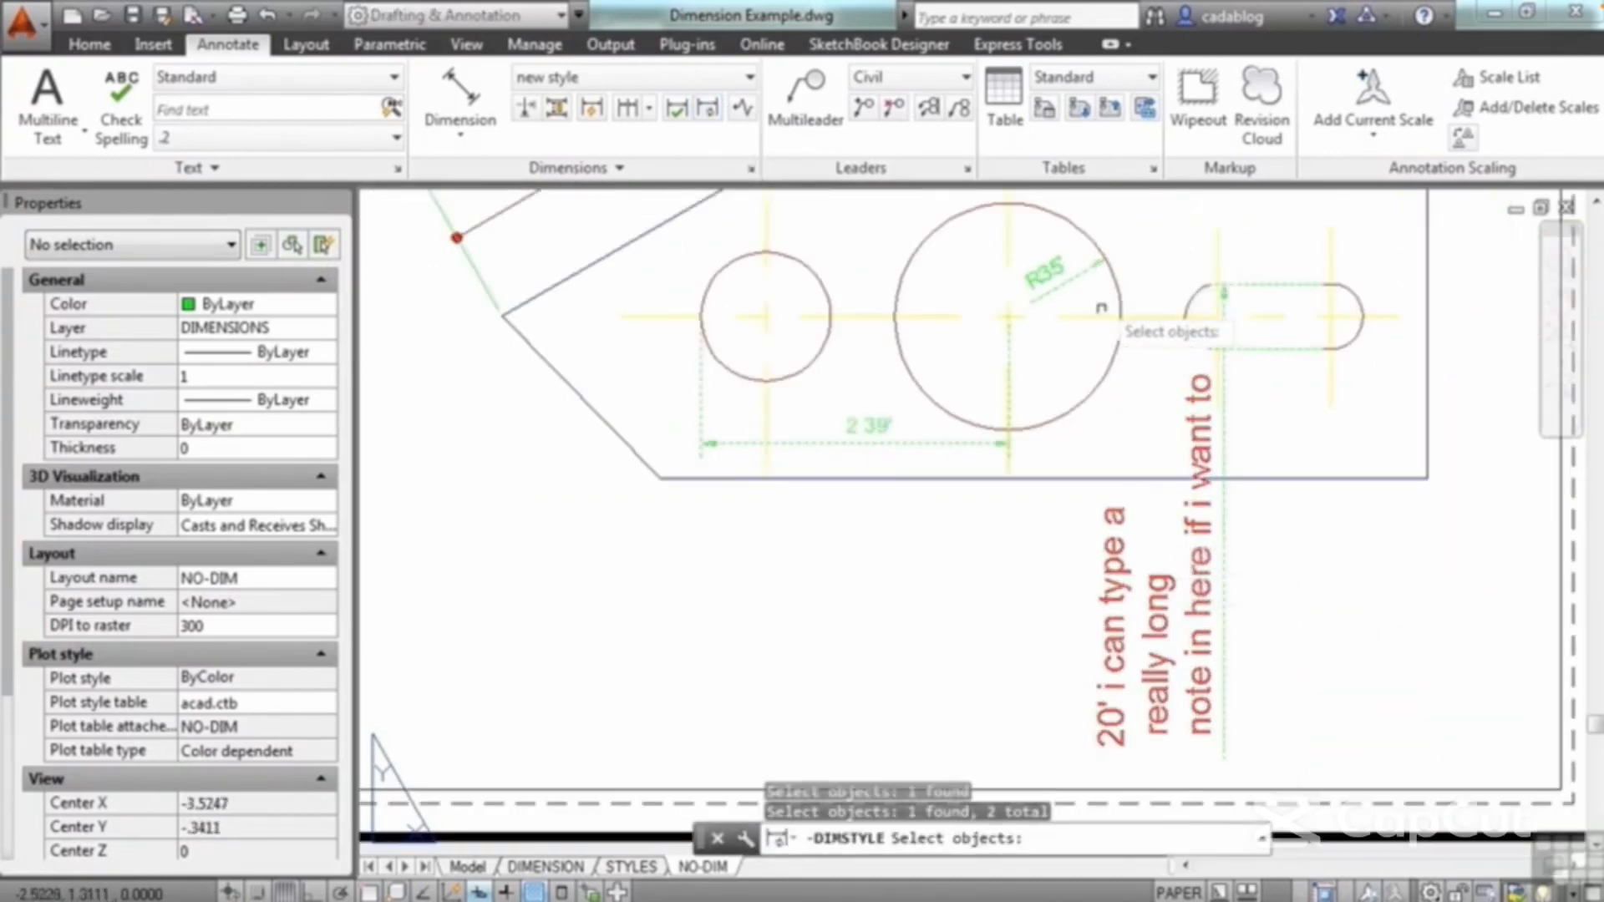
pyautogui.moveTo(1041, 374); pyautogui.dragTo(1047, 778, button='middle')
pyautogui.click(662, 559)
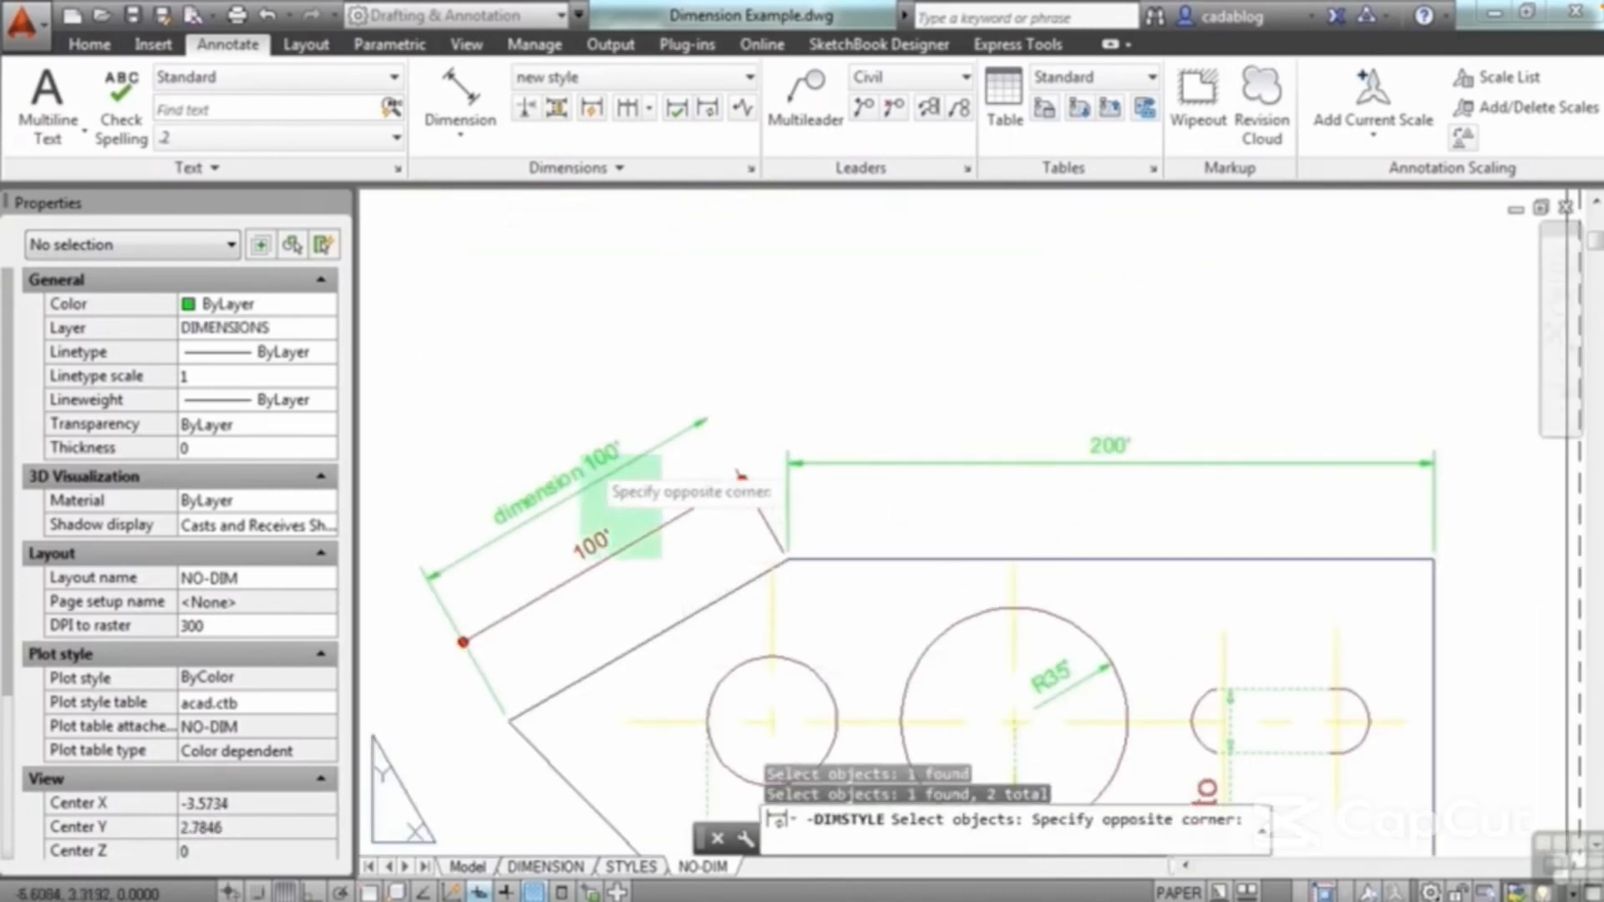
pyautogui.click(622, 426)
pyautogui.moveTo(700, 499); pyautogui.dragTo(832, 430, button='middle')
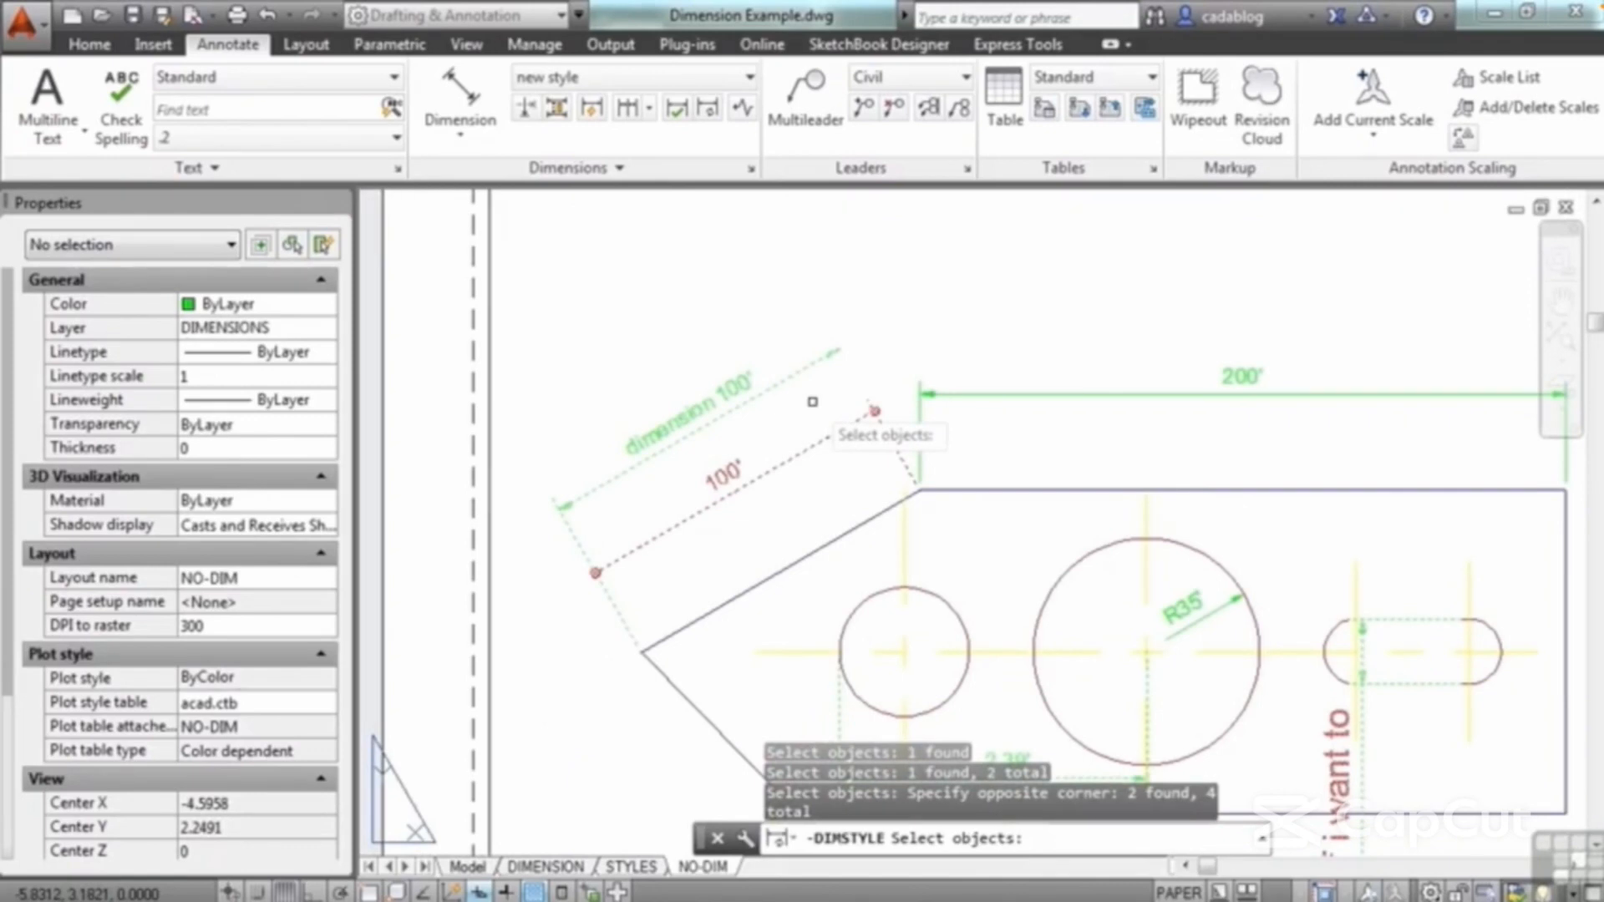
pyautogui.press('Return')
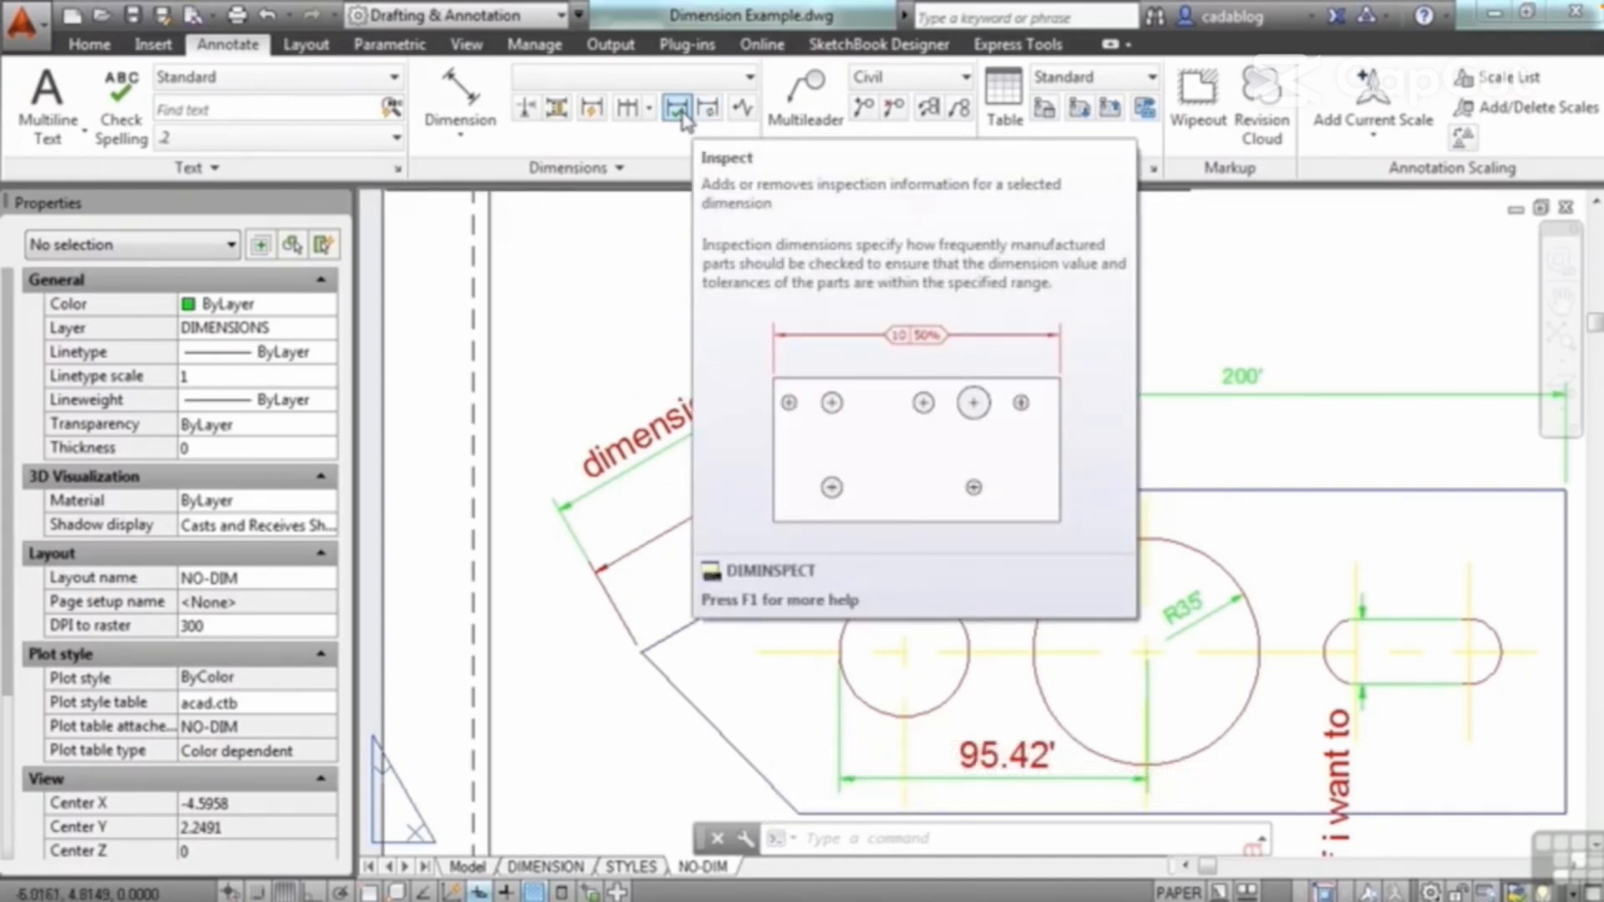
# Step: Add a round inspection label with a 100% inspection rate to the 200' dimension above the plate
pyautogui.click(680, 110)
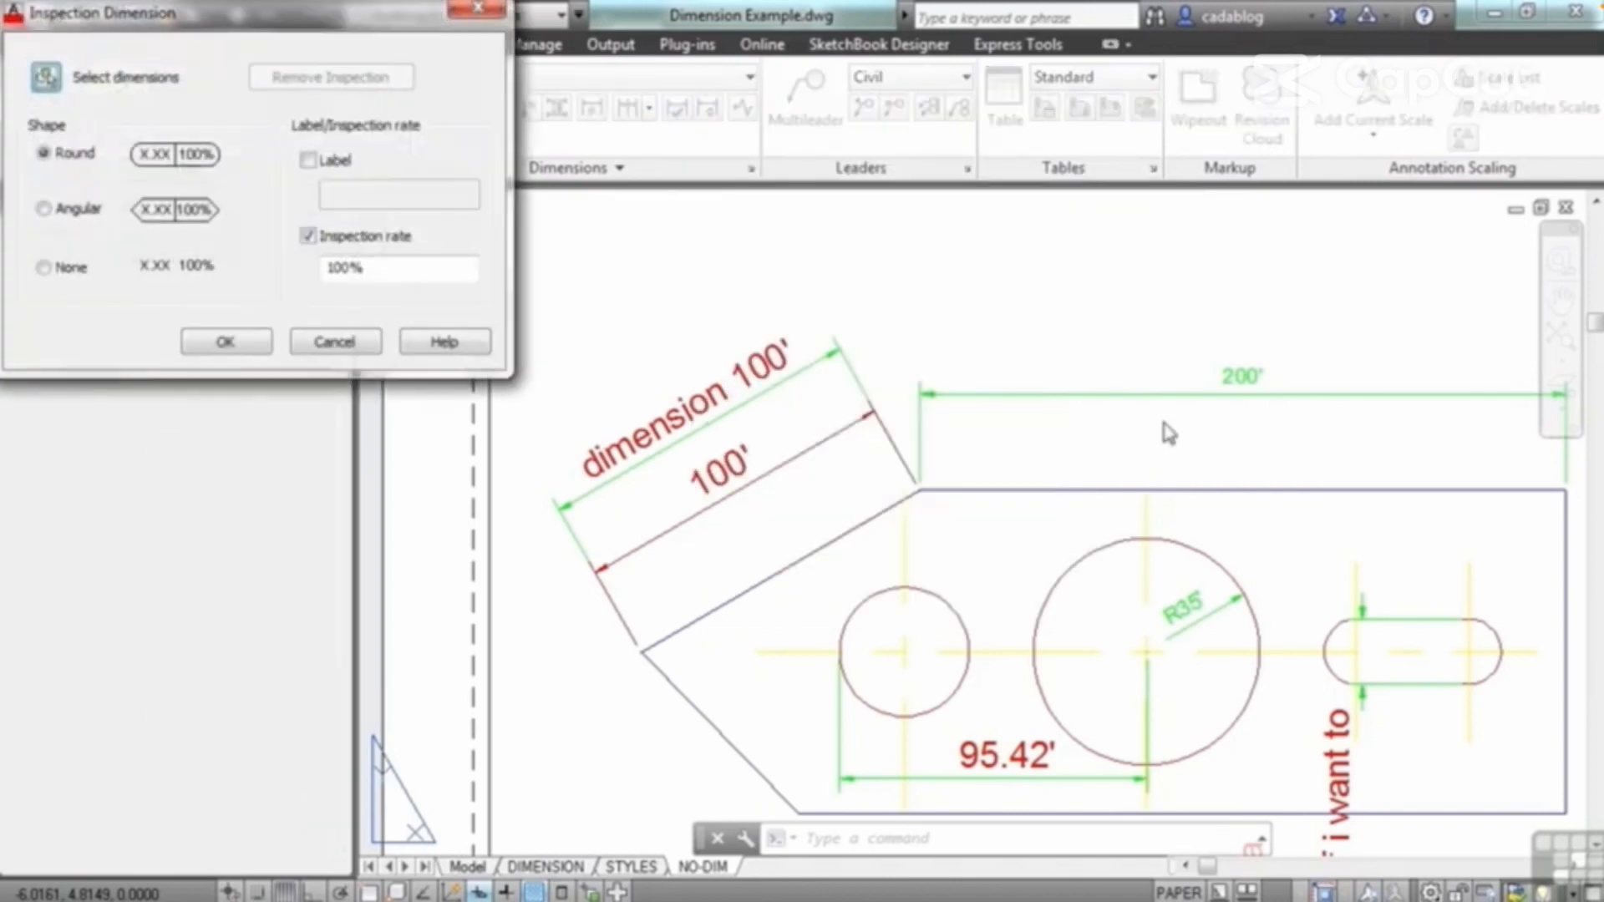
pyautogui.moveTo(382, 21); pyautogui.dragTo(466, 69)
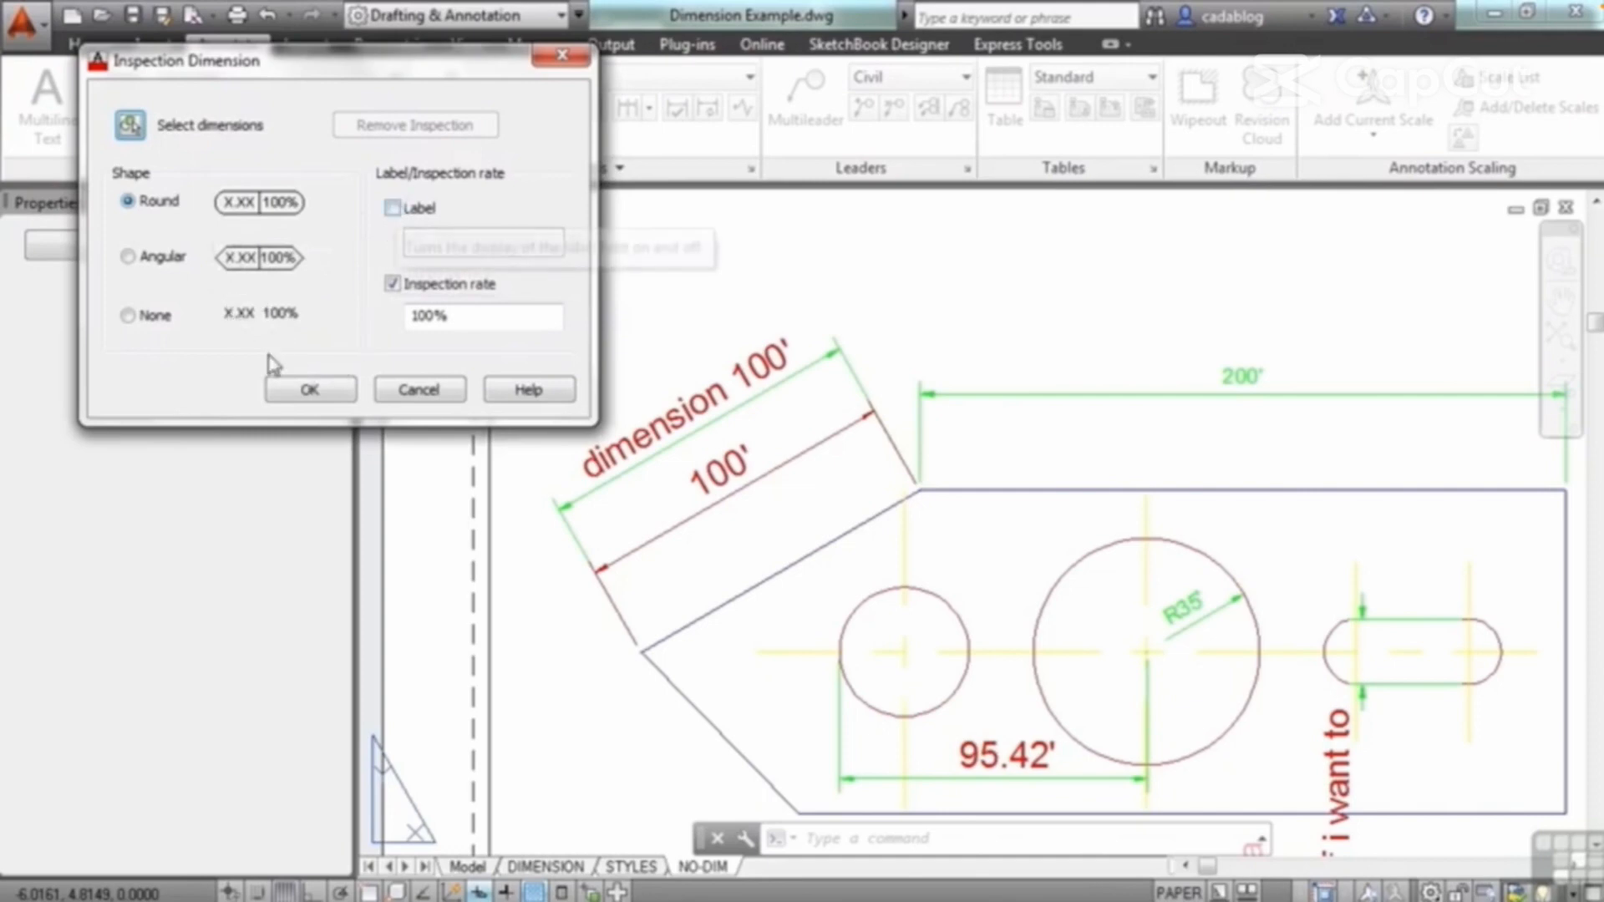
pyautogui.click(309, 389)
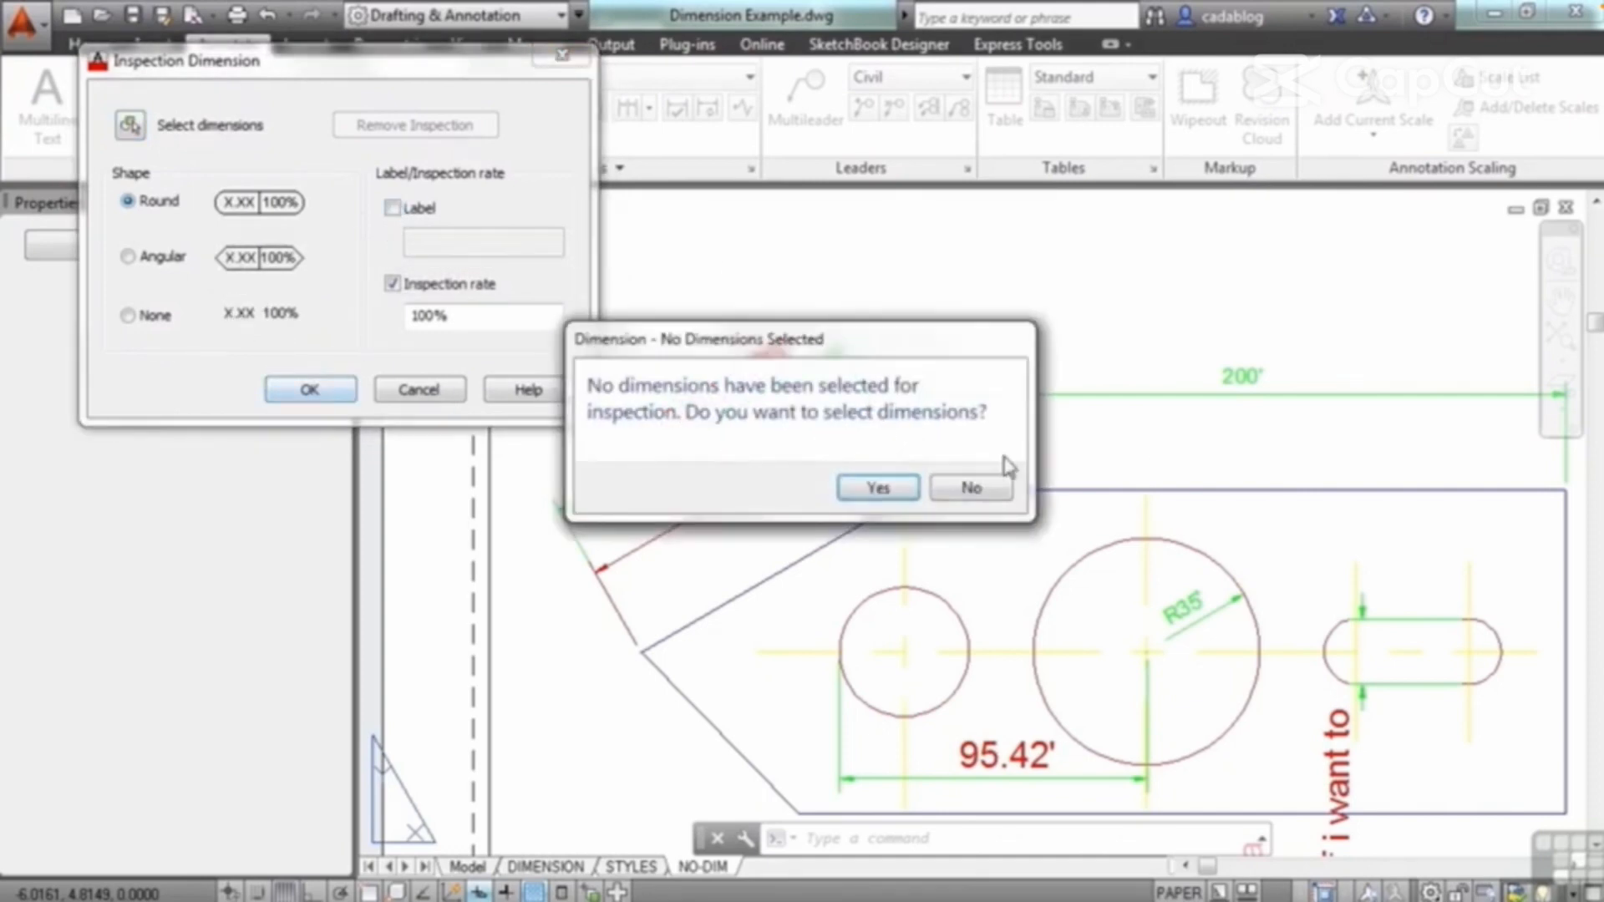
pyautogui.click(880, 483)
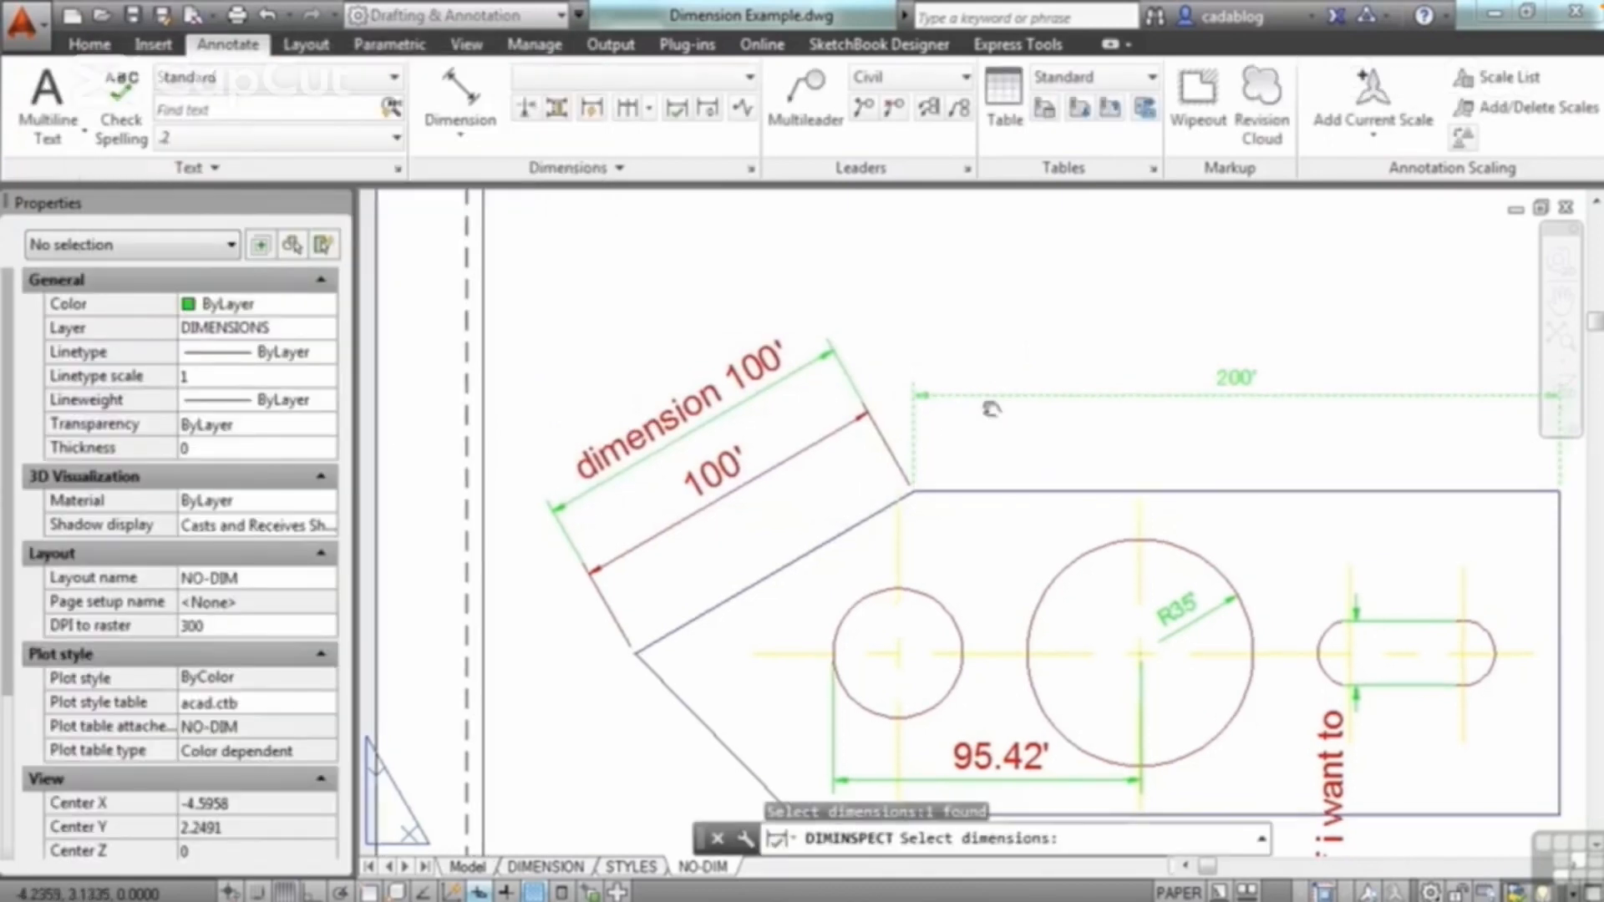
pyautogui.moveTo(980, 396); pyautogui.dragTo(890, 393, button='middle')
pyautogui.press('Return')
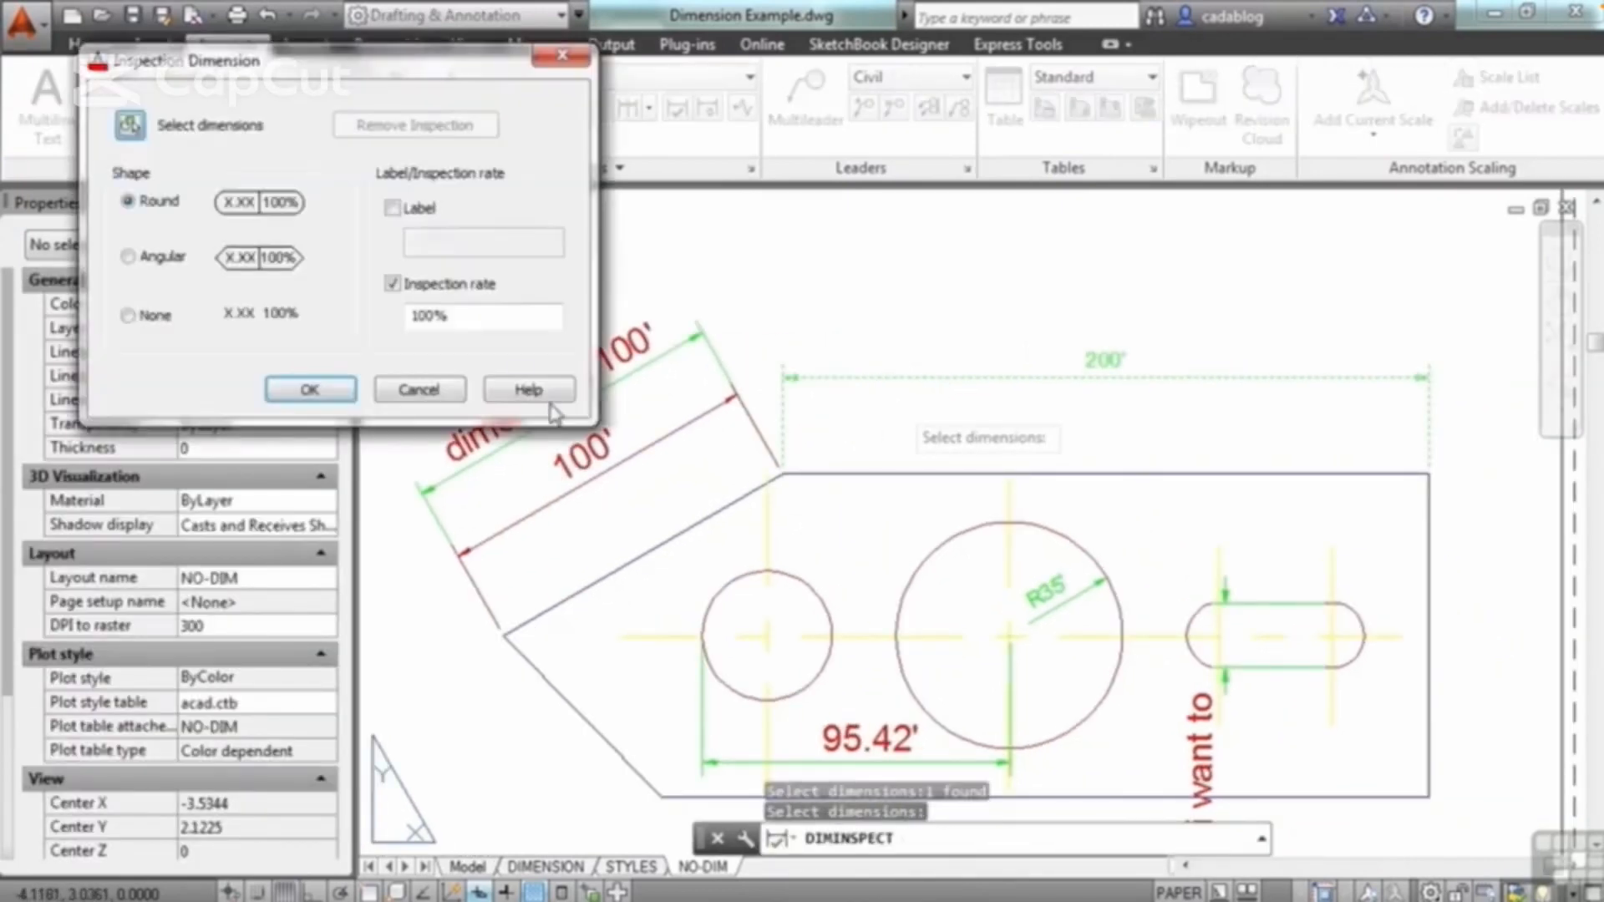
pyautogui.click(310, 391)
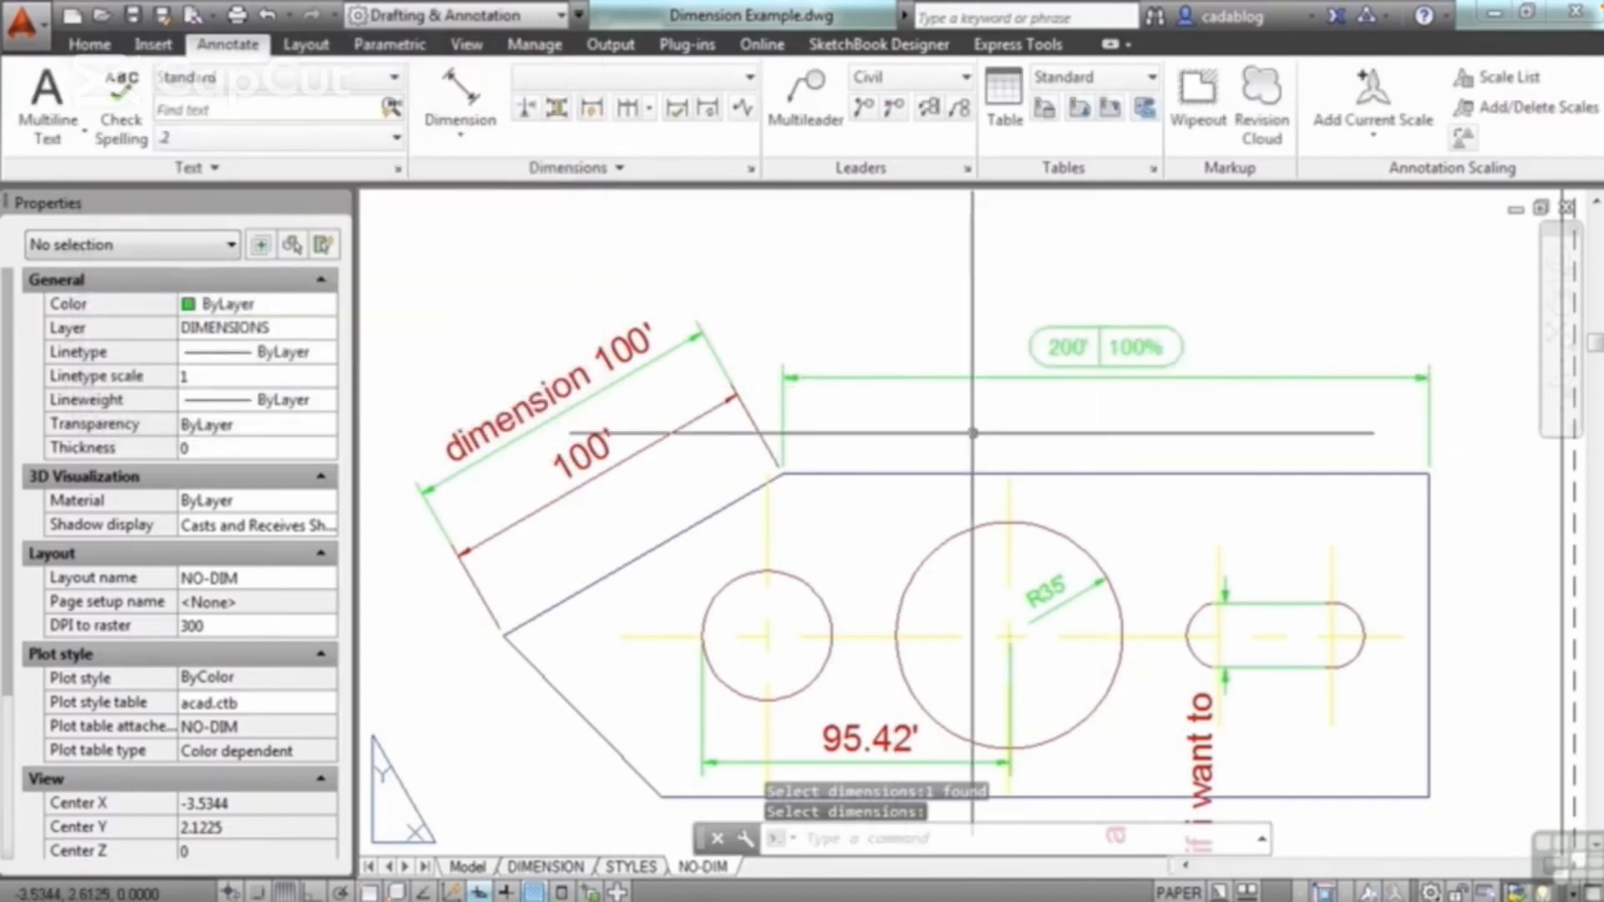
# Step: Chain five continued dimensions upward from the slot's vertical dimension, ending beyond the sheet's upper border
pyautogui.click(649, 117)
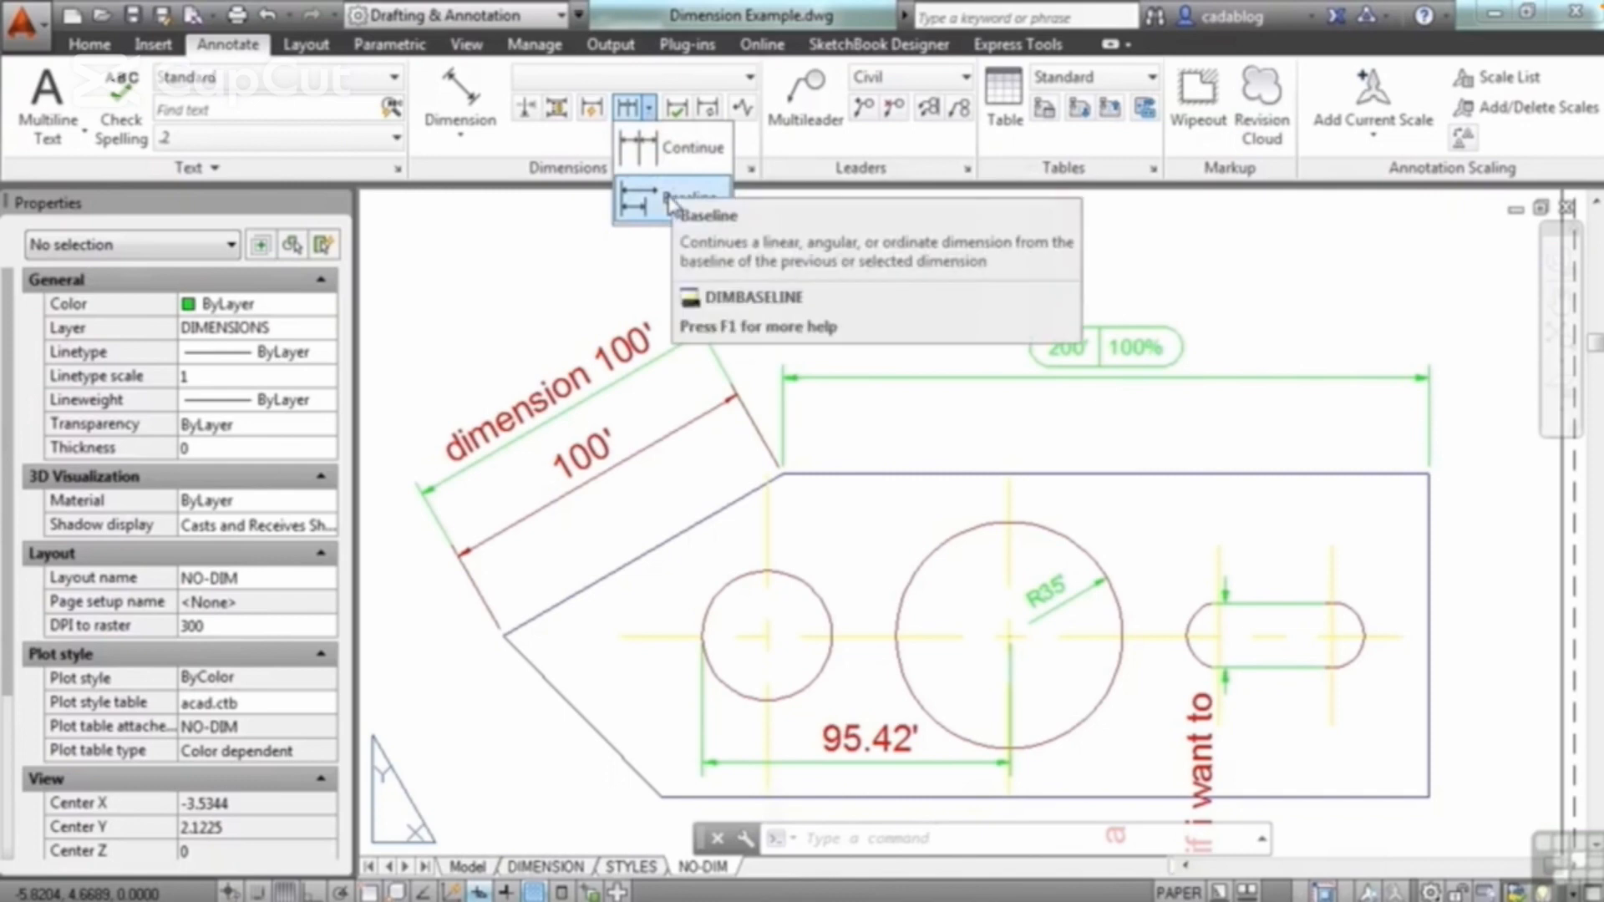
pyautogui.click(679, 149)
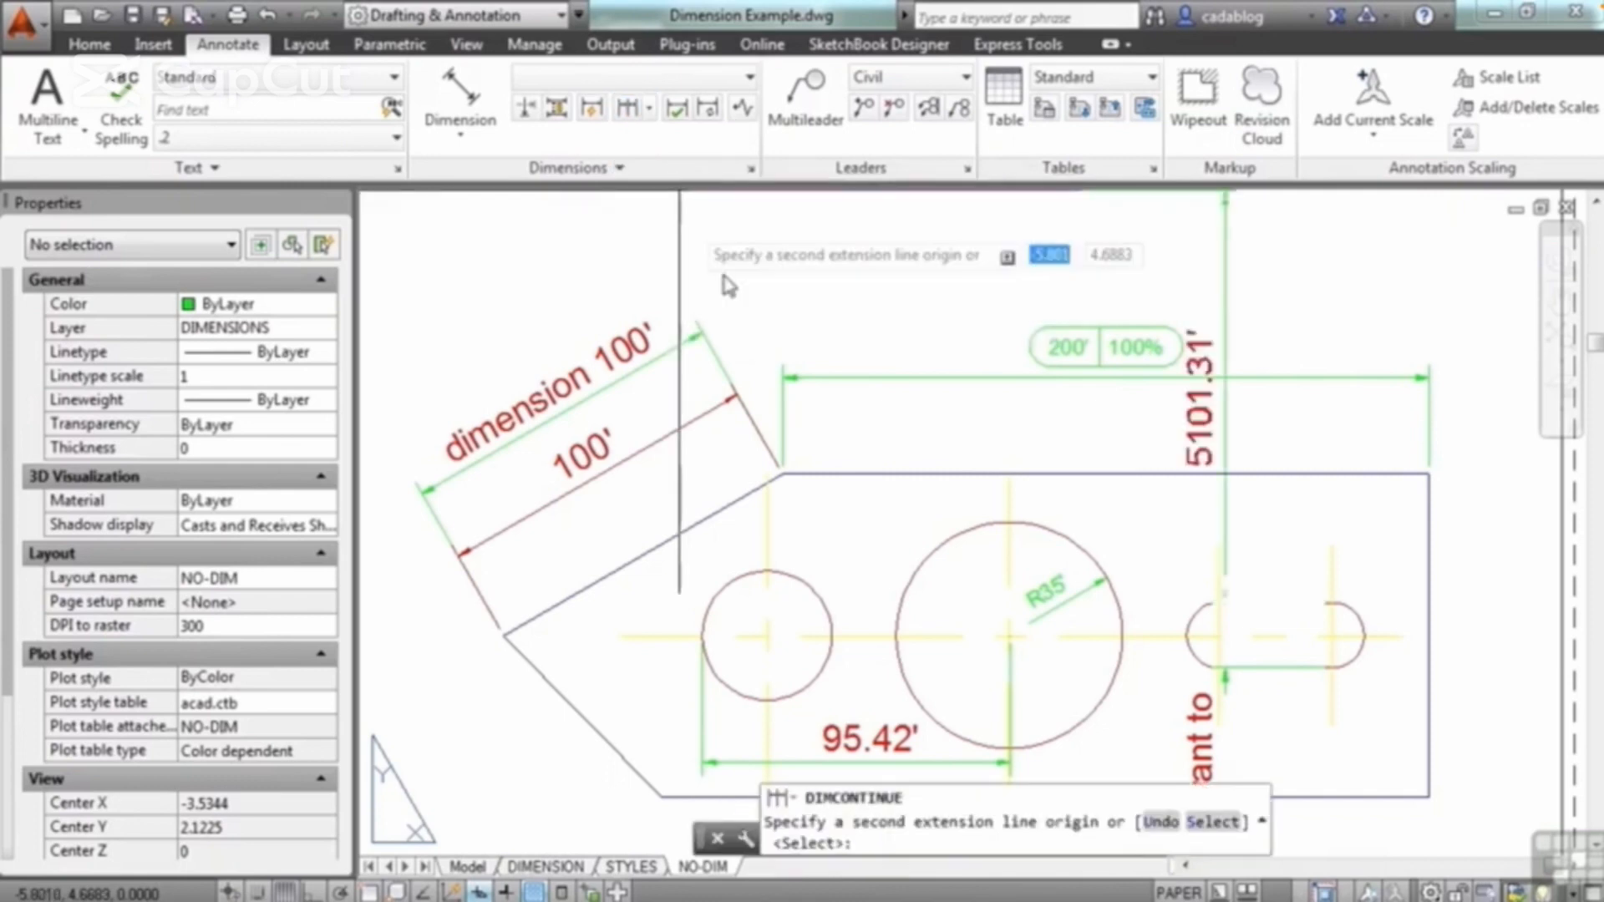
pyautogui.scroll(-2, 841, 316)
pyautogui.scroll(3, 1002, 506)
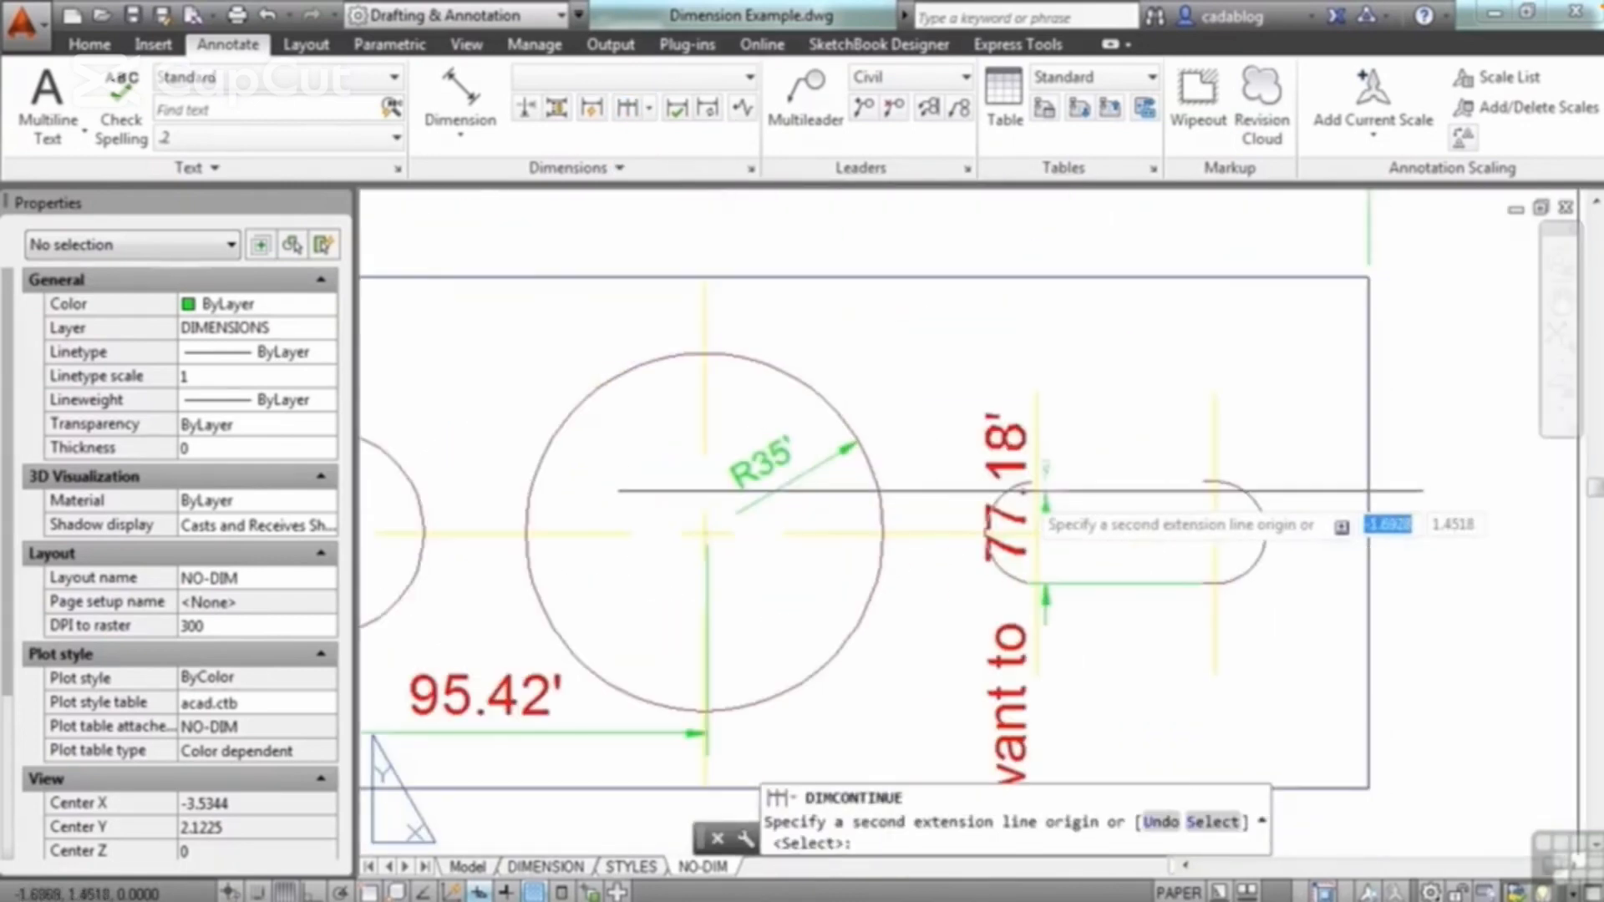
pyautogui.scroll(-2, 1130, 425)
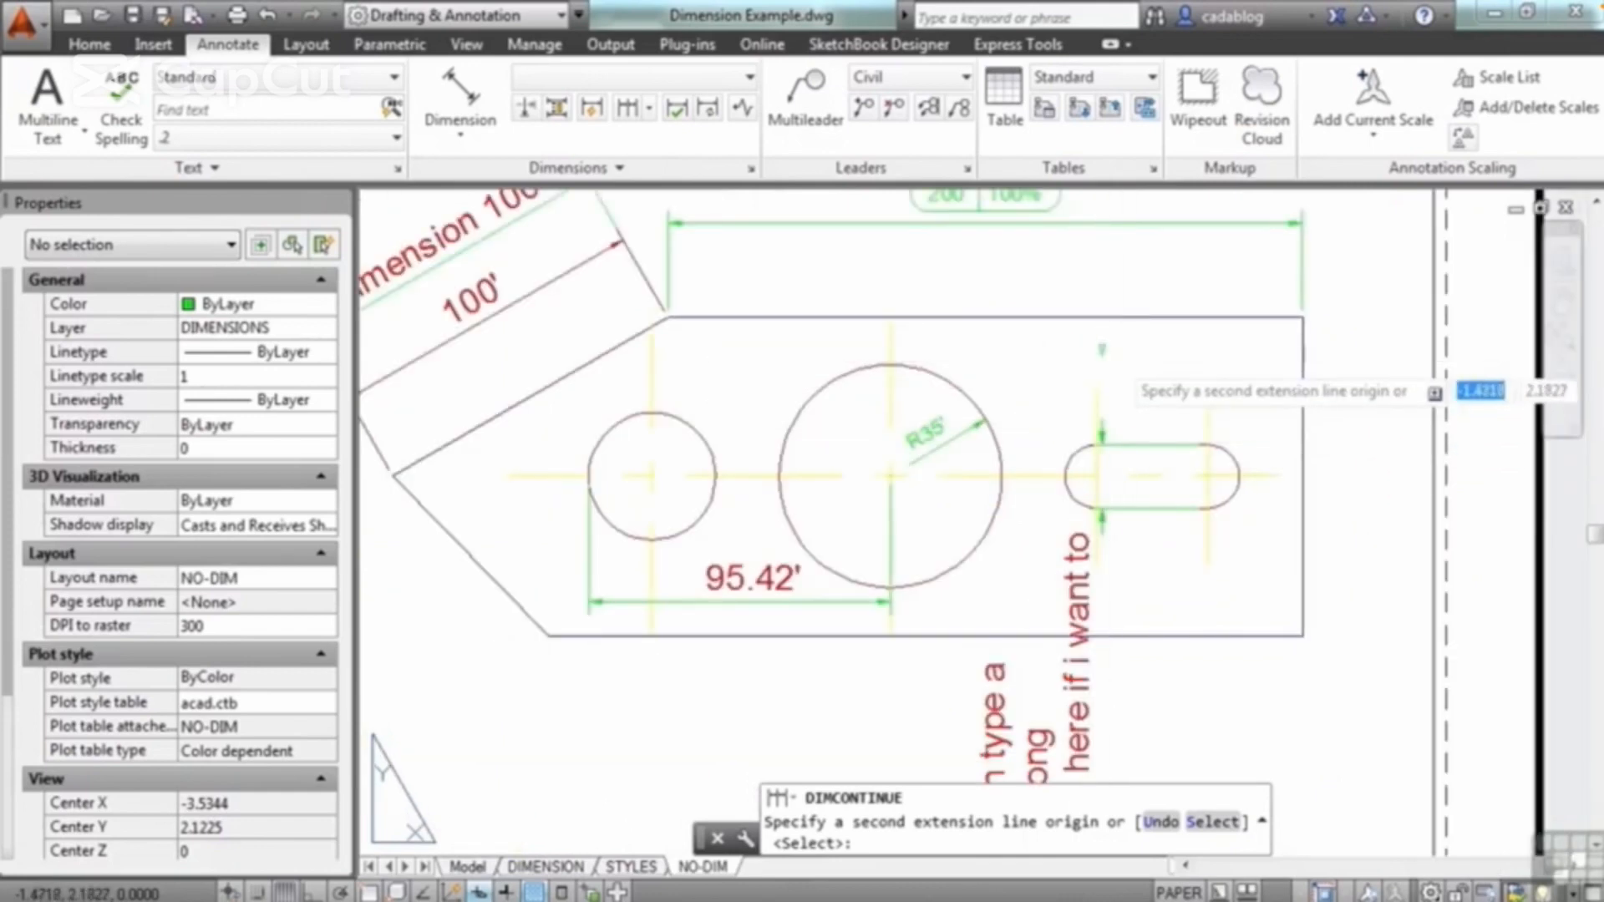
pyautogui.click(1120, 284)
pyautogui.click(1123, 276)
pyautogui.moveTo(1123, 276); pyautogui.dragTo(1112, 402, button='middle')
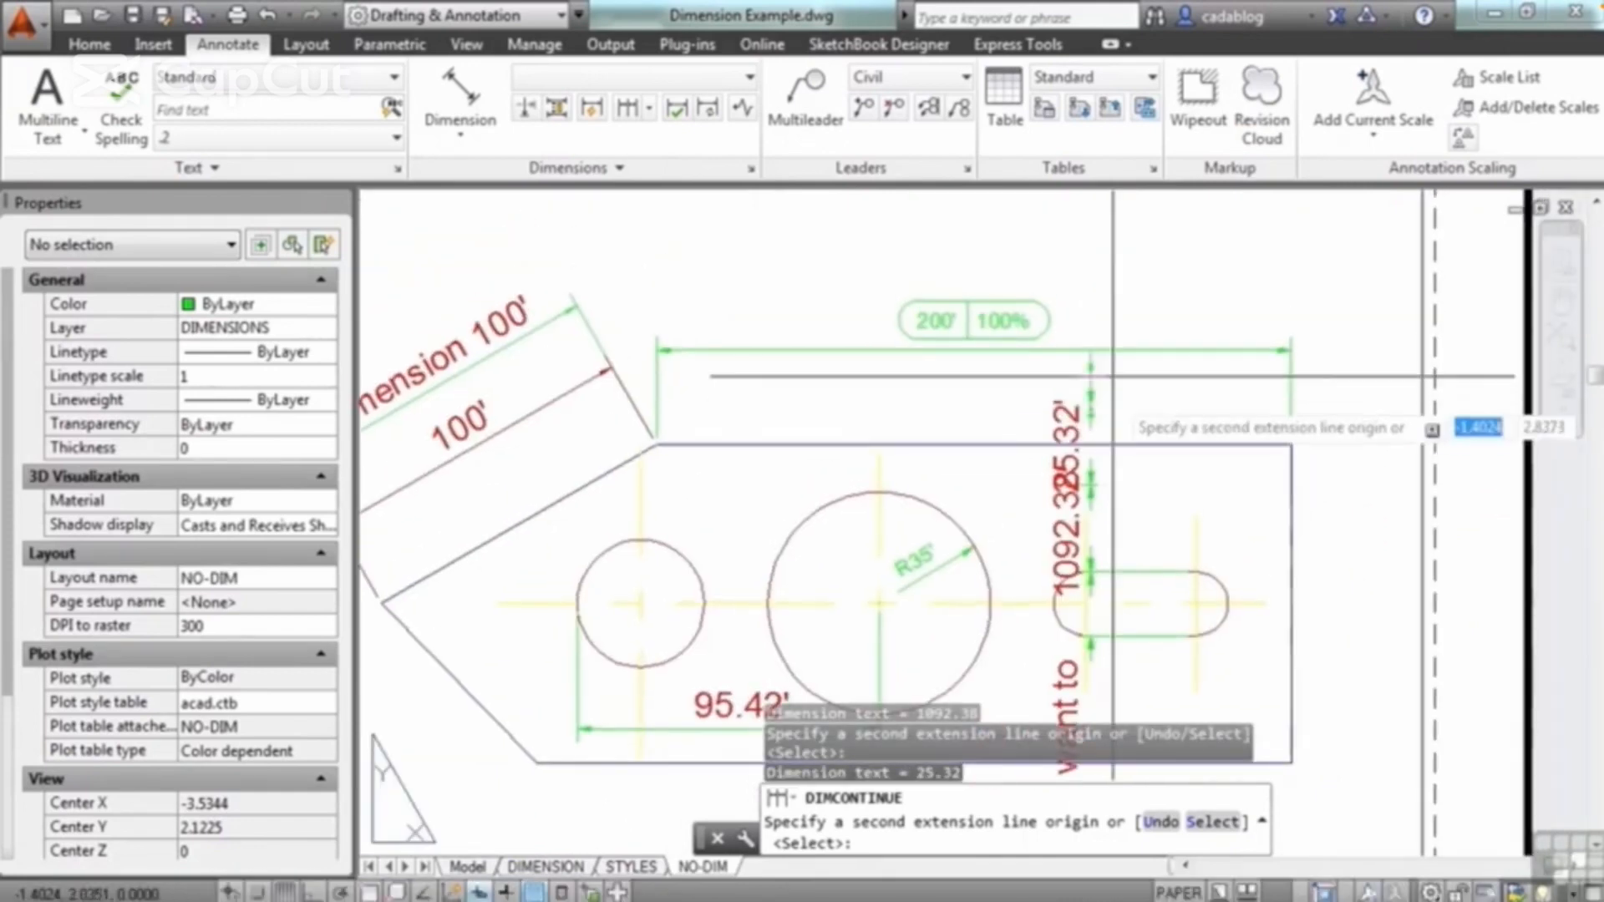
pyautogui.click(1111, 224)
pyautogui.moveTo(1106, 242); pyautogui.dragTo(1074, 573, button='middle')
pyautogui.scroll(-2, 1074, 573)
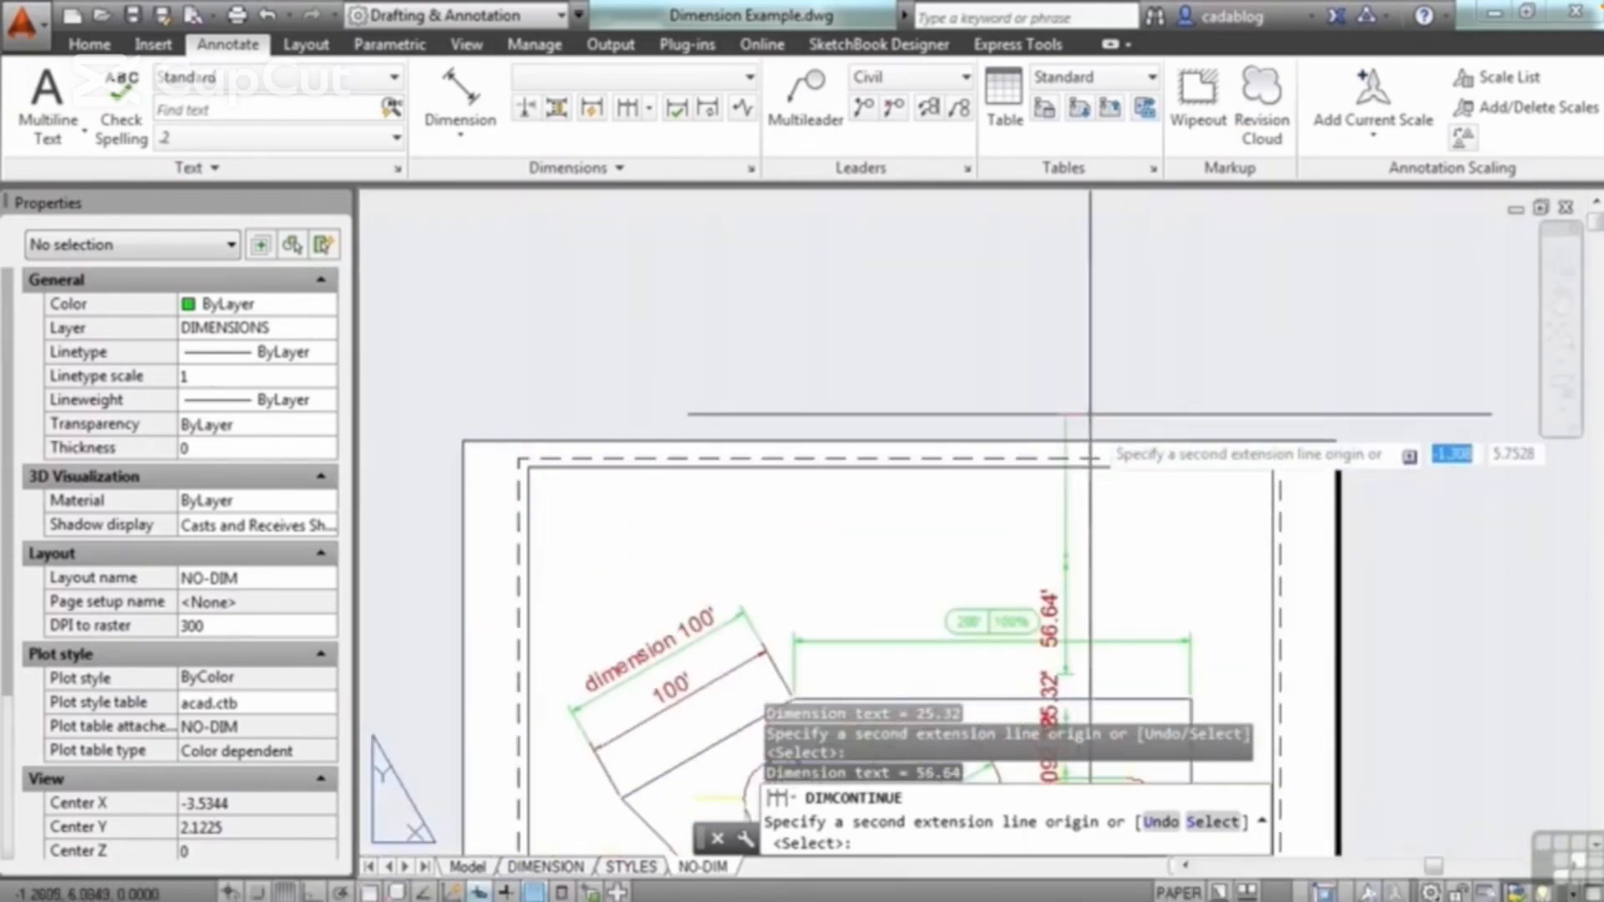
pyautogui.click(1091, 393)
pyautogui.click(1110, 282)
pyautogui.scroll(-2, 1111, 283)
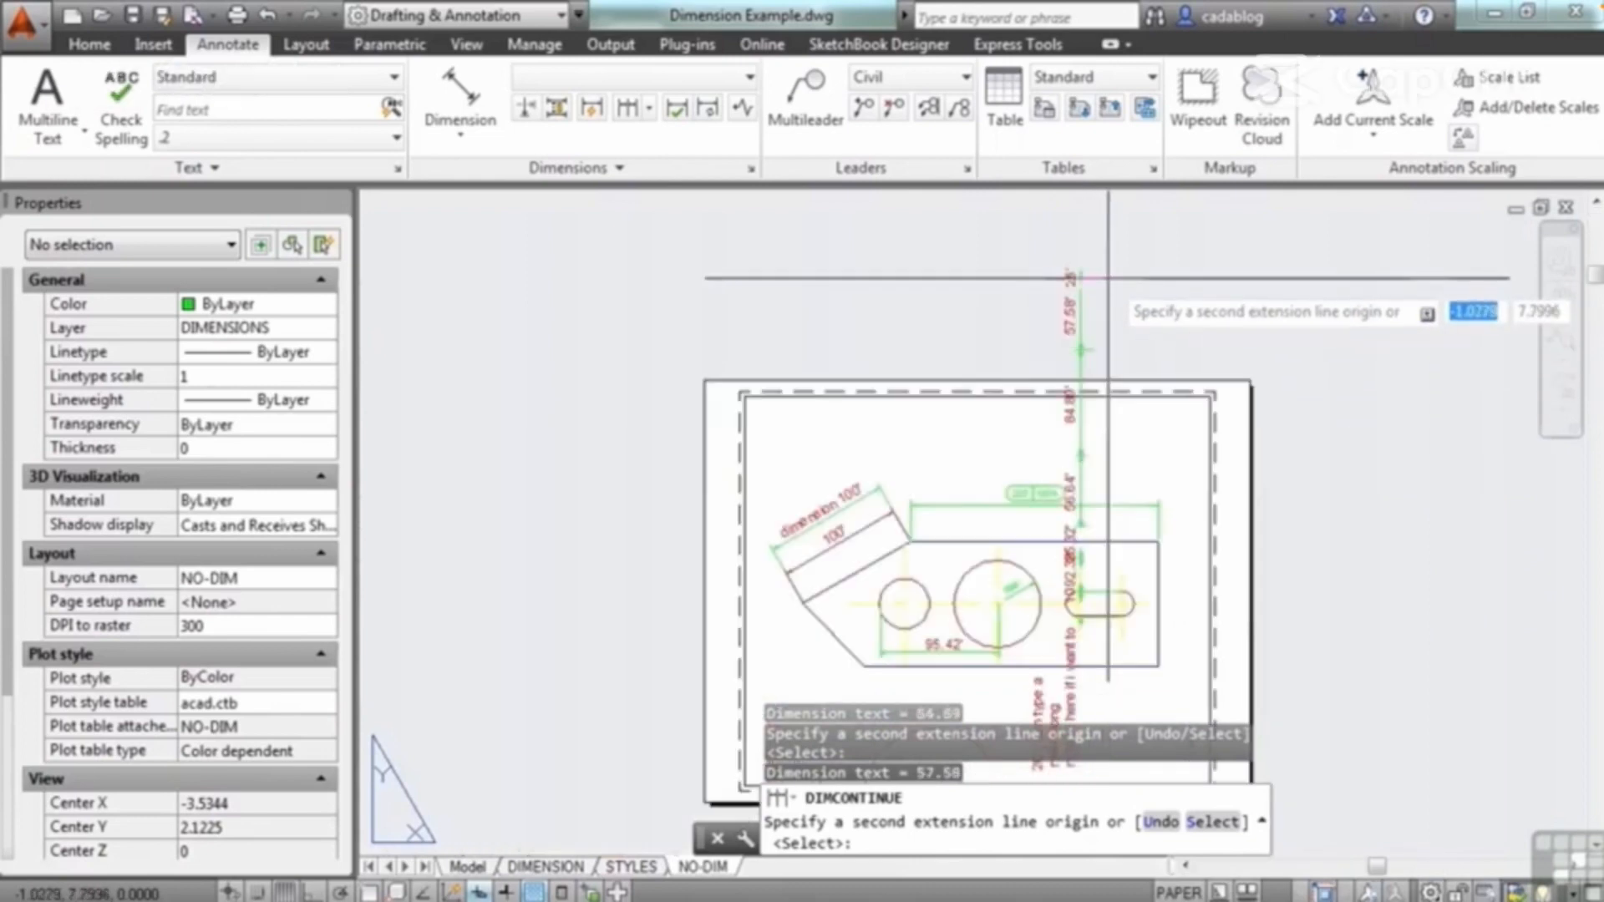
pyautogui.press('Return')
pyautogui.moveTo(993, 486); pyautogui.dragTo(1007, 296, button='middle')
pyautogui.press('Return')
pyautogui.press('Return')
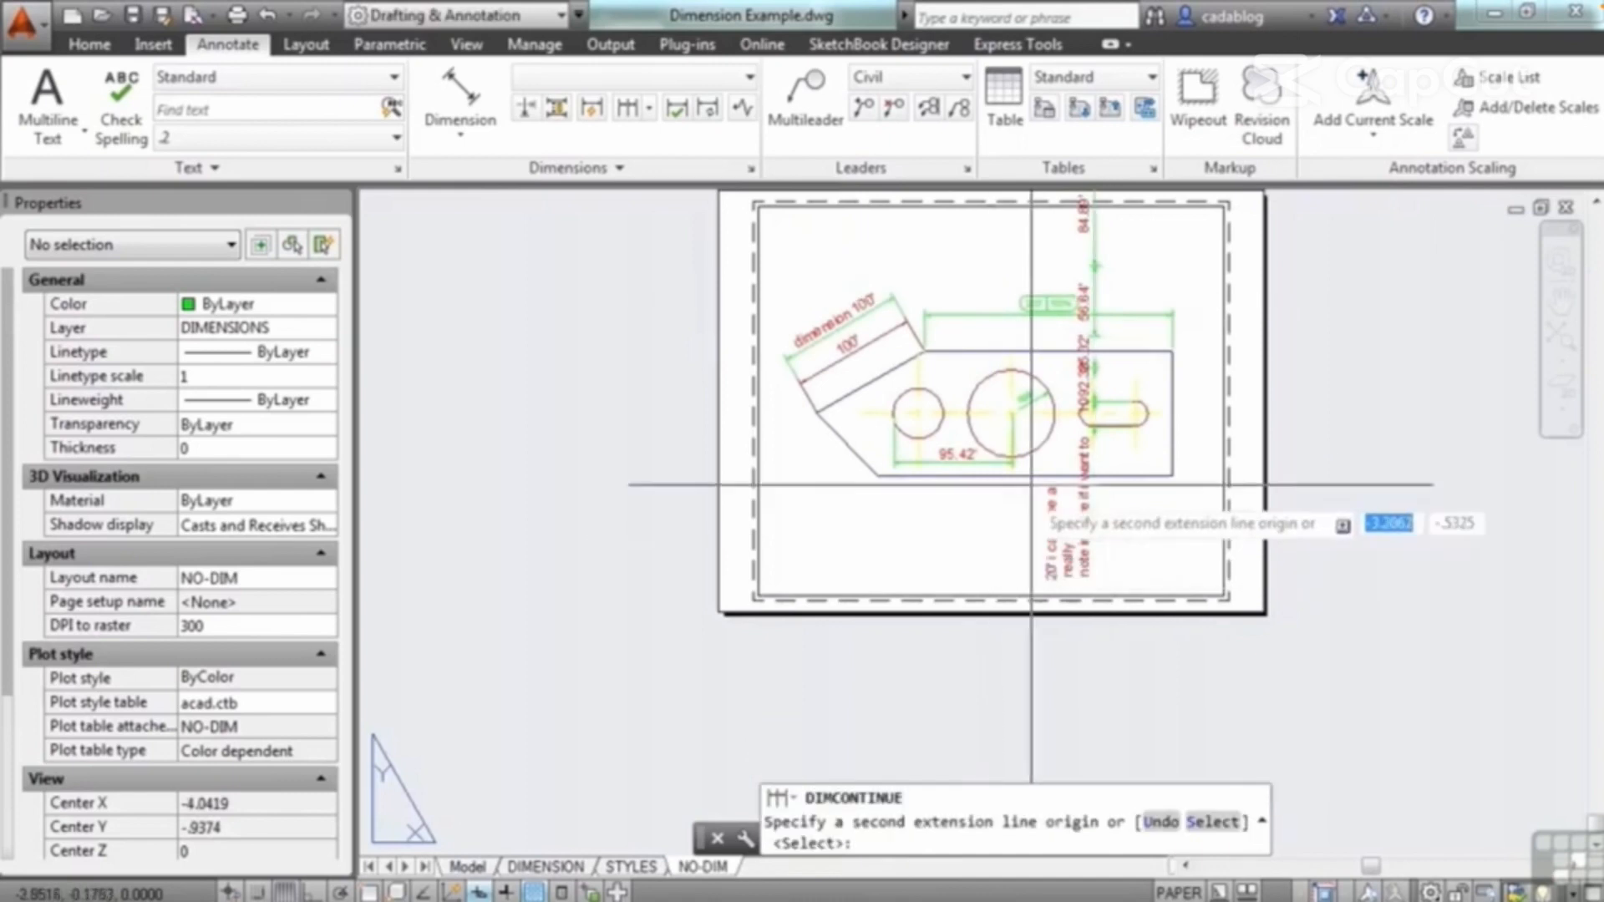
# Step: Add a continued dimension from the upper end of the outer aligned dimension labelled "dimension 100'", using the Select option
pyautogui.scroll(-2, 1144, 320)
pyautogui.scroll(4, 1151, 240)
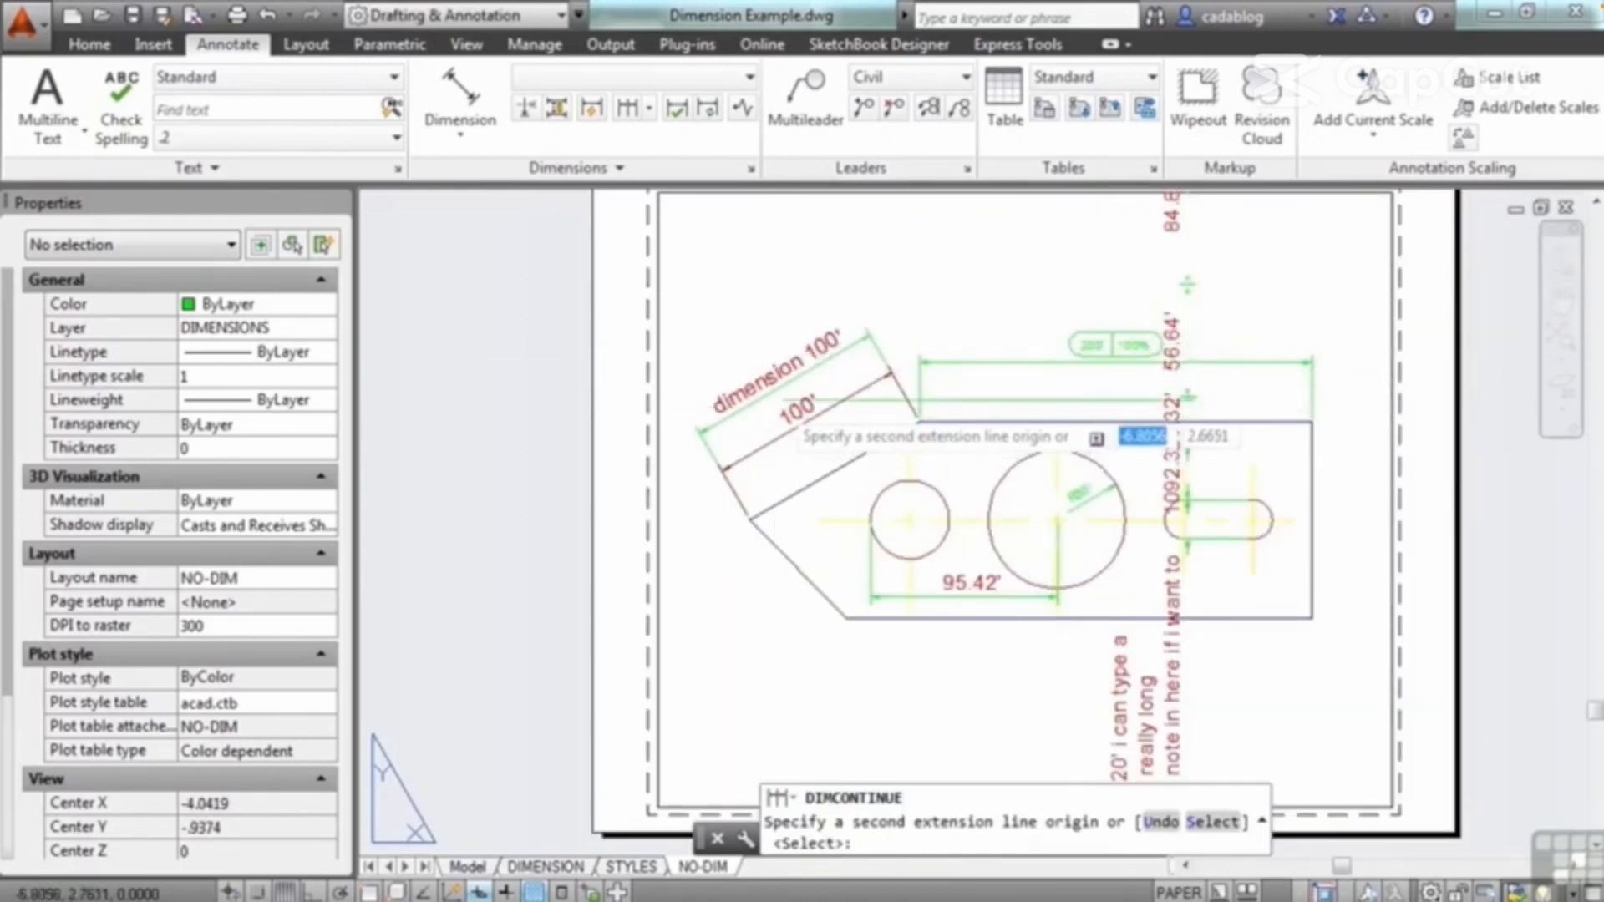
pyautogui.click(1199, 823)
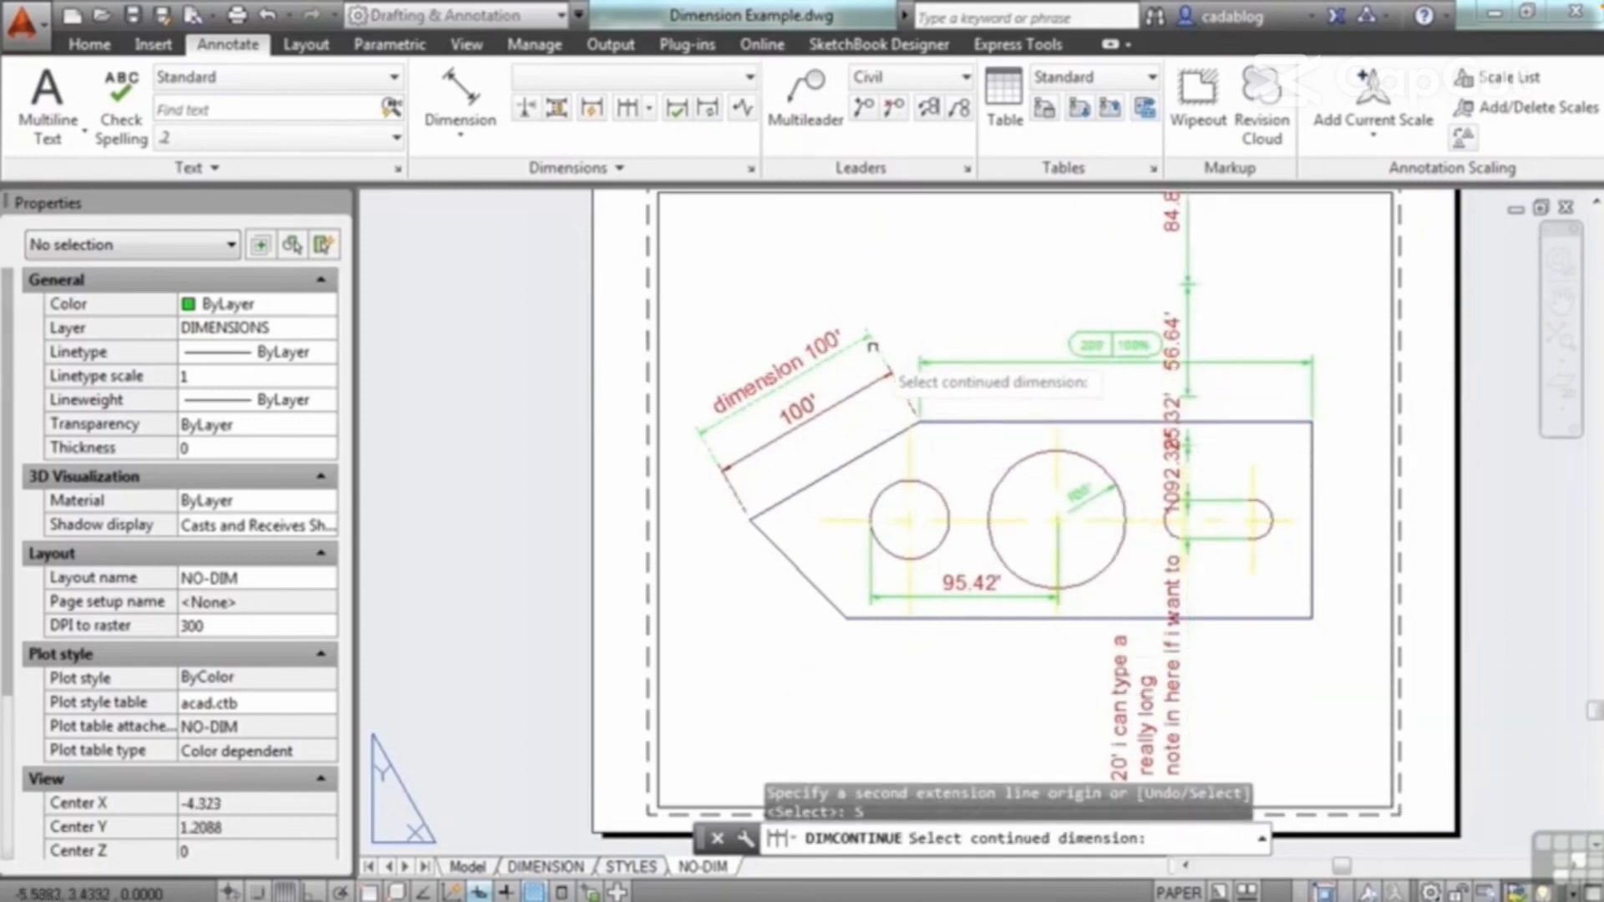
pyautogui.click(880, 351)
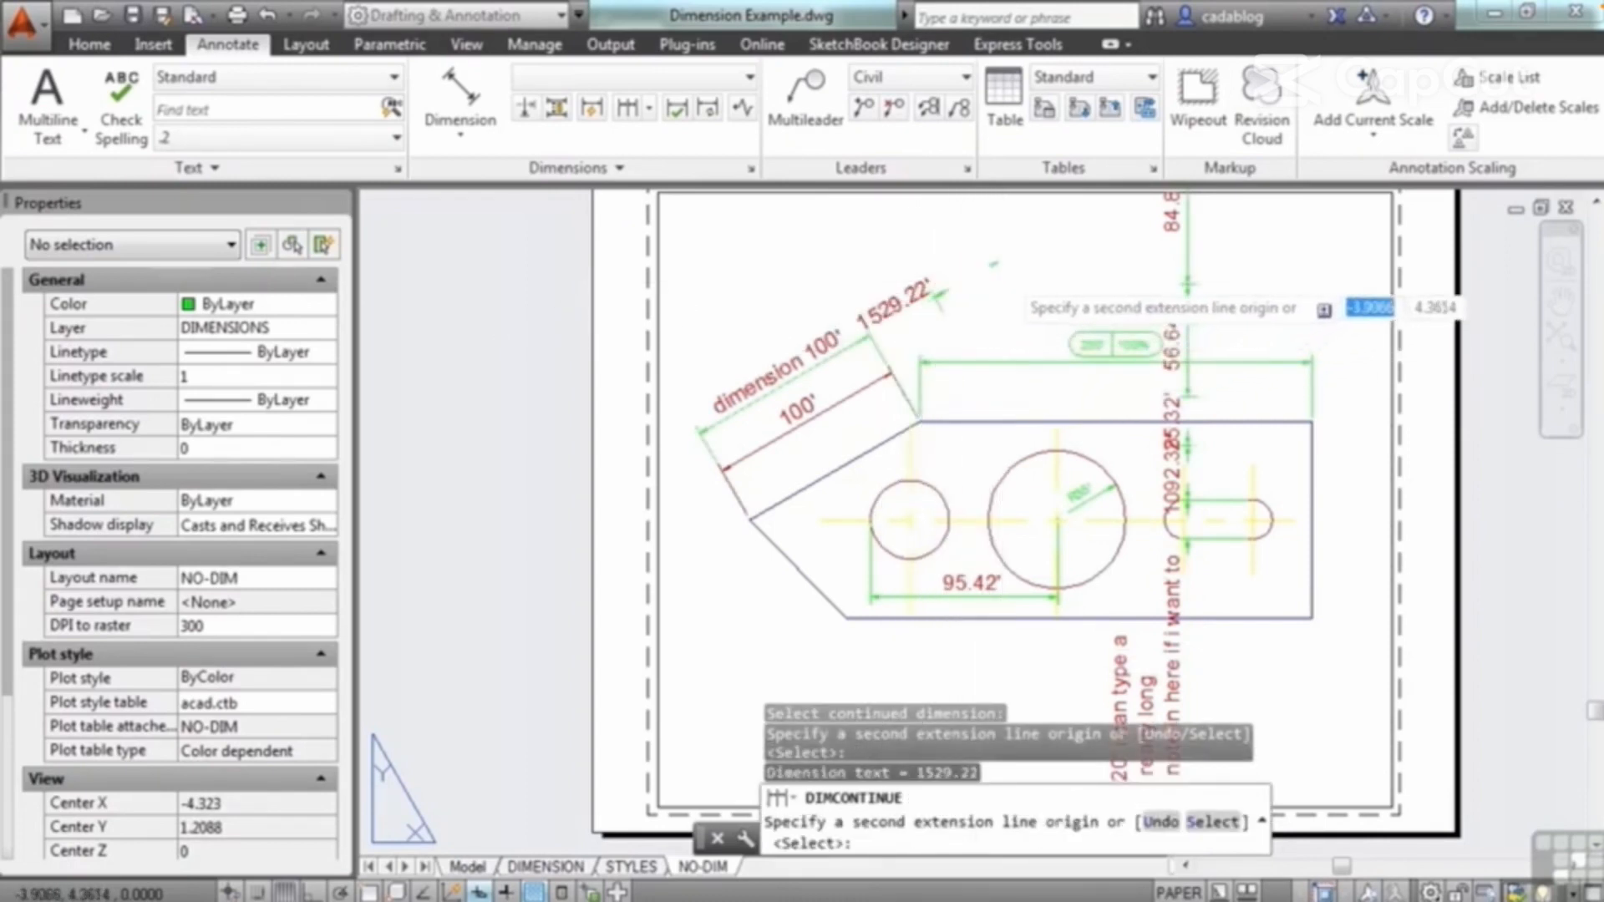
# Step: Add two more continued dimensions to the chain extending beyond the outer aligned dimension labelled "dimension 100'"
pyautogui.click(1056, 273)
pyautogui.press('Return')
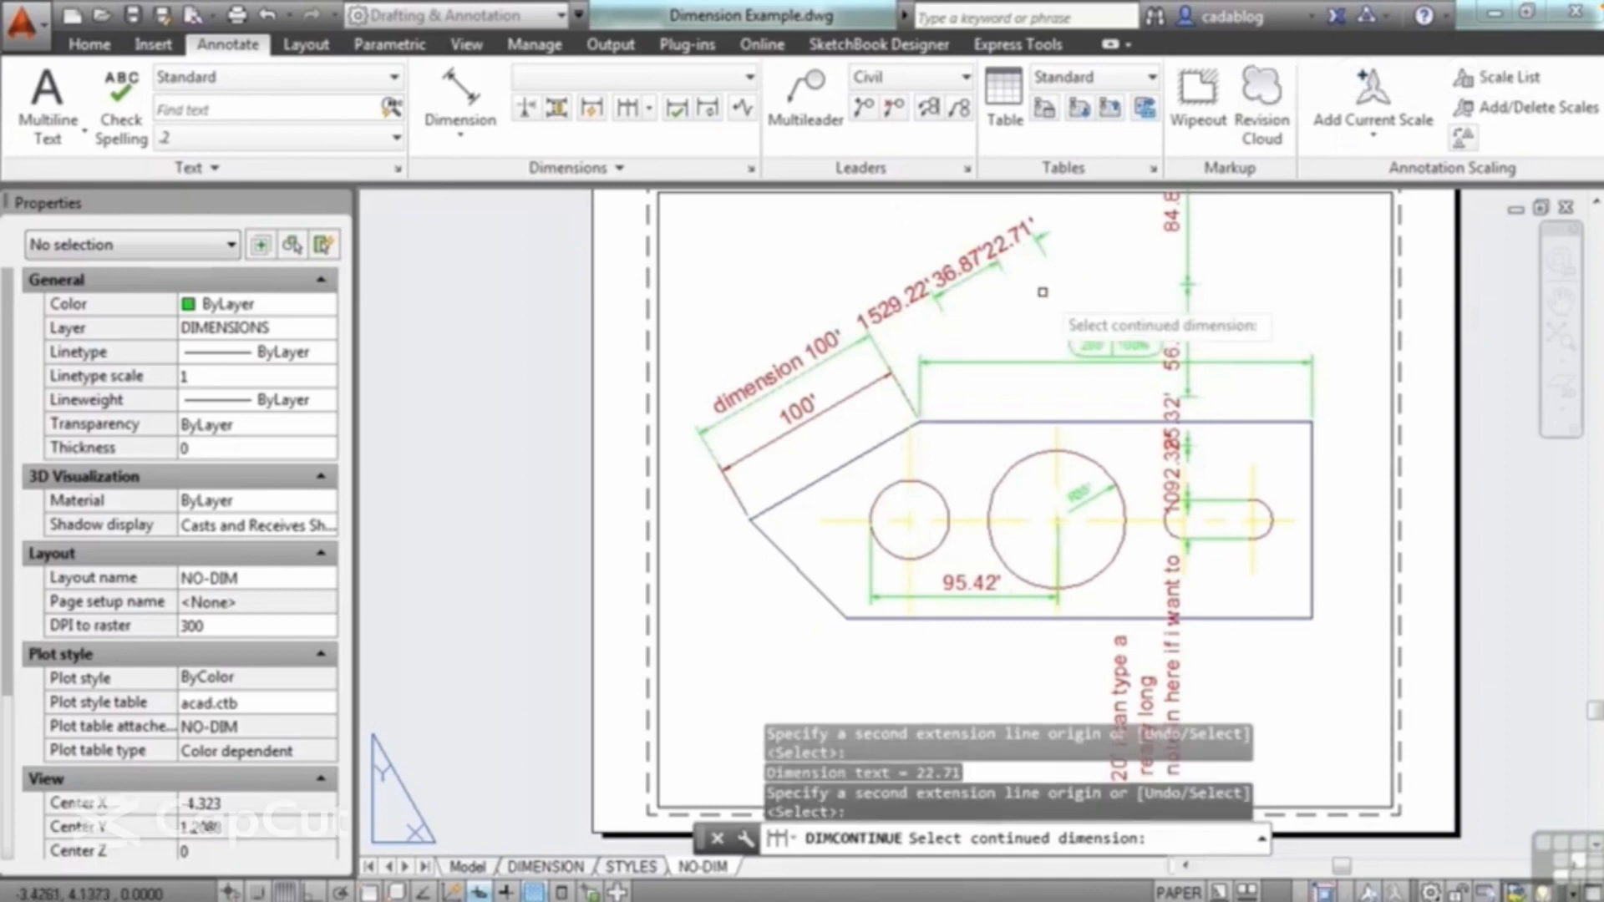
pyautogui.press('Return')
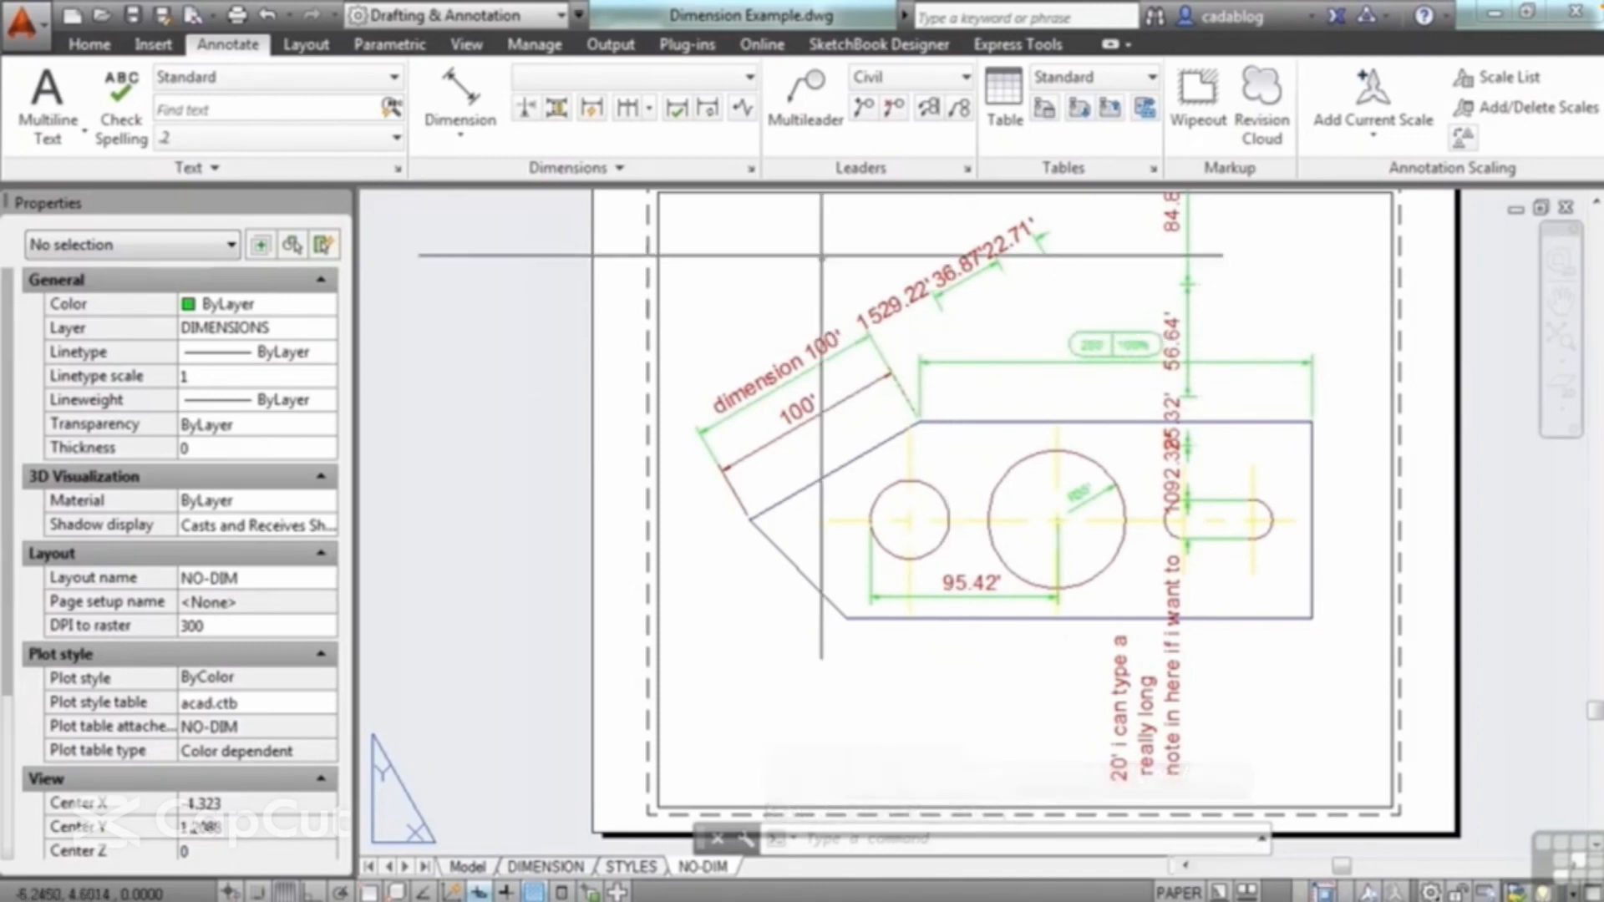
# Step: Stack three baseline dimensions from the large circle's end of the 95.42' dimension, choosing it as base with the Select option
pyautogui.click(650, 111)
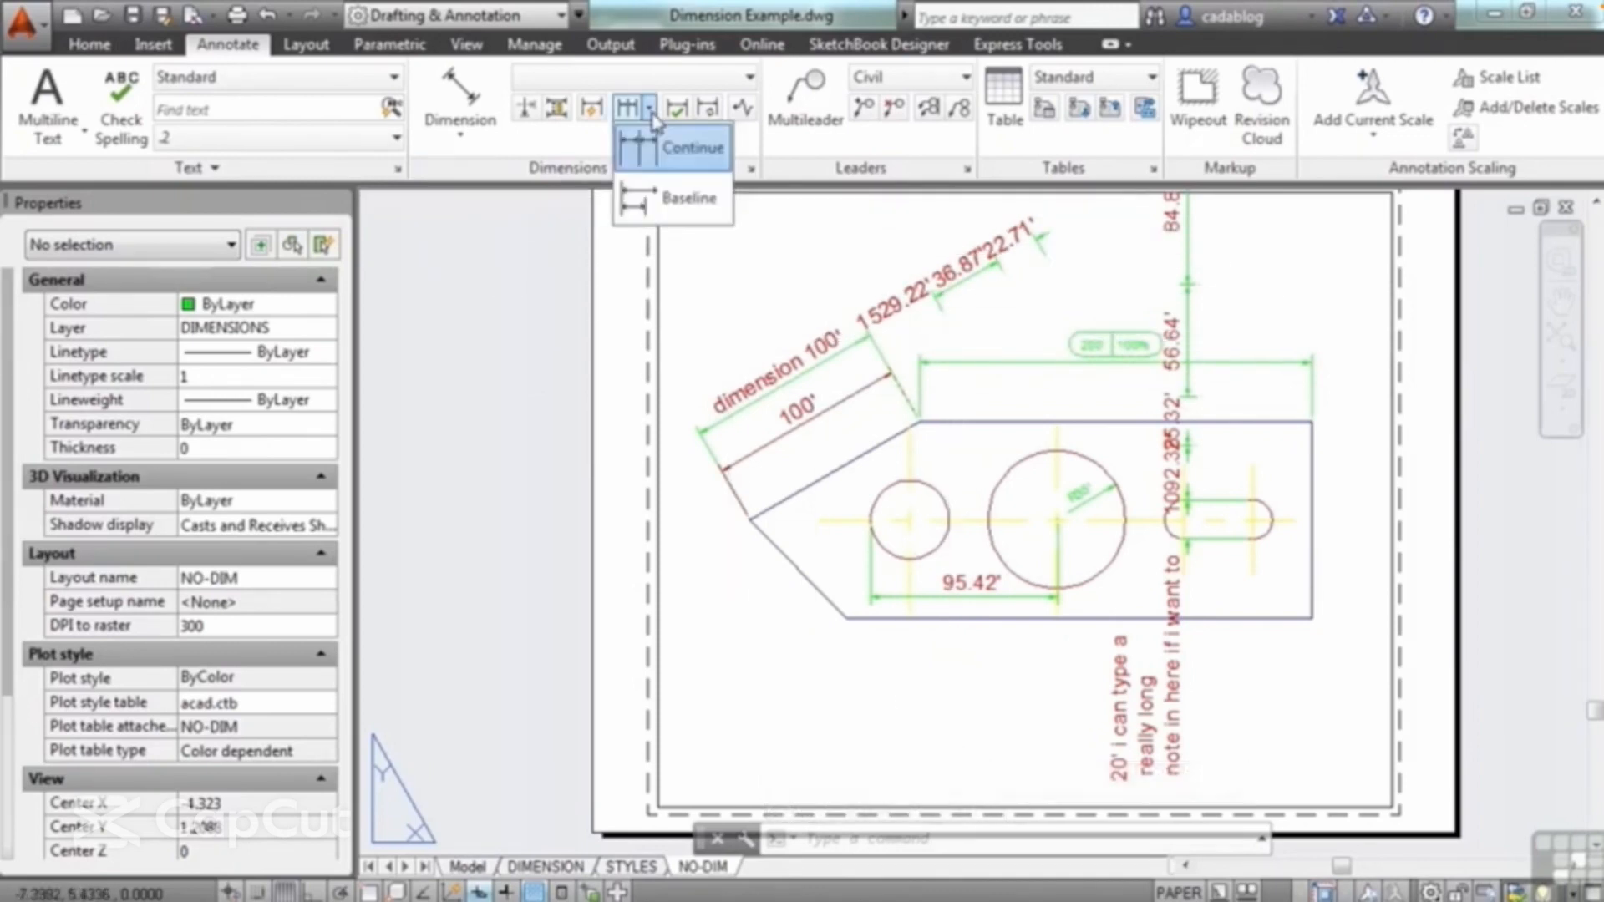
pyautogui.click(685, 216)
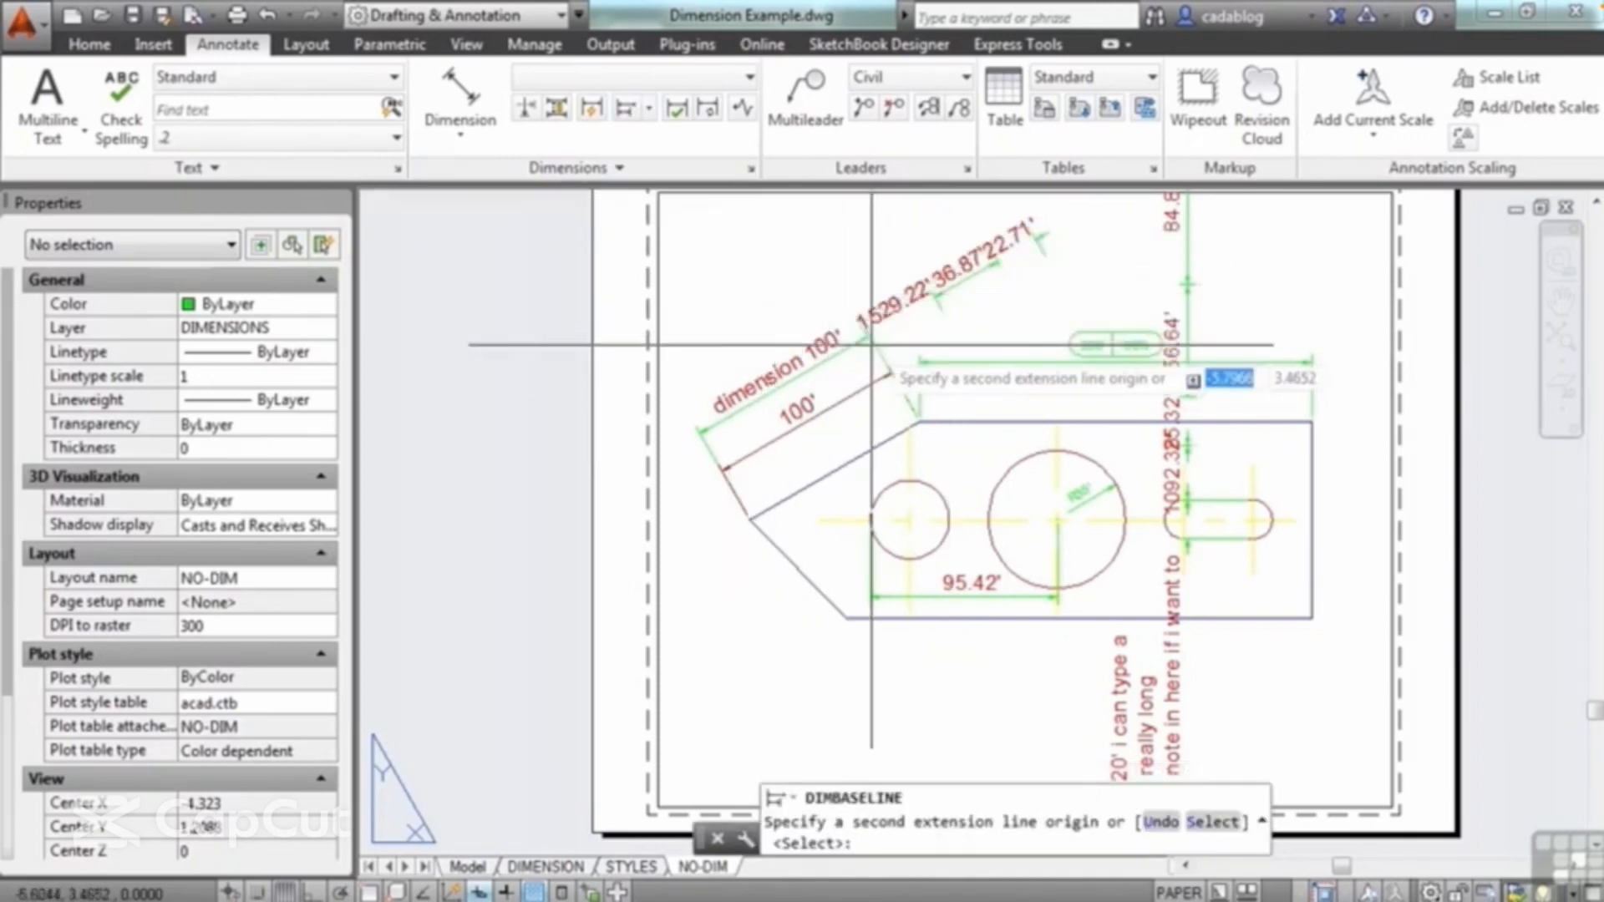
pyautogui.moveTo(1050, 359); pyautogui.dragTo(1068, 501, button='middle')
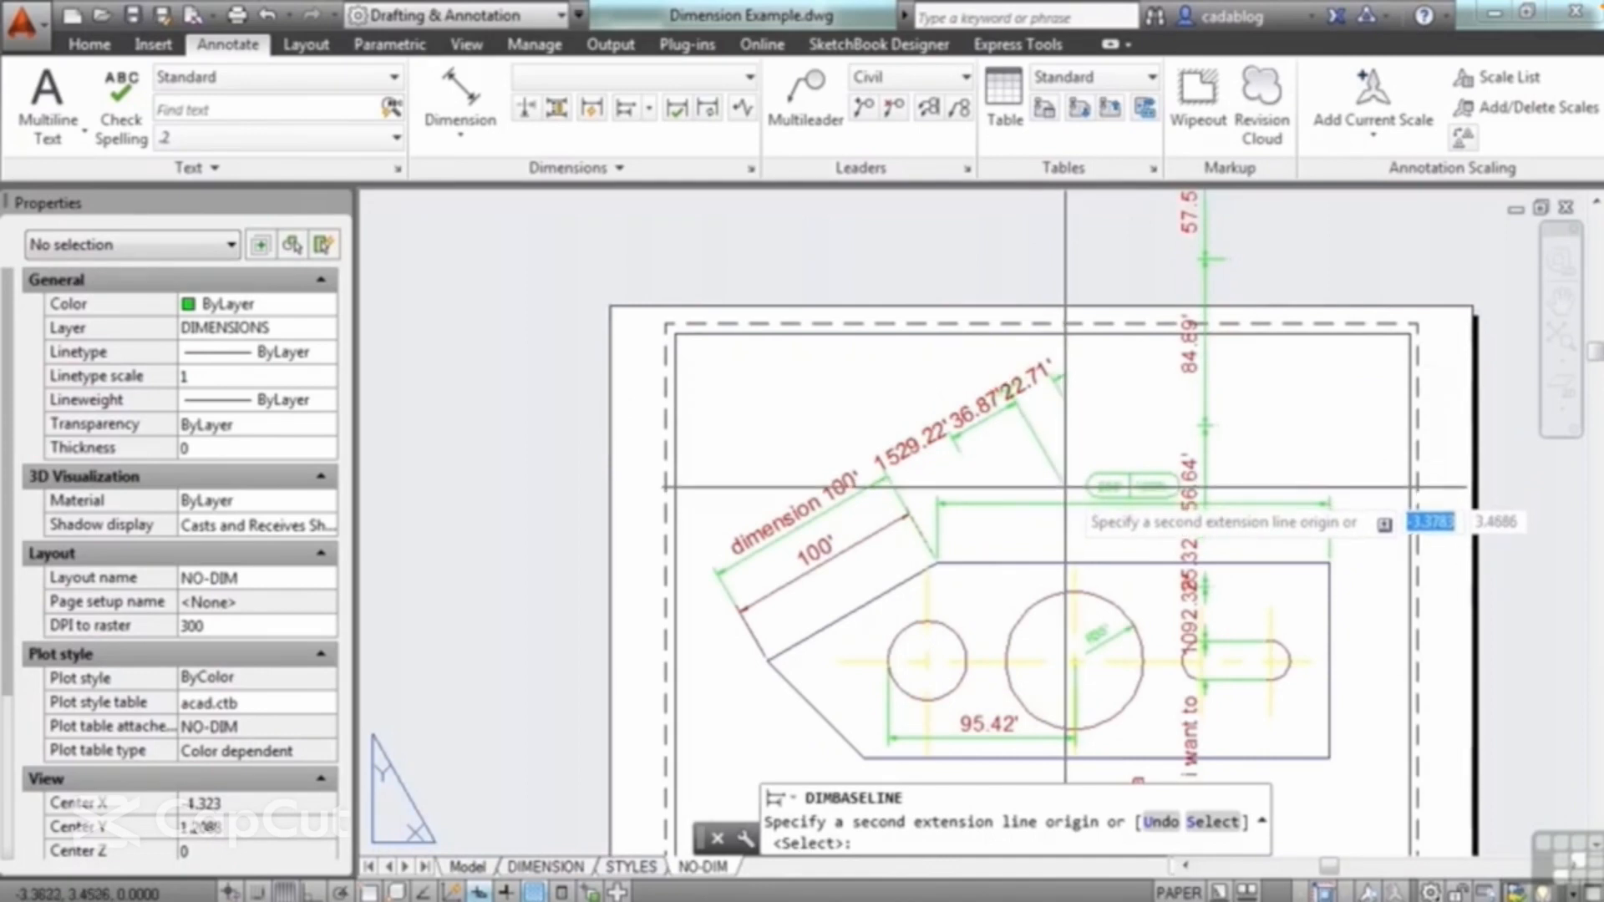
pyautogui.click(1211, 827)
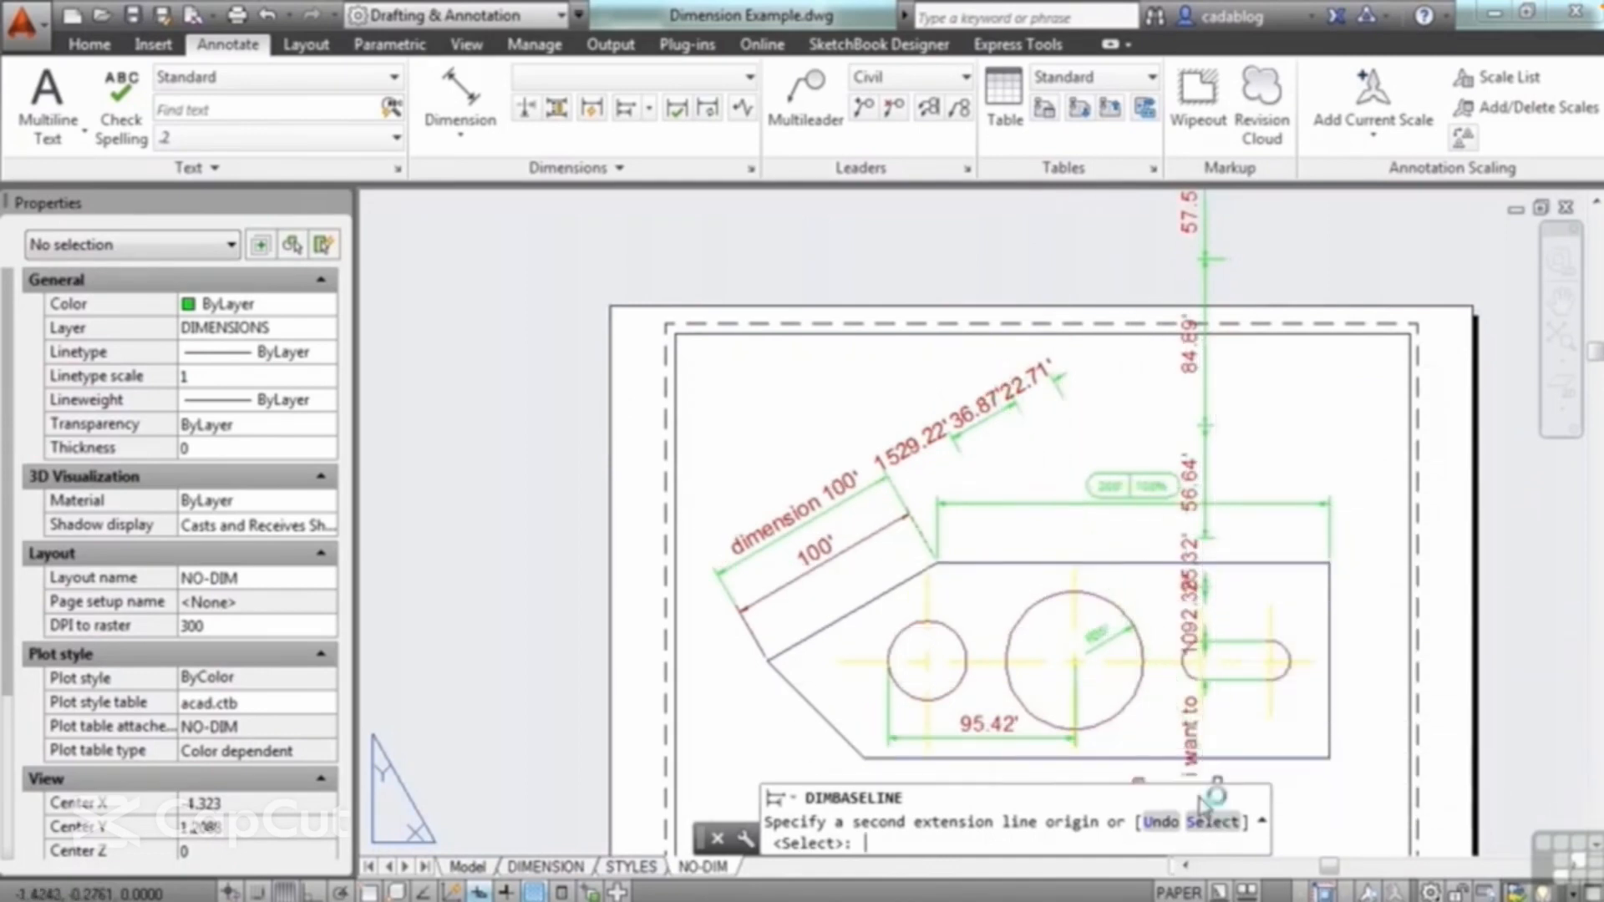
pyautogui.moveTo(1088, 597); pyautogui.dragTo(1110, 270, button='middle')
pyautogui.scroll(2, 1100, 352)
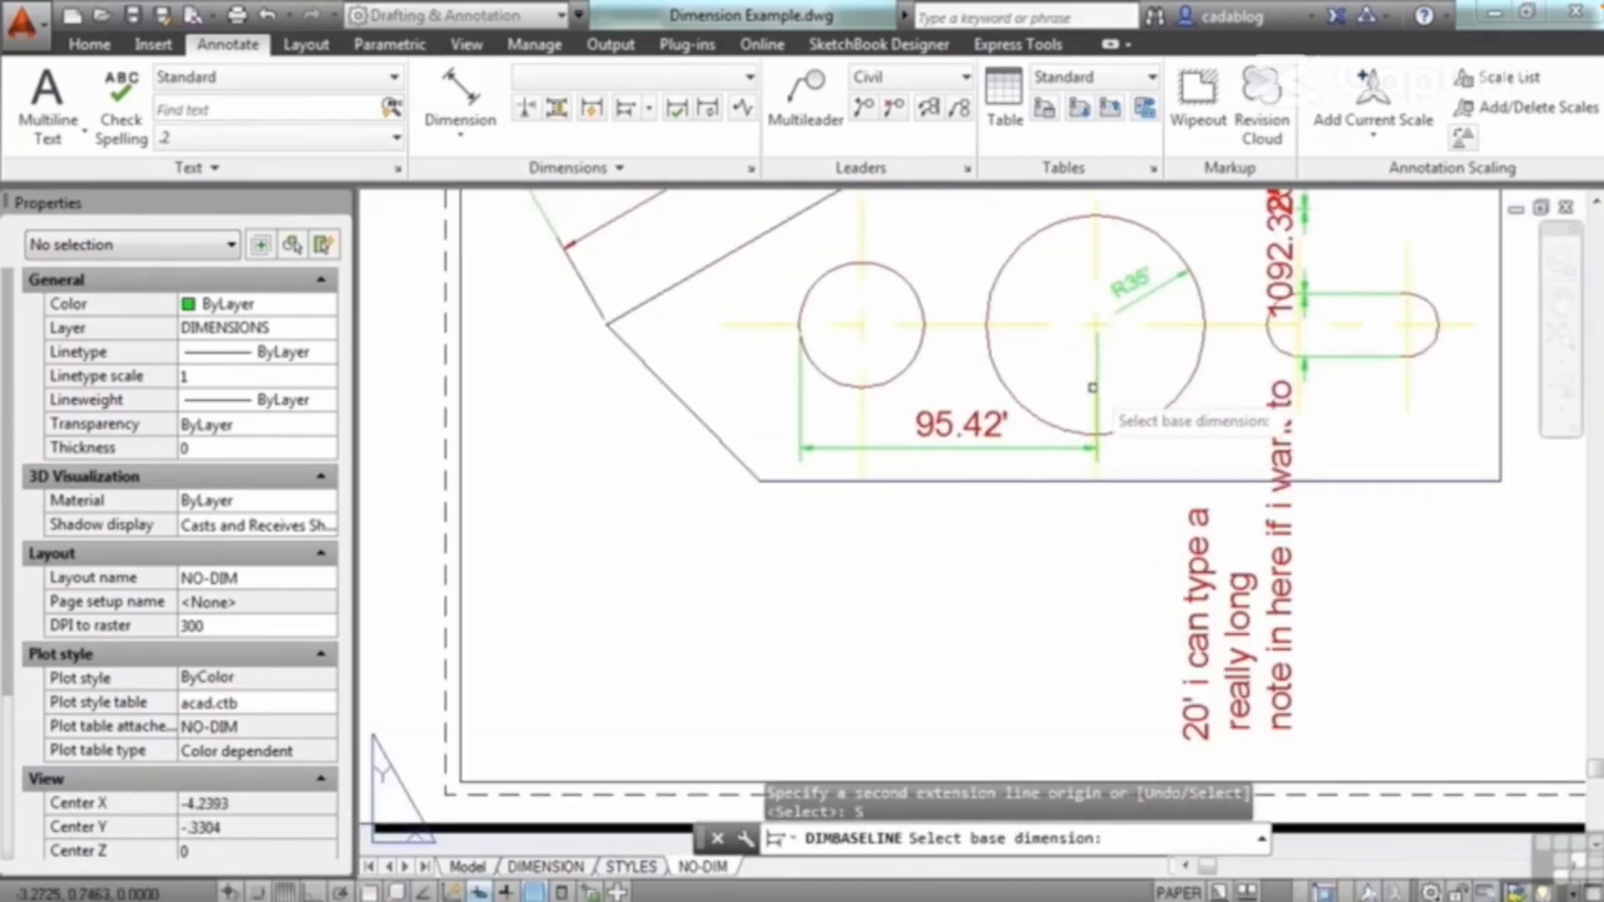
pyautogui.click(1097, 415)
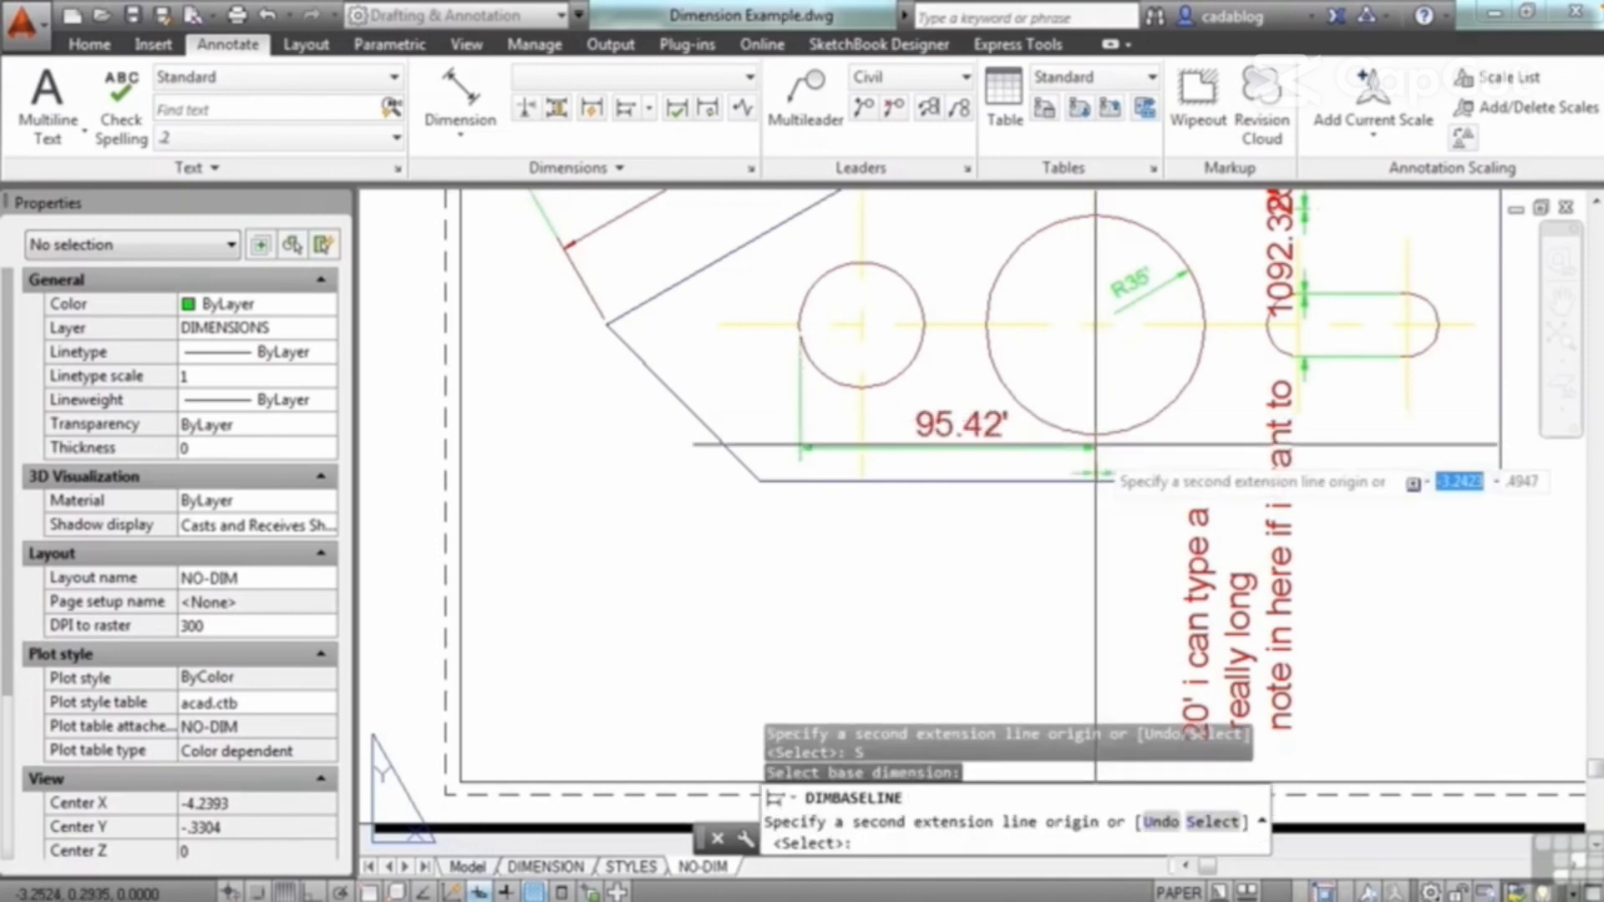
pyautogui.click(969, 531)
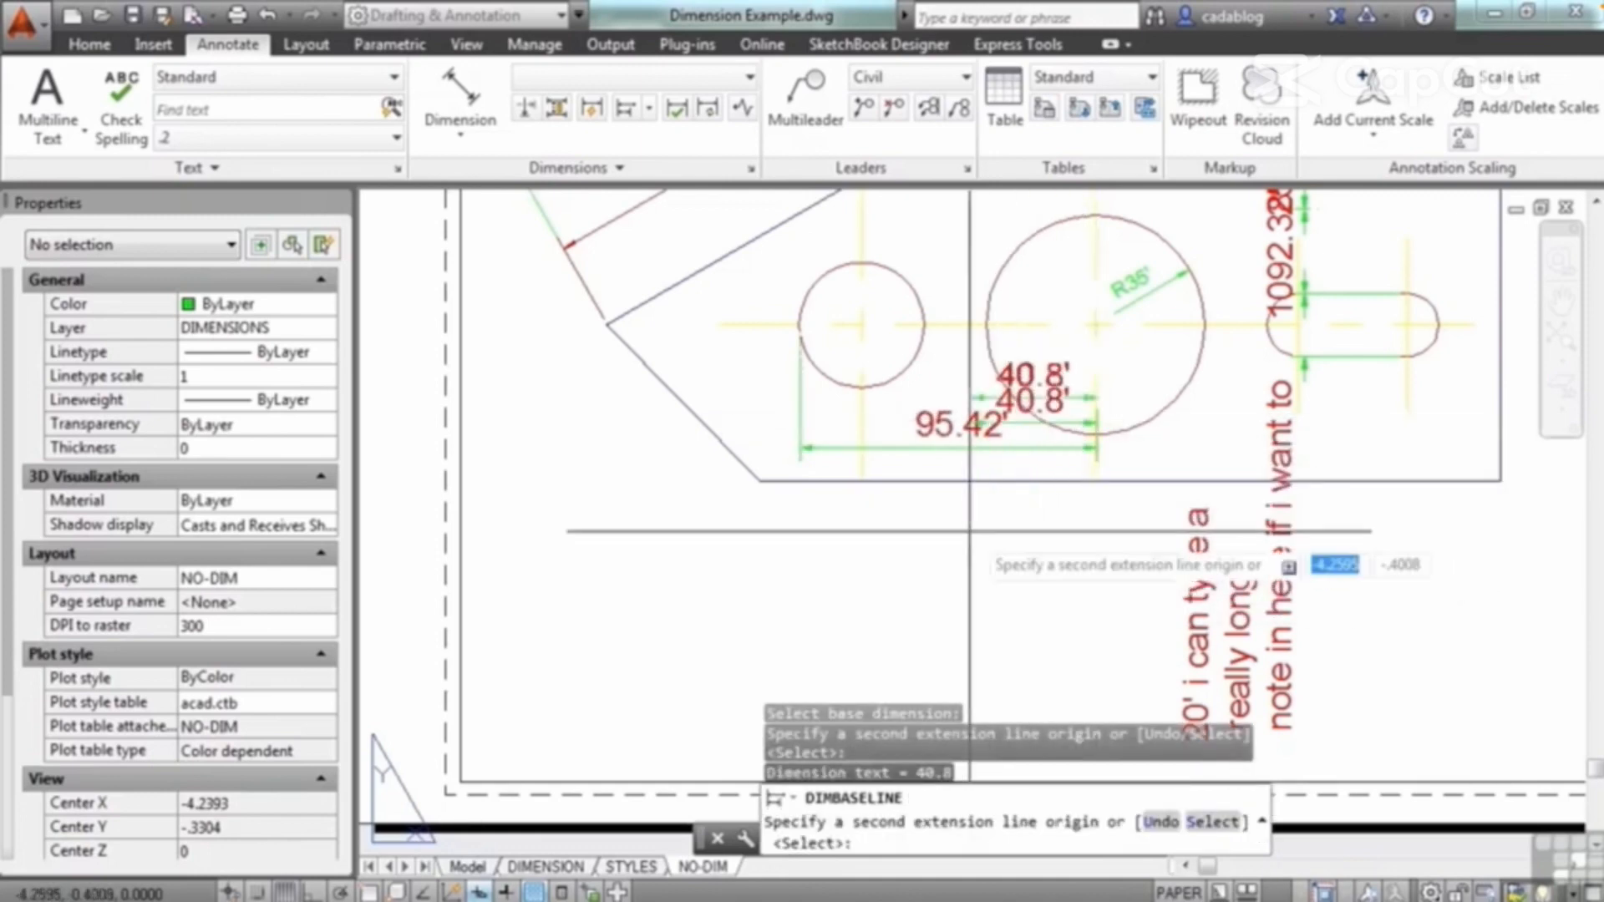
pyautogui.click(979, 355)
pyautogui.click(968, 256)
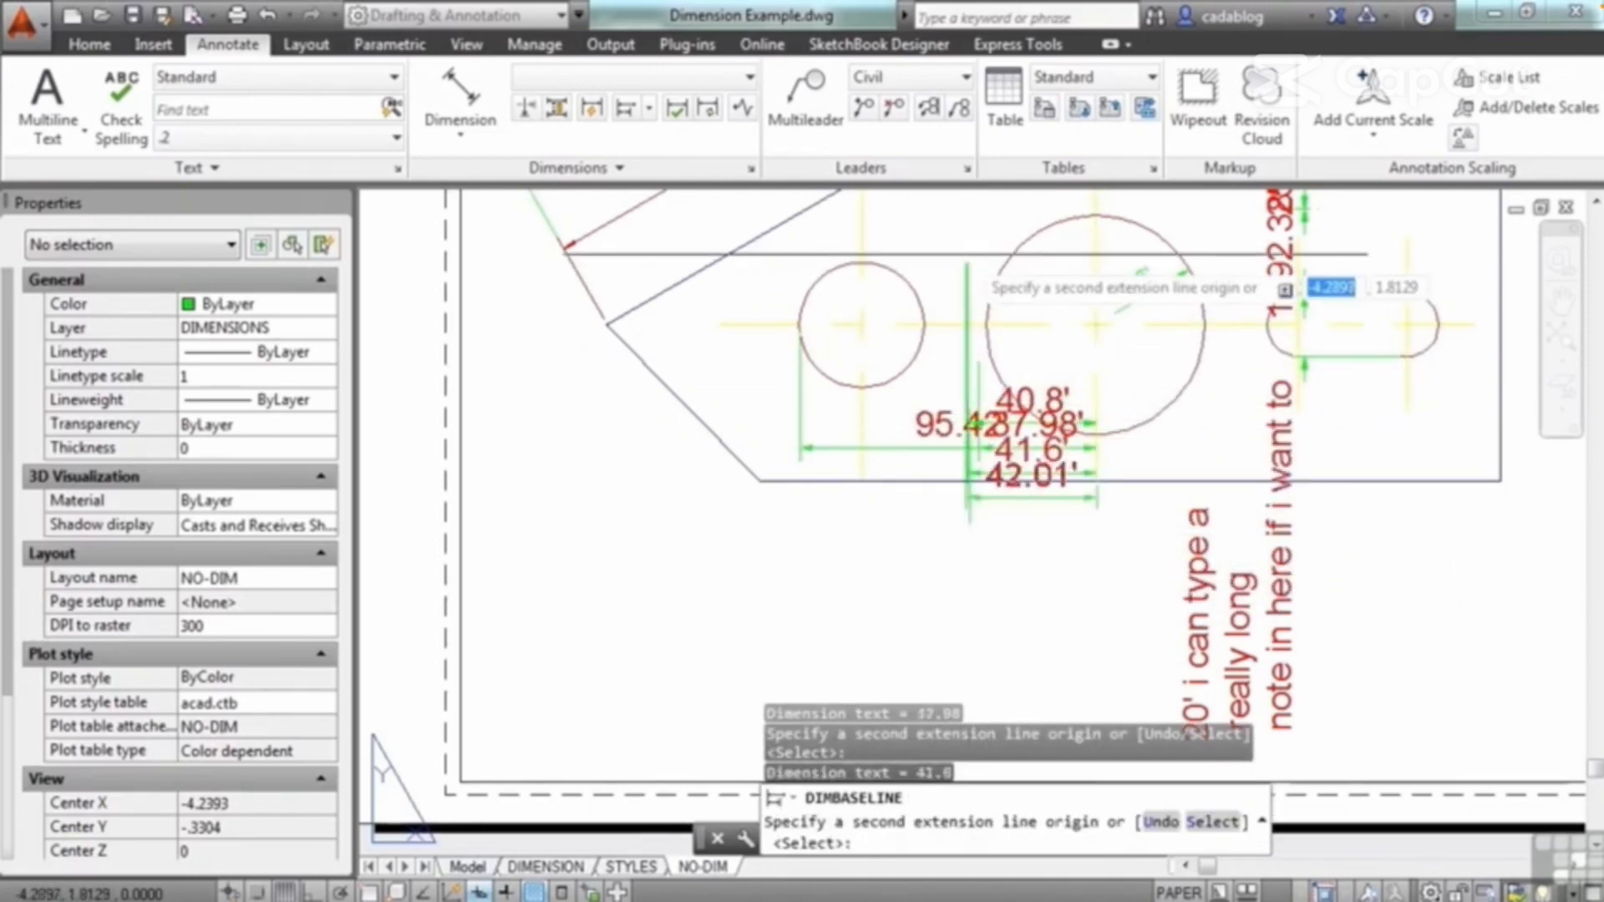
pyautogui.press('Return')
pyautogui.press('Return')
# Step: Try to quick-dimension the plate's two slanted edges from paper space
pyautogui.scroll(-2, 923, 397)
pyautogui.moveTo(915, 328); pyautogui.dragTo(914, 404, button='middle')
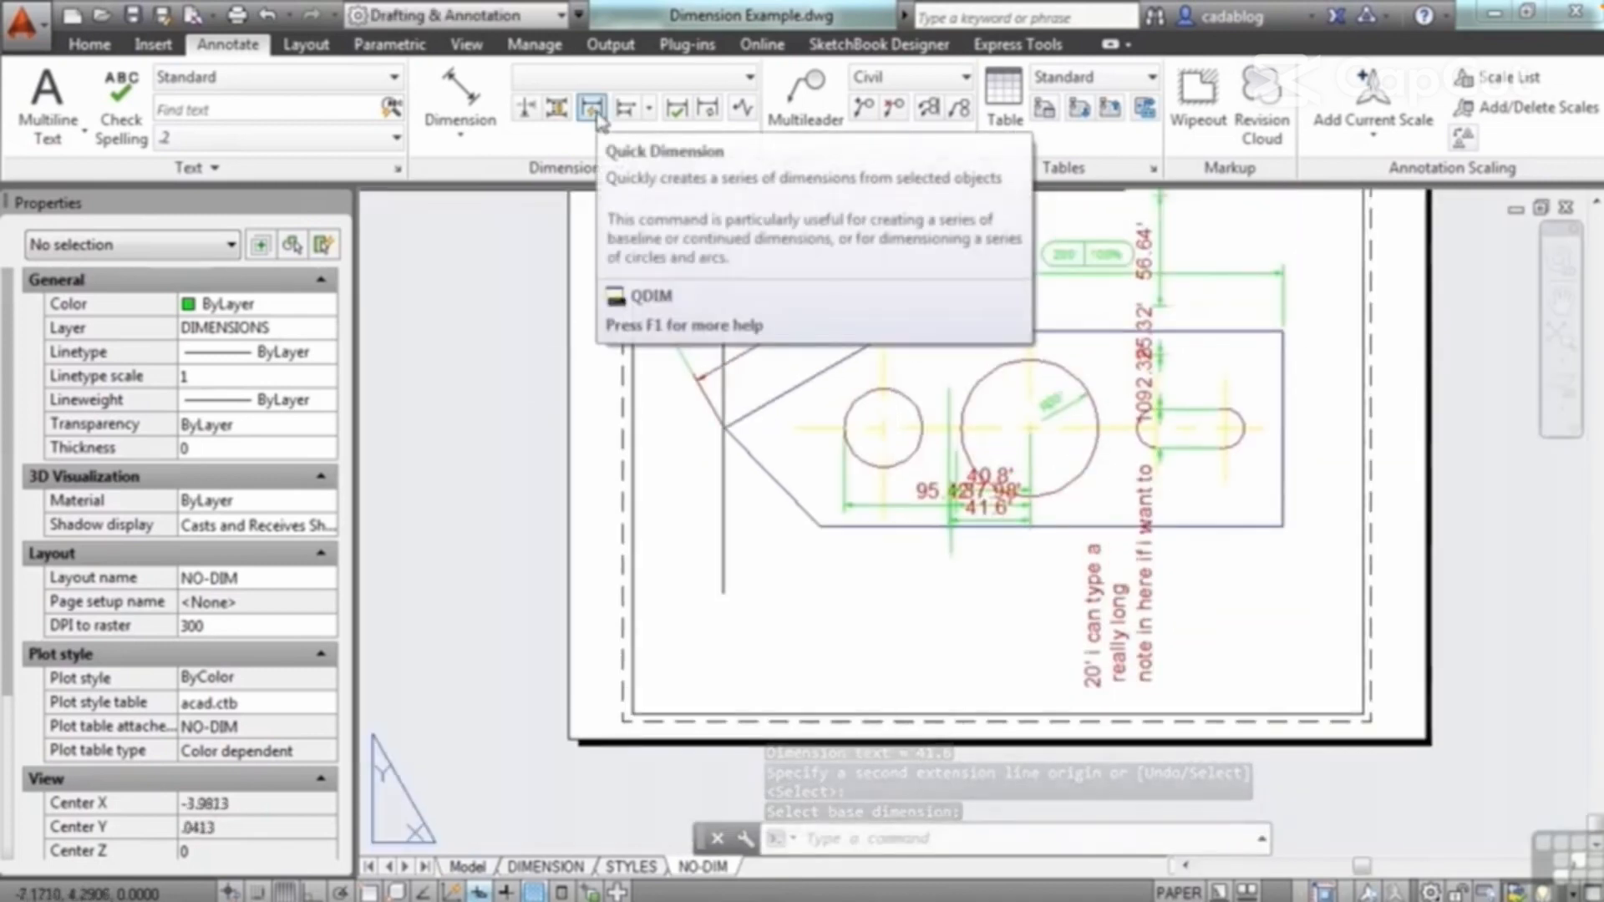
pyautogui.click(597, 119)
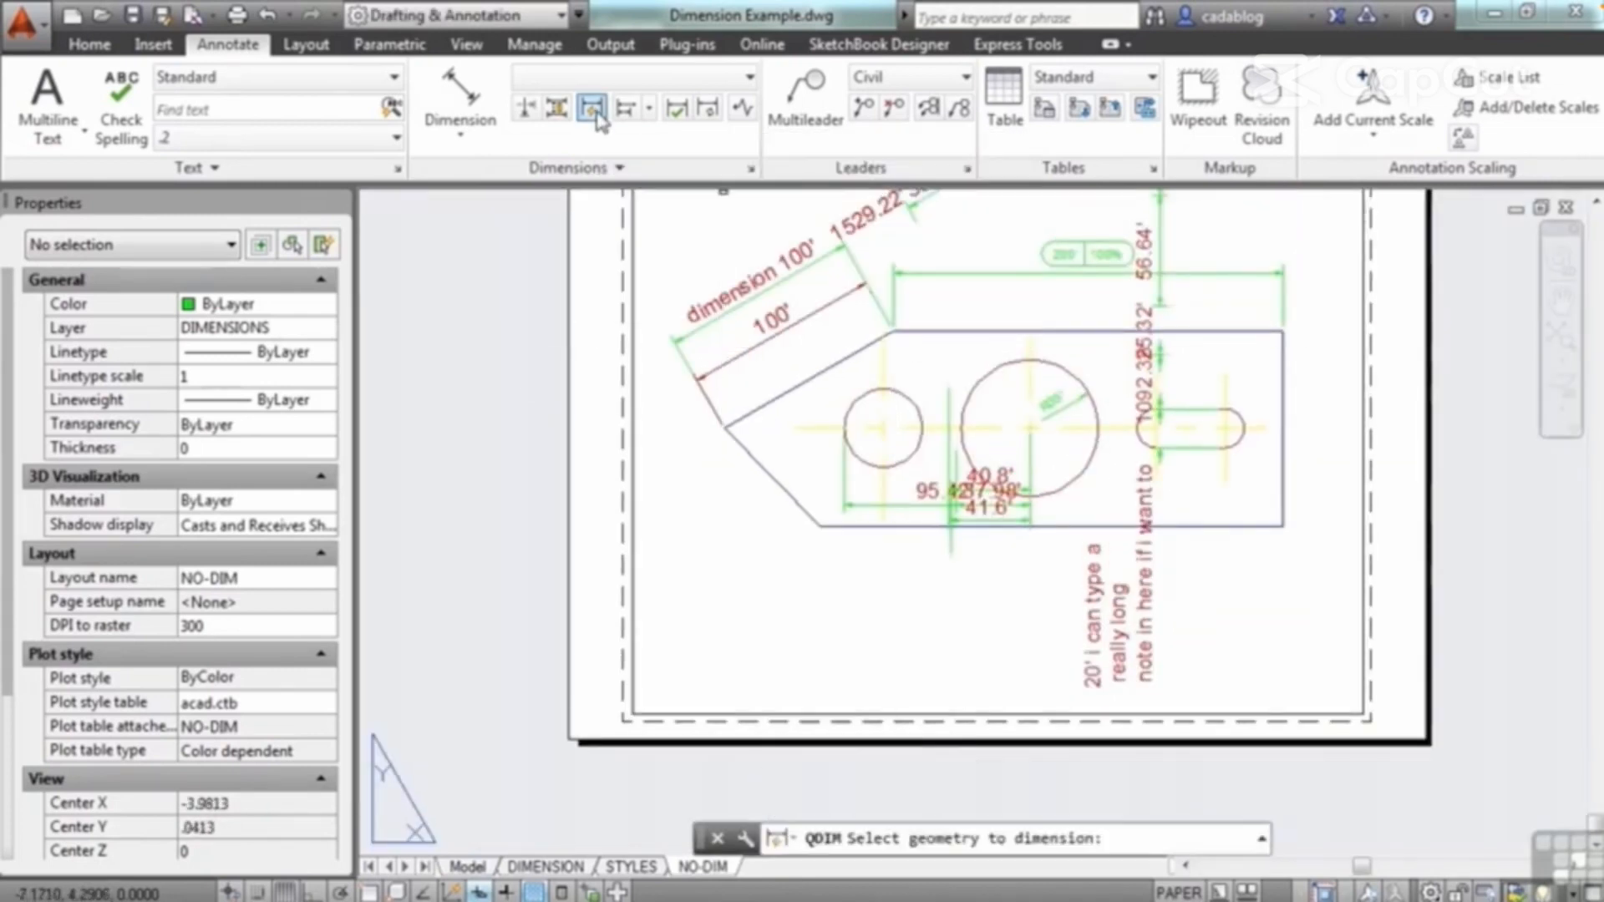
pyautogui.click(835, 367)
pyautogui.click(806, 433)
pyautogui.click(785, 458)
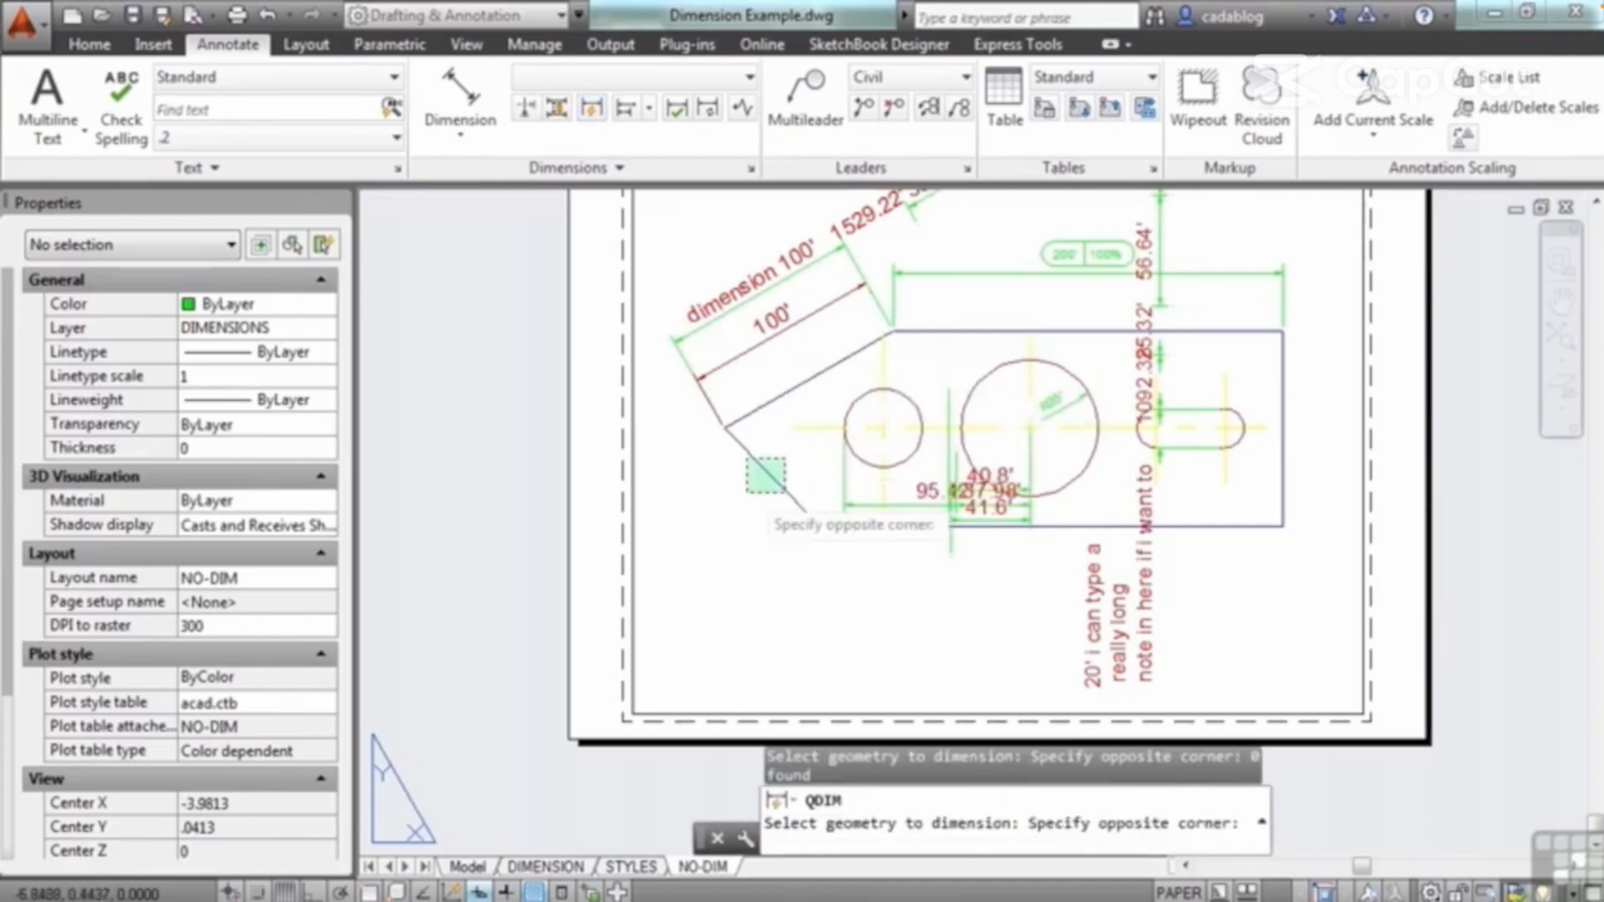
pyautogui.click(746, 493)
pyautogui.press('Return')
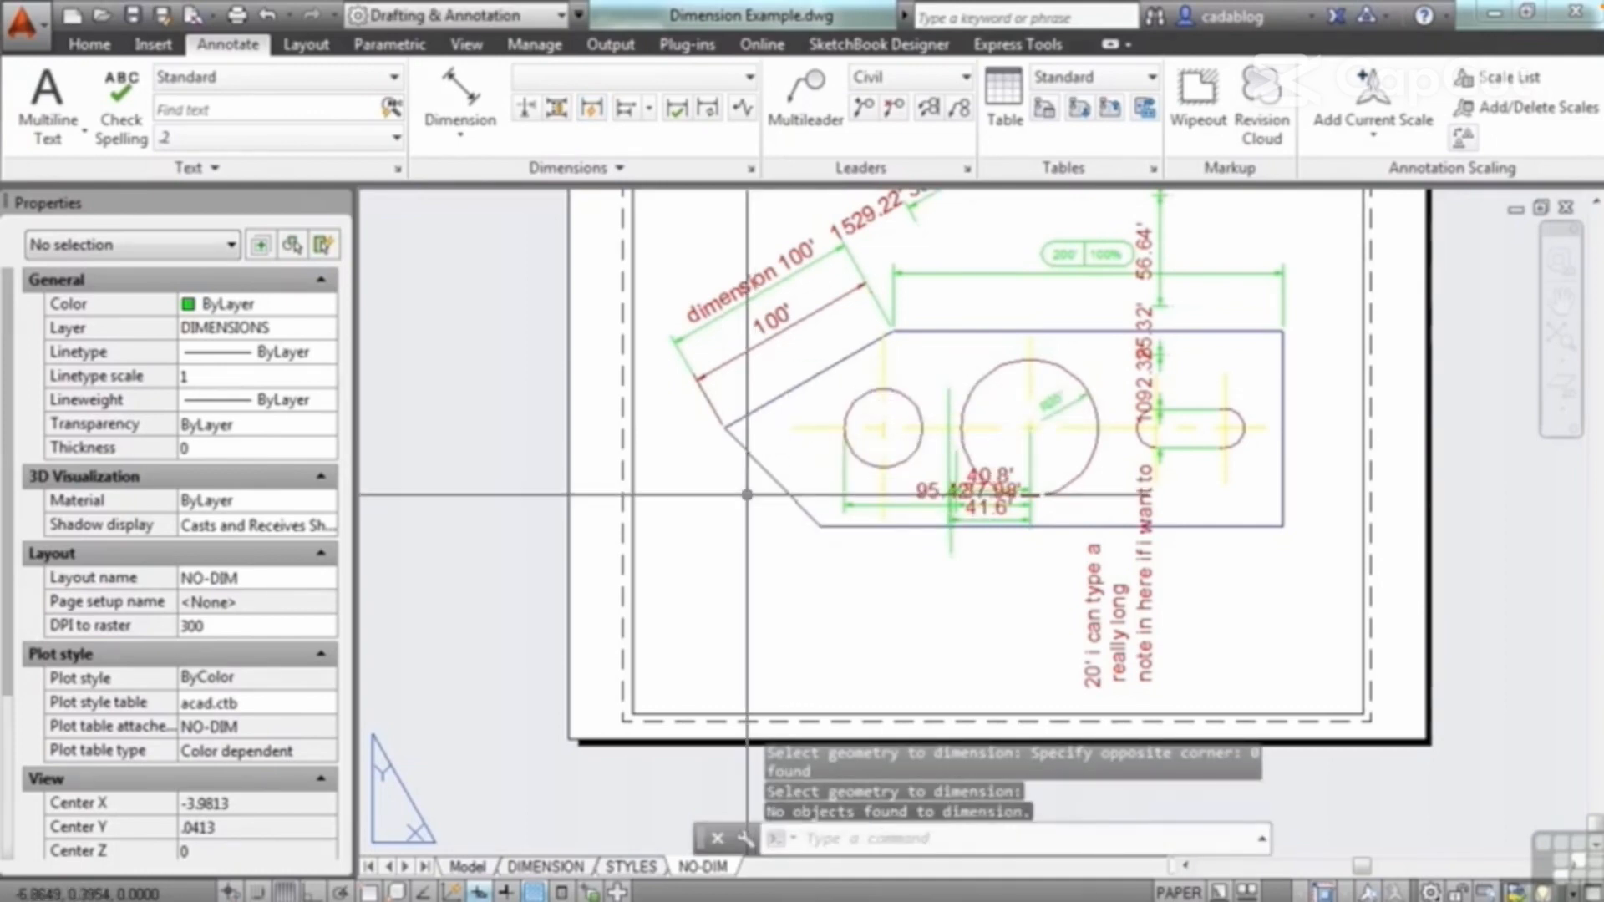
# Step: Activate the viewport's model space and quick-dimension the plate's two slanted edges, placing the continuous dimensions below the plate
pyautogui.doubleClick(747, 495)
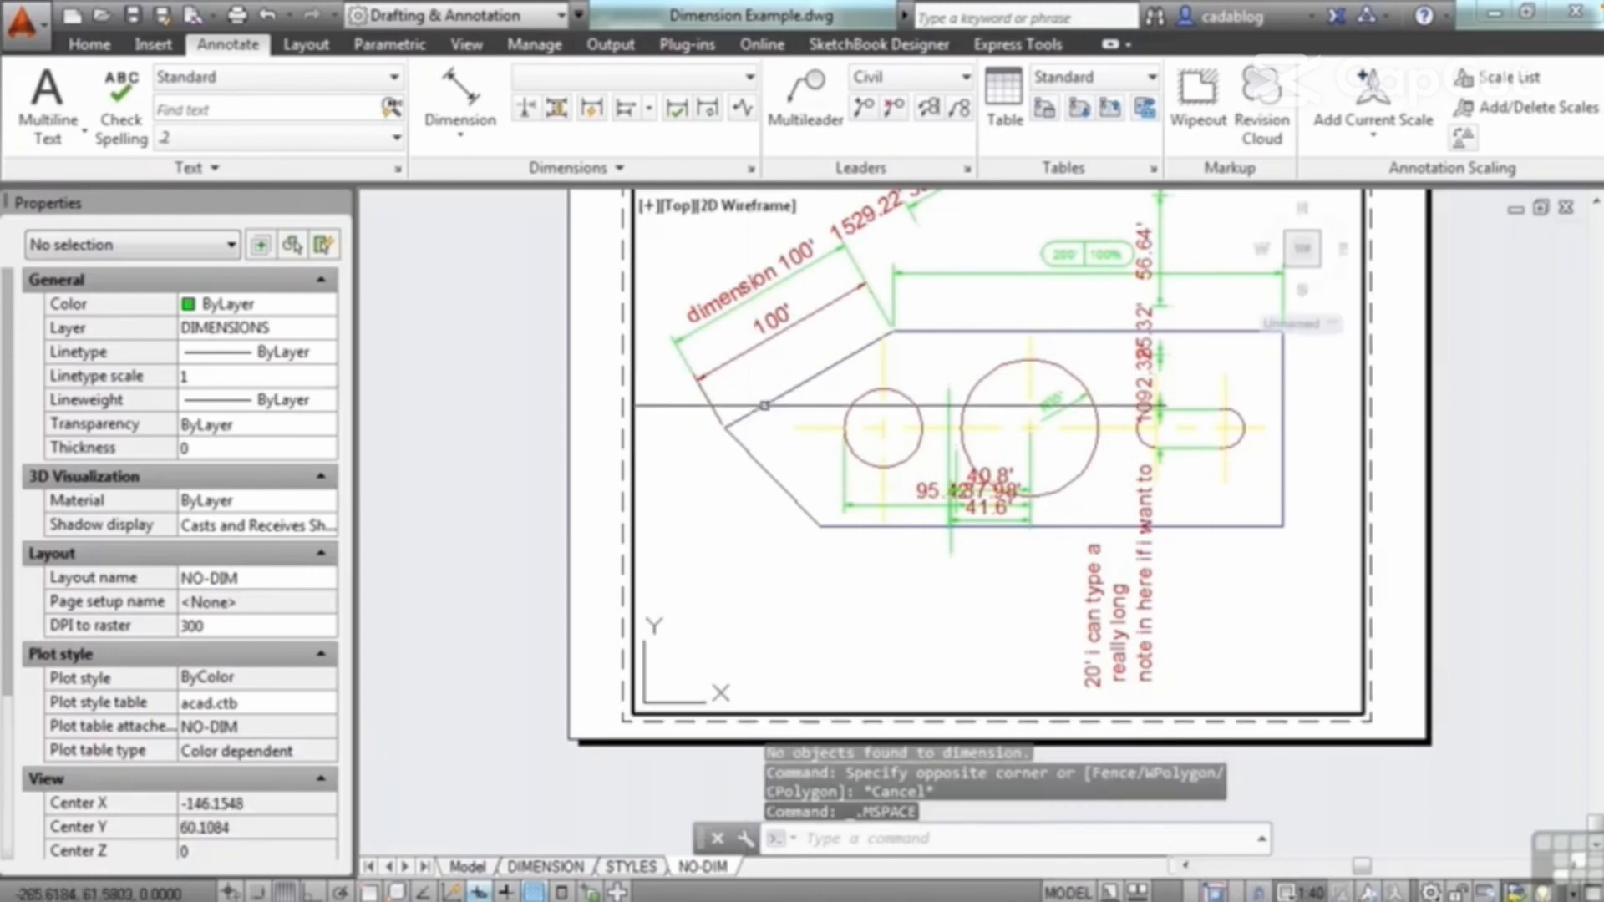
pyautogui.click(595, 110)
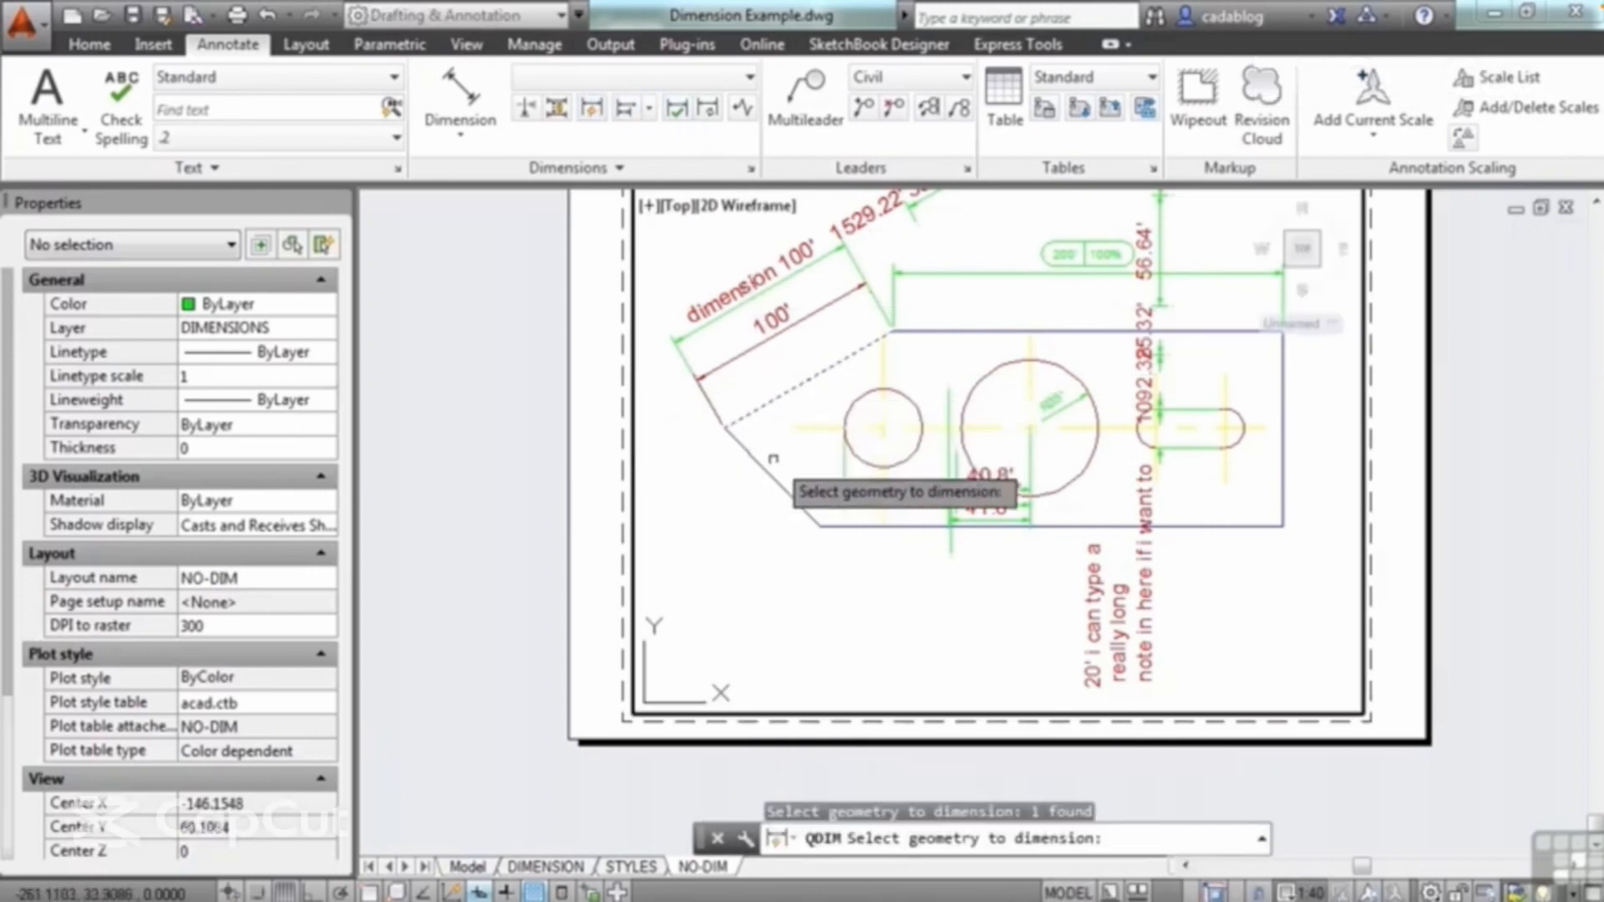
pyautogui.click(770, 473)
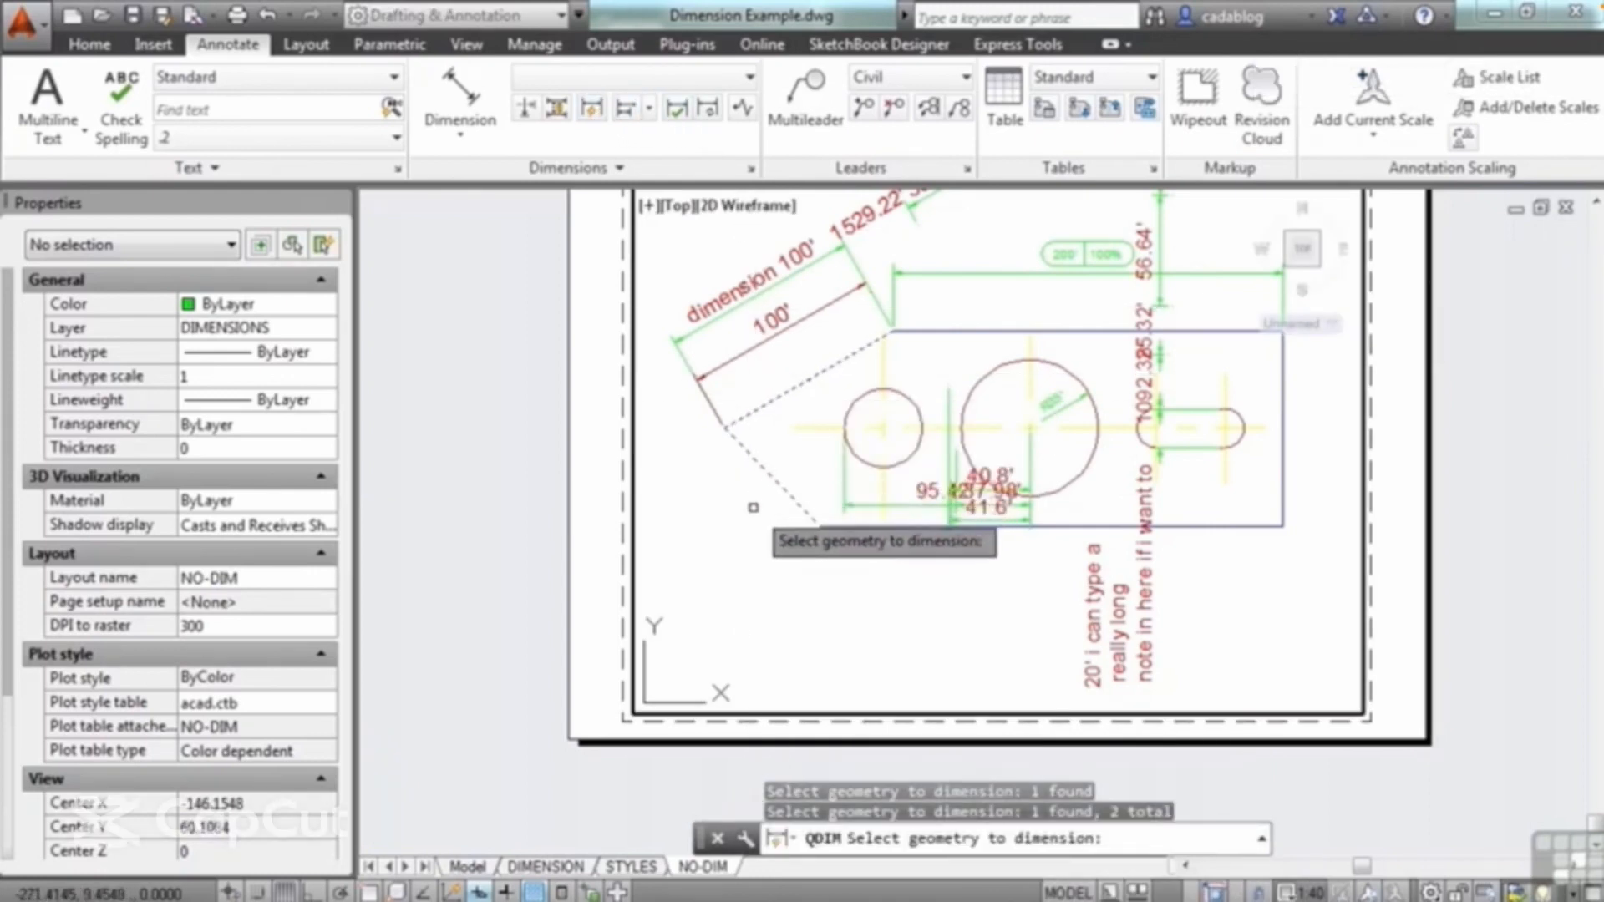
pyautogui.press('Return')
pyautogui.click(759, 603)
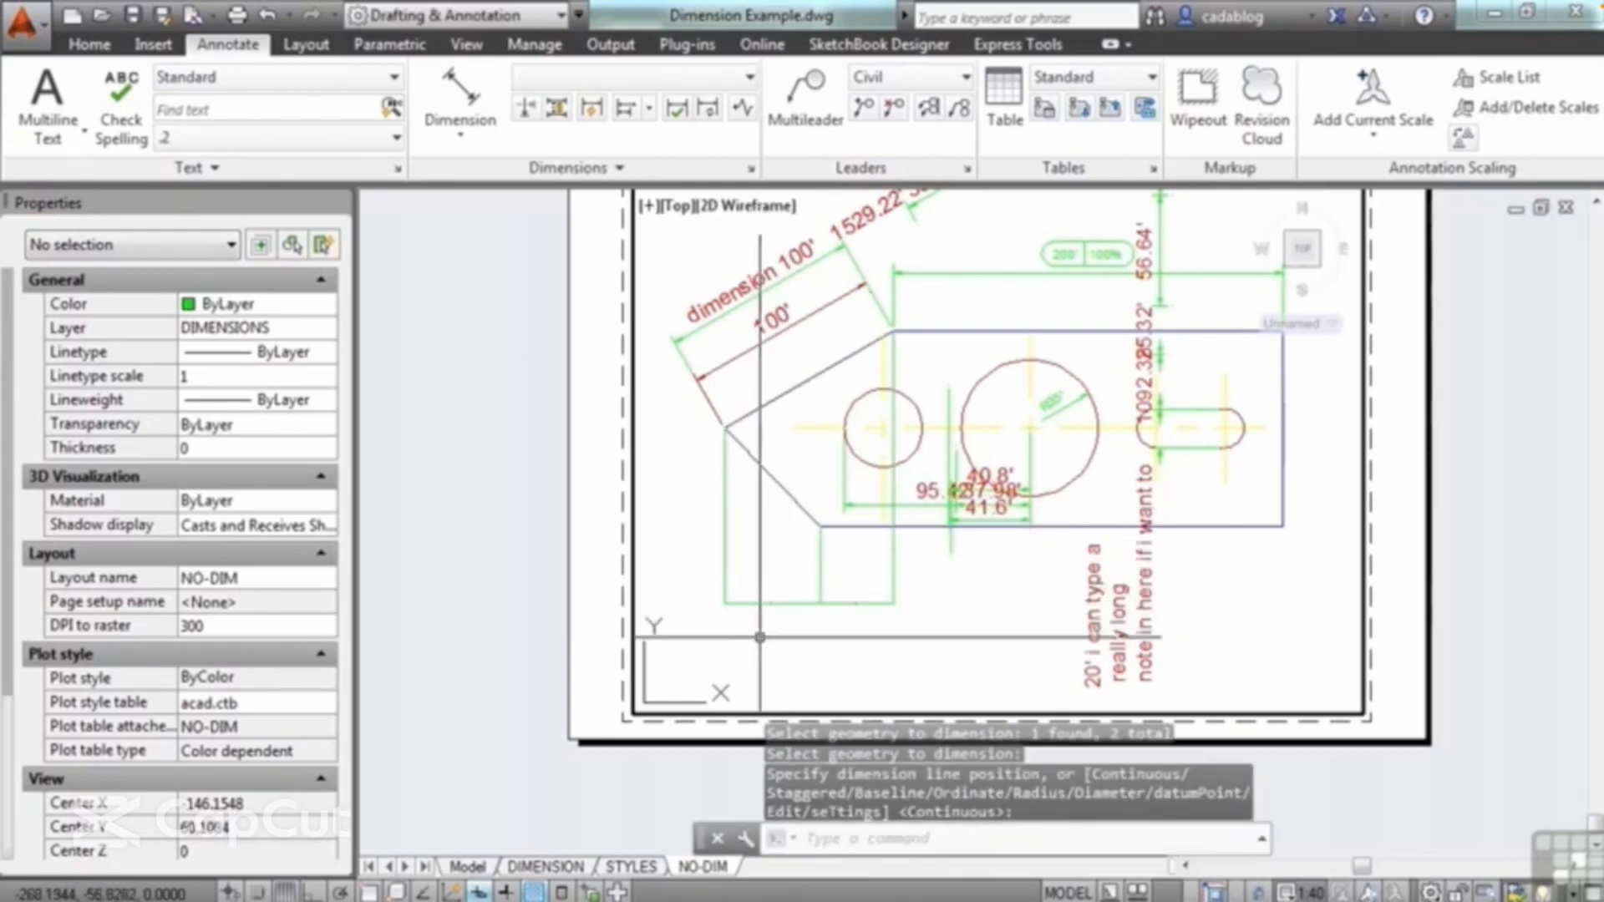
# Step: Check the quick dimensions below the plate and switch the layout back to paper space
pyautogui.scroll(5, 759, 637)
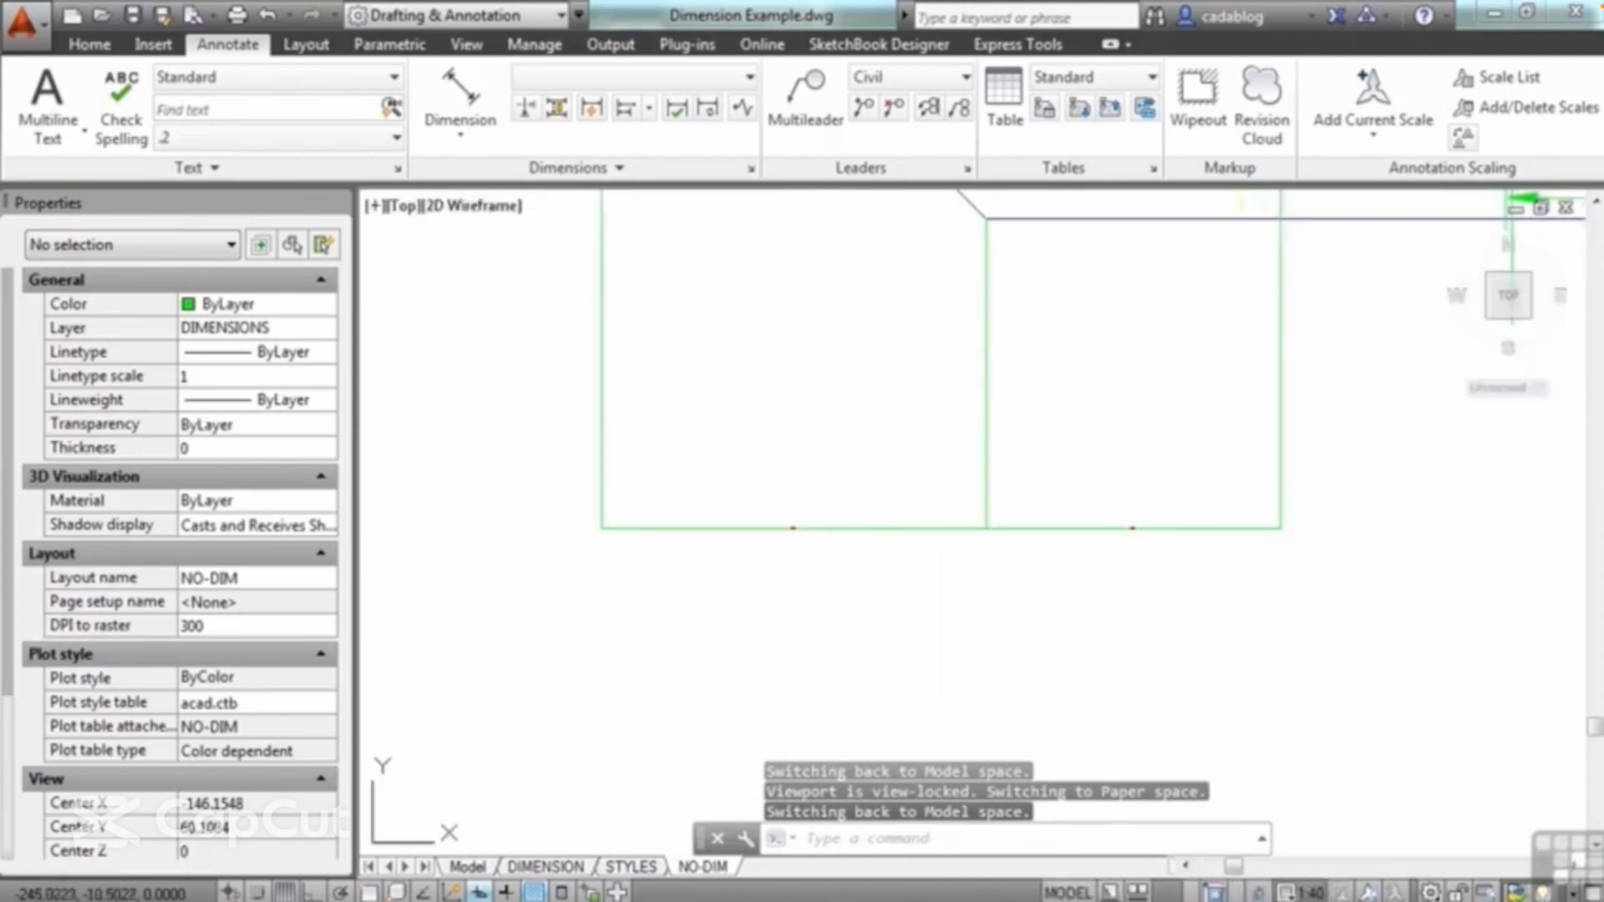
pyautogui.moveTo(930, 299); pyautogui.dragTo(869, 491, button='middle')
pyautogui.scroll(-2, 946, 491)
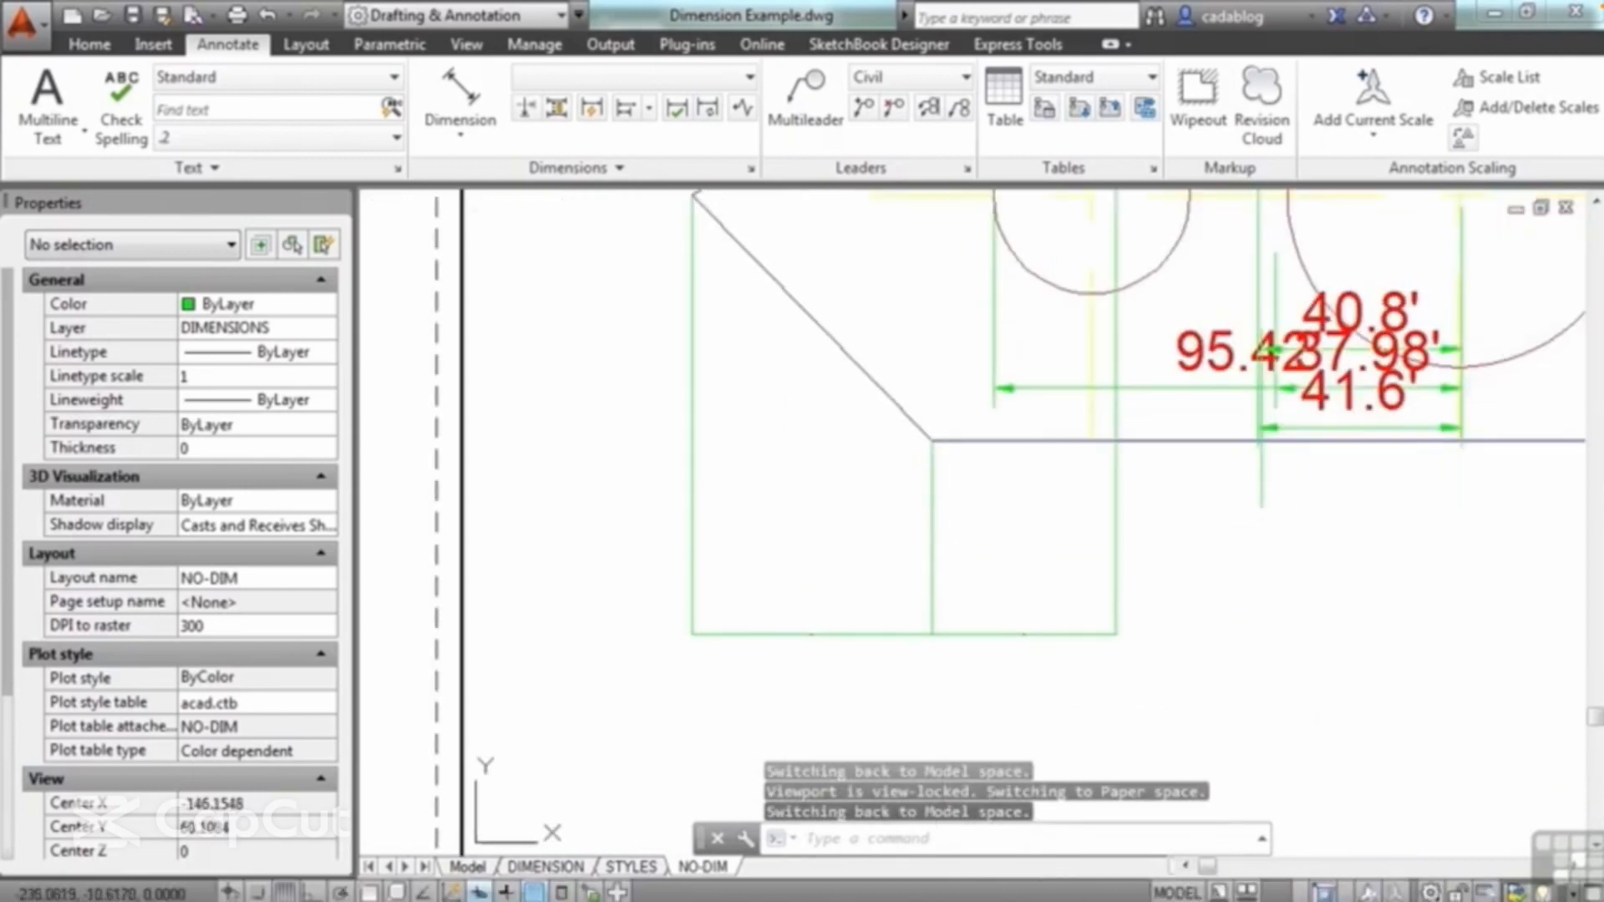
pyautogui.scroll(-2, 796, 502)
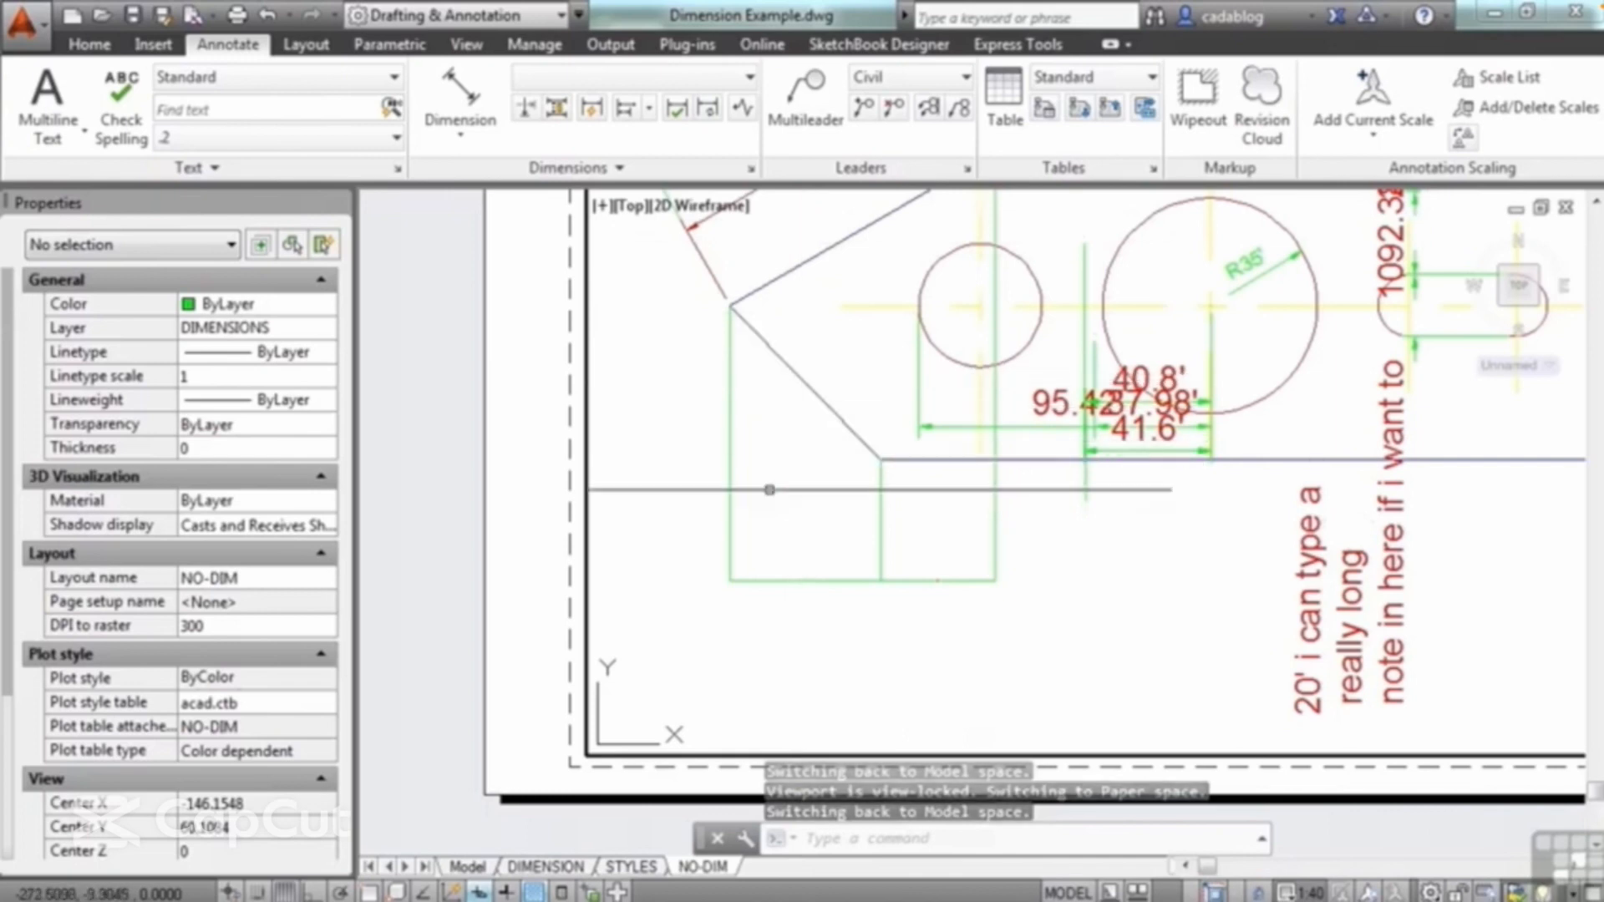
pyautogui.doubleClick(515, 331)
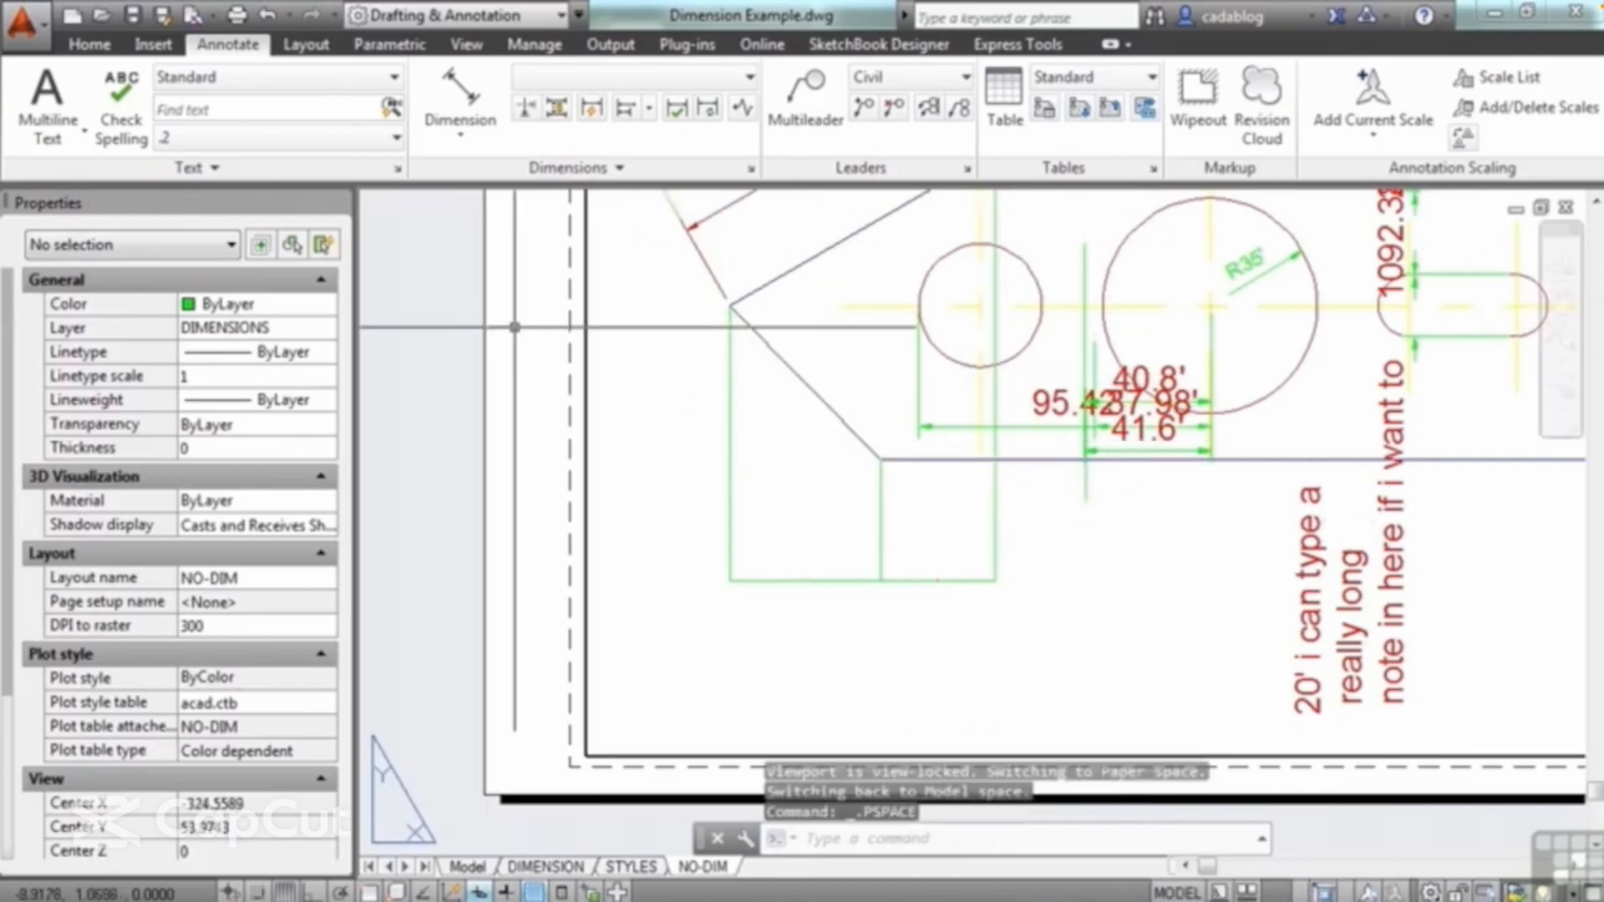
# Step: Adjust the spacing of the overlapping horizontal dimensions beneath the large circle with the Auto option
pyautogui.click(558, 108)
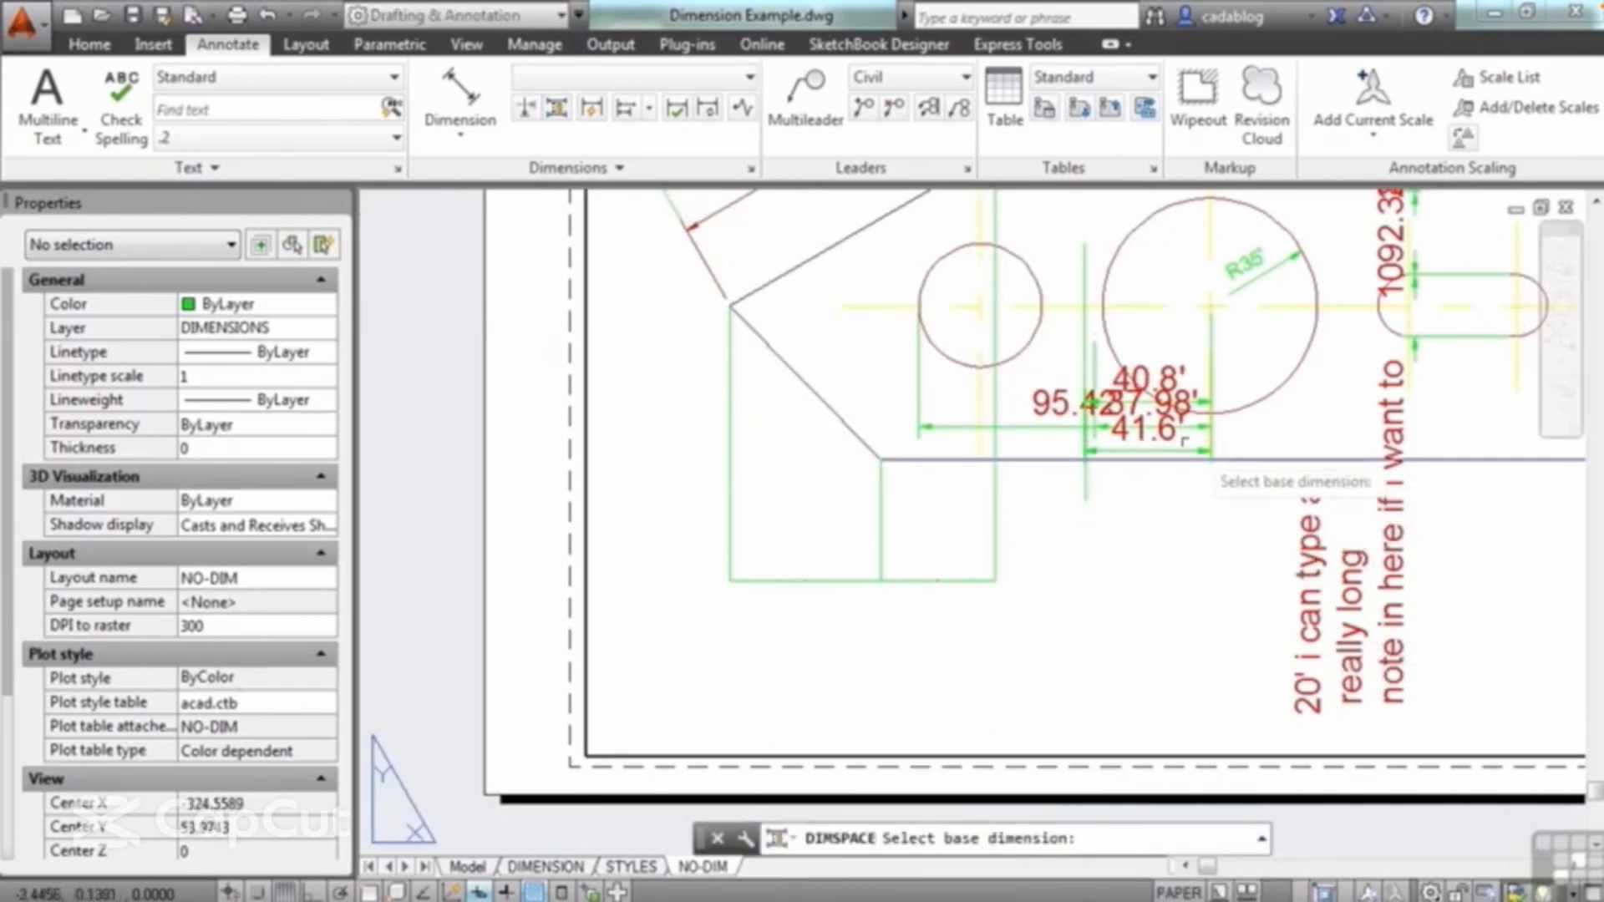
pyautogui.click(1086, 452)
pyautogui.click(1078, 429)
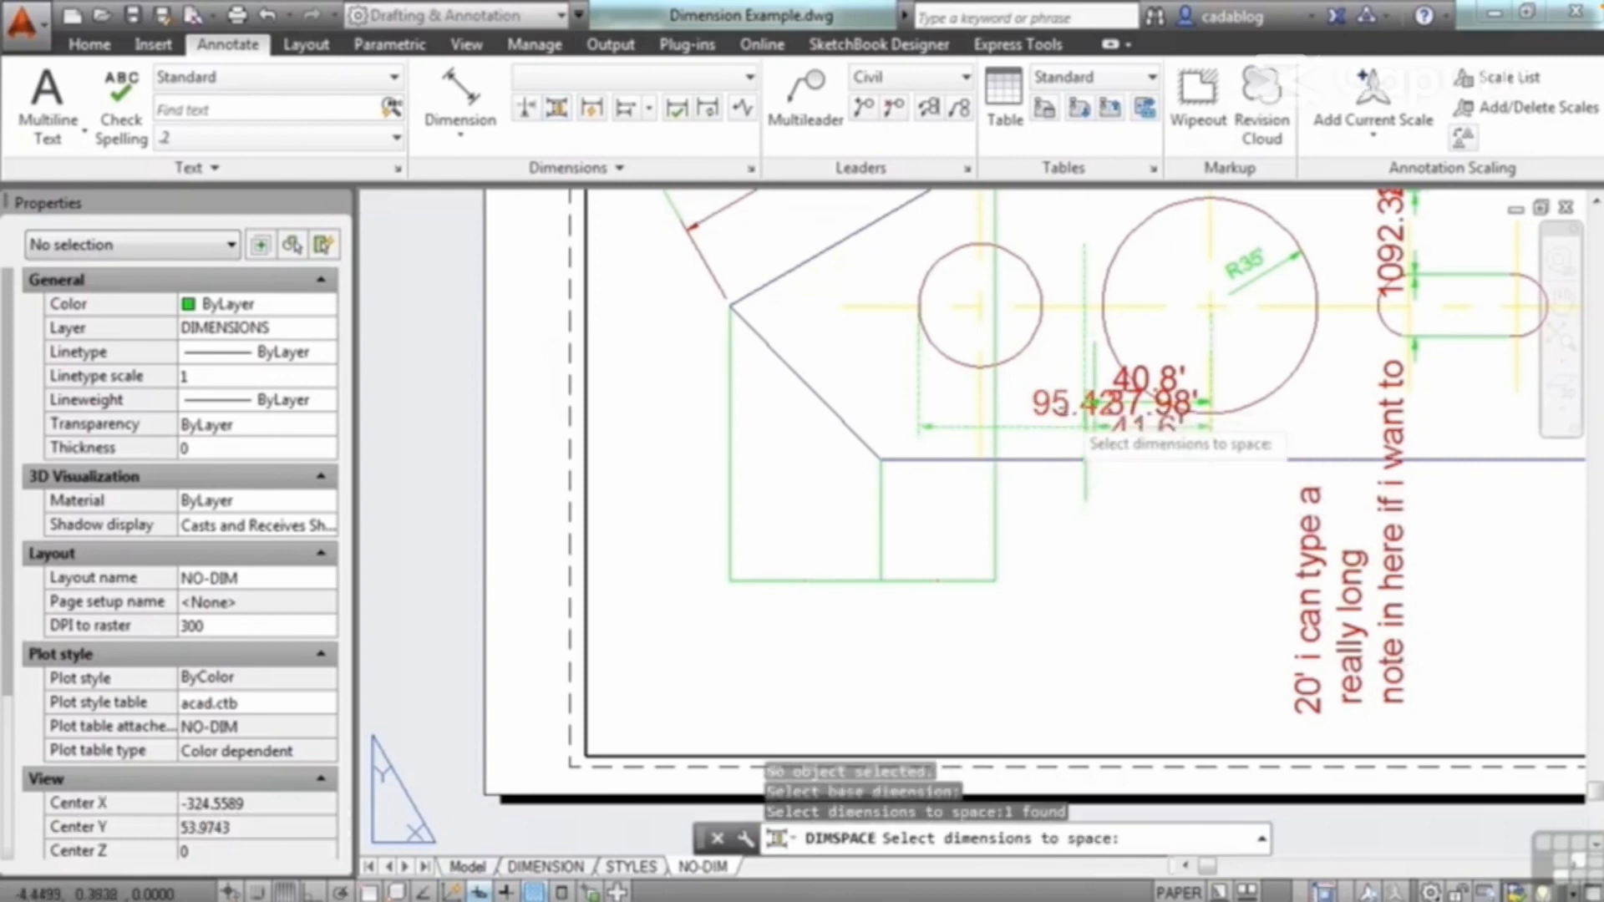
pyautogui.click(1060, 428)
pyautogui.press('Return')
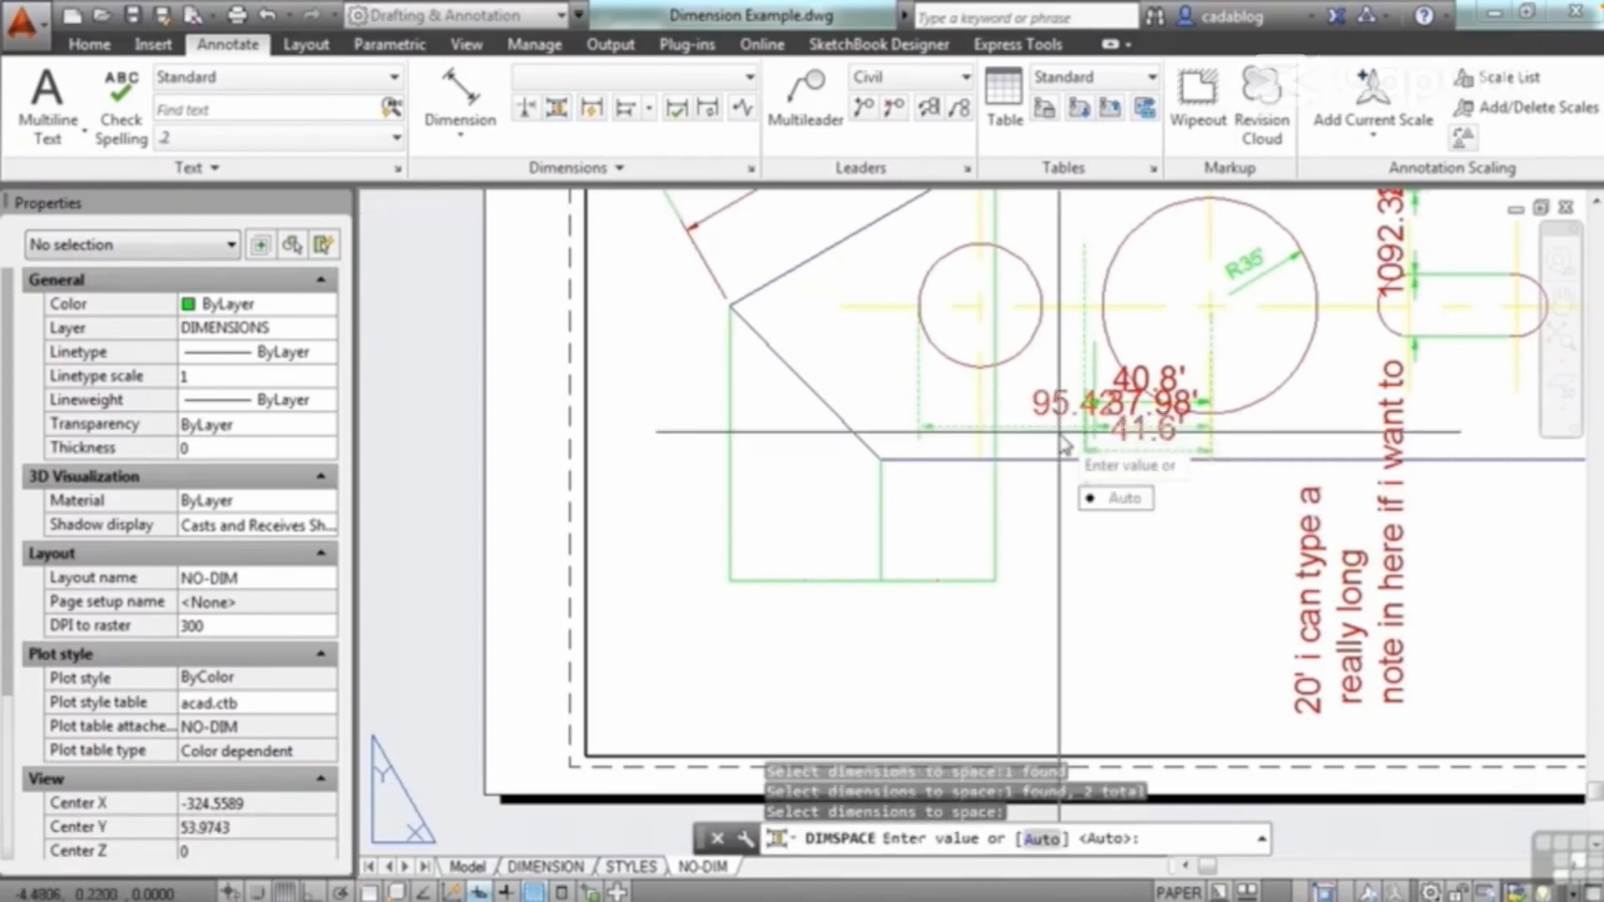
pyautogui.click(1116, 499)
pyautogui.scroll(8, 942, 448)
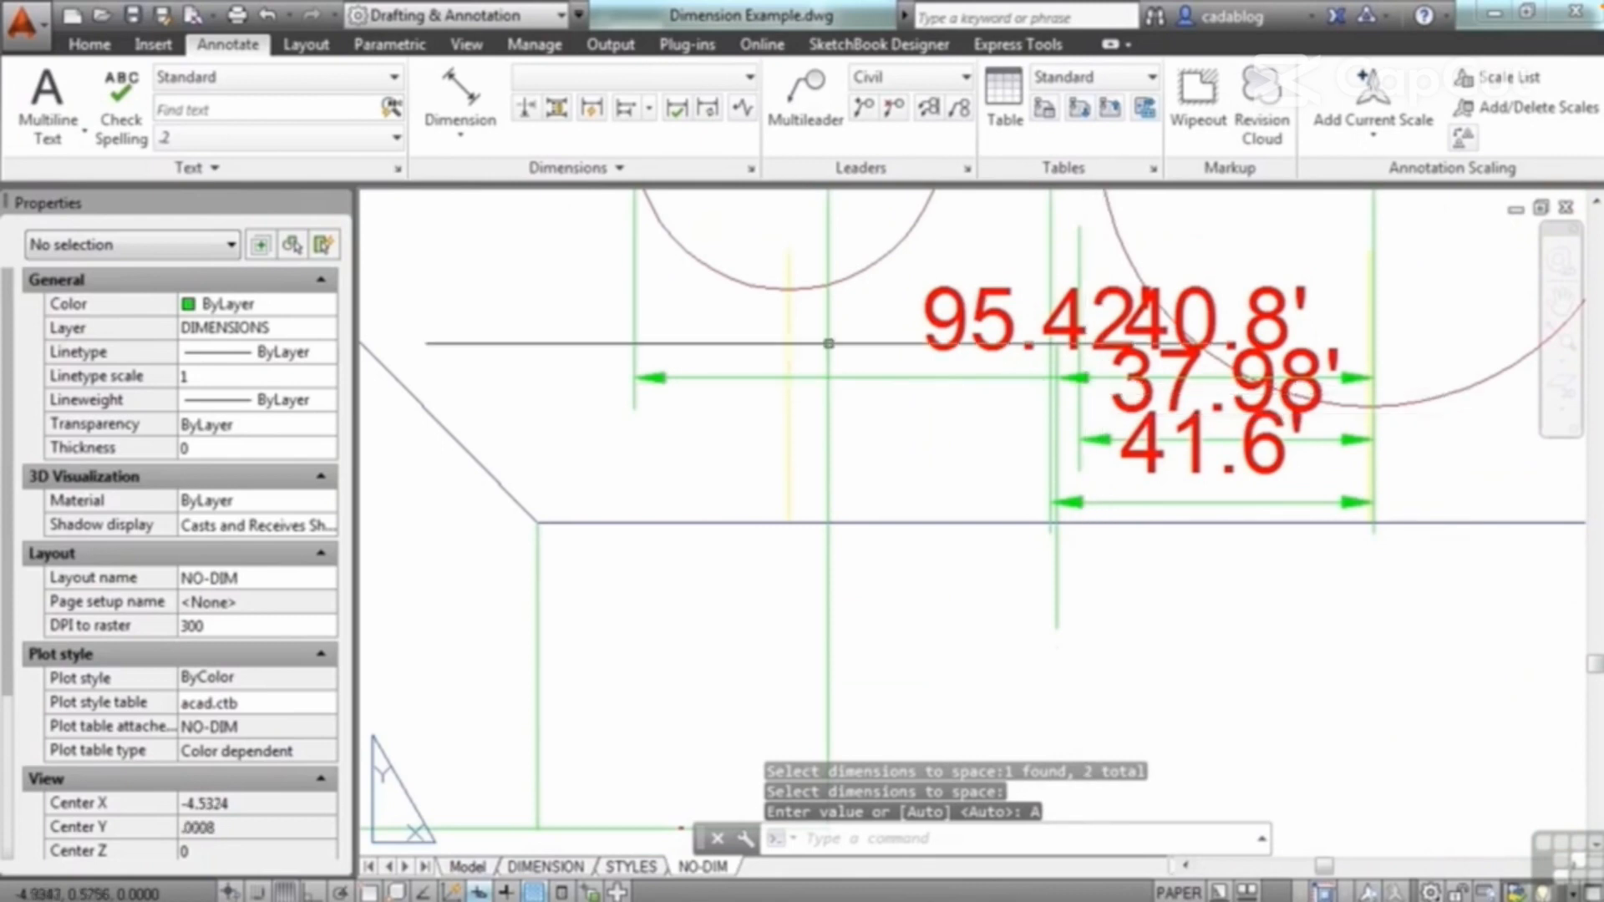
# Step: Break the 95.42' dimension where other objects cross it, using the Dimension Break command's Auto option
pyautogui.click(522, 107)
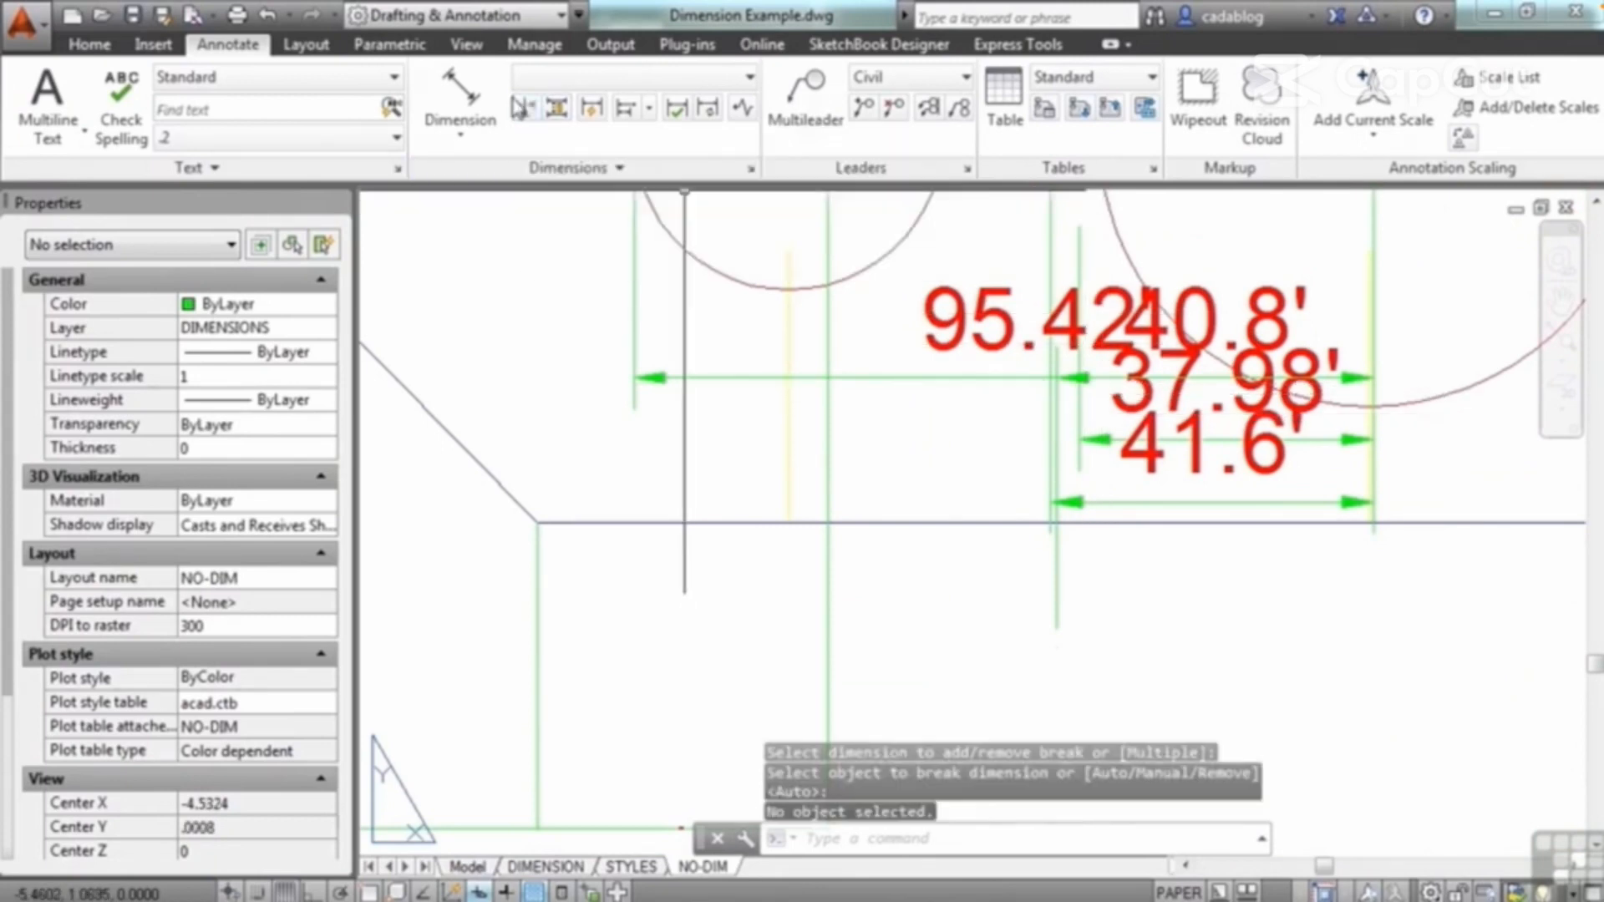
pyautogui.click(527, 109)
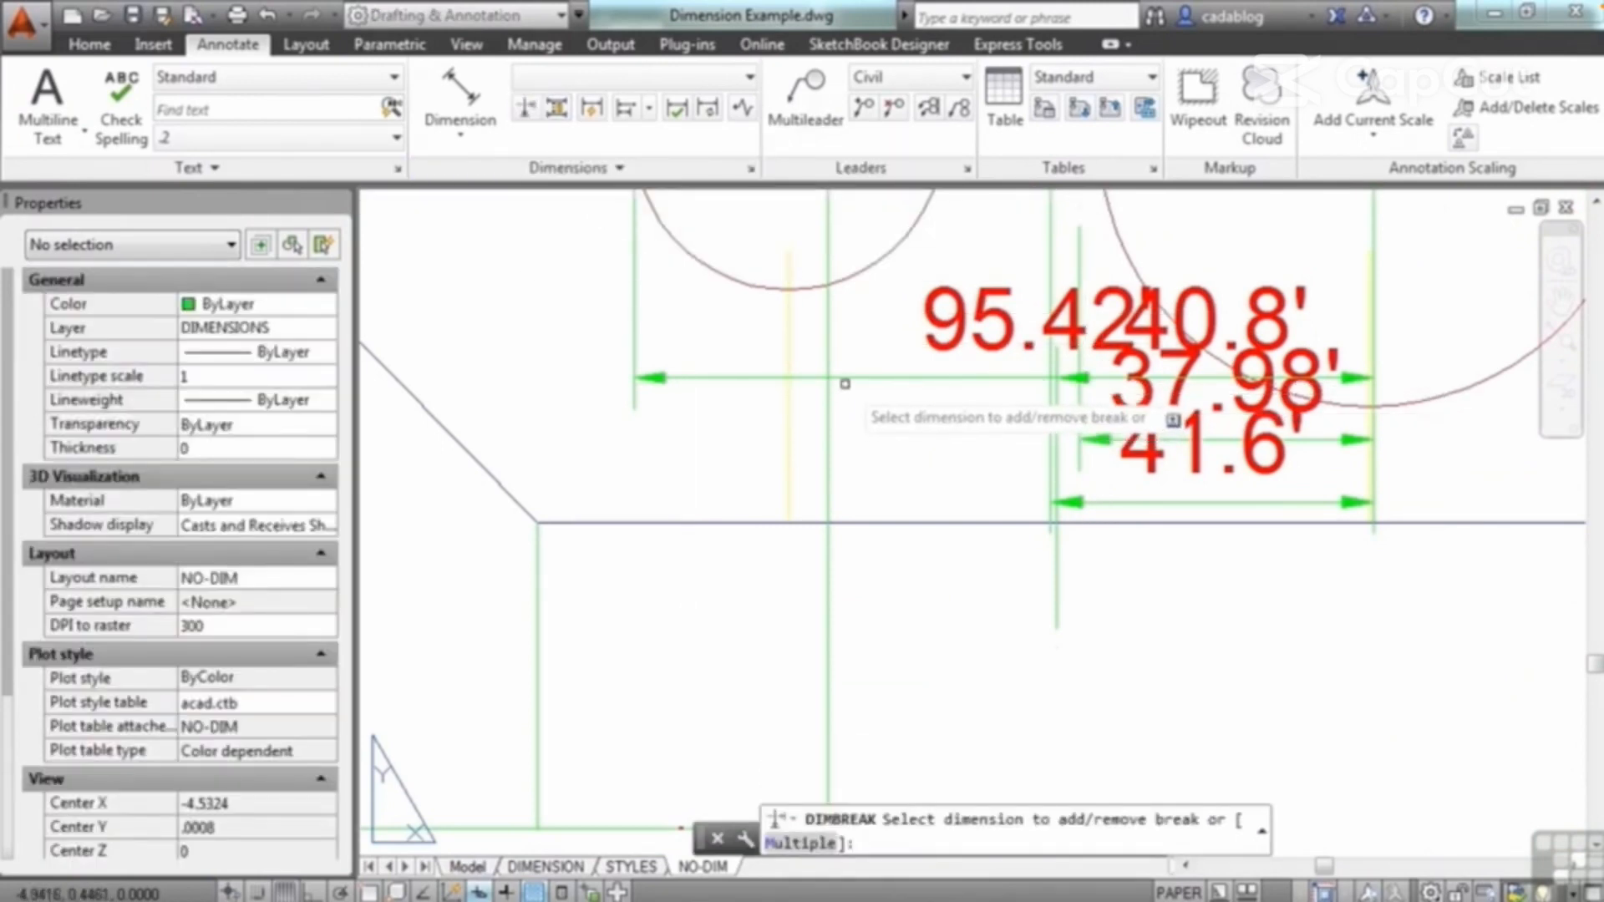
pyautogui.click(845, 377)
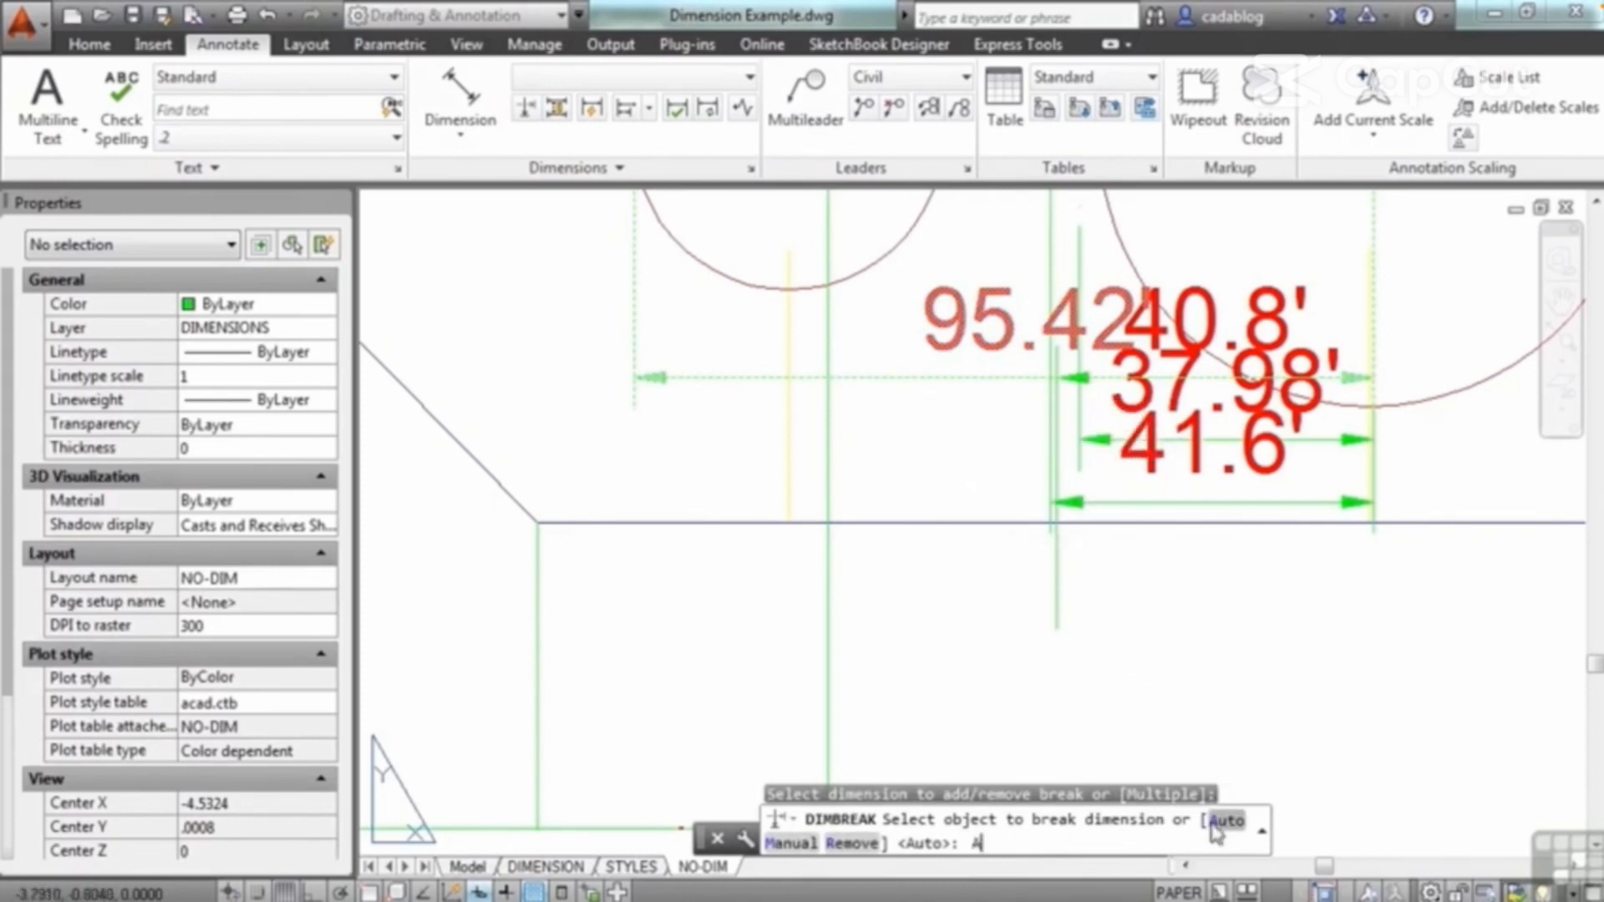
pyautogui.write('A')
pyautogui.press('Return')
pyautogui.scroll(3, 1023, 293)
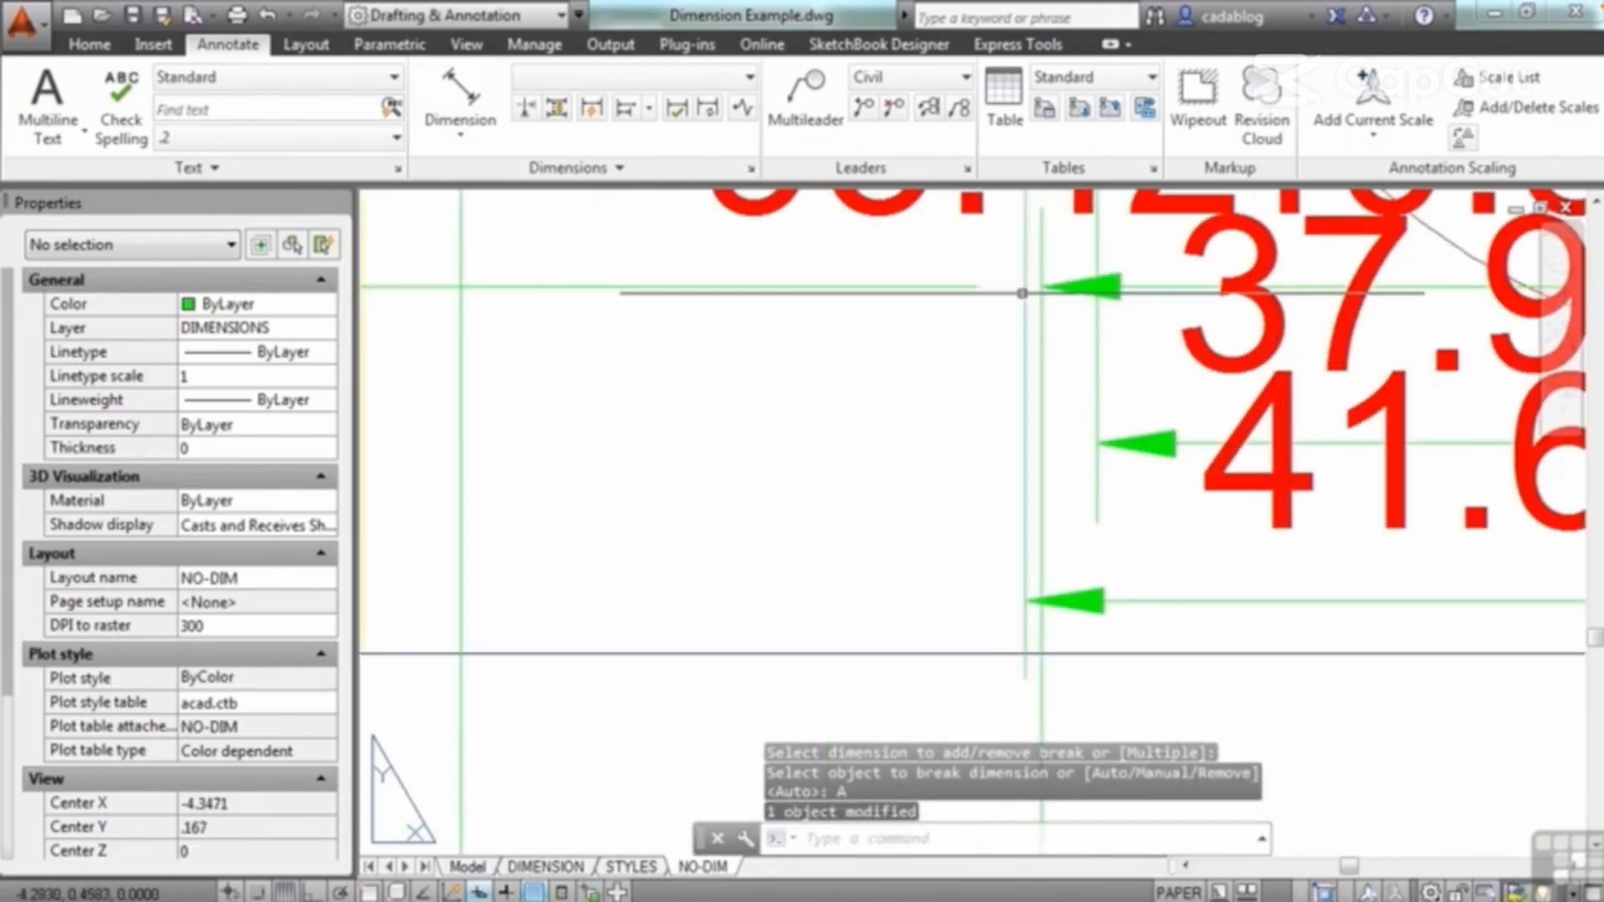
pyautogui.scroll(-3, 995, 372)
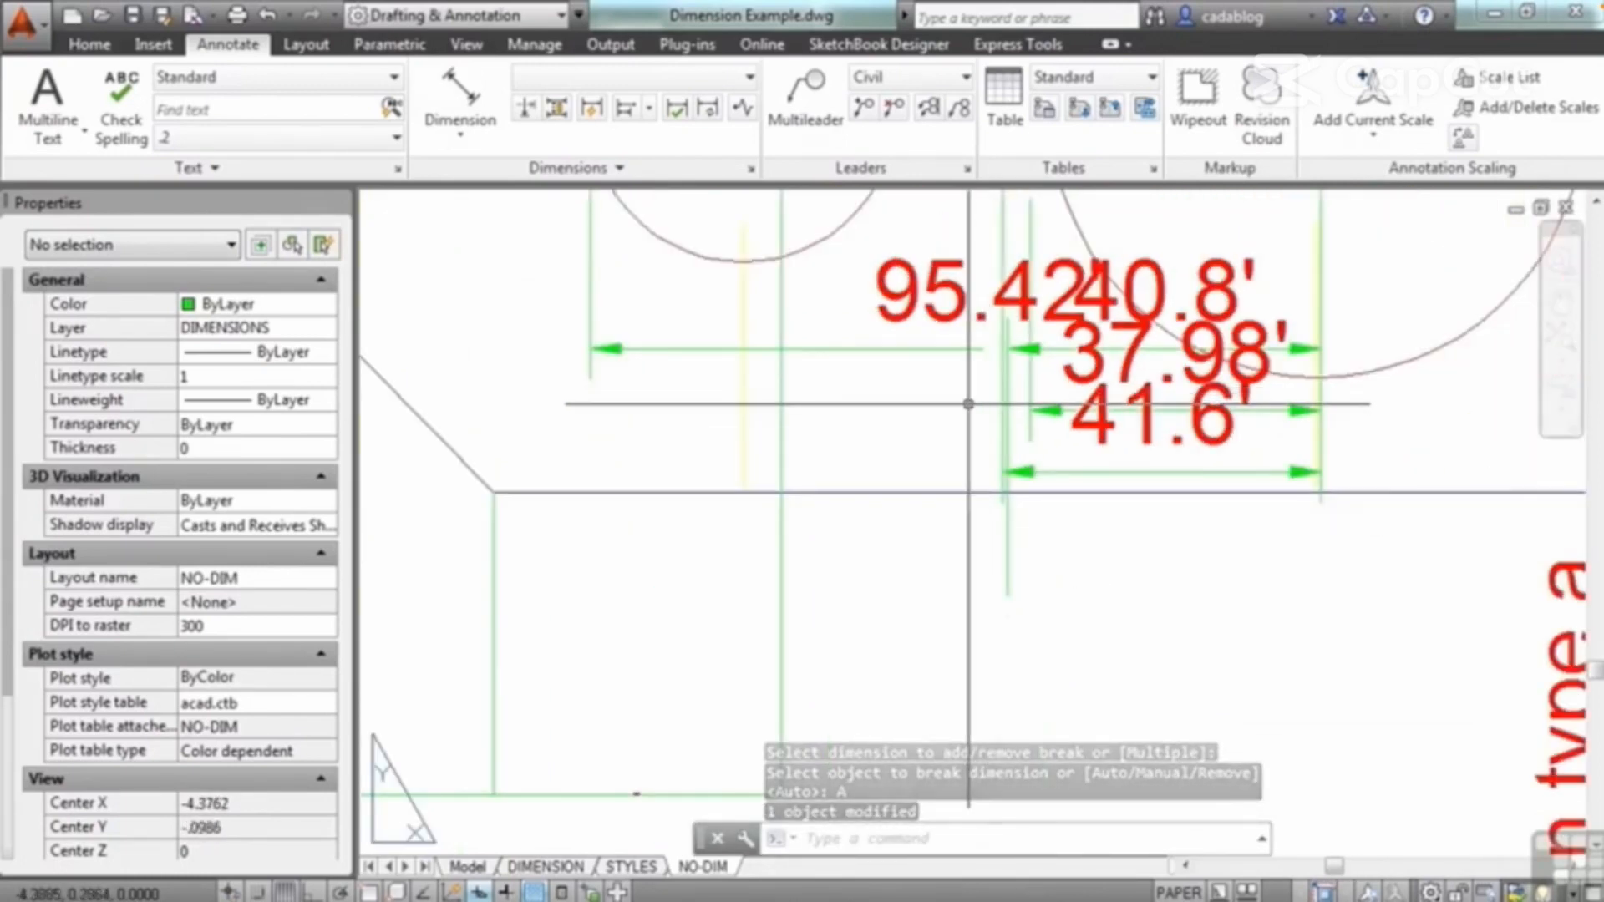
pyautogui.scroll(-3, 969, 405)
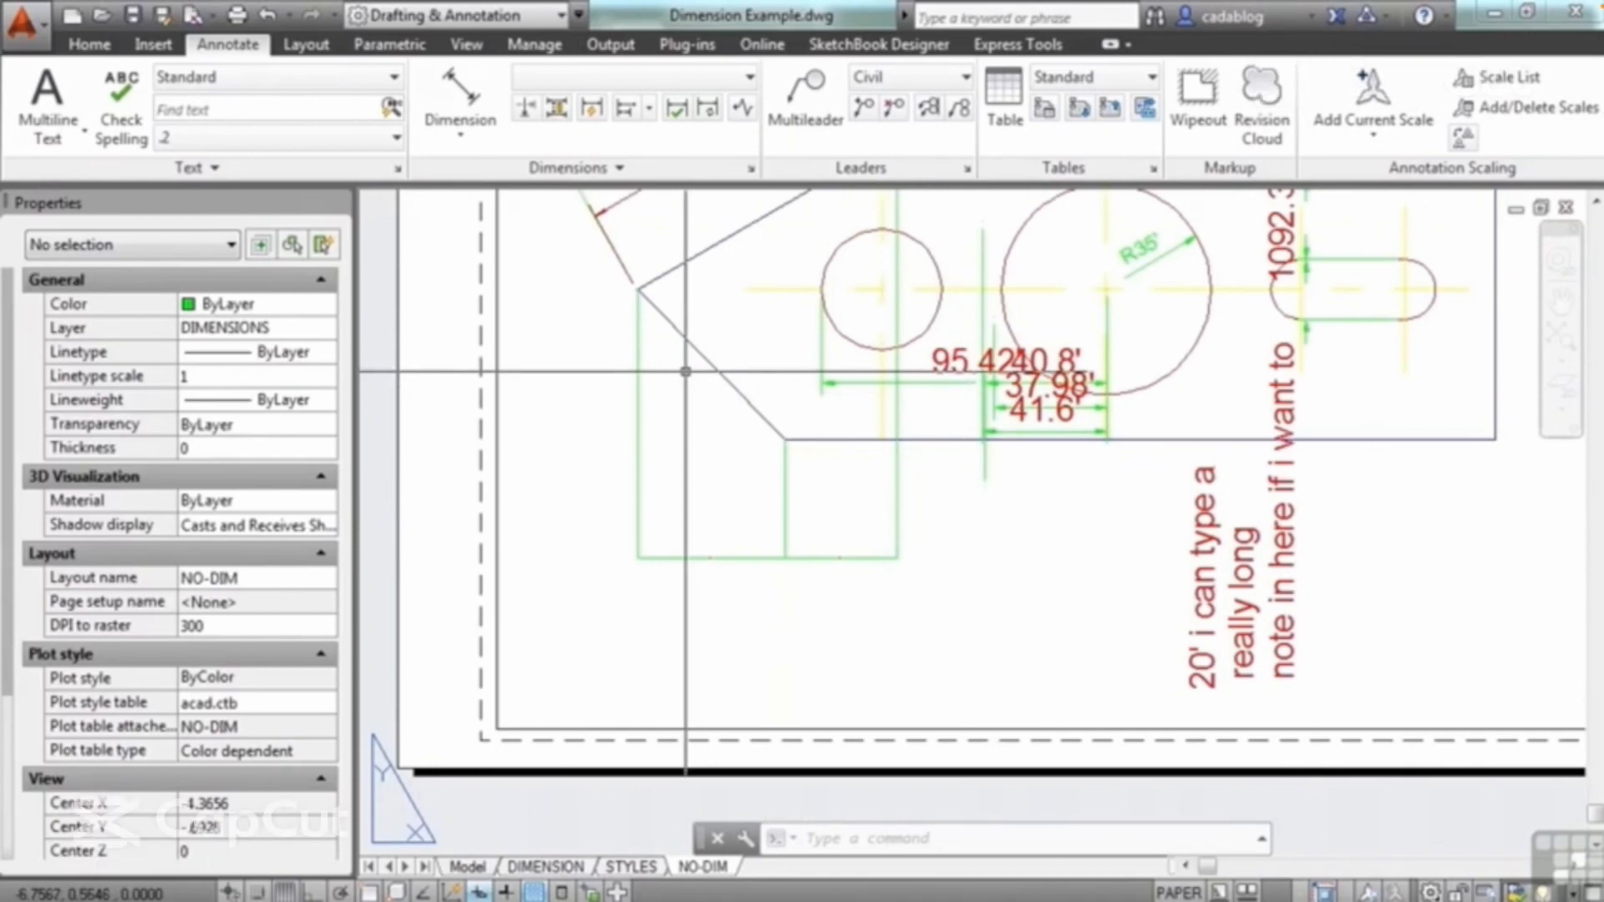
pyautogui.scroll(-4, 669, 367)
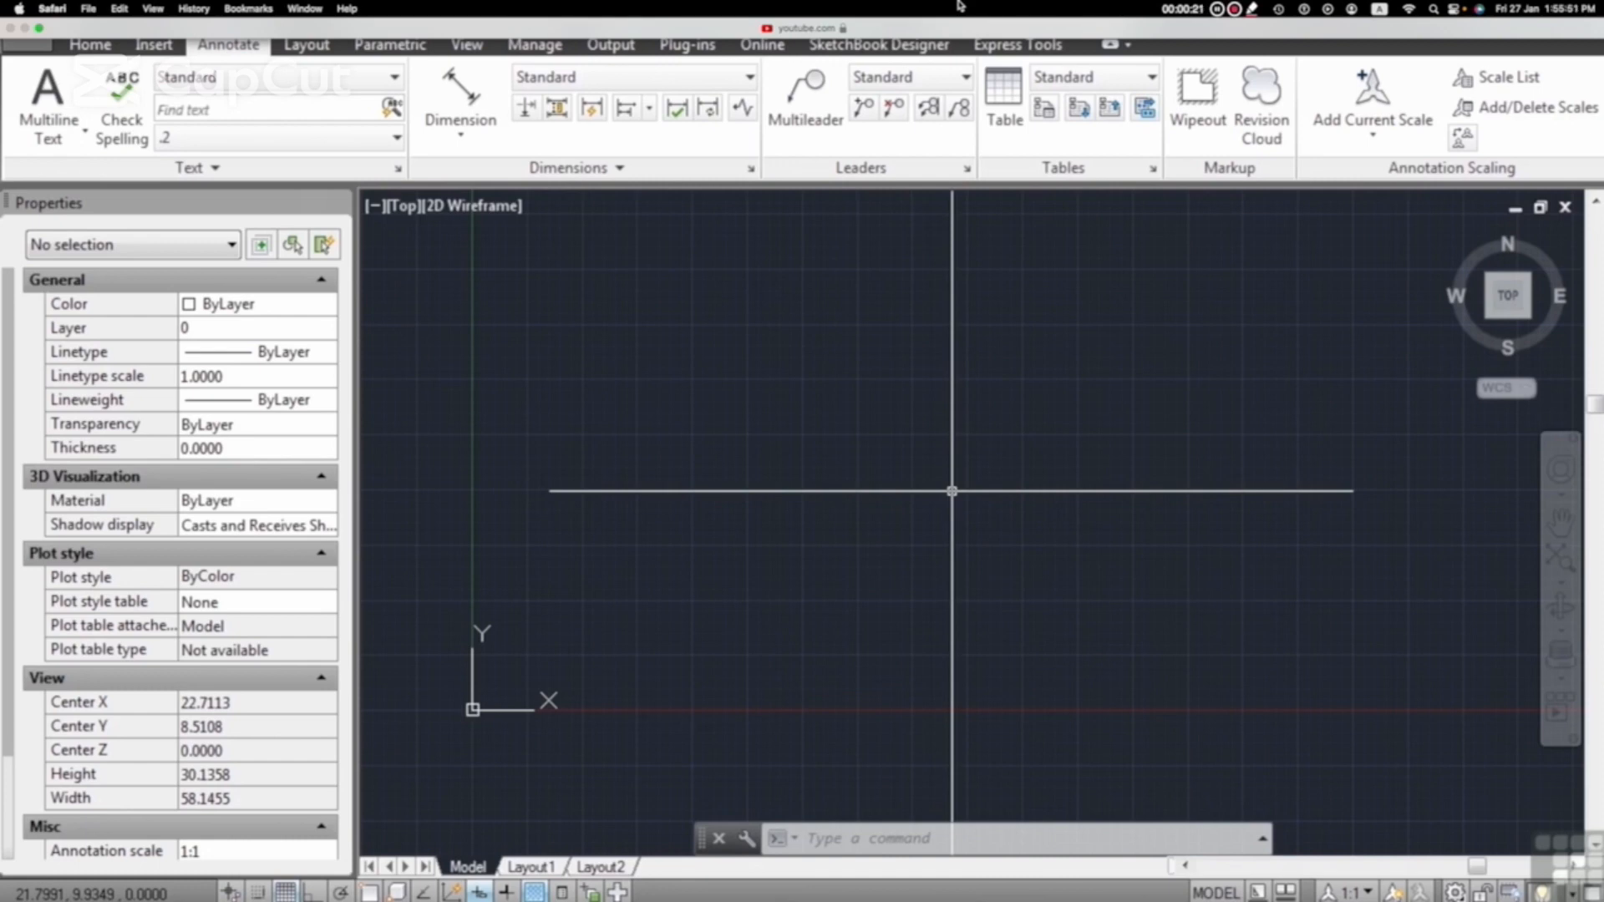
# Step: Open the drawing Dimension Example.dwg from folder 10
pyautogui.write('open')
pyautogui.press('Return')
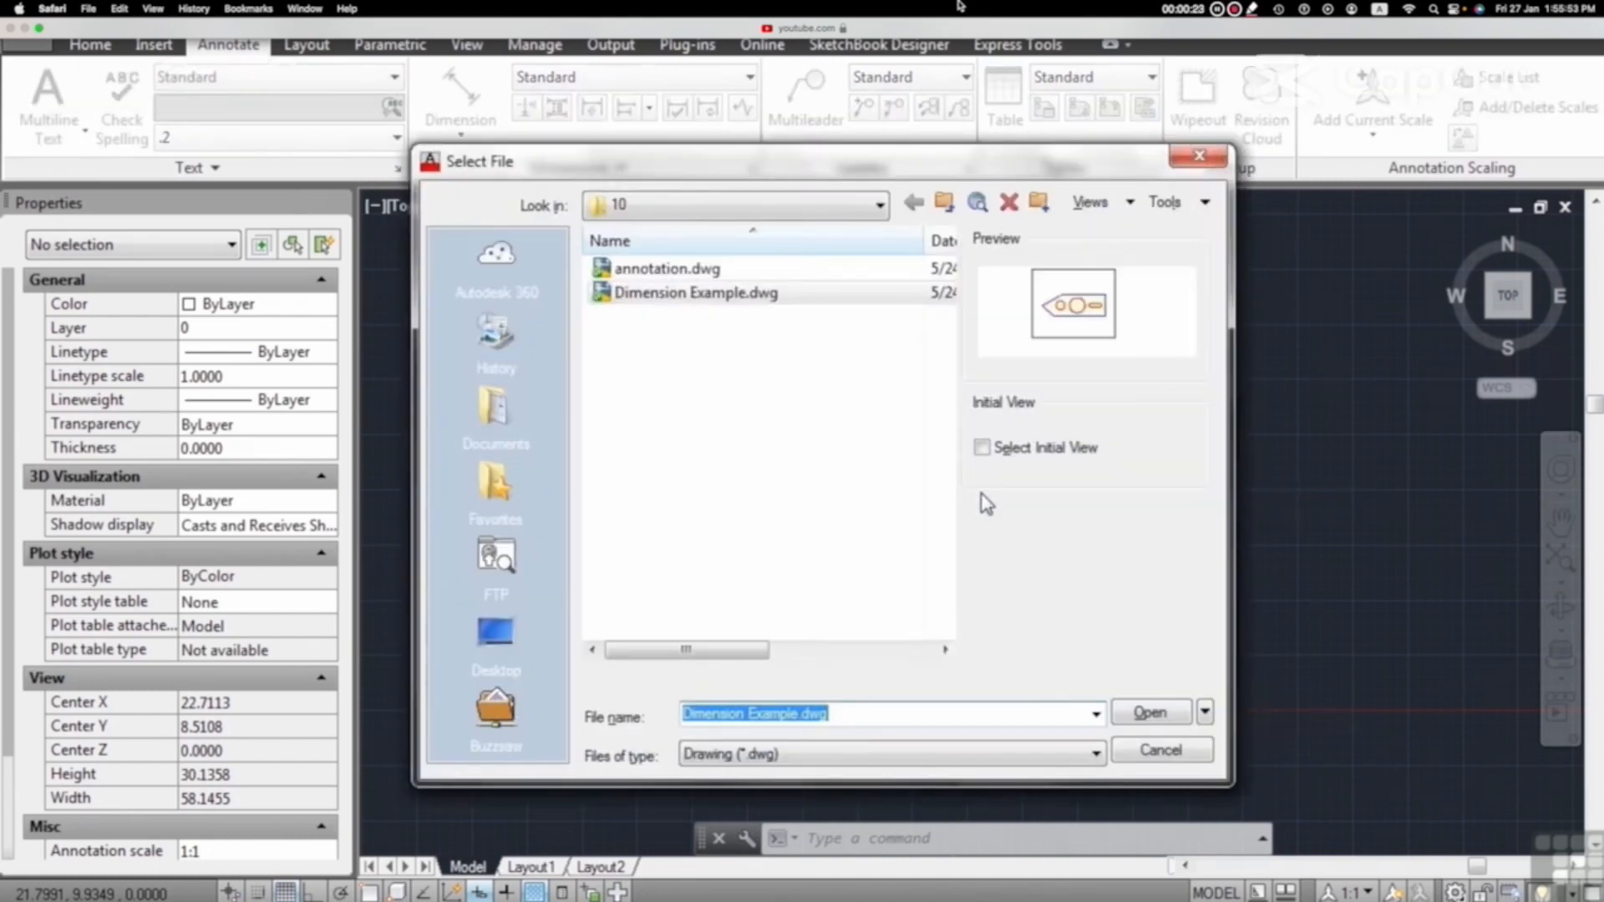
pyautogui.click(738, 306)
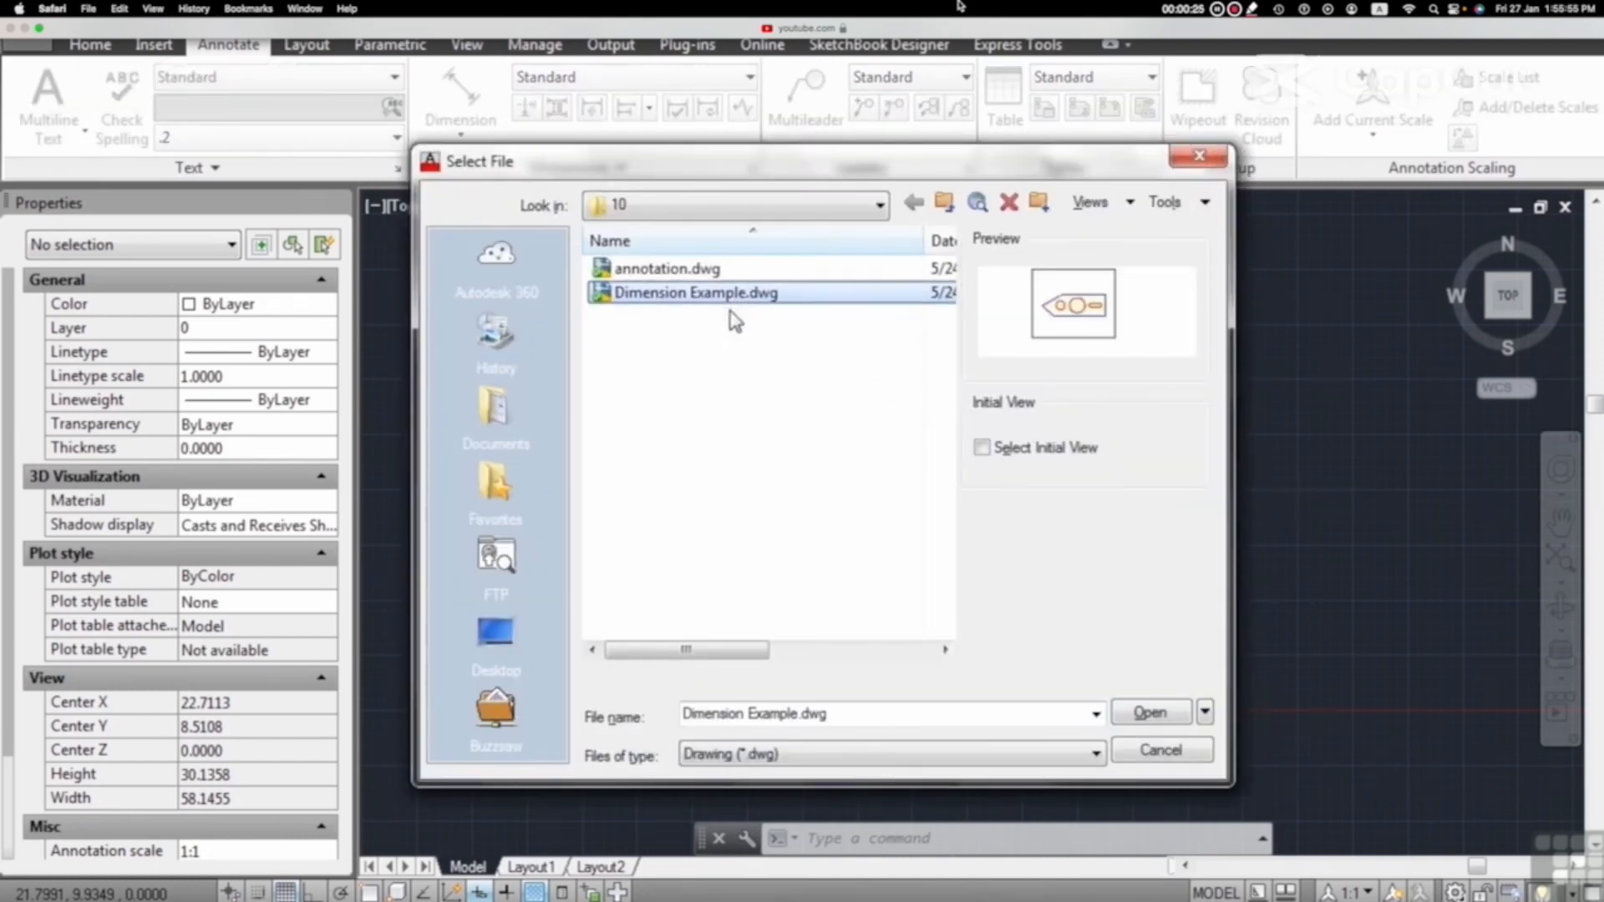
pyautogui.click(1146, 715)
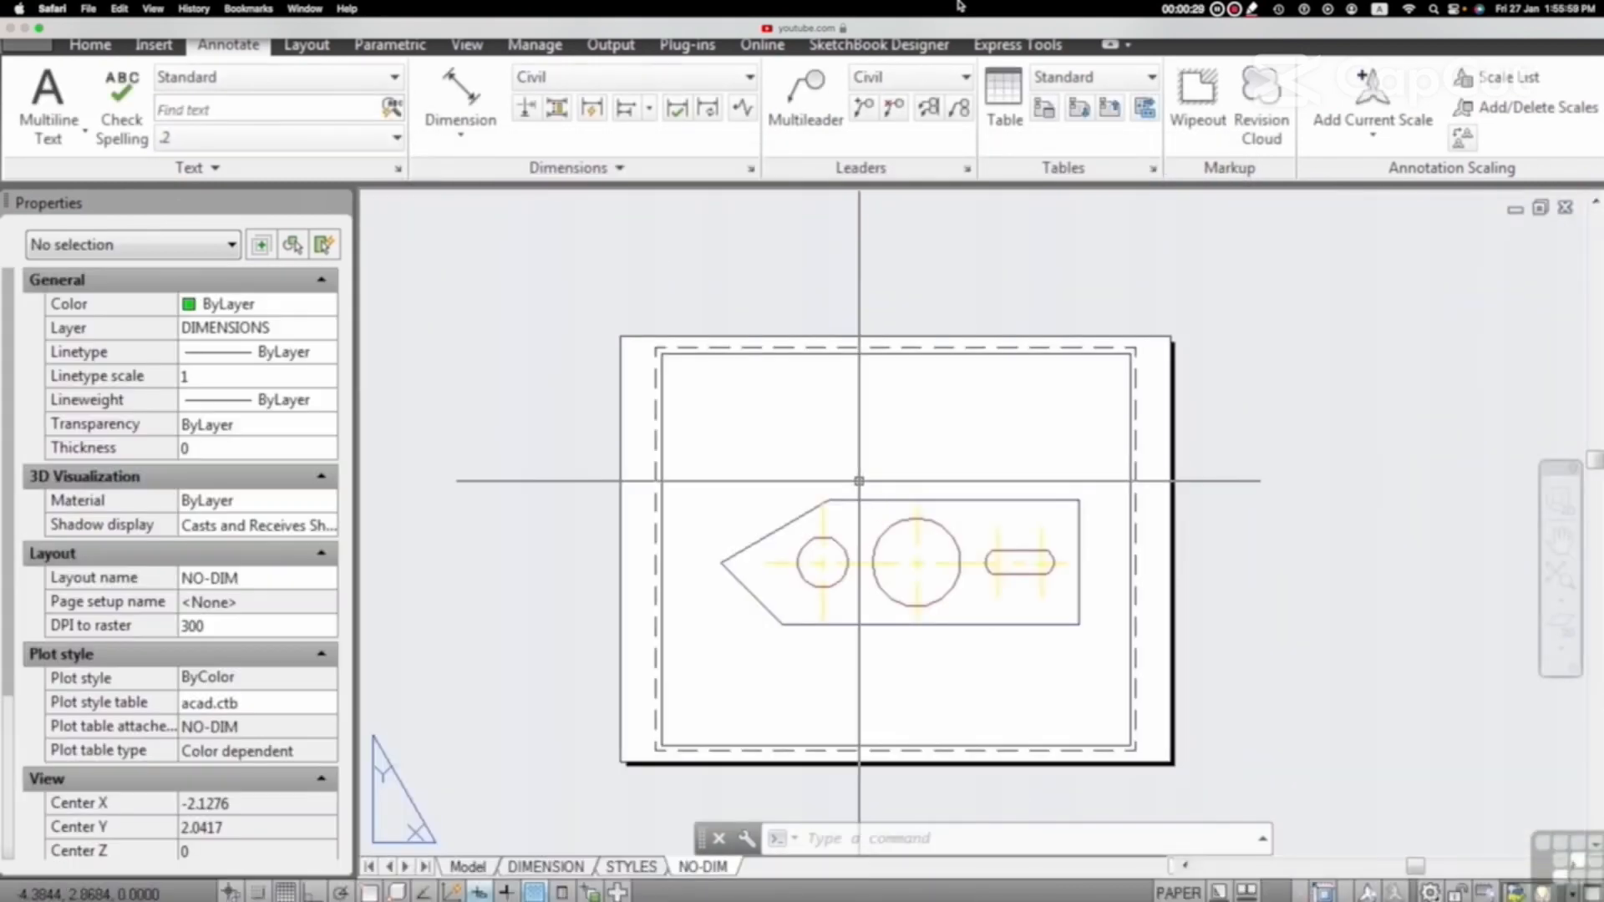
# Step: Look up the current value of the DIMASSOC system variable without changing it
pyautogui.write('DI')
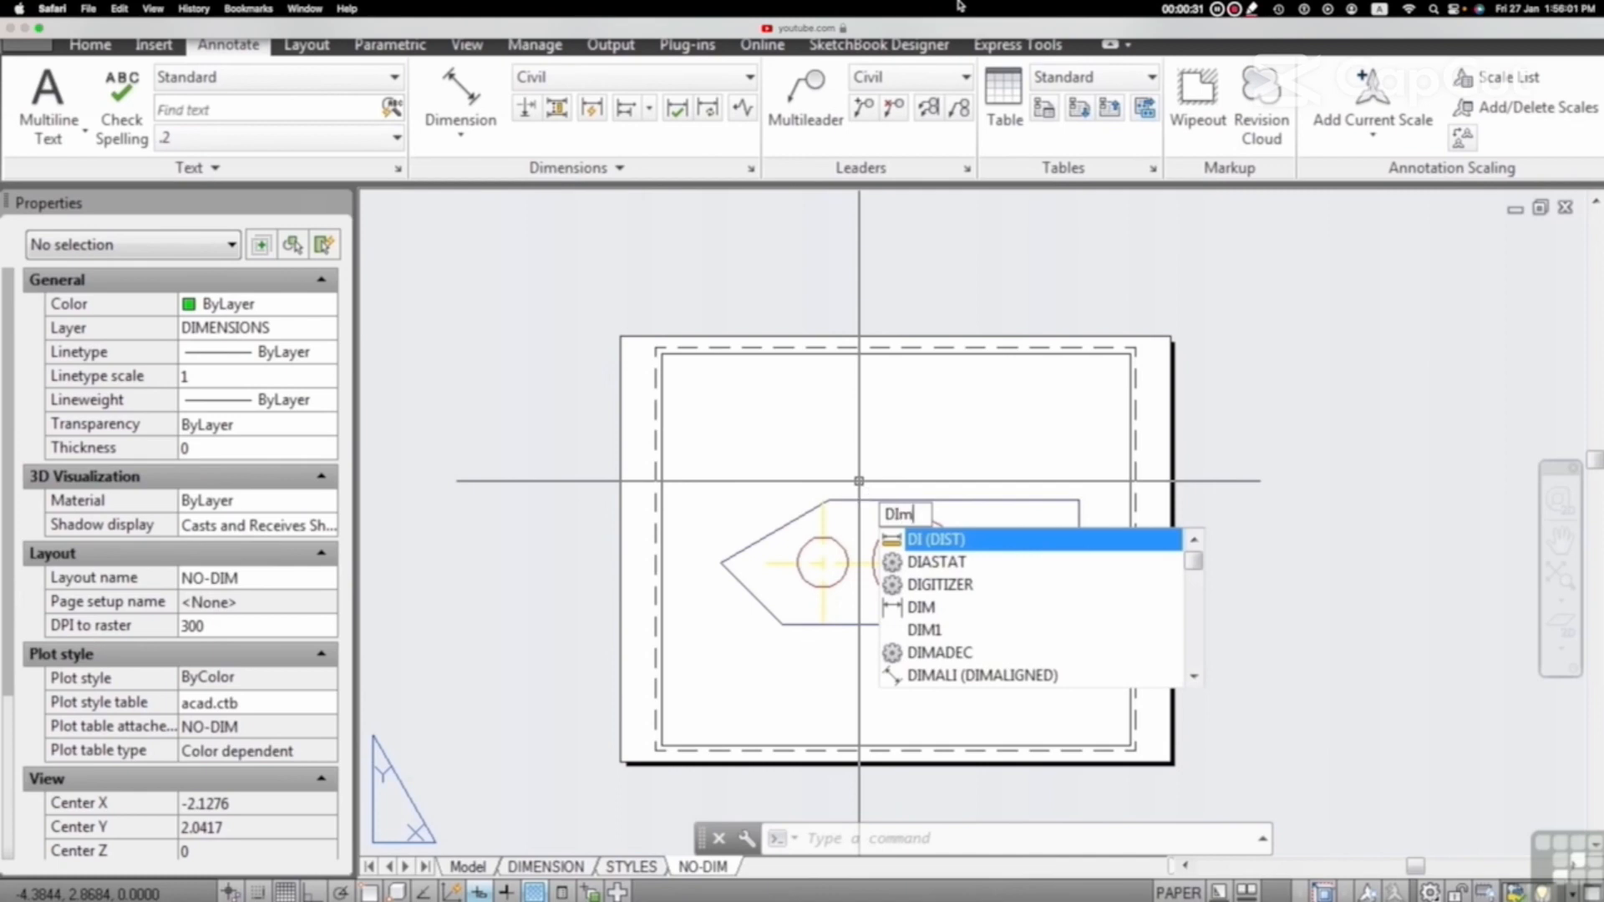
pyautogui.write('Massoc')
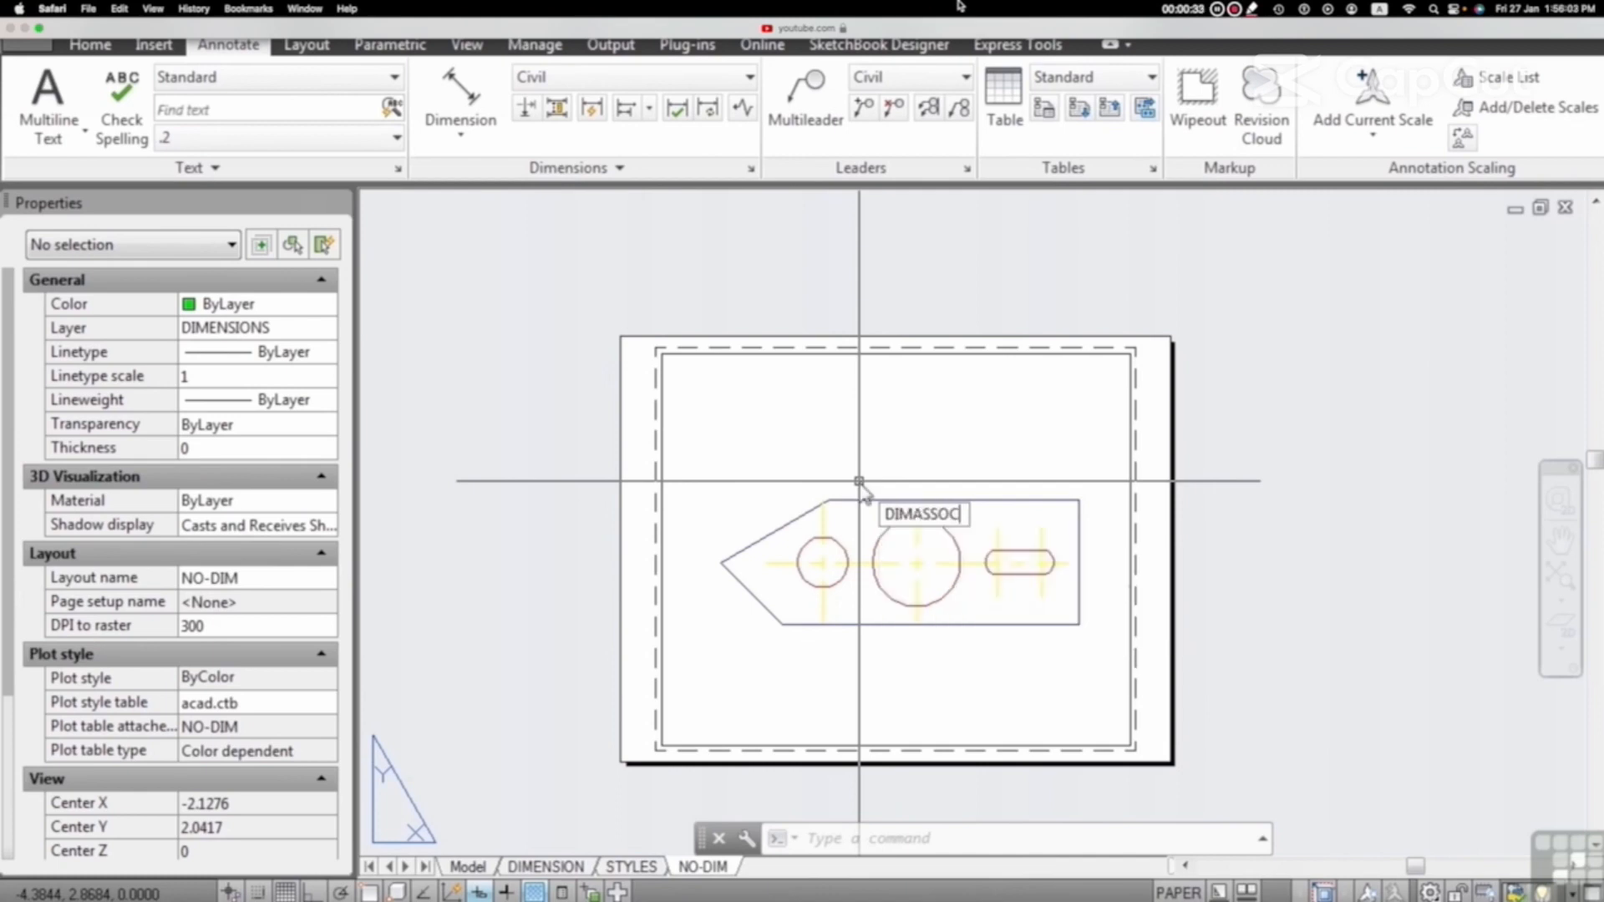
pyautogui.press('Return')
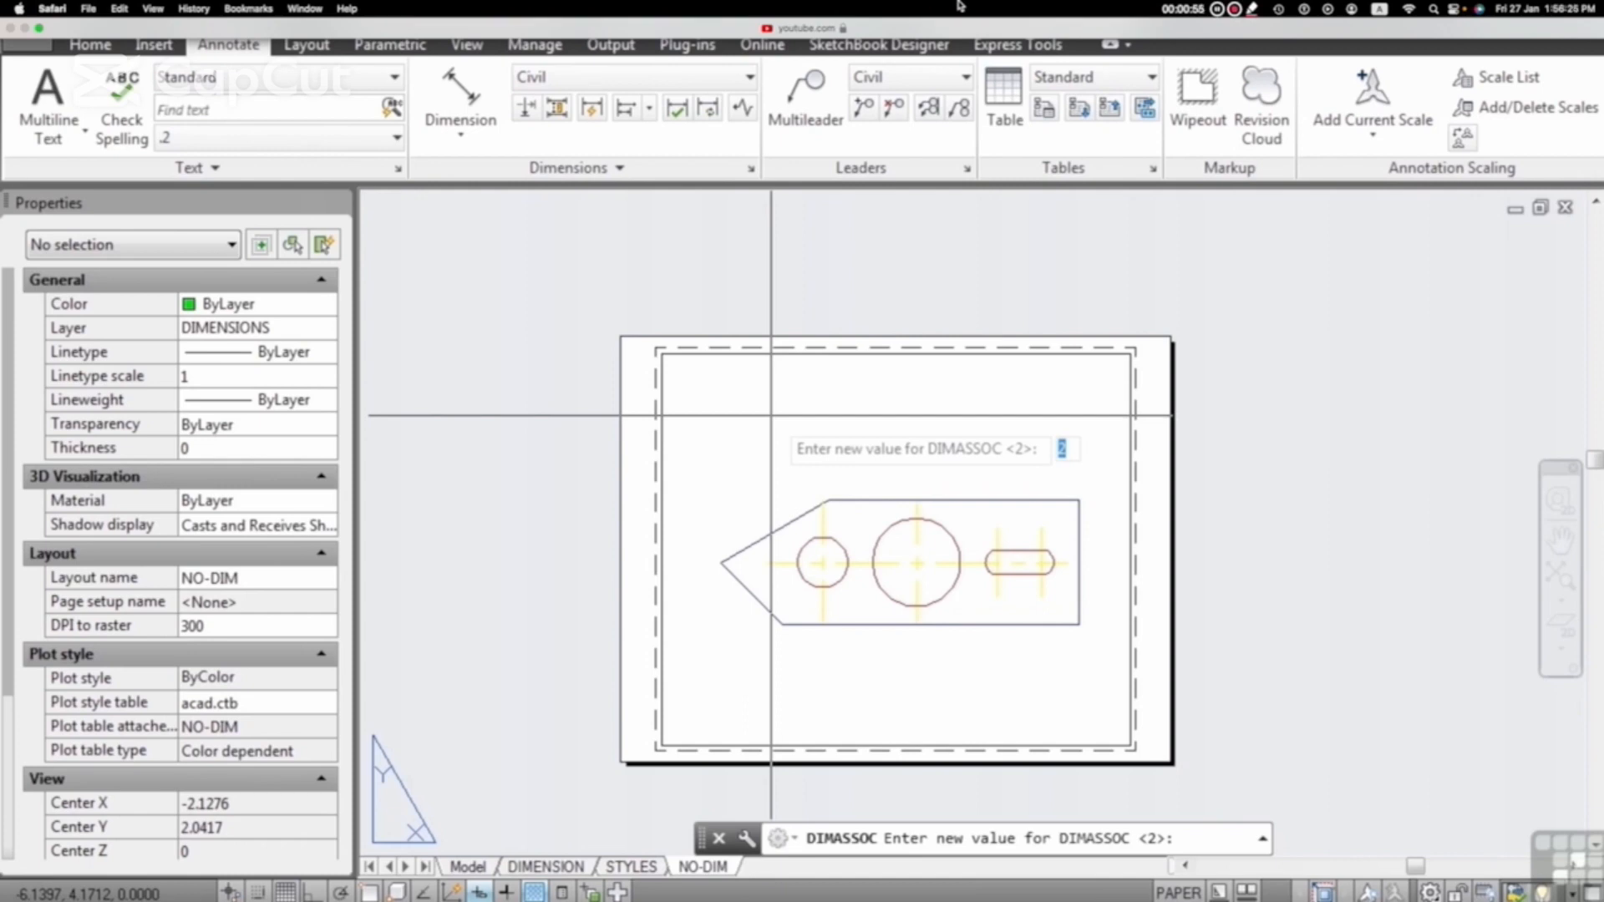
pyautogui.press('Escape')
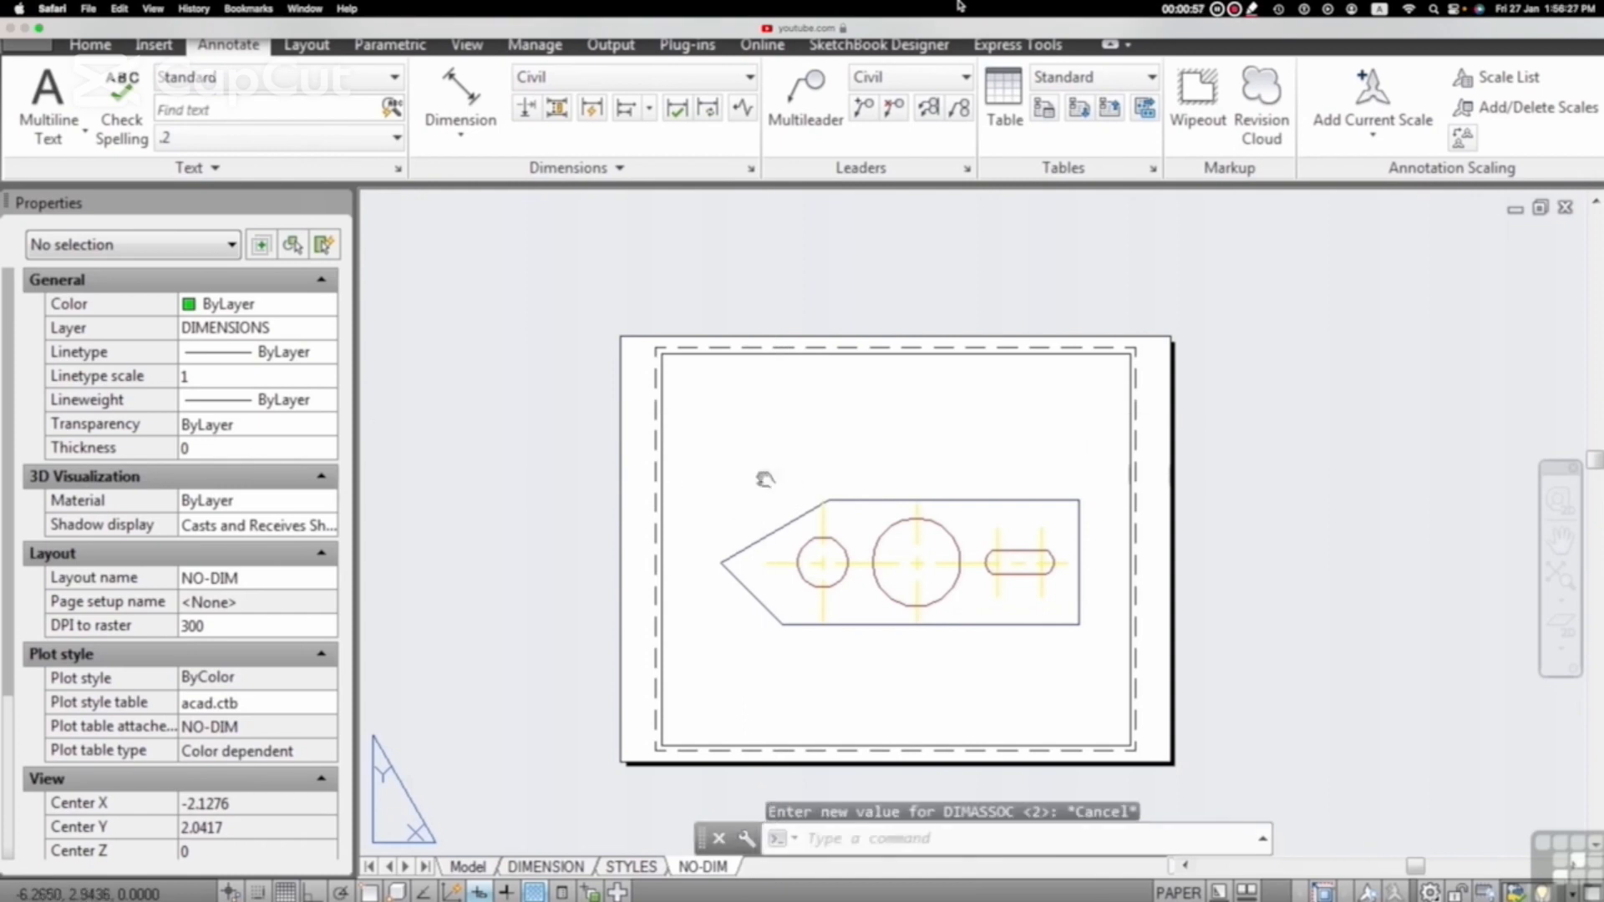
# Step: Switch to the DIMENSION layout and get a close view of the dimensioned plate
pyautogui.moveTo(765, 480); pyautogui.dragTo(767, 419, button='middle')
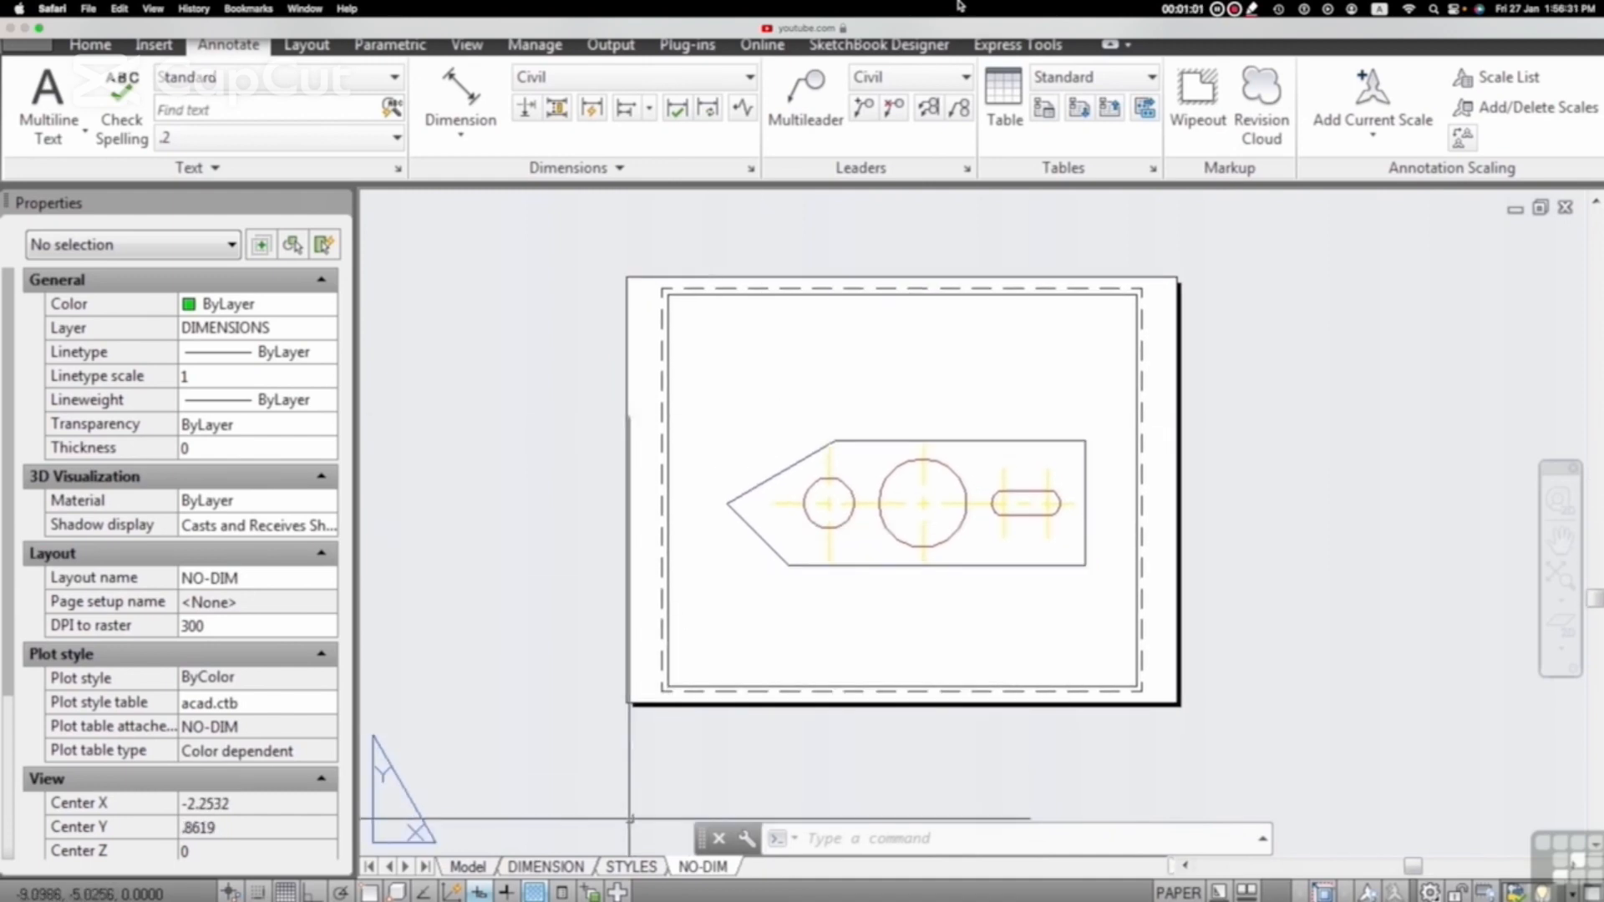
pyautogui.click(548, 867)
pyautogui.scroll(5, 784, 477)
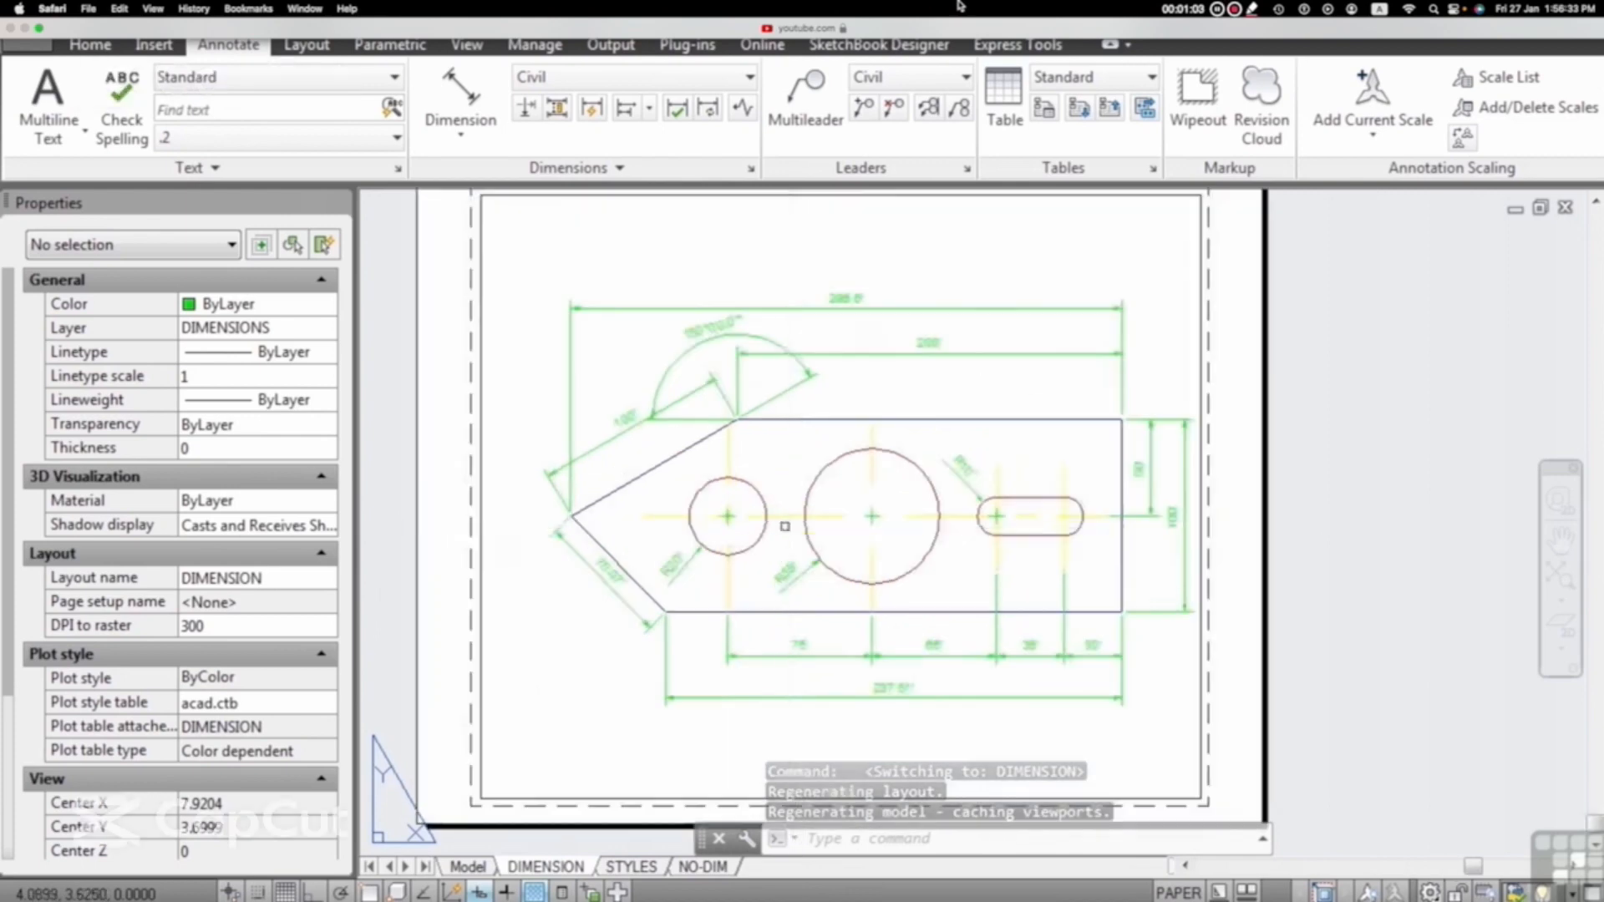
pyautogui.moveTo(793, 433); pyautogui.dragTo(801, 547, button='middle')
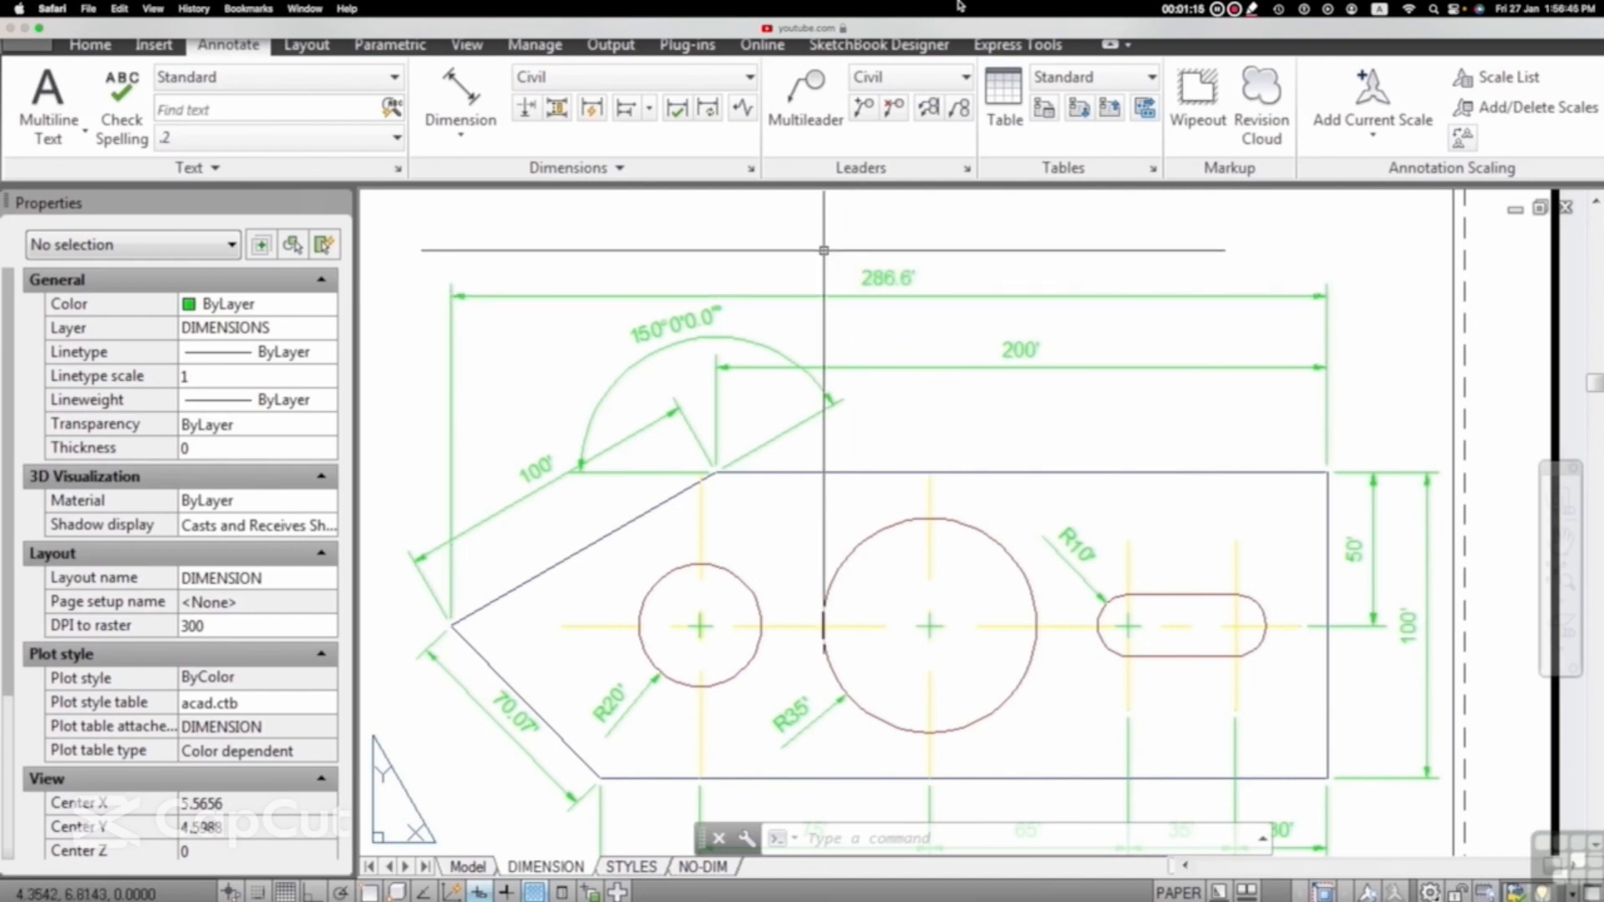
# Step: Modify the Civil dimension style so its primary units use a measurement scale factor of 5
pyautogui.click(753, 172)
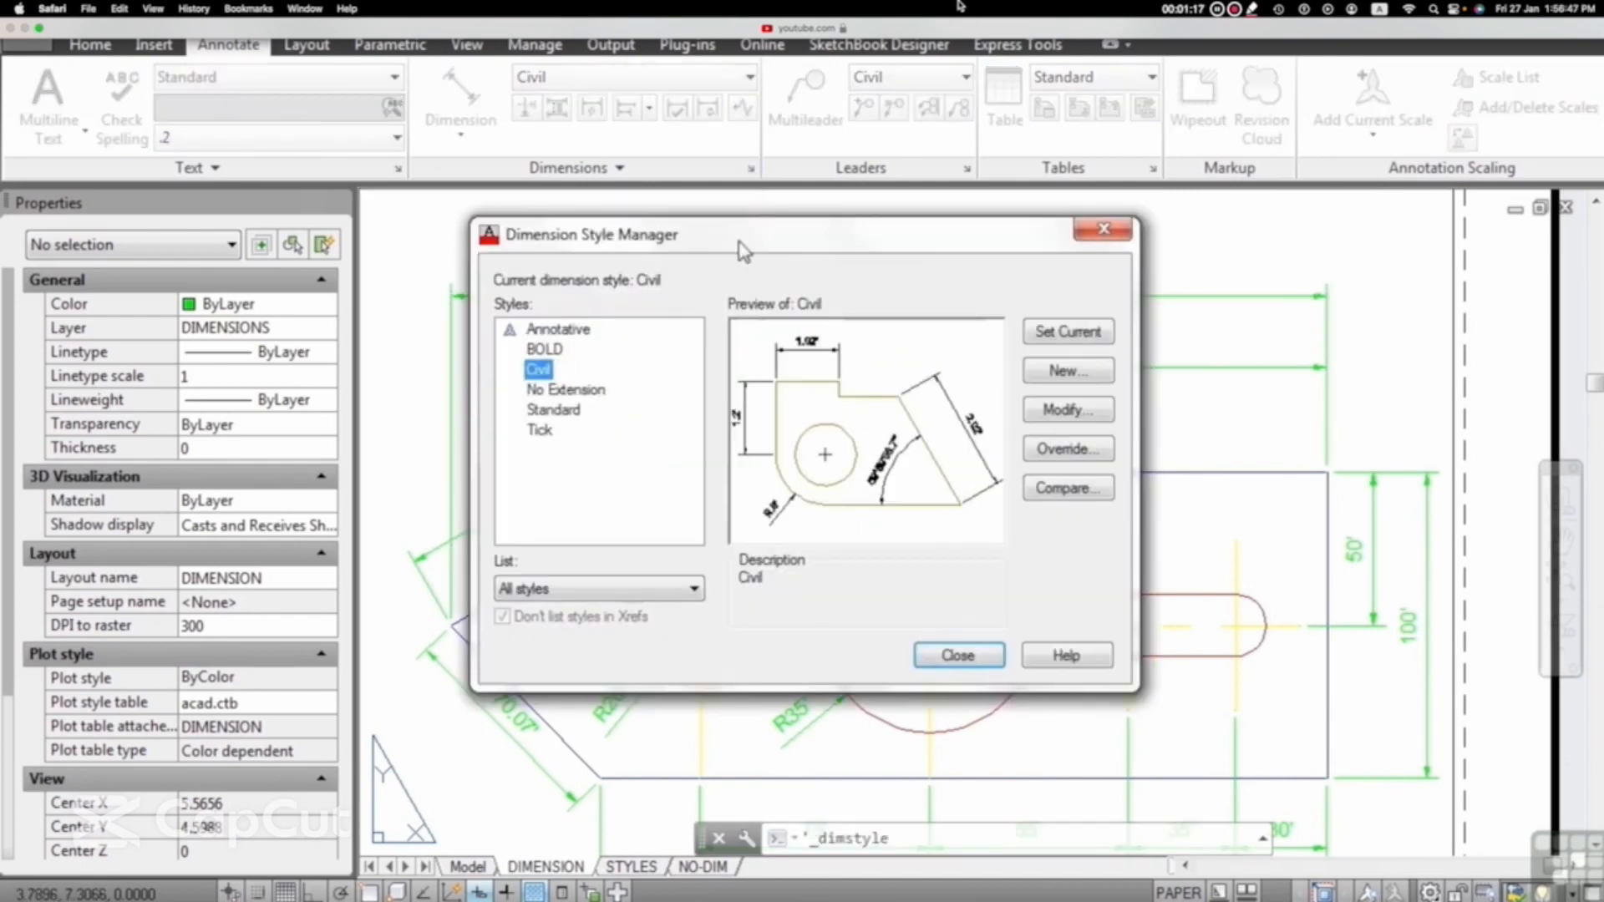
pyautogui.click(1065, 412)
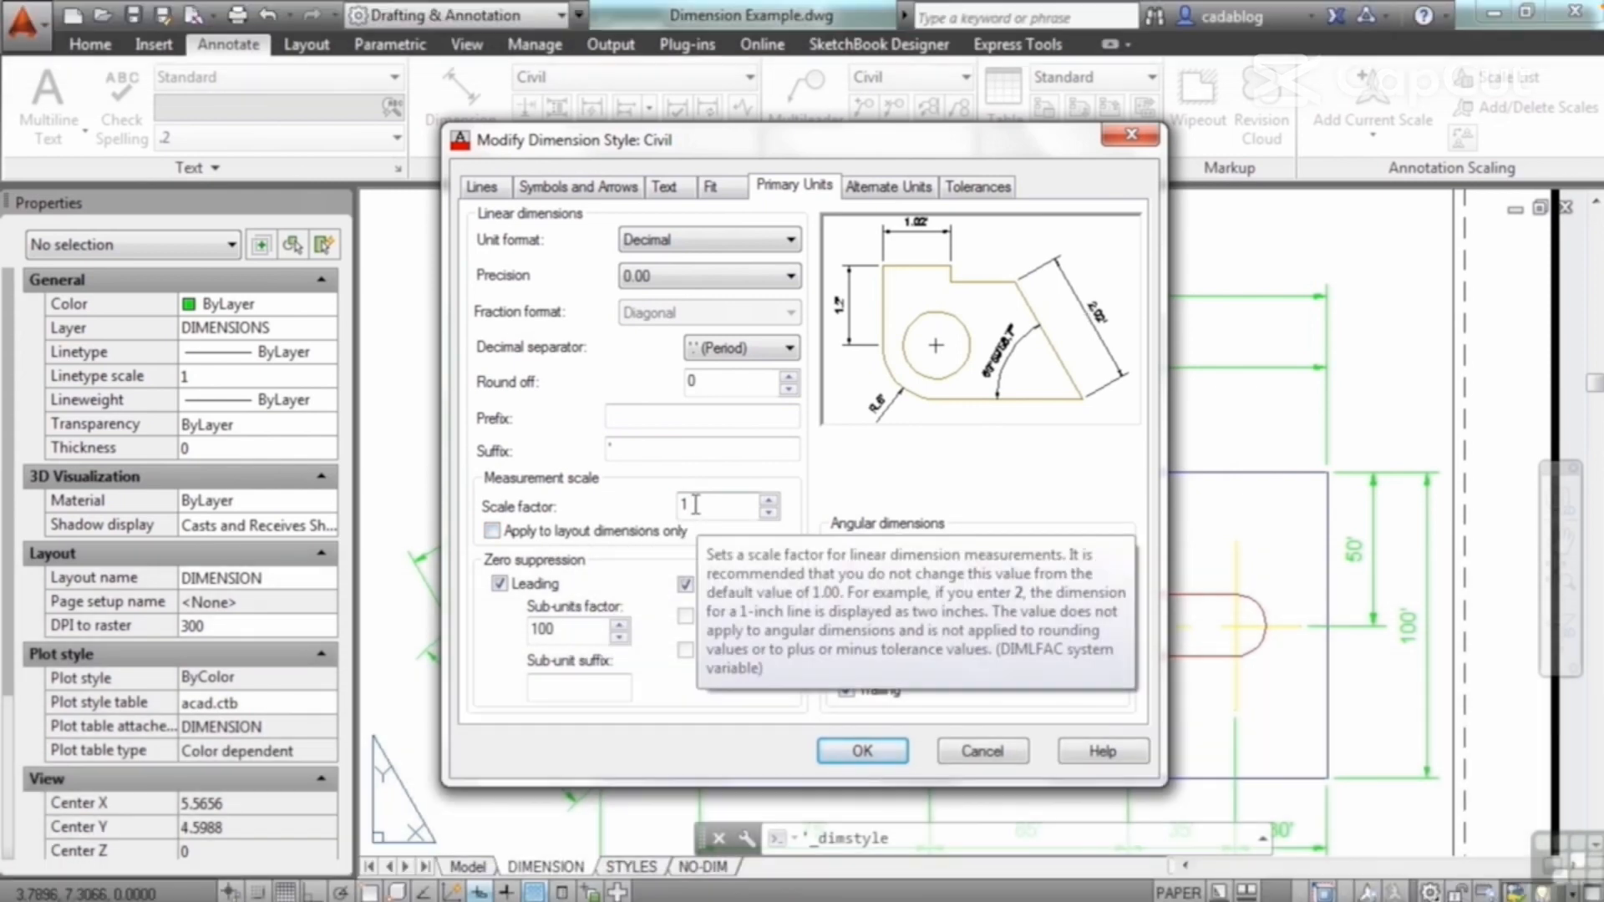
pyautogui.click(694, 504)
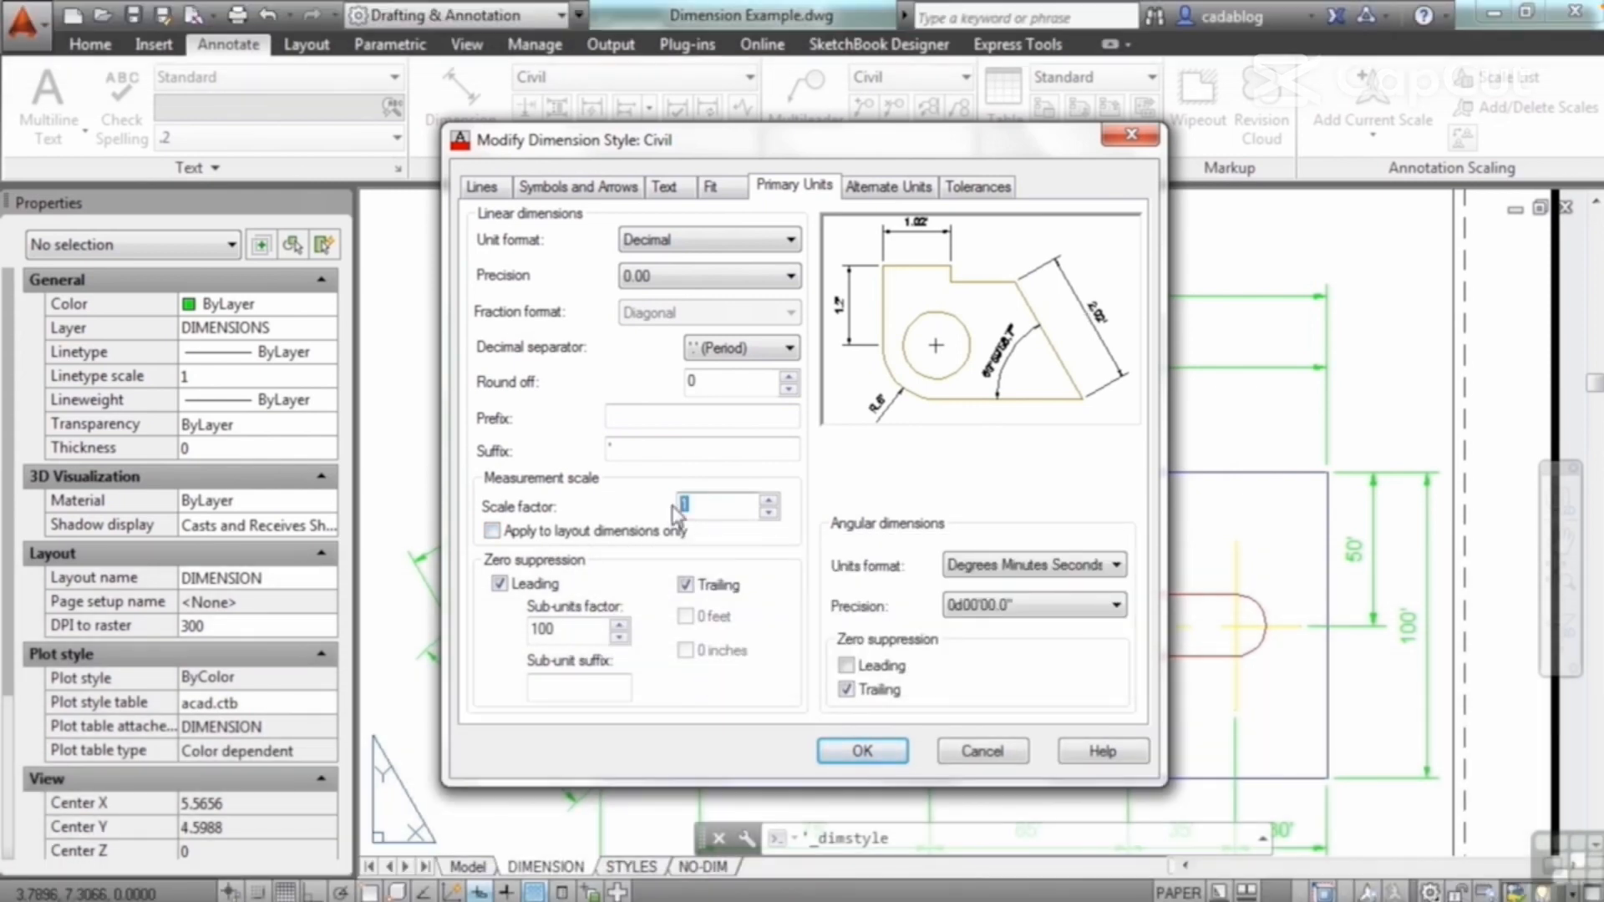
pyautogui.click(875, 750)
pyautogui.click(953, 655)
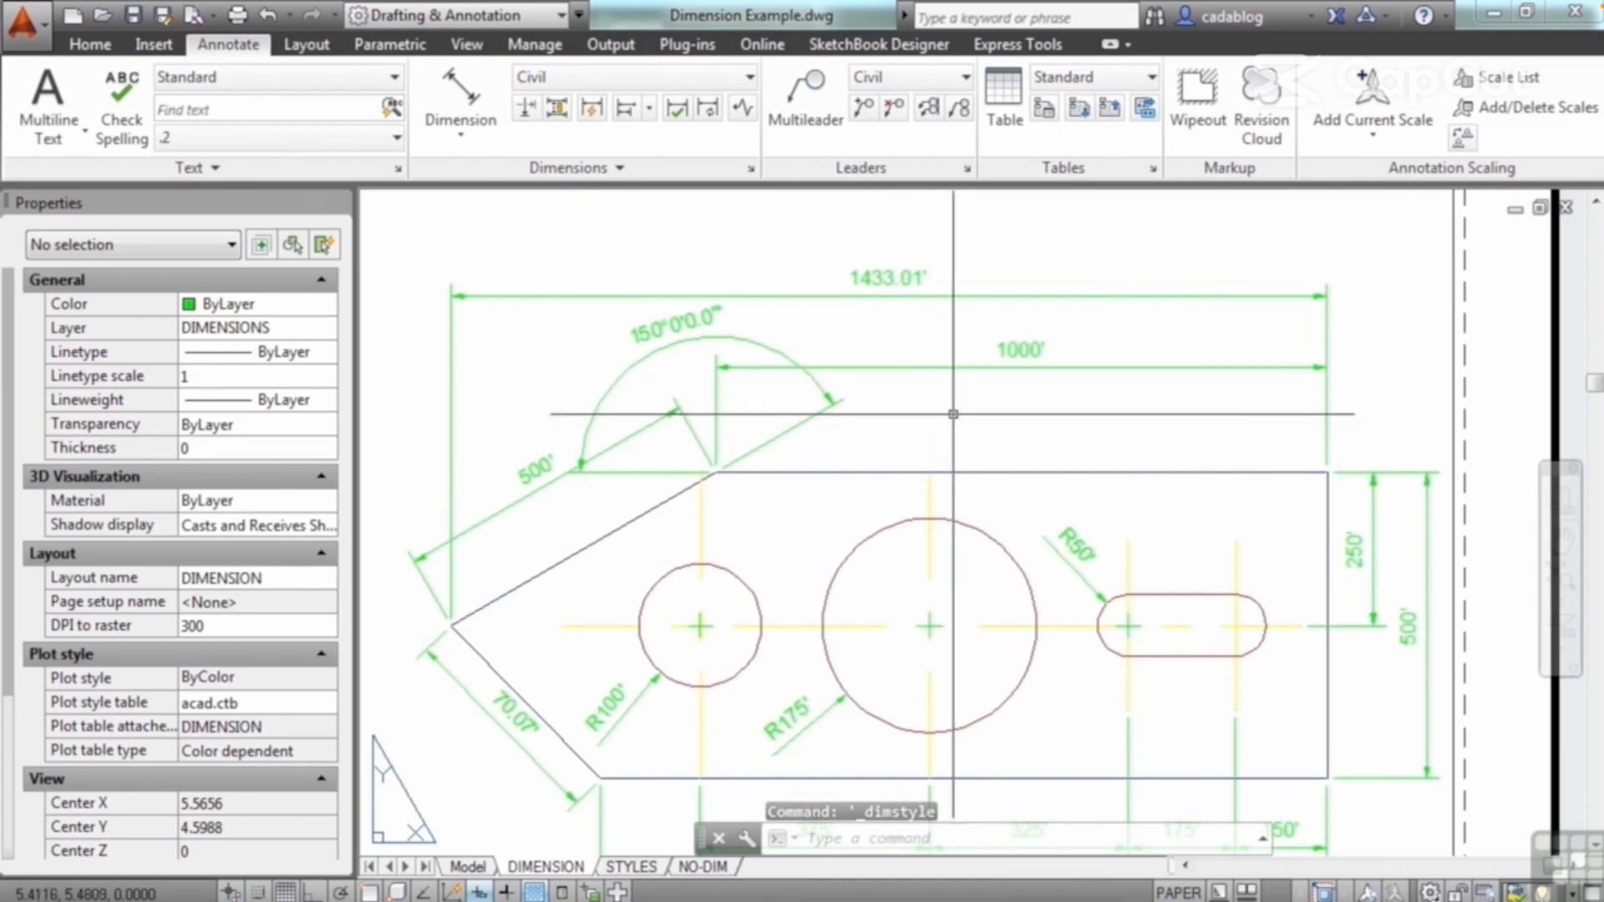
# Step: Change the Civil dimension style's measurement scale factor to 1/5
pyautogui.click(751, 168)
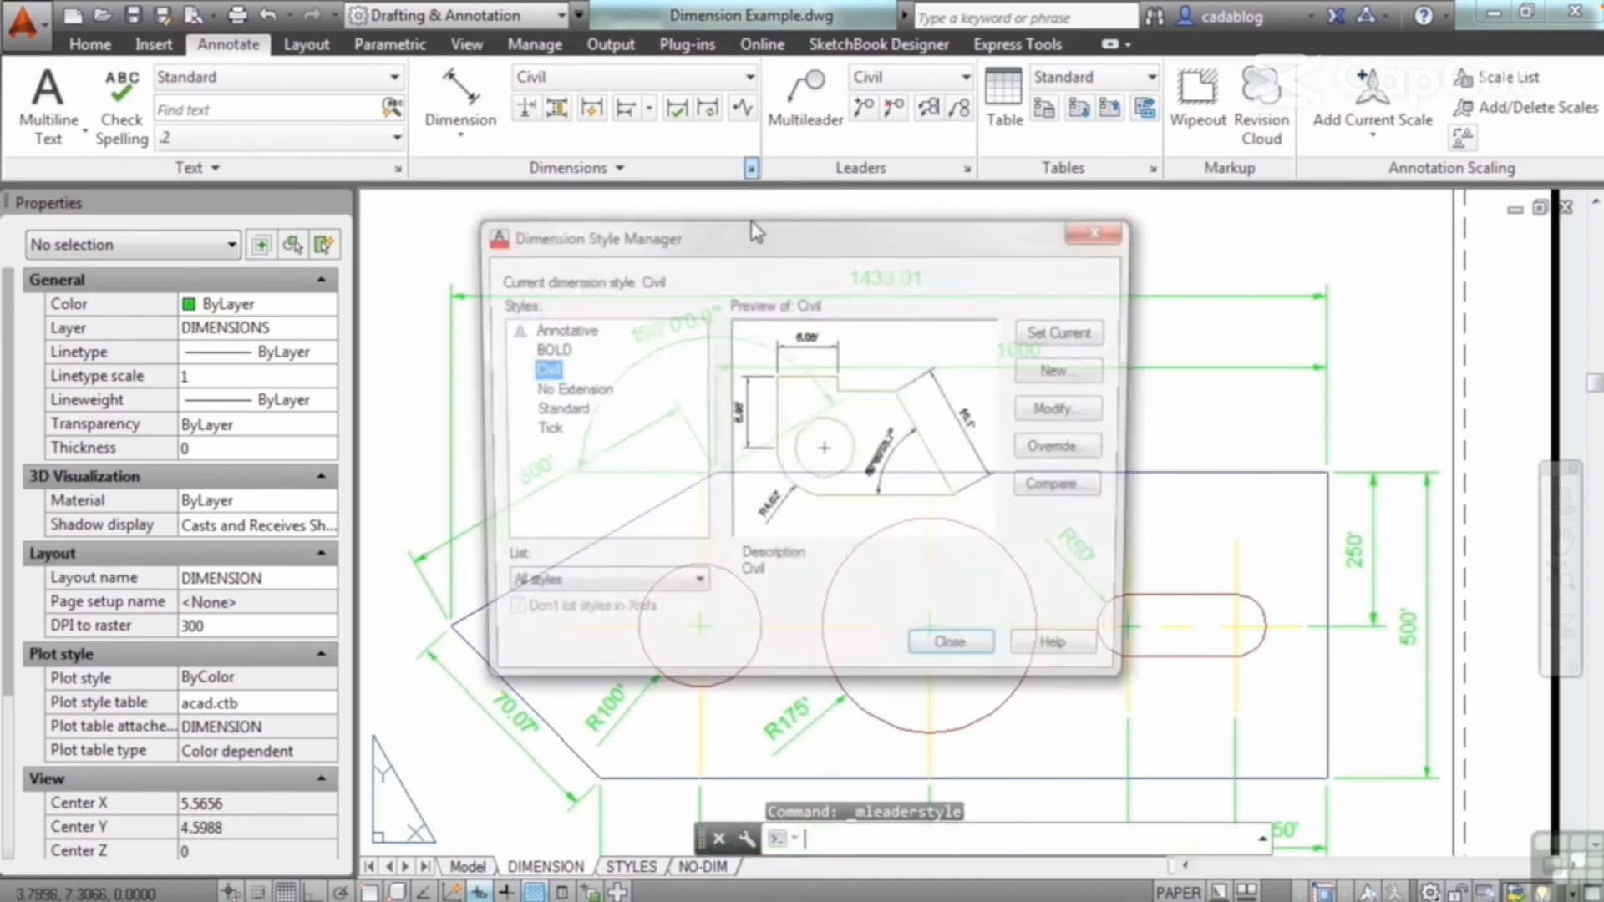
pyautogui.click(1054, 410)
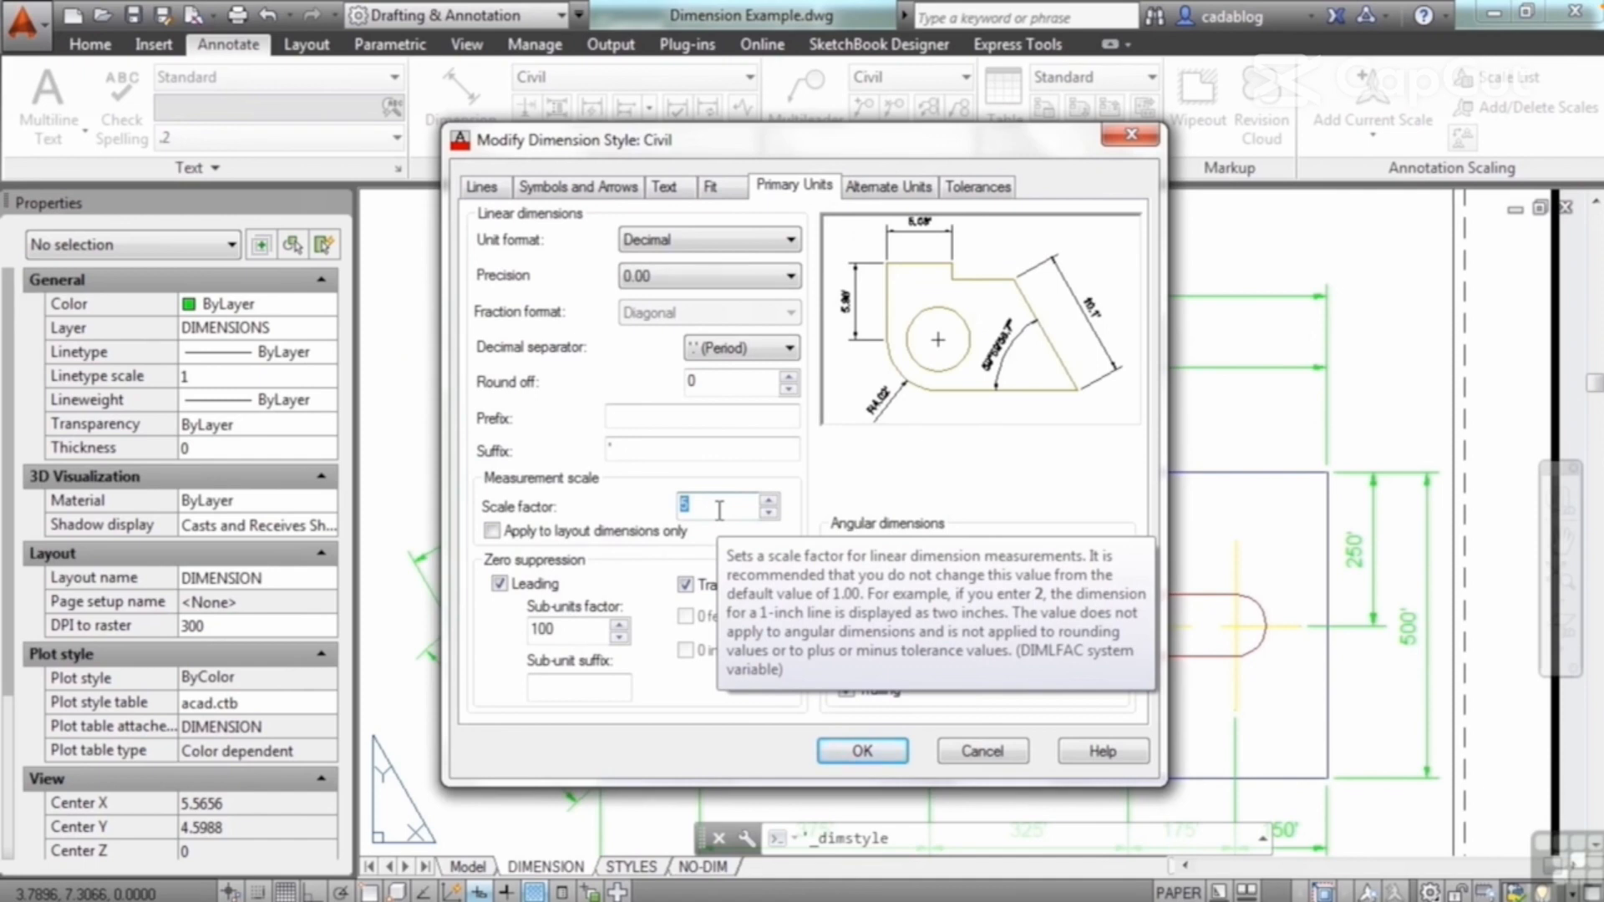
pyautogui.write('1/')
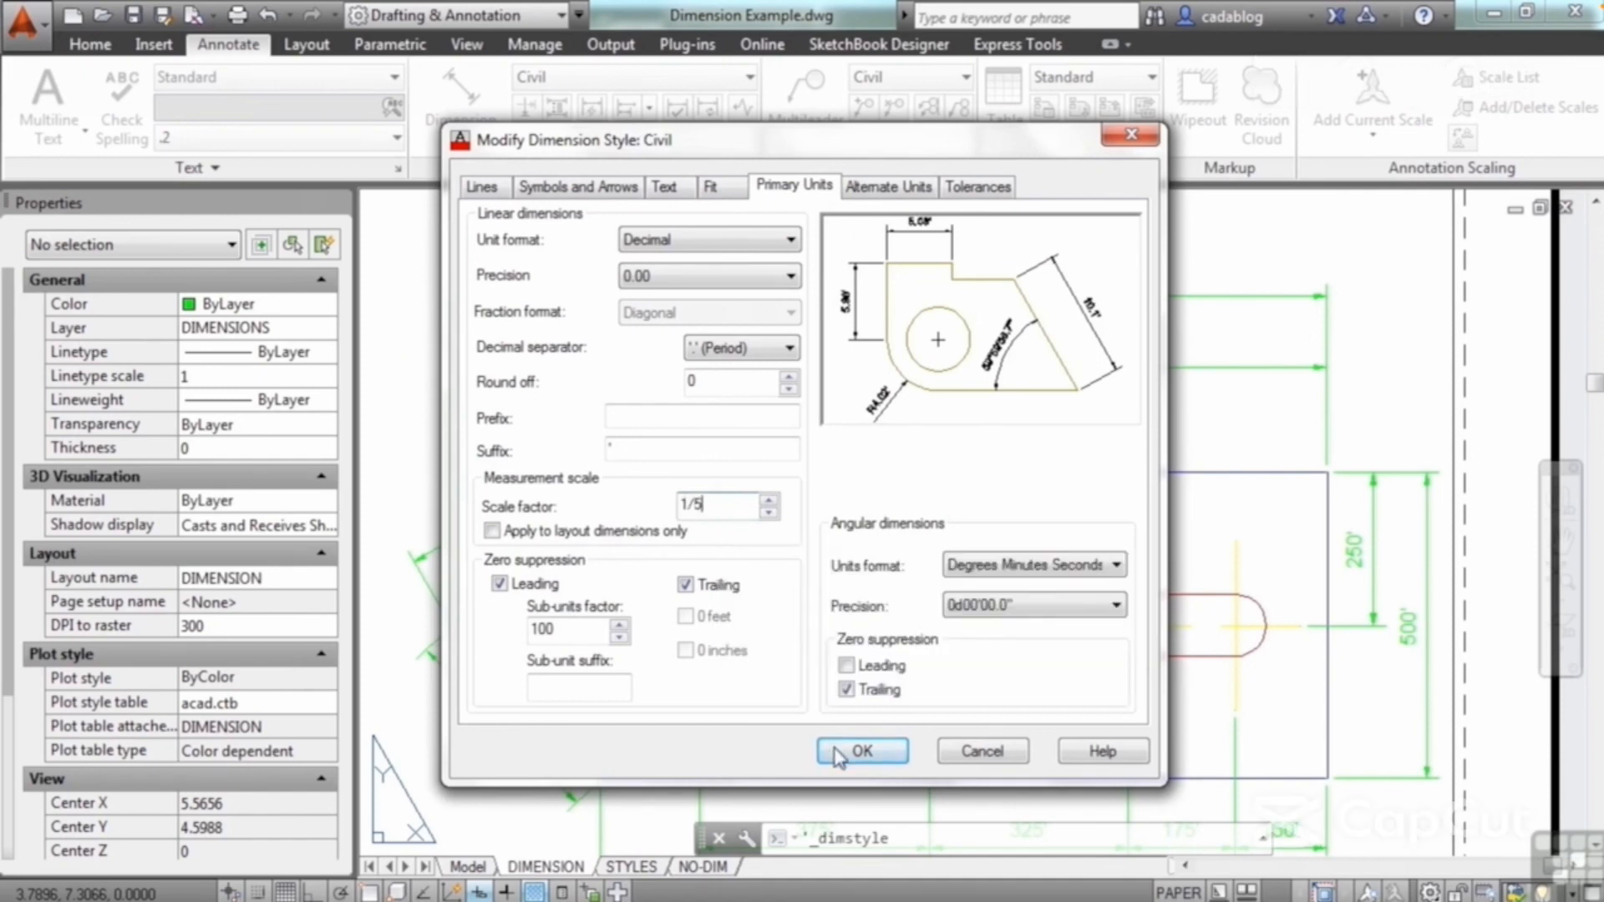
pyautogui.click(862, 750)
pyautogui.click(960, 657)
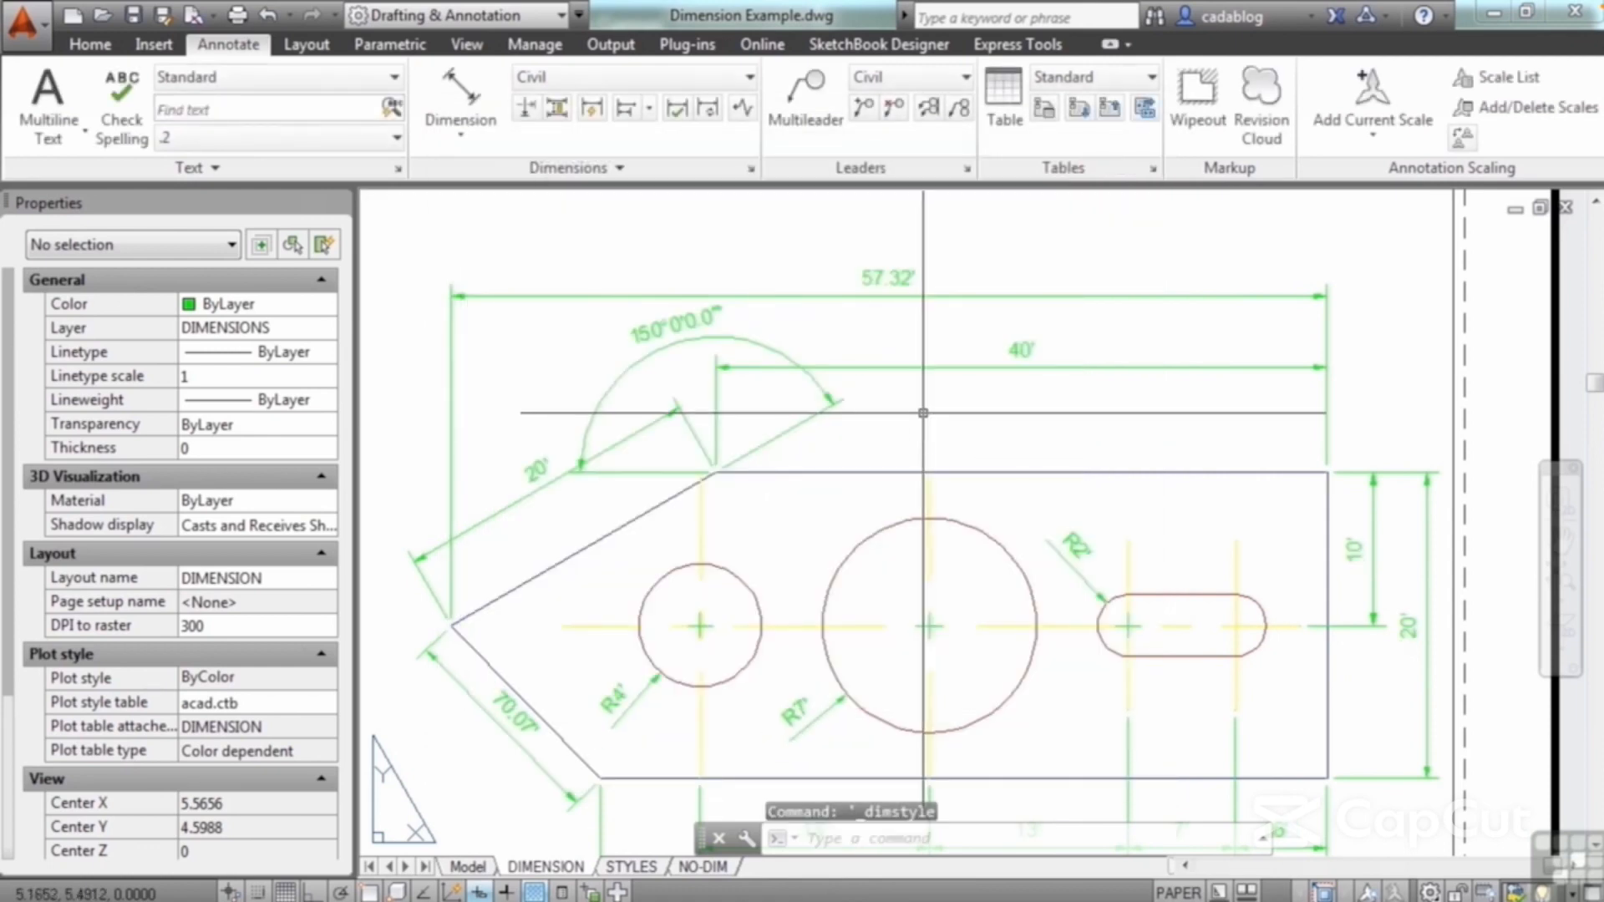
# Step: Restore the Civil dimension style's measurement scale factor to 1
pyautogui.scroll(-2, 923, 413)
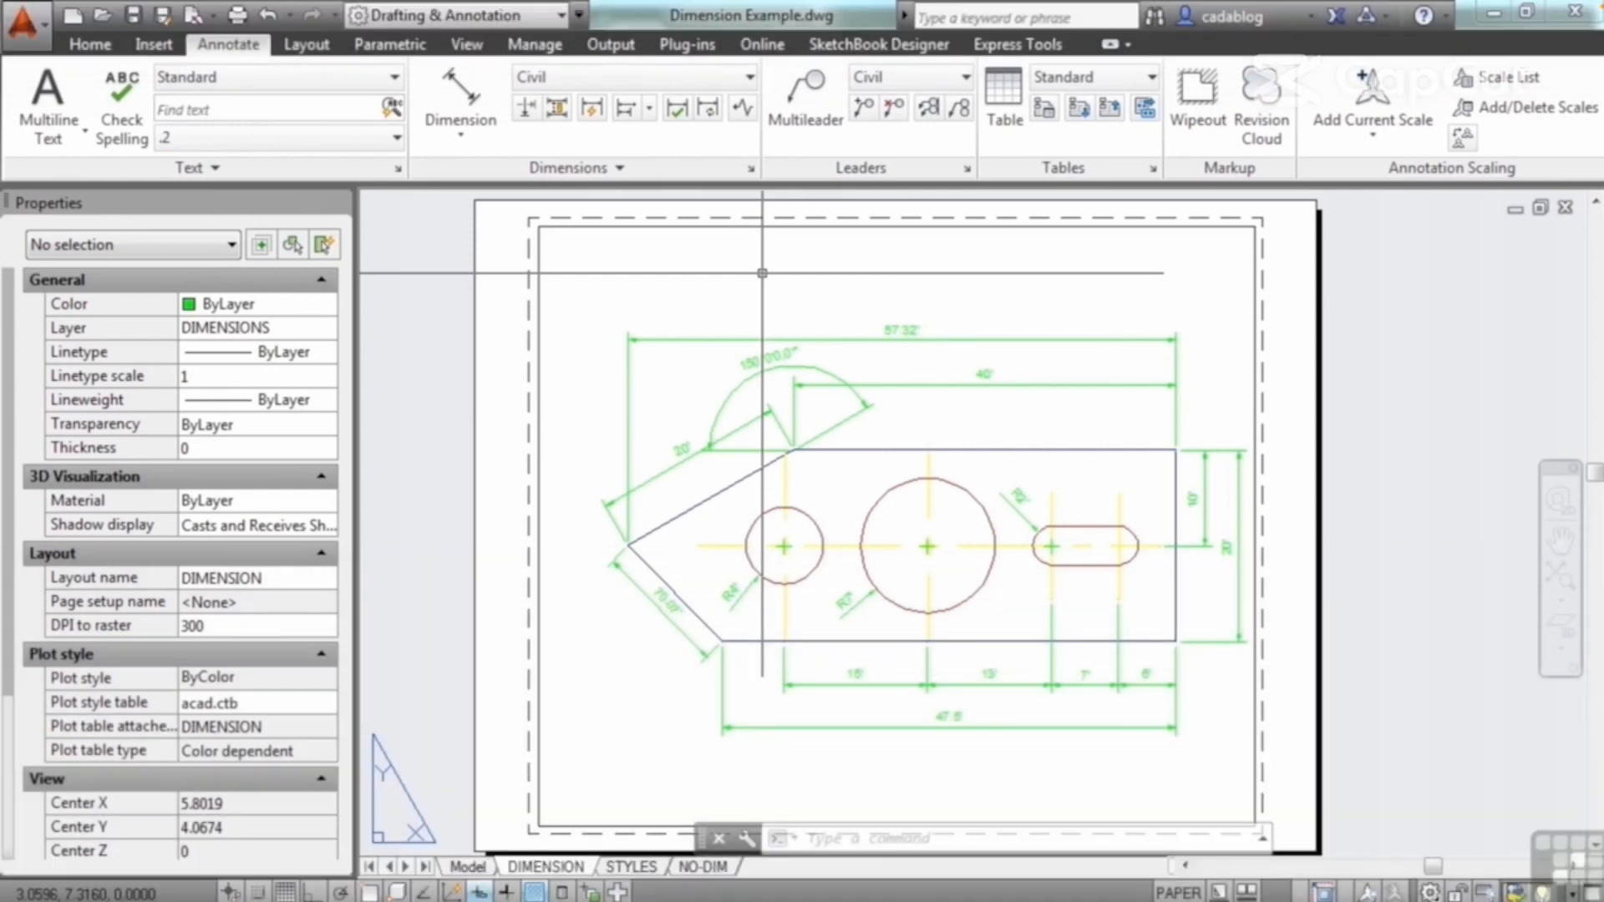
pyautogui.click(750, 168)
pyautogui.click(1072, 410)
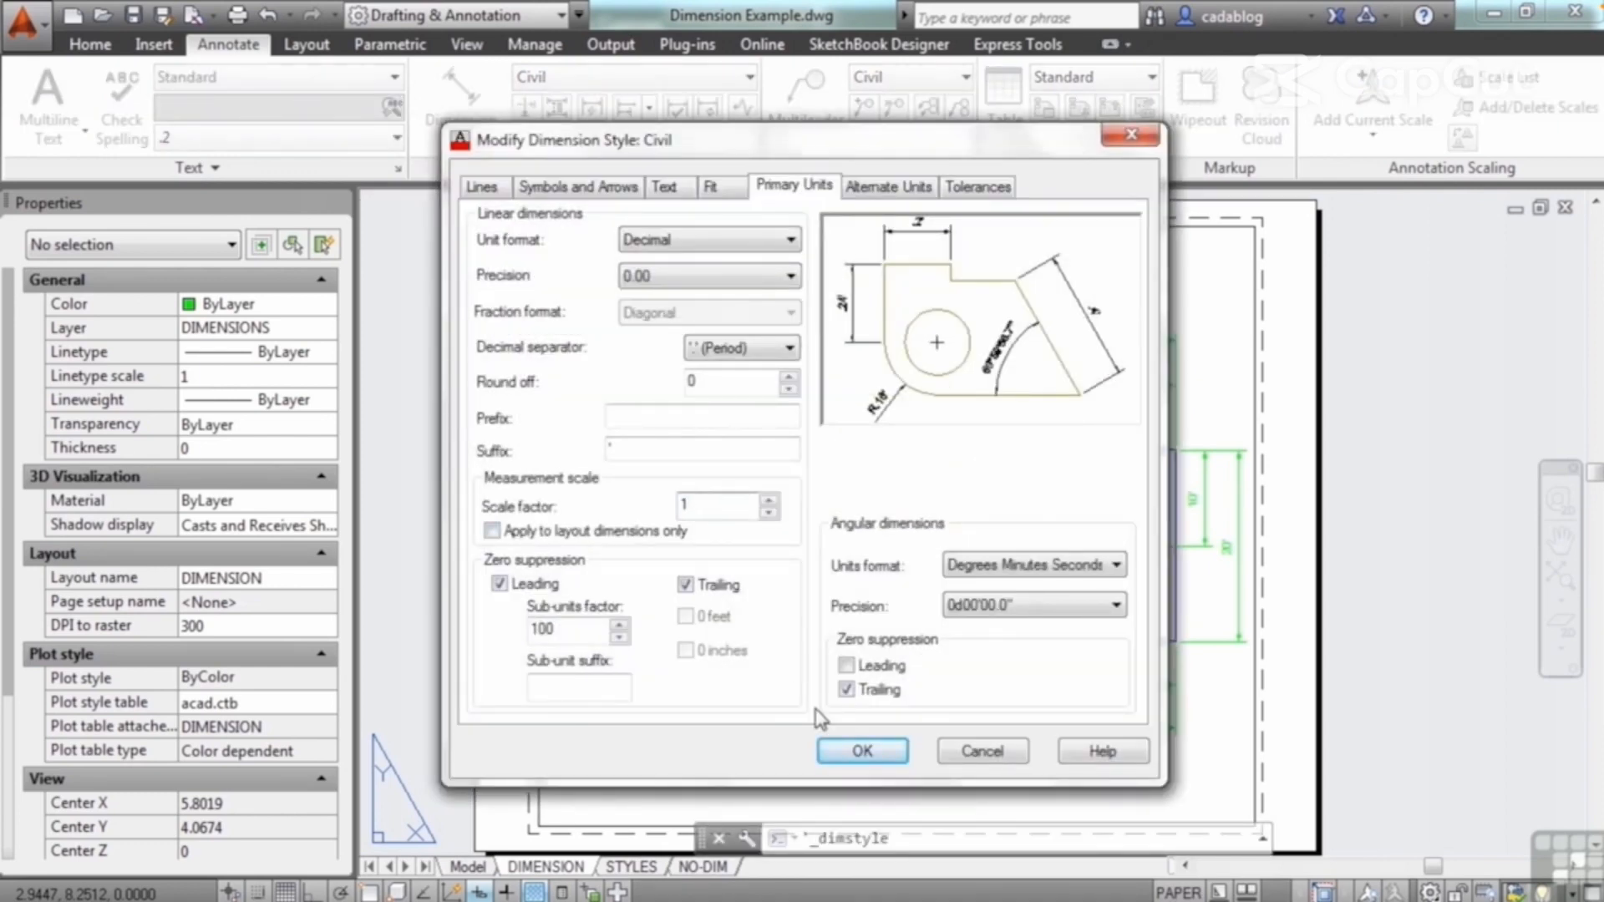
pyautogui.click(835, 744)
pyautogui.click(958, 655)
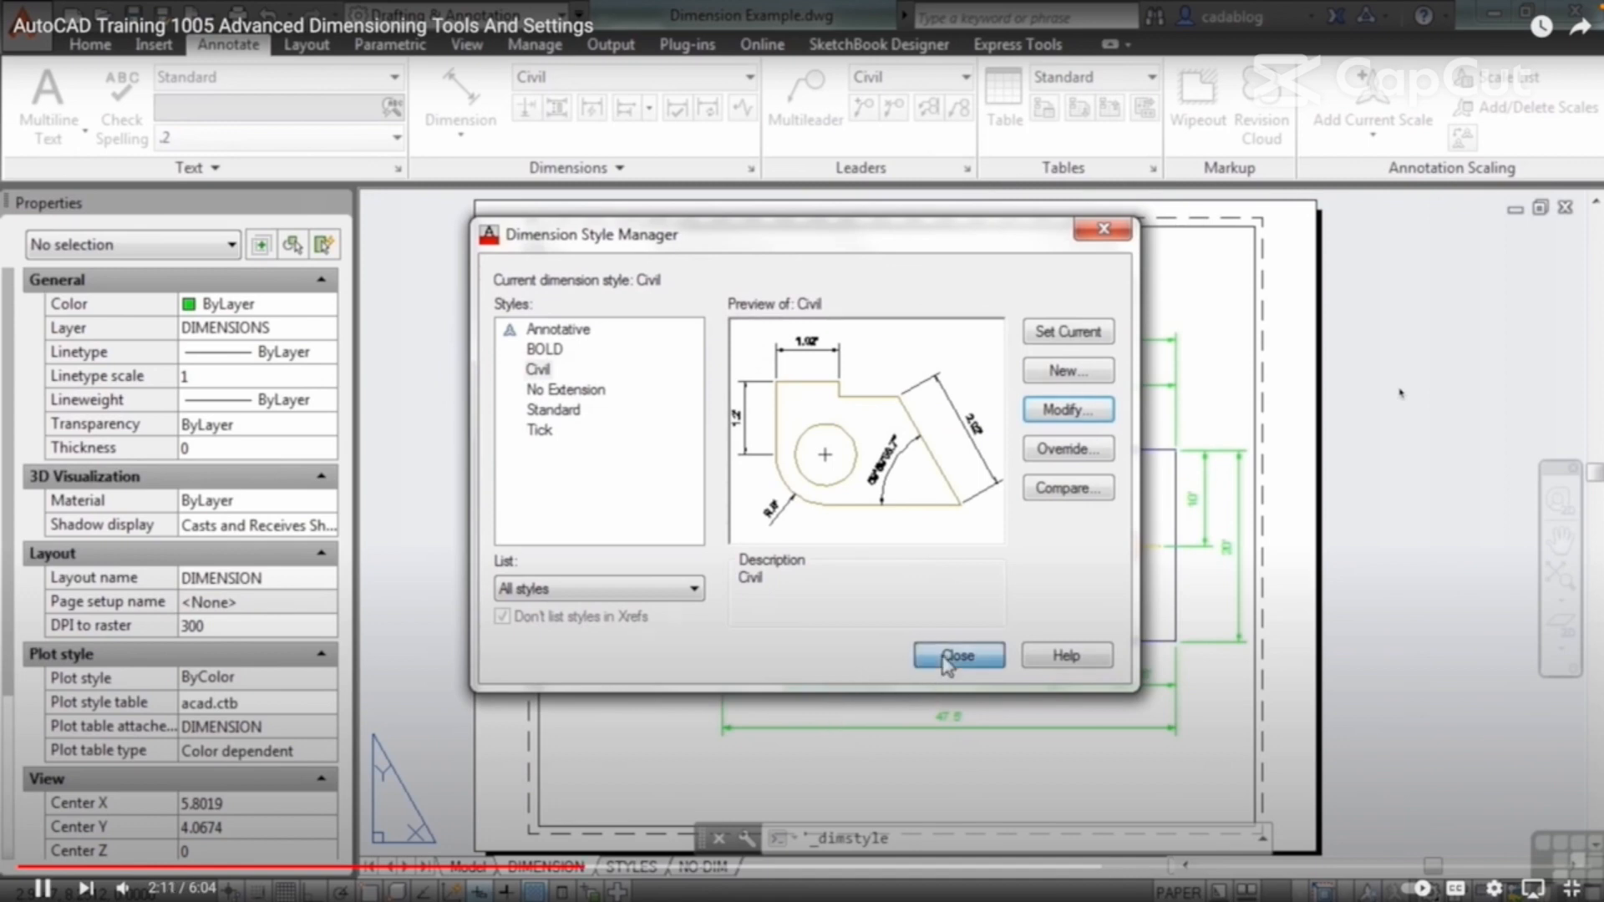
# Step: Set the DIMASSOC system variable to 0
pyautogui.scroll(4, 940, 435)
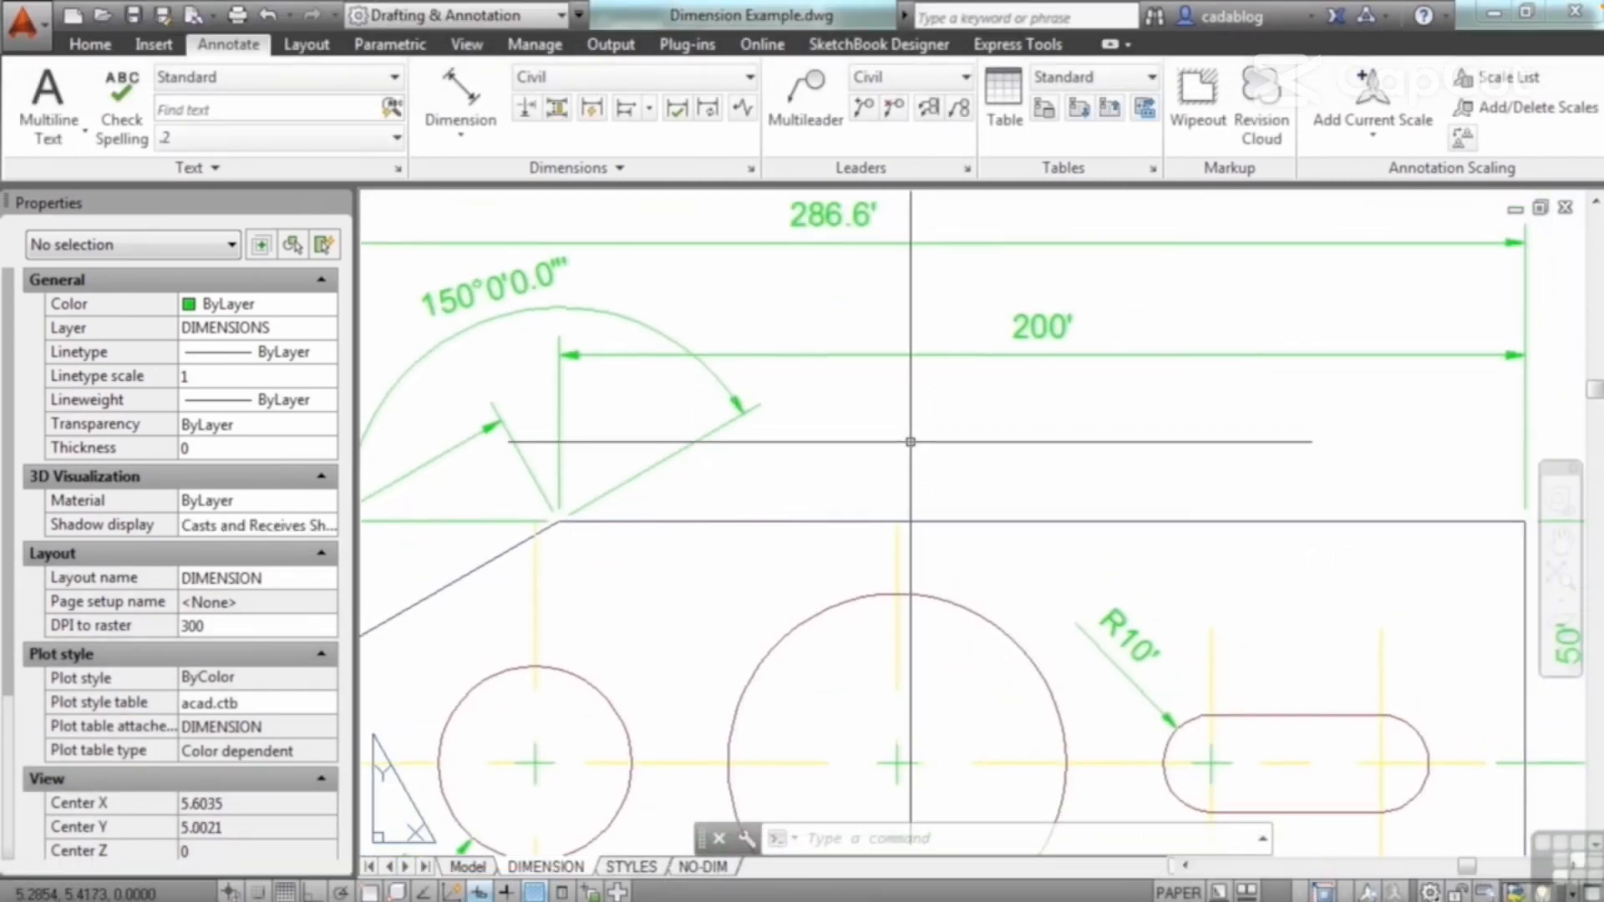
pyautogui.write('DIMASSOC')
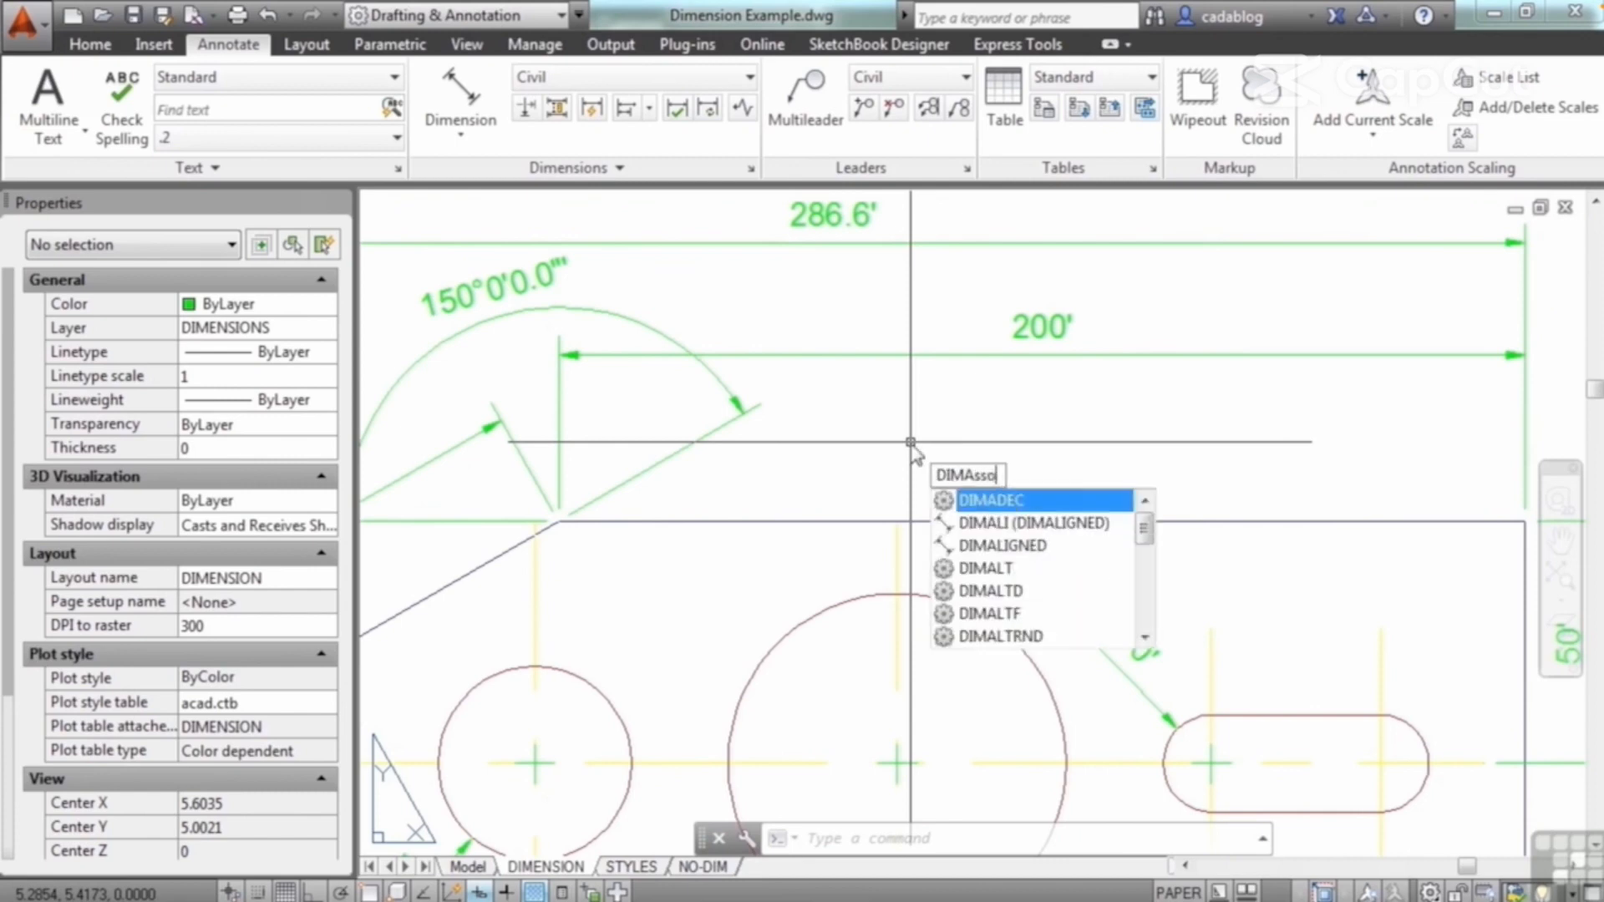
pyautogui.press('Return')
pyautogui.write('0')
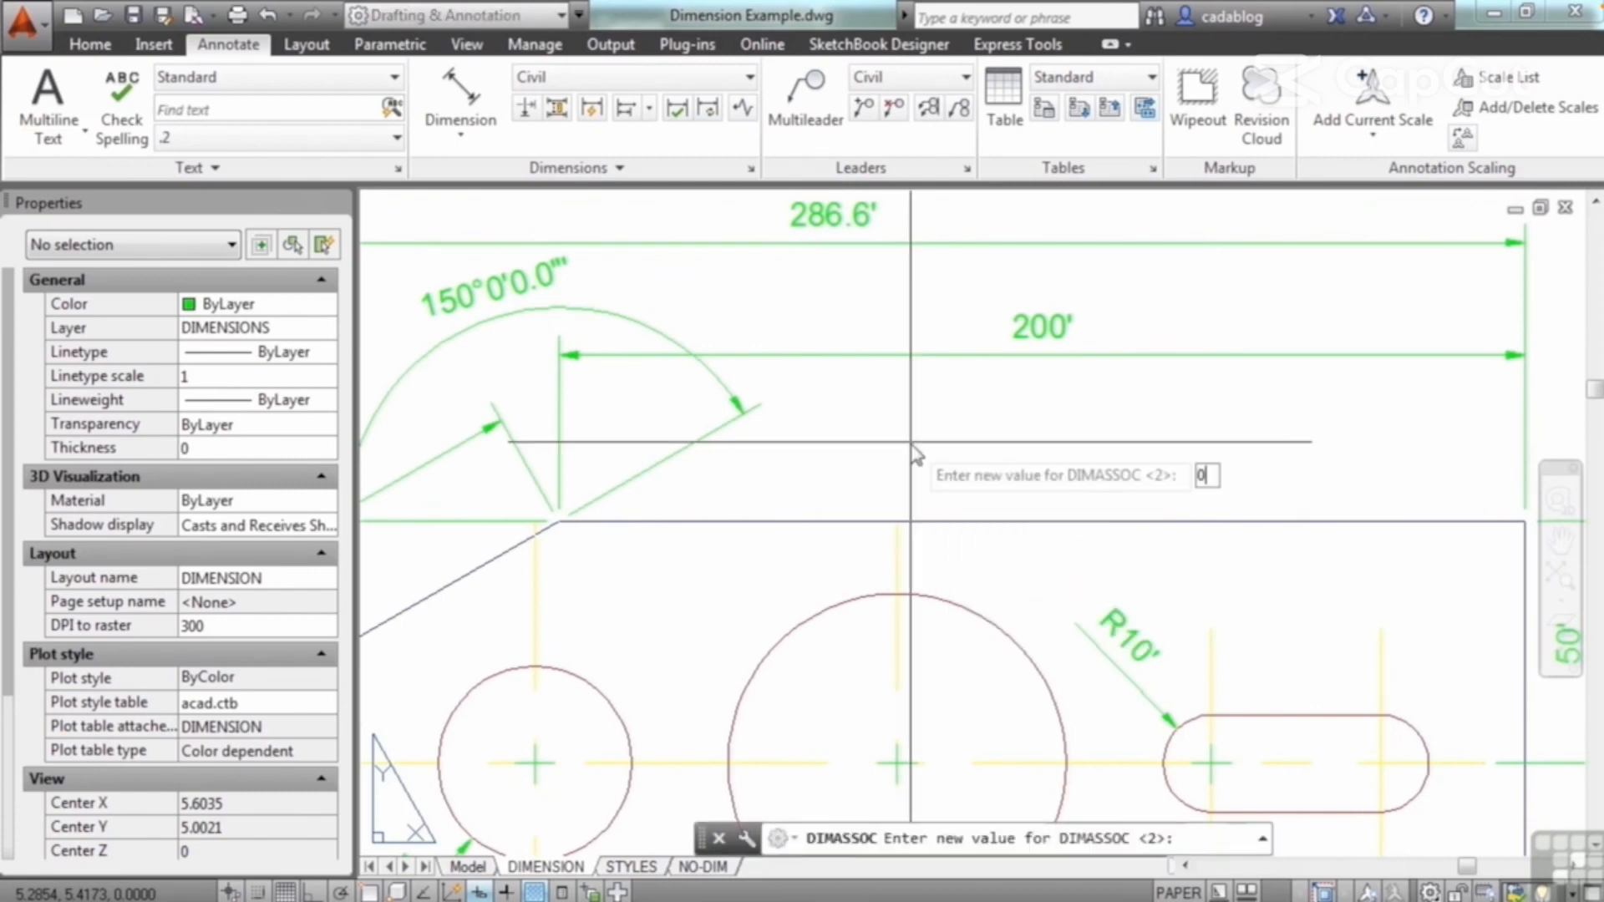
pyautogui.press('Return')
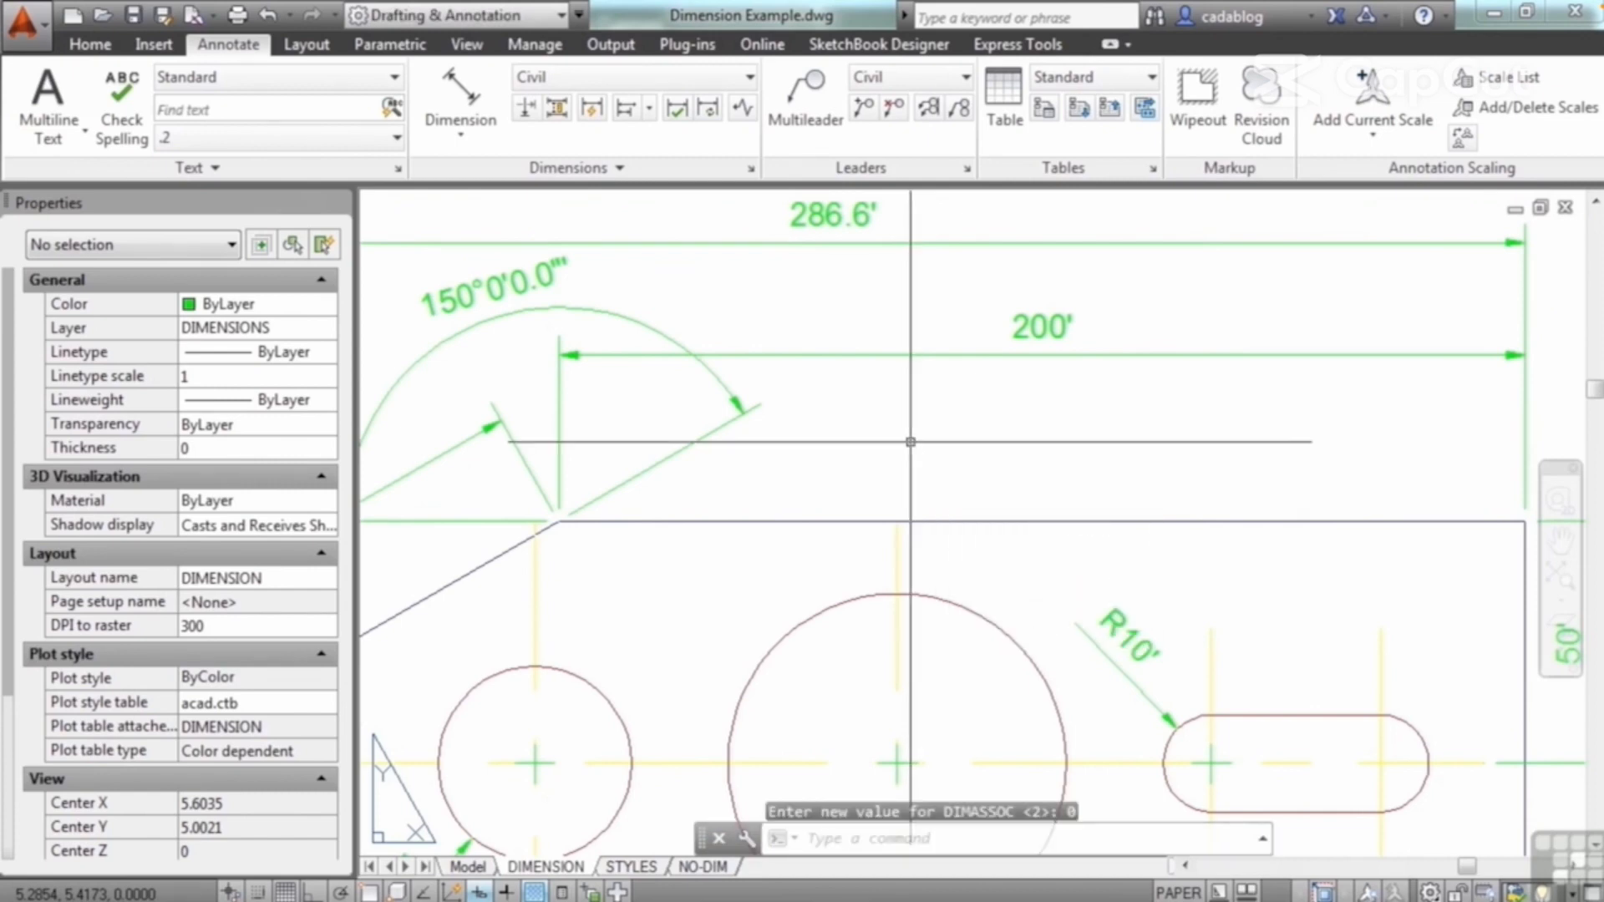
# Step: Add an aligned dimension with the default text along the plate's upper horizontal edge, placing it just below the 200' dimension
pyautogui.click(460, 104)
pyautogui.click(558, 525)
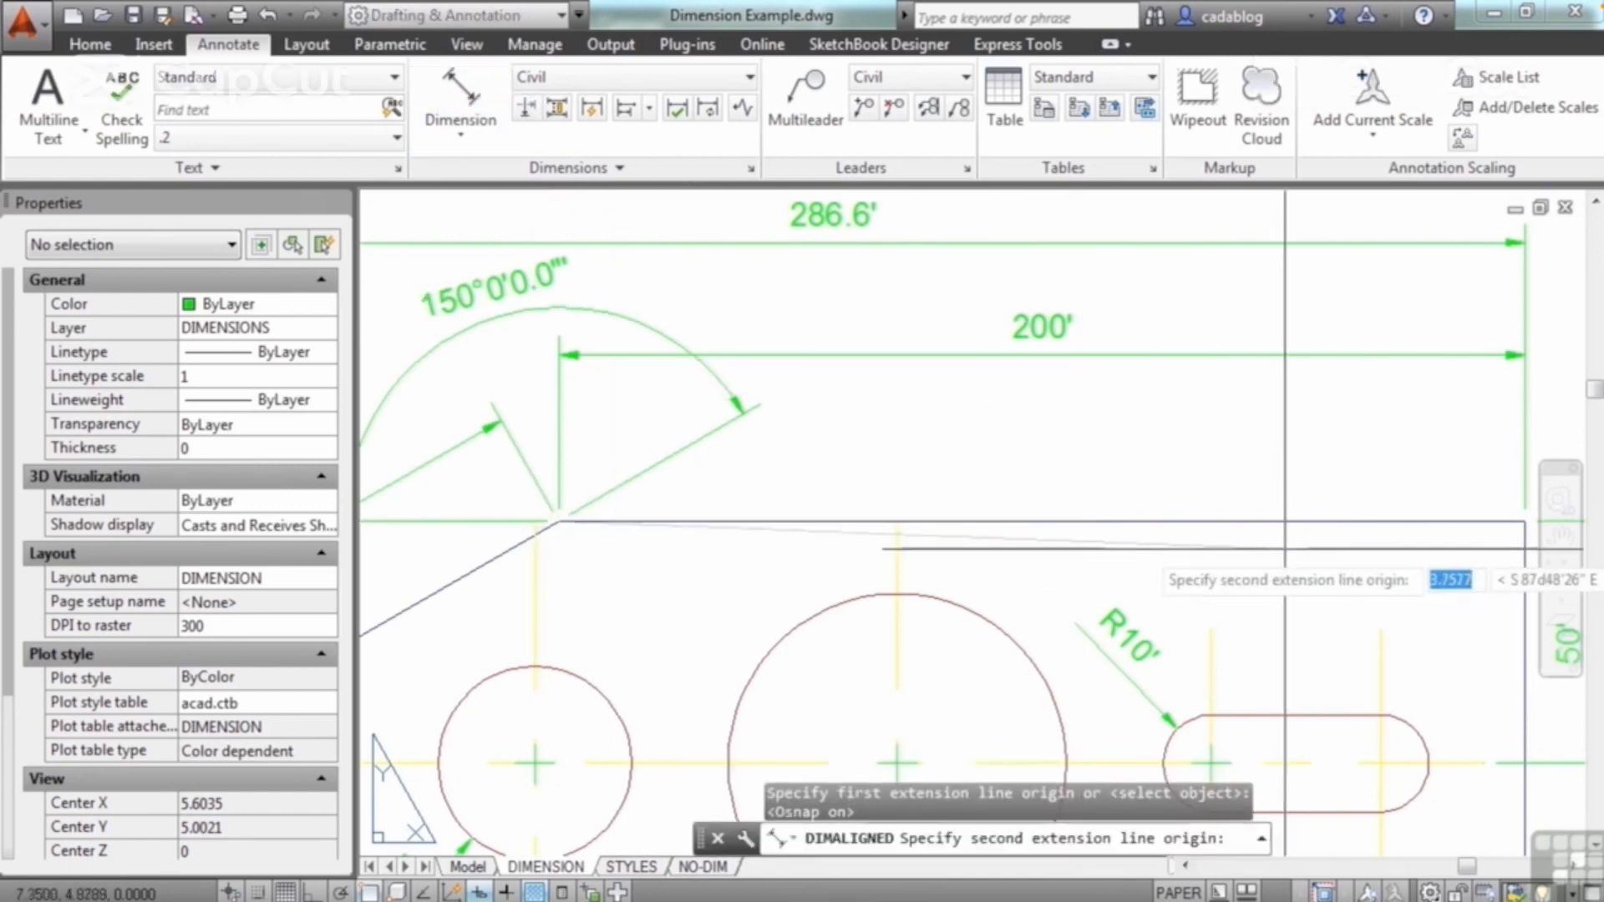
pyautogui.click(1525, 523)
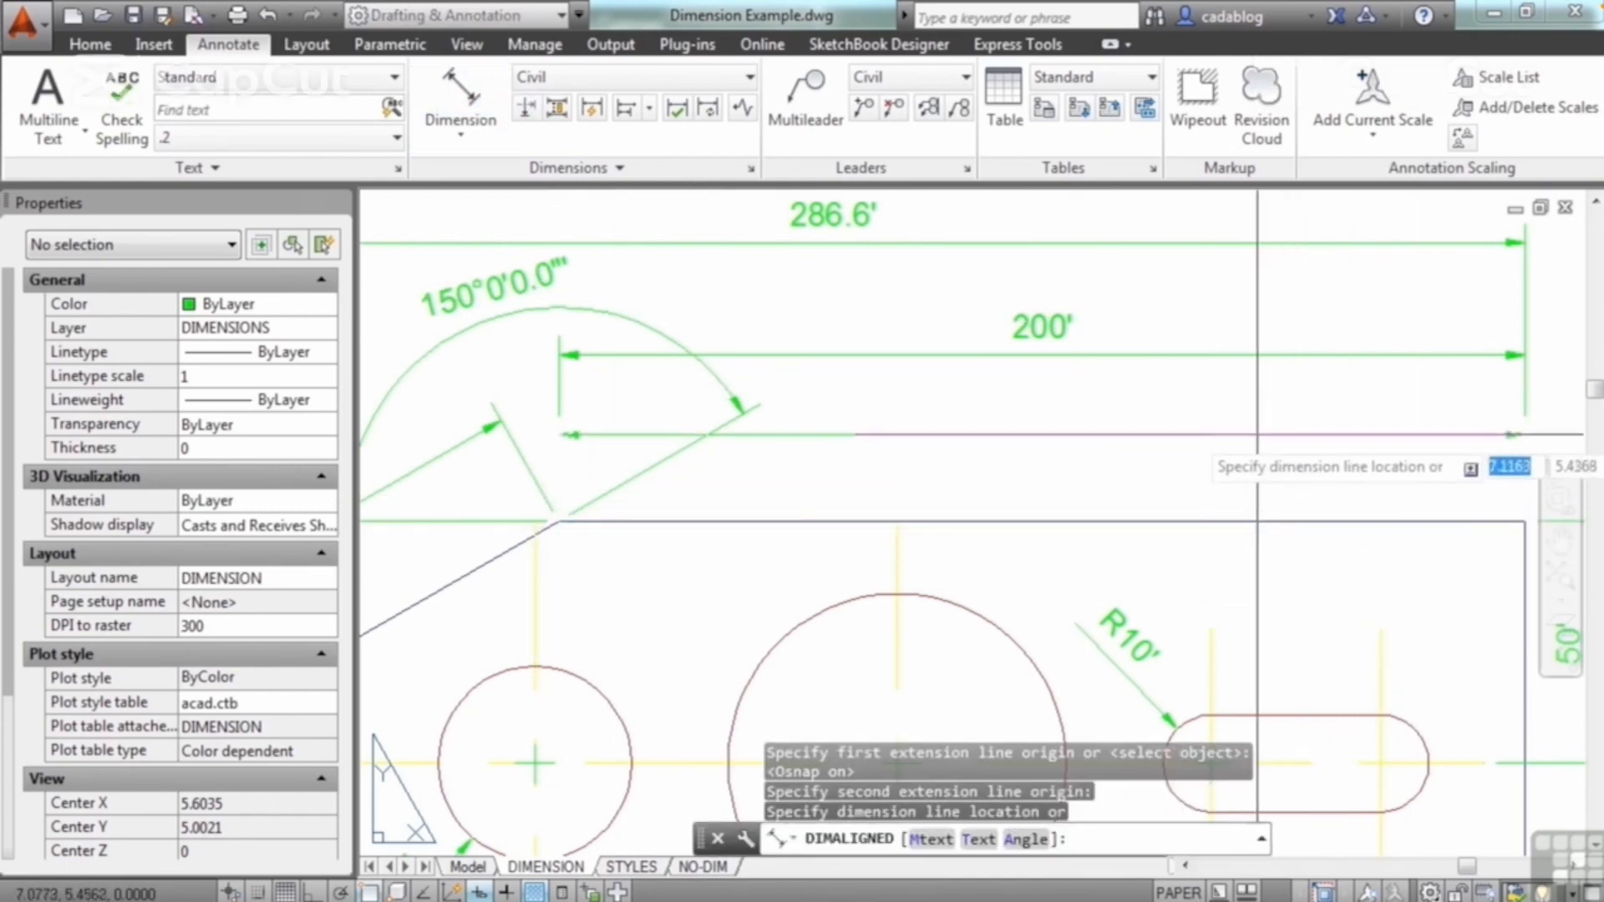
pyautogui.write('t')
pyautogui.press('Return')
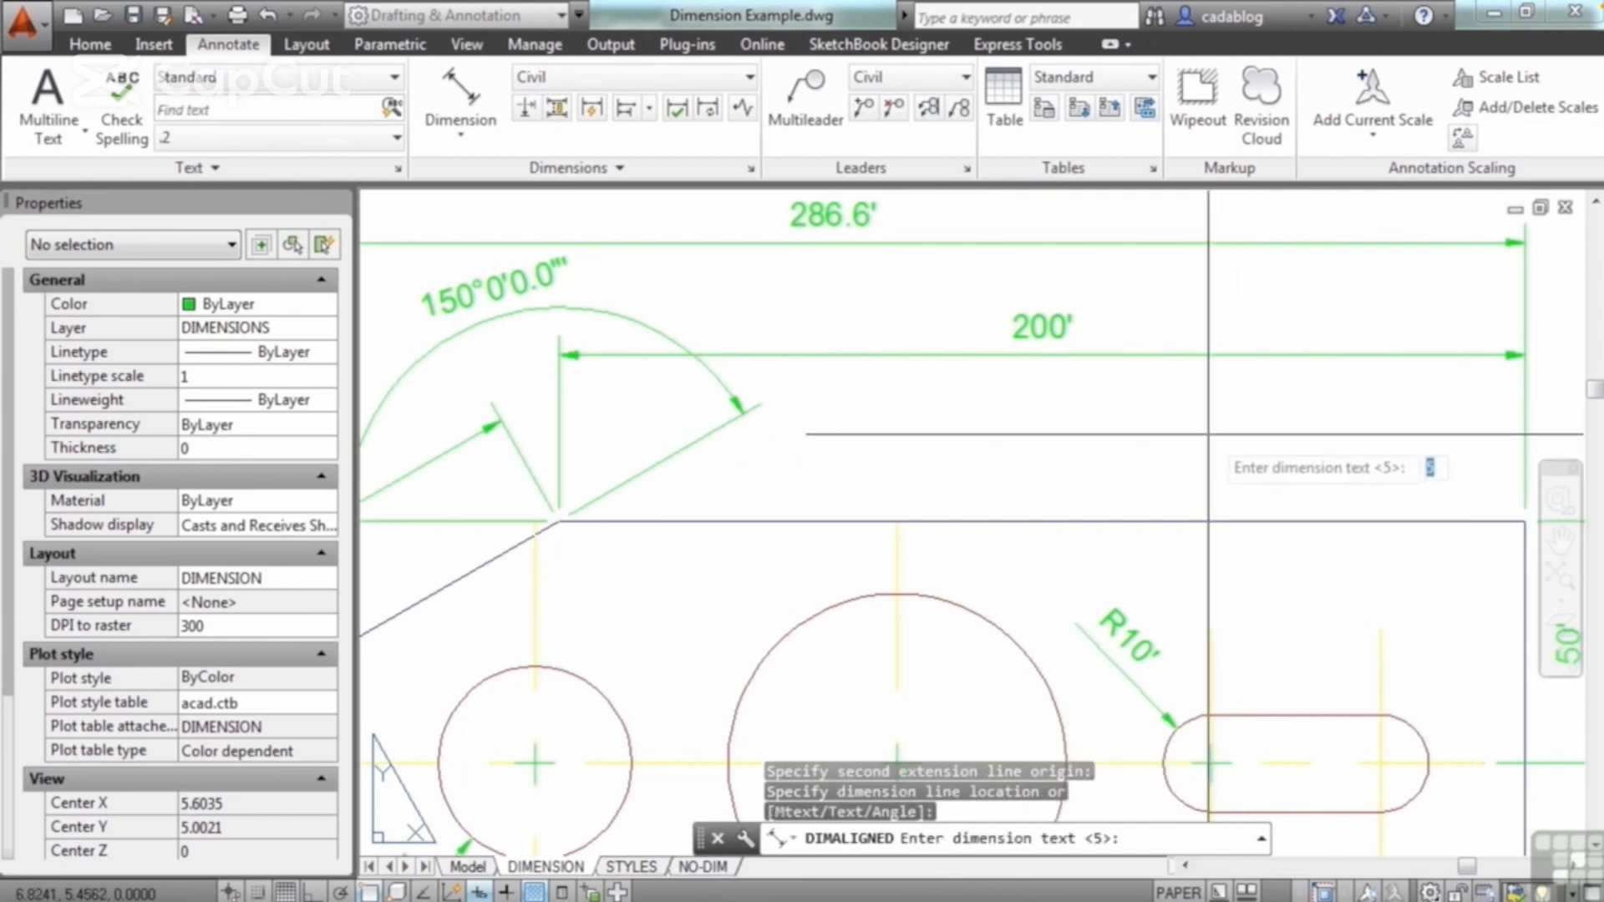
pyautogui.click(1208, 434)
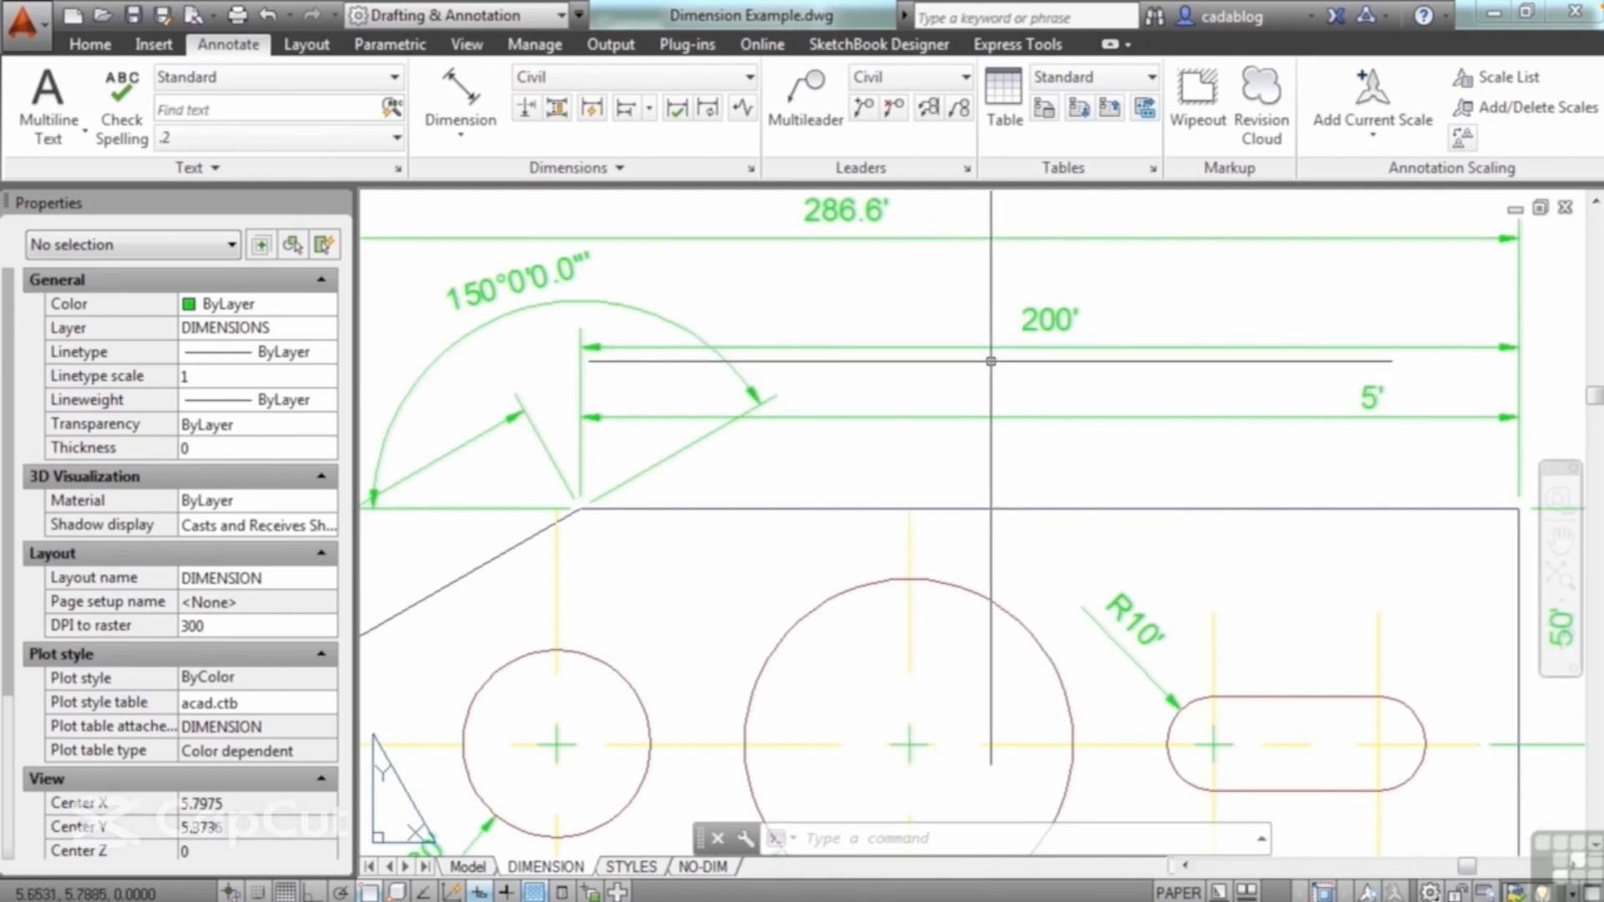
# Step: Set the DIMASSOC system variable to 1
pyautogui.write('d')
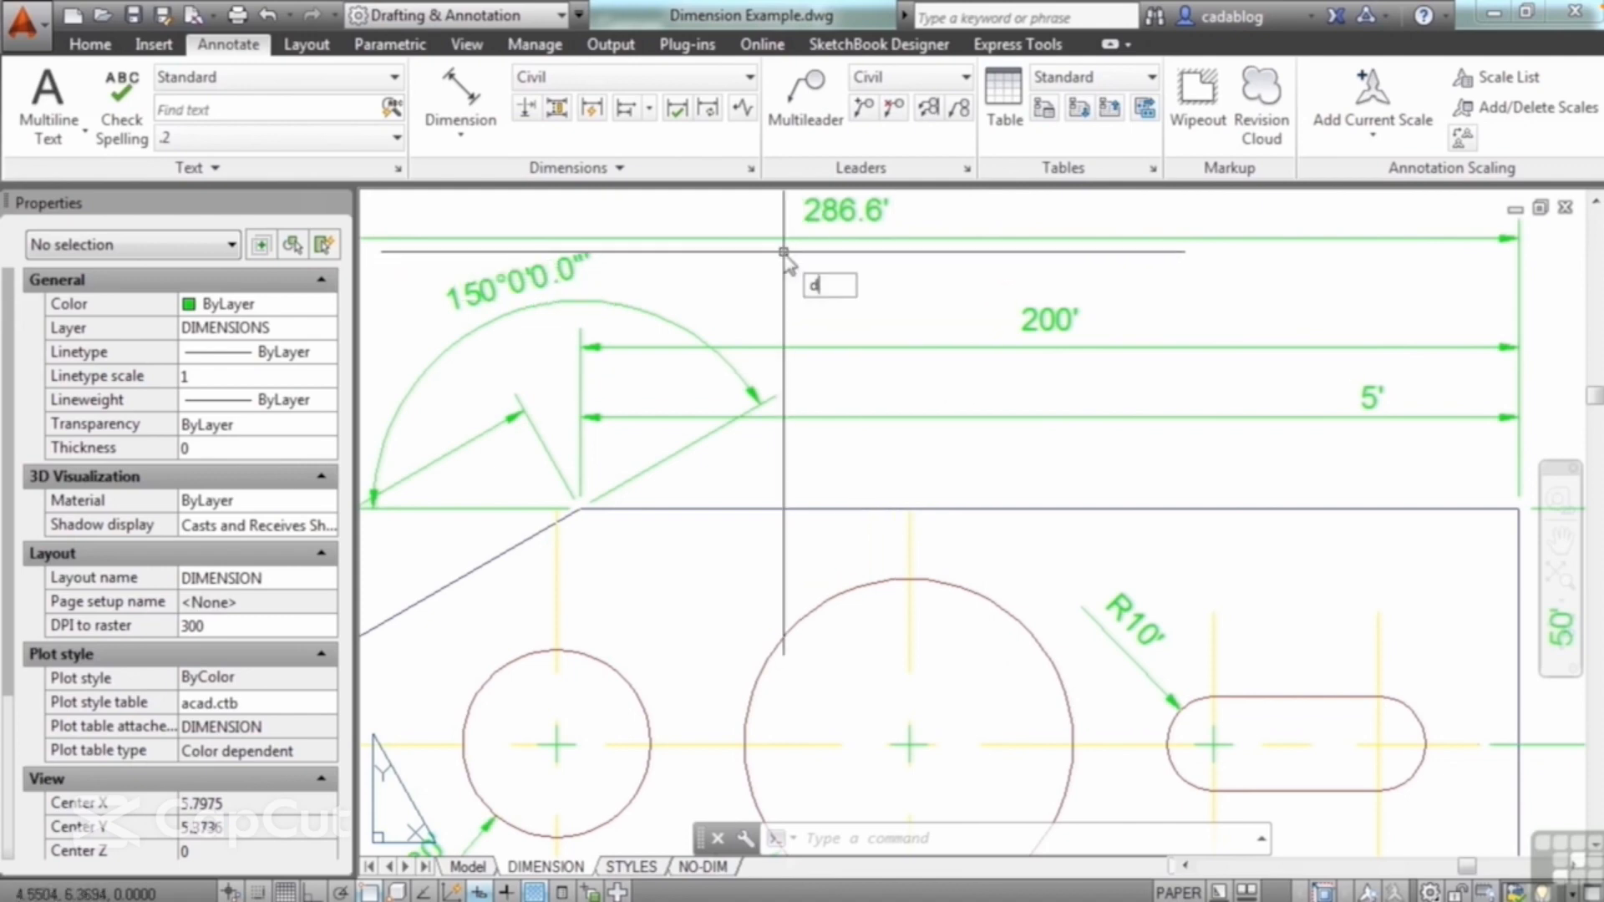
pyautogui.write('imass')
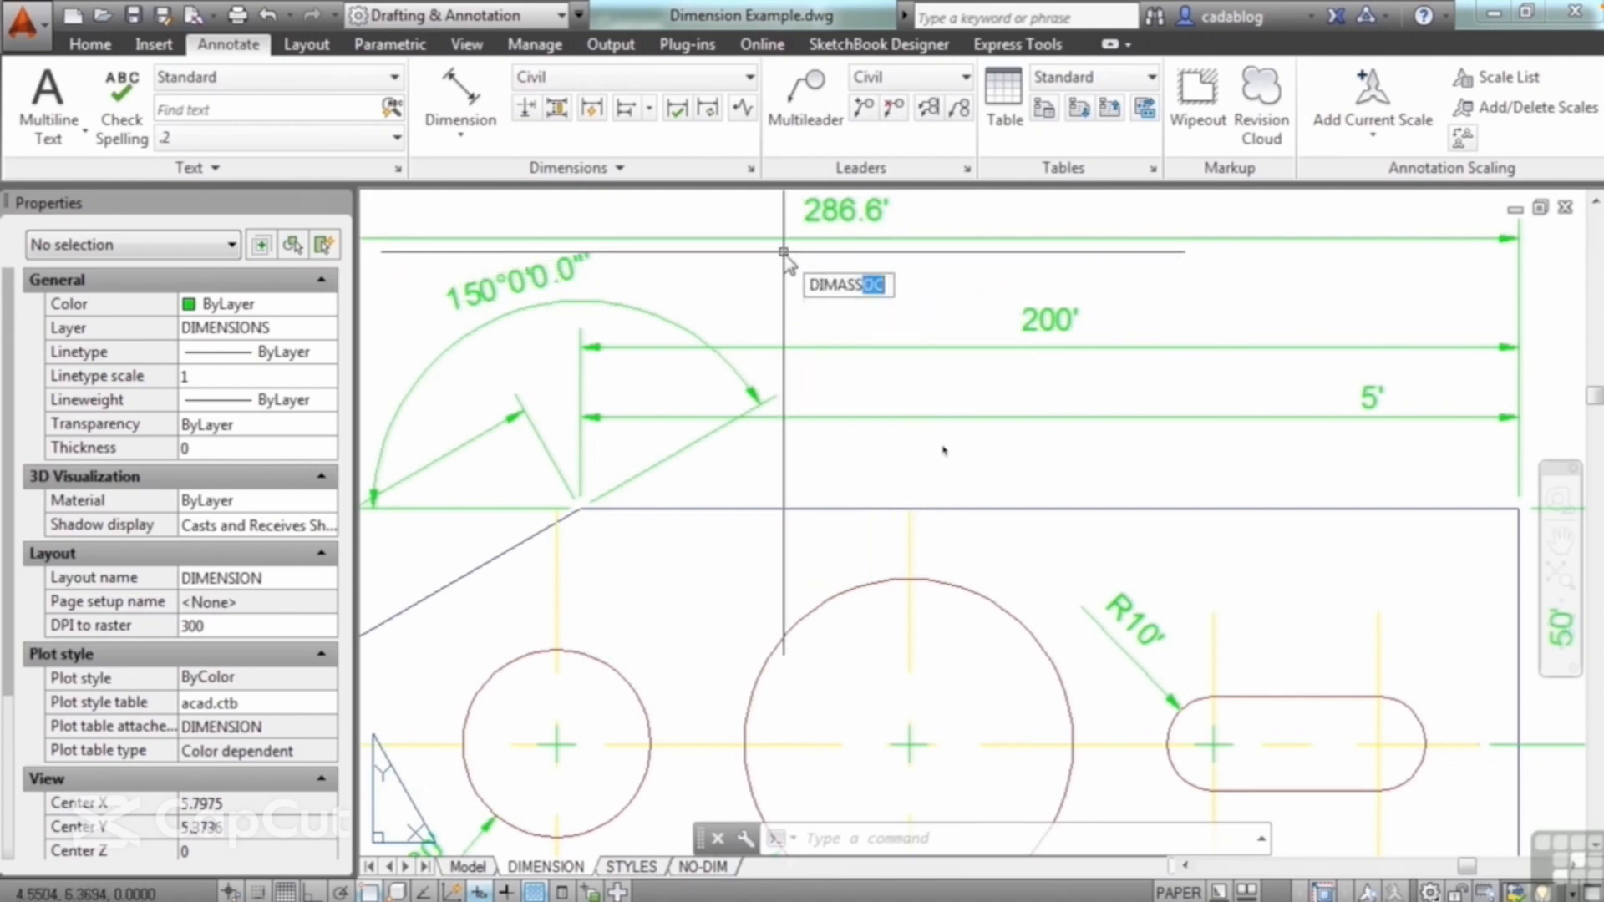
pyautogui.press('Return')
pyautogui.write('1')
pyautogui.press('Return')
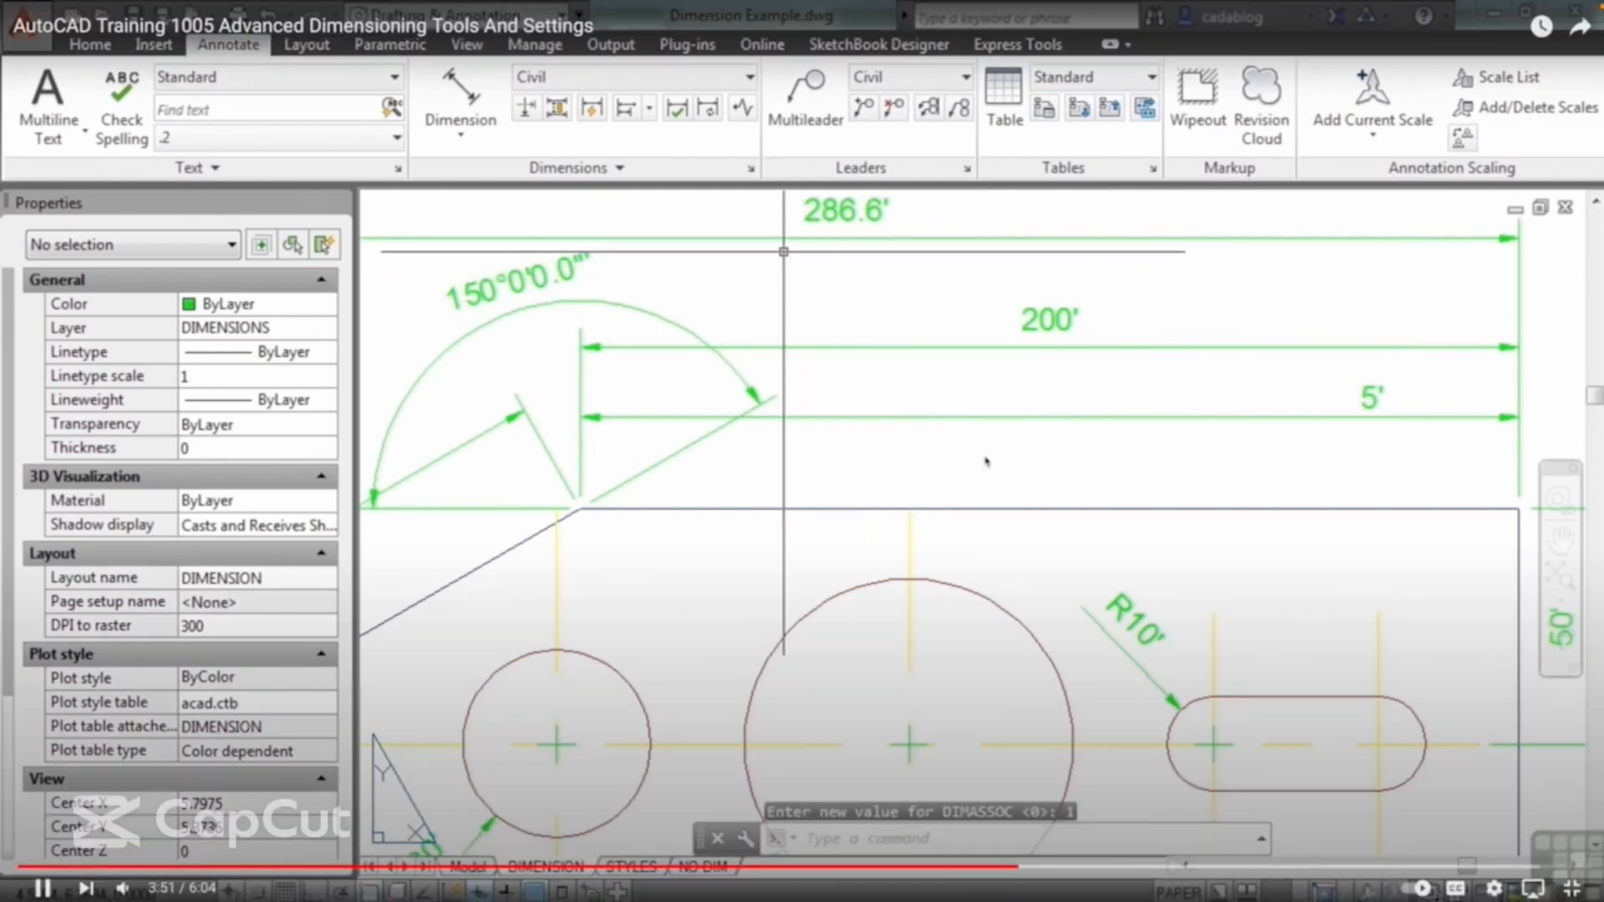
# Step: Add another aligned dimension along the plate's upper horizontal edge, placing it between the edge and the previously added dimension
pyautogui.click(460, 94)
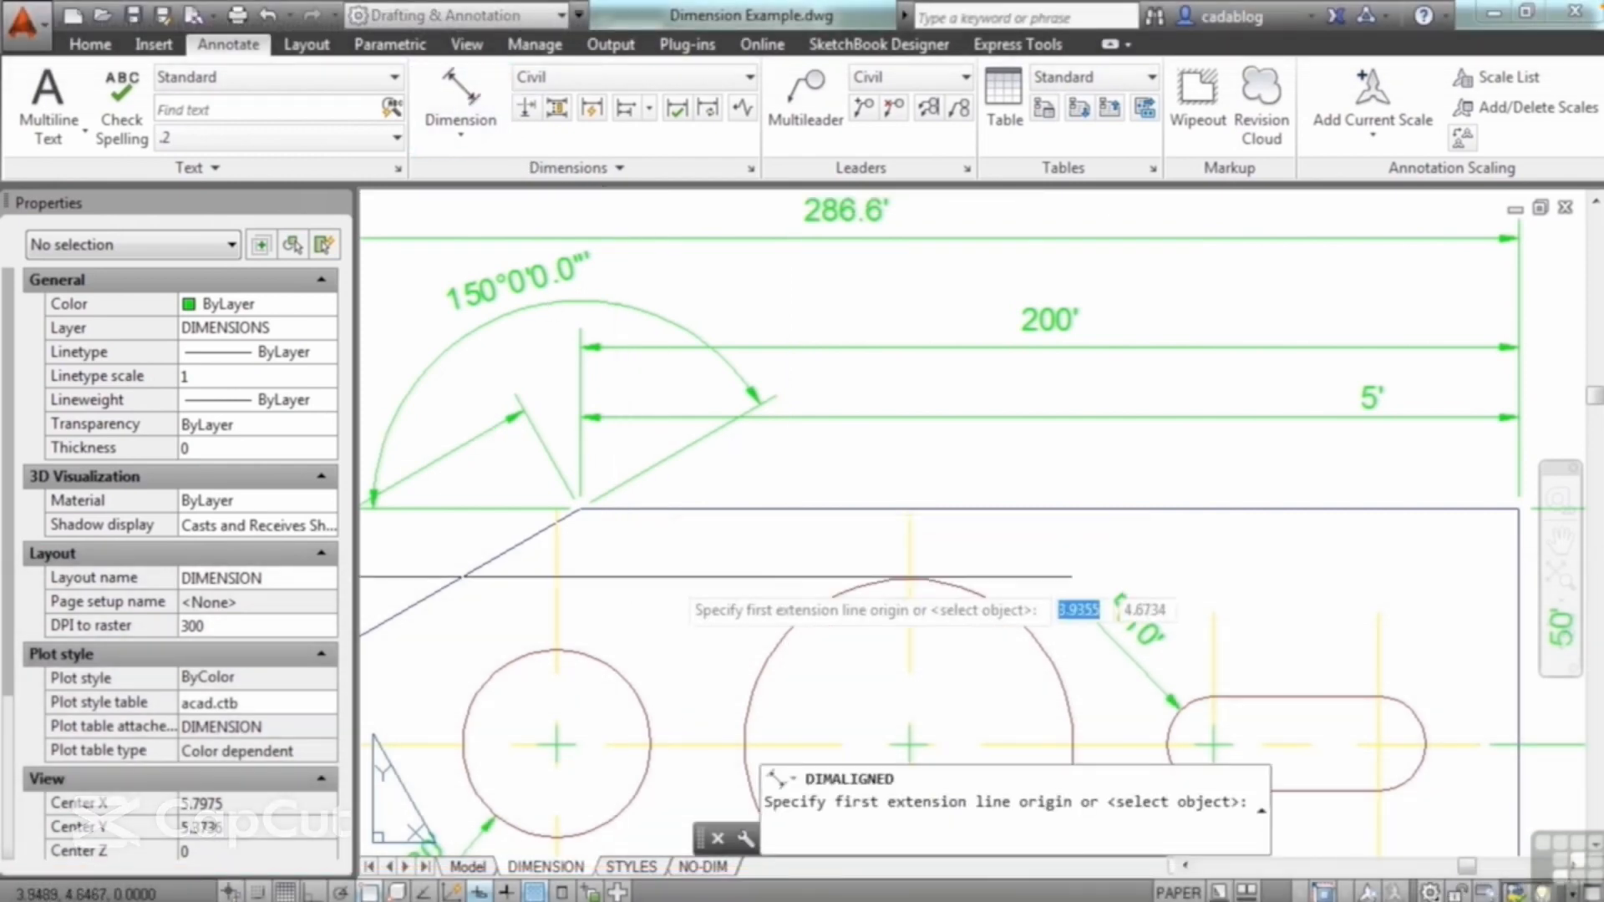
pyautogui.click(579, 508)
pyautogui.click(1519, 508)
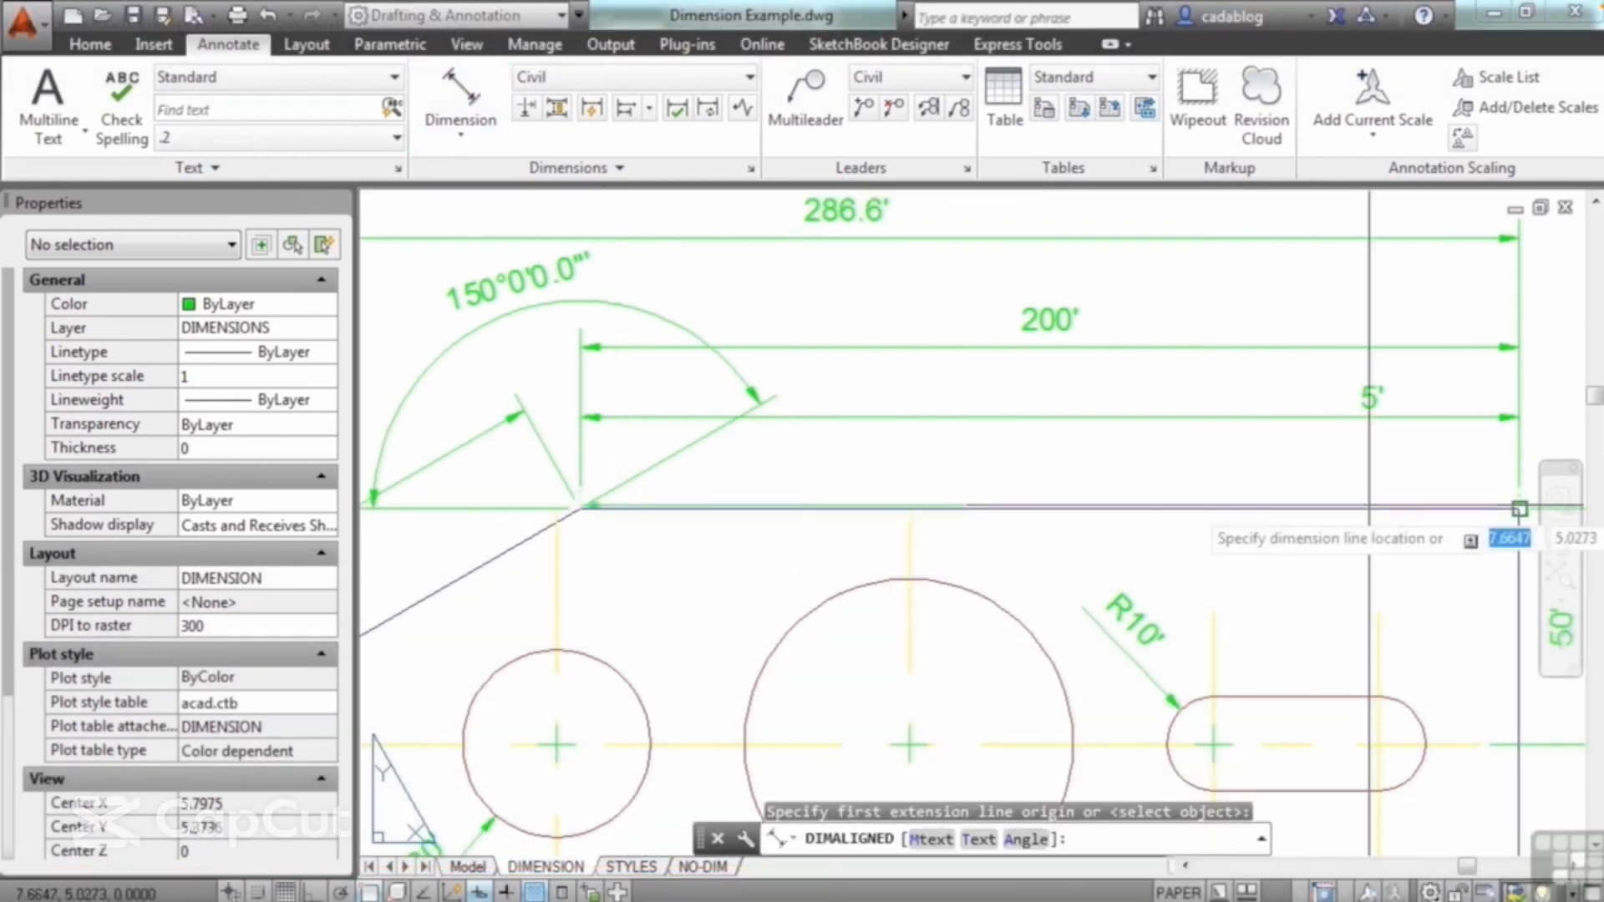
pyautogui.click(1504, 475)
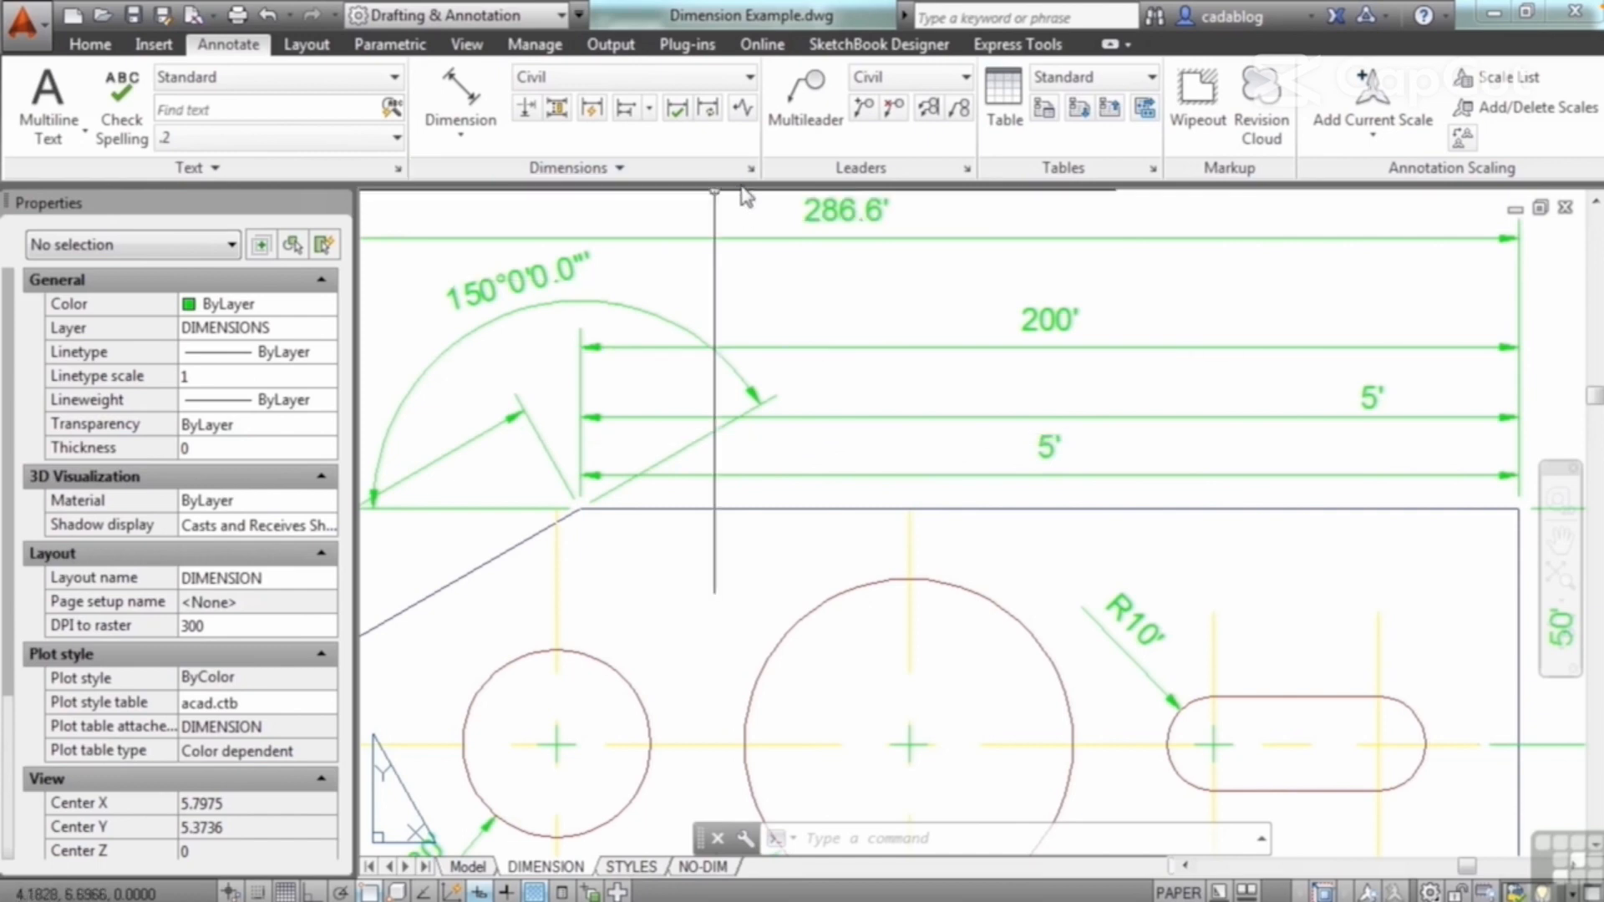
# Step: Switch to the STYLES layout and examine the different text and arrowhead styles of the plate's dimensions
pyautogui.moveTo(851, 357)
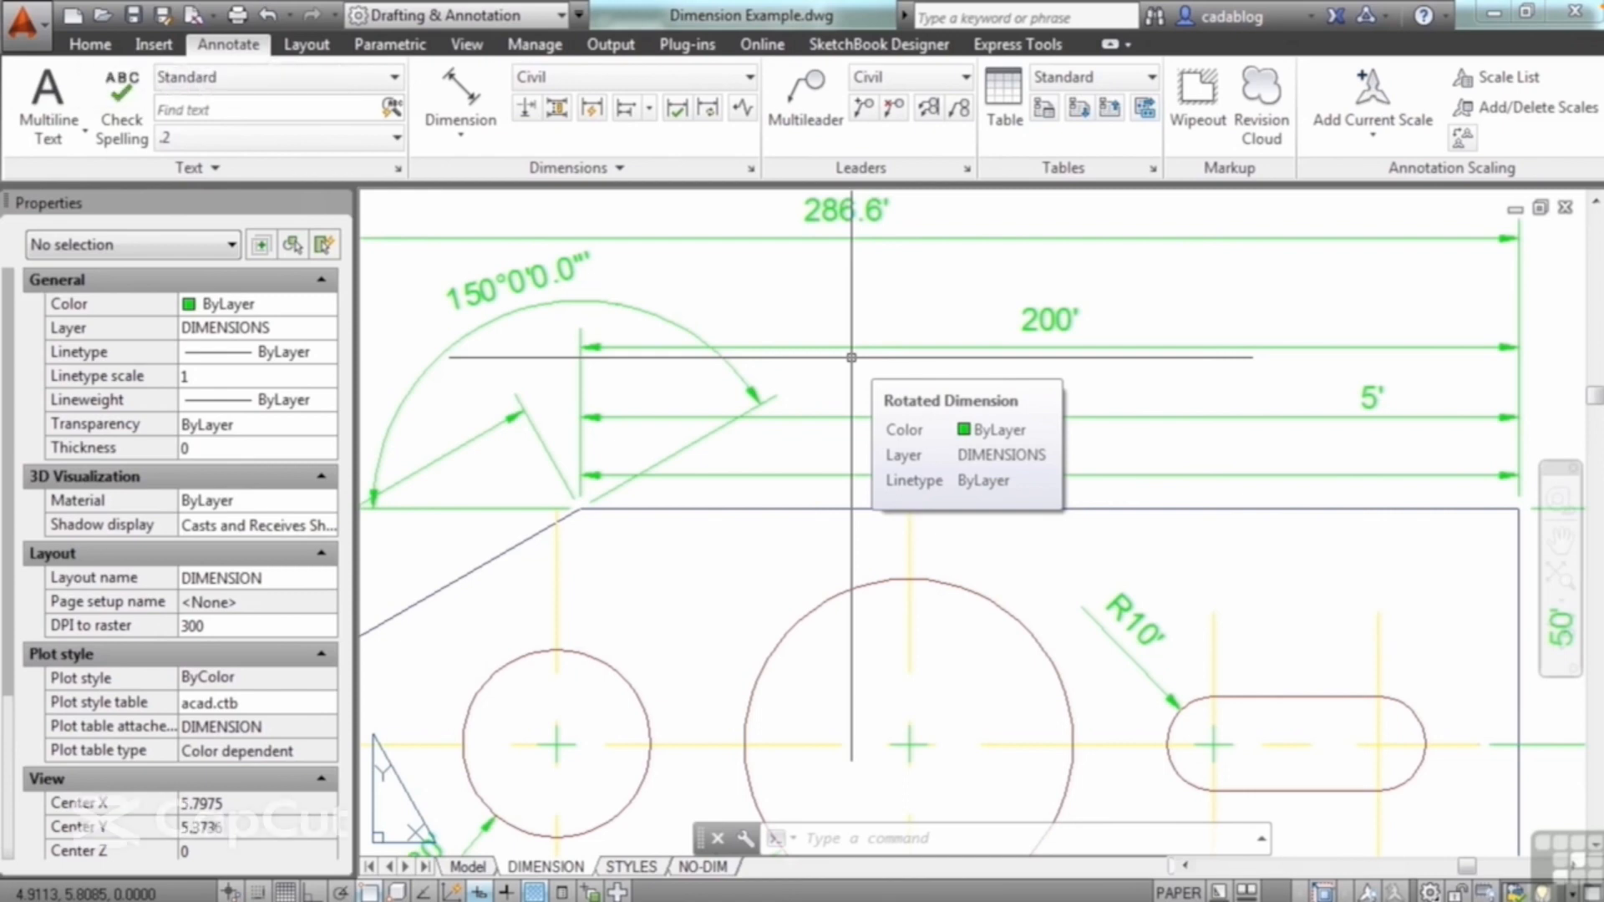
pyautogui.click(632, 867)
pyautogui.scroll(7, 750, 467)
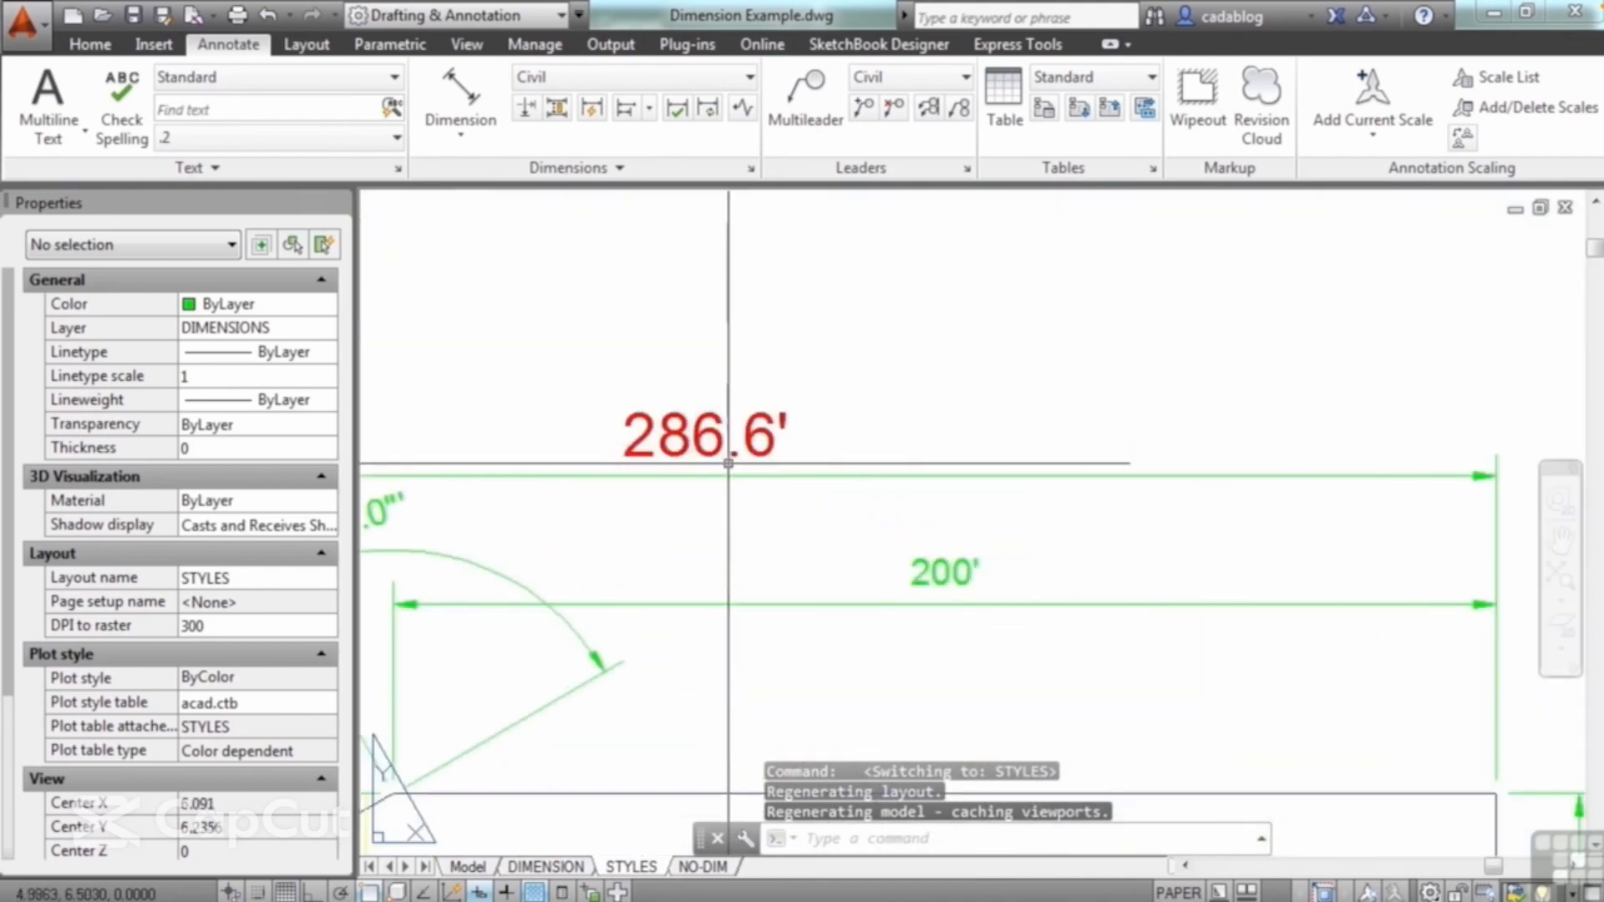
pyautogui.scroll(-3, 706, 469)
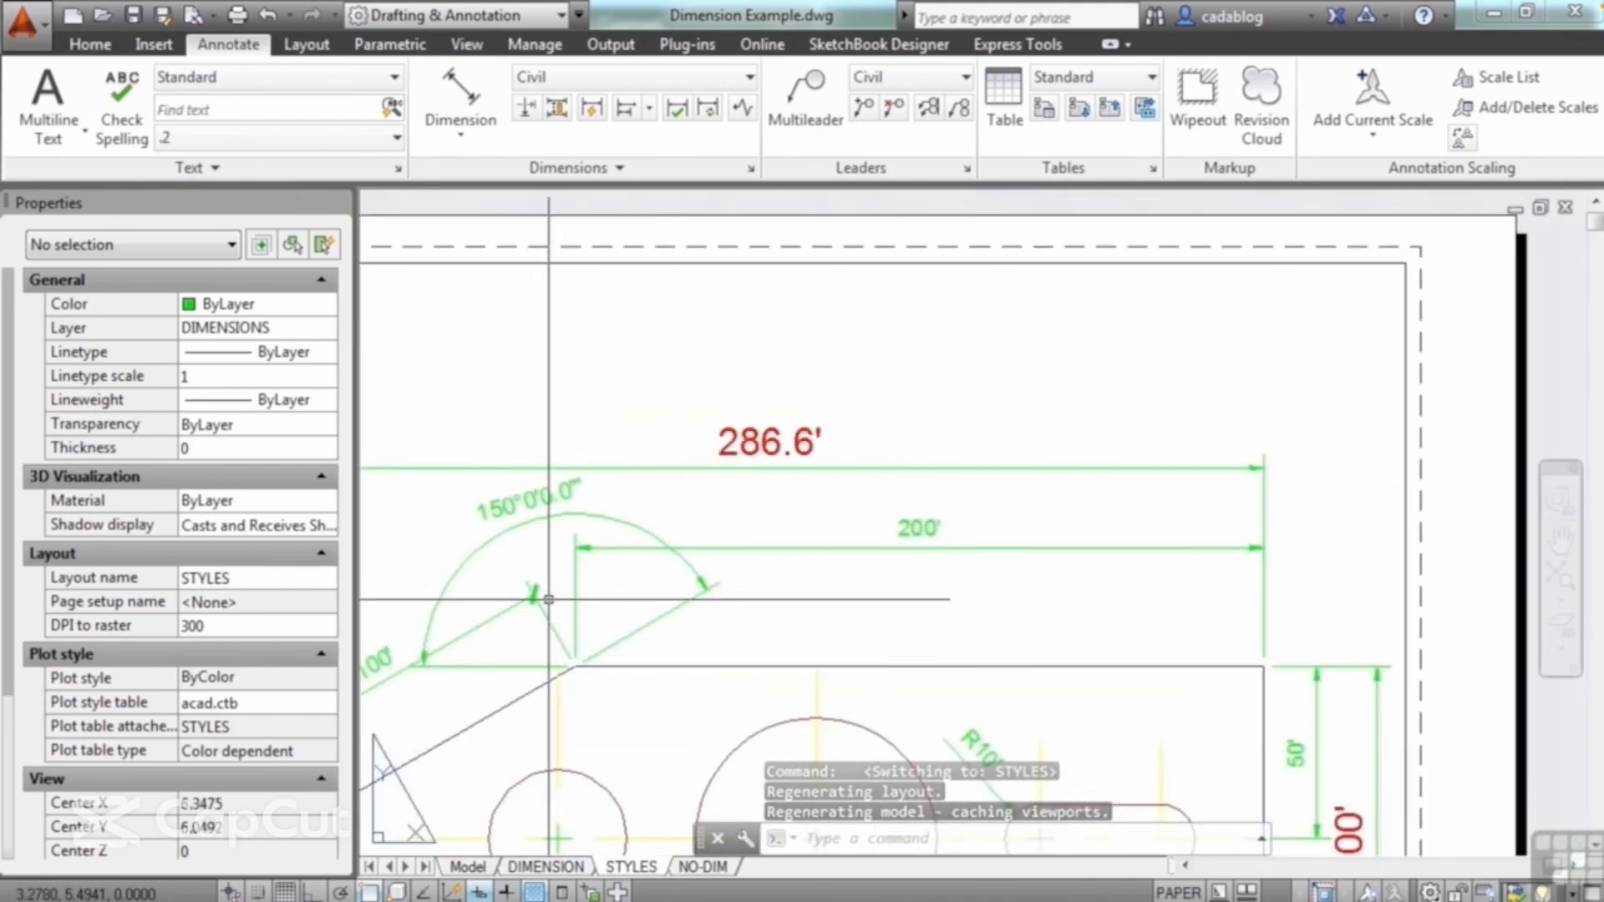
pyautogui.scroll(4, 535, 600)
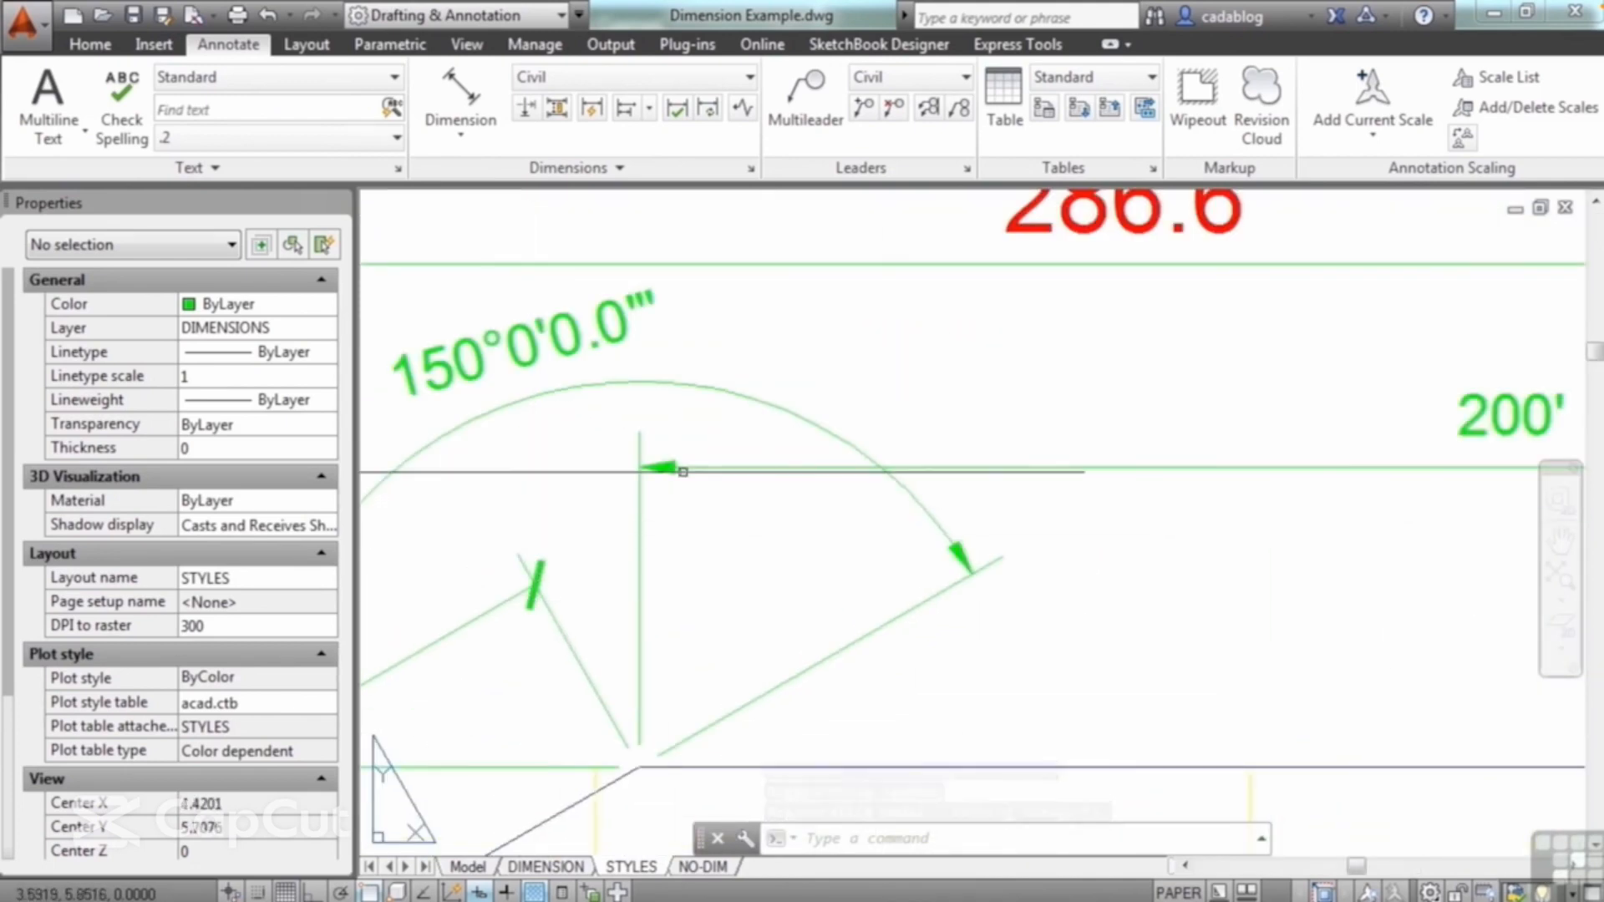
pyautogui.scroll(-5, 765, 537)
pyautogui.scroll(-2, 802, 493)
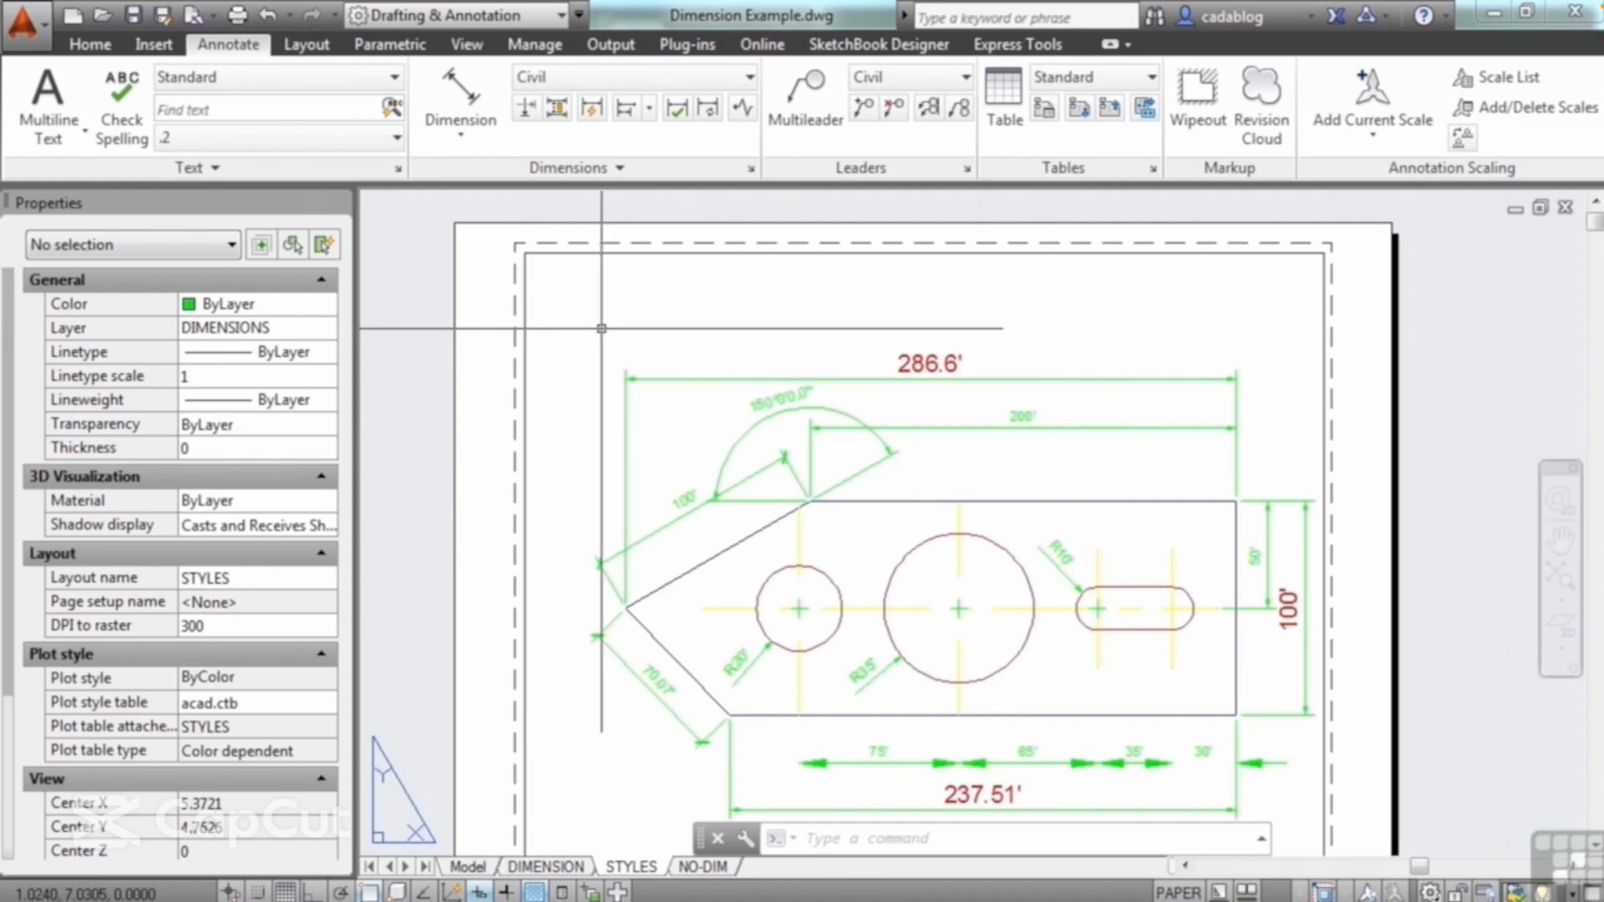
# Step: Inspect the associativity property of the 200' dimension above the plate, then clear the selection
pyautogui.moveTo(982, 466)
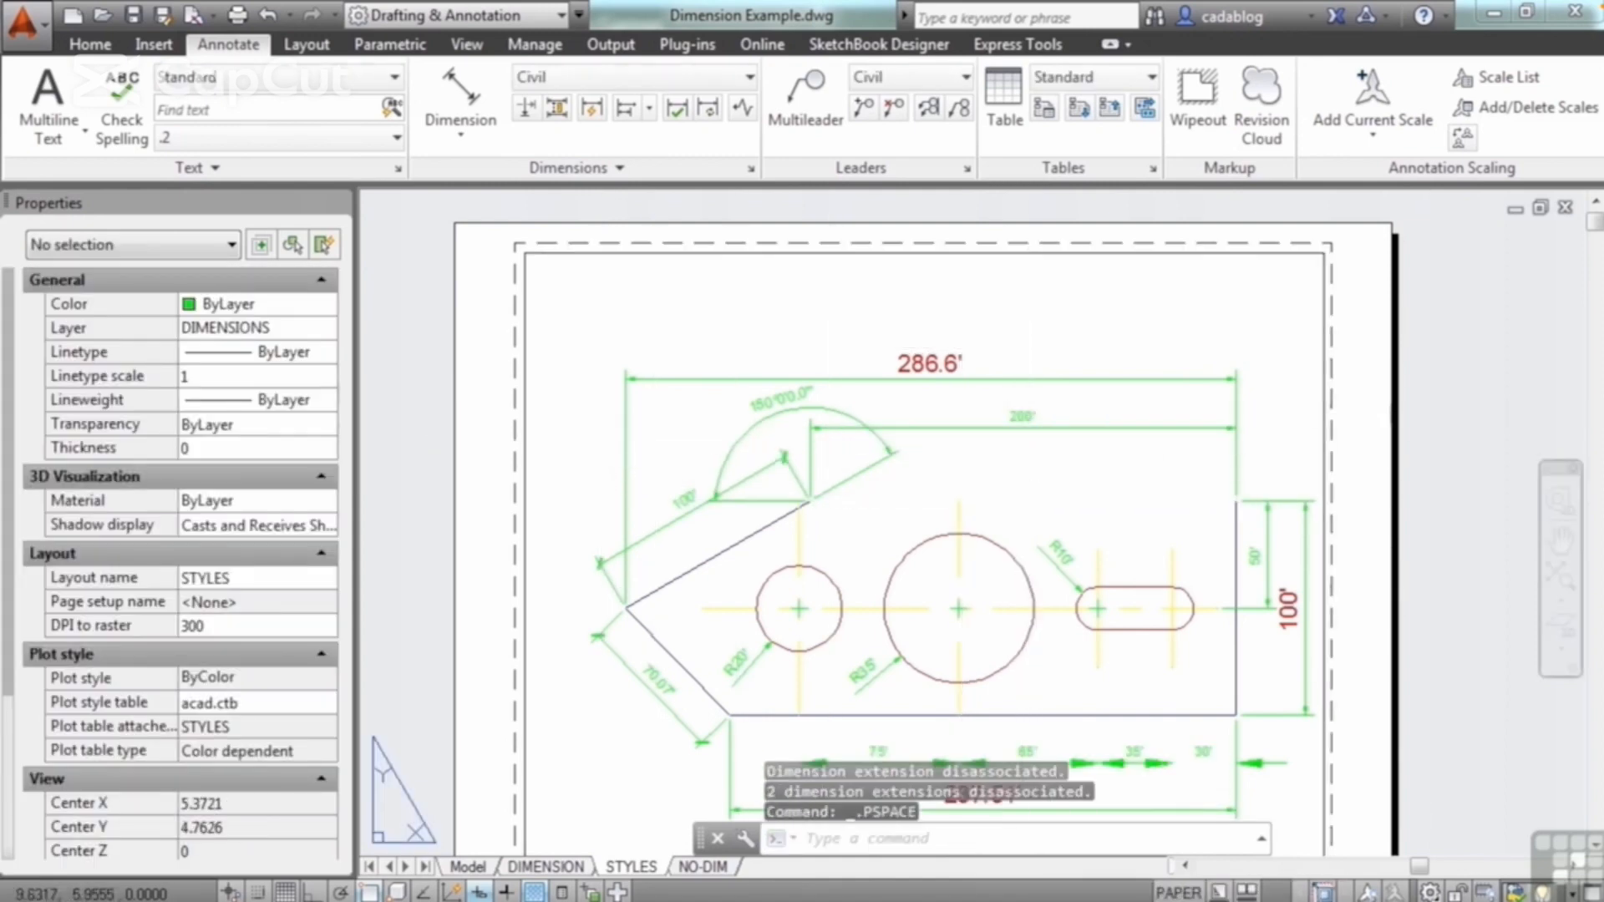
pyautogui.click(1078, 430)
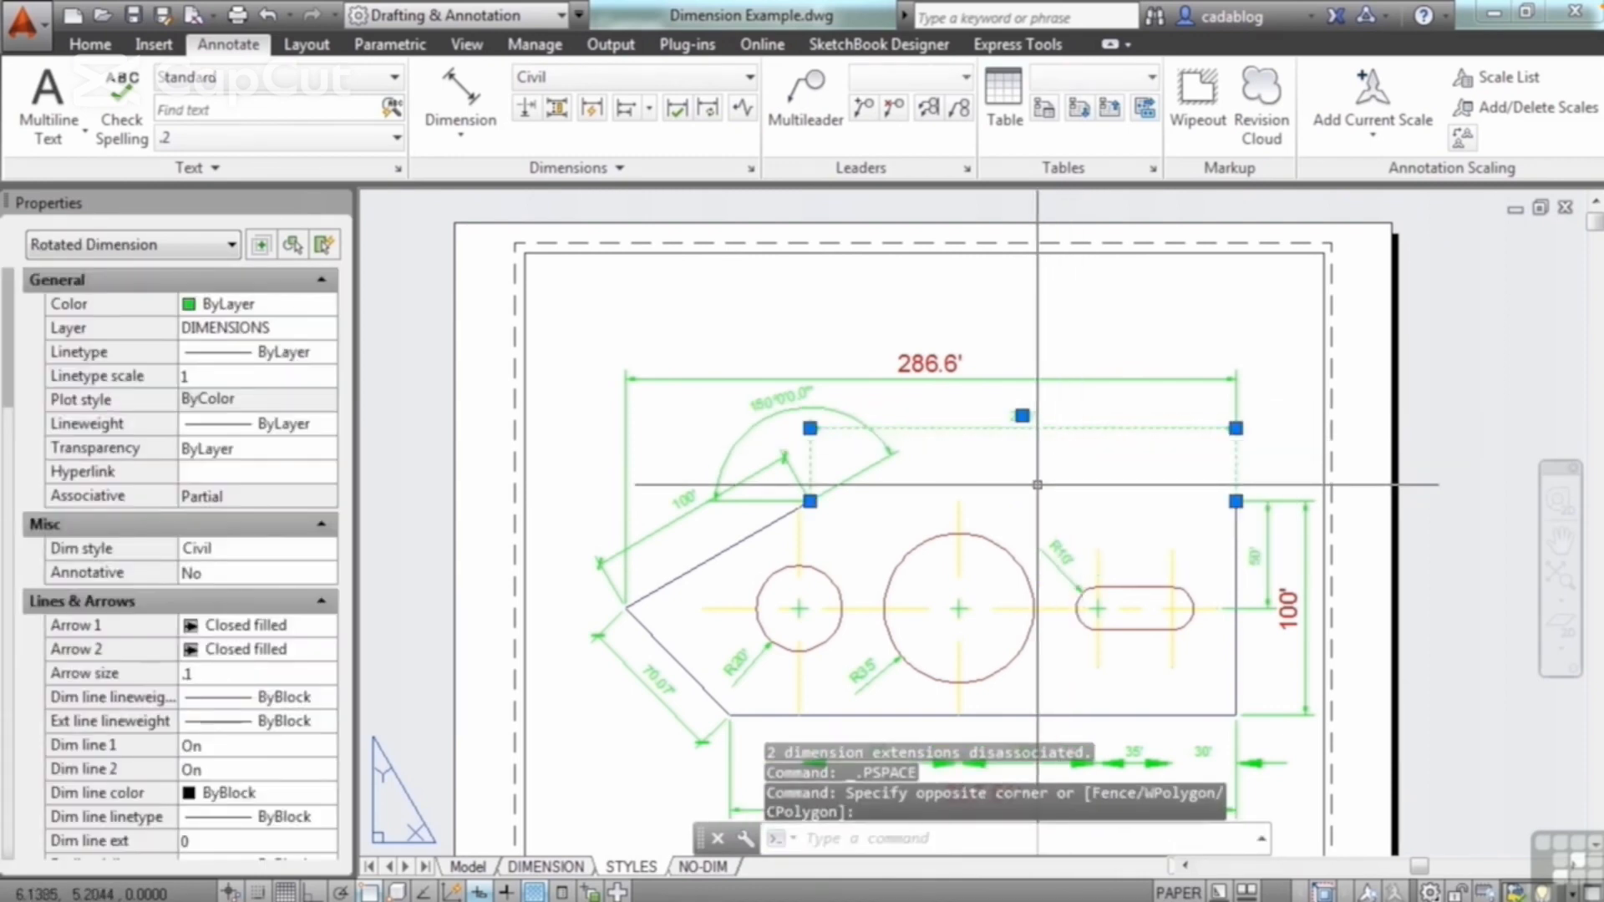
pyautogui.press('Escape')
pyautogui.scroll(5, 1076, 442)
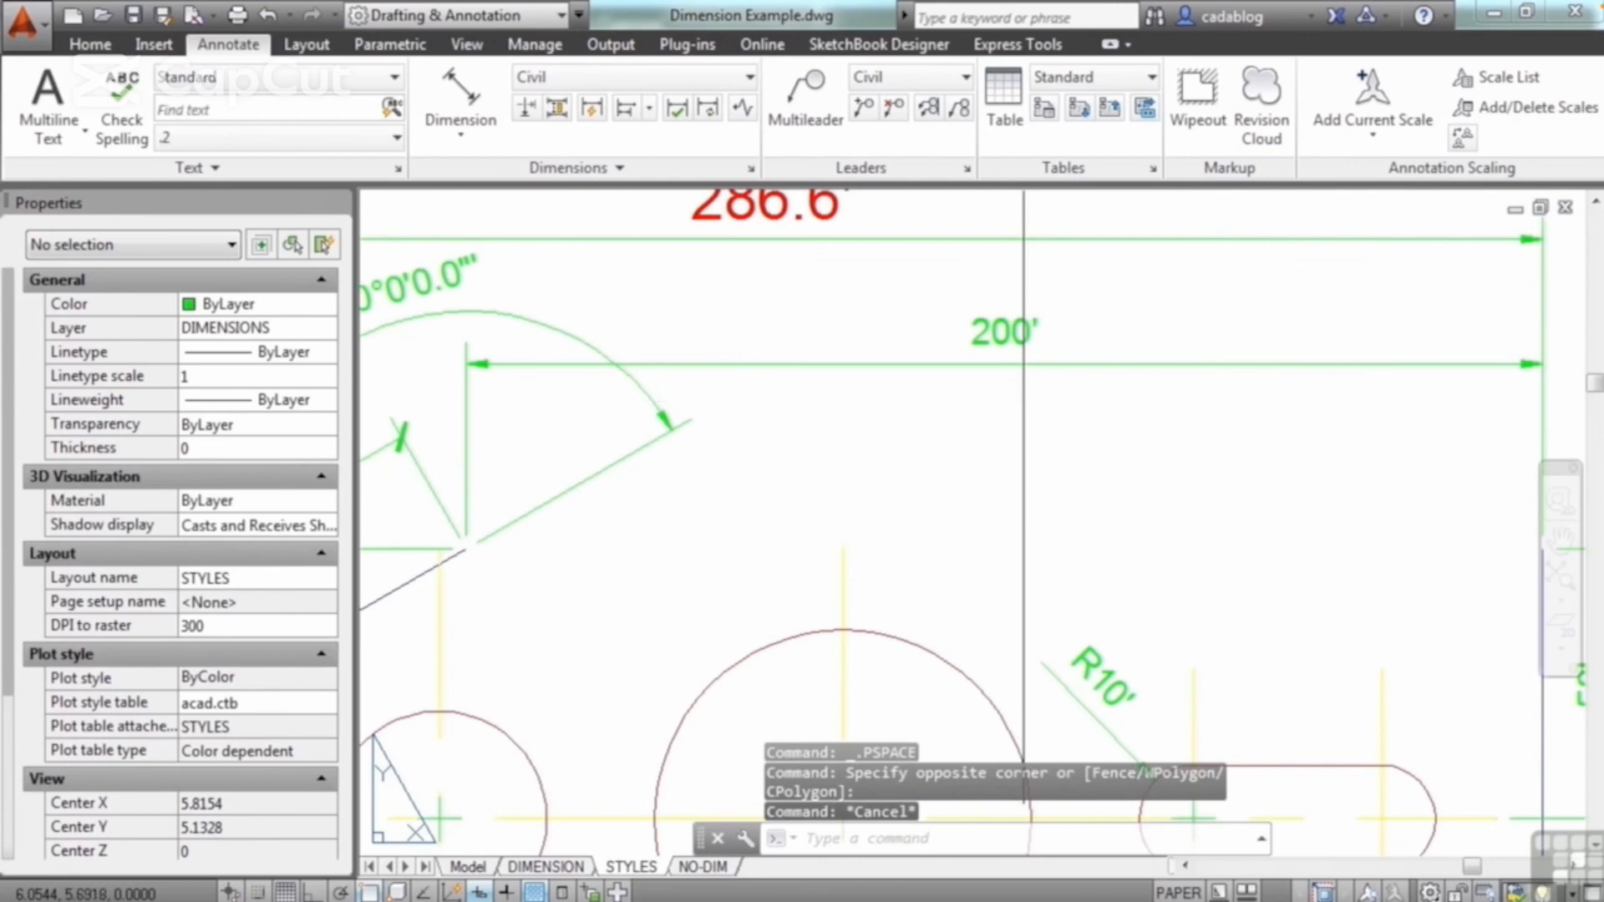
pyautogui.write('l')
pyautogui.press('Return')
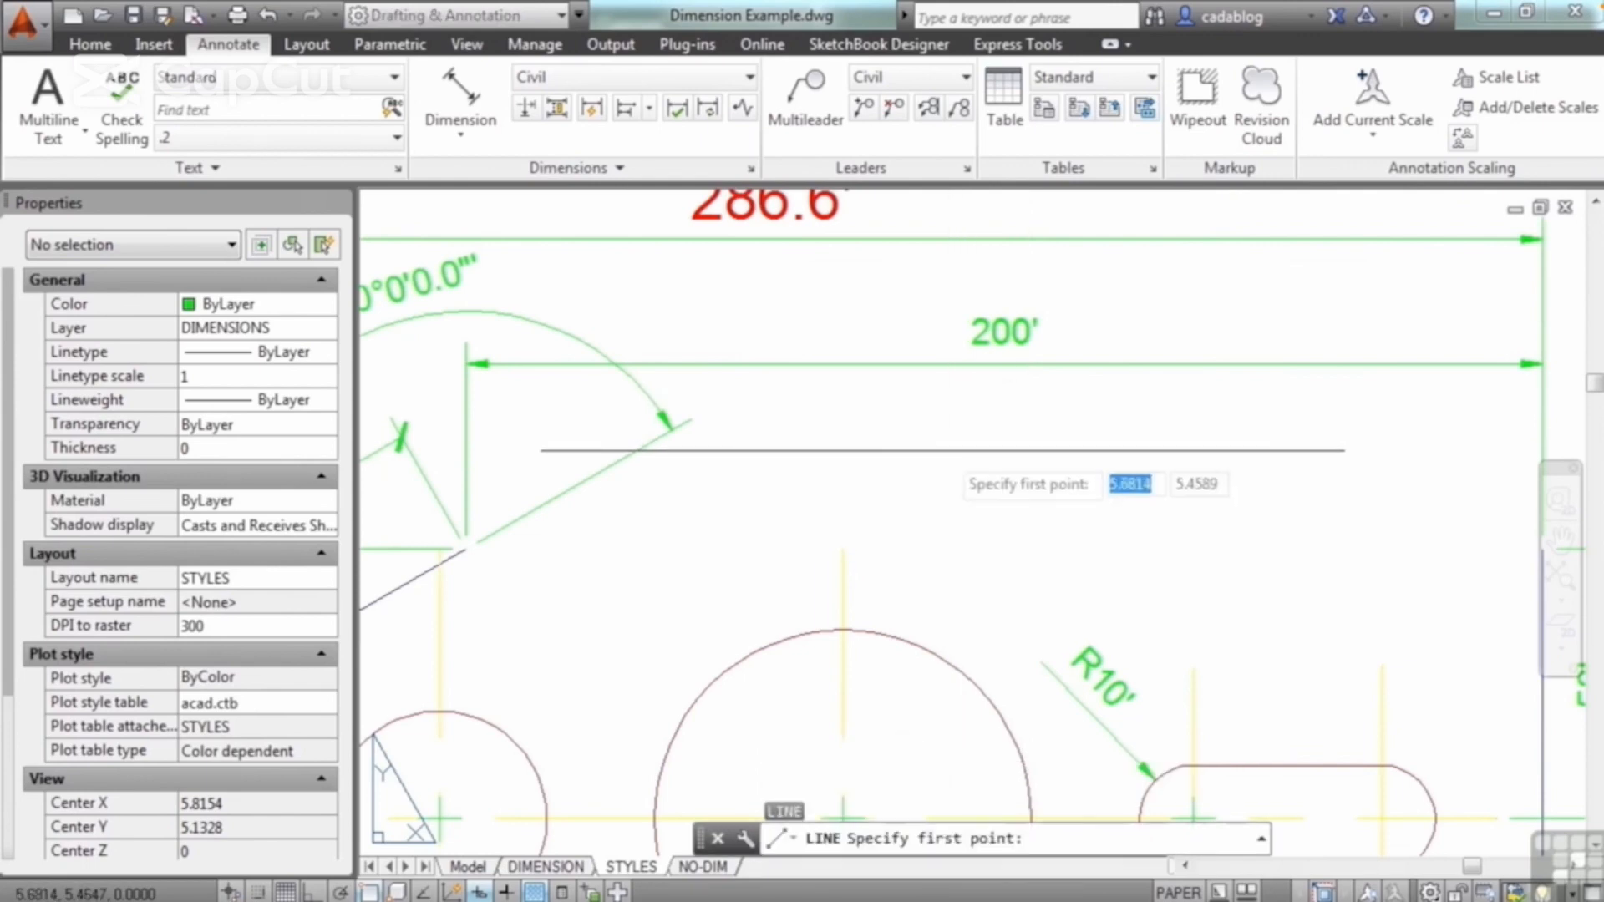
pyautogui.press('Escape')
# Step: Draw the plate's missing upper horizontal edge as a line between its two corners in model space, and return to paper space
pyautogui.write('l')
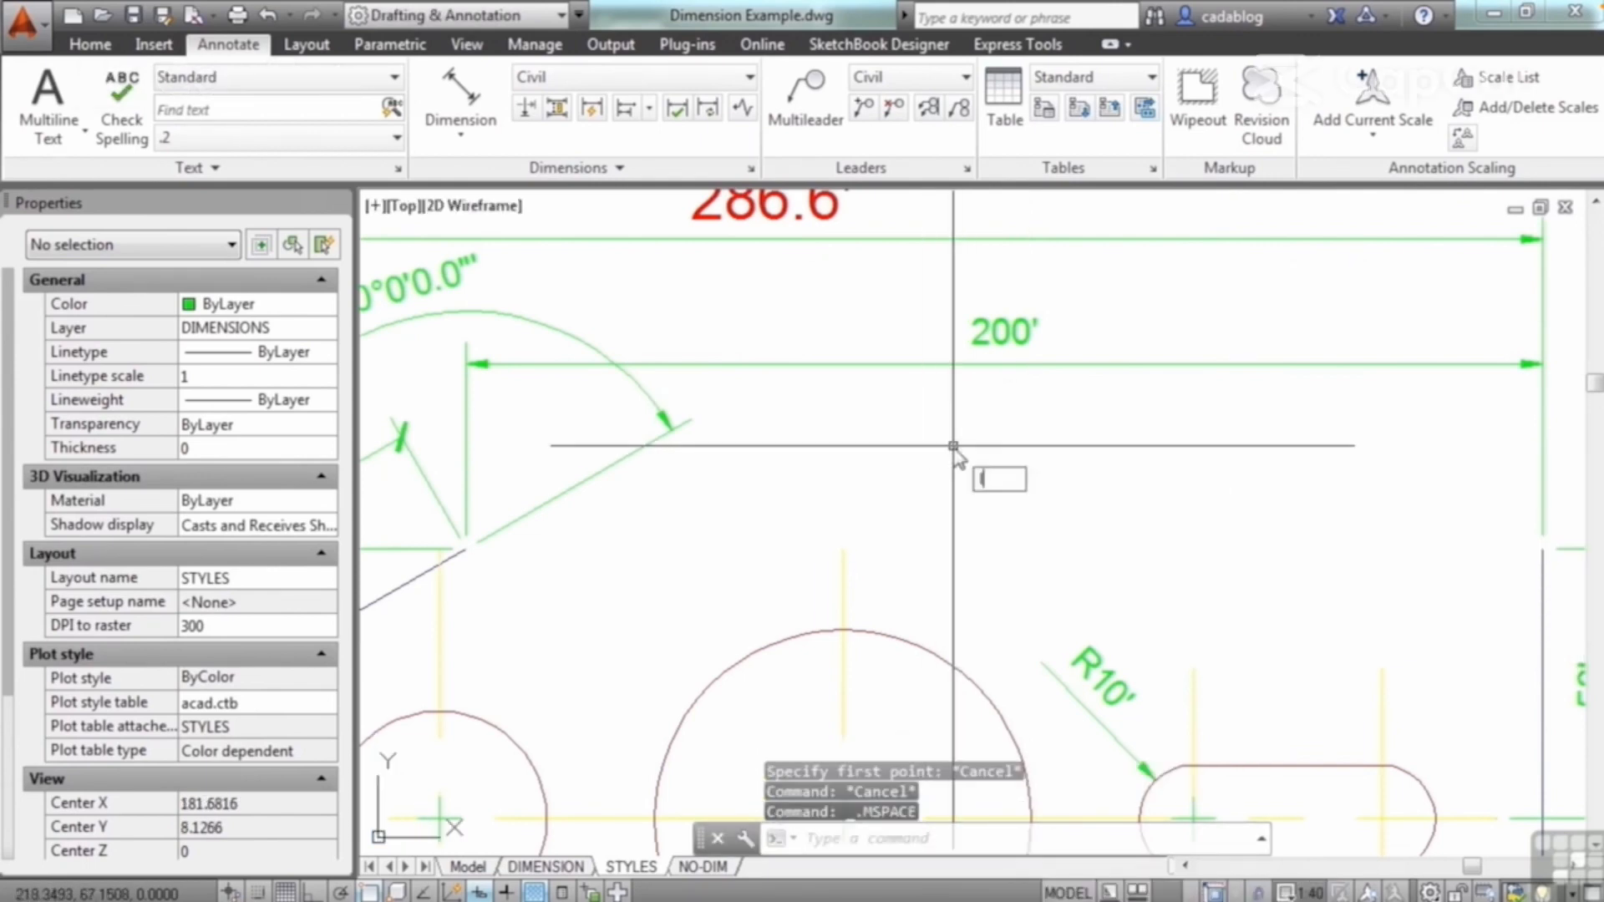
pyautogui.press('Return')
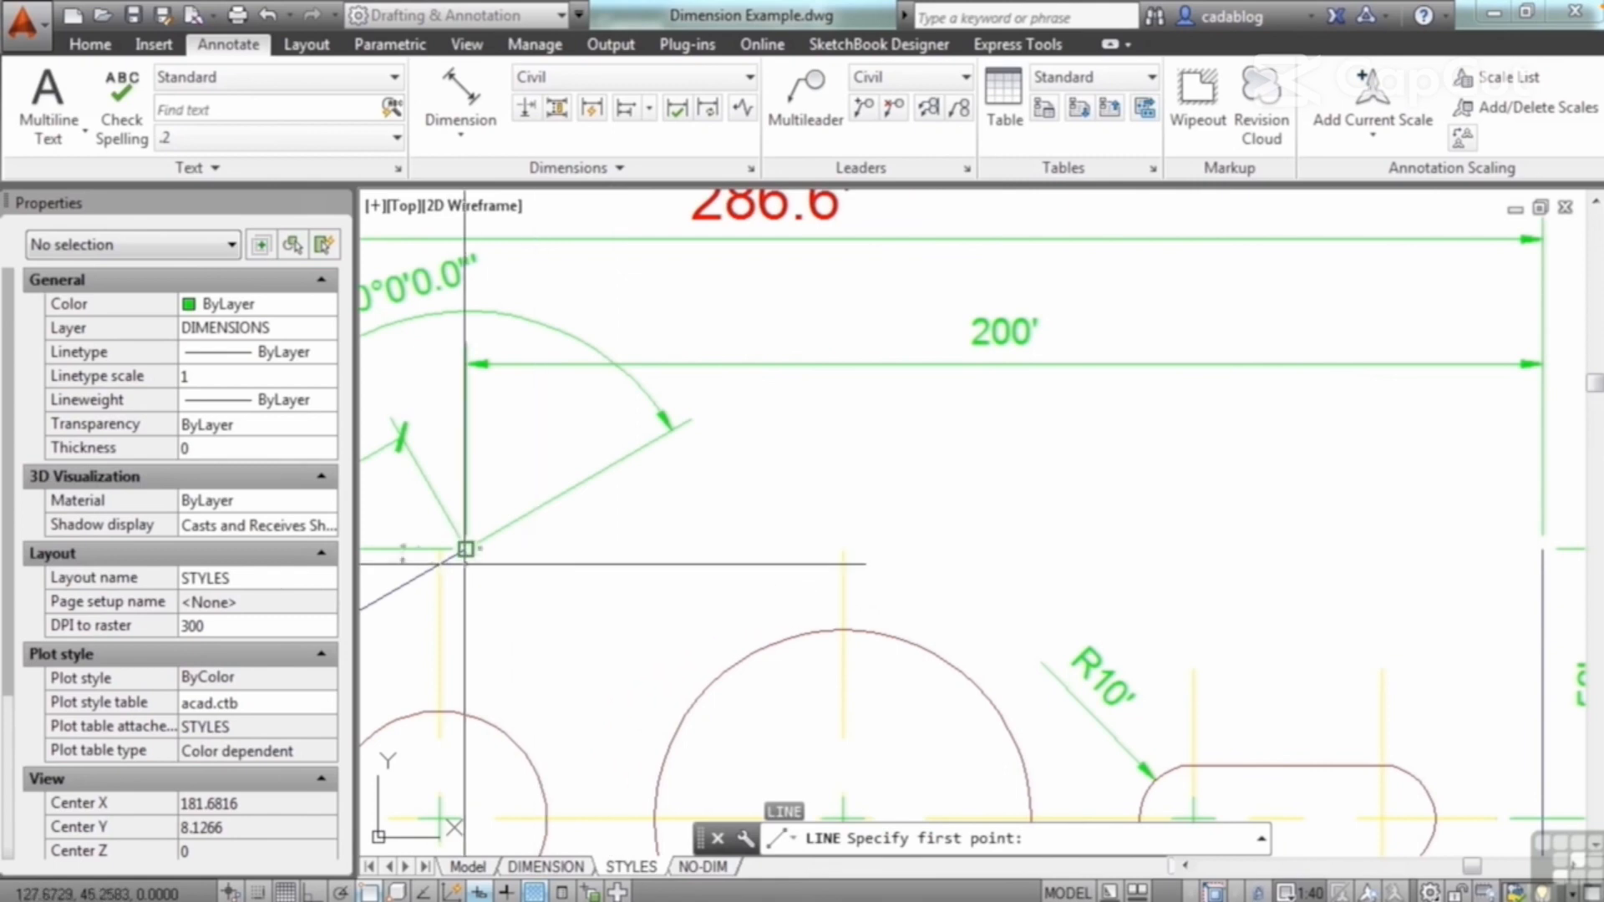
pyautogui.click(465, 547)
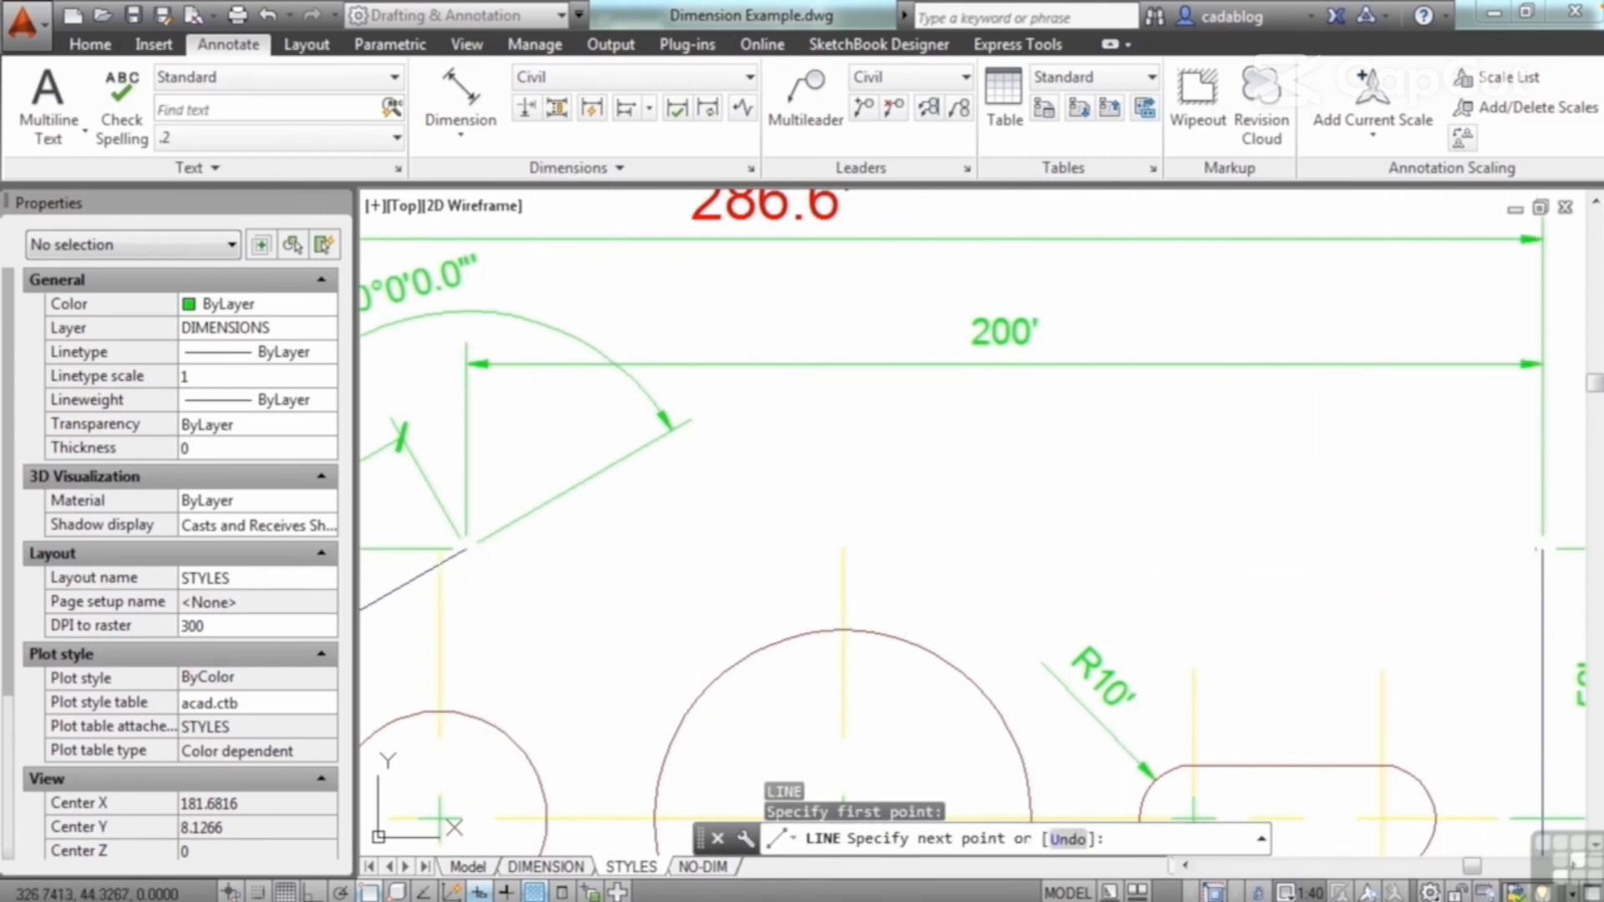
pyautogui.click(1542, 550)
pyautogui.press('Return')
pyautogui.scroll(-5, 1254, 517)
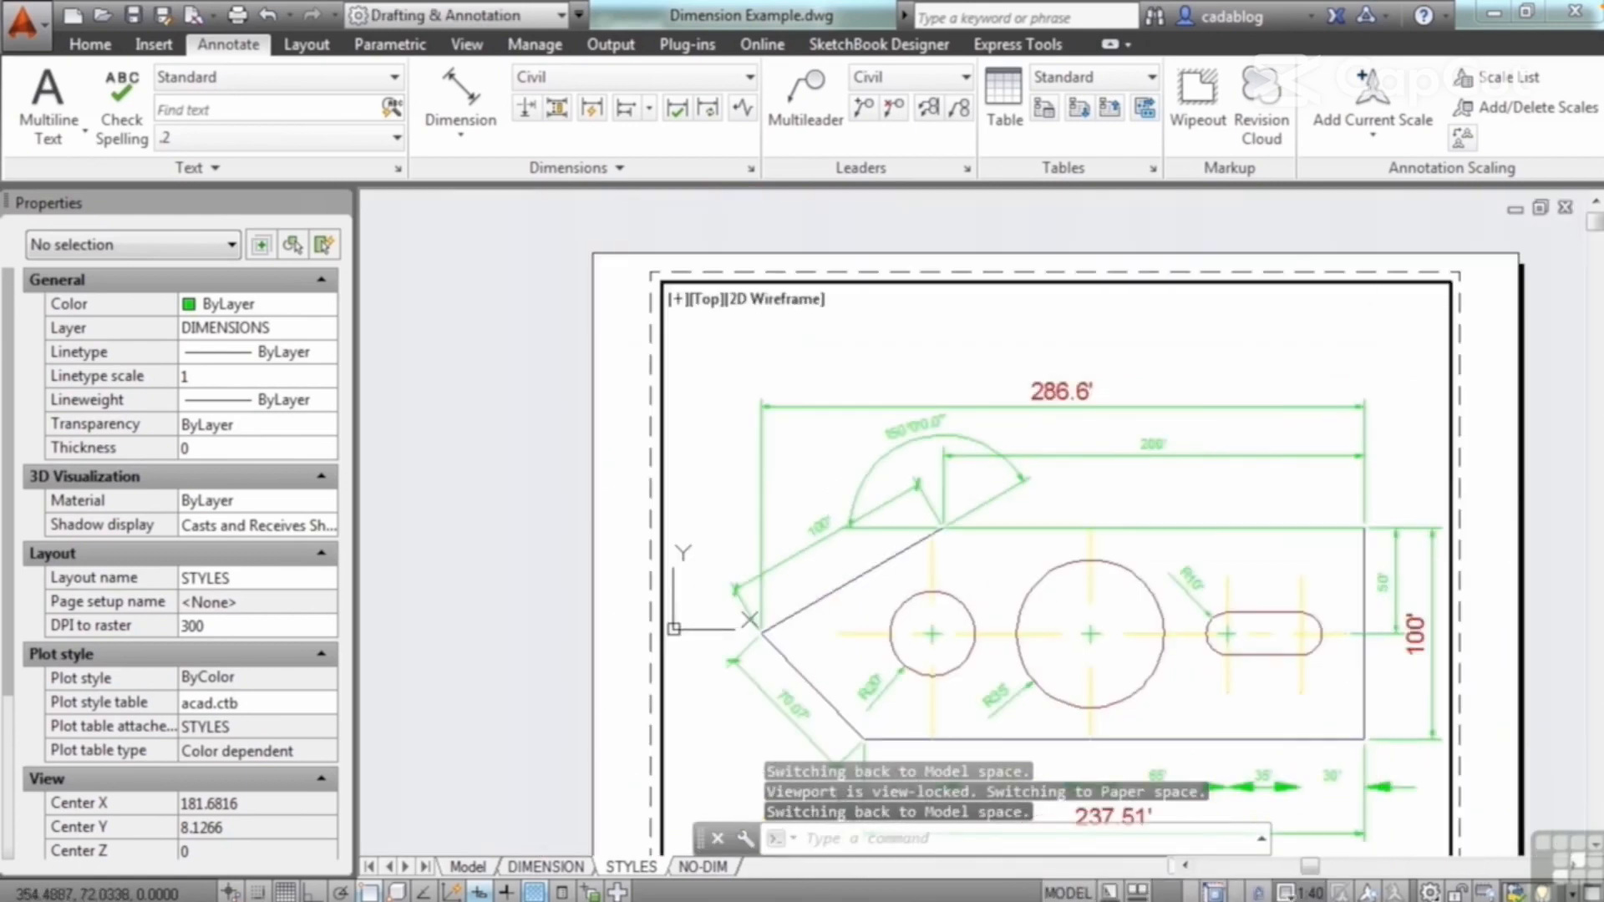
pyautogui.doubleClick(1487, 474)
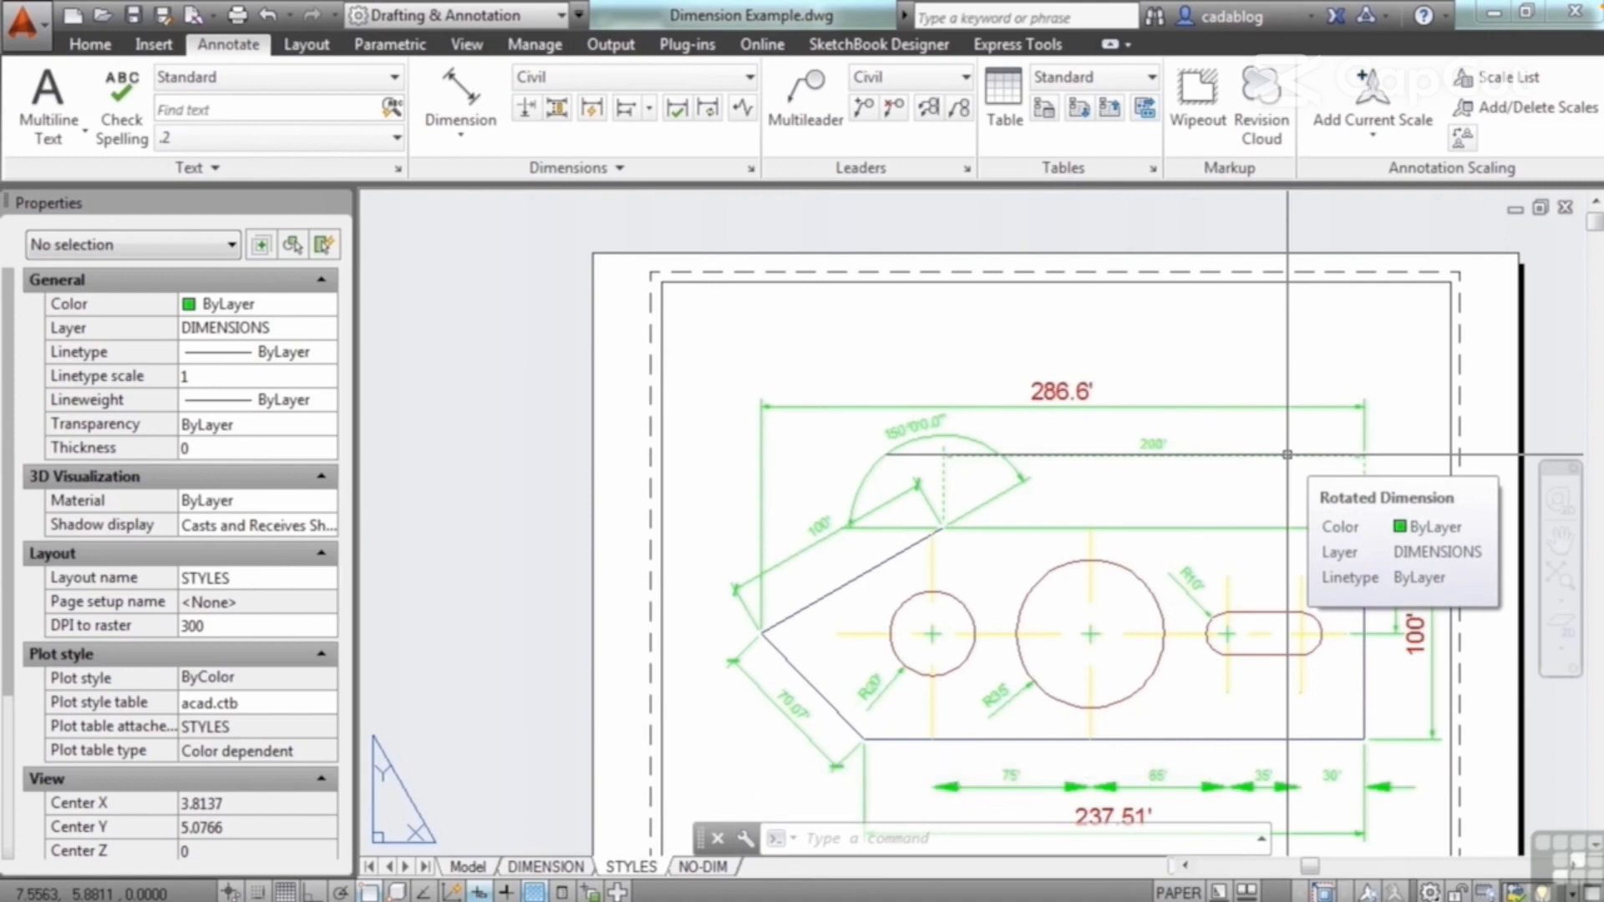
# Step: Reassociate the 200' dimension with the two end corners of the plate's upper horizontal edge
pyautogui.click(644, 169)
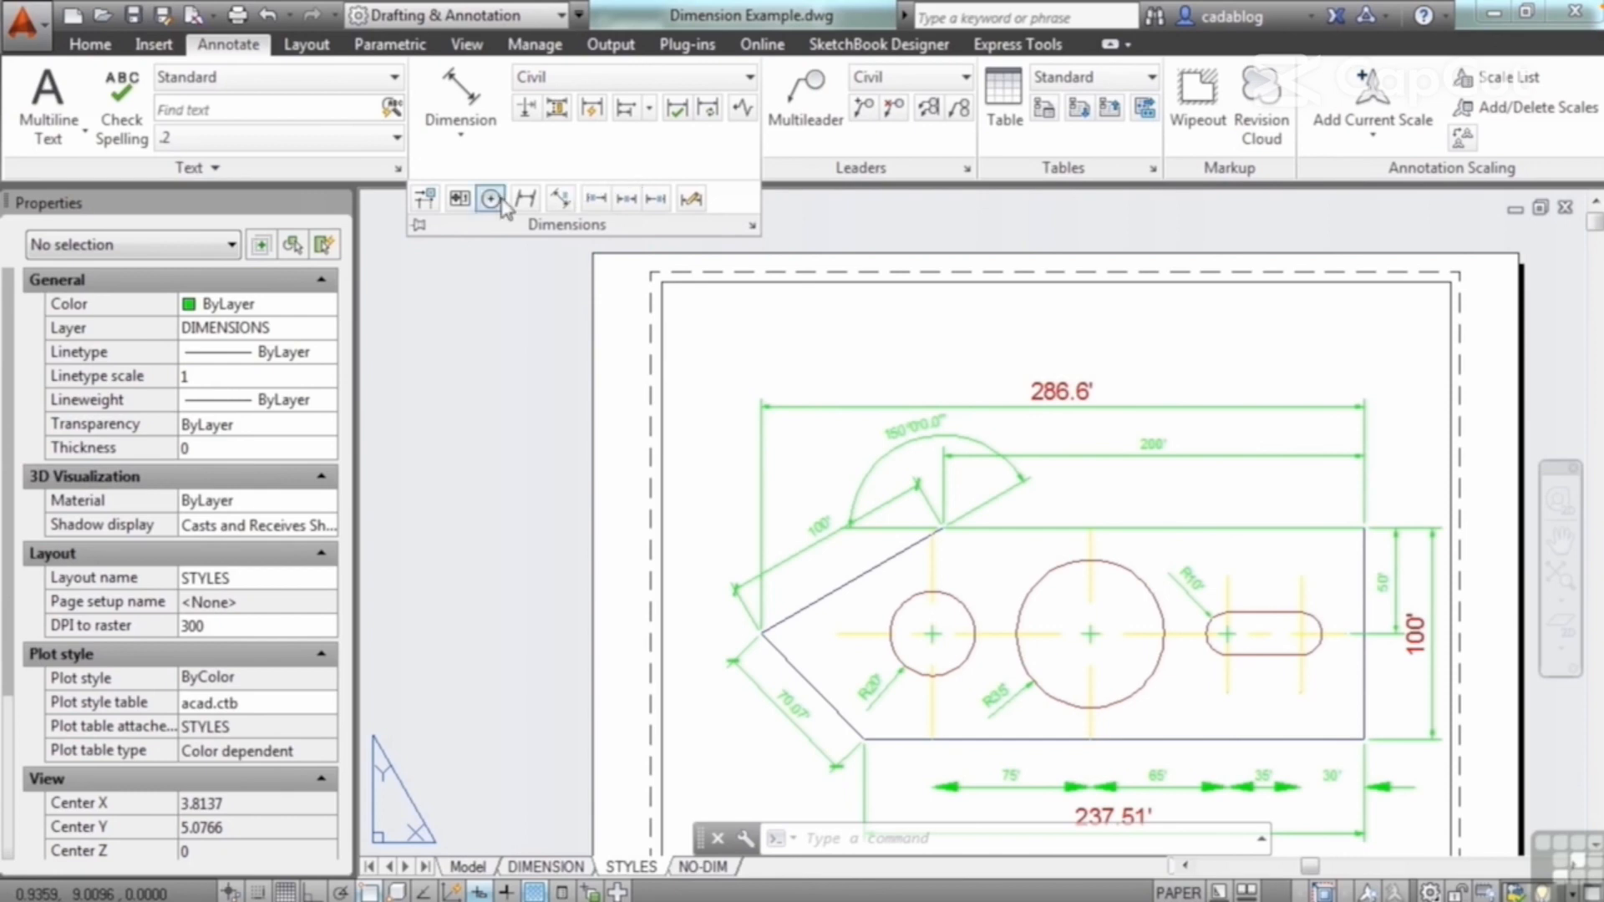
pyautogui.click(427, 200)
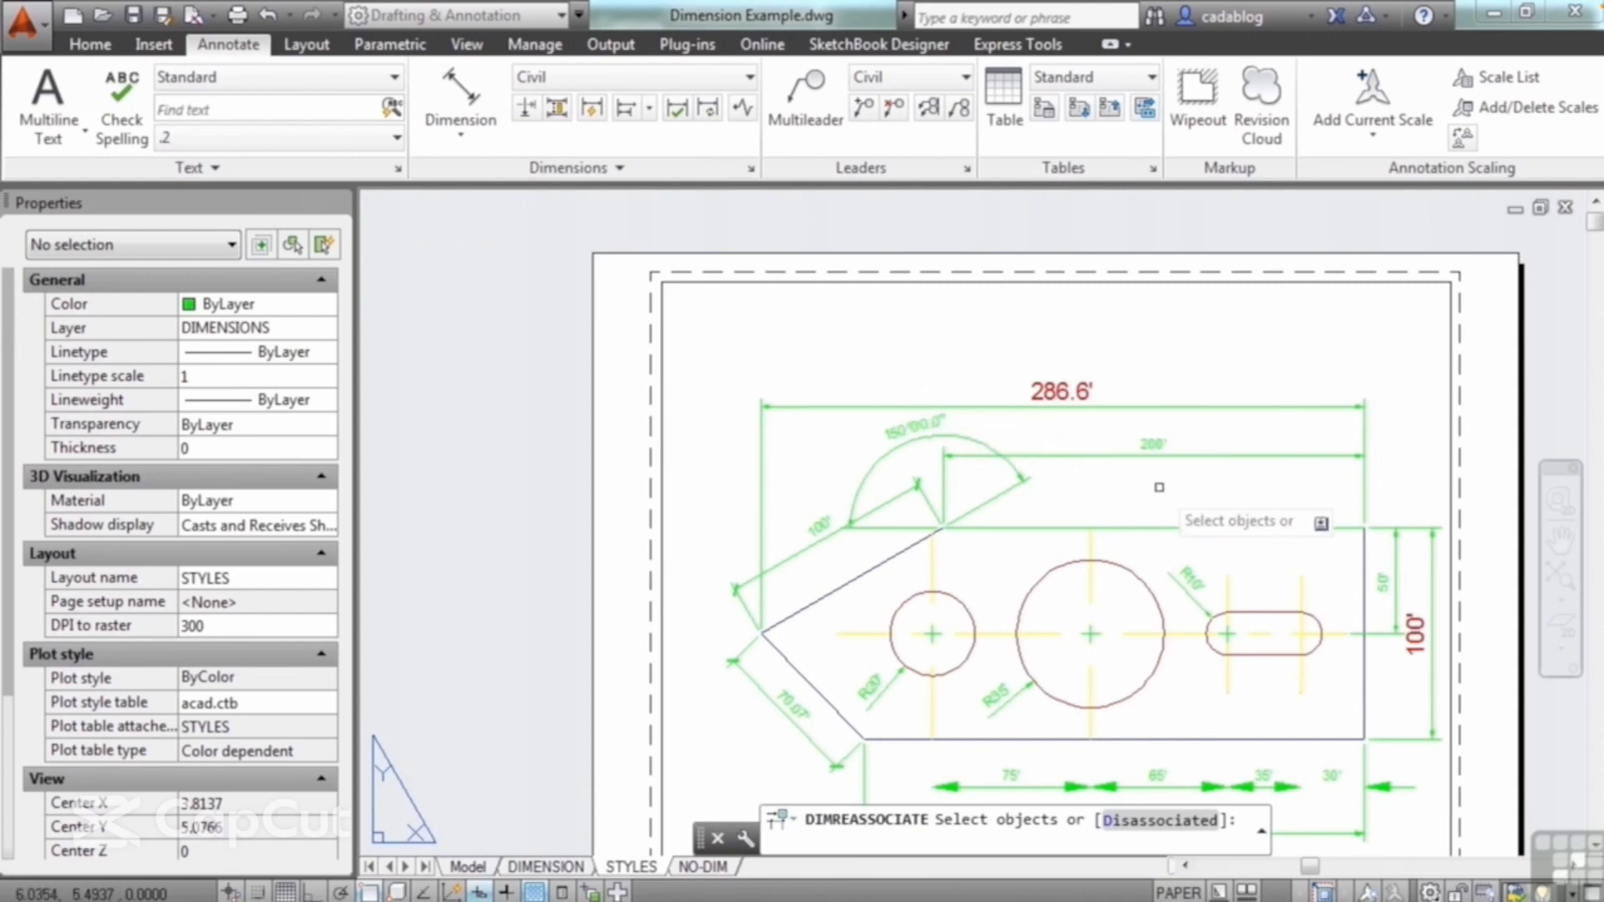
pyautogui.scroll(2, 1159, 487)
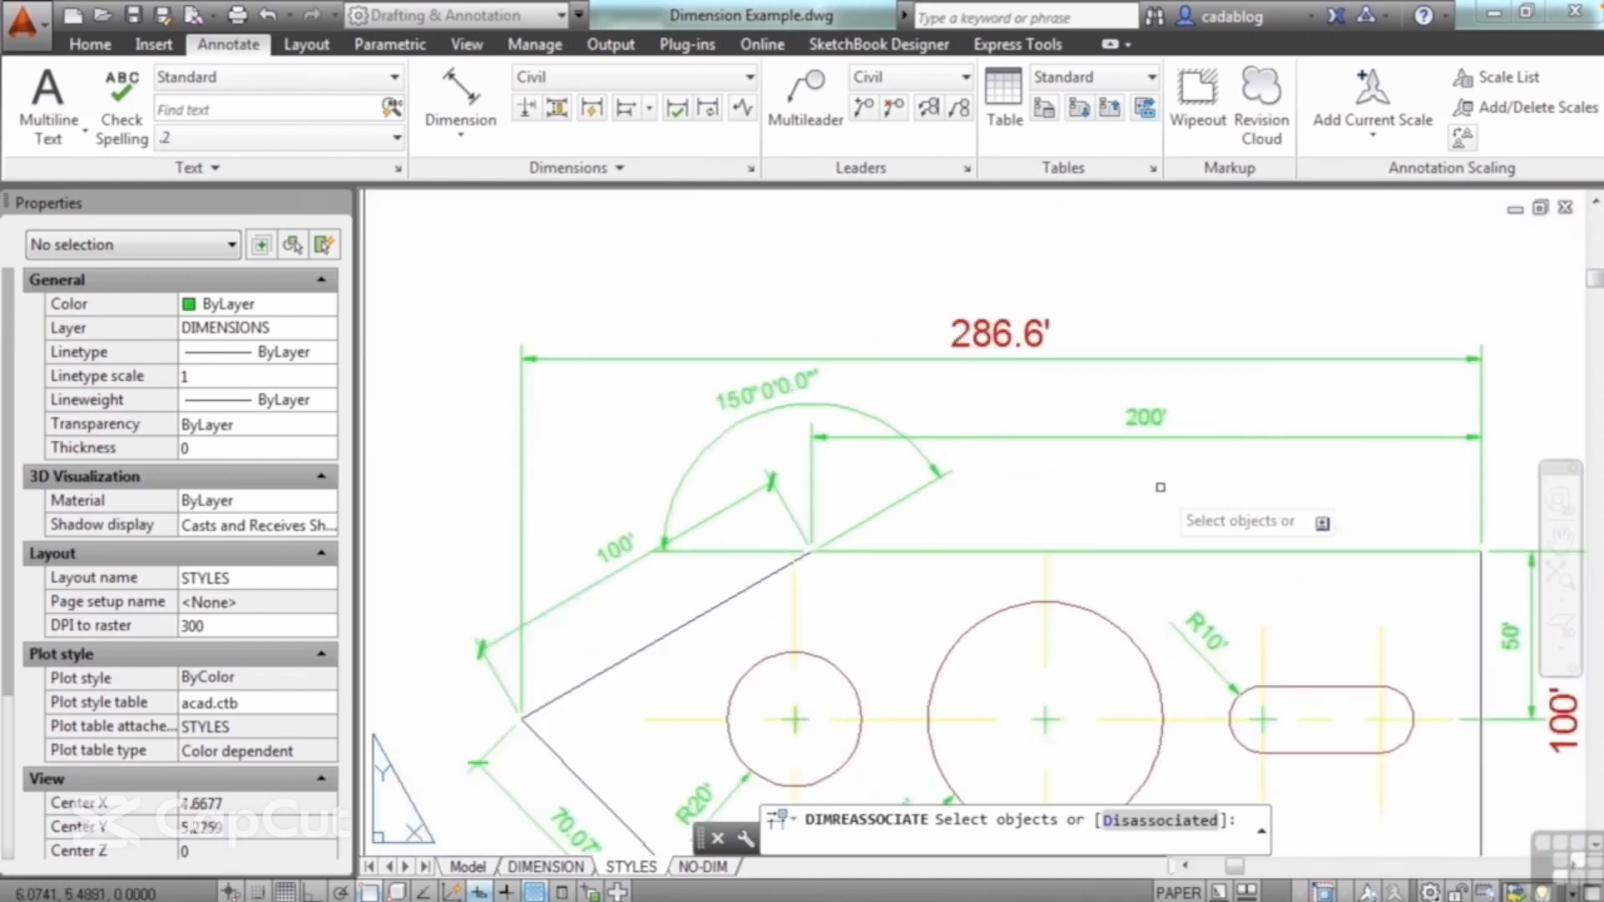
pyautogui.click(1174, 437)
pyautogui.press('Return')
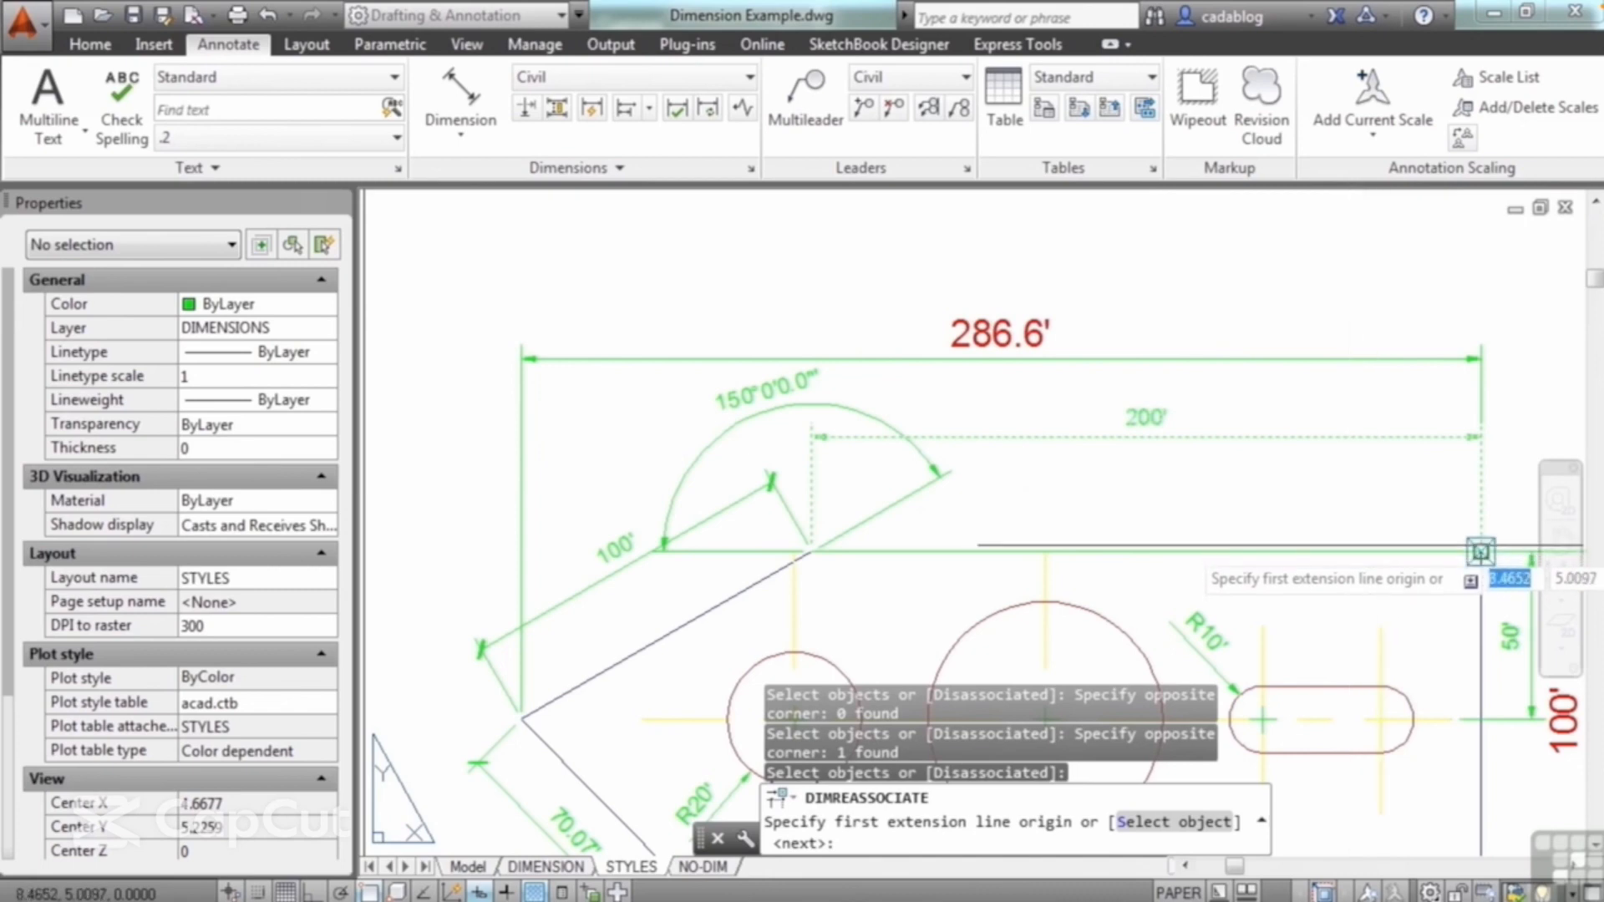
pyautogui.click(1481, 551)
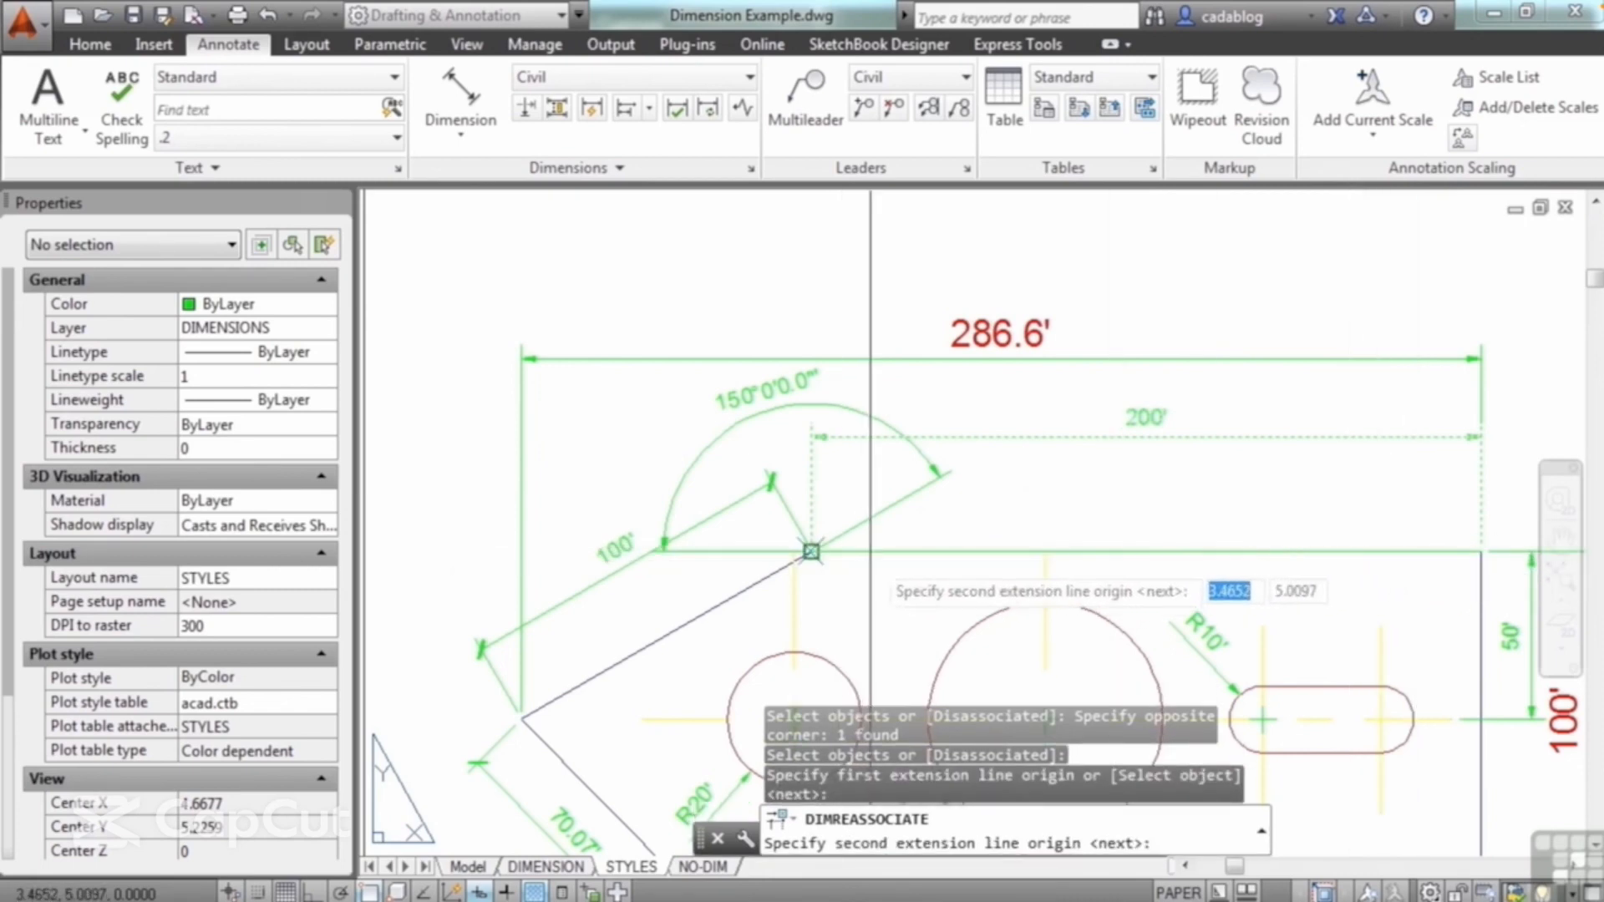
pyautogui.click(817, 548)
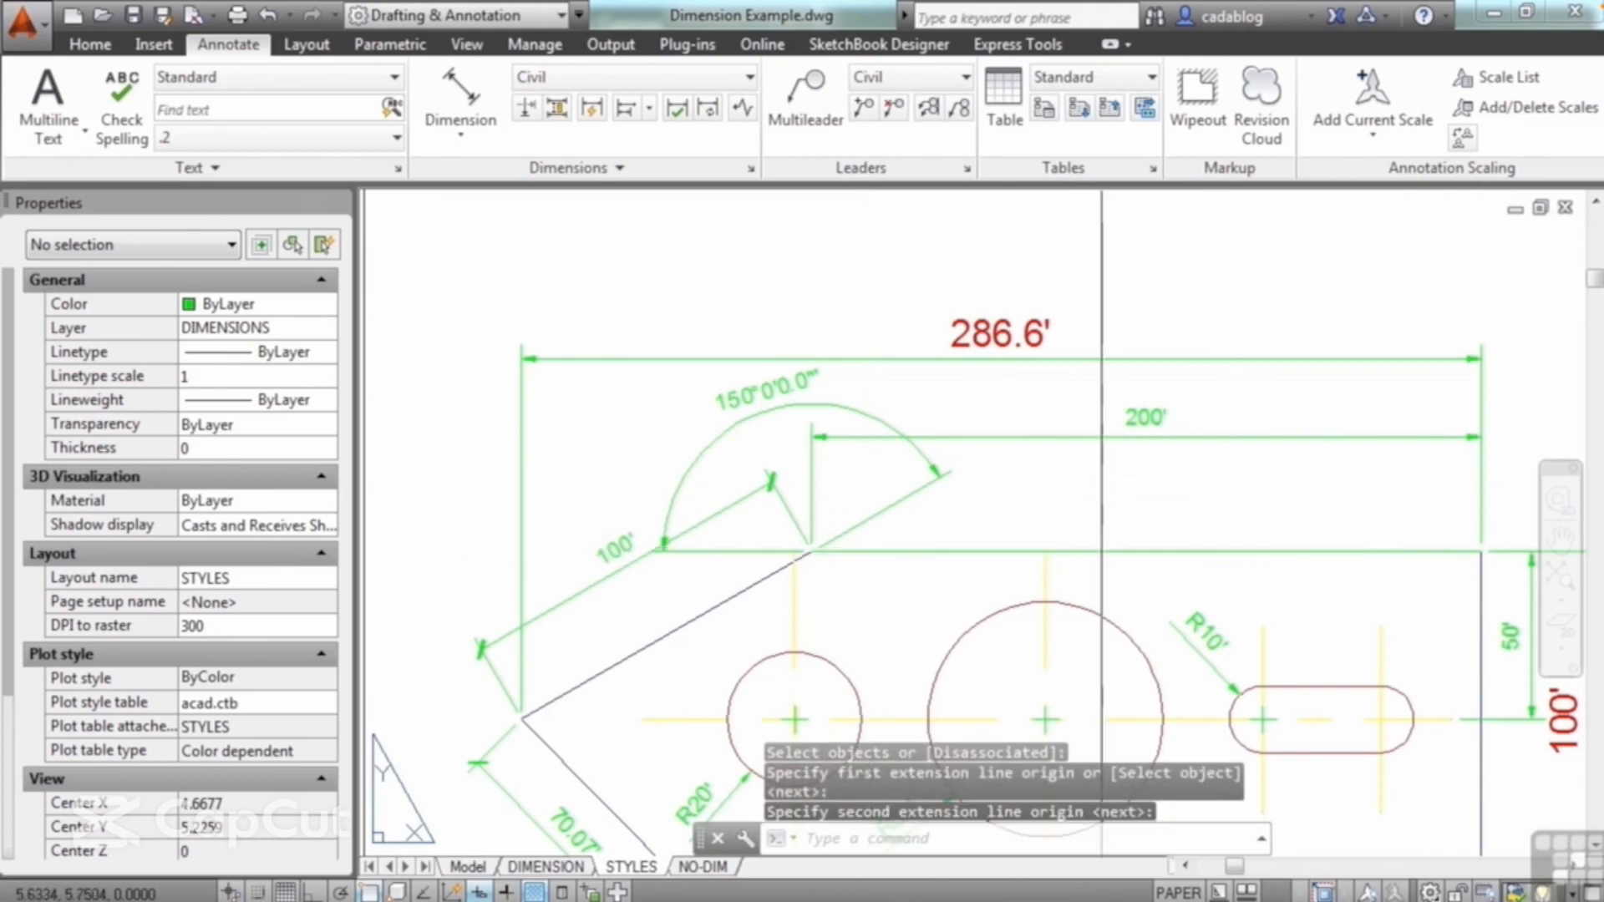
# Step: Check the associativity property of the reassociated 200' dimension and clear the selection
pyautogui.click(1098, 435)
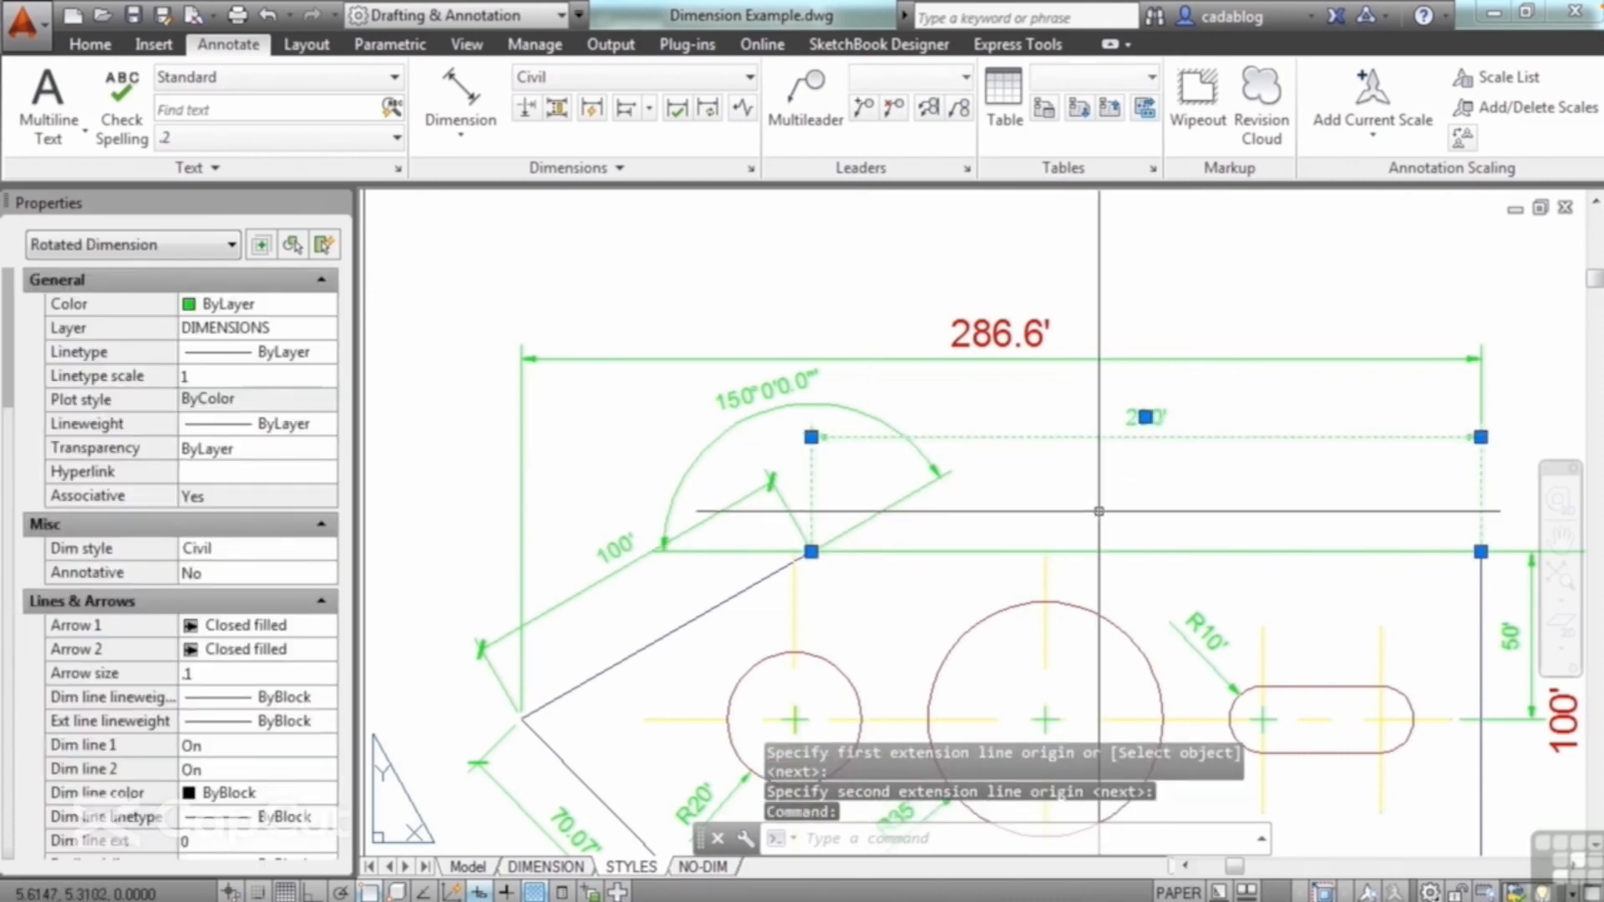
pyautogui.press('Escape')
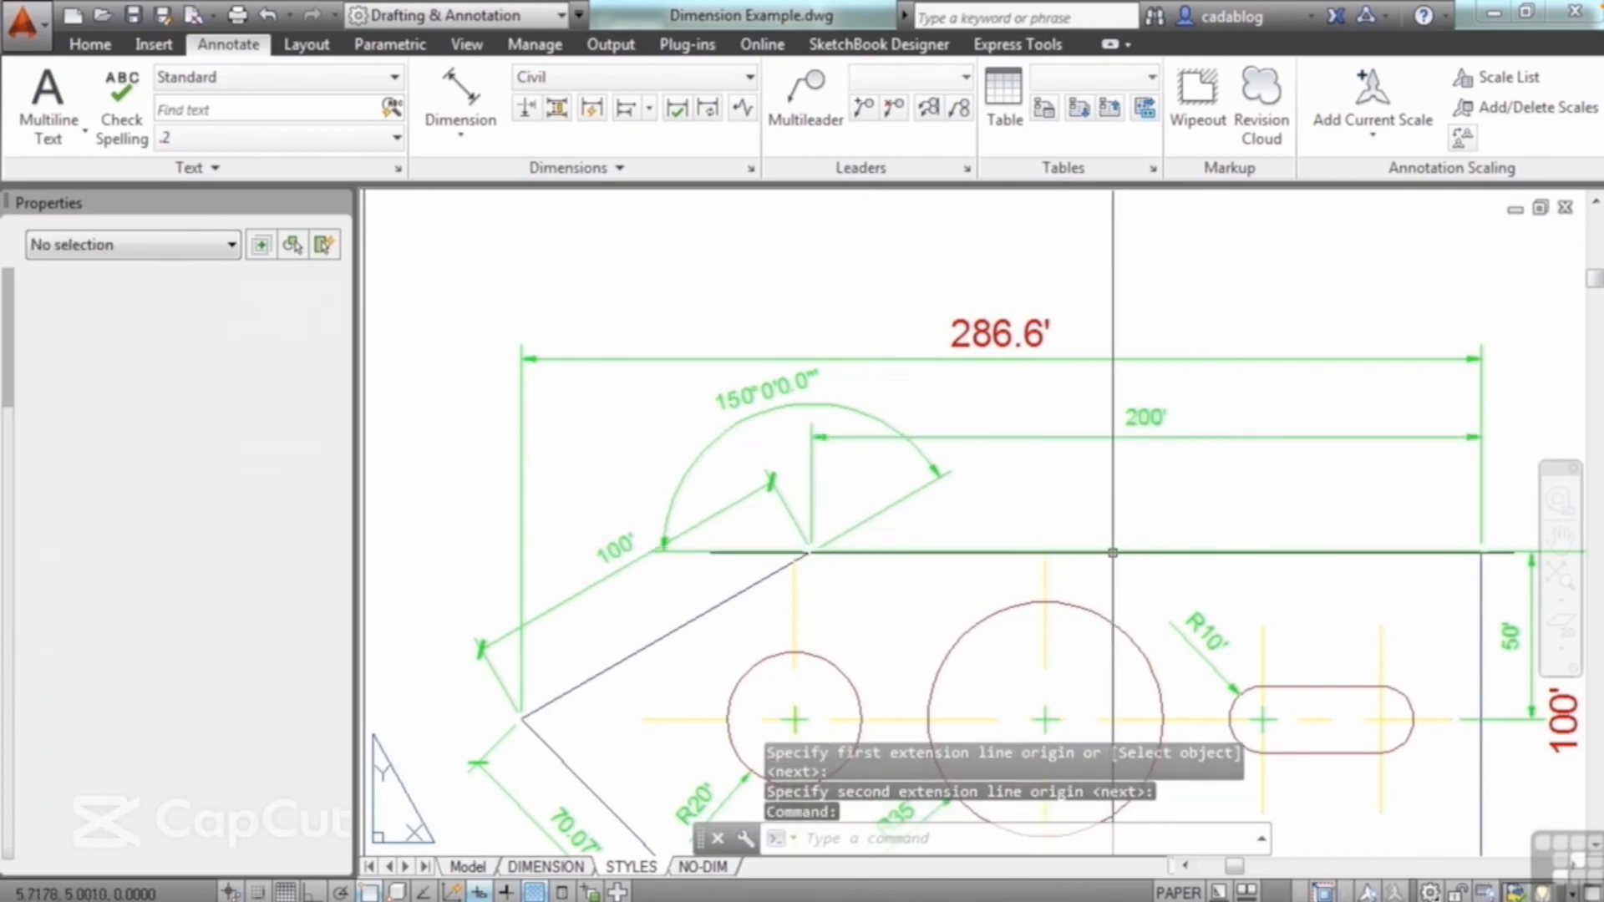
pyautogui.scroll(-5, 1050, 504)
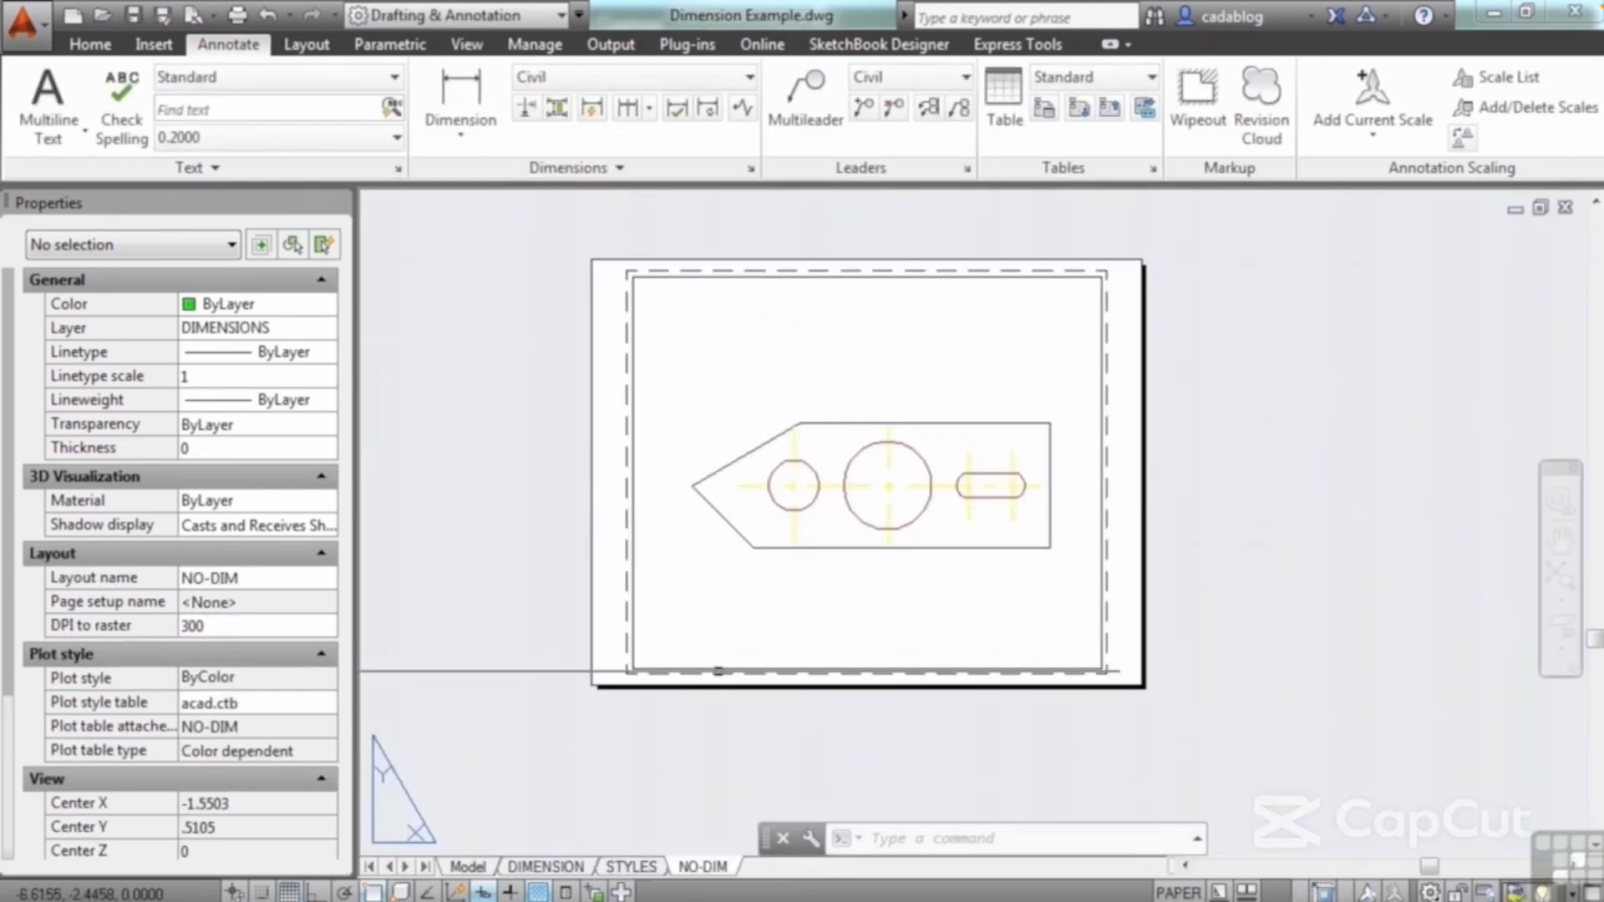
# Step: Go through the STYLES layout to the DIMENSION layout and examine the plate's linear, angular and radius dimensions and center marks
pyautogui.click(631, 867)
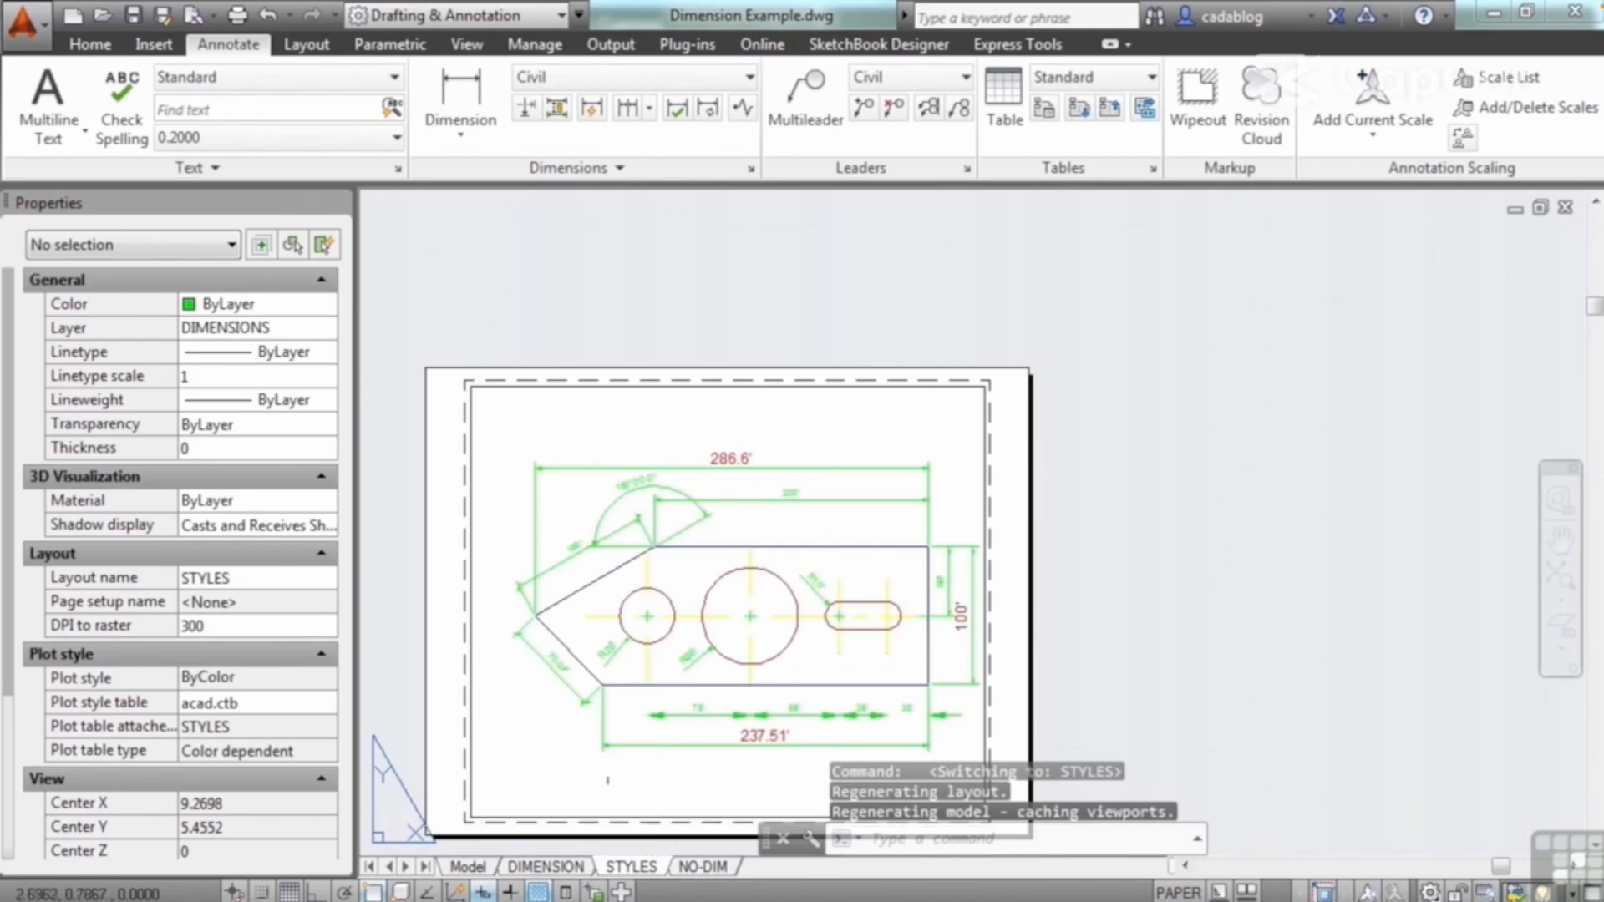
pyautogui.click(552, 868)
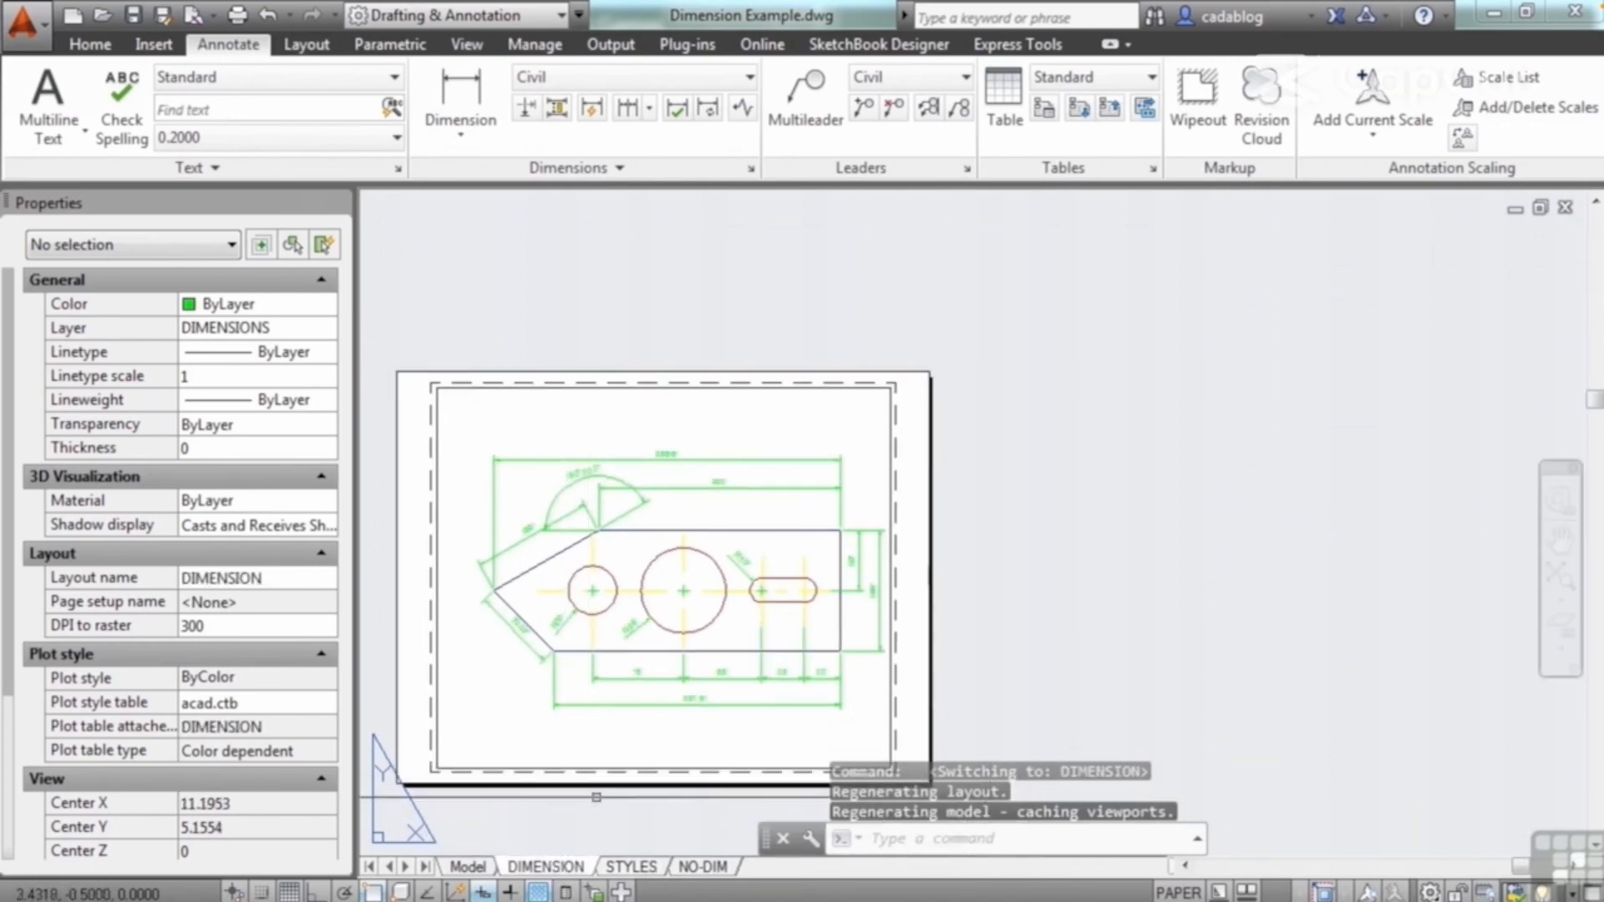
pyautogui.scroll(2, 807, 611)
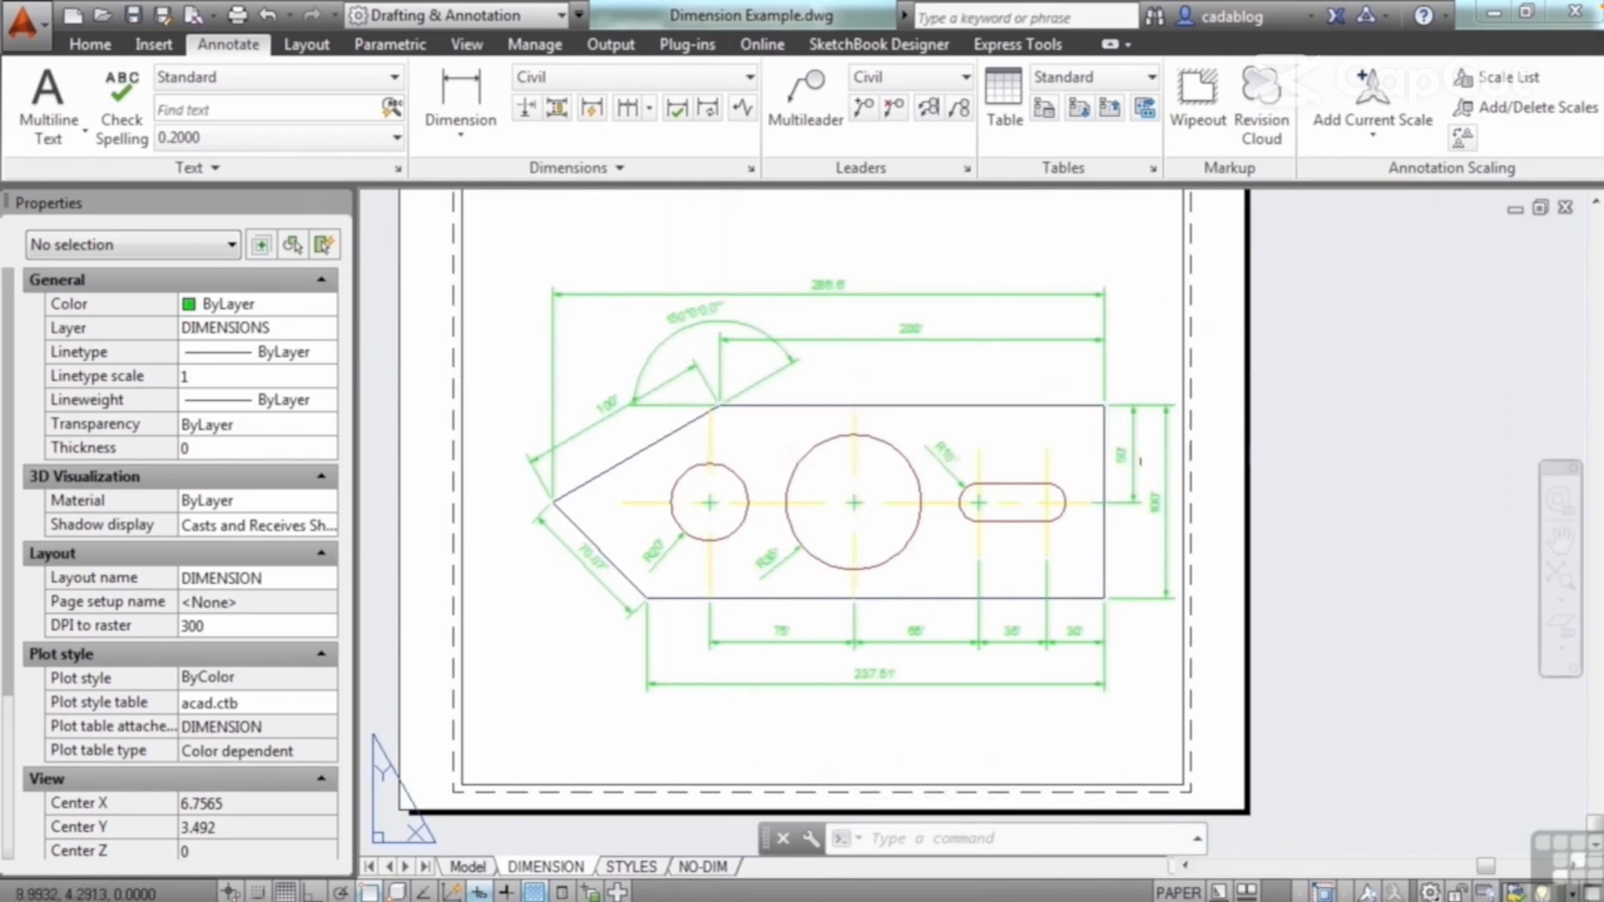
pyautogui.scroll(5, 914, 474)
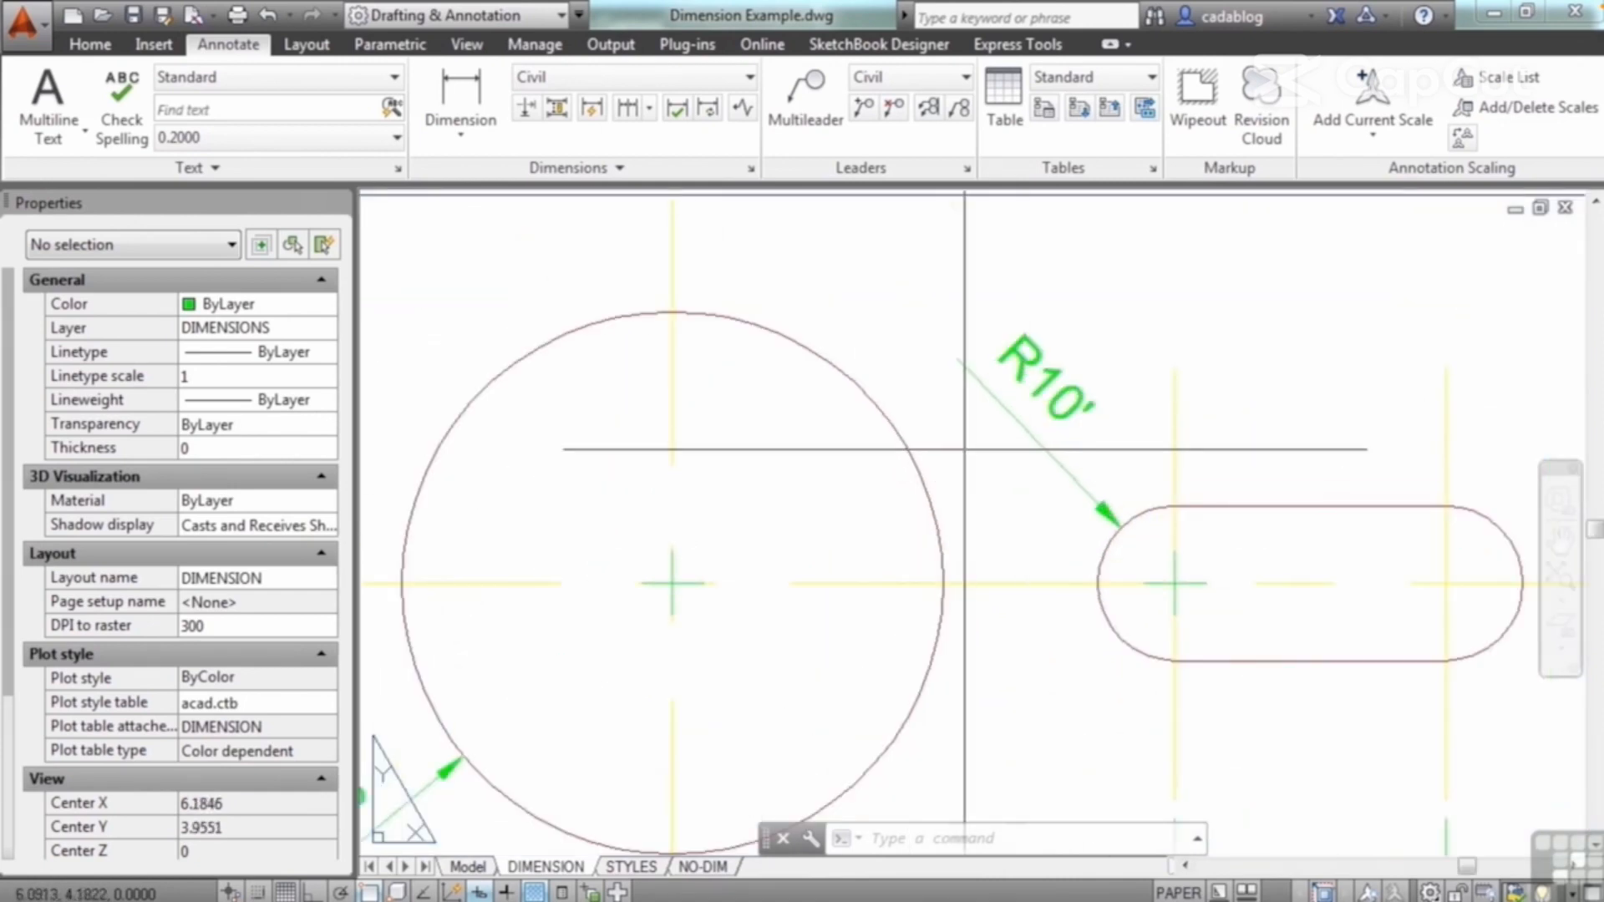
pyautogui.scroll(-5, 715, 707)
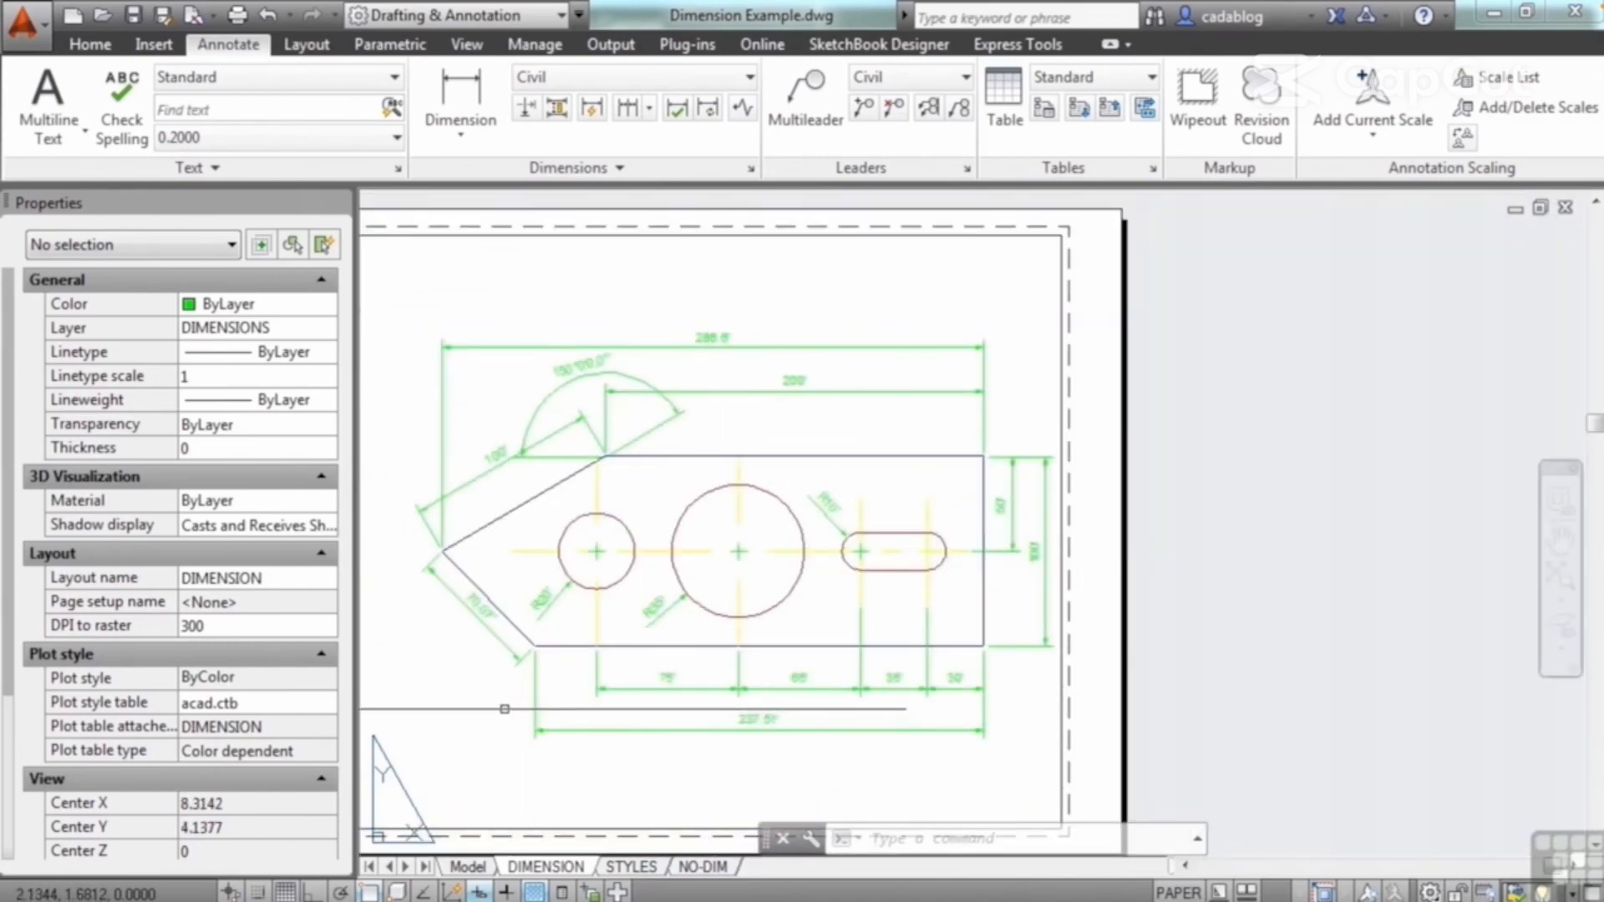
pyautogui.scroll(-2, 514, 724)
pyautogui.scroll(6, 644, 604)
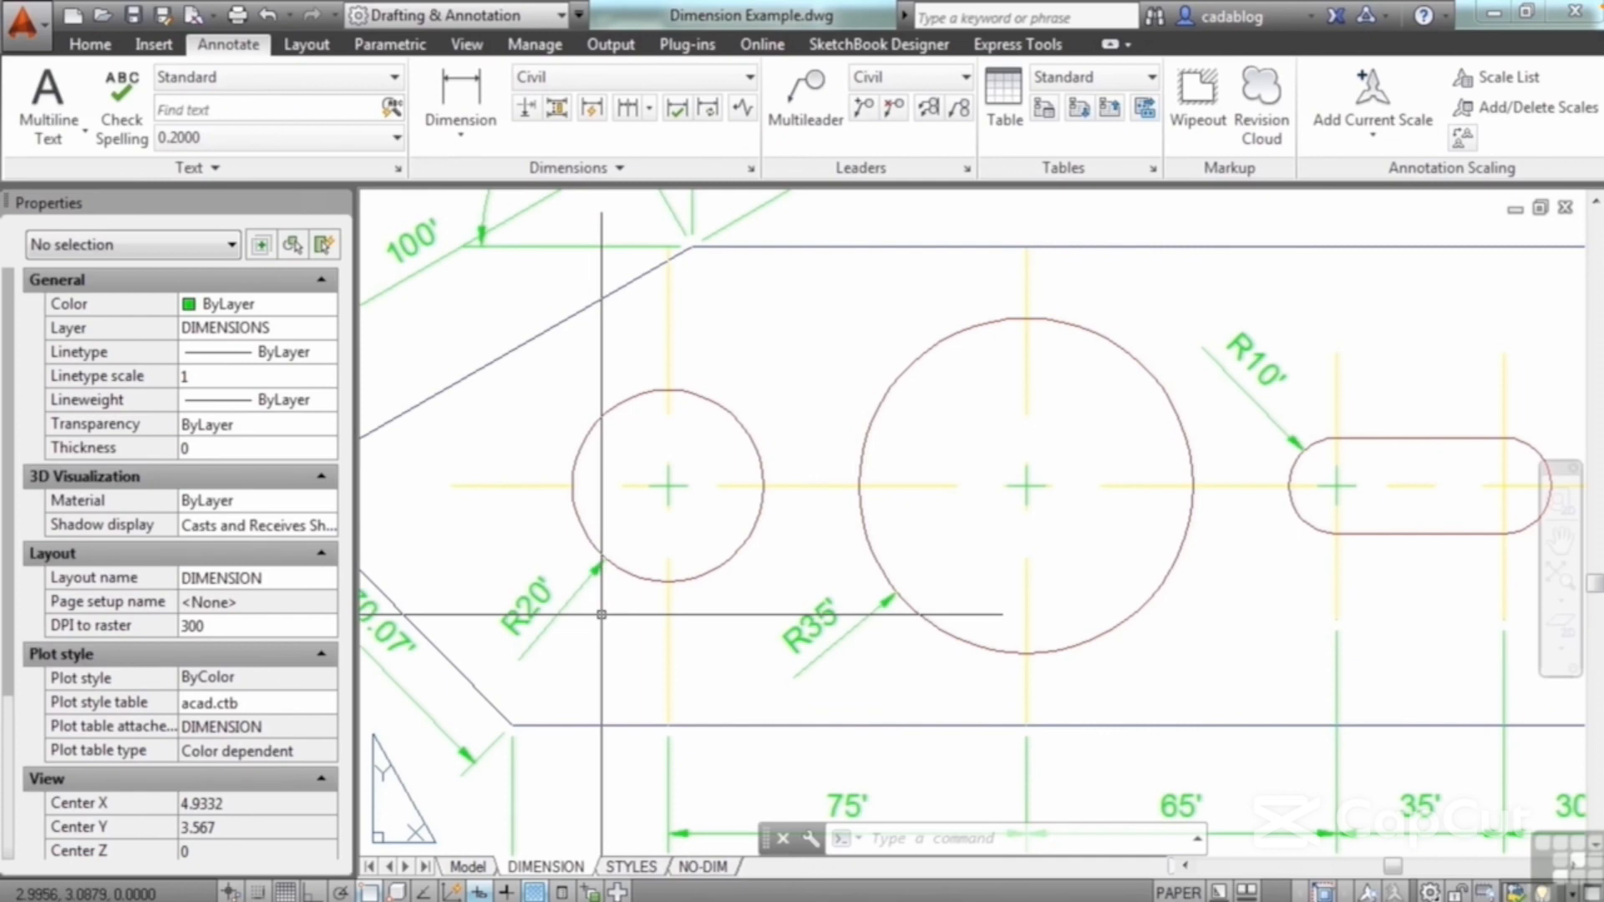
pyautogui.scroll(-5, 602, 614)
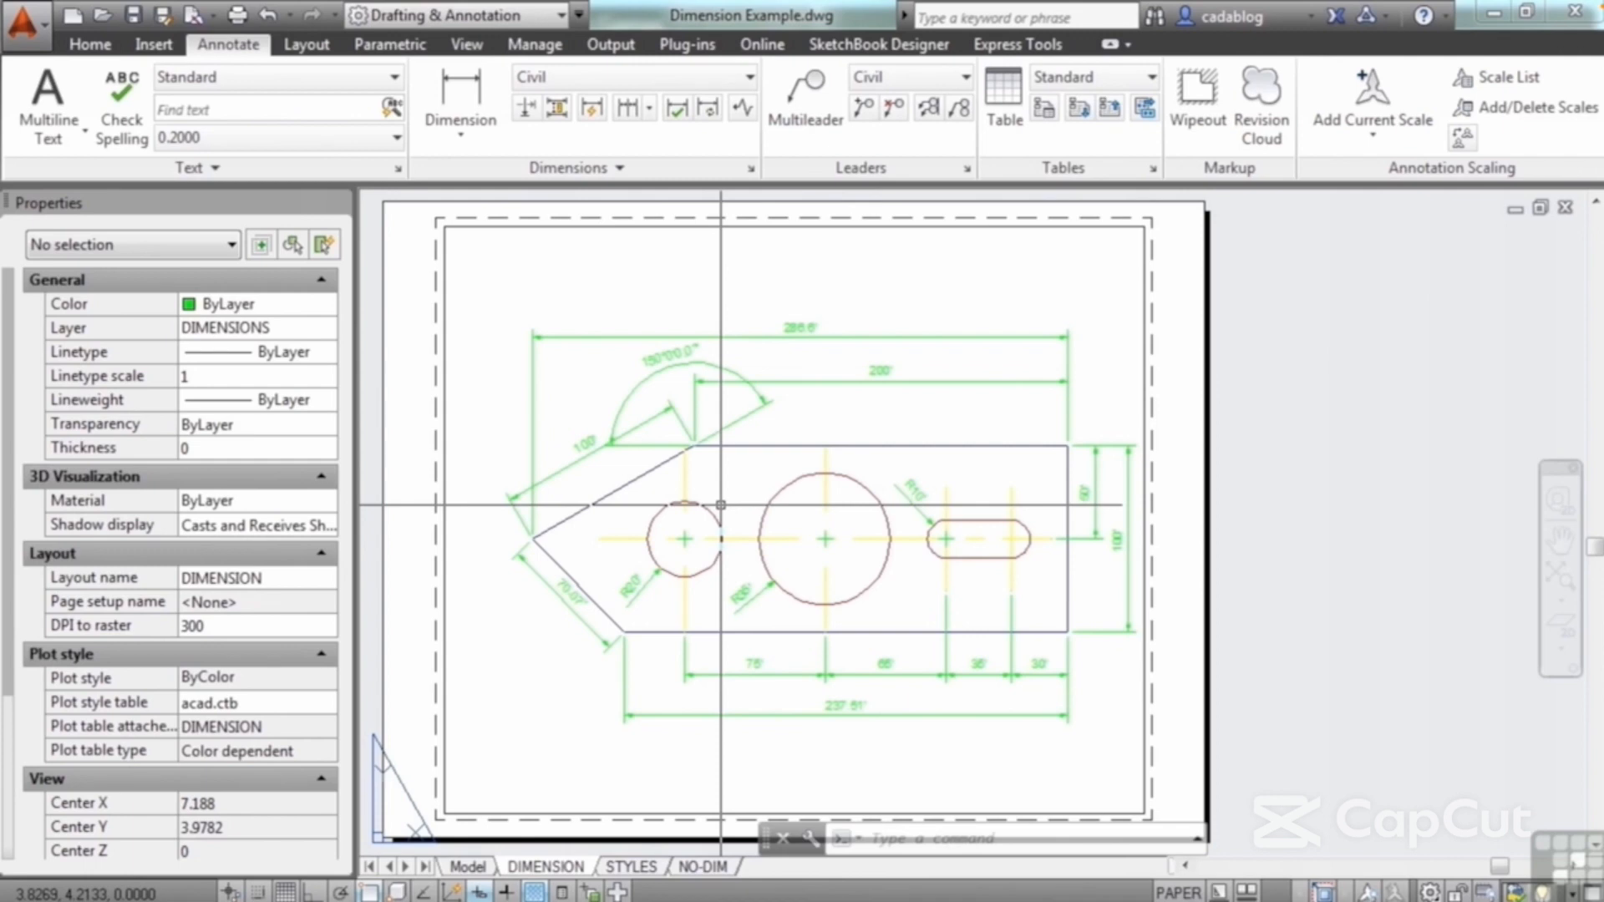
# Step: Review the Civil dimension style's lines, arrow, text, fit and primary unit settings and close the style manager
pyautogui.click(751, 168)
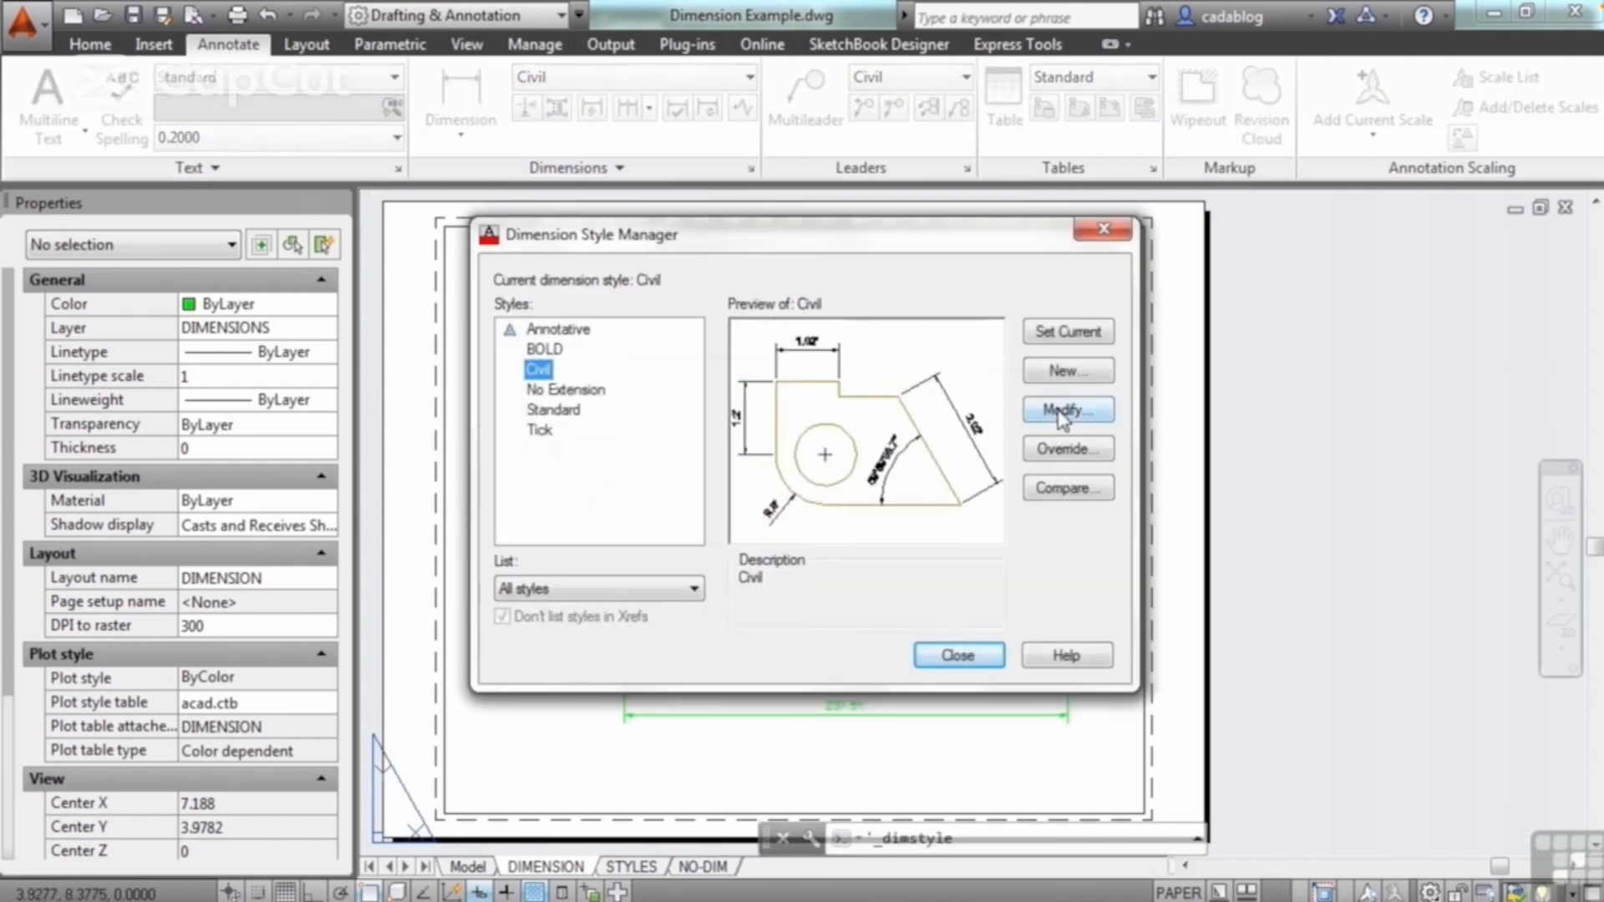
pyautogui.click(1062, 413)
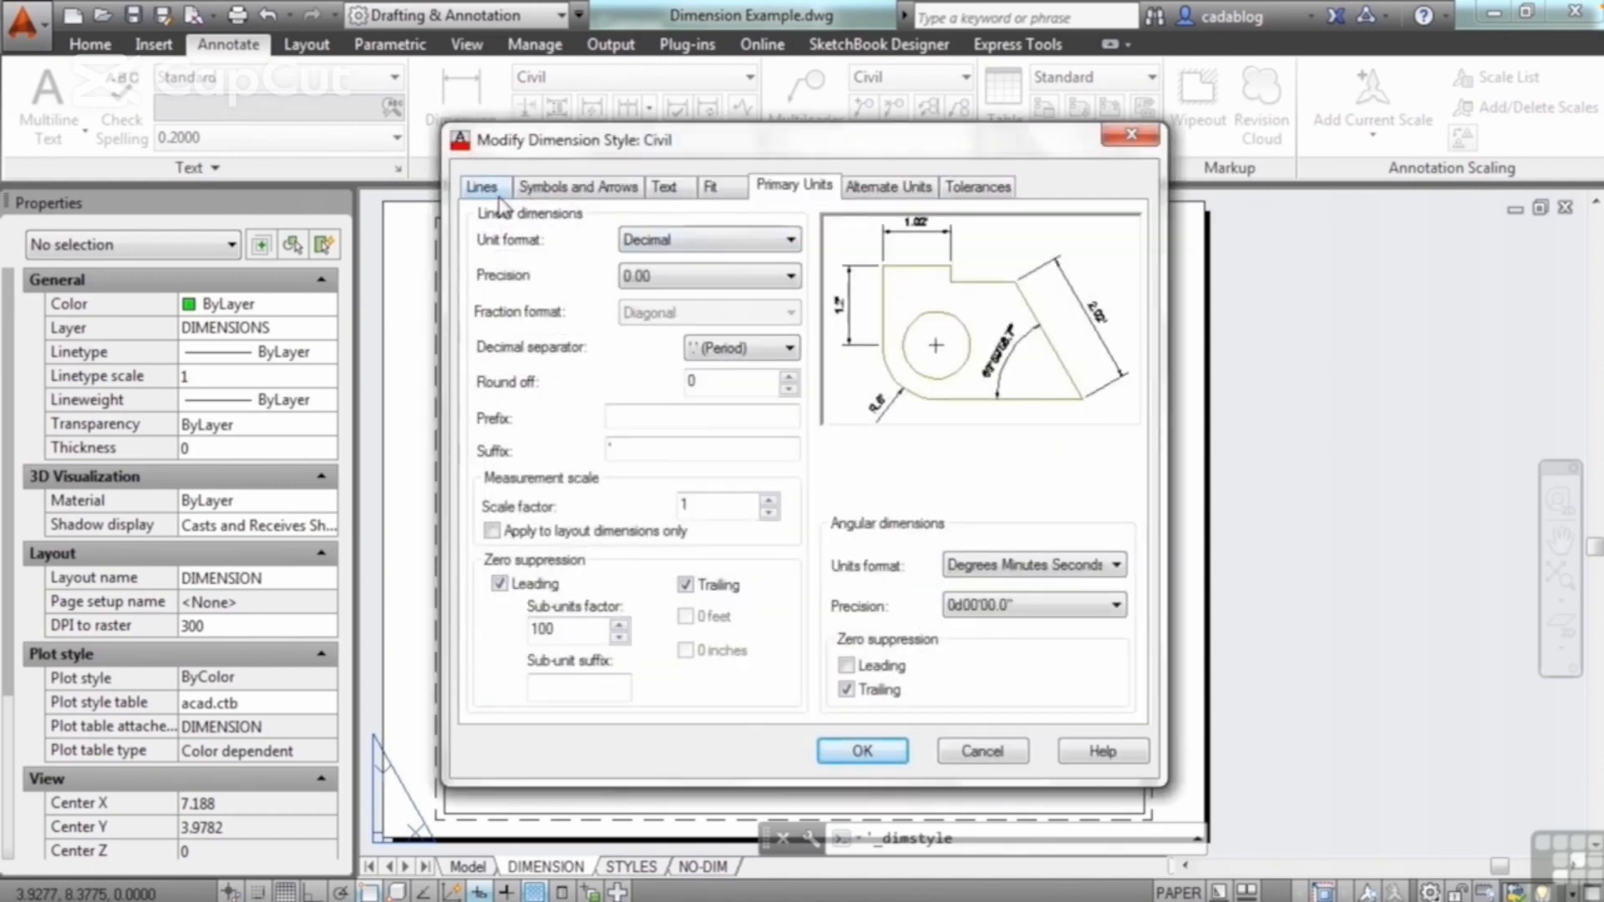
pyautogui.click(483, 187)
pyautogui.click(582, 190)
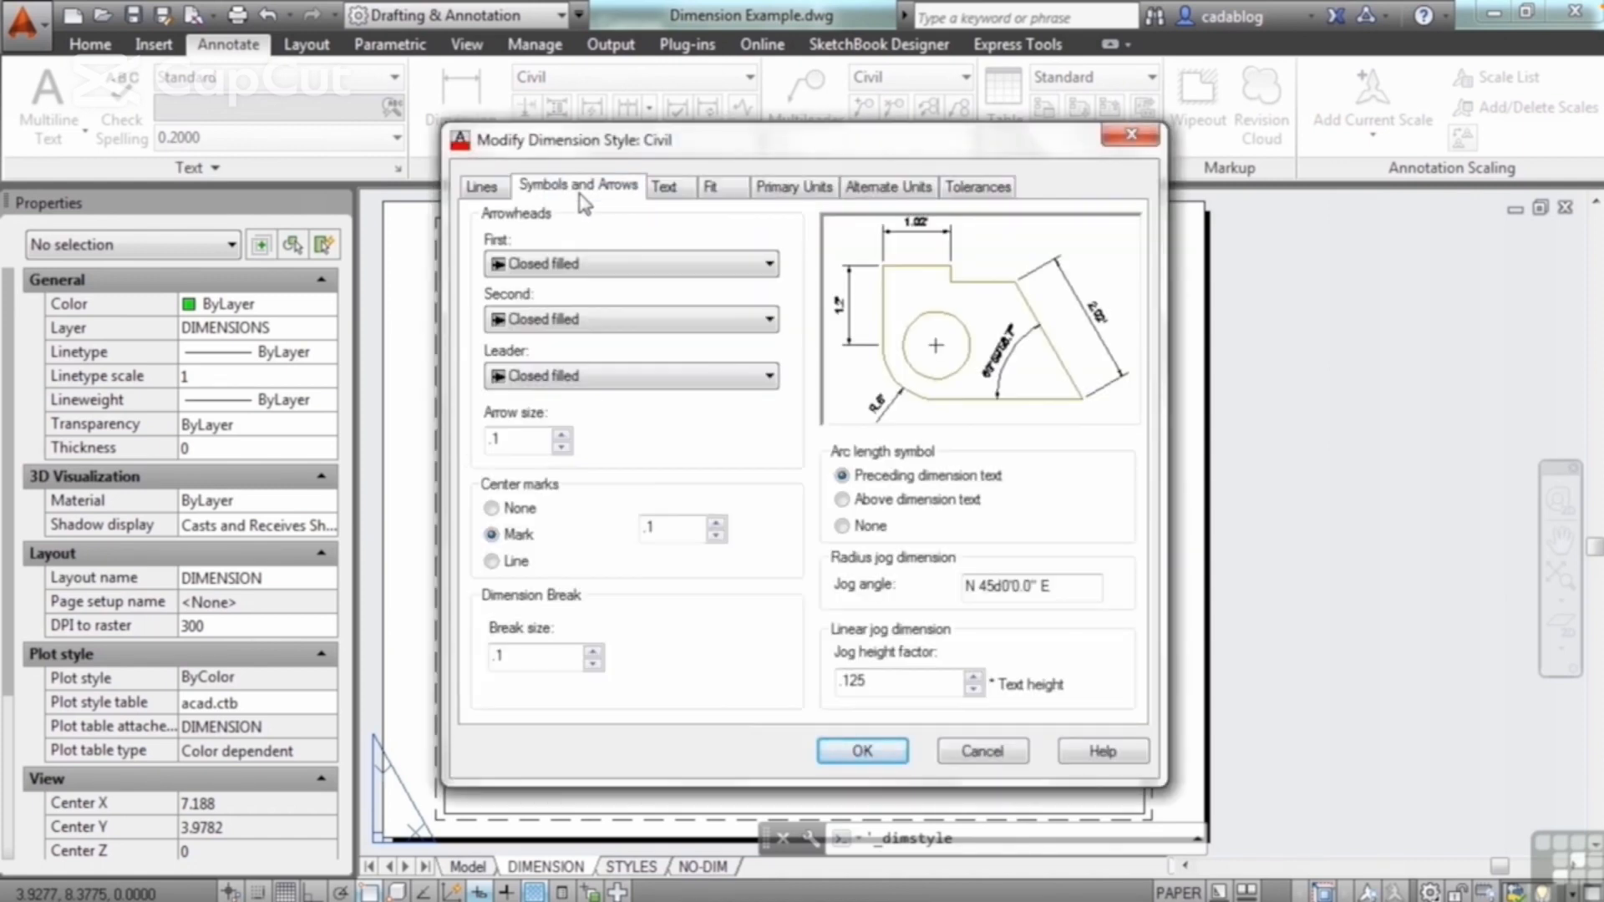
pyautogui.click(664, 187)
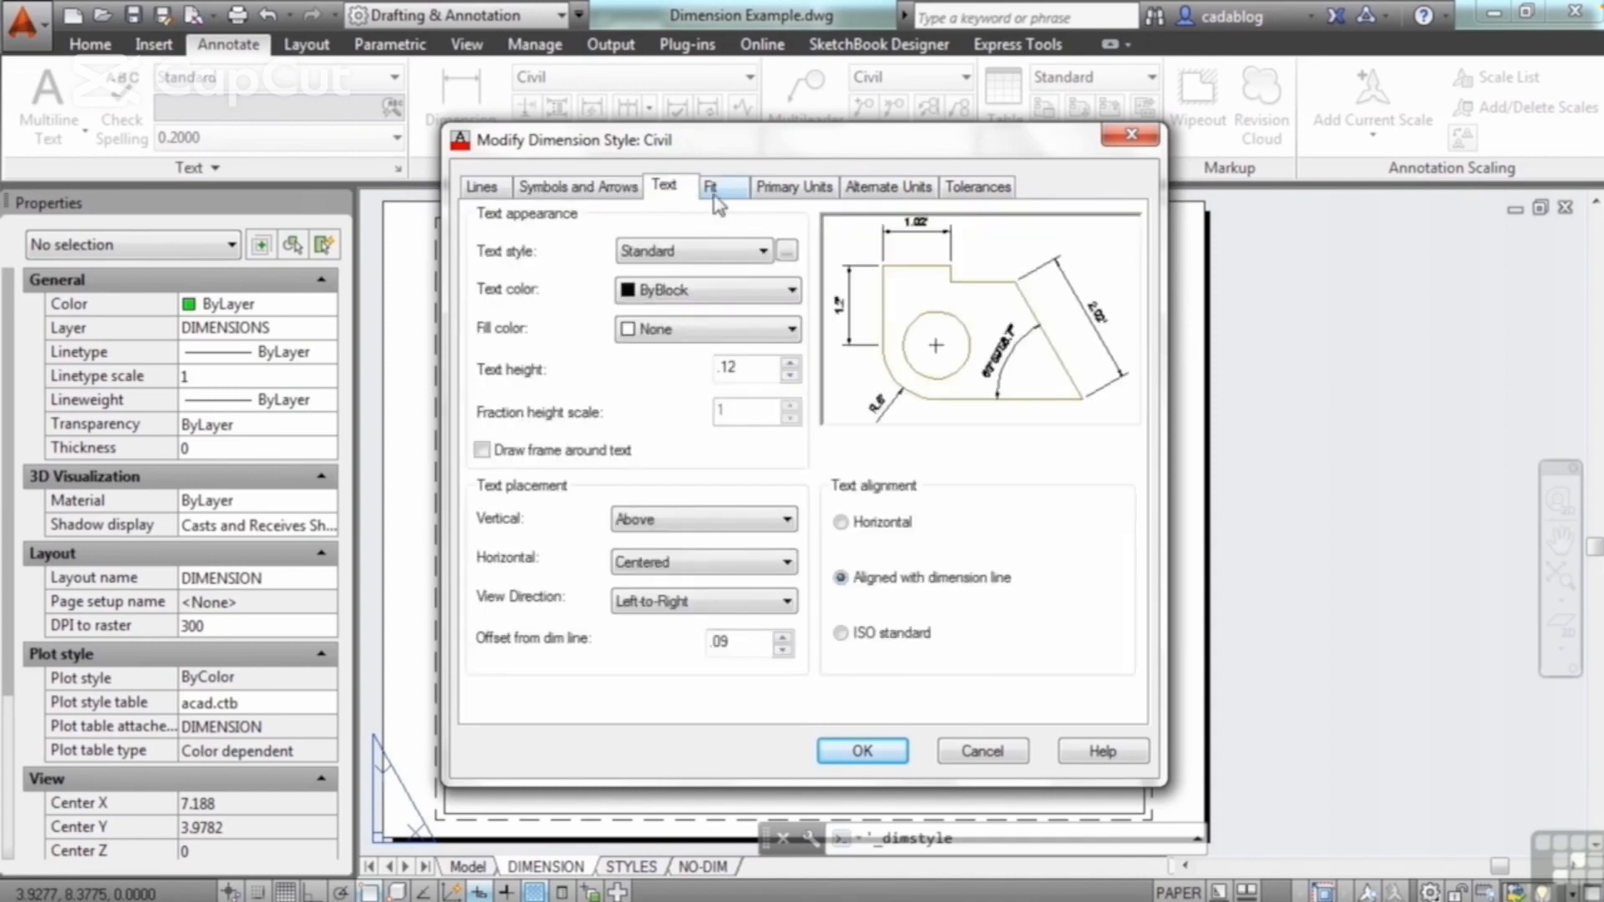
pyautogui.click(725, 189)
pyautogui.click(778, 189)
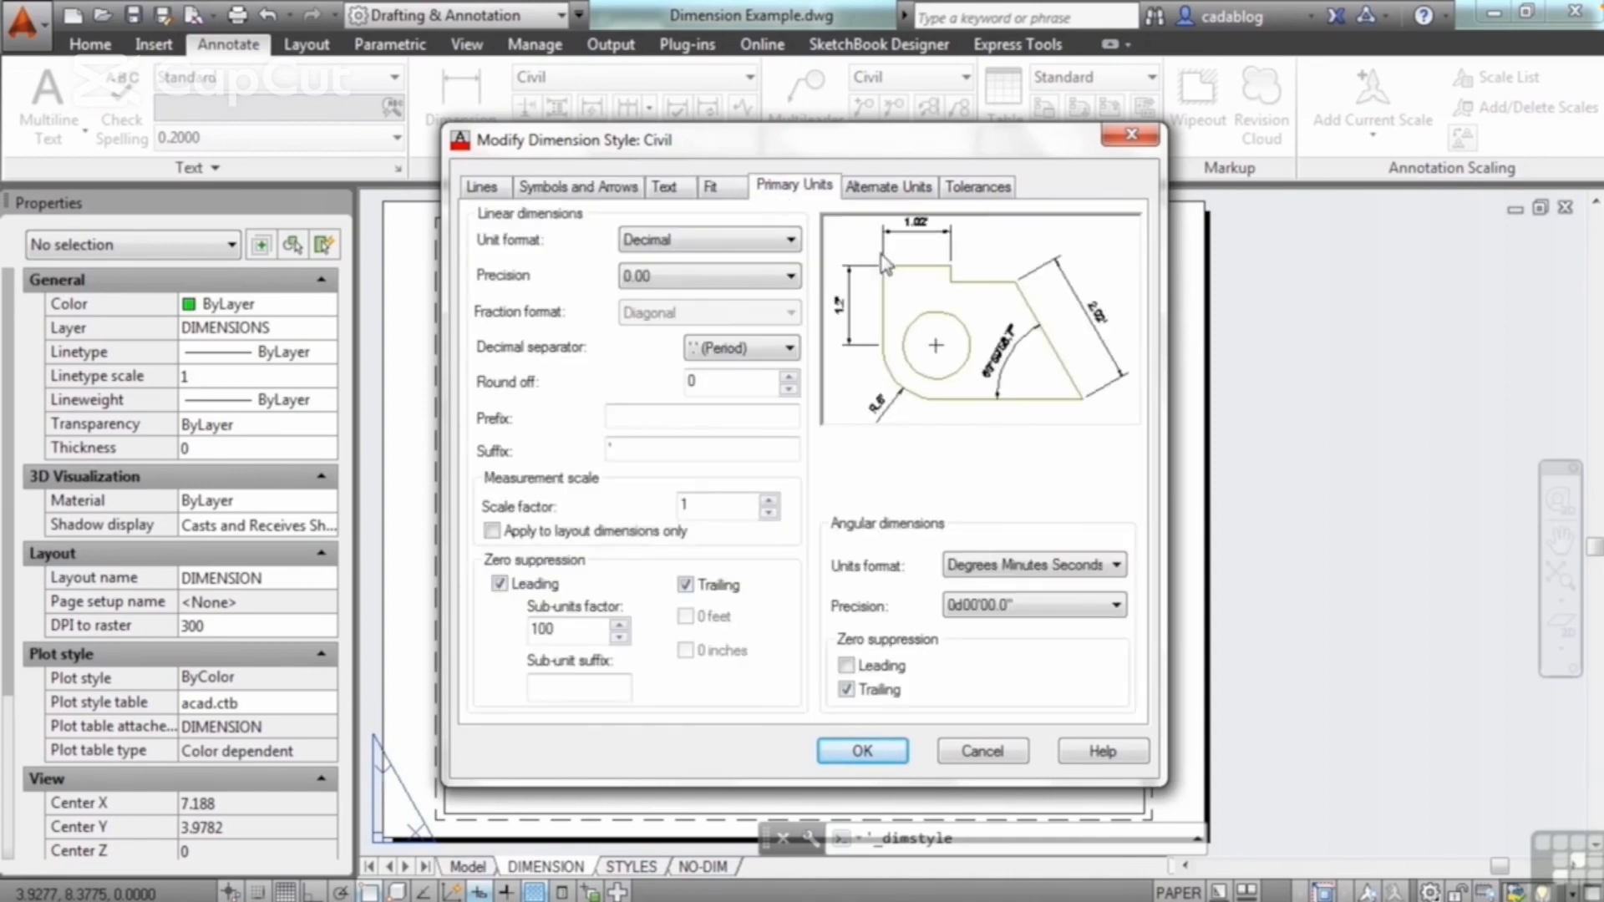
pyautogui.click(894, 756)
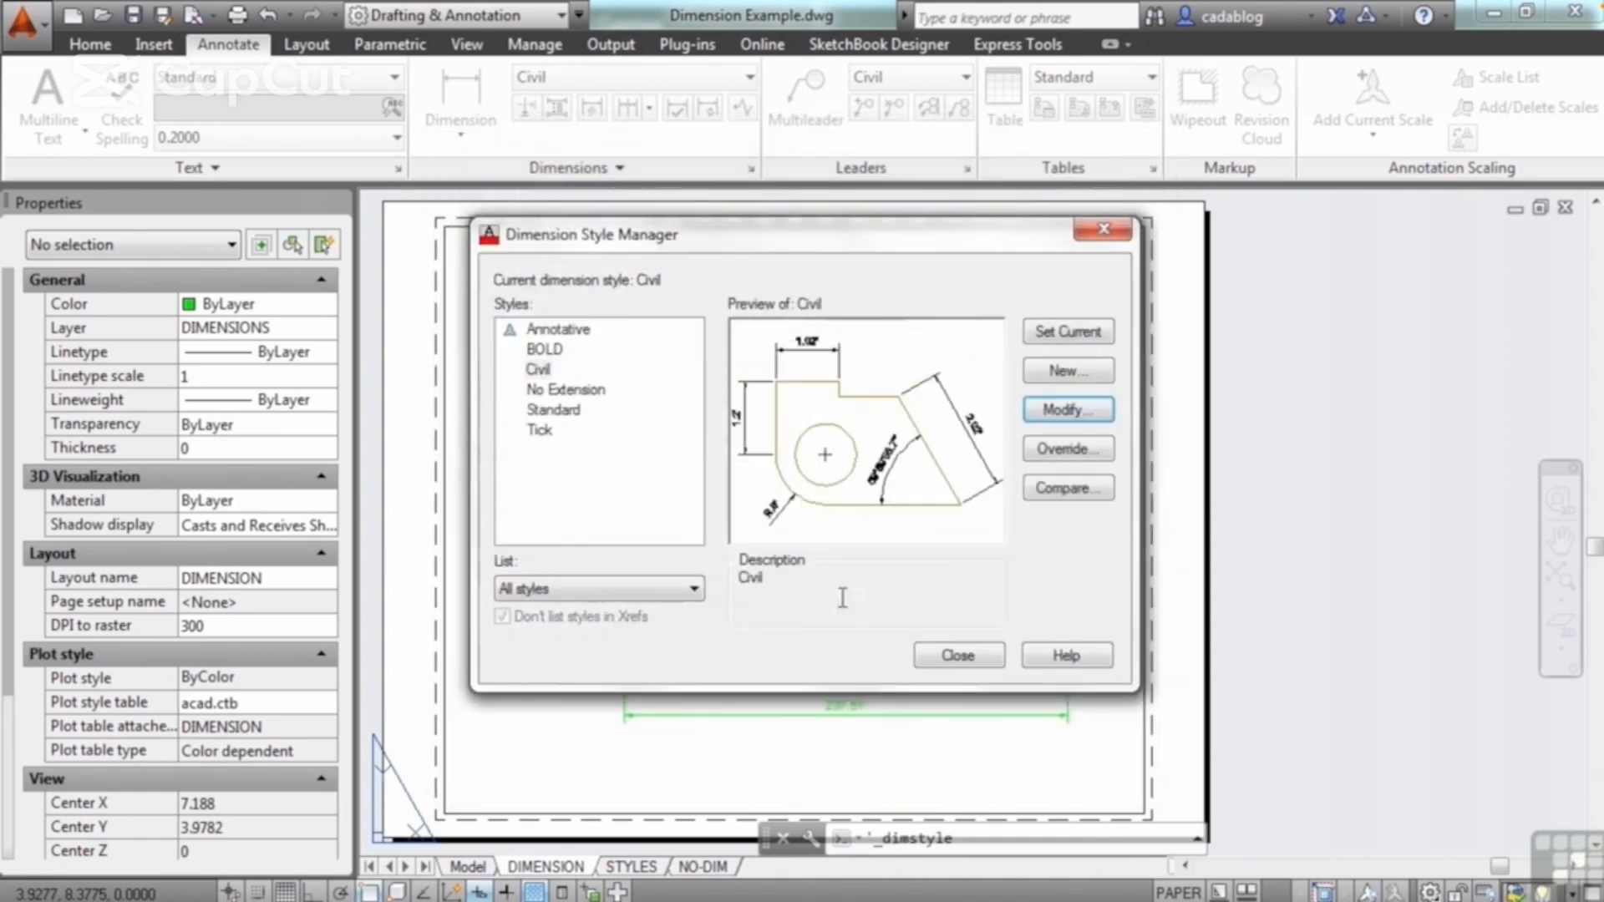
pyautogui.click(958, 655)
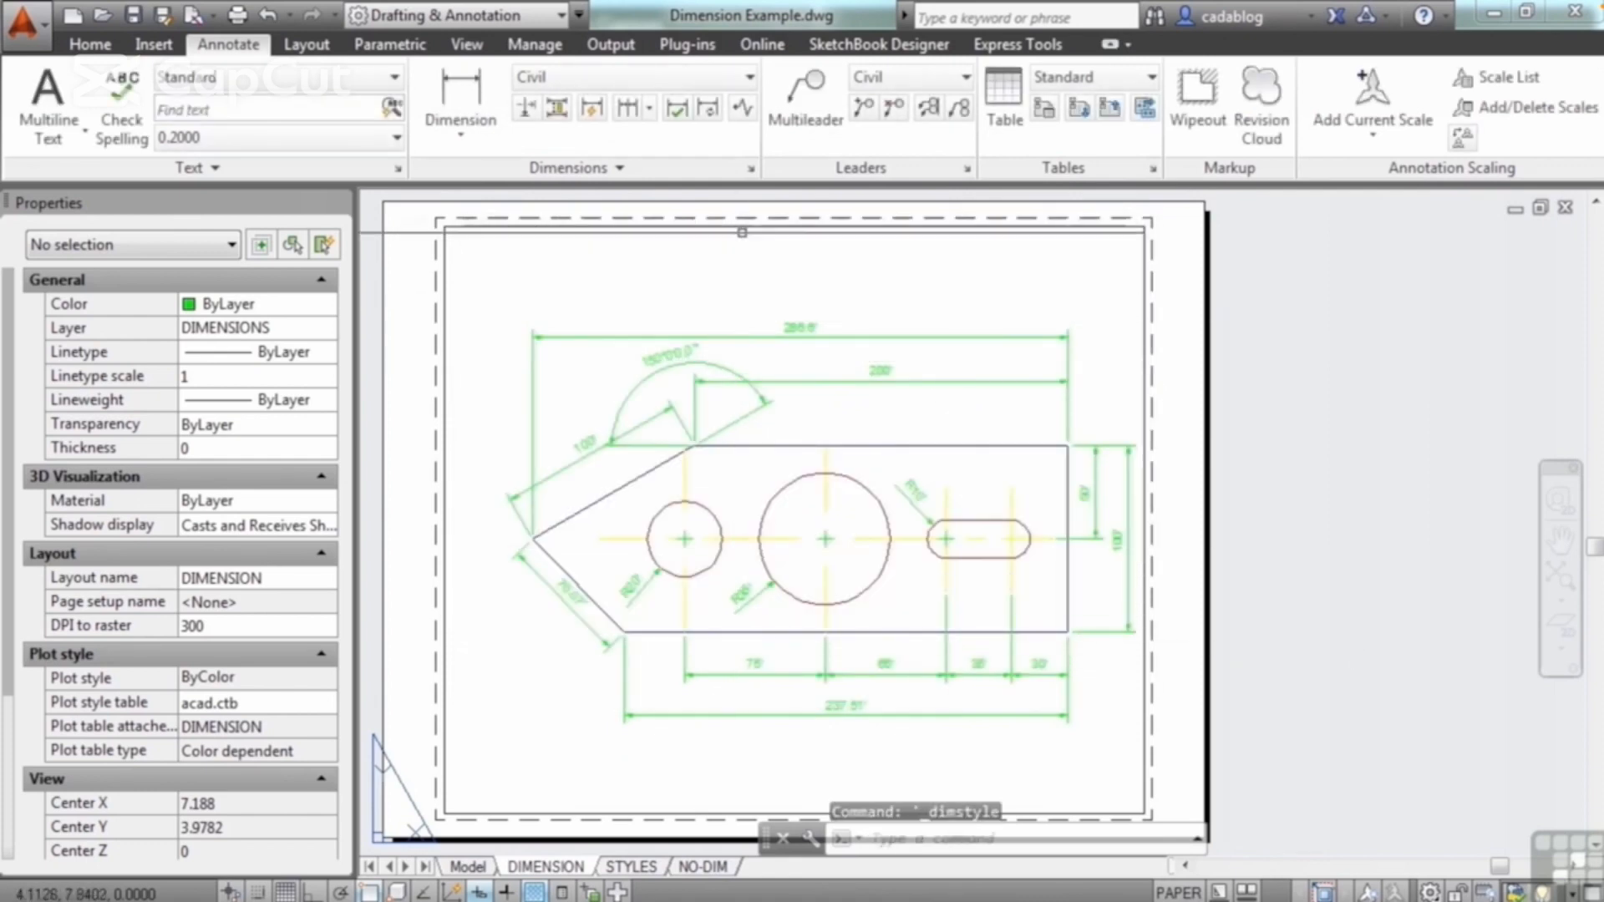
# Step: Draw a leader from the large circle's center to a bend above the plate's upper edge, ending in a short horizontal segment with Ortho on
pyautogui.click(616, 167)
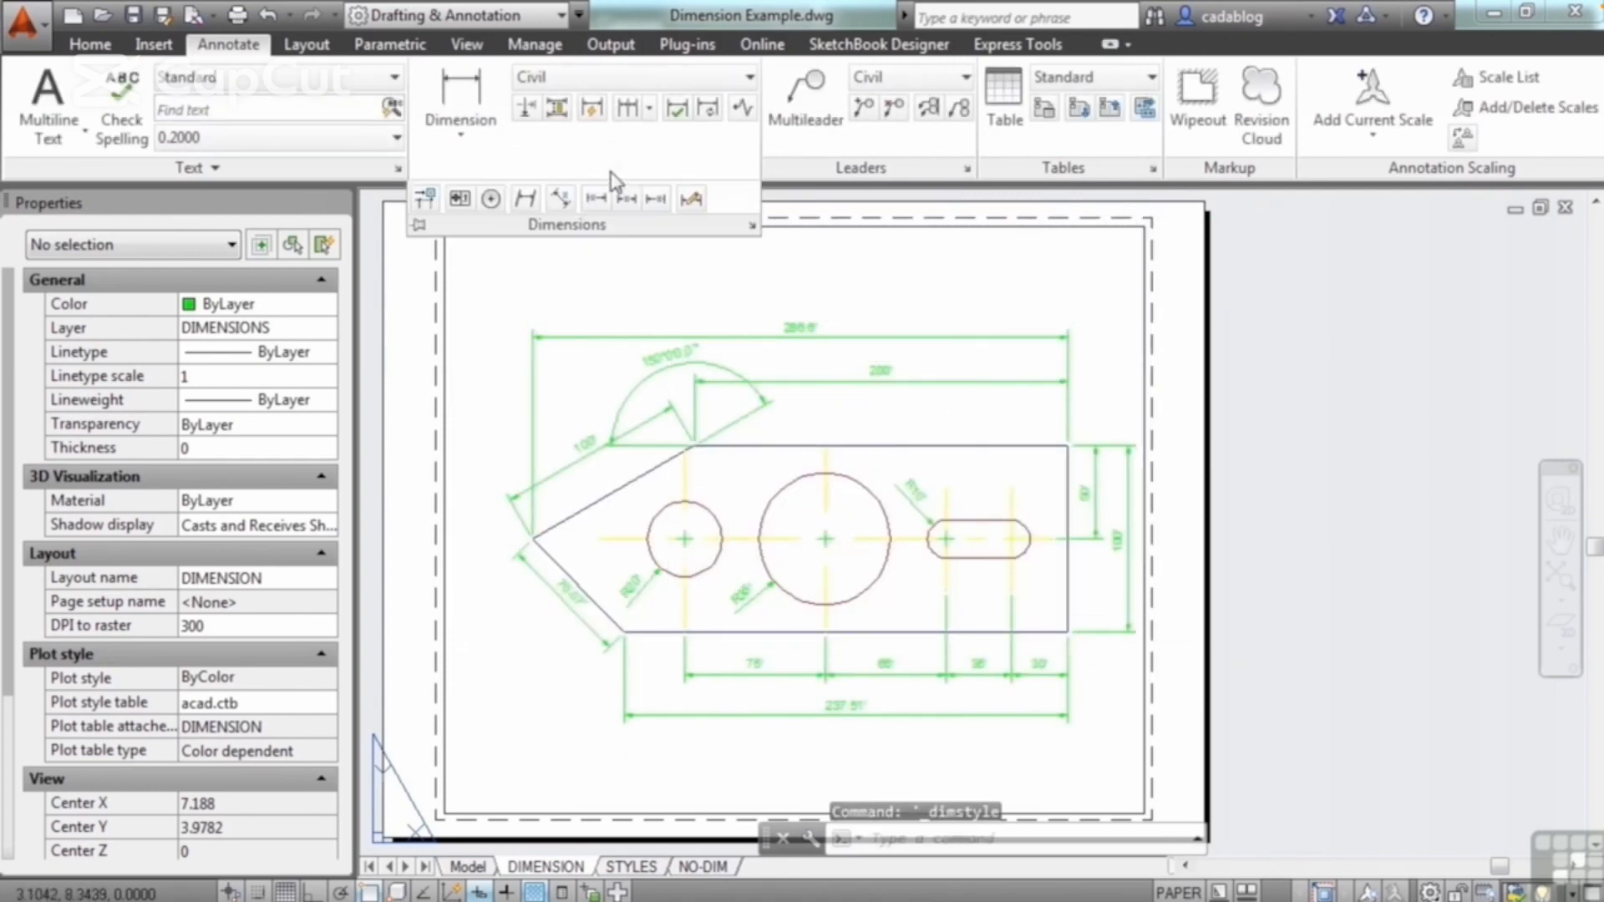
pyautogui.click(828, 276)
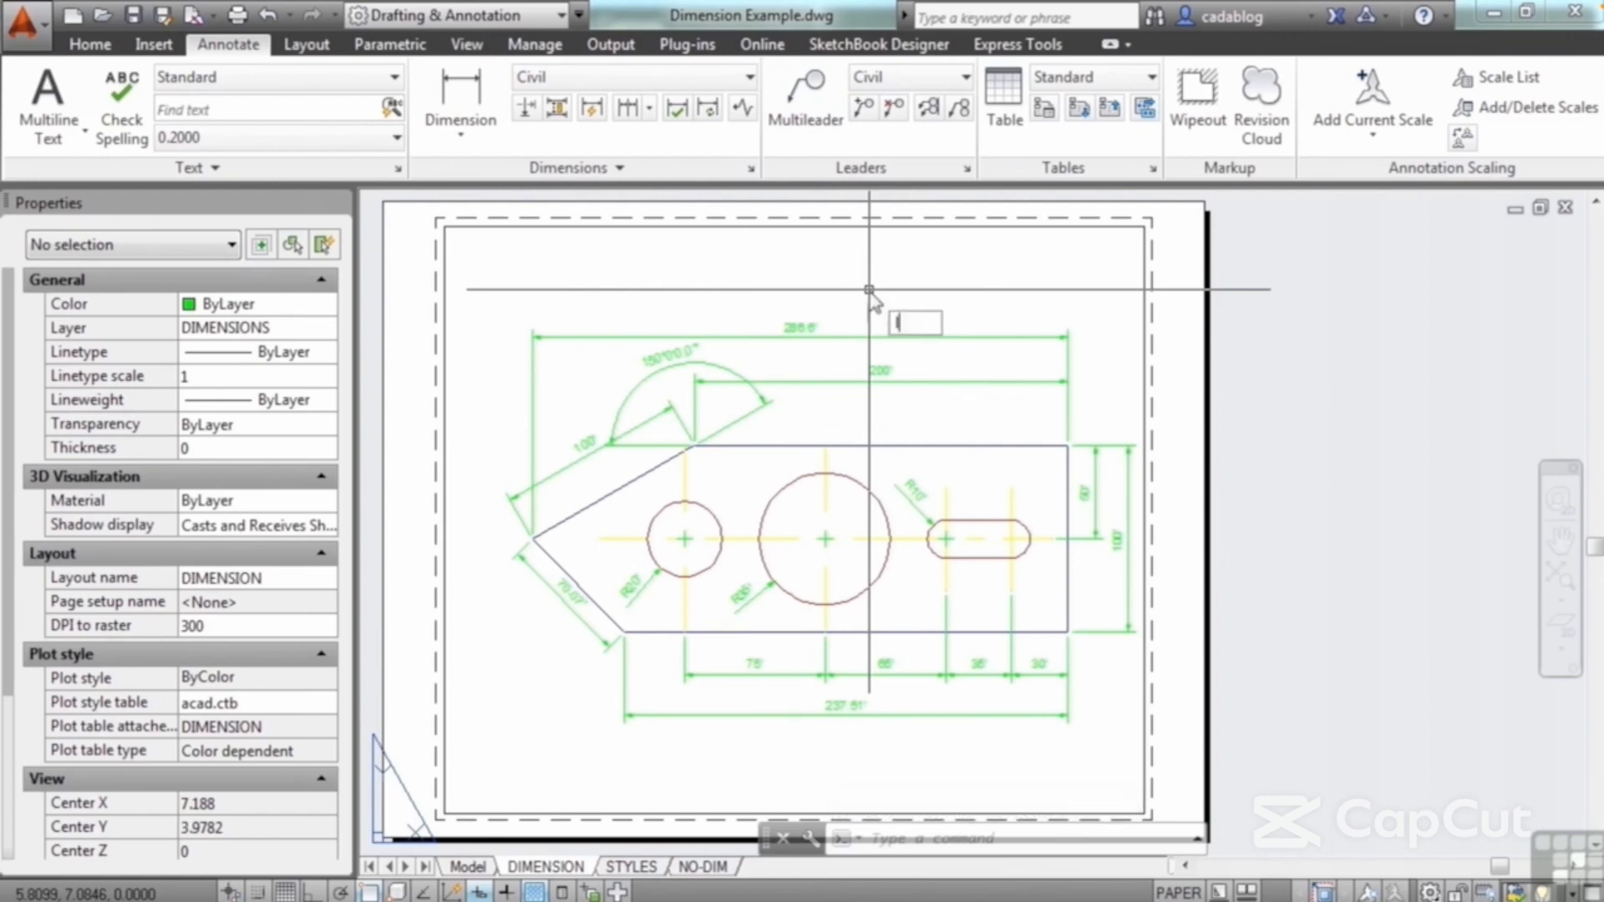
pyautogui.write('ad')
pyautogui.press('Return')
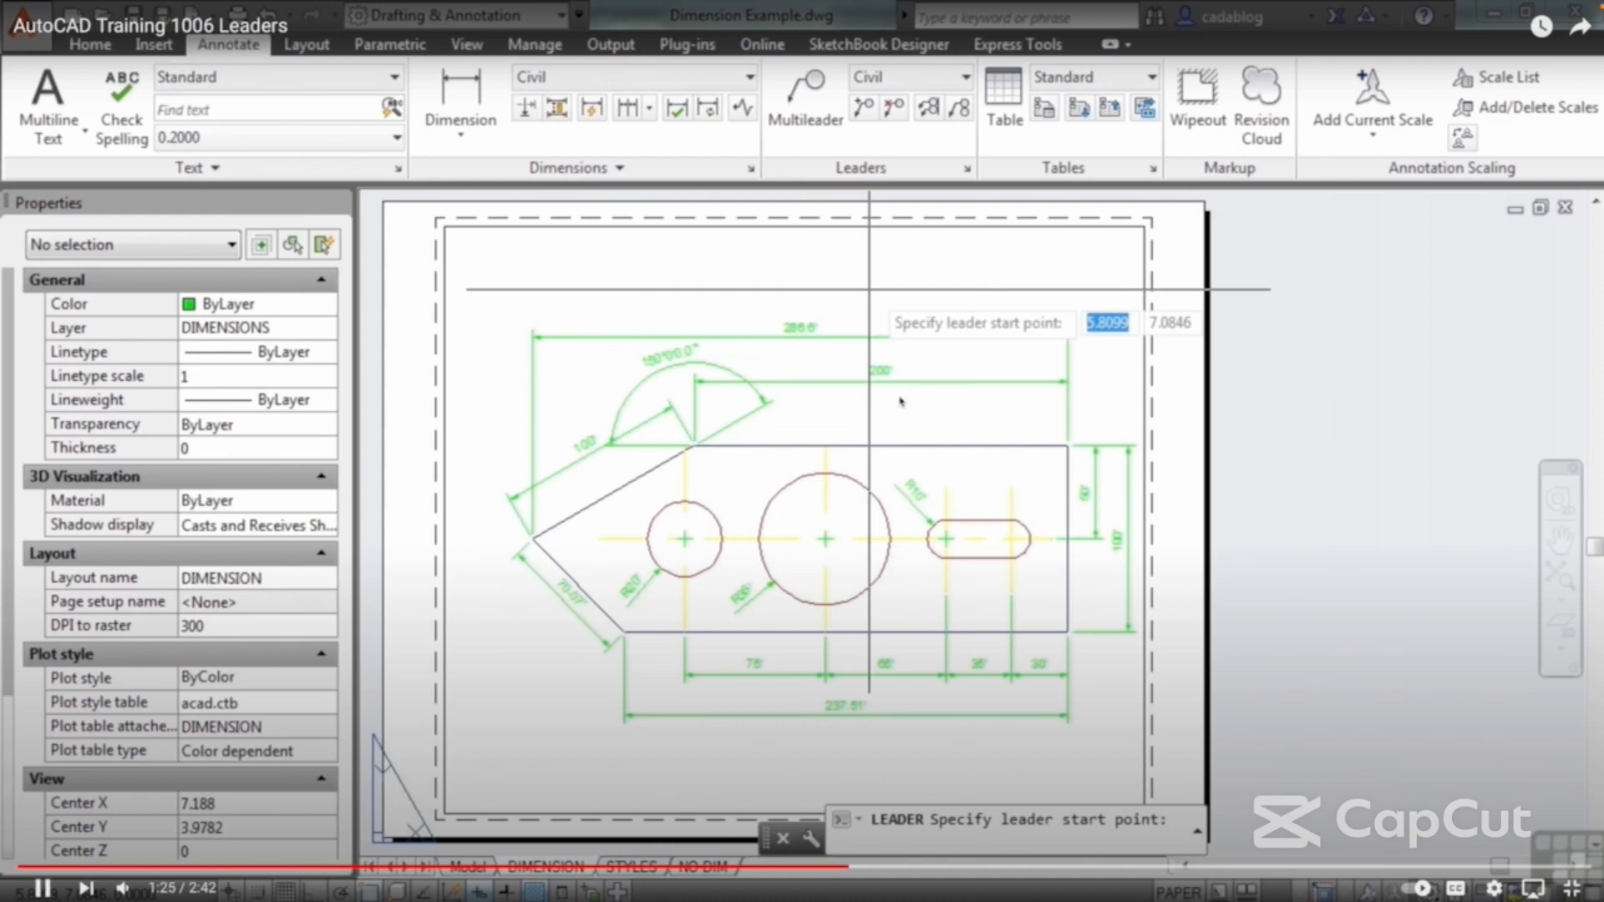
pyautogui.scroll(6, 871, 466)
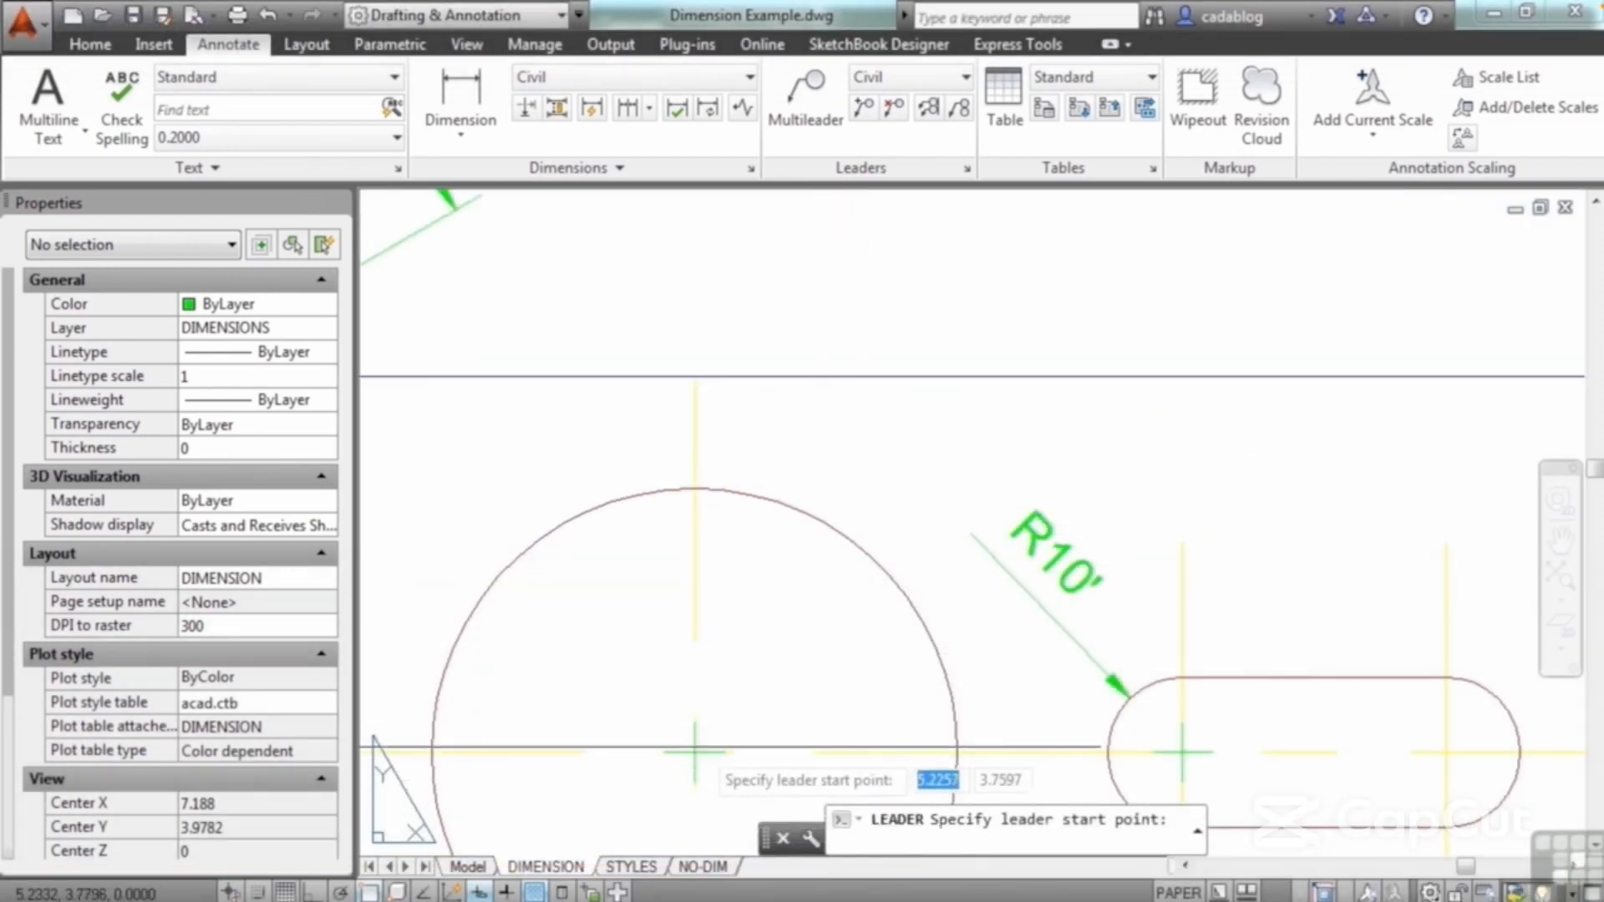
pyautogui.click(694, 752)
pyautogui.scroll(-3, 746, 671)
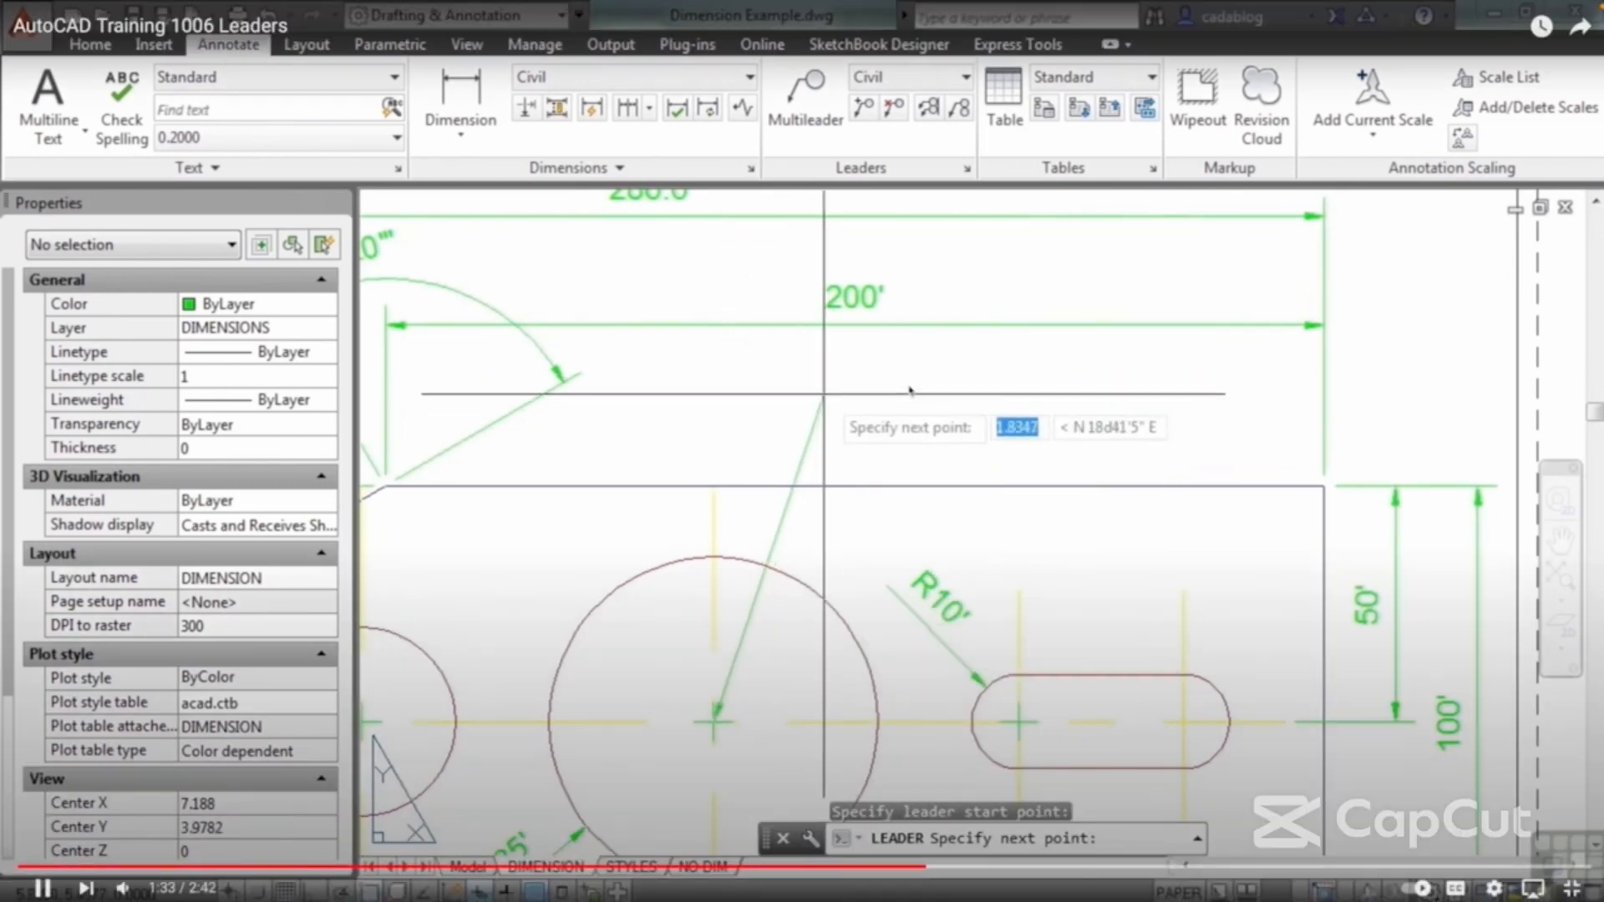
pyautogui.click(823, 396)
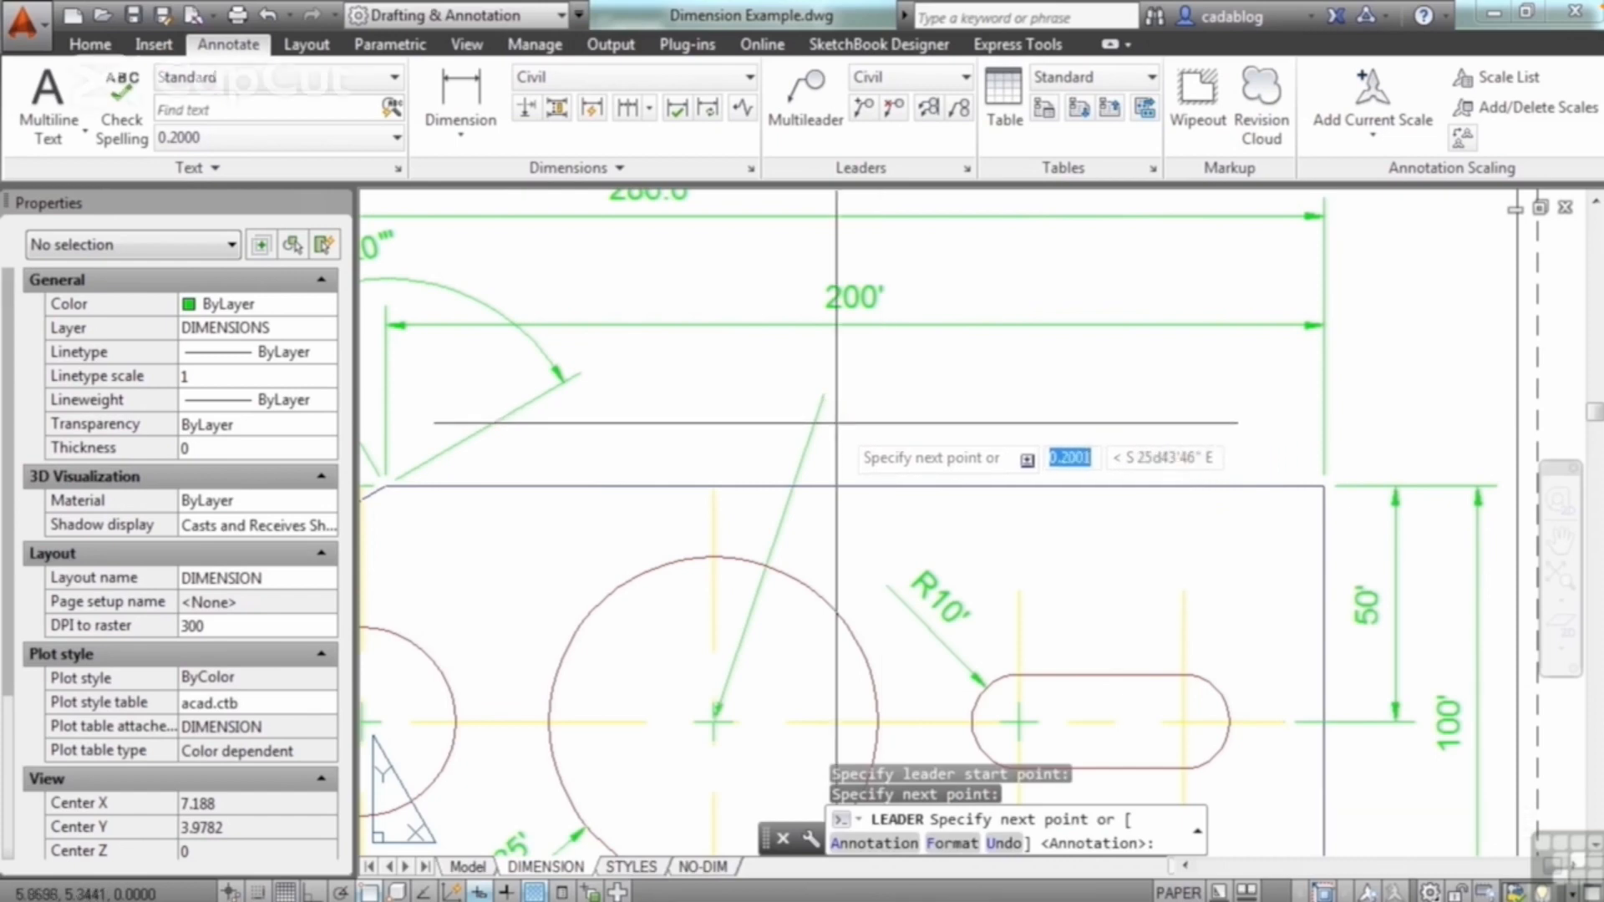
pyautogui.press('F8')
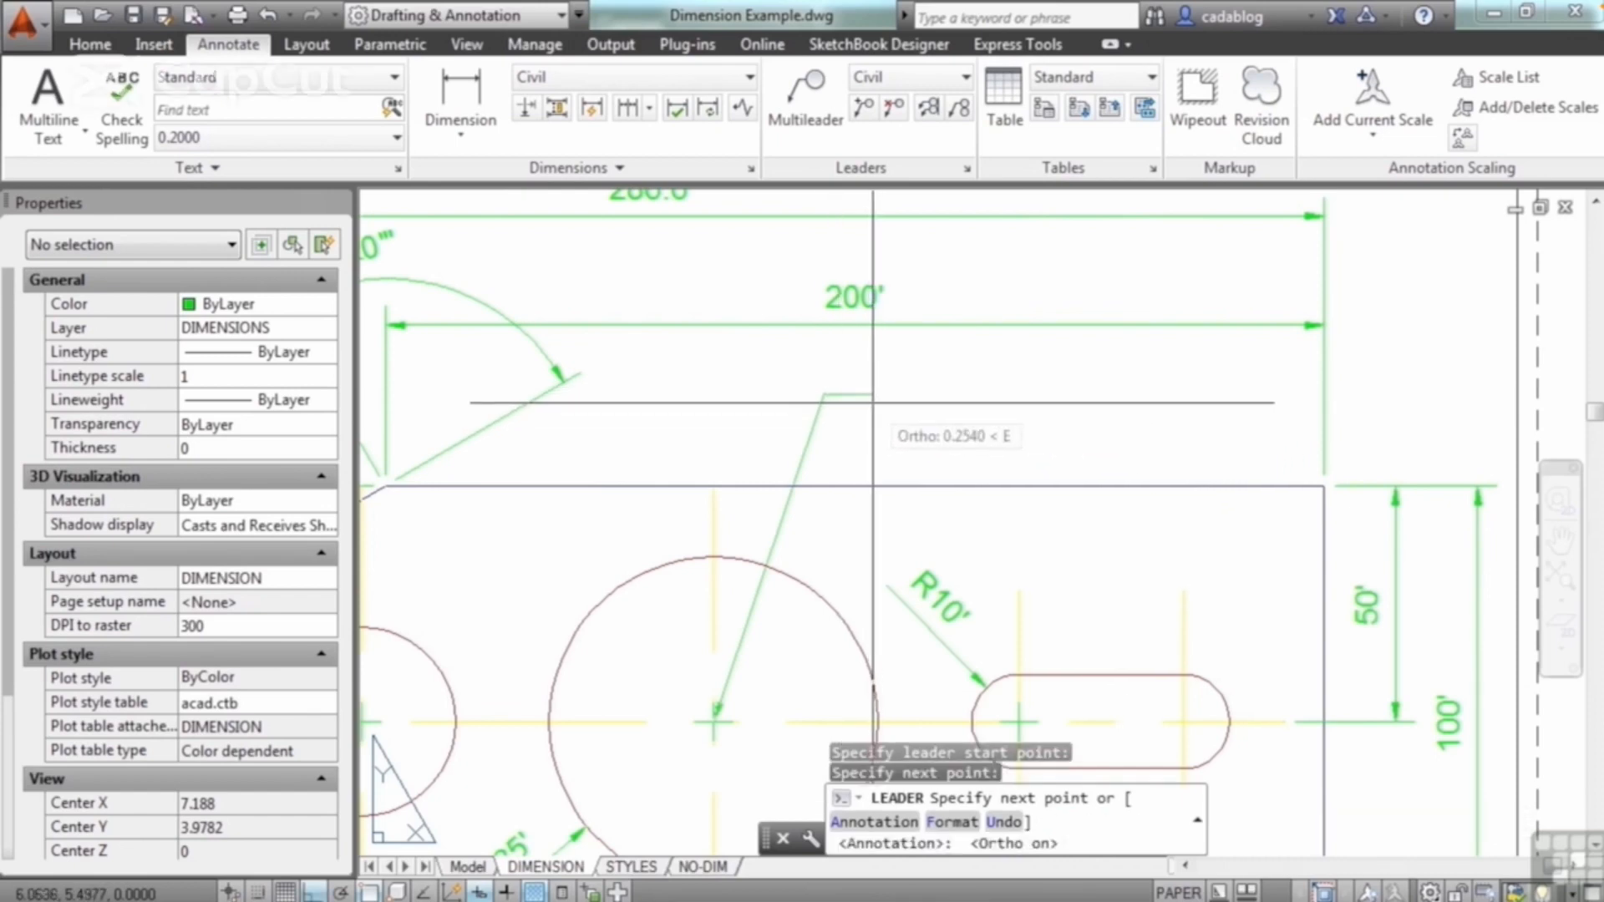
pyautogui.click(873, 402)
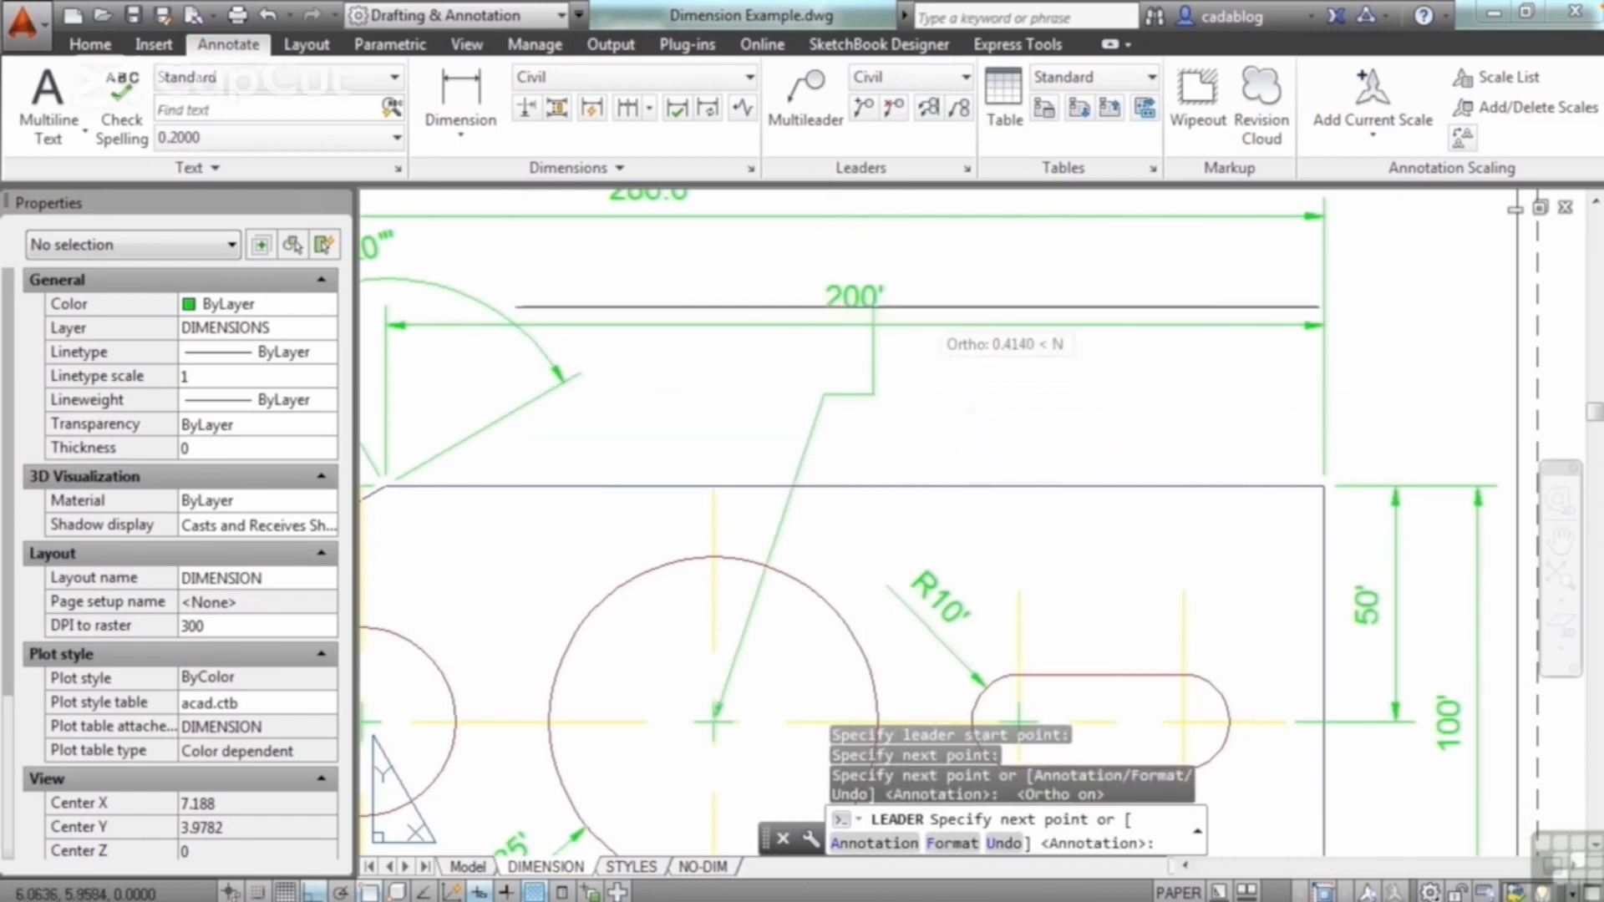
pyautogui.press('Return')
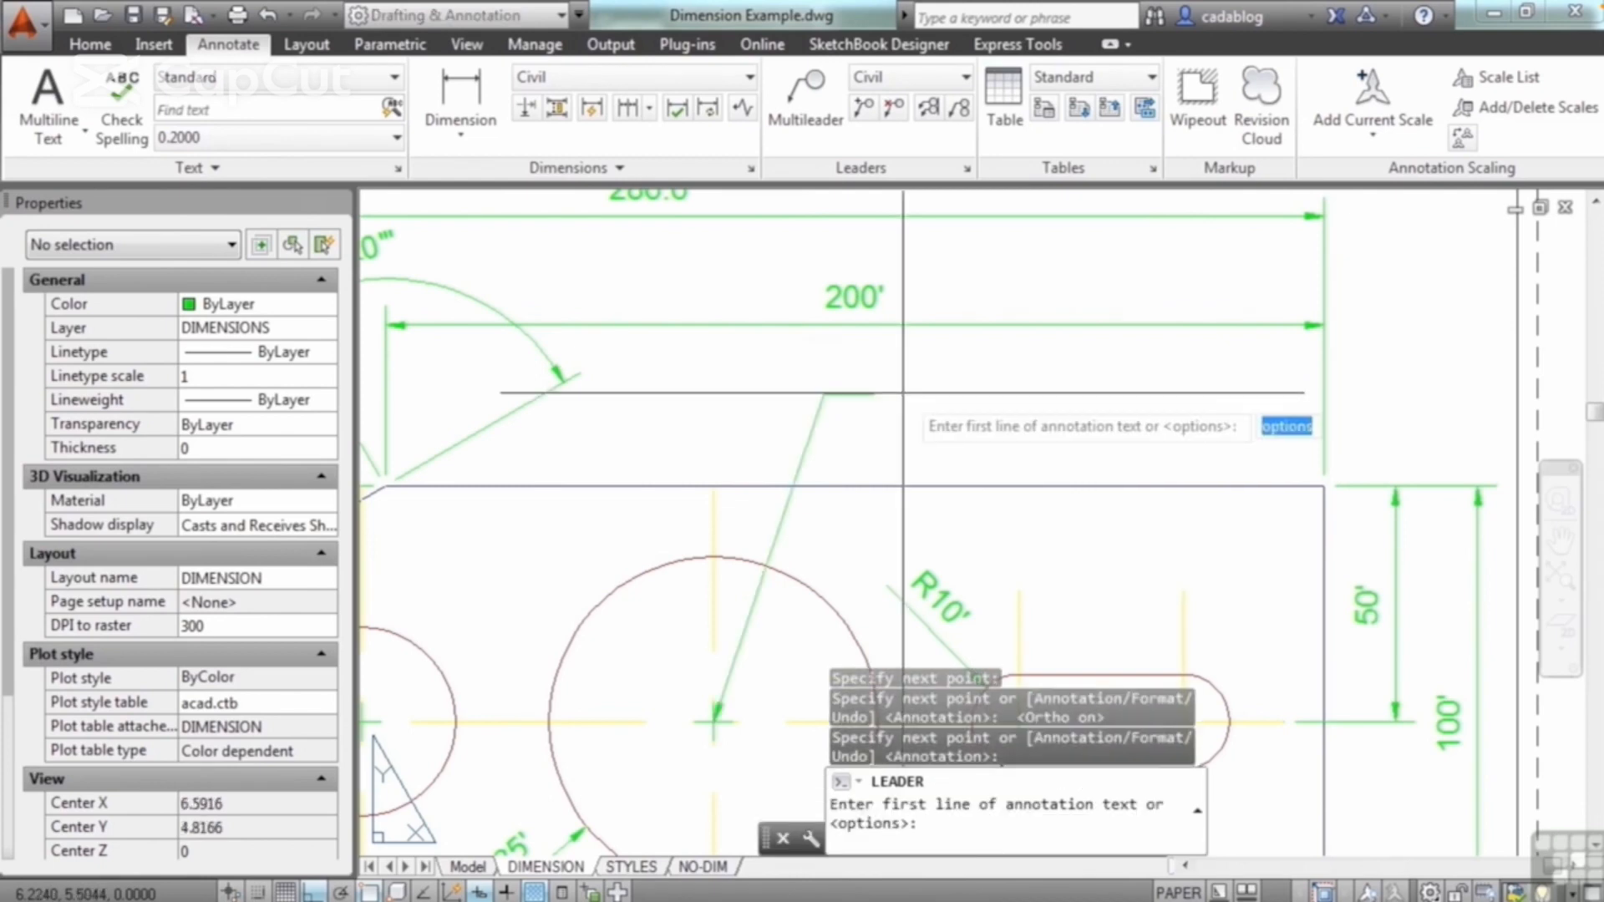
# Step: Enter "this is a leader" as the leader's single line of annotation text and finish the leader
pyautogui.write('this is a lead')
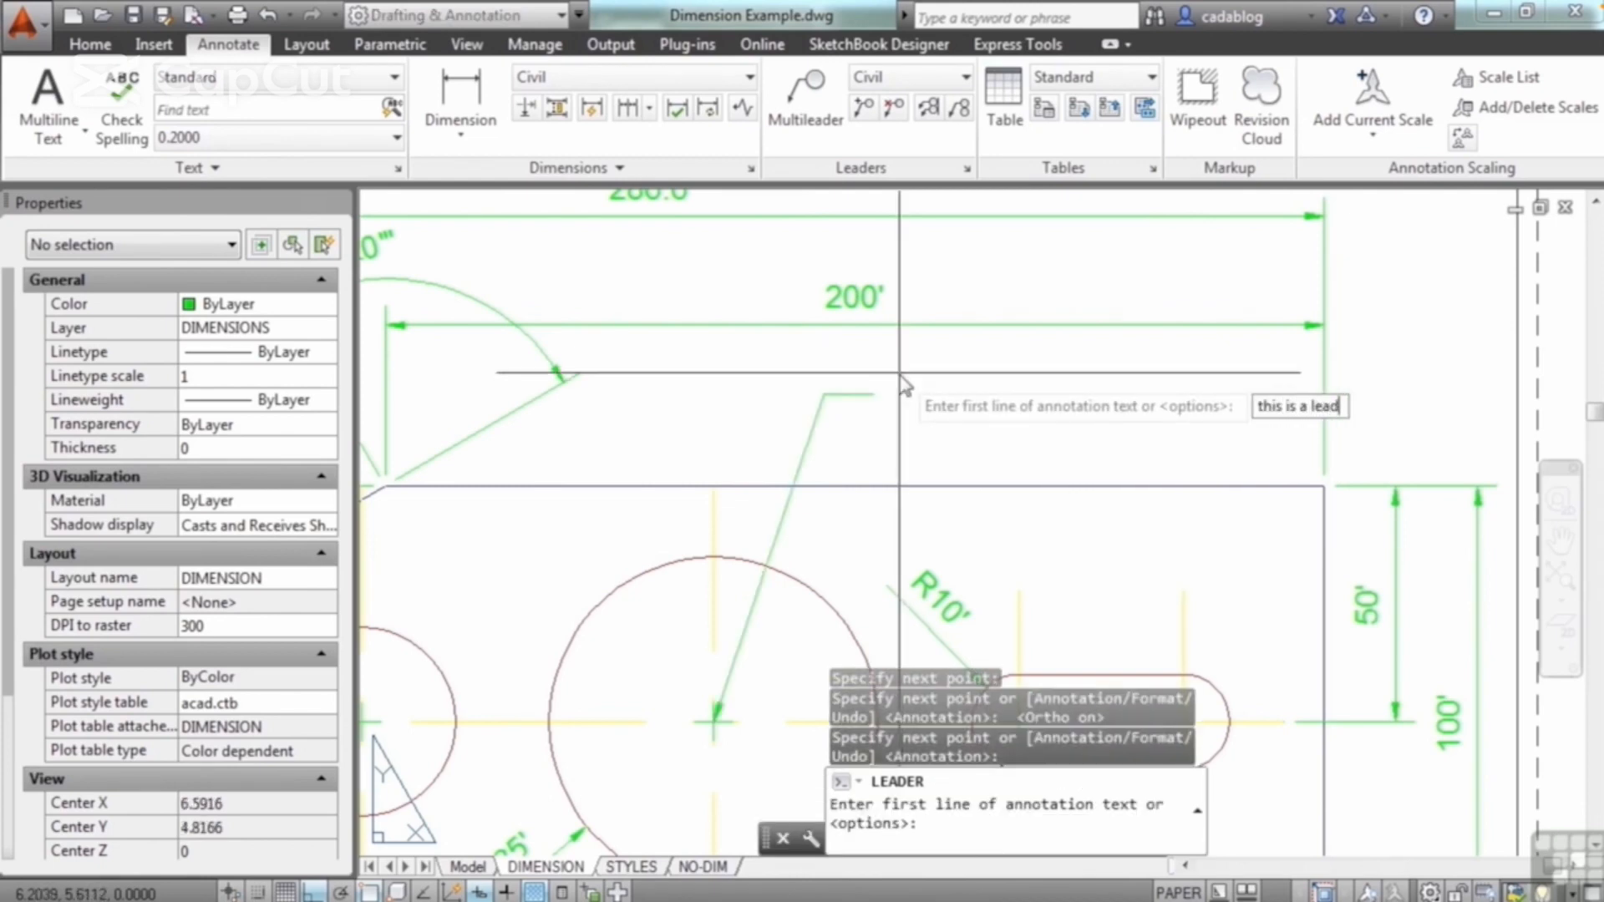
pyautogui.write('er')
pyautogui.press('Return')
pyautogui.press('Return')
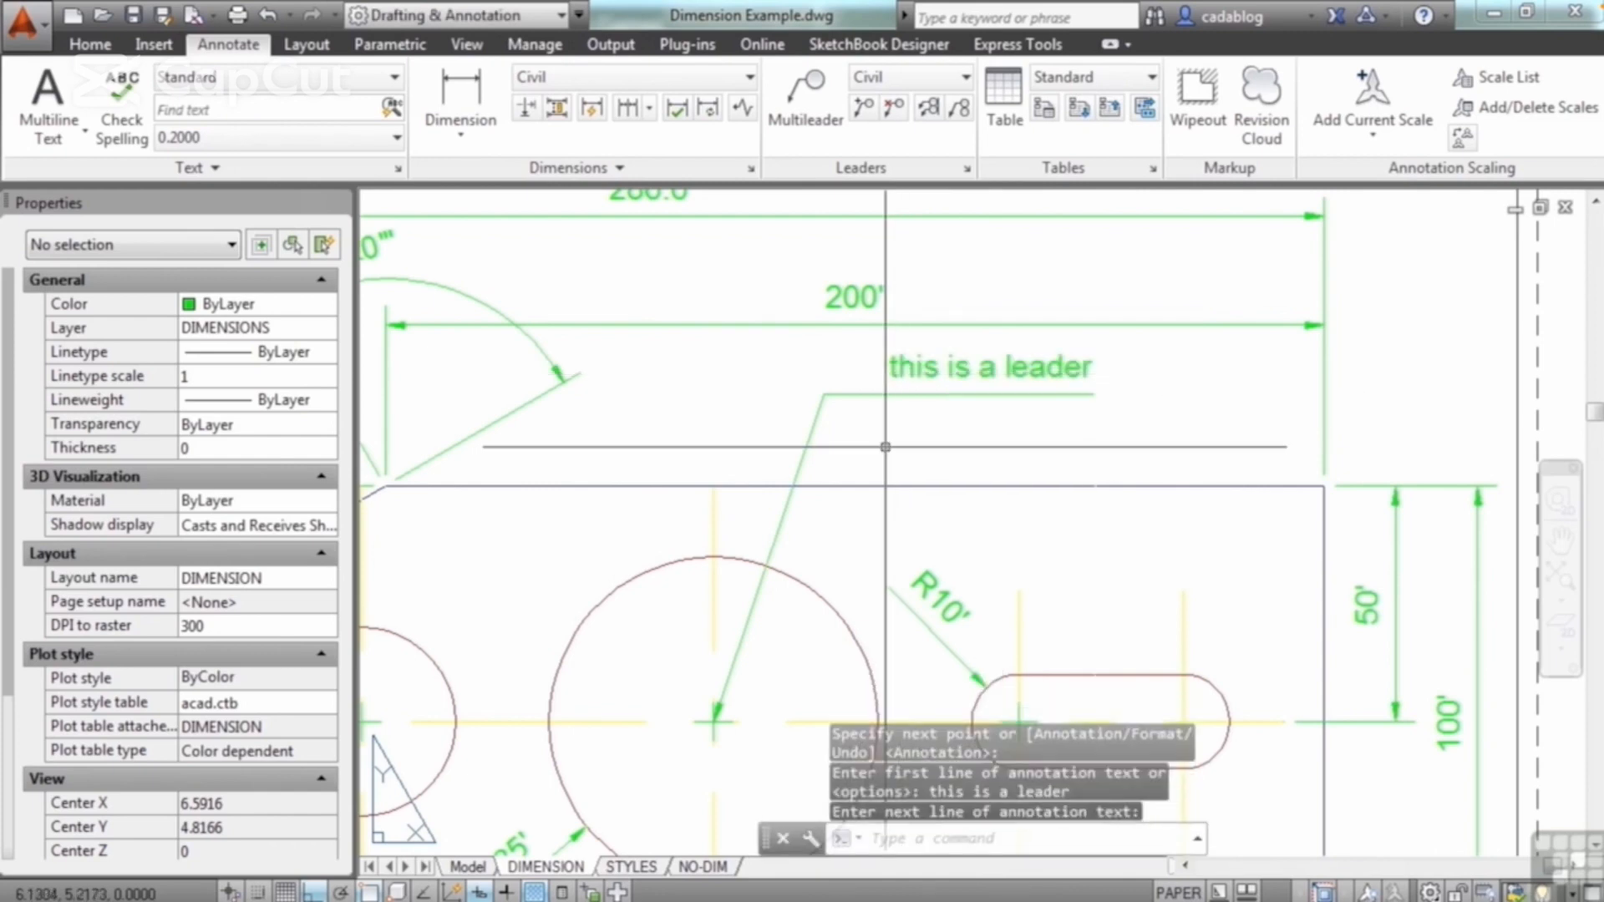
# Step: Stretch the leader's end vertex down toward the plate's upper edge and its bend vertex to the left
pyautogui.click(888, 396)
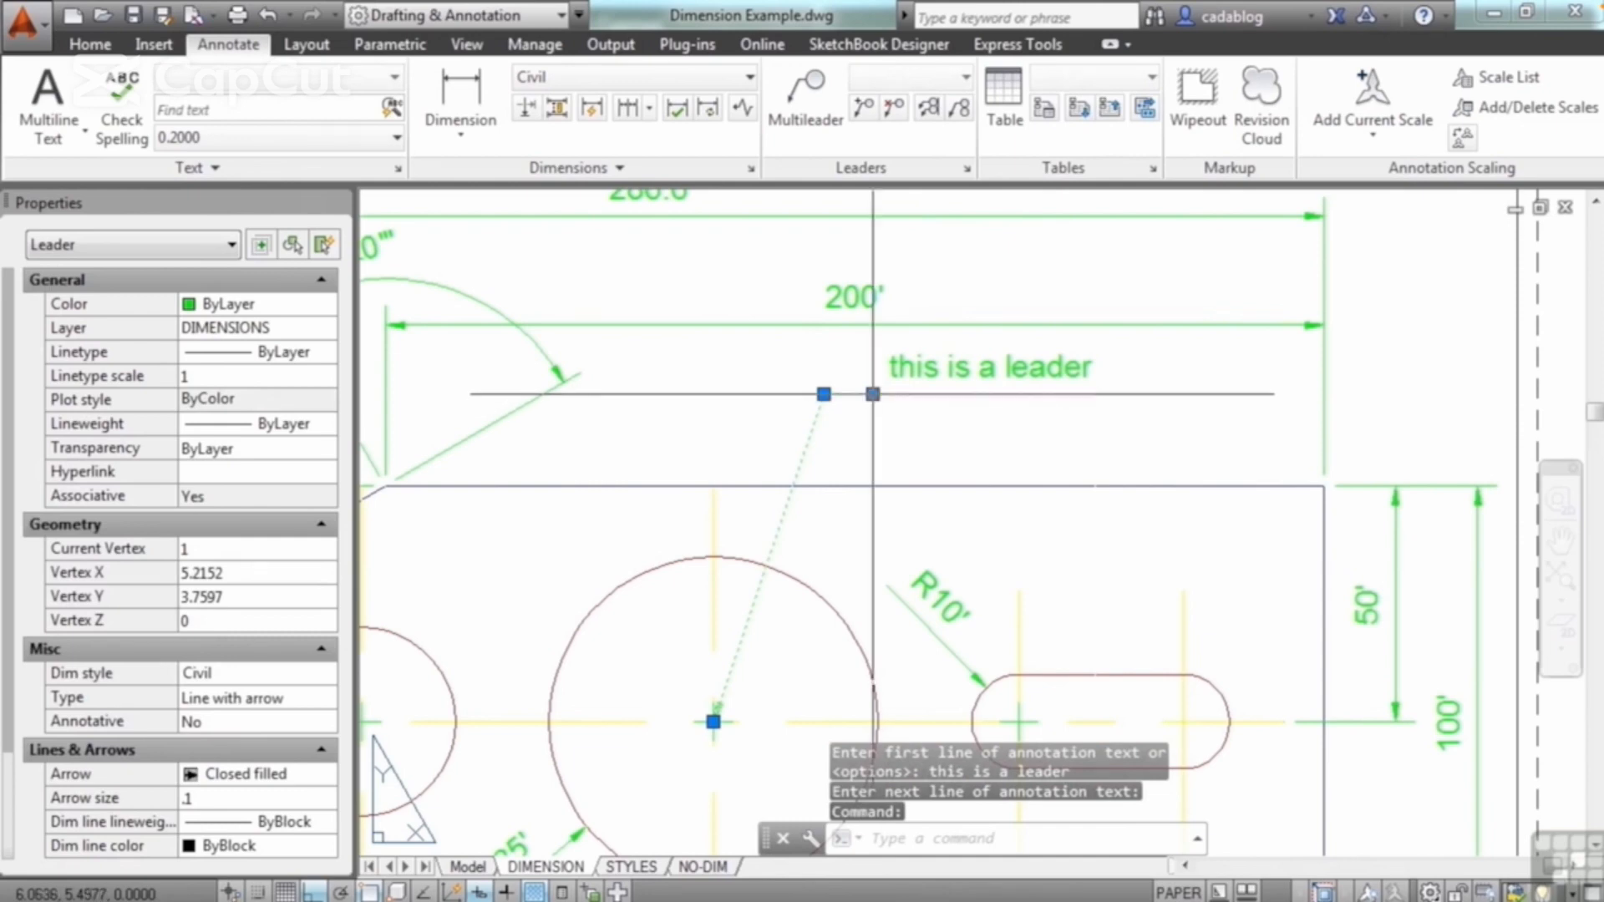
pyautogui.click(873, 395)
pyautogui.click(900, 428)
pyautogui.click(824, 395)
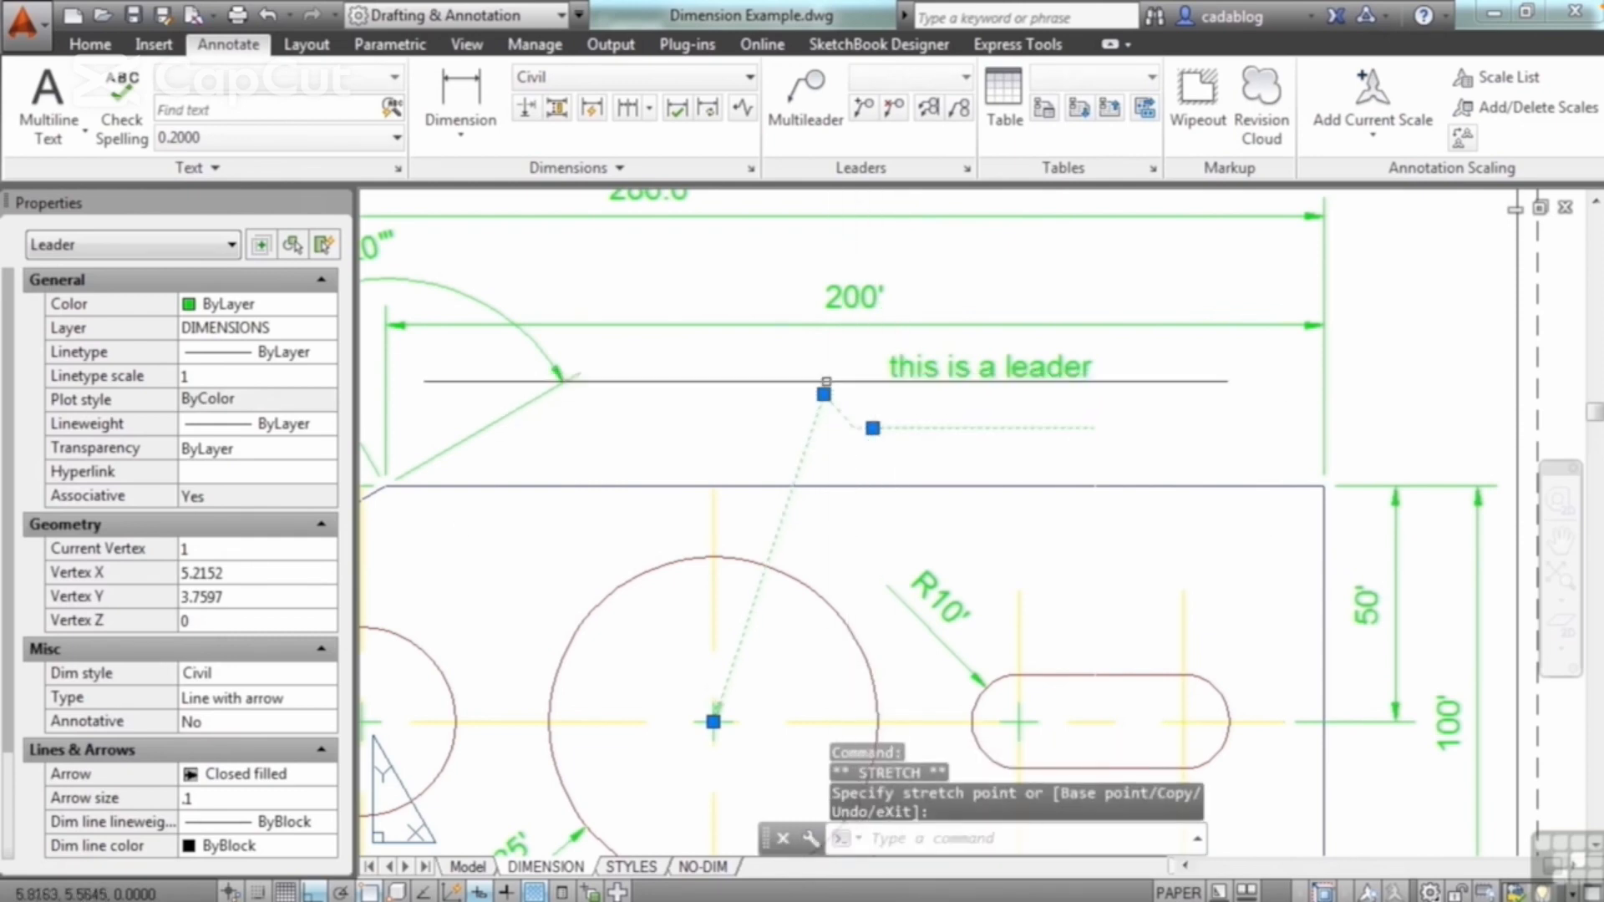
pyautogui.click(762, 394)
# Step: Shift the leader's annotation text horizontally to the left, closer to the bend, and clear the selection
pyautogui.click(911, 367)
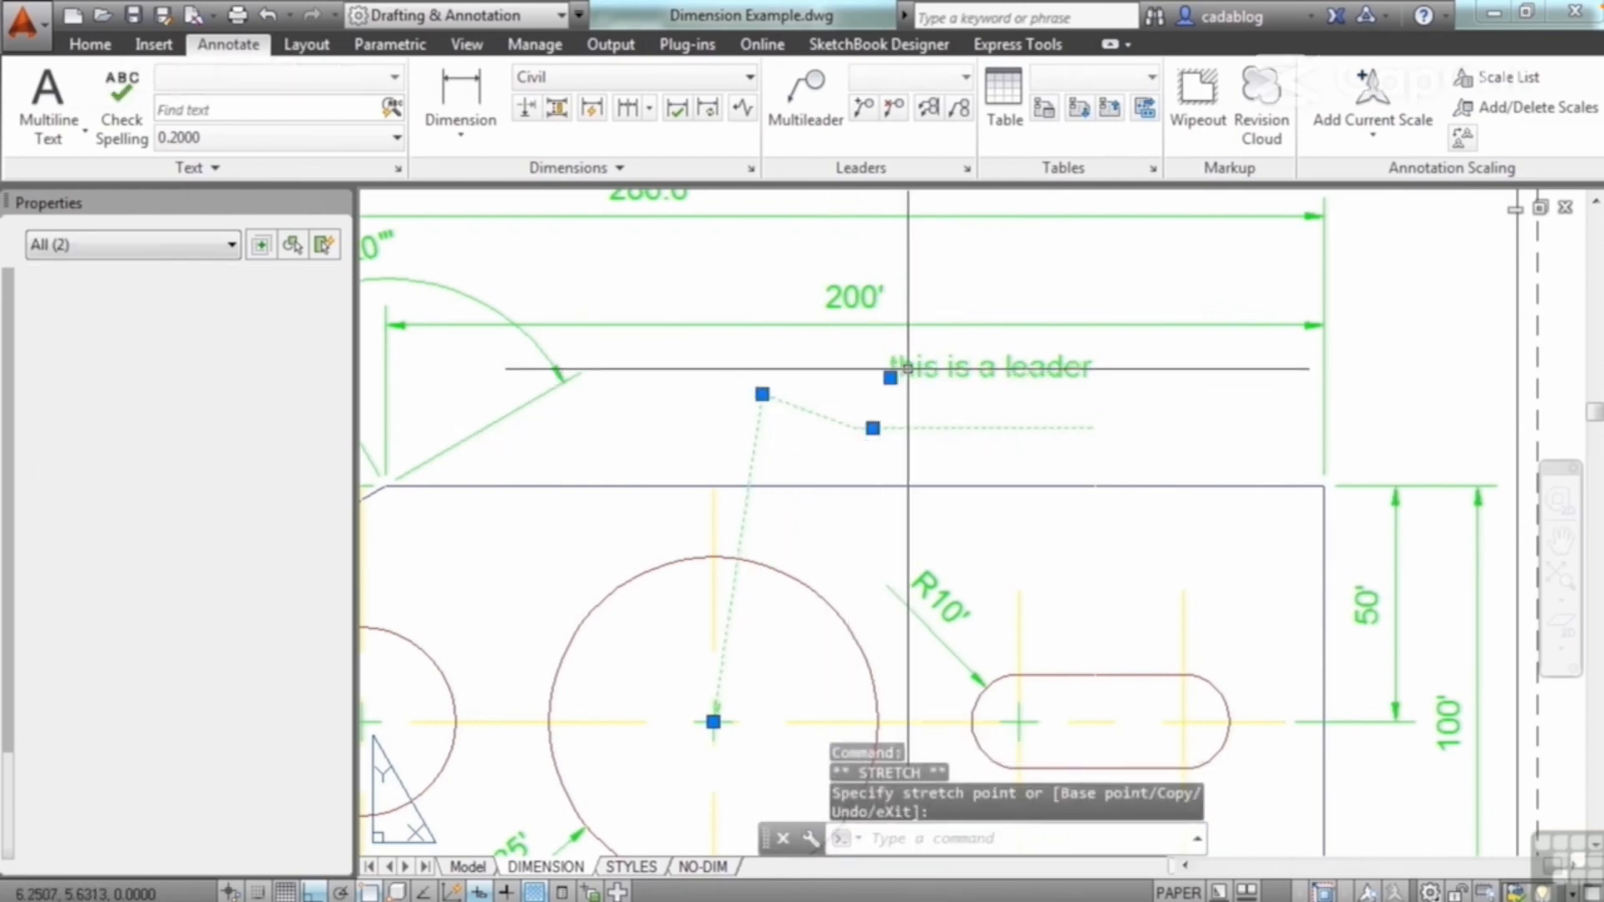
pyautogui.click(889, 374)
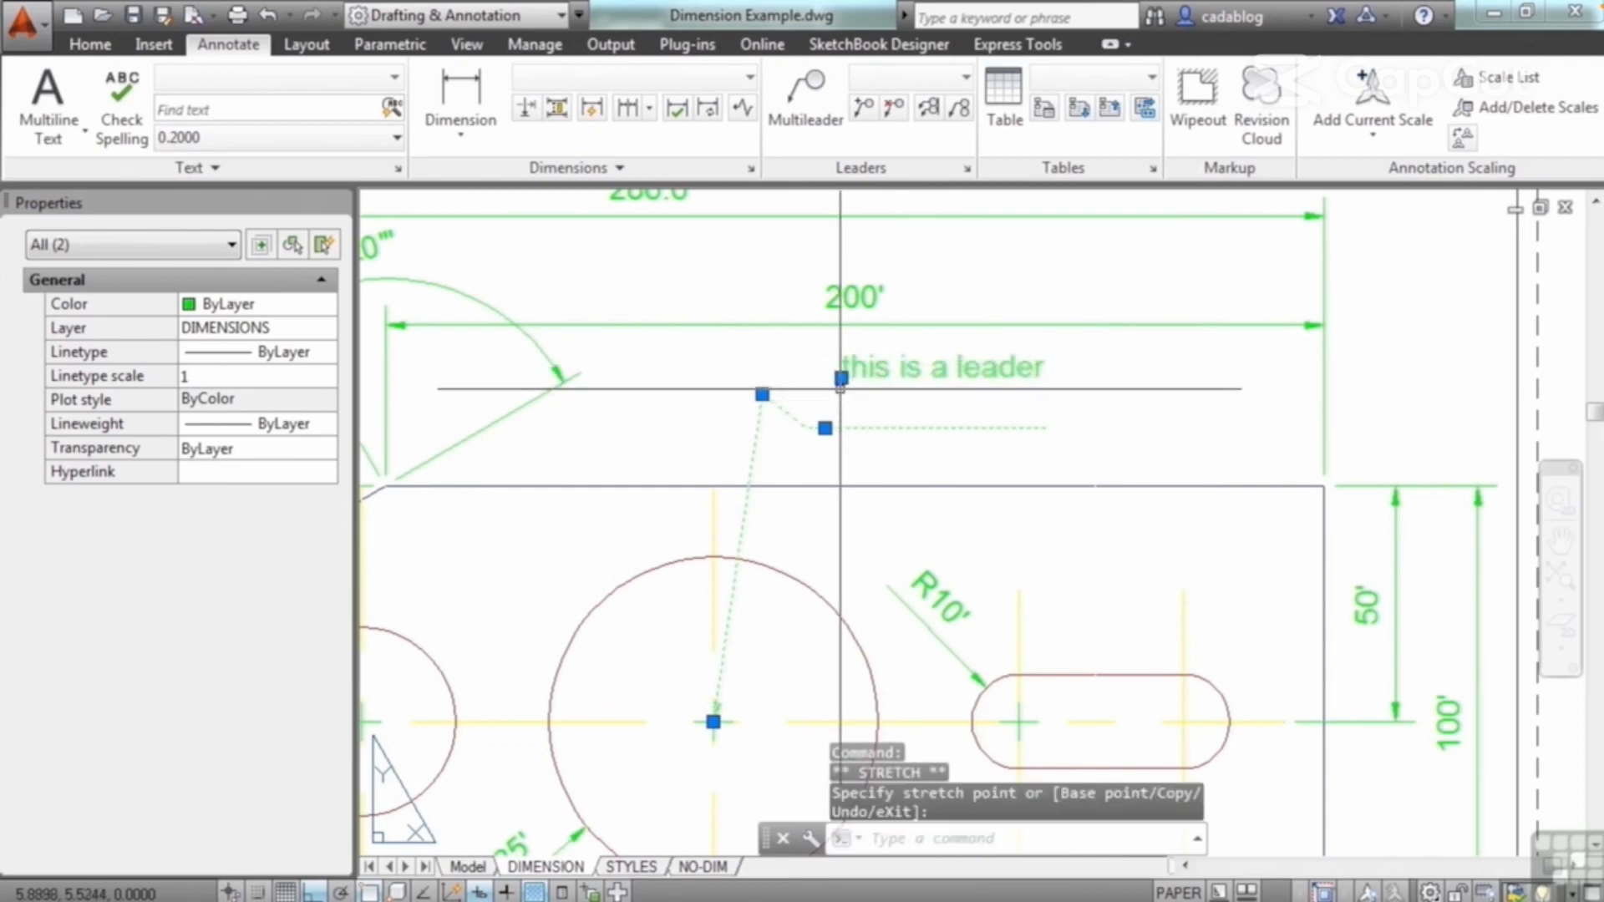
pyautogui.press('Escape')
pyautogui.press('Escape')
# Step: Raise the leader's end vertex to about the height of its bend vertex and clear the selection
pyautogui.click(827, 427)
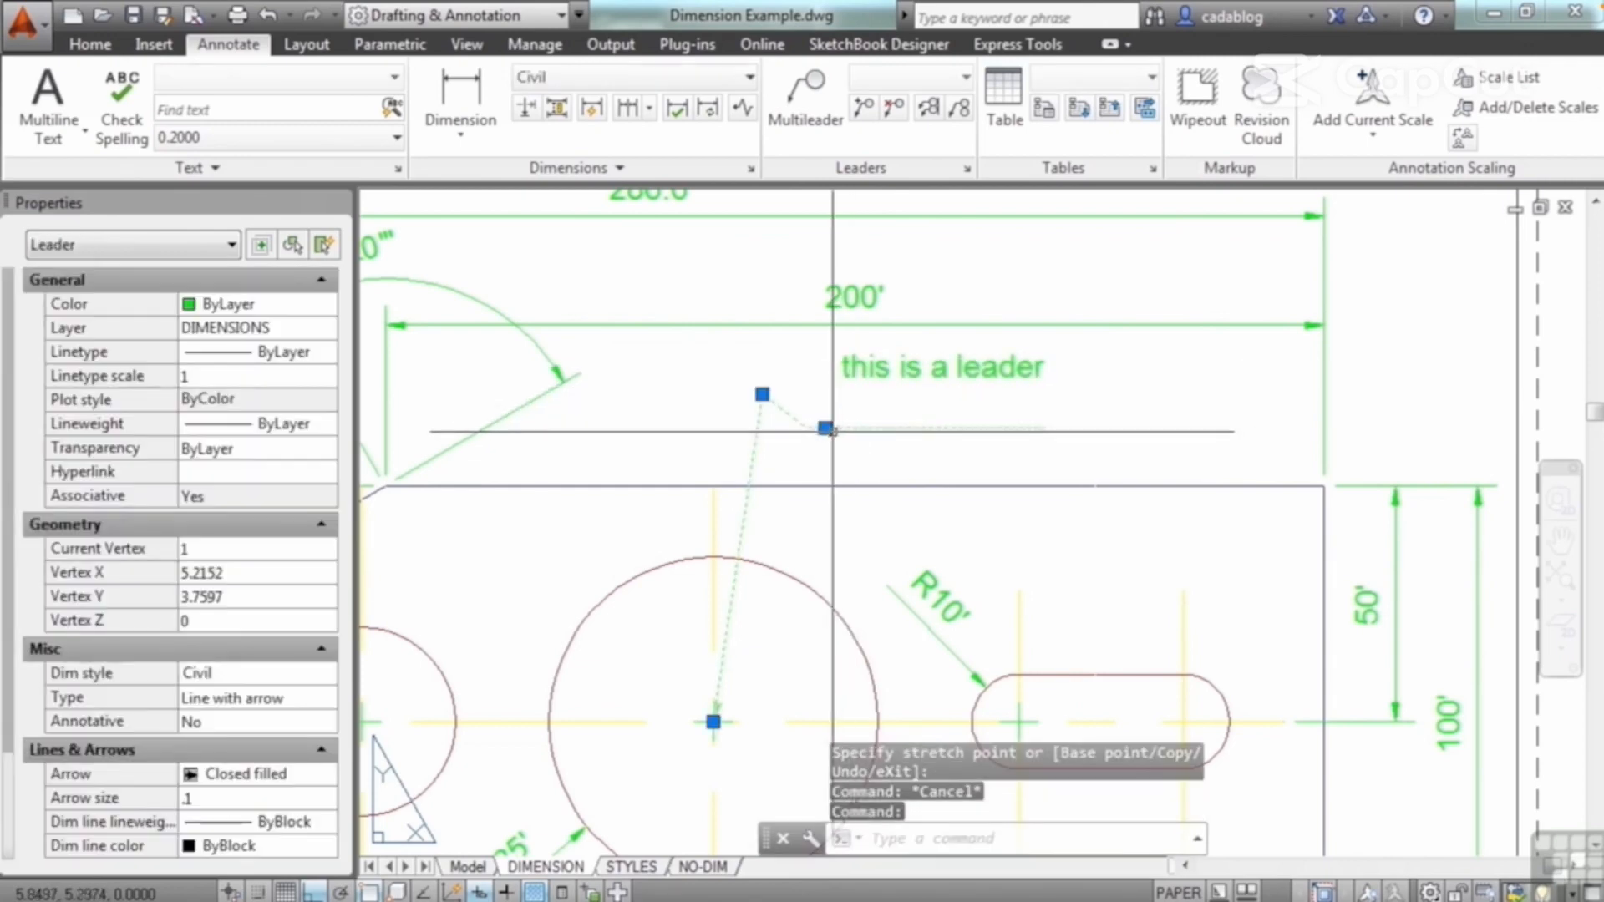
pyautogui.click(825, 428)
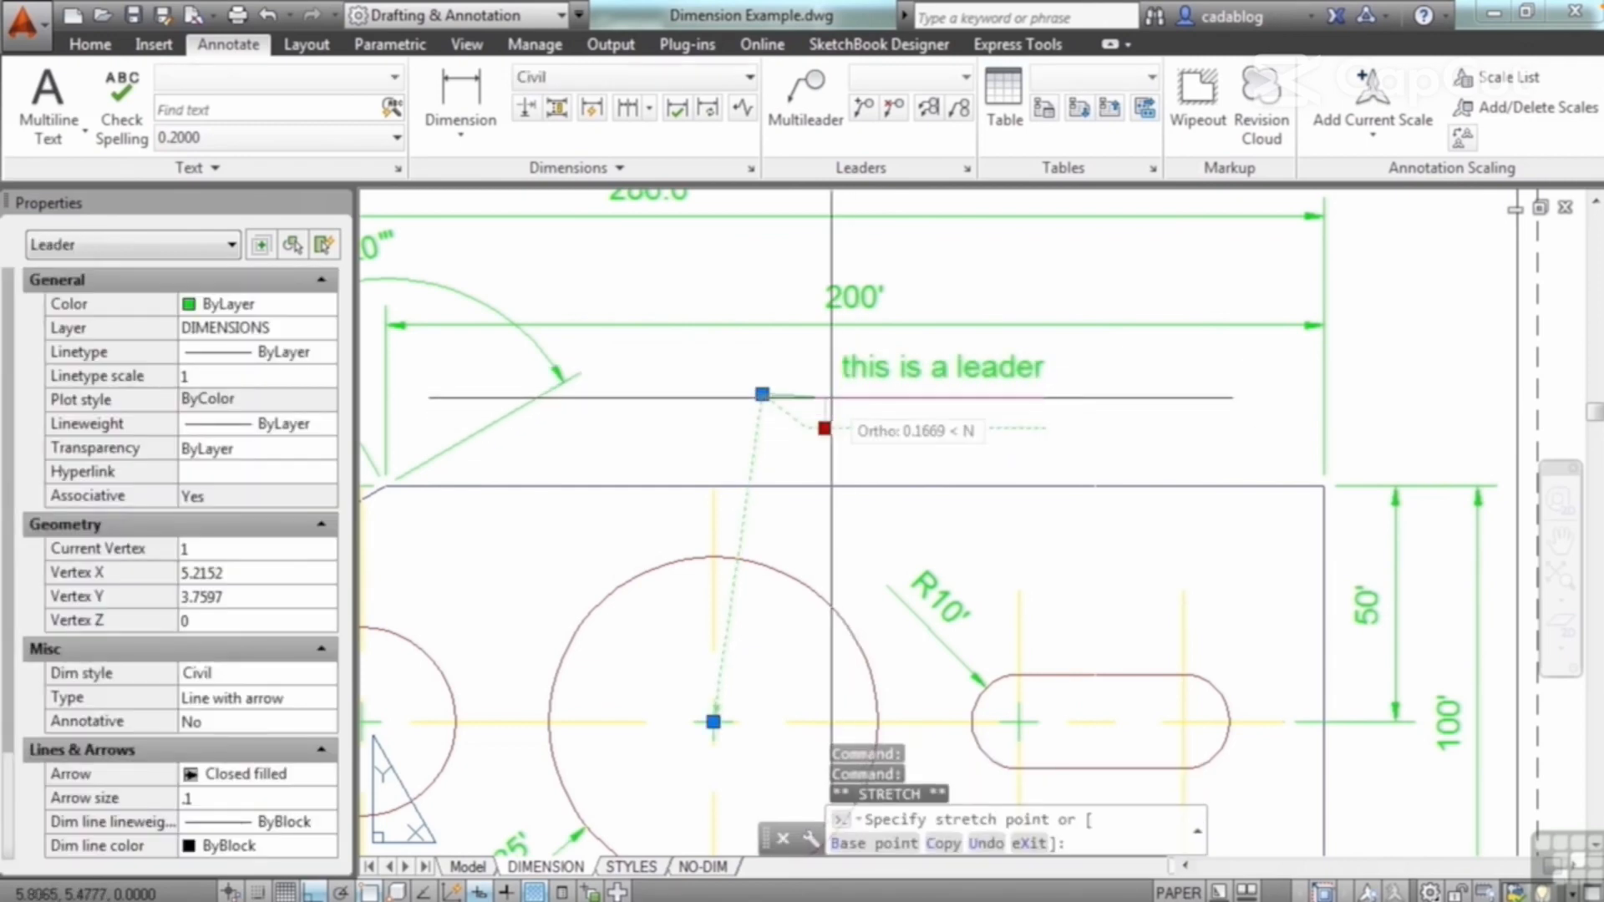
pyautogui.click(886, 398)
pyautogui.press('Escape')
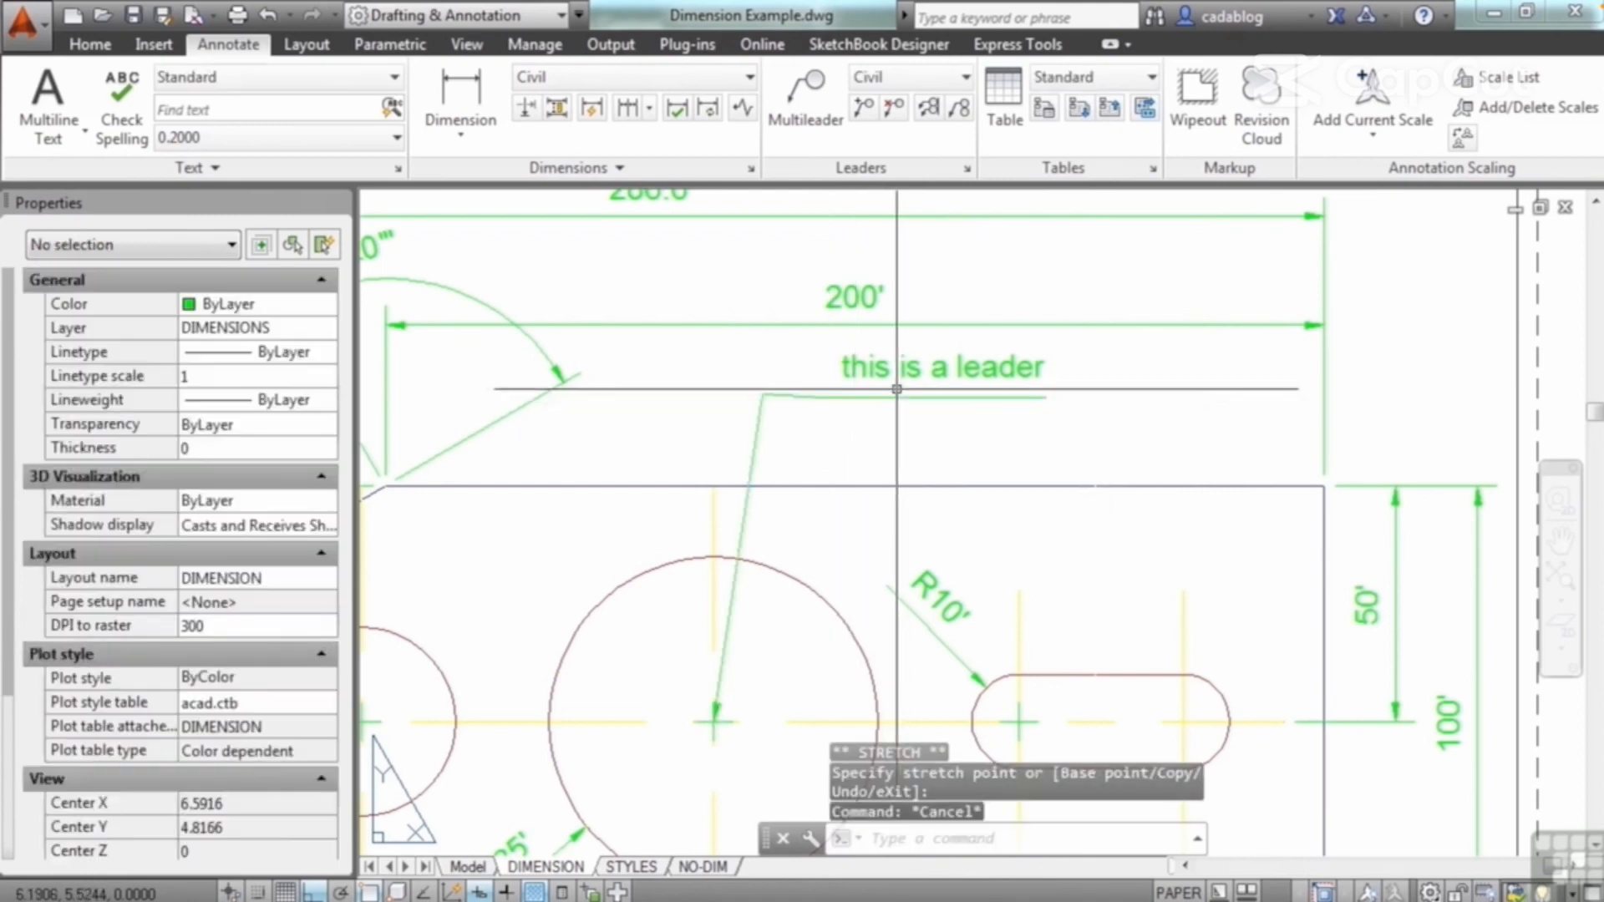
# Step: Move the annotation text down and right to just above the plate's upper edge with Ortho off, and briefly open its text for editing
pyautogui.click(844, 372)
pyautogui.click(841, 378)
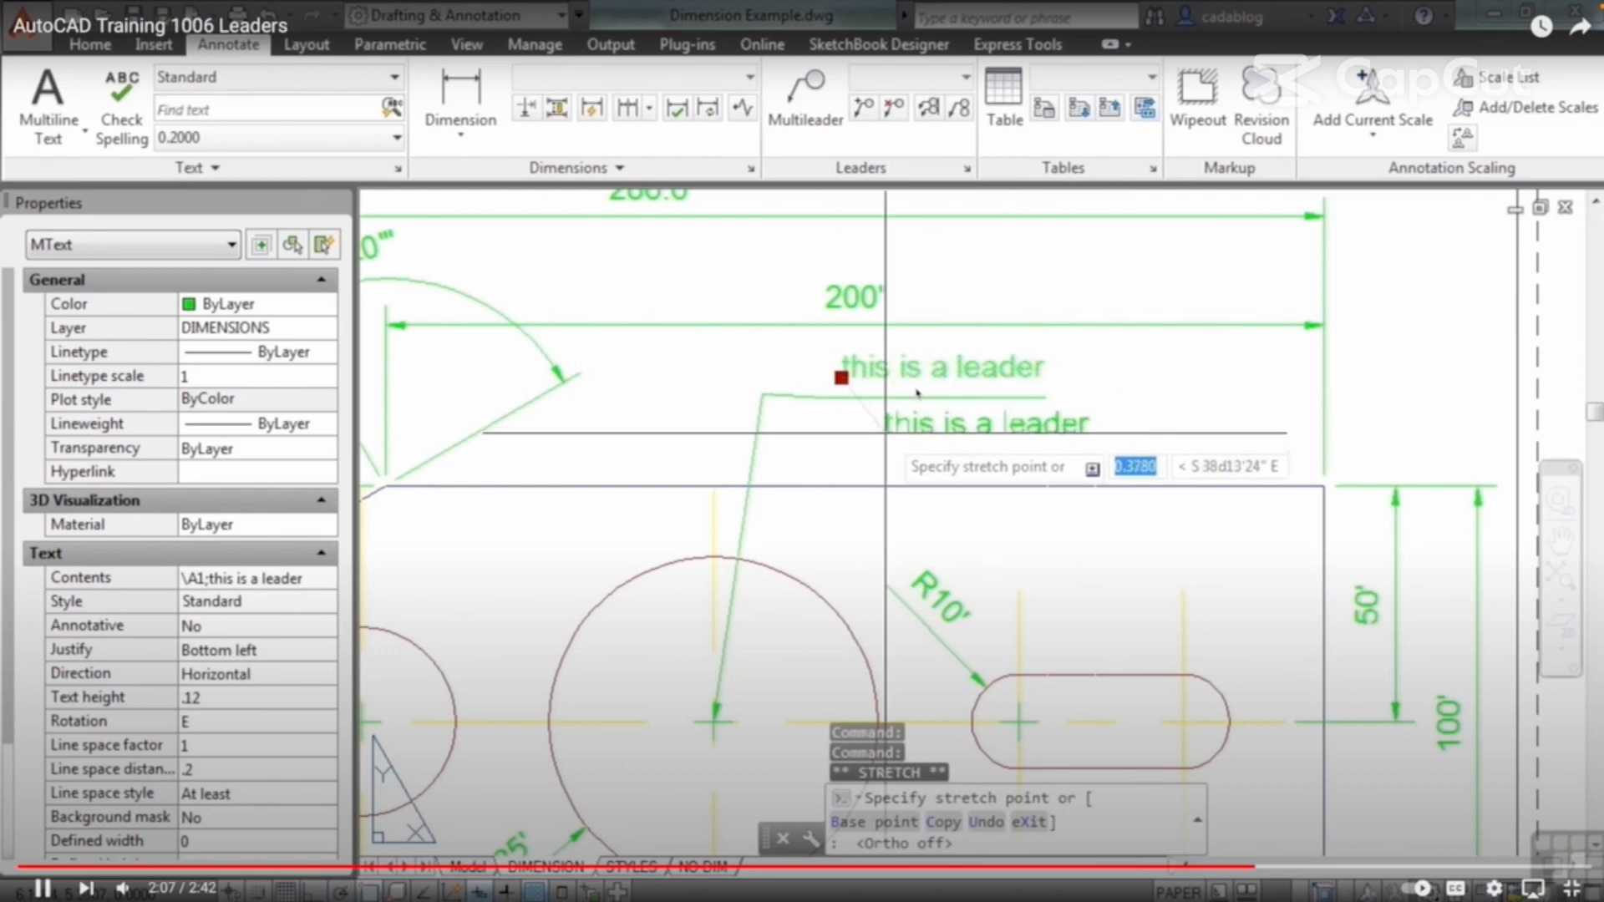
pyautogui.click(886, 433)
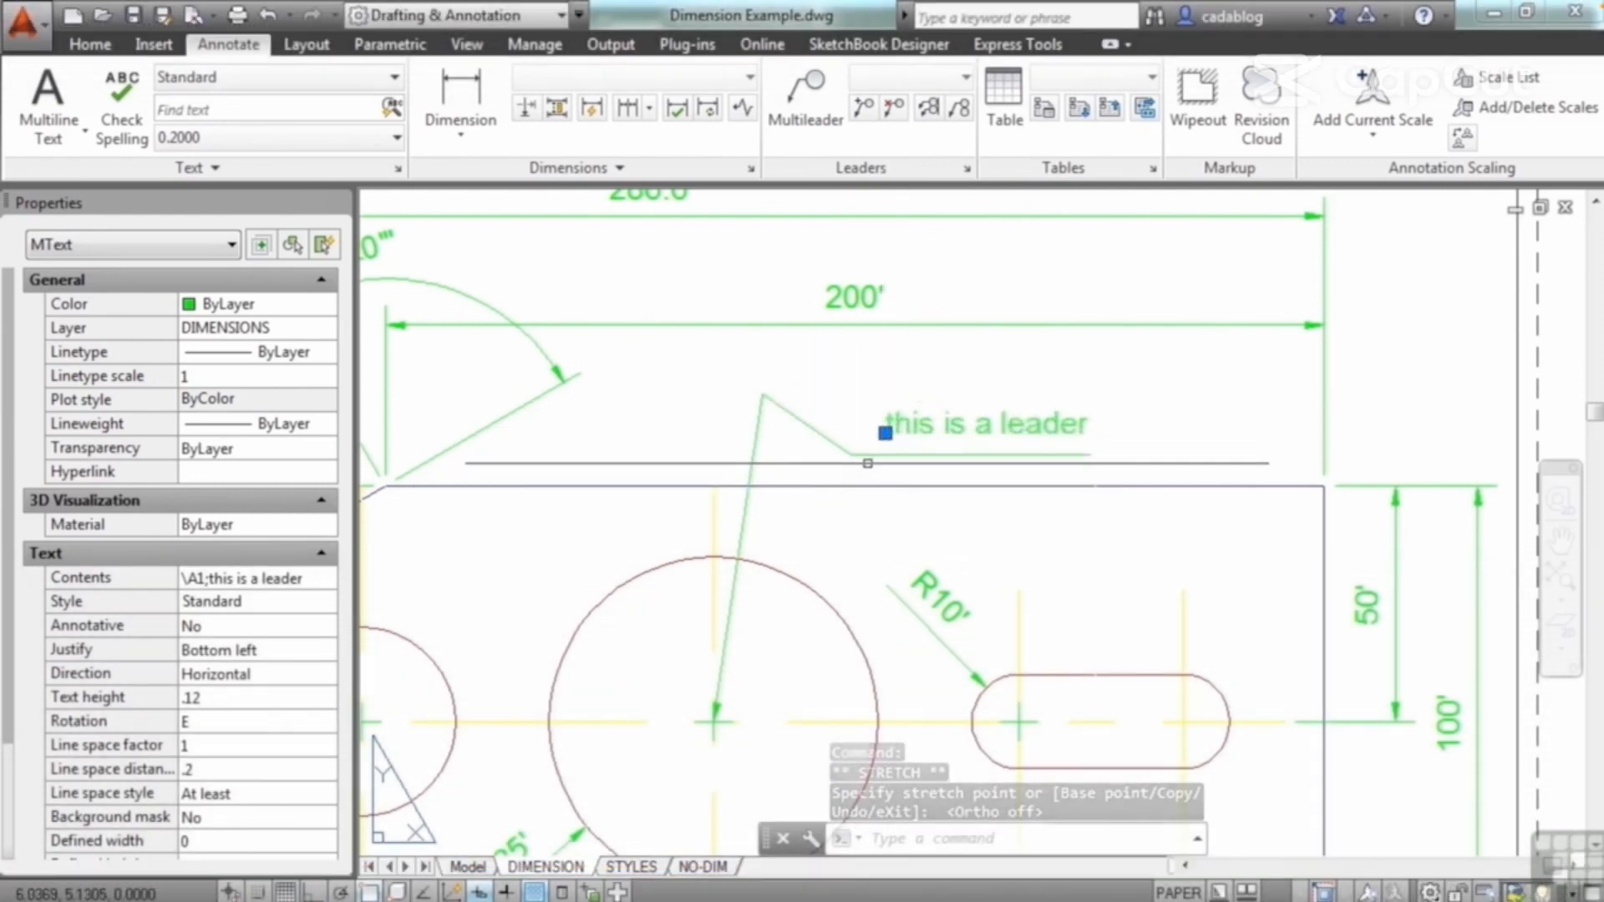
pyautogui.doubleClick(925, 422)
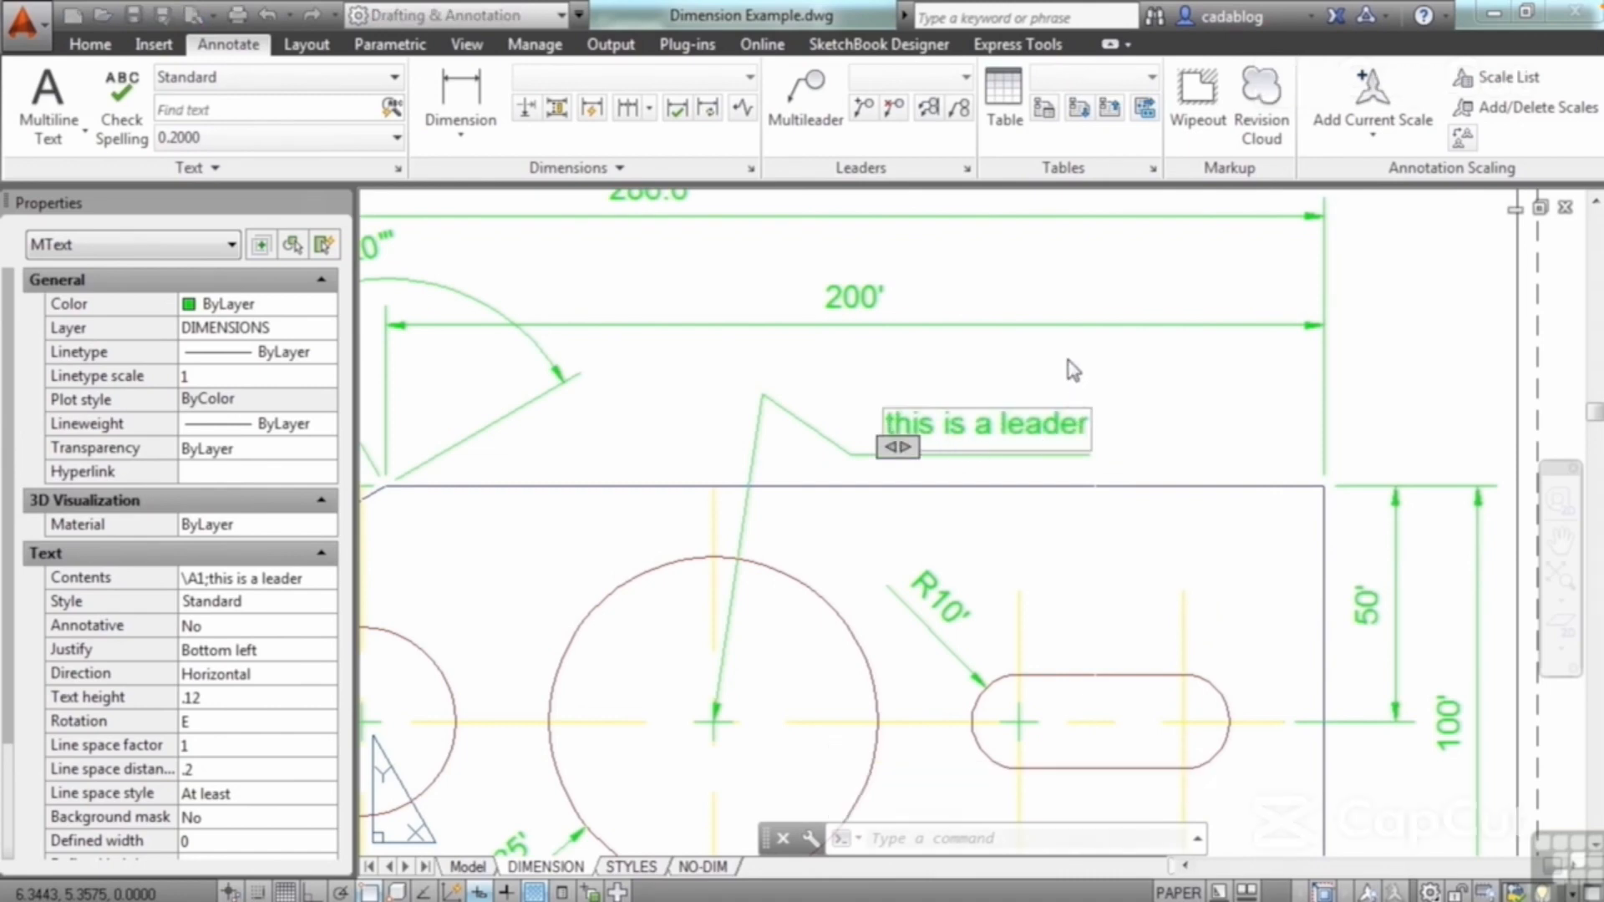
pyautogui.click(1070, 370)
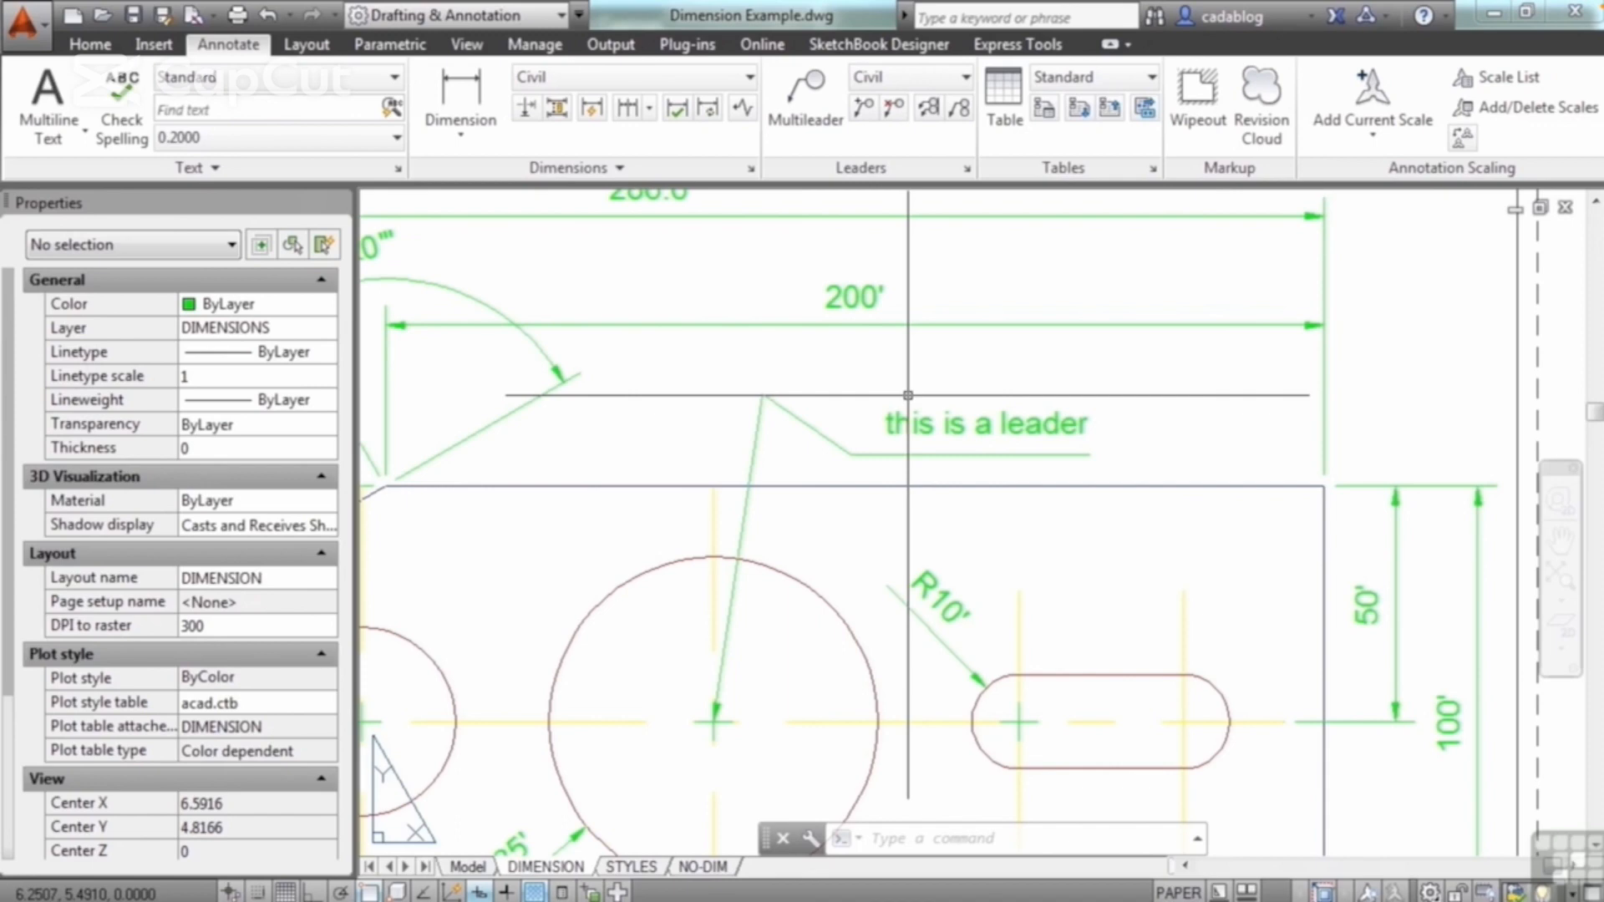
# Step: In annotation.dwg, begin a multileader with its arrowhead on the central ring of the plant above the seating room's left end
pyautogui.moveTo(702, 430)
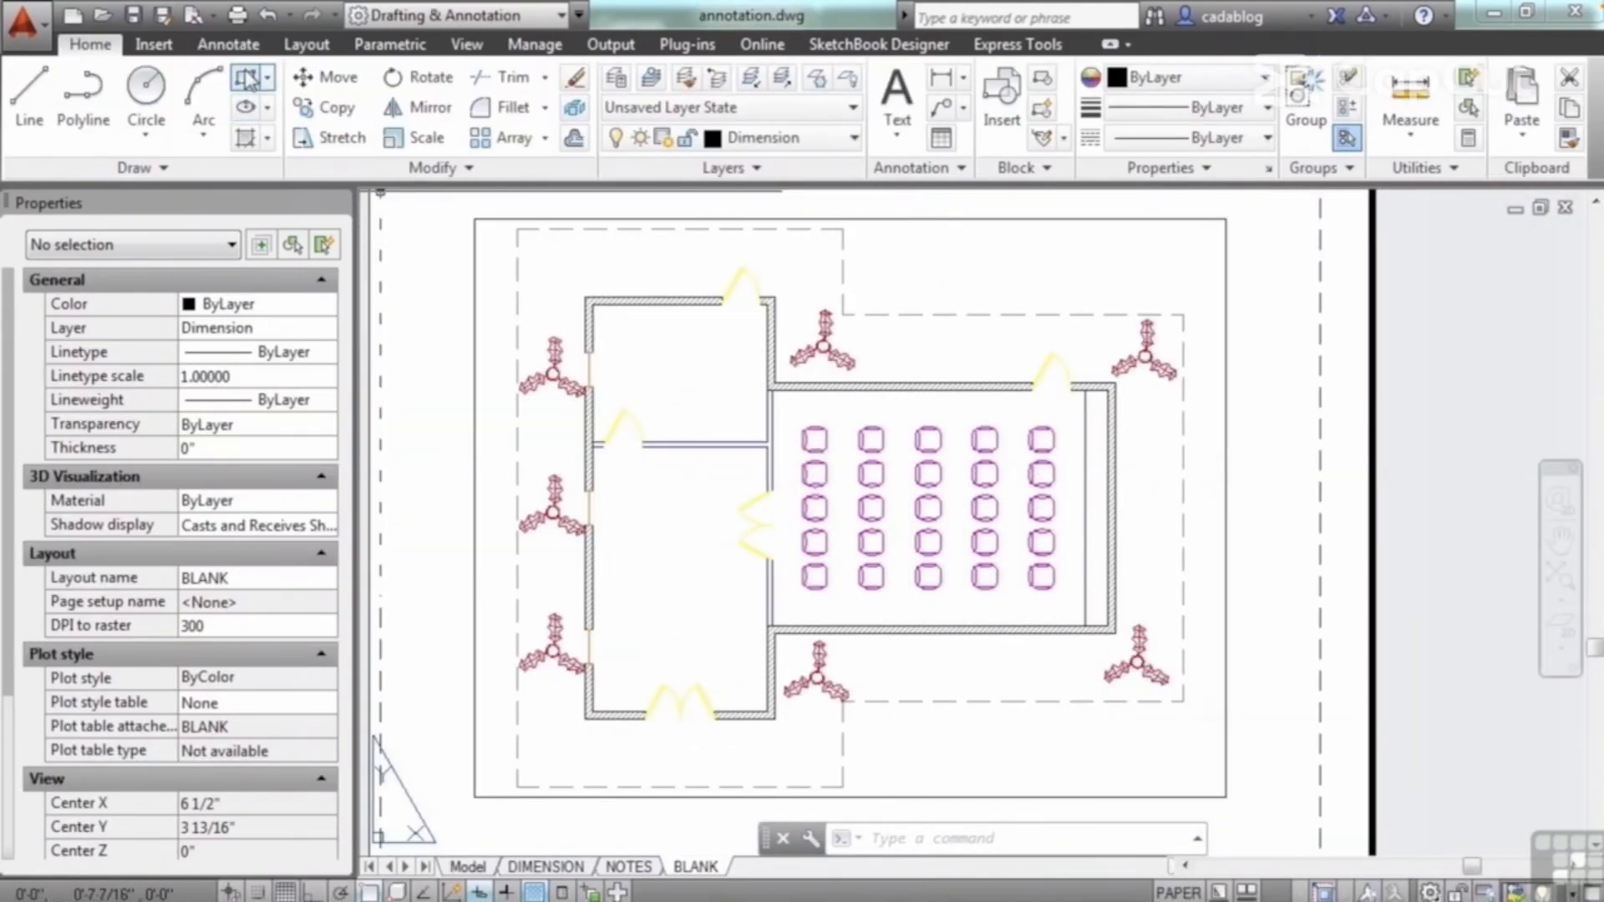
pyautogui.click(238, 48)
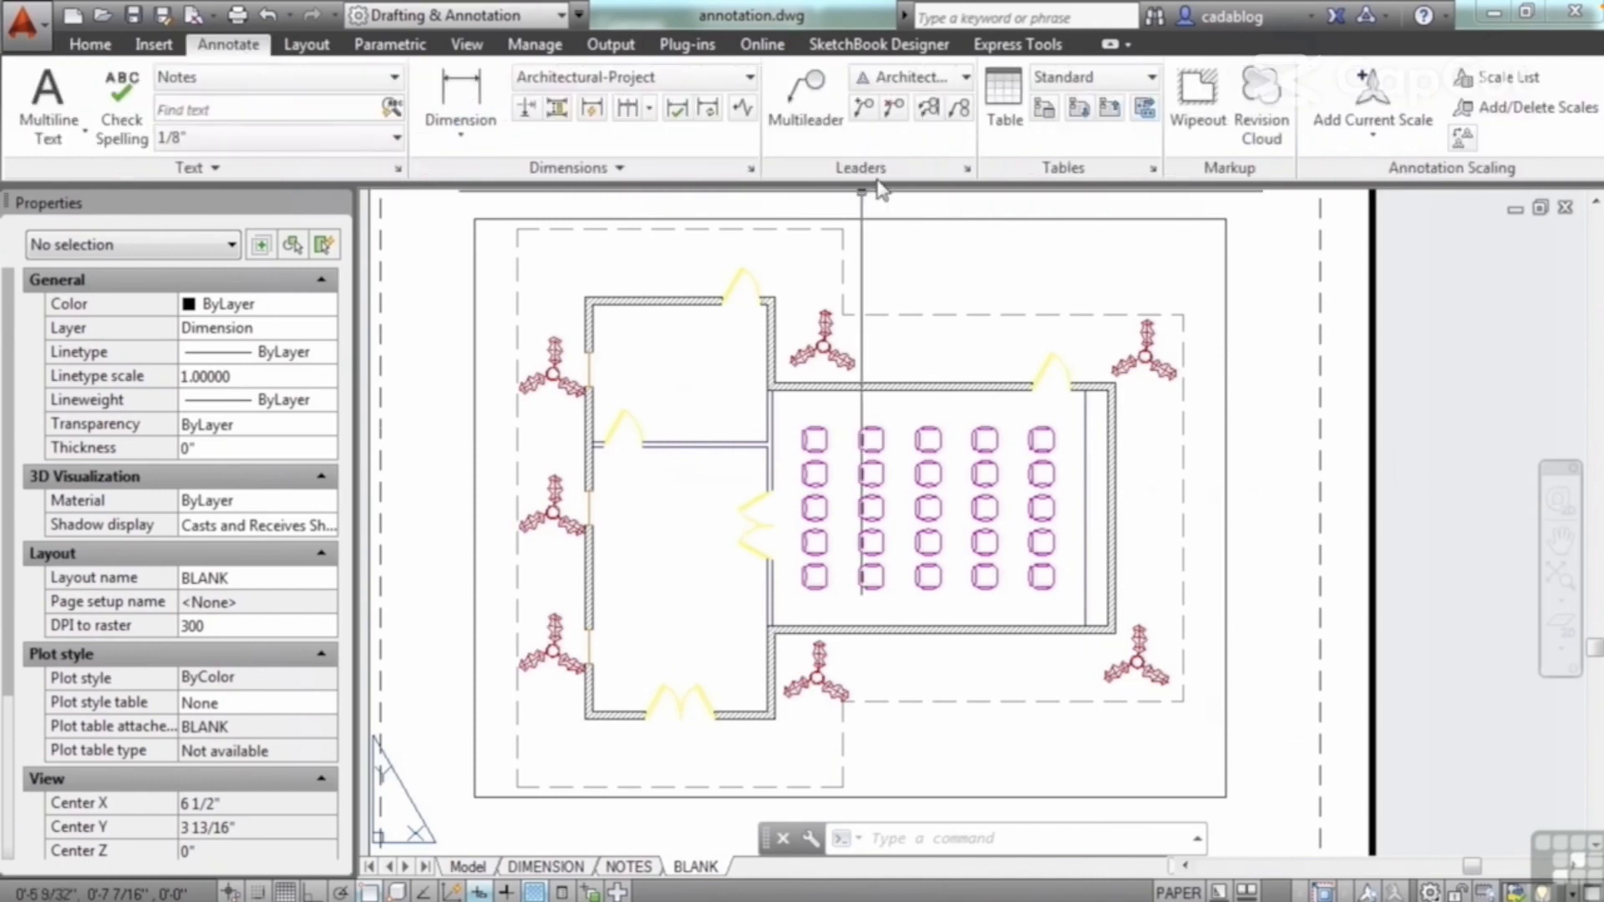
pyautogui.click(818, 105)
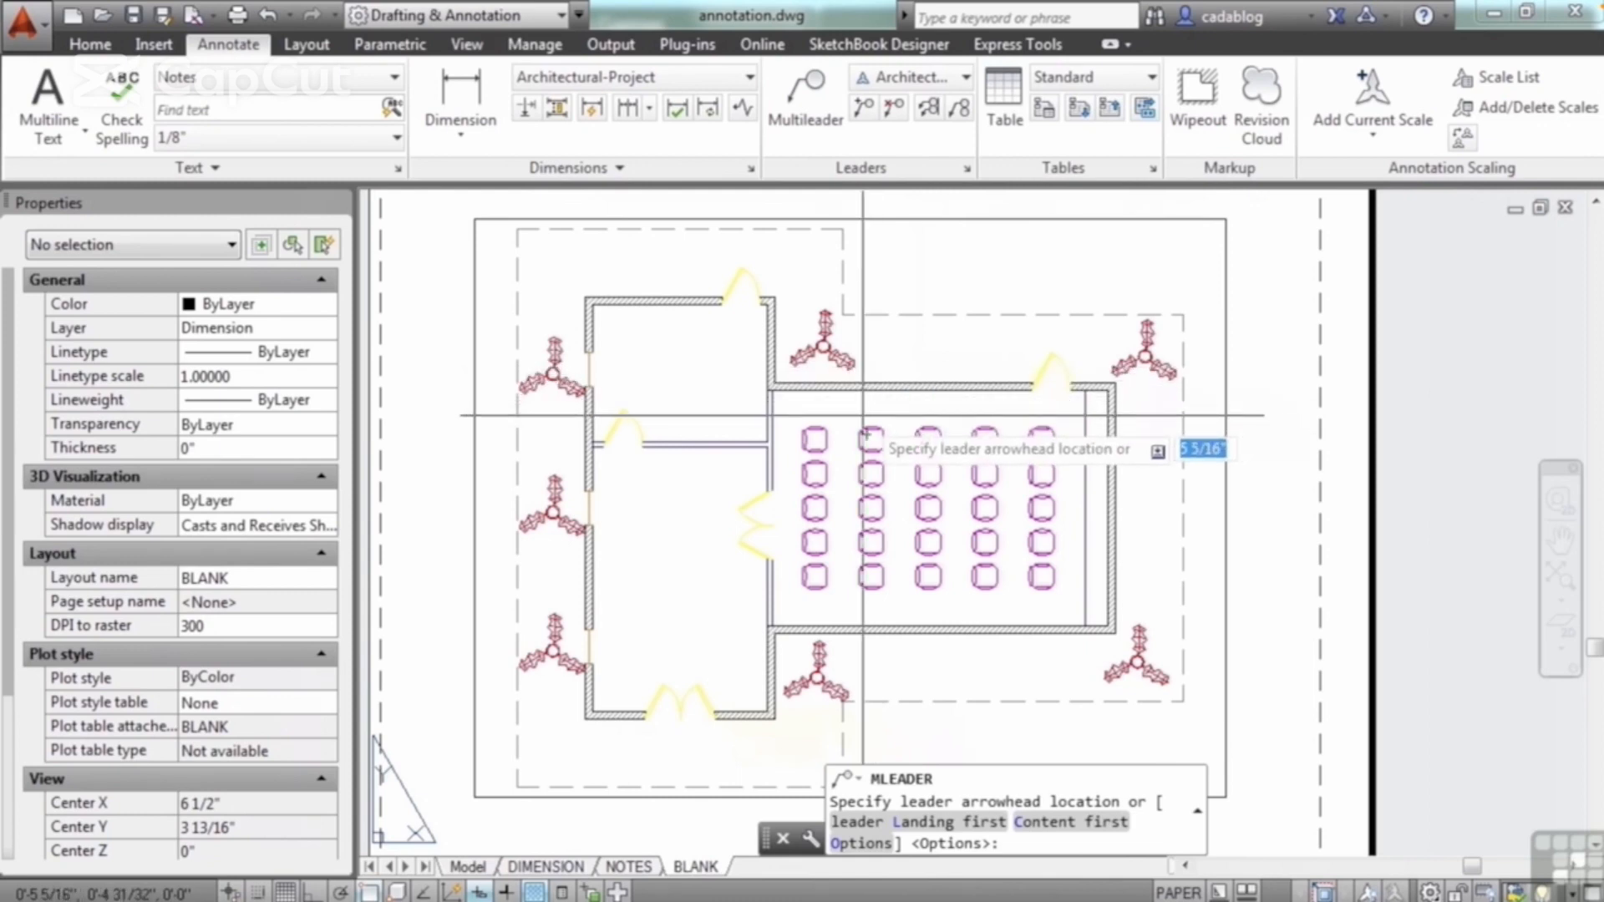
pyautogui.scroll(5, 827, 345)
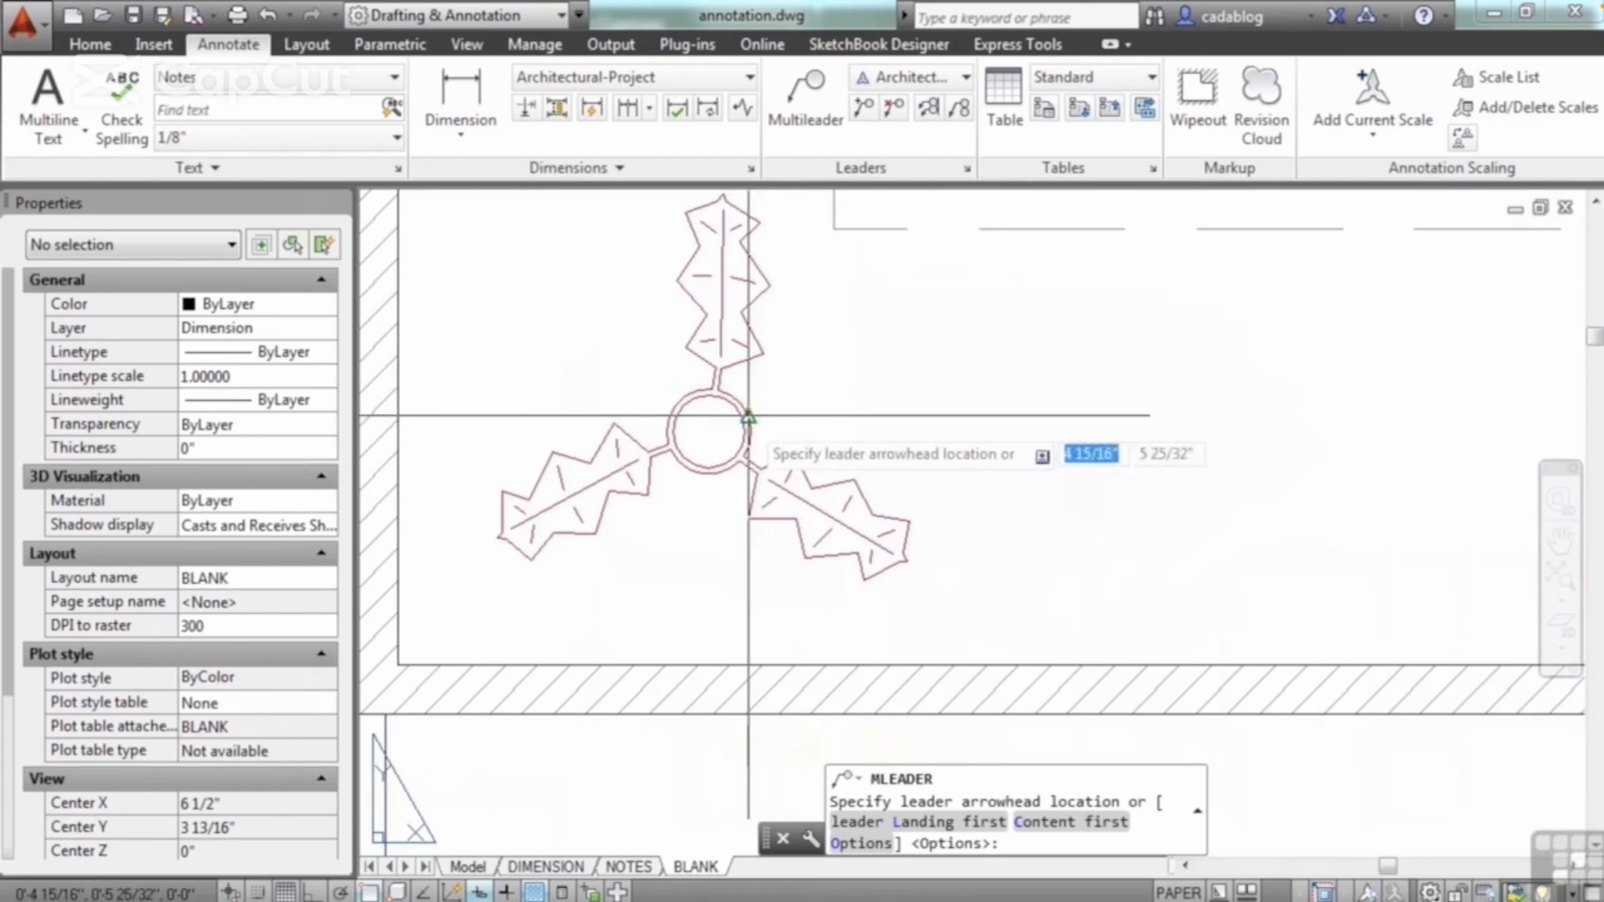
pyautogui.click(748, 416)
# Step: Place the leader landing up and right of the plant, beyond the dashed outline, and enter the text "This is a plant."
pyautogui.scroll(-5, 836, 343)
pyautogui.scroll(3, 951, 319)
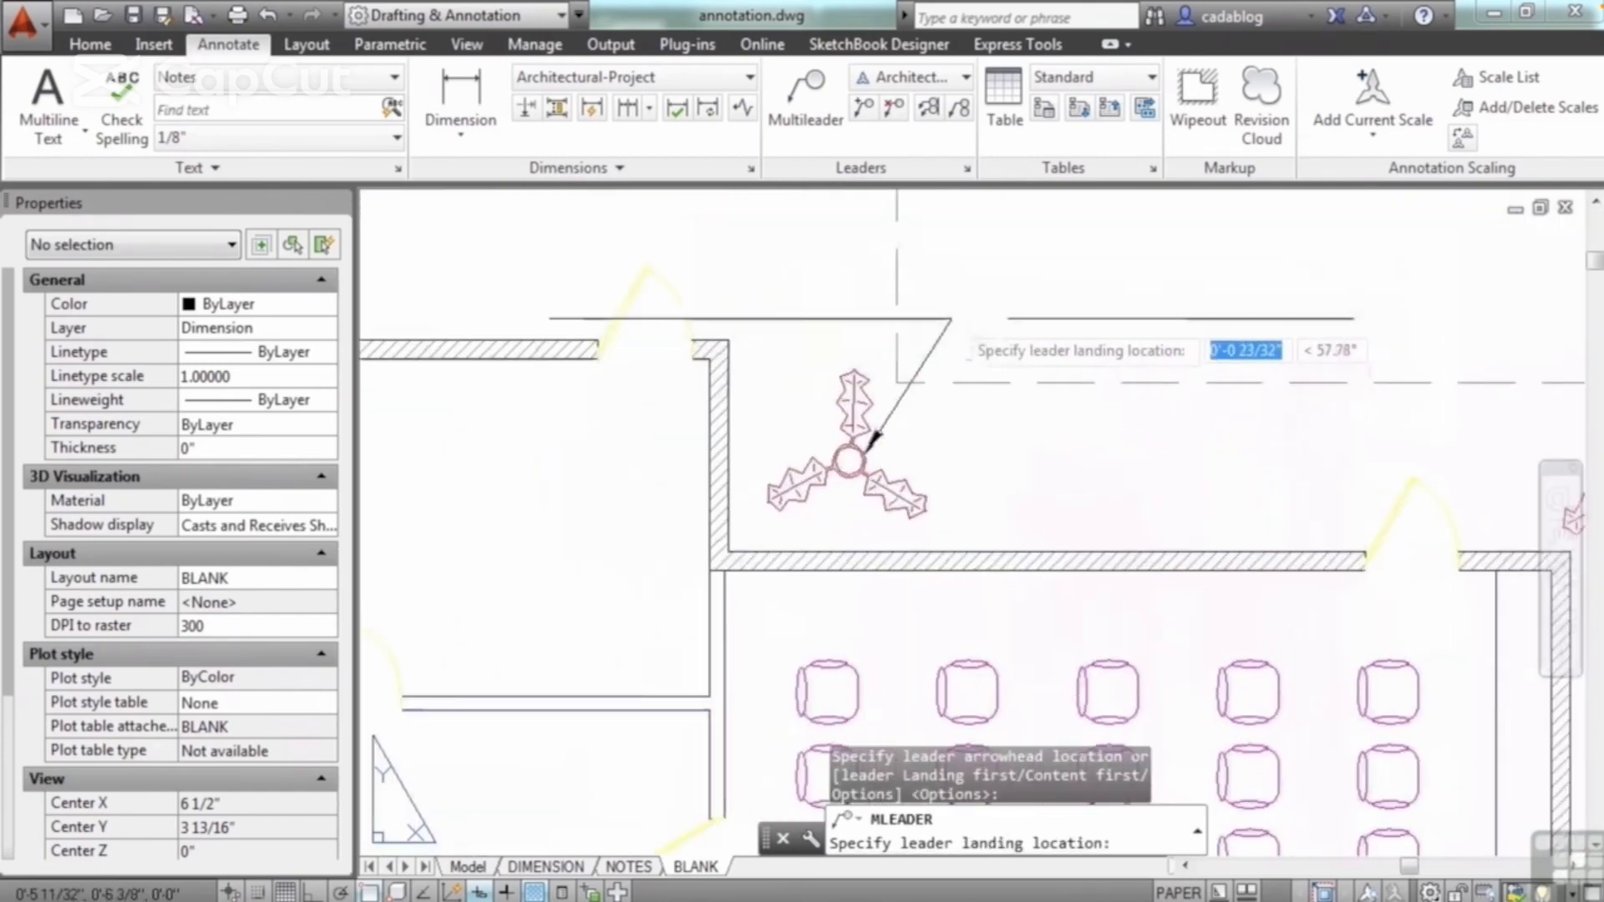
pyautogui.scroll(5, 951, 318)
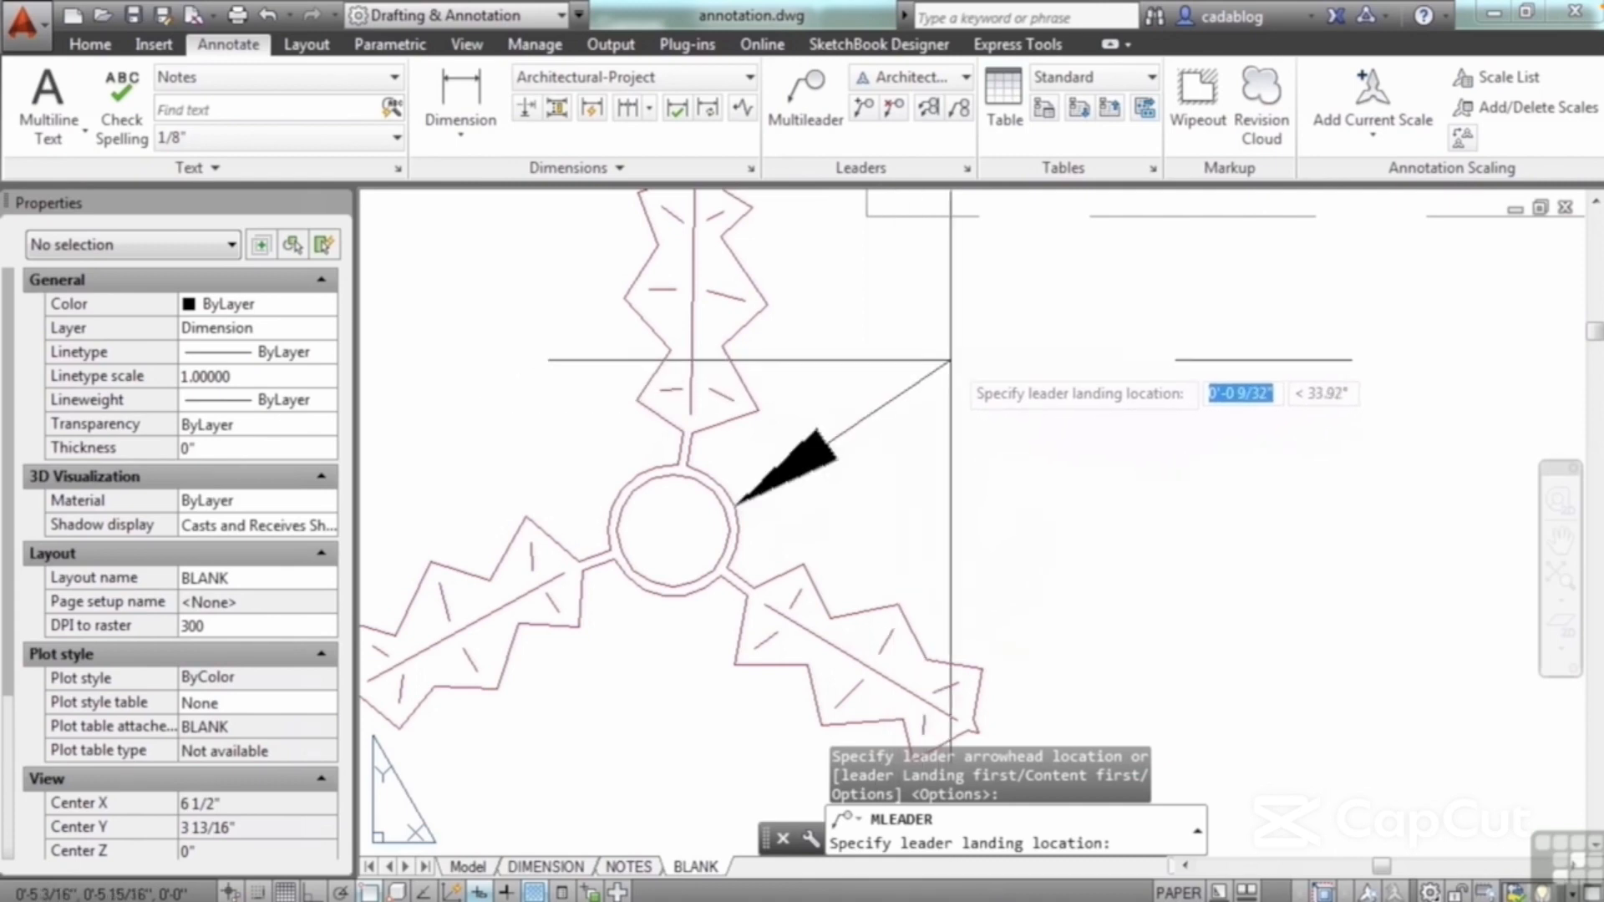
pyautogui.scroll(-5, 911, 374)
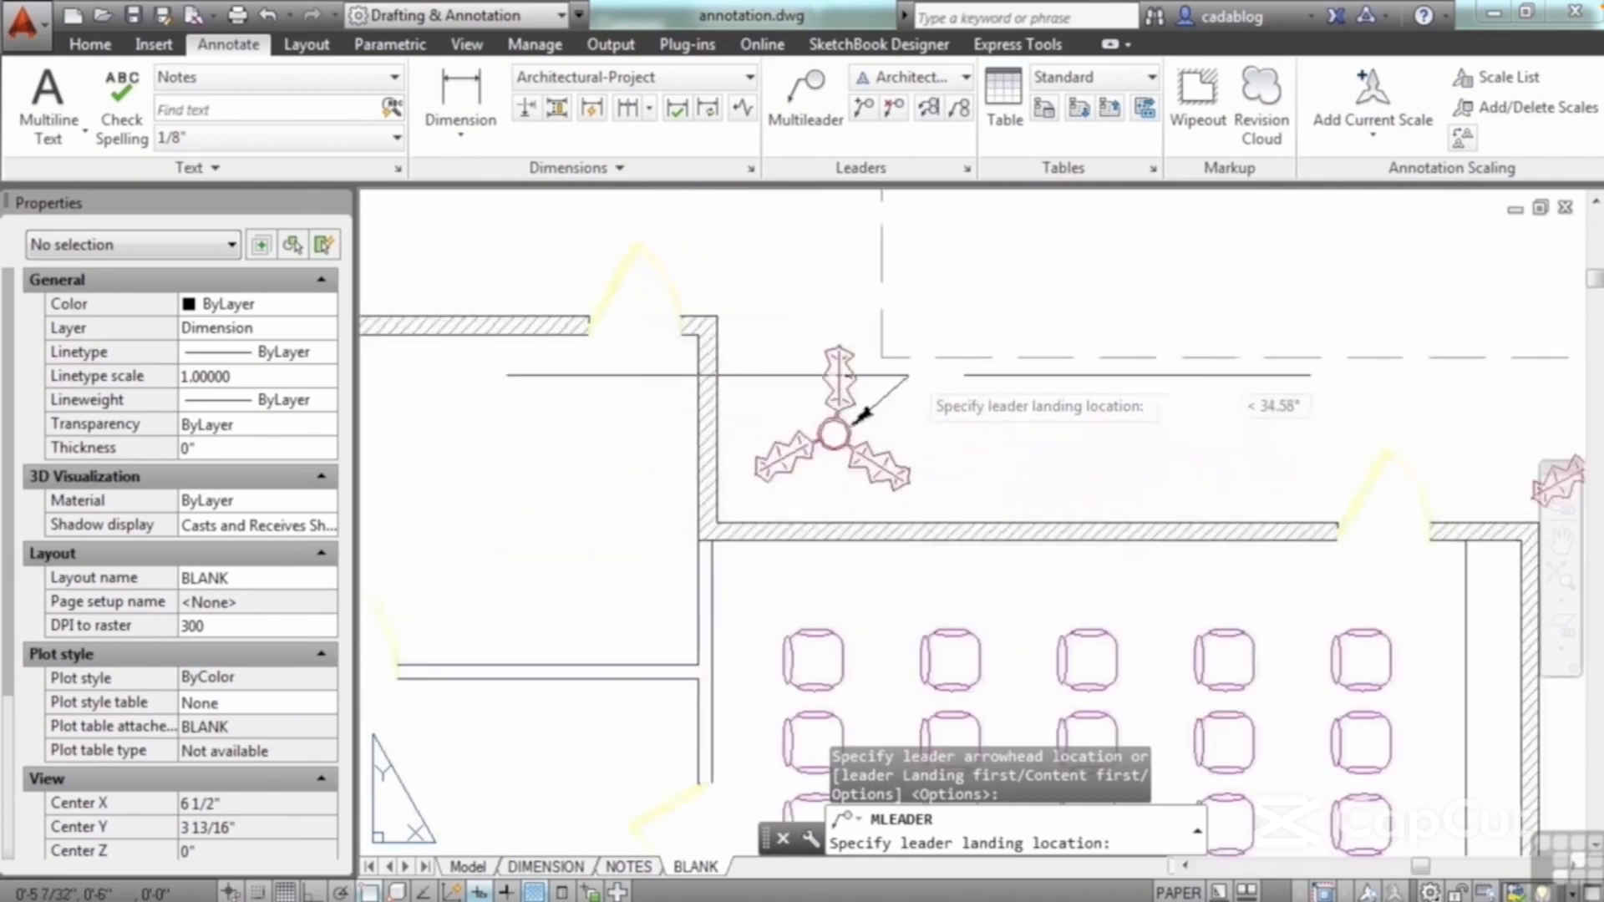
pyautogui.moveTo(909, 375); pyautogui.dragTo(876, 414, button='middle')
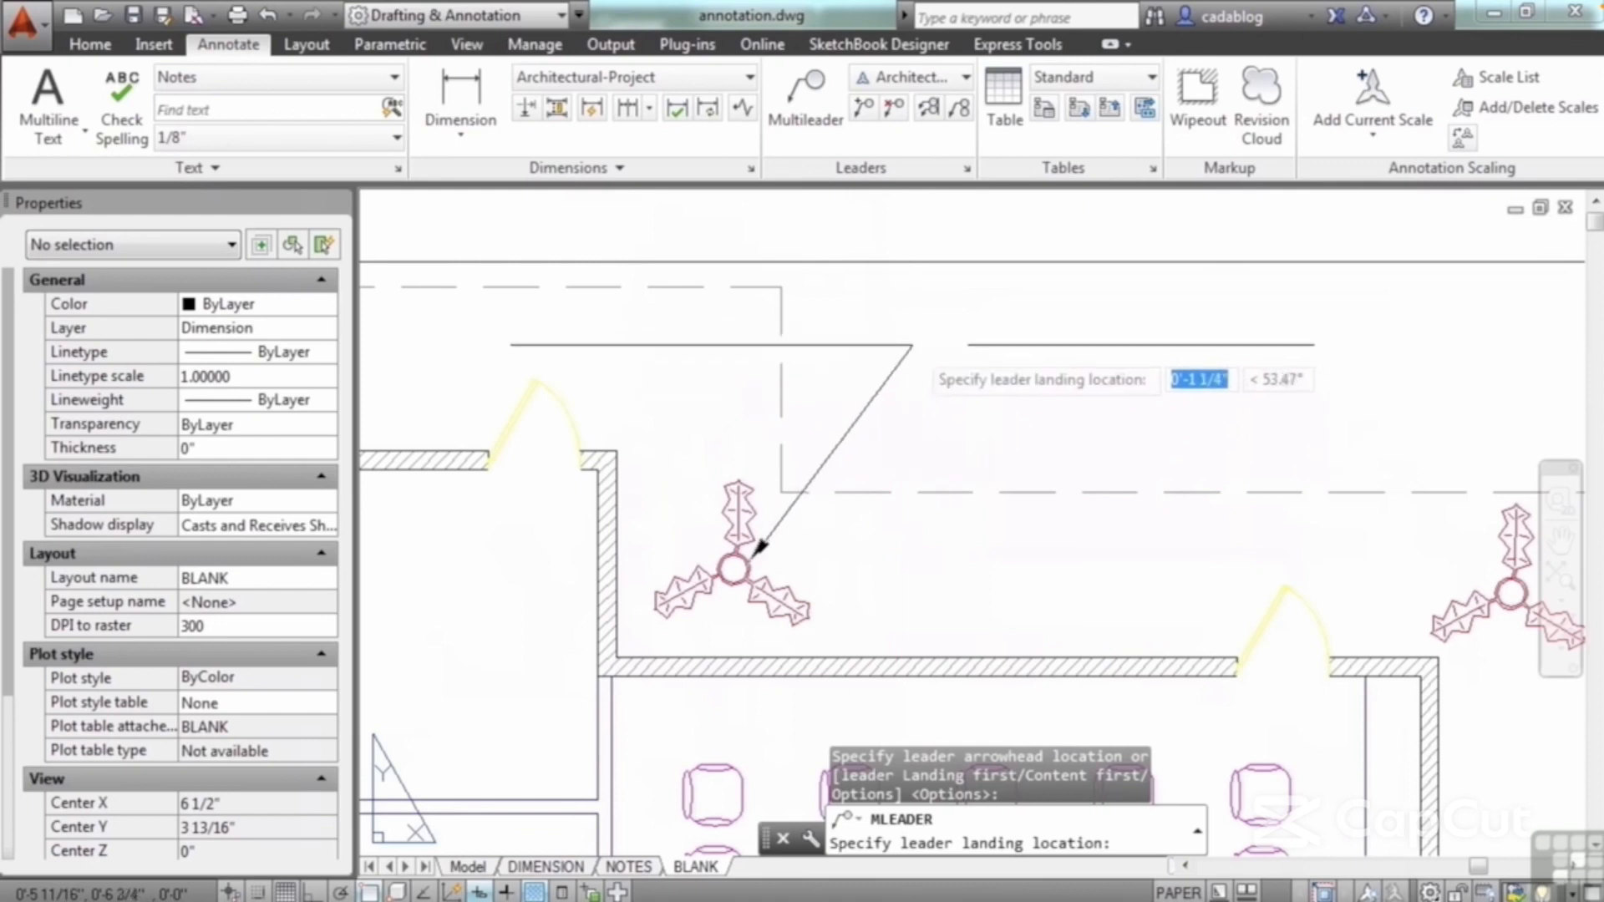
pyautogui.click(913, 352)
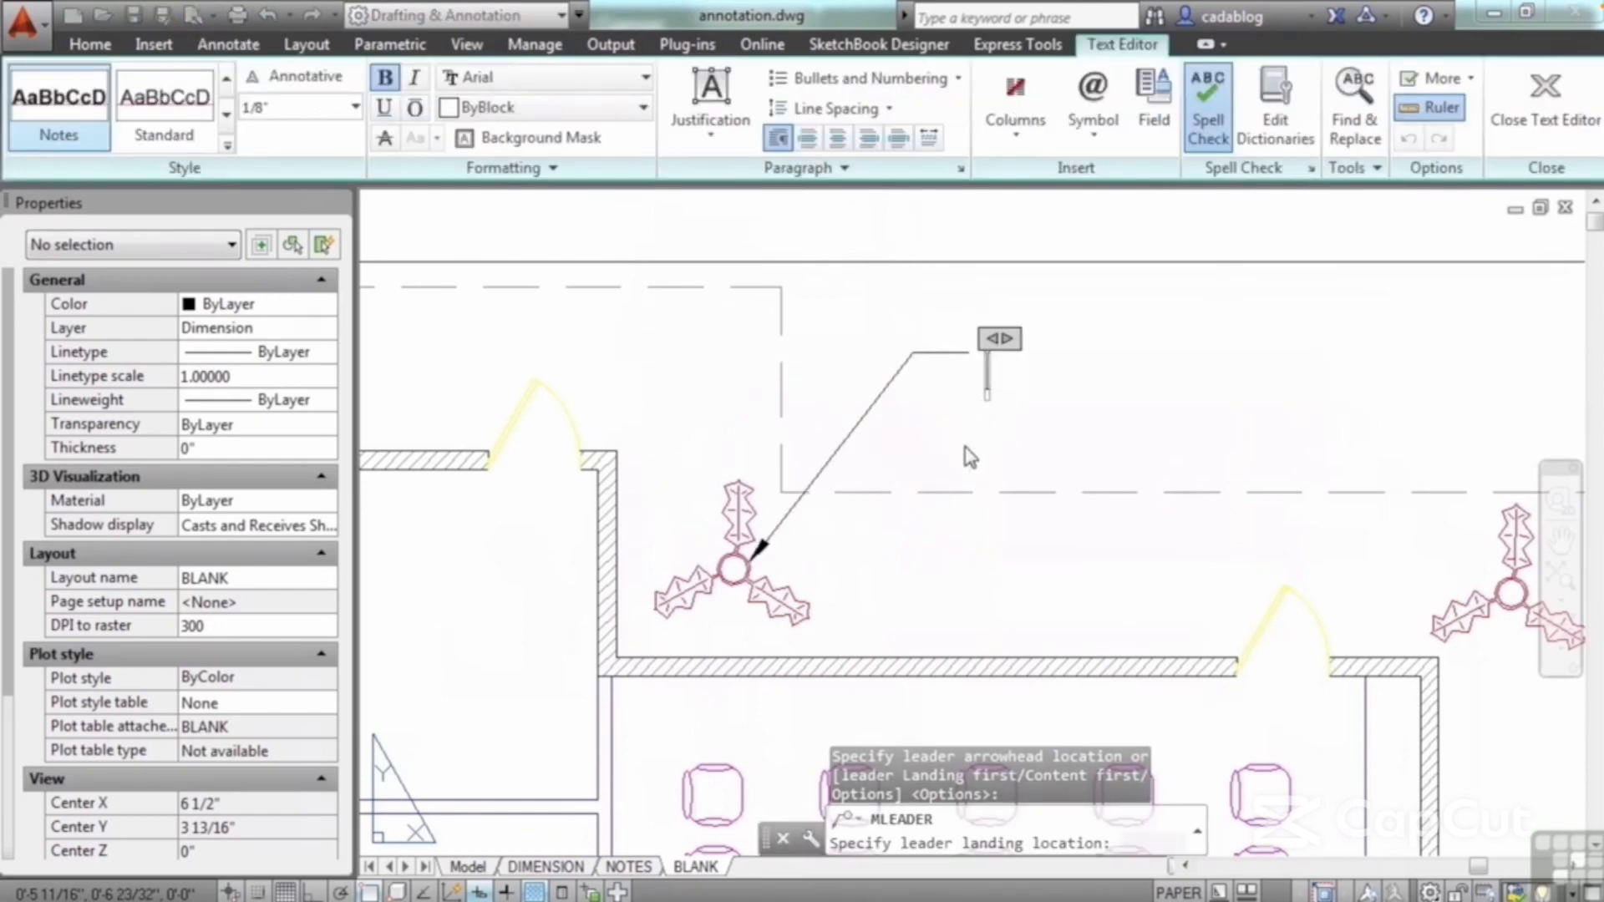
pyautogui.write('This is a plant.')
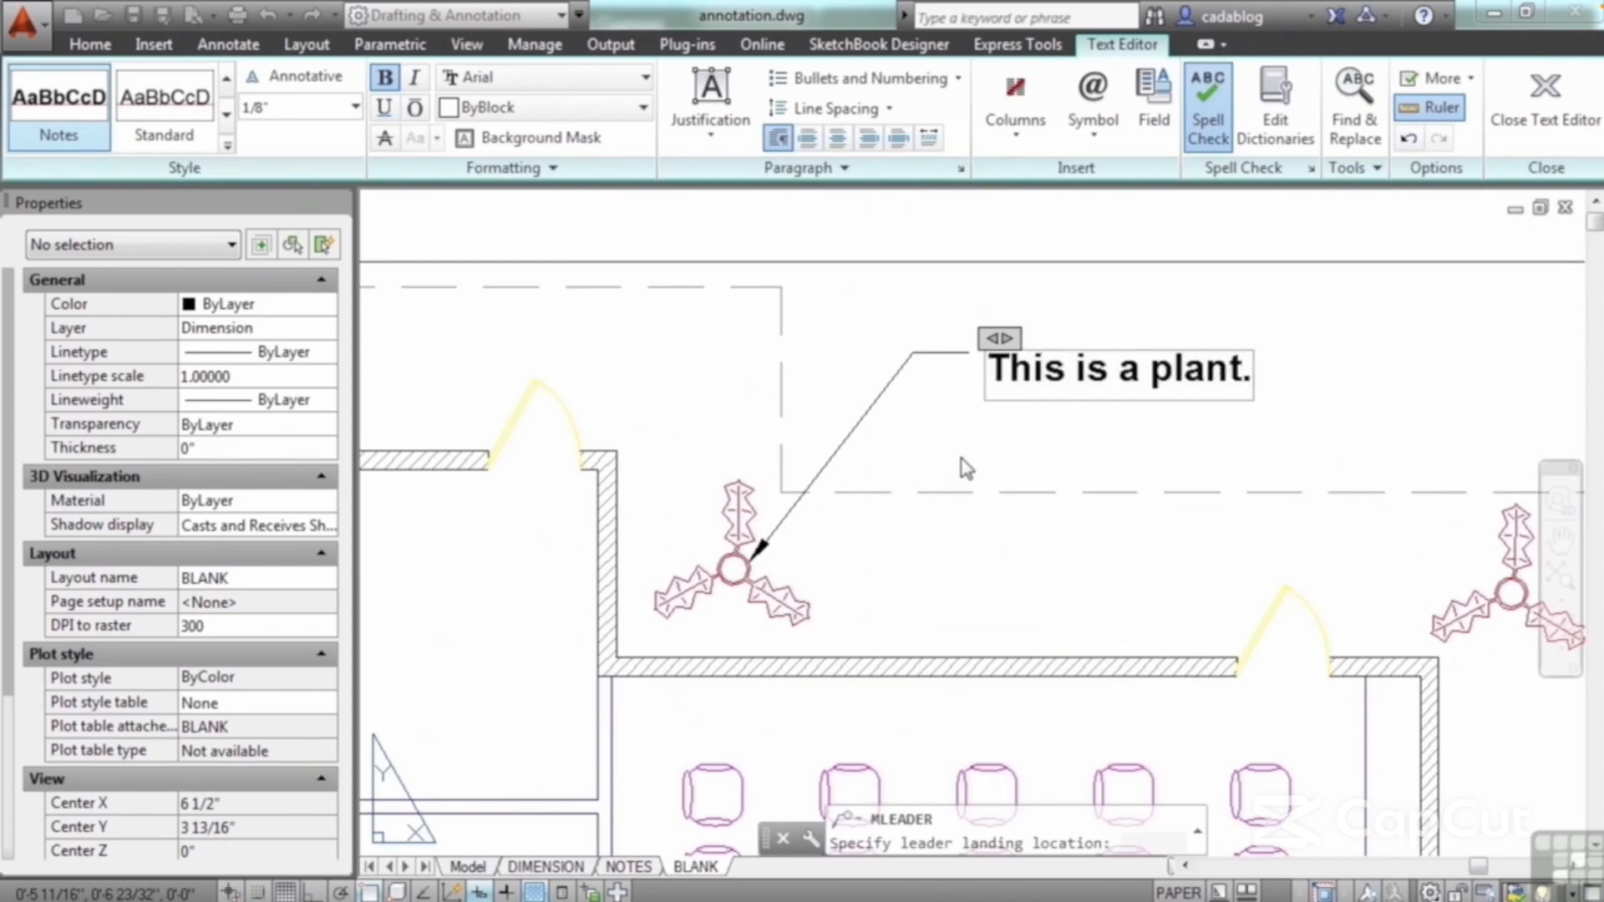
pyautogui.click(978, 458)
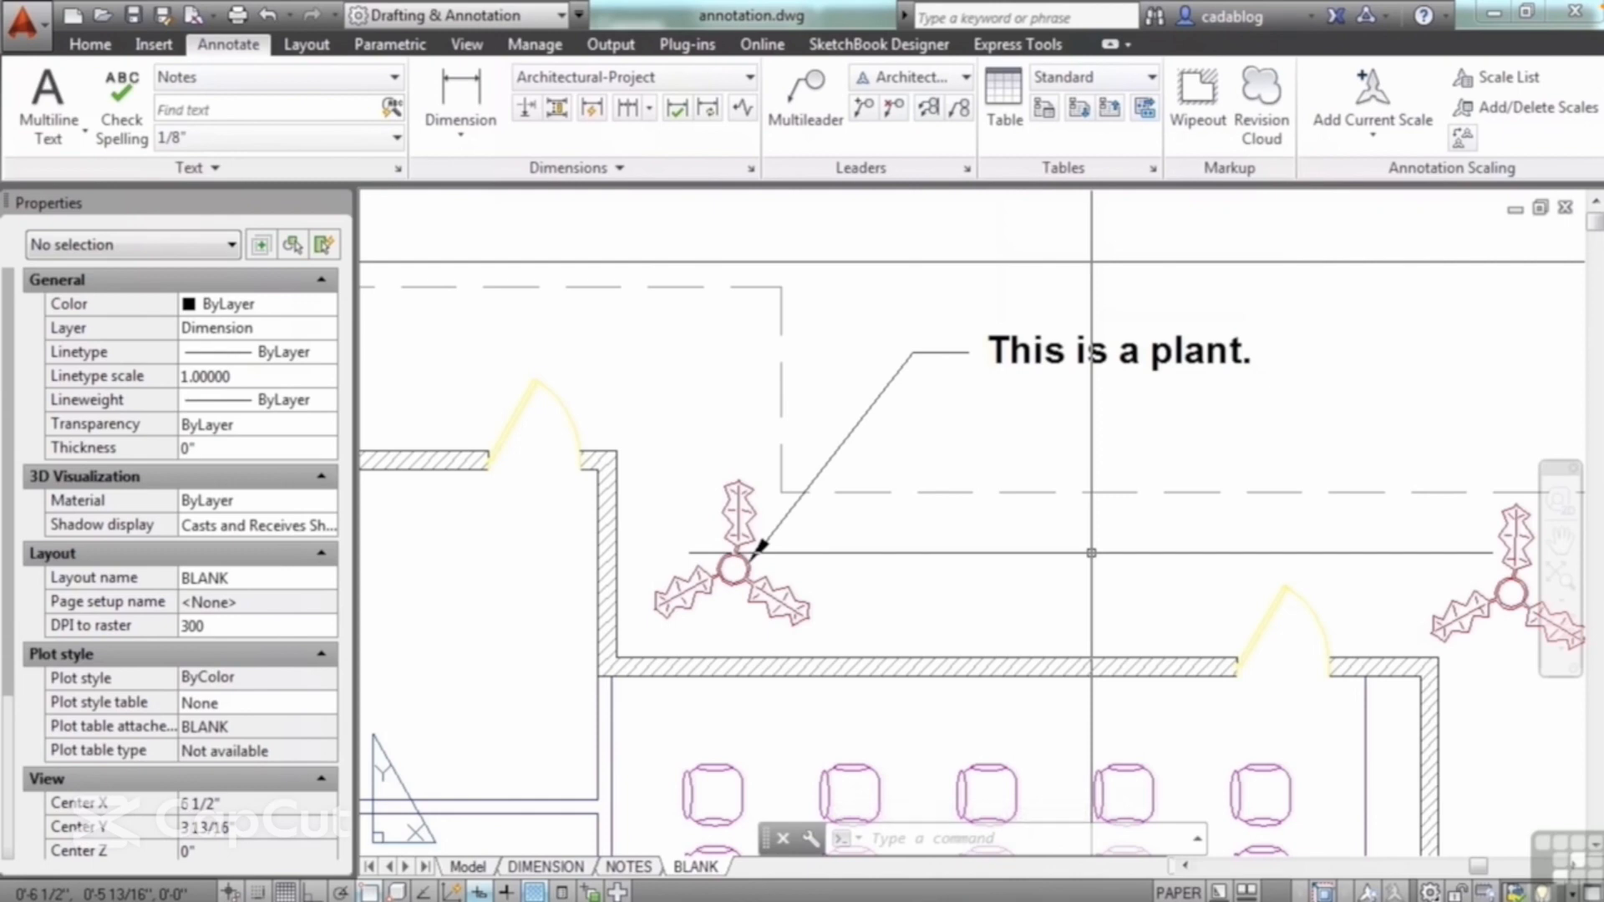
# Step: Stretch the multileader's arrowhead to the center of the plant beyond the seating room's far right end
pyautogui.click(1047, 353)
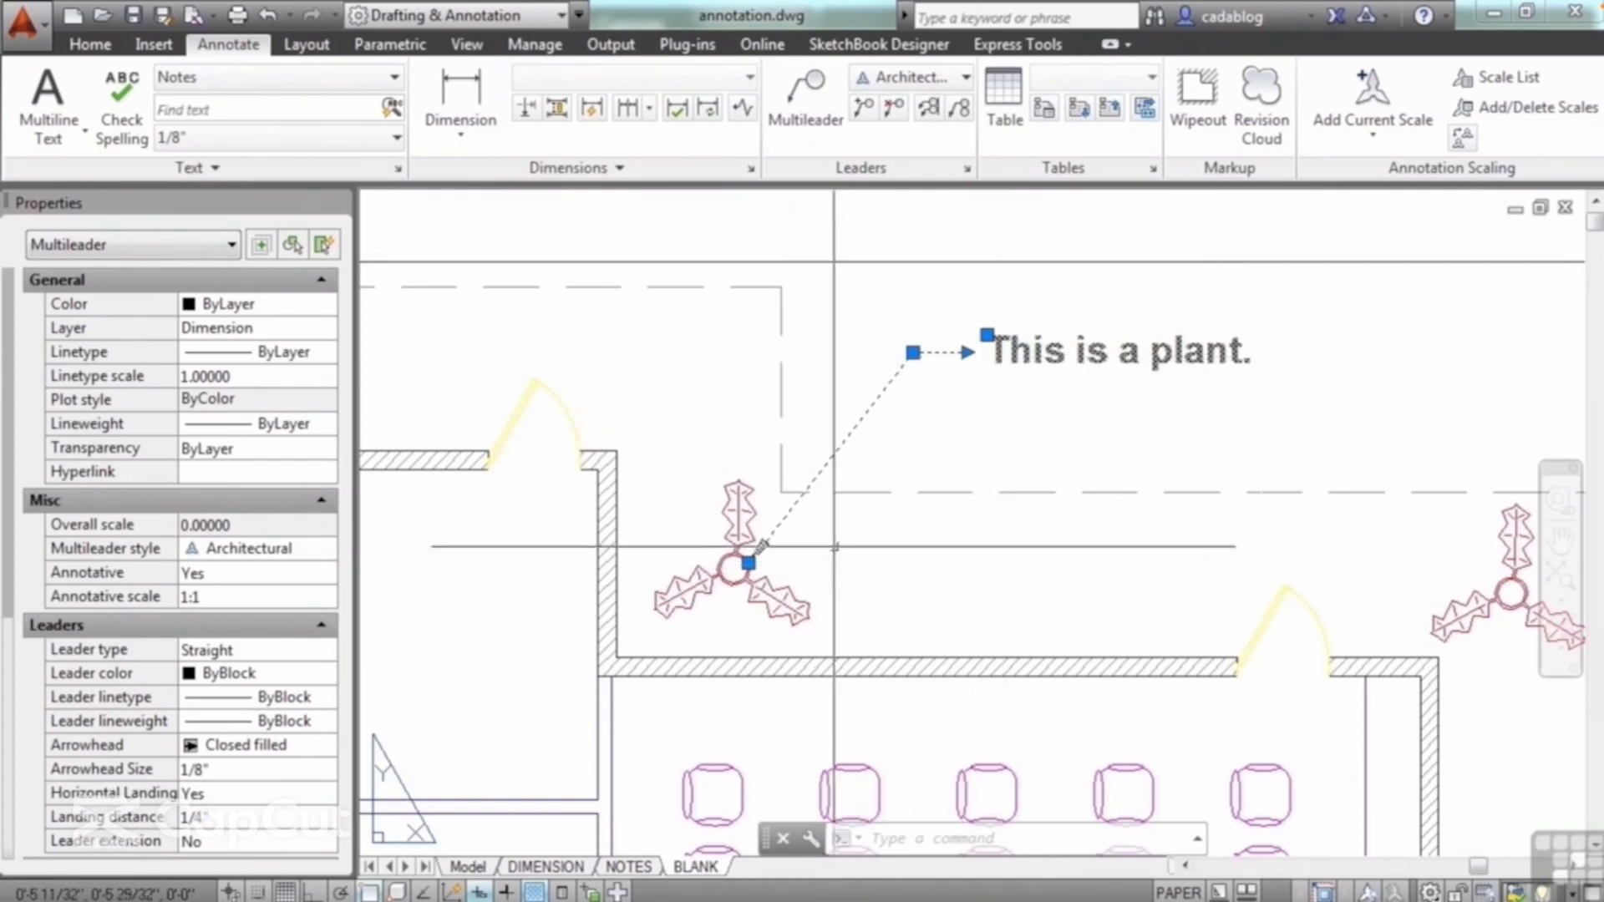
pyautogui.scroll(4, 748, 562)
pyautogui.click(749, 563)
pyautogui.scroll(-2, 743, 502)
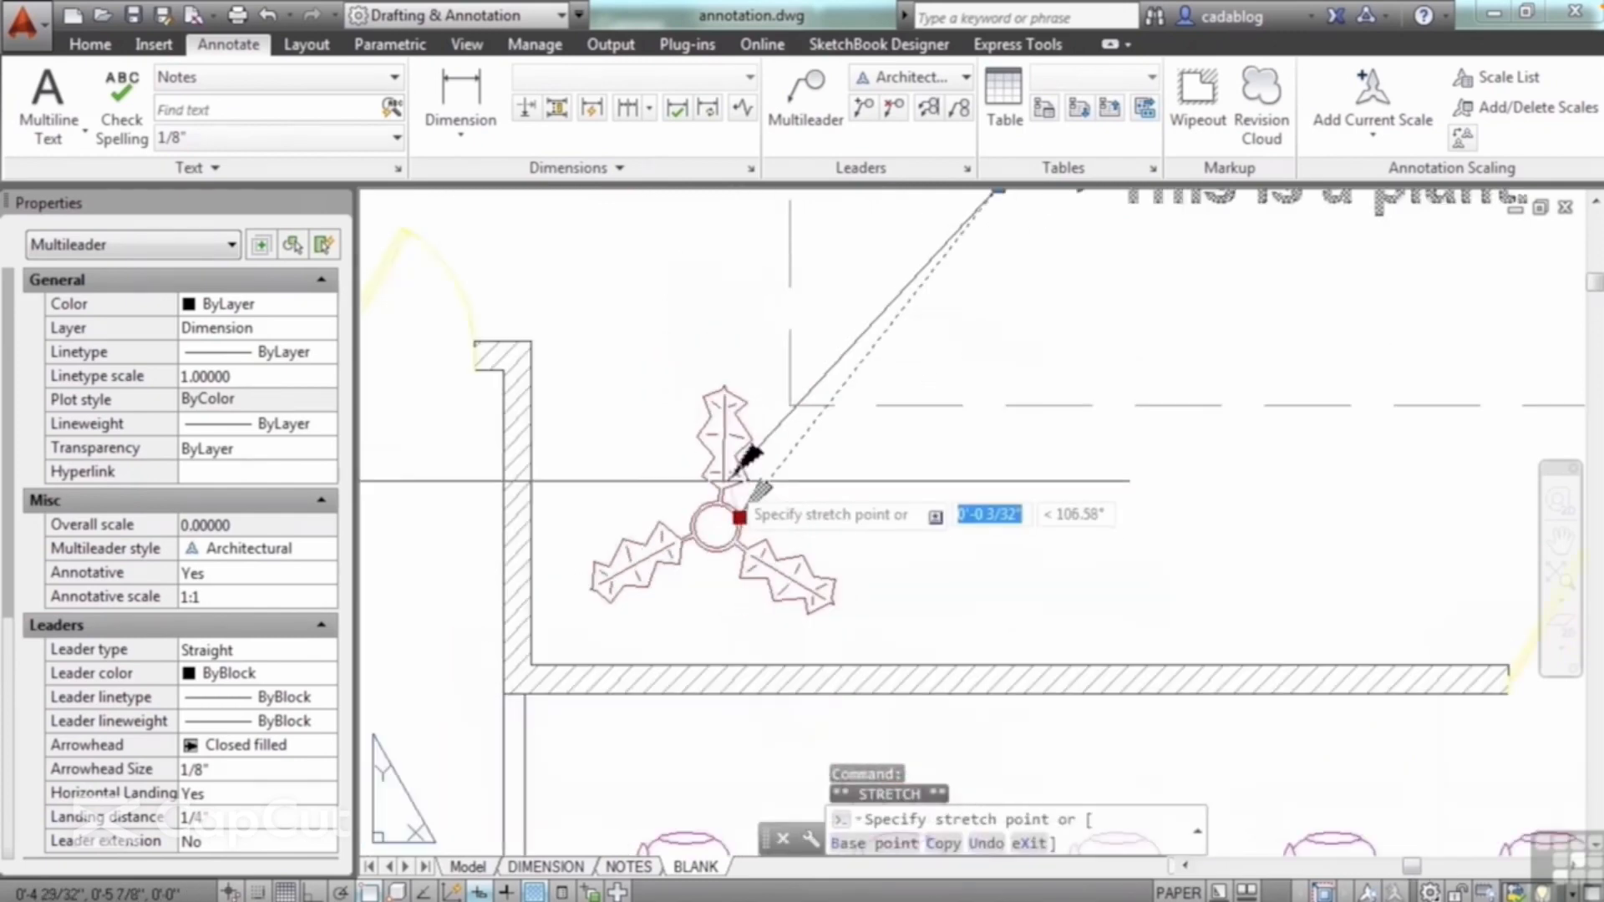
pyautogui.scroll(-4, 748, 480)
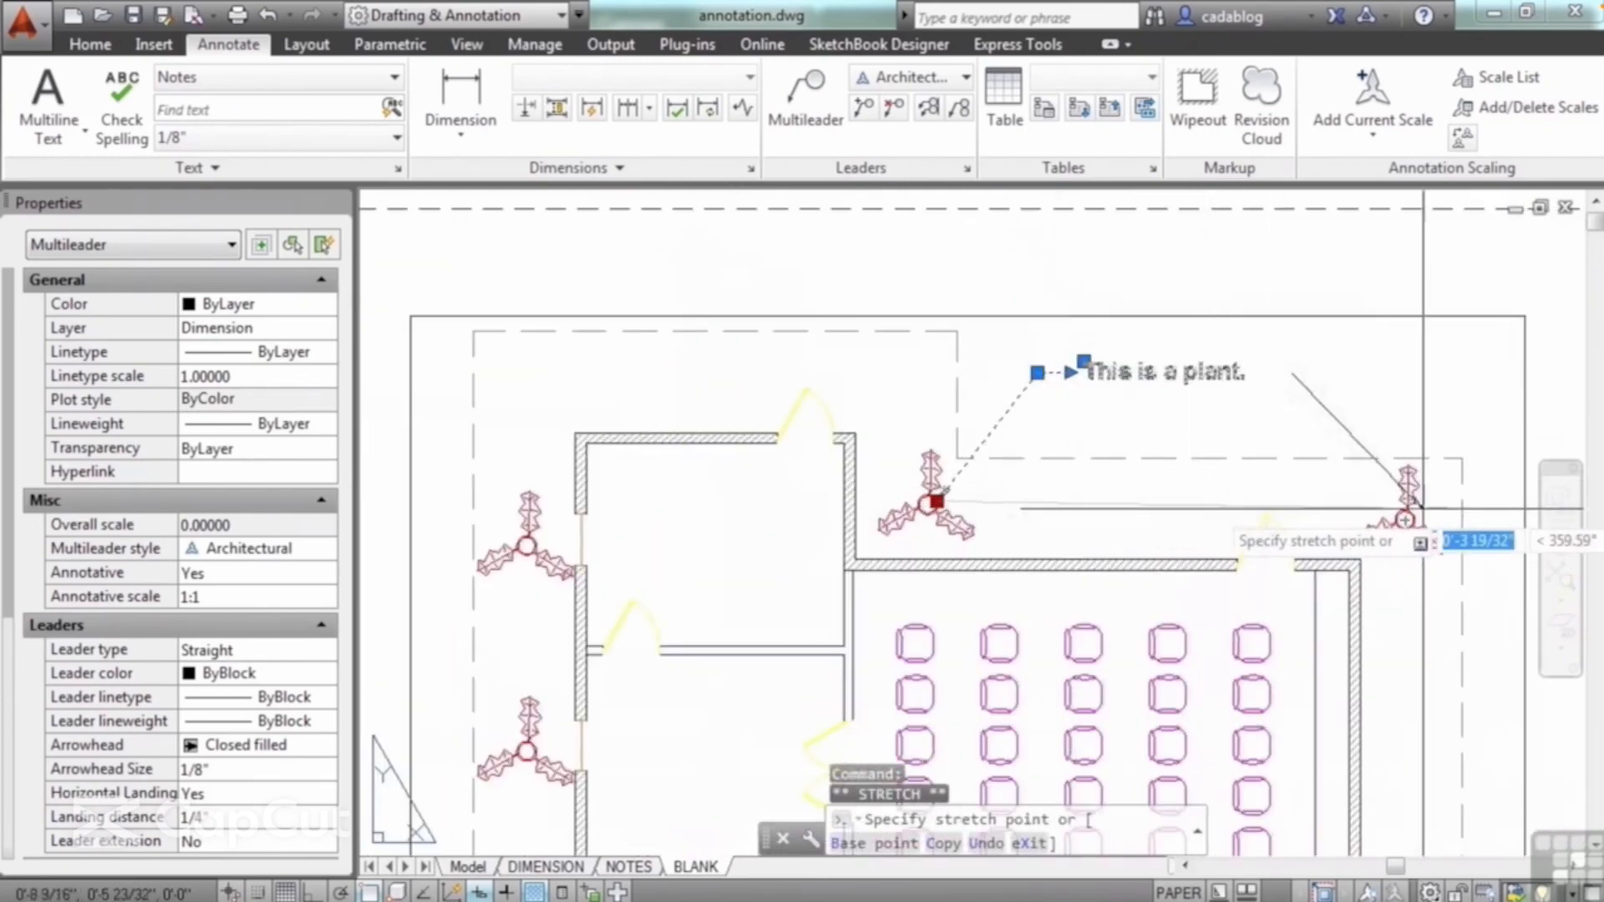
pyautogui.click(1406, 518)
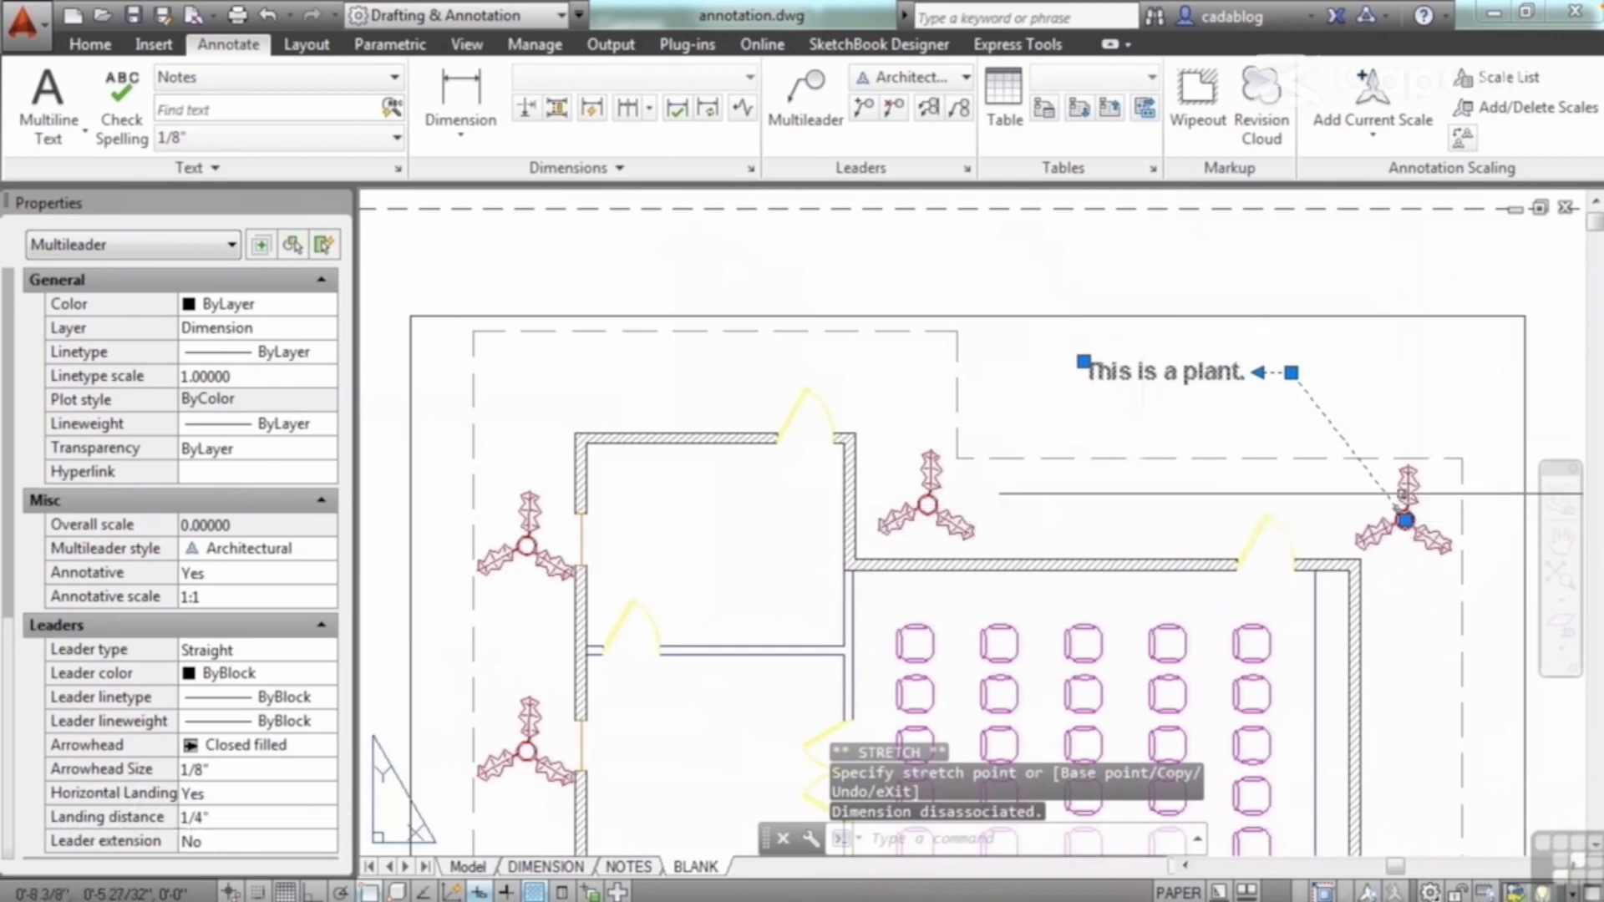
# Step: Move the arrowhead to the tip of the door swing, bring it back to the first plant's upper leaf, and clear the selection
pyautogui.scroll(2, 1400, 498)
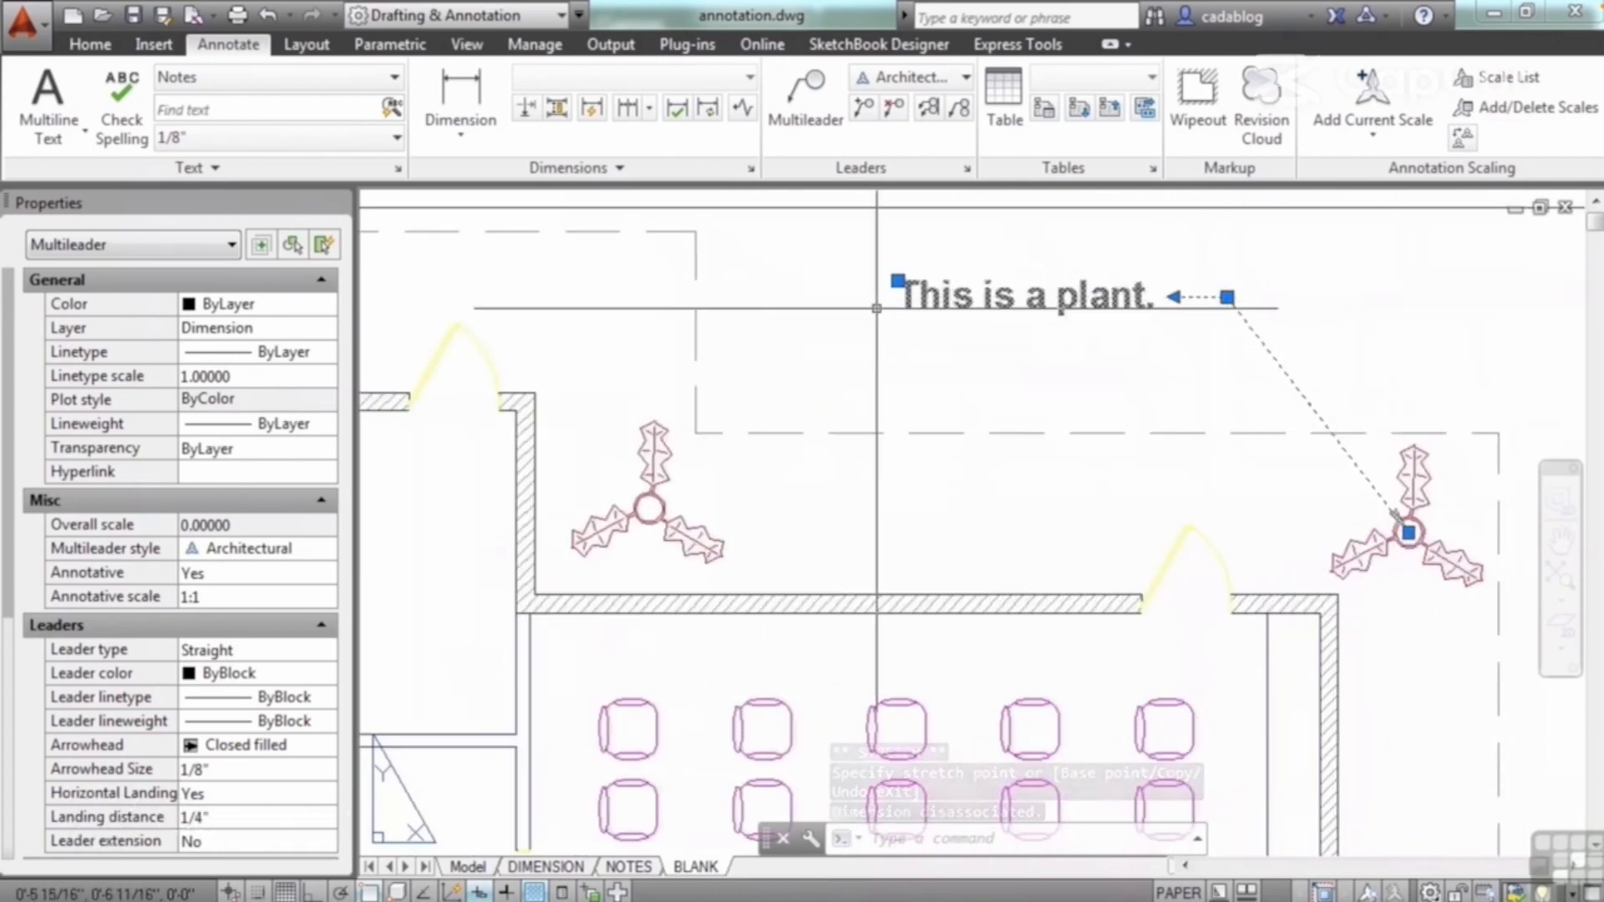
pyautogui.click(1409, 532)
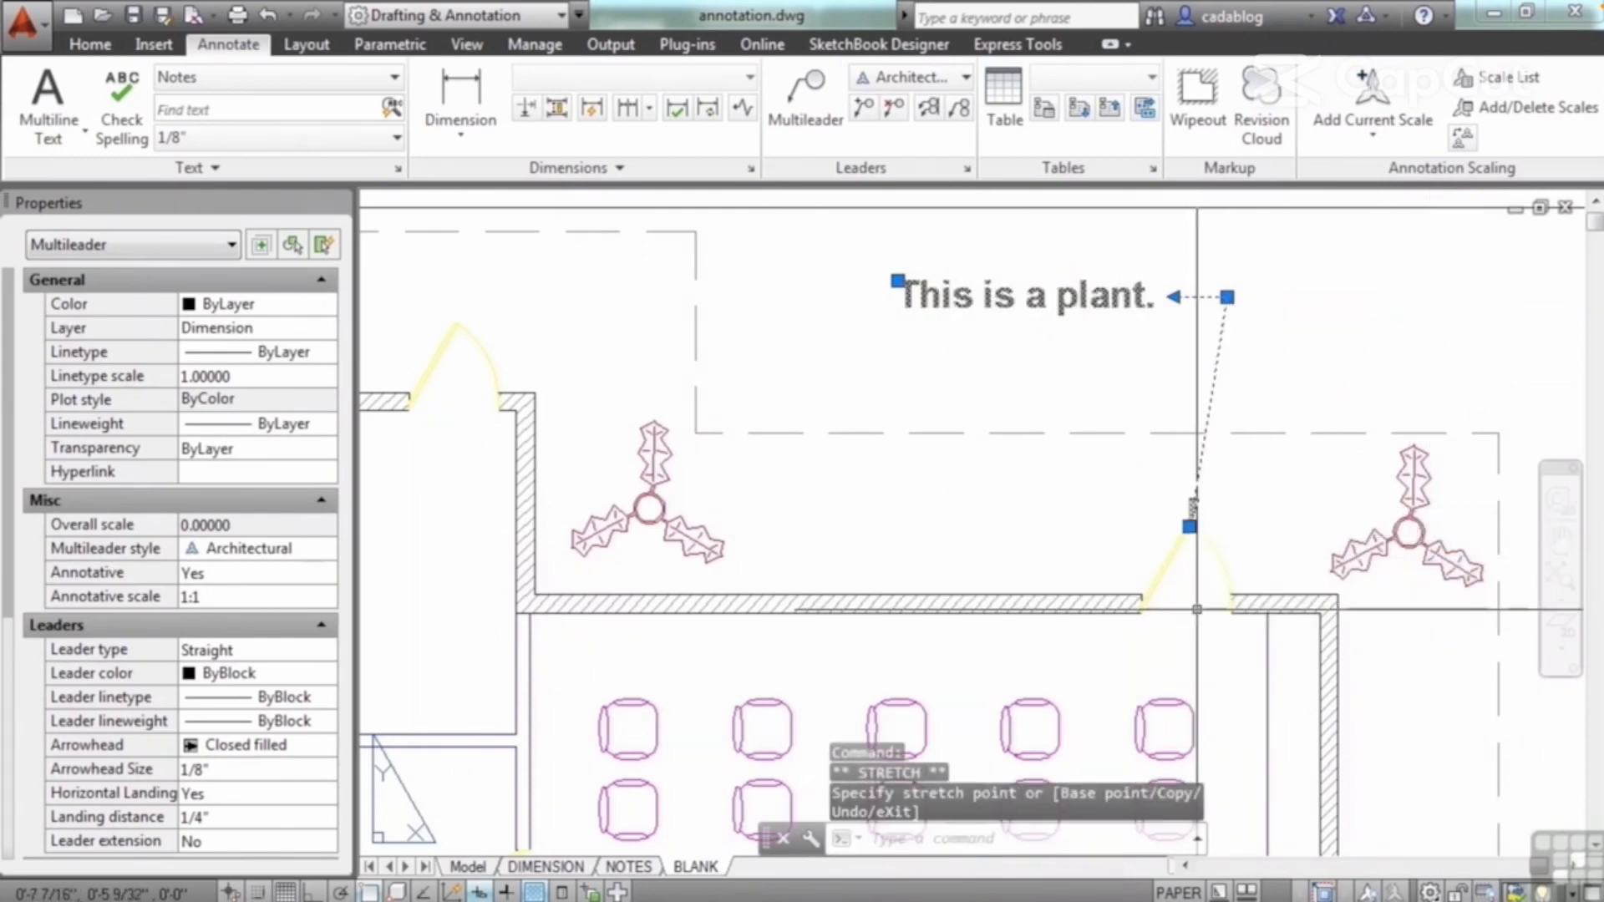
pyautogui.click(1190, 526)
pyautogui.click(1190, 527)
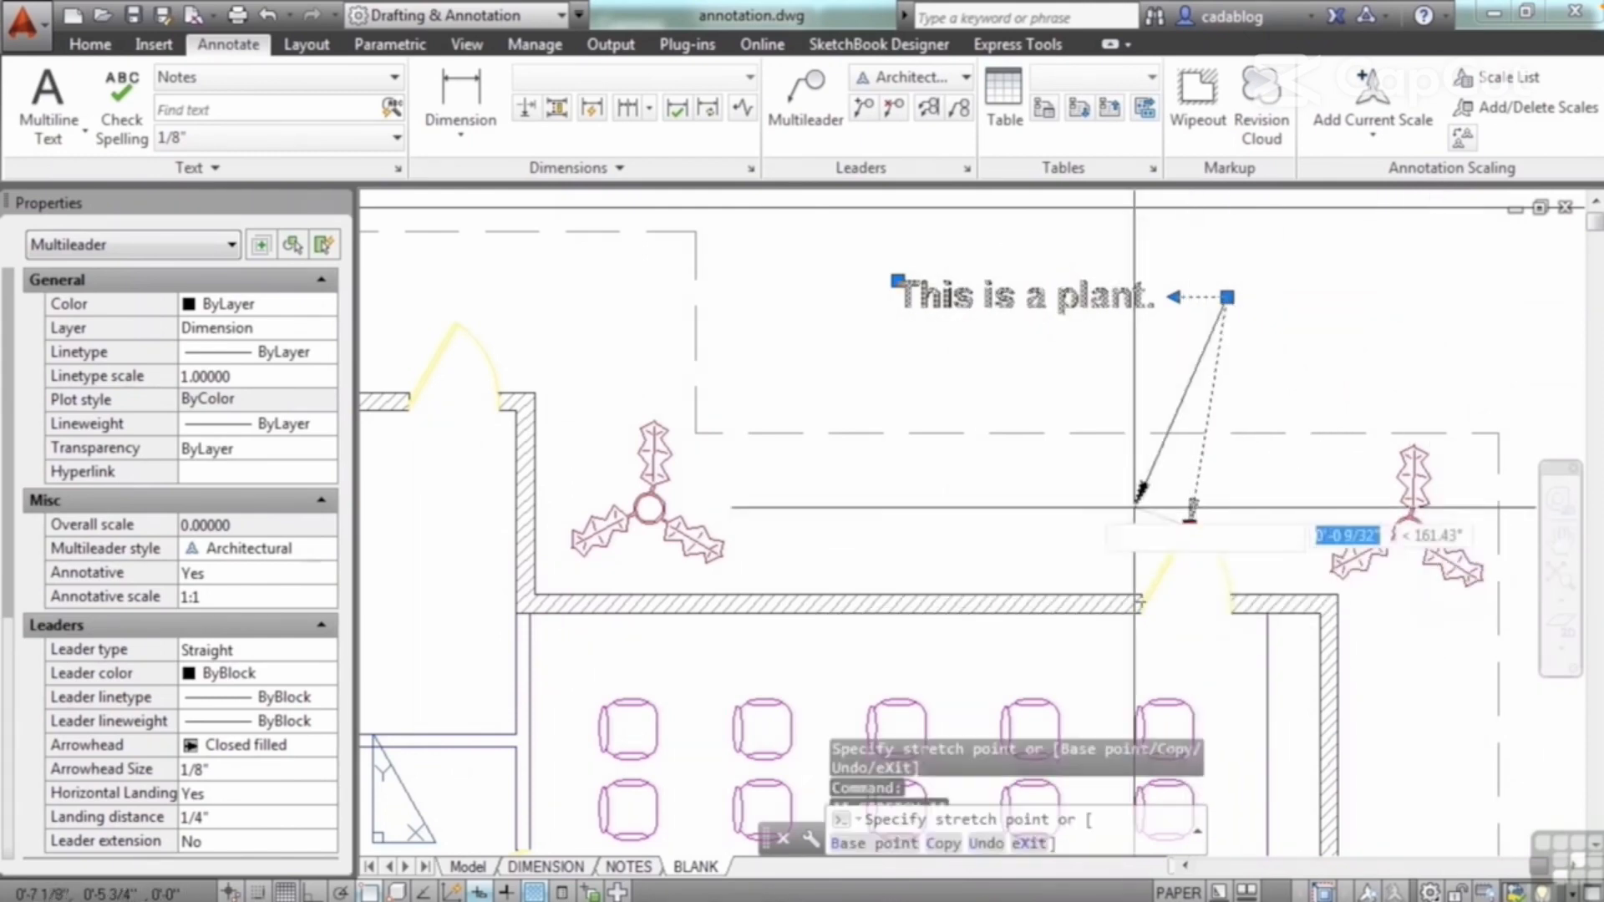
pyautogui.click(662, 454)
pyautogui.press('Escape')
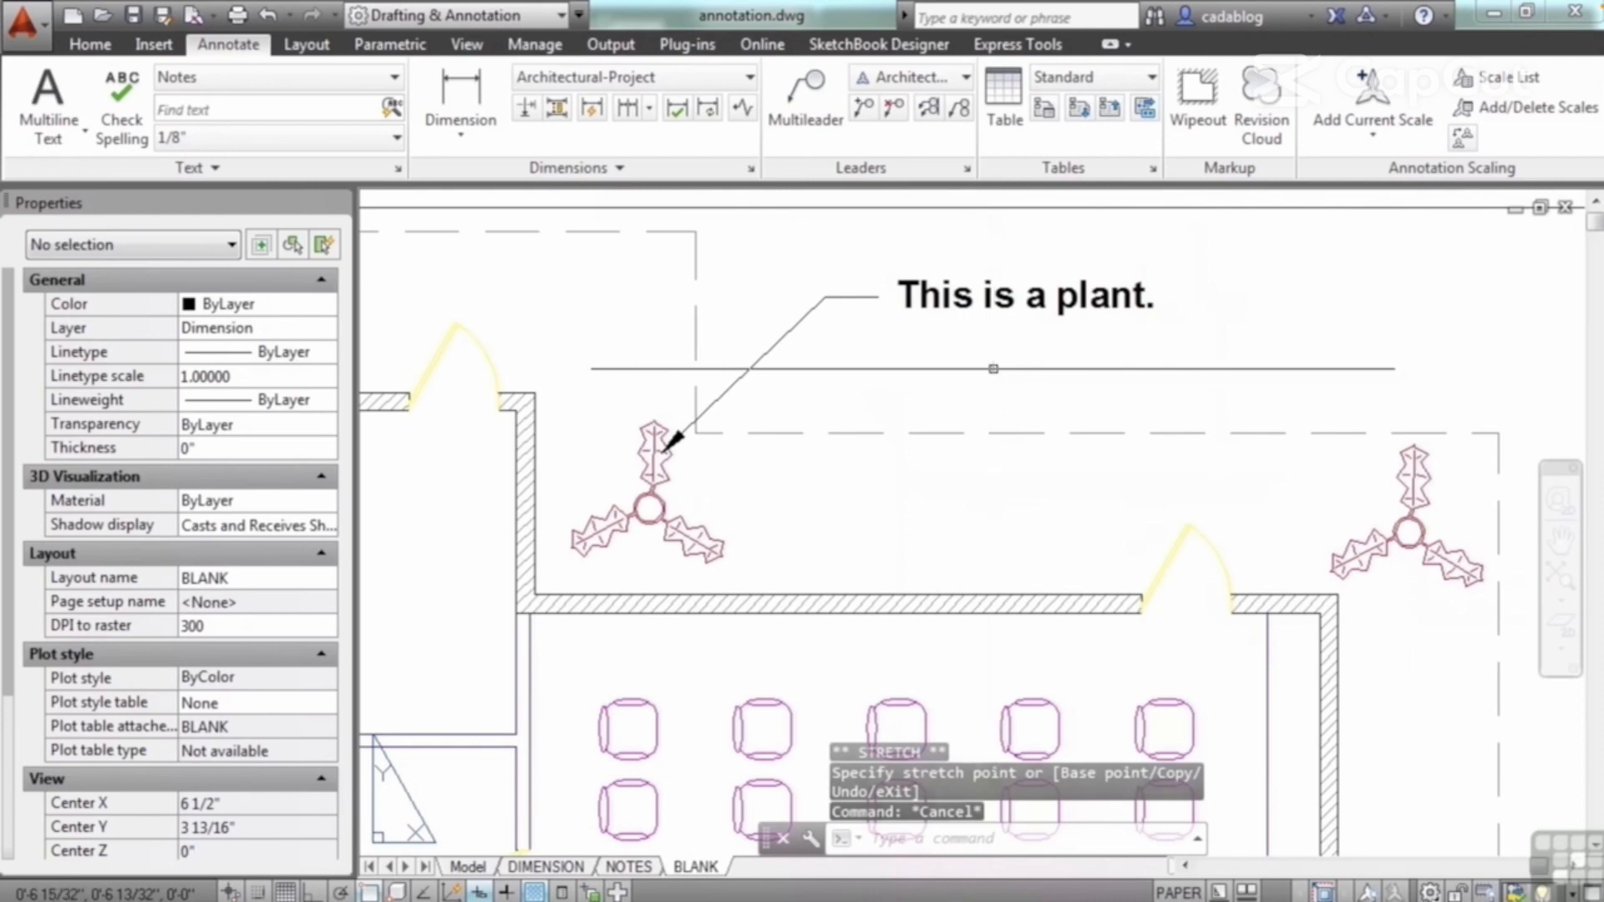
# Step: Open the multileader text for editing, narrow its width so it wraps onto two lines, and display the available text styles
pyautogui.moveTo(993, 368); pyautogui.dragTo(998, 441, button='middle')
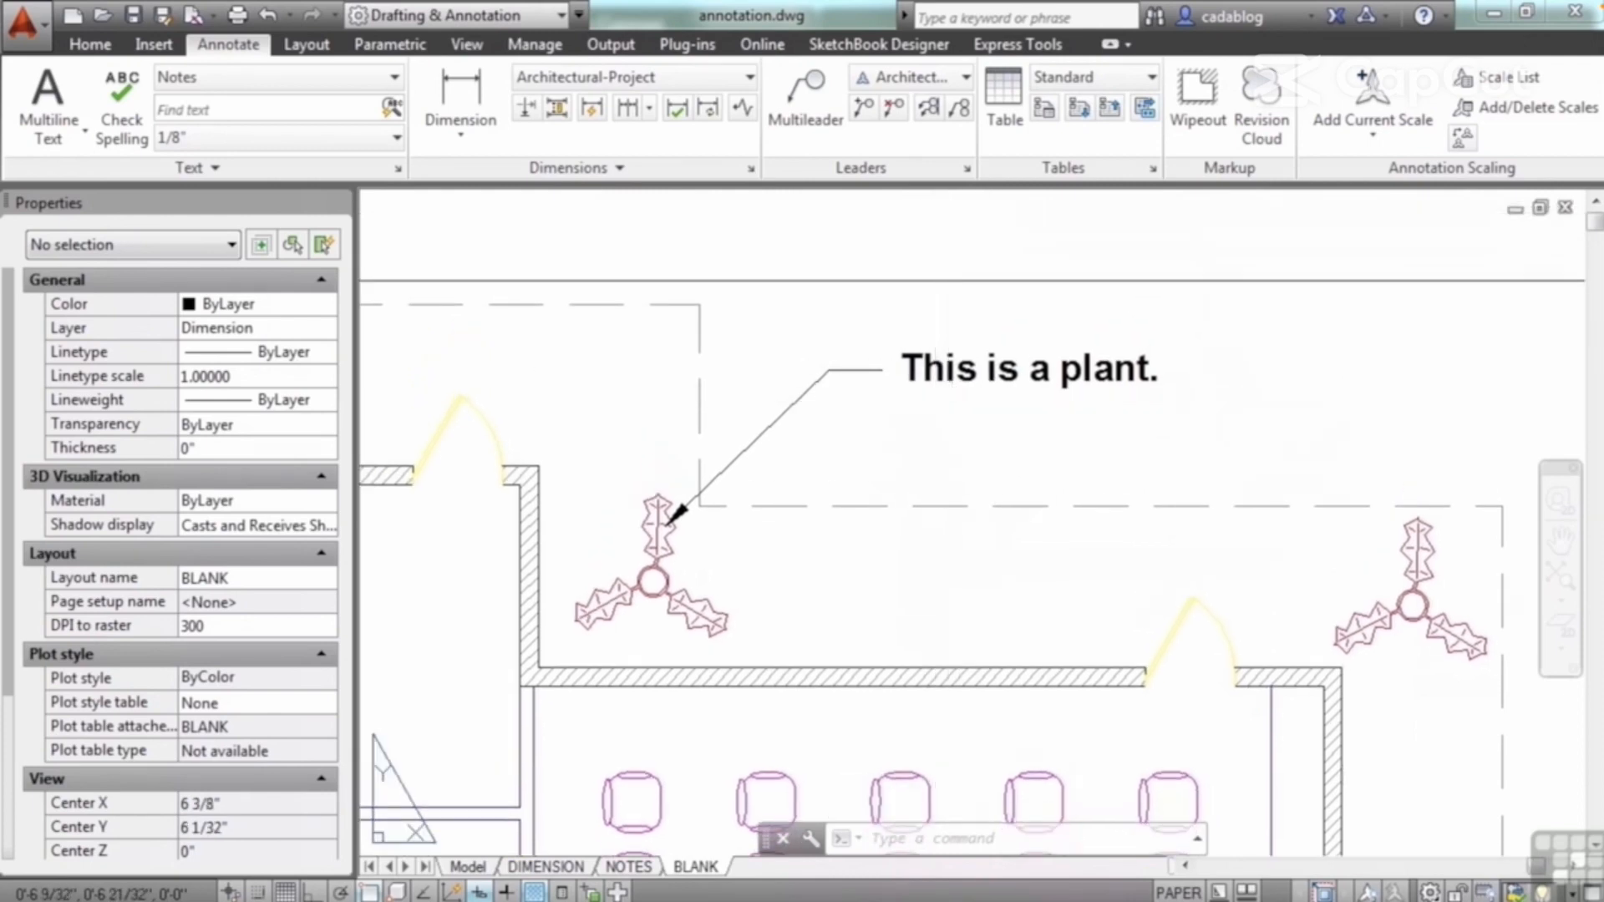
pyautogui.doubleClick(958, 372)
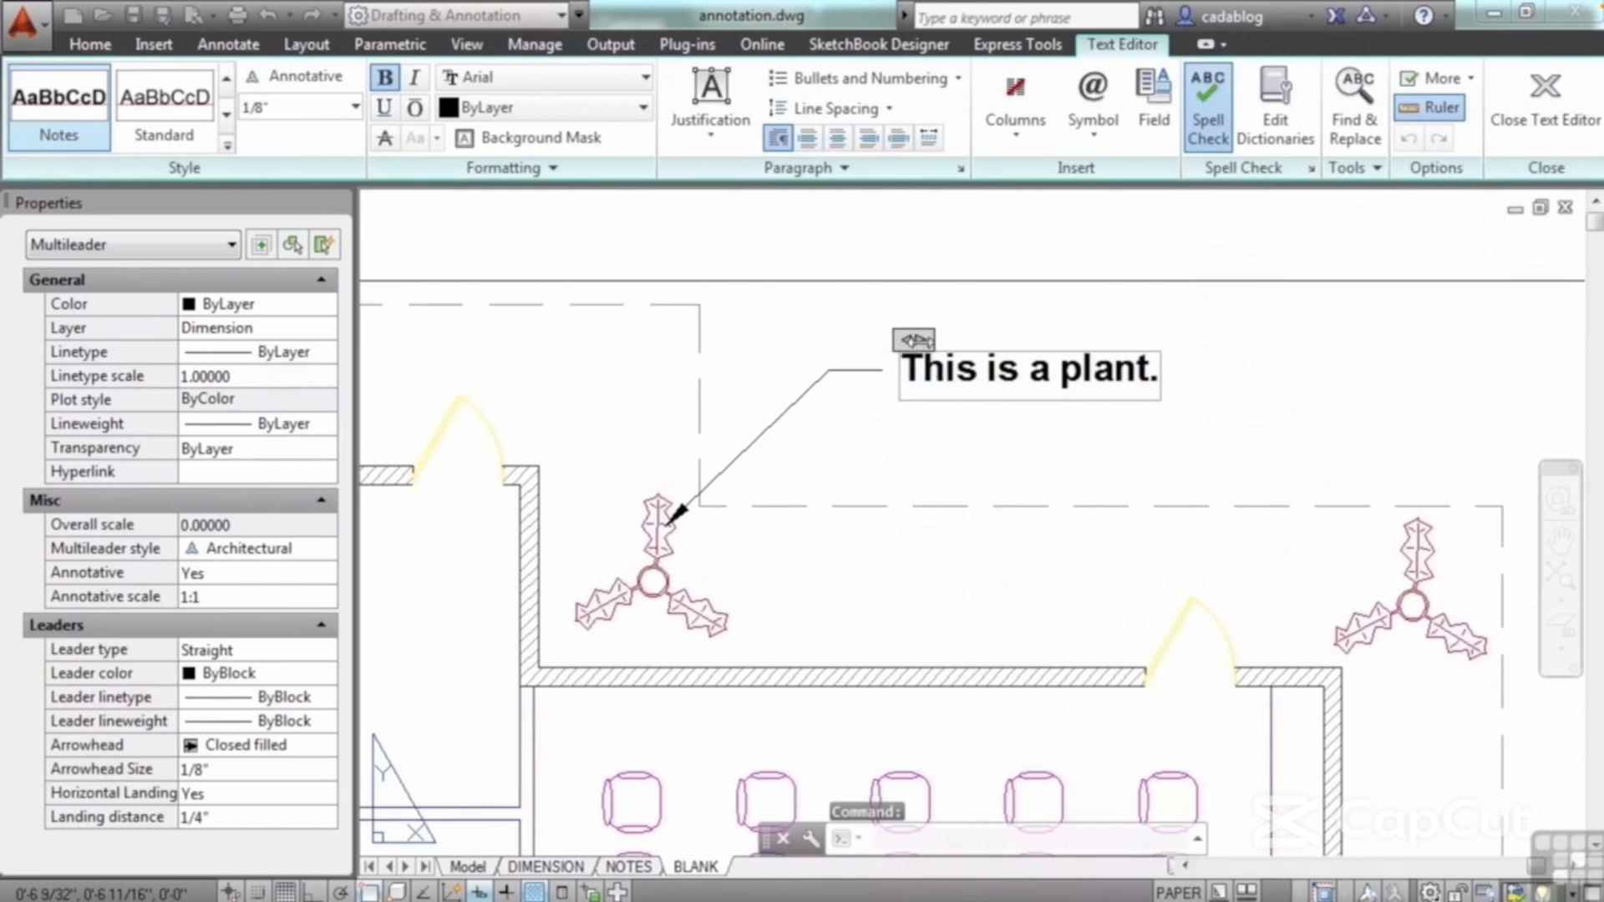
pyautogui.moveTo(922, 342); pyautogui.dragTo(1132, 360)
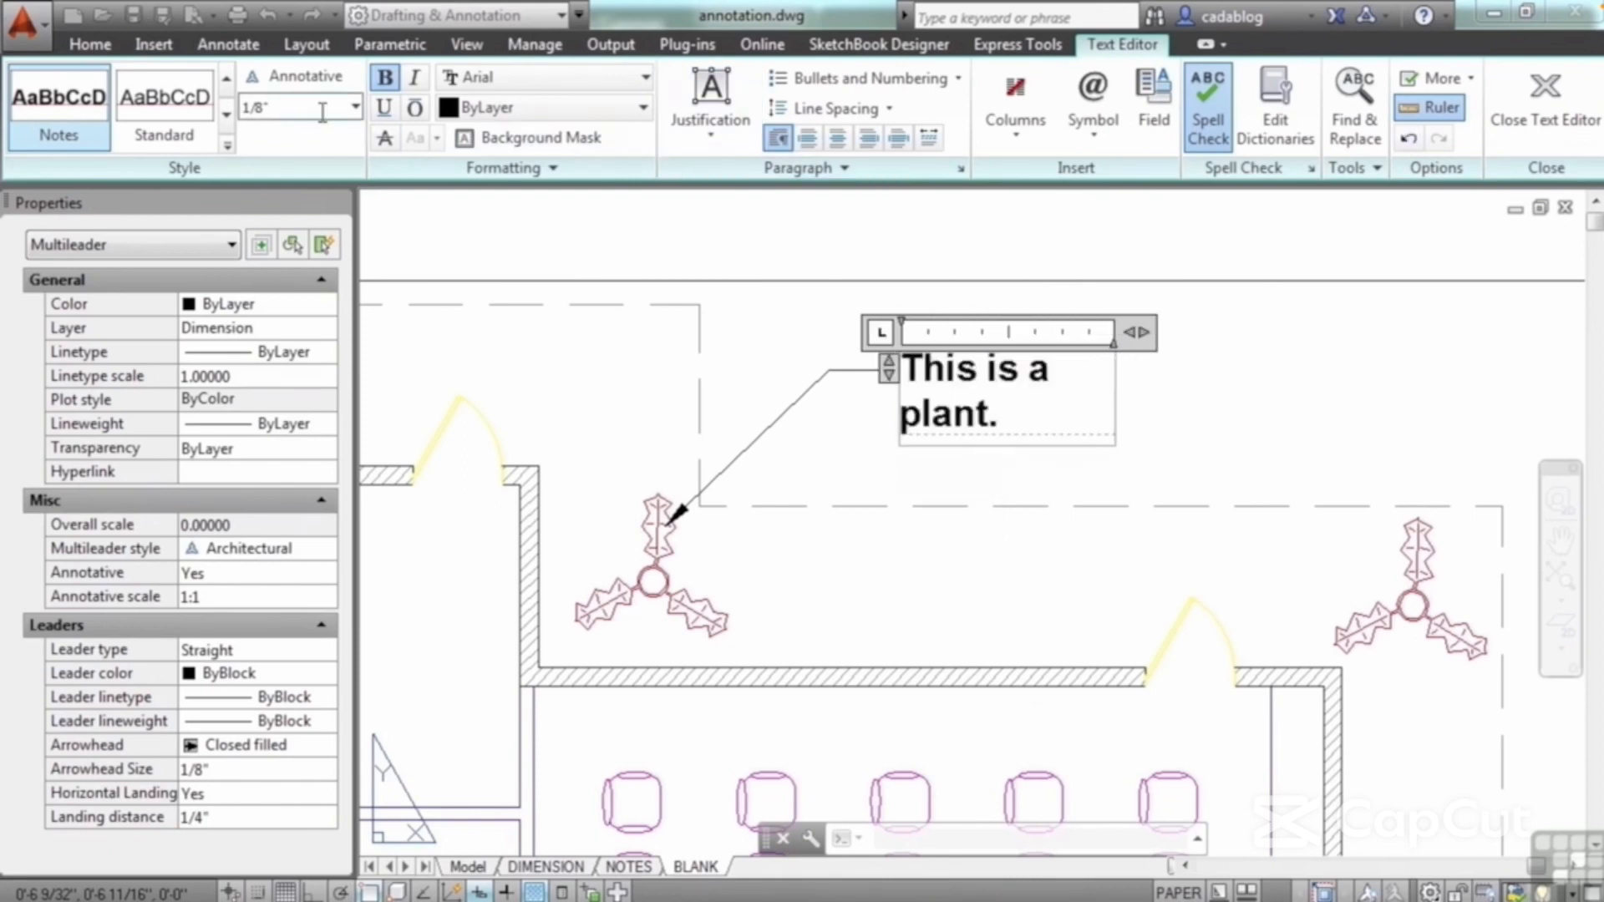
pyautogui.click(227, 147)
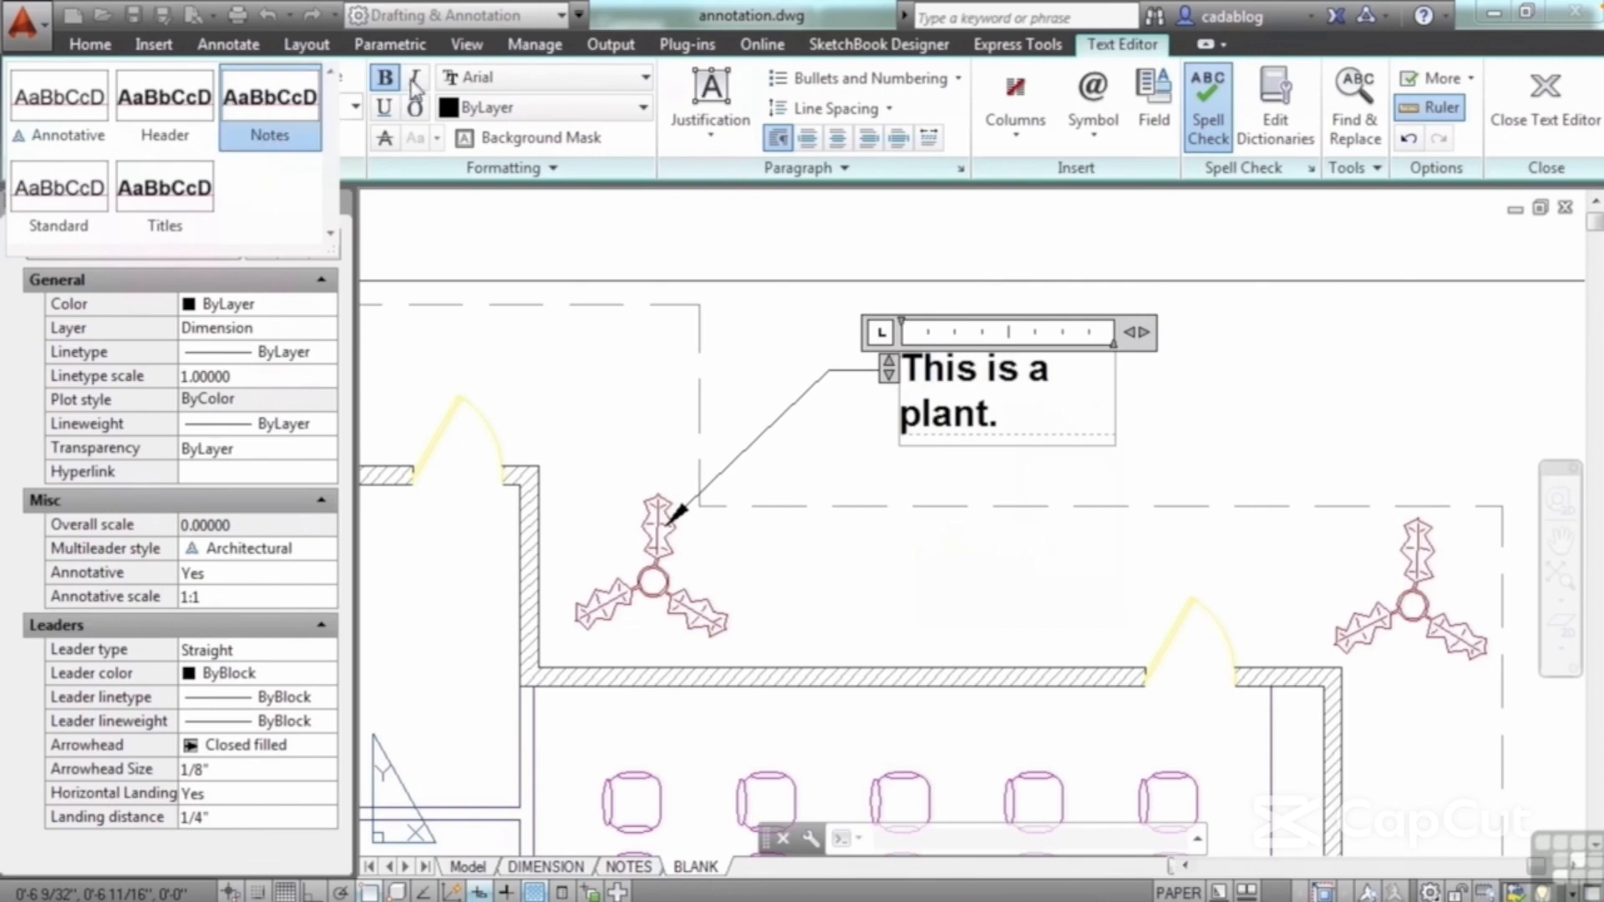
# Step: Try Middle Left justification on the multileader text, and return it to Top Left
pyautogui.click(729, 140)
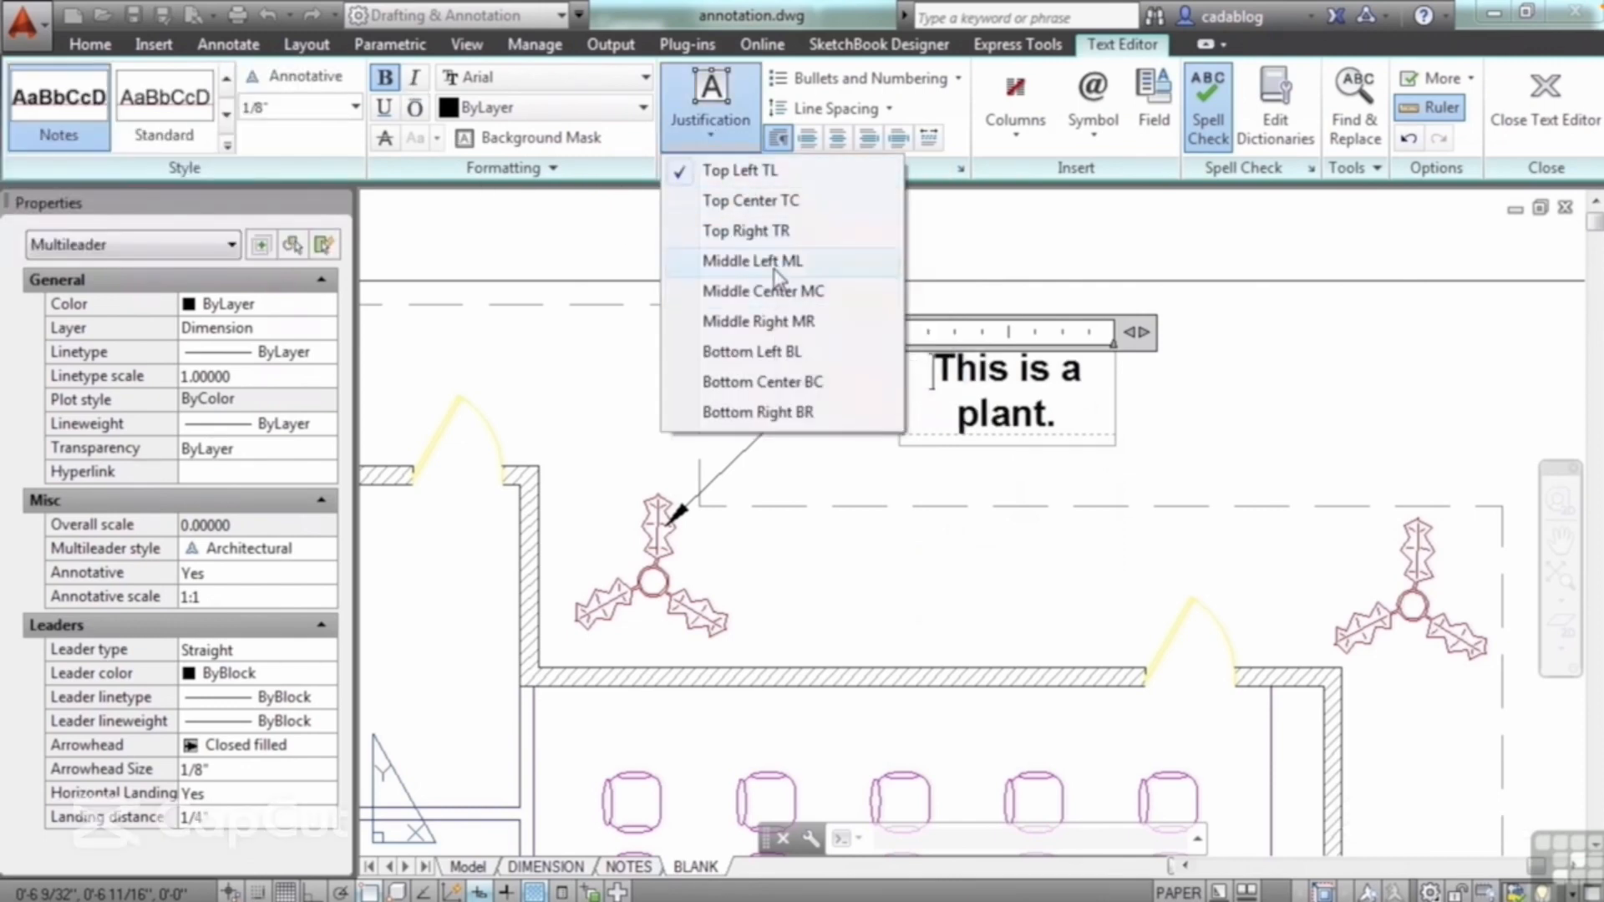
pyautogui.click(775, 276)
pyautogui.click(712, 108)
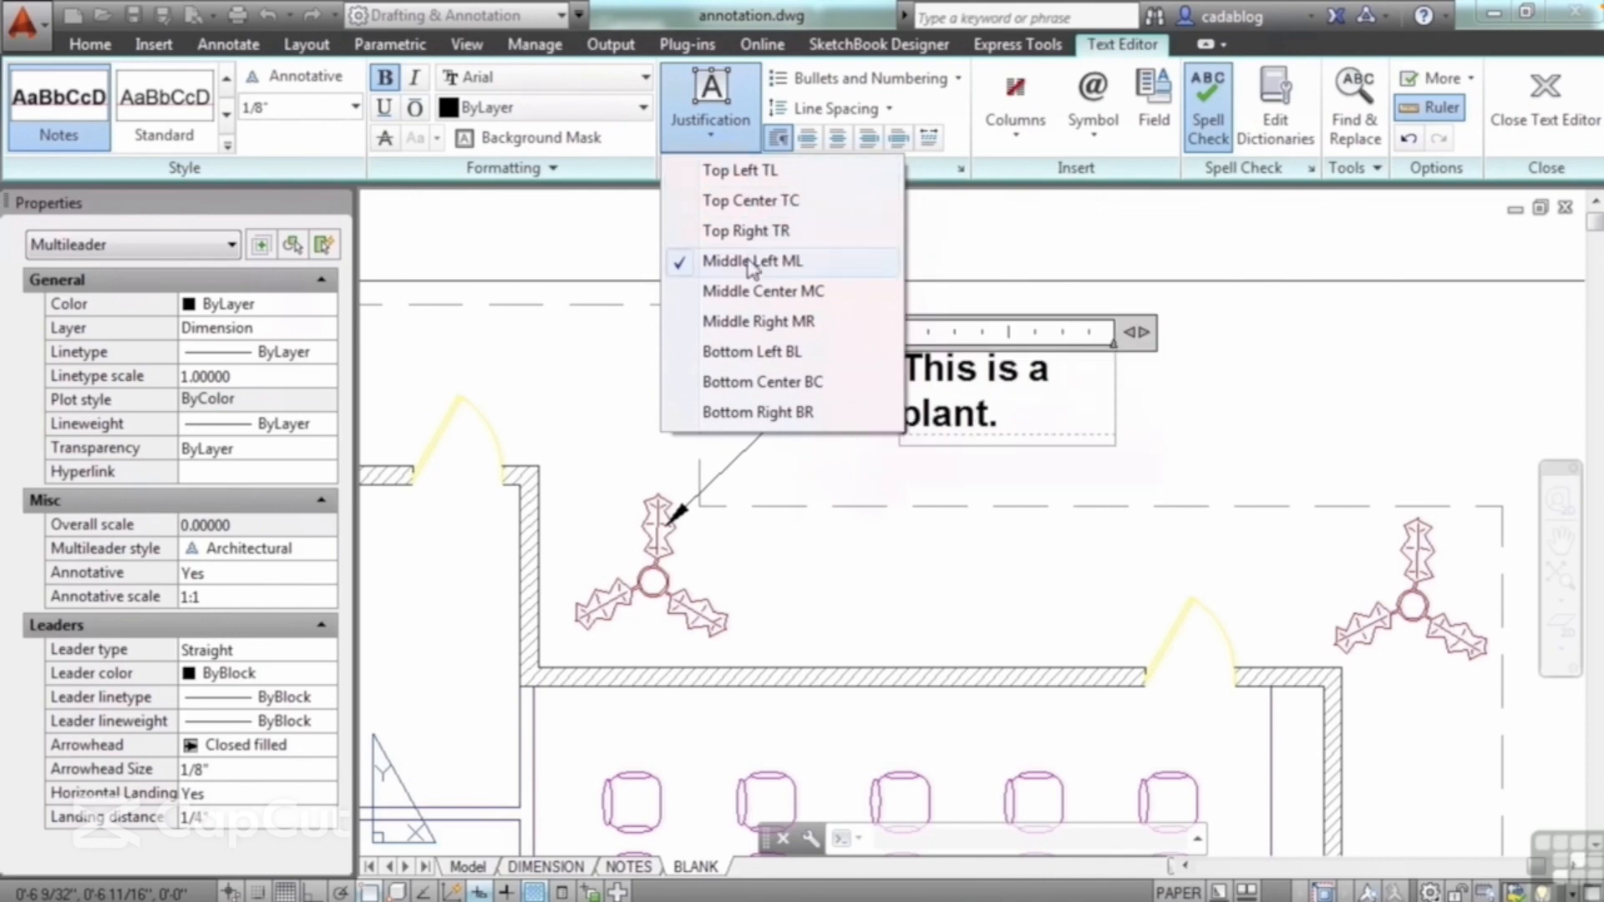
pyautogui.click(748, 172)
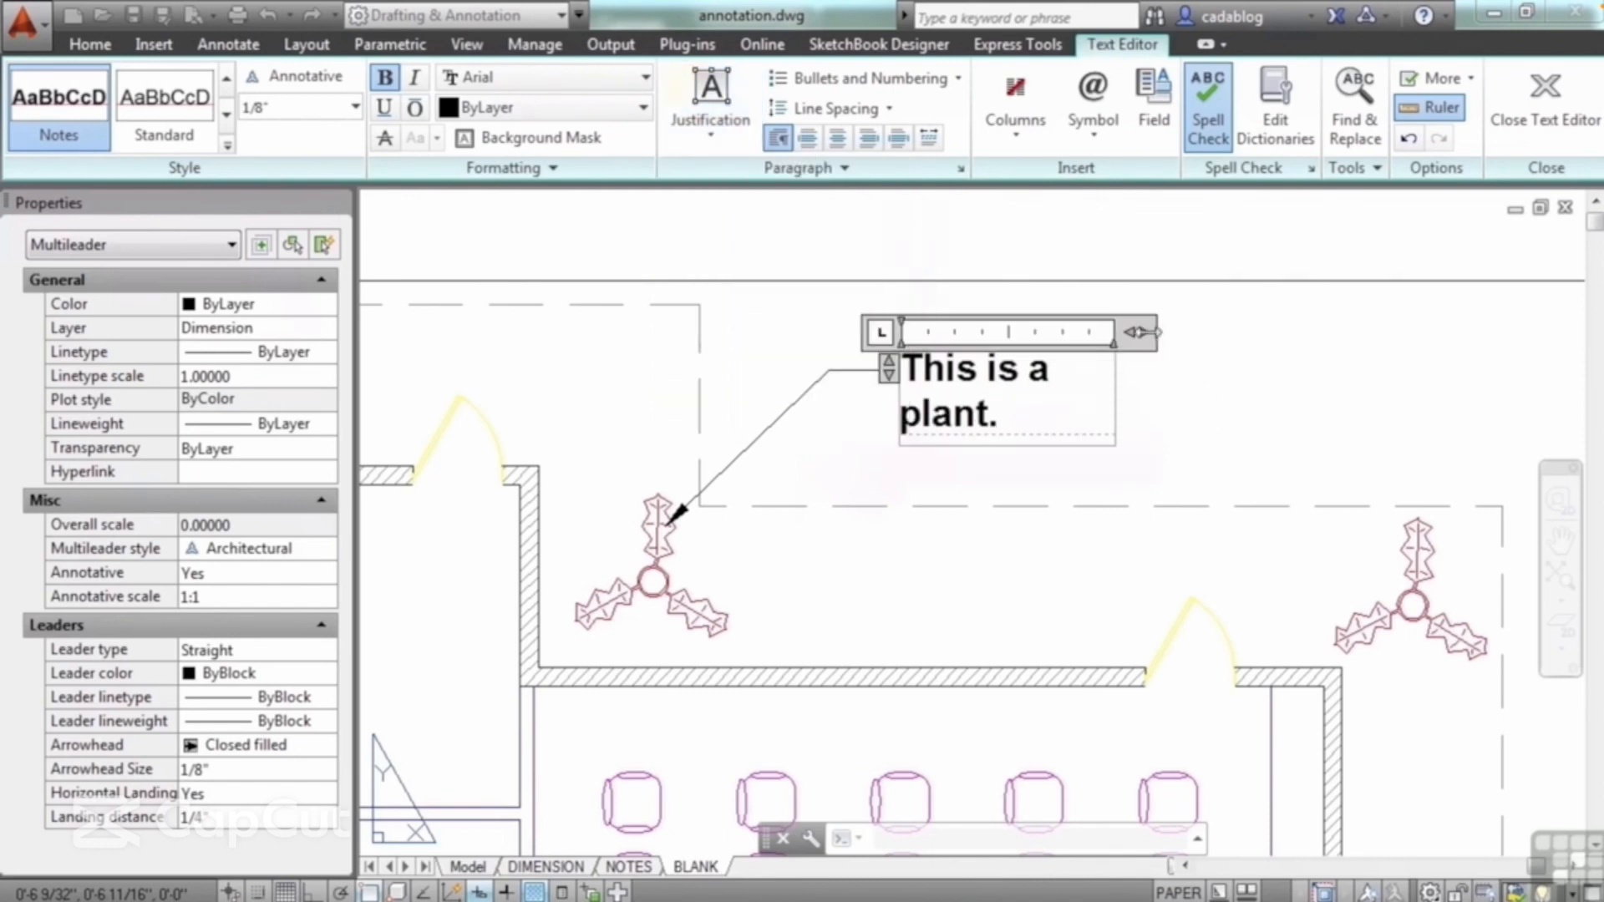
# Step: Widen the multileader text frame until the note fits on one line, and finish the text edit
pyautogui.moveTo(1142, 332); pyautogui.dragTo(1208, 337)
pyautogui.click(1026, 393)
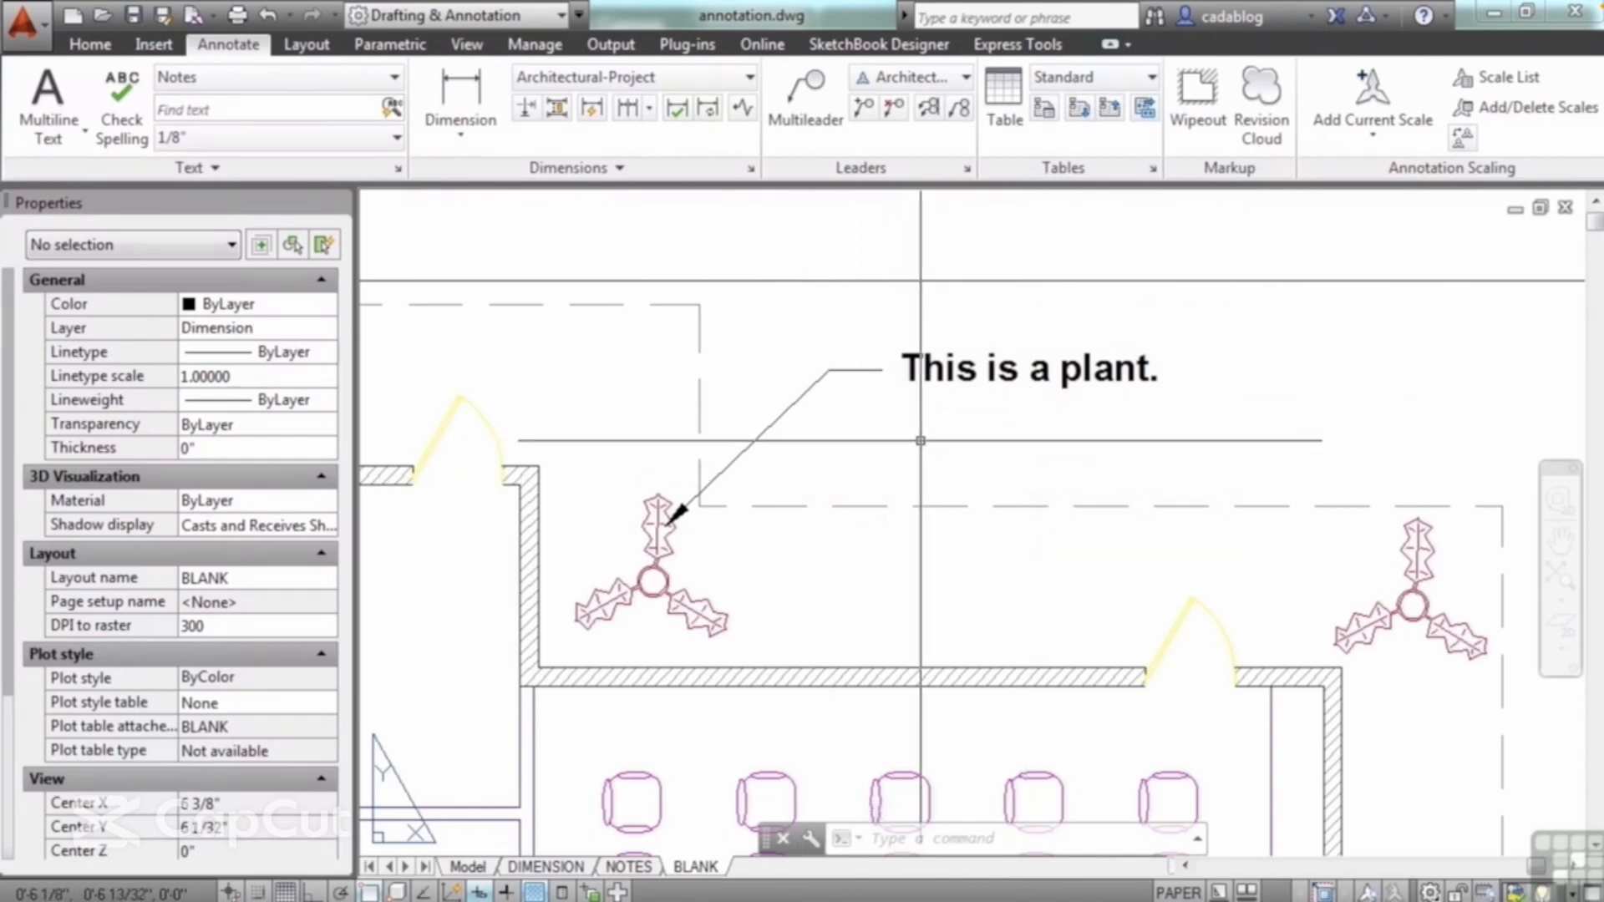
# Step: Stretch the multileader's landing downward, and move it across to the plant's left so the text sits above the upper-left room
pyautogui.click(798, 401)
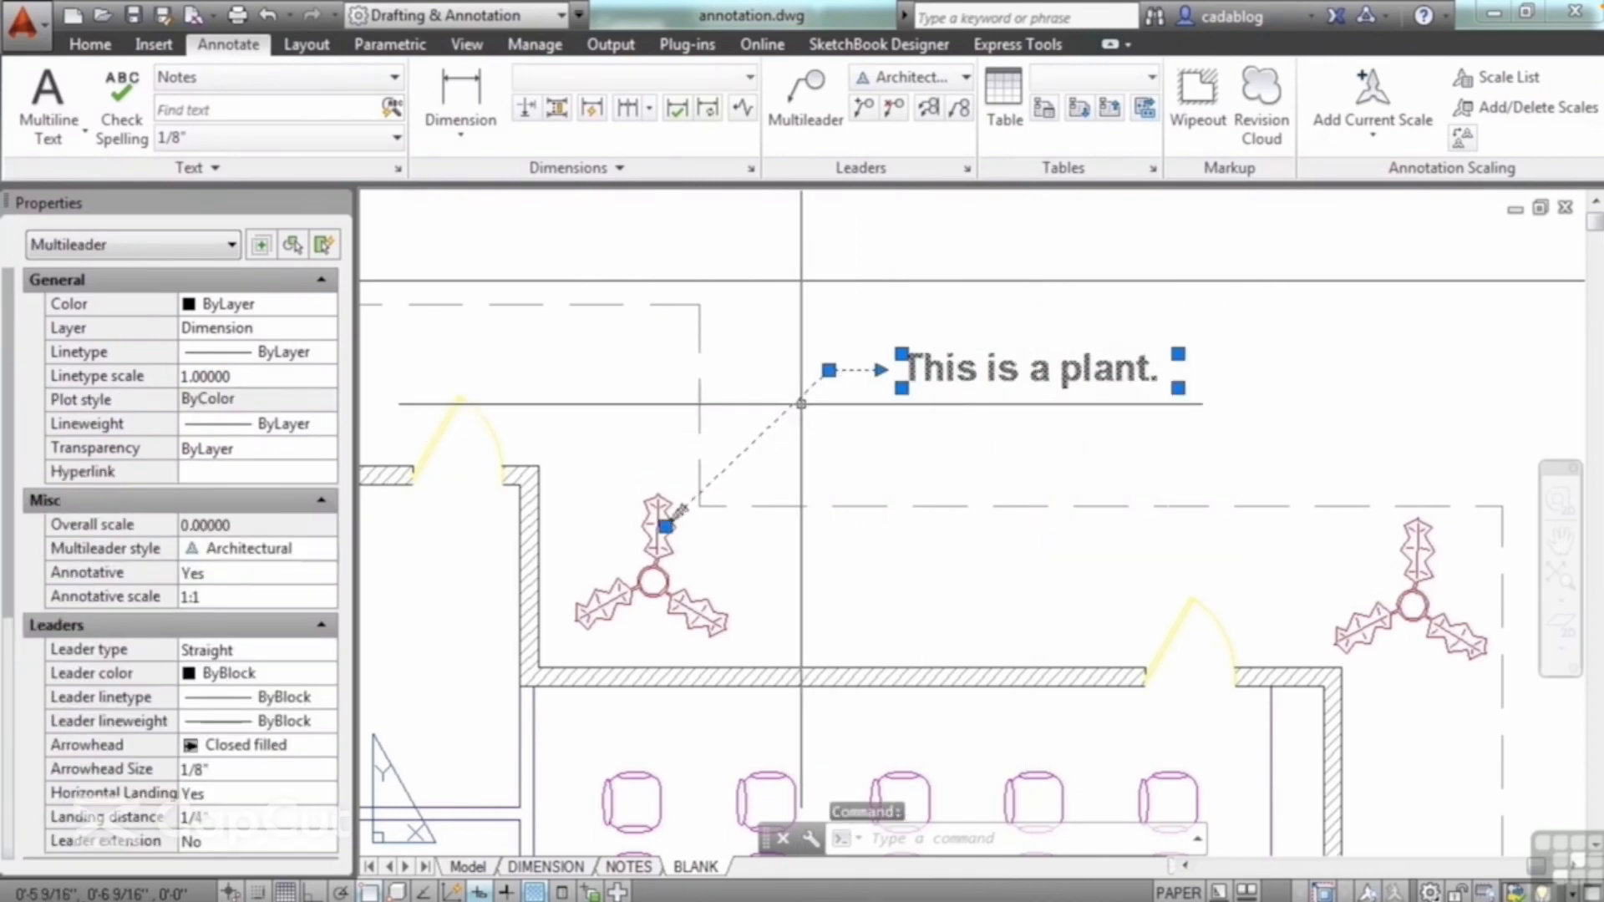
pyautogui.click(829, 369)
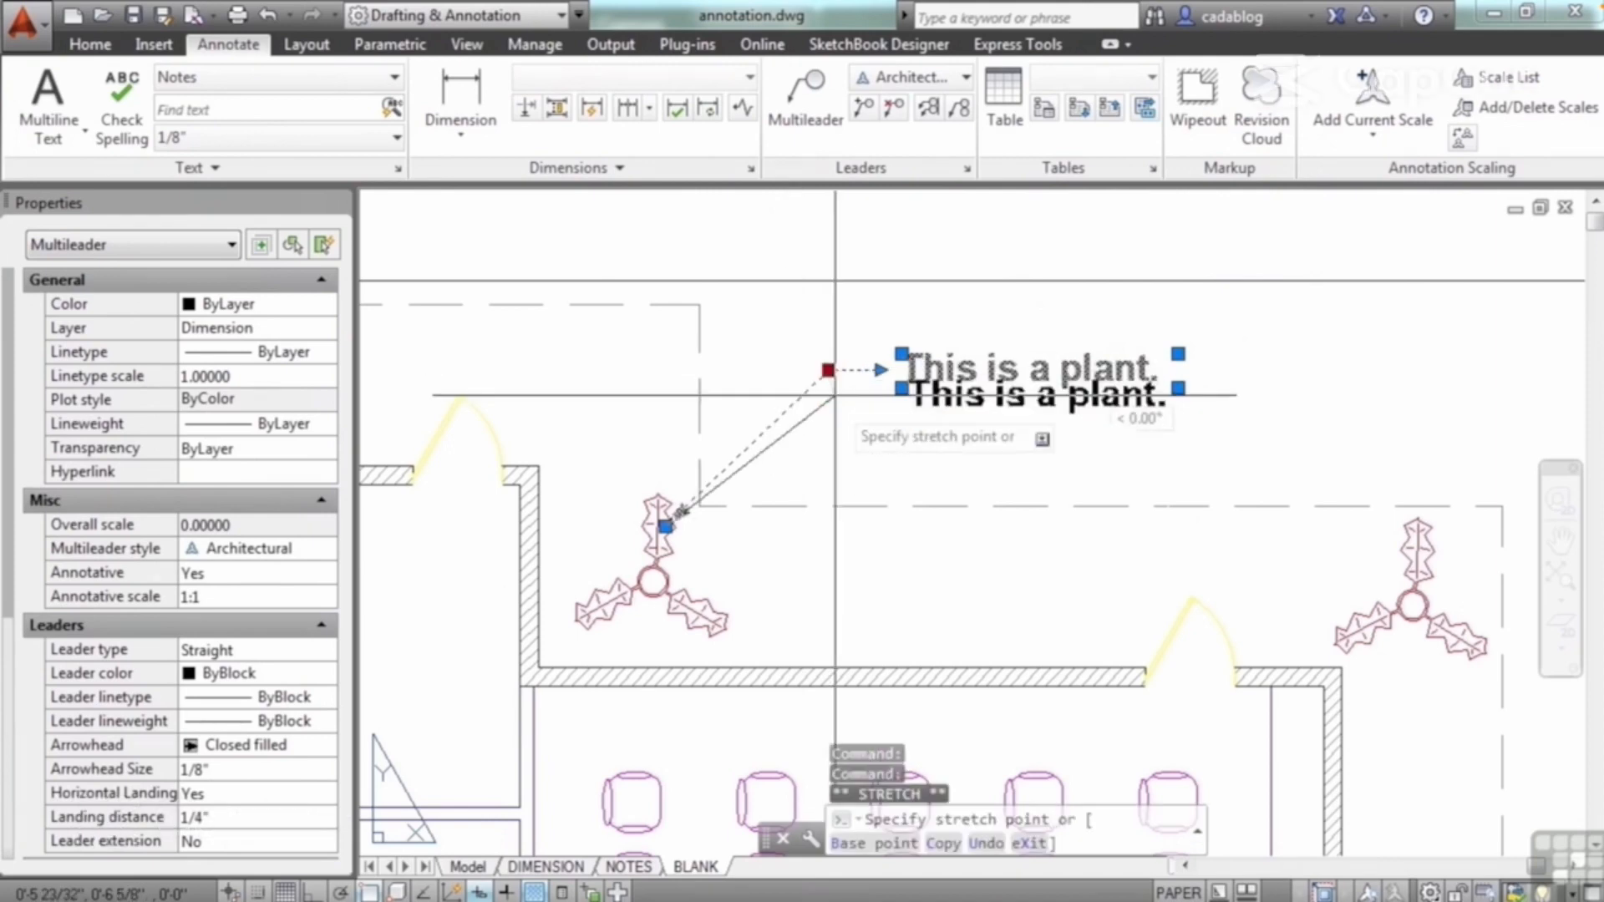
pyautogui.click(861, 470)
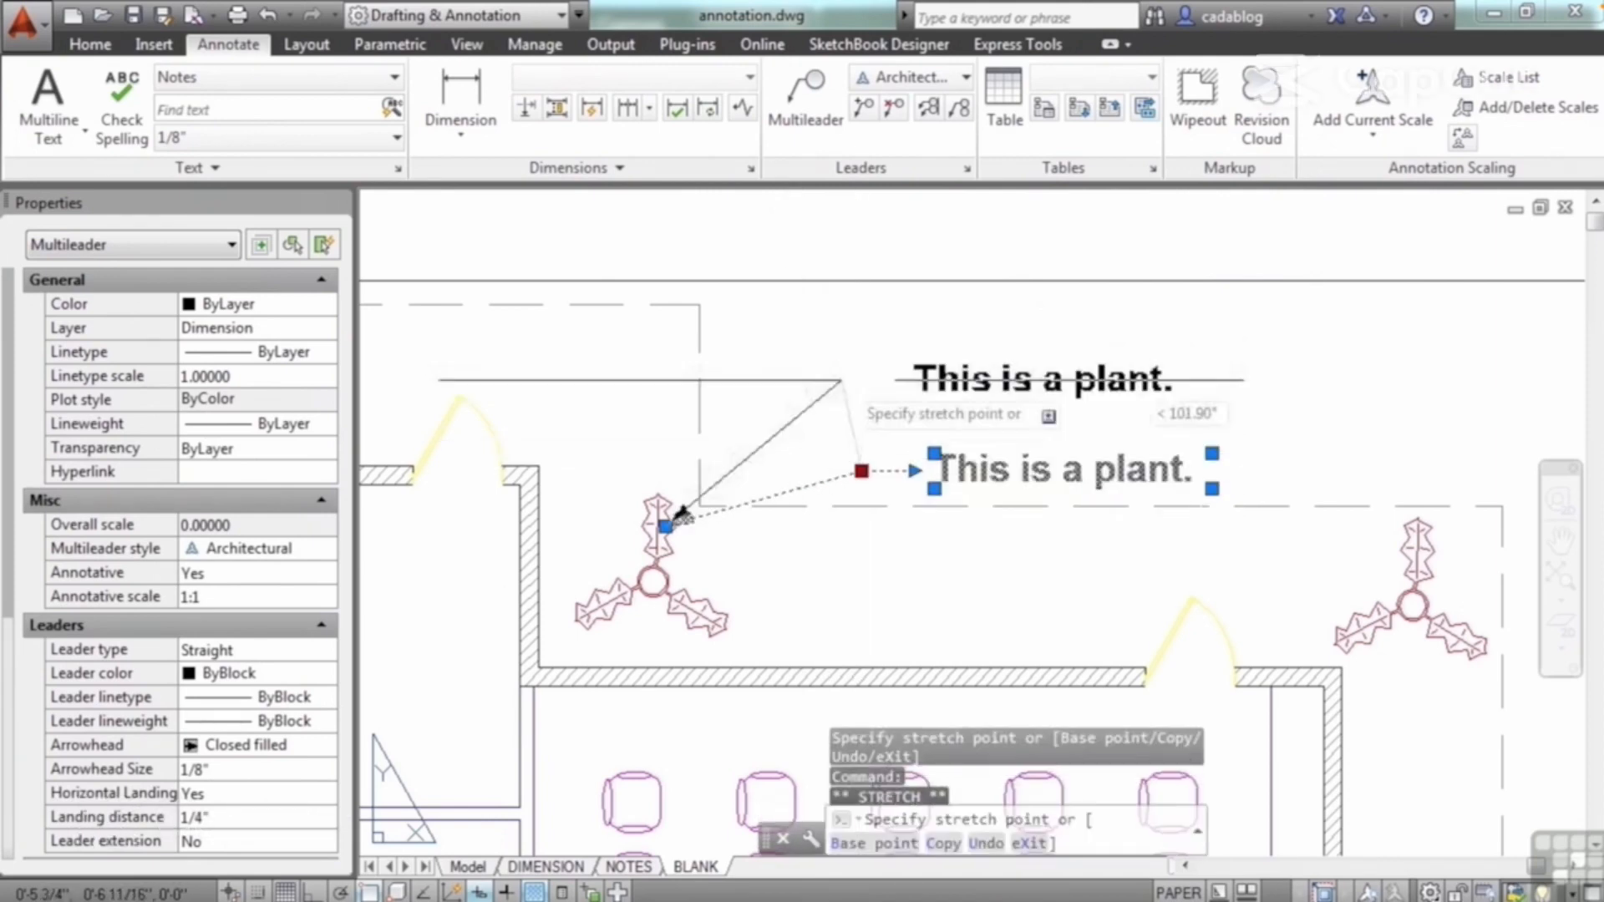
pyautogui.moveTo(745, 365); pyautogui.dragTo(1184, 386, button='middle')
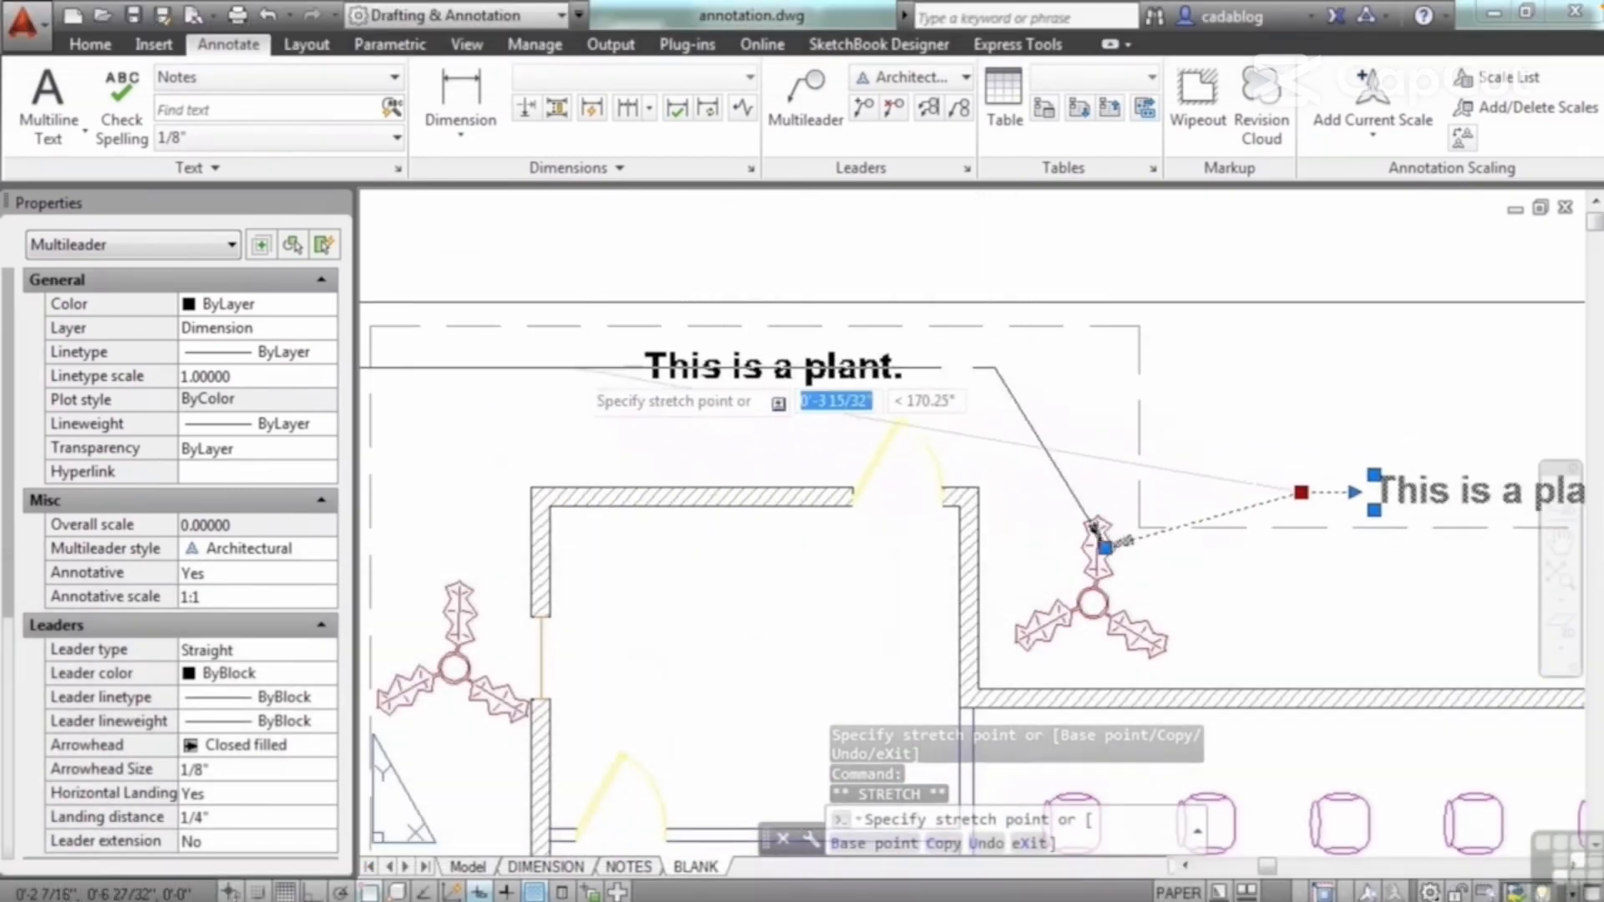
pyautogui.click(989, 372)
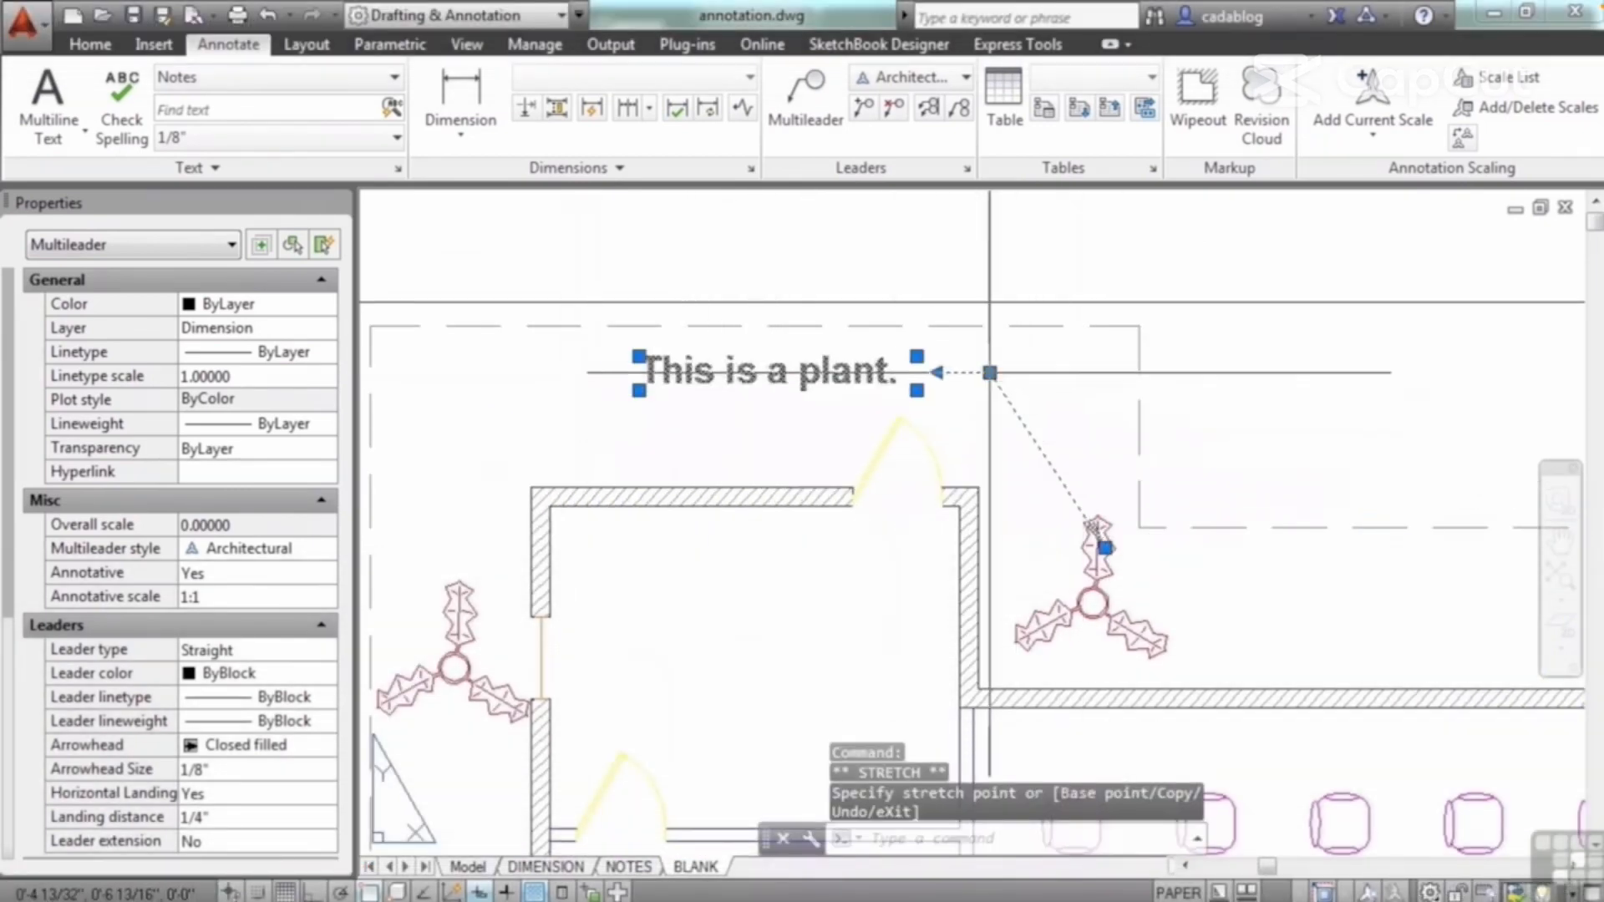
# Step: Move the multileader's landing back to the right, just above the plant's upper leaf, with the text on its right side
pyautogui.click(989, 373)
pyautogui.scroll(-5, 884, 401)
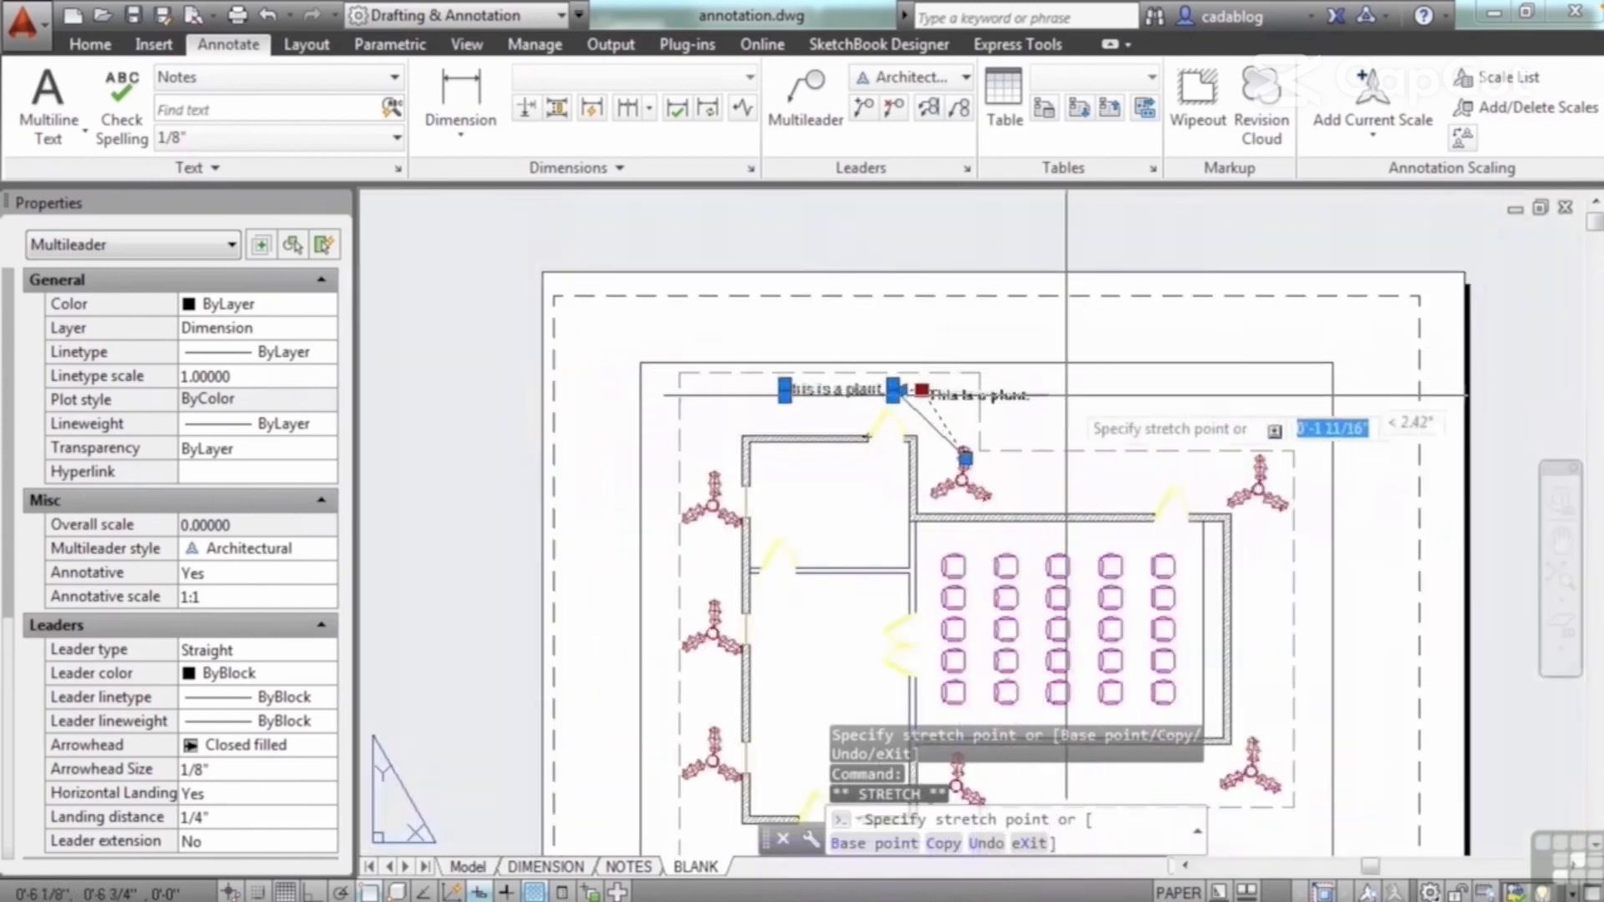
pyautogui.click(1148, 397)
# Step: Stretch the multileader's landing down and to the right, and lengthen the landing back toward the plant while the text stays in place
pyautogui.scroll(5, 1044, 426)
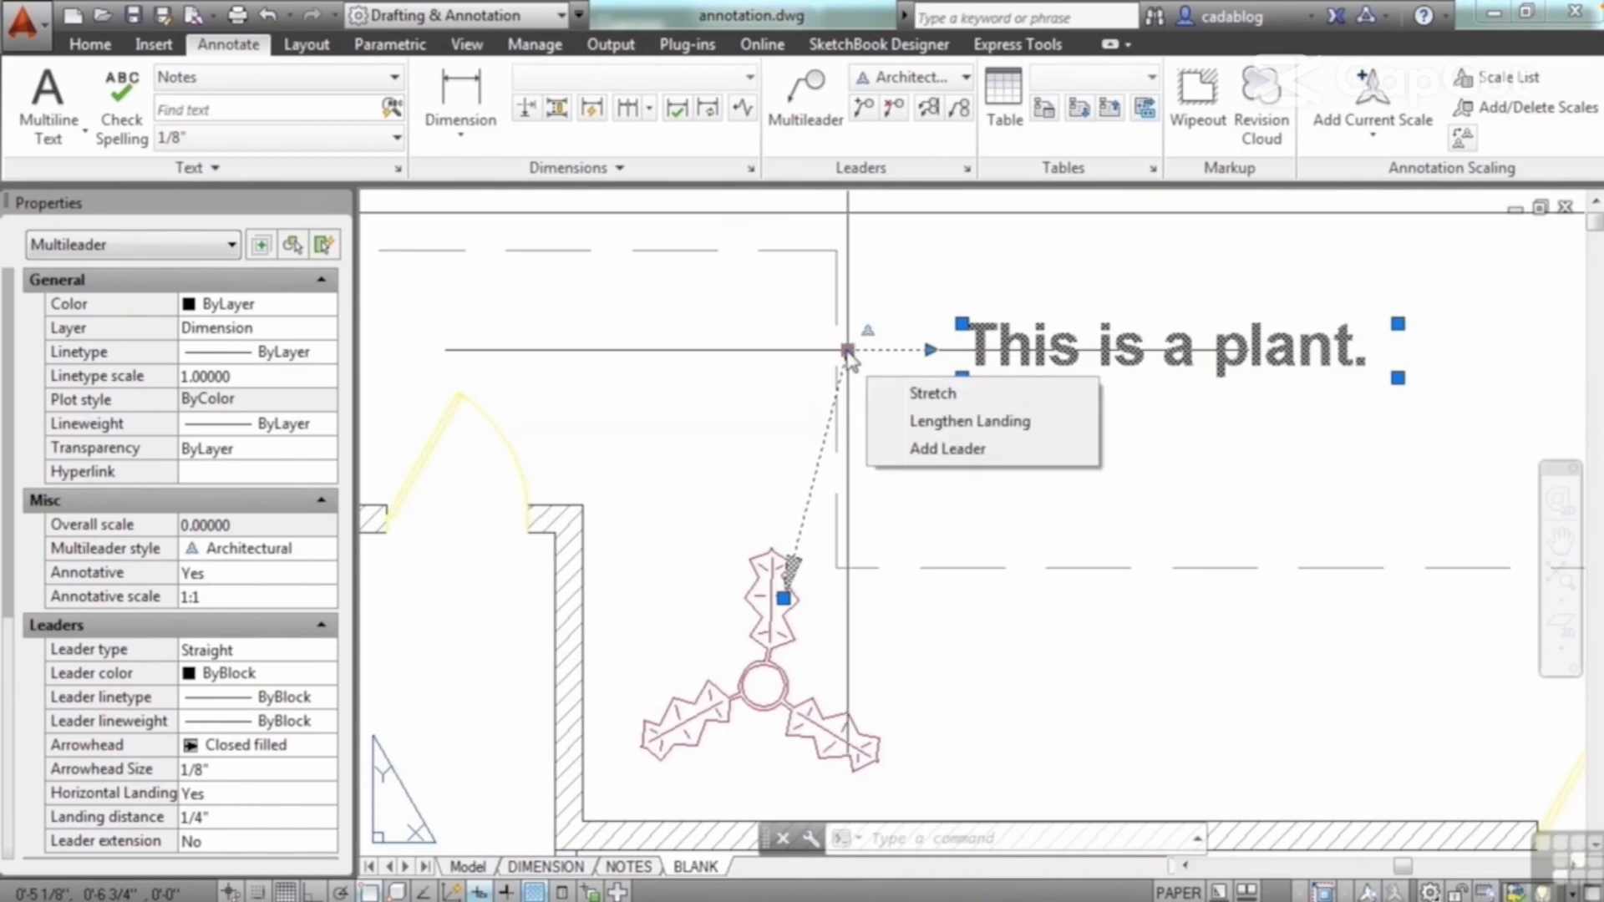
pyautogui.click(934, 394)
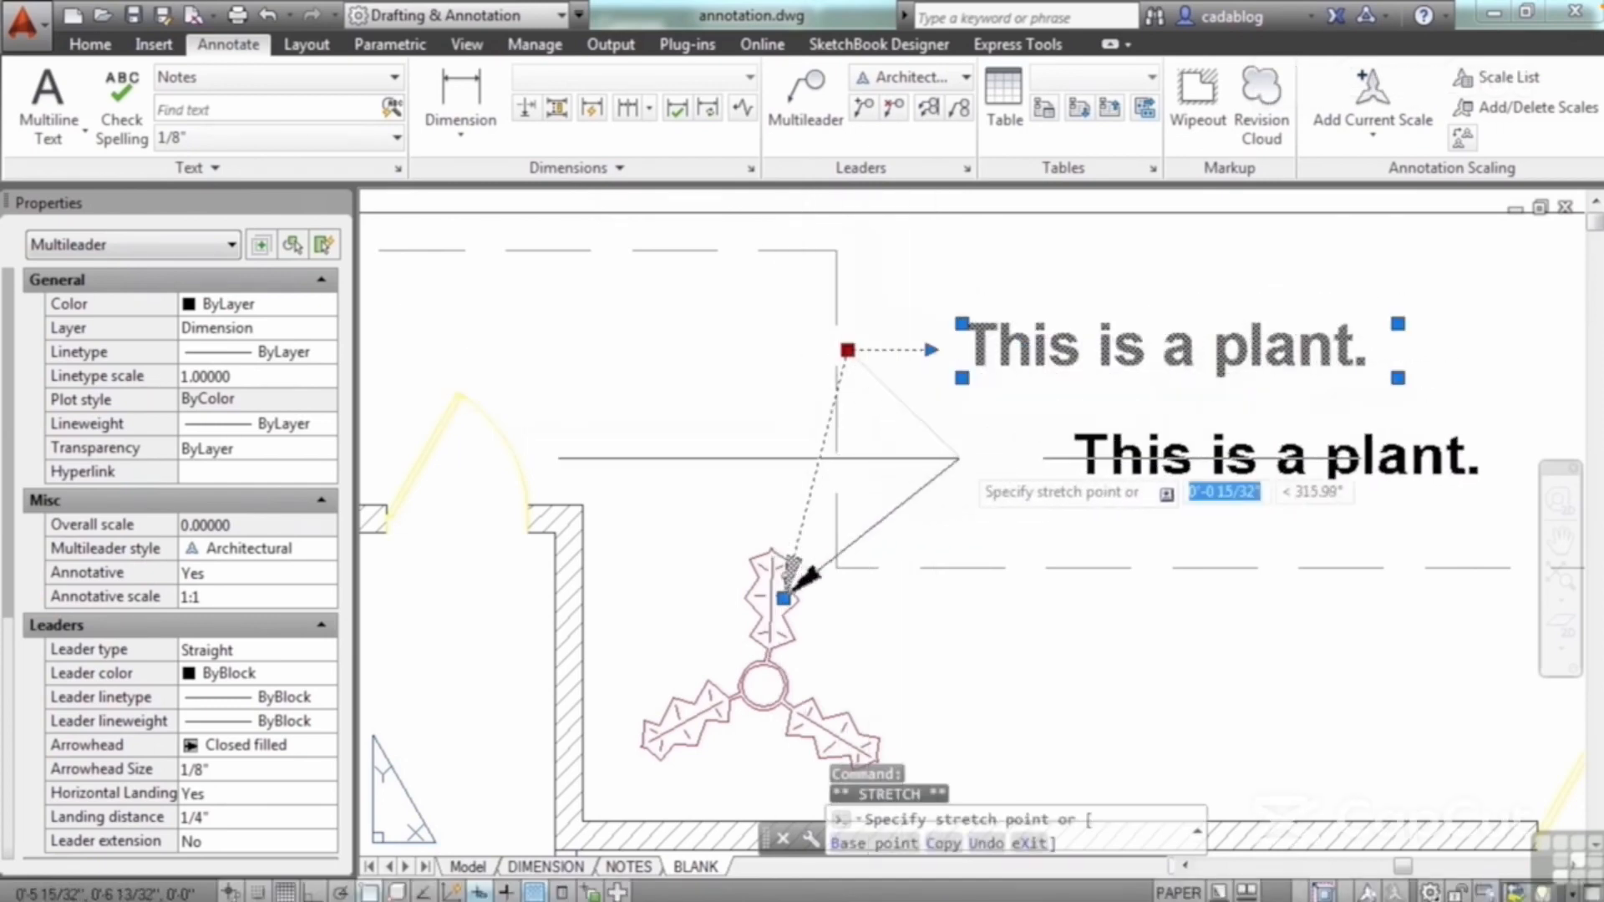
pyautogui.click(958, 458)
pyautogui.moveTo(958, 458)
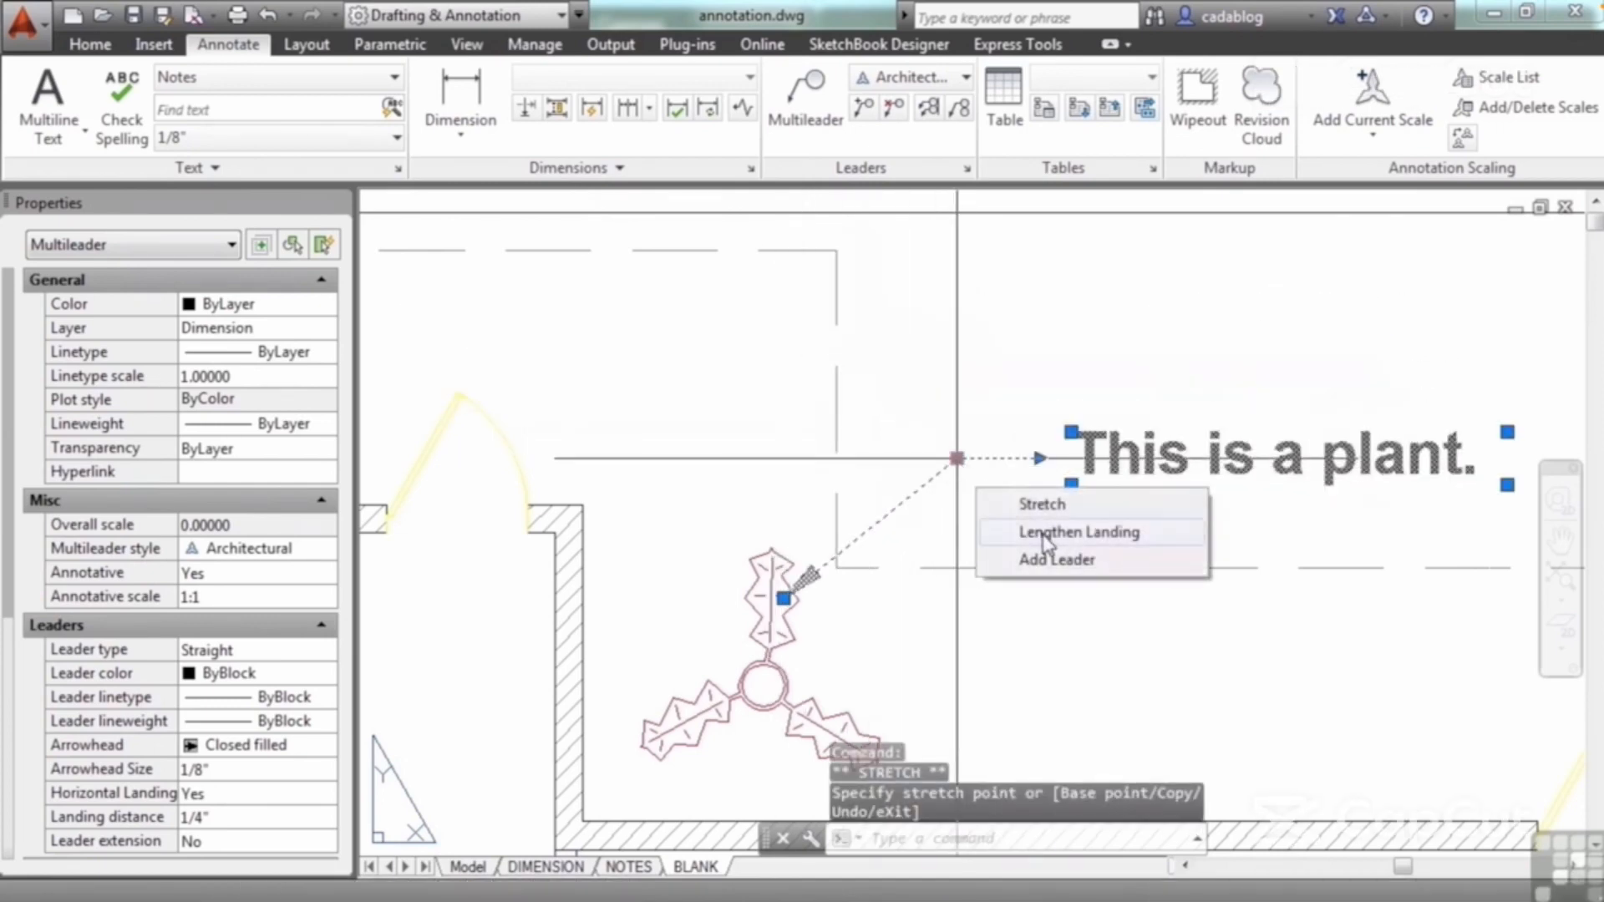
pyautogui.click(1037, 530)
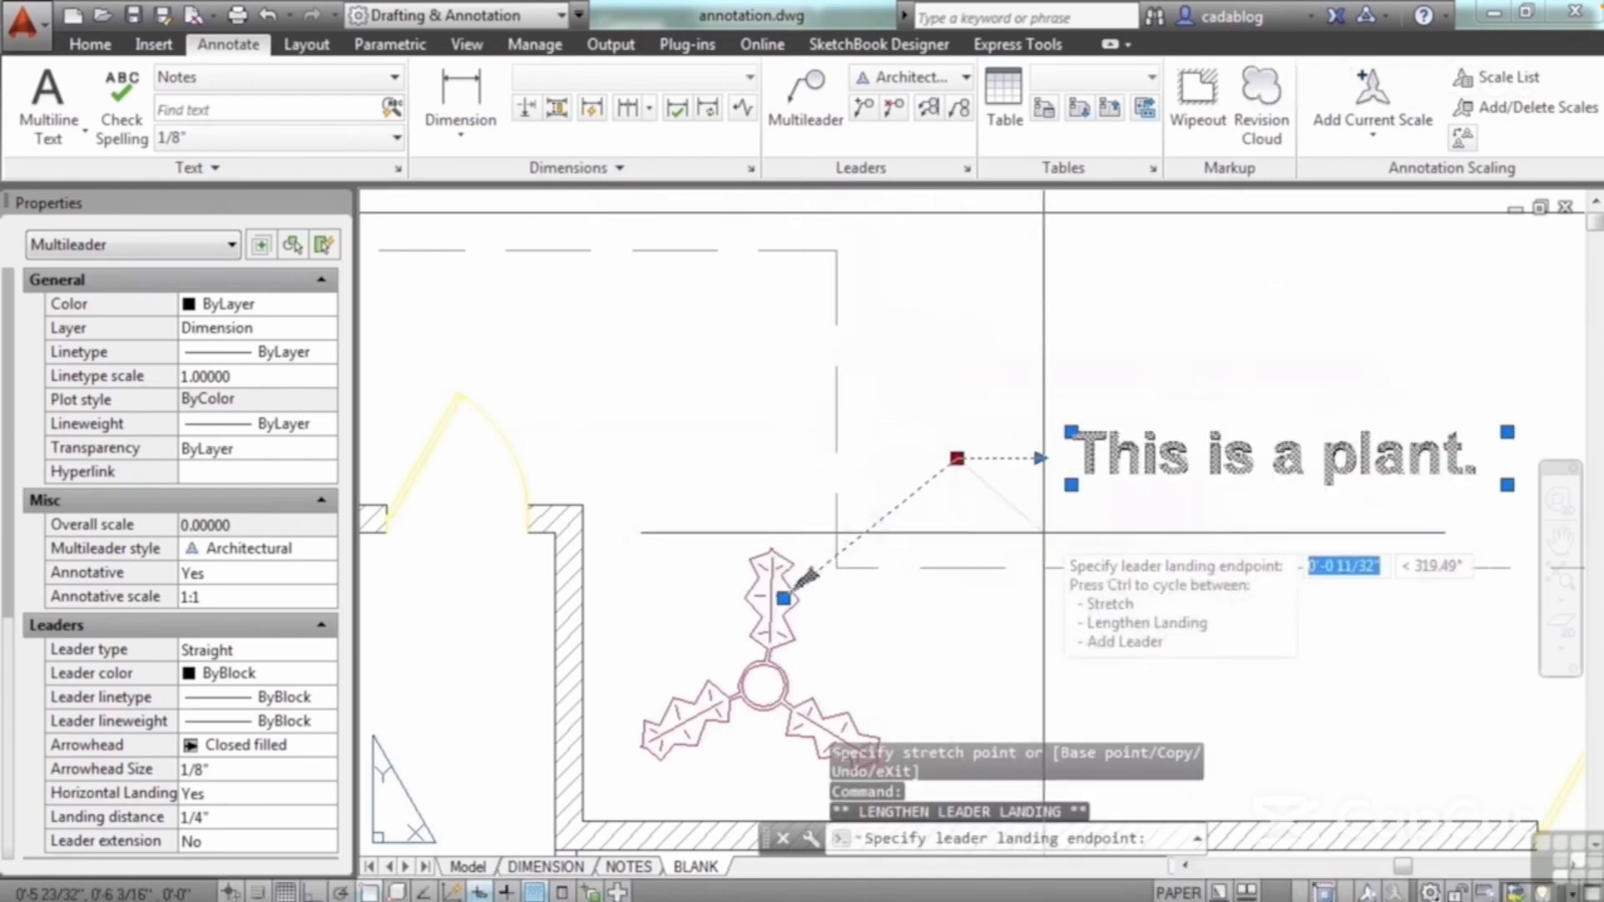
pyautogui.click(817, 458)
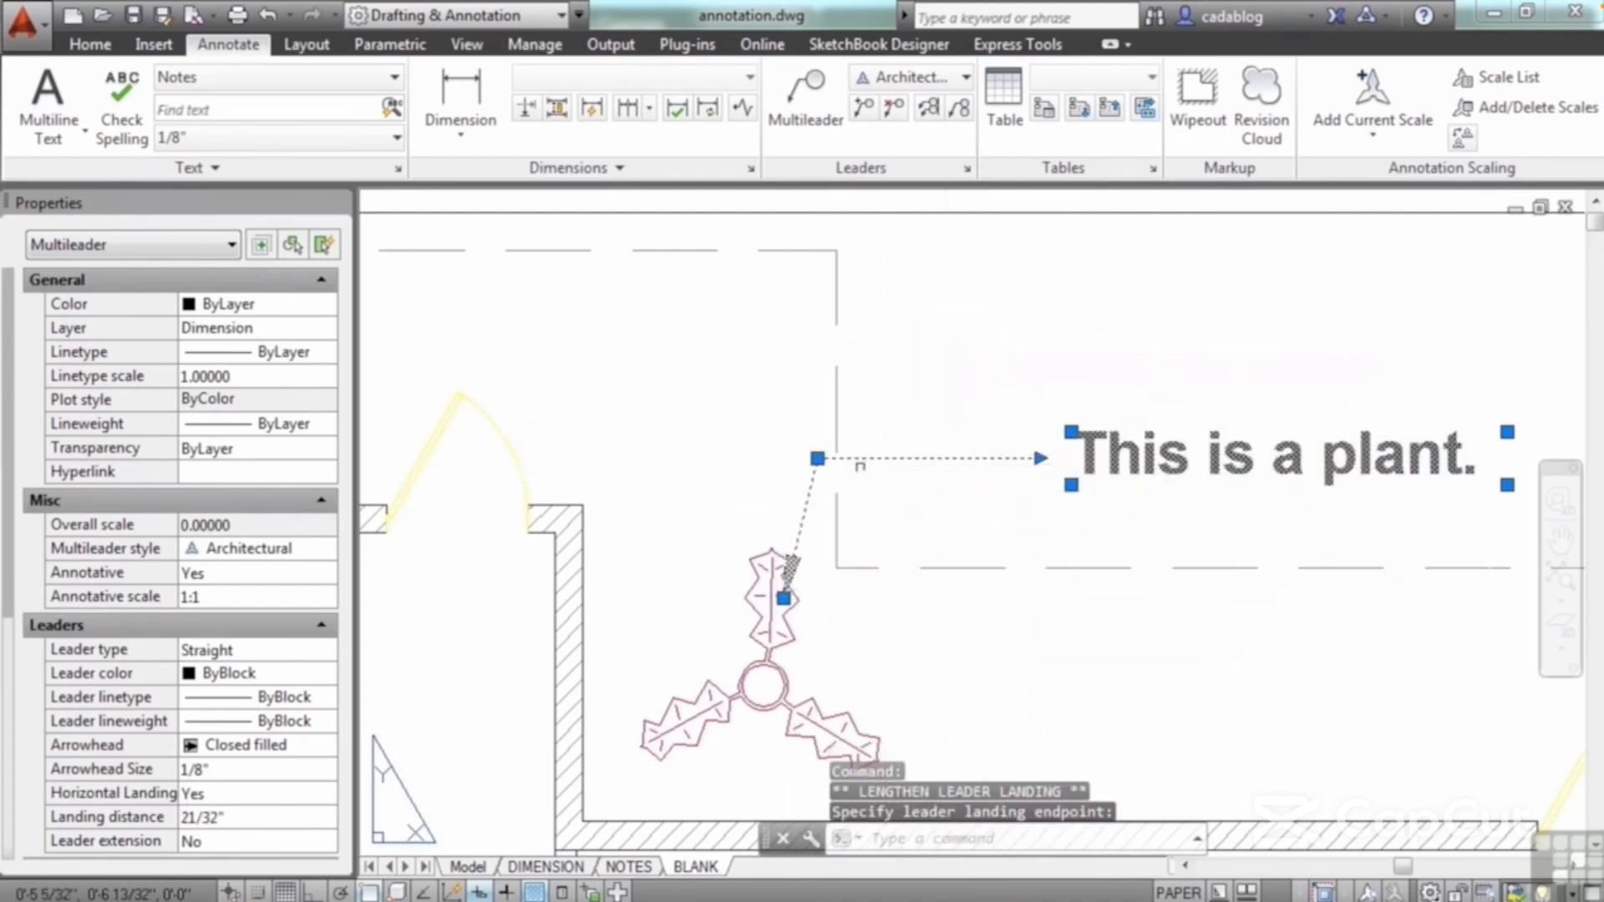
# Step: Add leaders from the multileader to the upper-right plant, the plants along the left wall and the plants below the rooms
pyautogui.moveTo(818, 459)
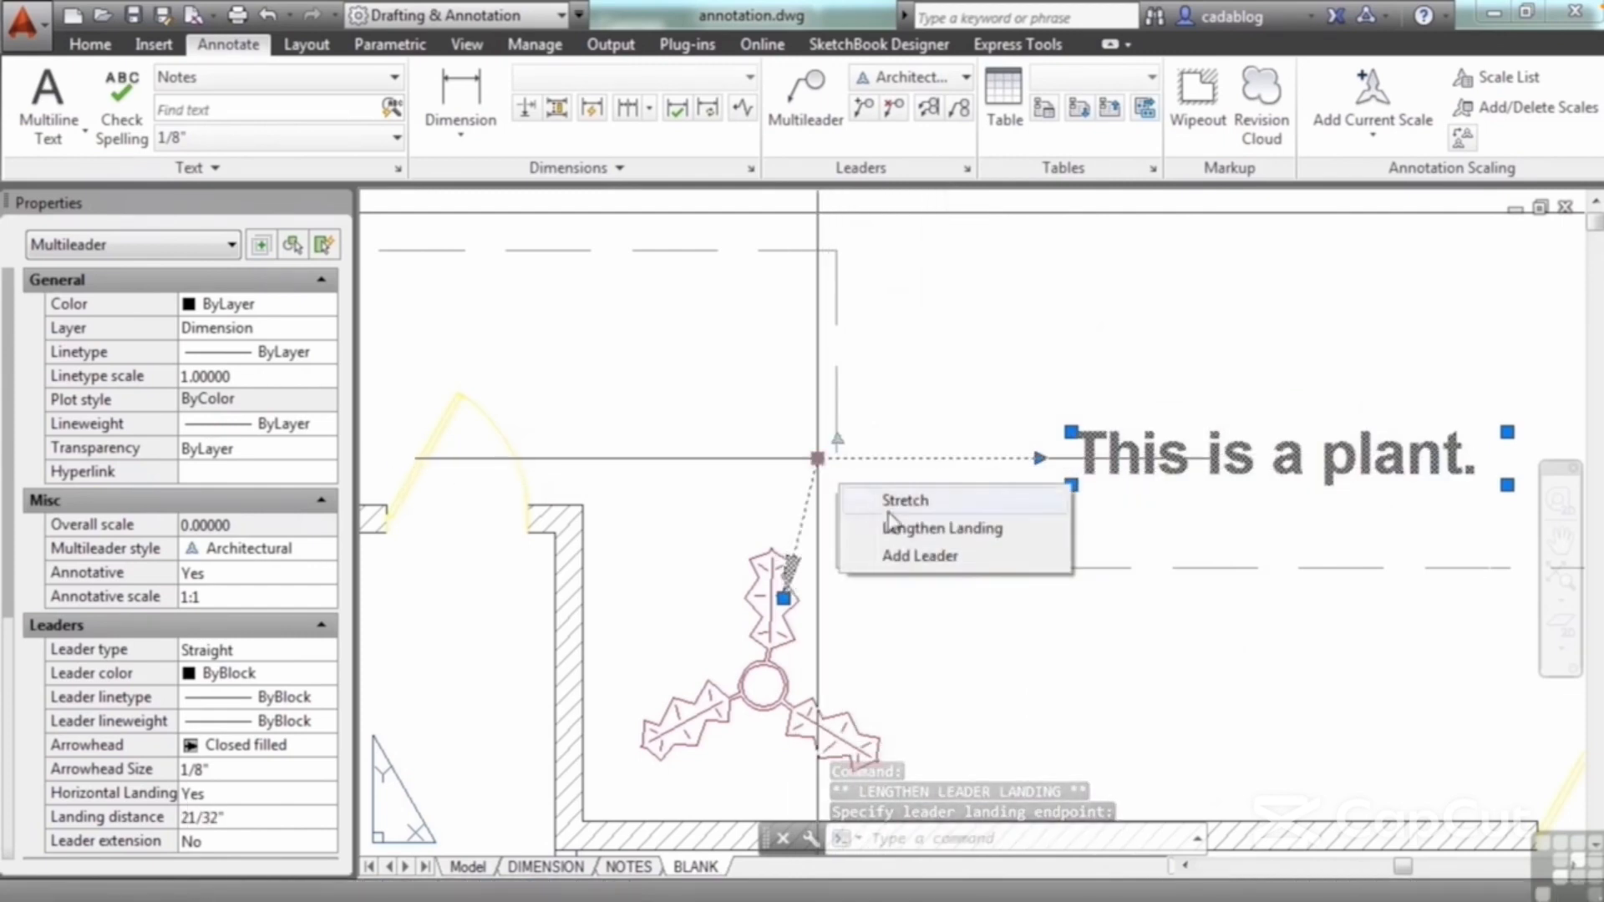
pyautogui.click(918, 556)
pyautogui.scroll(-4, 968, 549)
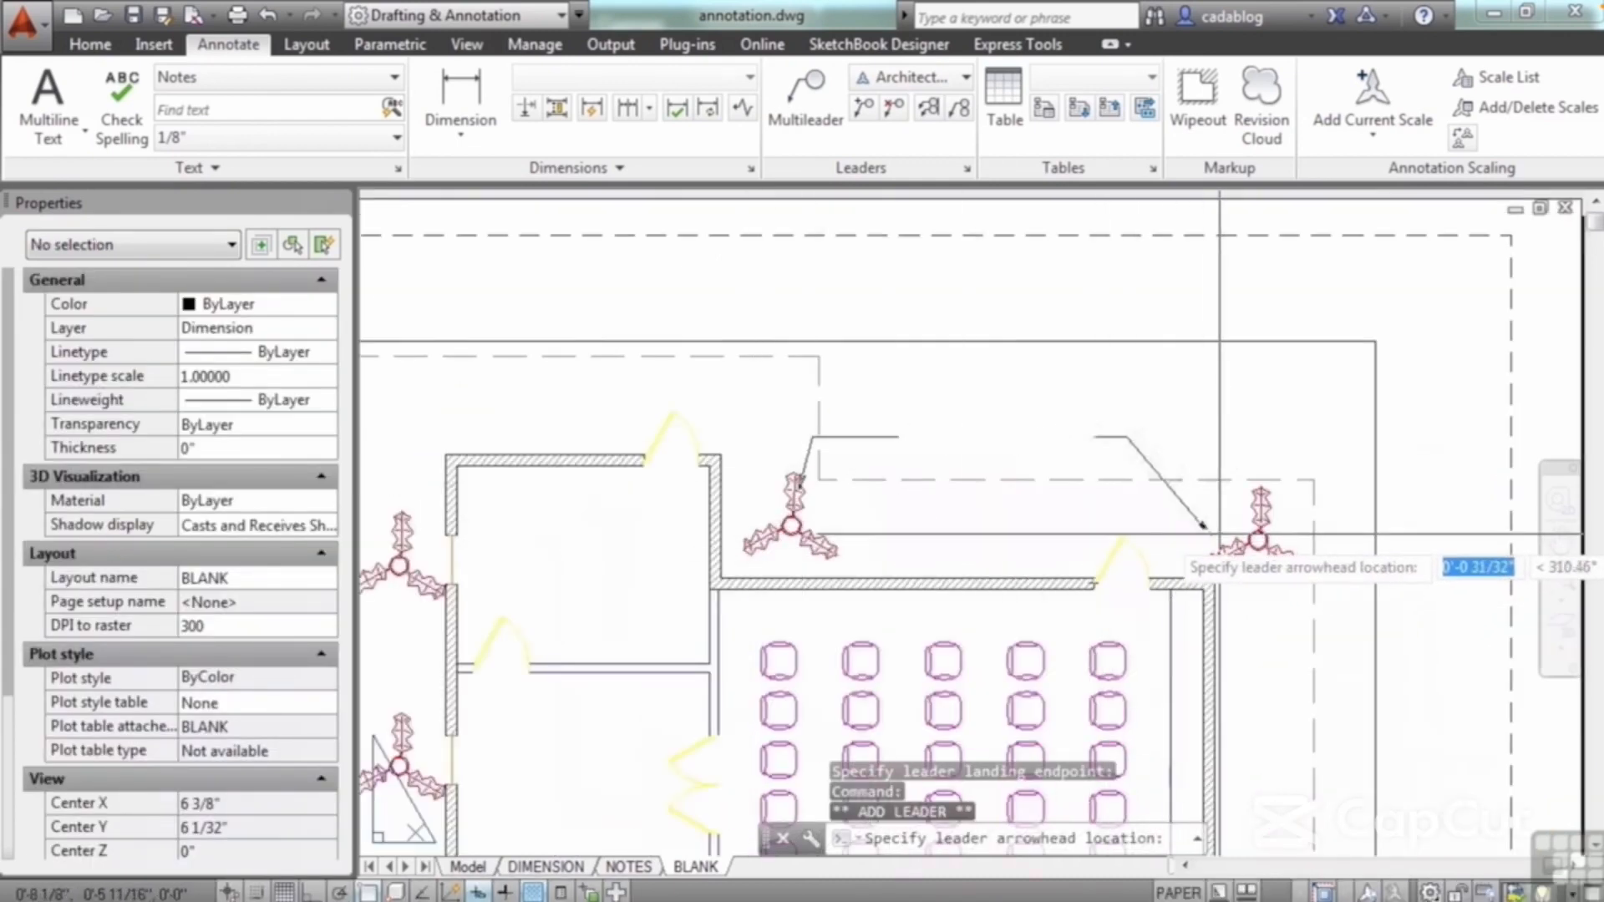
pyautogui.click(1256, 532)
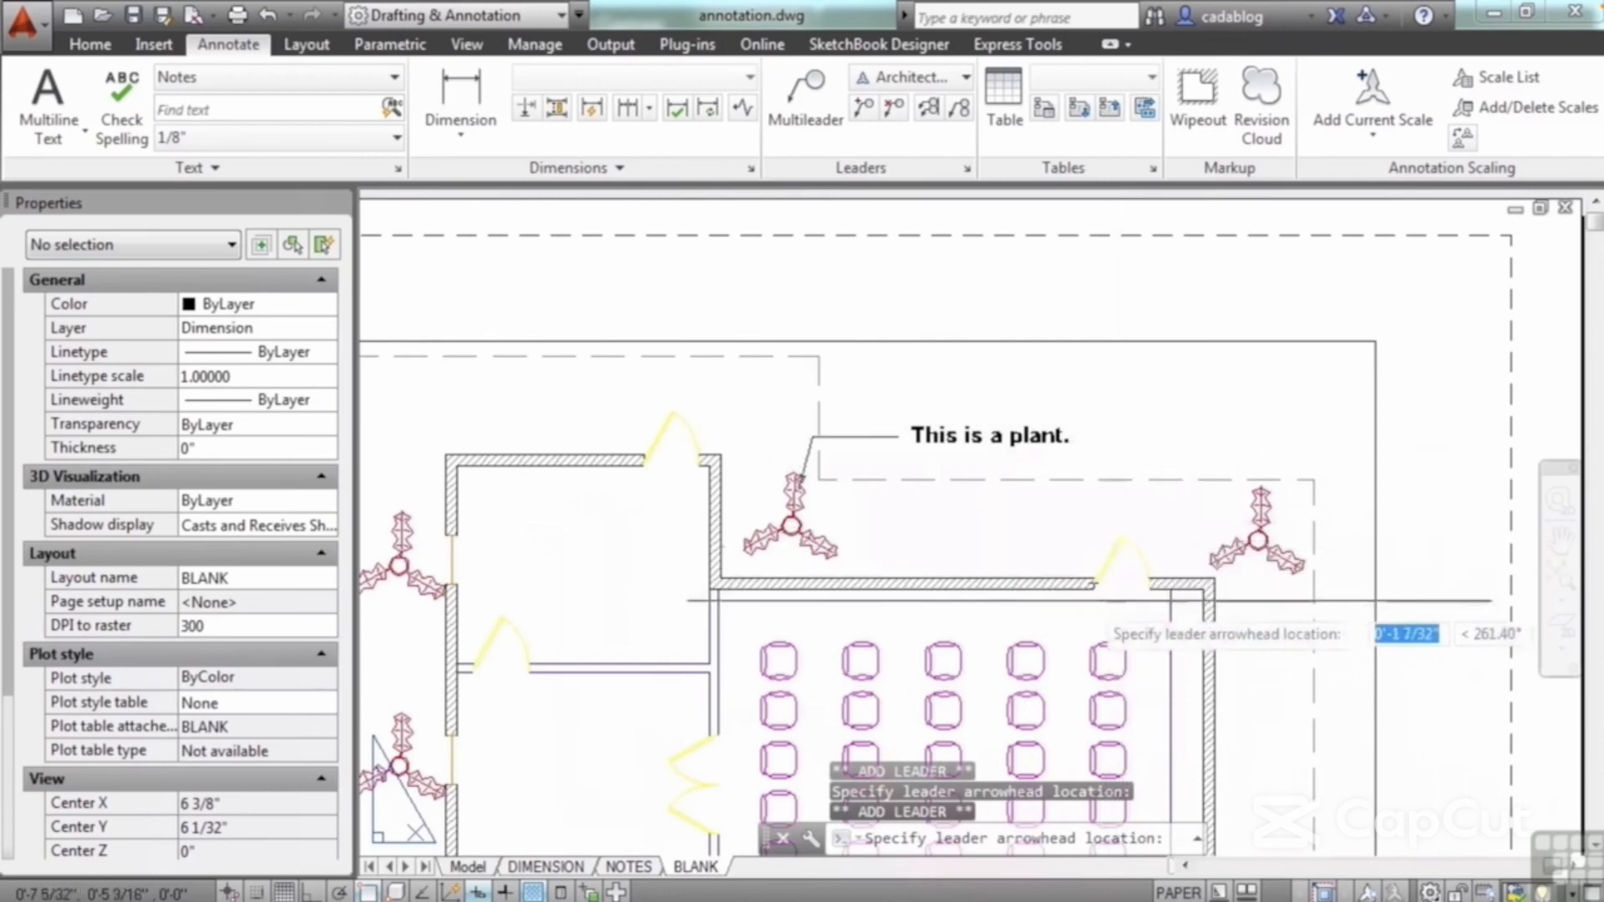
pyautogui.click(410, 545)
pyautogui.moveTo(655, 515); pyautogui.dragTo(729, 234, button='middle')
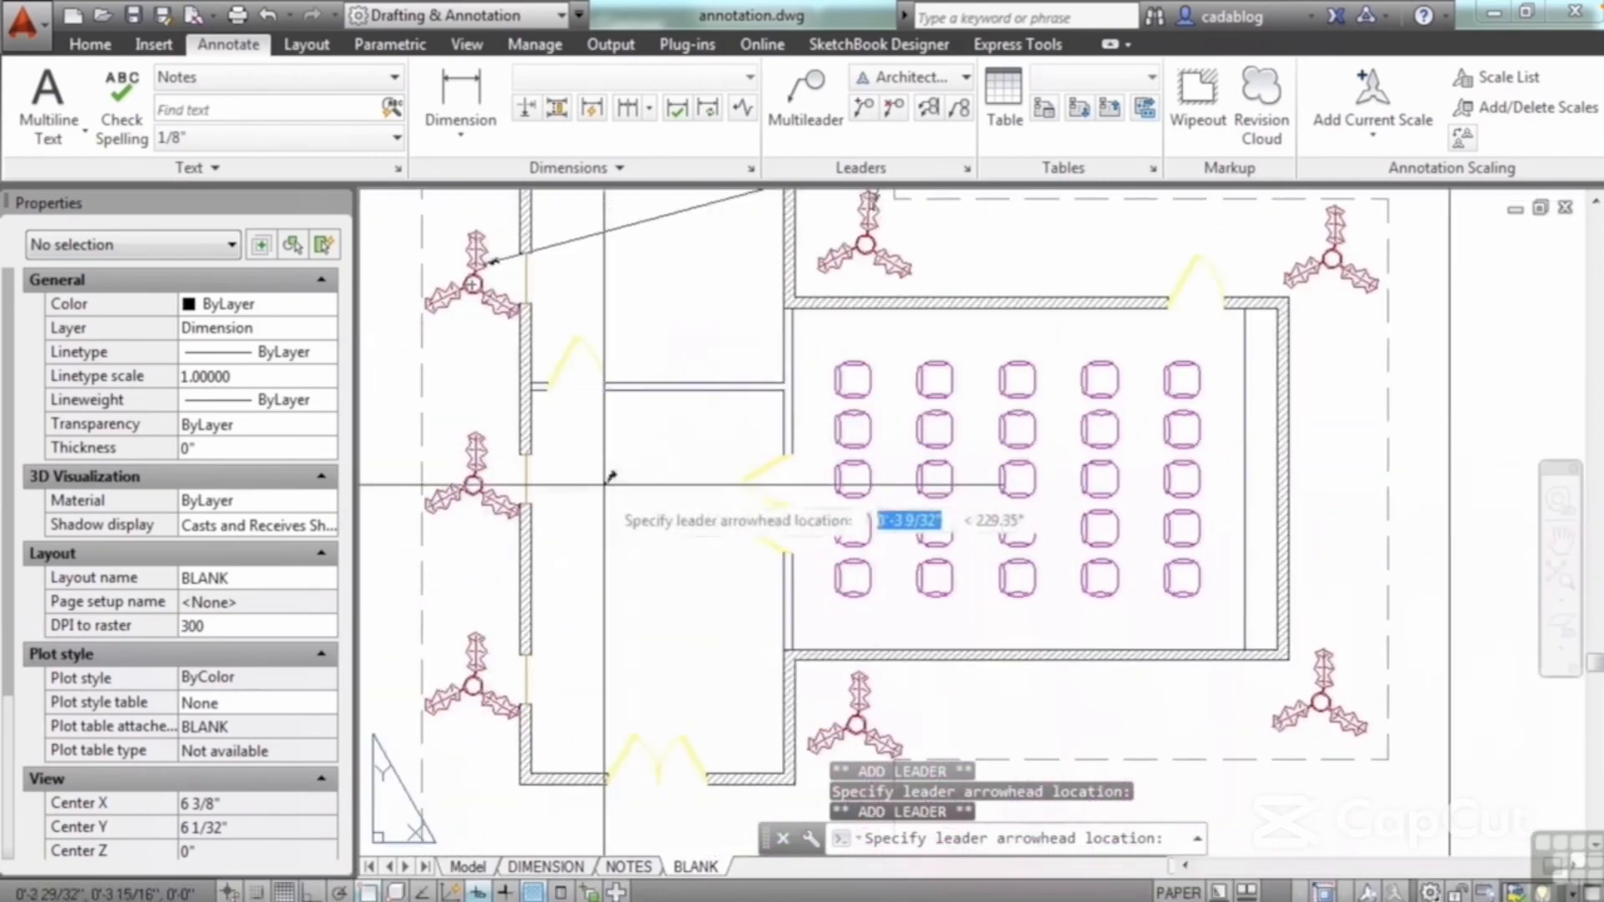
pyautogui.click(473, 686)
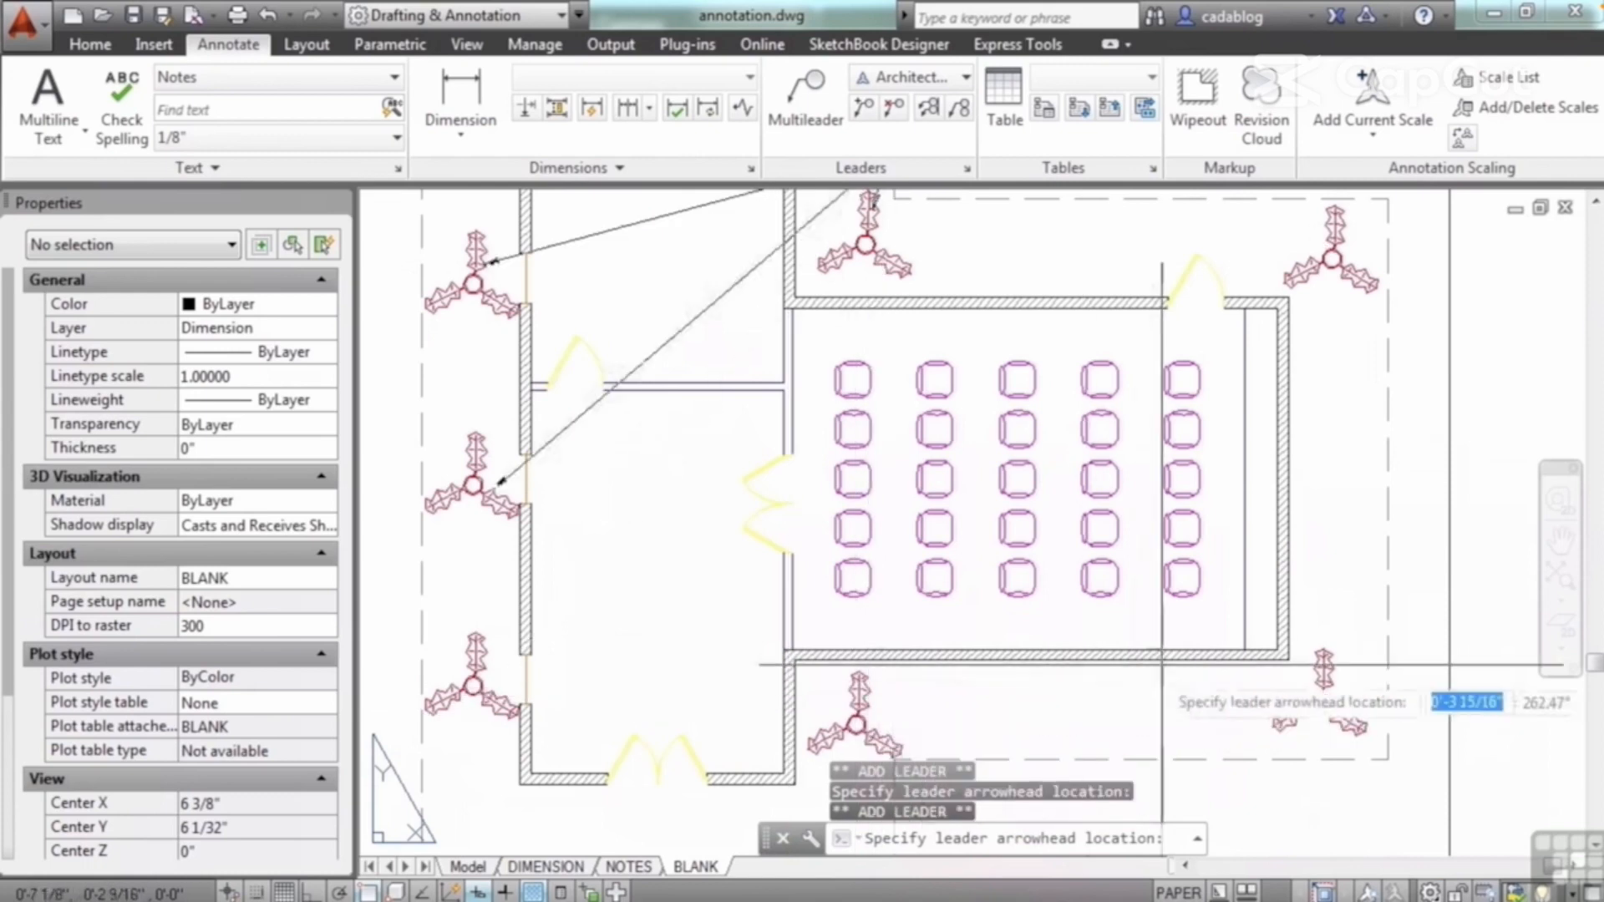
pyautogui.click(1330, 656)
pyautogui.press('Return')
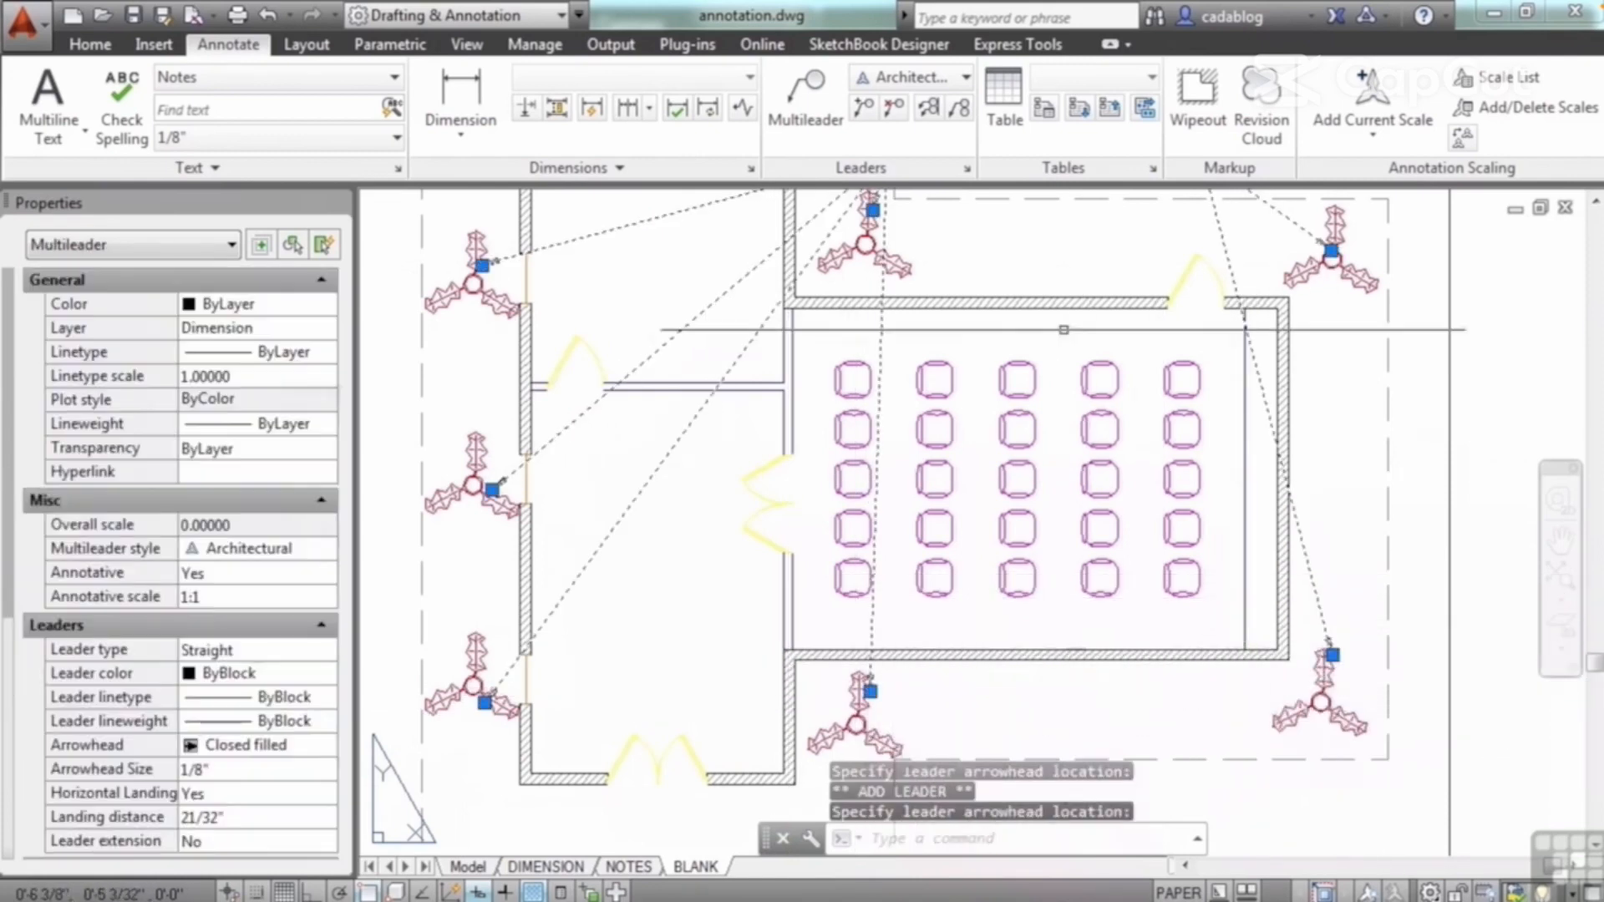
# Step: Shorten the multileader's landing beside the text to 3/16" using the landing's arrow grip
pyautogui.moveTo(1047, 227); pyautogui.dragTo(1003, 438, button='middle')
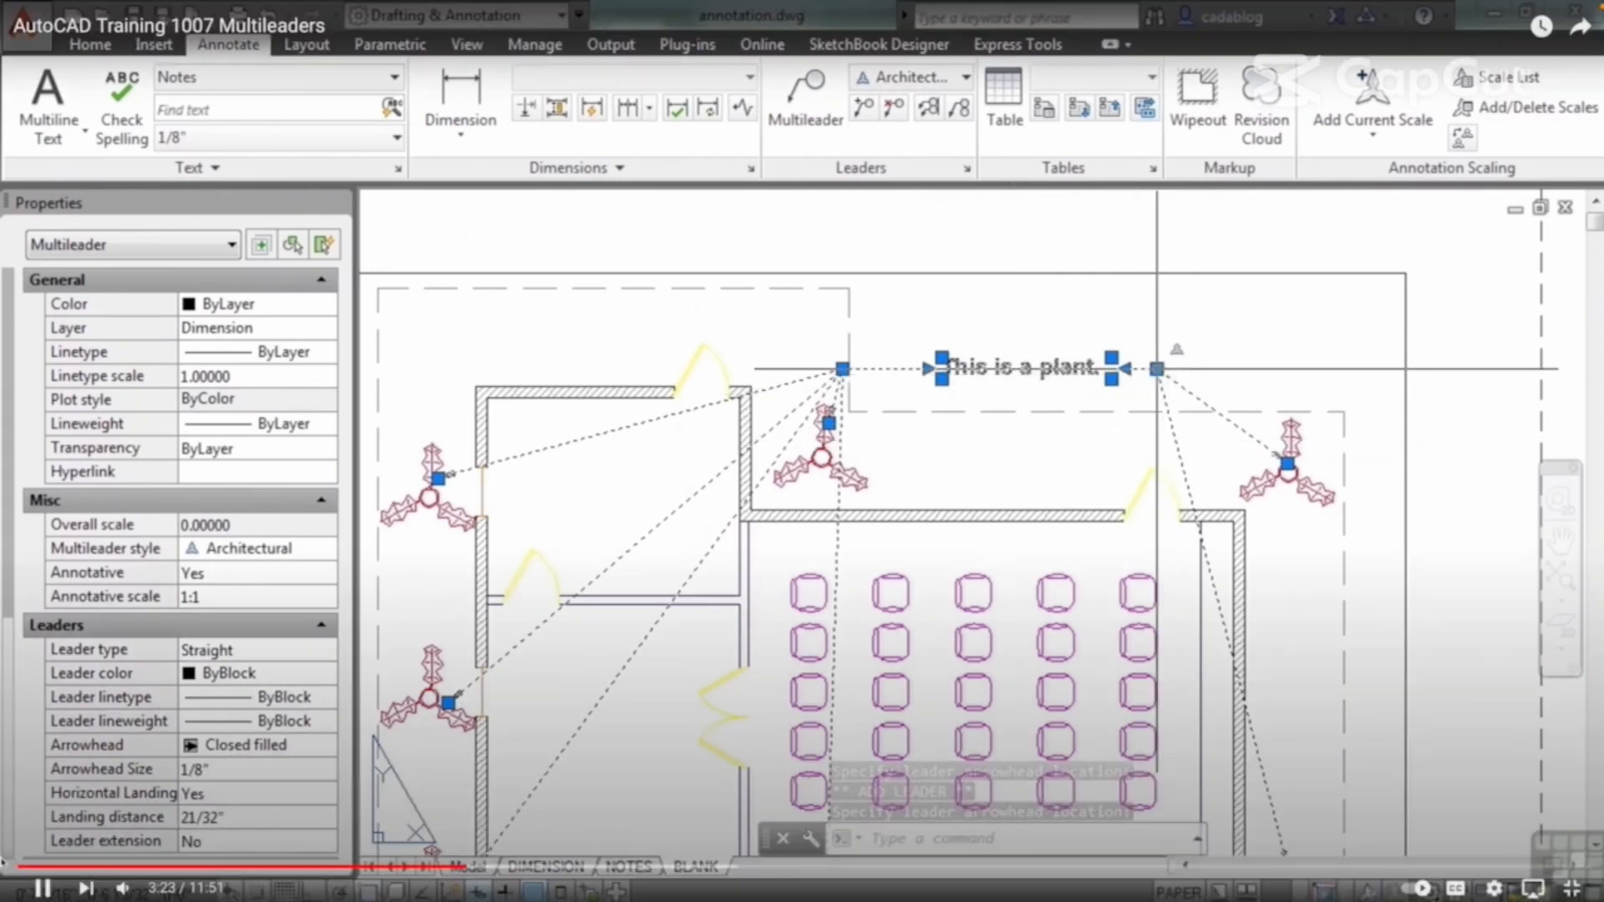
pyautogui.moveTo(1158, 369)
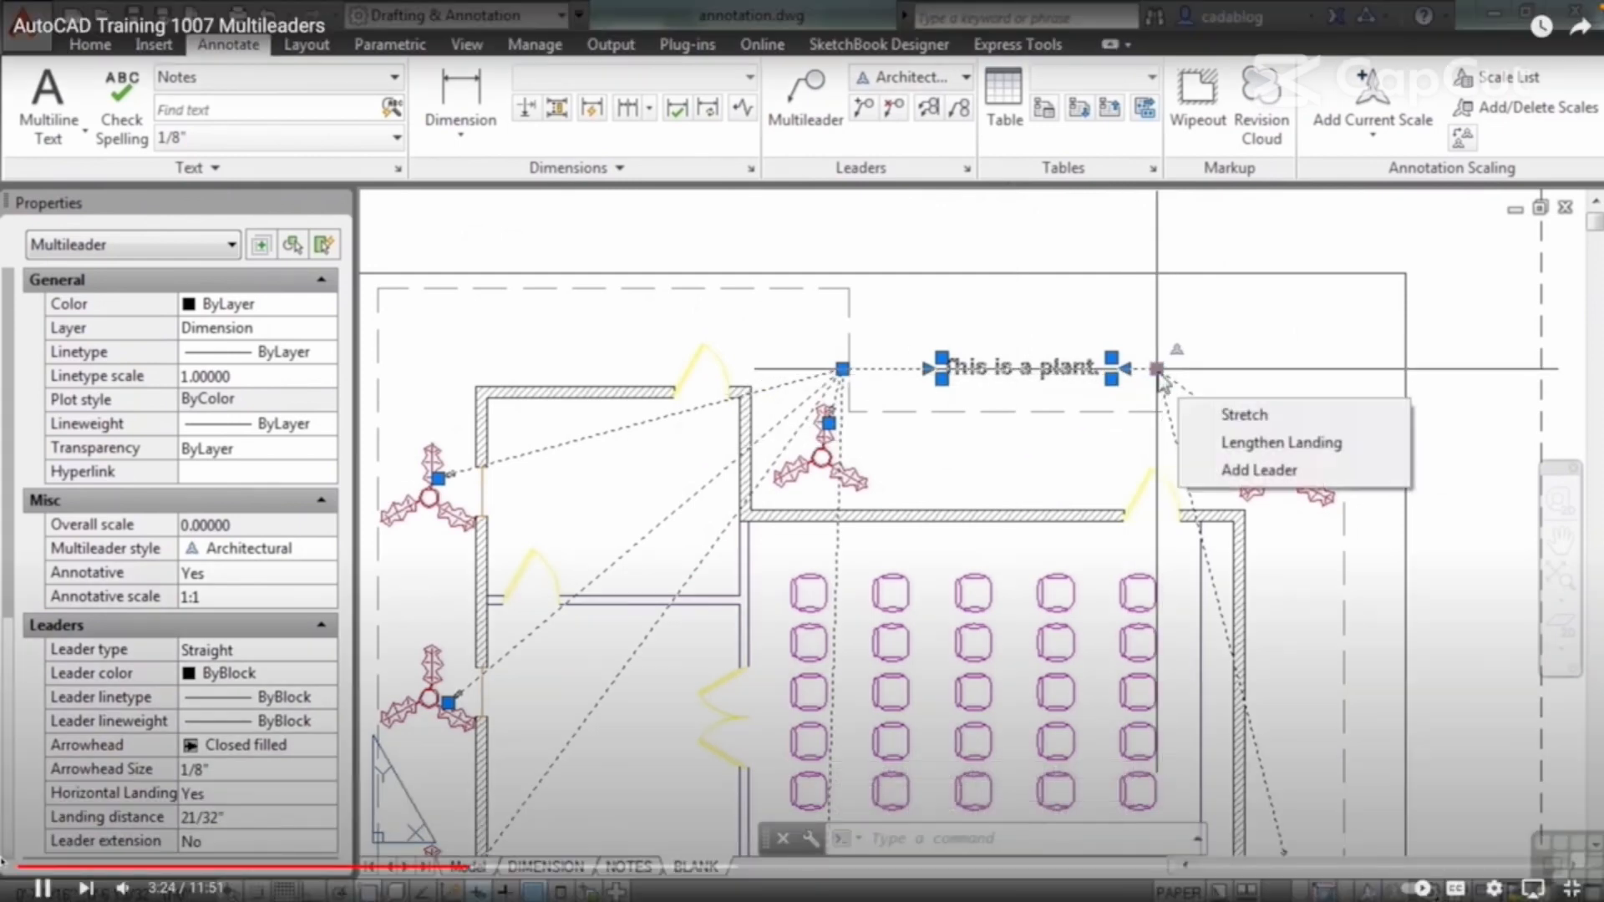
pyautogui.scroll(6, 911, 375)
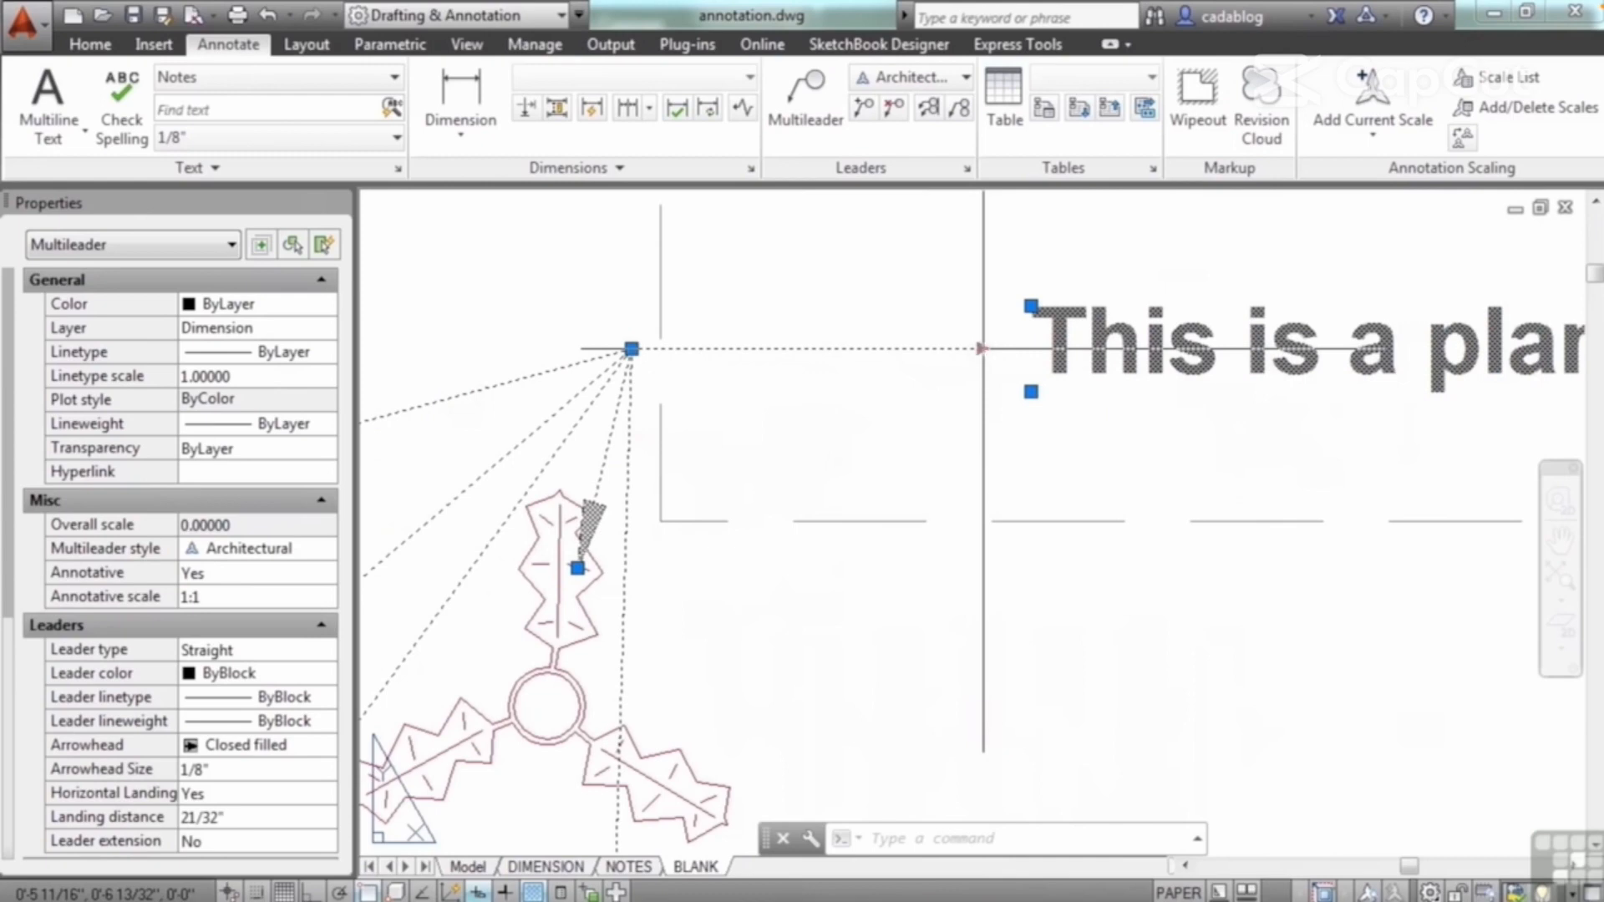
pyautogui.click(983, 348)
pyautogui.scroll(-3, 983, 360)
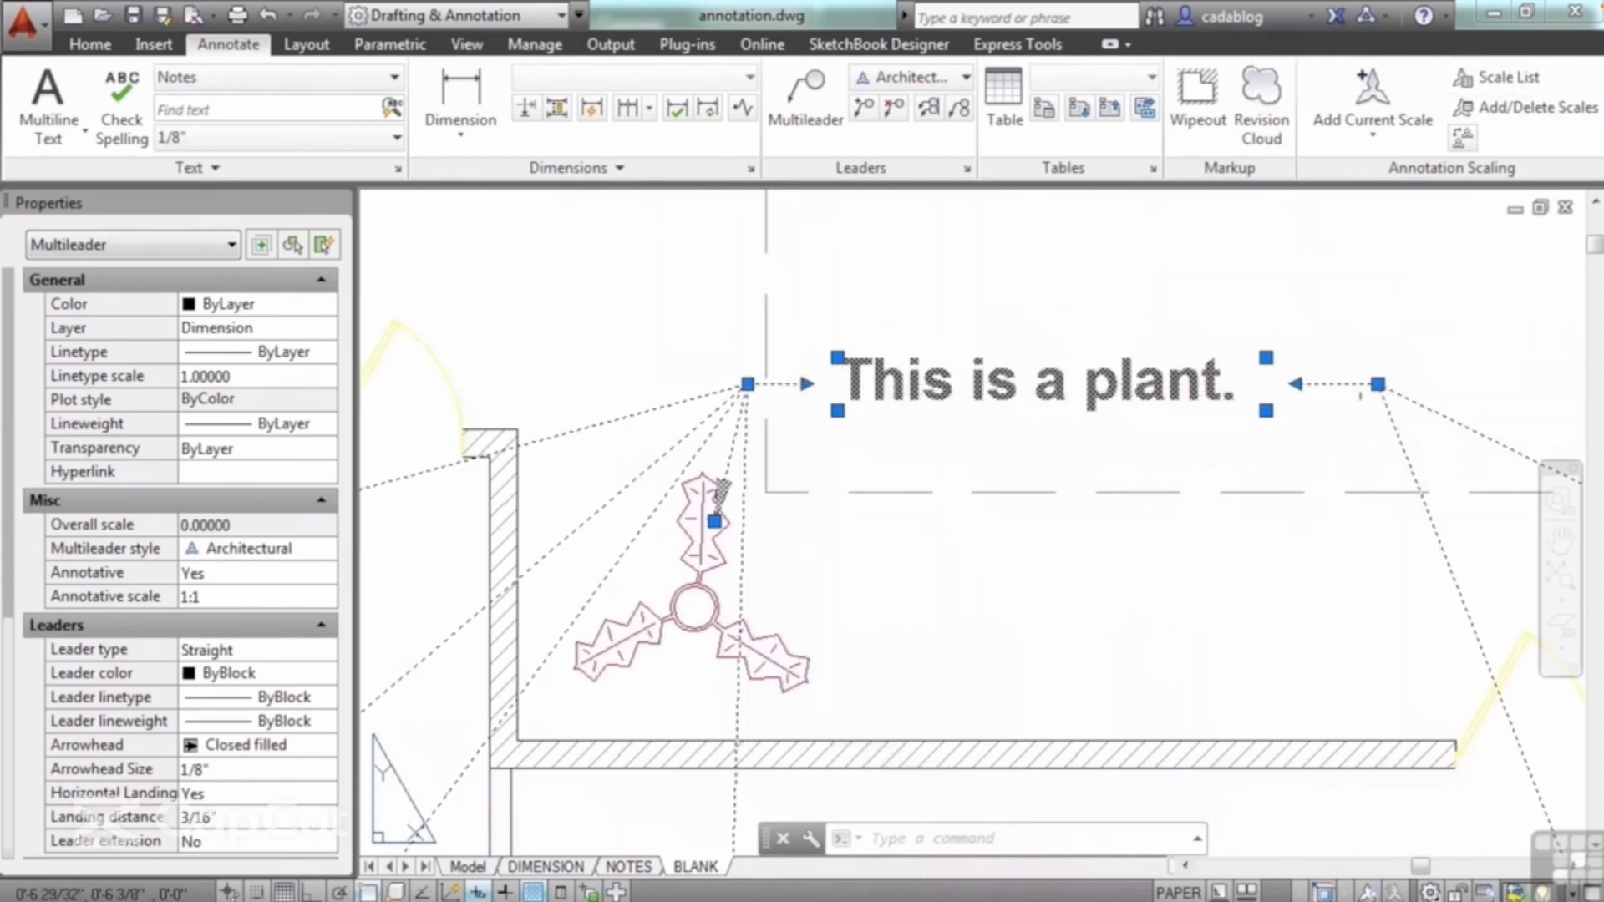
# Step: Stretch the multileader text by its upper-left grip, moving it up and slightly to the right
pyautogui.scroll(-3, 1336, 388)
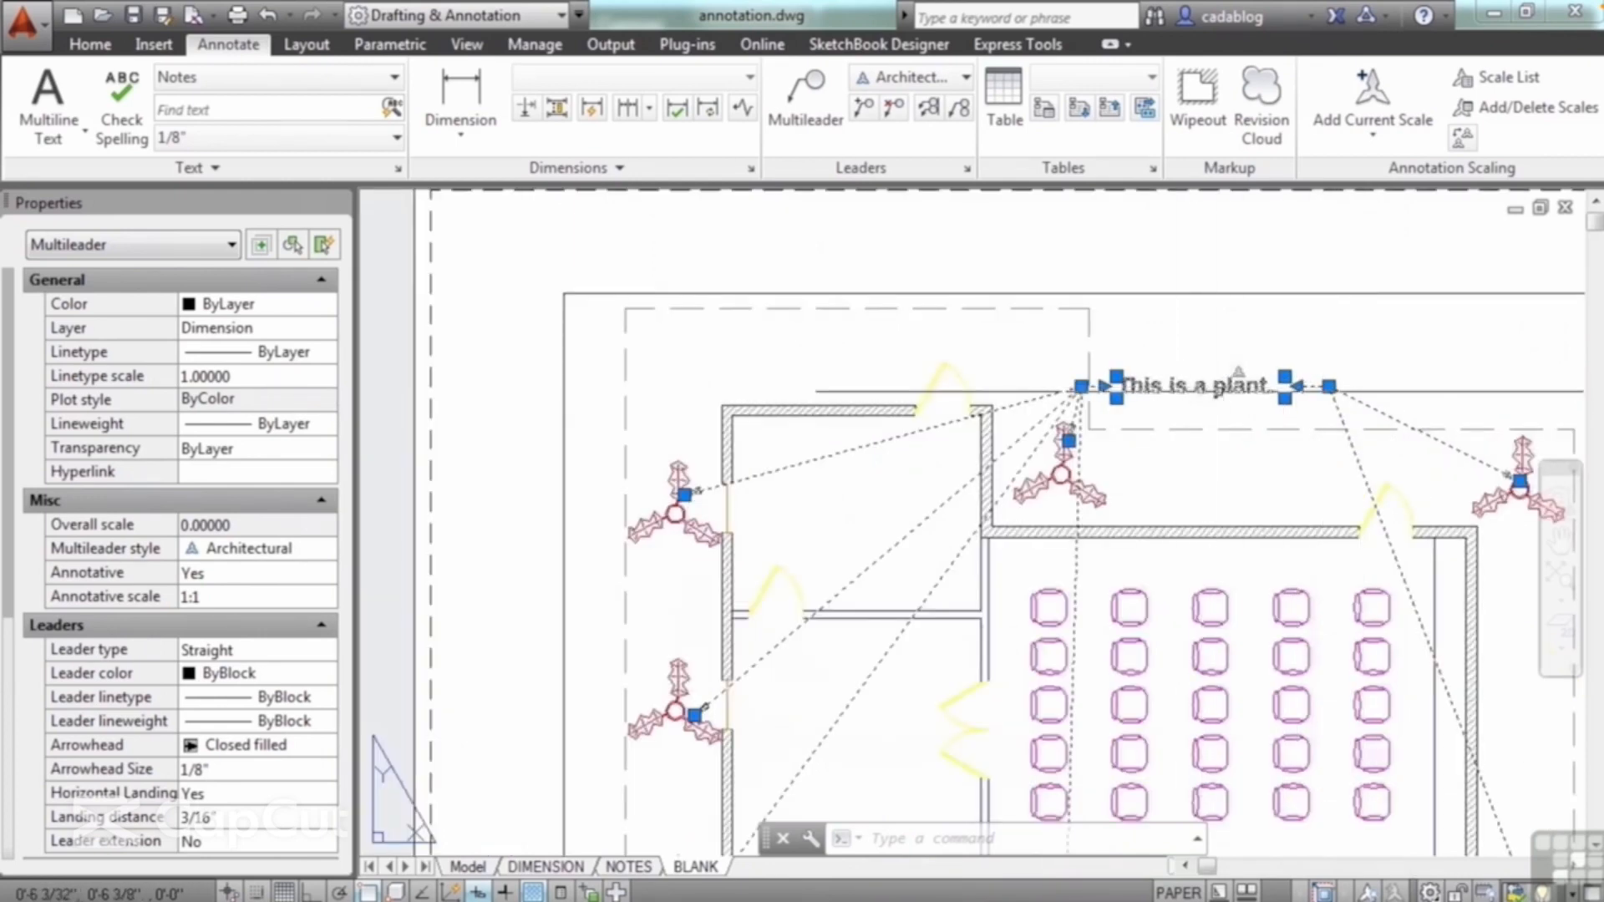
pyautogui.scroll(5, 1214, 388)
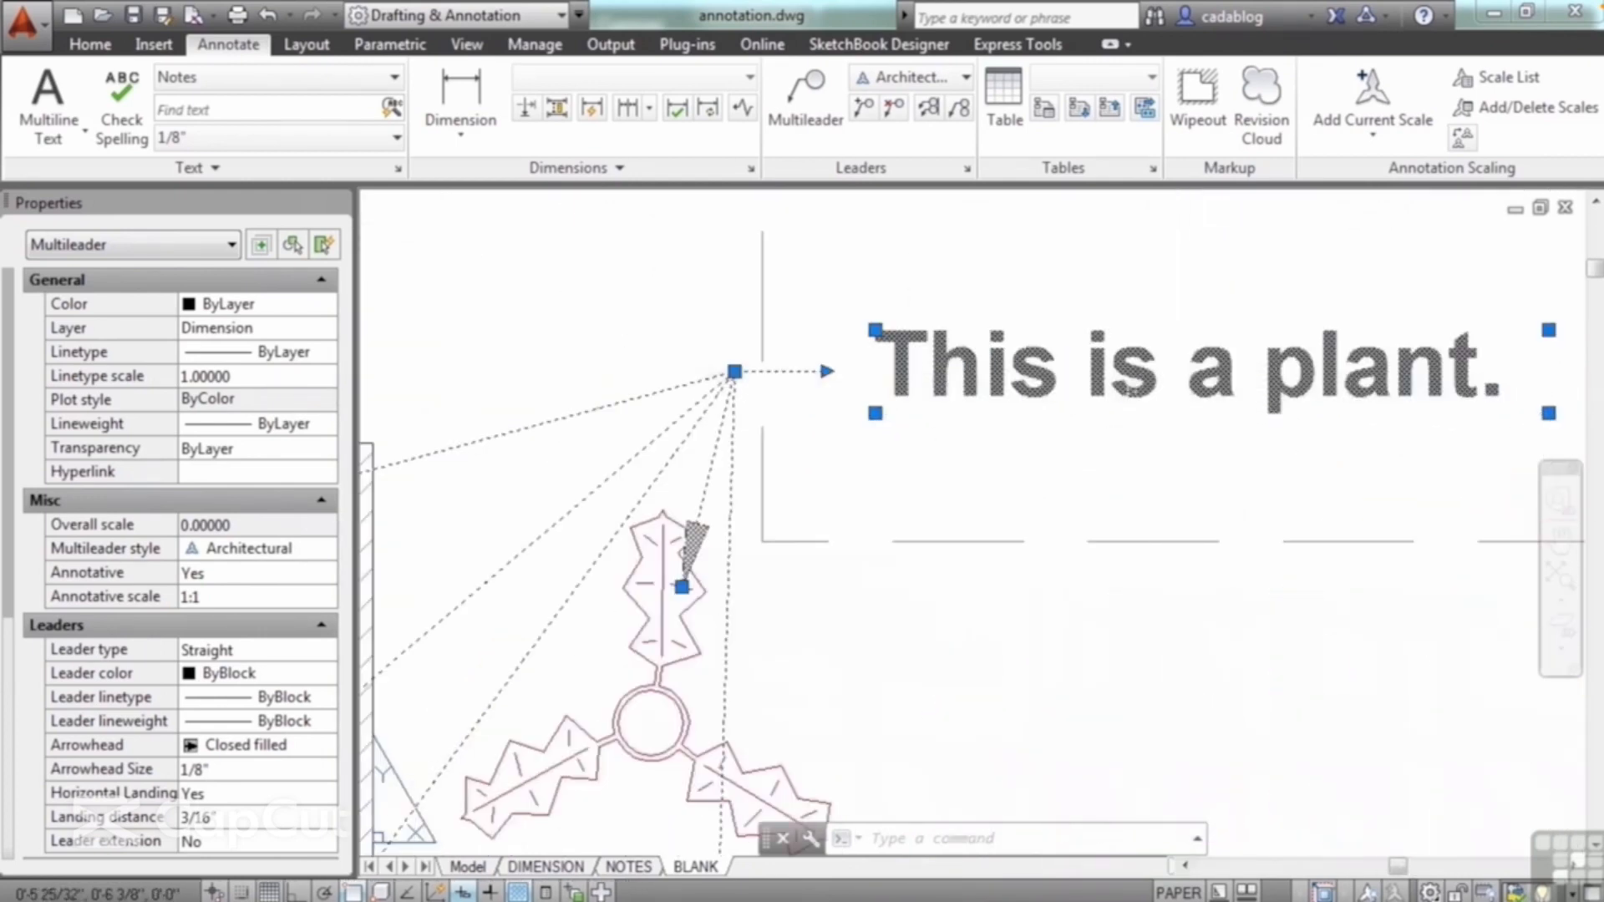
pyautogui.click(876, 330)
pyautogui.scroll(-3, 872, 338)
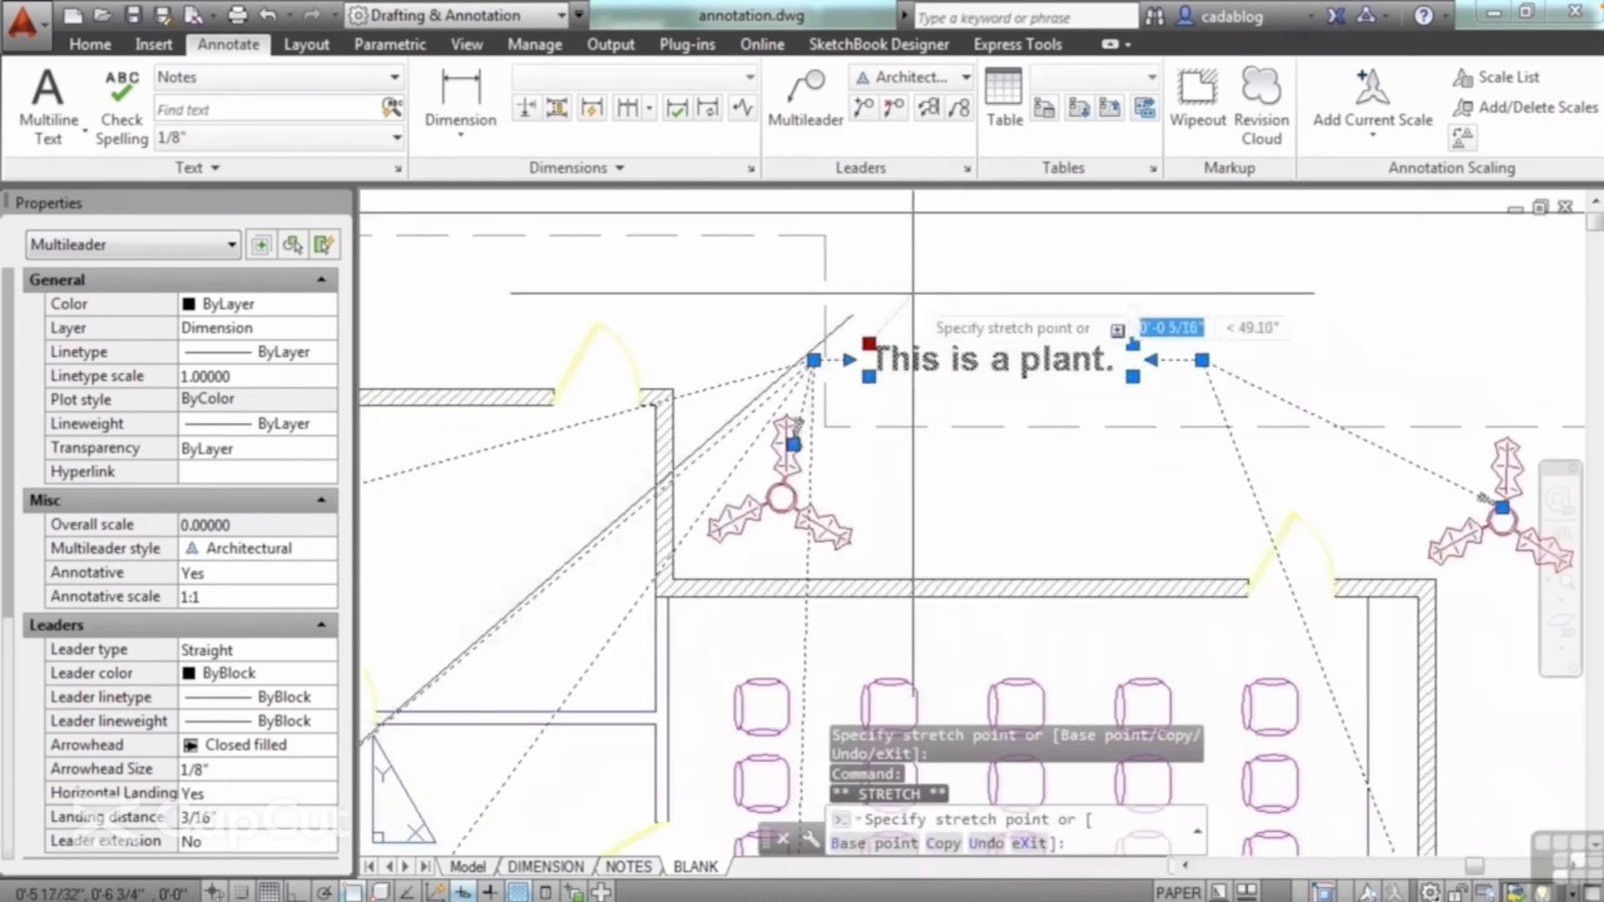
pyautogui.click(914, 284)
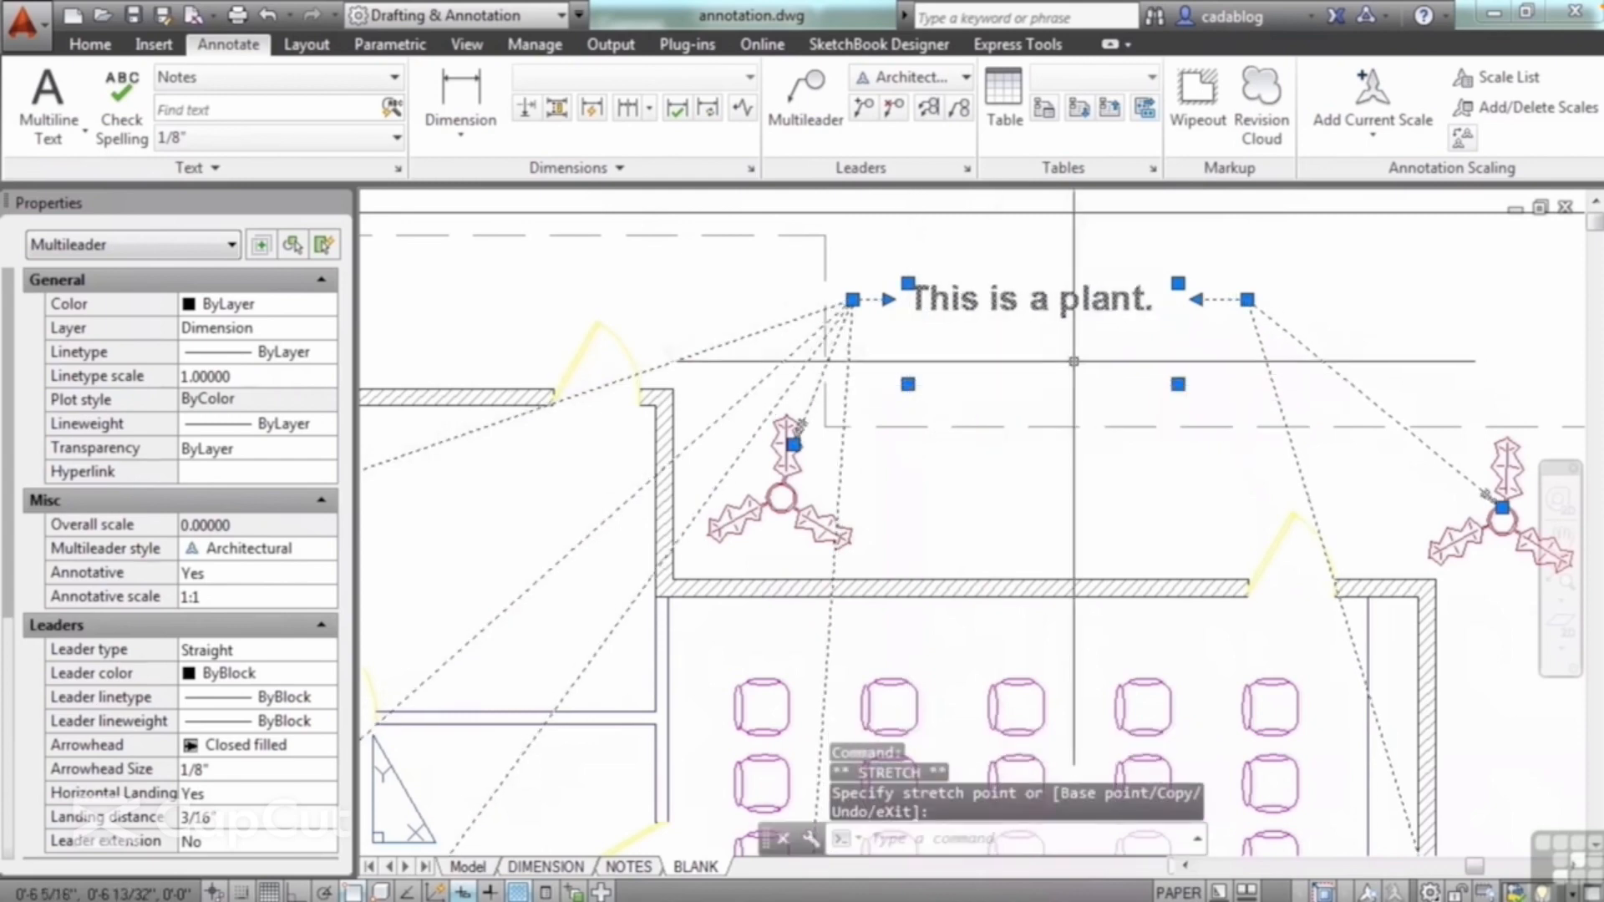
# Step: Narrow the multileader's text frame so the note wraps onto two lines, try to shorten the frame's height, and close the text edit
pyautogui.click(1178, 284)
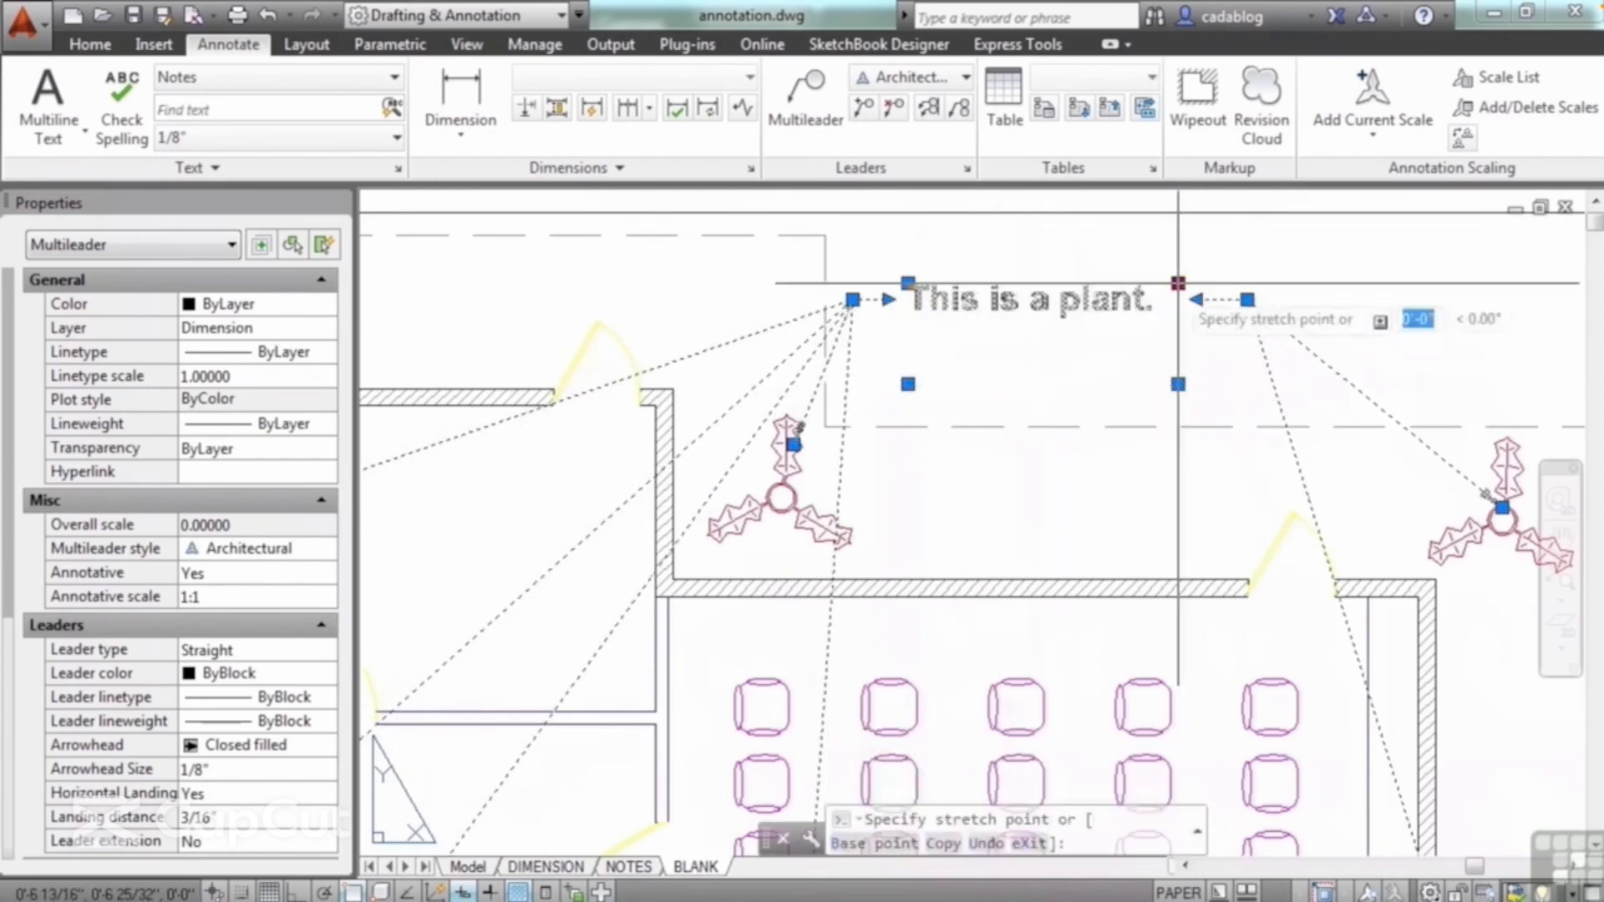
pyautogui.click(1178, 284)
pyautogui.doubleClick(978, 305)
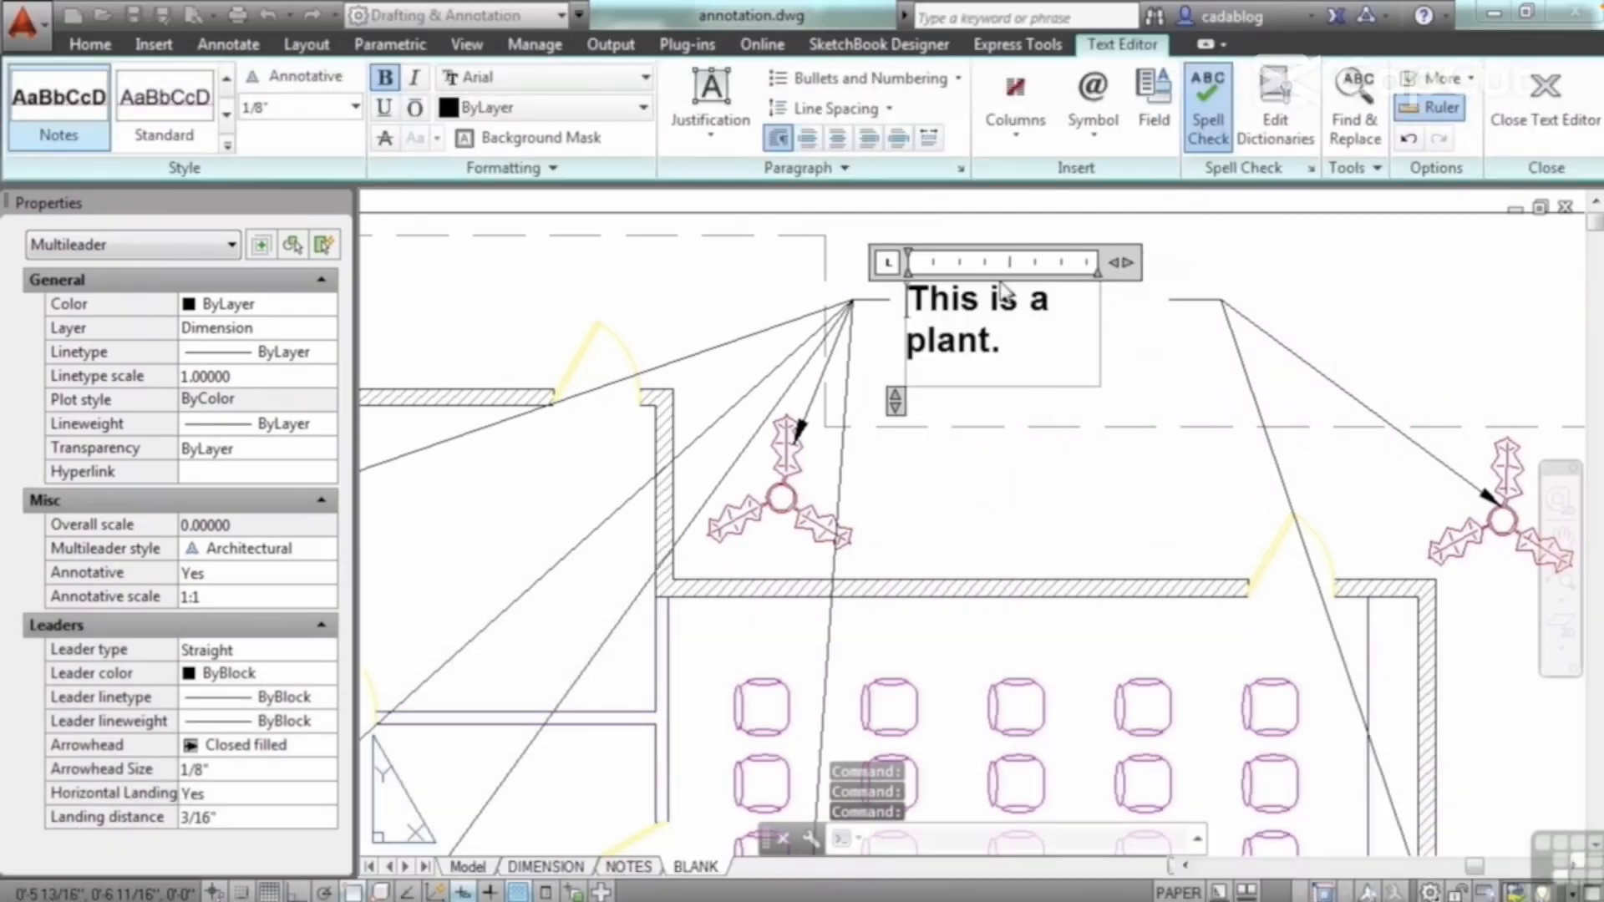
pyautogui.moveTo(894, 399); pyautogui.dragTo(895, 307)
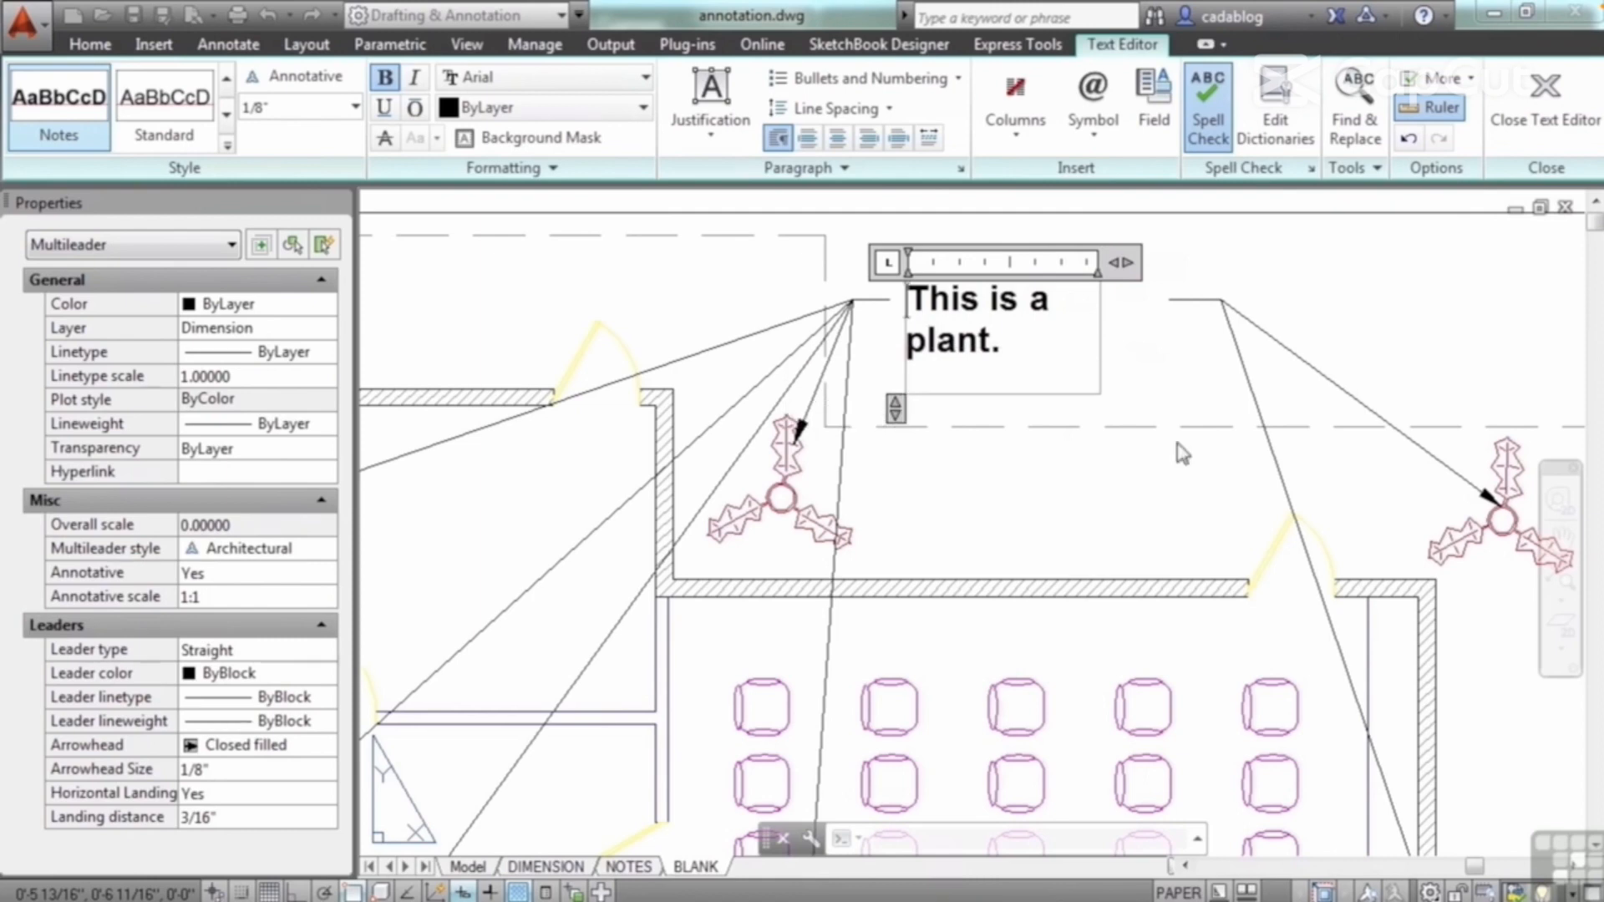
pyautogui.click(1227, 394)
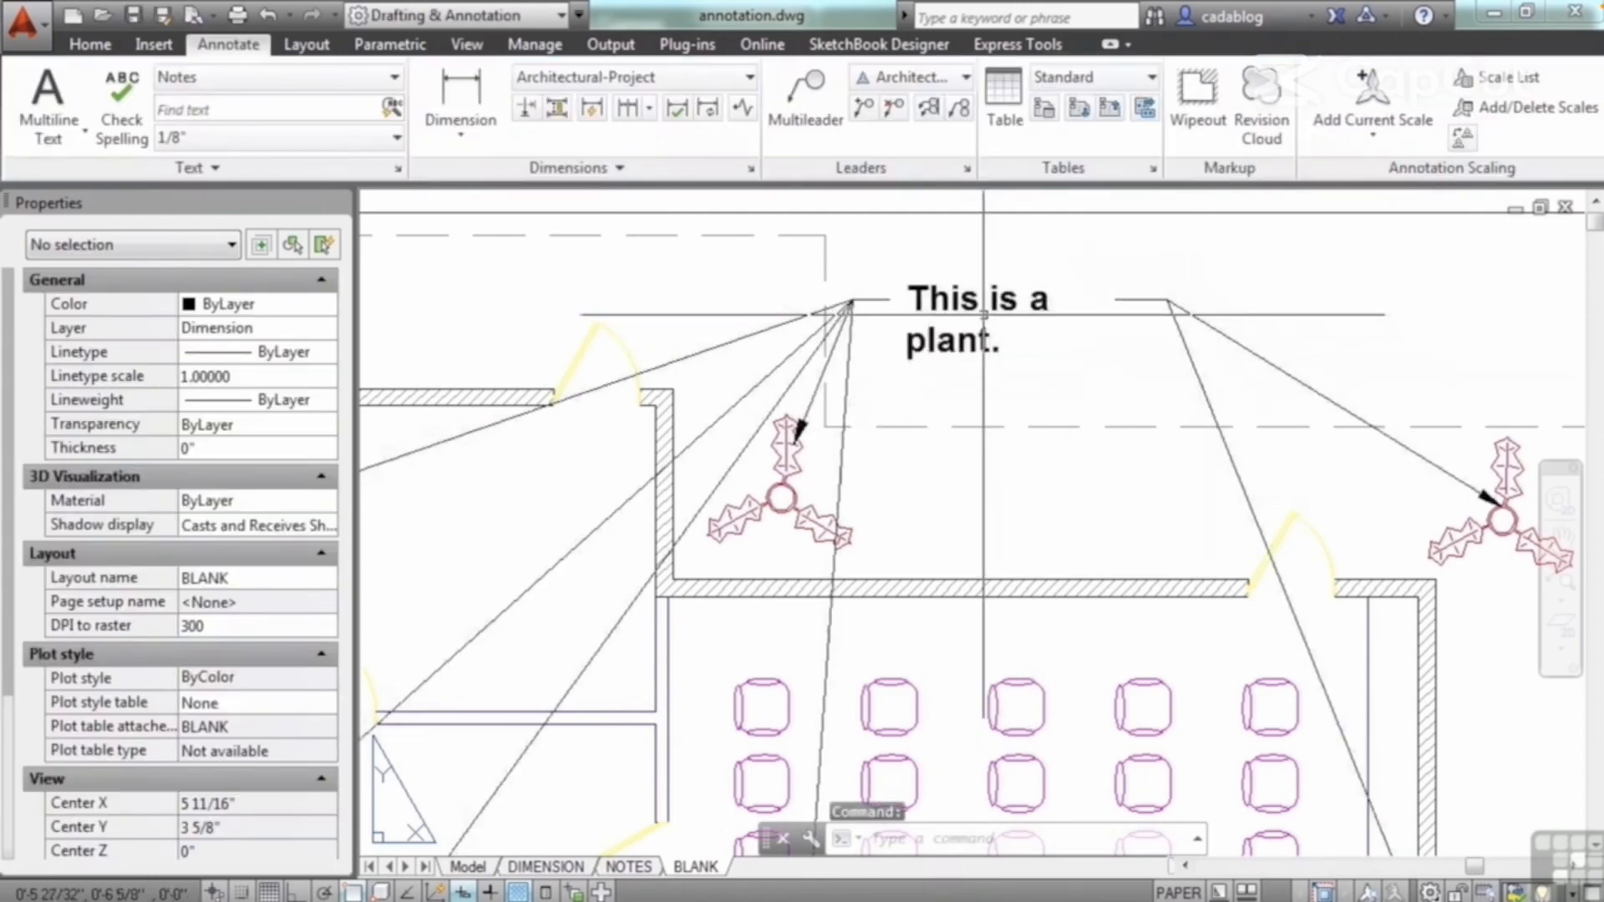
# Step: Turn object snap off and narrow the multileader's text frame to the end of "This is a"
pyautogui.click(983, 315)
pyautogui.scroll(2, 995, 306)
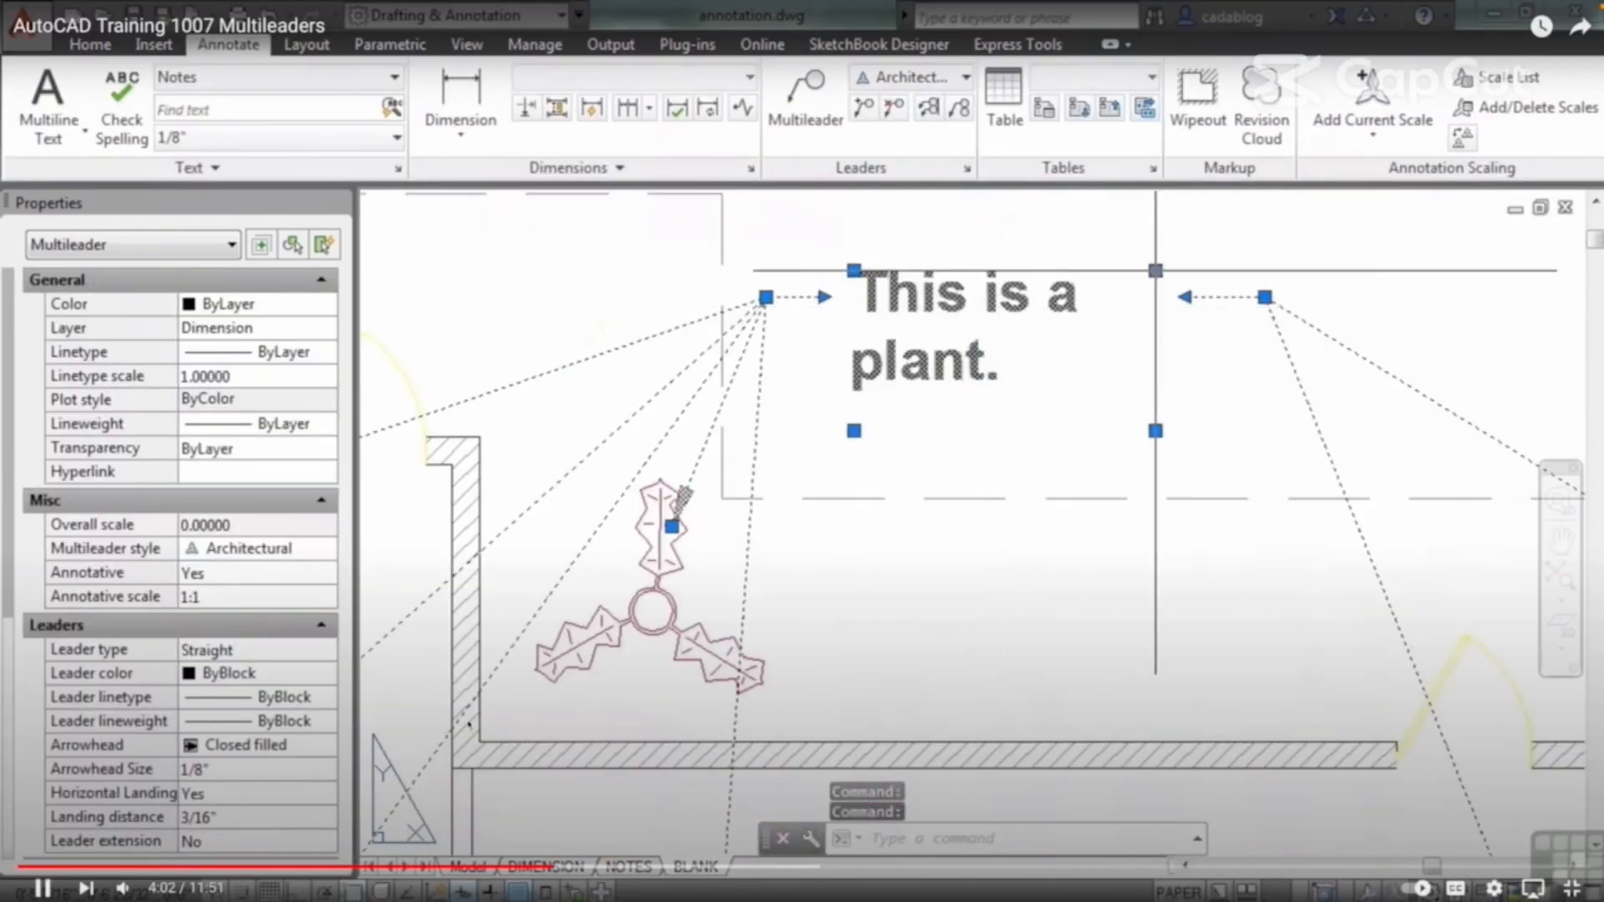
pyautogui.click(1155, 270)
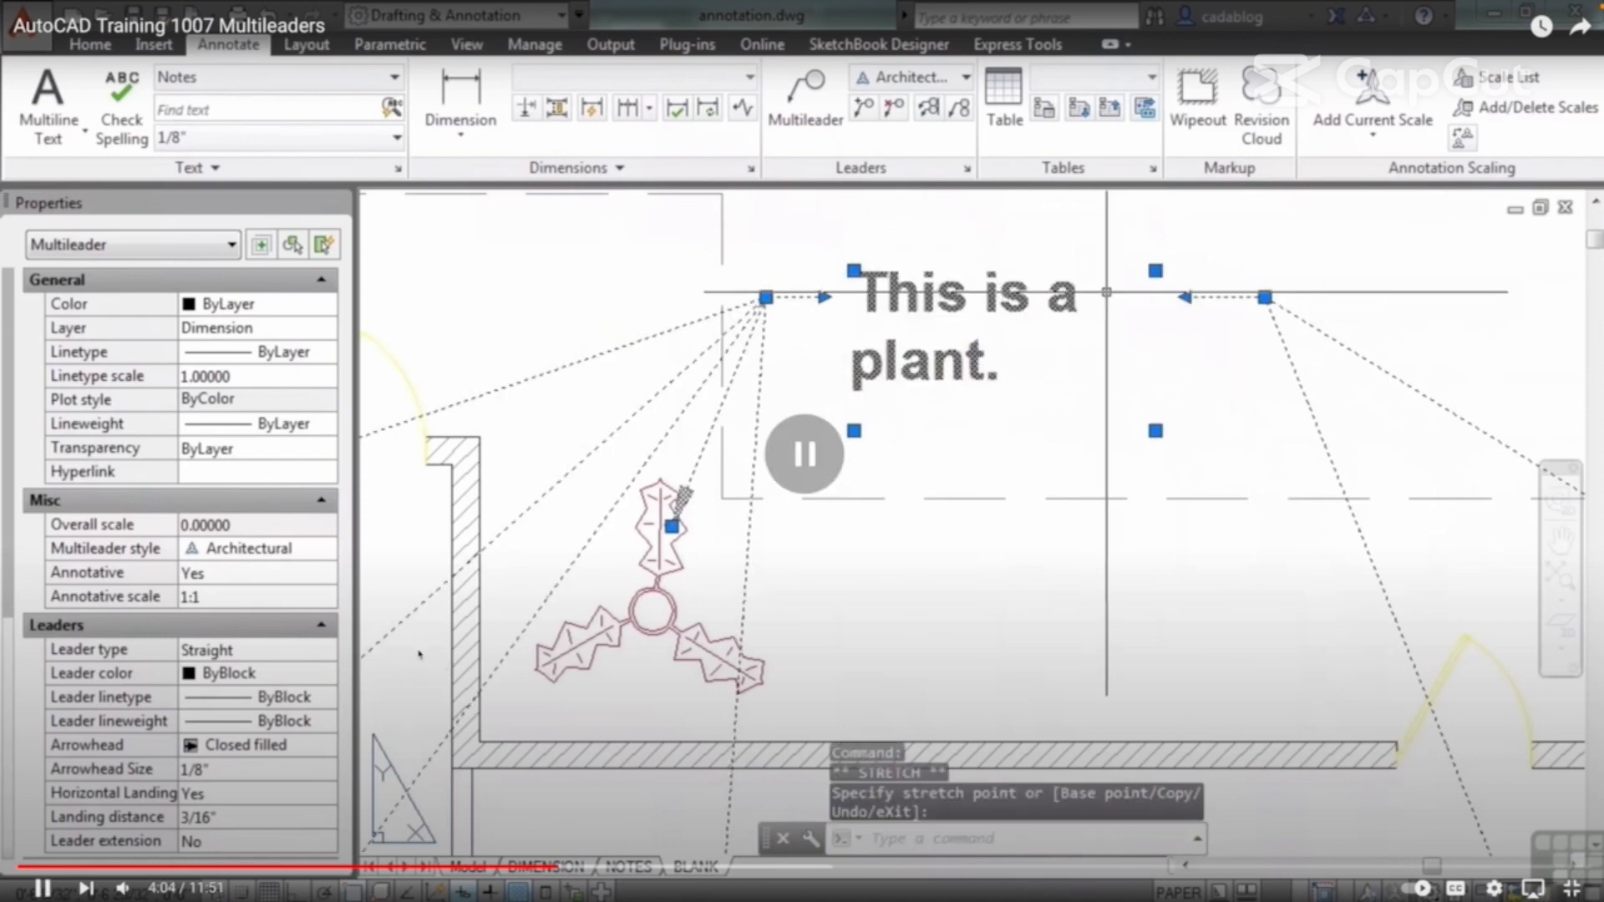
pyautogui.press('F3')
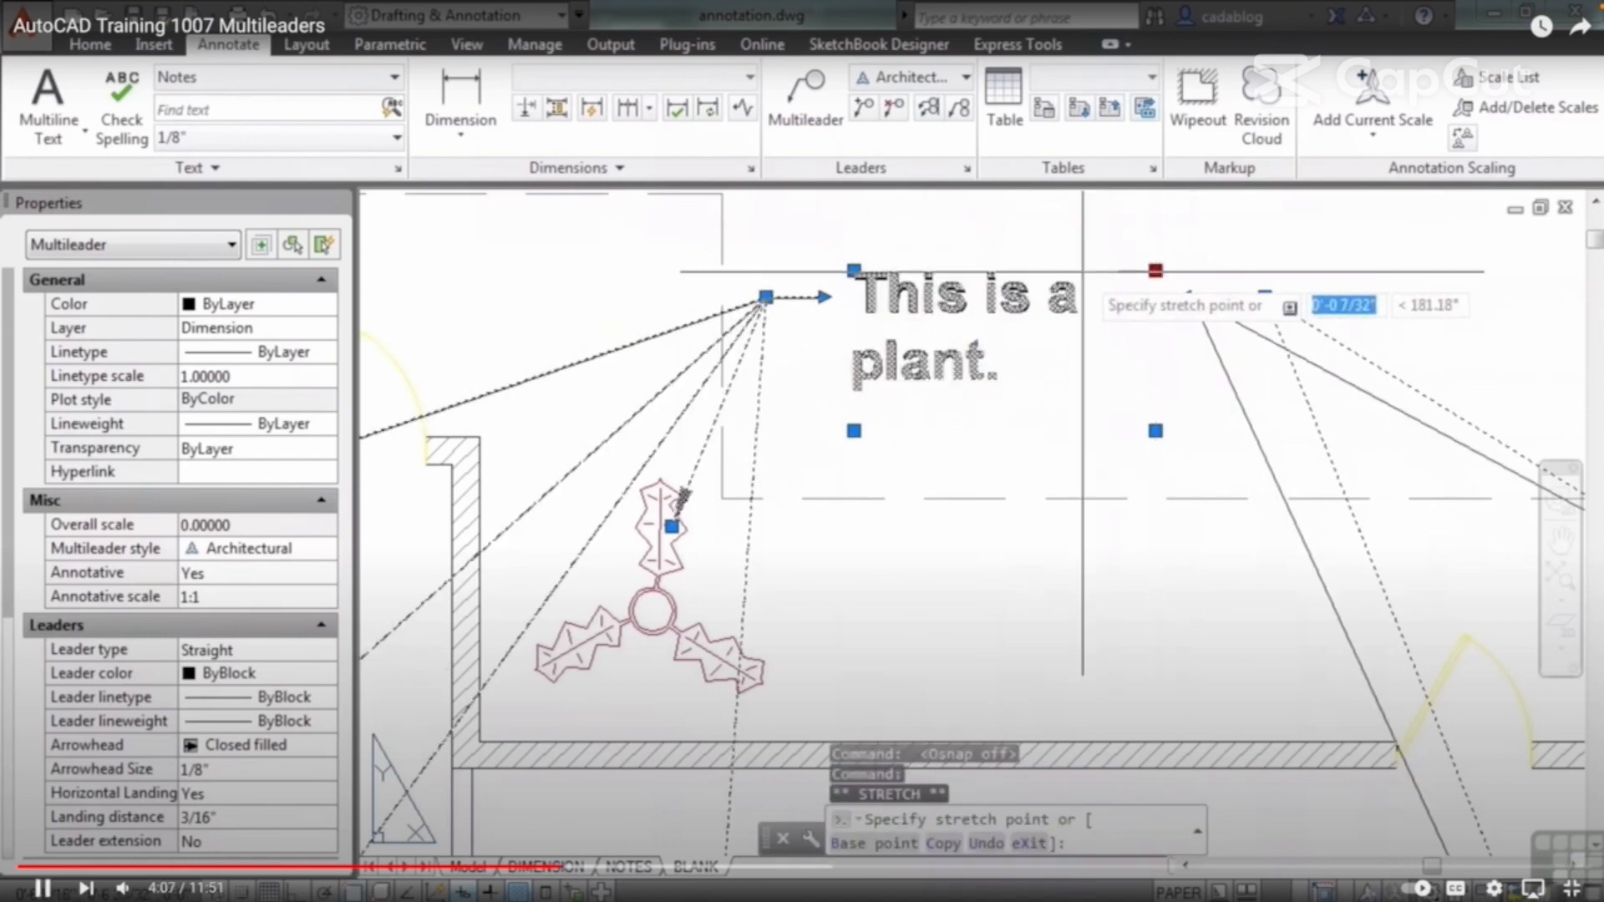
pyautogui.click(1083, 275)
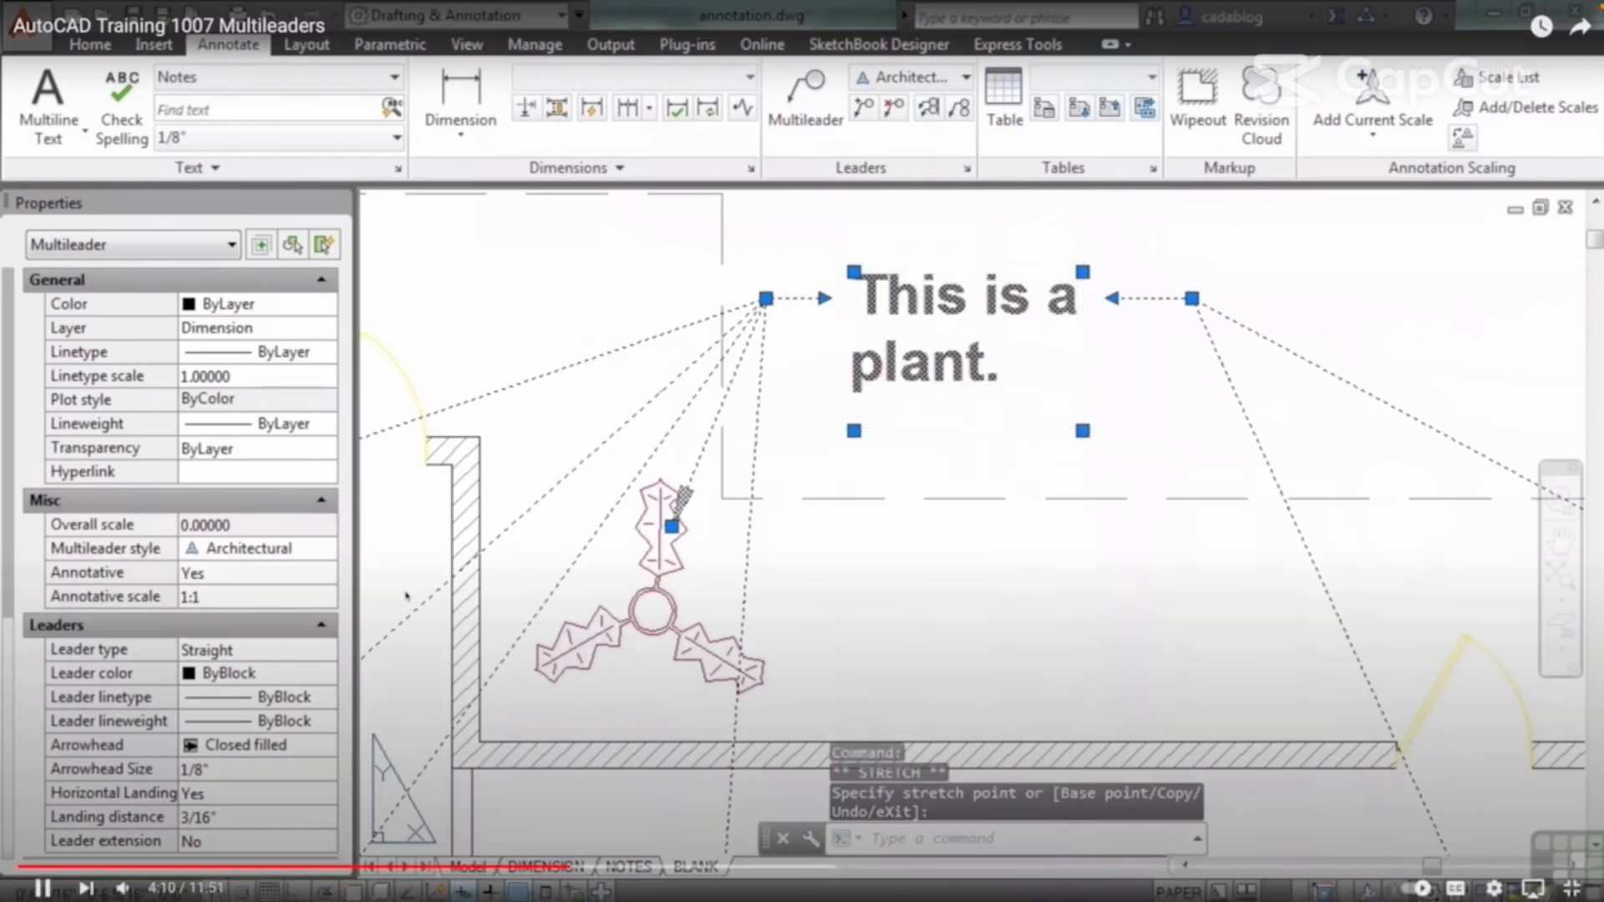
# Step: Widen the multileader's text frame by its lower-right grip, and narrow it back to the end of the first text line
pyautogui.click(1083, 430)
pyautogui.click(1227, 420)
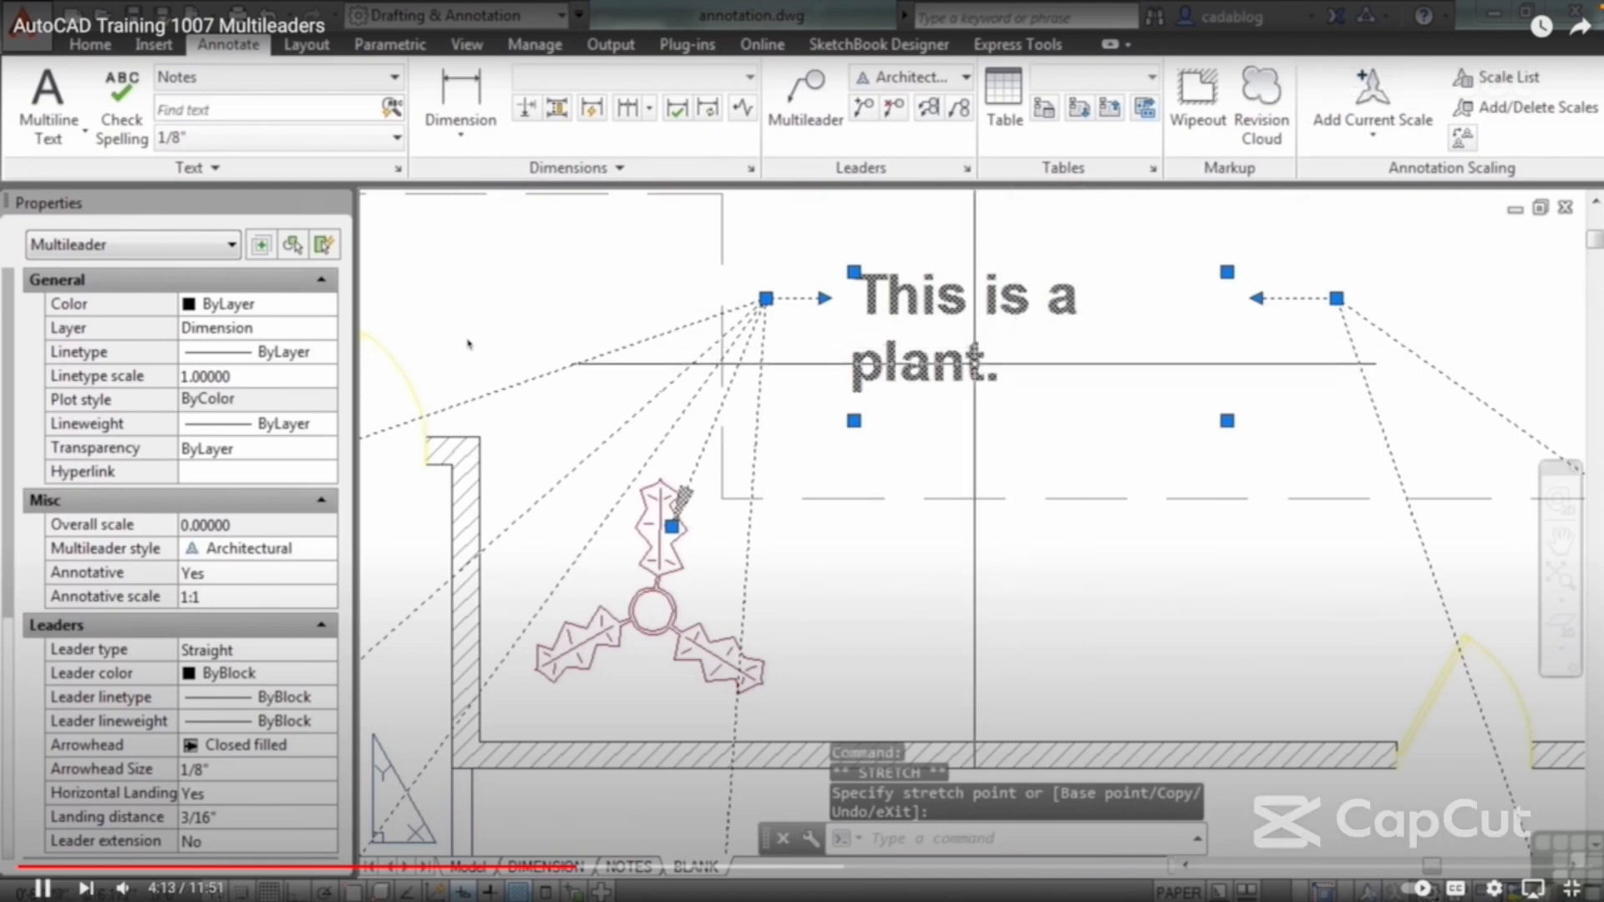
pyautogui.click(1227, 271)
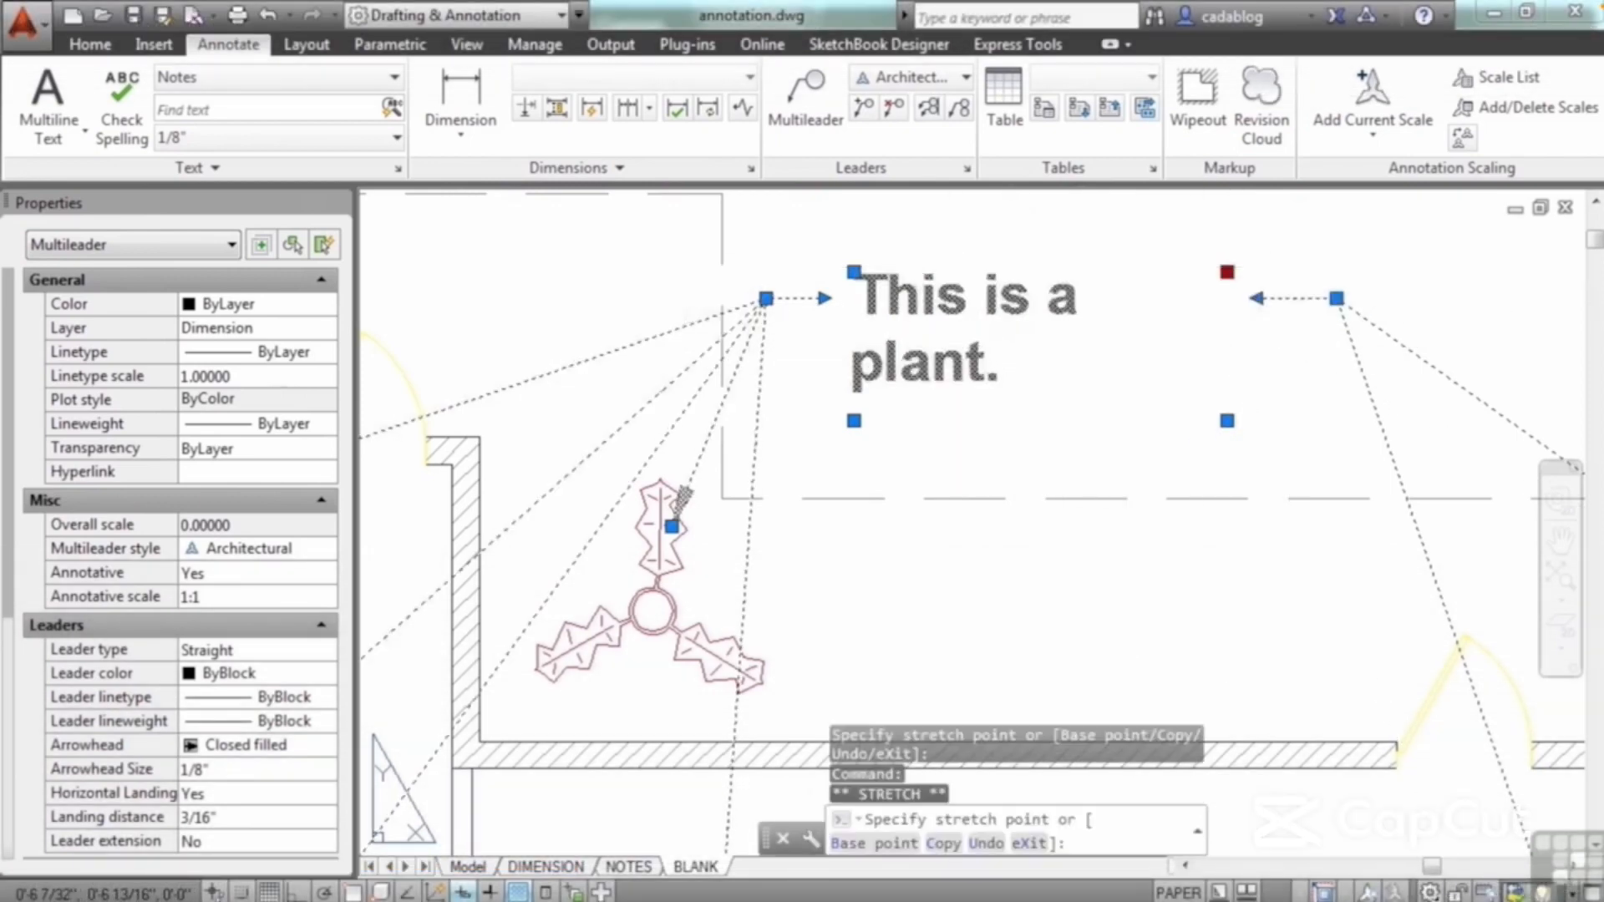
pyautogui.click(1090, 269)
pyautogui.click(814, 363)
pyautogui.scroll(-4, 790, 418)
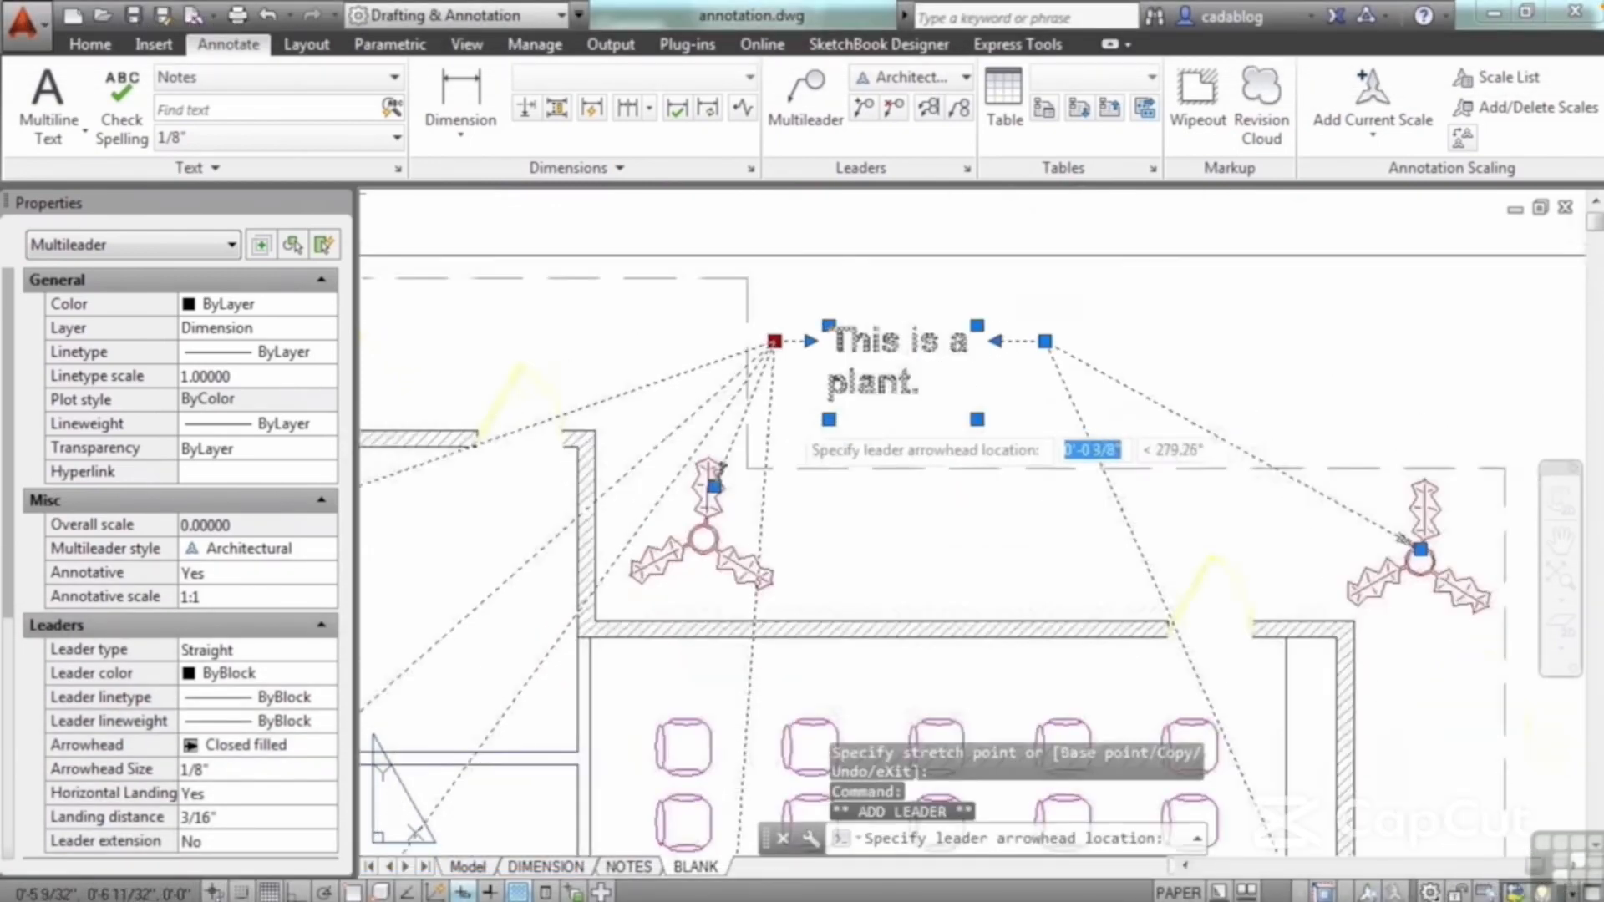
pyautogui.press('Escape')
# Step: Stretch the multileader's landing and text up and to the right above the building, and on into the middle of the seating room
pyautogui.click(779, 370)
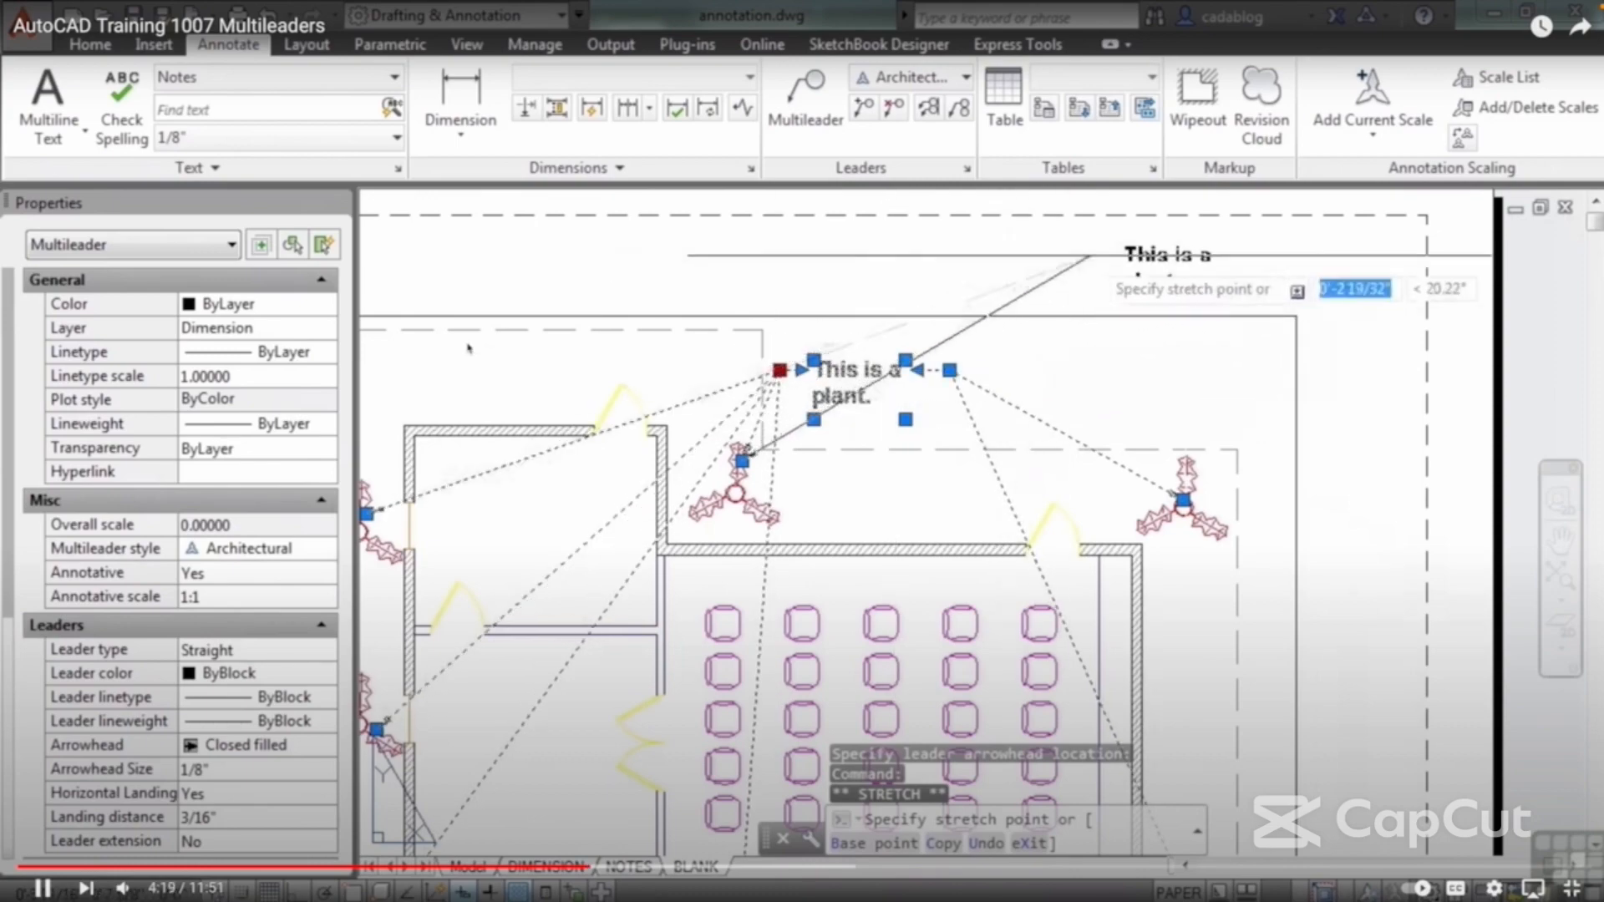
pyautogui.click(1093, 255)
pyautogui.moveTo(1093, 259)
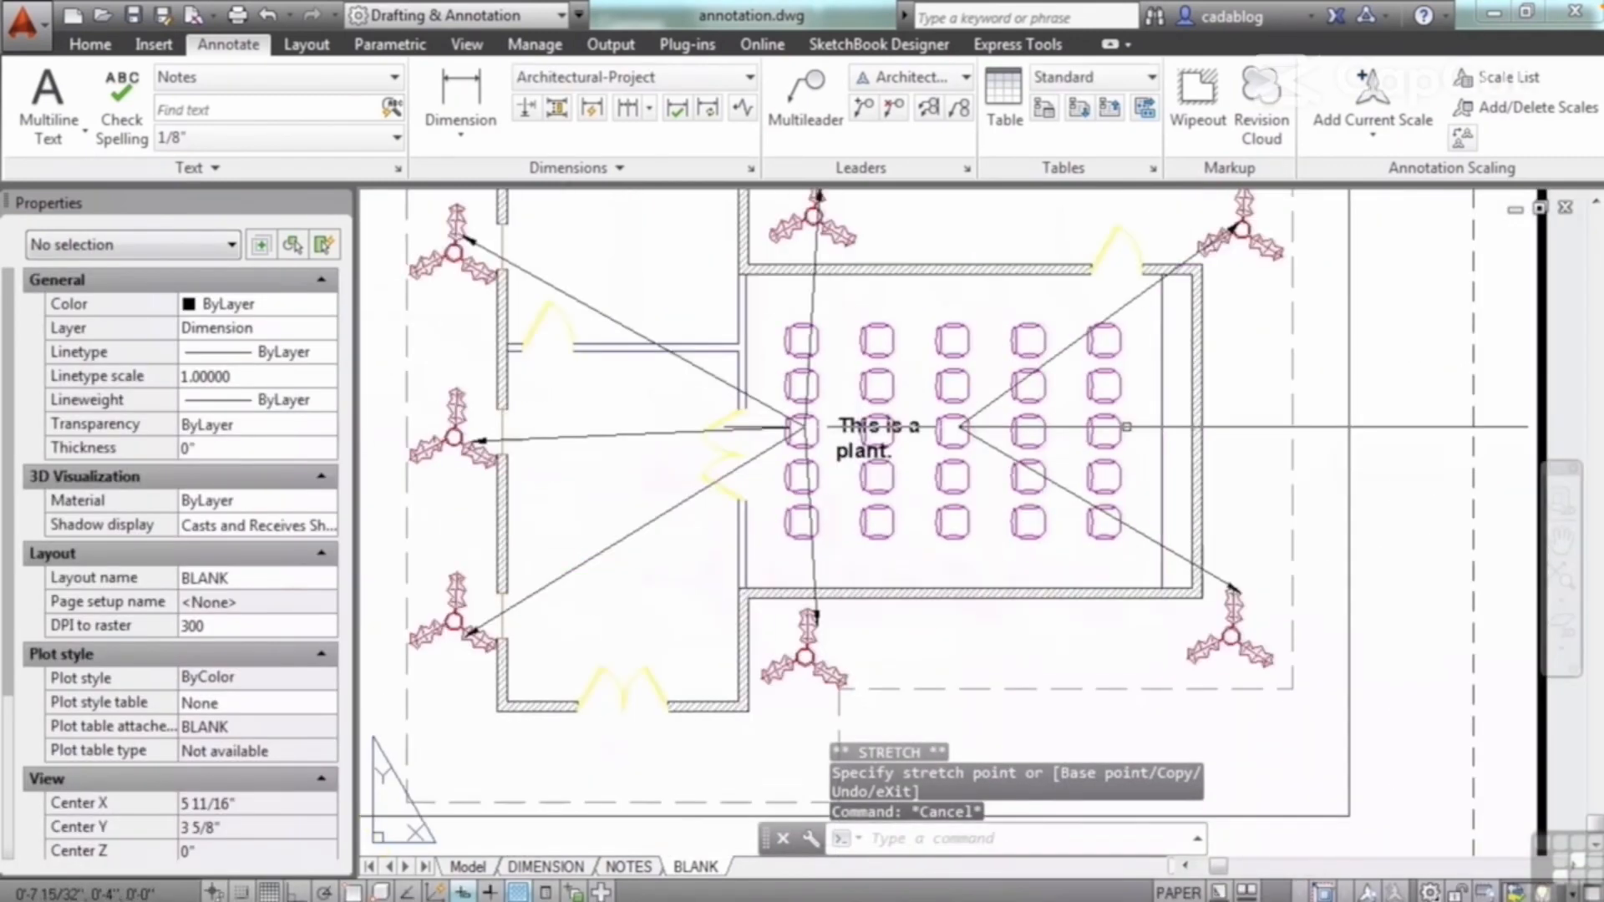
# Step: Remove every leader from the "This is a plant." multileader except the one pointing to the plant directly above the note
pyautogui.click(1036, 380)
pyautogui.click(987, 444)
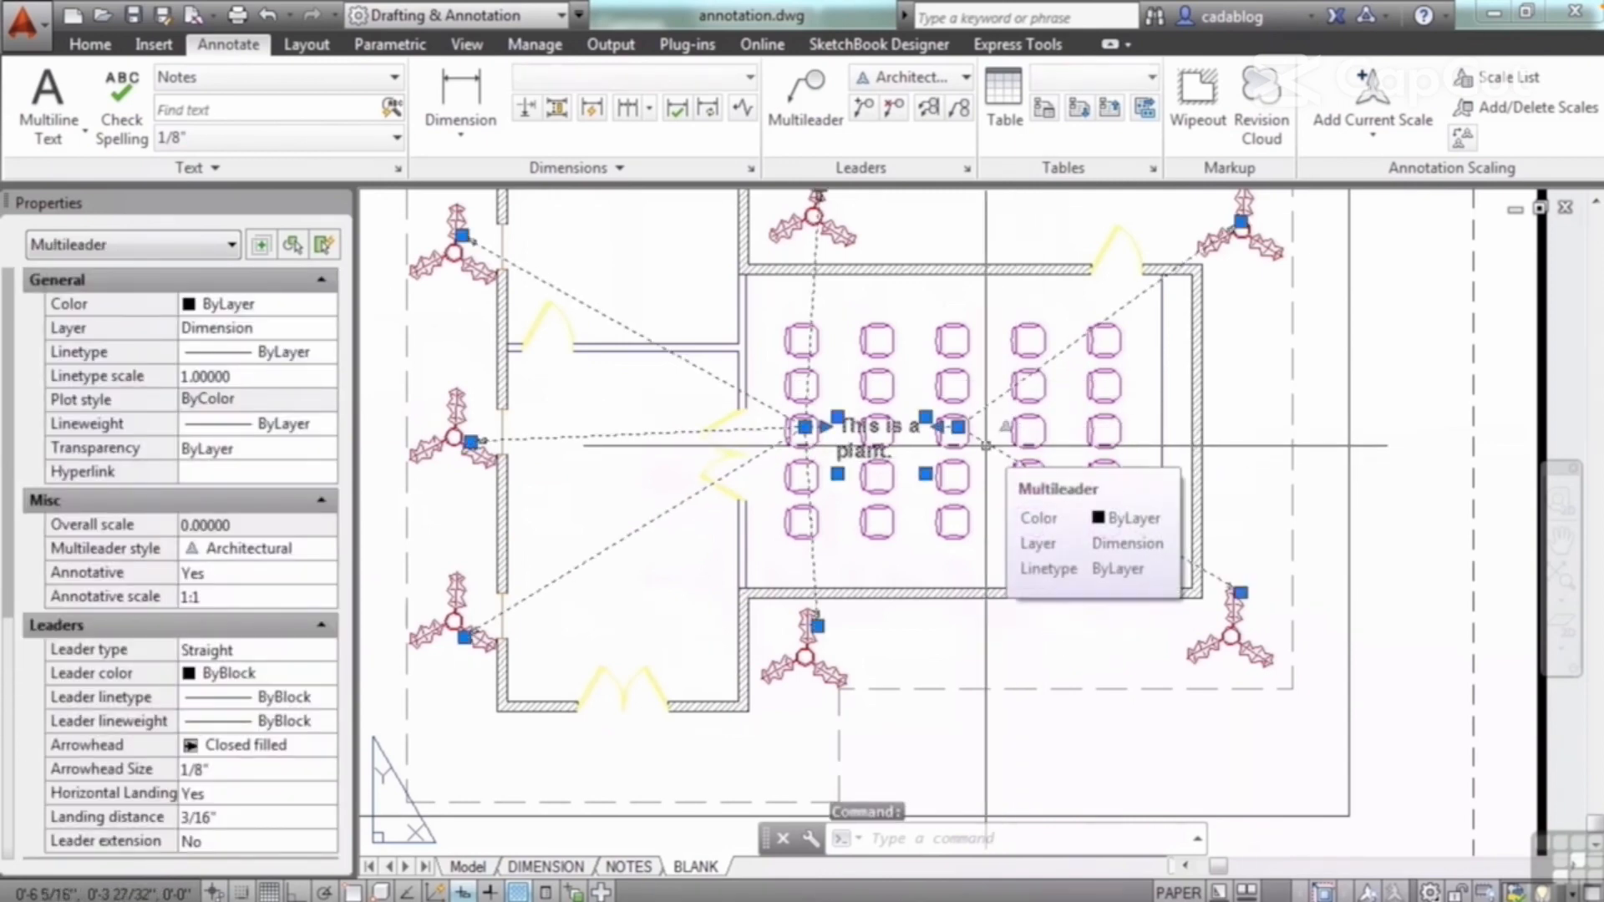
pyautogui.rightClick(987, 446)
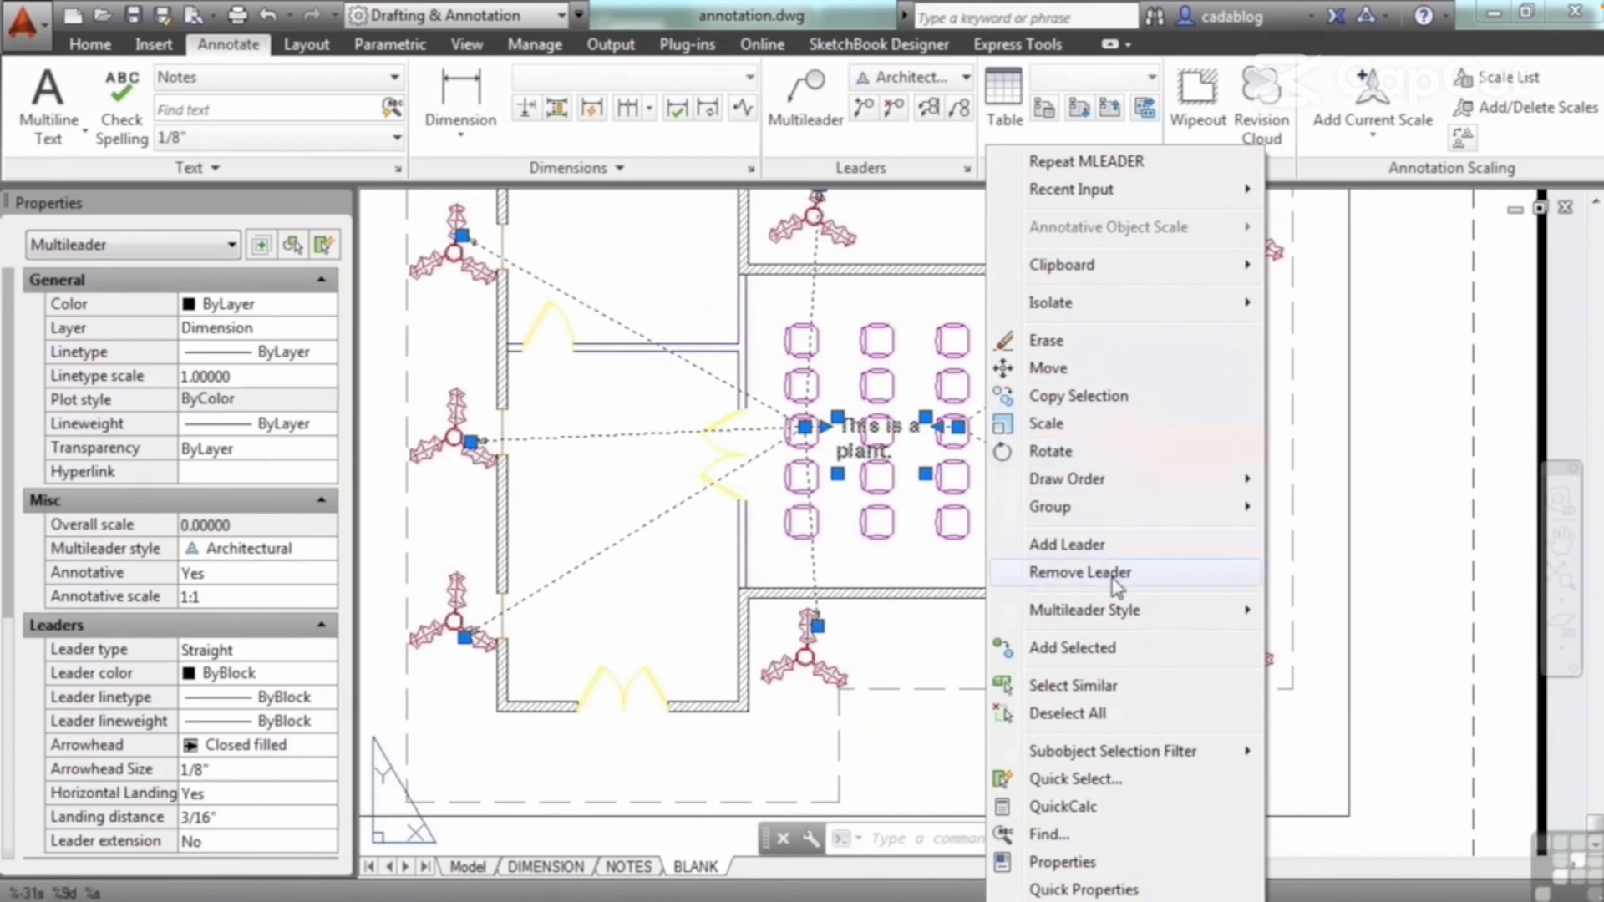
pyautogui.click(1080, 572)
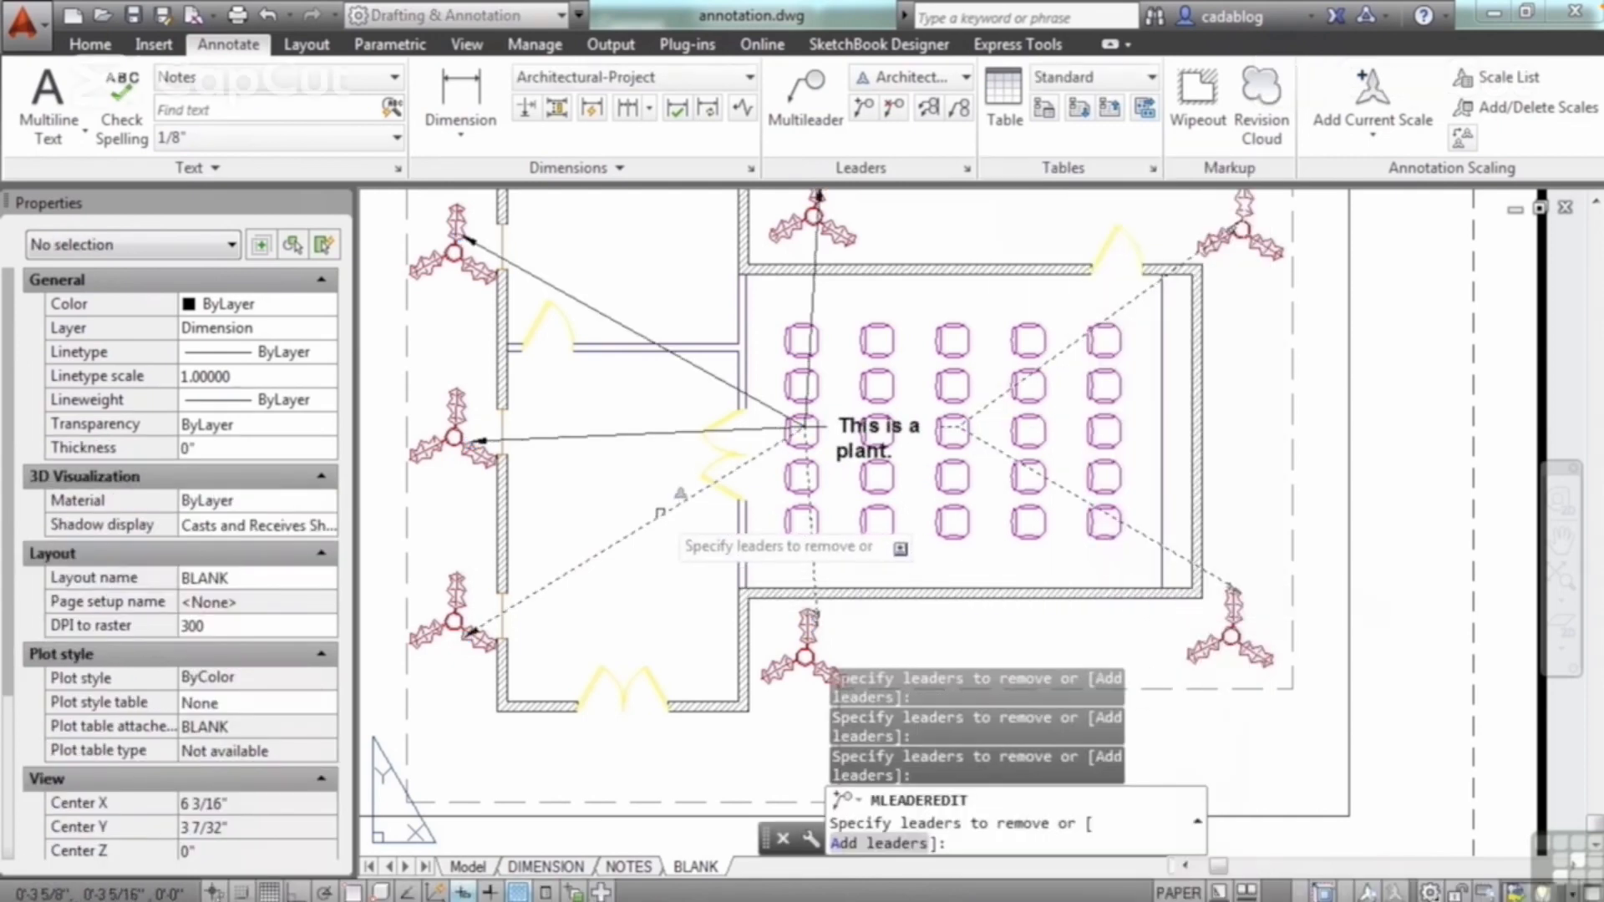
pyautogui.click(660, 515)
pyautogui.click(645, 434)
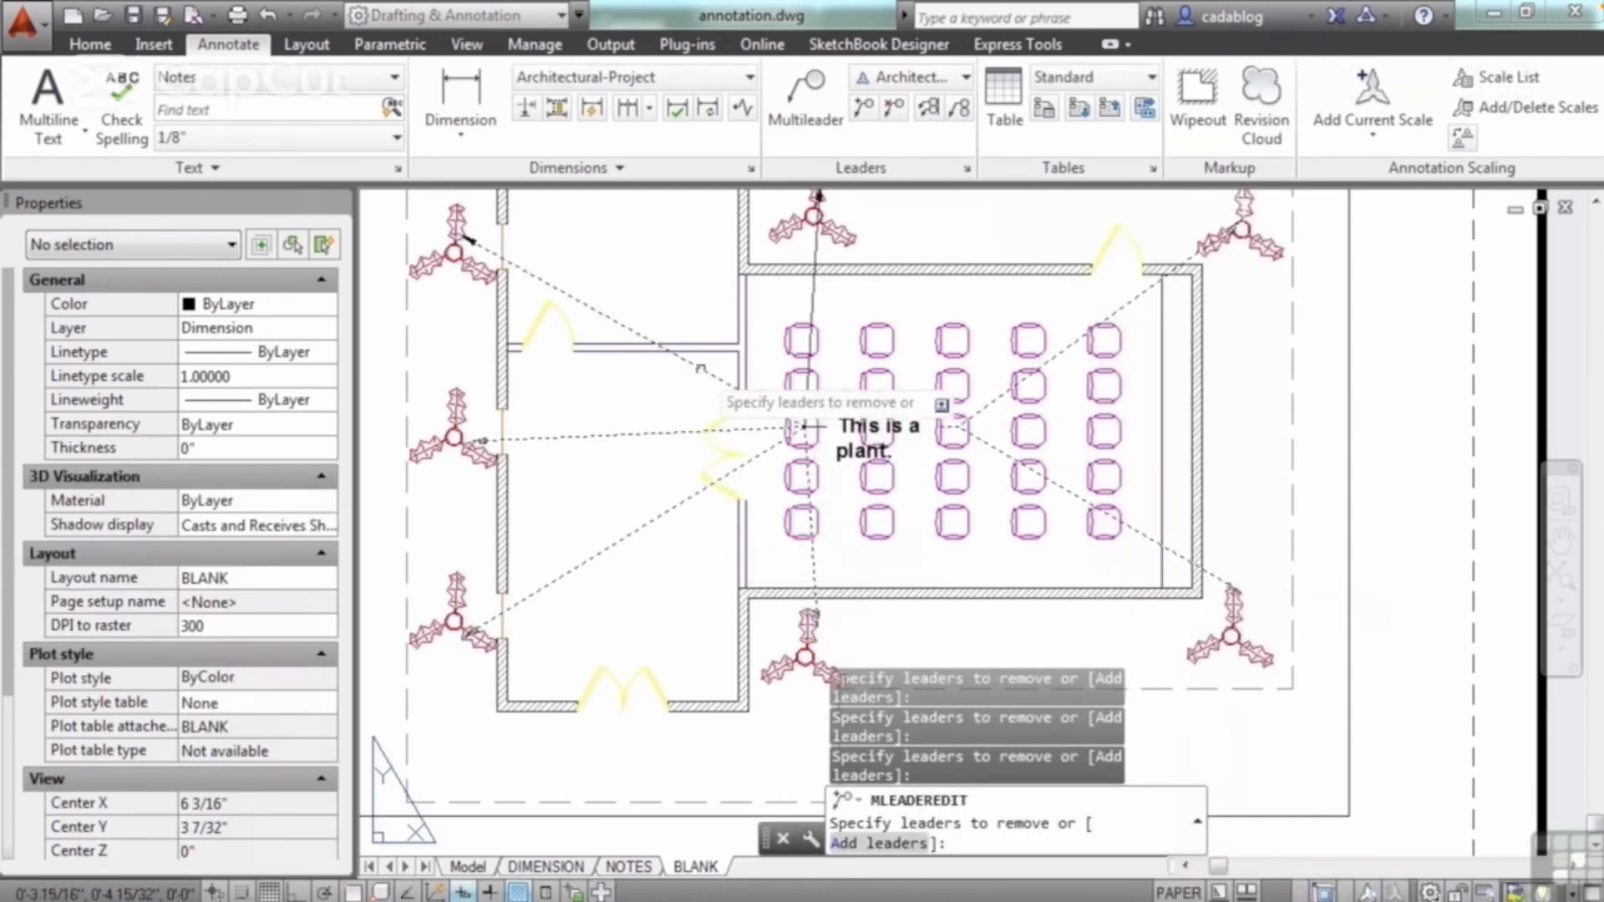
pyautogui.click(696, 366)
pyautogui.press('Return')
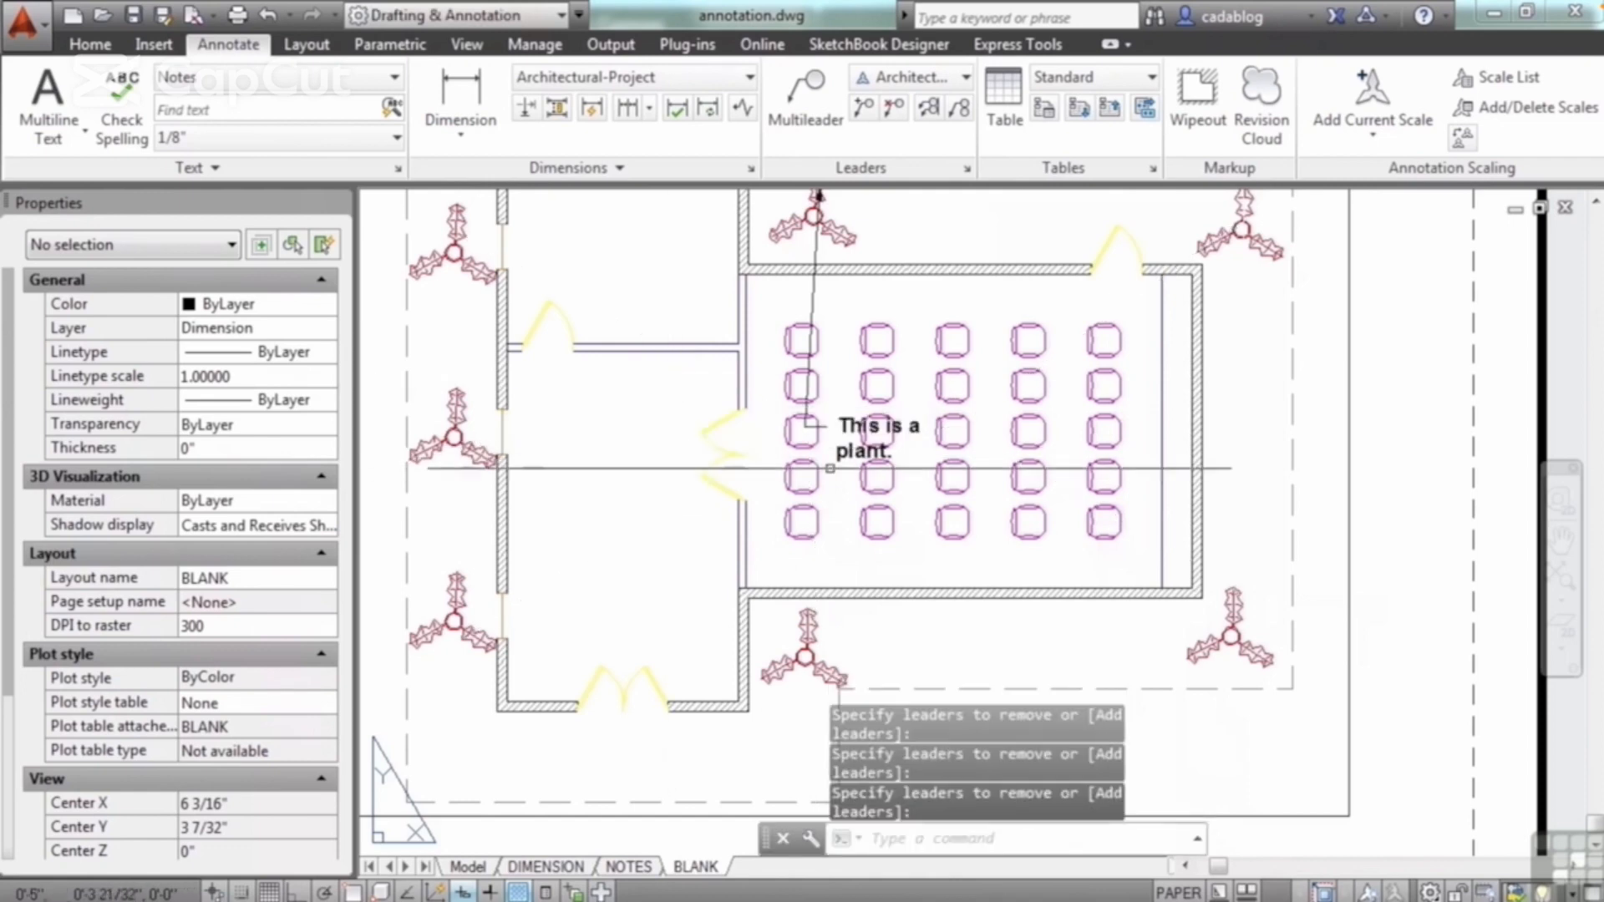
pyautogui.scroll(3, 850, 468)
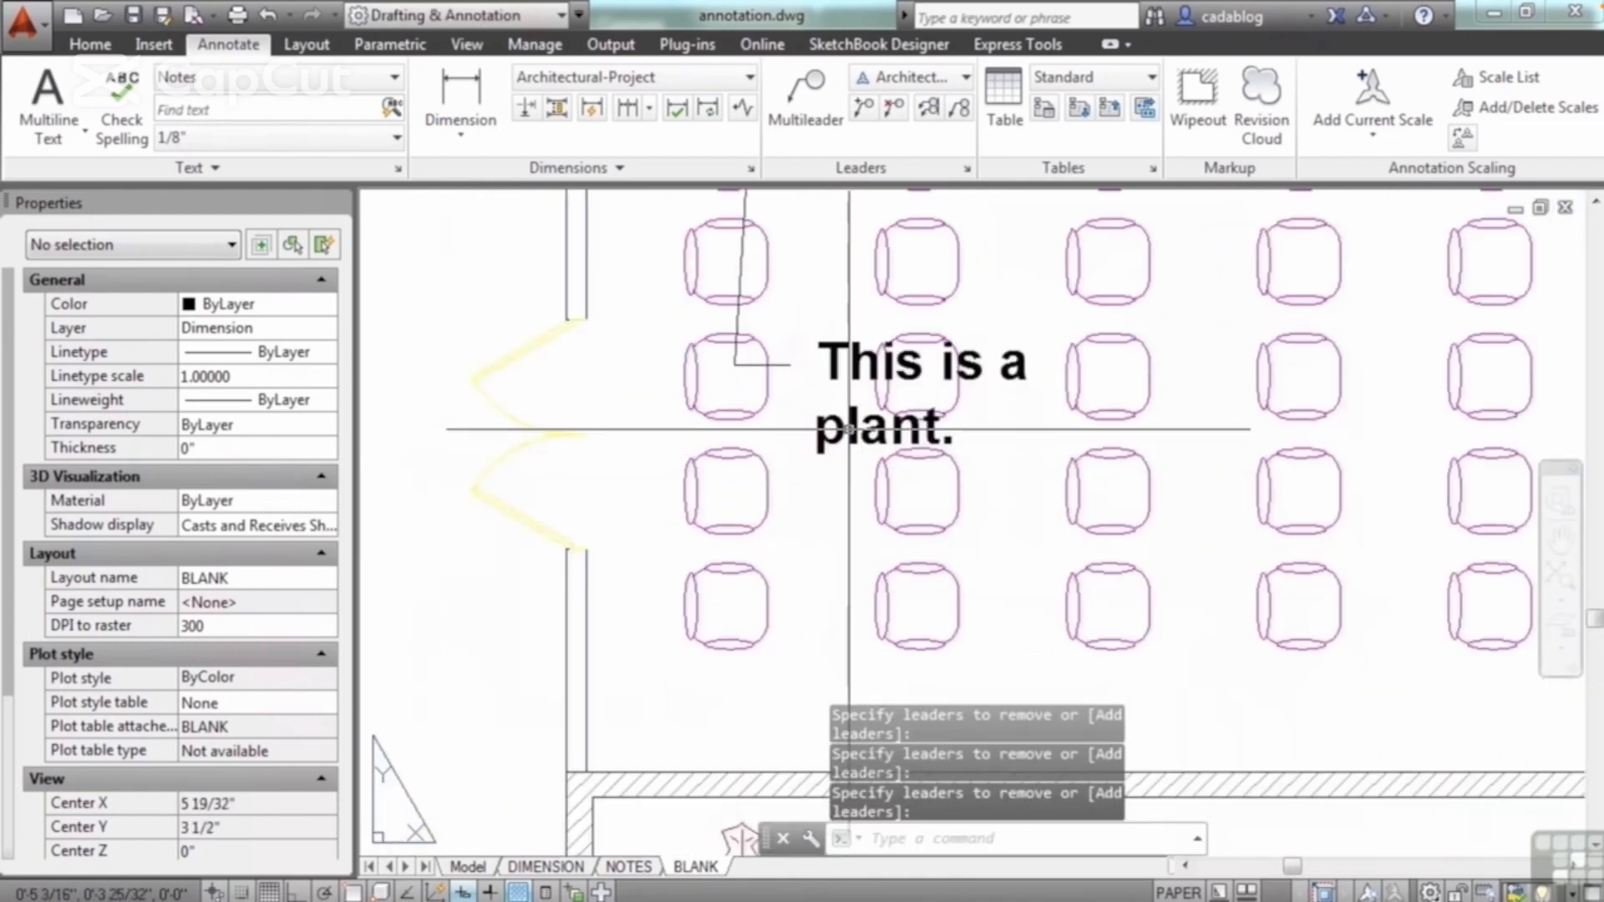
pyautogui.click(850, 438)
pyautogui.rightClick(852, 439)
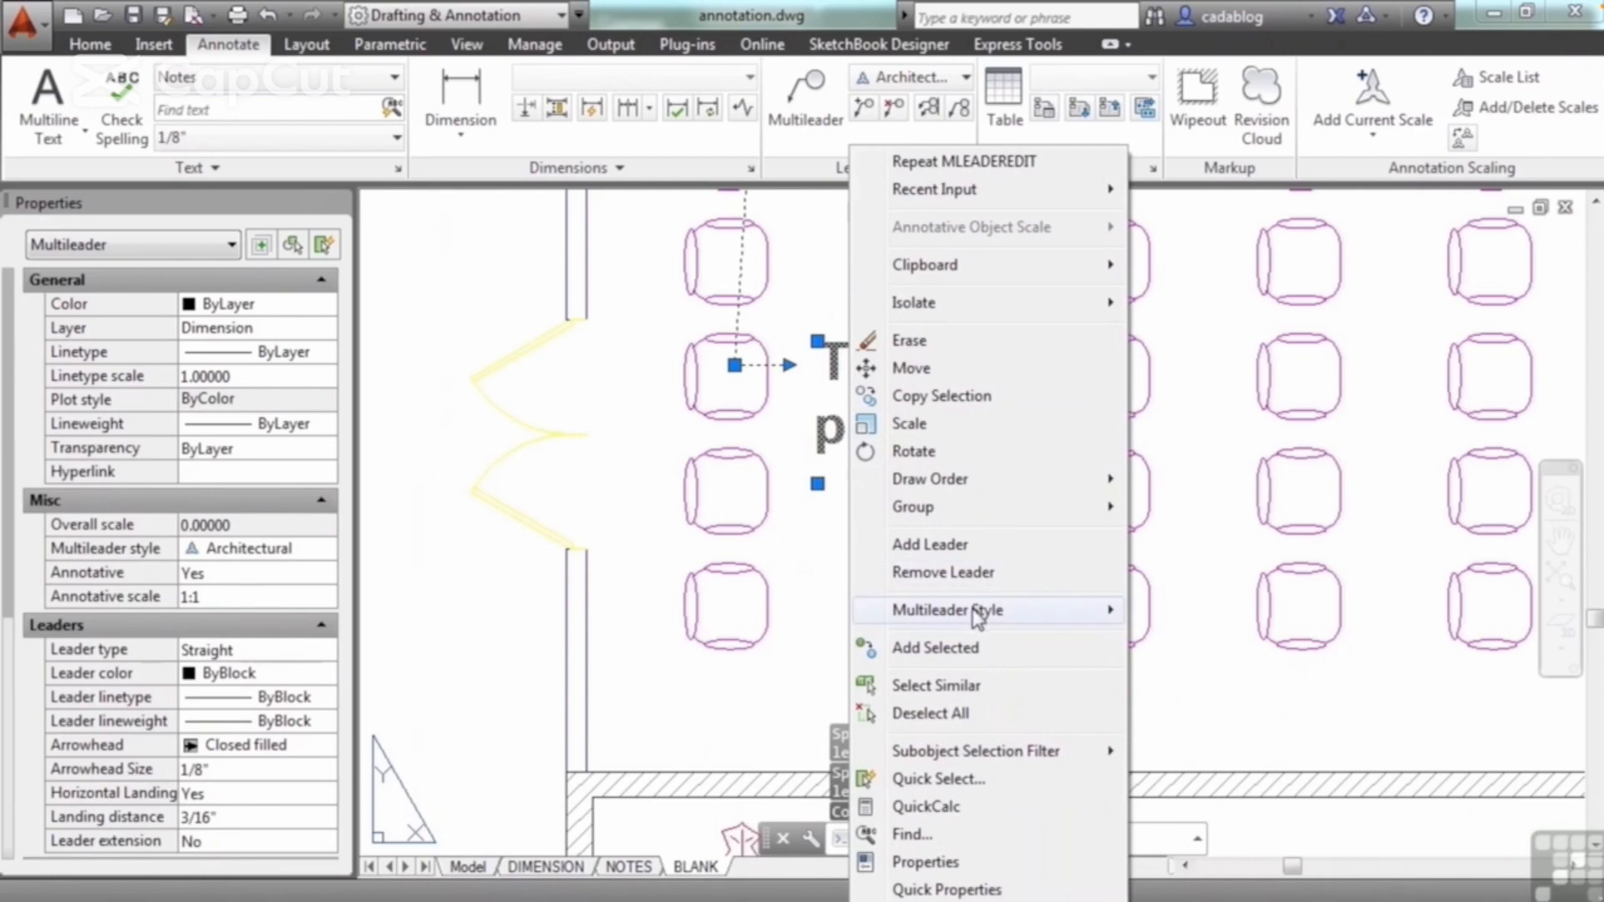
pyautogui.moveTo(1001, 614)
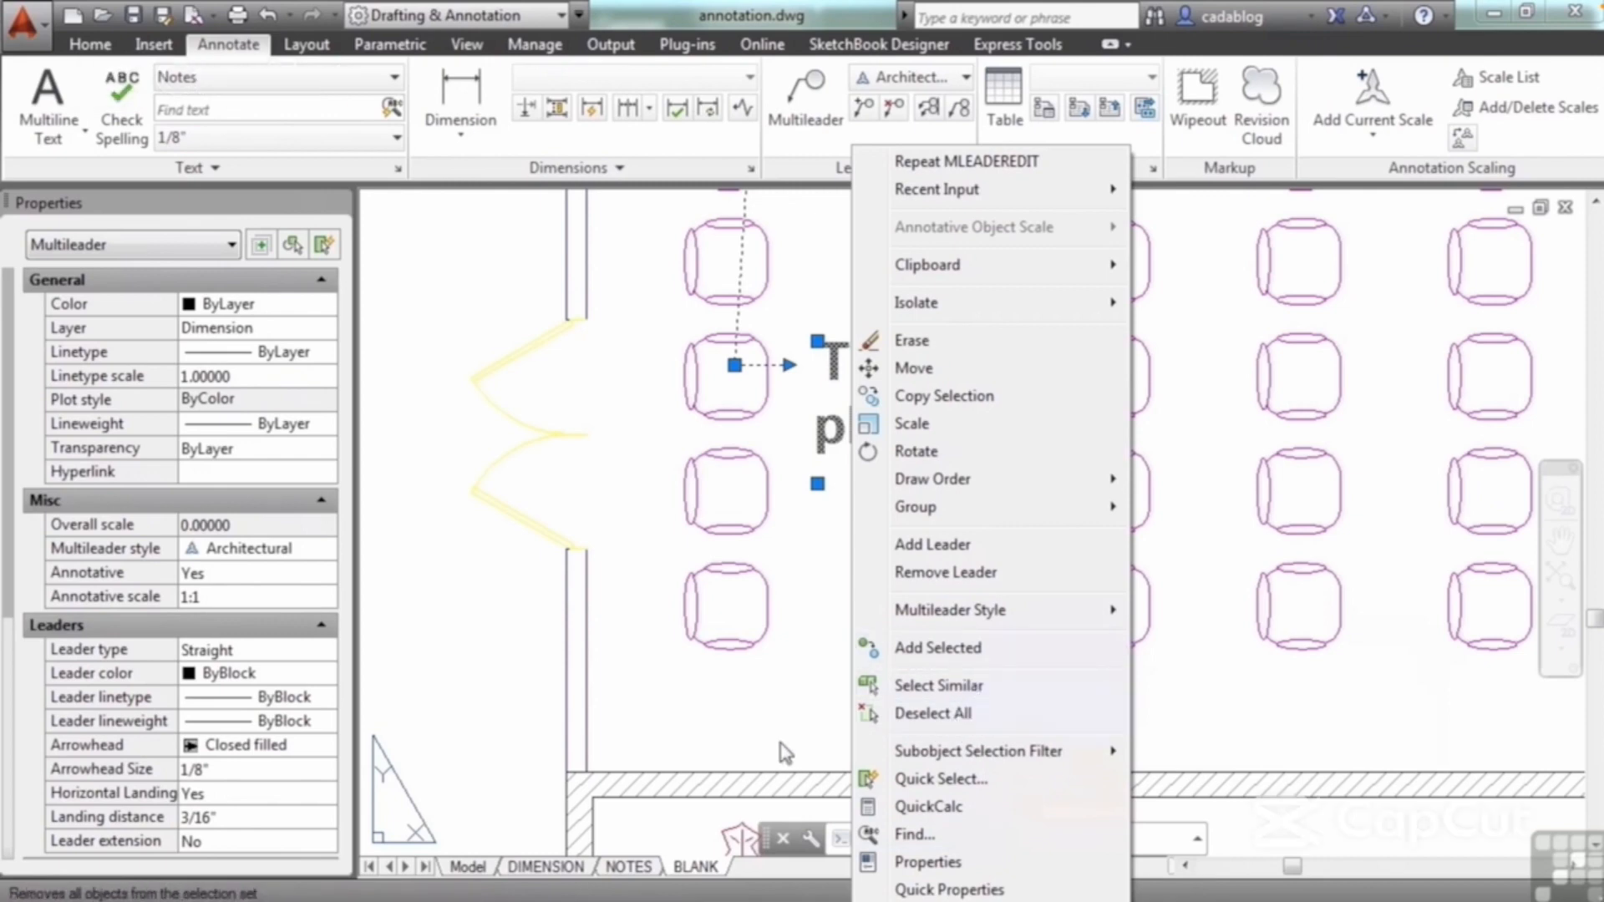
pyautogui.press('Escape')
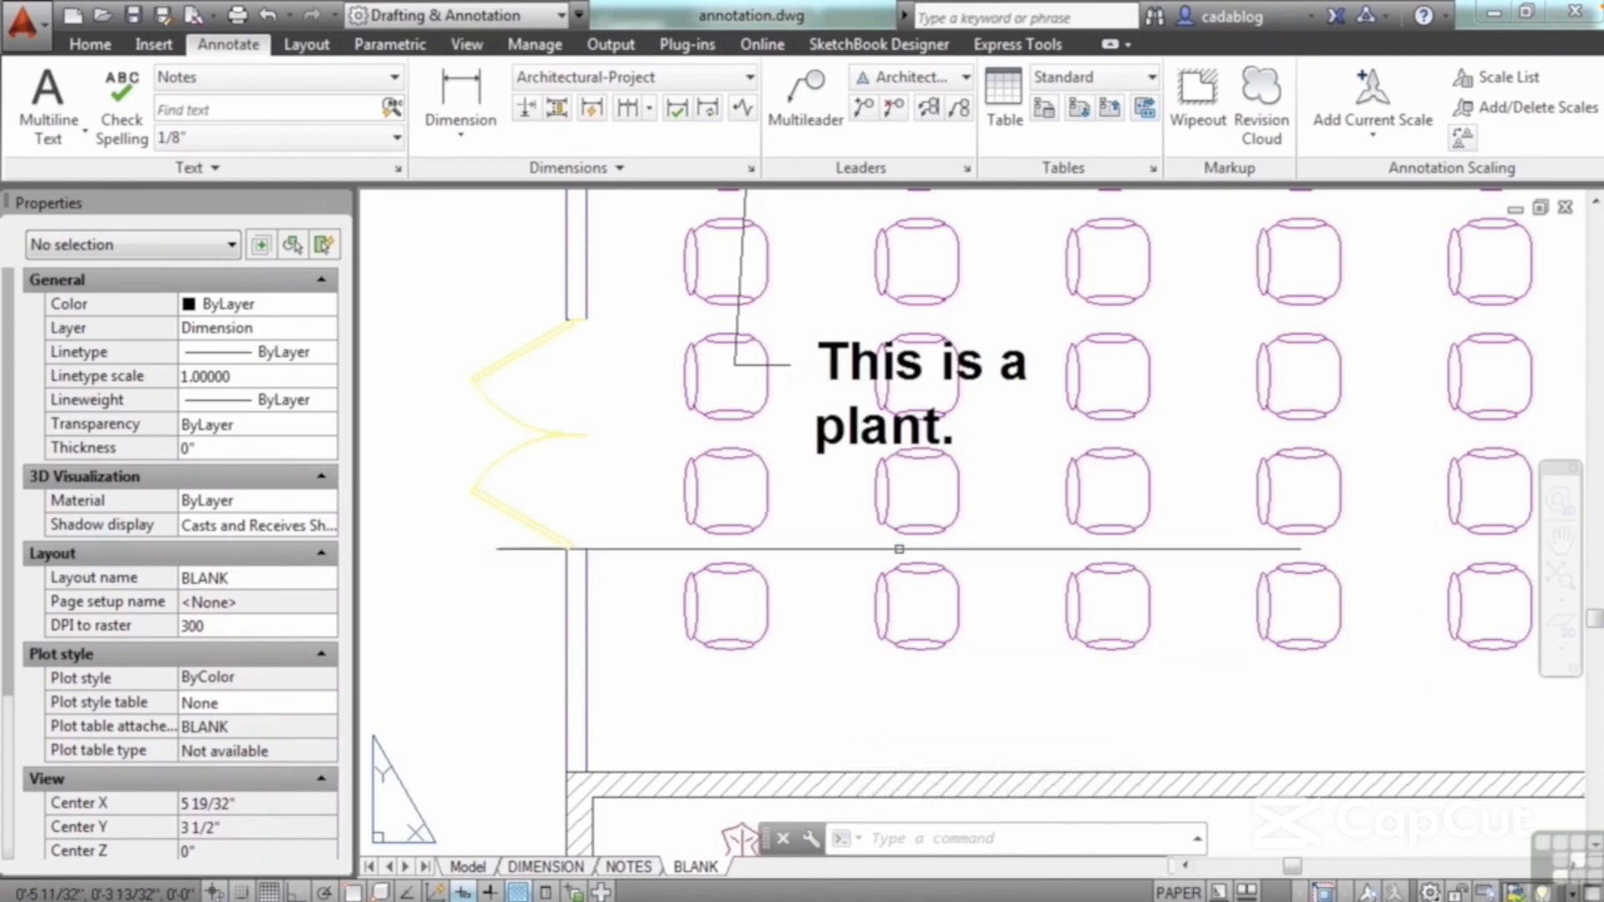
# Step: Open the Multileader Style Manager and preview the Annotative and Standard styles
pyautogui.click(968, 170)
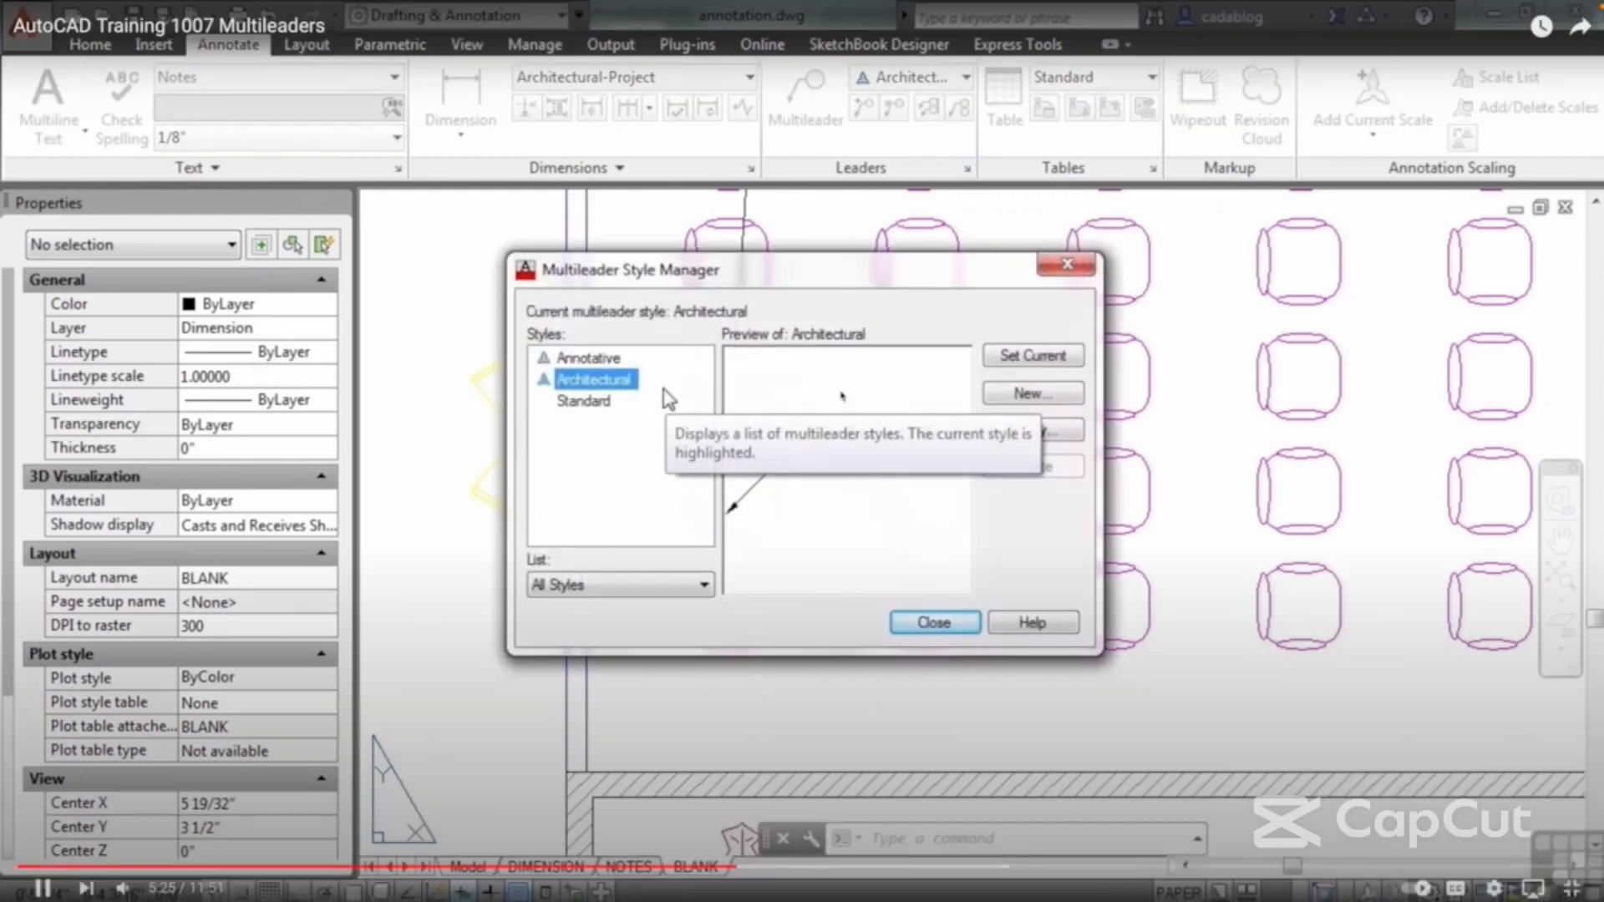
pyautogui.click(600, 403)
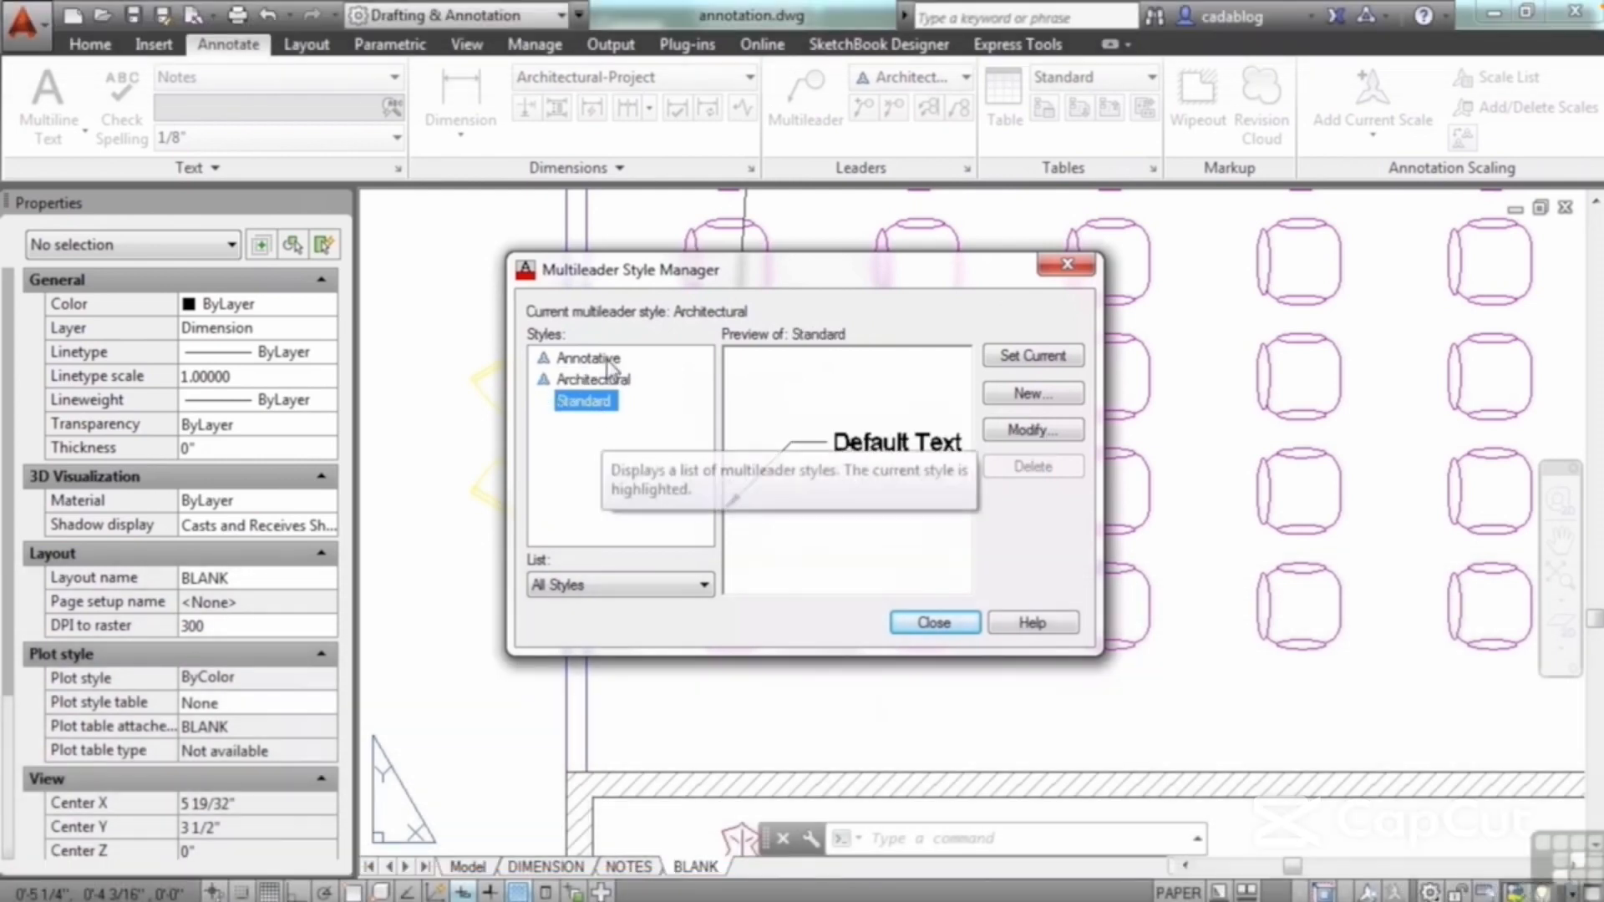
pyautogui.click(606, 362)
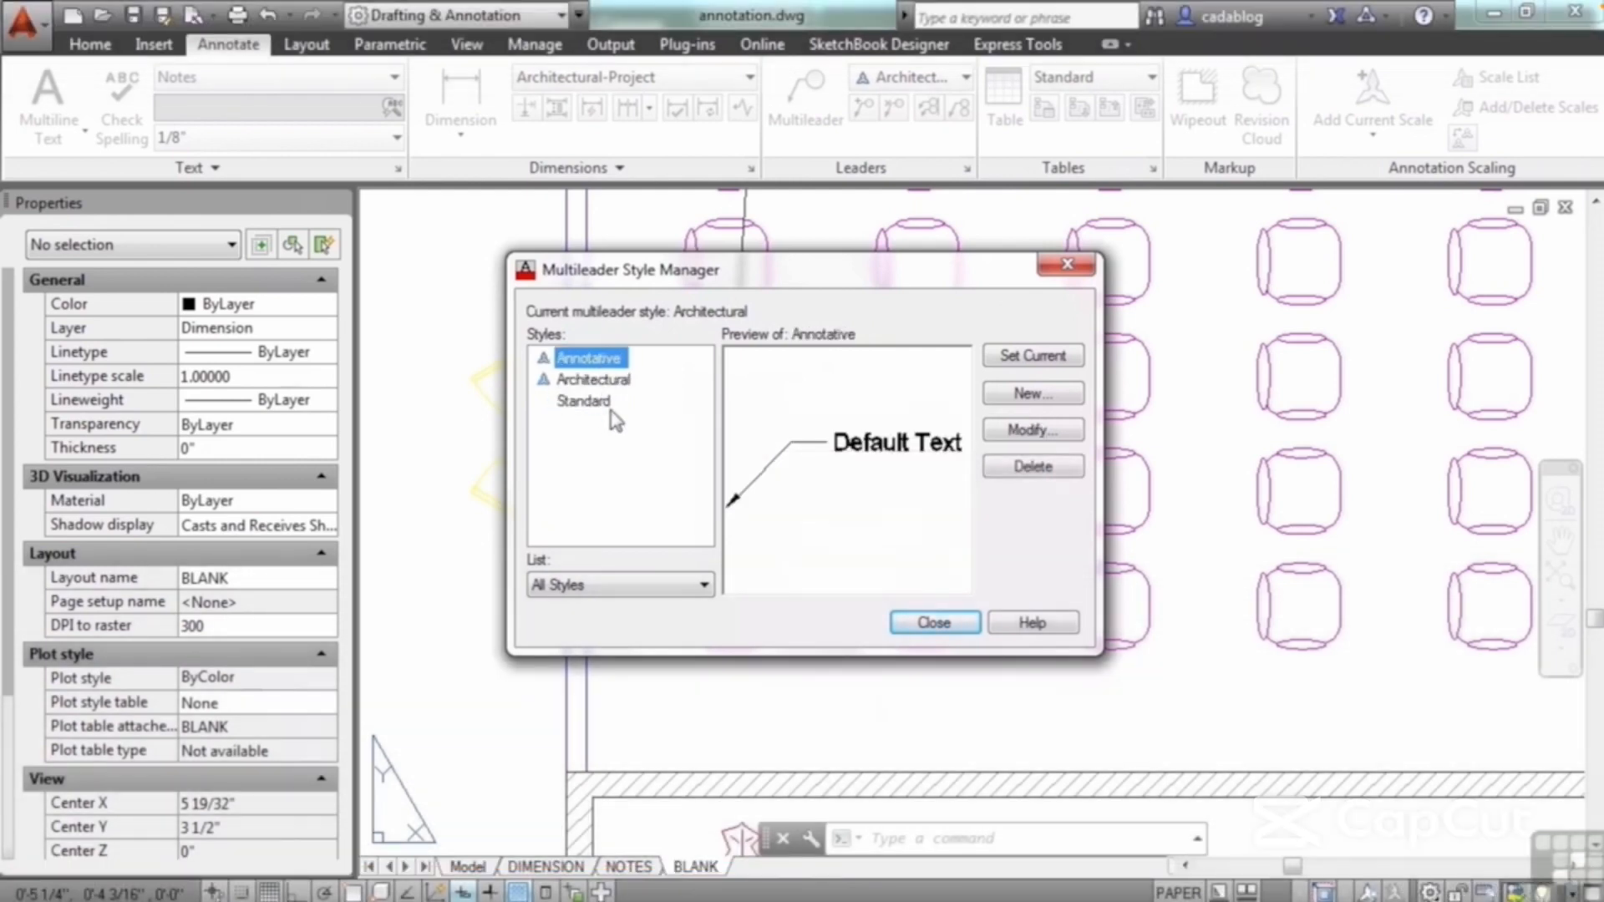
pyautogui.press('Down')
pyautogui.press('Down')
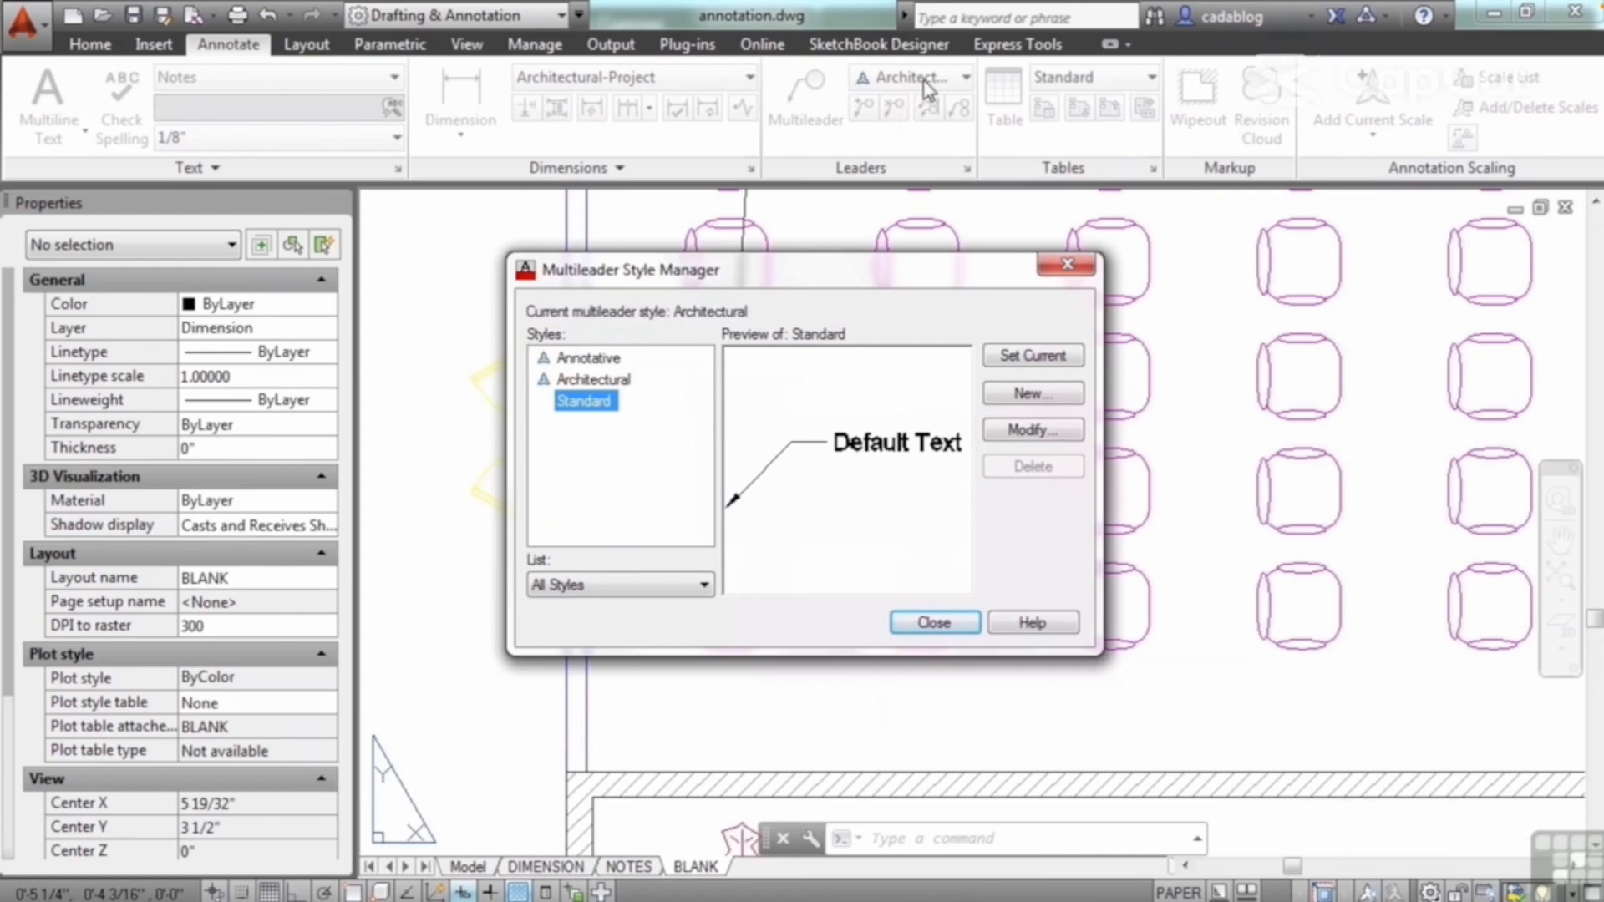
# Step: Open the Architectural multileader style for modification and look through its content, leader structure and leader format settings
pyautogui.click(599, 381)
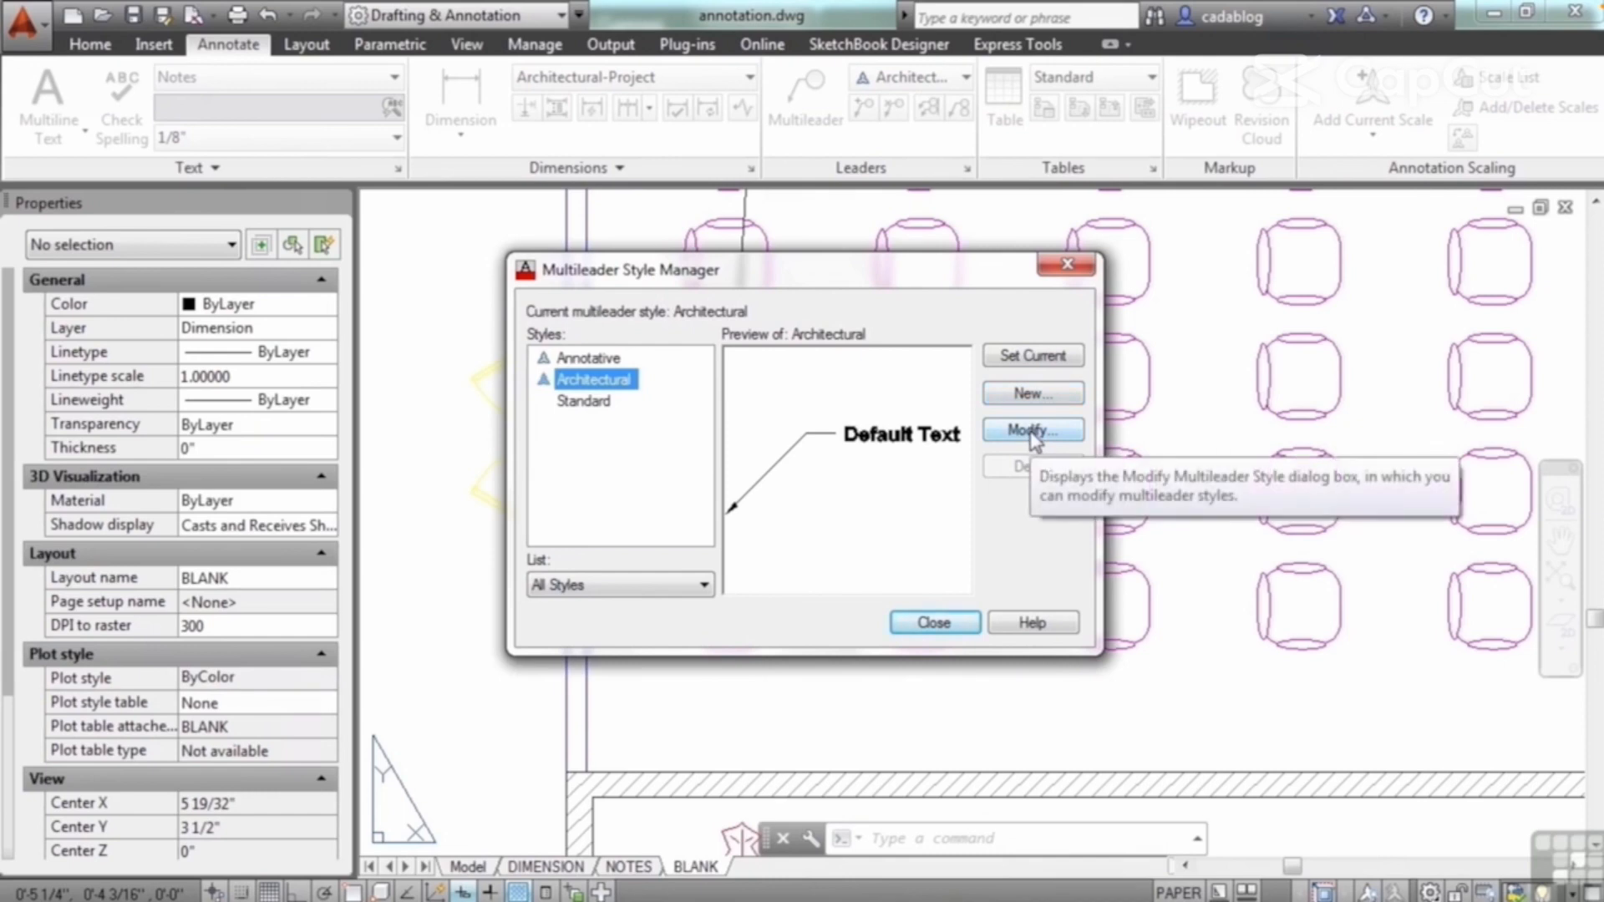
pyautogui.click(1034, 433)
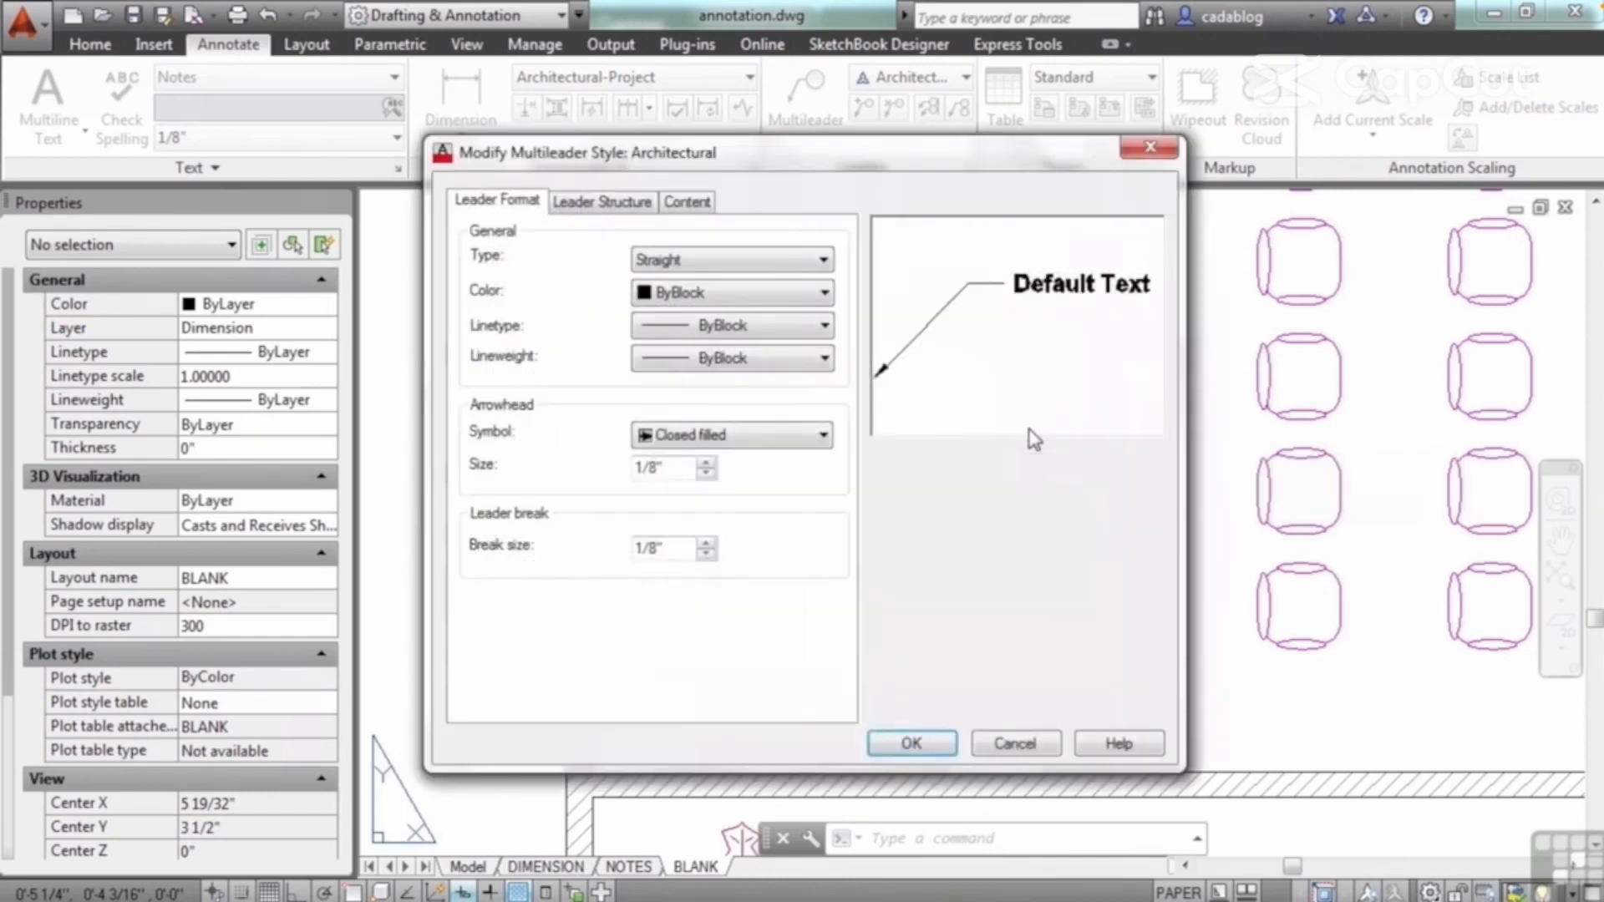
pyautogui.click(694, 207)
pyautogui.click(602, 201)
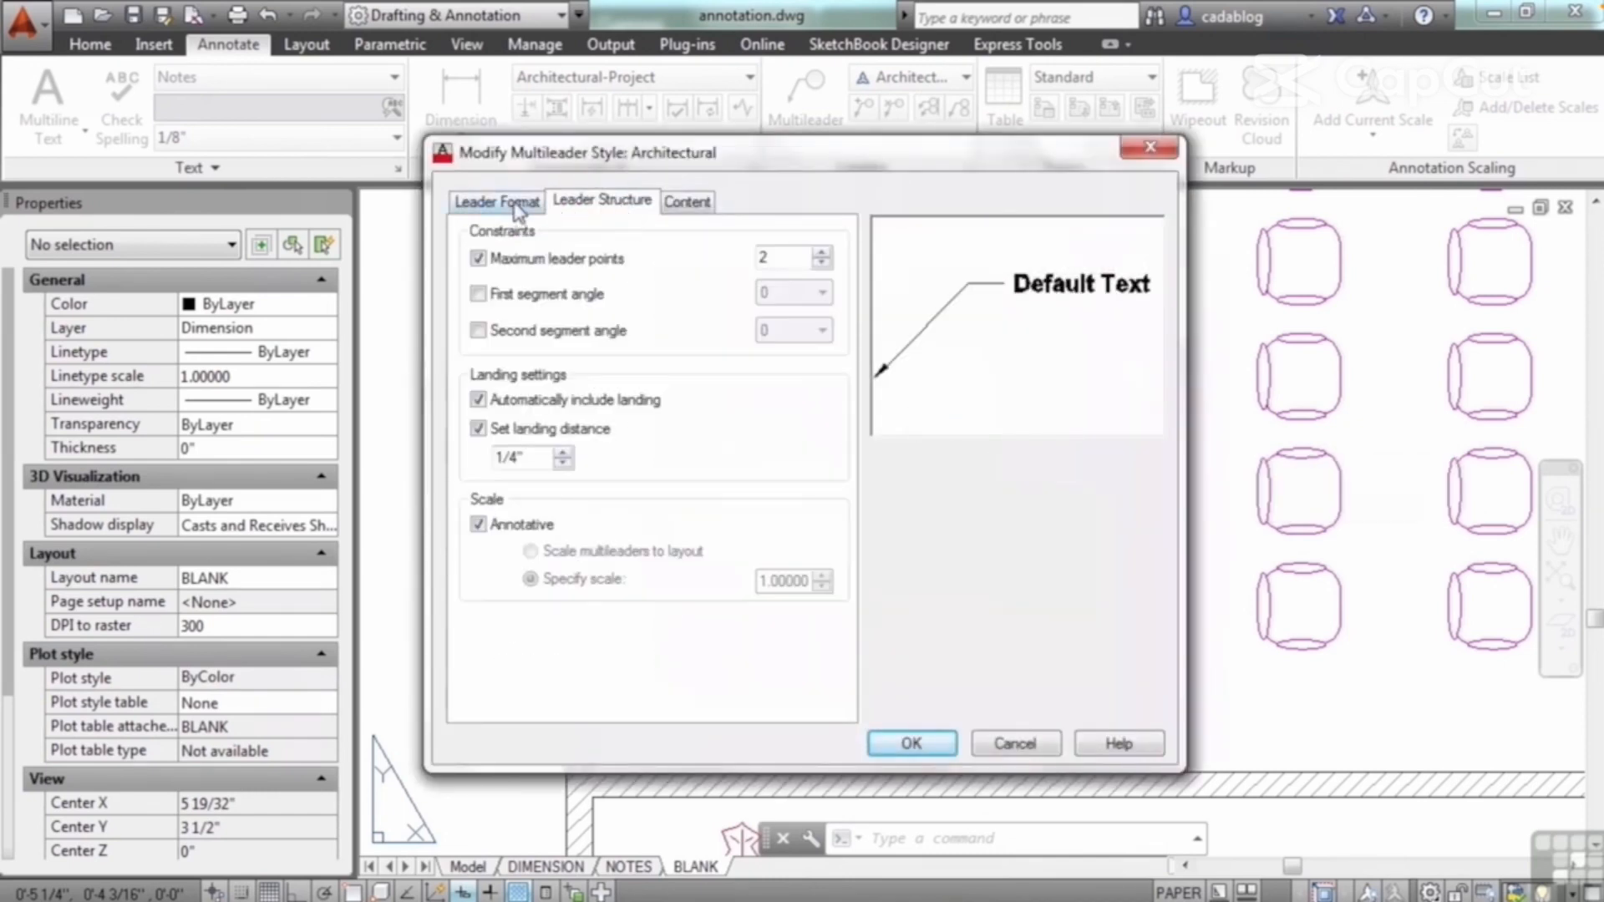
pyautogui.click(501, 202)
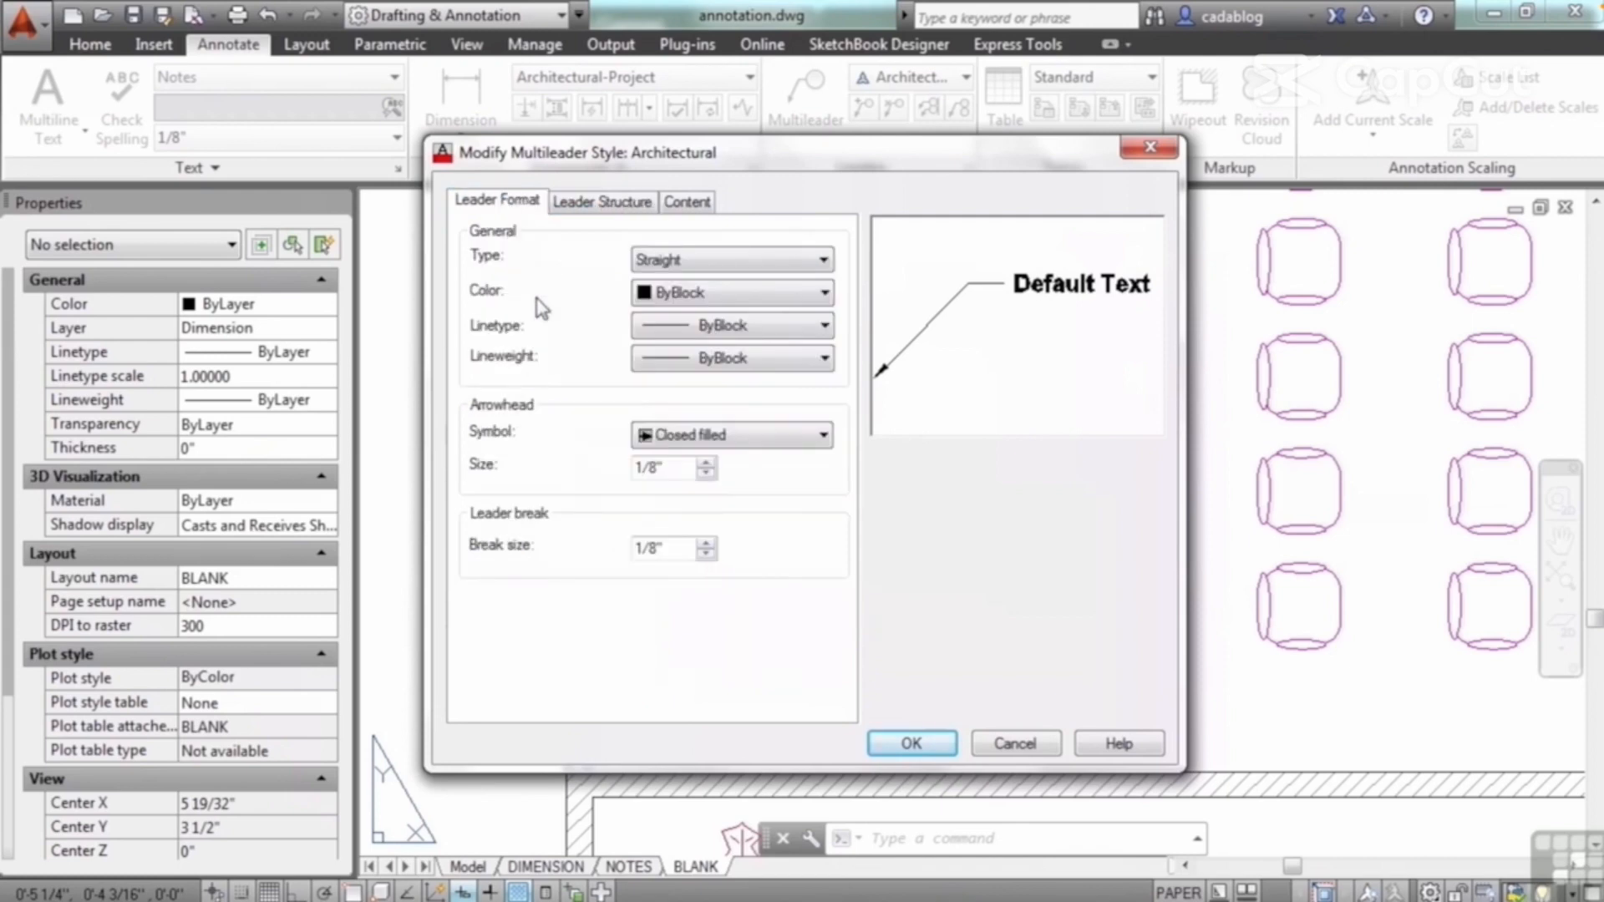
# Step: Try the Spline and None leader types, restore Straight, and browse the available arrowhead symbols
pyautogui.click(704, 261)
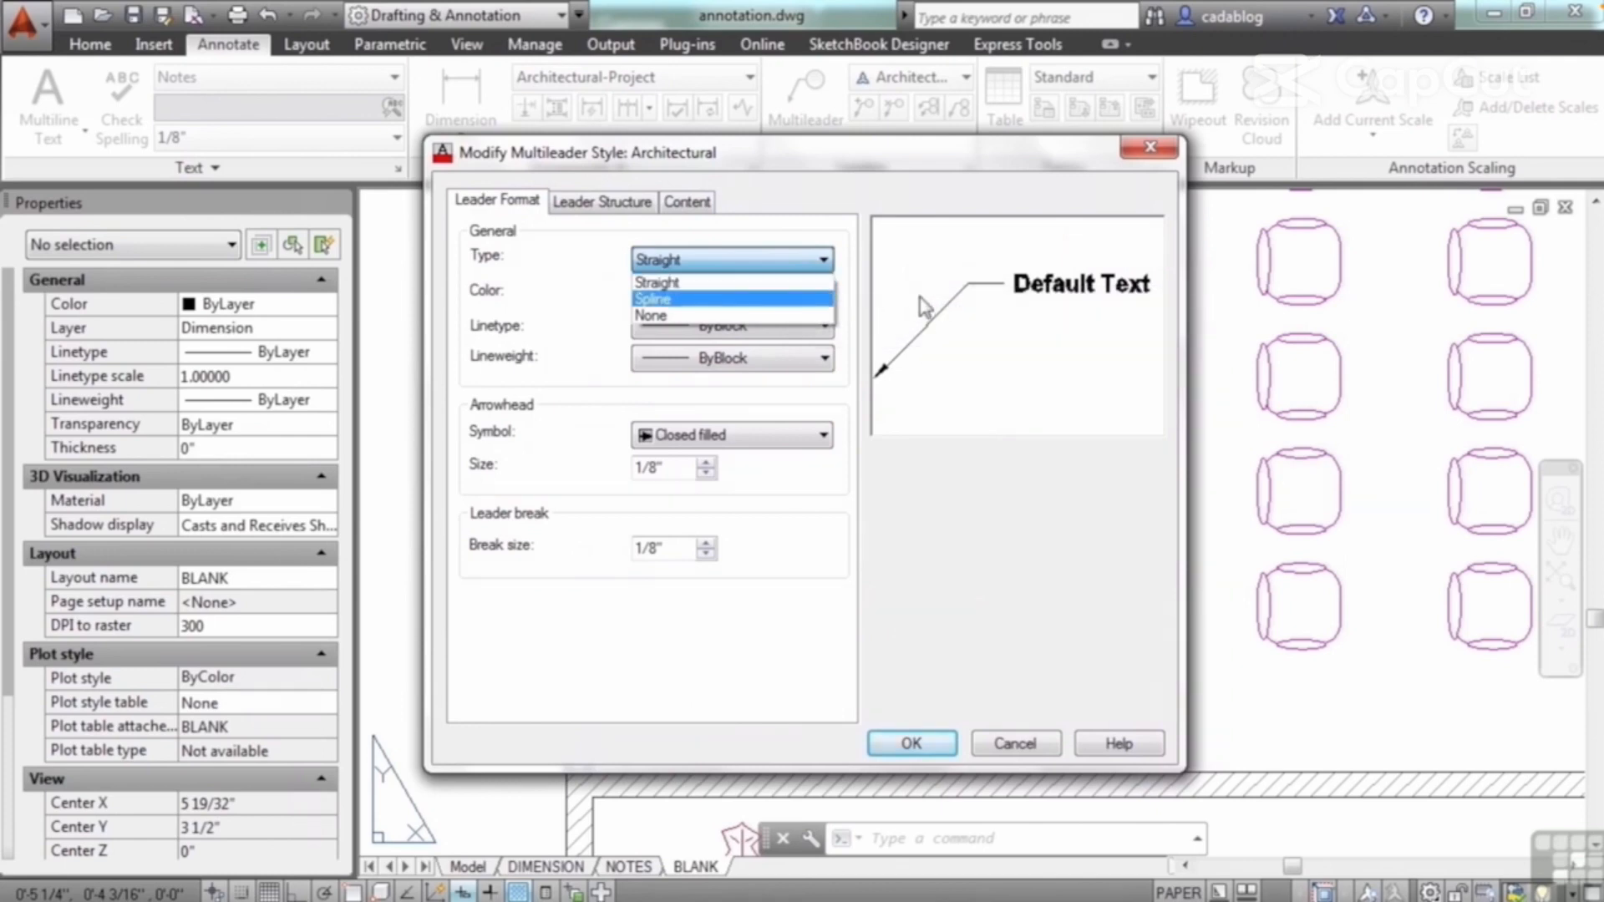
pyautogui.click(775, 299)
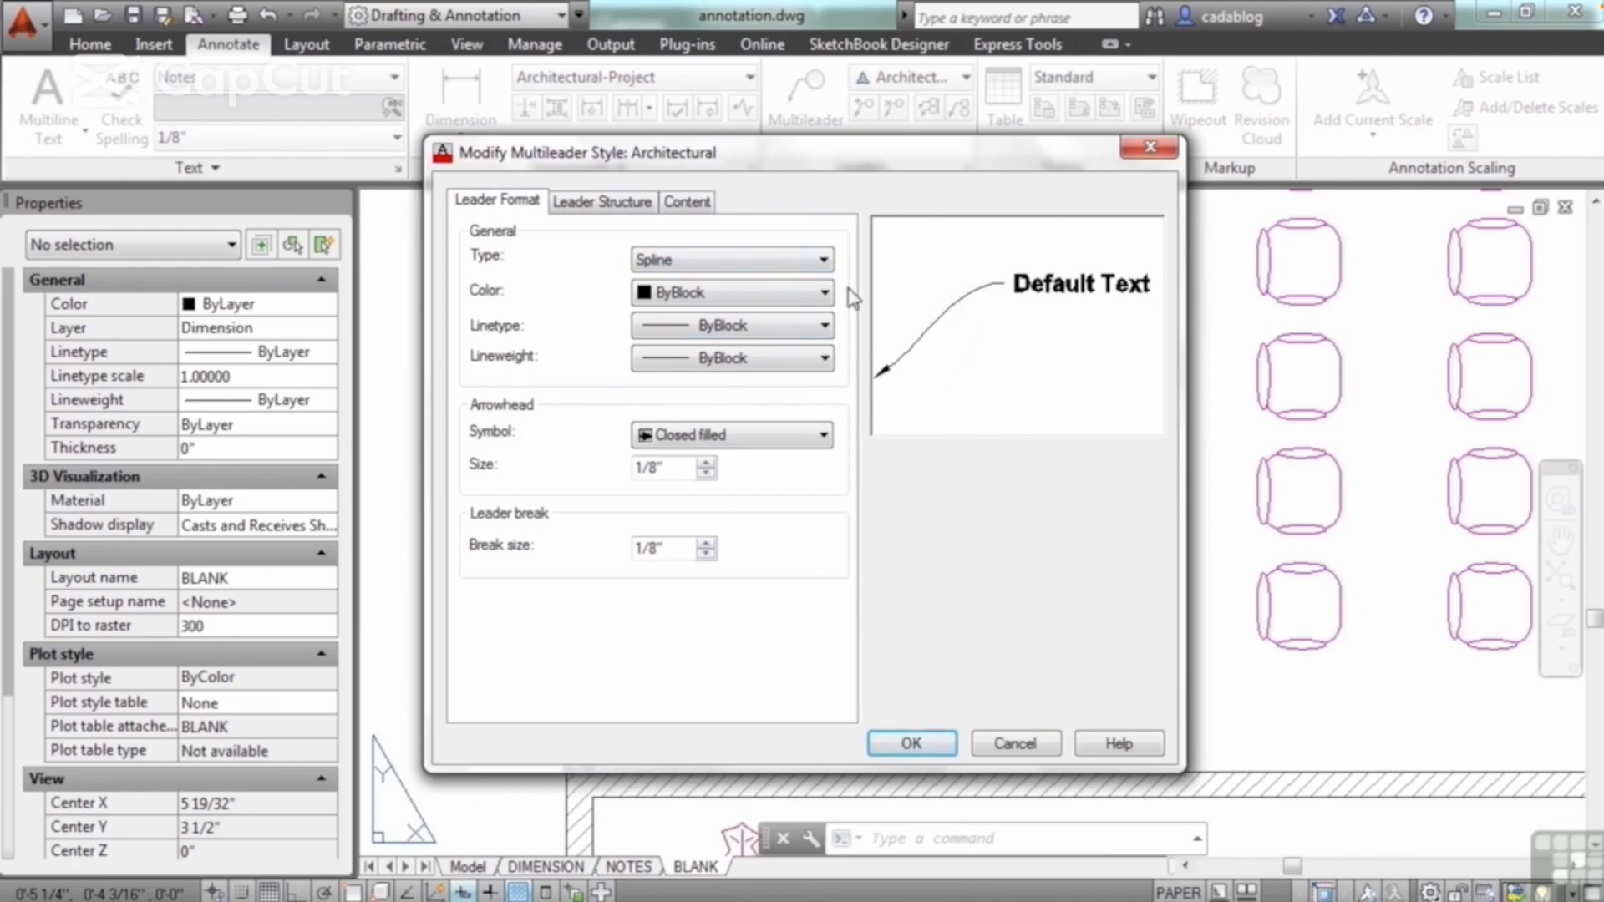
pyautogui.click(823, 261)
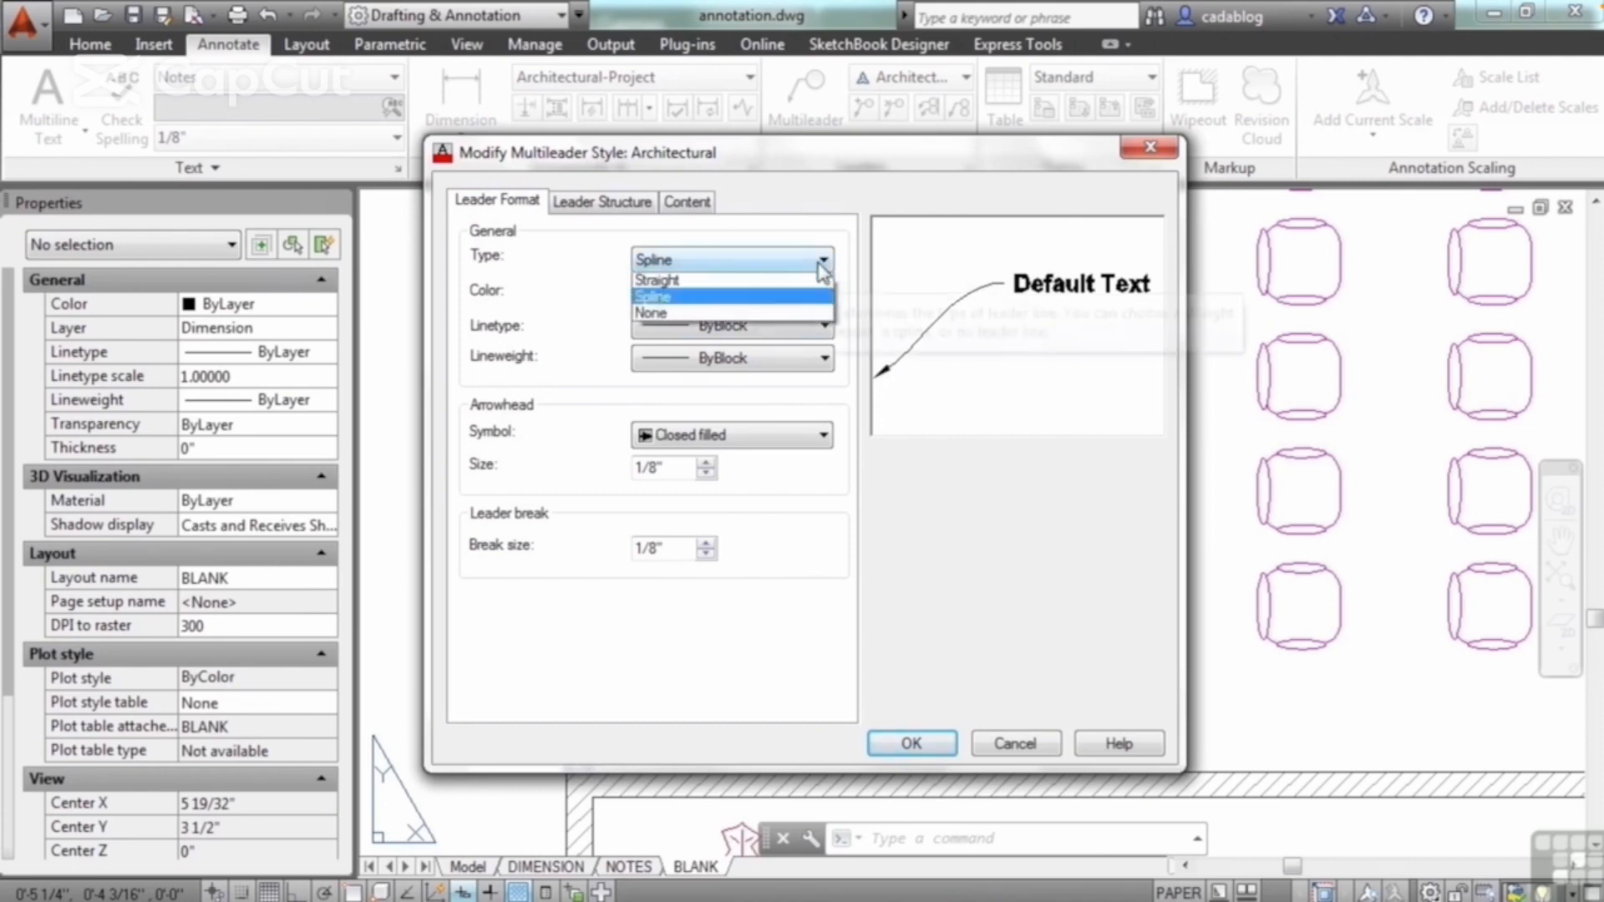
pyautogui.click(743, 317)
pyautogui.click(828, 260)
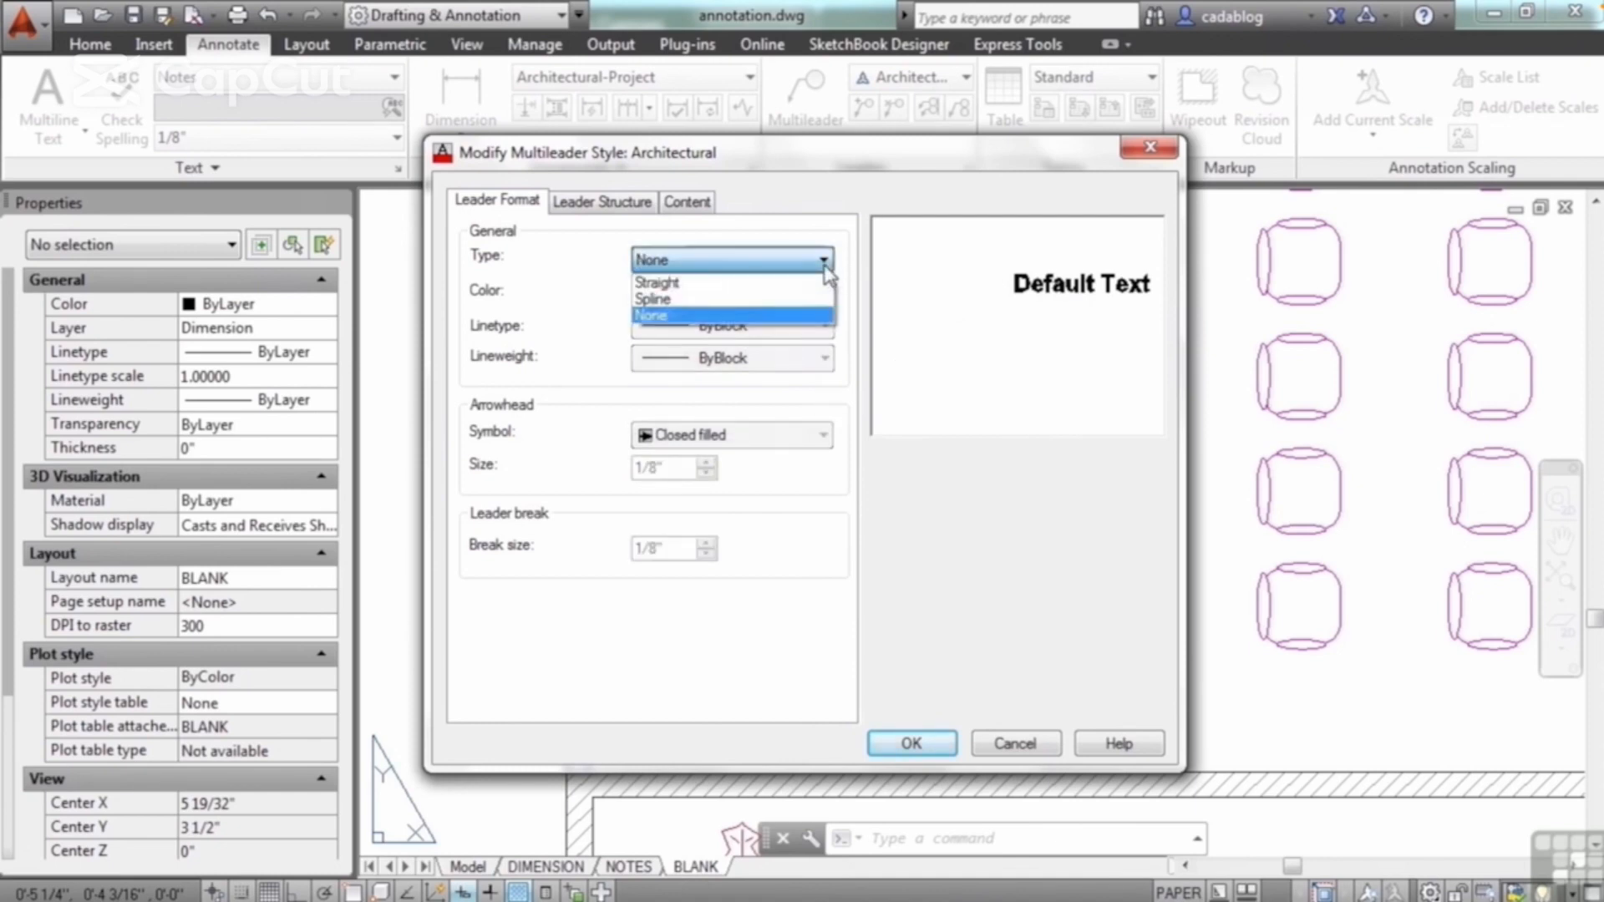
pyautogui.click(811, 279)
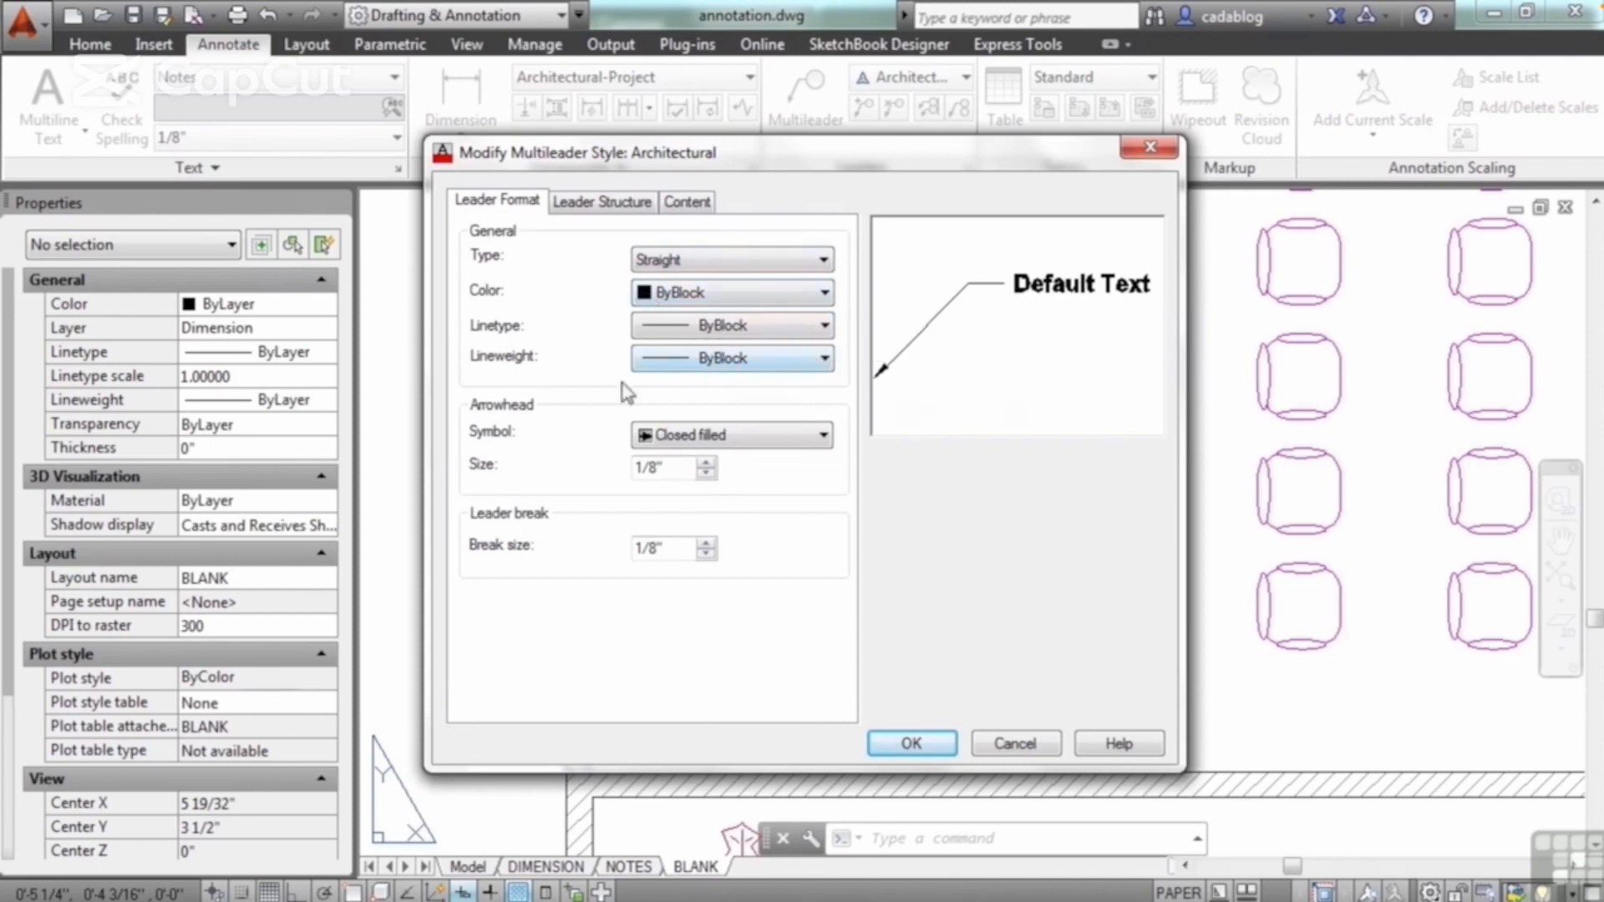
pyautogui.click(822, 435)
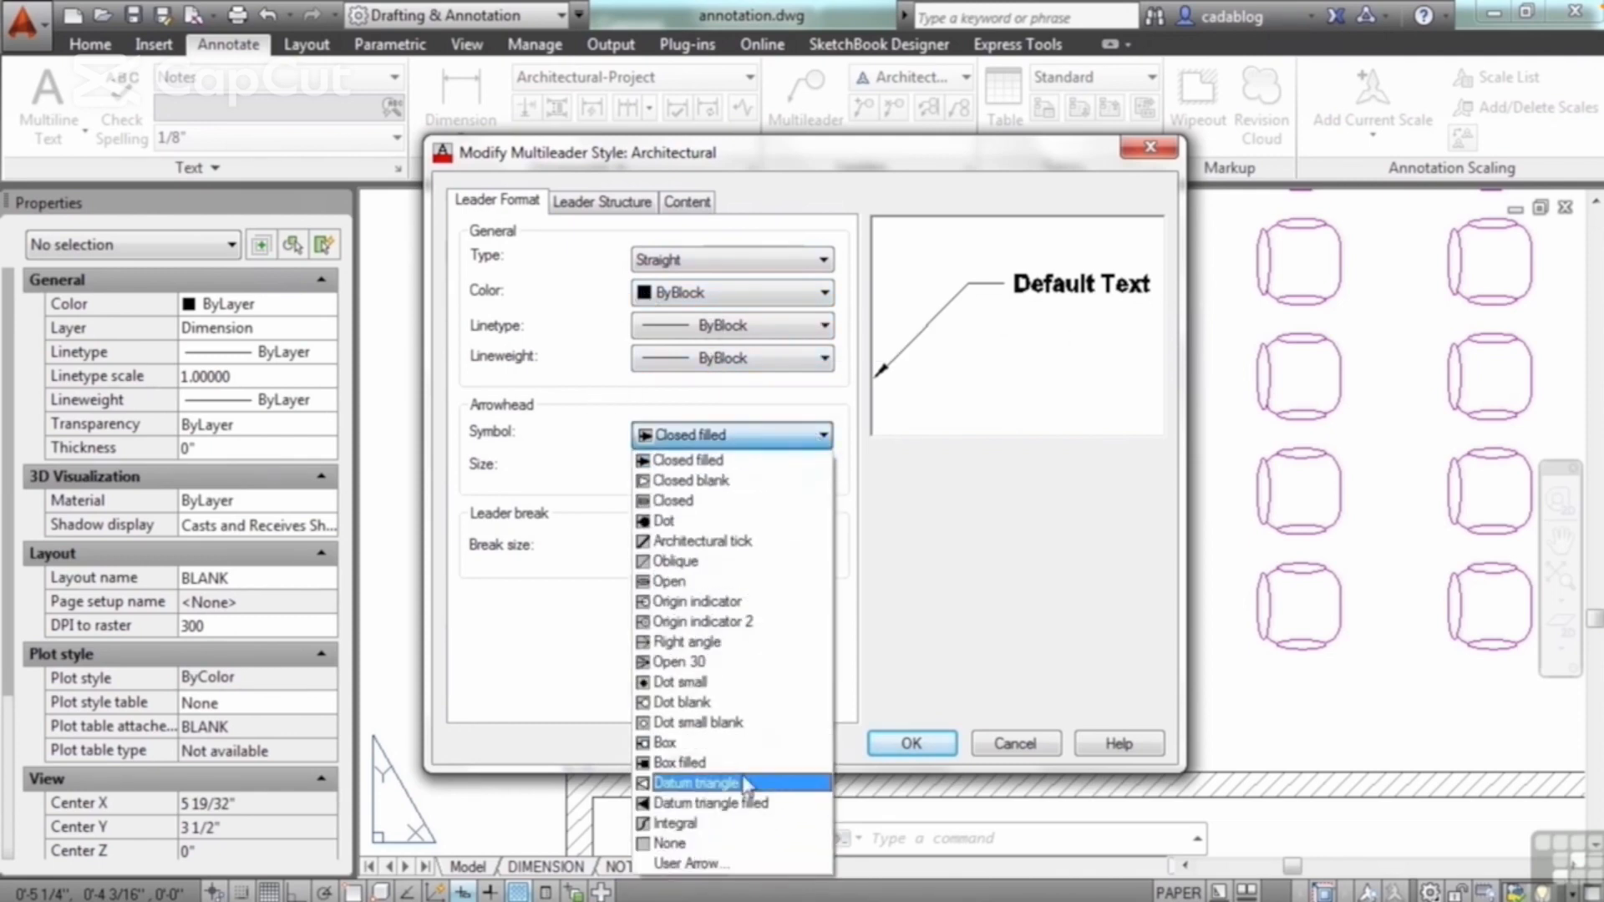
pyautogui.click(562, 472)
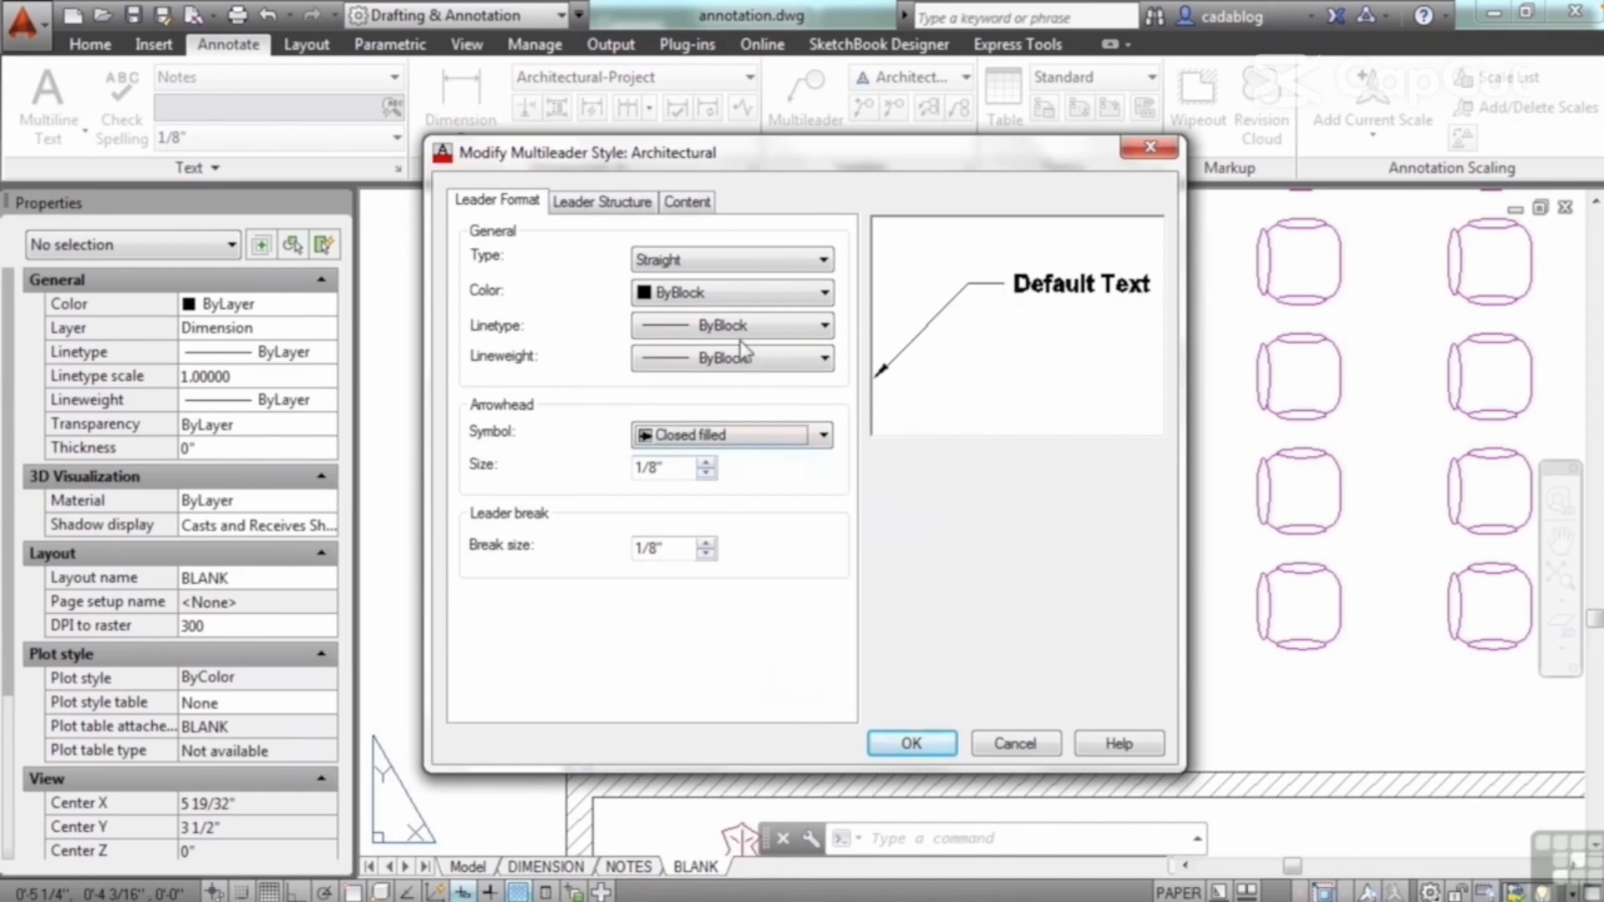
# Step: Constrain the Architectural style's first segment angle to 15, enable and choose a second segment angle, and save the style
pyautogui.click(586, 204)
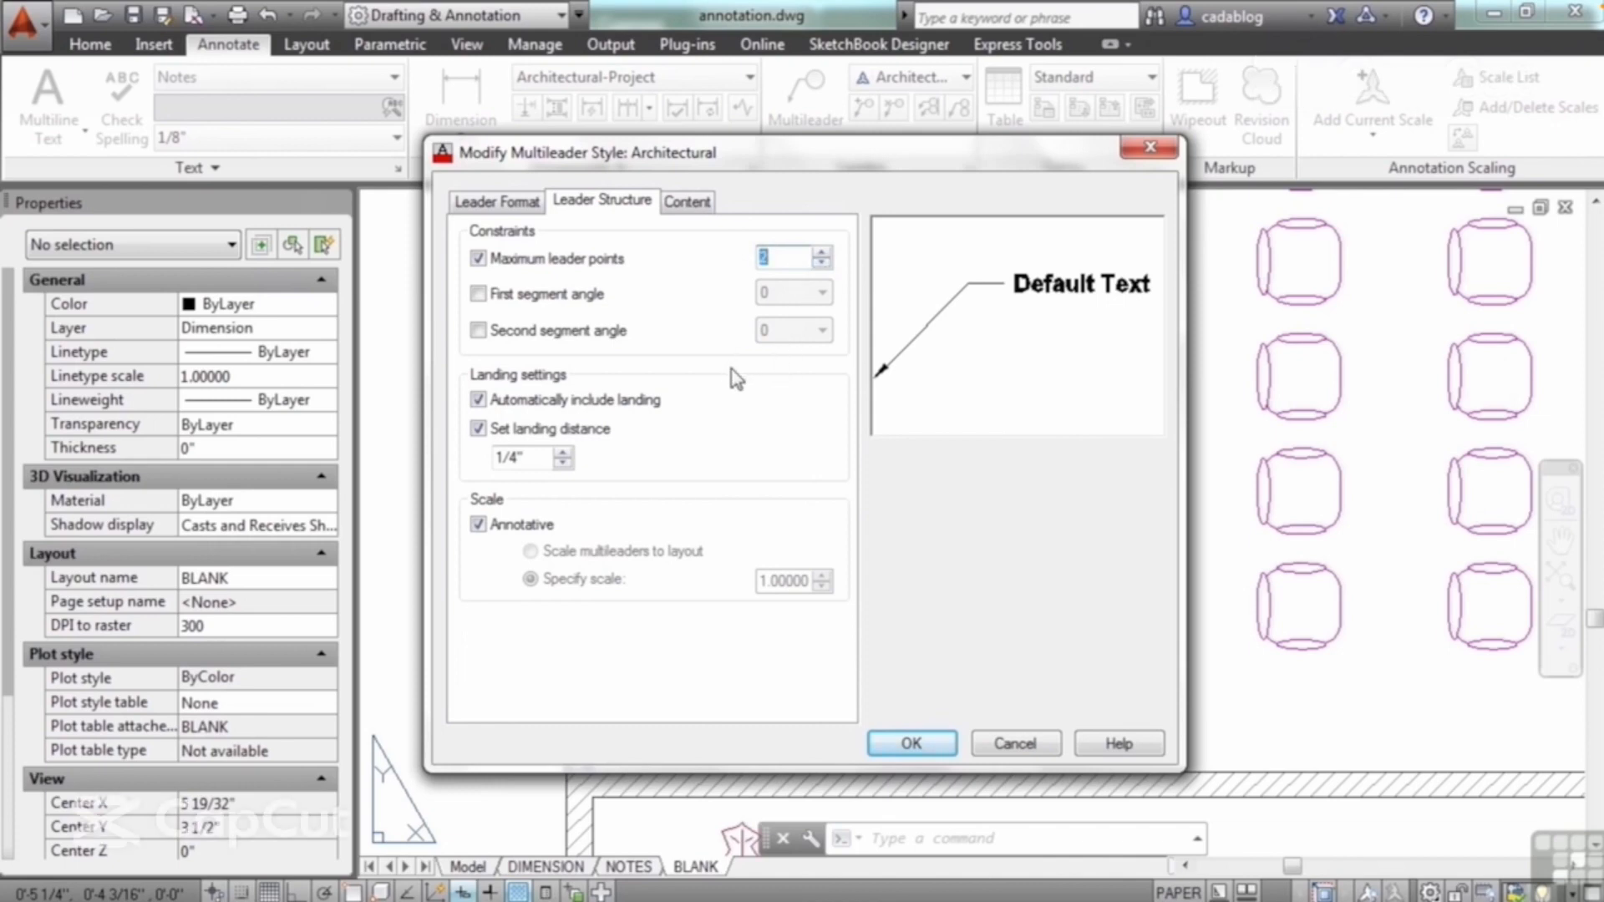
pyautogui.click(566, 301)
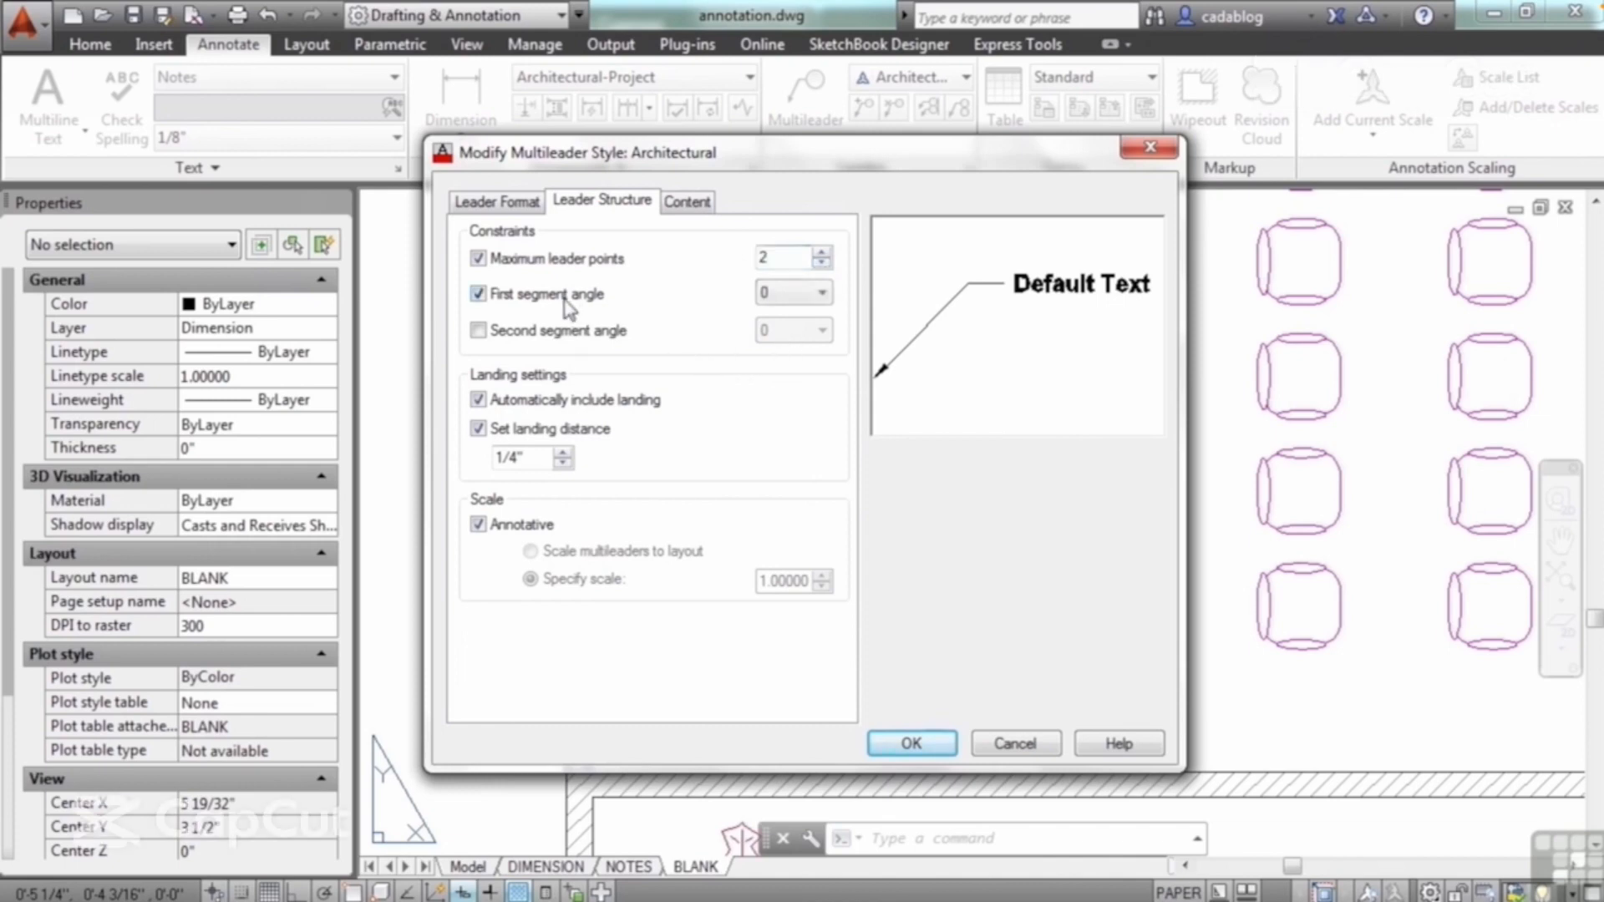
pyautogui.click(798, 293)
pyautogui.click(811, 335)
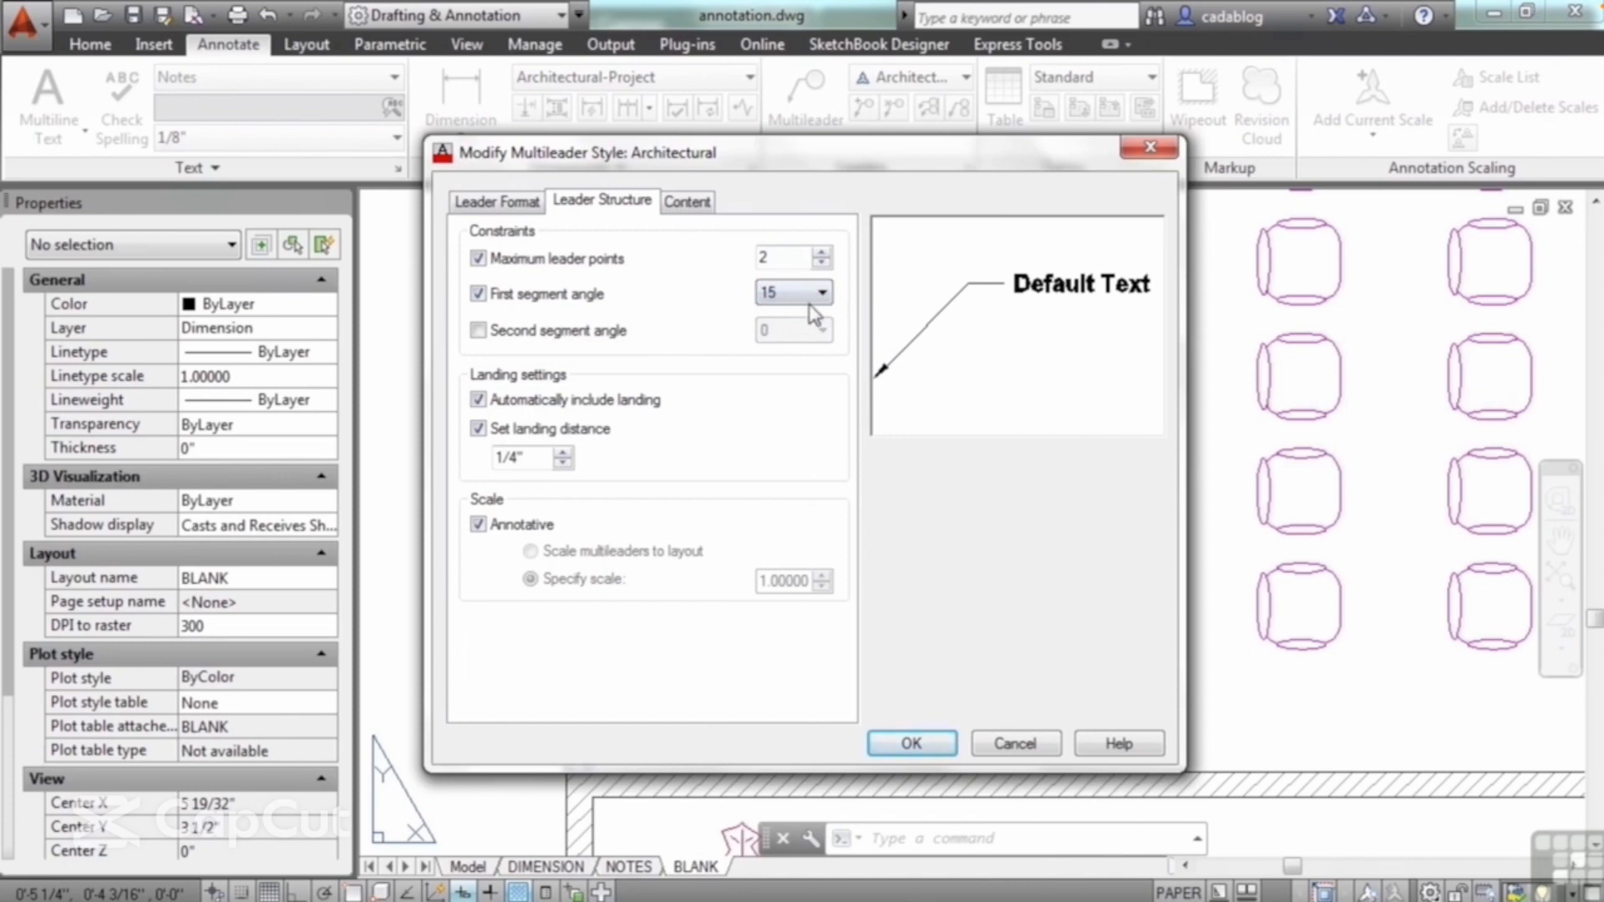
pyautogui.click(619, 338)
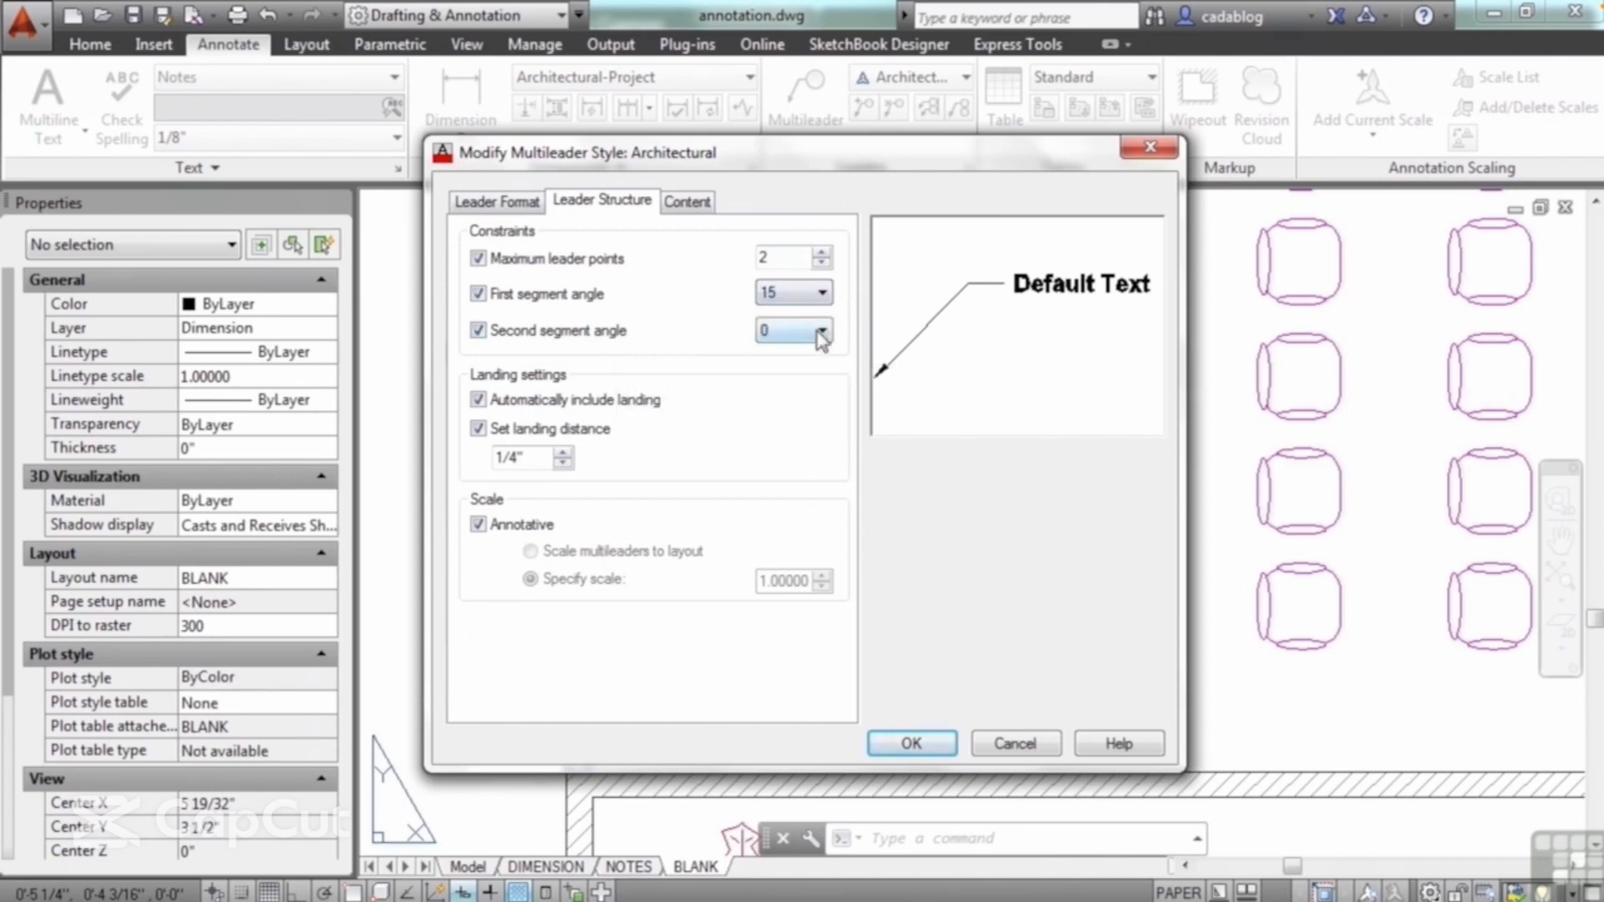
pyautogui.click(821, 330)
pyautogui.click(806, 370)
pyautogui.click(911, 743)
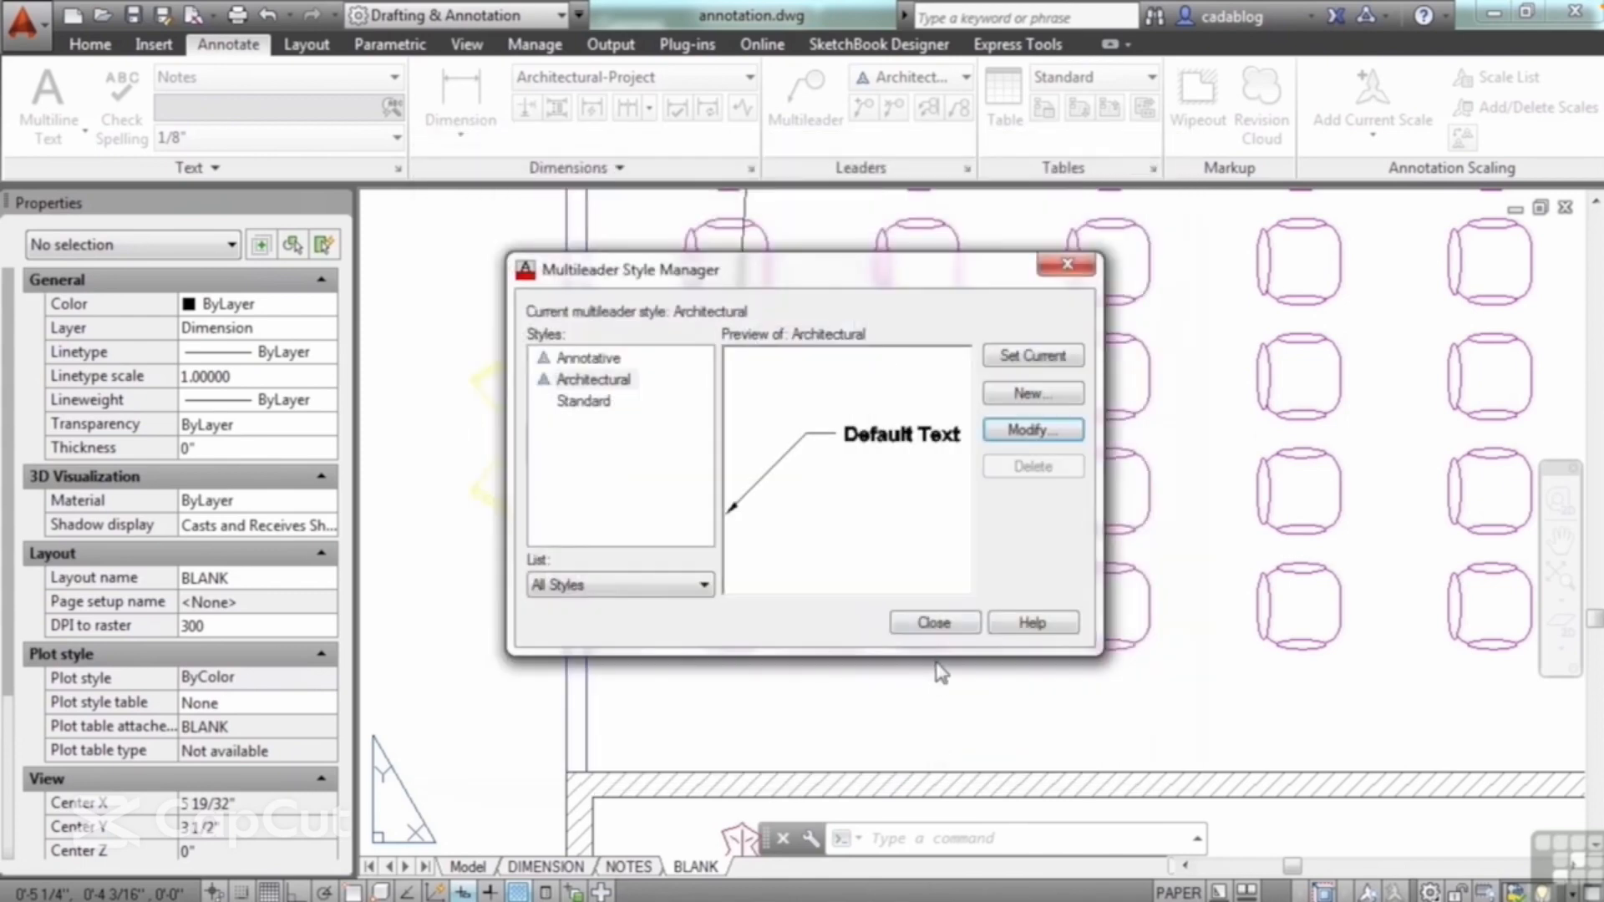
pyautogui.click(934, 623)
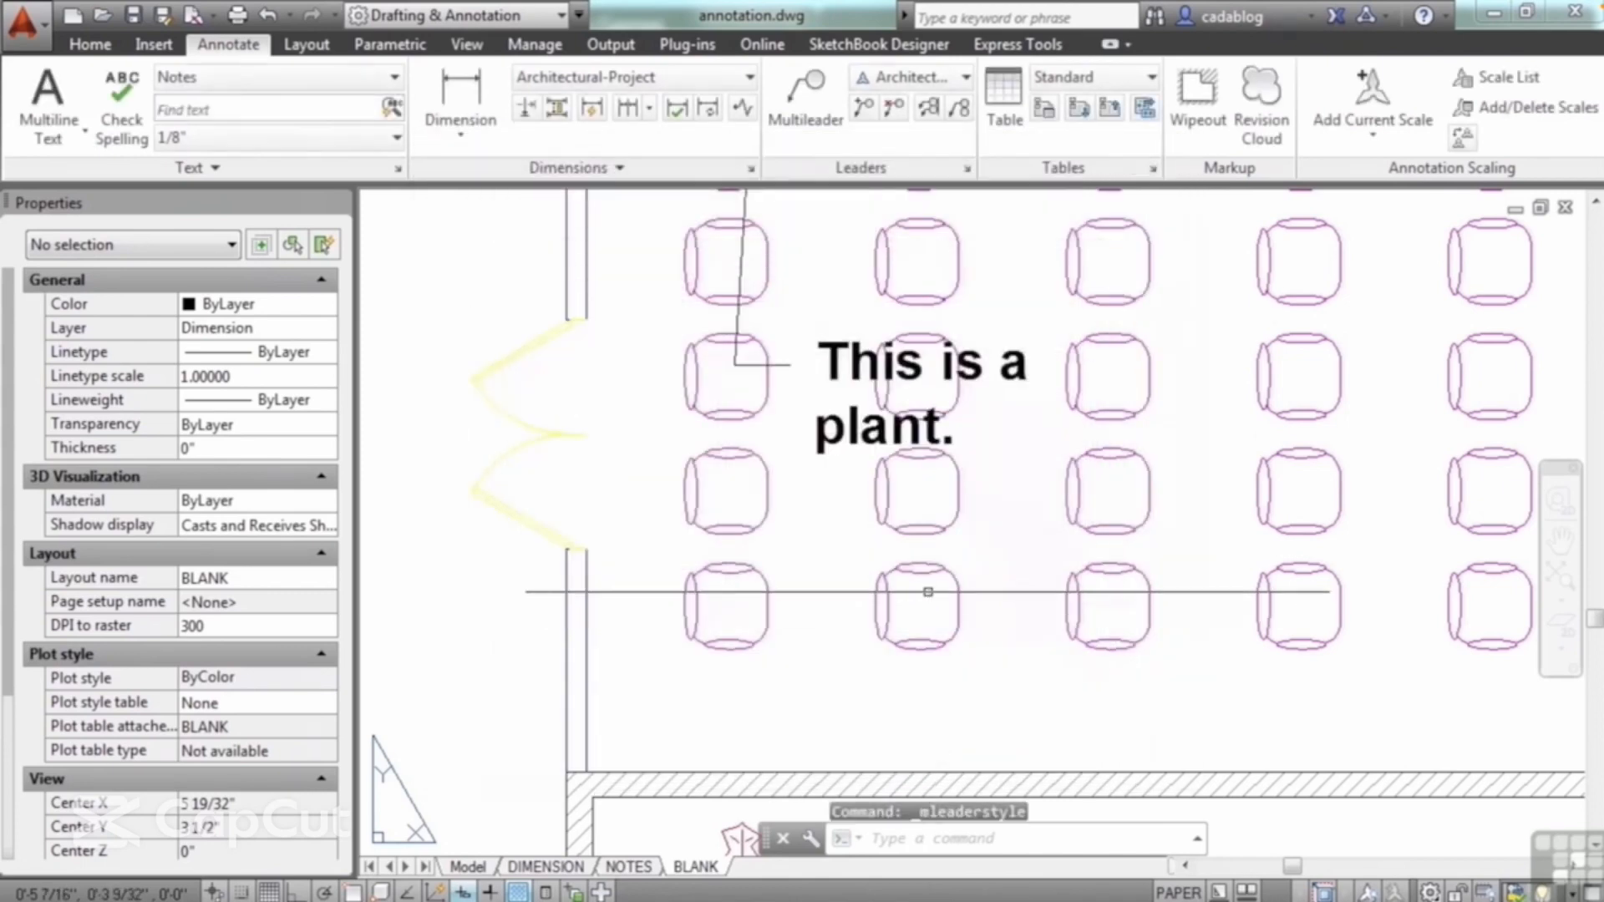
# Step: Draw a multileader with the note "text" in the open area above the seating room, landing up and to the right of its arrowhead
pyautogui.click(806, 104)
pyautogui.scroll(-5, 752, 543)
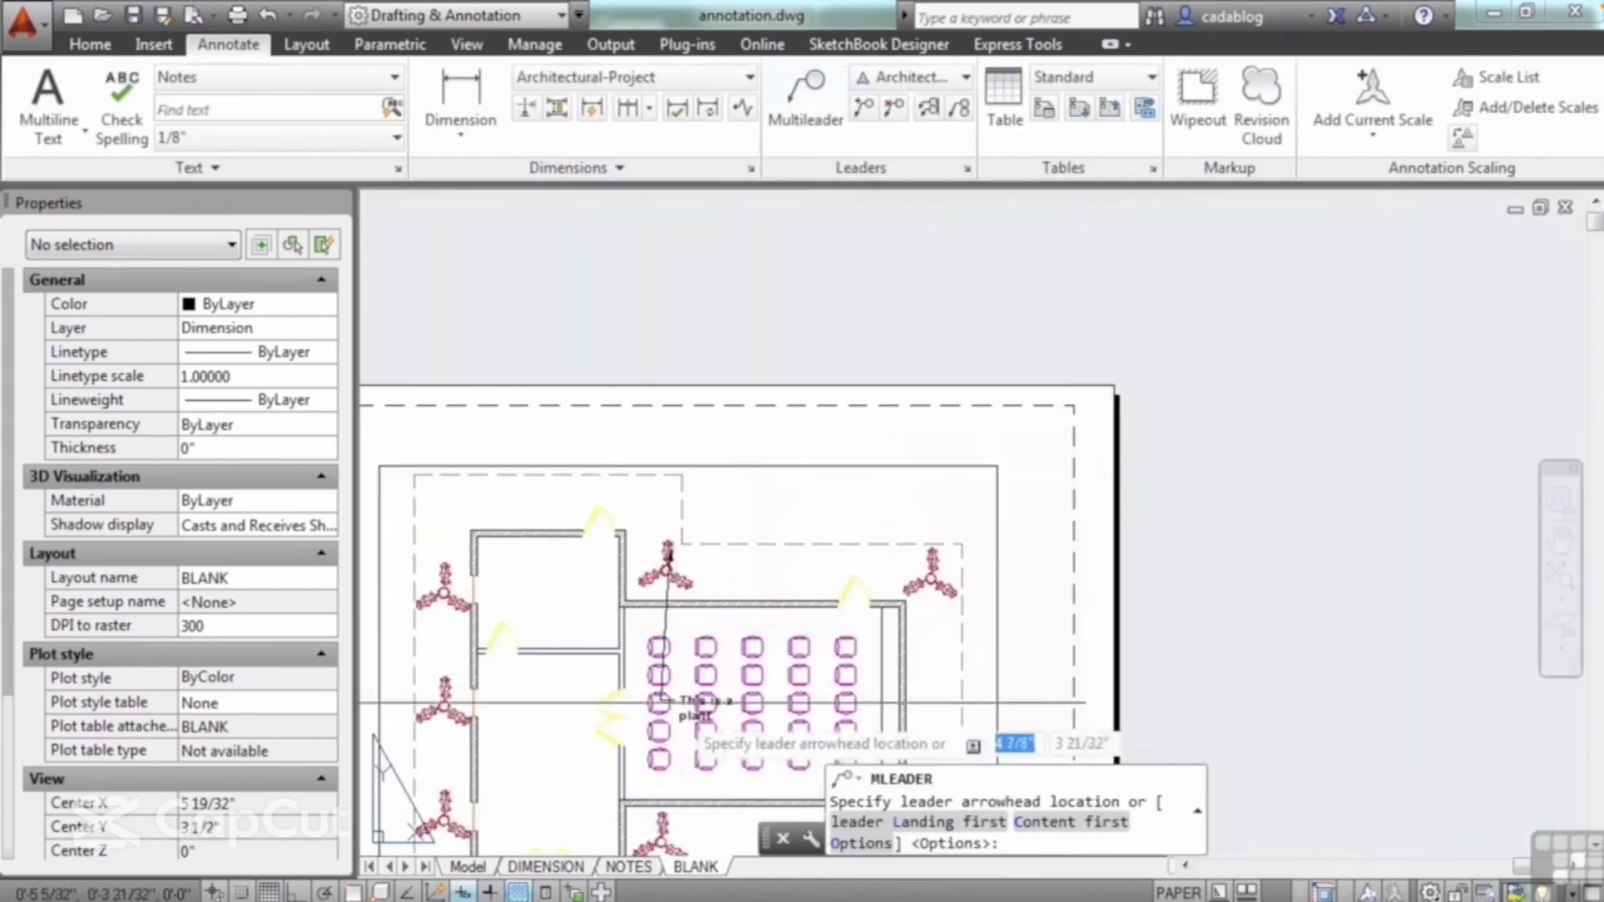
pyautogui.scroll(4, 757, 585)
pyautogui.click(747, 477)
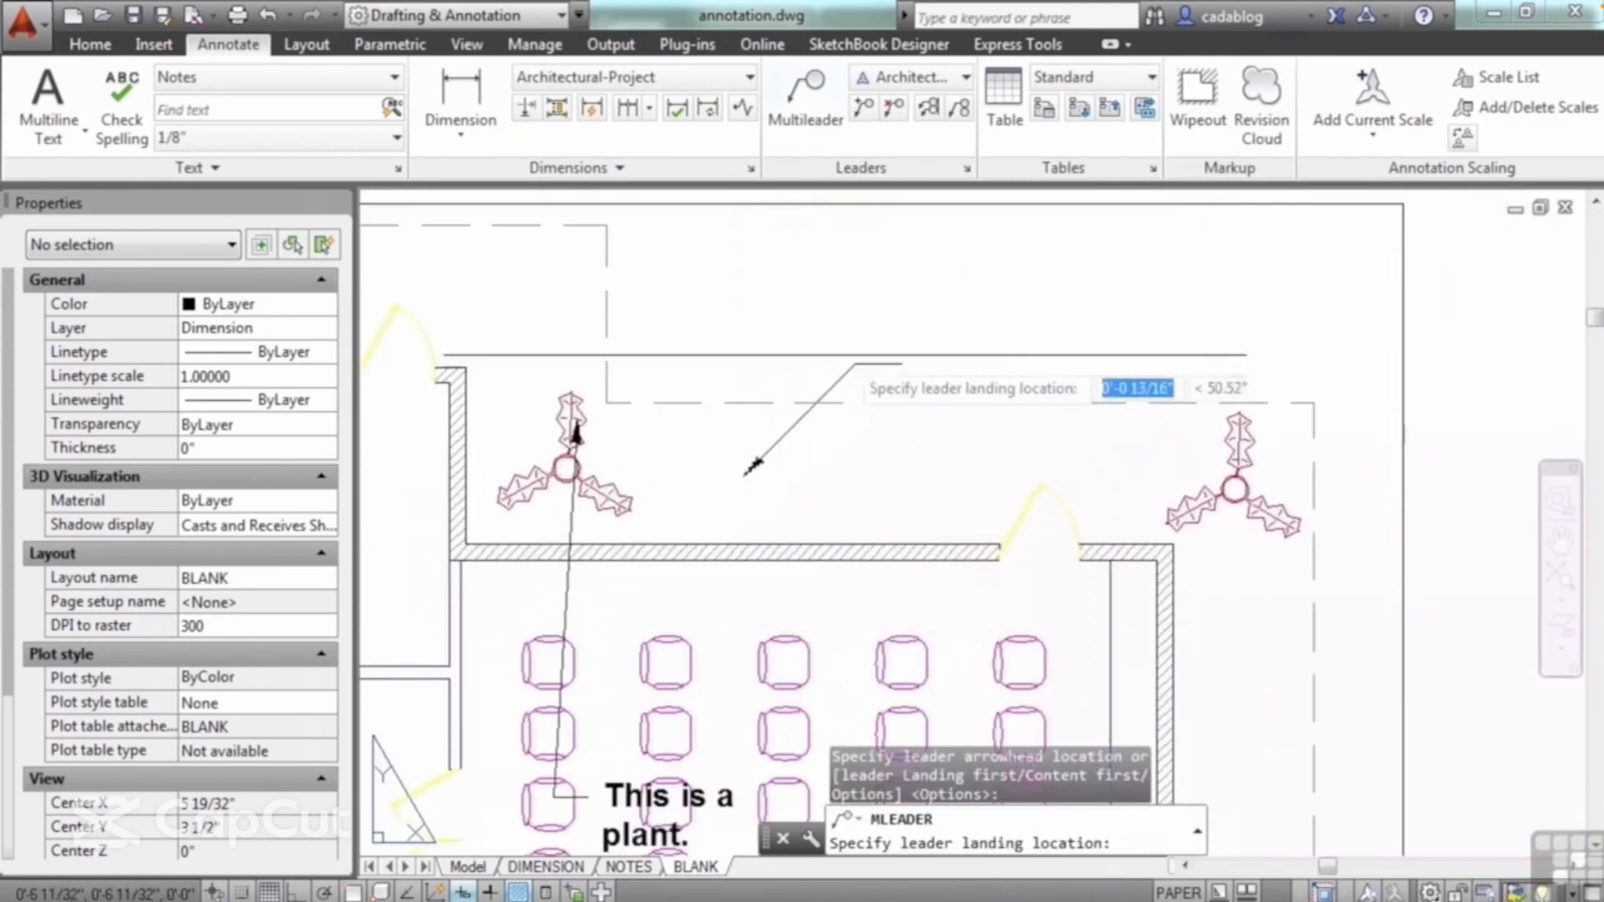
pyautogui.scroll(4, 886, 476)
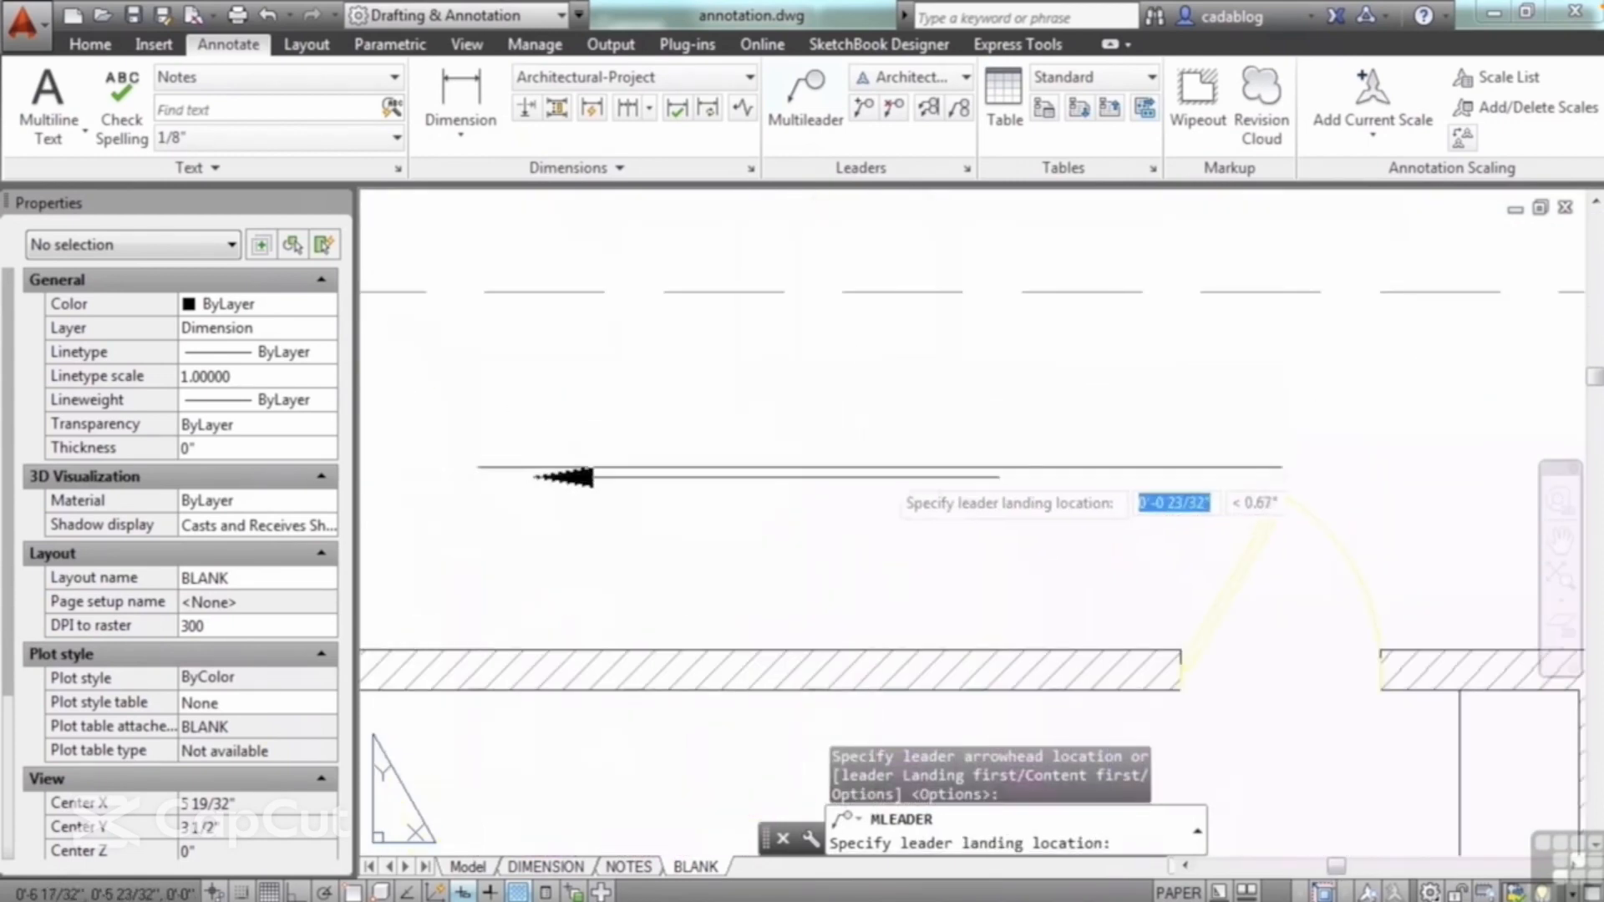
pyautogui.scroll(-3, 888, 392)
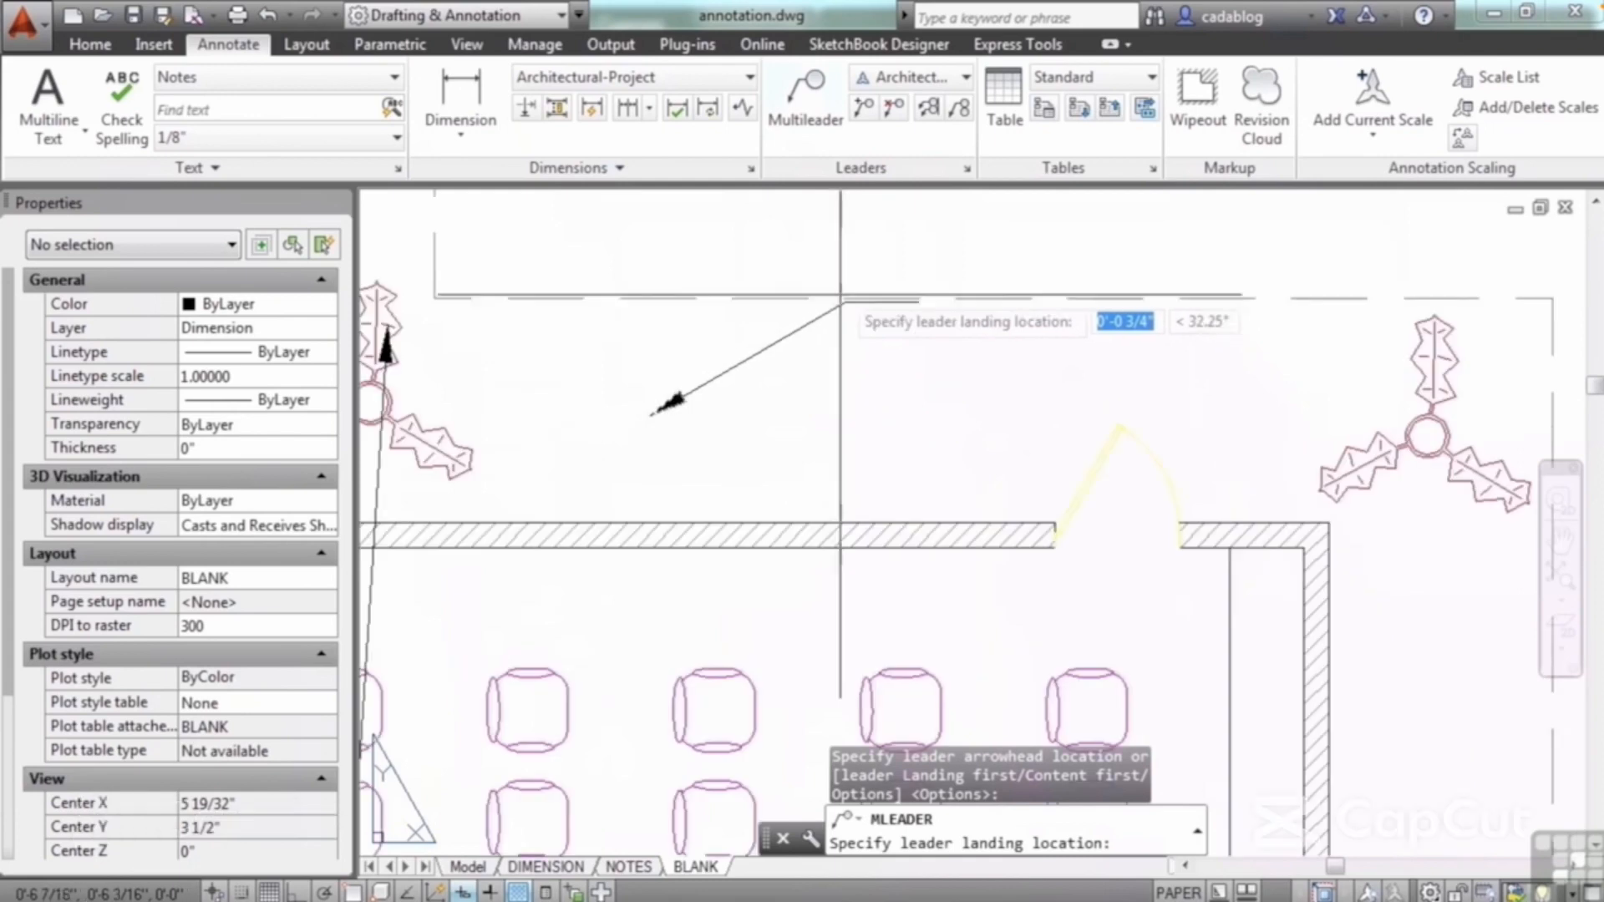
pyautogui.moveTo(823, 255); pyautogui.dragTo(886, 426, button='middle')
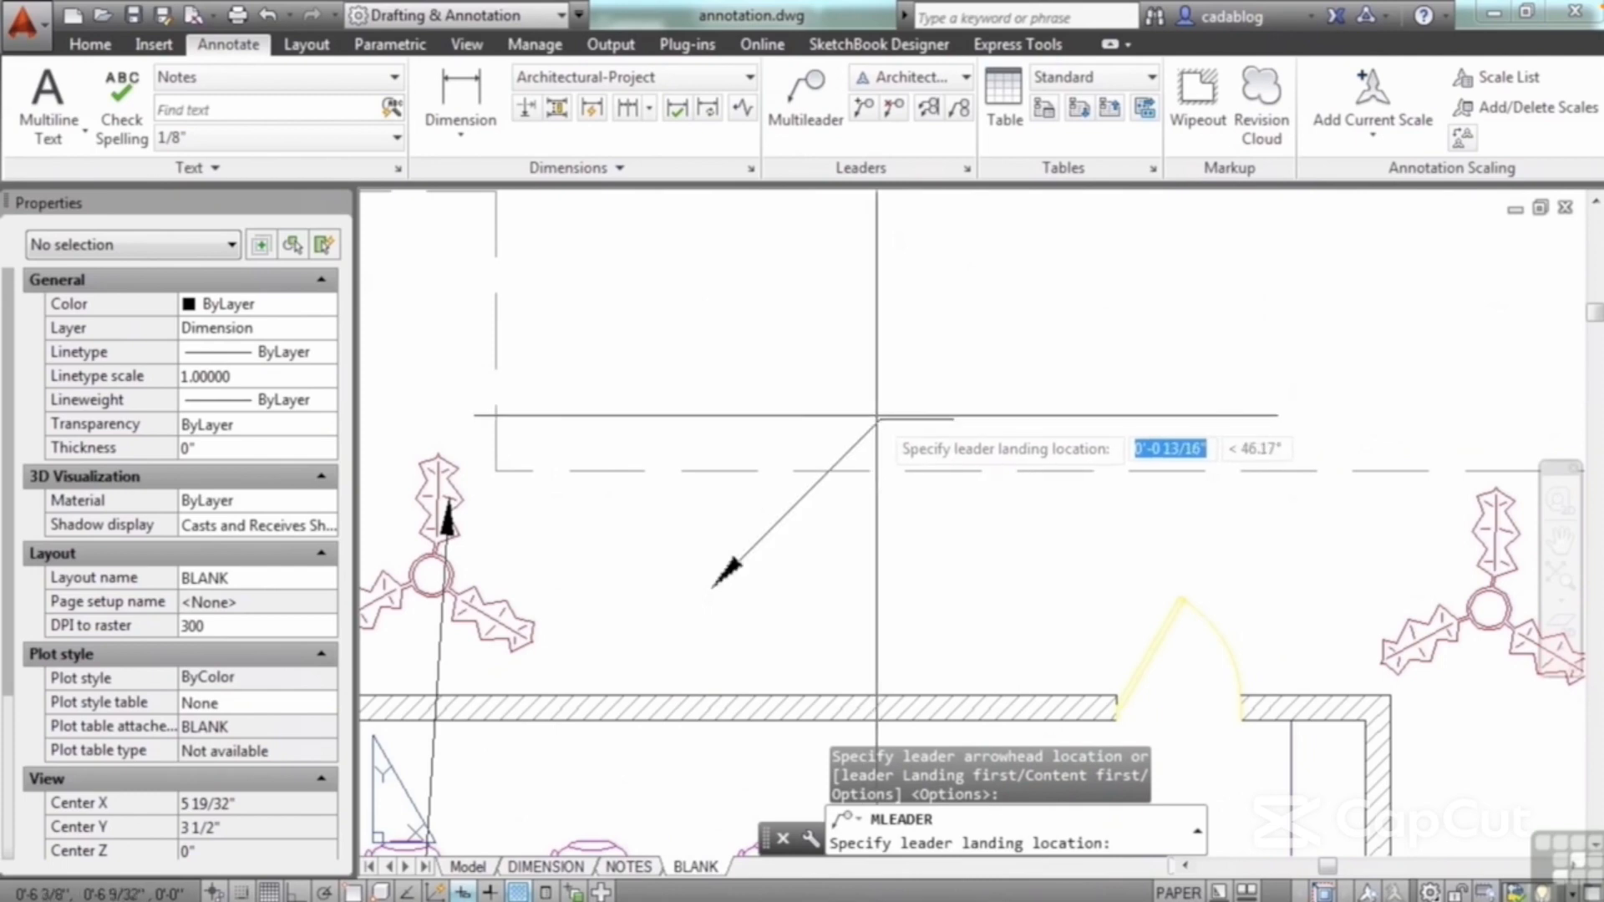
pyautogui.click(957, 419)
pyautogui.write('text')
pyautogui.click(988, 544)
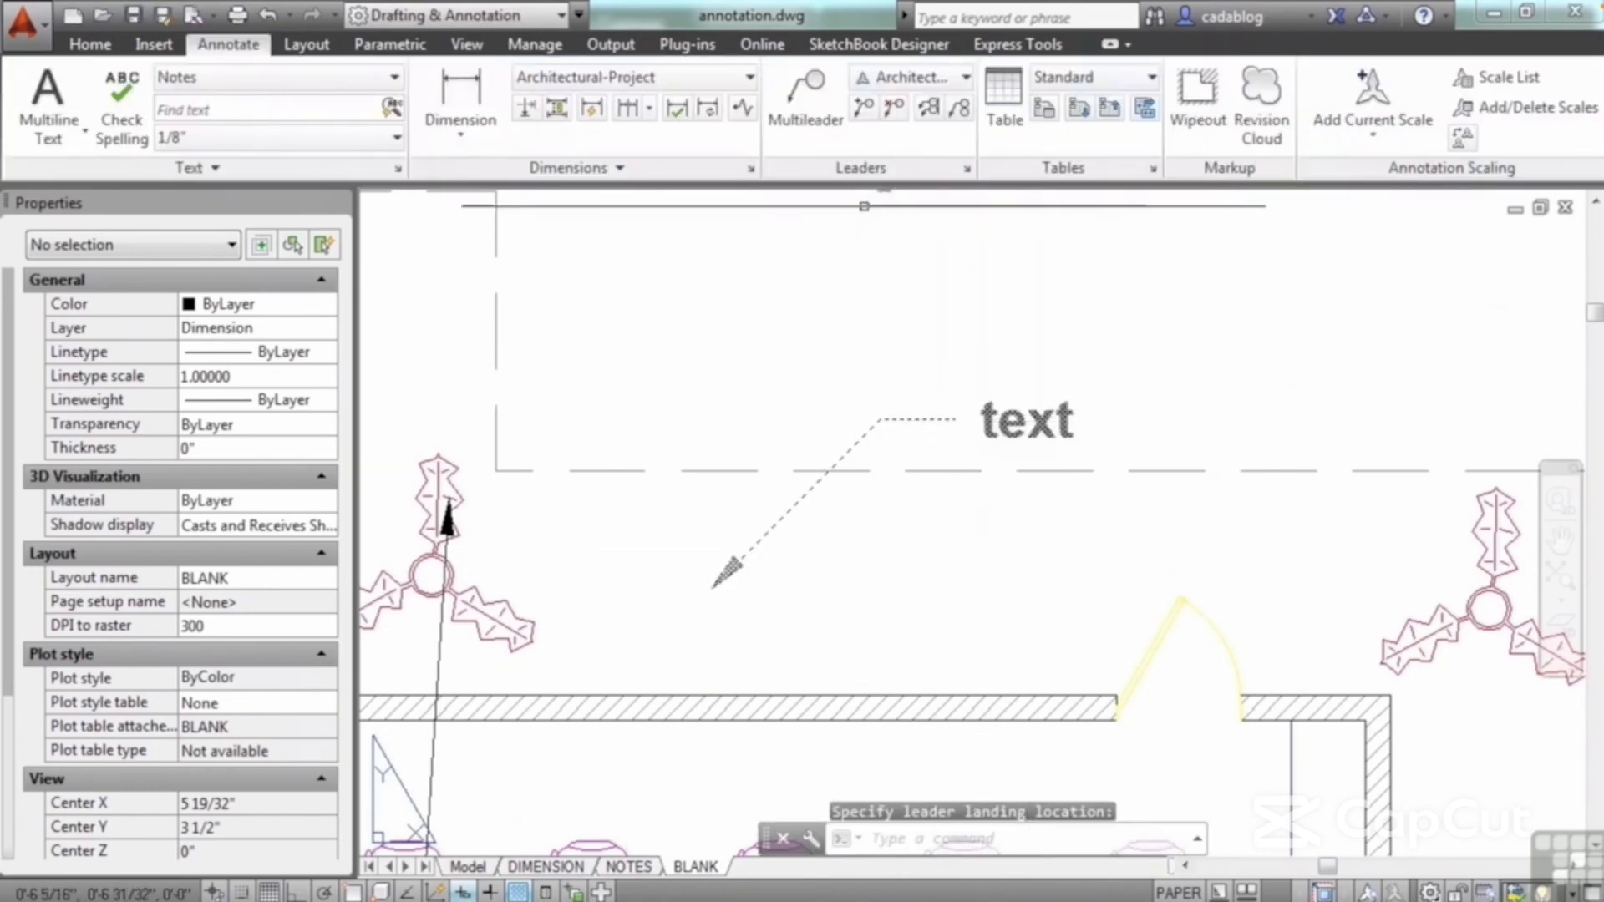
# Step: Modify the Architectural multileader style to remove both the first and second segment angle constraints
pyautogui.click(967, 169)
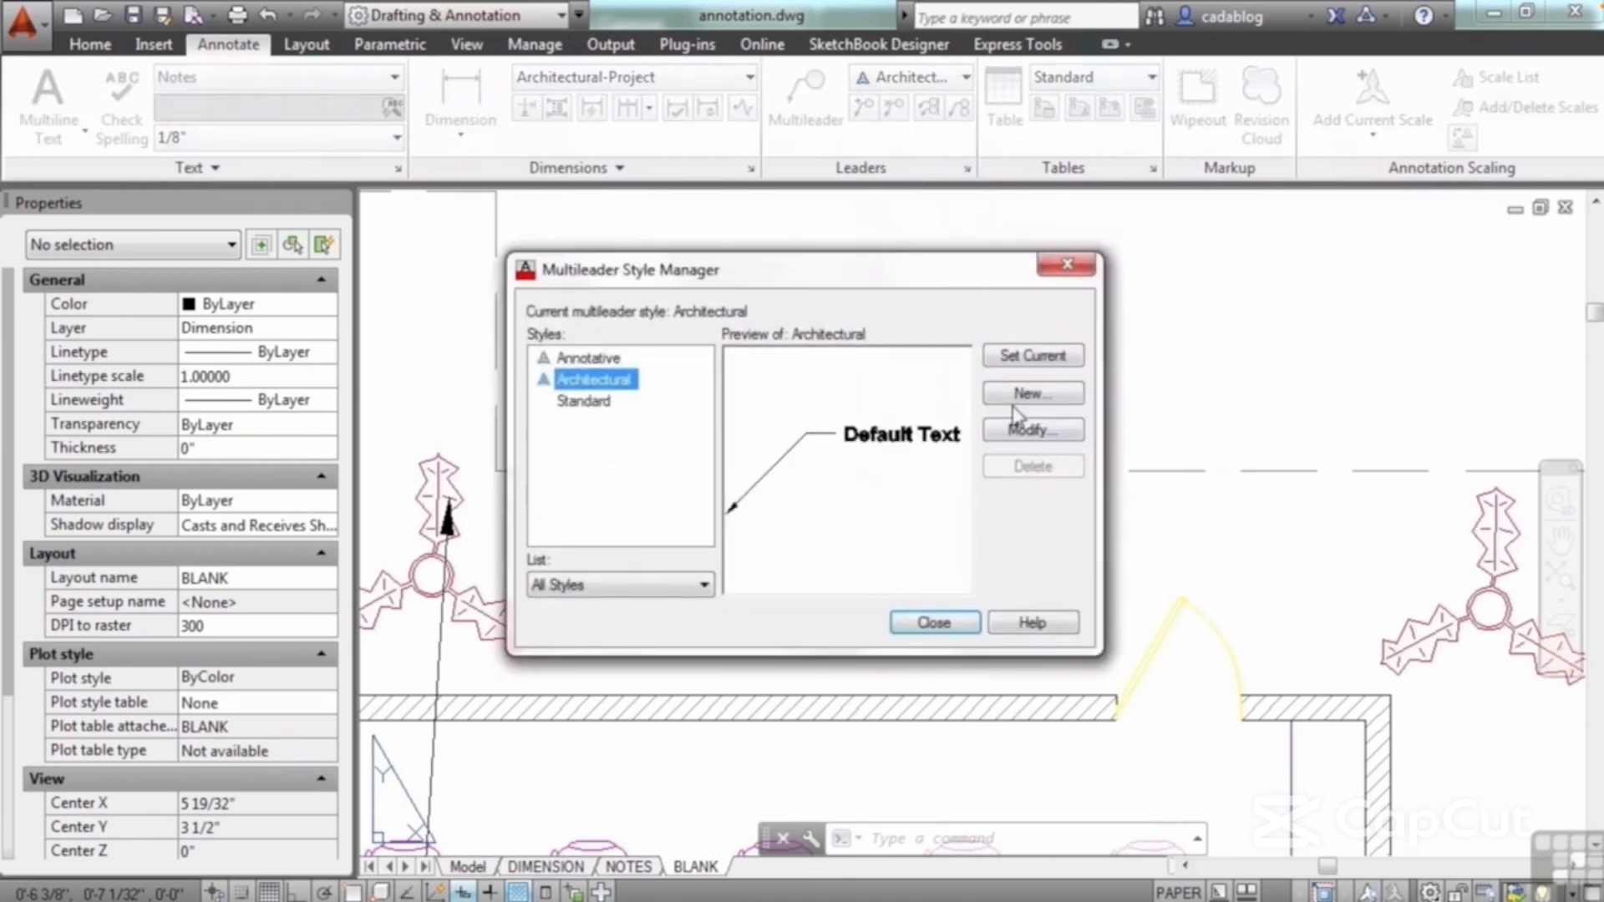
pyautogui.click(1026, 431)
pyautogui.click(822, 331)
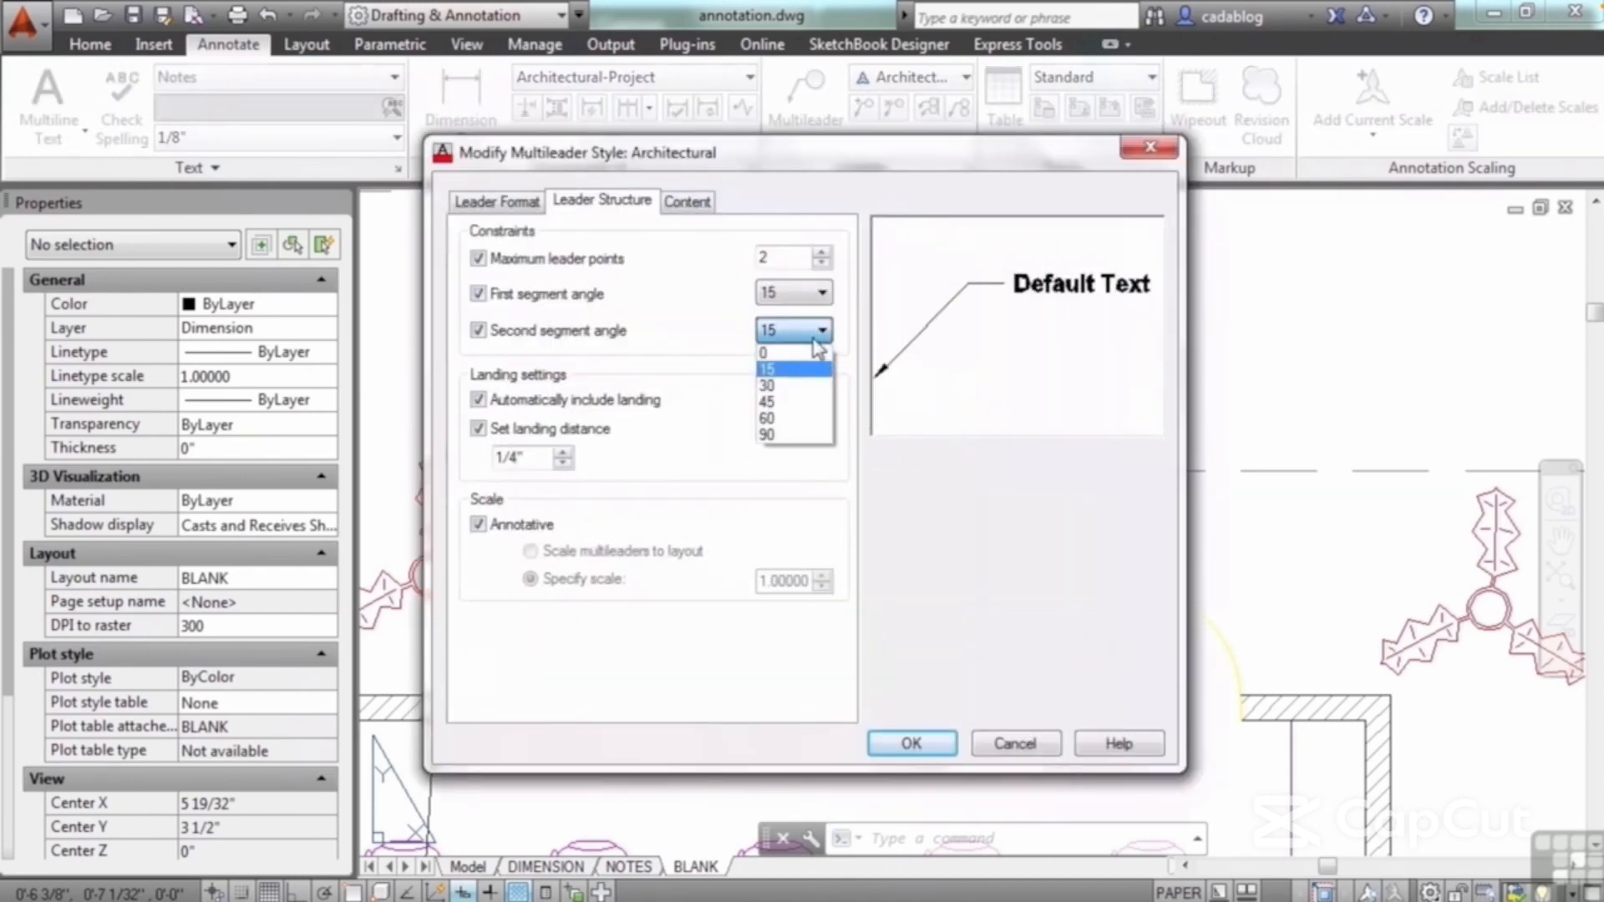
pyautogui.click(810, 354)
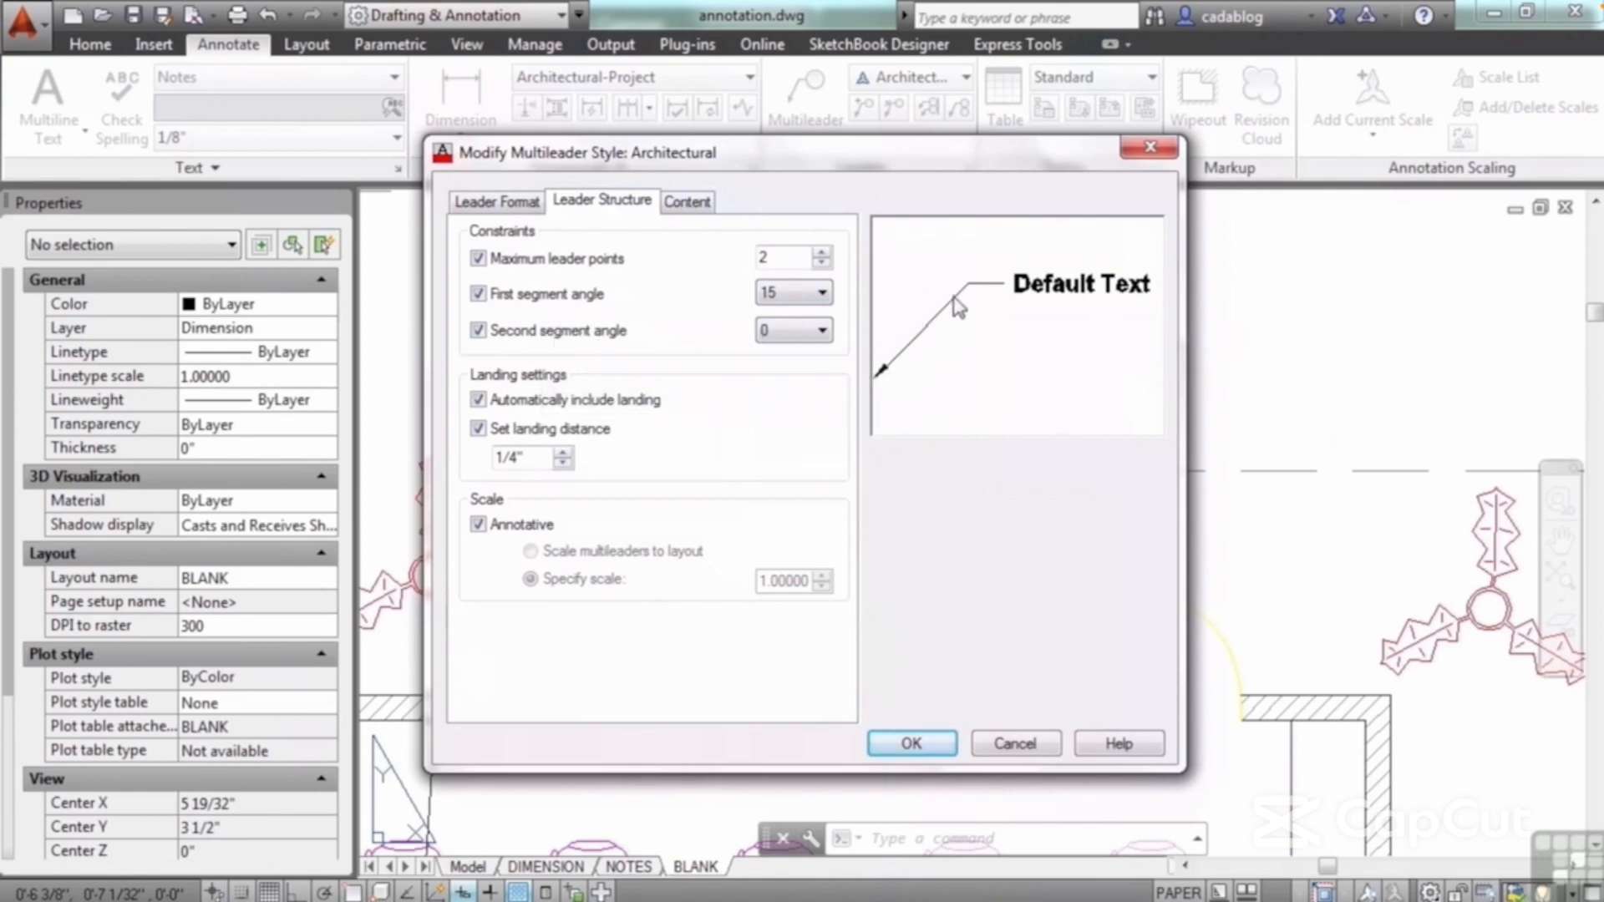
pyautogui.click(479, 332)
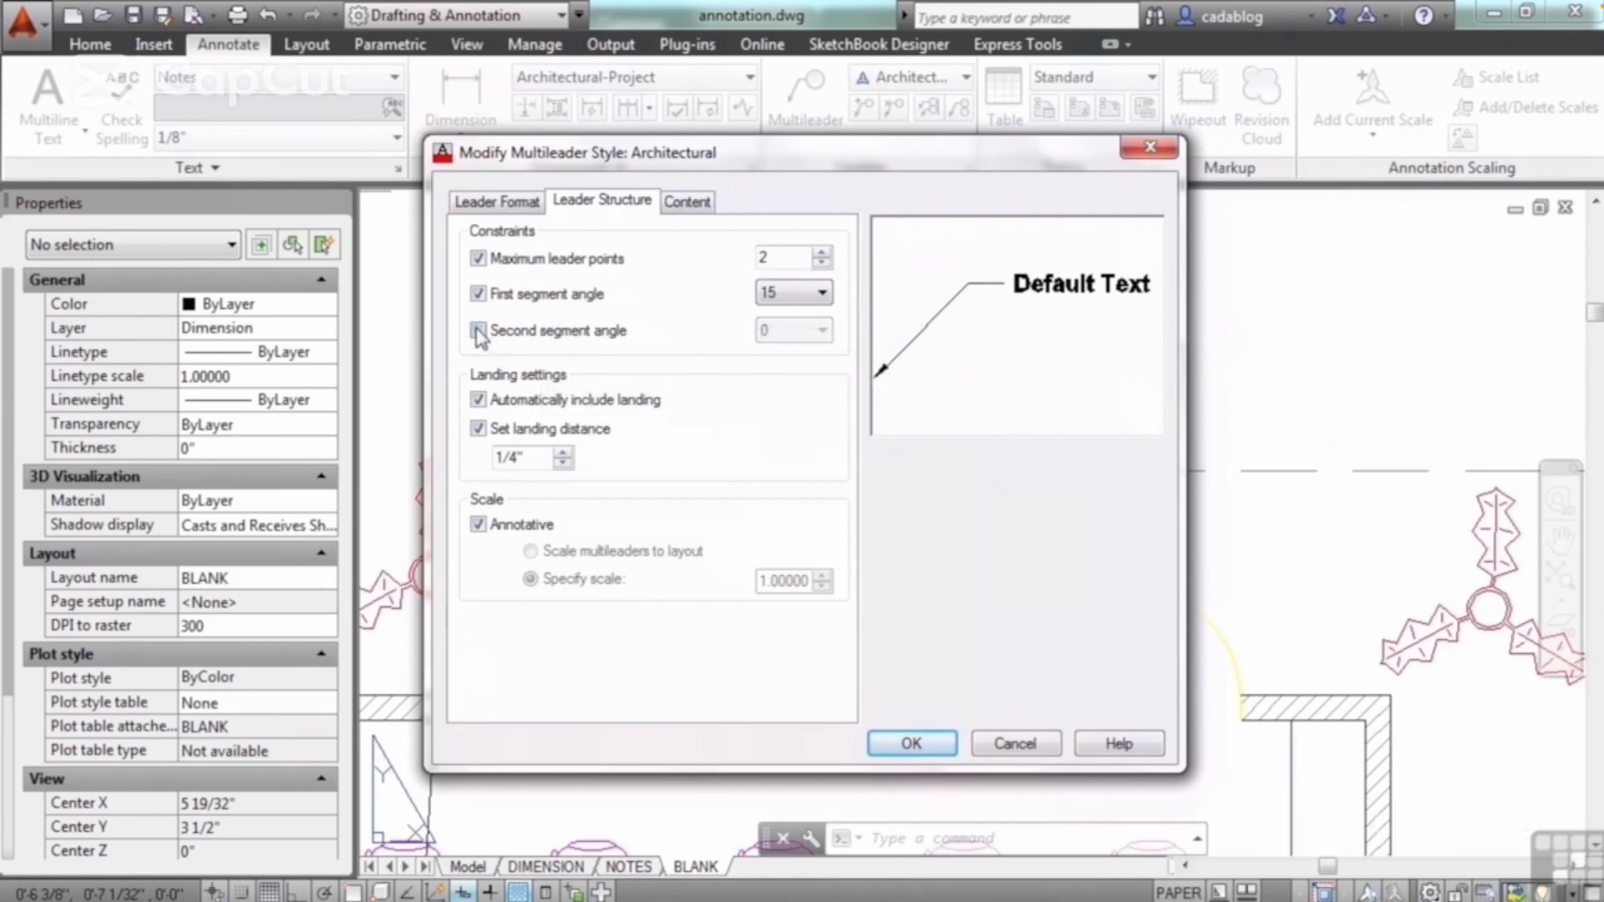
pyautogui.click(478, 294)
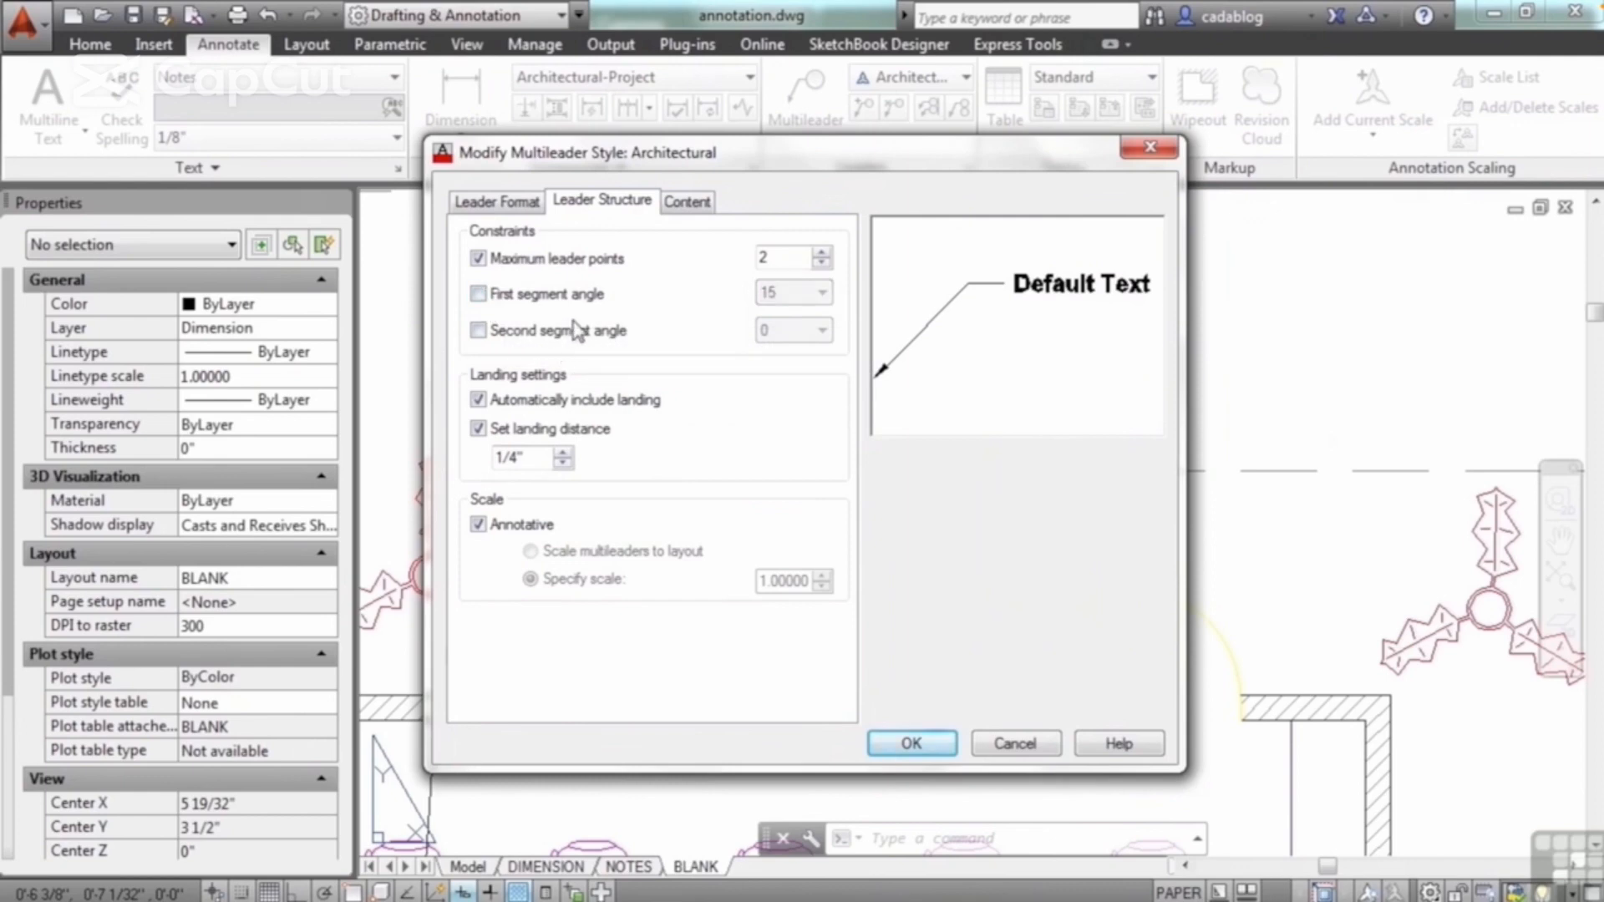
# Step: Change the Architectural style's multileader type from Mtext to Block
pyautogui.click(687, 205)
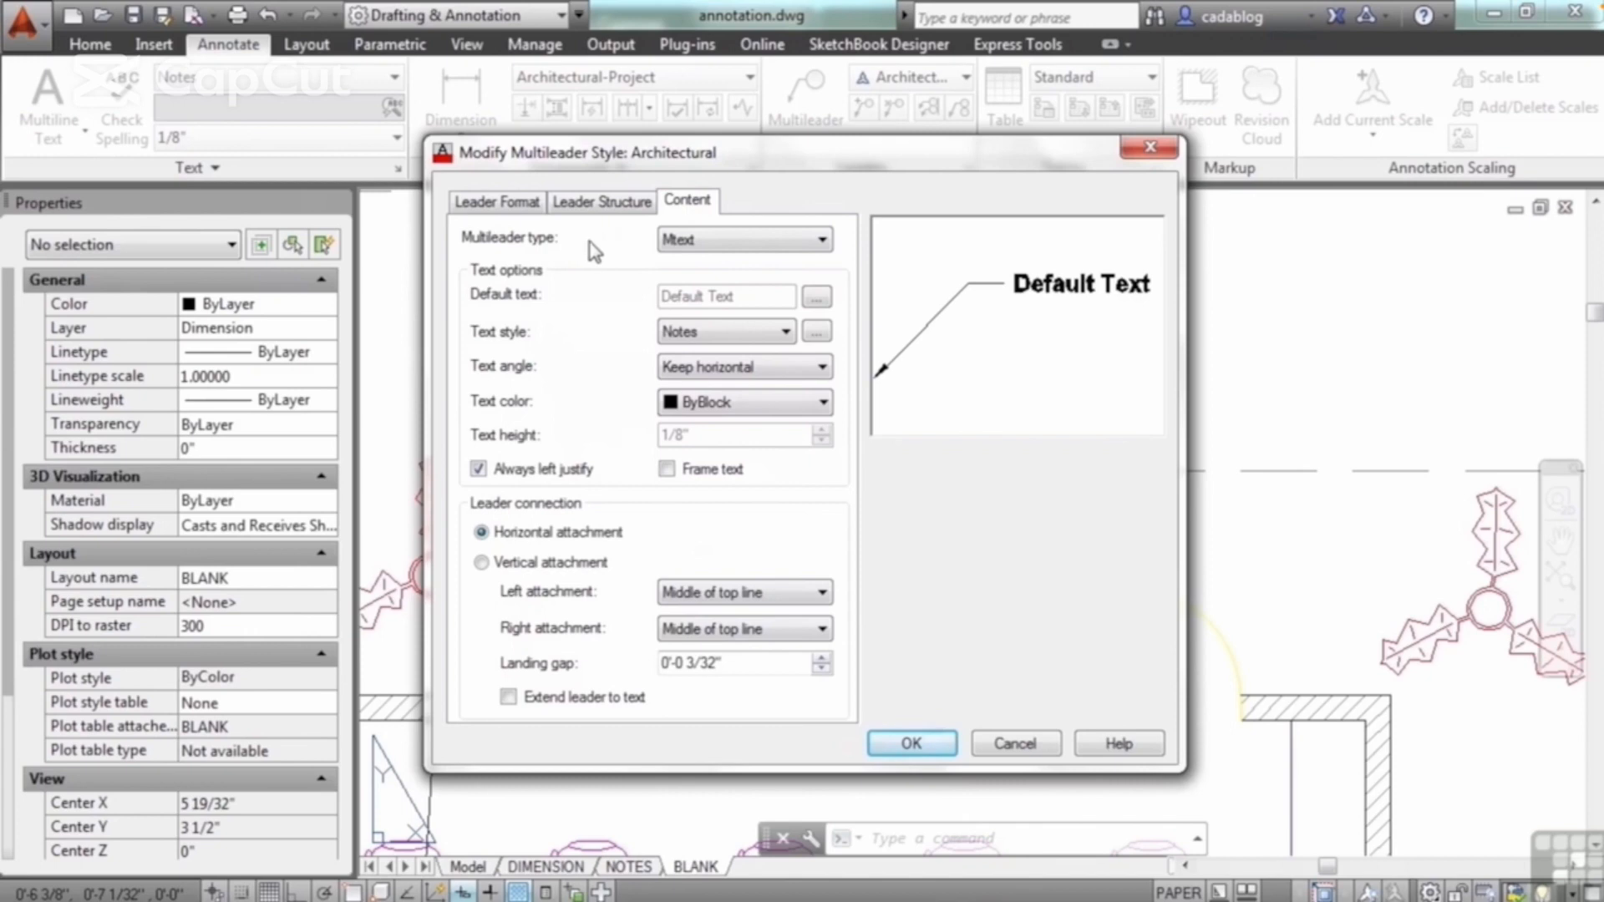
pyautogui.click(802, 242)
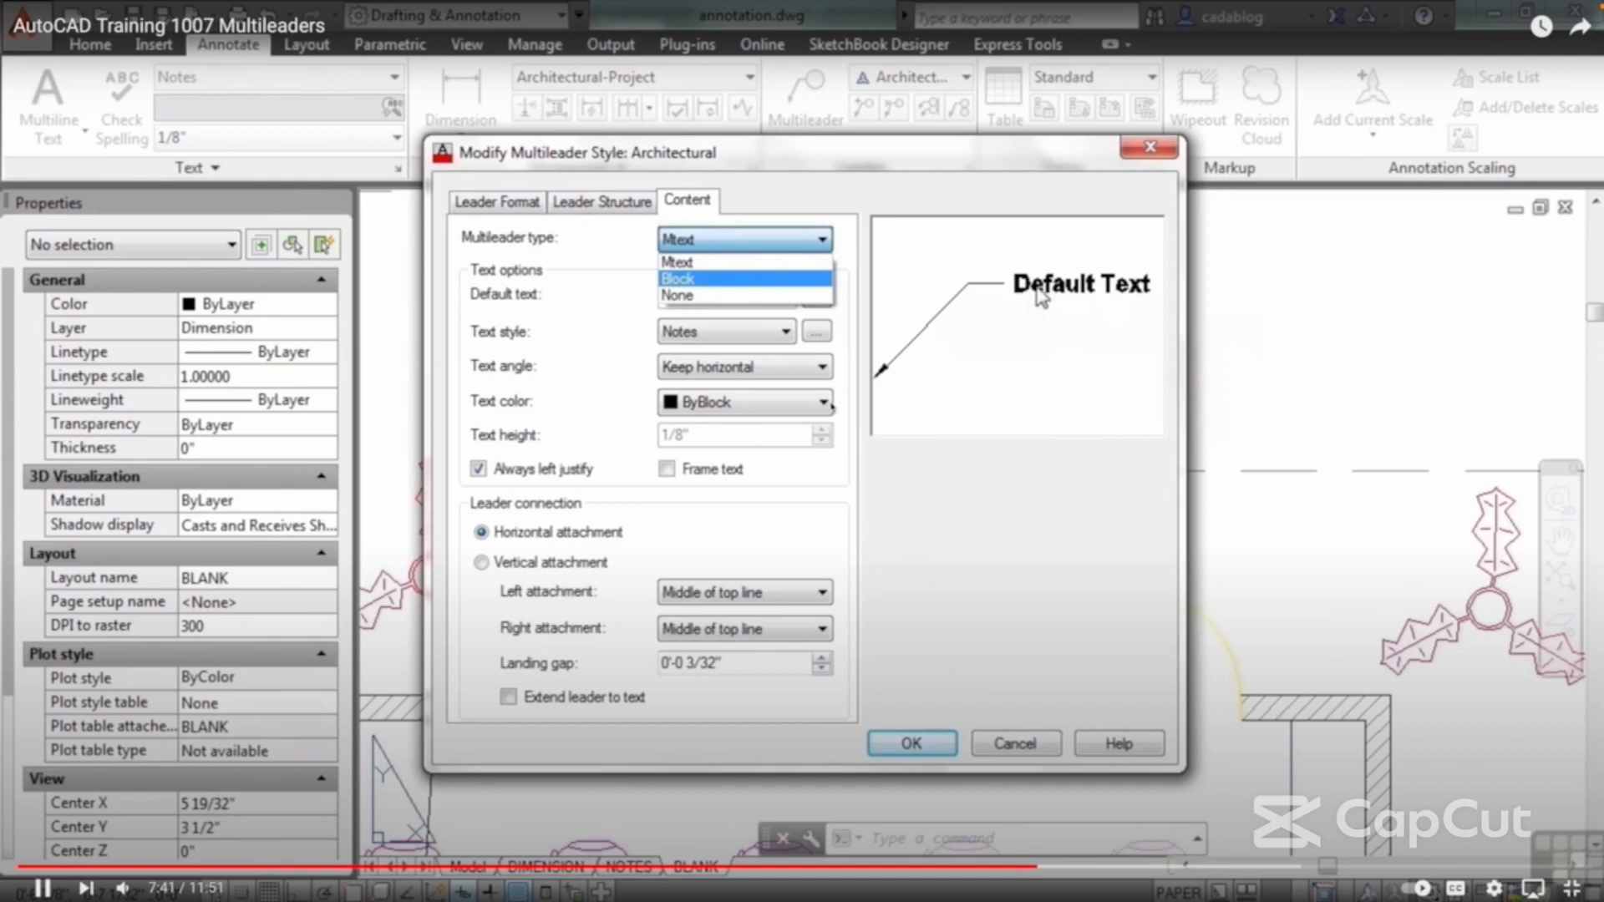
pyautogui.click(770, 280)
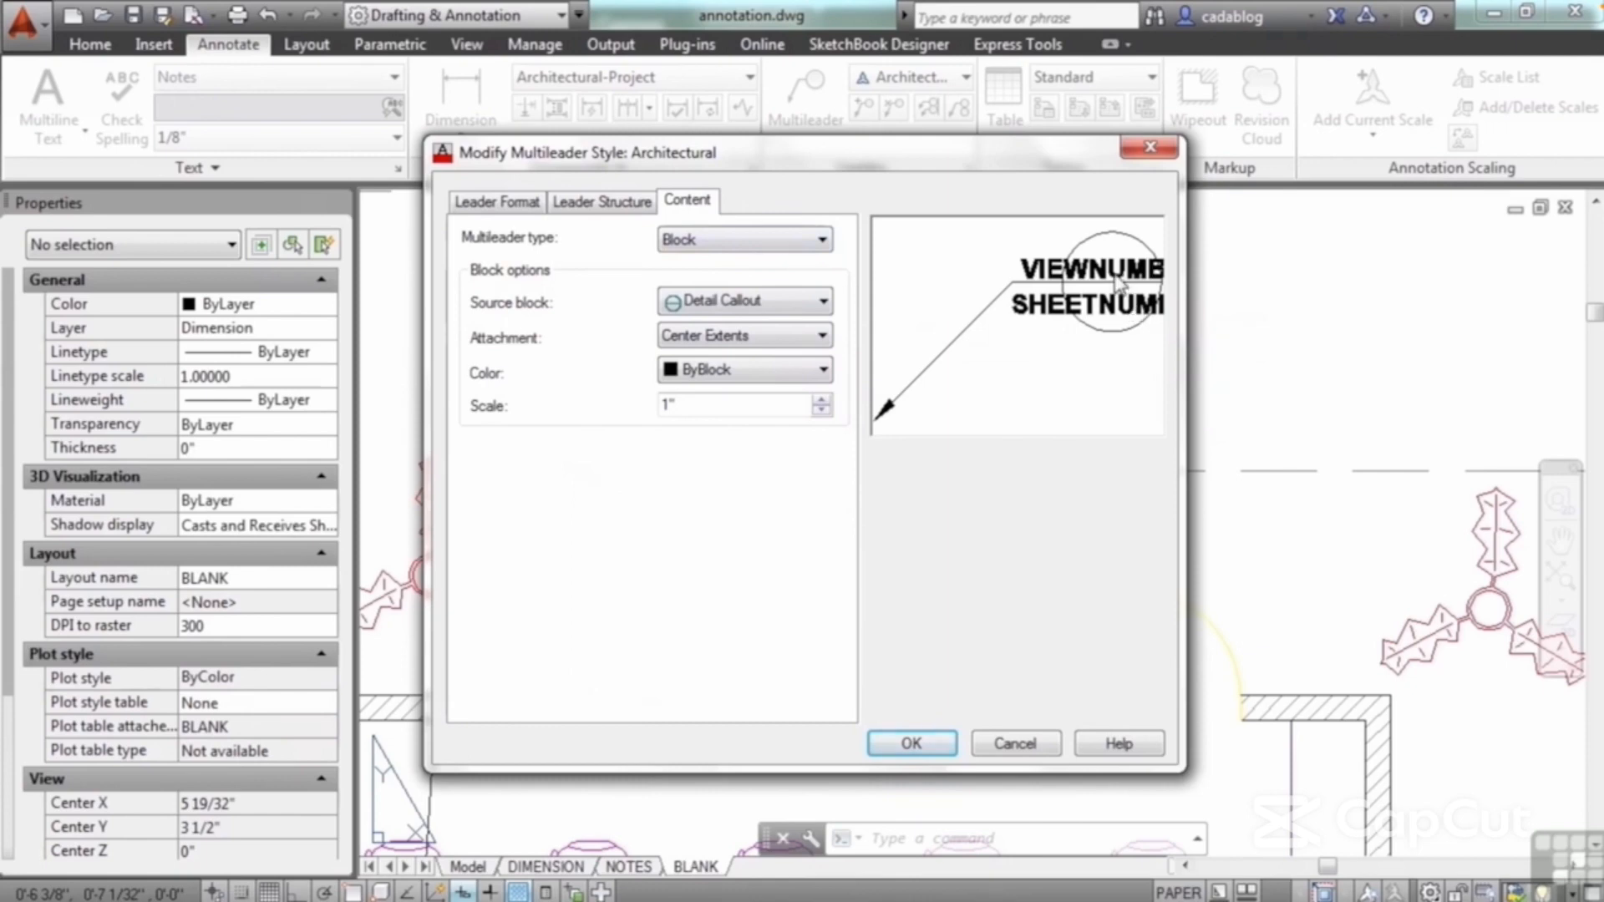
# Step: Preview source blocks such as Slot, Box and Triangle for the style, and return to Detail Callout
pyautogui.click(824, 302)
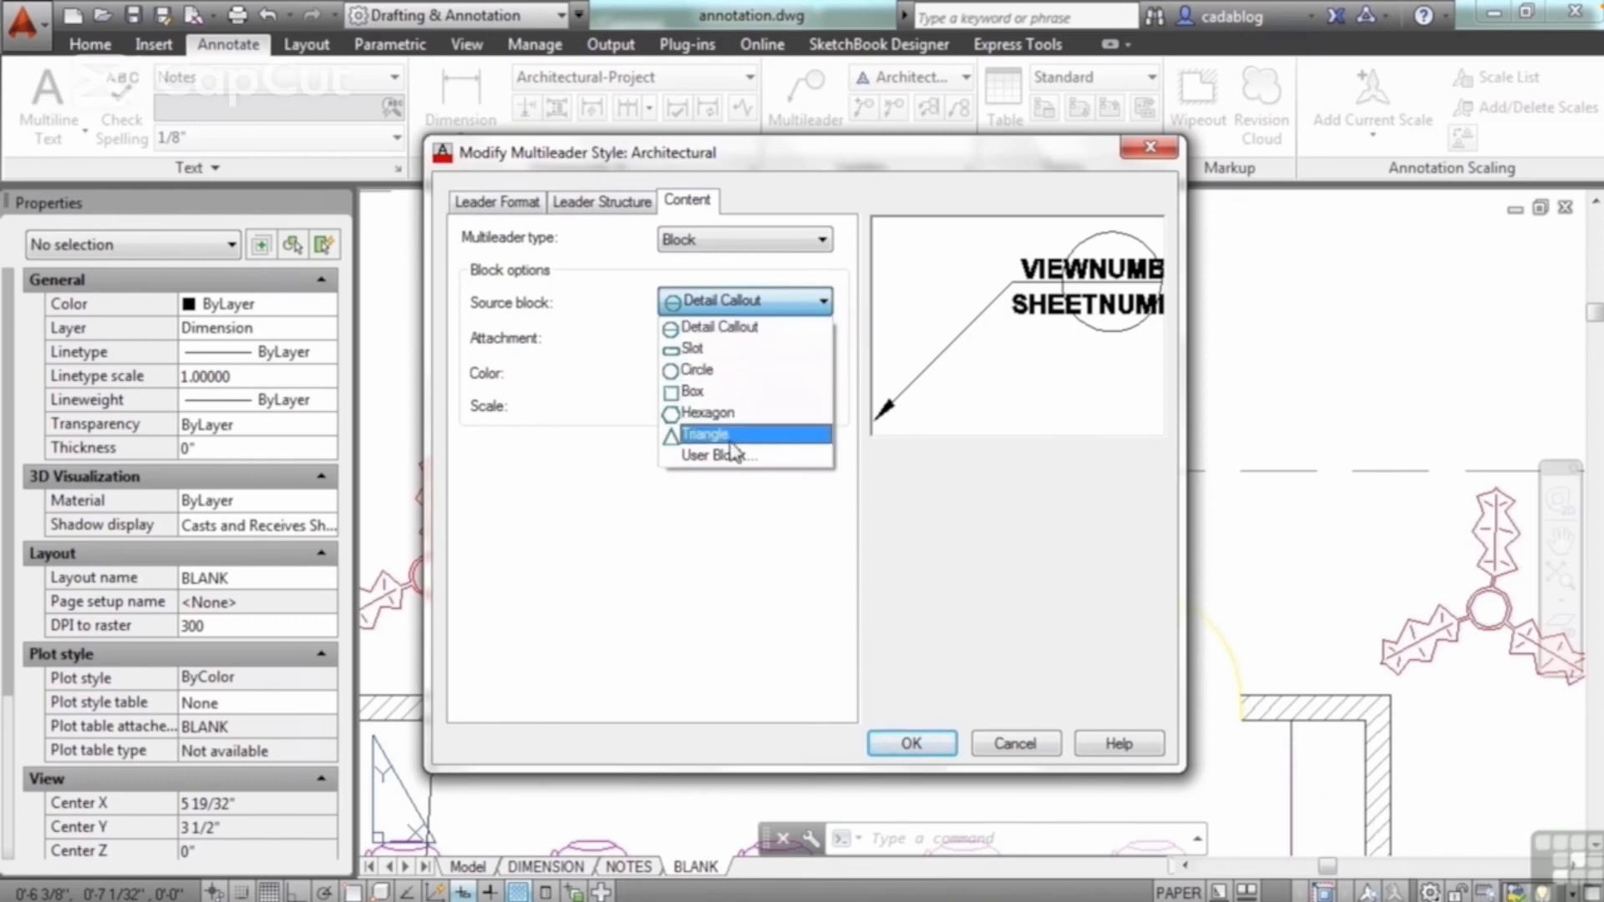
pyautogui.click(709, 349)
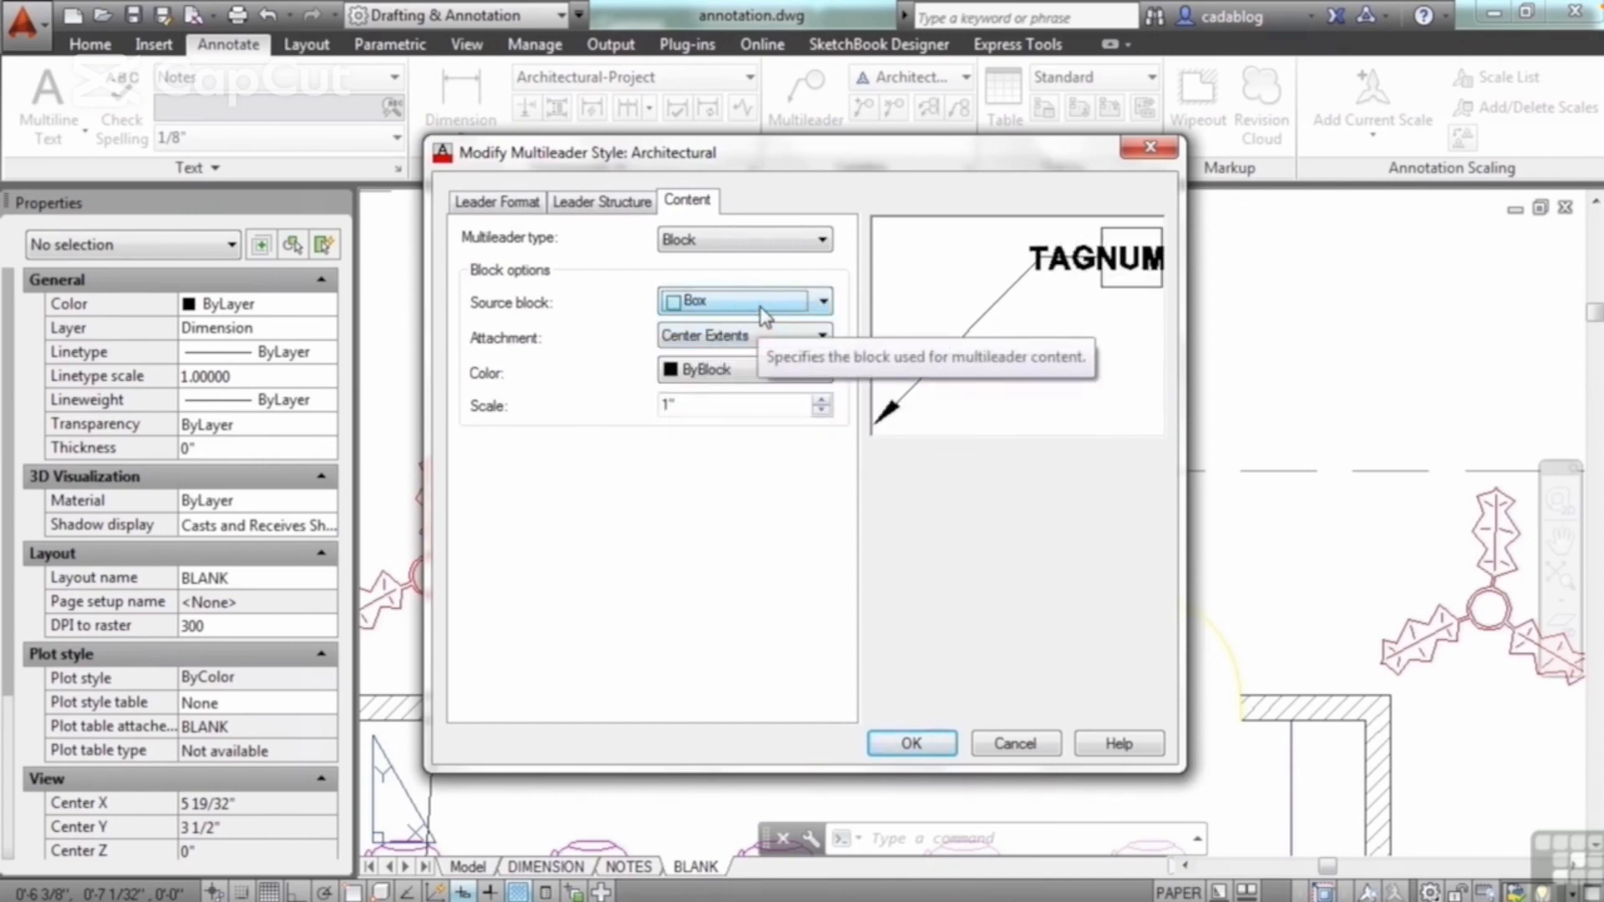
pyautogui.scroll(-1, 763, 316)
pyautogui.scroll(-1, 766, 316)
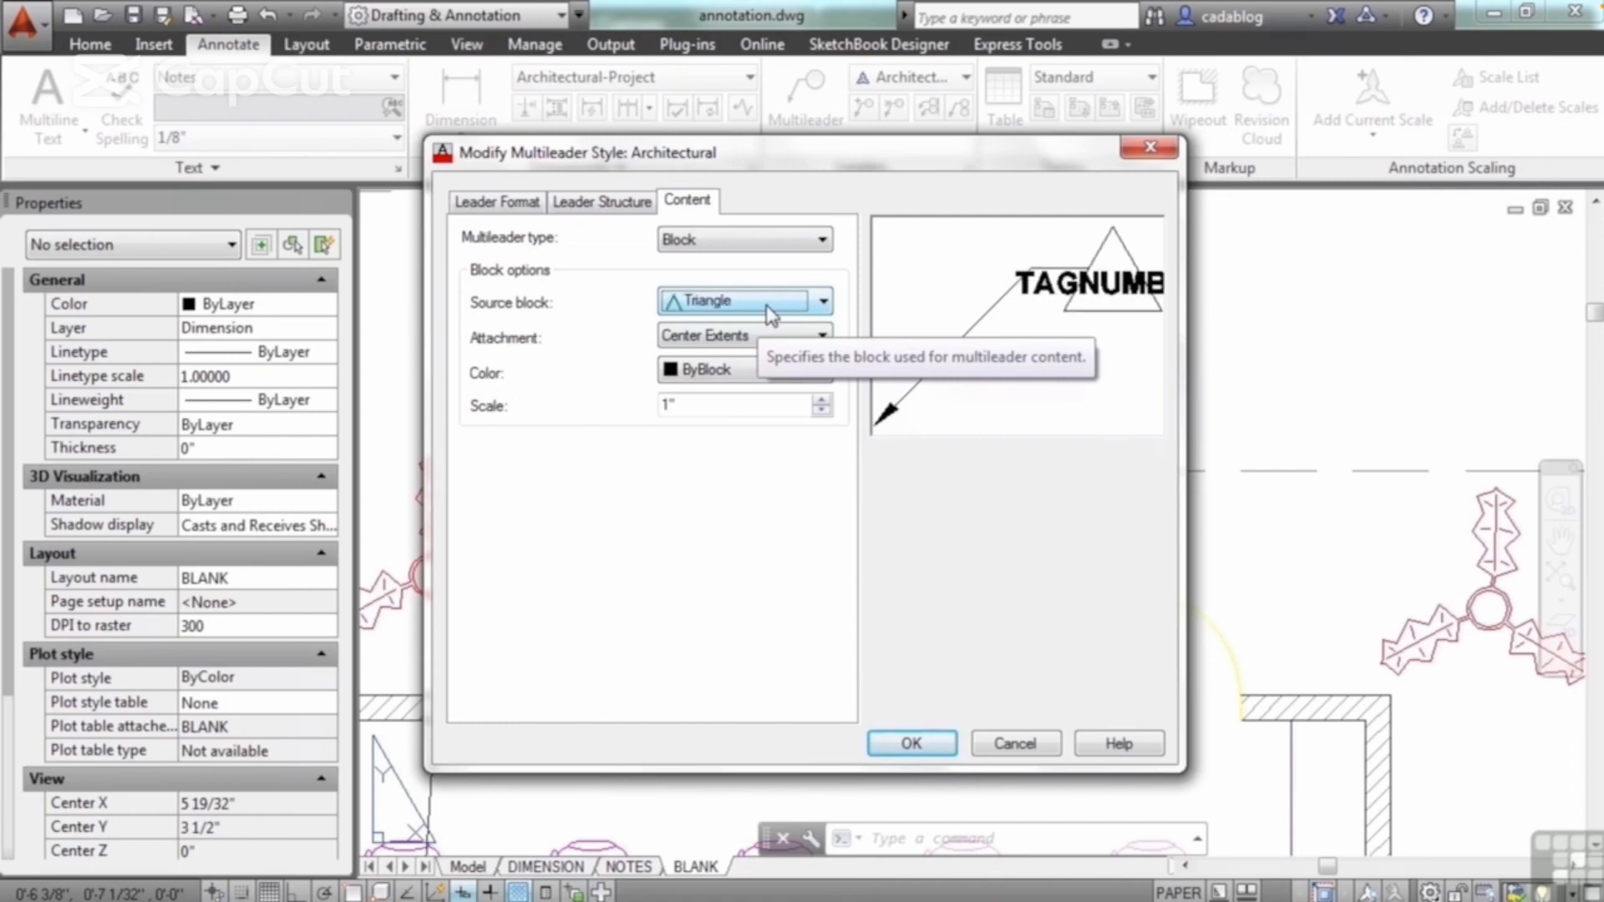
pyautogui.click(815, 306)
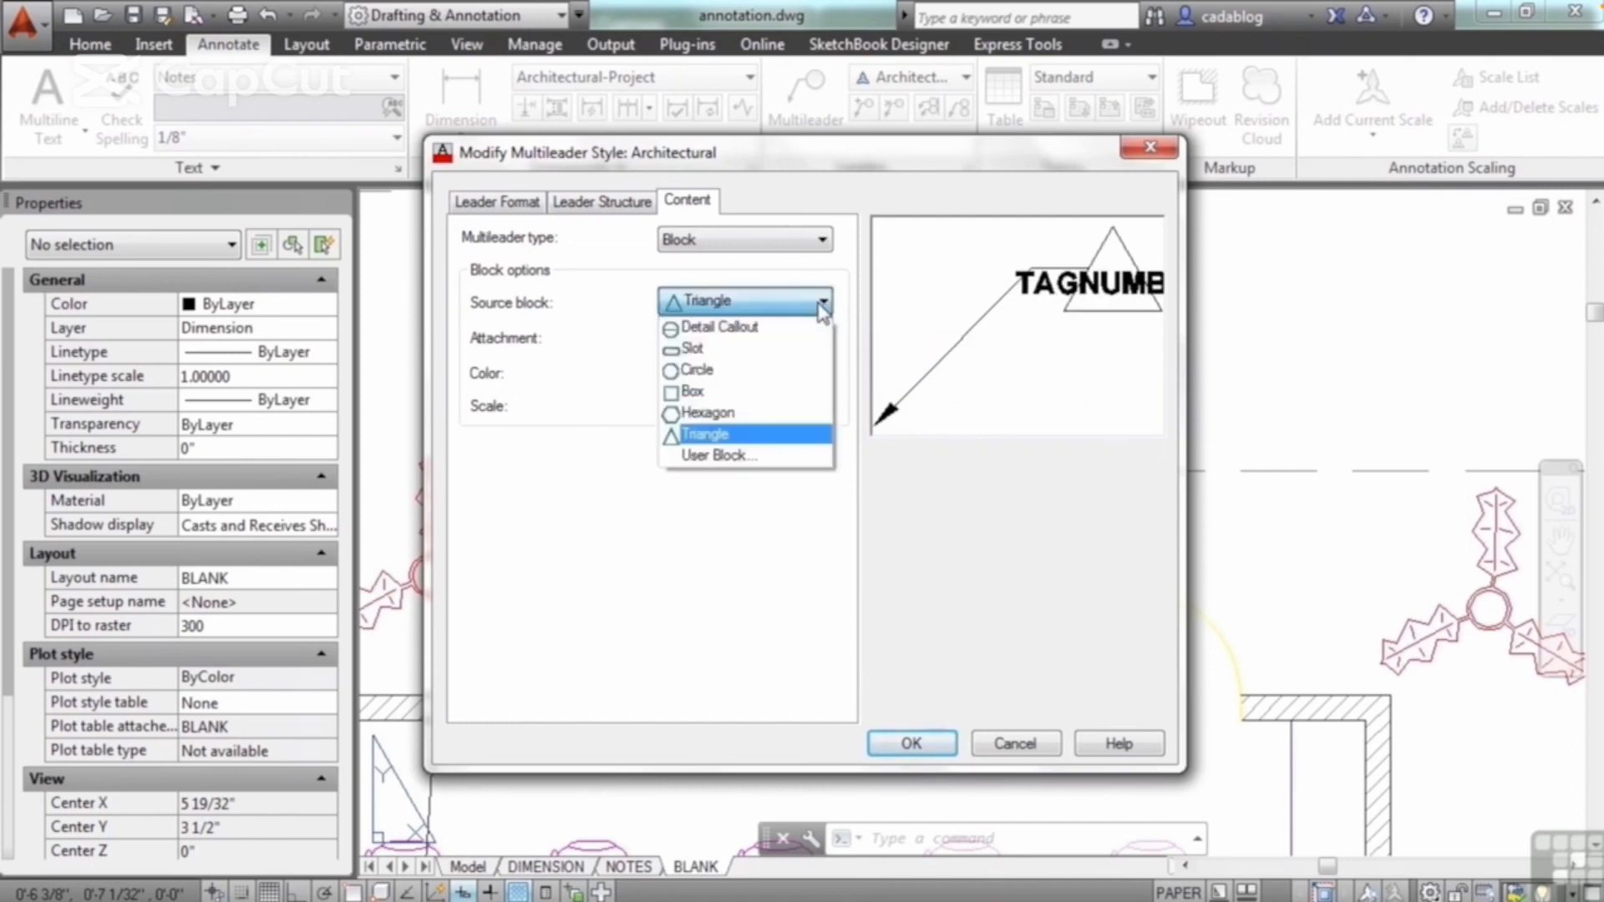
pyautogui.click(754, 323)
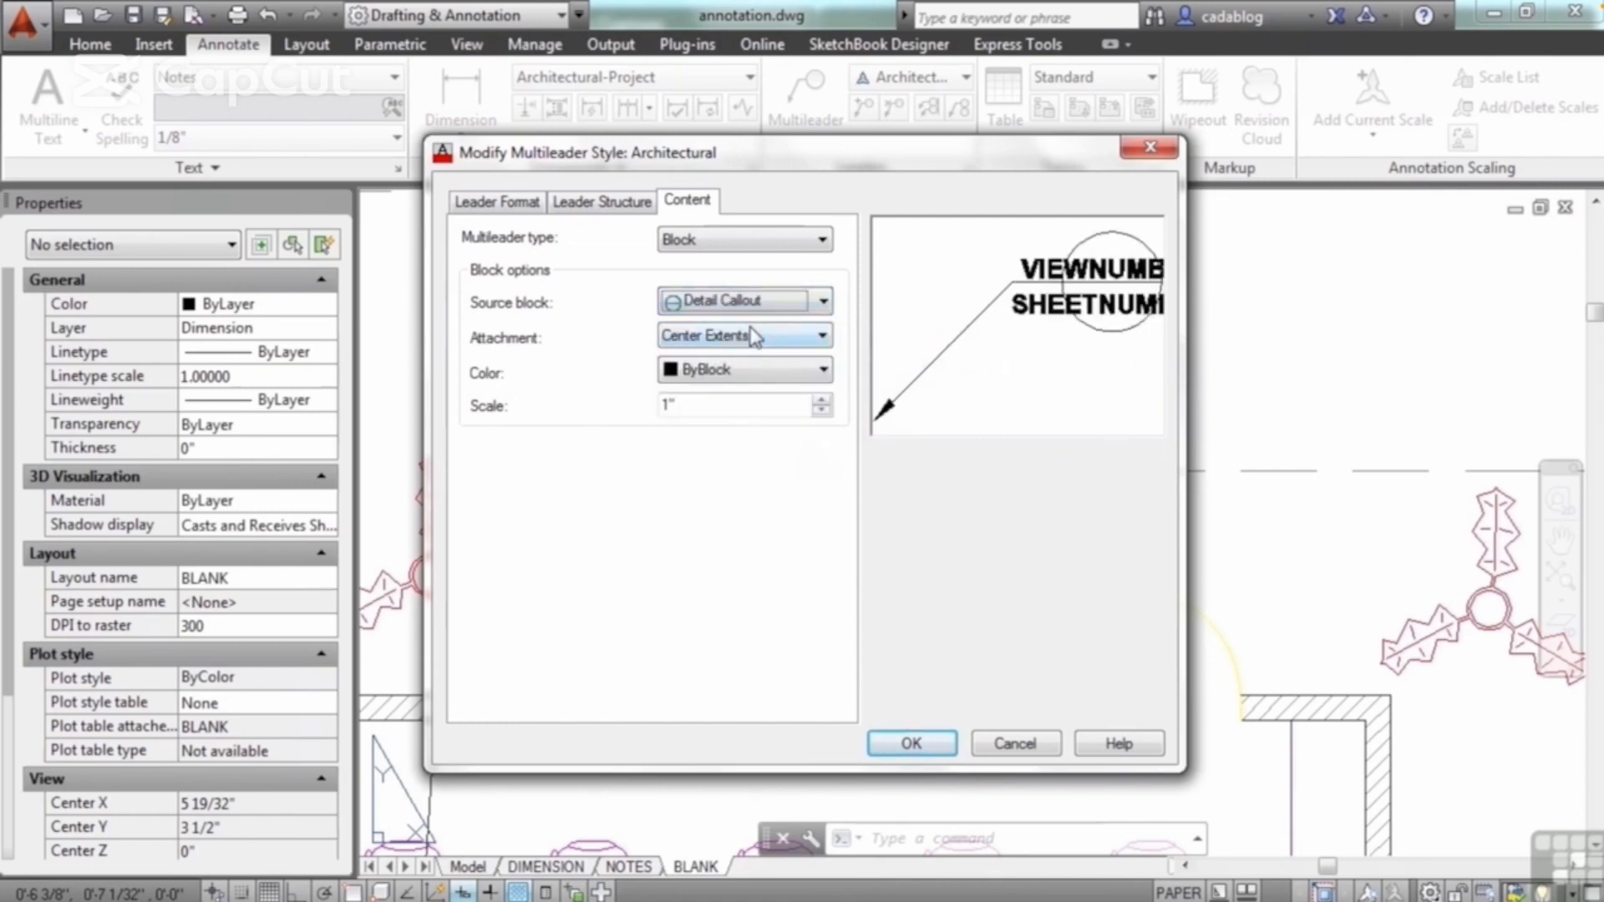
# Step: Try the Insertion point attachment, restore Center Extents, and save the modified Architectural style
pyautogui.click(759, 344)
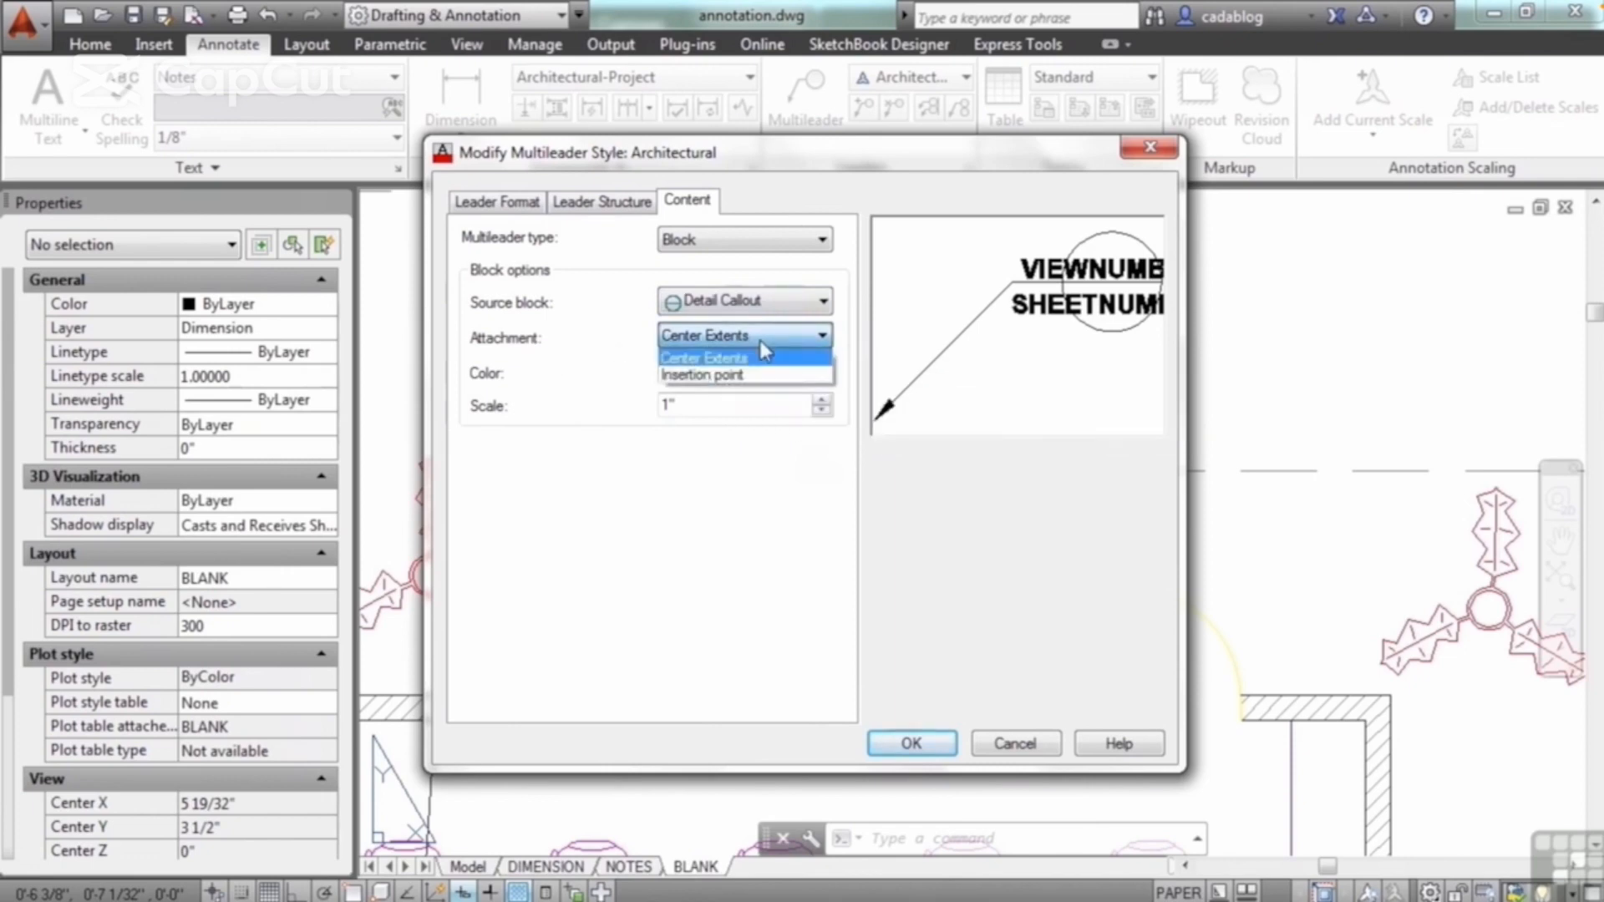
pyautogui.click(762, 368)
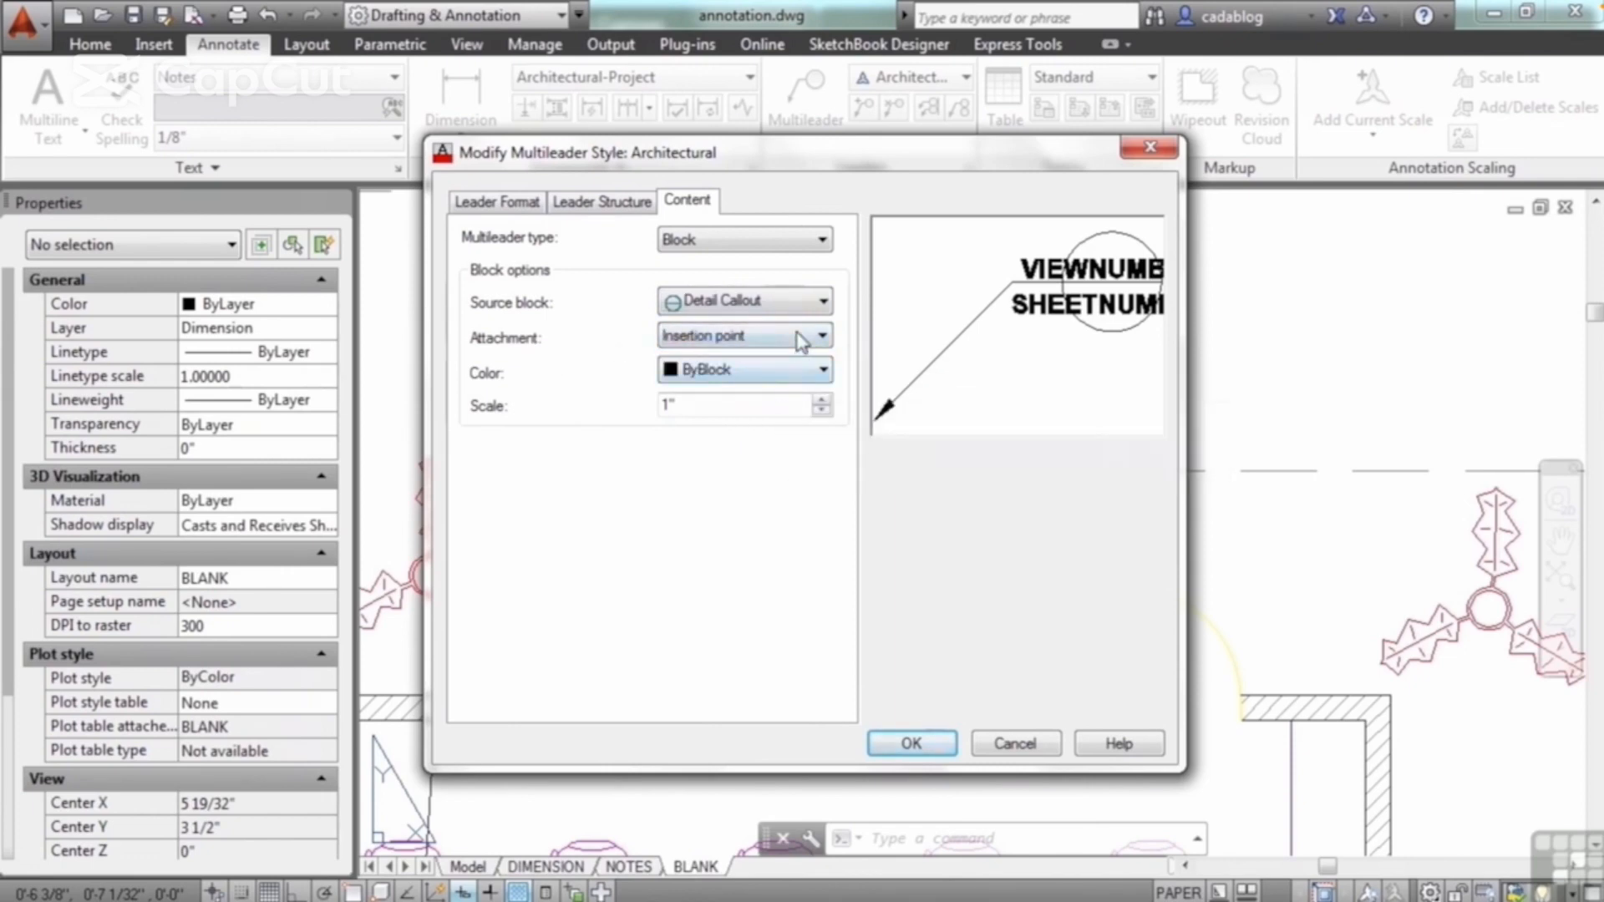
pyautogui.click(801, 340)
pyautogui.click(790, 360)
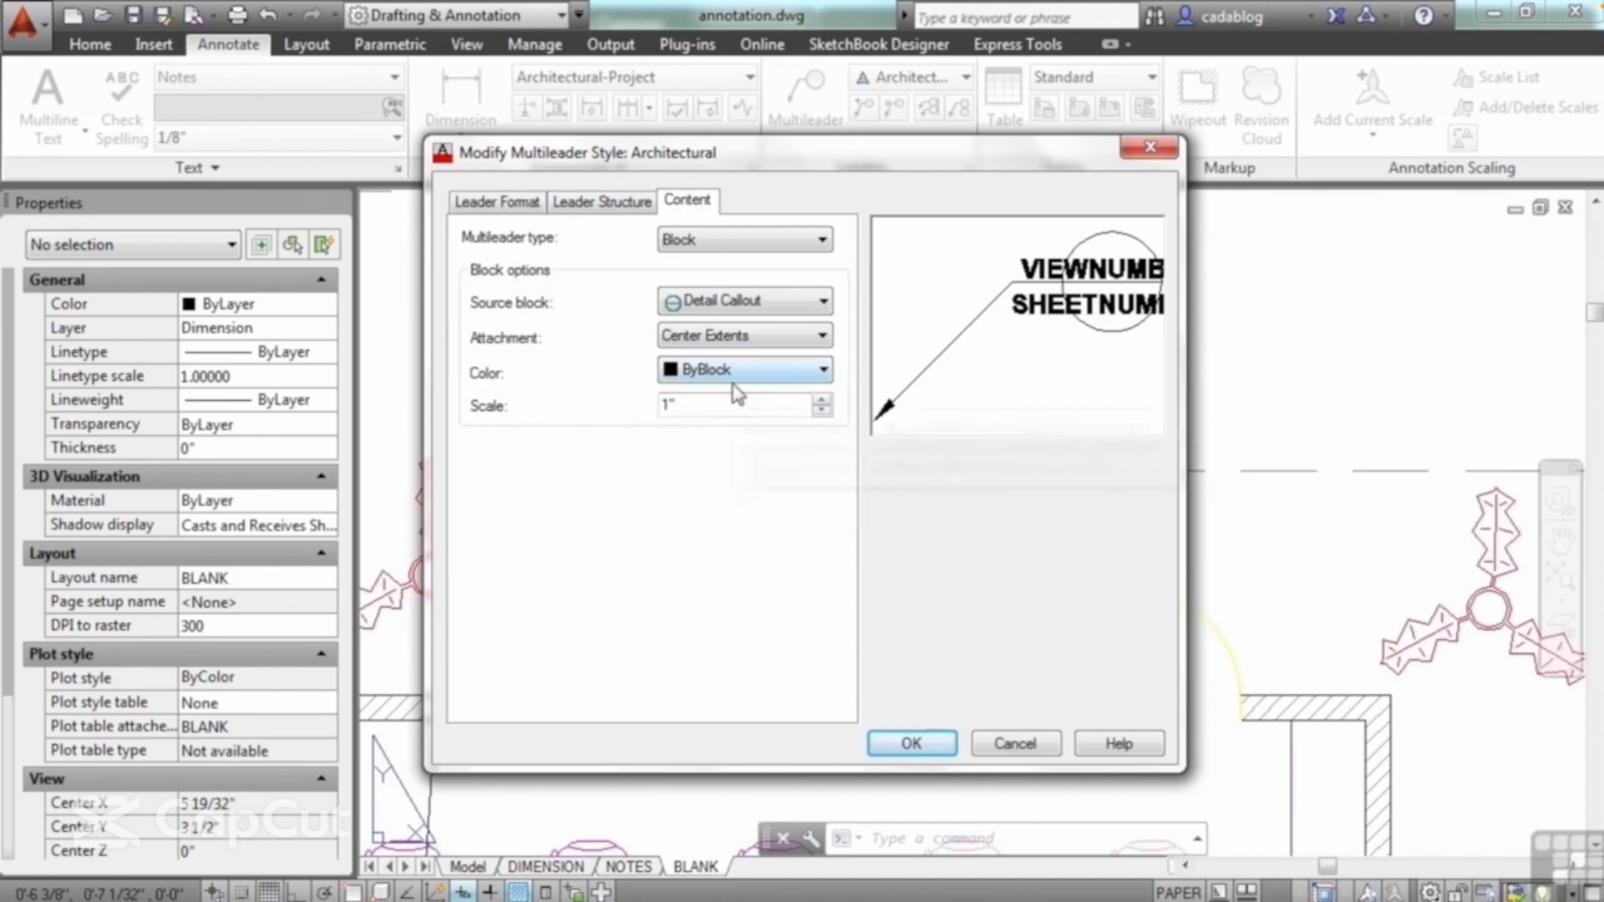
pyautogui.click(912, 745)
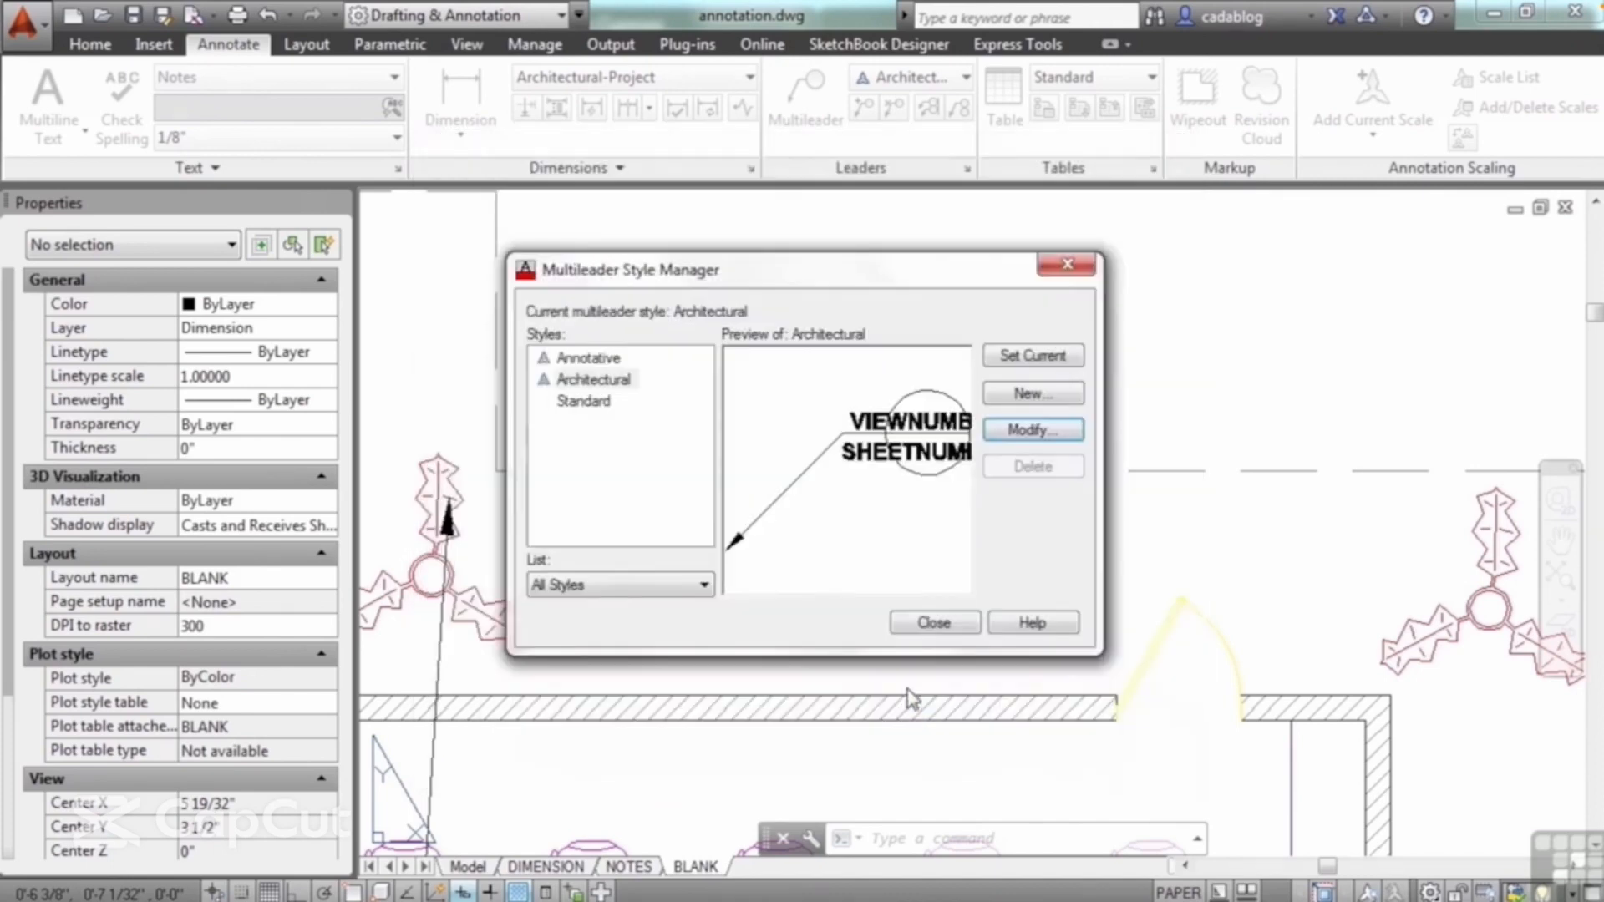
pyautogui.click(933, 623)
# Step: Draw a detail callout multileader from the door in the seating room's upper wall, landing up and to the right above the plant
pyautogui.scroll(-3, 823, 365)
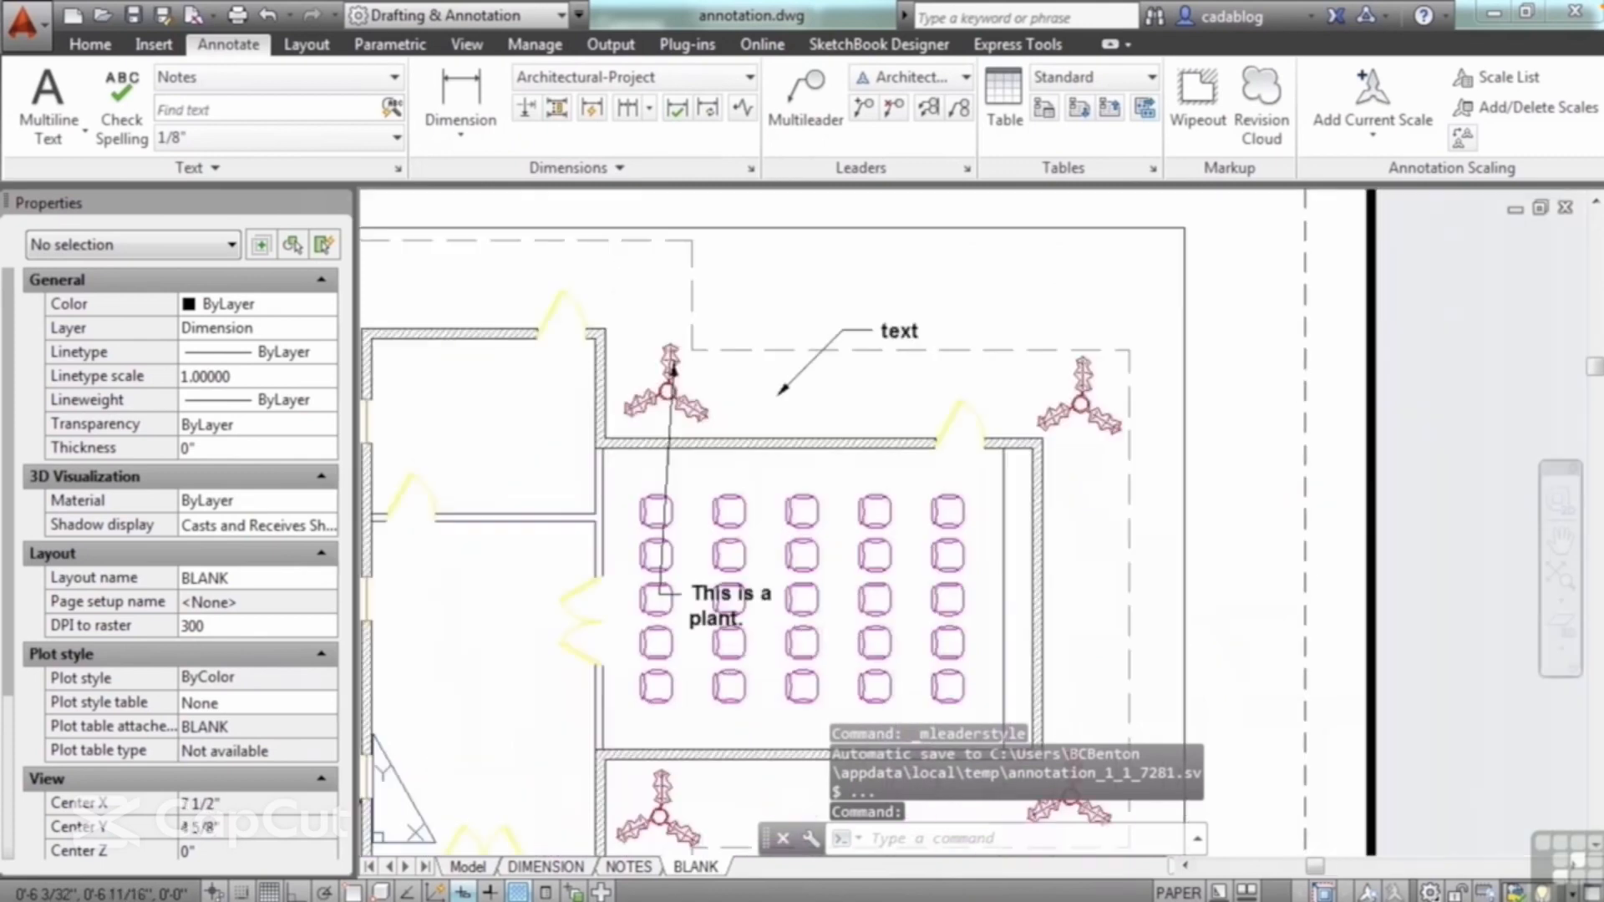
pyautogui.click(806, 96)
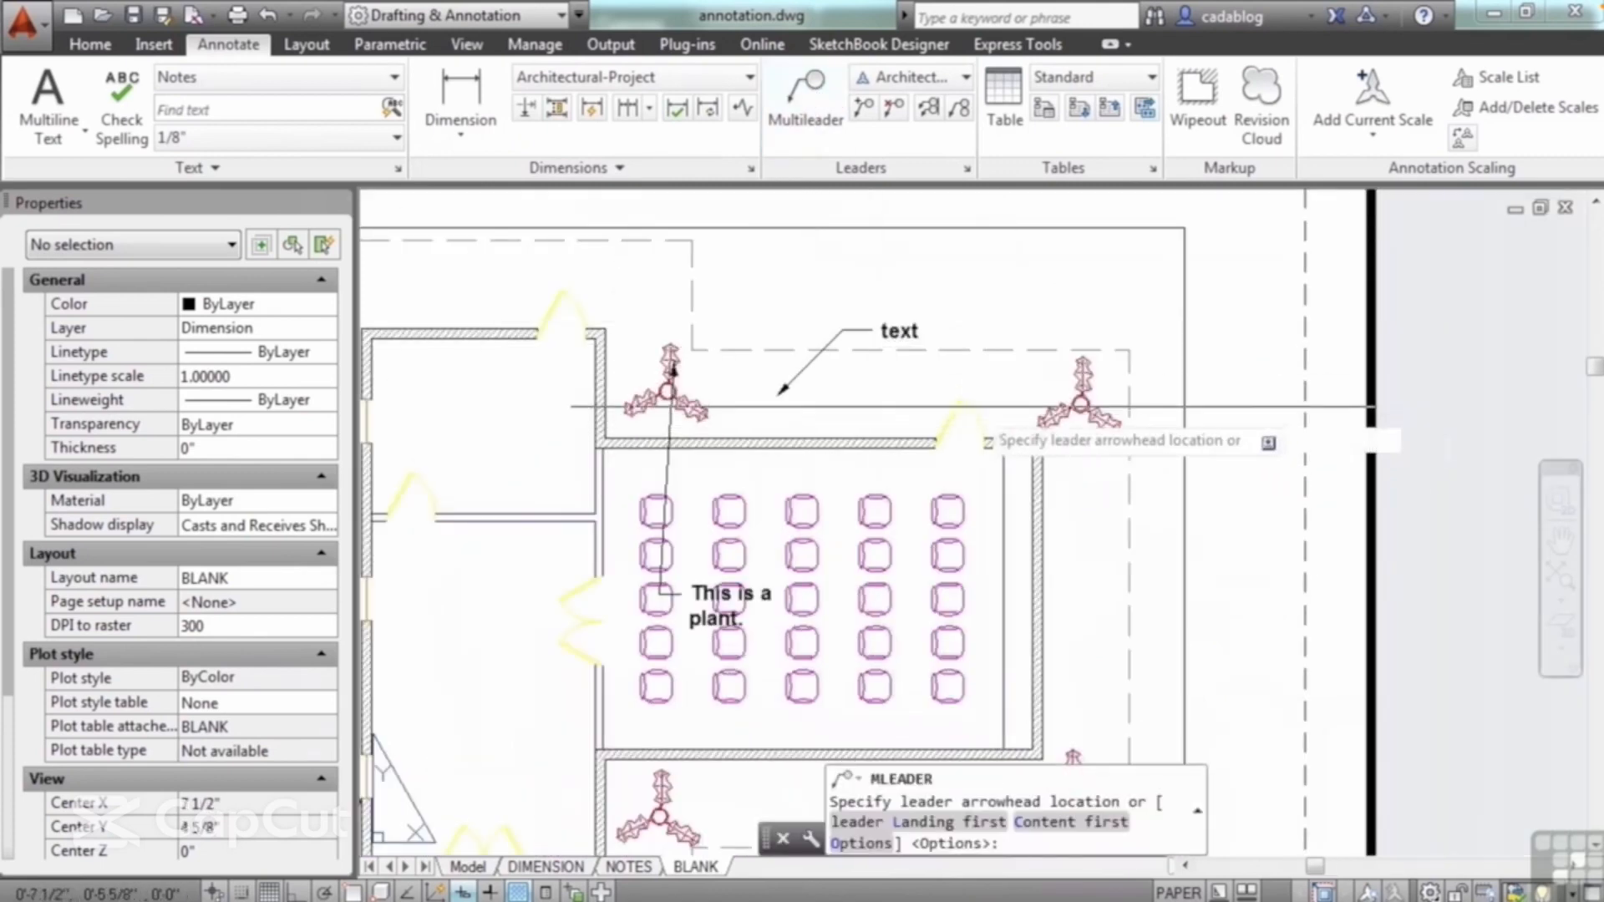
pyautogui.scroll(4, 969, 408)
pyautogui.click(964, 409)
pyautogui.moveTo(969, 276)
pyautogui.mouseDown(button='middle')
pyautogui.moveTo(855, 422)
pyautogui.moveTo(804, 426)
pyautogui.mouseUp(button='middle')
pyautogui.click(936, 314)
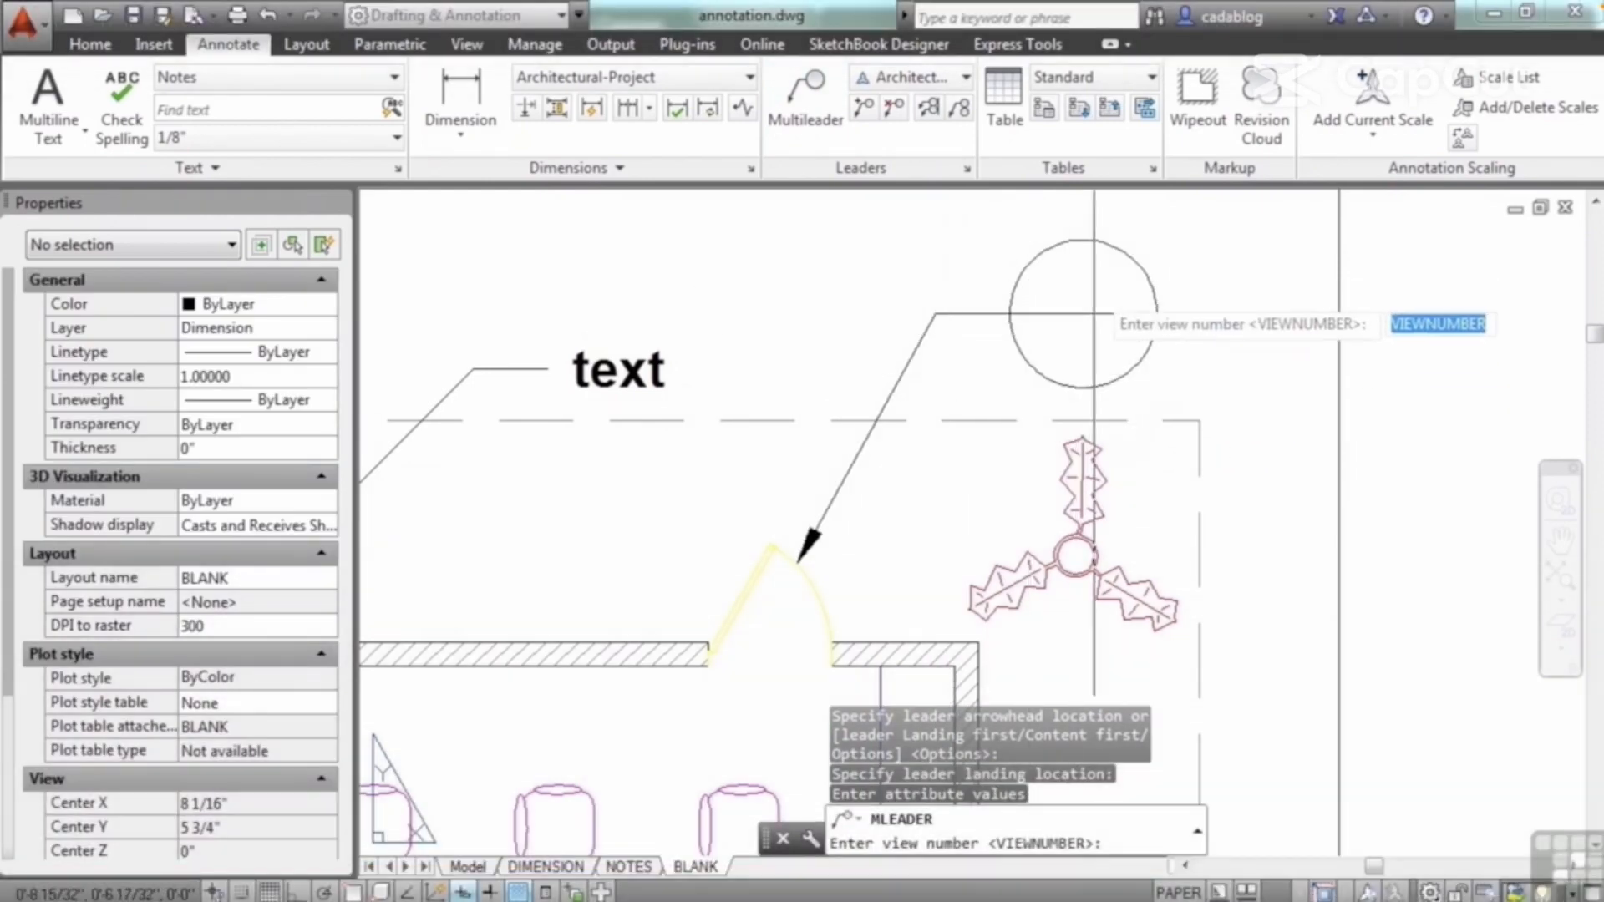
# Step: Give the new callout view number 1 and sheet number 2
pyautogui.write('1')
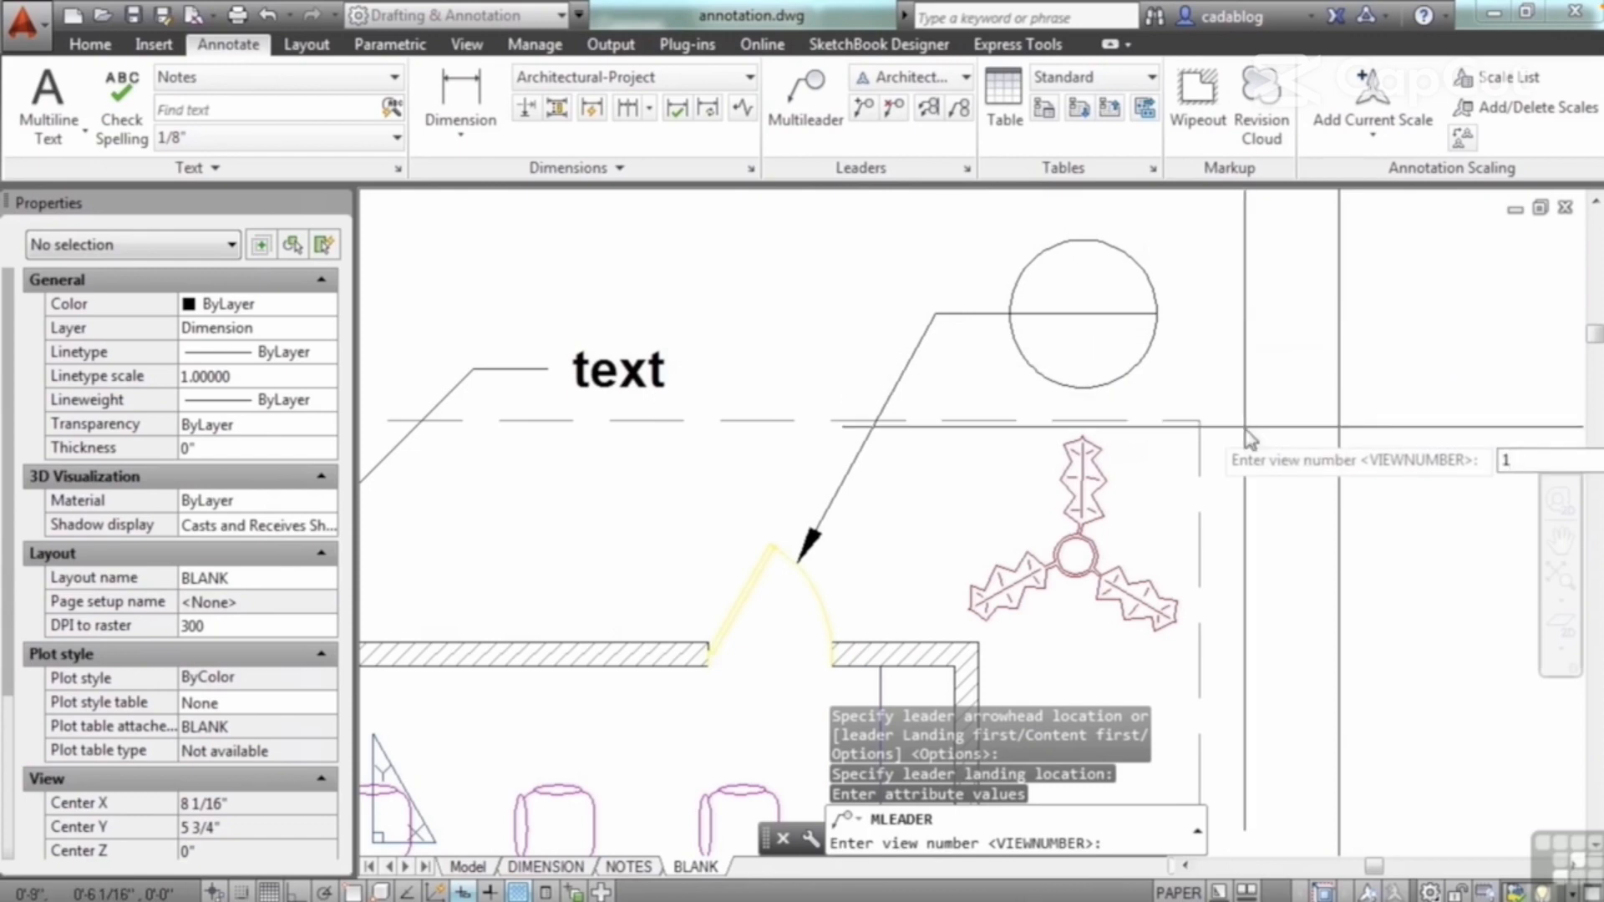
pyautogui.press('Return')
pyautogui.write('2')
pyautogui.press('Return')
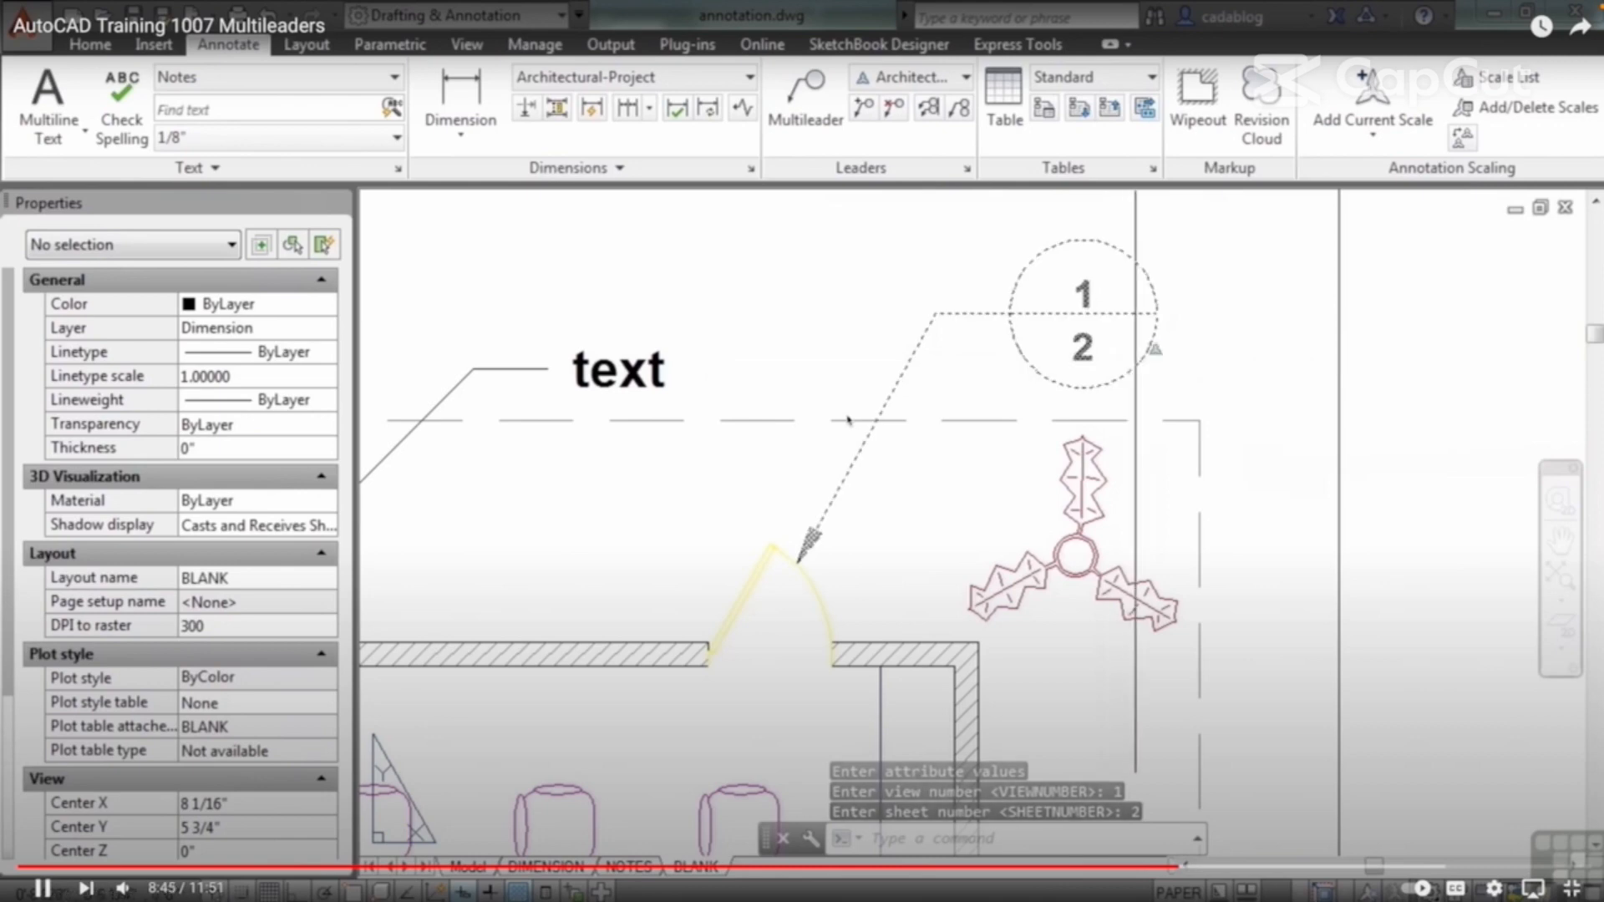
# Step: Edit the callout's attributes, setting the view number to "change" and the sheet number to "this"
pyautogui.doubleClick(848, 421)
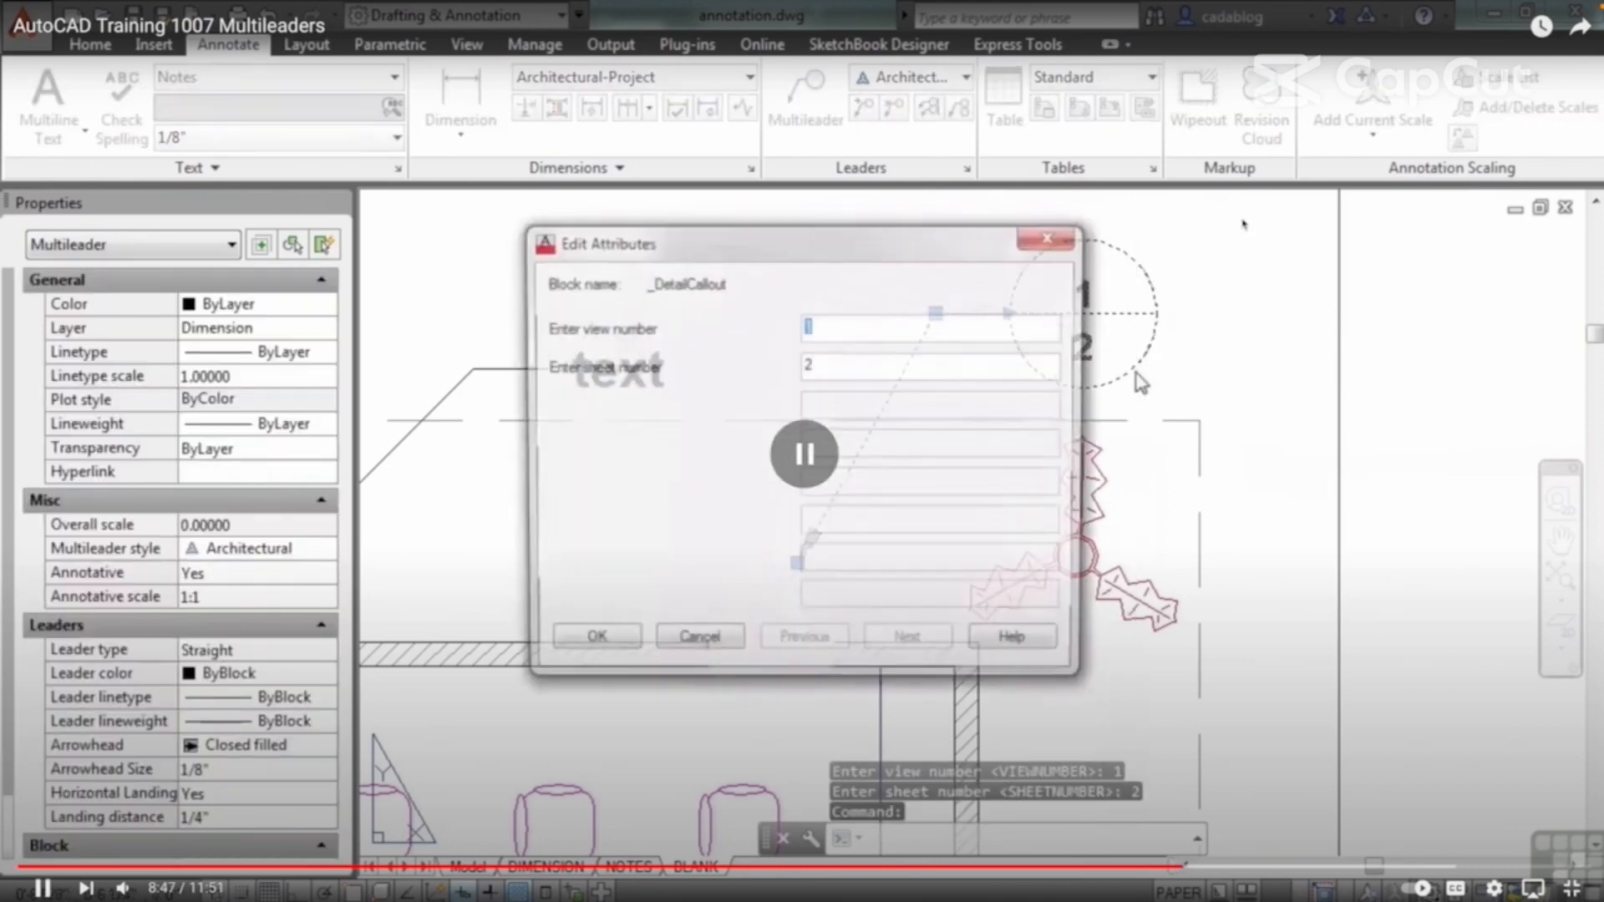
pyautogui.moveTo(1235, 5)
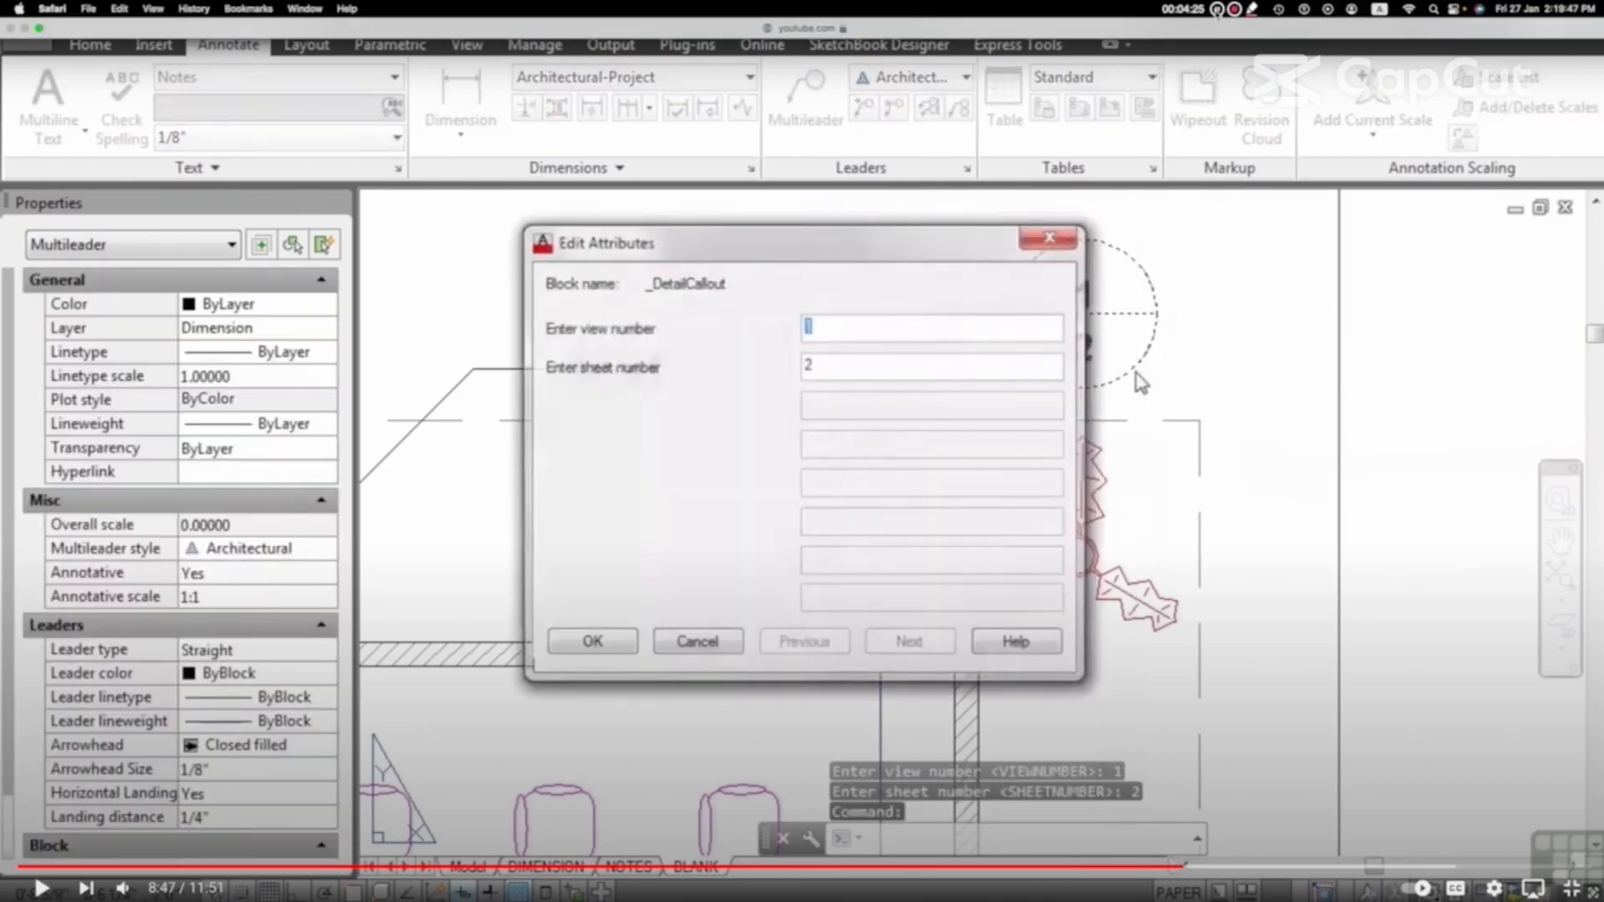
pyautogui.press('space')
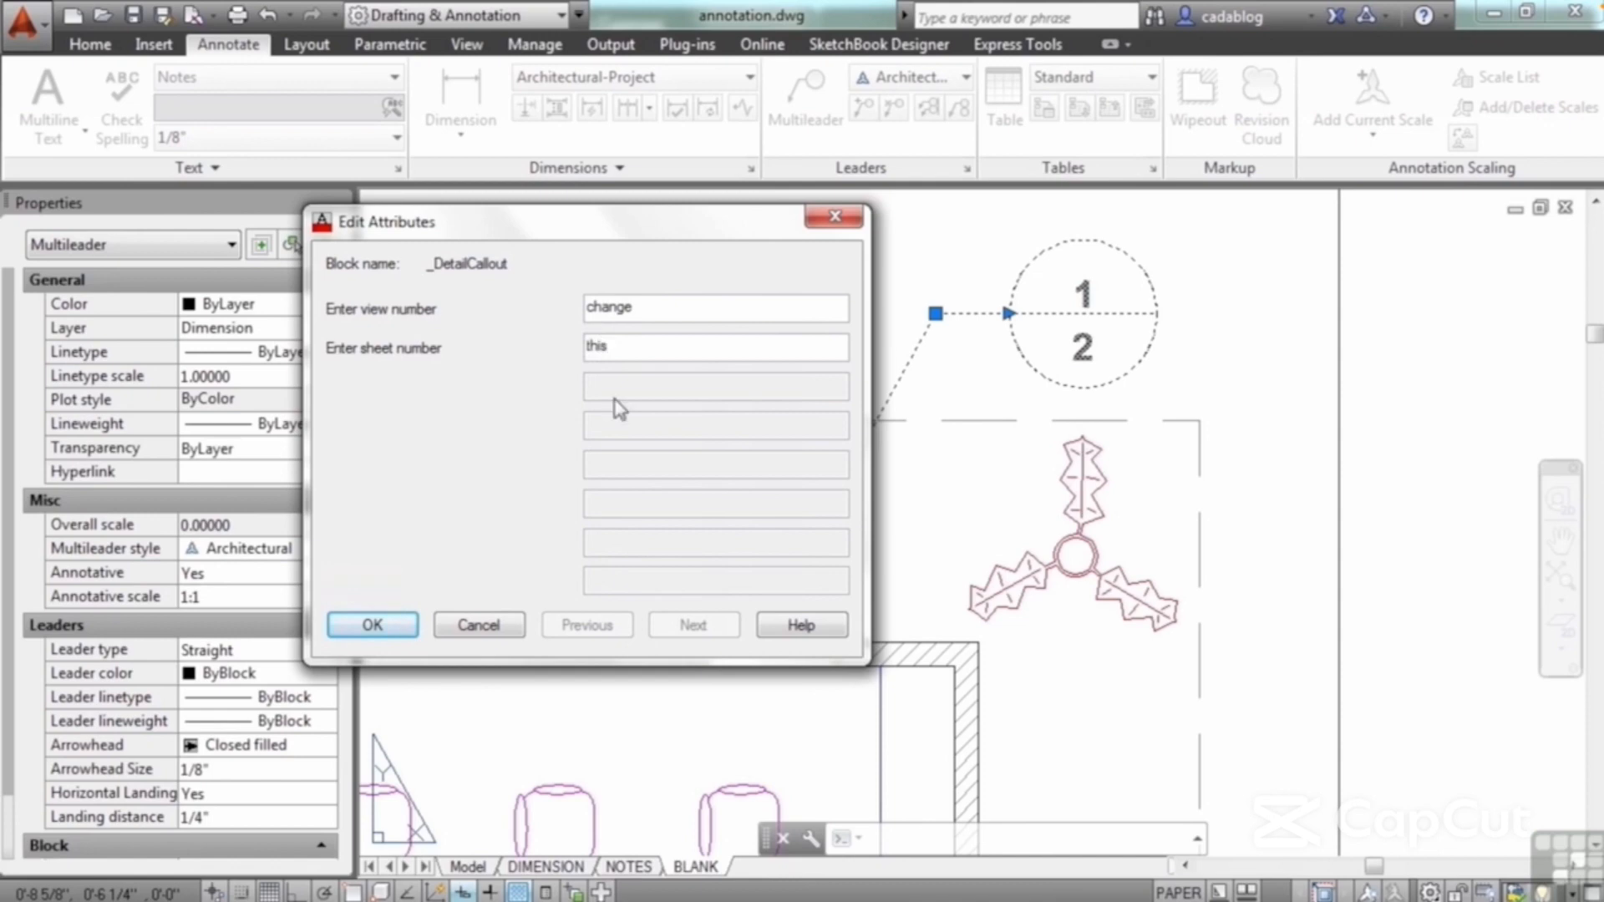
pyautogui.click(372, 625)
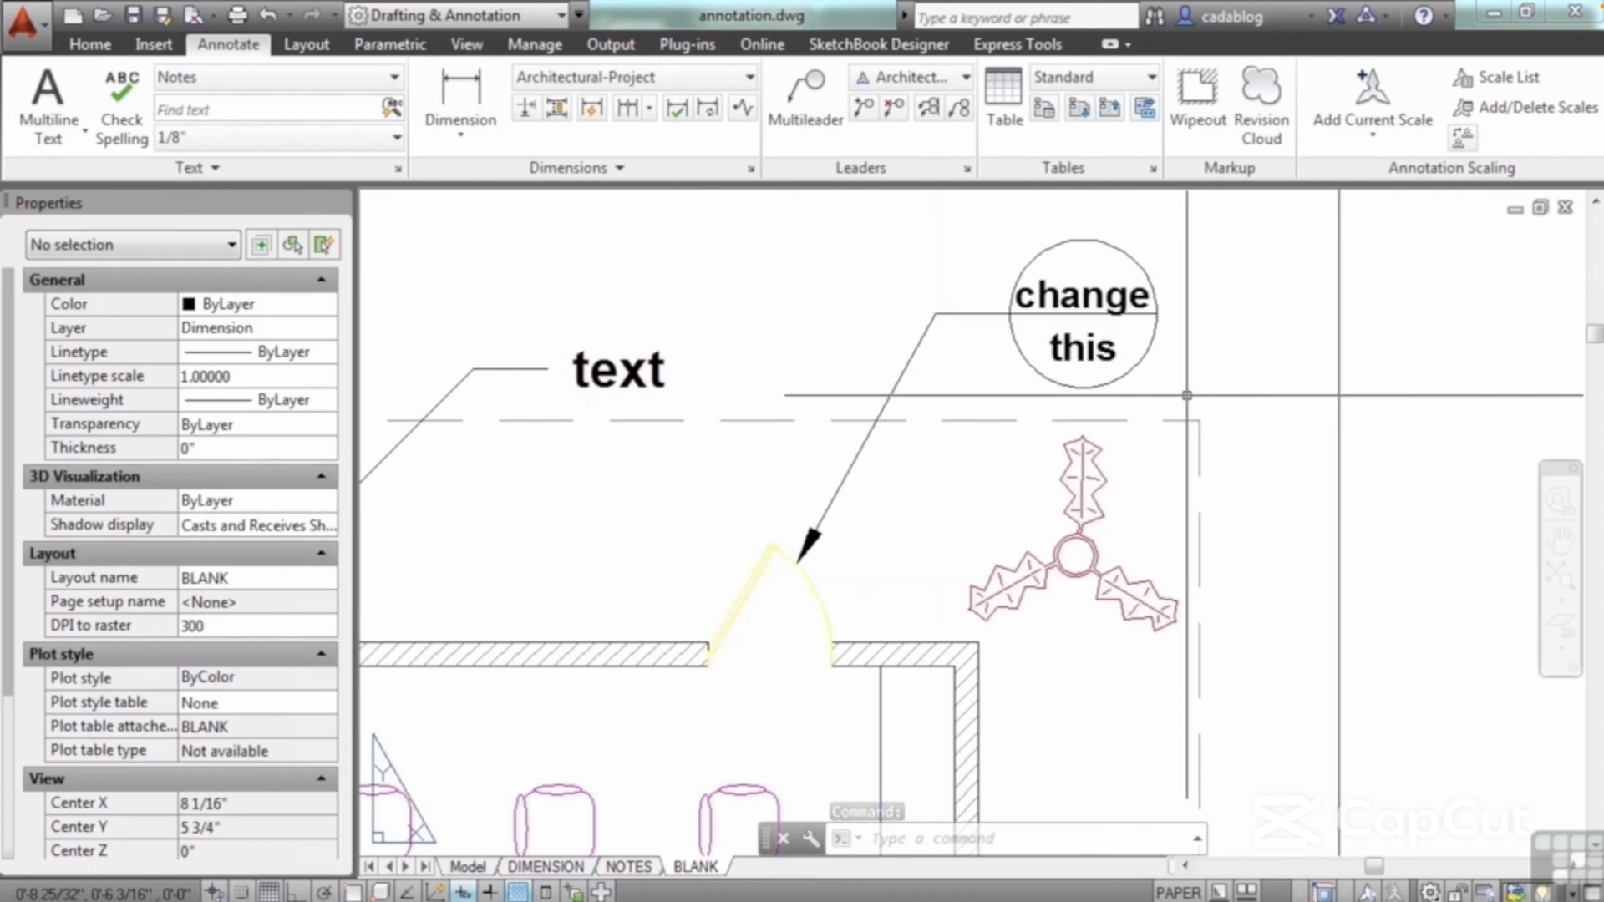
pyautogui.scroll(-2, 1155, 343)
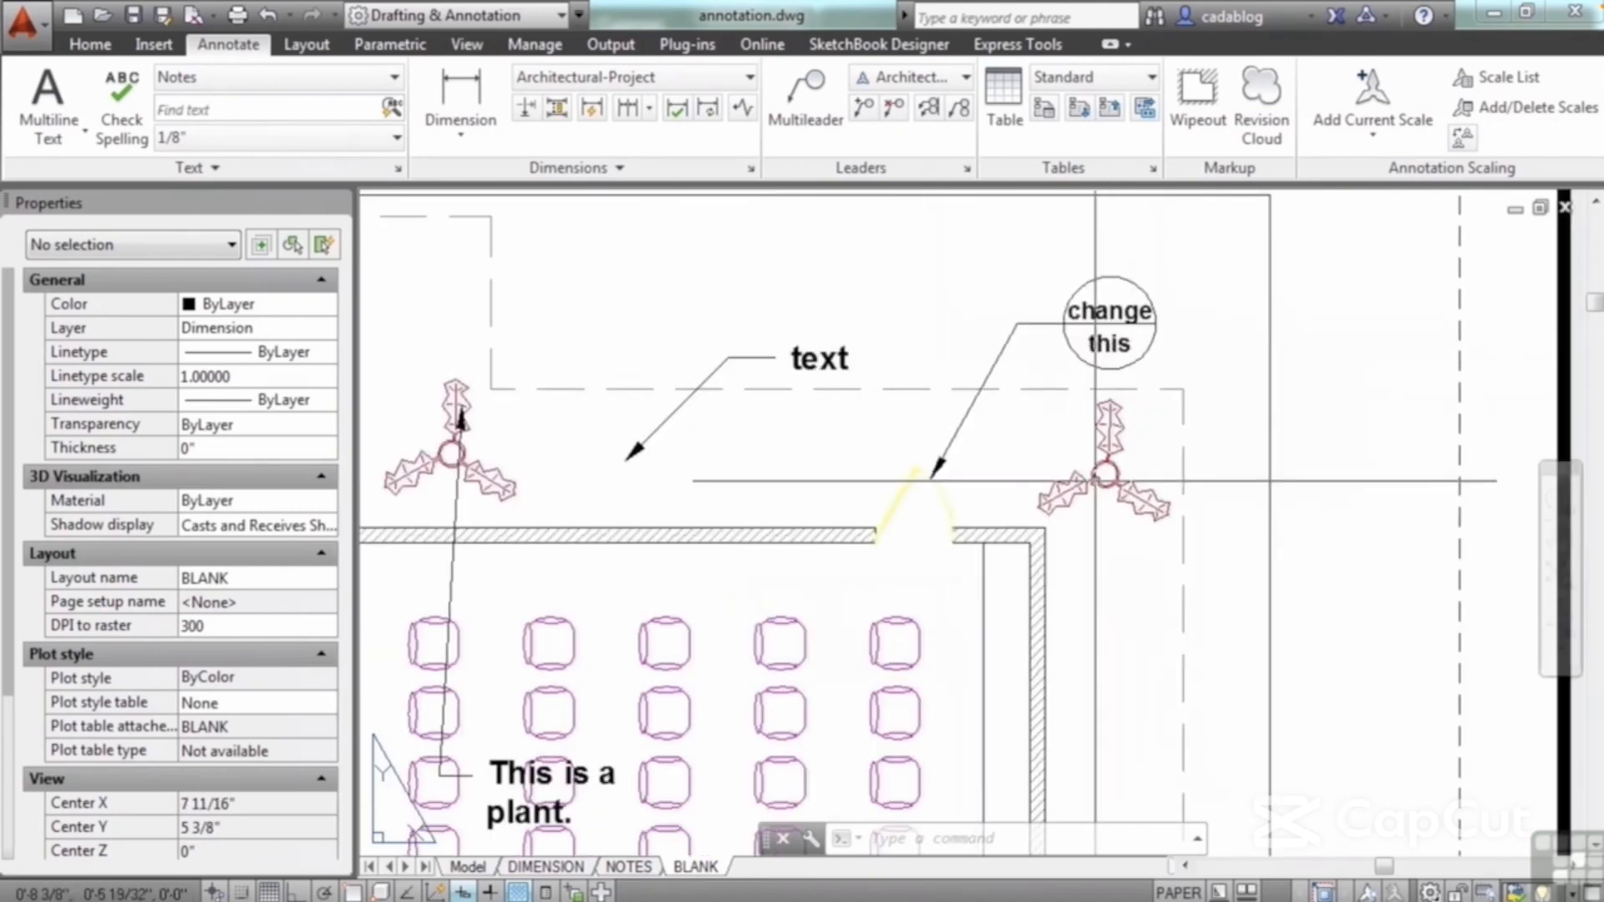
pyautogui.moveTo(1021, 470); pyautogui.dragTo(1032, 305, button='middle')
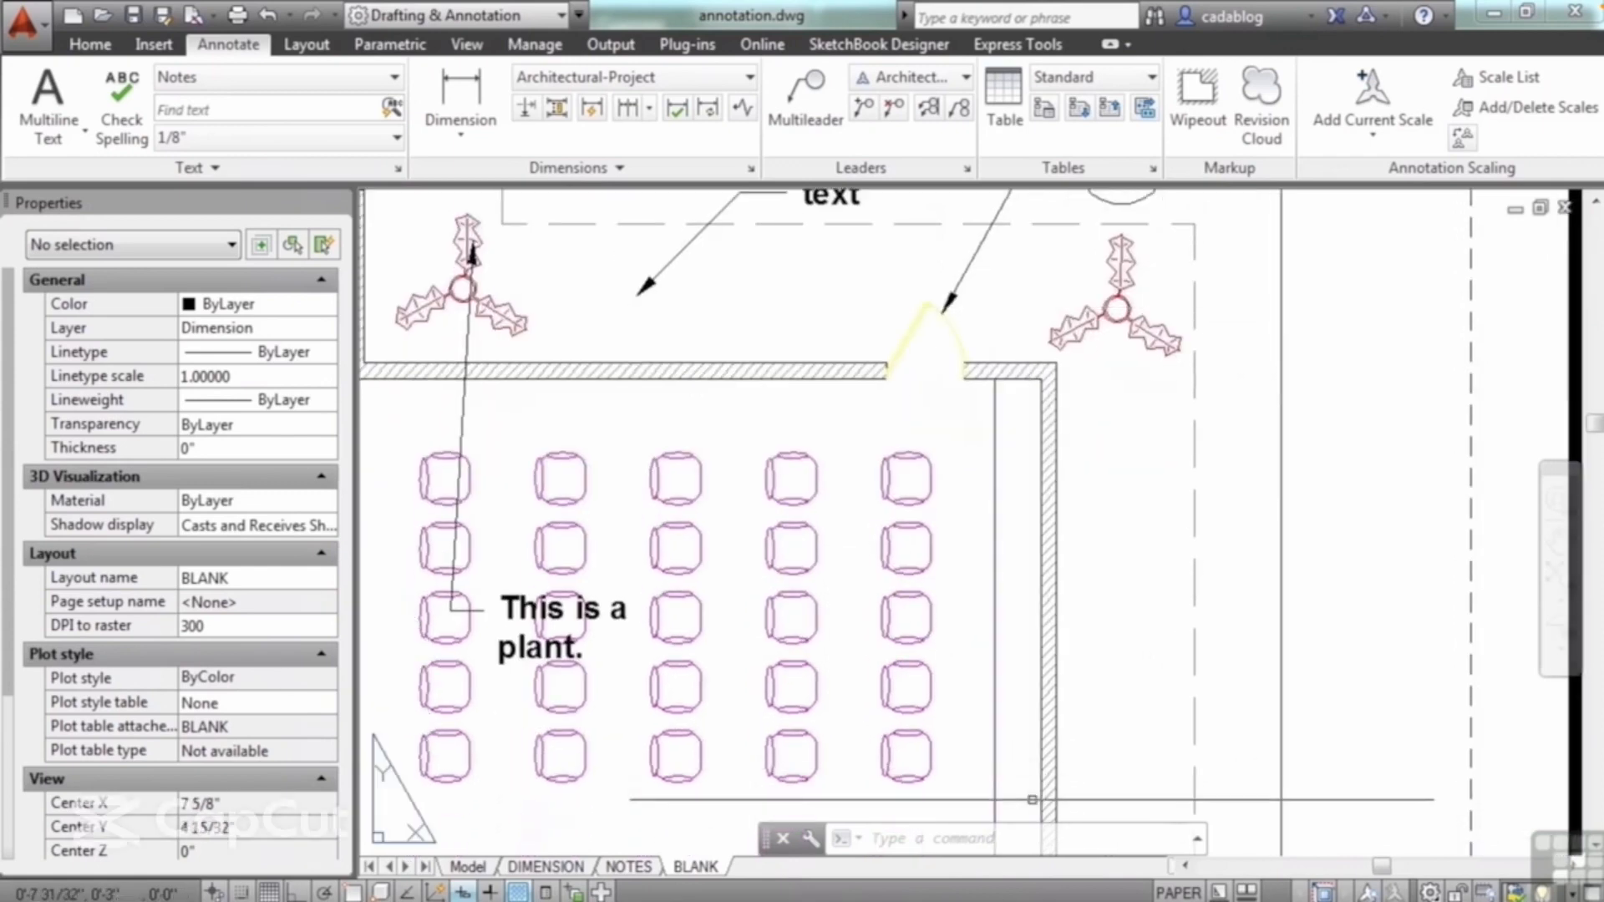
pyautogui.scroll(-4, 989, 514)
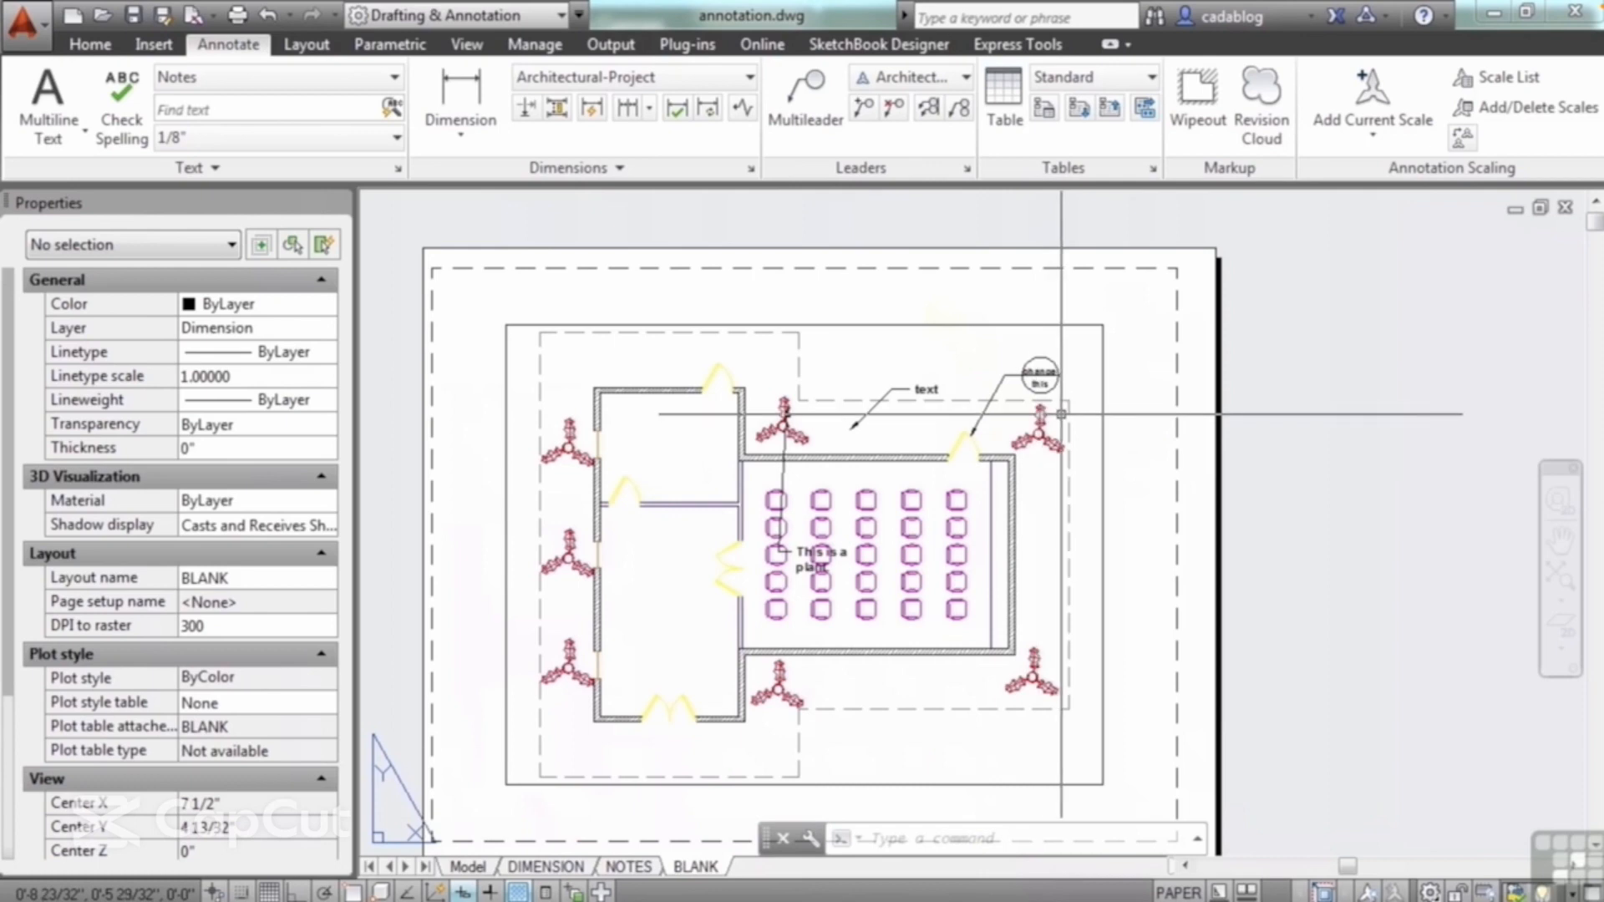
pyautogui.scroll(4, 1045, 414)
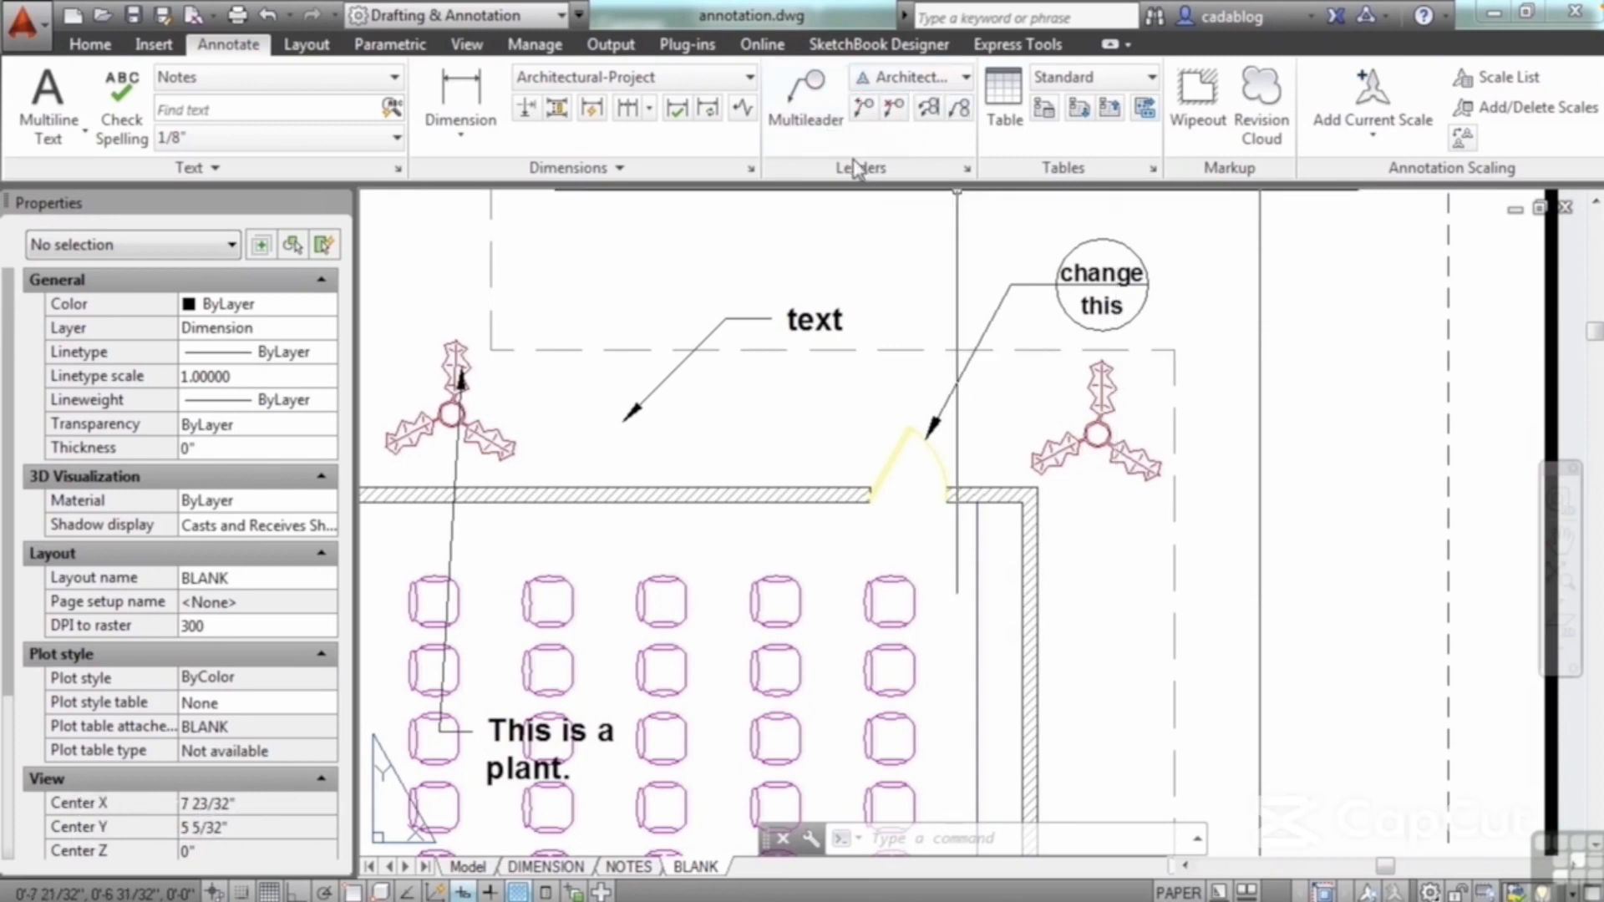
pyautogui.click(807, 113)
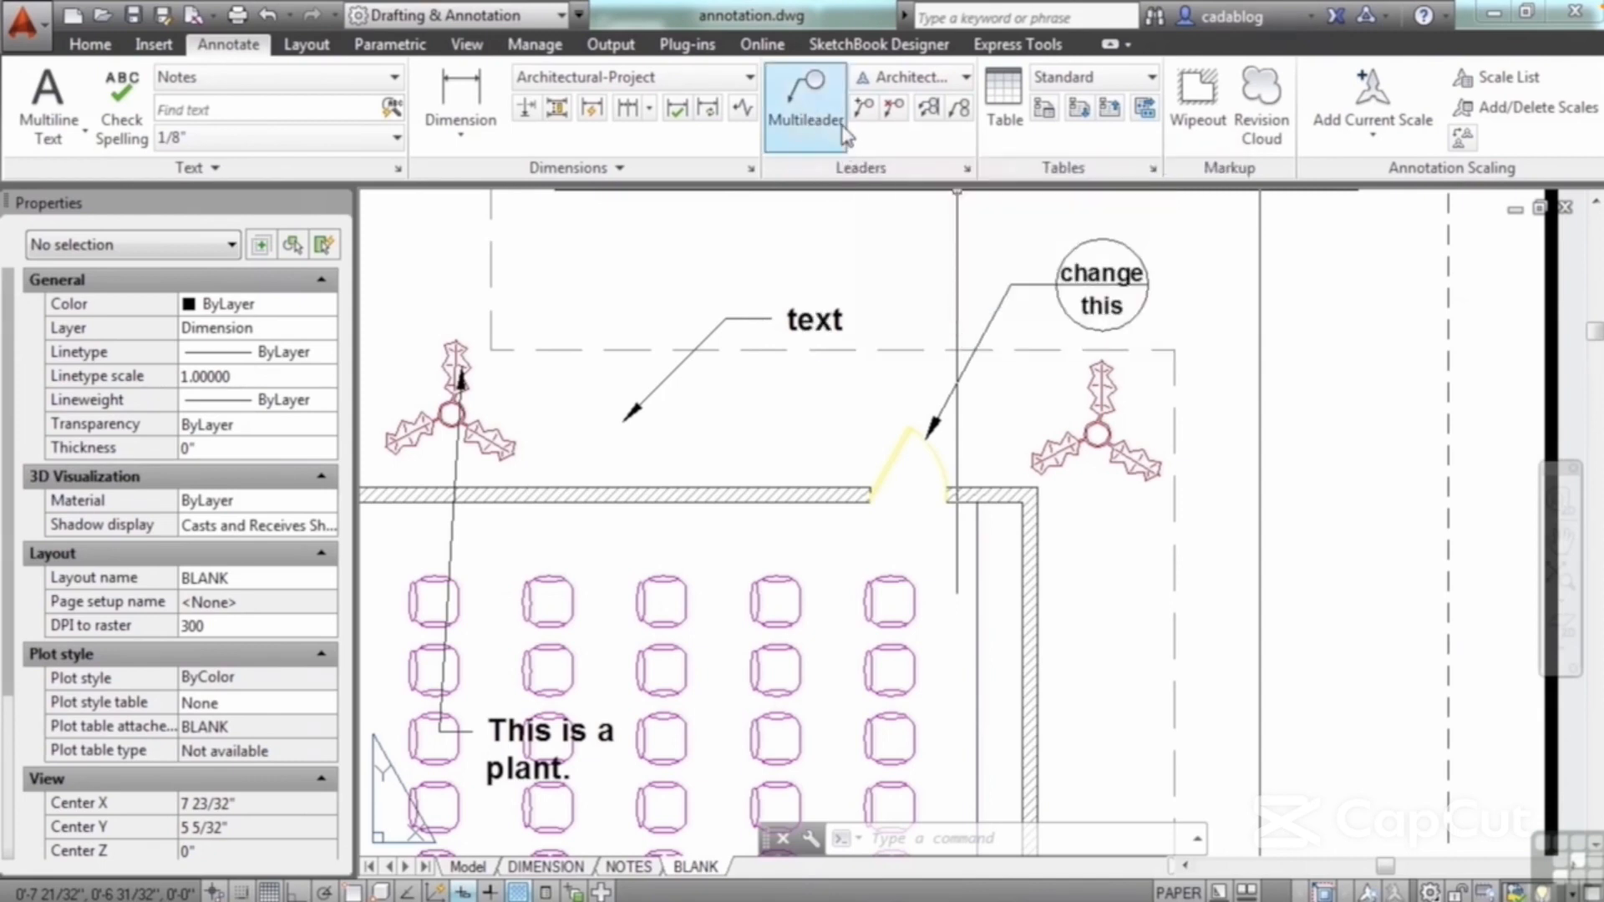
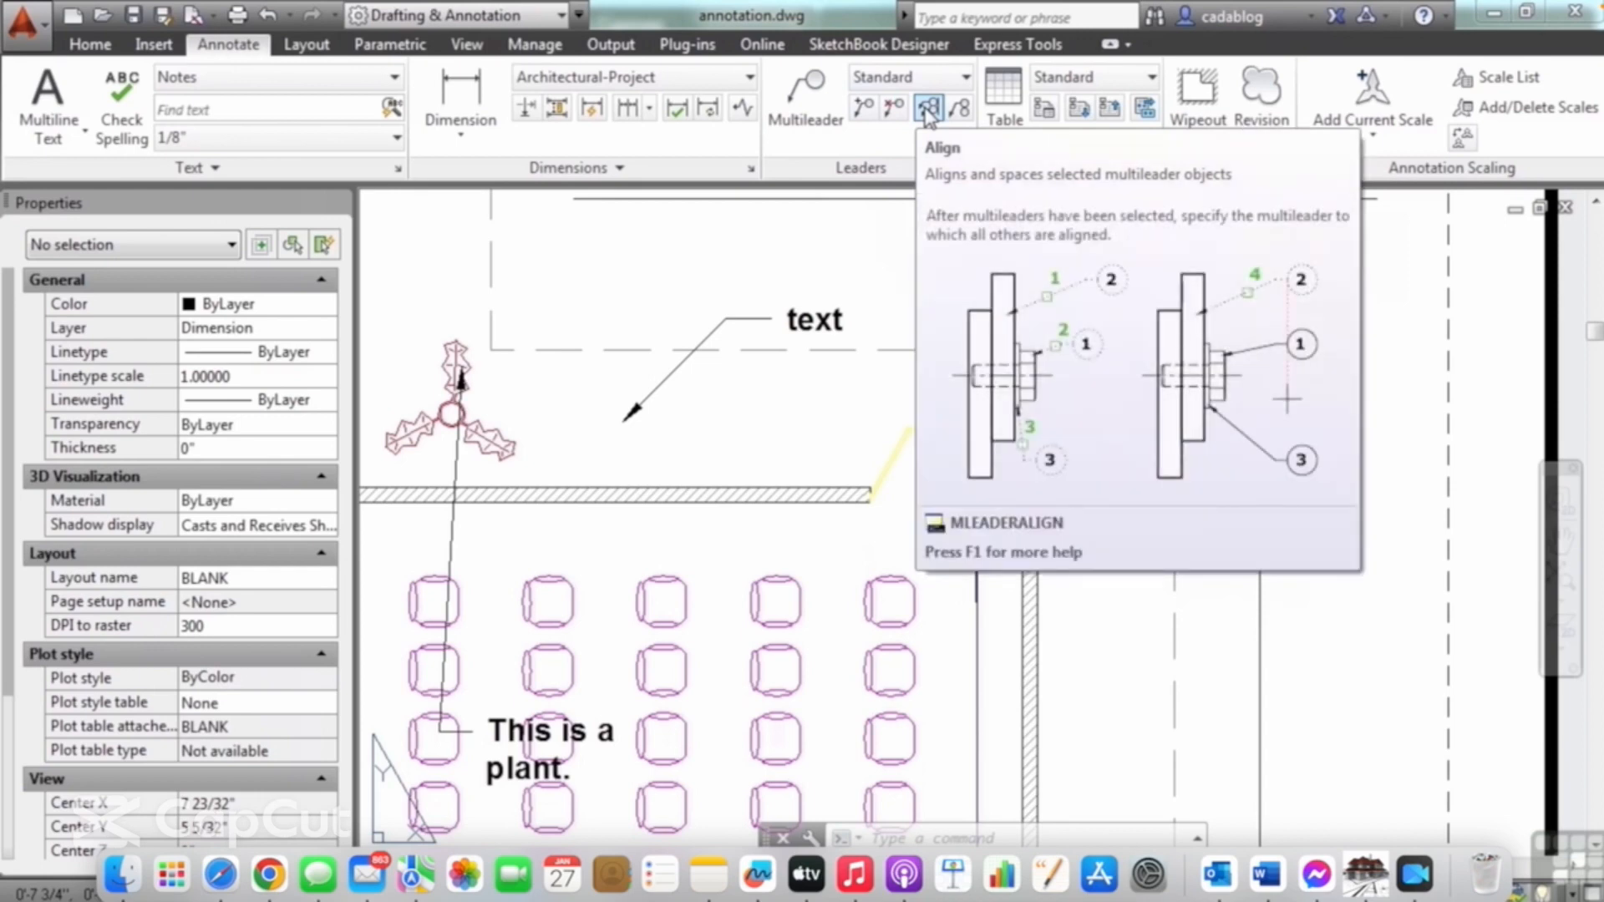
# Step: Align the "text" multileader to the door's detail callout along a direction running up and slightly to the left
pyautogui.click(928, 111)
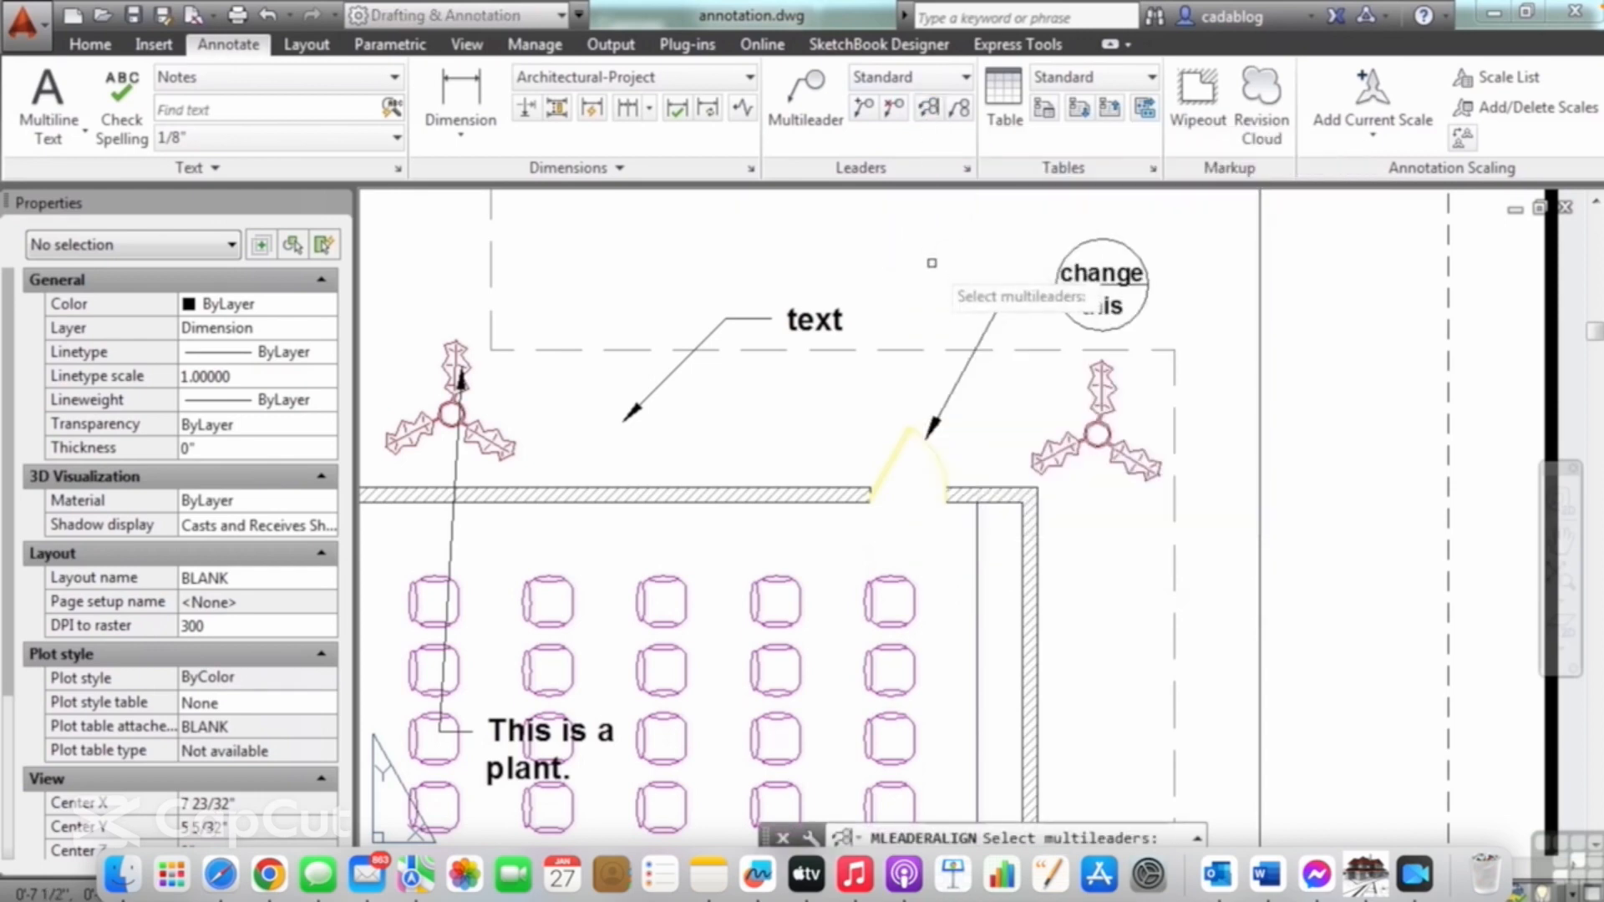
pyautogui.click(767, 325)
pyautogui.click(890, 315)
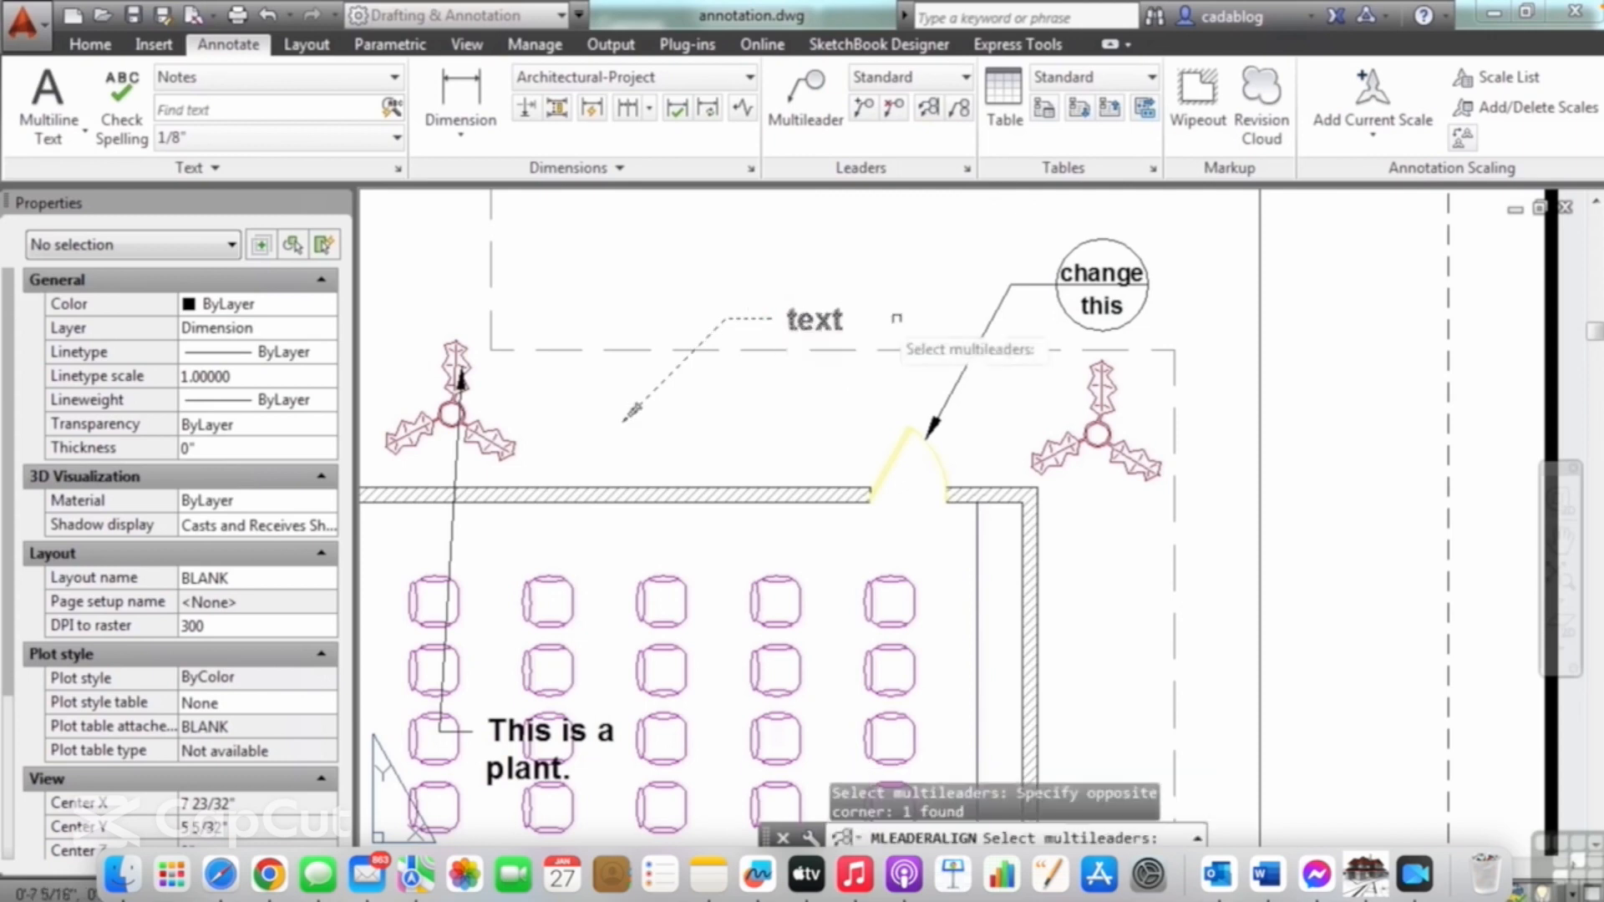
pyautogui.click(1001, 318)
pyautogui.press('Return')
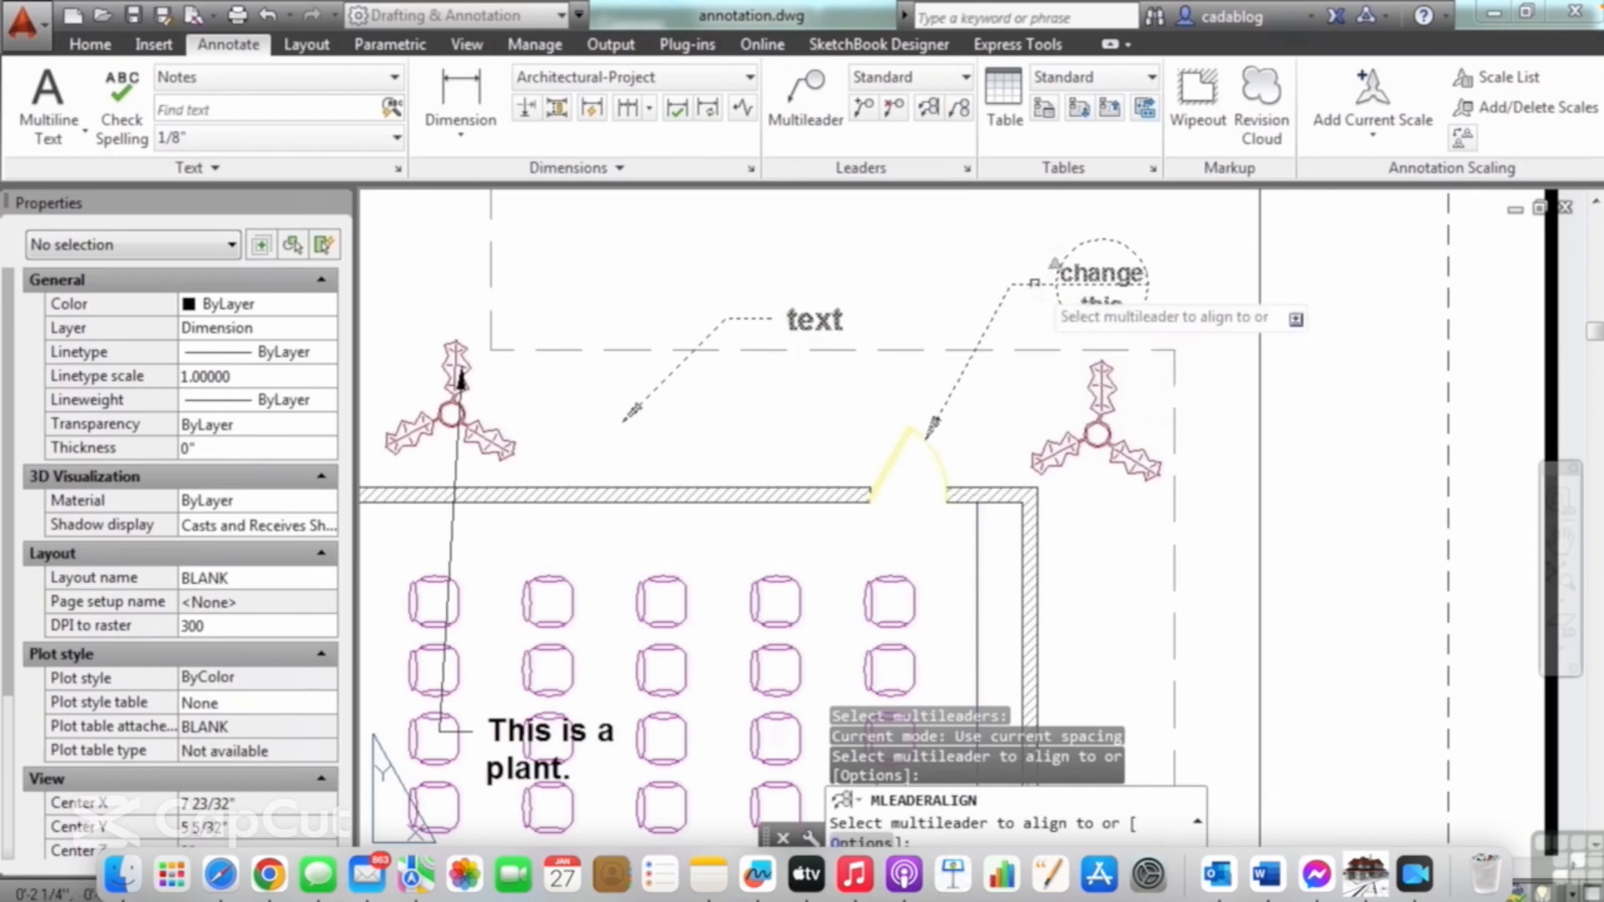
pyautogui.click(1034, 284)
pyautogui.scroll(-5, 1039, 348)
pyautogui.scroll(4, 1028, 327)
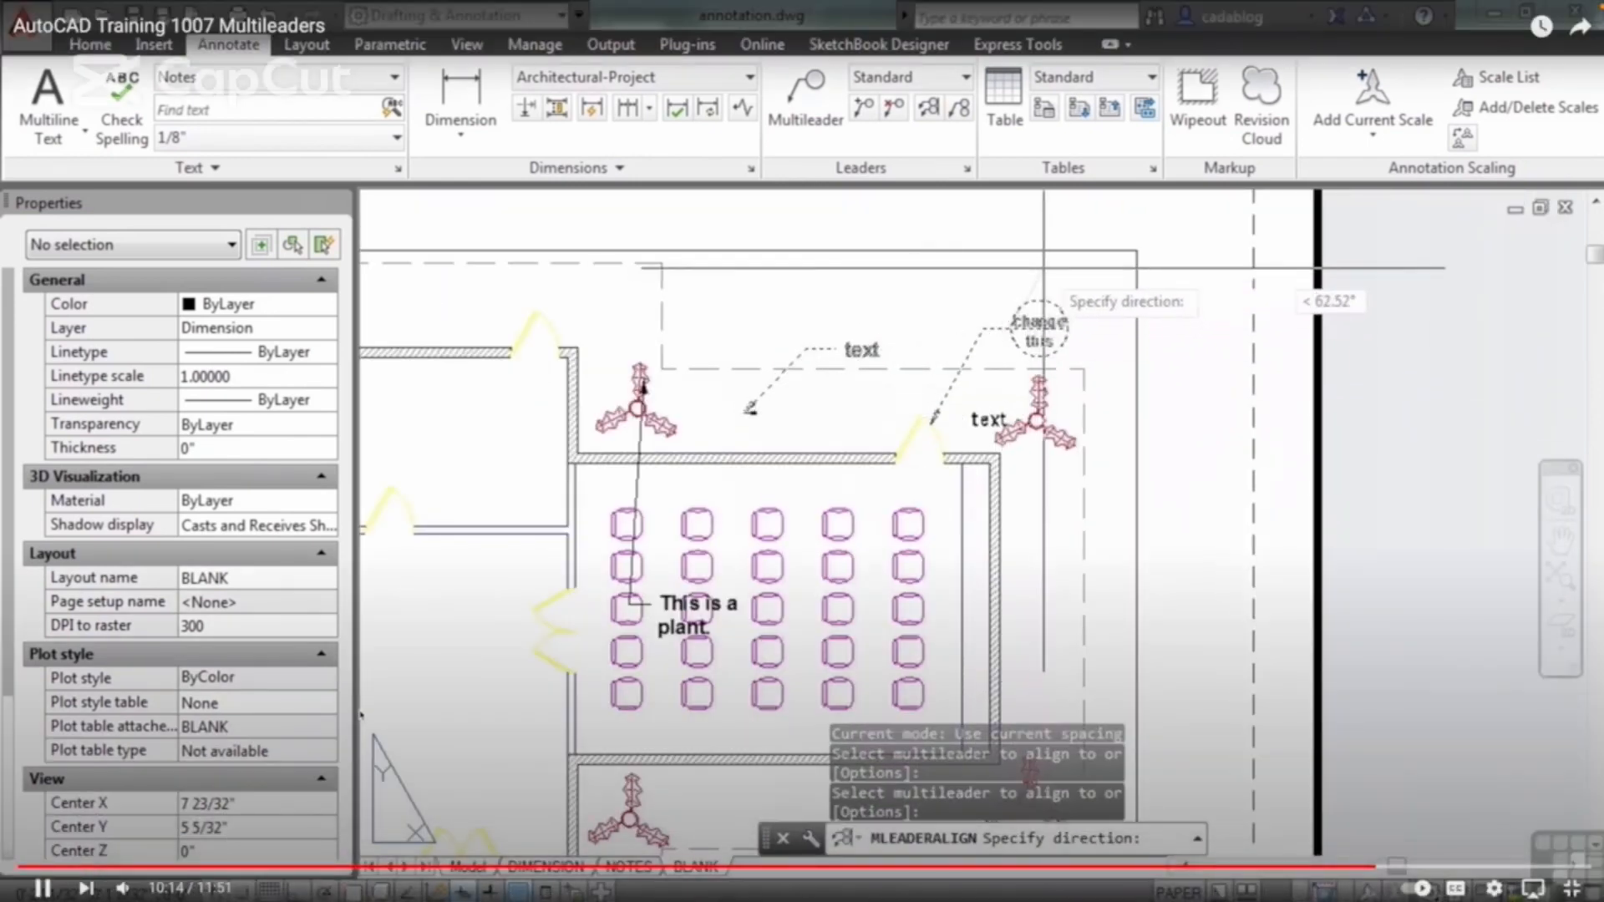
pyautogui.click(973, 239)
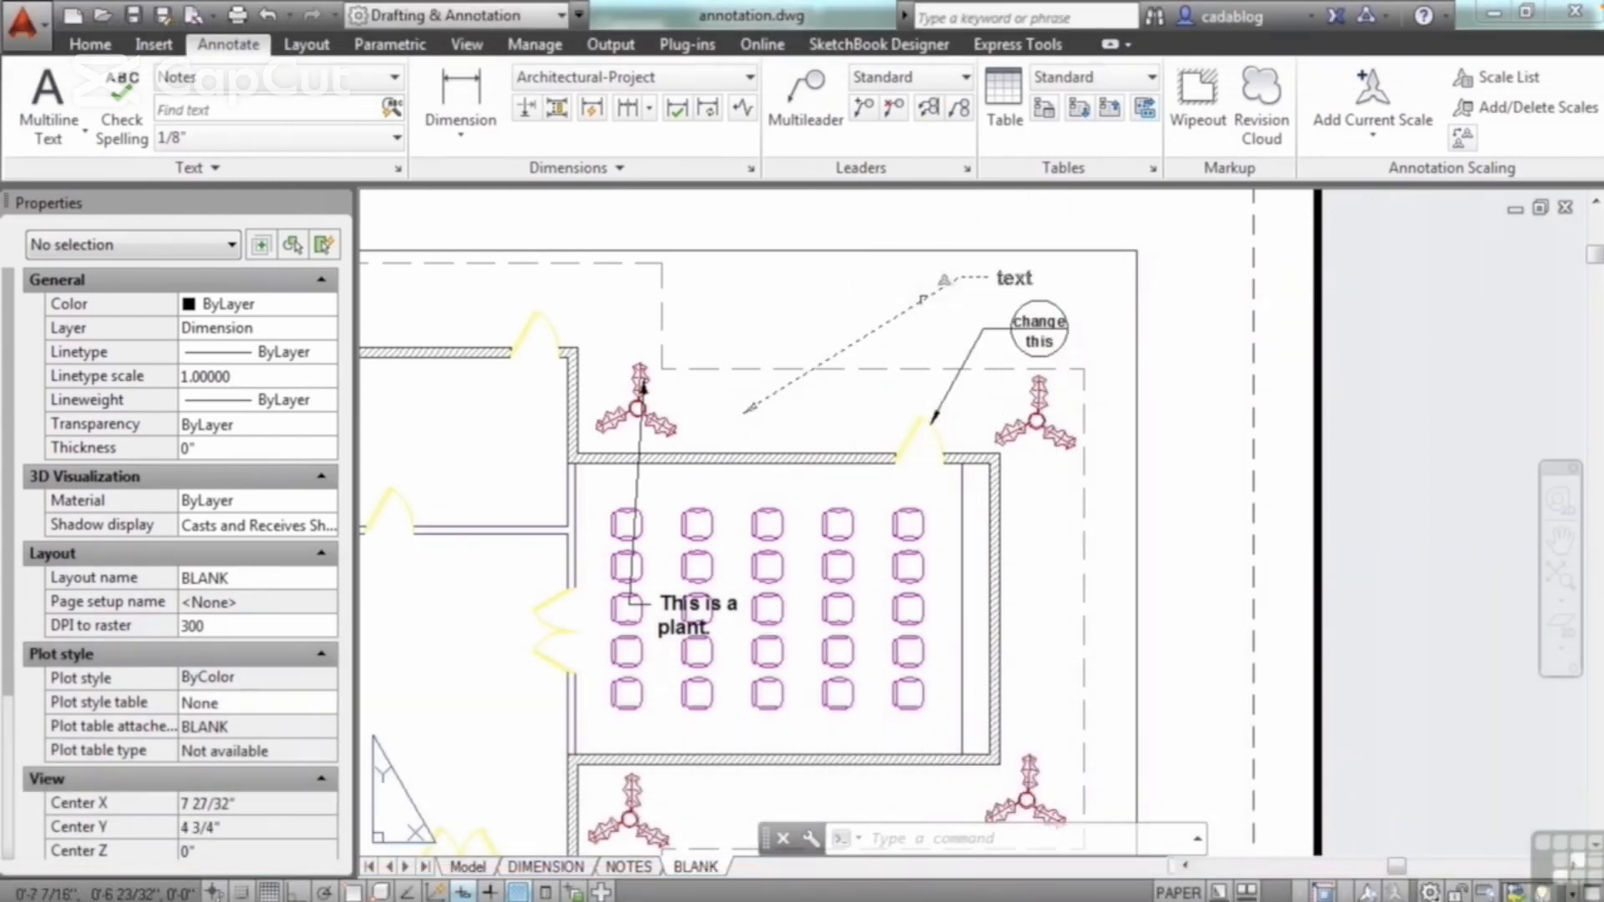
# Step: Align the "text" and "This is a plant." multileaders to the door's detail callout along a direction running up and to the left
pyautogui.click(1000, 330)
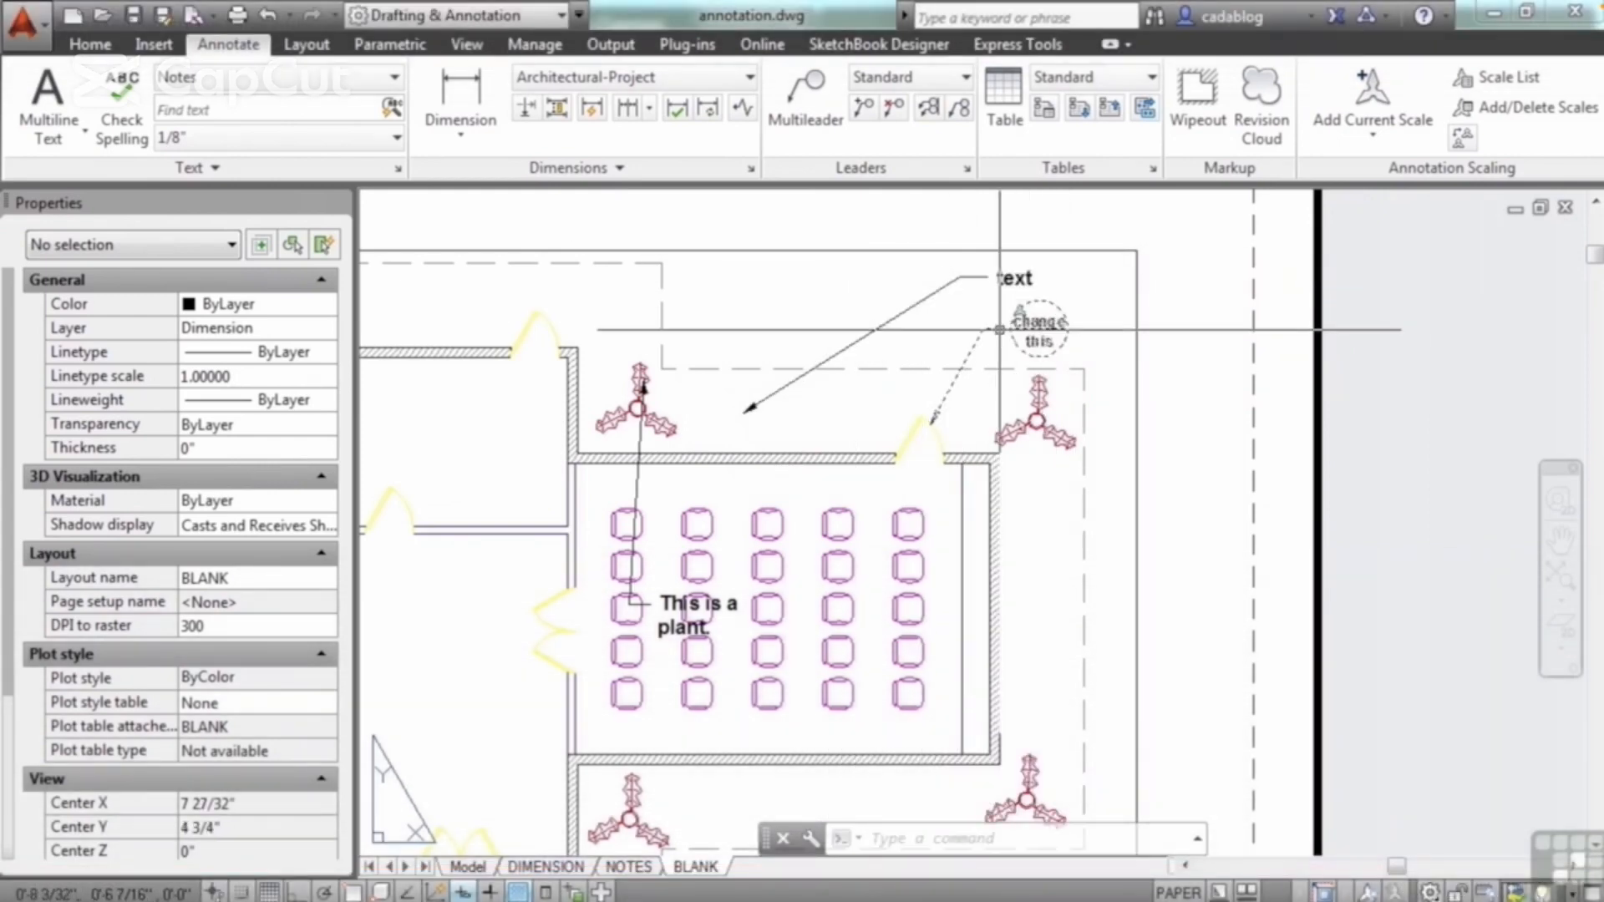
pyautogui.click(928, 107)
pyautogui.click(923, 294)
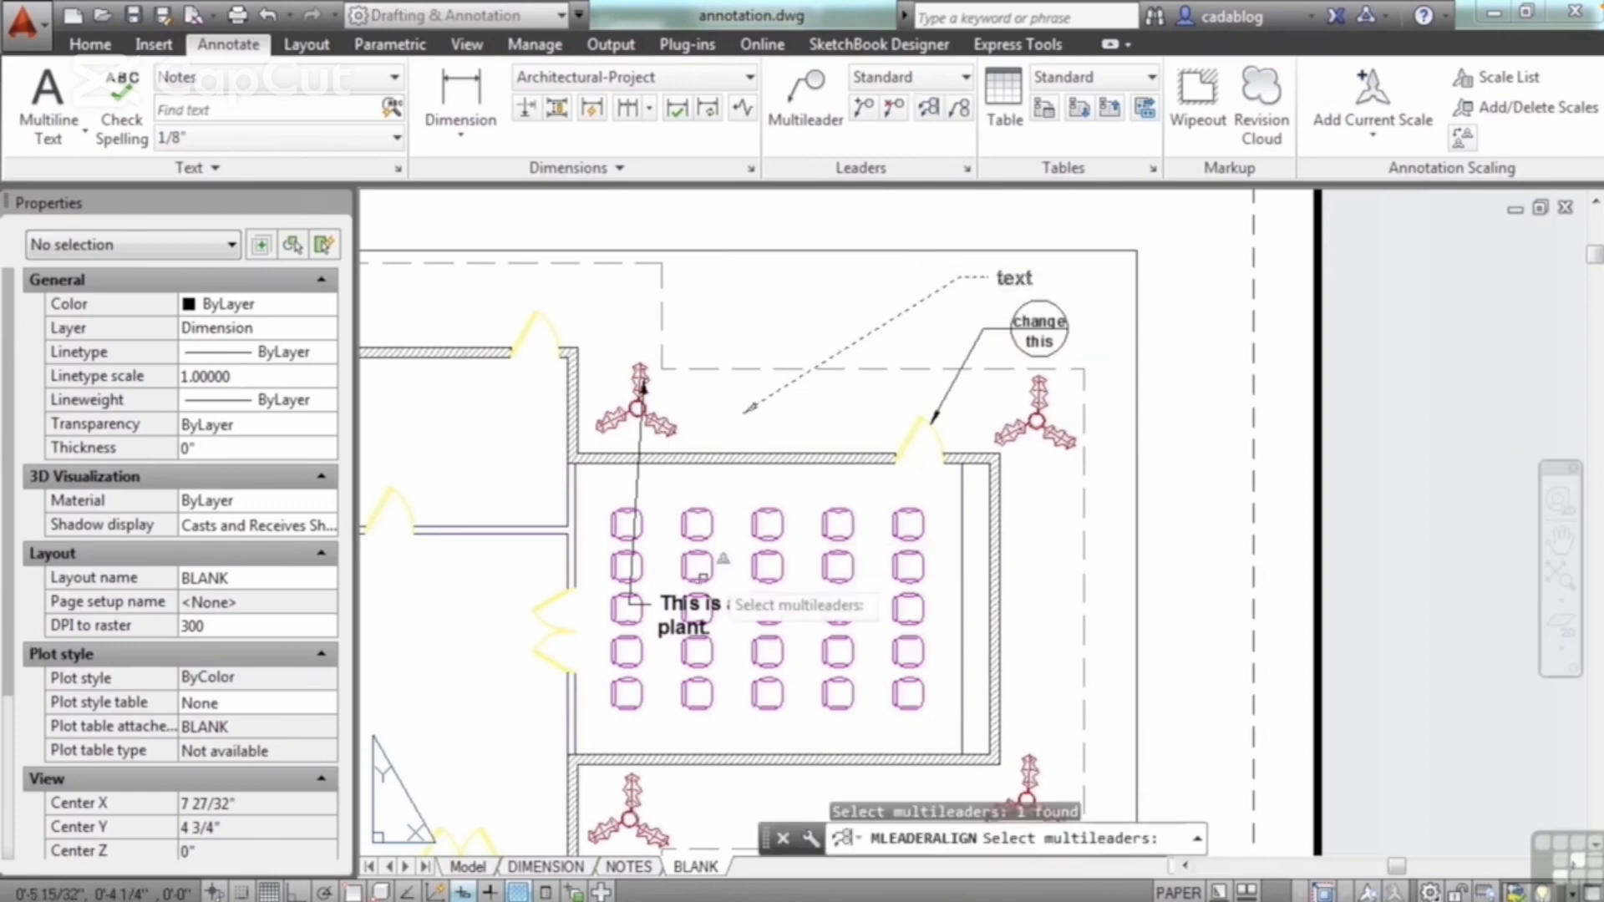
pyautogui.click(640, 488)
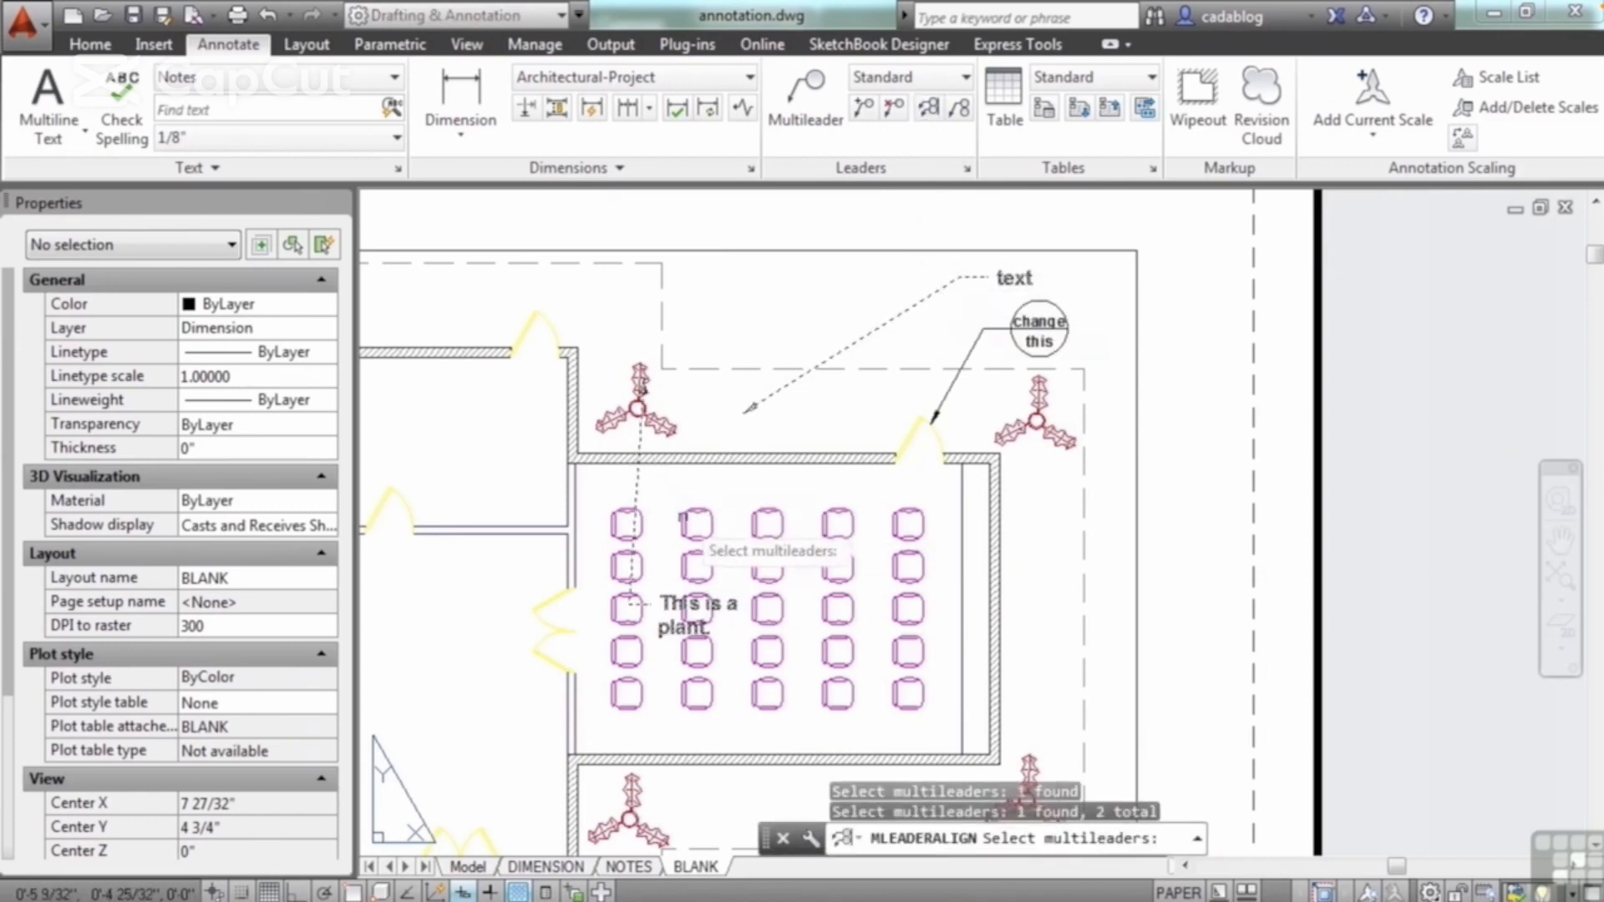
pyautogui.press('Return')
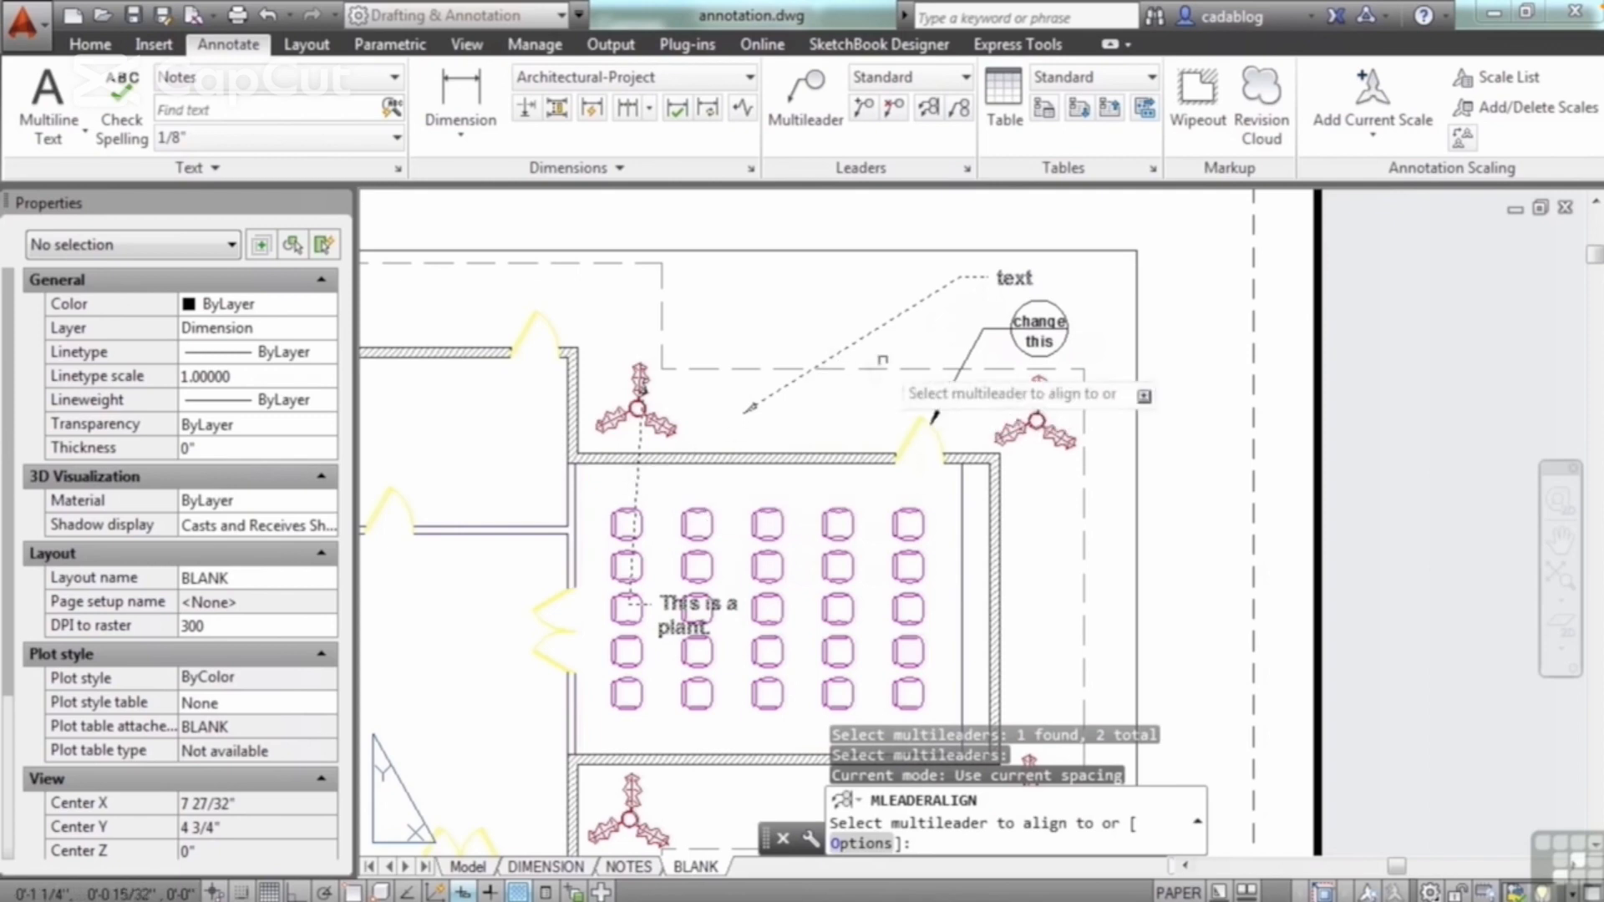
pyautogui.click(985, 330)
pyautogui.moveTo(907, 256); pyautogui.dragTo(903, 414, button='middle')
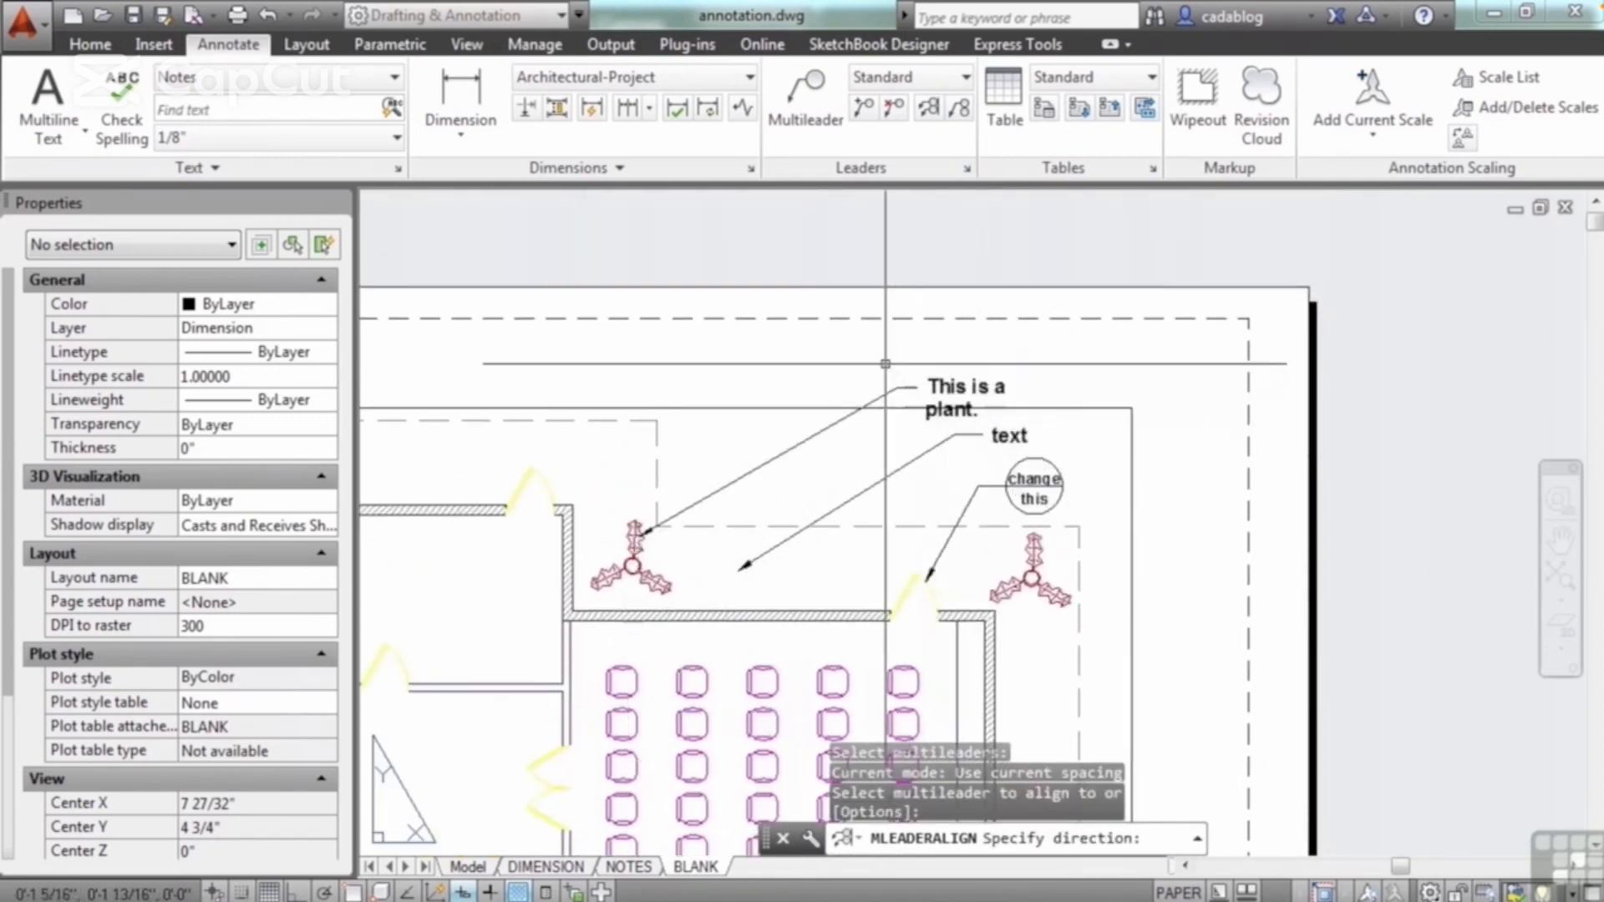
pyautogui.click(938, 448)
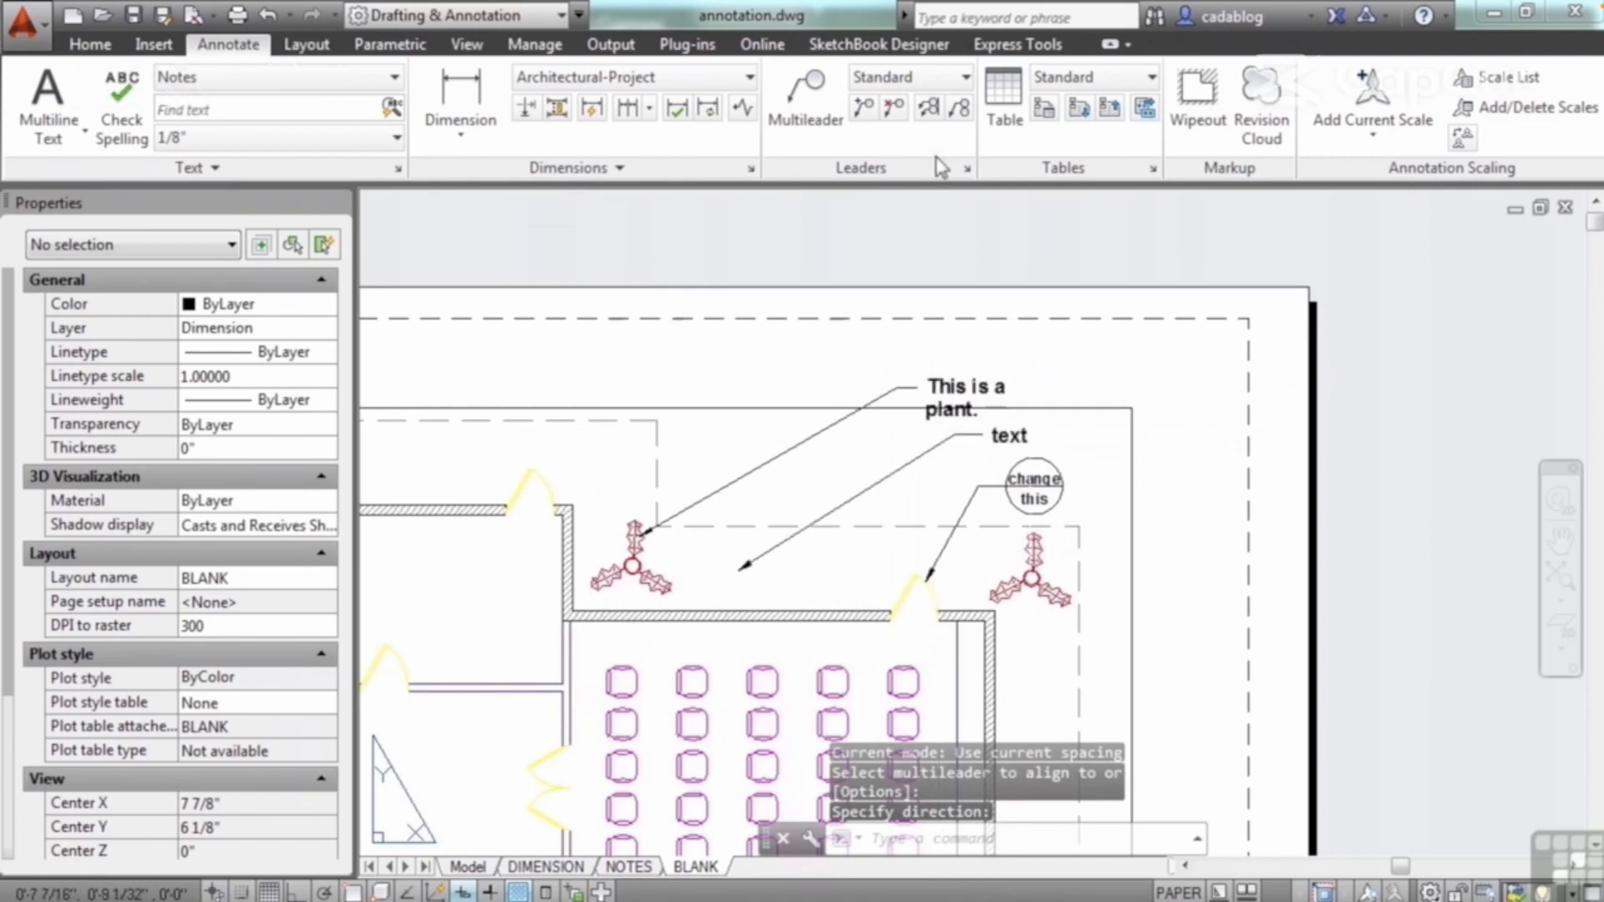
# Step: Try to collect the text multileaders together with the door's detail callout using Collect
pyautogui.click(959, 110)
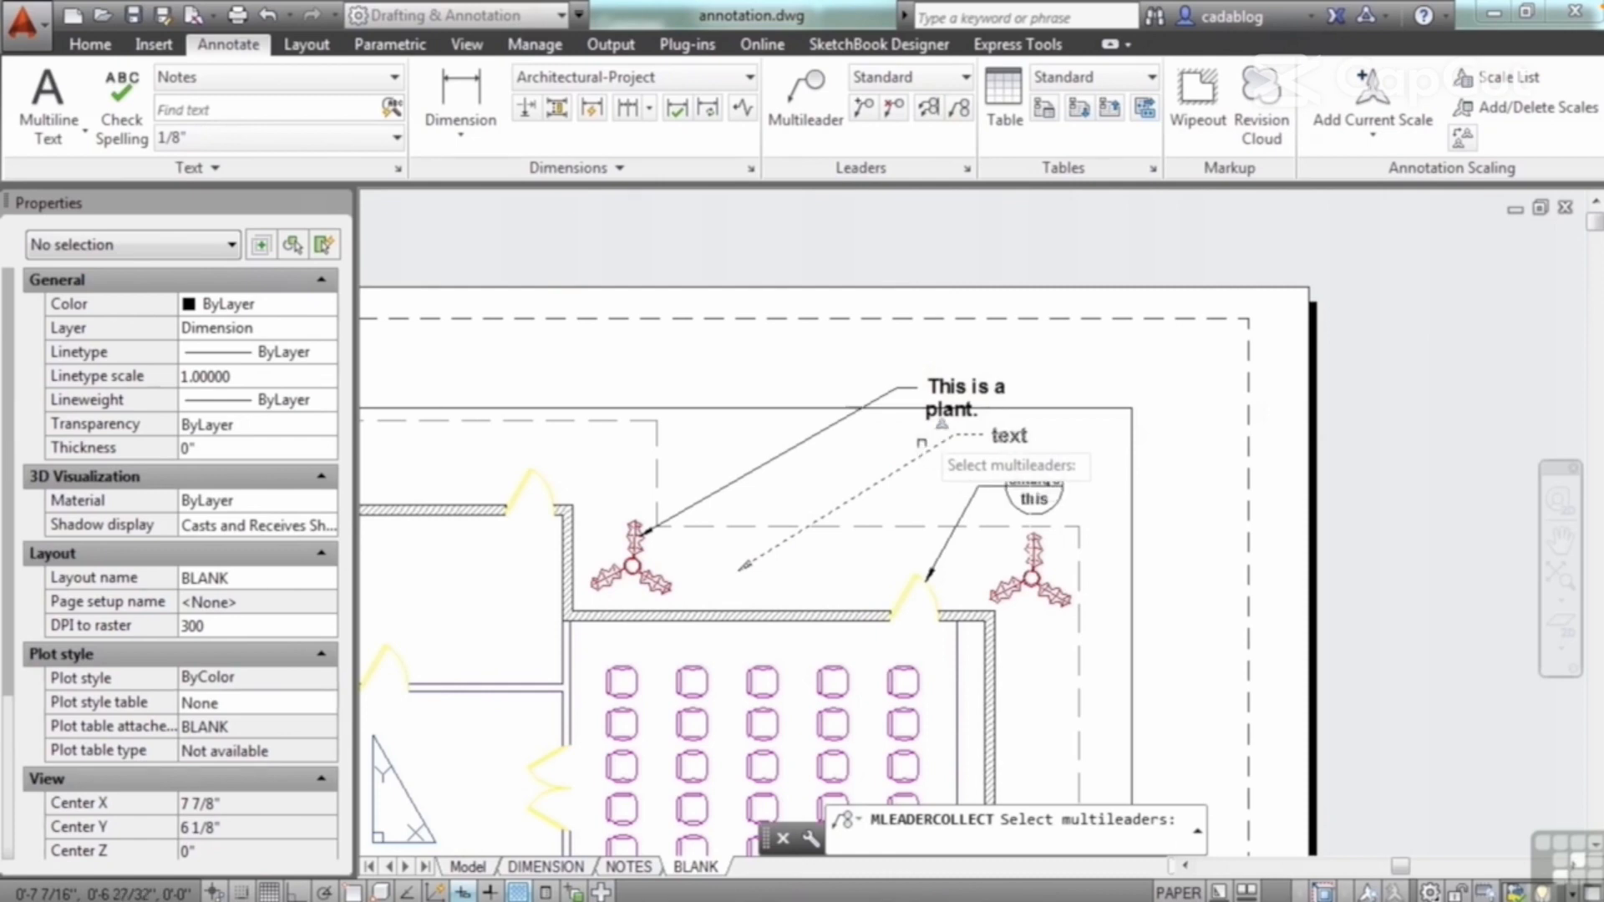
pyautogui.click(959, 109)
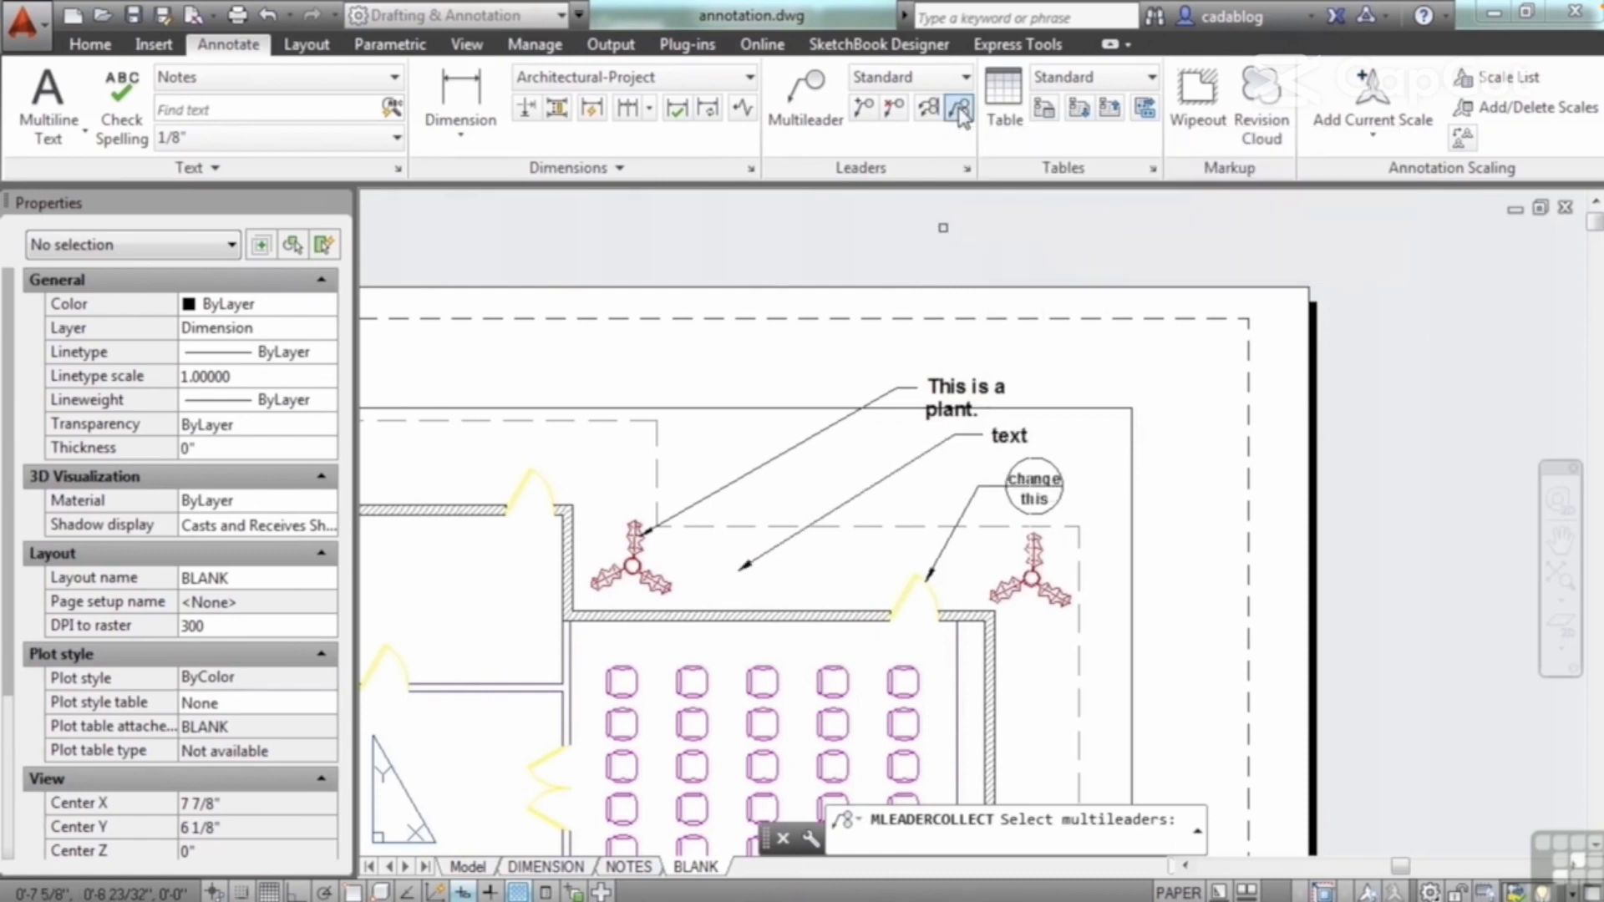
pyautogui.click(877, 400)
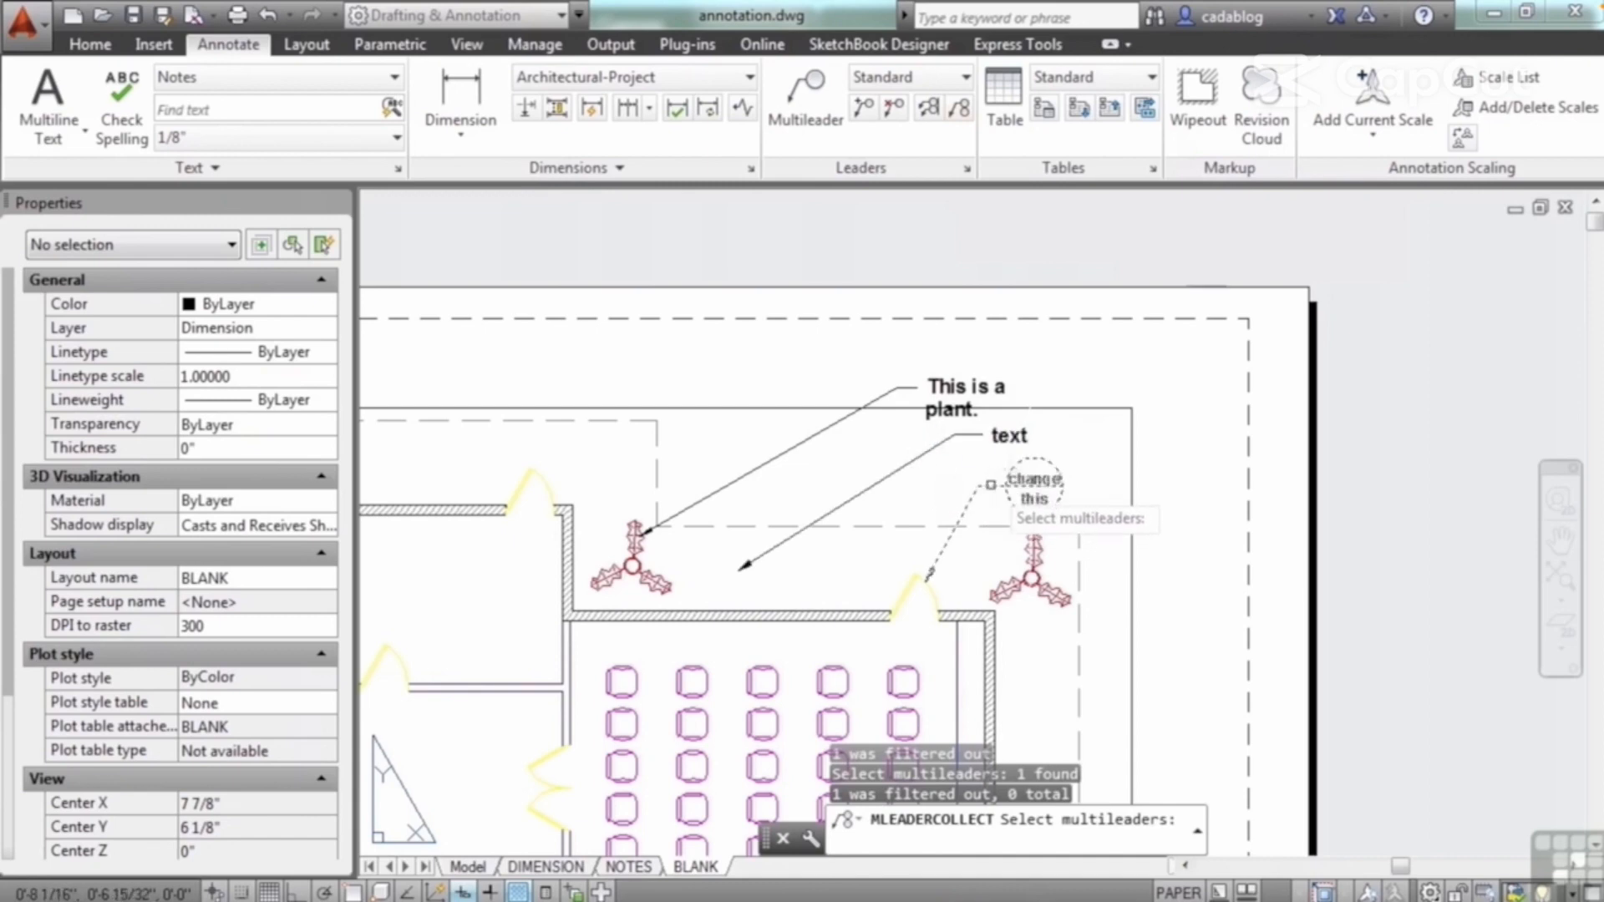
pyautogui.click(991, 486)
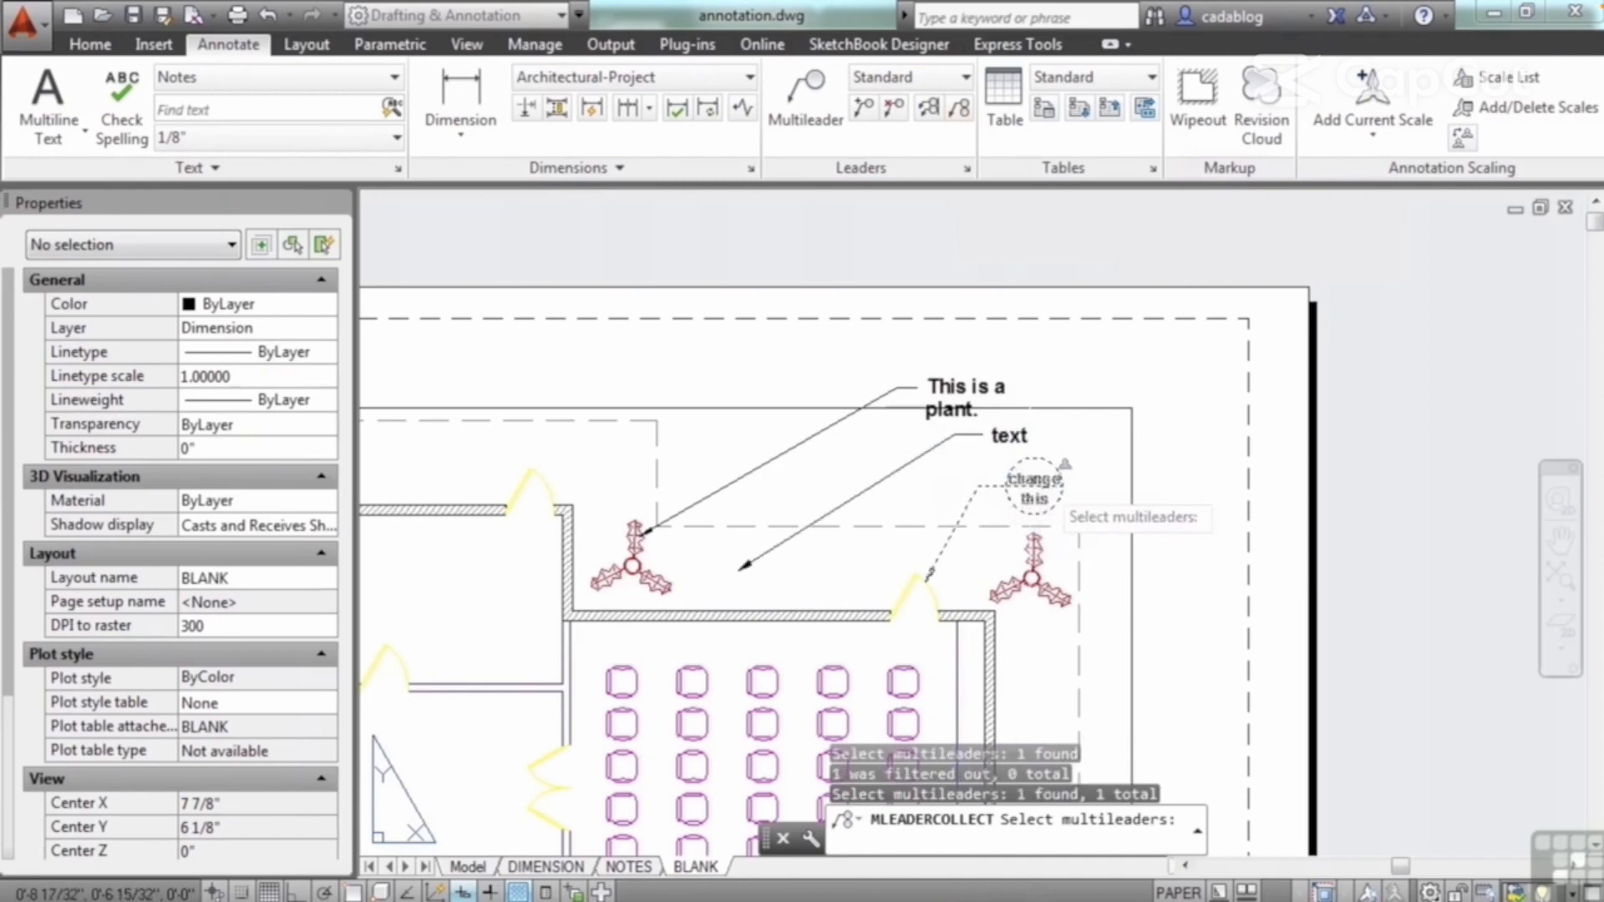
pyautogui.press('Escape')
pyautogui.press('Escape')
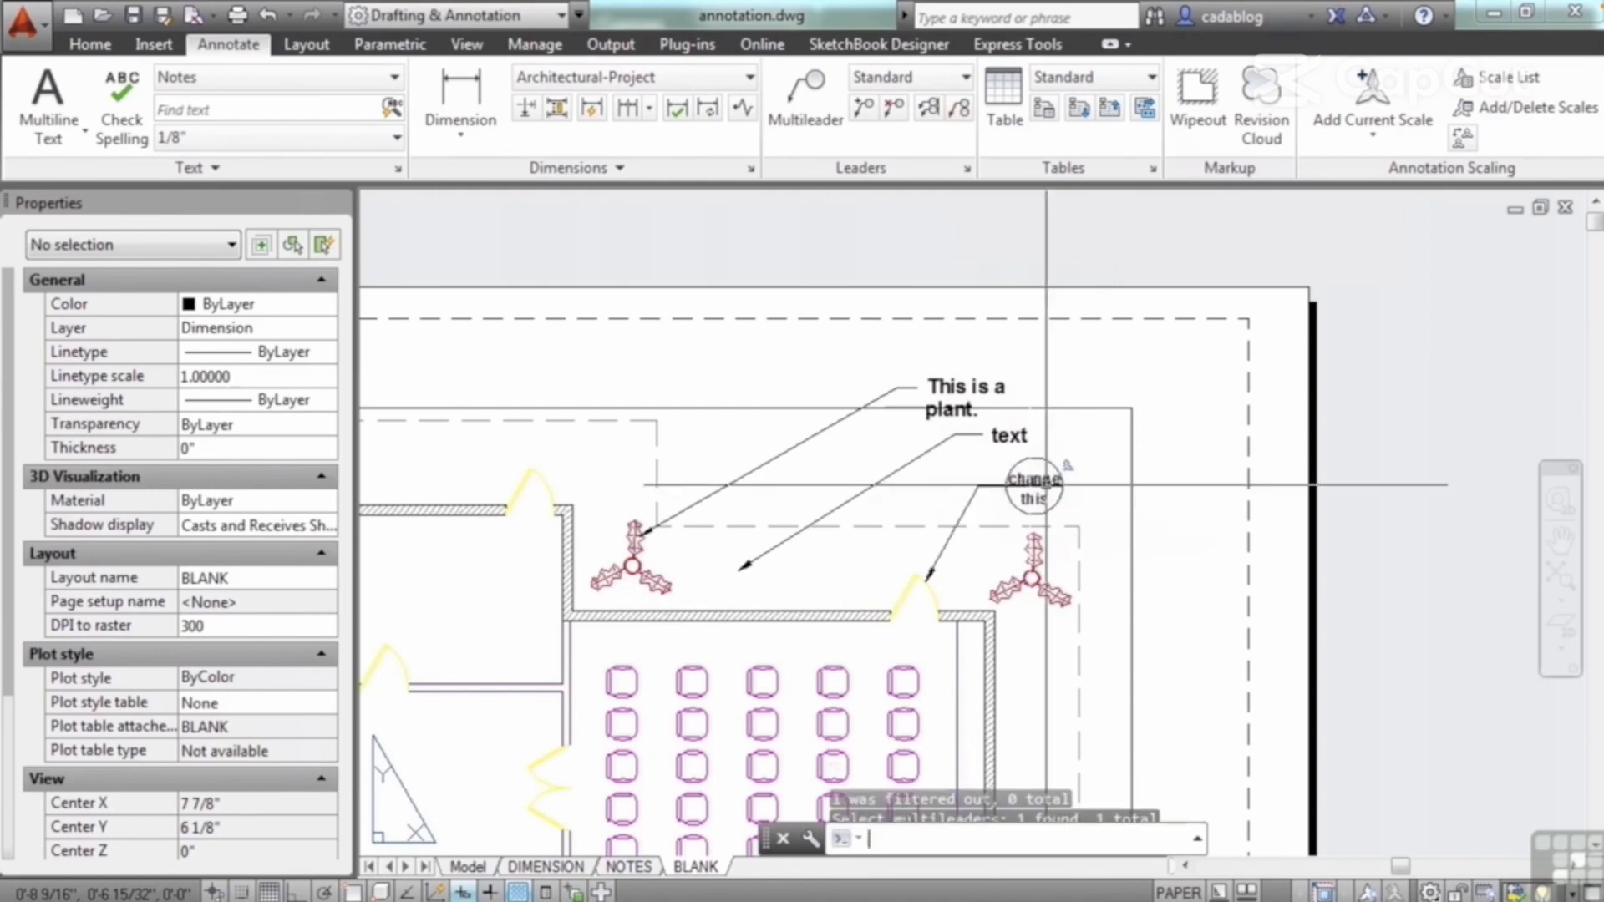
pyautogui.click(827, 124)
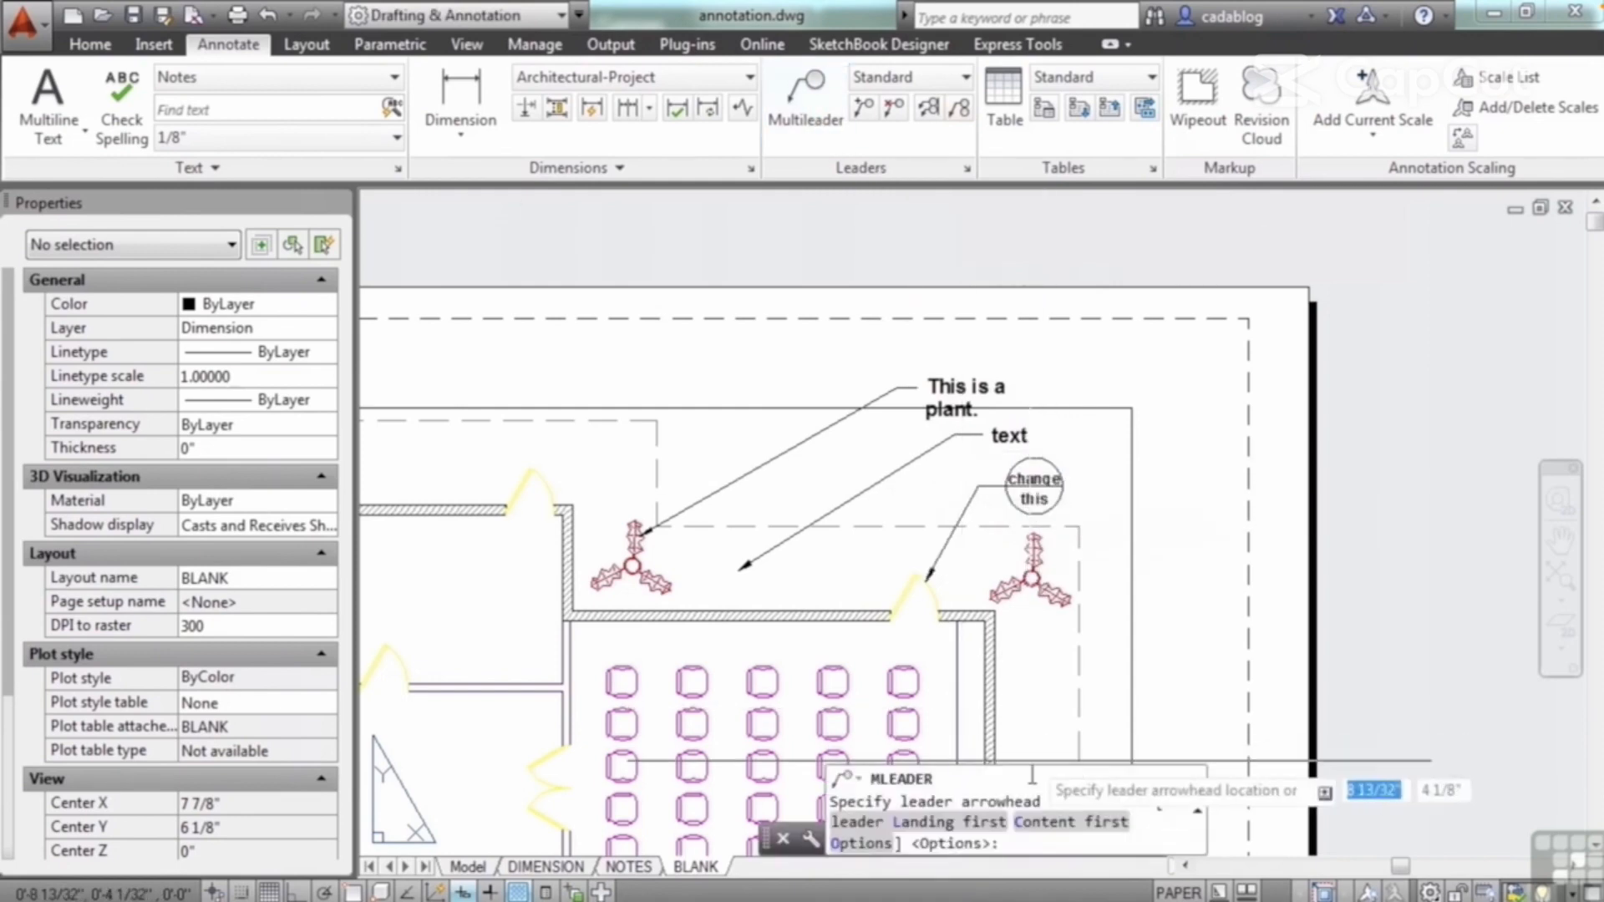
pyautogui.click(944, 718)
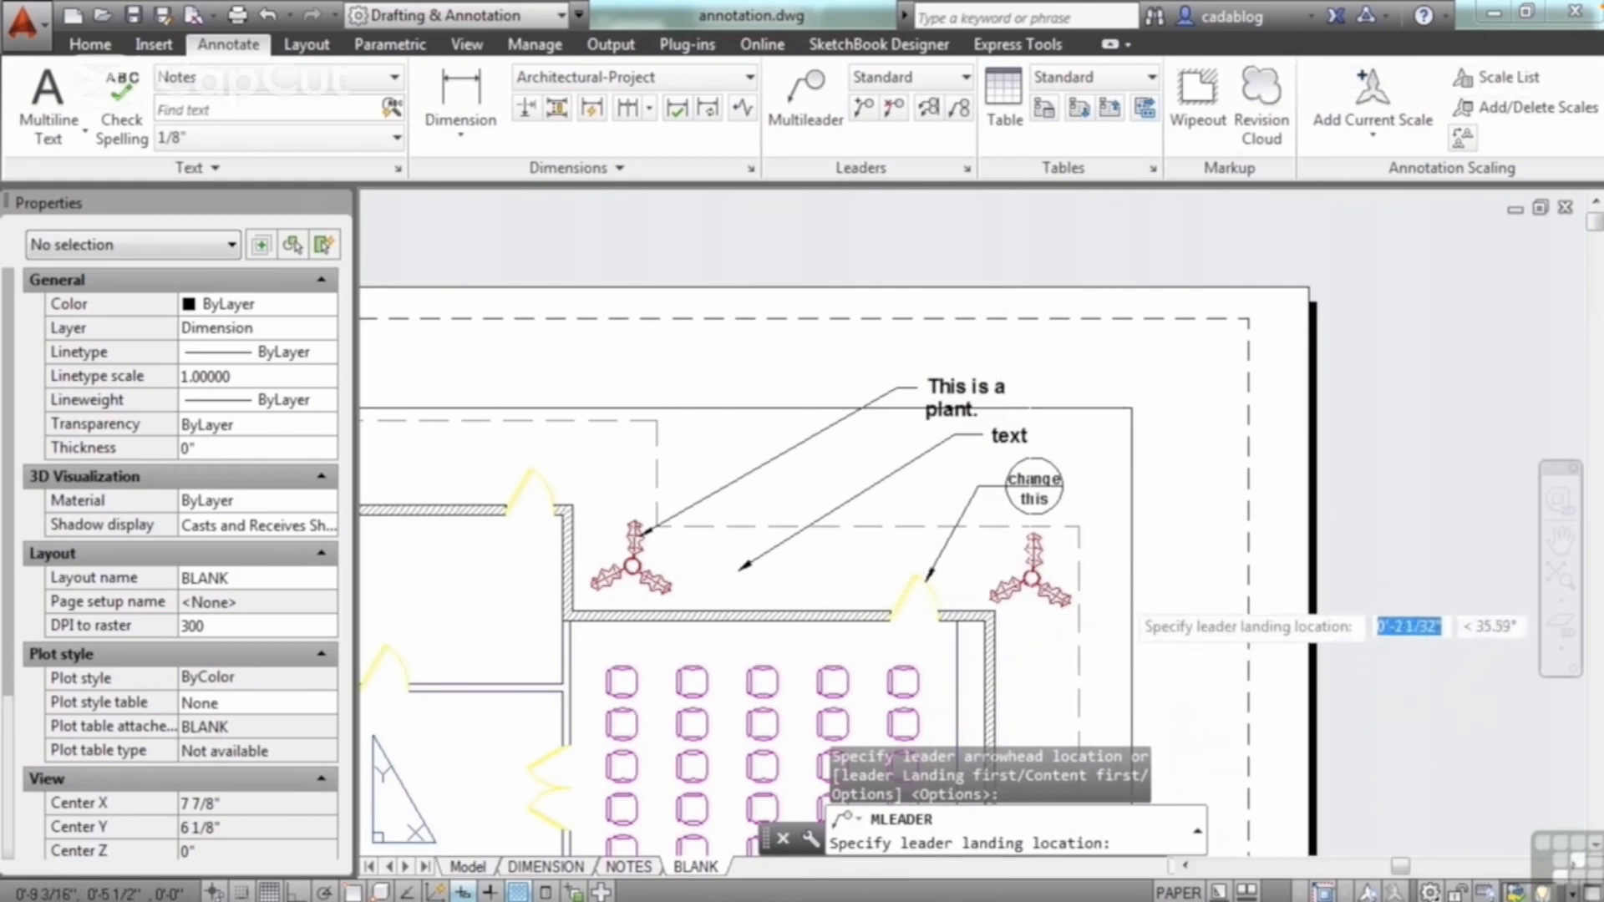
pyautogui.click(1120, 595)
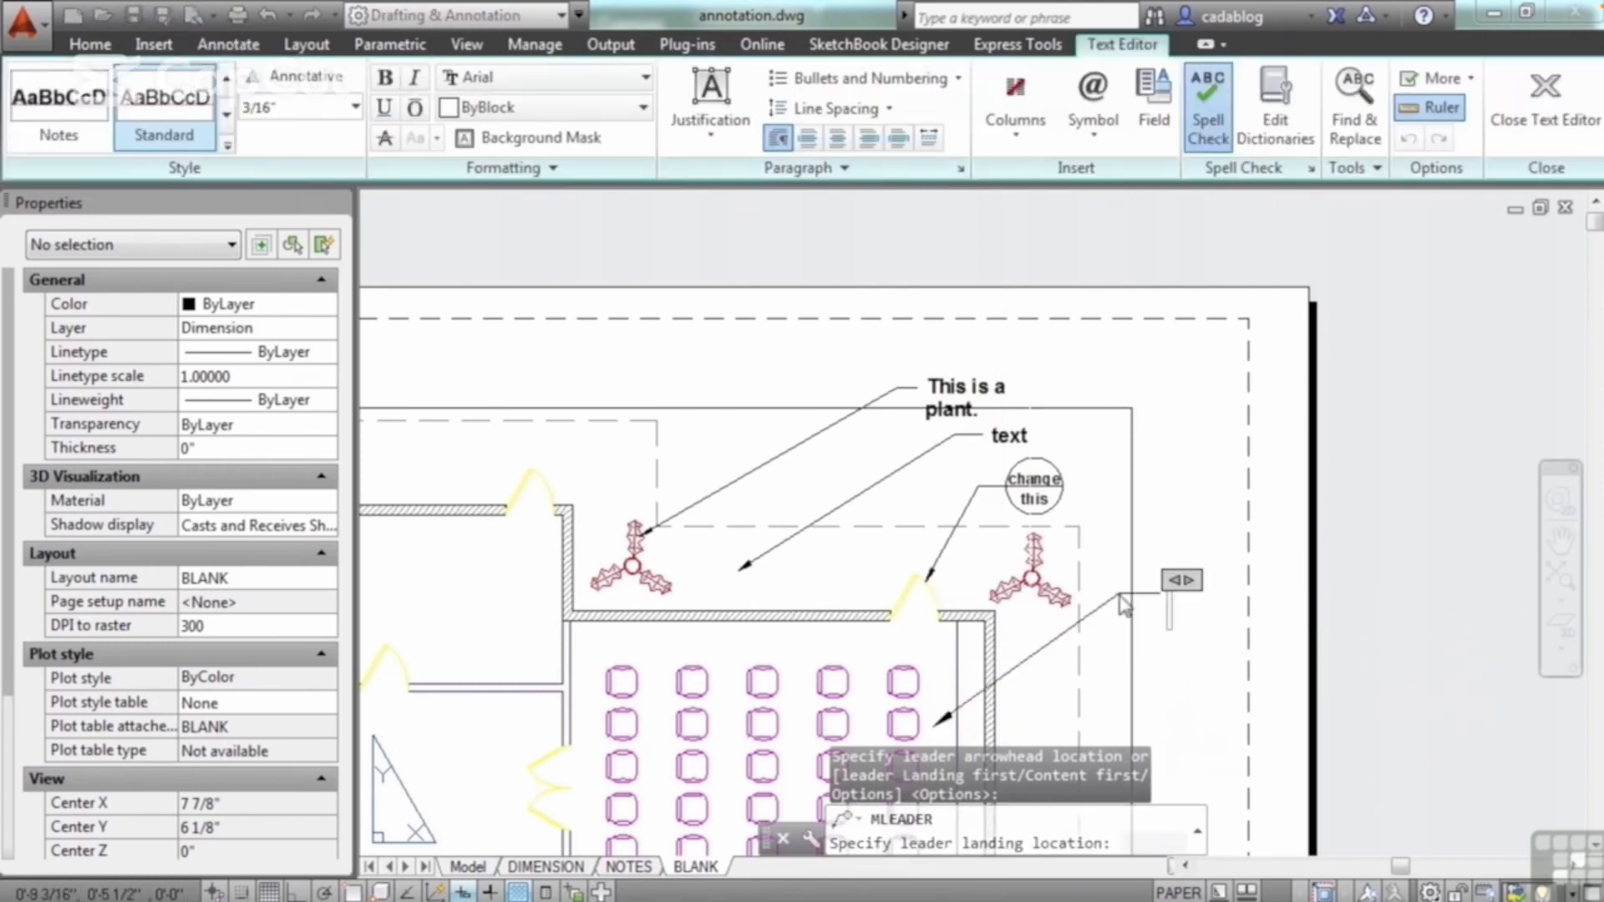
pyautogui.press('Escape')
pyautogui.press('Escape')
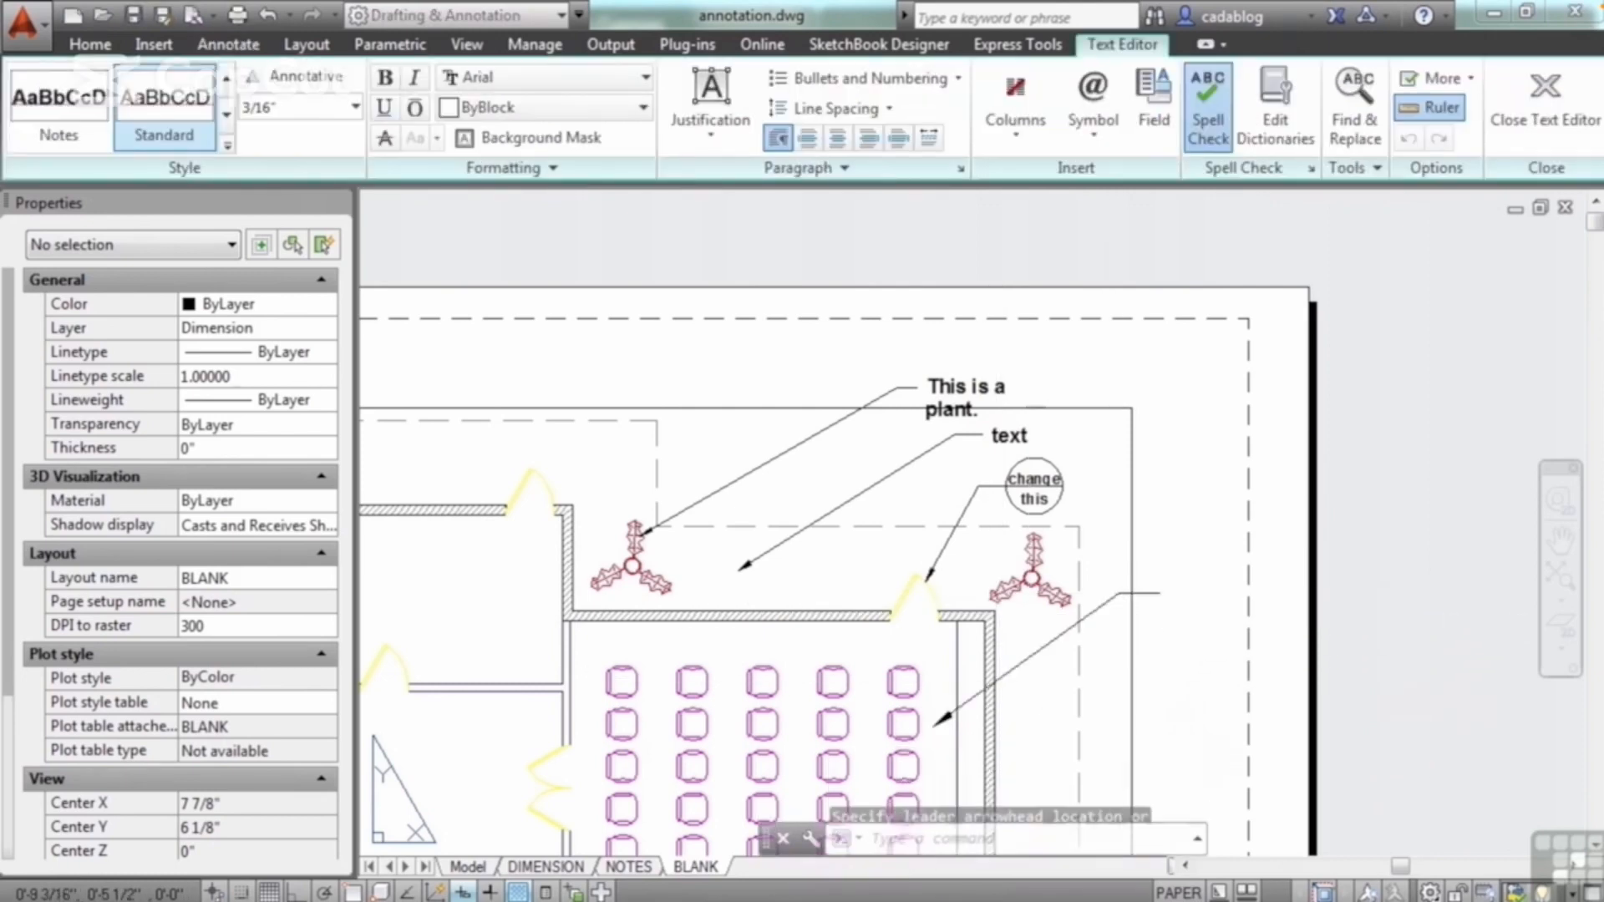
pyautogui.click(1115, 603)
pyautogui.click(1093, 597)
pyautogui.press('Delete')
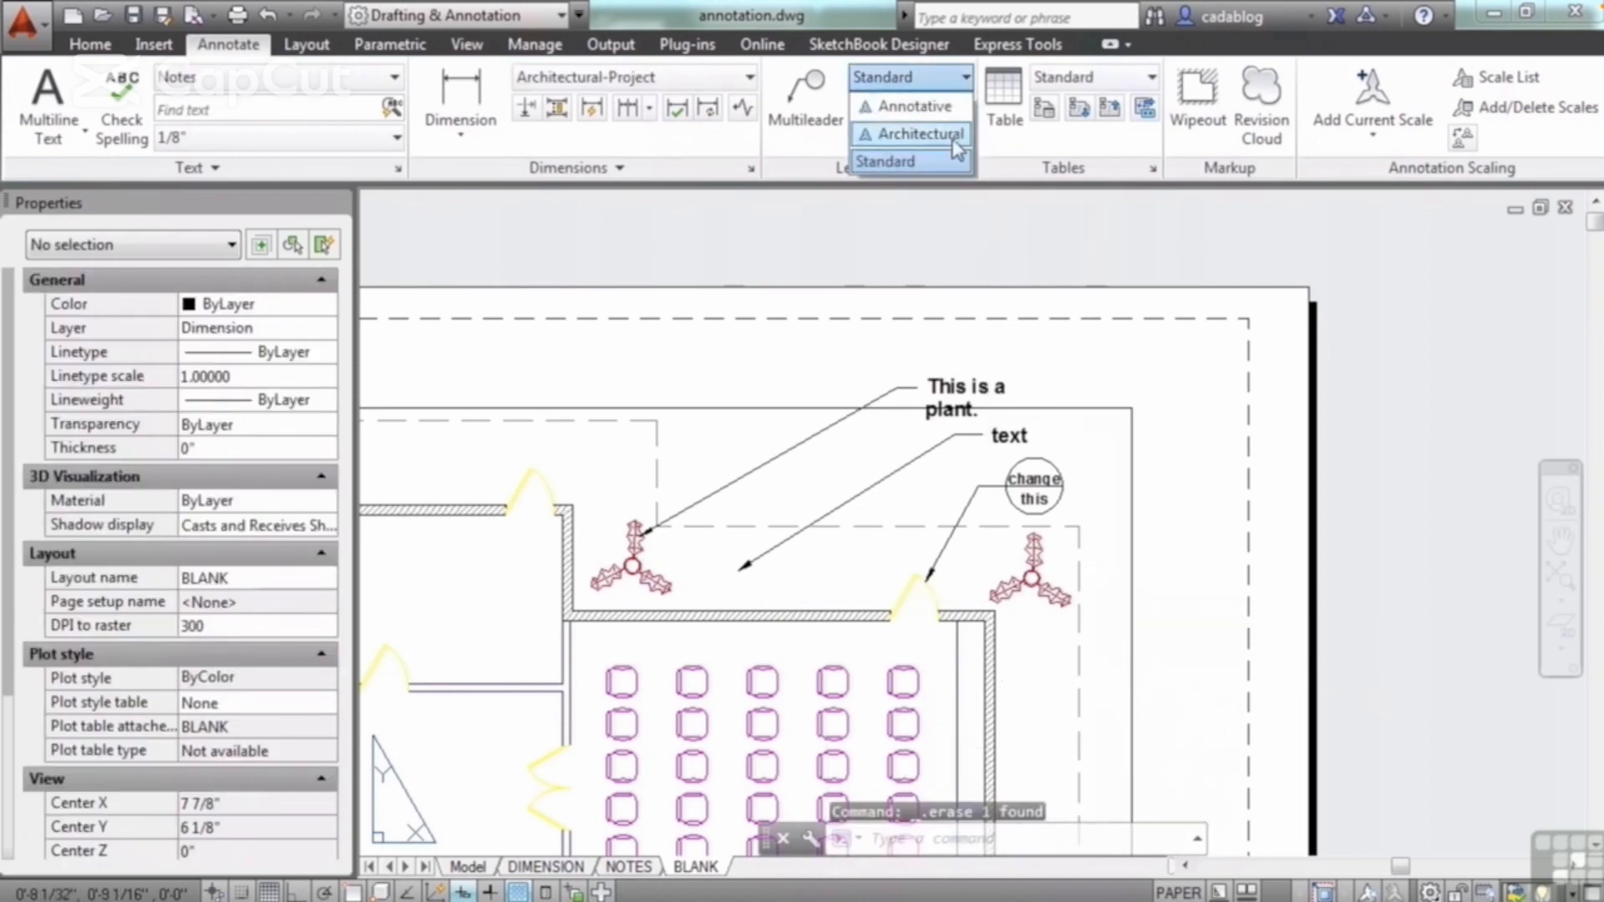
# Step: Make Architectural the current multileader style and draw a callout from the seating room's right wall, landing up and to the right
pyautogui.click(919, 134)
pyautogui.click(806, 97)
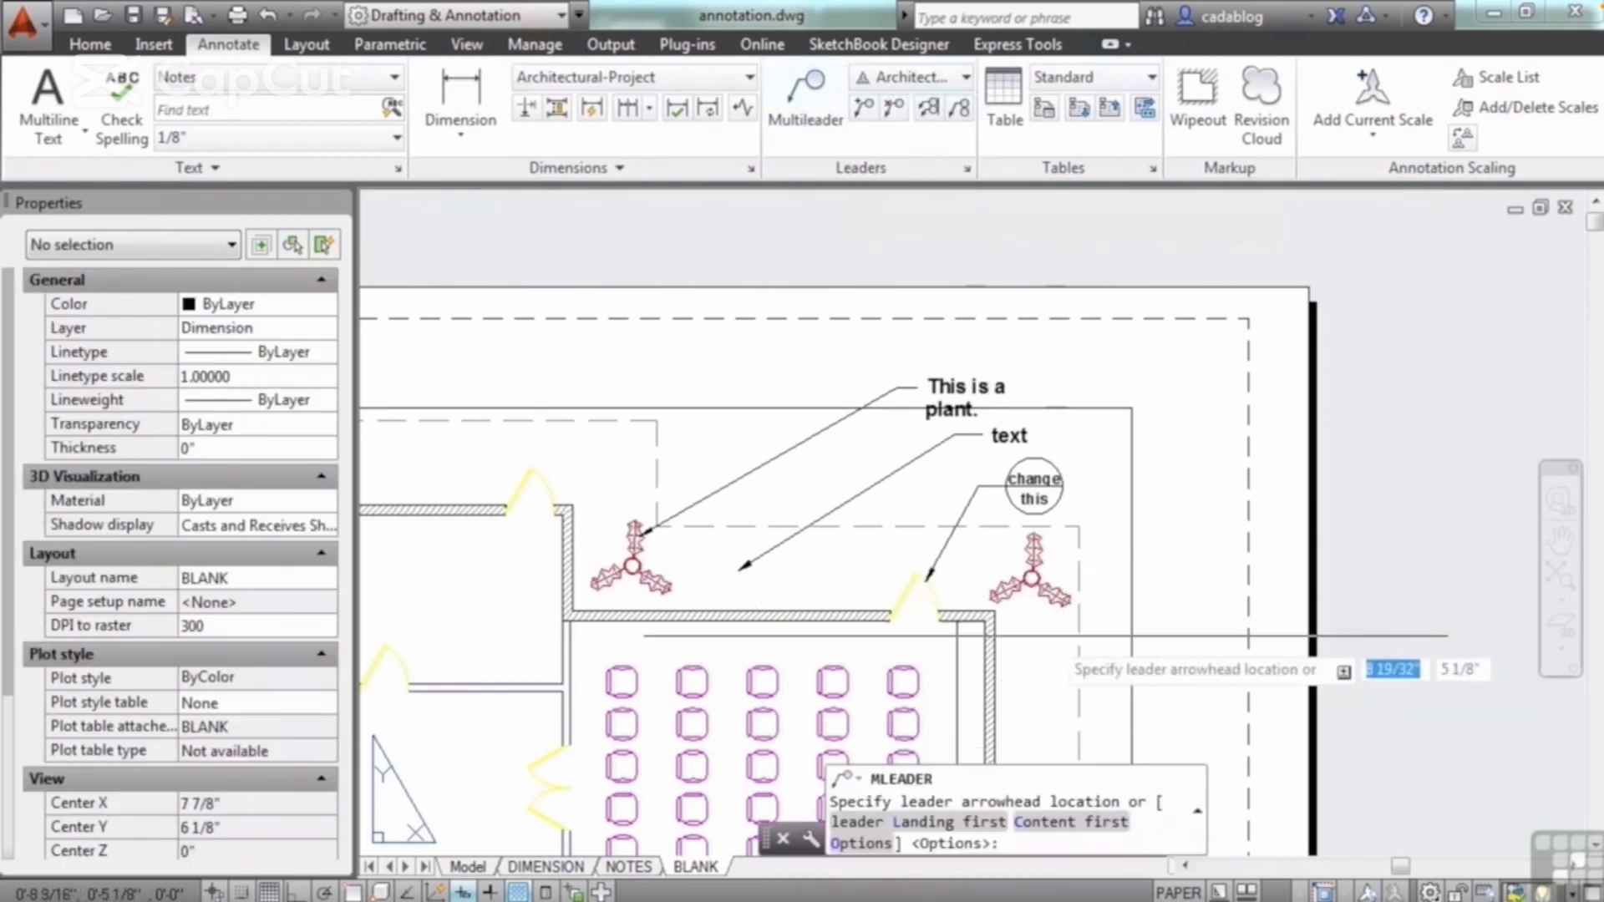
pyautogui.click(997, 660)
pyautogui.click(1104, 564)
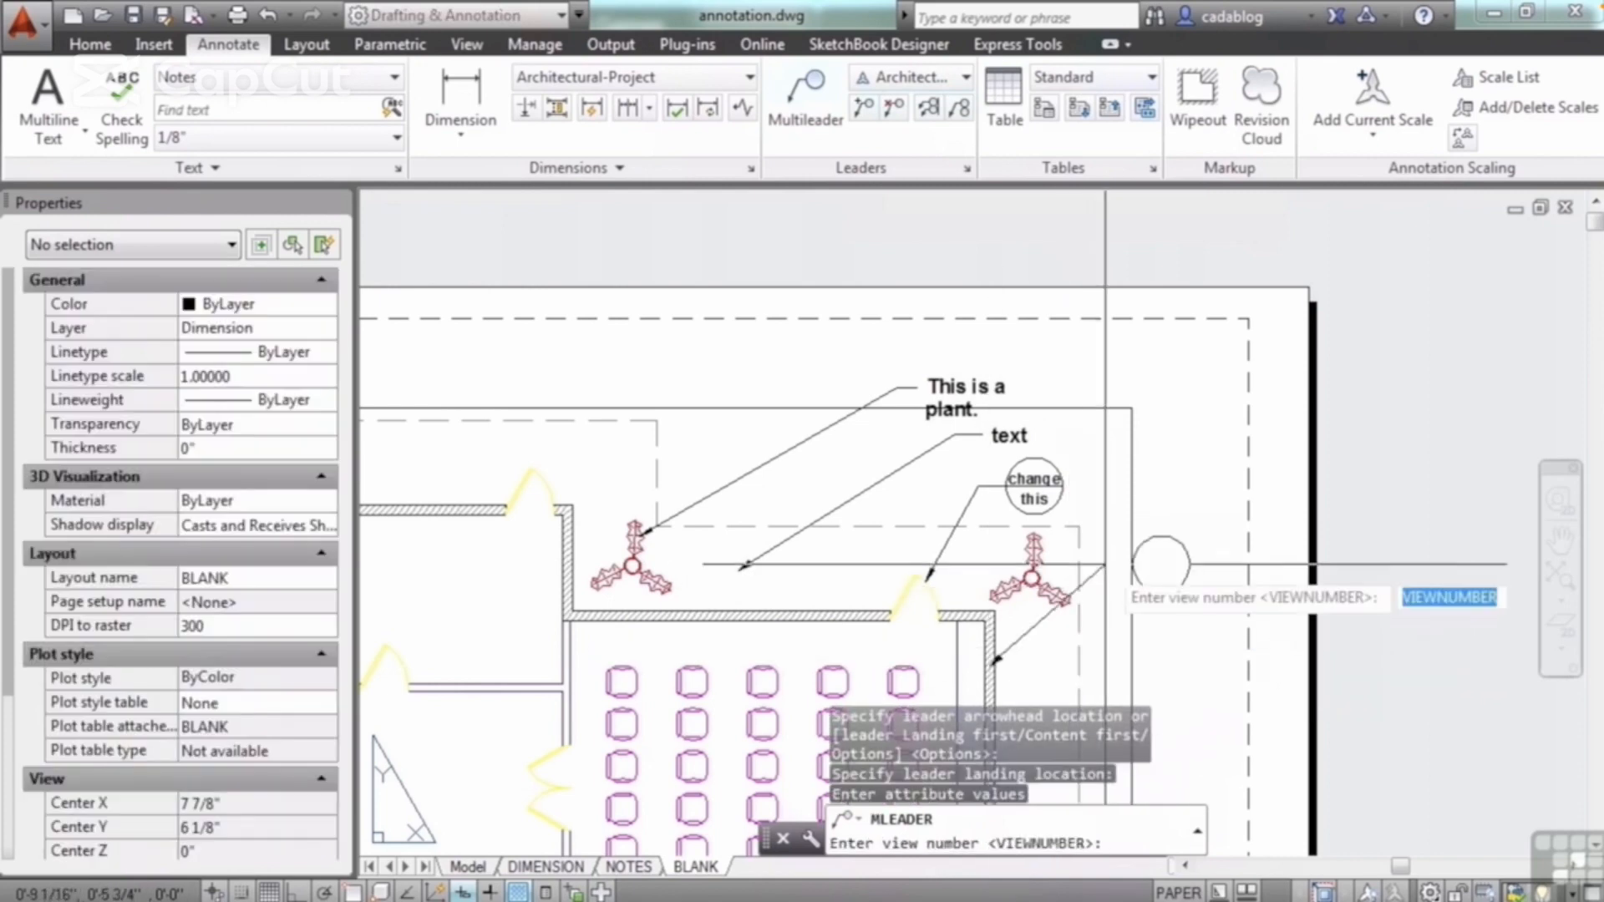
# Step: Give the new wall callout view number 3 and sheet number 4
pyautogui.write('3')
pyautogui.press('Return')
pyautogui.write('4')
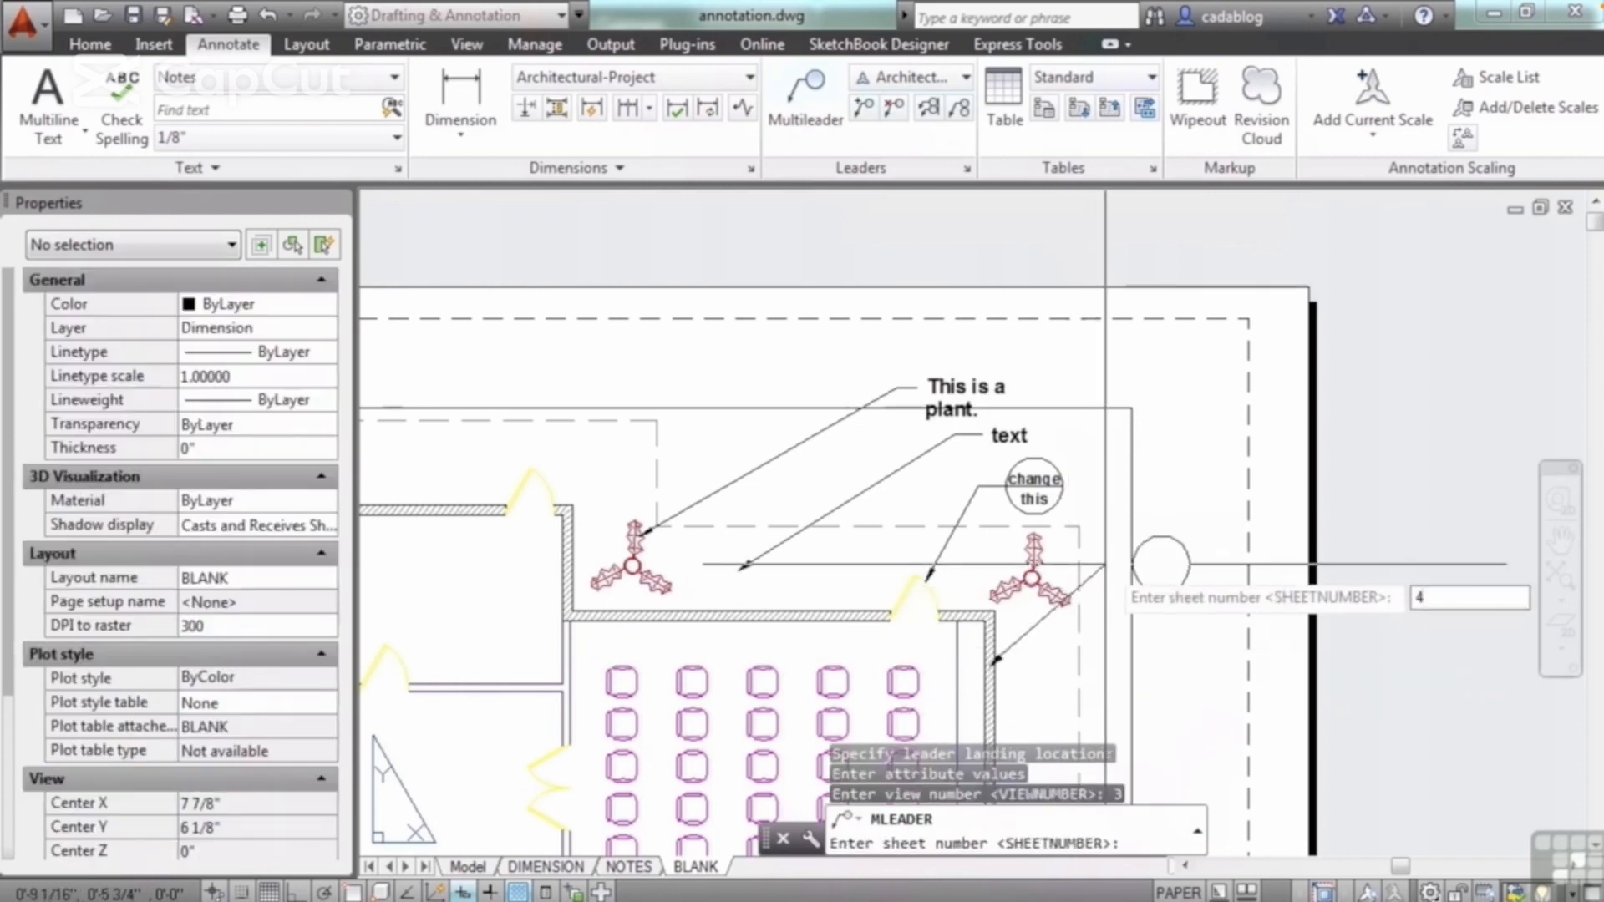
pyautogui.press('Return')
pyautogui.scroll(2, 1092, 668)
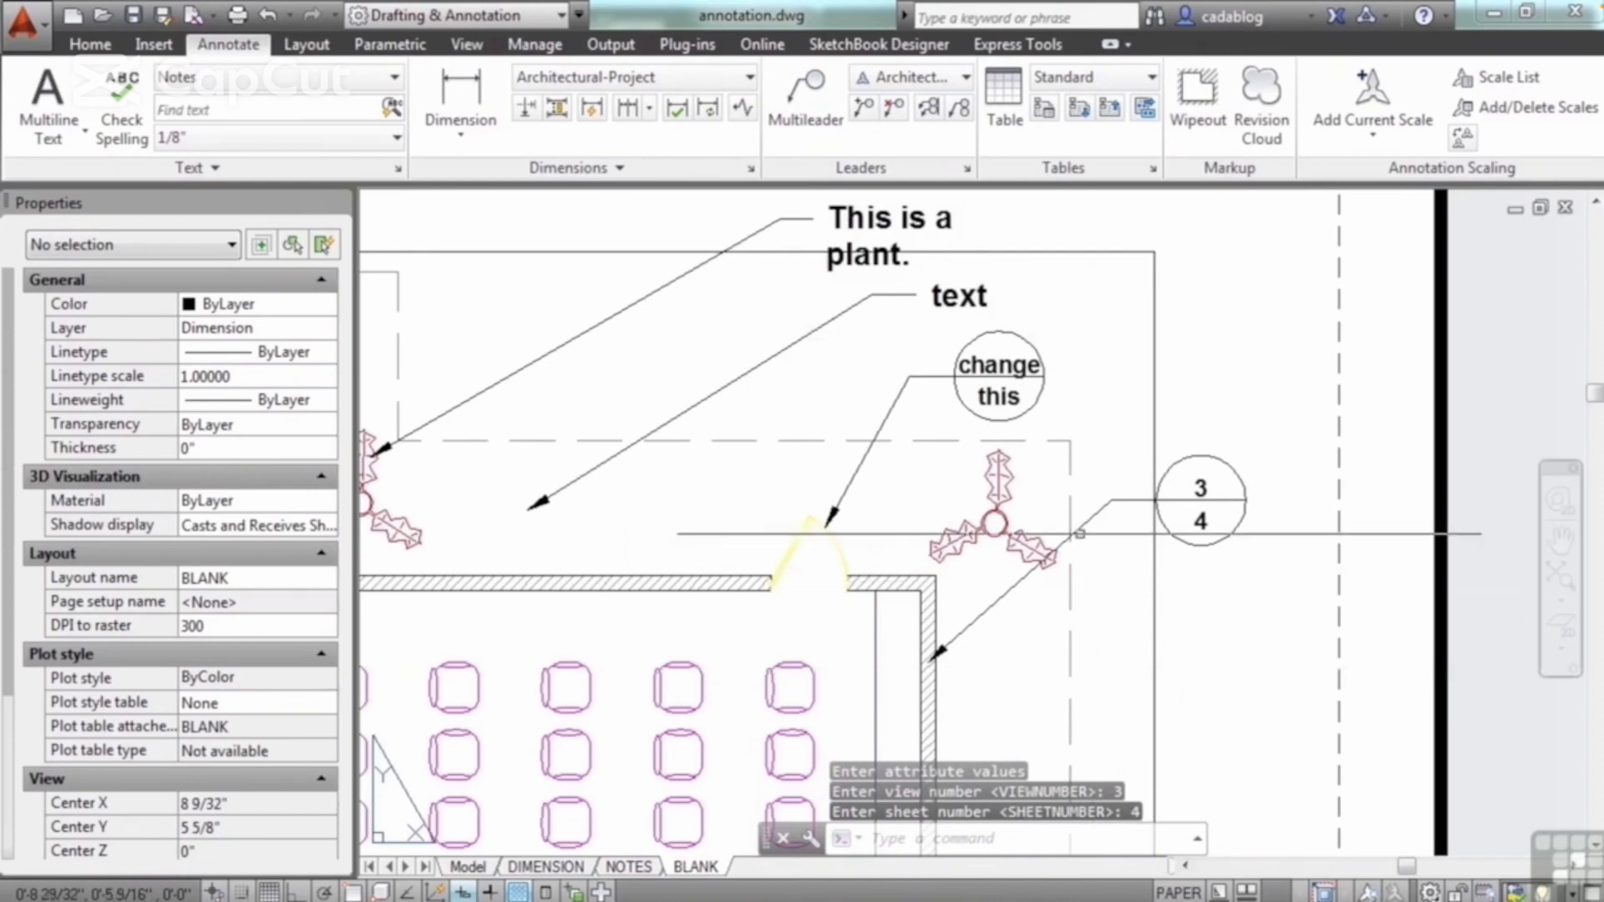
# Step: Collect the "change/this" and "3/4" callouts horizontally onto one leader, placed up and to the right of the plant by the right wall
pyautogui.click(960, 109)
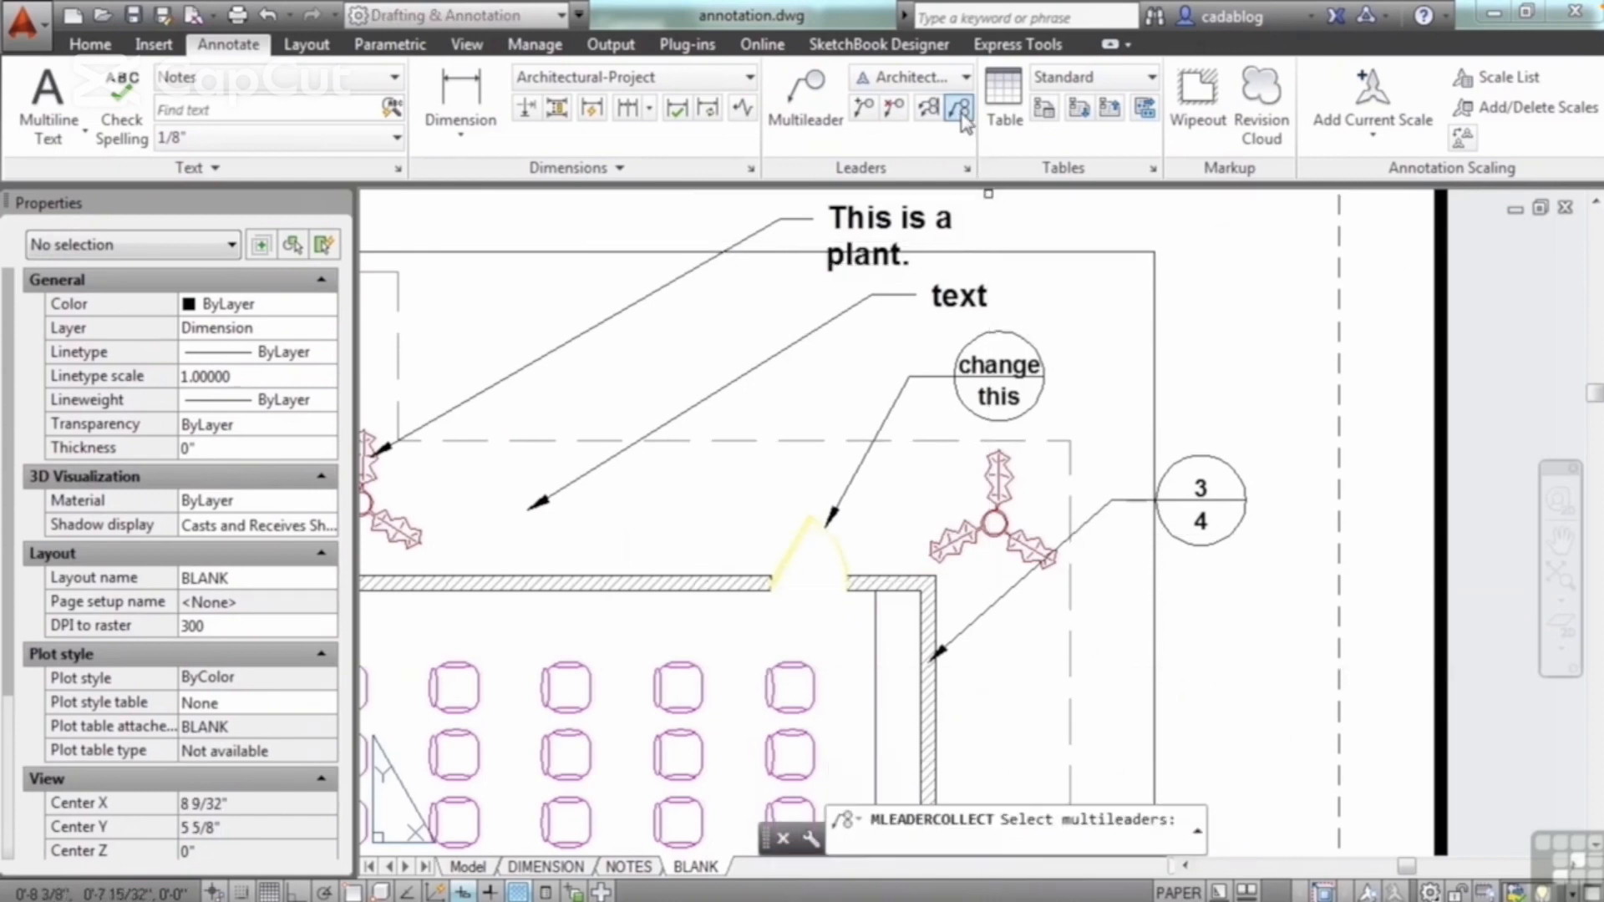
pyautogui.click(927, 377)
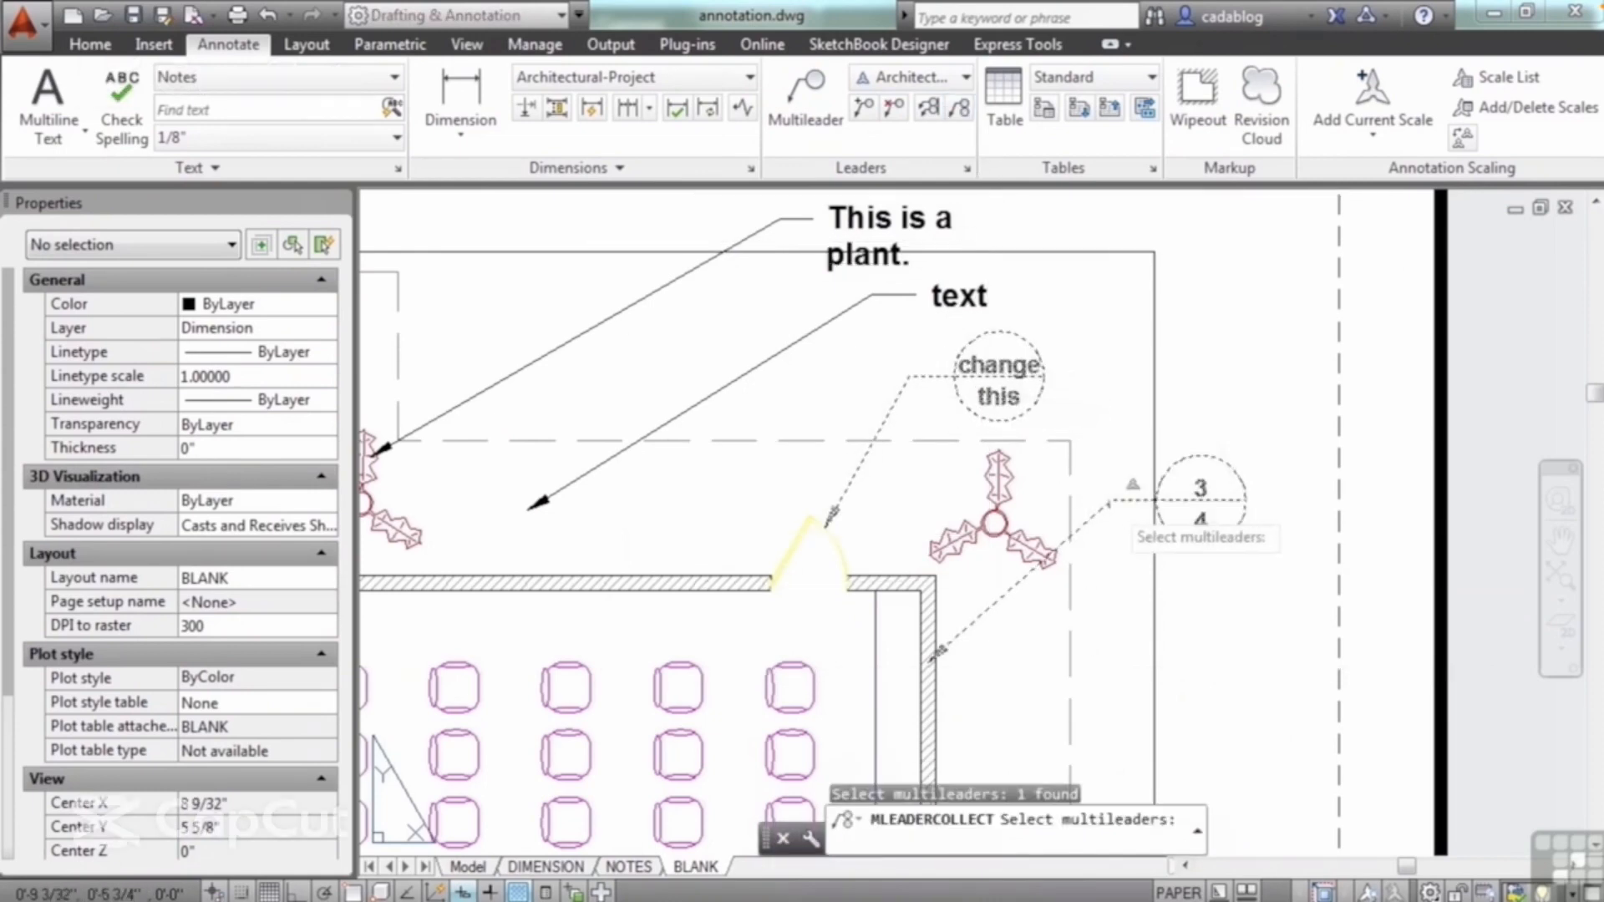
pyautogui.click(1112, 503)
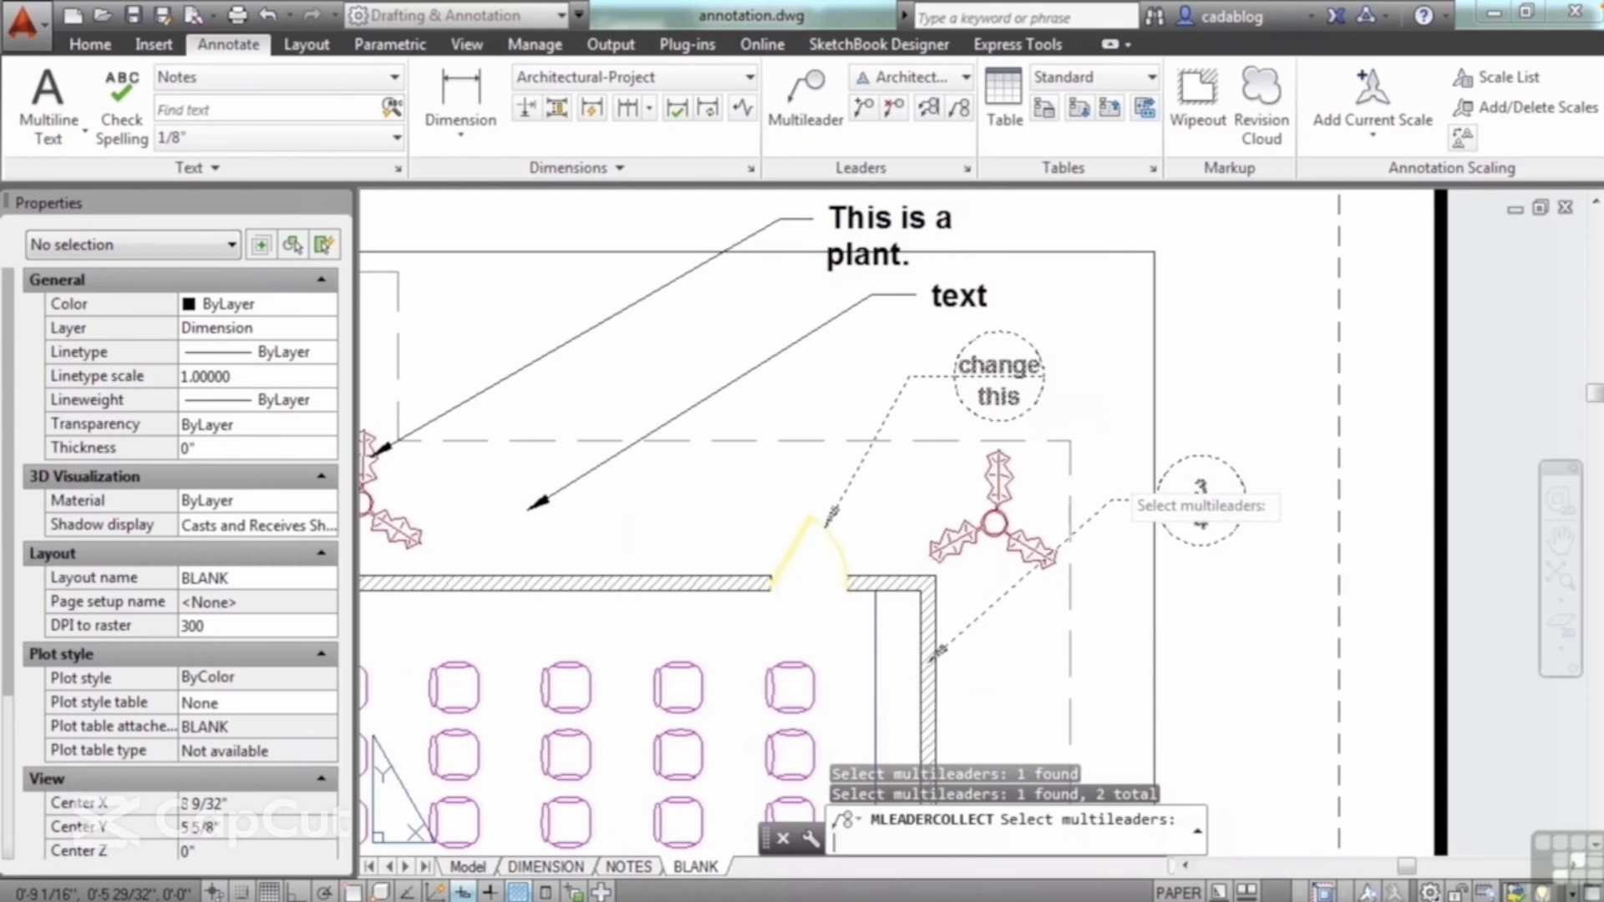
pyautogui.press('Return')
pyautogui.click(1106, 370)
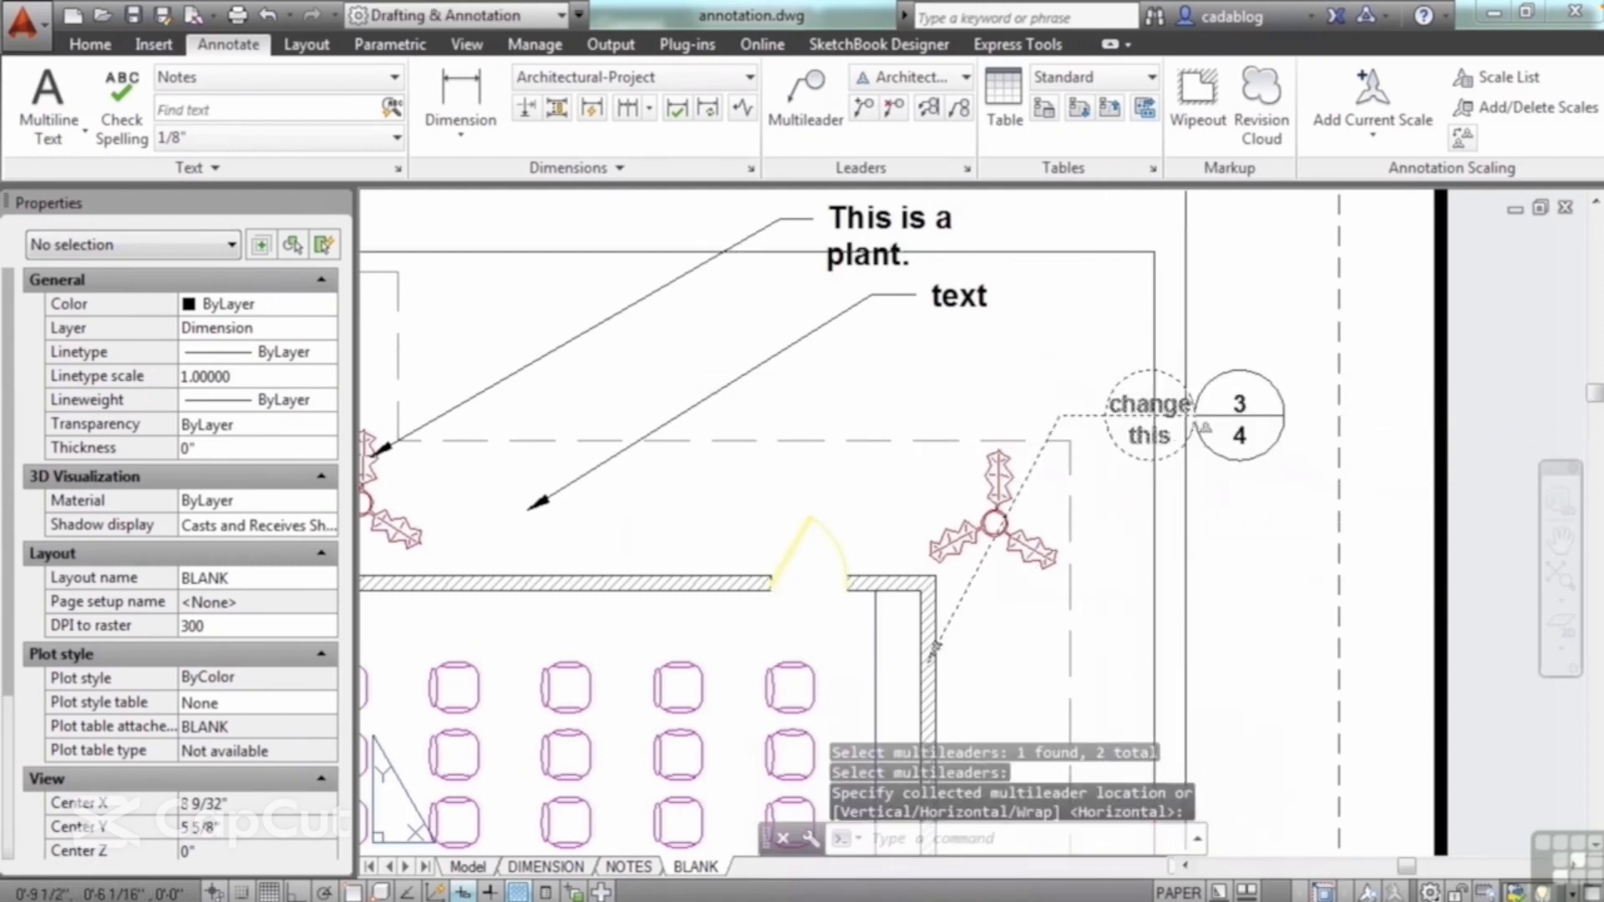
pyautogui.click(1211, 473)
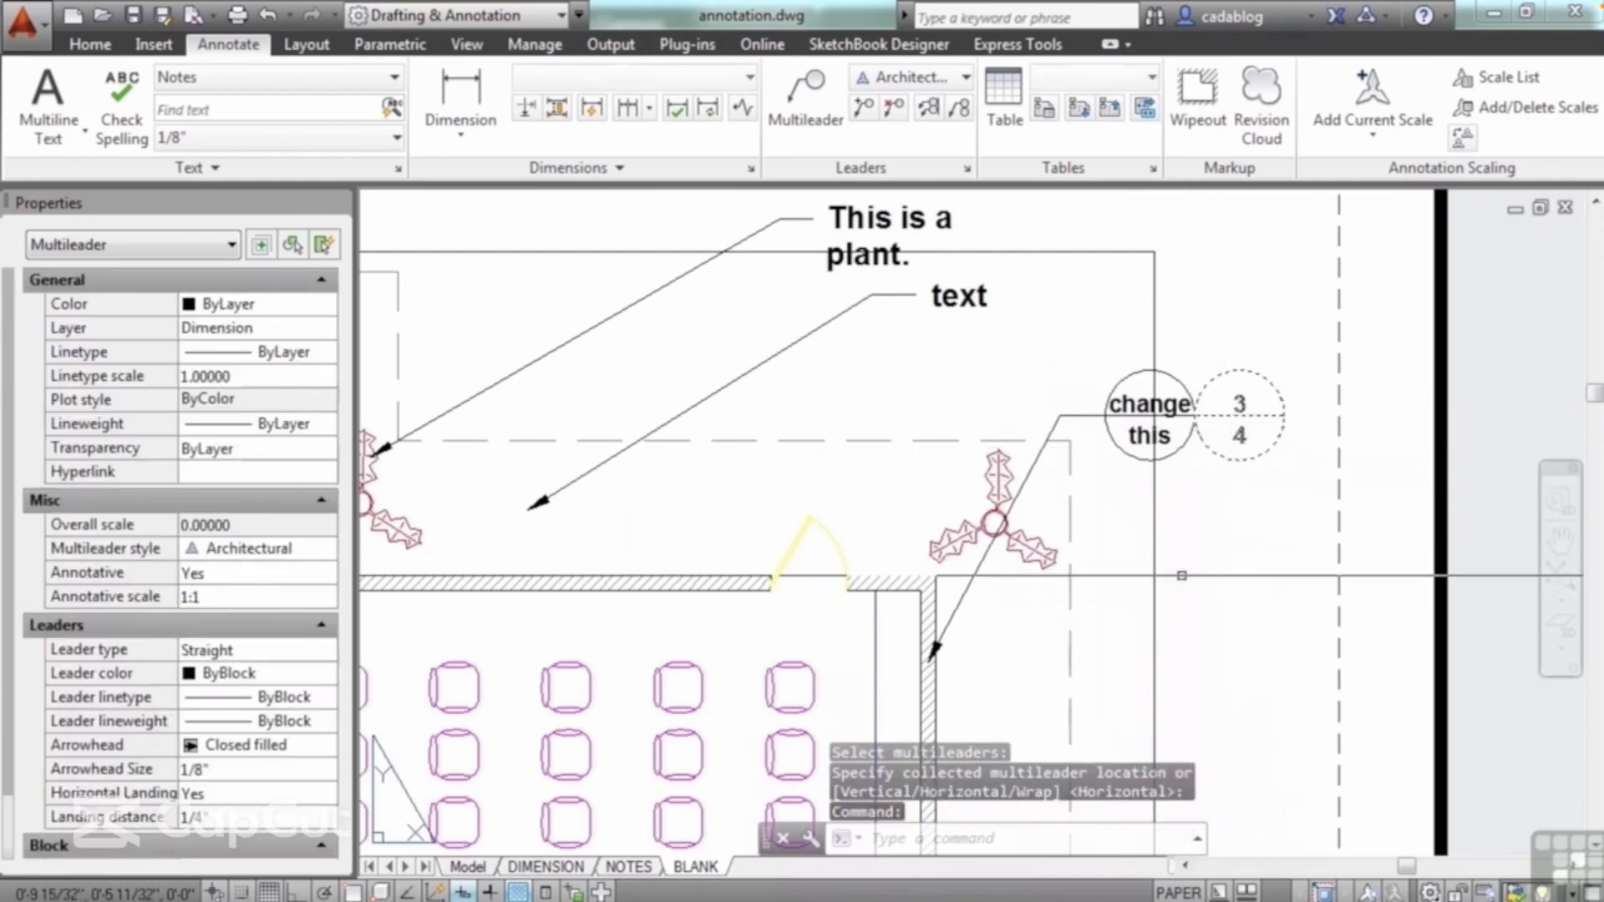
pyautogui.press('Escape')
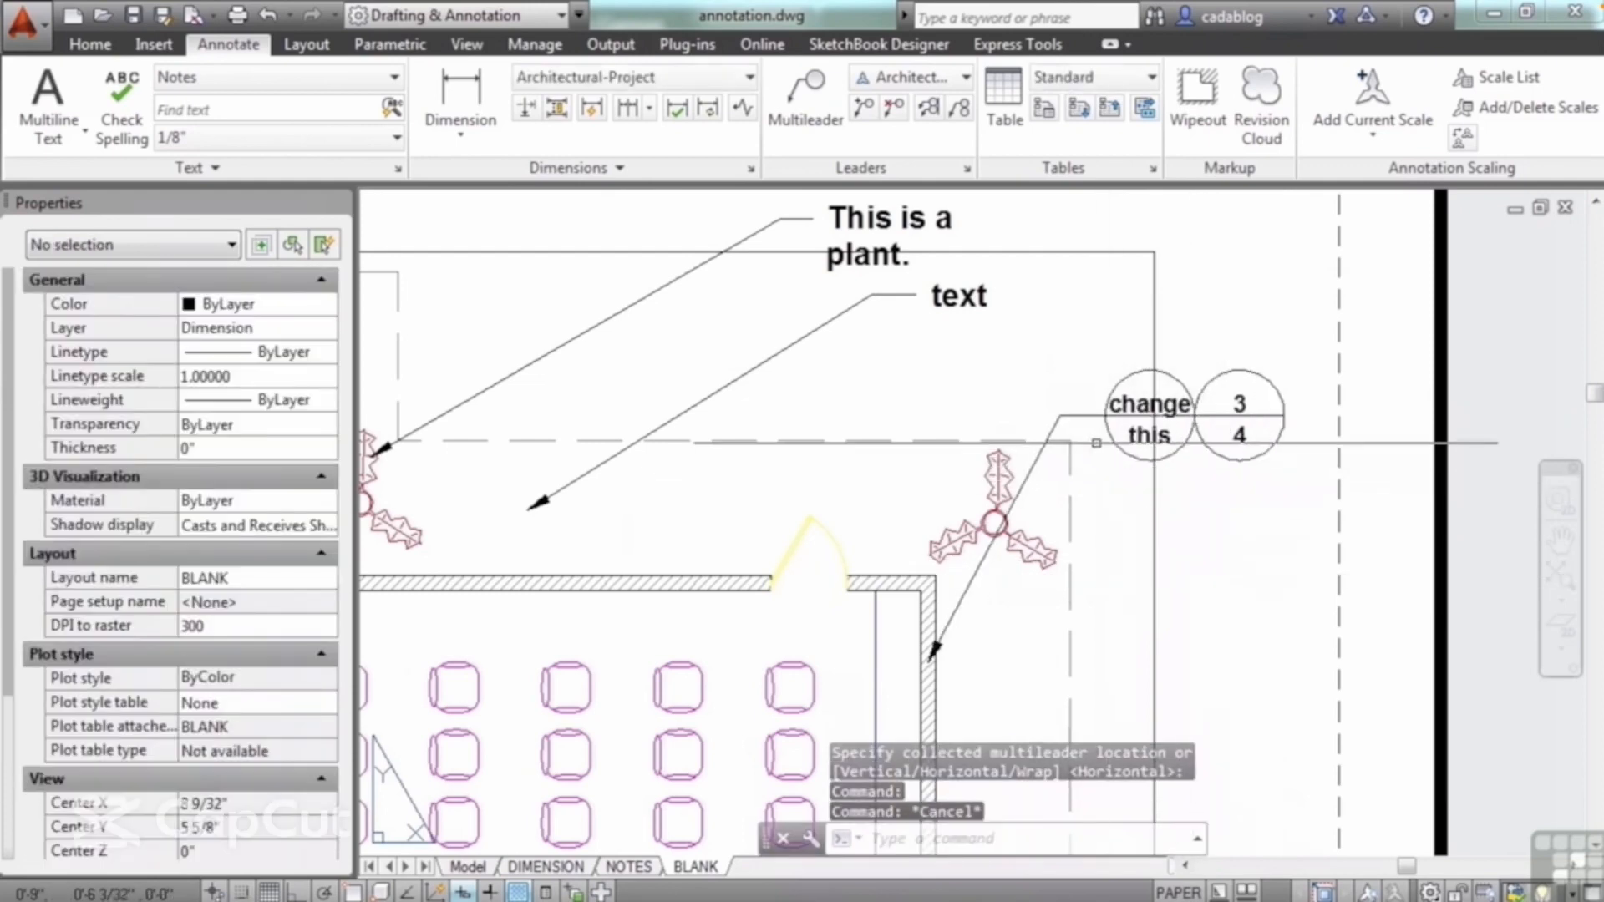
# Step: Stretch the collected multileader's landing to the left, to a point above the door in the seating room's upper wall
pyautogui.click(1059, 418)
pyautogui.click(1058, 415)
pyautogui.click(867, 398)
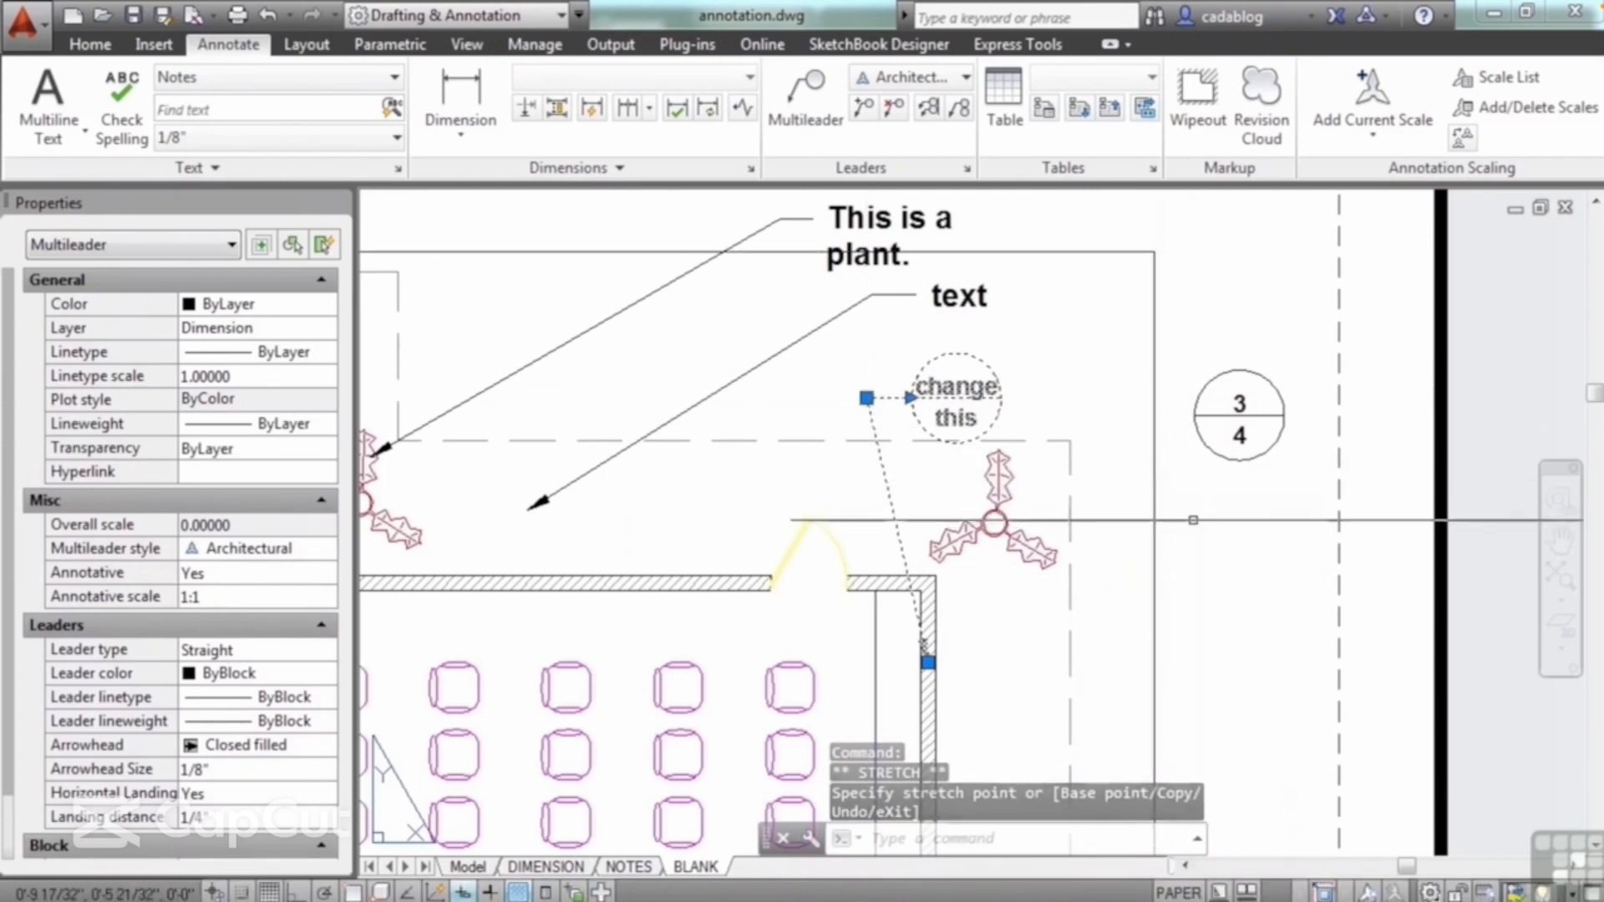
pyautogui.press('Escape')
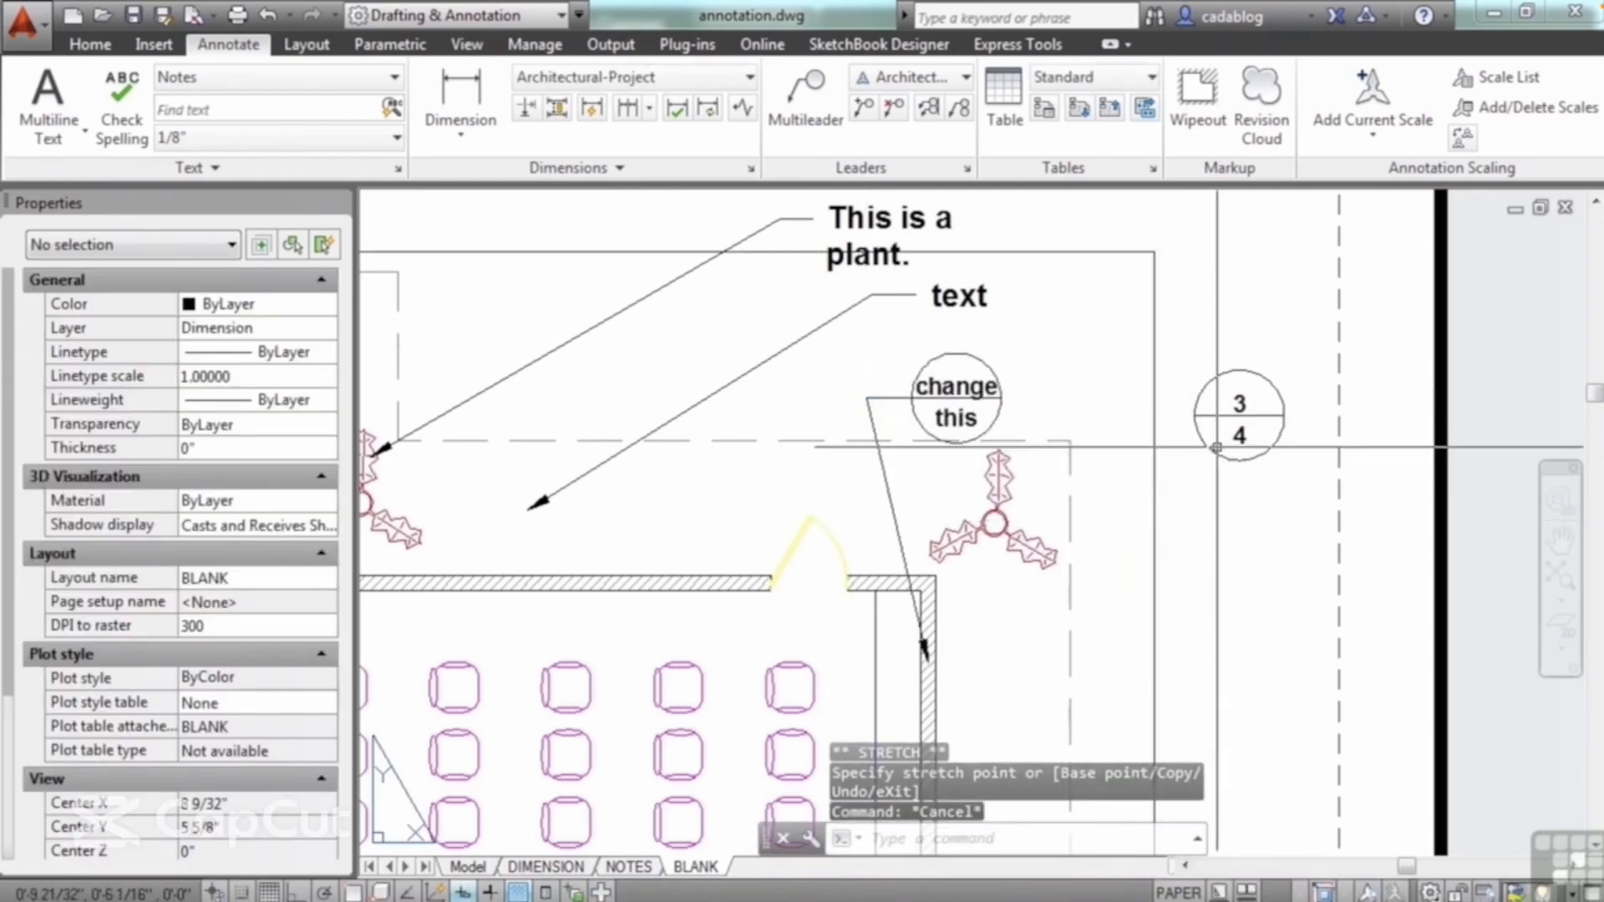
pyautogui.click(1201, 418)
pyautogui.press('Escape')
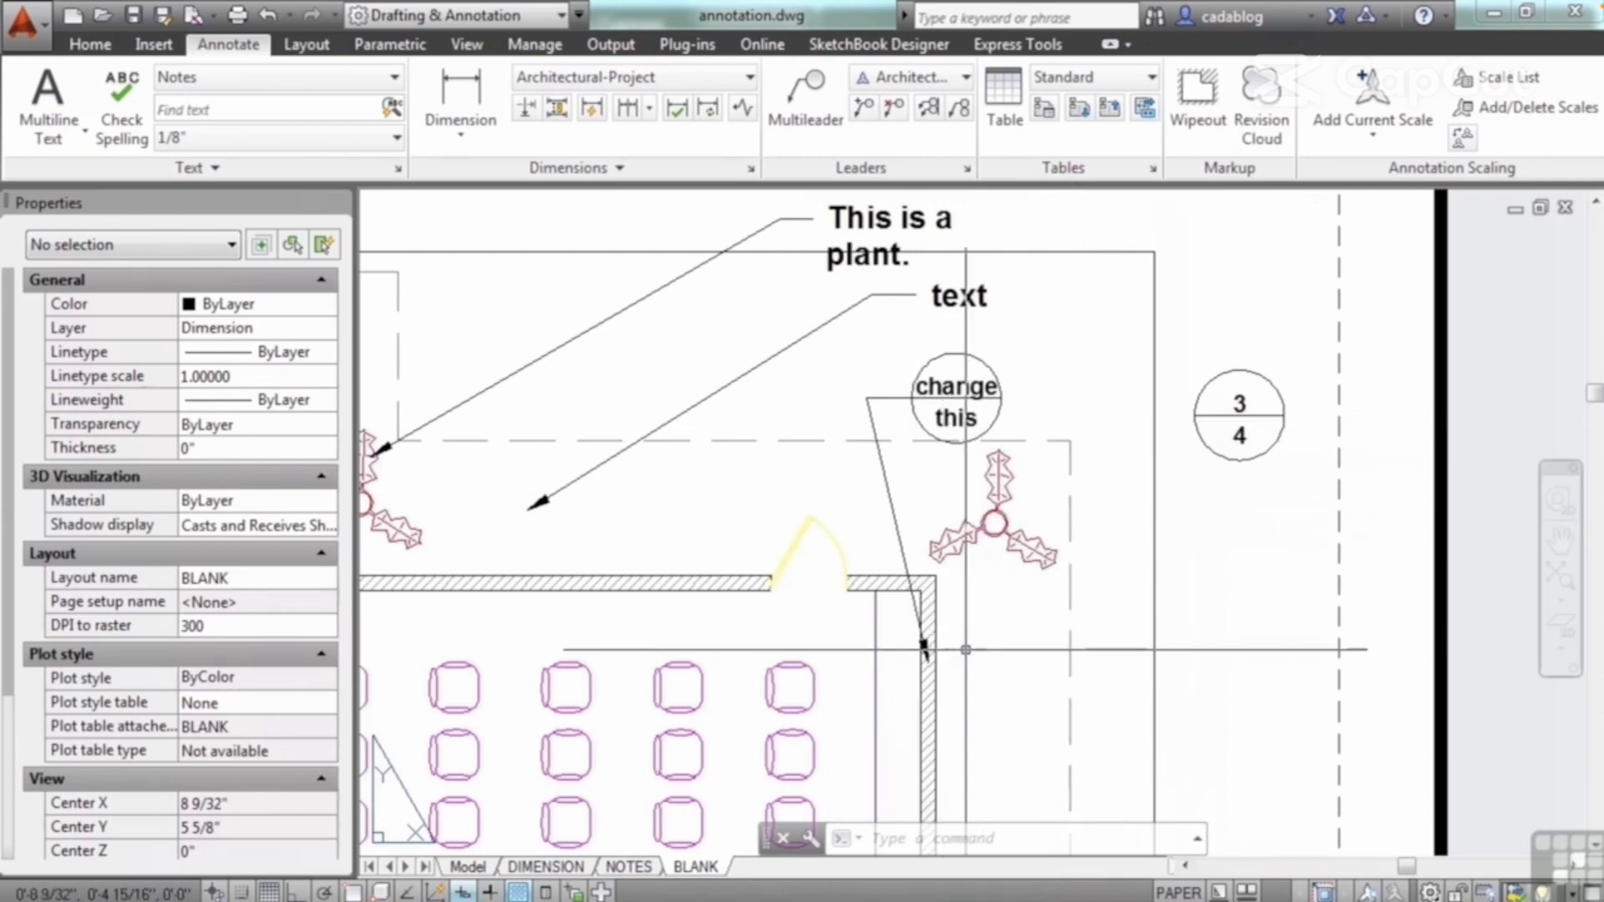
pyautogui.scroll(-2, 927, 644)
pyautogui.scroll(-2, 1070, 448)
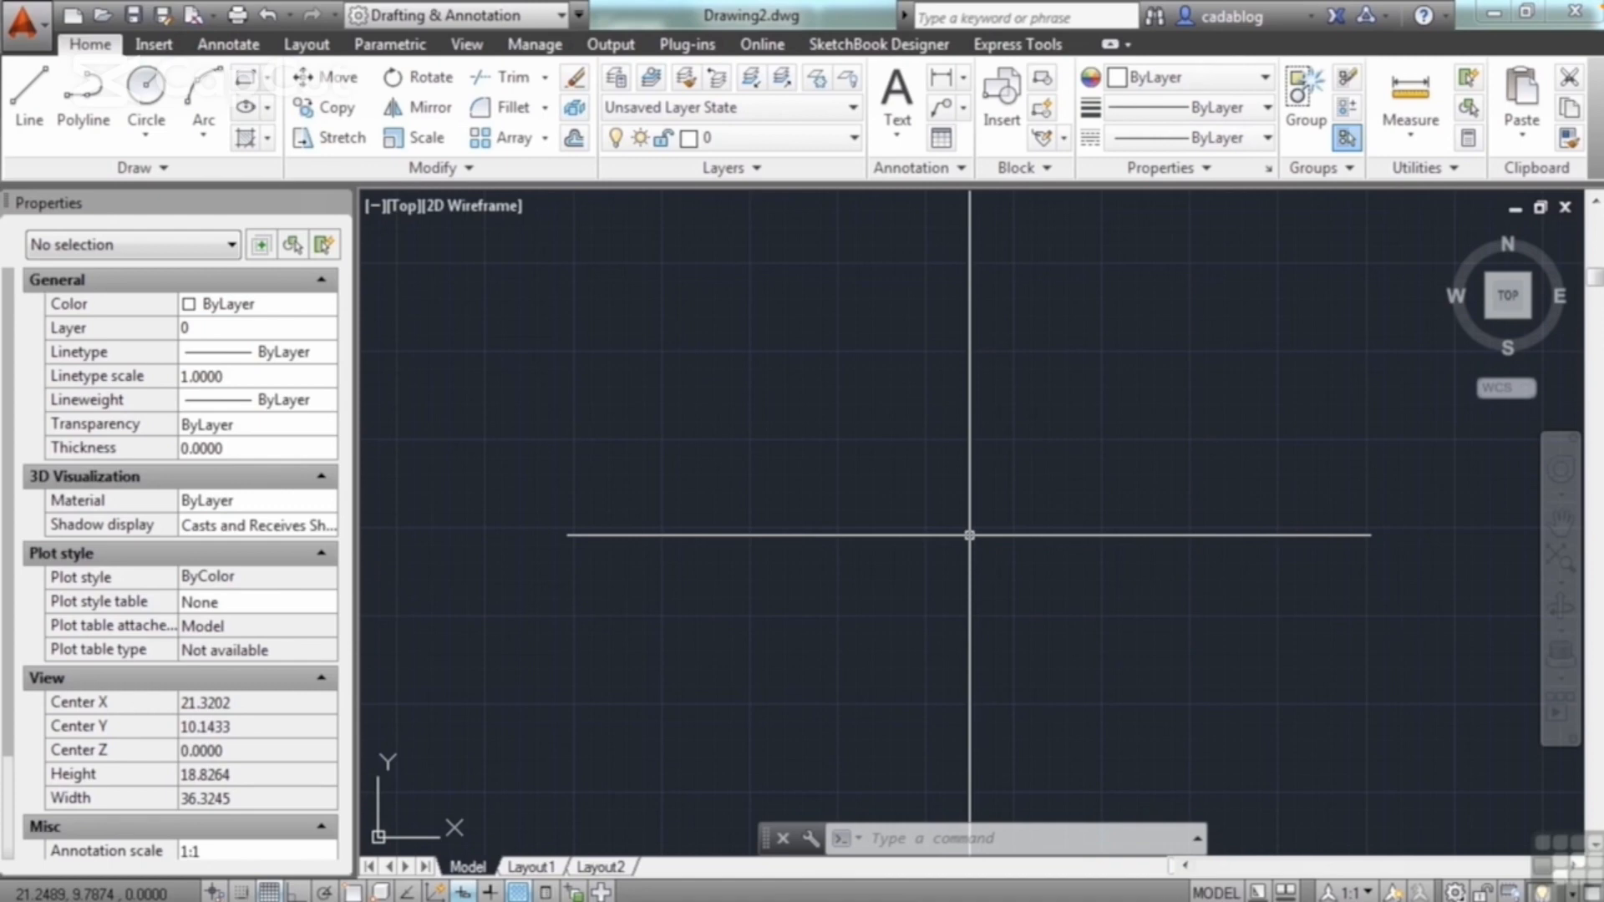
# Step: Start single-line text in the upper-left part of the empty drawing, height 0.2000, rotation 0, reading "this is single line text."
pyautogui.write('DTEXT')
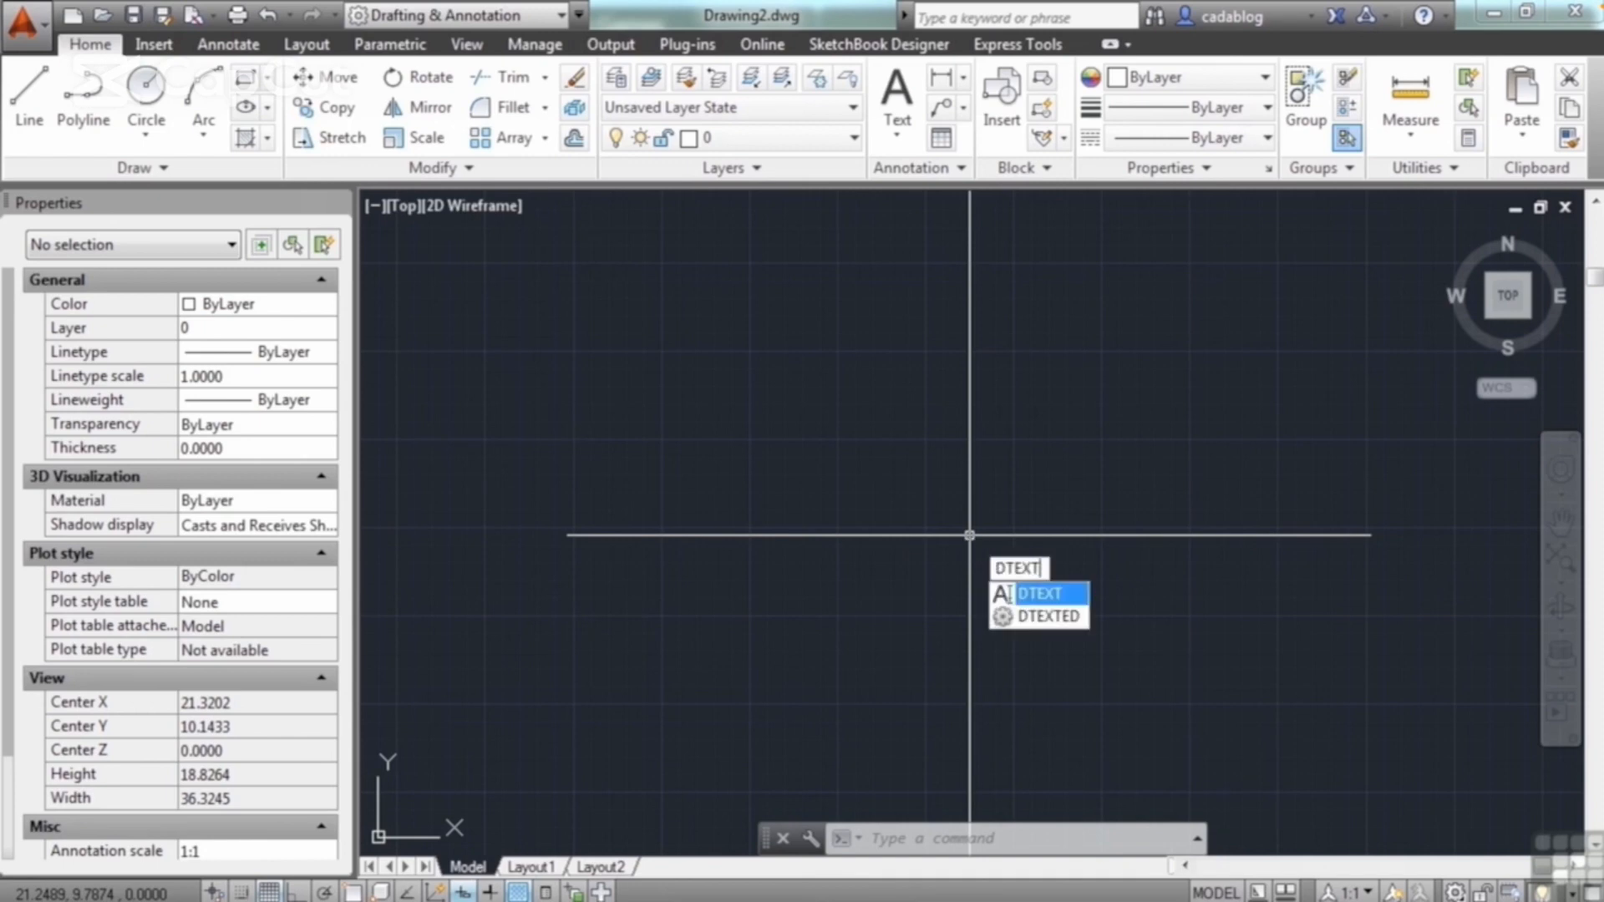
pyautogui.press('Return')
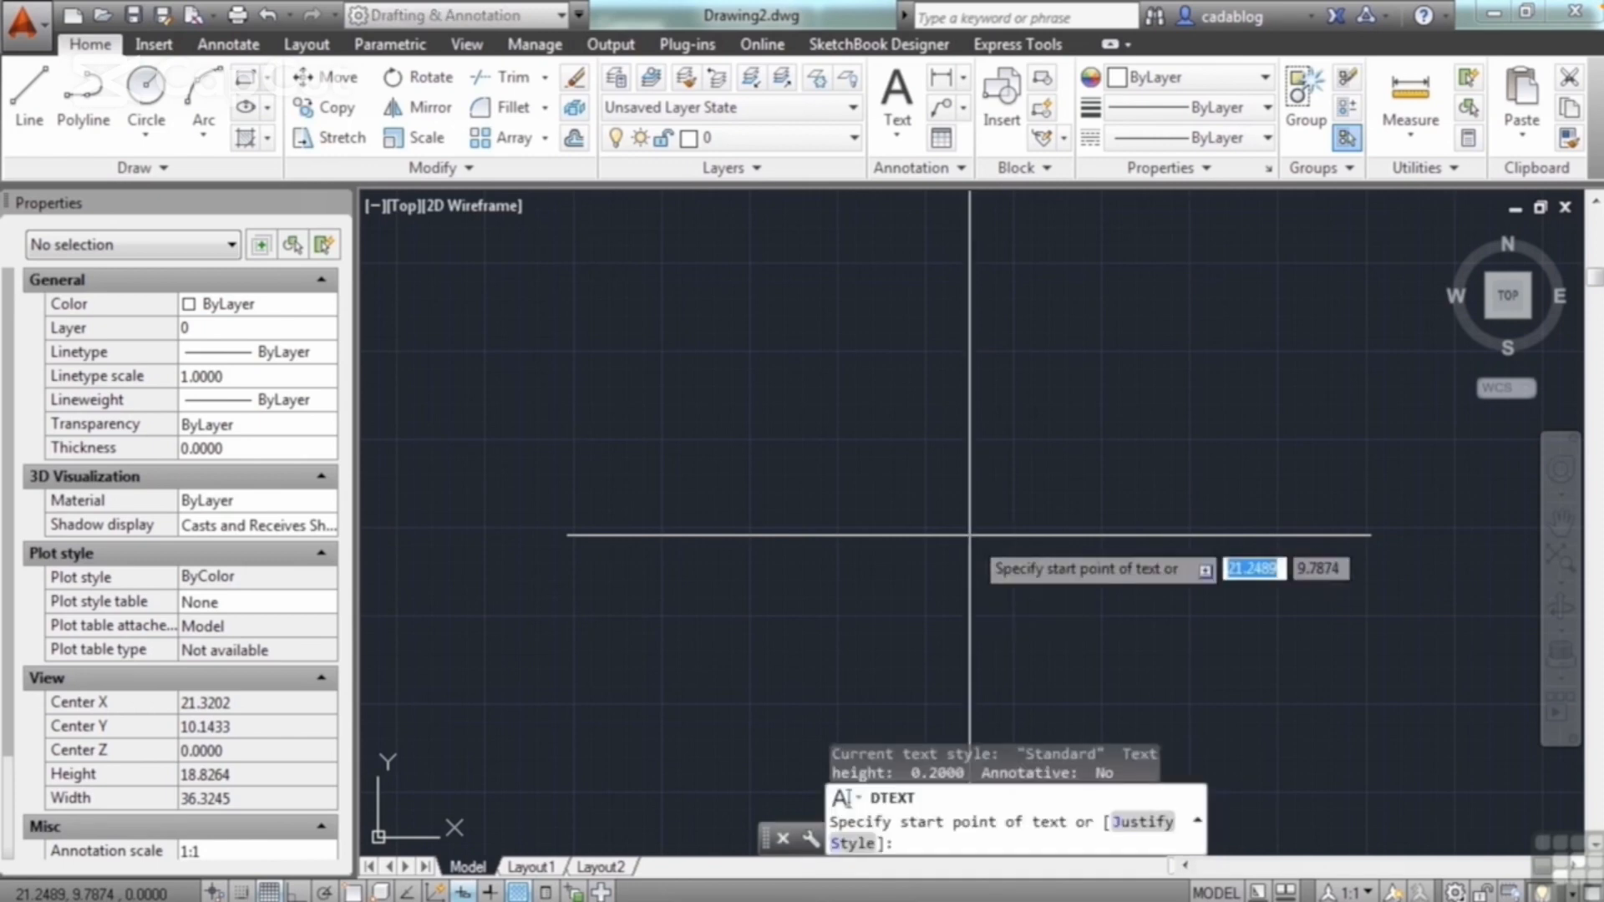
pyautogui.click(722, 409)
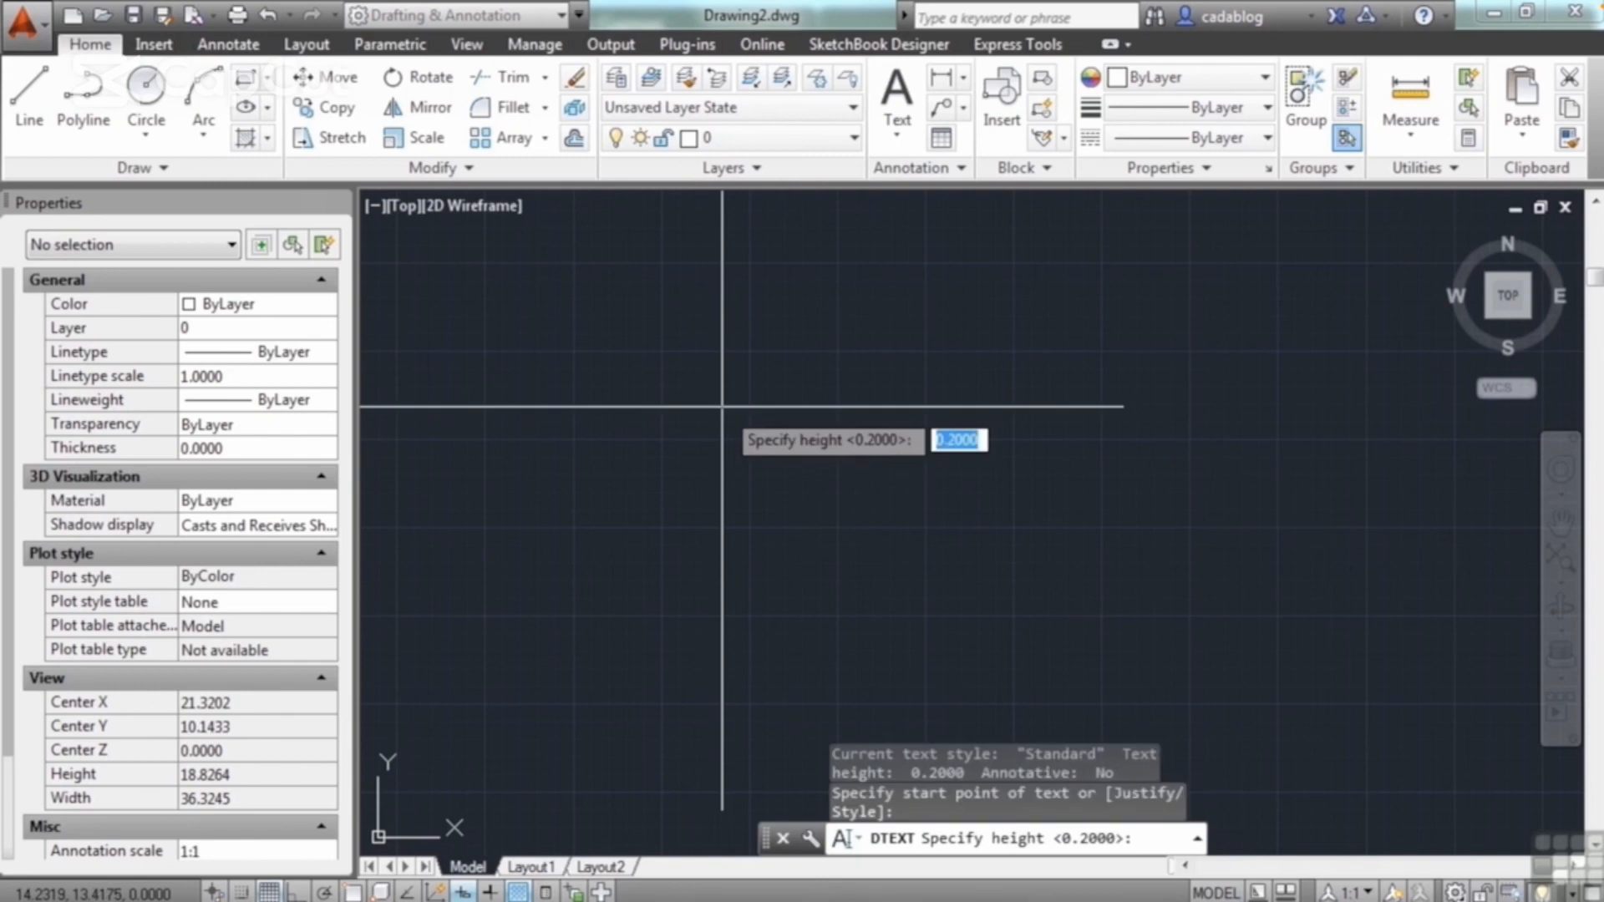
pyautogui.press('Return')
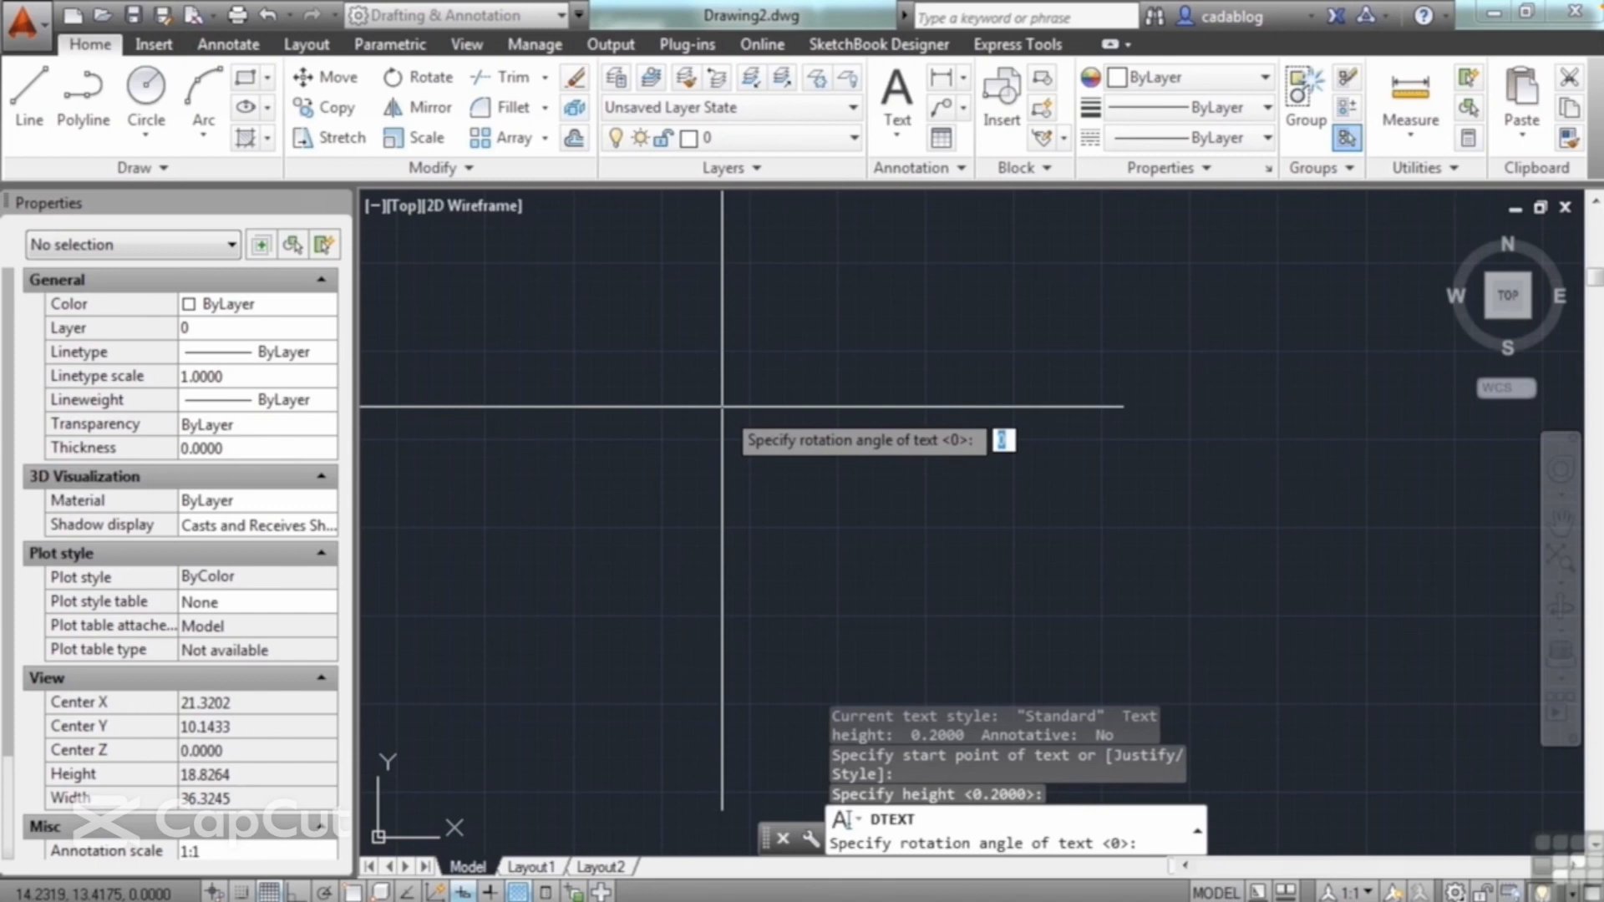
pyautogui.press('Return')
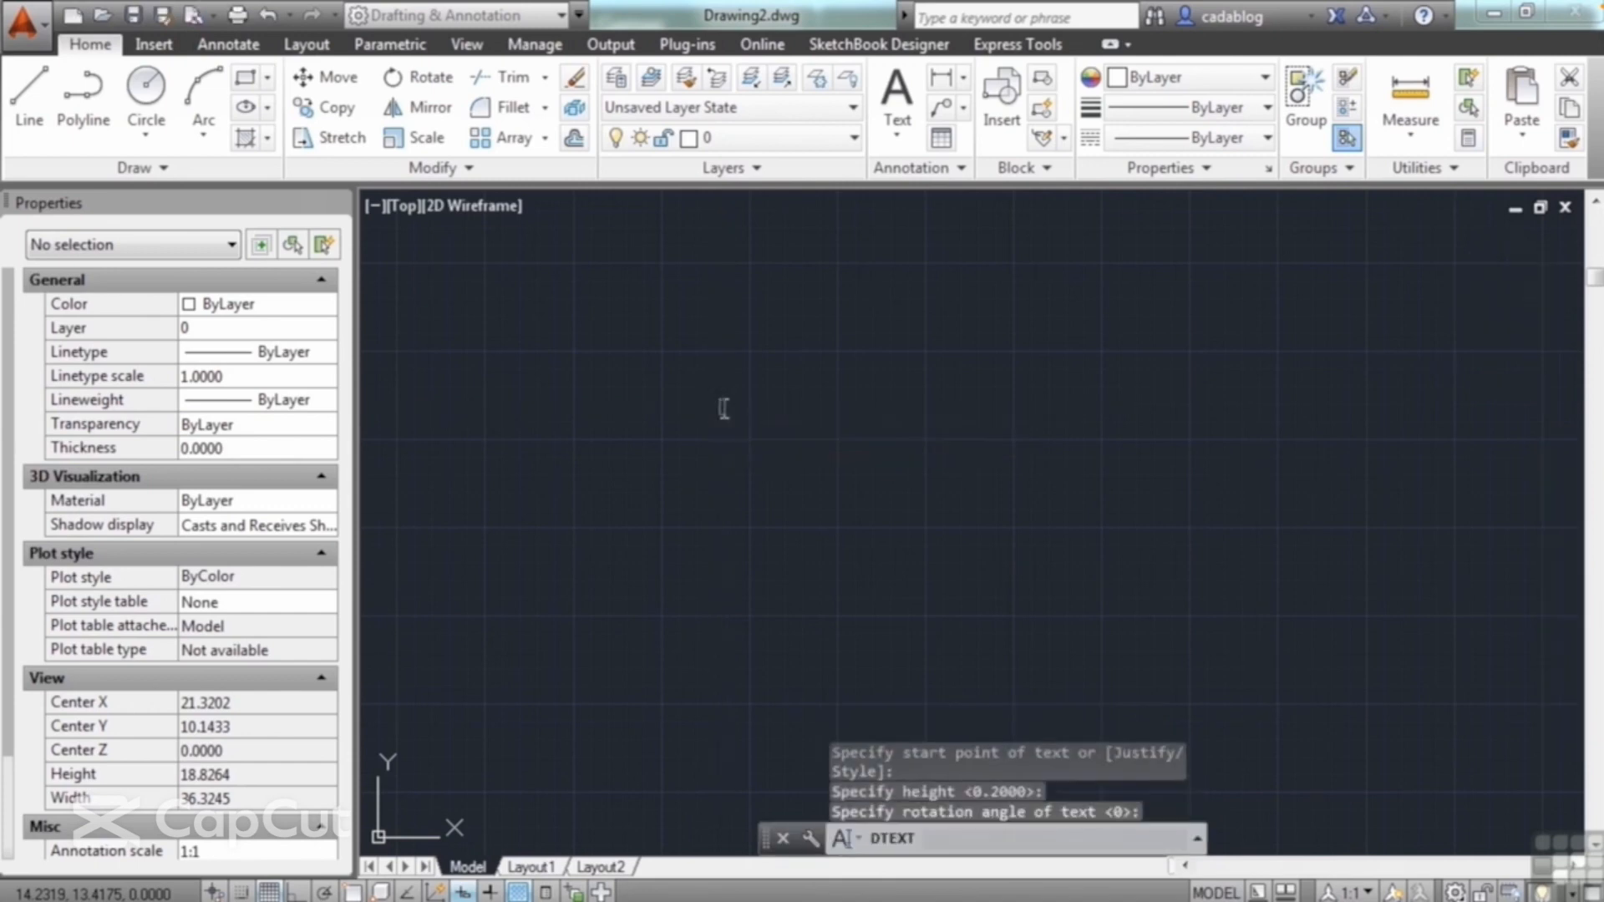
pyautogui.scroll(8, 724, 407)
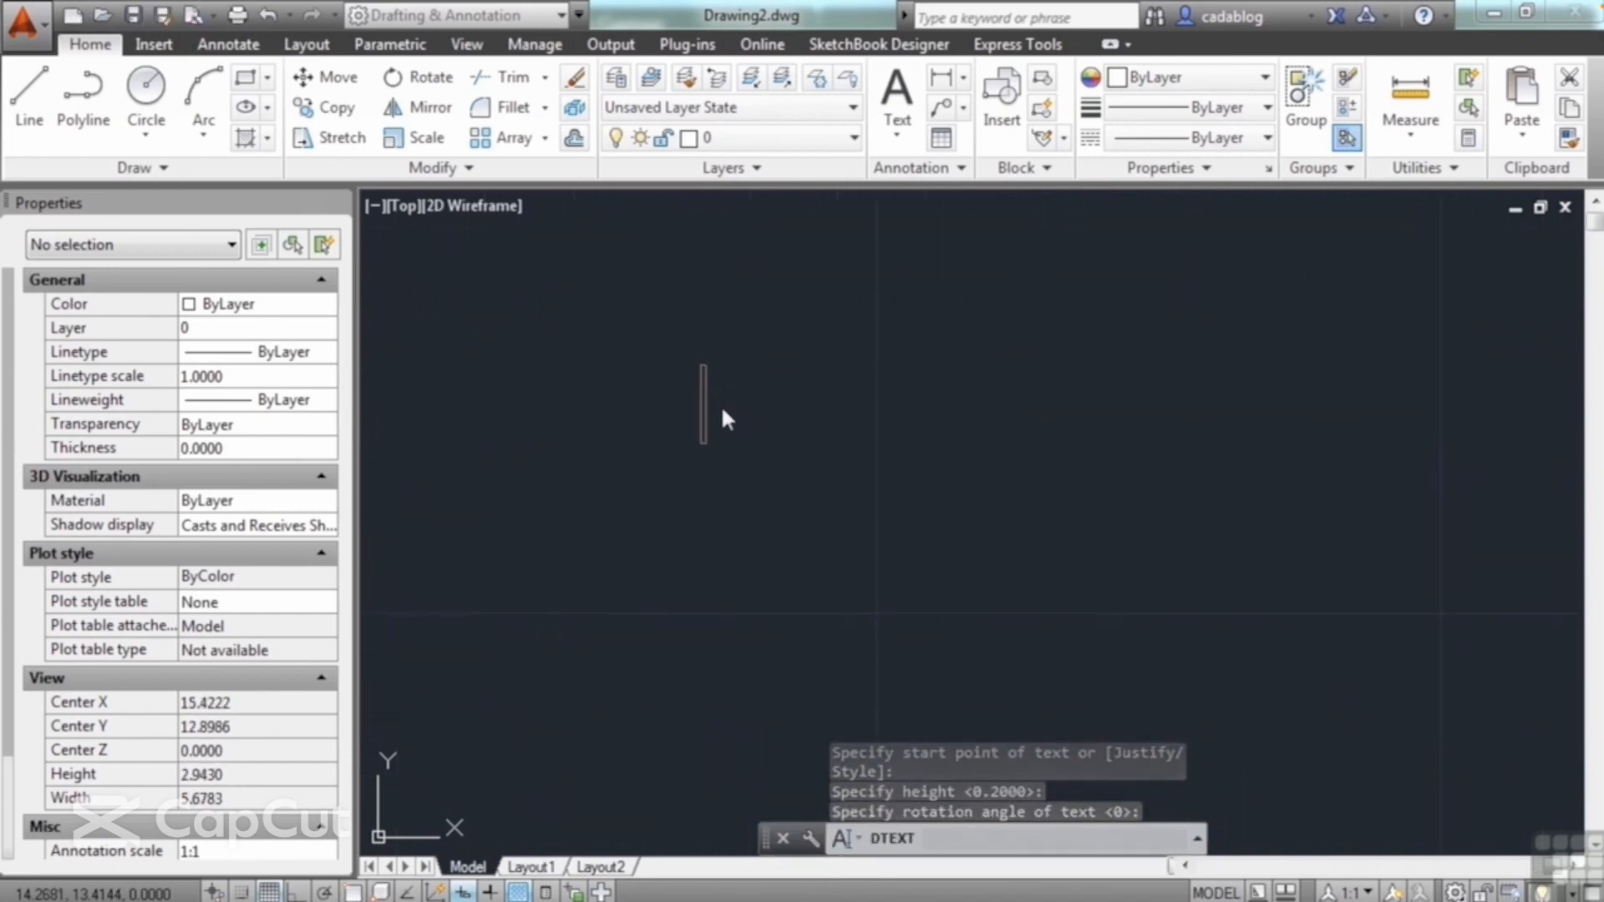
pyautogui.write('this is s')
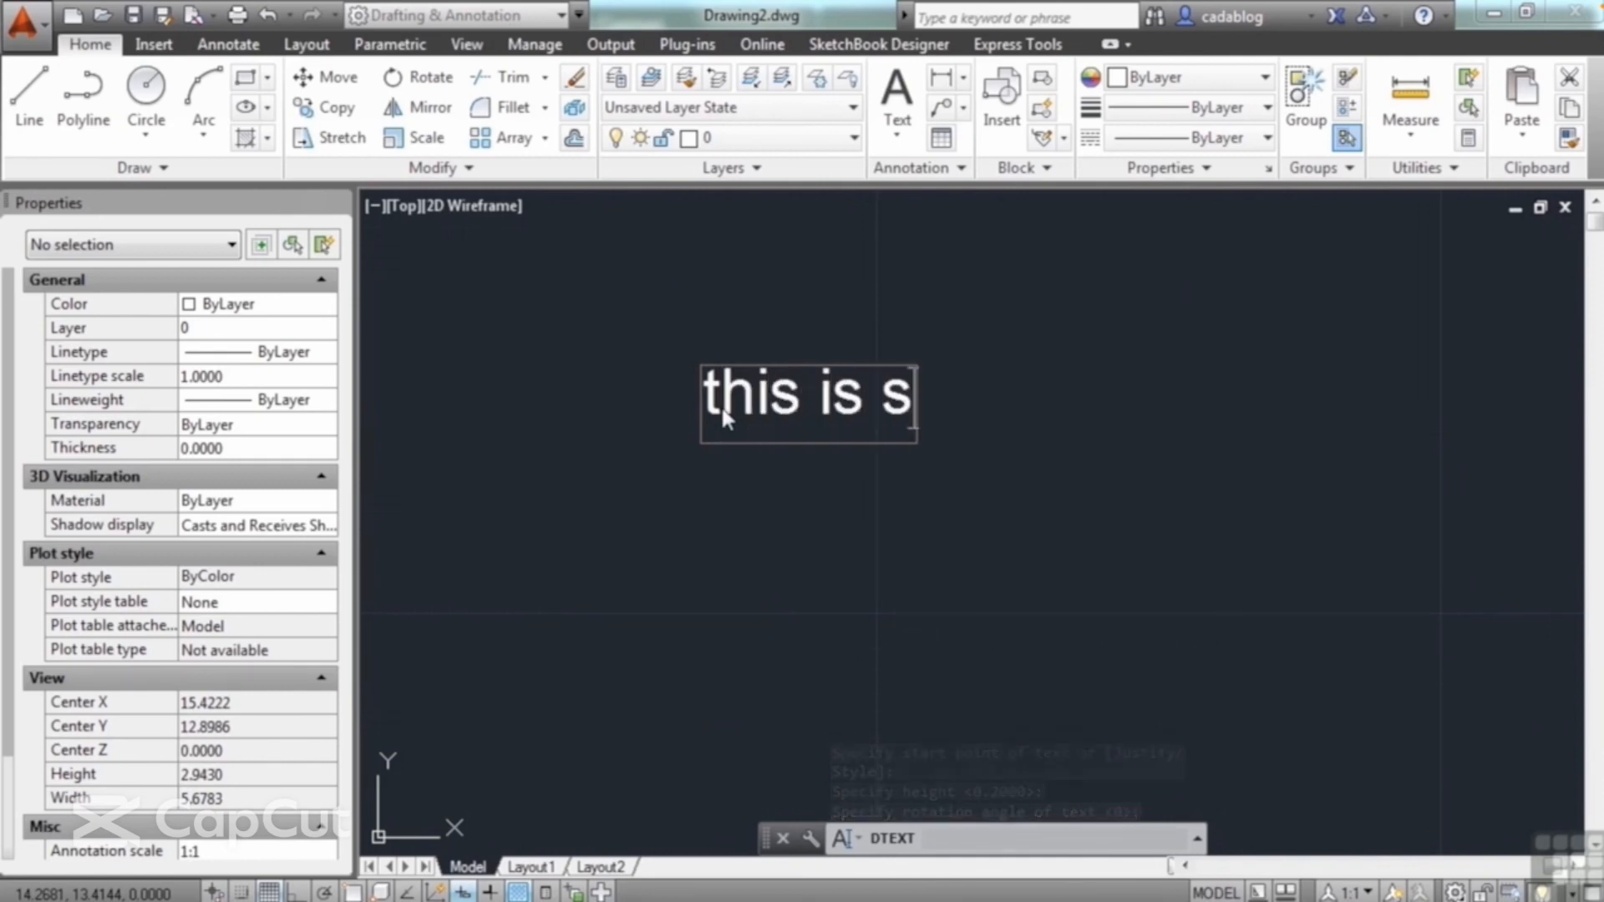
pyautogui.write('ingle line text.')
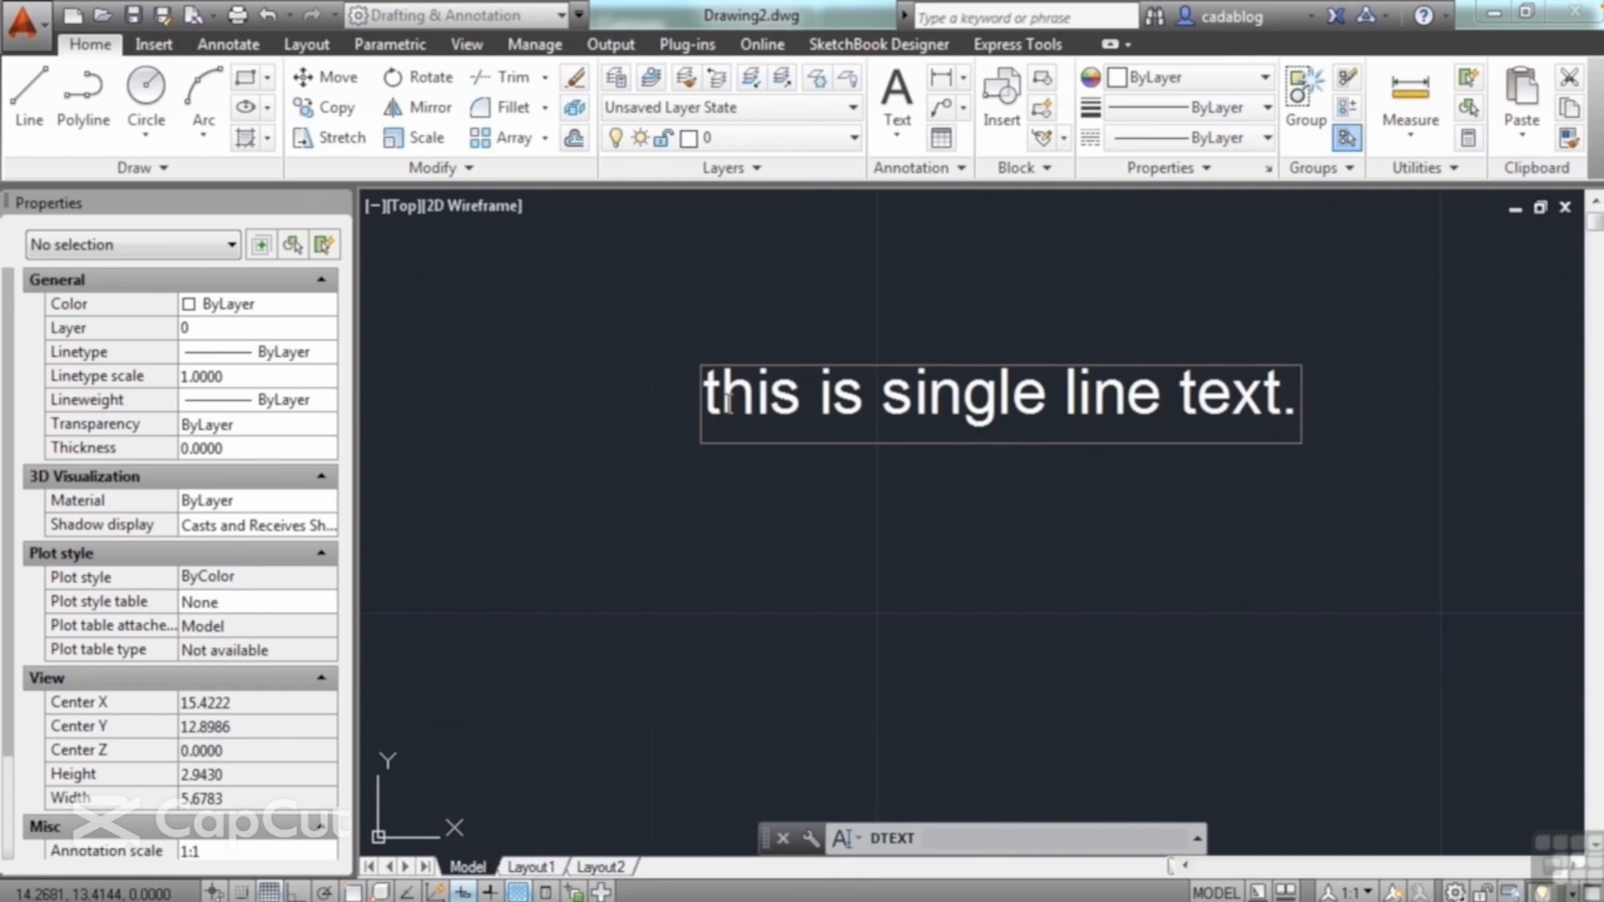
# Step: Add "this is a second line of single line text." directly below the first line and finish the text command
pyautogui.press('Return')
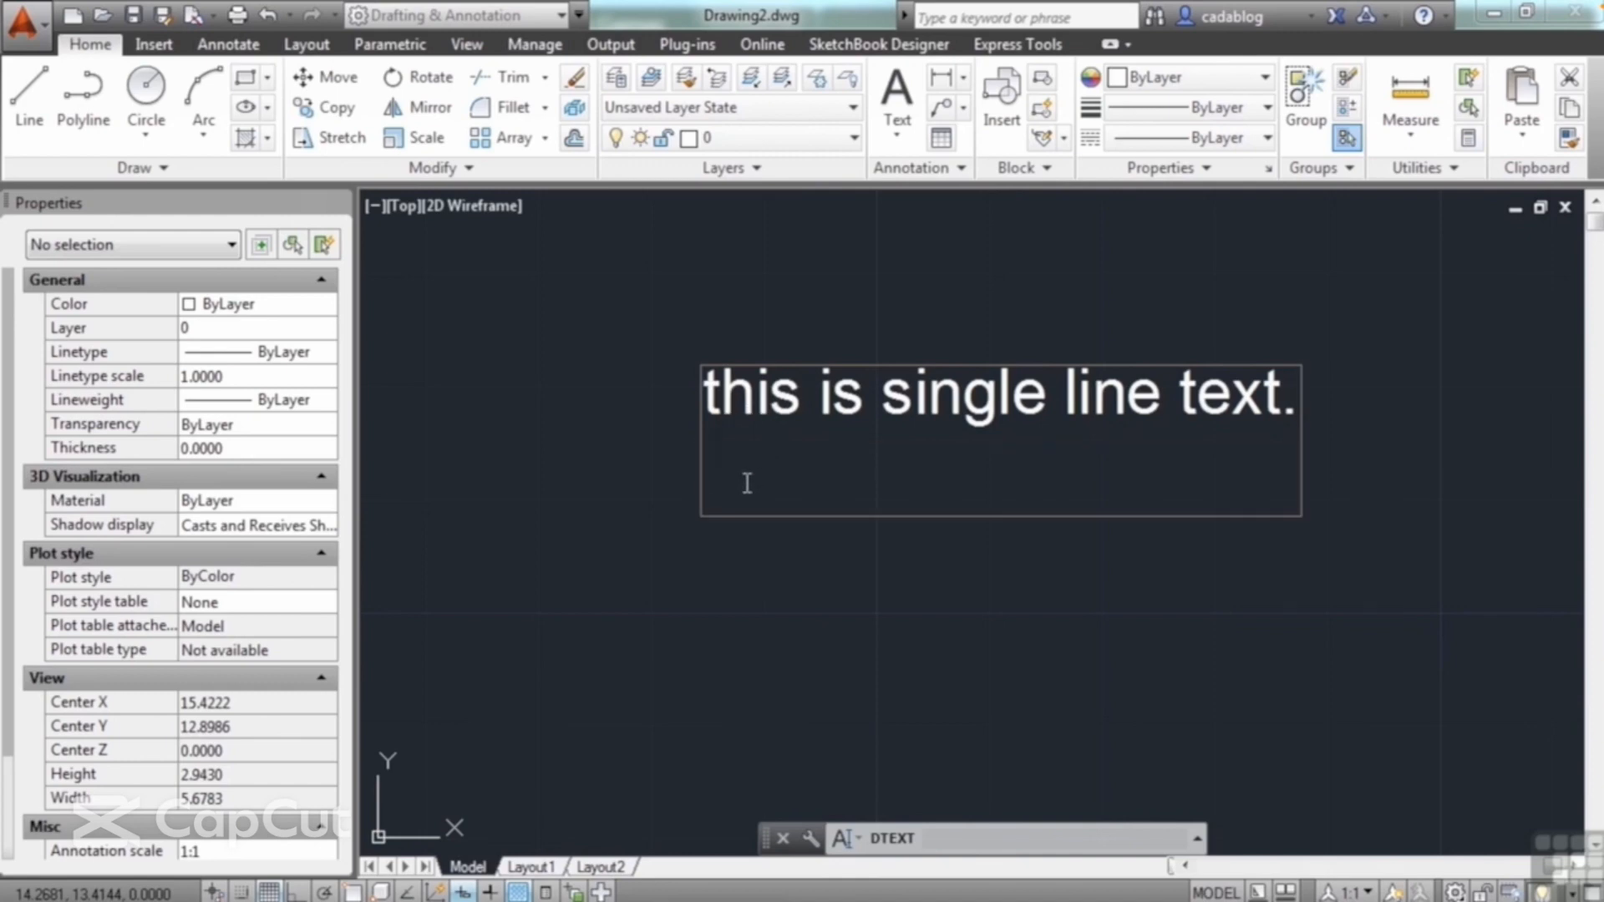
pyautogui.write('this is a sec')
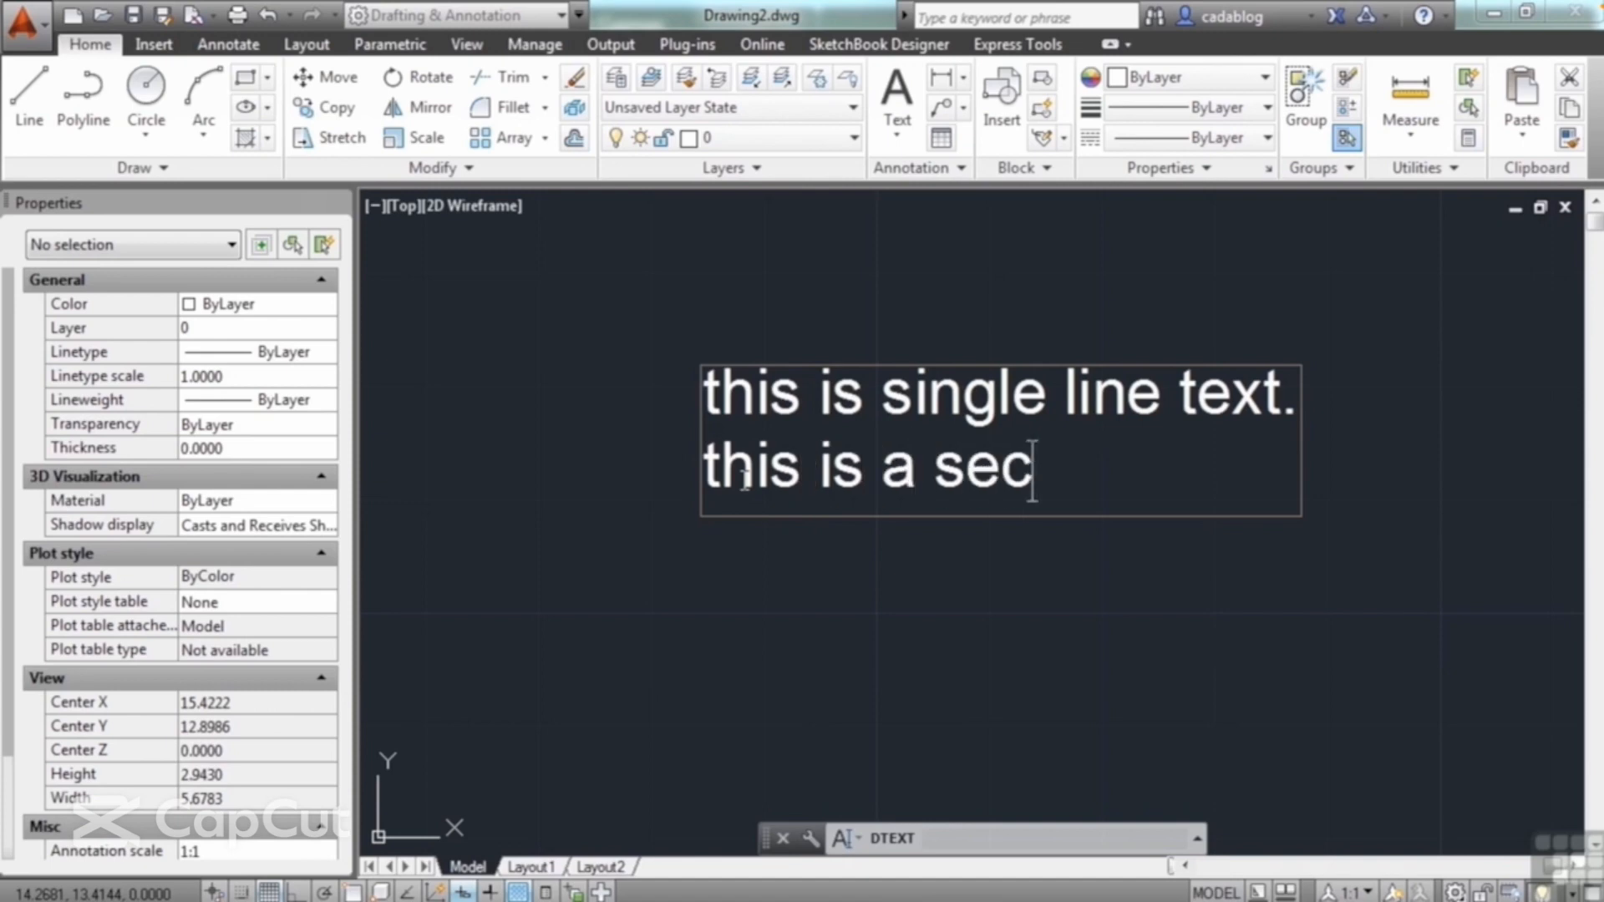
pyautogui.write('ond line o')
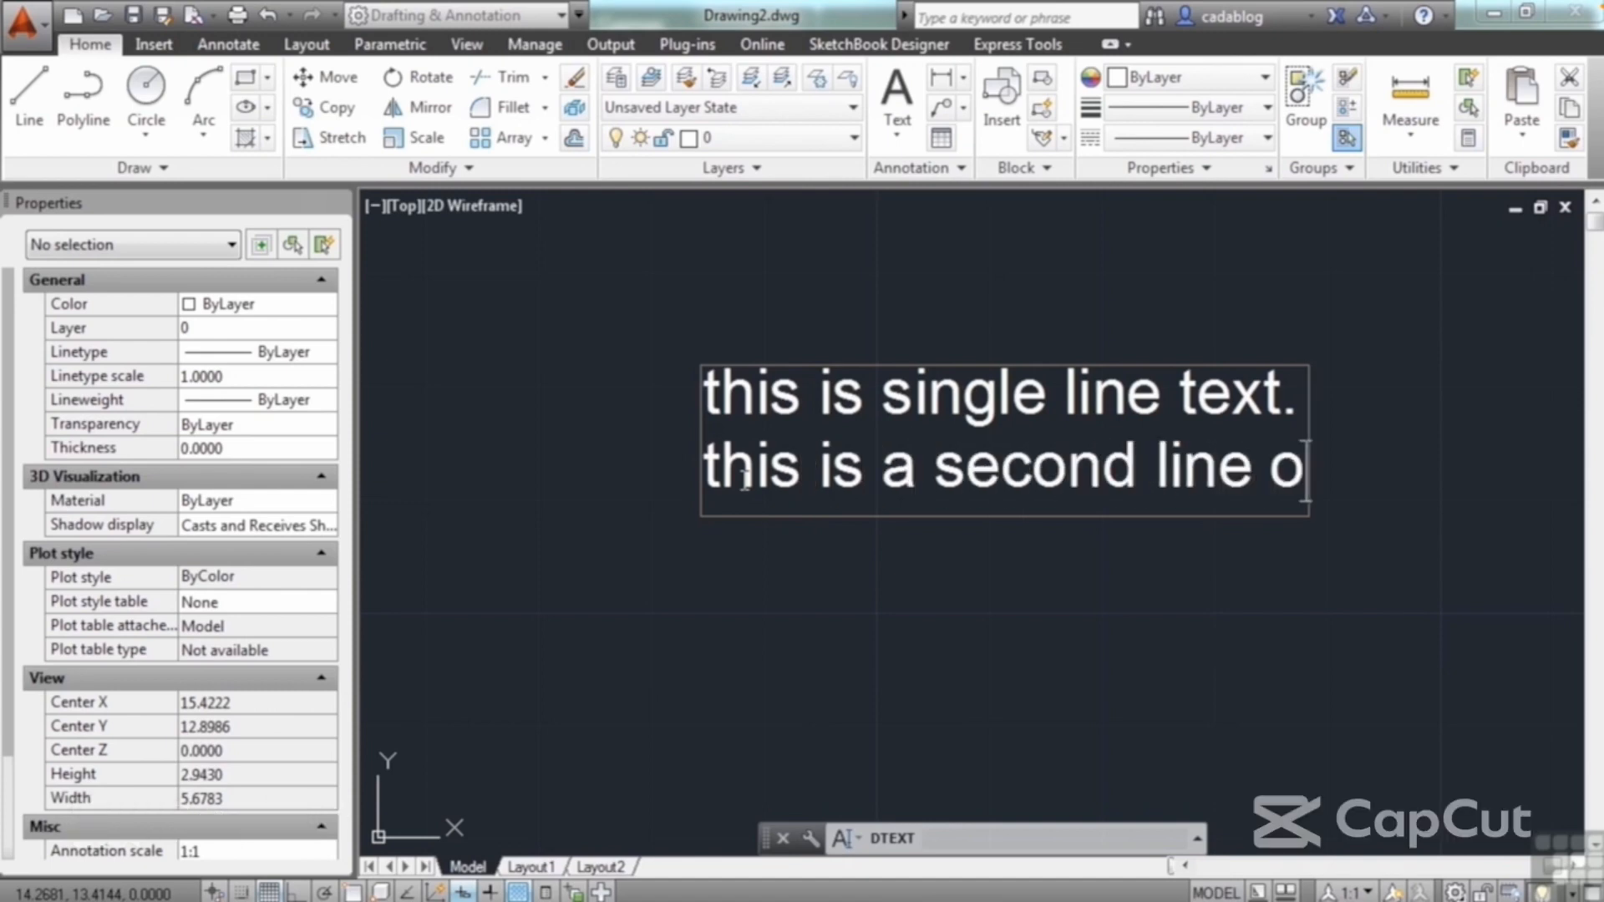
pyautogui.write('f single line te')
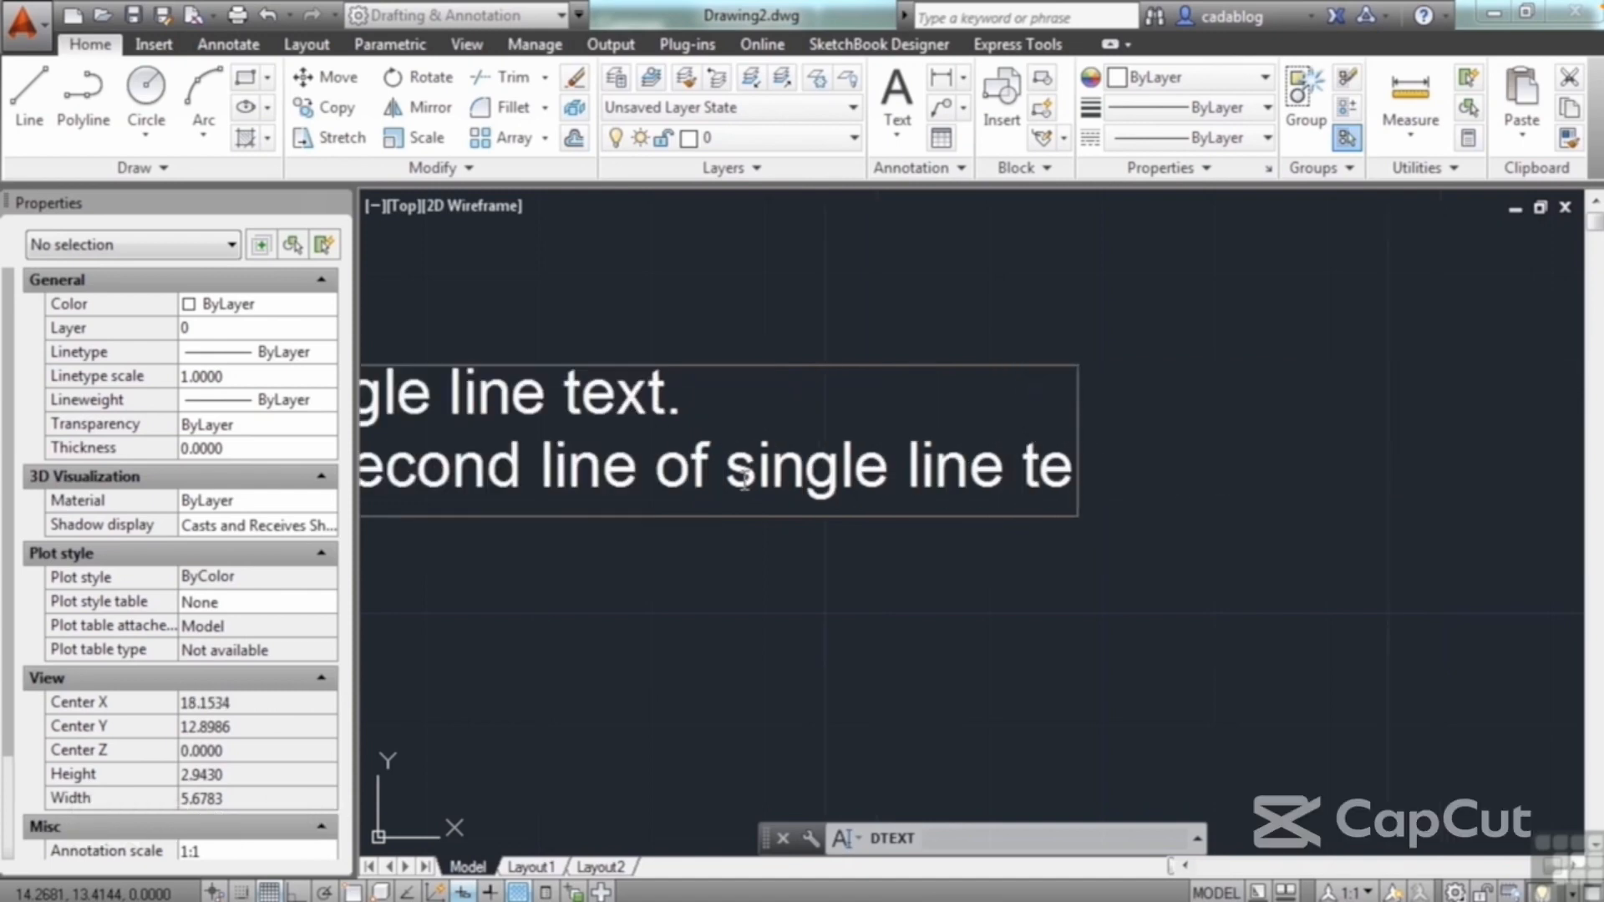
pyautogui.write('xt.')
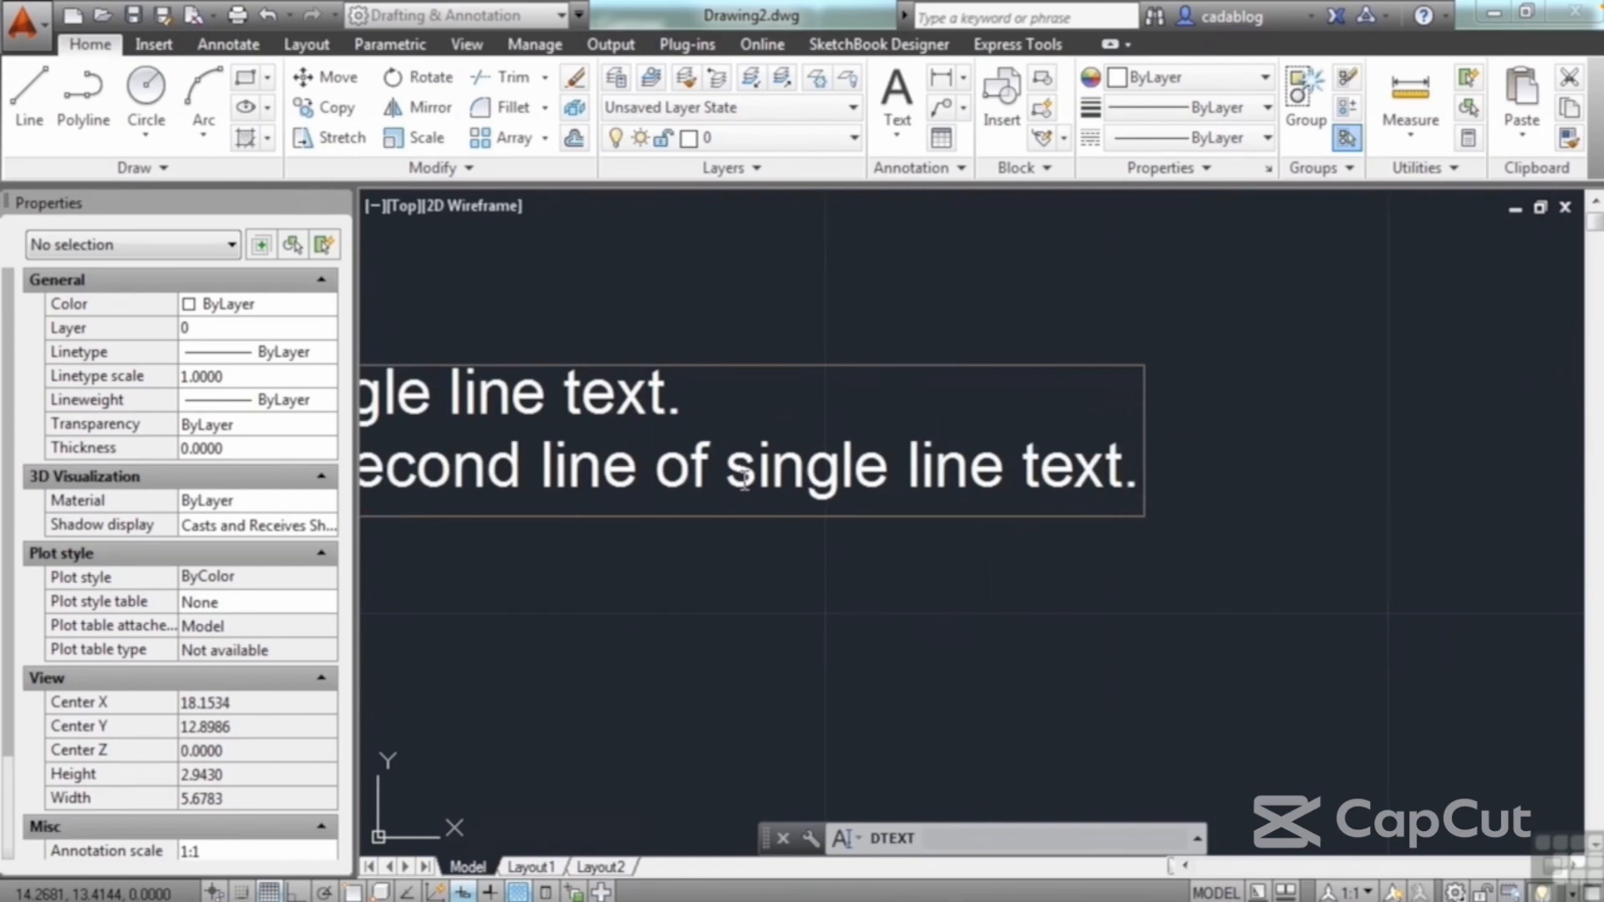
pyautogui.press('Return')
pyautogui.click(652, 468)
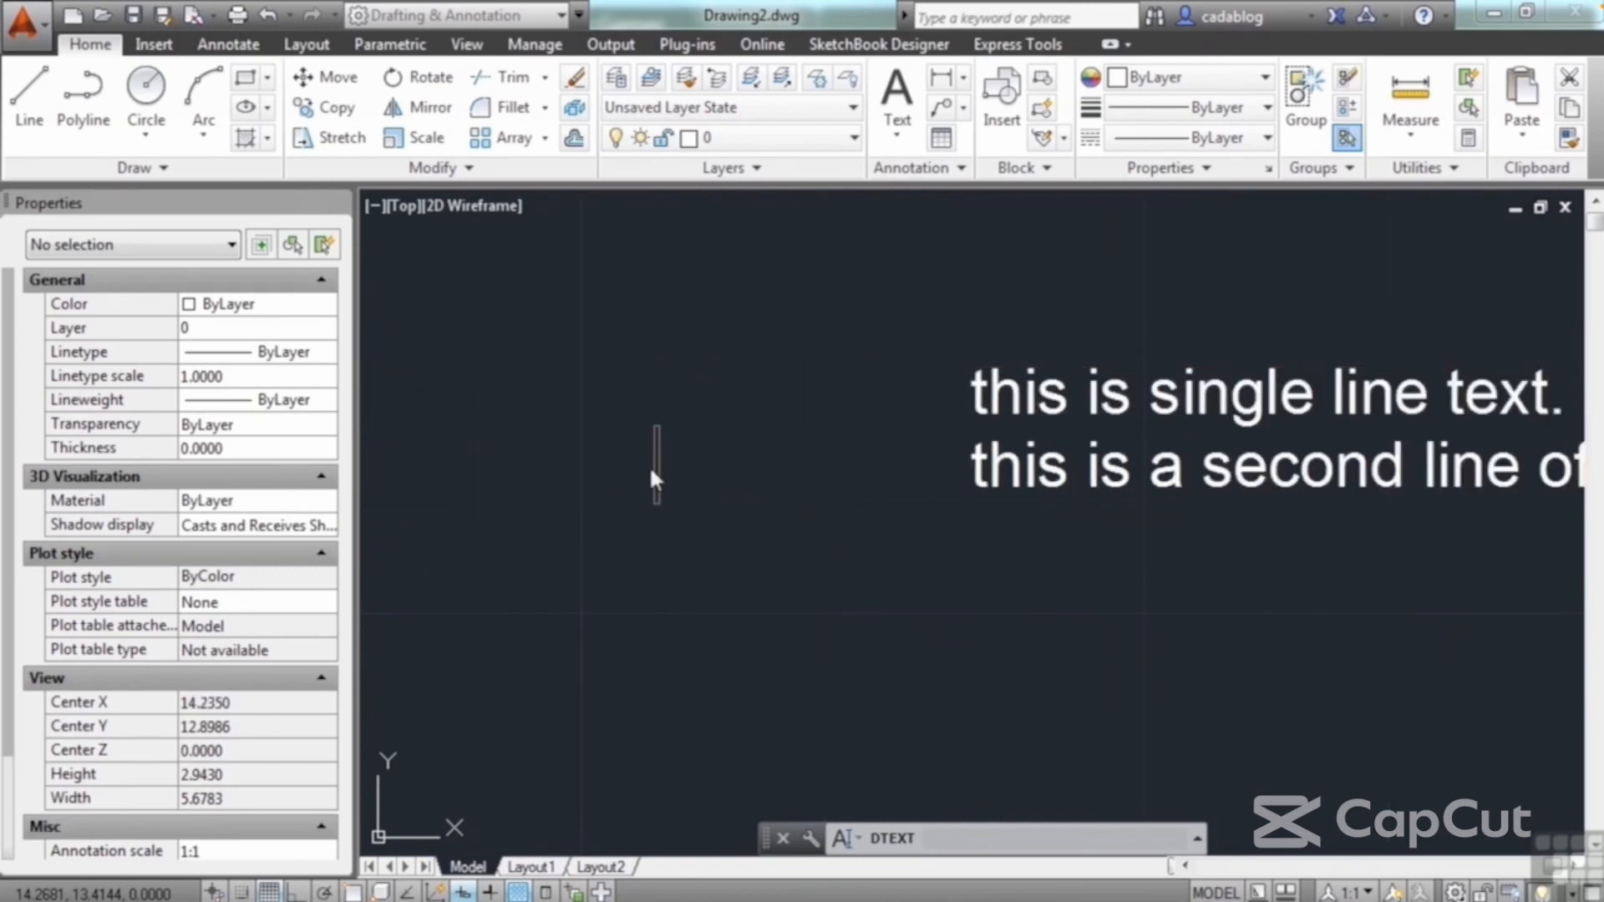
pyautogui.press('Return')
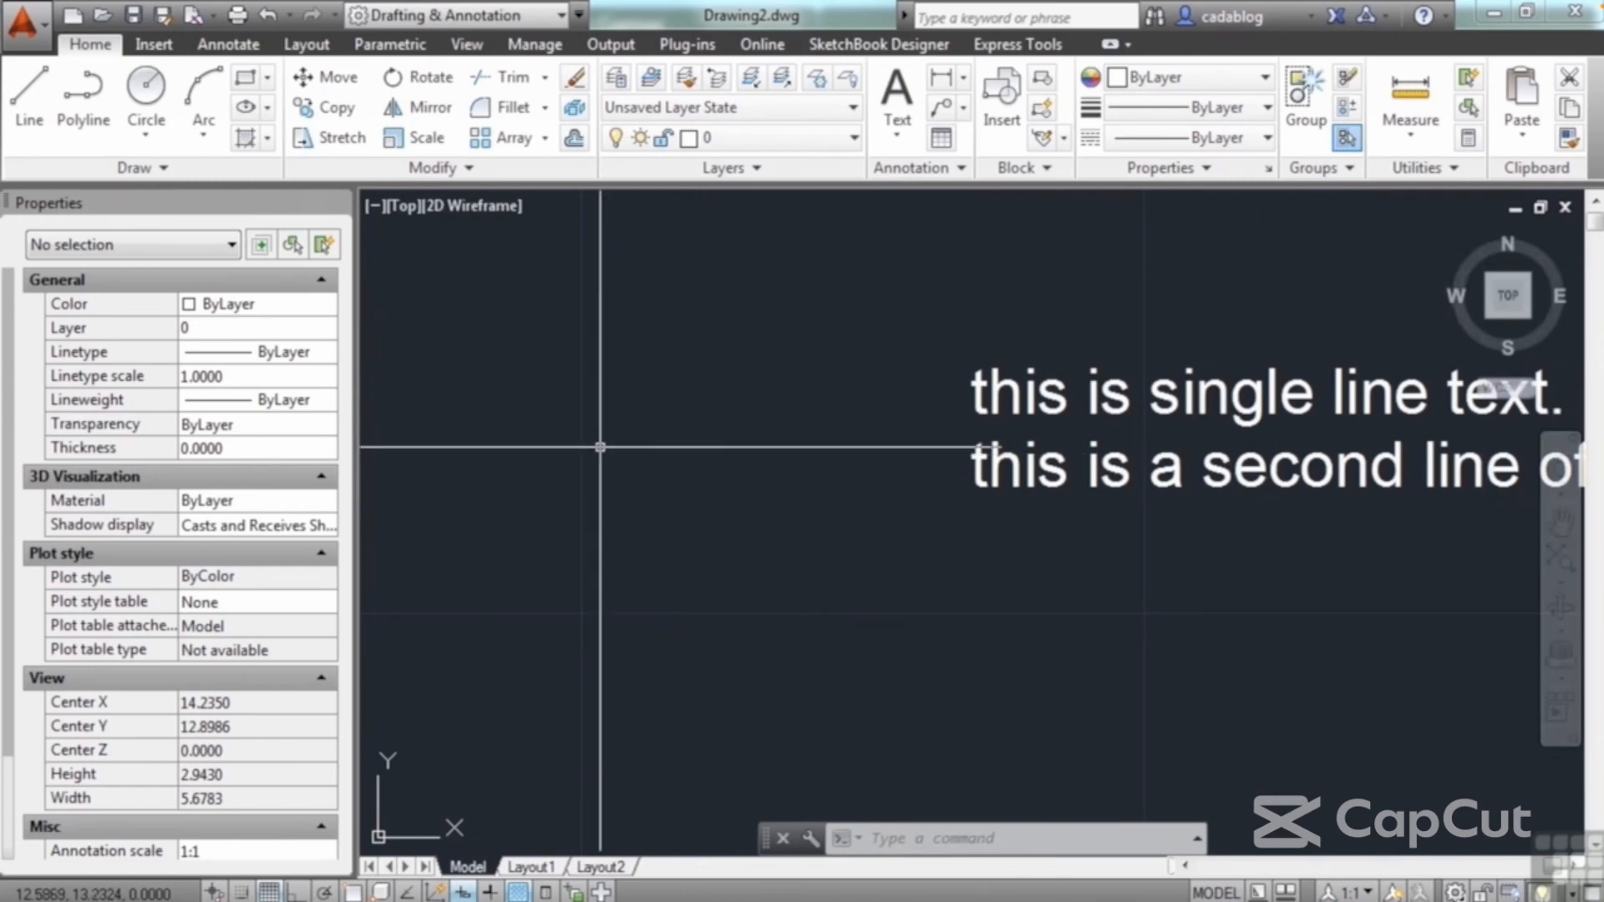
# Step: Move the first text line up and to the left, clear of the second line, and deselect it
pyautogui.scroll(-2, 600, 447)
pyautogui.moveTo(791, 487); pyautogui.dragTo(589, 509, button='middle')
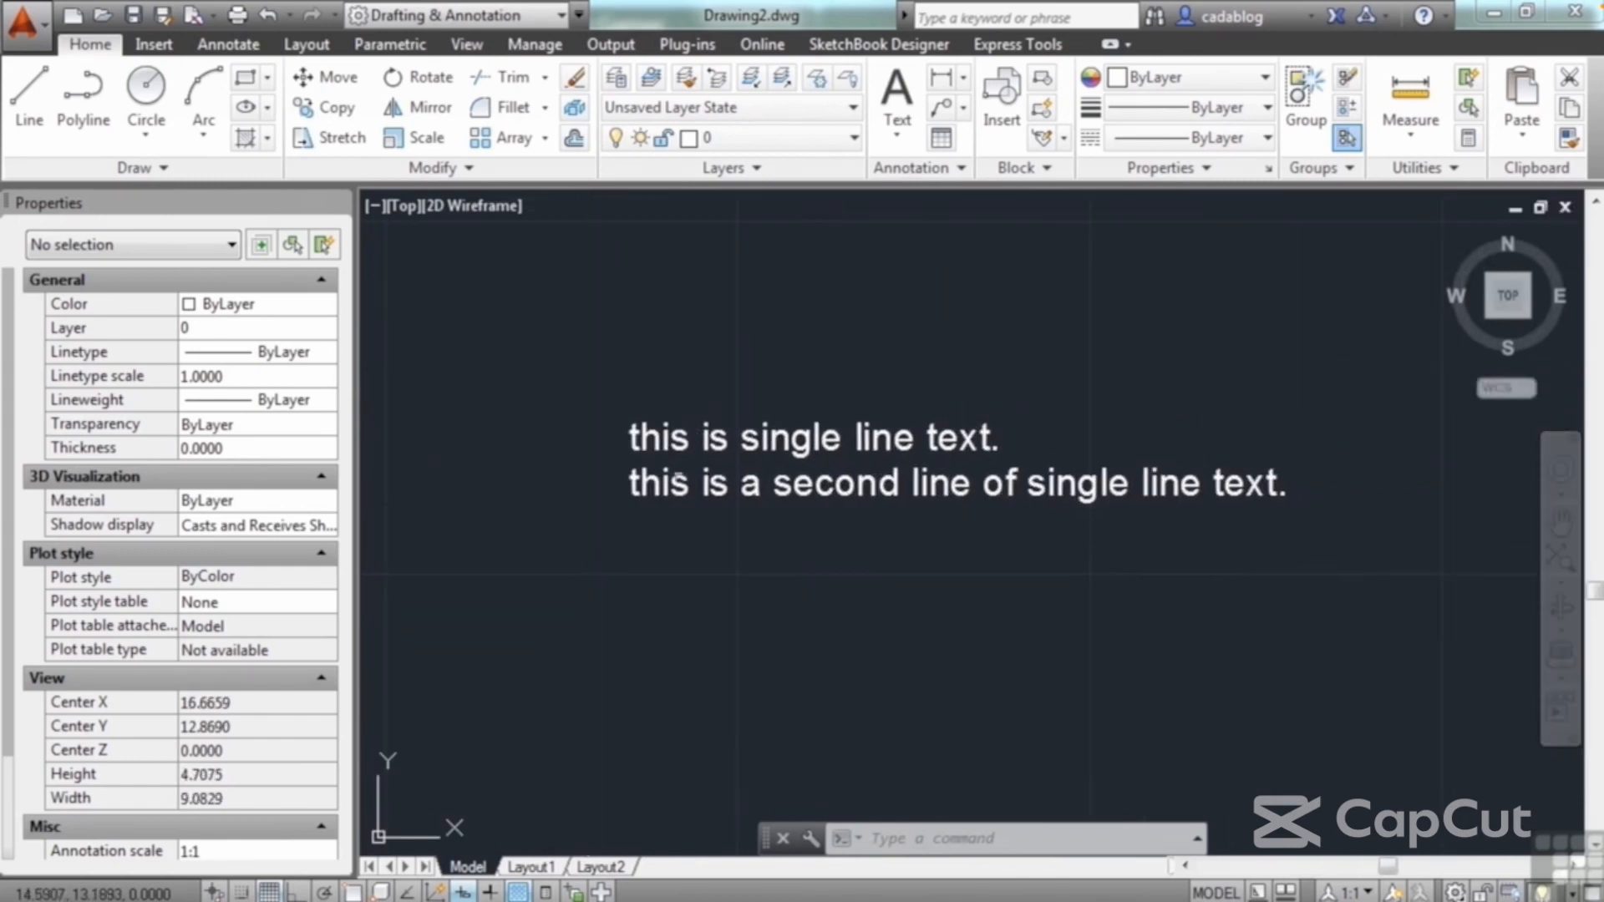
pyautogui.click(692, 440)
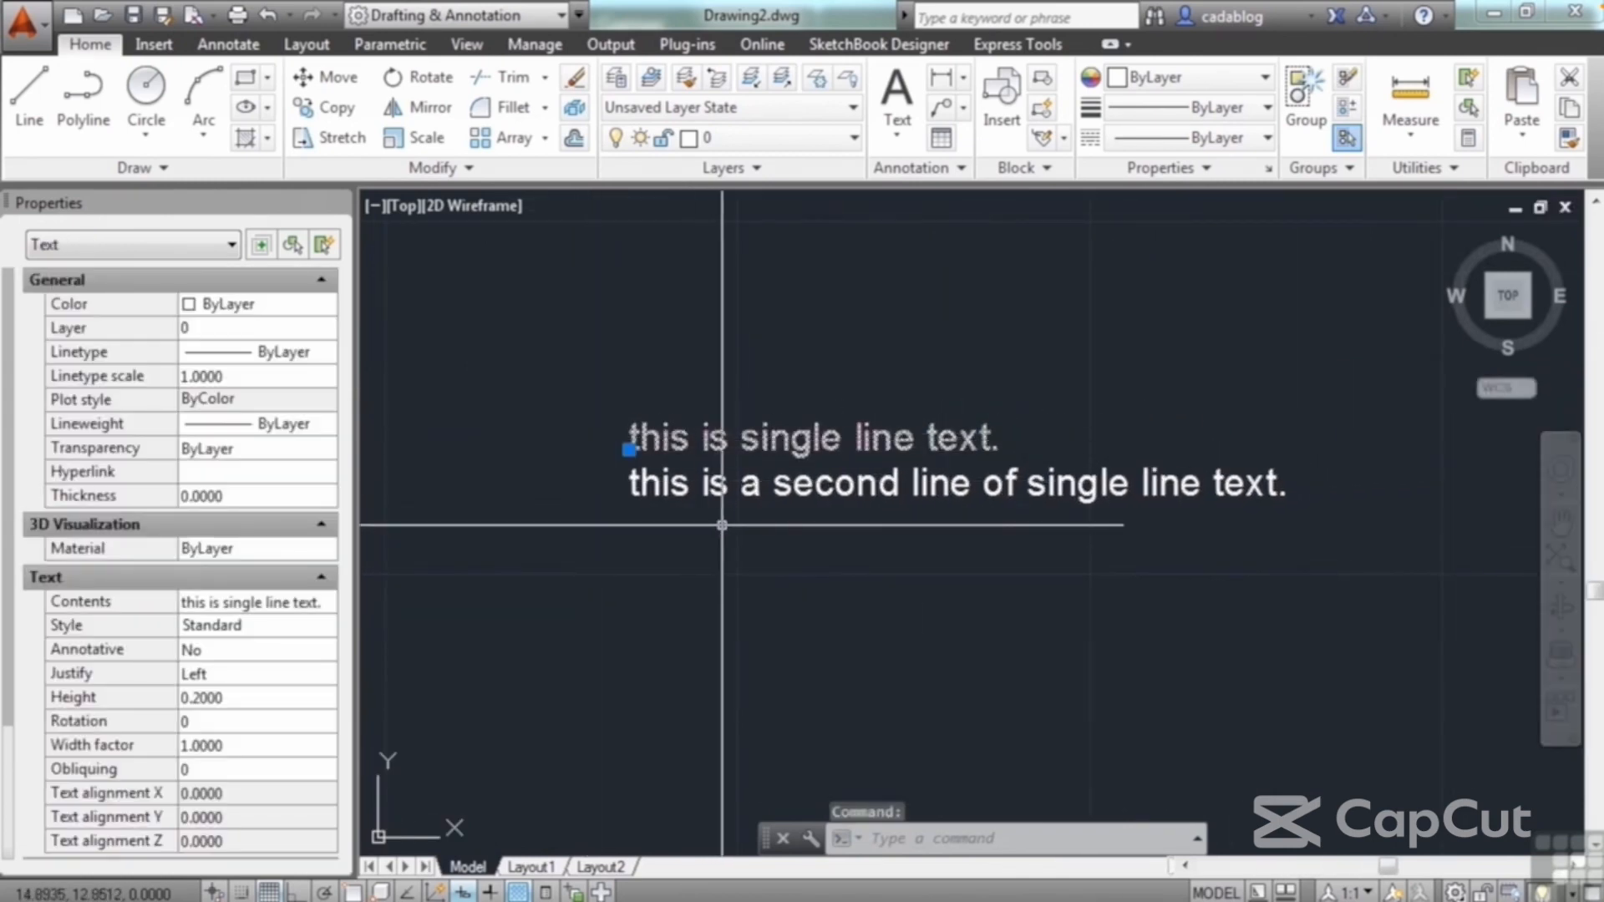
pyautogui.click(628, 449)
pyautogui.click(561, 327)
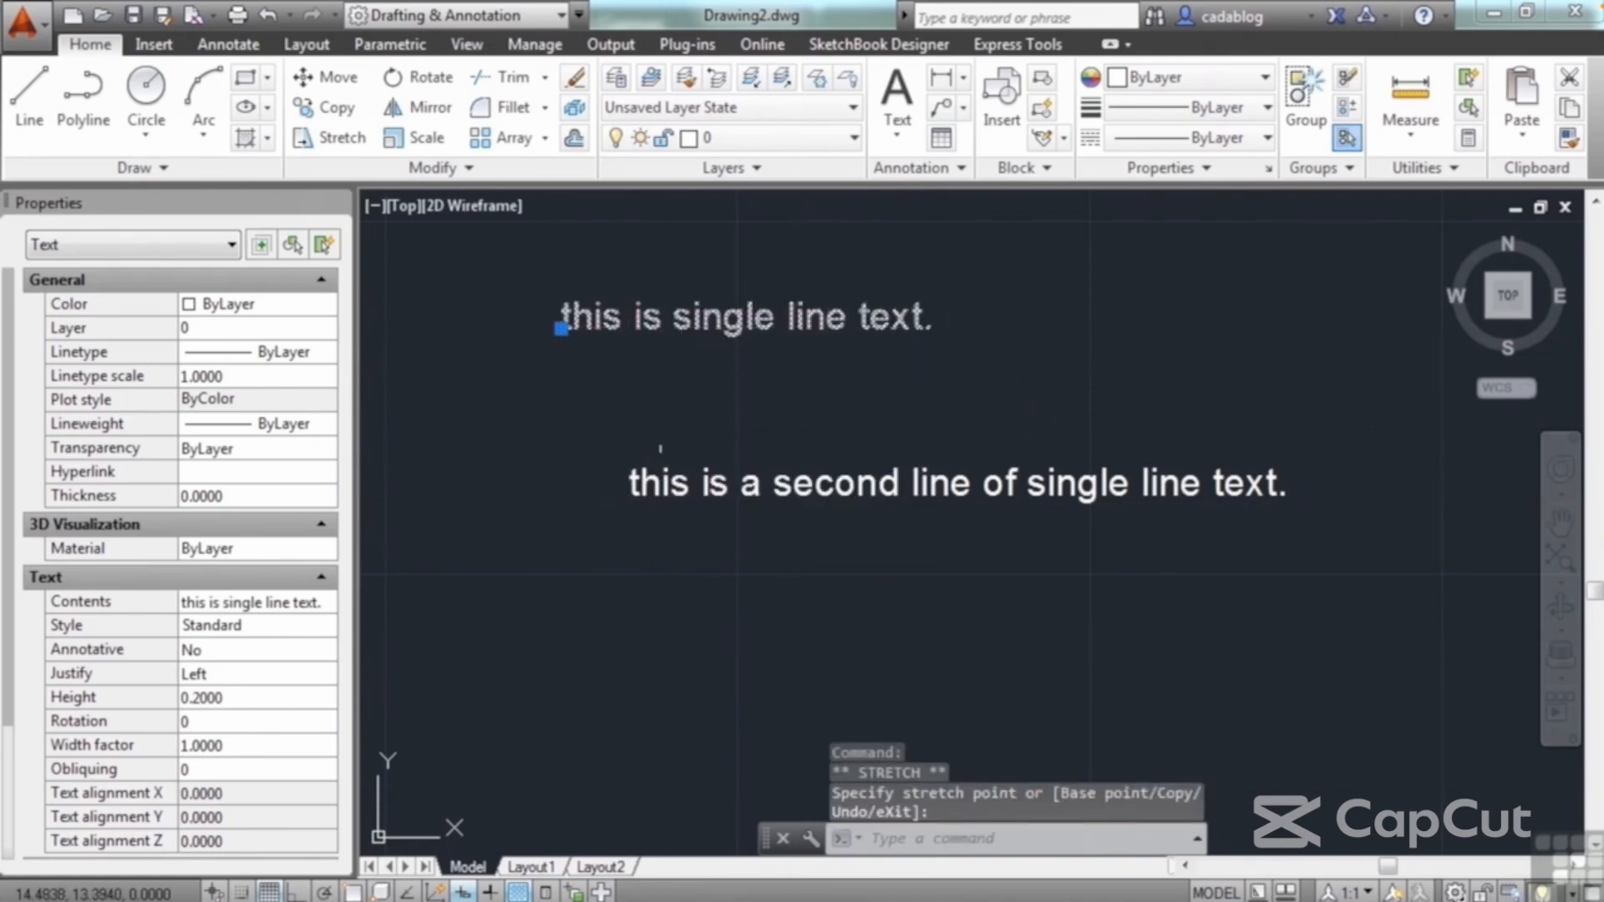
pyautogui.press('Escape')
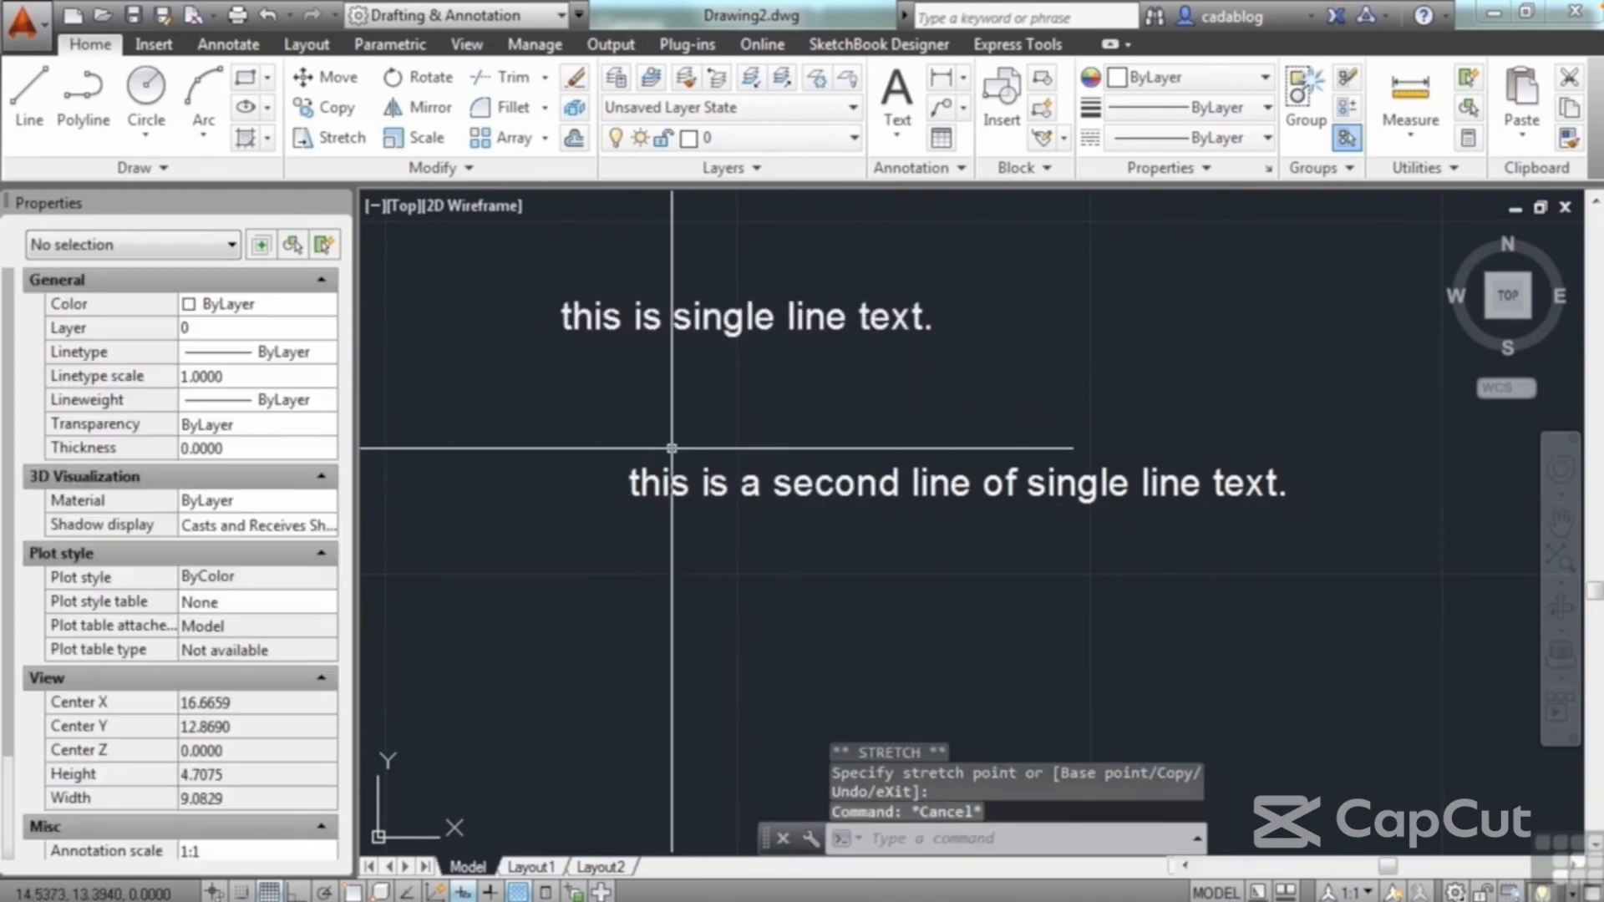
# Step: Move the second text line up and to the right, keeping it below the first line, and deselect it
pyautogui.click(648, 488)
pyautogui.click(628, 494)
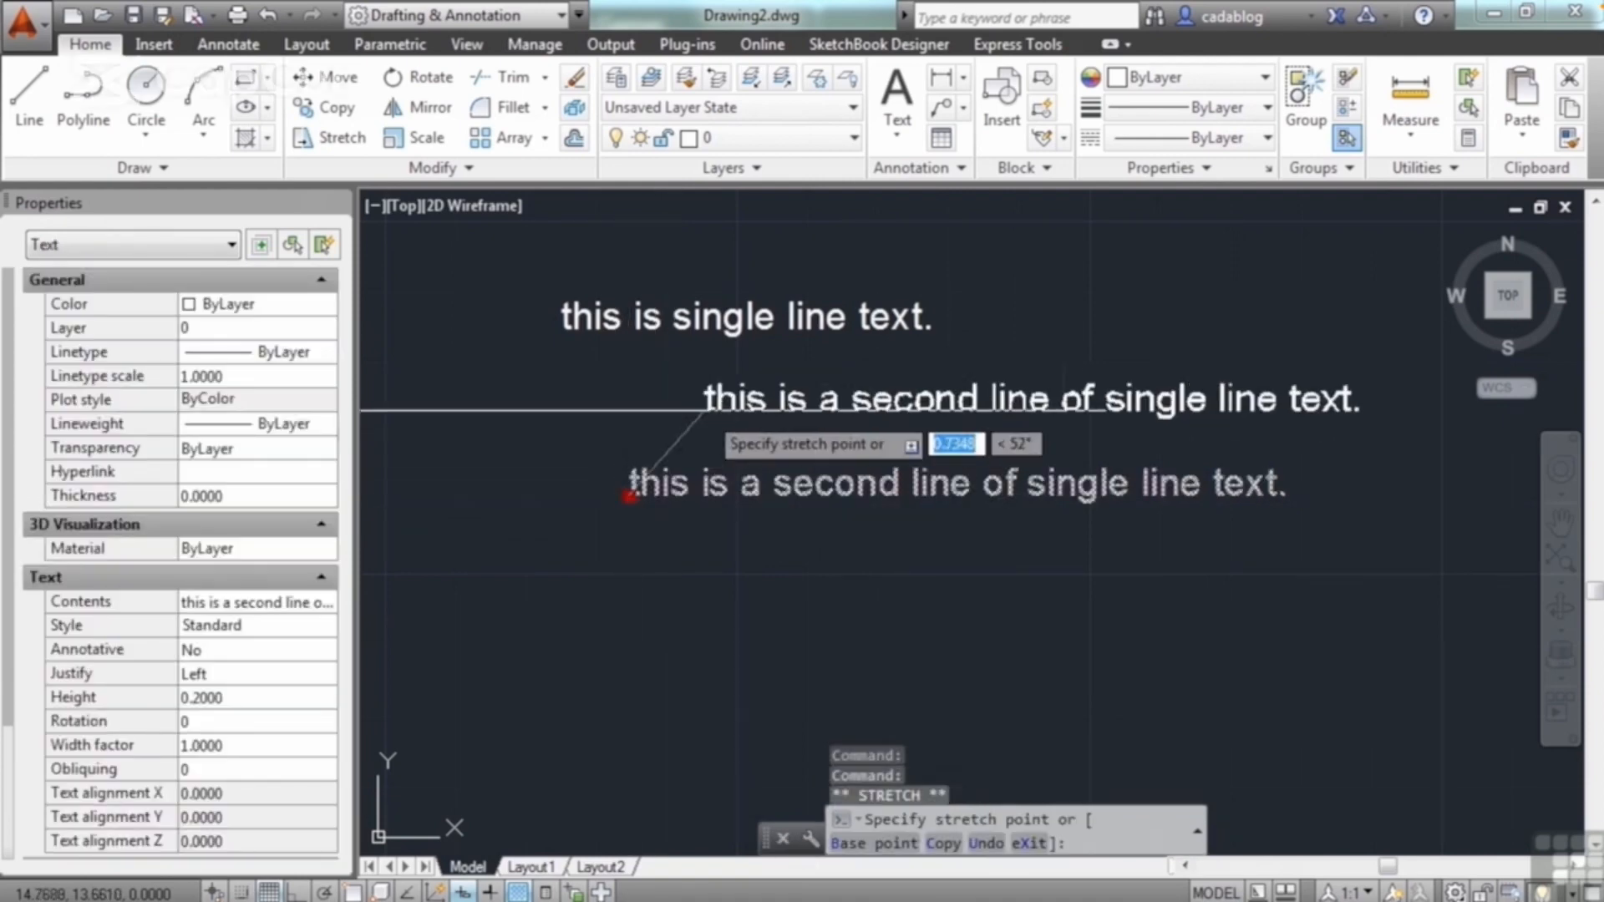
pyautogui.click(731, 409)
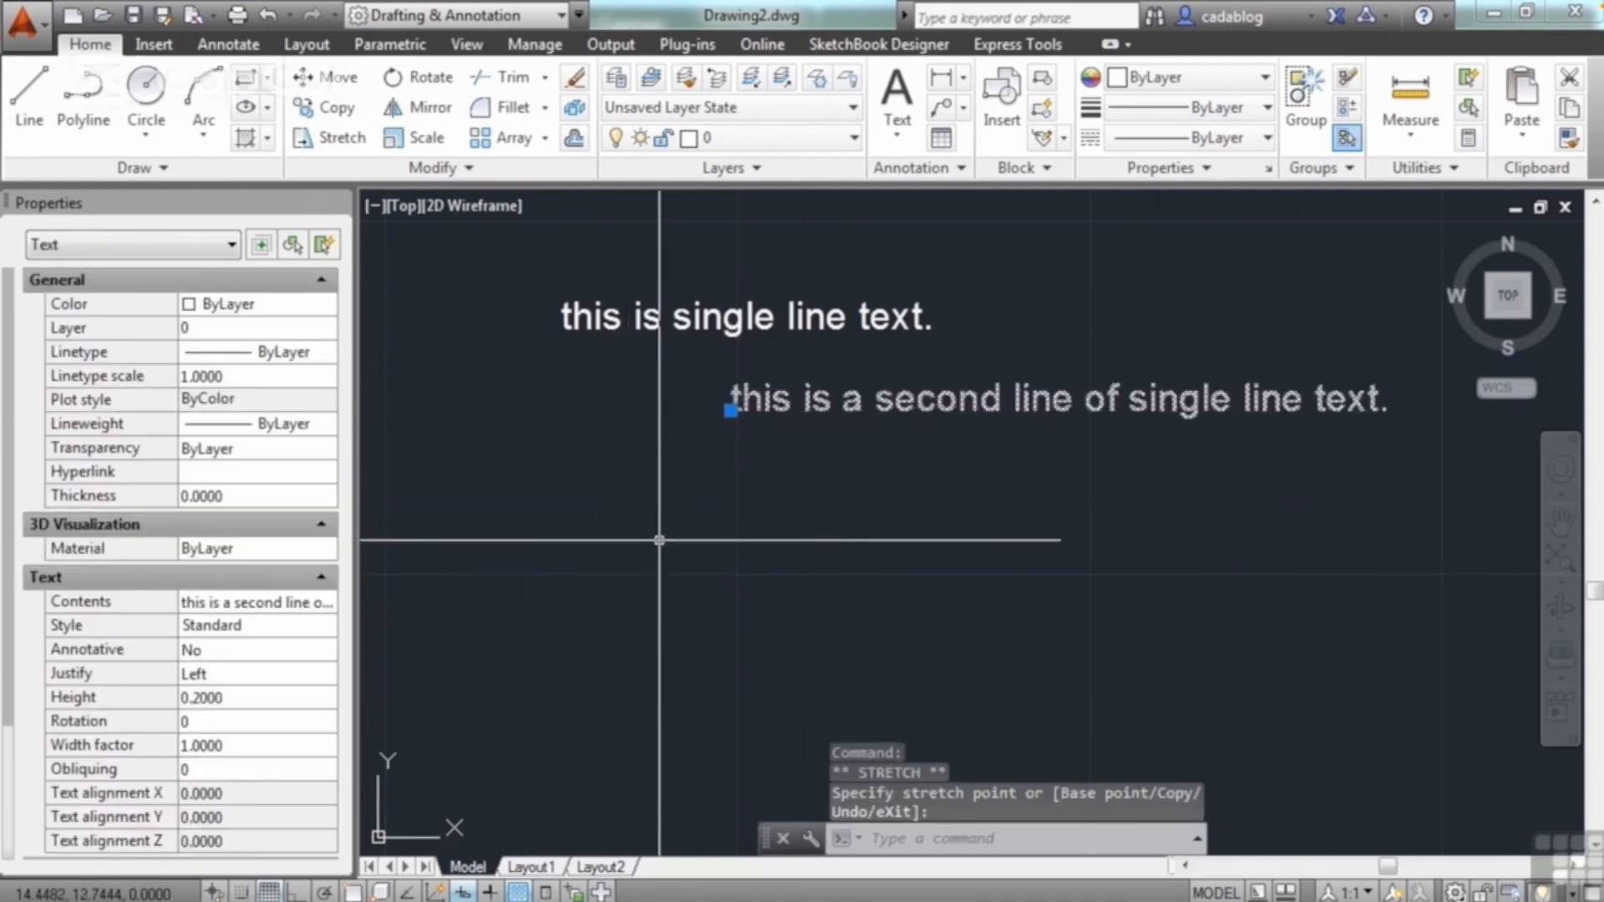
pyautogui.press('Escape')
pyautogui.press('Escape')
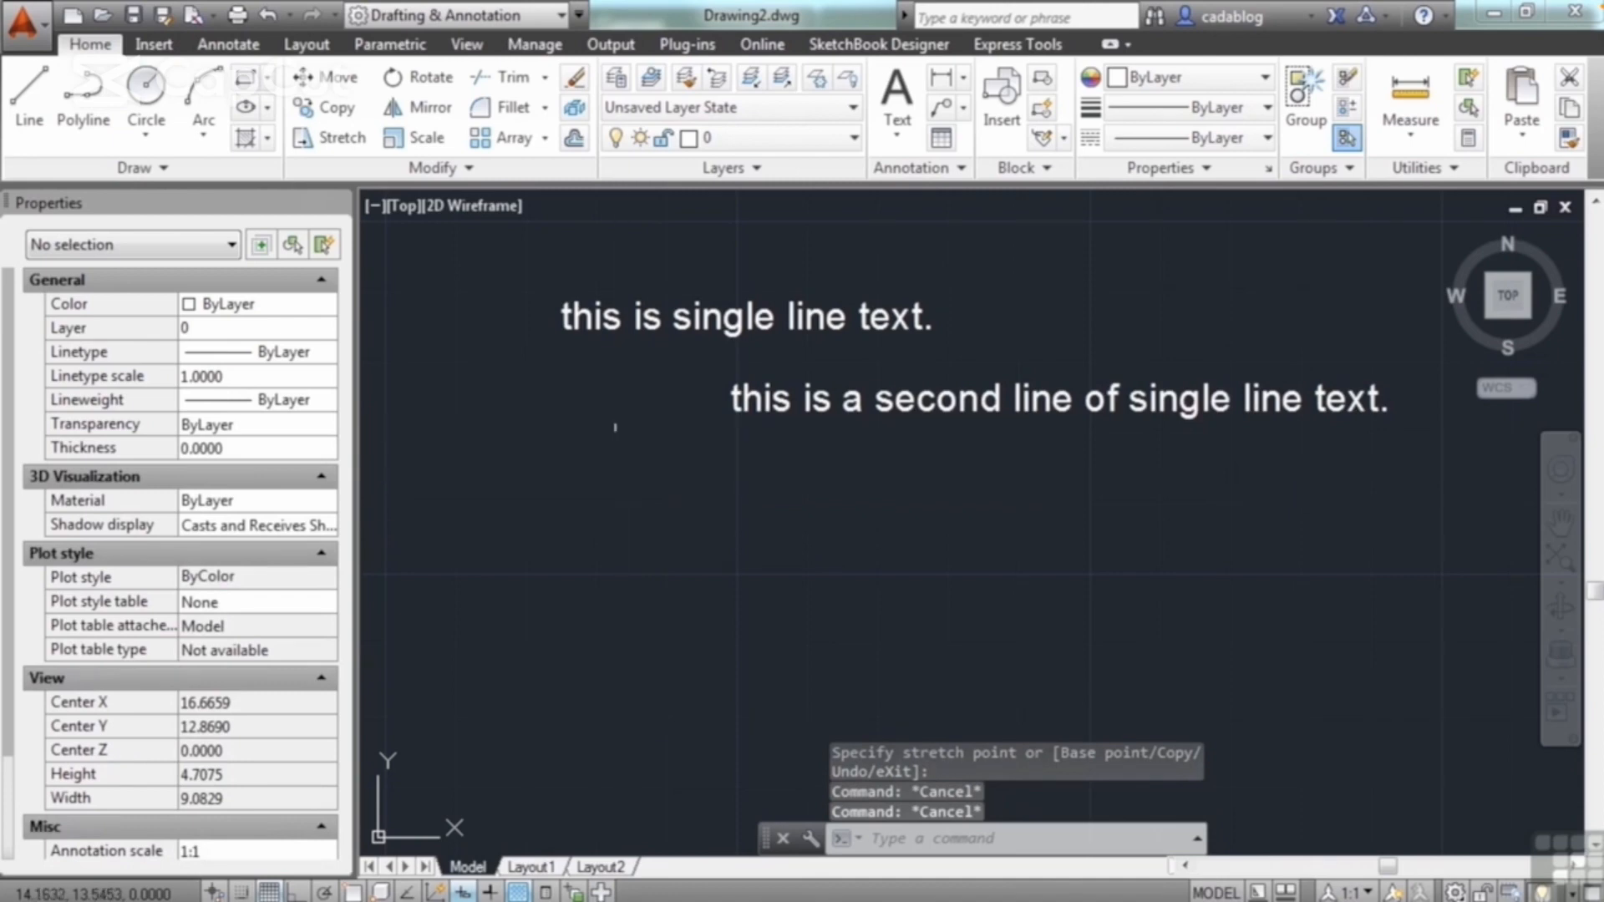
# Step: Place single-line text "this is angled text" below the second line, height 0.2000, rotated to slant up to the right
pyautogui.click(248, 50)
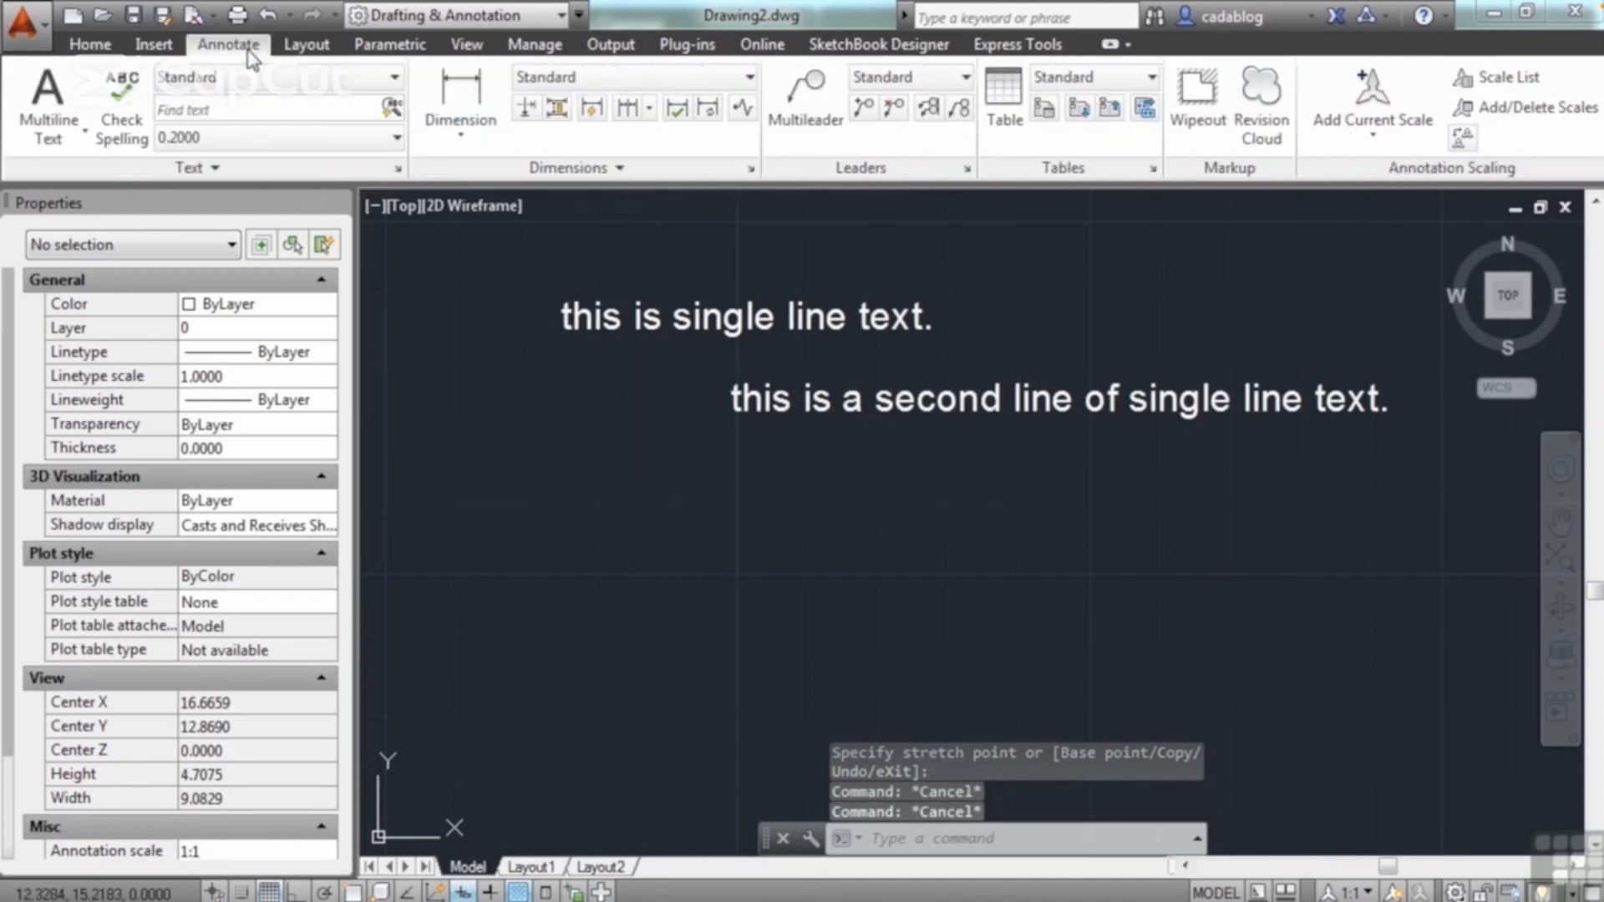
pyautogui.click(81, 138)
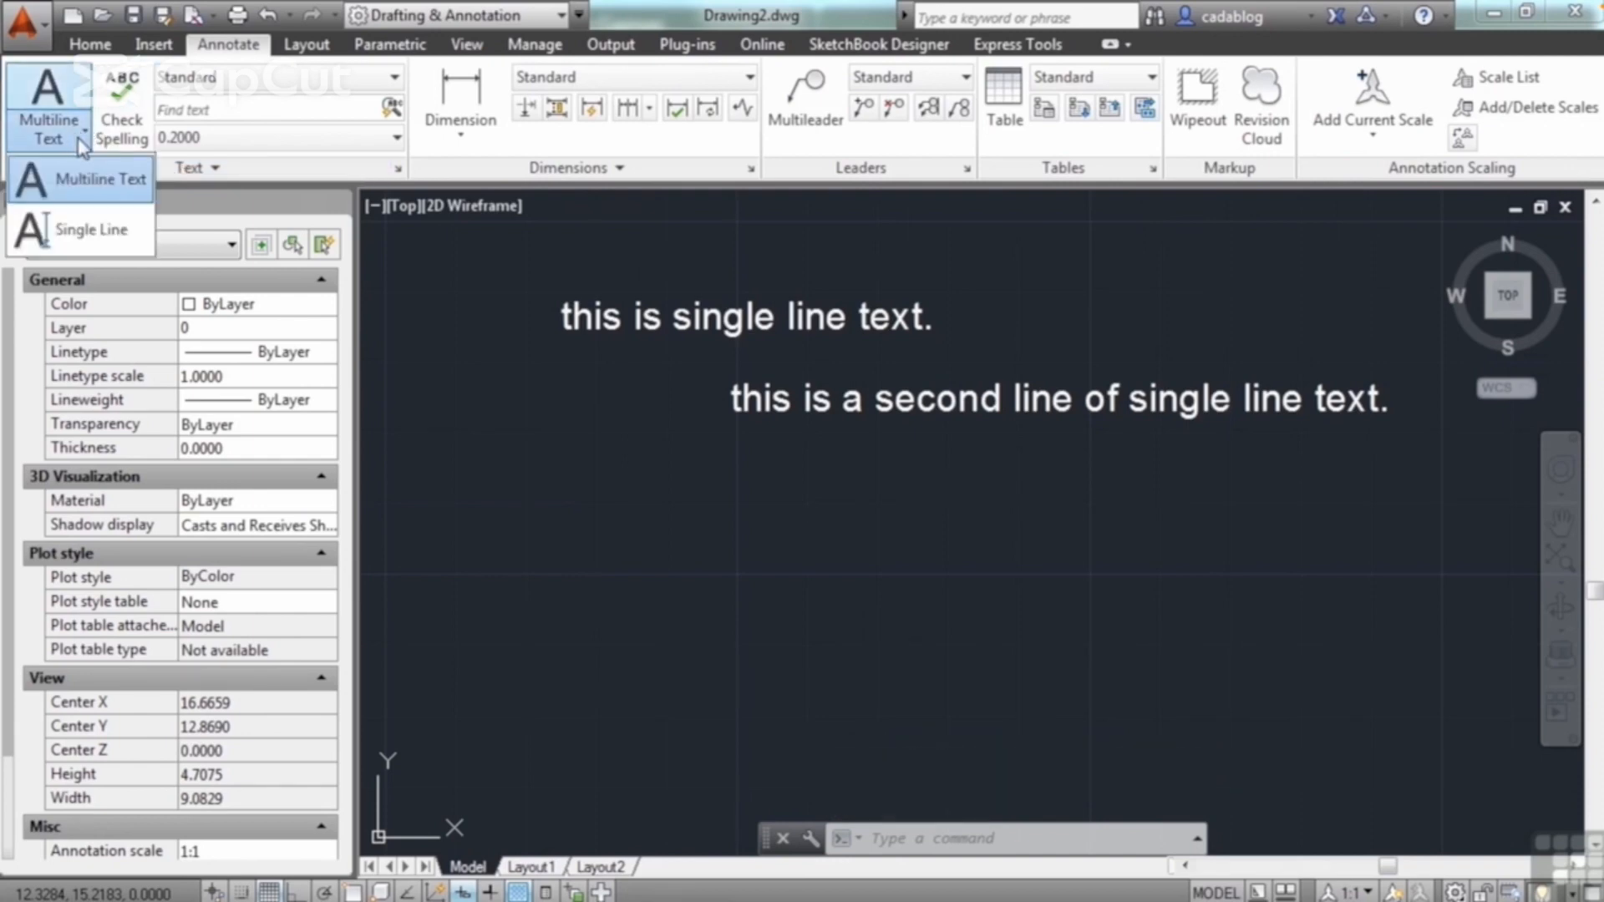
pyautogui.click(91, 240)
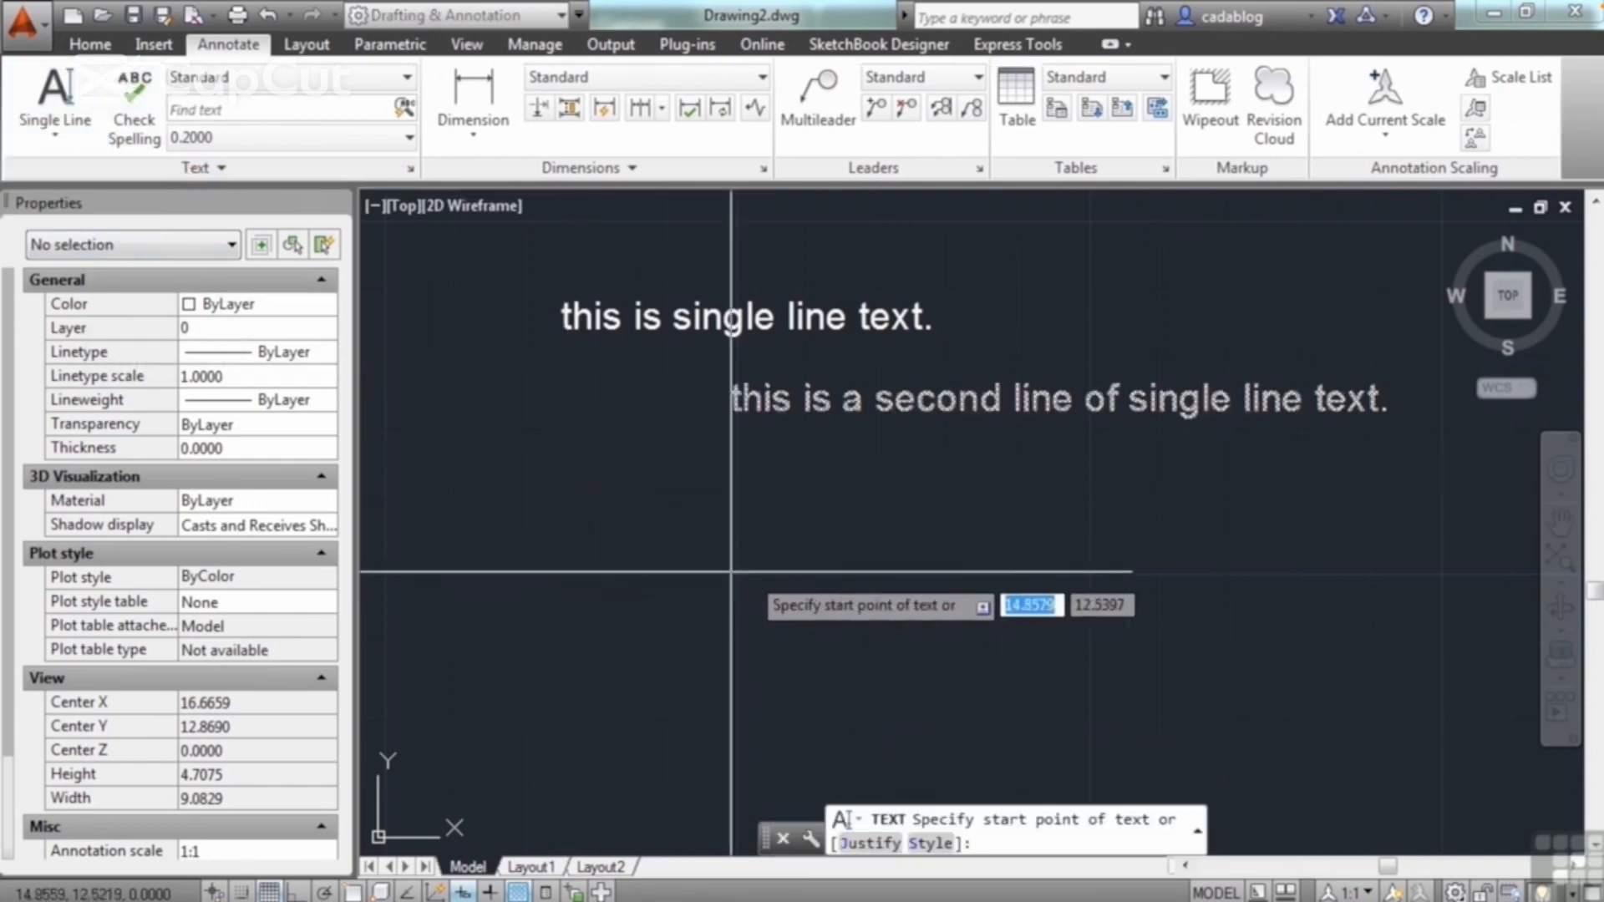
pyautogui.click(775, 577)
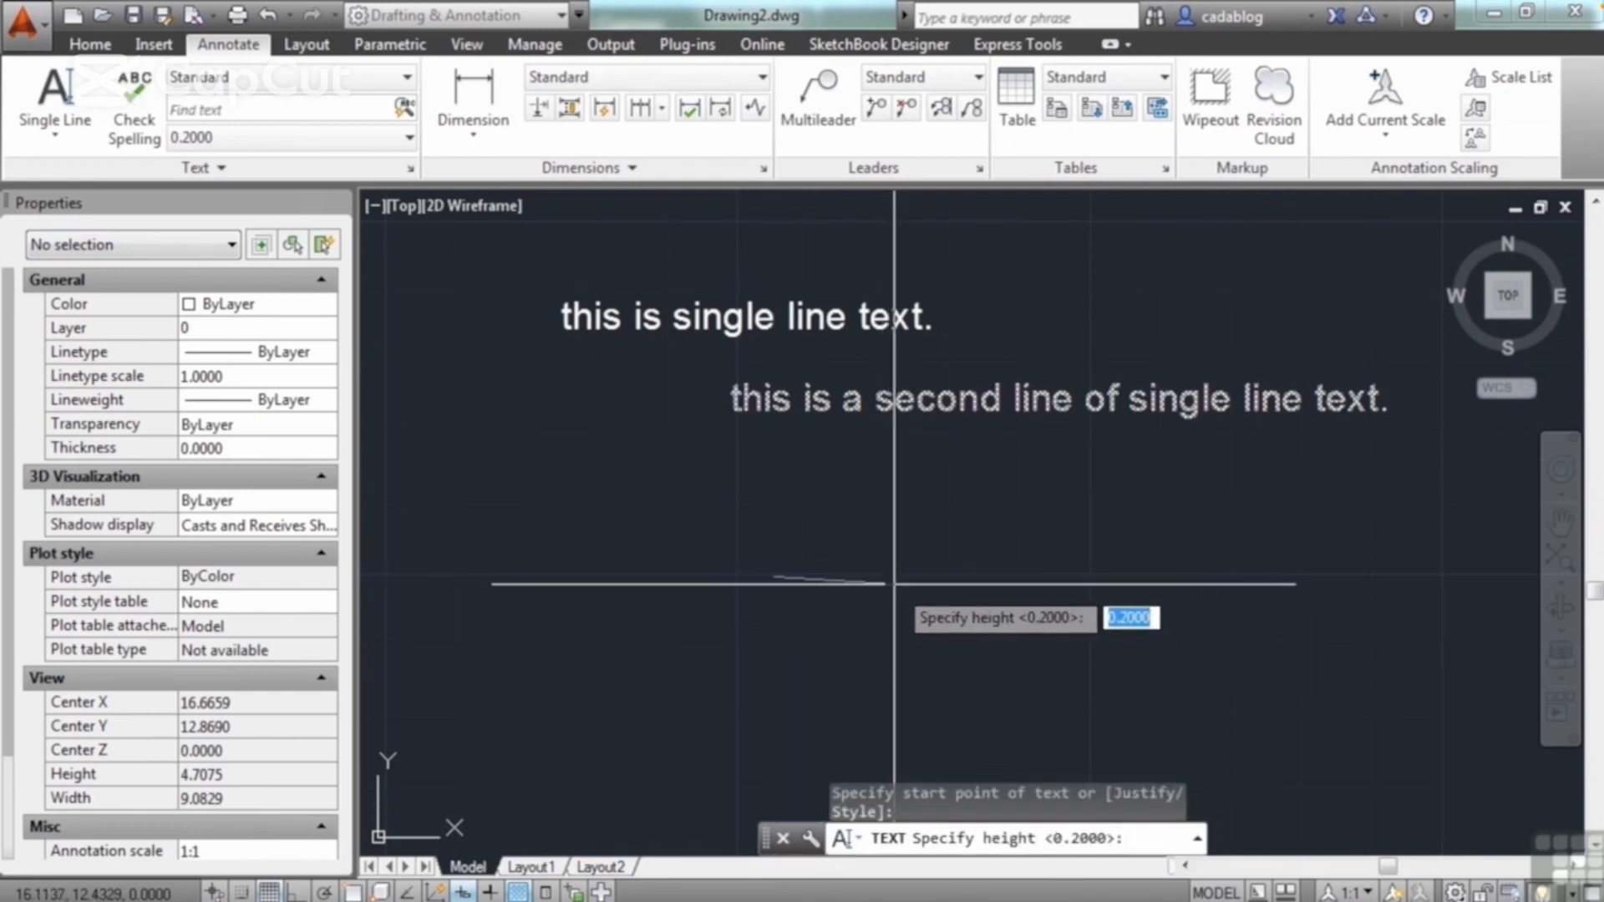
pyautogui.press('Return')
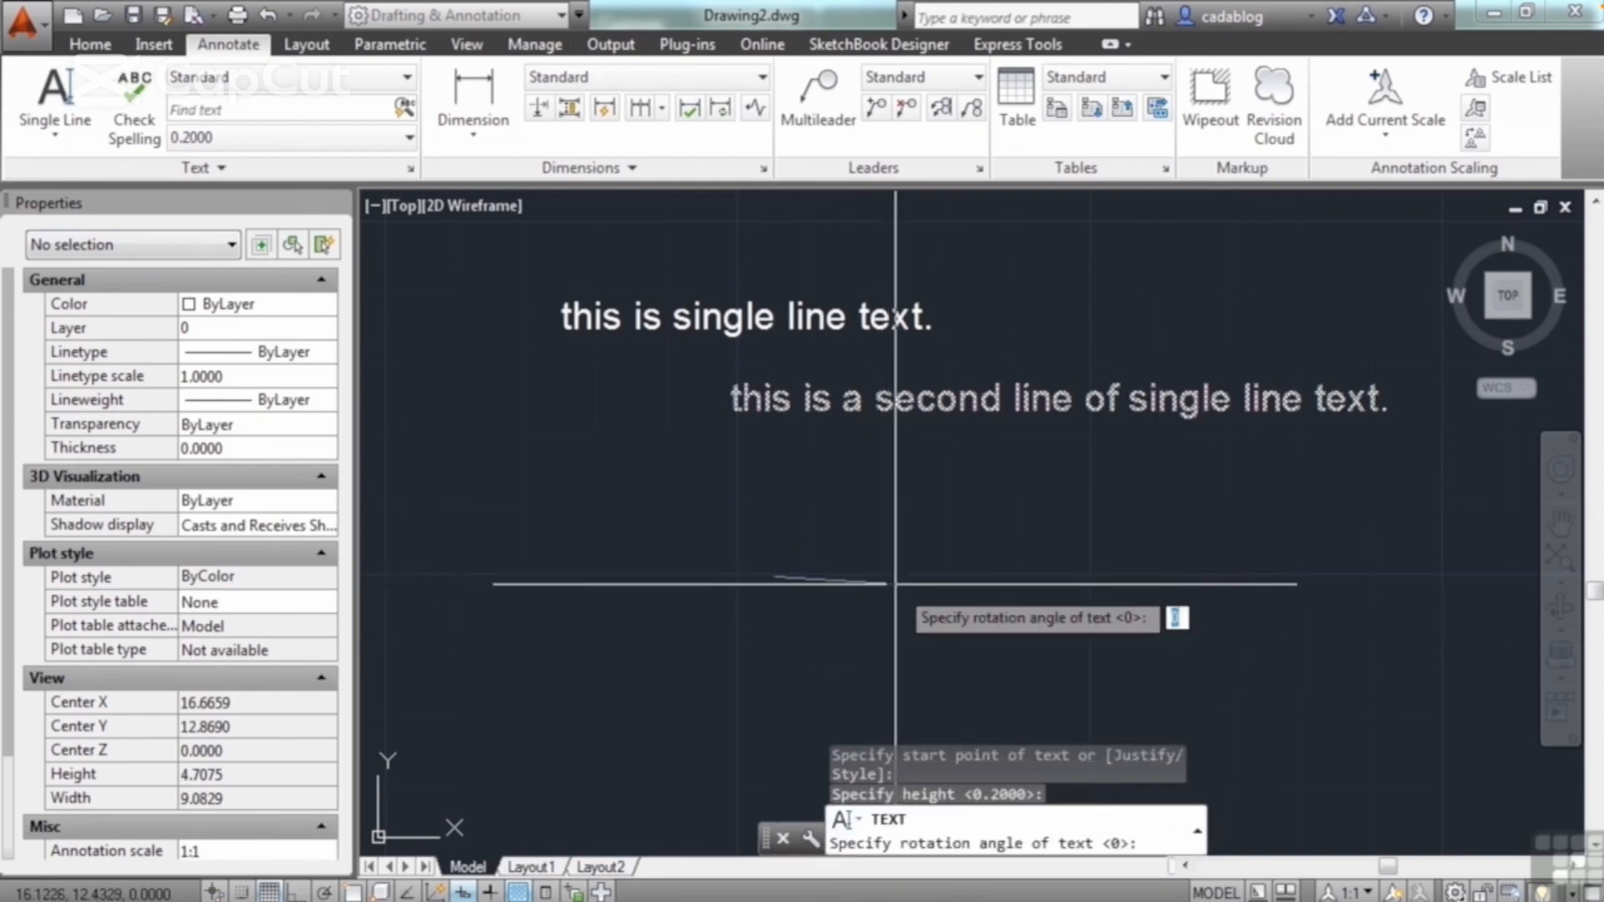
pyautogui.click(891, 494)
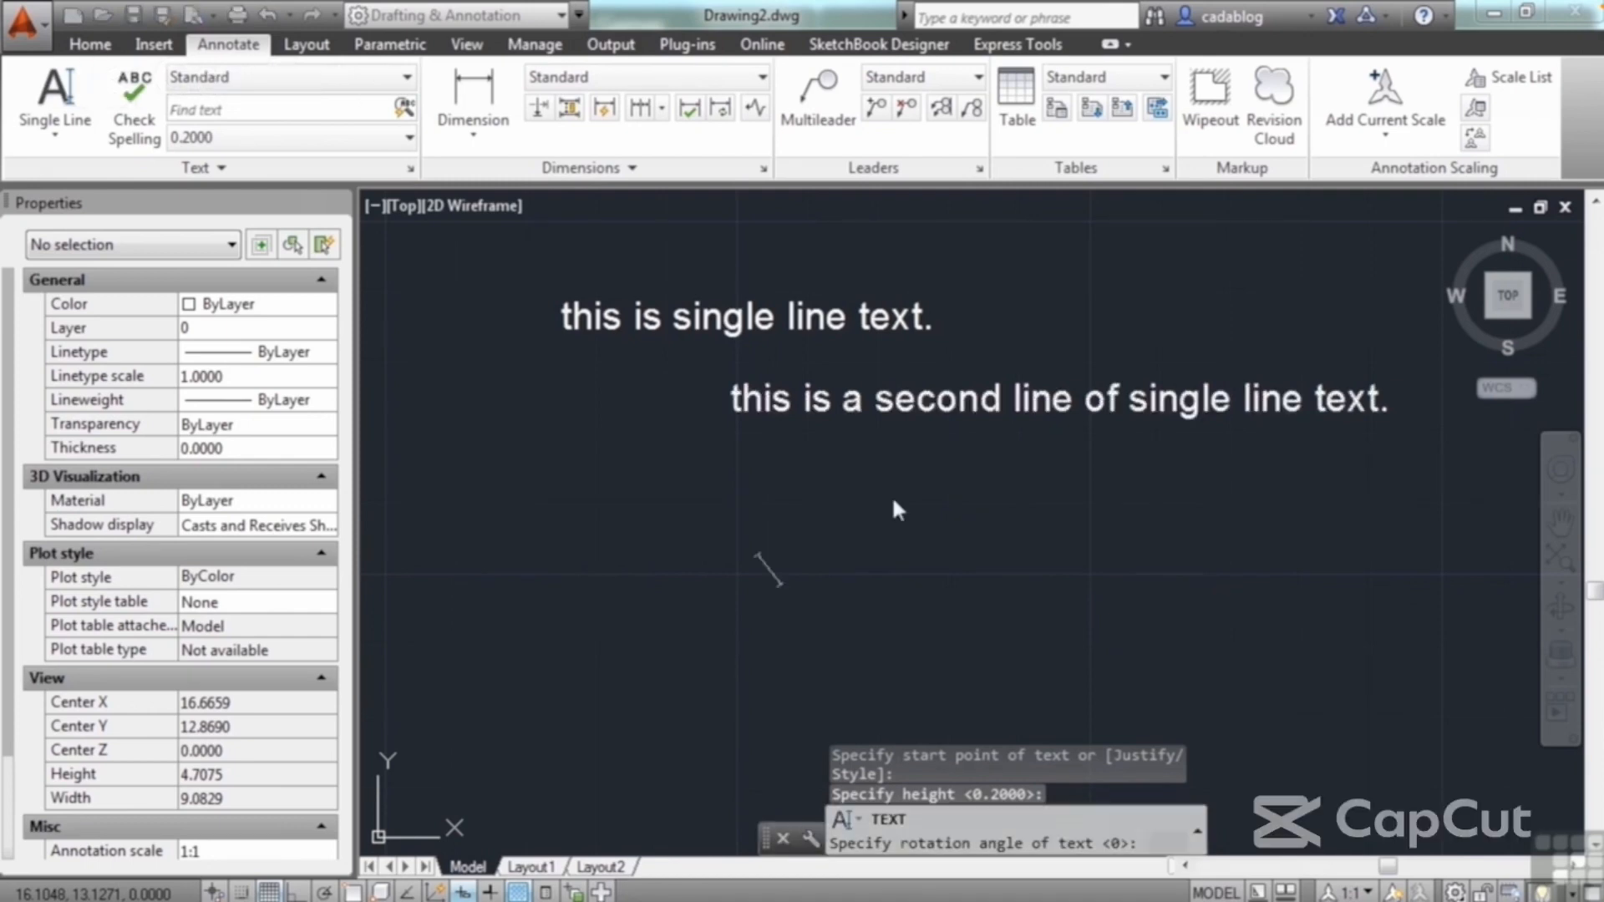
pyautogui.write('thi')
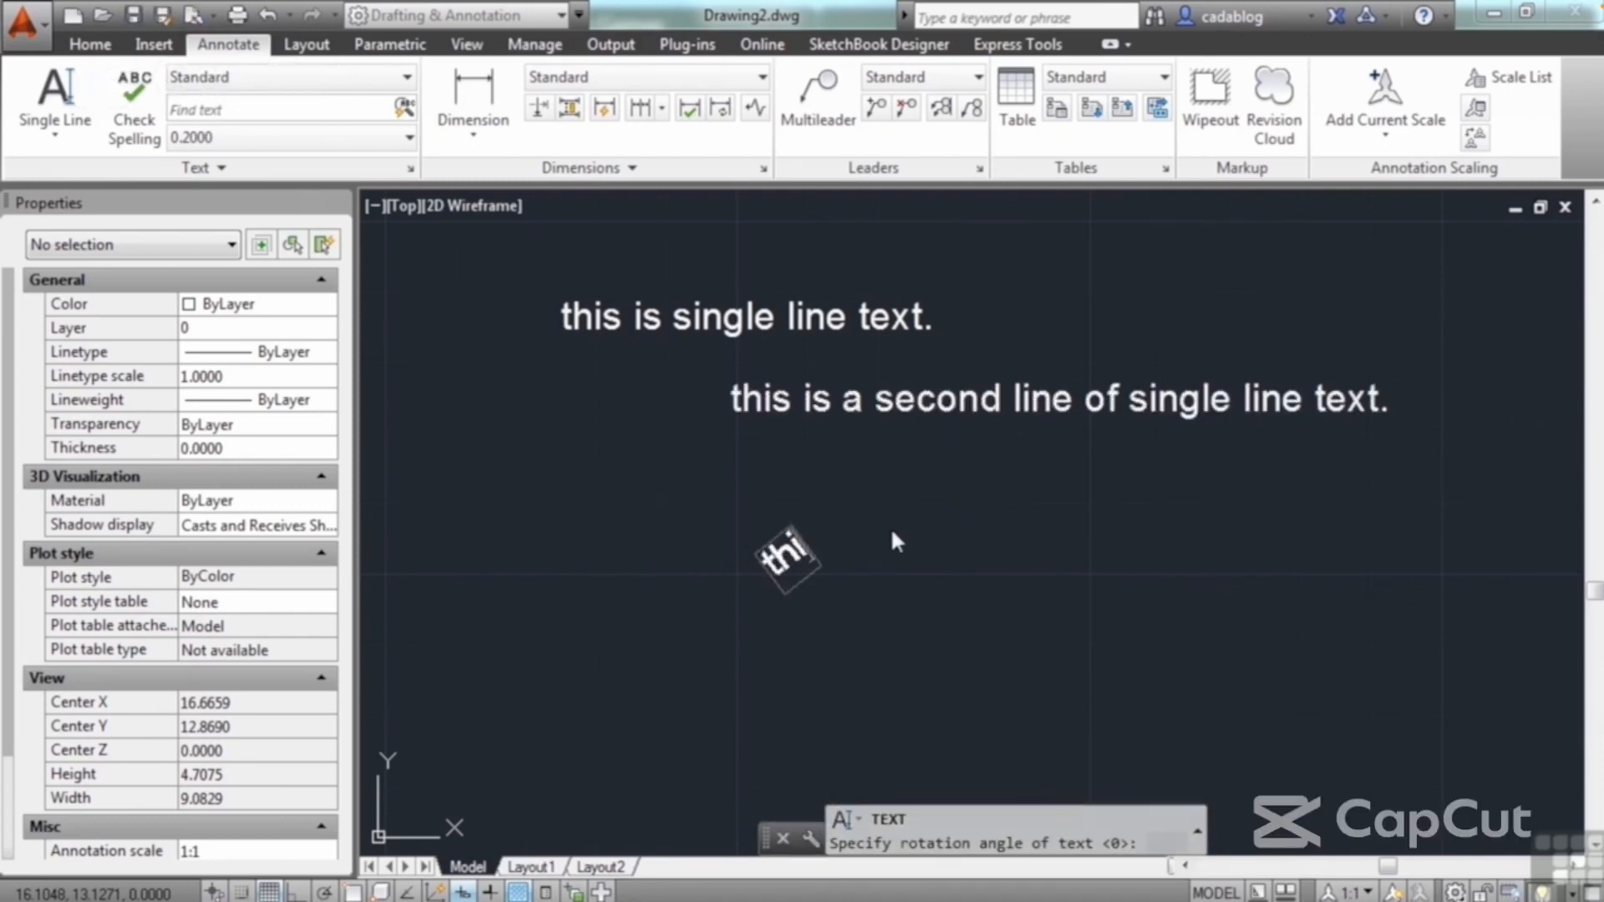
pyautogui.write('s is angled')
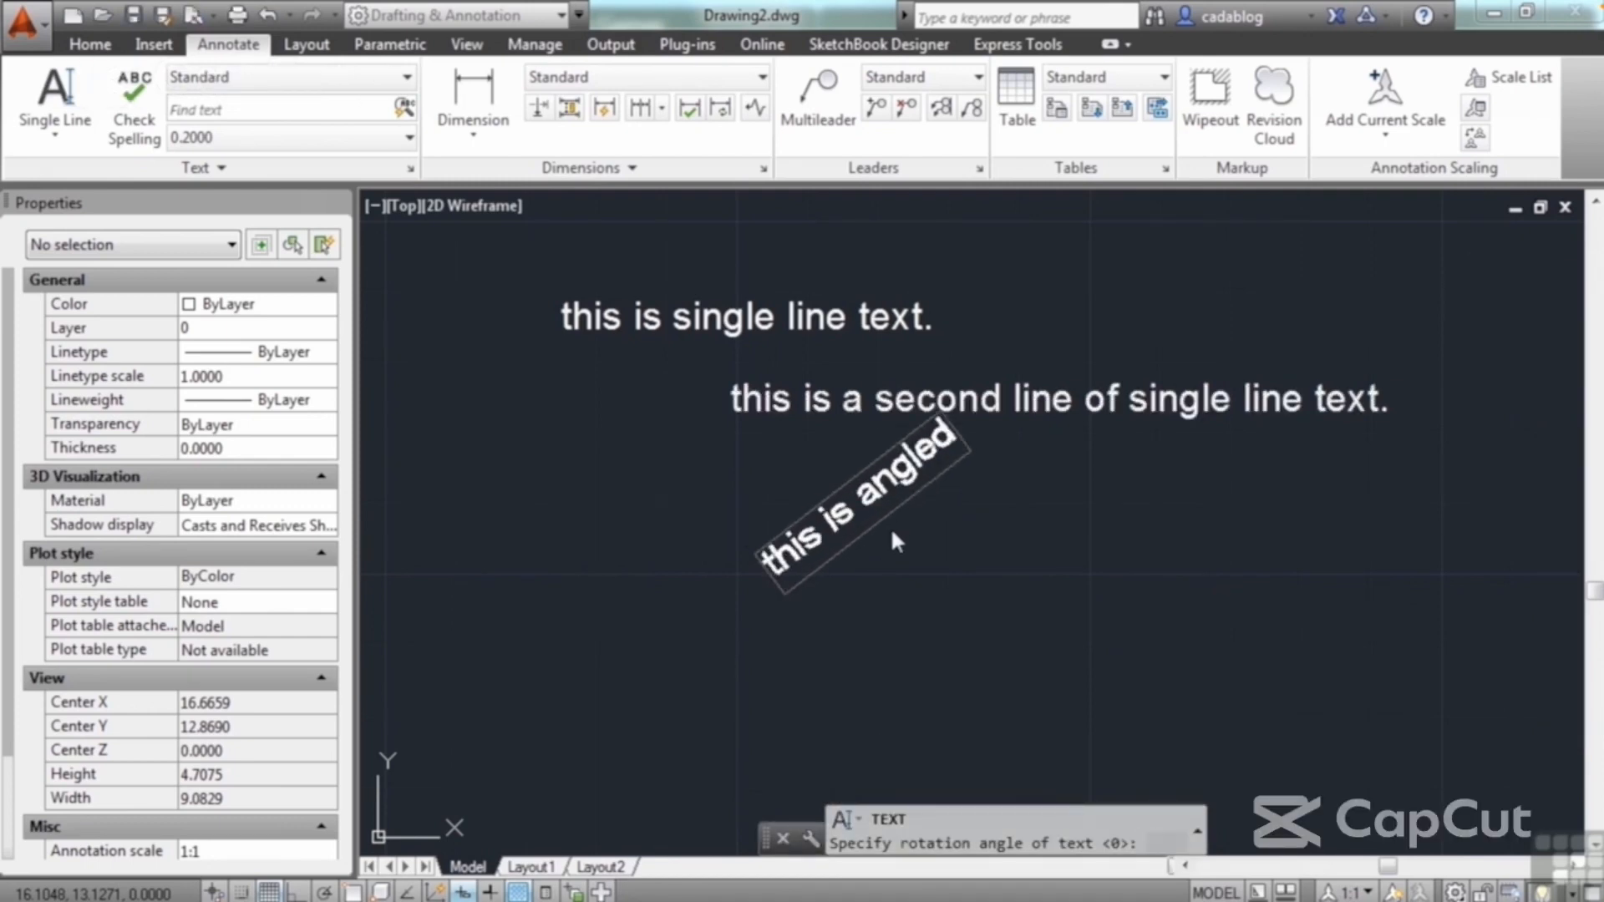
pyautogui.write(' text')
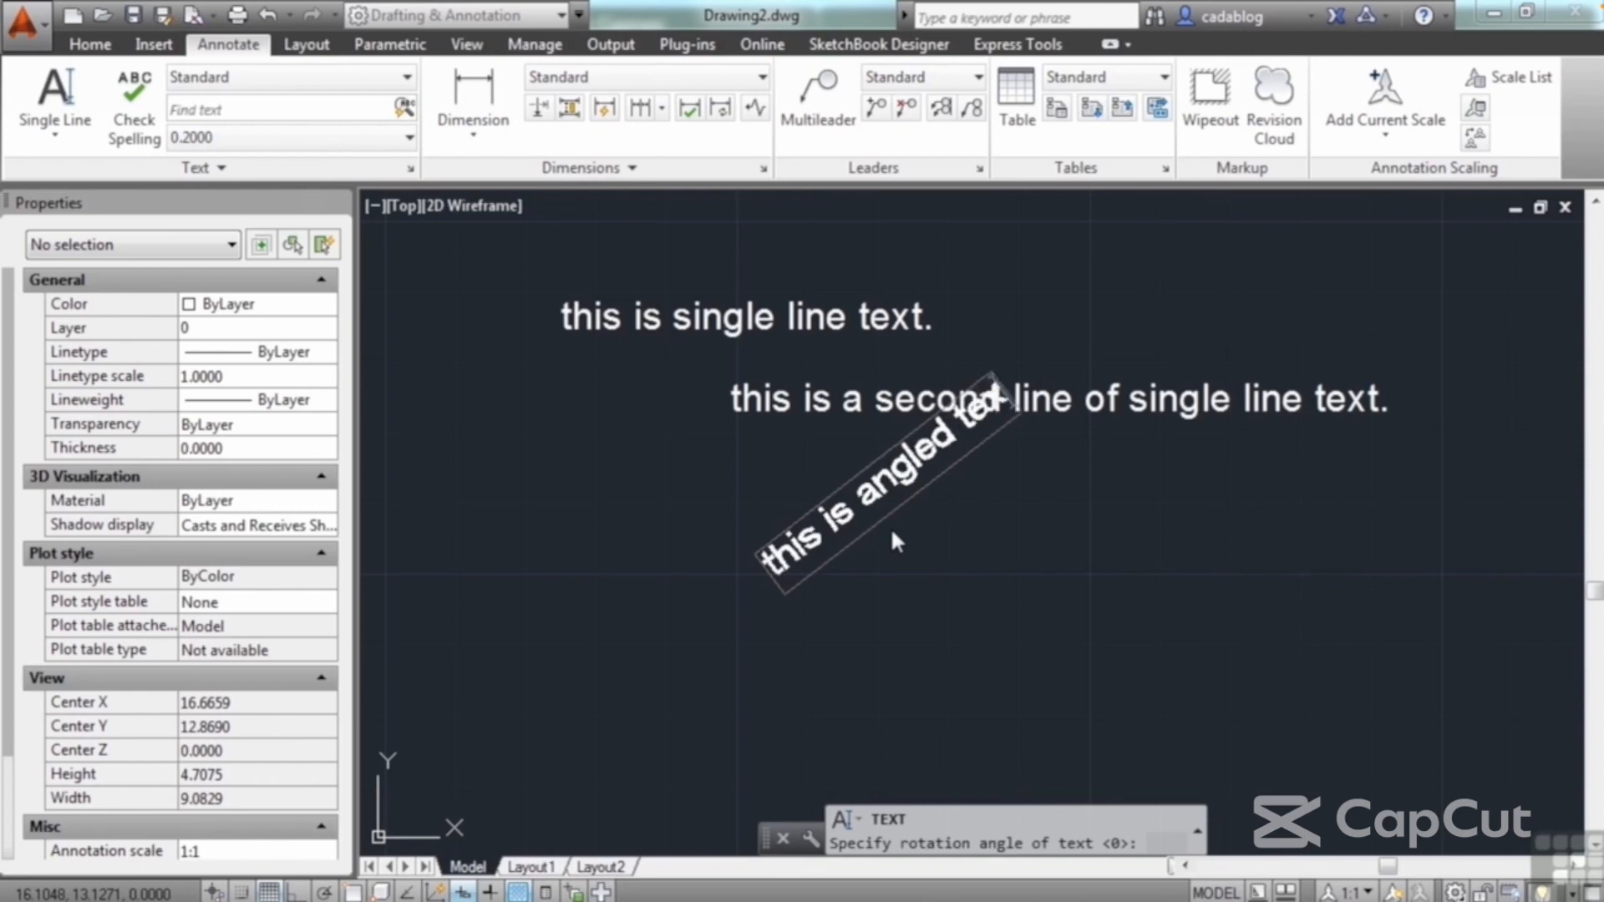
pyautogui.press('Return')
pyautogui.press('Return')
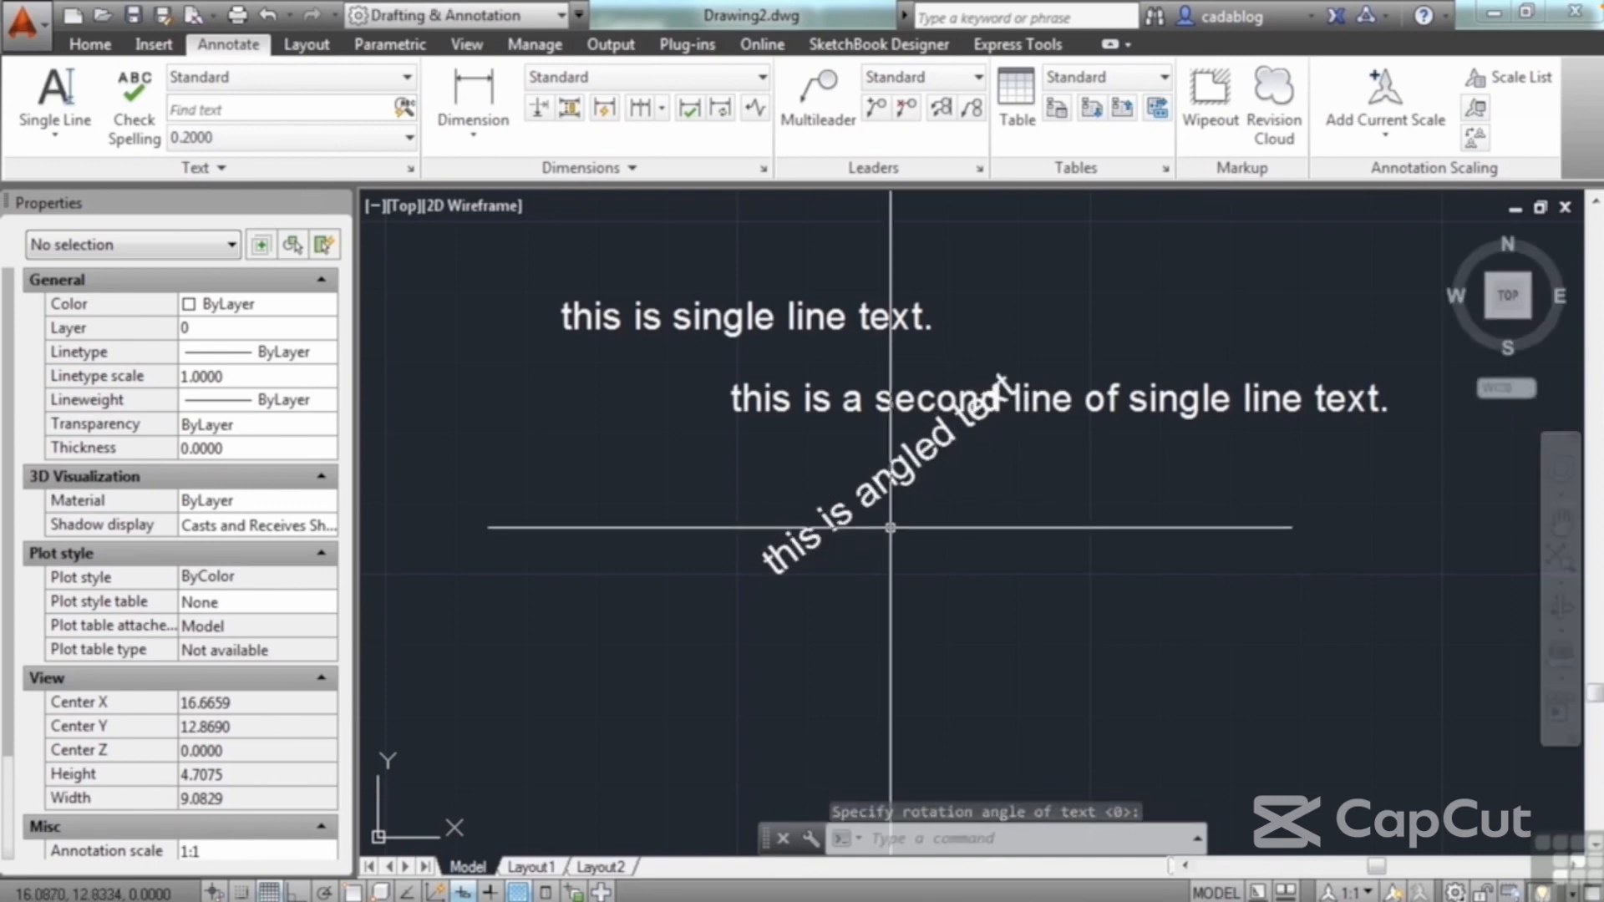
# Step: Move the angled text about 0.9 units down and to the left, clear of the second text line
pyautogui.write('m')
pyautogui.press('Return')
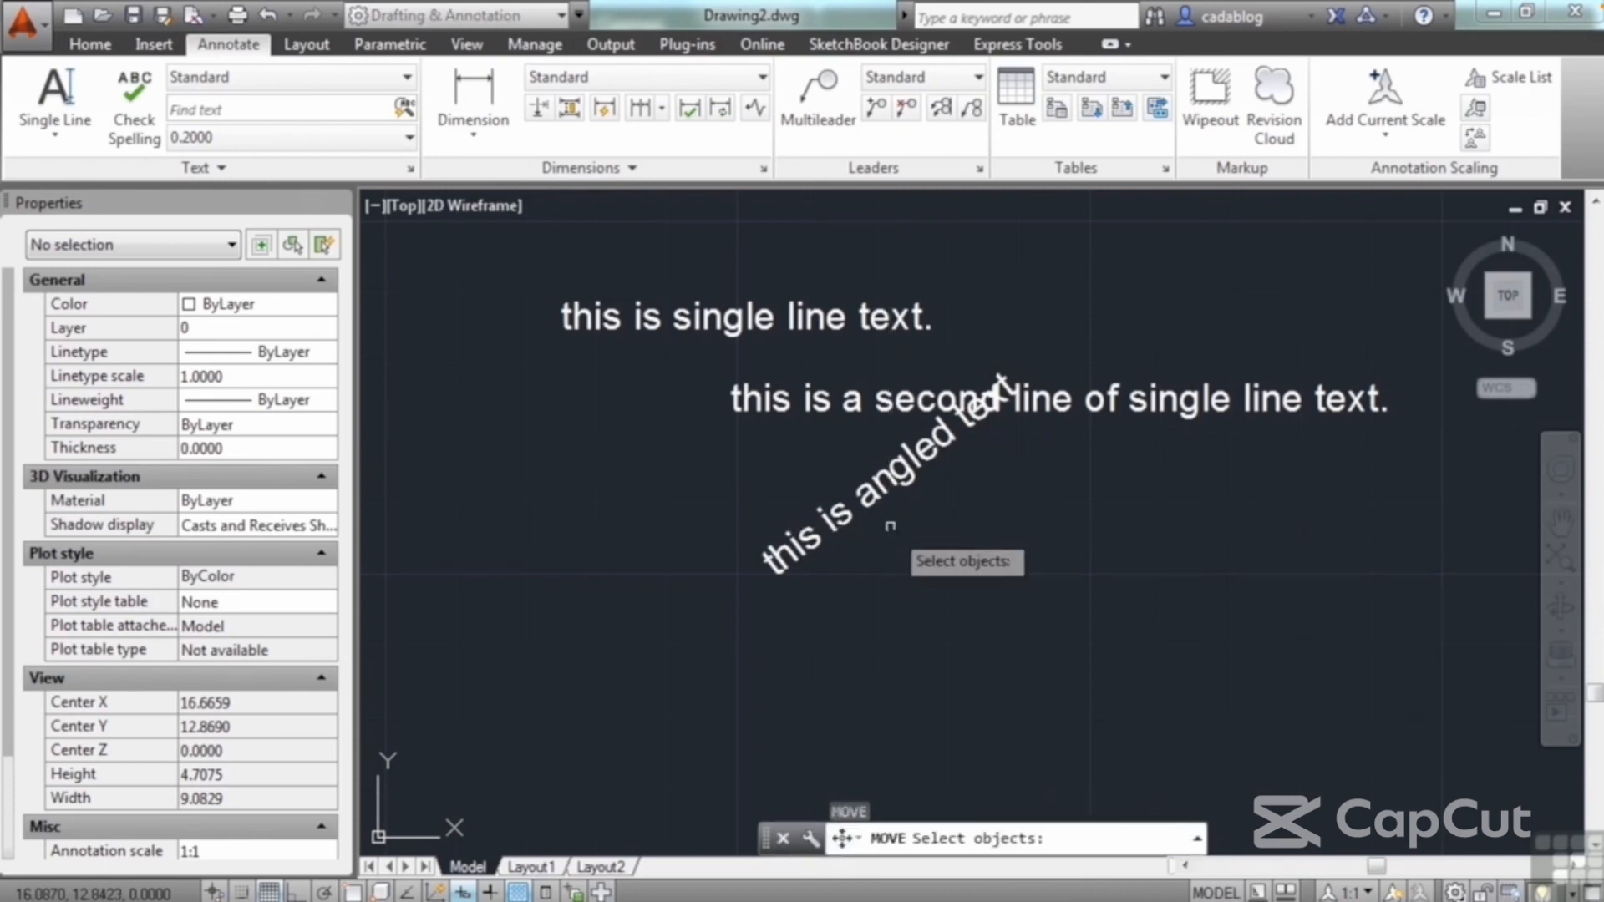
pyautogui.click(890, 526)
pyautogui.click(835, 464)
pyautogui.press('Return')
pyautogui.click(950, 501)
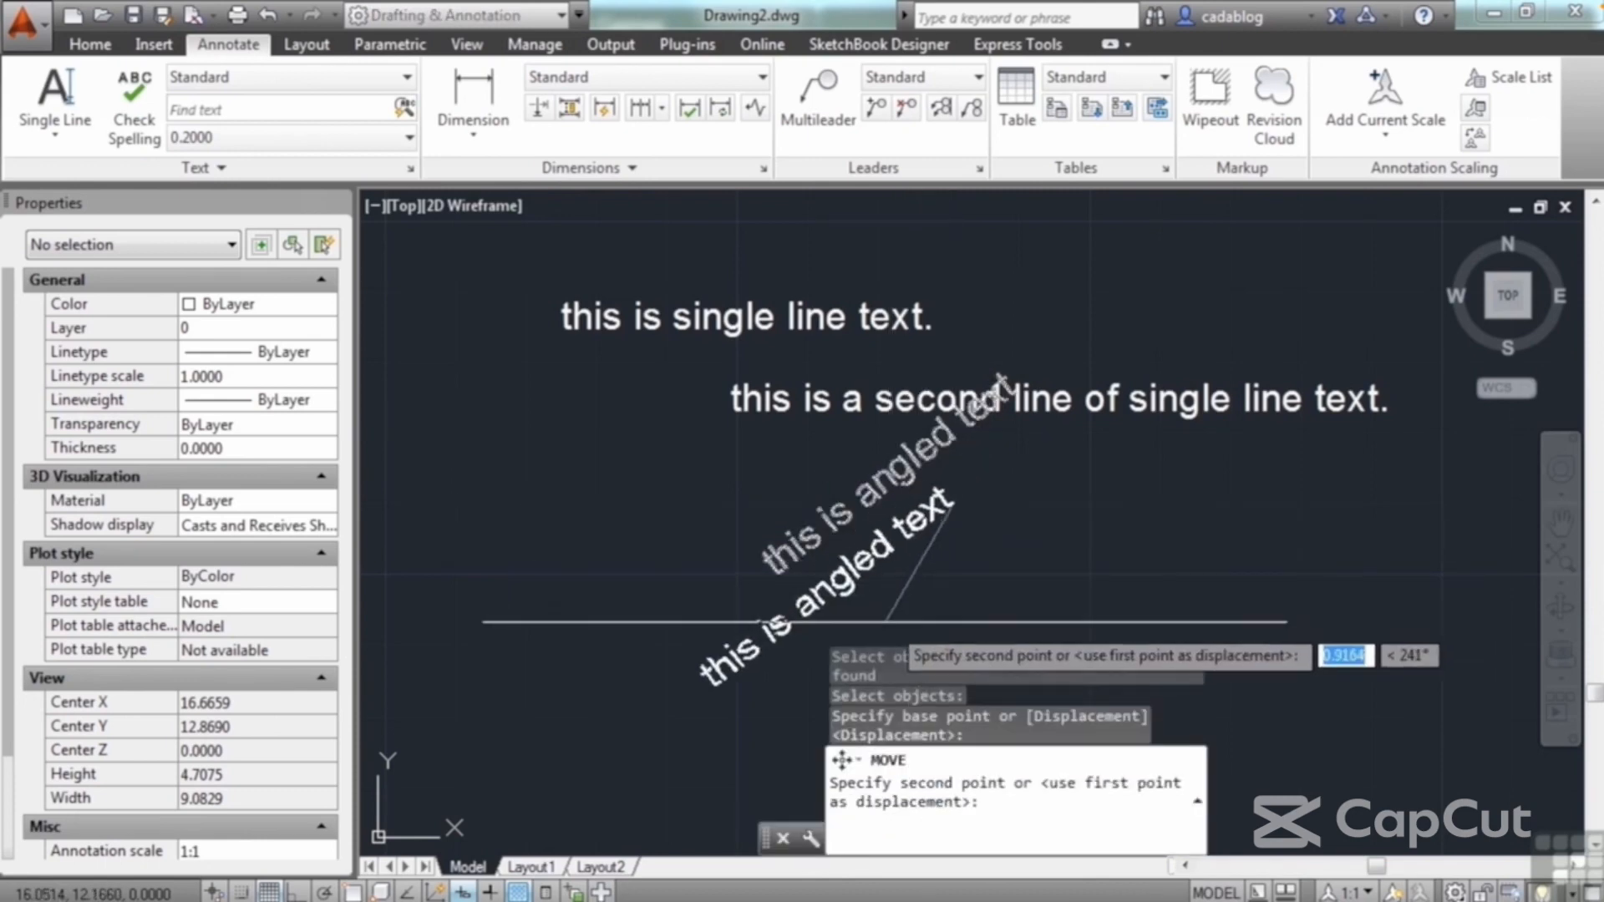
pyautogui.click(886, 622)
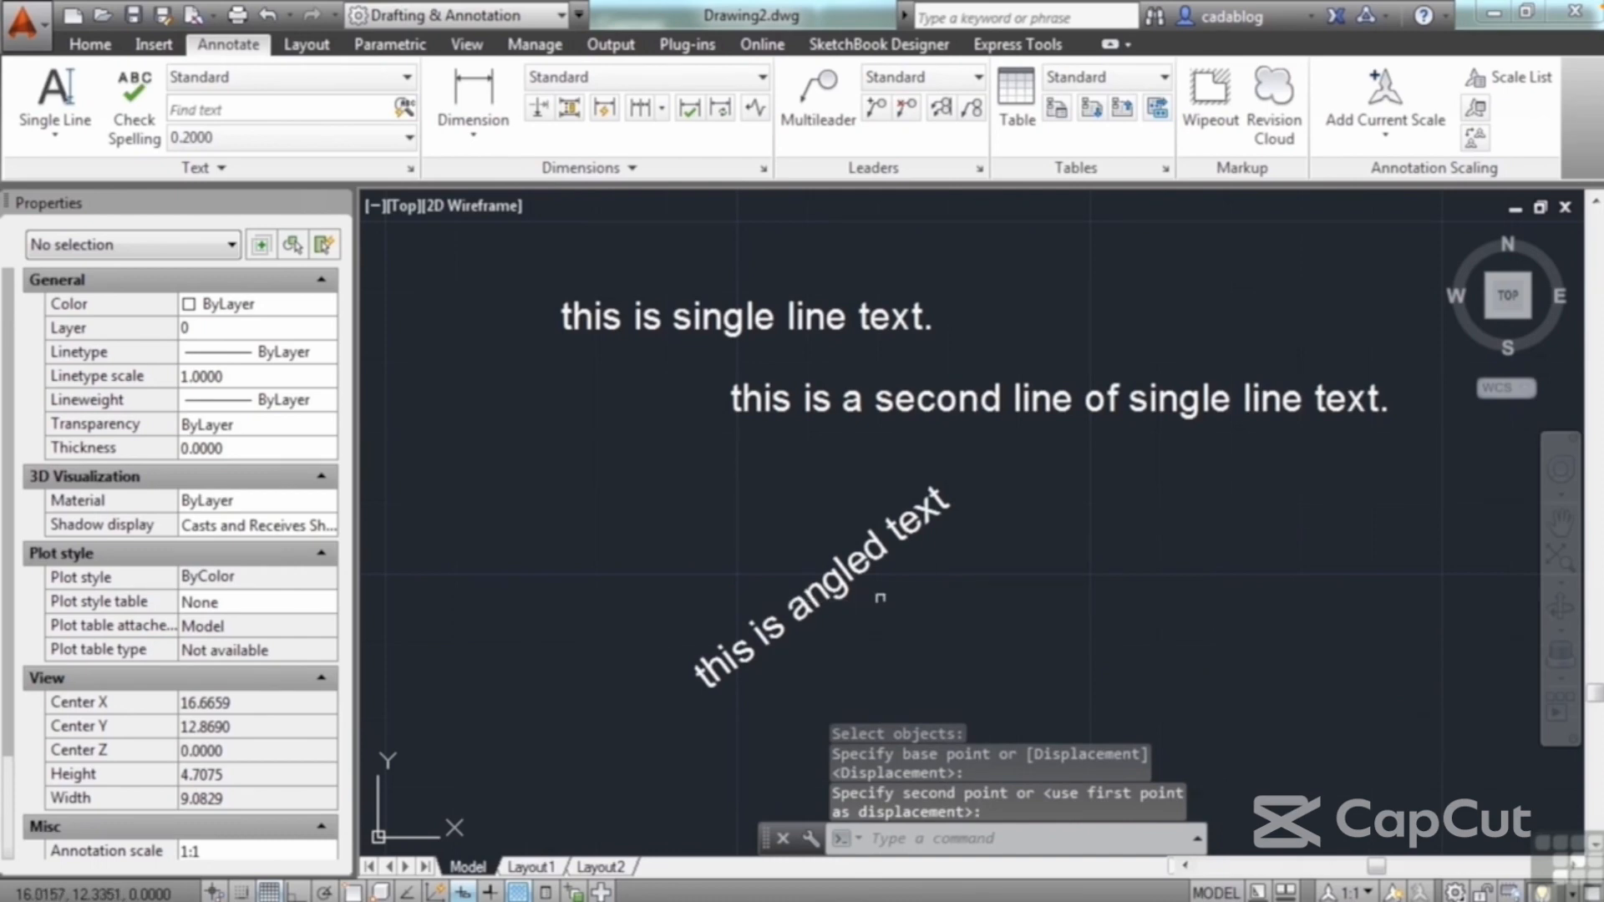
# Step: Replace the contents of the angled text with "i just changed this"
pyautogui.click(880, 598)
pyautogui.click(715, 689)
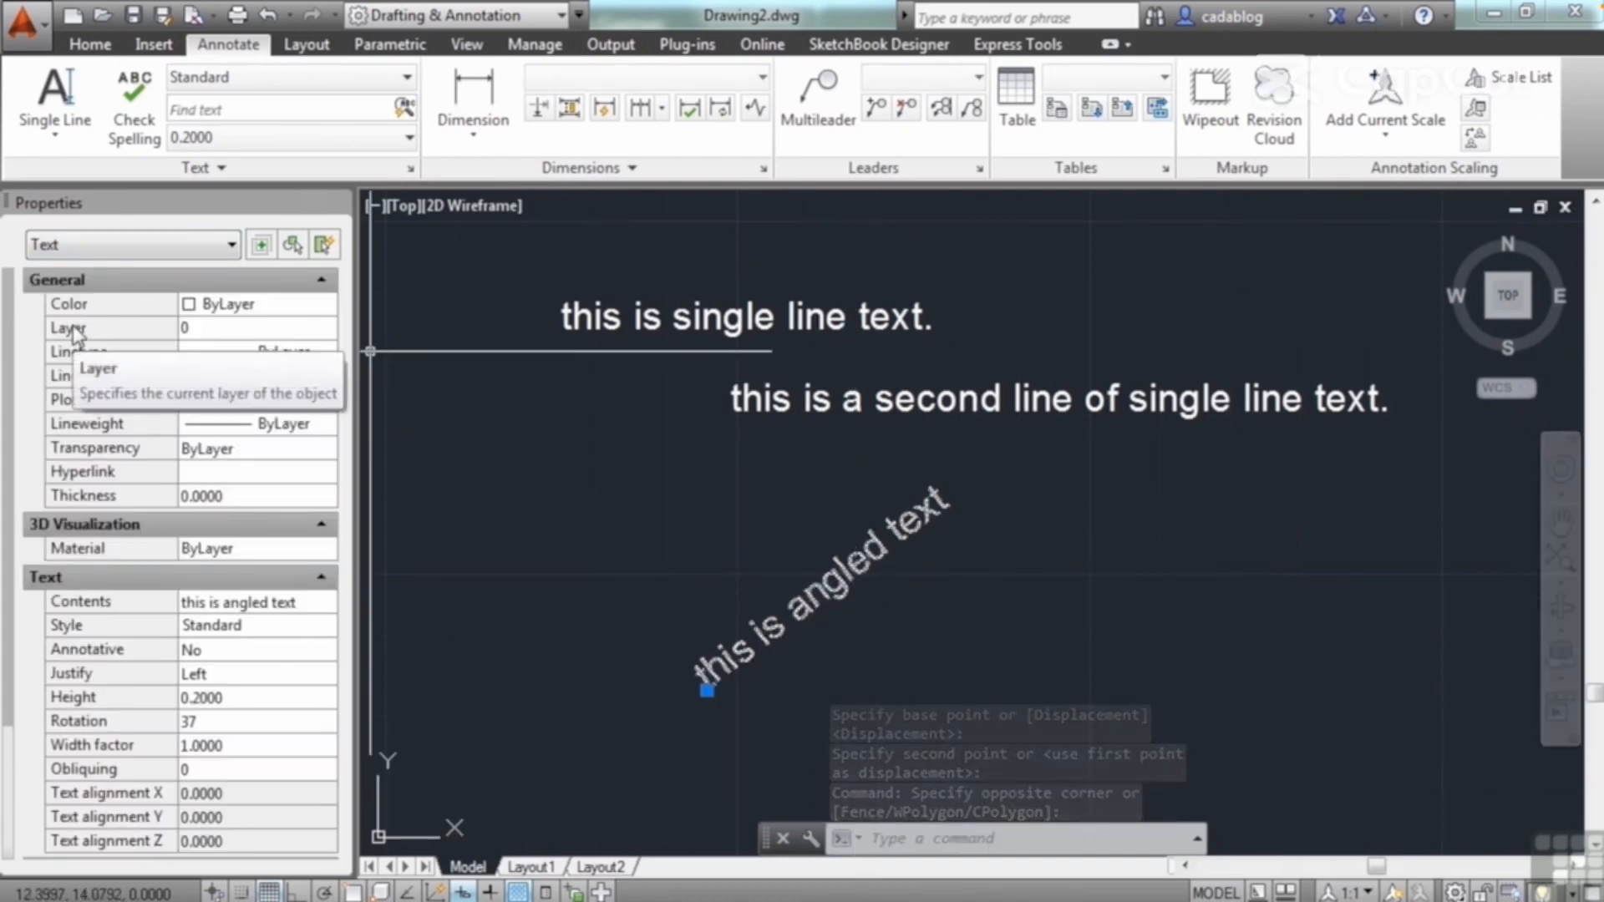
pyautogui.moveTo(16, 456)
pyautogui.mouseDown()
pyautogui.moveTo(12, 594)
pyautogui.moveTo(13, 460)
pyautogui.mouseUp()
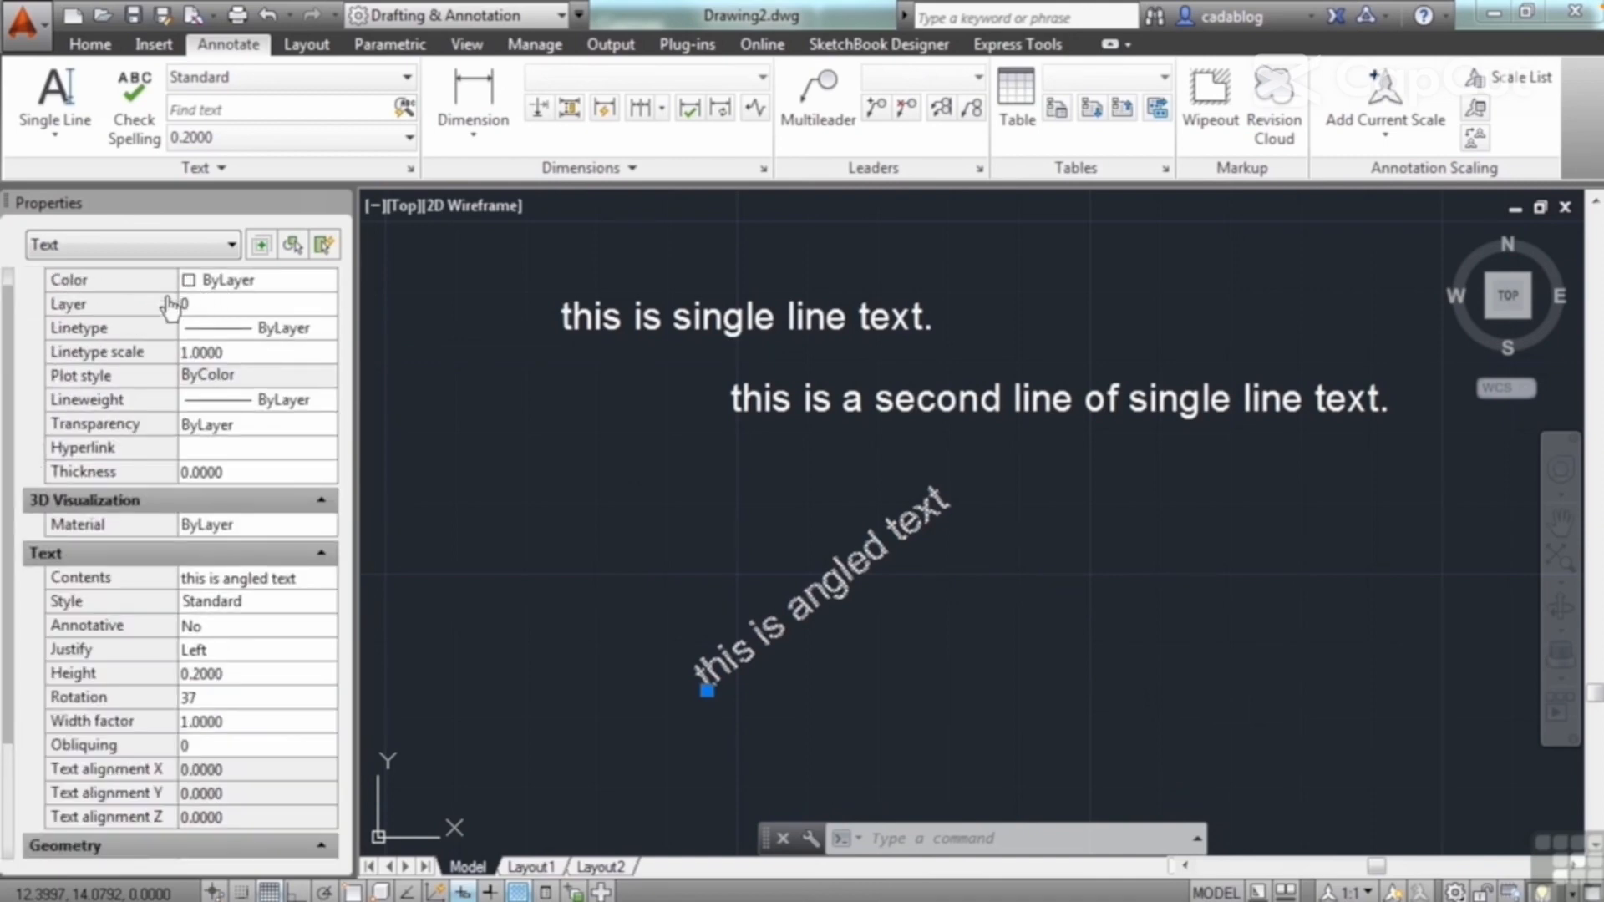
pyautogui.scroll(-3, 9, 393)
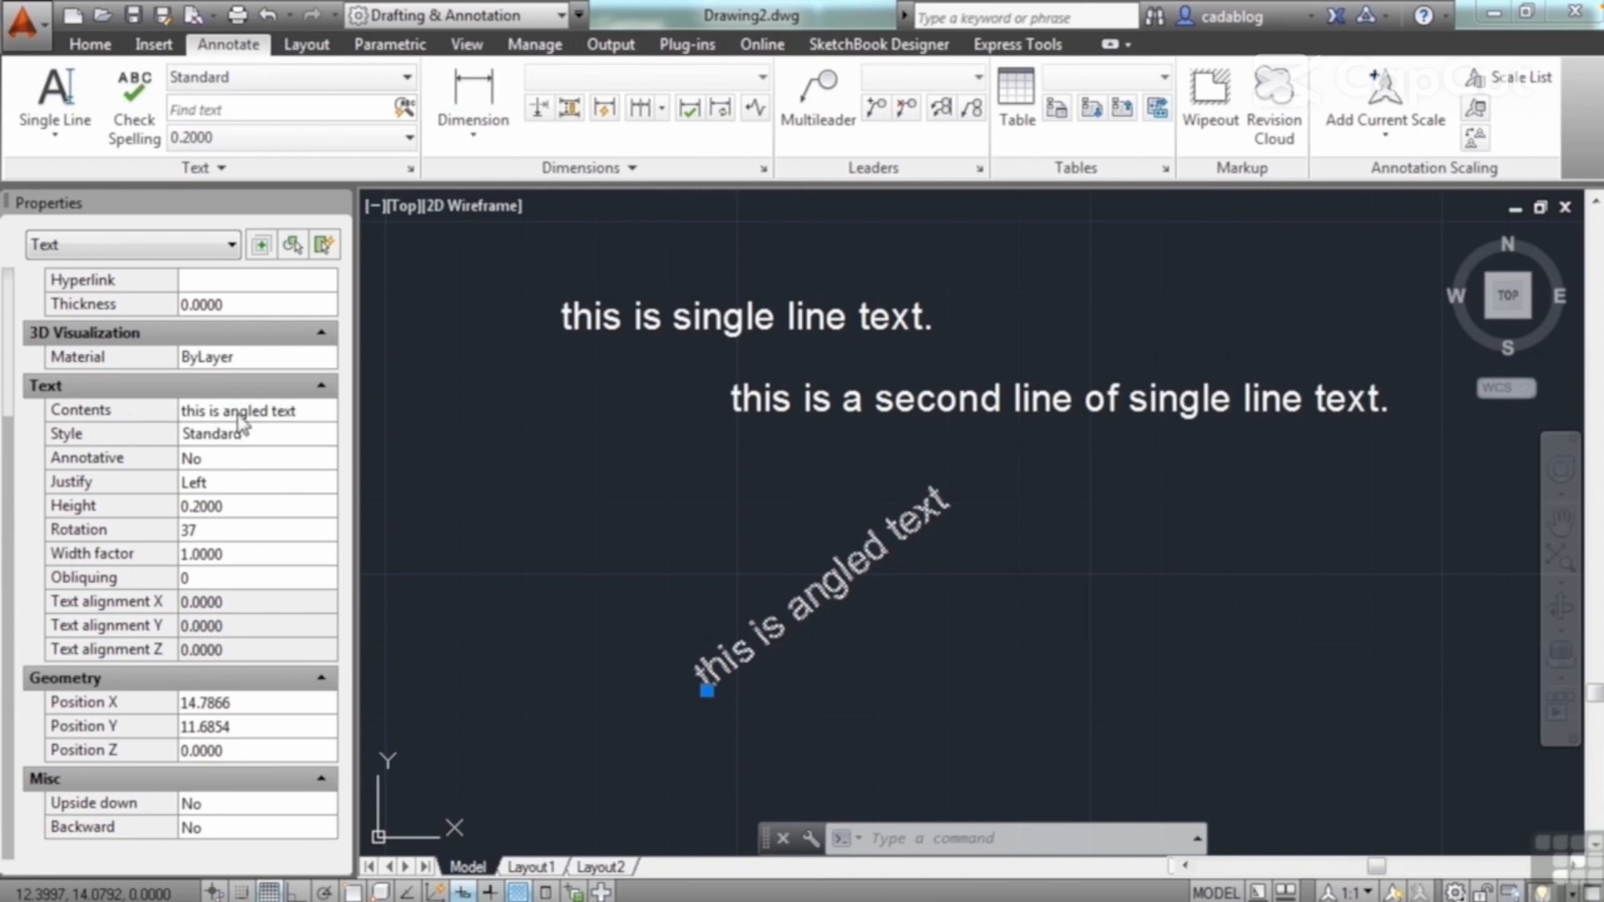
pyautogui.click(246, 411)
pyautogui.moveTo(307, 411); pyautogui.dragTo(180, 411)
pyautogui.write('i just cha')
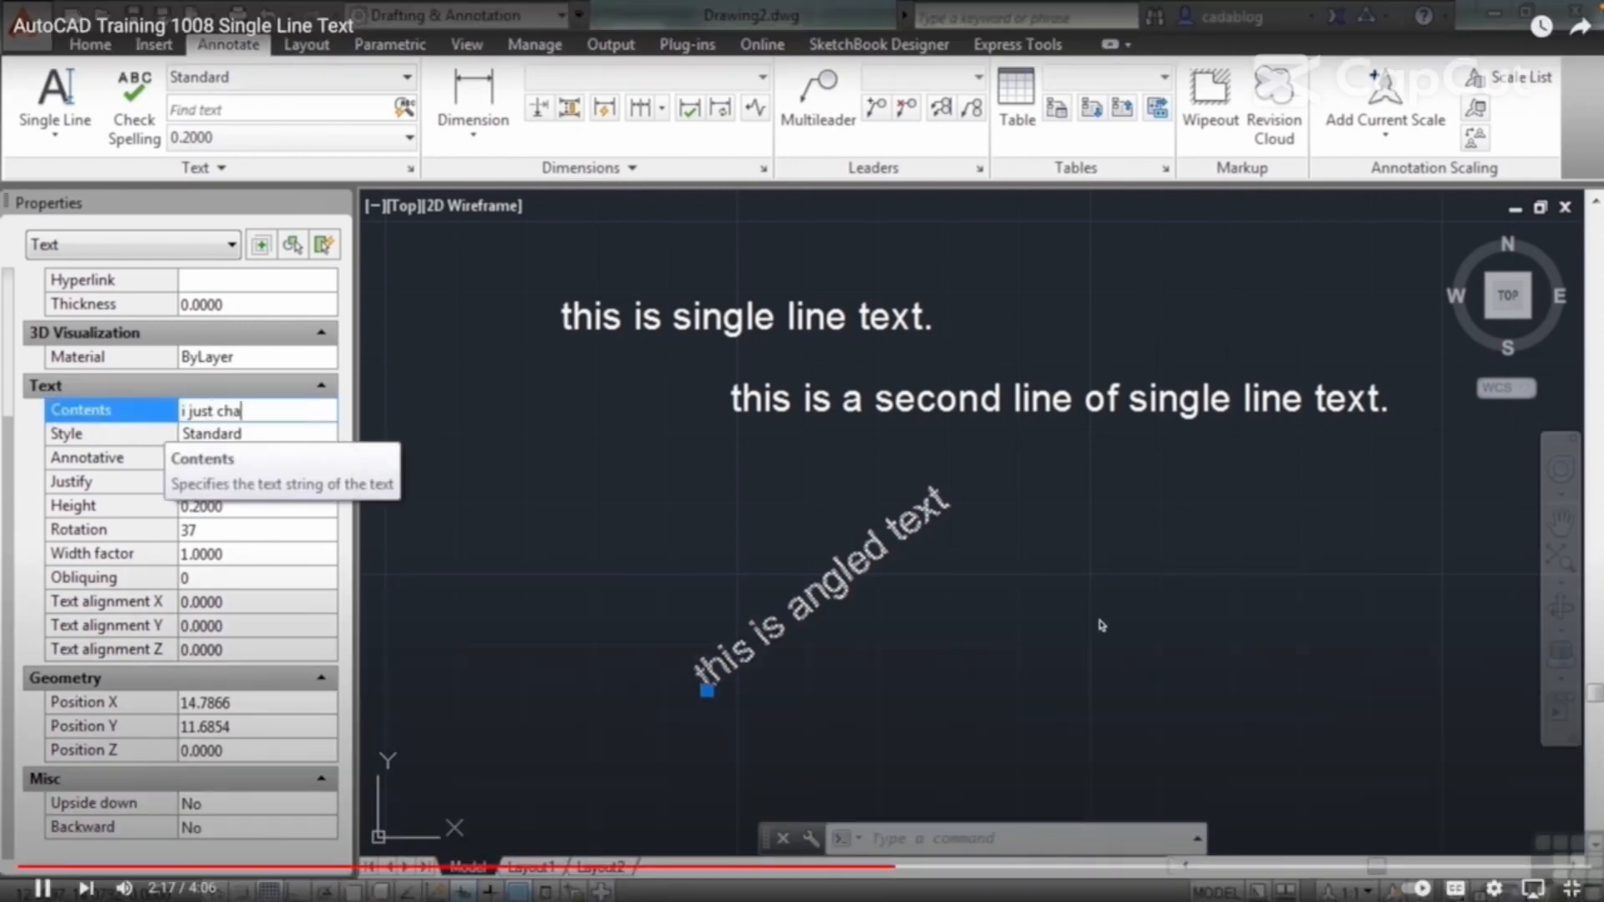
pyautogui.write('nged this')
pyautogui.click(163, 433)
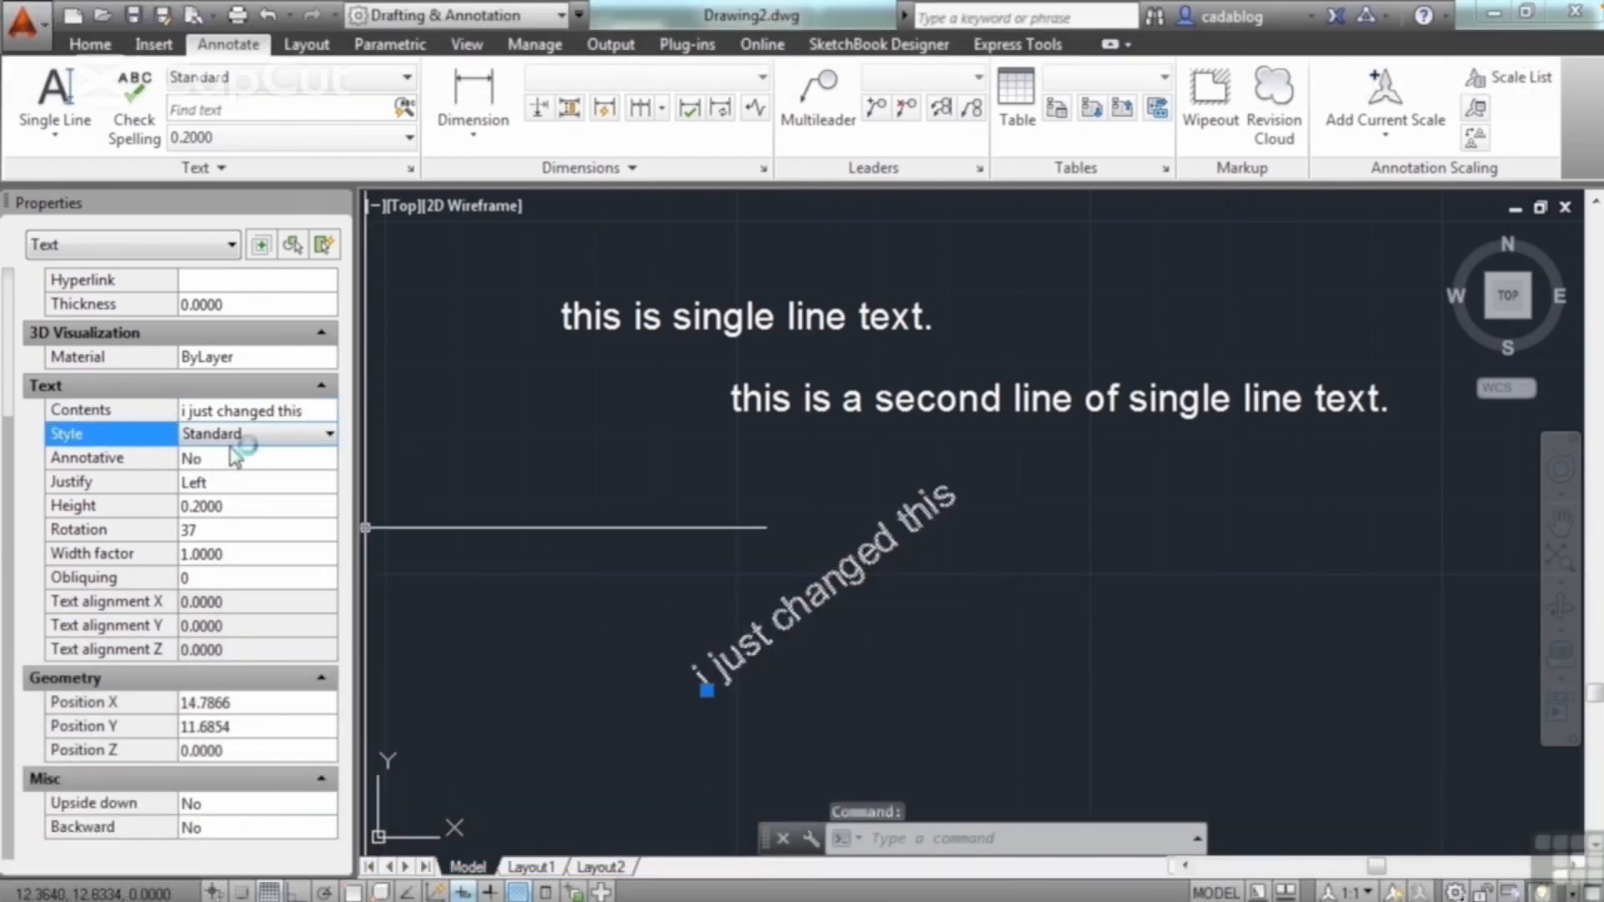
# Step: Set the angled text's justification to Center and its height to 0.3
pyautogui.click(305, 434)
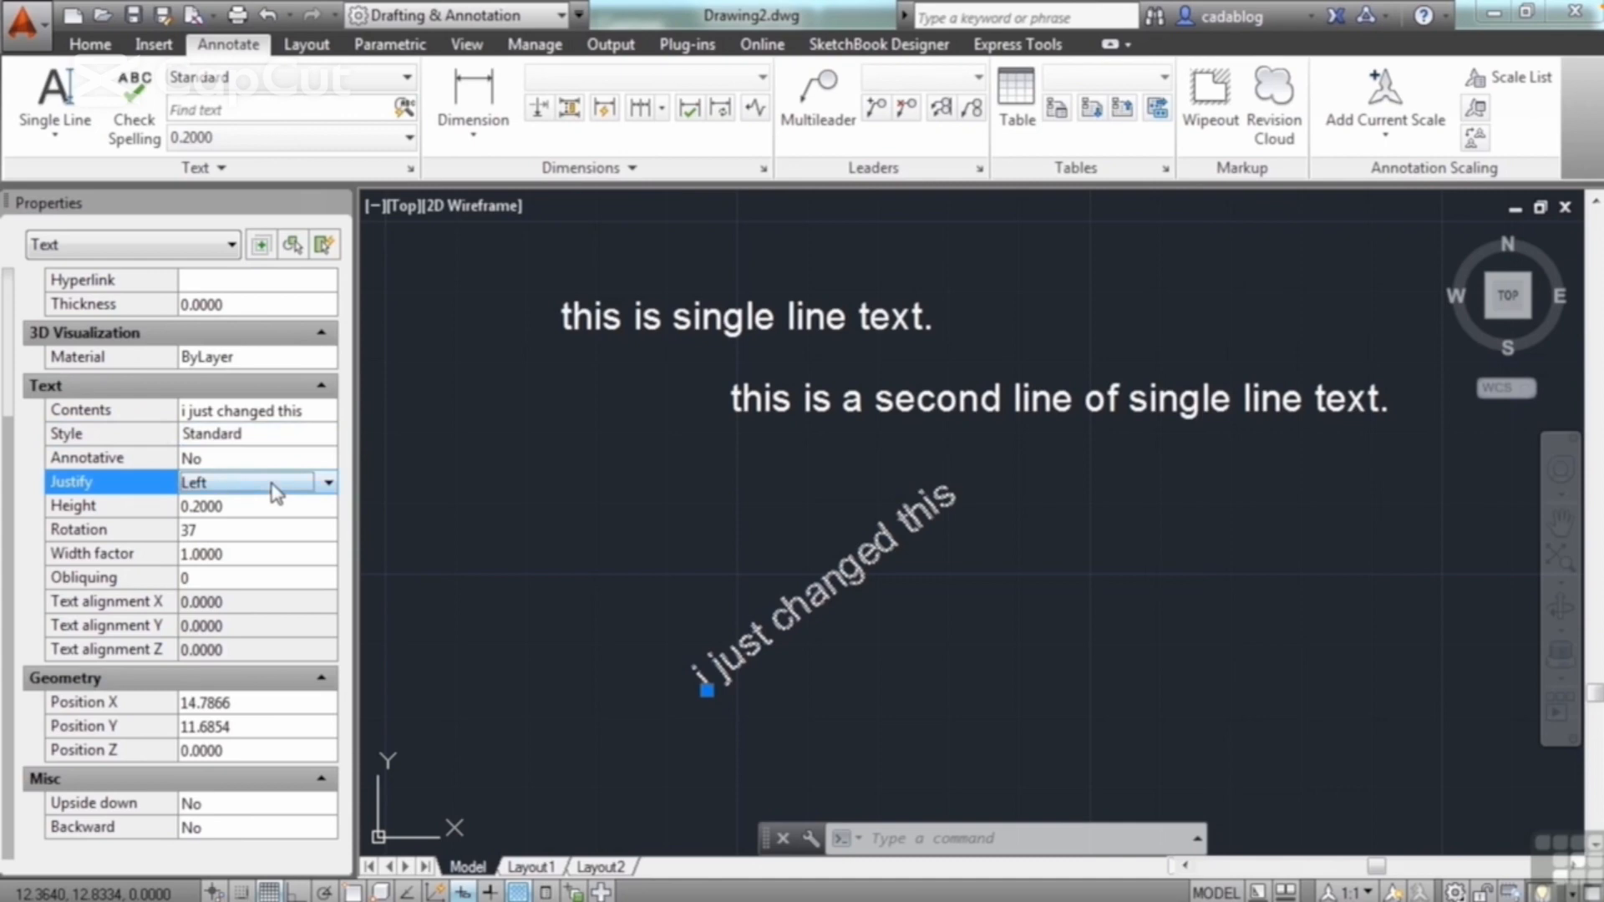
pyautogui.click(328, 483)
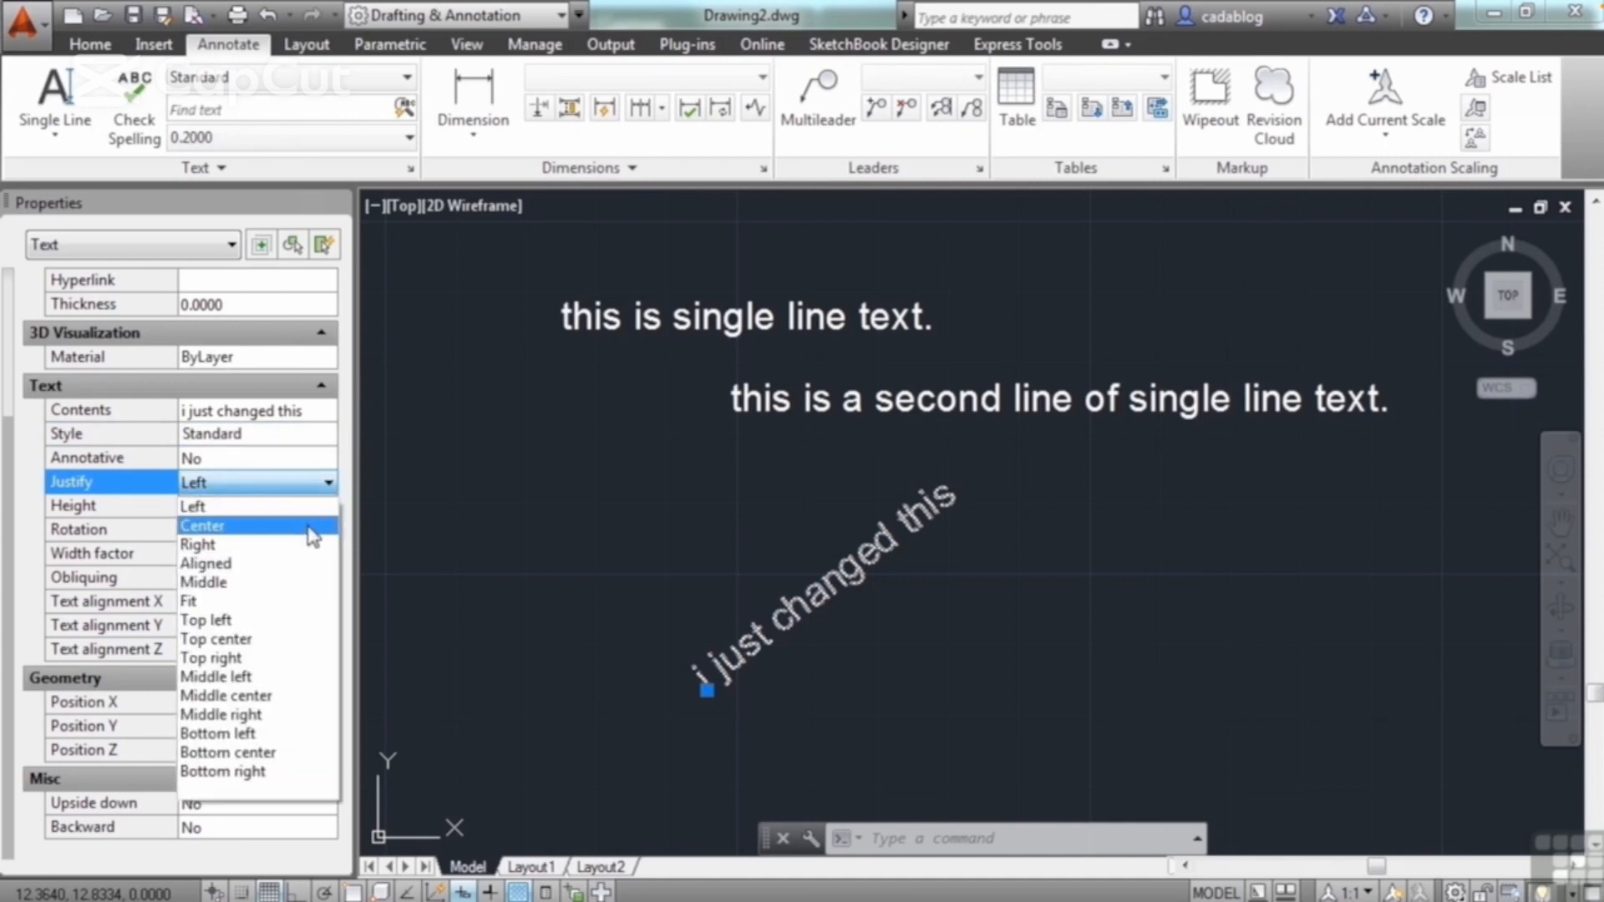
pyautogui.click(311, 526)
pyautogui.click(256, 510)
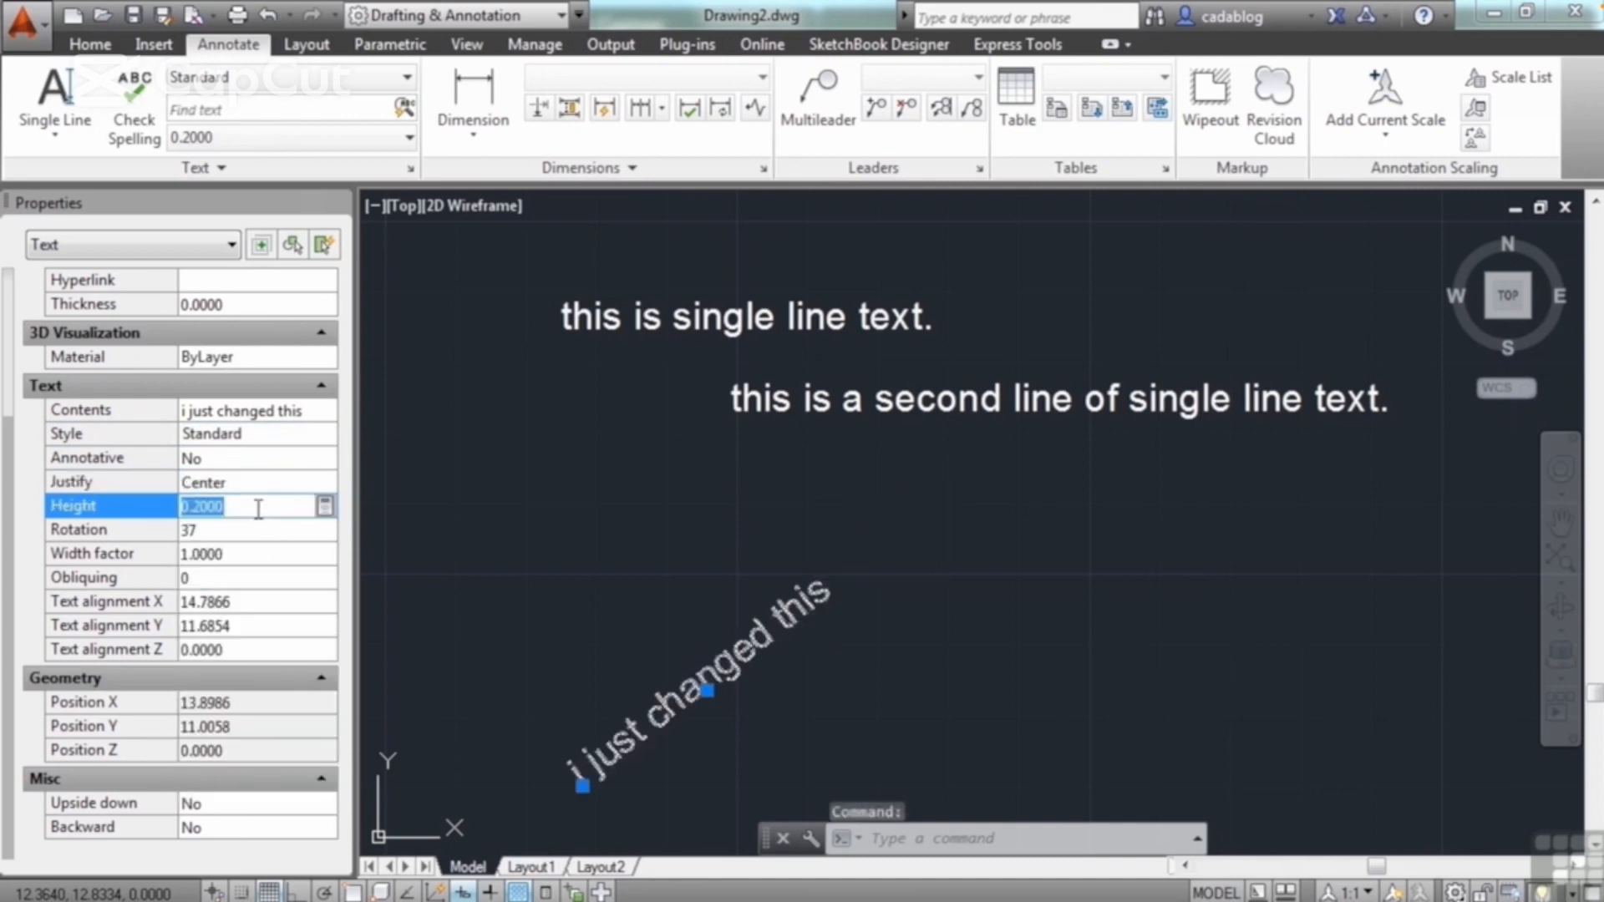
pyautogui.write('0.3')
pyautogui.press('Tab')
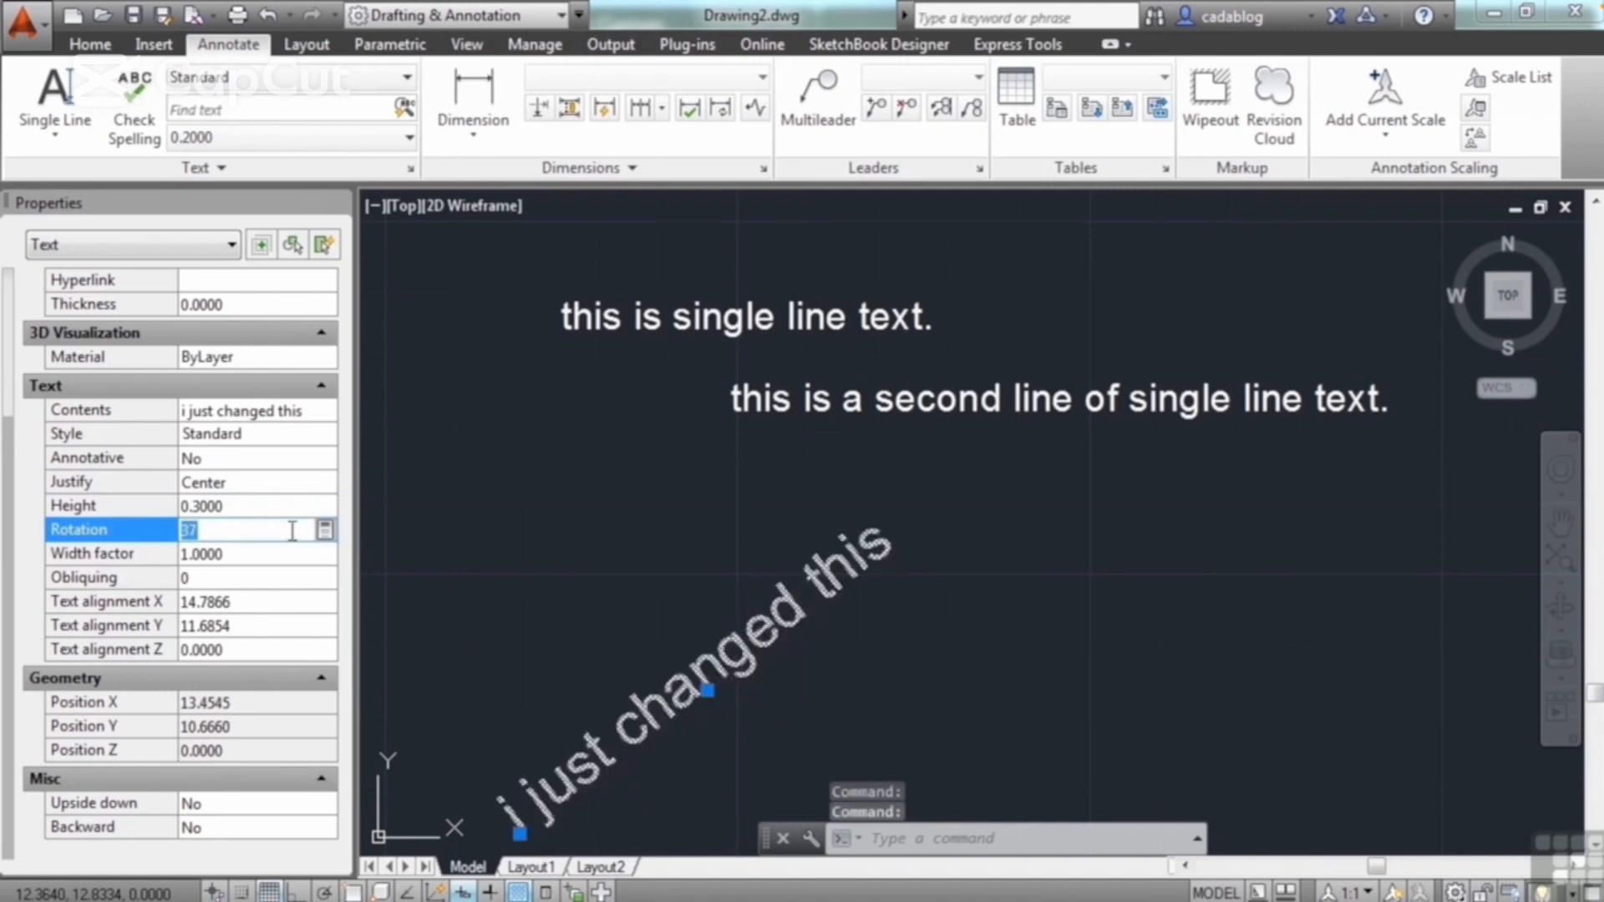
# Step: Set the angled text's rotation to 45 and its obliquing angle to 15
pyautogui.write('45')
pyautogui.press('Tab')
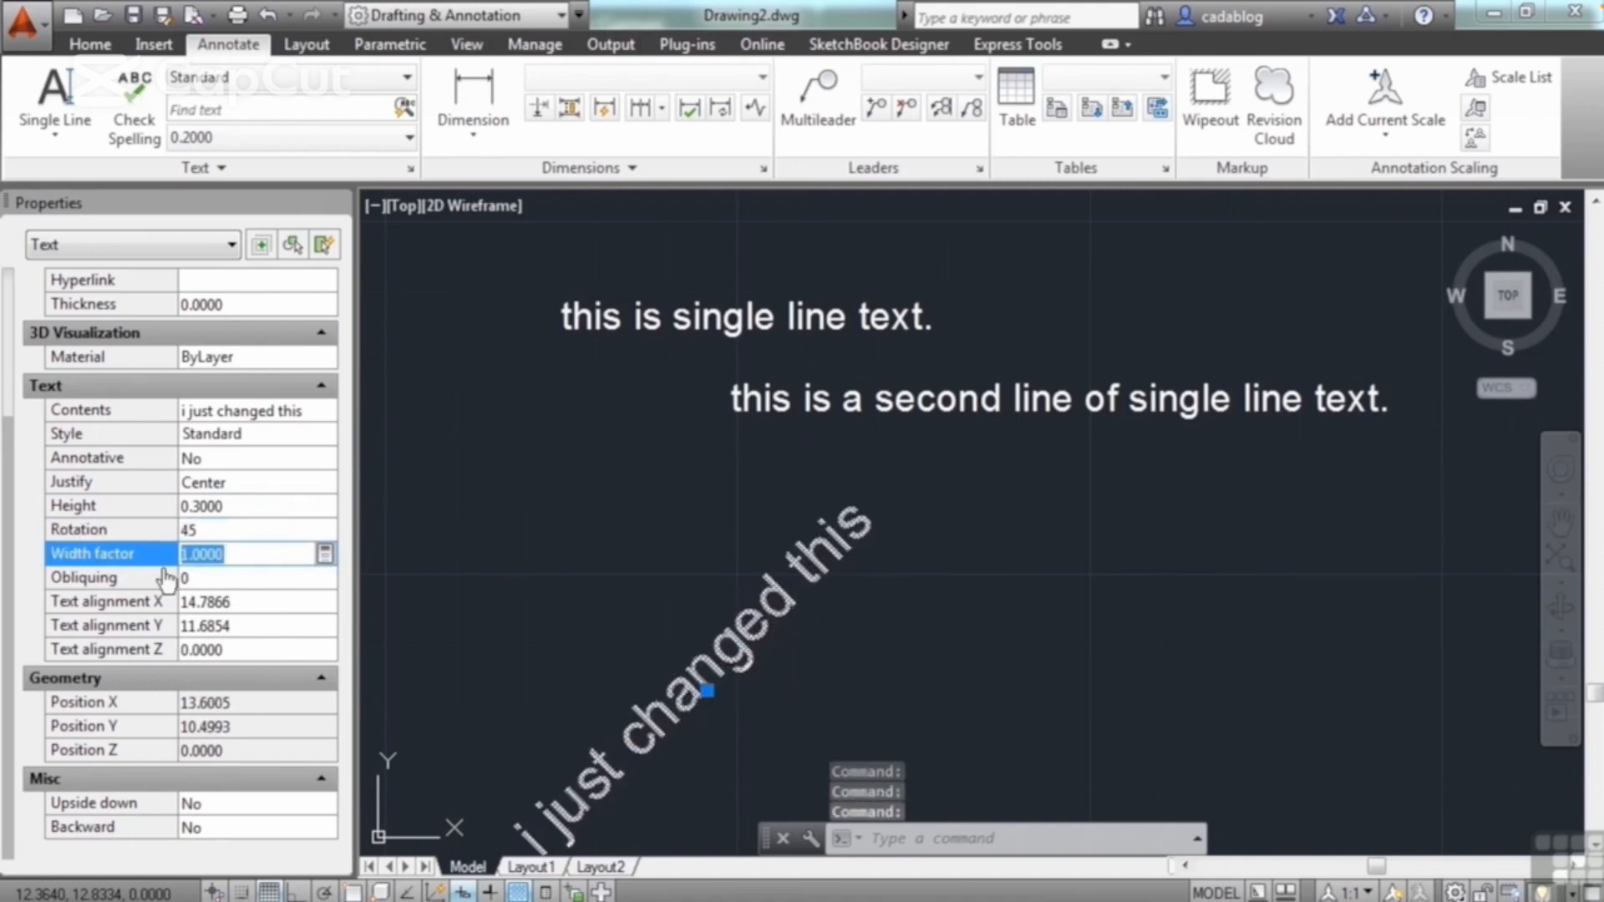
pyautogui.click(226, 579)
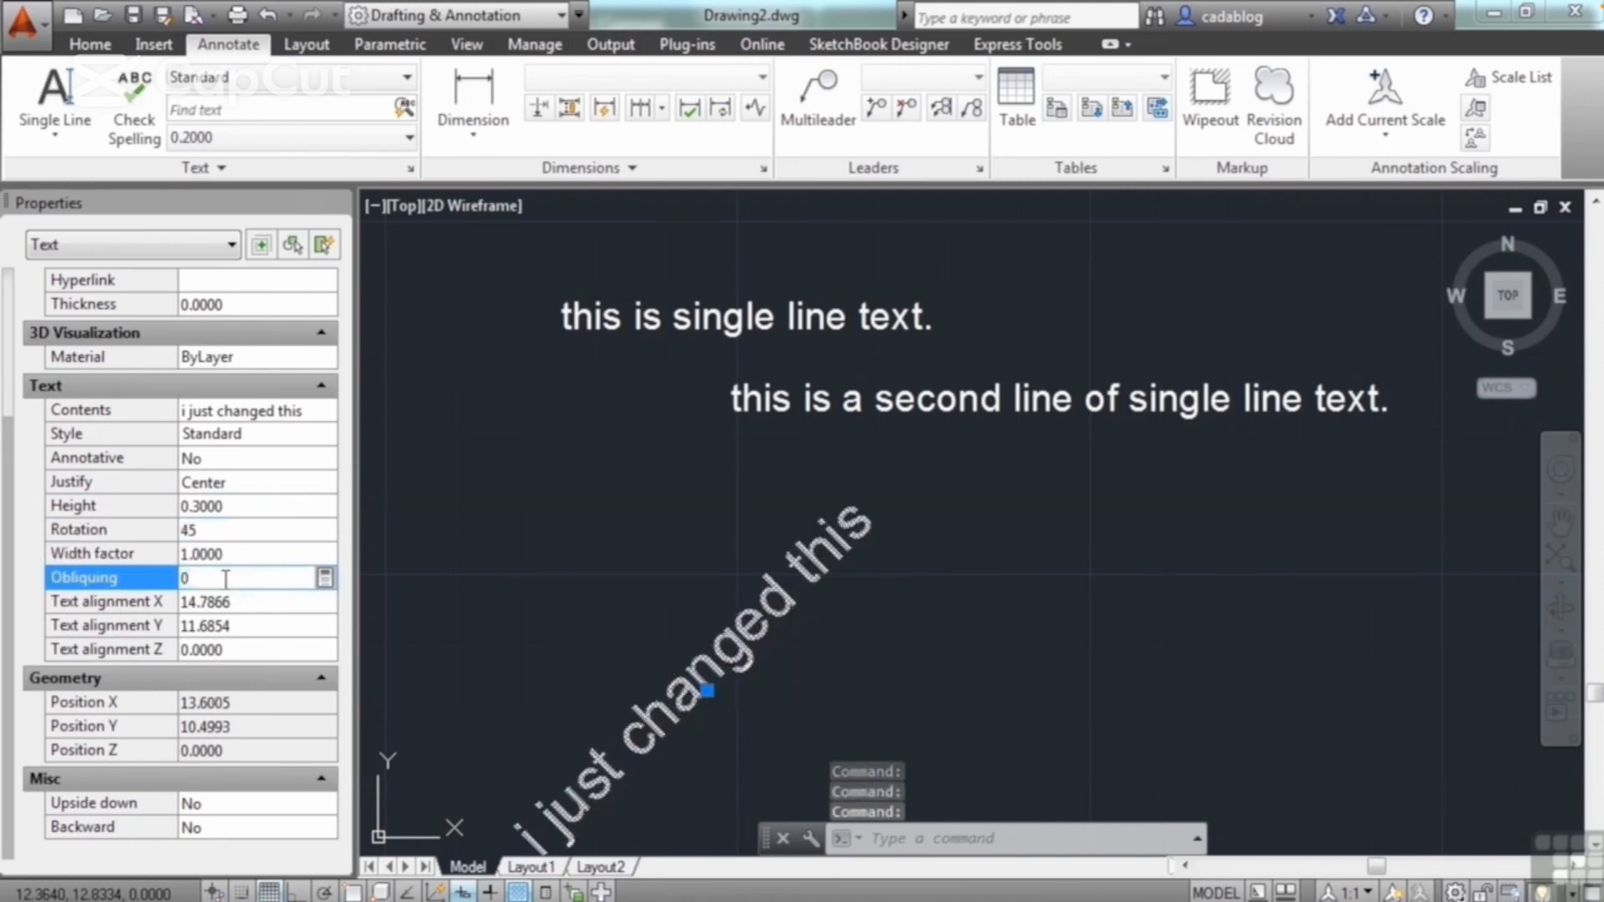
pyautogui.moveTo(224, 579); pyautogui.dragTo(161, 590)
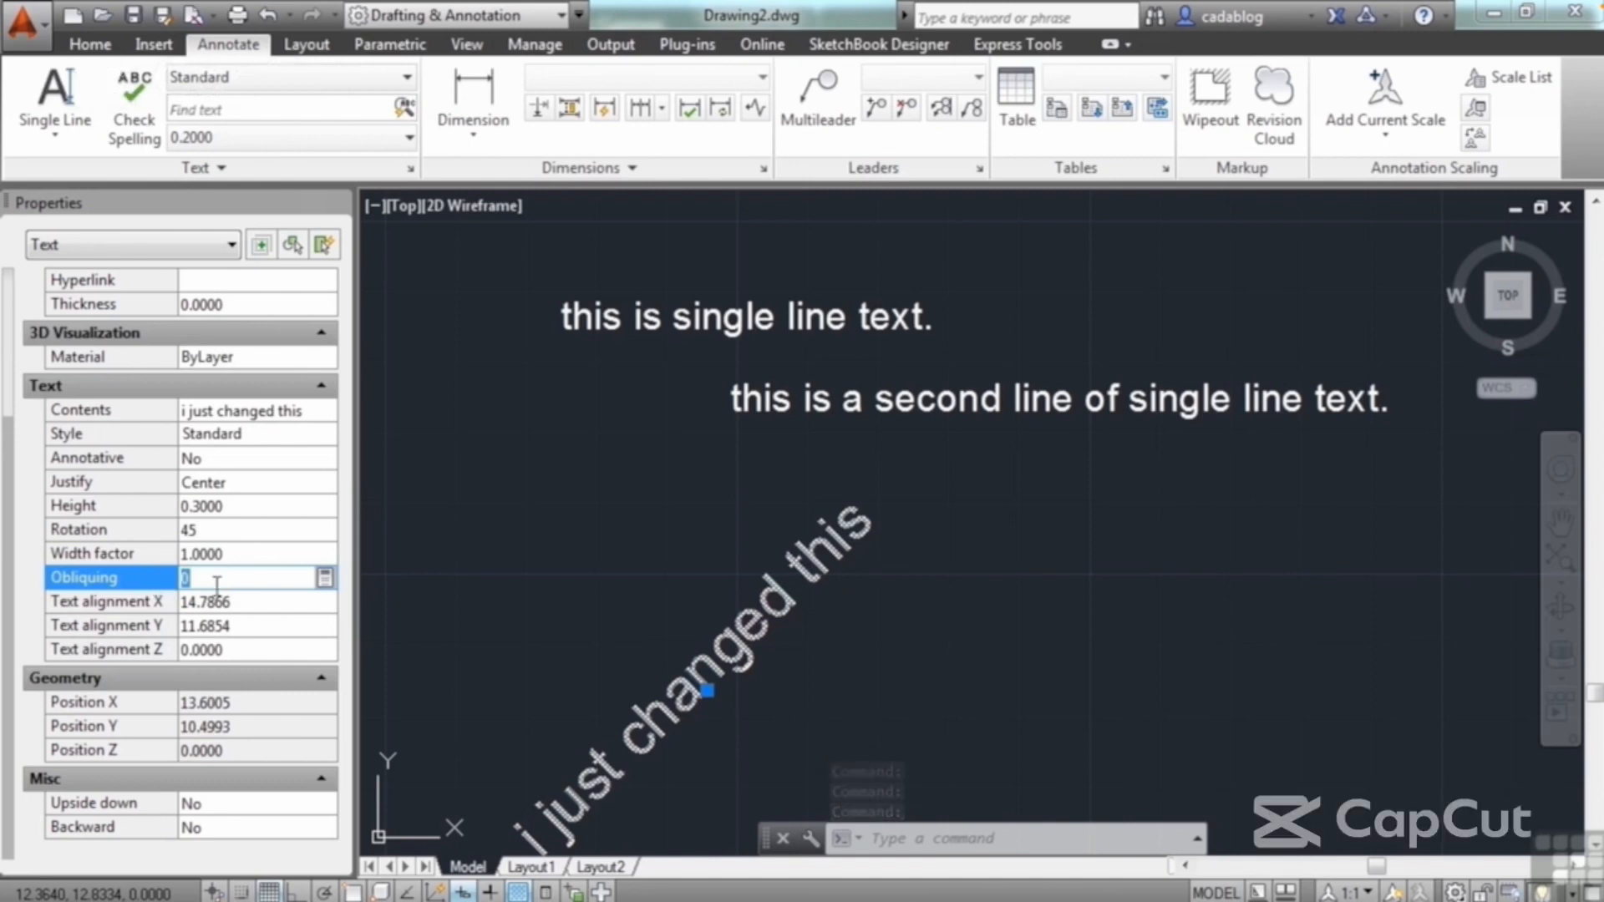
pyautogui.write('15')
pyautogui.press('Tab')
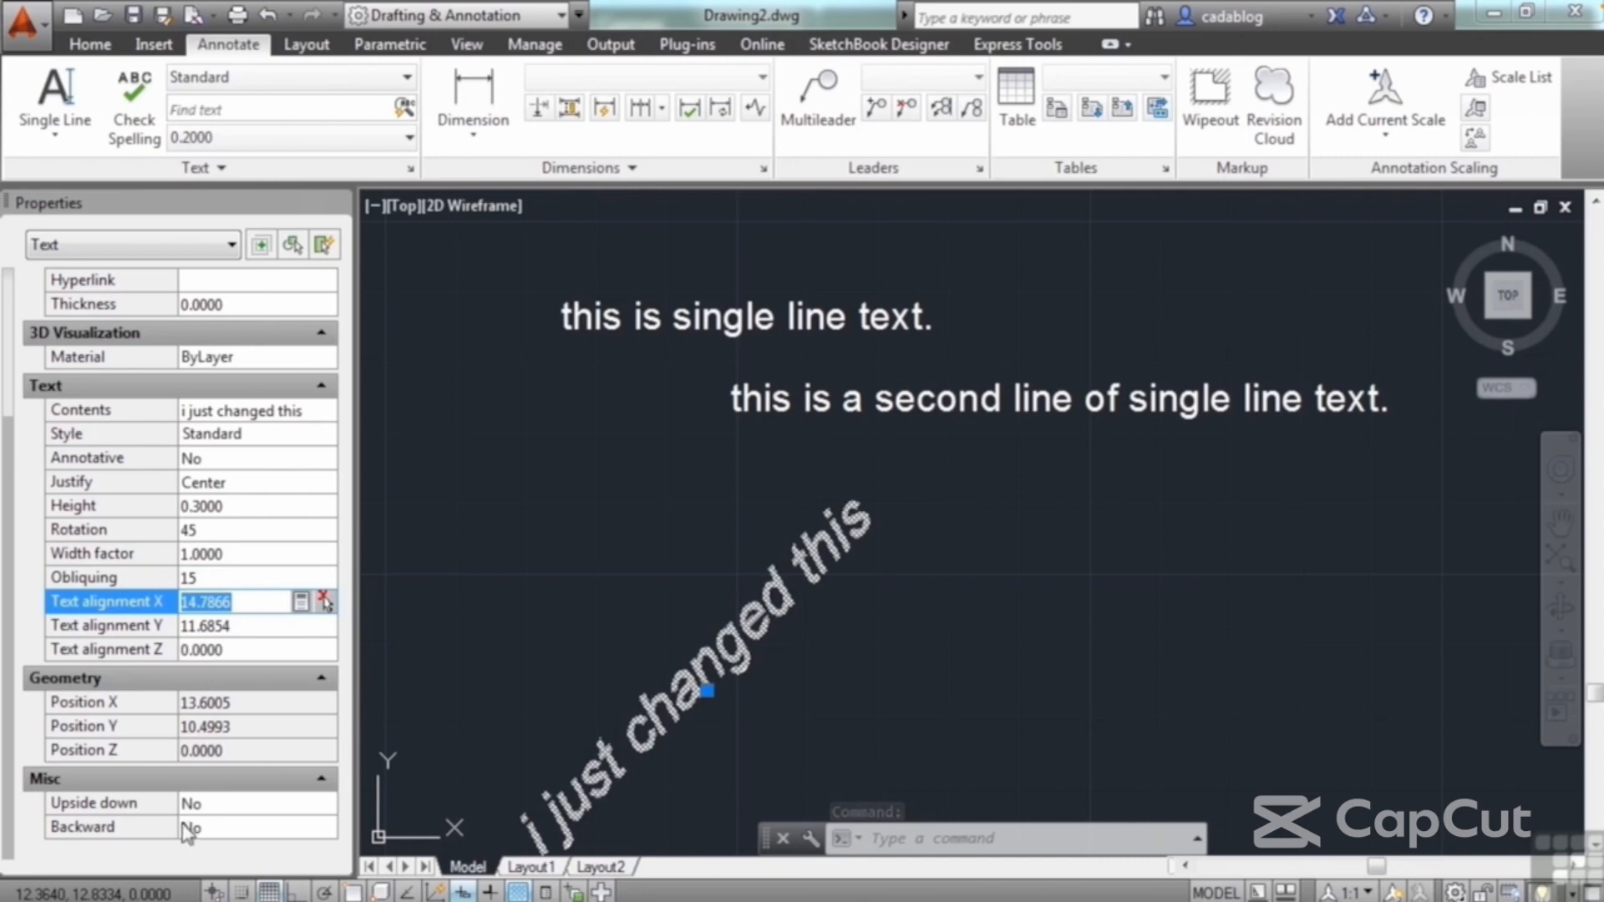
# Step: Make the angled text both backward and upside down, and deselect it
pyautogui.click(238, 829)
pyautogui.click(246, 835)
pyautogui.click(234, 852)
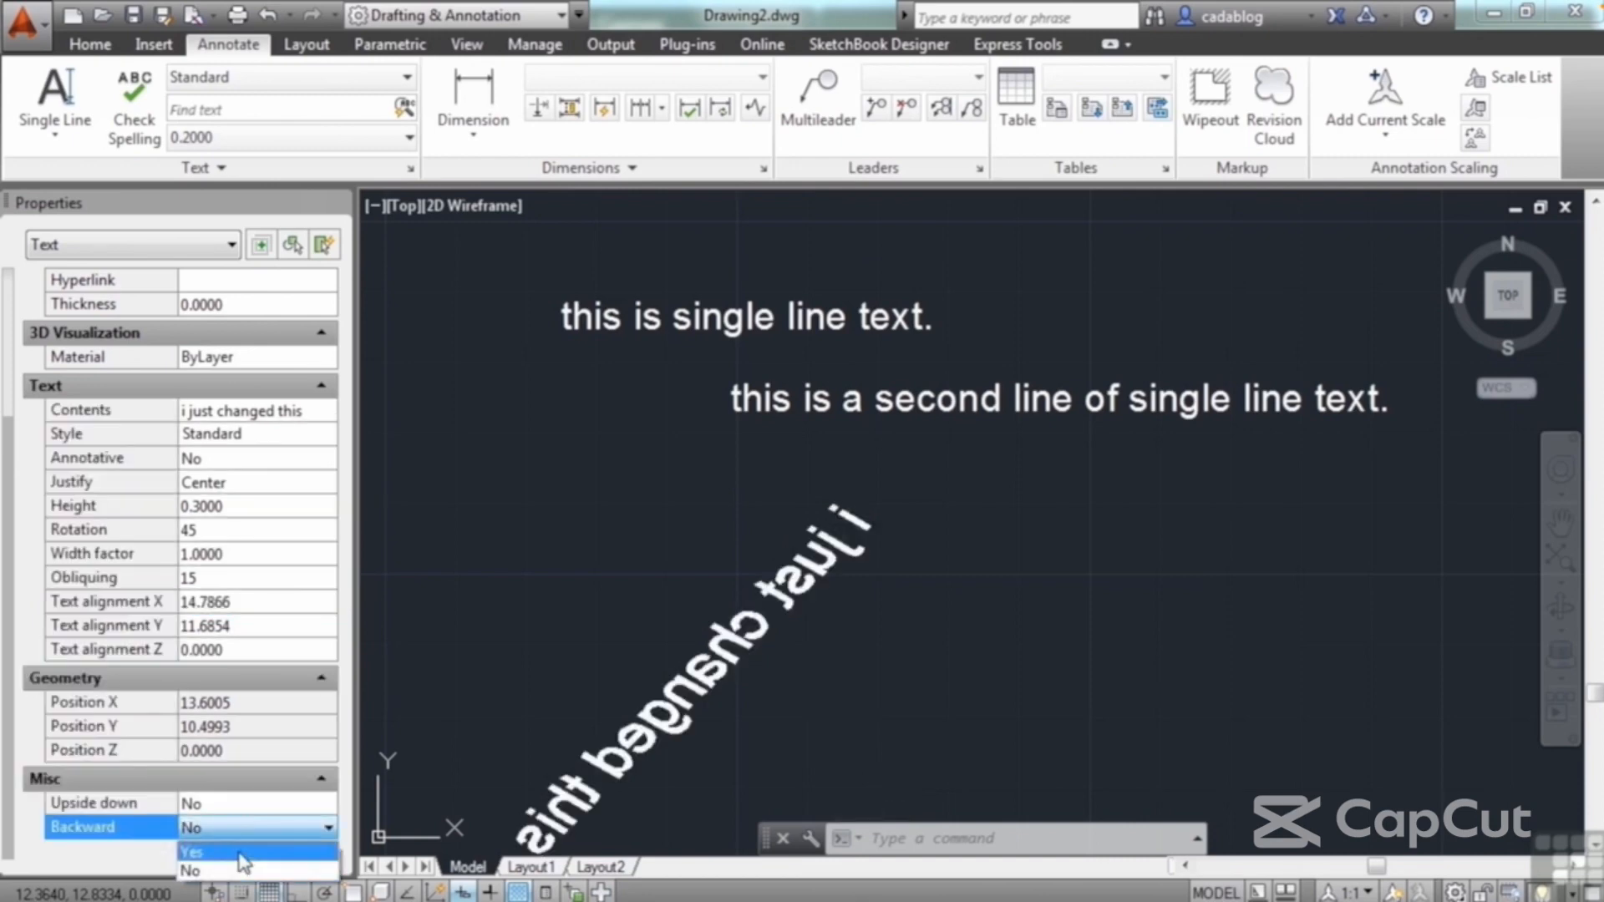
pyautogui.click(250, 804)
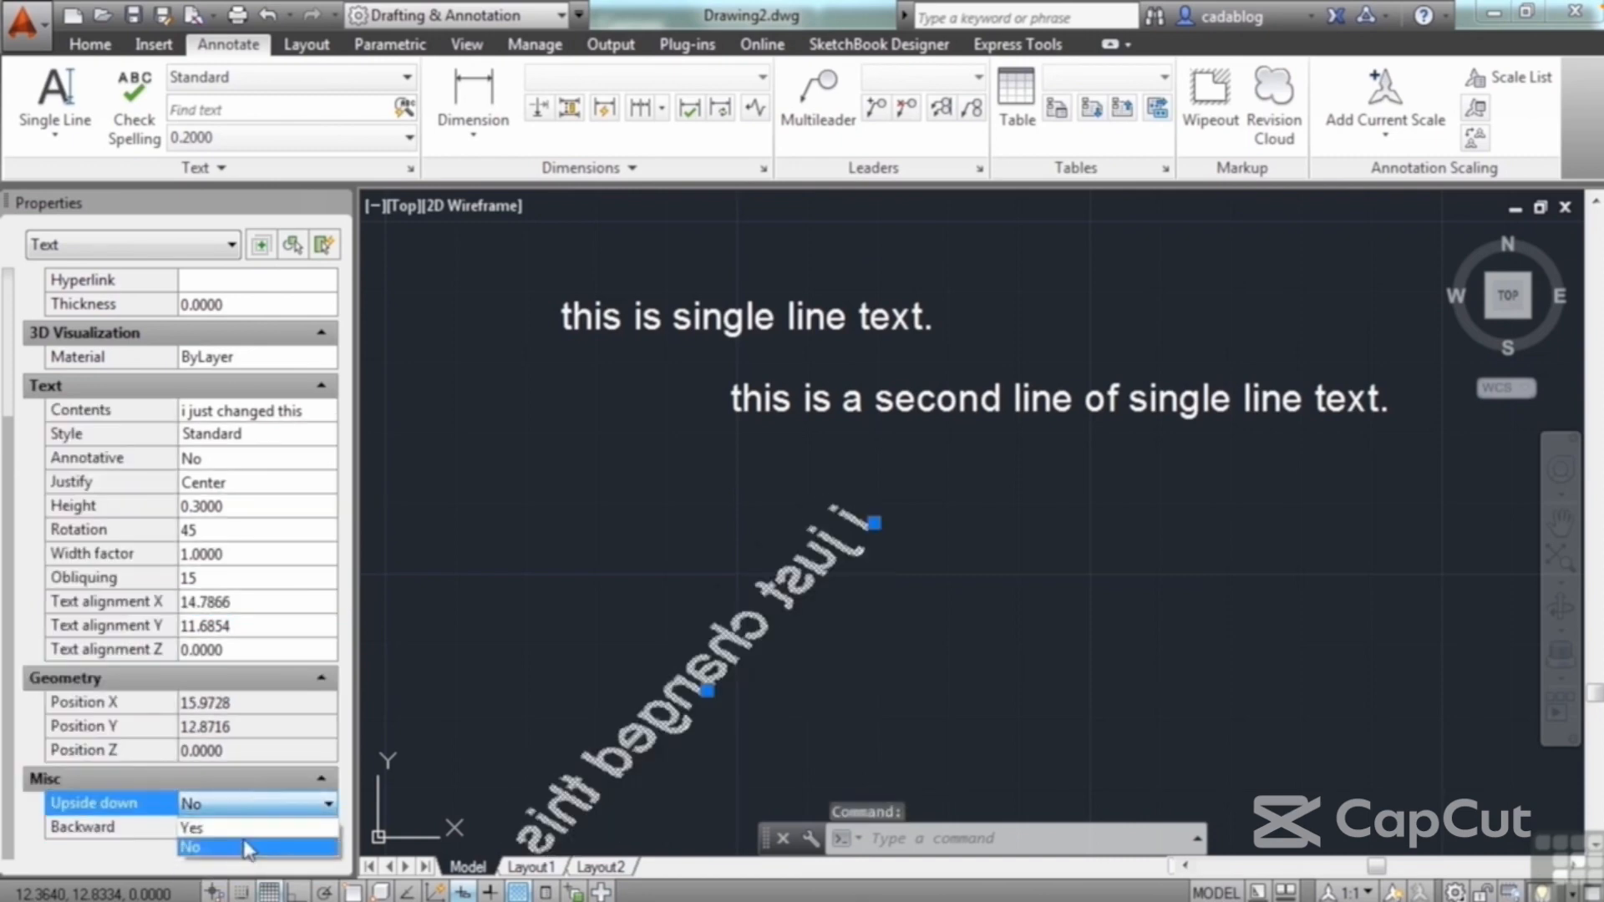
pyautogui.click(249, 849)
pyautogui.moveTo(543, 607)
pyautogui.mouseDown(button='middle')
pyautogui.moveTo(831, 347)
pyautogui.moveTo(795, 448)
pyautogui.mouseUp(button='middle')
pyautogui.press('Escape')
# Step: Edit the second text line in place so it reads "this is a secoxclknz;lxkcn x", and end text editing
pyautogui.scroll(-2, 869, 432)
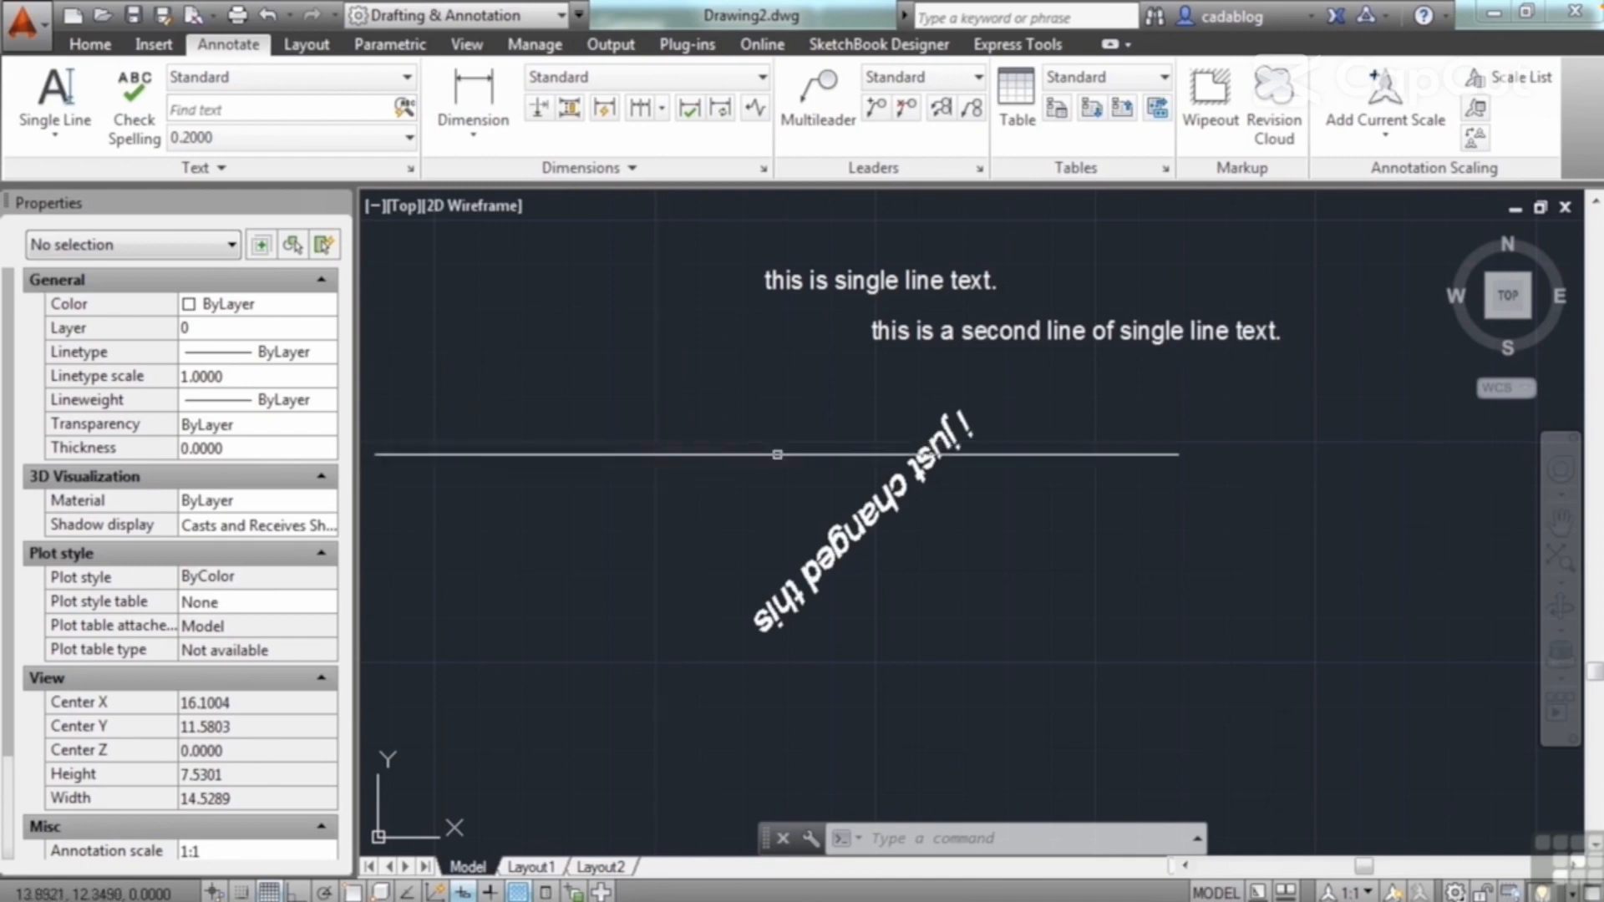
pyautogui.doubleClick(933, 328)
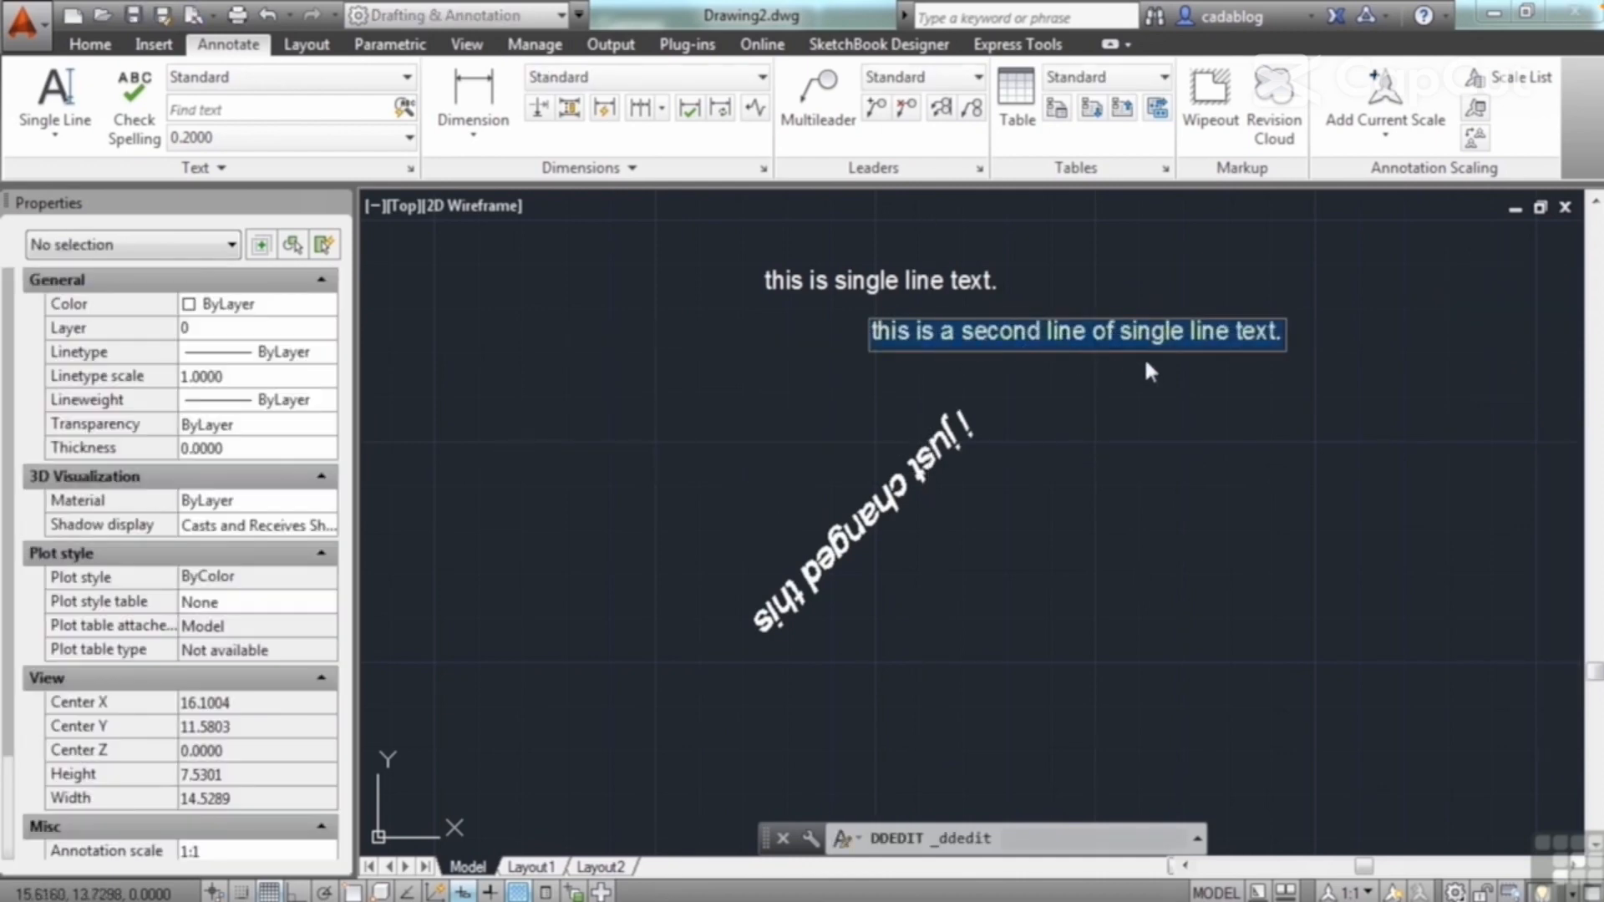
pyautogui.click(1053, 333)
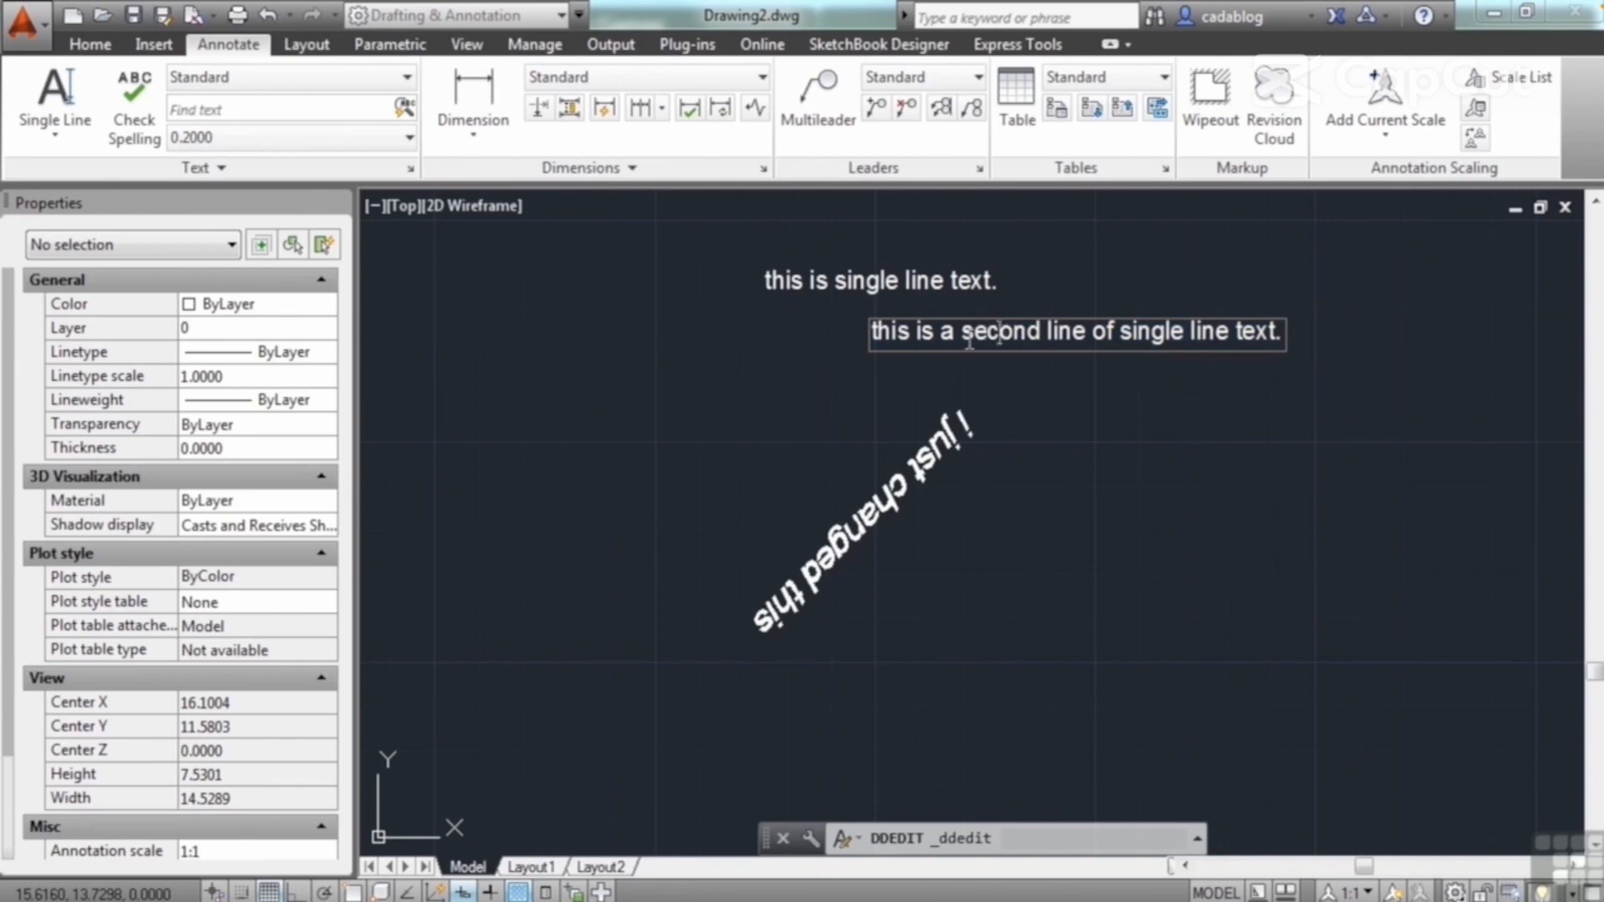
pyautogui.click(910, 334)
pyautogui.scroll(6, 925, 337)
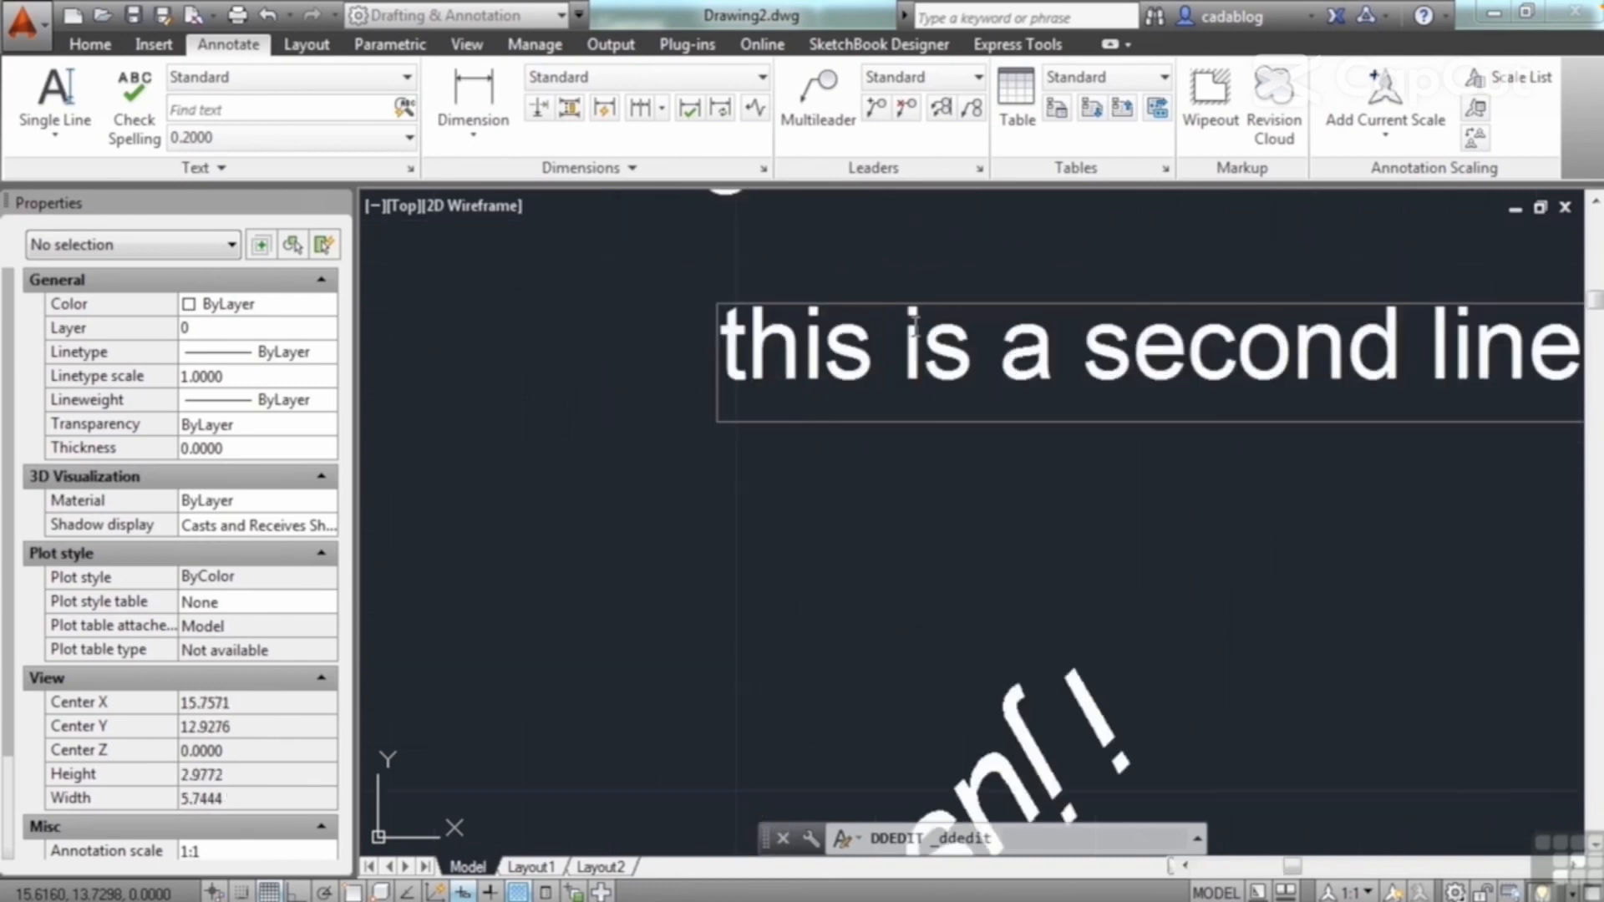
pyautogui.click(998, 355)
pyautogui.scroll(-2, 866, 383)
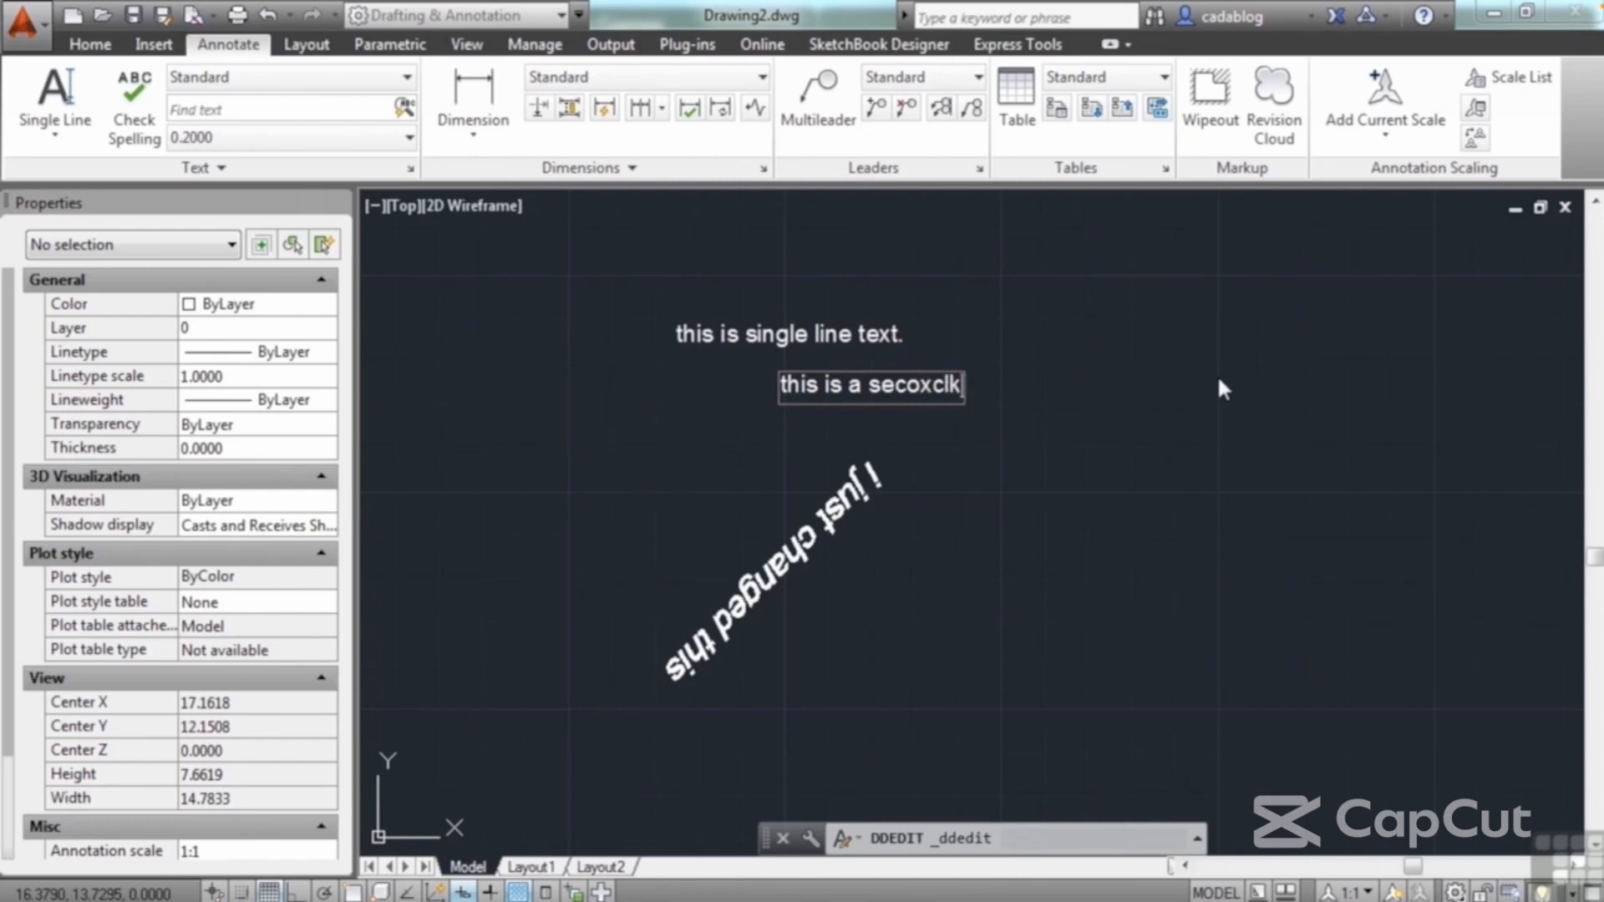
pyautogui.press('Return')
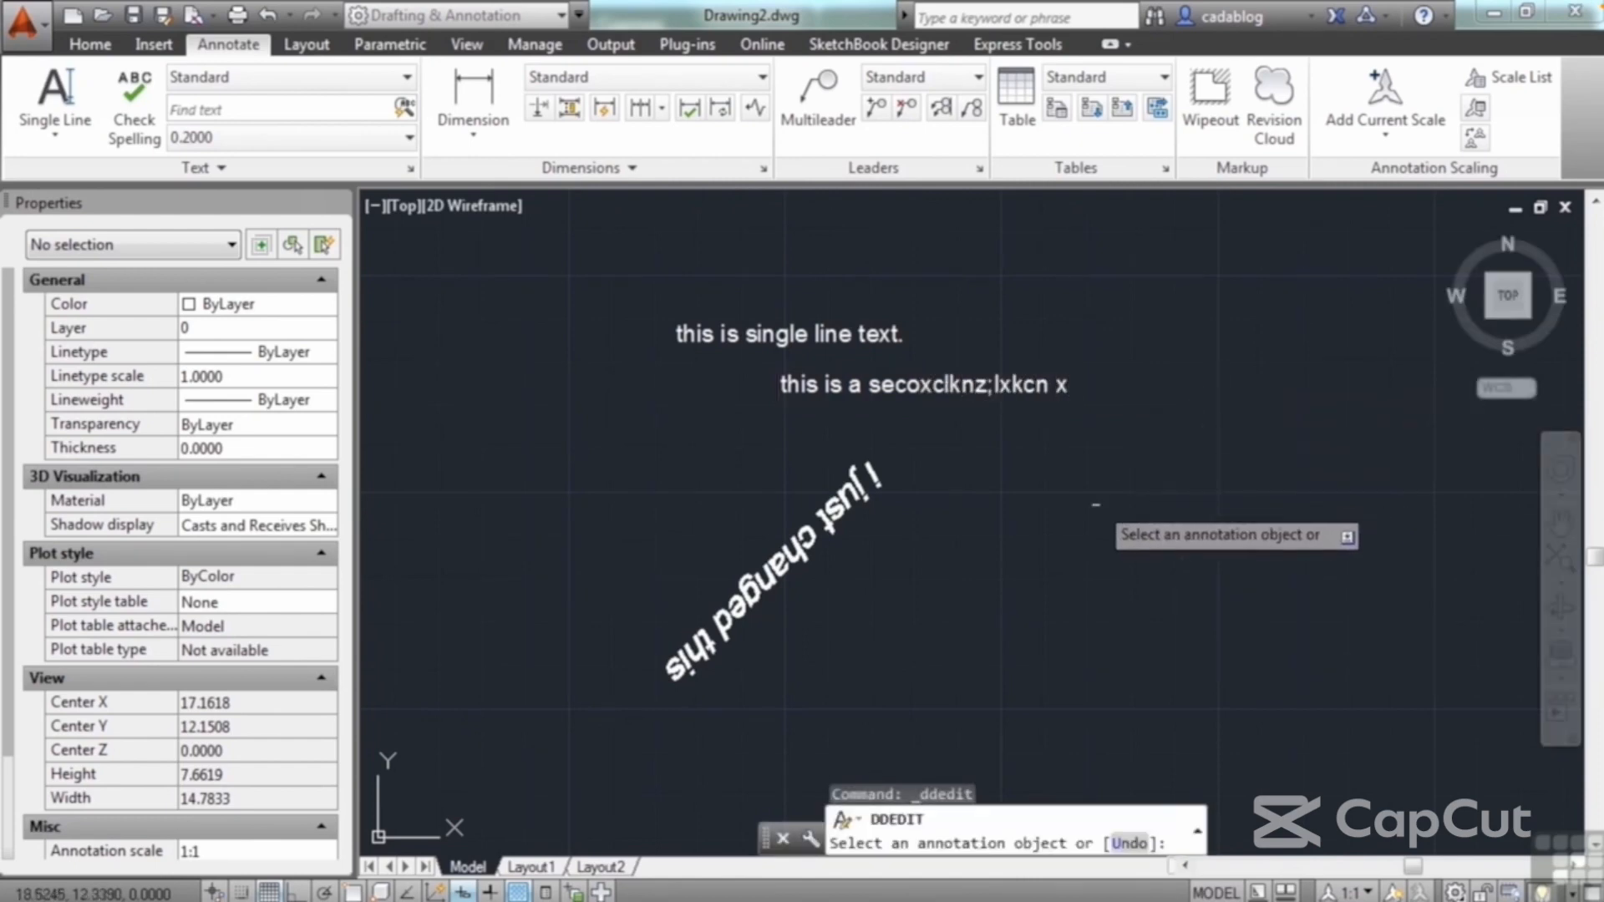
pyautogui.press('Escape')
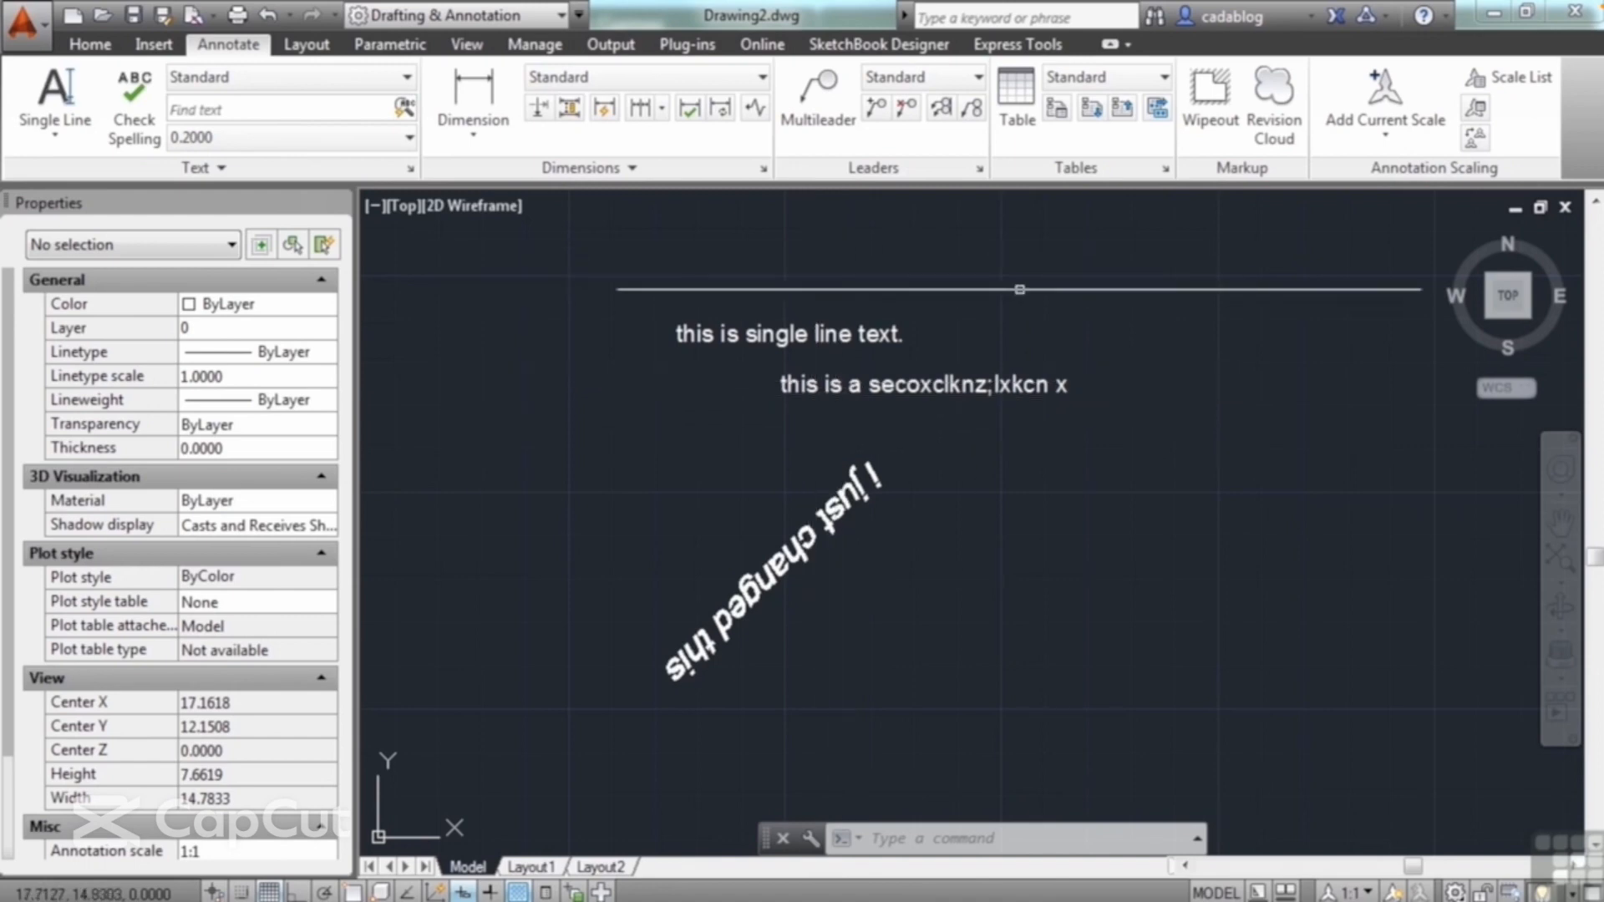
# Step: Move the edited second text line up and to the right, above the first text line
pyautogui.write('m')
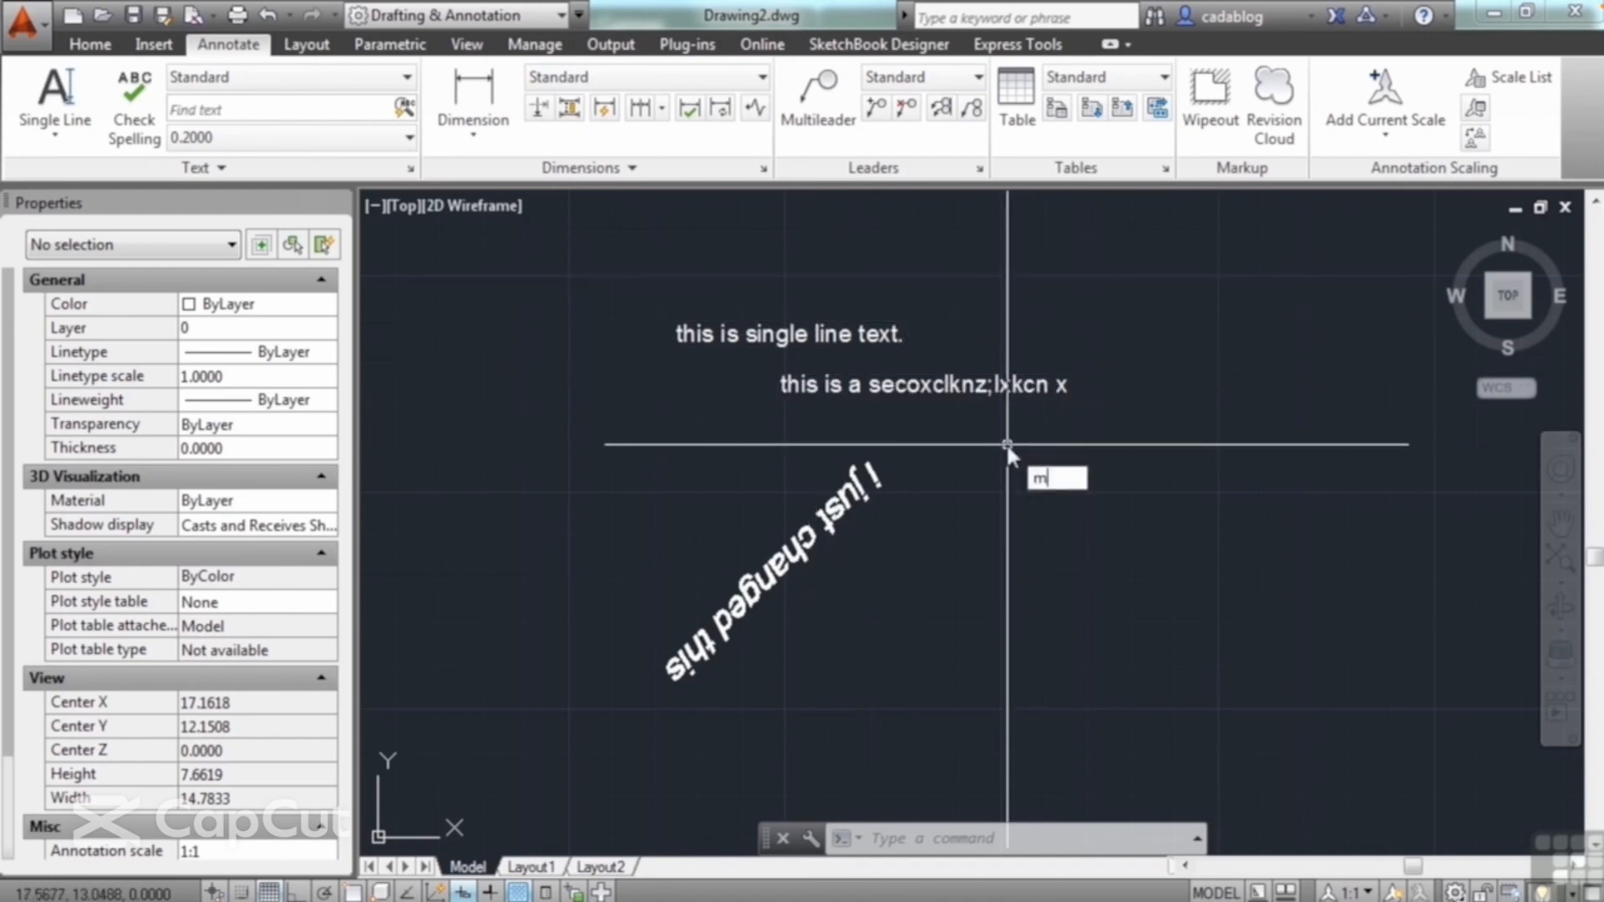
pyautogui.press('Return')
pyautogui.click(1087, 432)
pyautogui.click(951, 383)
pyautogui.press('Return')
pyautogui.click(936, 388)
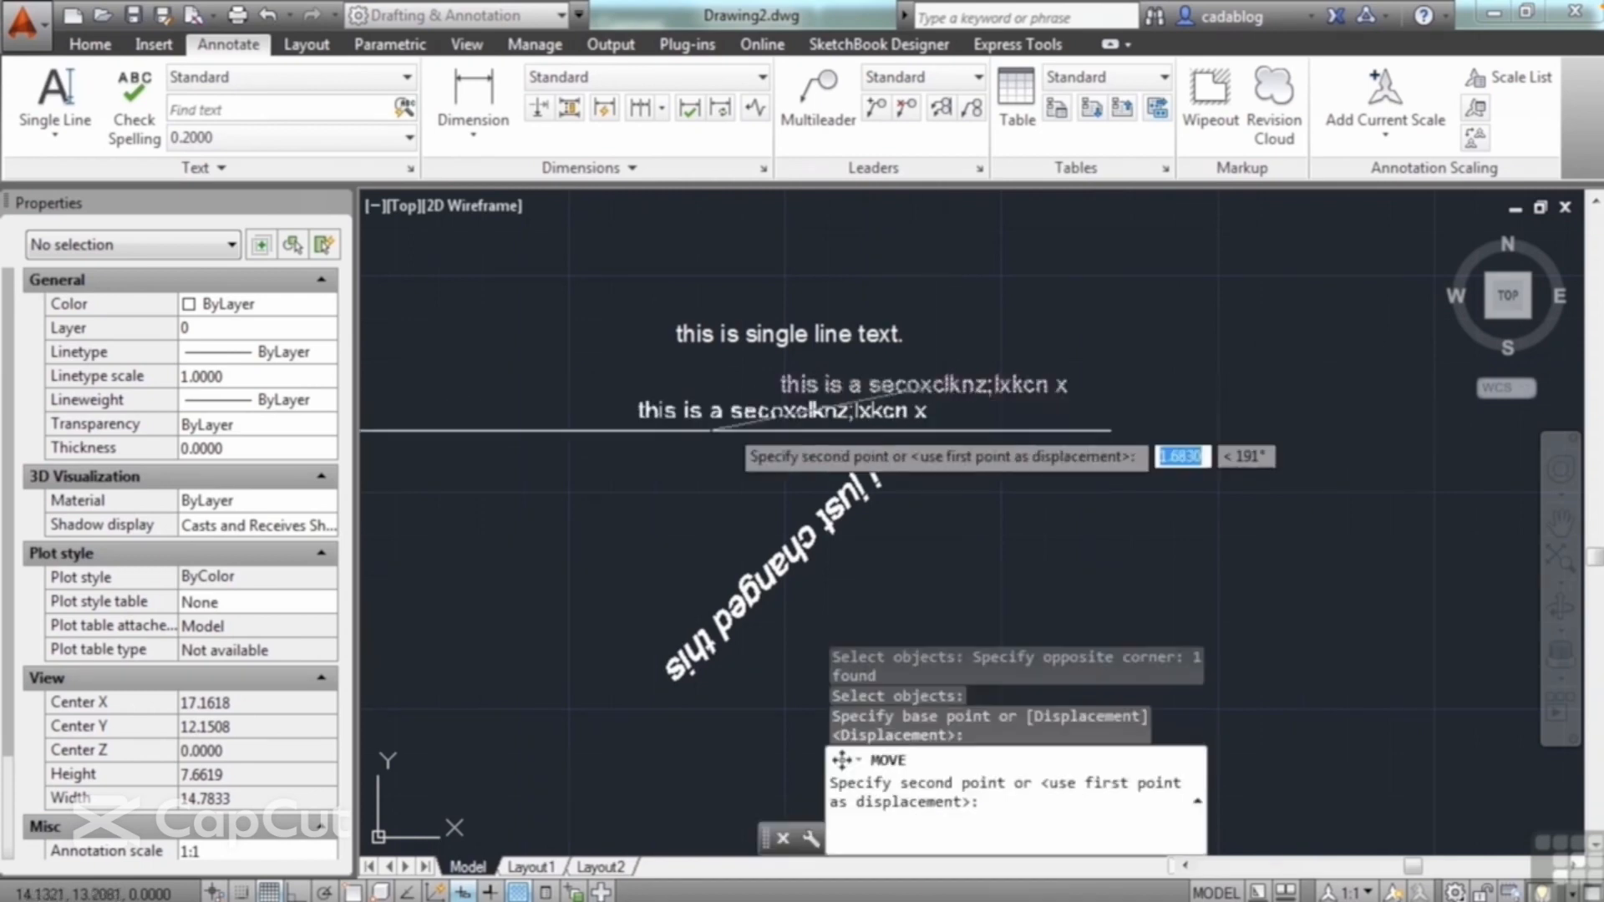
pyautogui.scroll(-4, 679, 450)
pyautogui.click(863, 375)
# Step: Move the line "this is single line text." to the right, directly beneath the edited line
pyautogui.press('Return')
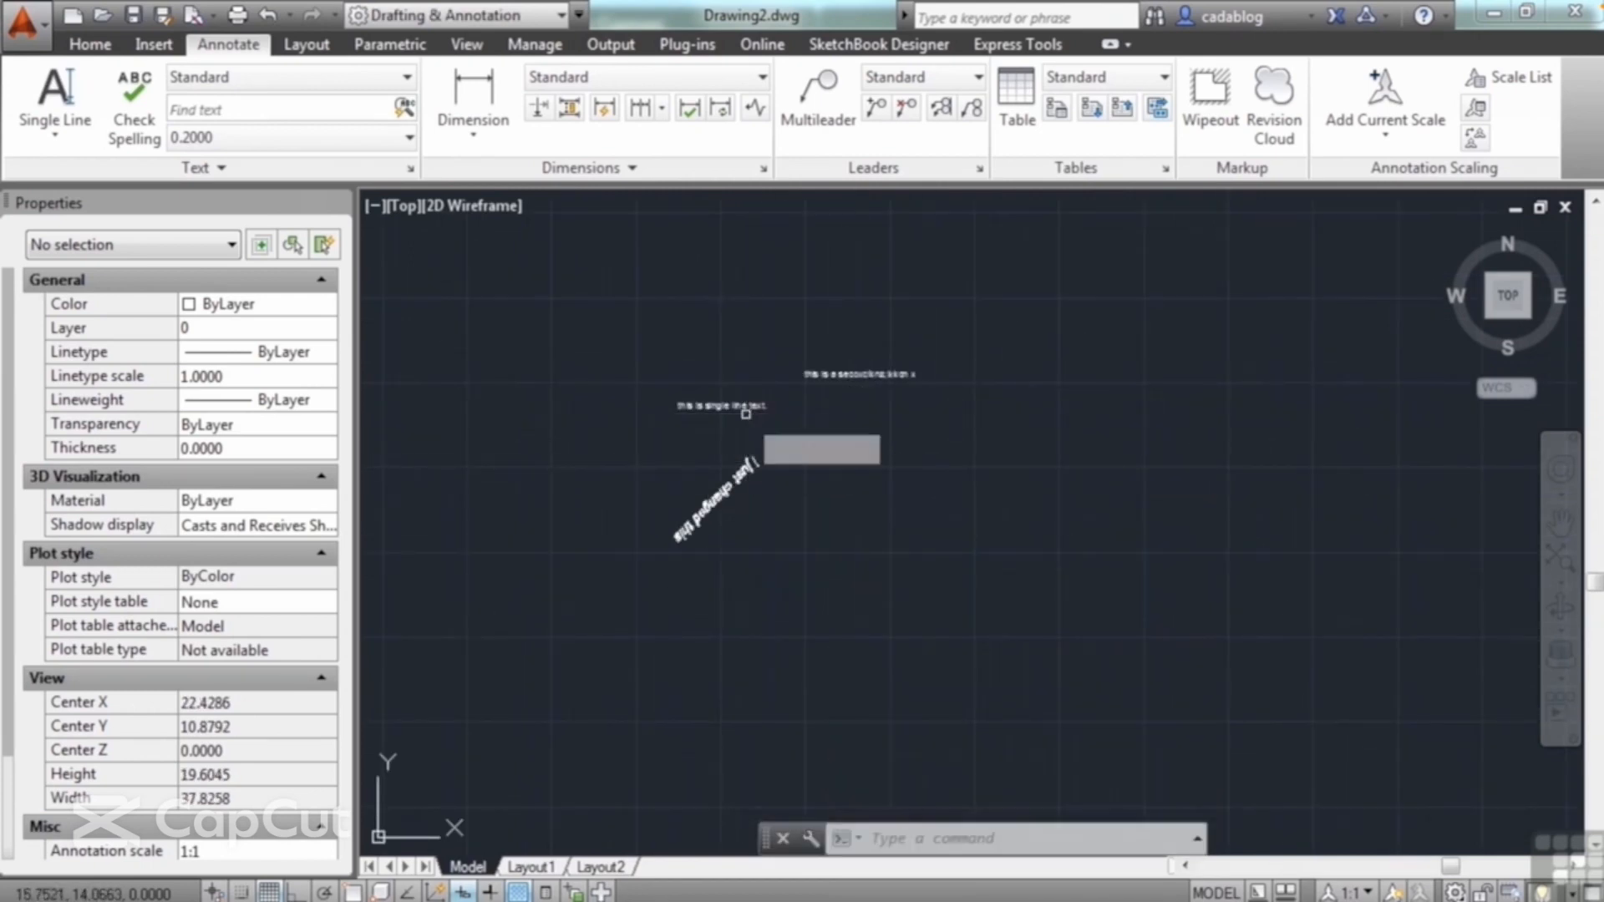
pyautogui.click(729, 407)
pyautogui.press('Return')
pyautogui.click(727, 409)
pyautogui.scroll(4, 744, 426)
pyautogui.click(885, 362)
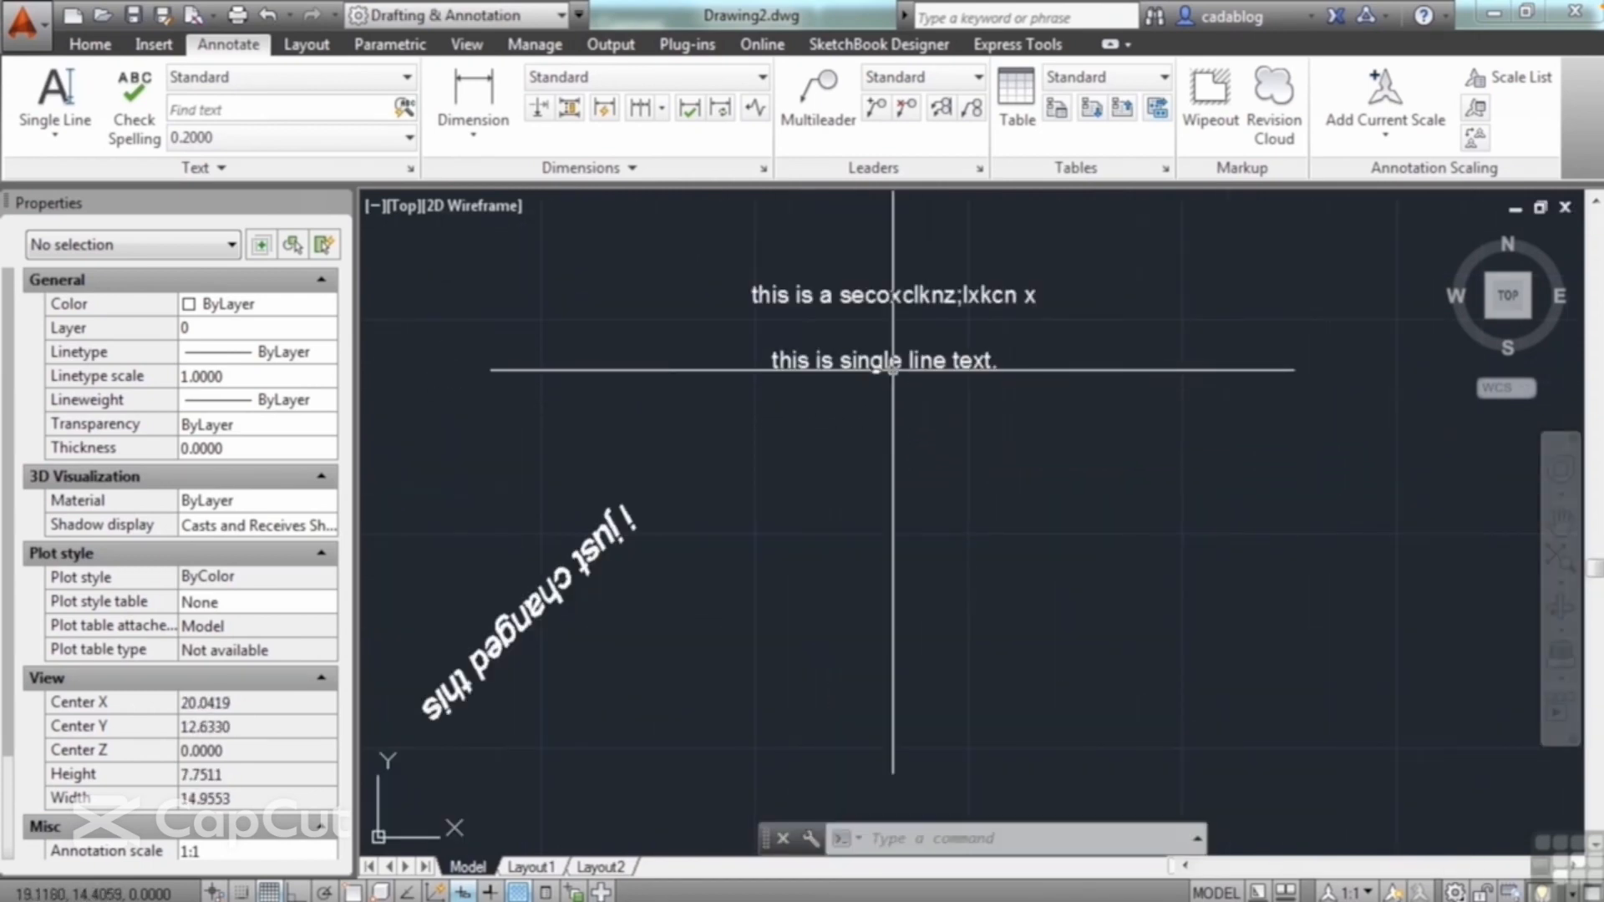
# Step: Move the angled backward text up and to the right, beneath the two horizontal text lines
pyautogui.press('Return')
pyautogui.click(575, 534)
pyautogui.click(522, 606)
pyautogui.press('Return')
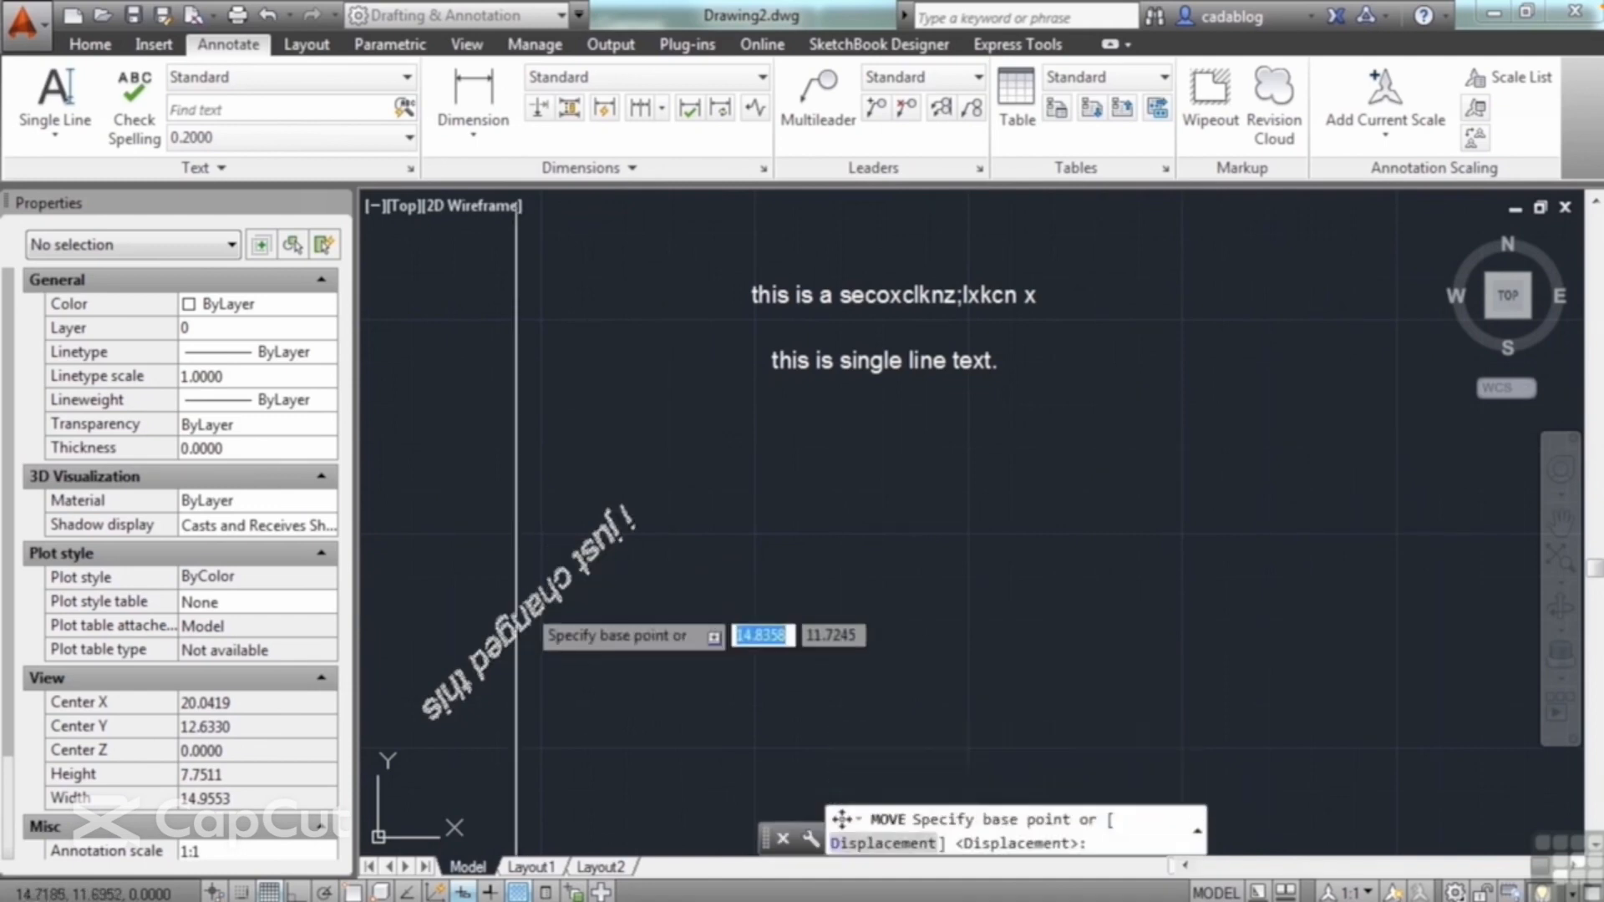
pyautogui.click(514, 601)
pyautogui.click(930, 462)
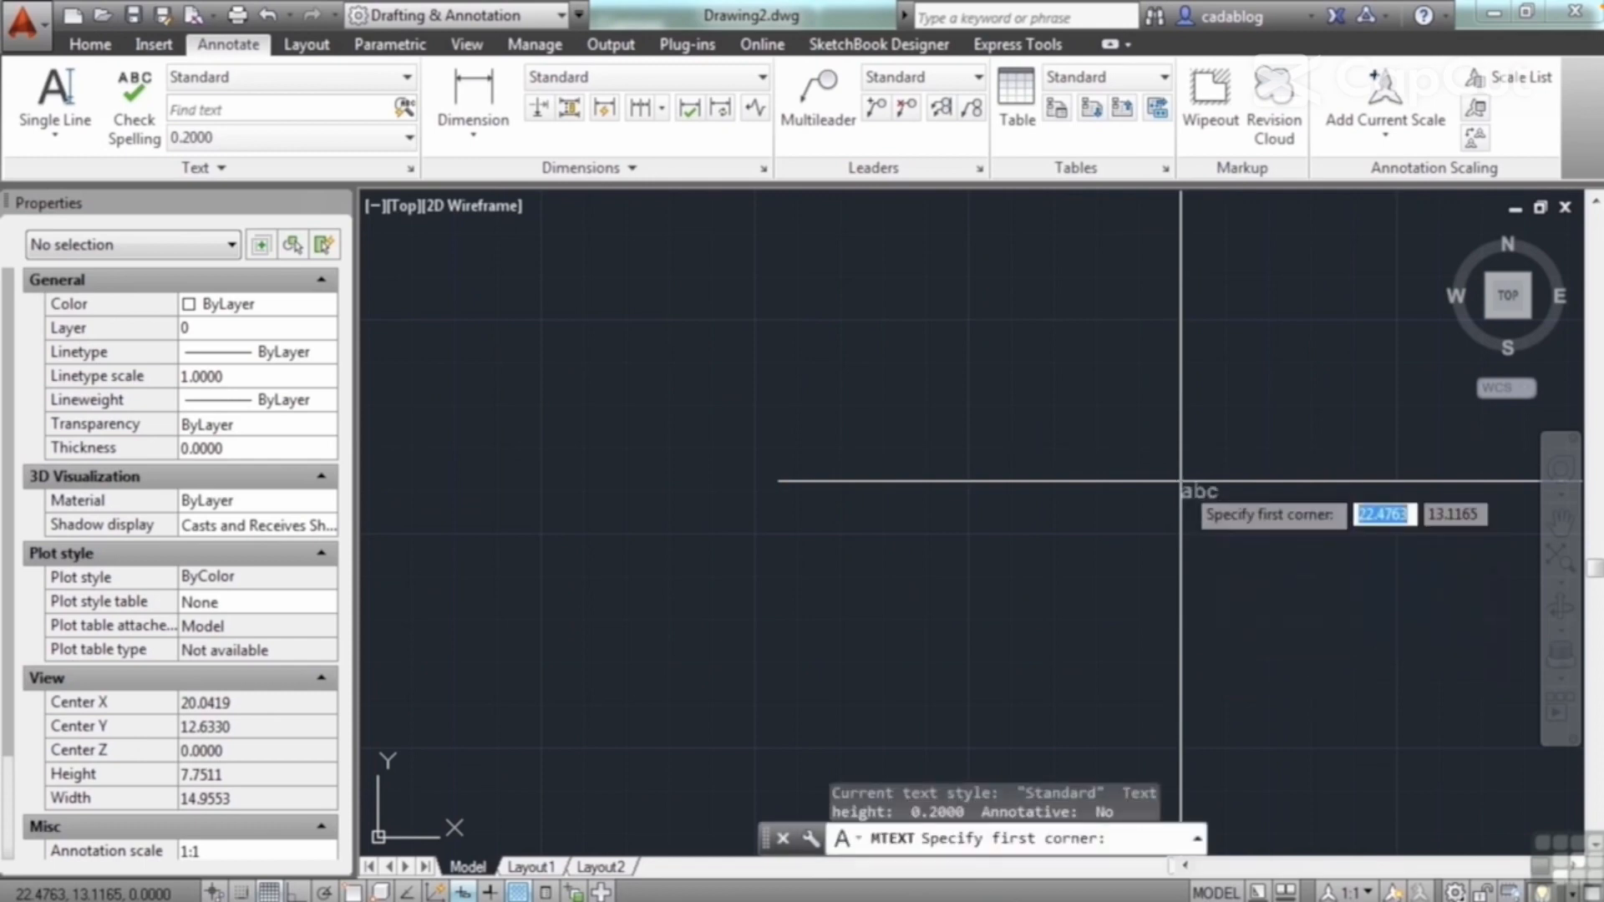
pyautogui.press('Escape')
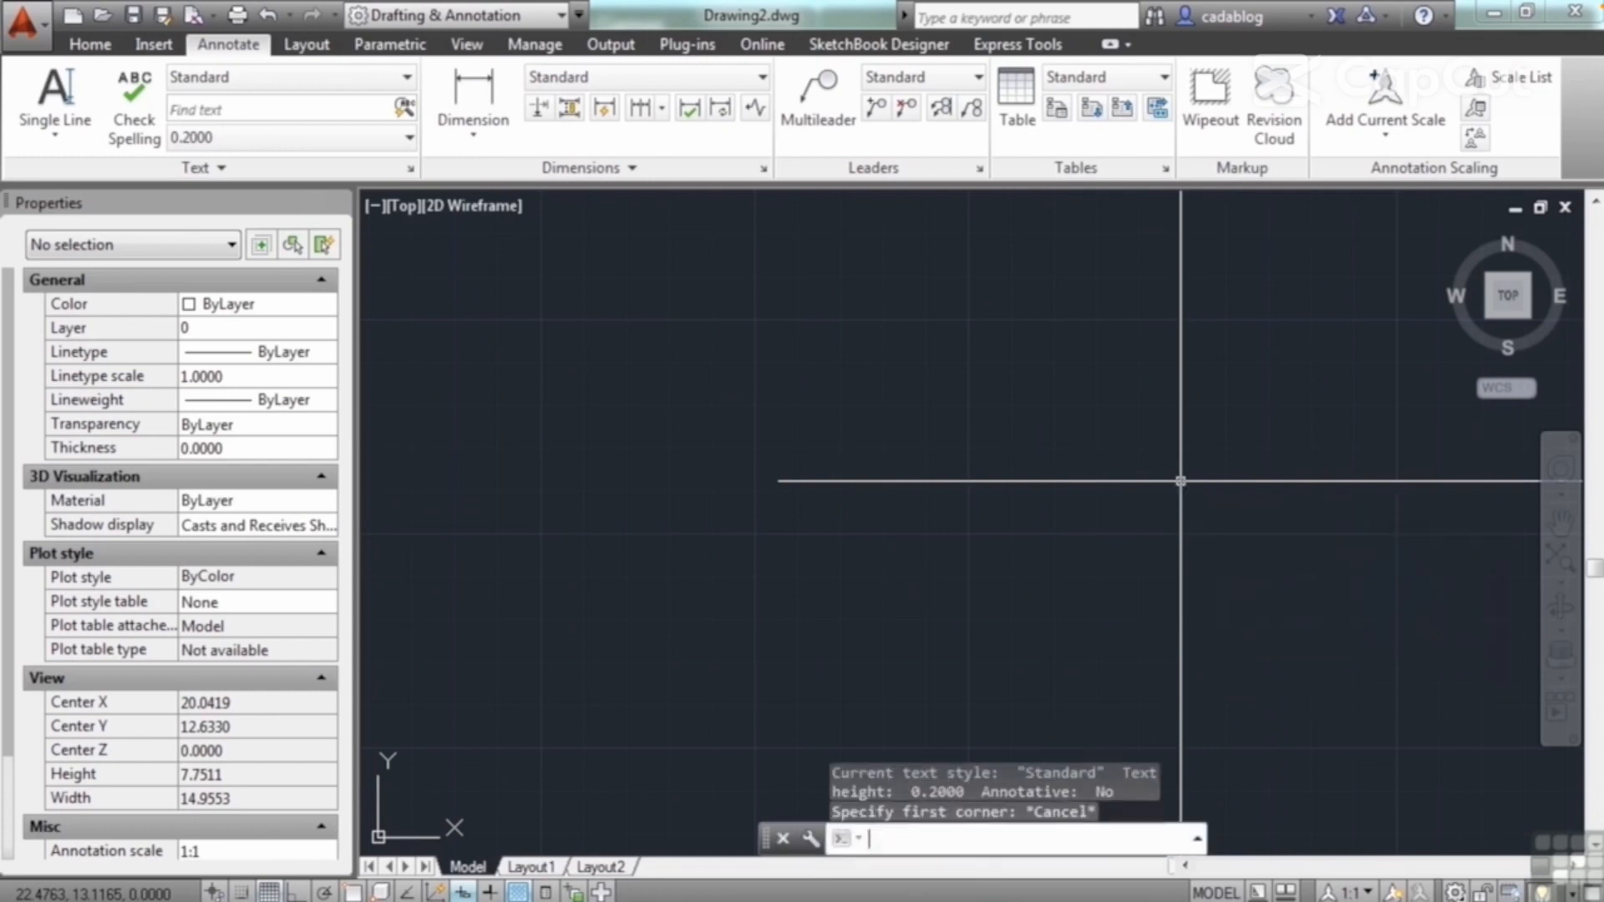
pyautogui.write('MT')
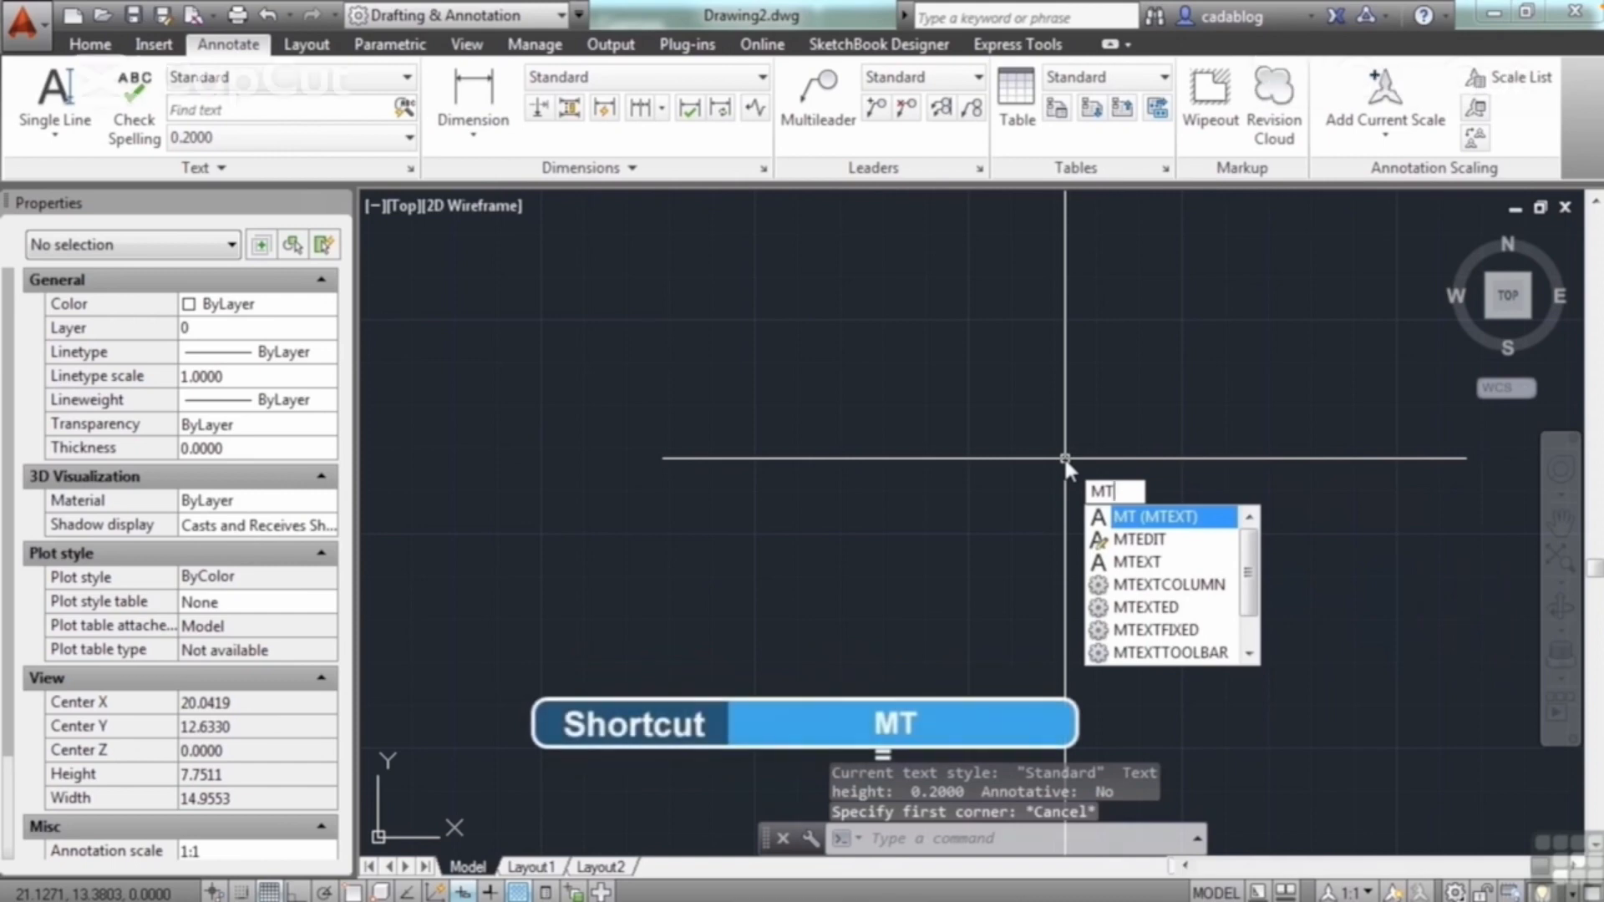
pyautogui.press('Escape')
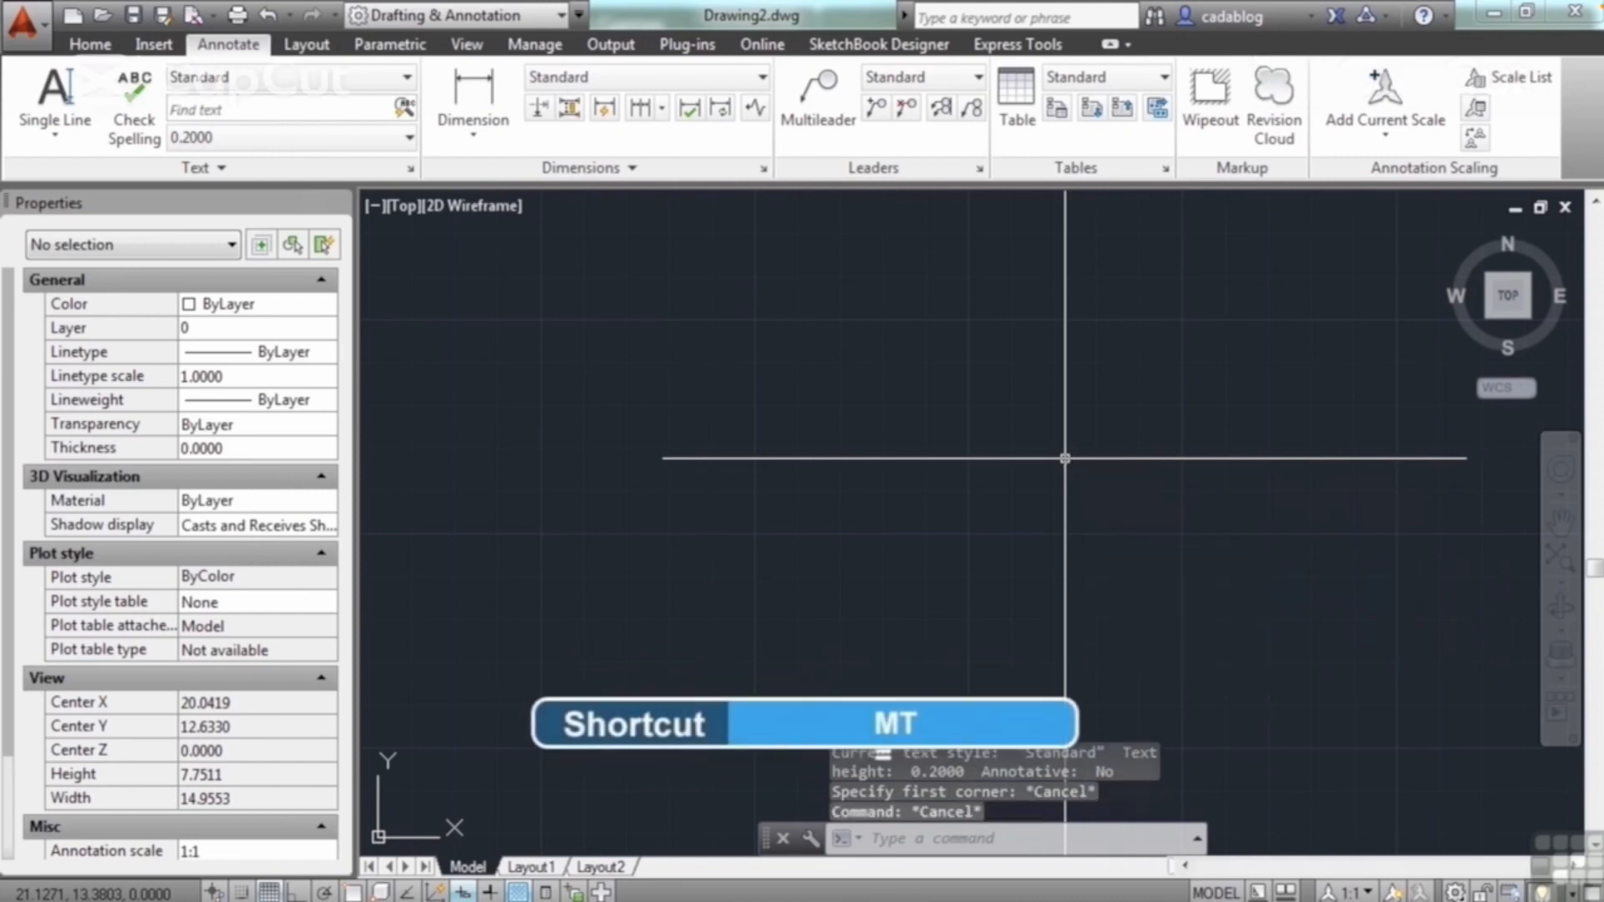
pyautogui.write('TEXT')
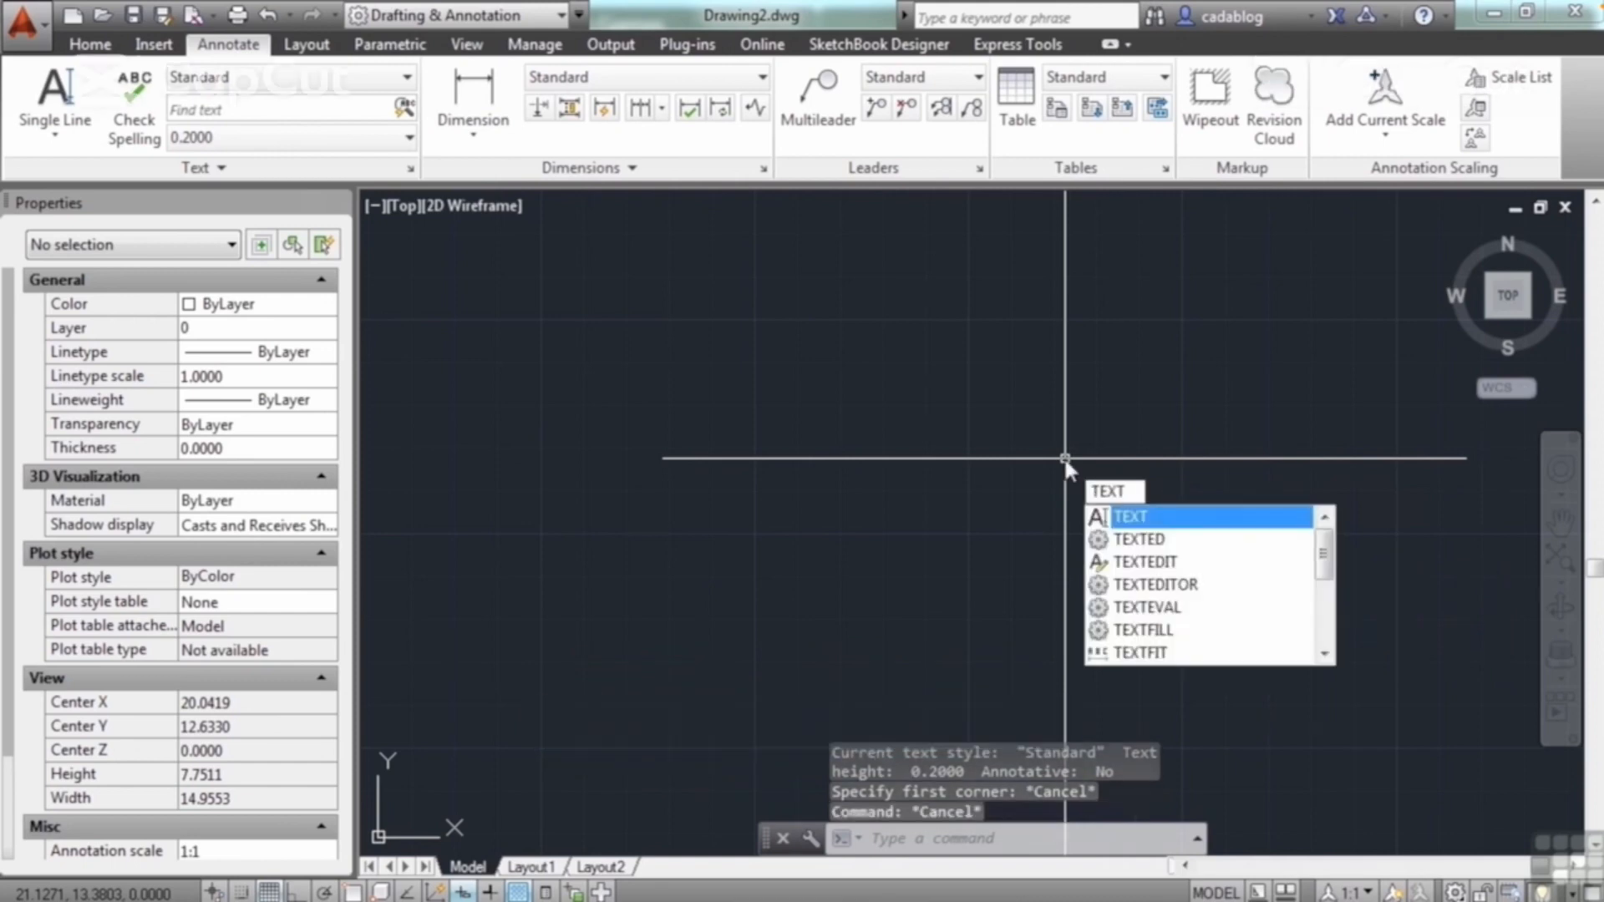
pyautogui.press('Return')
pyautogui.click(795, 390)
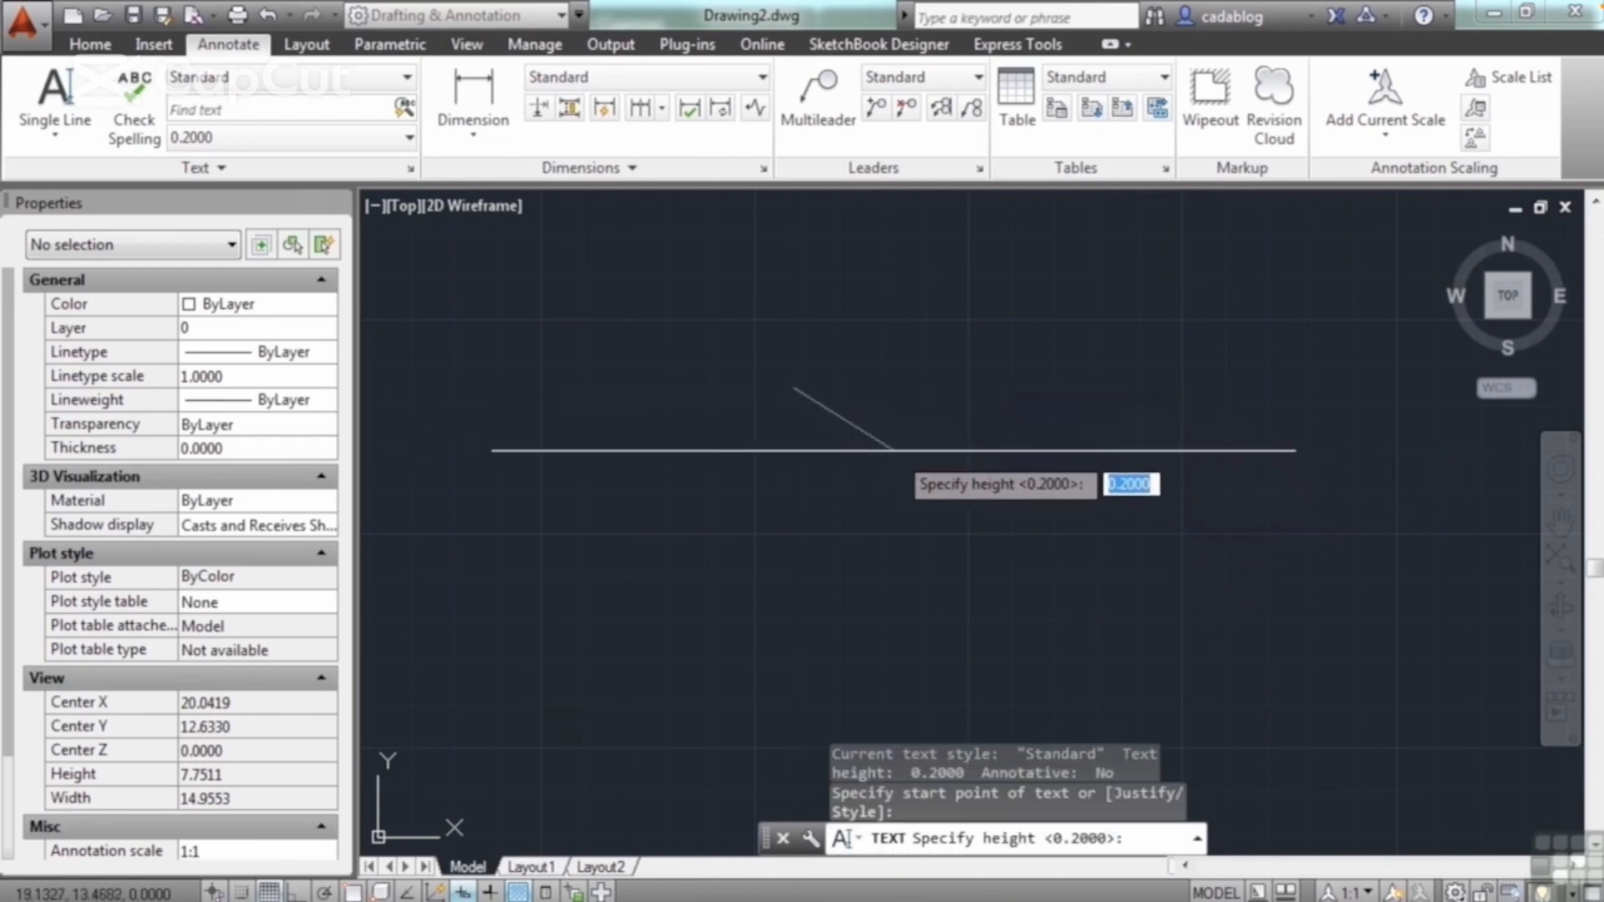
pyautogui.press('Escape')
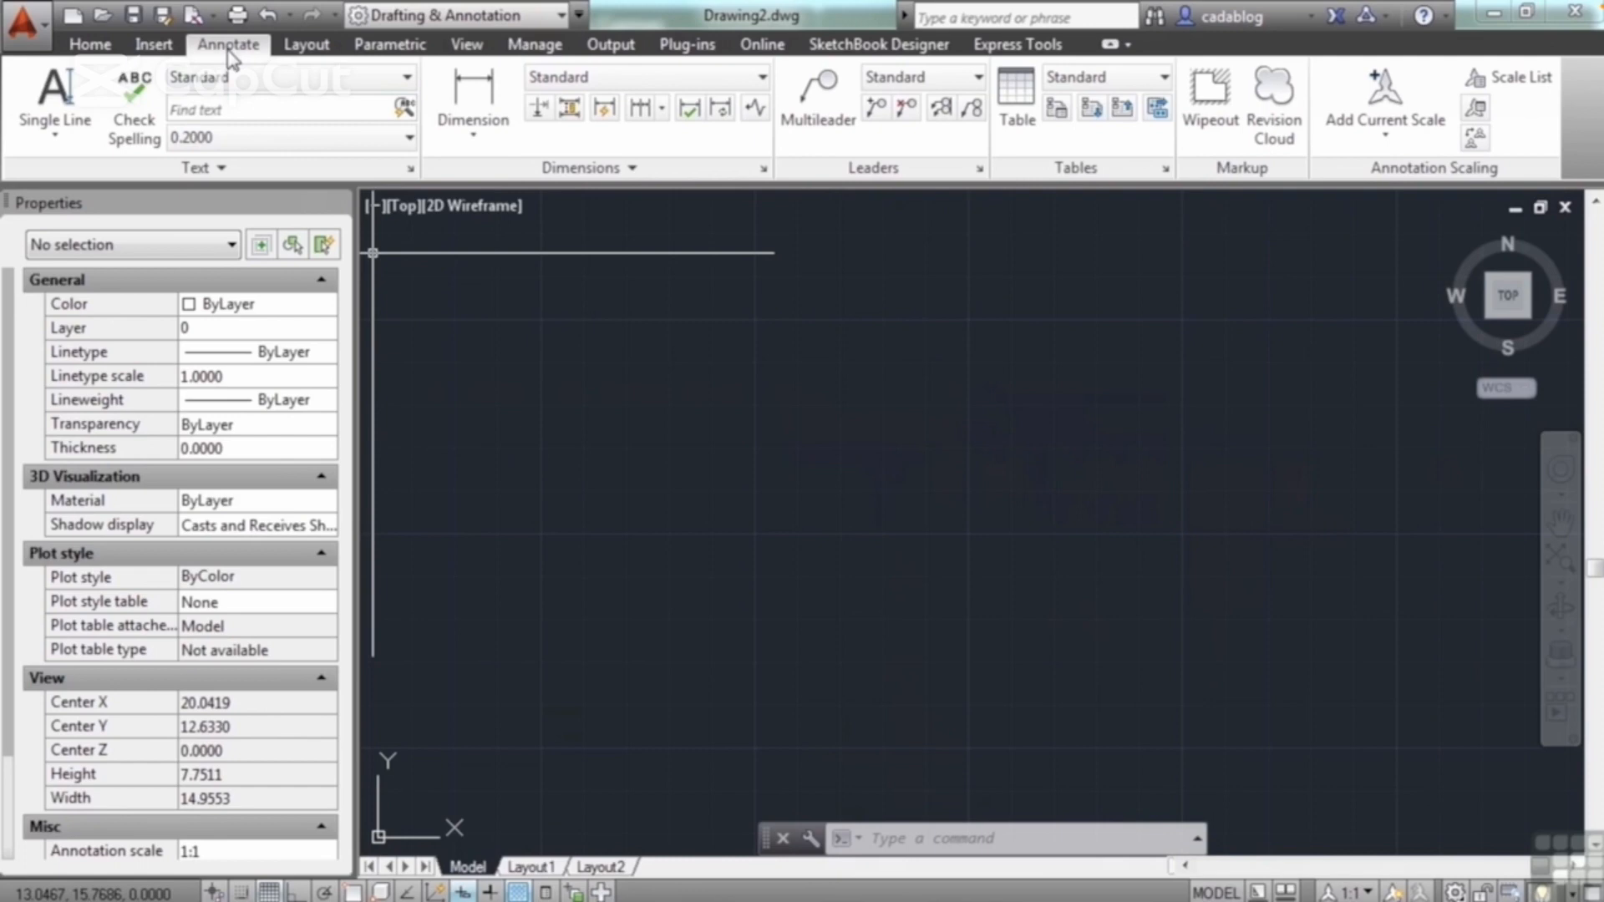
# Step: Start a Multiline Text object and define a text frame about 2.55 units wide in the empty drawing area
pyautogui.click(55, 127)
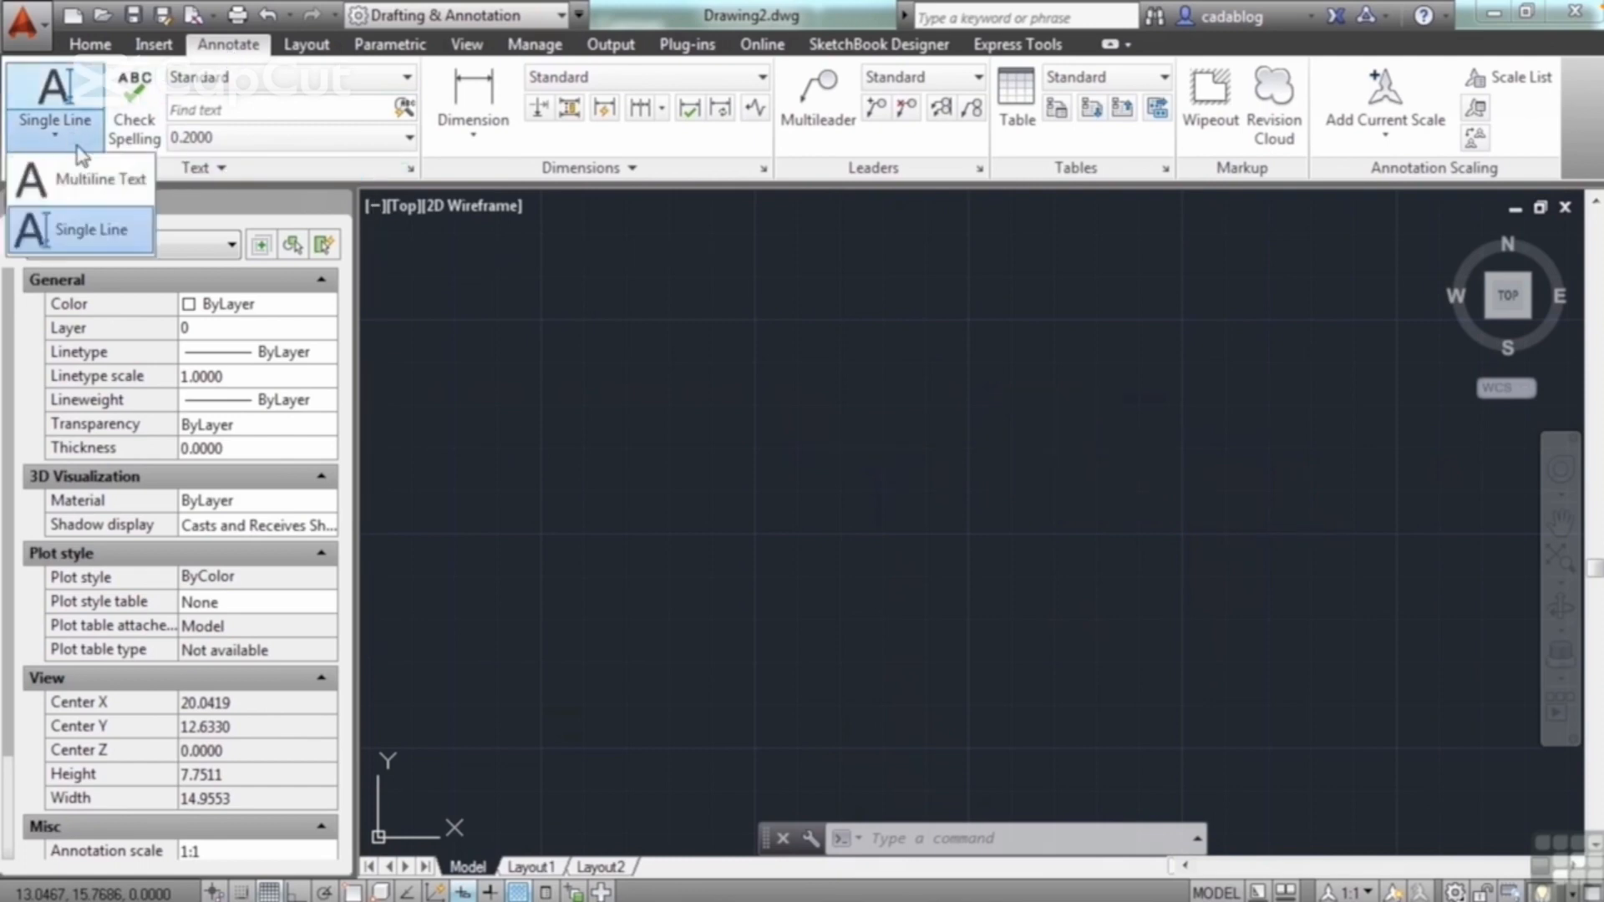
pyautogui.click(132, 181)
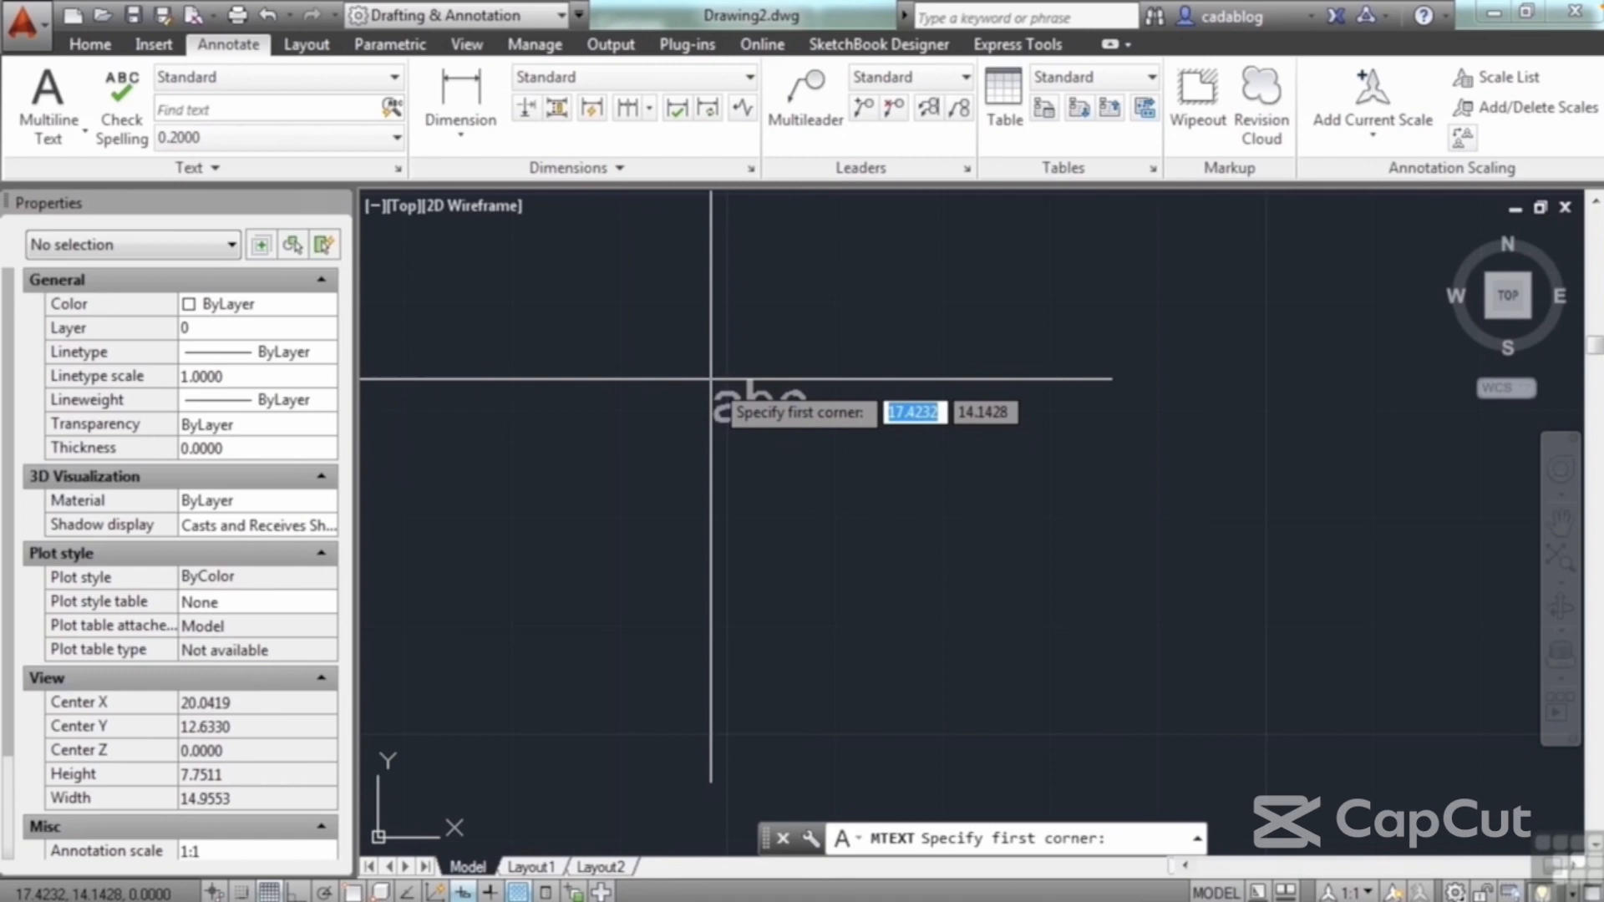
pyautogui.click(700, 319)
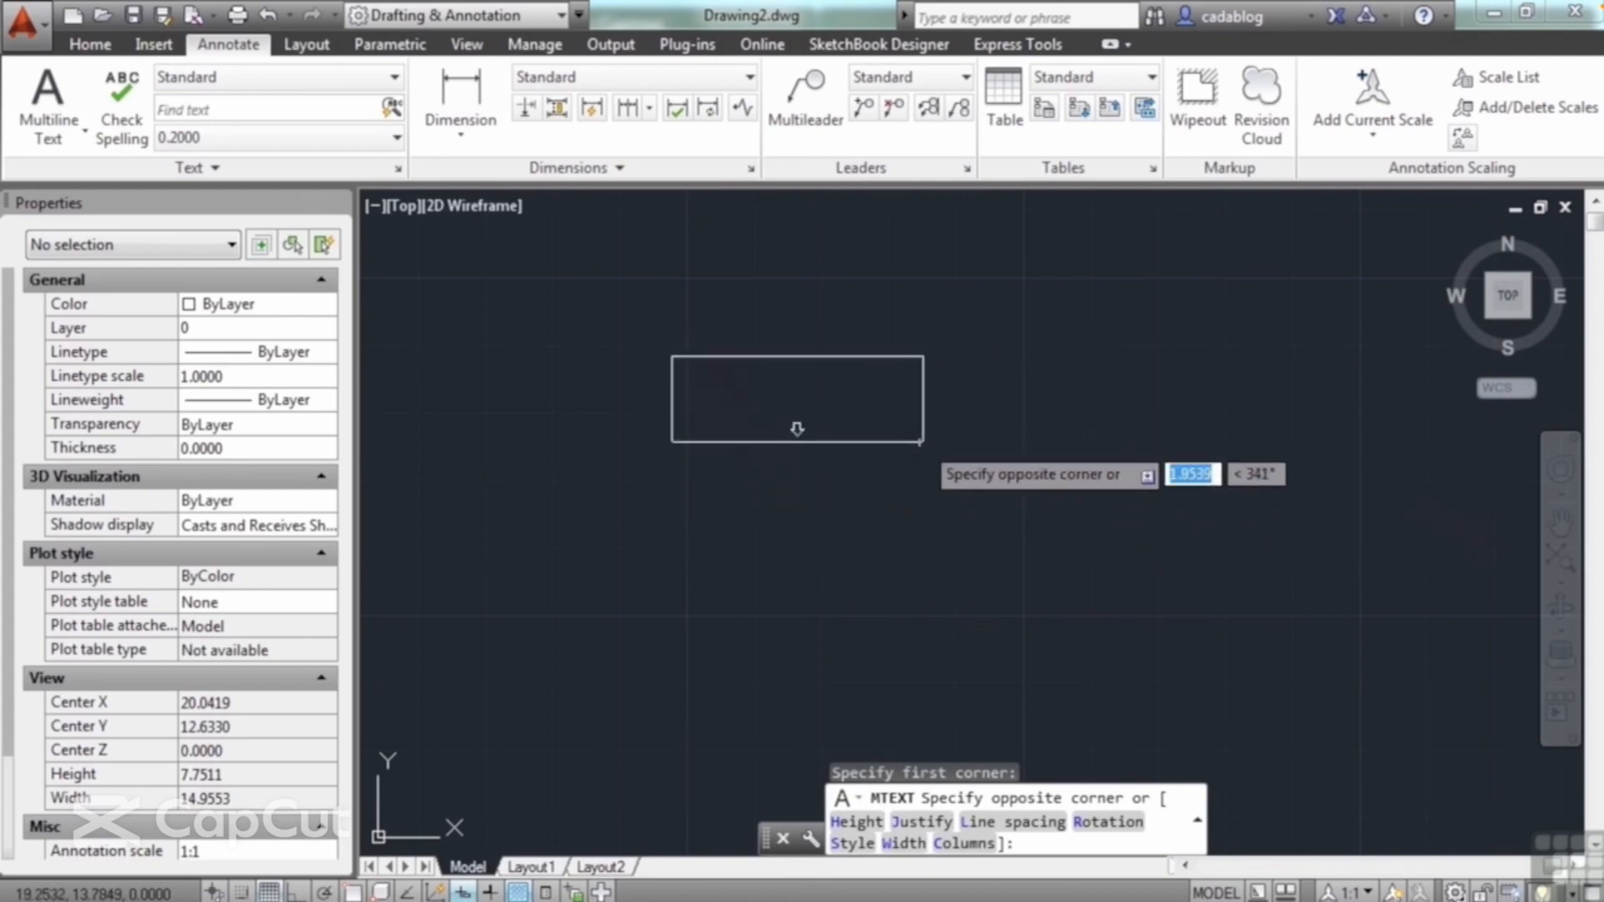
pyautogui.click(1014, 515)
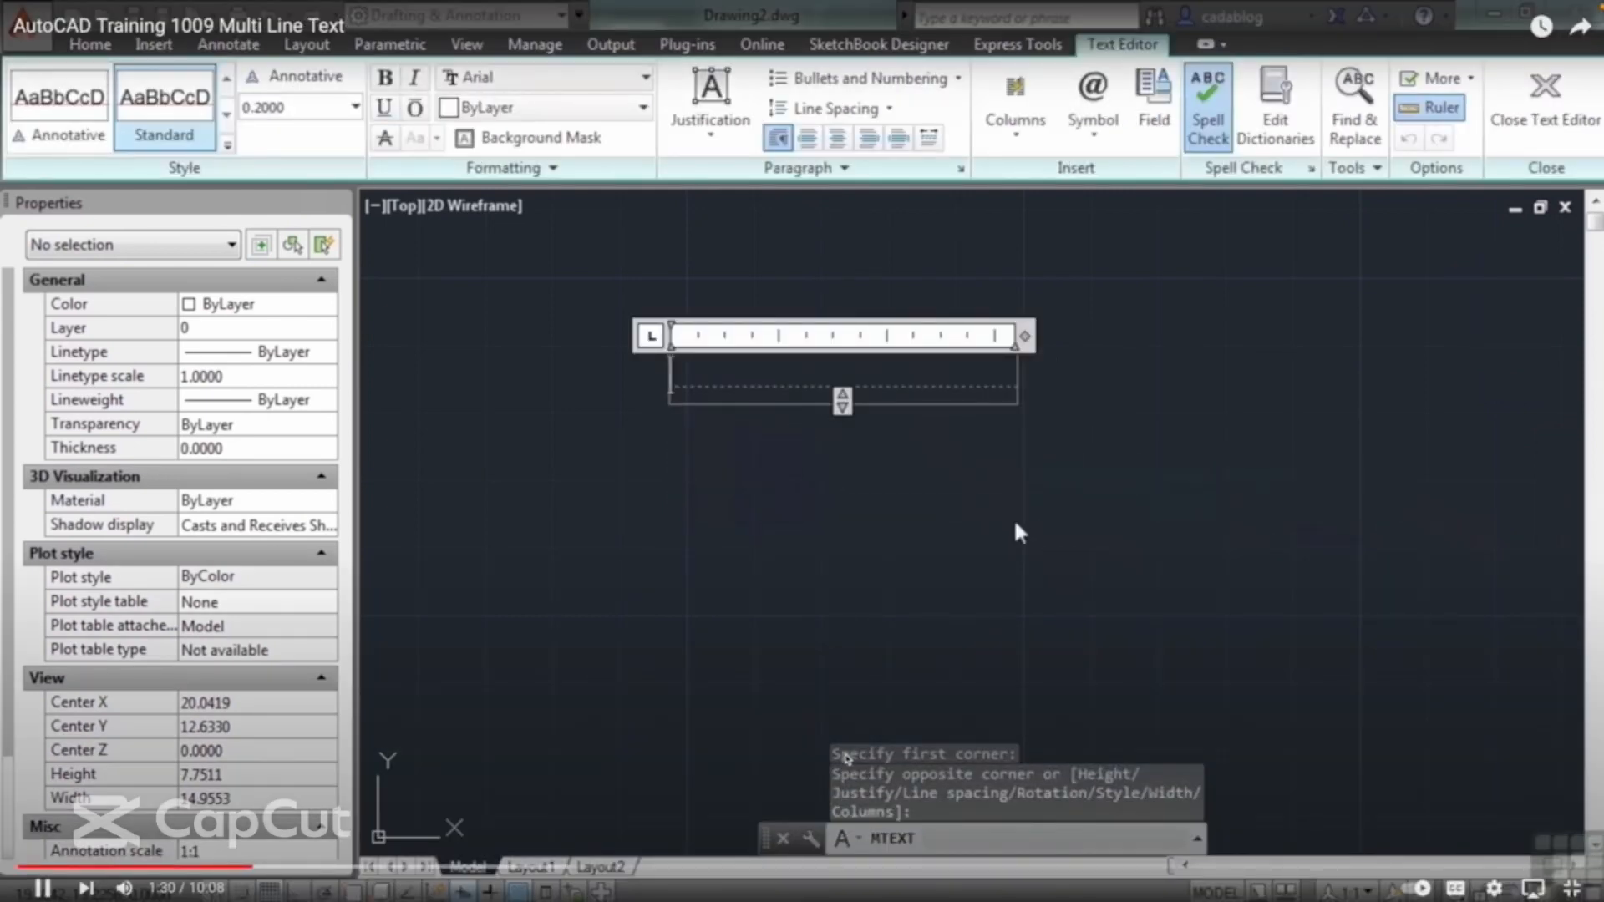
# Step: Enter "I am going to demonstrate how multiline text works." as the first sentence in the text frame
pyautogui.write('I am going t')
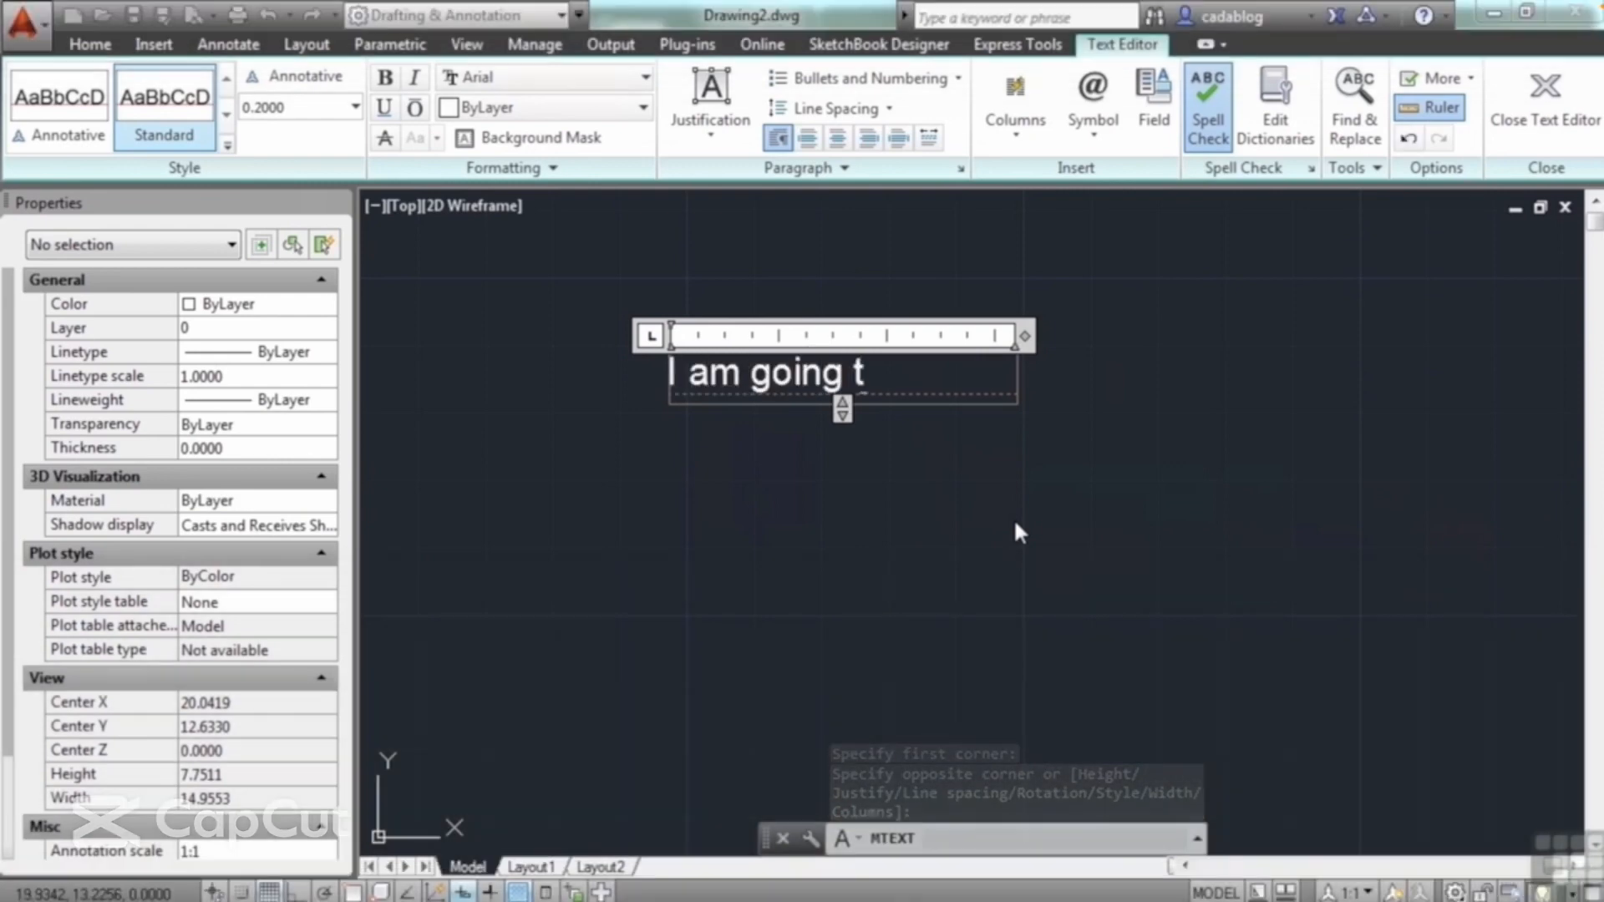
pyautogui.write('o demonstrate')
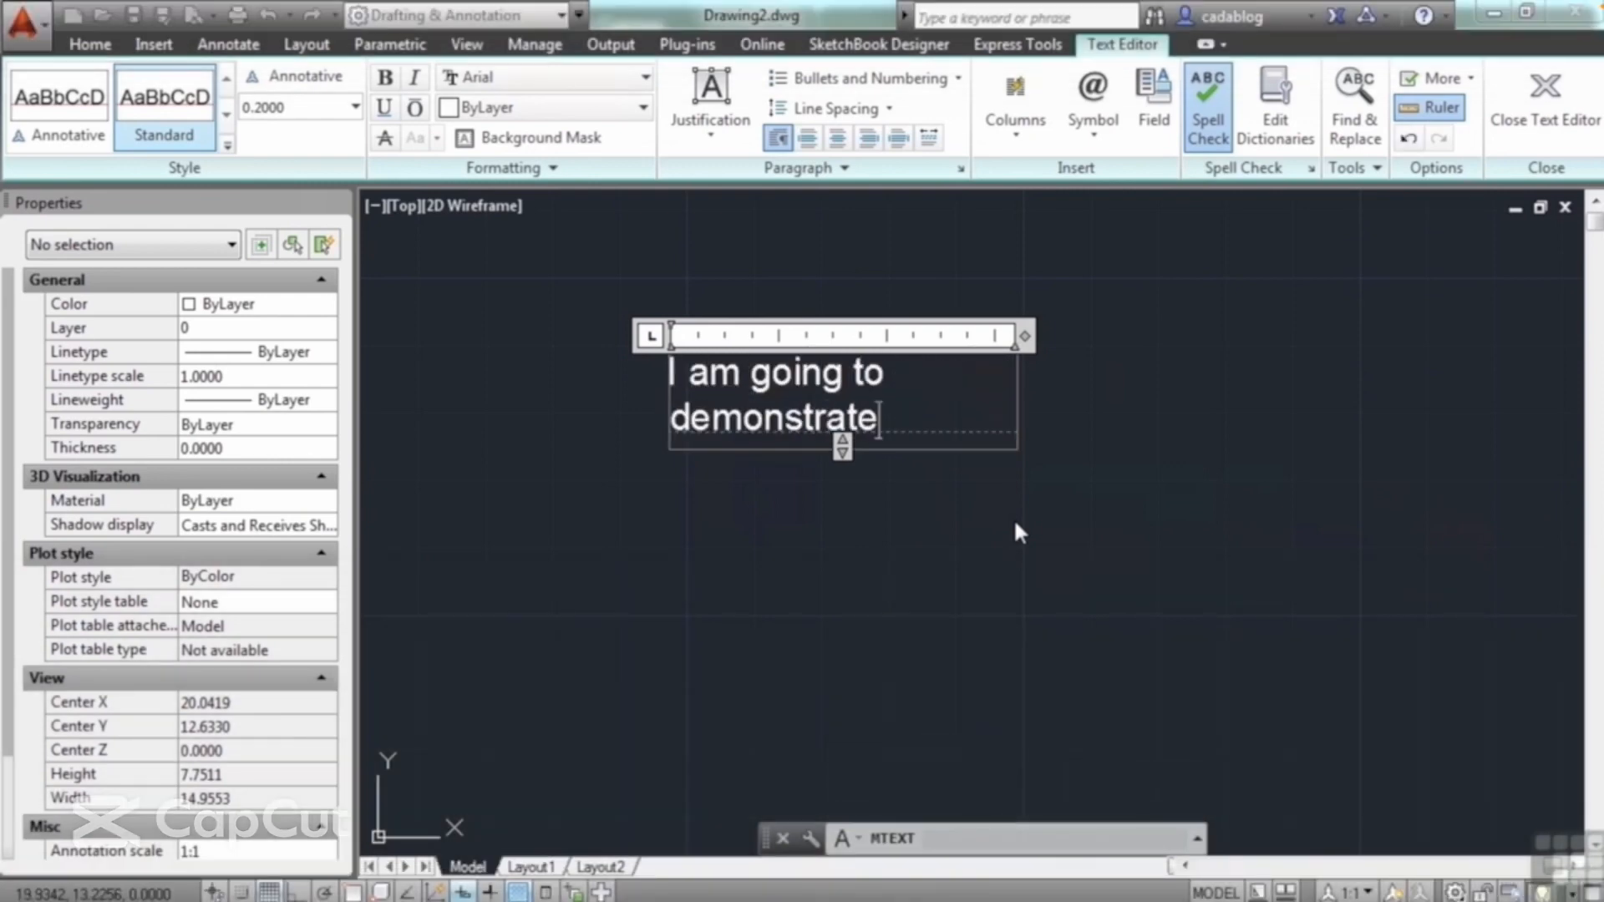
pyautogui.write(' how mult')
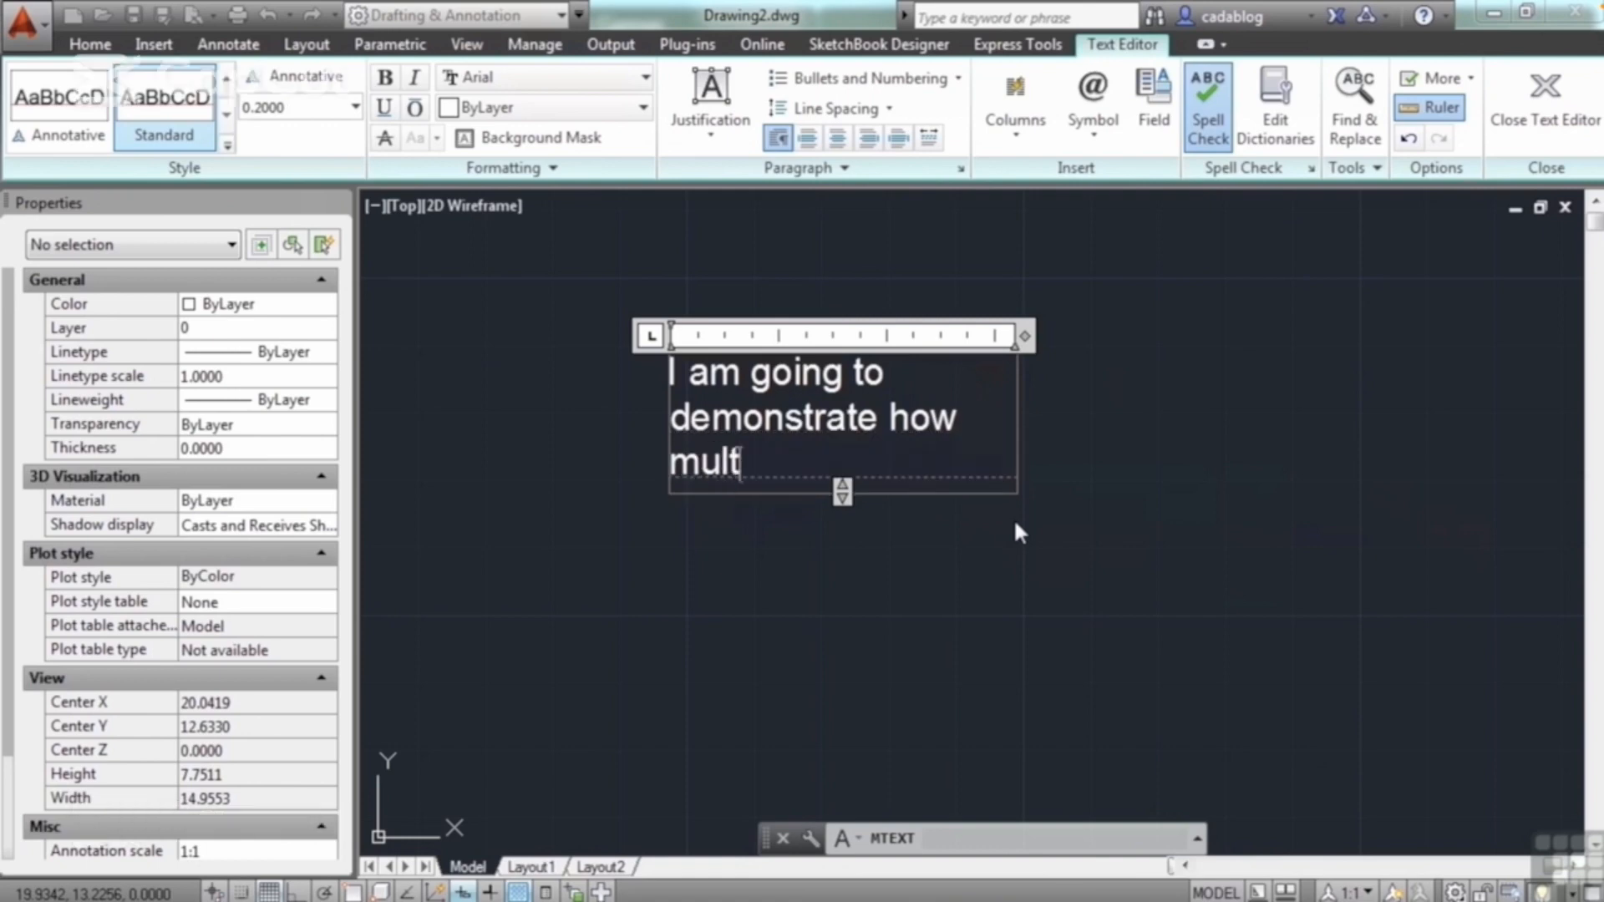
pyautogui.write('iline text ')
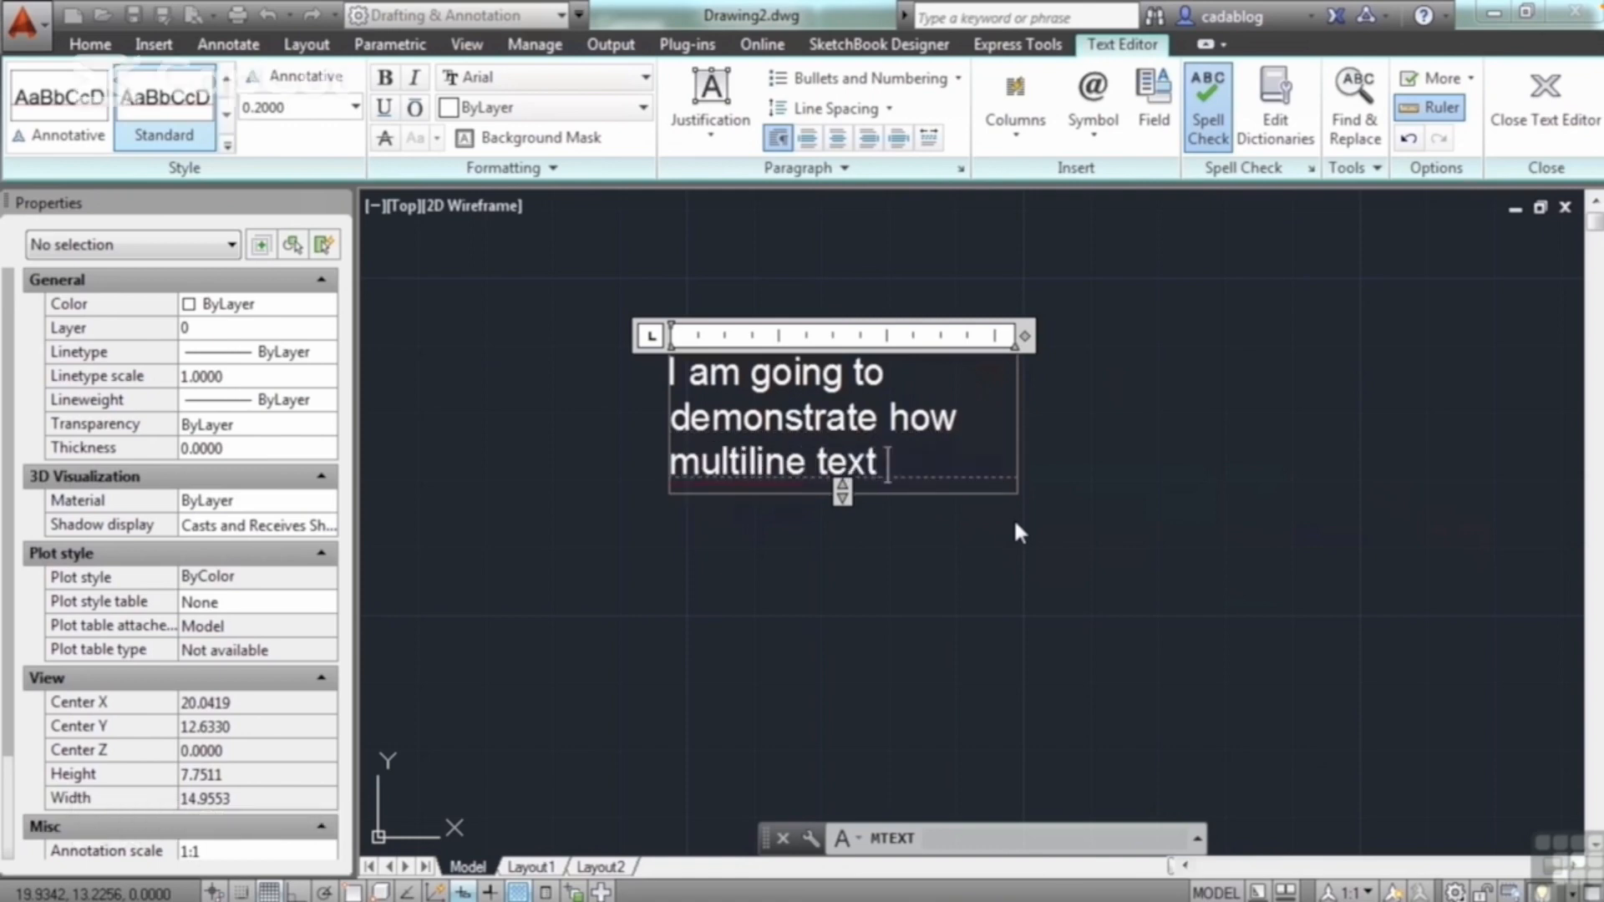
pyautogui.write('works.')
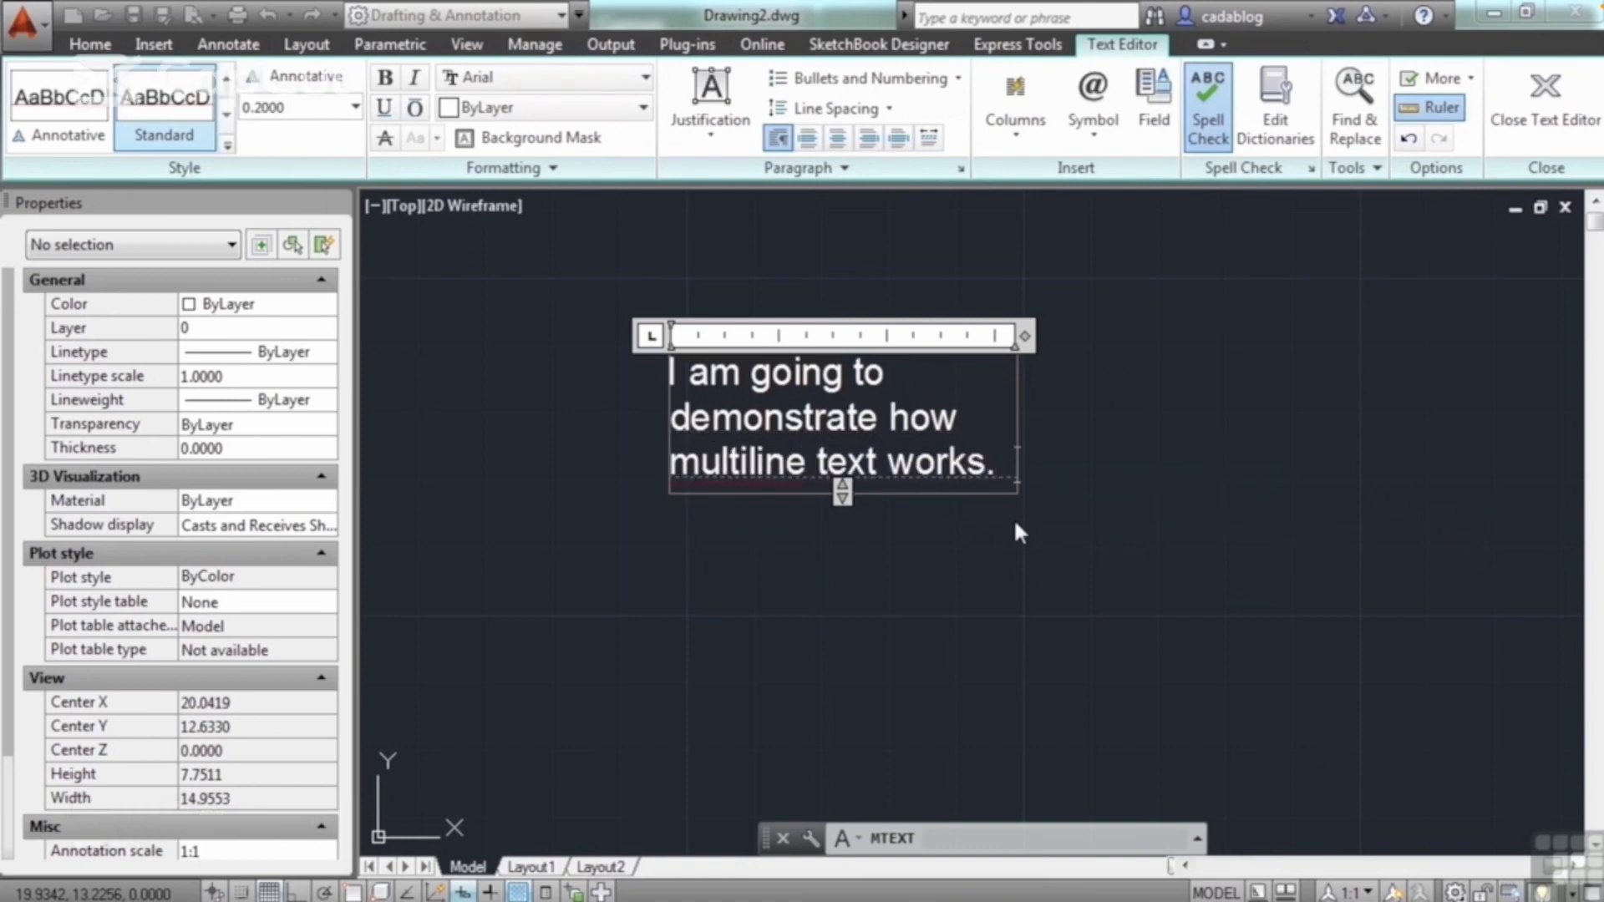
pyautogui.write(' Notice the red')
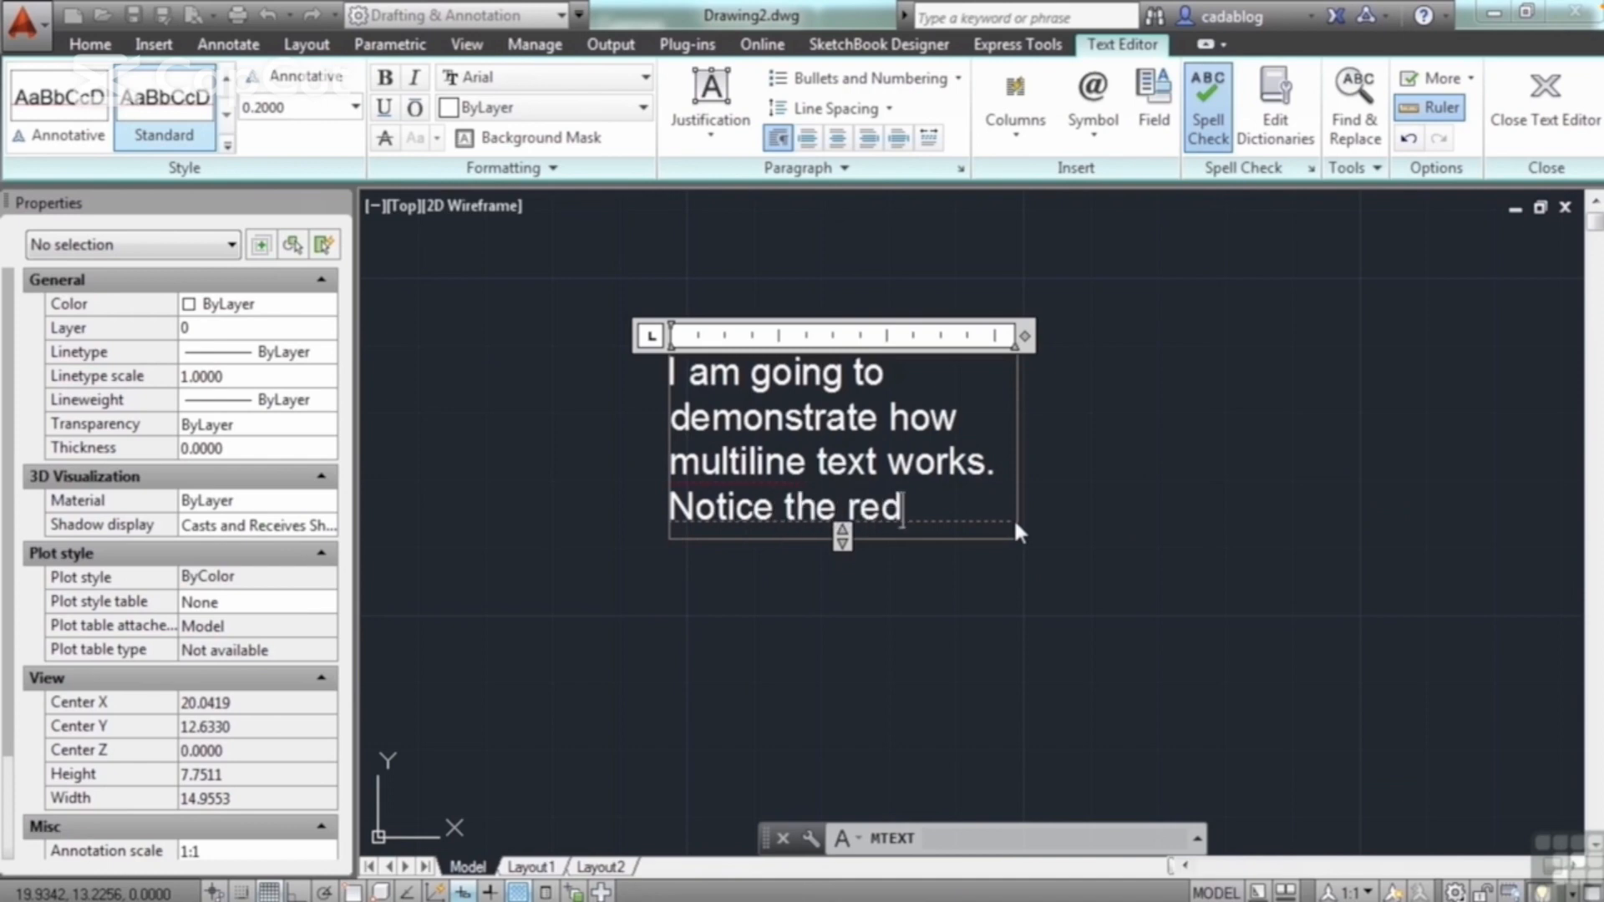
pyautogui.write(' squi')
# Step: Continue the paragraph with "Notice the red squiggle? that means I misspelled a word. but i can fix that later." and end text editing
pyautogui.write('ggl')
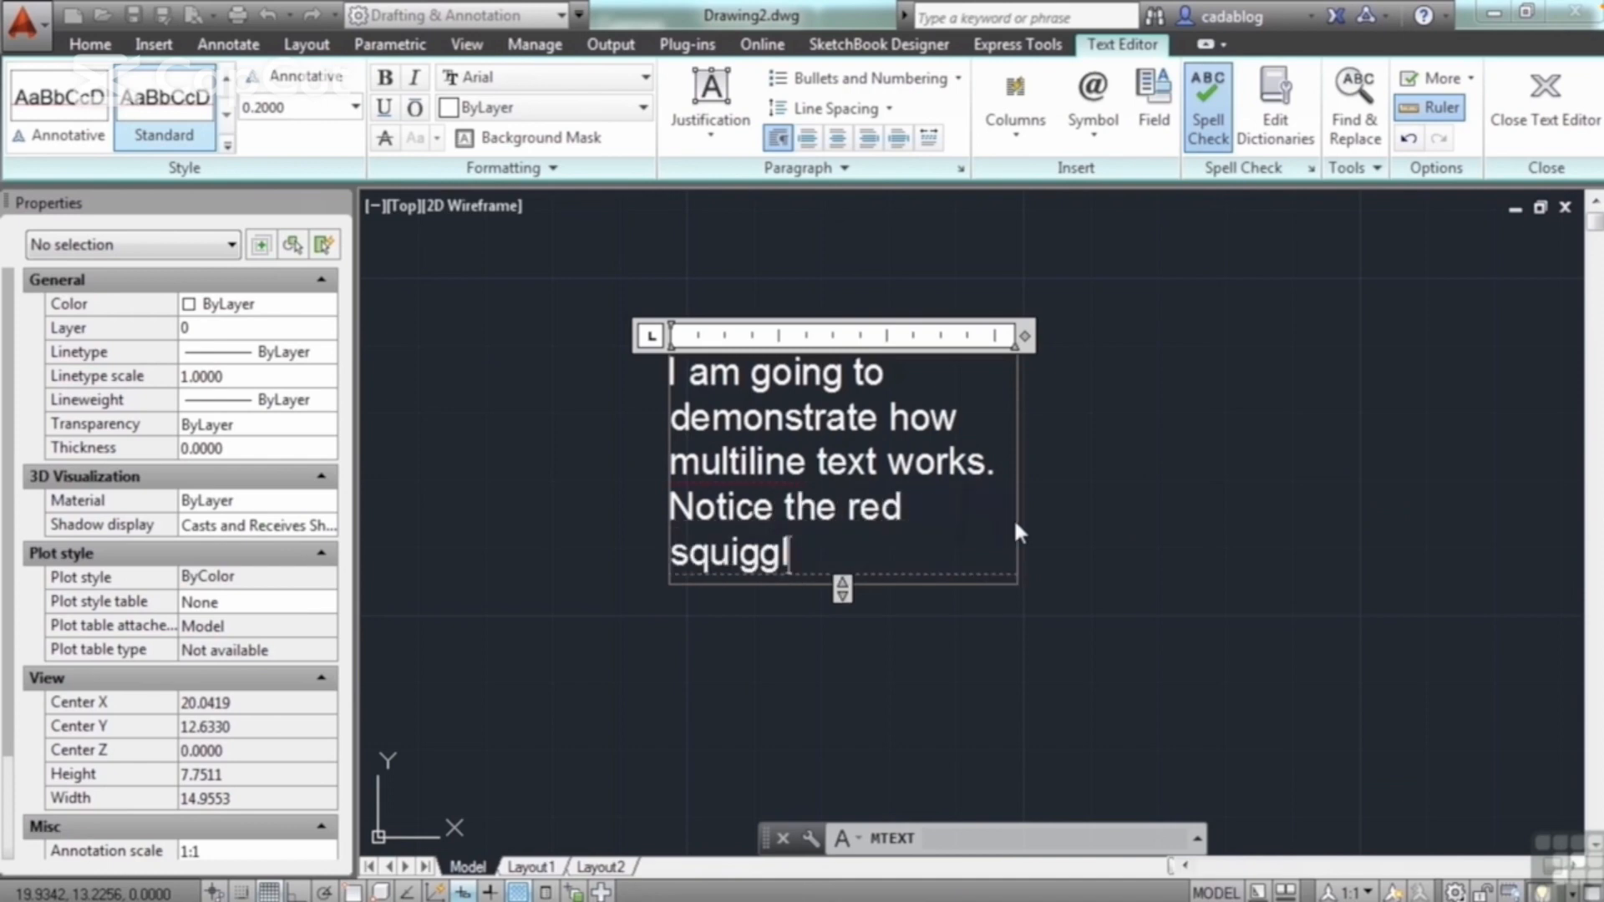
pyautogui.write('e?  that means ')
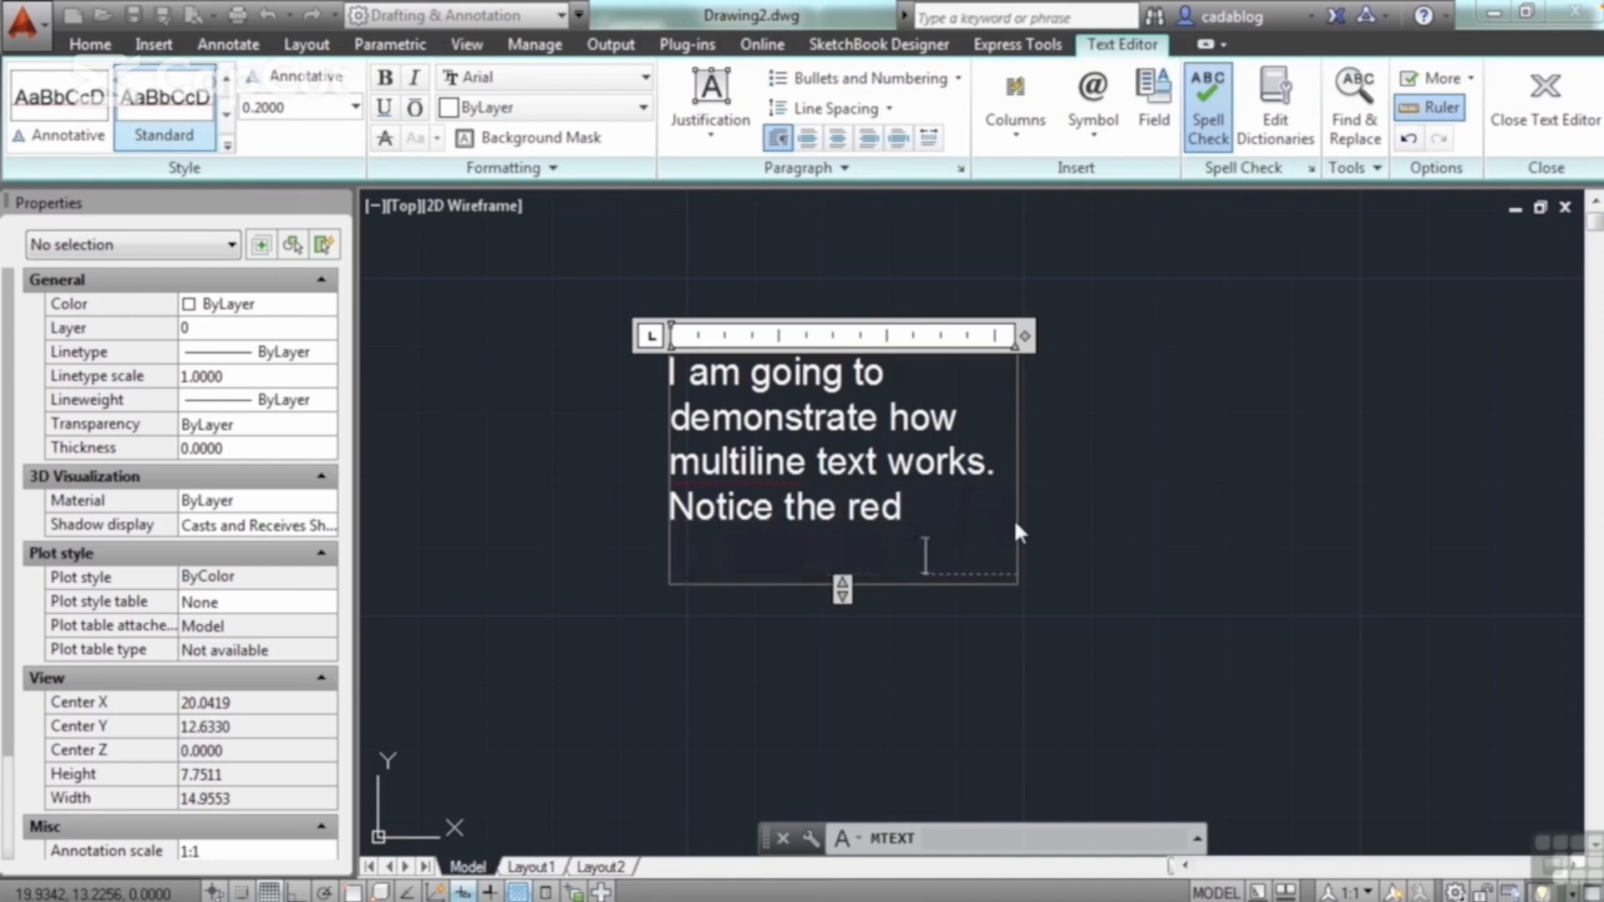
pyautogui.write('I')
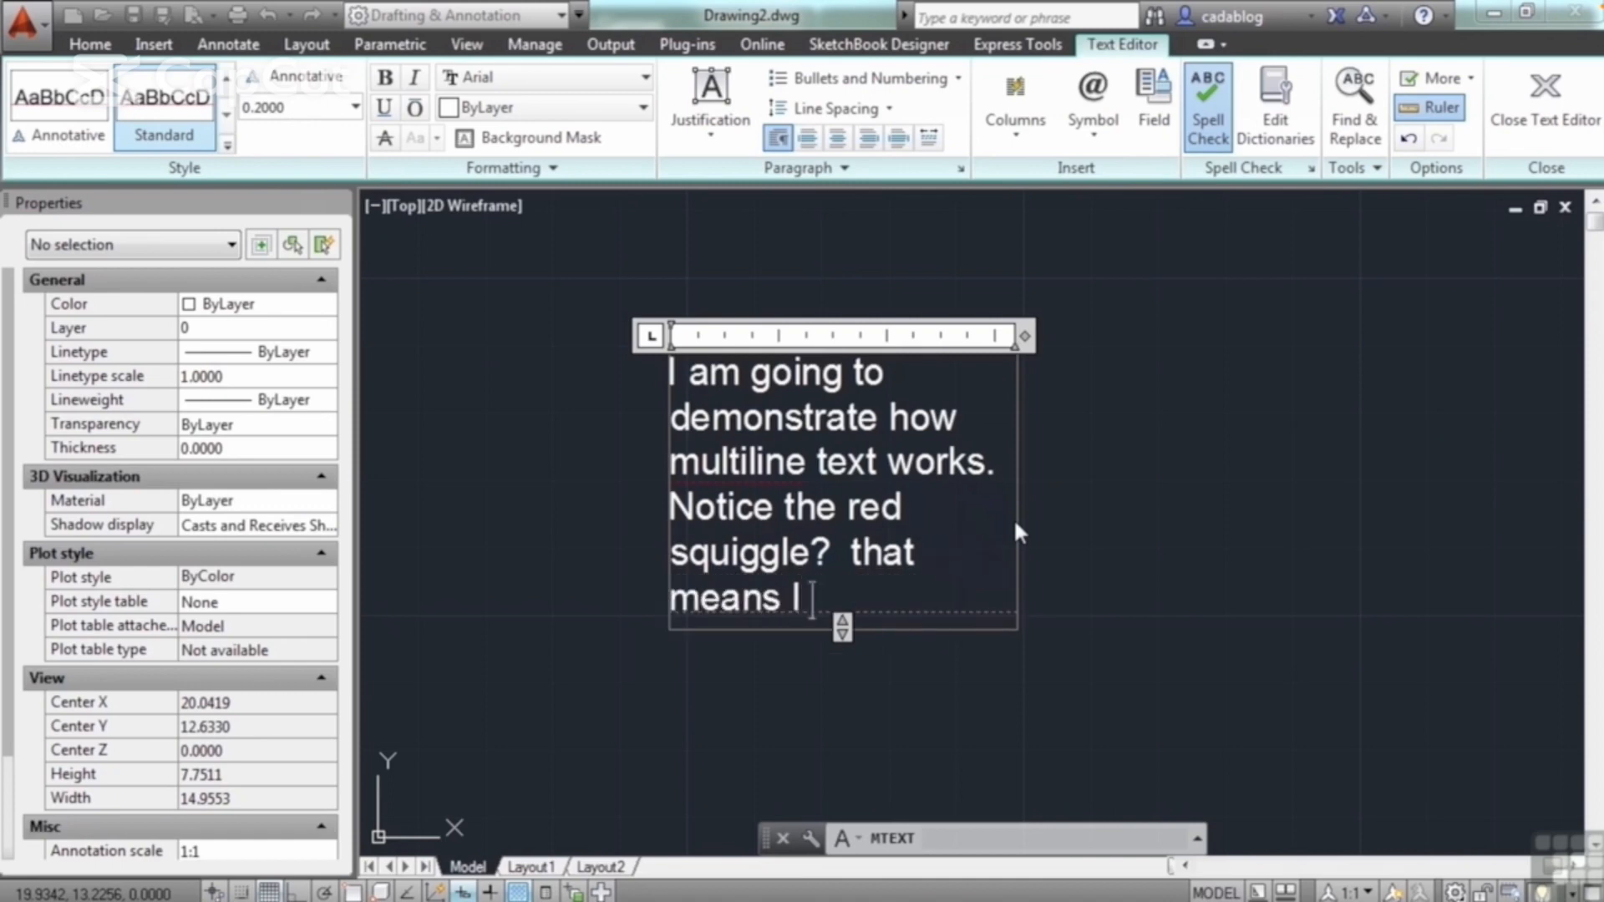
pyautogui.write(' misspelled a word.')
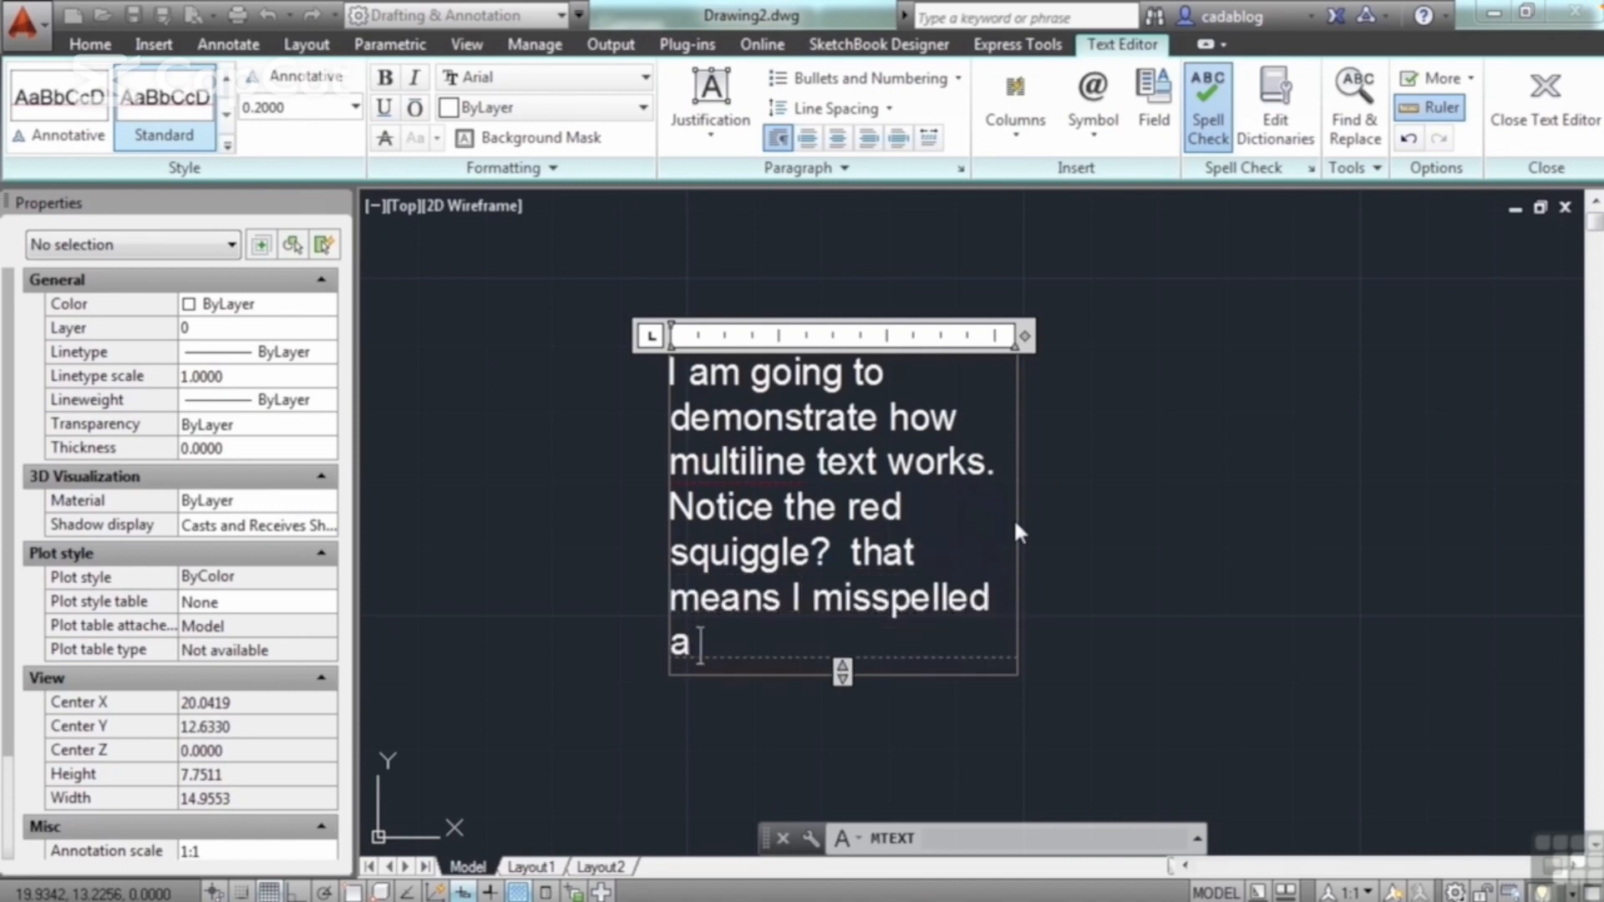
pyautogui.write('  b')
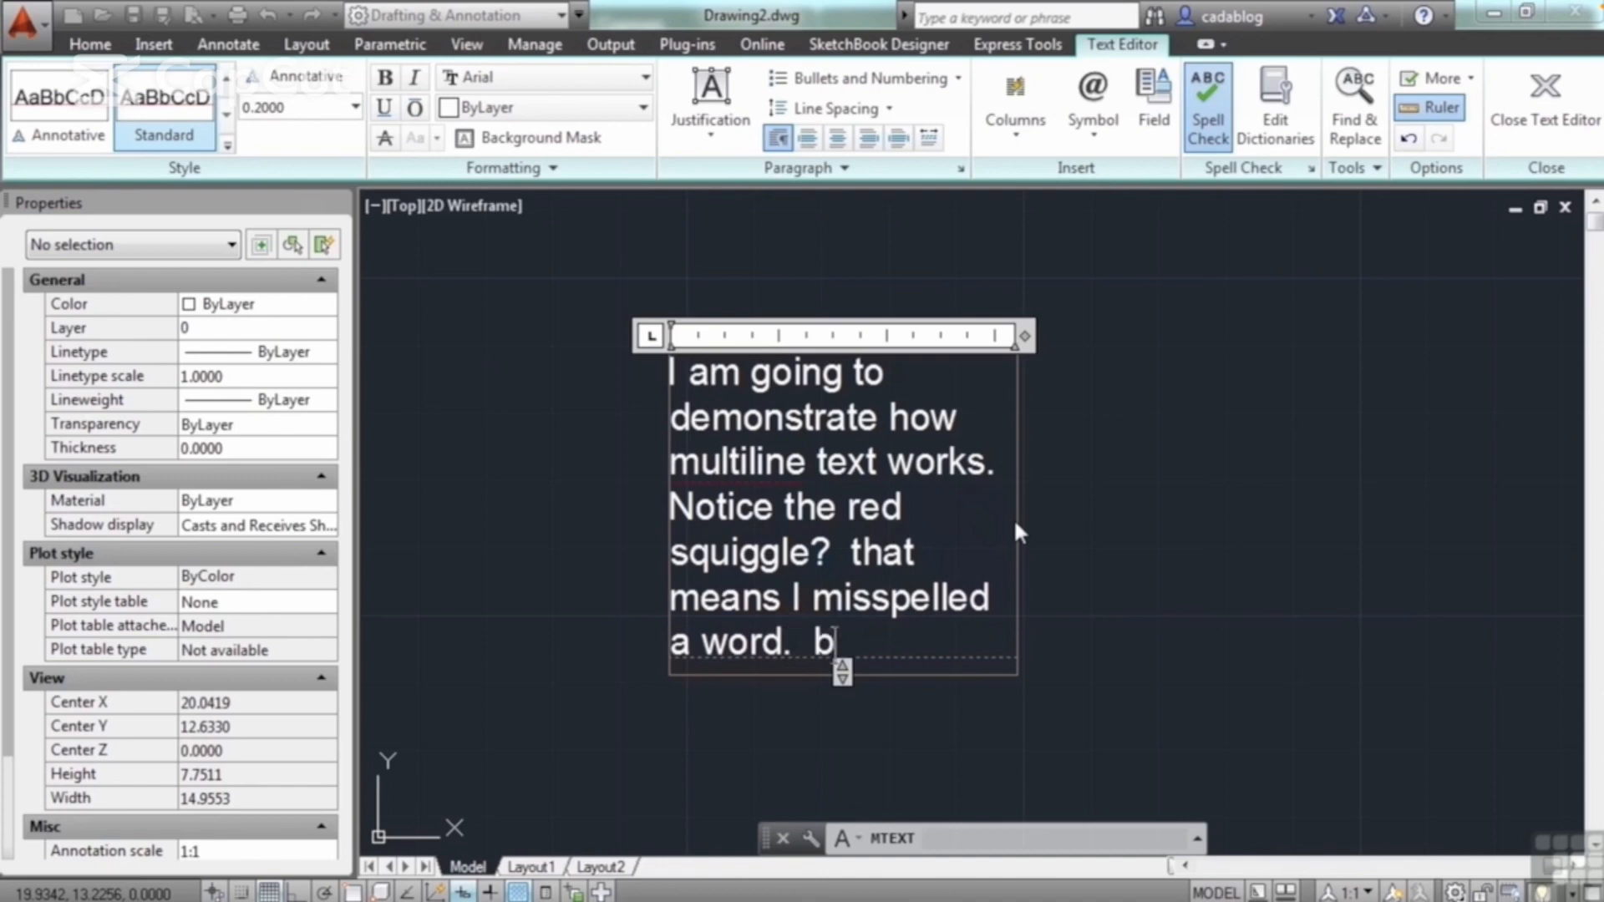
pyautogui.write('ut i can fix that later.')
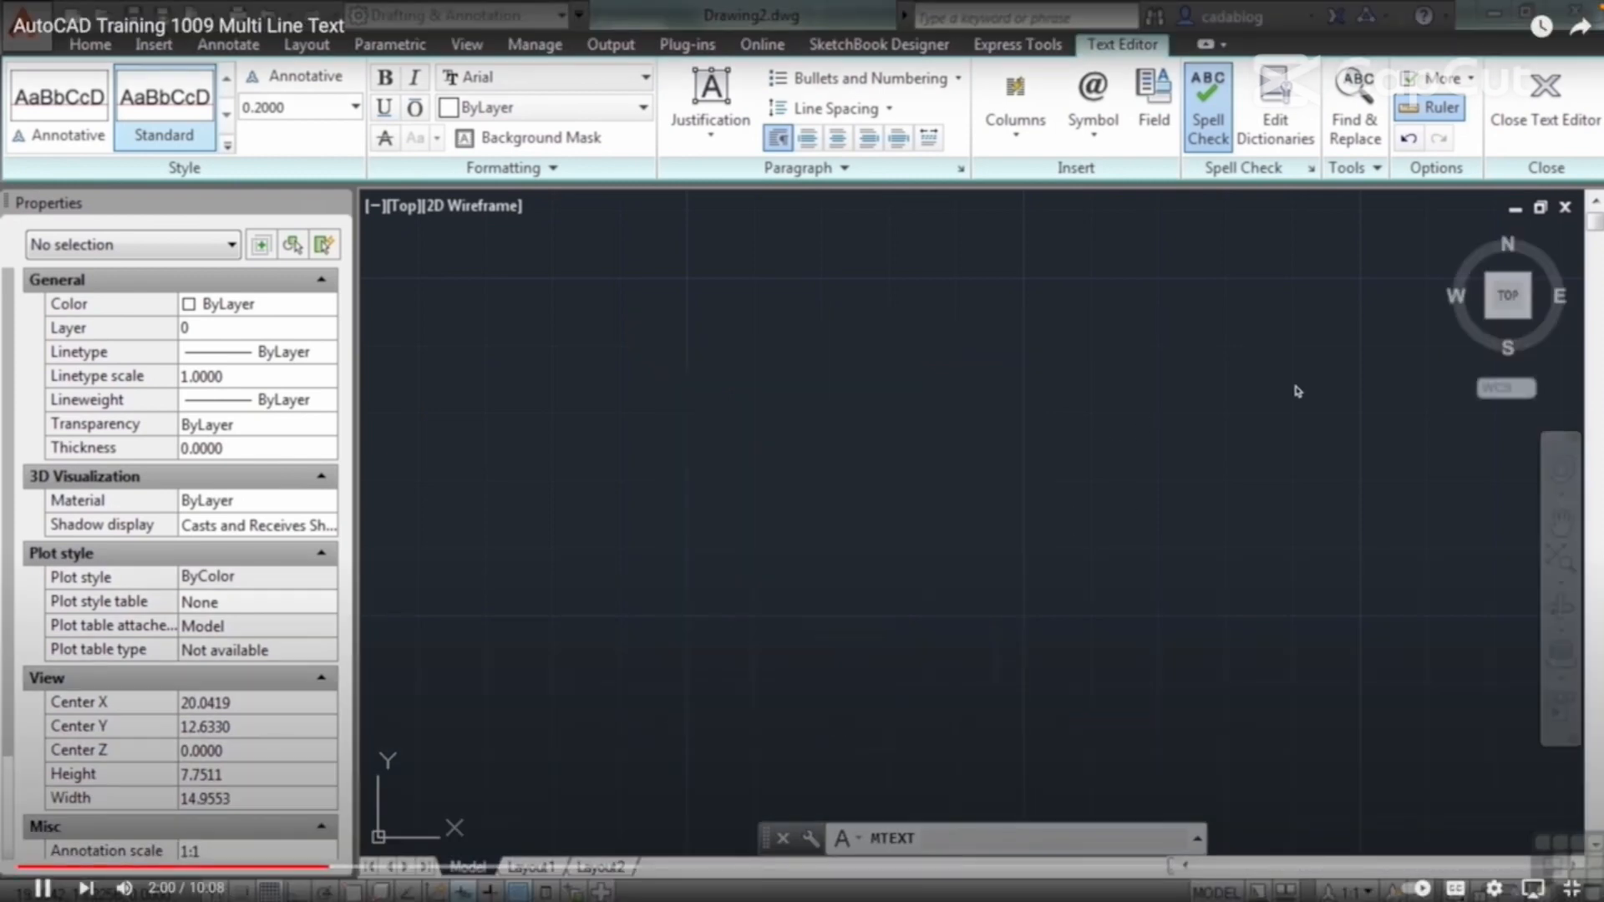
pyautogui.click(1297, 391)
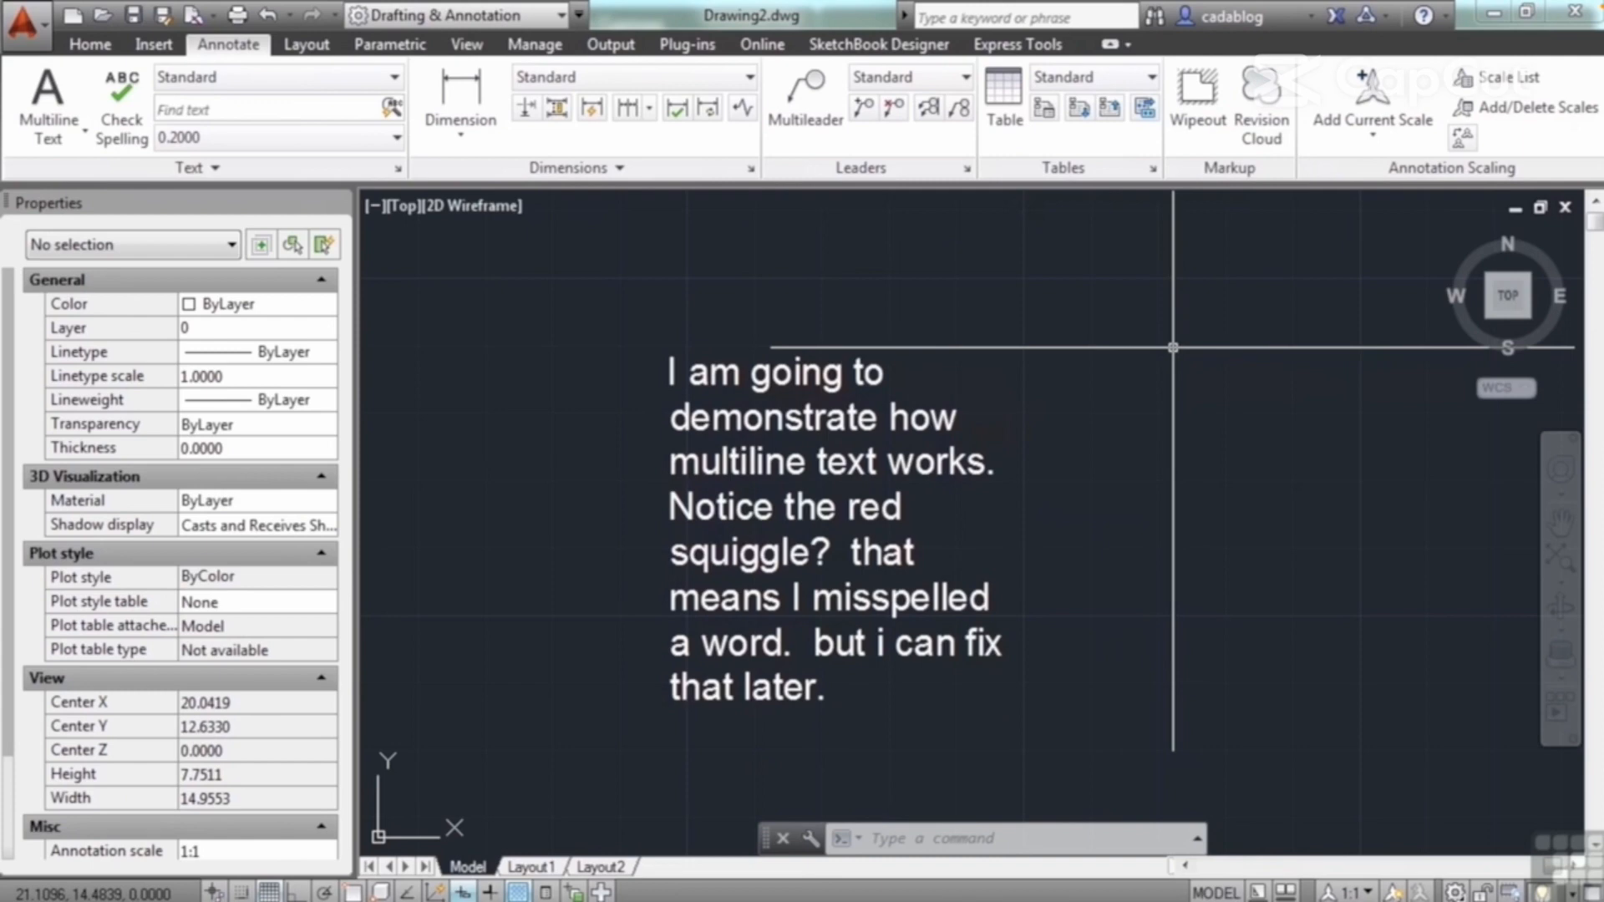
# Step: Examine the available text styles and the Standard style's font, size and effects settings, leaving them as they are
pyautogui.moveTo(1126, 358); pyautogui.dragTo(1132, 314, button='middle')
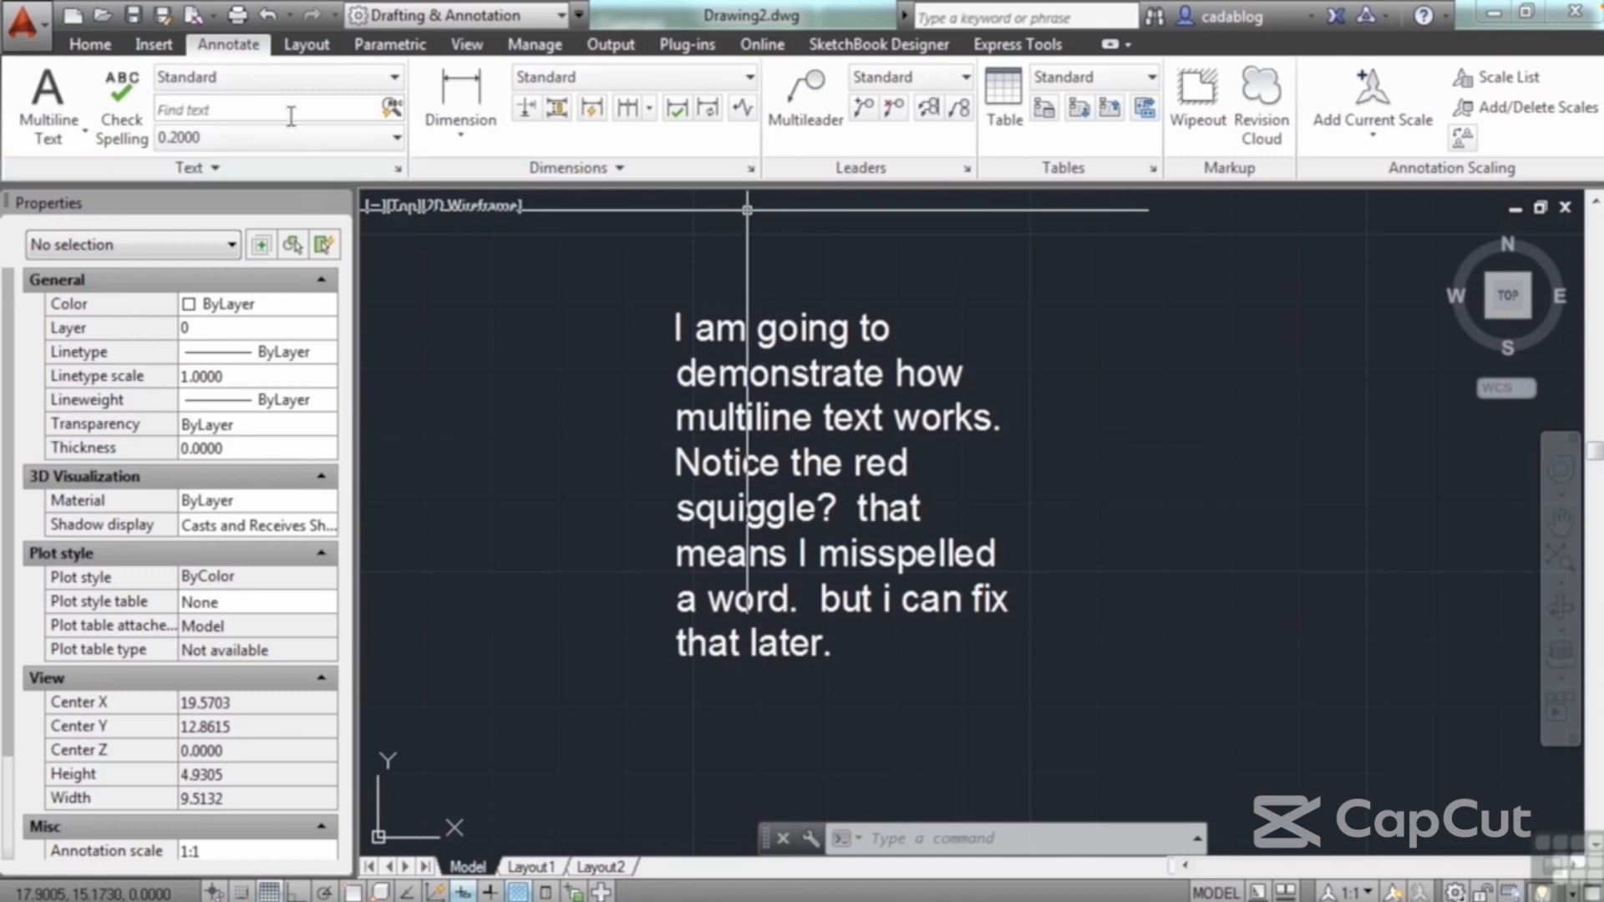
pyautogui.click(368, 77)
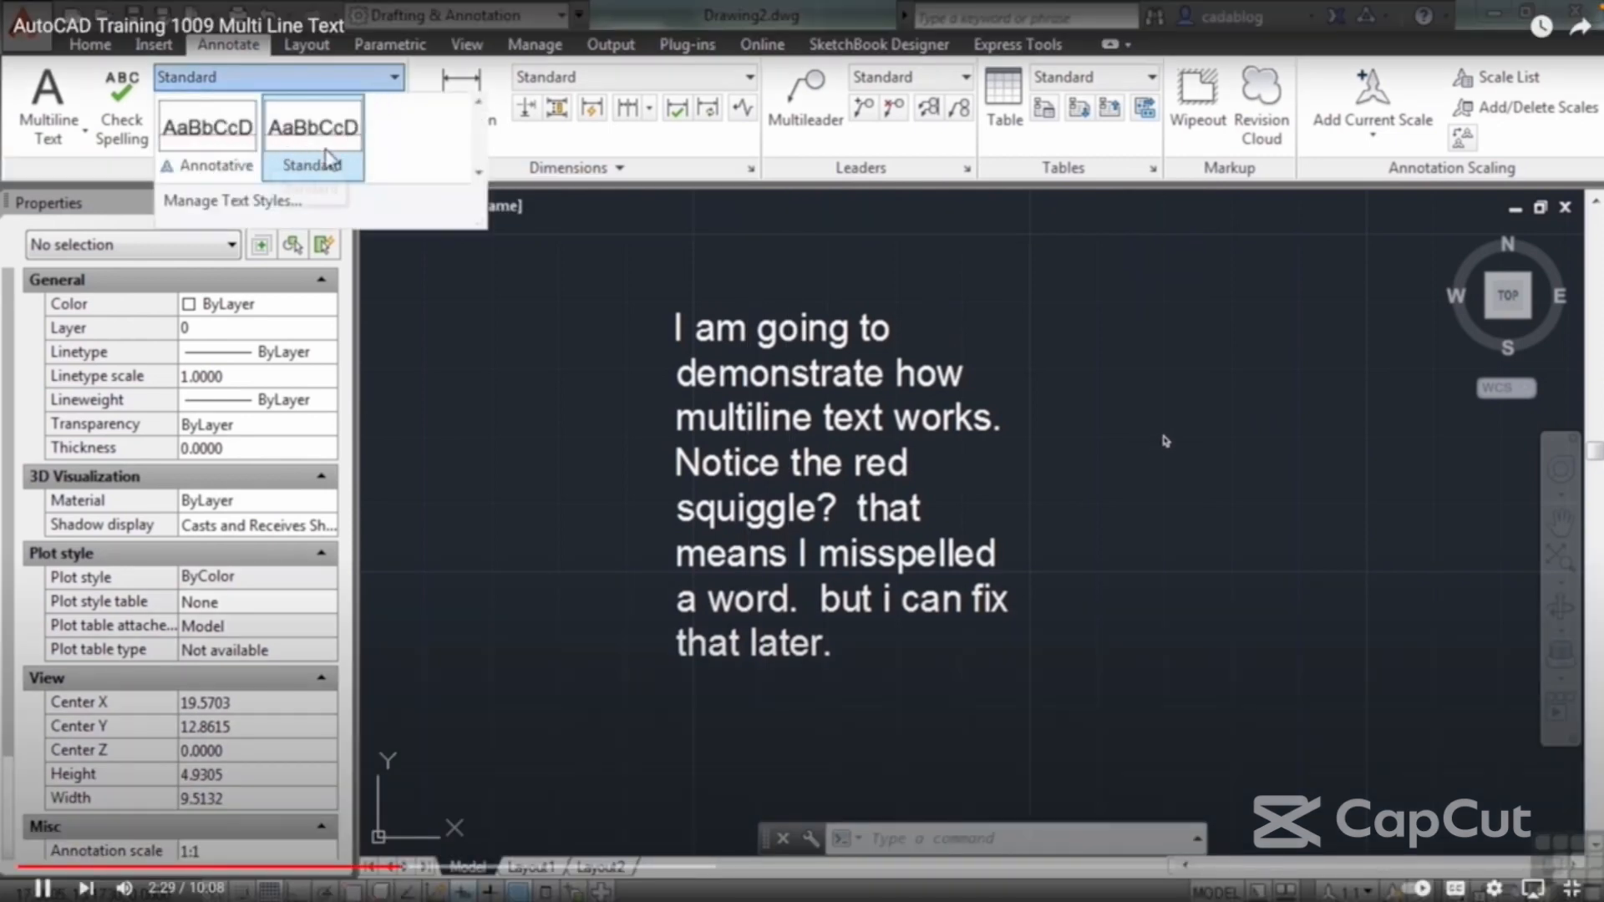
pyautogui.click(511, 254)
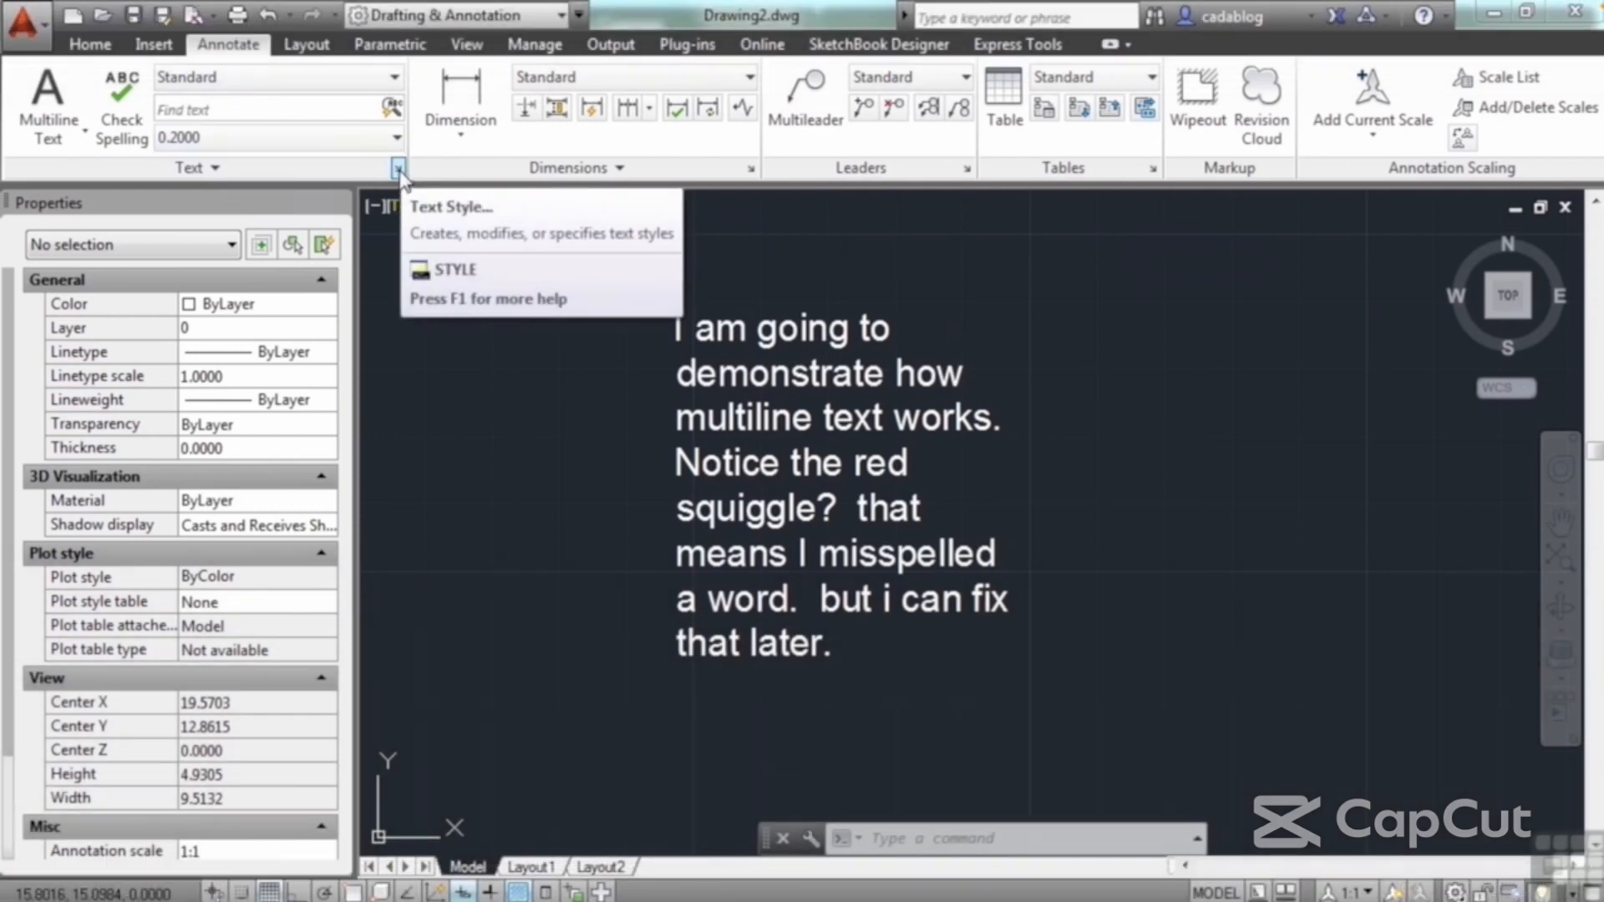
pyautogui.click(399, 170)
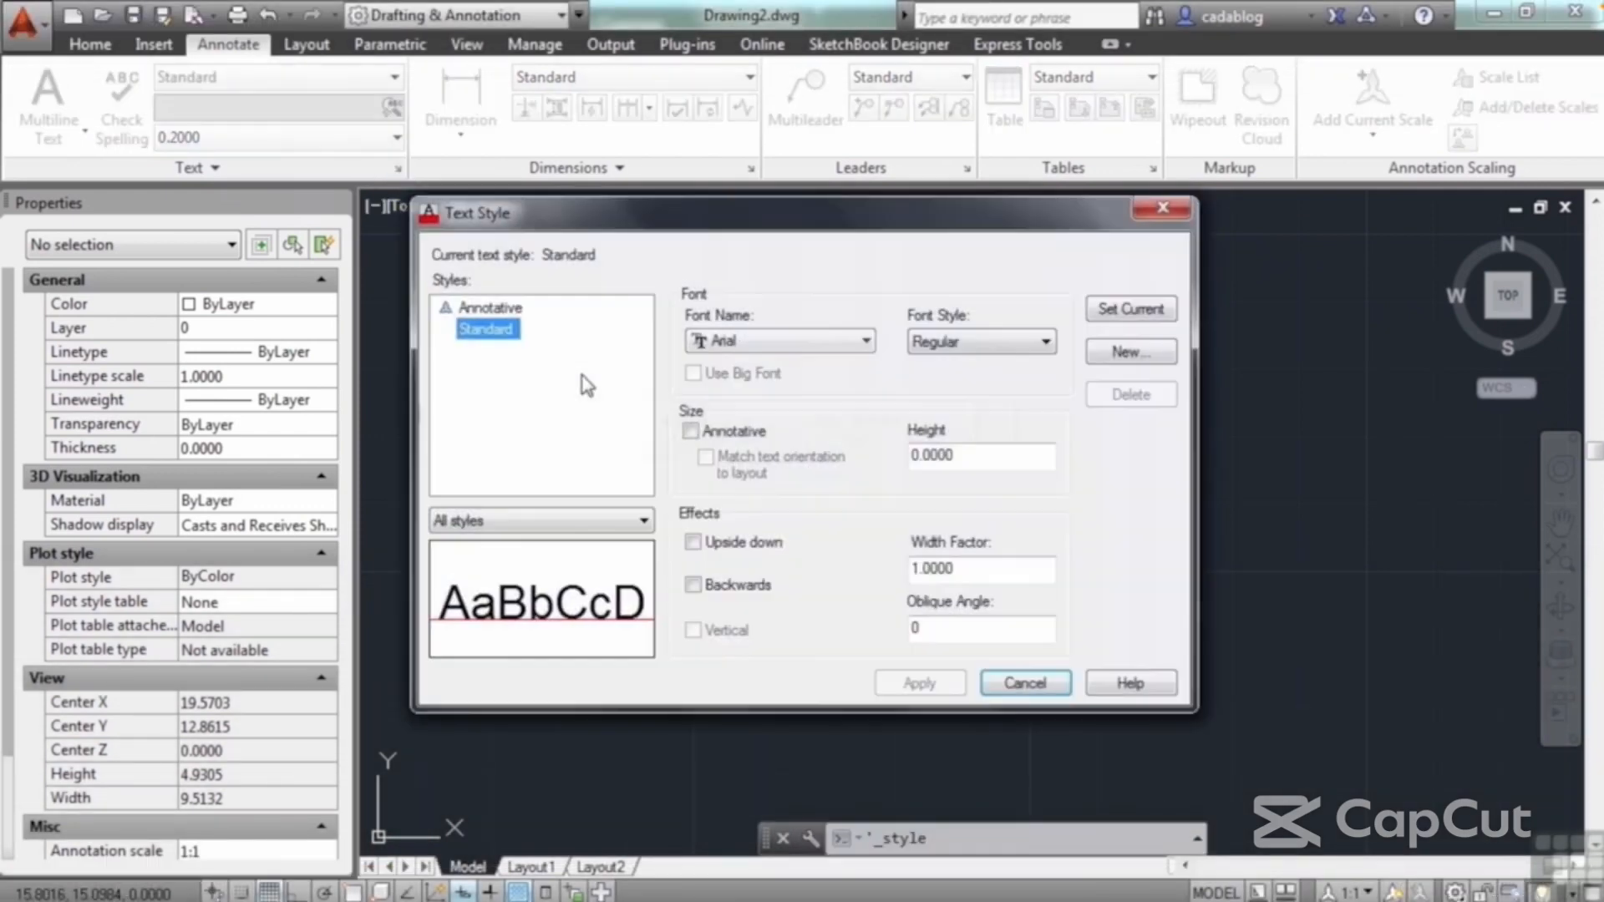
pyautogui.click(1025, 683)
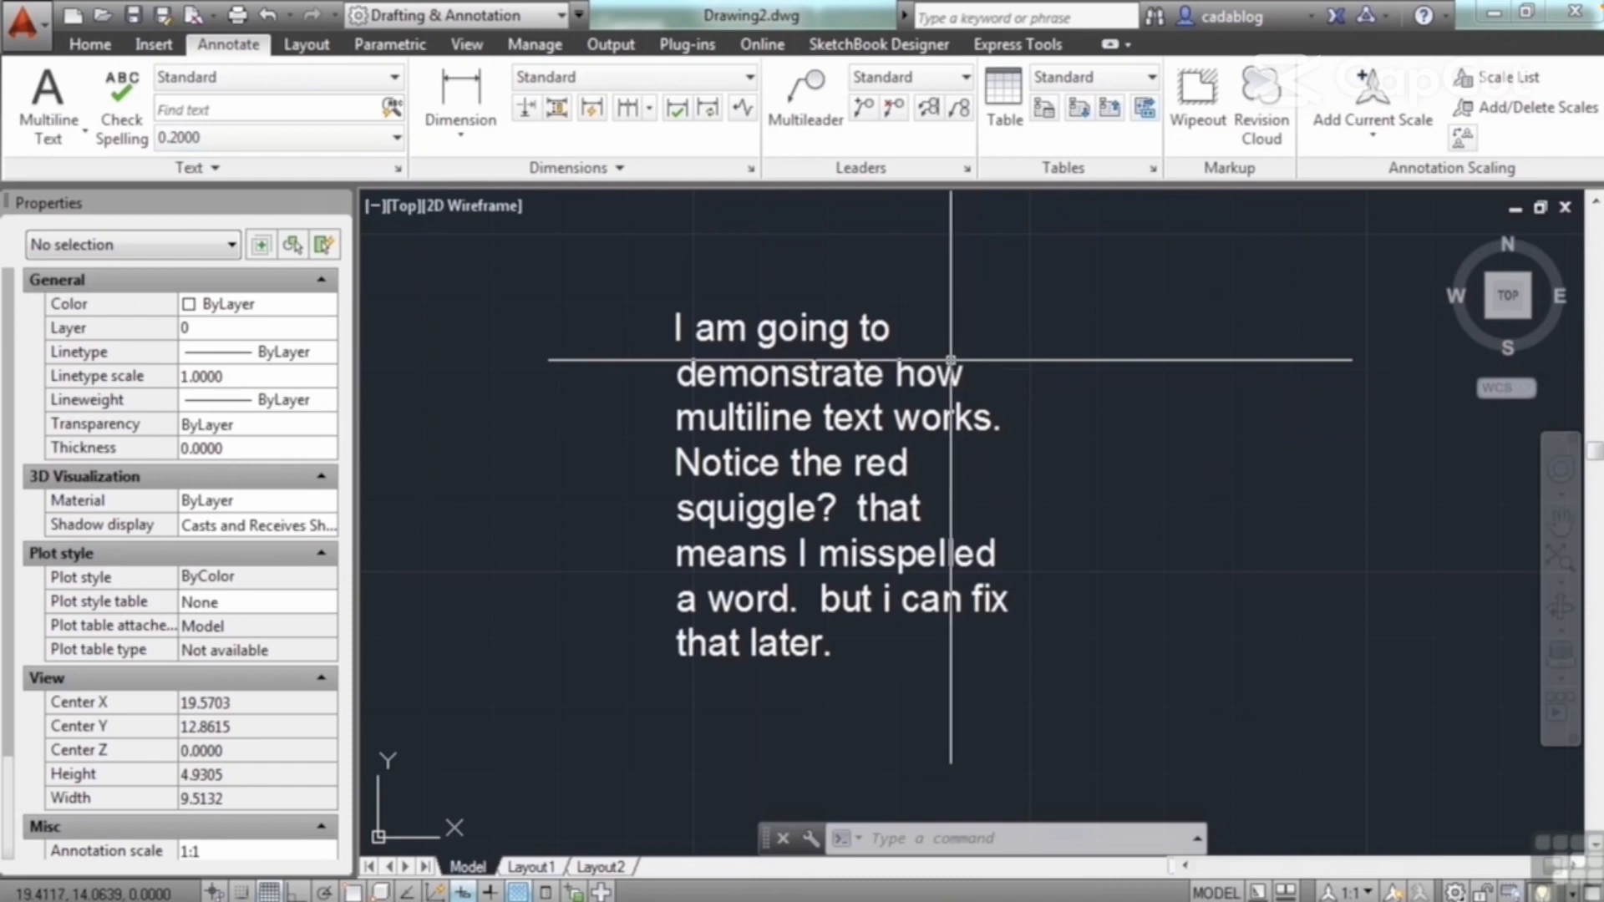
# Step: Reopen the paragraph for editing and make "I am going to" bold, italic, underlined, overlined and struck through
pyautogui.doubleClick(841, 378)
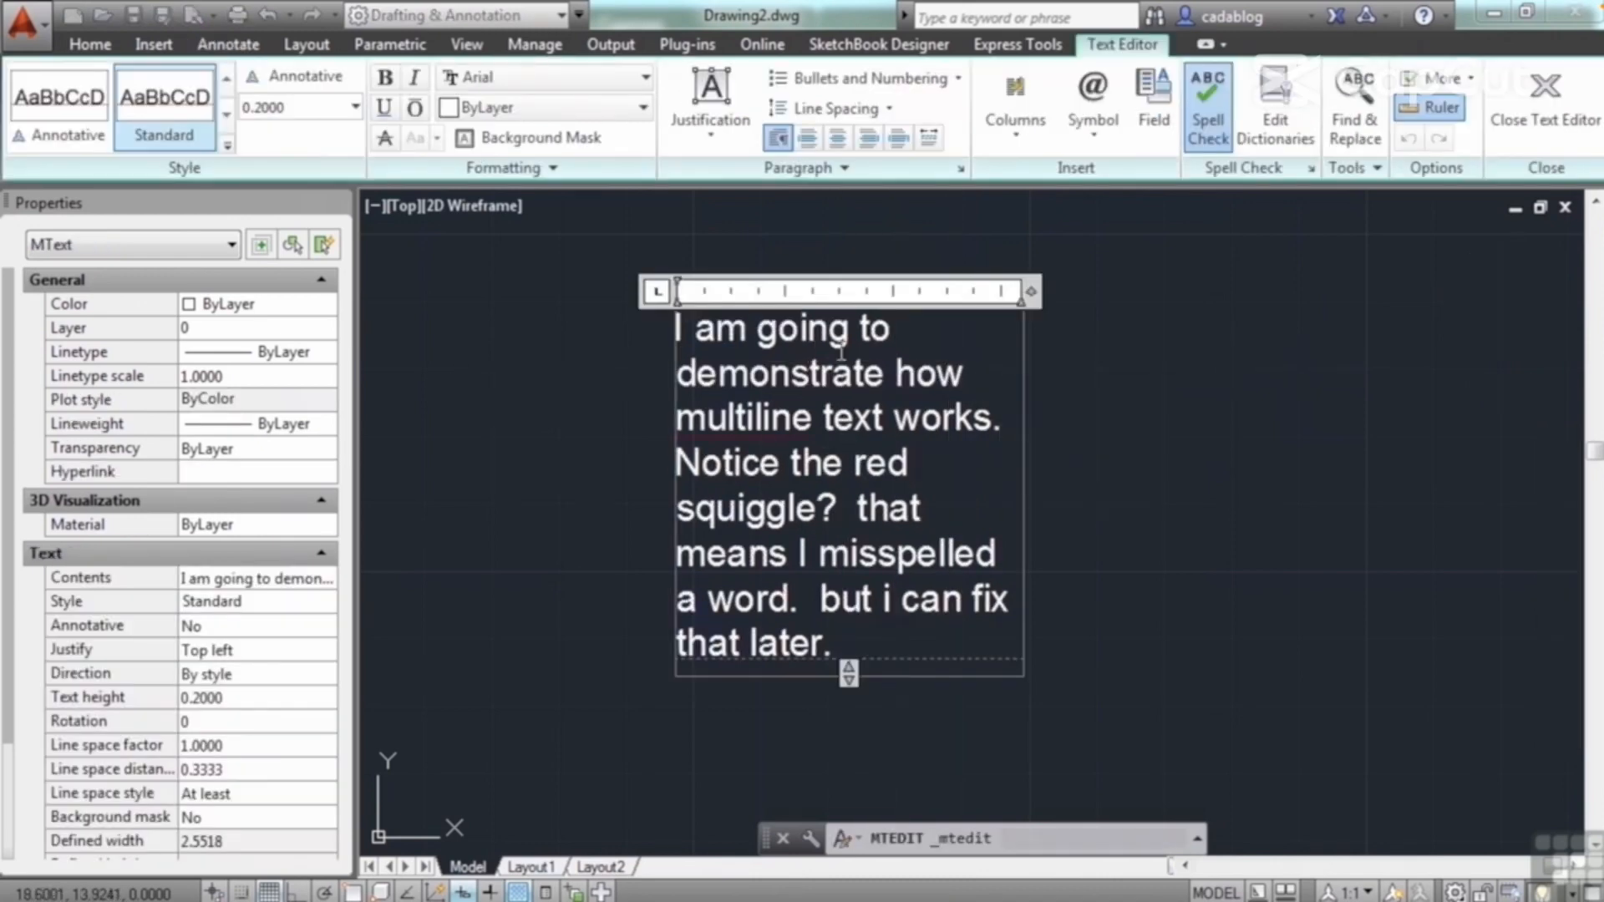
pyautogui.moveTo(895, 338); pyautogui.dragTo(681, 328)
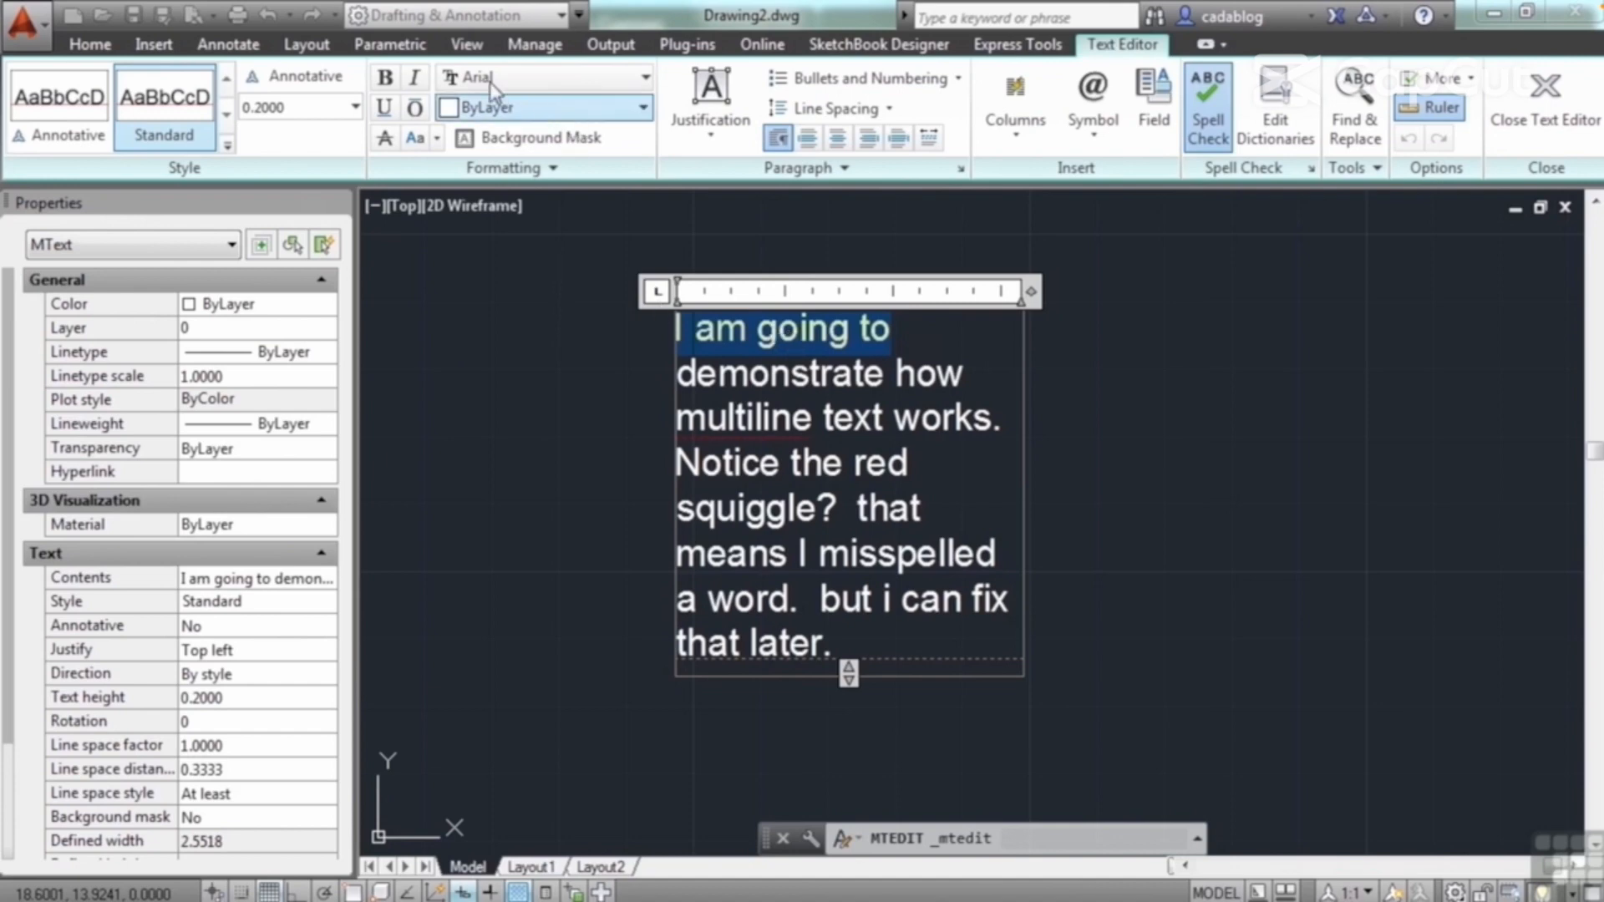
pyautogui.click(386, 79)
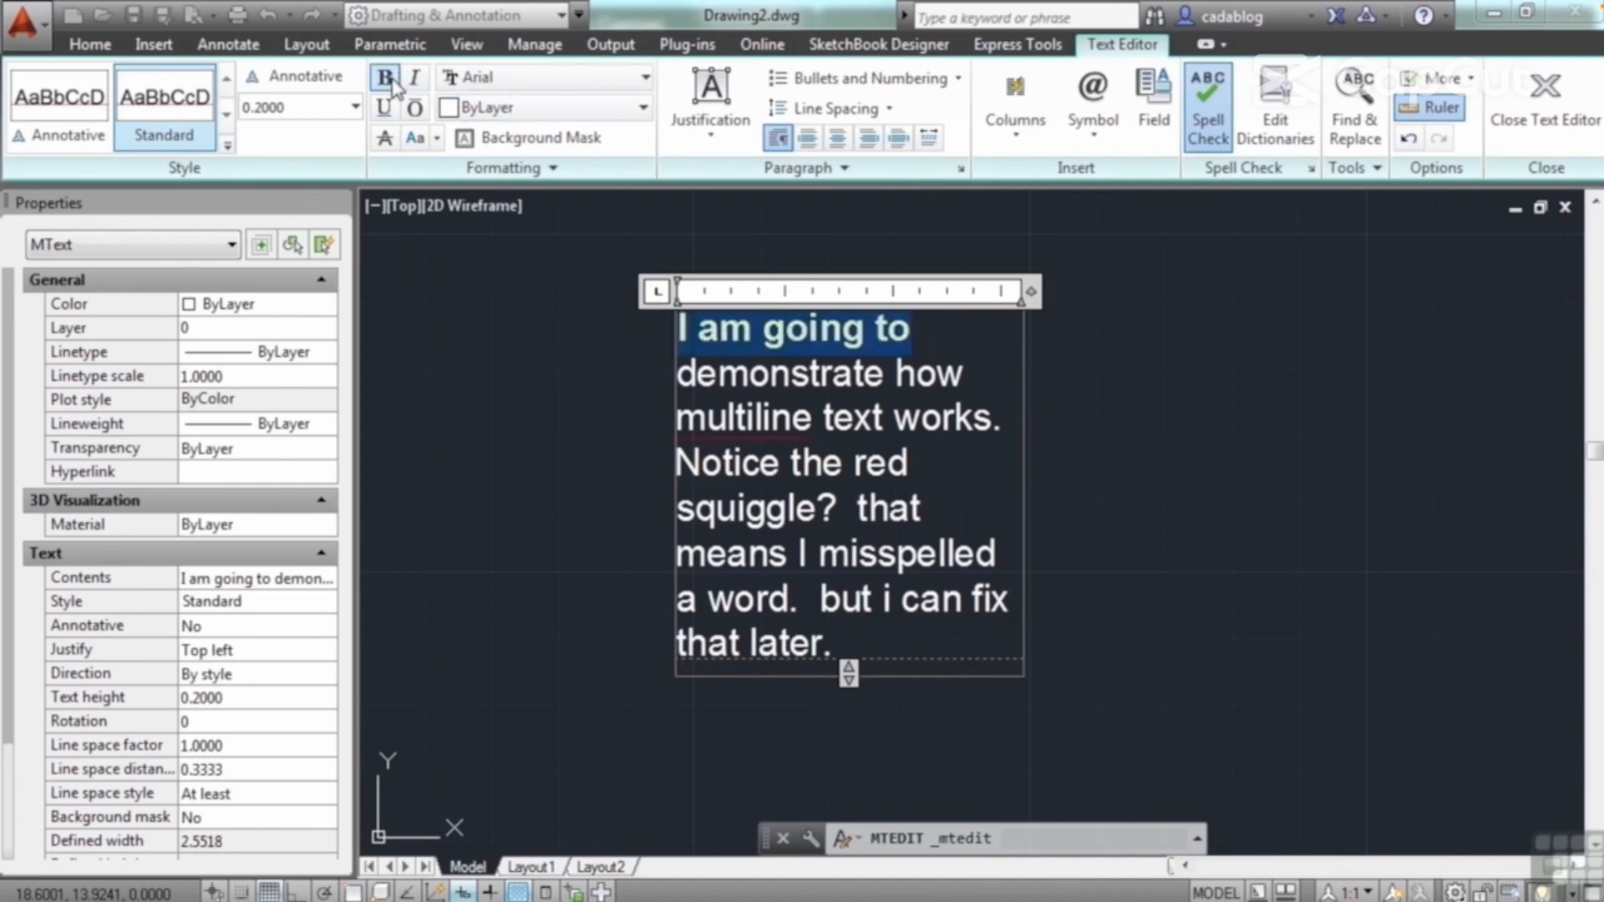
pyautogui.click(414, 78)
pyautogui.click(384, 106)
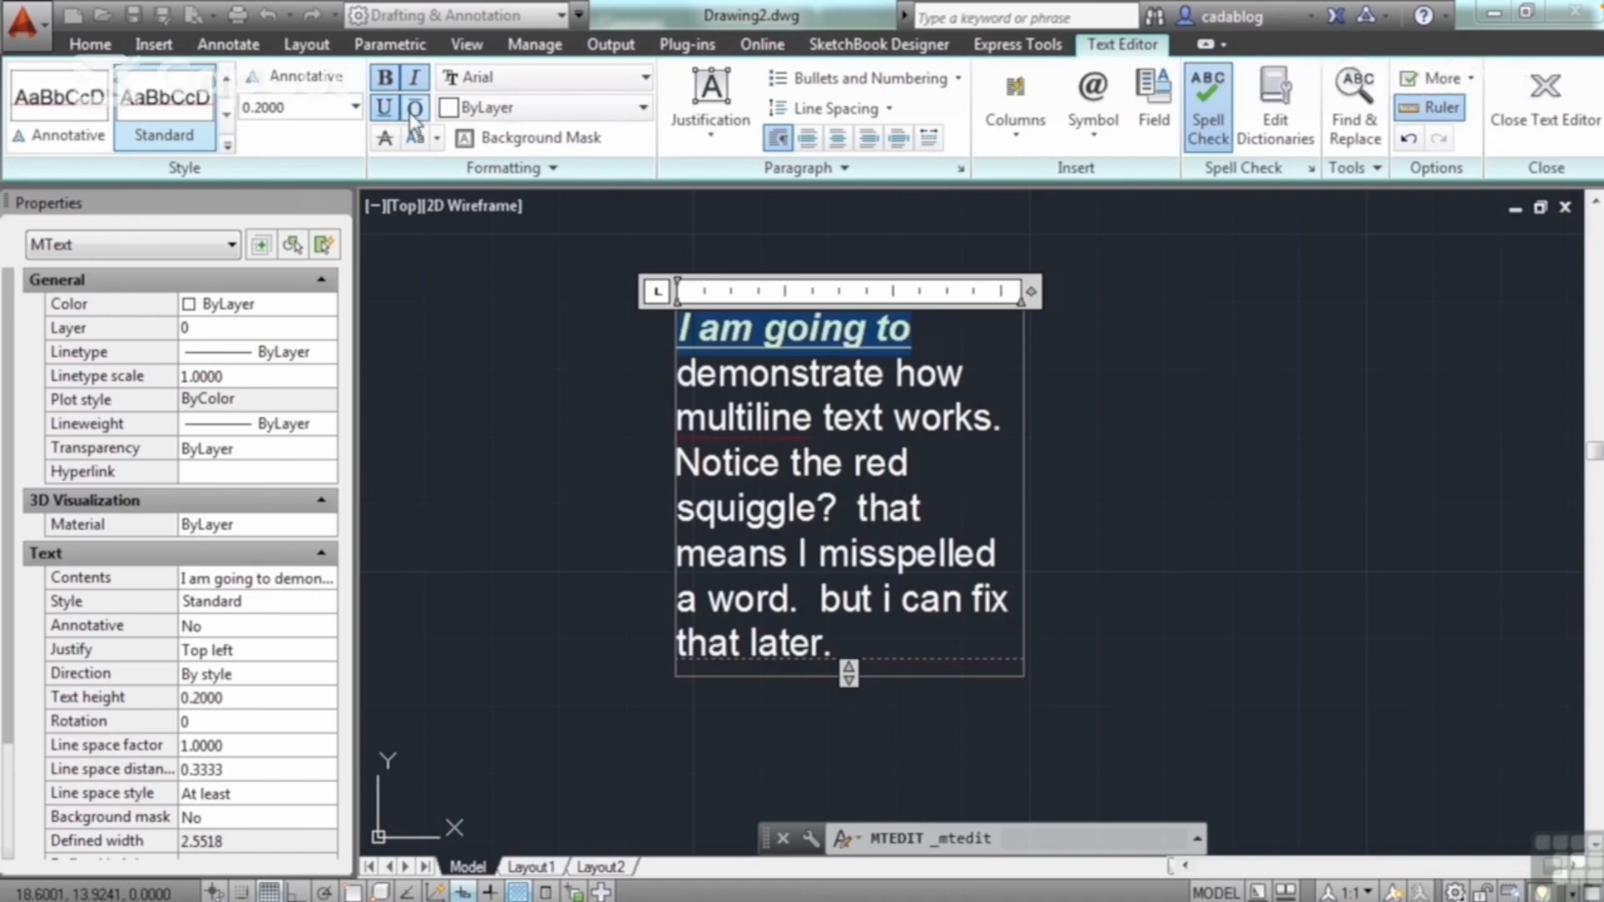
pyautogui.click(412, 112)
pyautogui.click(387, 137)
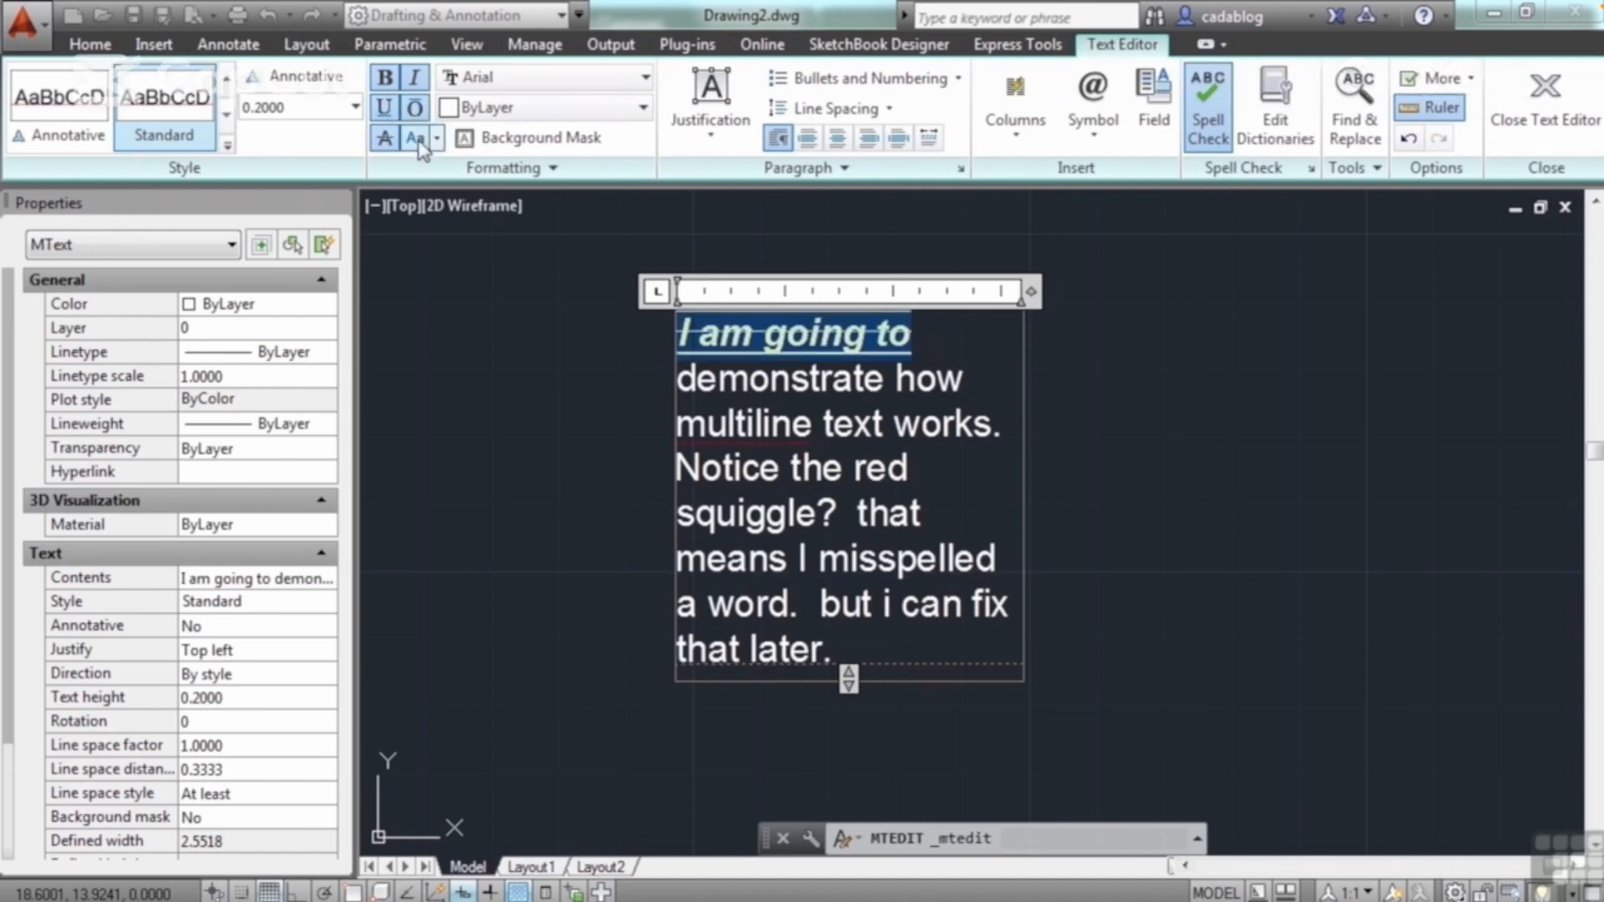
# Step: Convert the selected words "I am going to" to uppercase and set their font to Bell MT
pyautogui.click(436, 138)
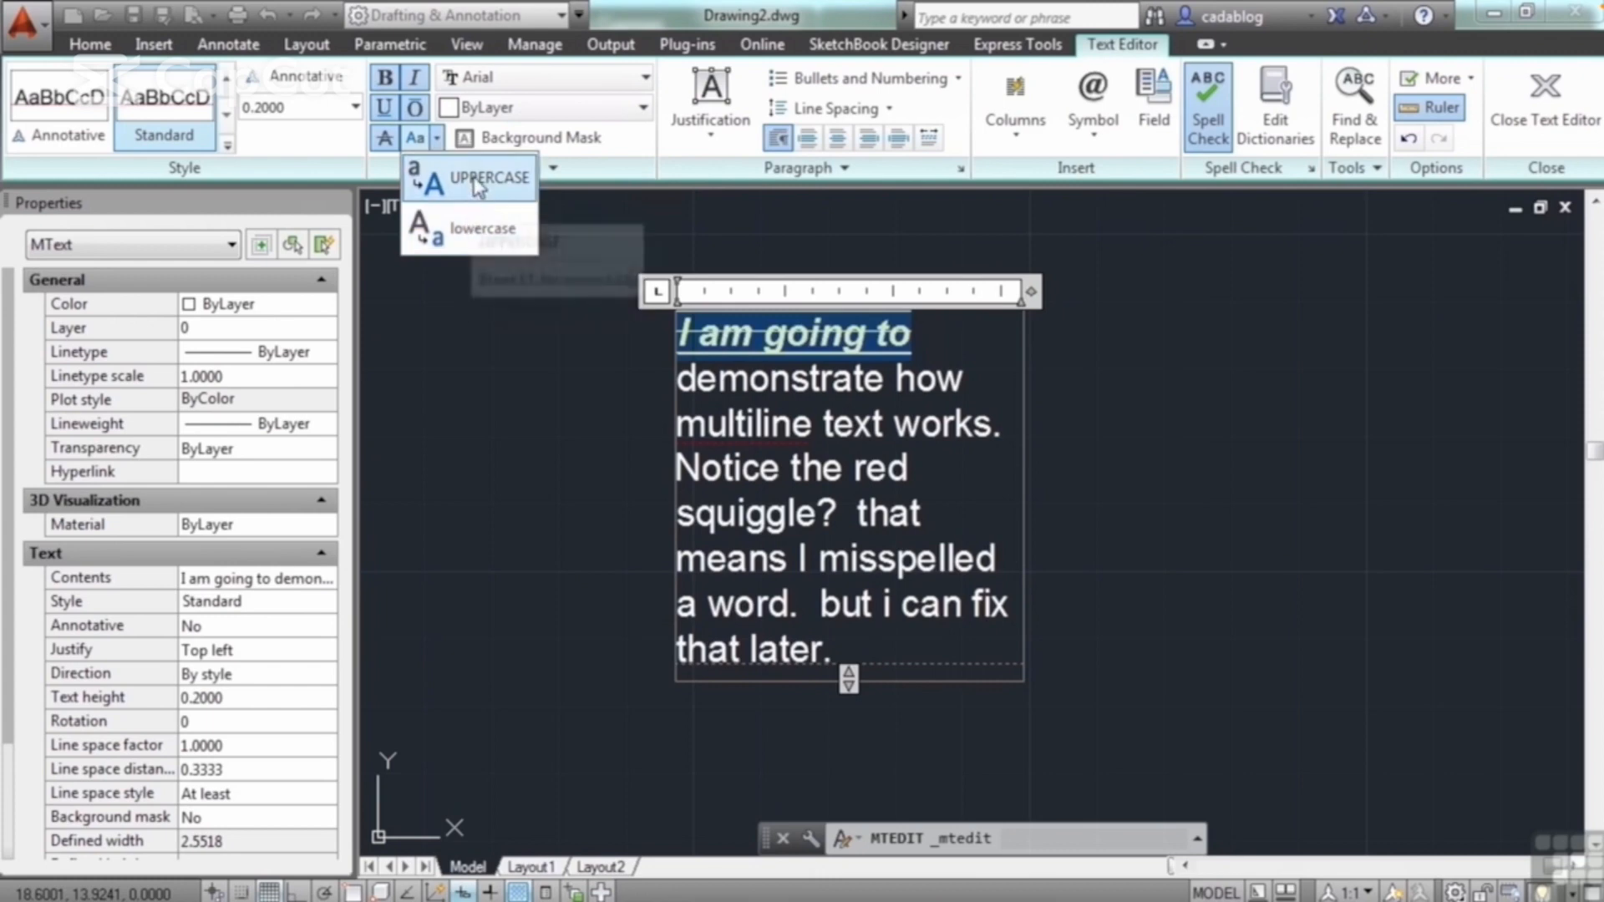
pyautogui.click(476, 178)
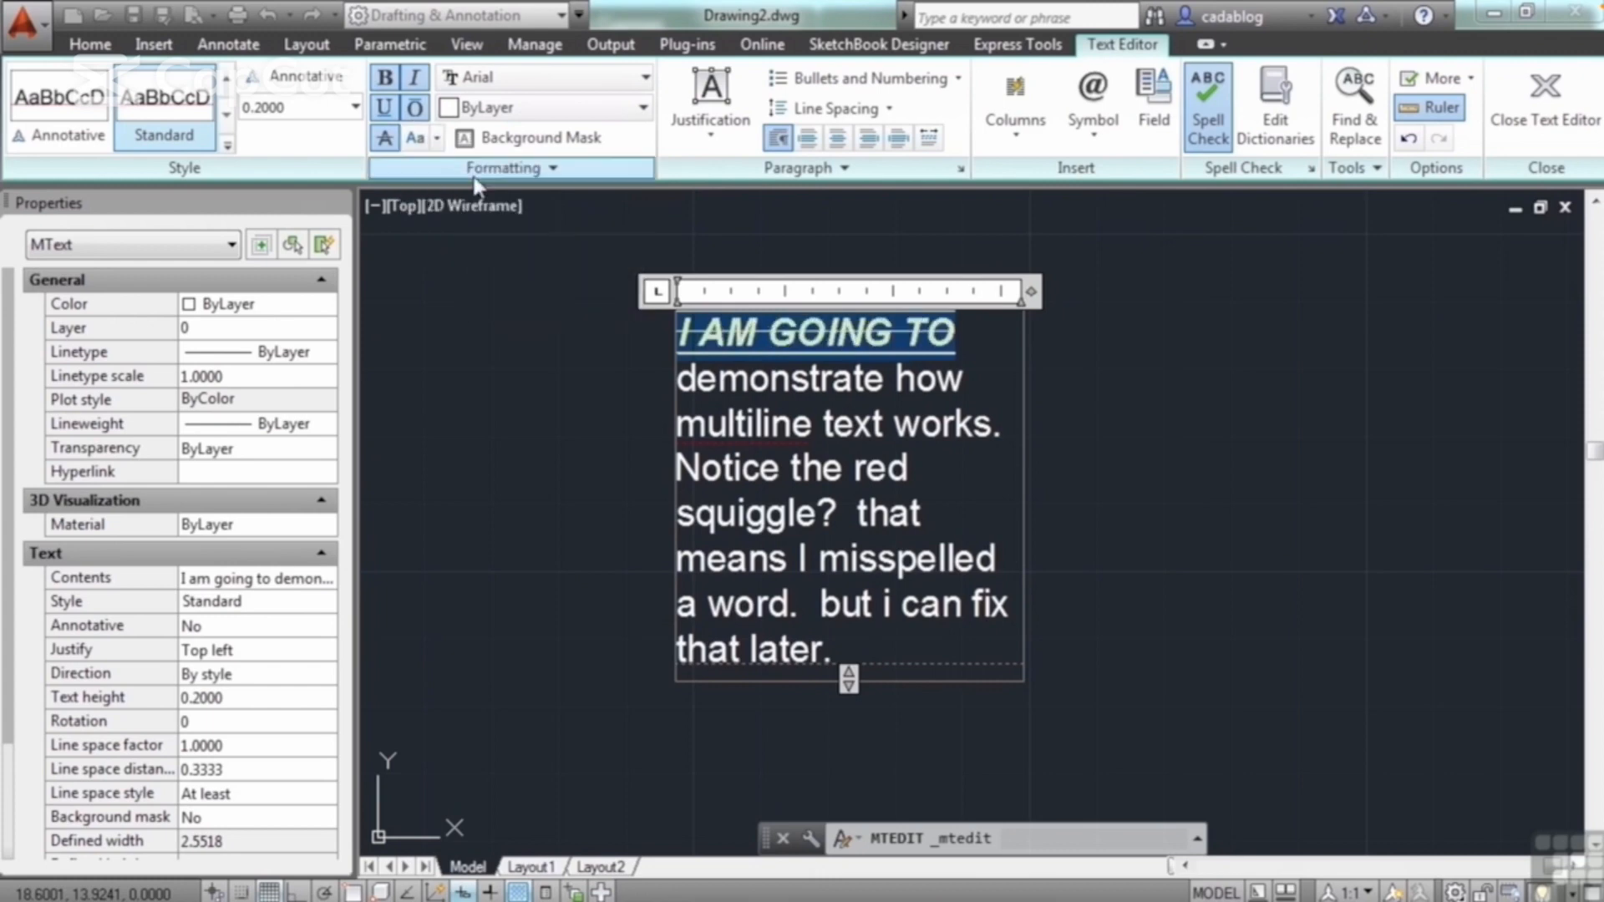
pyautogui.click(643, 78)
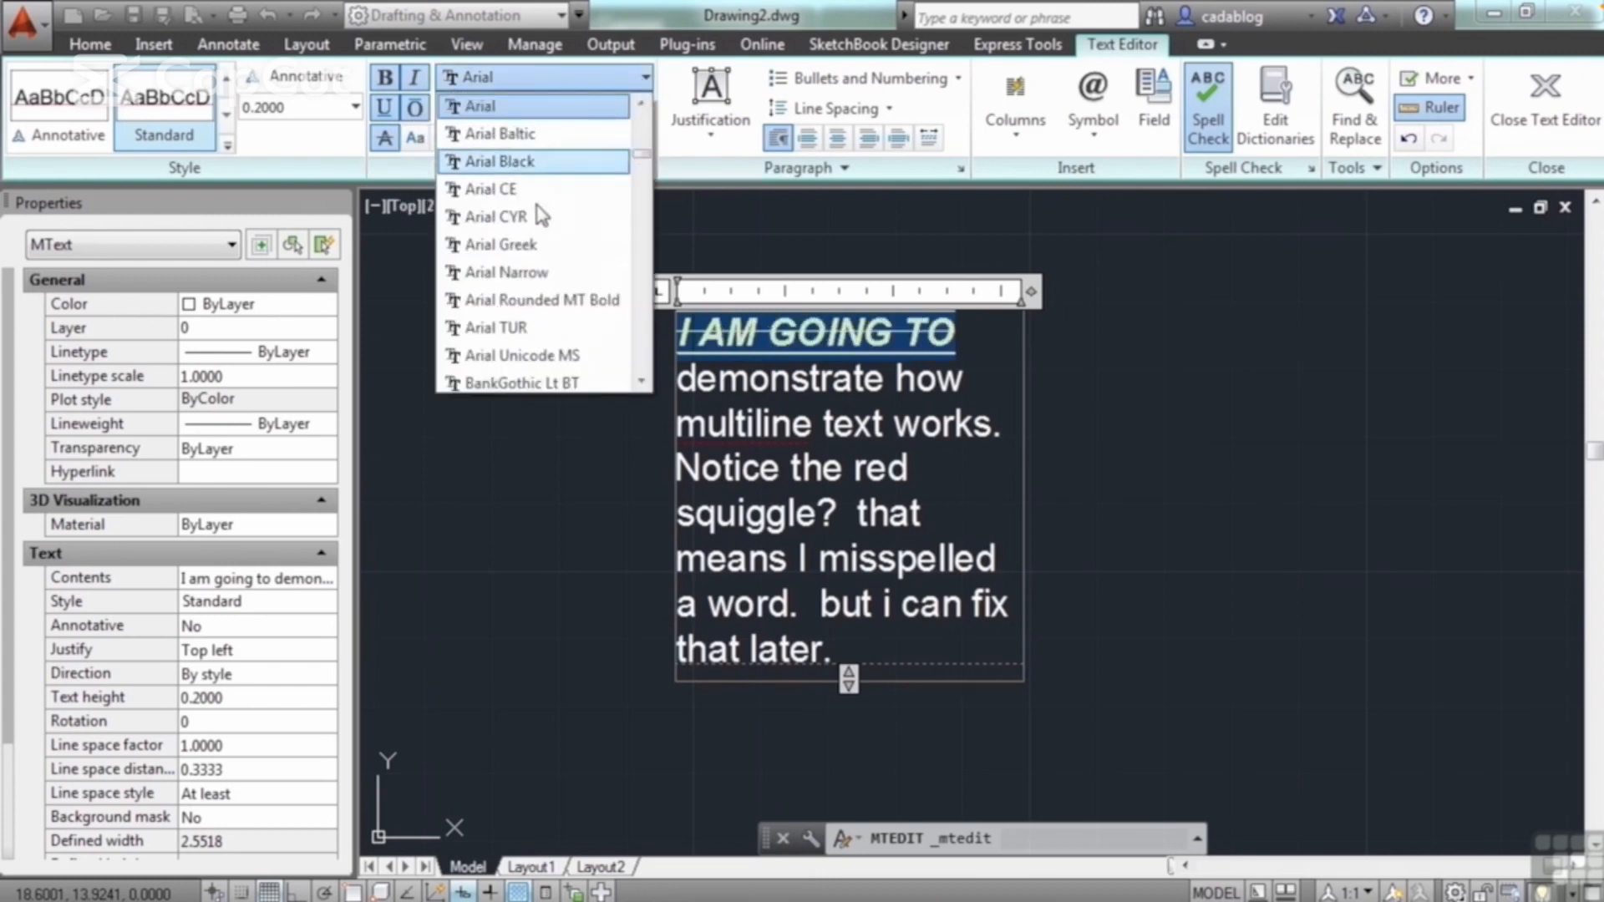
pyautogui.scroll(-3, 543, 250)
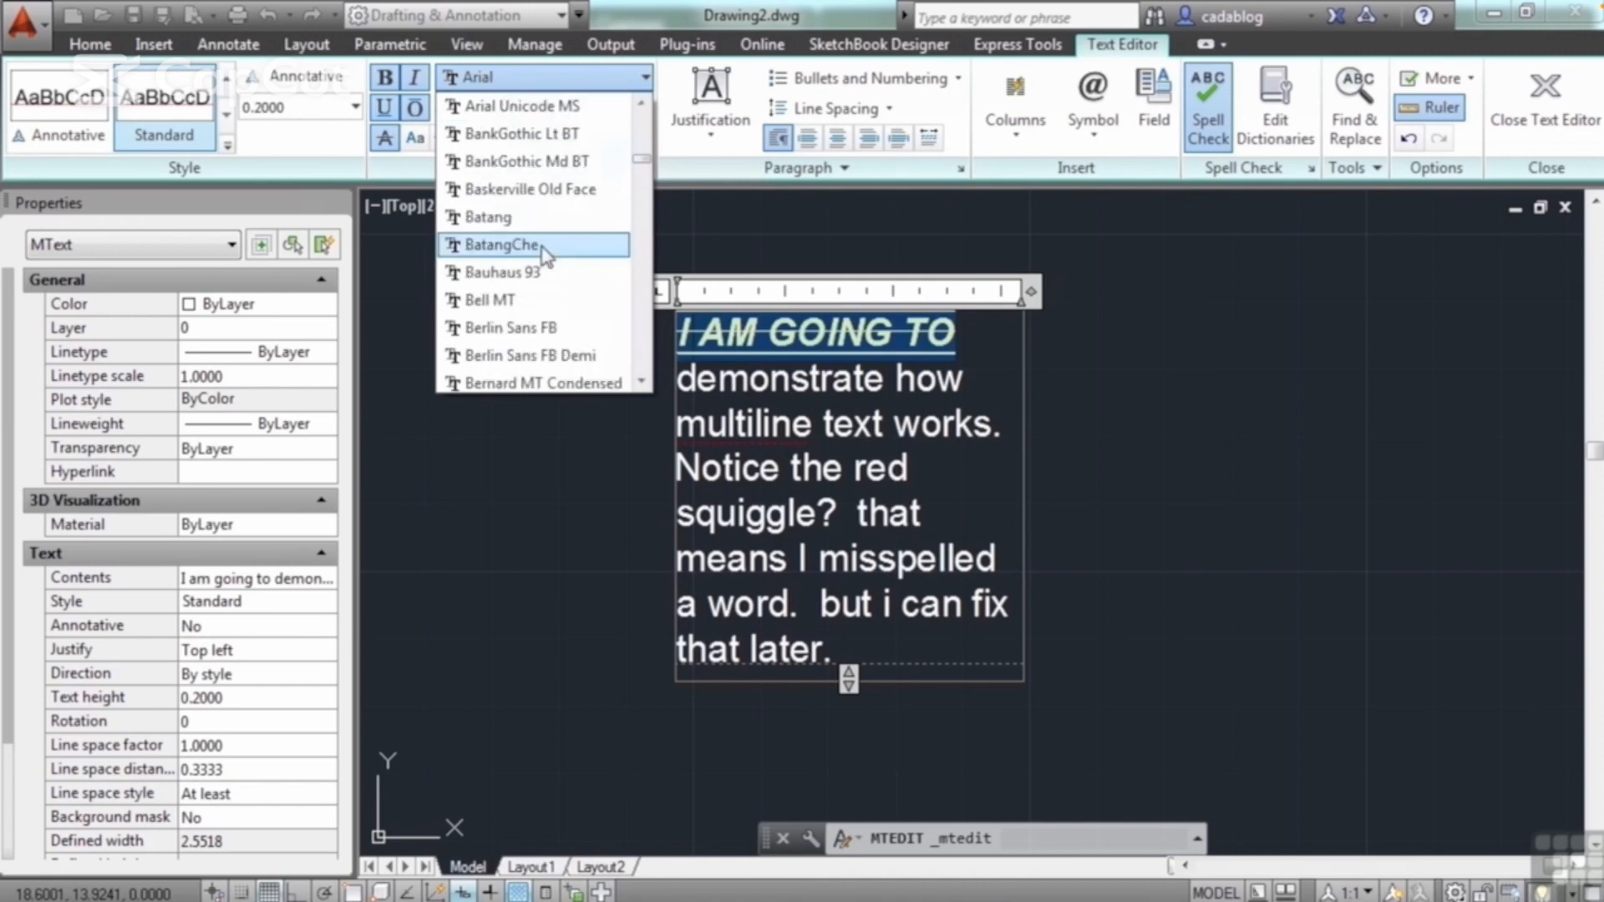
pyautogui.click(491, 301)
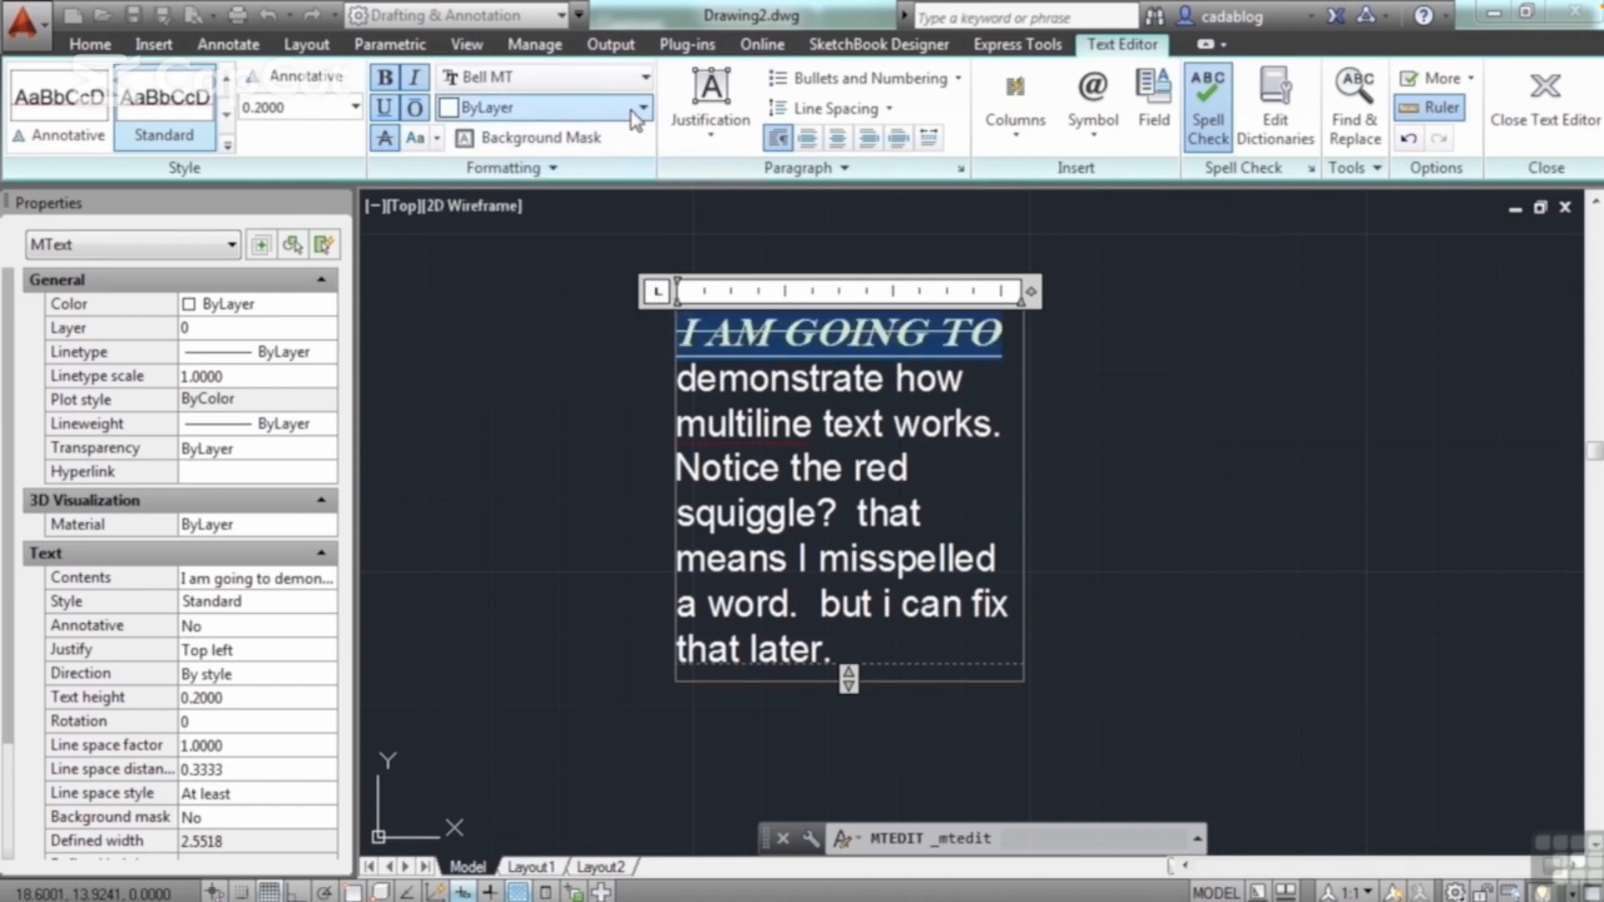
# Step: Color the words "I AM GOING TO" red and close the multiline text editor
pyautogui.click(641, 108)
pyautogui.click(488, 201)
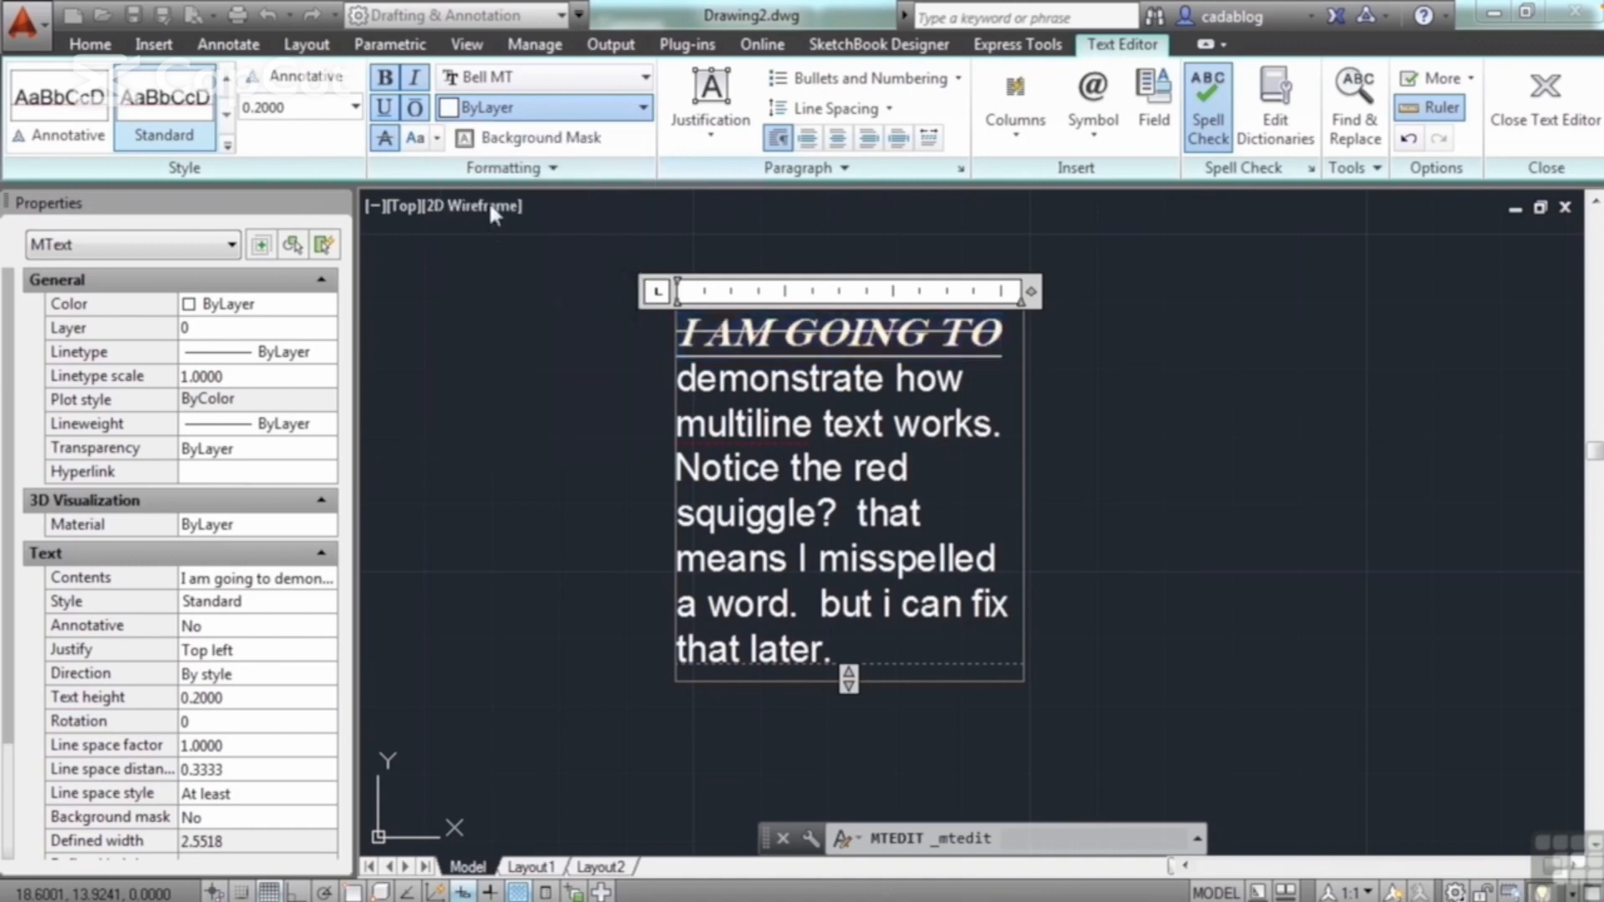
pyautogui.click(562, 399)
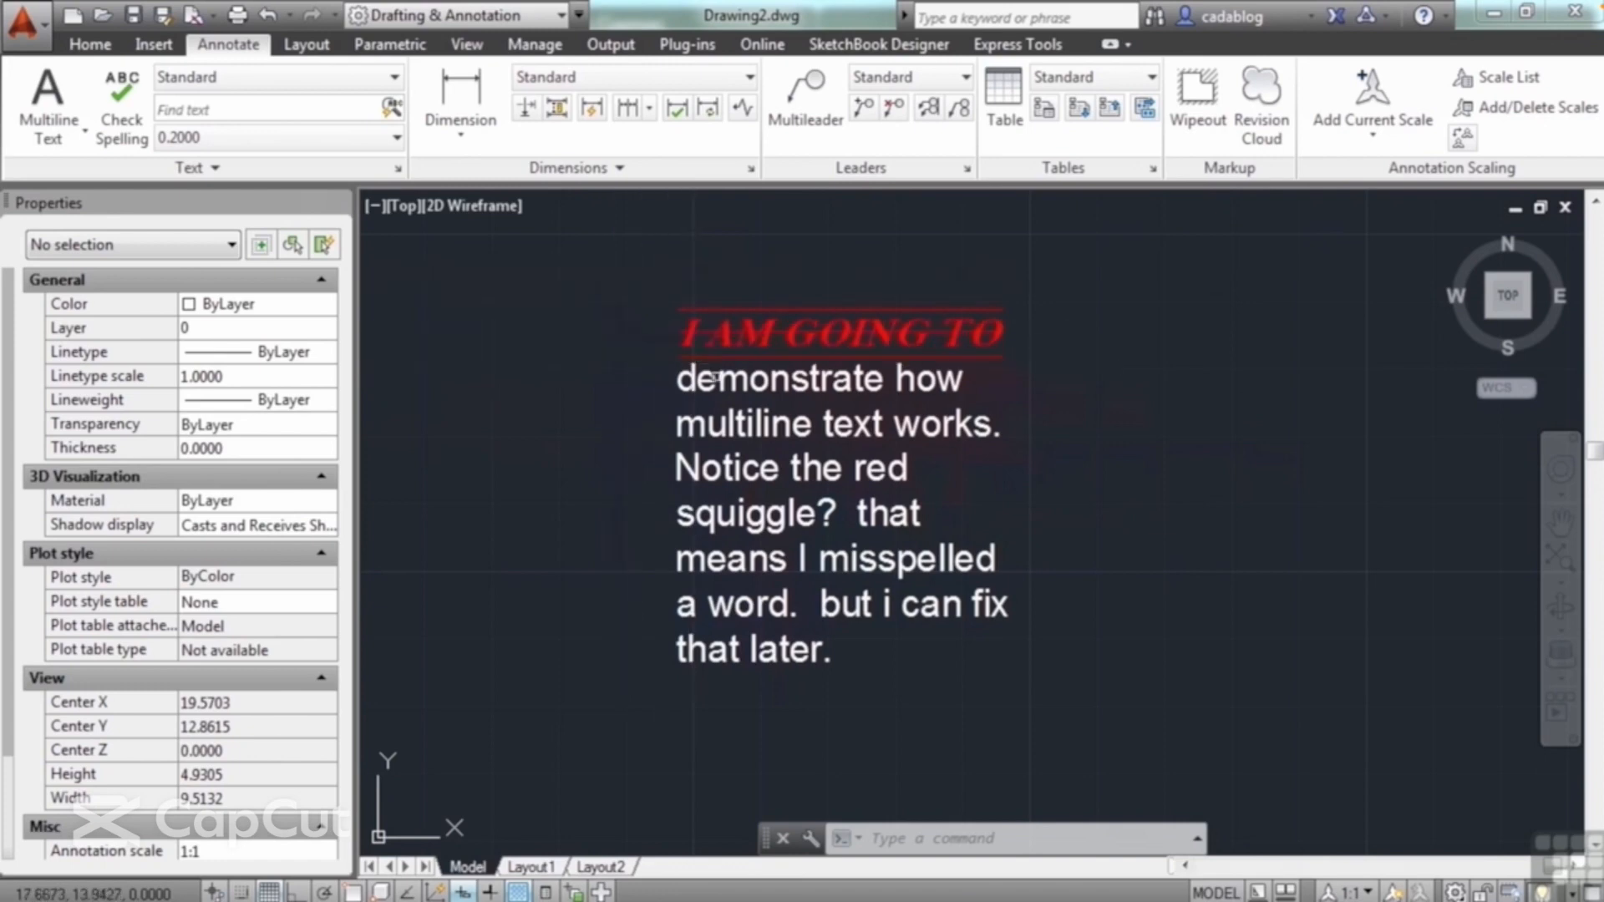
# Step: Select the multiline paragraph and set its object color to Green
pyautogui.click(718, 414)
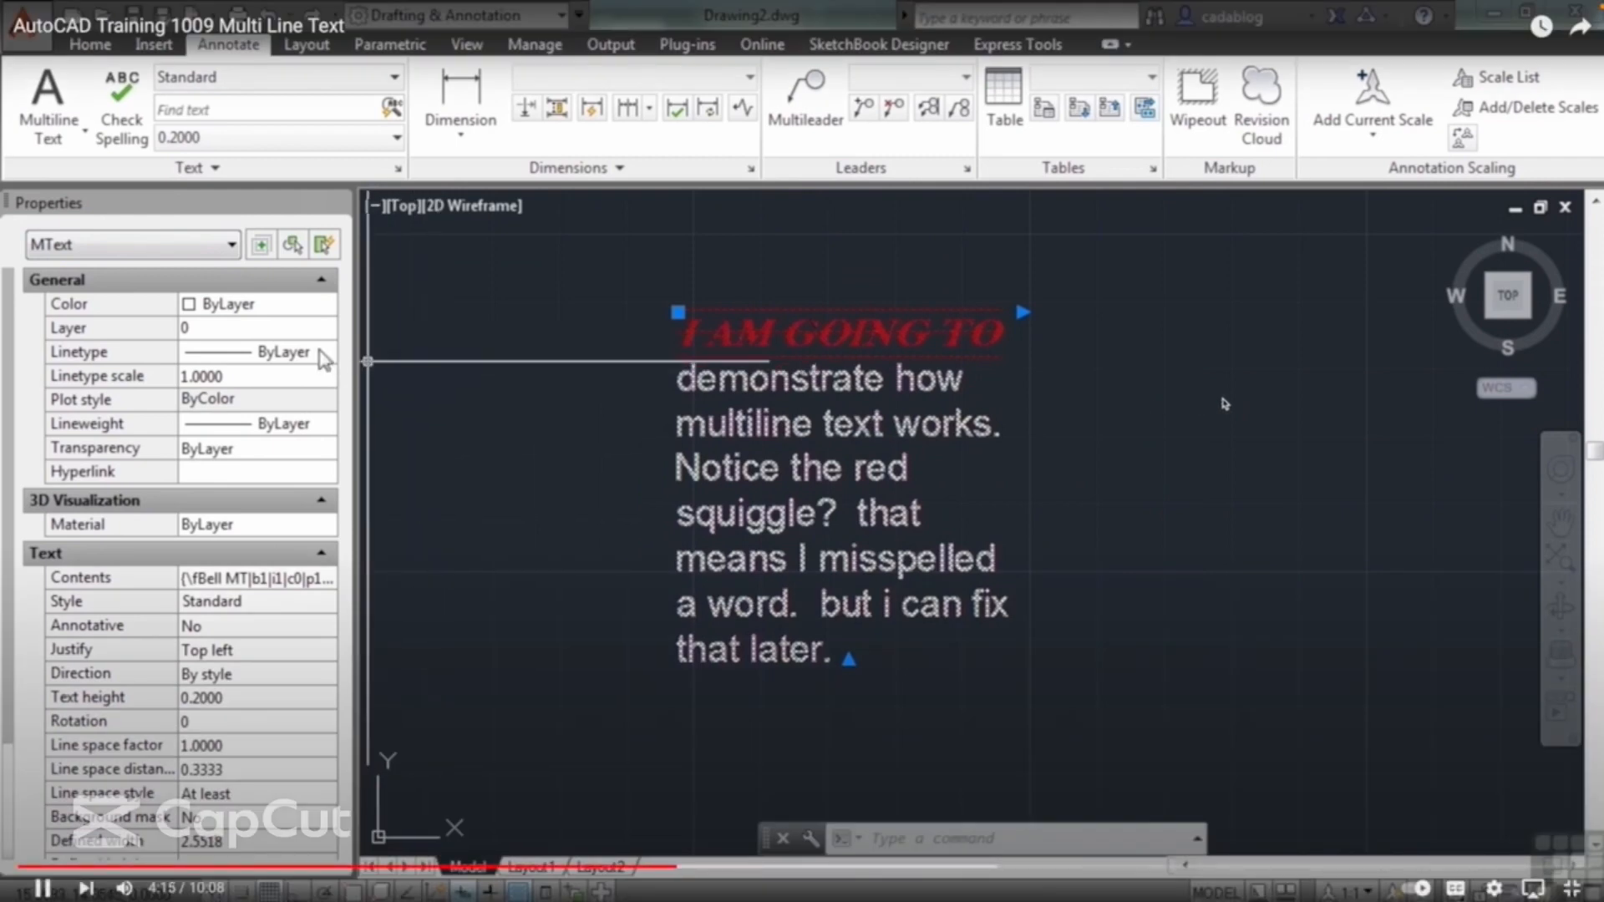
pyautogui.click(296, 309)
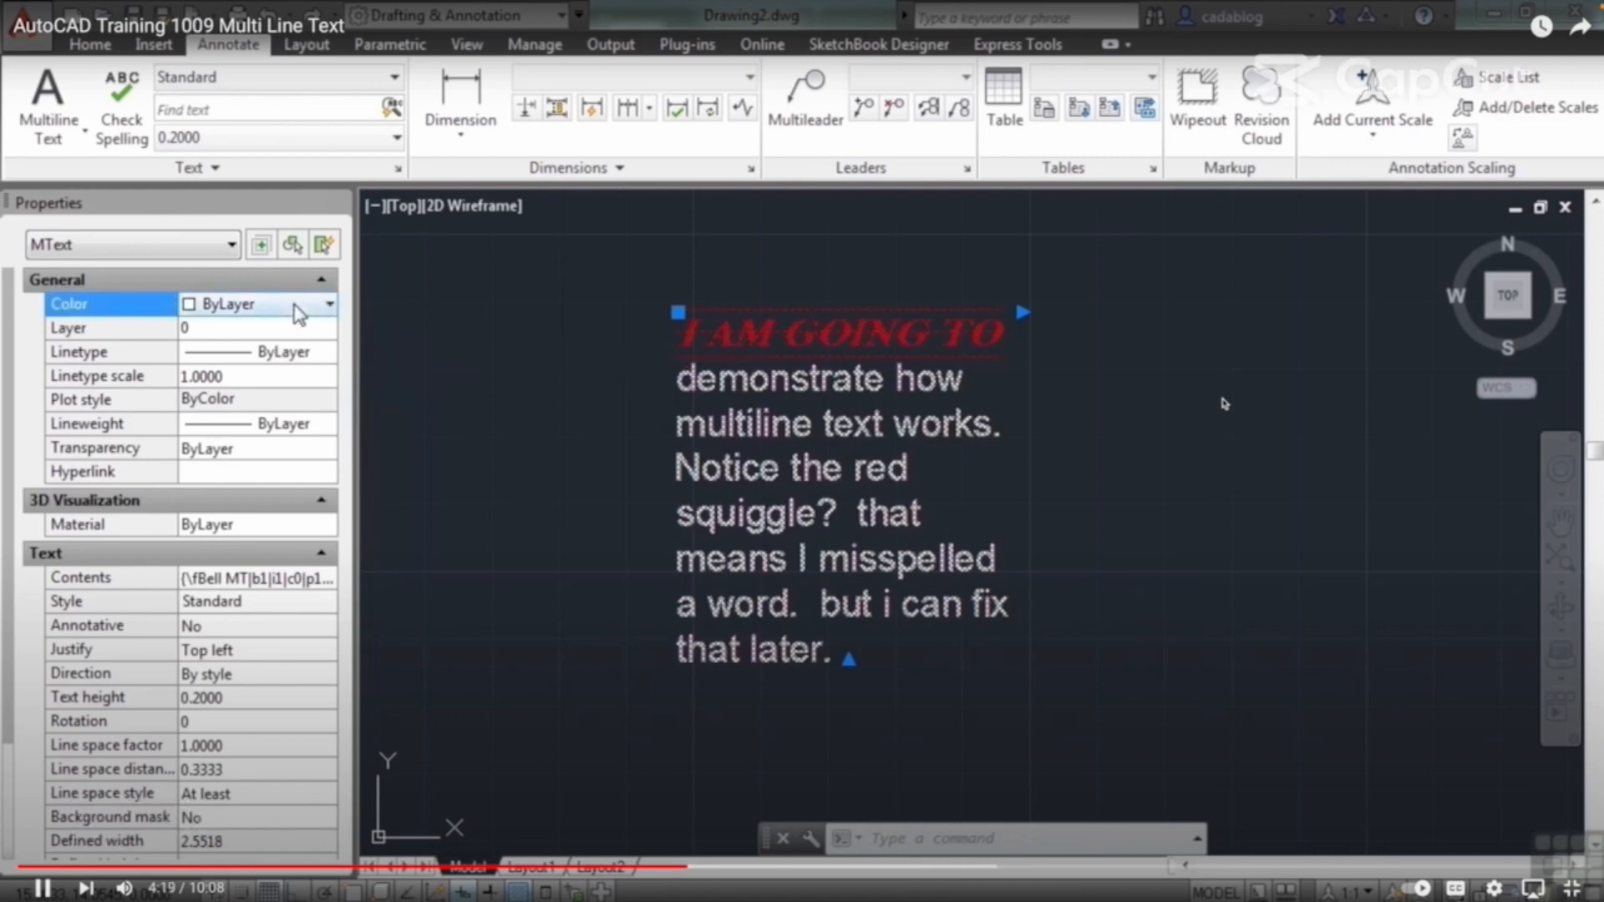
pyautogui.click(300, 307)
pyautogui.click(219, 421)
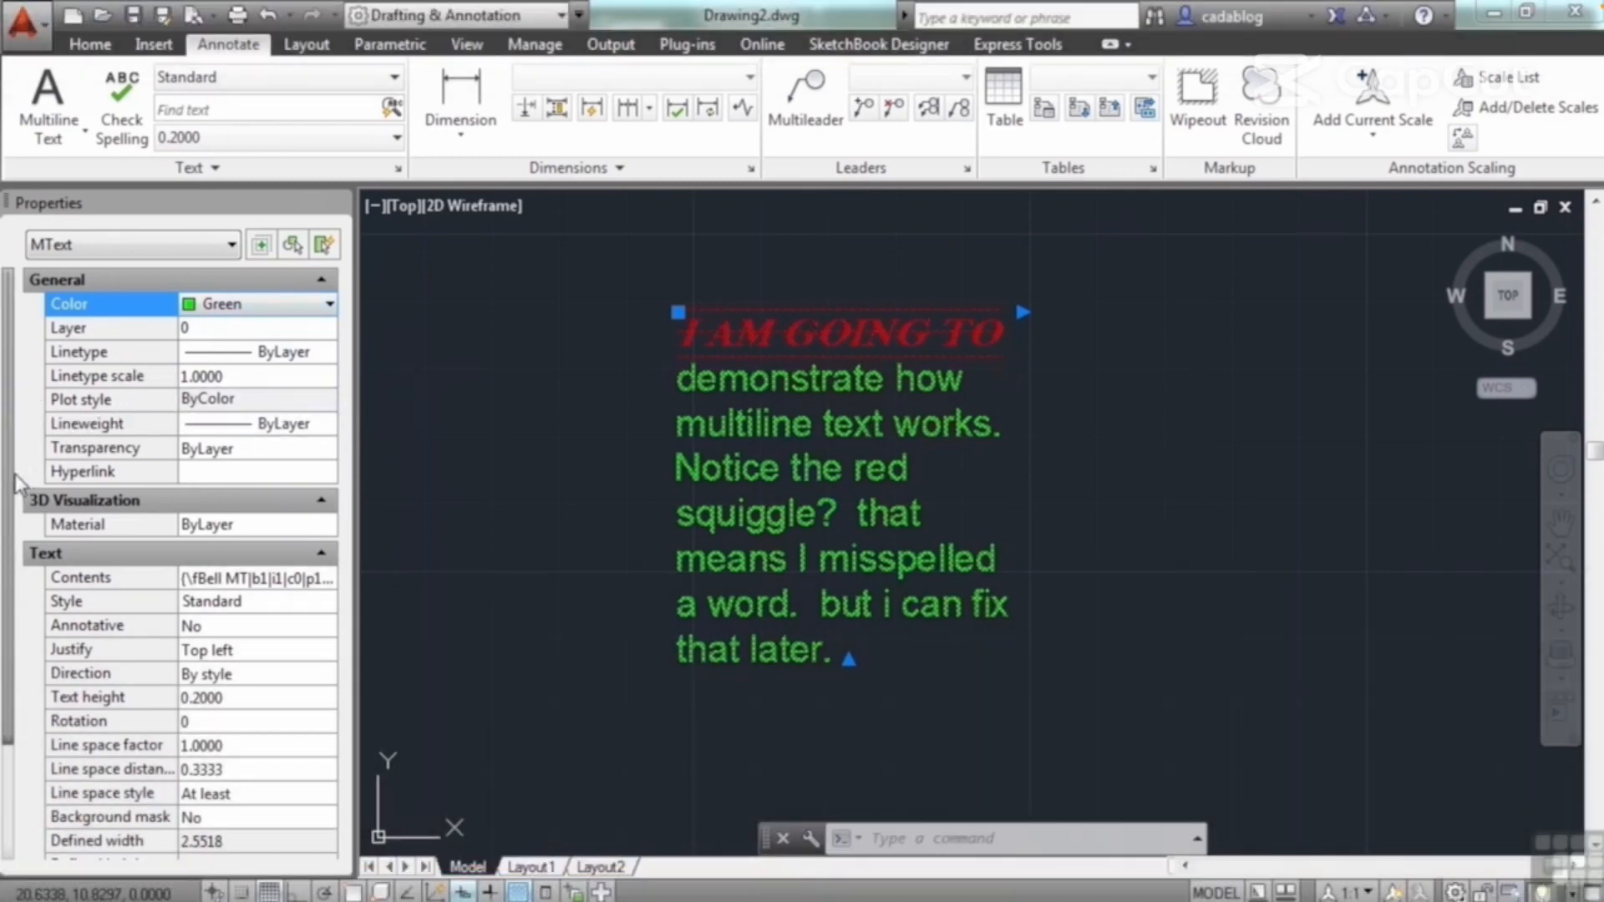
# Step: Open the paragraph's contents for editing, apply the Annotative text style and close the text editor
pyautogui.scroll(-3, 11, 501)
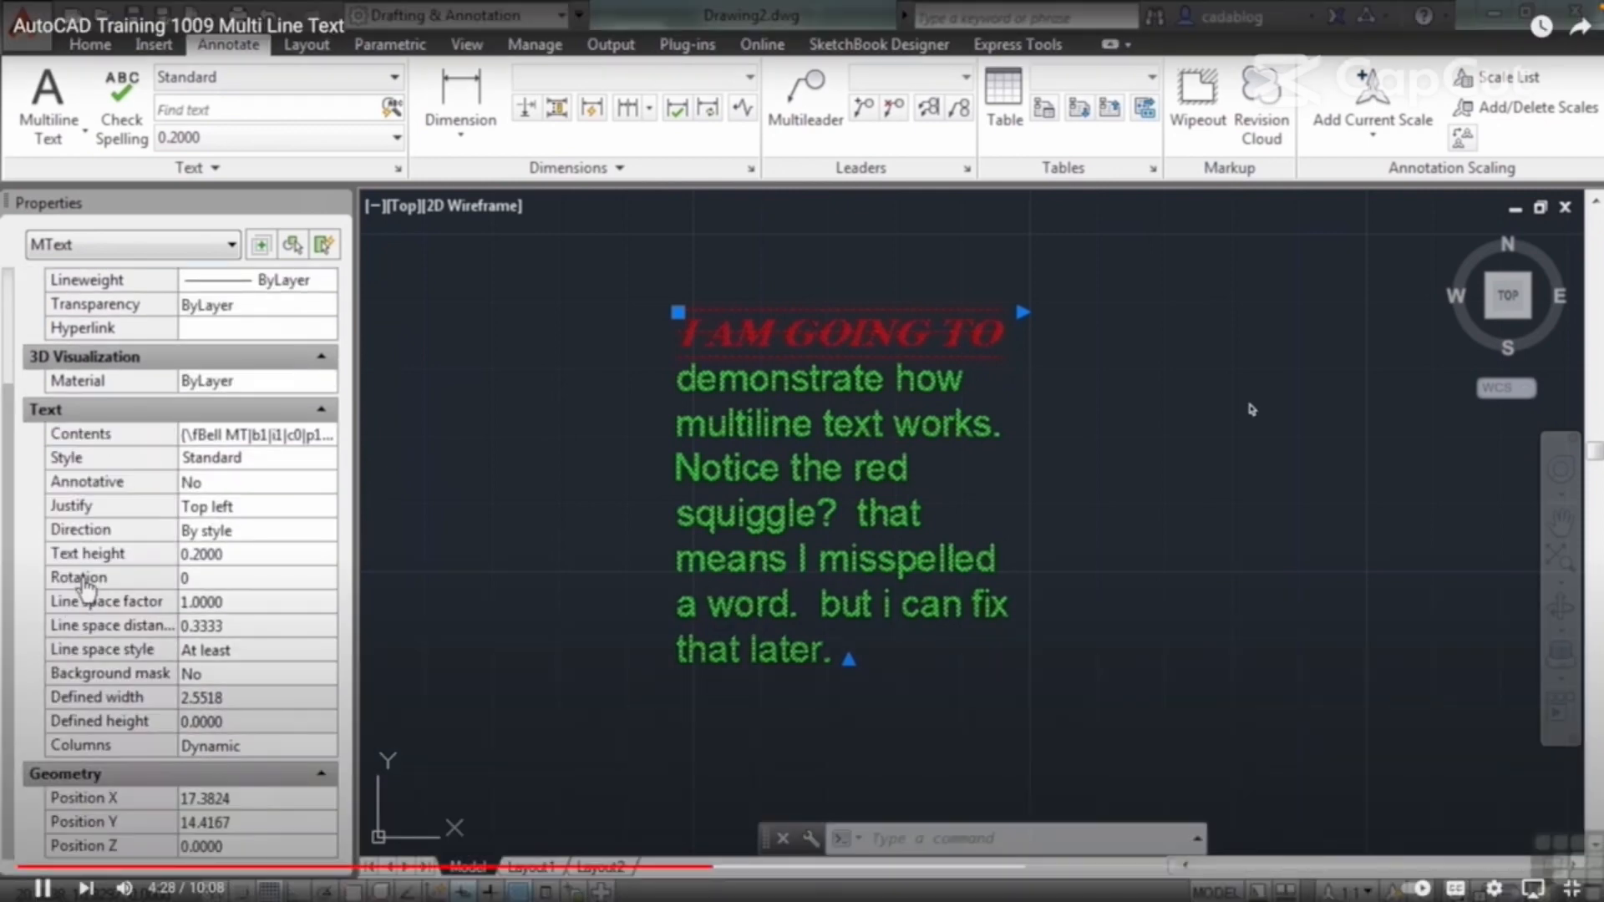
pyautogui.click(1251, 409)
pyautogui.moveTo(1100, 7)
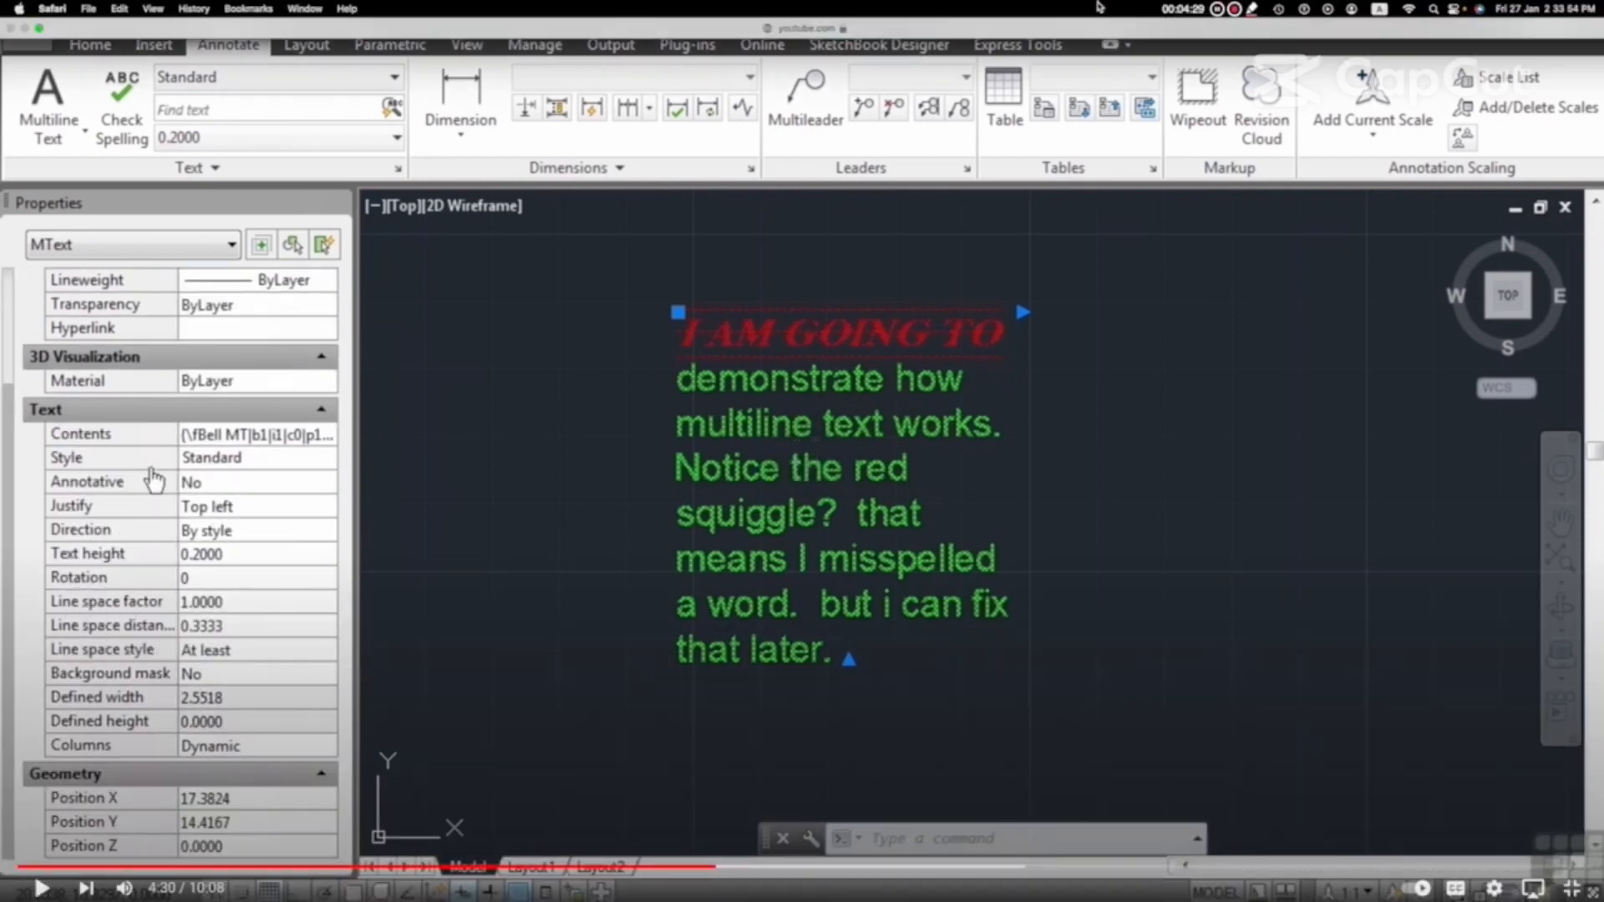
pyautogui.press('space')
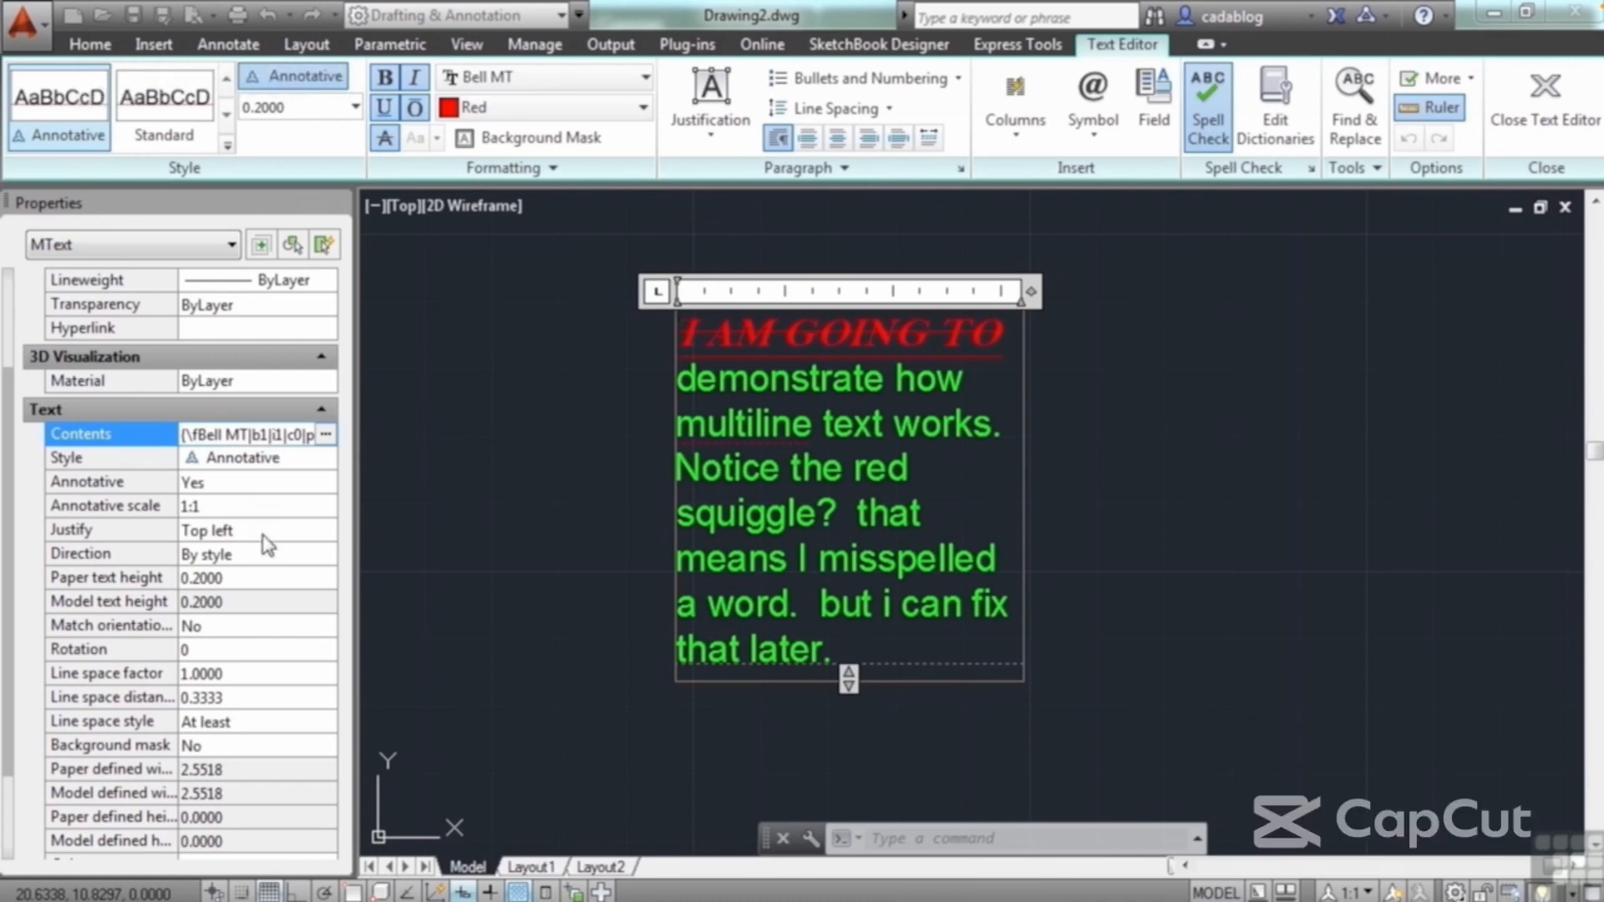
pyautogui.click(635, 484)
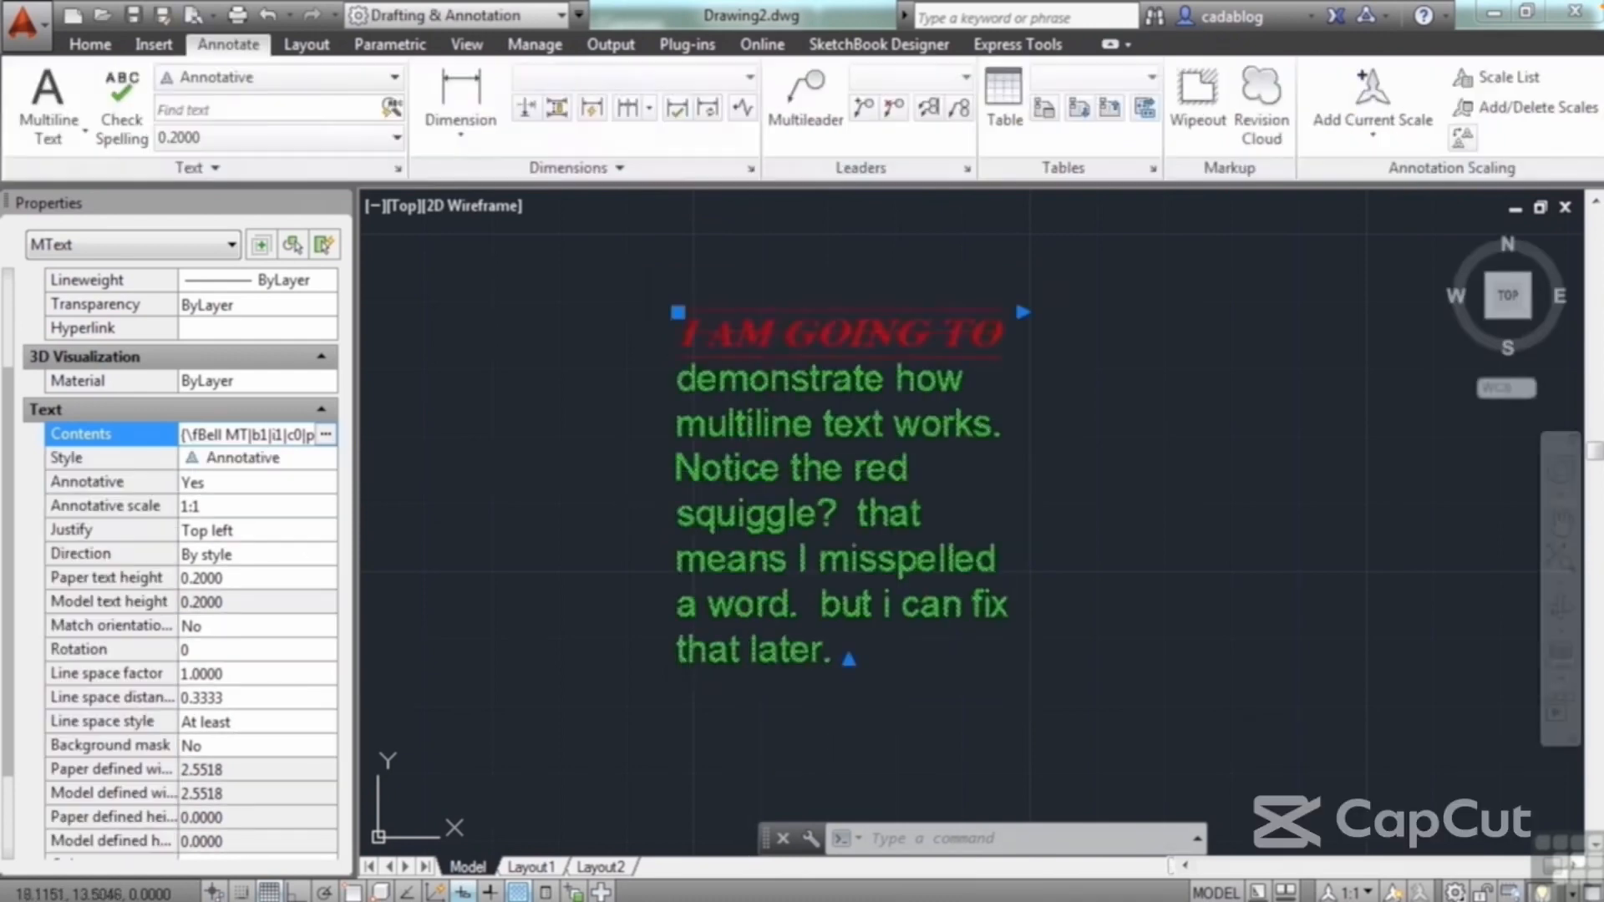
# Step: Set the paragraph's justification to Middle center
pyautogui.click(274, 533)
pyautogui.click(274, 533)
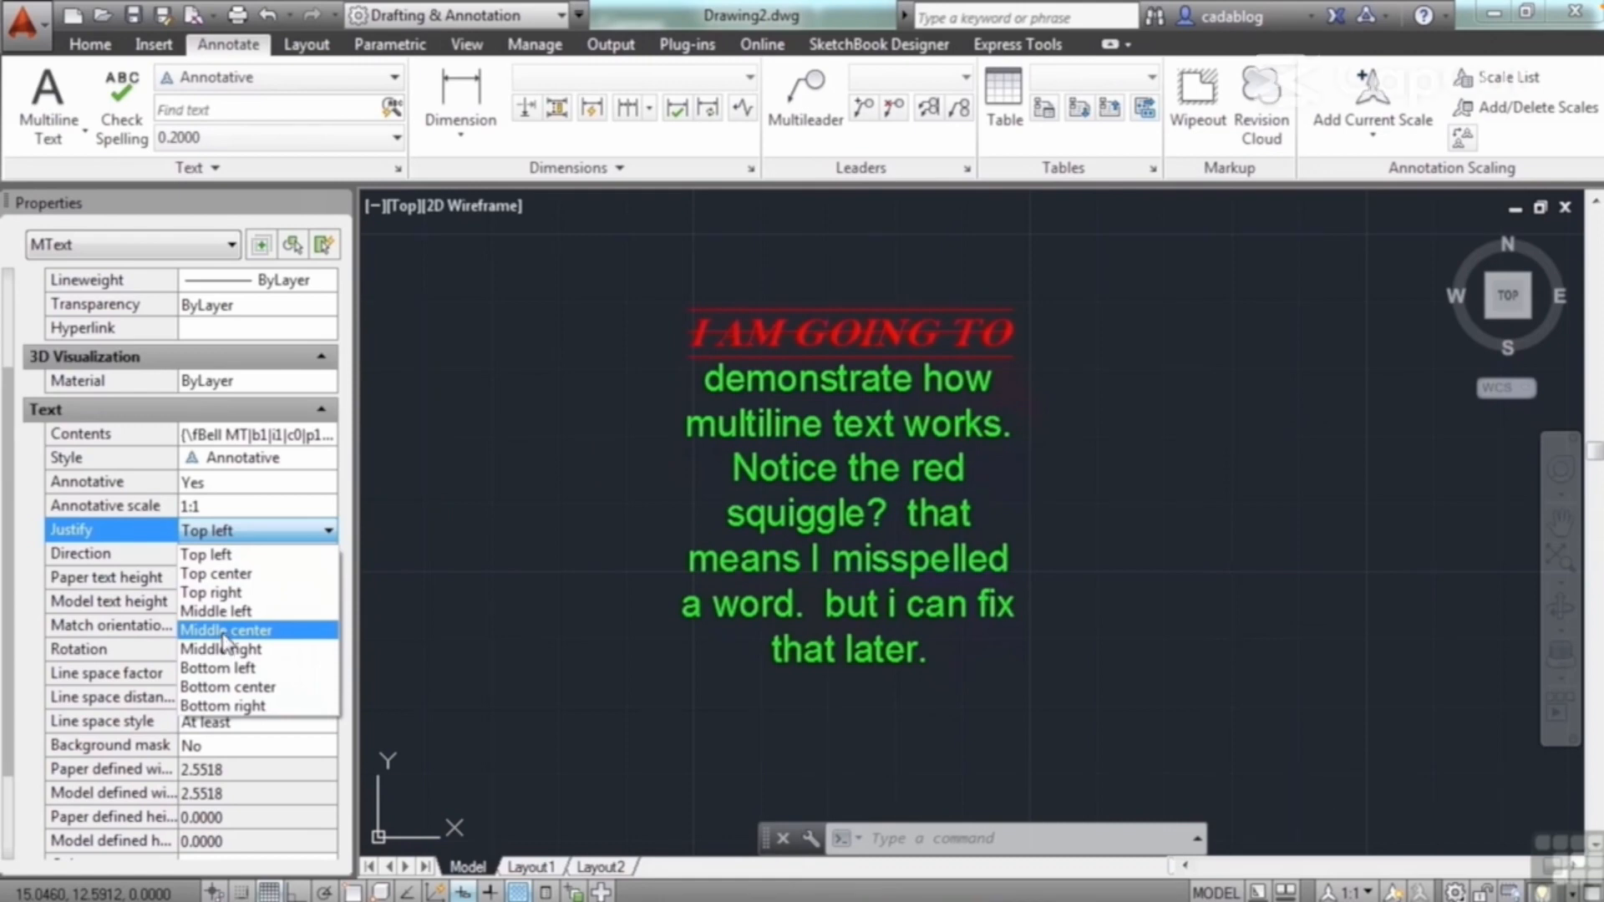
pyautogui.click(223, 631)
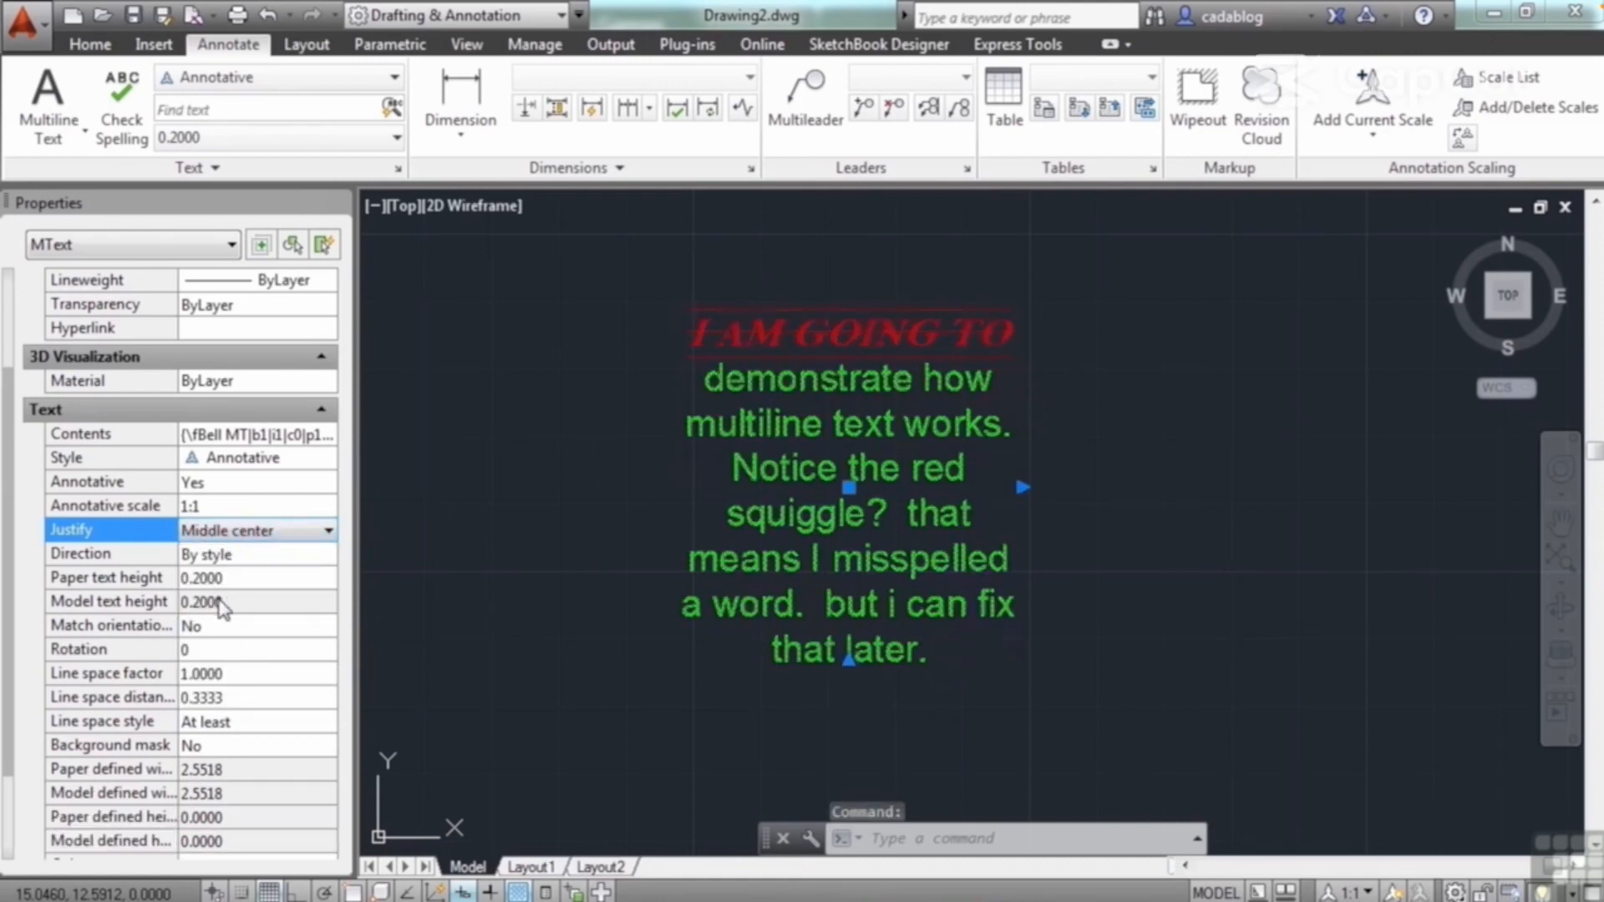
# Step: Rotate the paragraph by setting its rotation to 45, leaving orientation matching and line spacing as they are
pyautogui.click(234, 626)
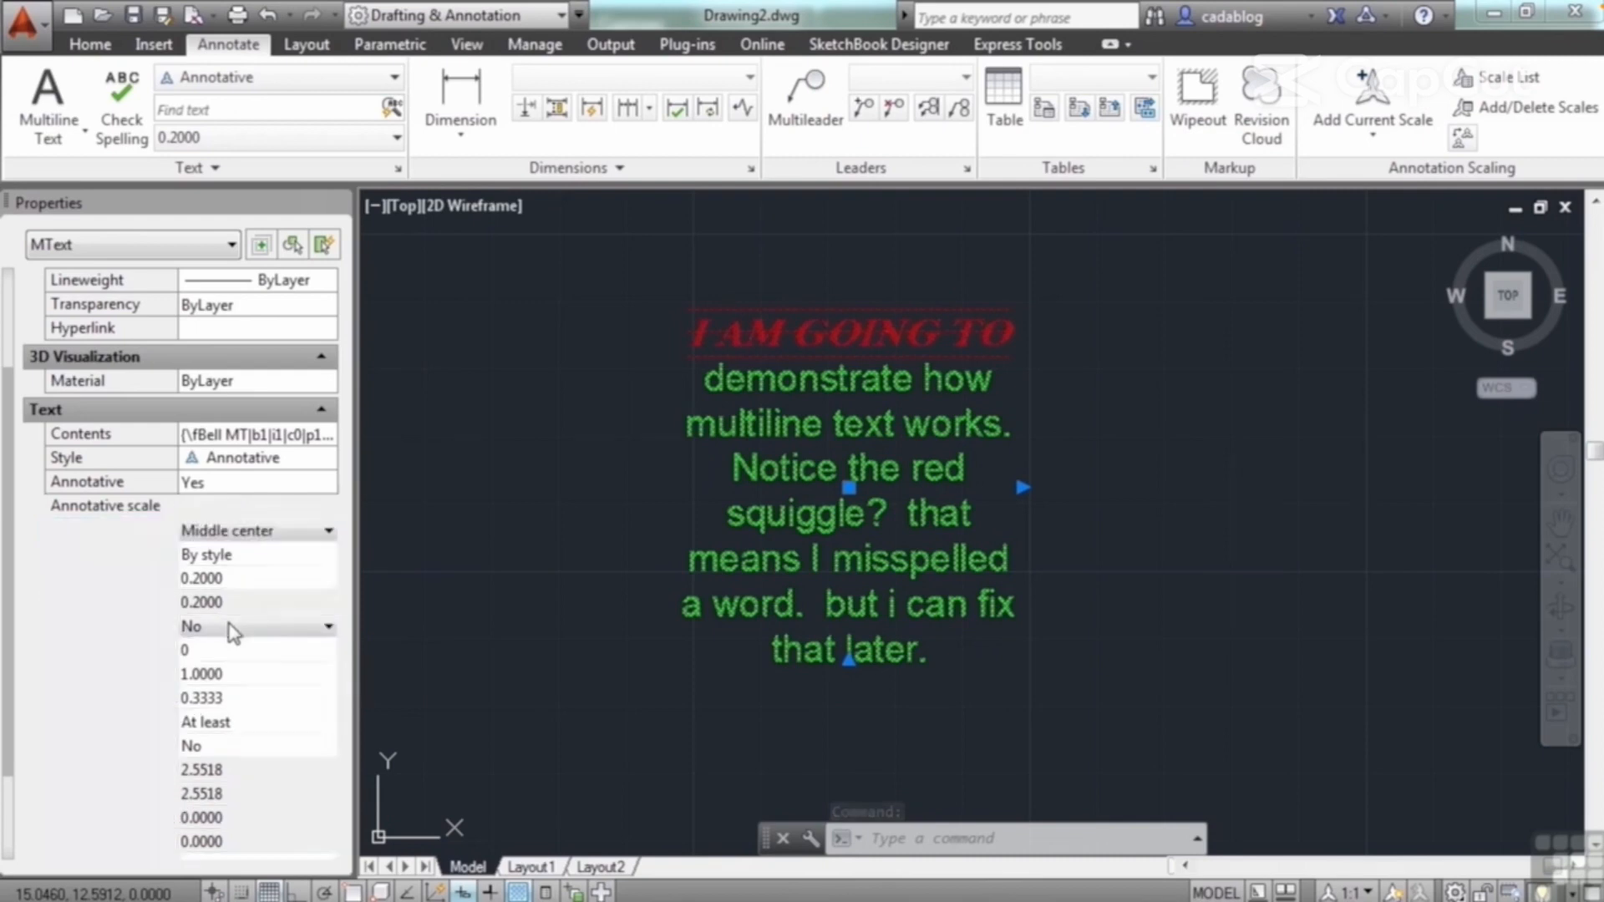
pyautogui.click(232, 632)
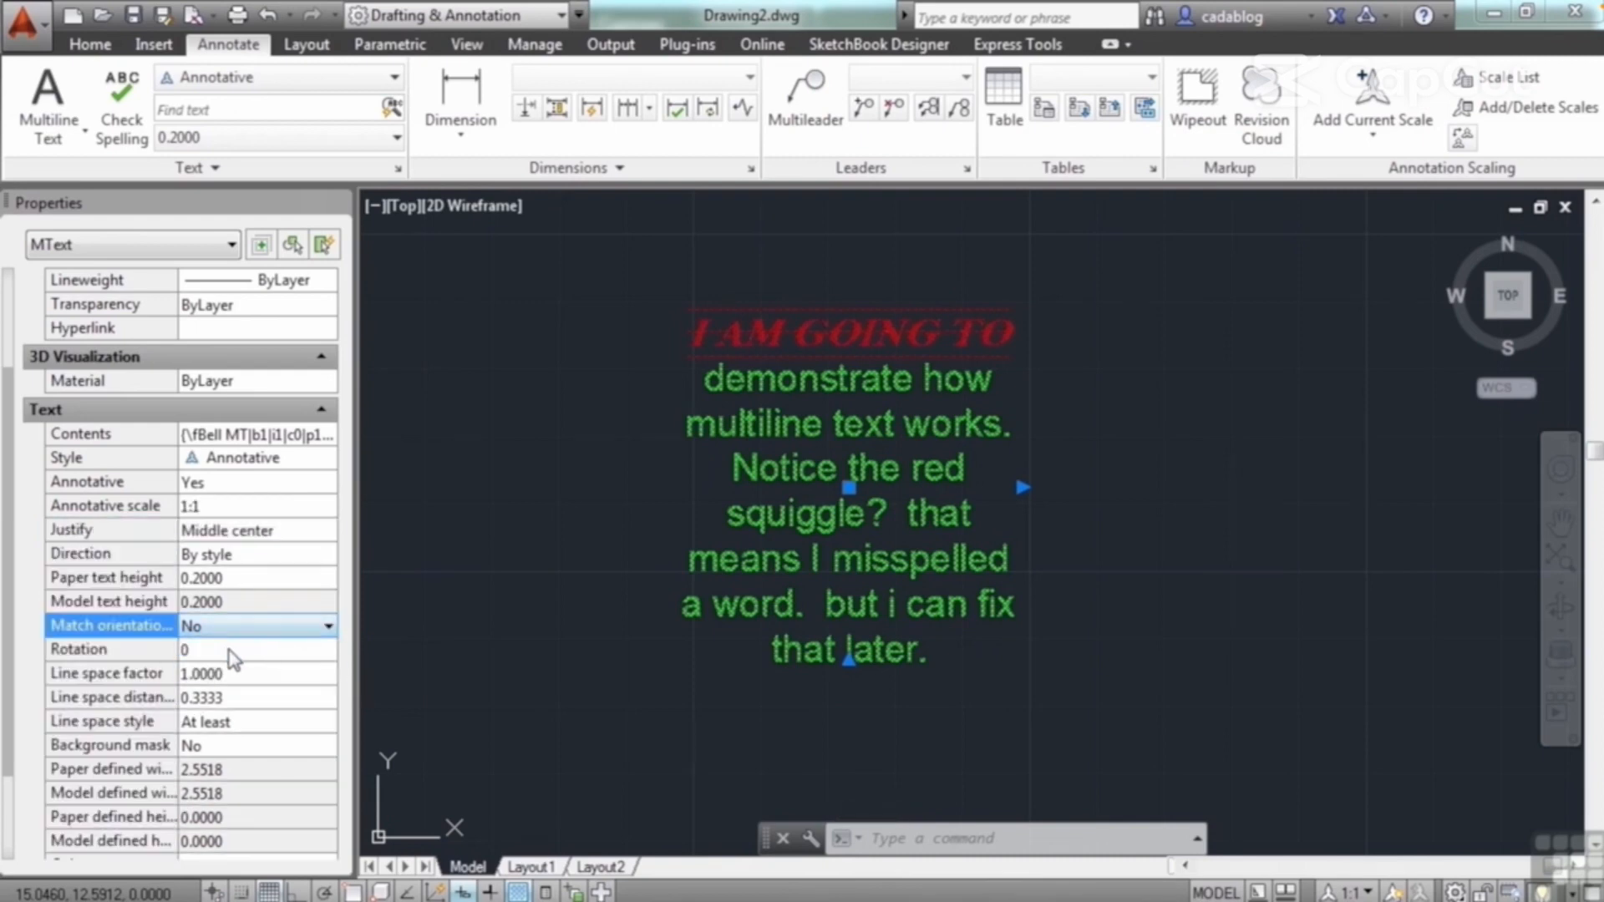
pyautogui.click(233, 649)
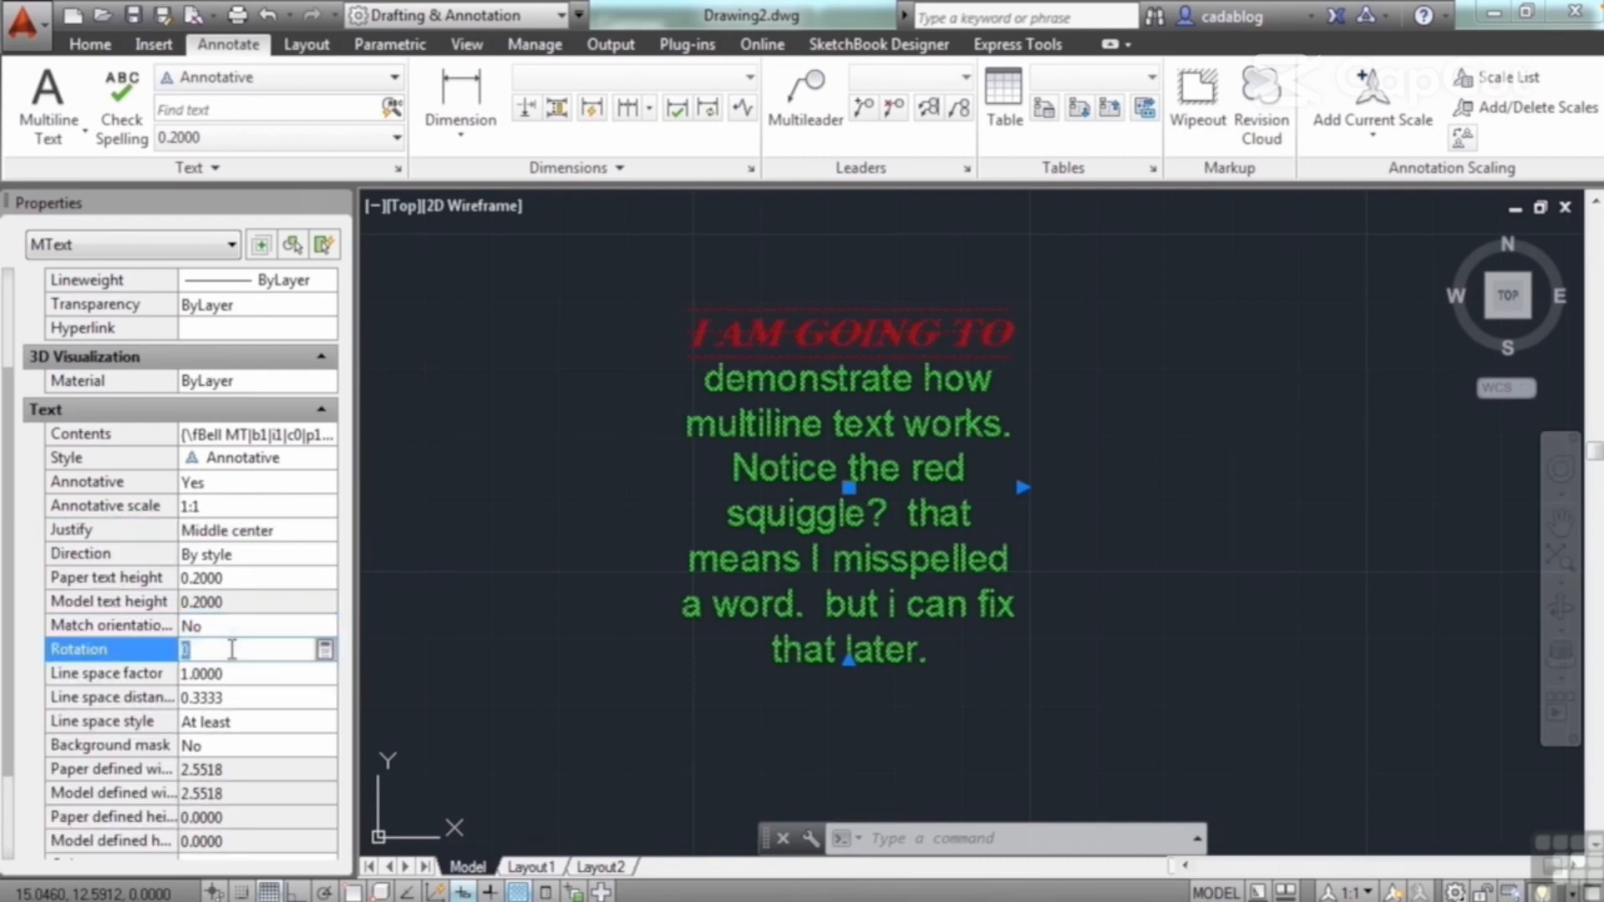
pyautogui.click(268, 673)
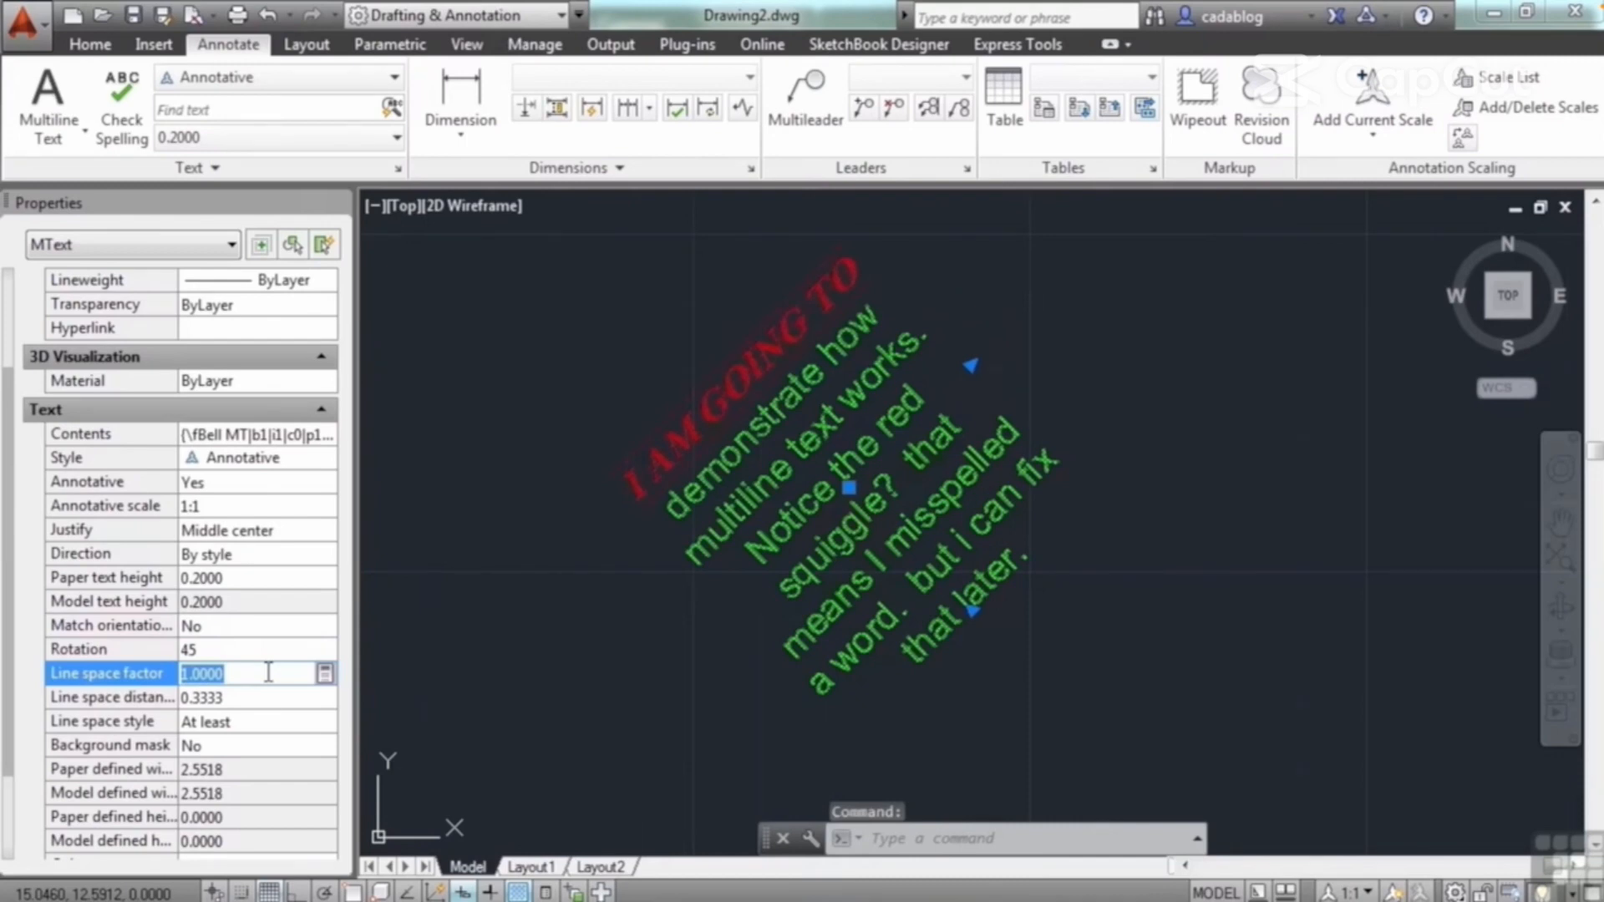
pyautogui.click(261, 696)
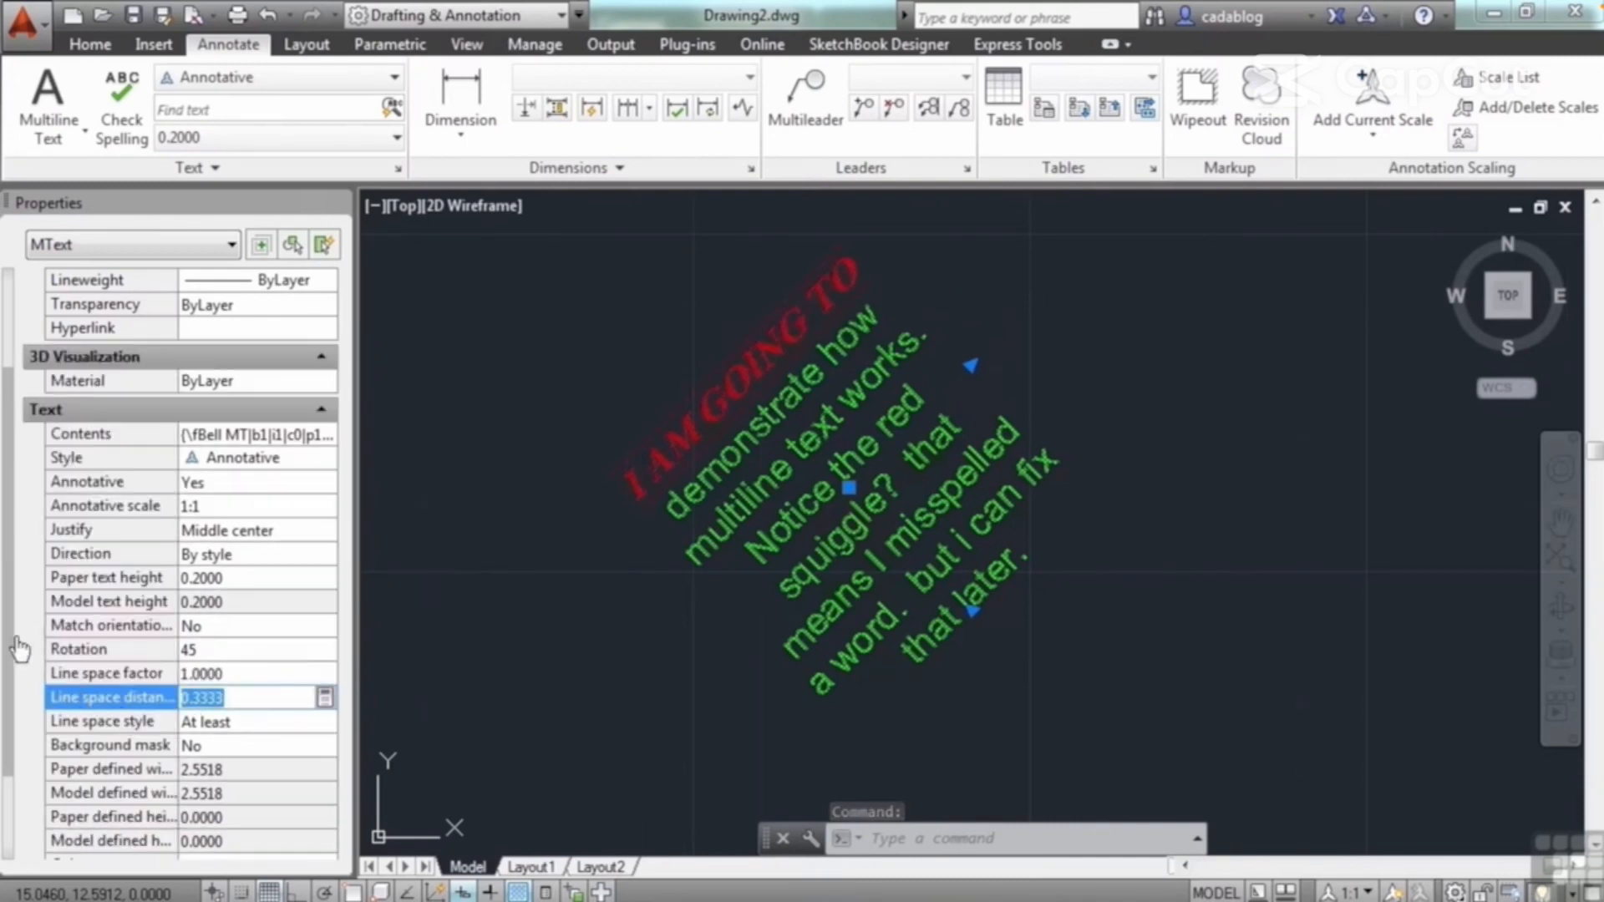
# Step: Turn on a background mask for the paragraph and choose Magenta as its fill color instead of the drawing background color
pyautogui.moveTo(10, 654); pyautogui.dragTo(13, 787)
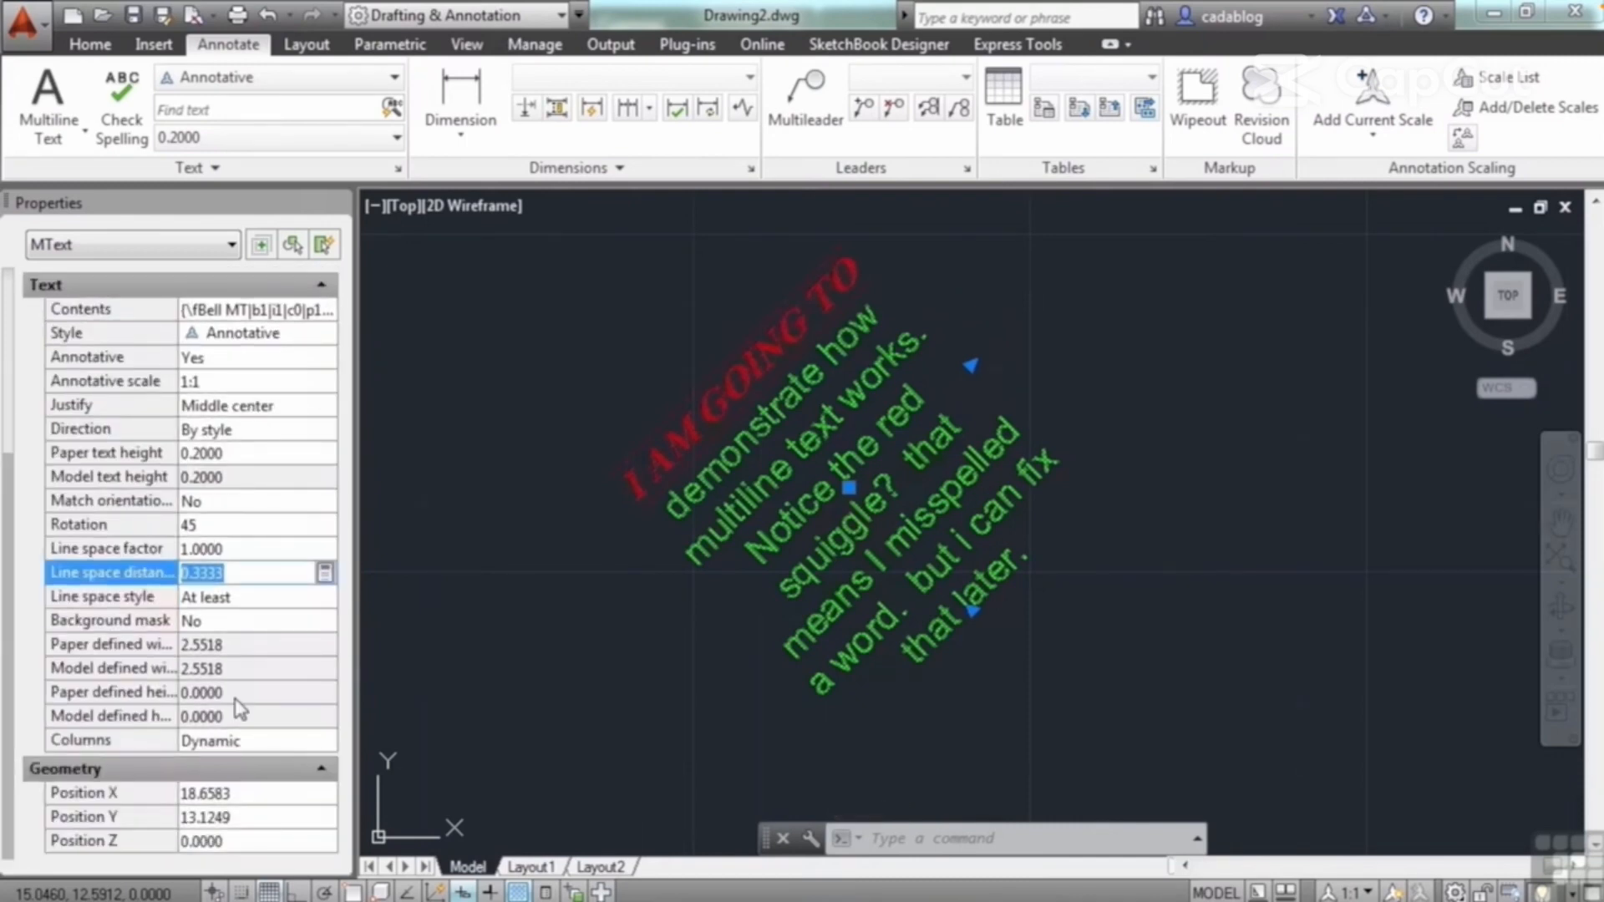
pyautogui.click(248, 623)
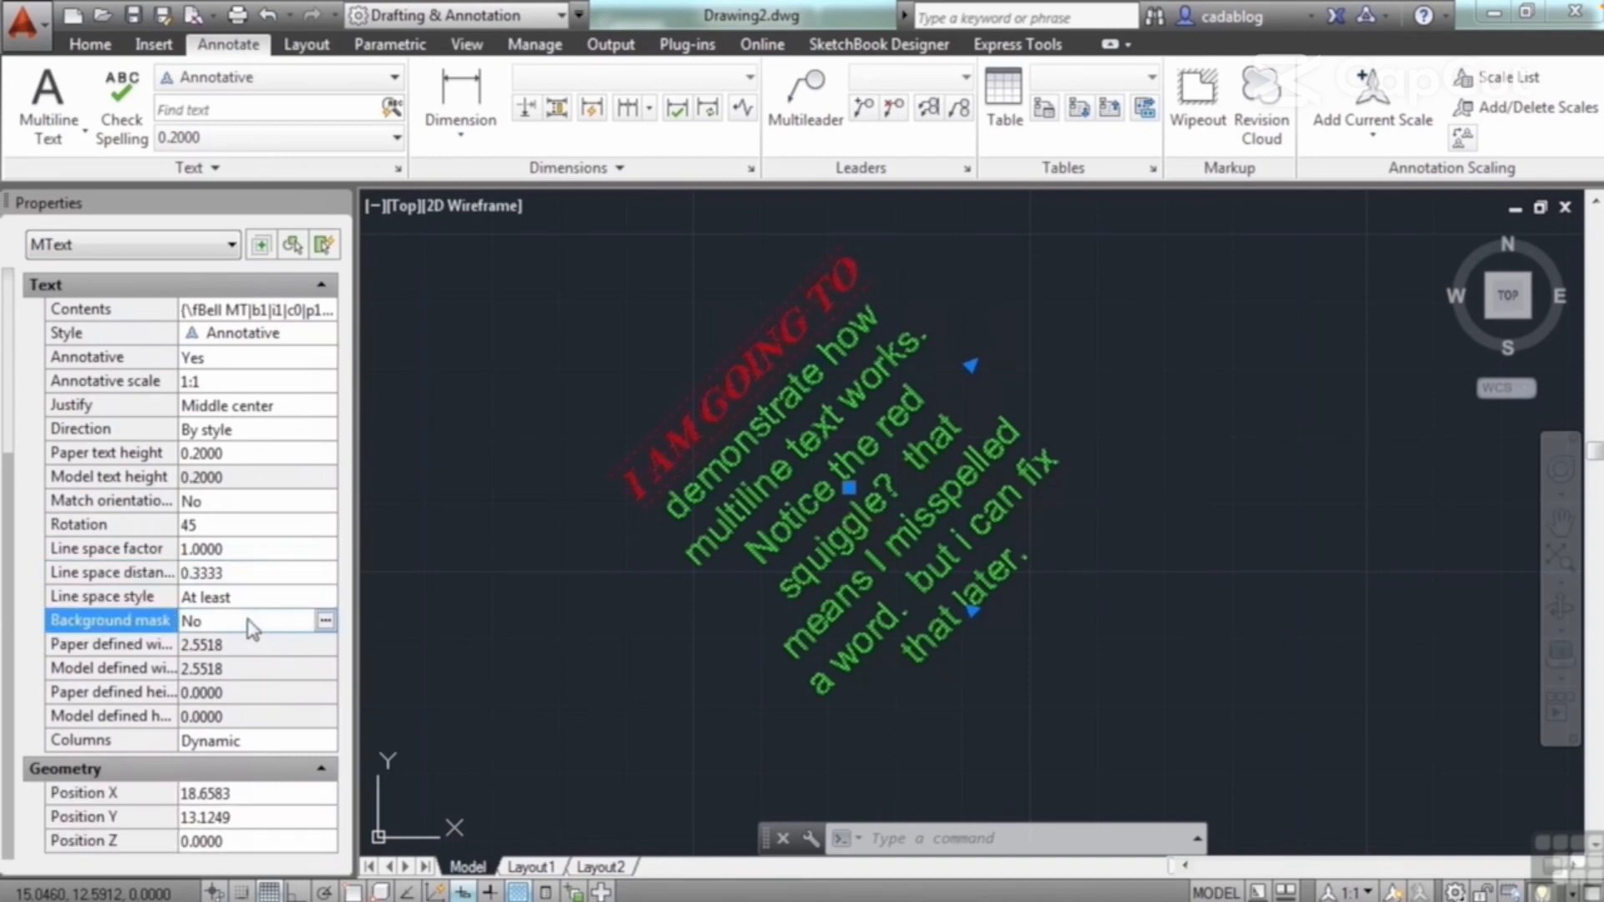
pyautogui.click(325, 621)
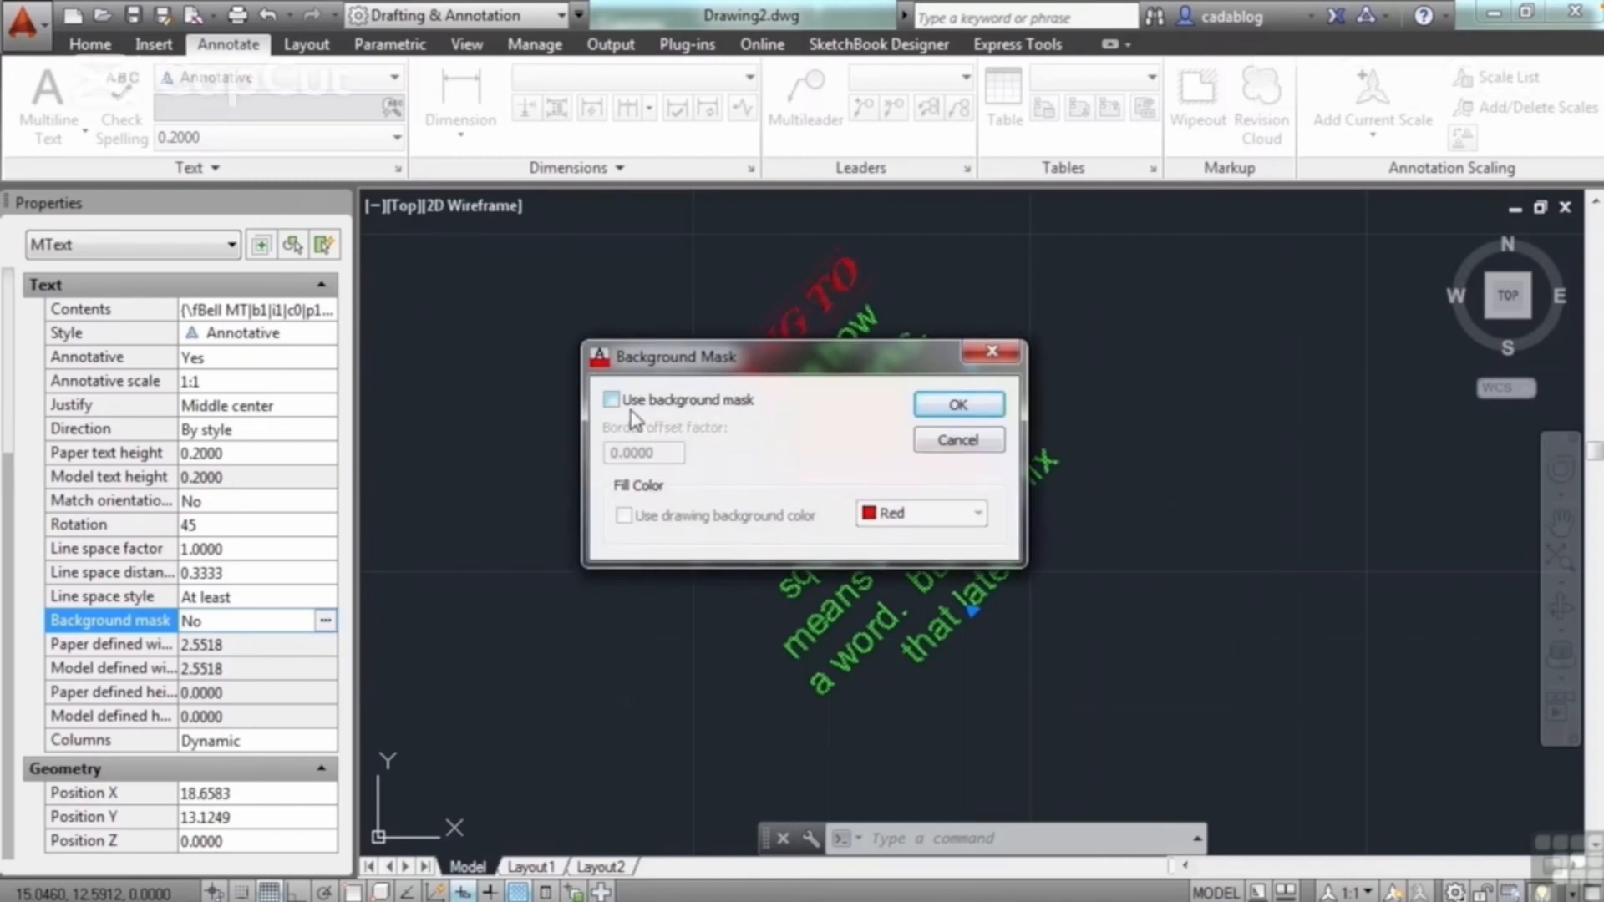
pyautogui.click(618, 401)
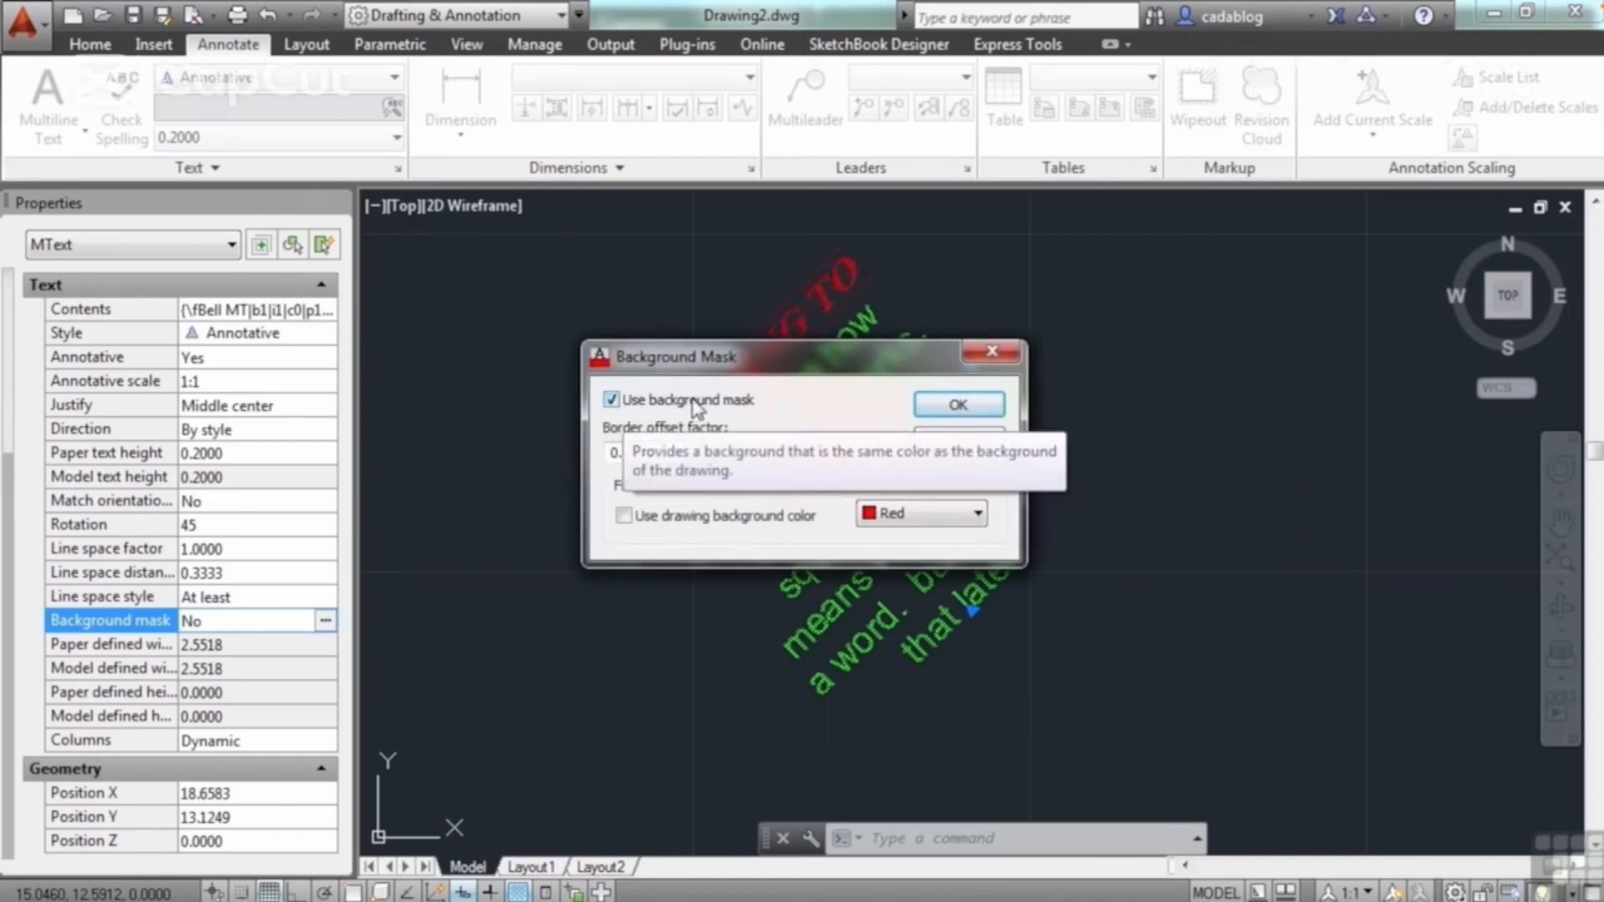
pyautogui.moveTo(802, 360); pyautogui.dragTo(725, 338)
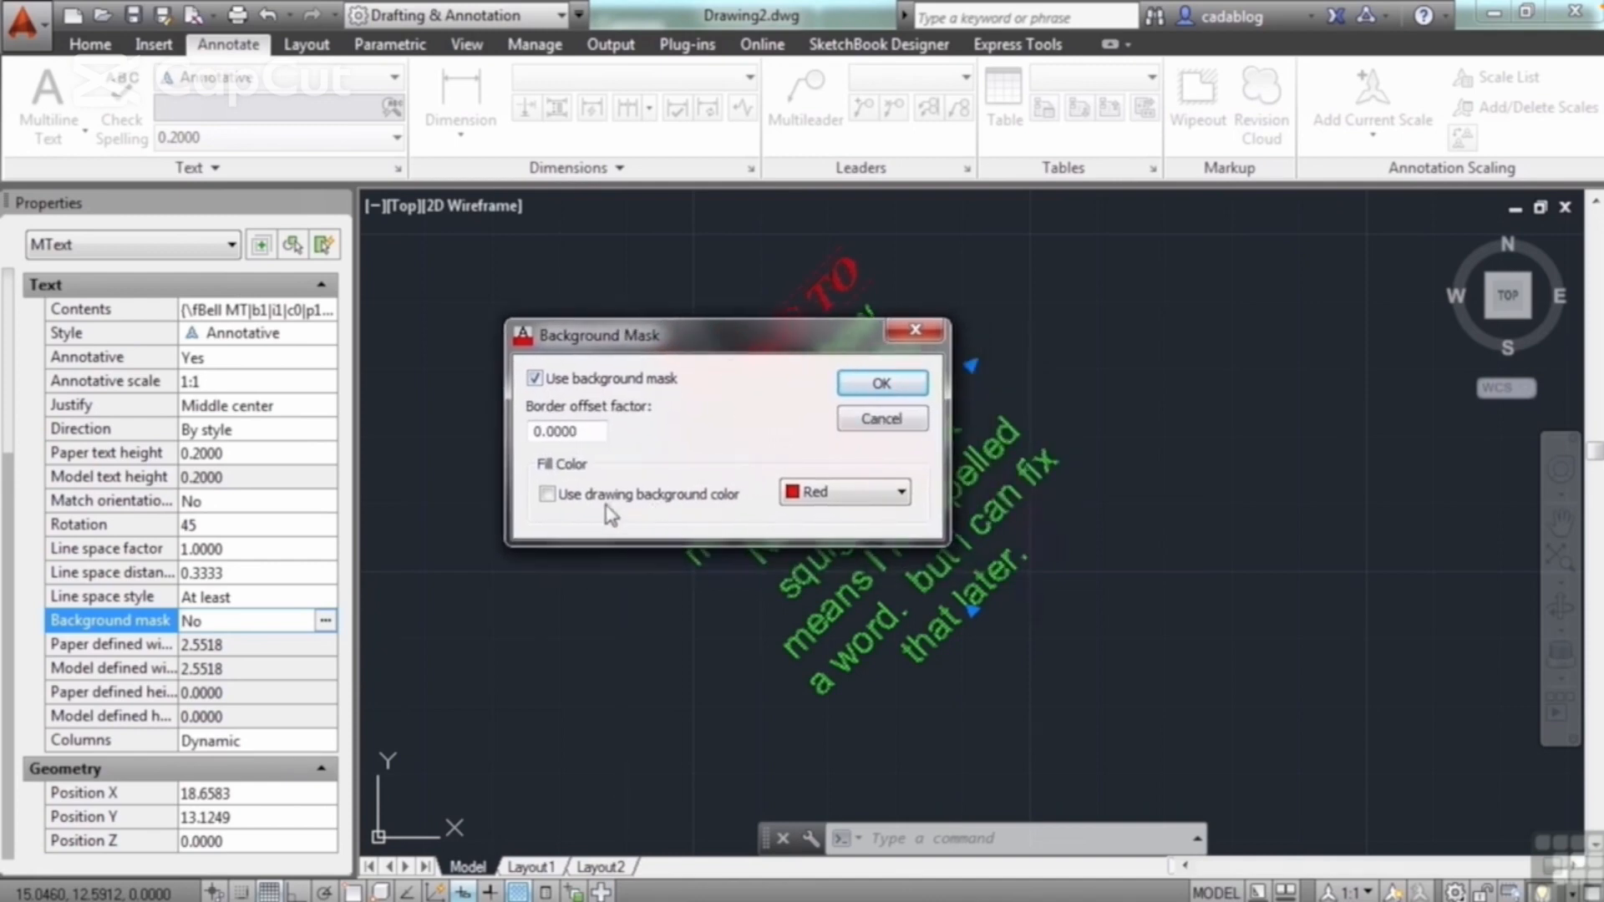
pyautogui.click(548, 495)
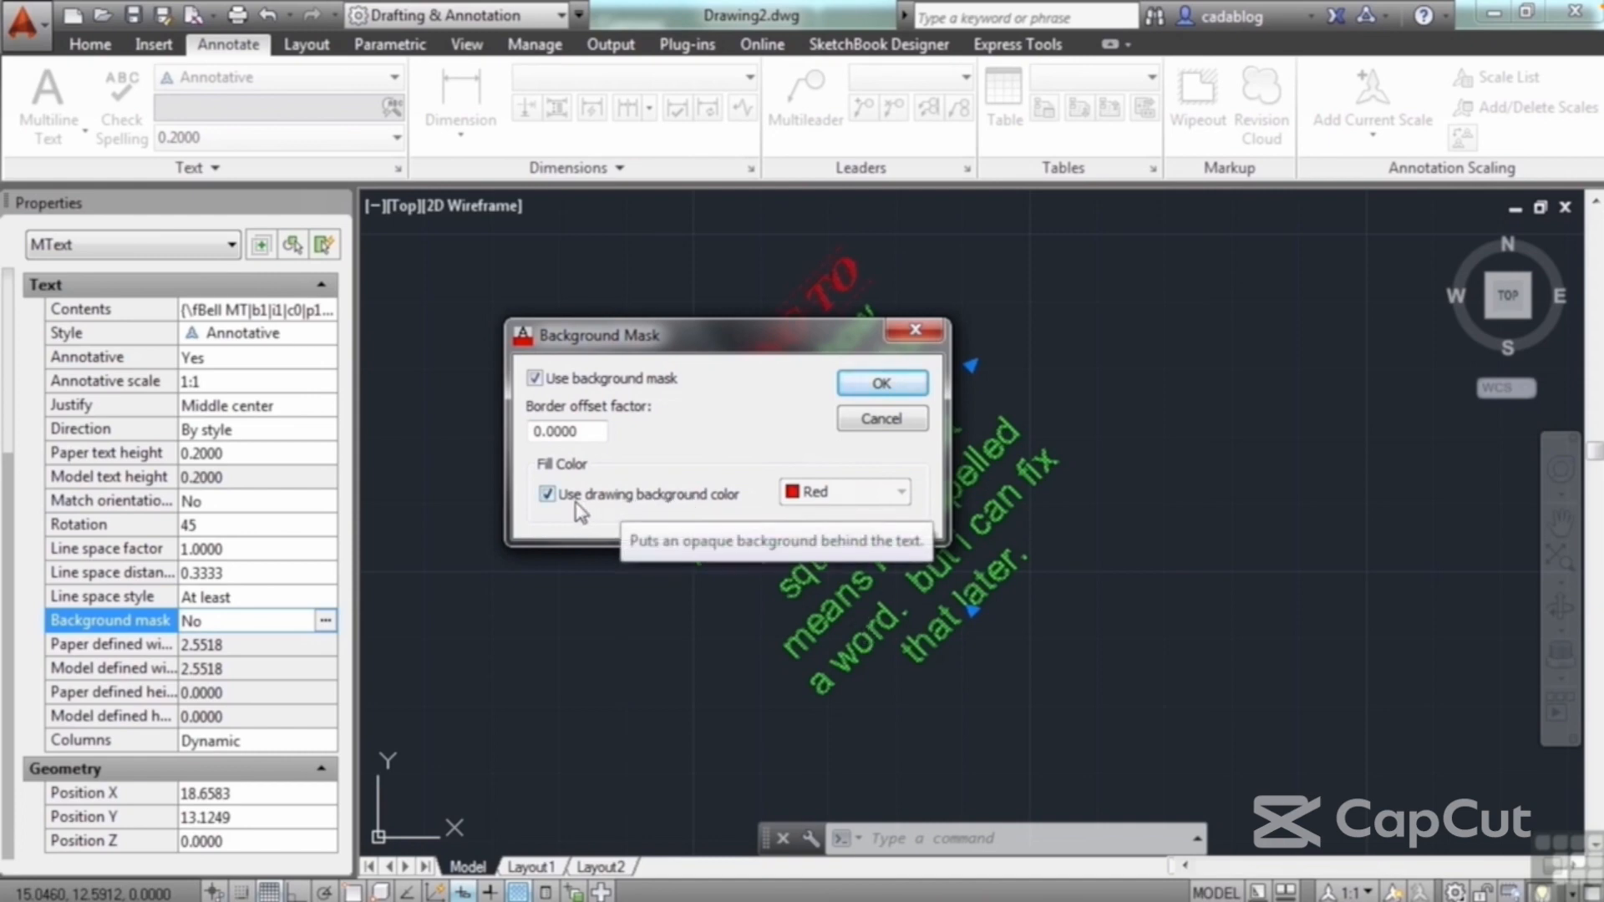
pyautogui.click(548, 495)
pyautogui.click(873, 495)
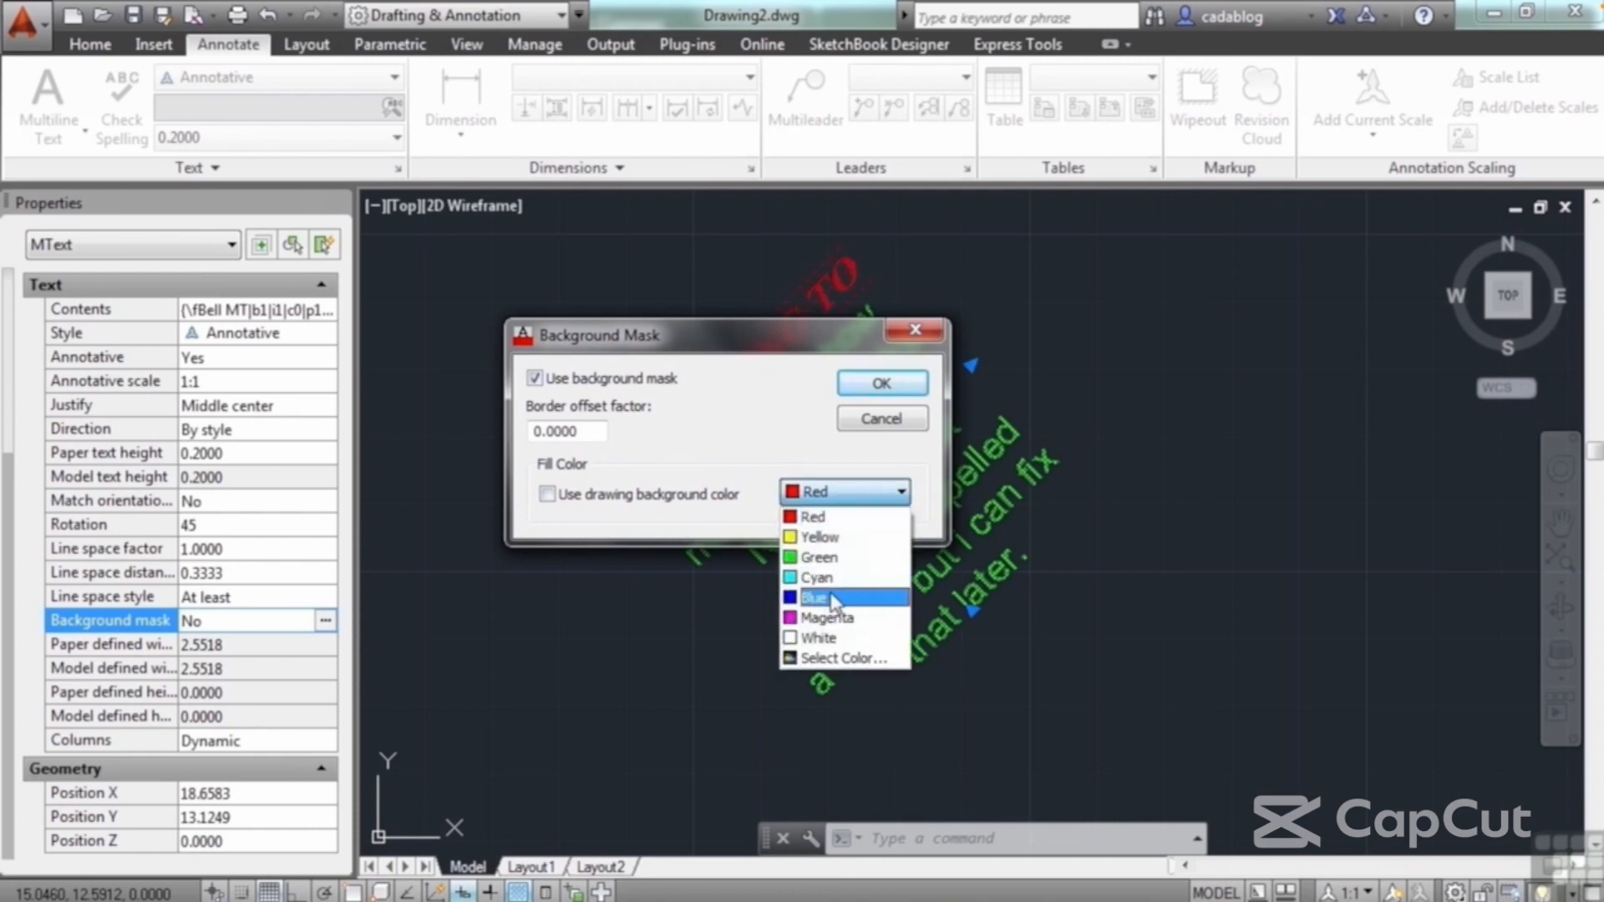
pyautogui.click(838, 618)
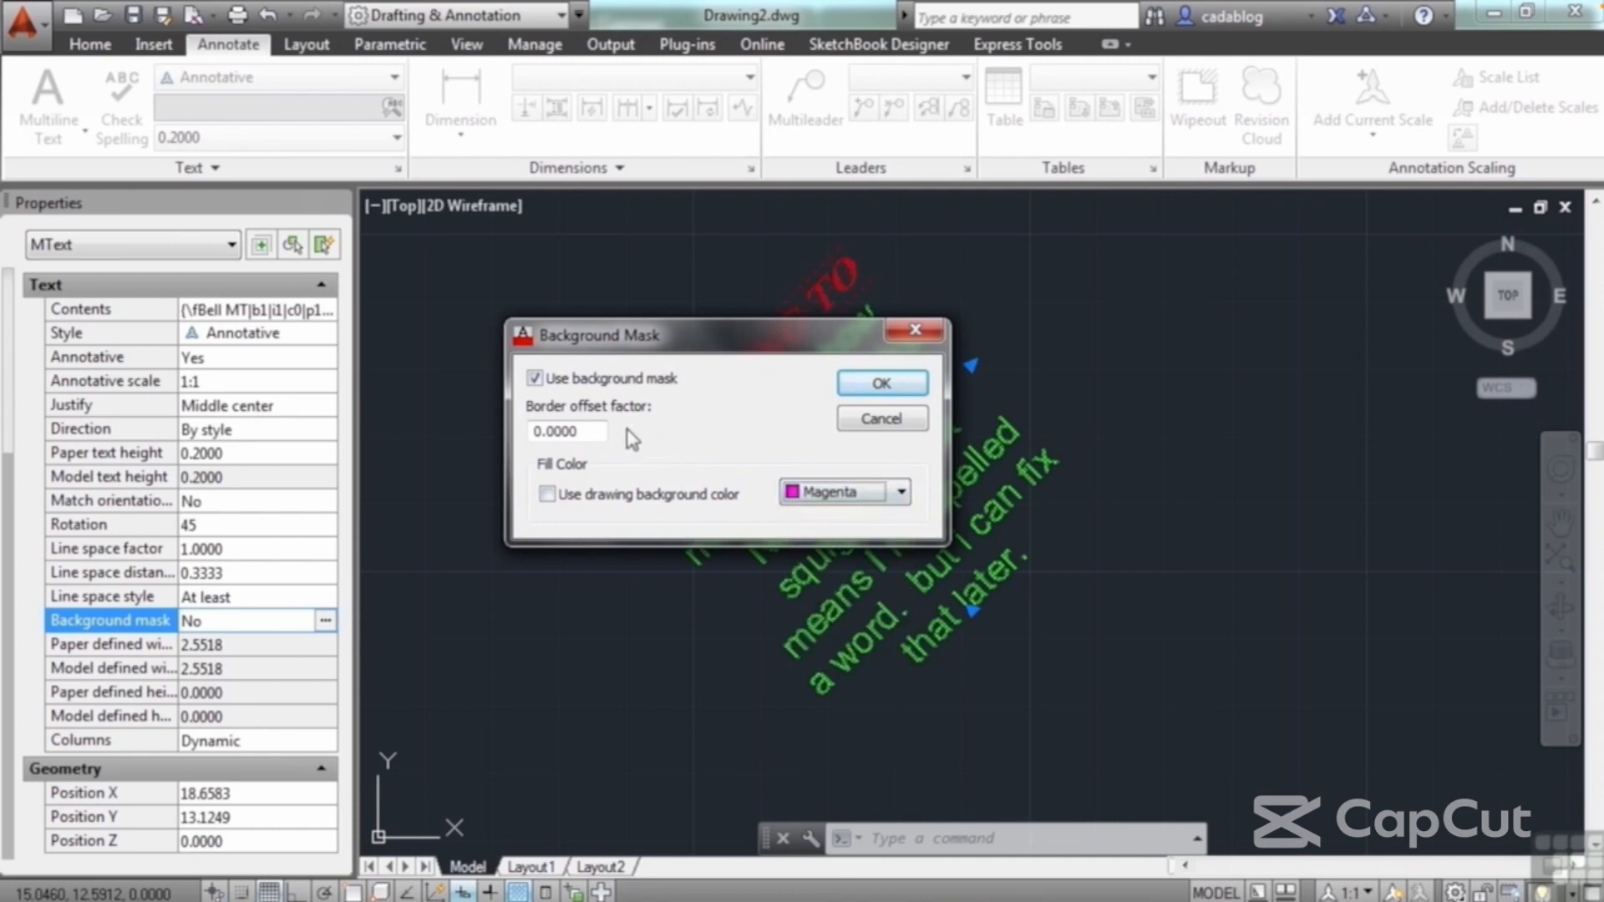
# Step: Set the mask's border offset factor to 1, apply the background mask and deselect the paragraph
pyautogui.click(583, 434)
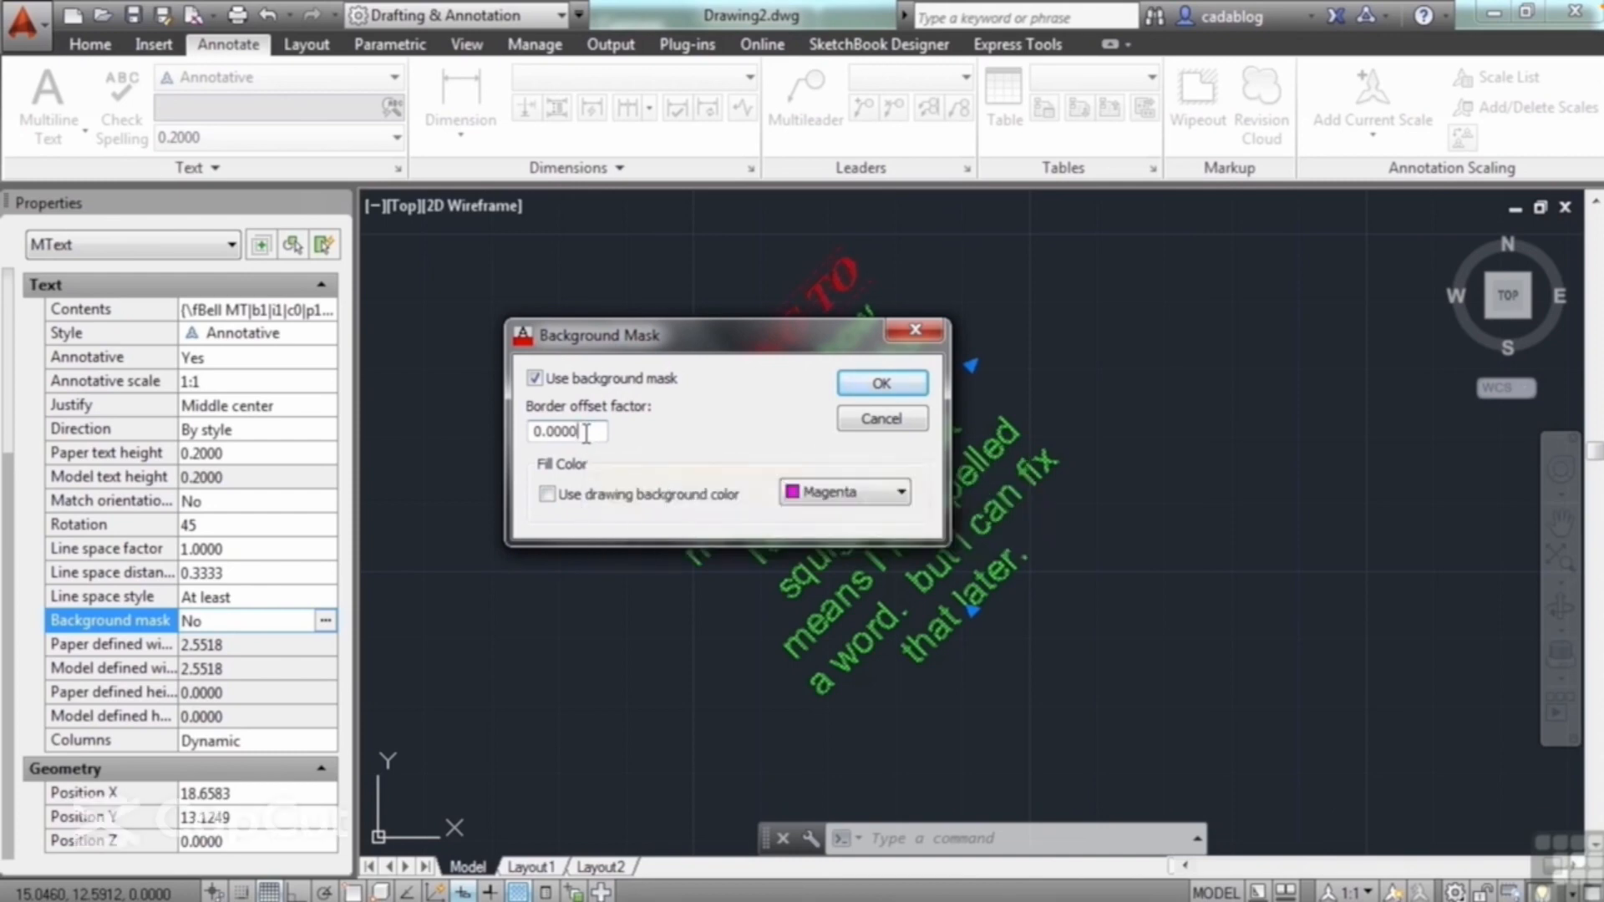
pyautogui.doubleClick(564, 435)
pyautogui.moveTo(764, 326); pyautogui.dragTo(1217, 311)
pyautogui.write('1')
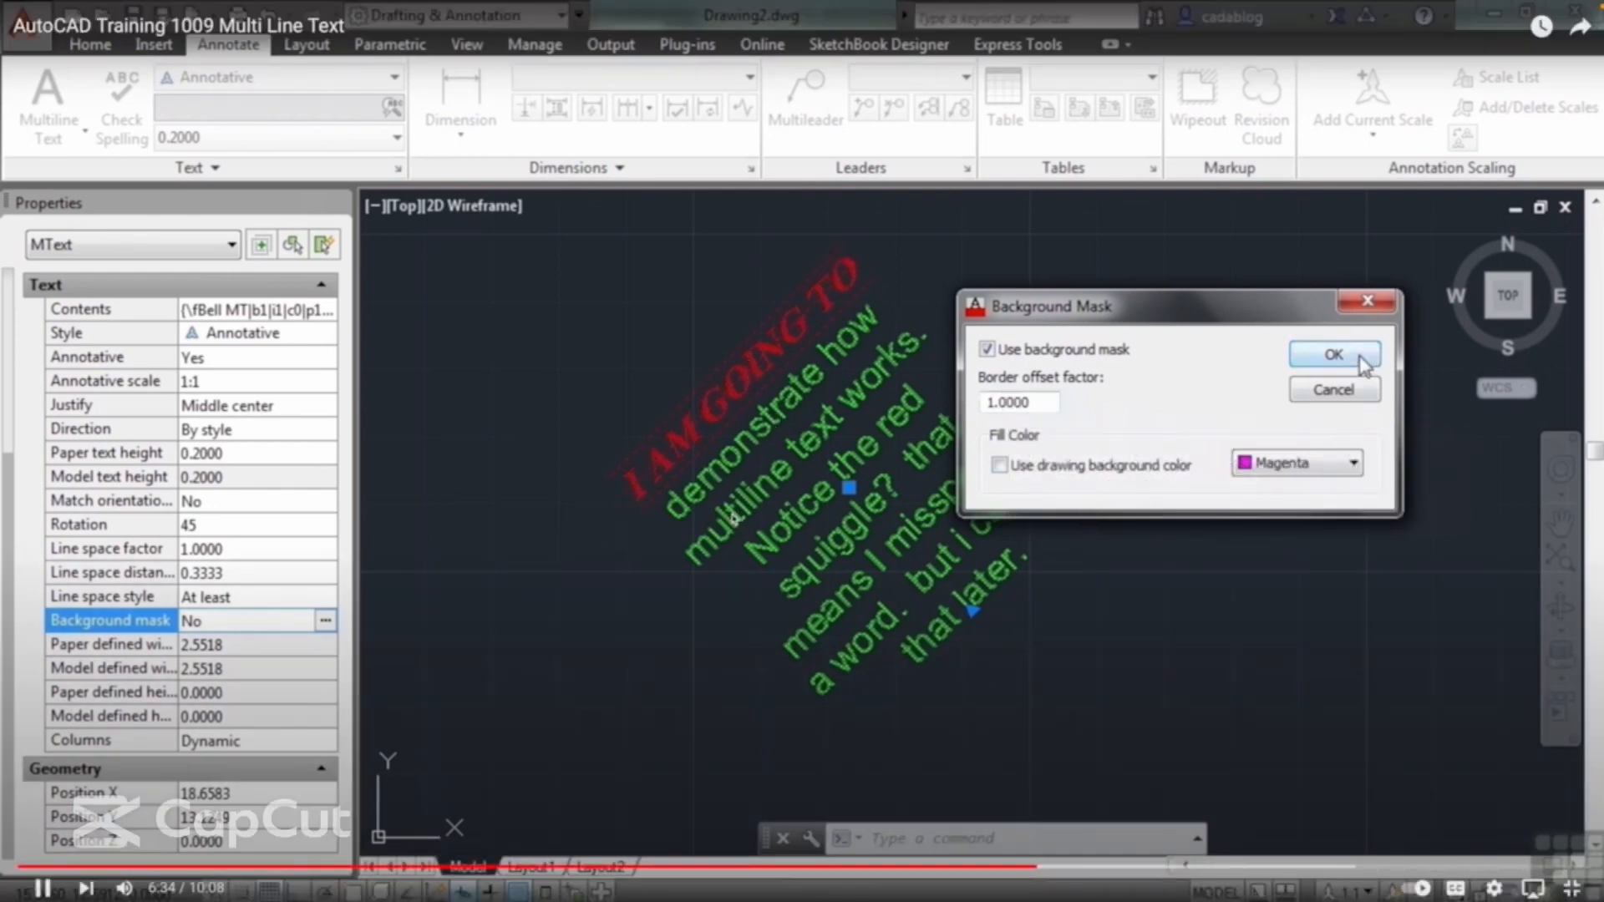
pyautogui.click(1333, 354)
pyautogui.press('Escape')
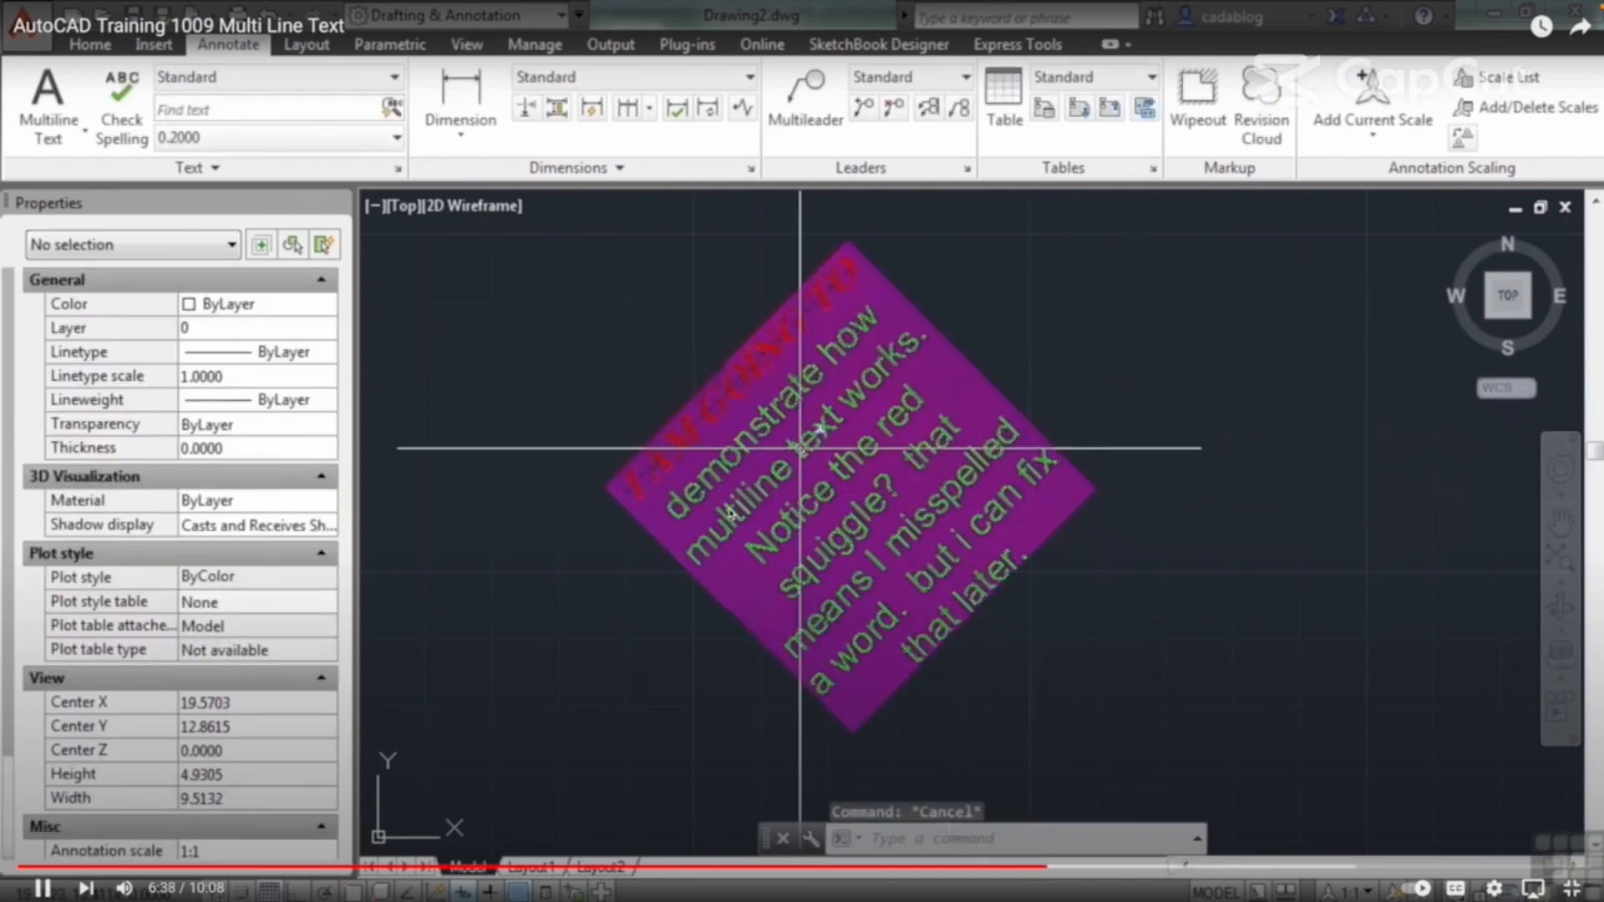
# Step: Reselect the paragraph and set its background mask's border offset factor to 2
pyautogui.scroll(2, 694, 573)
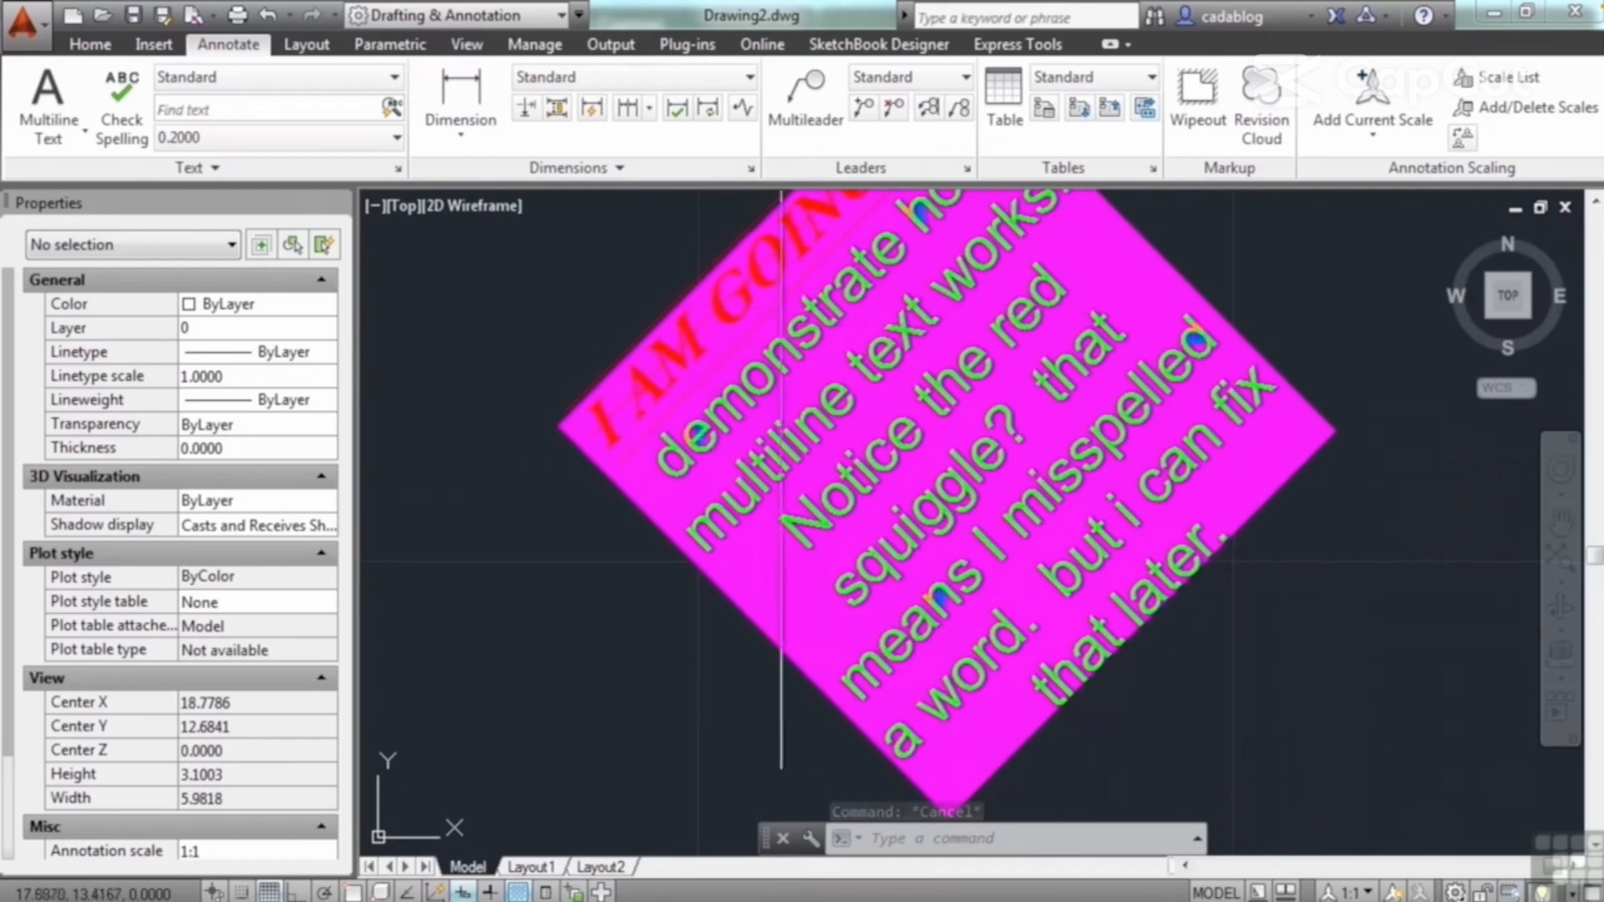
pyautogui.scroll(-2, 986, 501)
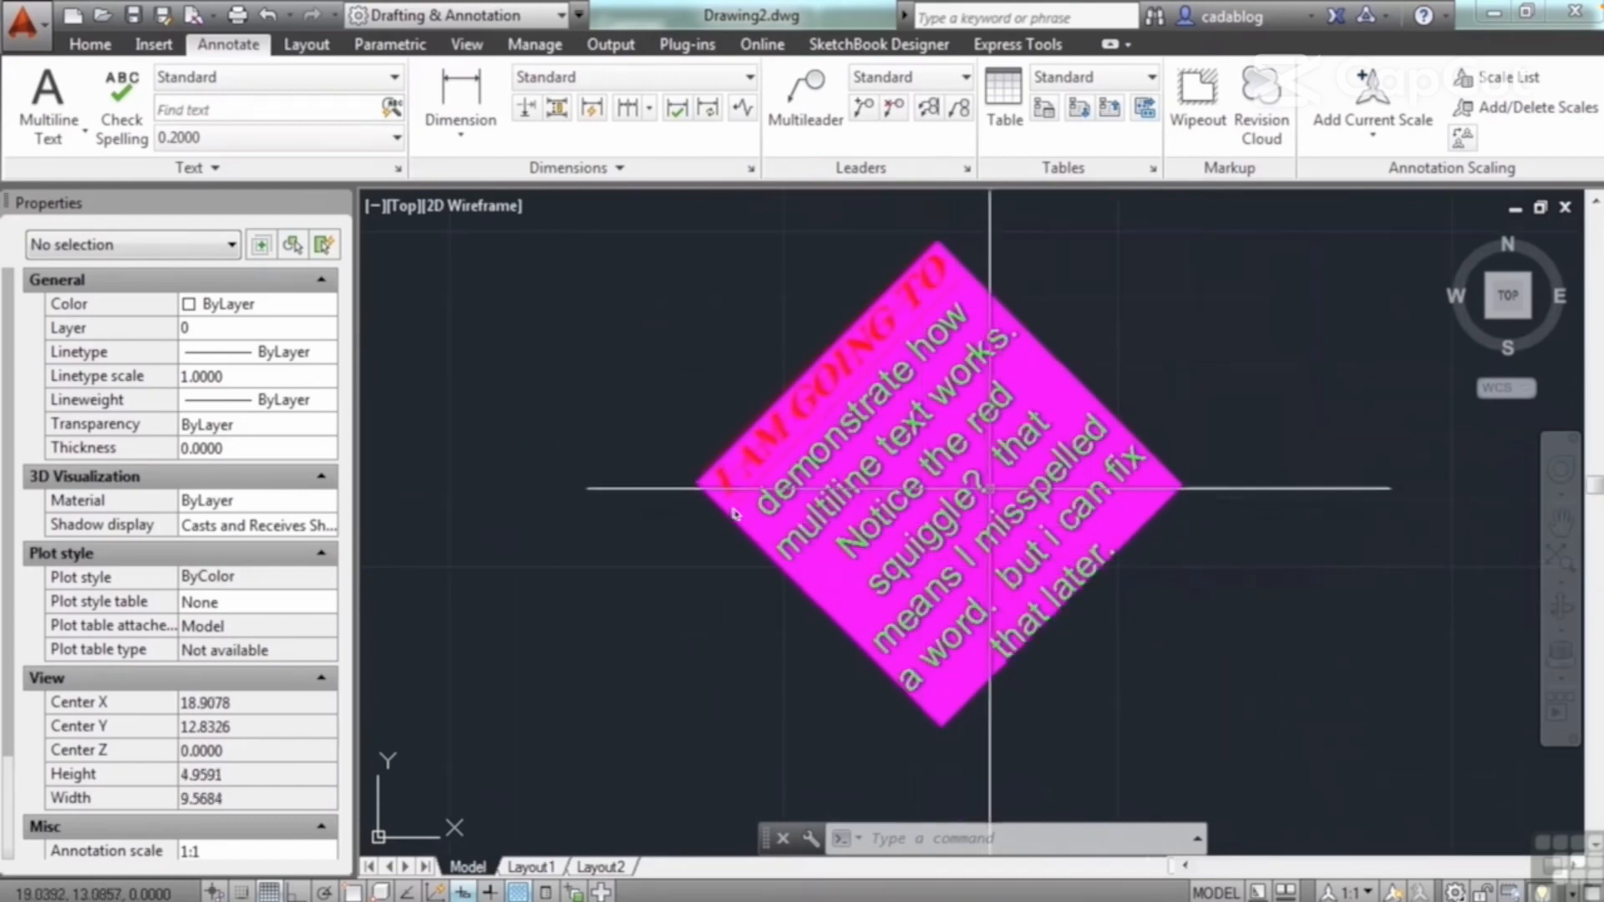
pyautogui.click(1003, 393)
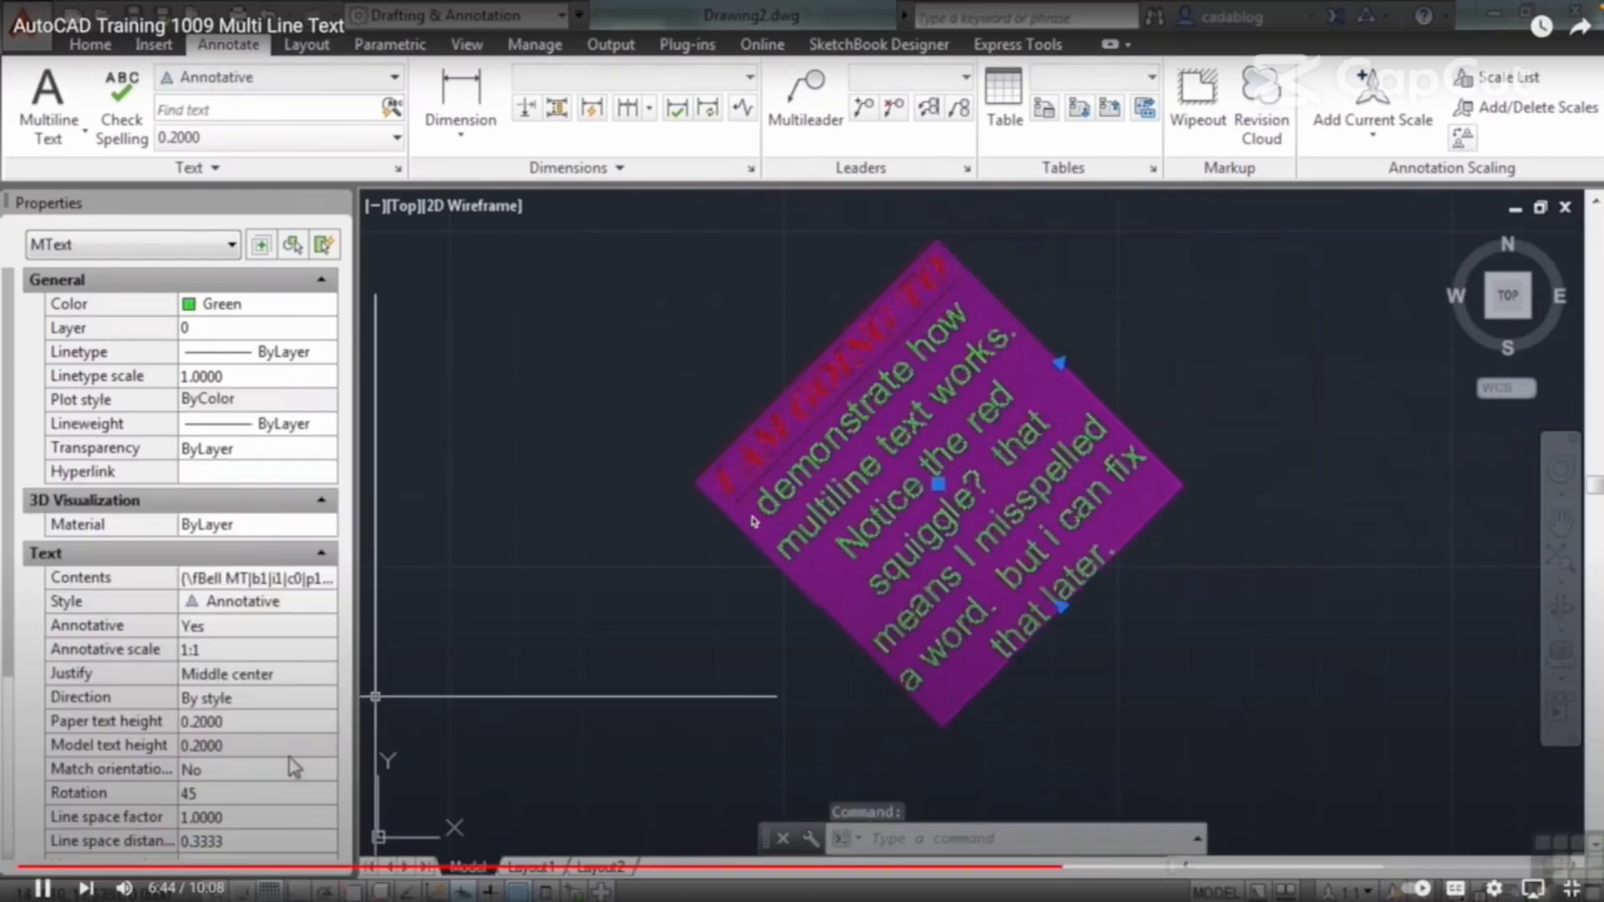
pyautogui.scroll(-4, 251, 727)
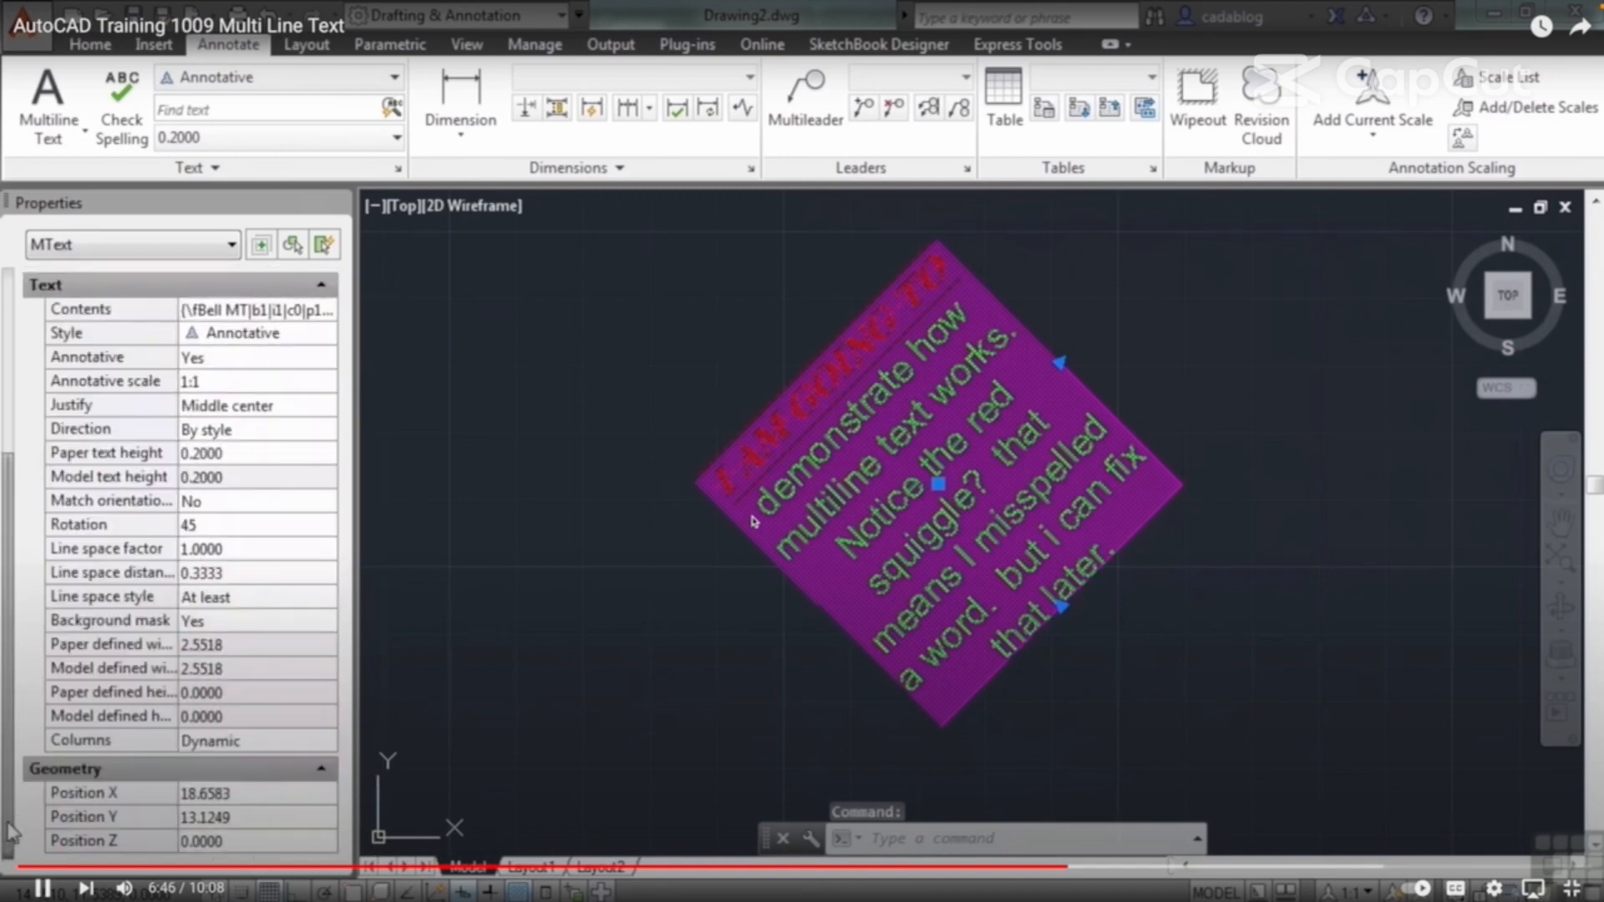
pyautogui.click(251, 625)
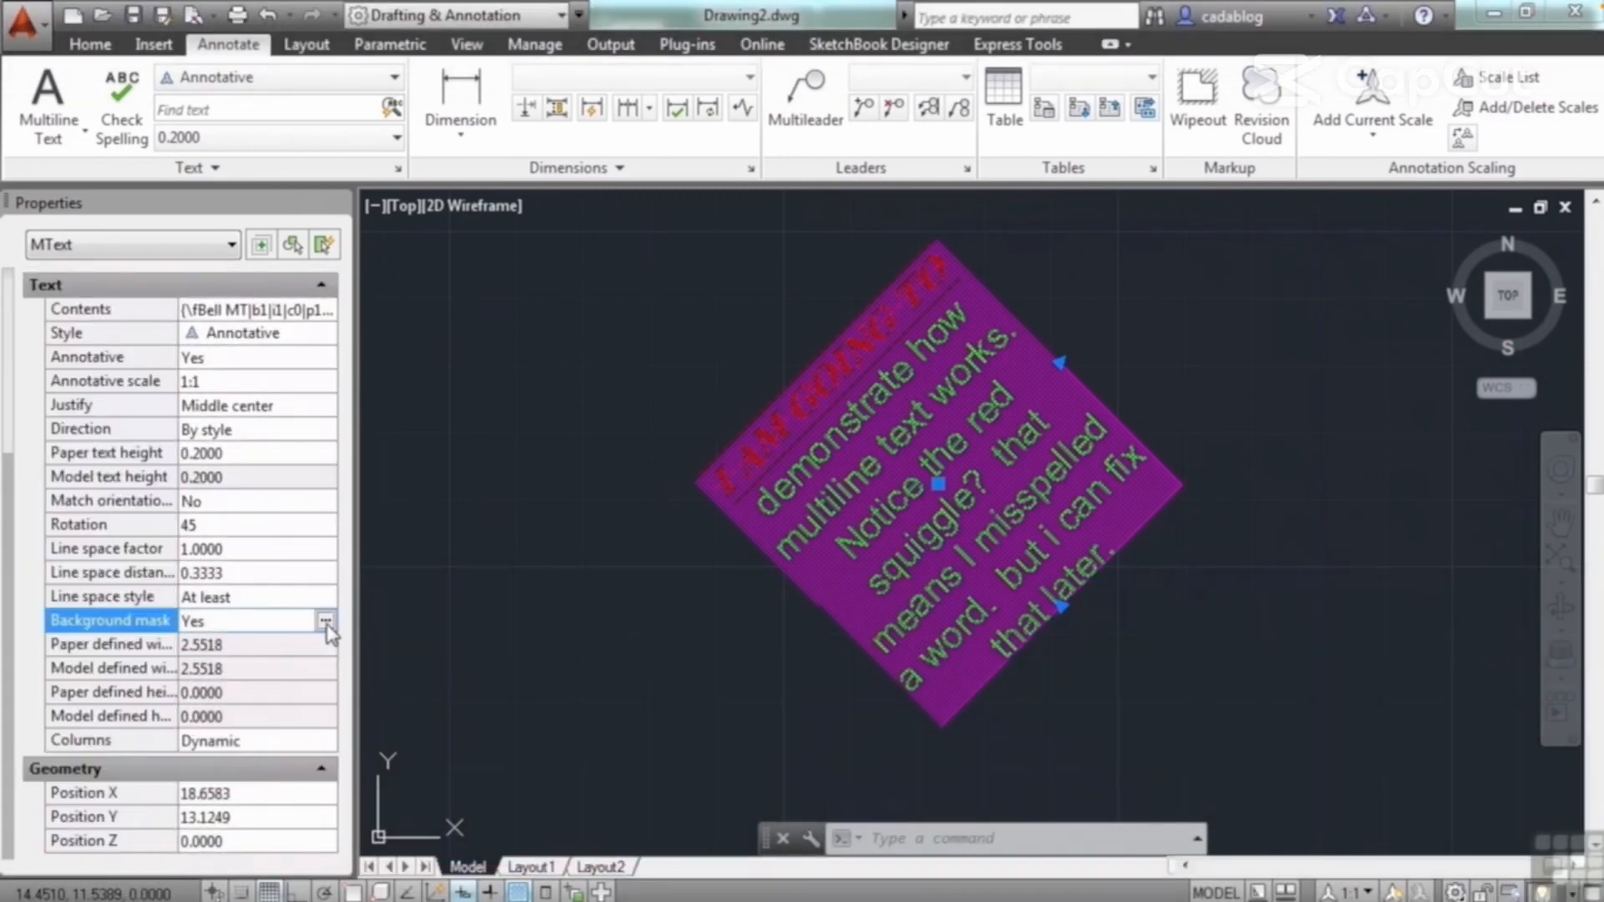
pyautogui.click(325, 622)
pyautogui.moveTo(1048, 402); pyautogui.dragTo(980, 405)
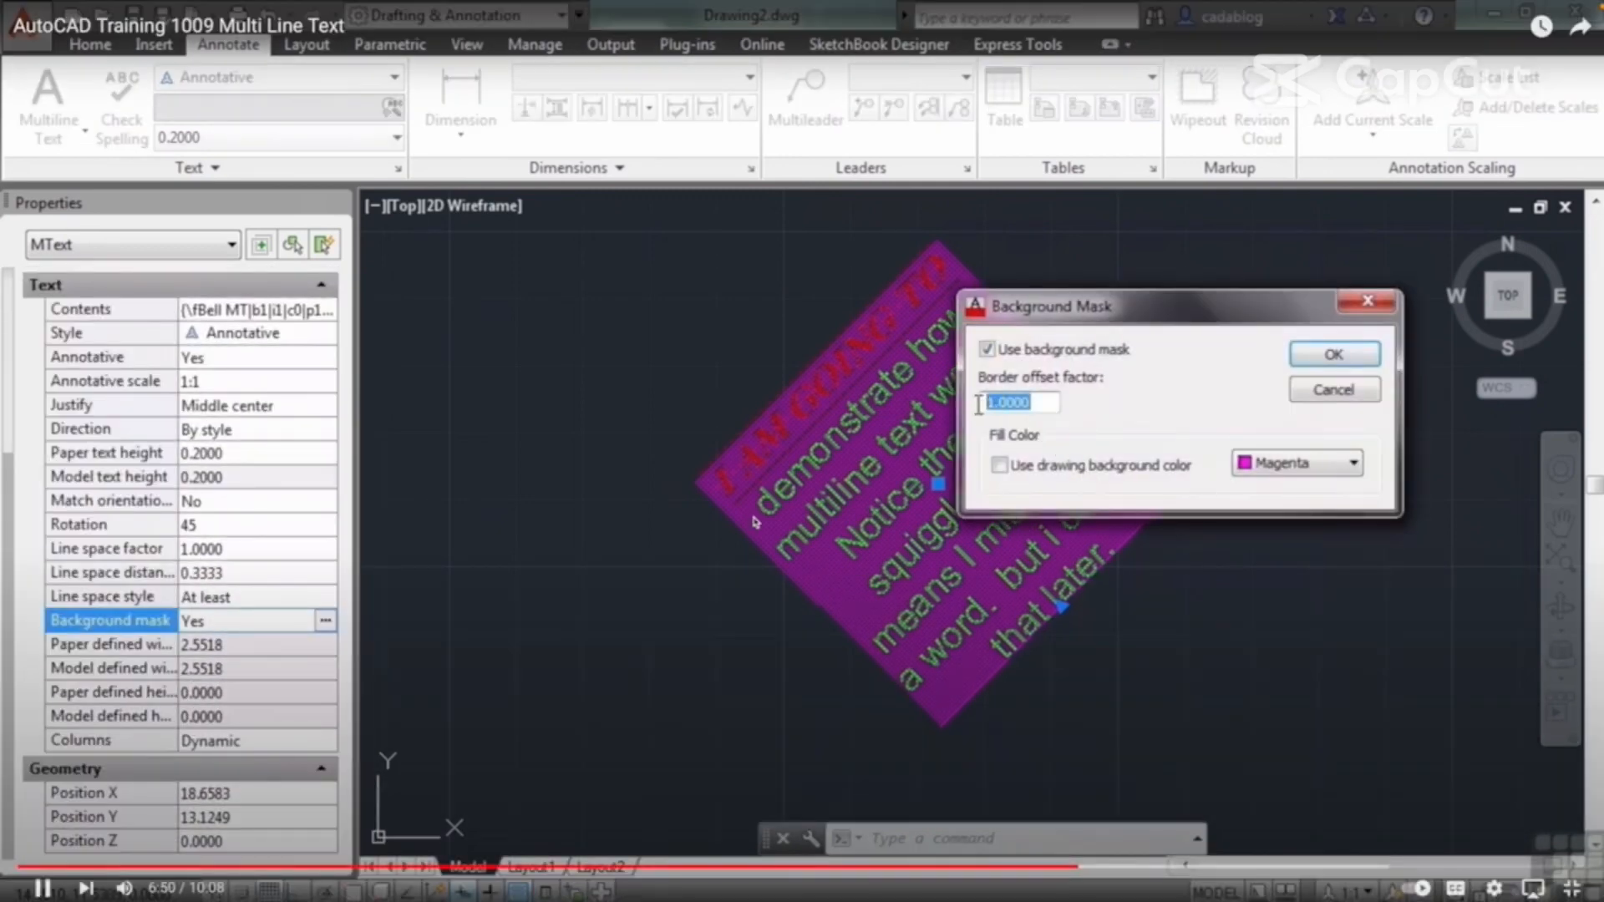
pyautogui.write('2')
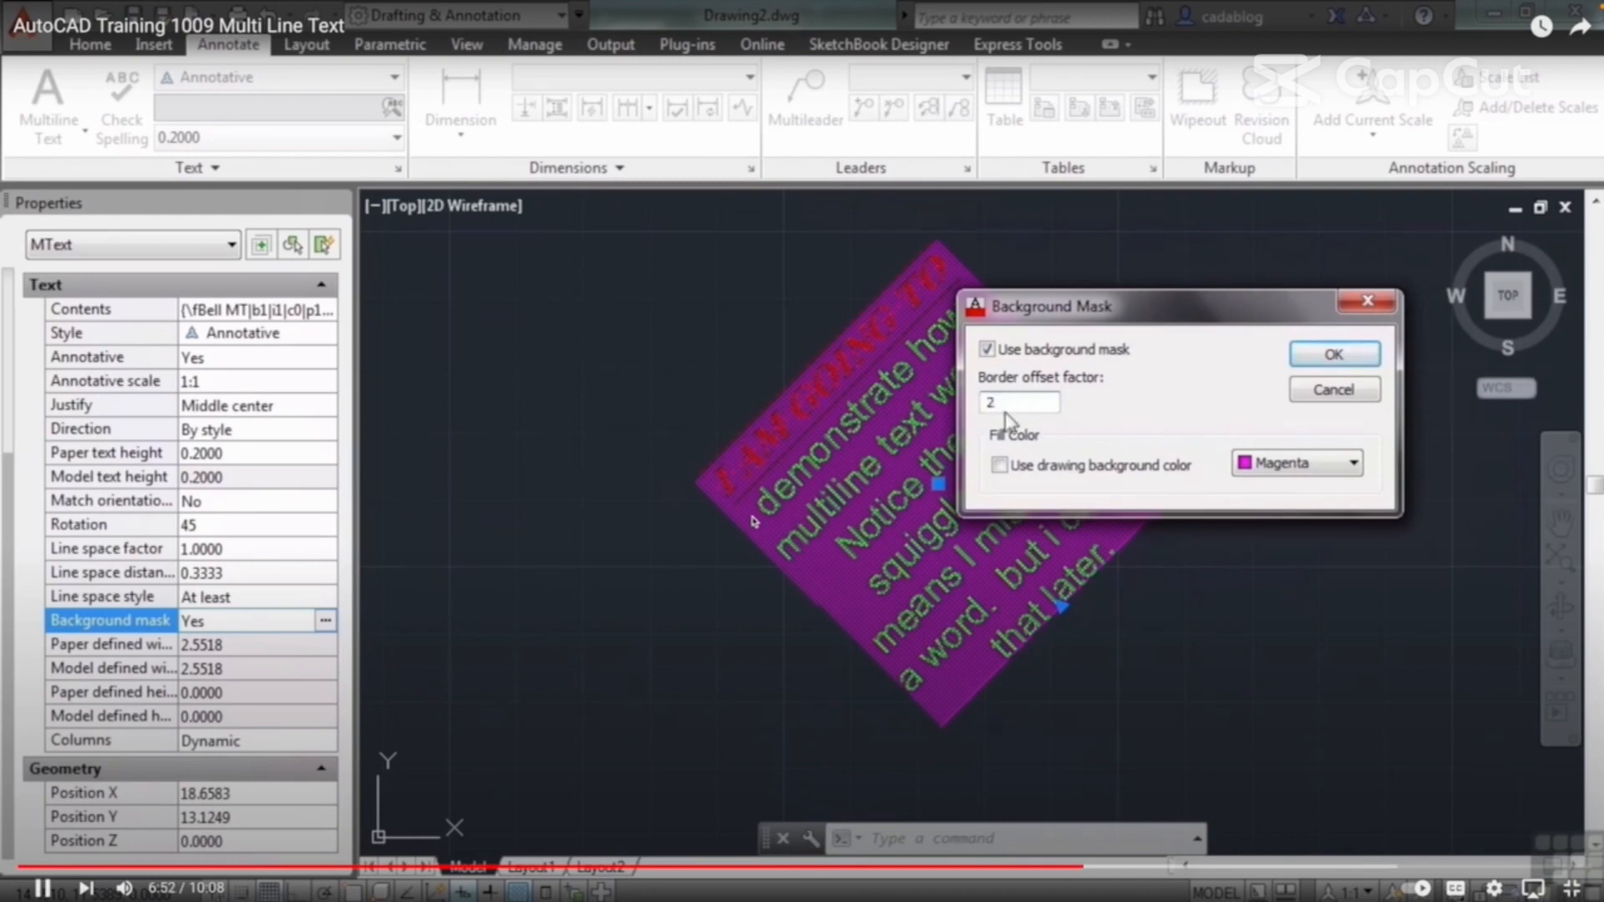
pyautogui.click(1334, 356)
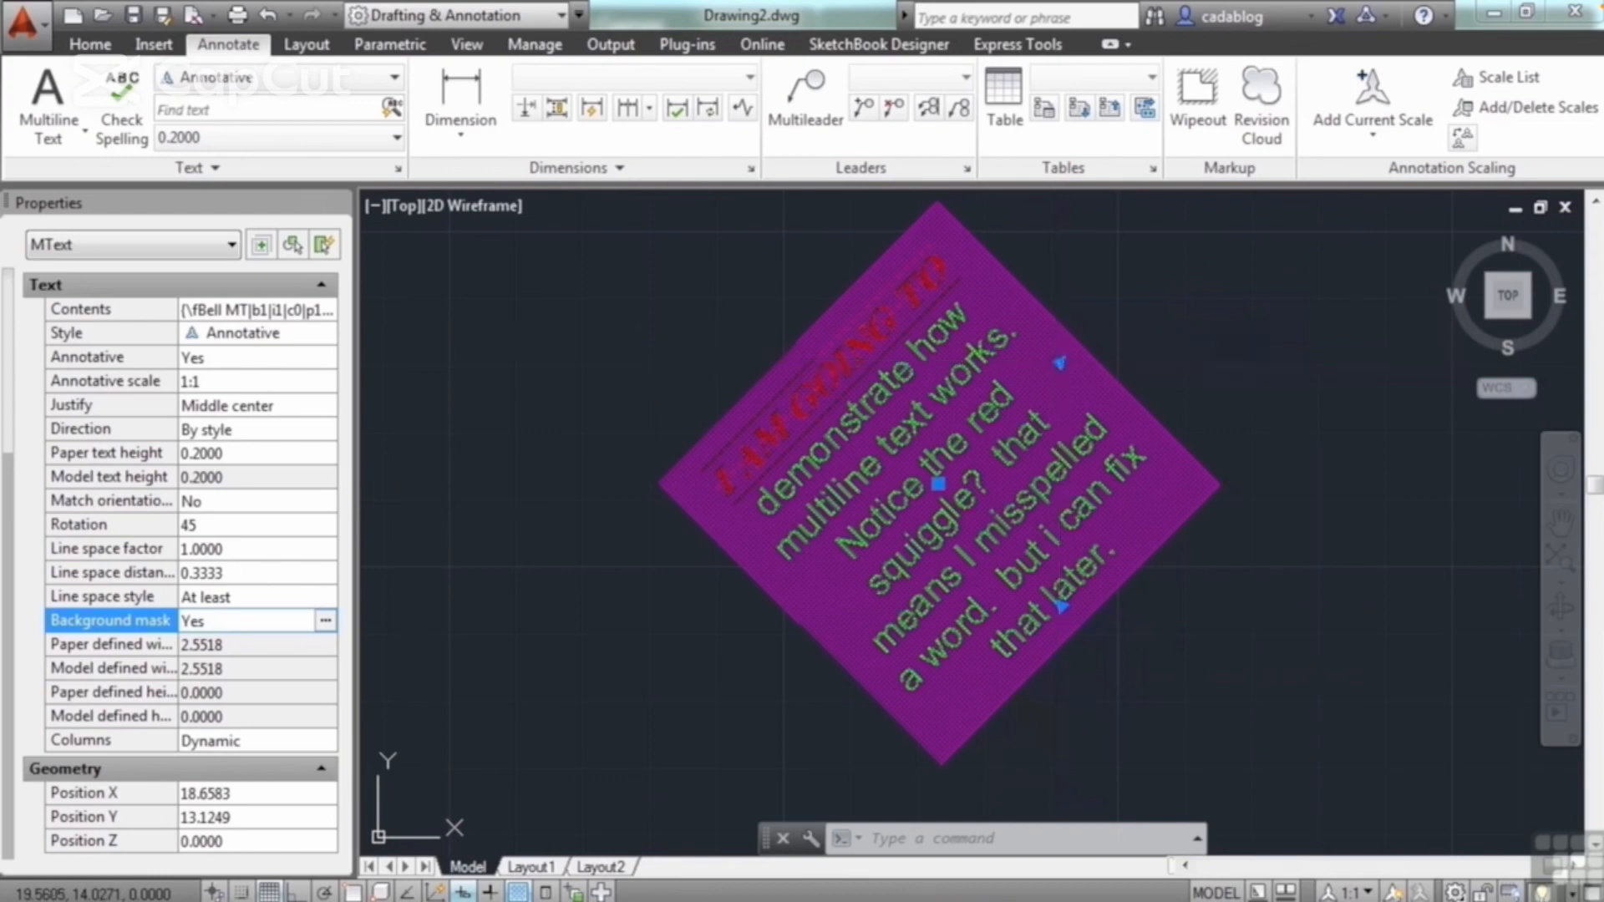
# Step: Stretch the rotated paragraph along its text direction to a defined width of about 3.69
pyautogui.click(1060, 362)
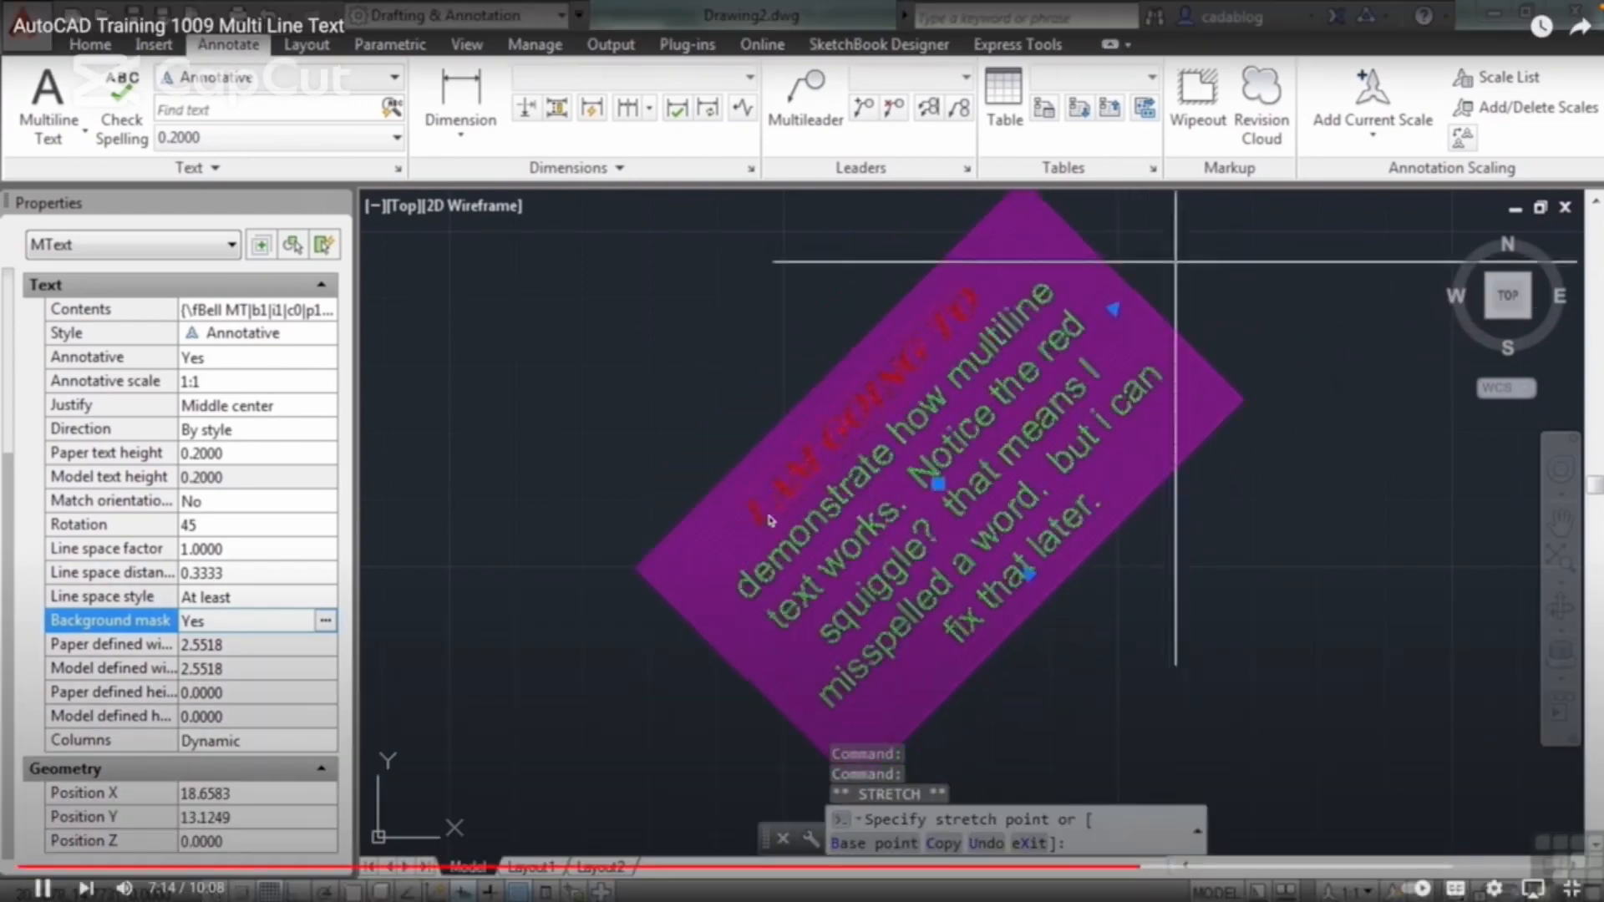
pyautogui.click(1176, 262)
pyautogui.scroll(-2, 835, 409)
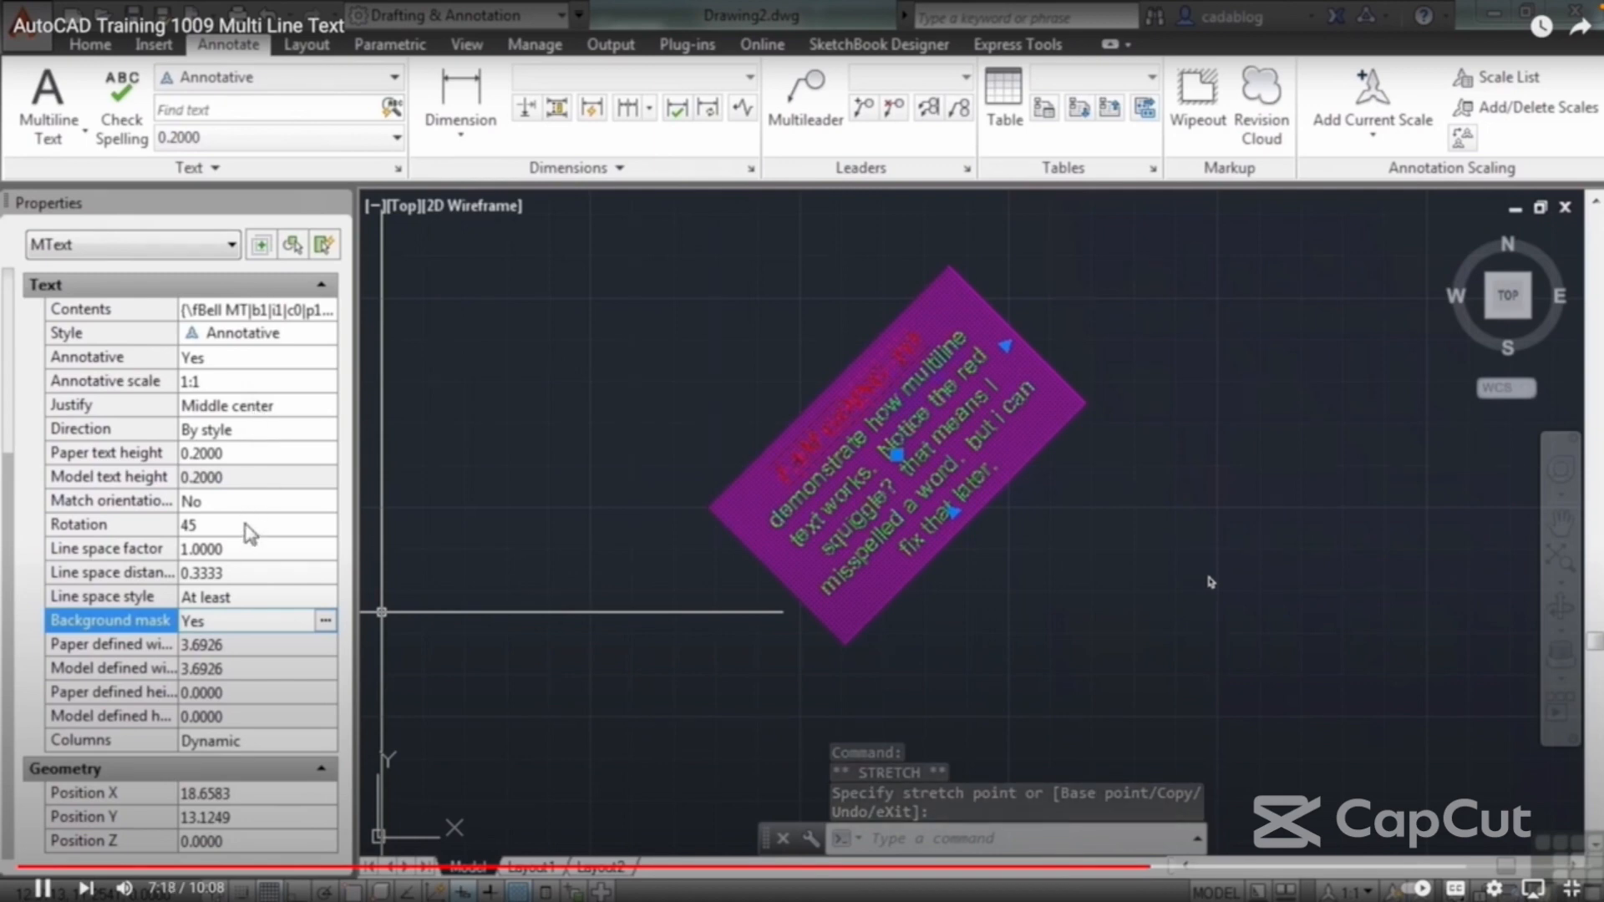
# Step: Set the paragraph's rotation to 0 and stretch the lower edge of its text boundary downward
pyautogui.click(249, 525)
pyautogui.write('0')
pyautogui.press('Return')
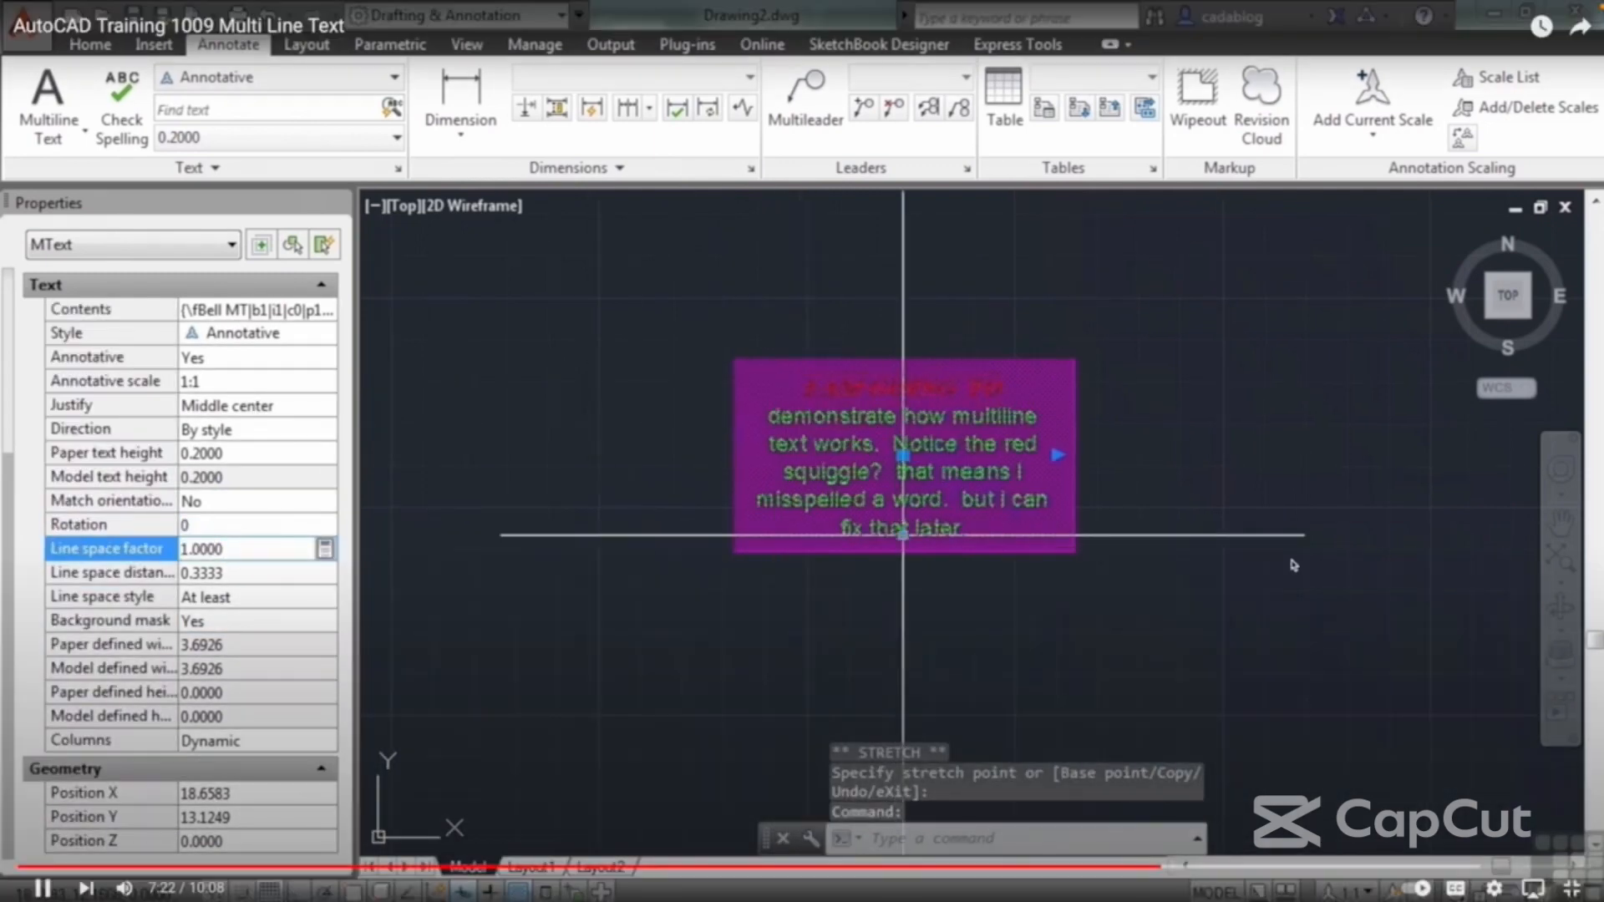
pyautogui.click(902, 534)
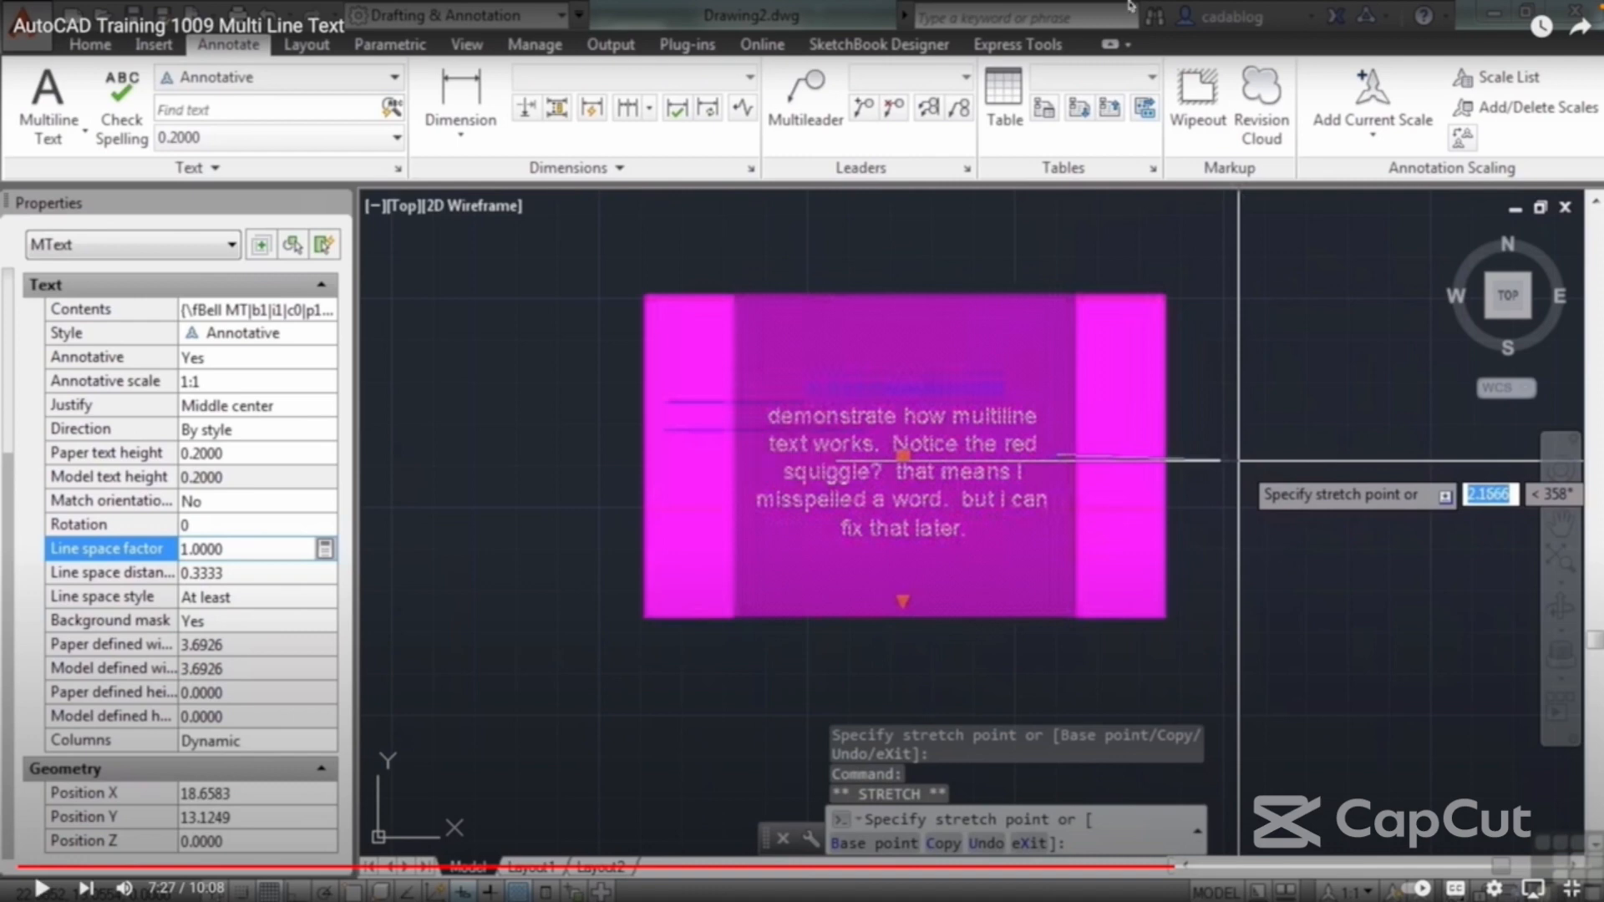
pyautogui.moveTo(1237, 8)
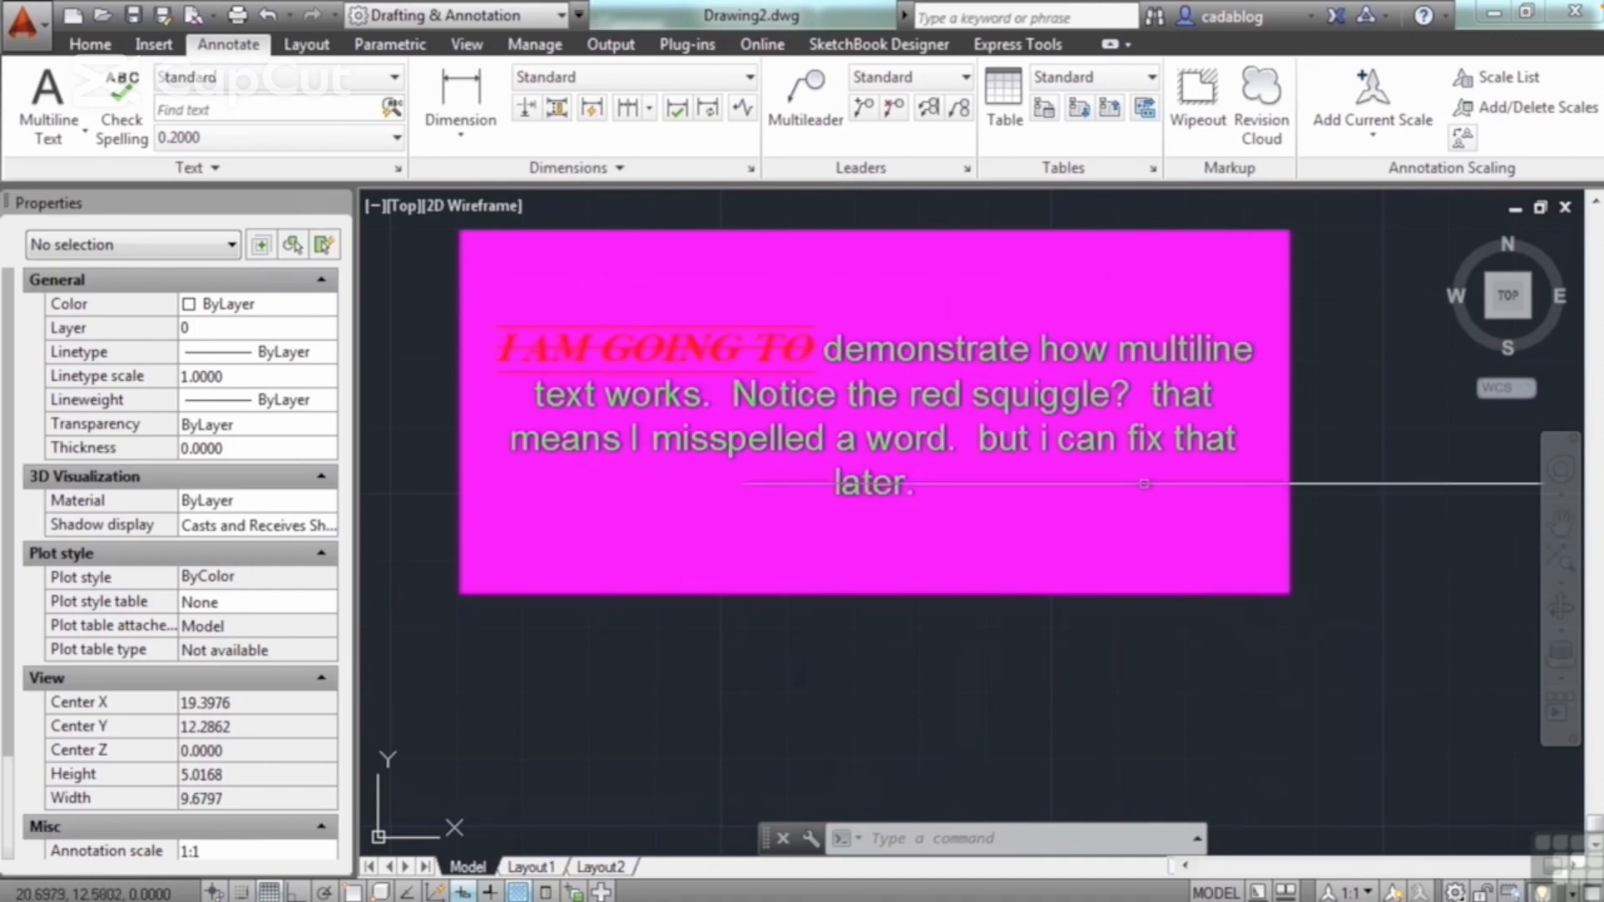
# Step: Open the masked paragraph for editing and set its columns to dynamic with manual height
pyautogui.doubleClick(1261, 343)
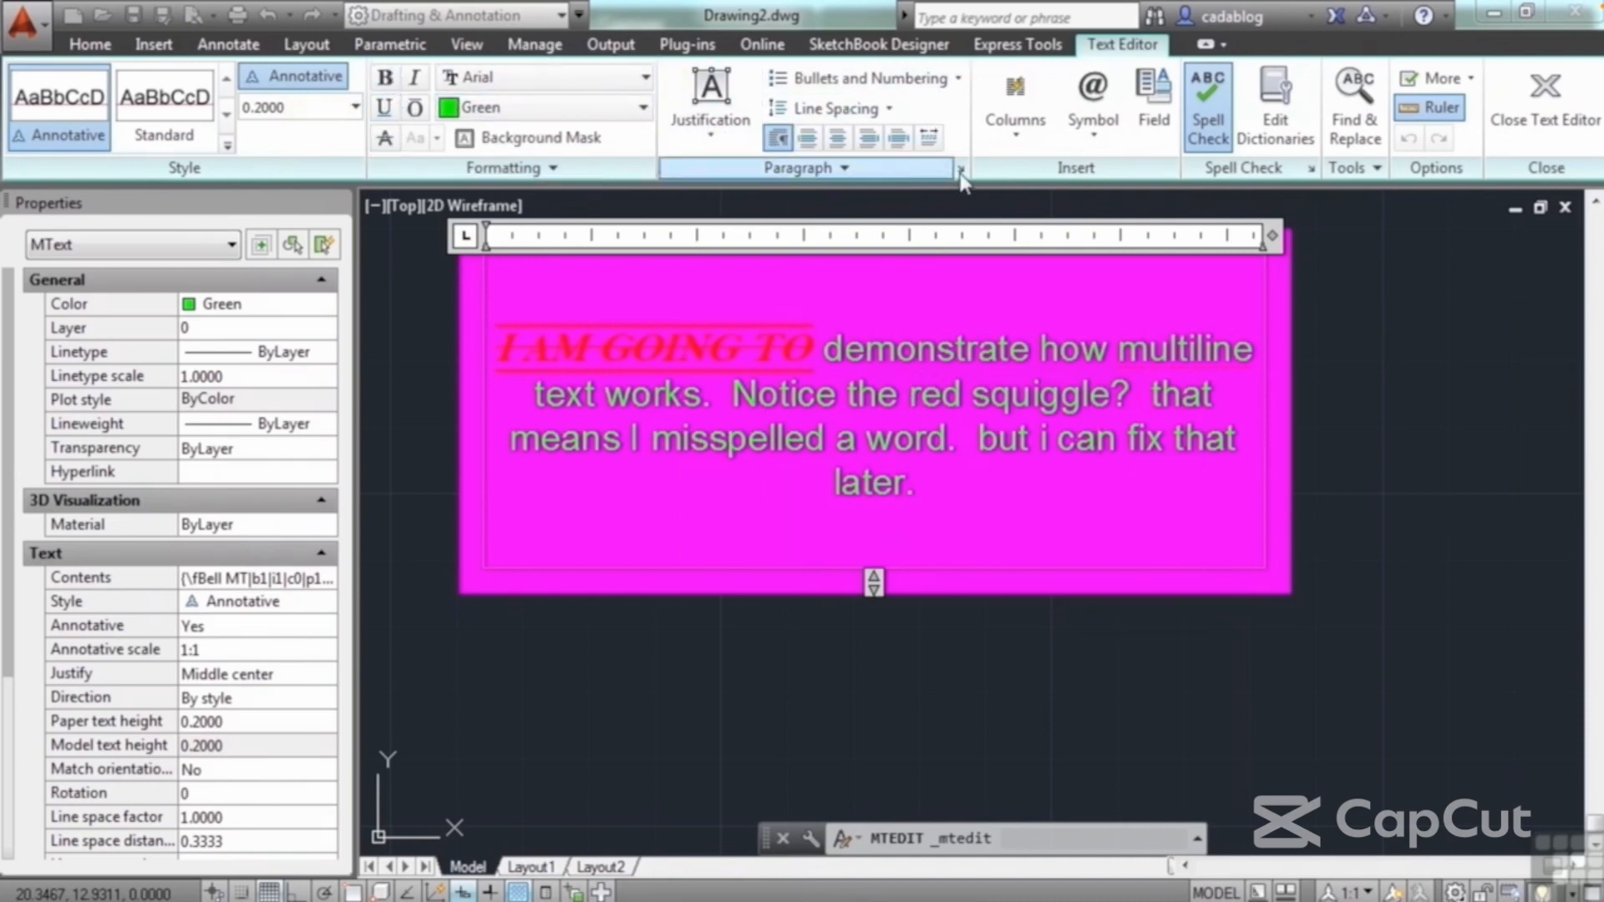
pyautogui.click(1093, 108)
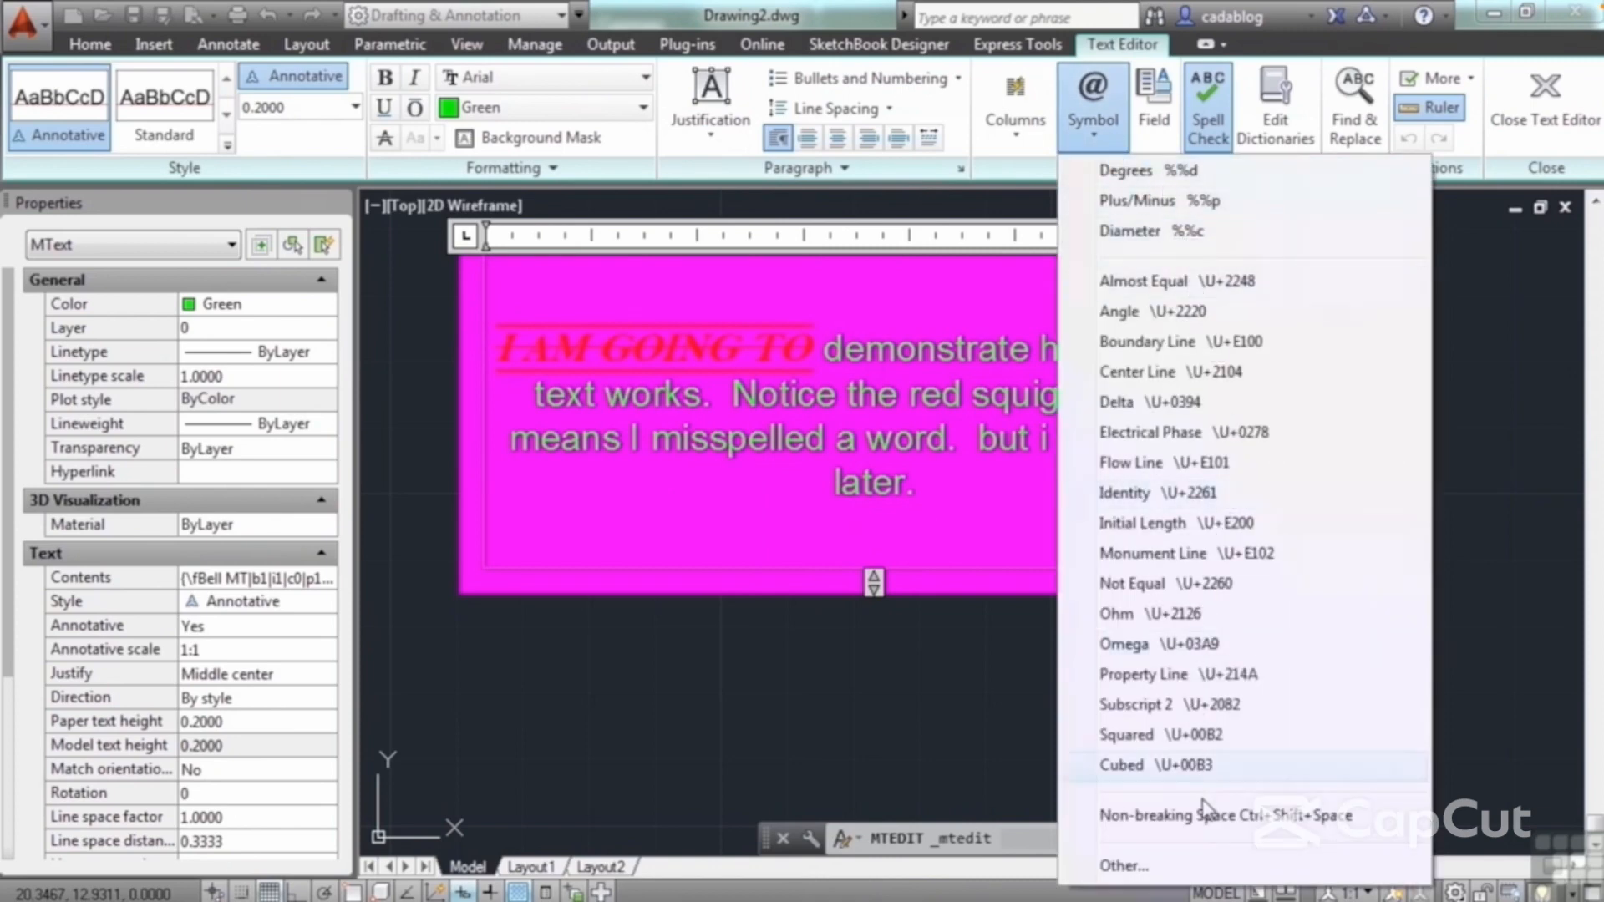
pyautogui.click(1015, 142)
pyautogui.click(1021, 129)
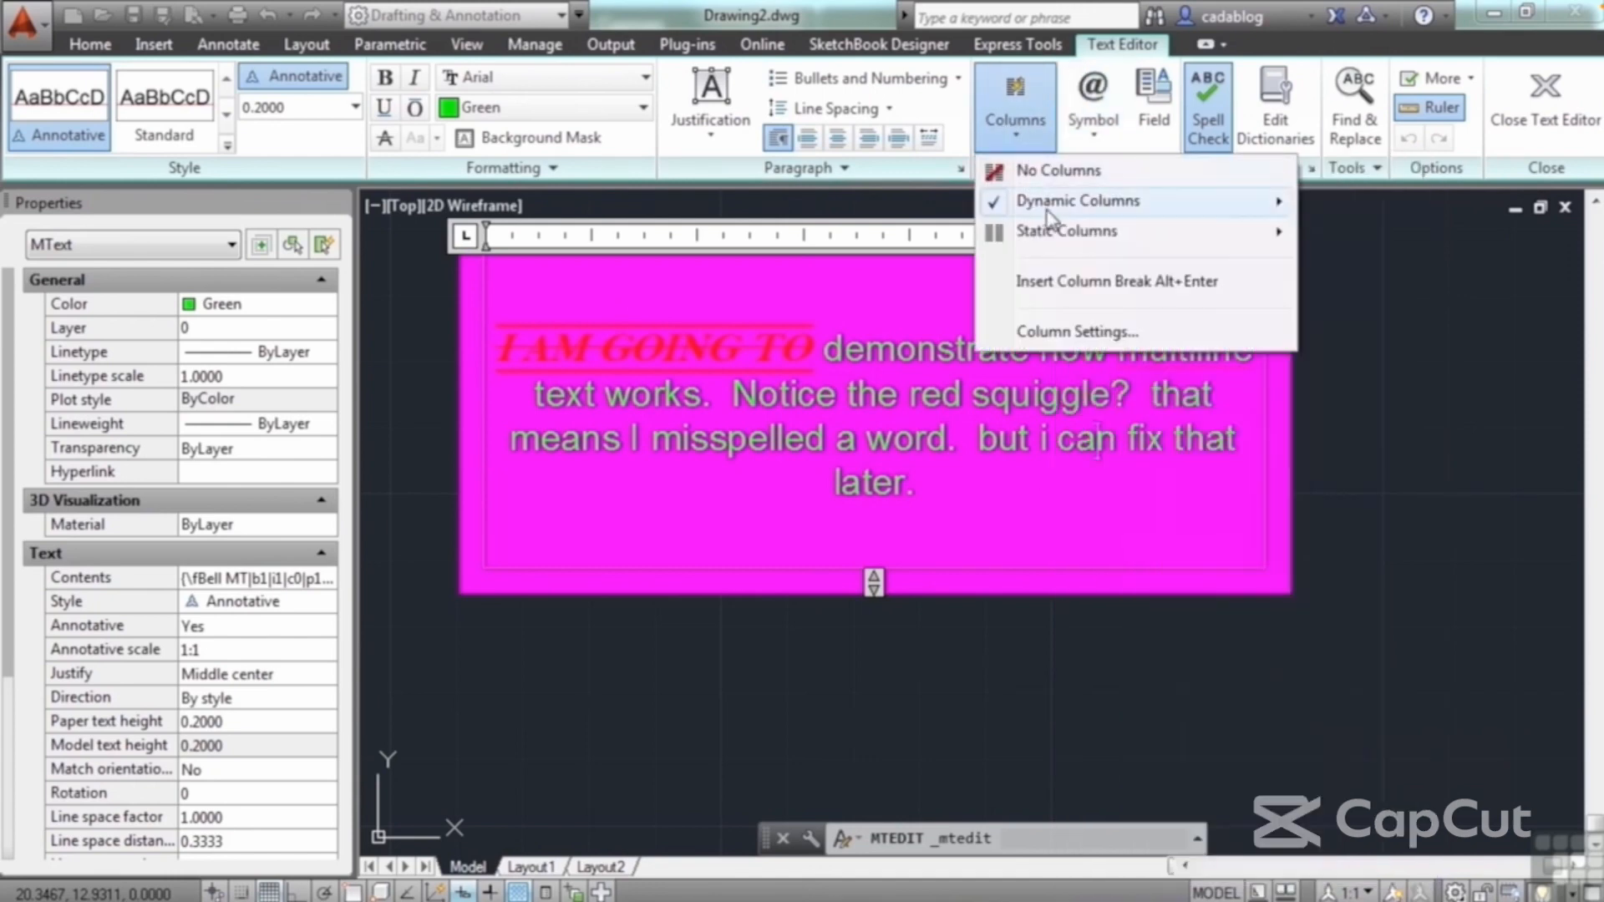
pyautogui.moveTo(1087, 208)
pyautogui.click(1349, 226)
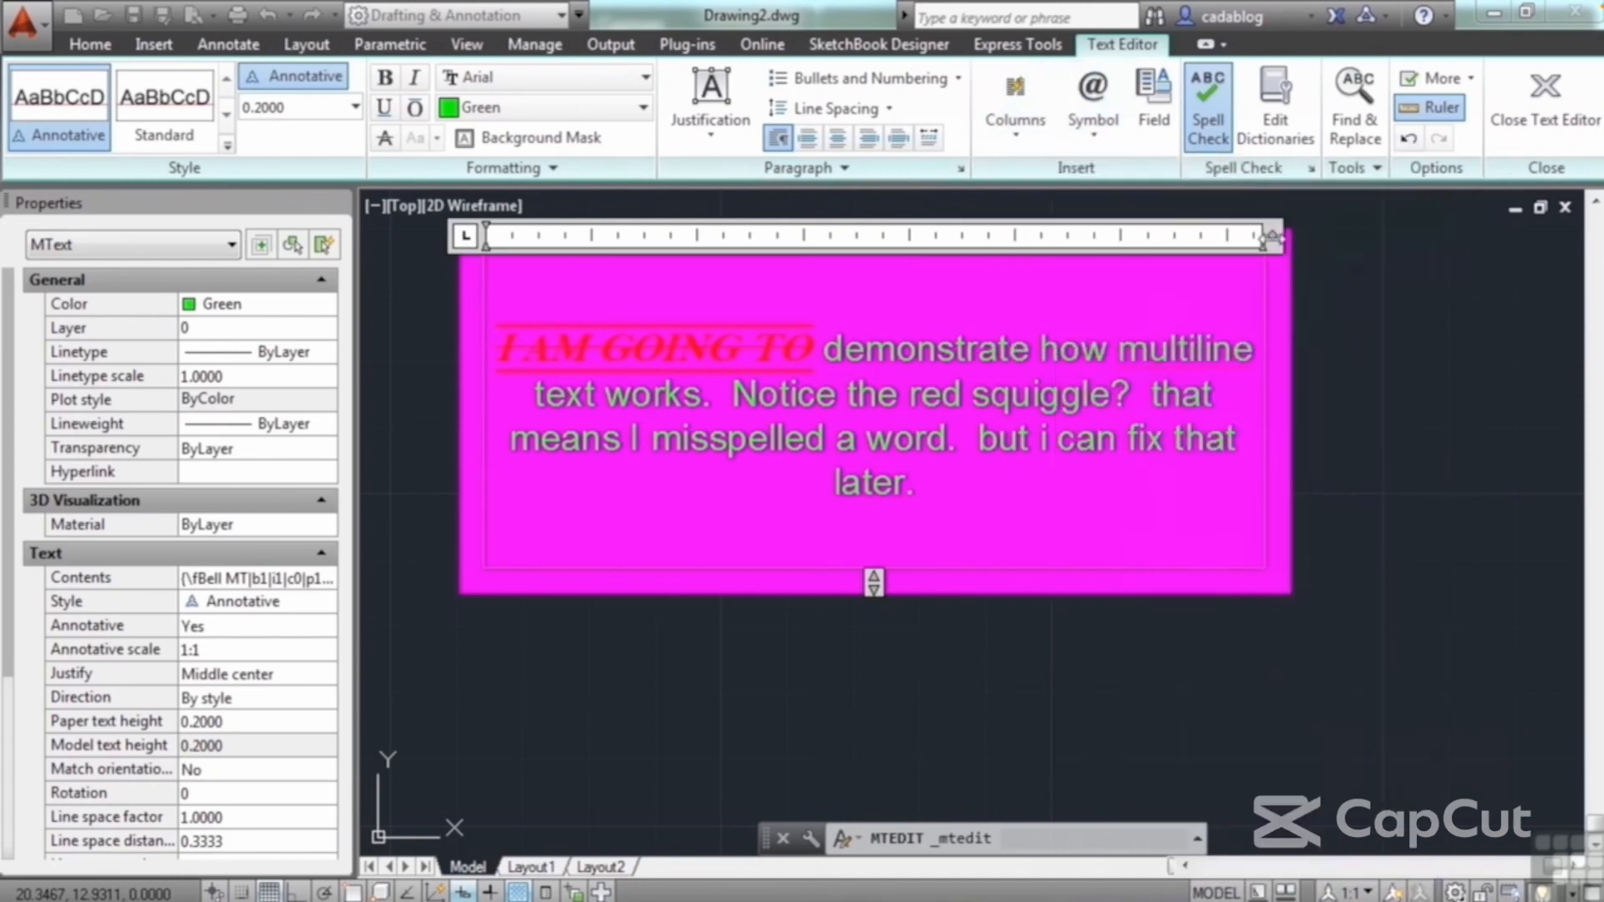
# Step: Narrow the paragraph and shorten its first column so the text splits into two columns, then finish editing
pyautogui.moveTo(1272, 239); pyautogui.dragTo(1158, 264)
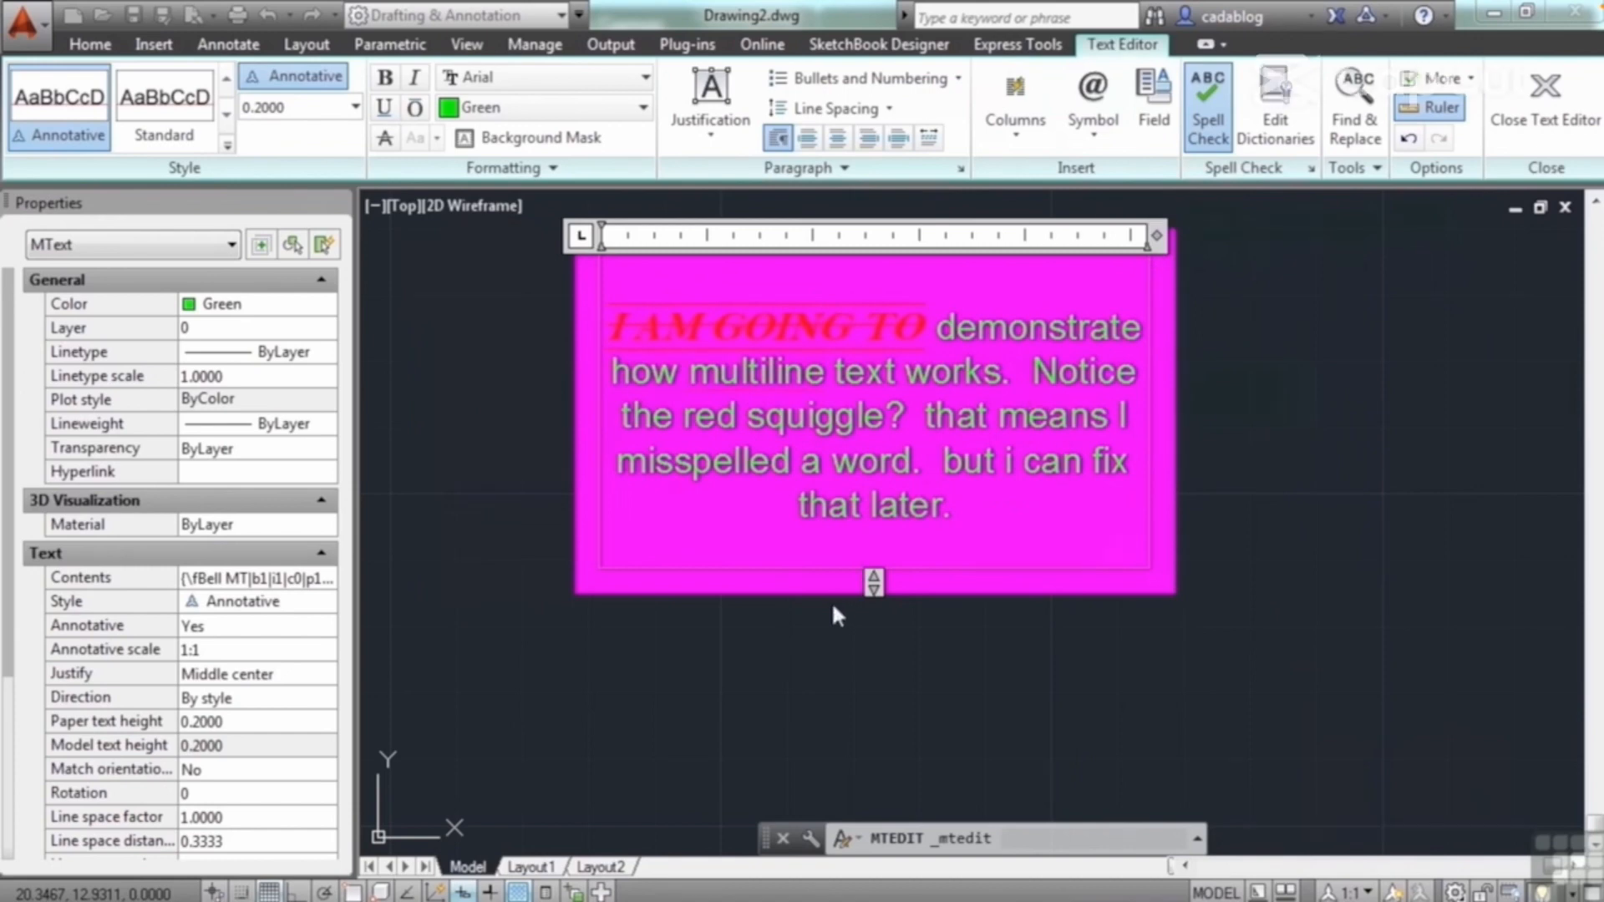
pyautogui.moveTo(874, 581); pyautogui.dragTo(876, 472)
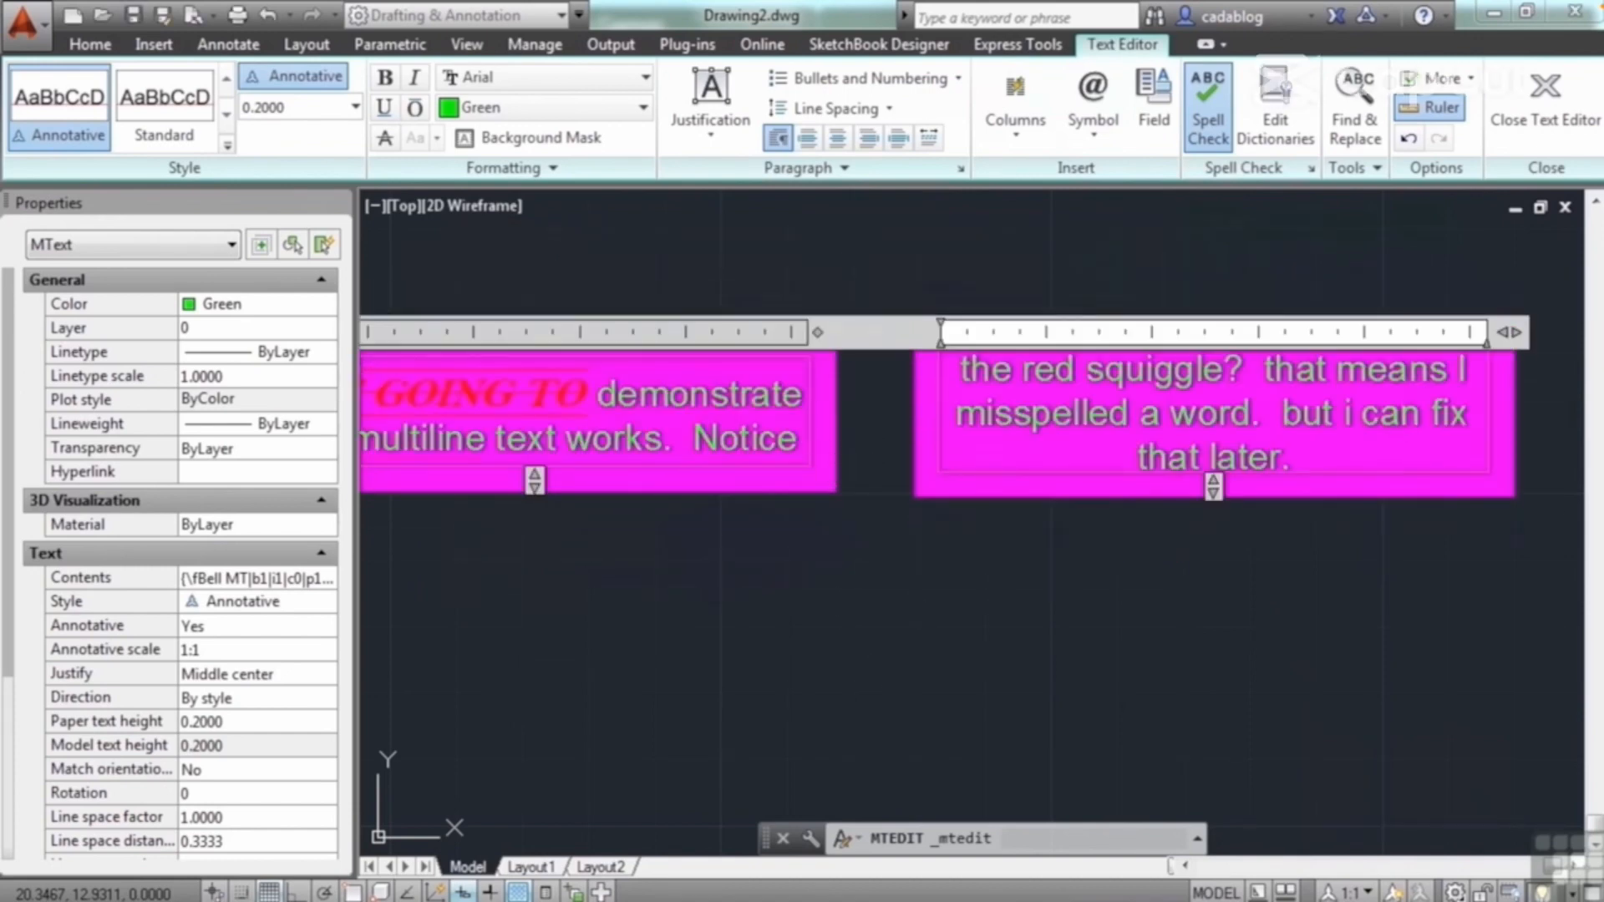
pyautogui.click(990, 582)
pyautogui.scroll(-2, 1028, 547)
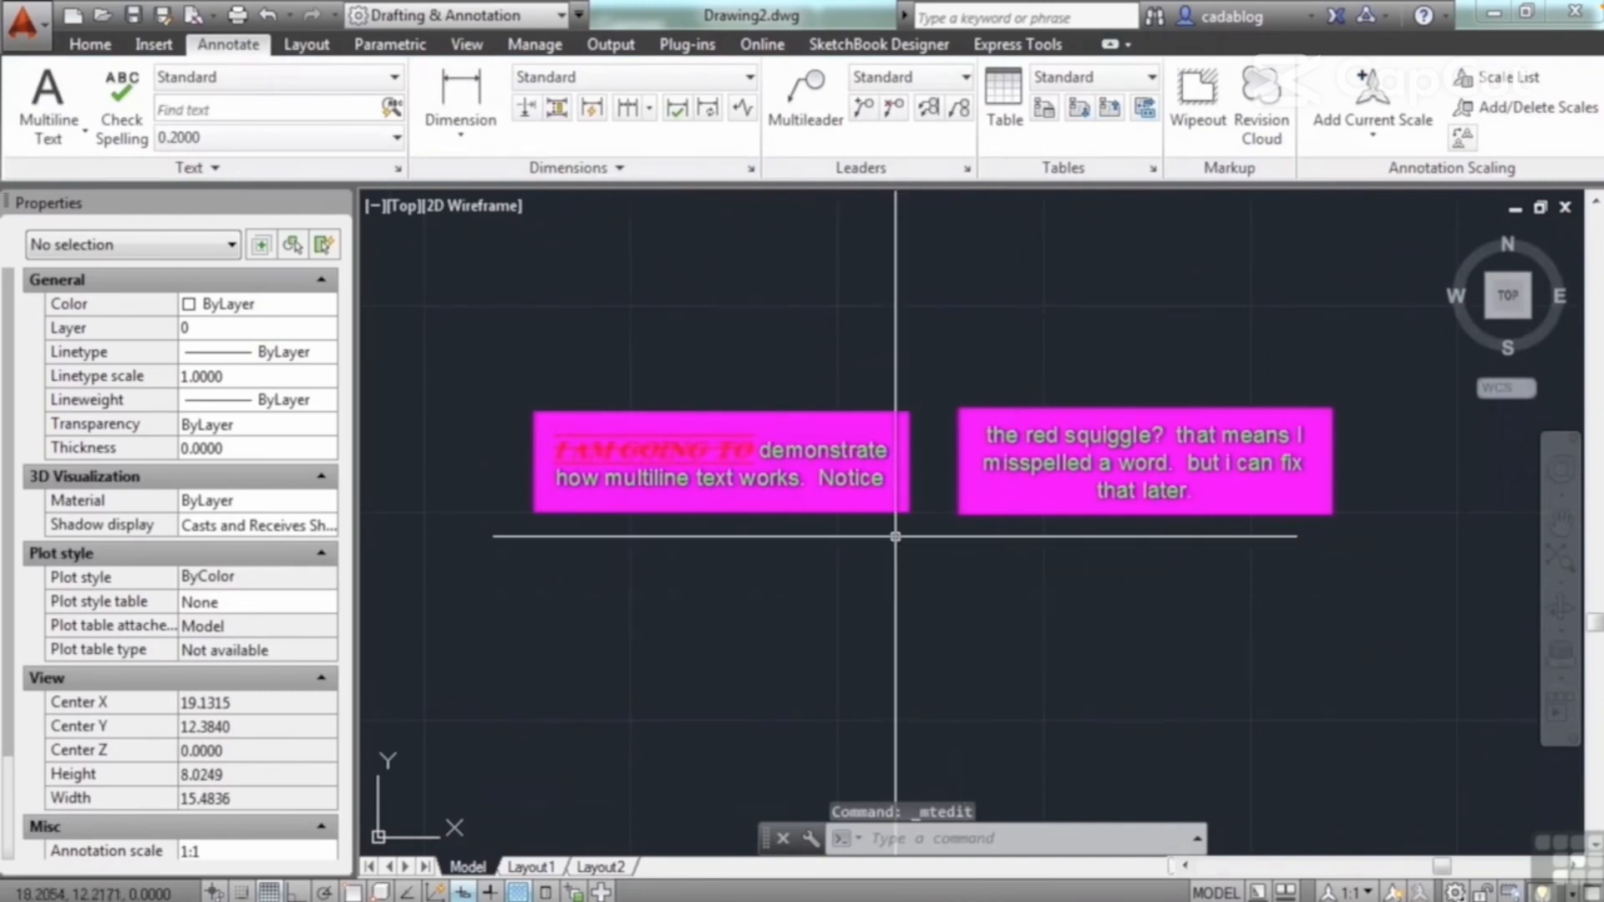
pyautogui.scroll(2, 924, 536)
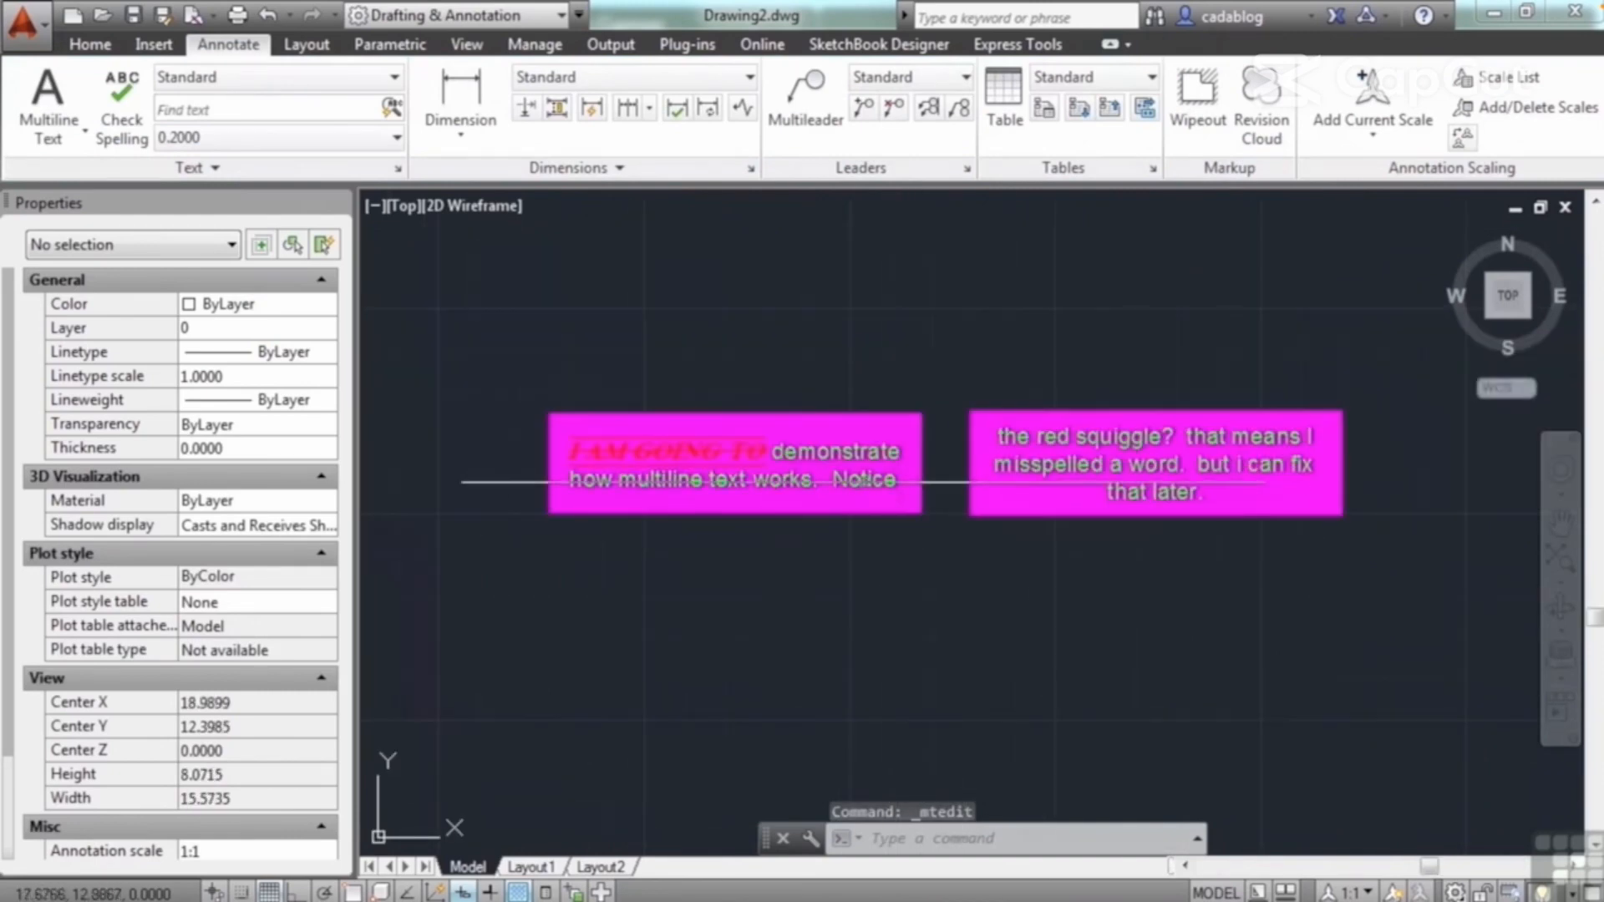
# Step: Reopen the two-column paragraph, slightly lengthen the first column and widen both columns, adjusting the gap between them
pyautogui.click(1072, 455)
pyautogui.doubleClick(1066, 465)
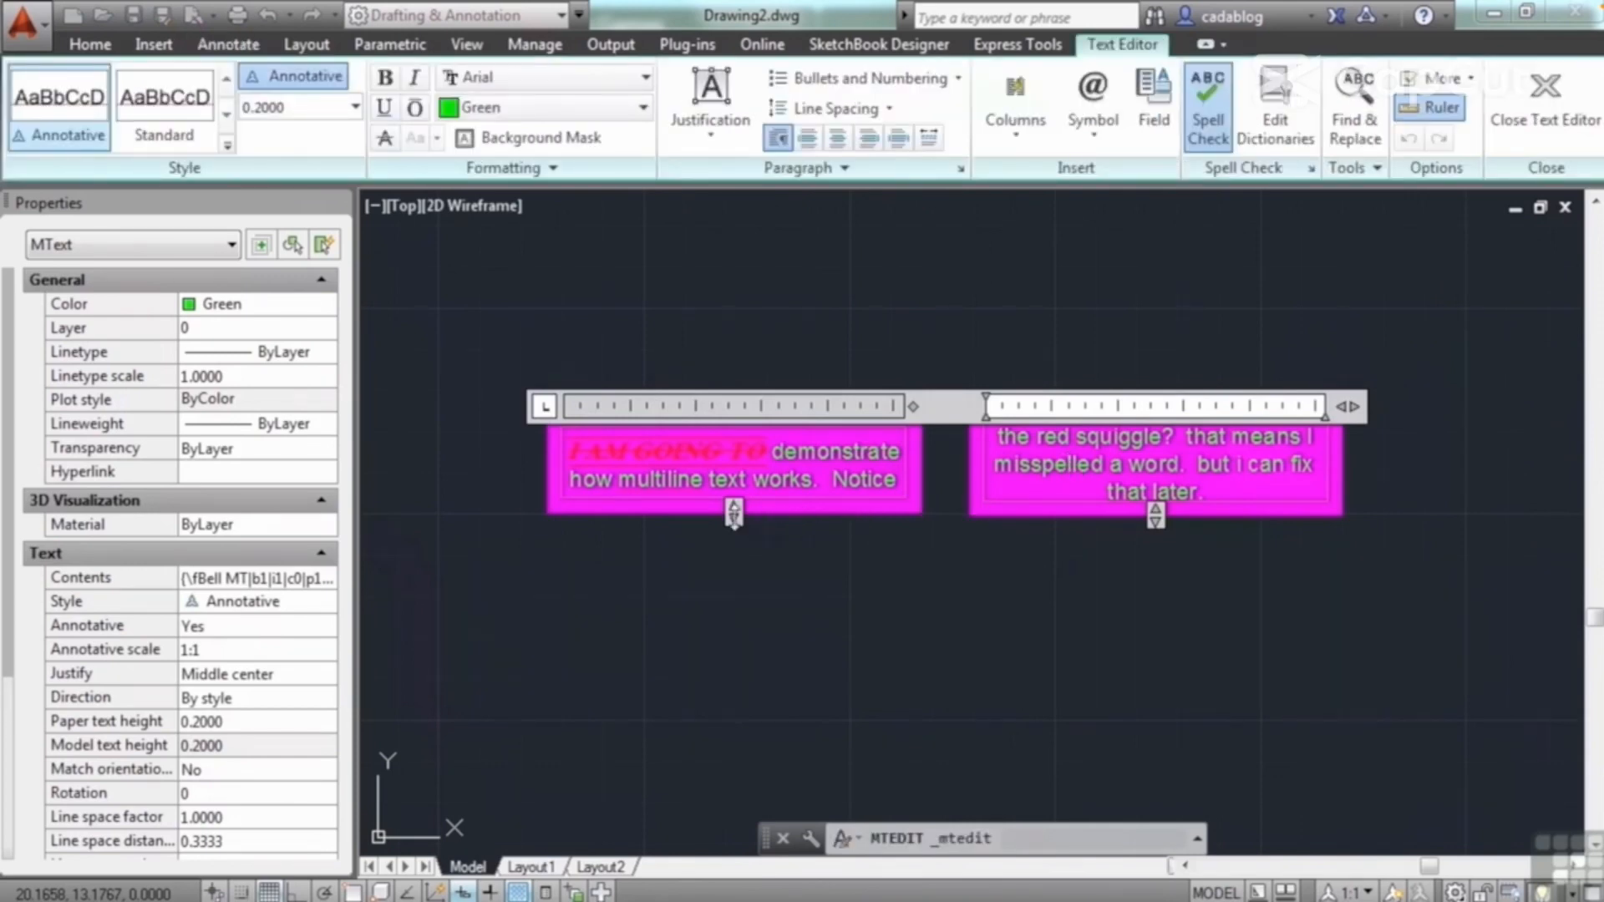
pyautogui.moveTo(734, 525); pyautogui.dragTo(862, 516)
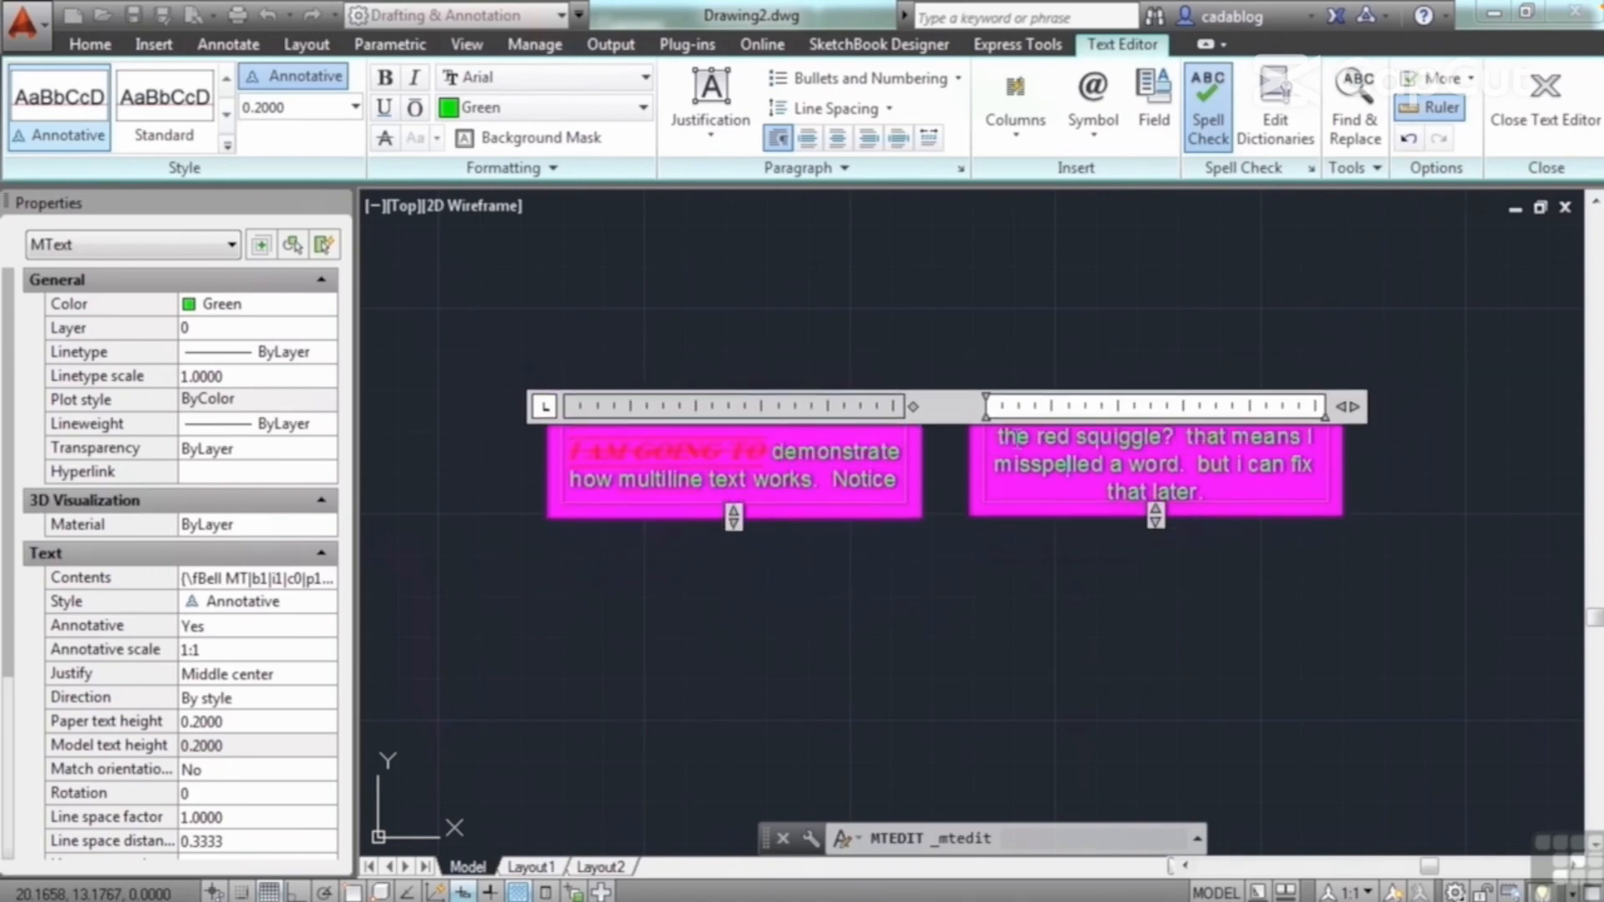
pyautogui.moveTo(916, 408)
pyautogui.mouseDown()
pyautogui.moveTo(1000, 423)
pyautogui.moveTo(909, 422)
pyautogui.moveTo(1225, 428)
pyautogui.moveTo(831, 428)
pyautogui.moveTo(936, 432)
pyautogui.moveTo(915, 431)
pyautogui.mouseUp()
pyautogui.moveTo(1401, 420); pyautogui.dragTo(1367, 434)
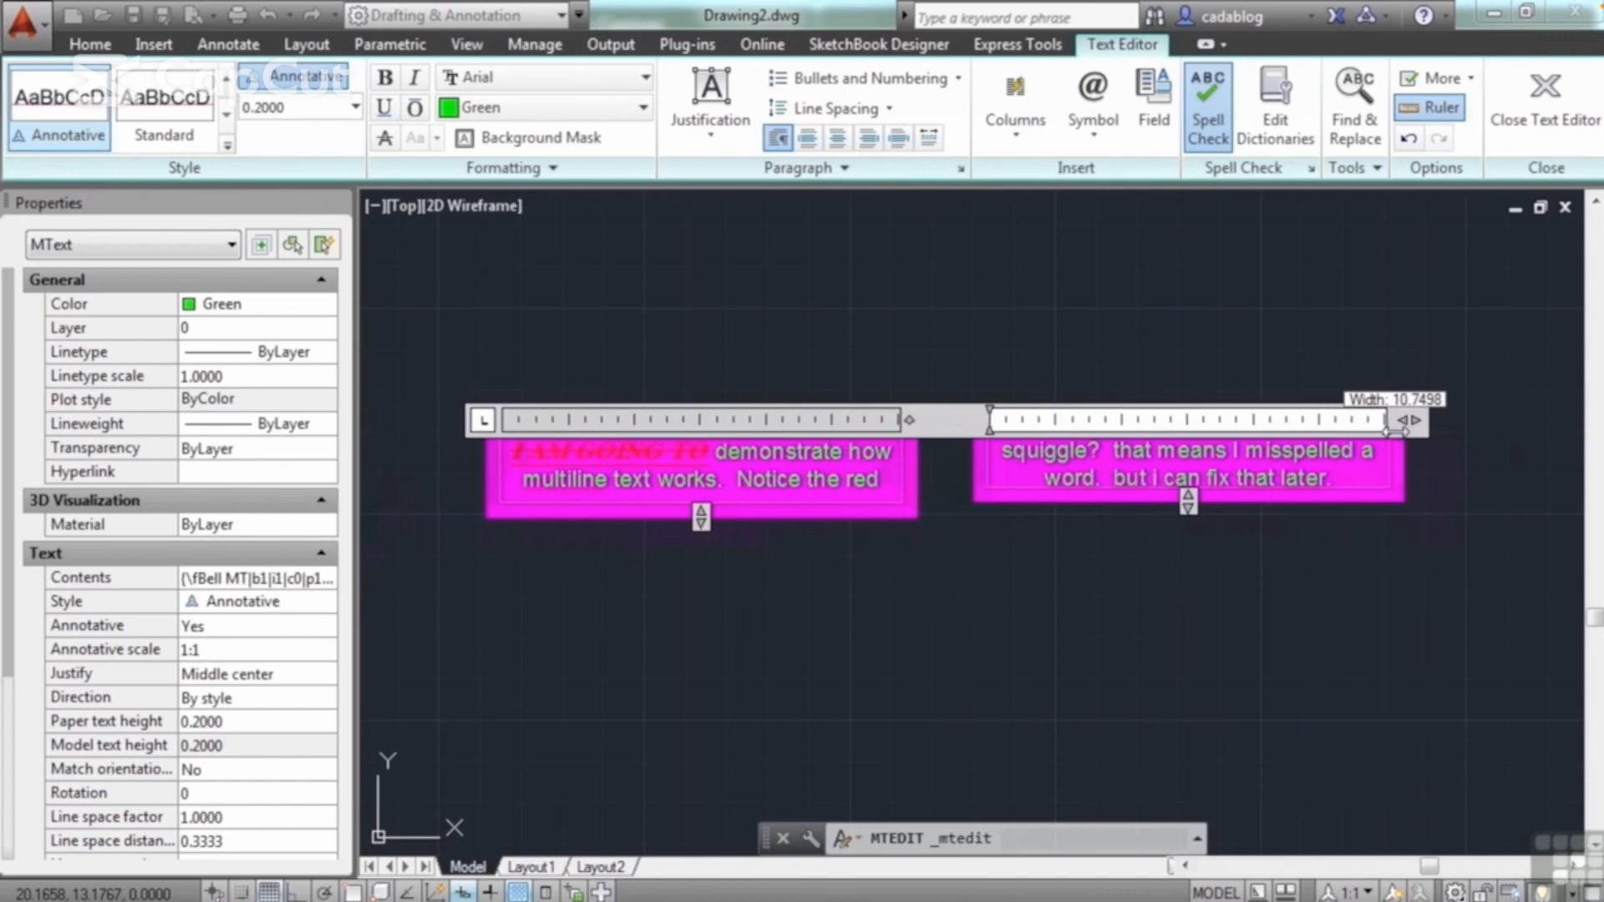
# Step: Switch the dynamic columns to auto height and adjust their shared height and overall width
pyautogui.click(1039, 148)
pyautogui.moveTo(1082, 205)
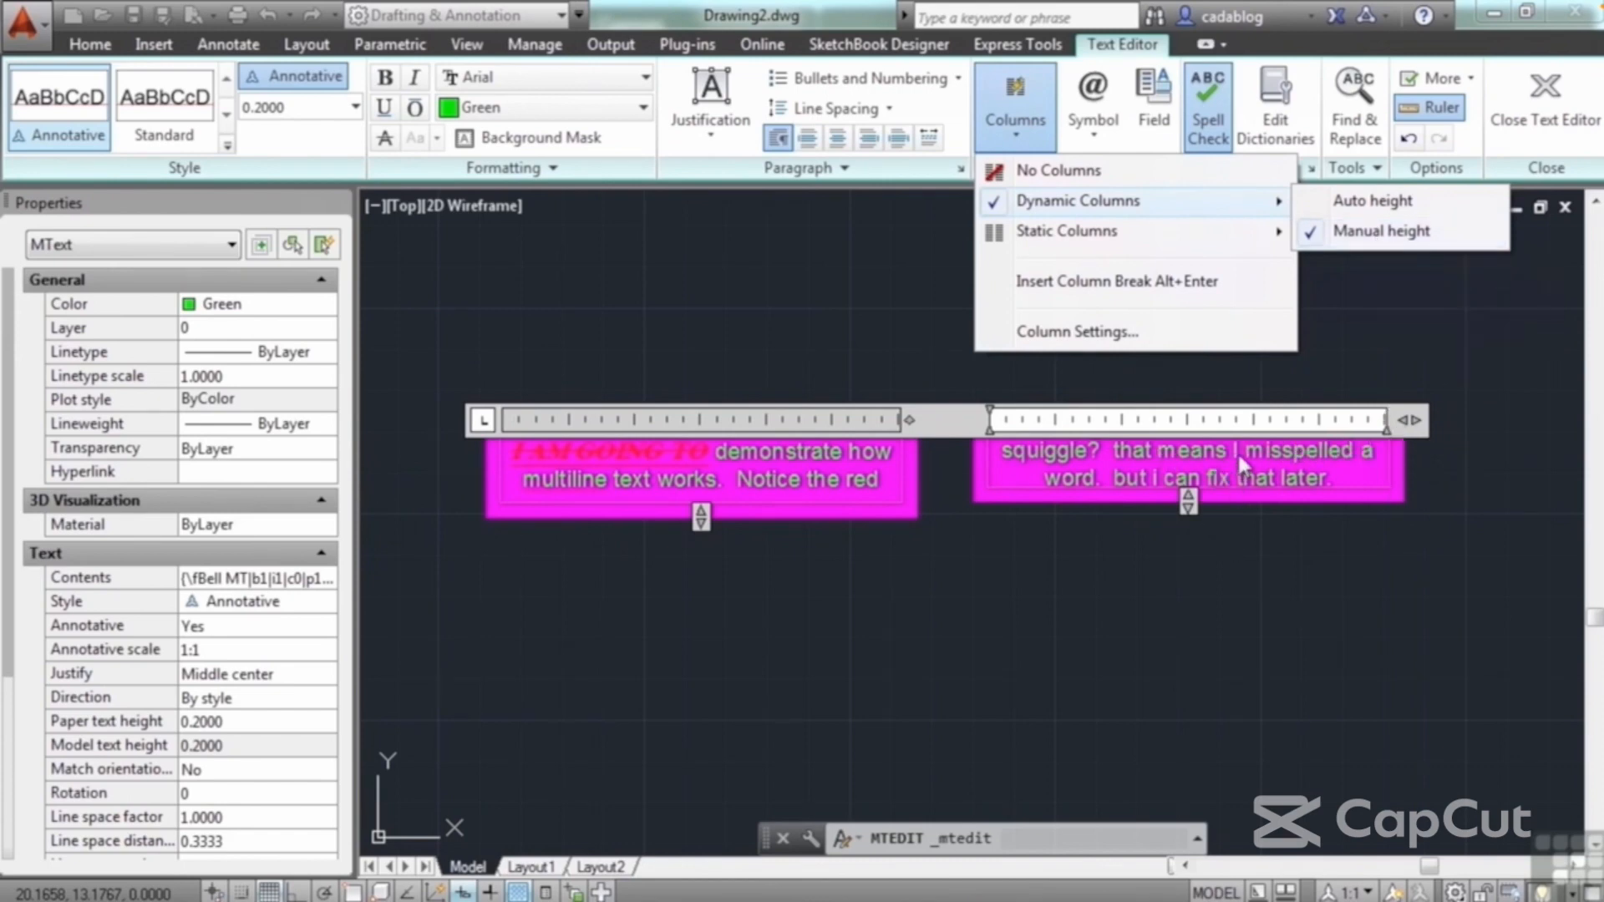
pyautogui.moveTo(1294, 224)
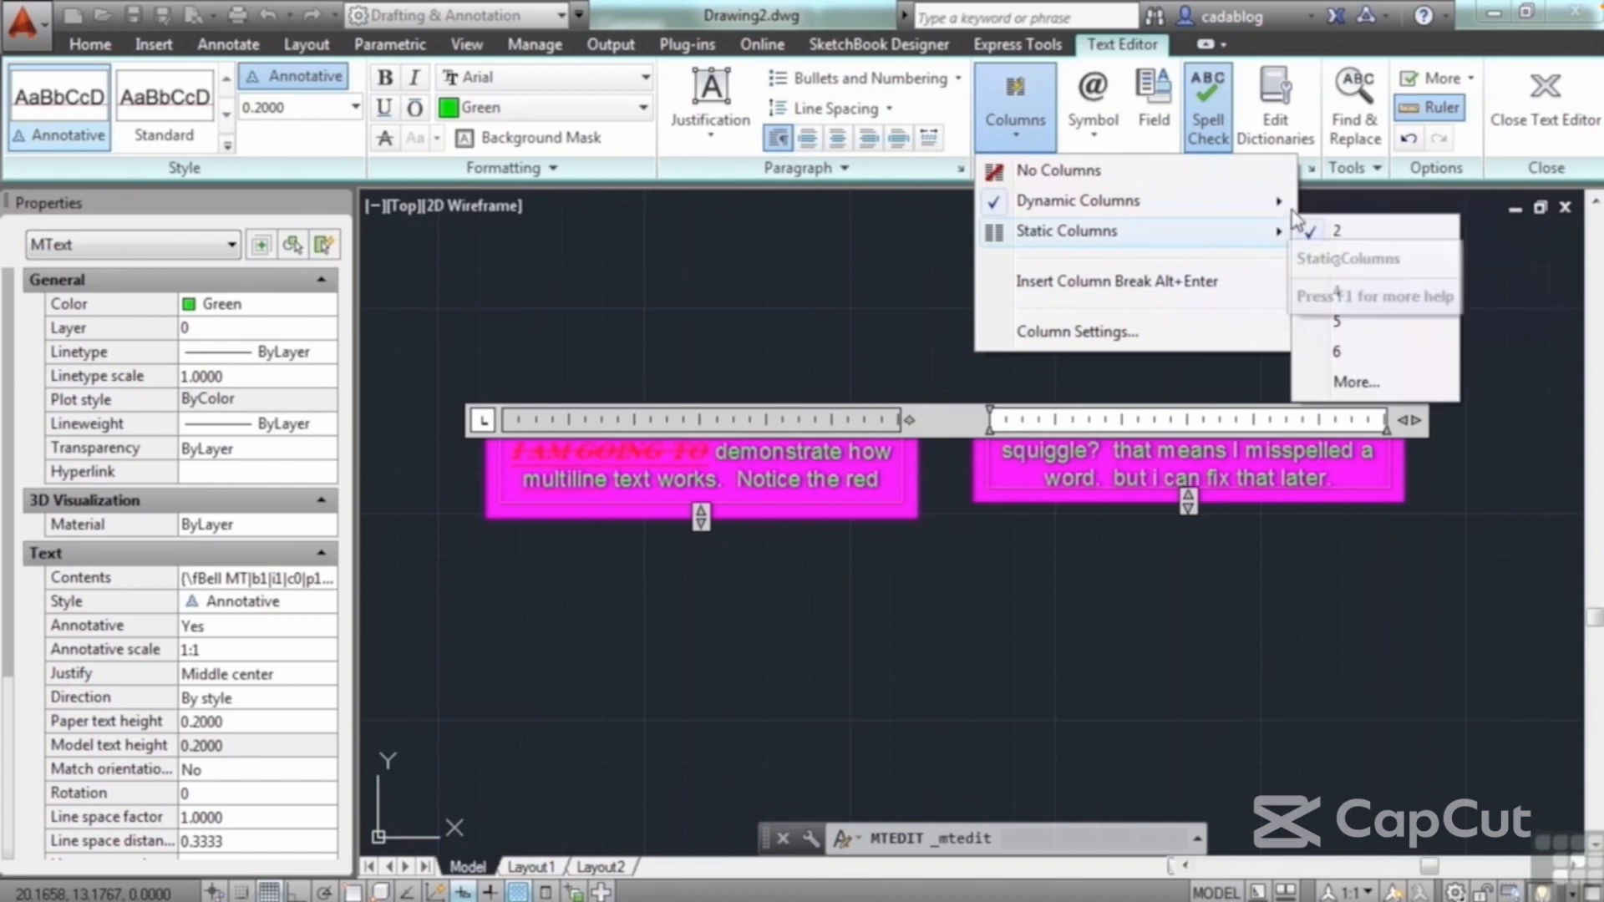
pyautogui.click(1371, 204)
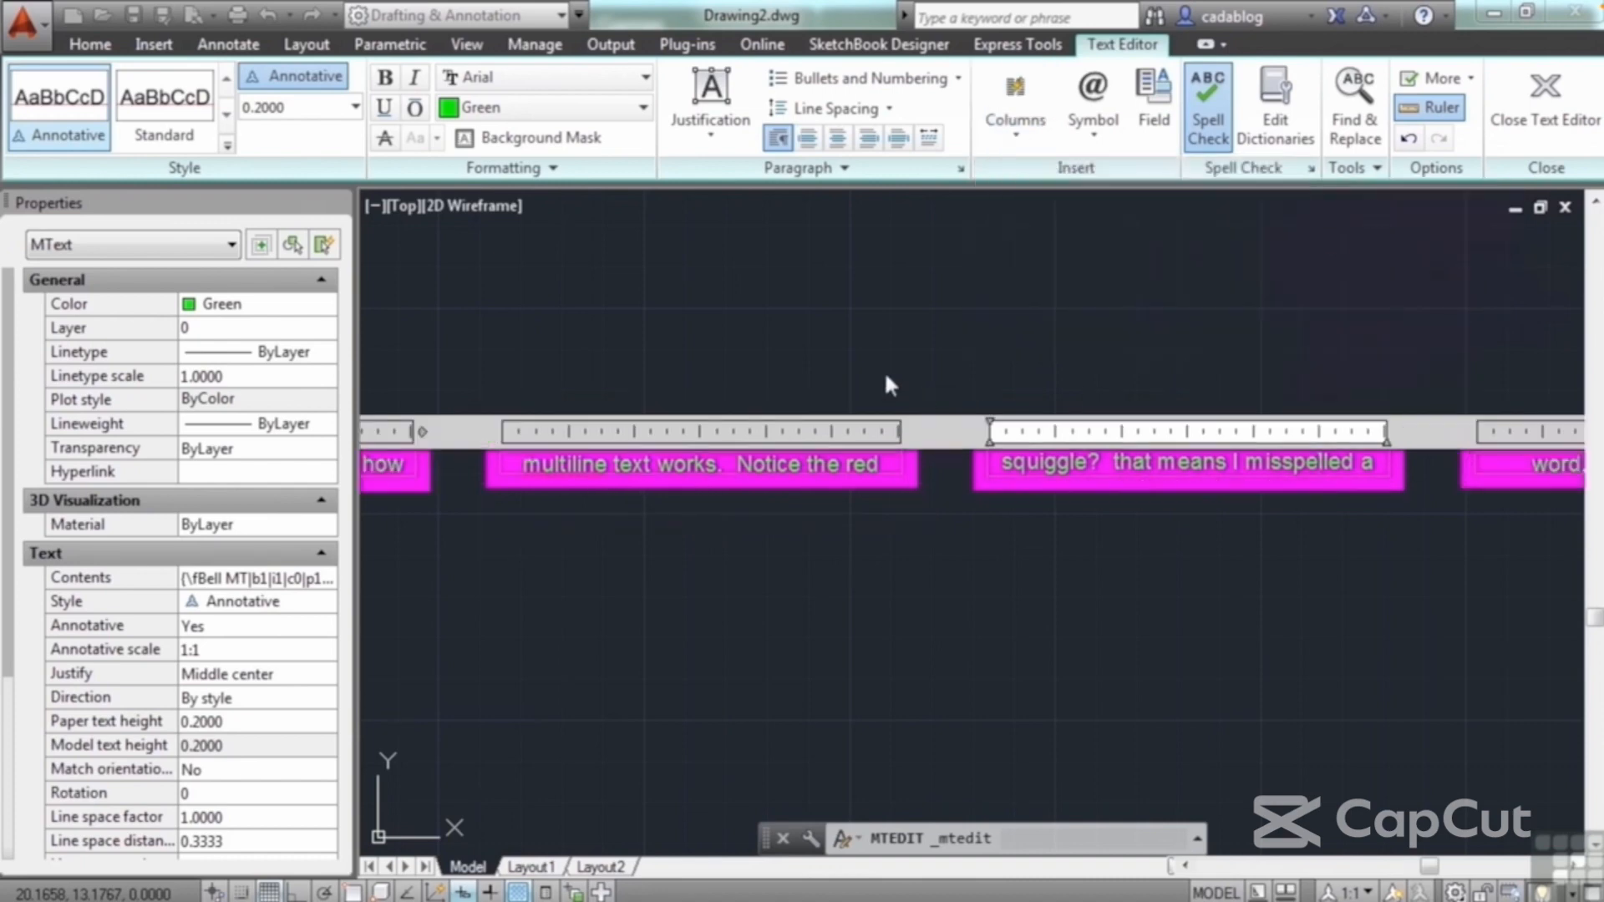
pyautogui.scroll(-3, 1040, 428)
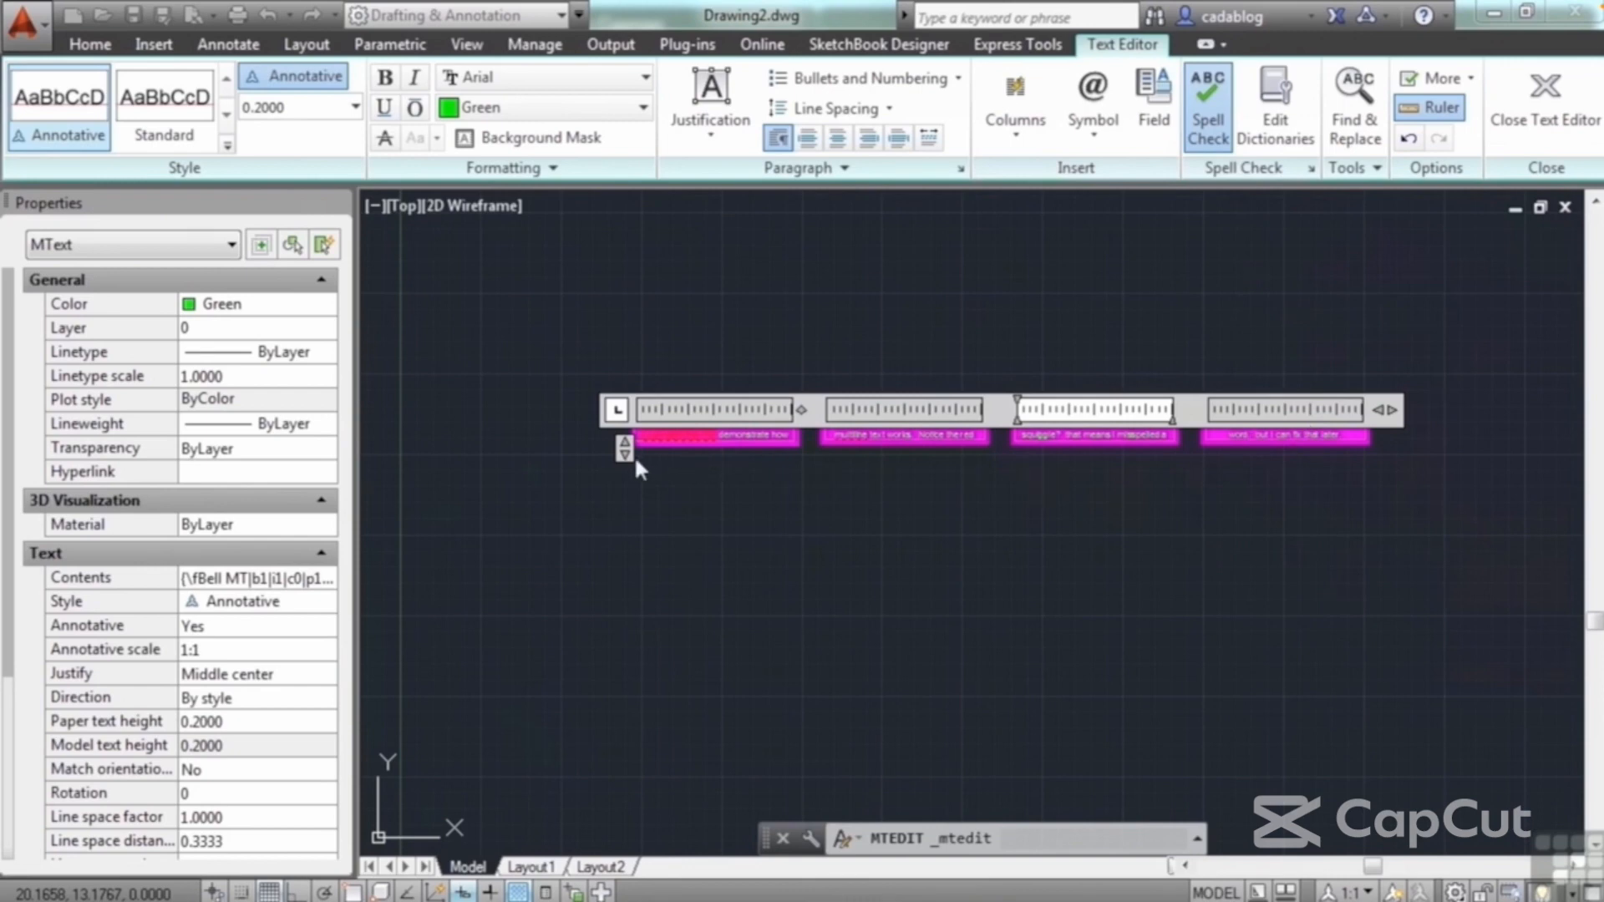
pyautogui.moveTo(624, 449); pyautogui.dragTo(657, 452)
pyautogui.moveTo(1391, 409); pyautogui.dragTo(1356, 415)
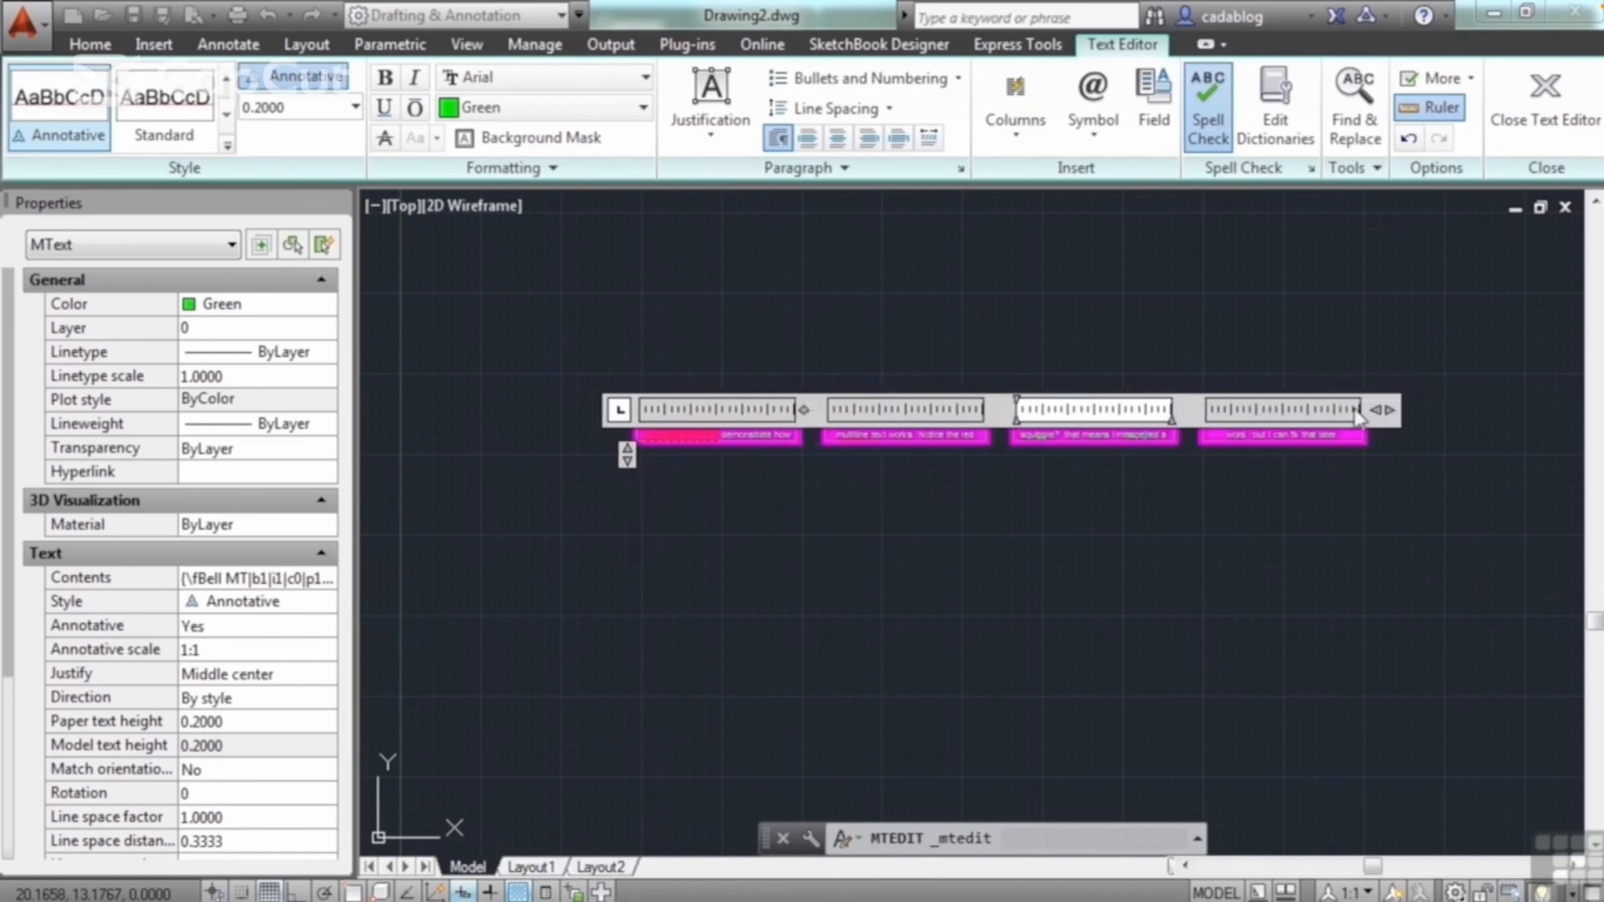
# Step: Set the paragraph to No Columns and reduce its width to a compact block
pyautogui.click(1016, 125)
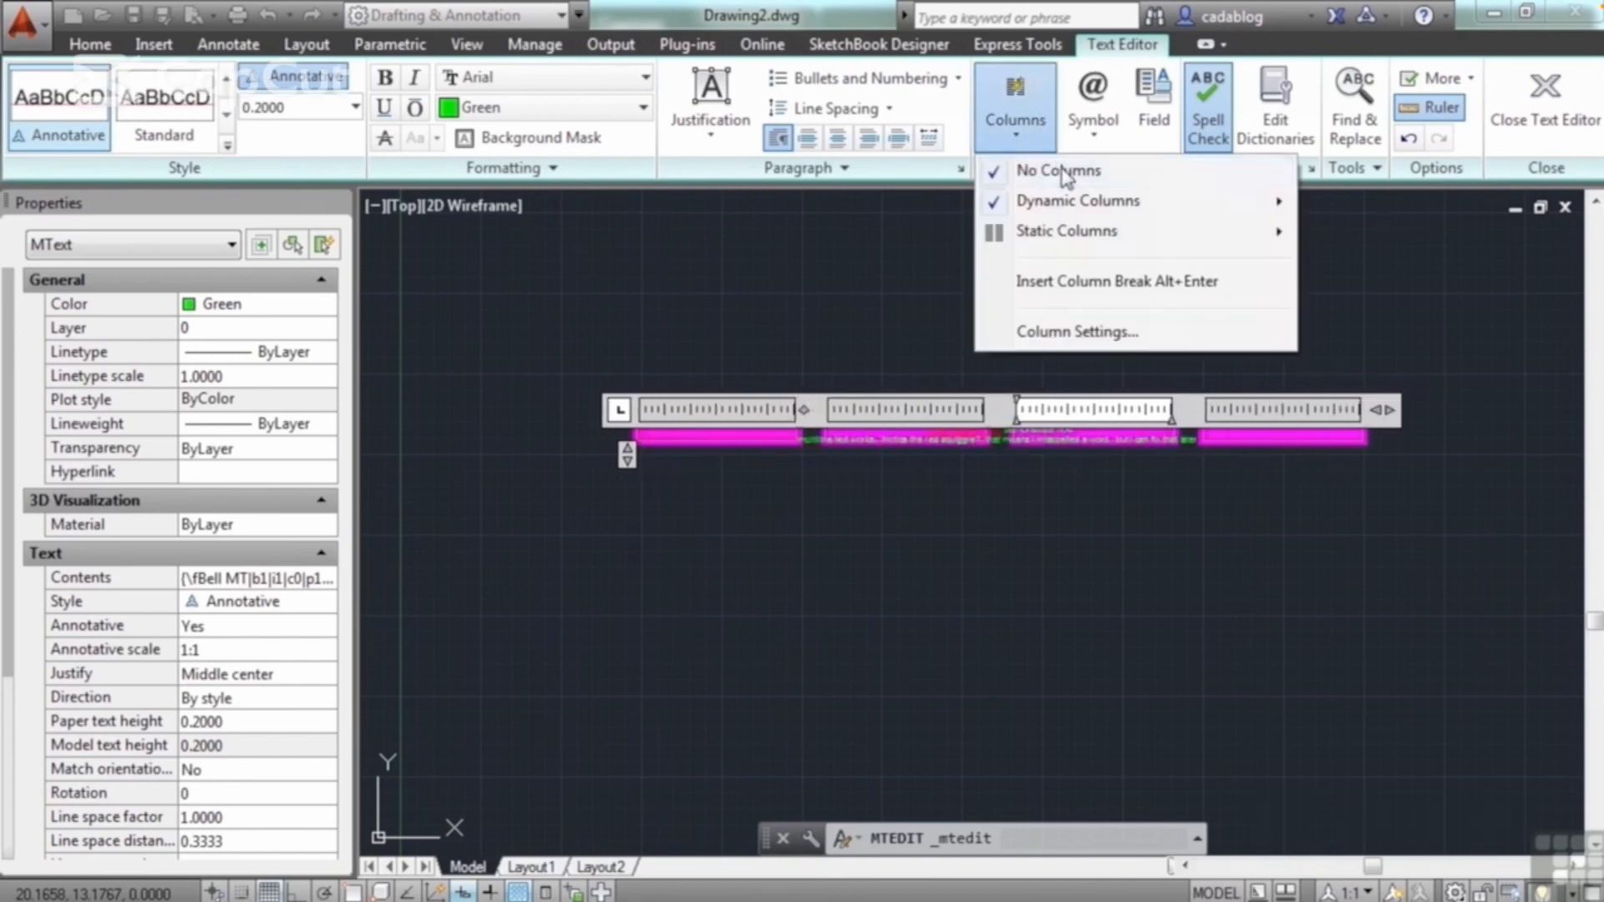
pyautogui.click(1058, 170)
pyautogui.moveTo(1339, 438); pyautogui.dragTo(1049, 435)
# Step: Divide the paragraph into 5 static columns and finish editing the text
pyautogui.click(1043, 149)
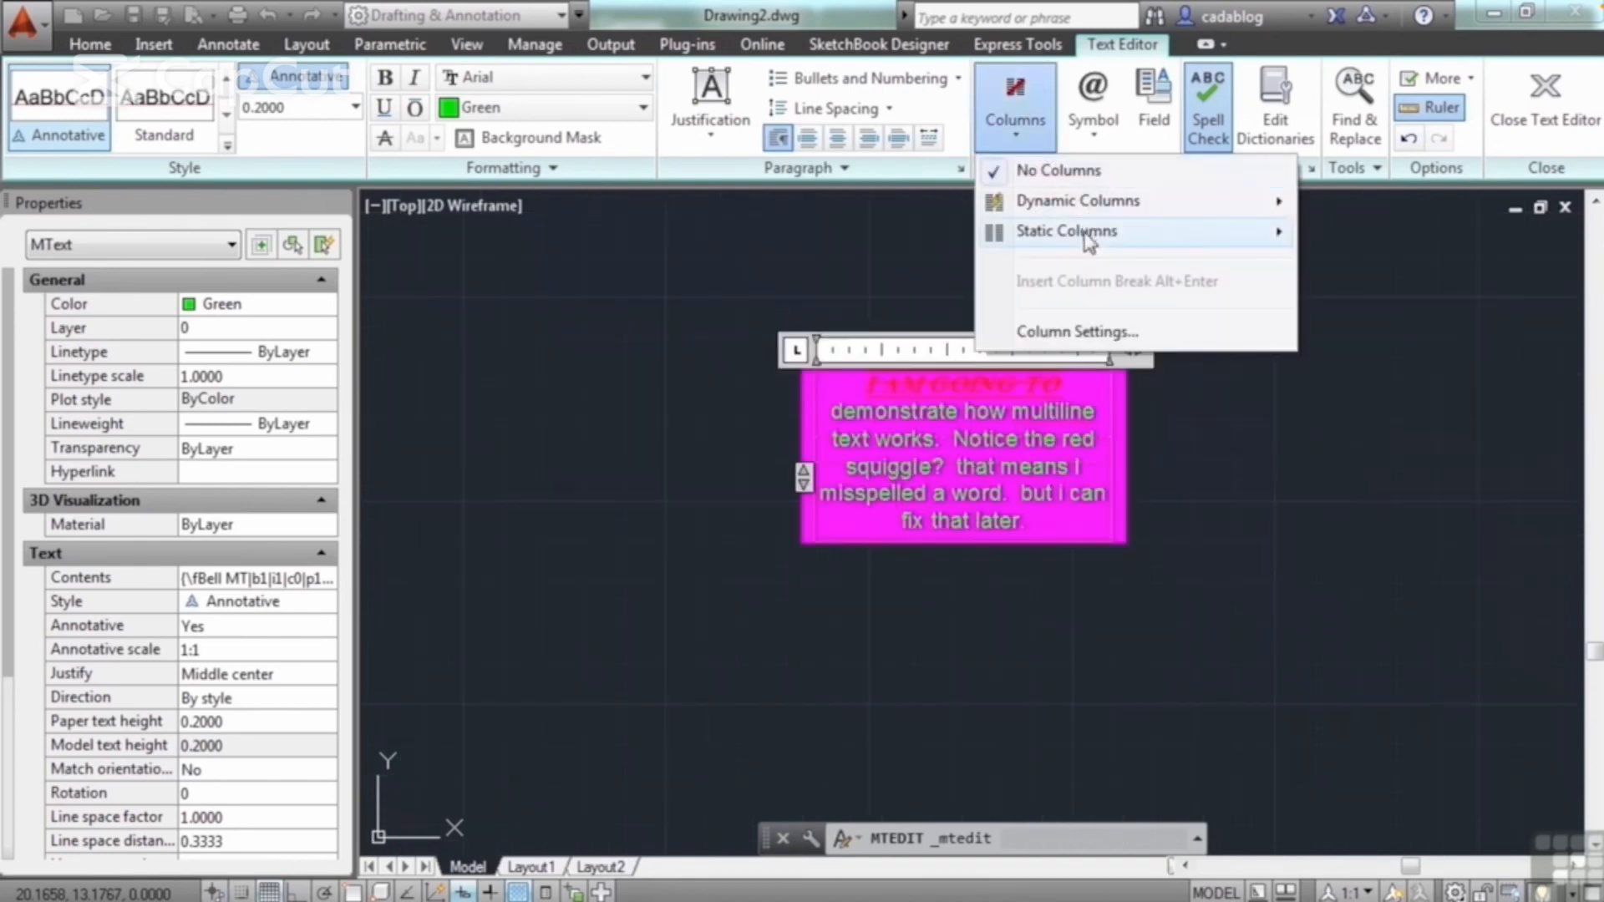
pyautogui.moveTo(1085, 234)
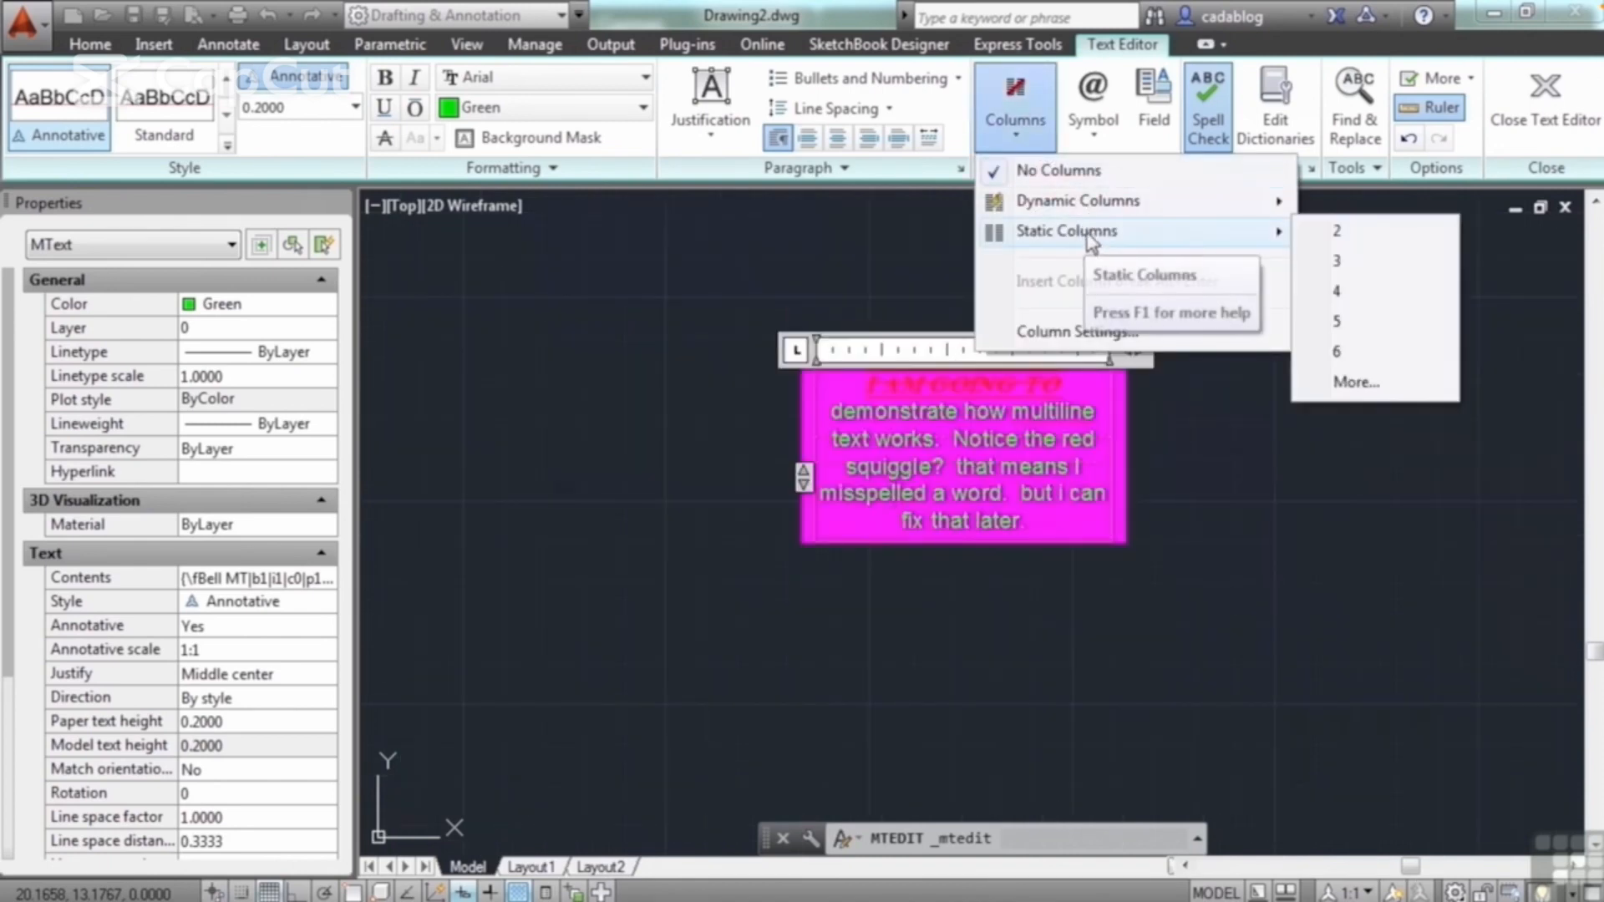
pyautogui.click(1362, 320)
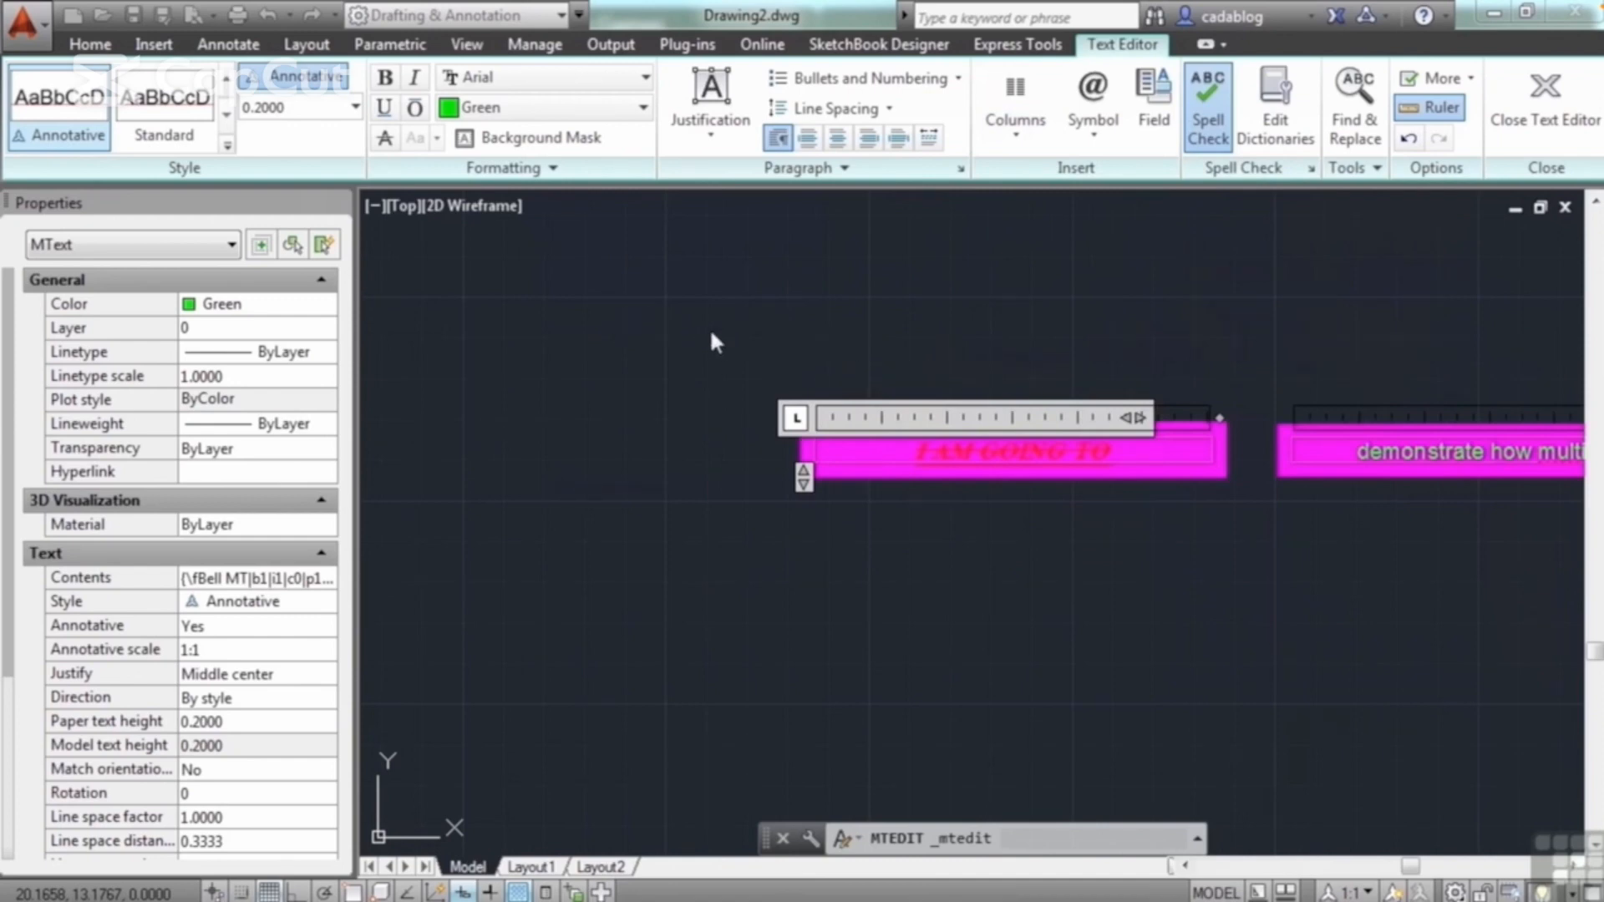
pyautogui.click(705, 475)
pyautogui.scroll(-6, 834, 336)
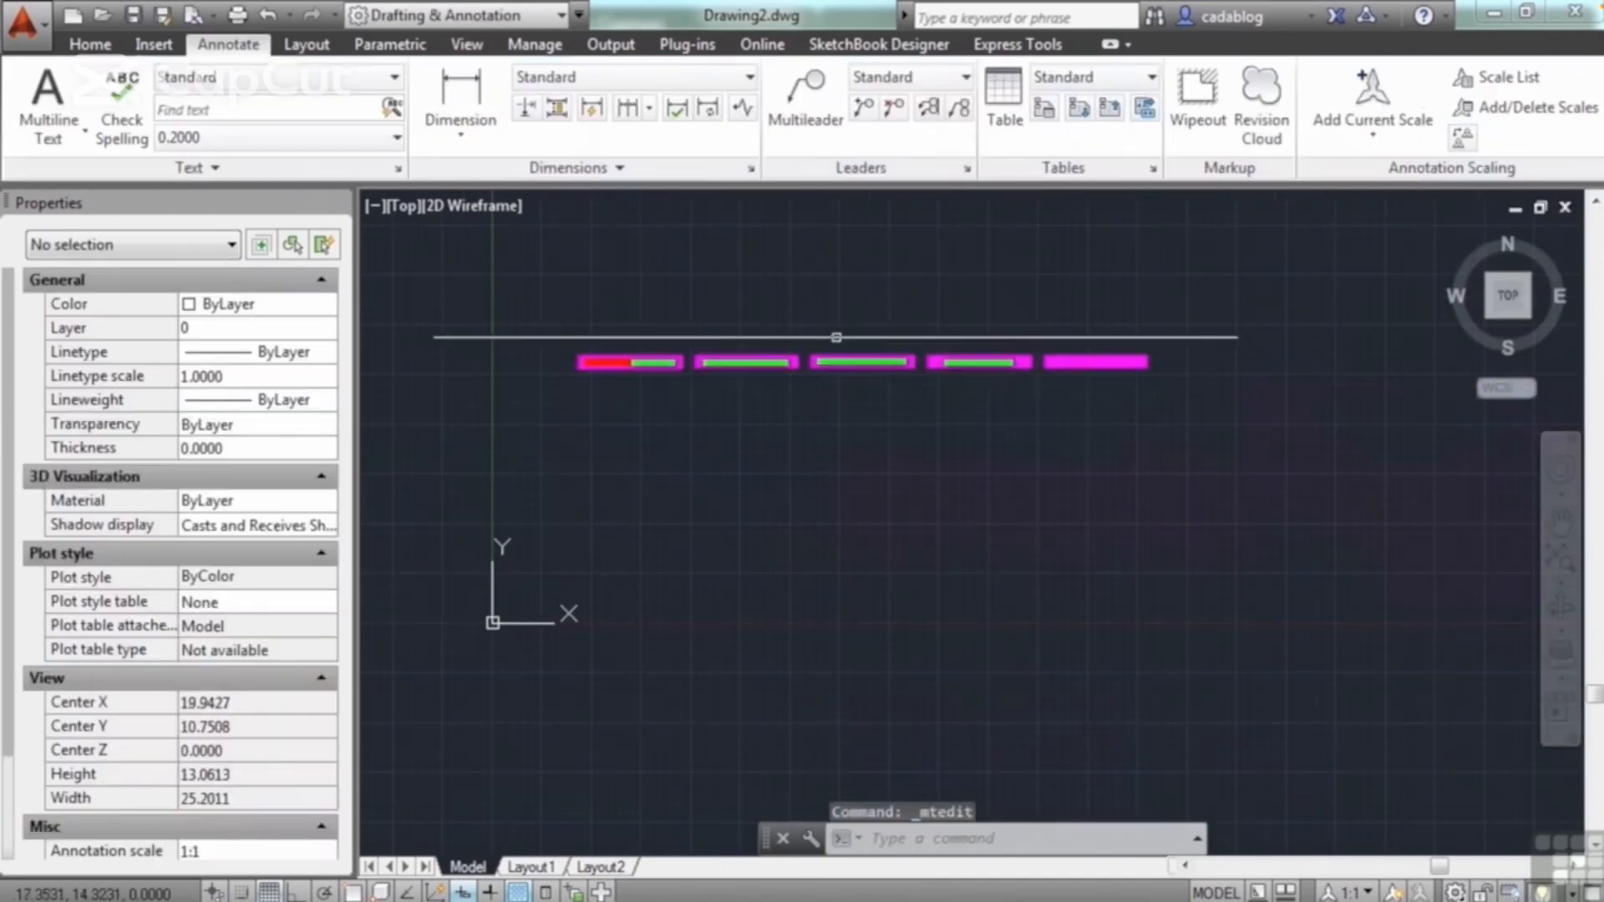
pyautogui.scroll(3, 961, 347)
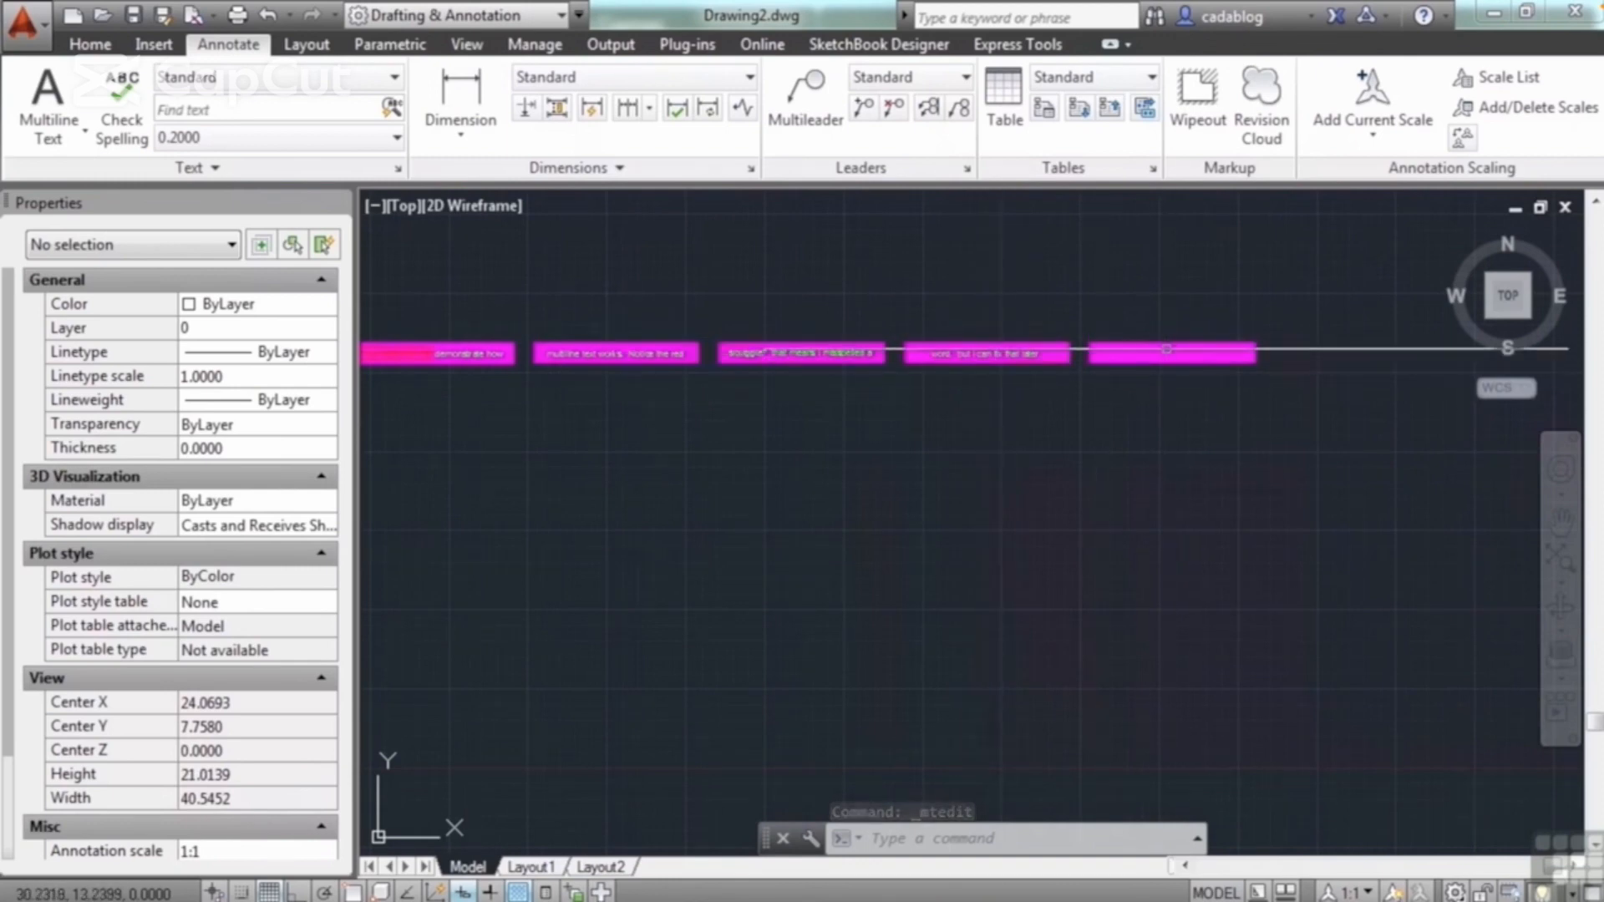
pyautogui.moveTo(872, 324); pyautogui.dragTo(1006, 373, button='middle')
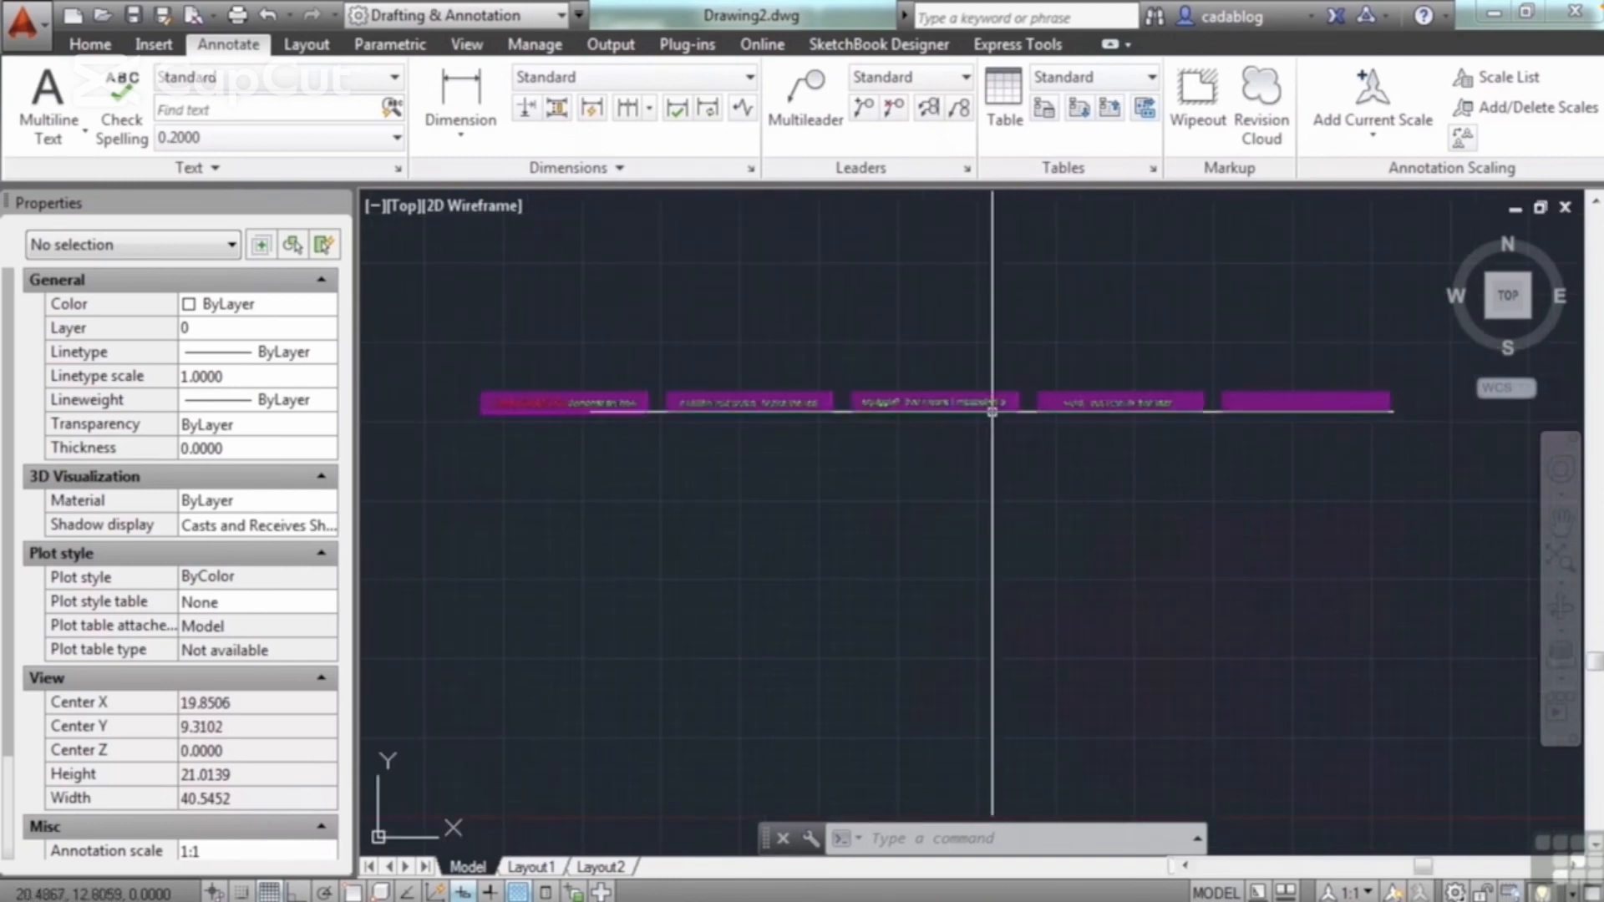
# Step: Reopen the five-column paragraph, restore it to No Columns with less than half the overall width, and finish editing
pyautogui.doubleClick(990, 406)
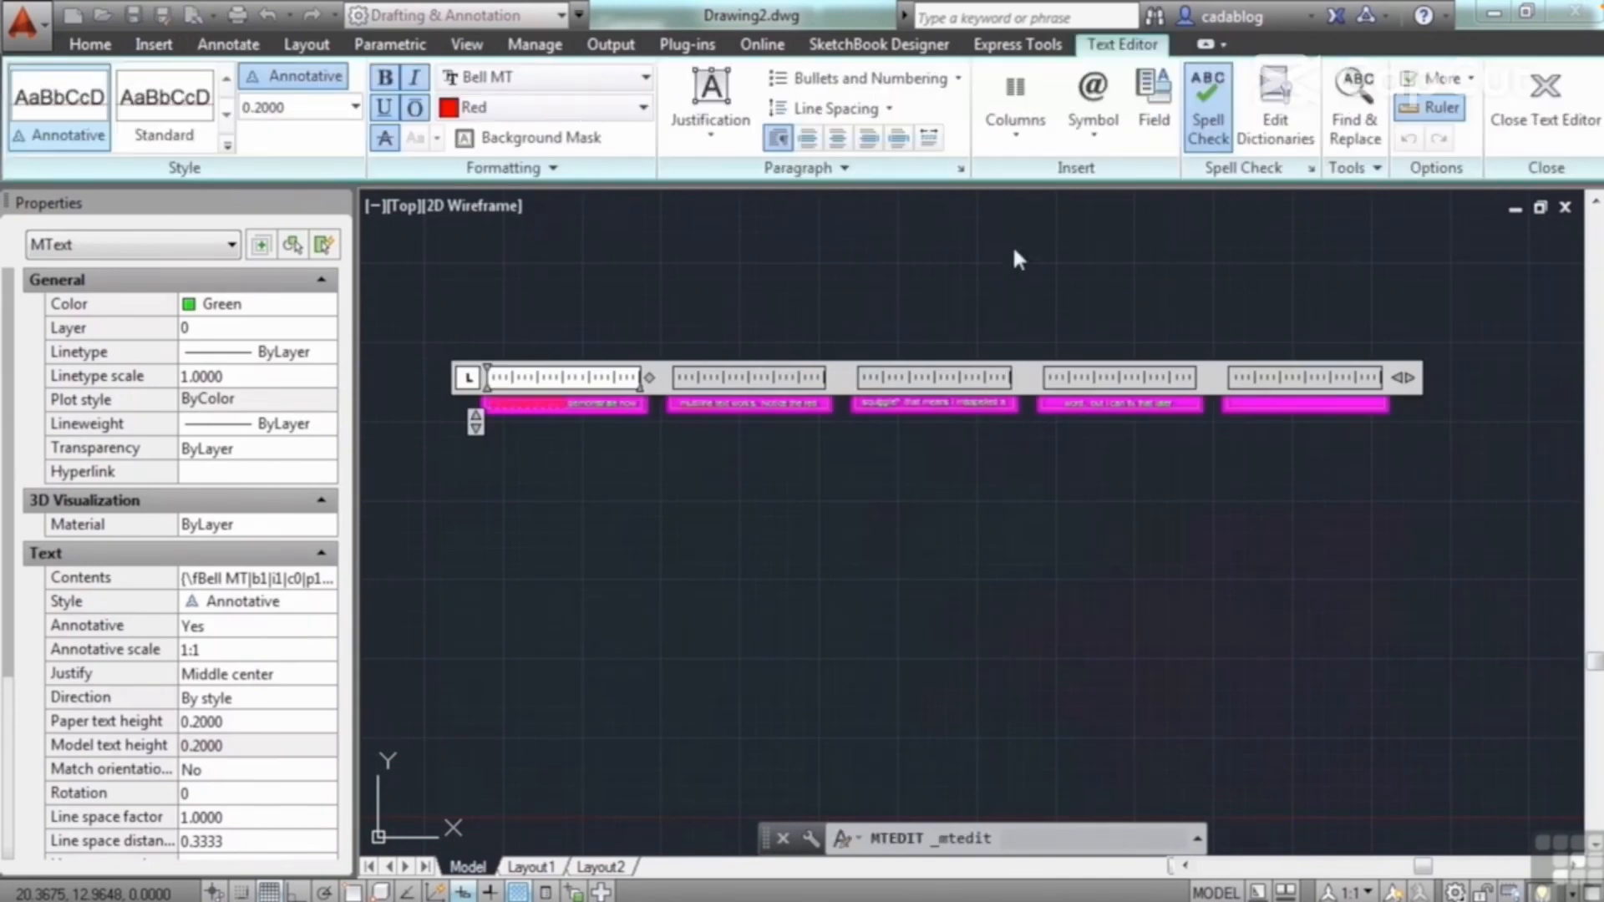
pyautogui.click(1033, 147)
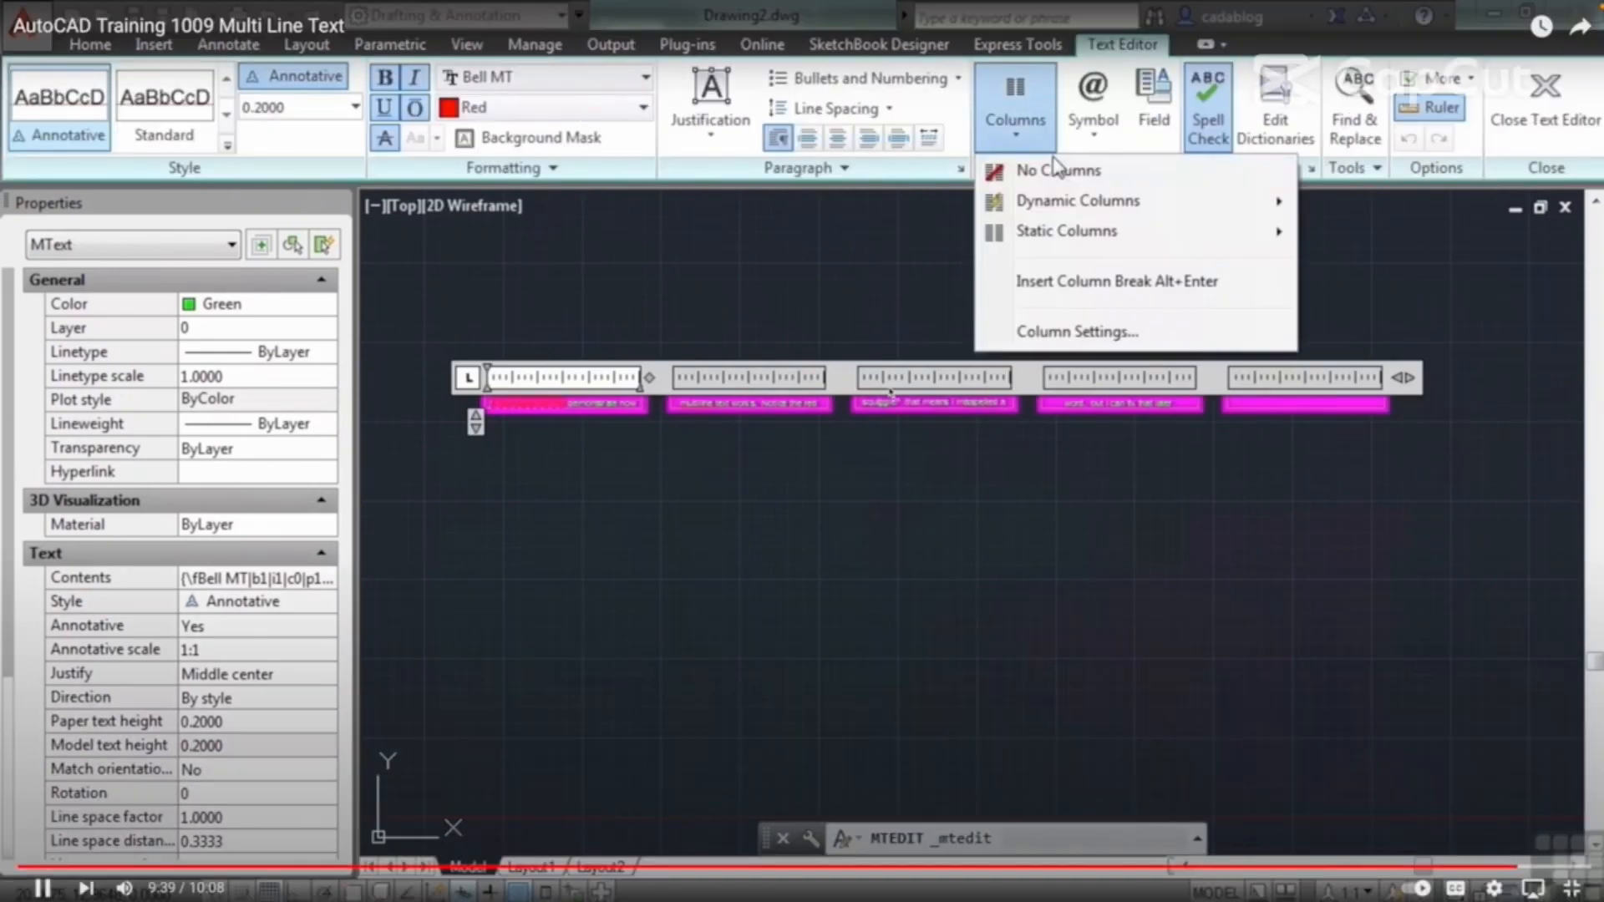
pyautogui.click(1060, 168)
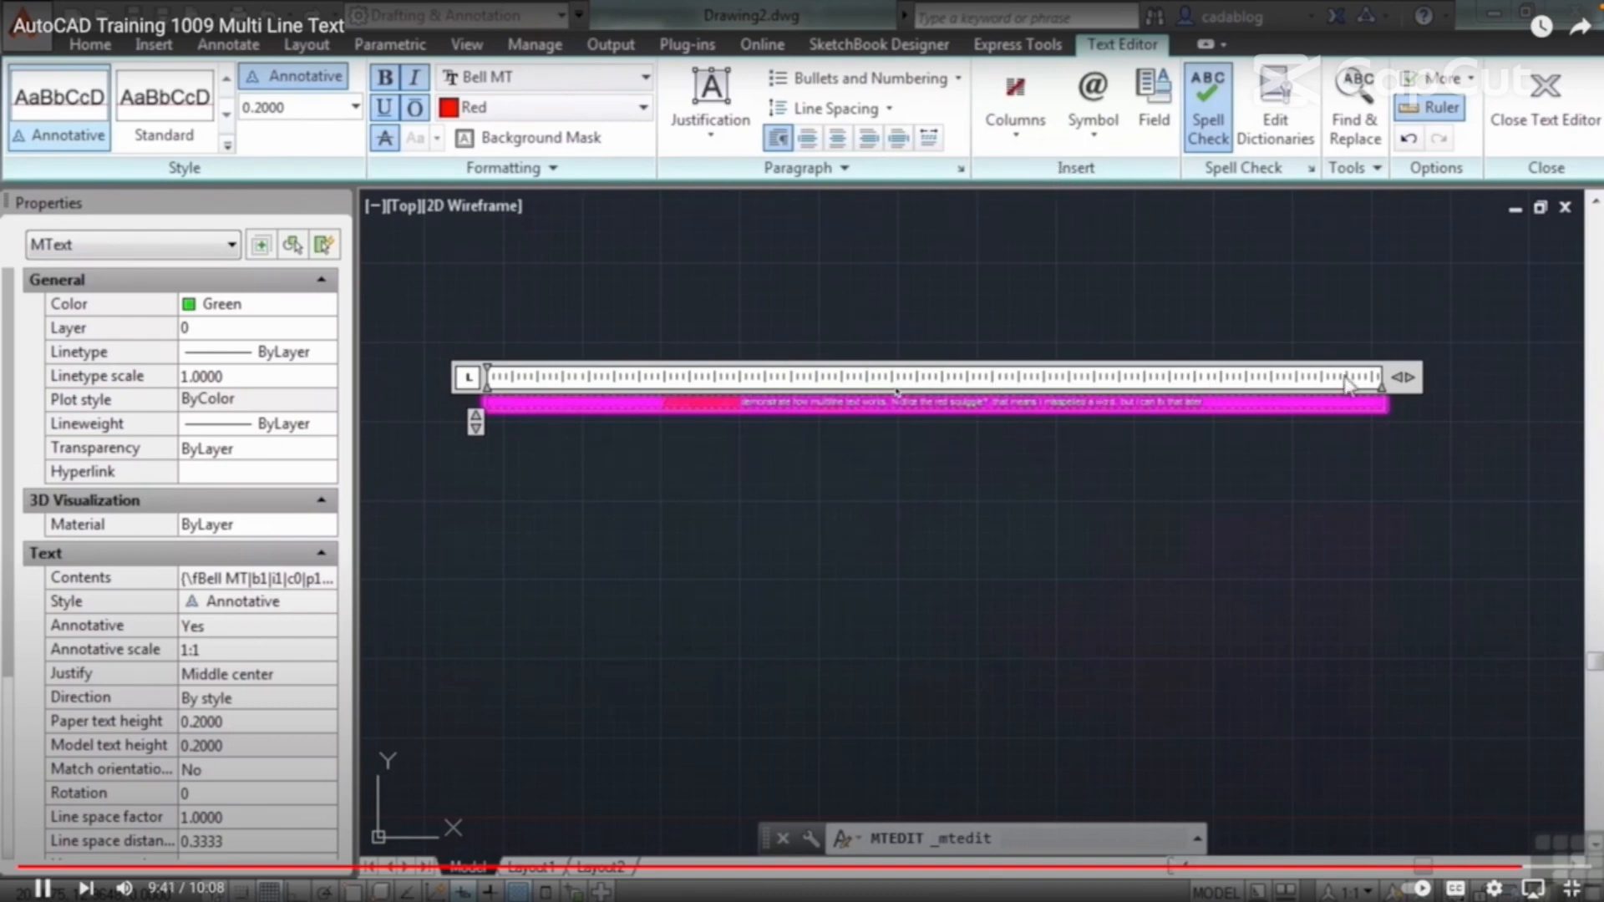
pyautogui.moveTo(1404, 377)
pyautogui.mouseDown()
pyautogui.moveTo(967, 392)
pyautogui.moveTo(1009, 394)
pyautogui.mouseUp()
pyautogui.click(982, 477)
pyautogui.scroll(6, 944, 385)
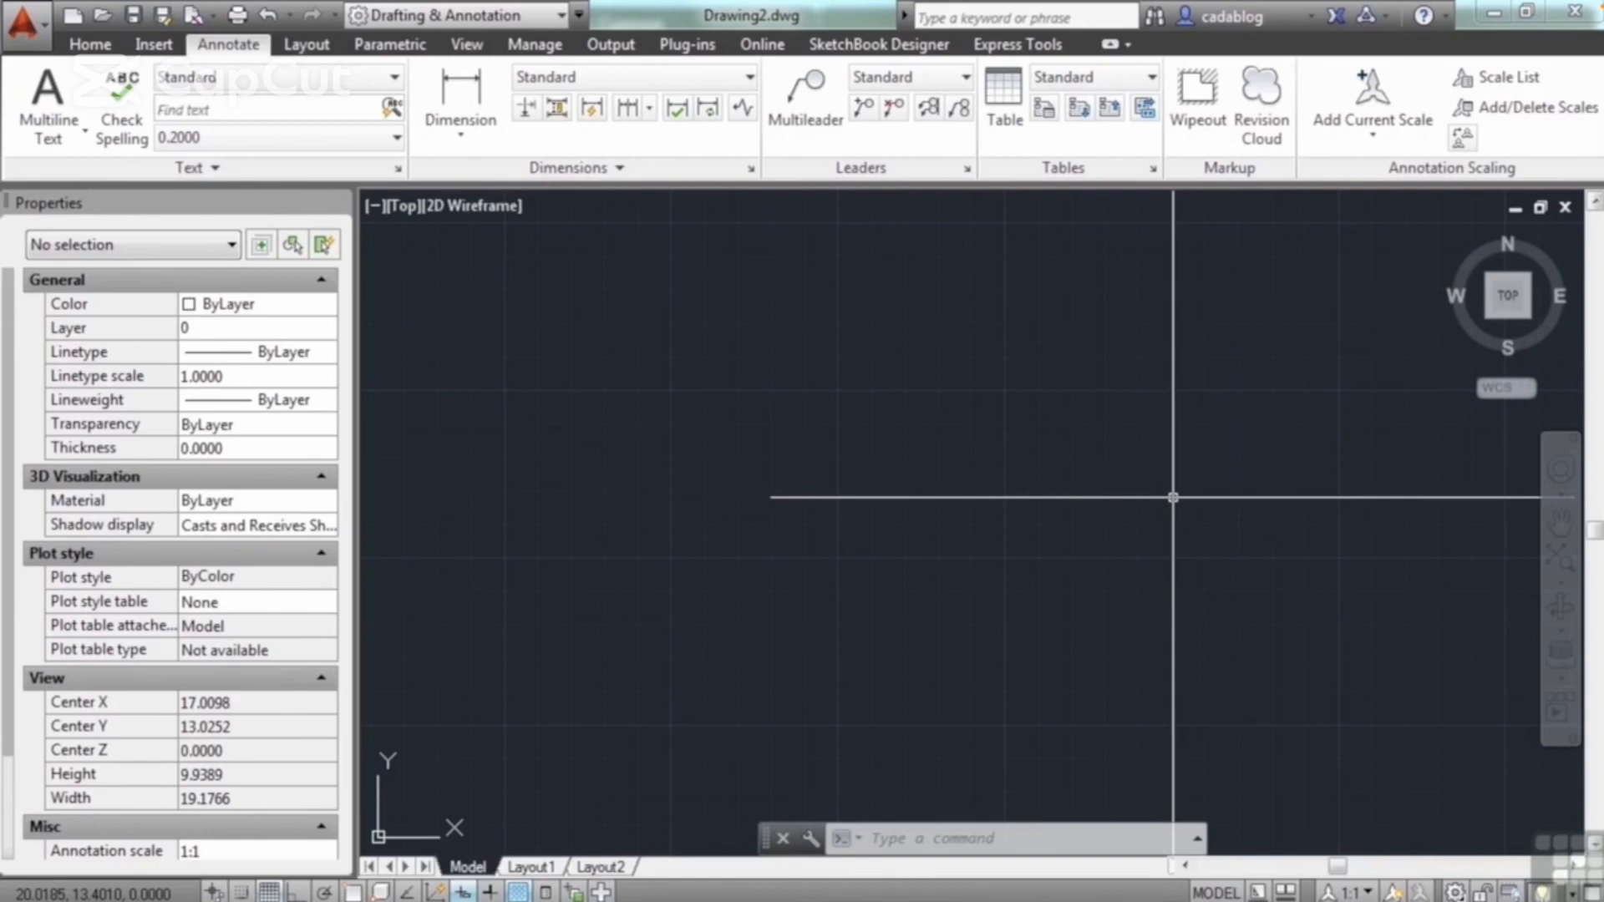
# Step: Start a multiline text object and define its text box in the empty drawing area
pyautogui.click(874, 414)
pyautogui.write('MT')
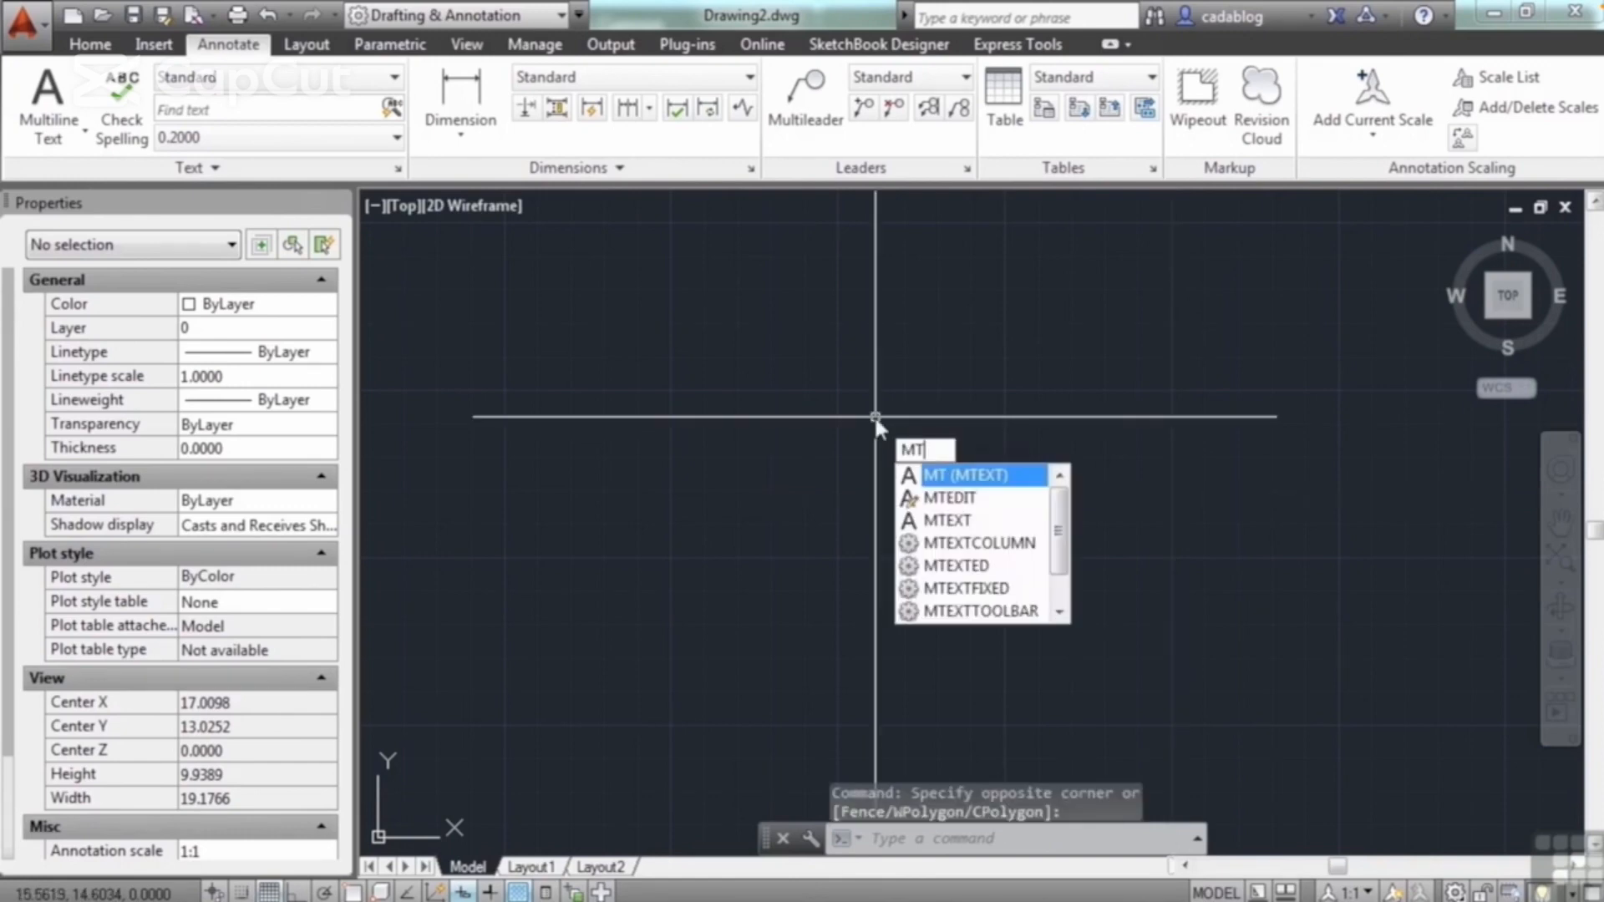
pyautogui.press('Return')
pyautogui.click(662, 304)
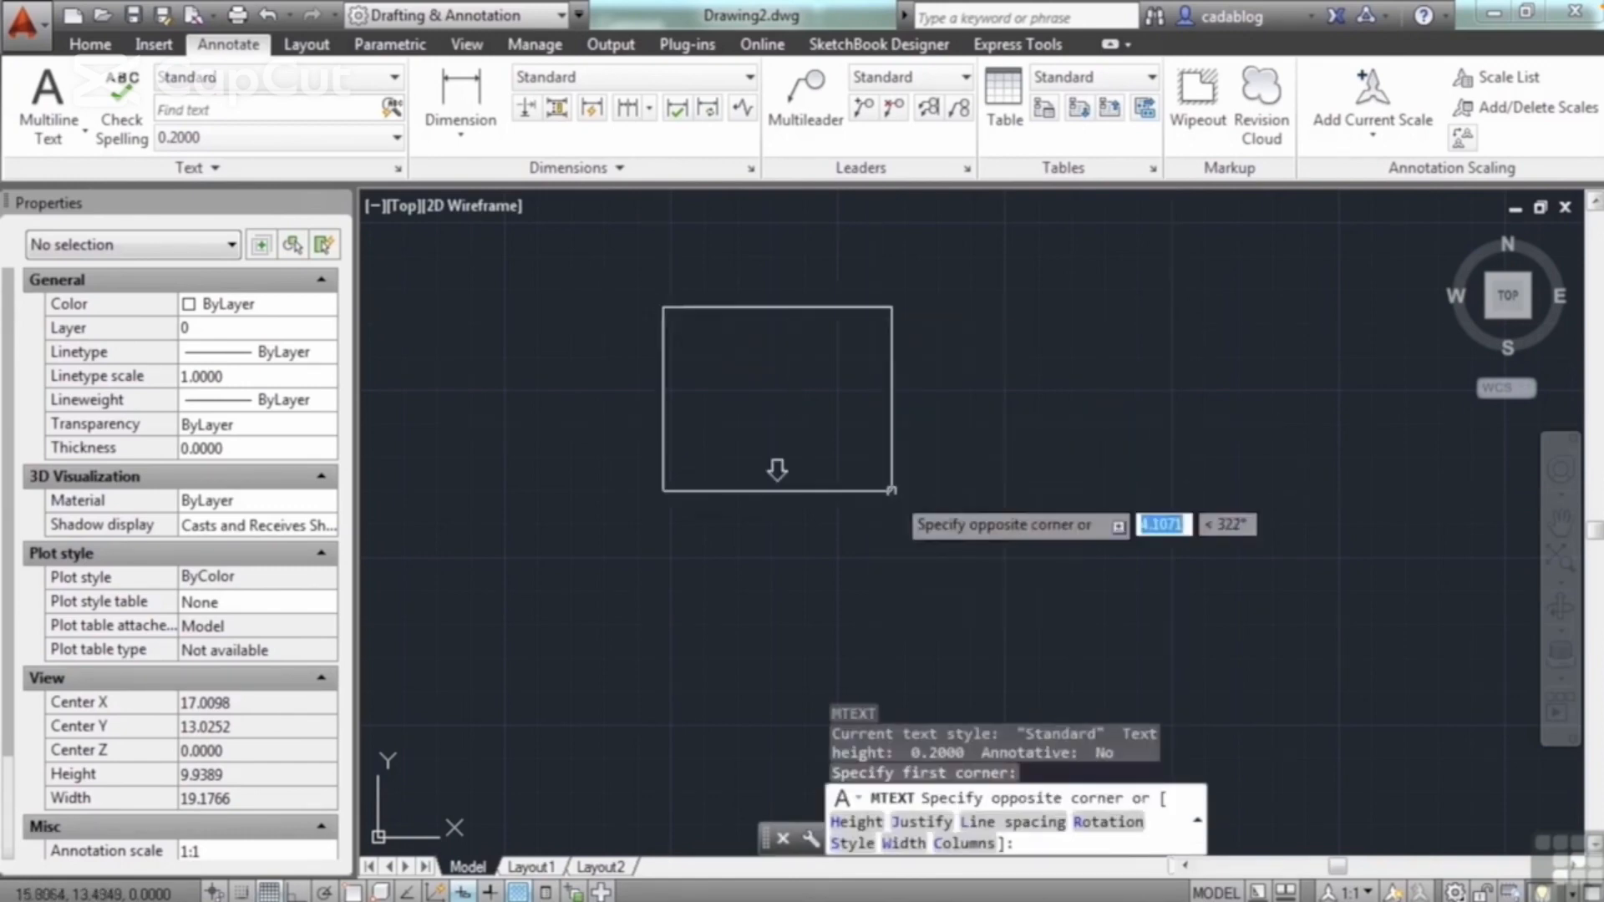
pyautogui.click(911, 498)
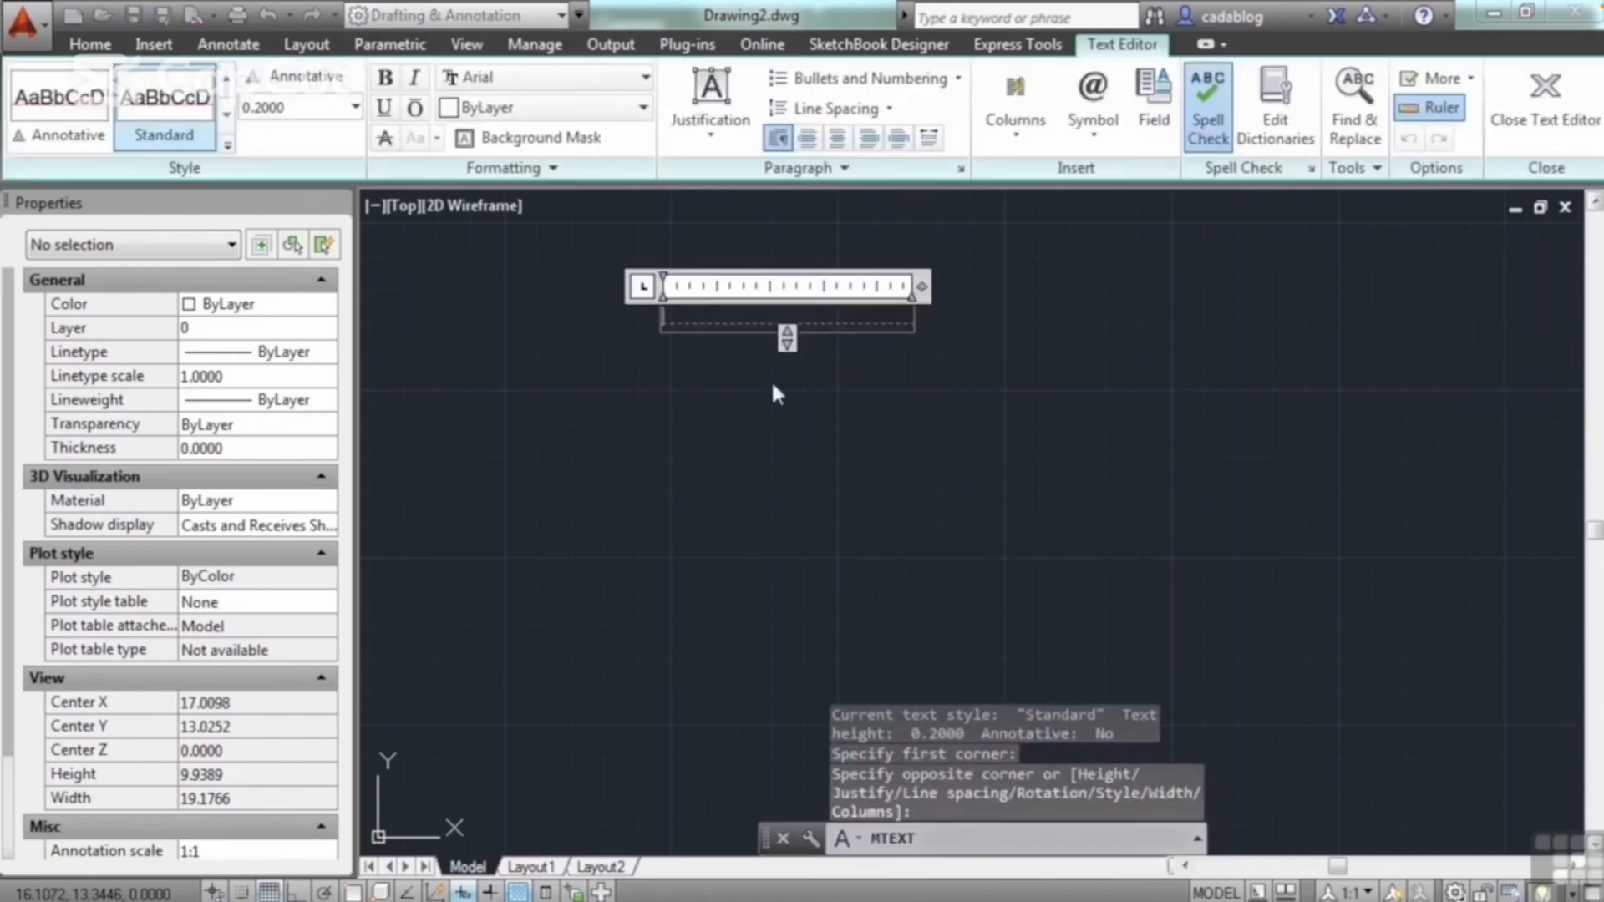
# Step: Import note-pipe.txt into the text box from the Dropbox folder Infinite Skills, Projects, 10
pyautogui.rightClick(694, 326)
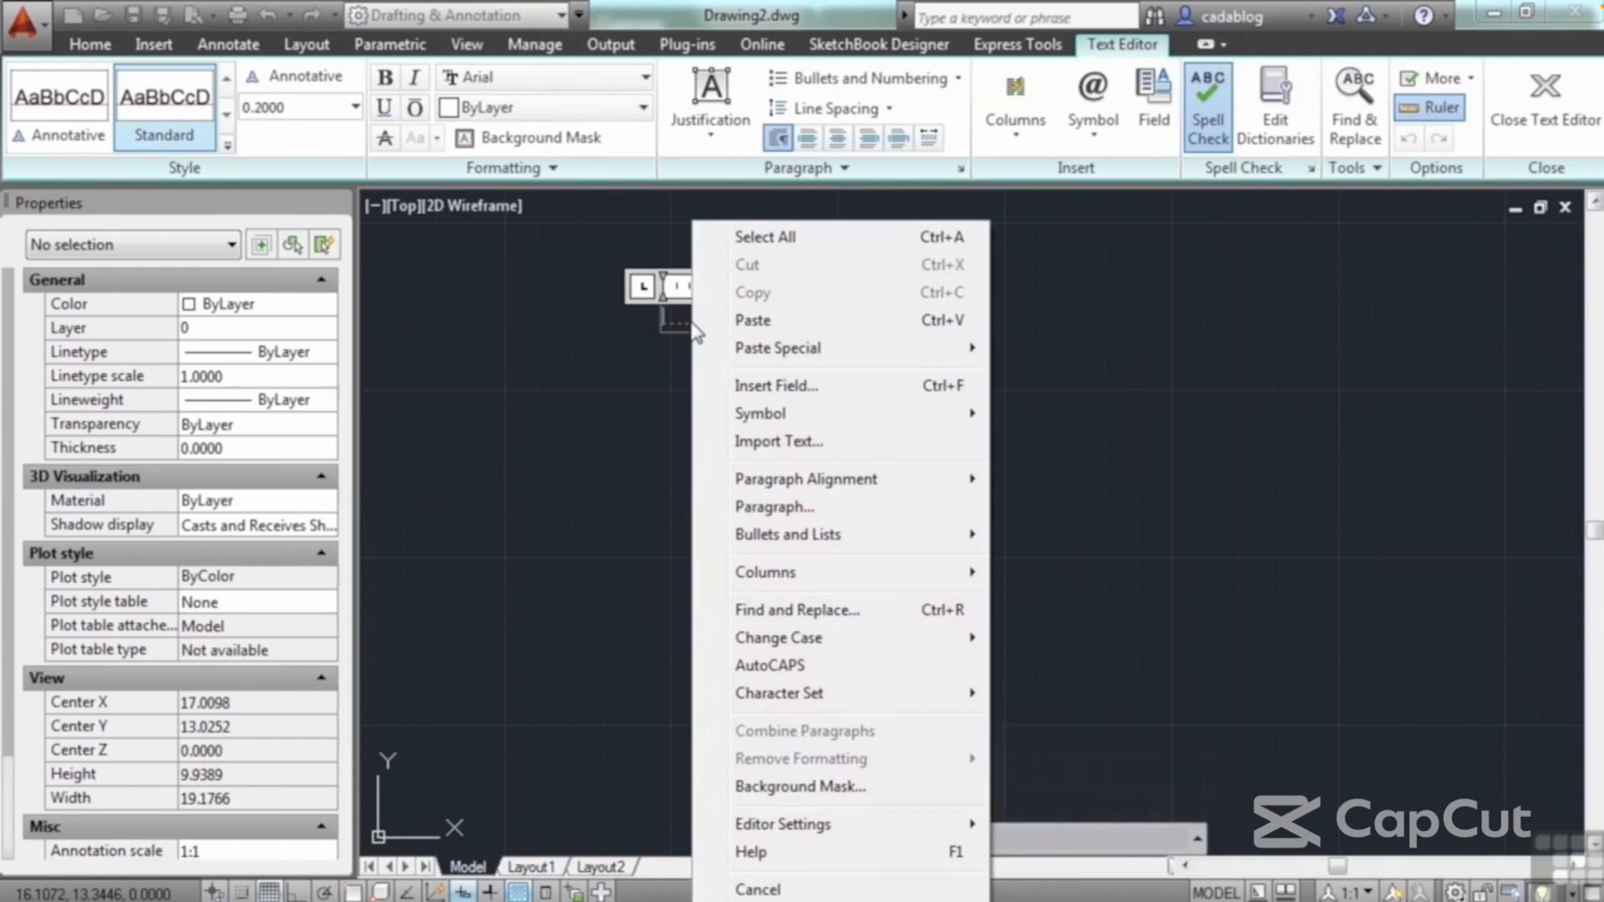
pyautogui.click(832, 448)
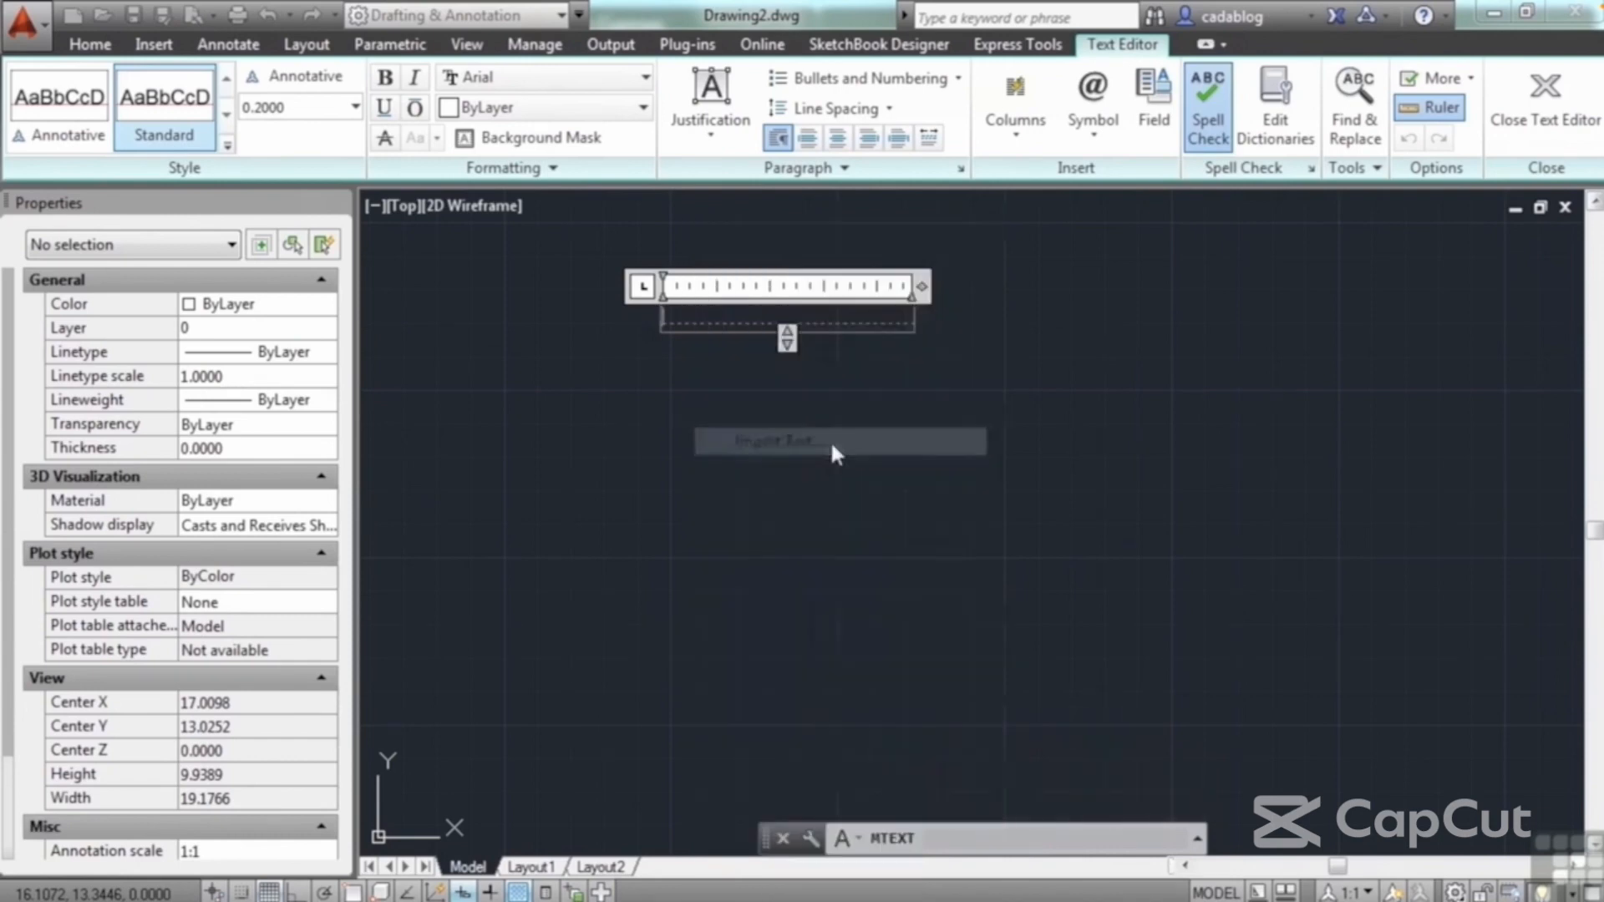
pyautogui.click(859, 197)
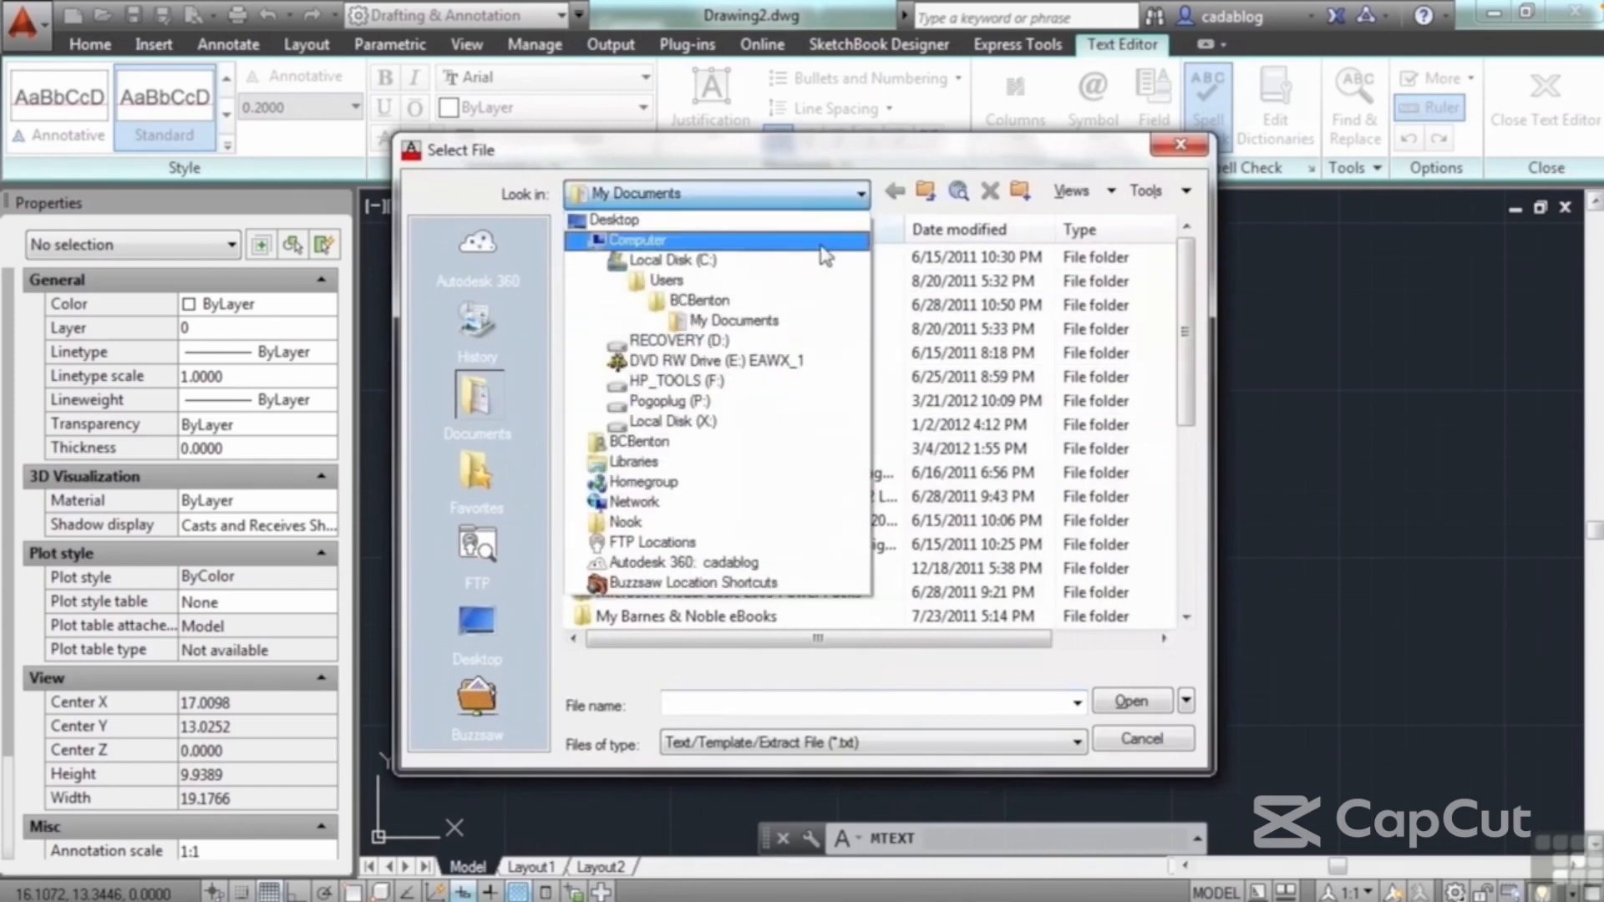
pyautogui.click(641, 442)
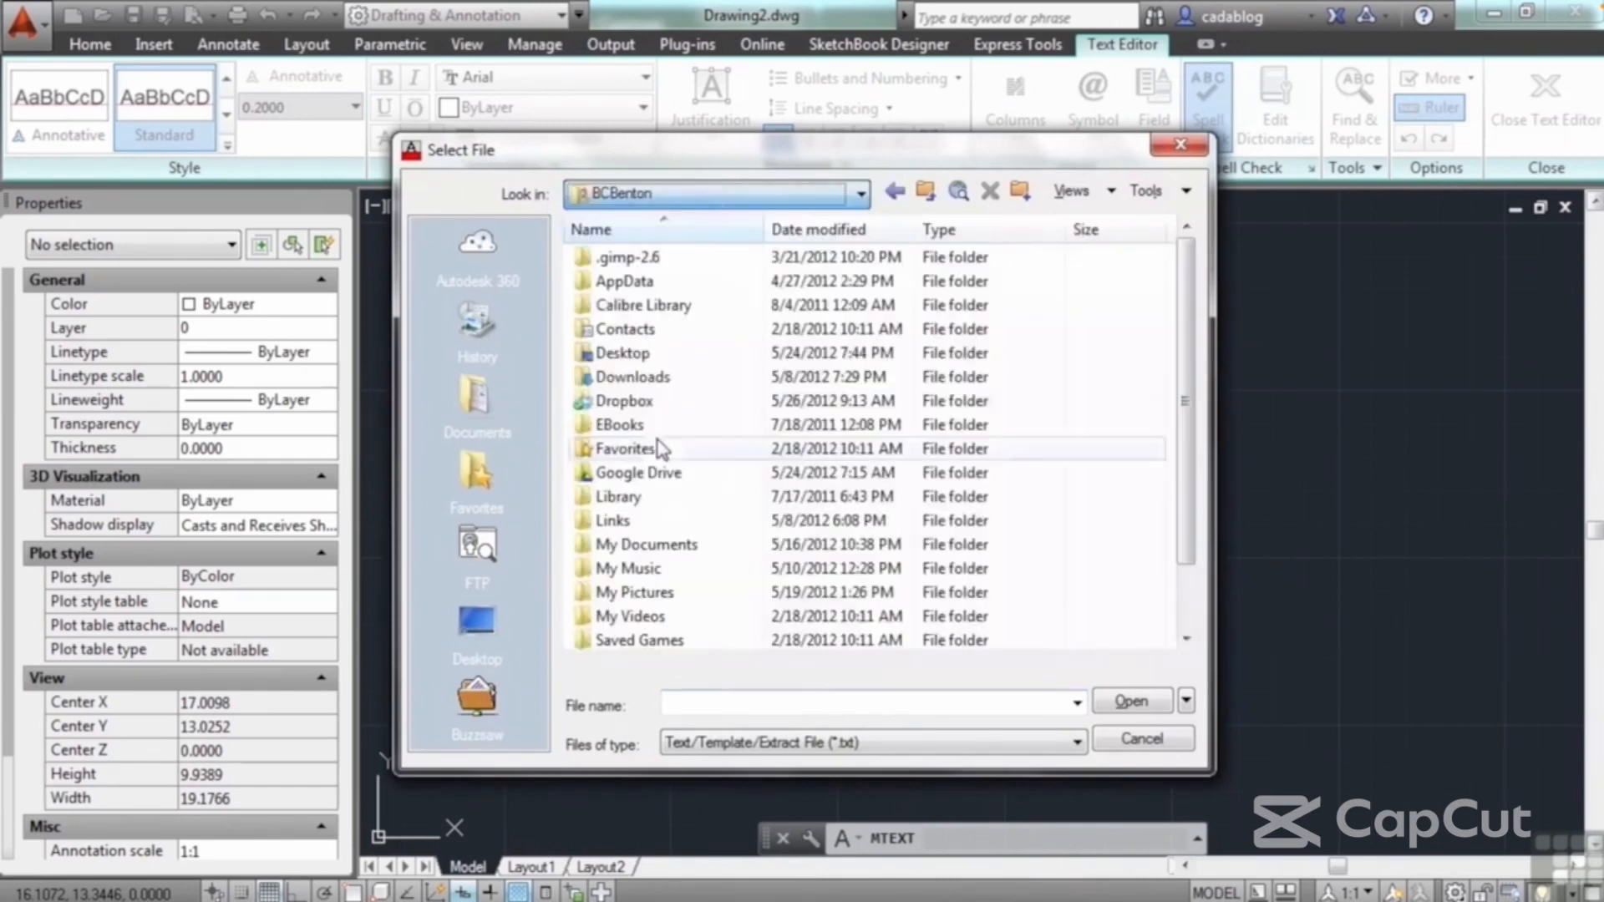
pyautogui.doubleClick(637, 401)
pyautogui.doubleClick(639, 401)
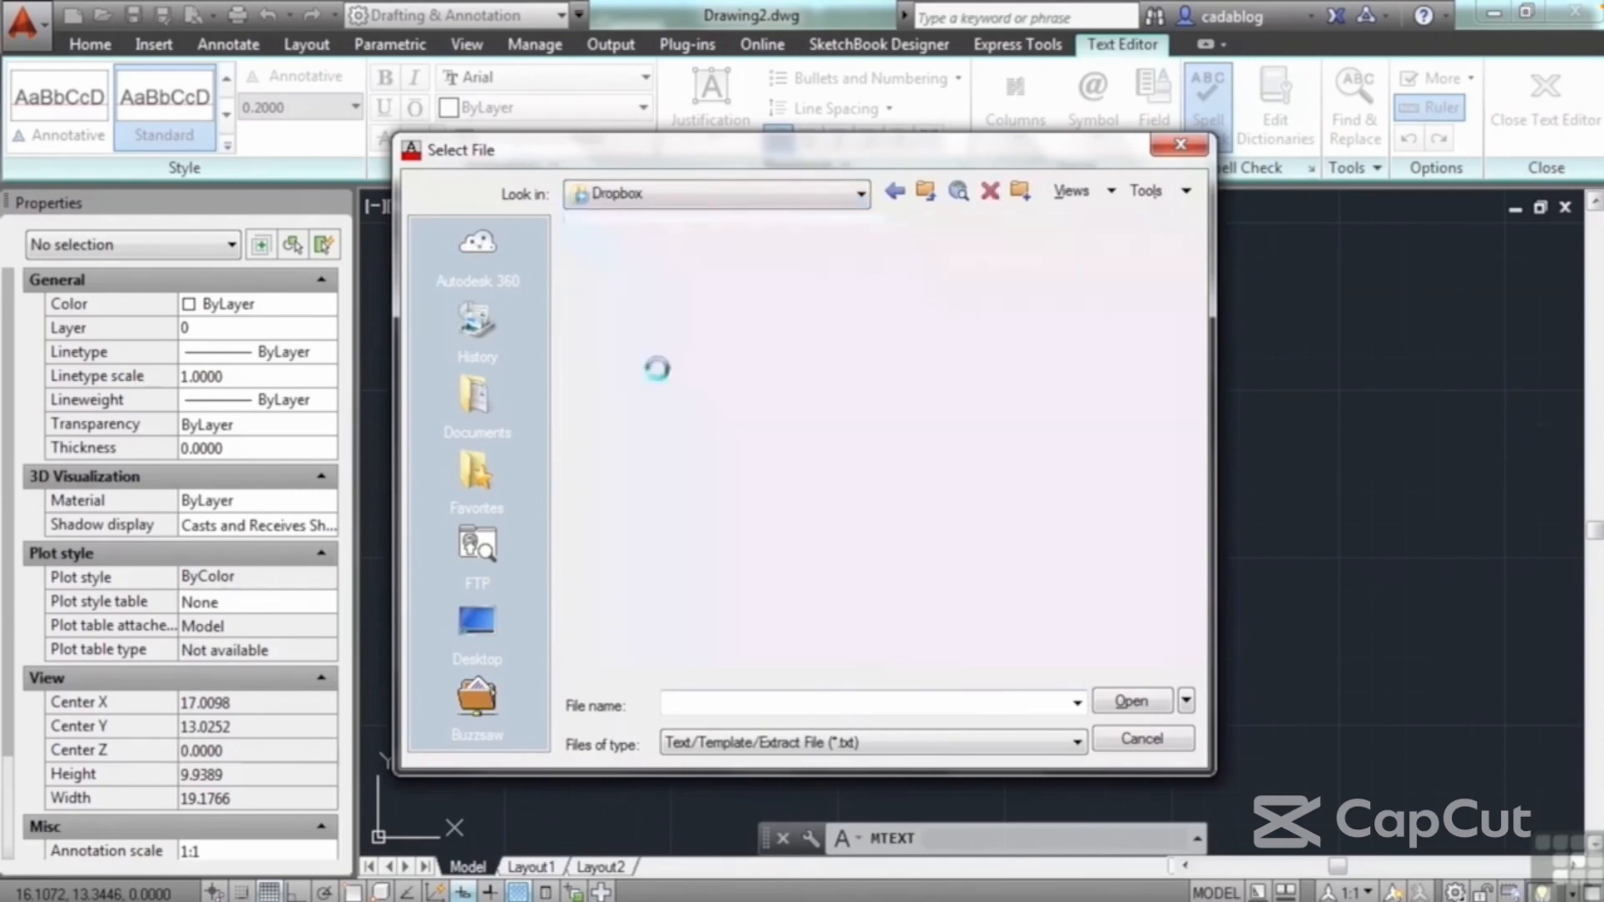
pyautogui.doubleClick(660, 306)
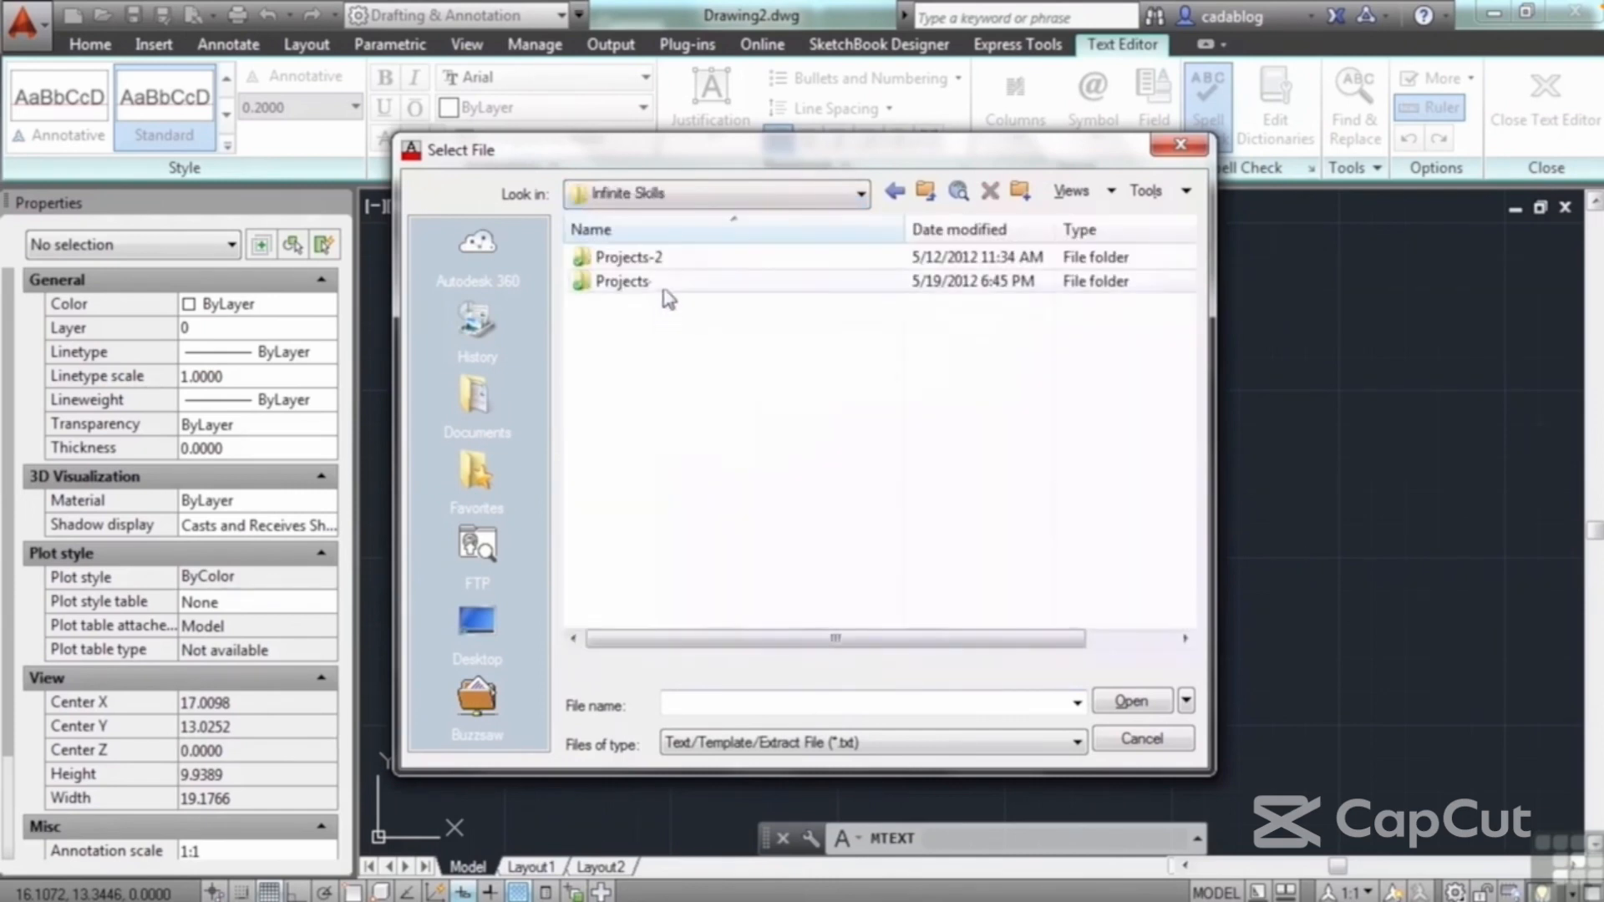
pyautogui.doubleClick(660, 282)
pyautogui.doubleClick(638, 424)
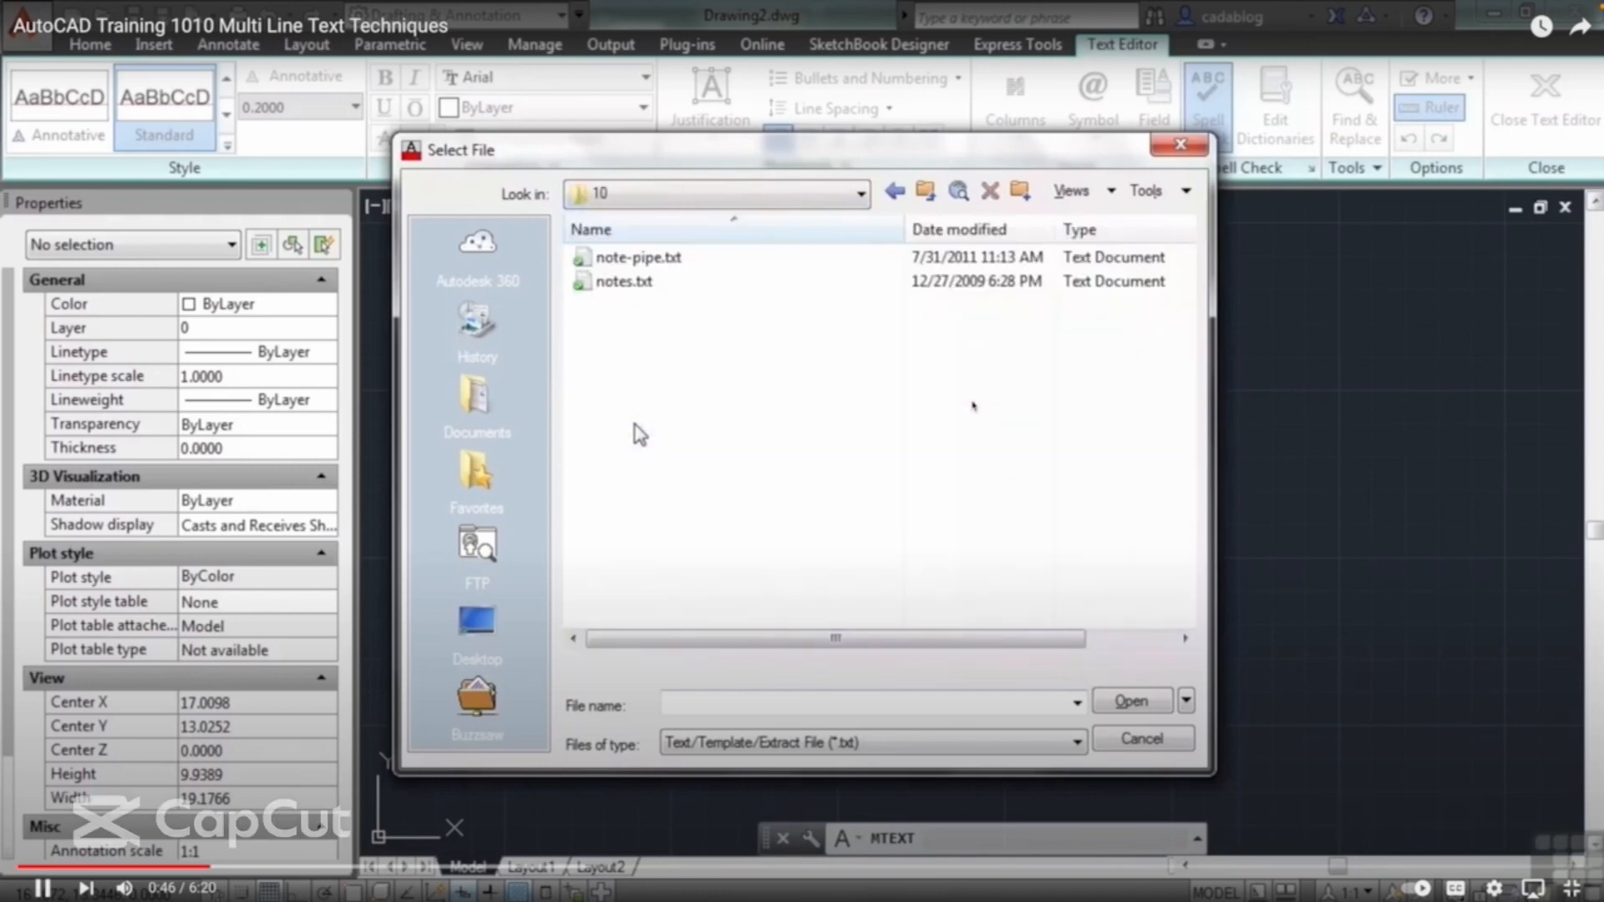
pyautogui.click(667, 261)
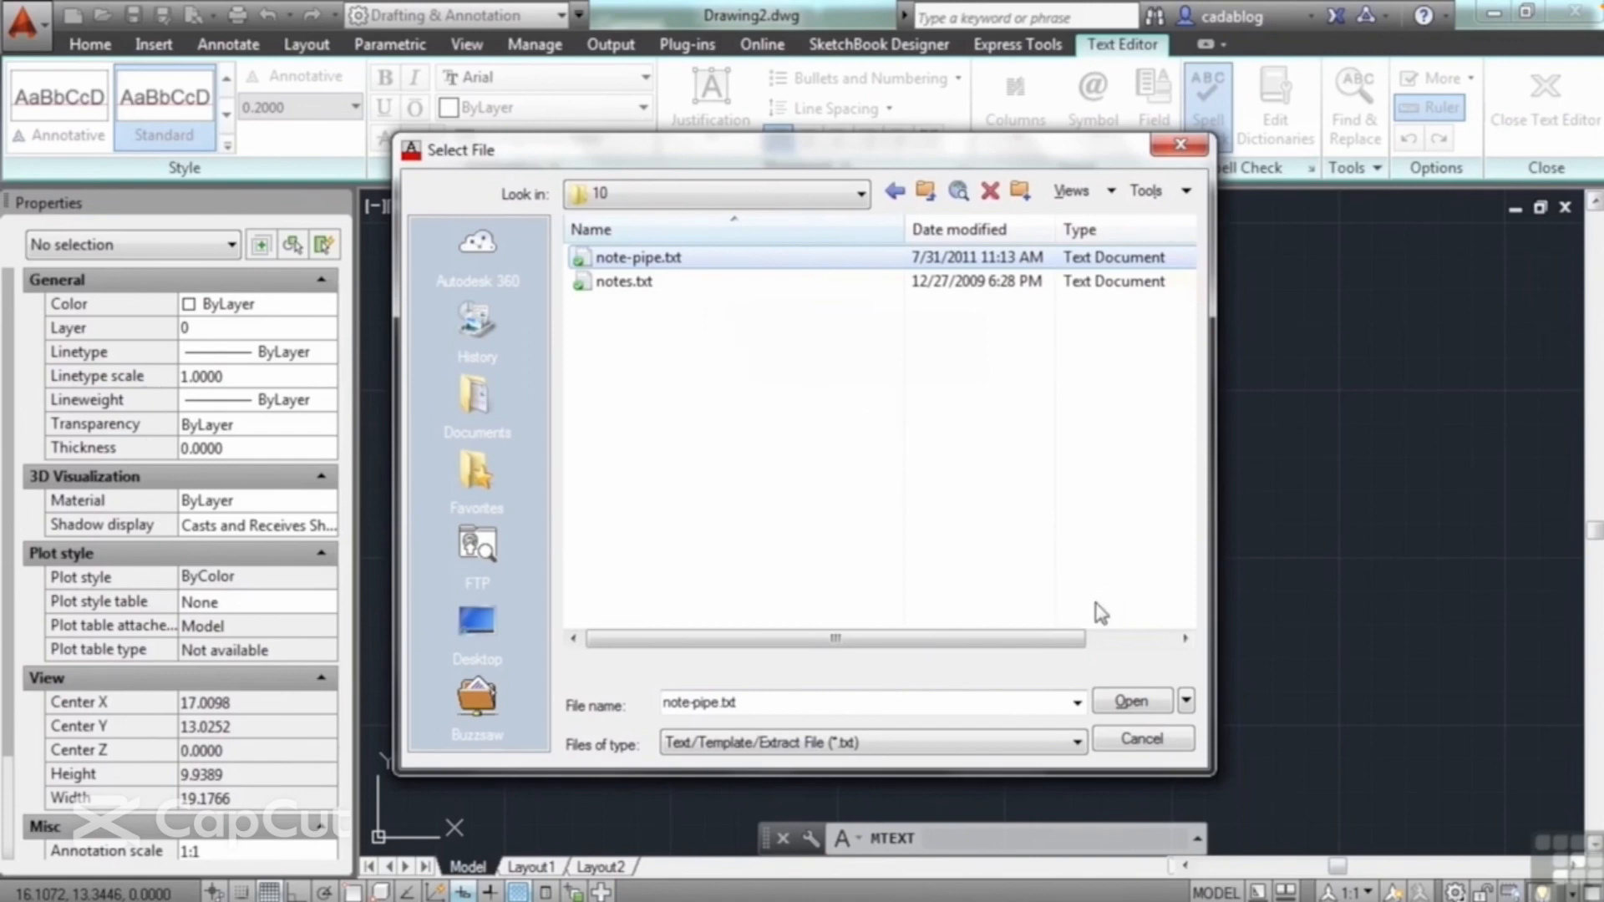
pyautogui.click(1135, 703)
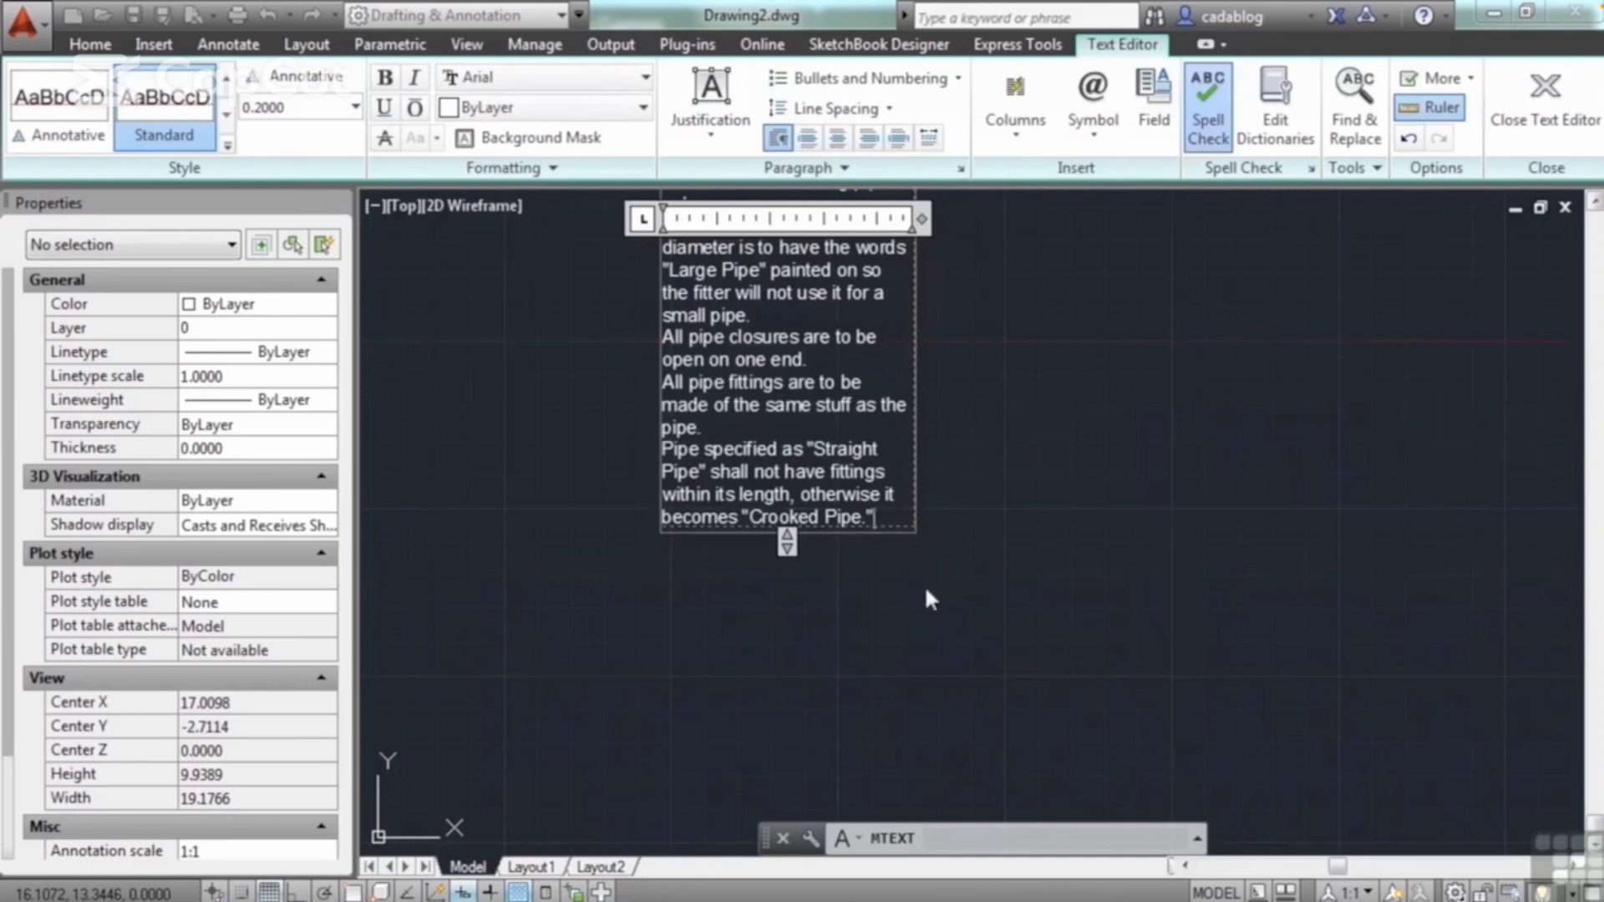
# Step: Widen the imported pipe notes to about 21.7 units and finish editing the text
pyautogui.scroll(-6, 924, 585)
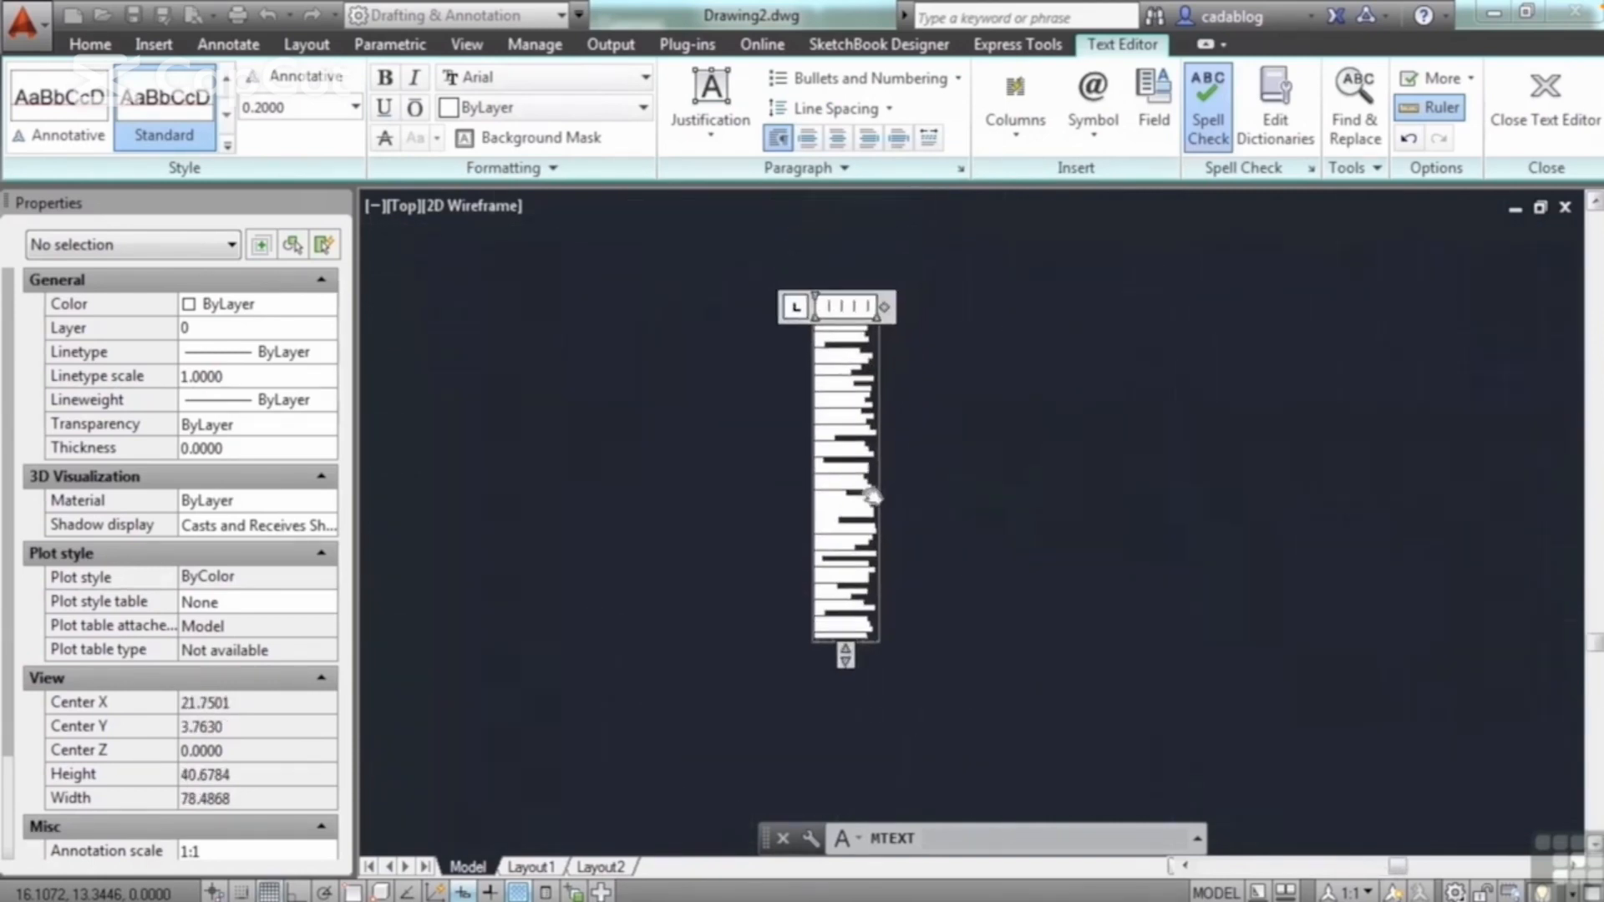
pyautogui.moveTo(871, 496); pyautogui.dragTo(867, 522, button='middle')
pyautogui.moveTo(879, 329); pyautogui.dragTo(1197, 366)
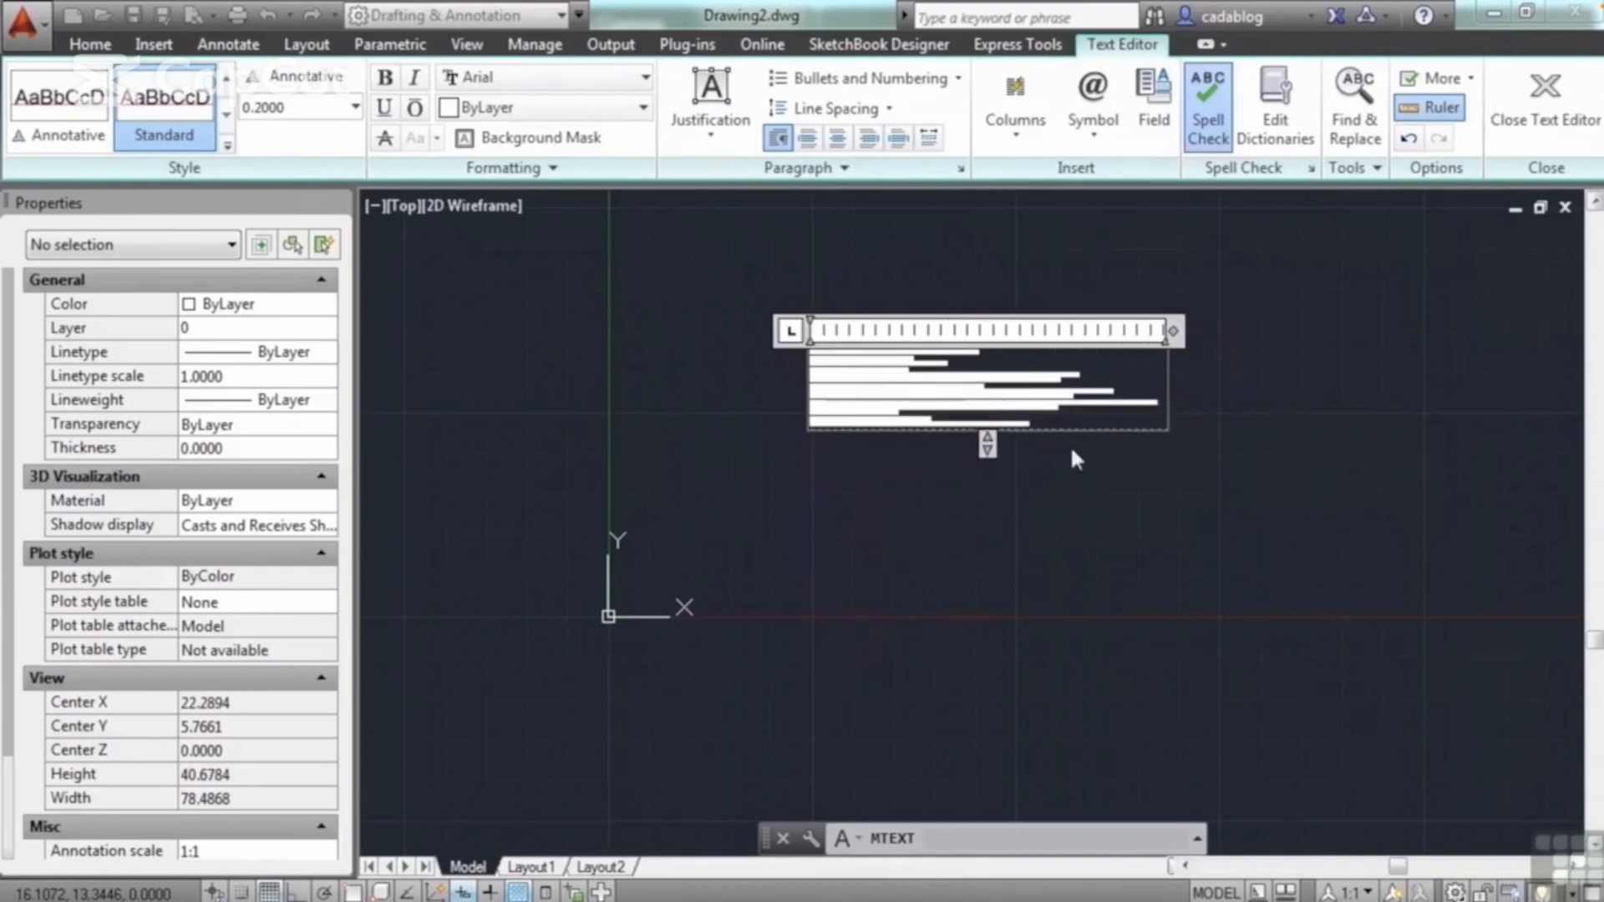
pyautogui.click(1098, 482)
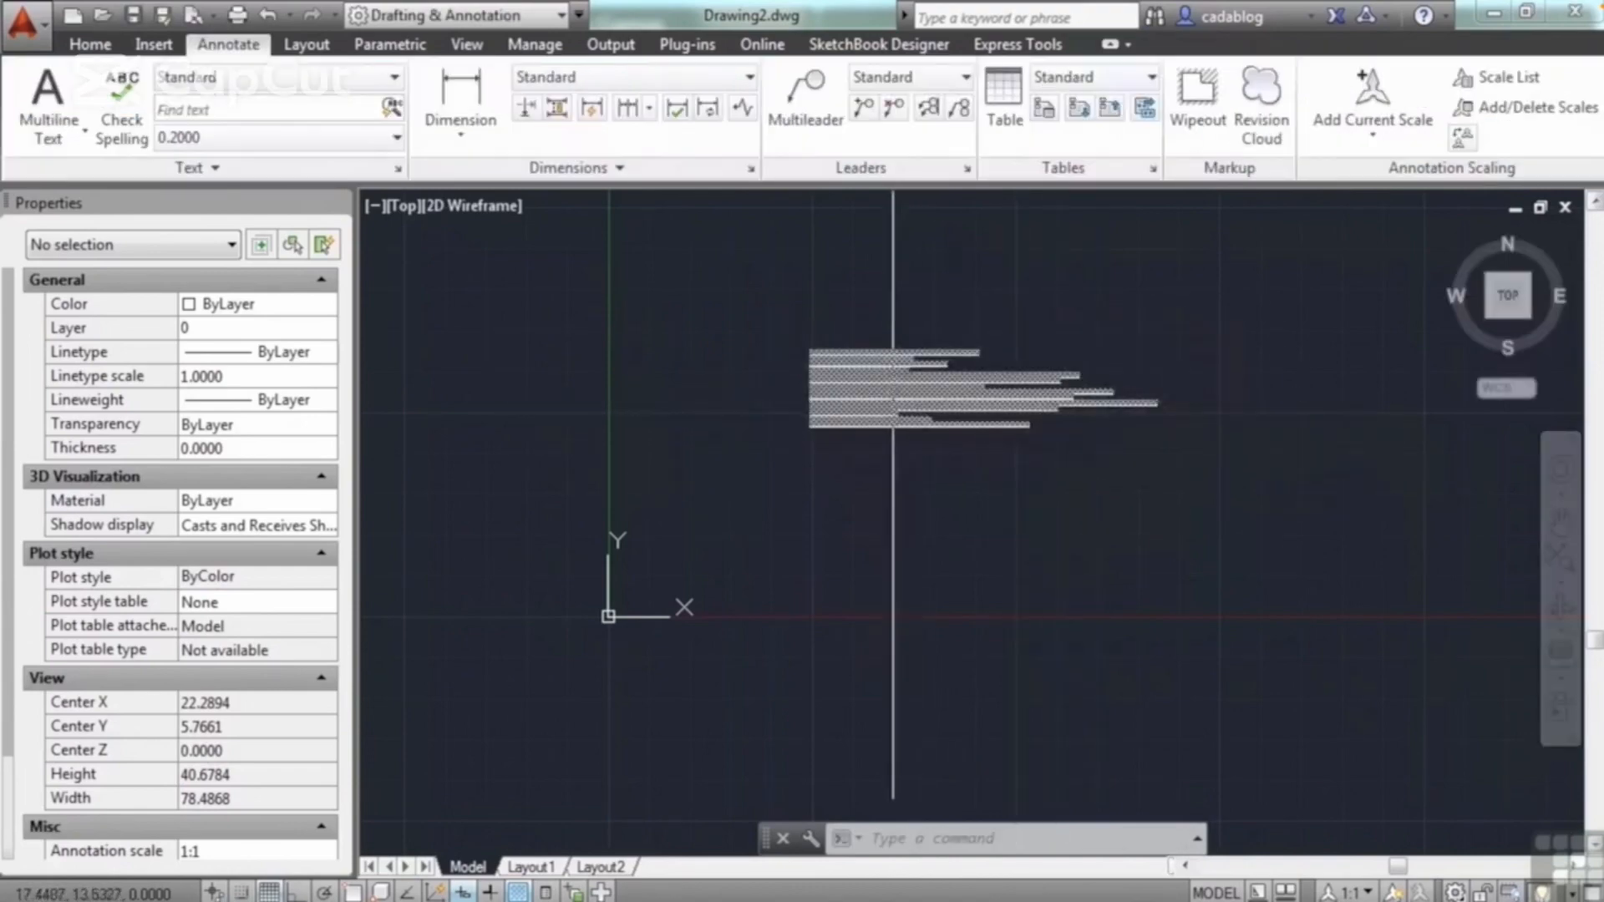
# Step: Open the lower pipe notes paragraph for editing and set "All pipe is to be made of a long hole," in the Batang font
pyautogui.scroll(4, 855, 381)
pyautogui.moveTo(855, 380)
pyautogui.mouseDown(button='middle')
pyautogui.moveTo(732, 407)
pyautogui.moveTo(703, 437)
pyautogui.mouseUp(button='middle')
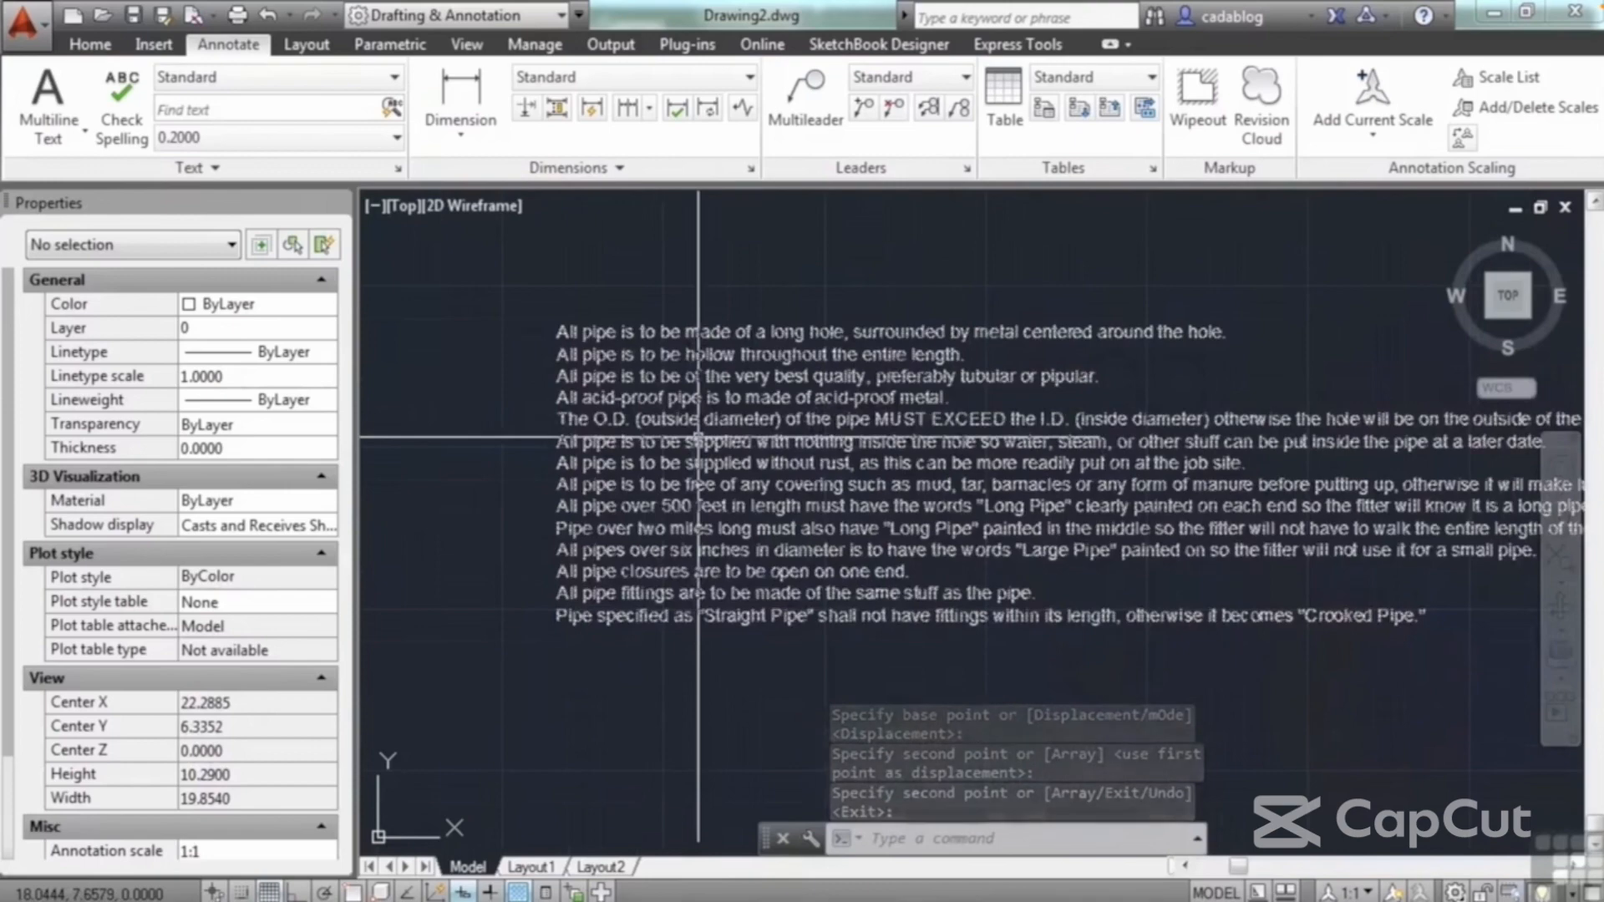
pyautogui.click(694, 422)
pyautogui.doubleClick(694, 422)
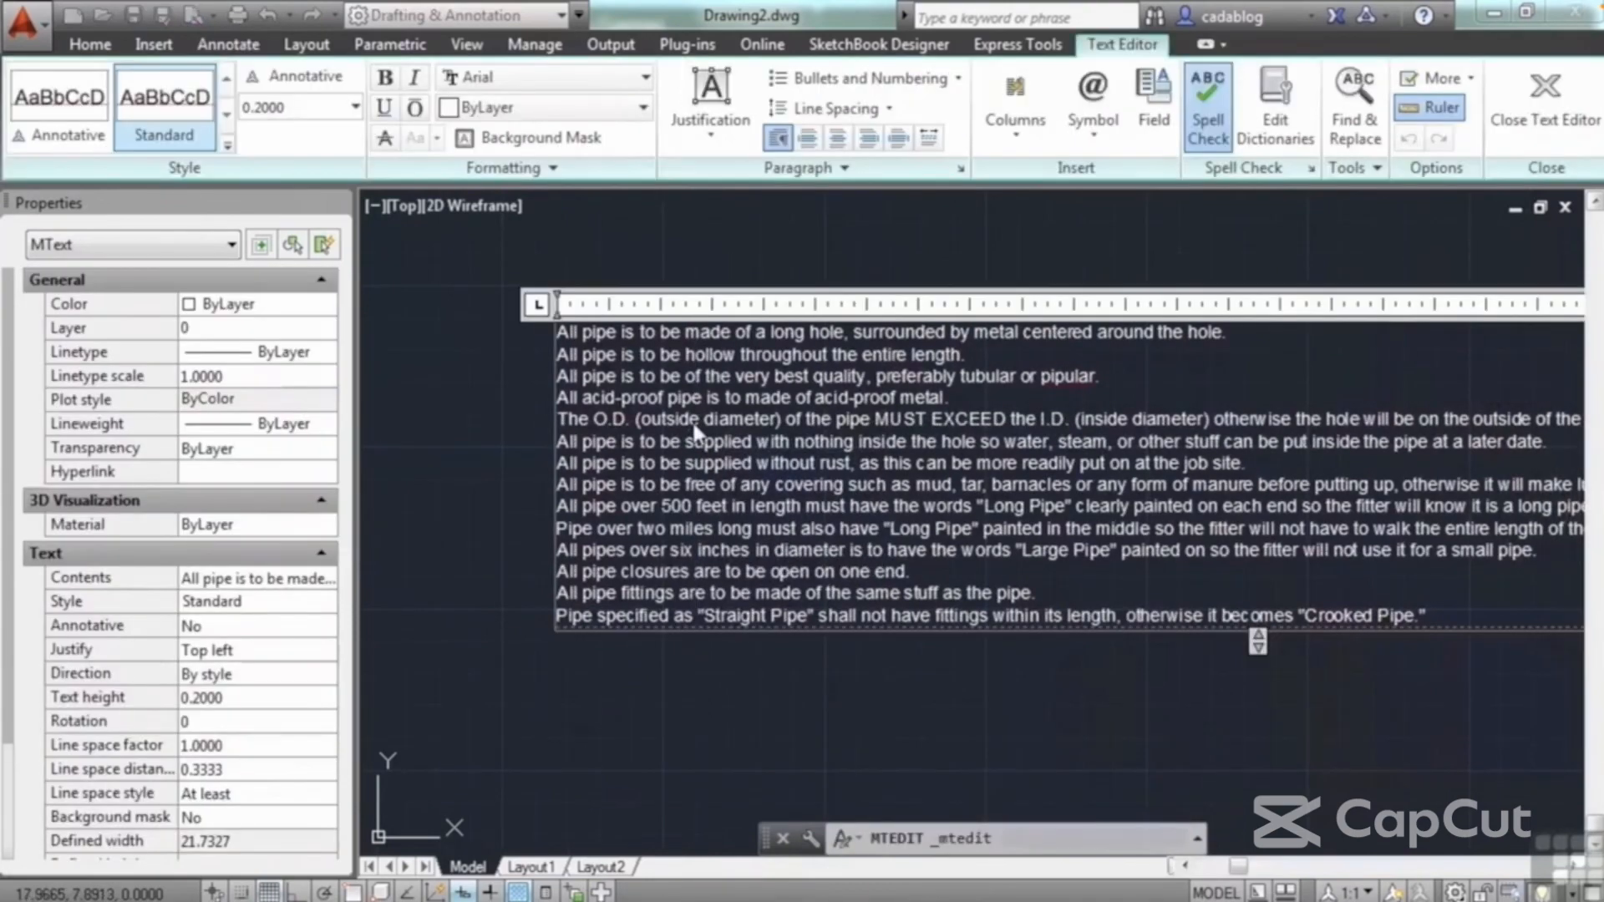
pyautogui.scroll(2, 693, 341)
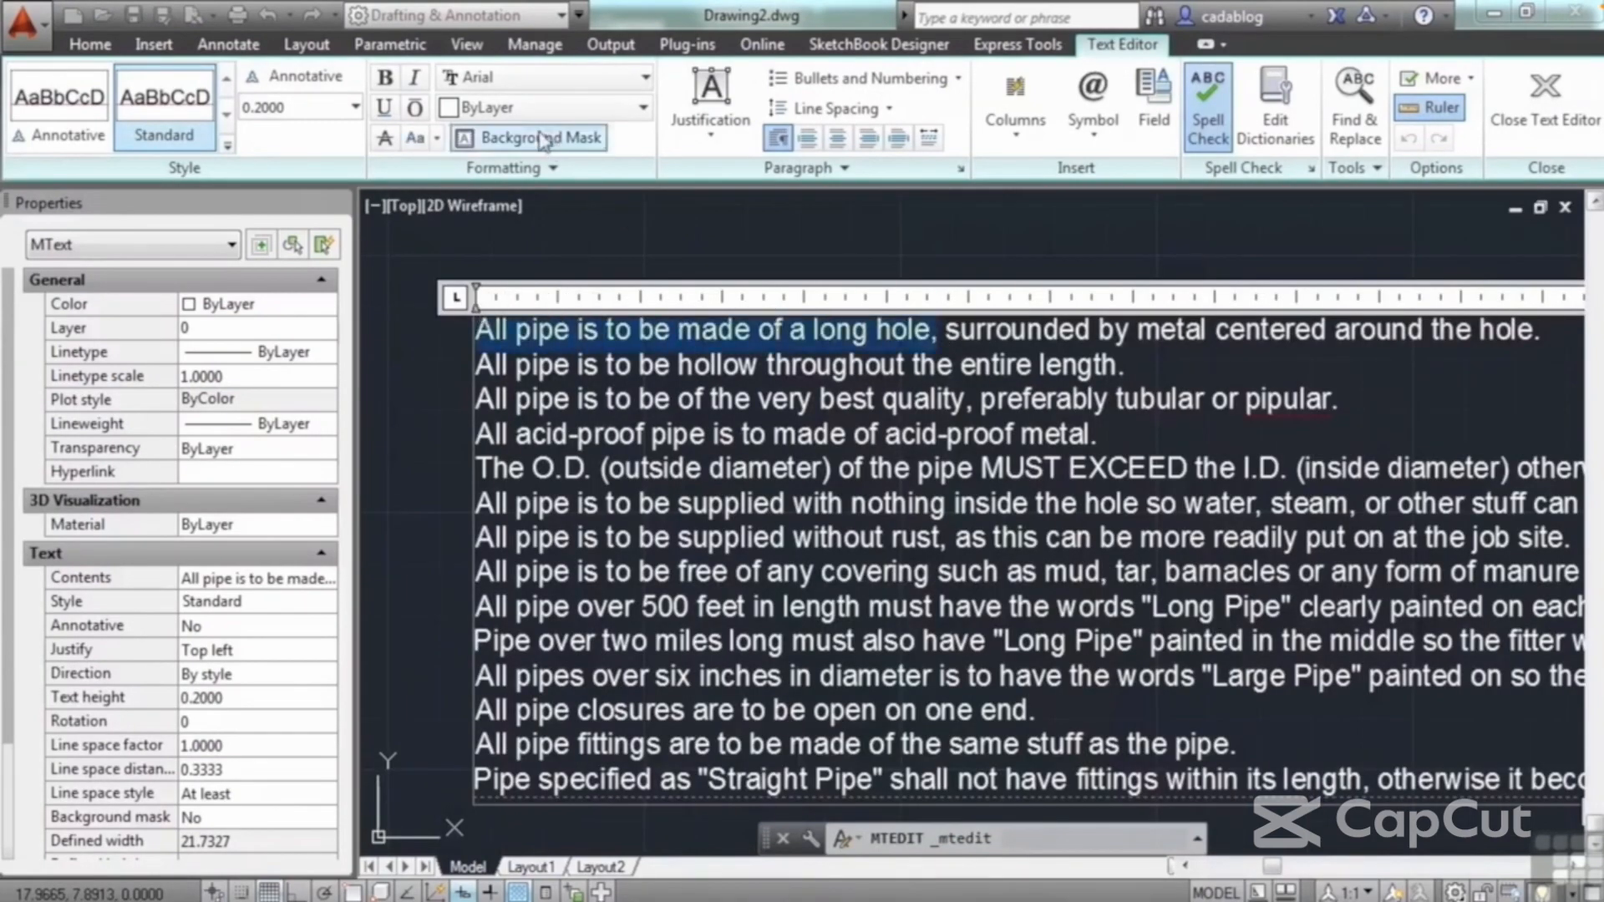
pyautogui.click(644, 77)
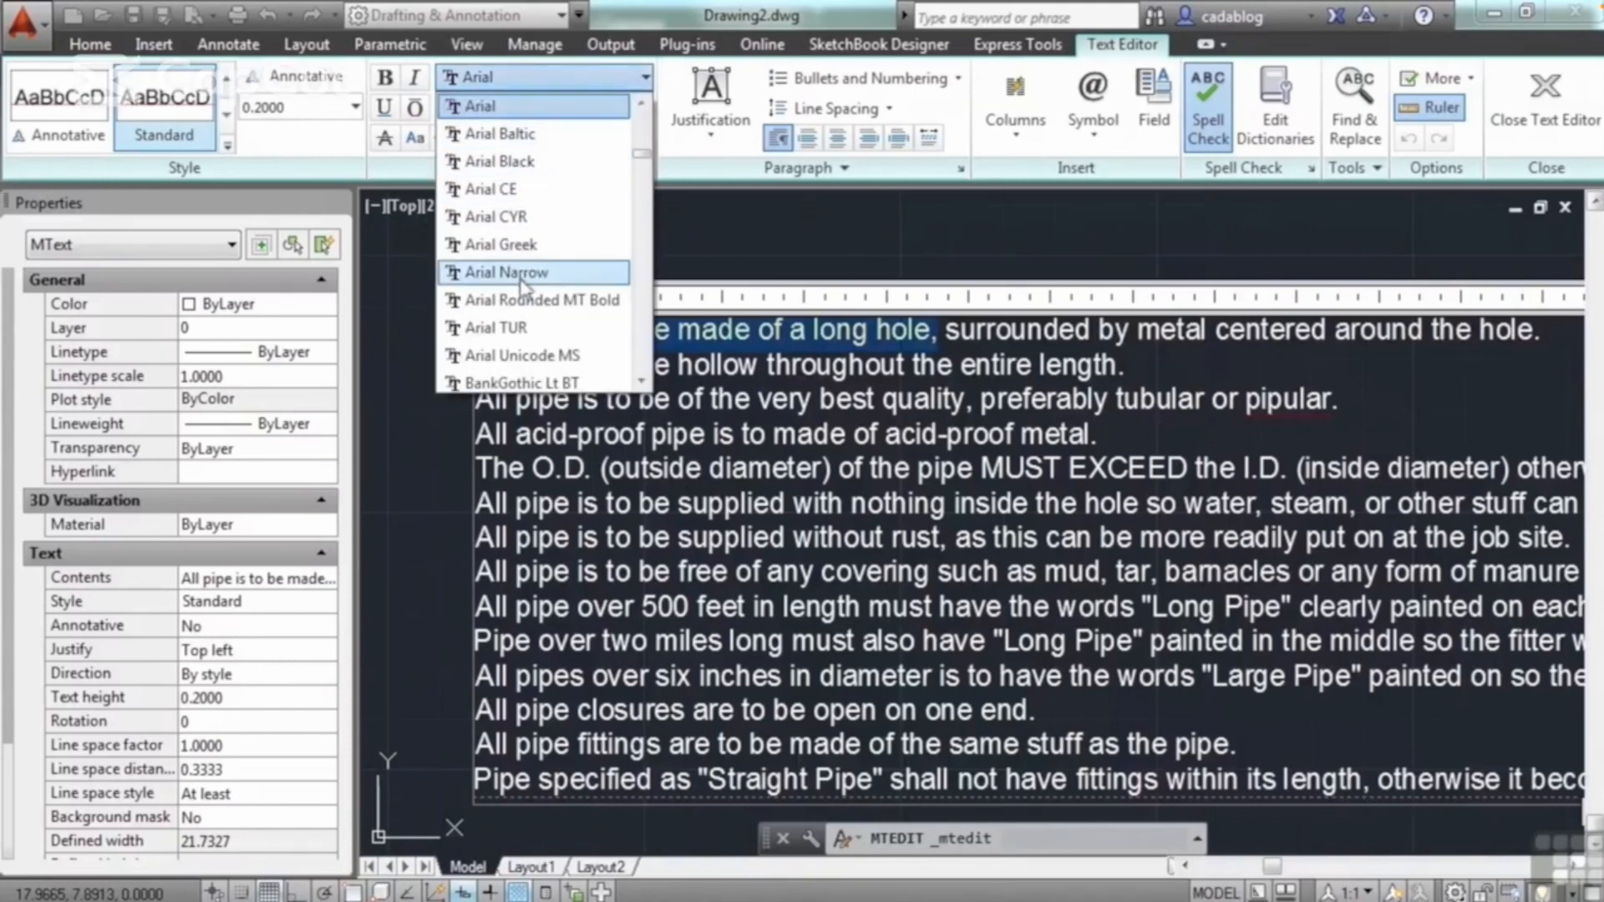
pyautogui.scroll(-2, 501, 272)
pyautogui.click(505, 303)
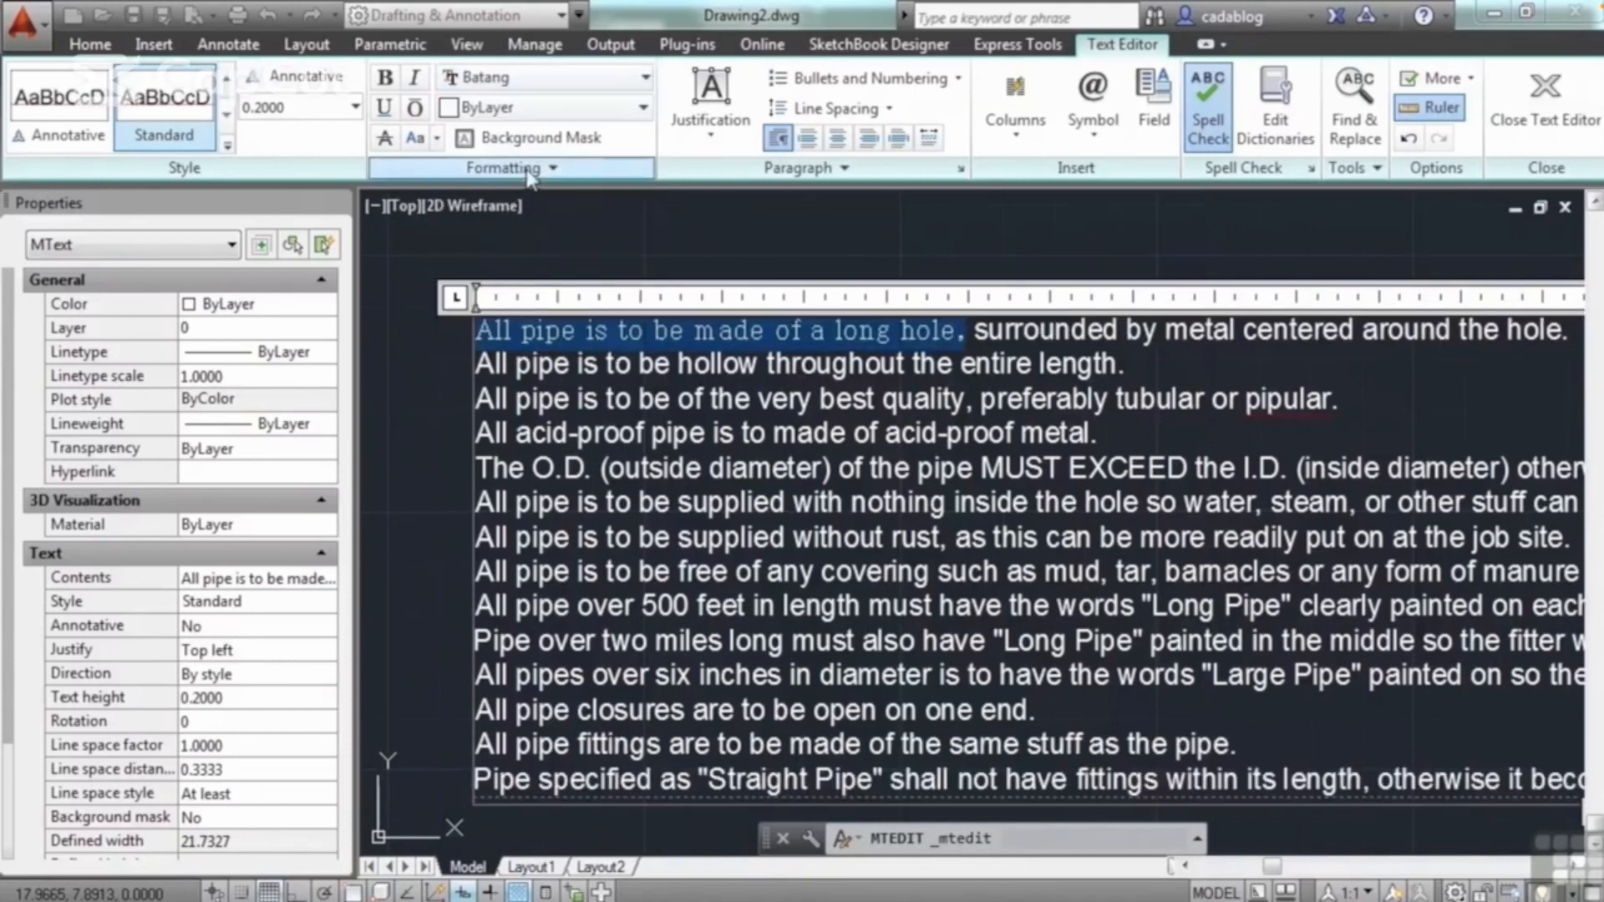
# Step: Color the selected phrase in the first line Red and finish editing the paragraph
pyautogui.click(644, 107)
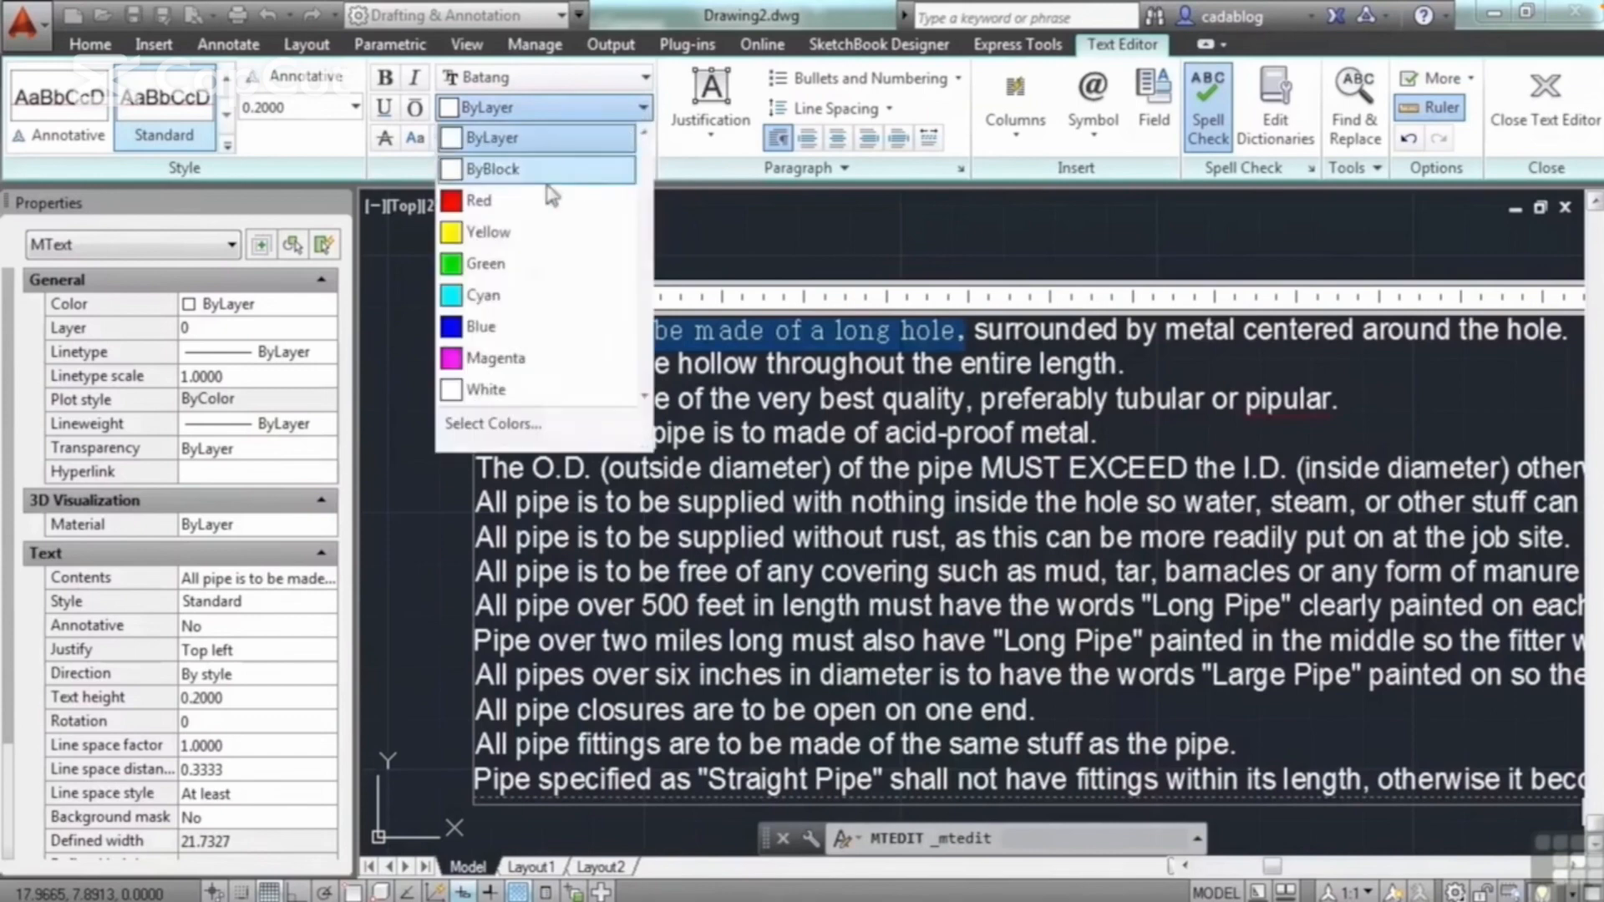
pyautogui.click(535, 200)
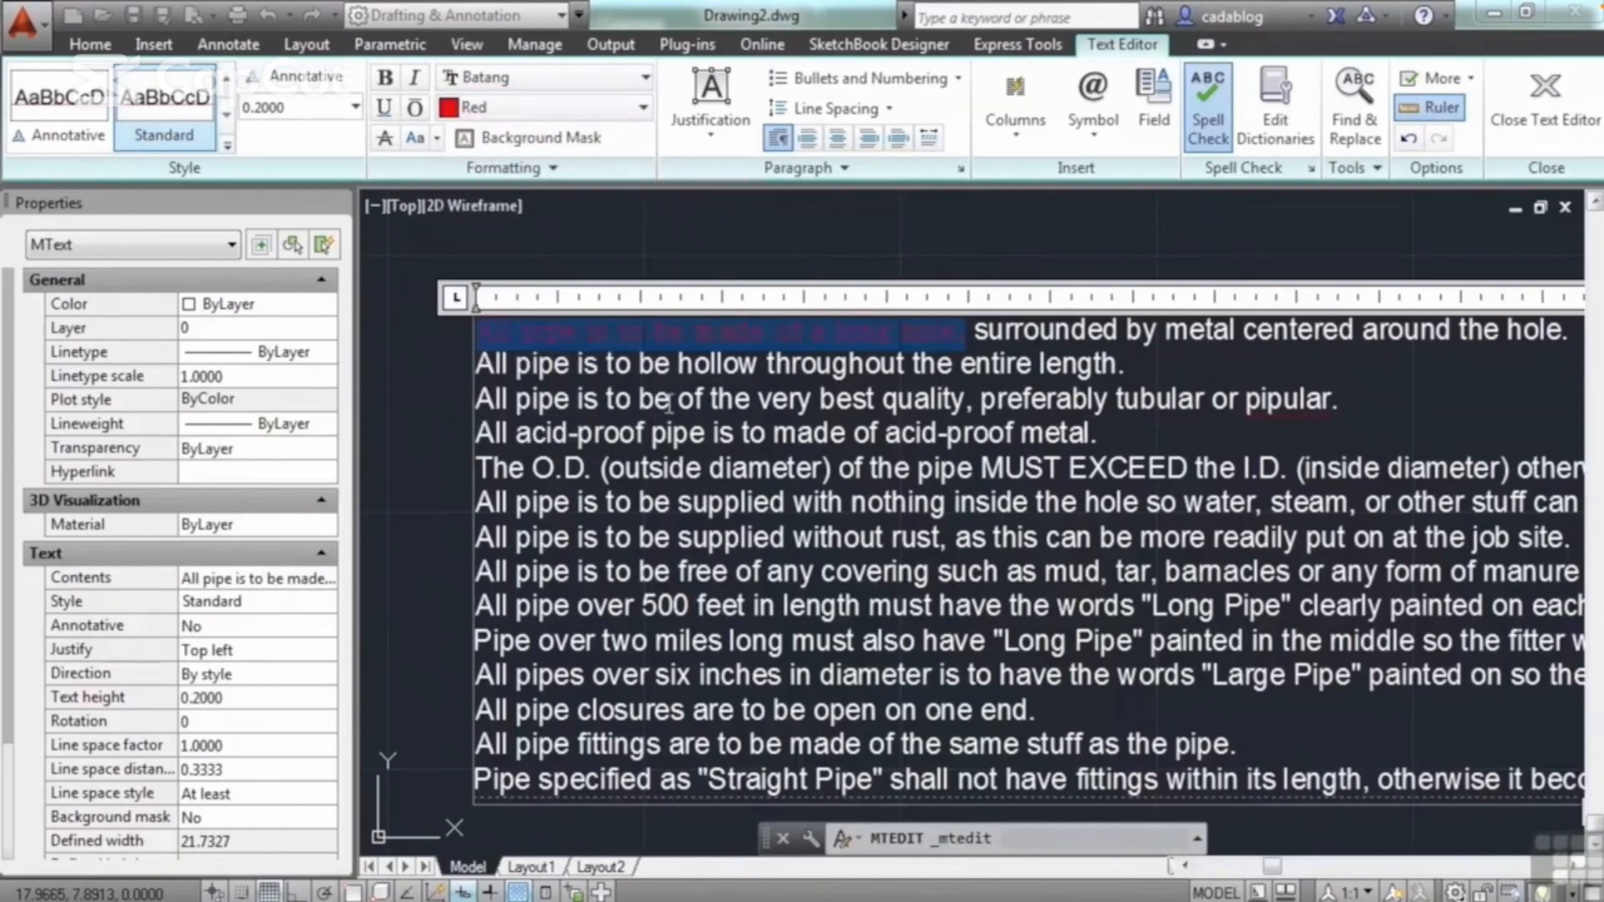
pyautogui.click(428, 367)
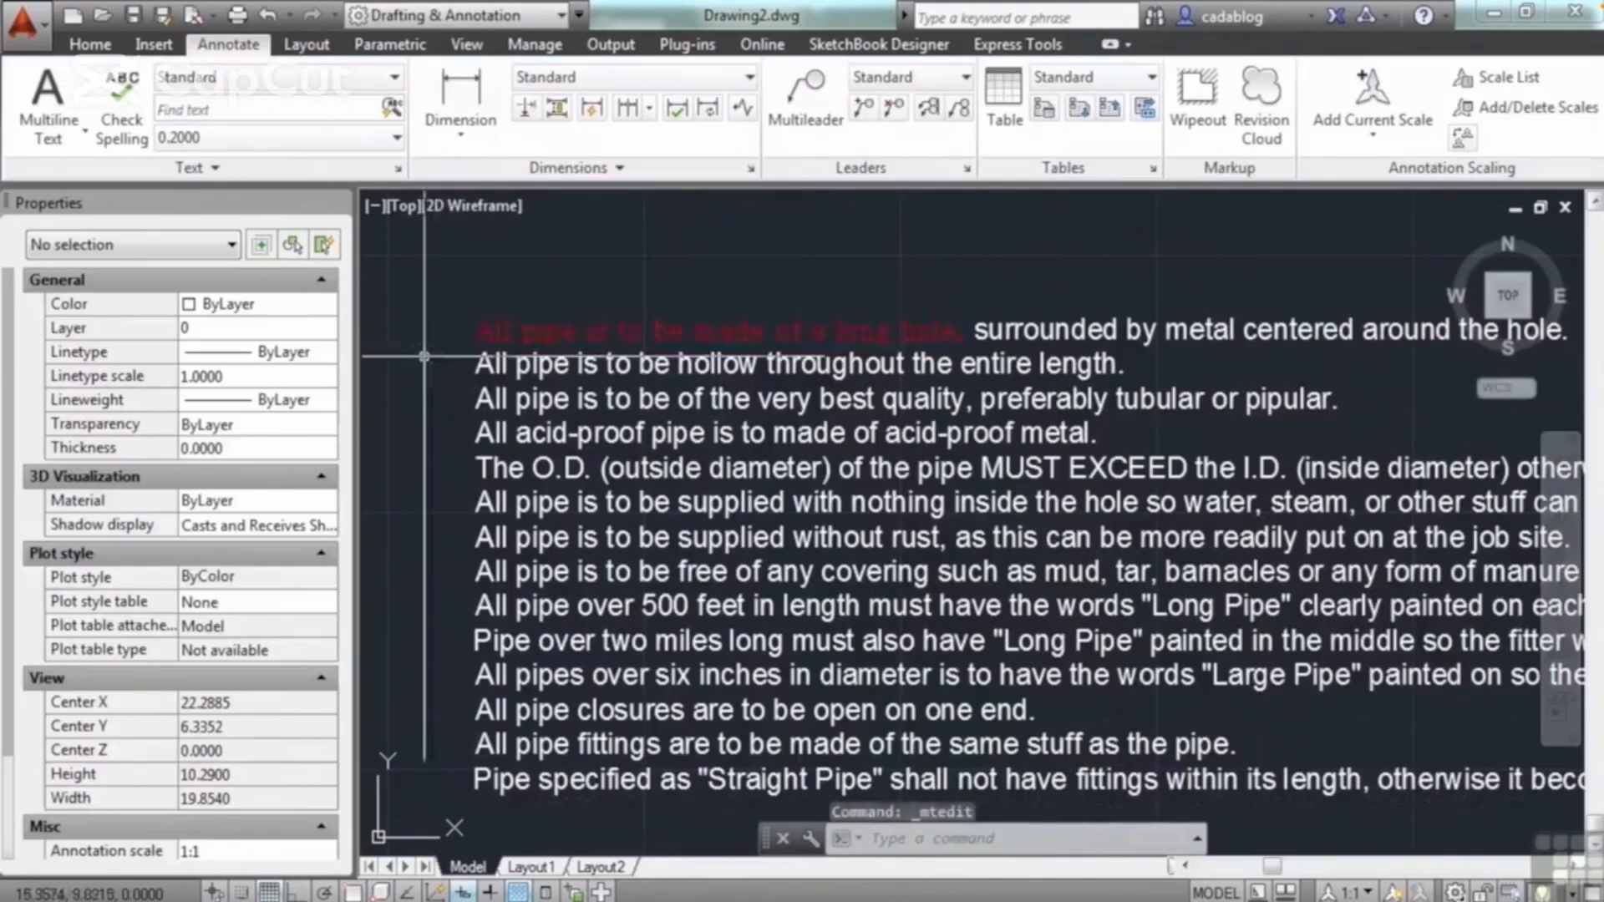
# Step: Start Match Properties with the lower paragraph containing the red phrase as the source object
pyautogui.scroll(-3, 673, 420)
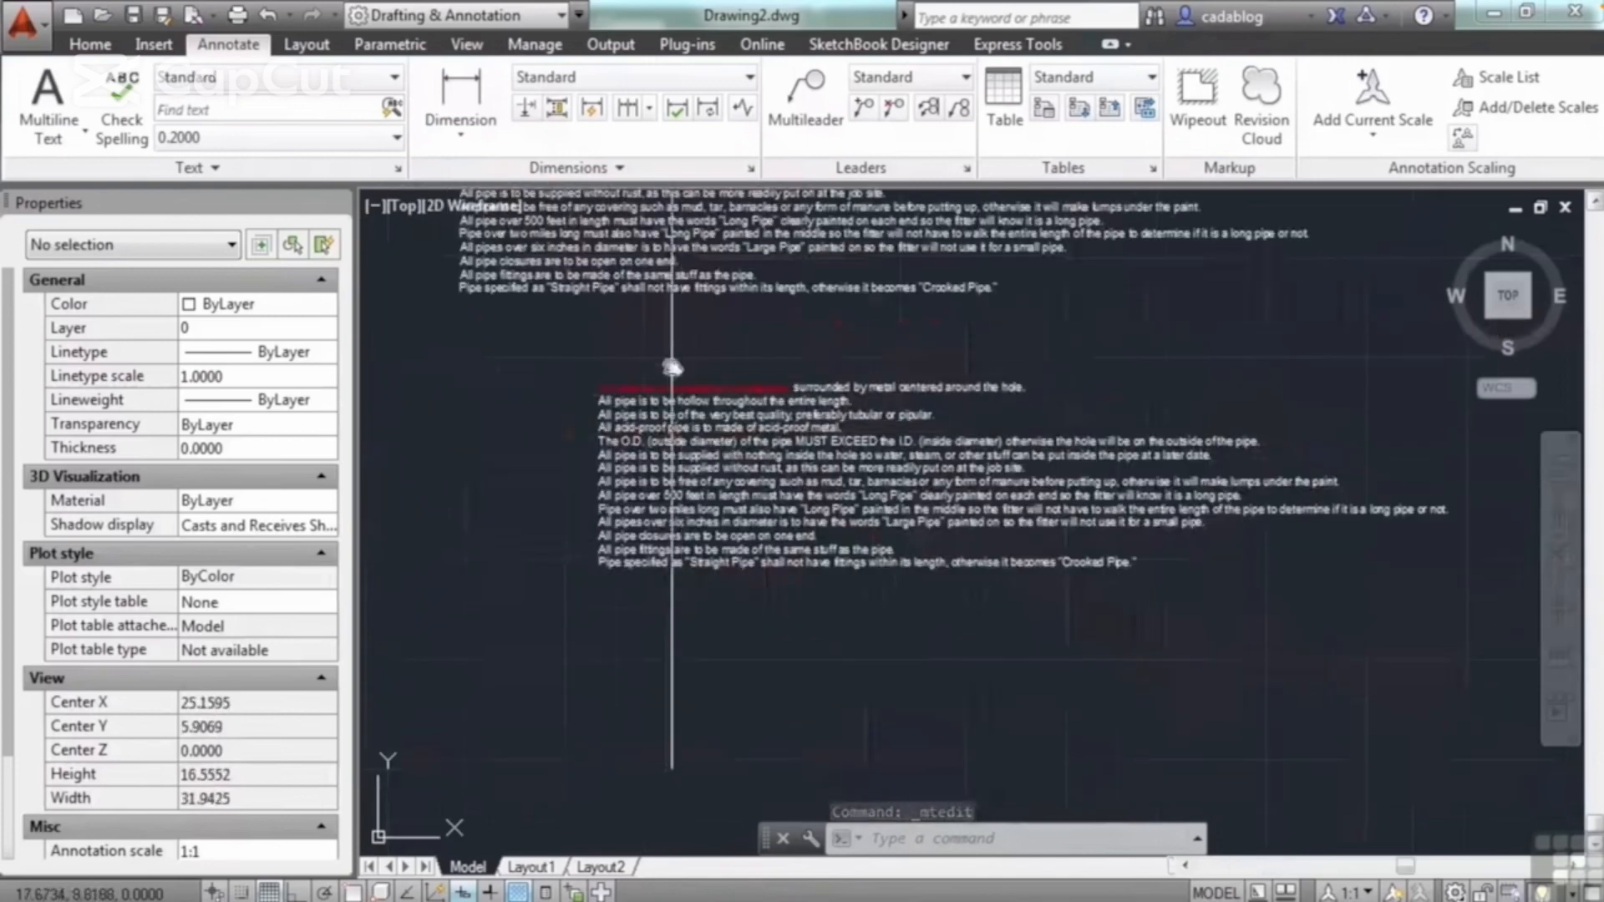
pyautogui.write('a')
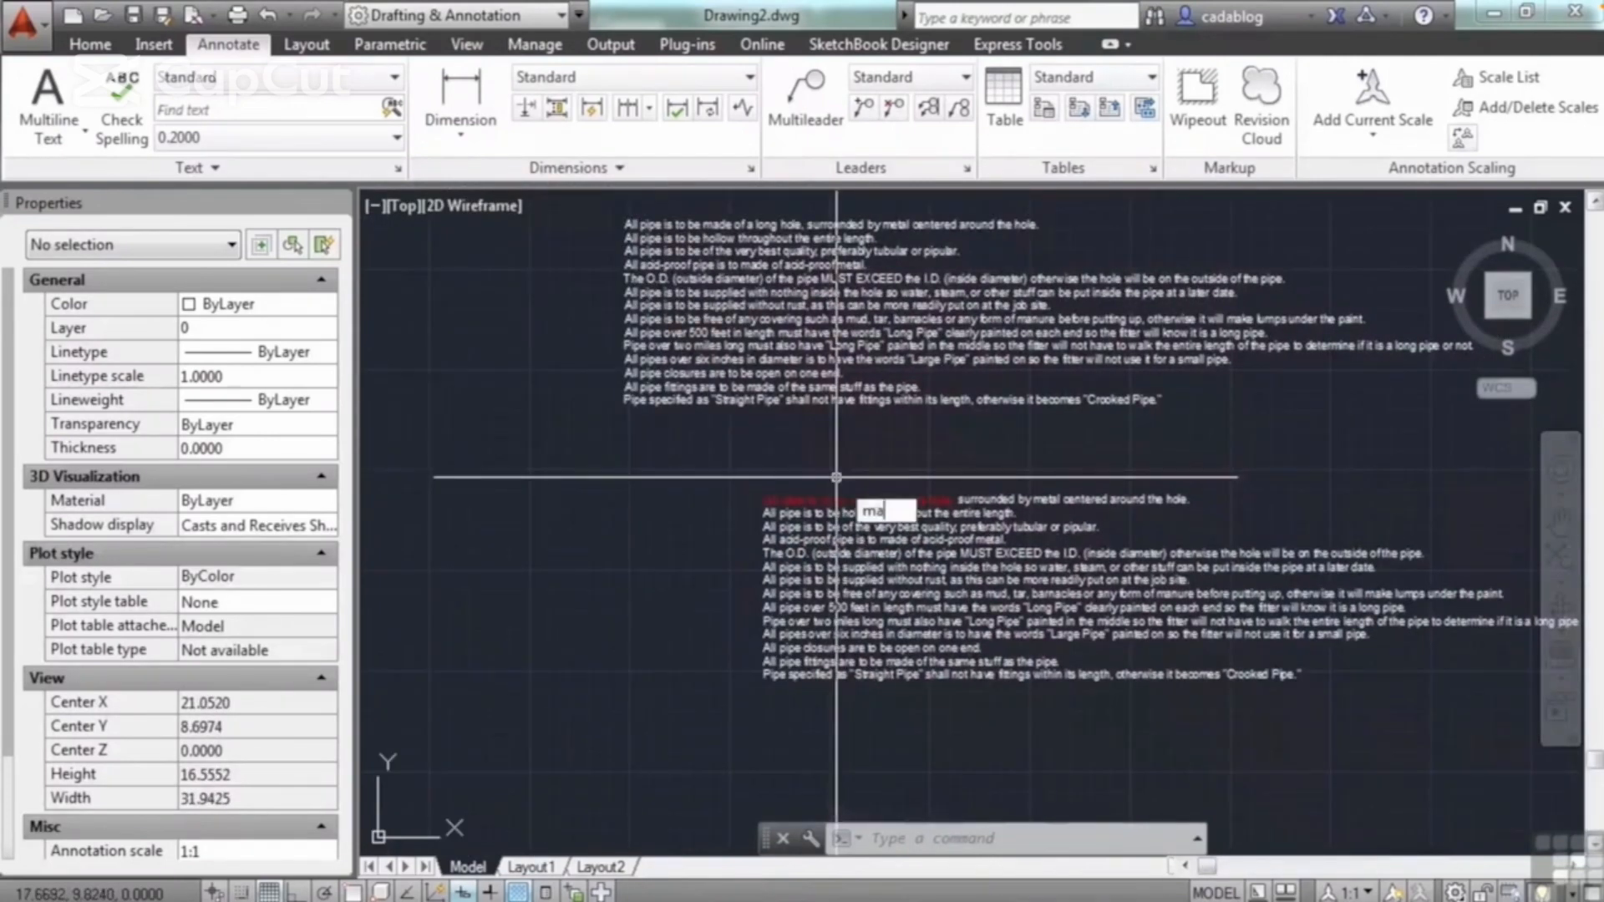
pyautogui.press('Return')
pyautogui.click(833, 525)
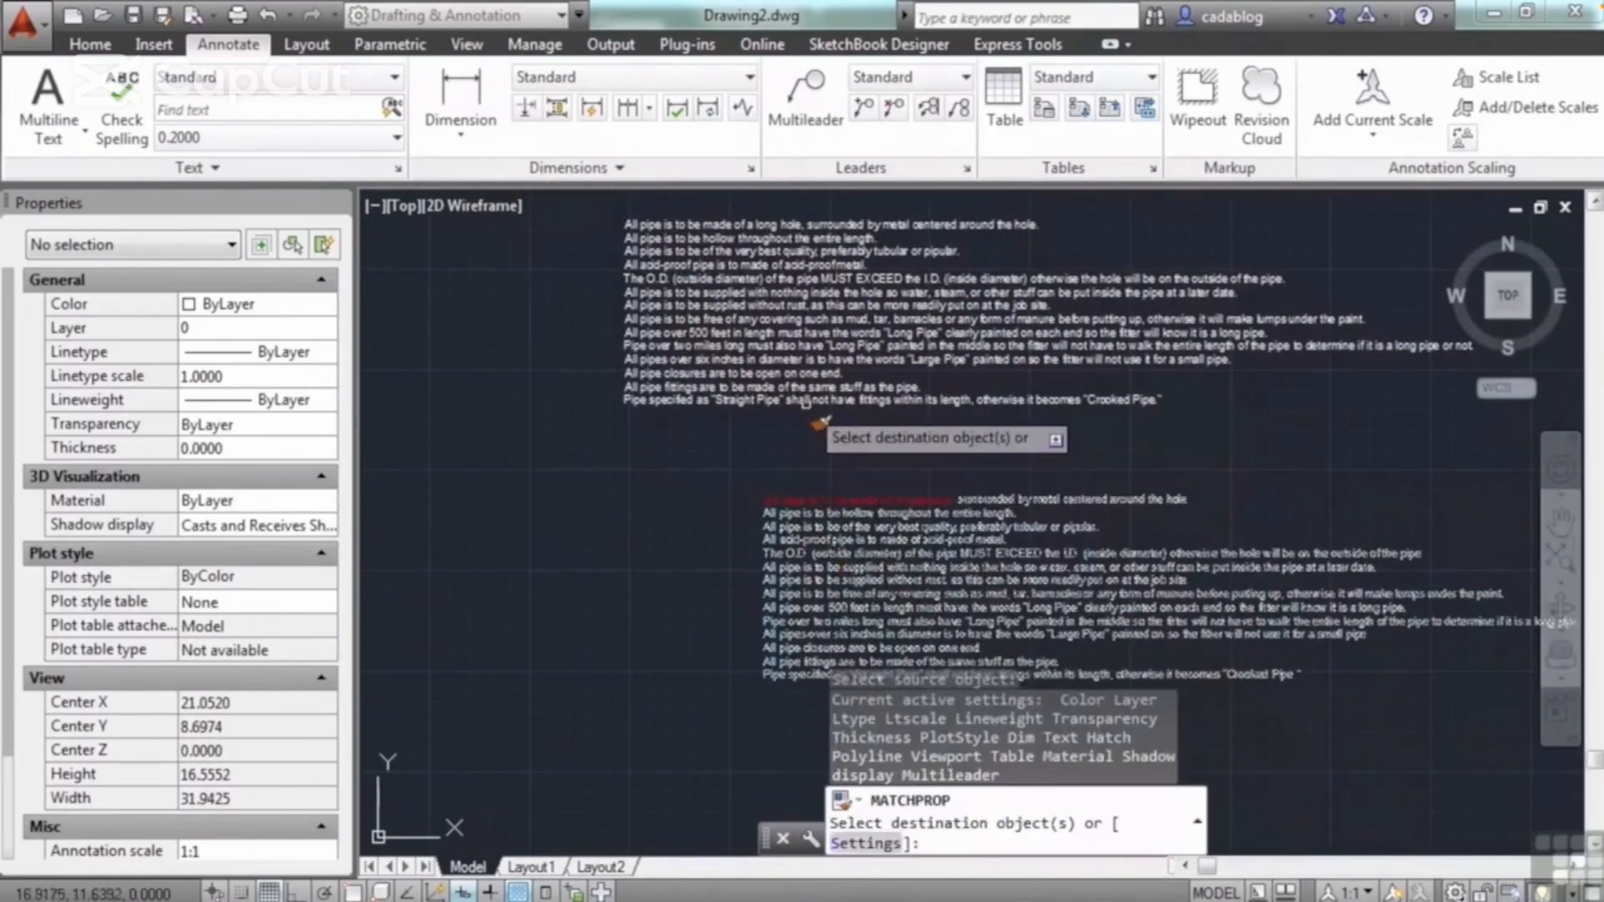
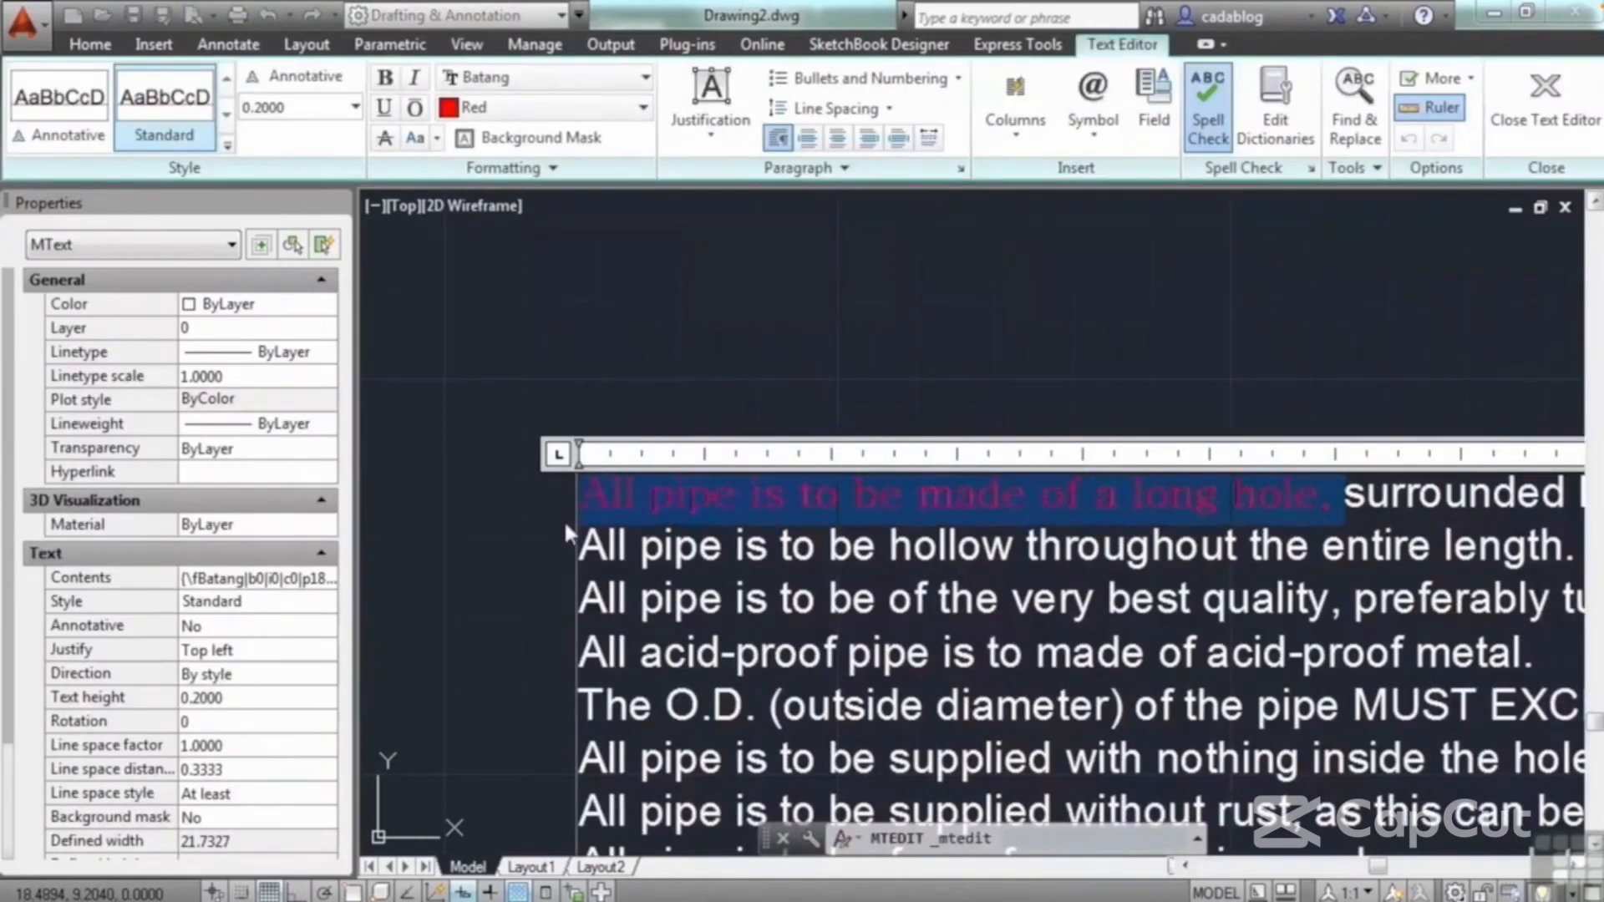
pyautogui.rightClick(664, 508)
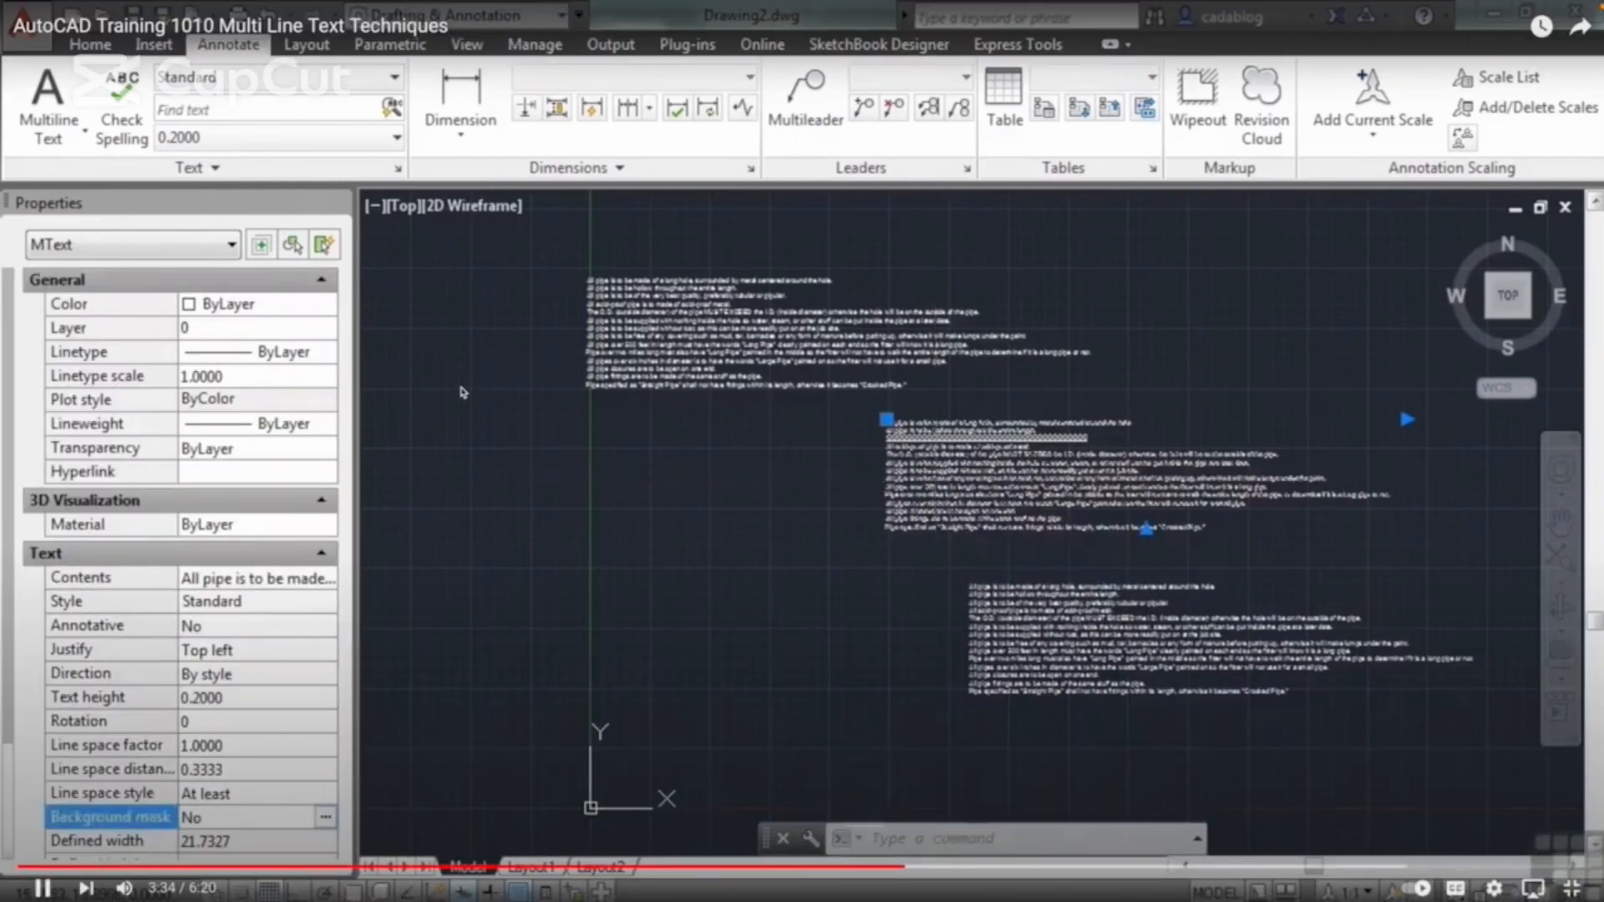
pyautogui.click(460, 393)
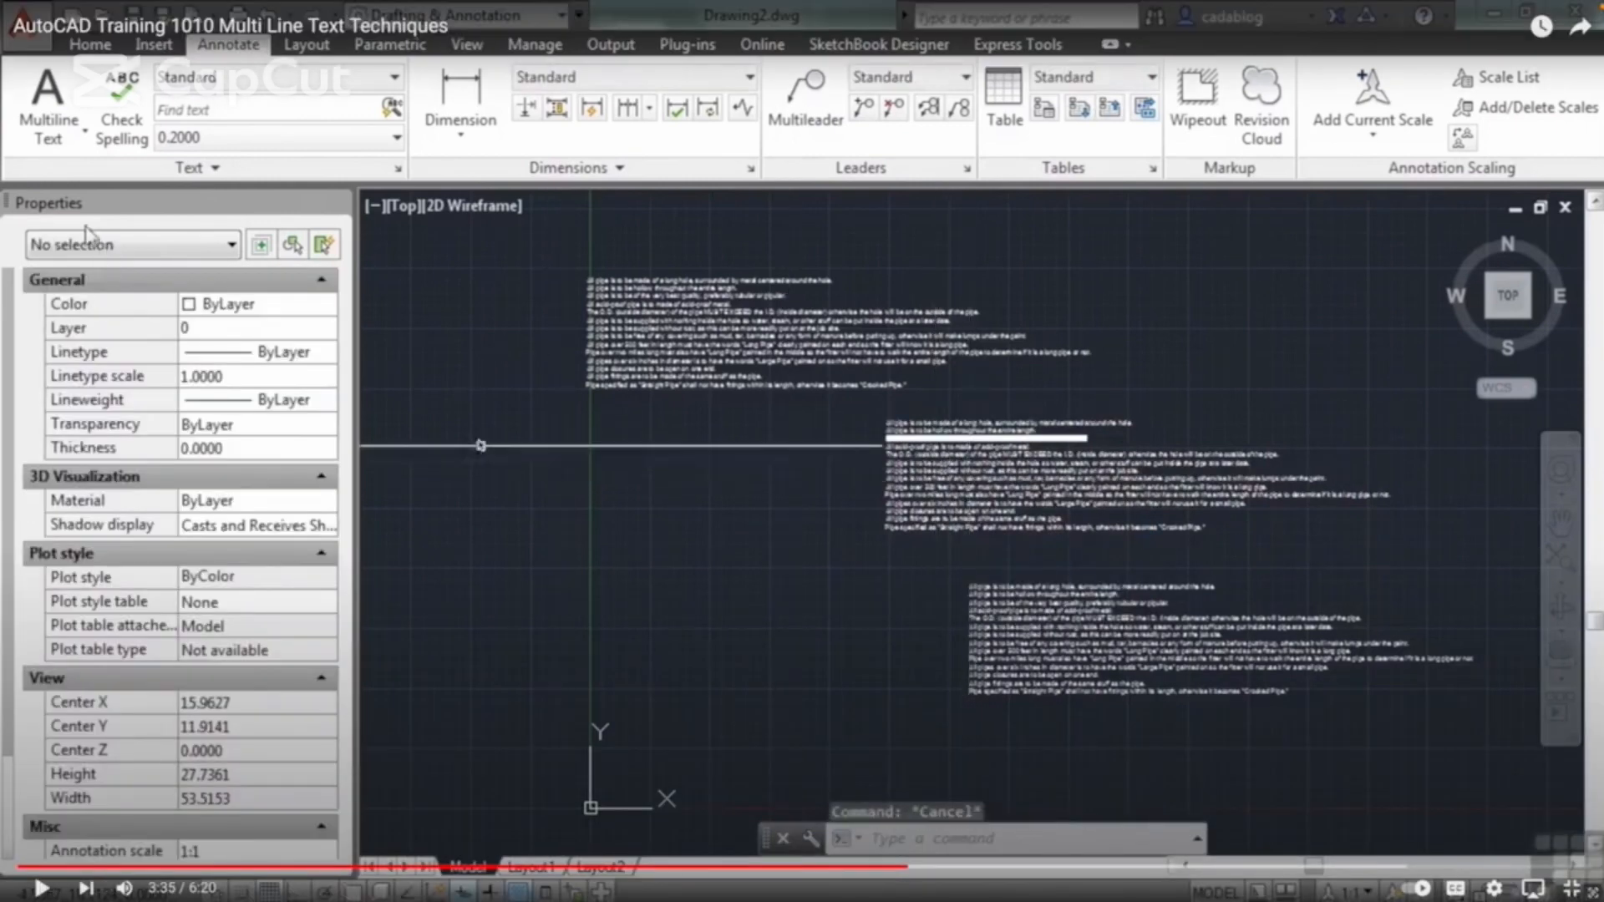
pyautogui.click(87, 233)
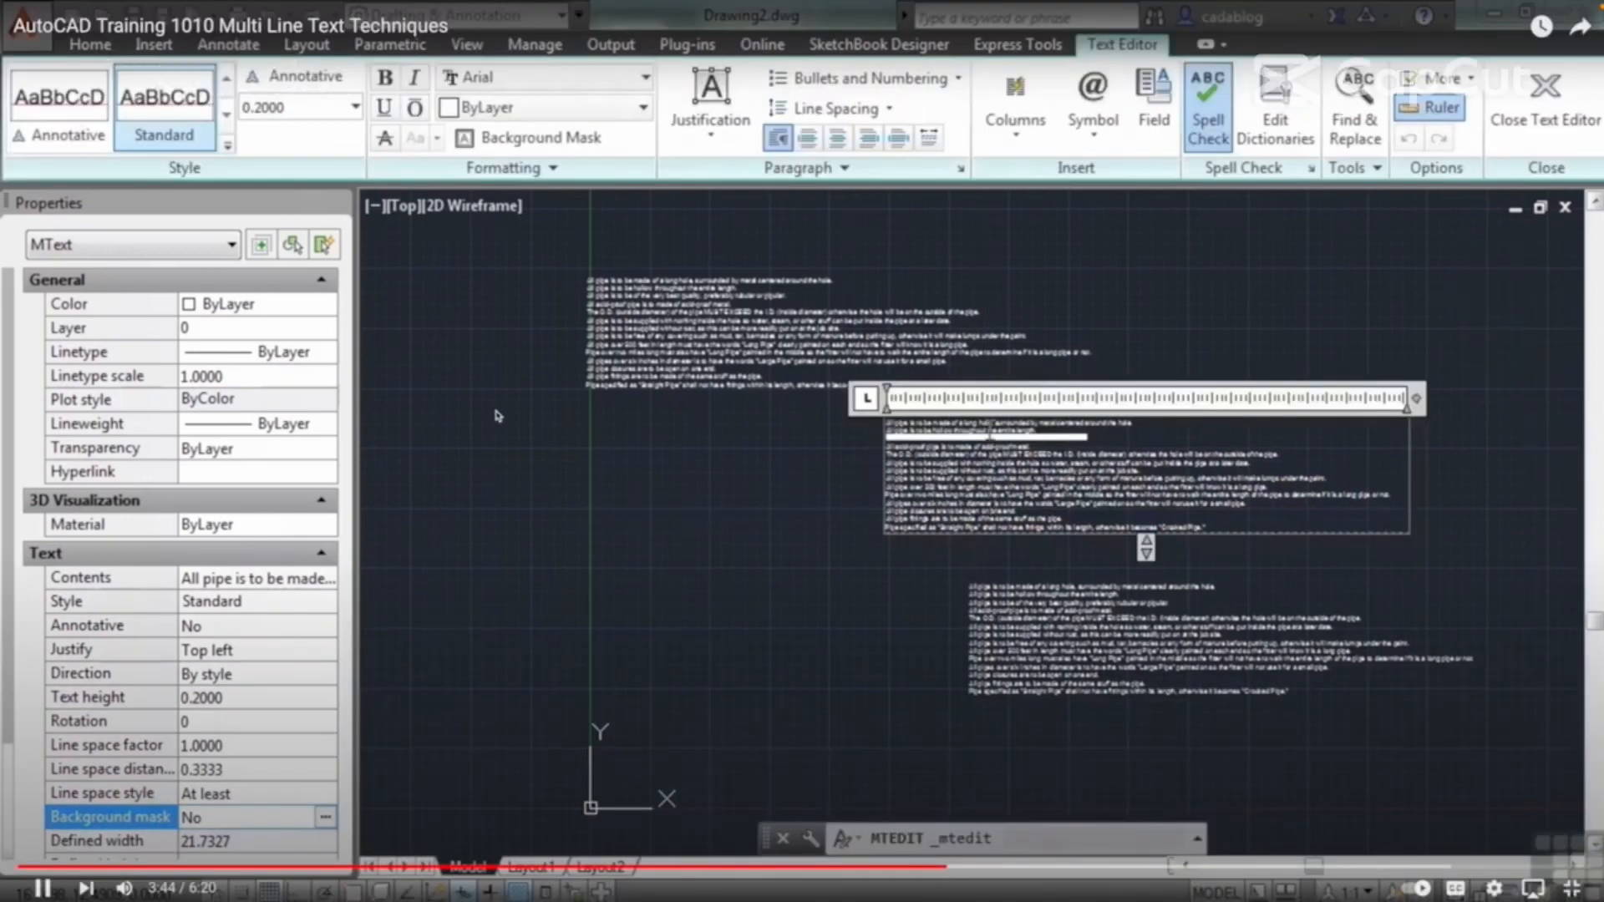
# Step: Give the middle pipe notes paragraph a background mask with offset factor 1.5000 and the drawing background color, and finish editing it
pyautogui.click(916, 421)
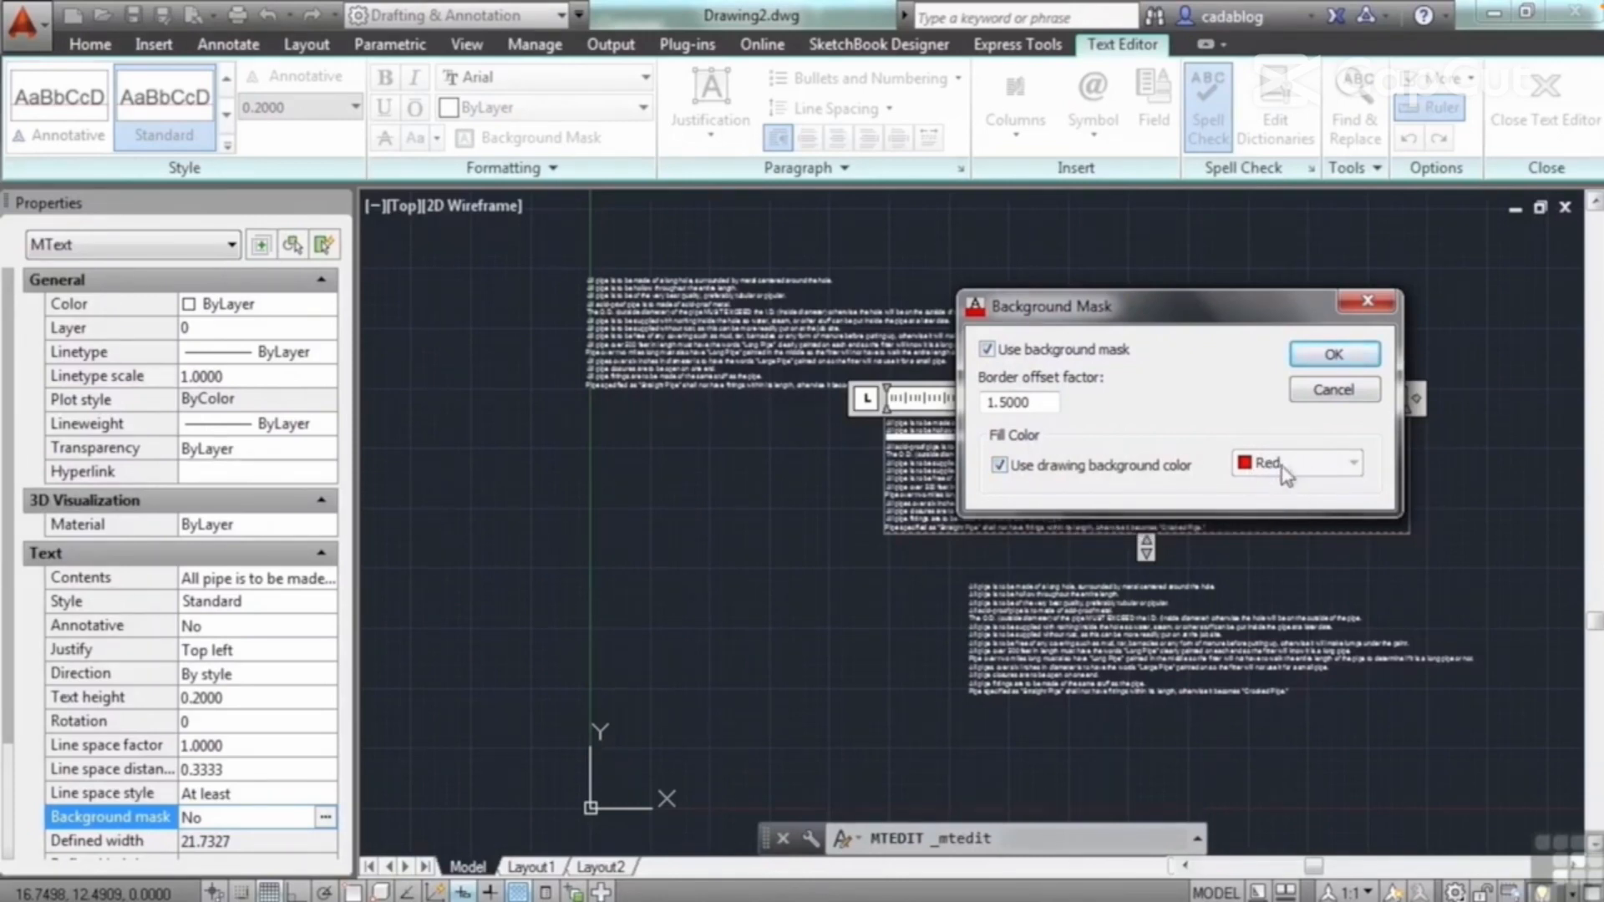
pyautogui.click(1335, 355)
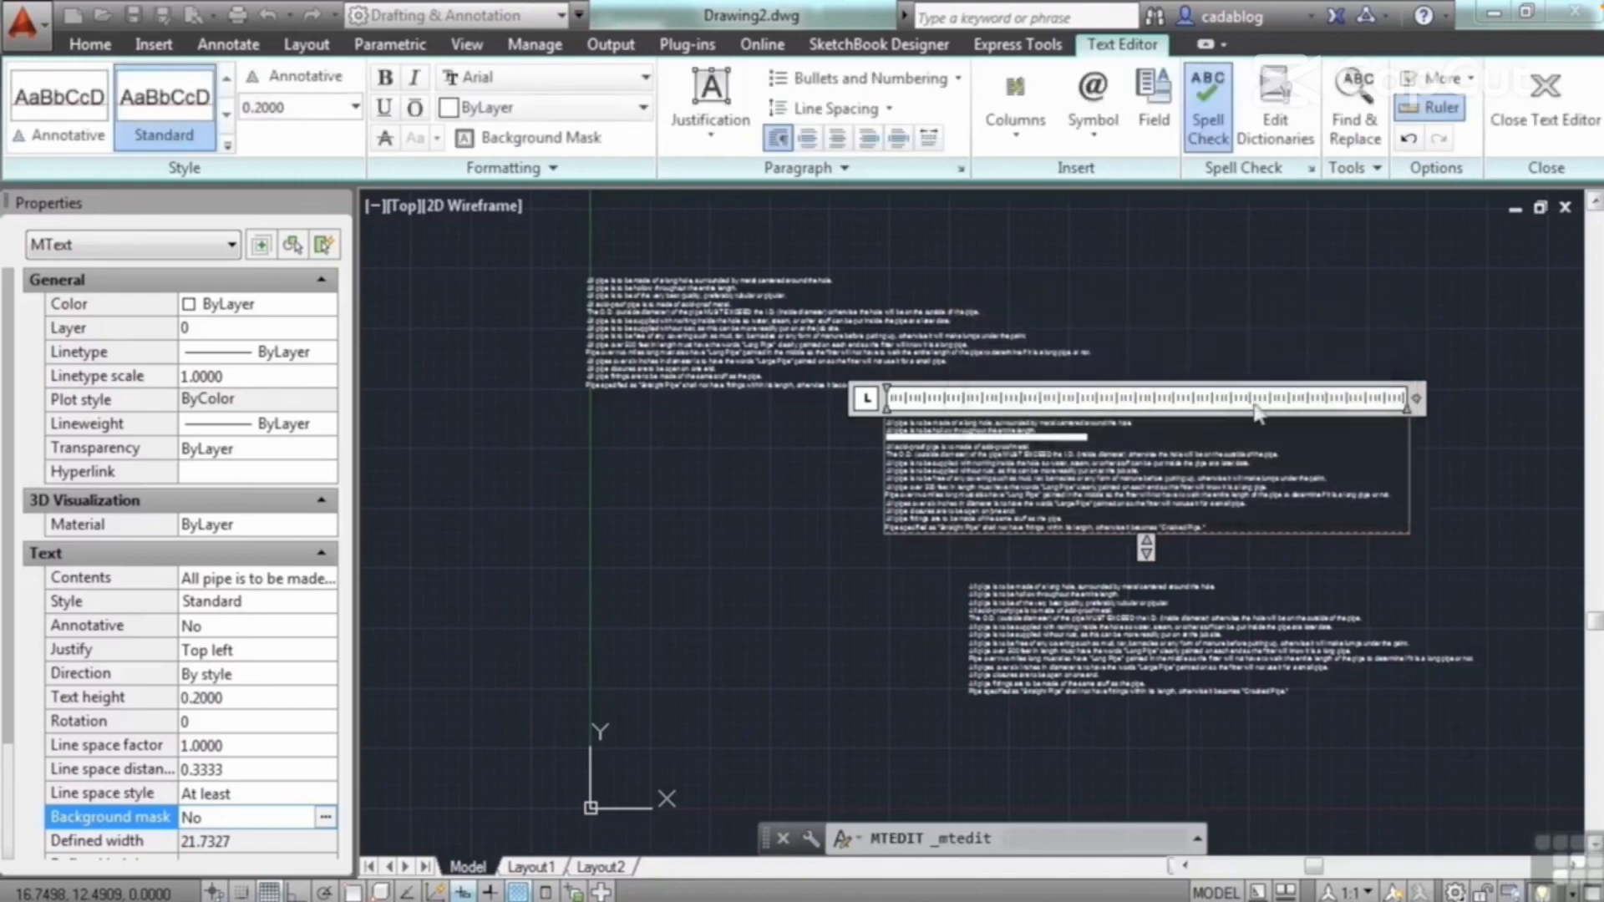
pyautogui.click(806, 497)
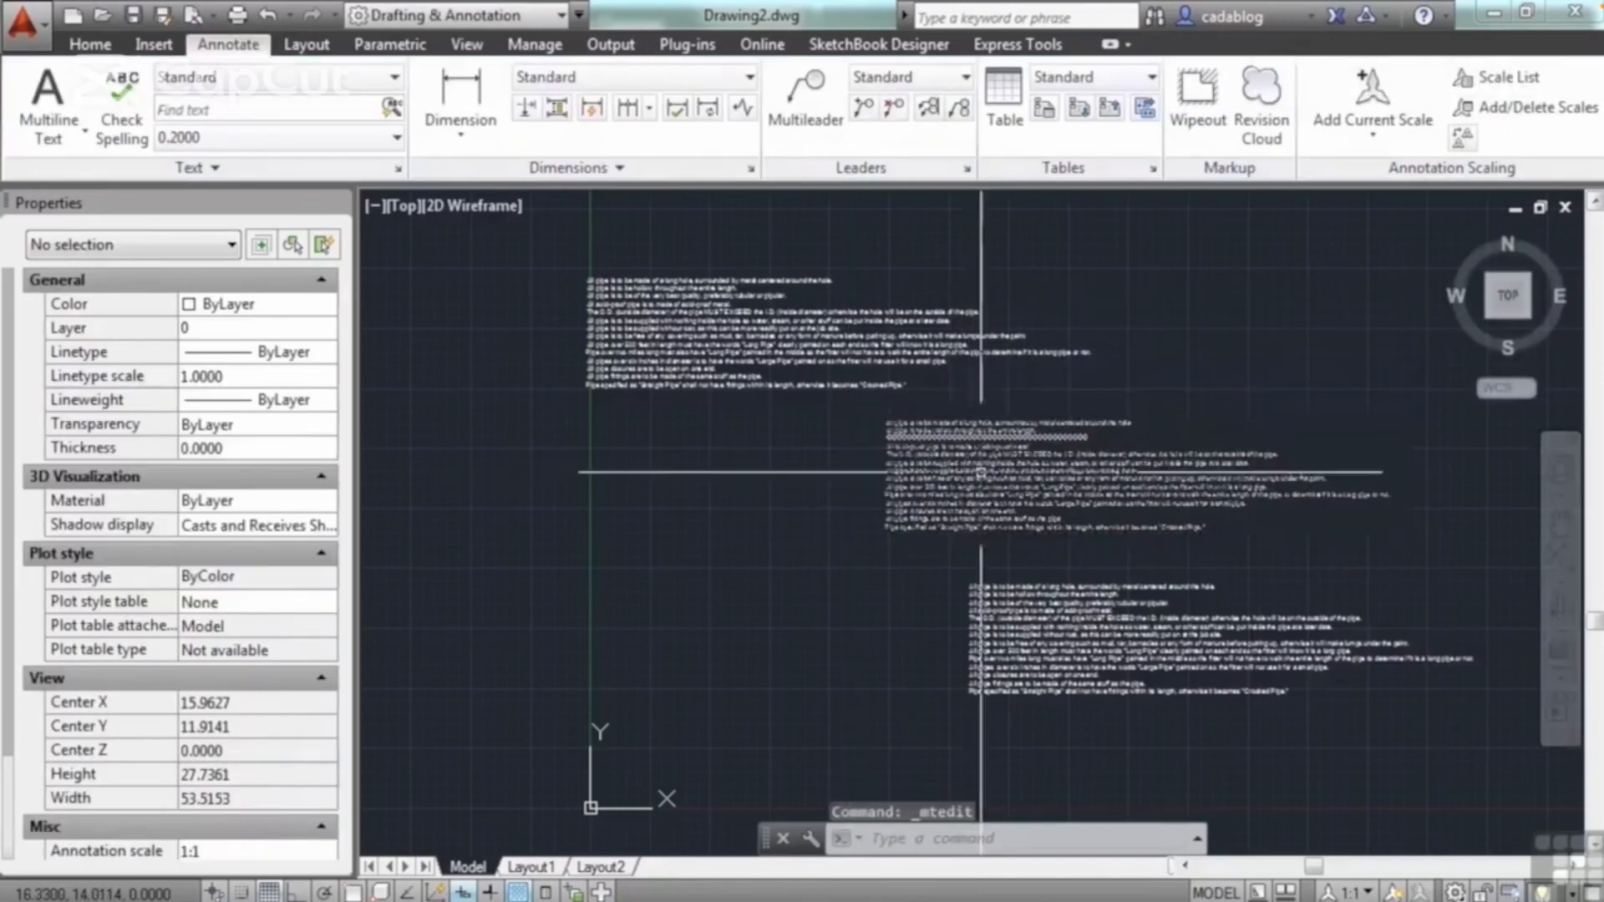
# Step: Move the masked paragraph up so that it partly overlaps the uppermost pipe notes paragraph
pyautogui.scroll(2, 1157, 450)
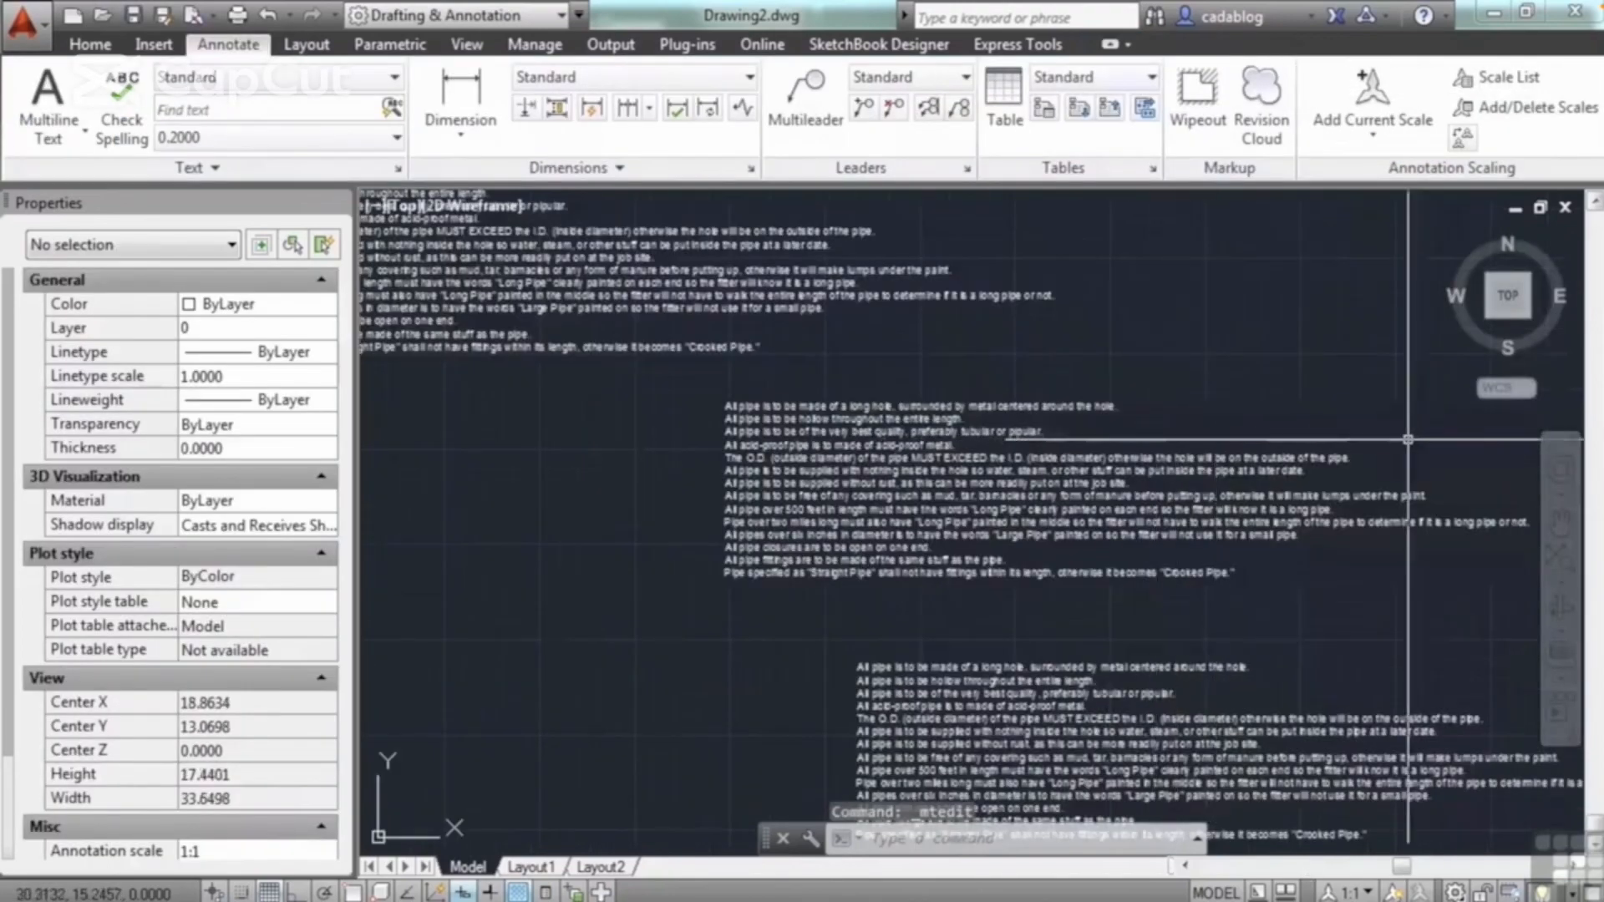
pyautogui.moveTo(1396, 443); pyautogui.dragTo(1208, 422, button='middle')
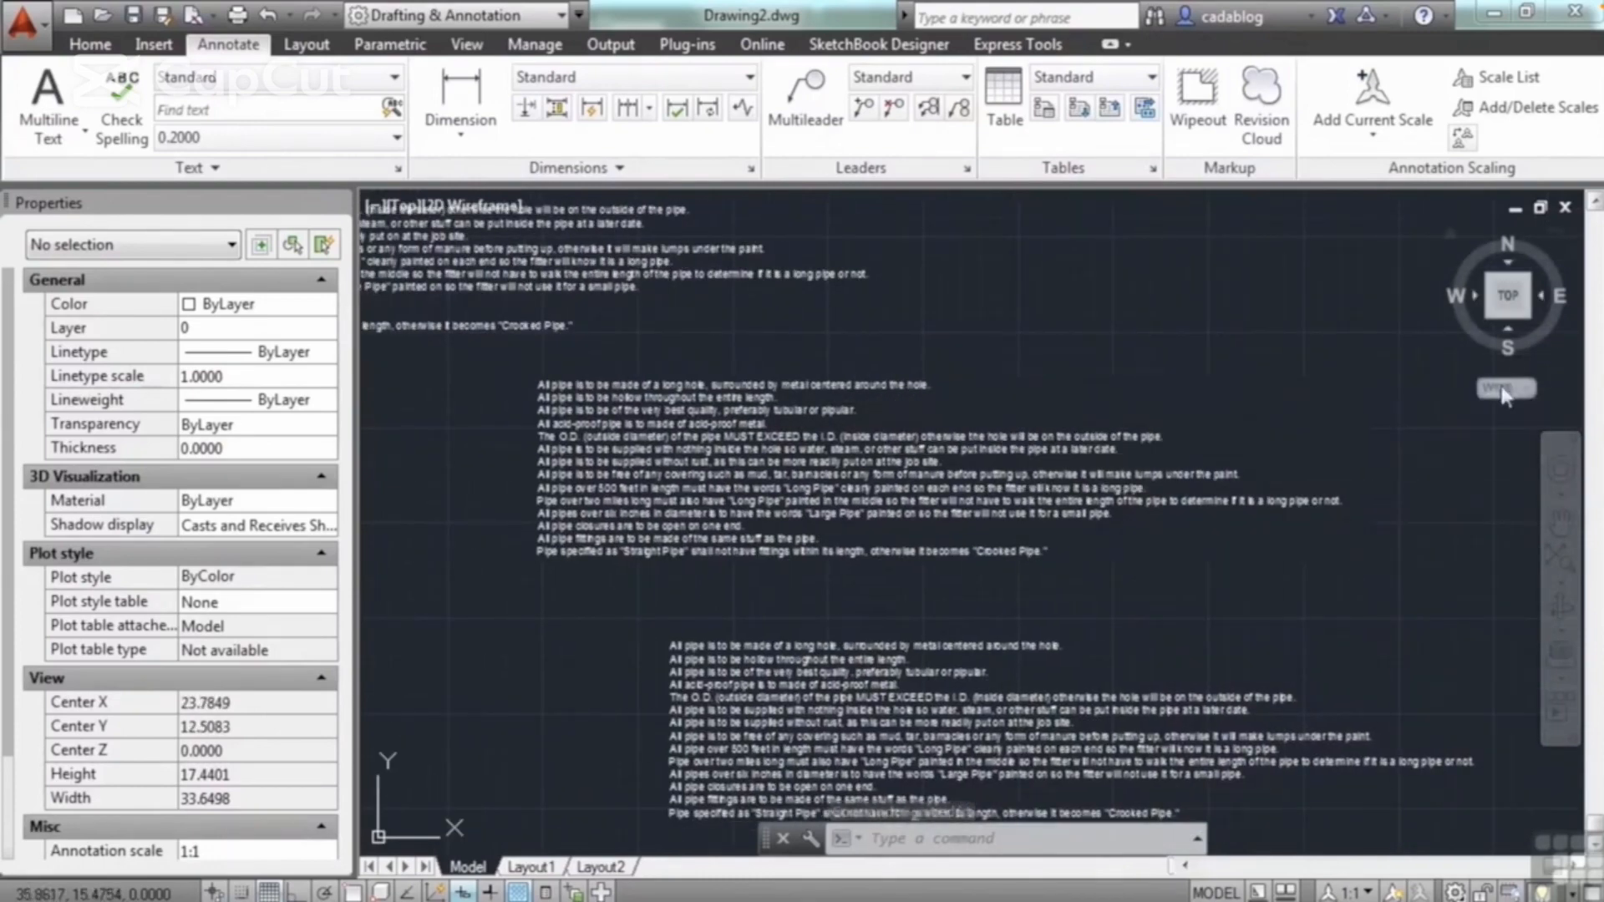
pyautogui.press('Return')
pyautogui.click(758, 462)
pyautogui.press('Return')
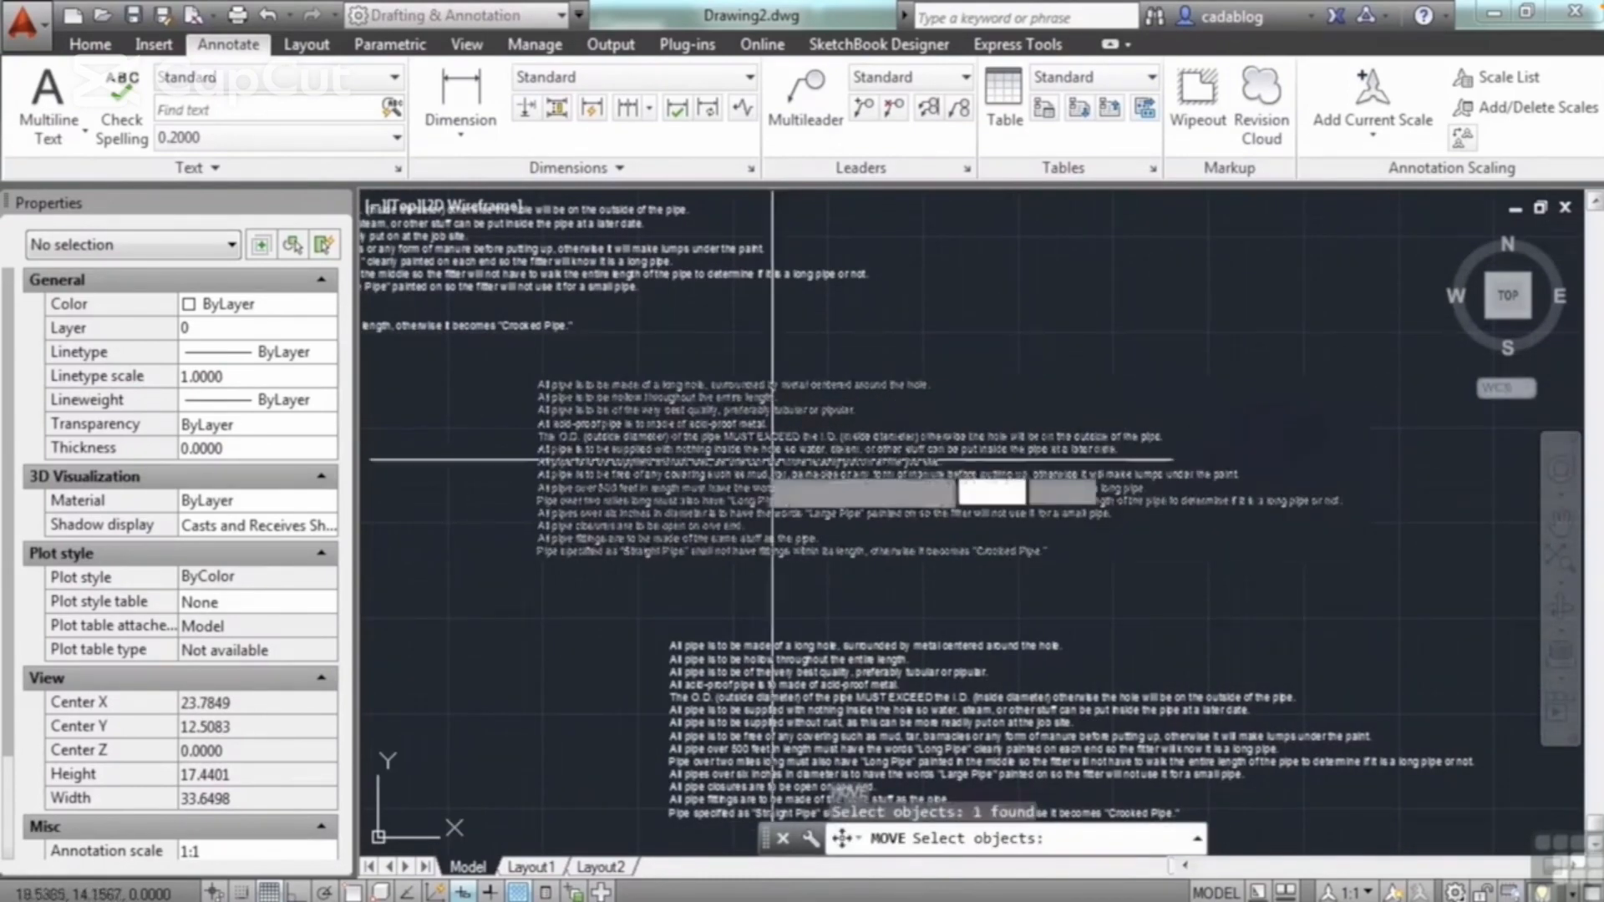
pyautogui.click(741, 463)
pyautogui.scroll(-2, 871, 457)
pyautogui.moveTo(880, 449); pyautogui.dragTo(1080, 536, button='middle')
pyautogui.scroll(2, 805, 393)
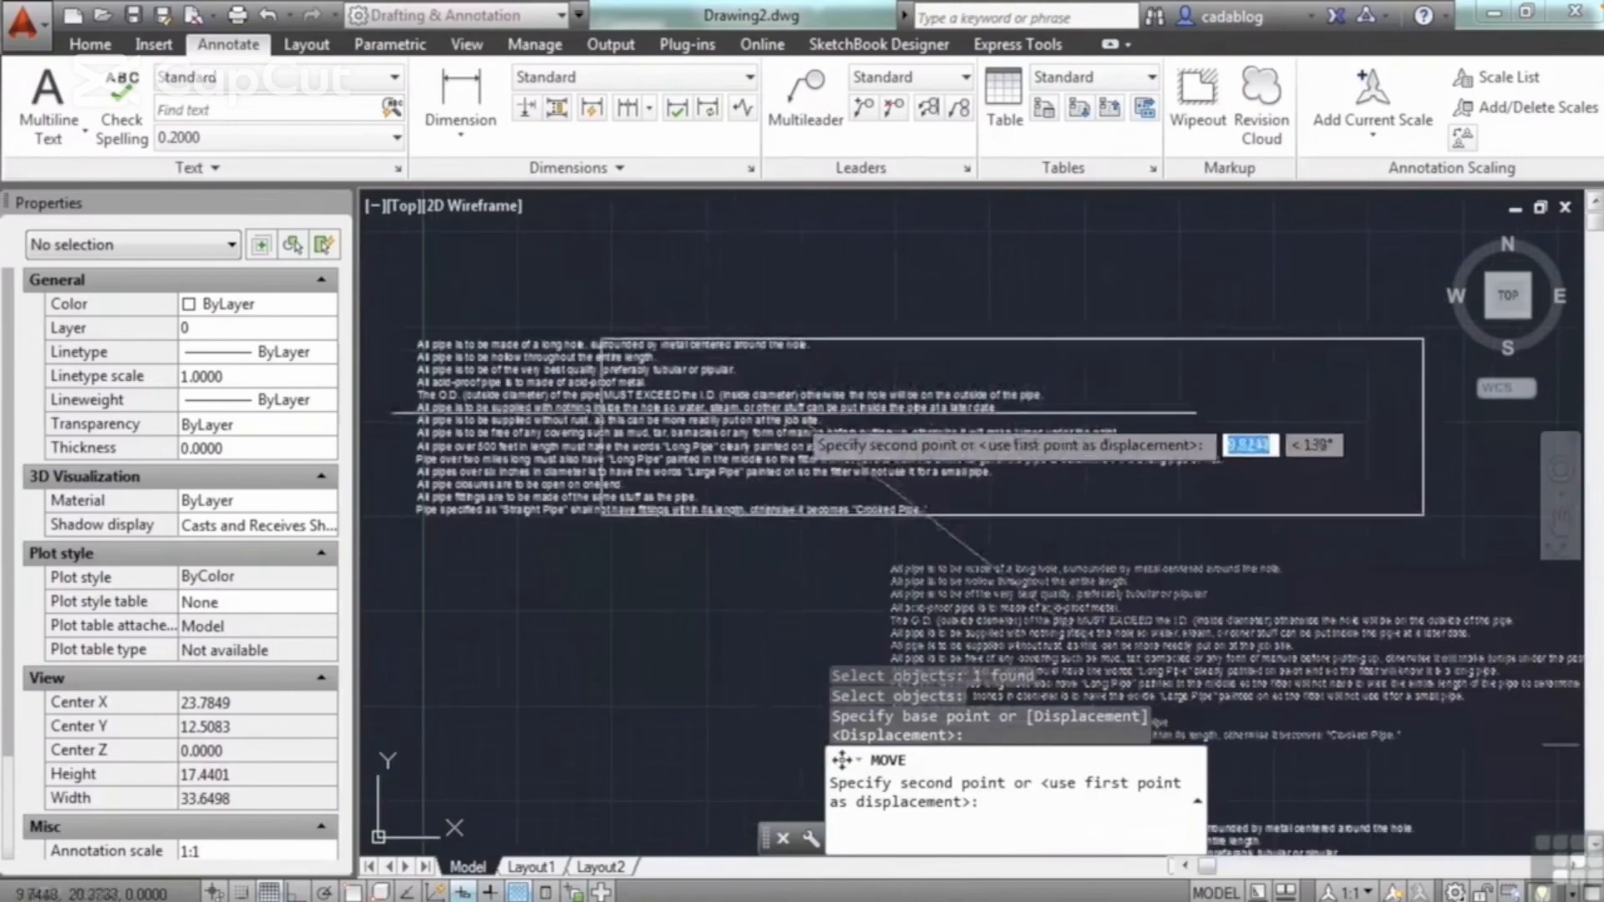
pyautogui.click(739, 380)
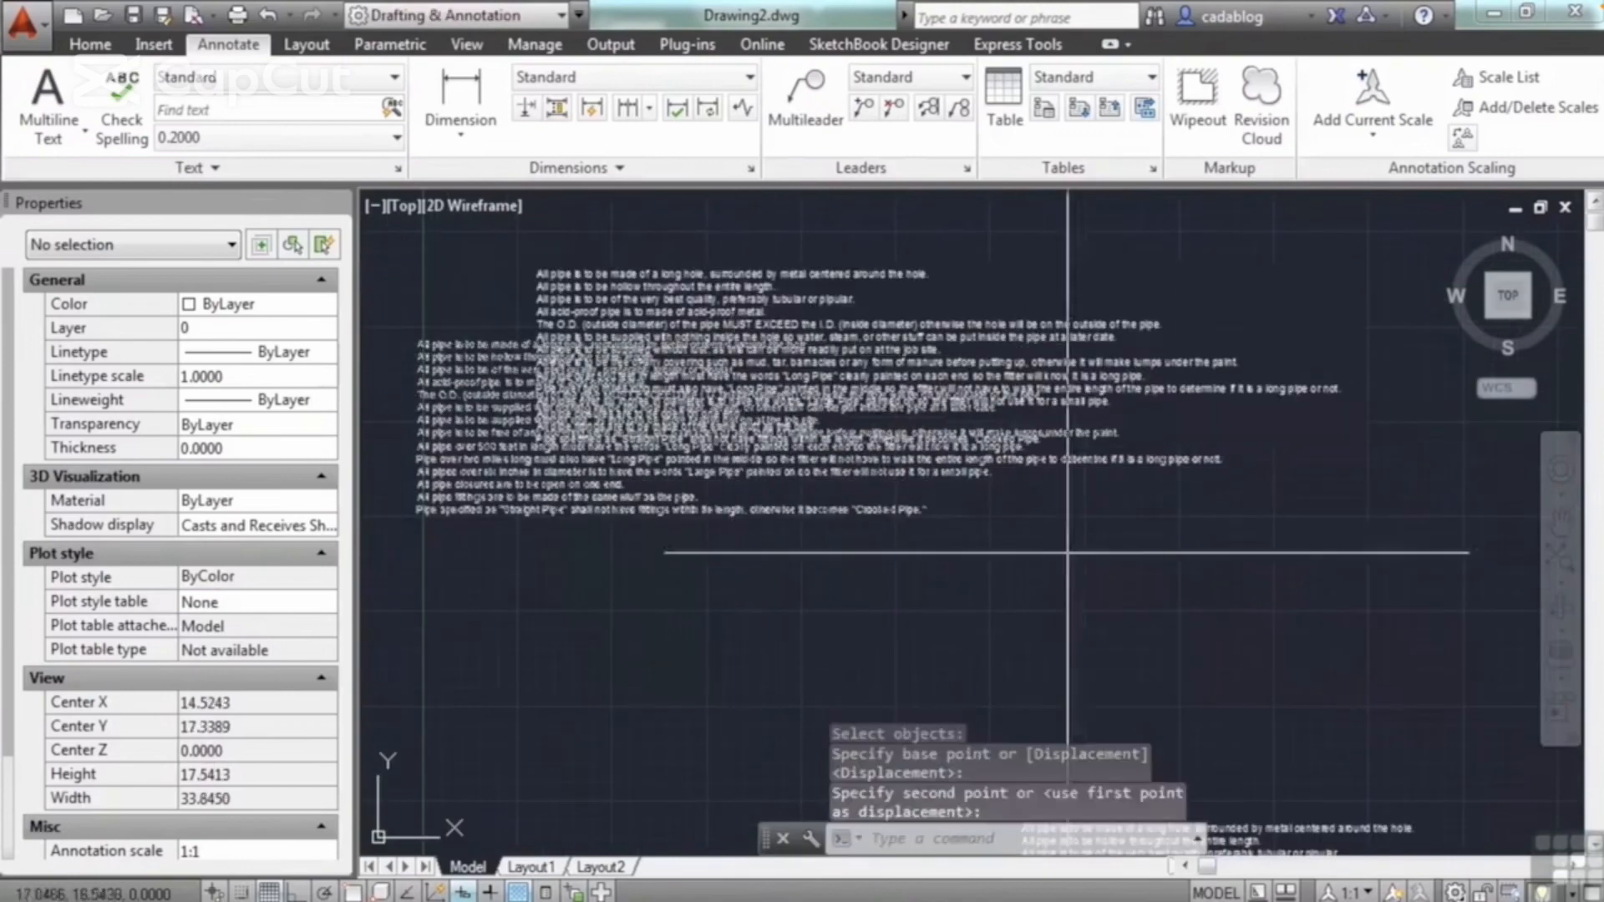
pyautogui.click(1084, 573)
pyautogui.press('Escape')
pyautogui.press('Escape')
# Step: Bring the masked paragraph to the front of the draw order
pyautogui.click(1113, 321)
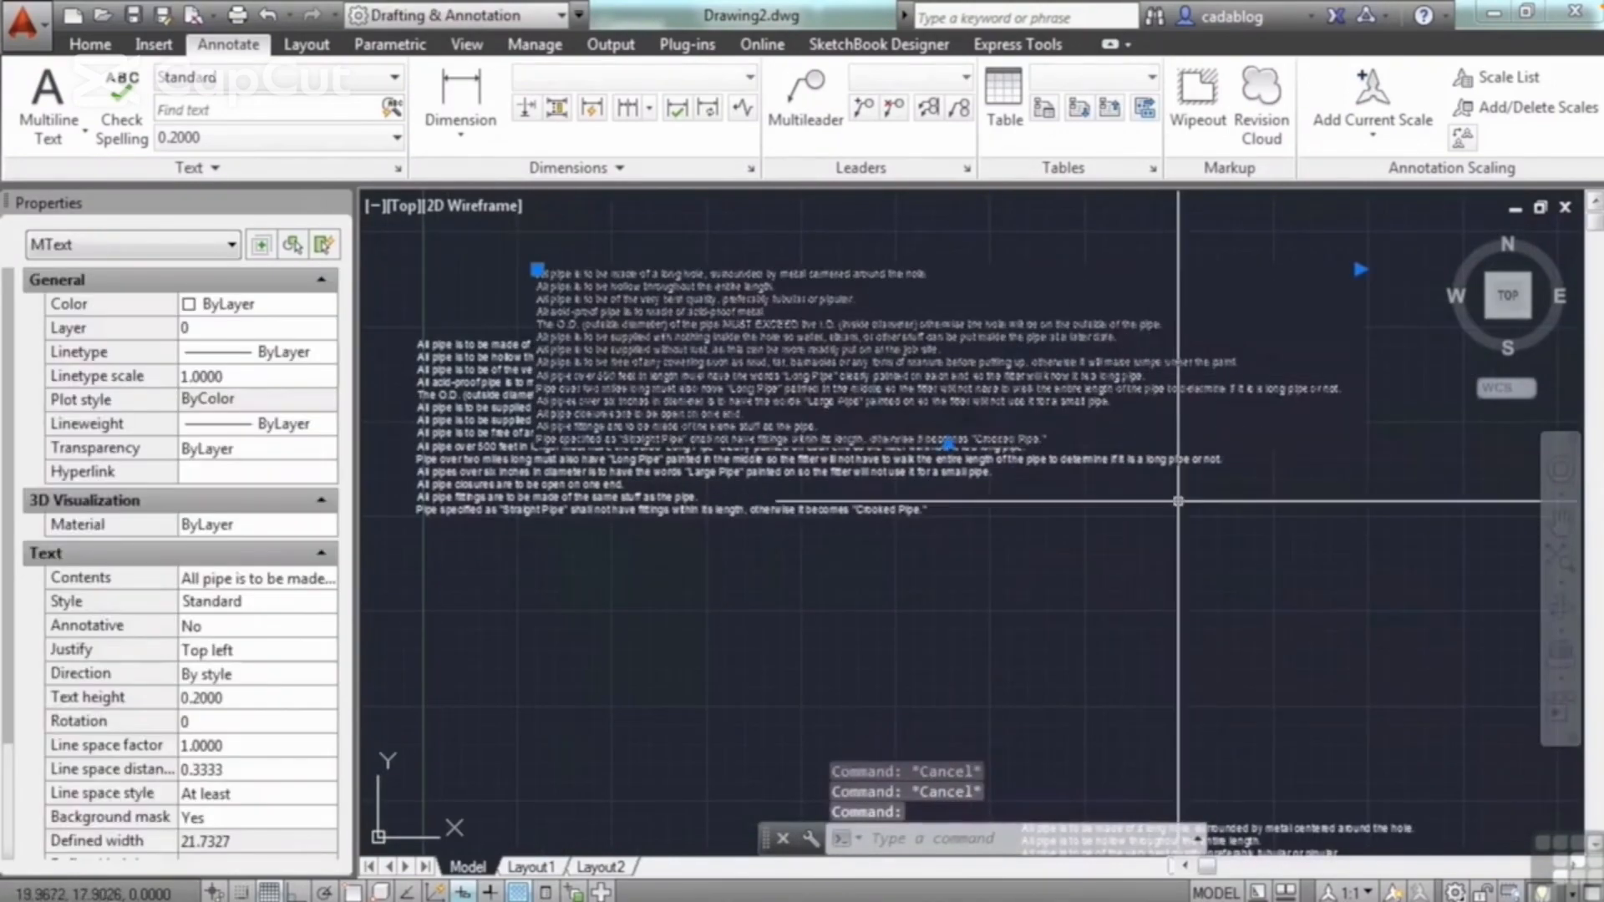
pyautogui.write('dr')
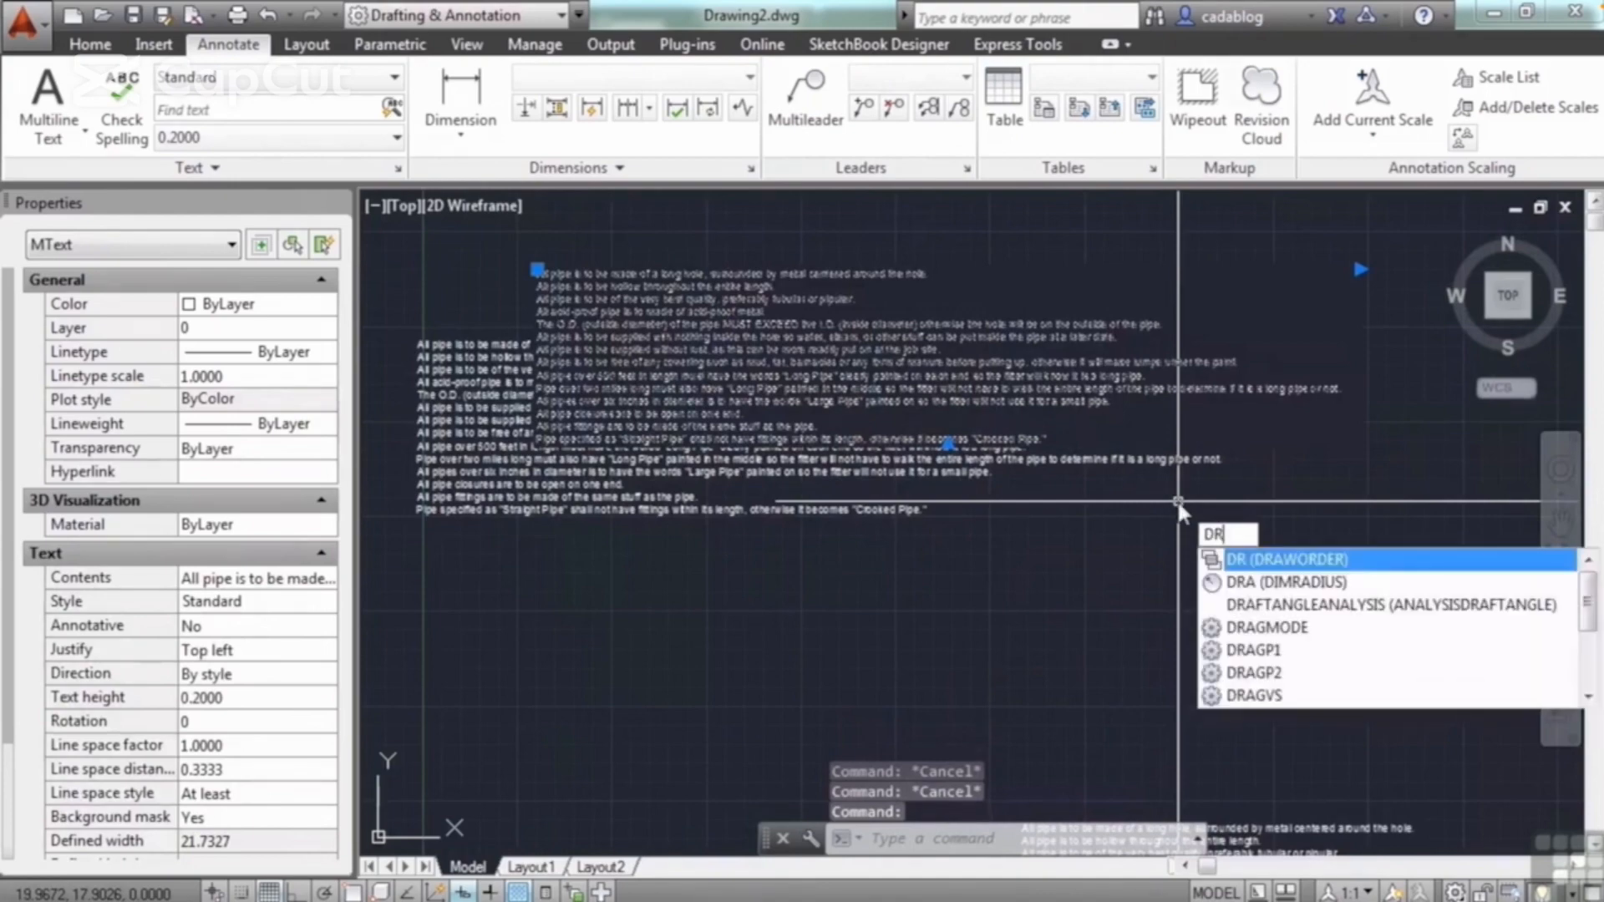
pyautogui.press('Return')
pyautogui.write('f')
pyautogui.press('Return')
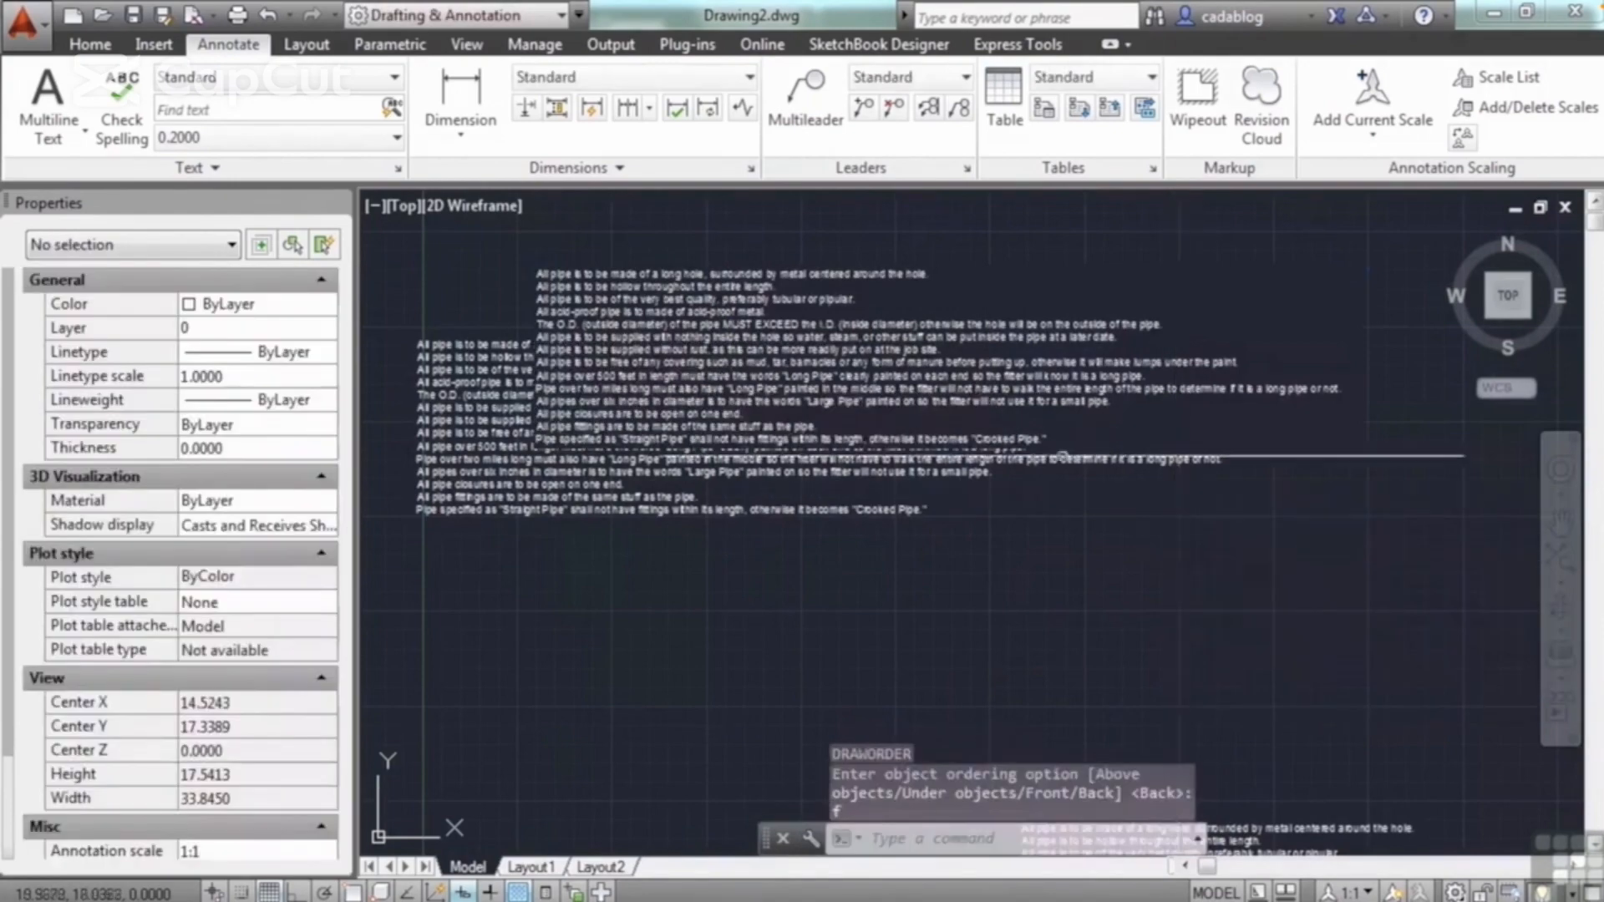
# Step: Examine the mask's border offset along the edge where the front paragraph overlaps the one beneath it
pyautogui.scroll(6, 518, 439)
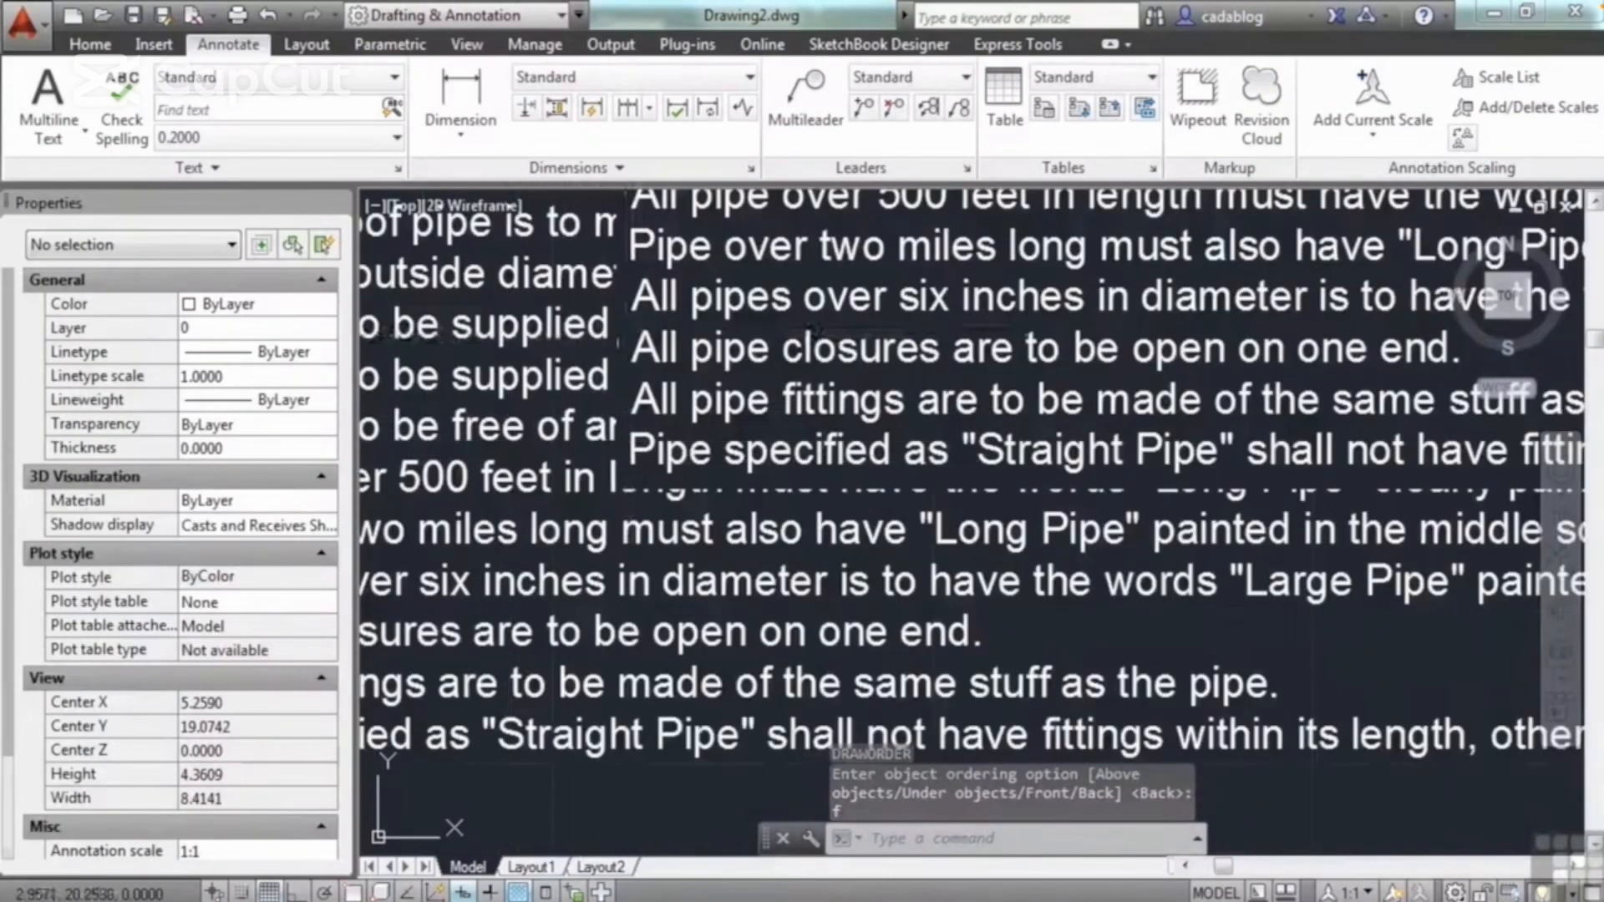
pyautogui.scroll(6, 635, 493)
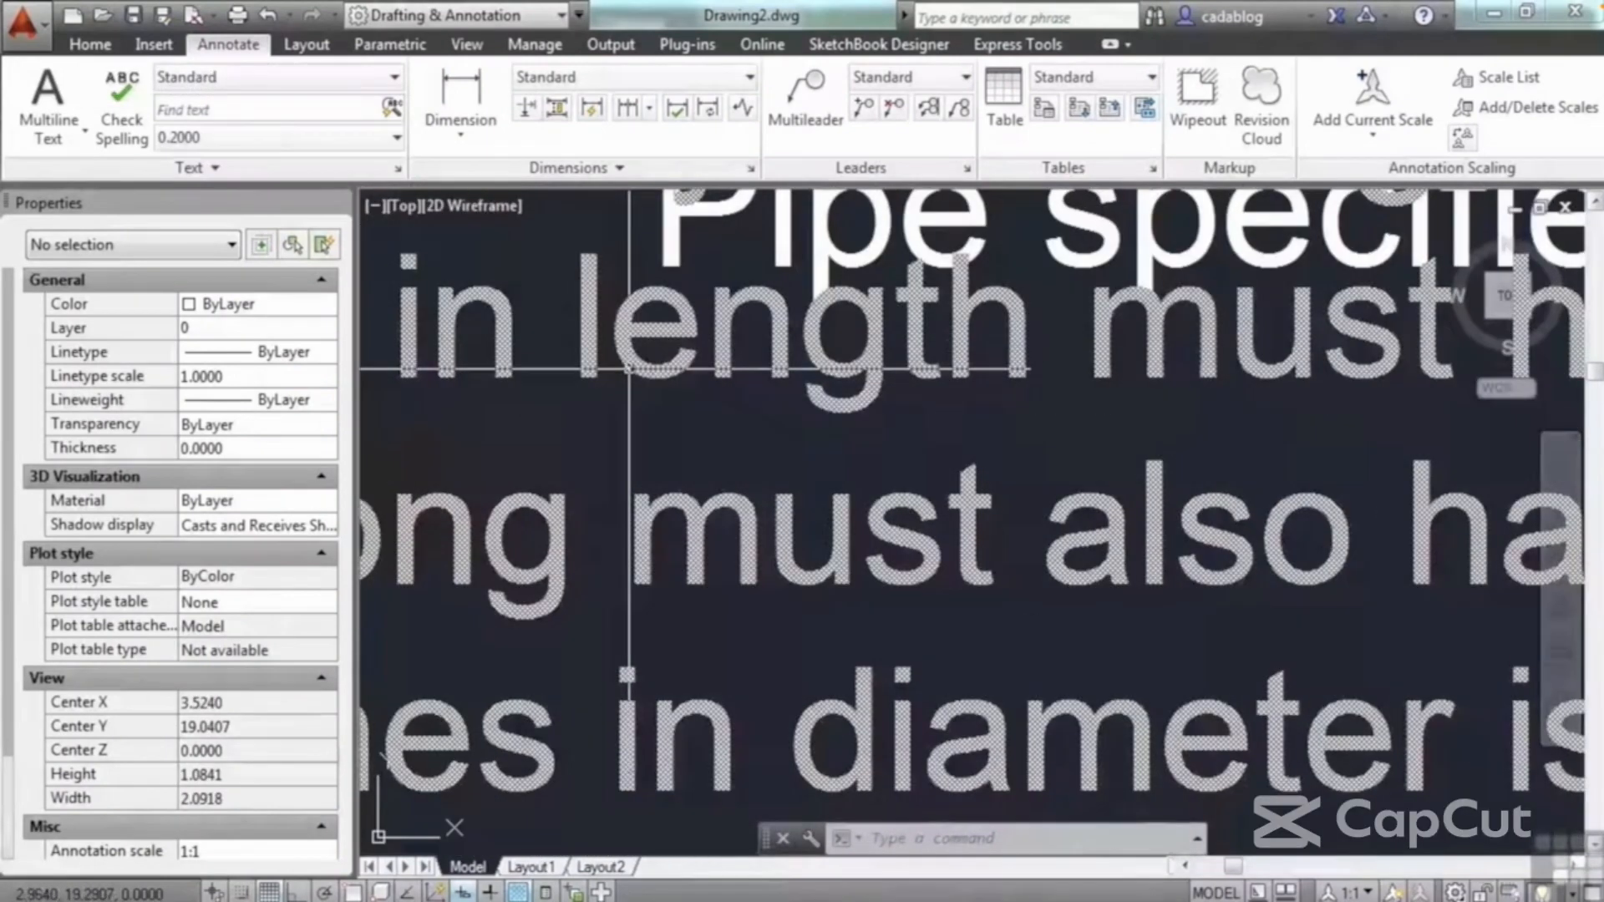
pyautogui.scroll(-4, 601, 376)
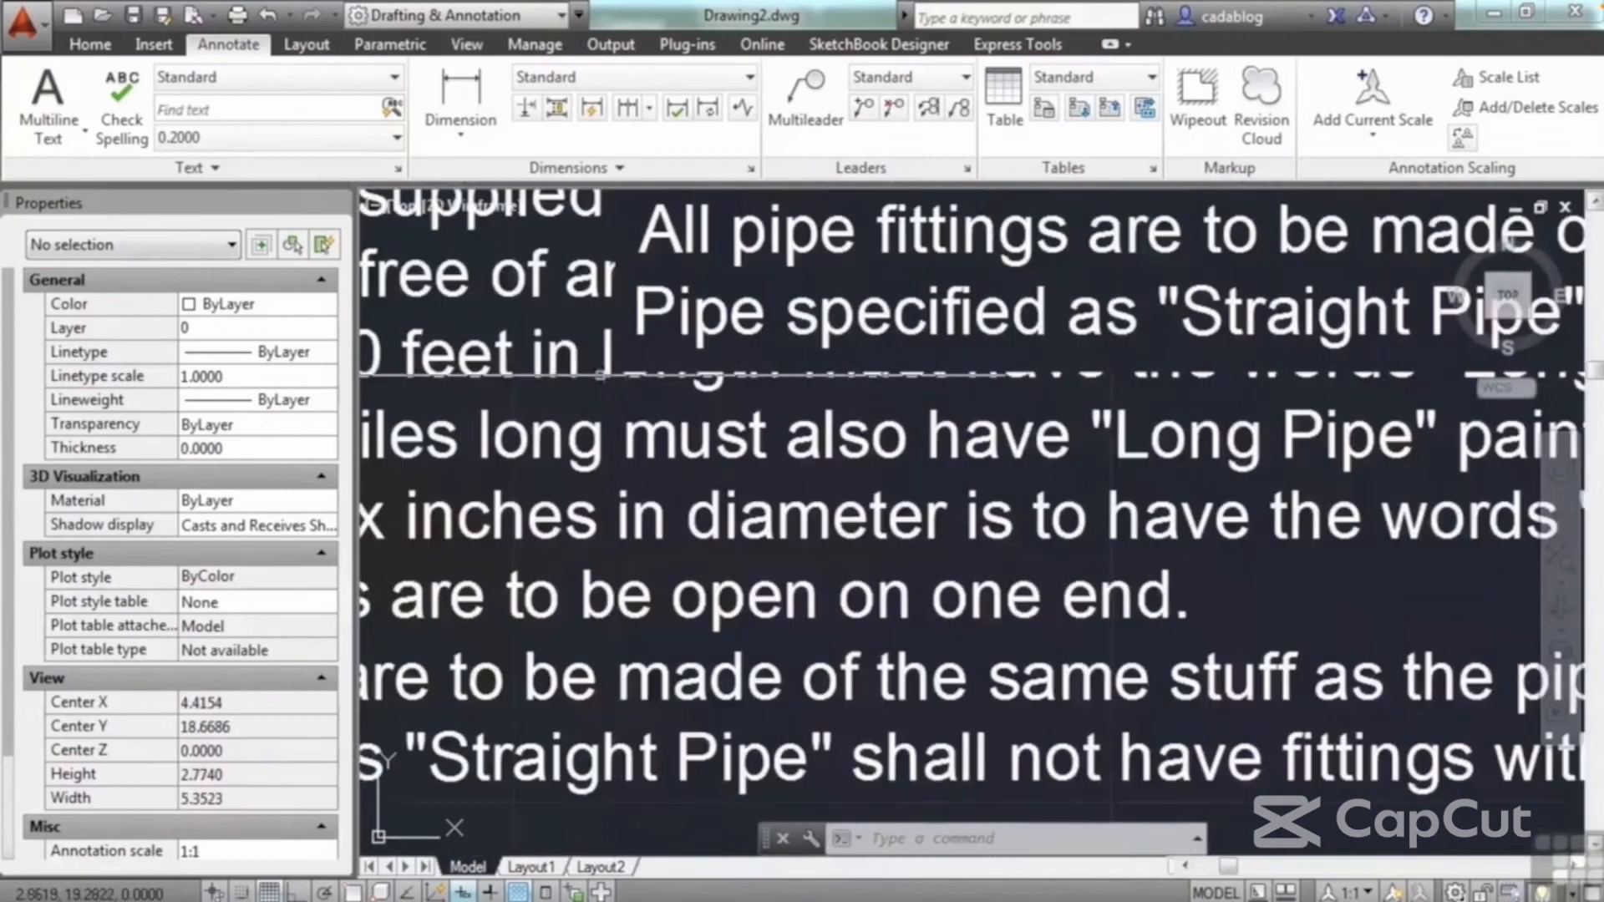
pyautogui.scroll(-4, 600, 374)
pyautogui.click(738, 436)
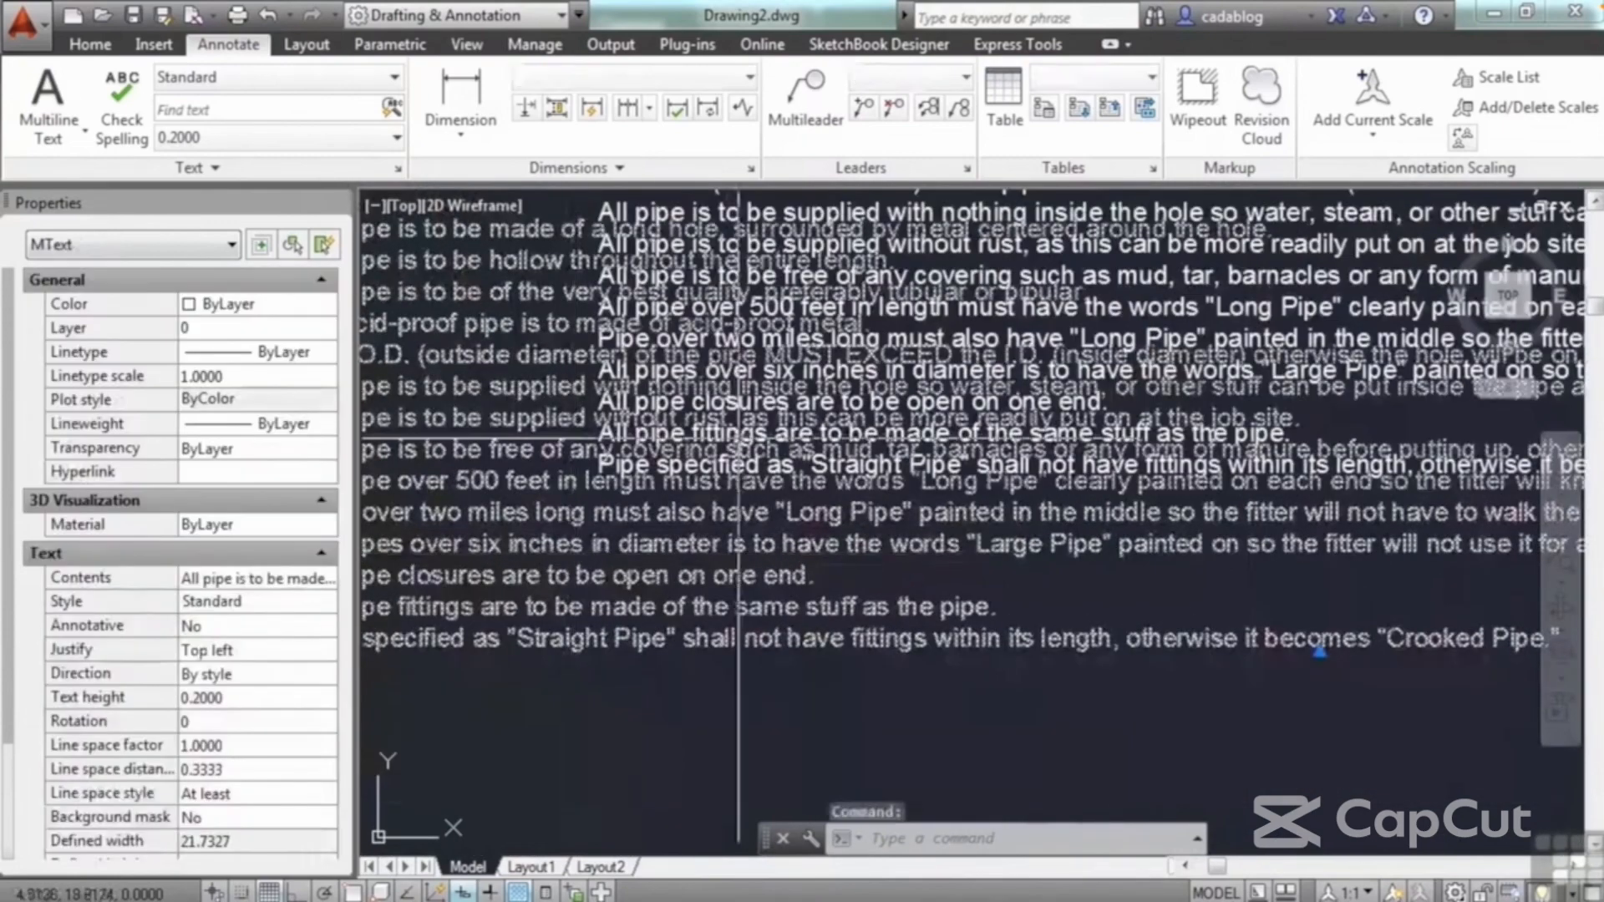
pyautogui.scroll(-5, 822, 405)
pyautogui.press('Escape')
pyautogui.press('Escape')
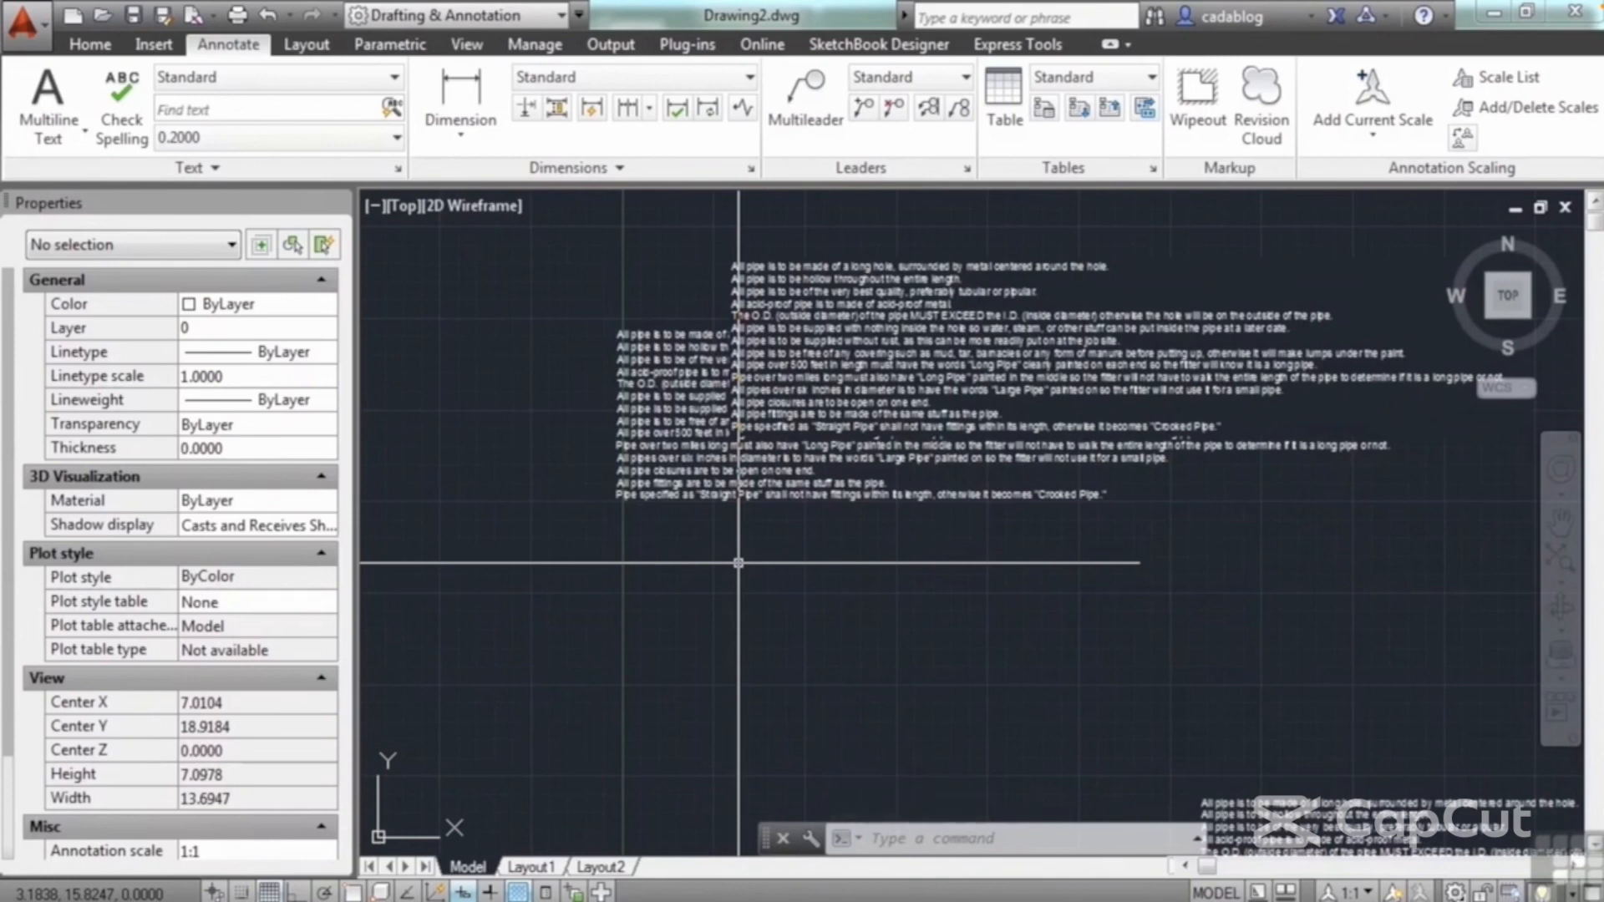
# Step: Open the masked paragraph for editing, replace "pipular" with the spelling suggestion "popular", and undo the replacement
pyautogui.doubleClick(876, 357)
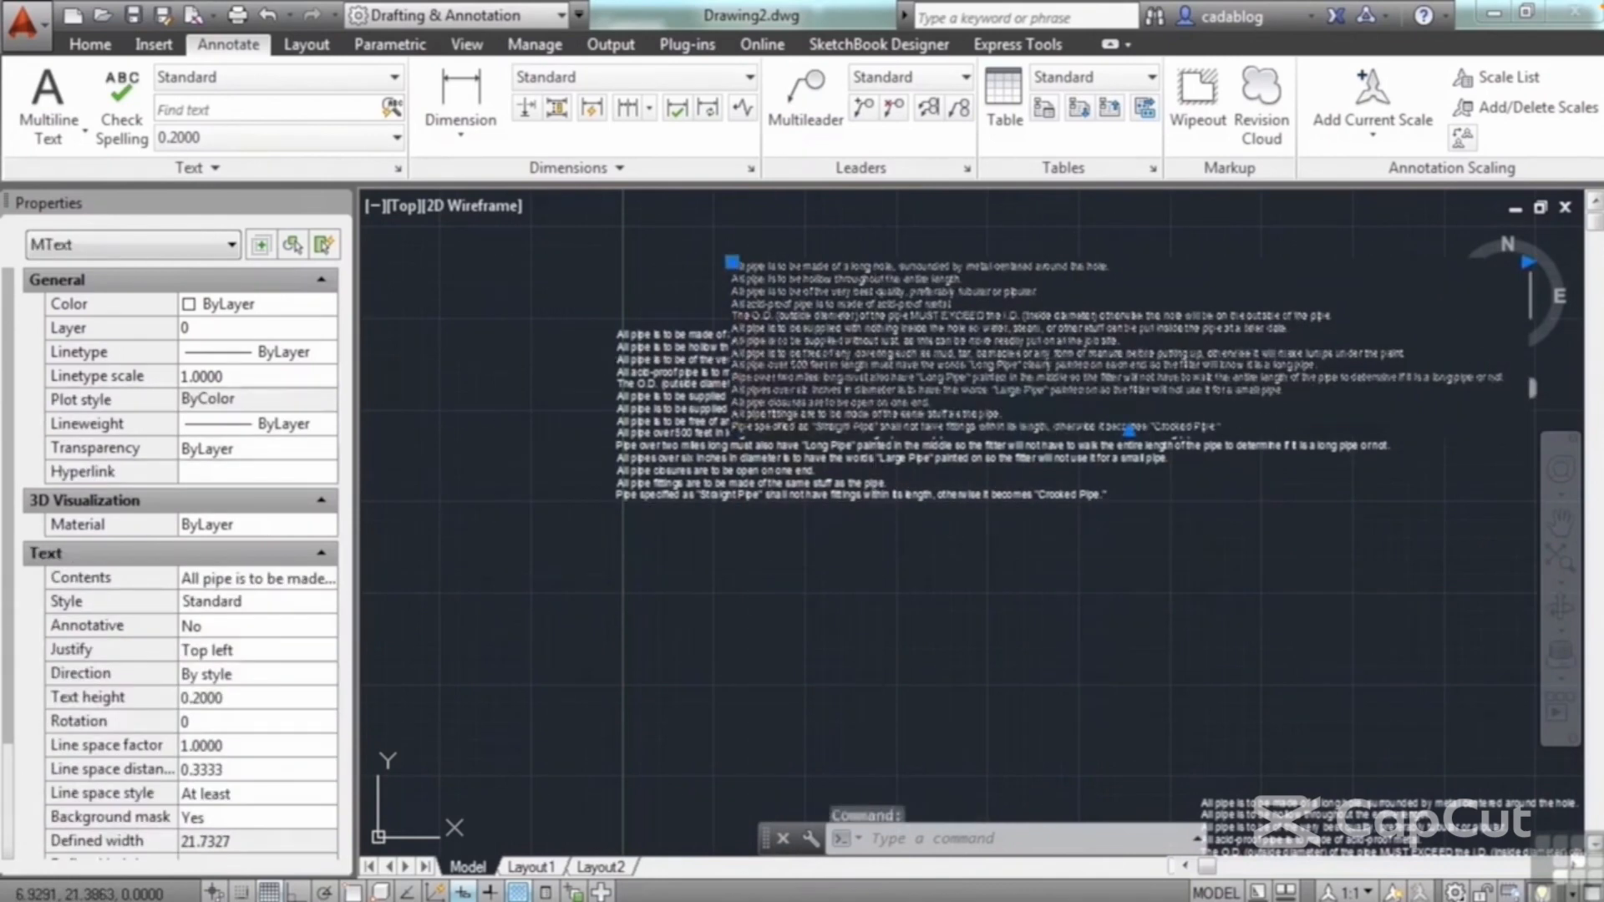
pyautogui.scroll(5, 931, 316)
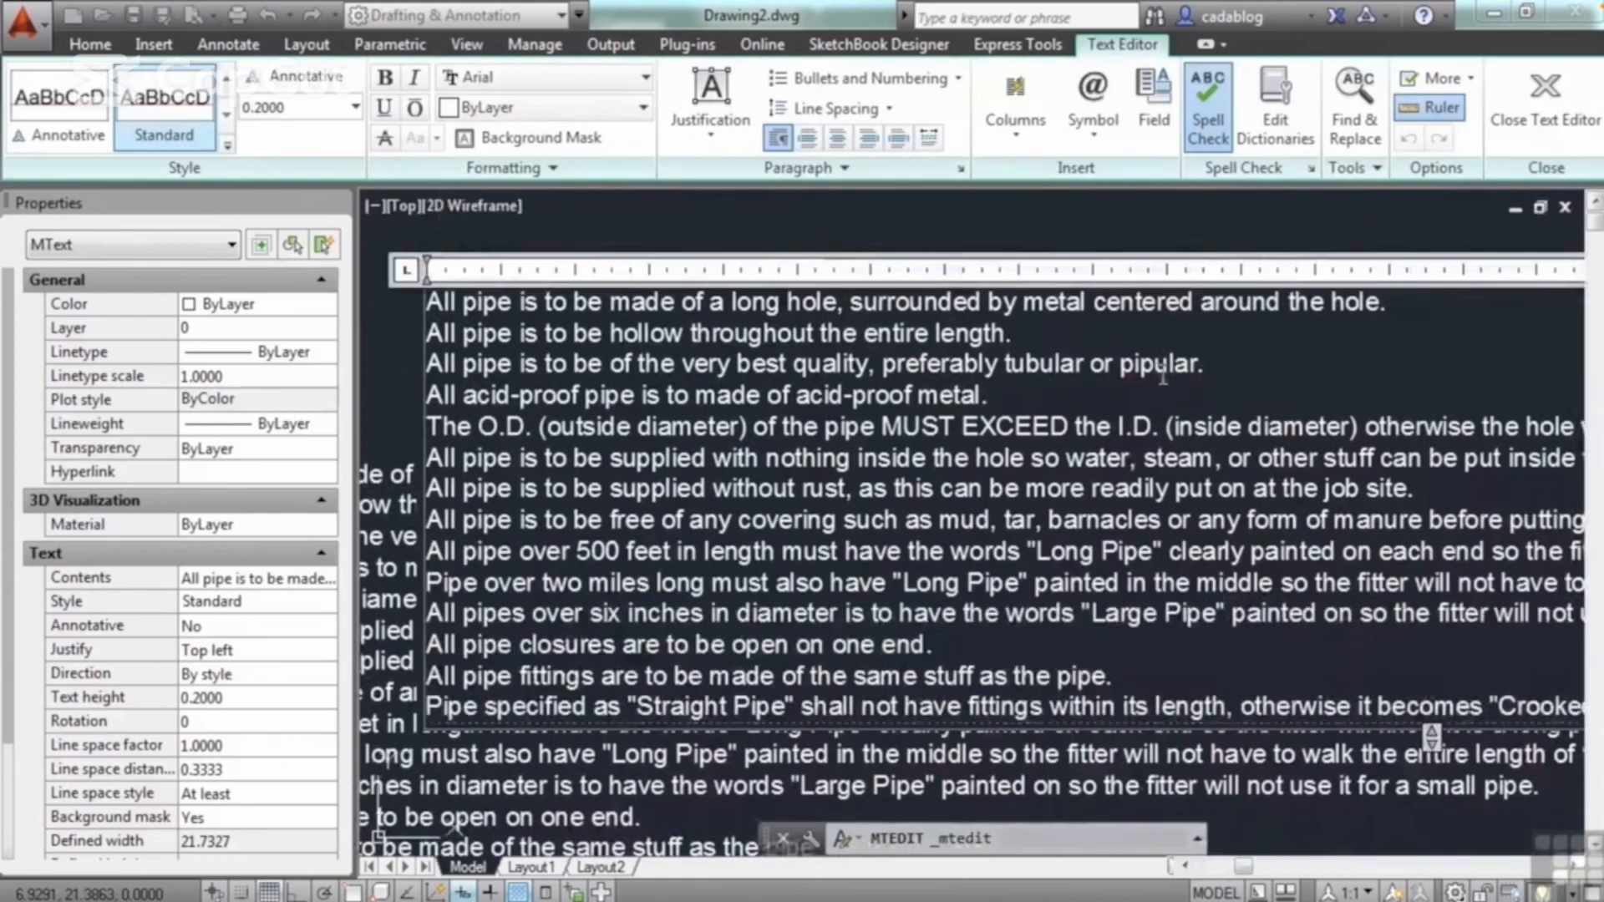
pyautogui.scroll(3, 1167, 376)
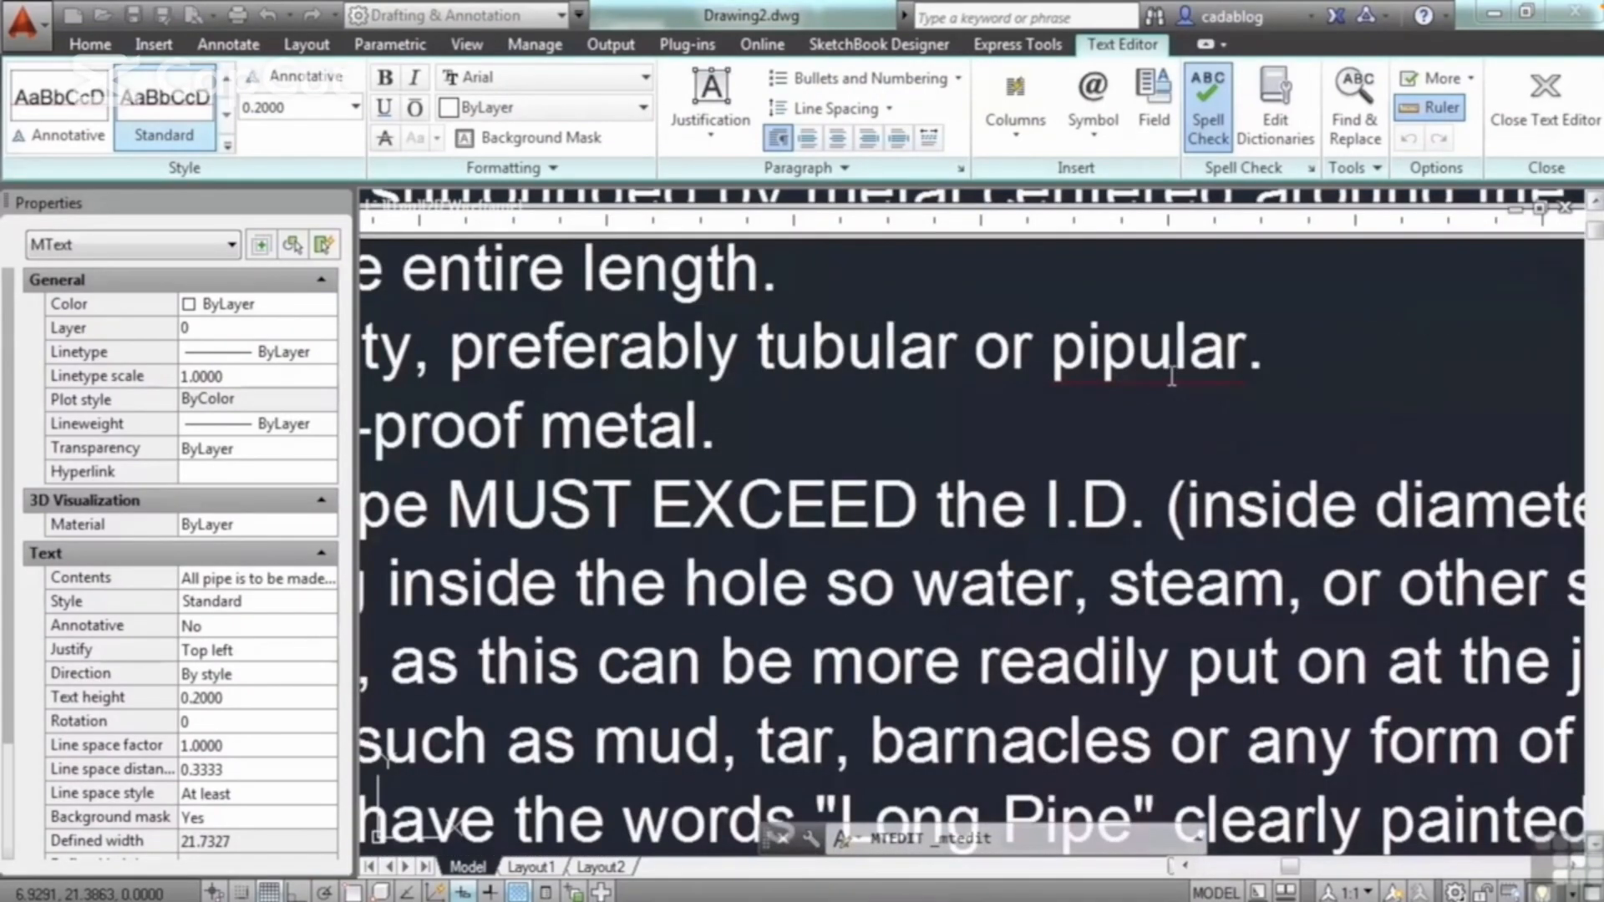
pyautogui.rightClick(1143, 366)
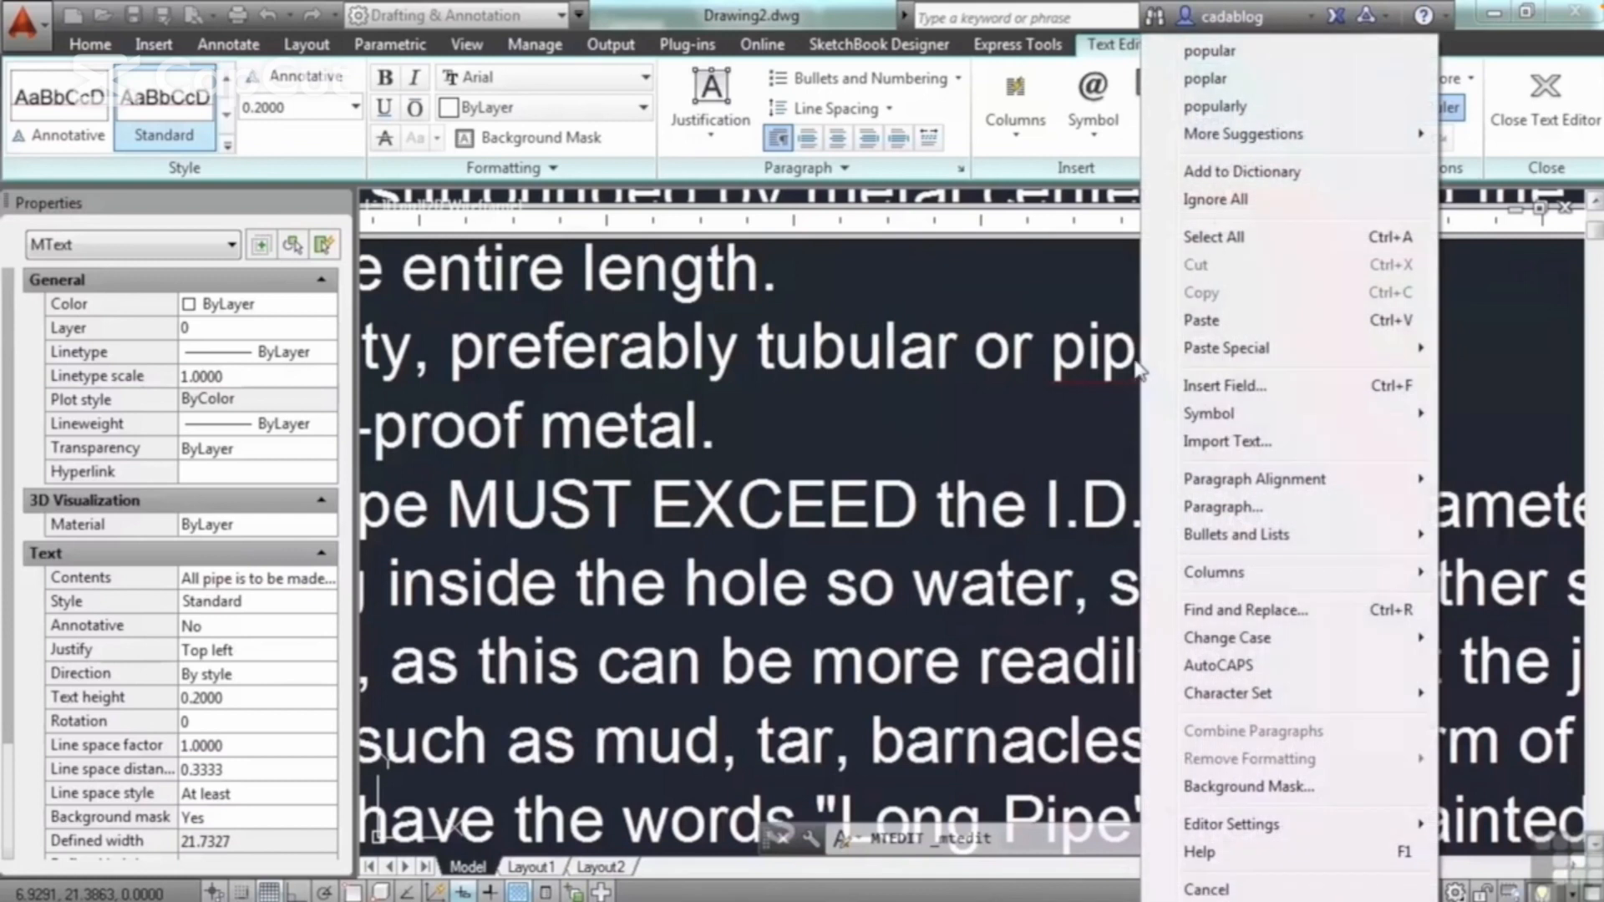
pyautogui.click(1248, 51)
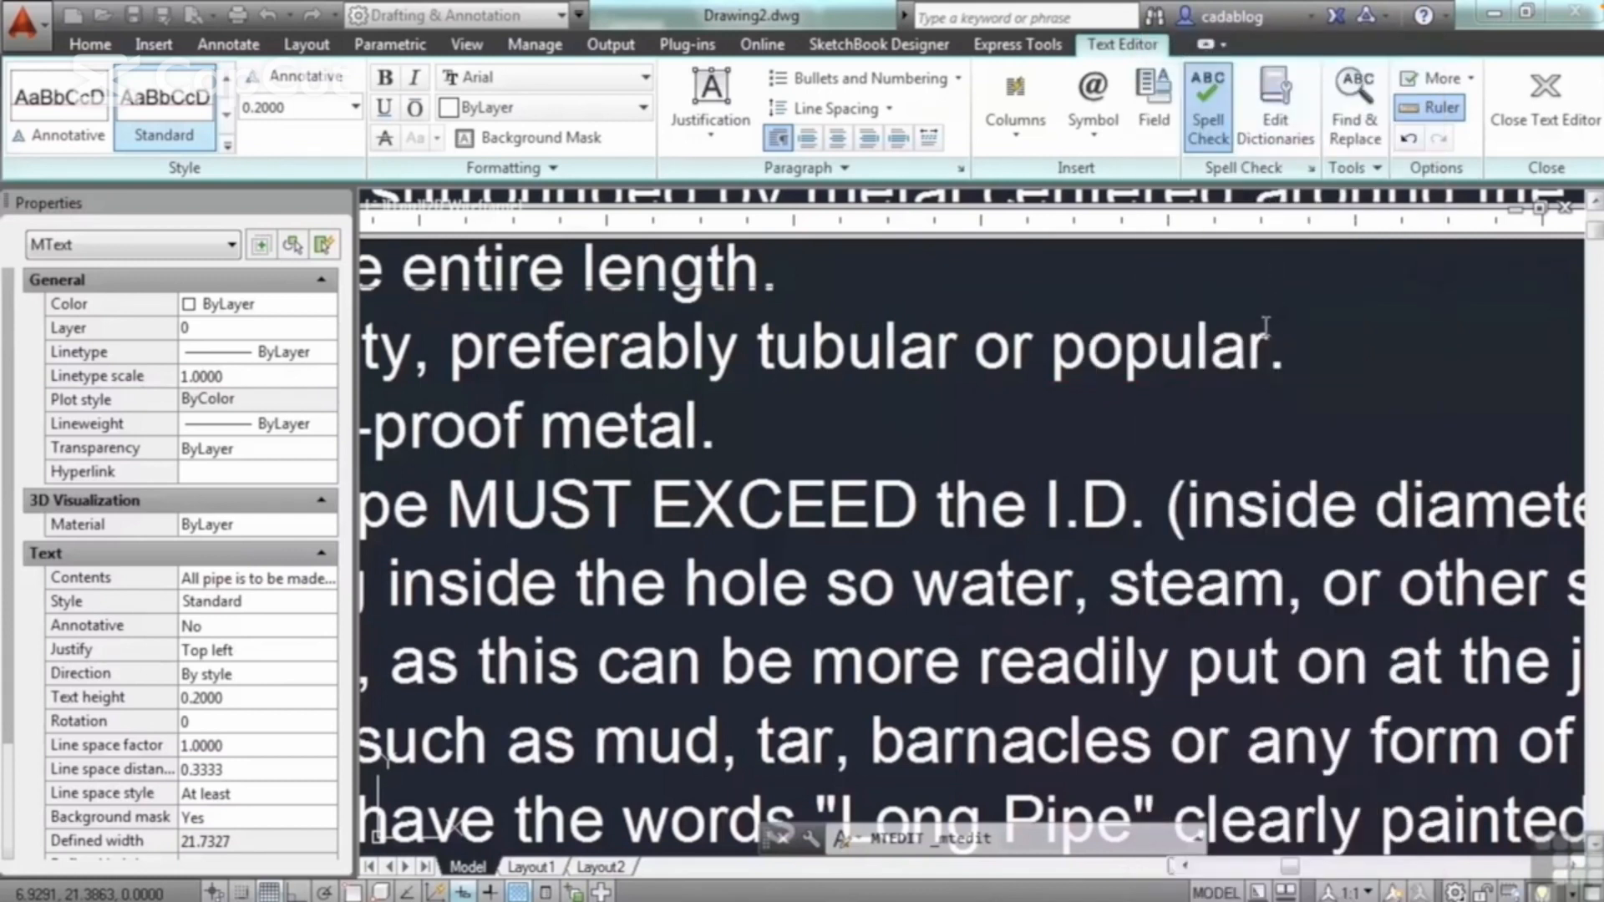
pyautogui.hotkey('ctrl', 'z')
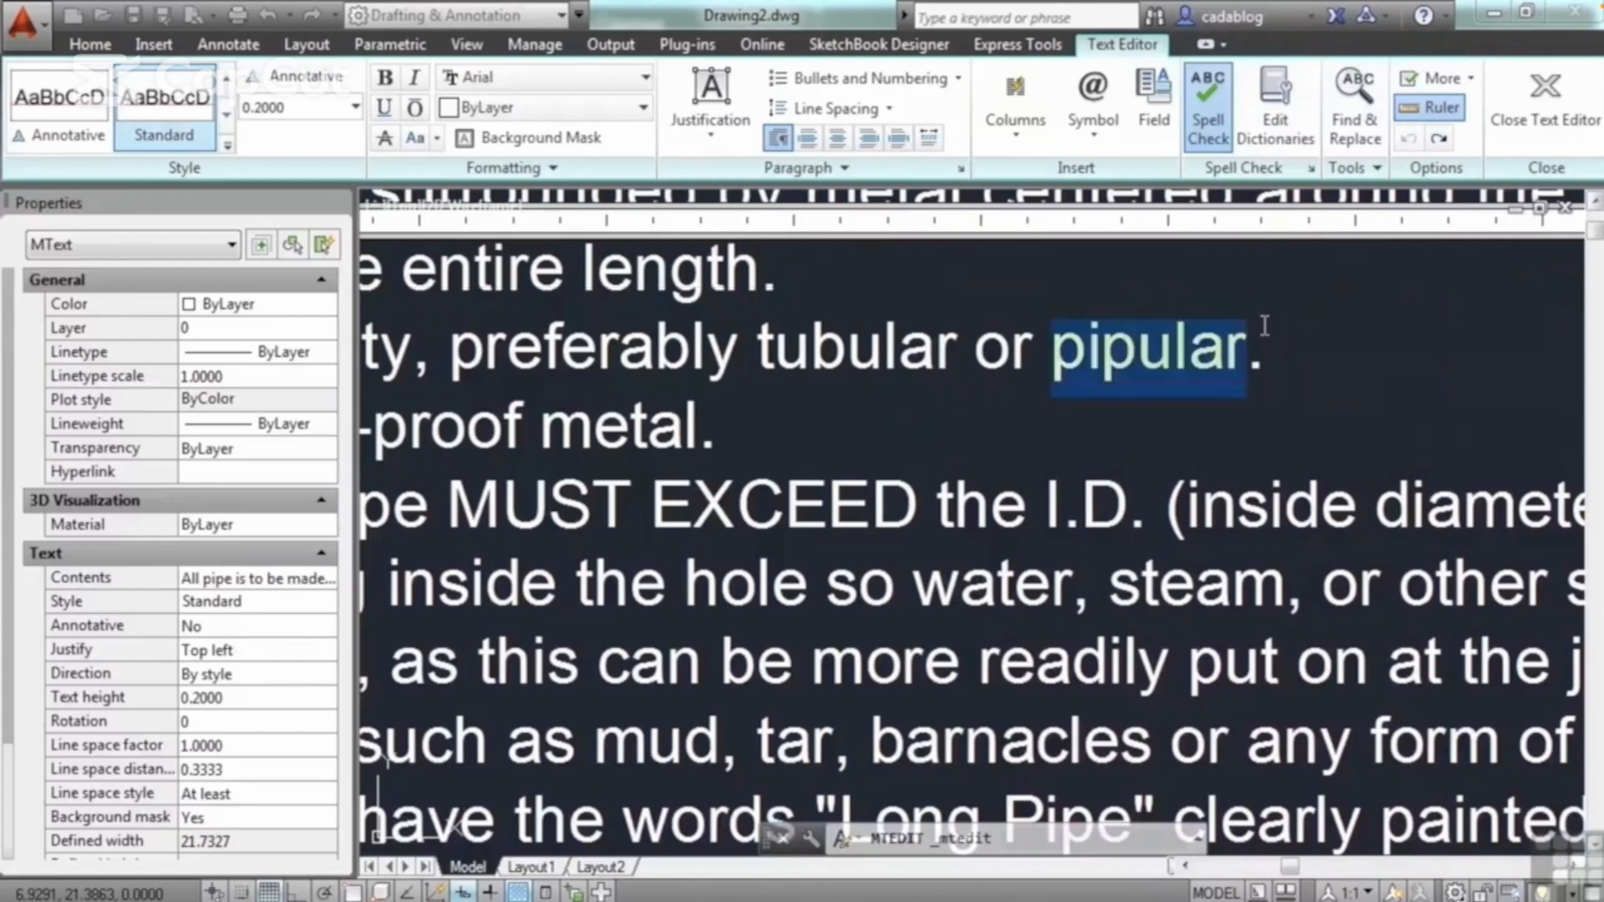
# Step: Review the spelling options for "pipular", including Add to Dictionary and Ignore All, and finish editing the paragraph
pyautogui.rightClick(1191, 347)
pyautogui.moveTo(1309, 144)
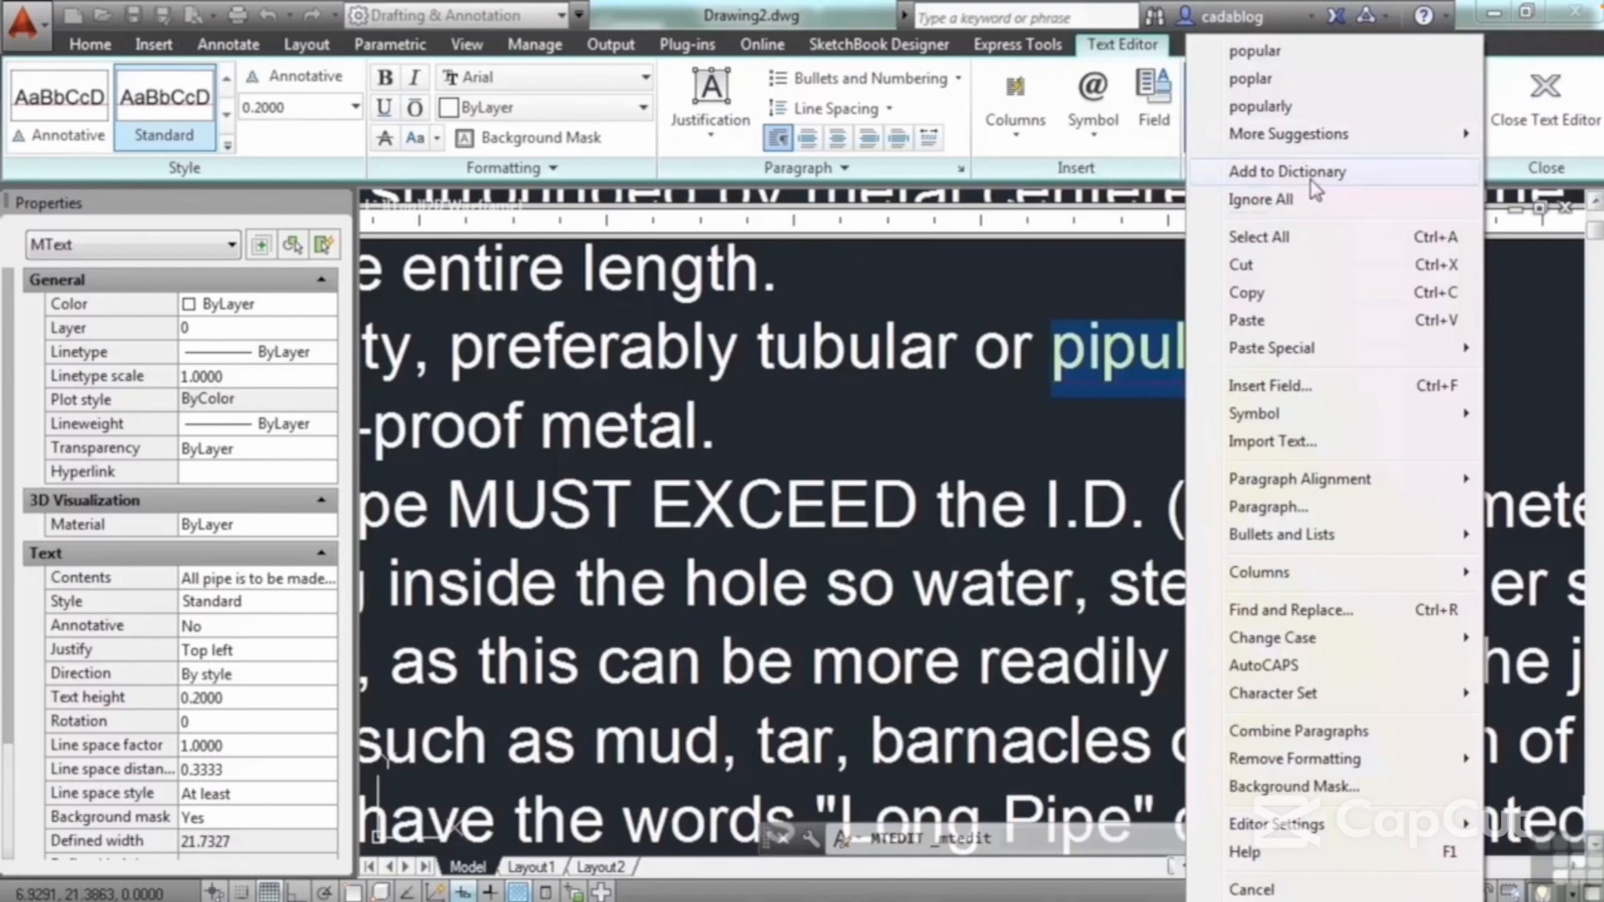
pyautogui.click(1098, 455)
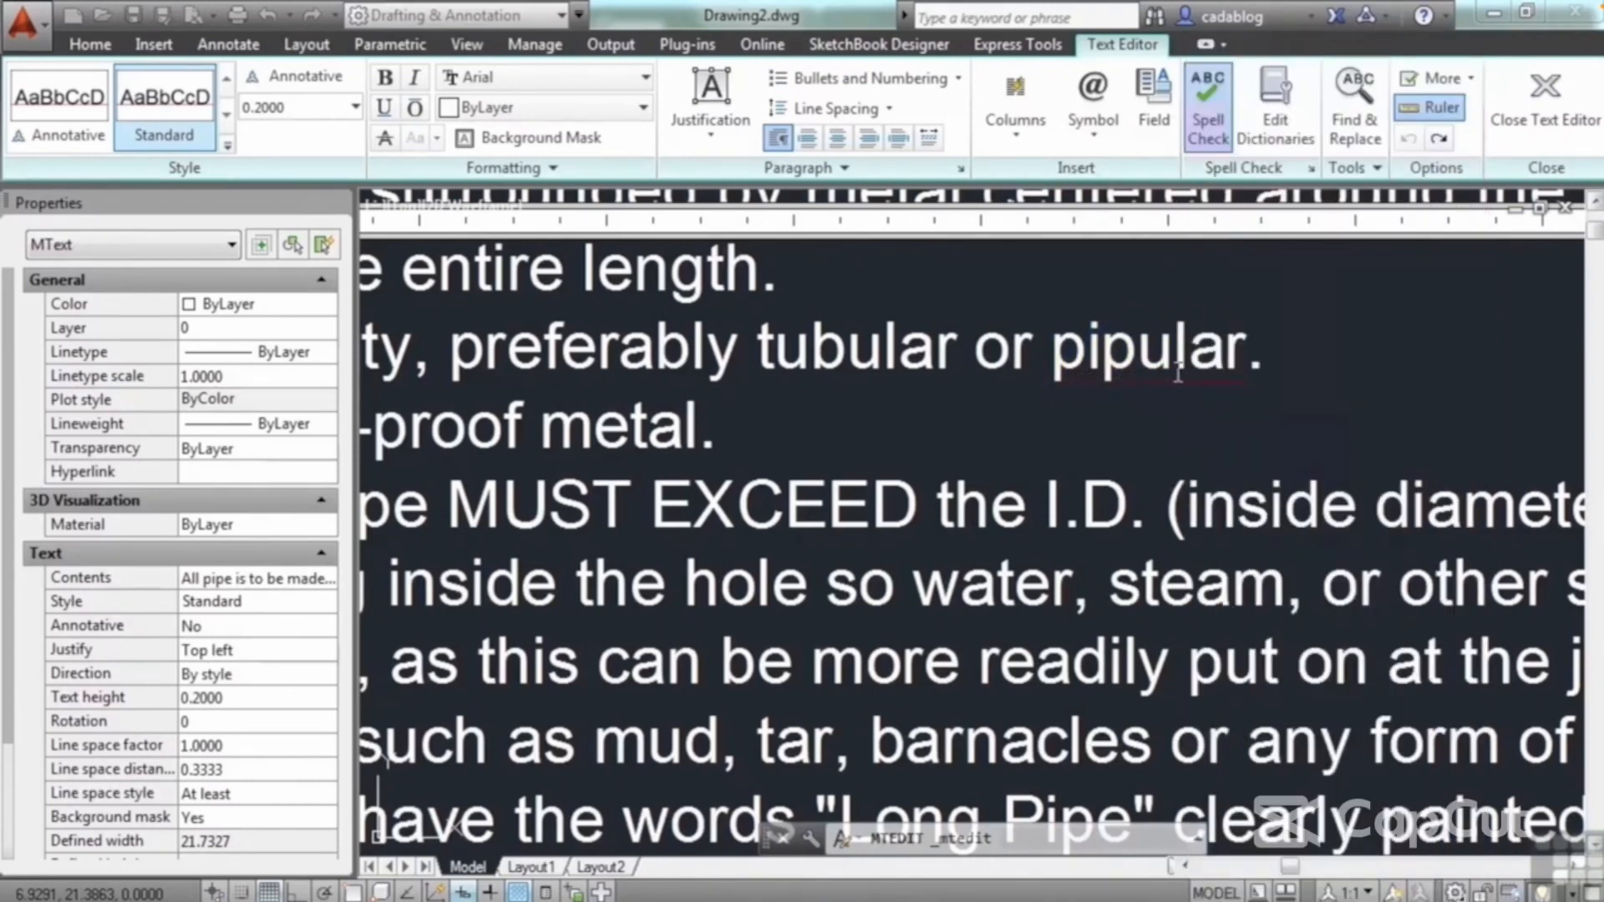
pyautogui.scroll(-8, 1098, 405)
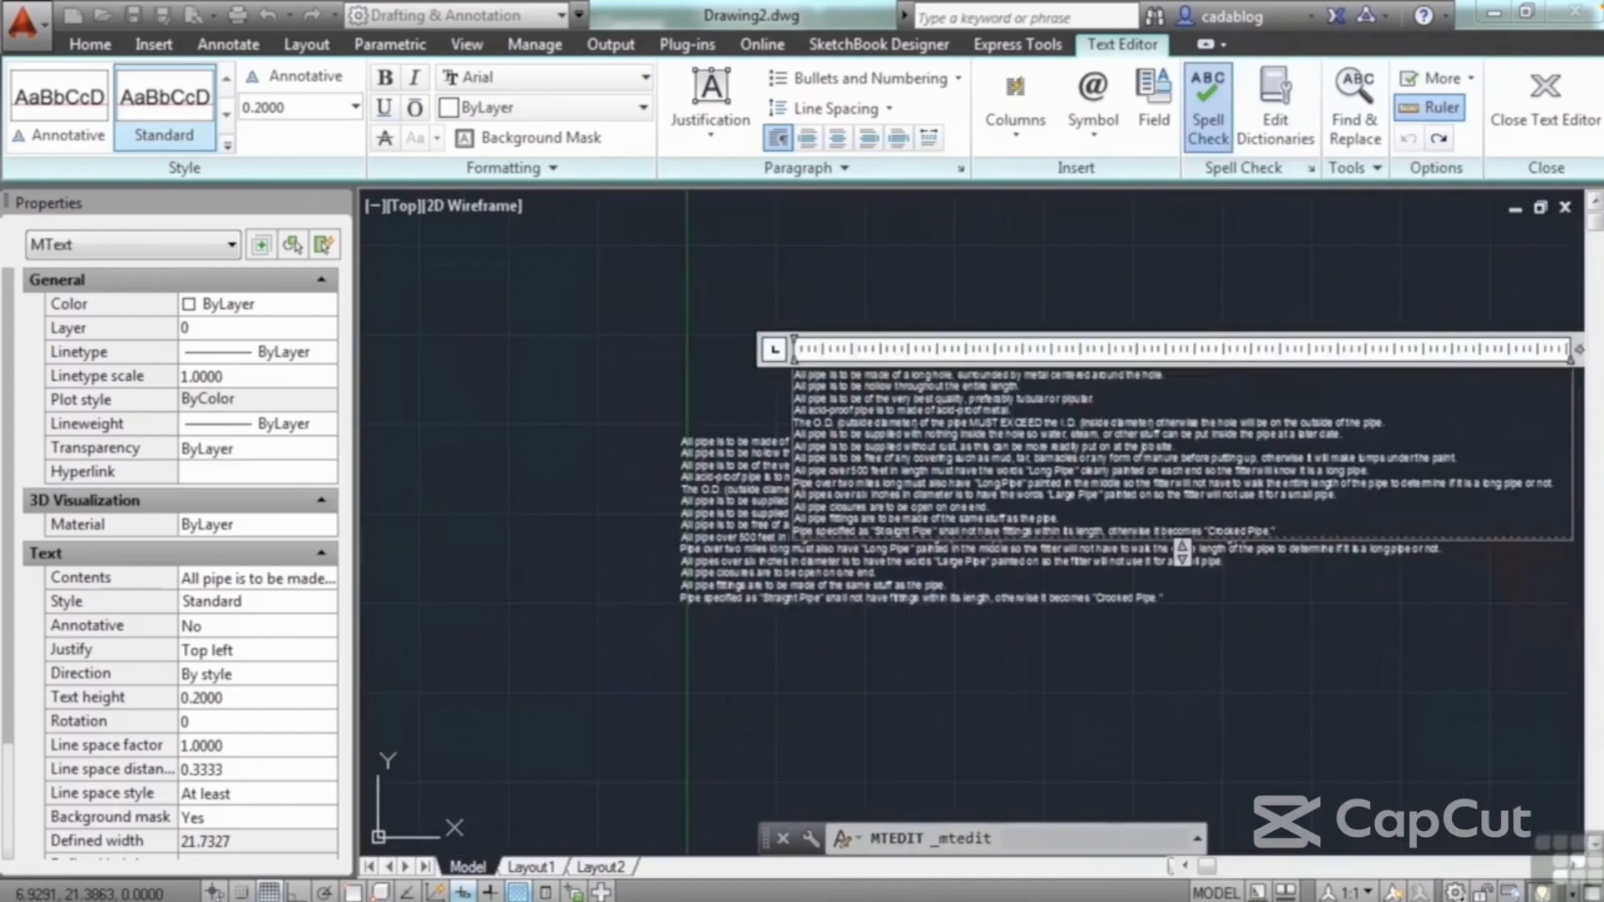
pyautogui.click(967, 309)
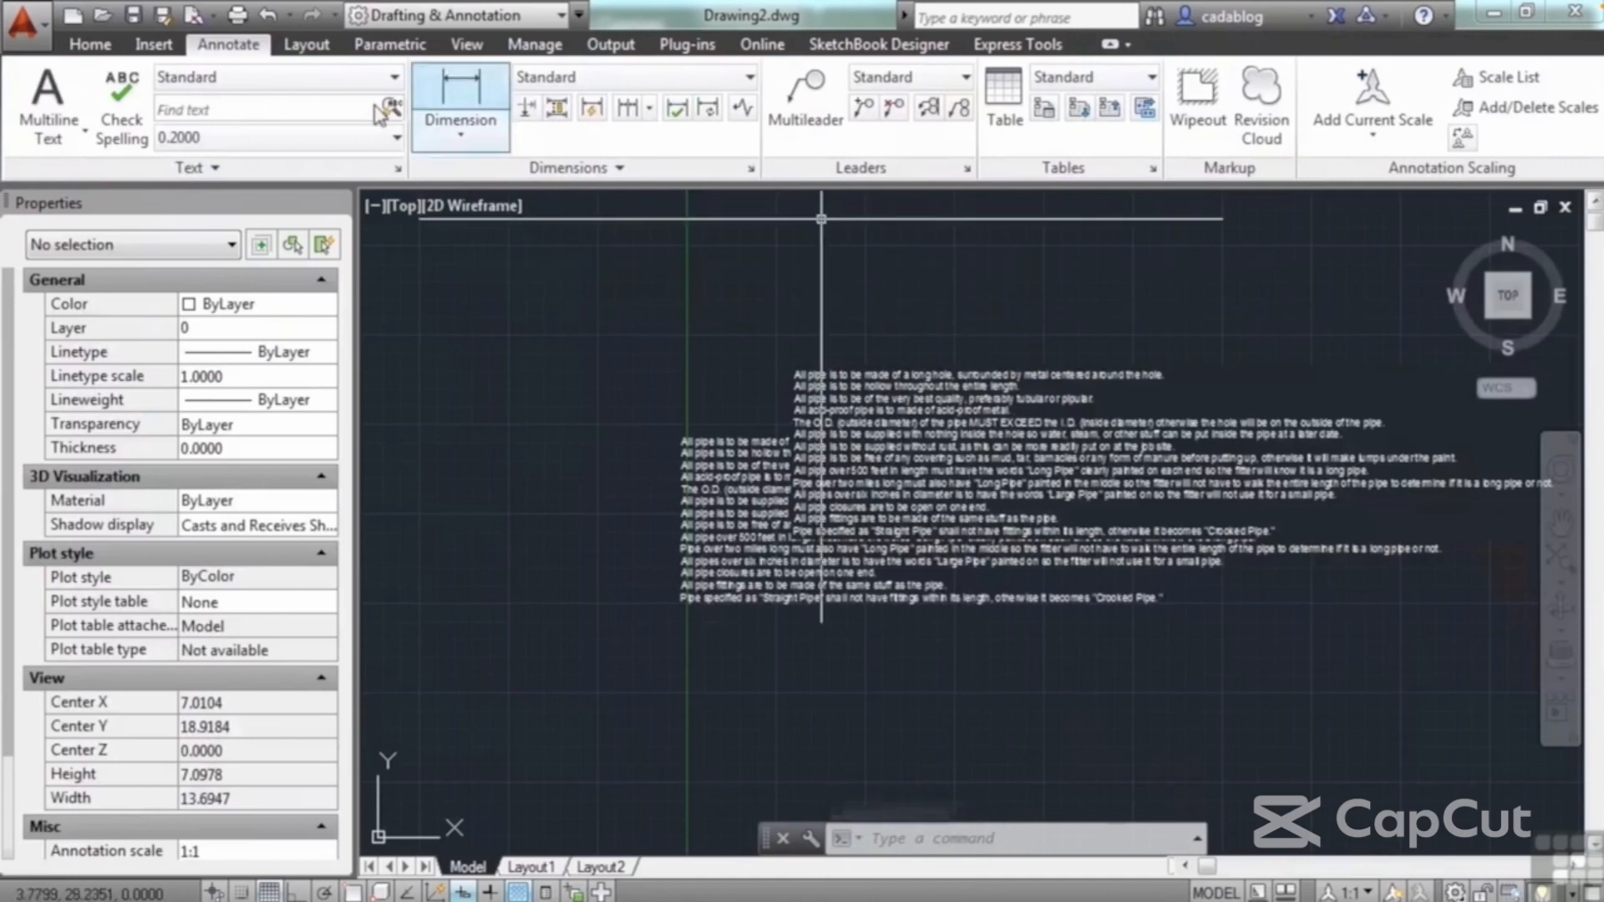
# Step: Start a spelling check limited to selected objects, picking the three pipe specification paragraphs as its scope
pyautogui.click(132, 112)
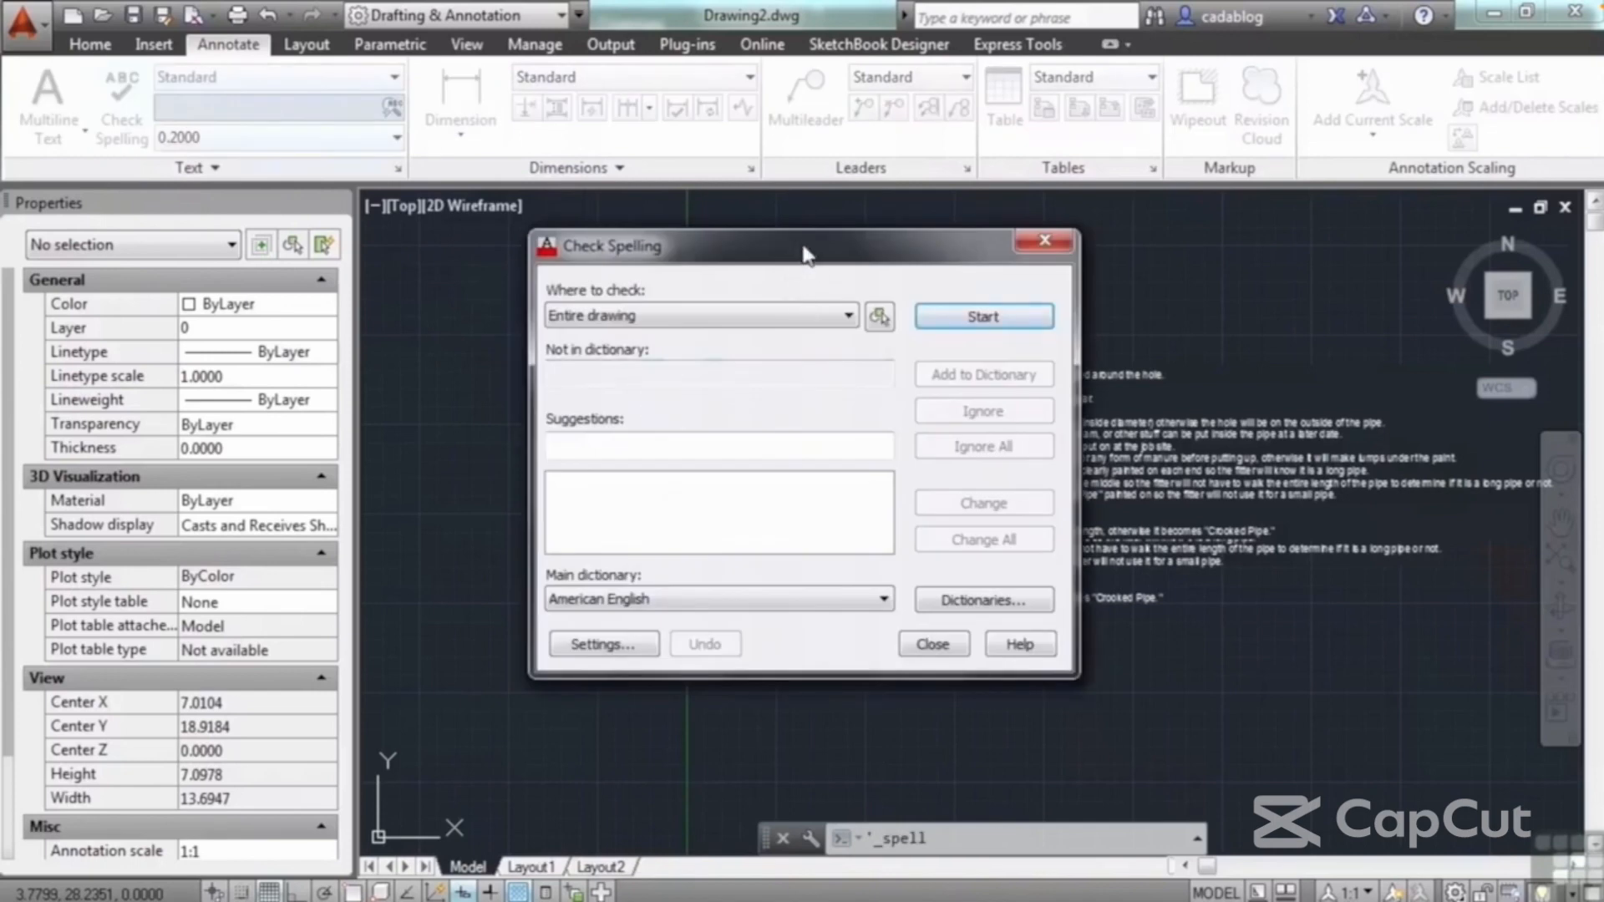
pyautogui.moveTo(804, 248); pyautogui.dragTo(787, 240)
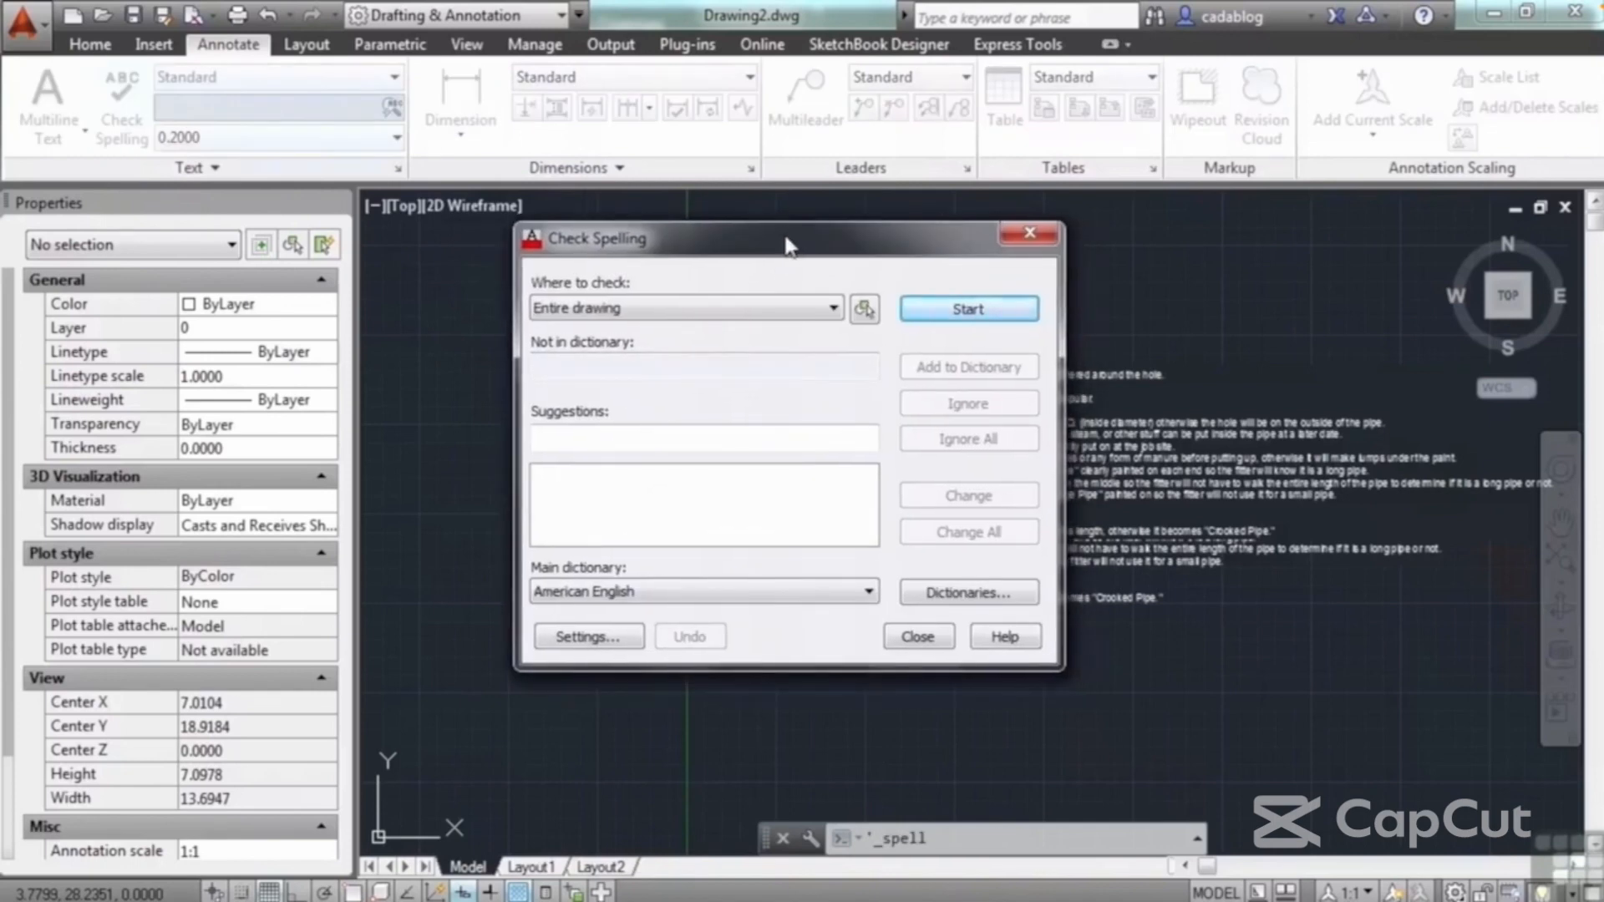
pyautogui.click(832, 308)
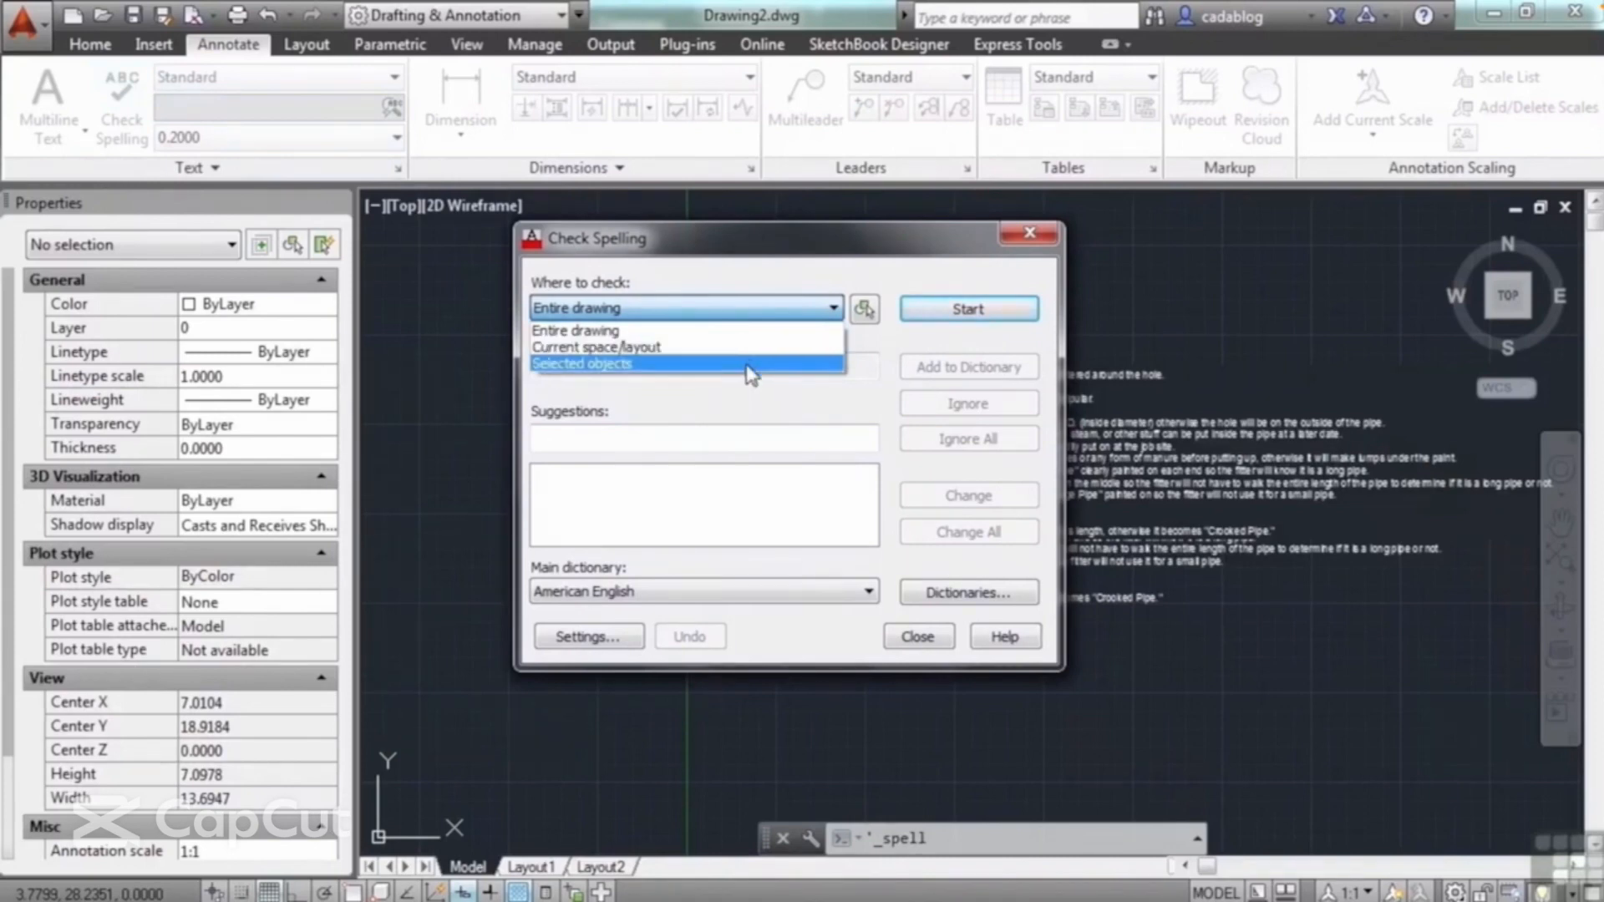
pyautogui.click(804, 303)
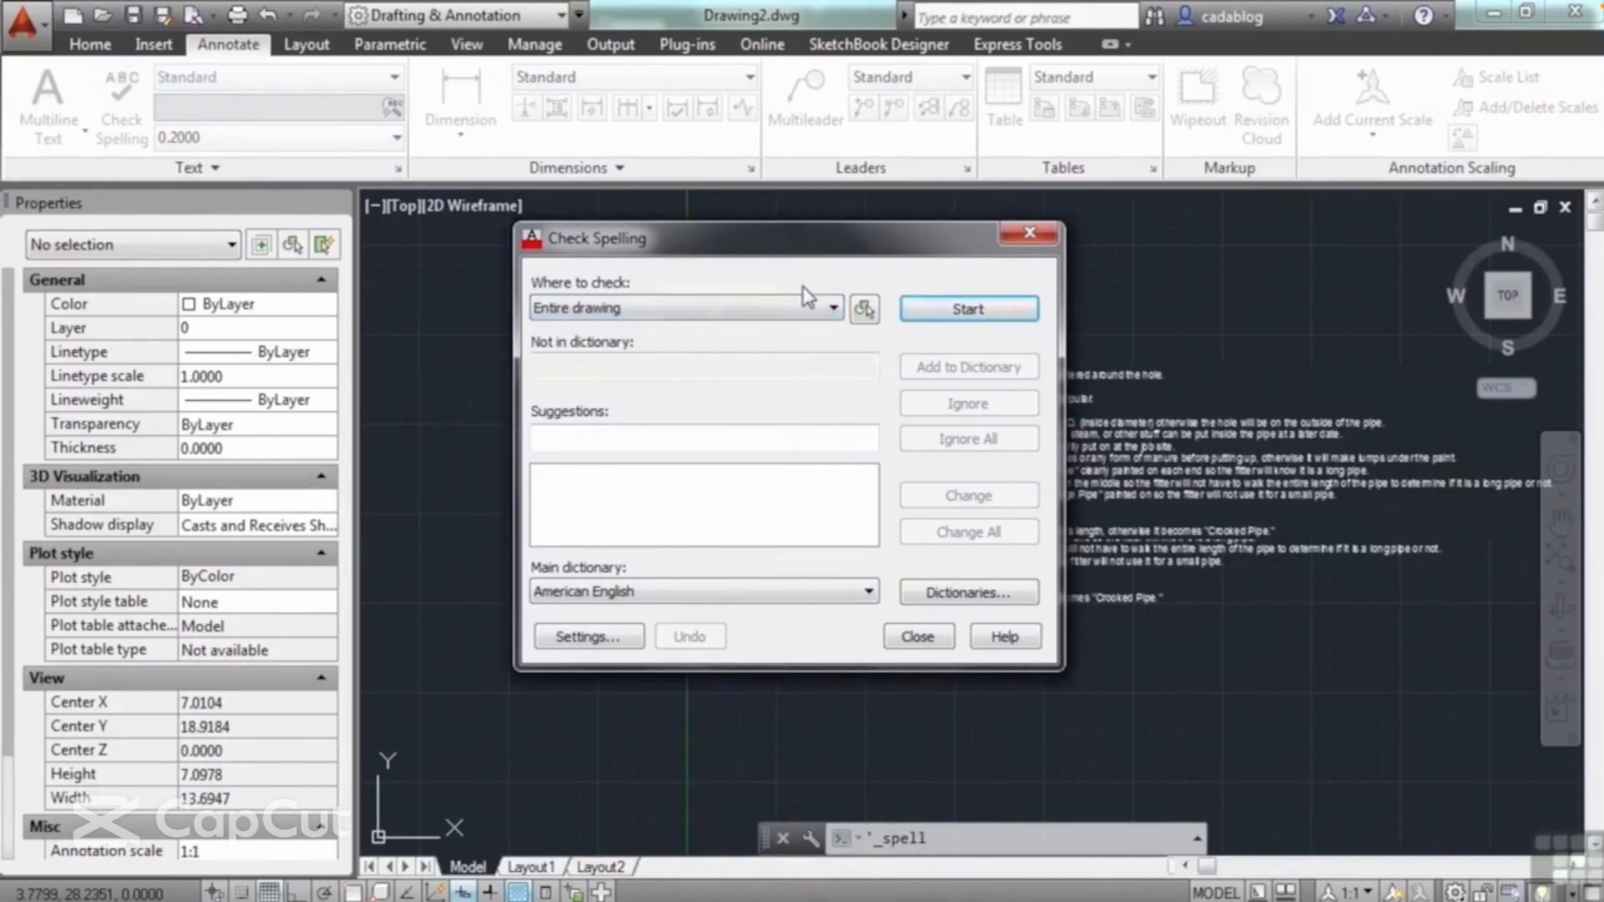
pyautogui.click(864, 311)
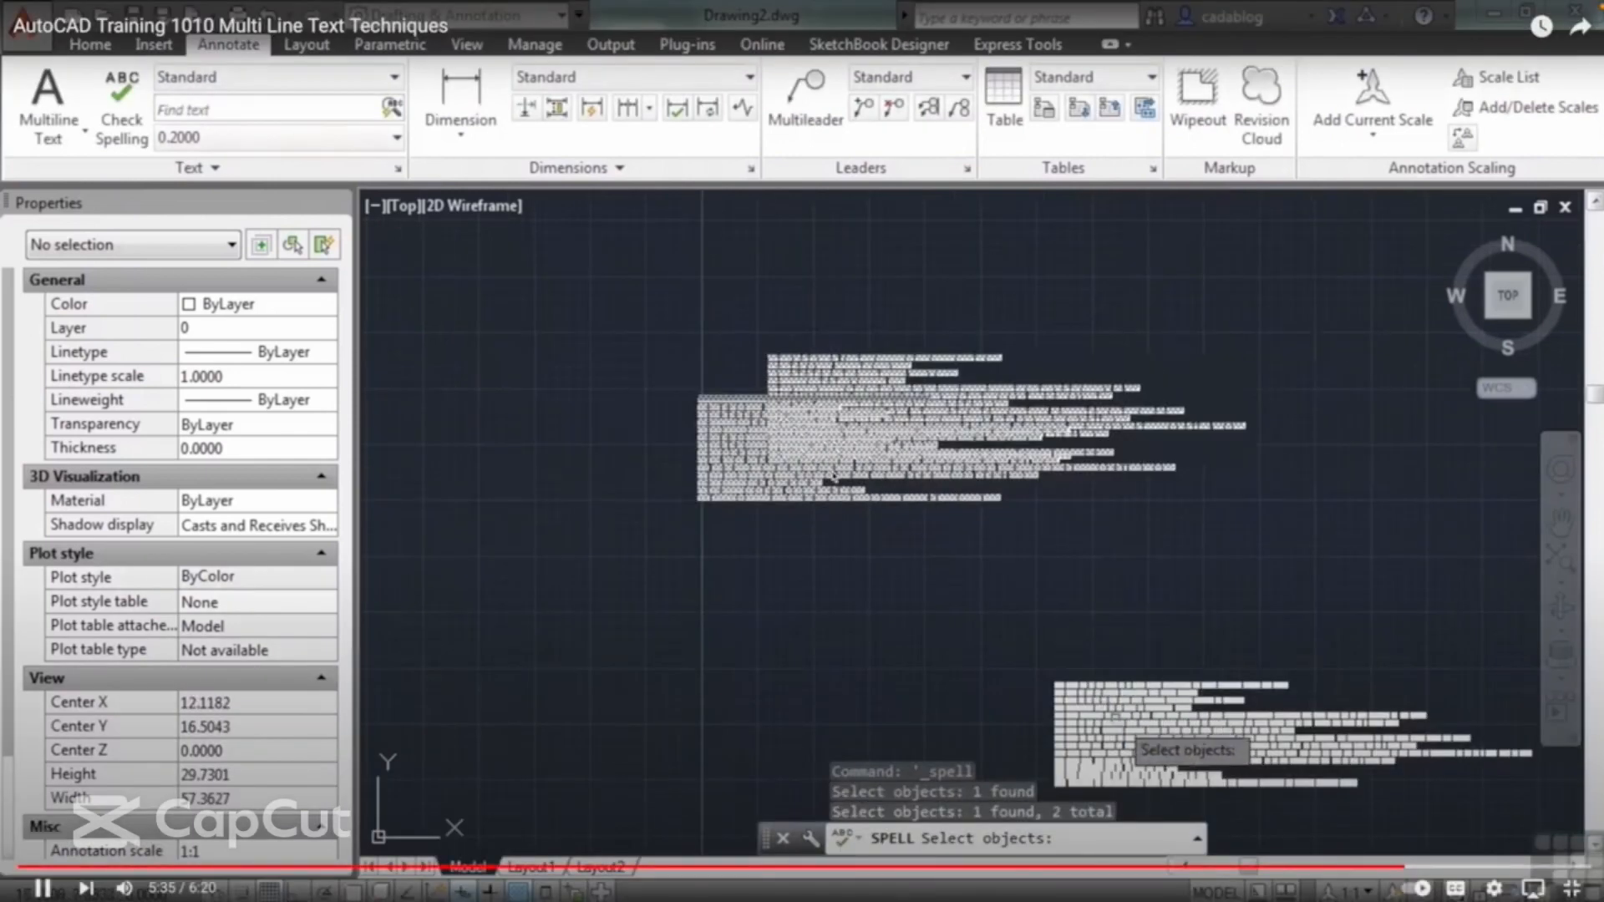
pyautogui.click(1114, 706)
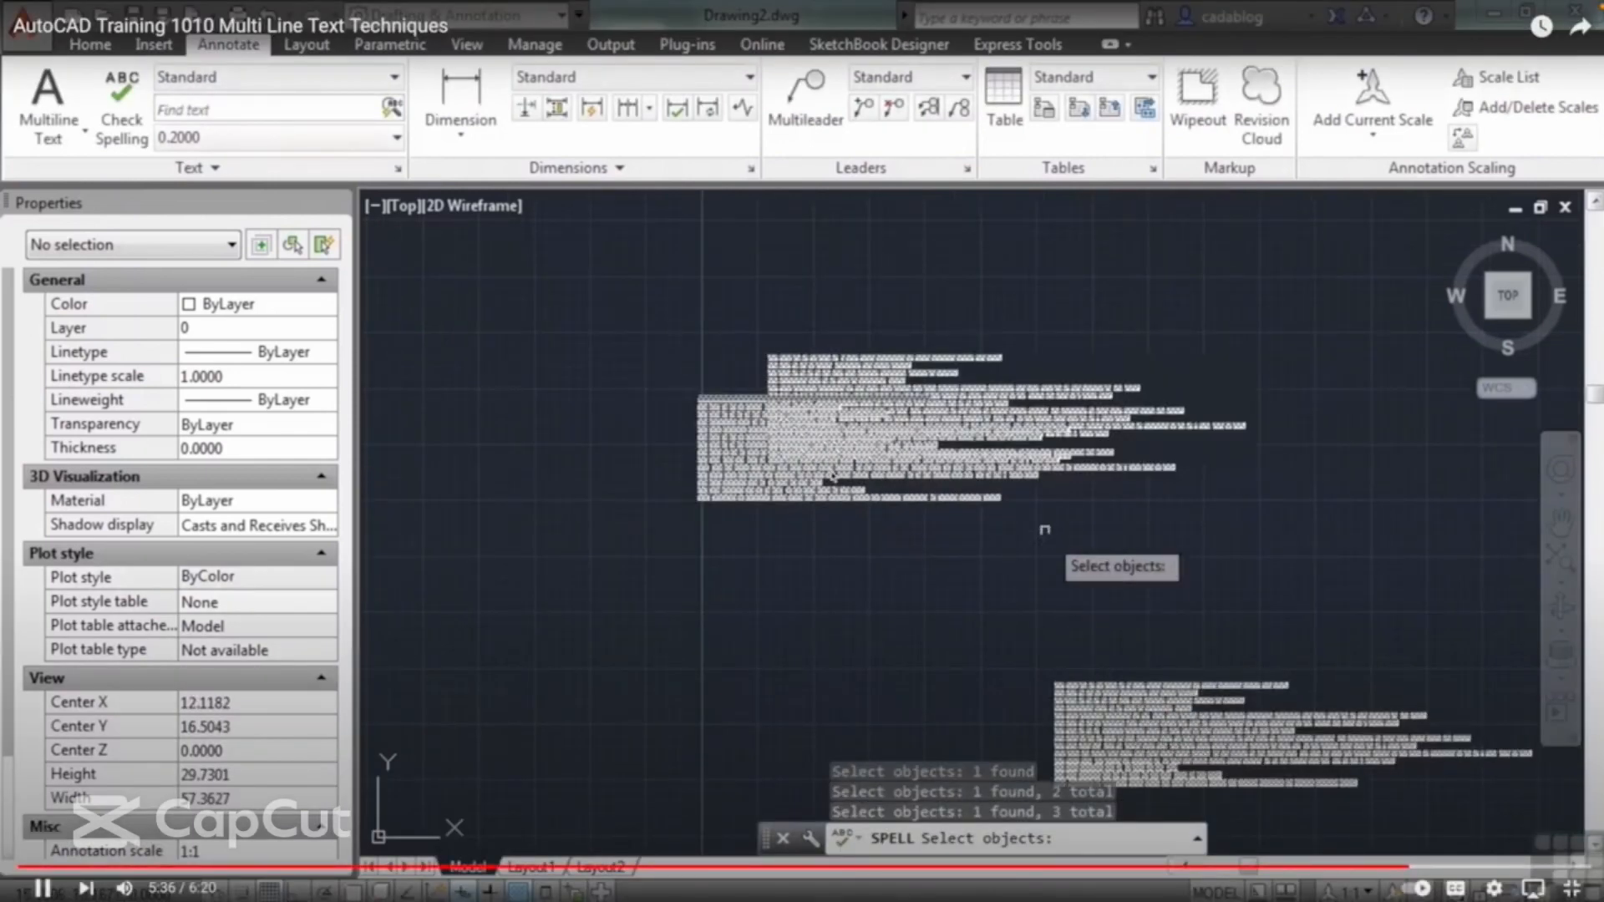
pyautogui.press('Return')
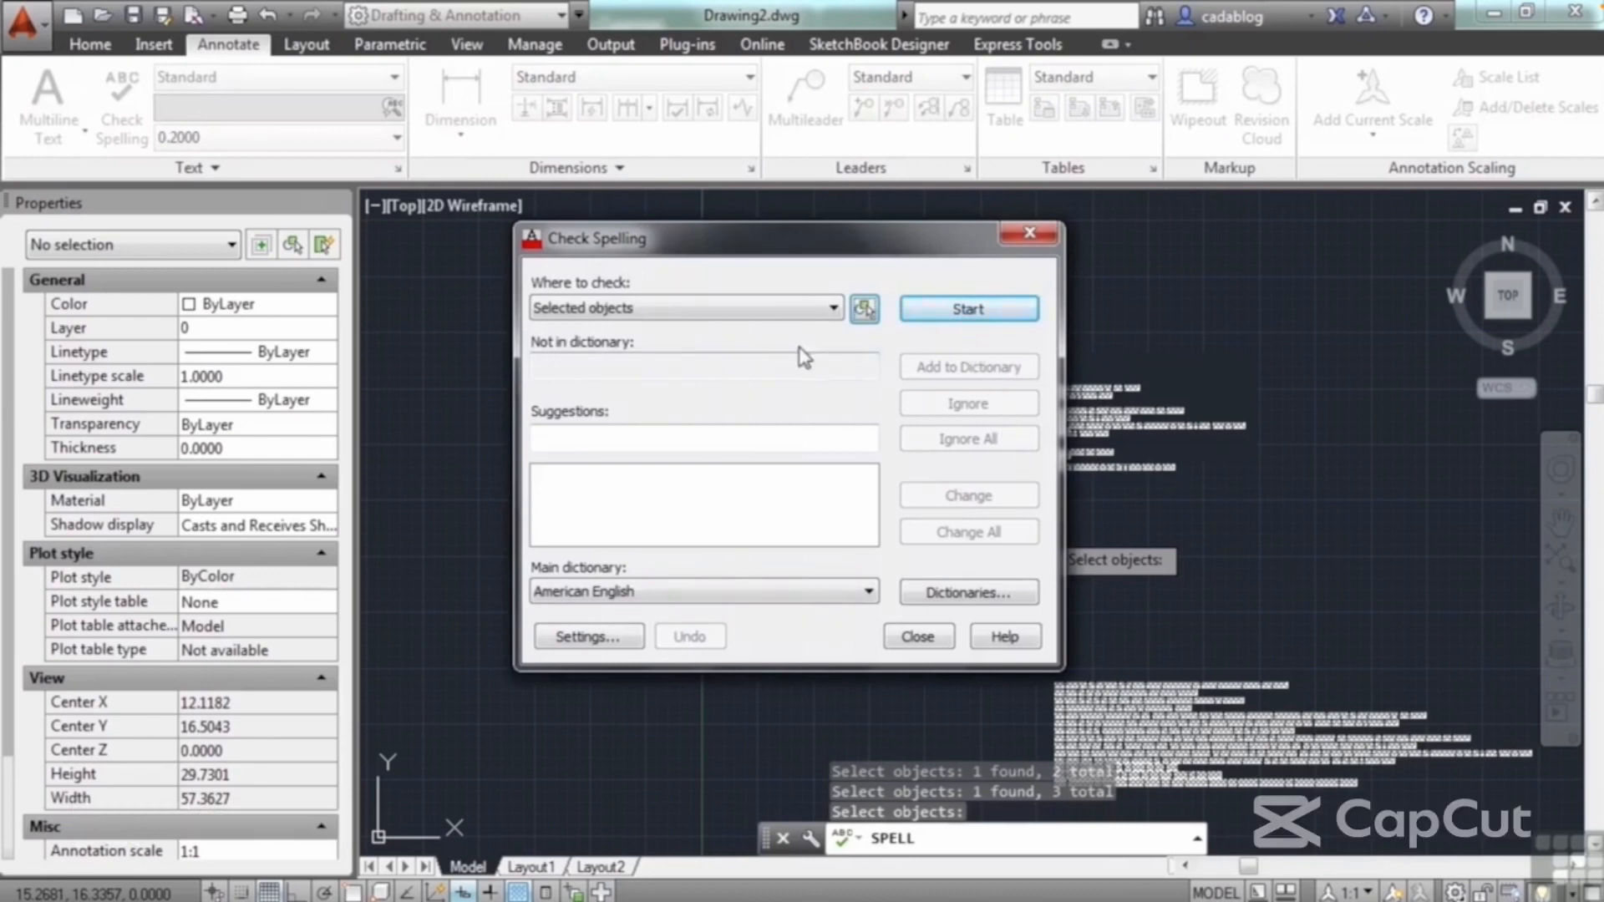
# Step: Run the spelling check, review the suggestion "popular" for "pipular", and close the check without replacing the word
pyautogui.click(963, 316)
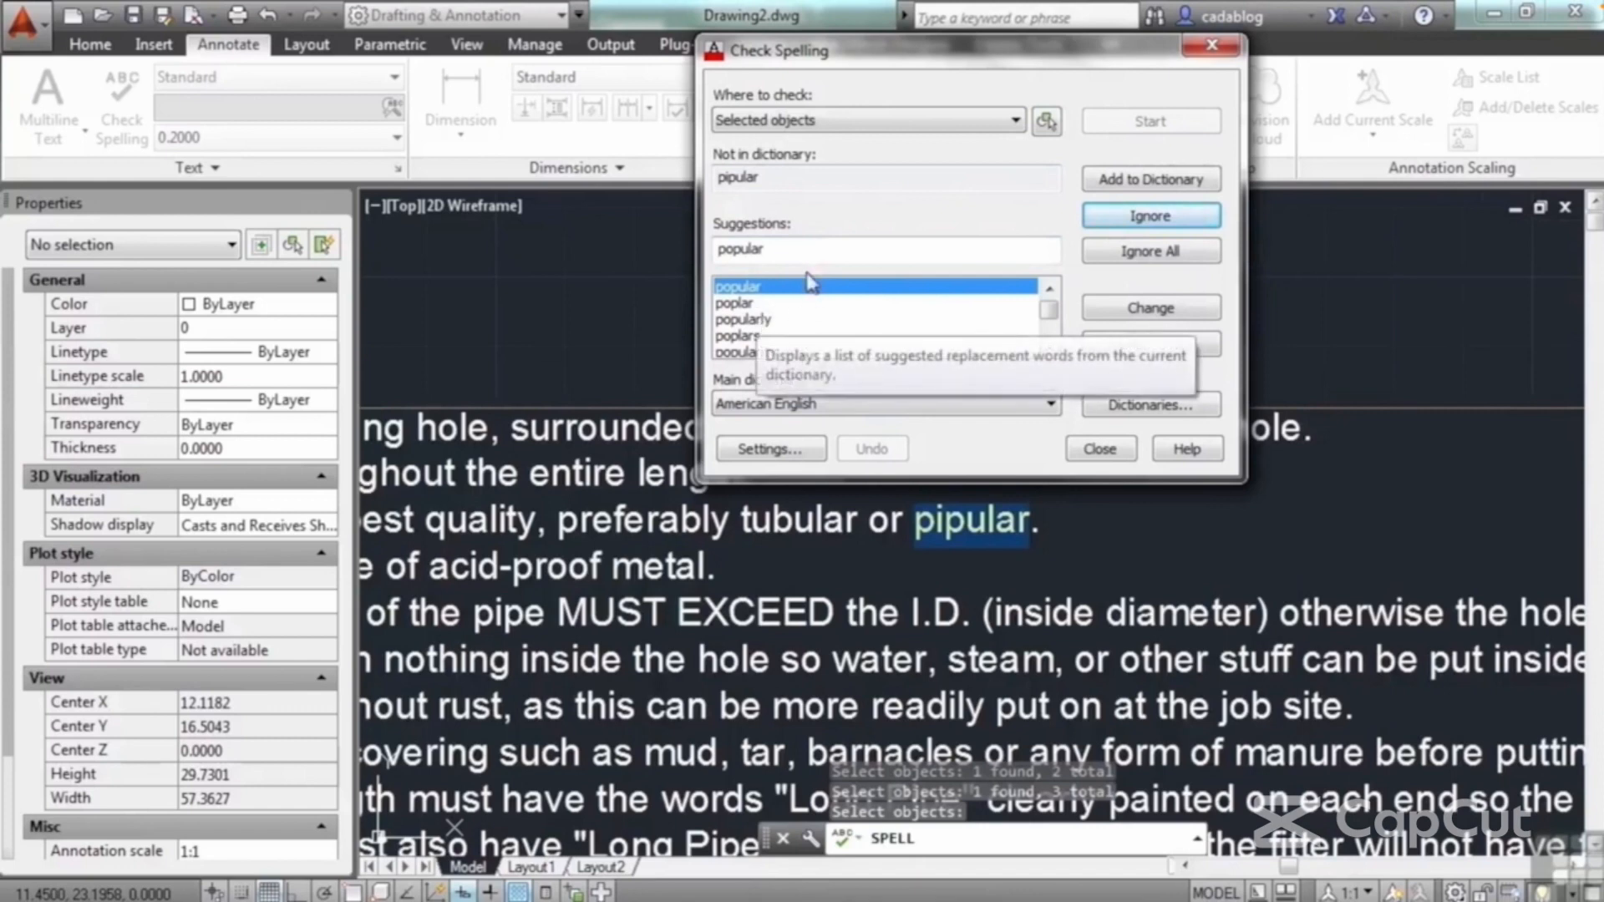
pyautogui.click(787, 248)
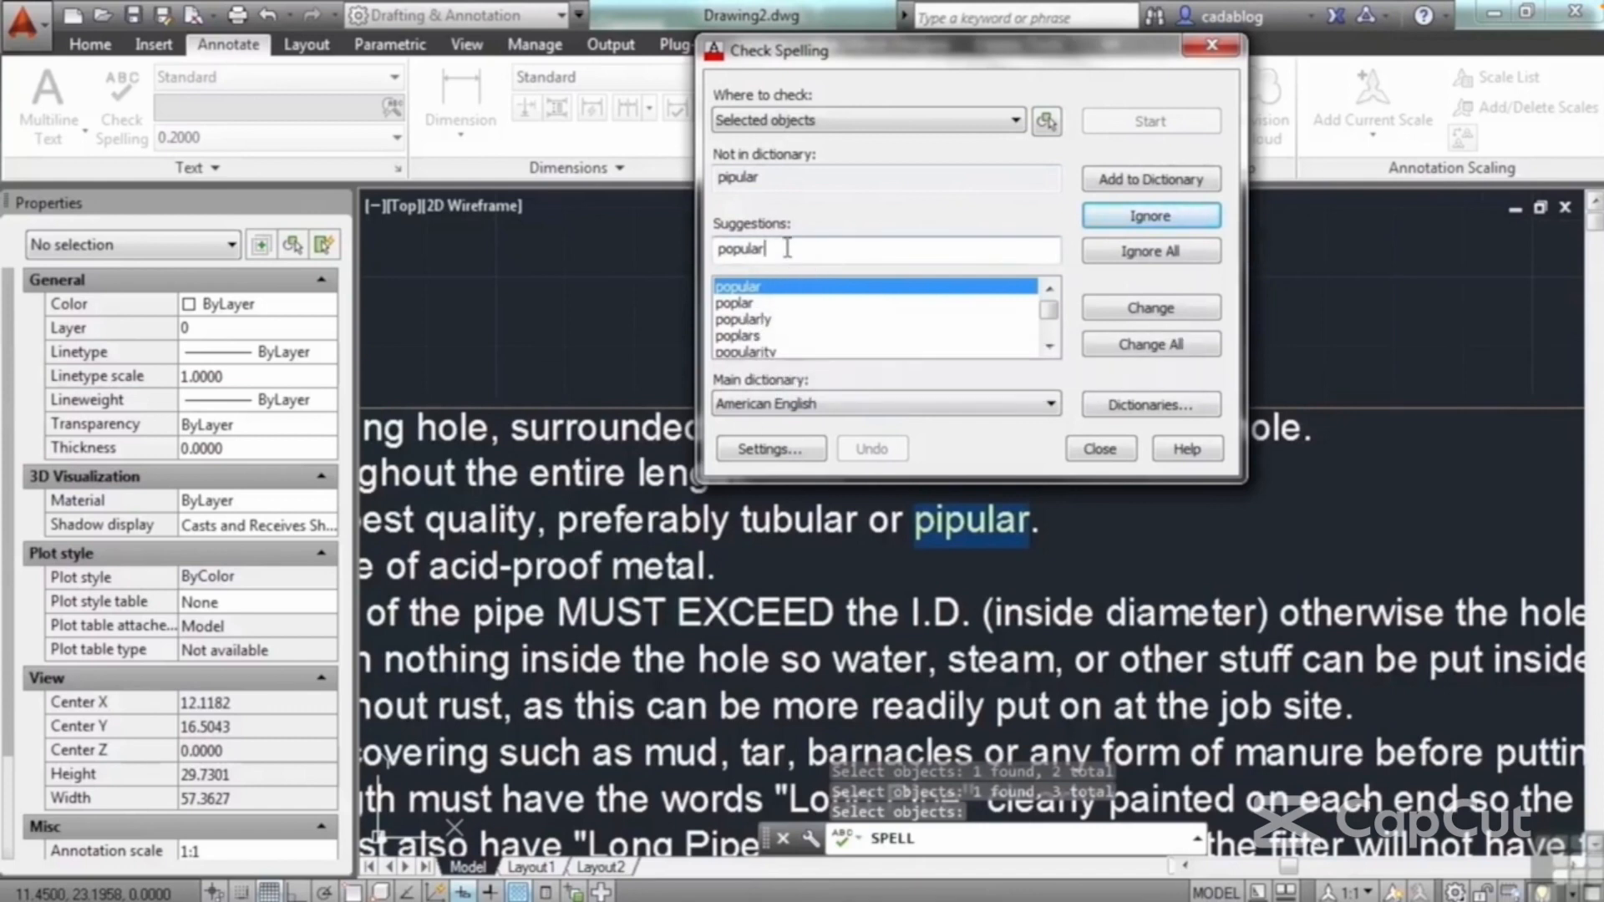
pyautogui.doubleClick(770, 249)
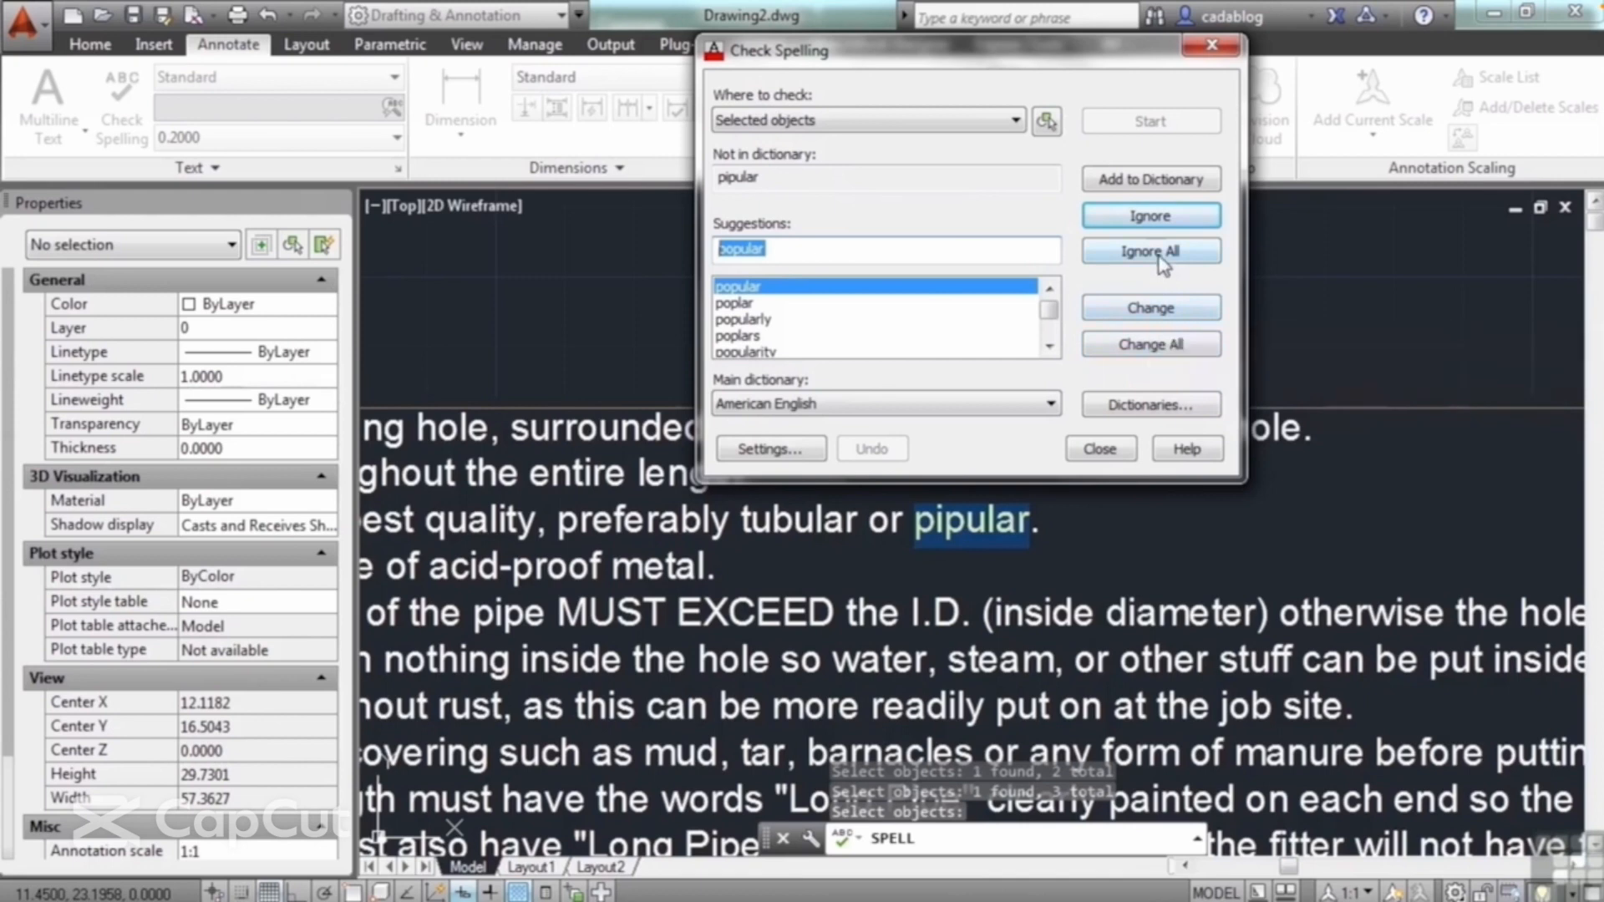
pyautogui.click(1100, 449)
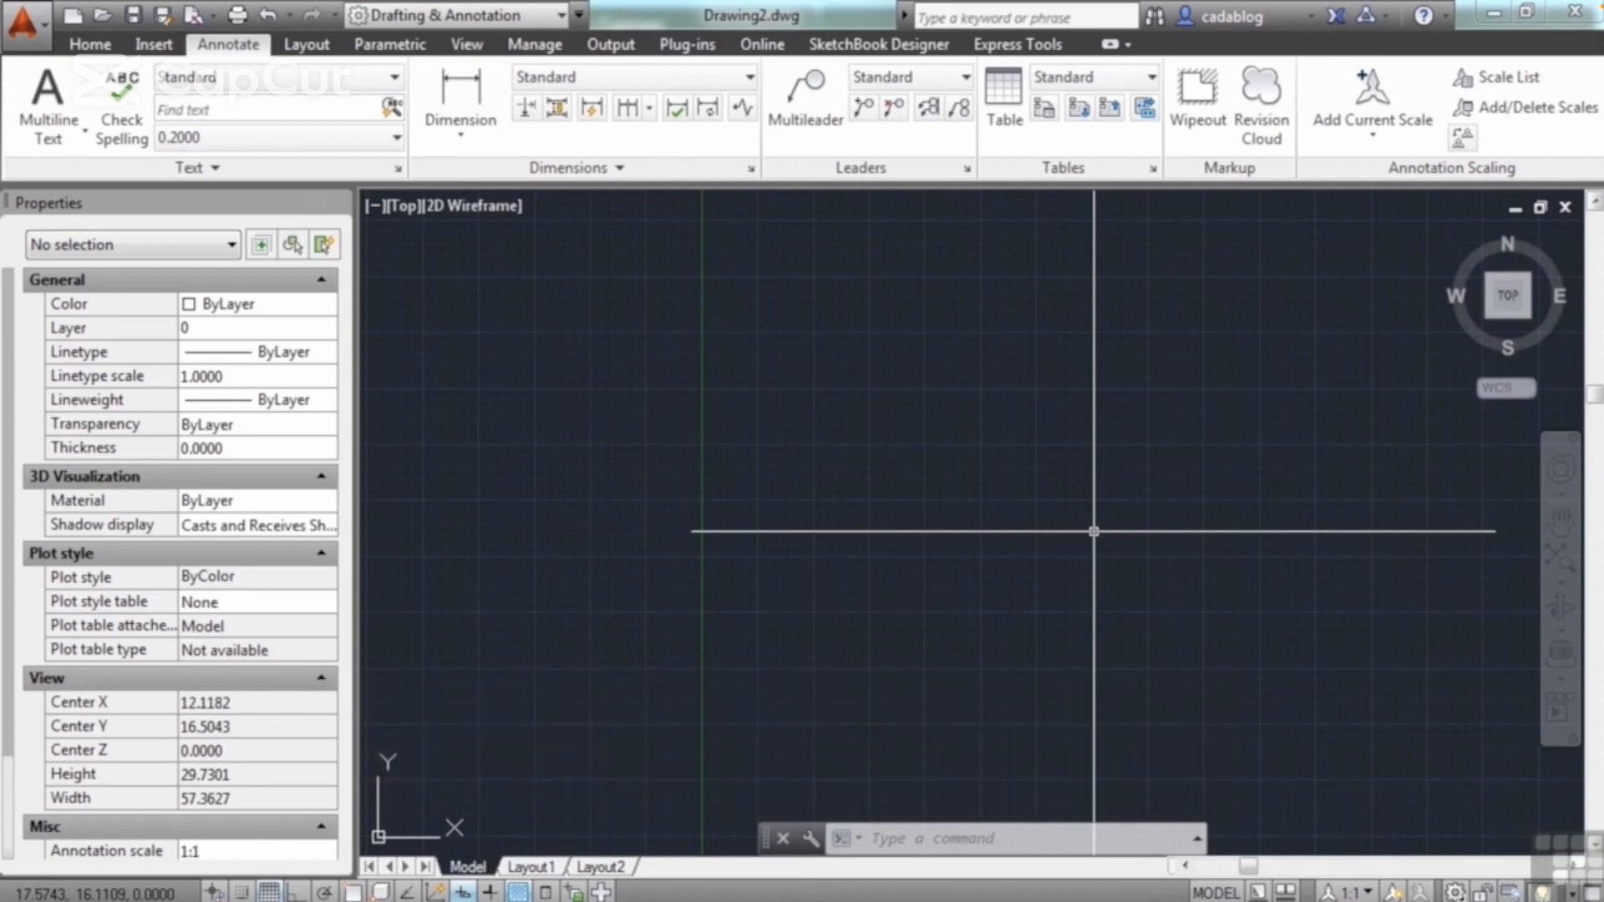
# Step: Open the drawing annotation.dwg from folder 10
pyautogui.write('open')
pyautogui.press('Return')
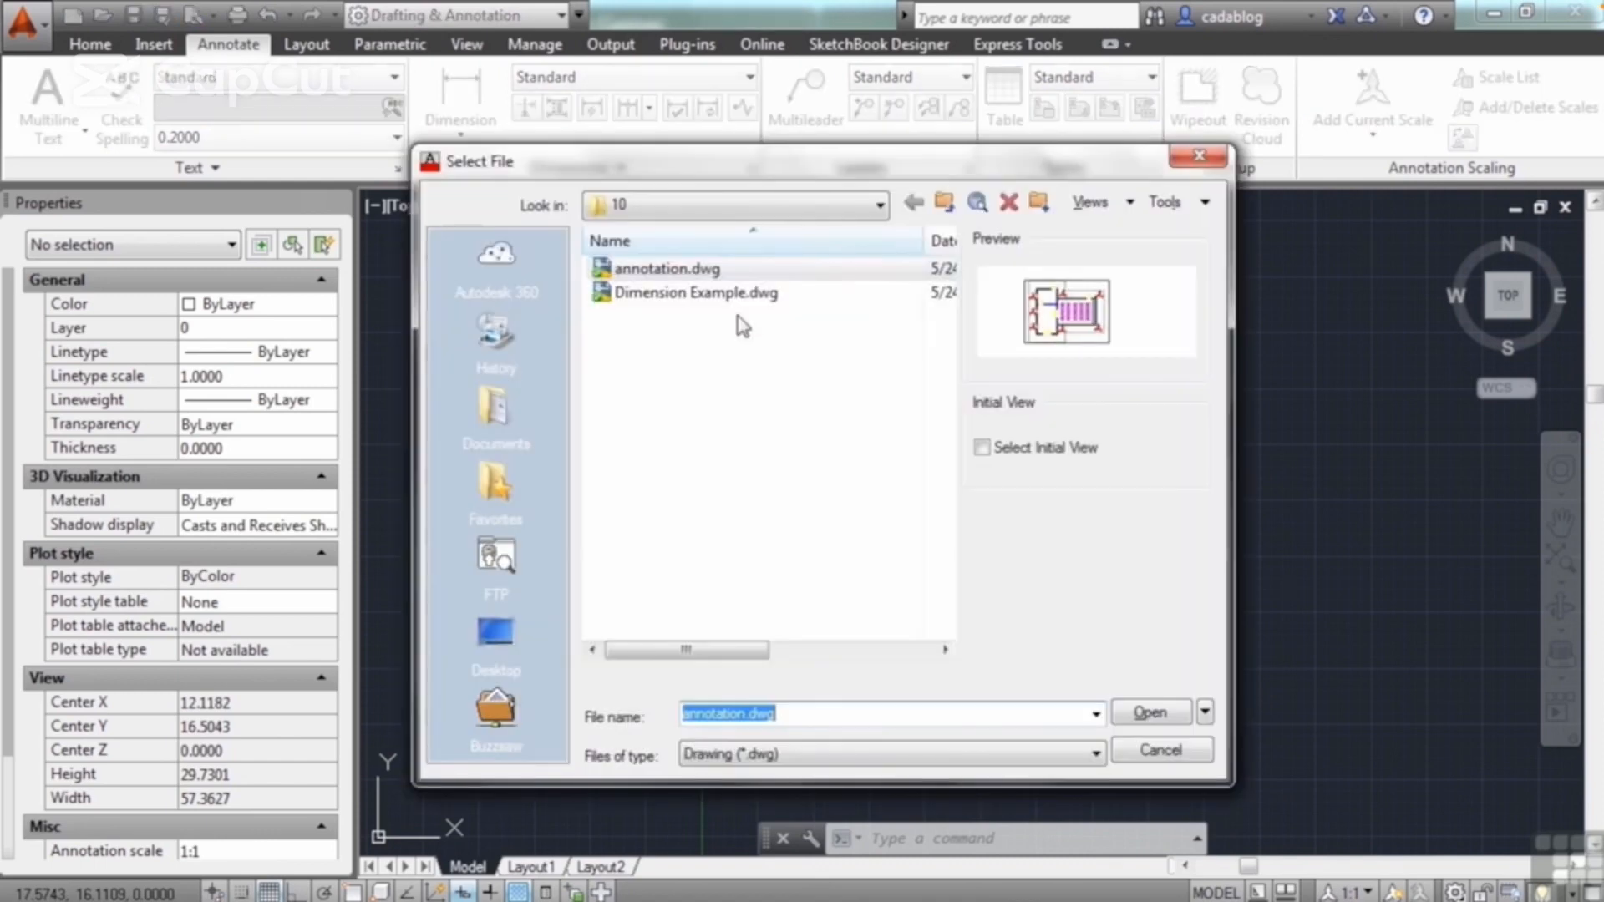
pyautogui.click(711, 269)
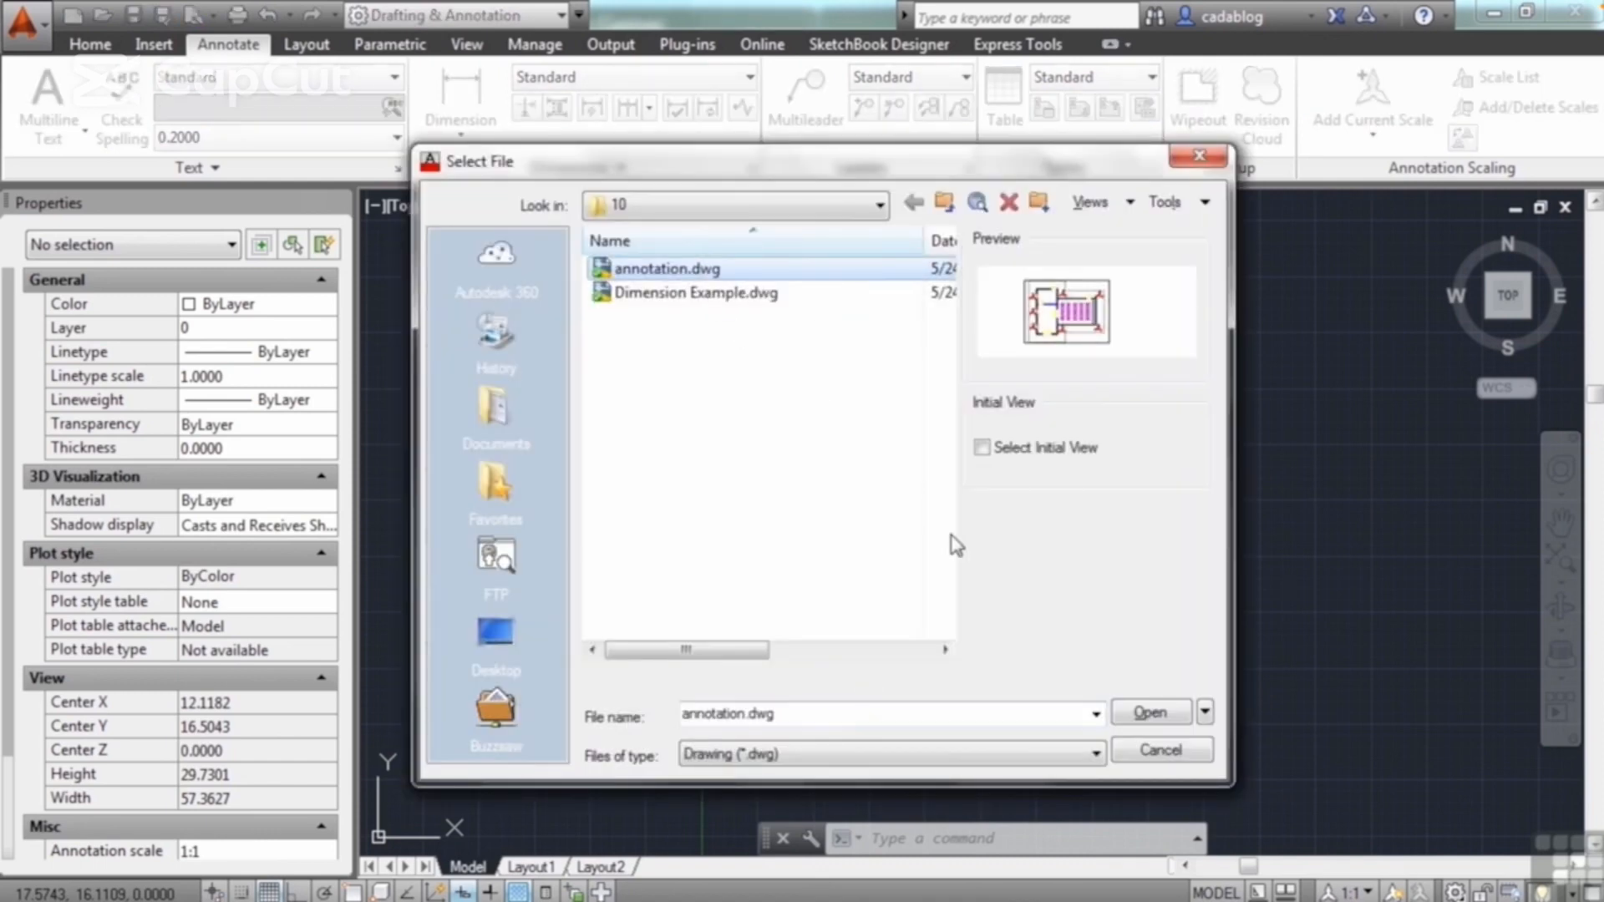
pyautogui.click(1143, 715)
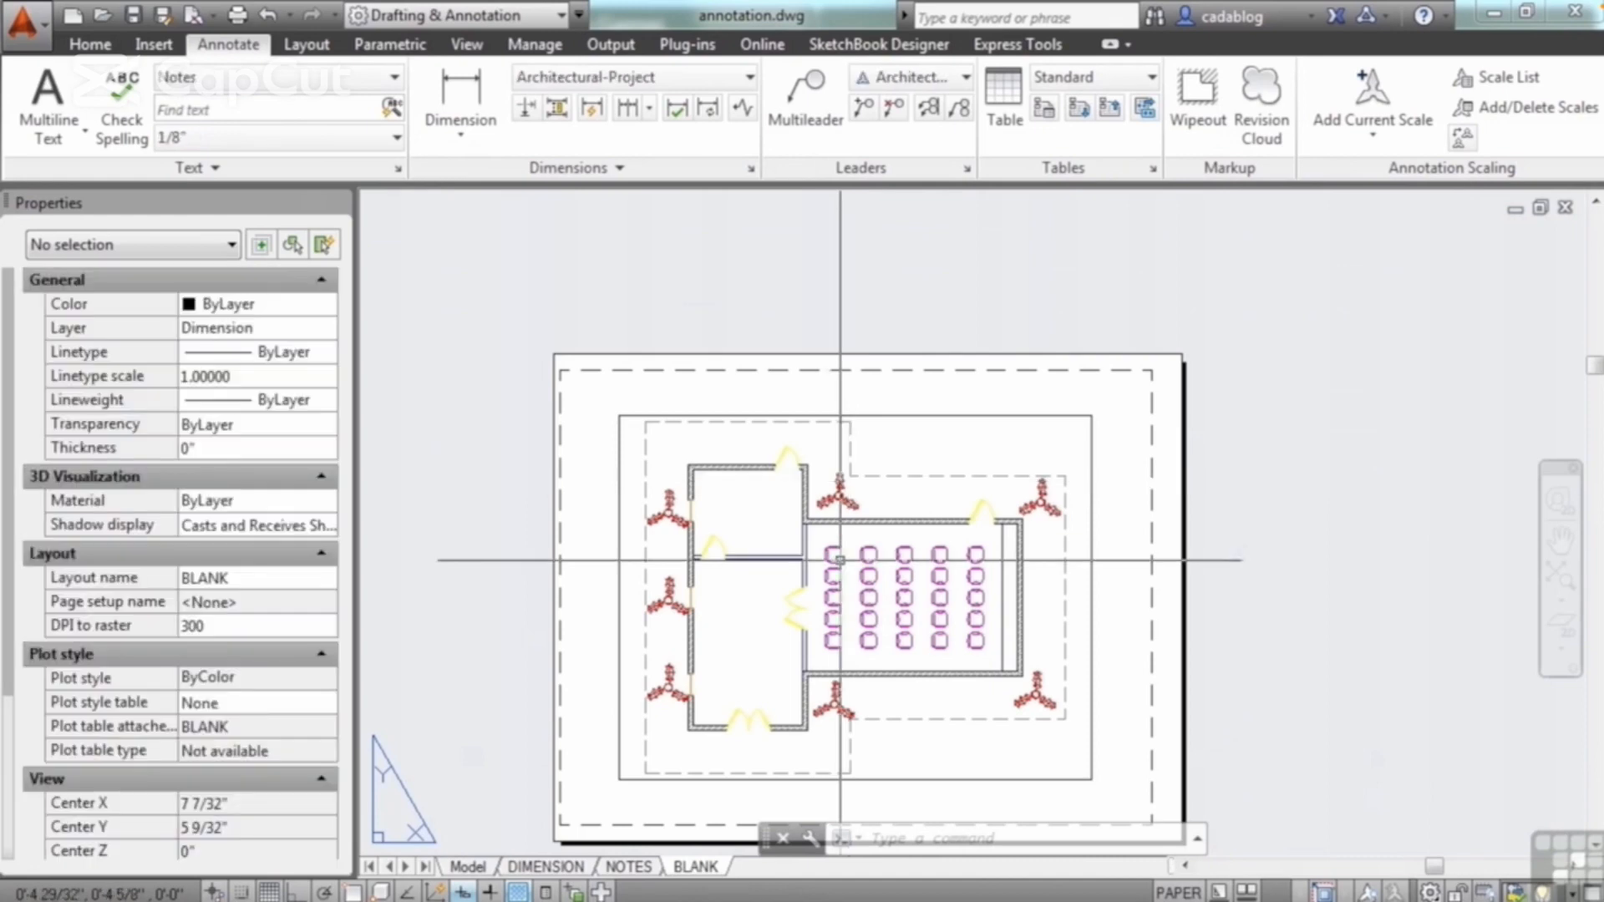
# Step: Review the NOTES and DIMENSION layouts, and return to the BLANK layout
pyautogui.click(631, 868)
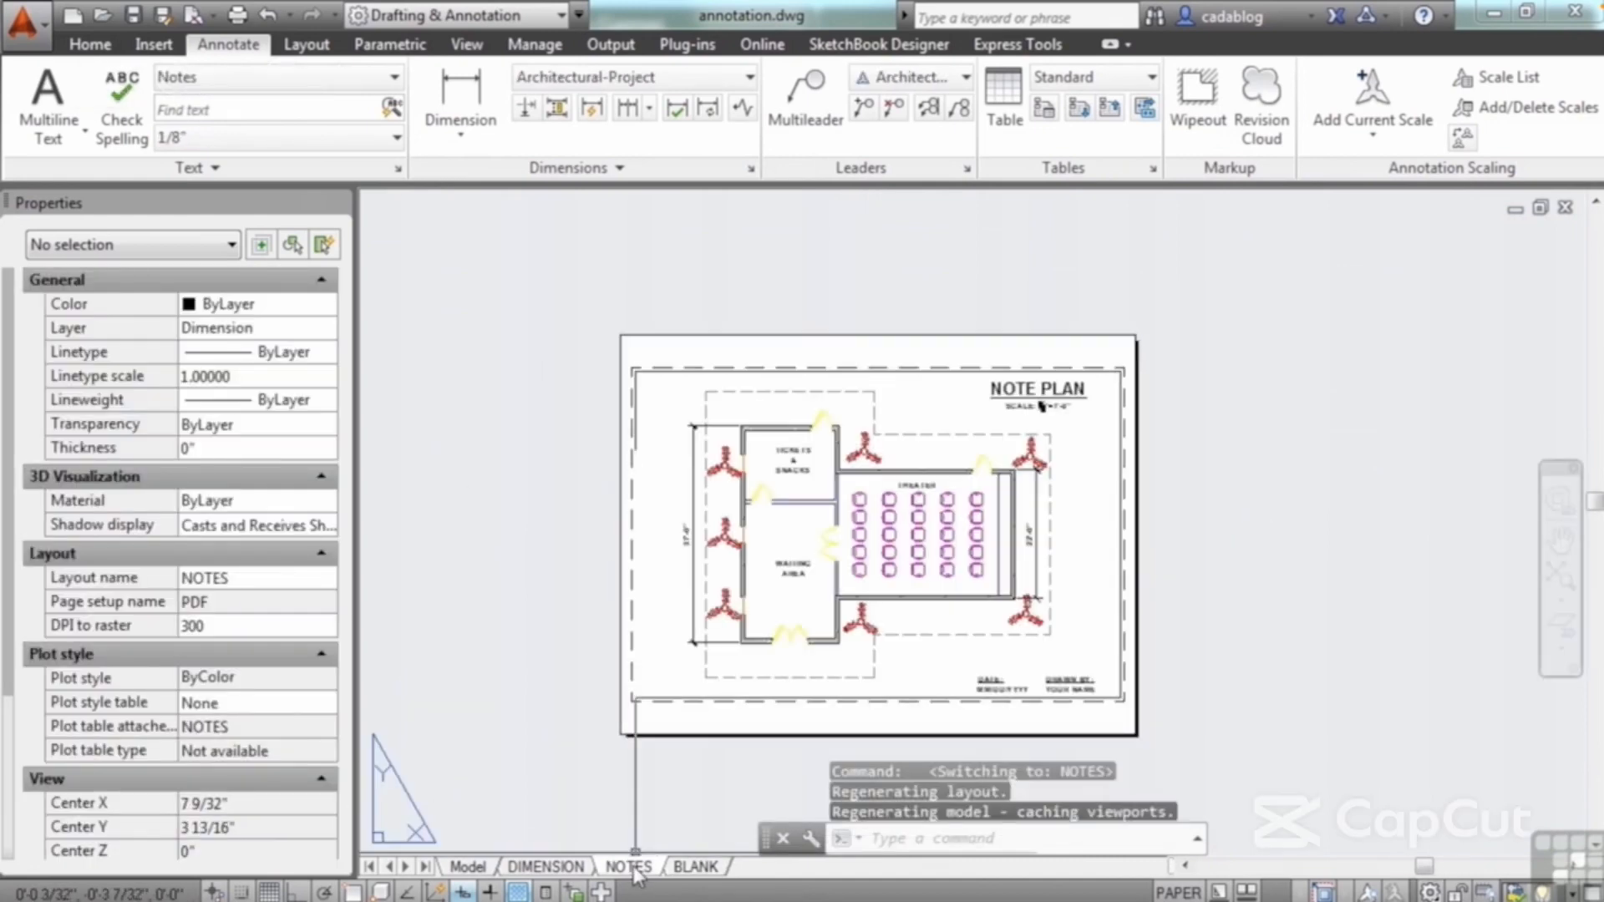
pyautogui.click(576, 869)
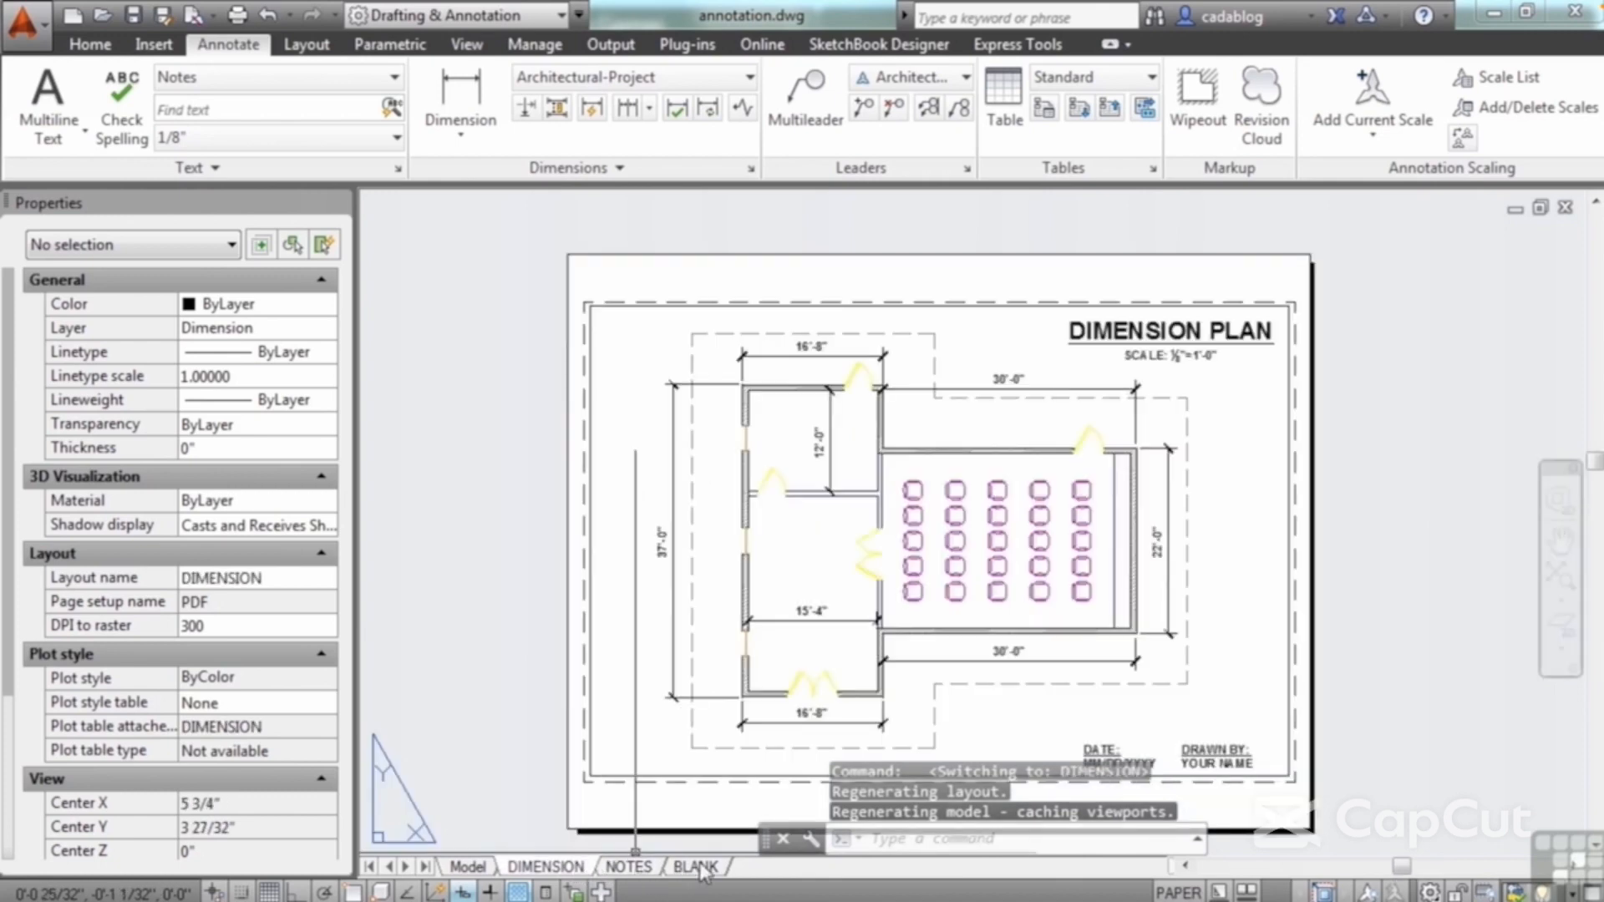
pyautogui.click(696, 867)
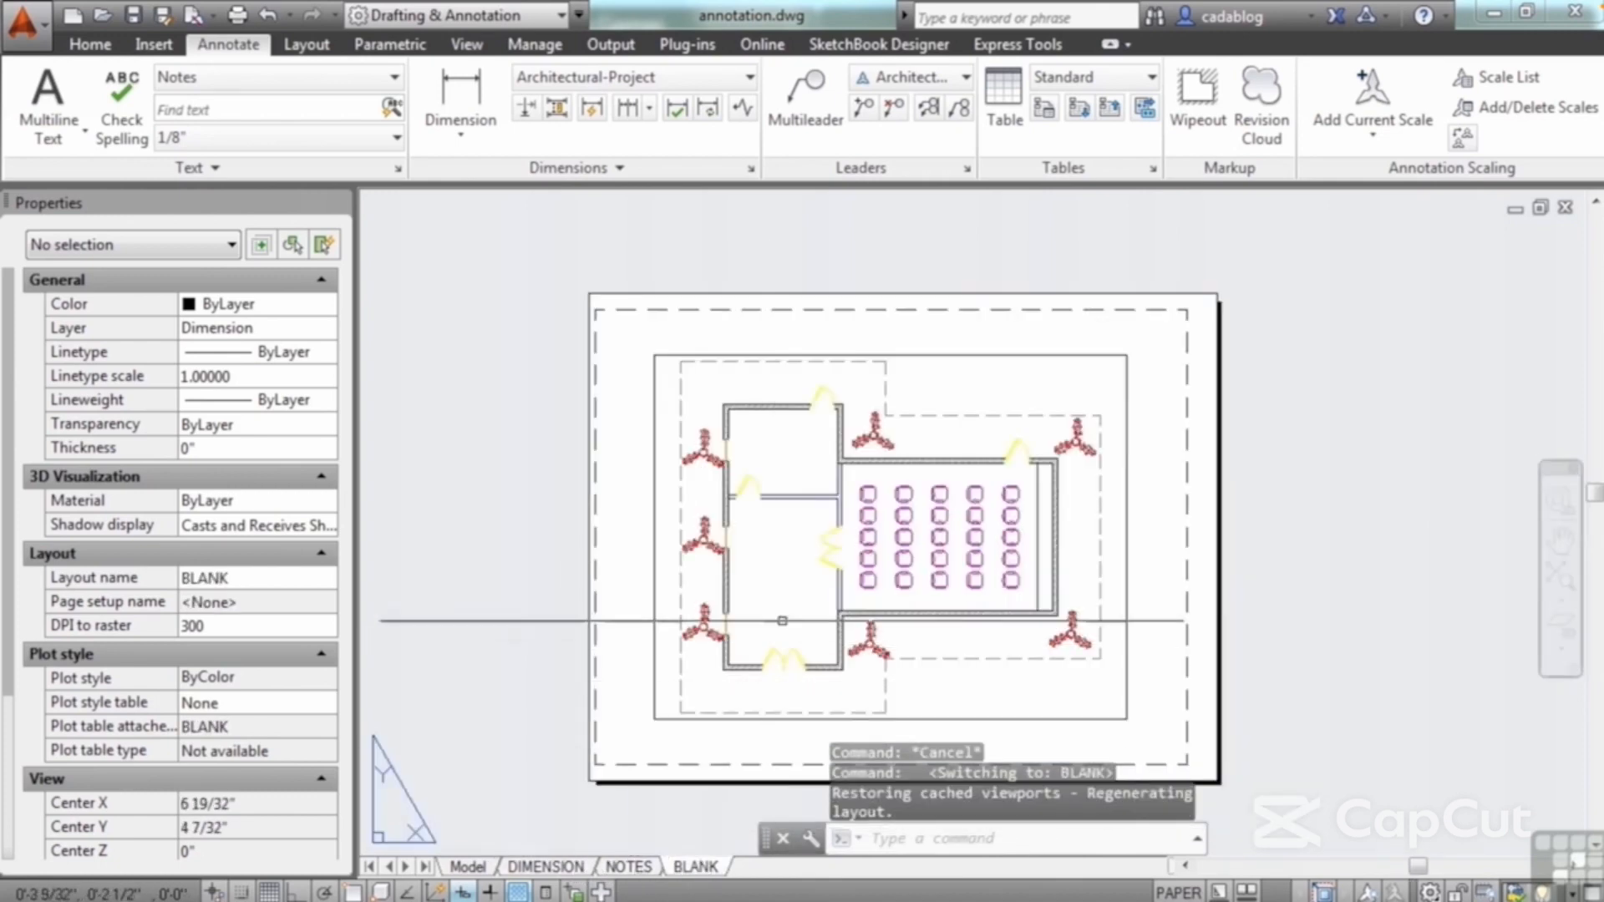
# Step: Draw a four-sided wipeout about 1 7/16" wide over the interior wall junction and the nearest top-row seat, and check its properties
pyautogui.scroll(4, 864, 566)
pyautogui.scroll(3, 839, 435)
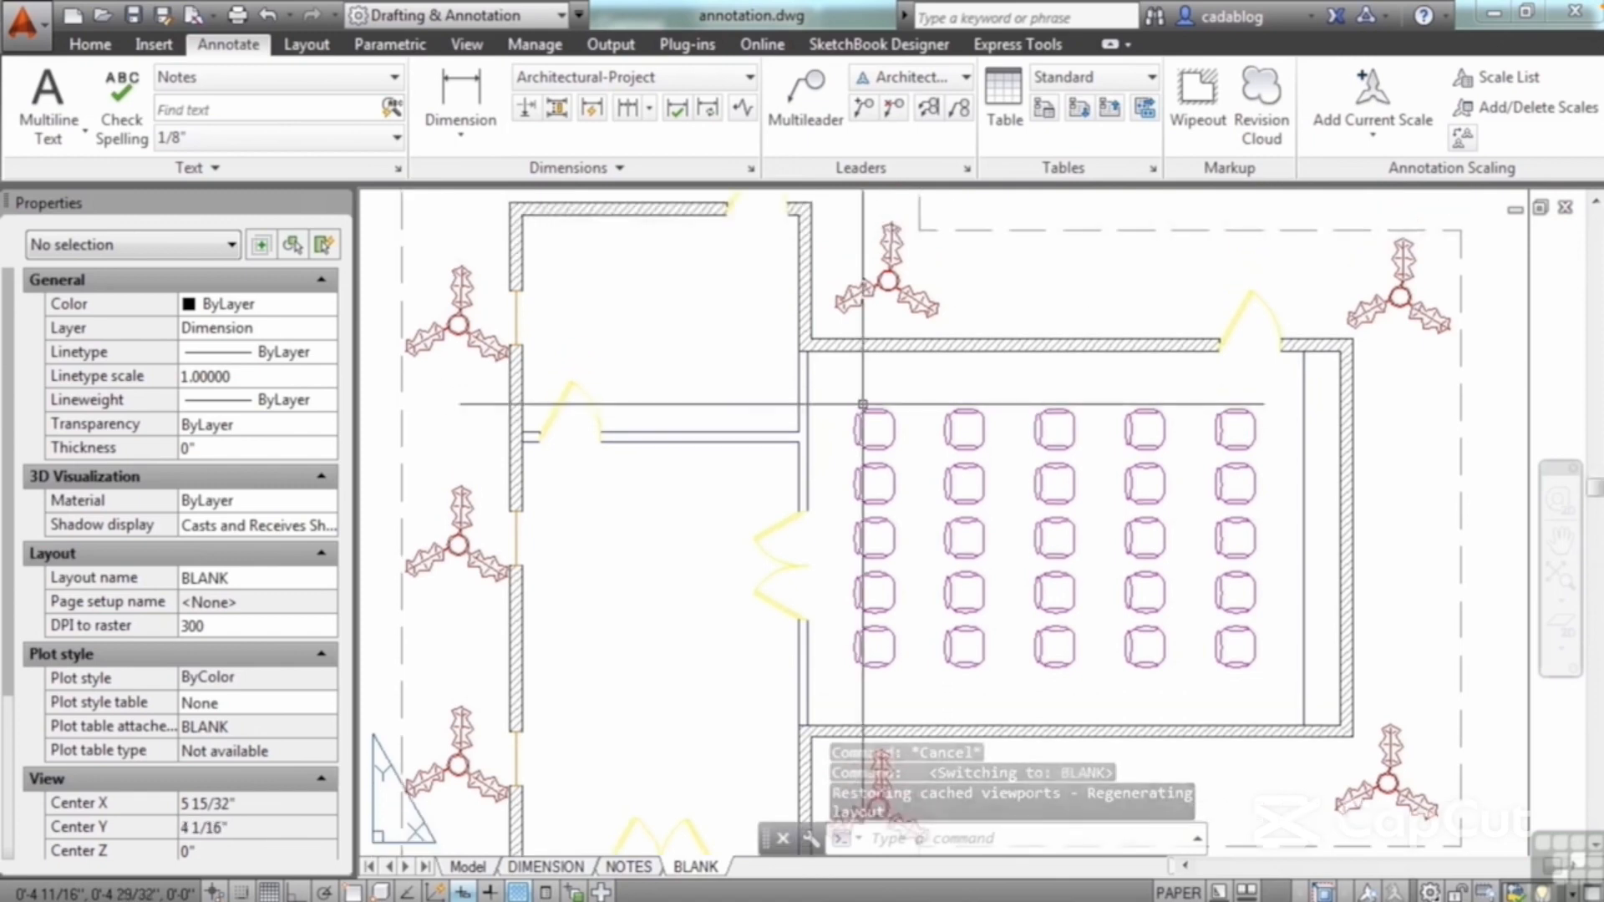
pyautogui.scroll(-4, 838, 436)
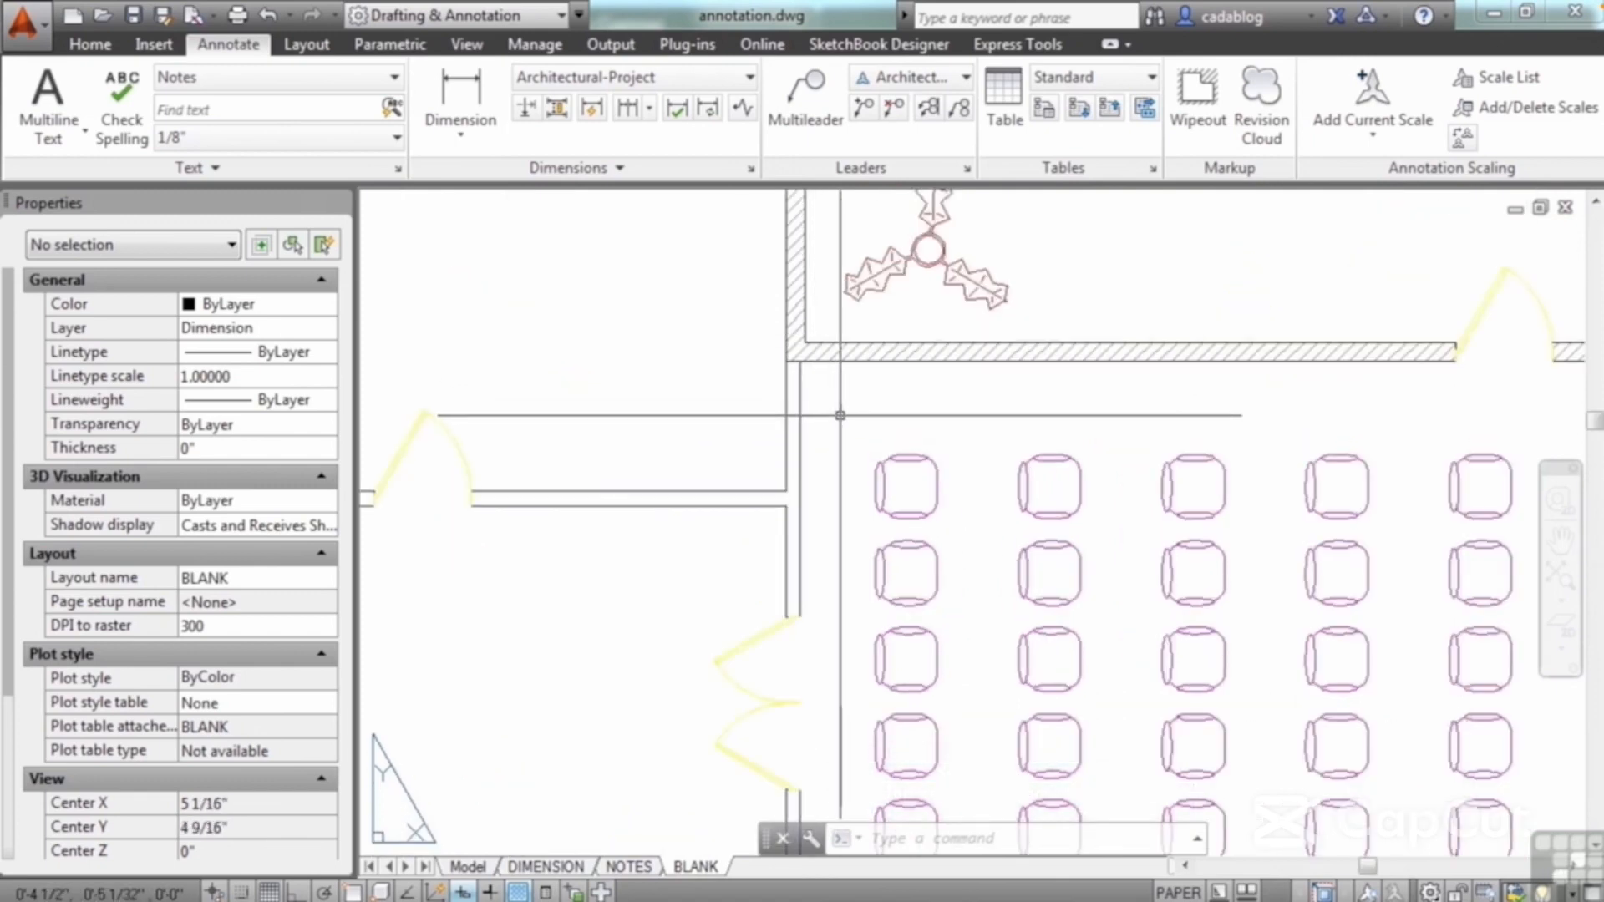
pyautogui.moveTo(889, 409); pyautogui.dragTo(879, 384, button='middle')
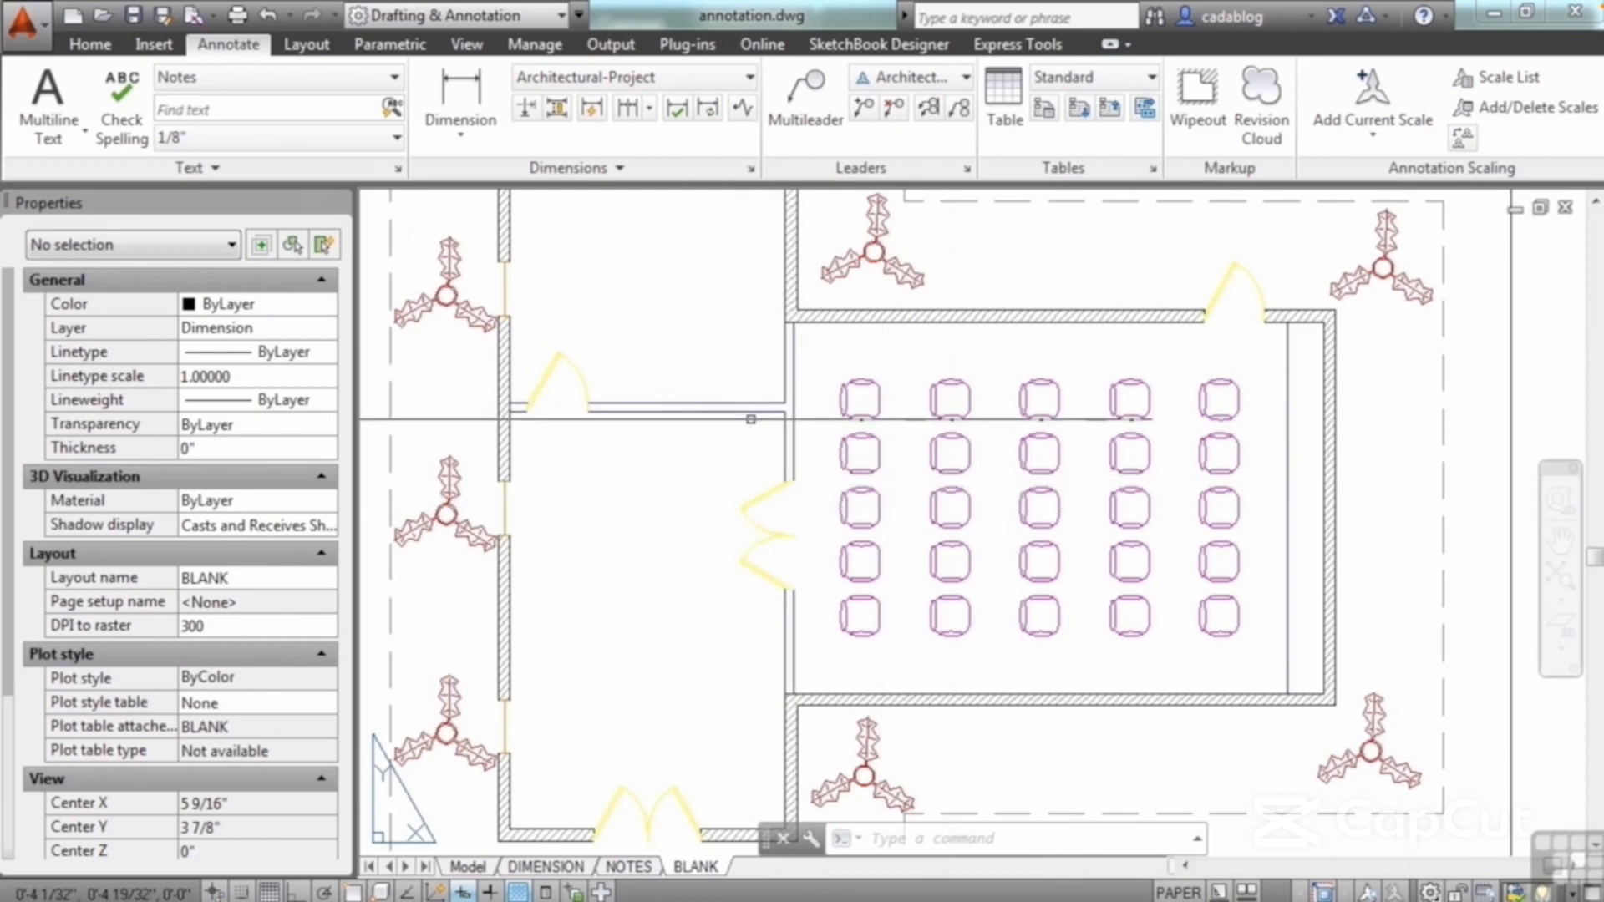
pyautogui.scroll(3, 739, 422)
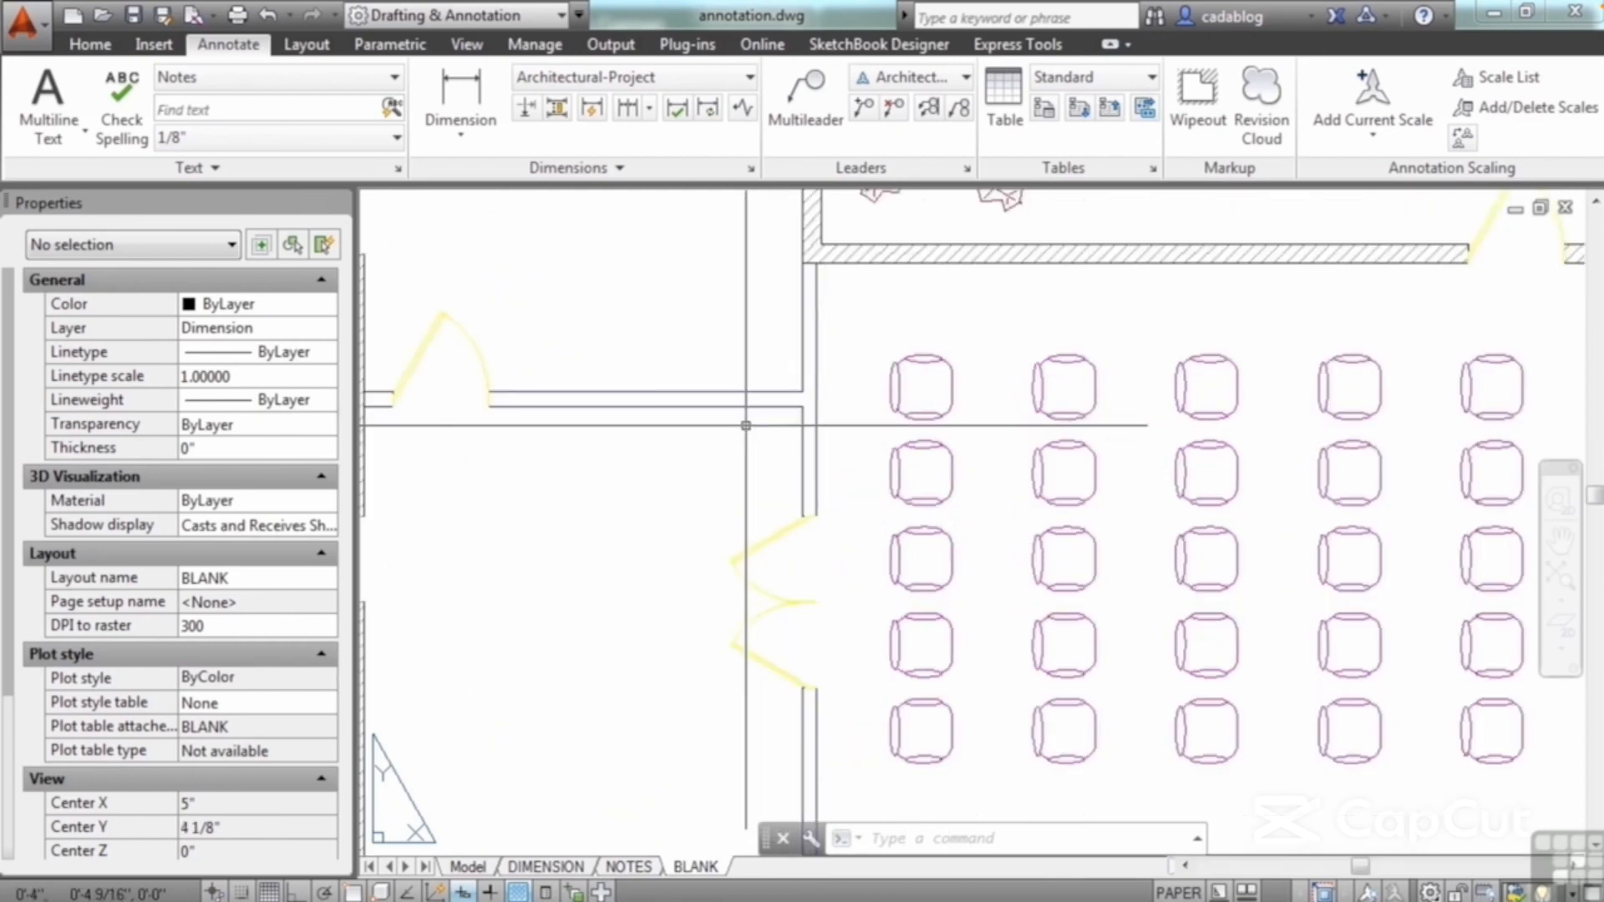
pyautogui.write('wi')
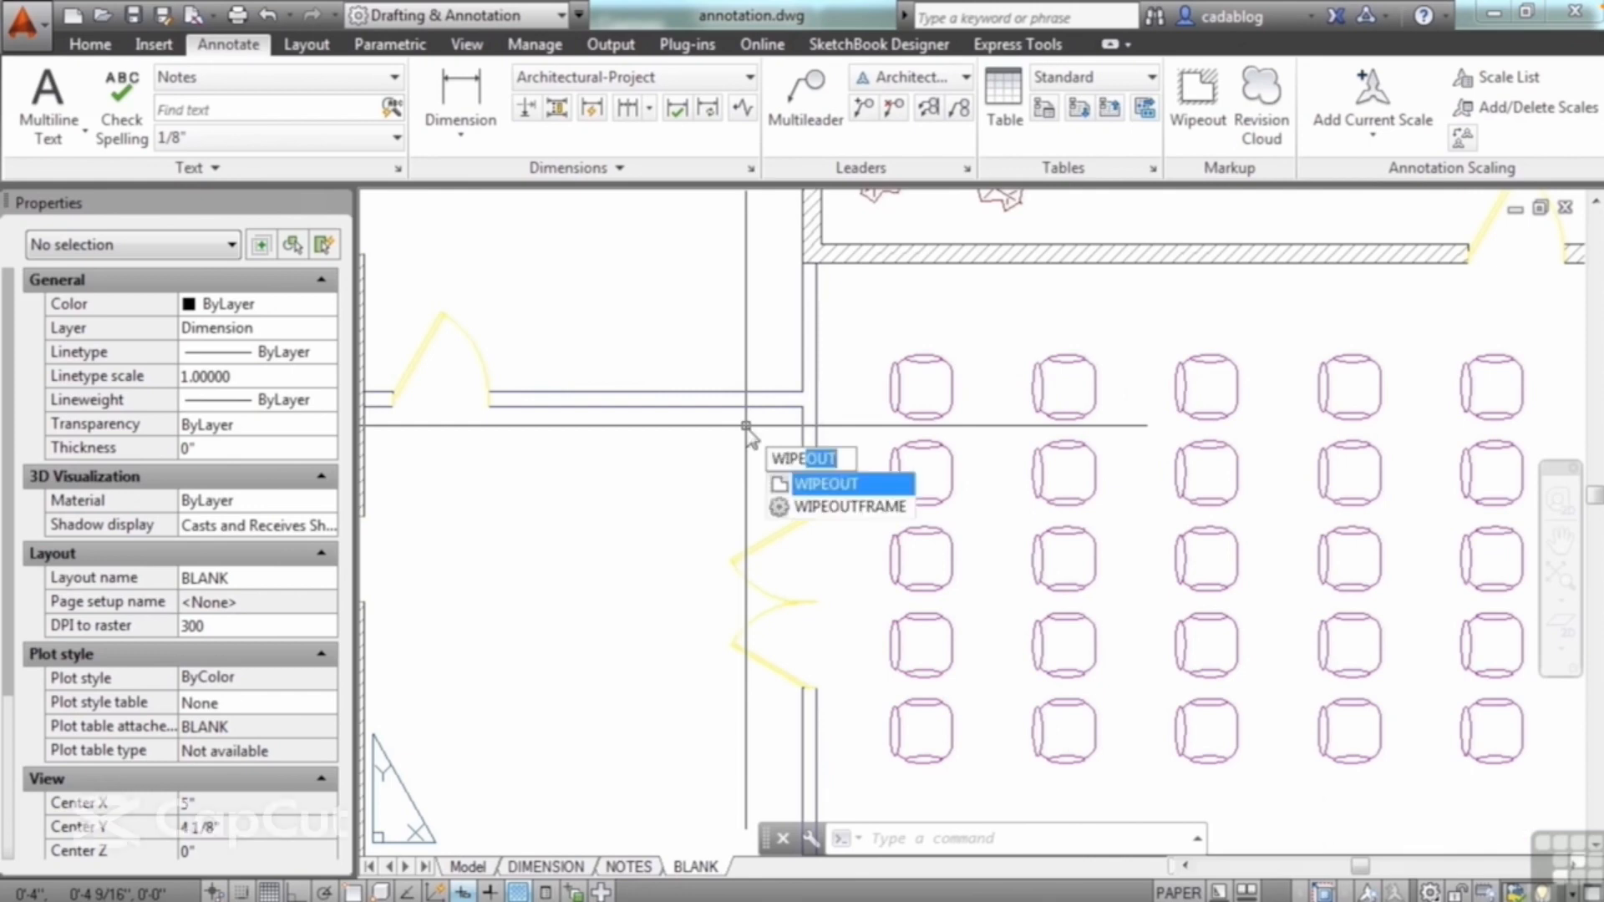
pyautogui.click(823, 484)
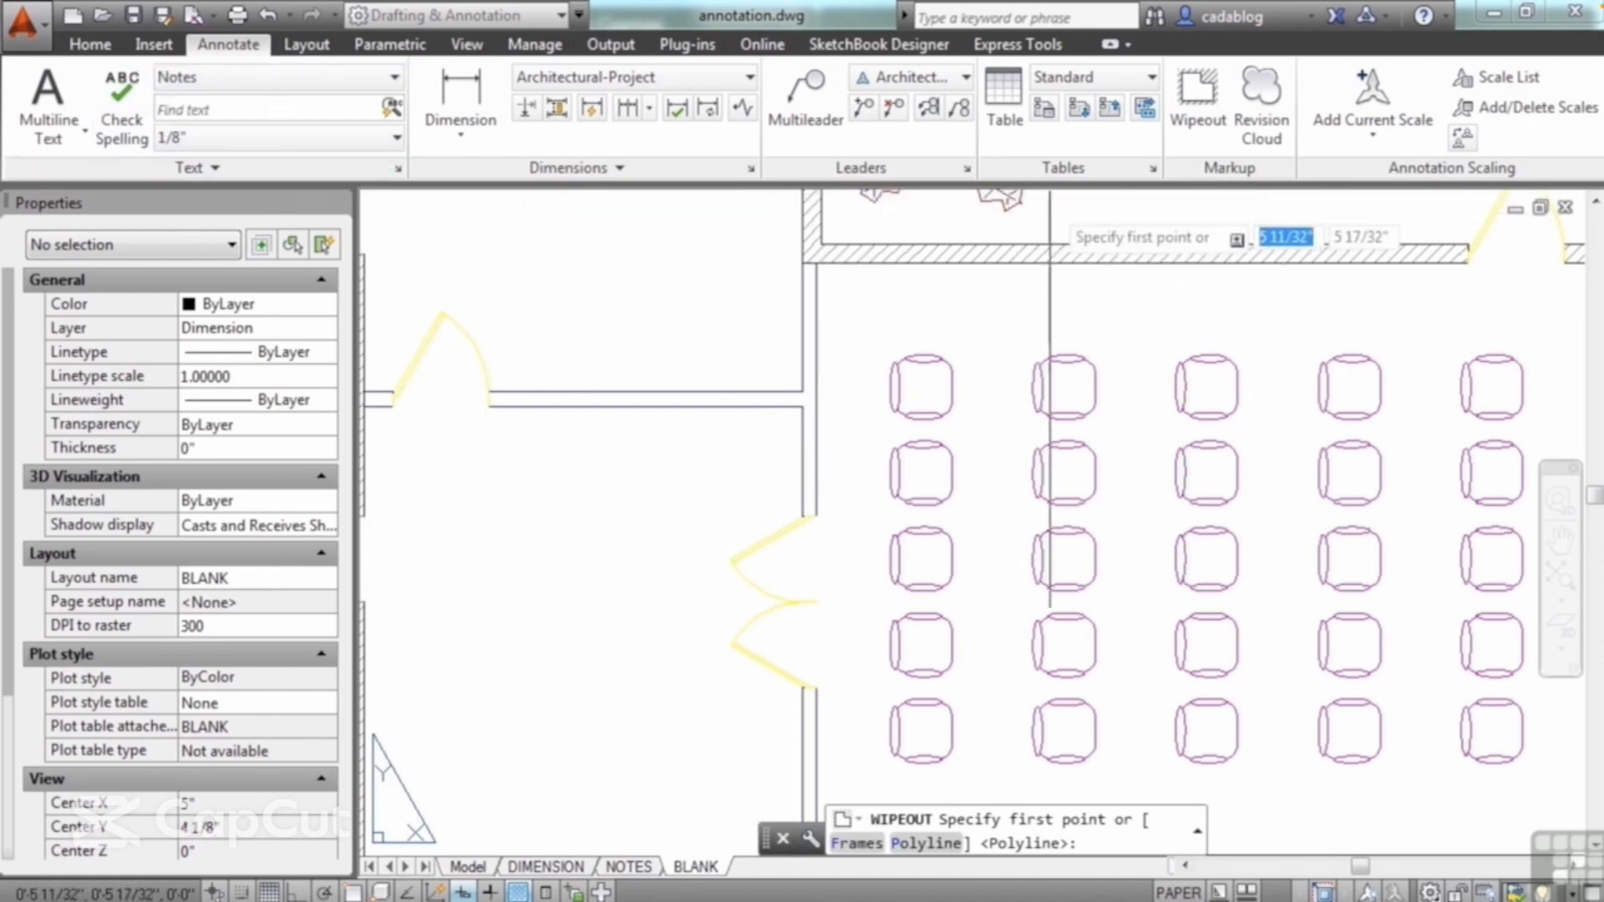
pyautogui.click(1199, 107)
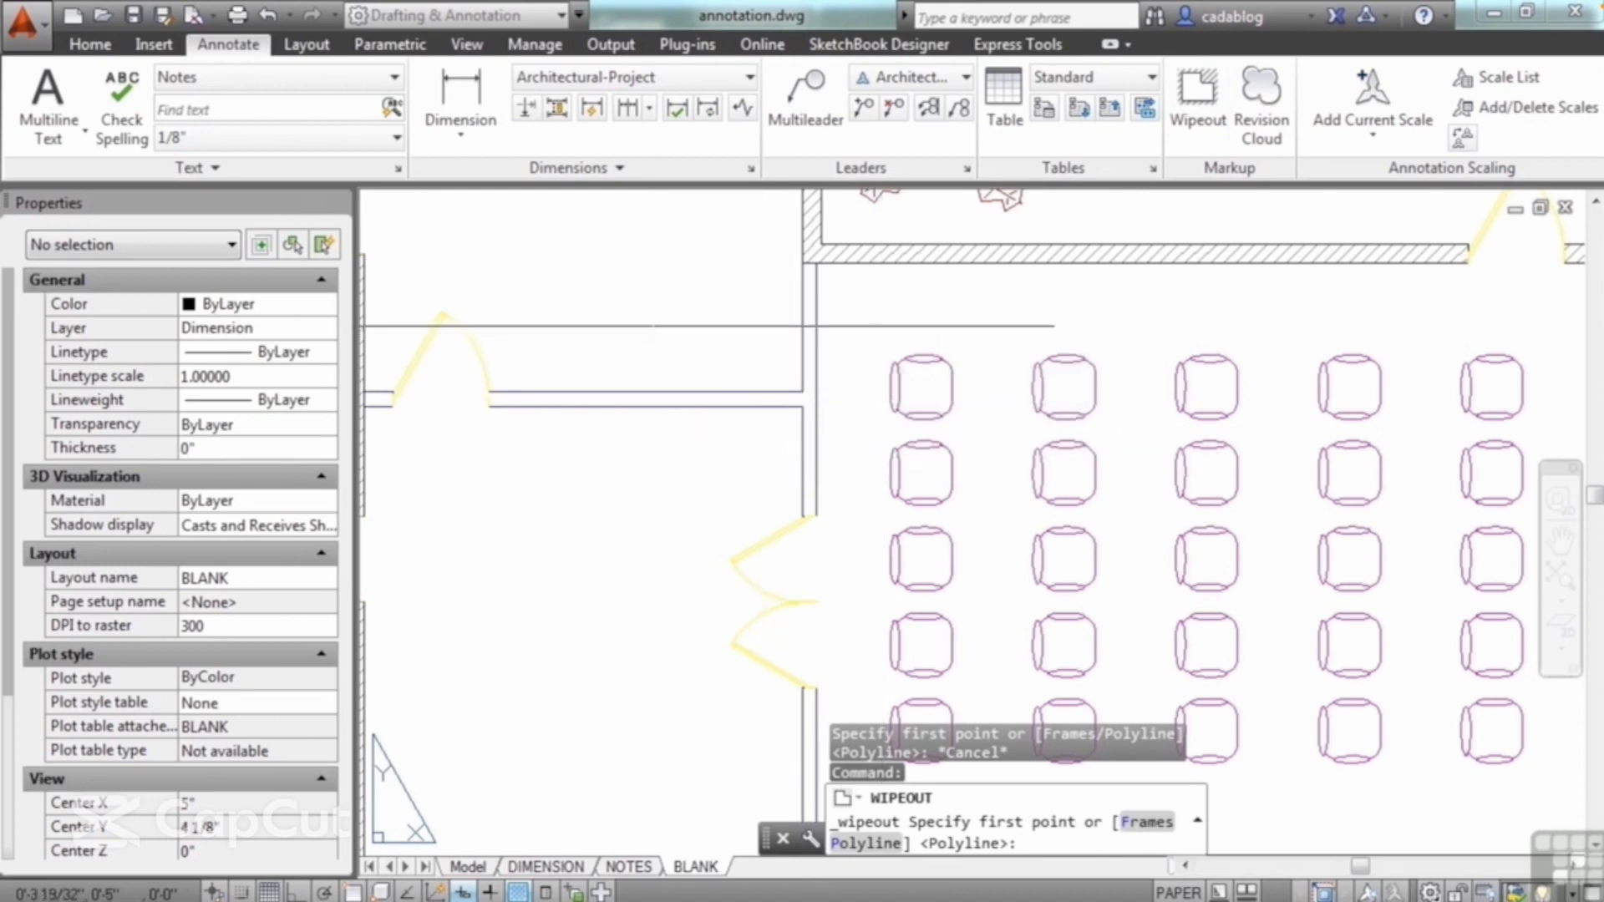
pyautogui.click(652, 326)
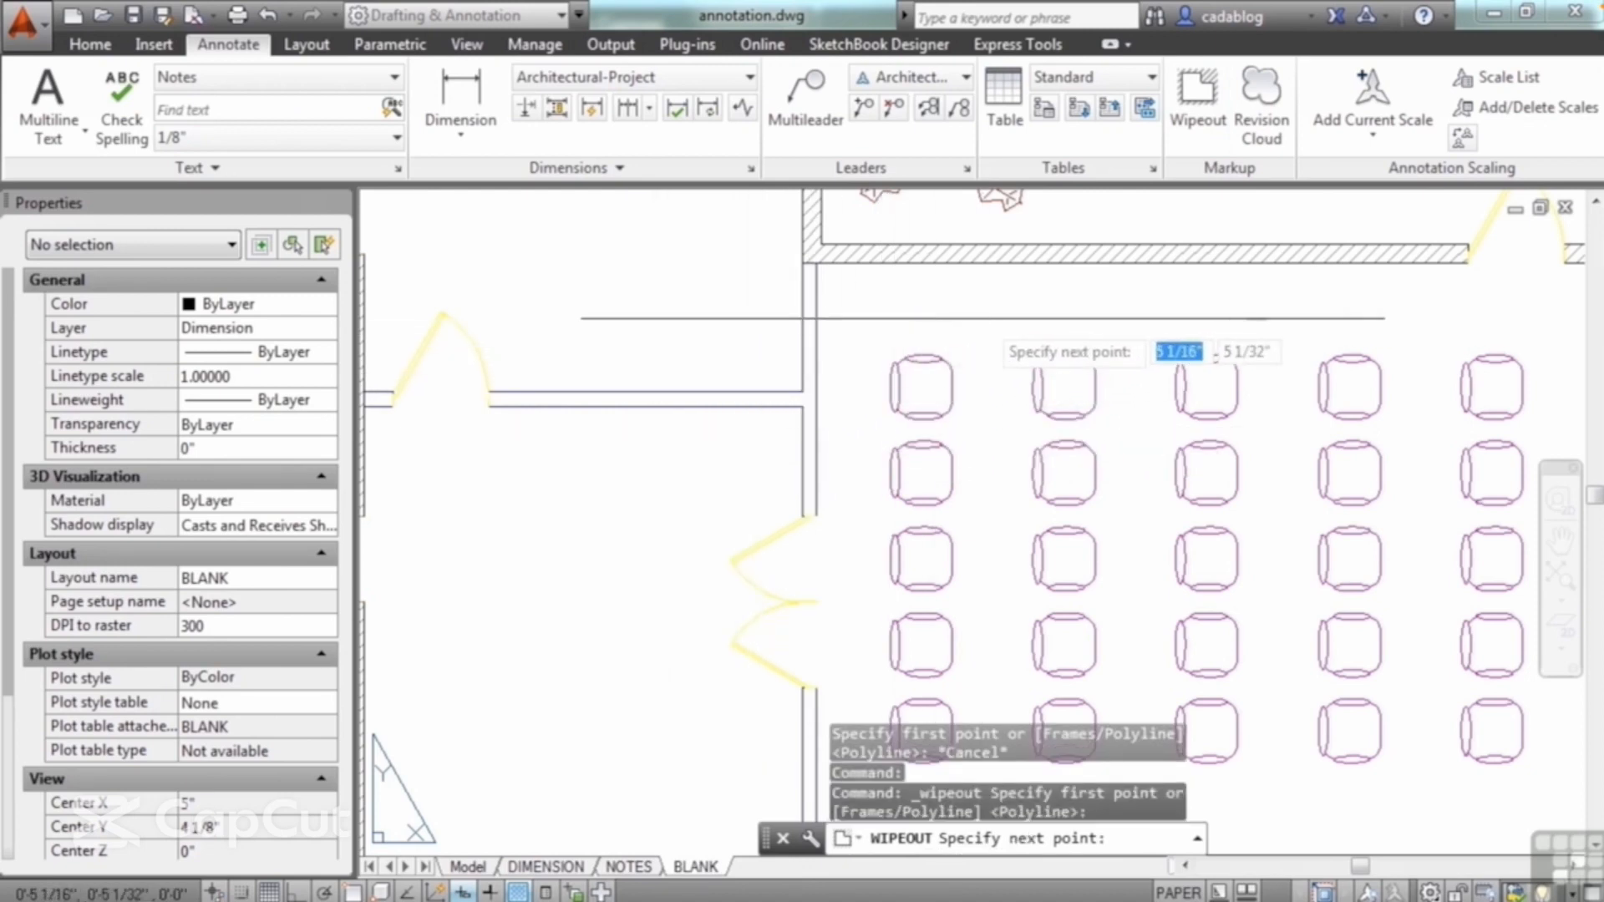
pyautogui.click(983, 319)
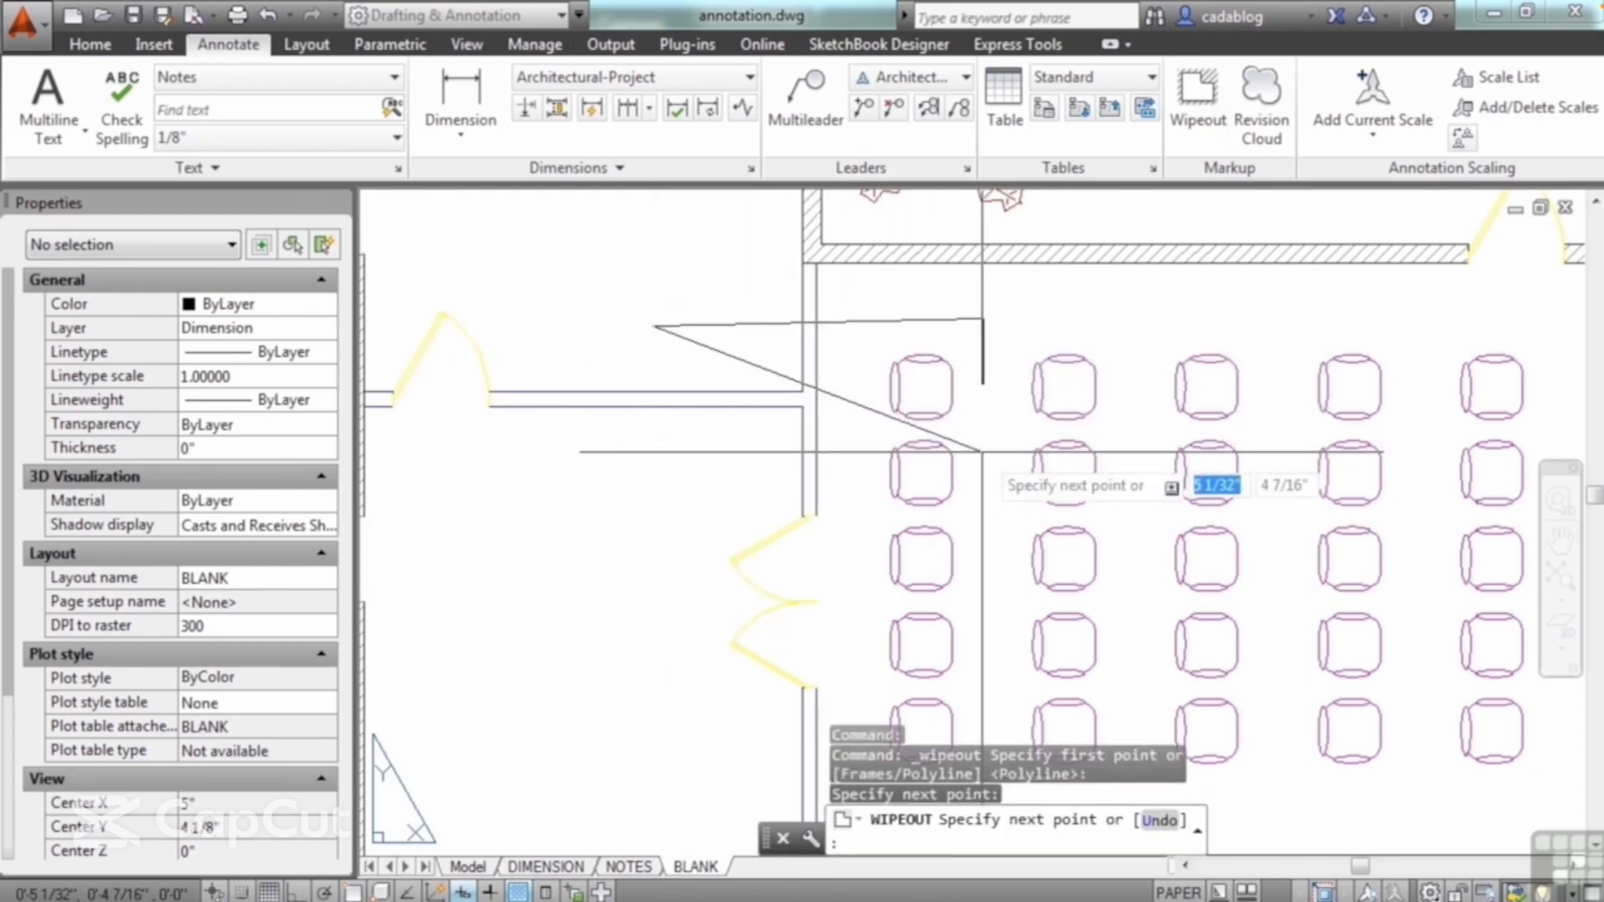
pyautogui.click(983, 452)
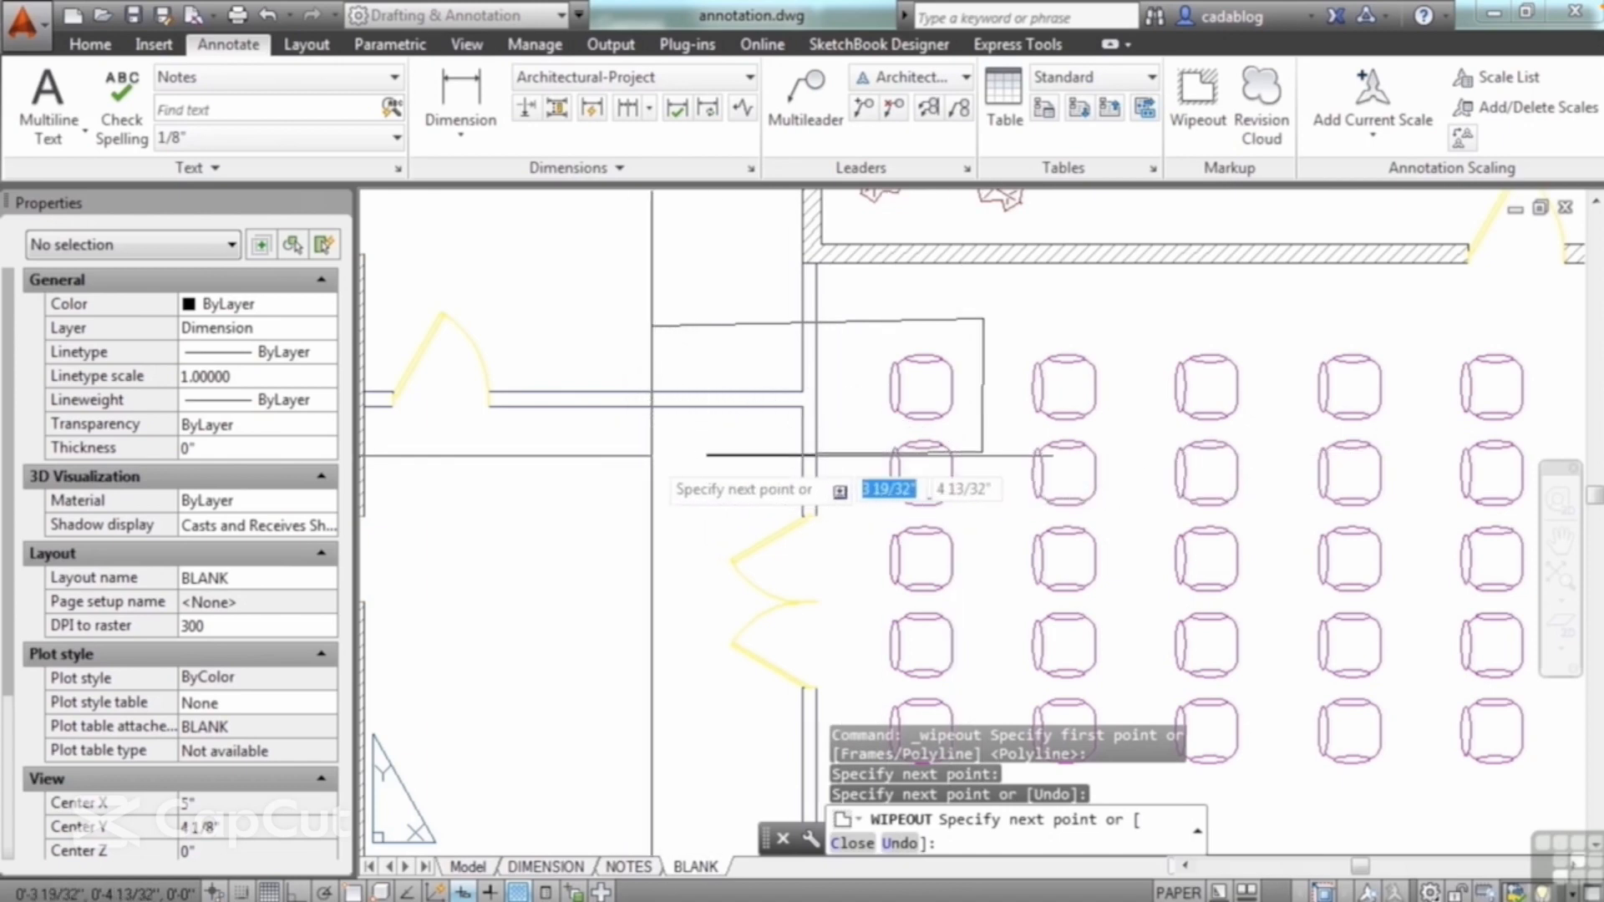
pyautogui.click(652, 455)
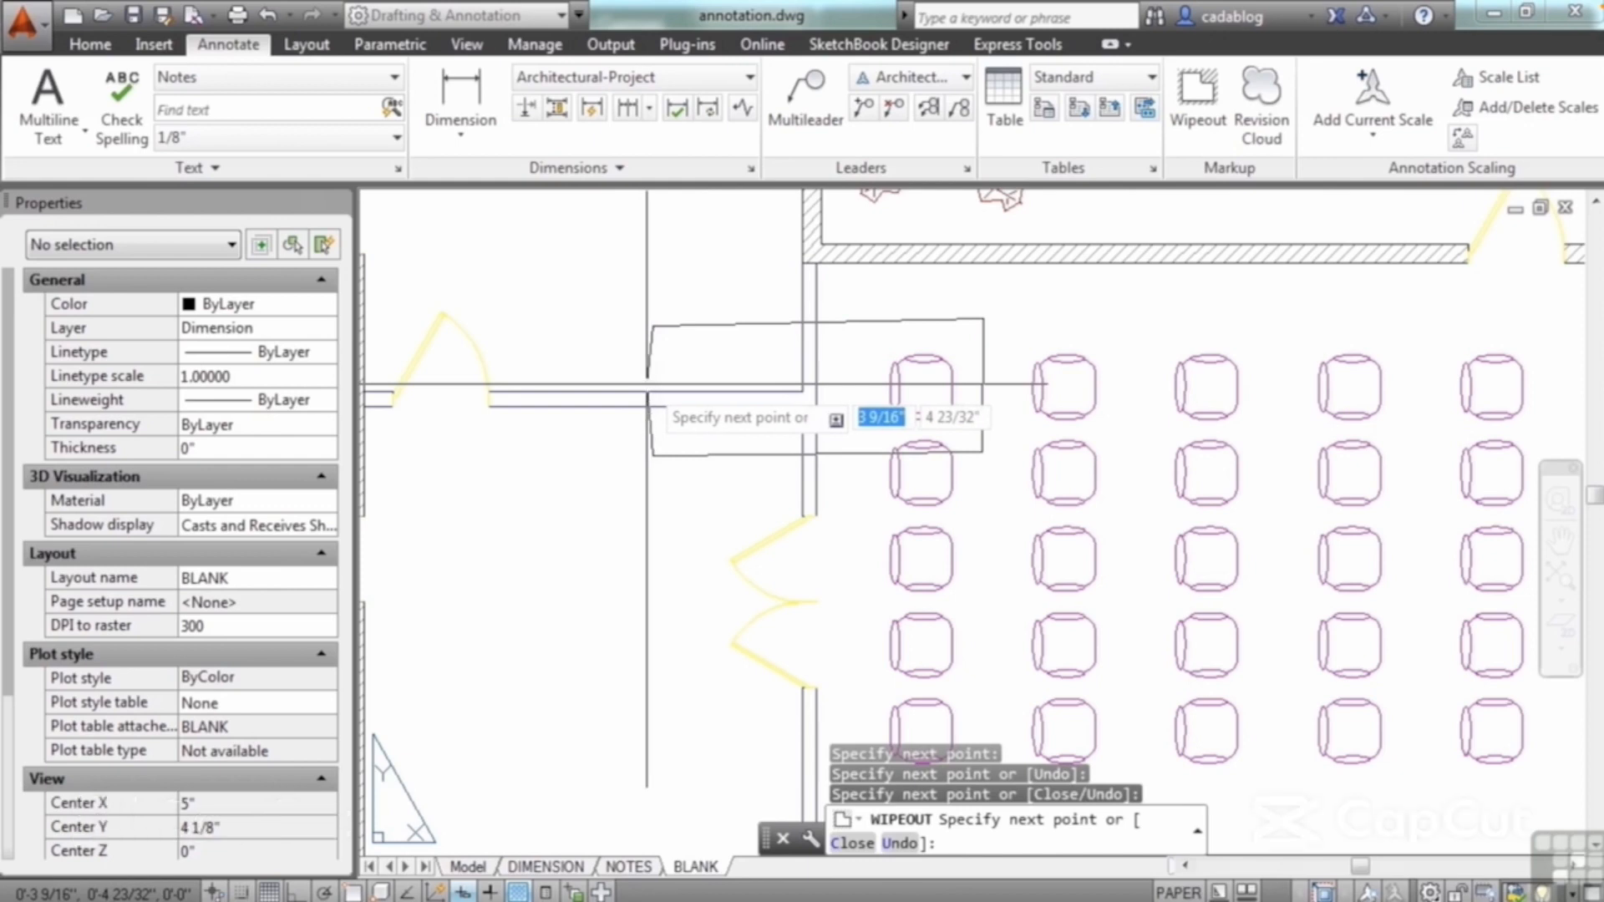
pyautogui.press('Return')
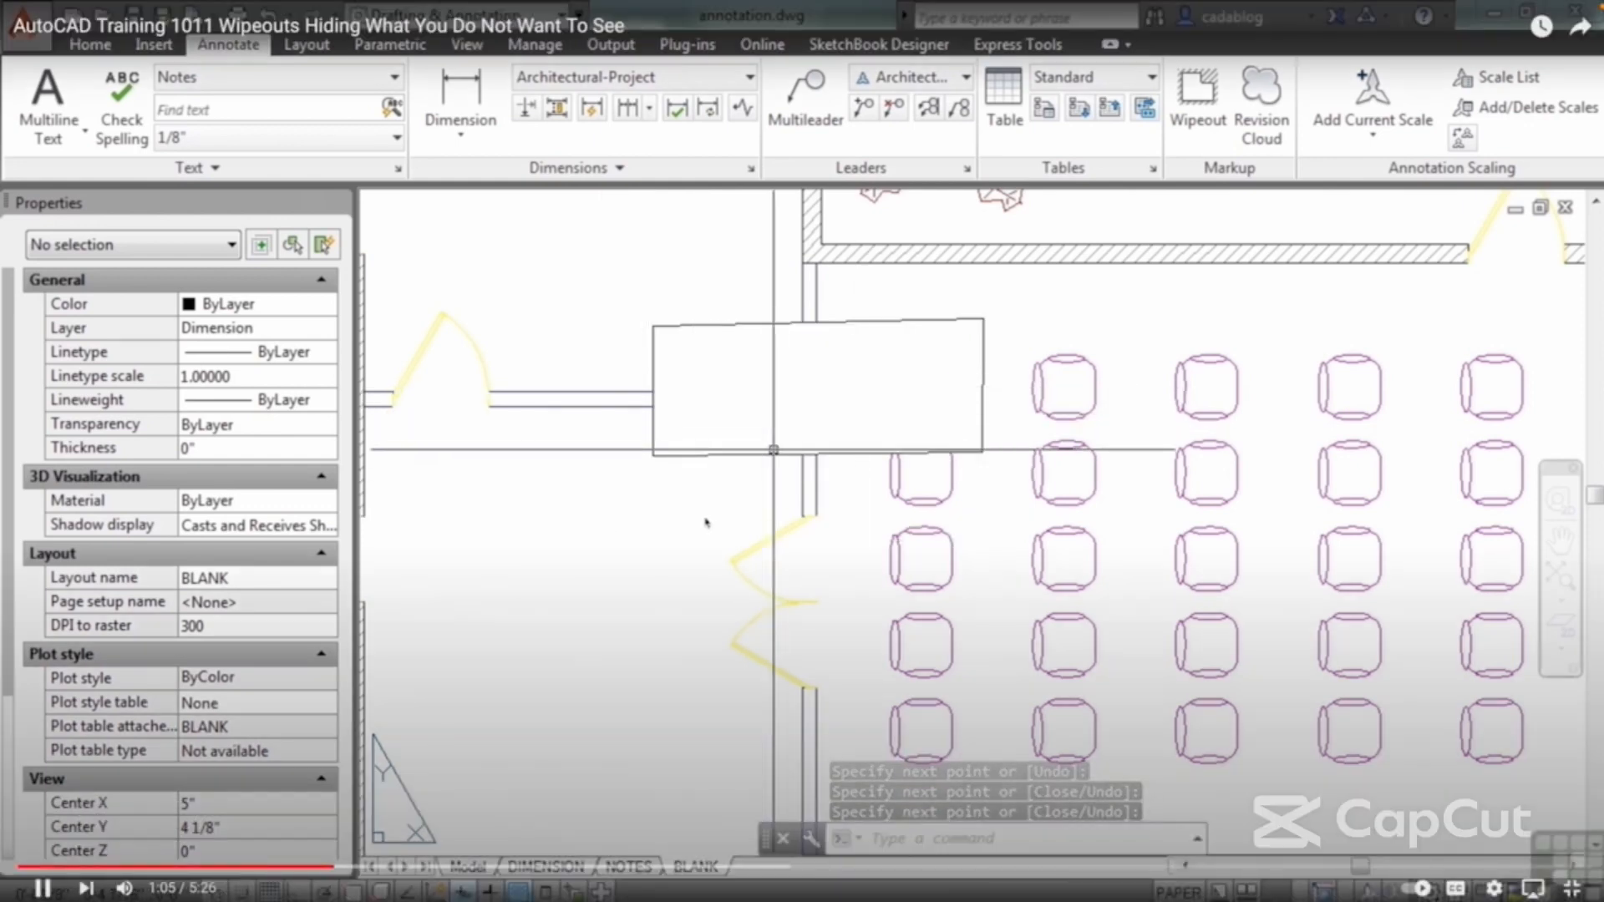
pyautogui.click(774, 453)
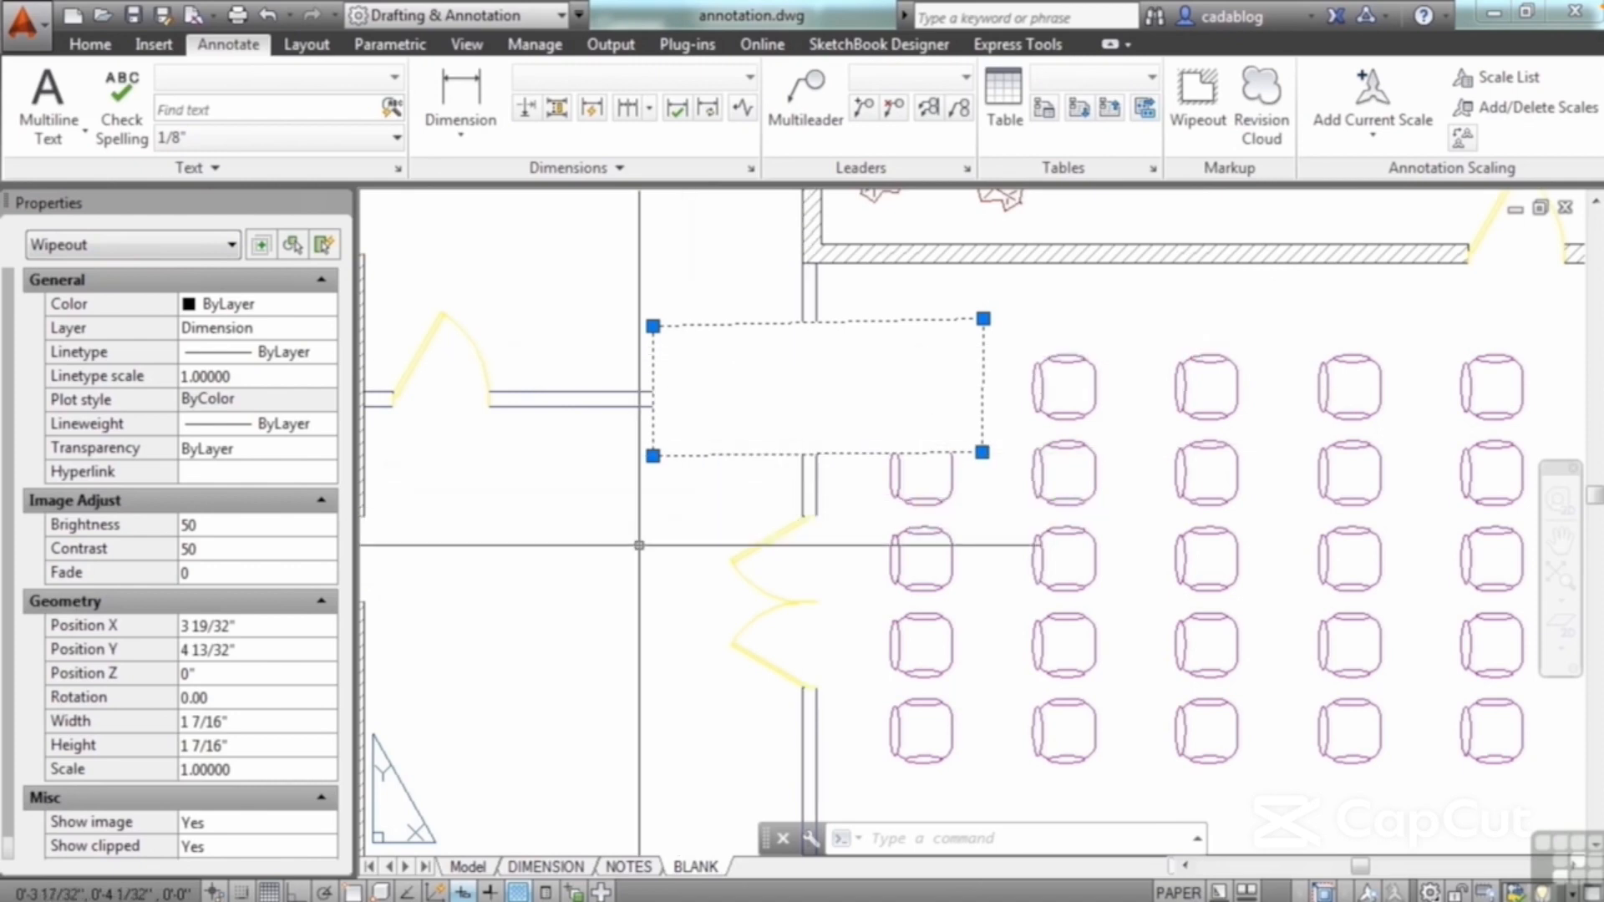
pyautogui.press('Escape')
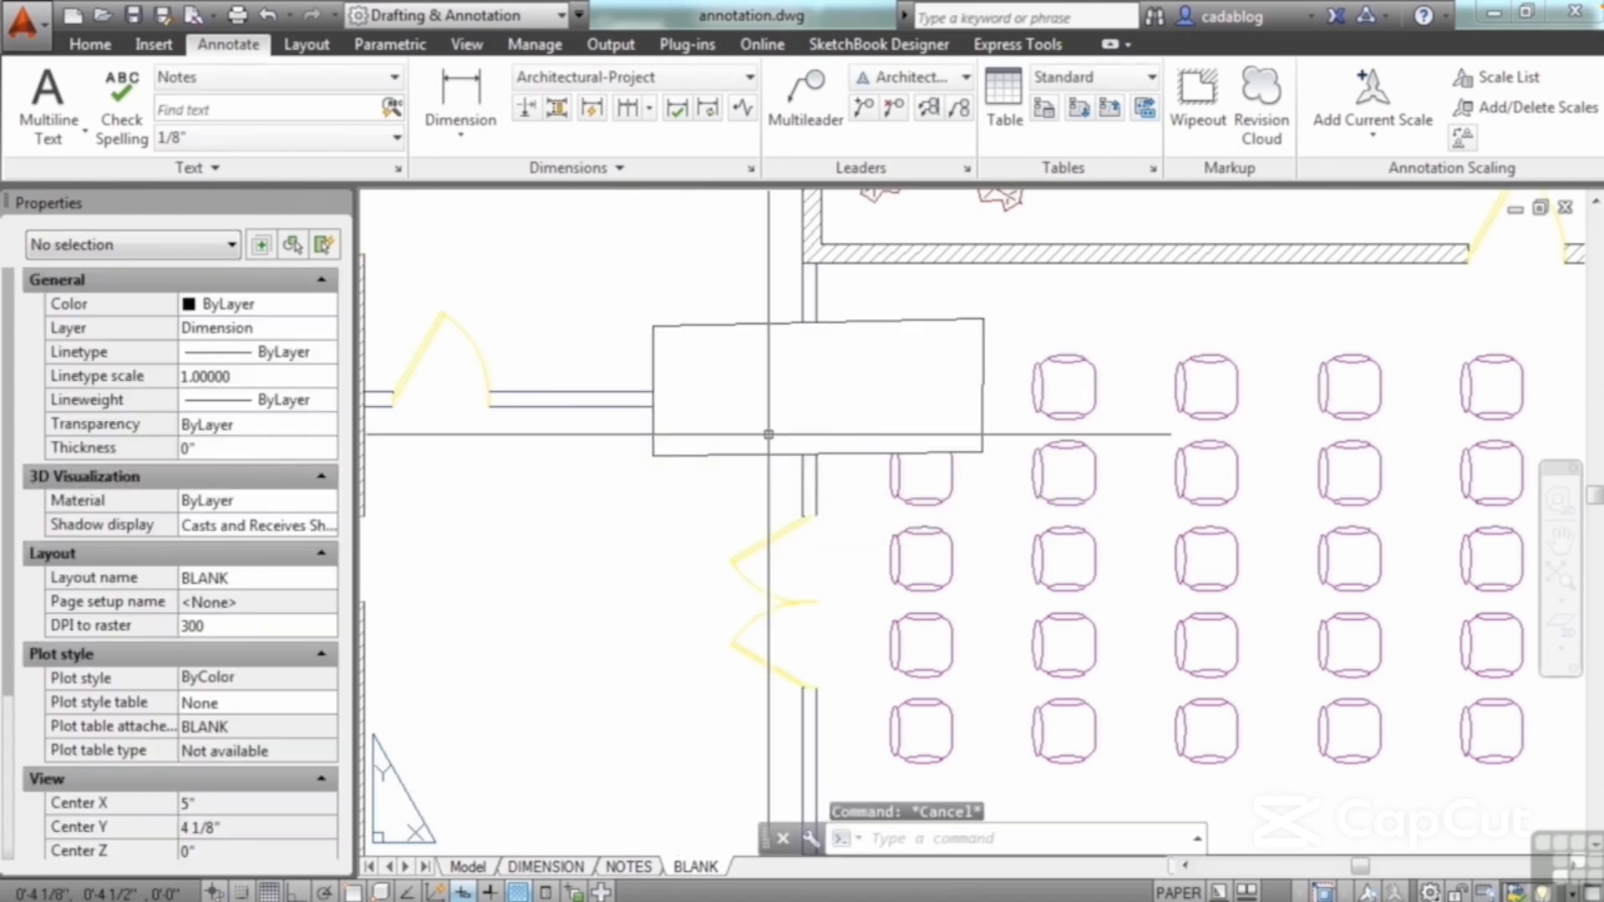
# Step: Add the multiline text "this is text" inside the rectangular wipeout over the wall junction
pyautogui.write('mt')
pyautogui.press('Return')
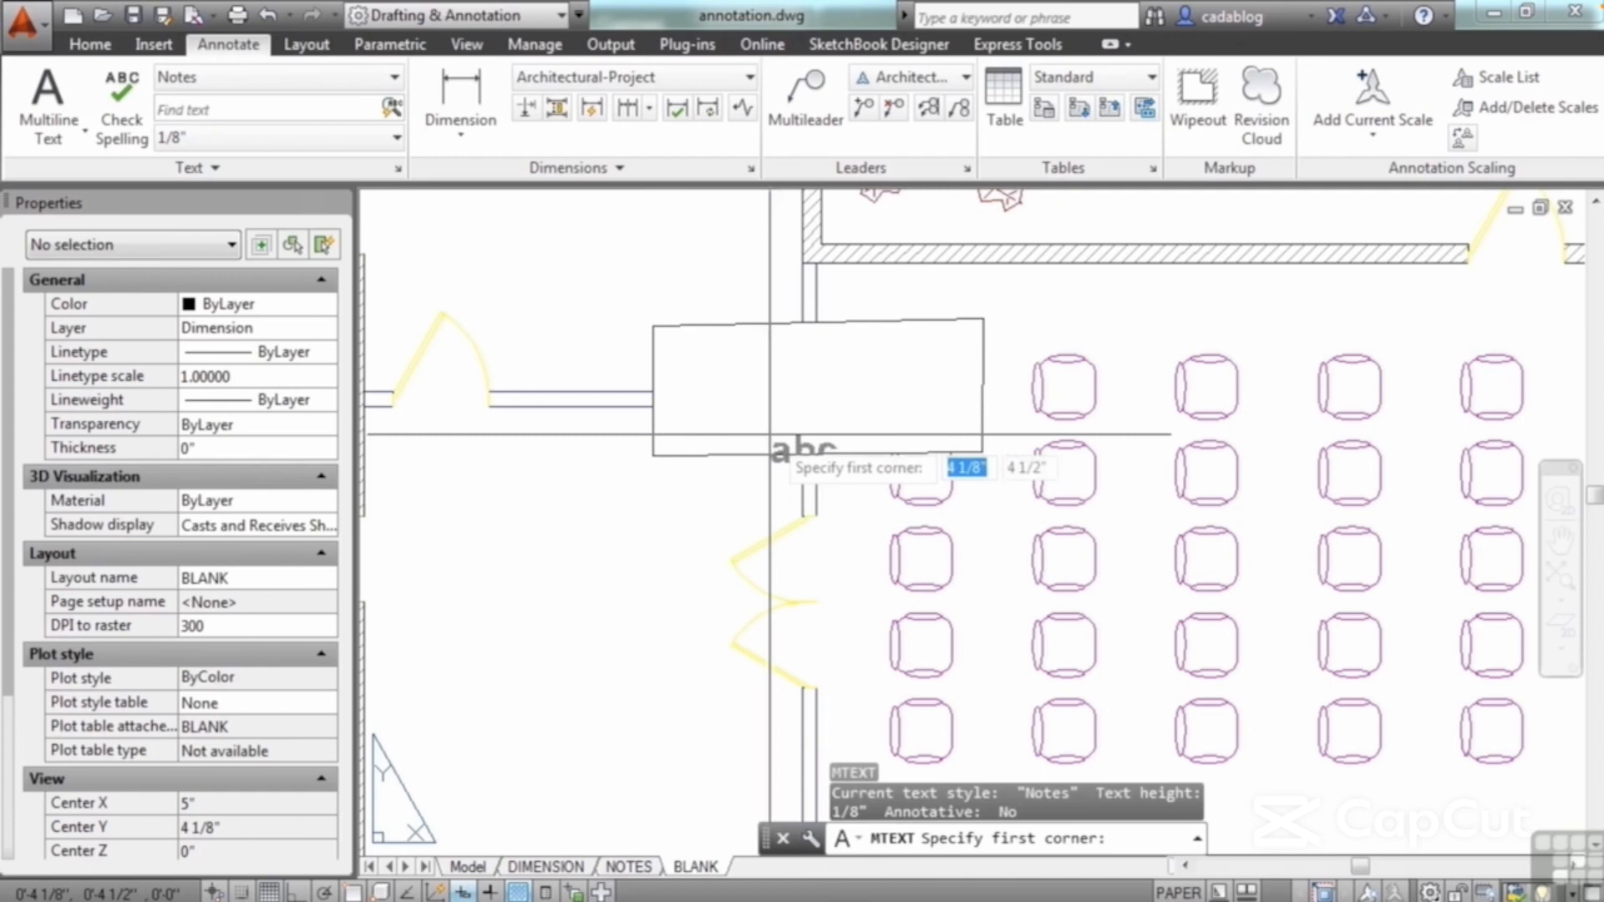
pyautogui.click(687, 361)
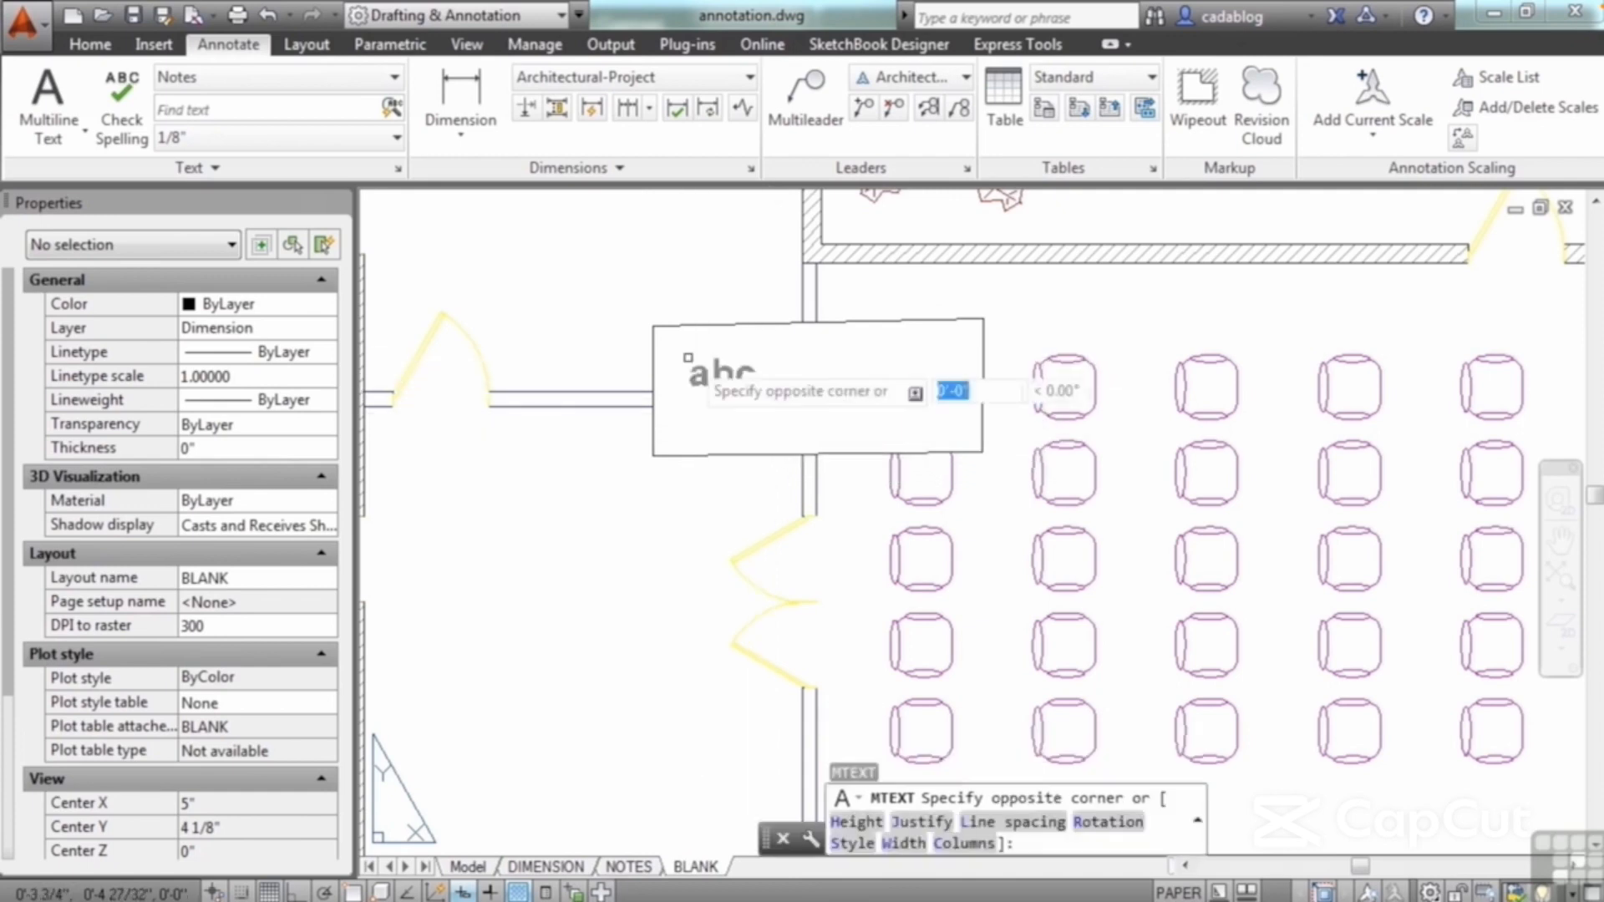
pyautogui.click(805, 408)
pyautogui.write('this is')
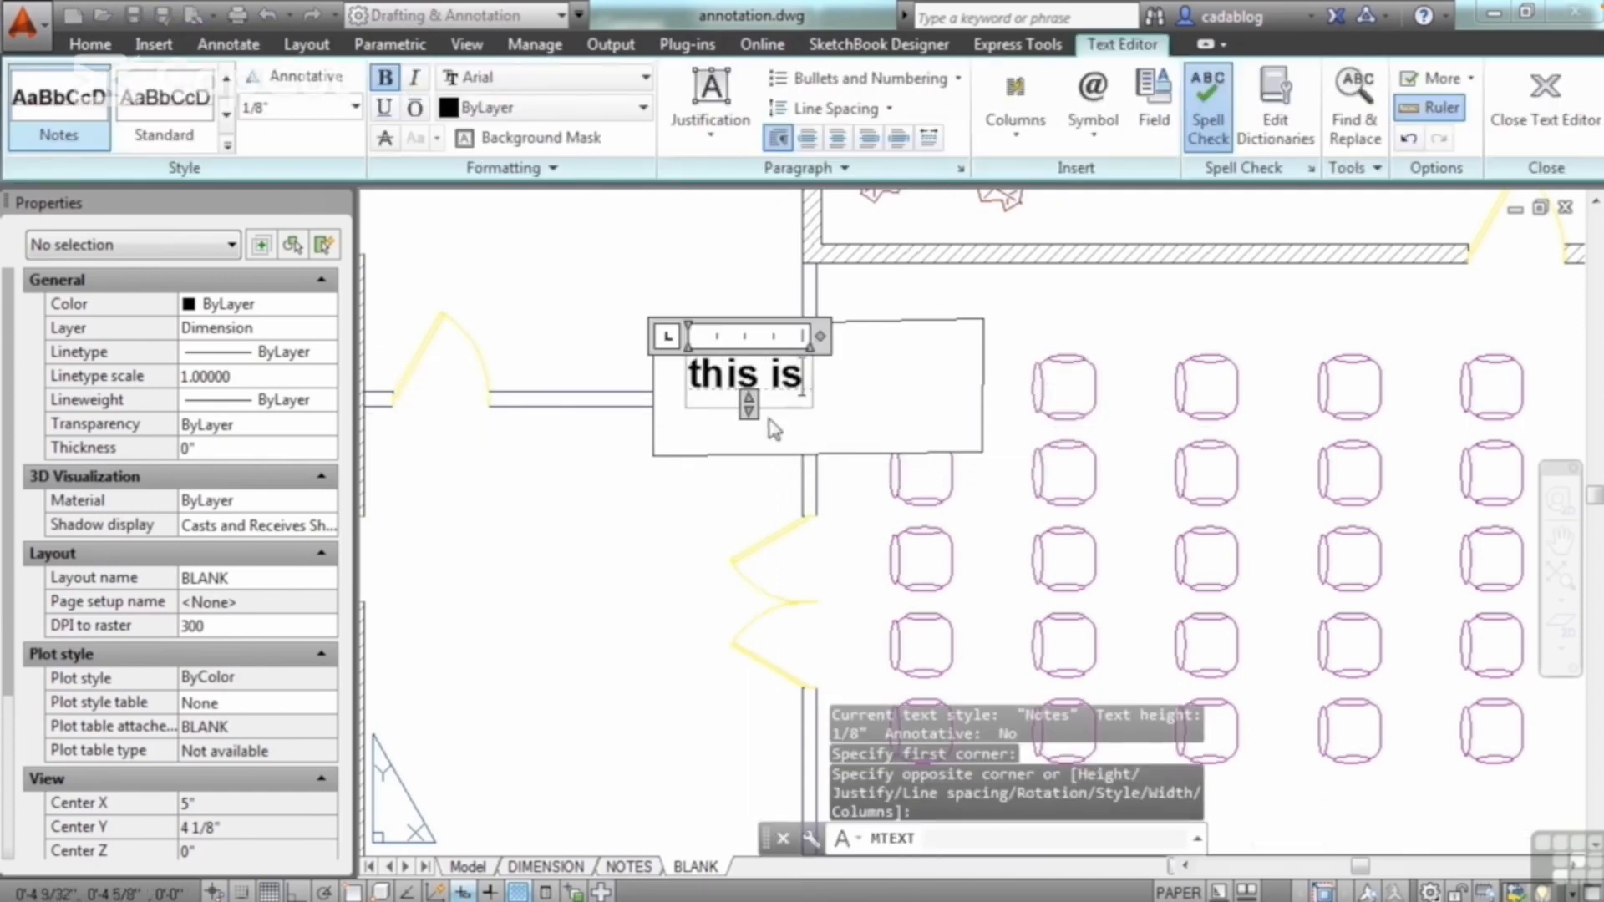
pyautogui.write(' text')
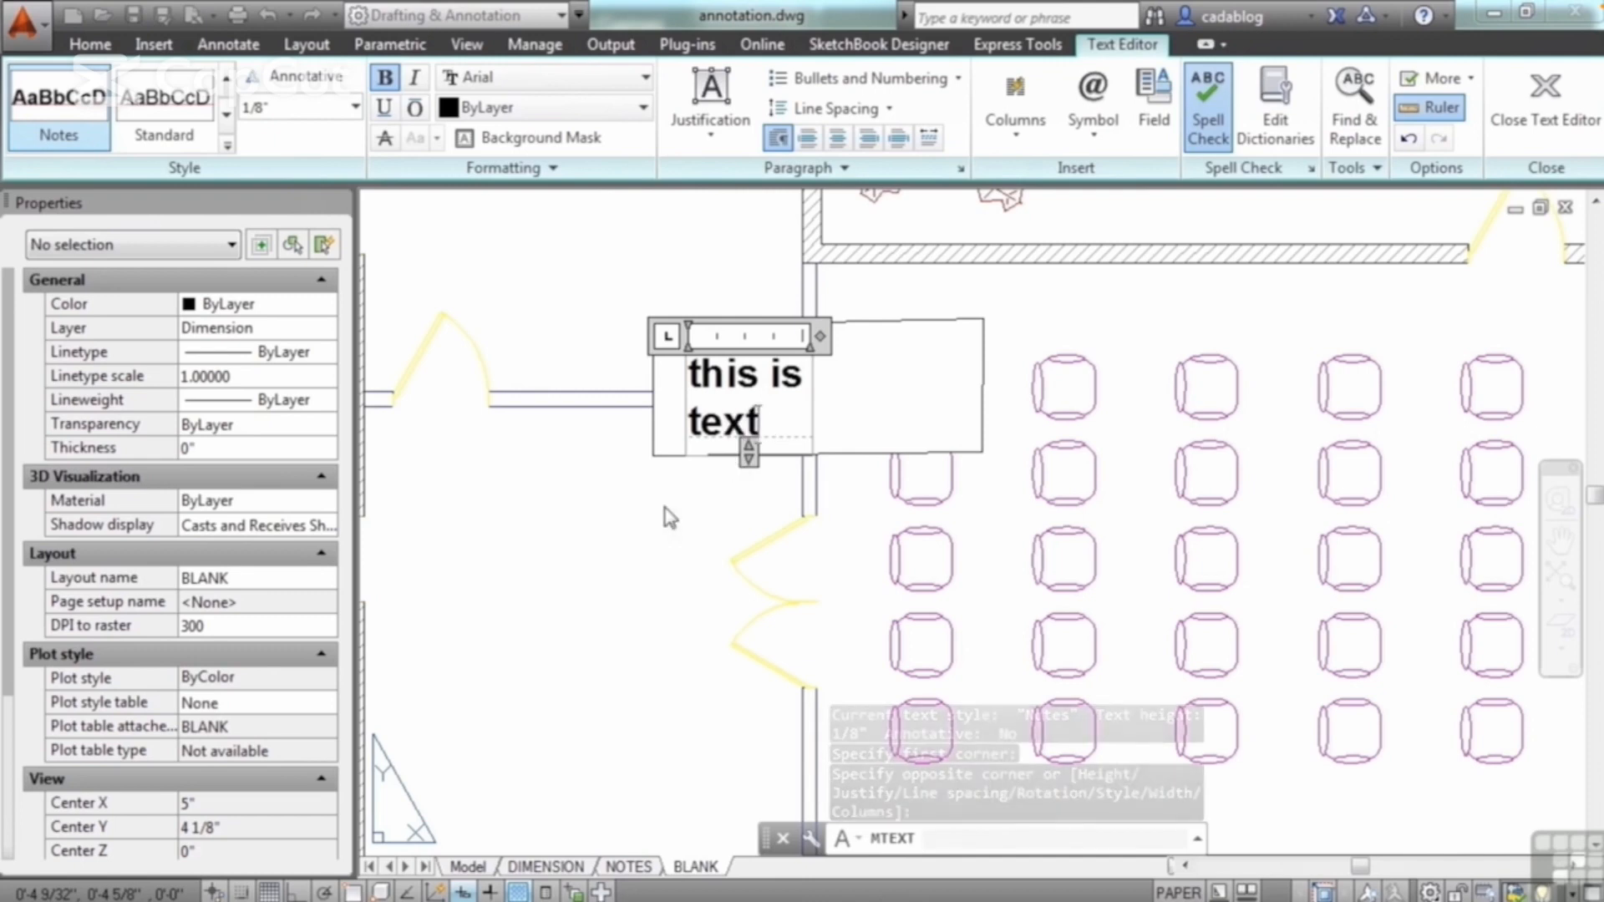
pyautogui.click(669, 518)
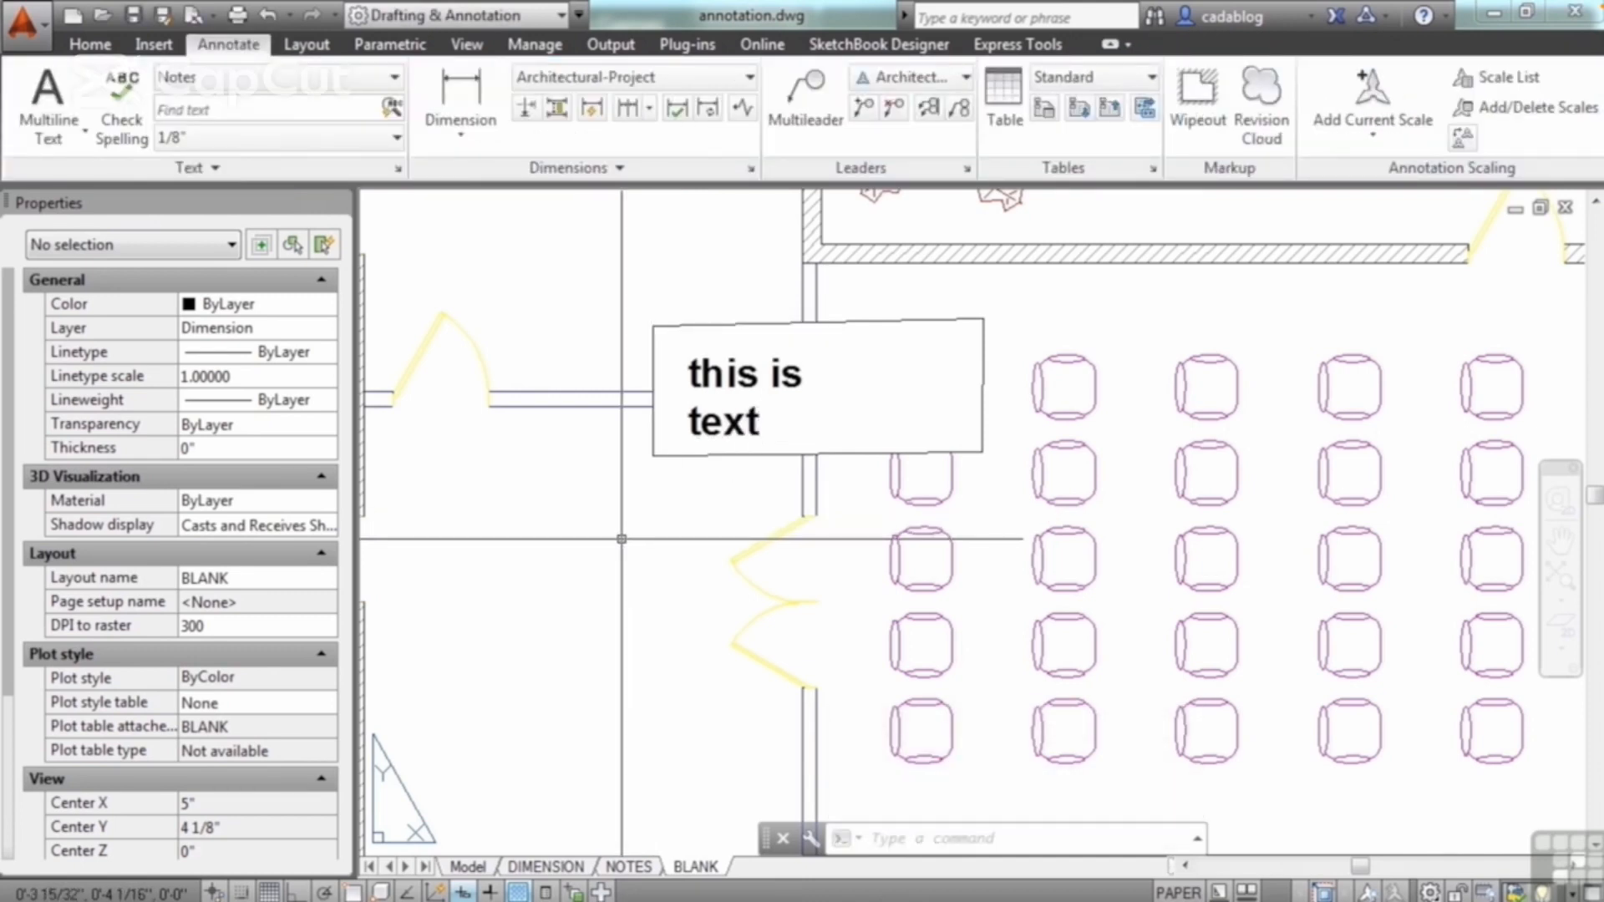
# Step: Draw a closed irregular polyline about 1 21/32" wide around the central seats of rows three and four and the middle seat of row two
pyautogui.write('pl')
pyautogui.press('Return')
pyautogui.scroll(-3, 636, 468)
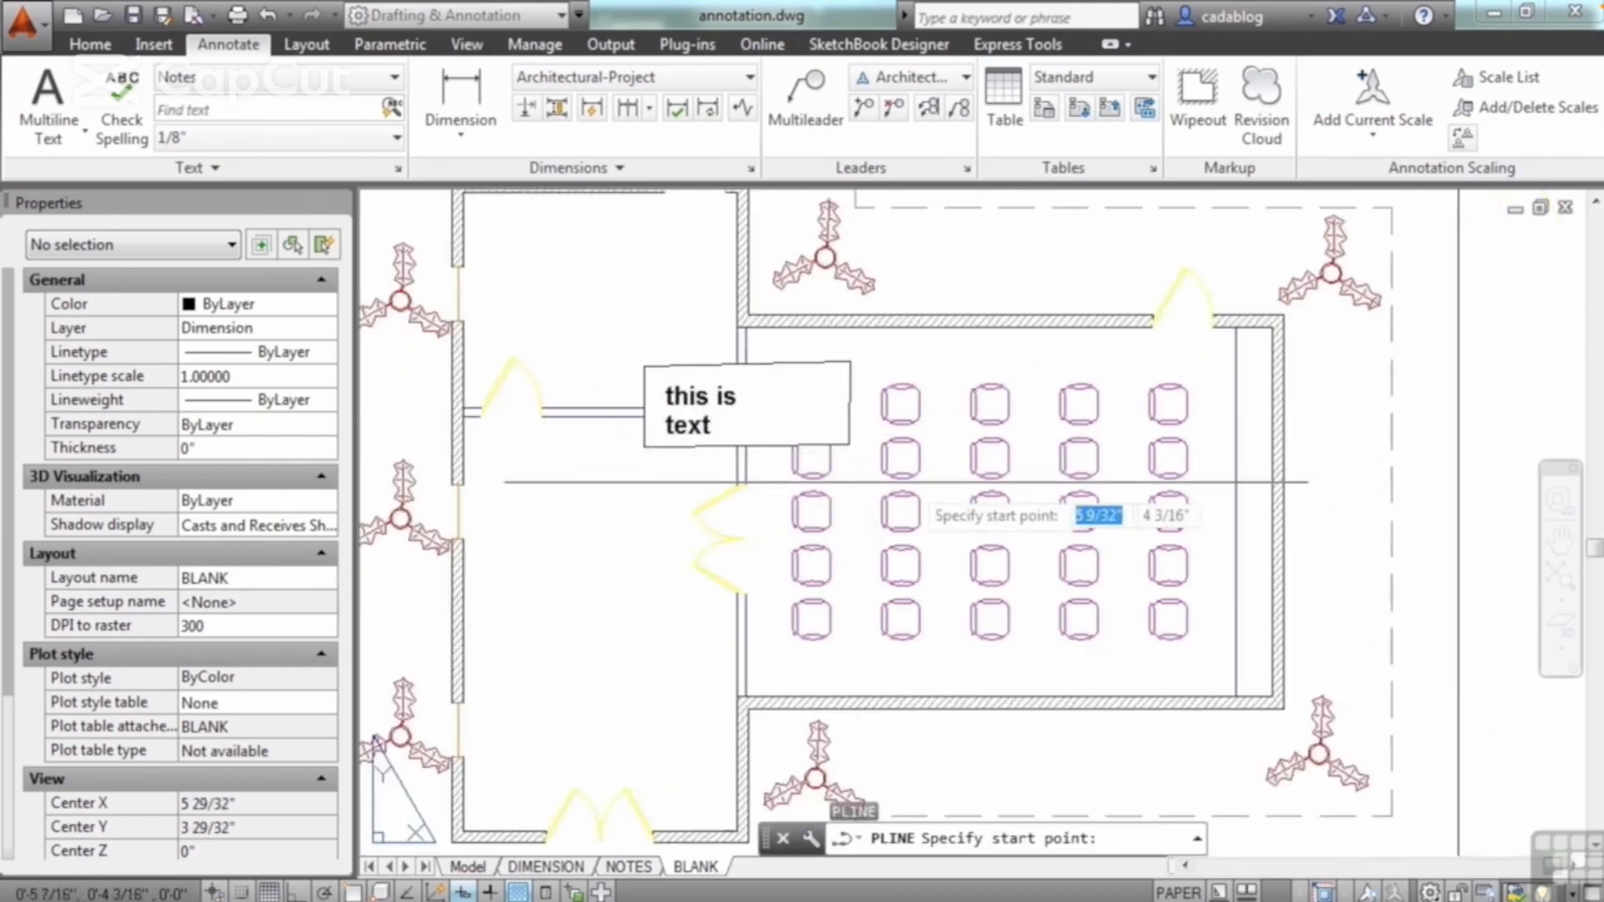
pyautogui.scroll(3, 944, 443)
pyautogui.click(954, 428)
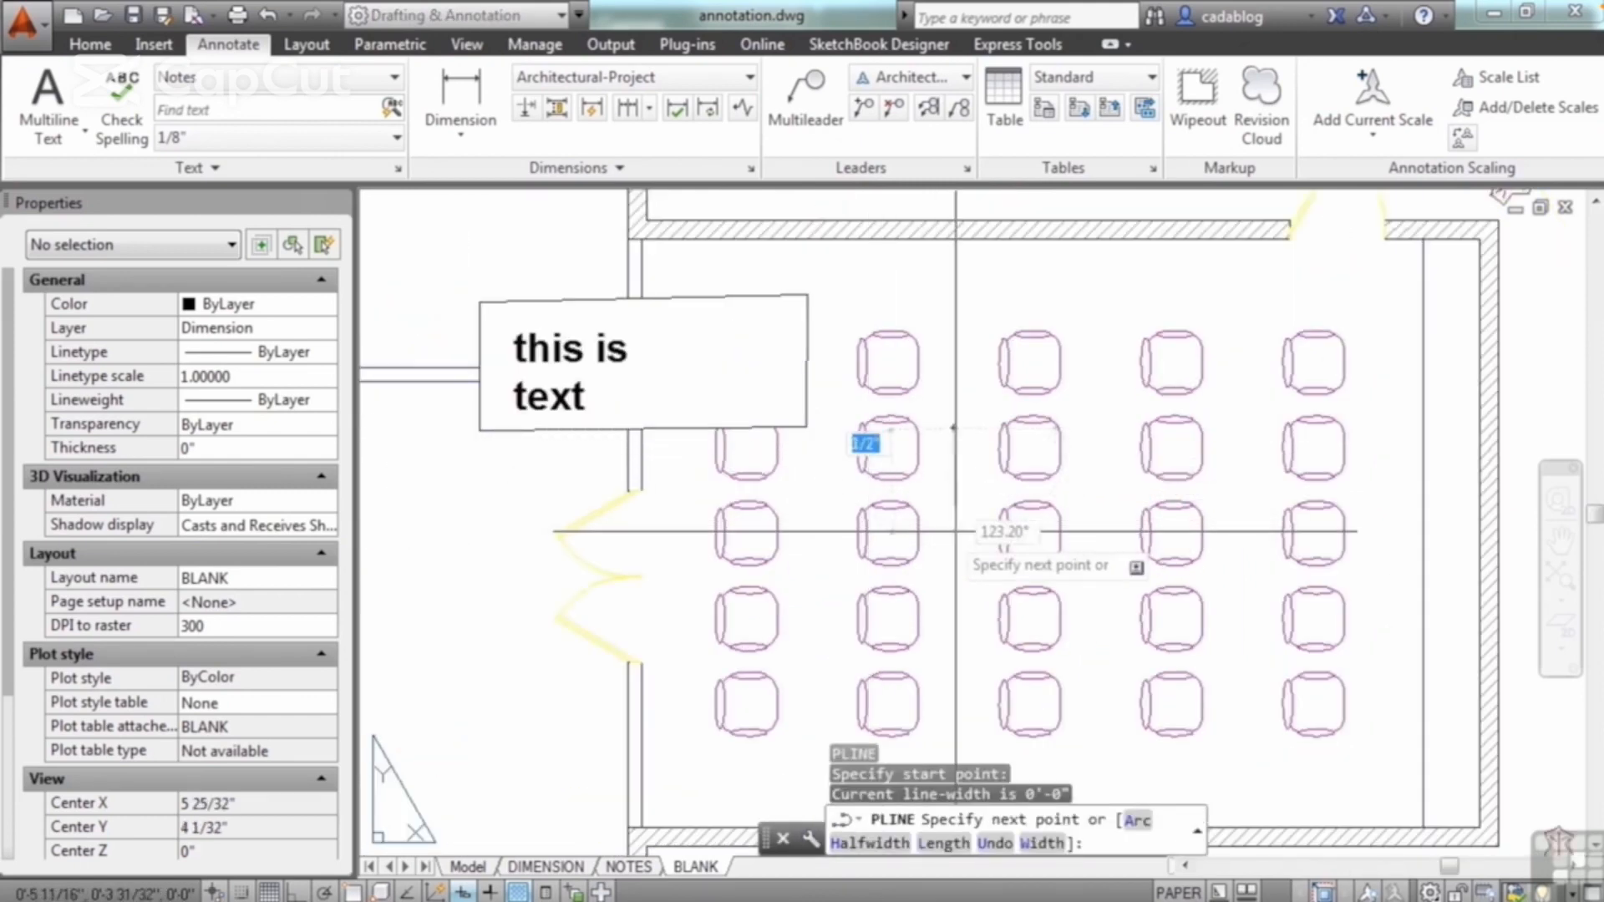
pyautogui.click(973, 501)
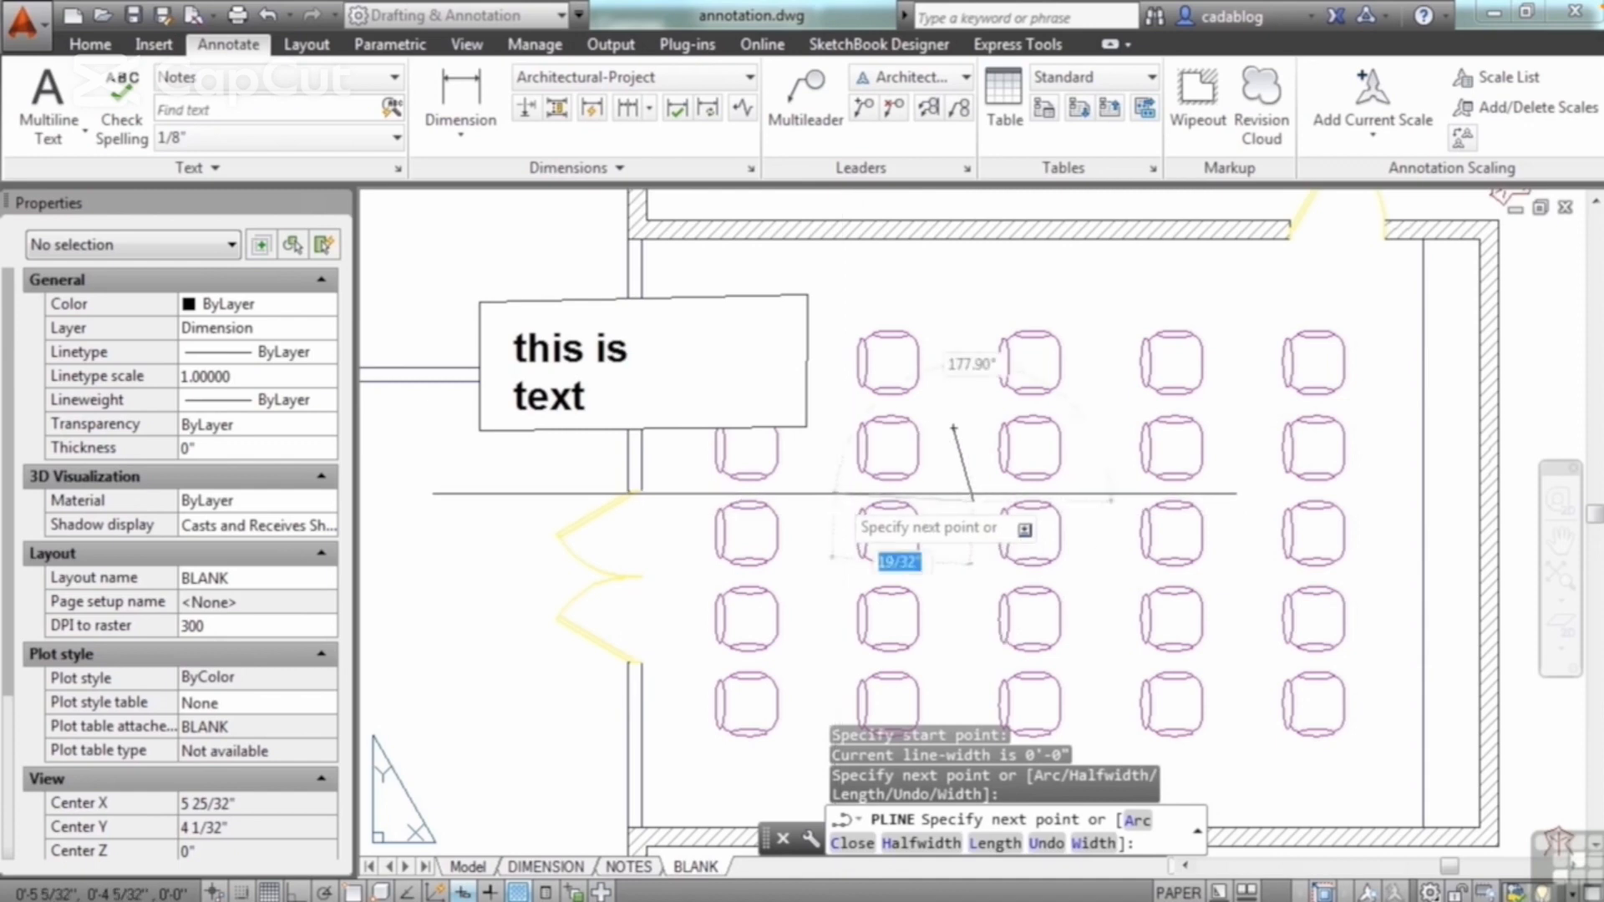
pyautogui.click(836, 669)
pyautogui.click(1206, 669)
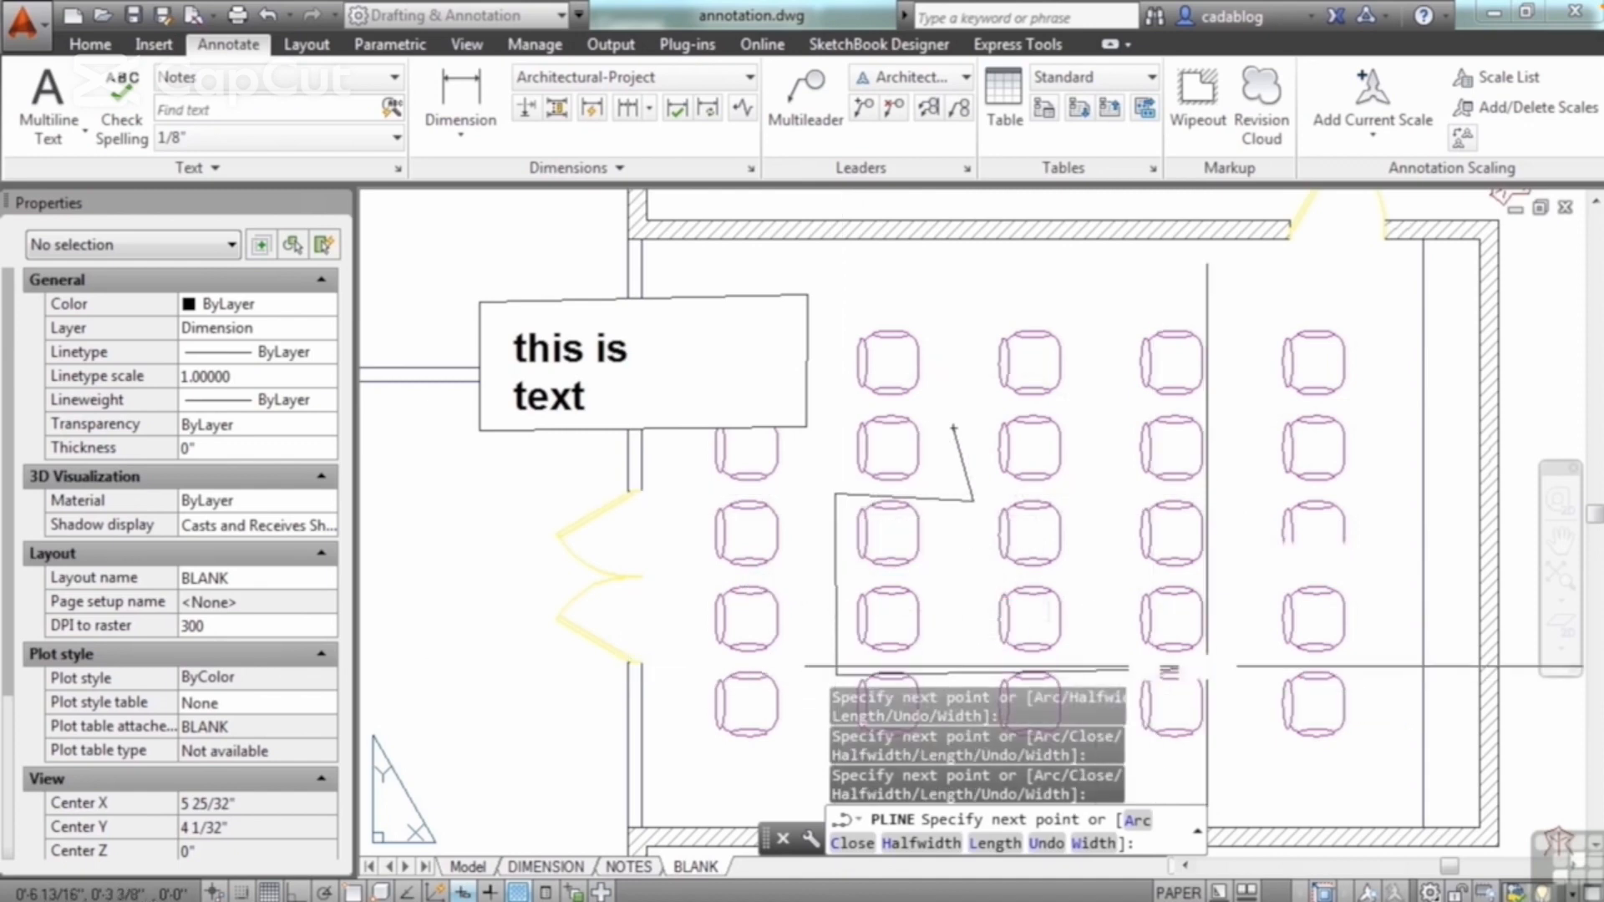
pyautogui.click(1207, 483)
pyautogui.click(1092, 481)
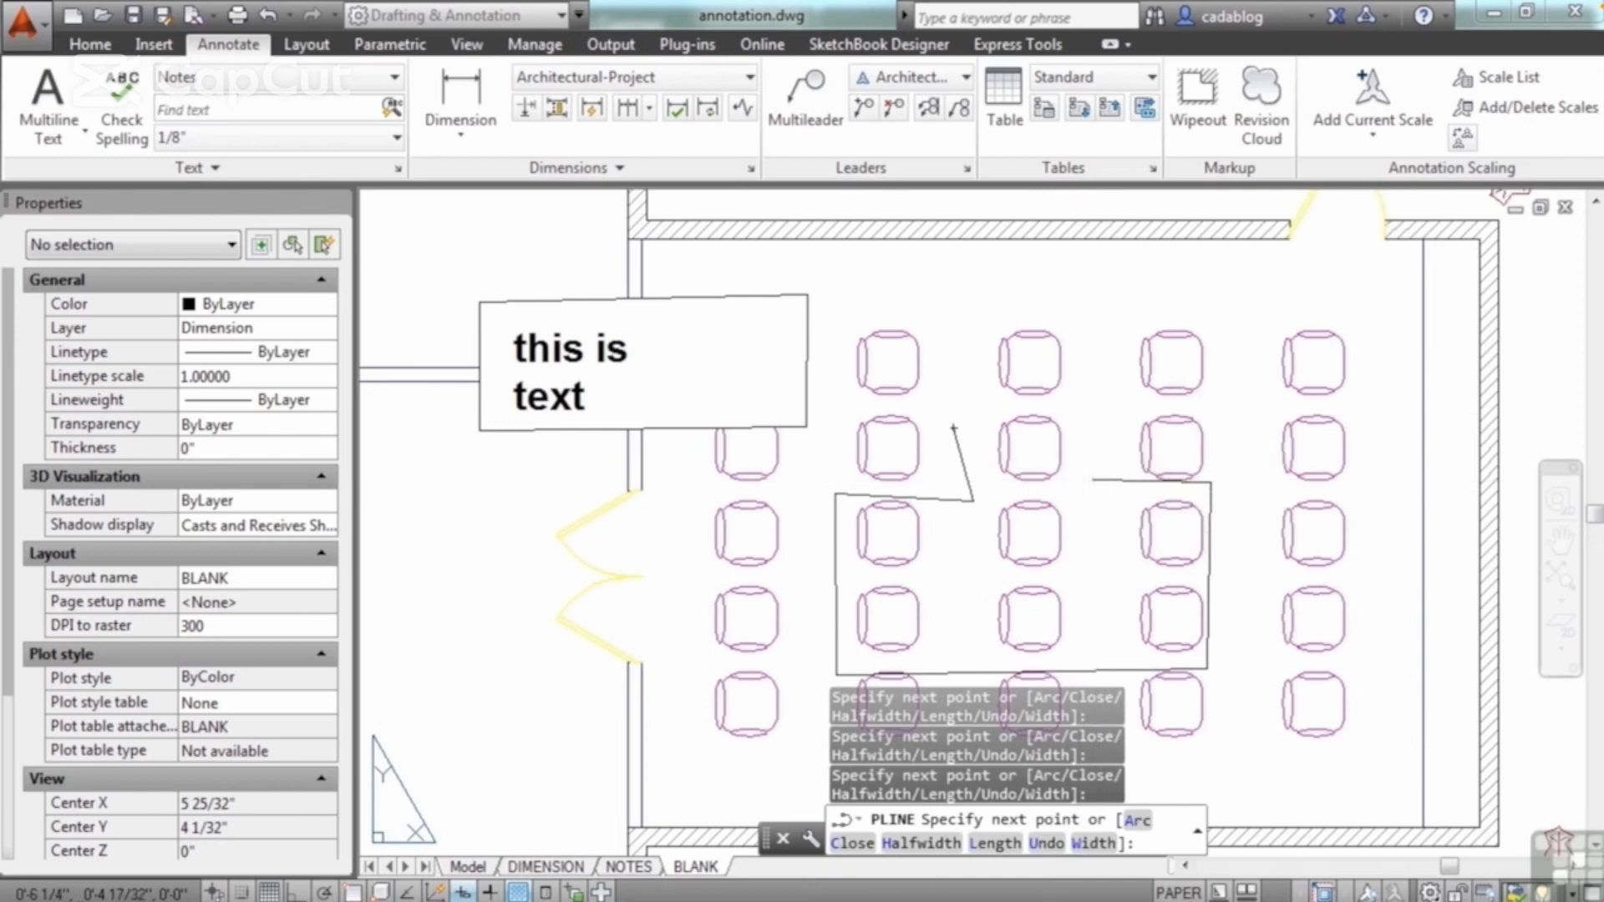
pyautogui.click(1080, 402)
pyautogui.click(989, 397)
pyautogui.write('cl')
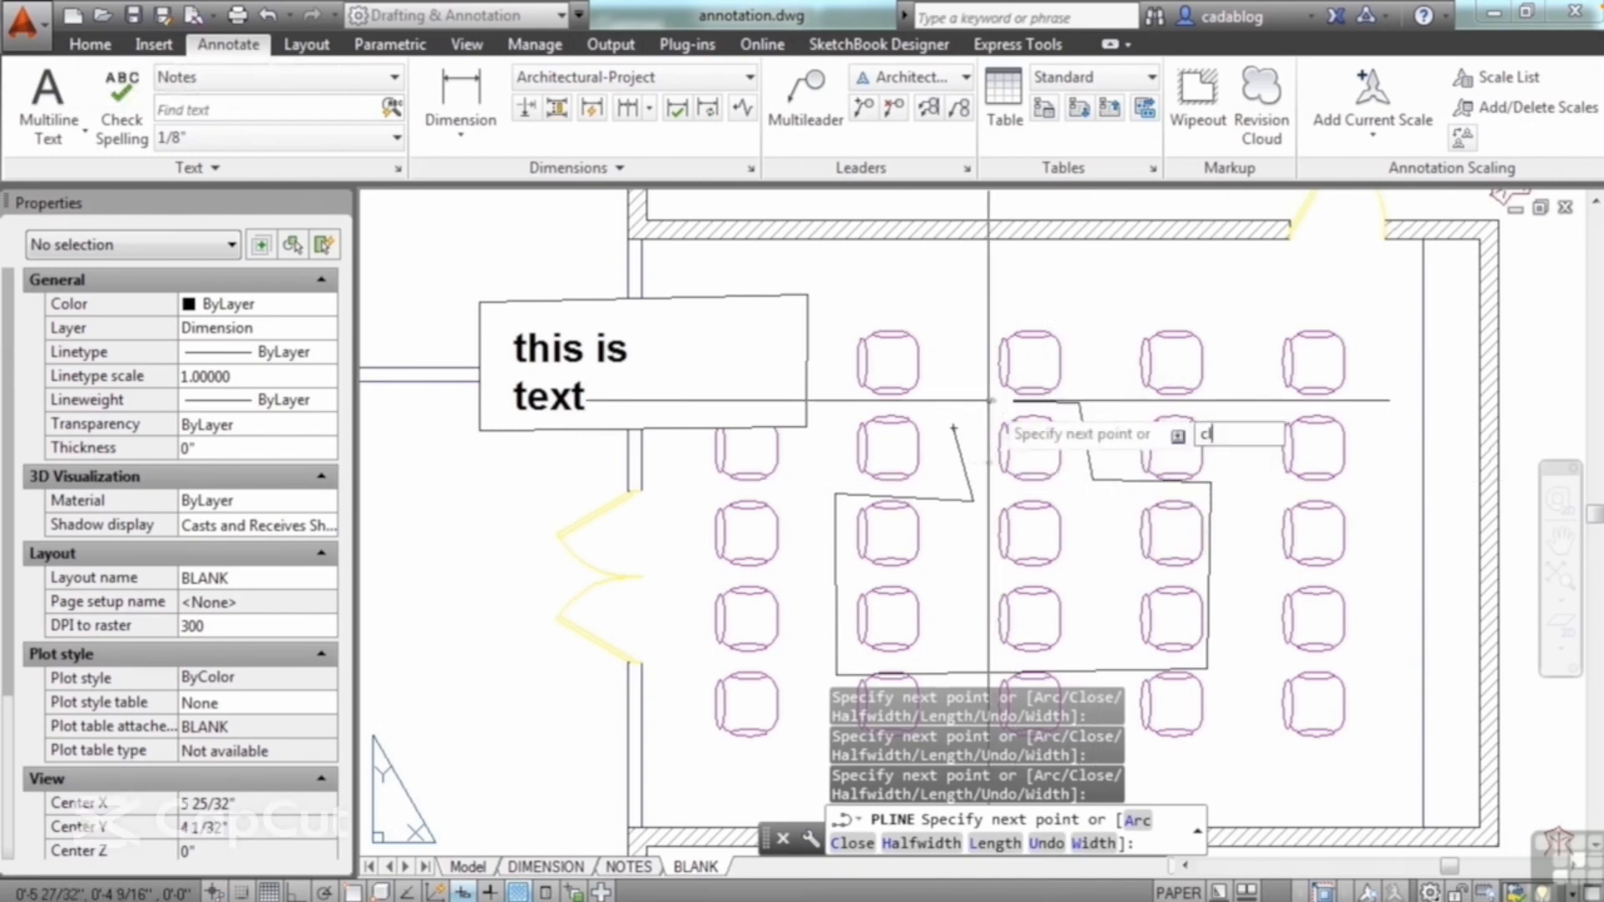
pyautogui.press('Return')
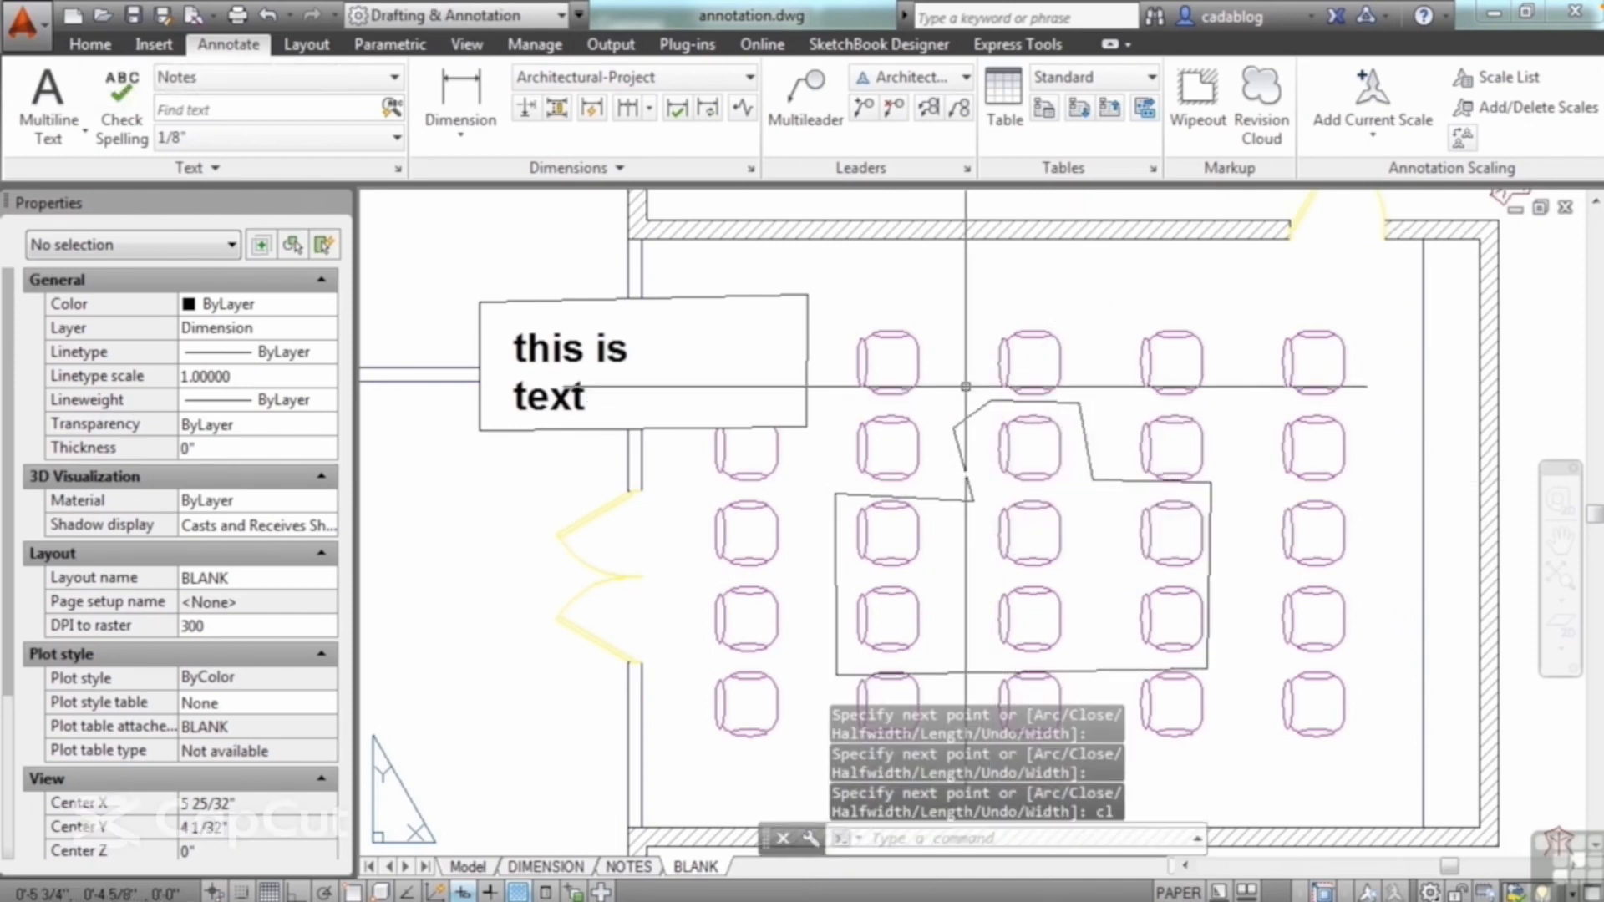
# Step: Create a wipeout from the closed polyline around the central seats, and erase the source polyline
pyautogui.click(1197, 113)
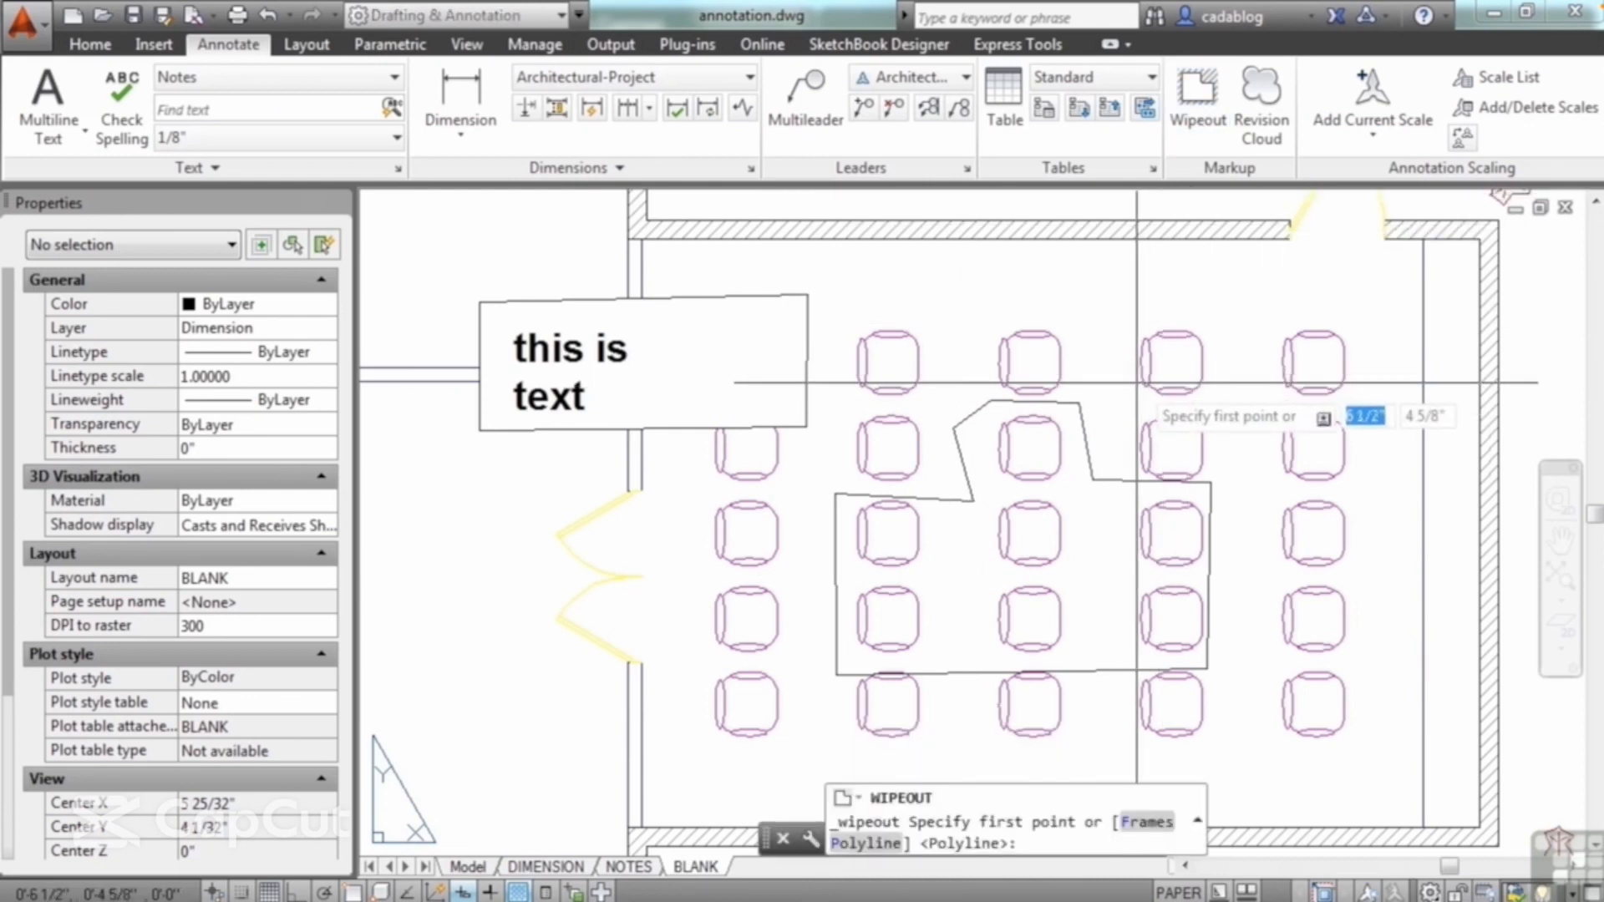
pyautogui.click(866, 843)
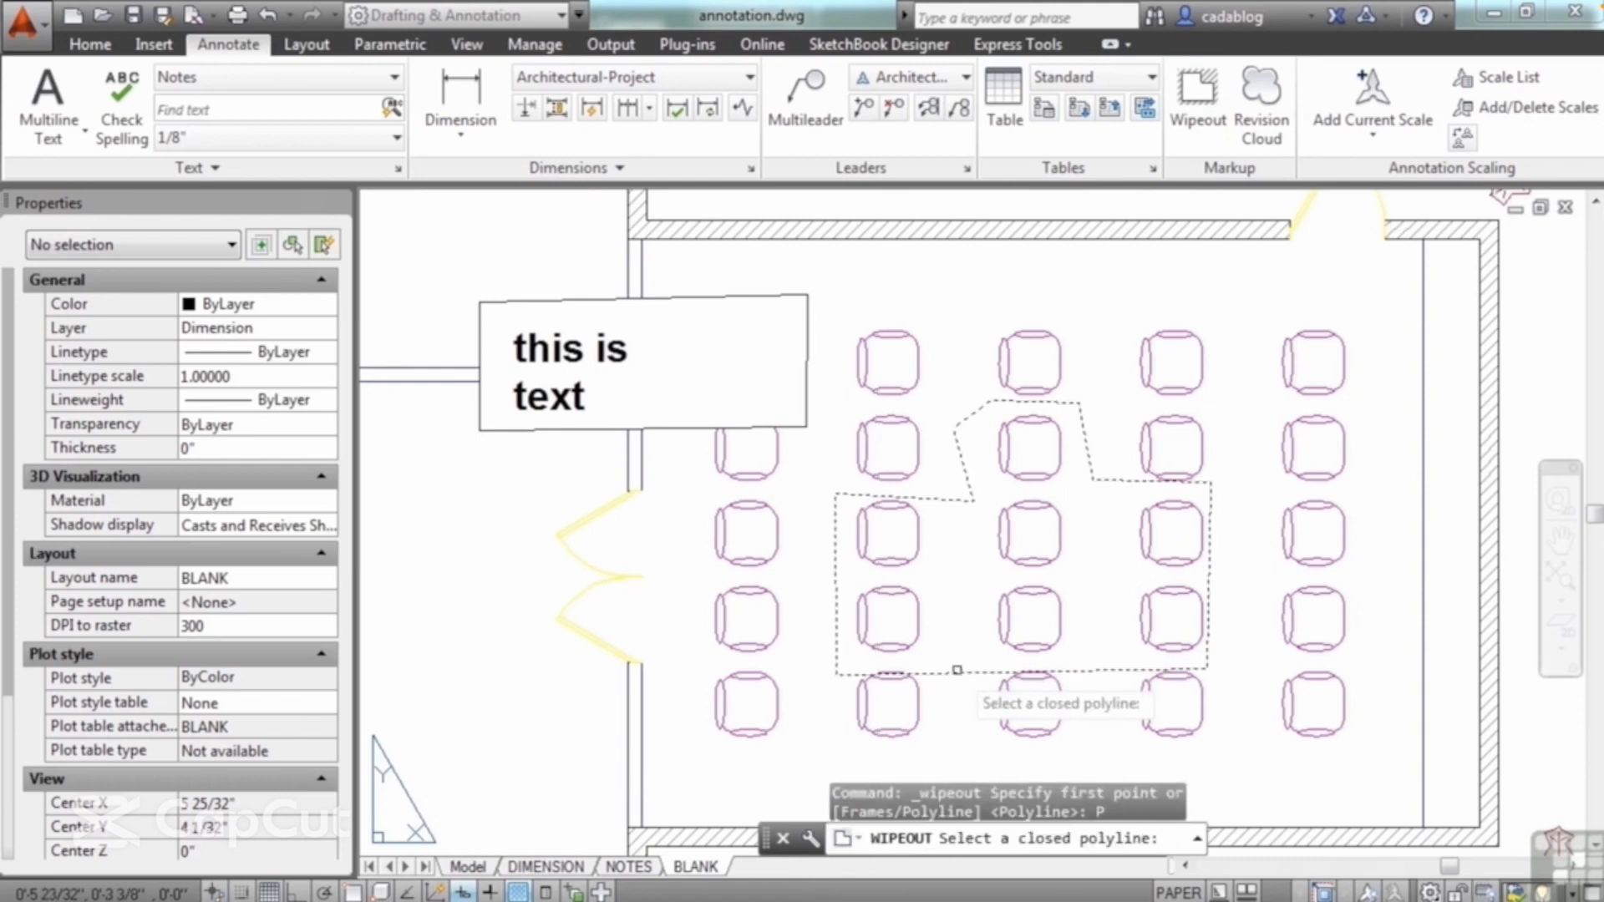
pyautogui.click(956, 670)
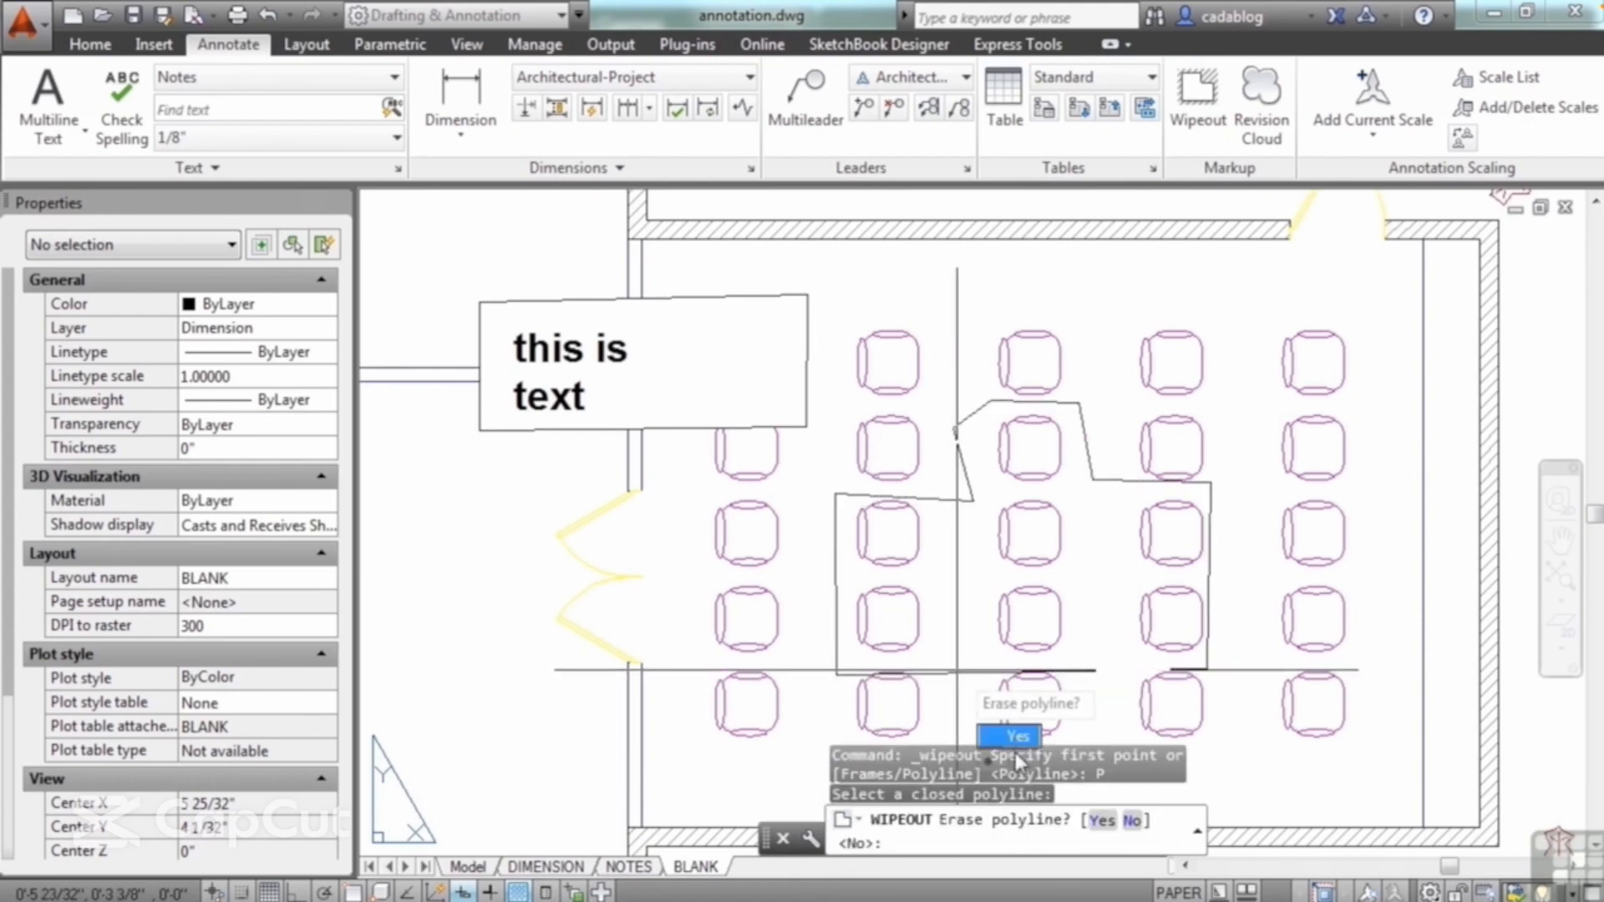
pyautogui.click(1101, 822)
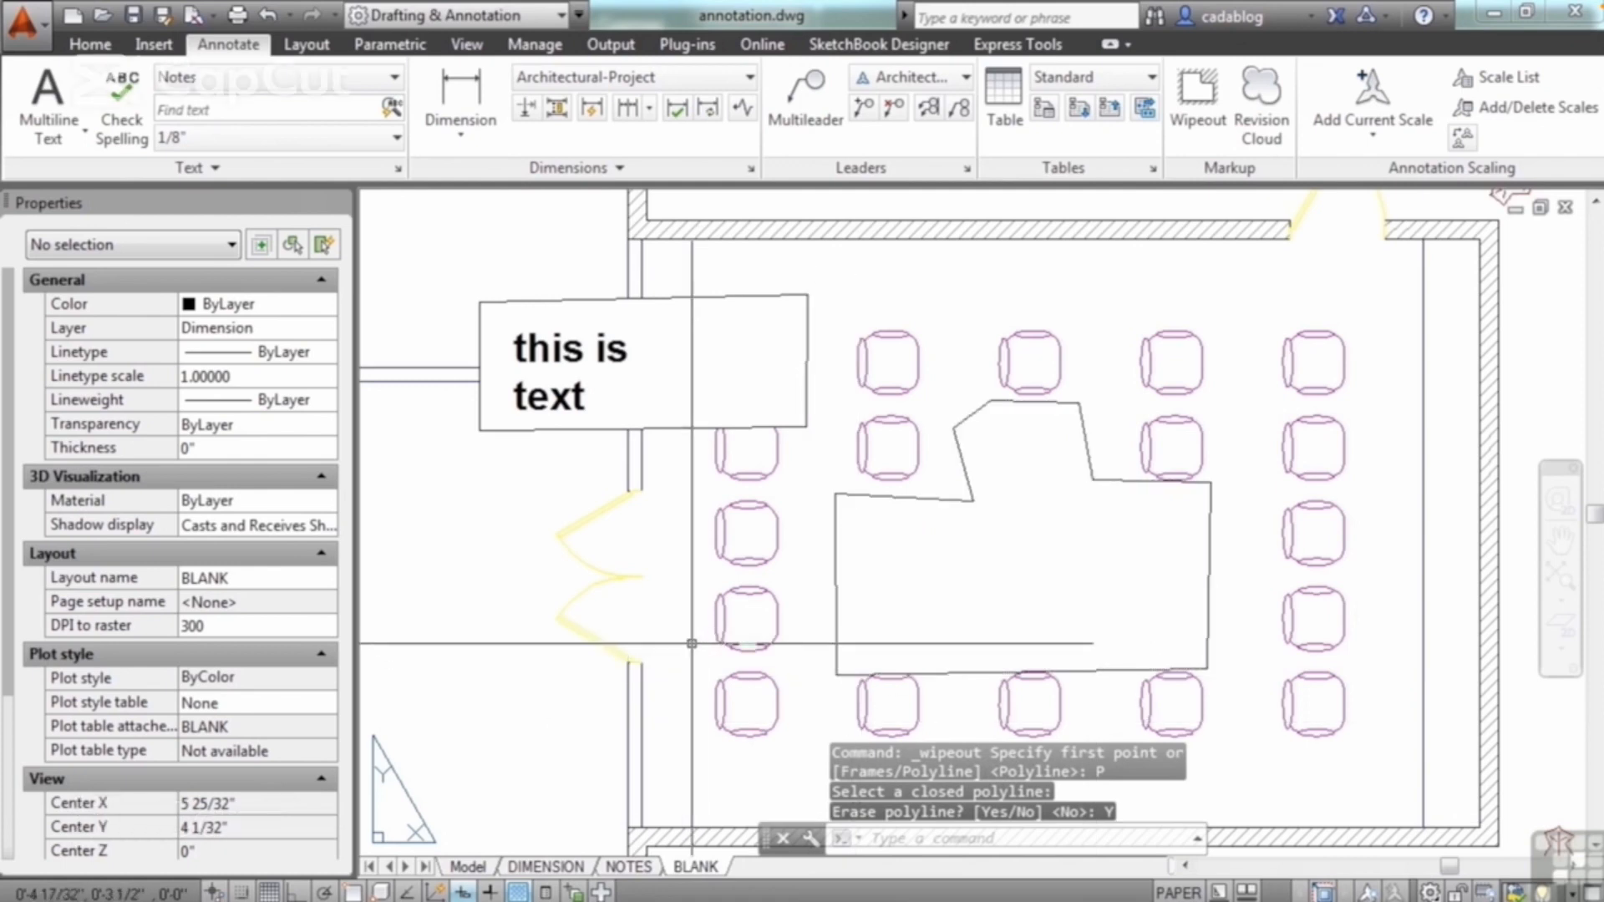
# Step: Set the wipeout frame display mode to ON
pyautogui.moveTo(712, 613); pyautogui.dragTo(730, 581, button='middle')
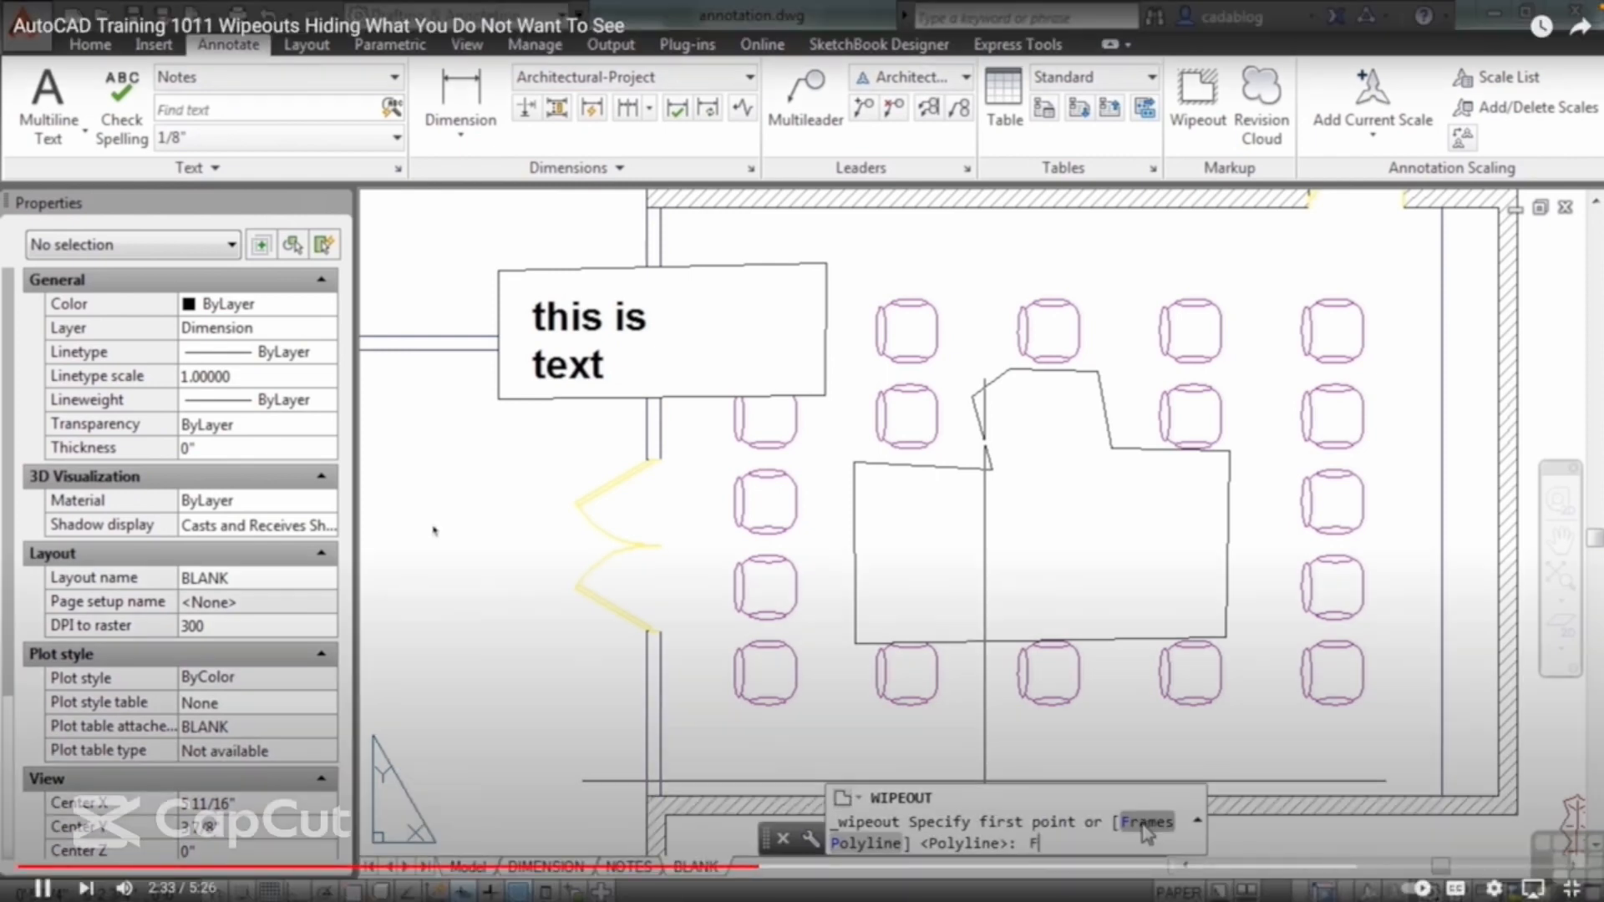
pyautogui.click(1144, 822)
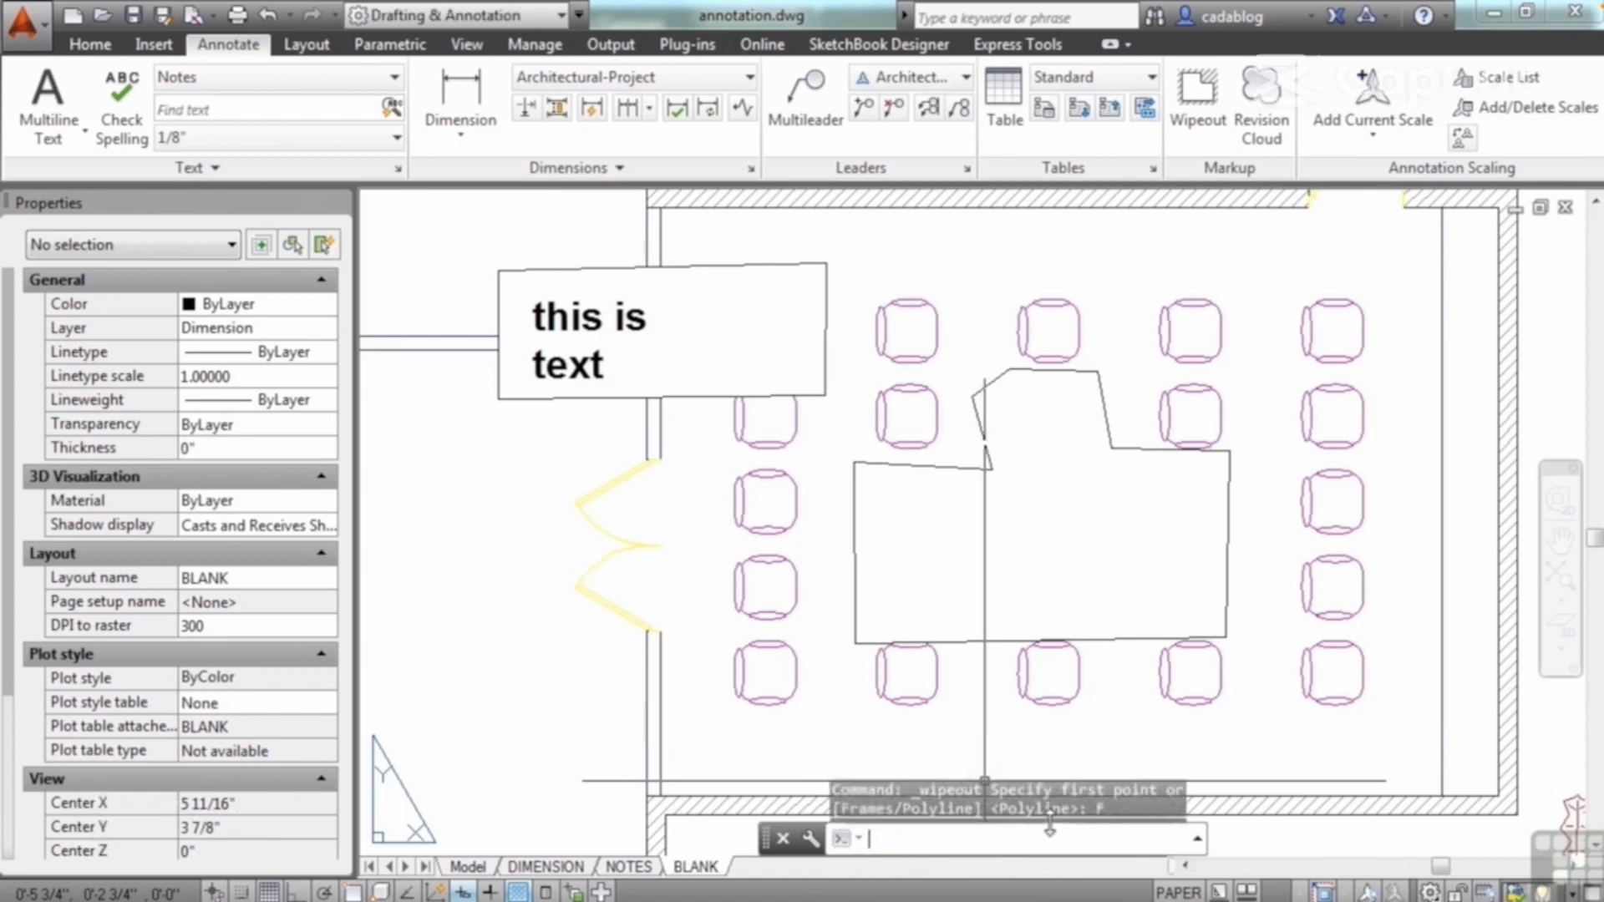
pyautogui.click(1053, 821)
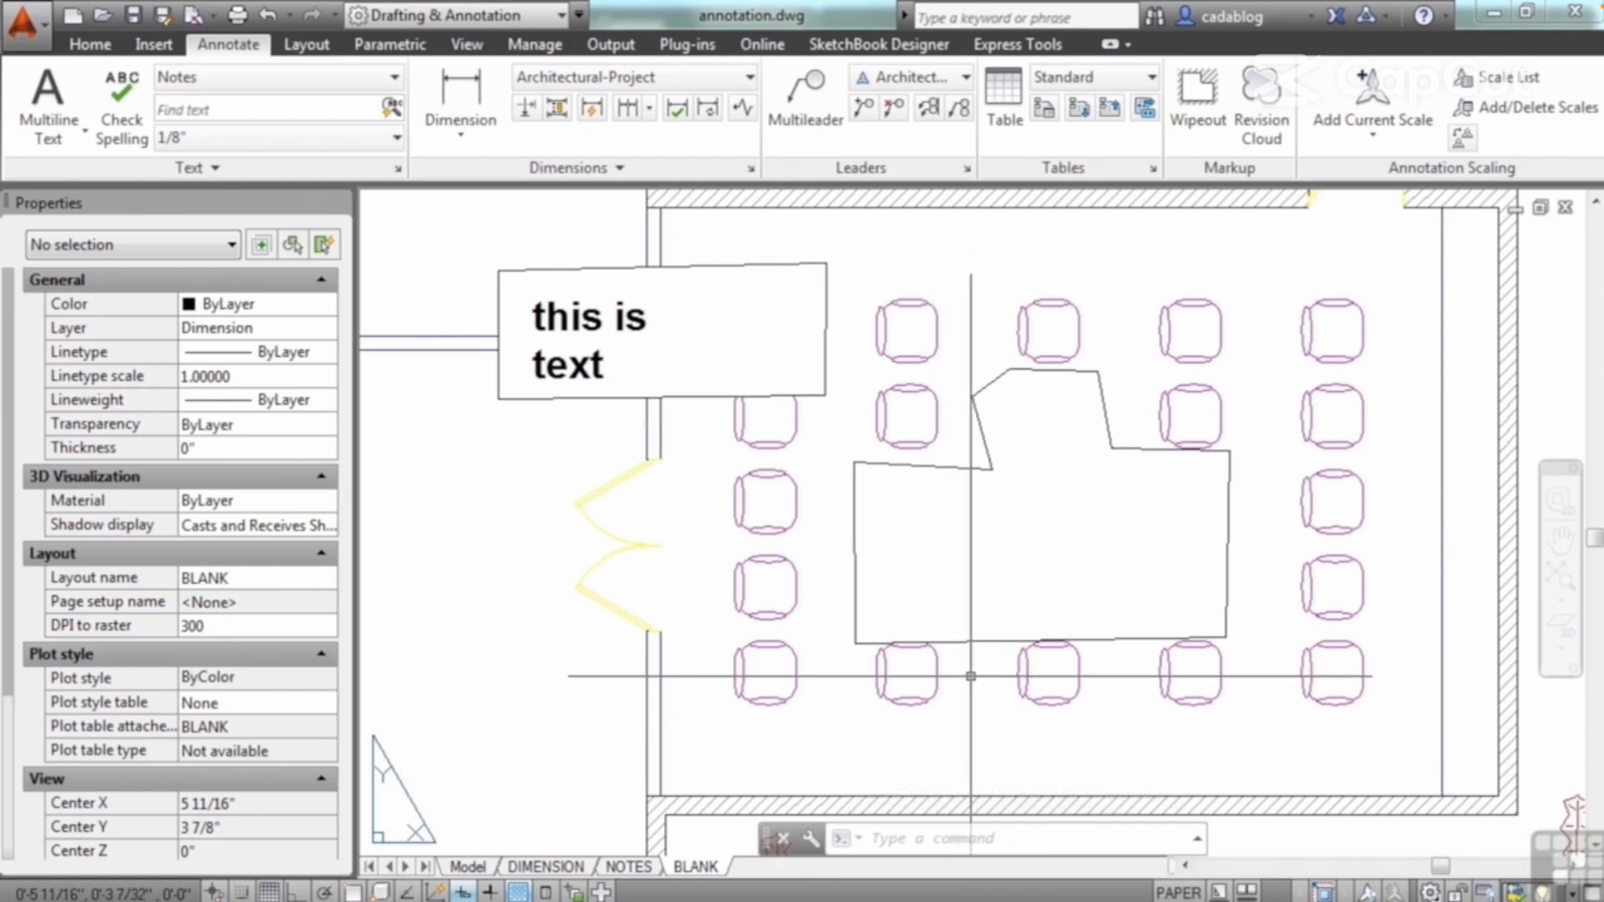
# Step: Set the wipeout frame display mode to OFF
pyautogui.click(1198, 96)
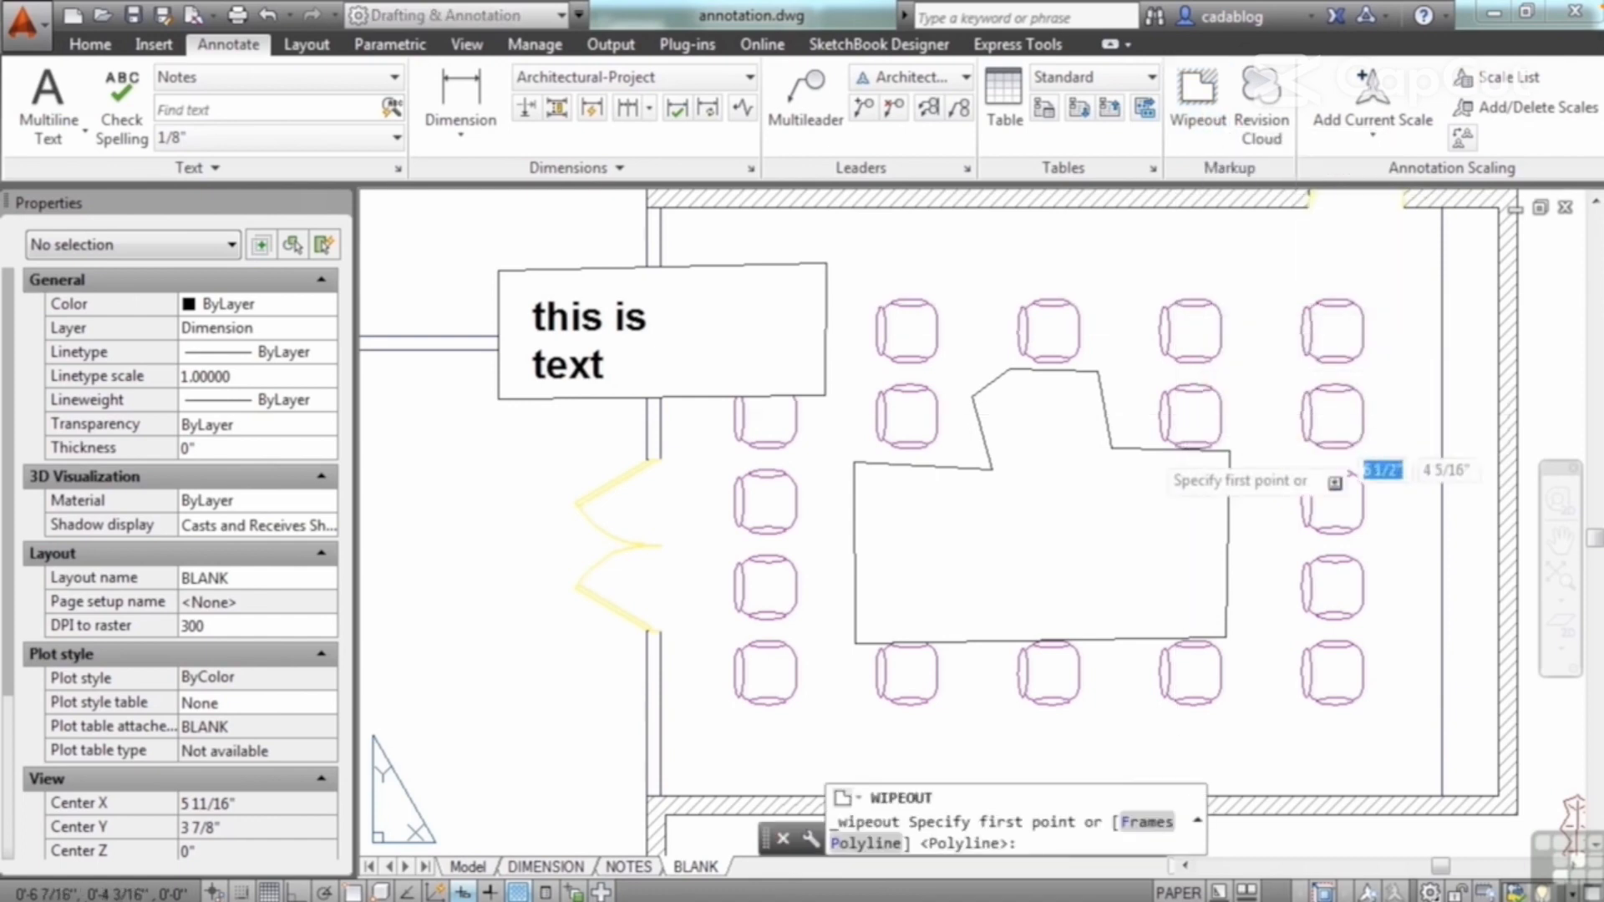
pyautogui.click(1147, 822)
pyautogui.click(1084, 820)
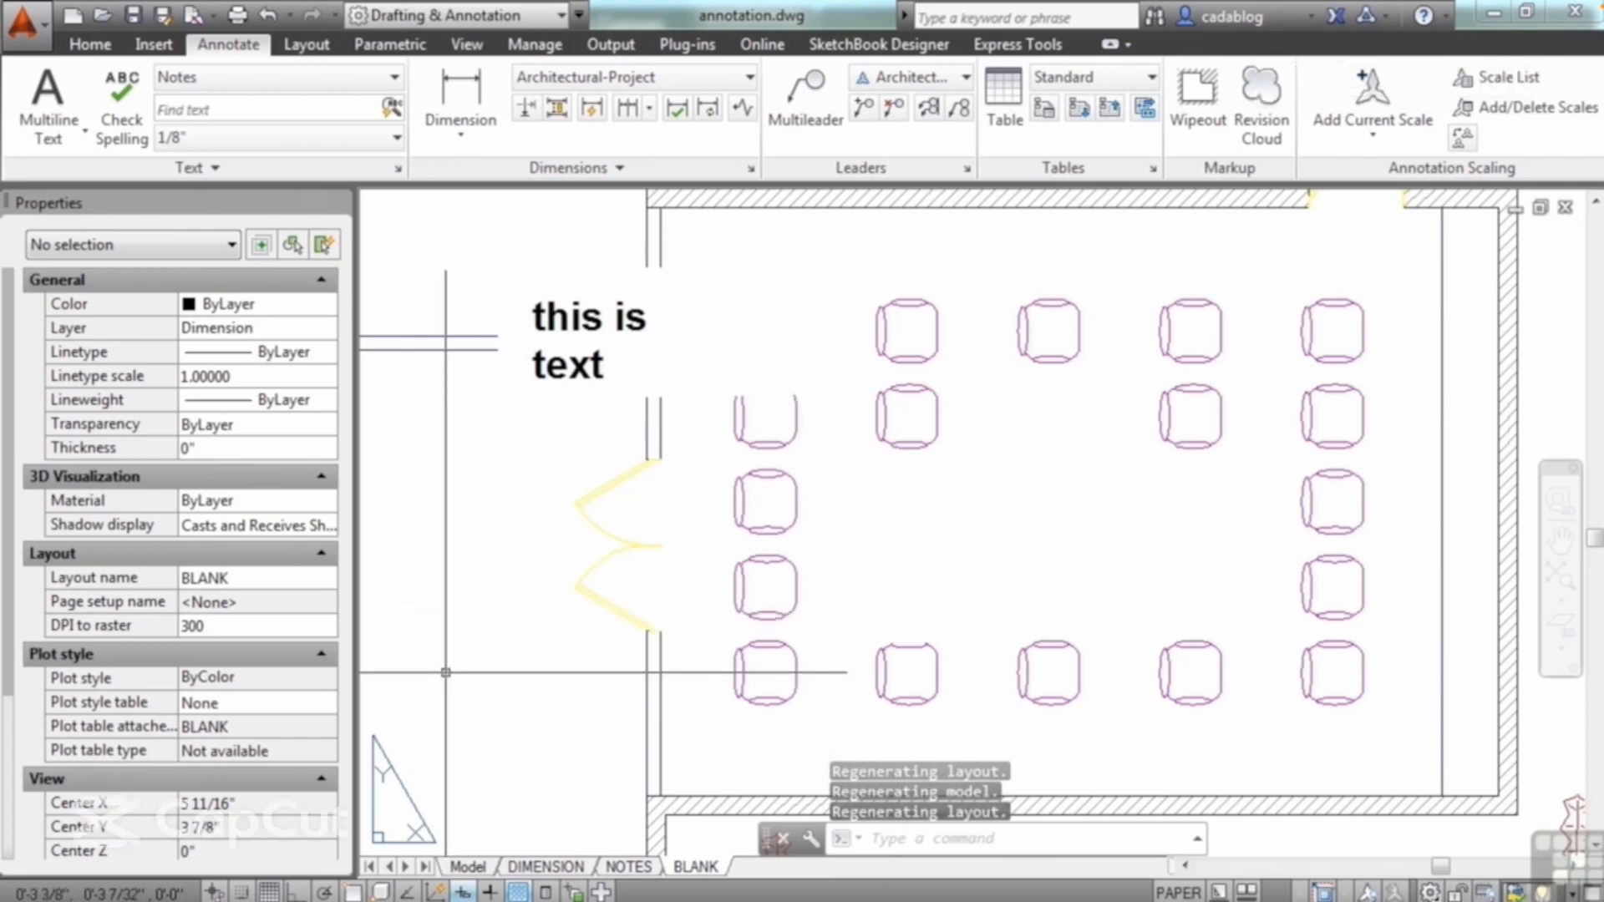
# Step: Select the frameless wipeout over the central seats with a selection window, and clear the selection
pyautogui.click(796, 600)
pyautogui.press('Escape')
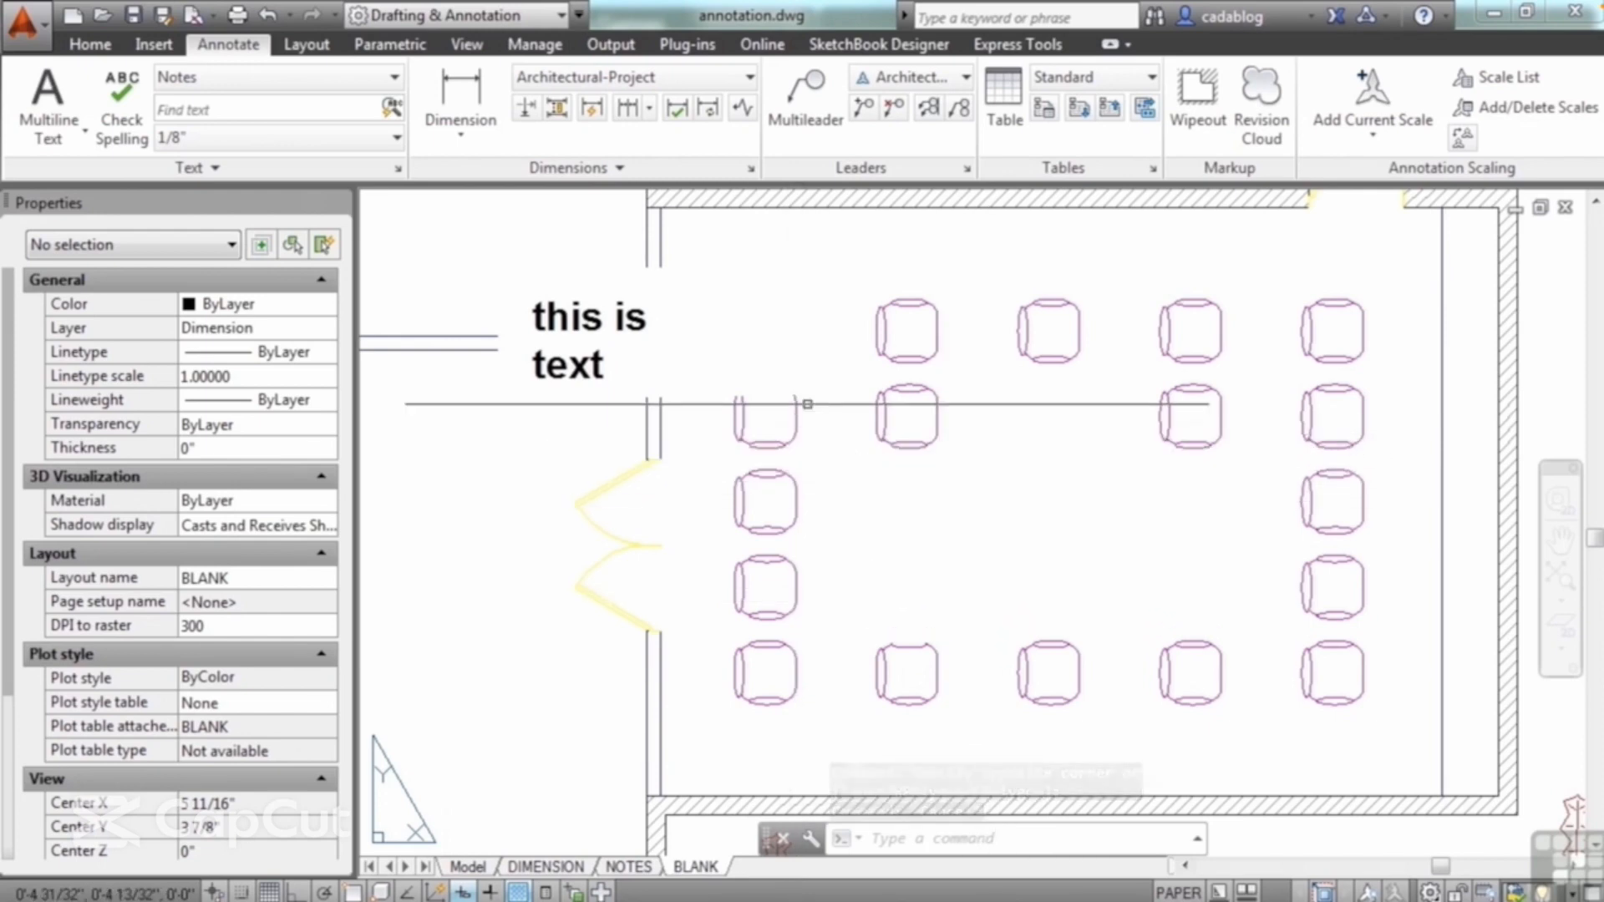
pyautogui.click(1002, 323)
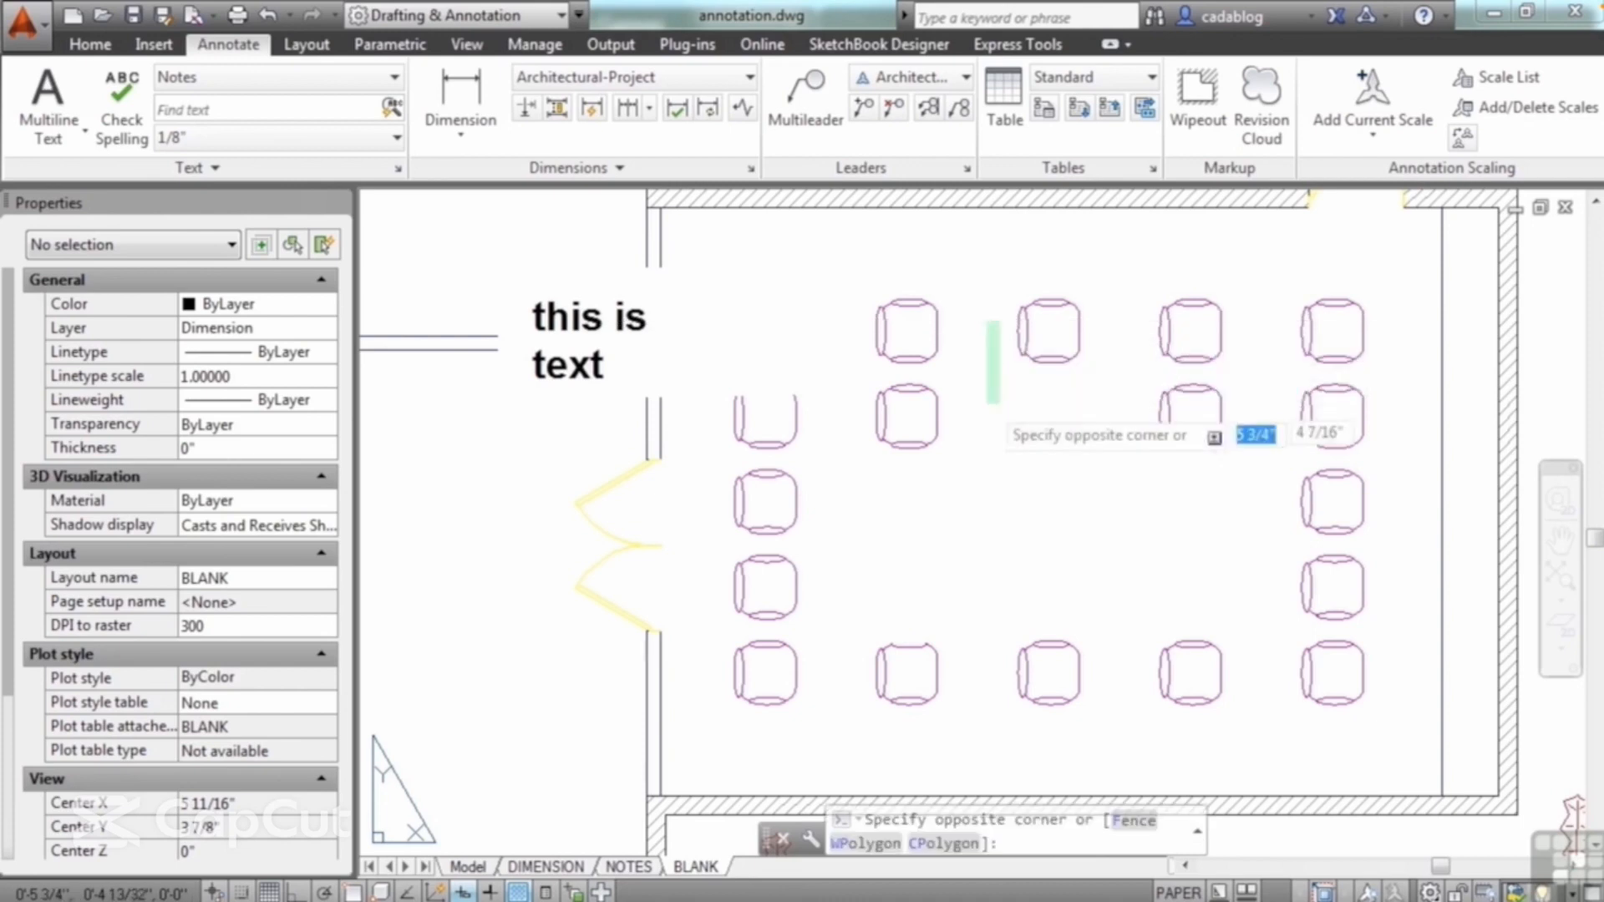
pyautogui.click(991, 483)
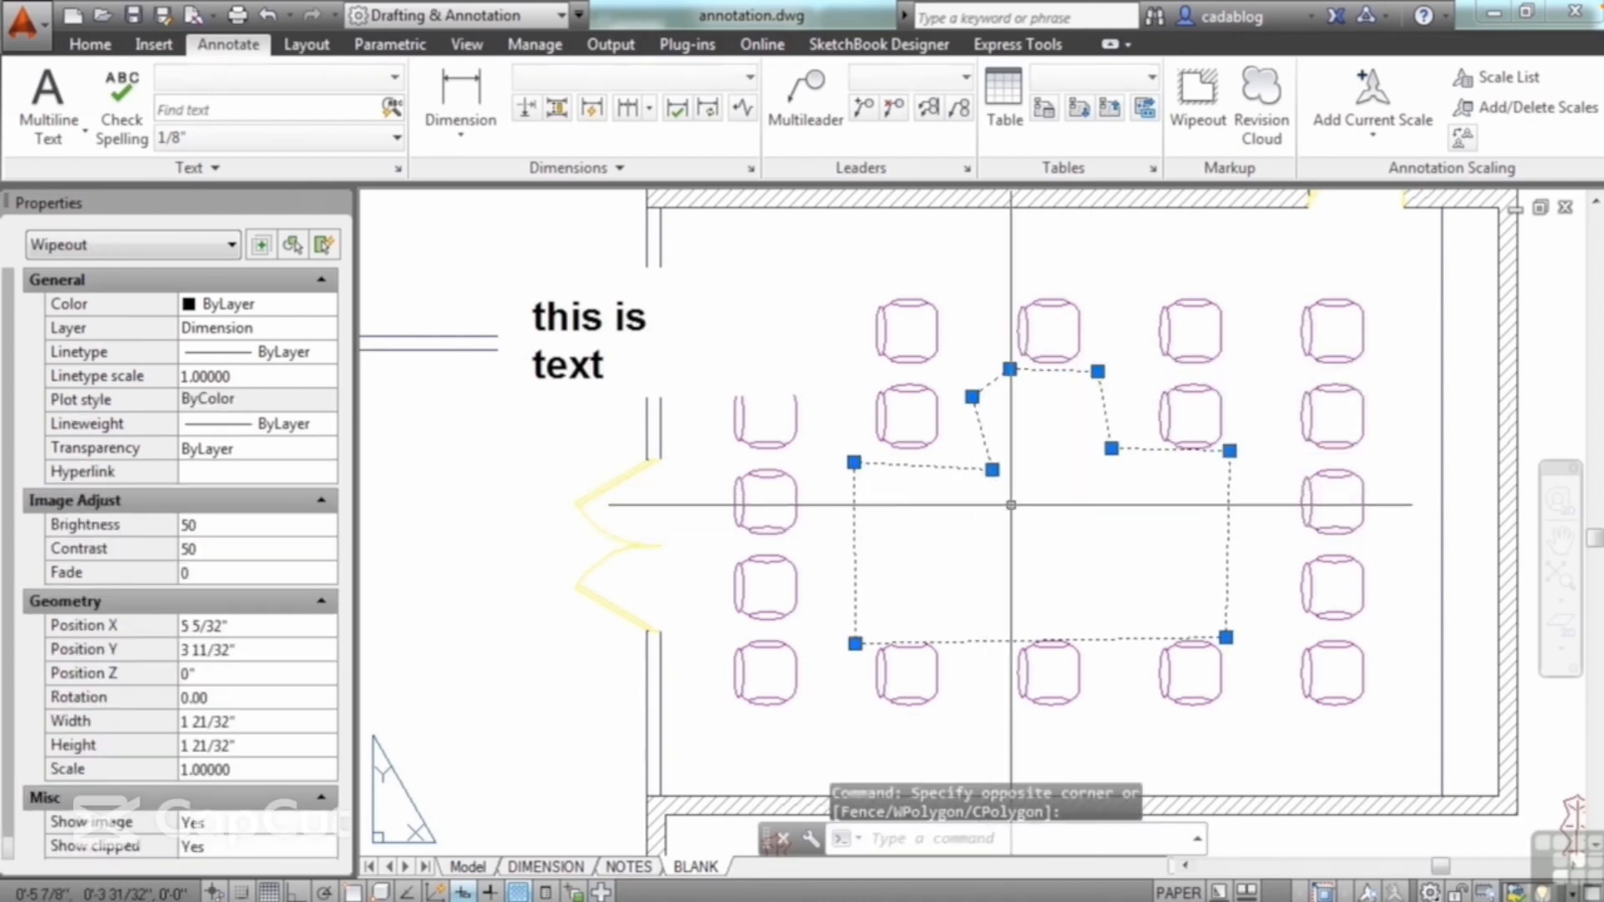
pyautogui.press('Escape')
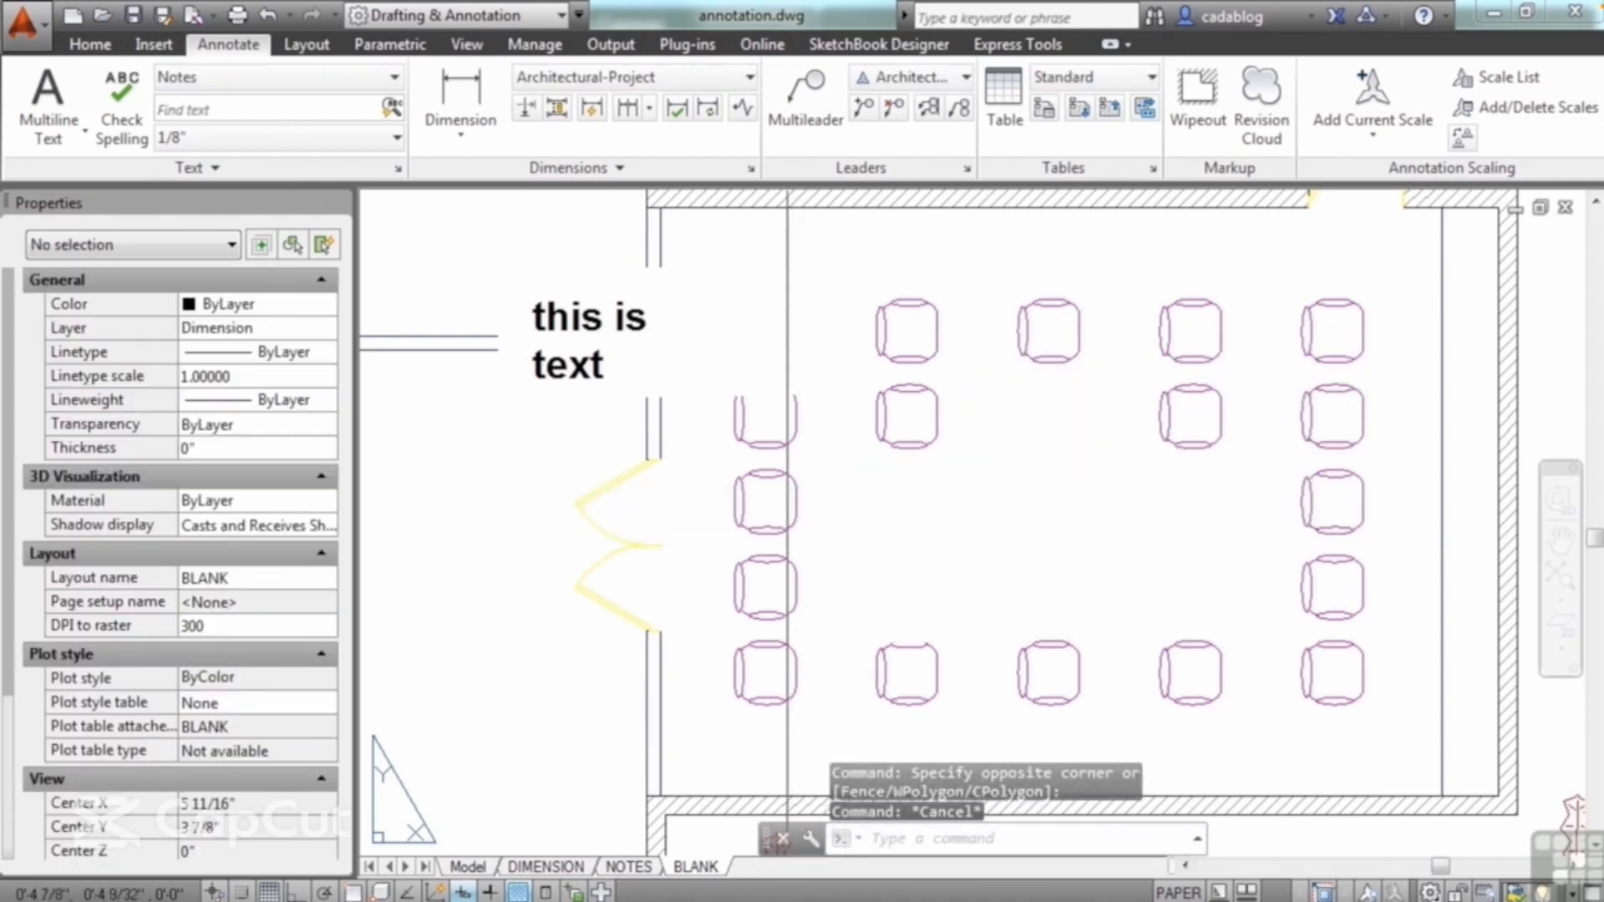
# Step: Erase the frameless wipeout behind the text "this is text"
pyautogui.scroll(-4, 920, 485)
pyautogui.scroll(4, 794, 387)
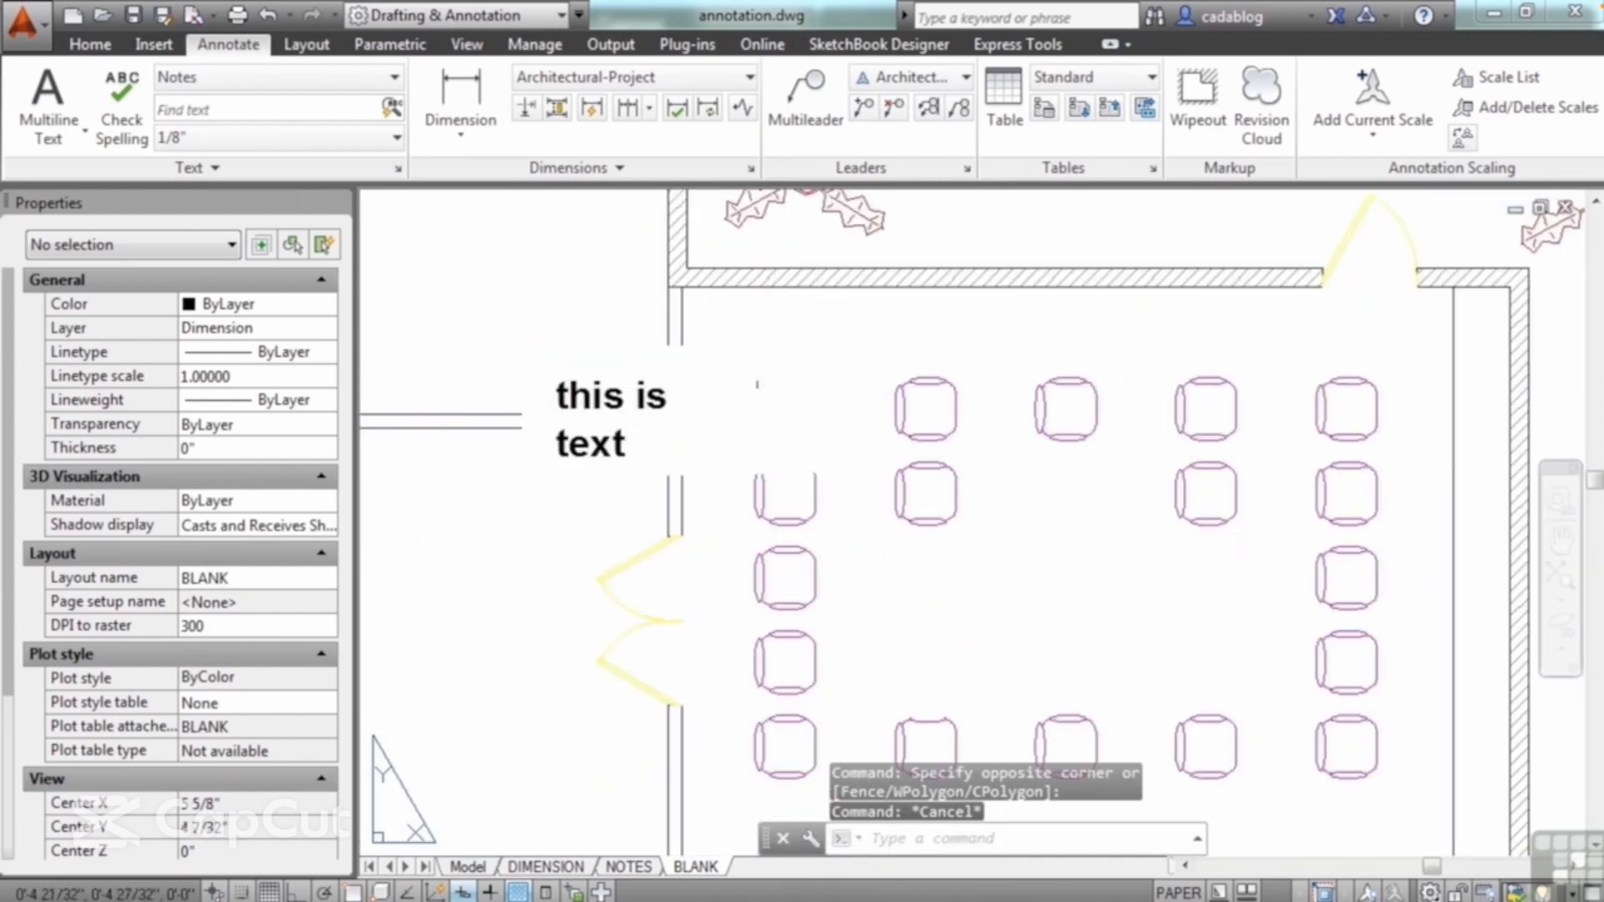
pyautogui.click(728, 383)
pyautogui.press('Delete')
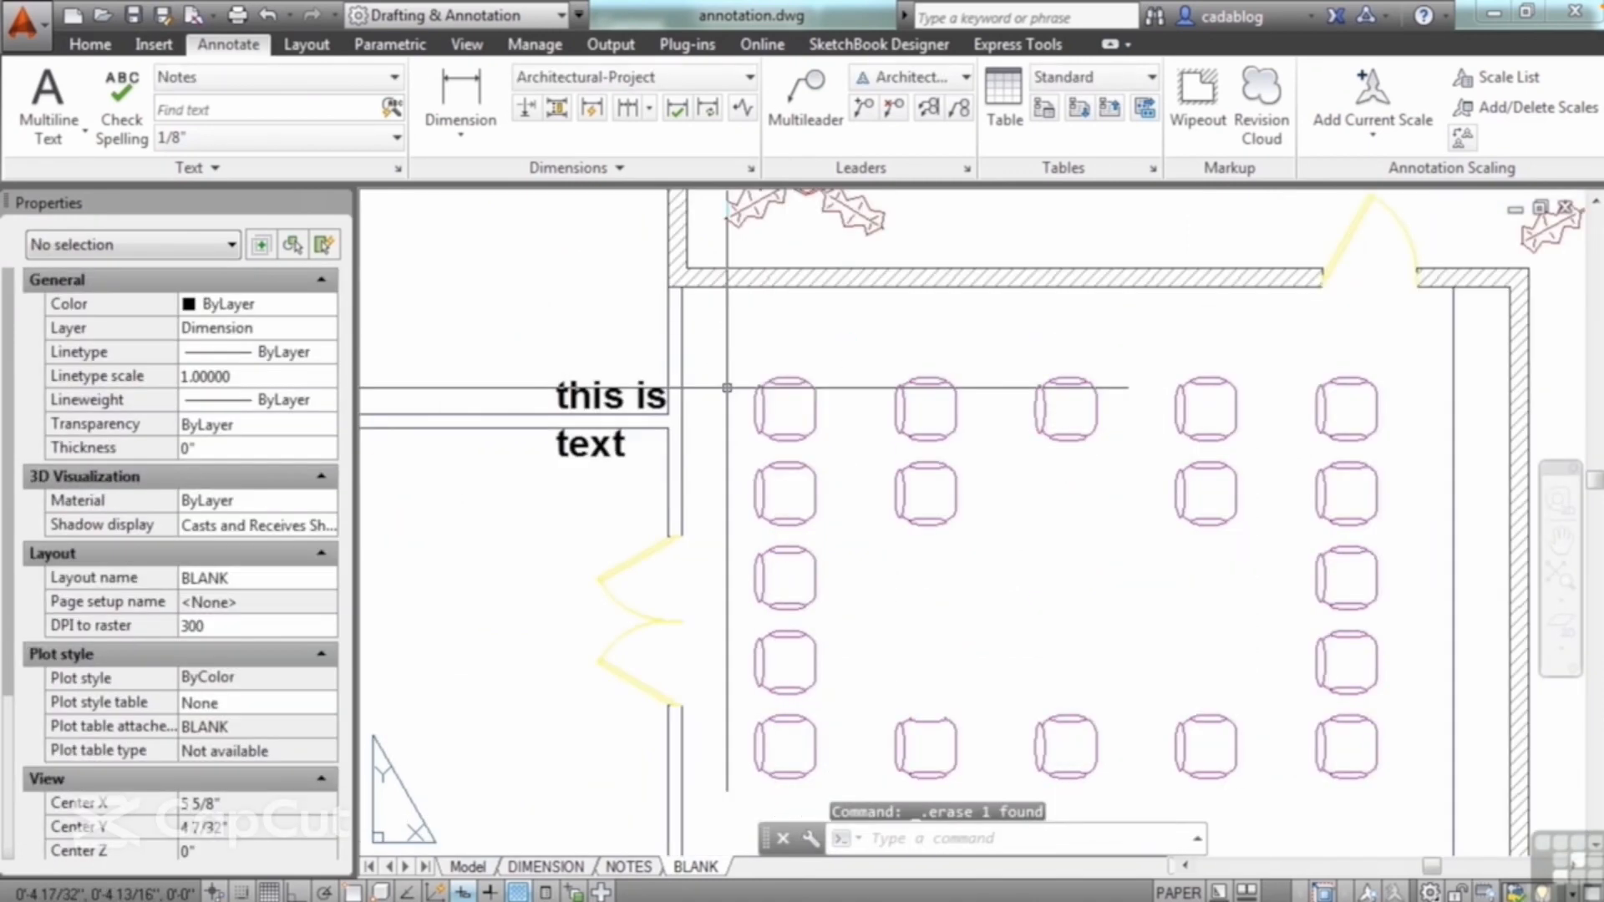
# Step: Select the remaining wipeout with a selection window around the whole seating area to locate its boundary
pyautogui.scroll(-2, 712, 376)
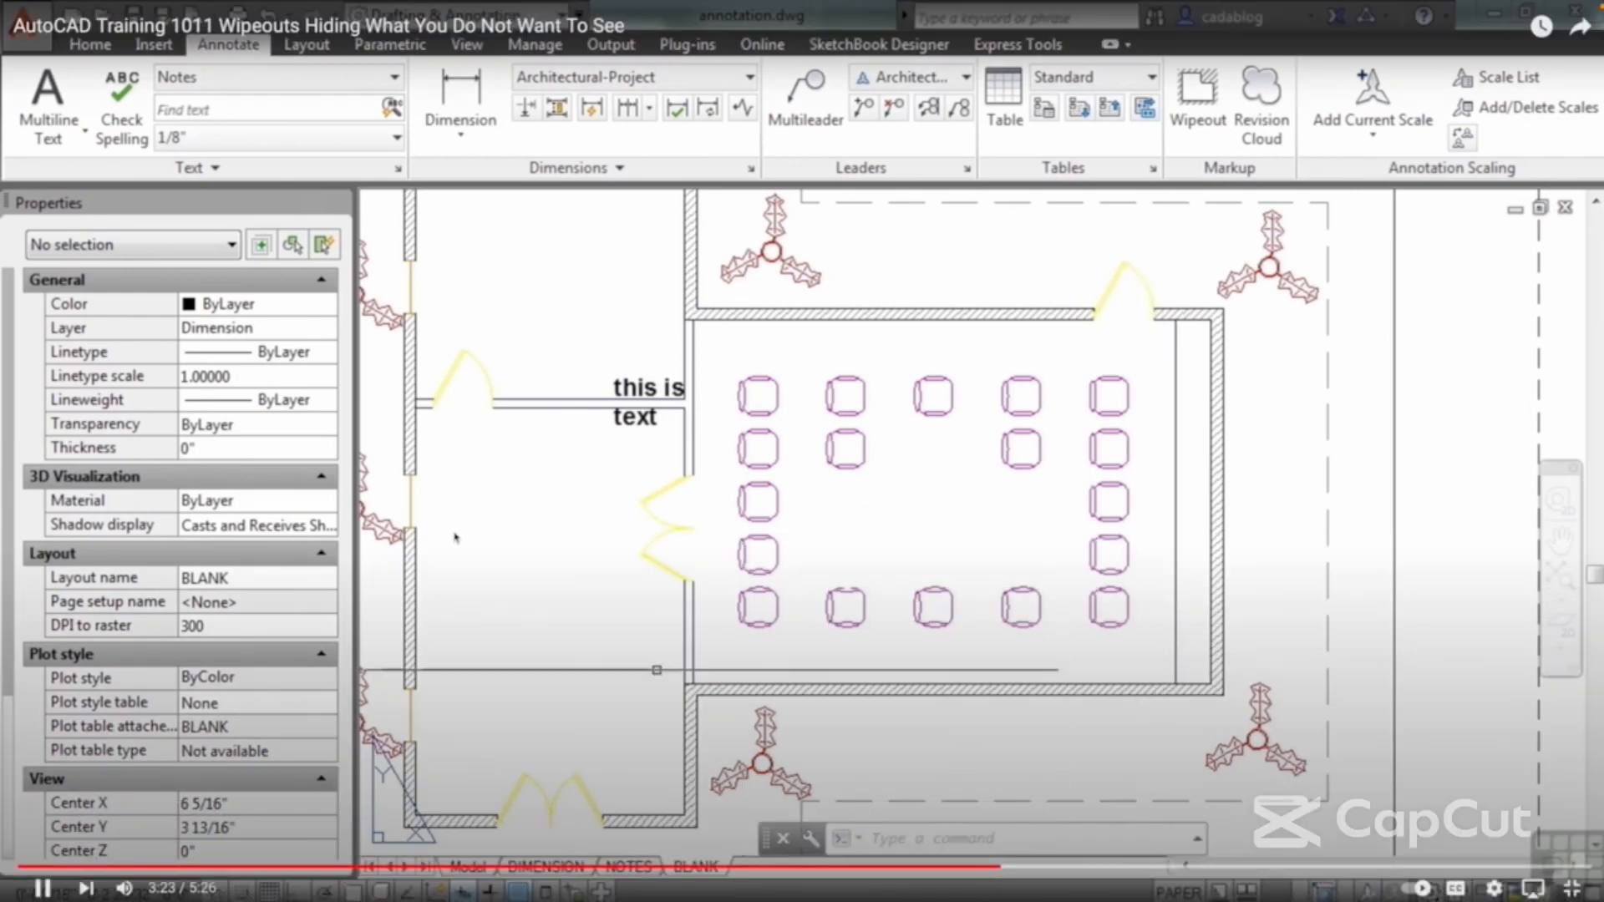
pyautogui.click(644, 664)
pyautogui.click(1157, 286)
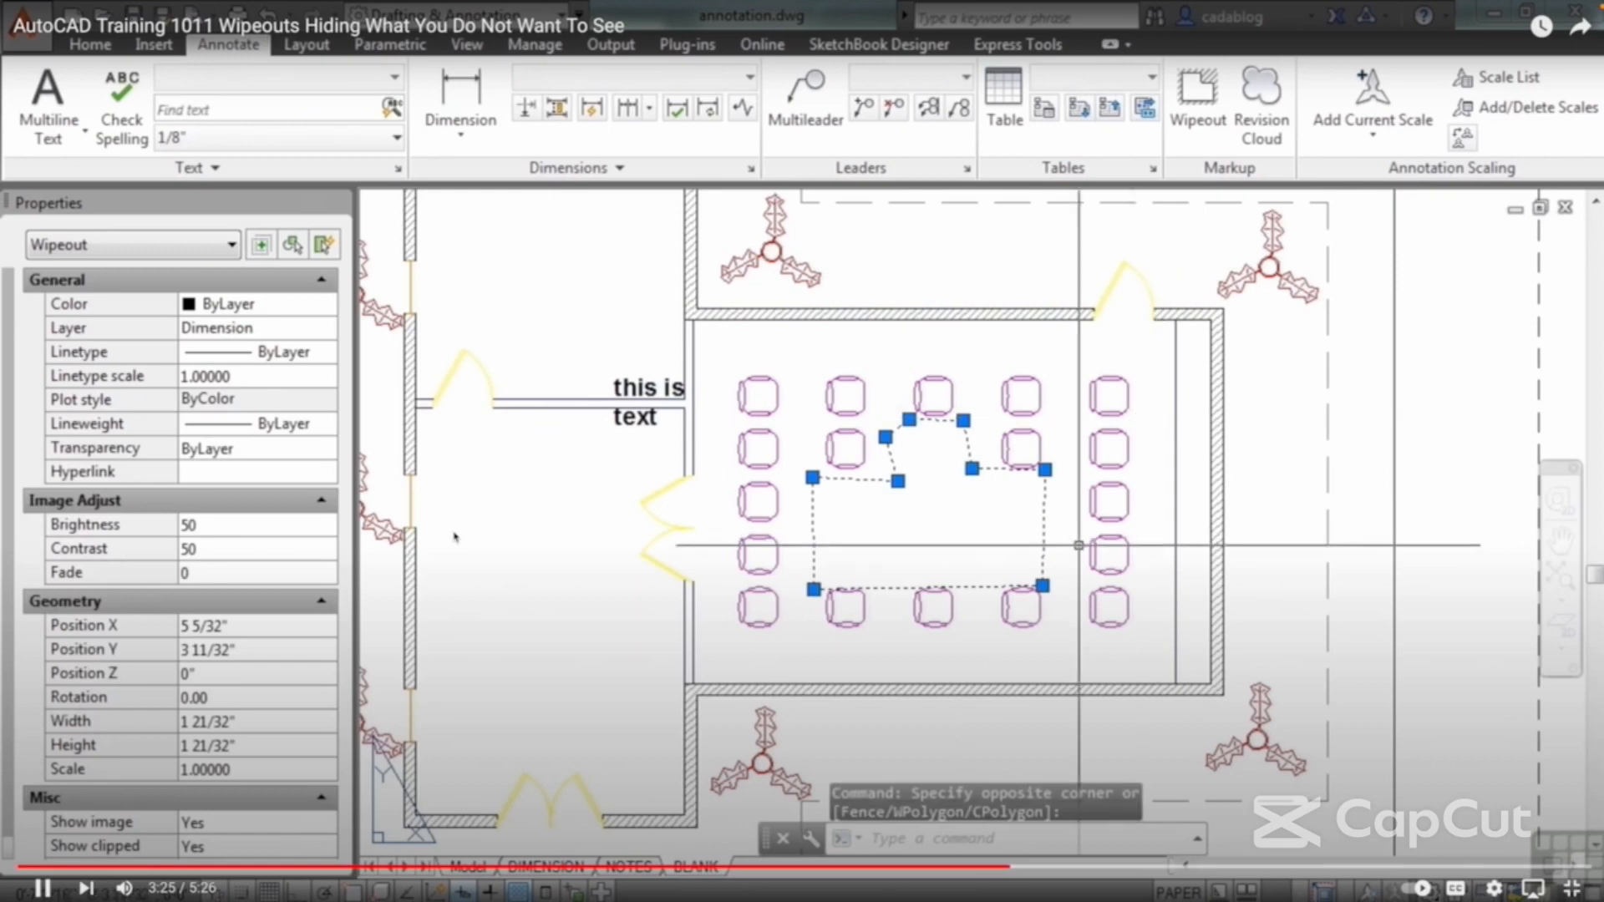
pyautogui.scroll(2, 915, 549)
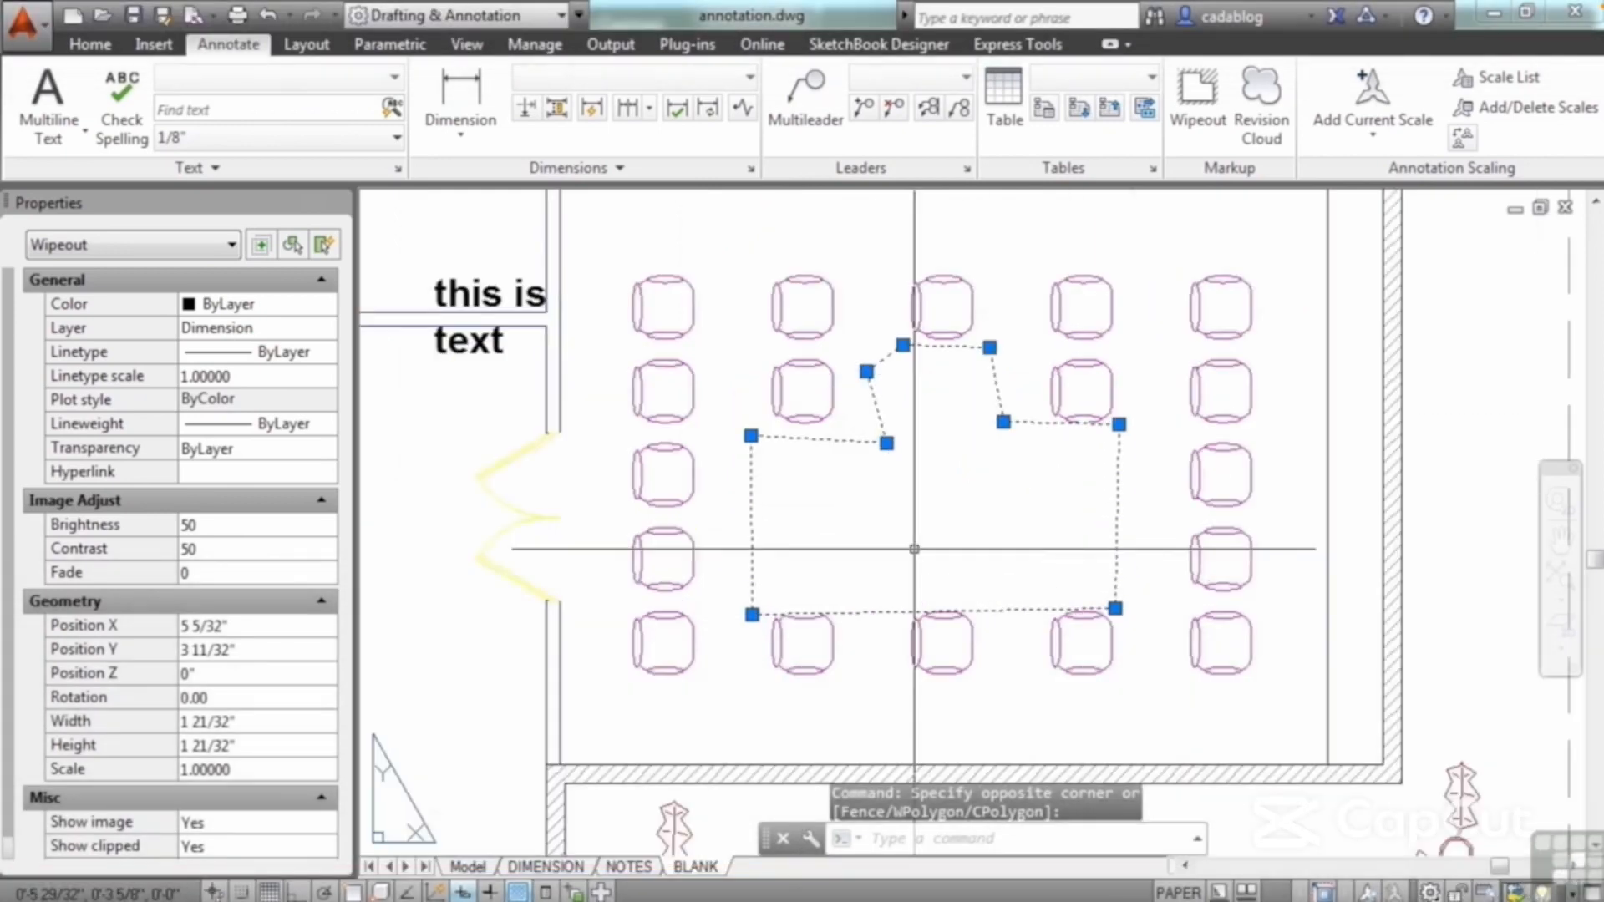
pyautogui.click(456, 537)
pyautogui.click(456, 537)
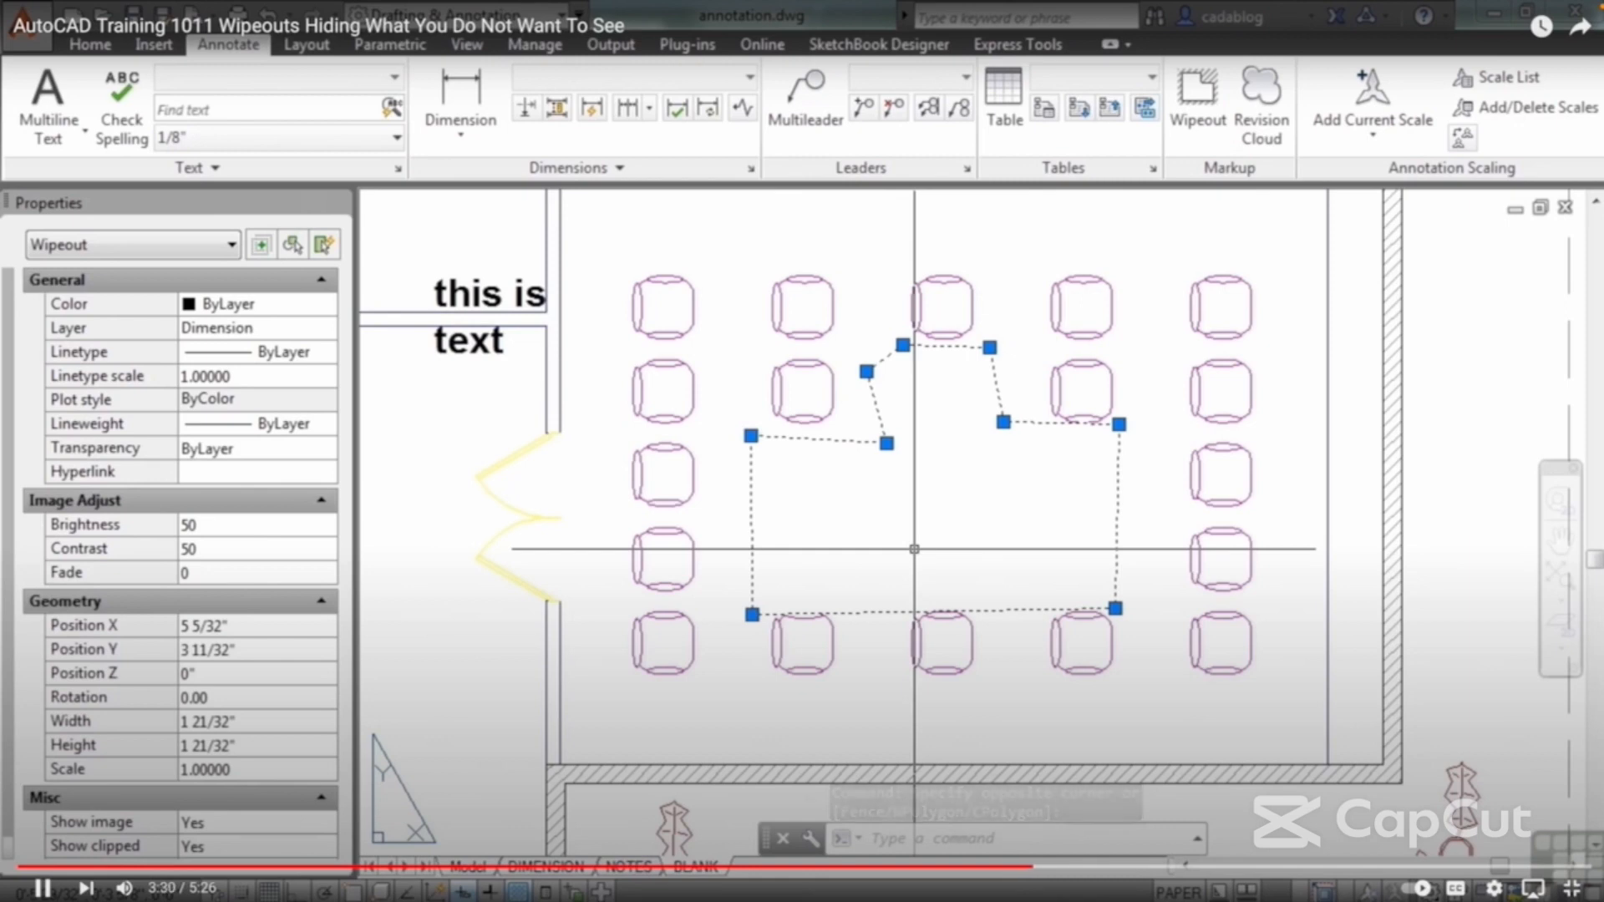
pyautogui.press('space')
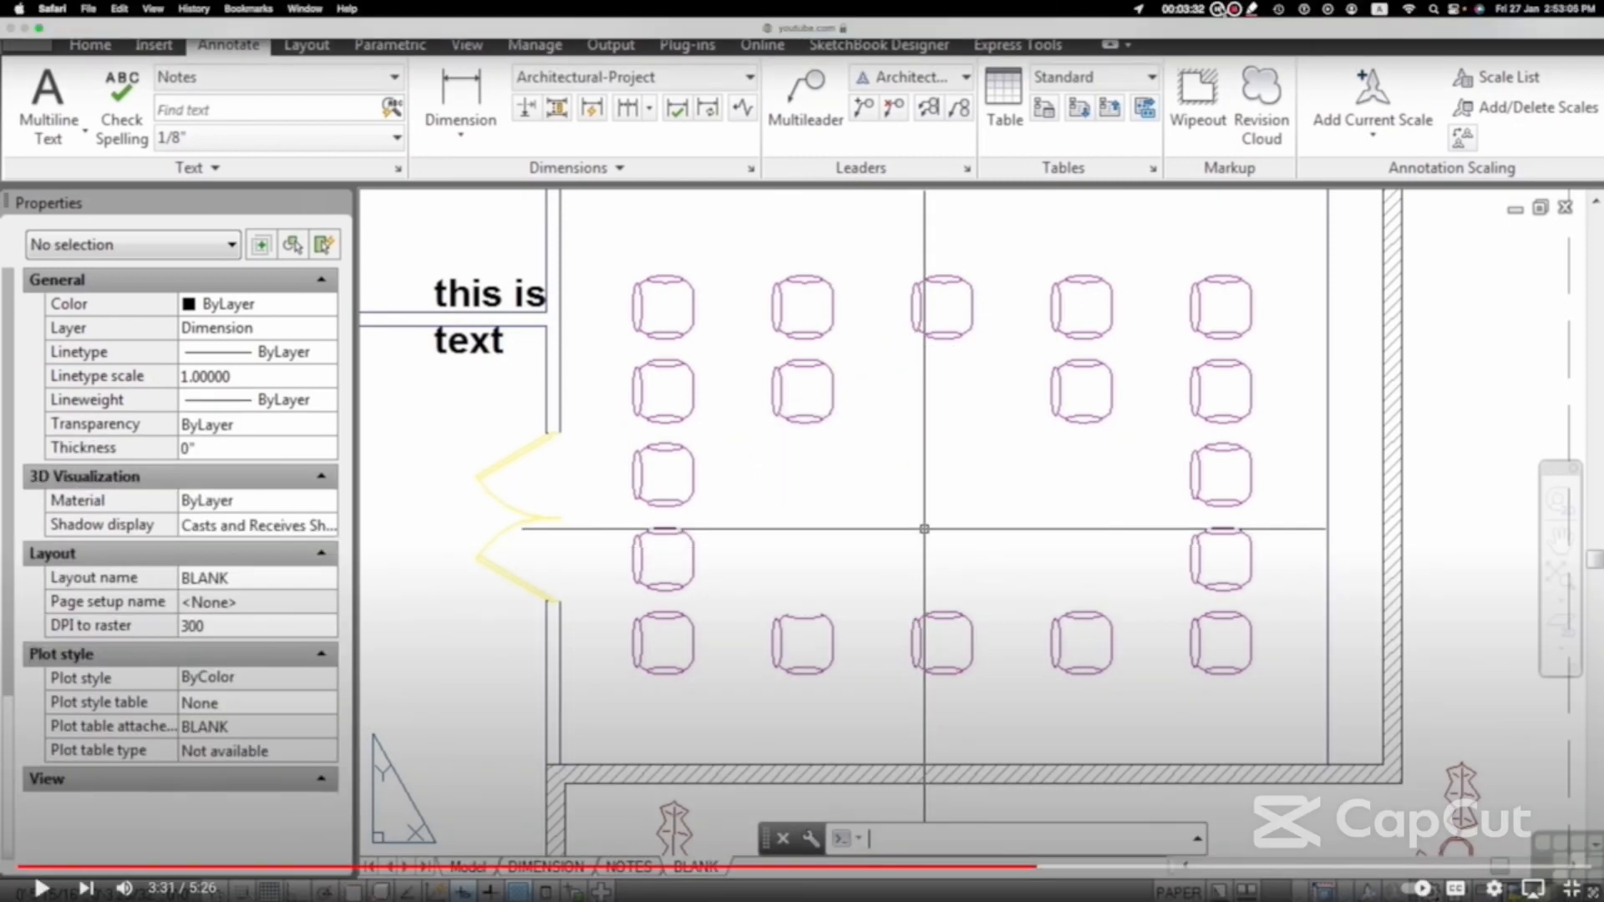
pyautogui.press('space')
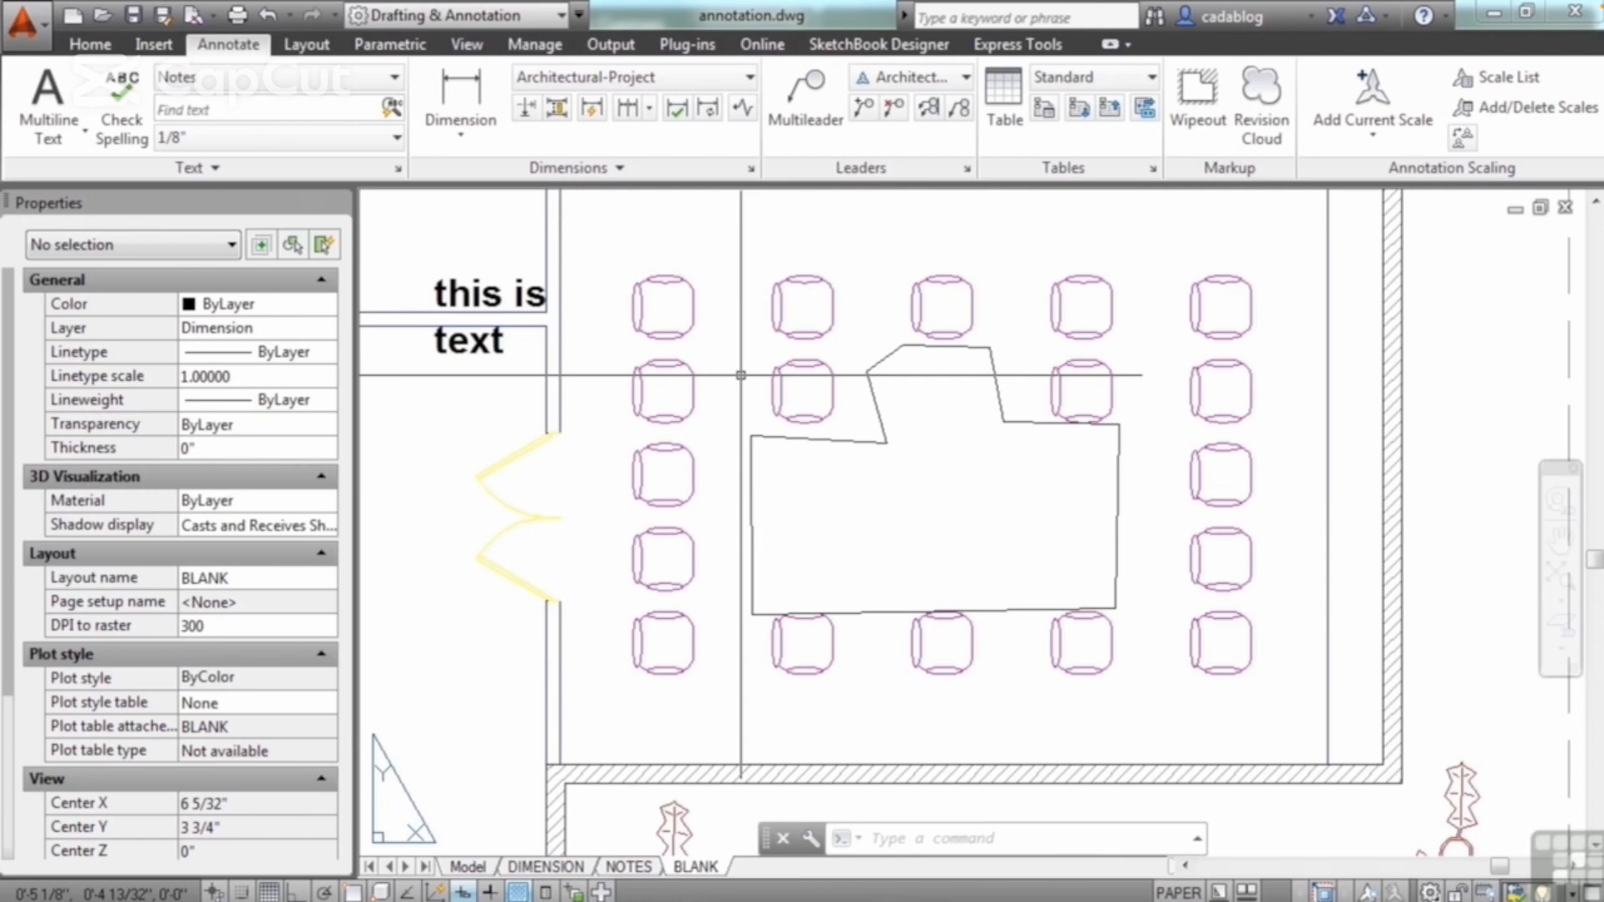
# Step: Cycle the WIPEOUTFRAME variable through 0, 1 and 2 to compare how the wipeout boundary is displayed
pyautogui.write('w')
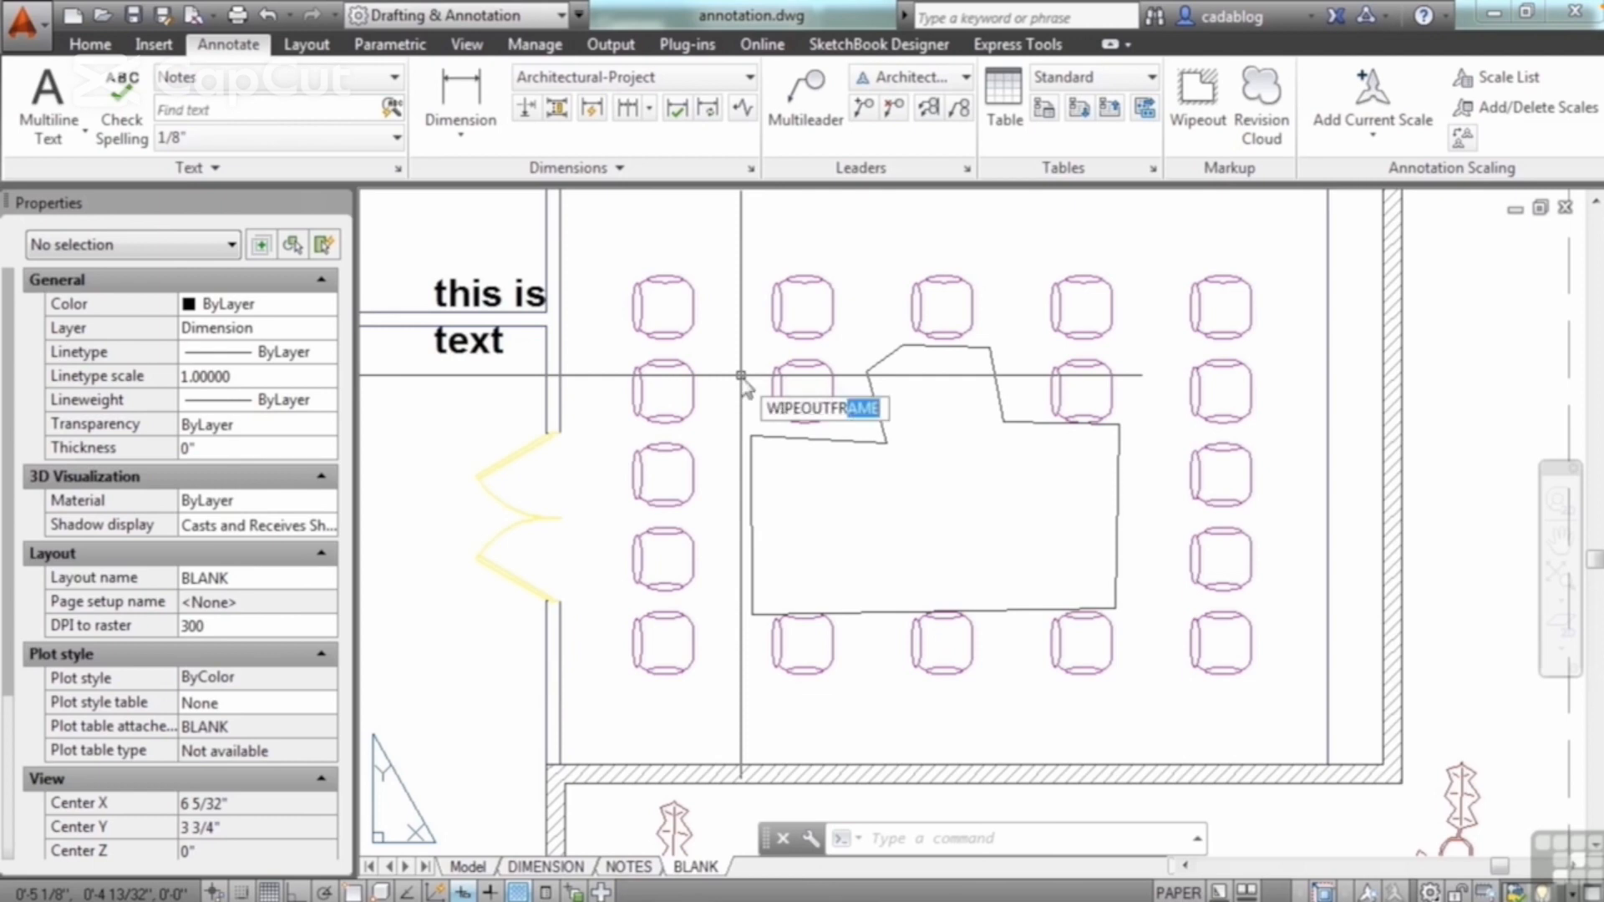
pyautogui.press('Return')
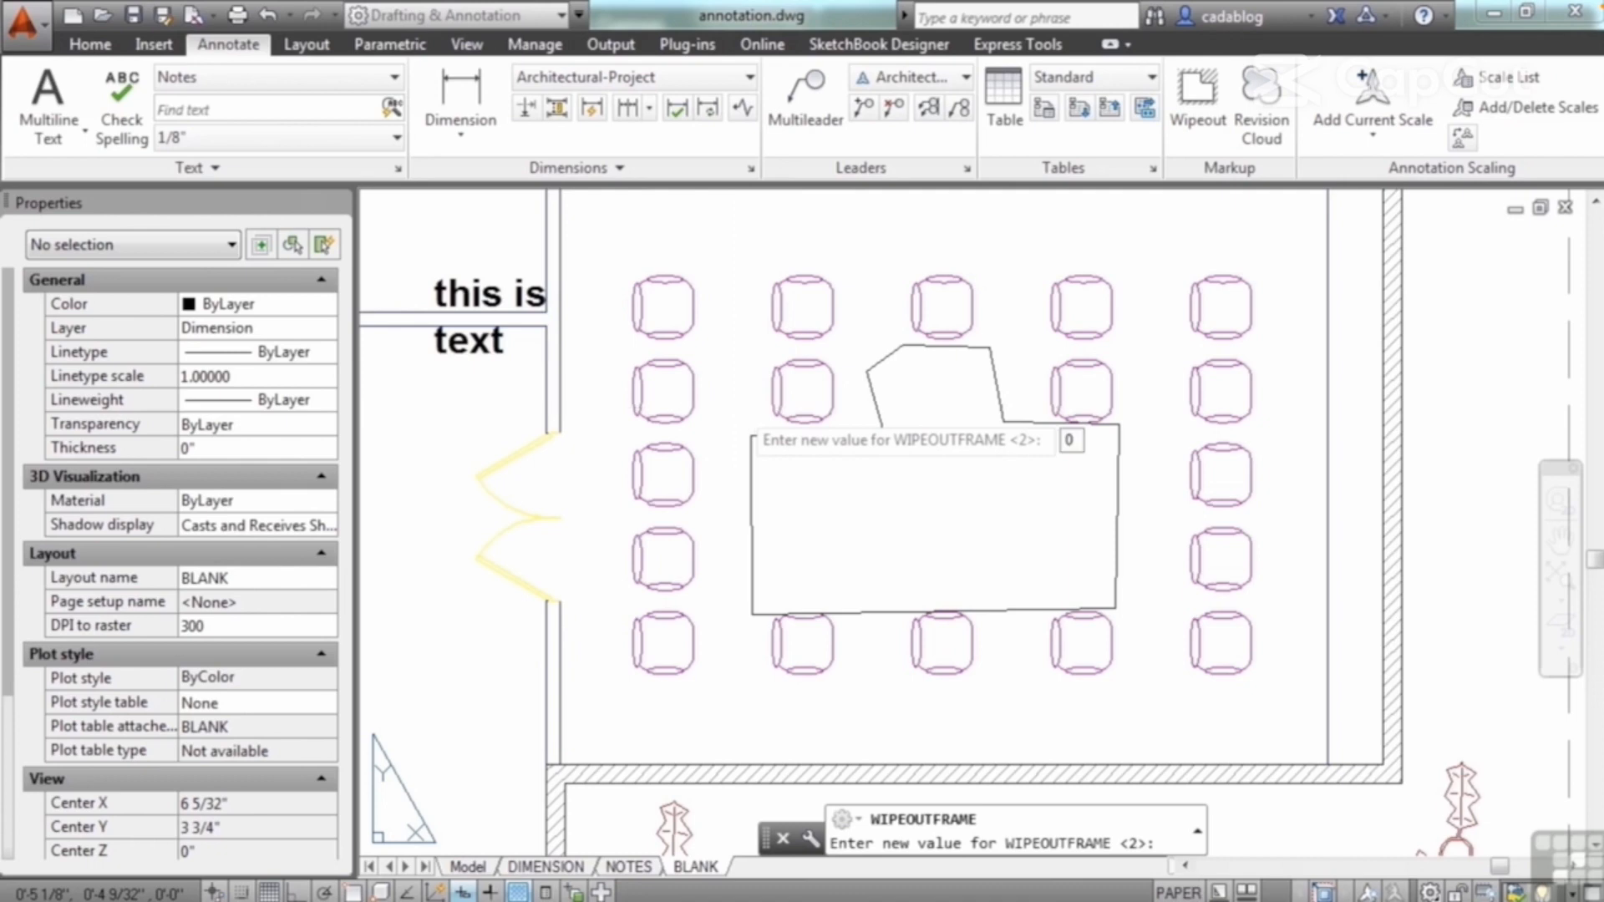
pyautogui.press('Return')
pyautogui.press('Return')
pyautogui.write('1')
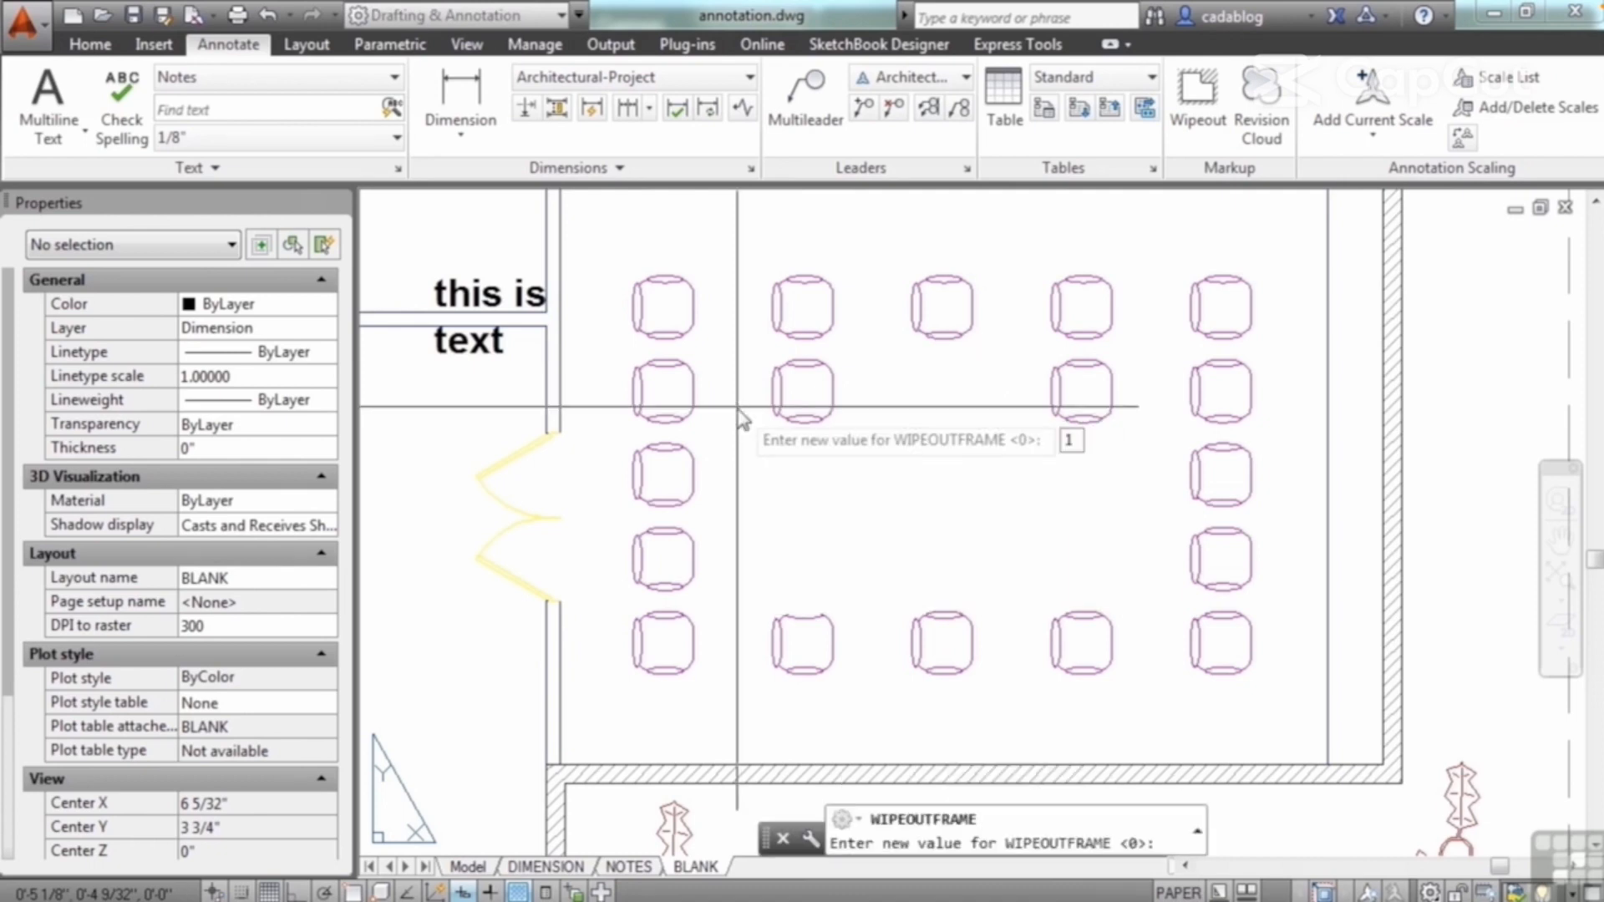
pyautogui.press('Return')
pyautogui.press('Return')
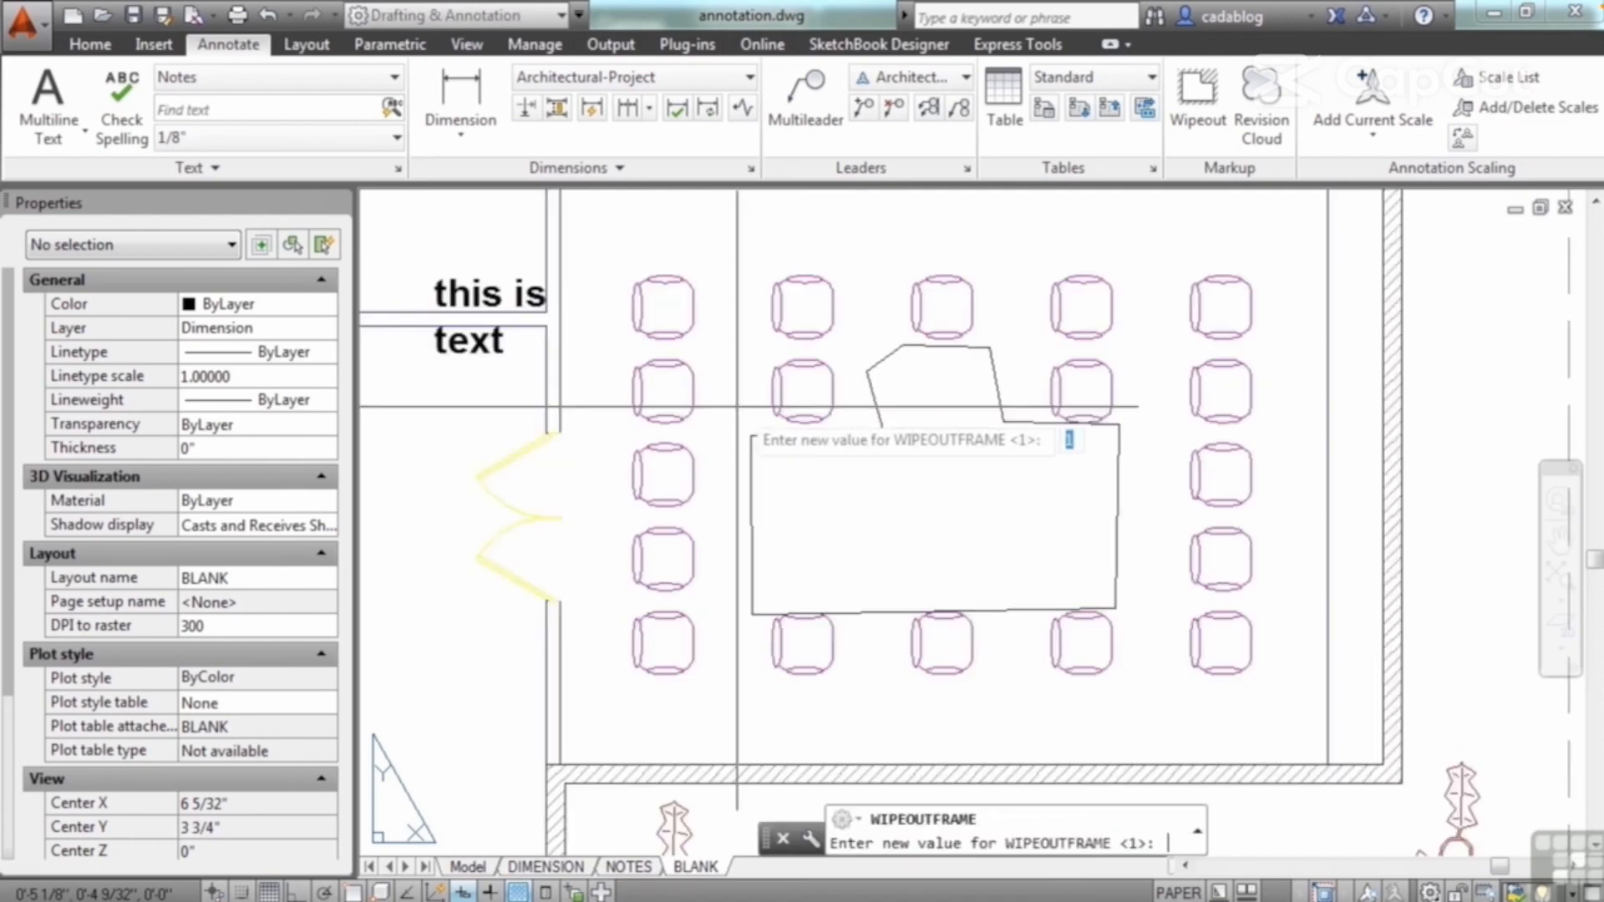
pyautogui.write('2')
pyautogui.press('Return')
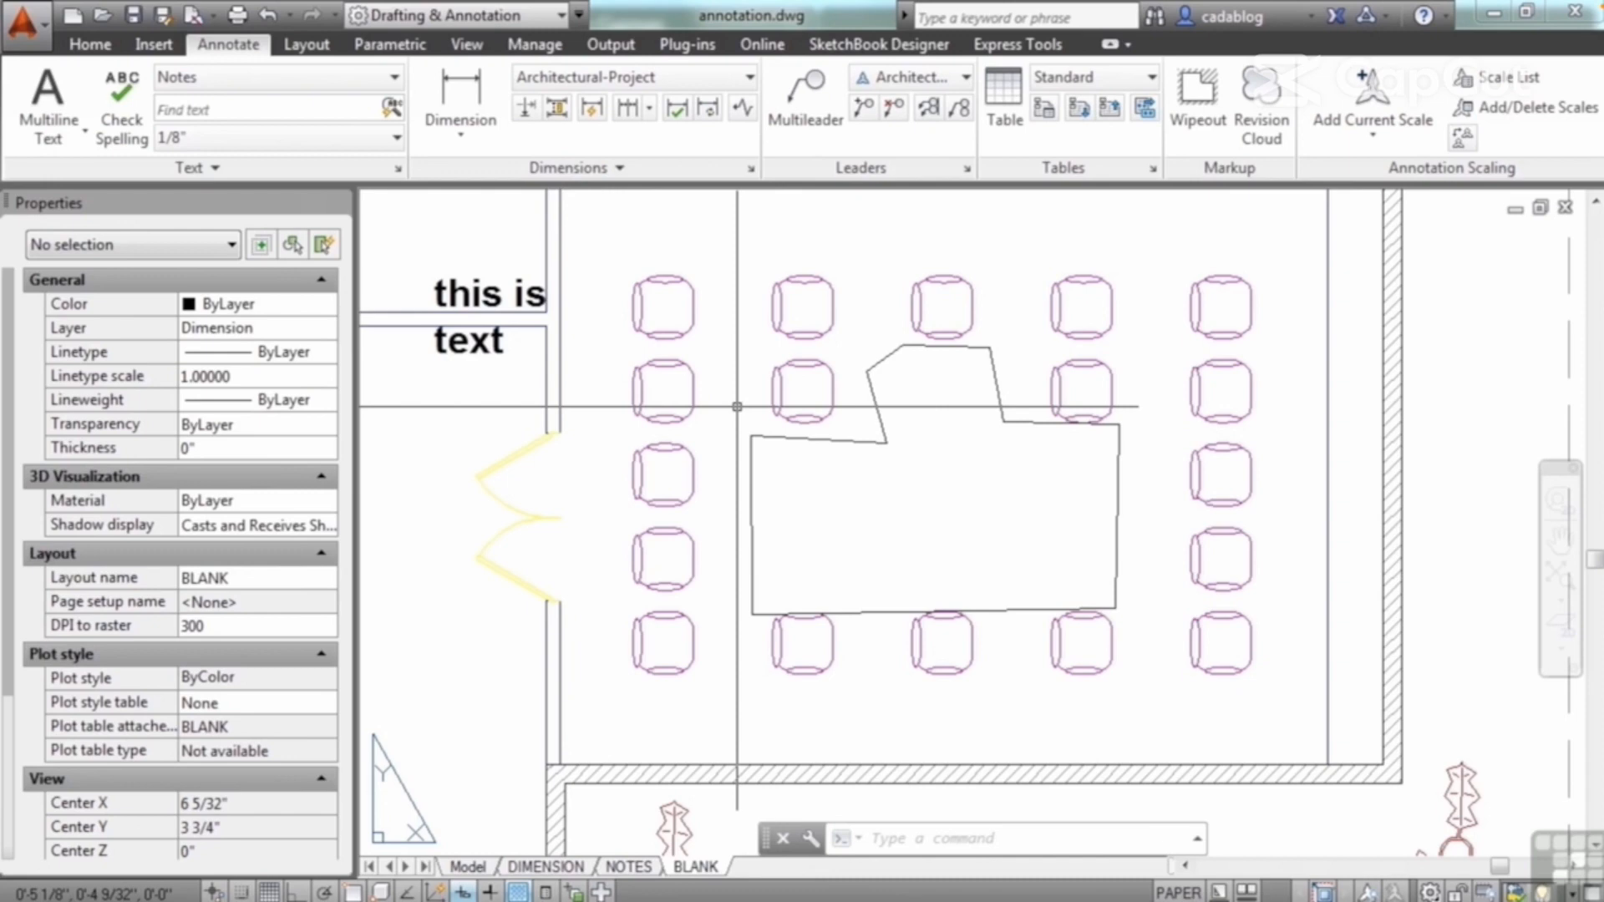
# Step: Apply a background mask to the text "this is text" with a border offset factor of 1.1 and the drawing background color
pyautogui.moveTo(737, 407); pyautogui.dragTo(880, 463, button='middle')
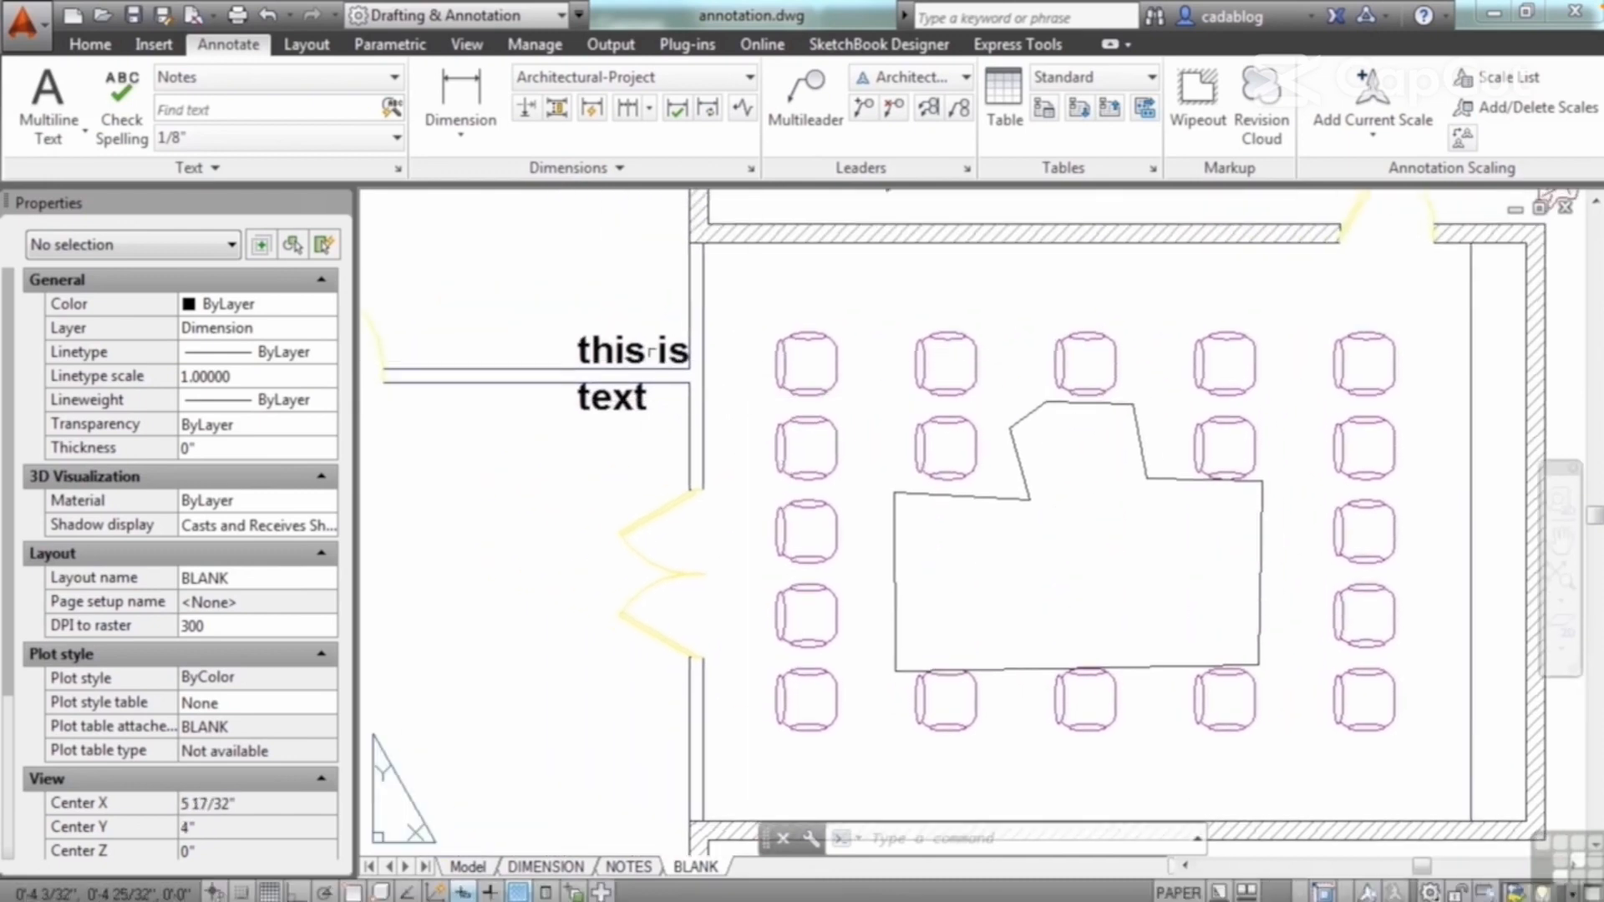
pyautogui.click(638, 360)
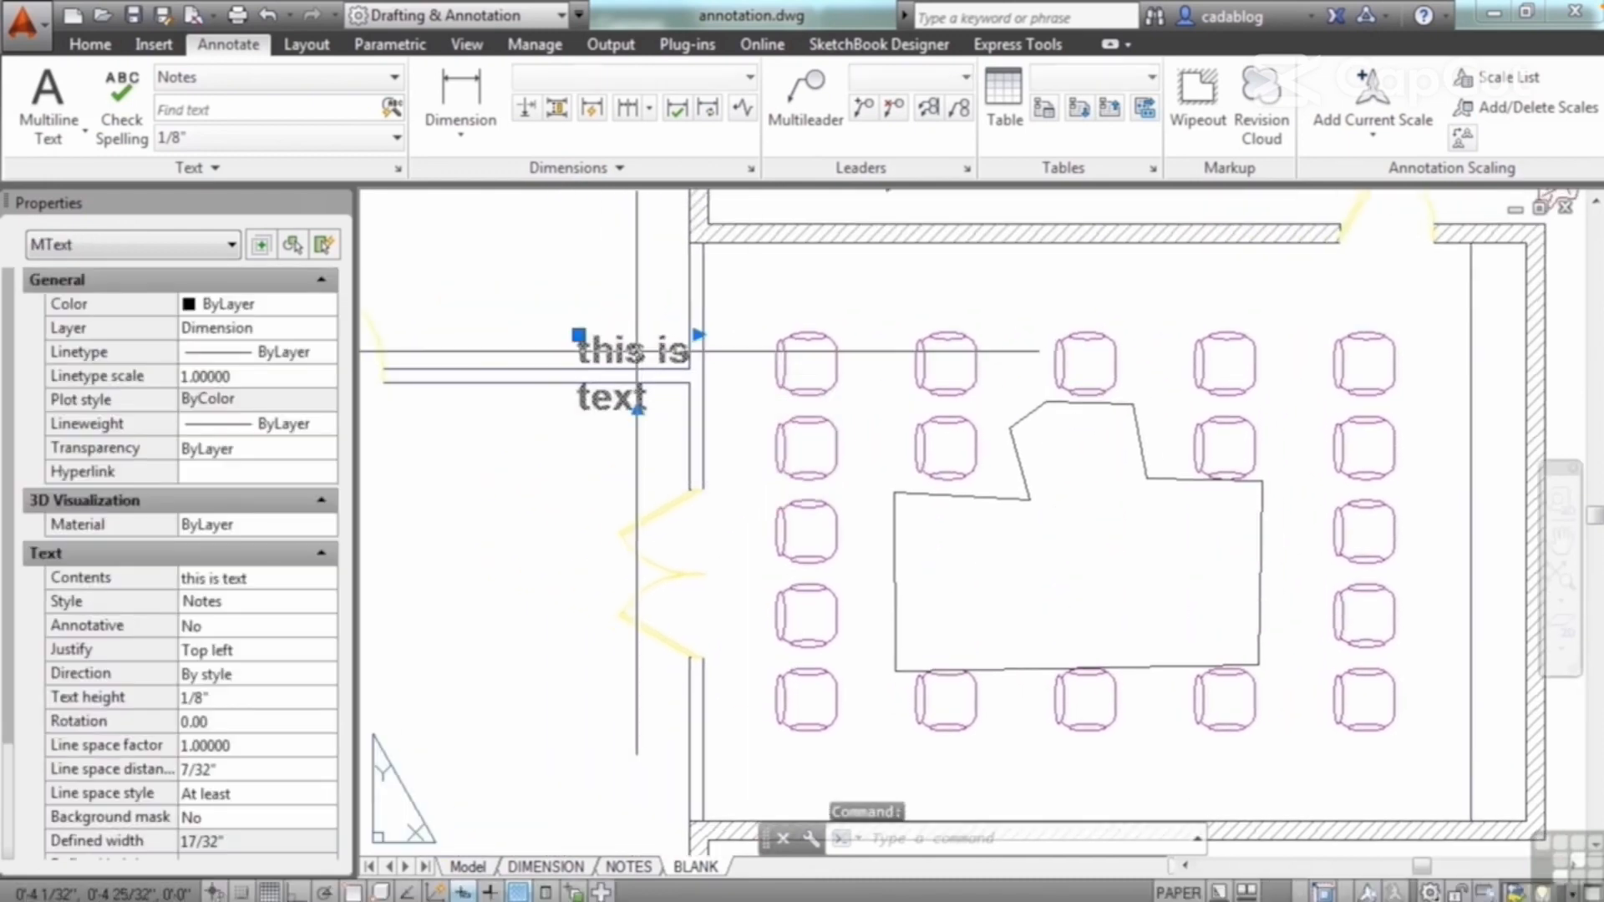
pyautogui.click(257, 817)
pyautogui.click(325, 818)
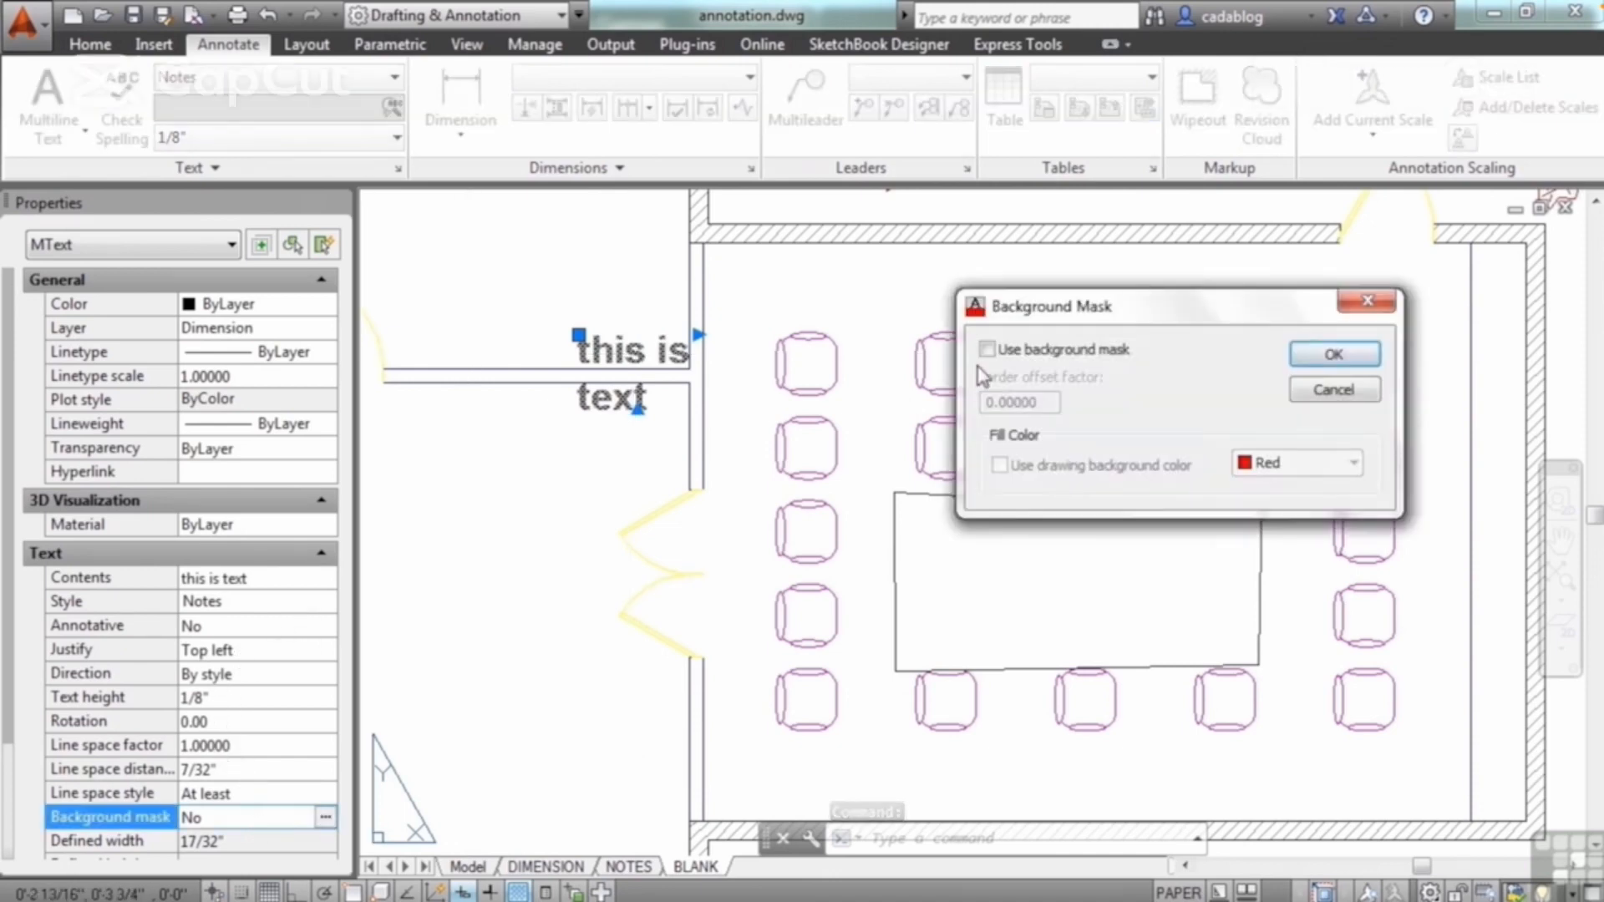
pyautogui.click(987, 349)
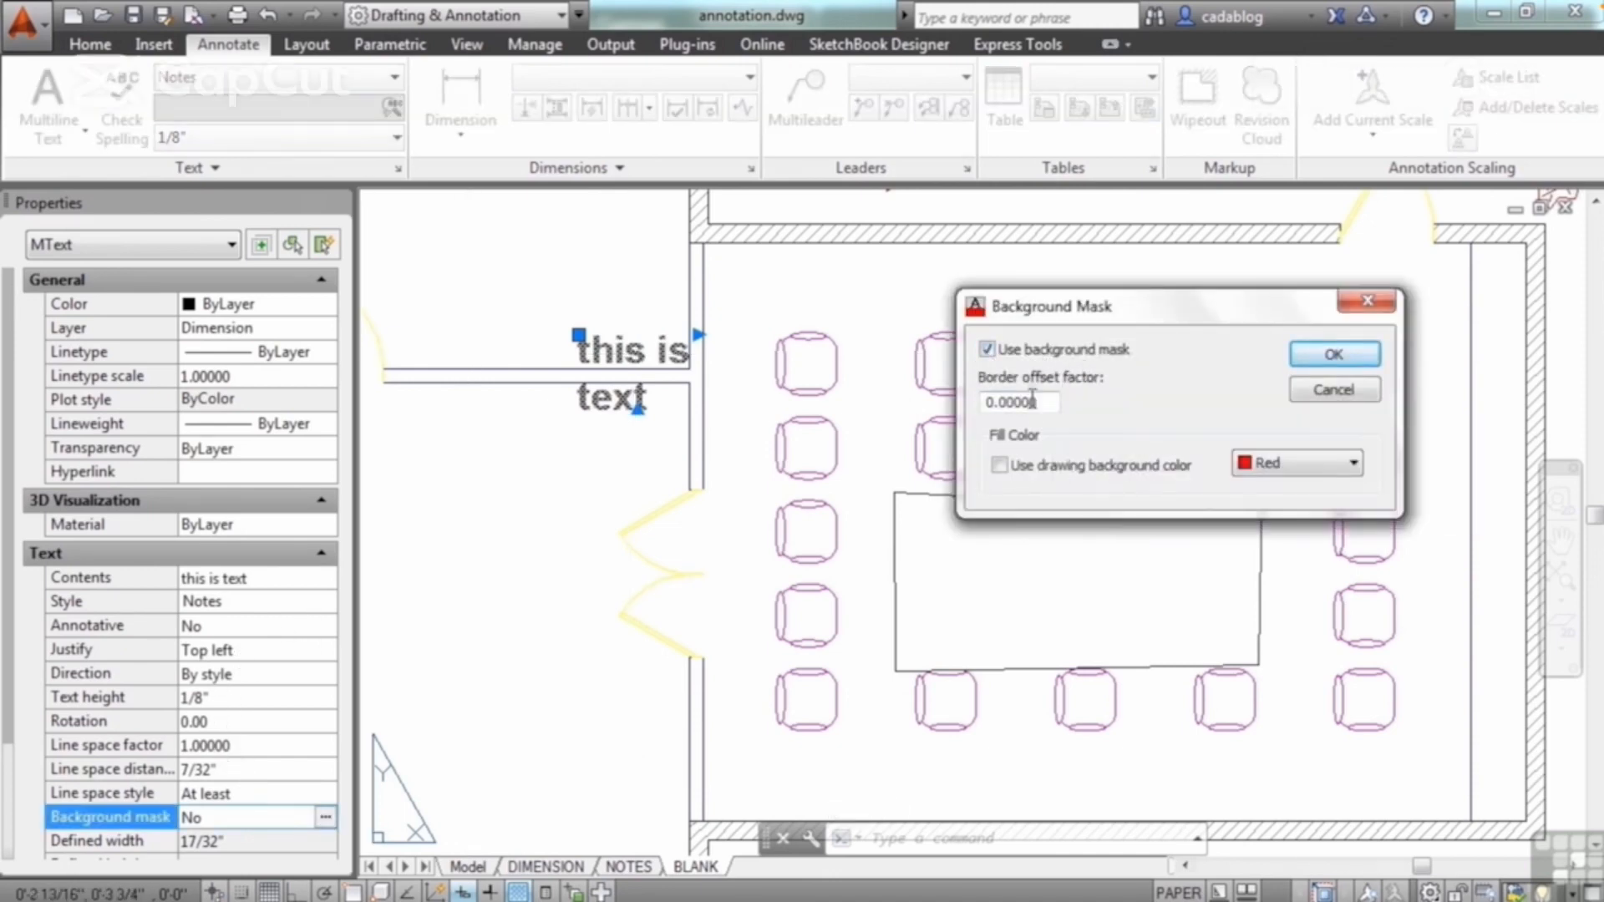
pyautogui.moveTo(1033, 400); pyautogui.dragTo(1000, 406)
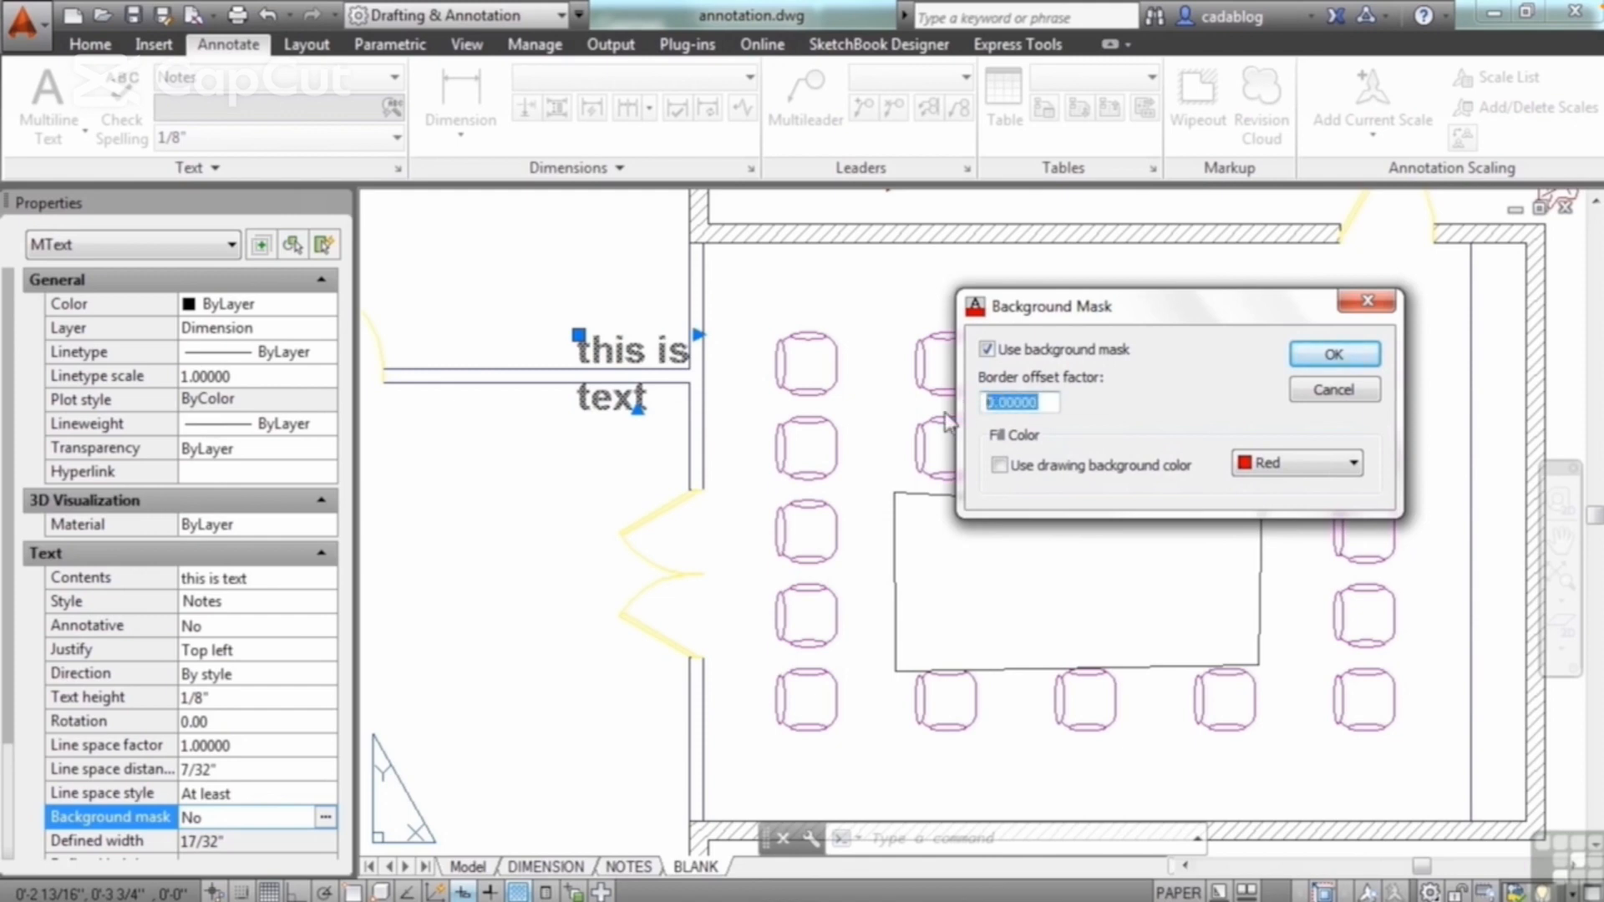
pyautogui.write('1.1')
pyautogui.click(1013, 468)
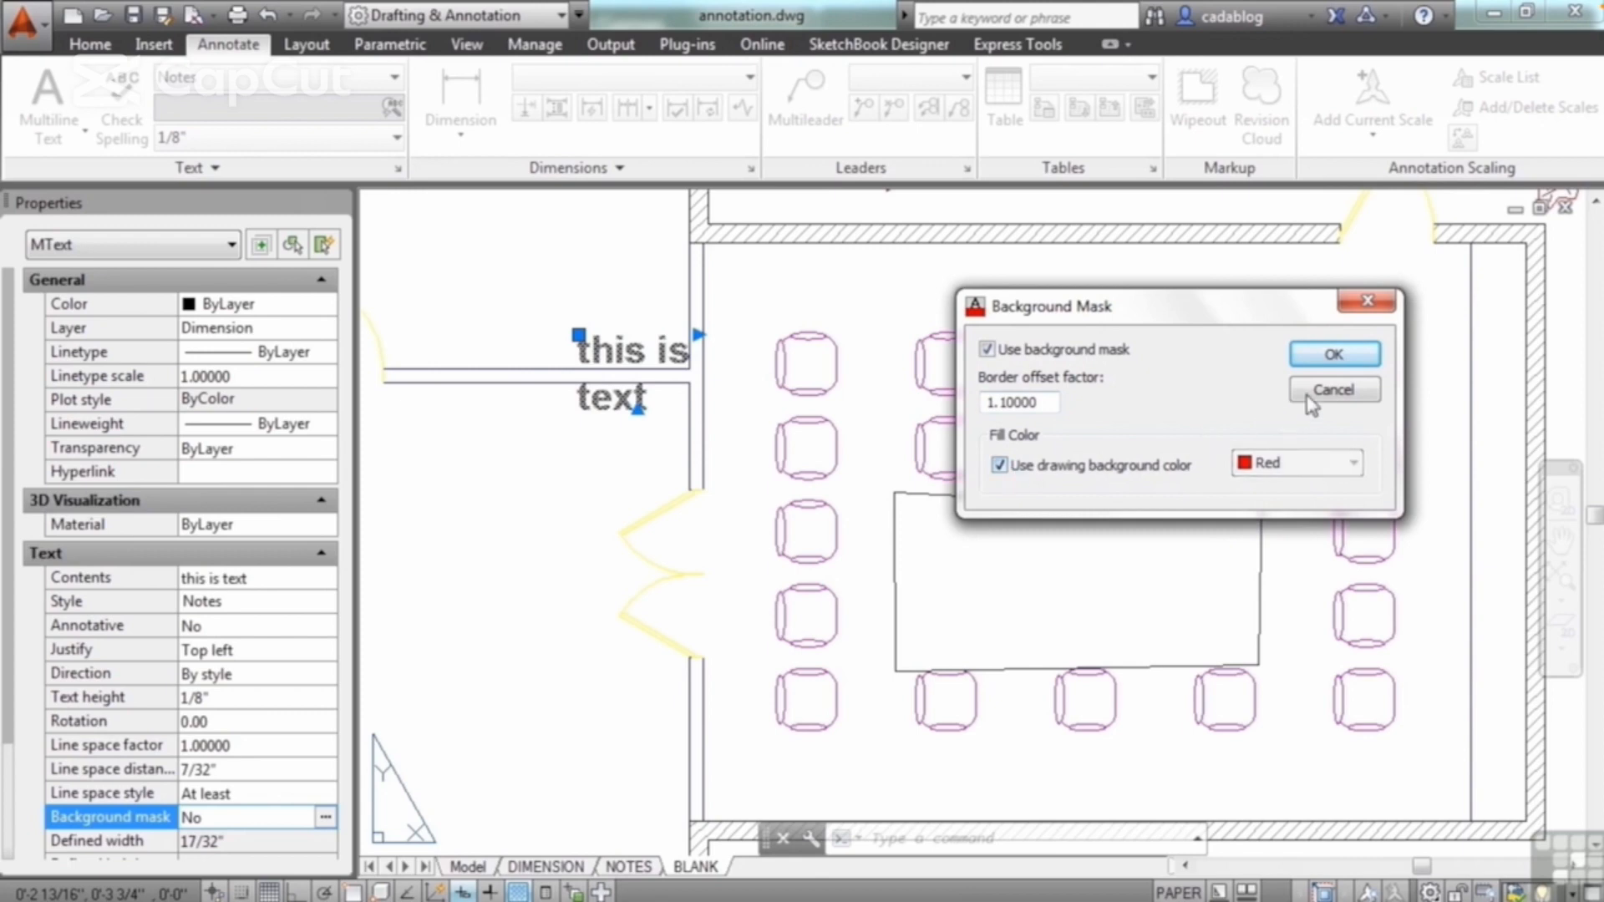
pyautogui.click(1332, 356)
pyautogui.press('Escape')
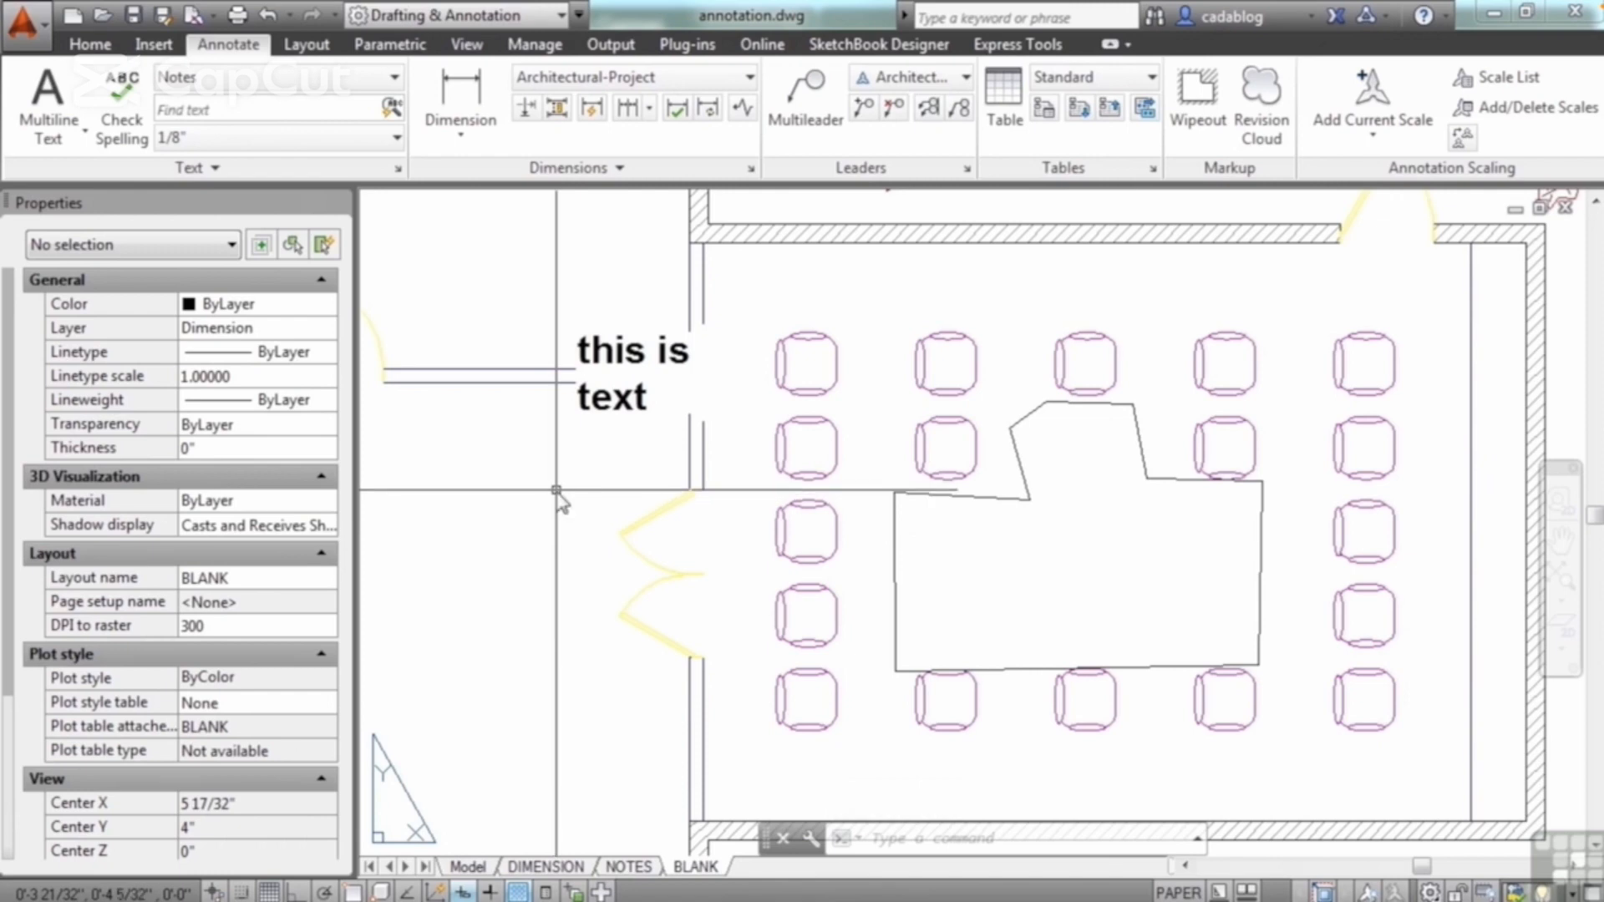
# Step: Move the text "this is text" from the wall onto the framed wipeout among the seats
pyautogui.write('m')
pyautogui.press('Return')
pyautogui.click(618, 393)
pyautogui.press('Return')
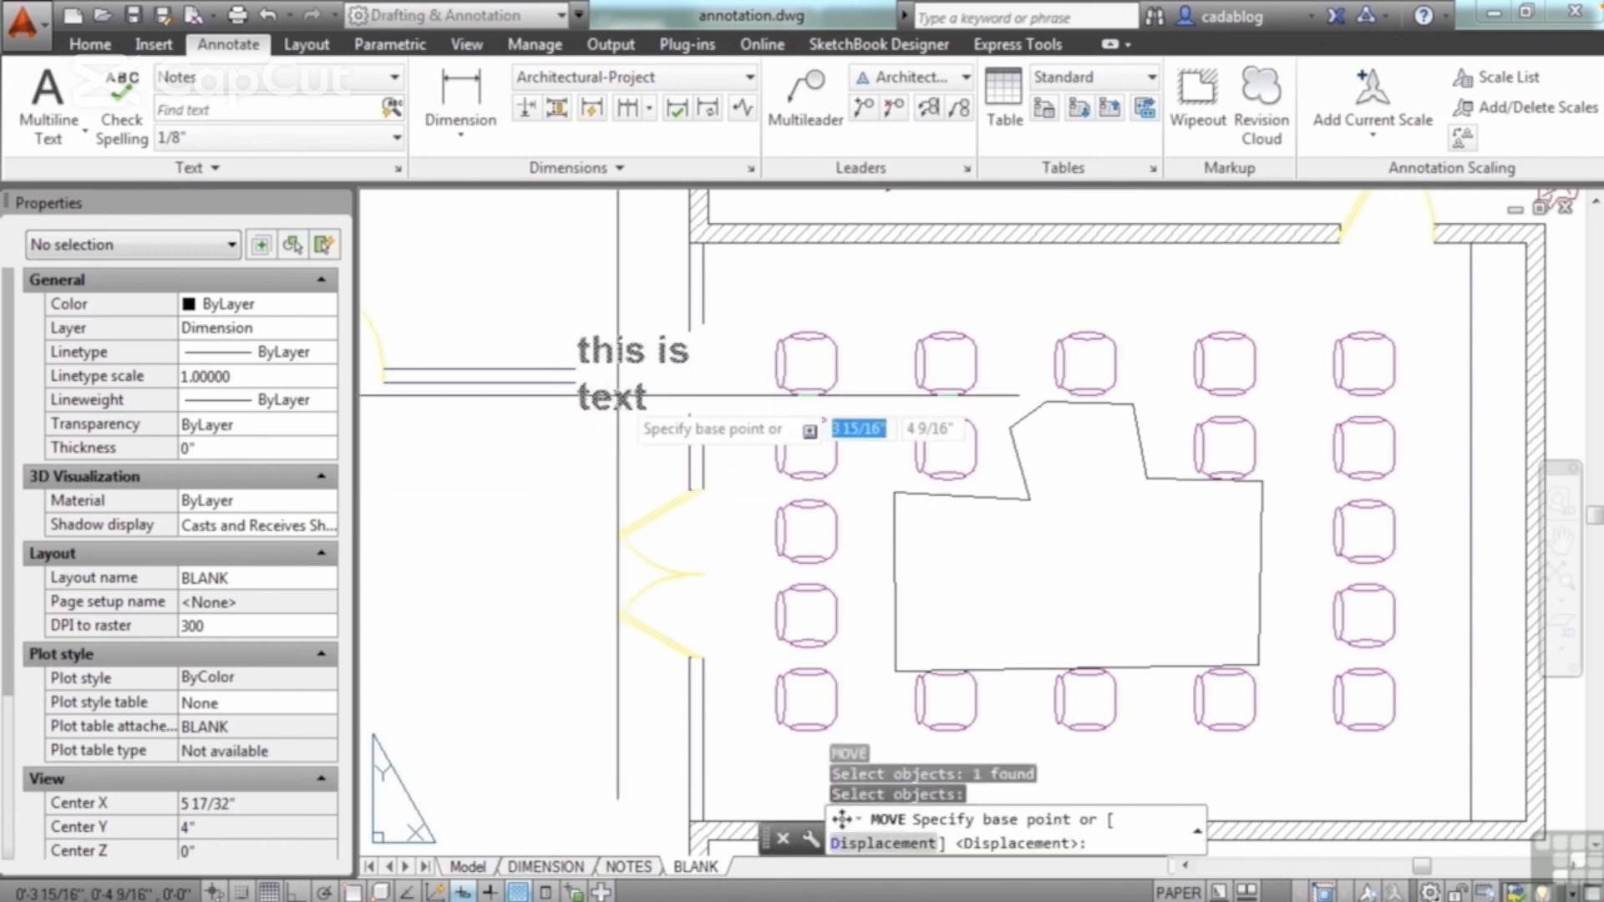
pyautogui.click(618, 394)
pyautogui.press('Return')
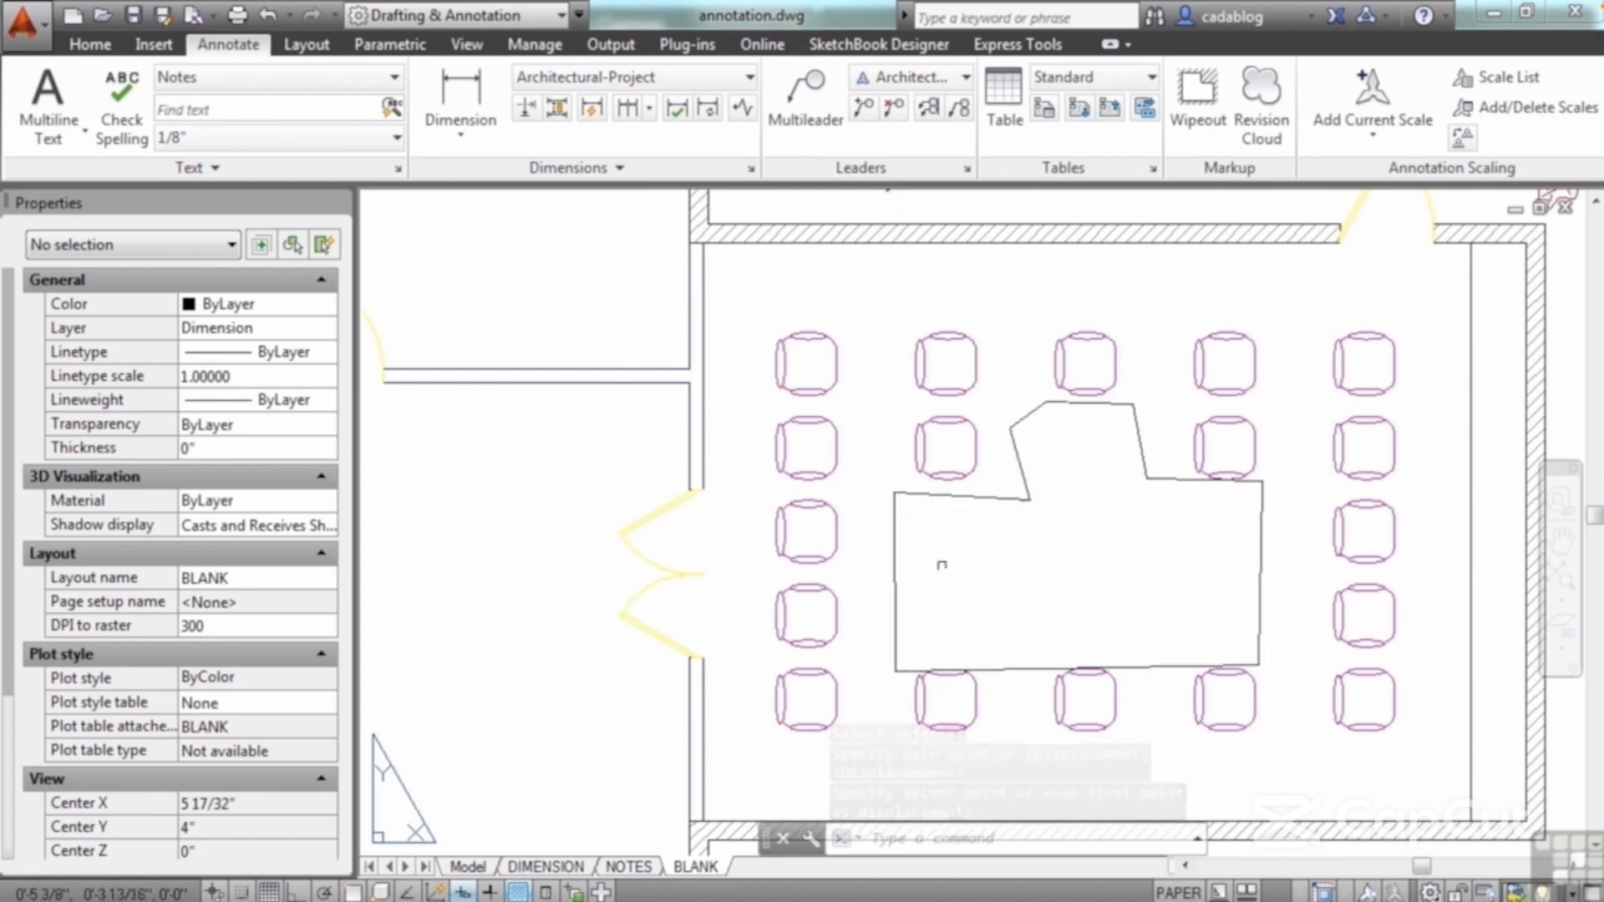
# Step: Bring the text "this is text" in front of the wipeout using the draw order's Front option
pyautogui.click(954, 580)
pyautogui.write('DR')
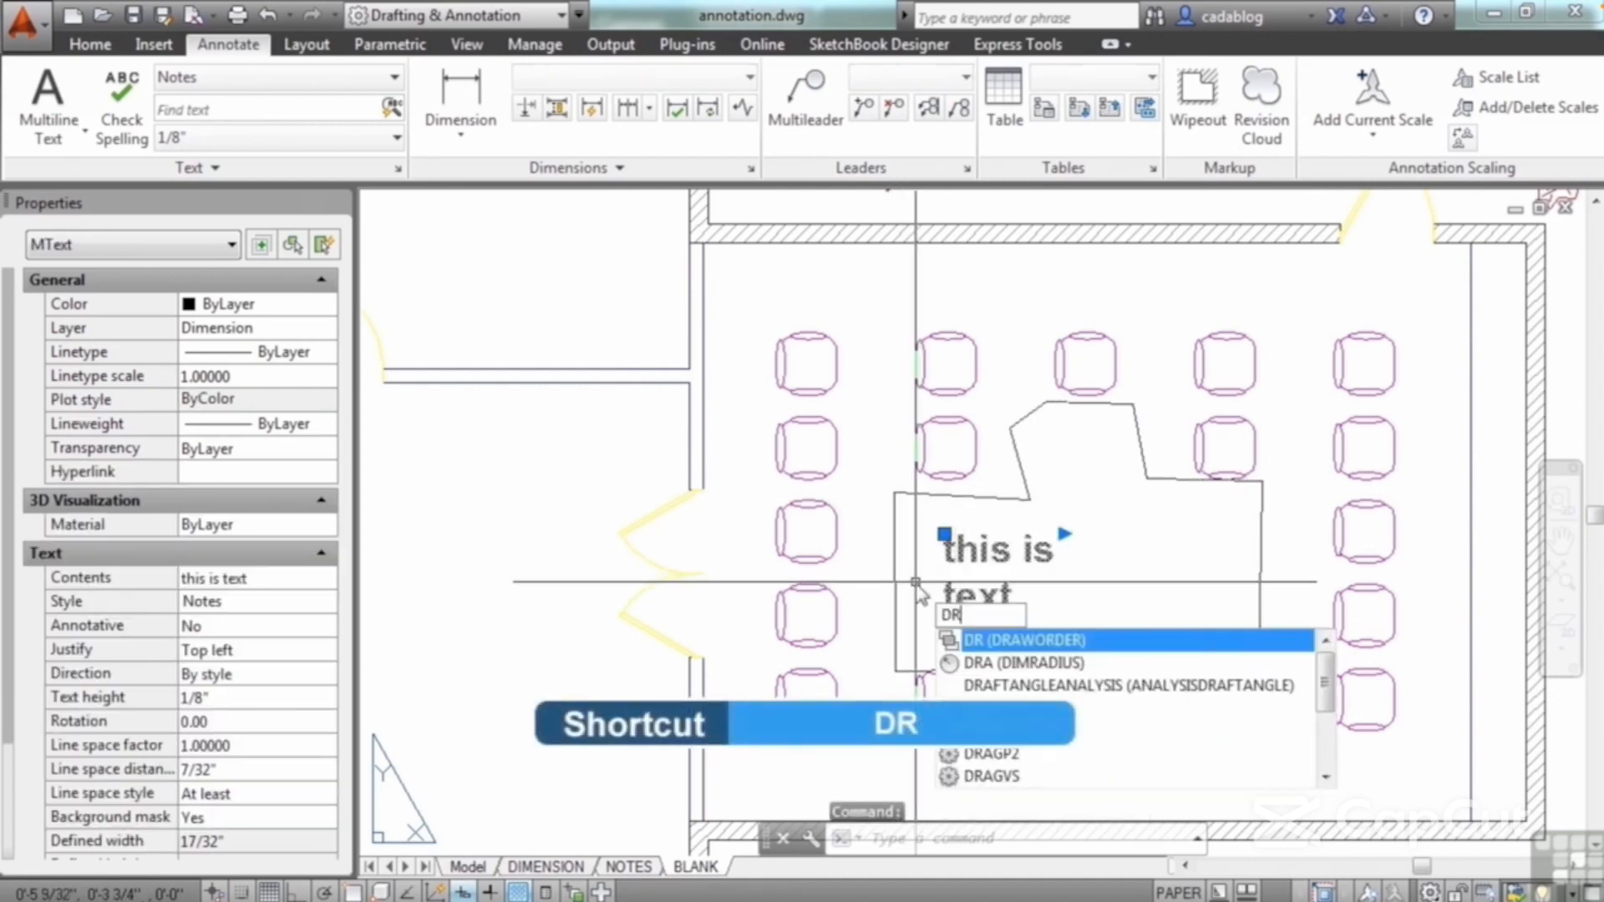
pyautogui.press('Return')
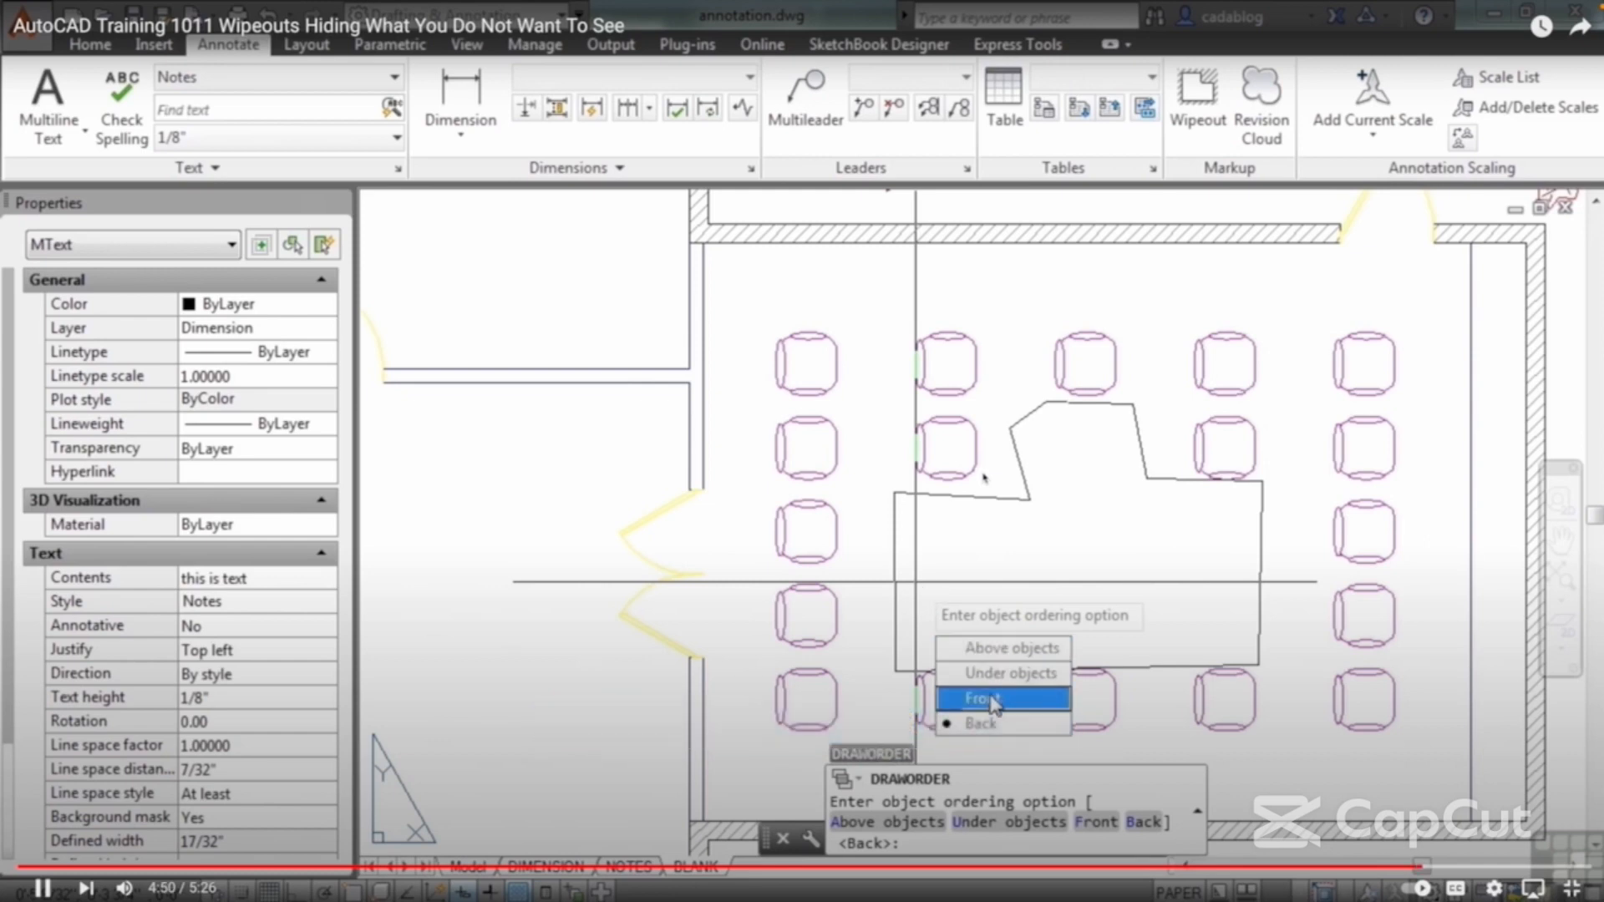
pyautogui.press('Return')
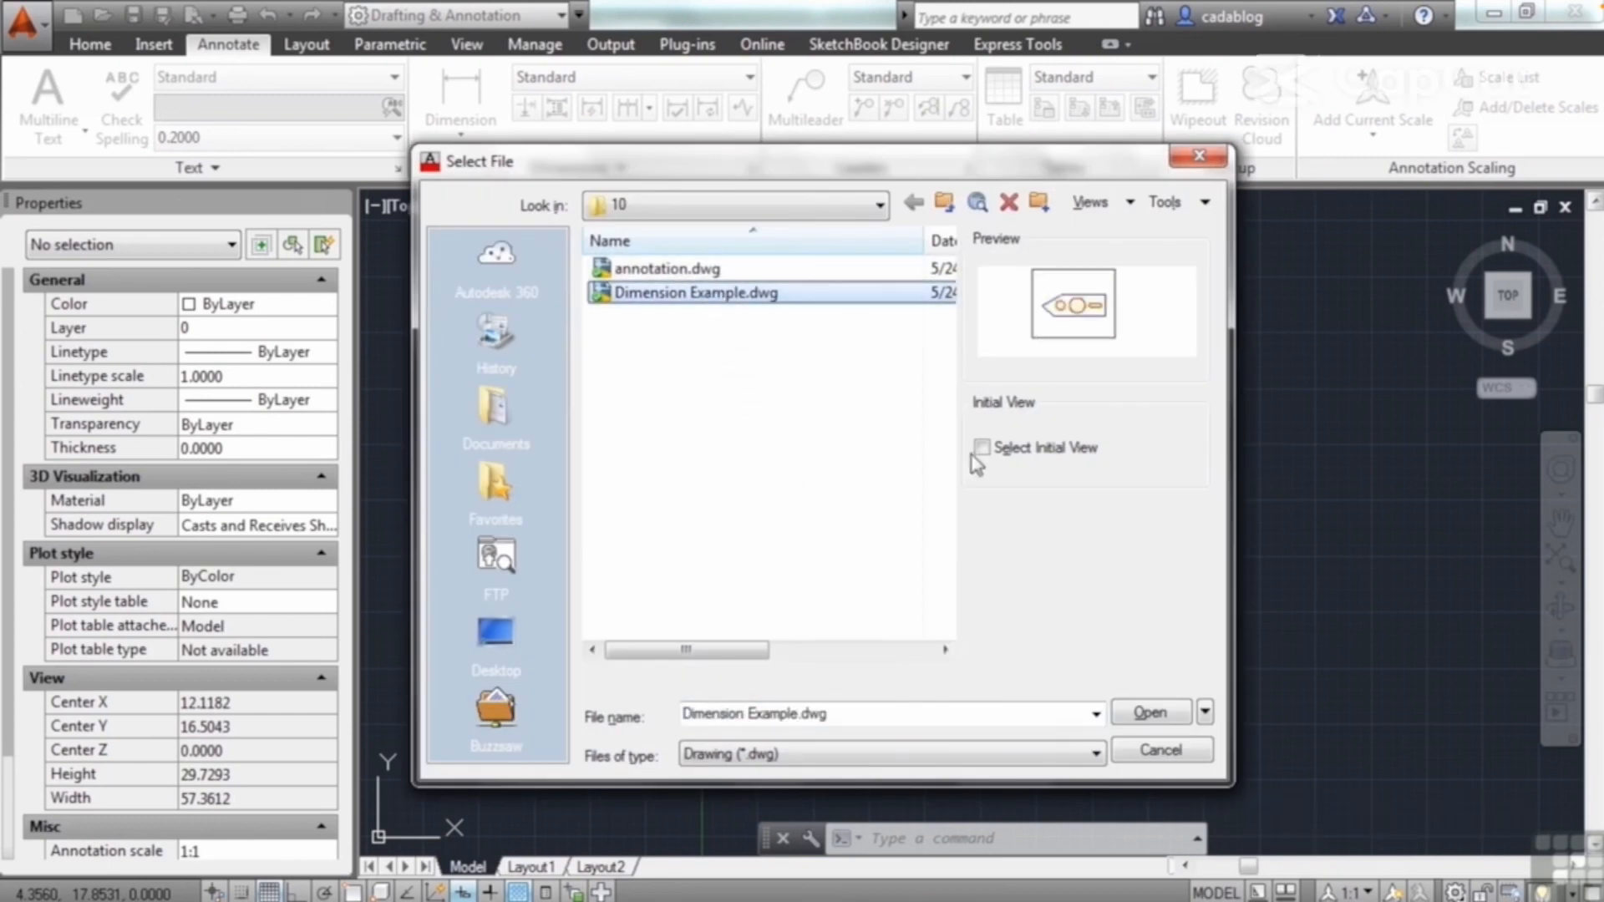
# Step: Open the drawing Dimension Example.dwg and switch to the STYLES layout
pyautogui.click(1151, 711)
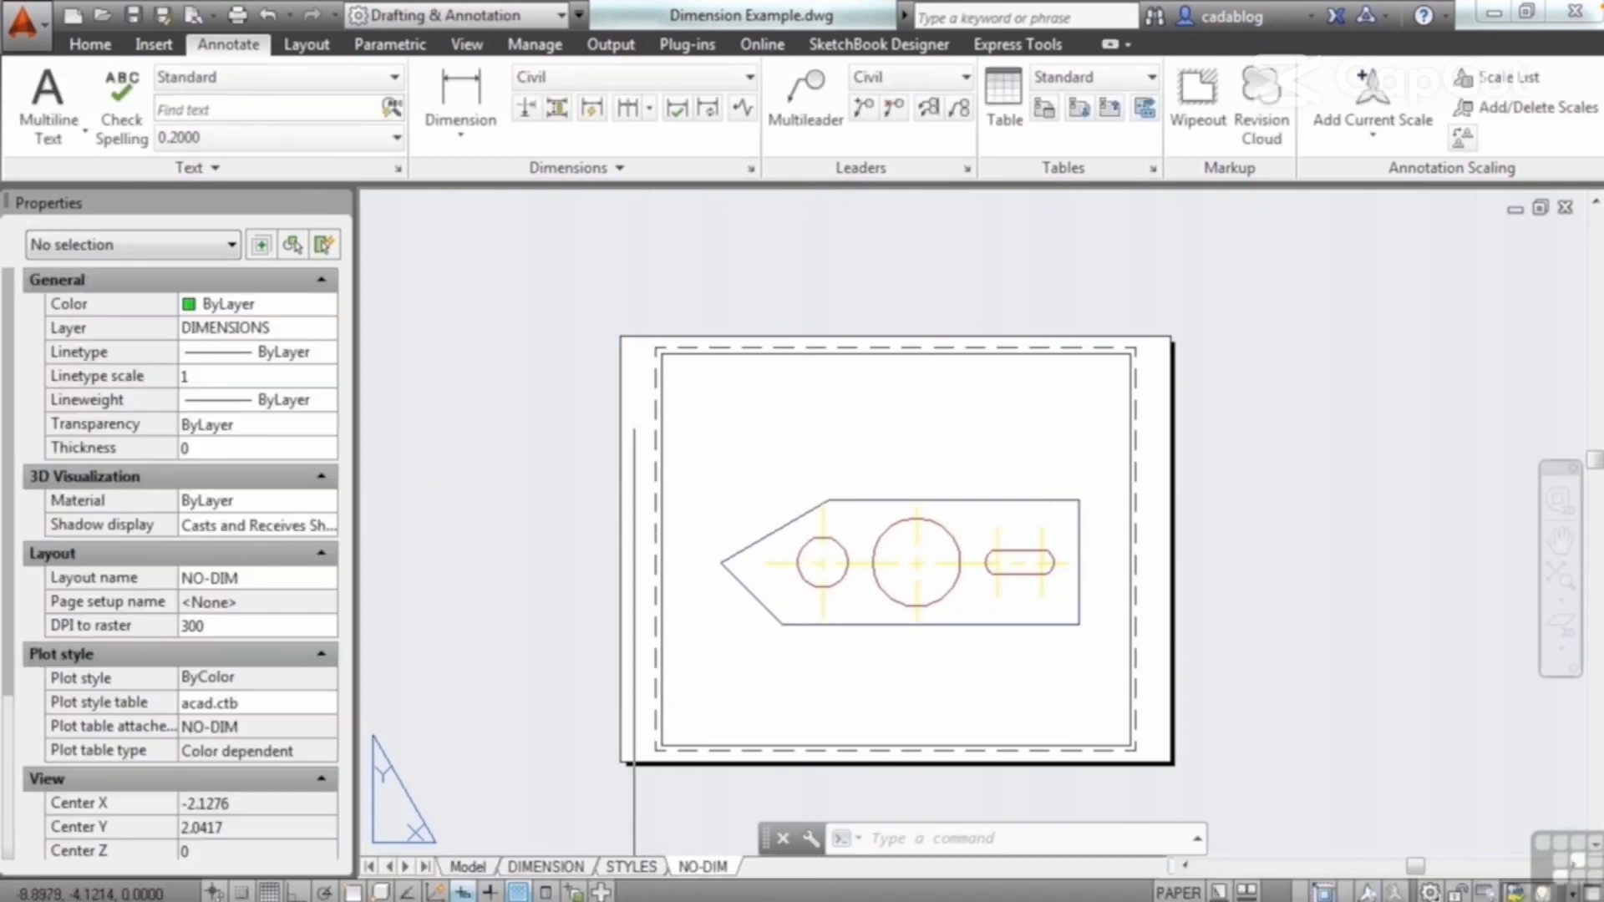
pyautogui.click(633, 867)
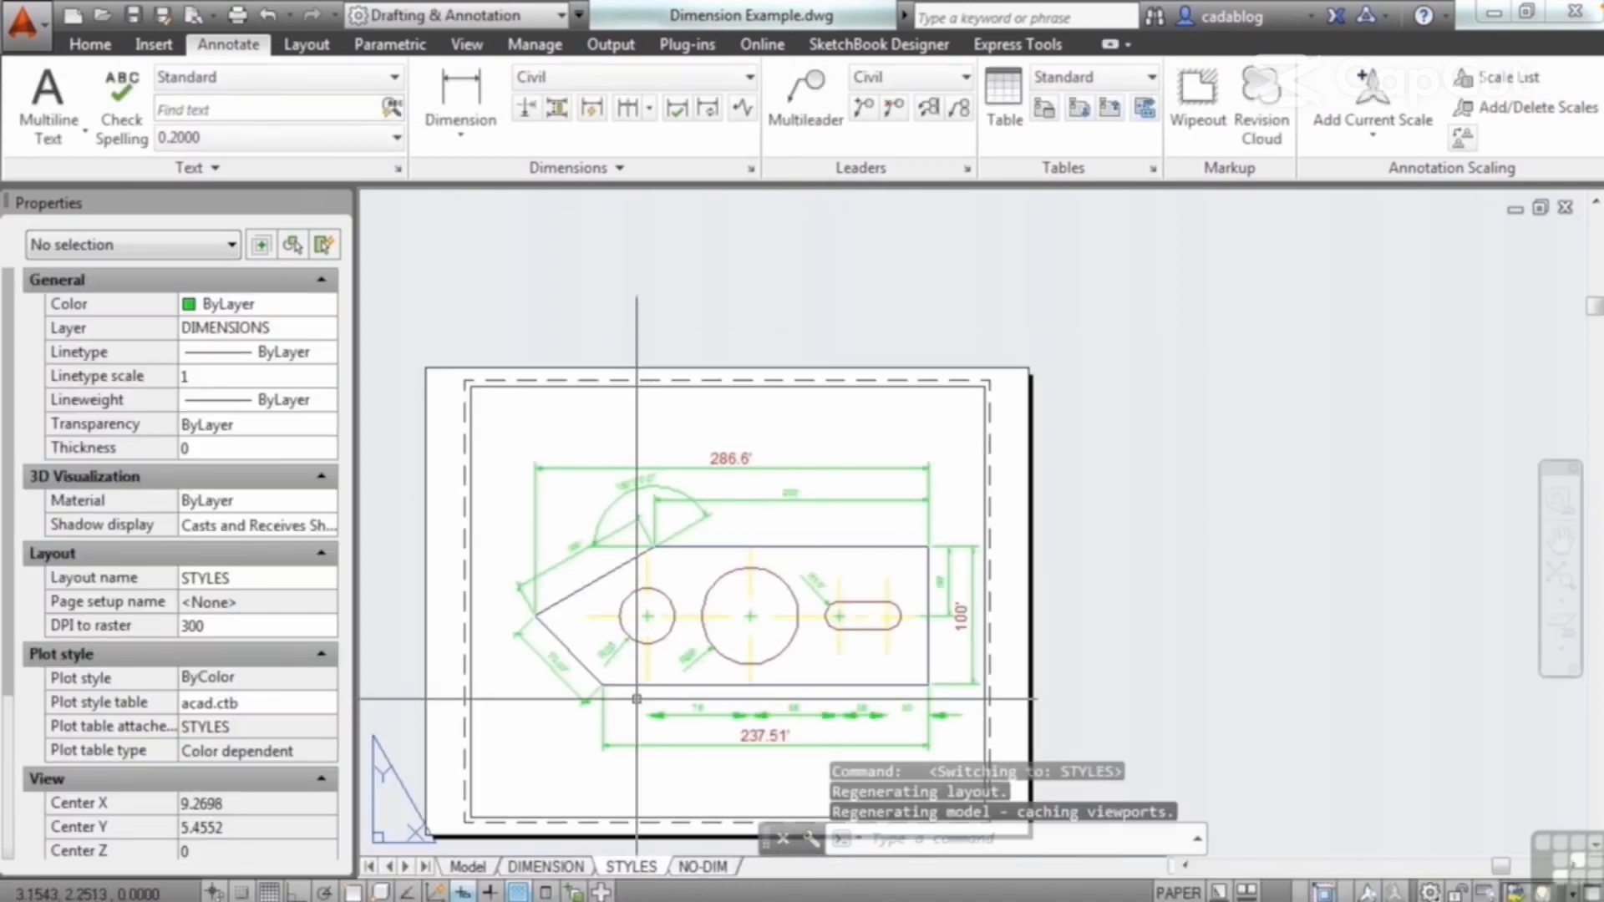
# Step: Examine the text style choices in the properties of the 200' dimension, and clear the selection without changing the style
pyautogui.moveTo(633, 632); pyautogui.dragTo(718, 533, button='middle')
pyautogui.scroll(5, 780, 392)
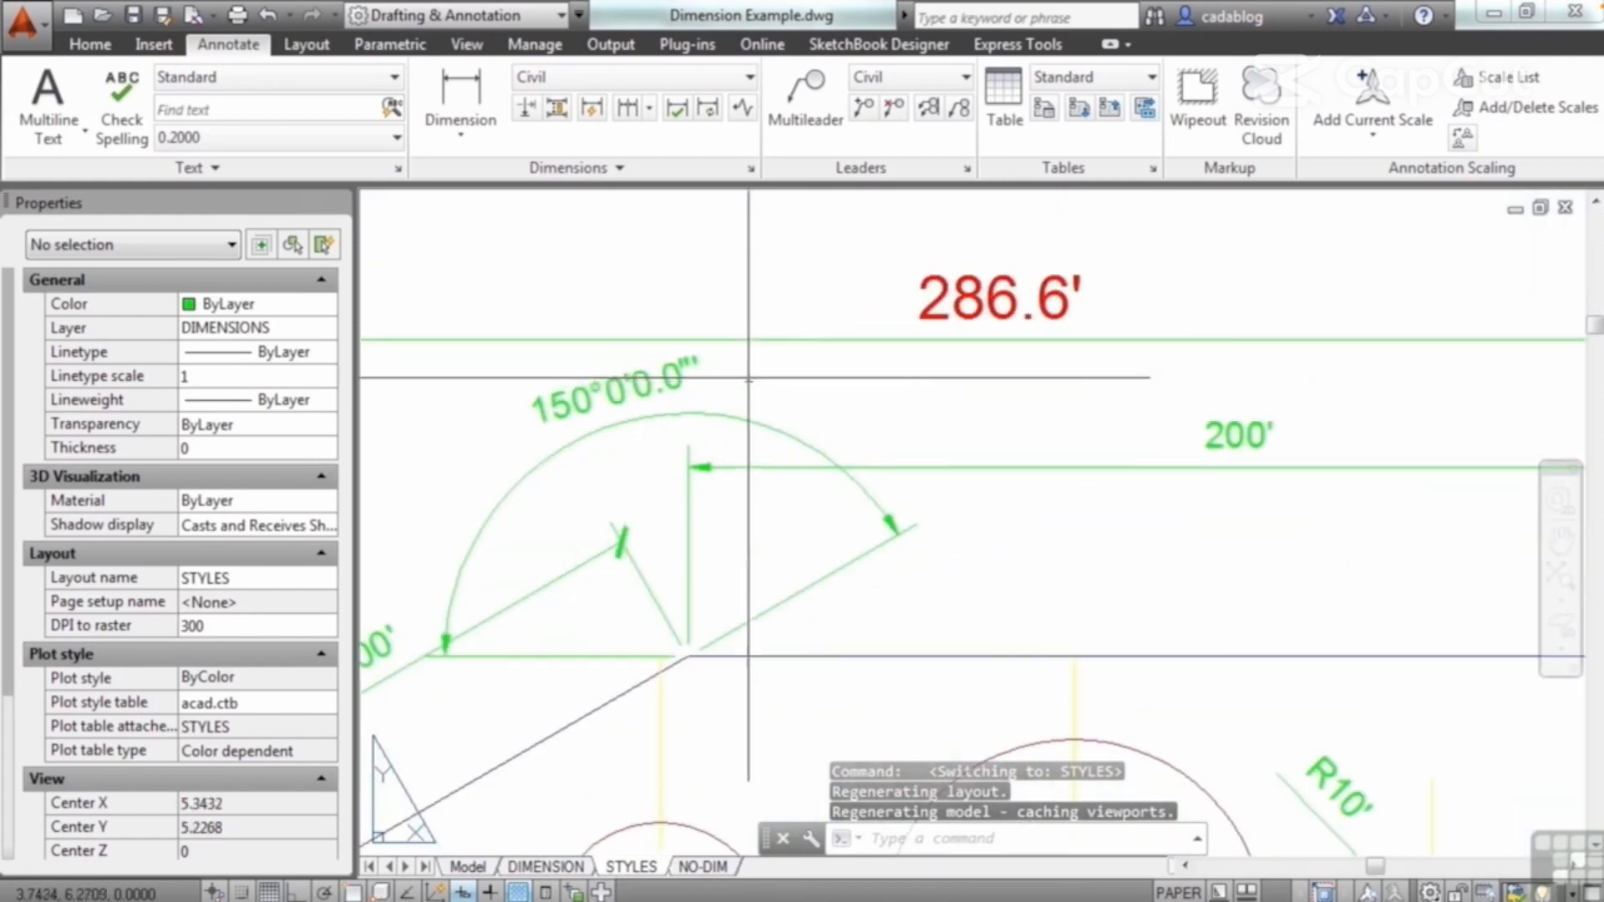
pyautogui.click(874, 428)
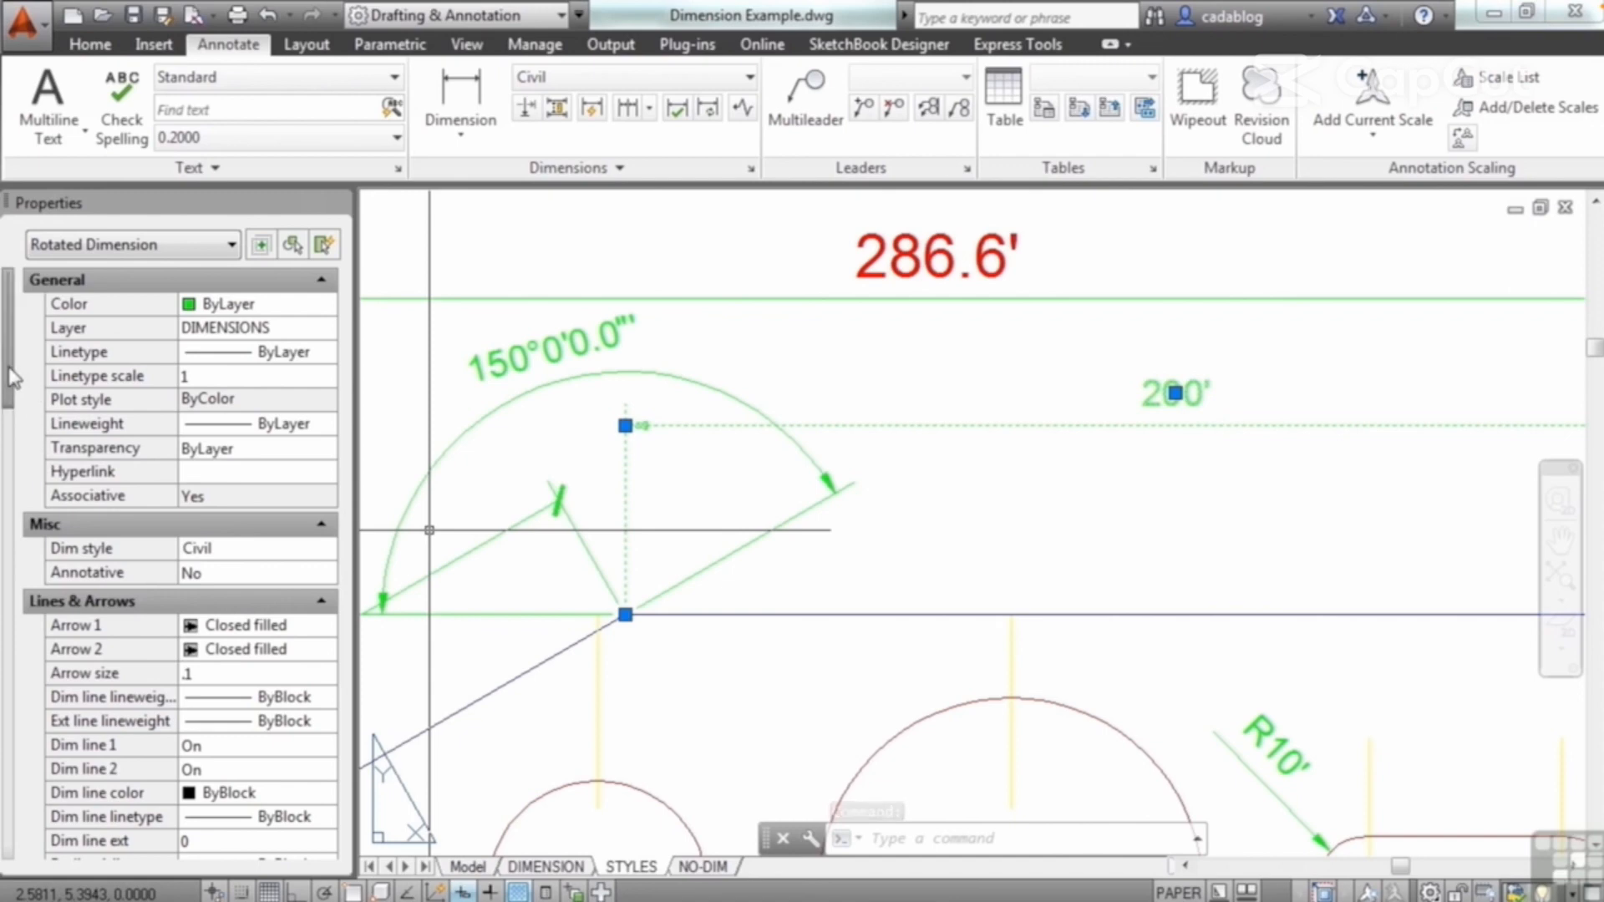
pyautogui.moveTo(10, 369); pyautogui.dragTo(5, 582)
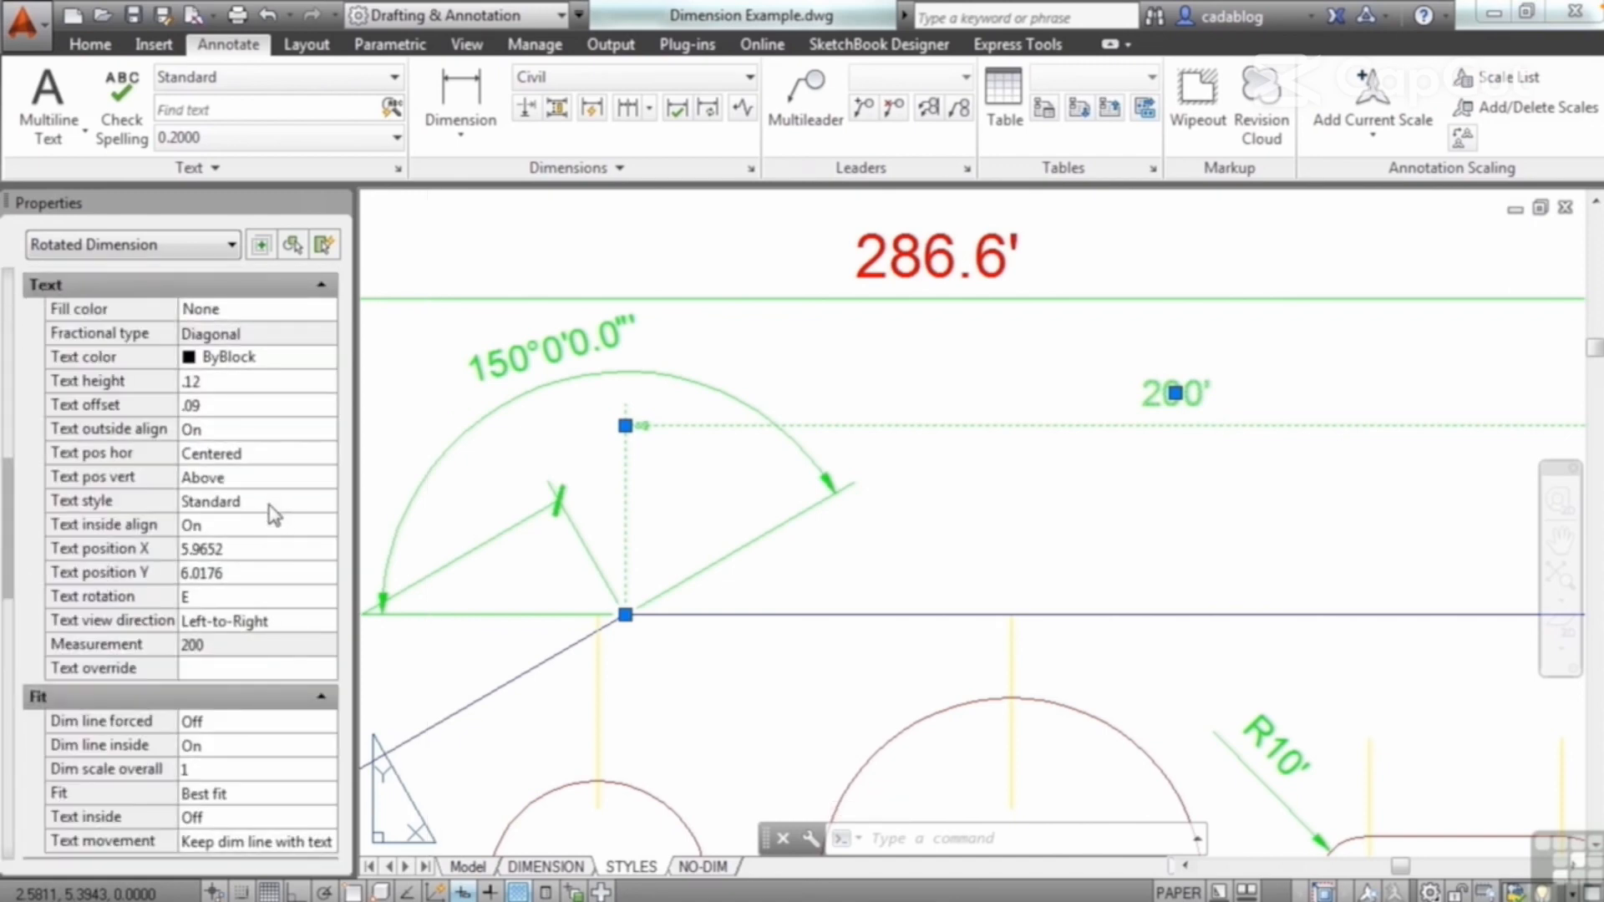
pyautogui.click(270, 504)
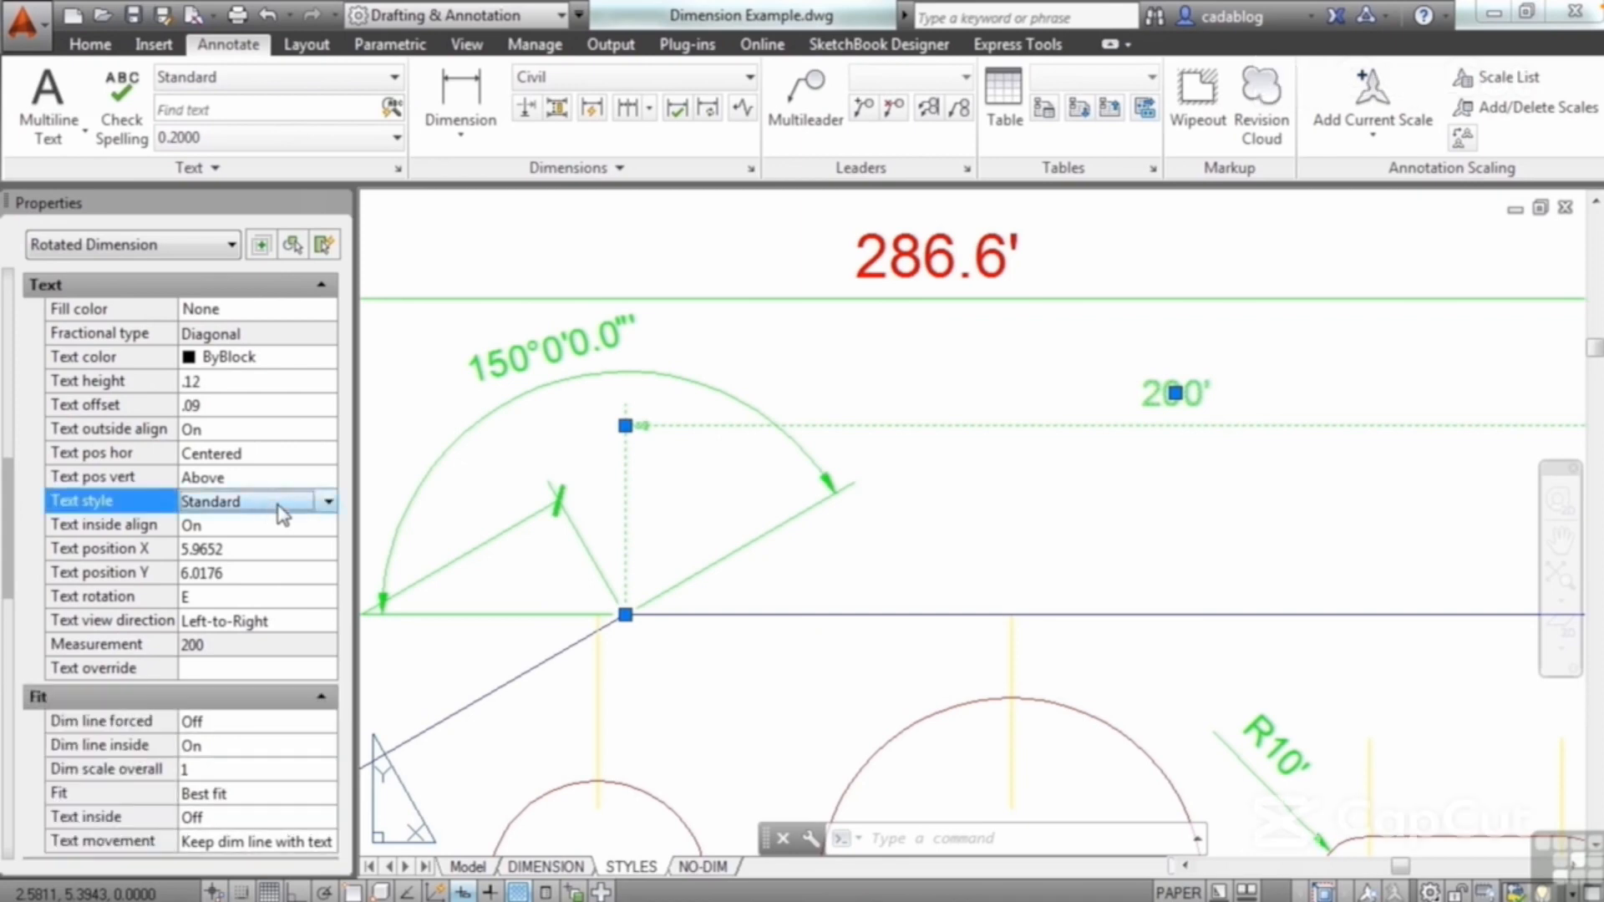
pyautogui.click(330, 502)
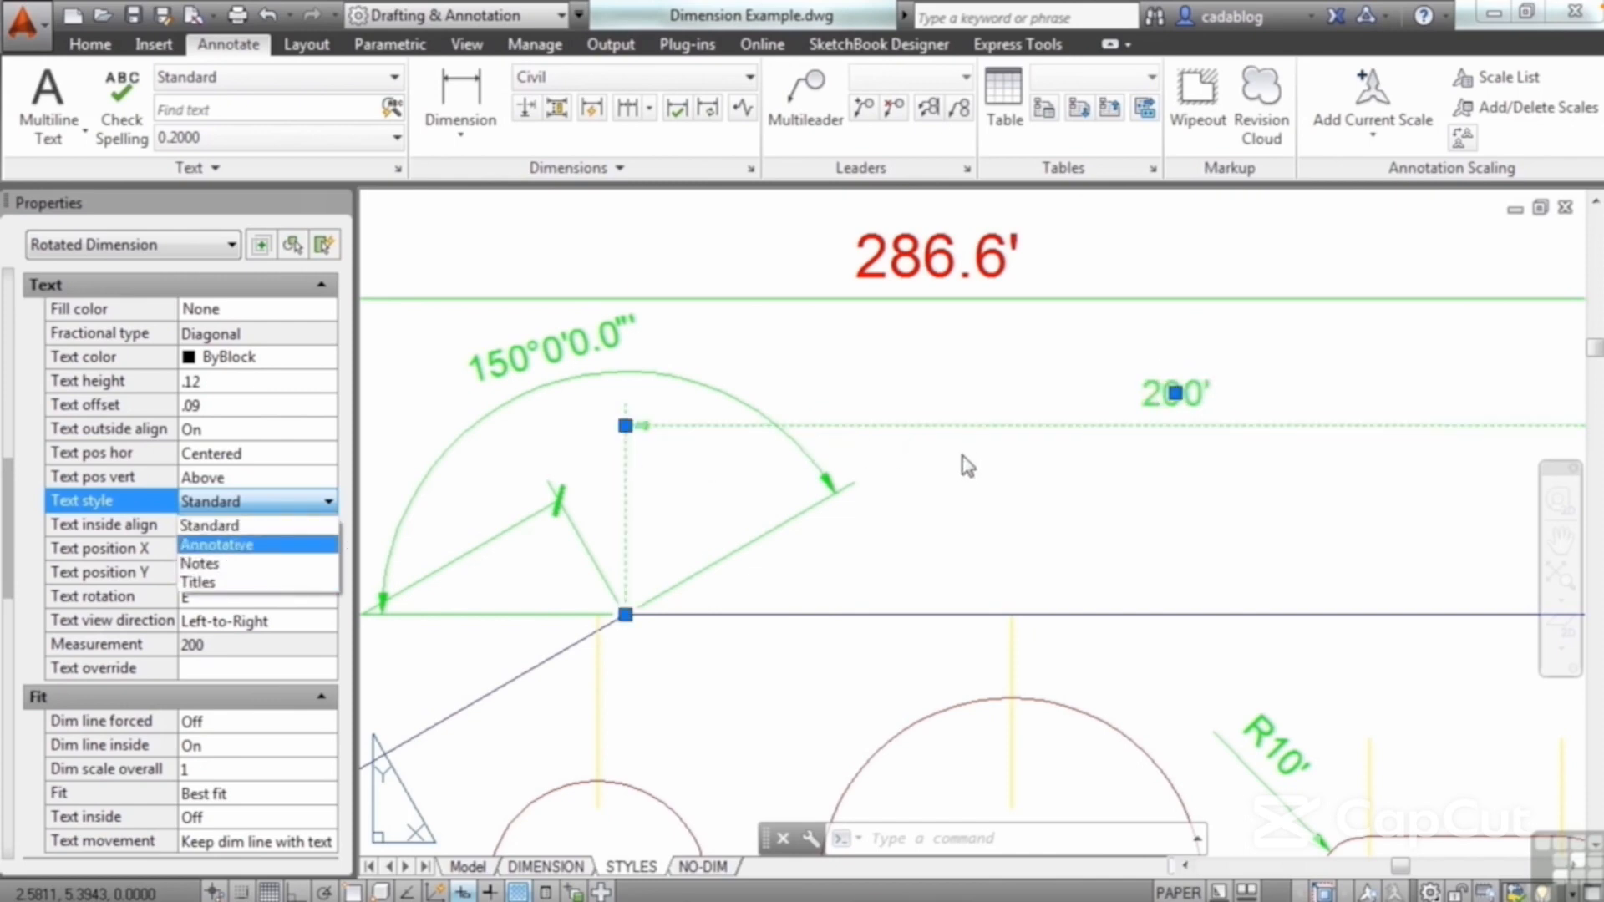
pyautogui.press('Escape')
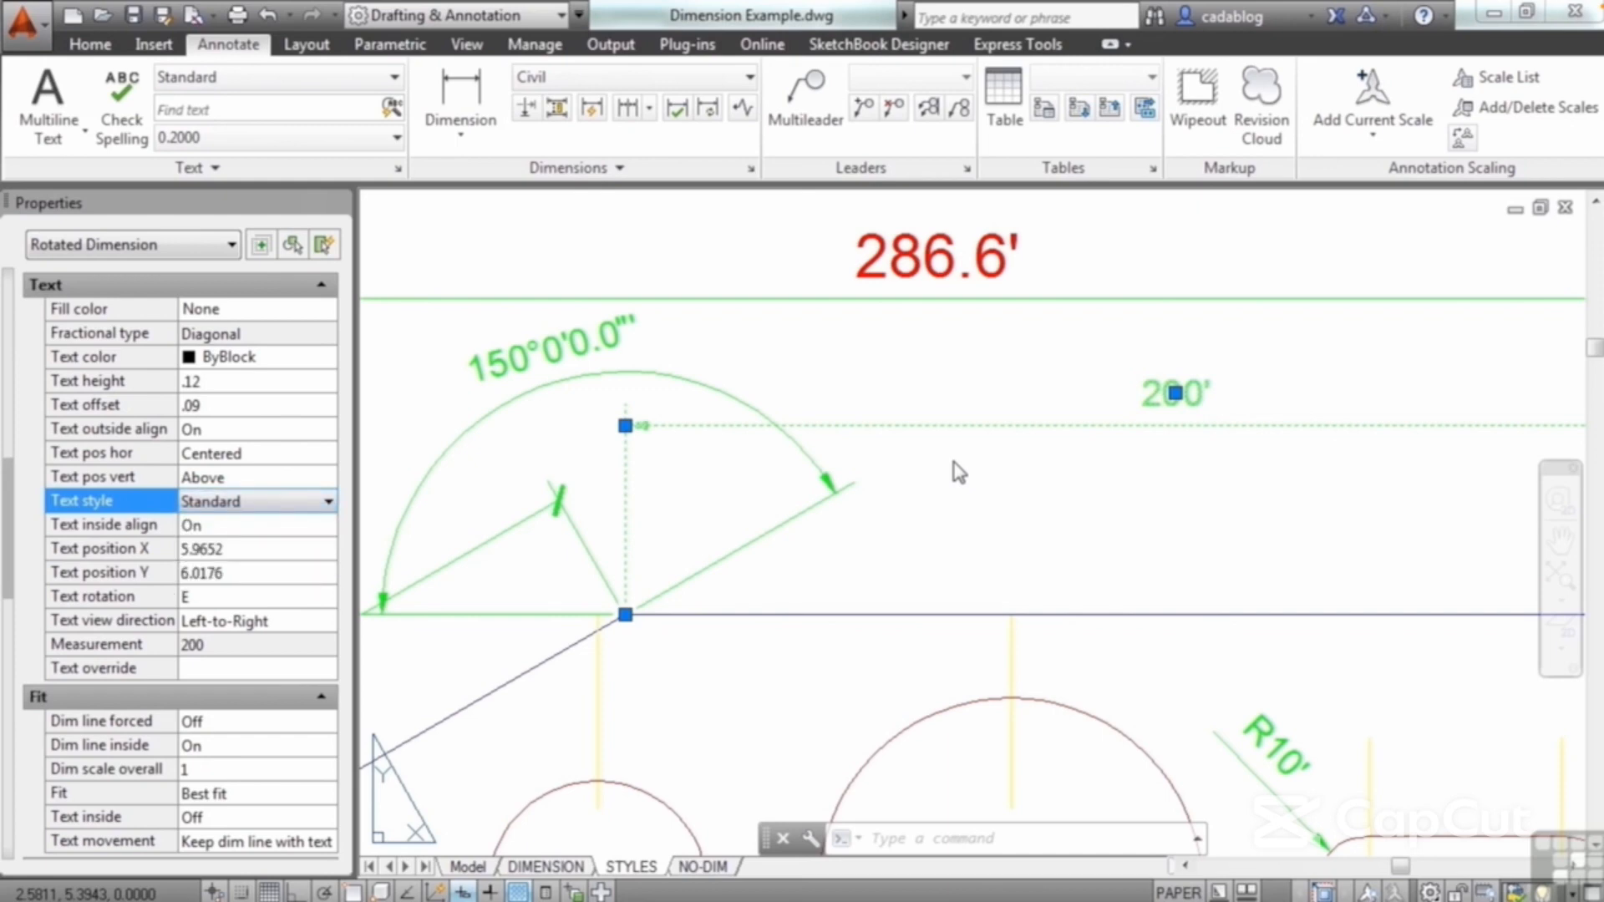
pyautogui.press('Escape')
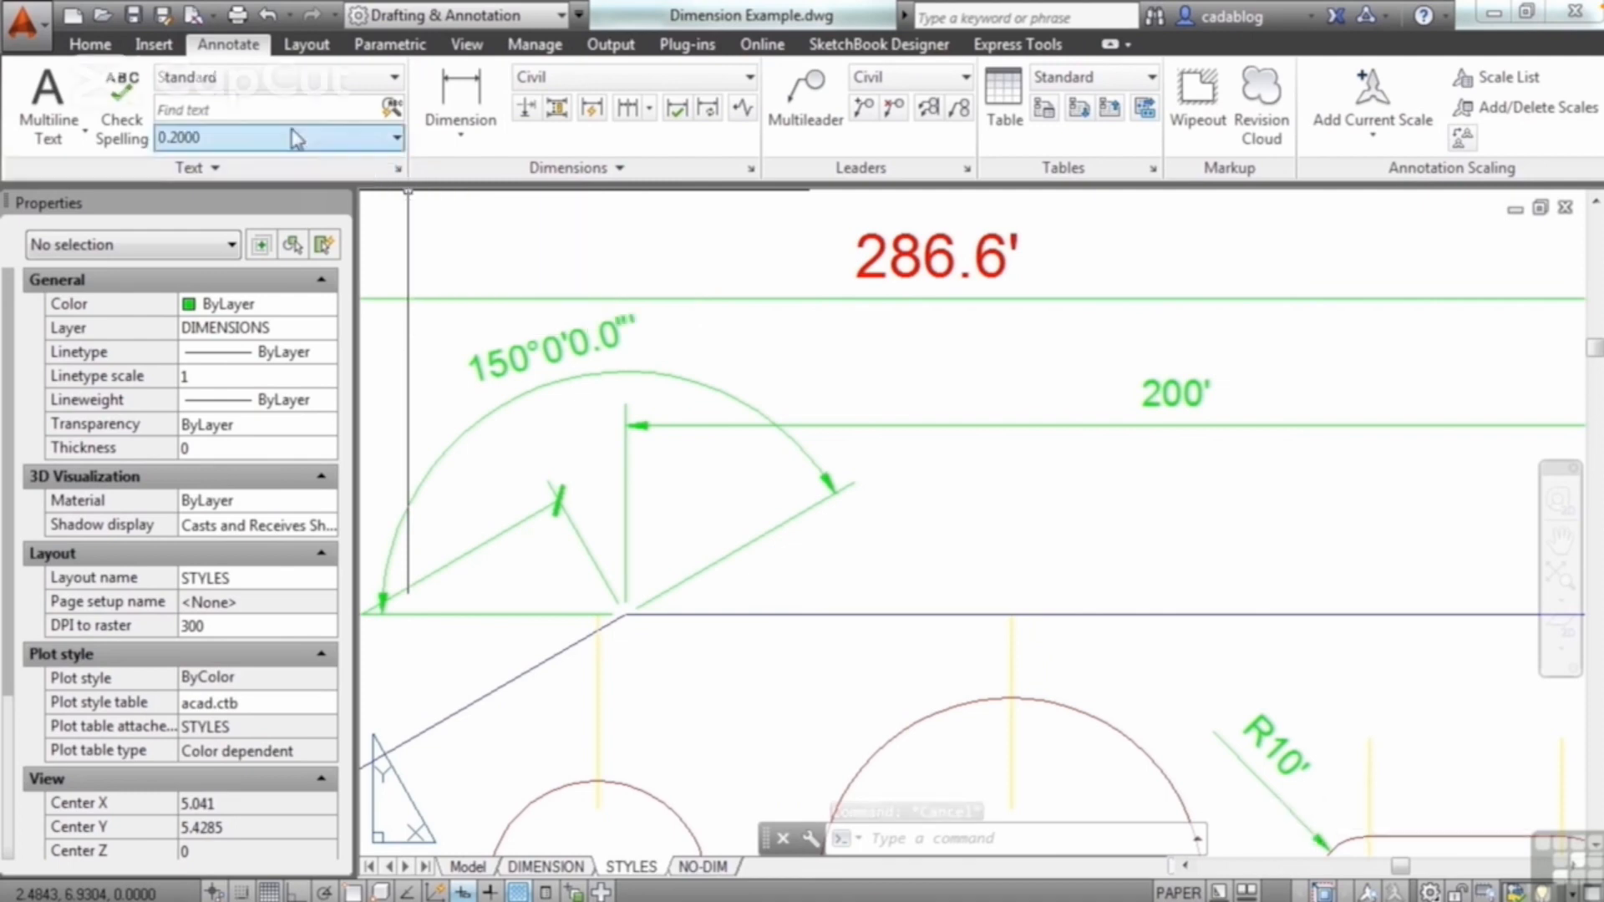
# Step: Open the text style settings and review the Annotative, Notes, Standard and Titles styles
pyautogui.click(398, 169)
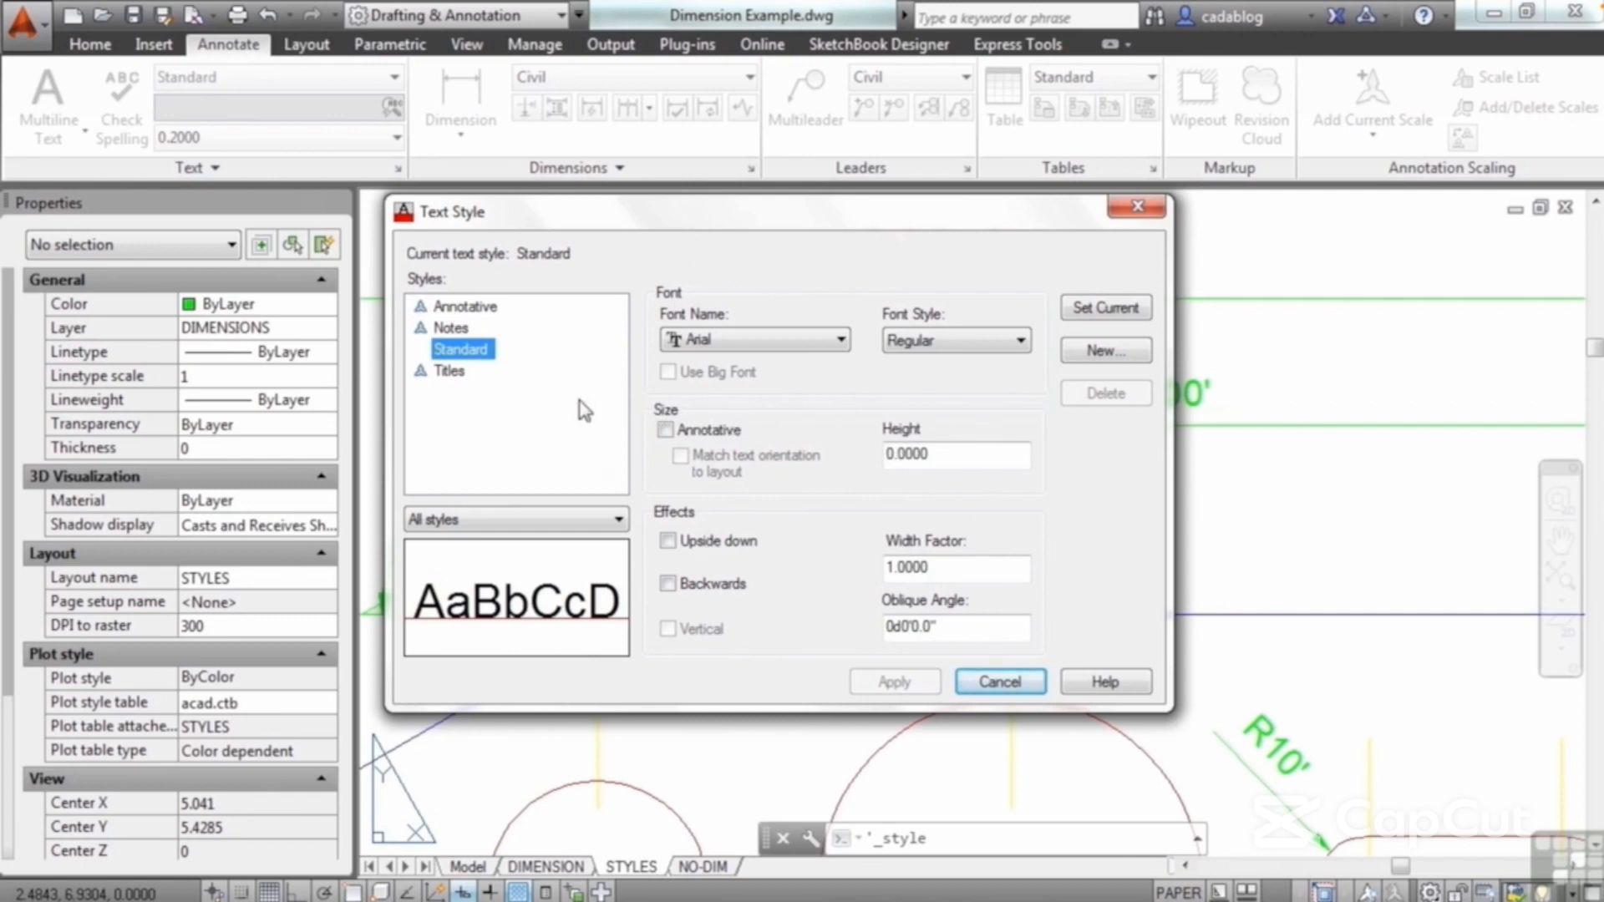
pyautogui.click(464, 308)
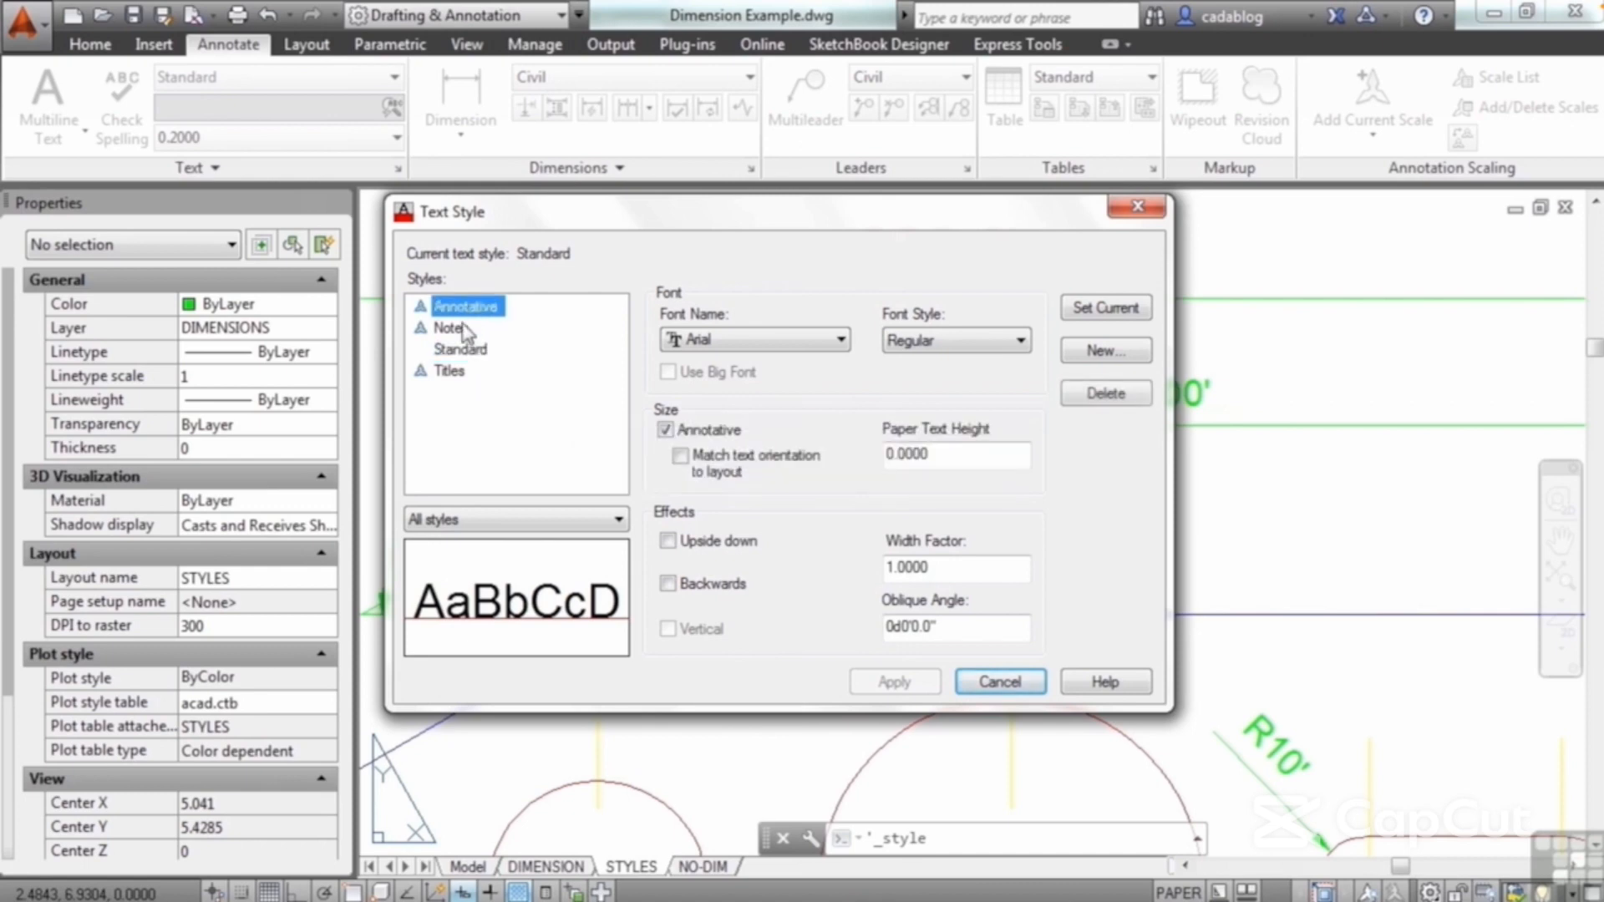
pyautogui.click(457, 332)
pyautogui.click(460, 351)
pyautogui.click(456, 372)
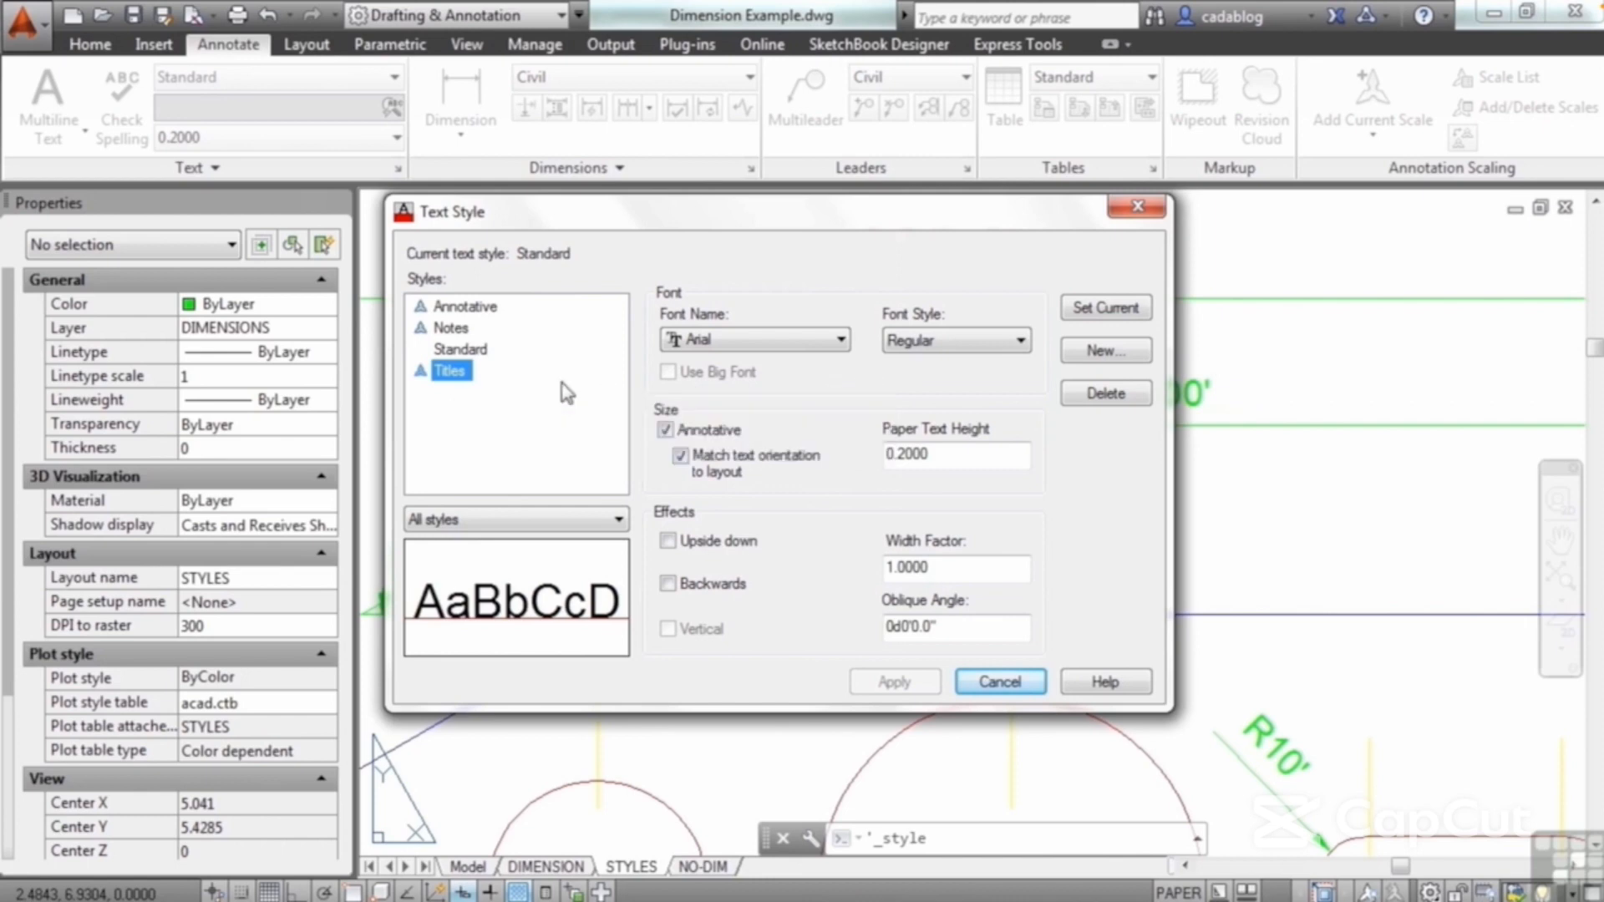
# Step: Create a new text style named style1 based on Titles and set its font to Webdings
pyautogui.click(1105, 353)
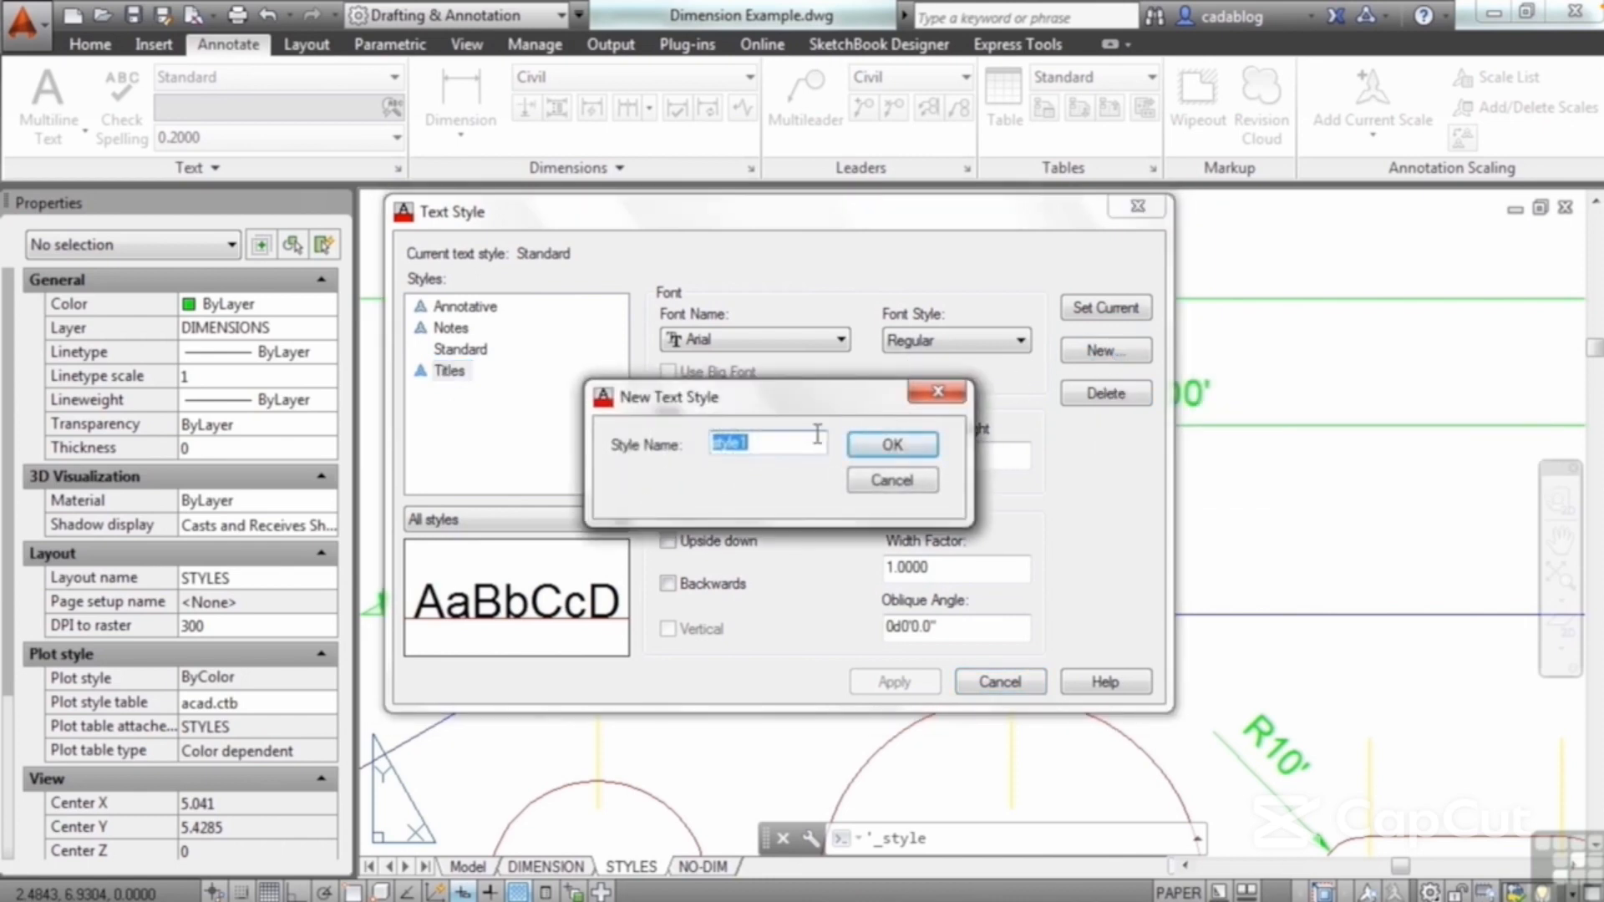
pyautogui.click(887, 446)
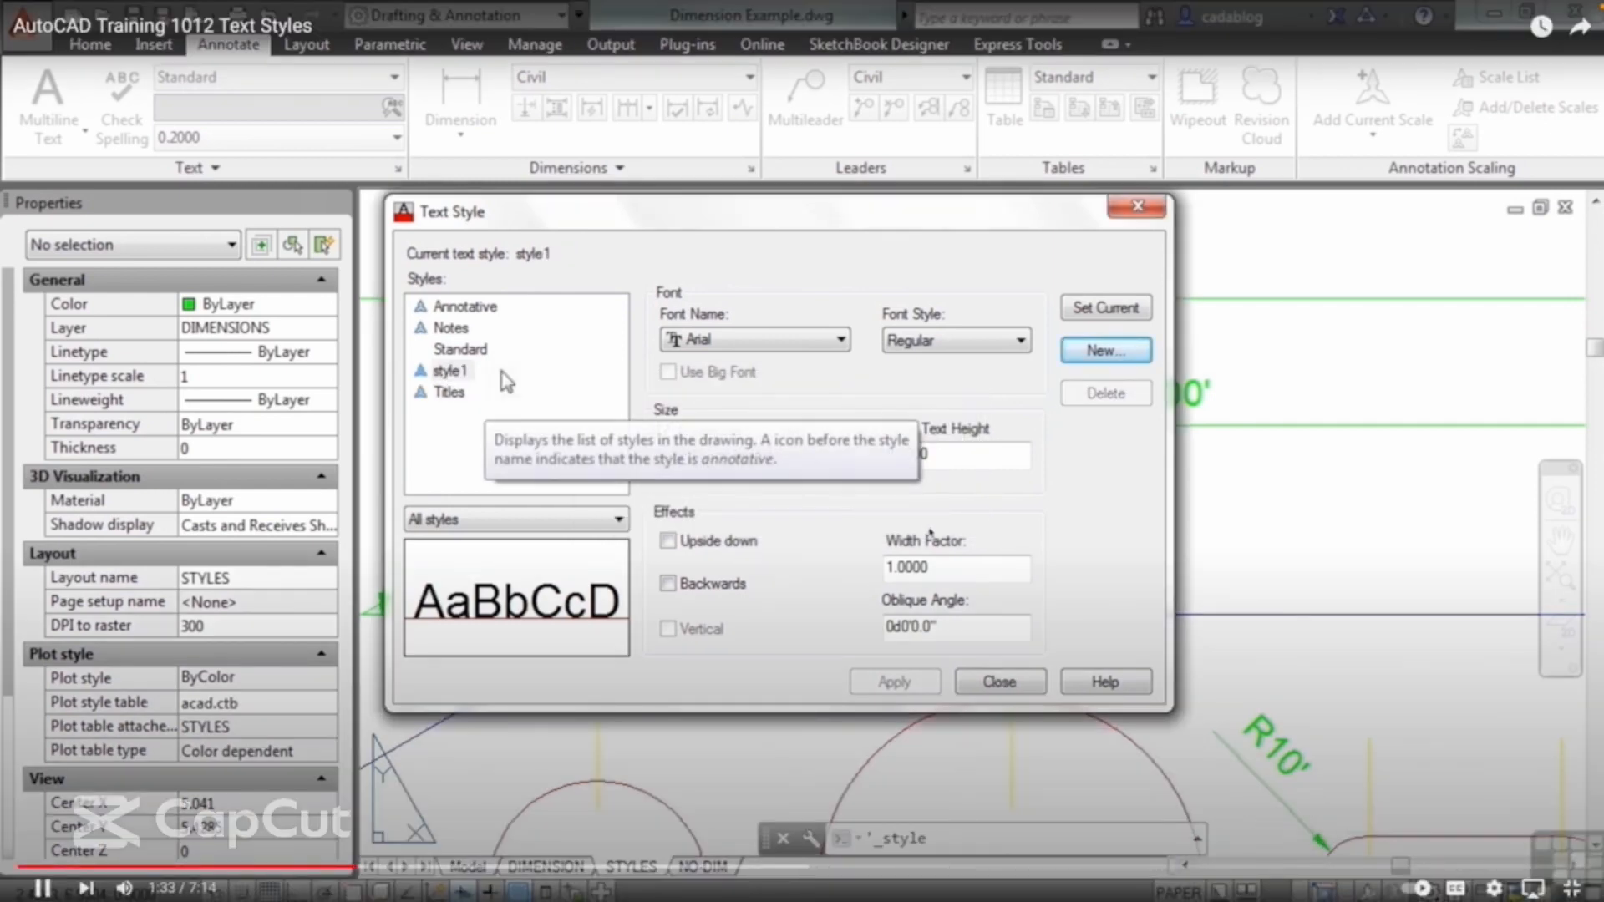
pyautogui.click(839, 340)
pyautogui.scroll(8, 911, 397)
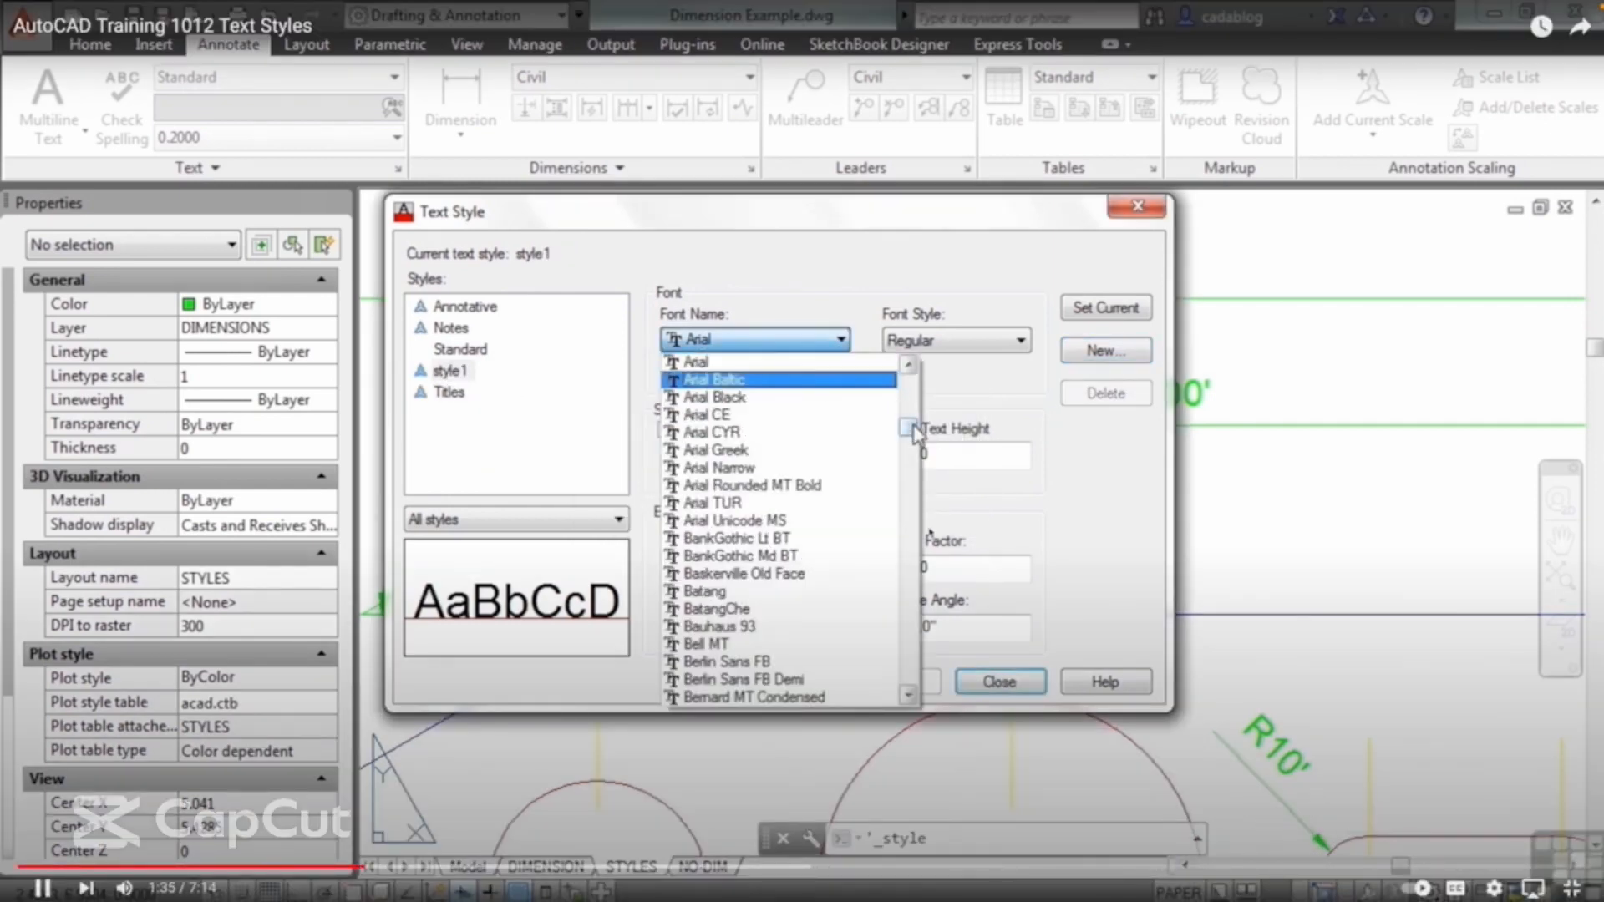
pyautogui.moveTo(910, 400); pyautogui.dragTo(910, 681)
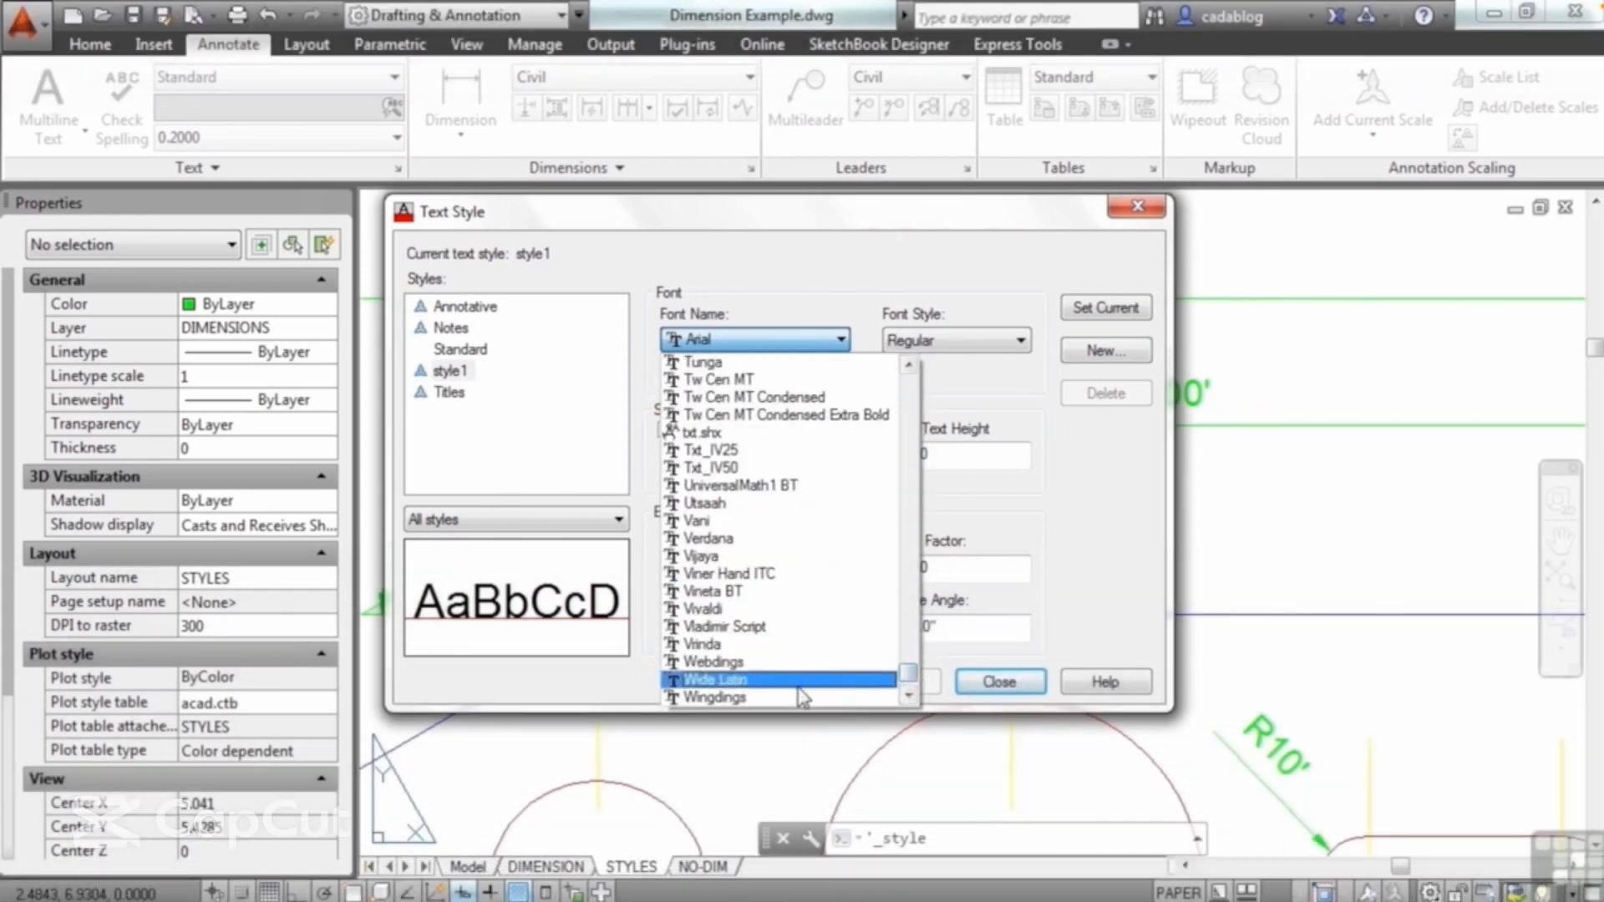
pyautogui.click(738, 663)
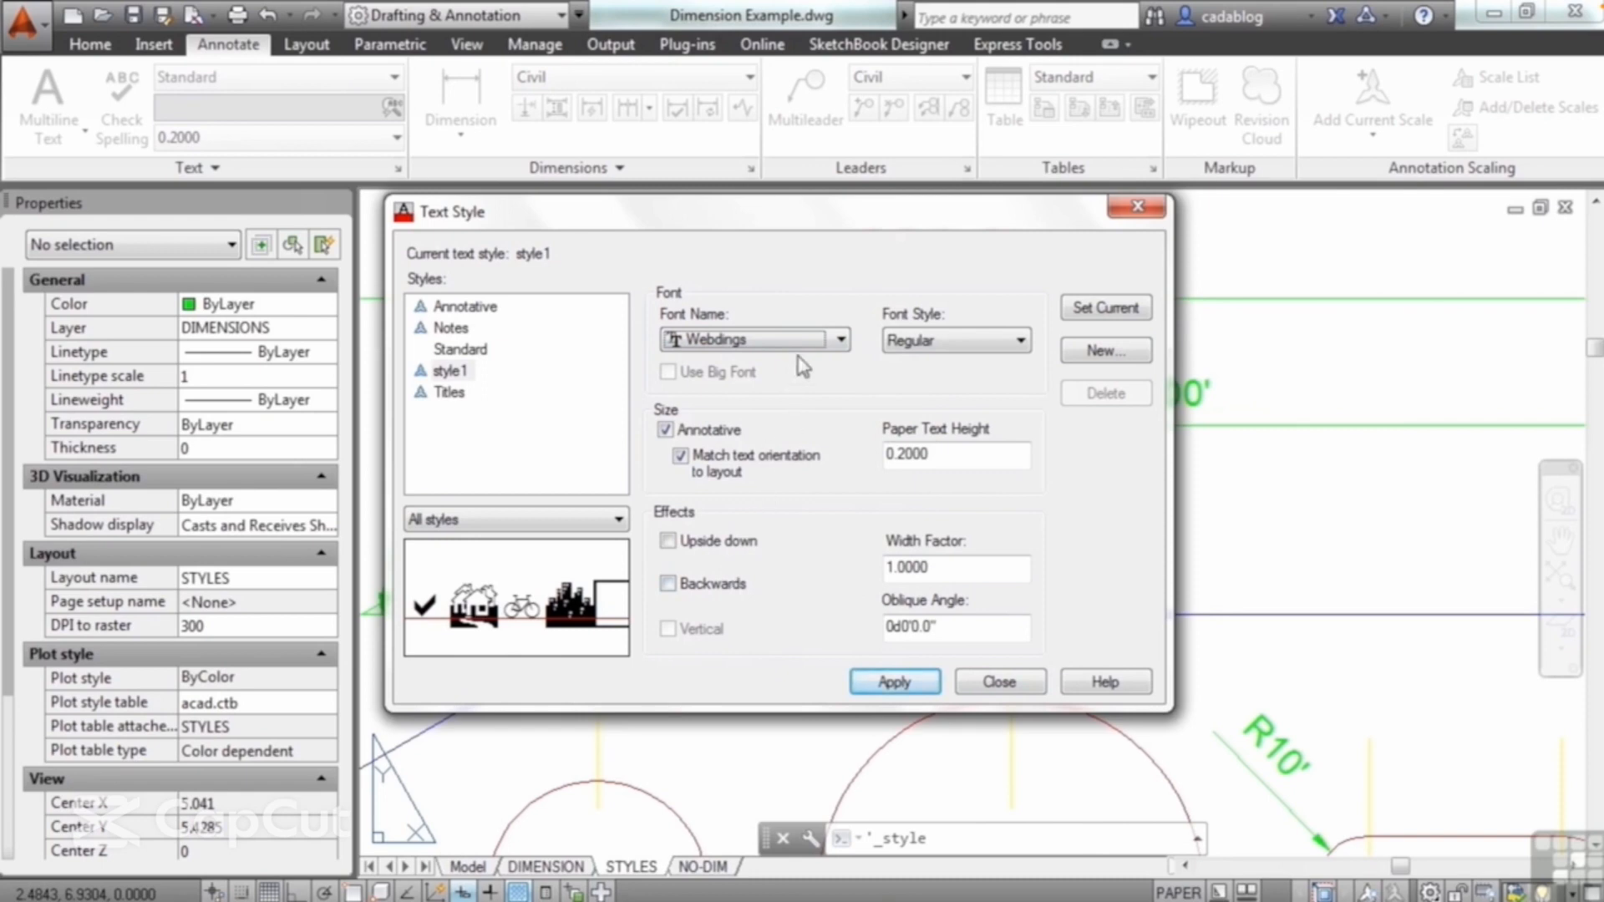
# Step: Set style1's font to Verdana, try the Bold Italic font style, and choose Bold
pyautogui.click(840, 340)
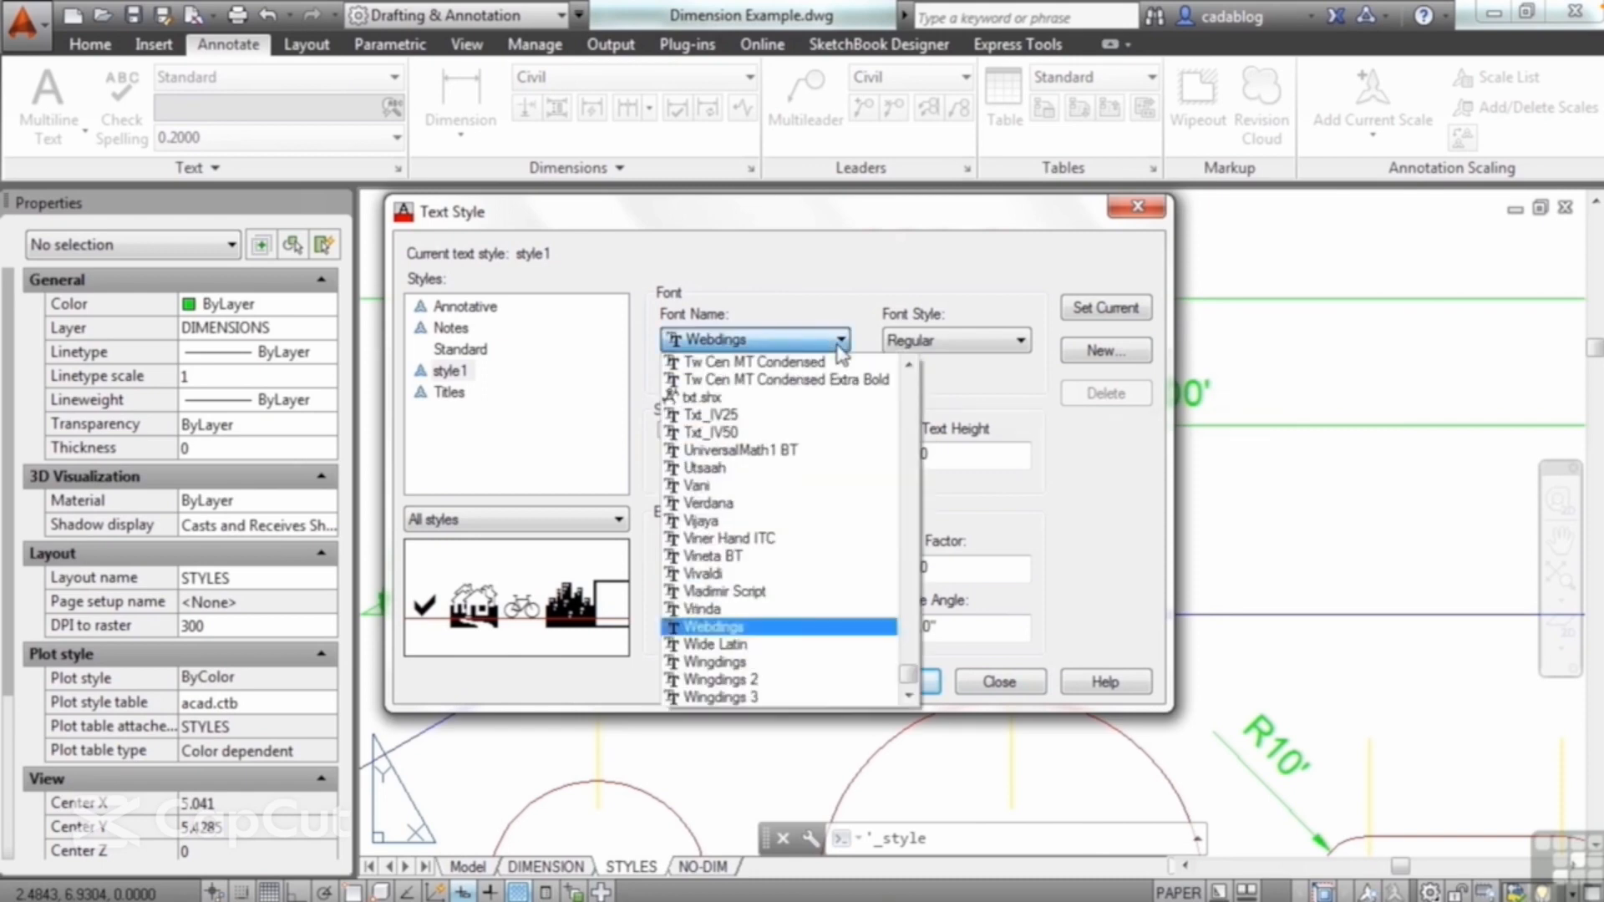
pyautogui.click(735, 505)
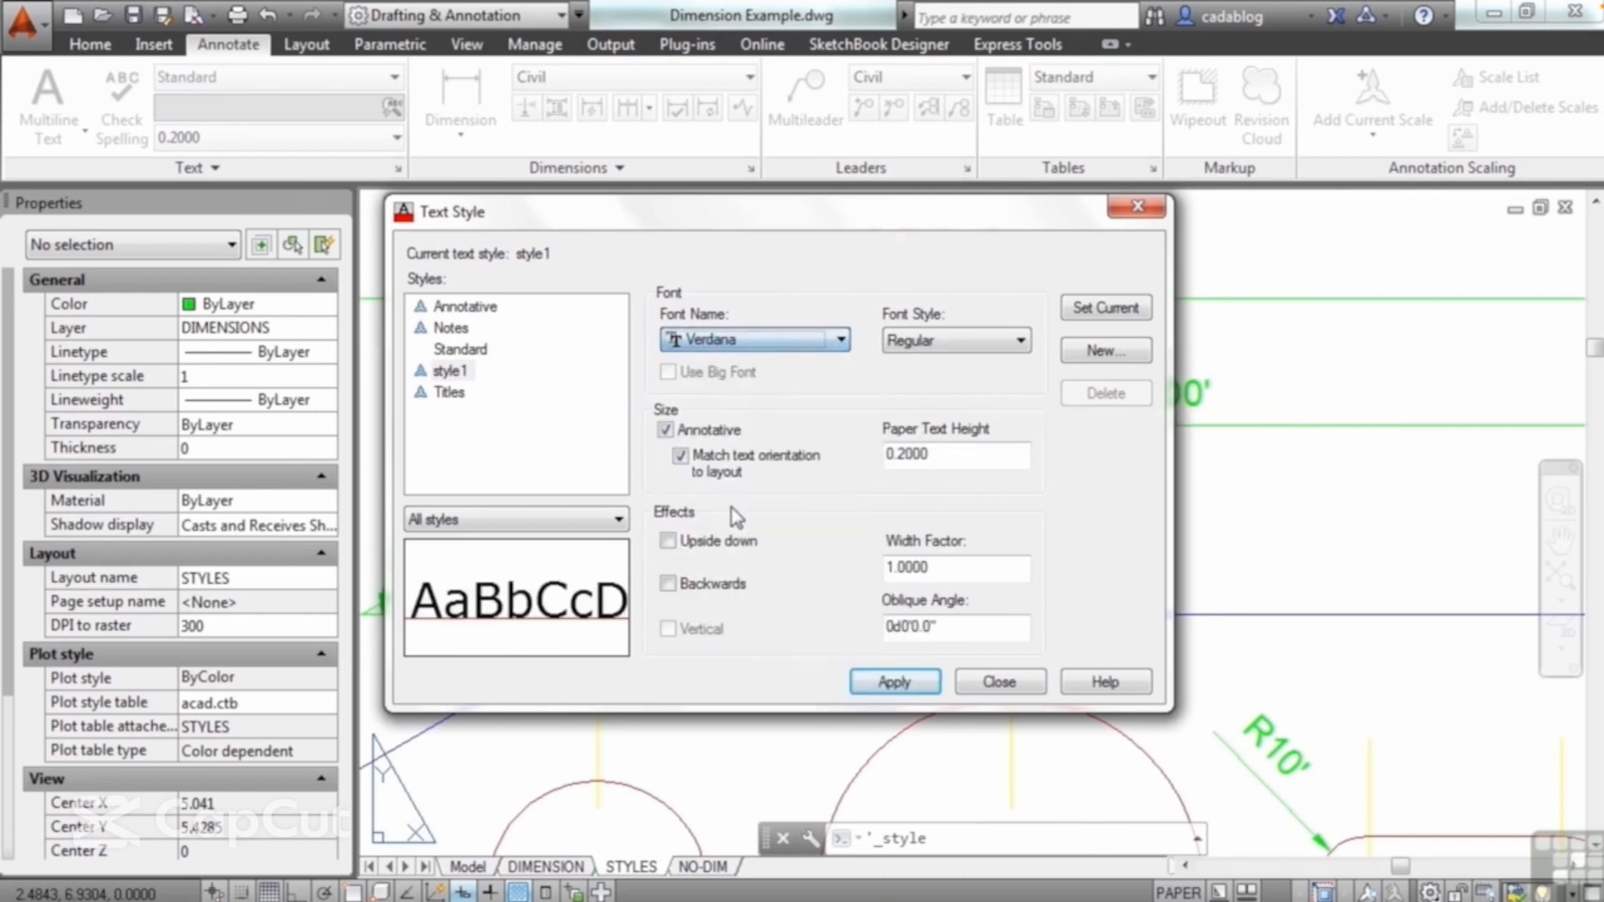
pyautogui.click(993, 347)
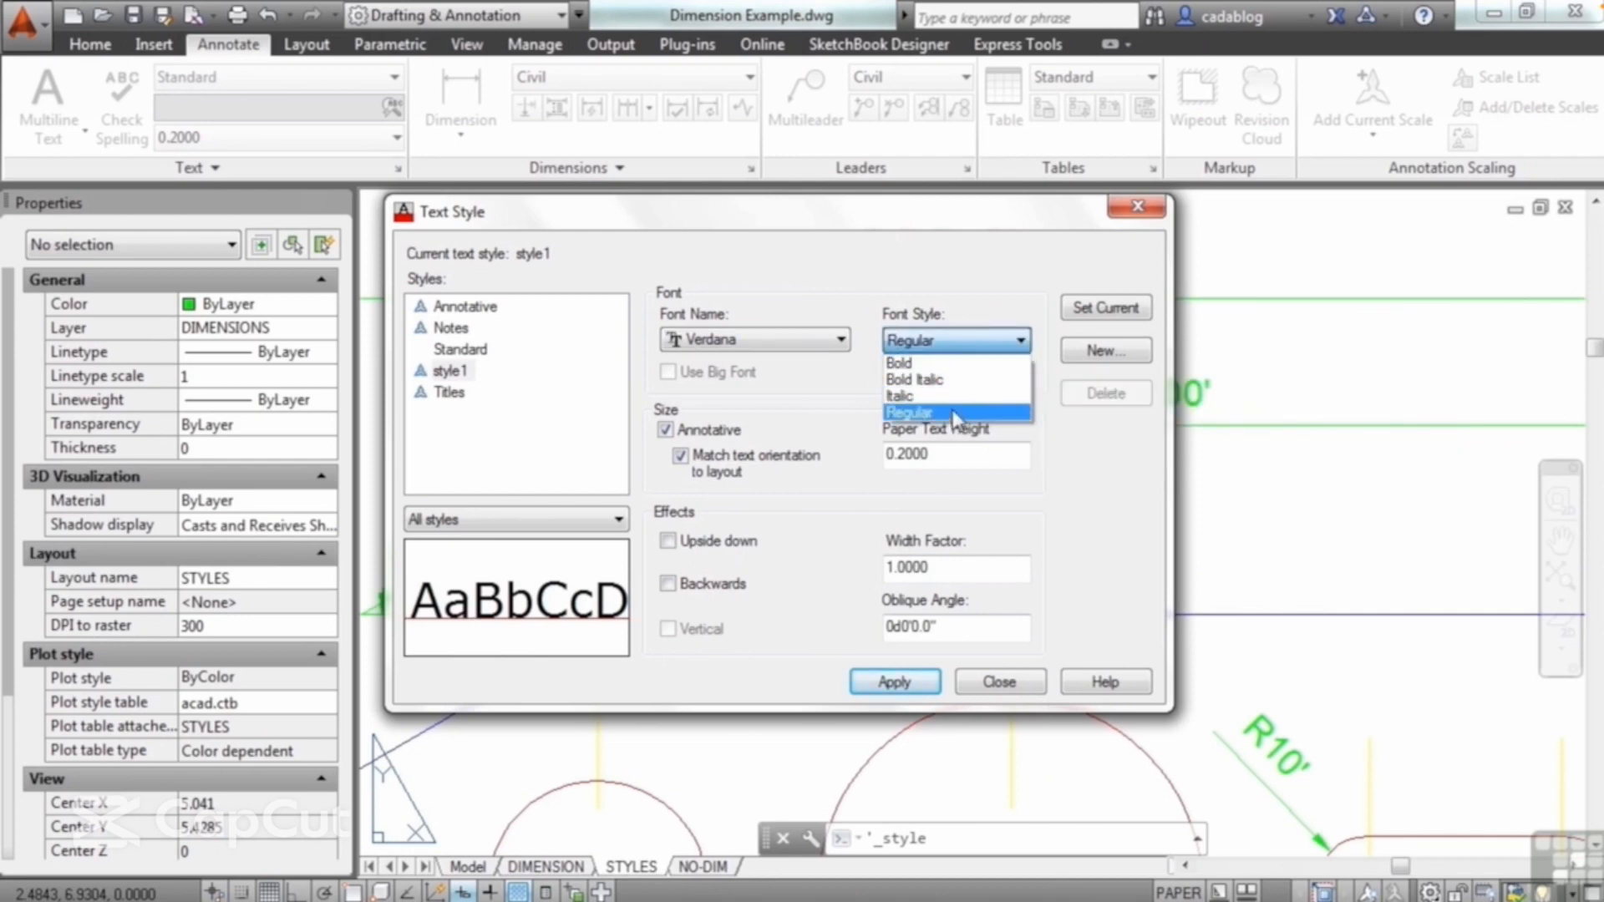
pyautogui.click(939, 380)
pyautogui.click(954, 343)
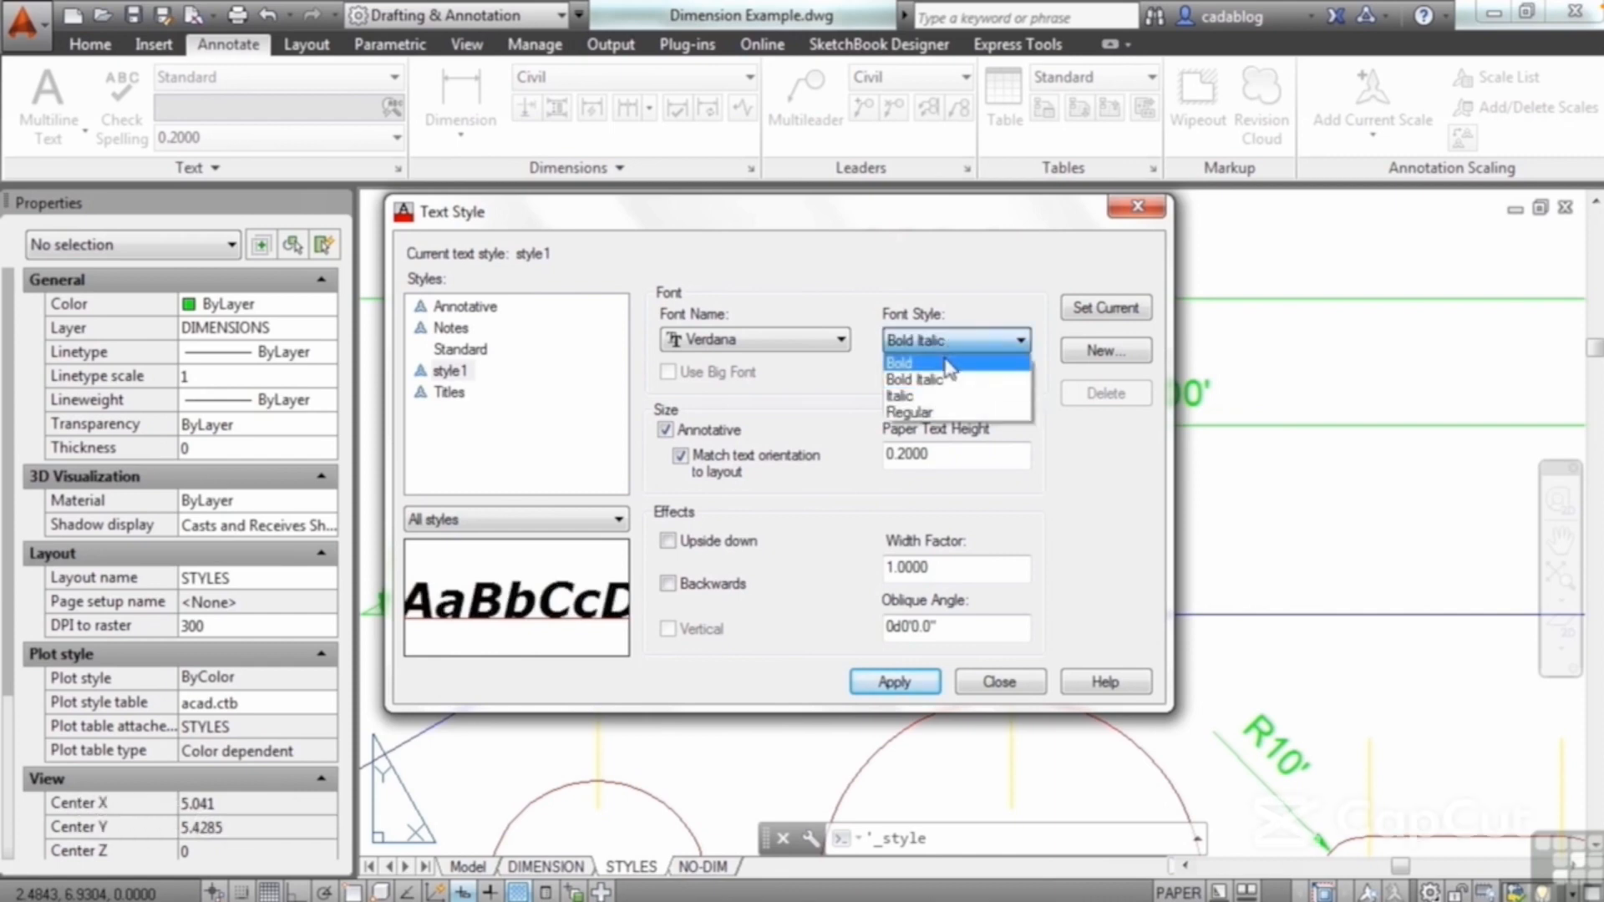
pyautogui.click(949, 362)
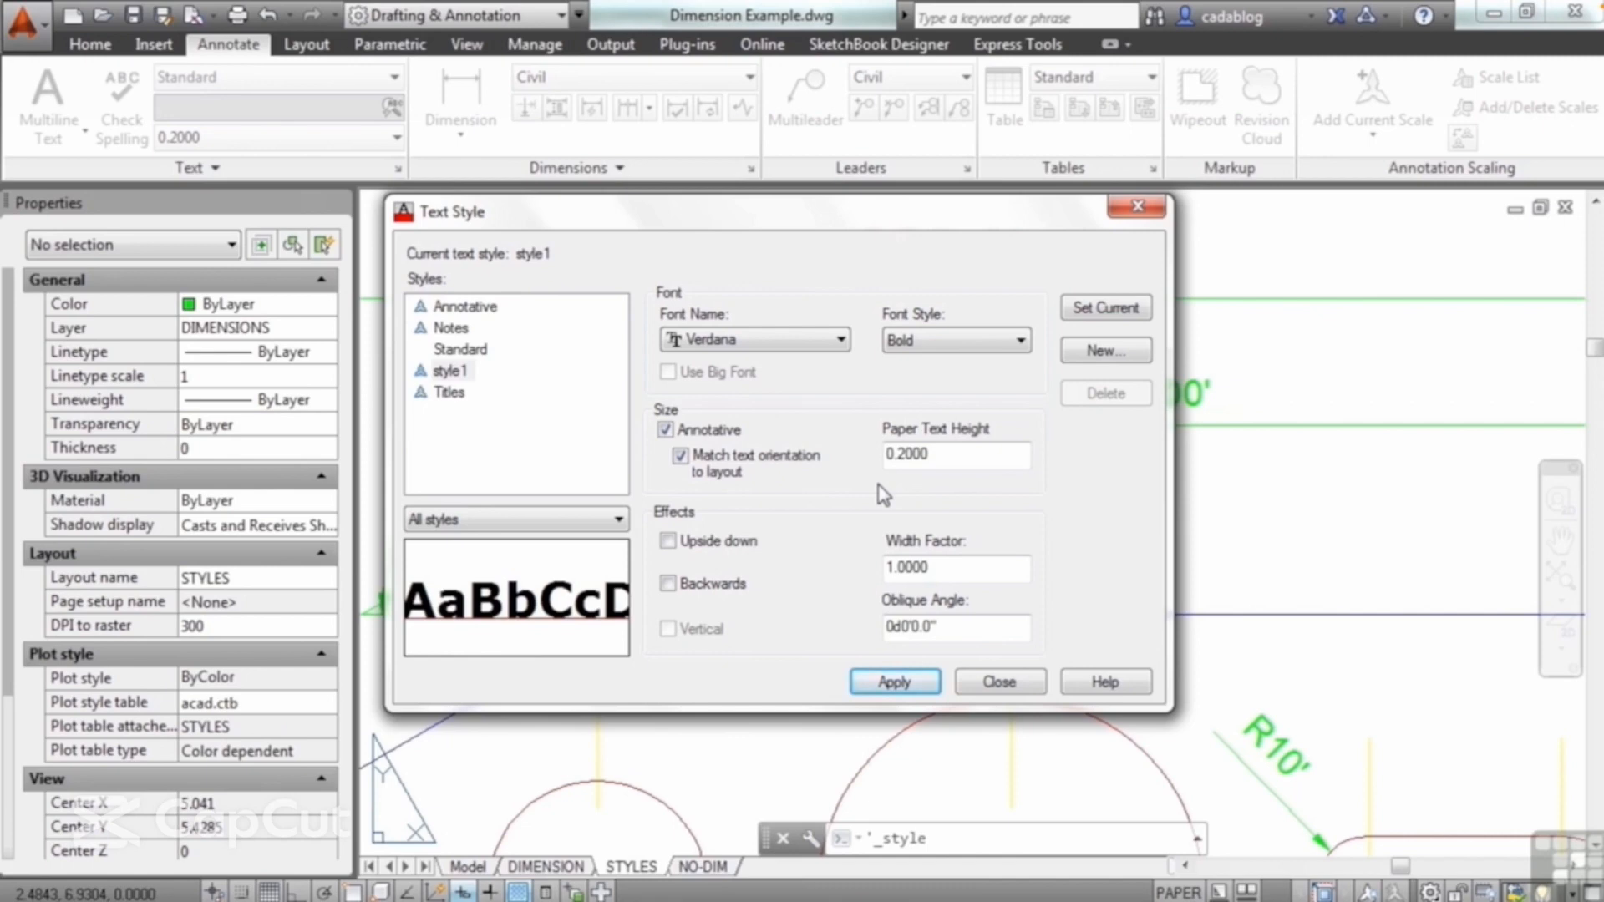
# Step: Turn off the Annotative option for style1, set its height to 0.2, and save the style changes
pyautogui.click(666, 430)
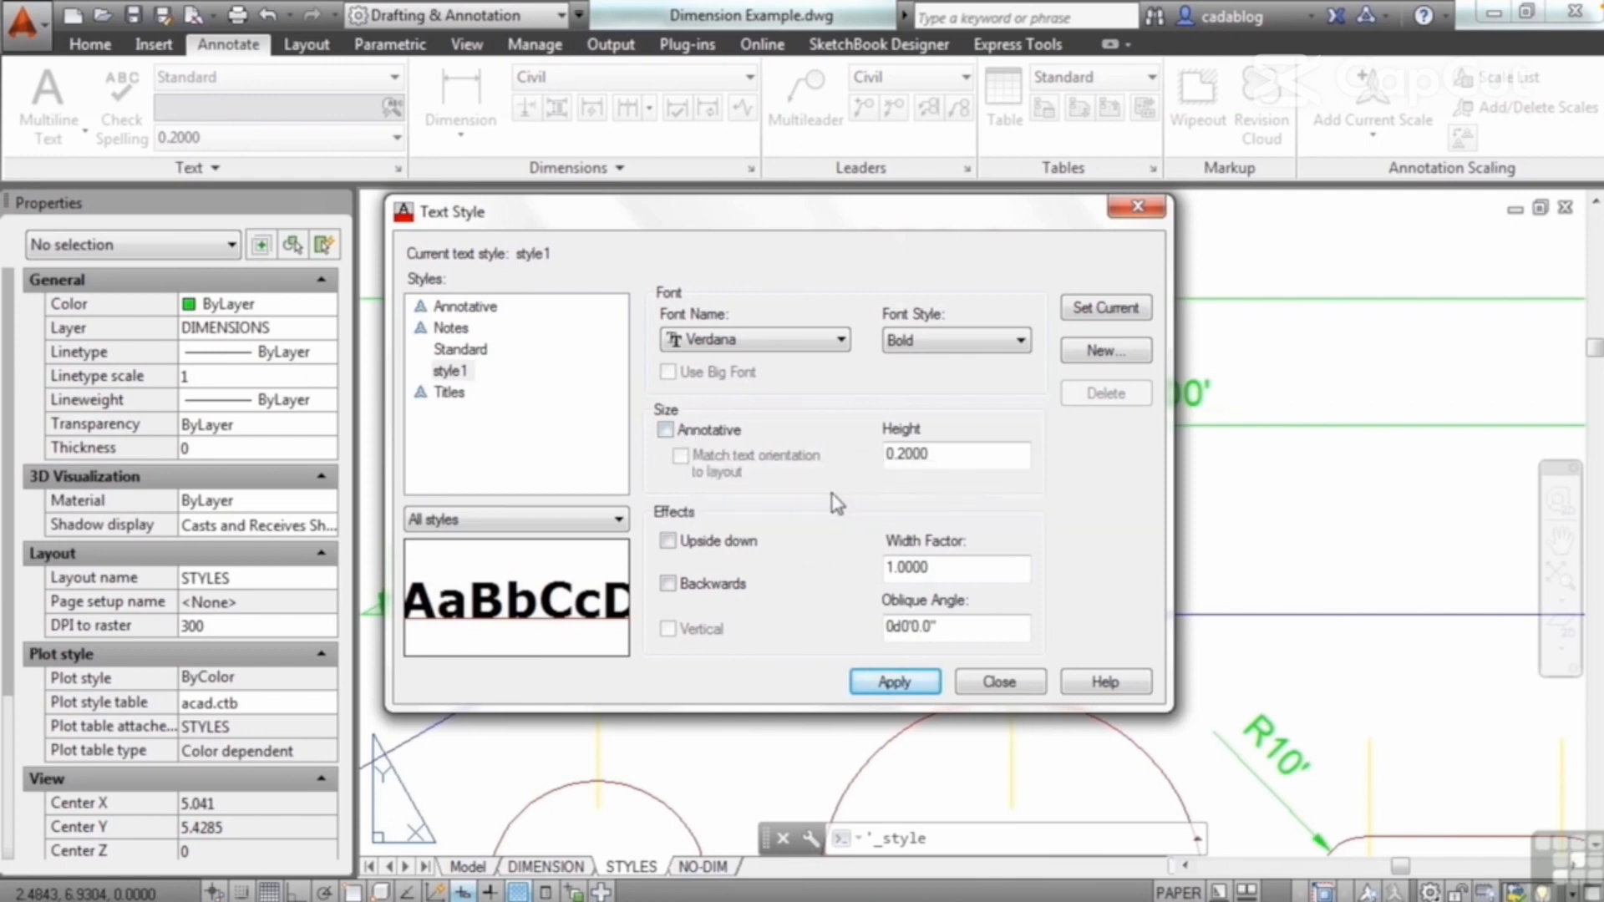
pyautogui.click(942, 457)
pyautogui.doubleClick(942, 457)
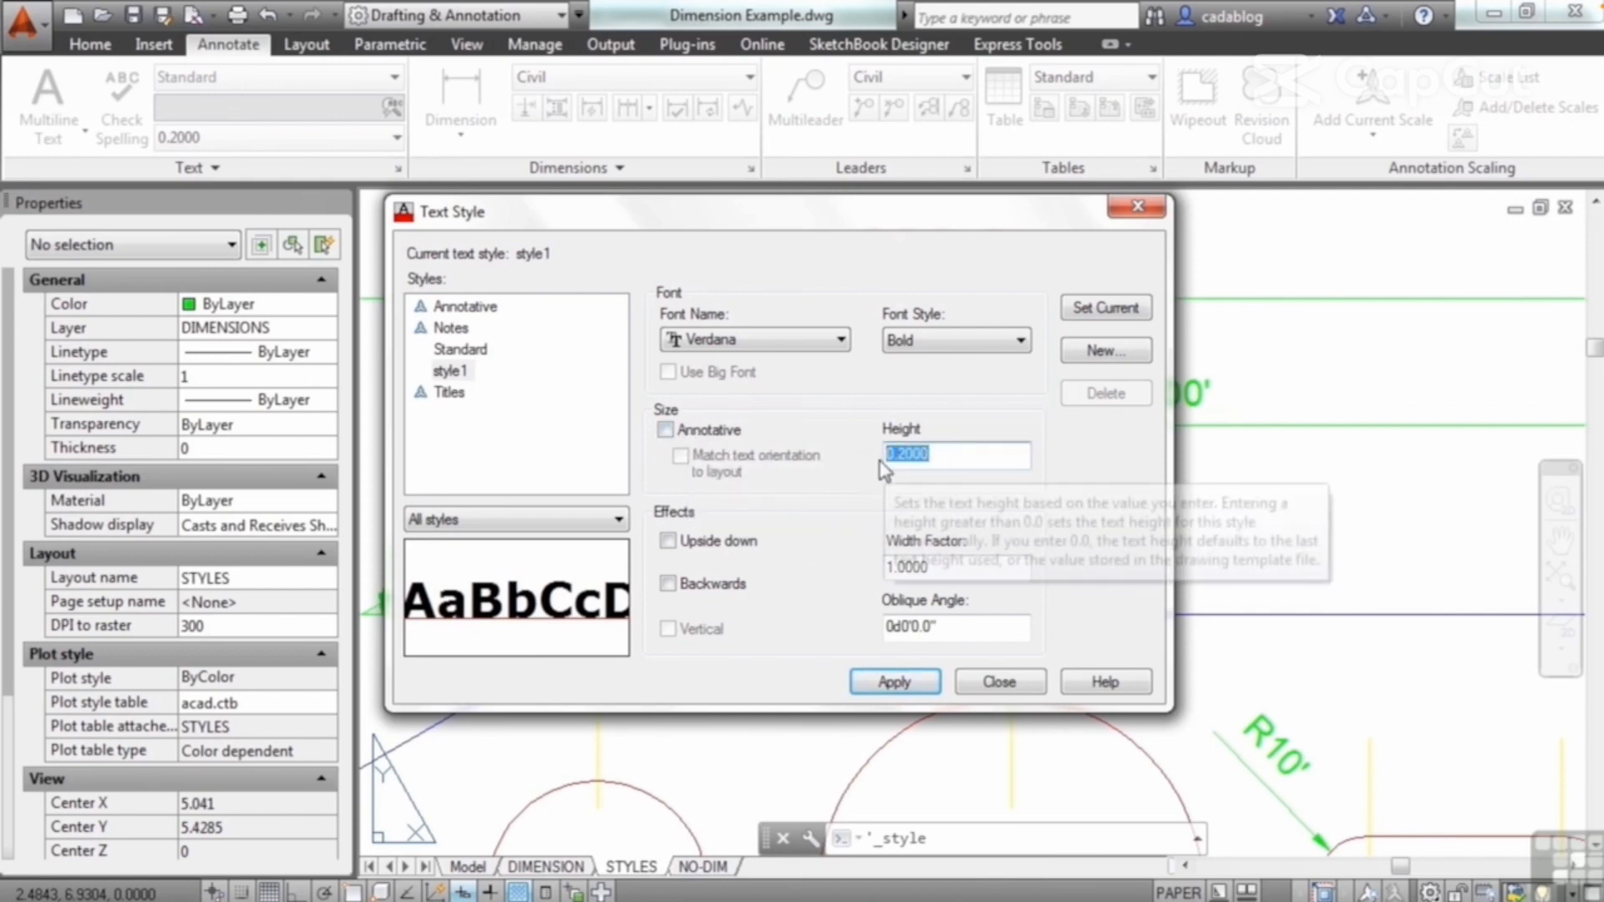
pyautogui.write('0.0')
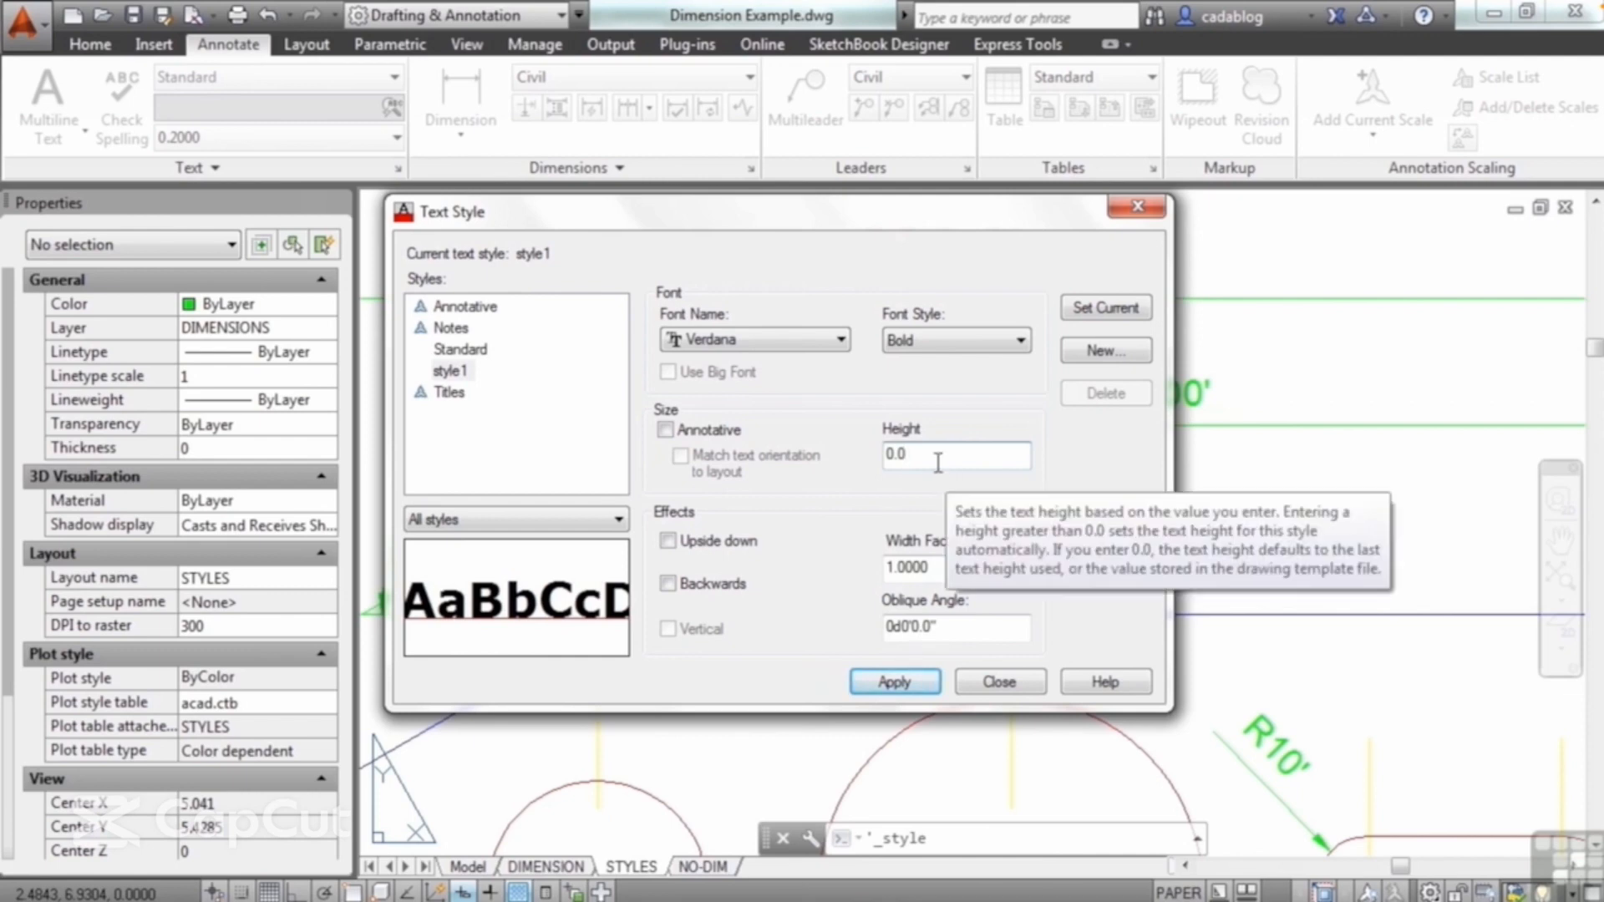
pyautogui.press('BackSpace')
pyautogui.write('2')
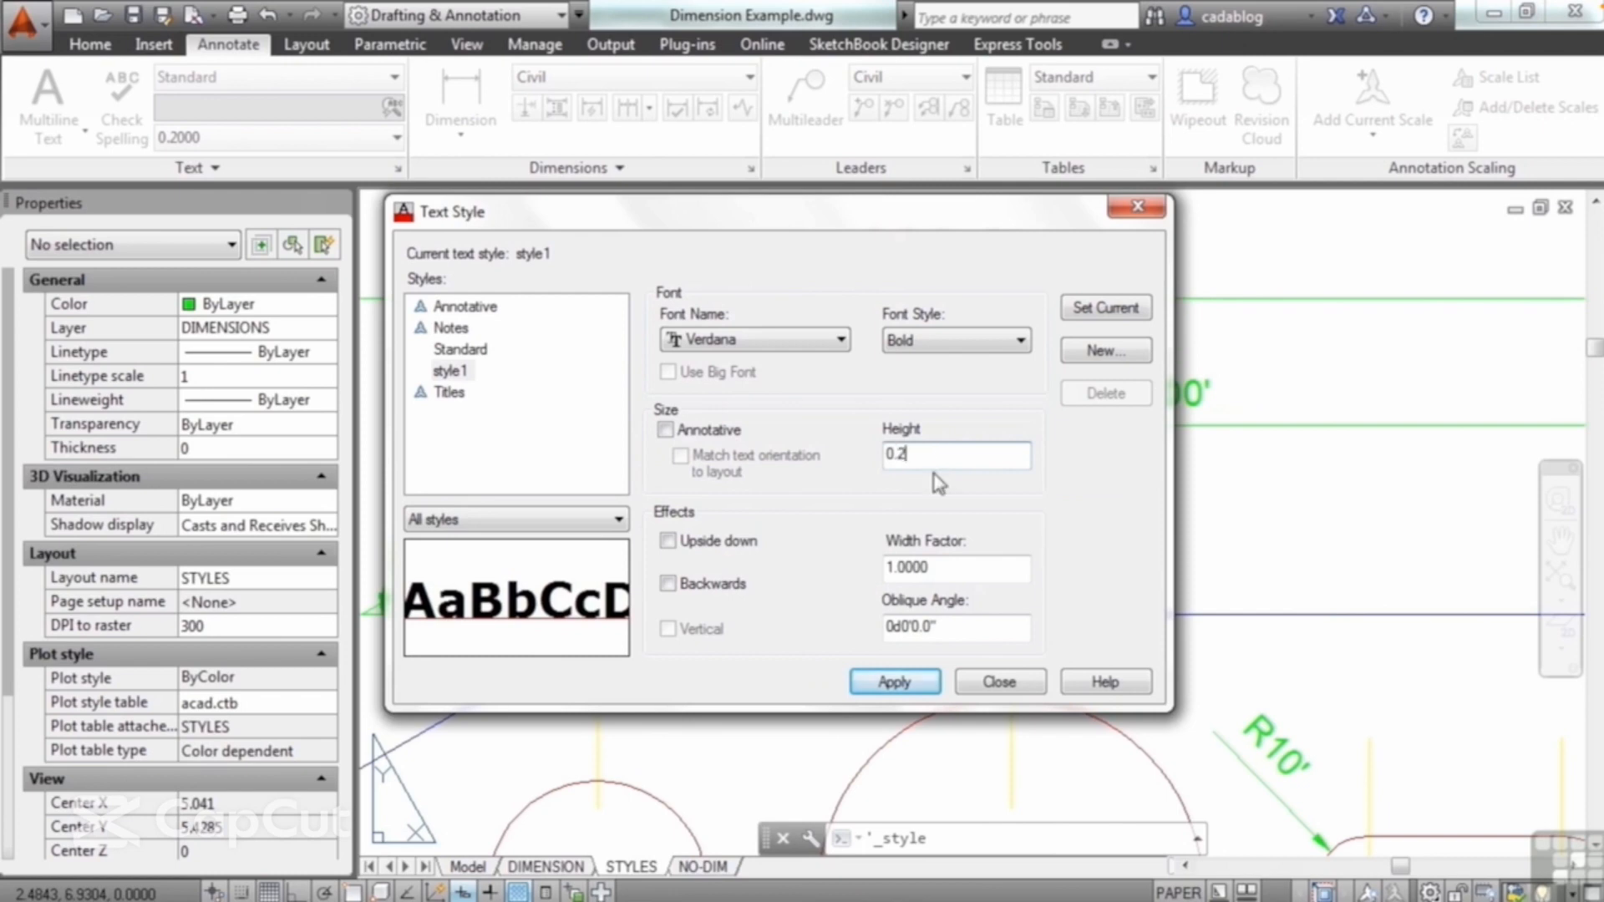
pyautogui.click(452, 400)
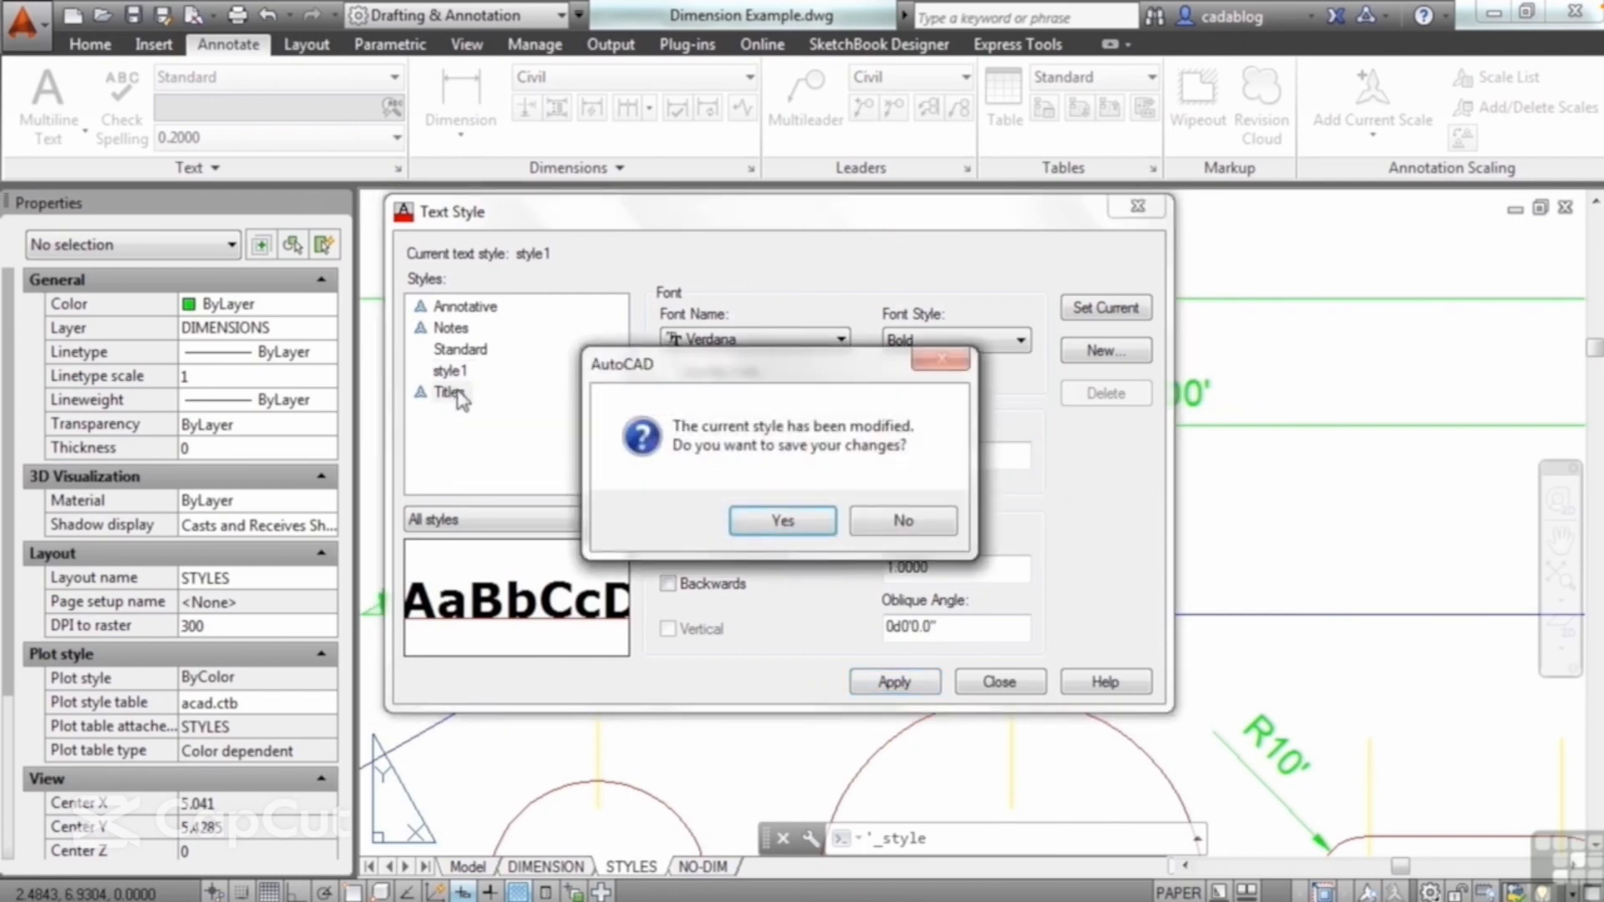
pyautogui.click(781, 513)
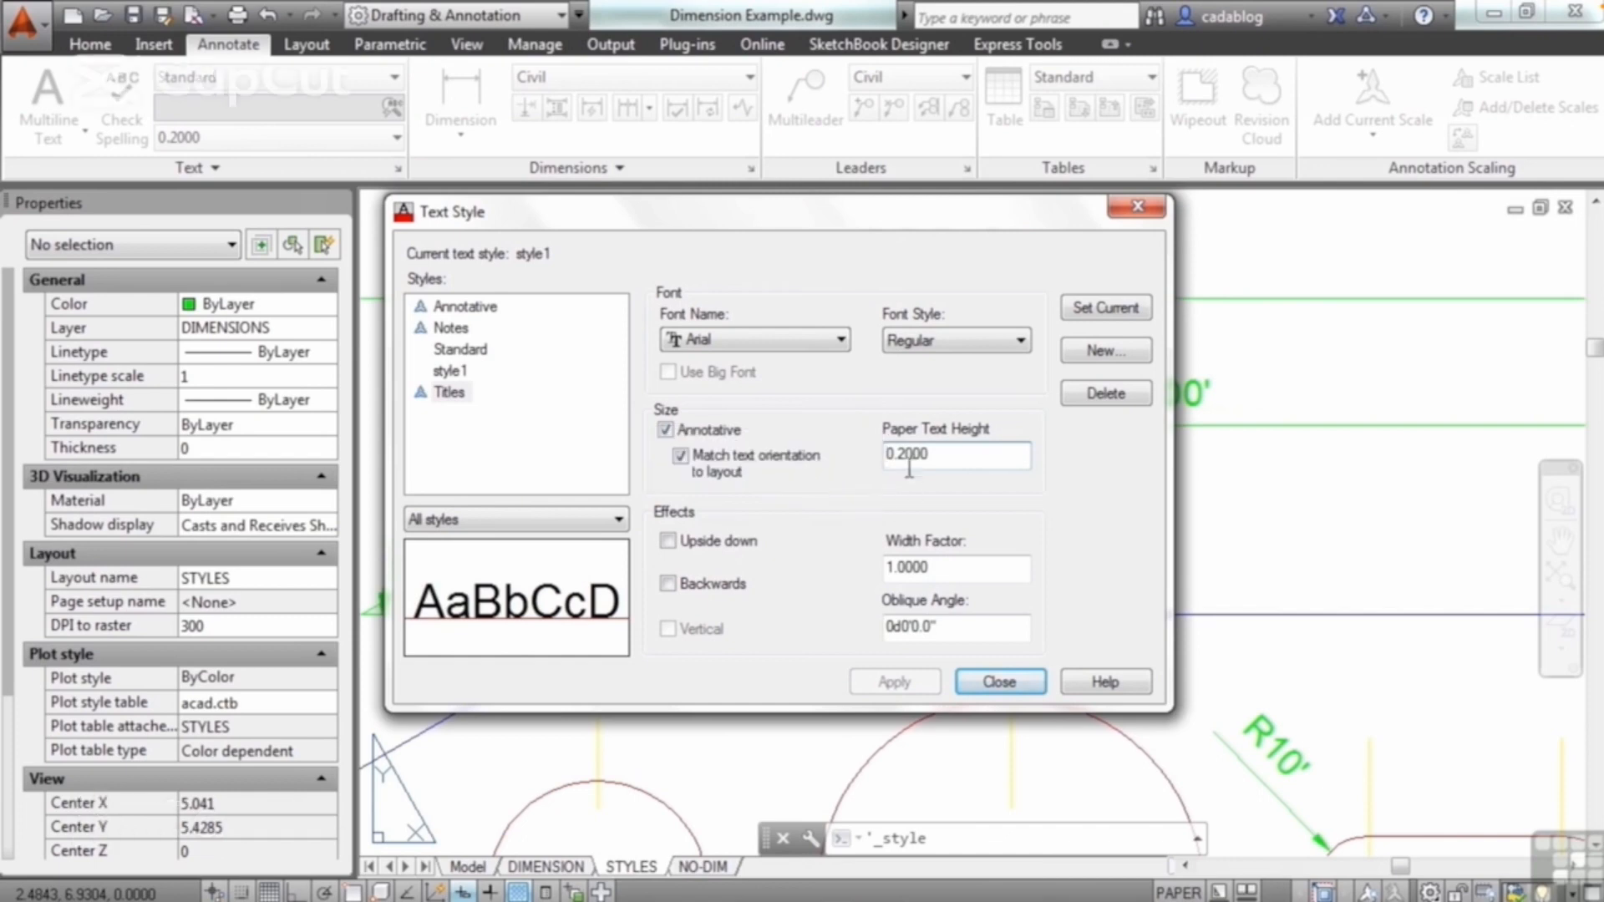
# Step: Compare the height settings of the Standard, Notes and Annotative styles, and return to style1
pyautogui.click(464, 351)
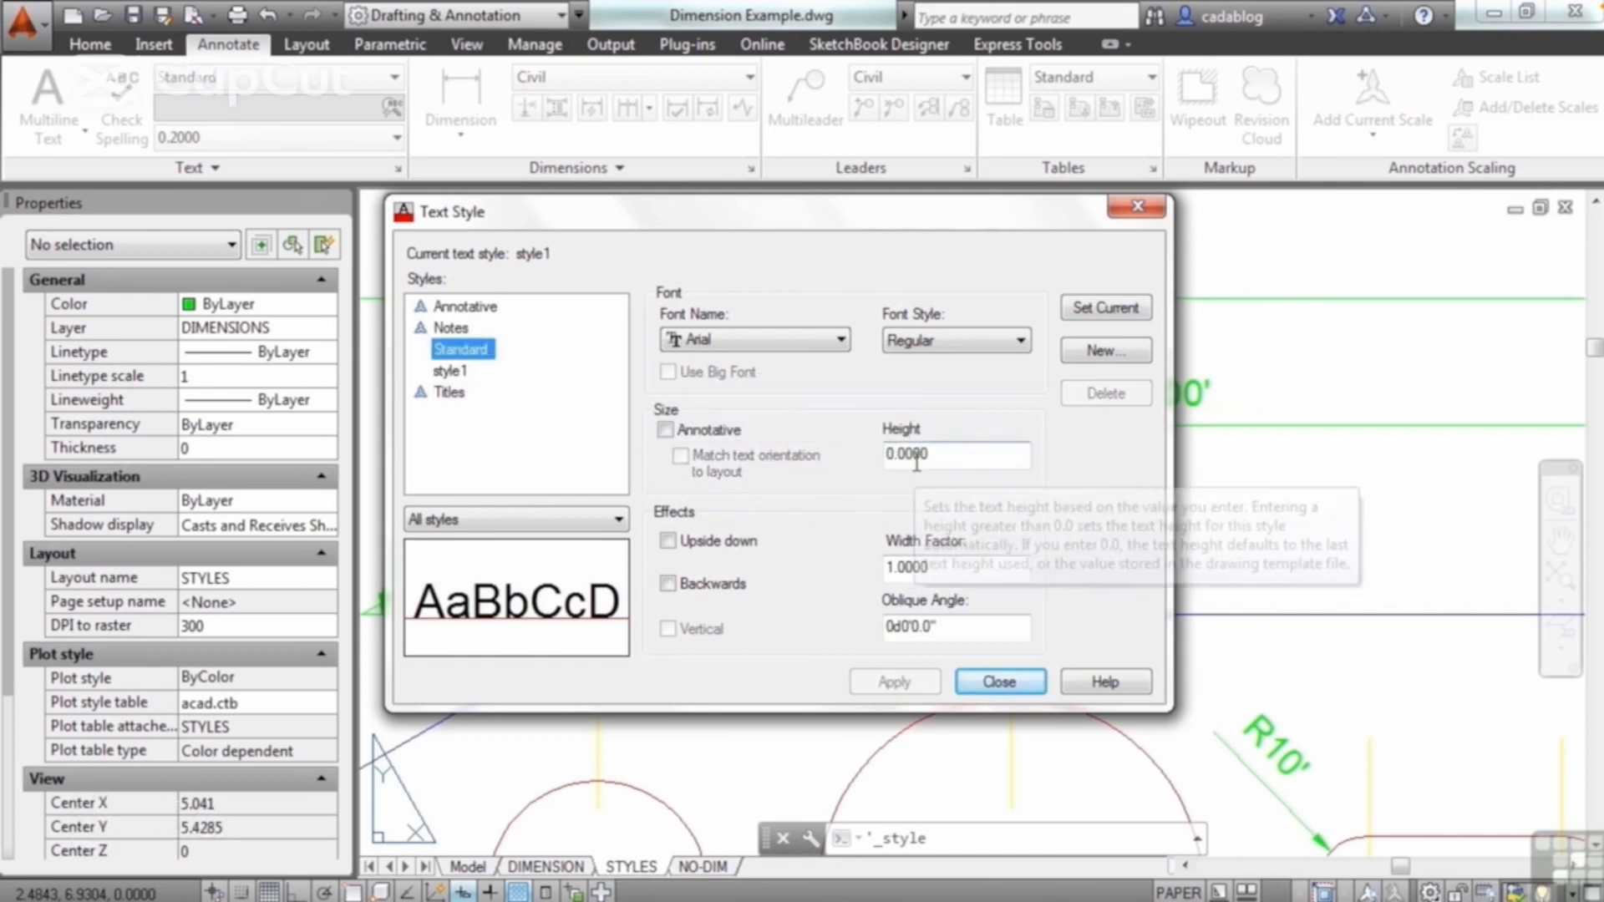
pyautogui.click(455, 332)
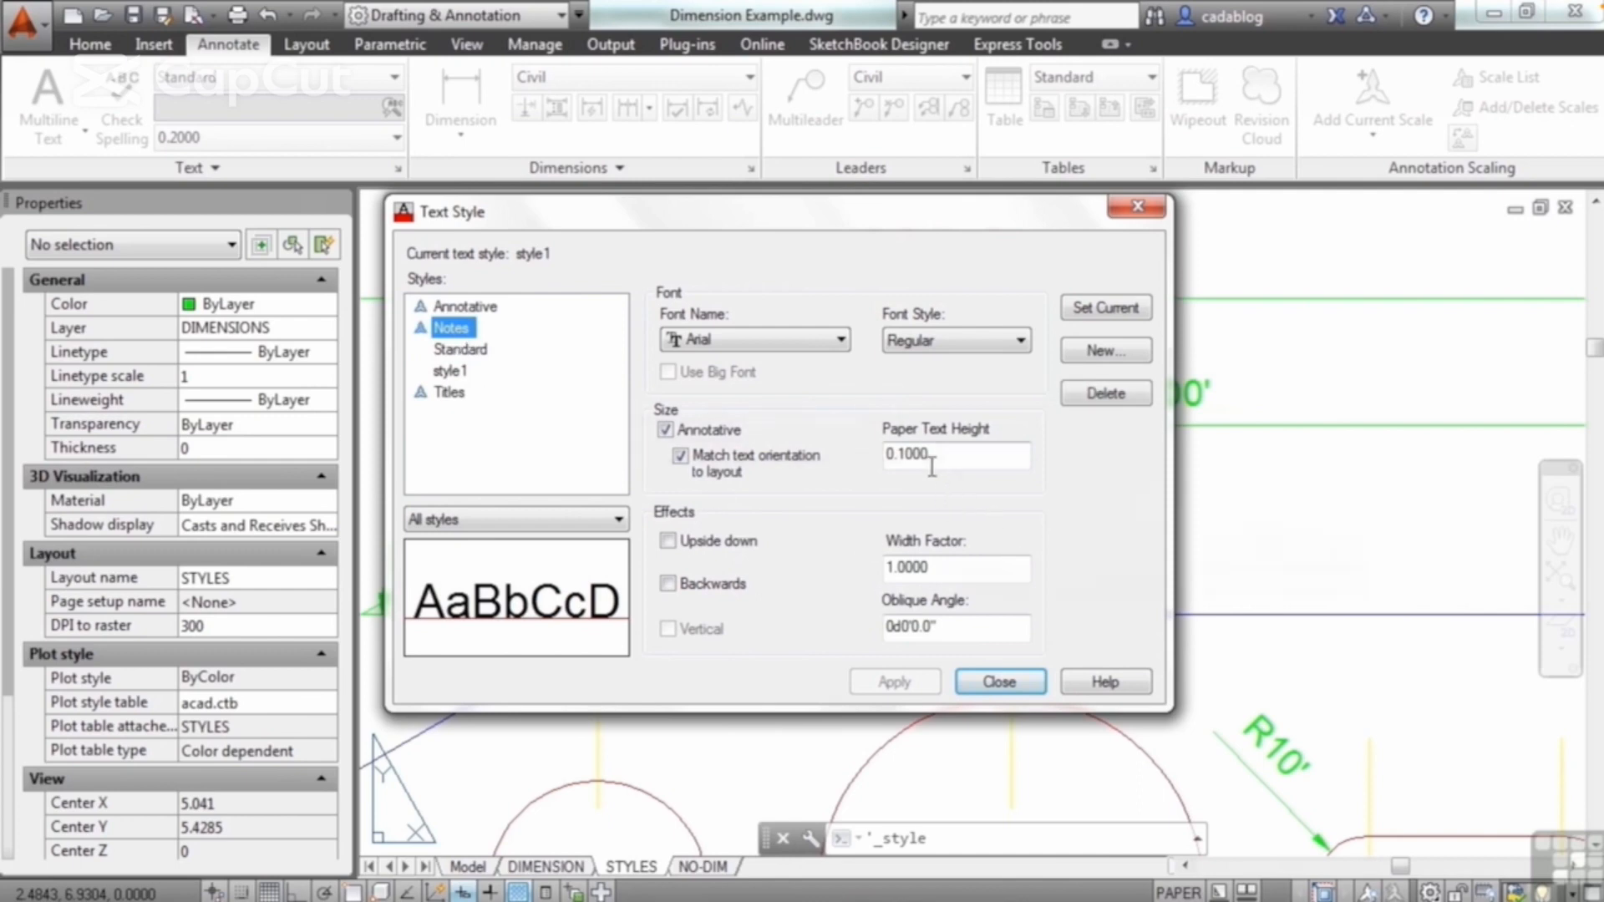
pyautogui.click(481, 307)
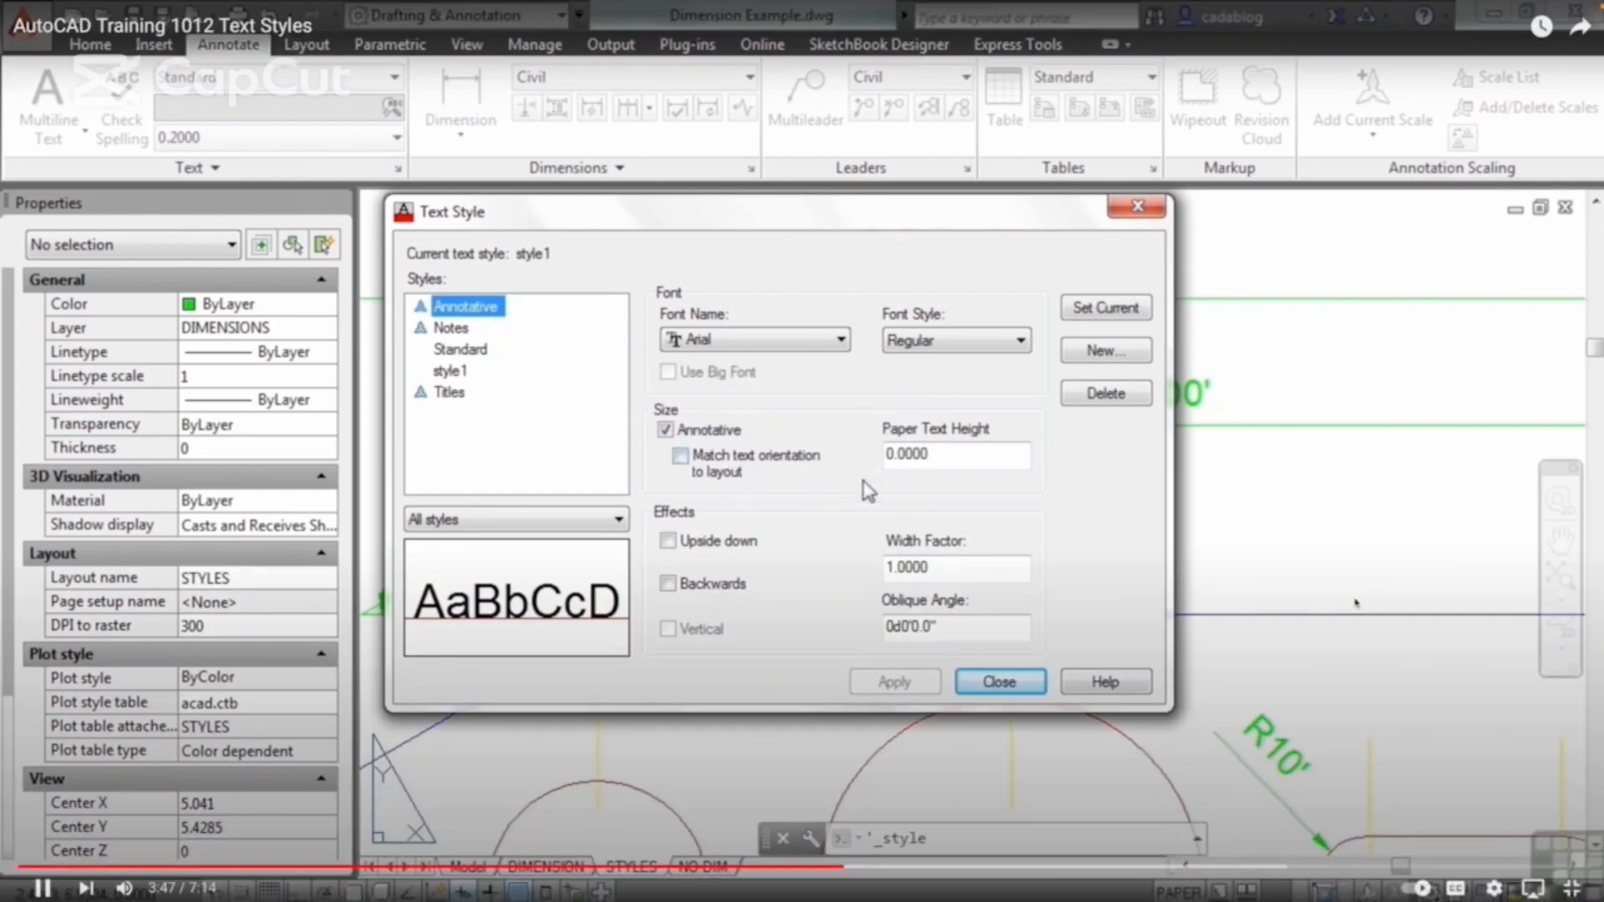
pyautogui.click(452, 370)
pyautogui.click(1352, 600)
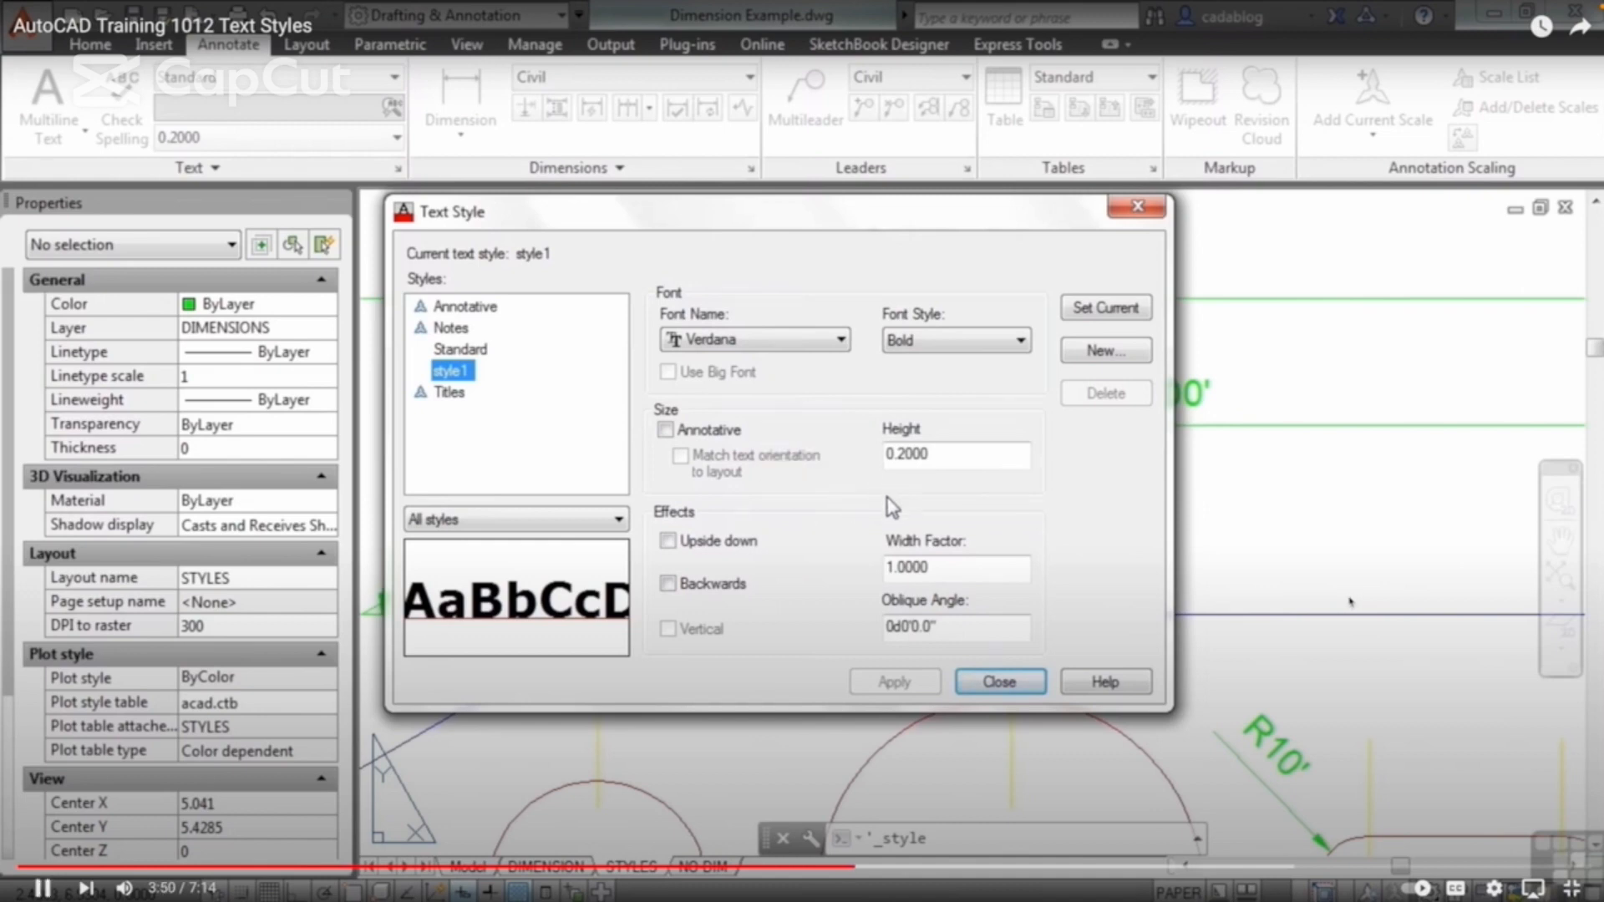
# Step: Apply a width factor of 2.0 and an oblique angle of 45 to style1, make it current, and close the style settings
pyautogui.click(950, 566)
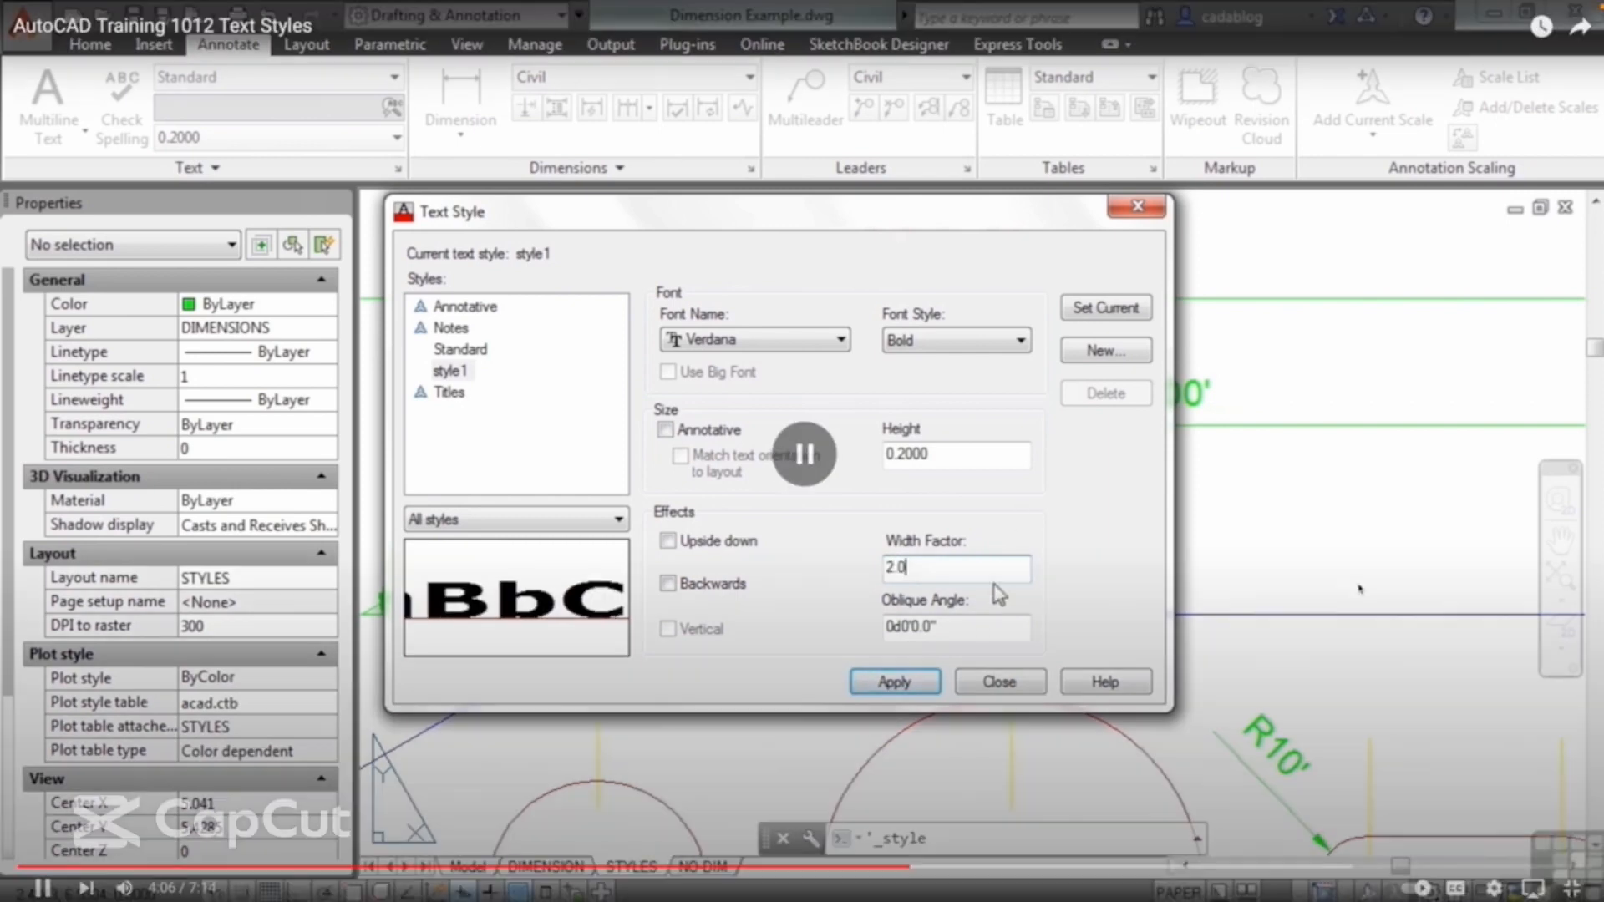
pyautogui.click(999, 595)
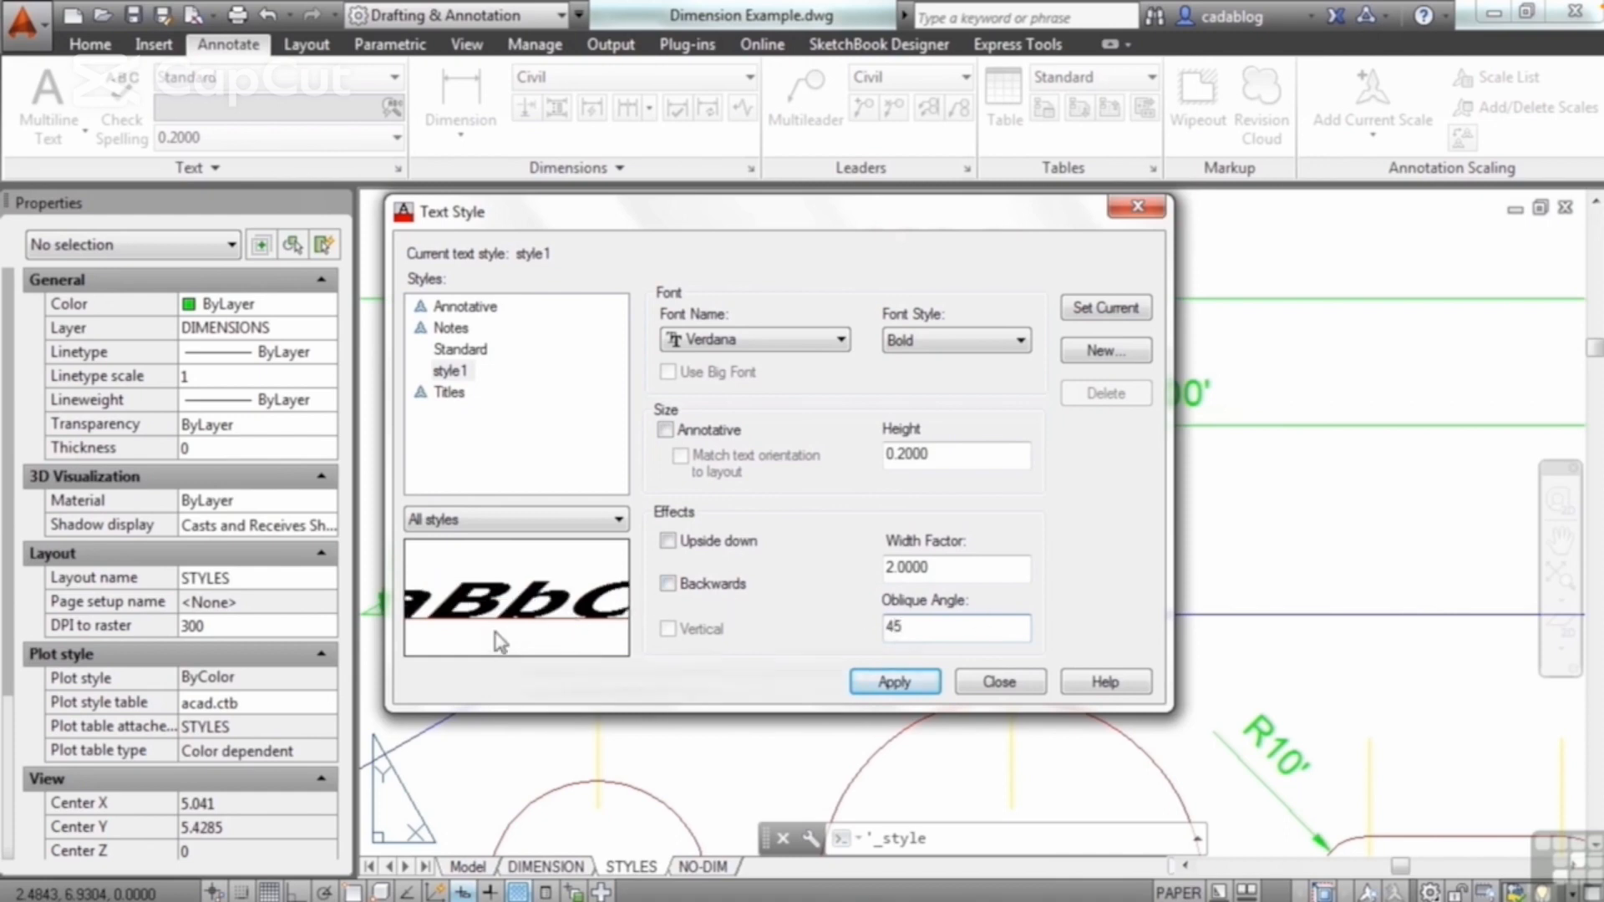
pyautogui.click(904, 683)
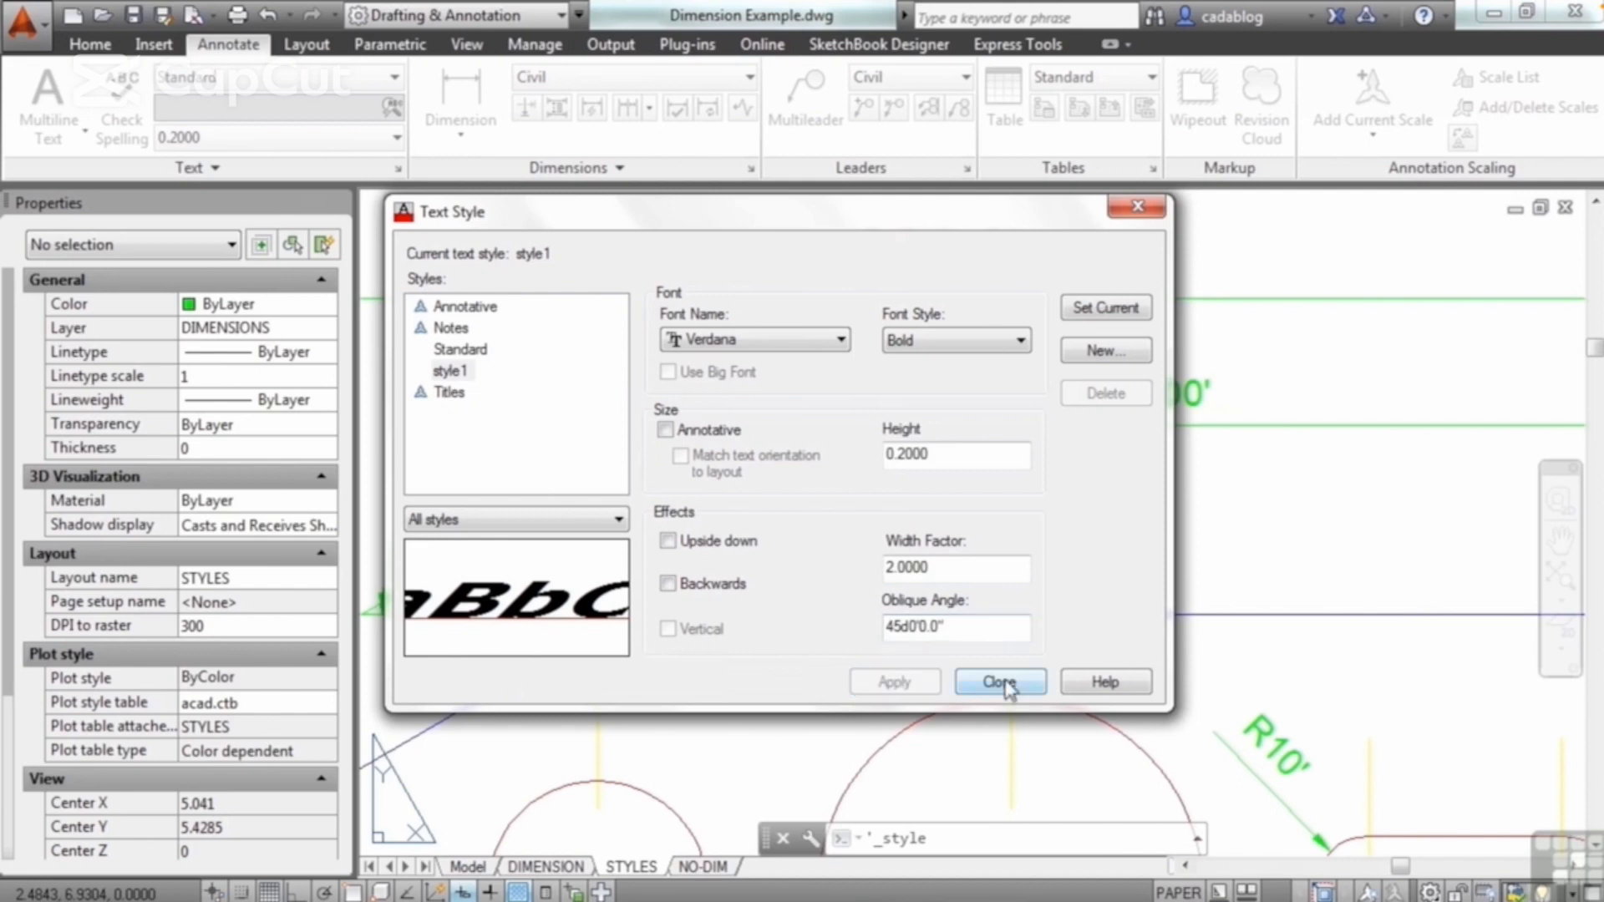
pyautogui.click(1102, 306)
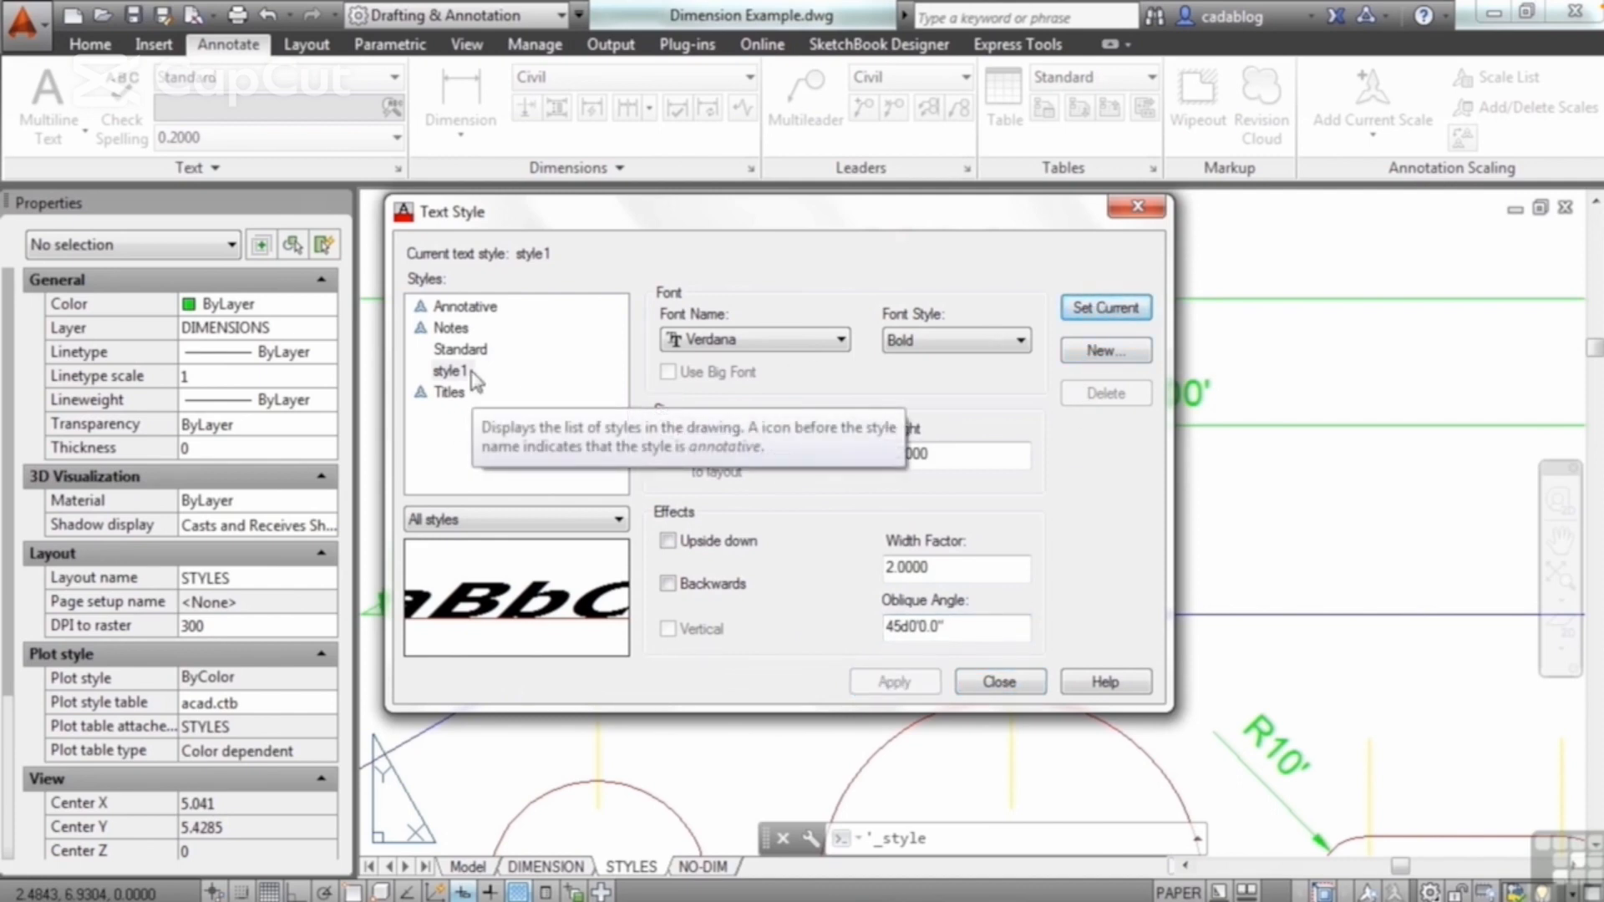
pyautogui.click(986, 682)
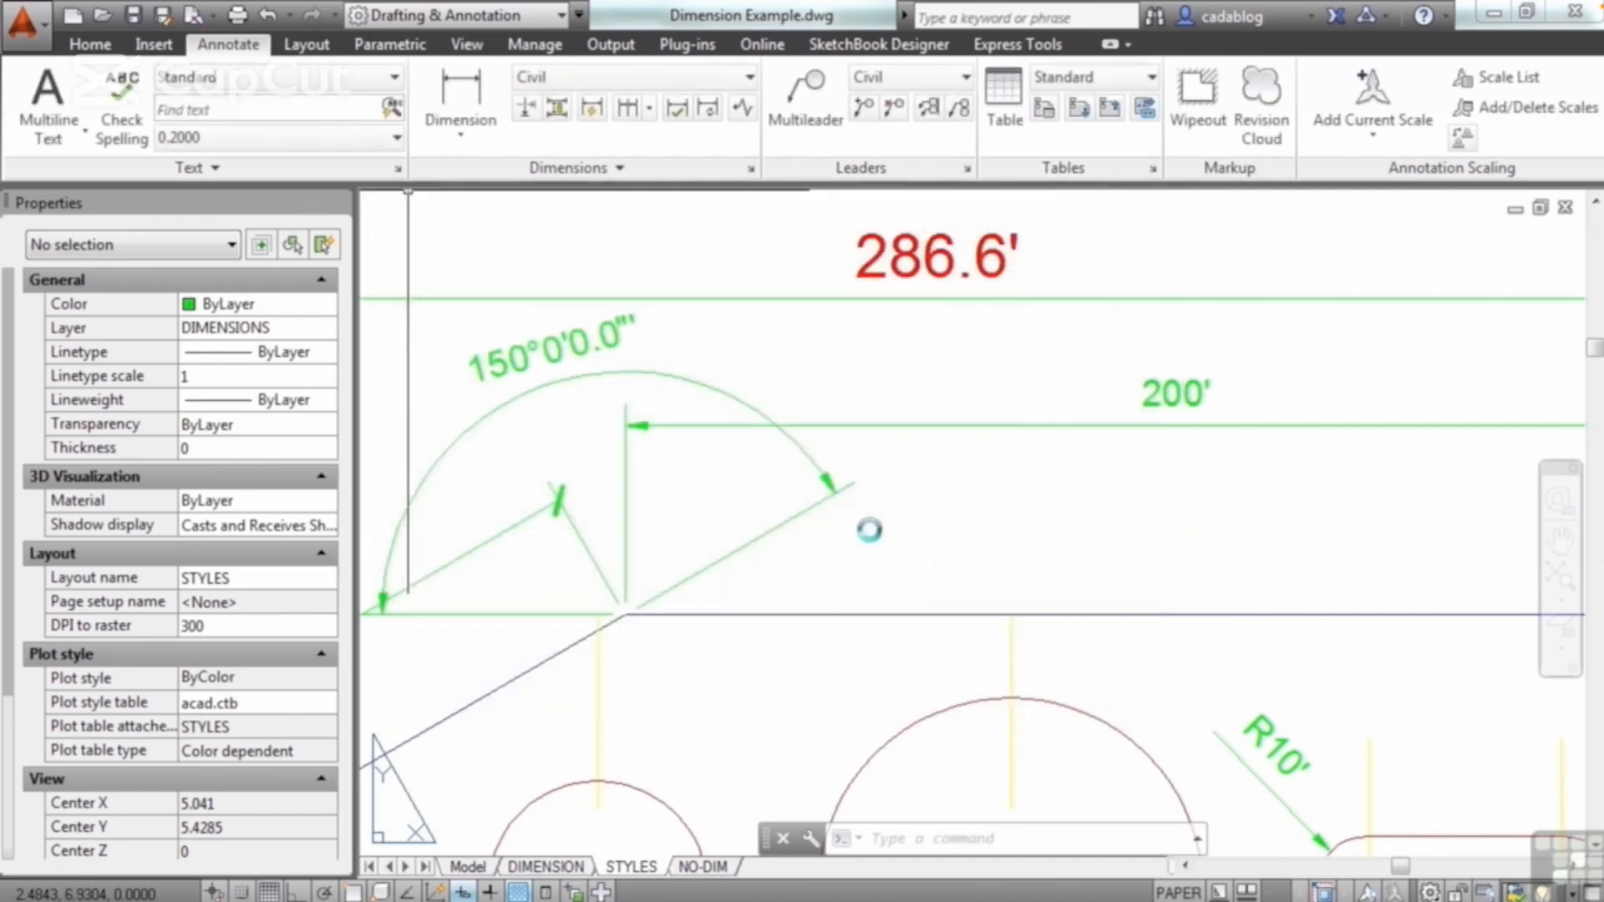
# Step: Place multiline text reading "title" in style1 below the 200' dimension, and examine its properties
pyautogui.write('mt')
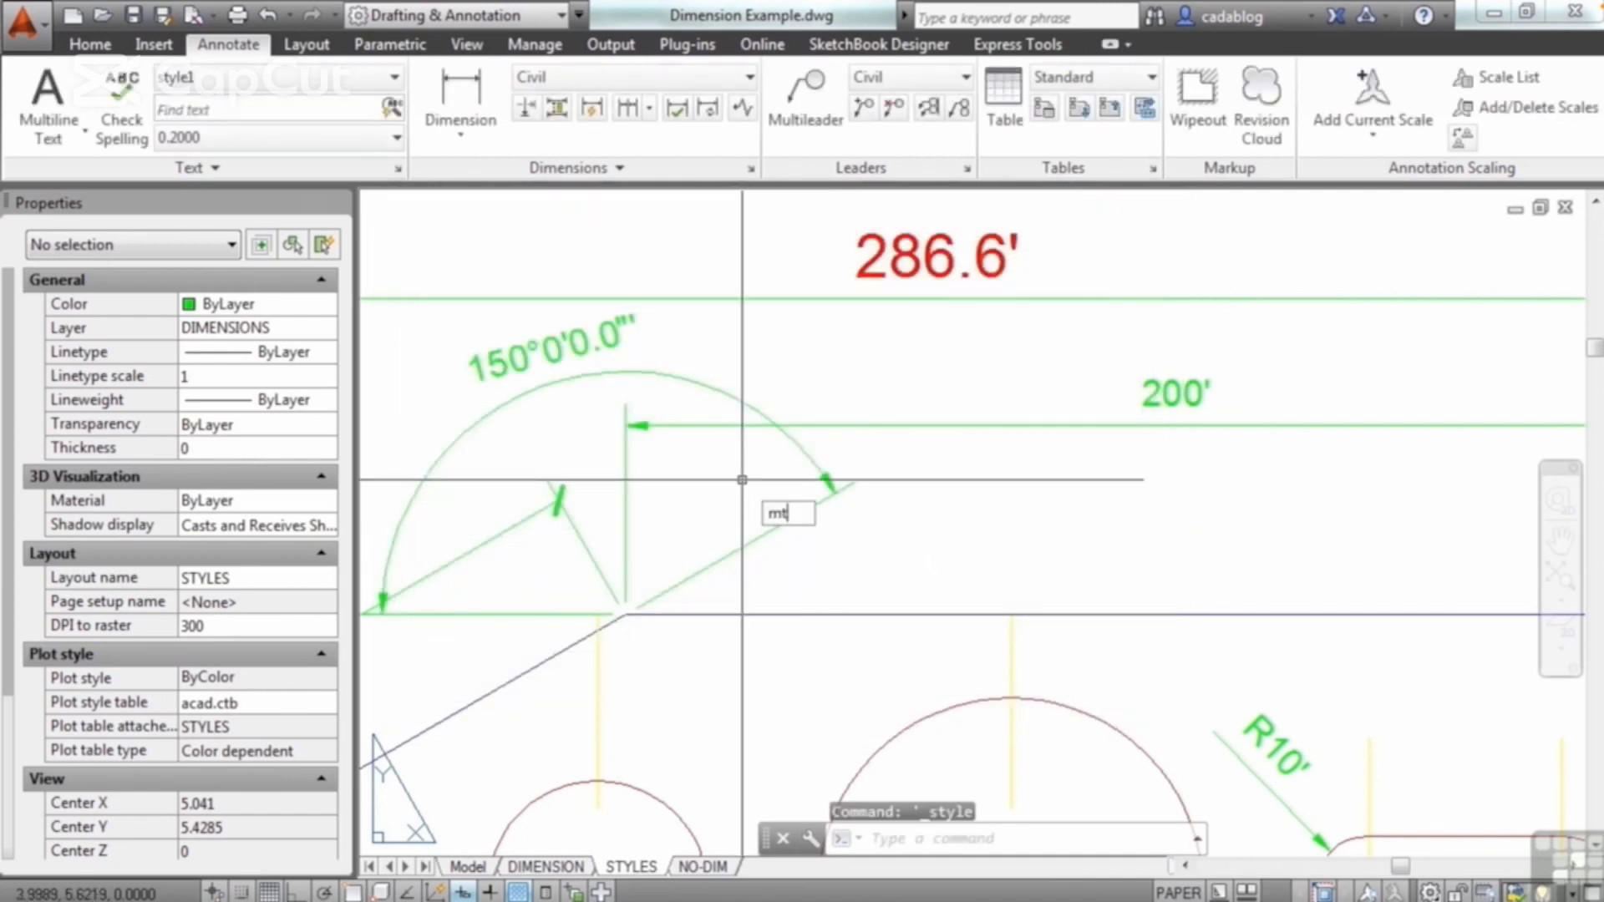
pyautogui.press('Return')
pyautogui.scroll(-2, 742, 485)
pyautogui.click(845, 458)
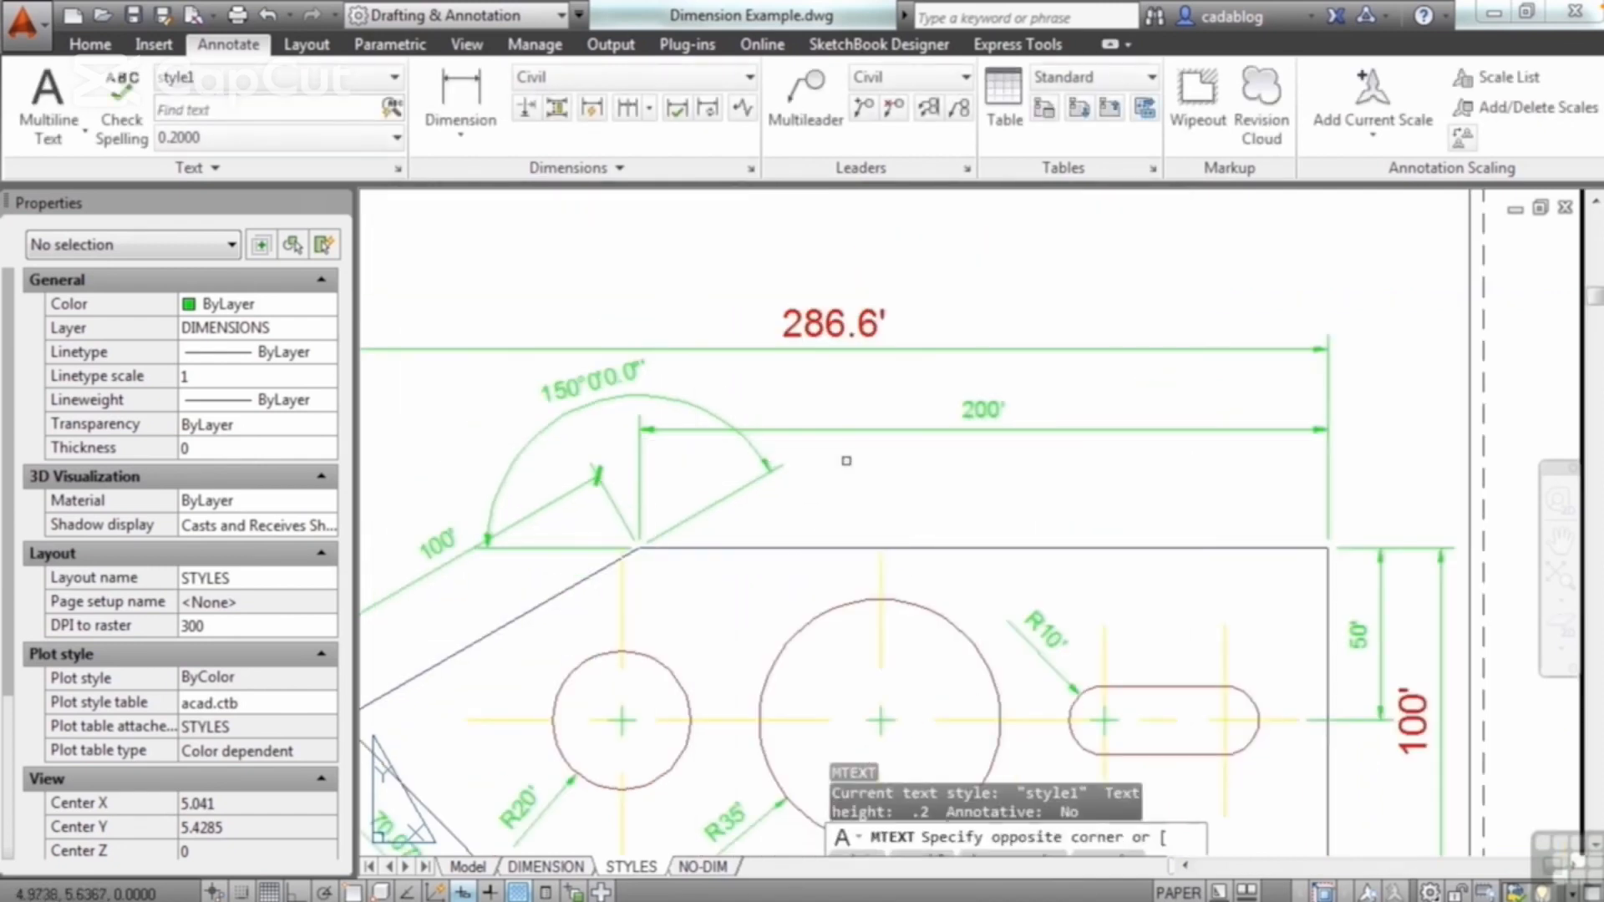
pyautogui.click(1020, 509)
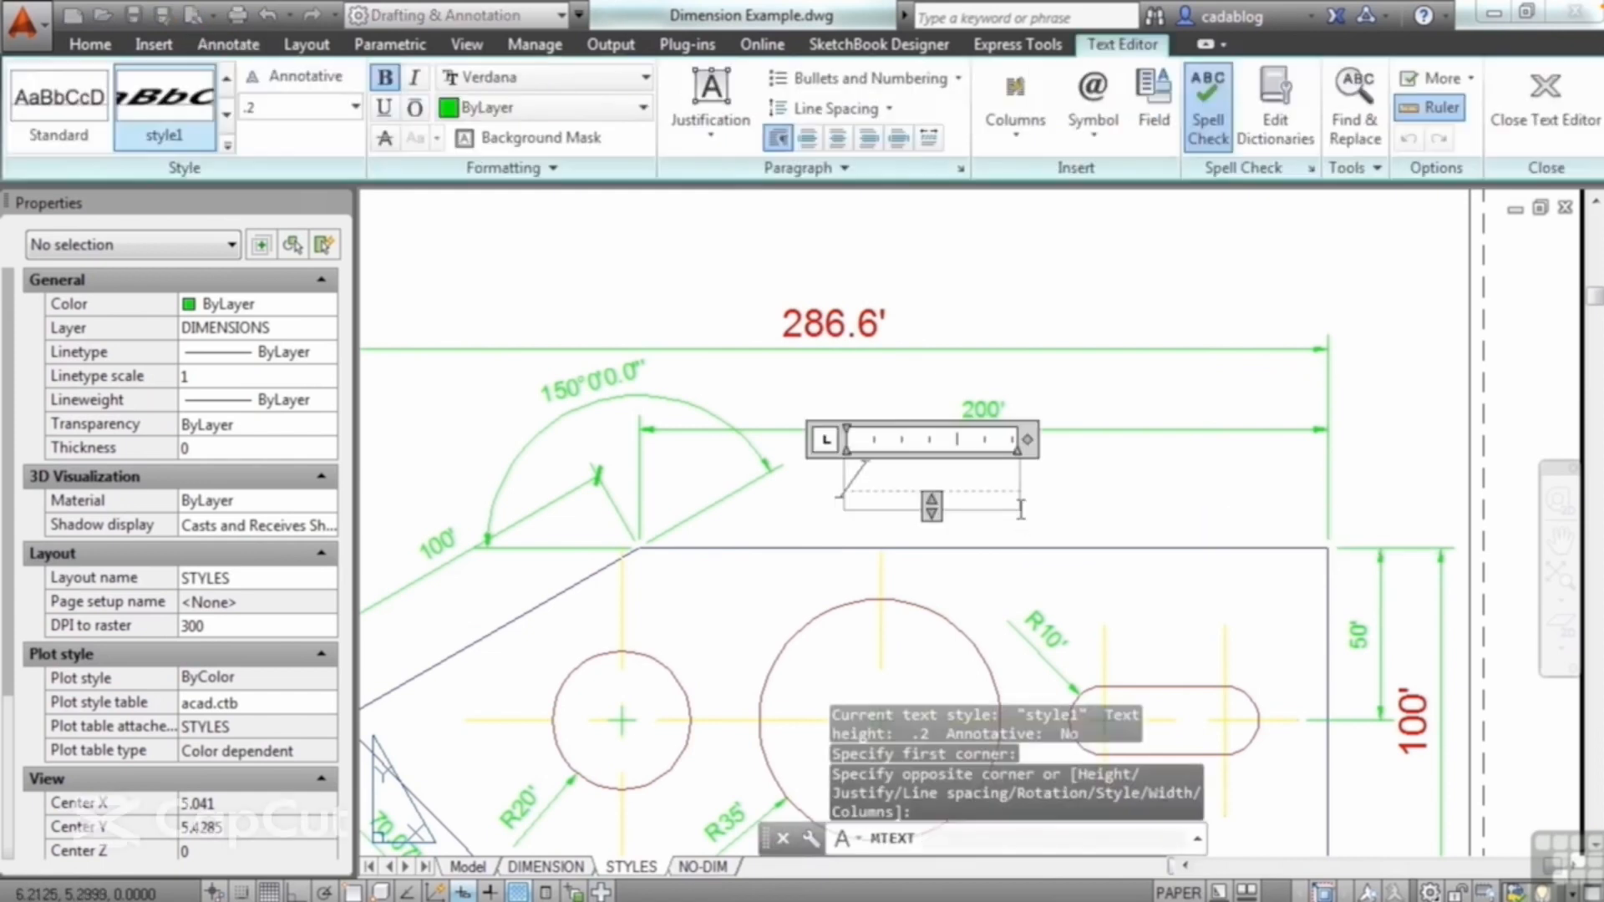
pyautogui.write('title')
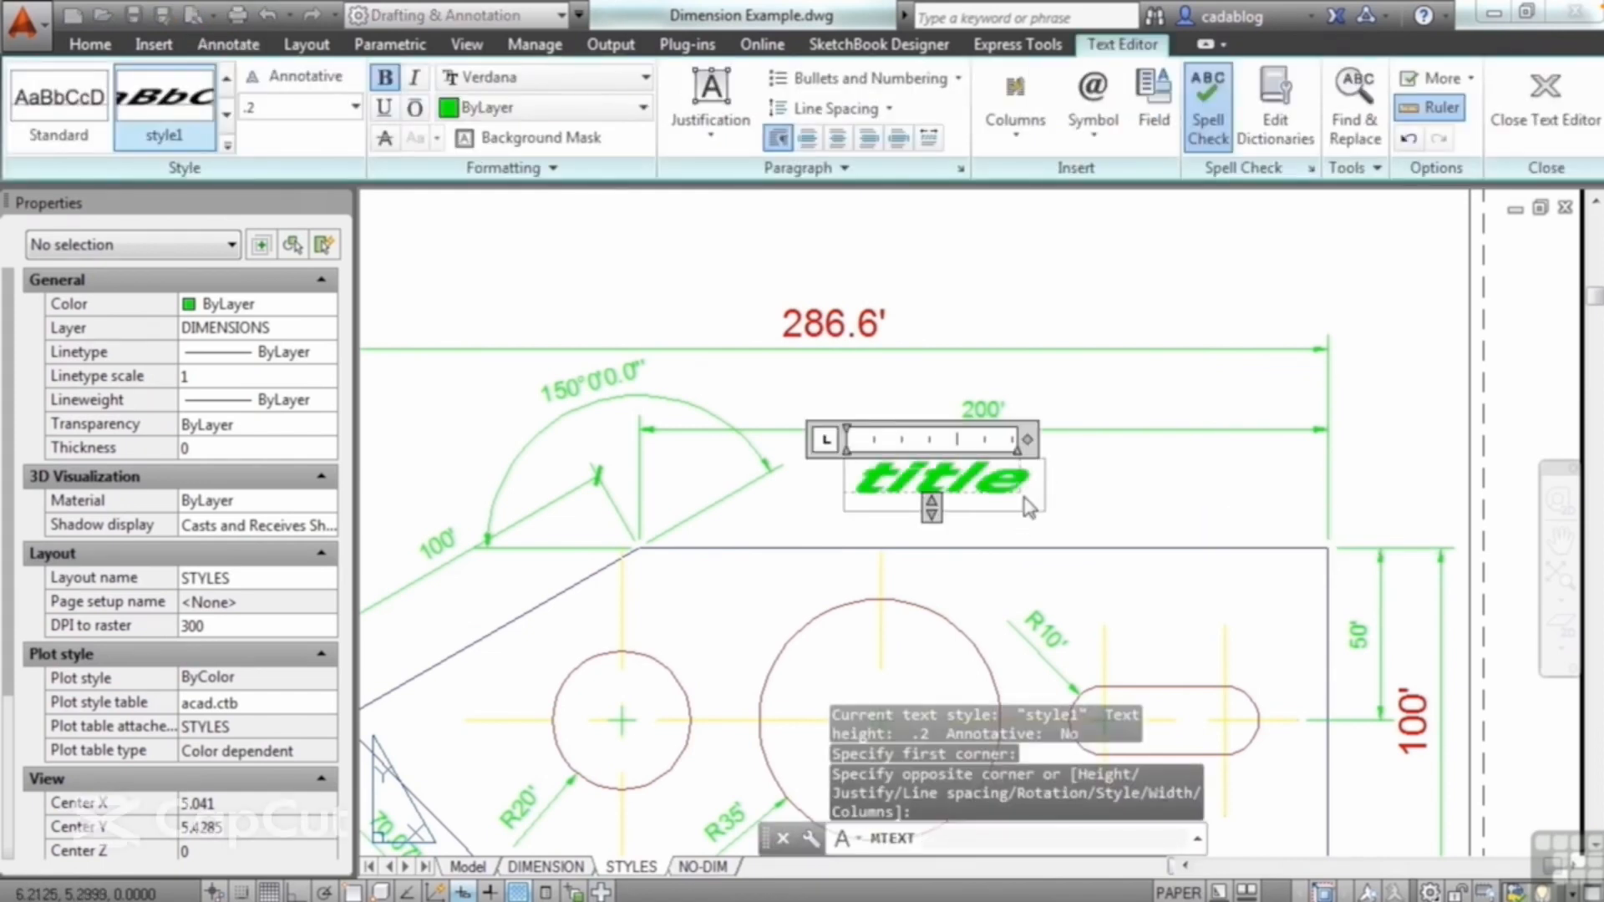
pyautogui.click(1078, 514)
pyautogui.scroll(2, 1073, 537)
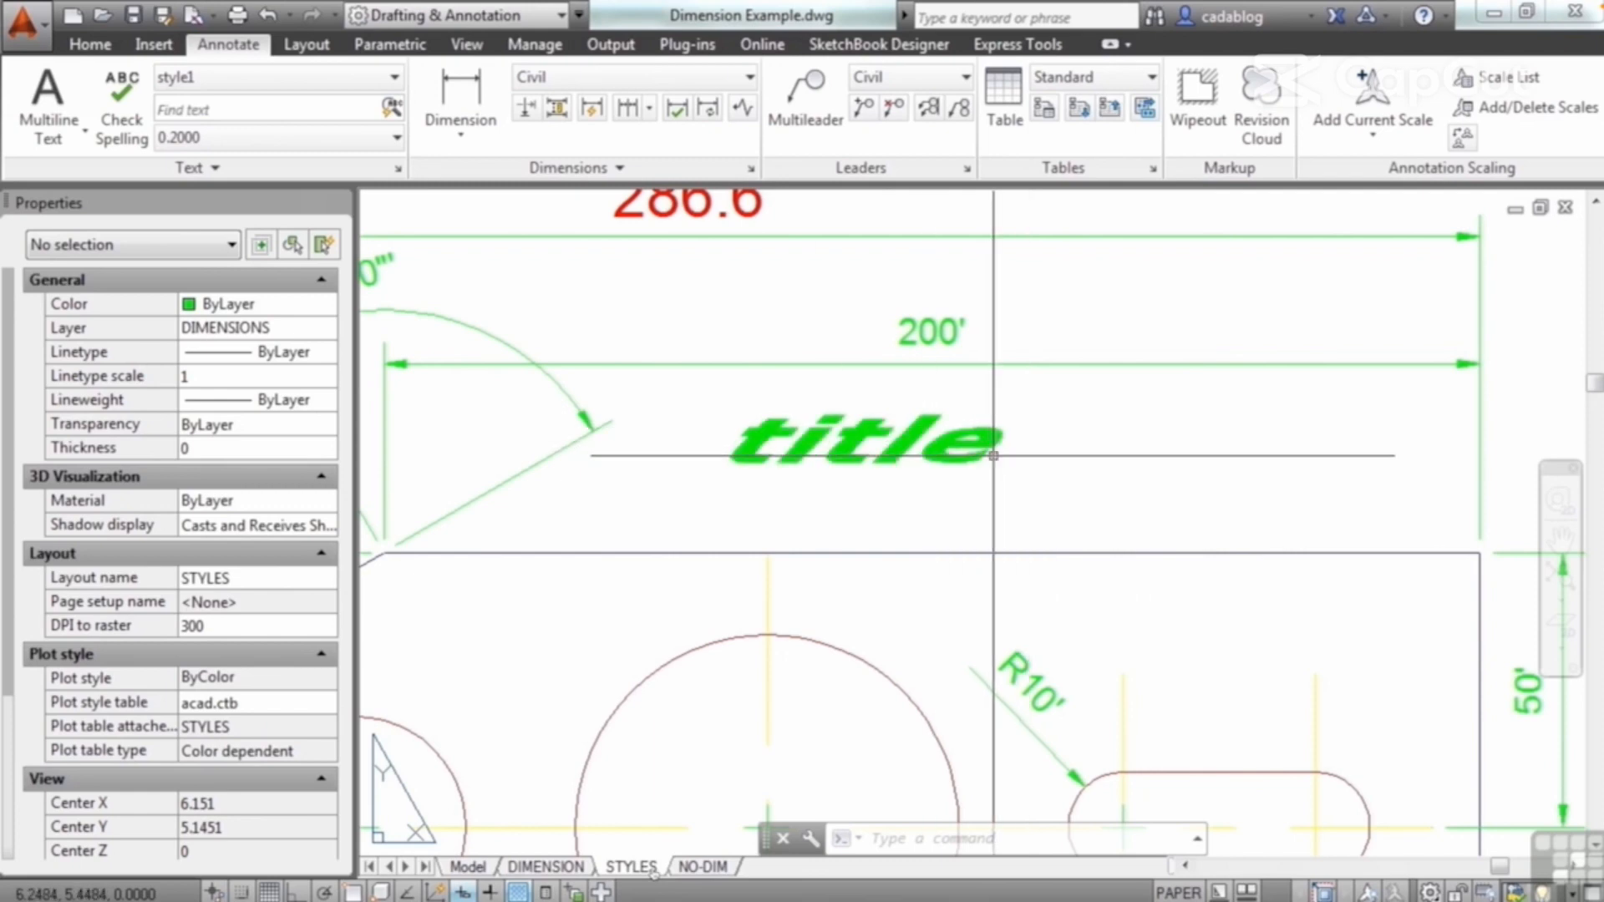
pyautogui.click(969, 454)
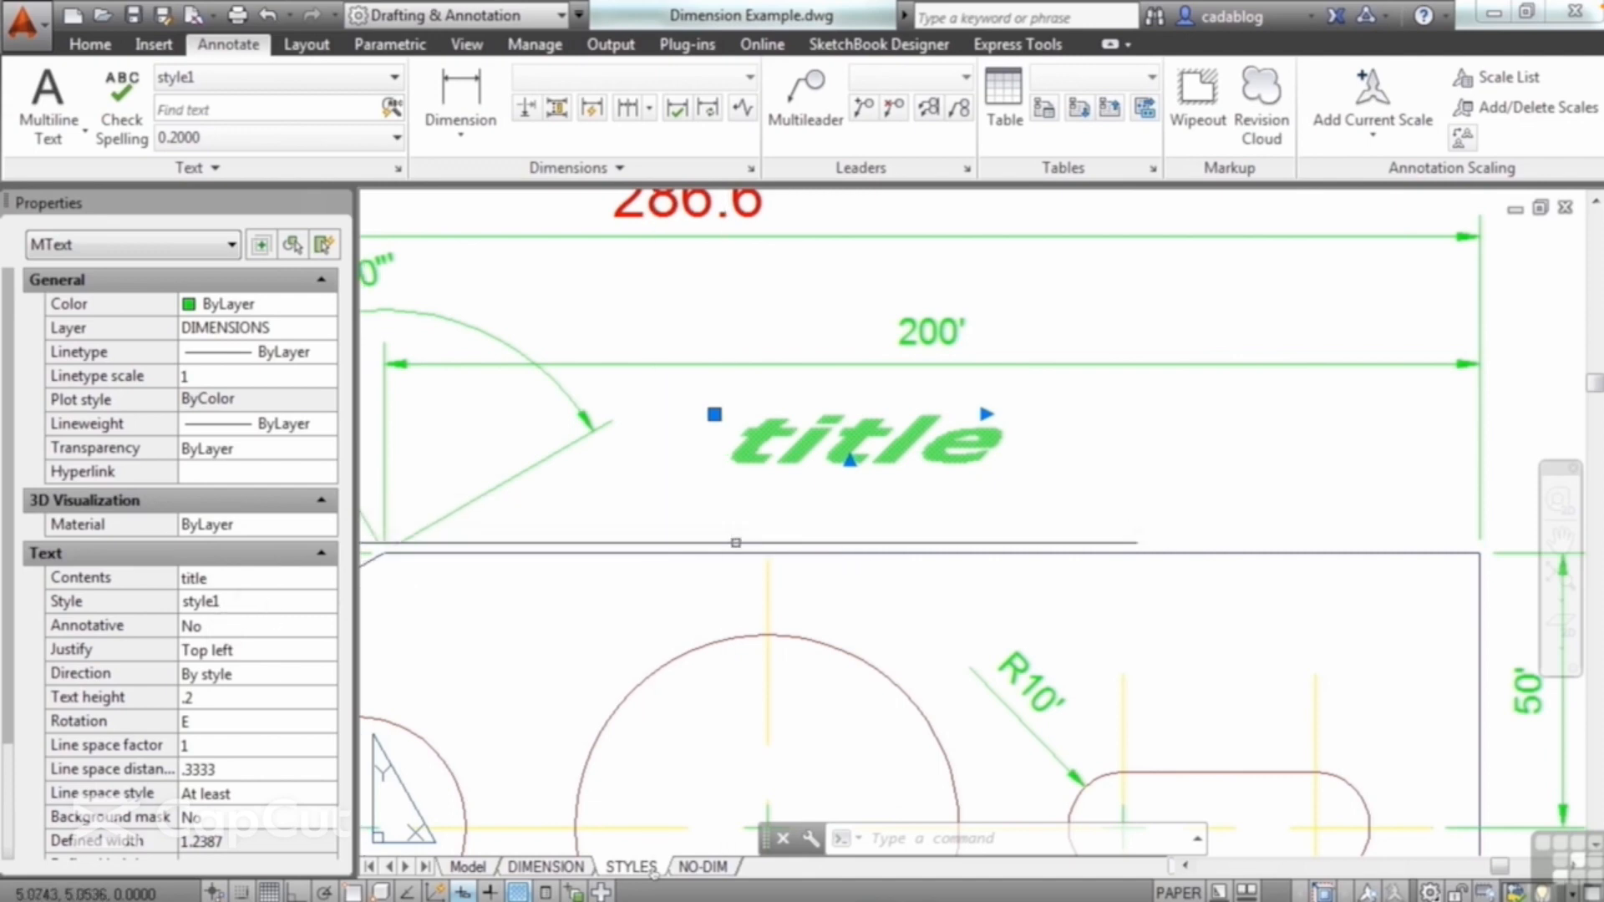
pyautogui.press('Escape')
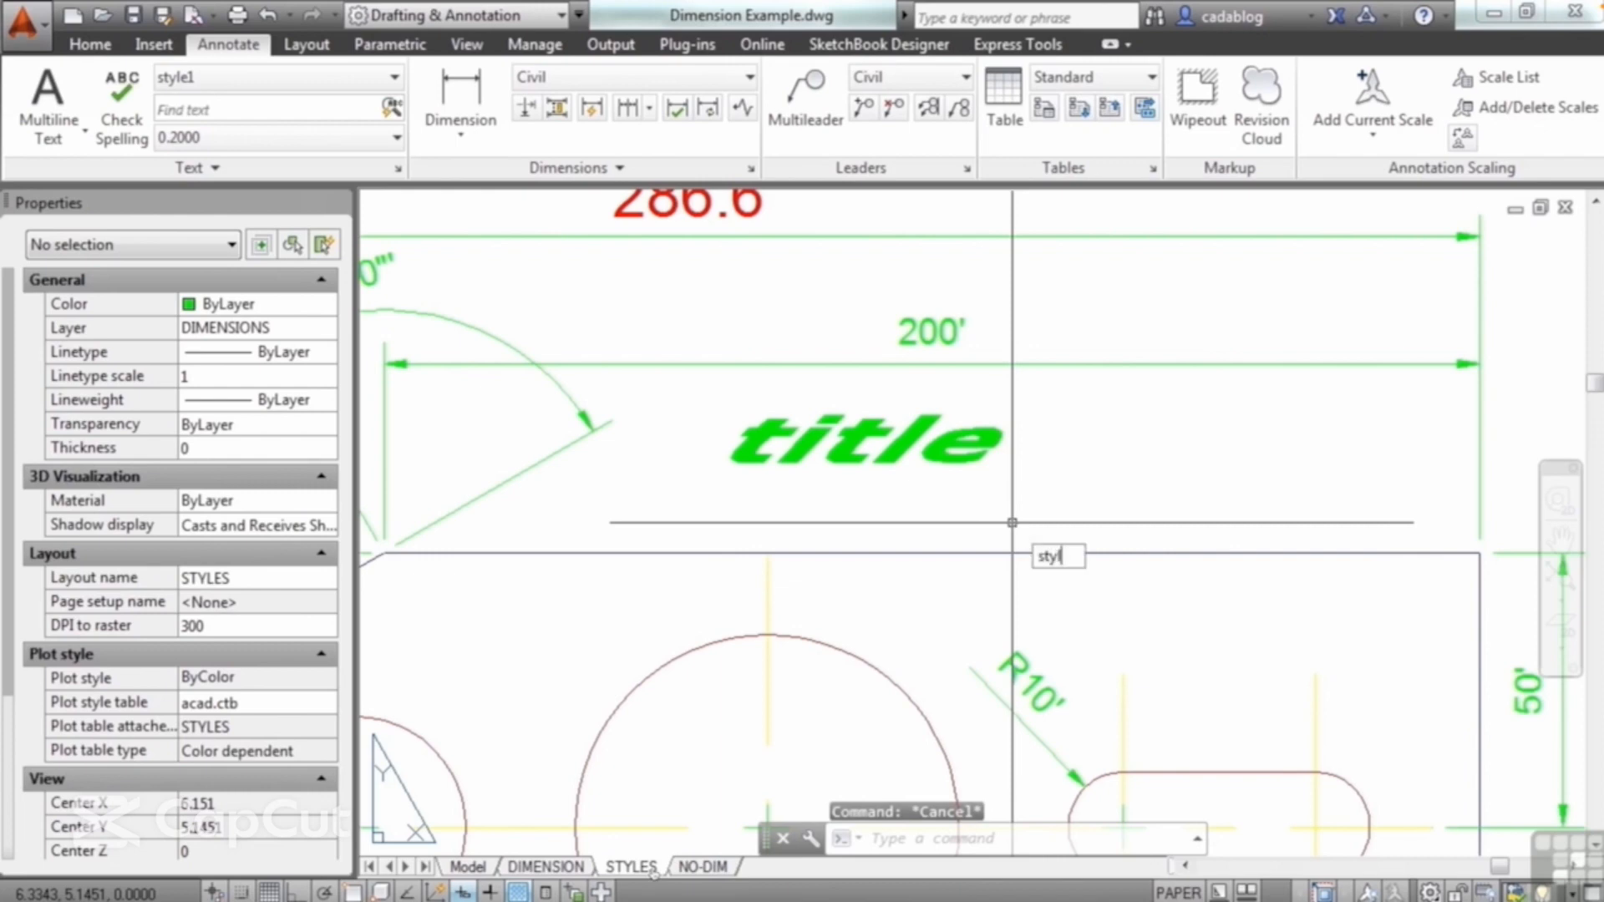
# Step: Rename the text style style1 to BCB-style1, view the Standard style, and close the text style settings
pyautogui.write('style')
pyautogui.press('Return')
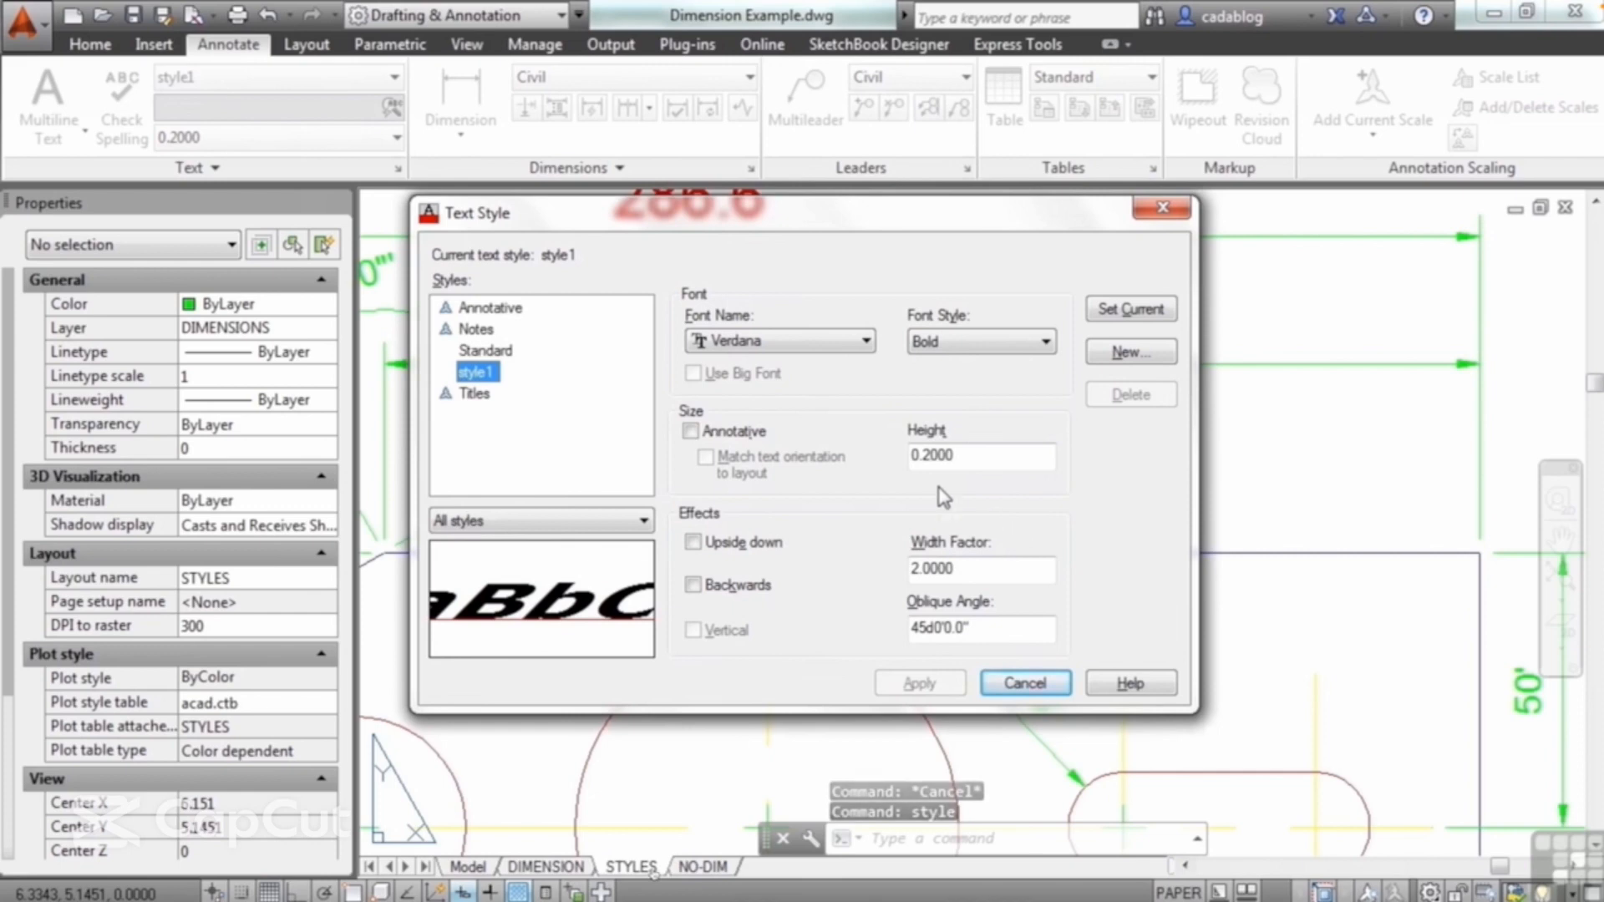
pyautogui.rightClick(477, 375)
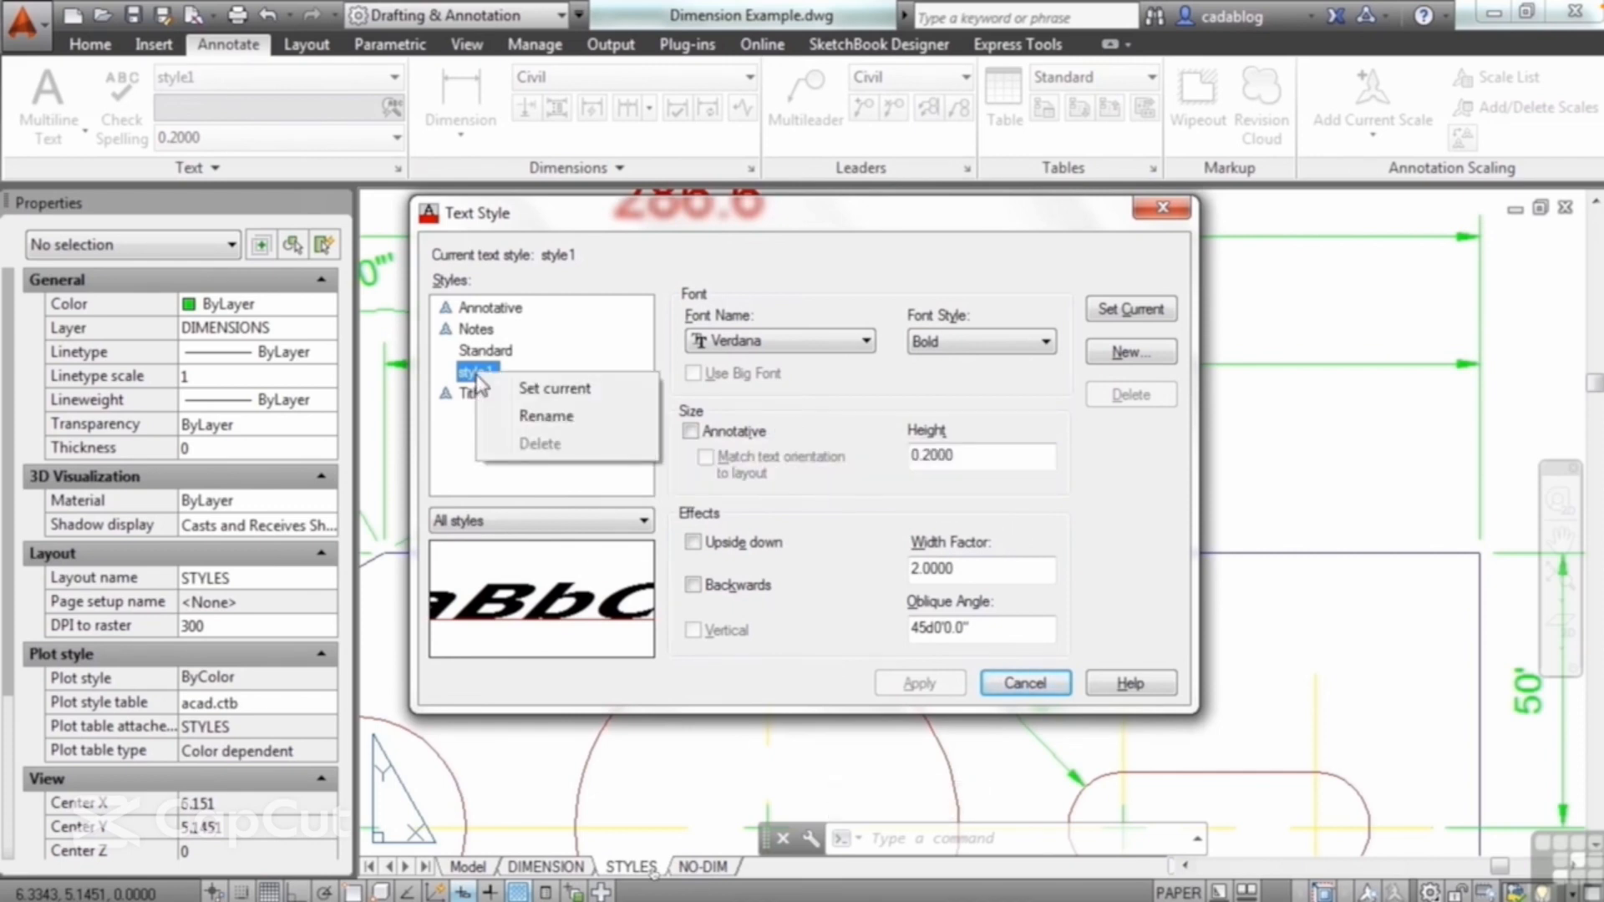
pyautogui.click(544, 417)
pyautogui.press('Left')
pyautogui.press('Left')
pyautogui.press('Left')
pyautogui.press('Left')
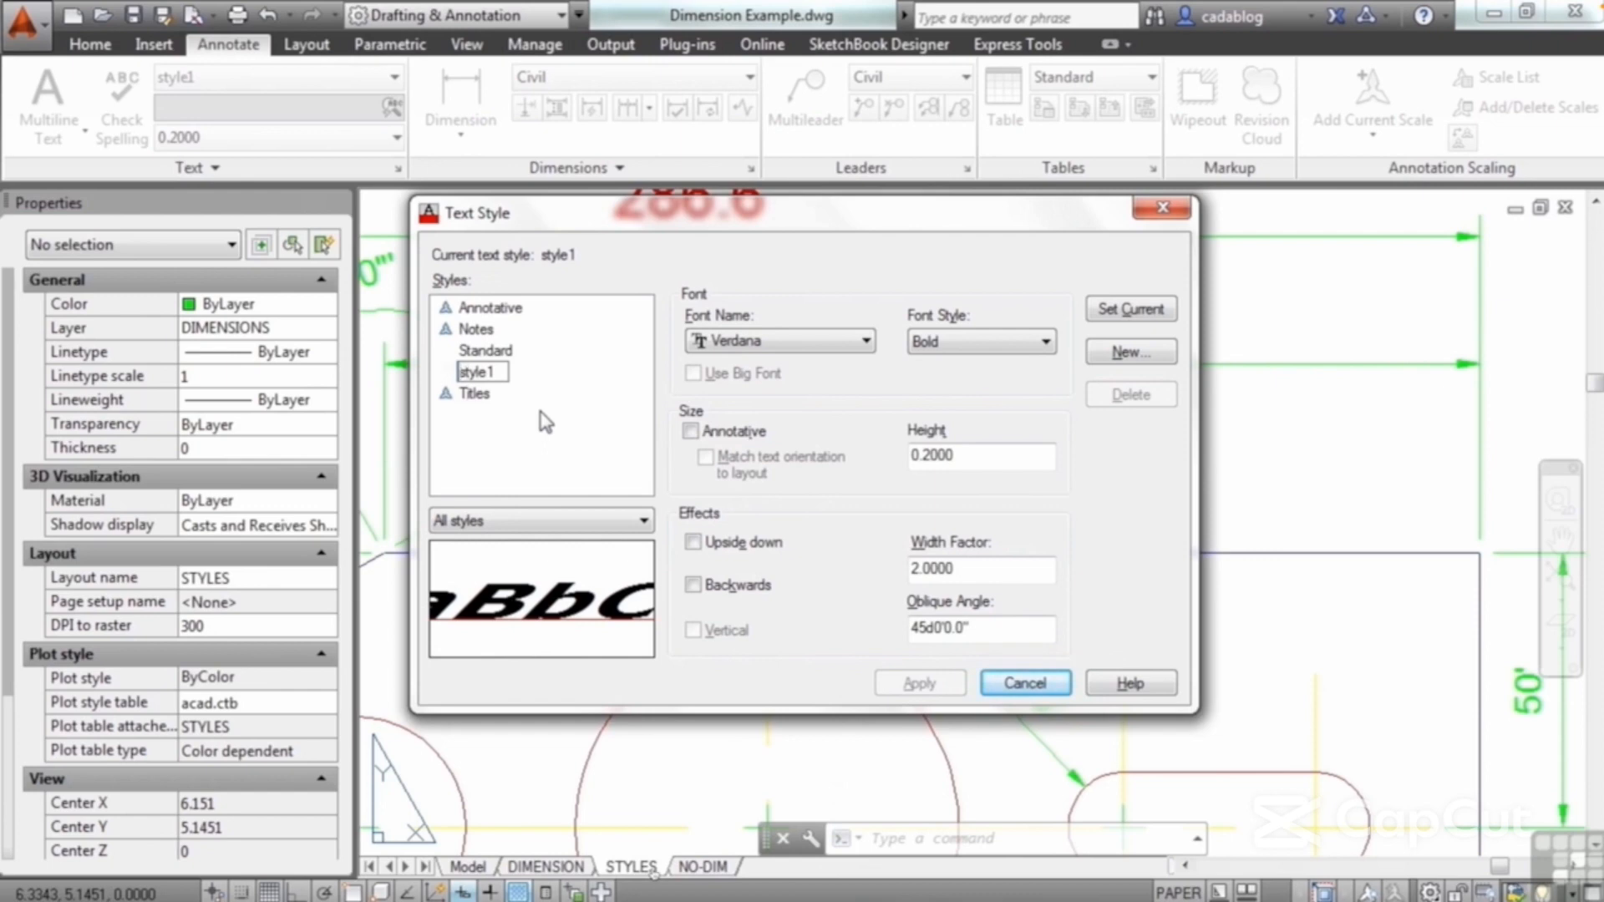
pyautogui.write('BCB-')
pyautogui.press('Return')
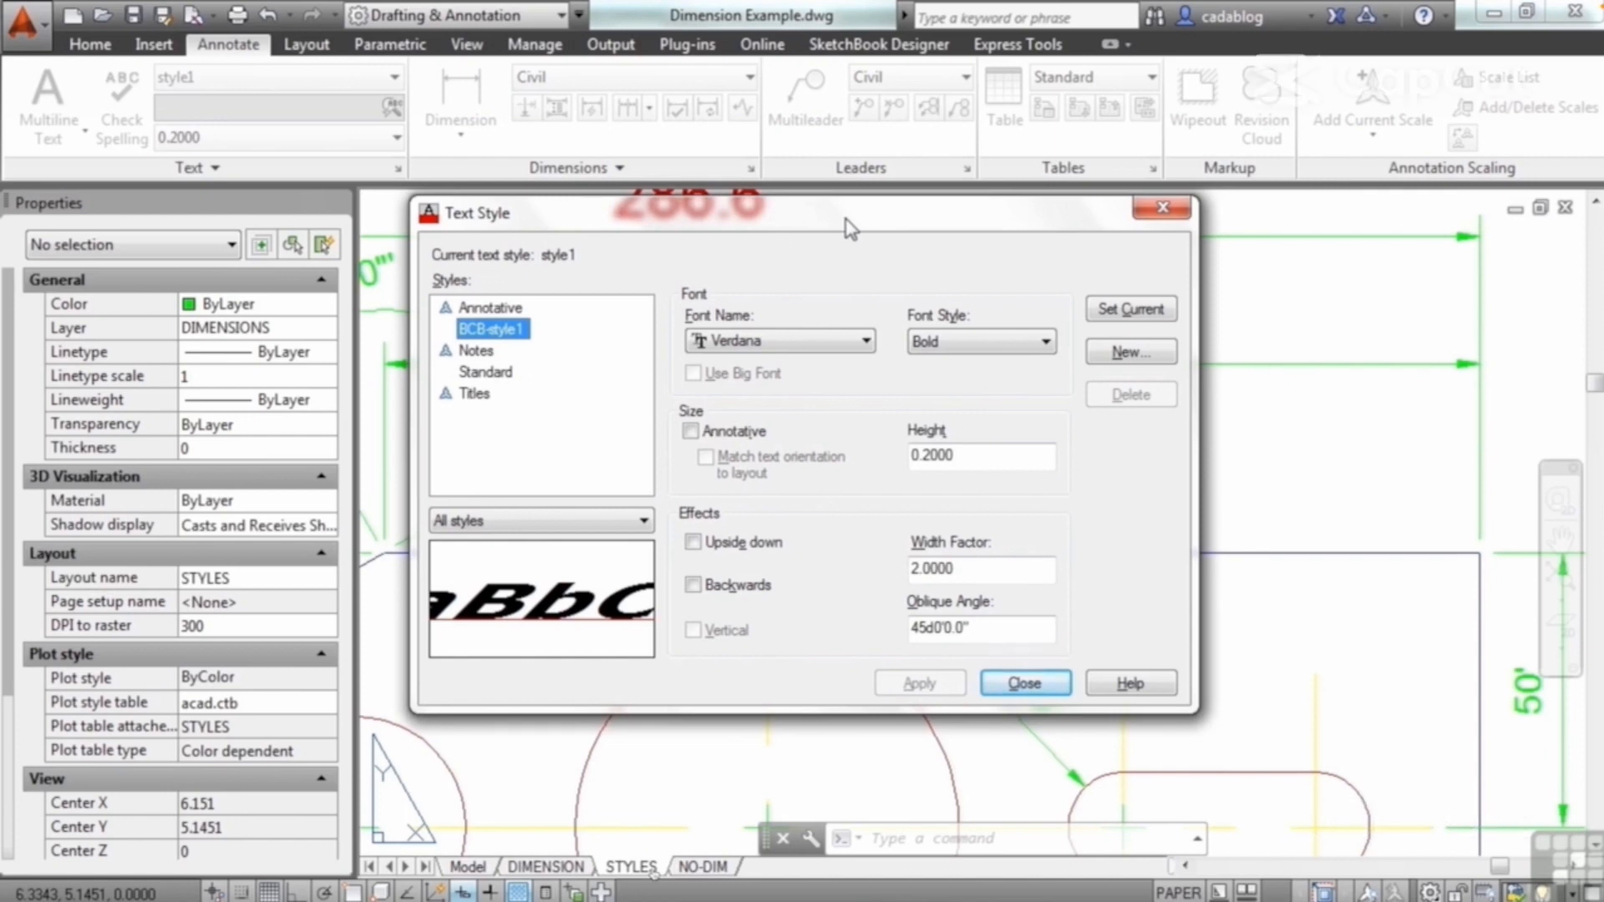
pyautogui.click(491, 378)
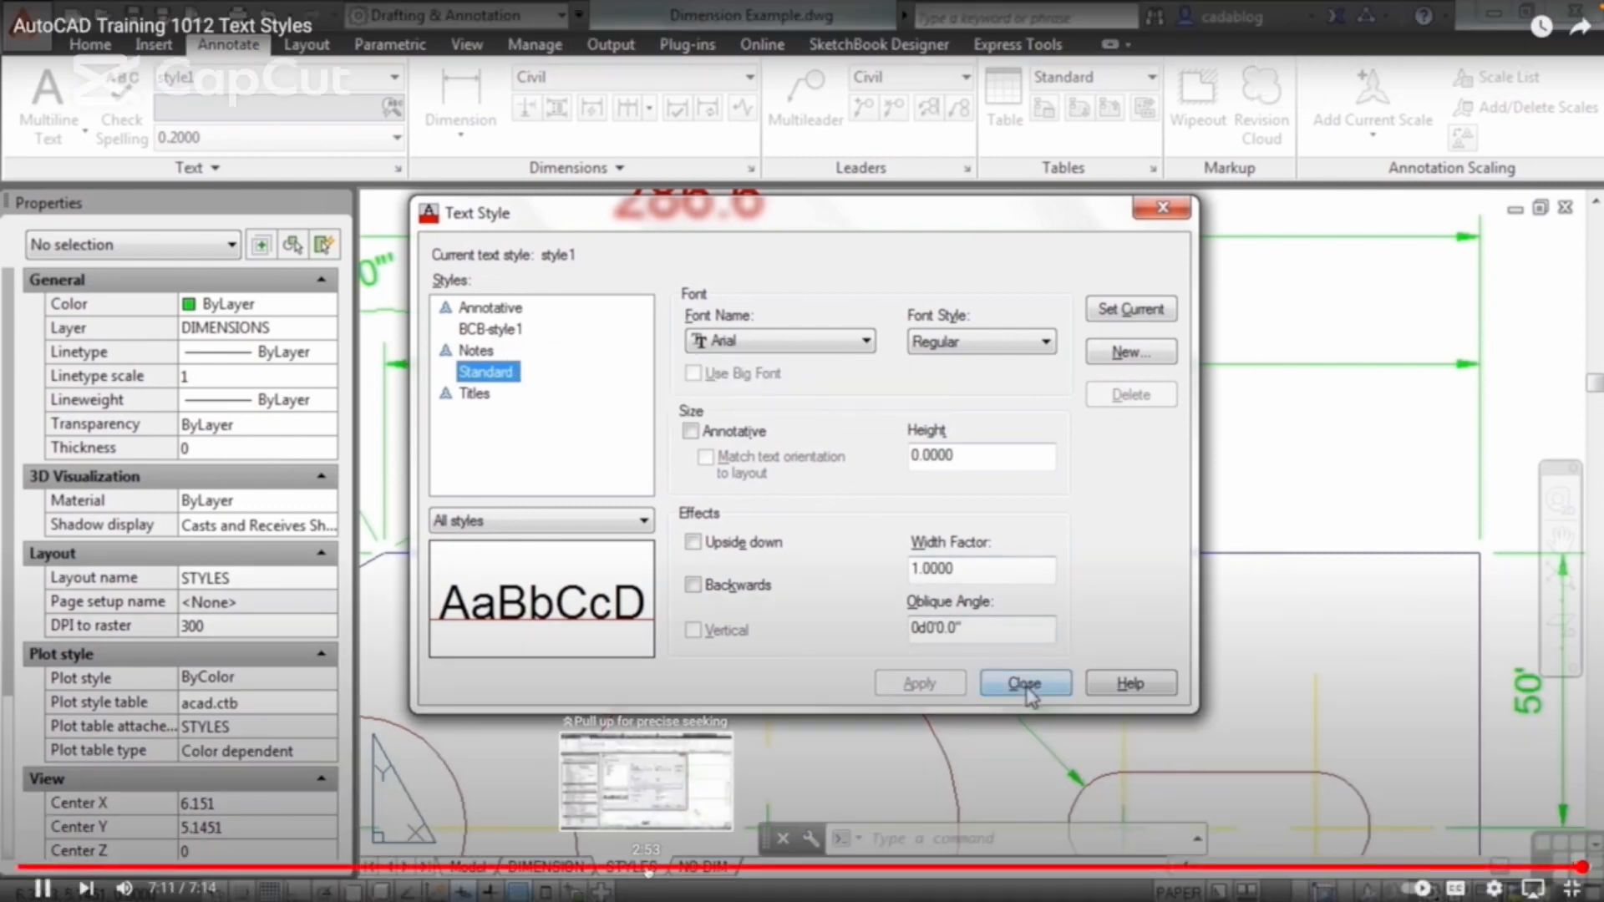
pyautogui.click(1025, 685)
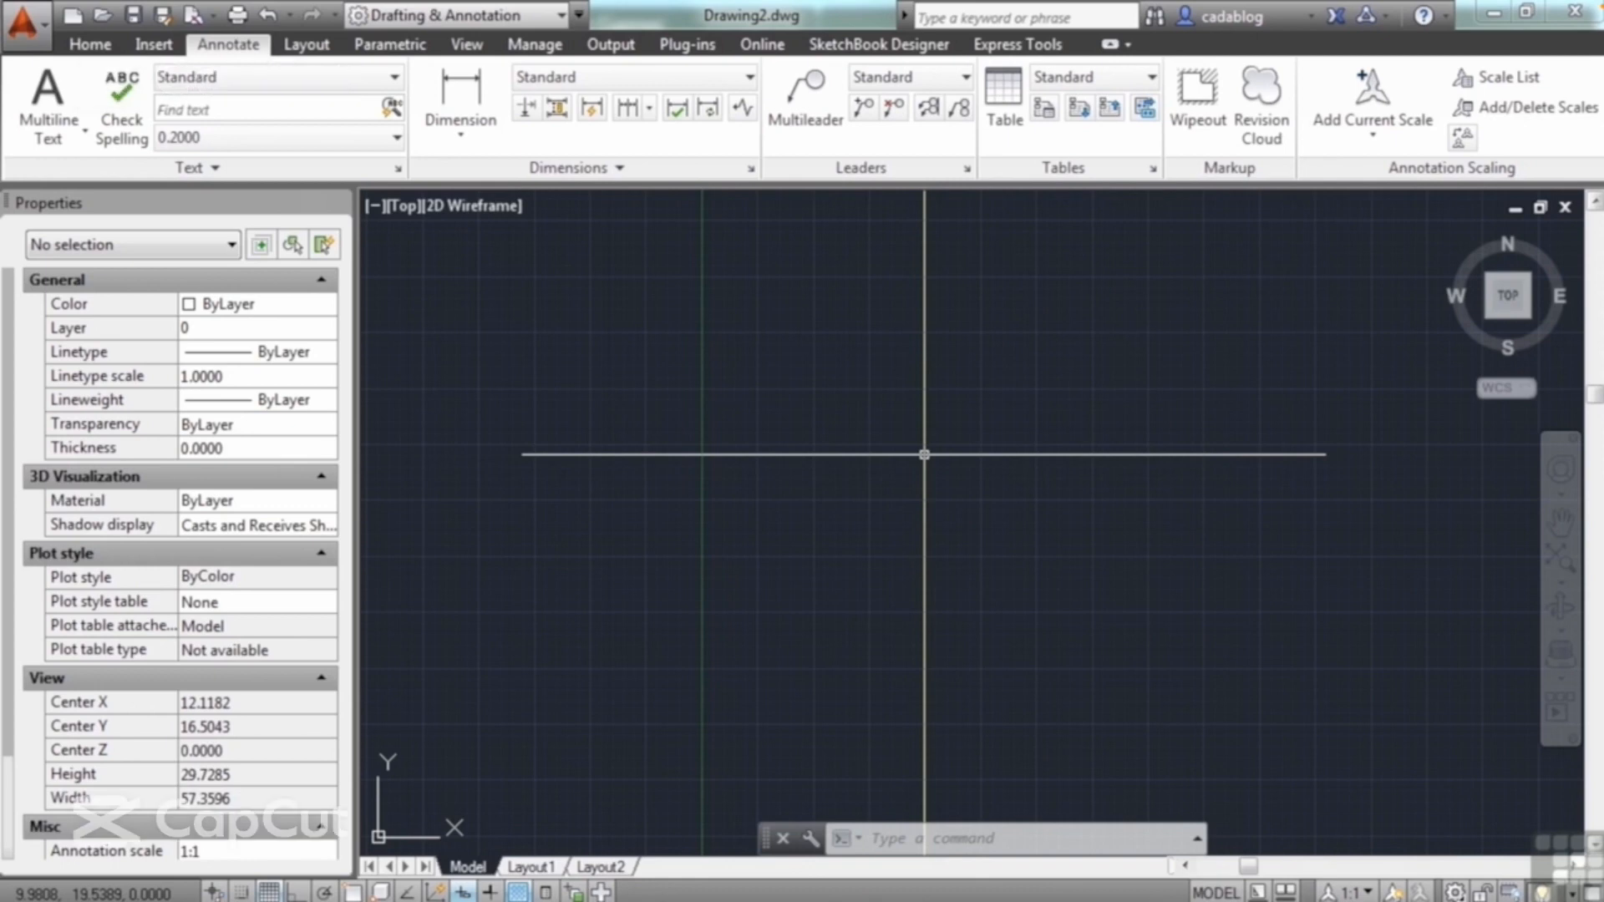
# Step: Try to enter the TABLE command in Drawing2.dwg
pyautogui.write('TABle')
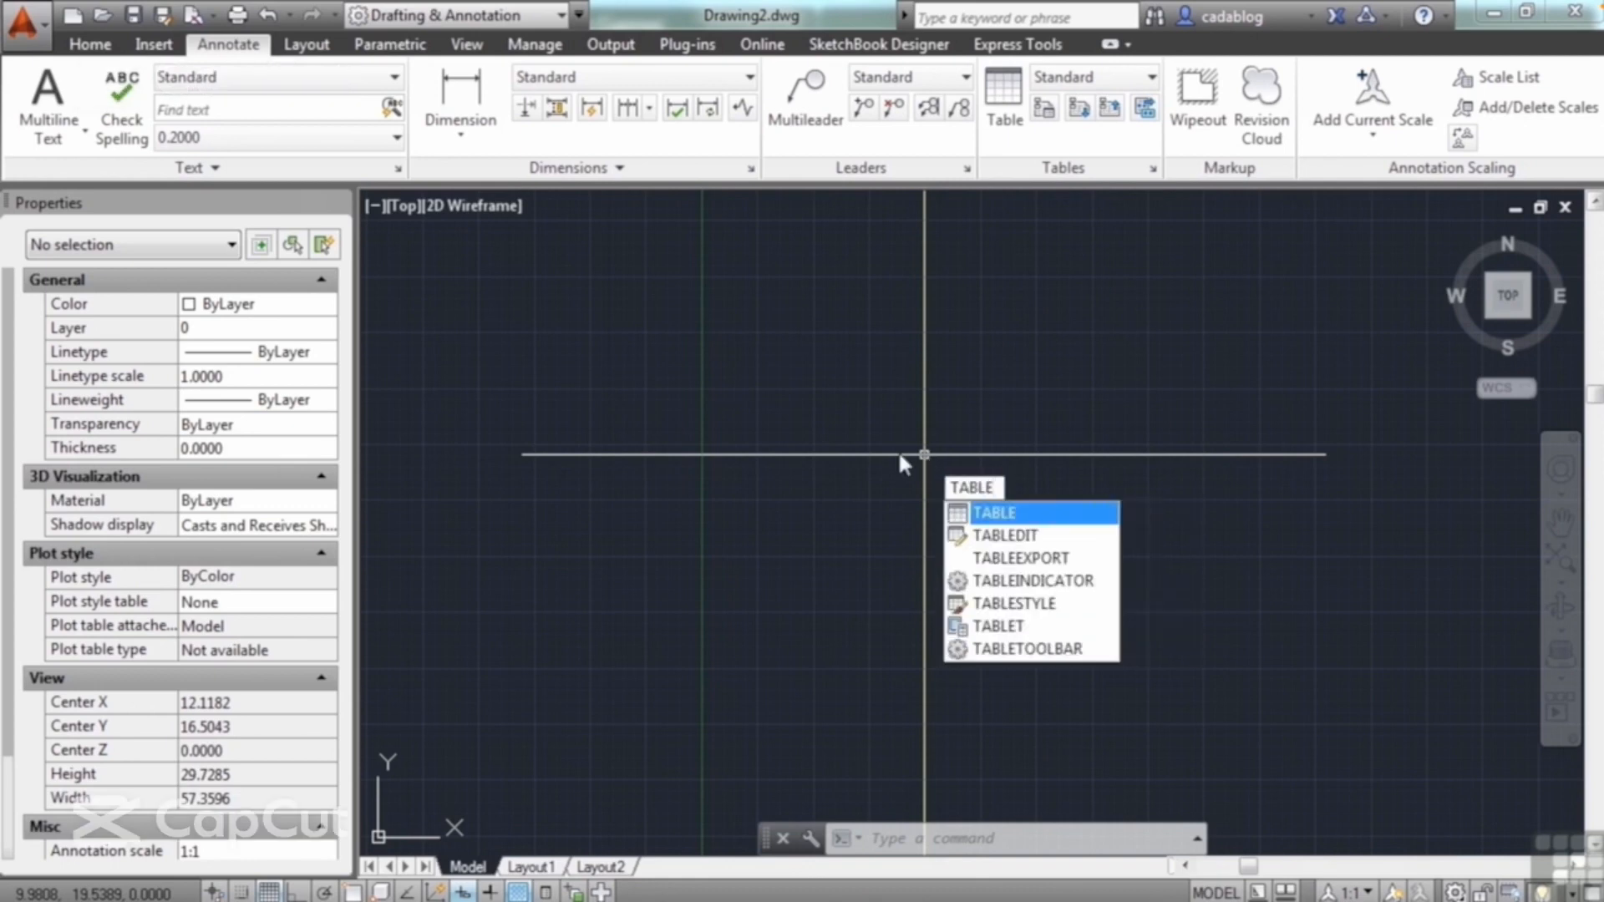
pyautogui.press('Escape')
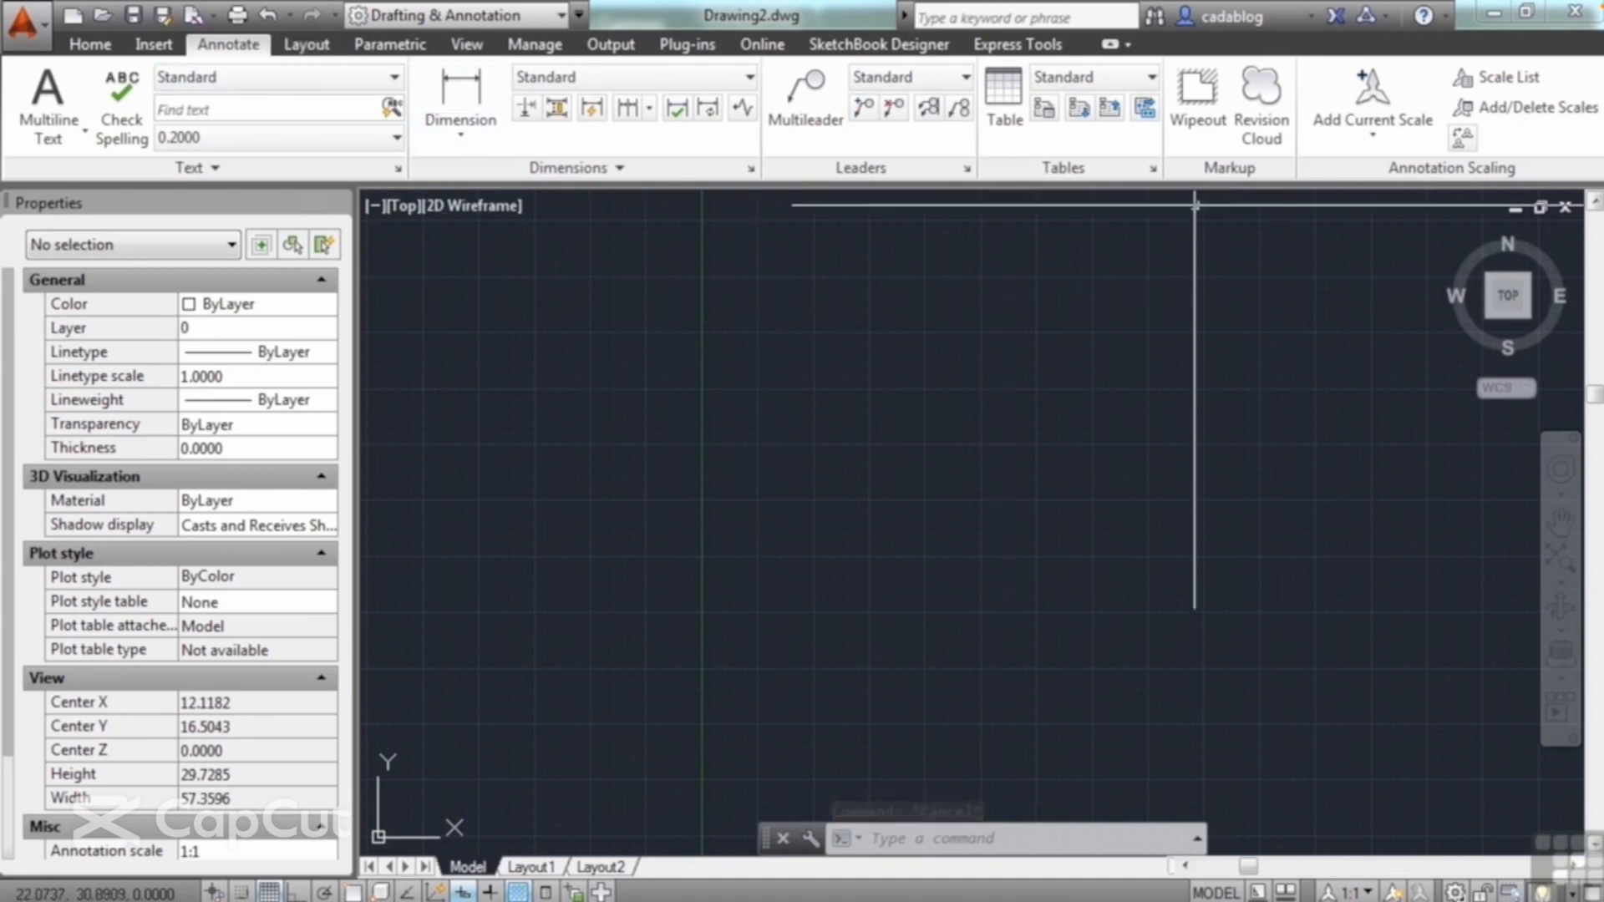
# Step: Begin a new table from an empty table in the Standard table style, with 4 data rows
pyautogui.click(1012, 102)
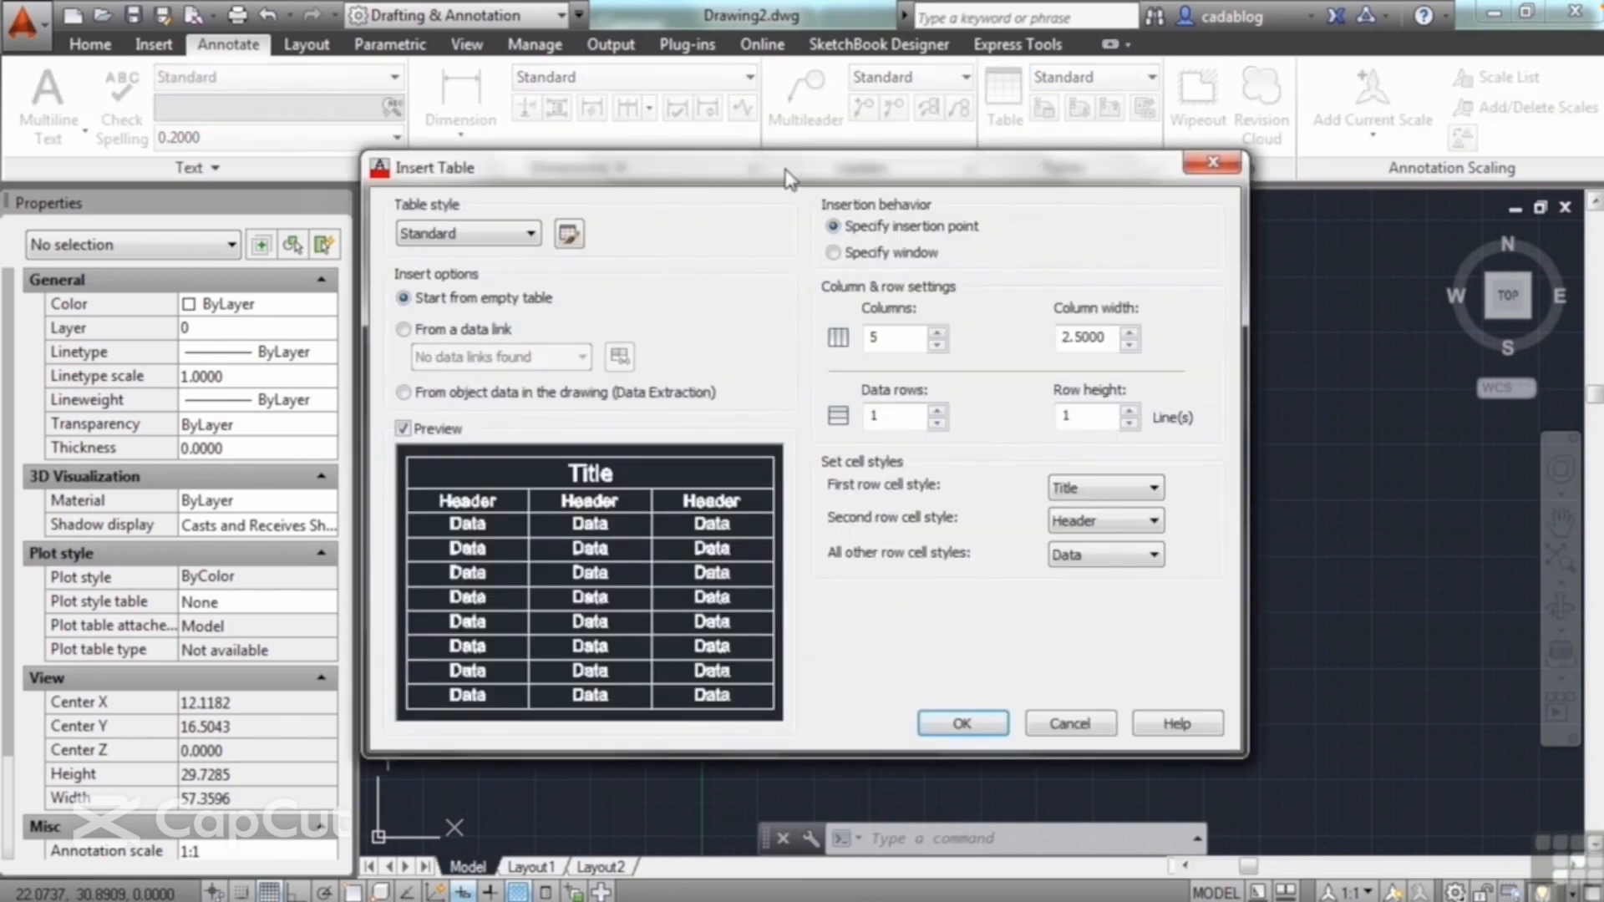
pyautogui.moveTo(786, 167); pyautogui.dragTo(803, 150)
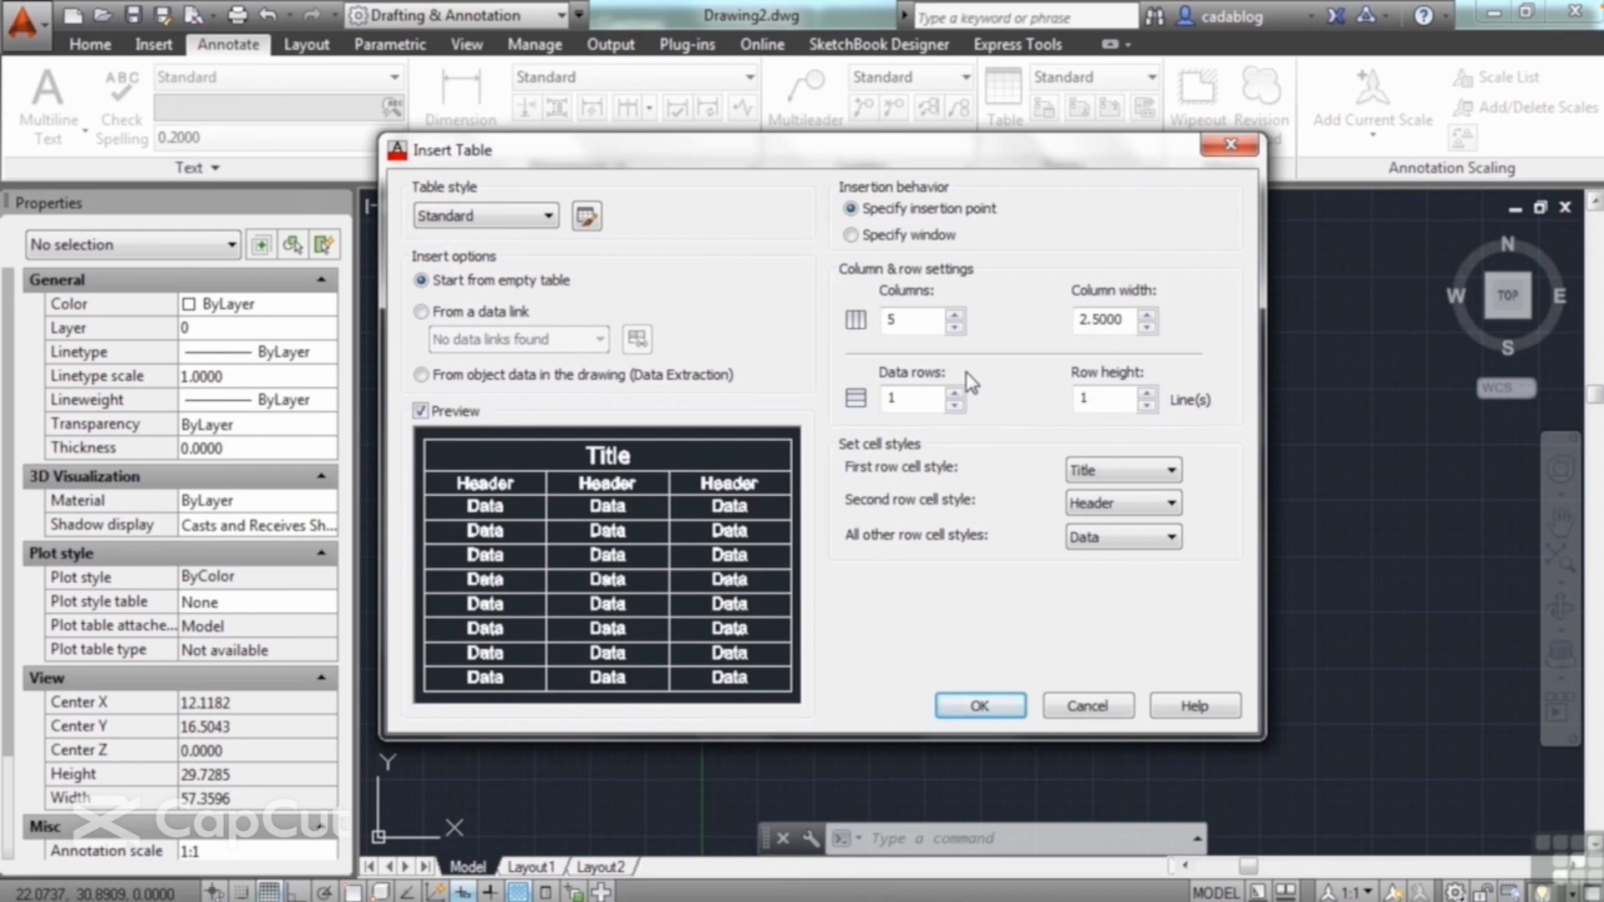
pyautogui.click(548, 220)
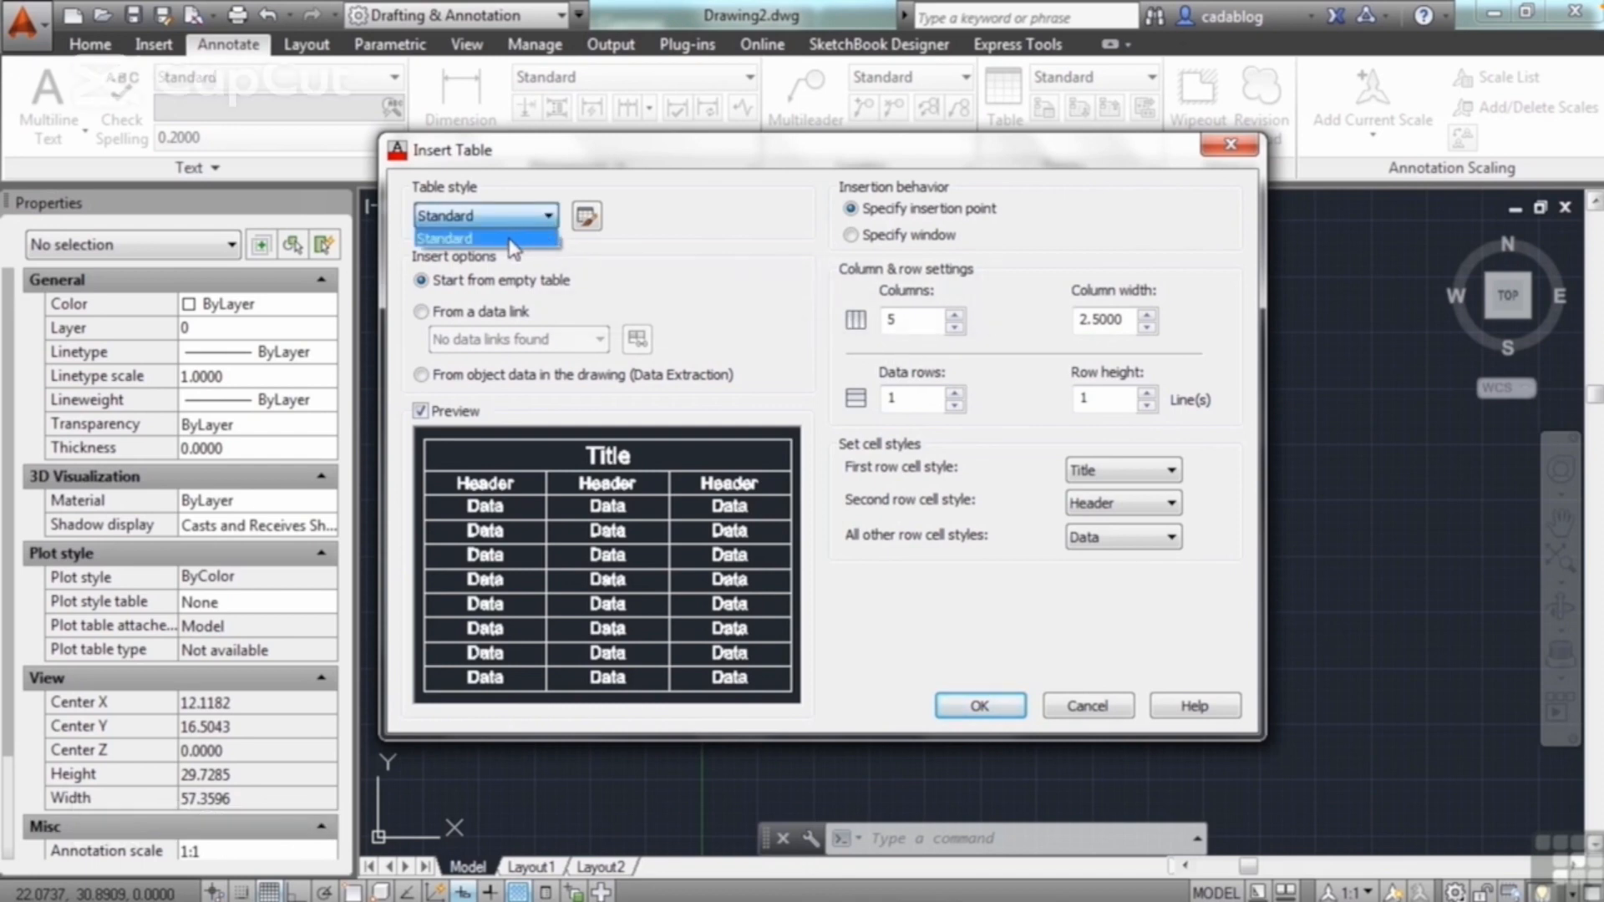
pyautogui.click(510, 239)
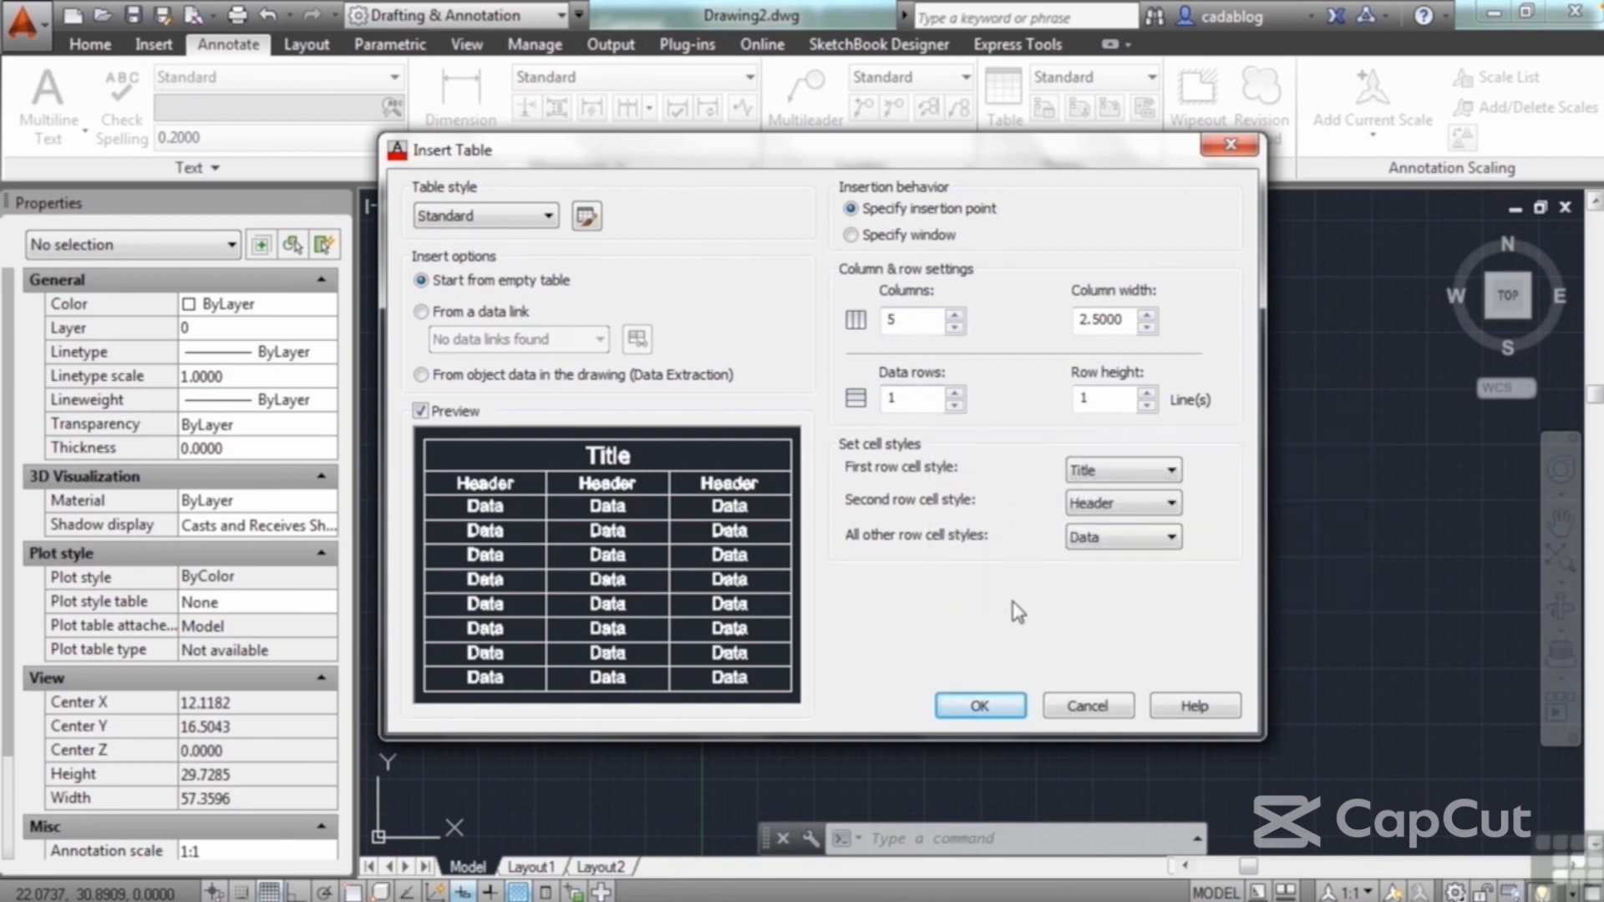
pyautogui.click(956, 394)
pyautogui.click(955, 406)
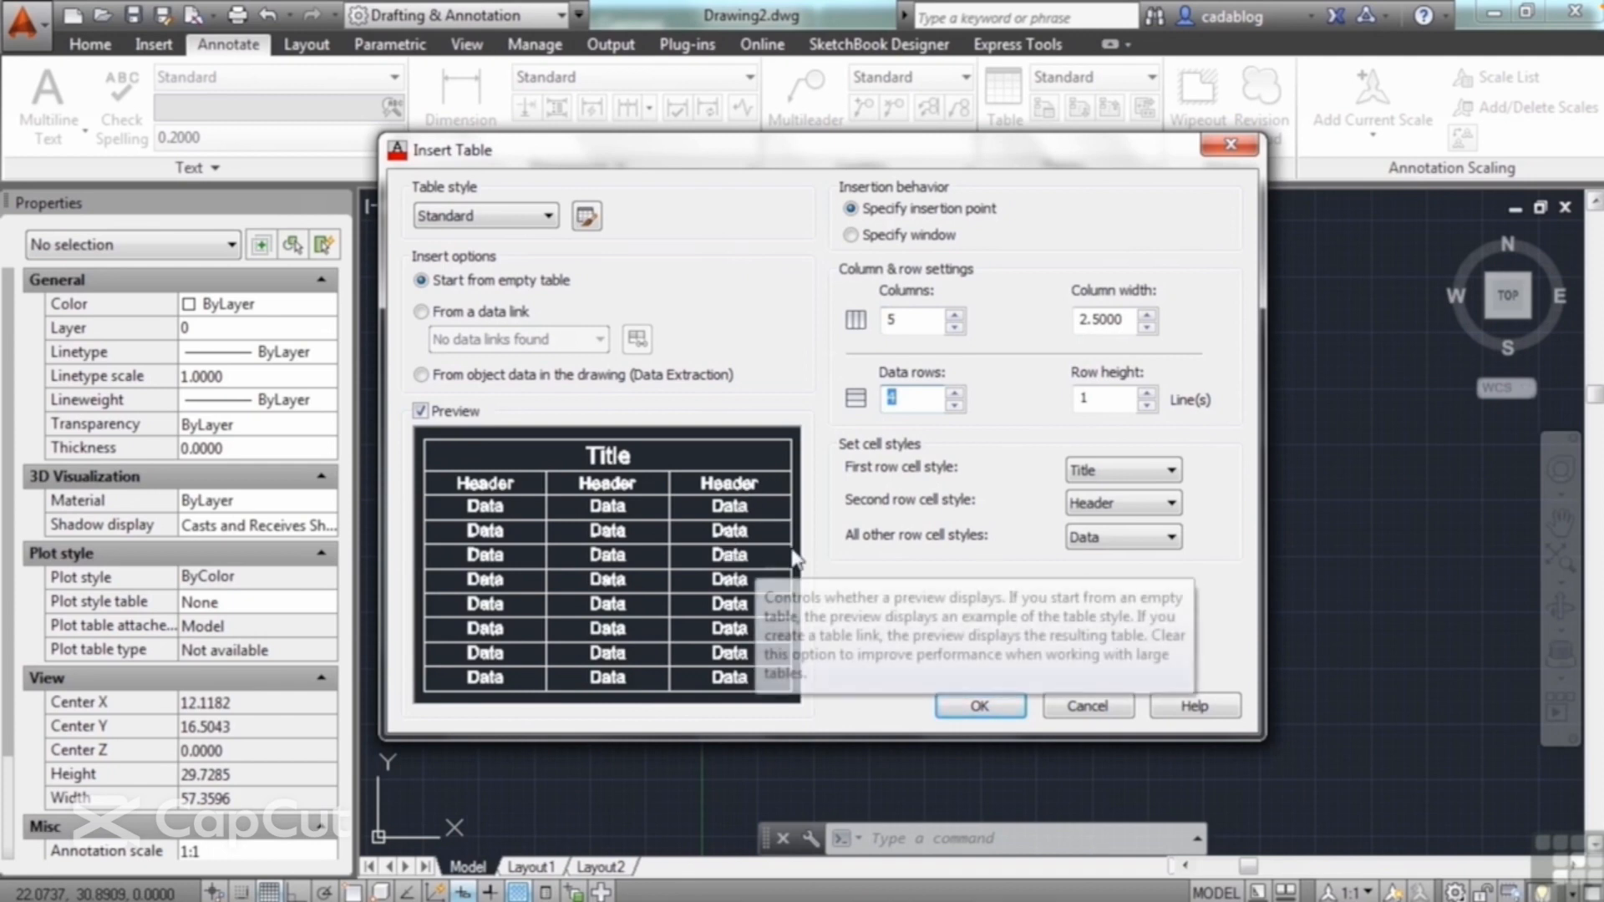
# Step: Try the Header cell style for the first row, and set both the first and second row cell styles to Data
pyautogui.click(1162, 471)
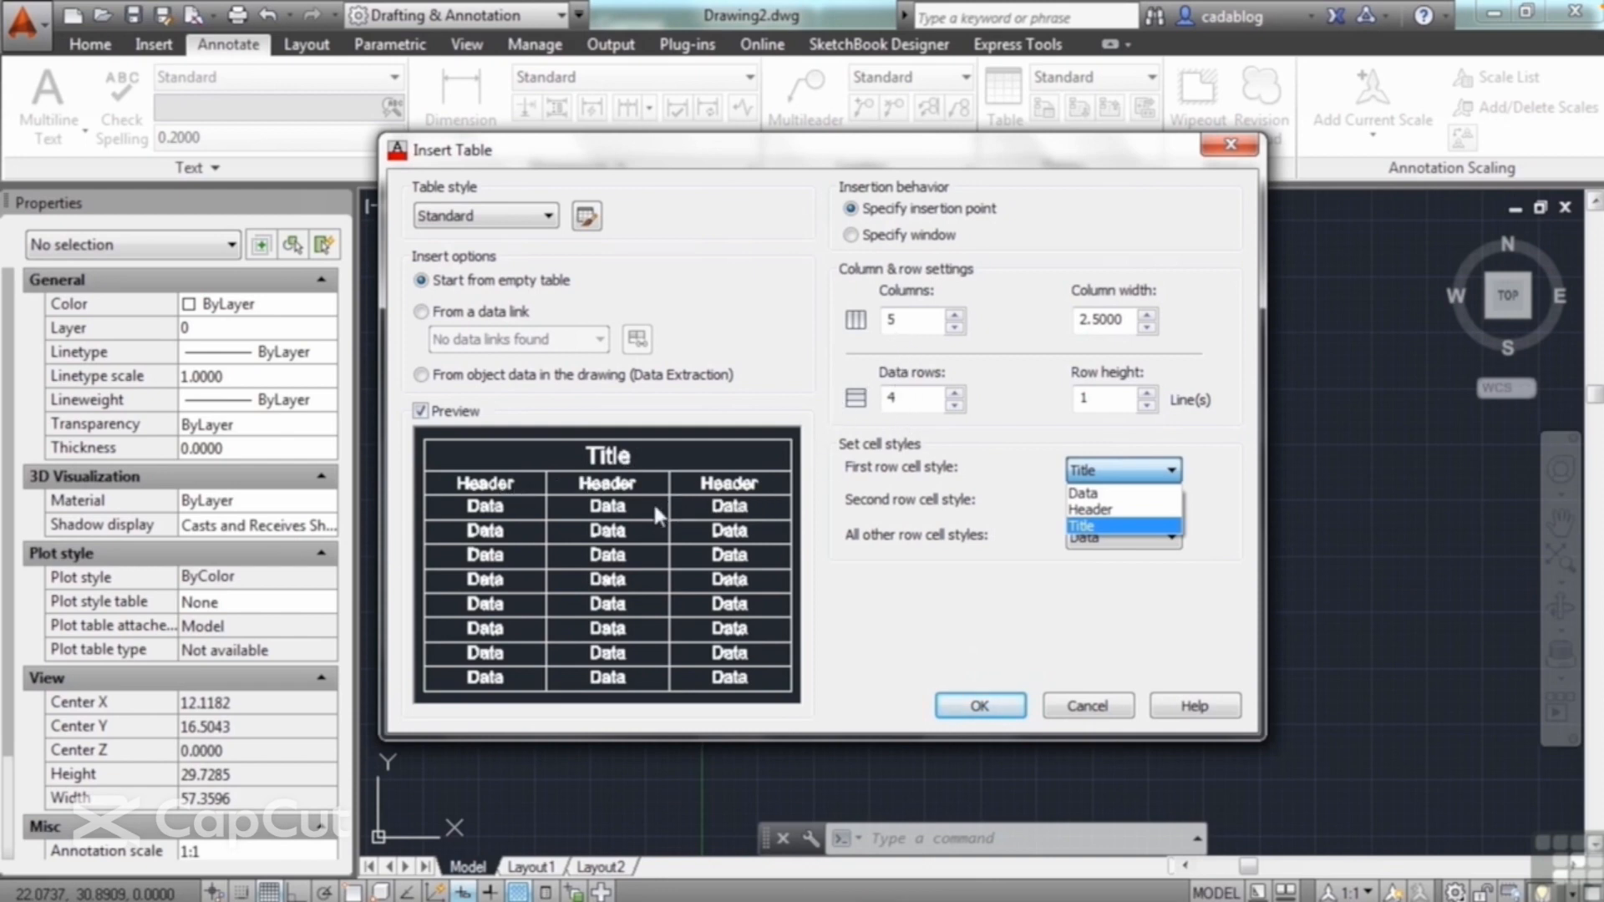
pyautogui.click(1120, 509)
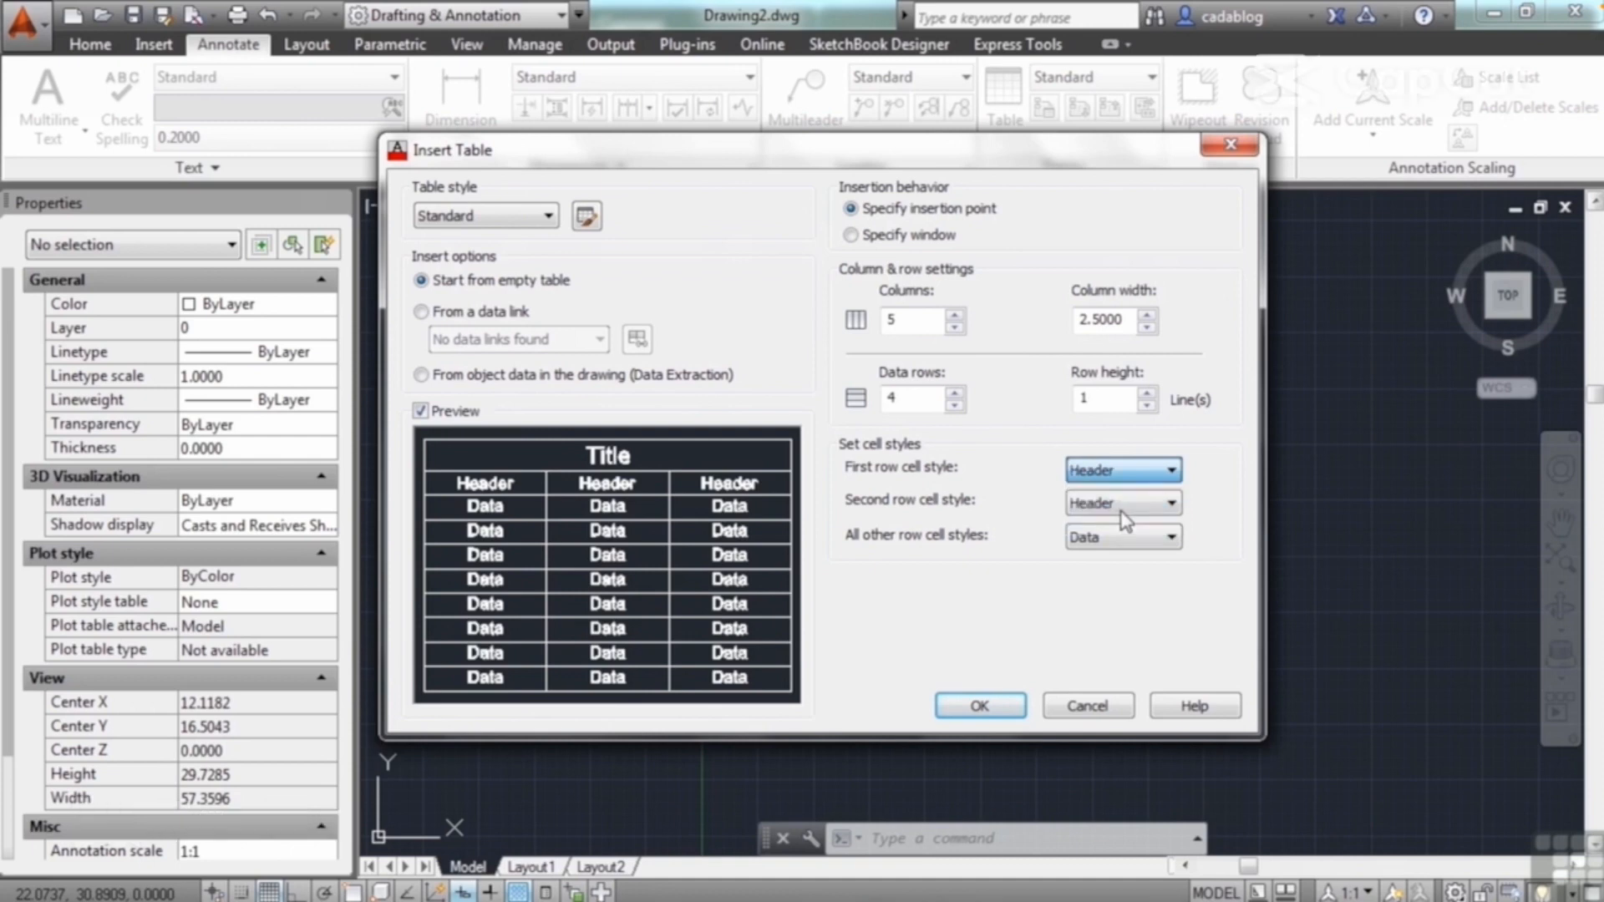
pyautogui.click(1162, 473)
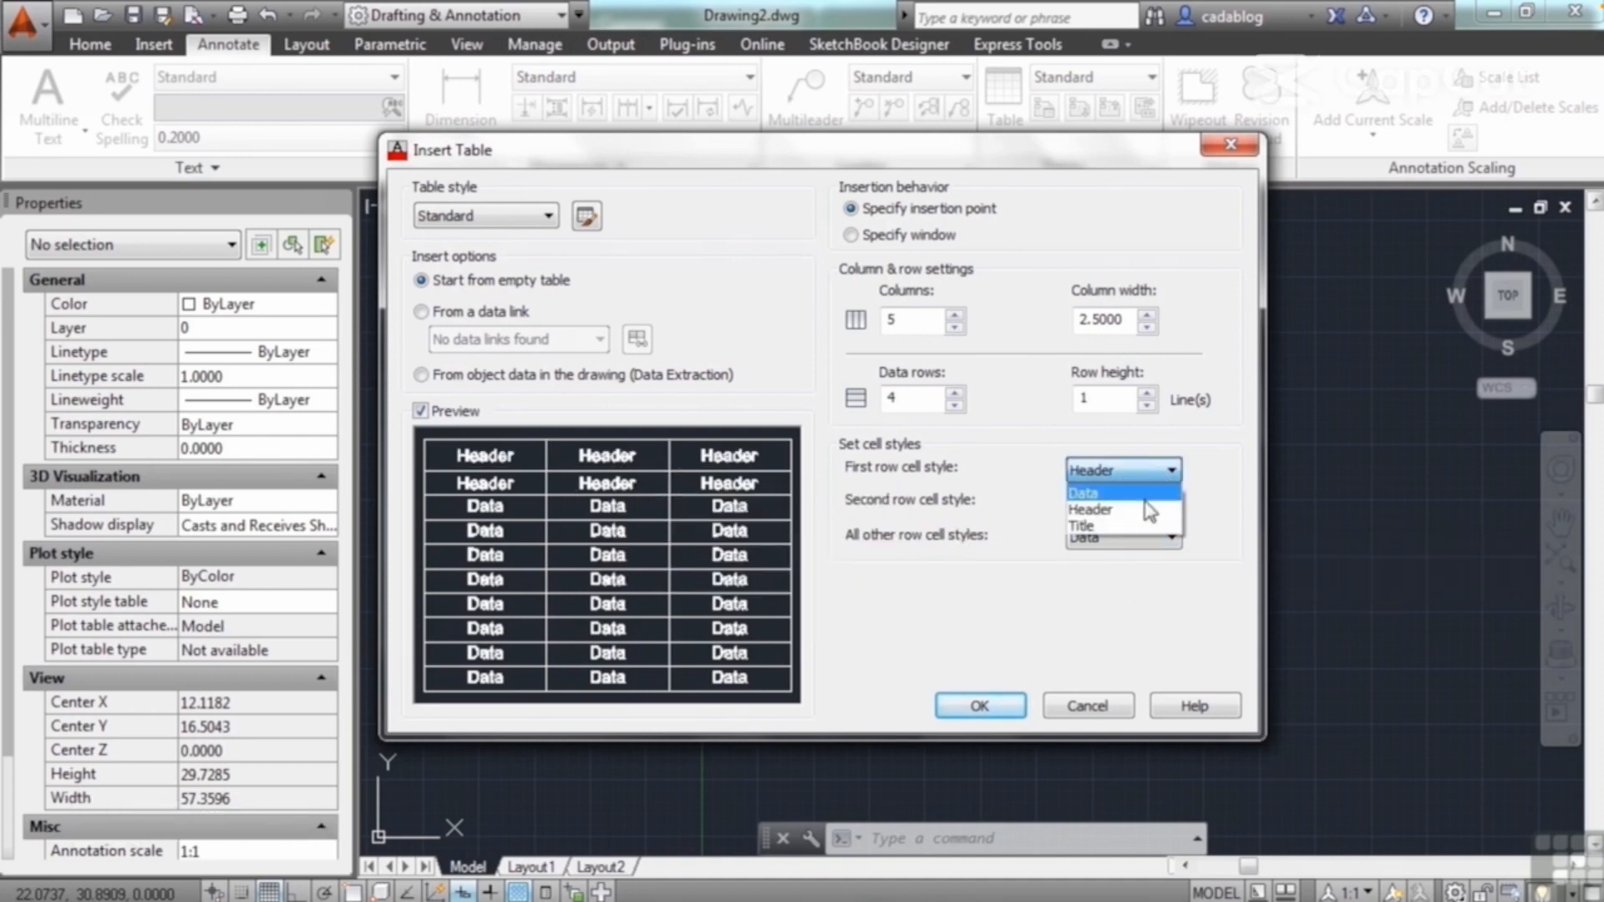
pyautogui.click(1111, 493)
pyautogui.click(1170, 503)
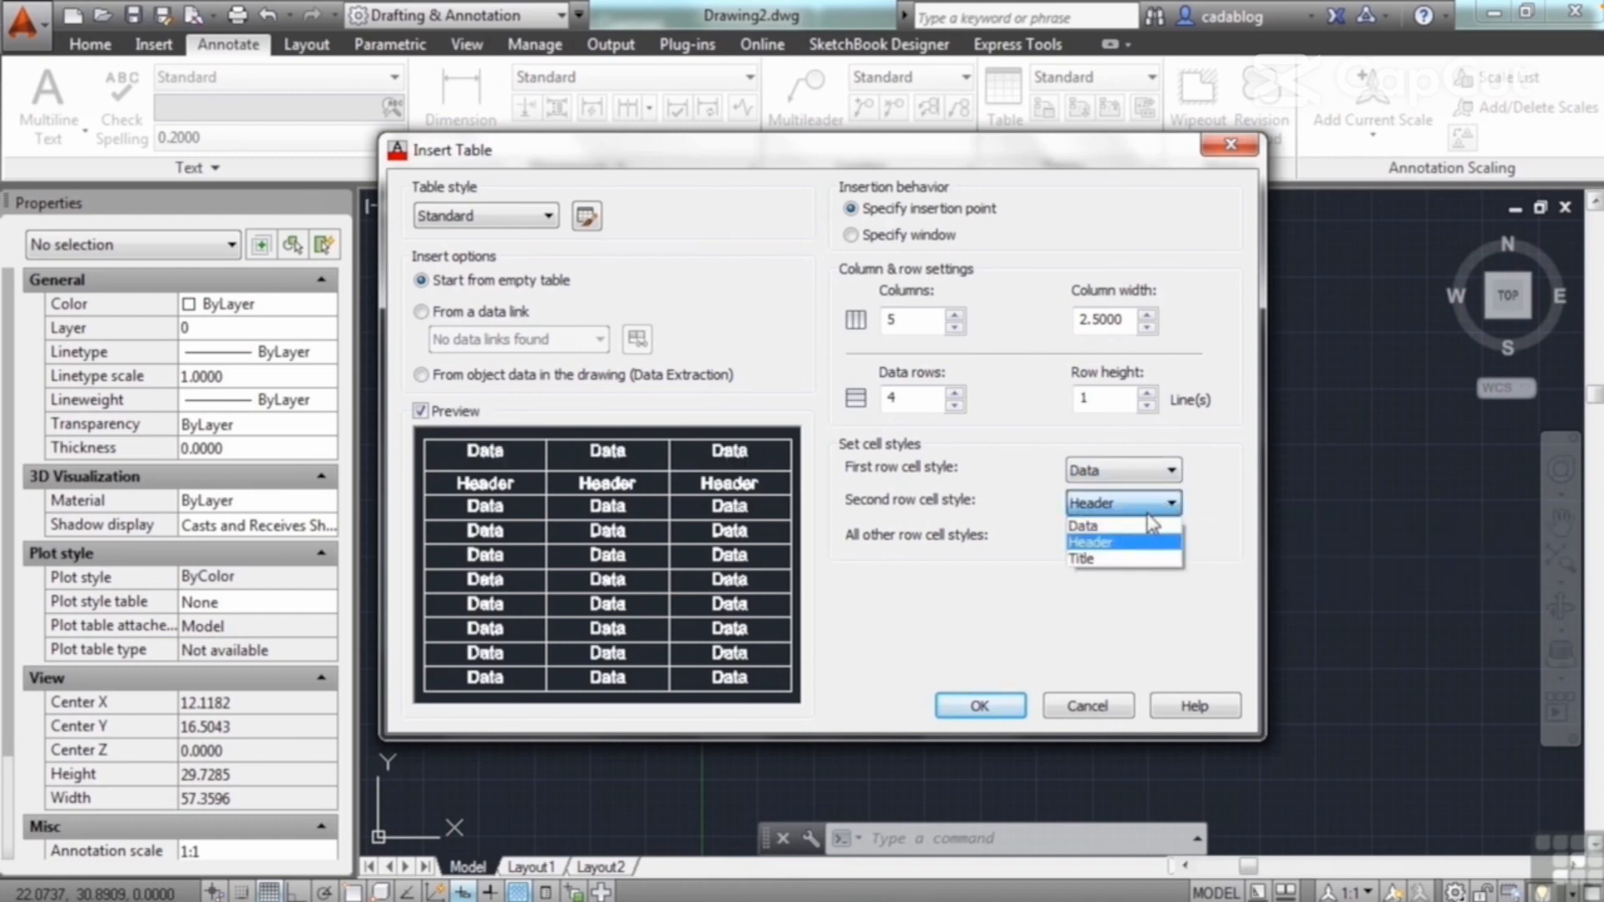
pyautogui.click(1119, 525)
# Step: Try the Title cell style for all other rows, and return them to Data
pyautogui.click(1141, 538)
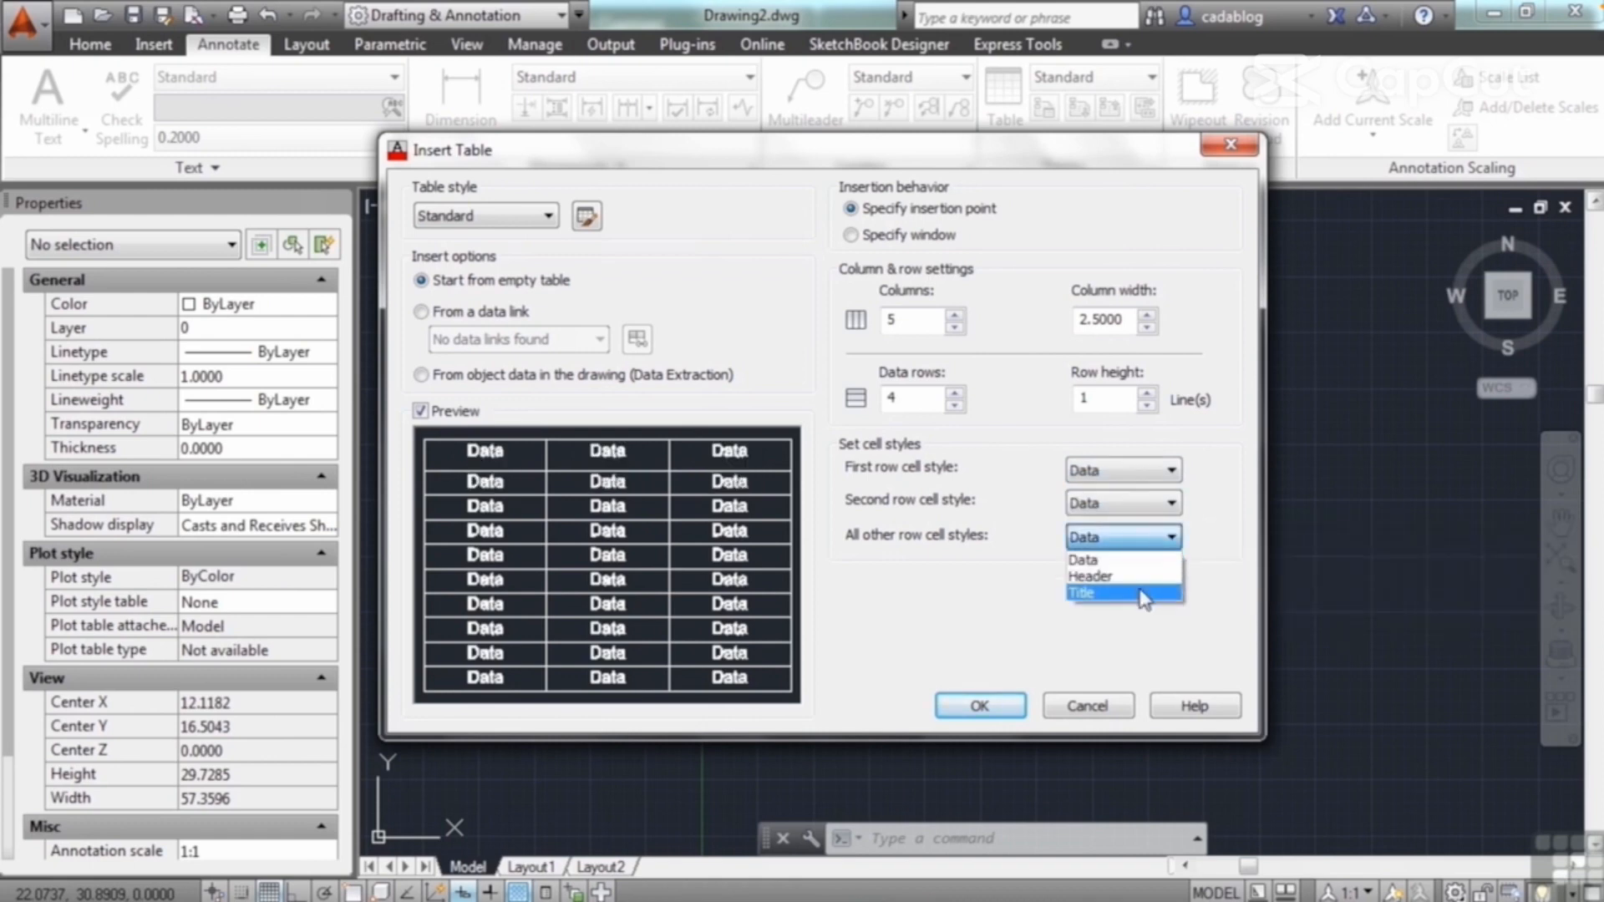
pyautogui.click(1141, 593)
pyautogui.click(1170, 537)
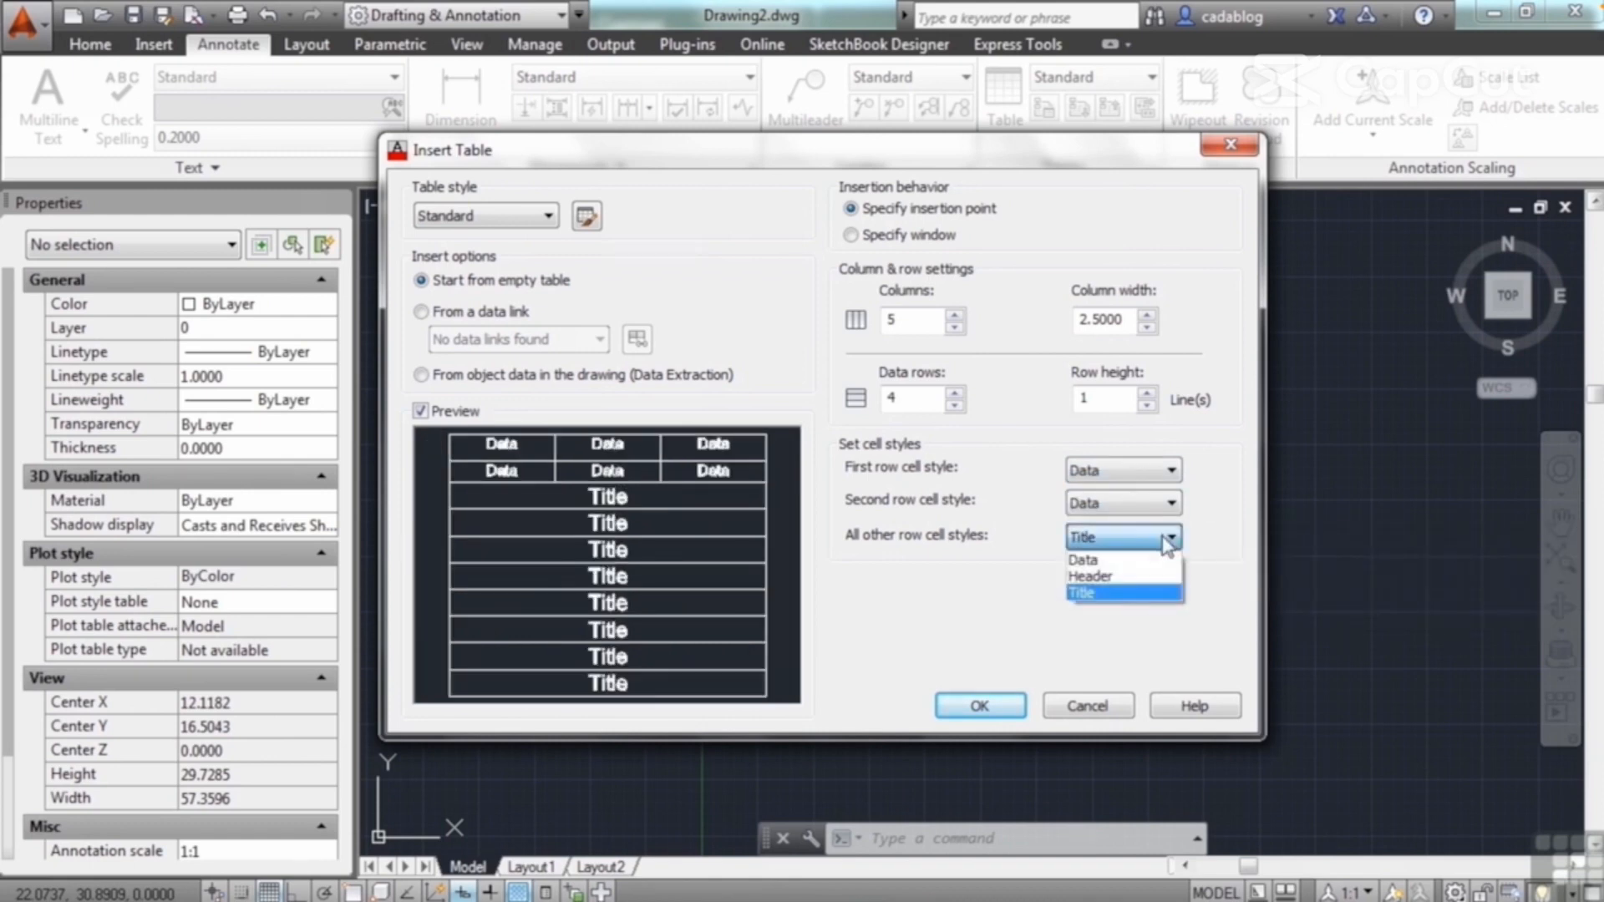
pyautogui.click(1152, 561)
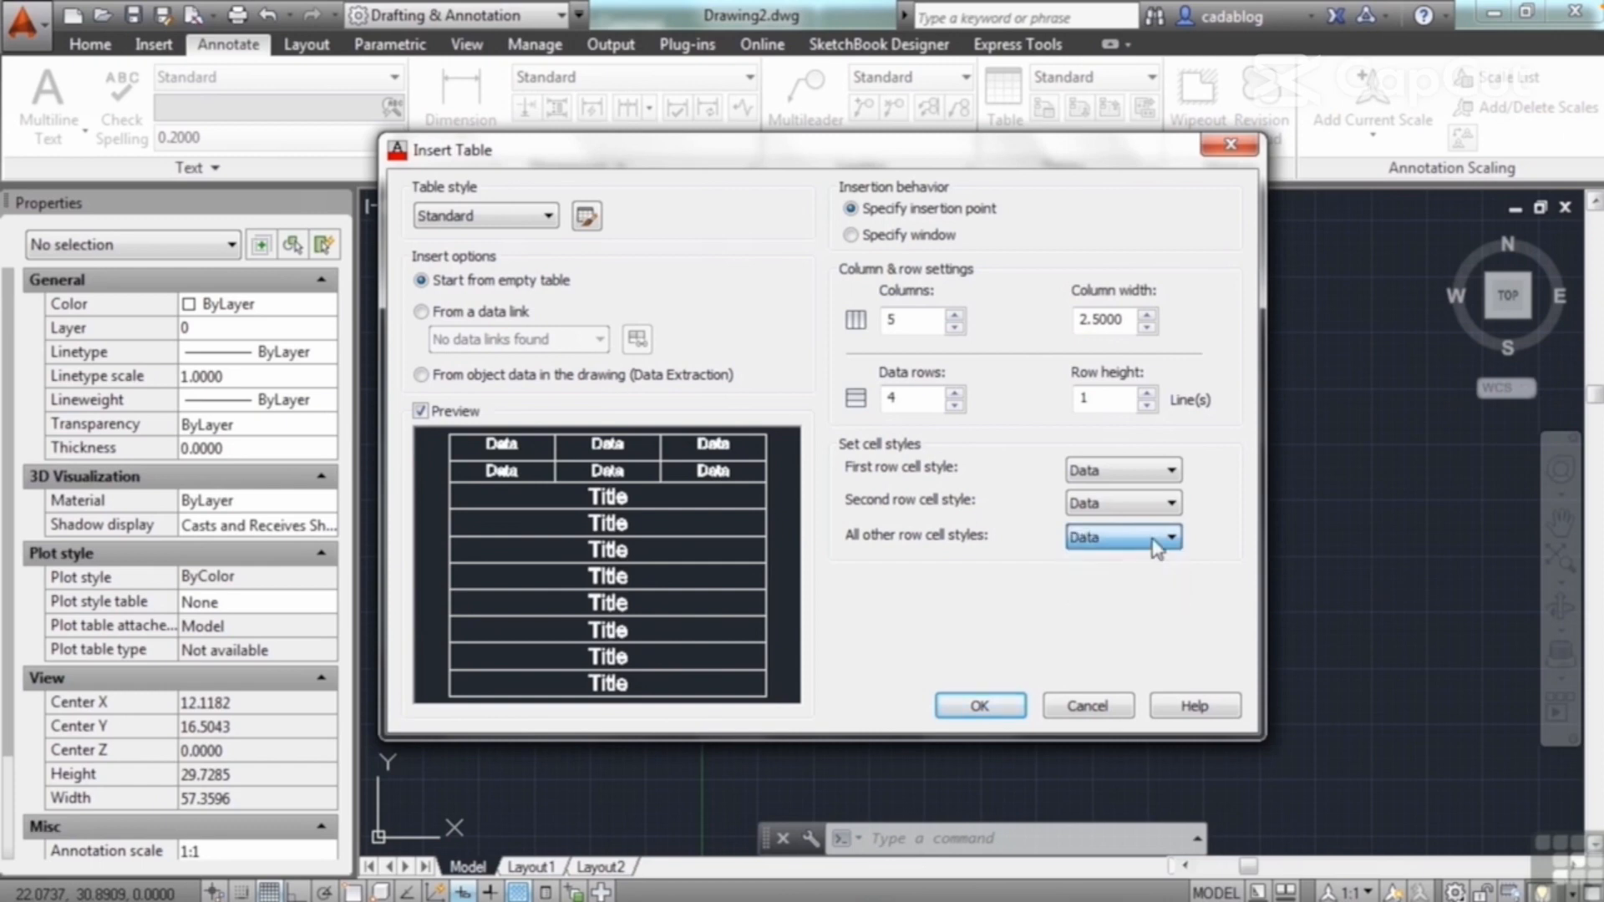
# Step: Set the first row cell style to Title and the second row cell style to Header
pyautogui.click(1169, 473)
pyautogui.click(1094, 526)
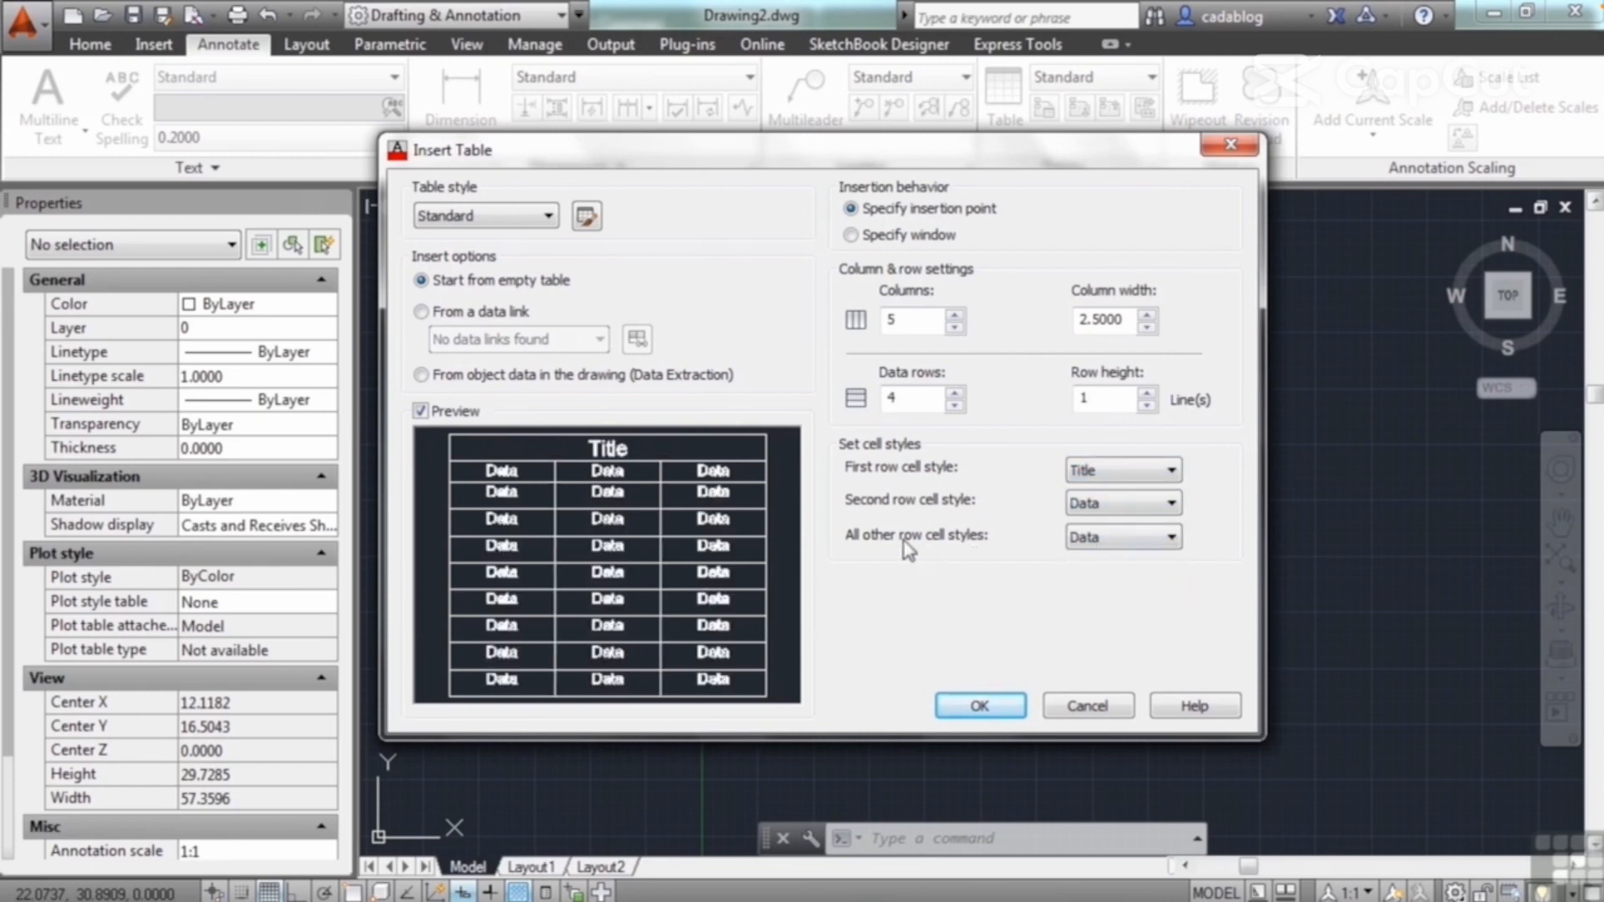
pyautogui.click(1172, 503)
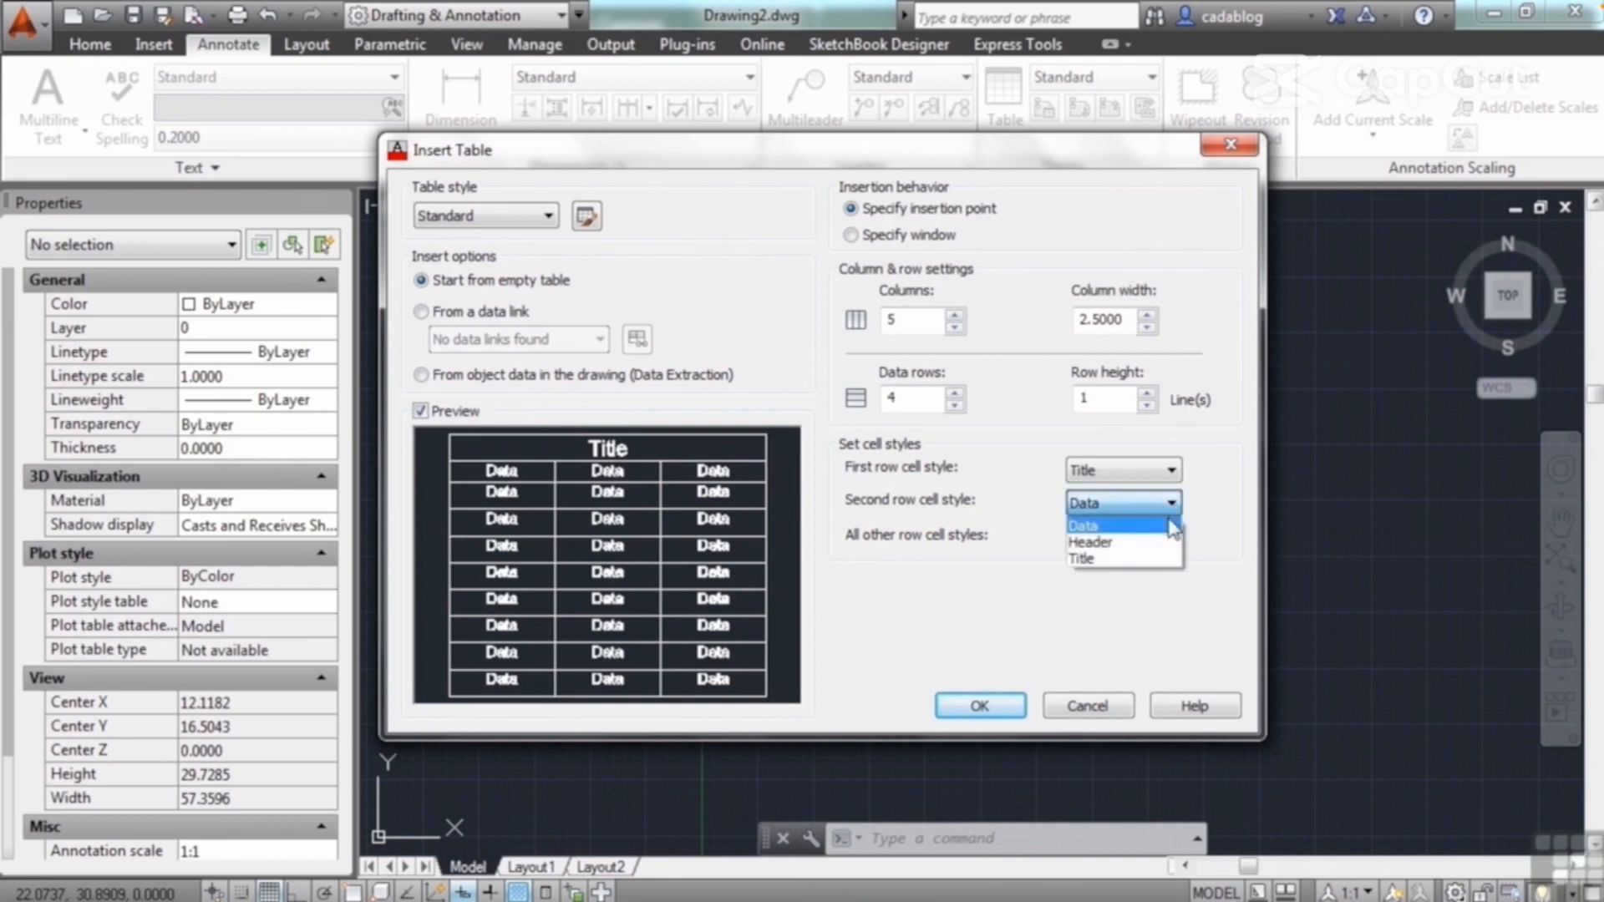
pyautogui.click(1151, 543)
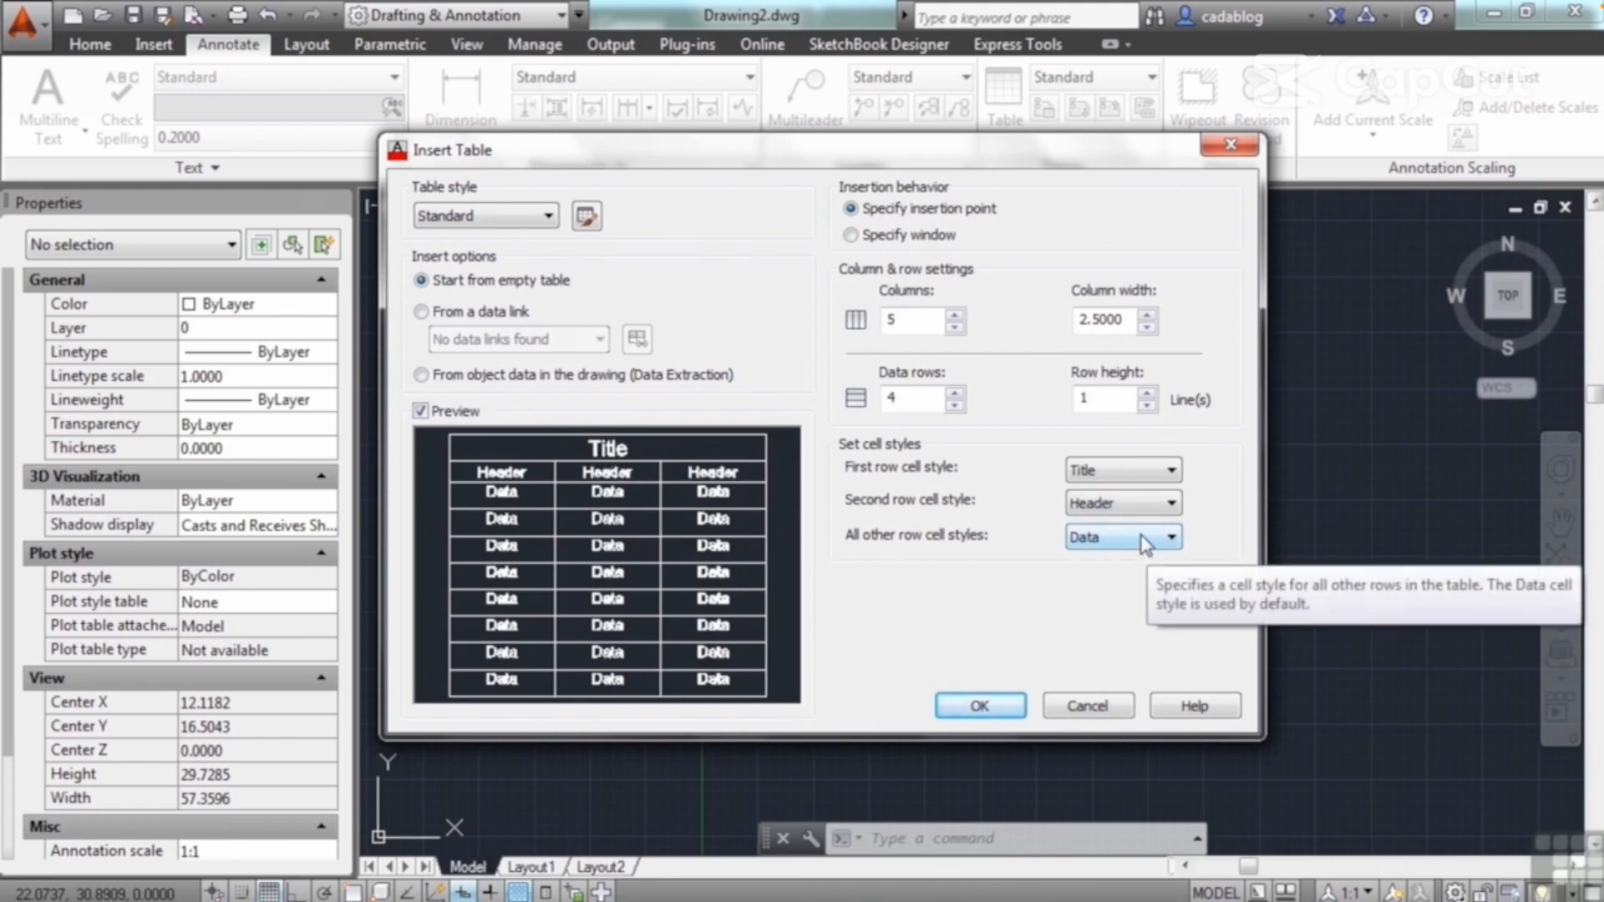
# Step: Set the second row cell style to Data and the first to Header, and place the table in the open drawing area
pyautogui.click(1162, 504)
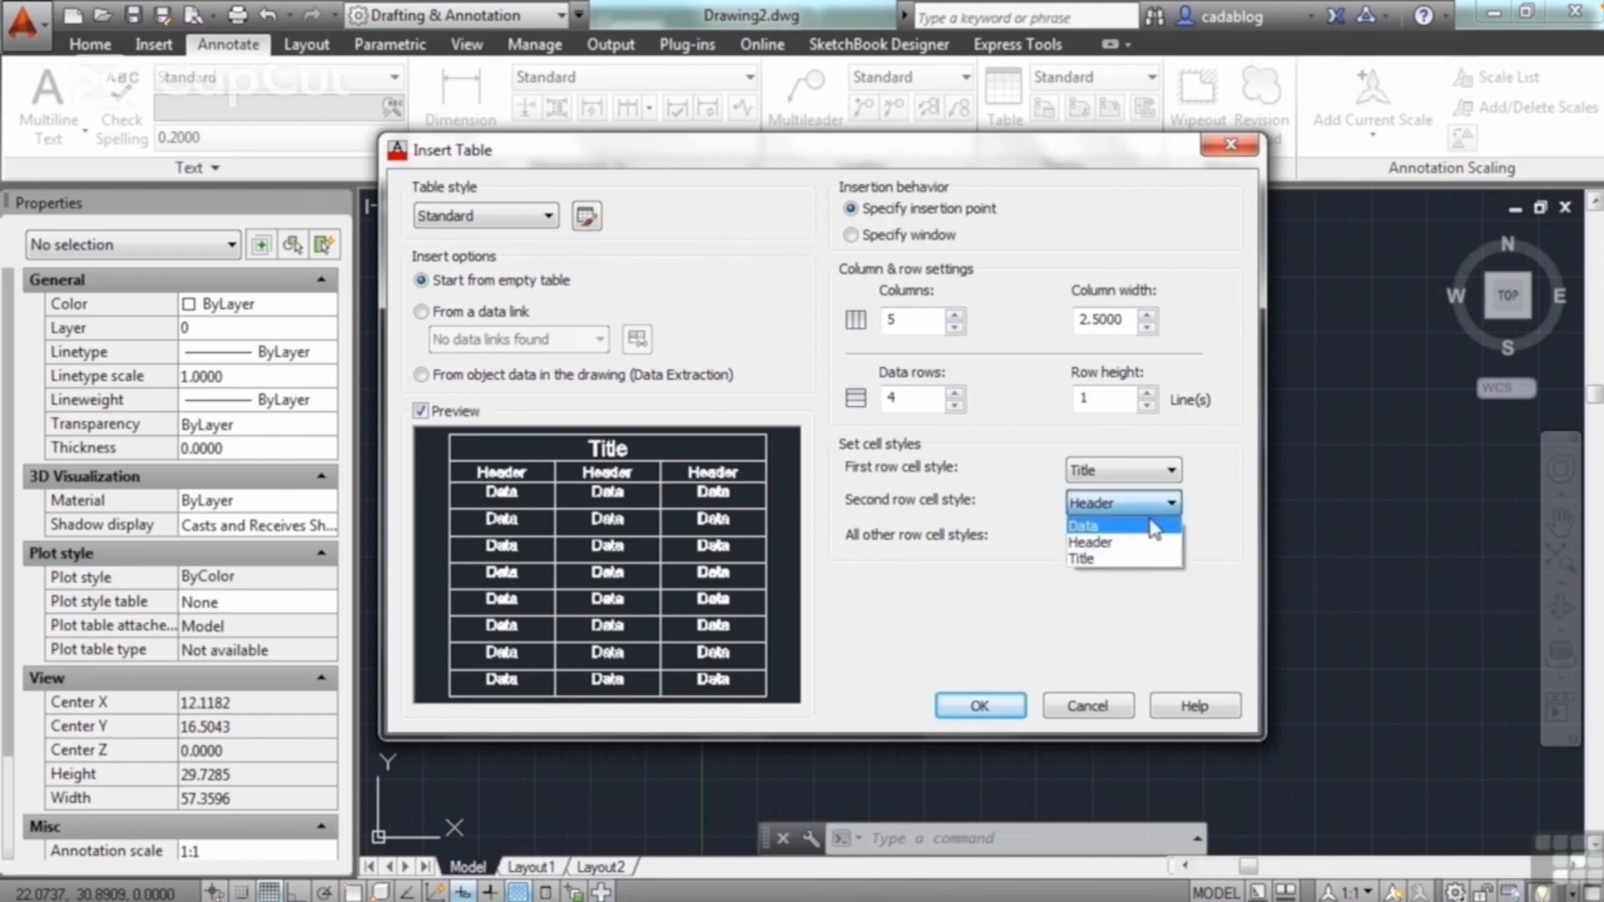
pyautogui.click(1143, 526)
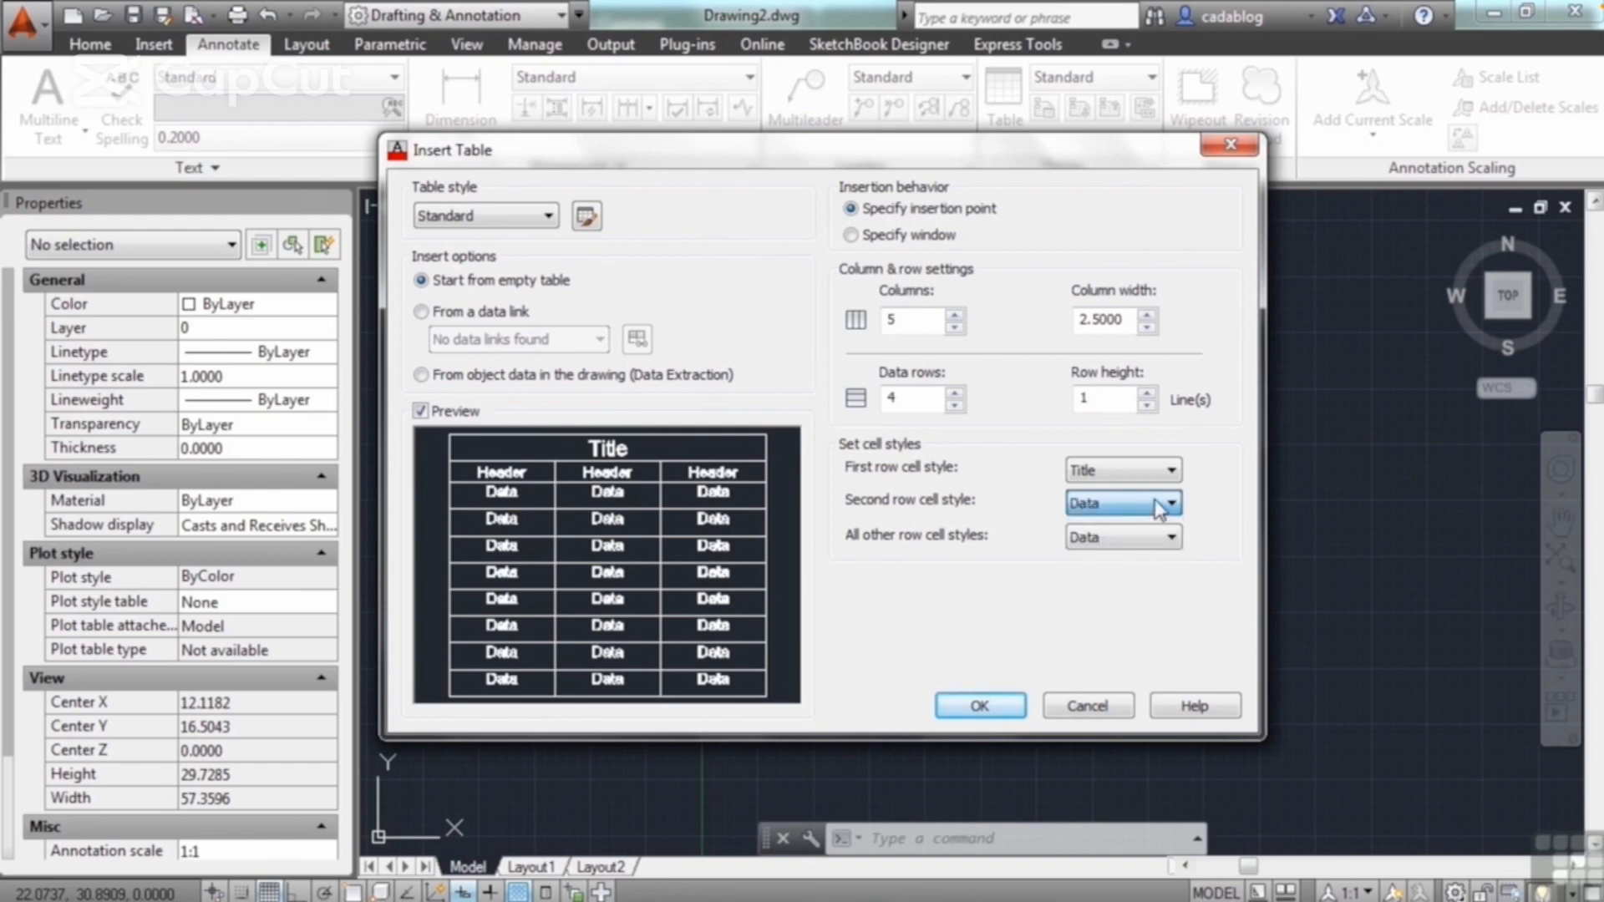
pyautogui.click(1162, 479)
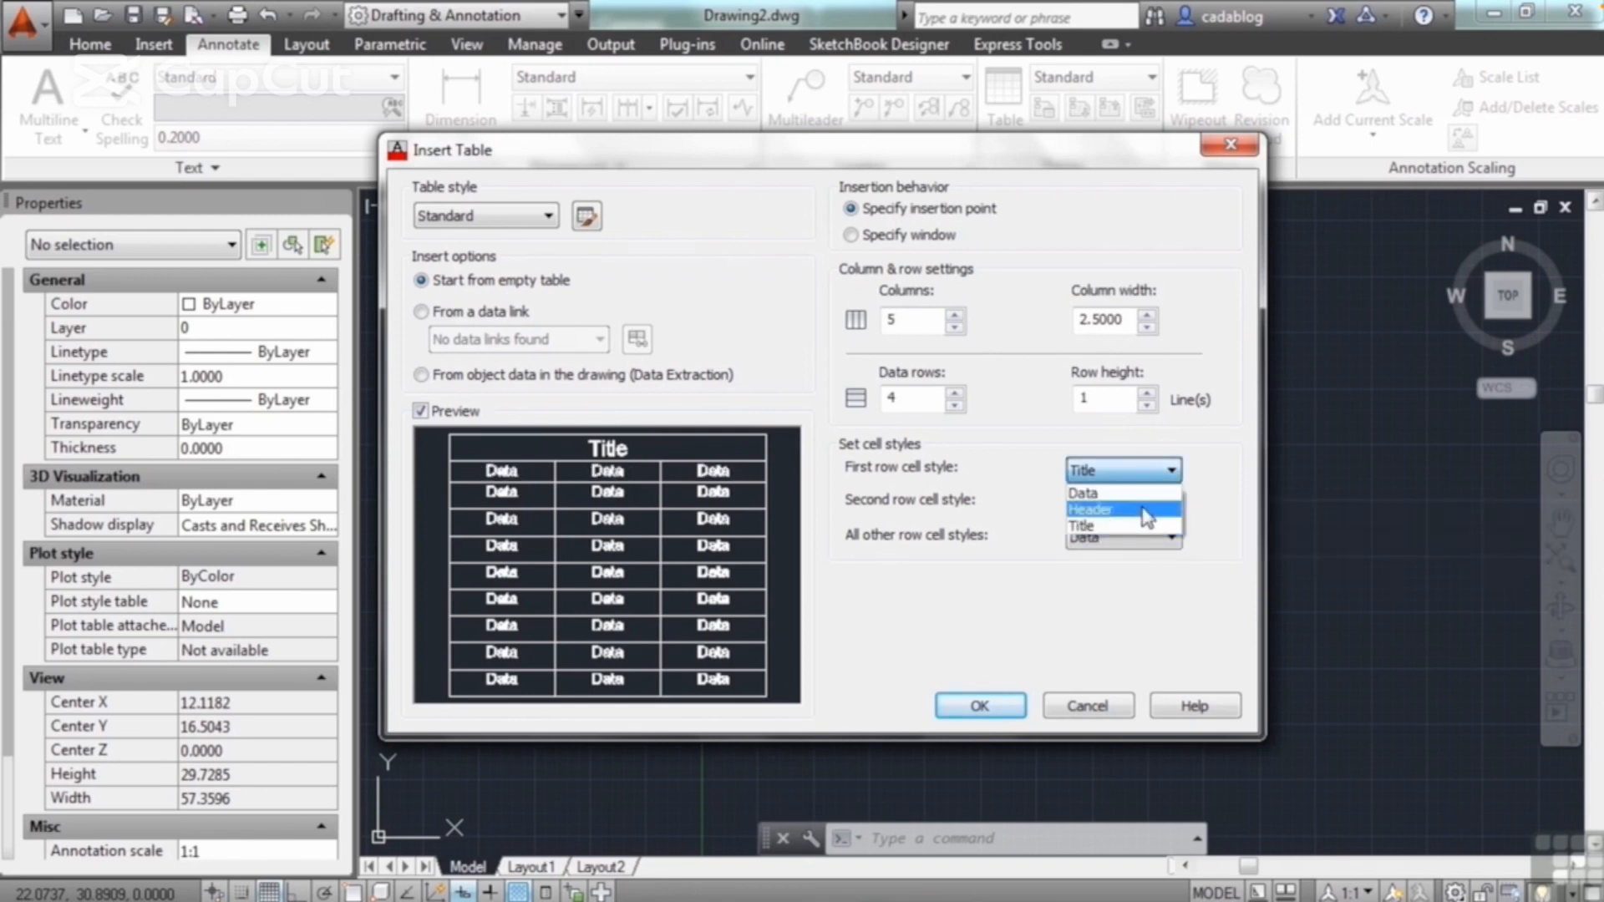
pyautogui.click(1145, 513)
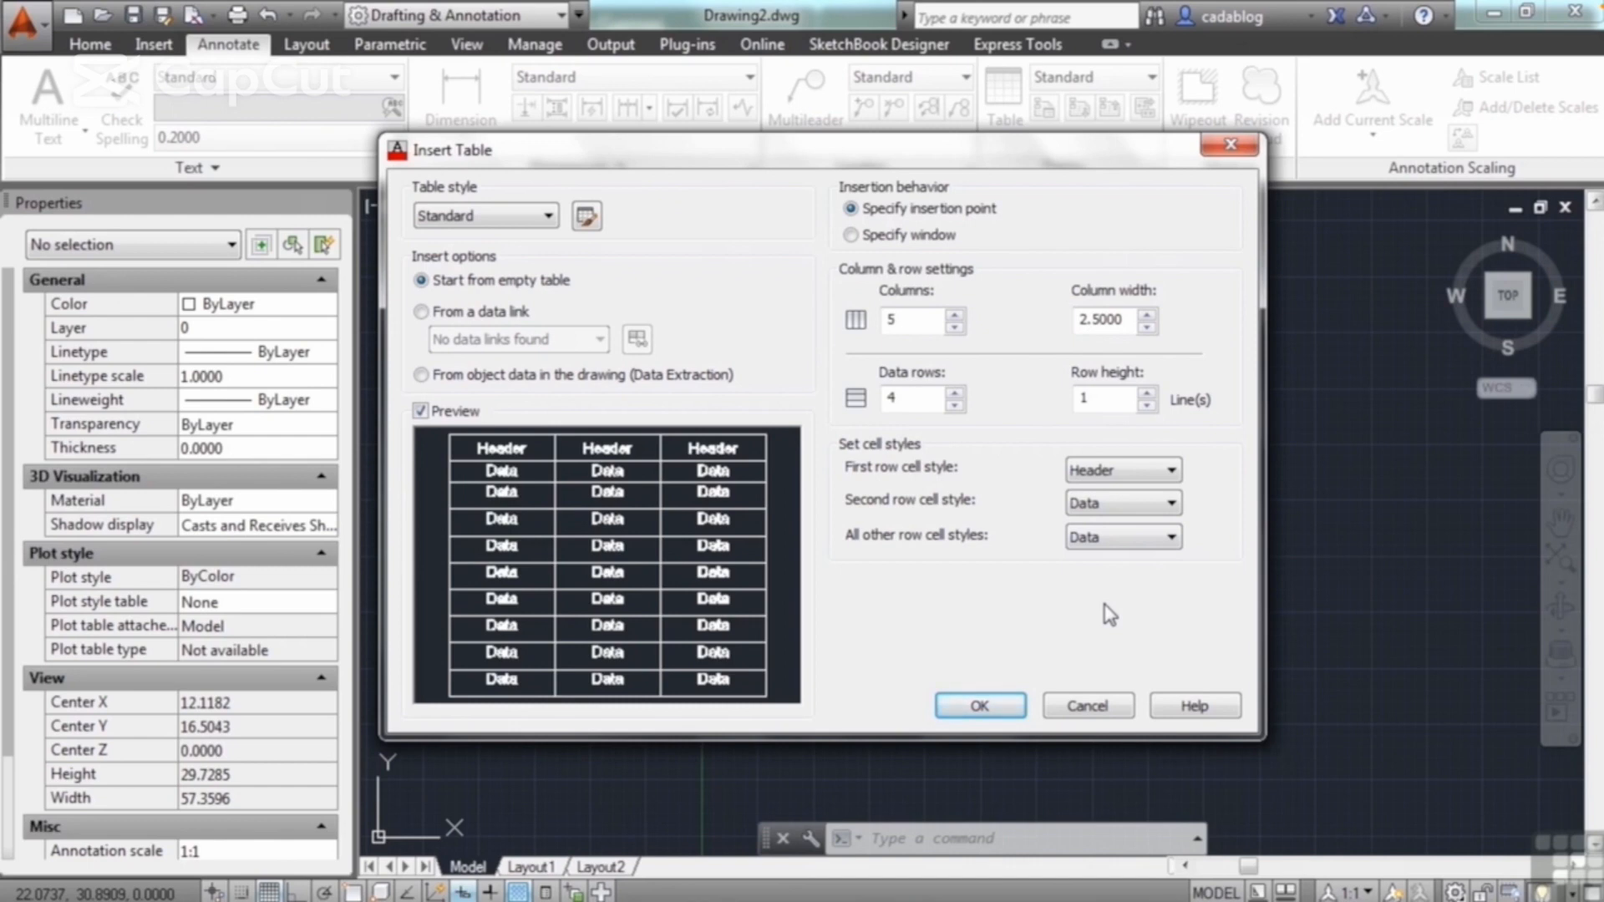
pyautogui.click(980, 706)
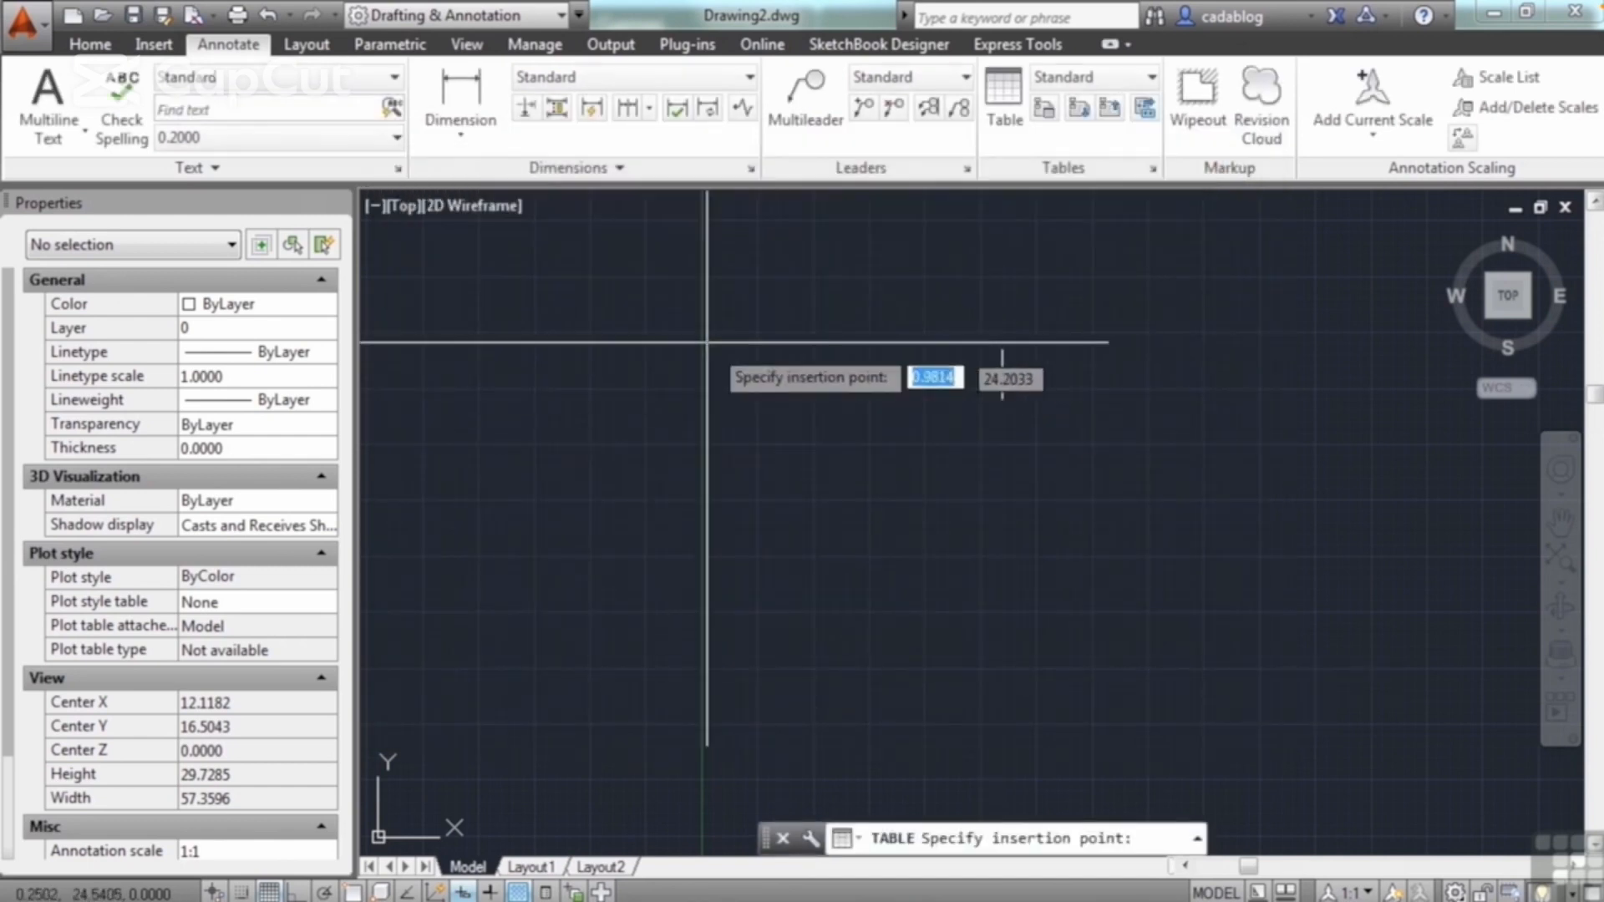
pyautogui.click(781, 390)
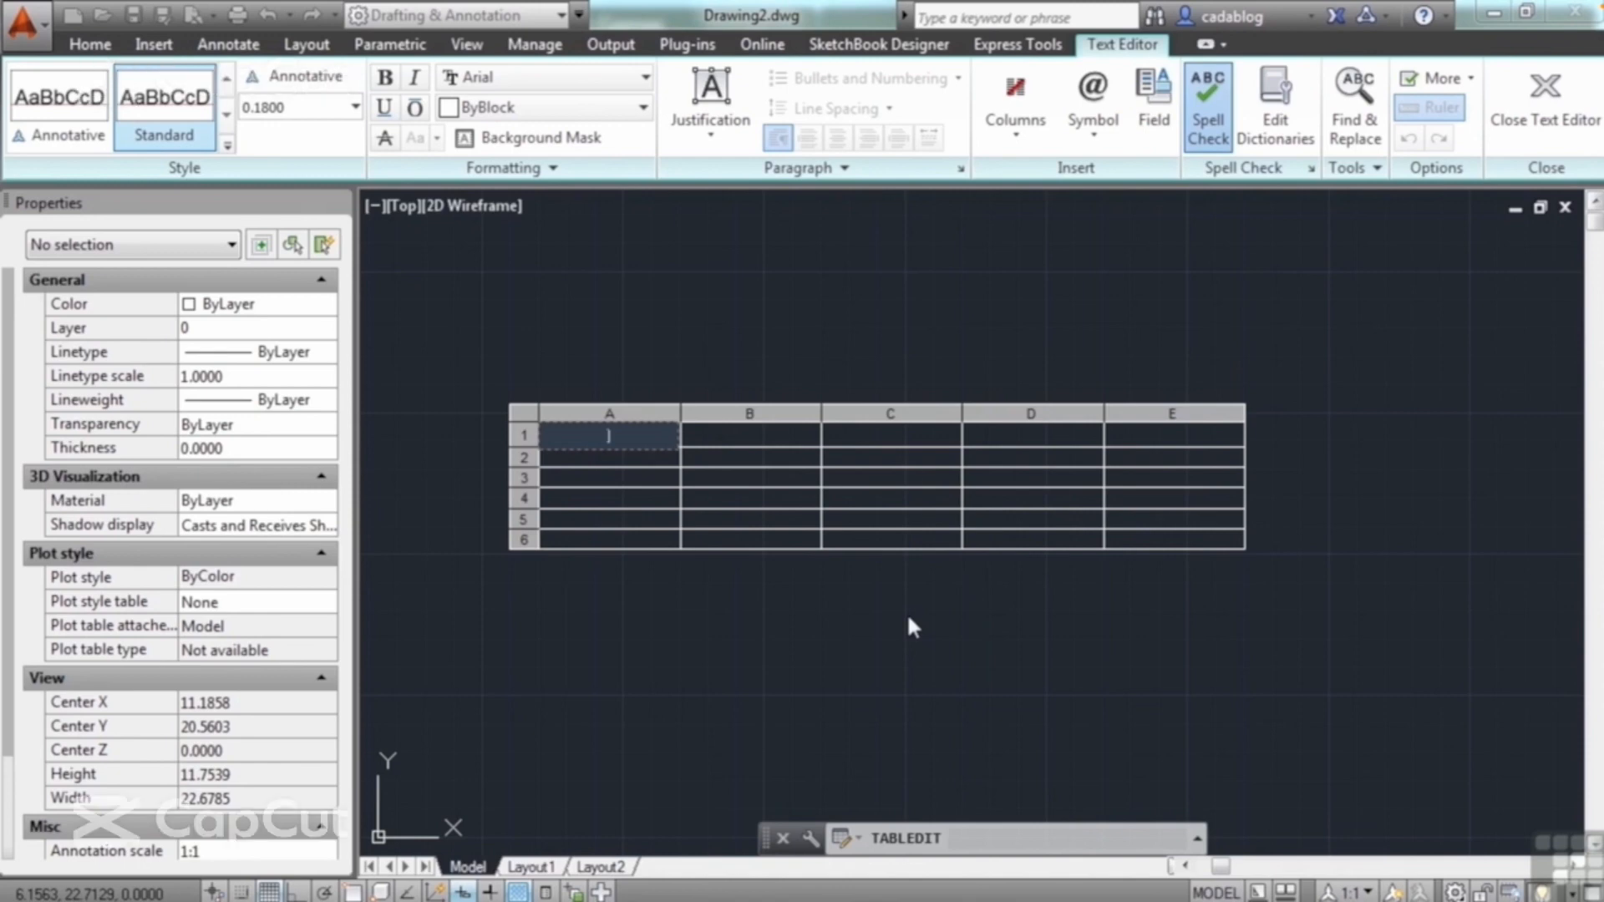
# Step: Enter the column headings "Col 1" in cell A1 and "Col 2" in cell B1
pyautogui.write('Col 1')
pyautogui.press('Tab')
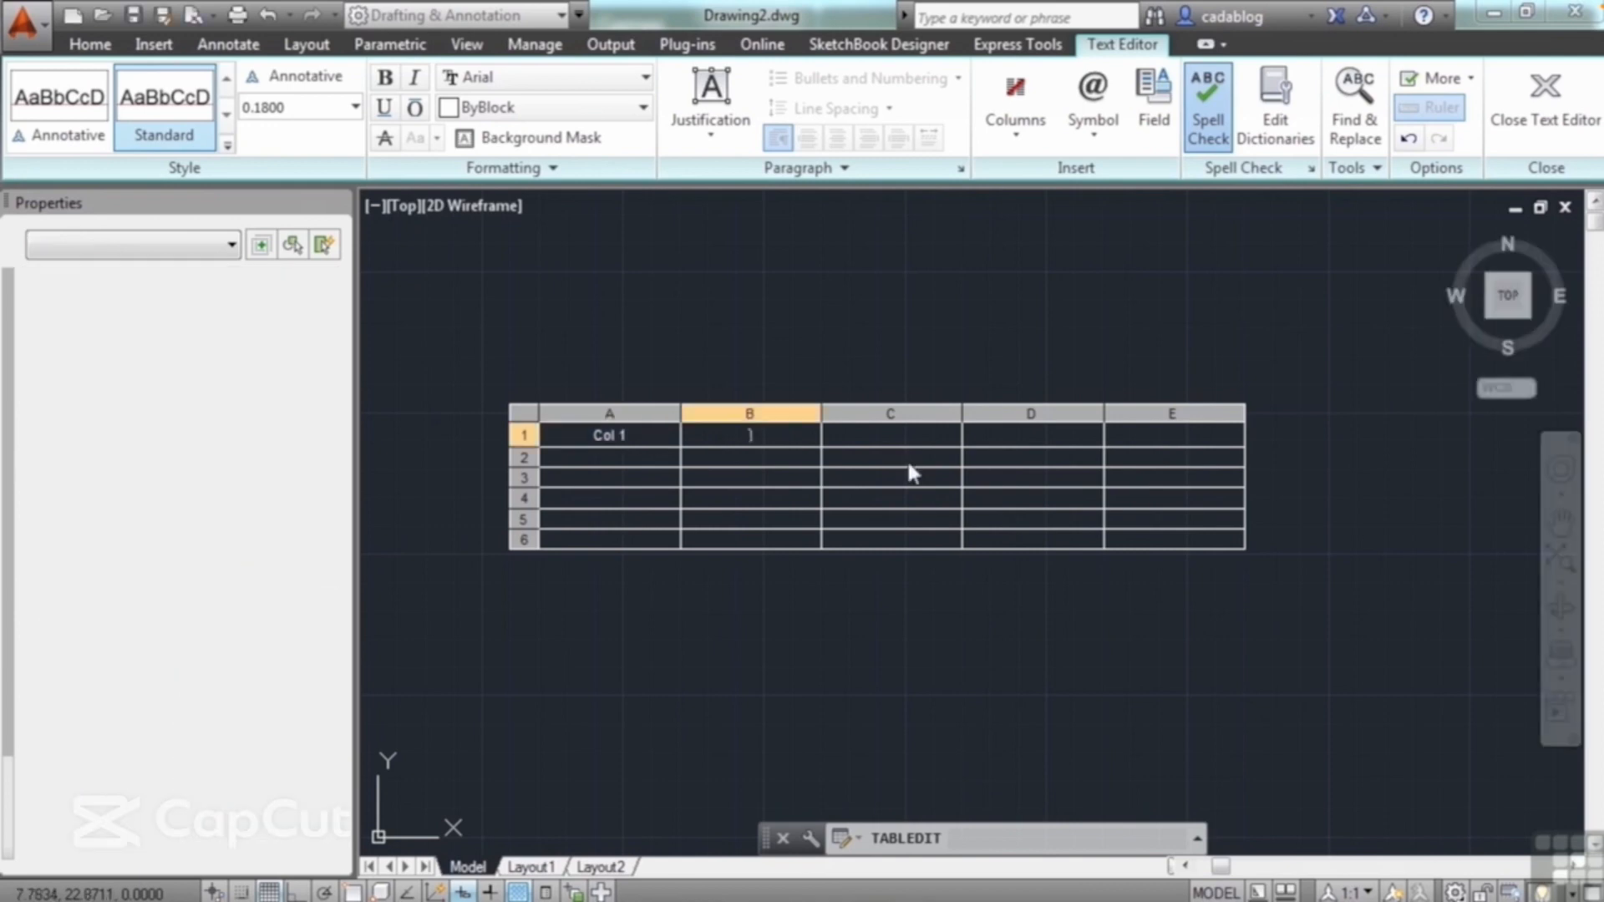
pyautogui.write('Col 2')
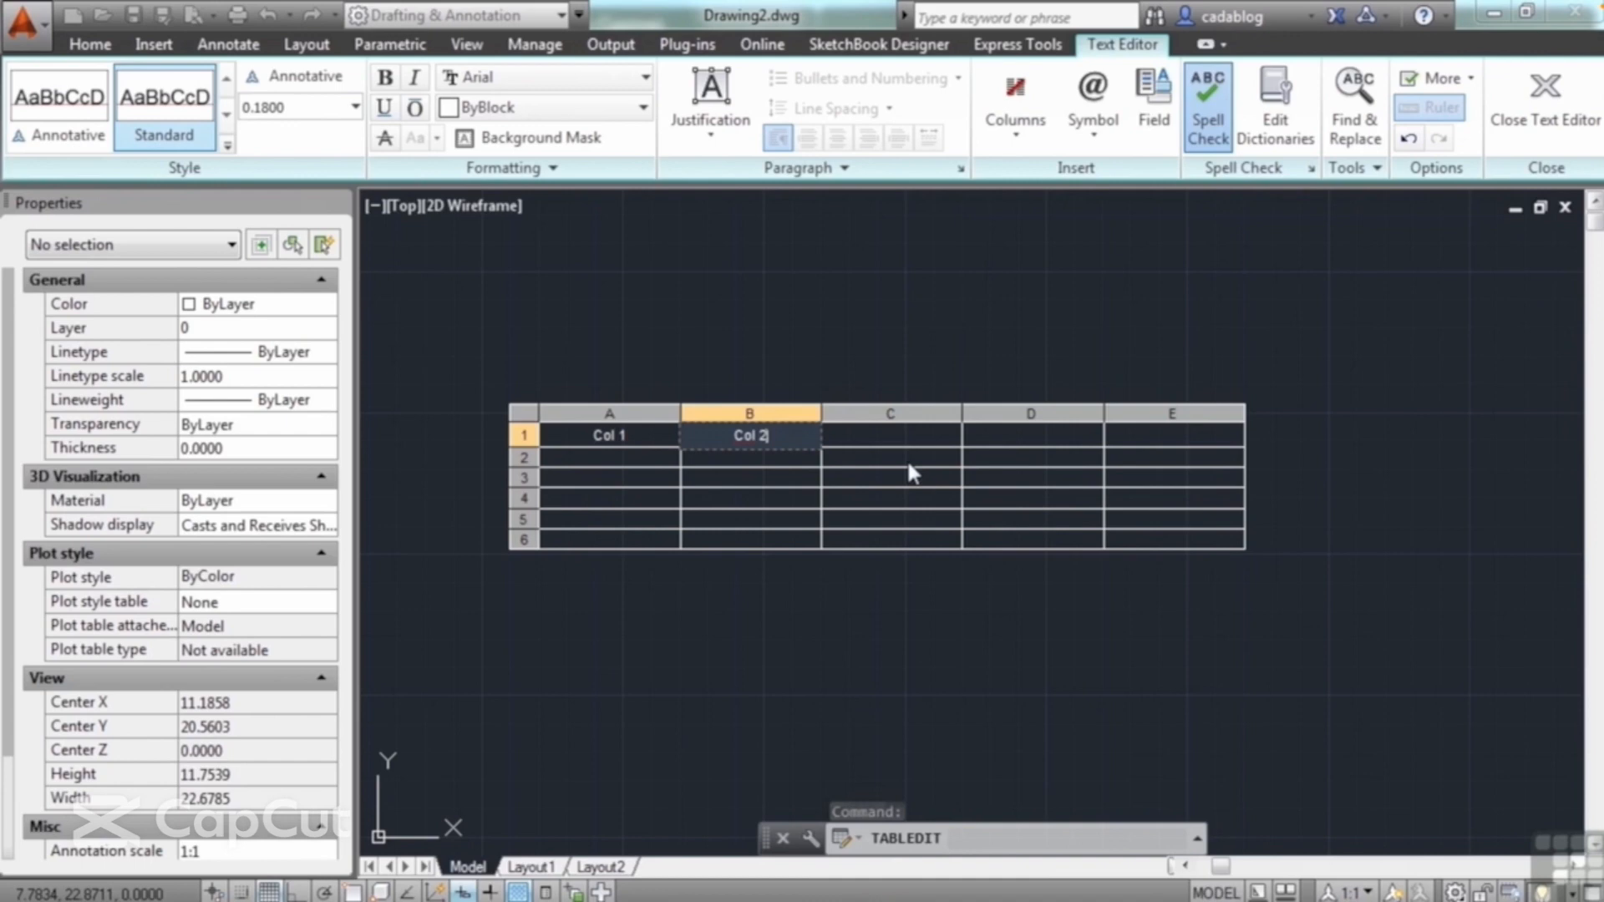
pyautogui.press('Tab')
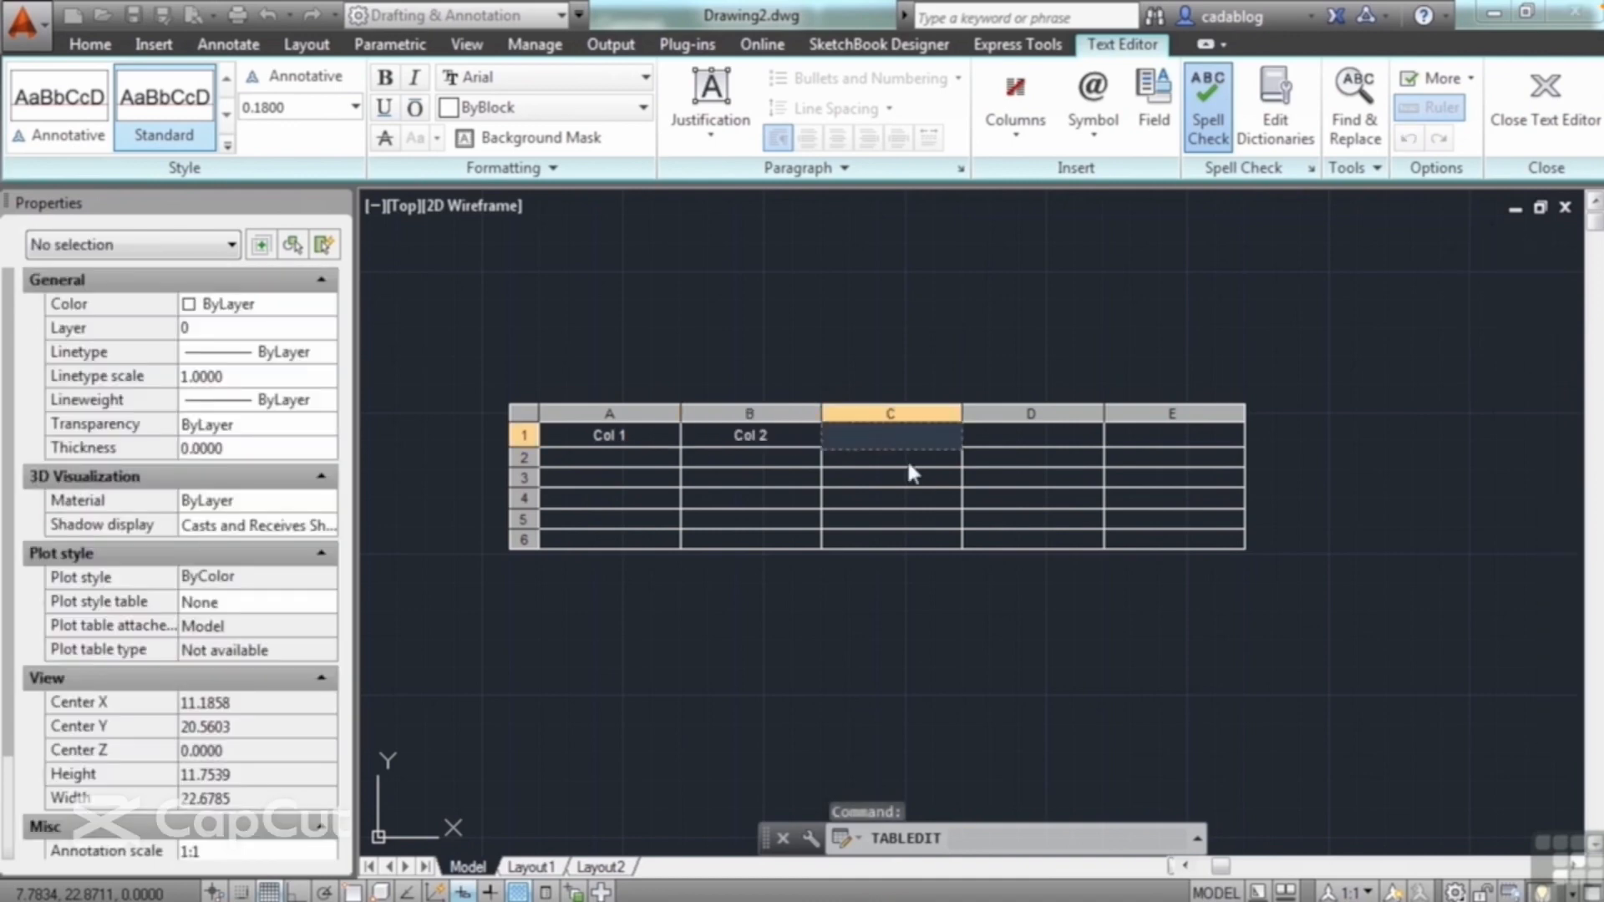
# Step: Move the text cursor through the table's empty cells as far as B5, and end cell editing
pyautogui.press('Down')
pyautogui.press('Left')
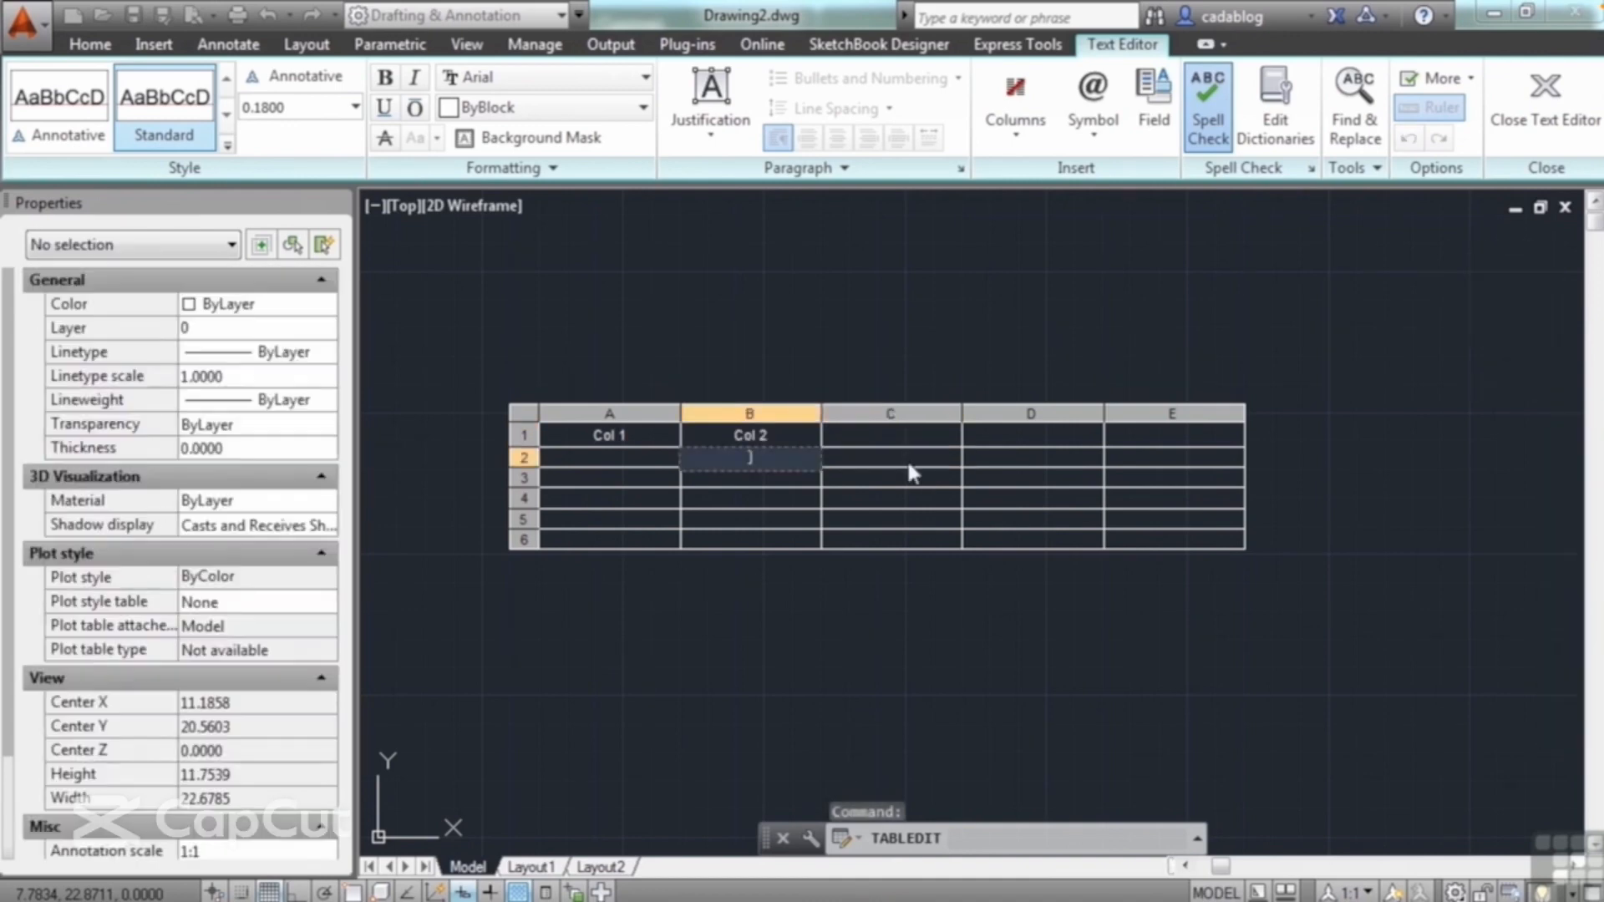
pyautogui.press('Left')
pyautogui.press('Down')
pyautogui.press('Down')
pyautogui.press('Down')
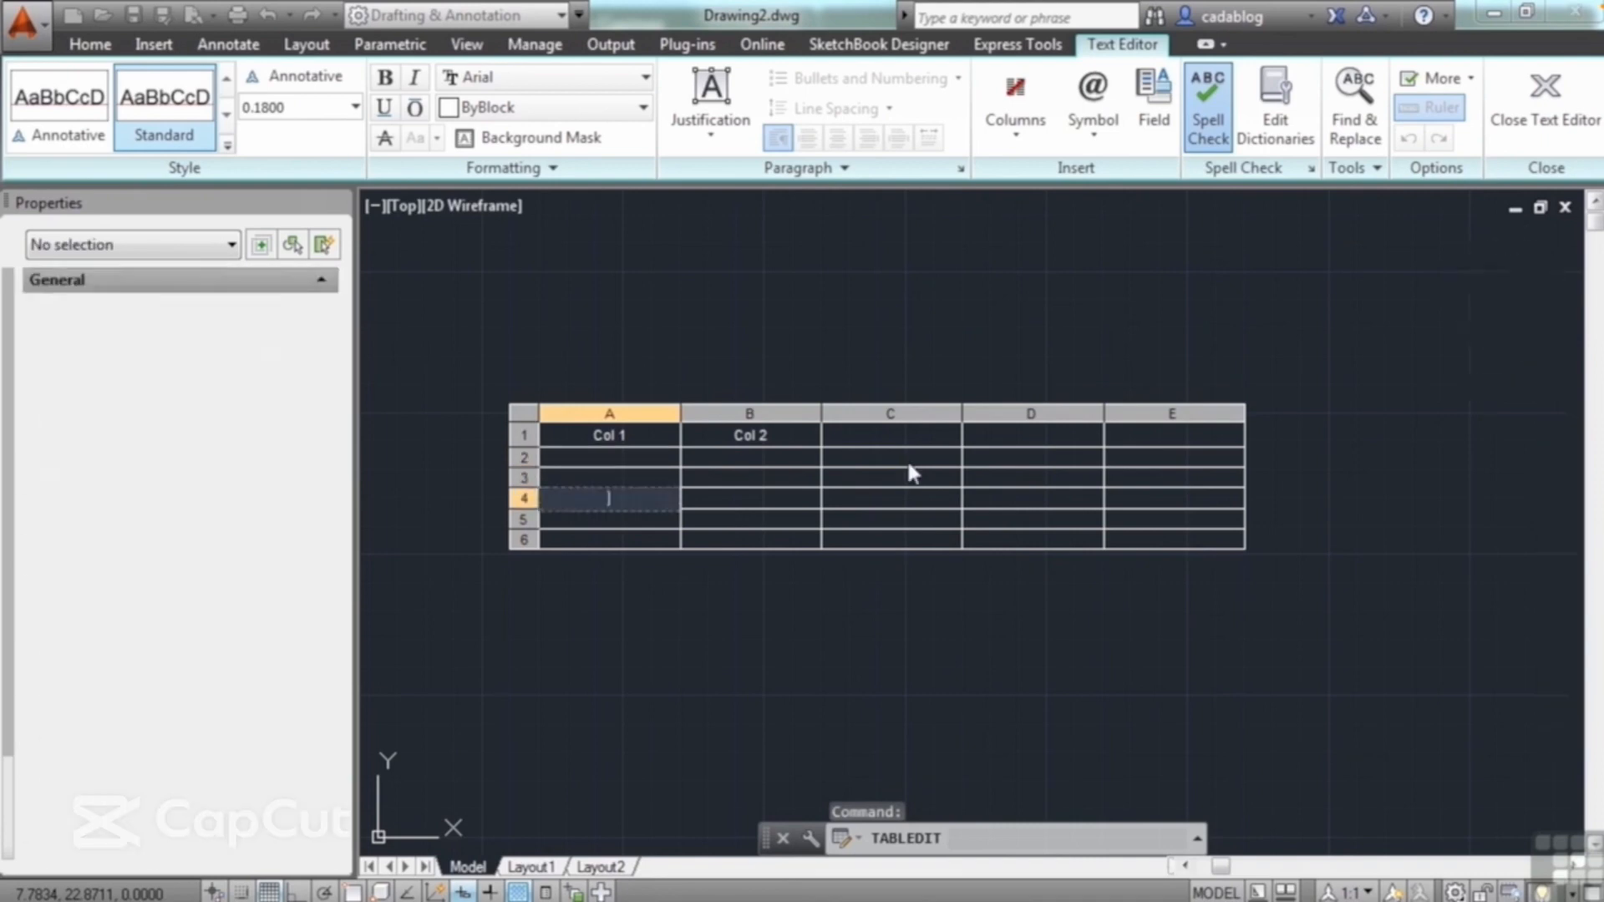
pyautogui.press('Right')
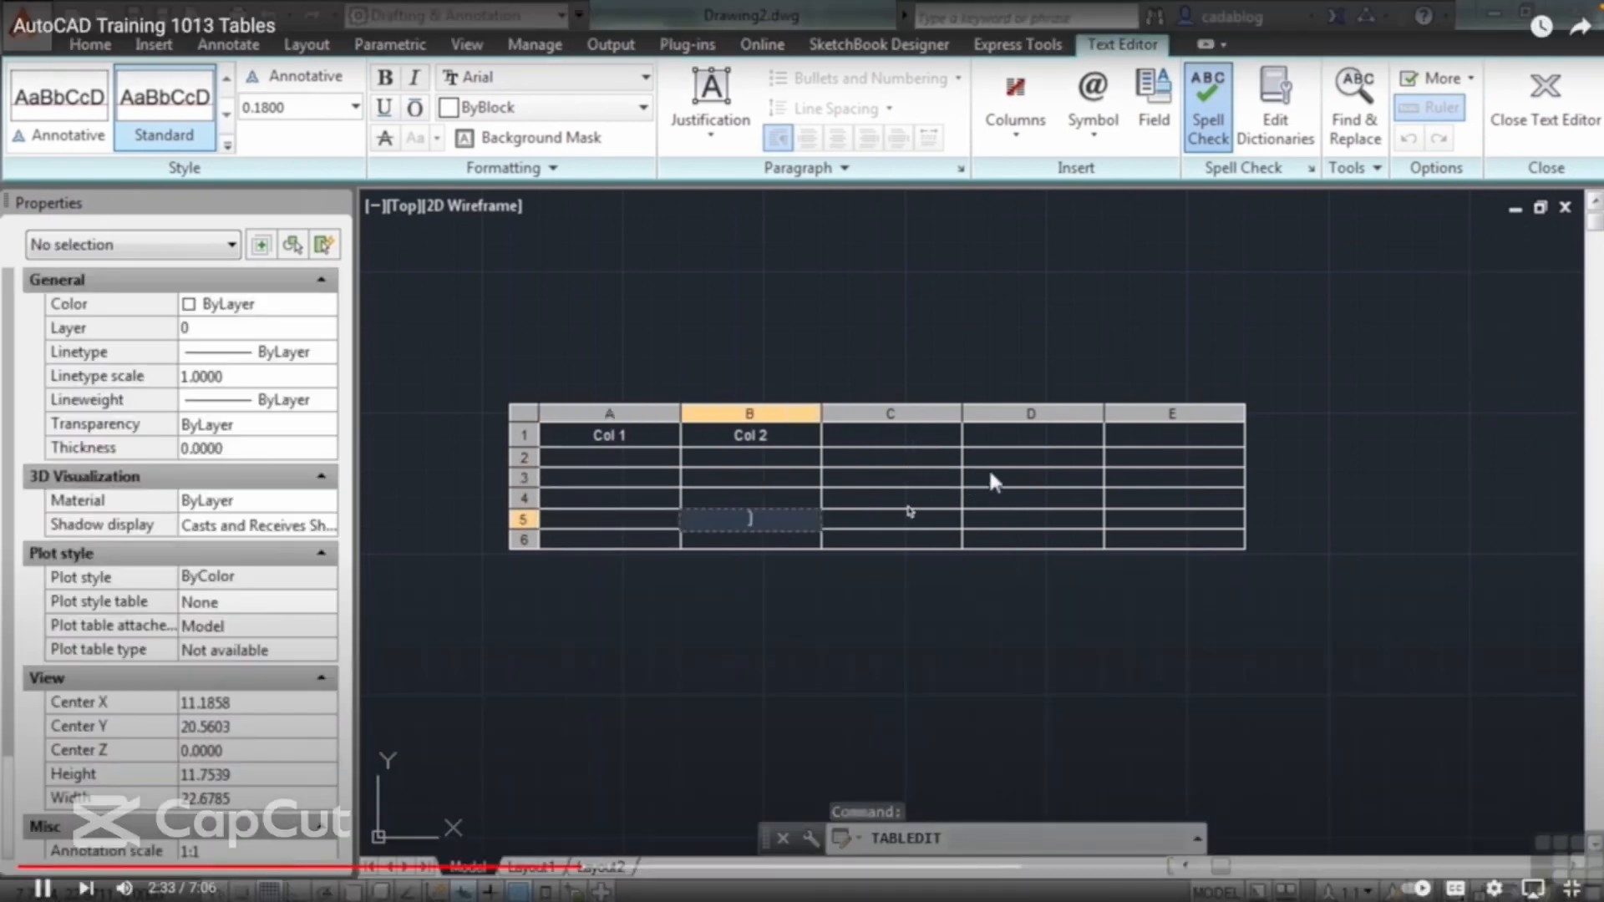
pyautogui.press('Escape')
# Step: Select cells D3, B3 and A1 in turn, and view the cell locking options for A1
pyautogui.click(991, 477)
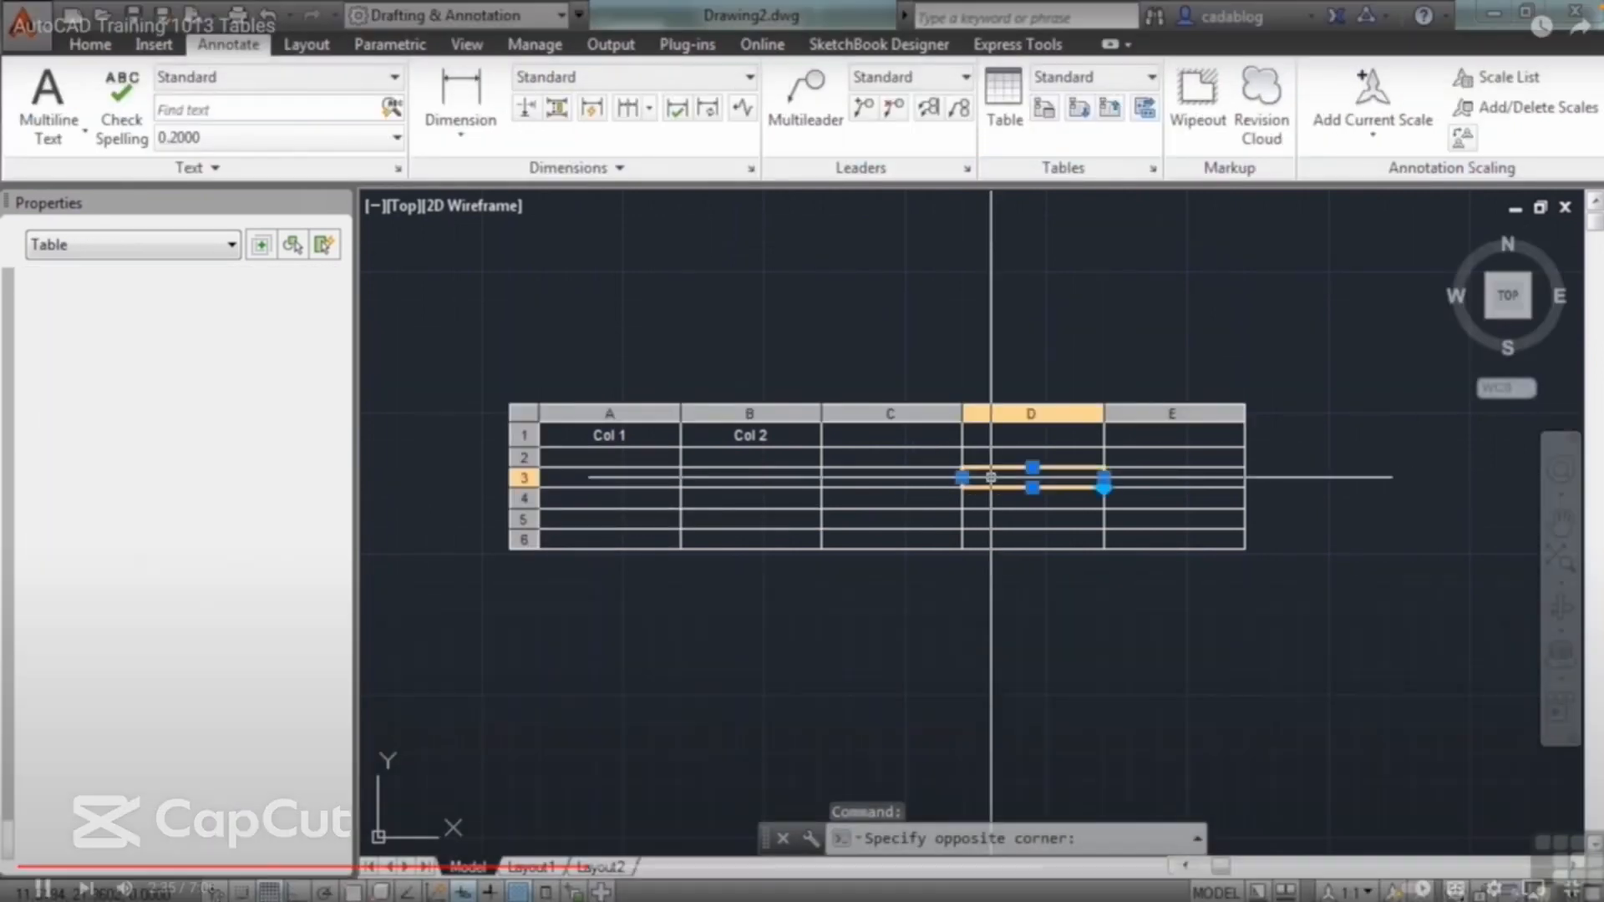
pyautogui.click(752, 477)
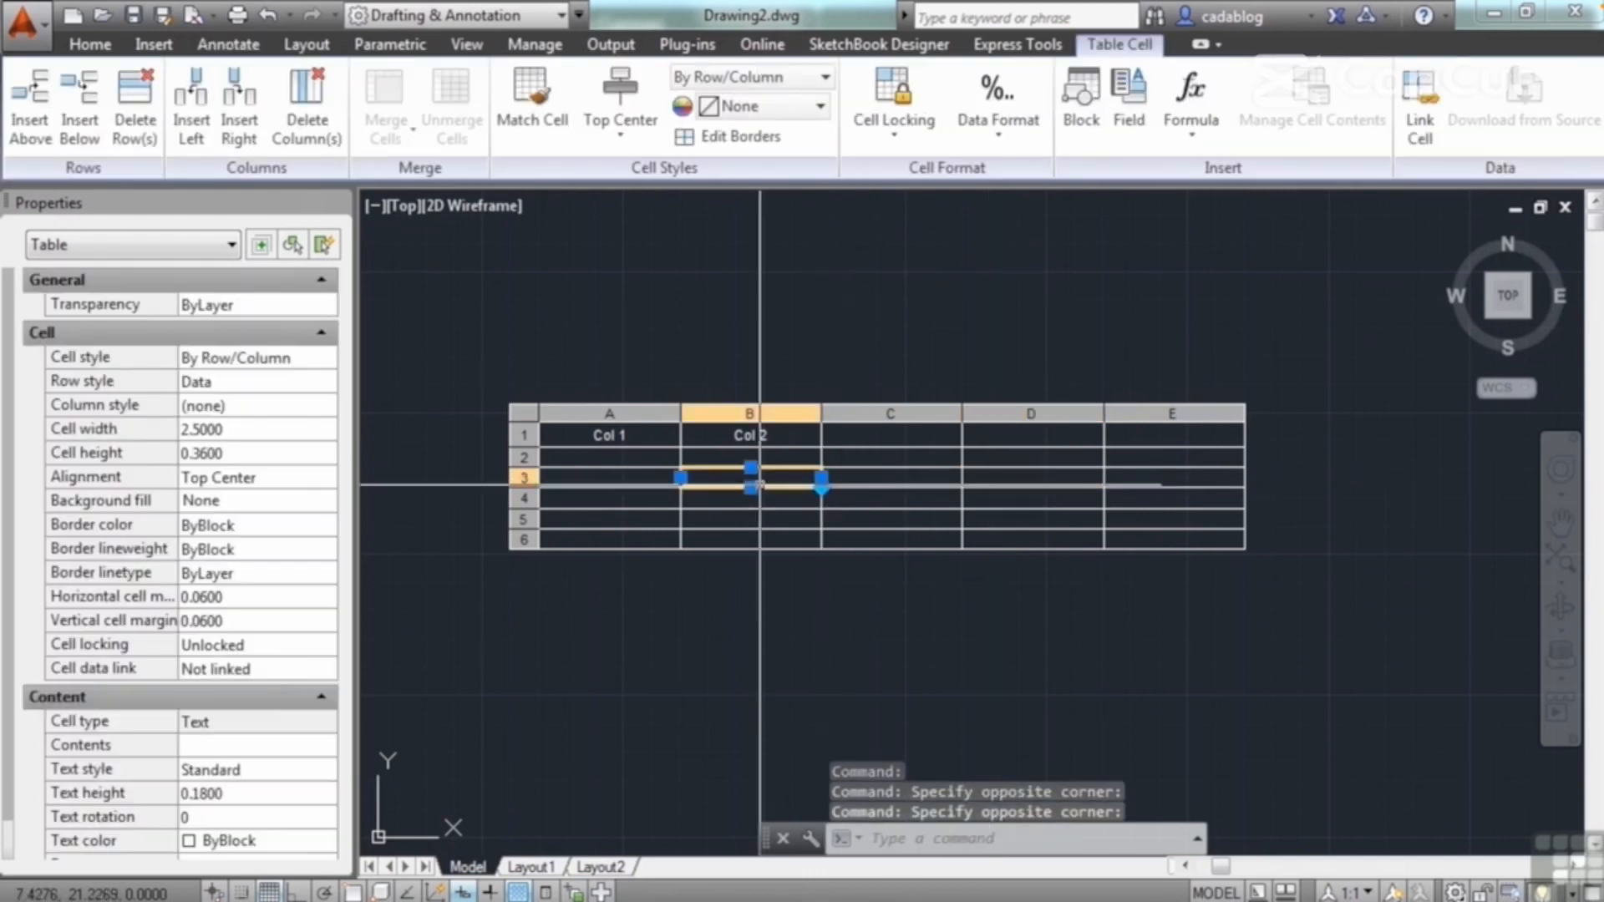
pyautogui.click(643, 439)
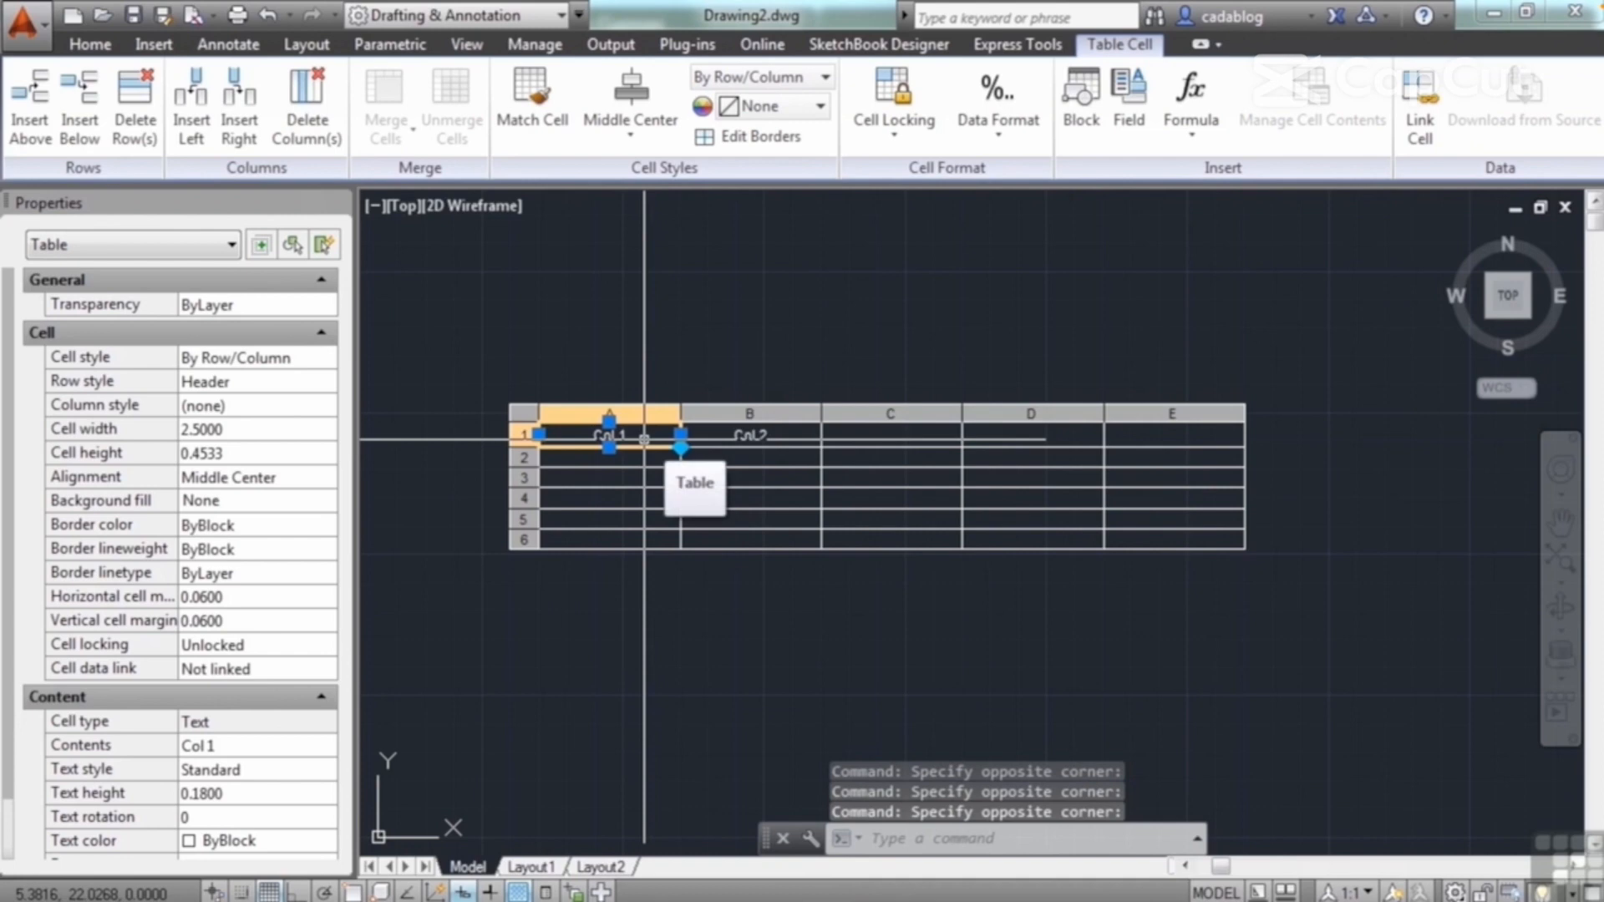
pyautogui.click(914, 146)
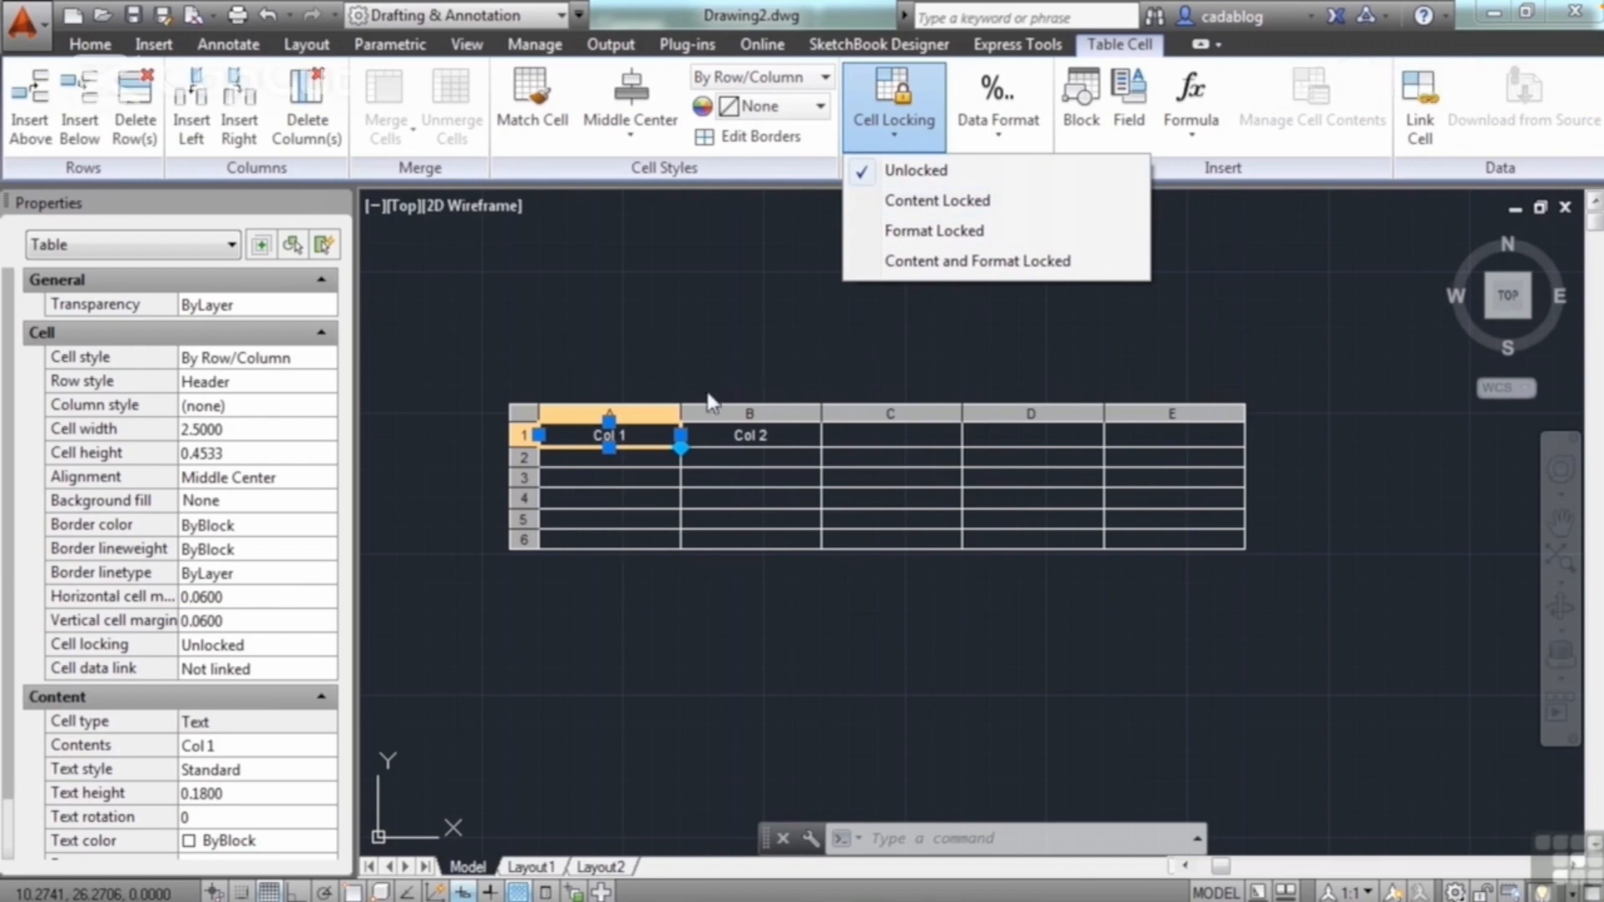
# Step: Set the text justification of the "Col 1" heading in cell A1 to top left, and check it up close
pyautogui.doubleClick(637, 430)
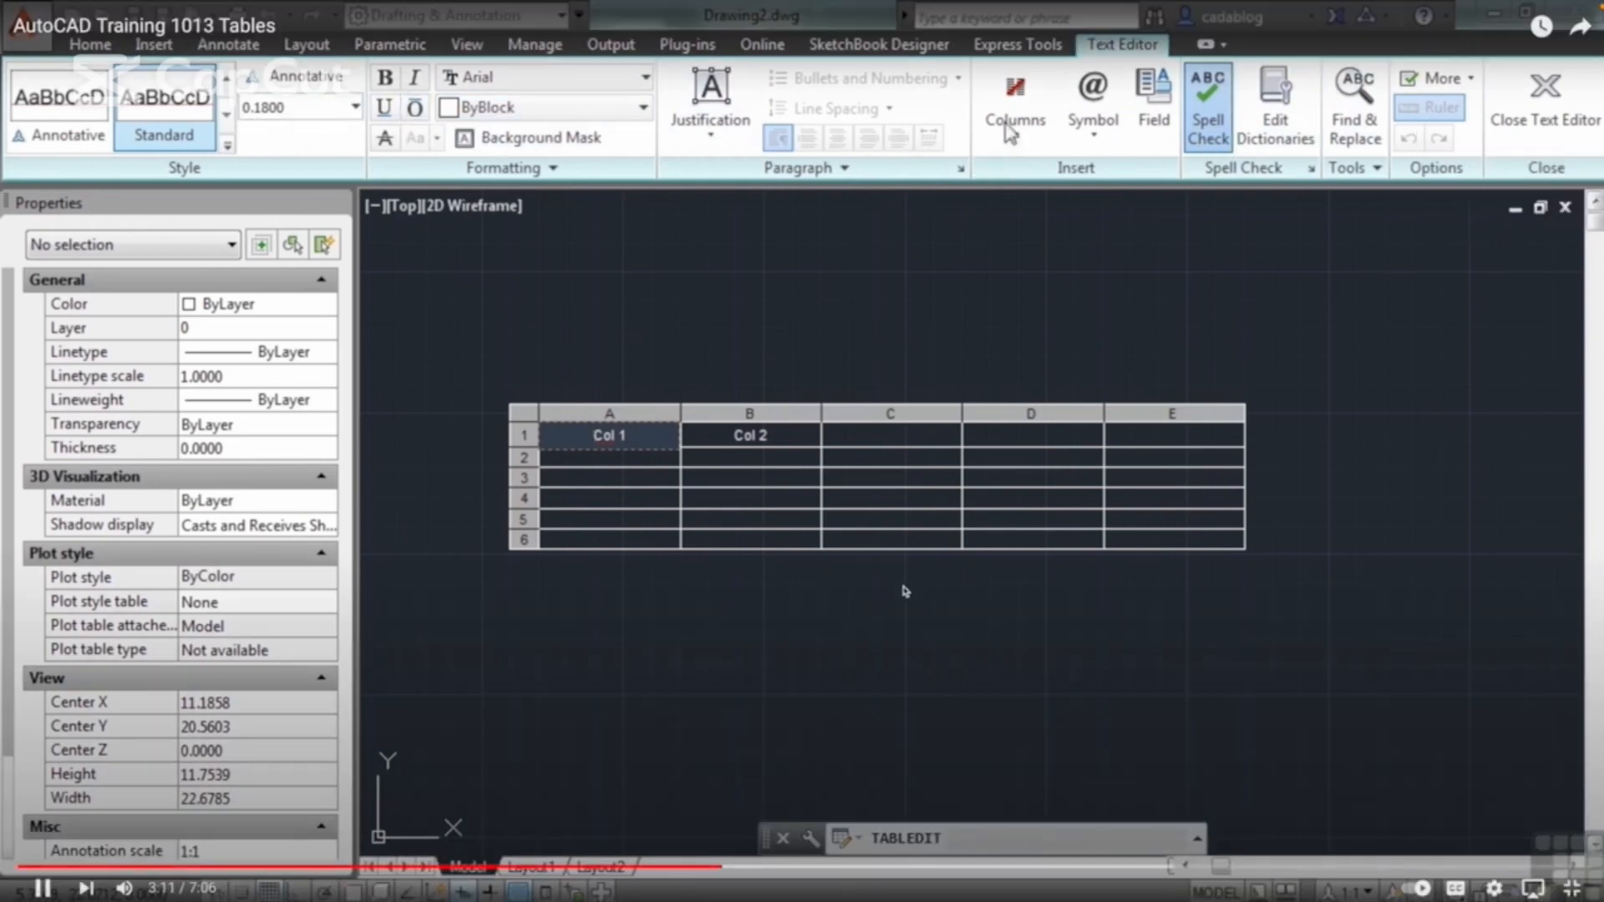
pyautogui.click(728, 143)
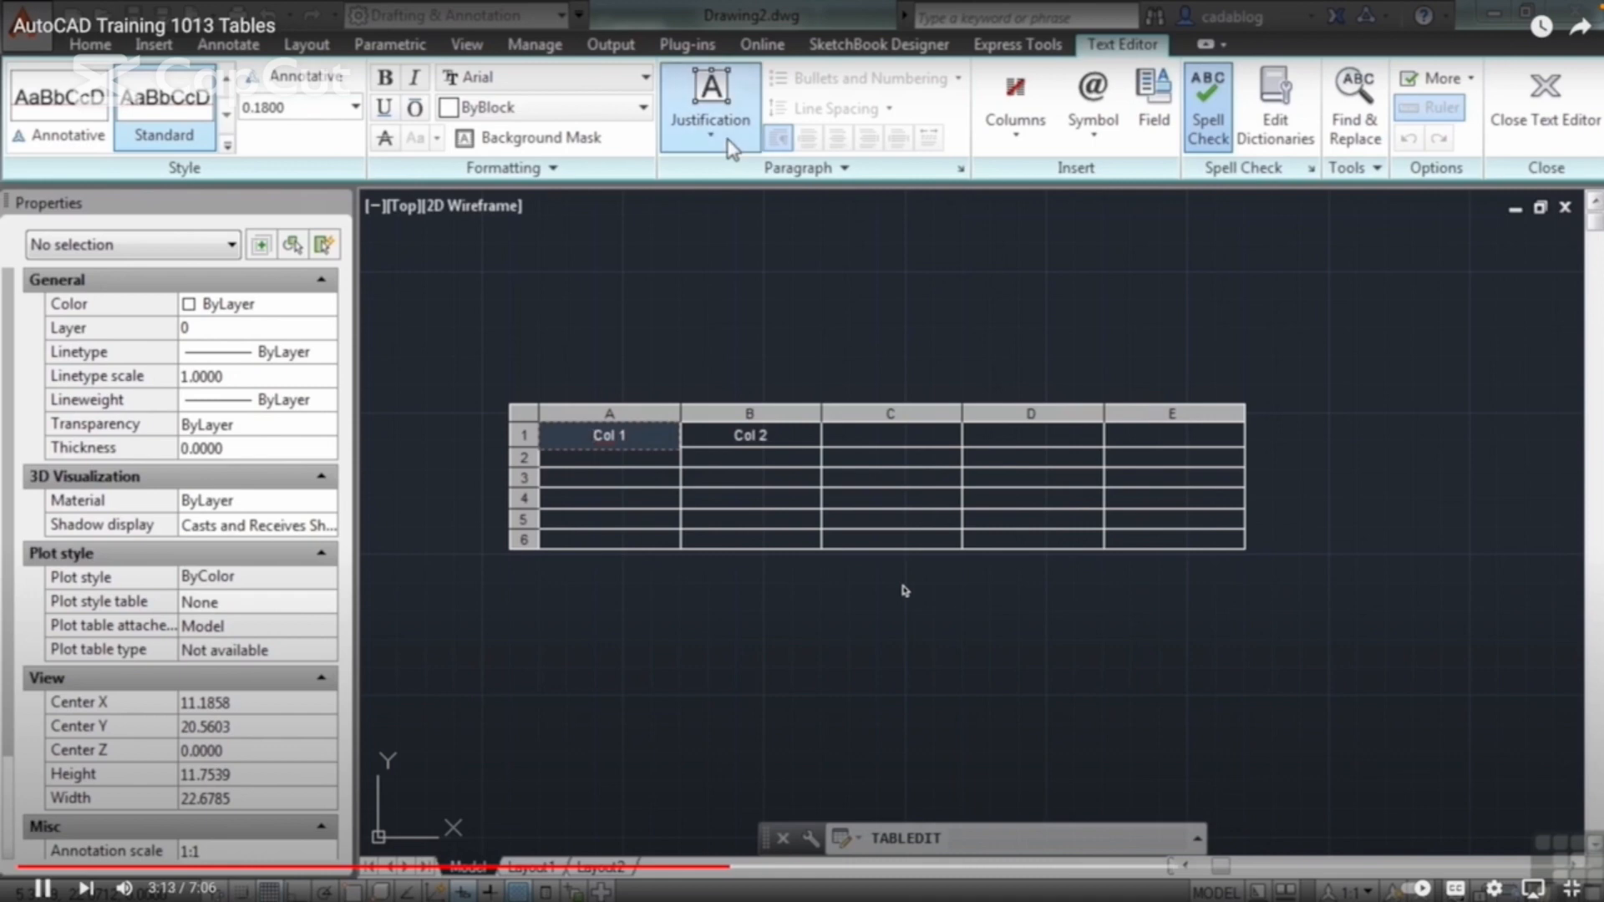
pyautogui.click(744, 172)
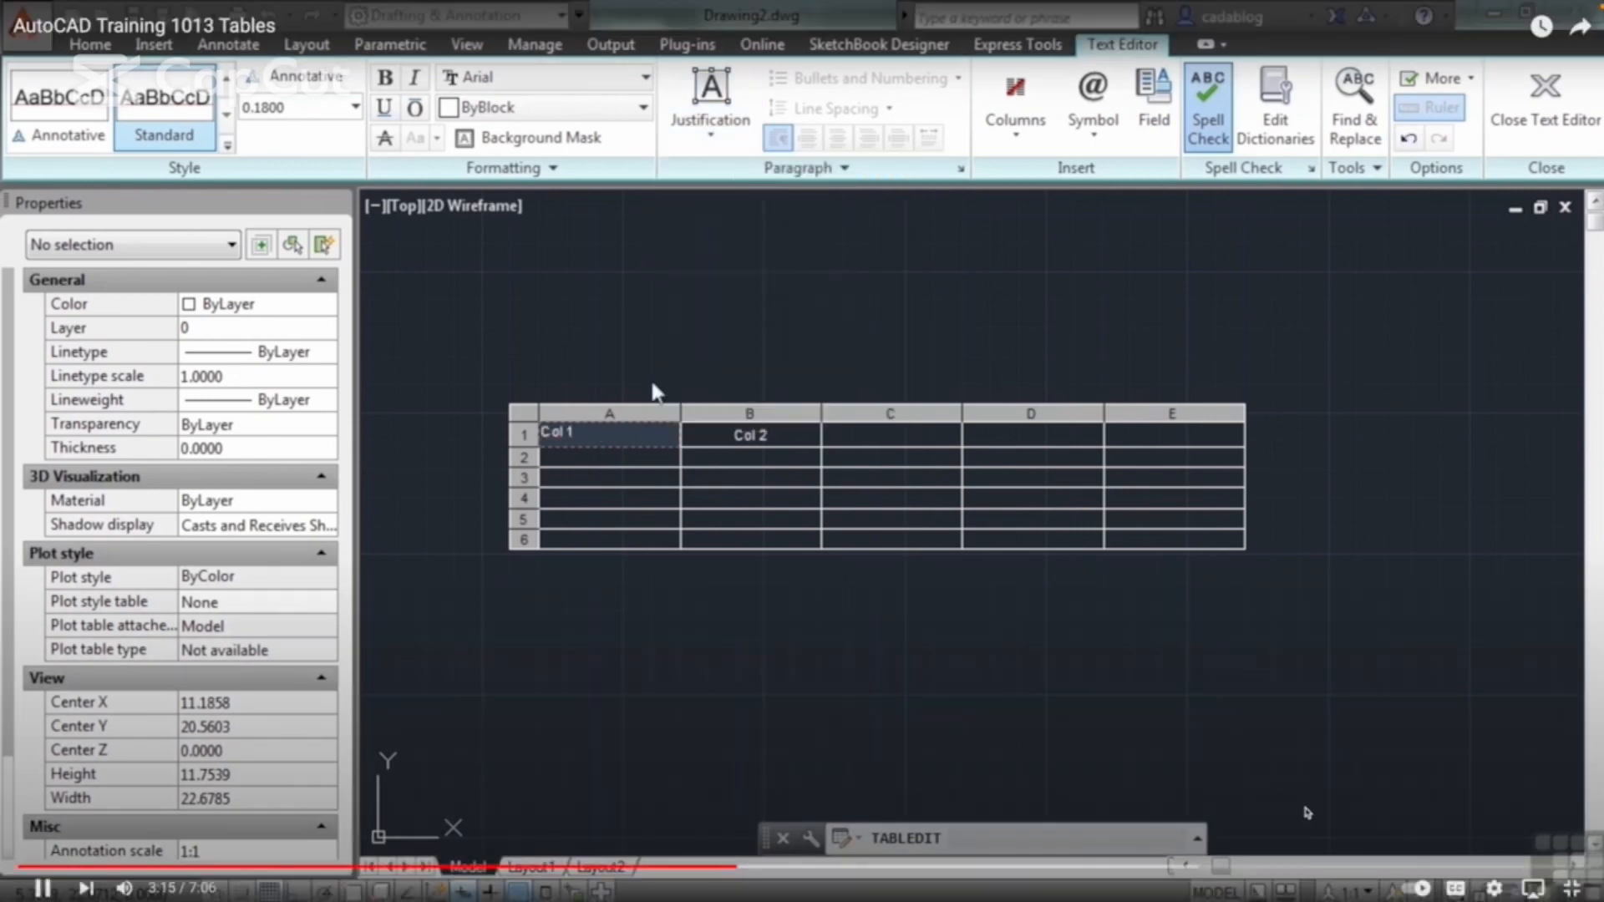
pyautogui.scroll(2, 589, 442)
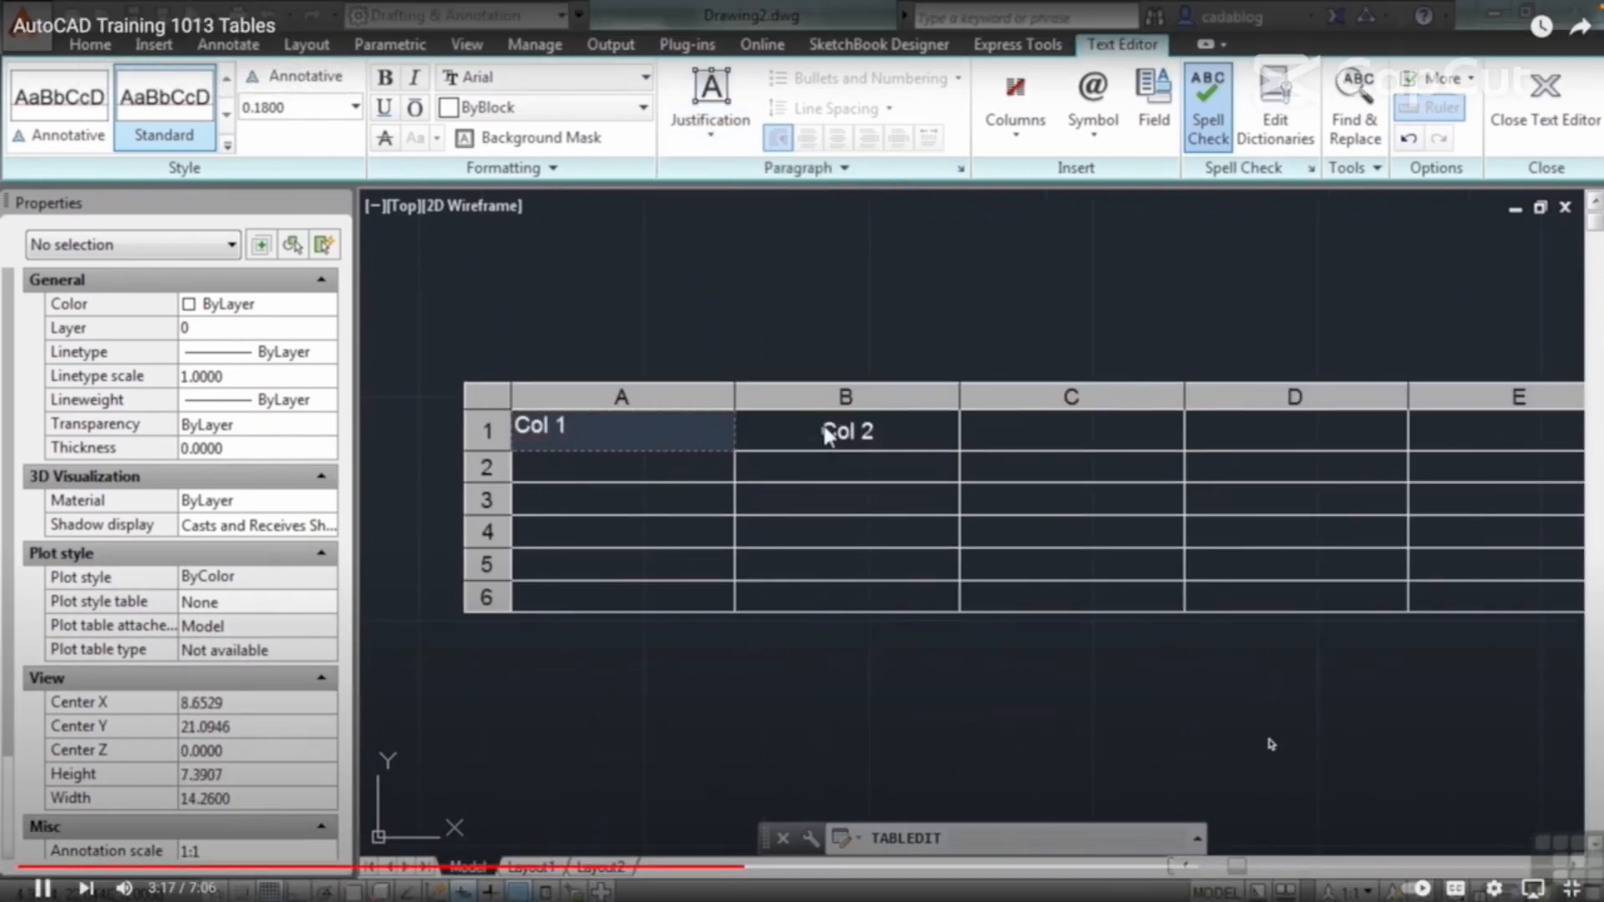
# Step: Select all cells of the table and set their alignment to Middle Center
pyautogui.scroll(-2, 718, 443)
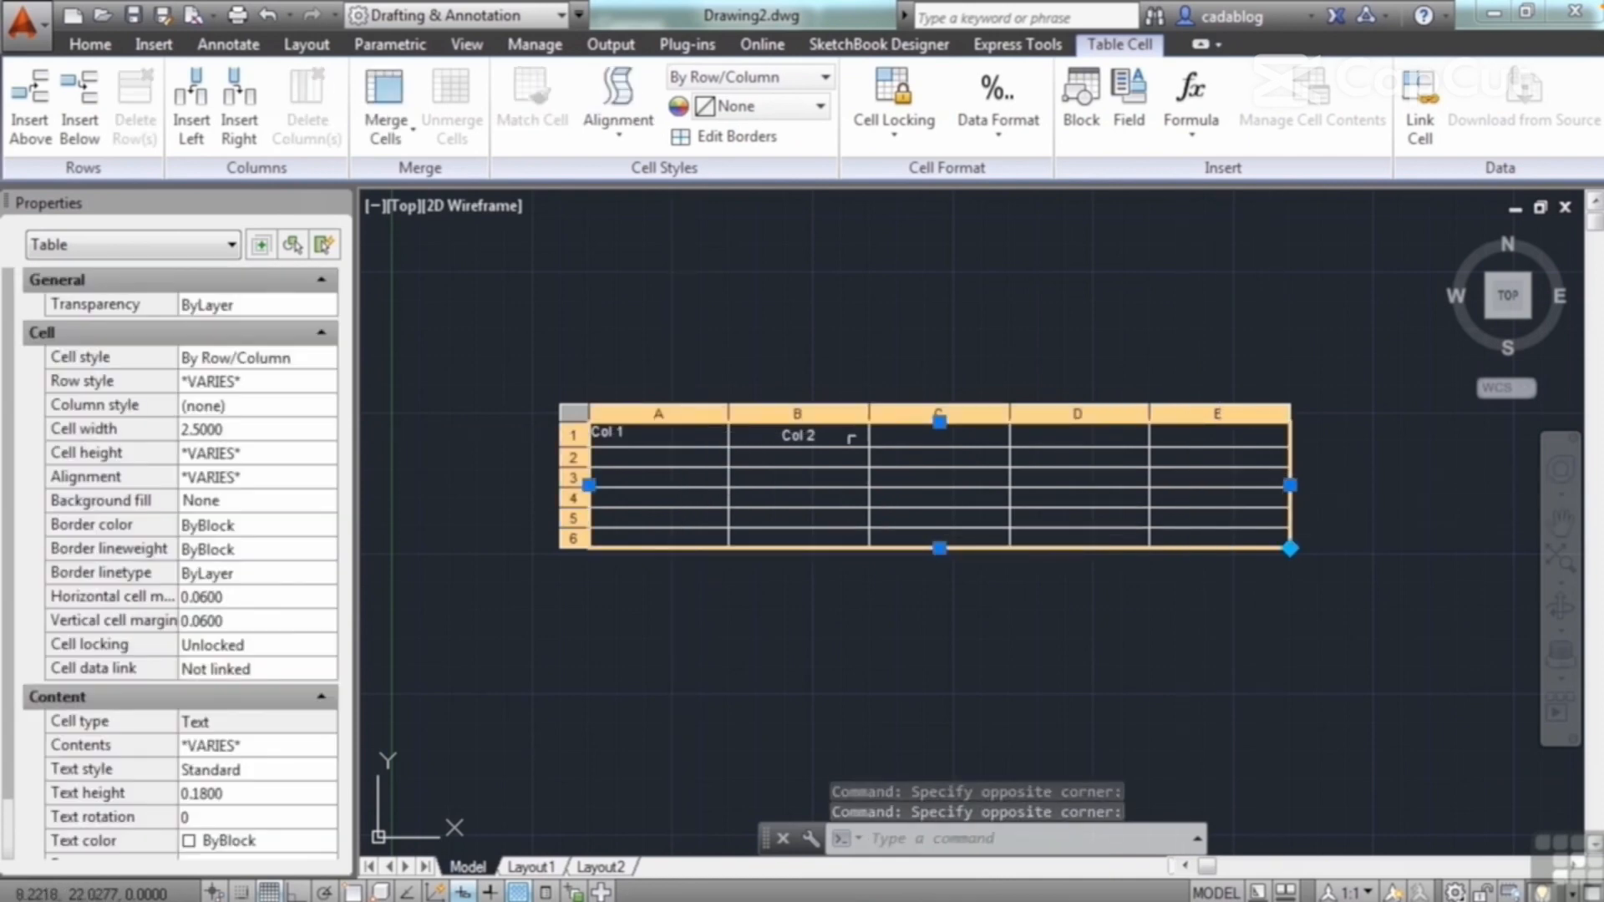
pyautogui.click(1231, 732)
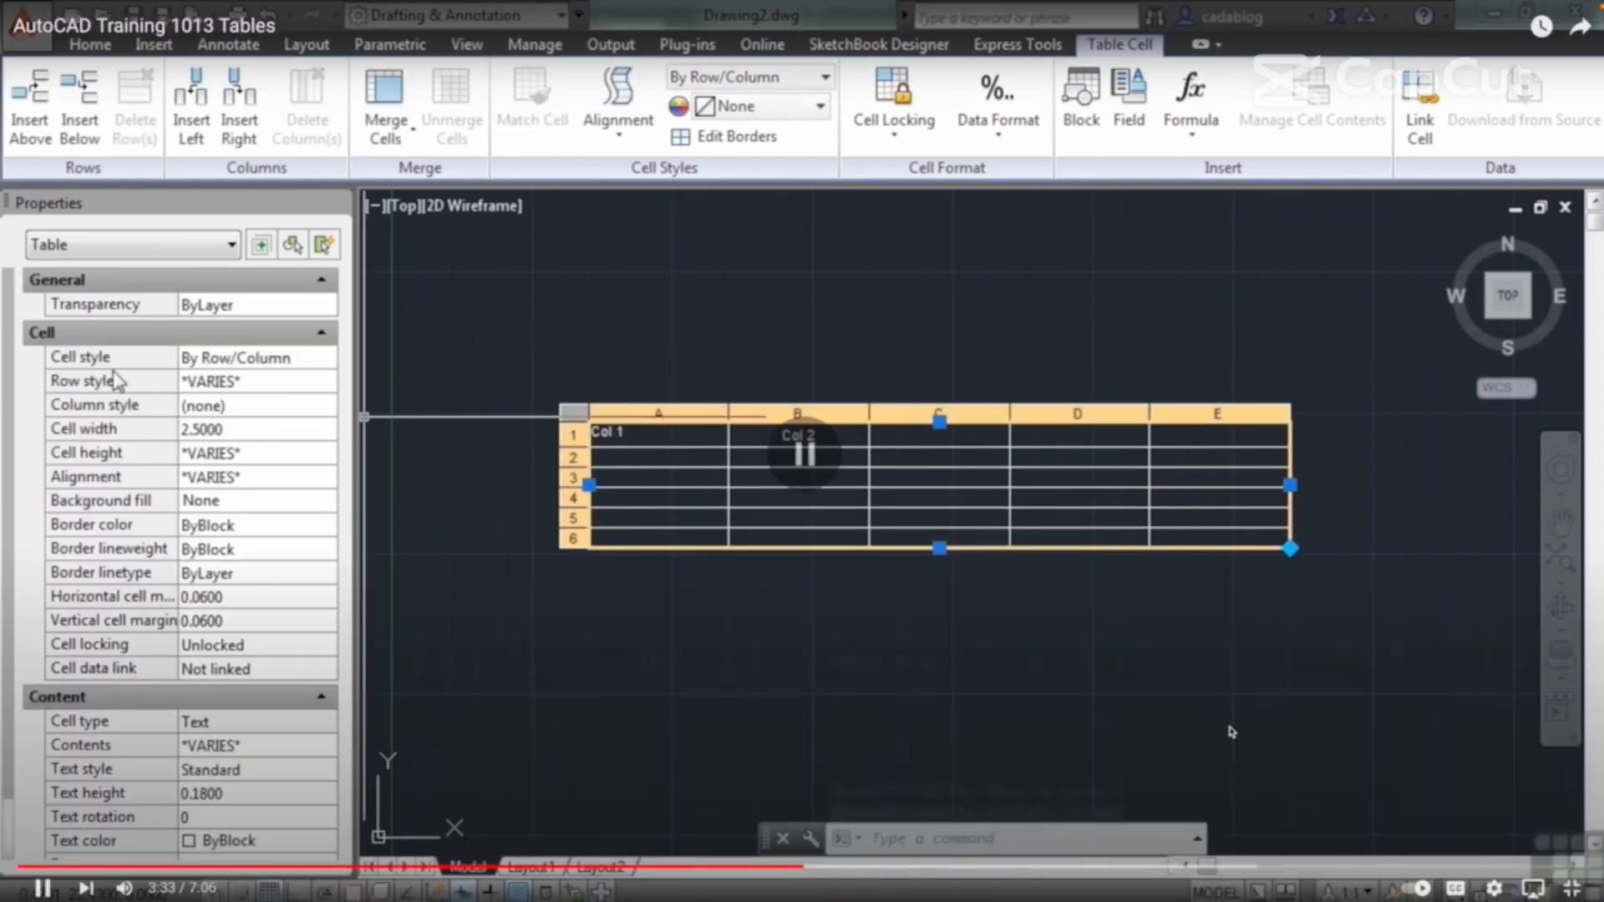
pyautogui.click(1231, 732)
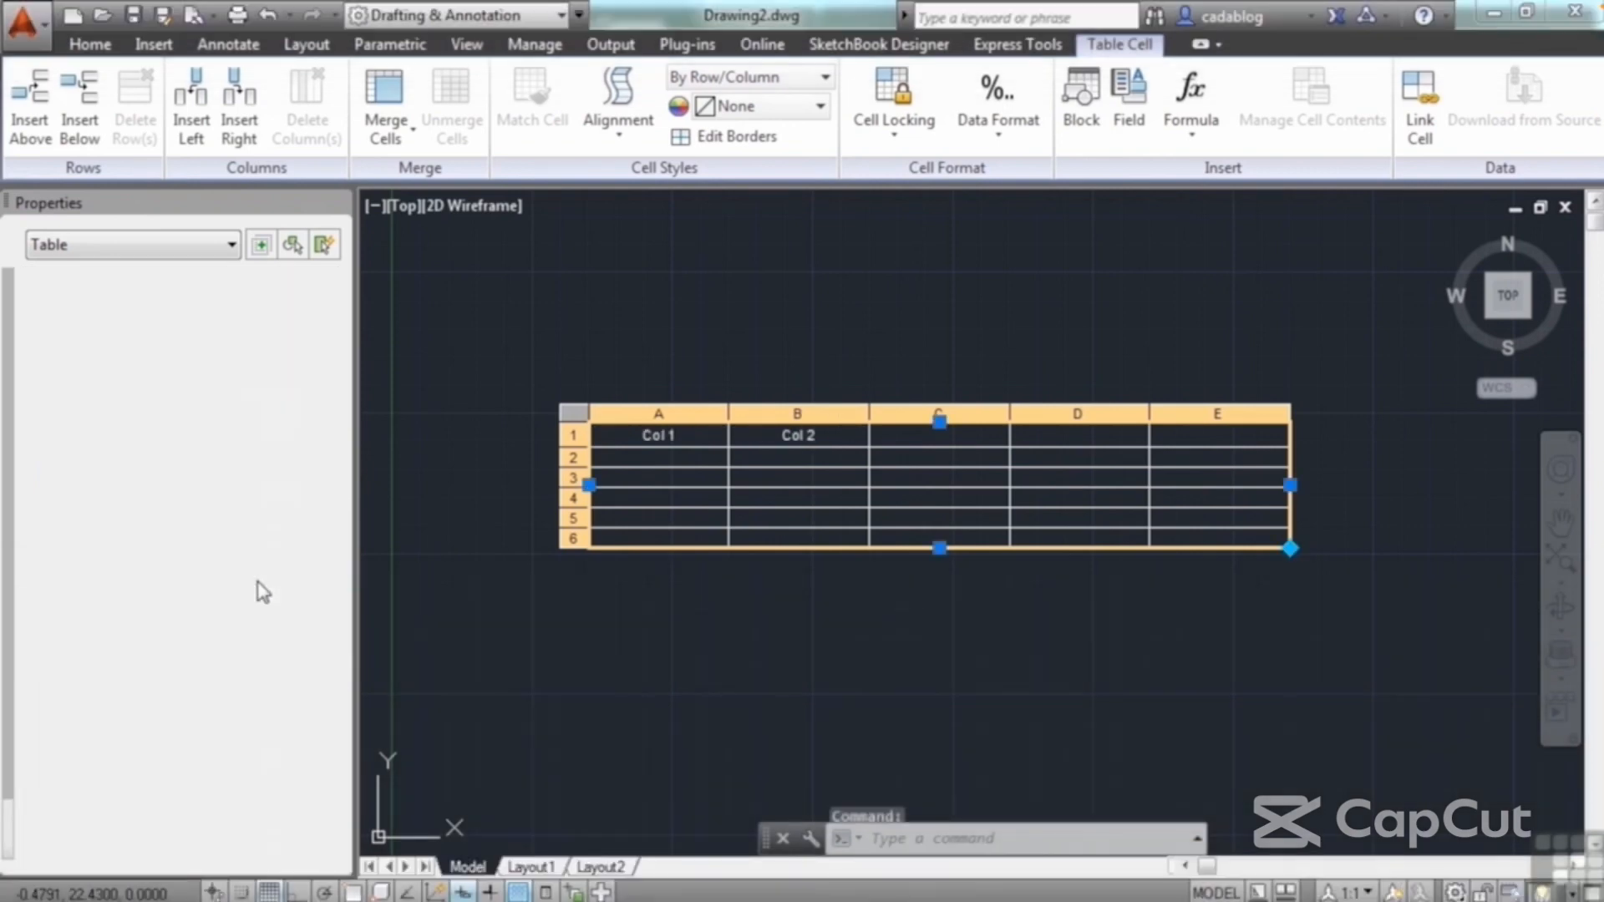
# Step: Set the background fill of all the table's cells to red
pyautogui.click(1156, 720)
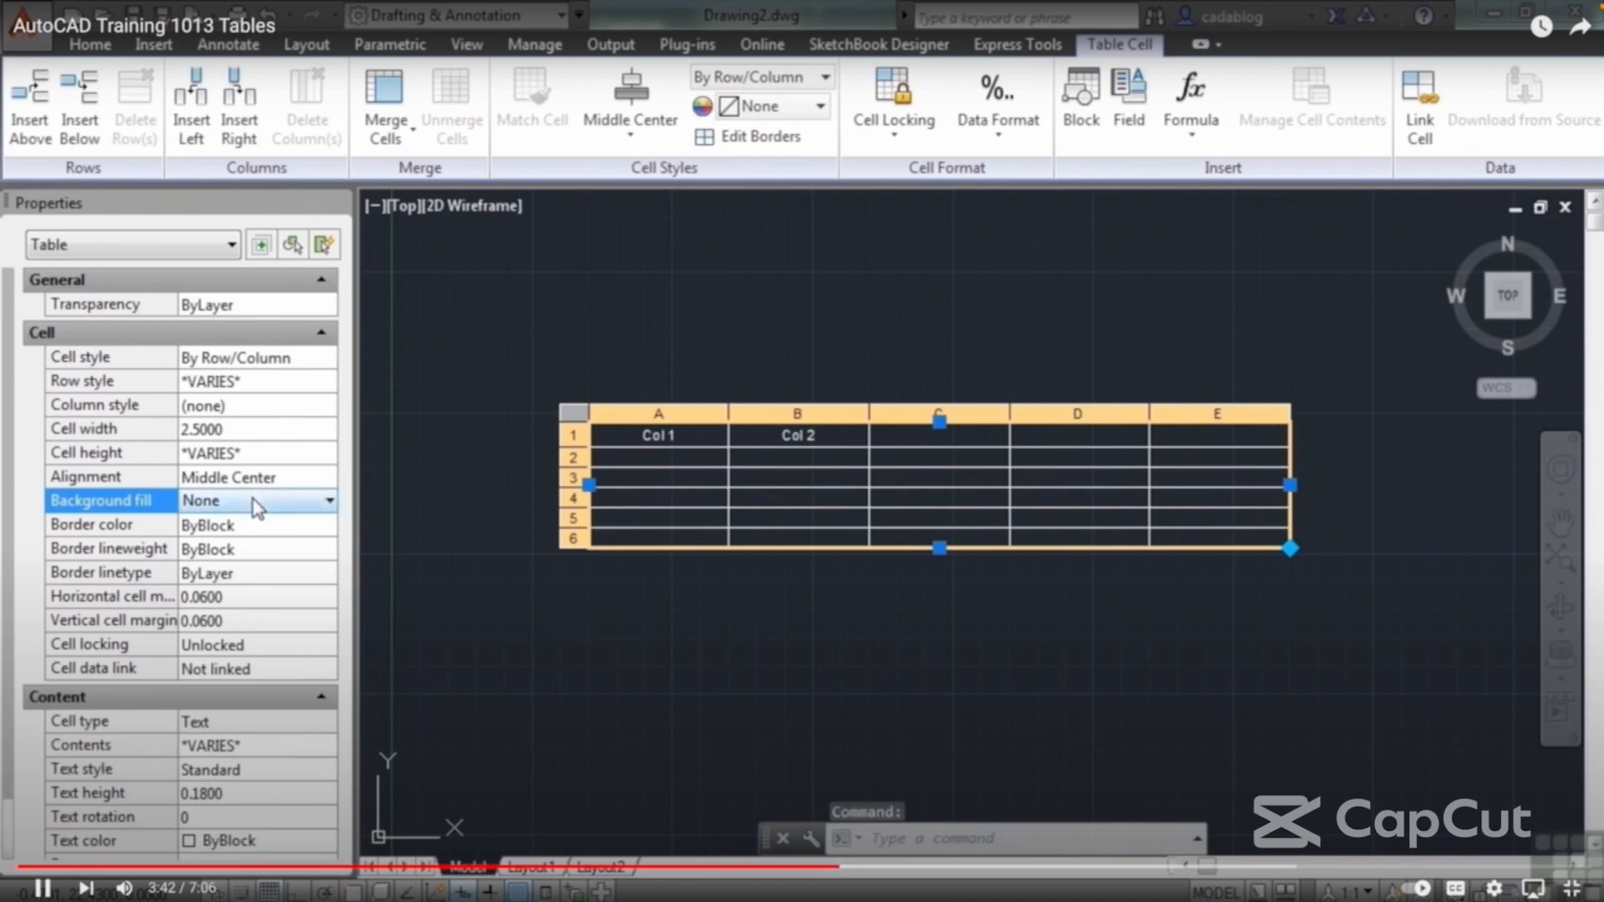
pyautogui.click(1157, 720)
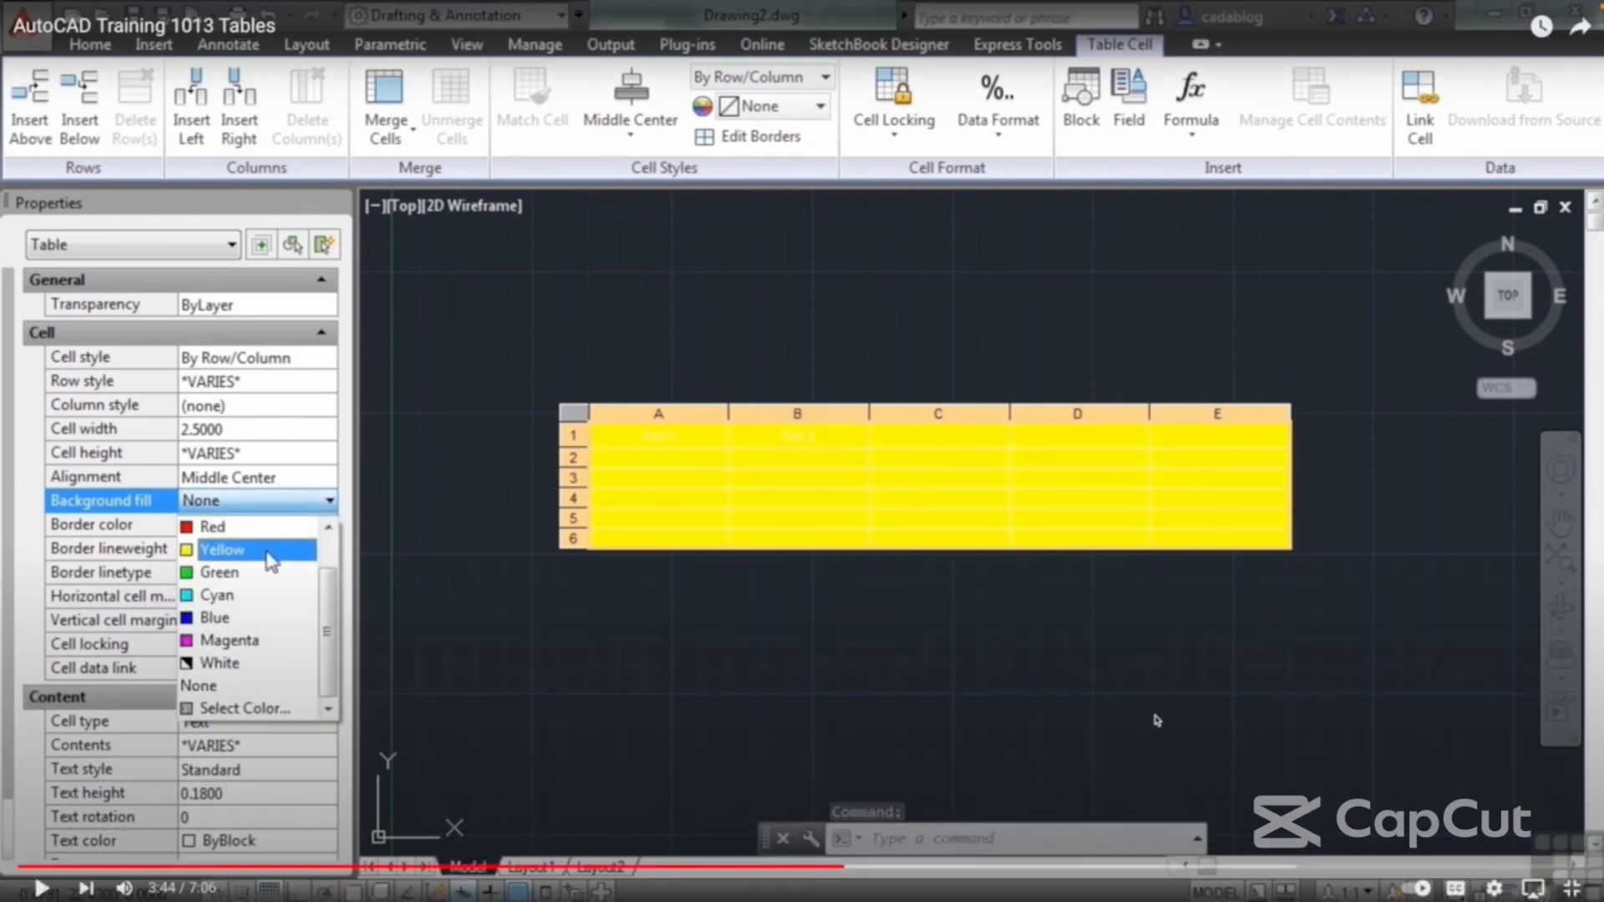
pyautogui.moveTo(1191, 4)
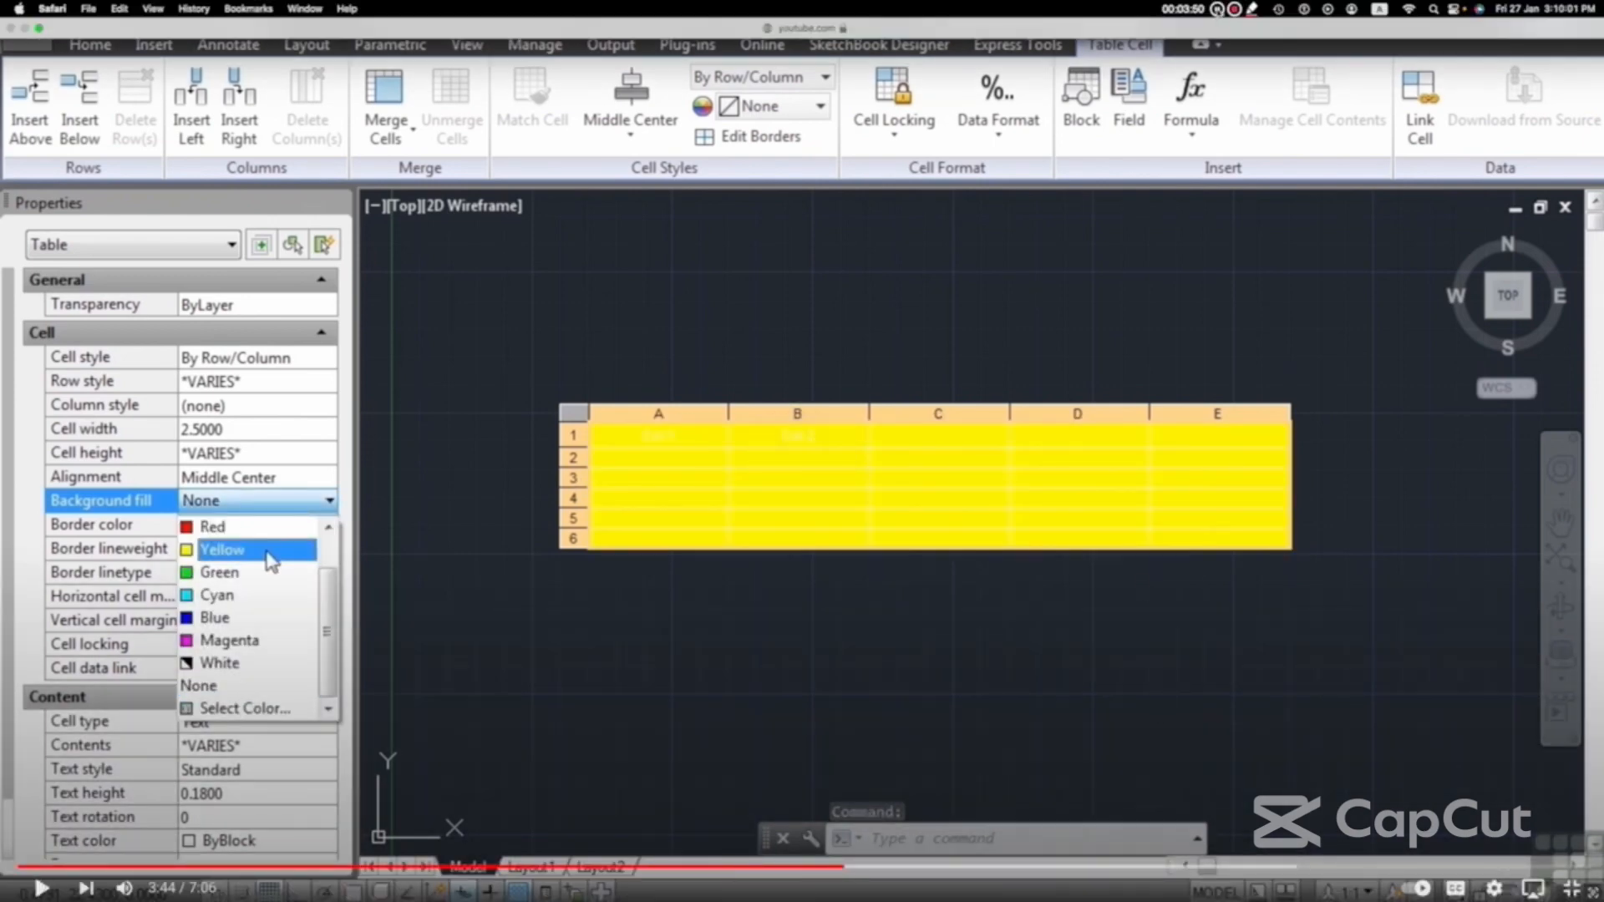
pyautogui.press('space')
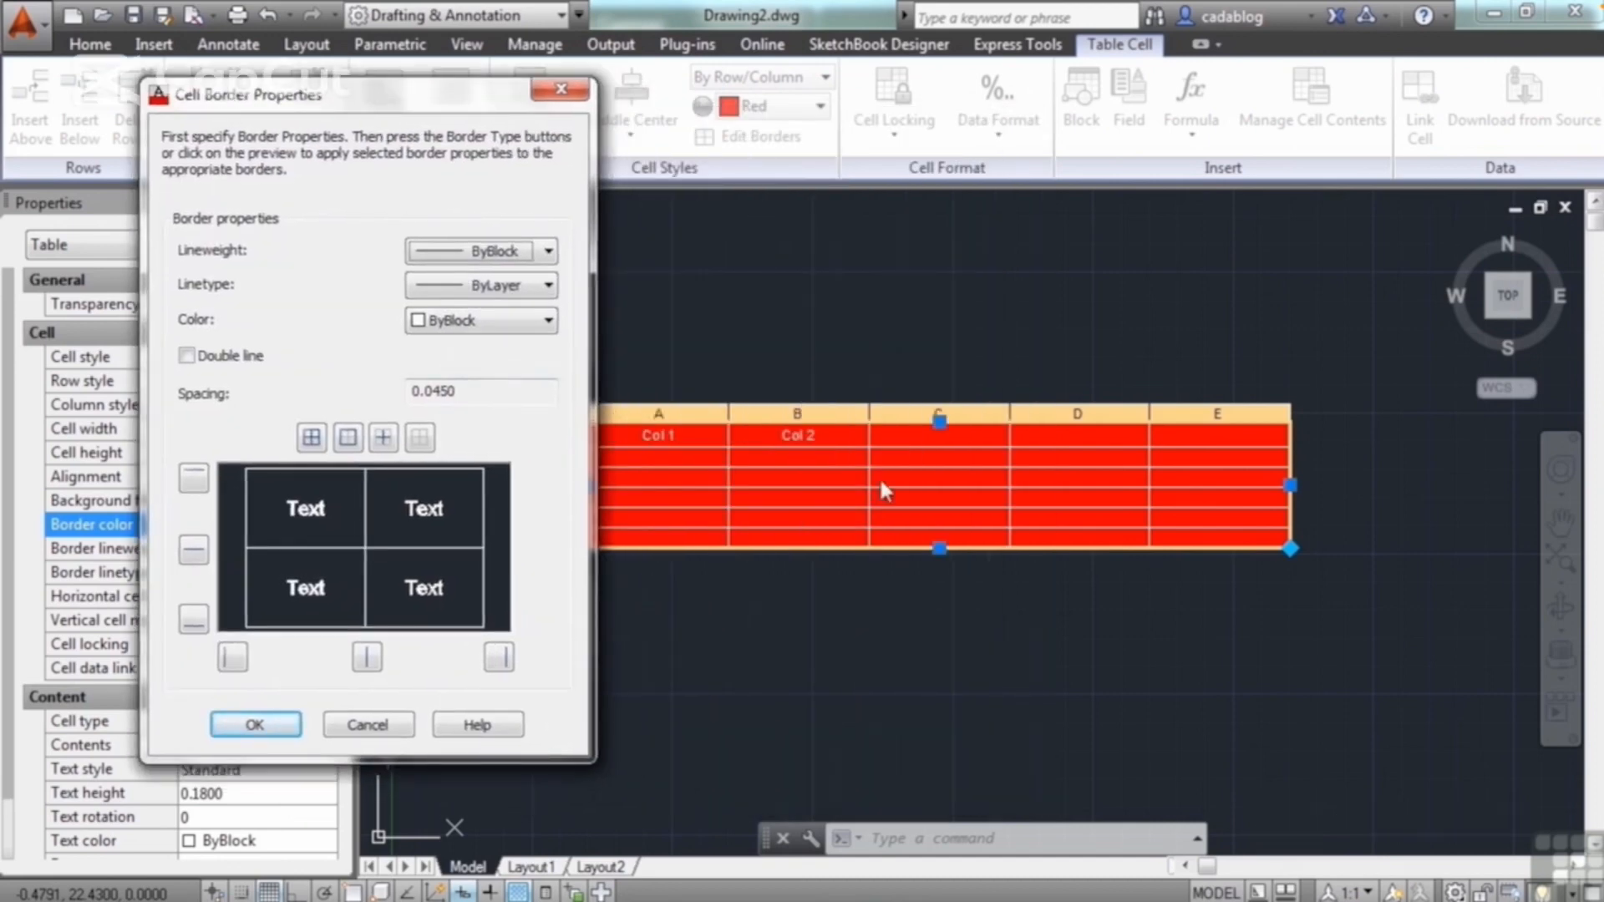
# Step: Apply the color blue to both the inside and outside borders of all the table's cells, and clear the selection
pyautogui.moveTo(401, 115); pyautogui.dragTo(365, 112)
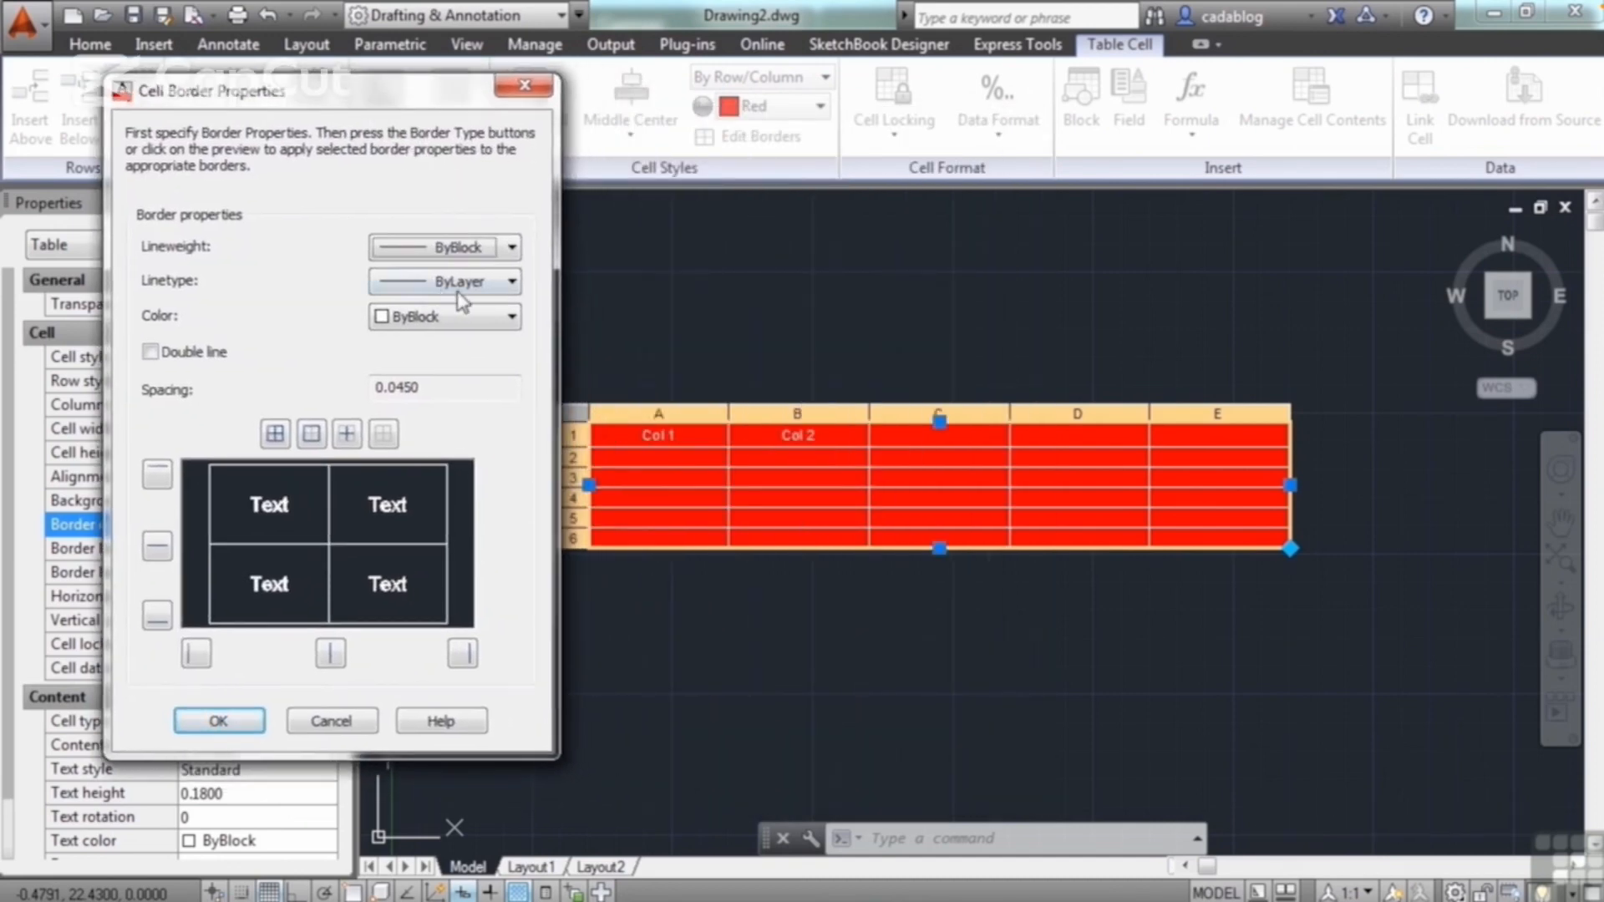
pyautogui.click(470, 317)
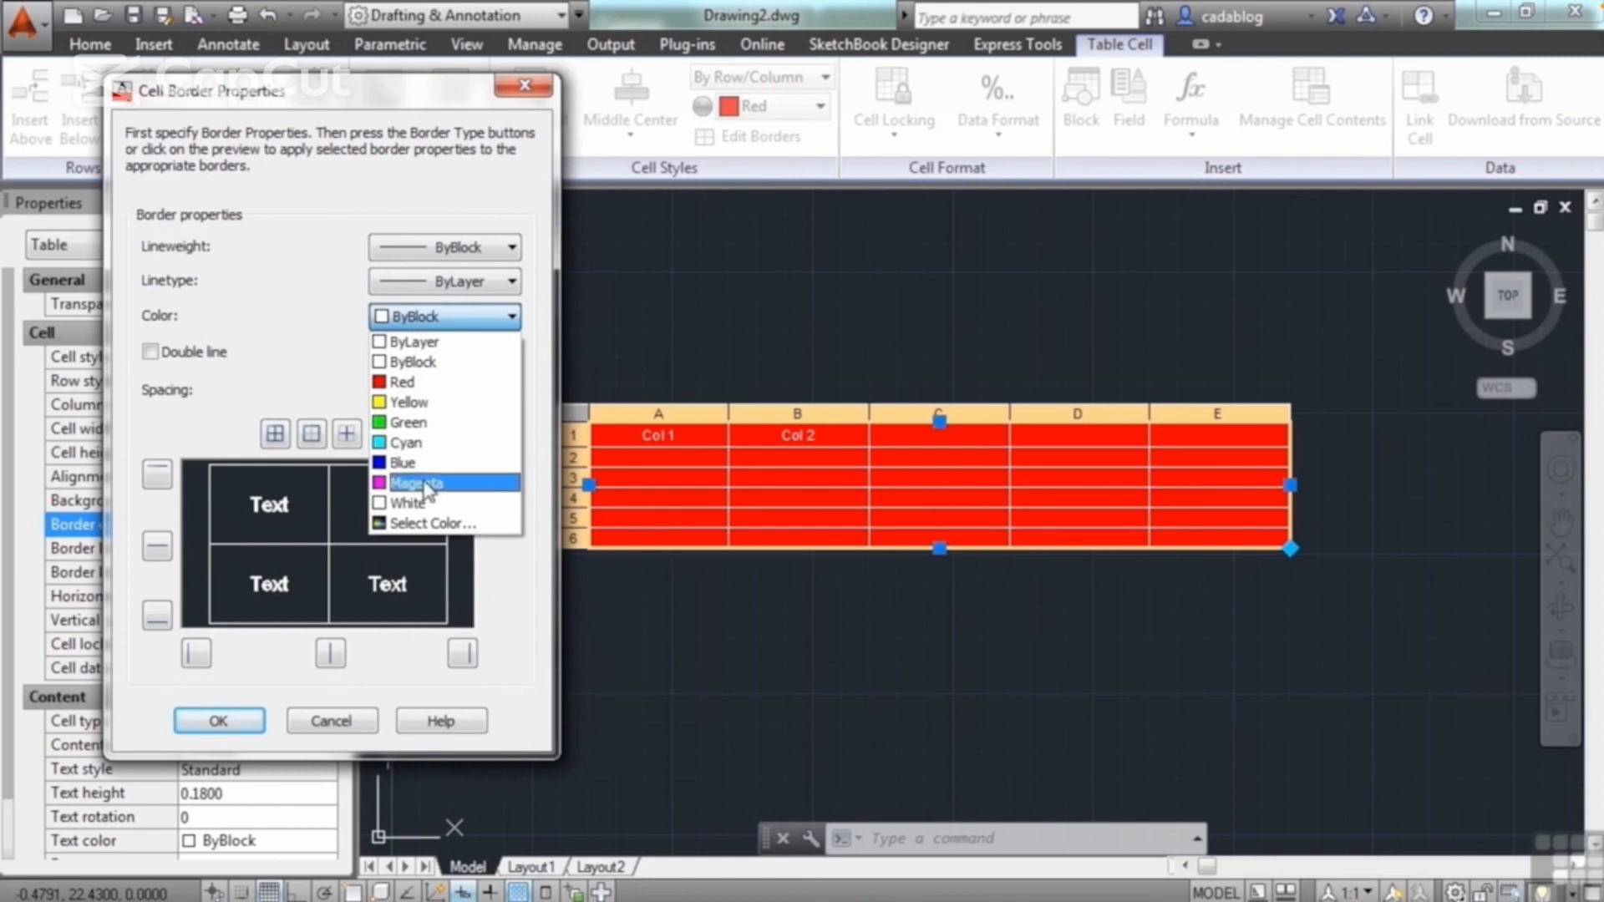
pyautogui.click(418, 463)
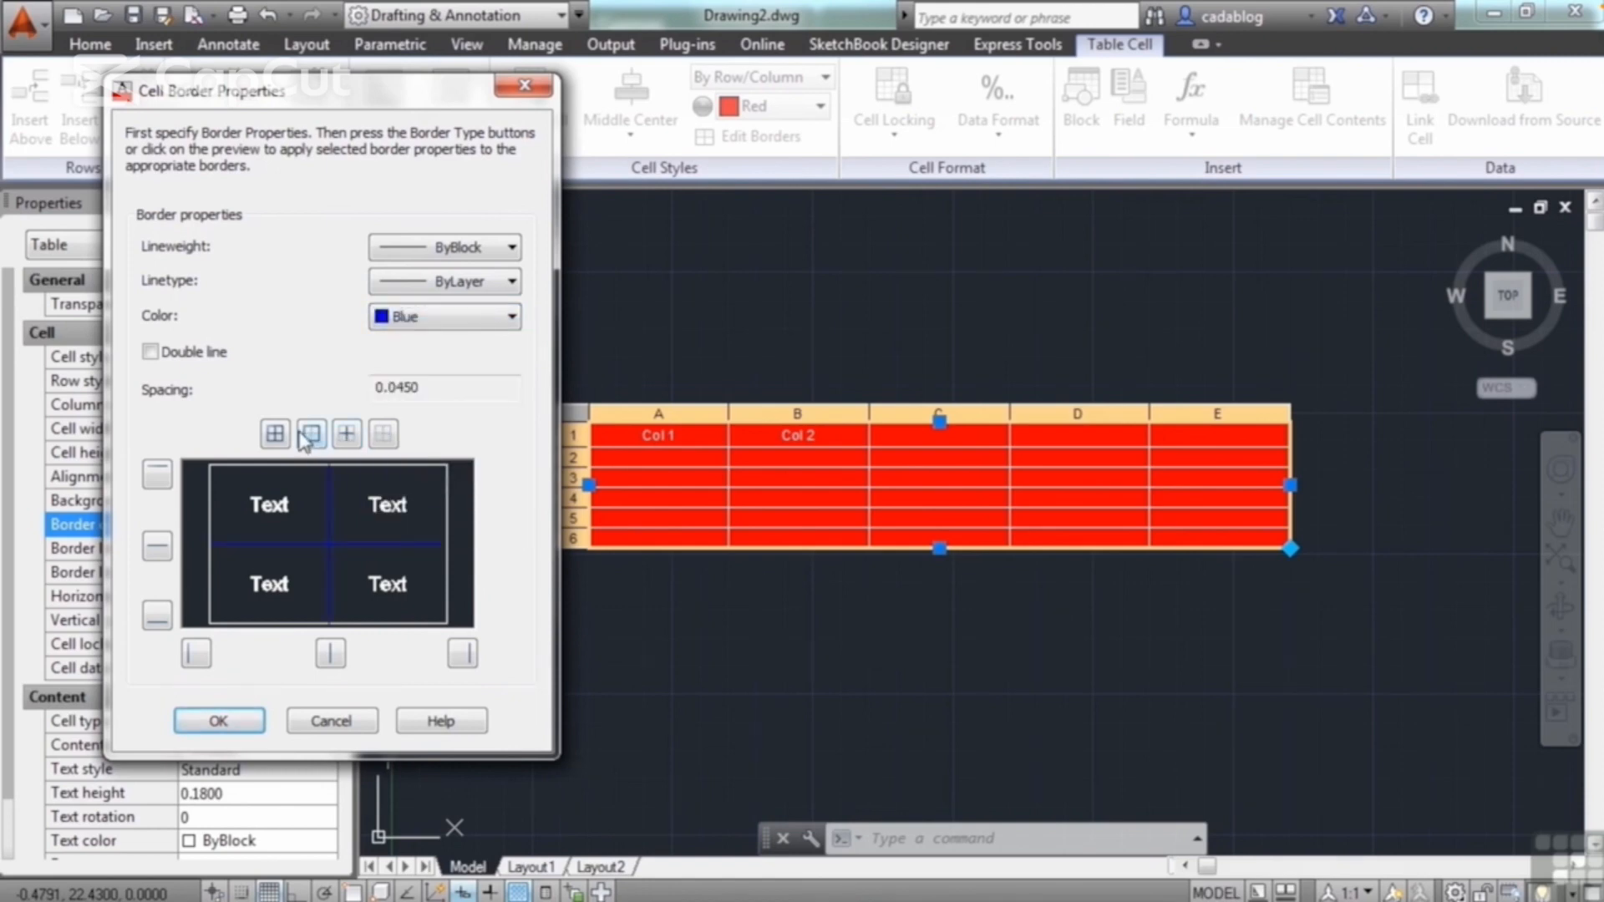
pyautogui.click(308, 436)
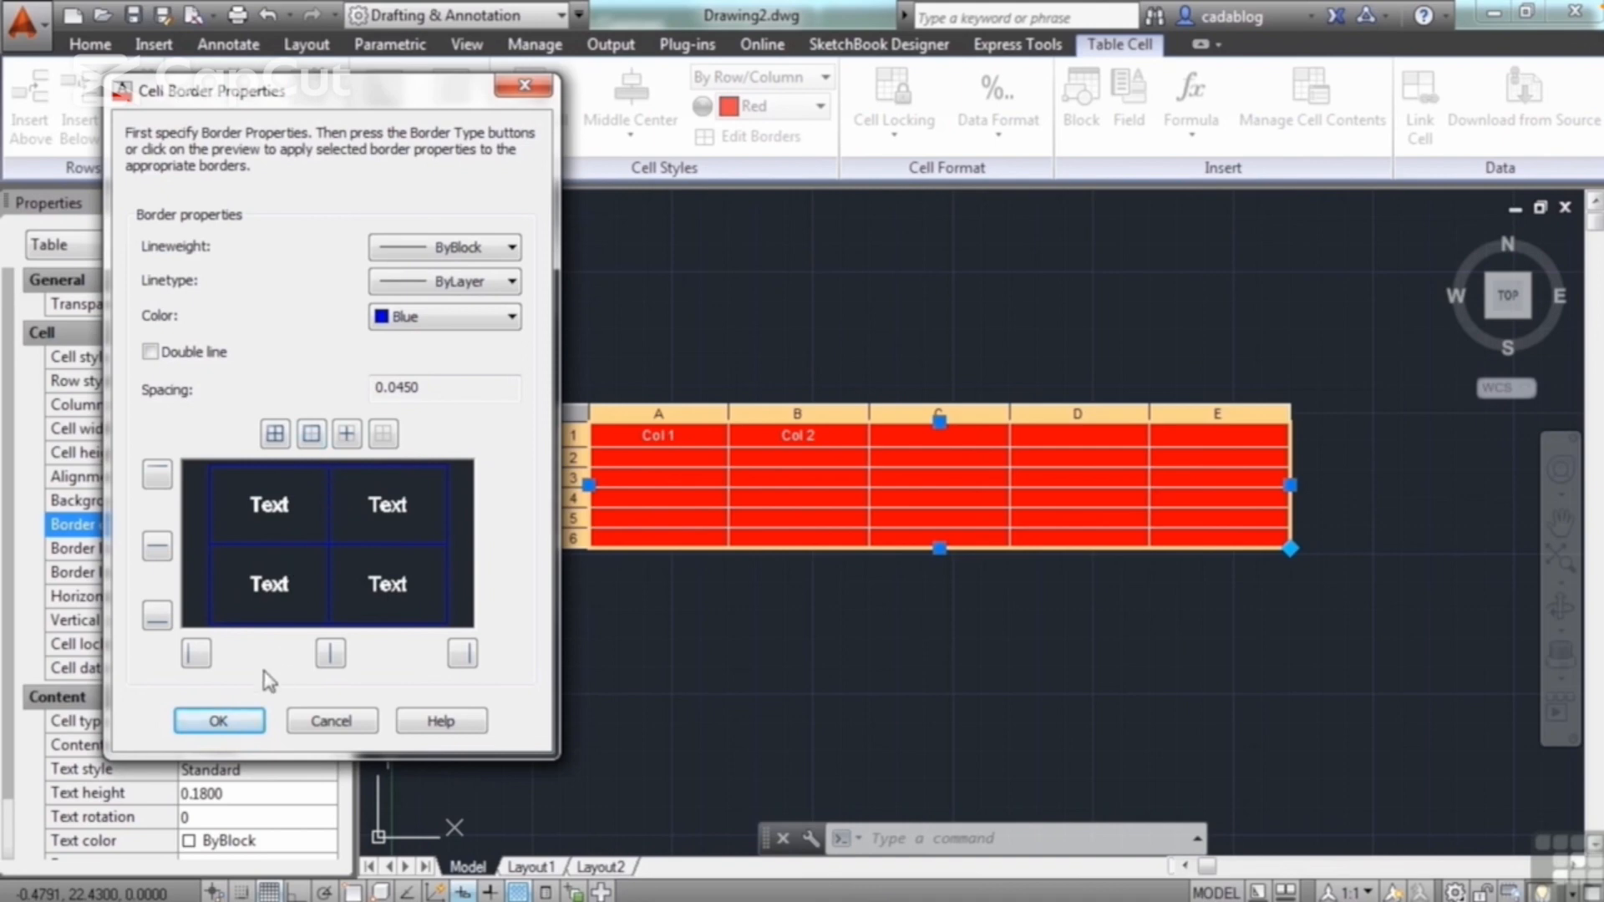
pyautogui.click(219, 721)
pyautogui.press('Escape')
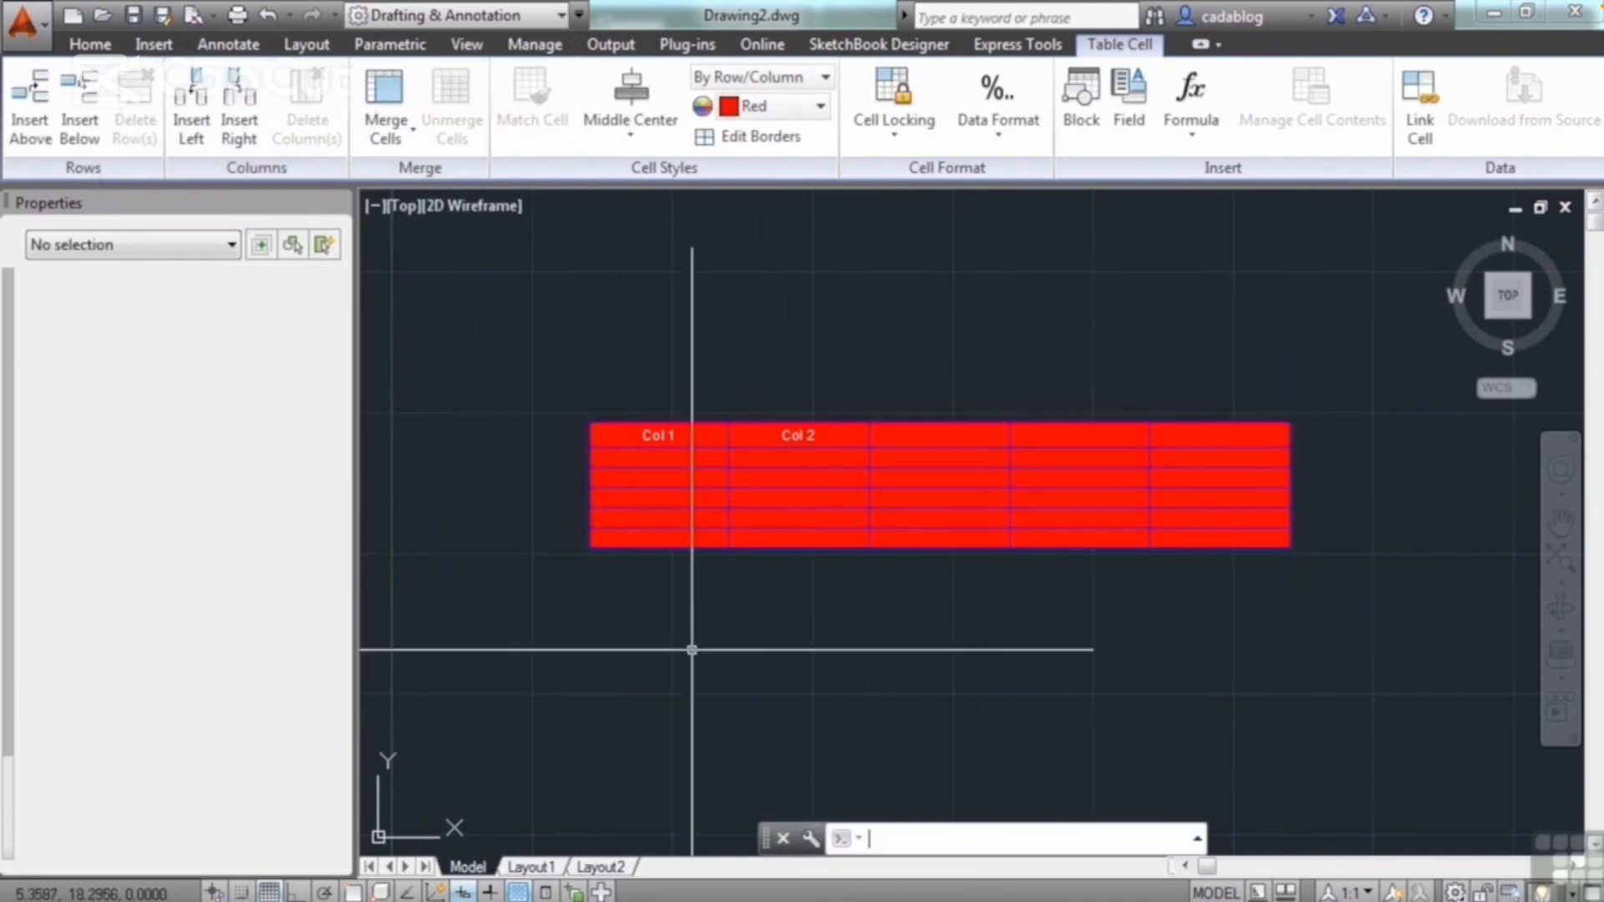
# Step: Stretch the table uniformly to a height of about 4.41, and reduce its width to about 8.29
pyautogui.scroll(4, 582, 514)
pyautogui.scroll(-3, 608, 348)
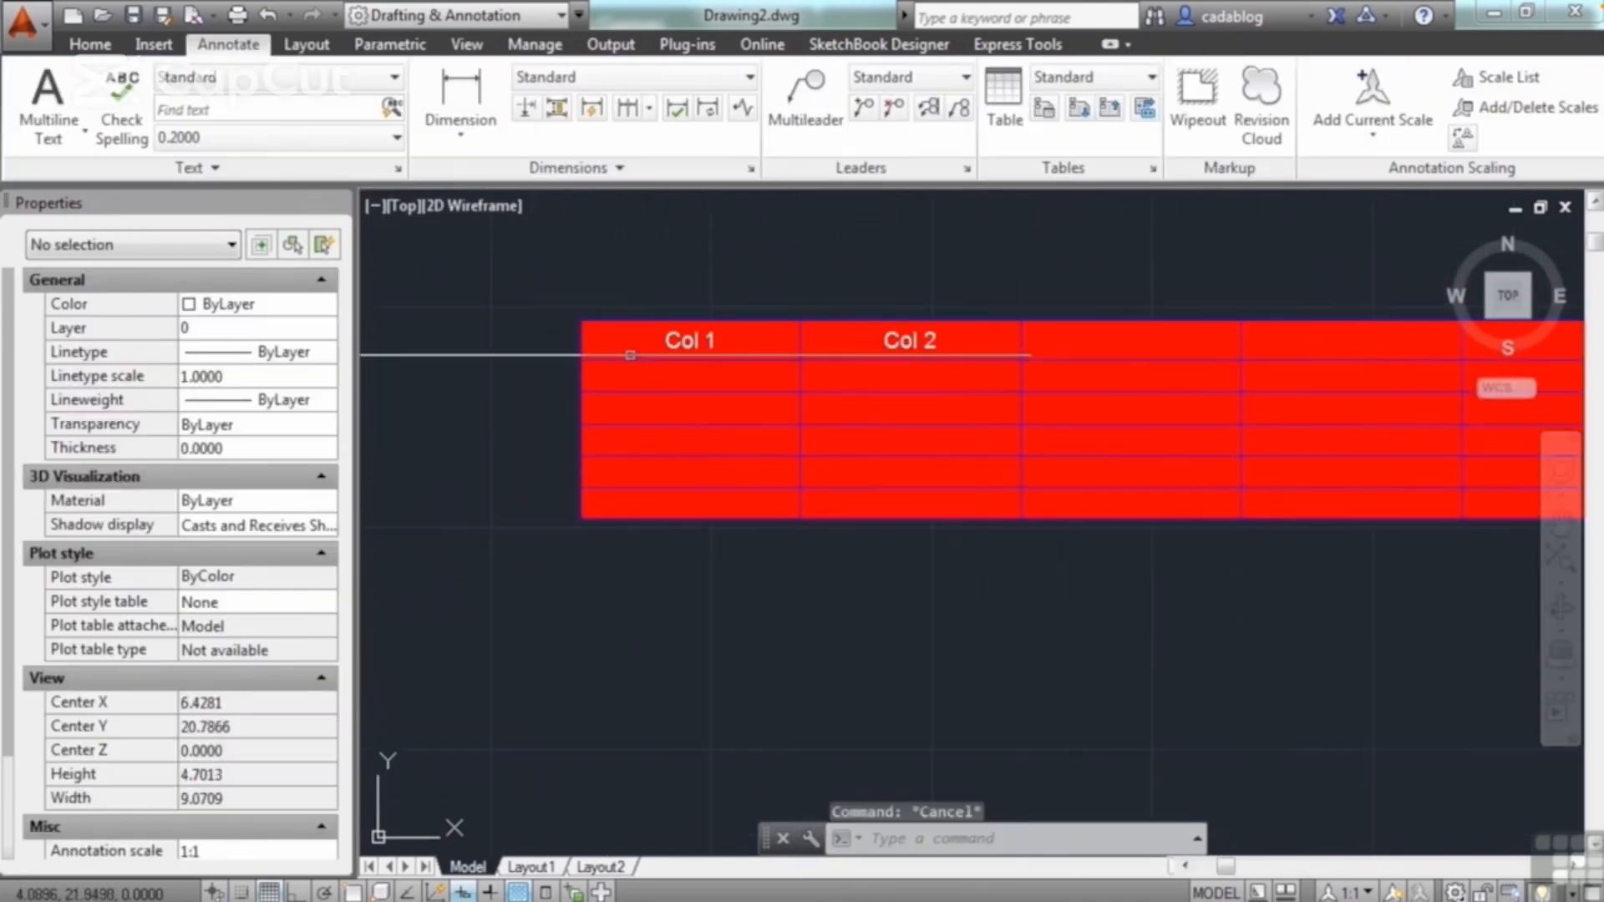
pyautogui.scroll(1, 618, 359)
pyautogui.scroll(-2, 613, 469)
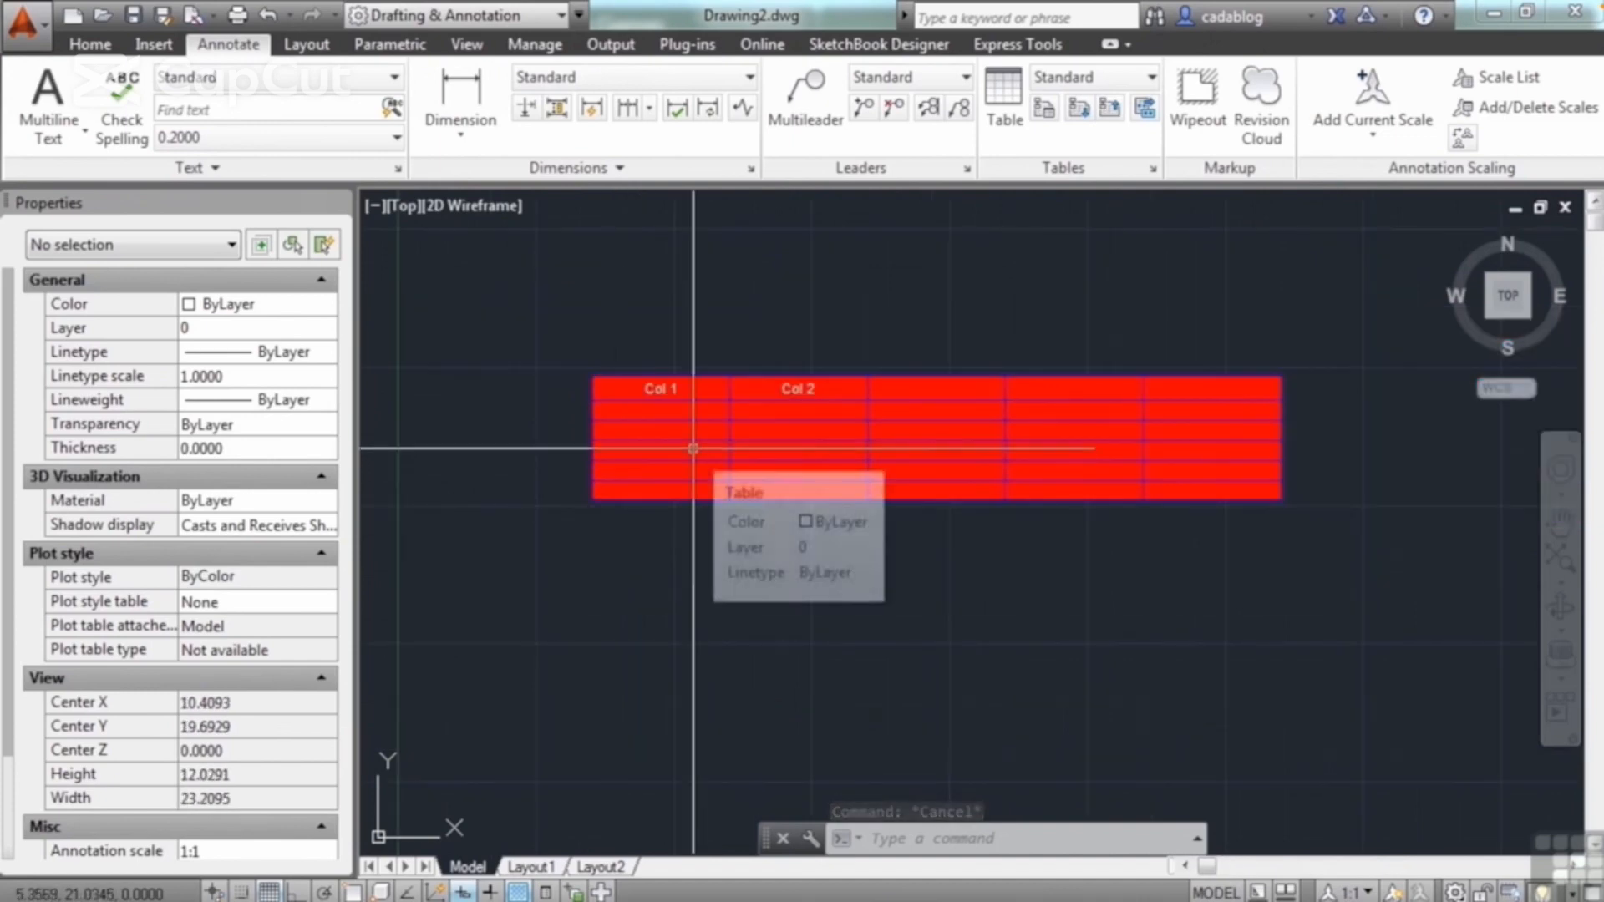
pyautogui.click(703, 377)
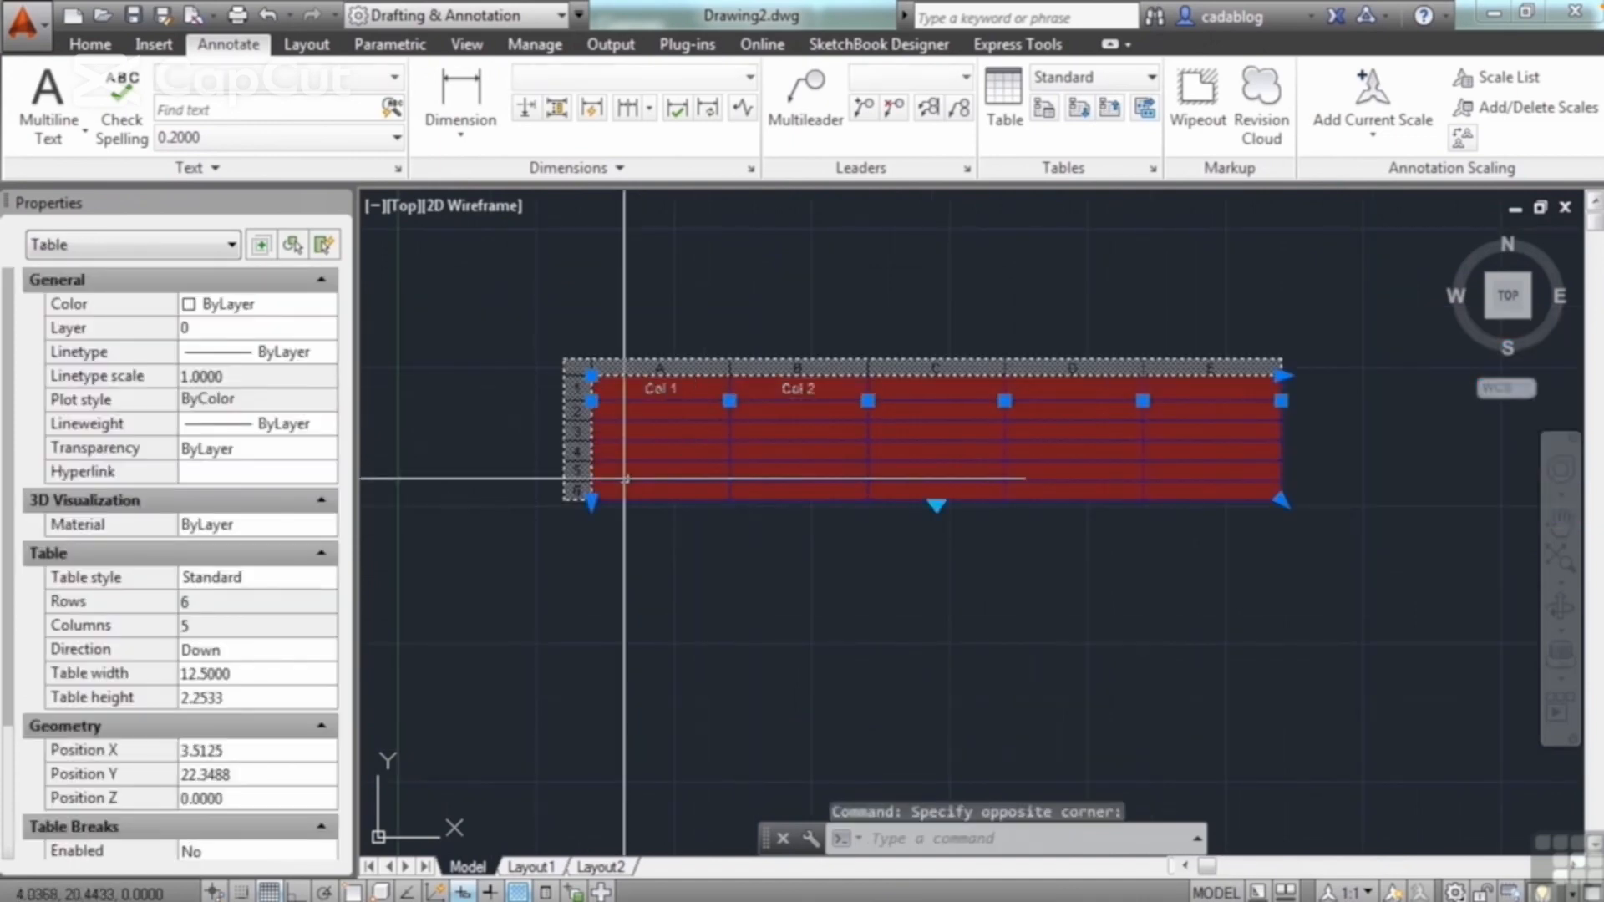
pyautogui.click(592, 499)
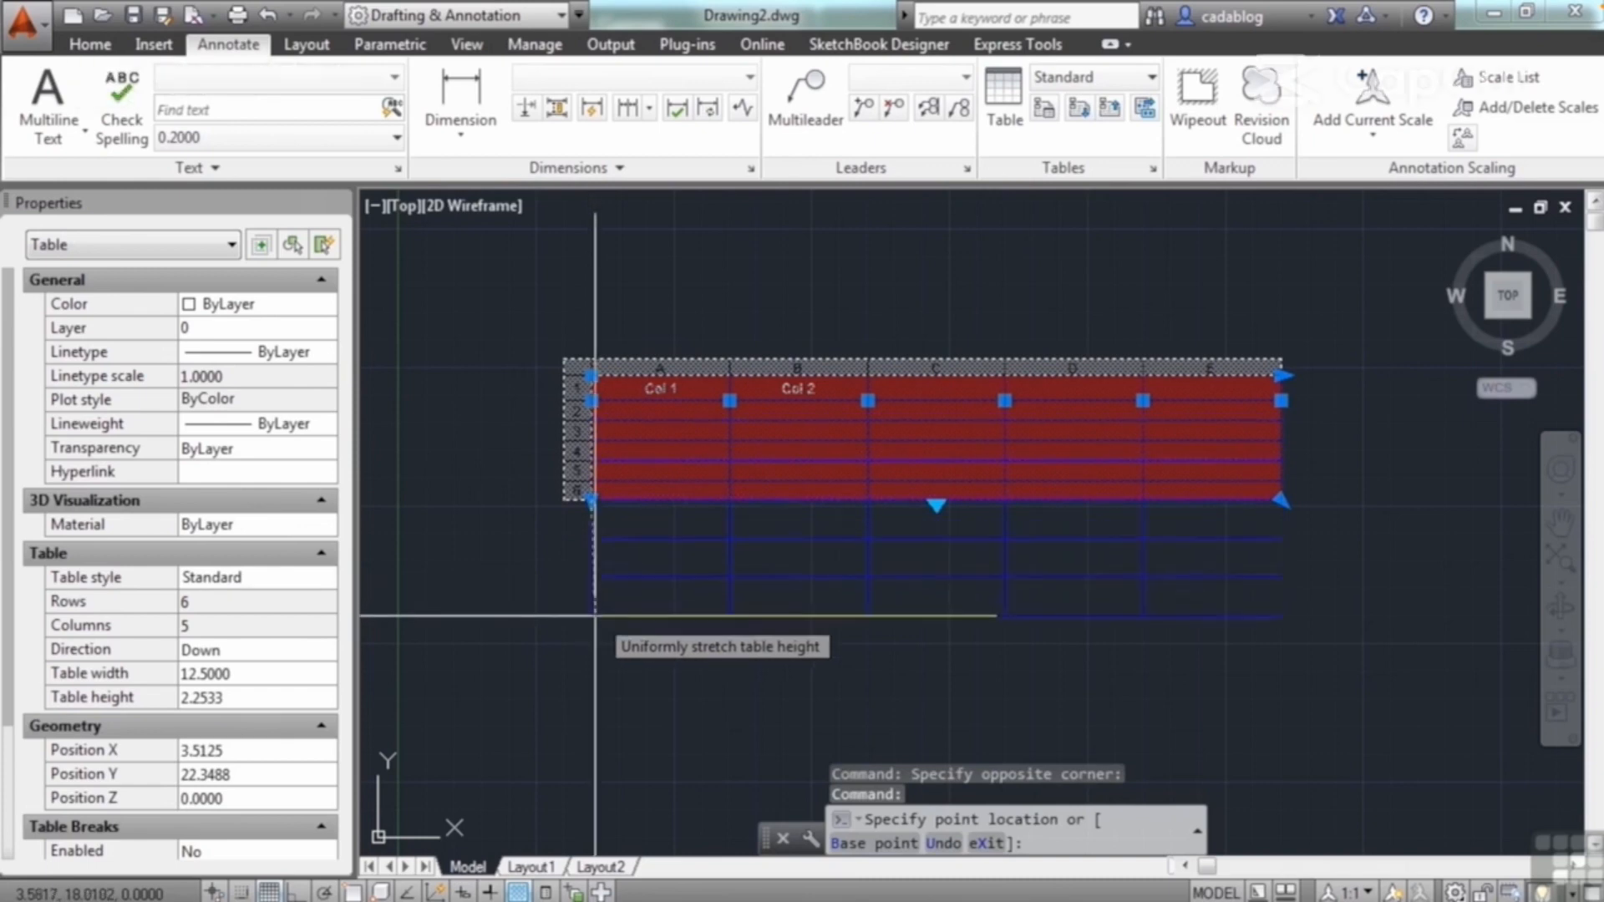
pyautogui.click(592, 620)
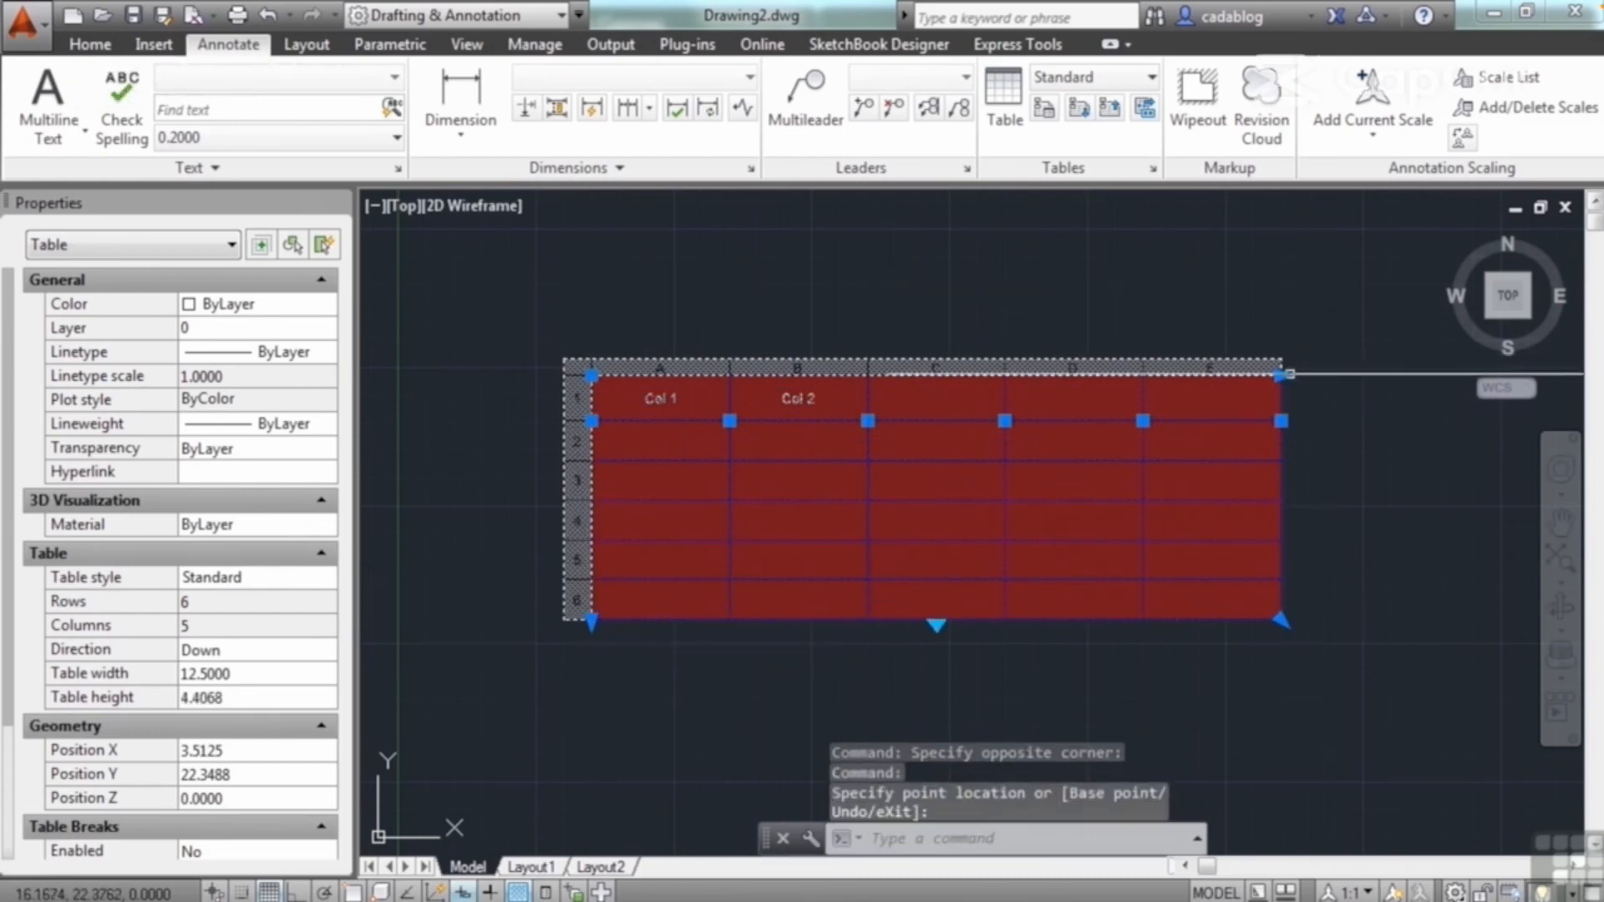
pyautogui.click(1281, 375)
pyautogui.click(1050, 375)
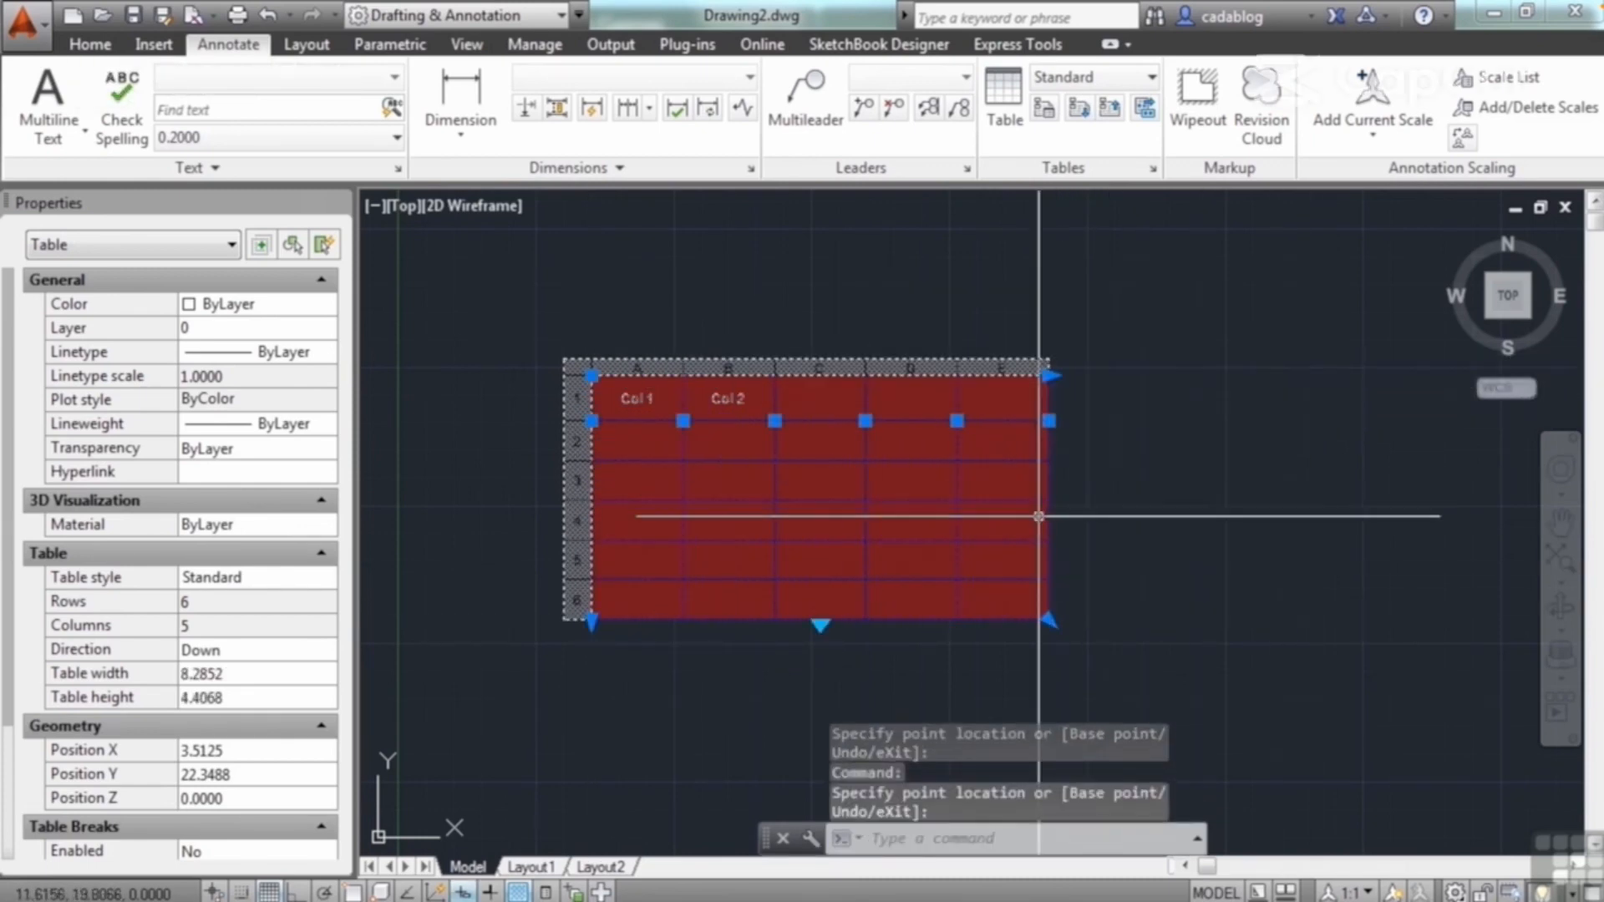
# Step: Widen column D by shifting its border with column E, and shrink the whole table to about 5.30 wide and 2.79 high
pyautogui.click(957, 421)
pyautogui.click(985, 421)
pyautogui.click(1050, 620)
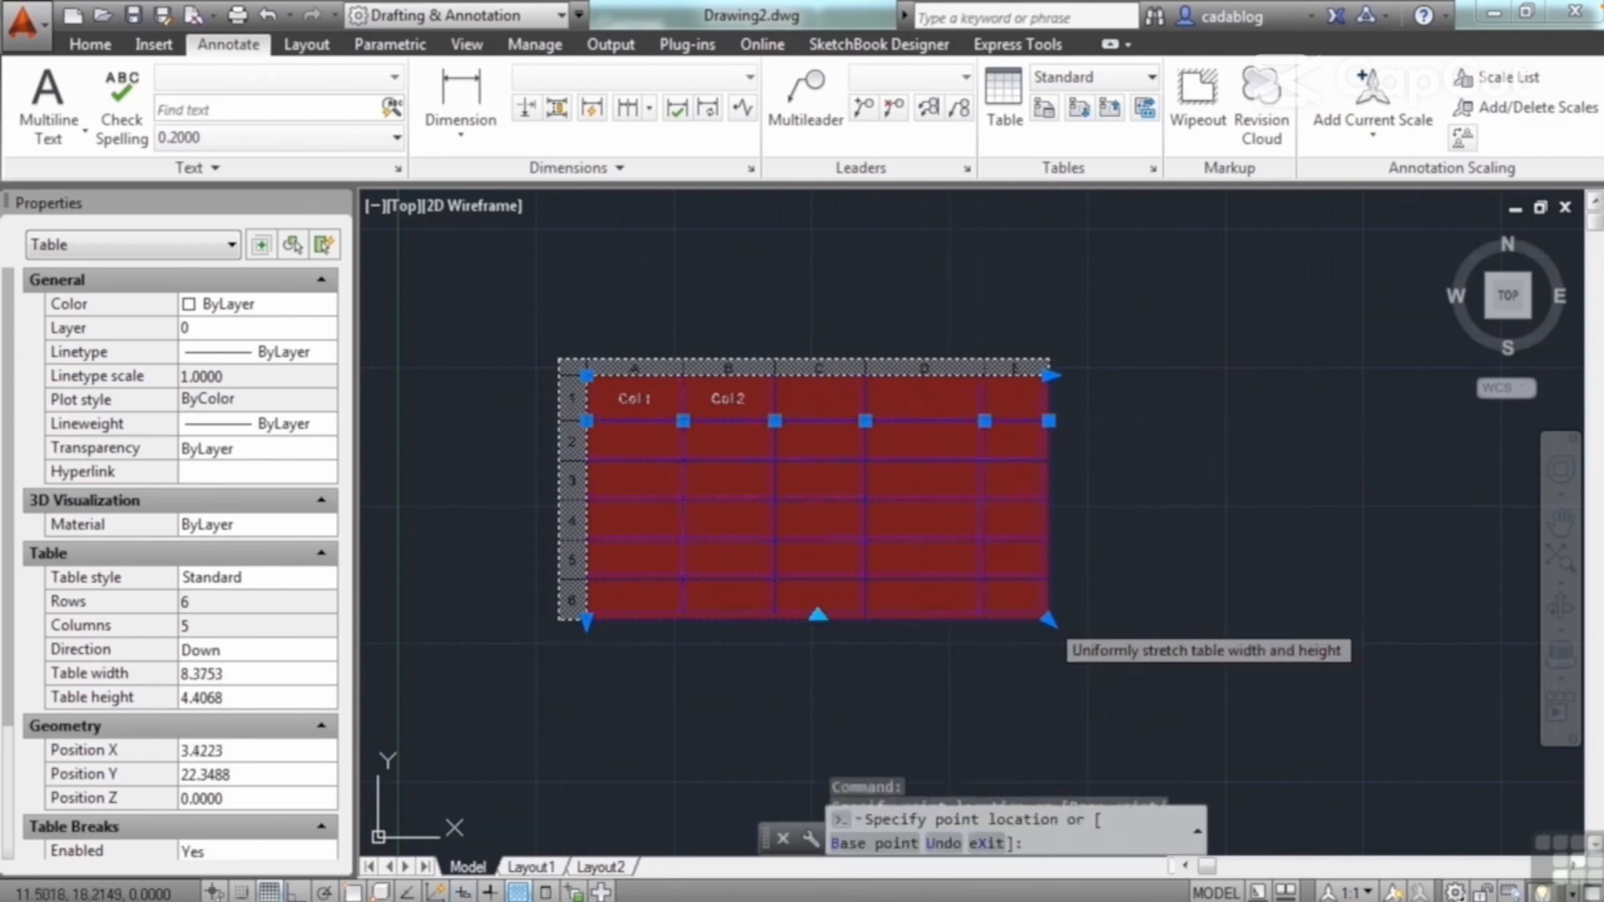
pyautogui.click(879, 531)
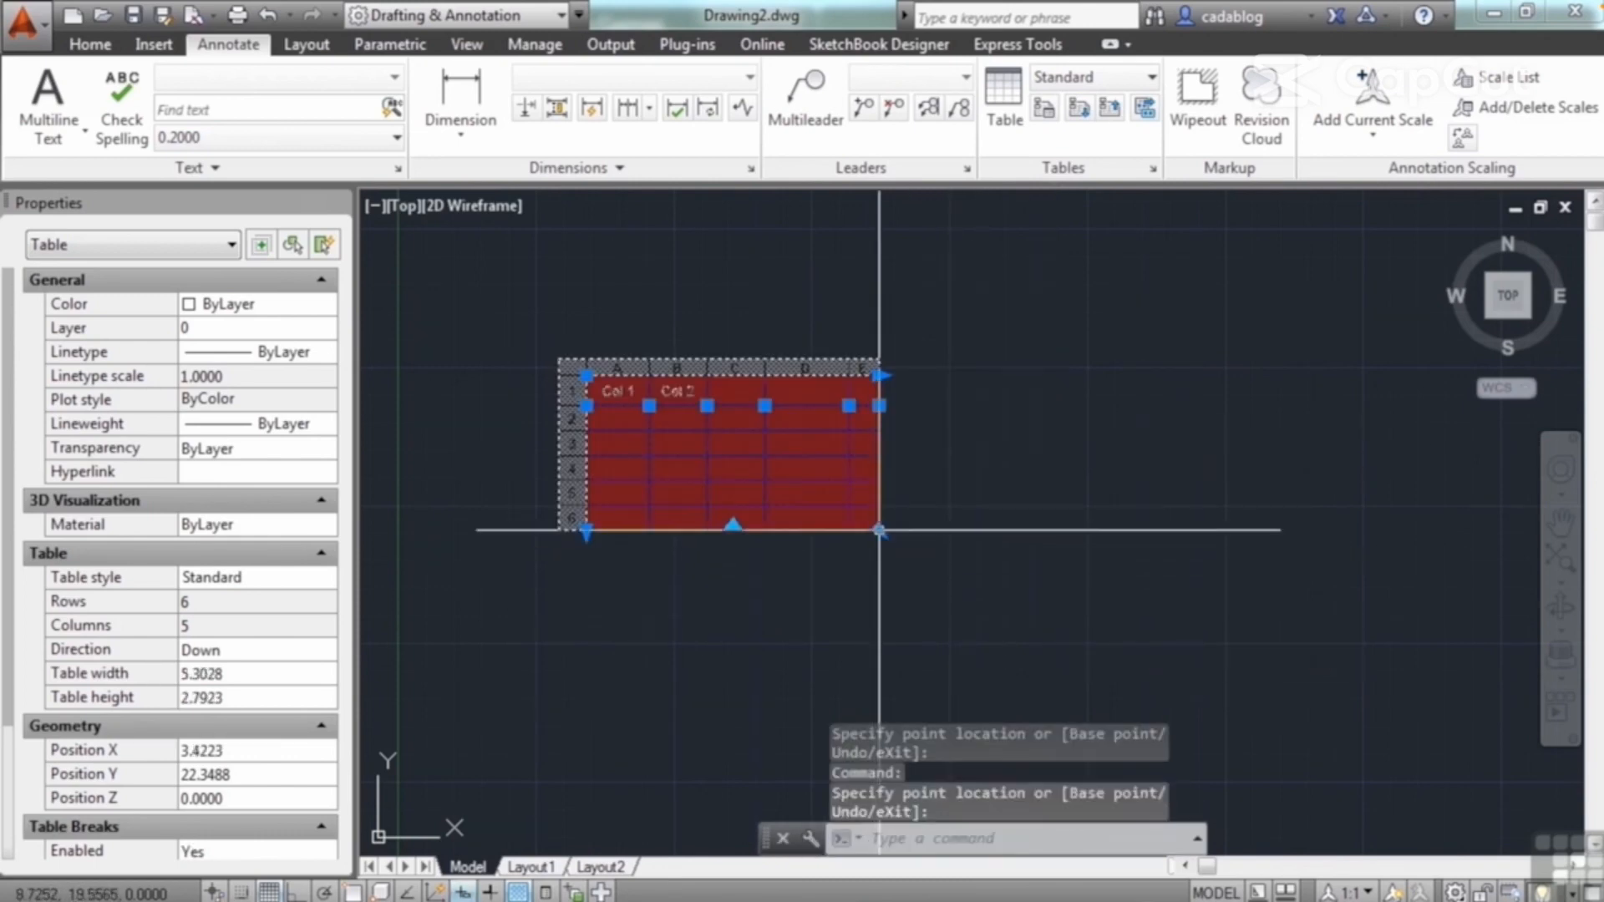
# Step: Stretch the table's width and height uniformly to about 14.72 by 2.20
pyautogui.click(879, 531)
pyautogui.scroll(-2, 915, 556)
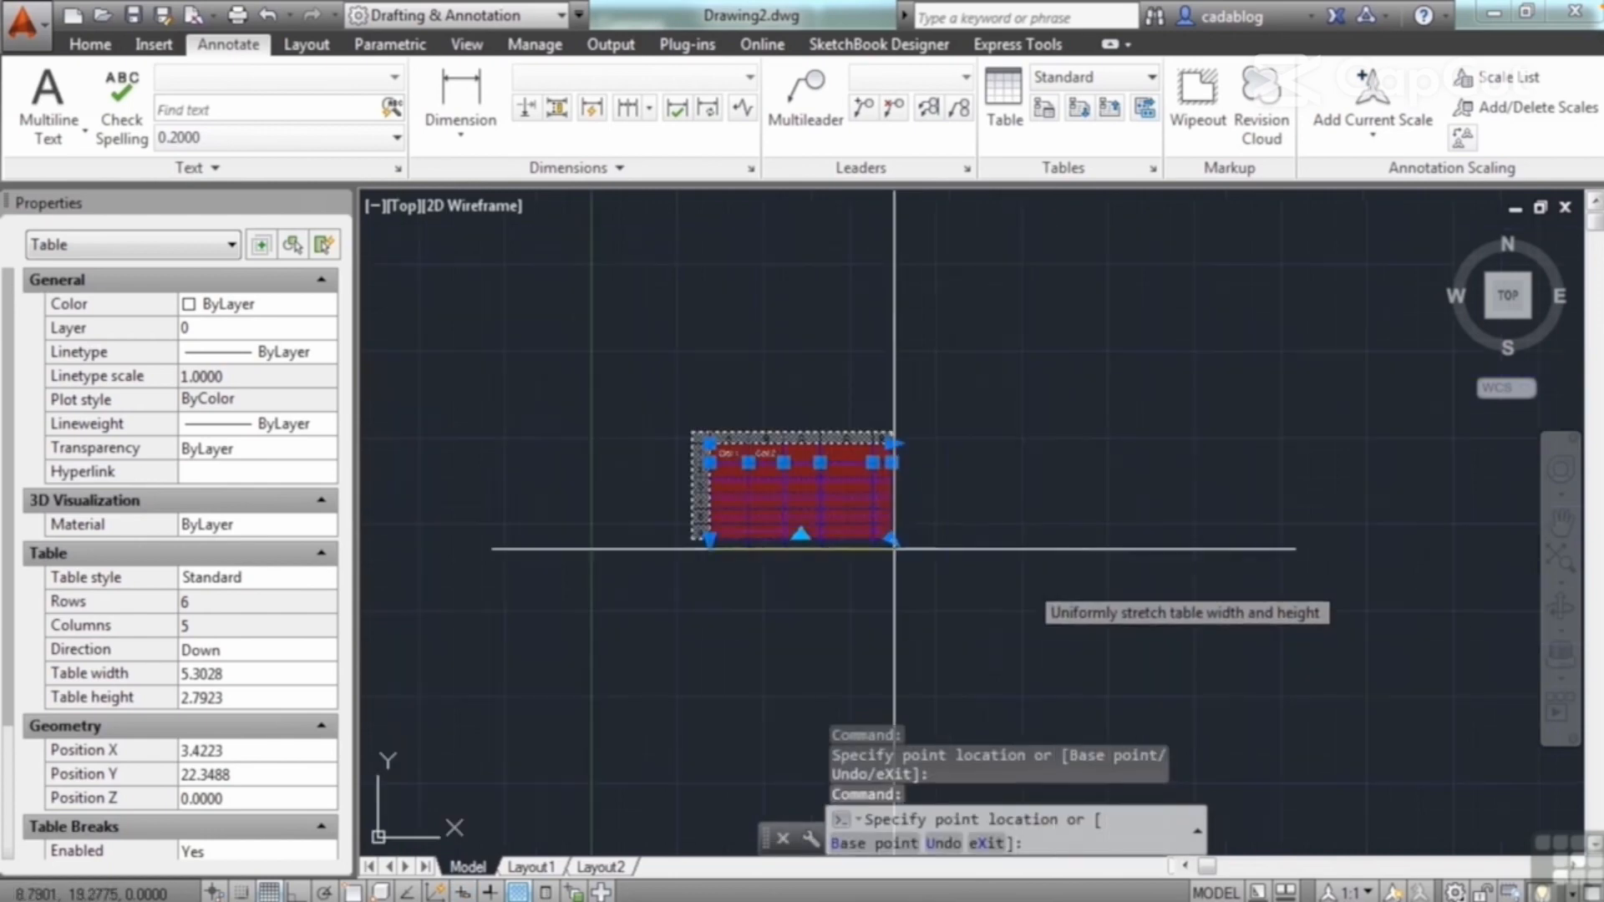
pyautogui.click(1218, 519)
# Step: Break the table into two side-by-side sections by reducing the break height, and rejoin them into one table
pyautogui.click(963, 513)
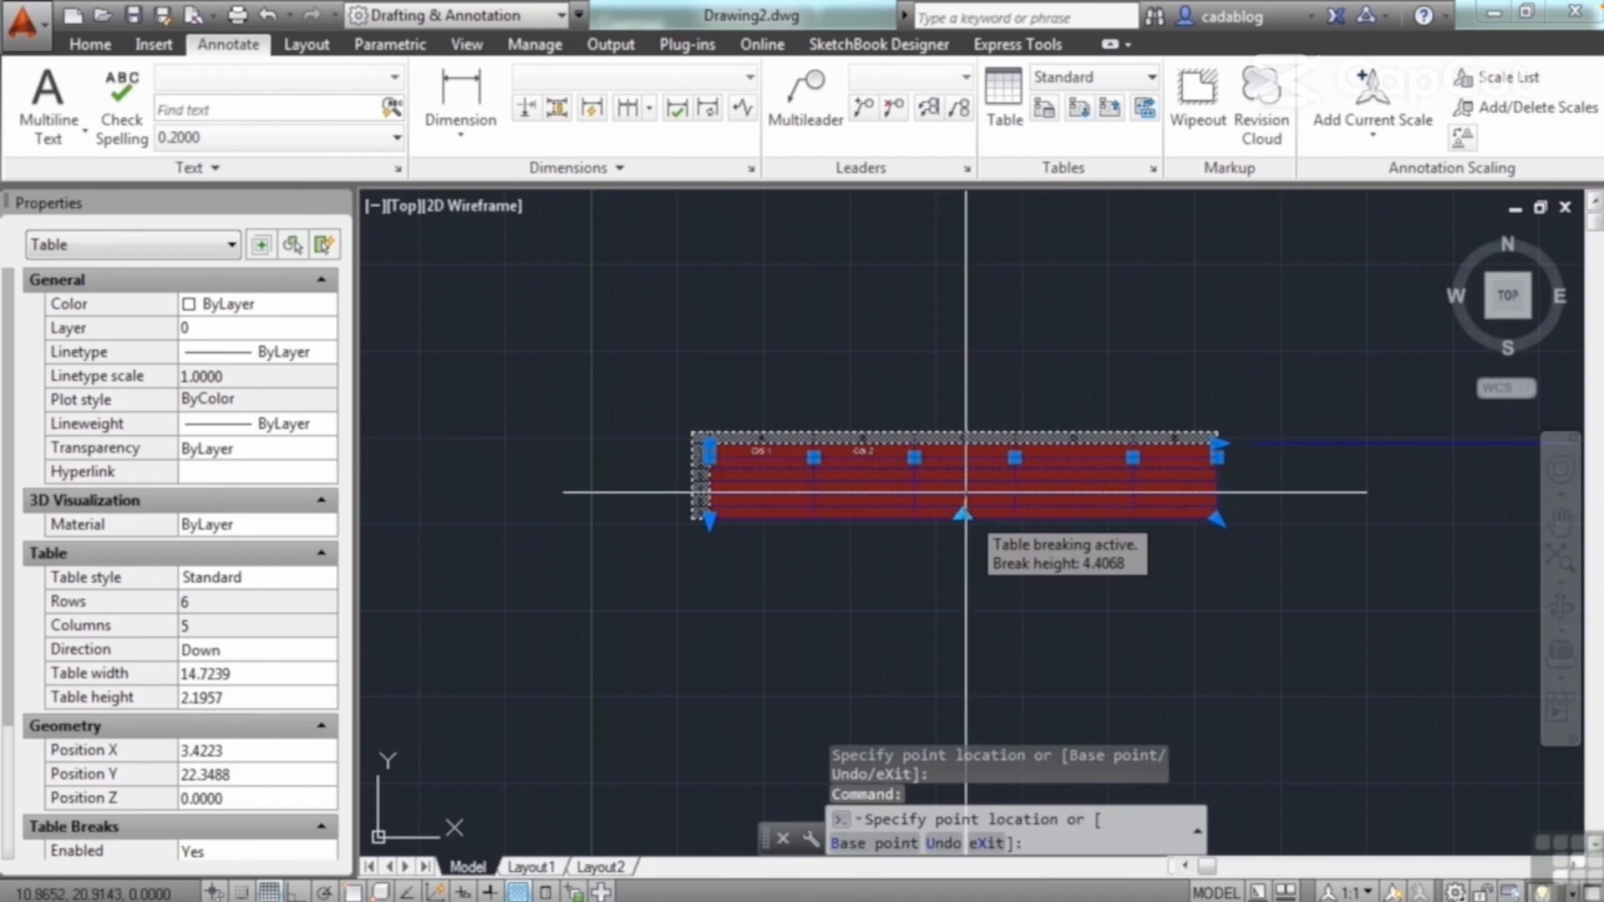
pyautogui.click(966, 483)
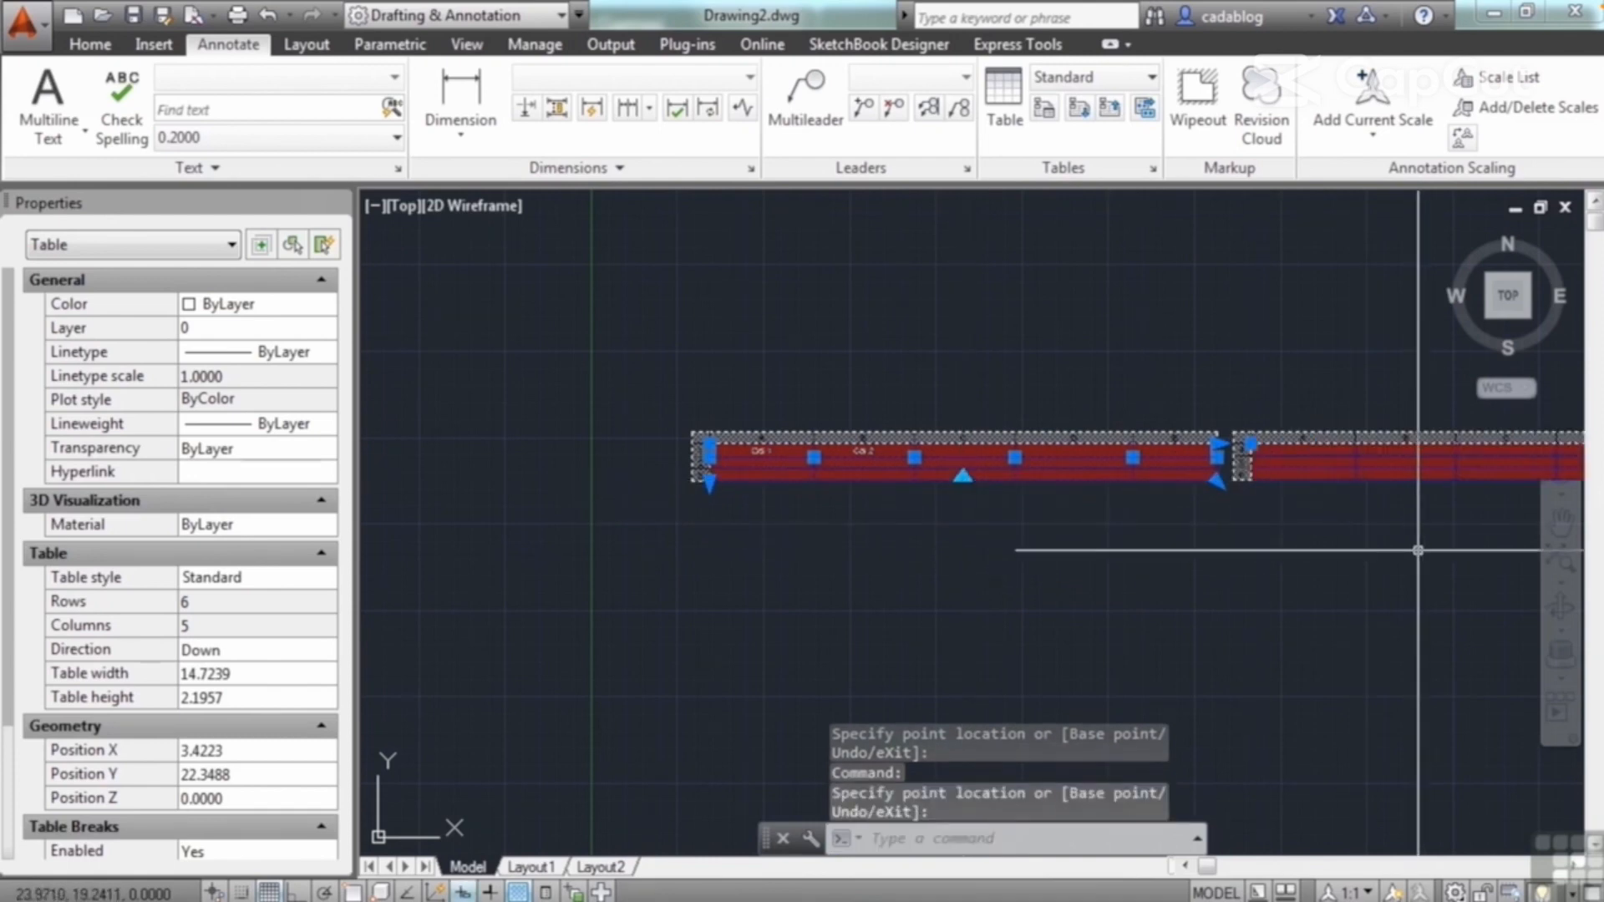
pyautogui.moveTo(1020, 549); pyautogui.dragTo(786, 553, button='middle')
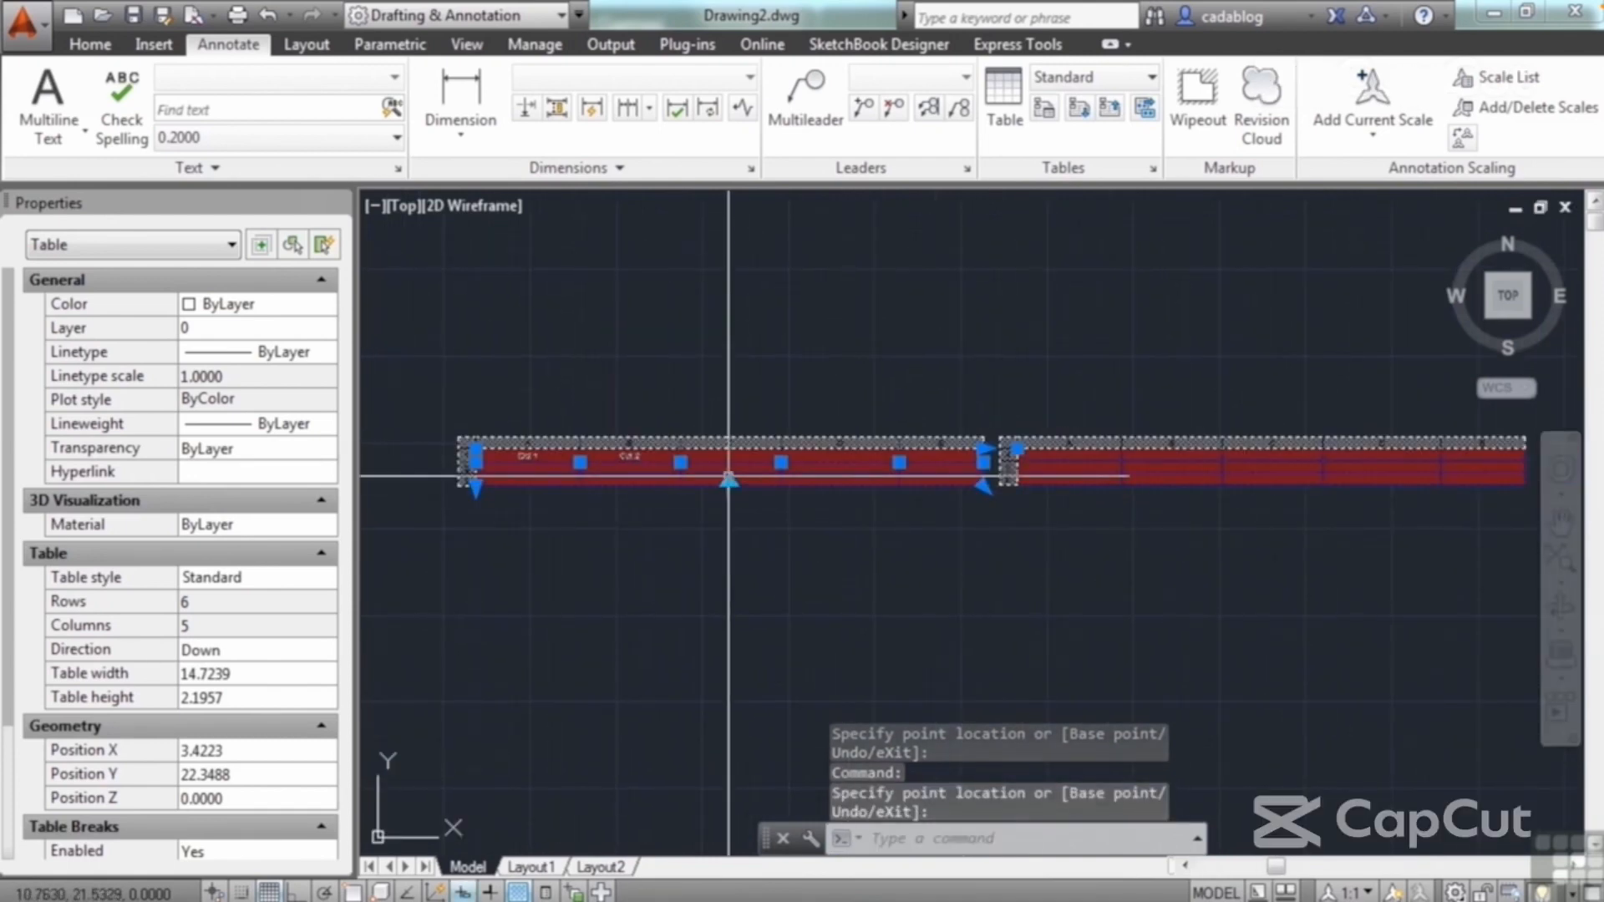
pyautogui.click(681, 462)
pyautogui.click(729, 485)
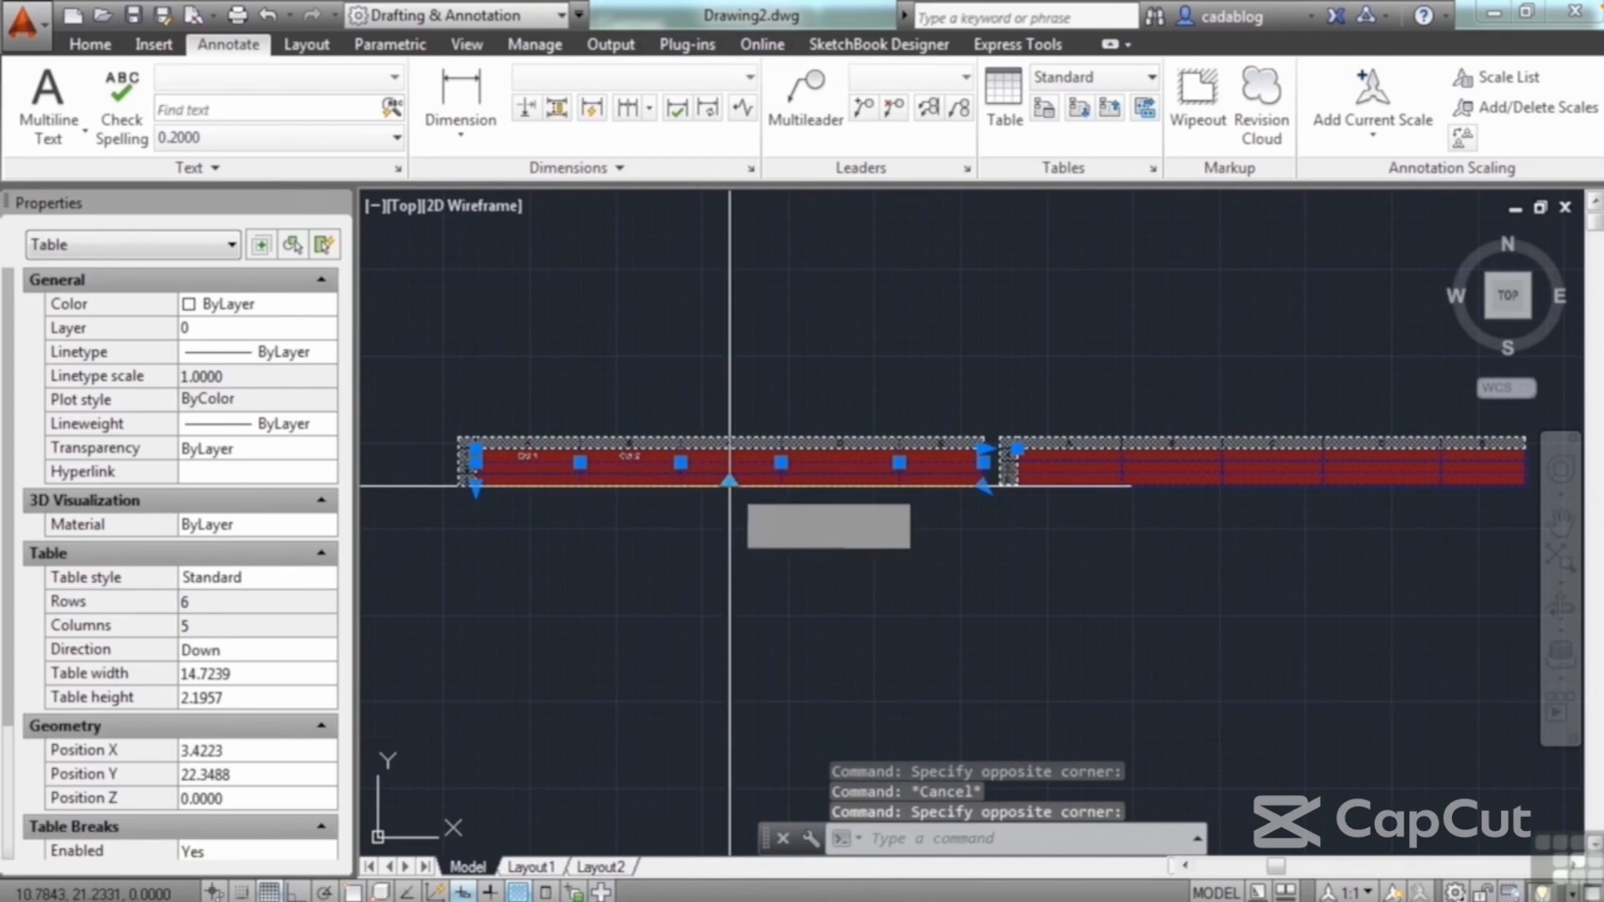
pyautogui.click(731, 484)
pyautogui.scroll(4, 643, 543)
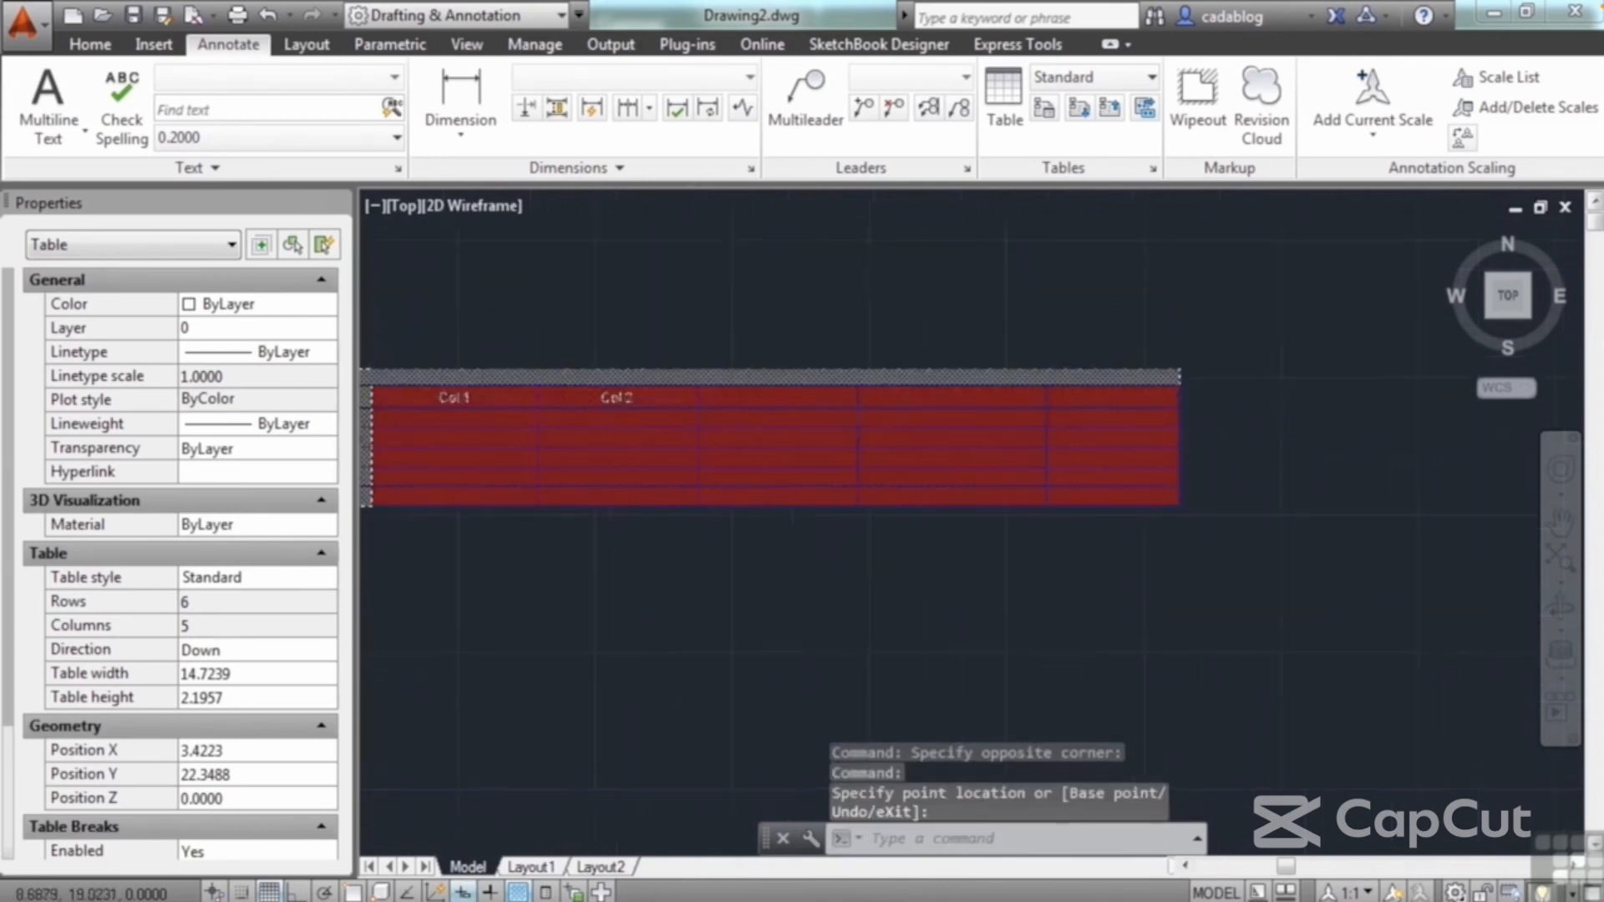
# Step: Select the whole of column B and narrow it to a cell width of about 1.75
pyautogui.press('Escape')
pyautogui.click(574, 355)
pyautogui.moveTo(574, 379); pyautogui.dragTo(756, 424, button='middle')
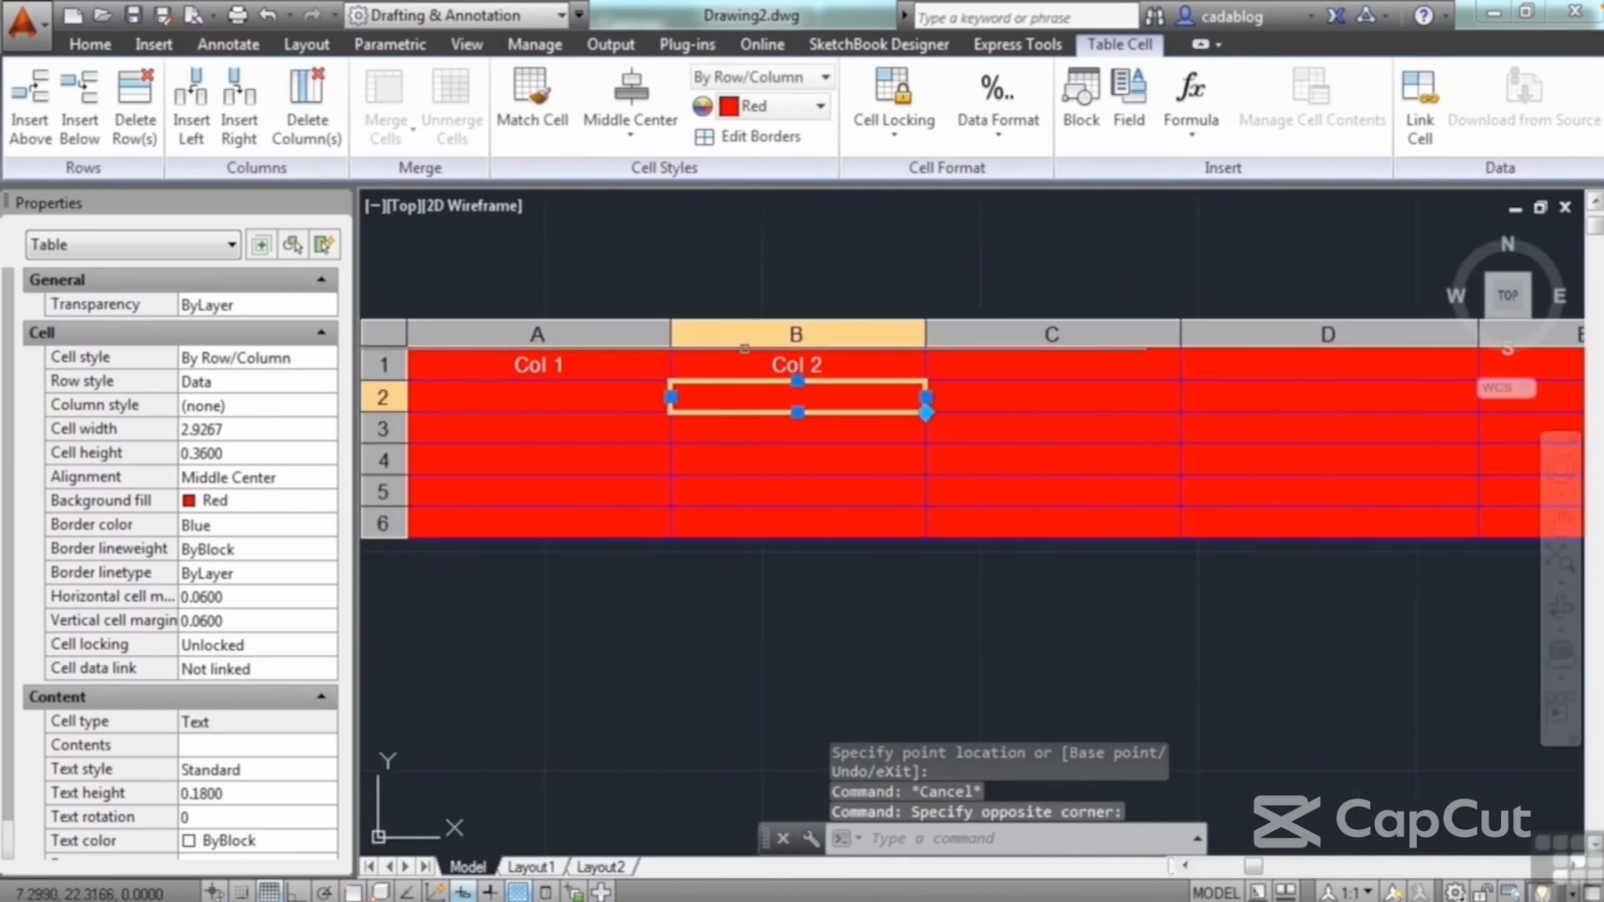
pyautogui.click(743, 333)
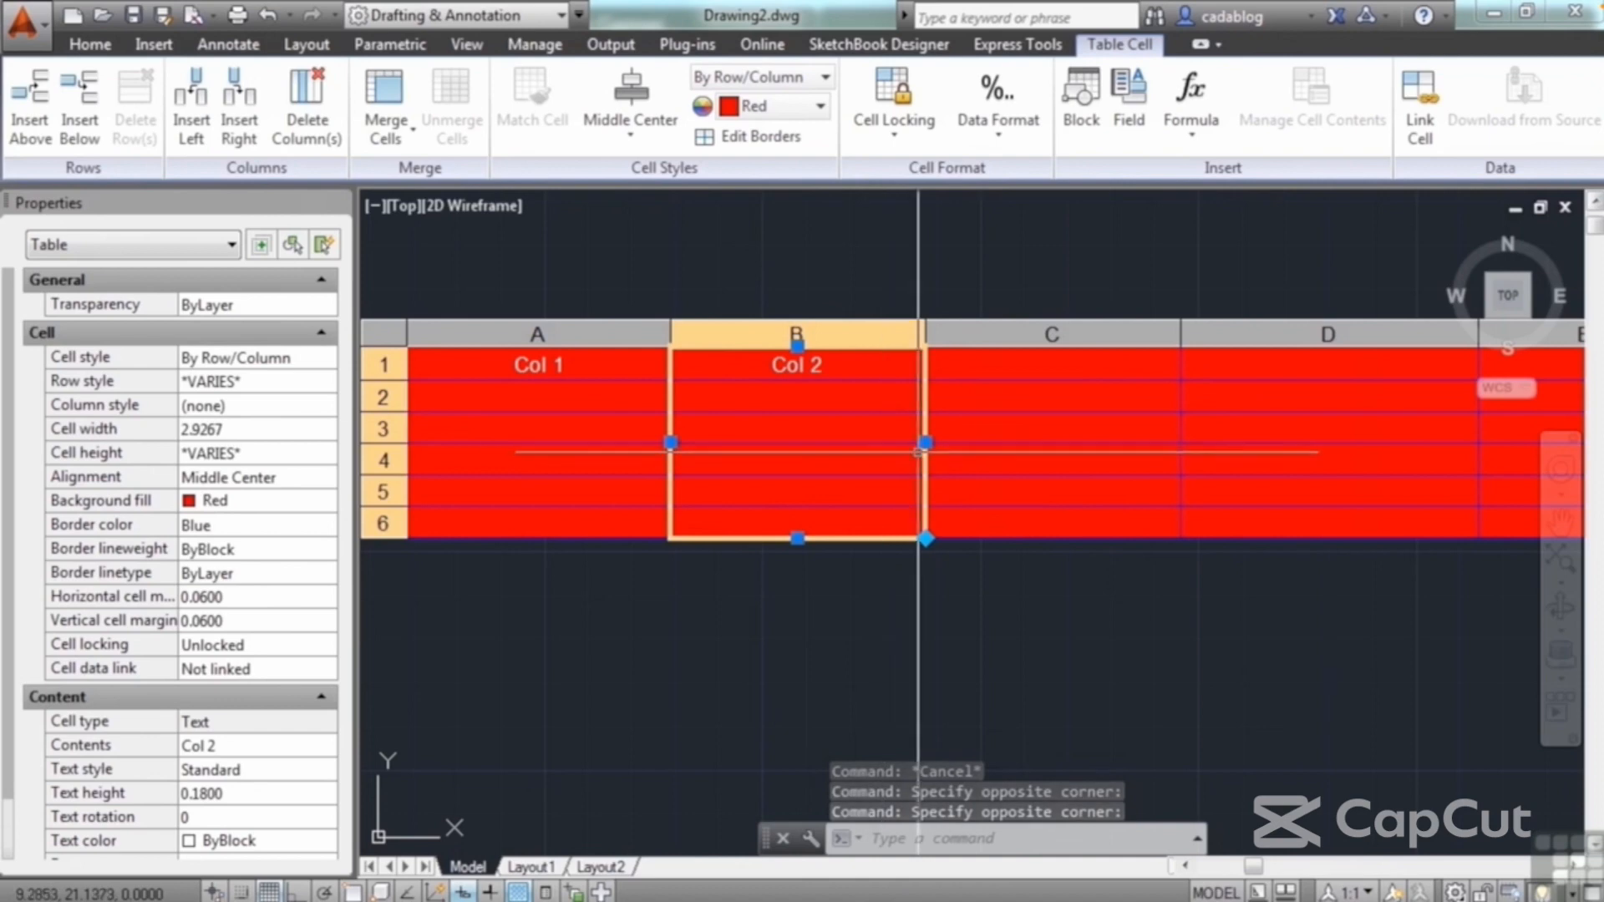
pyautogui.click(926, 442)
pyautogui.click(823, 442)
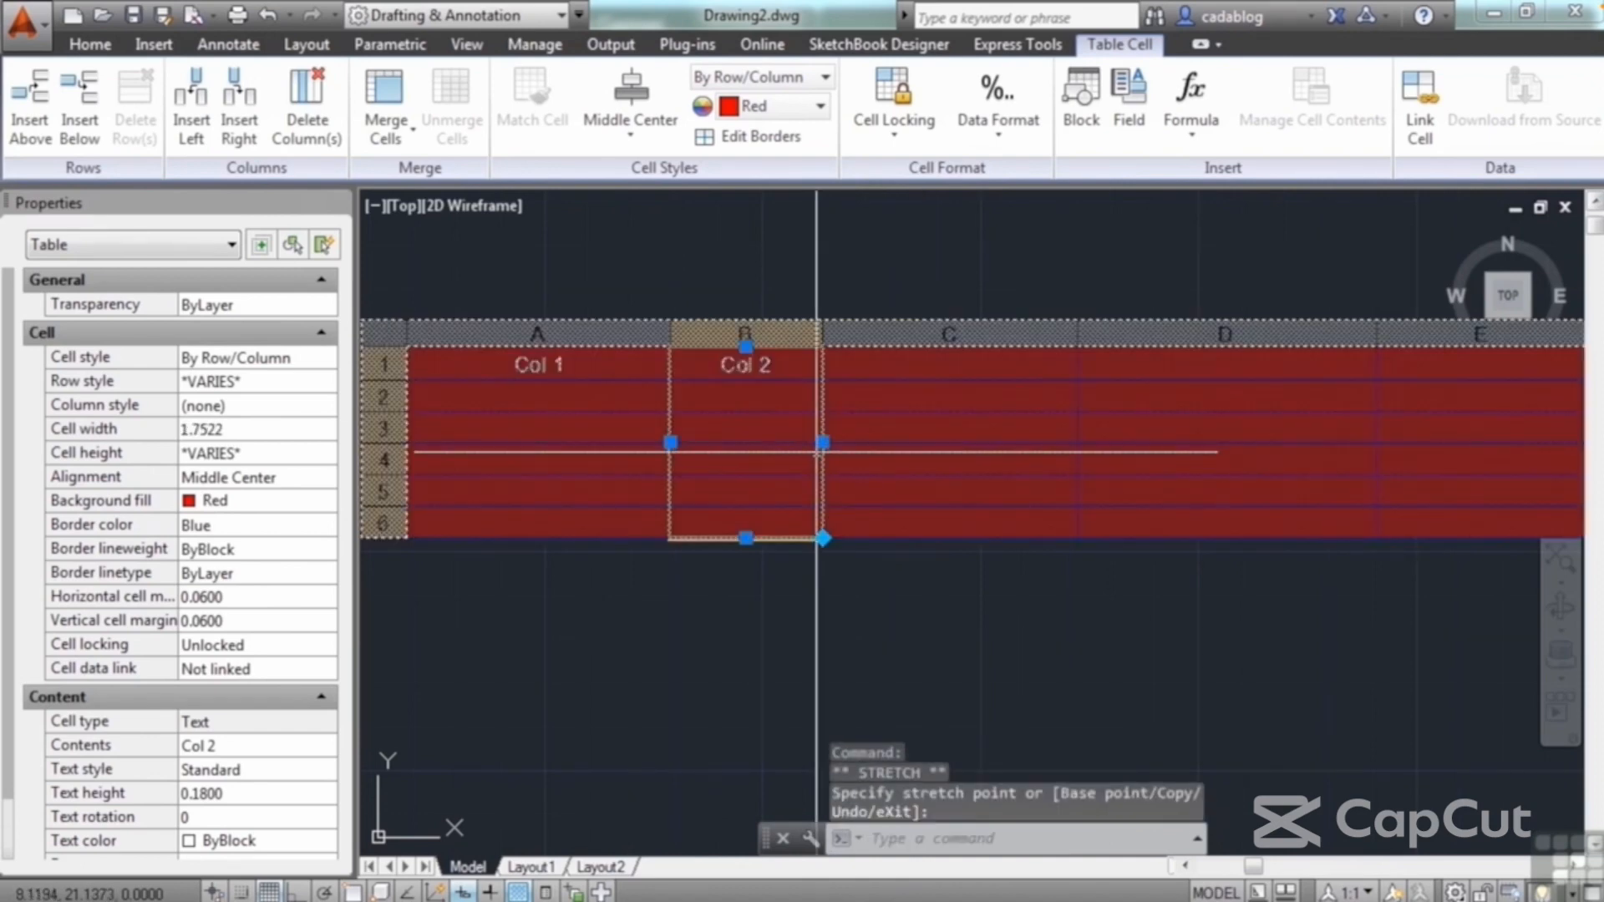
# Step: Select cell B2, column B and row 2 in turn, and view the formula types available for table cells
pyautogui.click(779, 334)
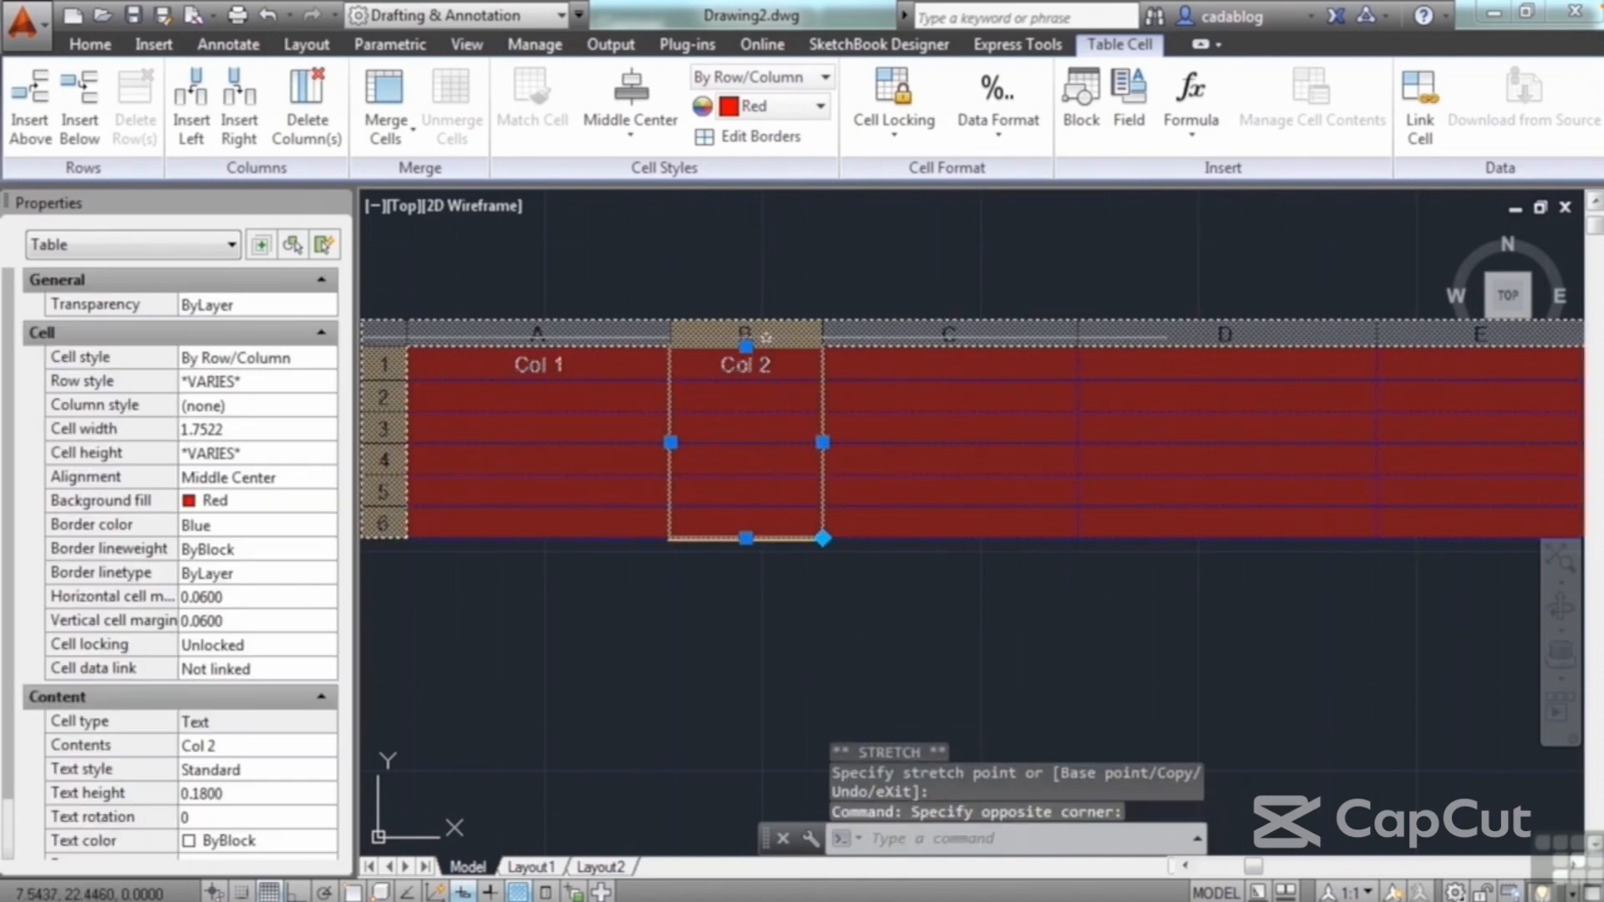
pyautogui.click(719, 396)
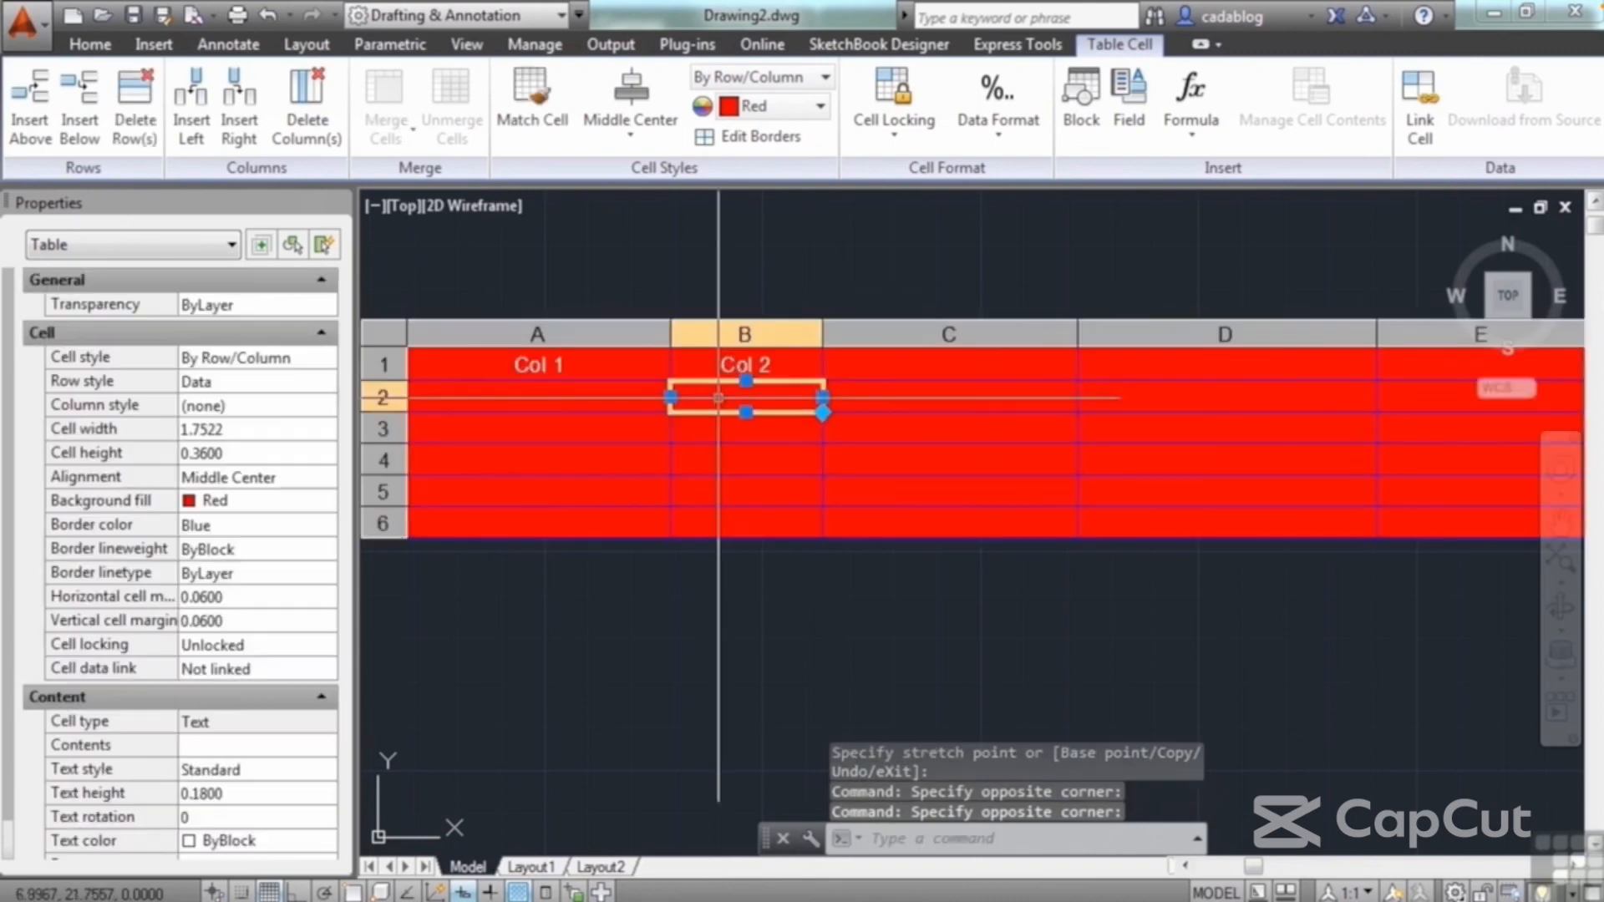
pyautogui.click(722, 332)
pyautogui.scroll(-2, 837, 415)
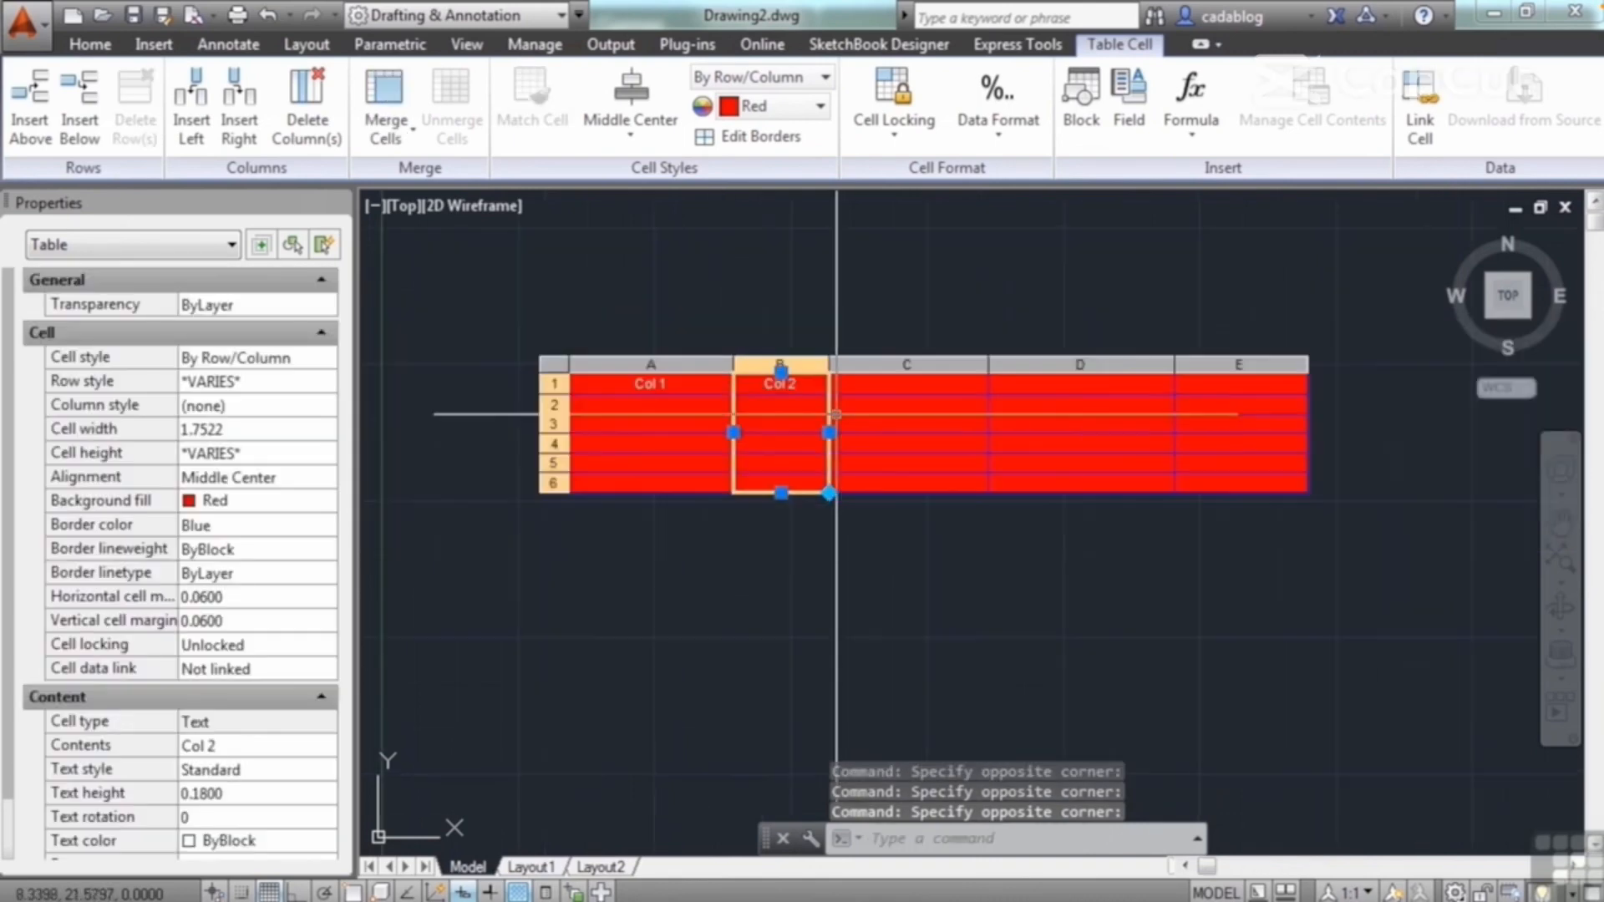
pyautogui.click(549, 404)
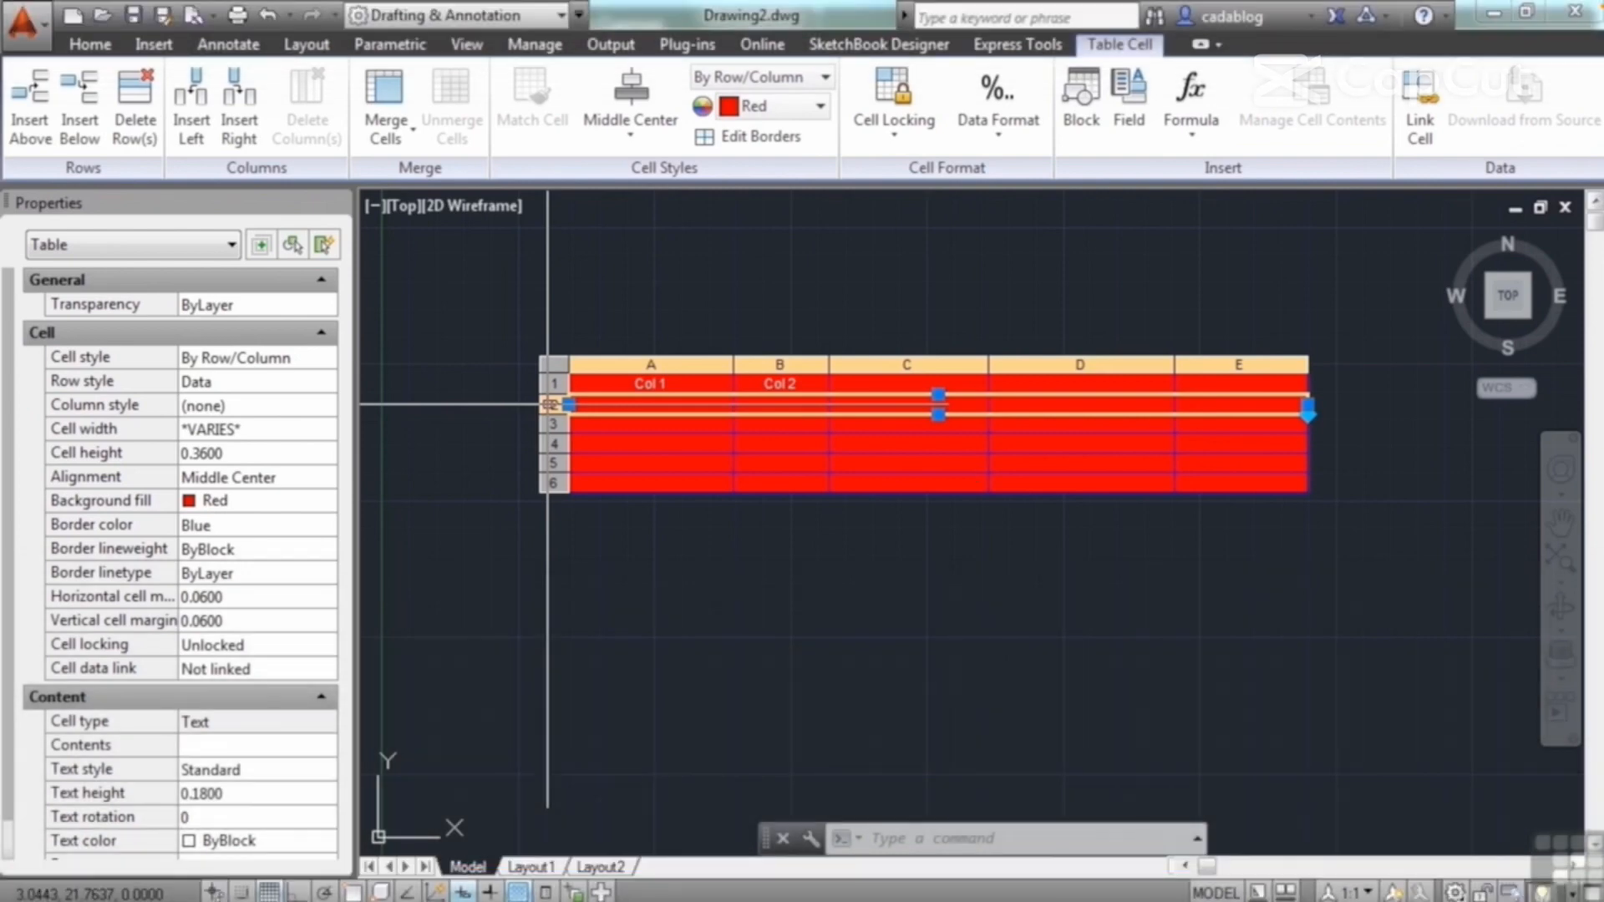
pyautogui.click(1201, 137)
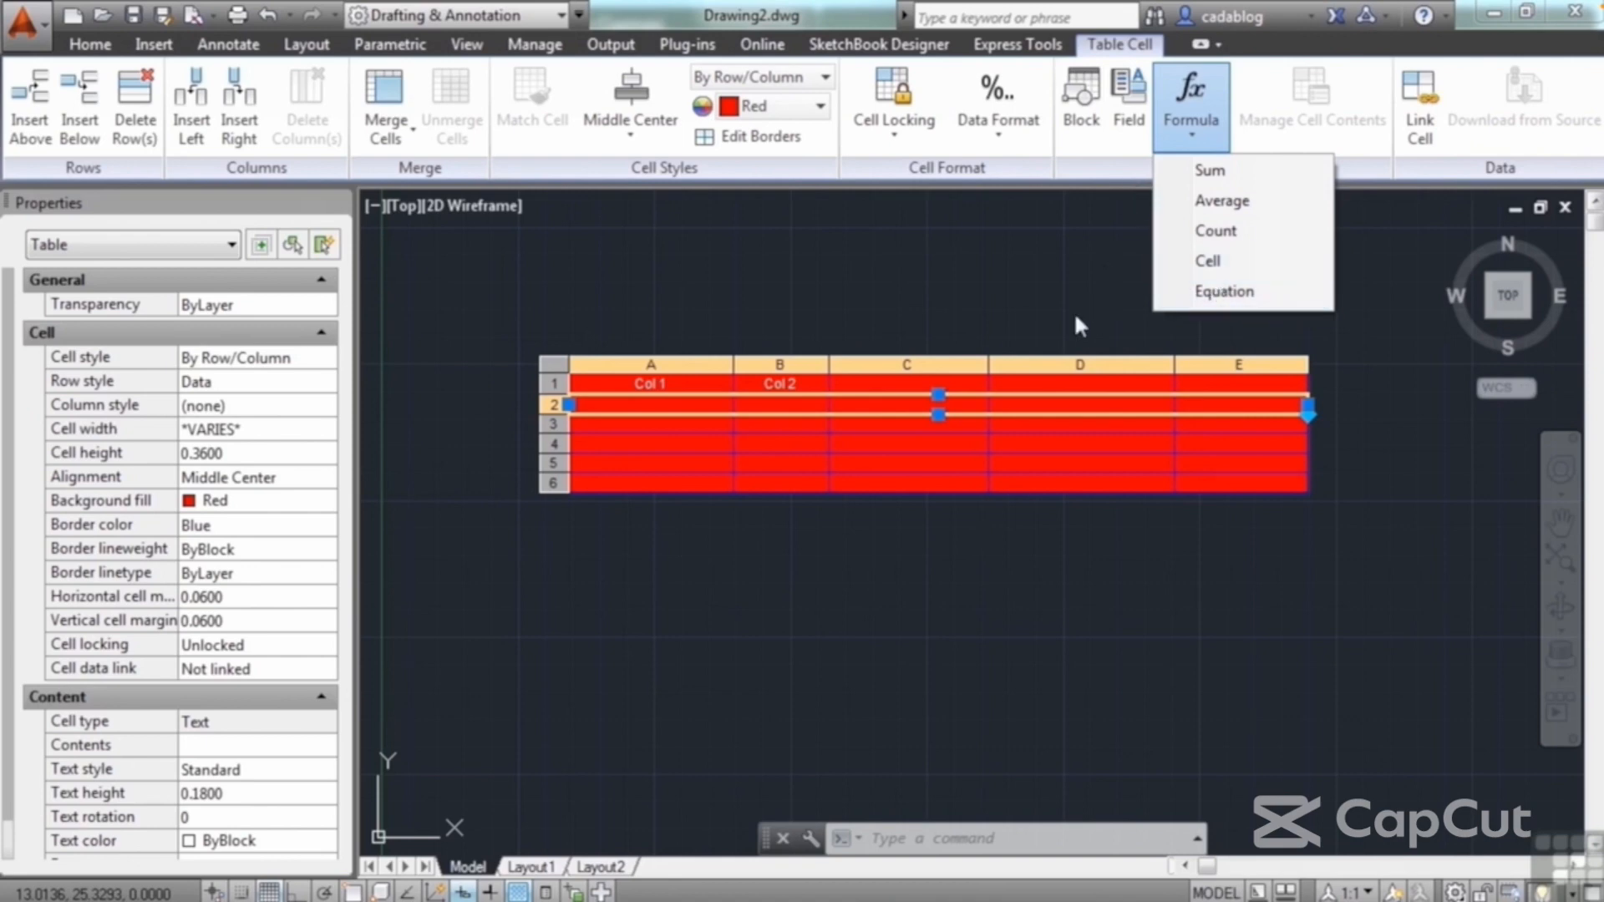
pyautogui.scroll(5, 531, 411)
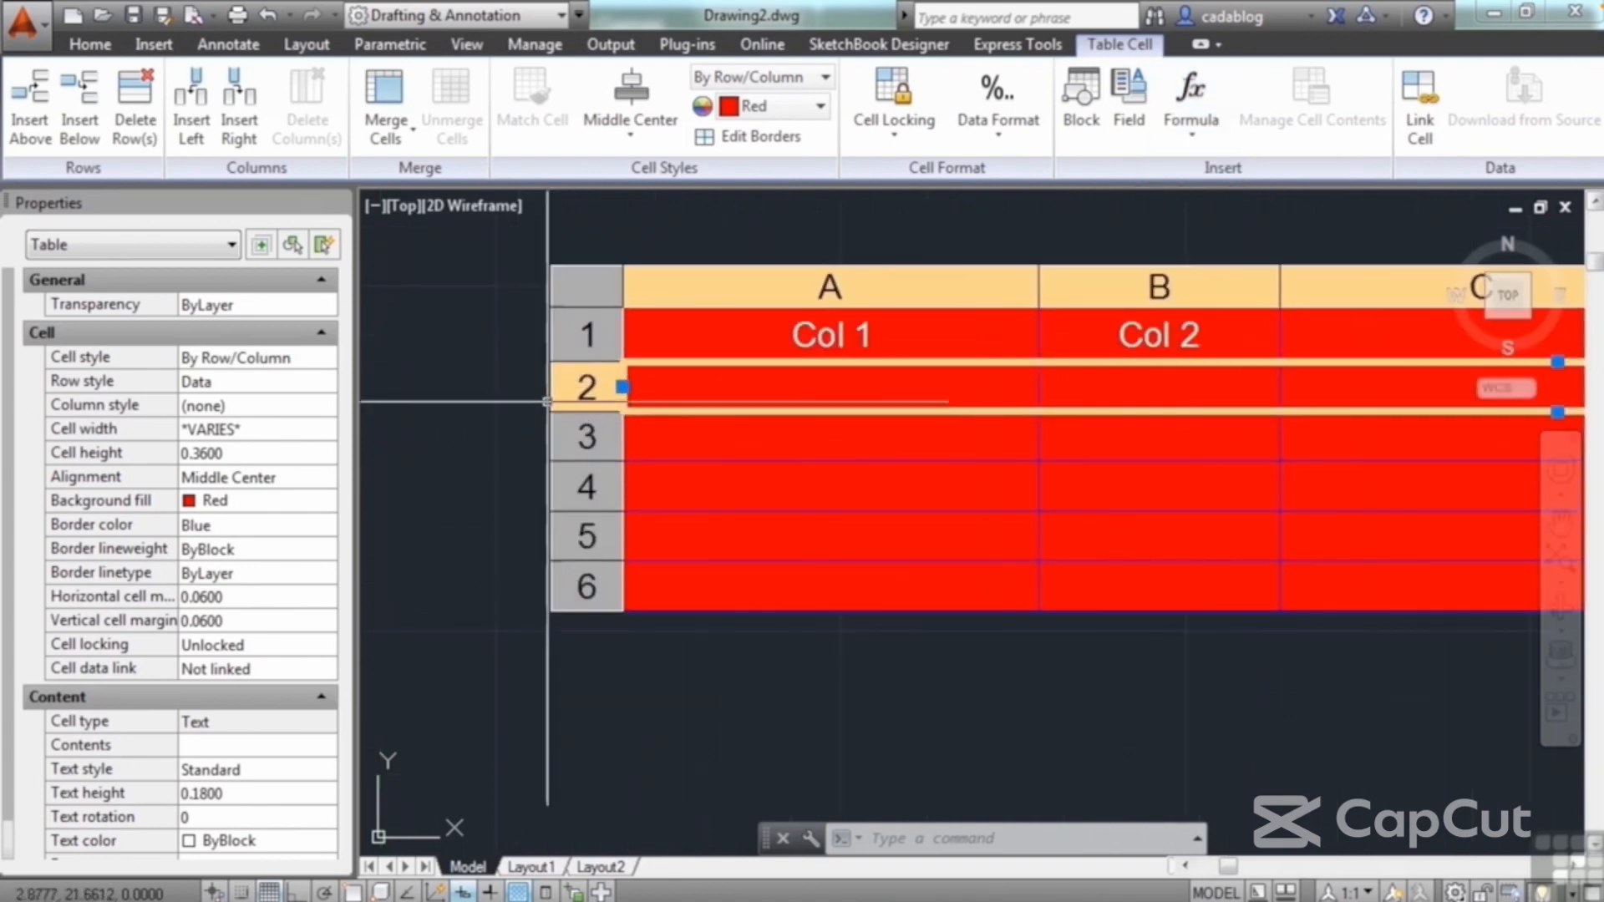
# Step: Review the cell style choices for row 2 and set the cell style of row 1 to Title
pyautogui.rightClick(575, 393)
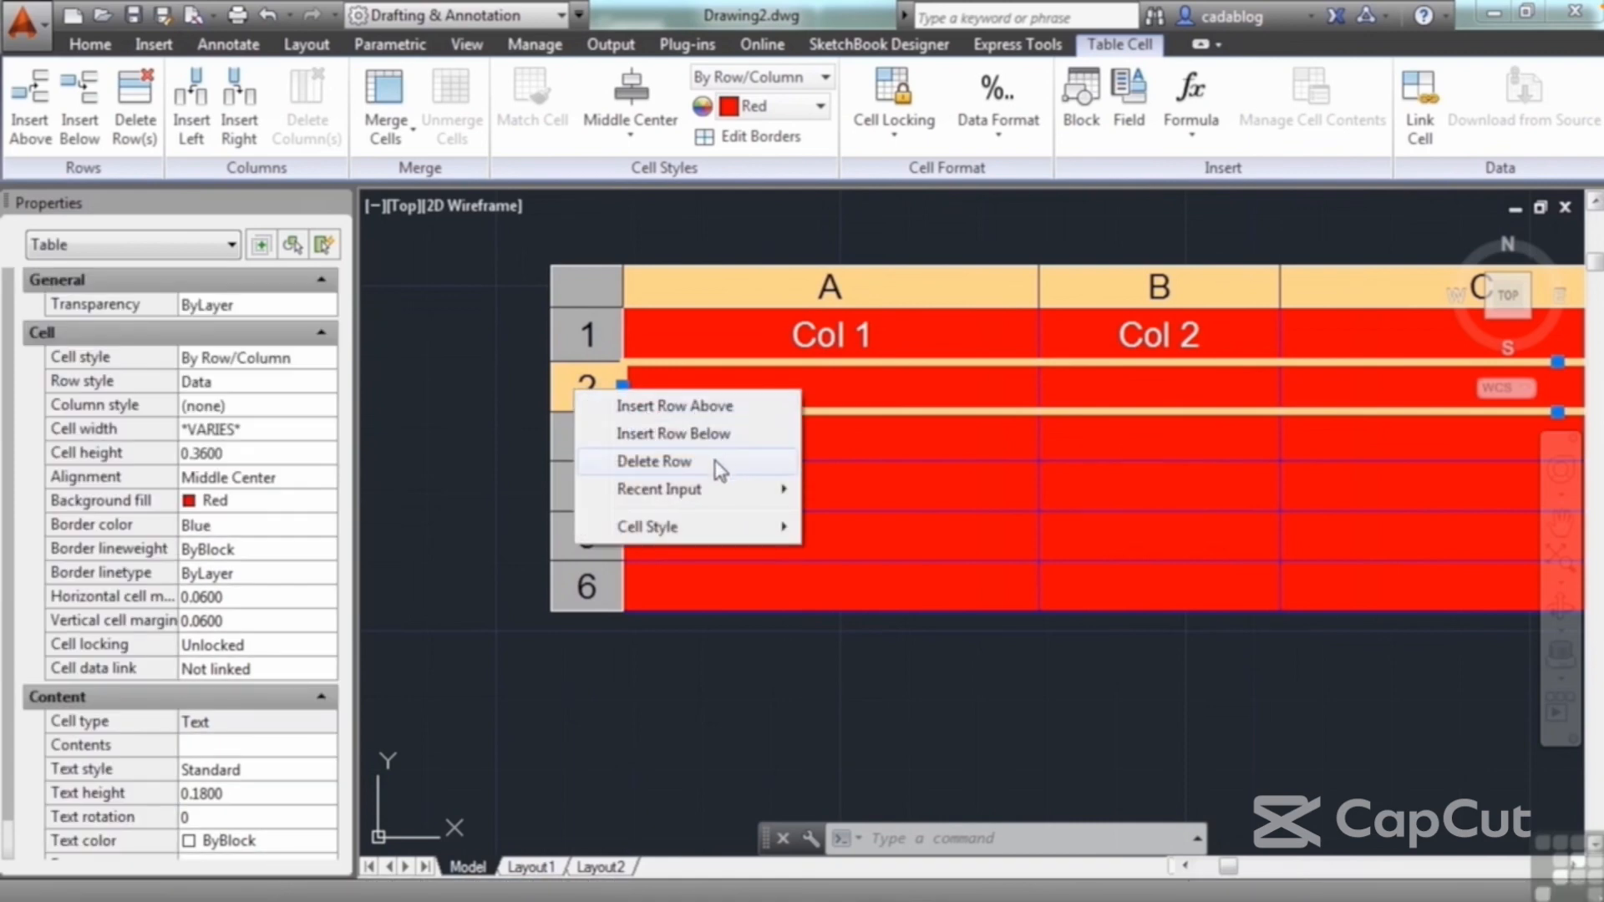
pyautogui.moveTo(777, 507)
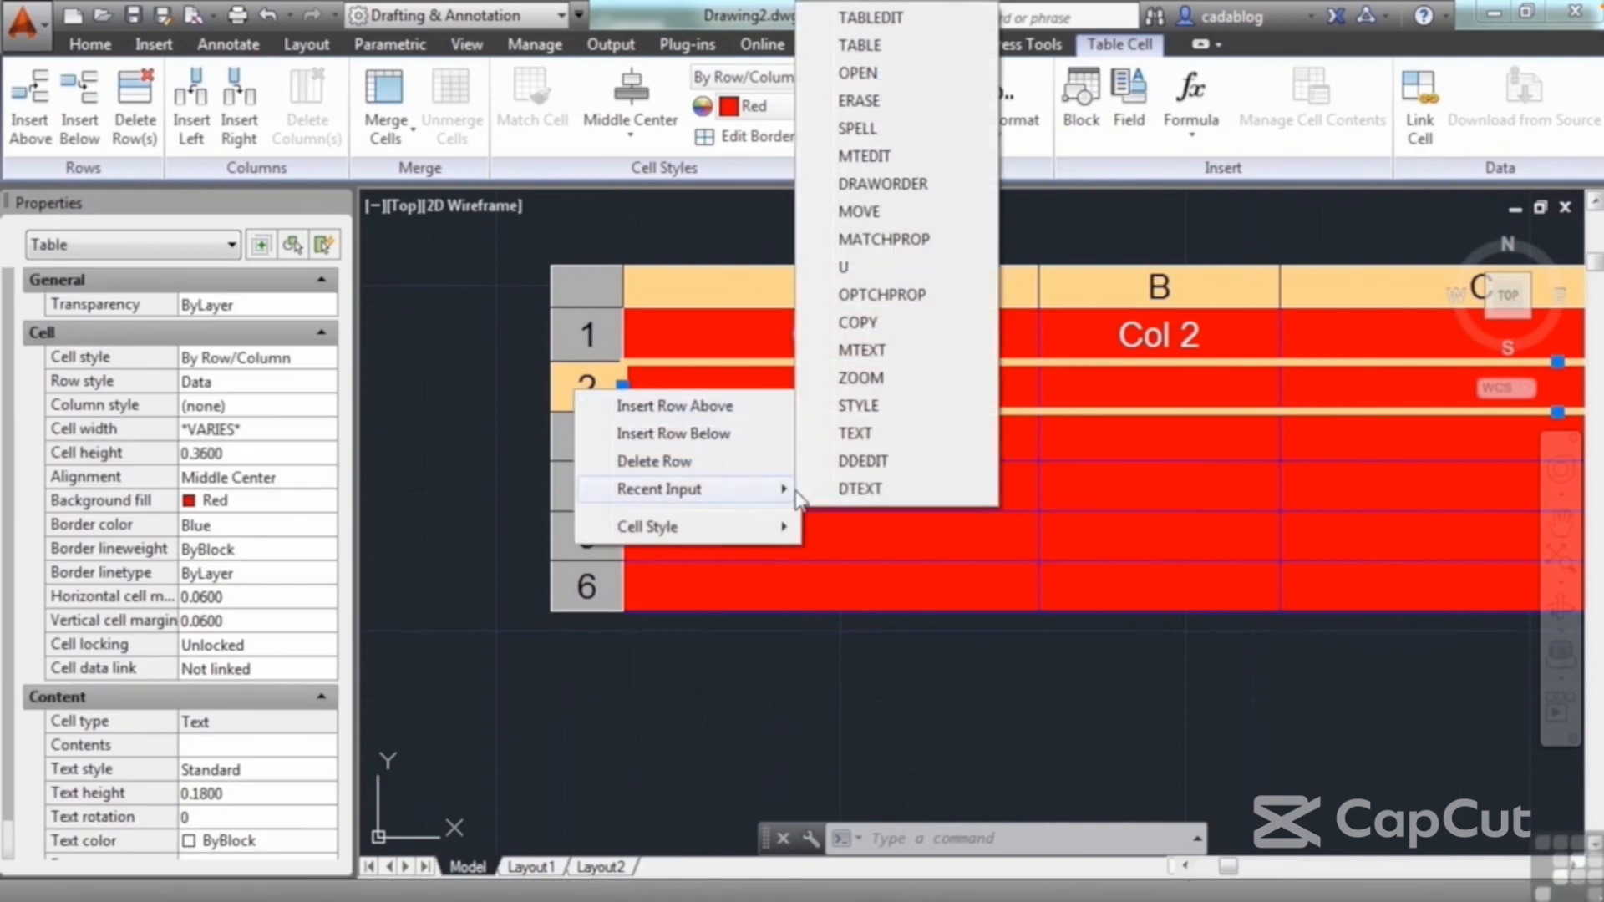
pyautogui.moveTo(786, 548)
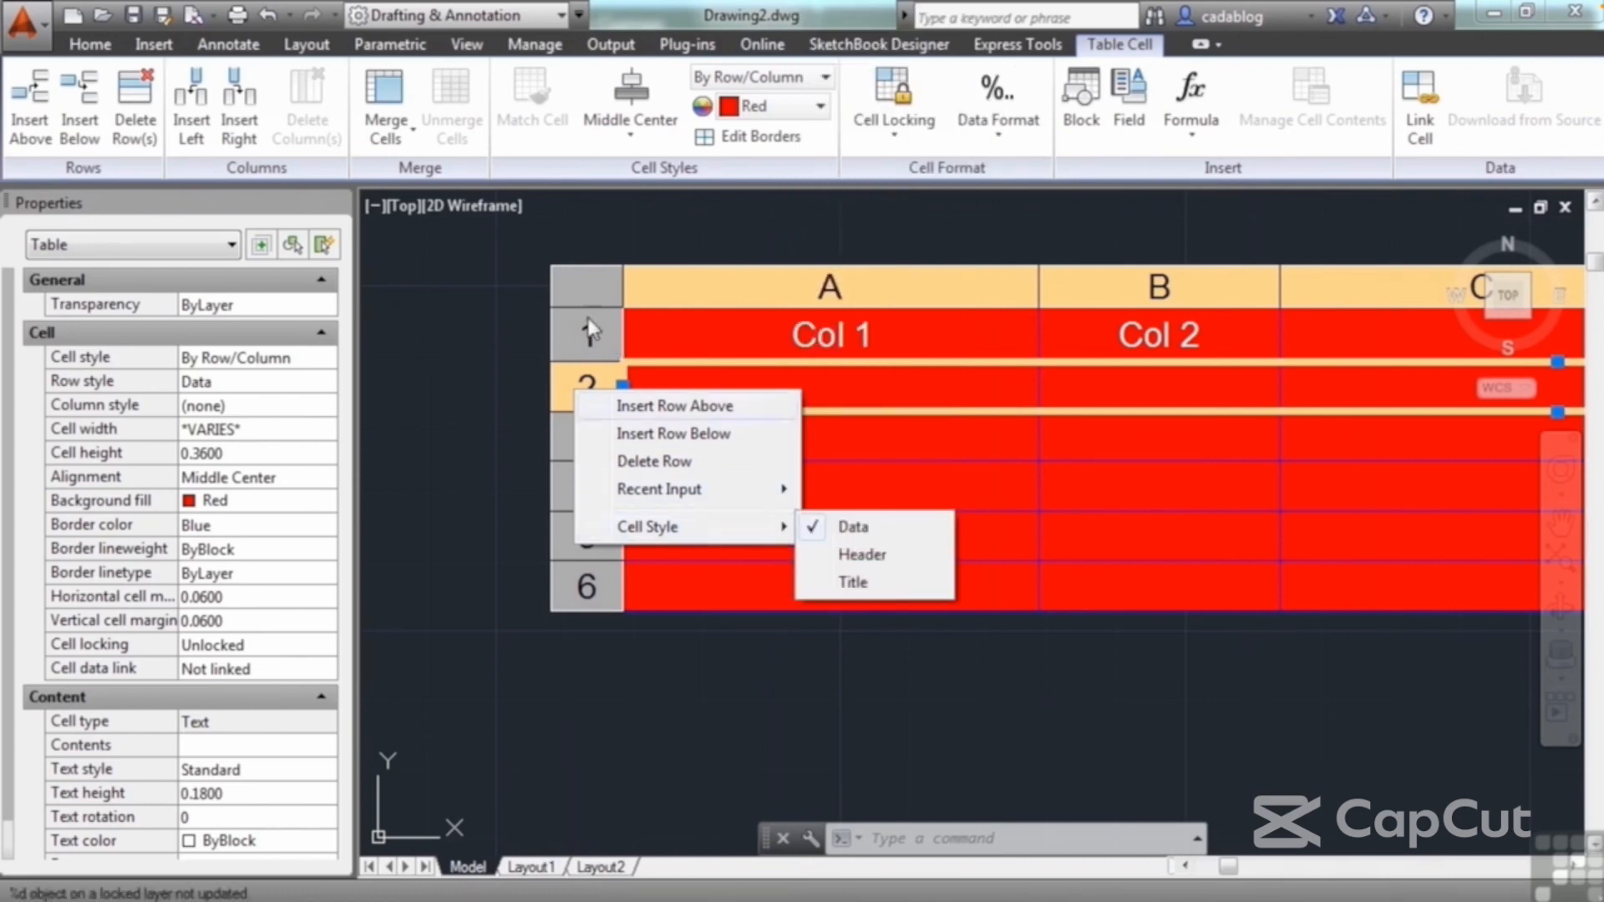
pyautogui.click(590, 333)
pyautogui.click(589, 332)
pyautogui.rightClick(614, 324)
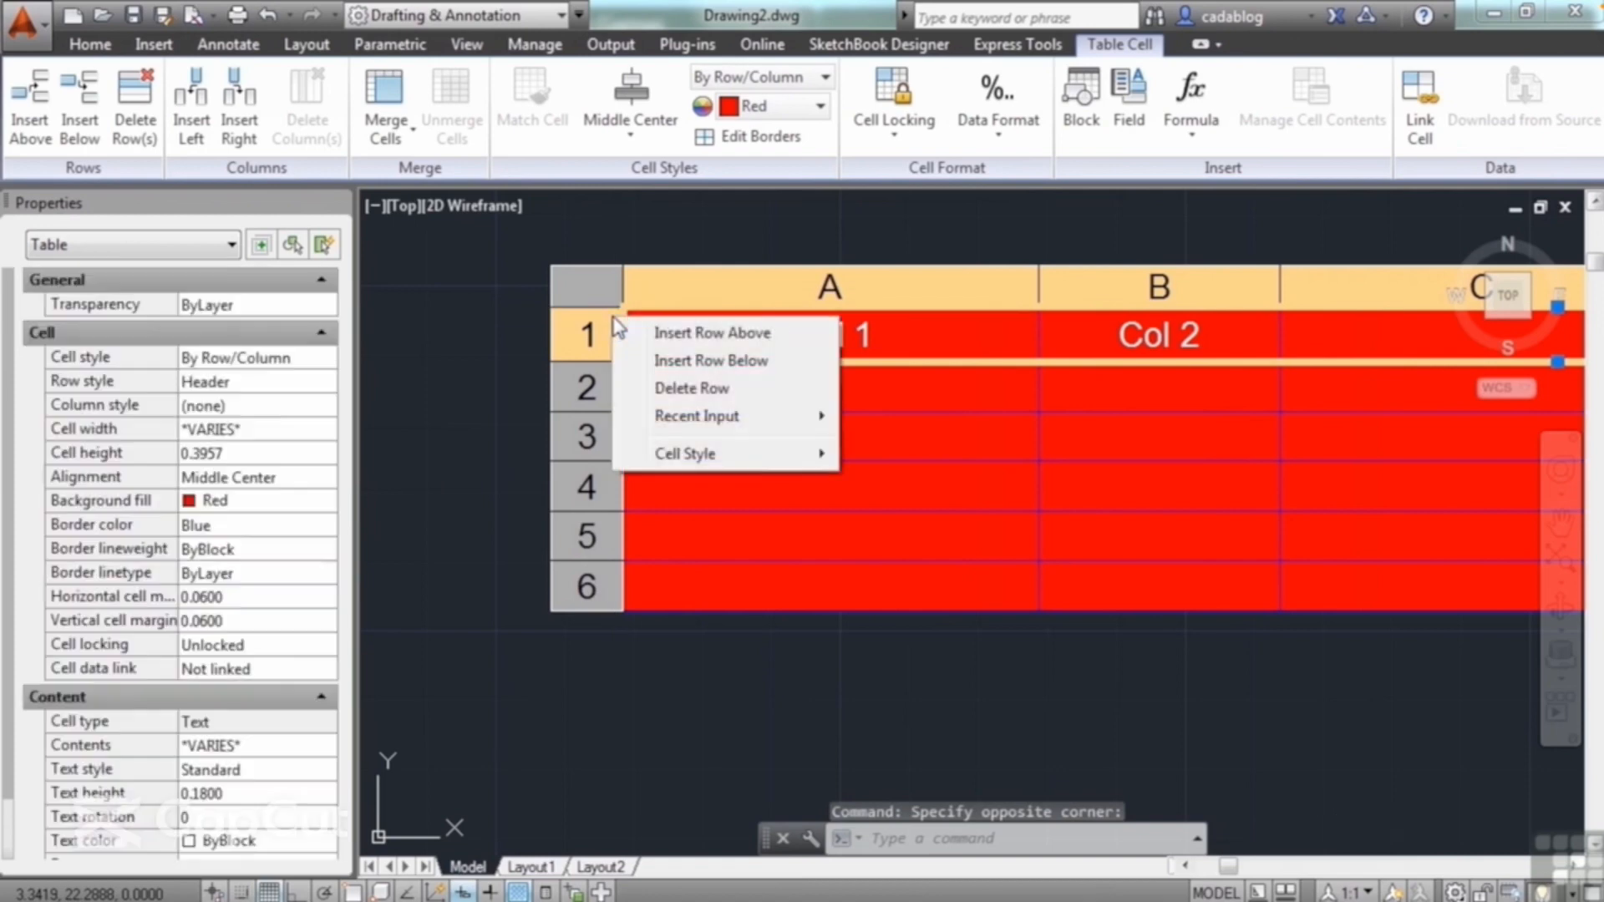
pyautogui.moveTo(759, 466)
pyautogui.click(891, 516)
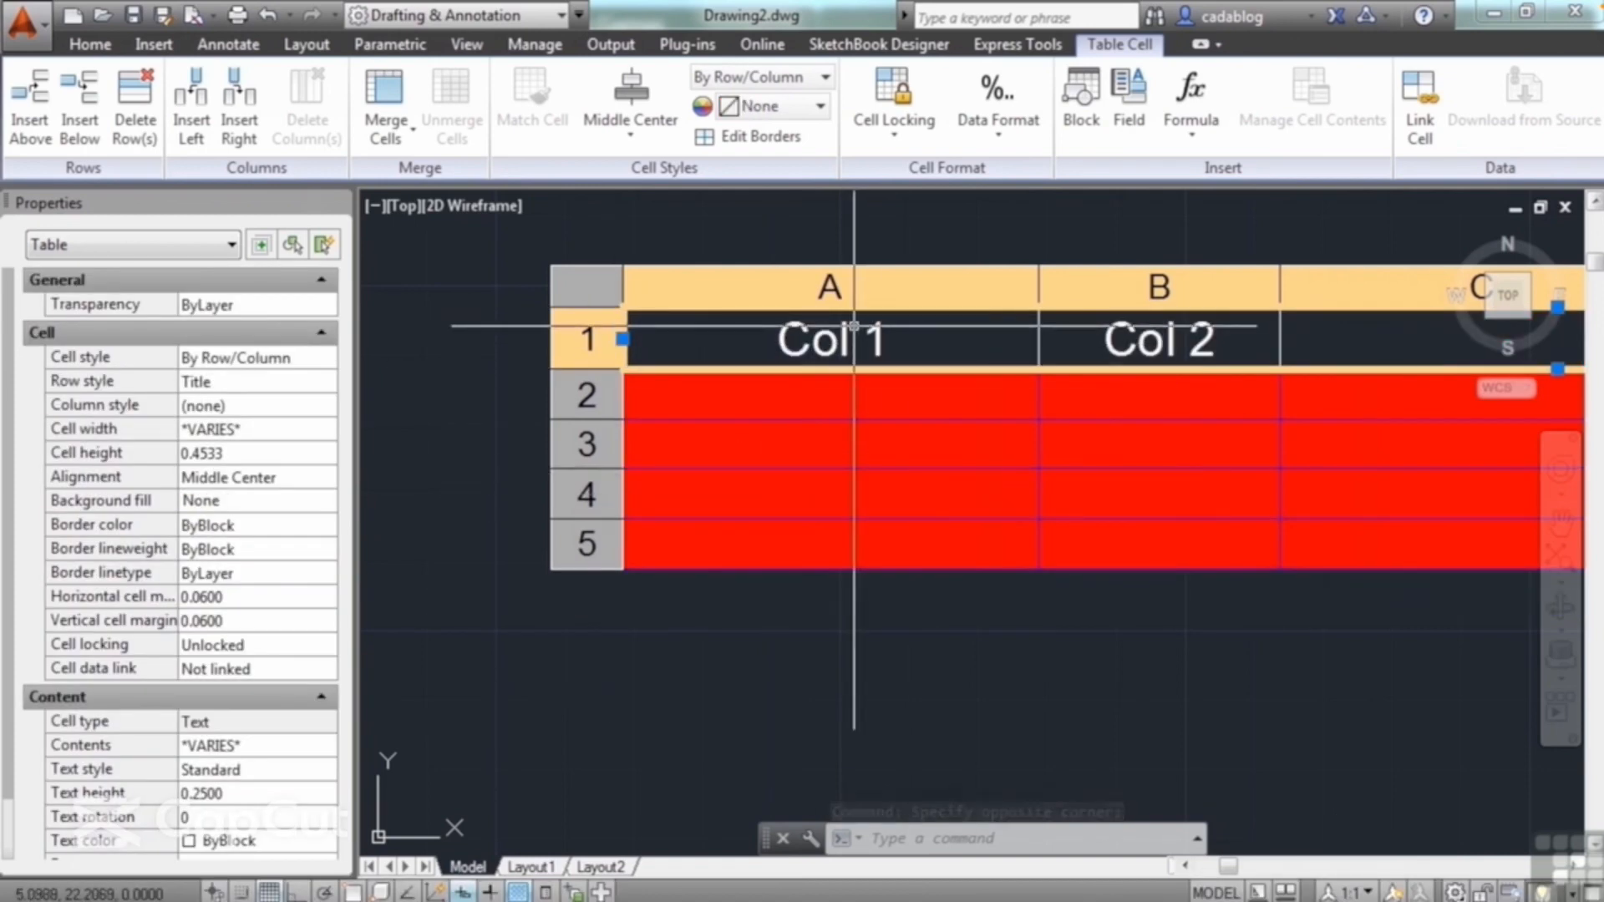
# Step: Set the cell style of row 2 to Header and deselect the table
pyautogui.scroll(-2, 739, 333)
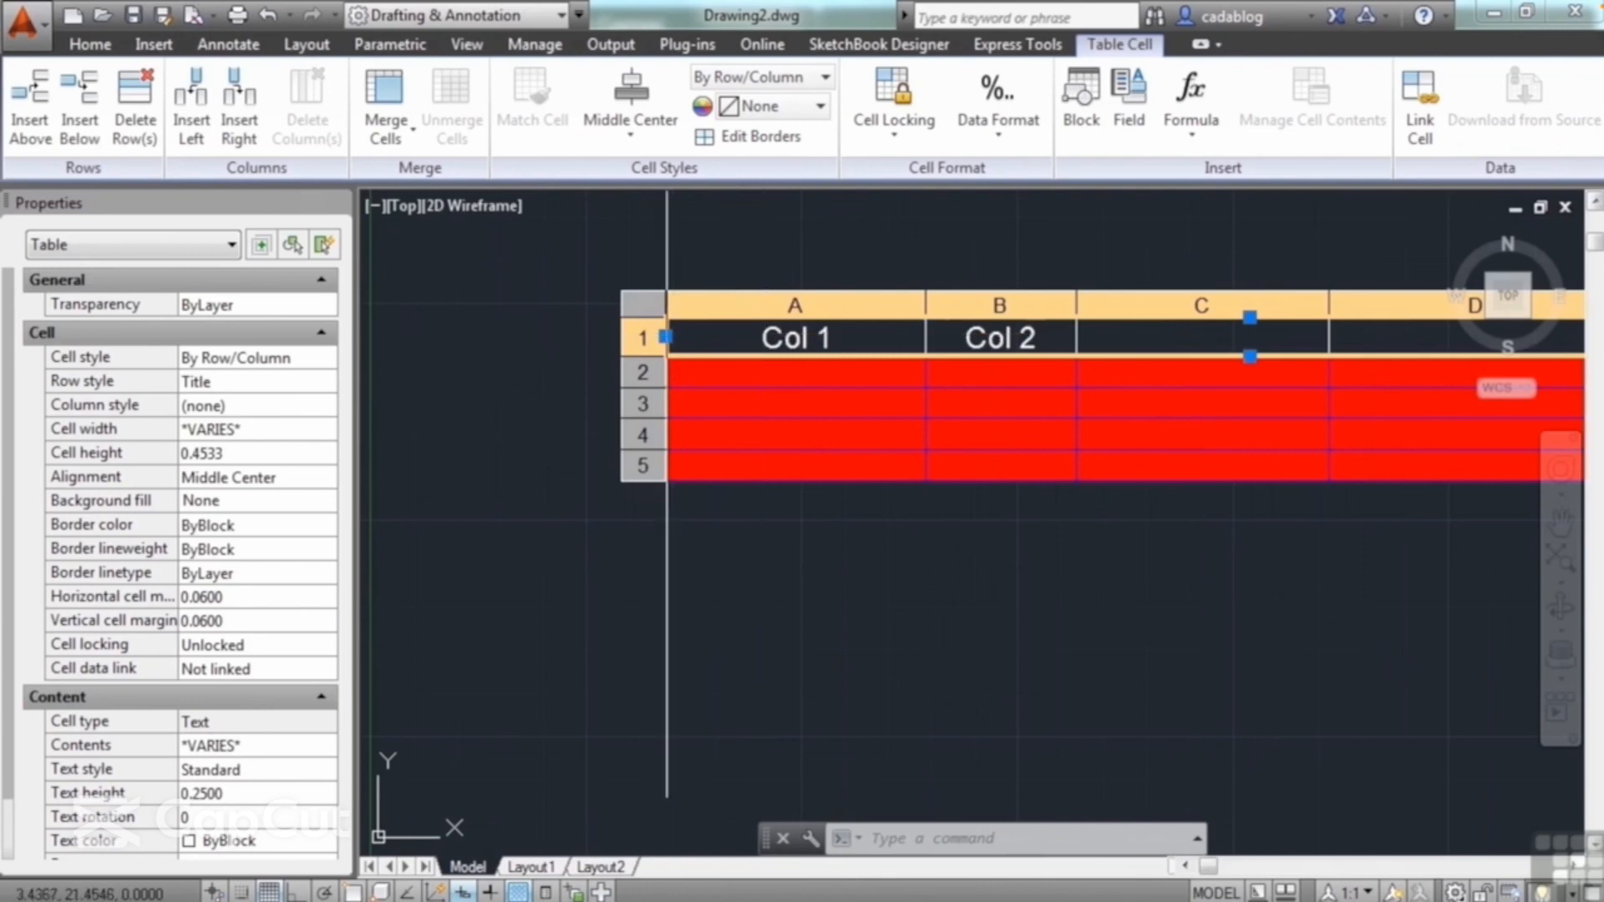
pyautogui.click(654, 373)
pyautogui.rightClick(654, 373)
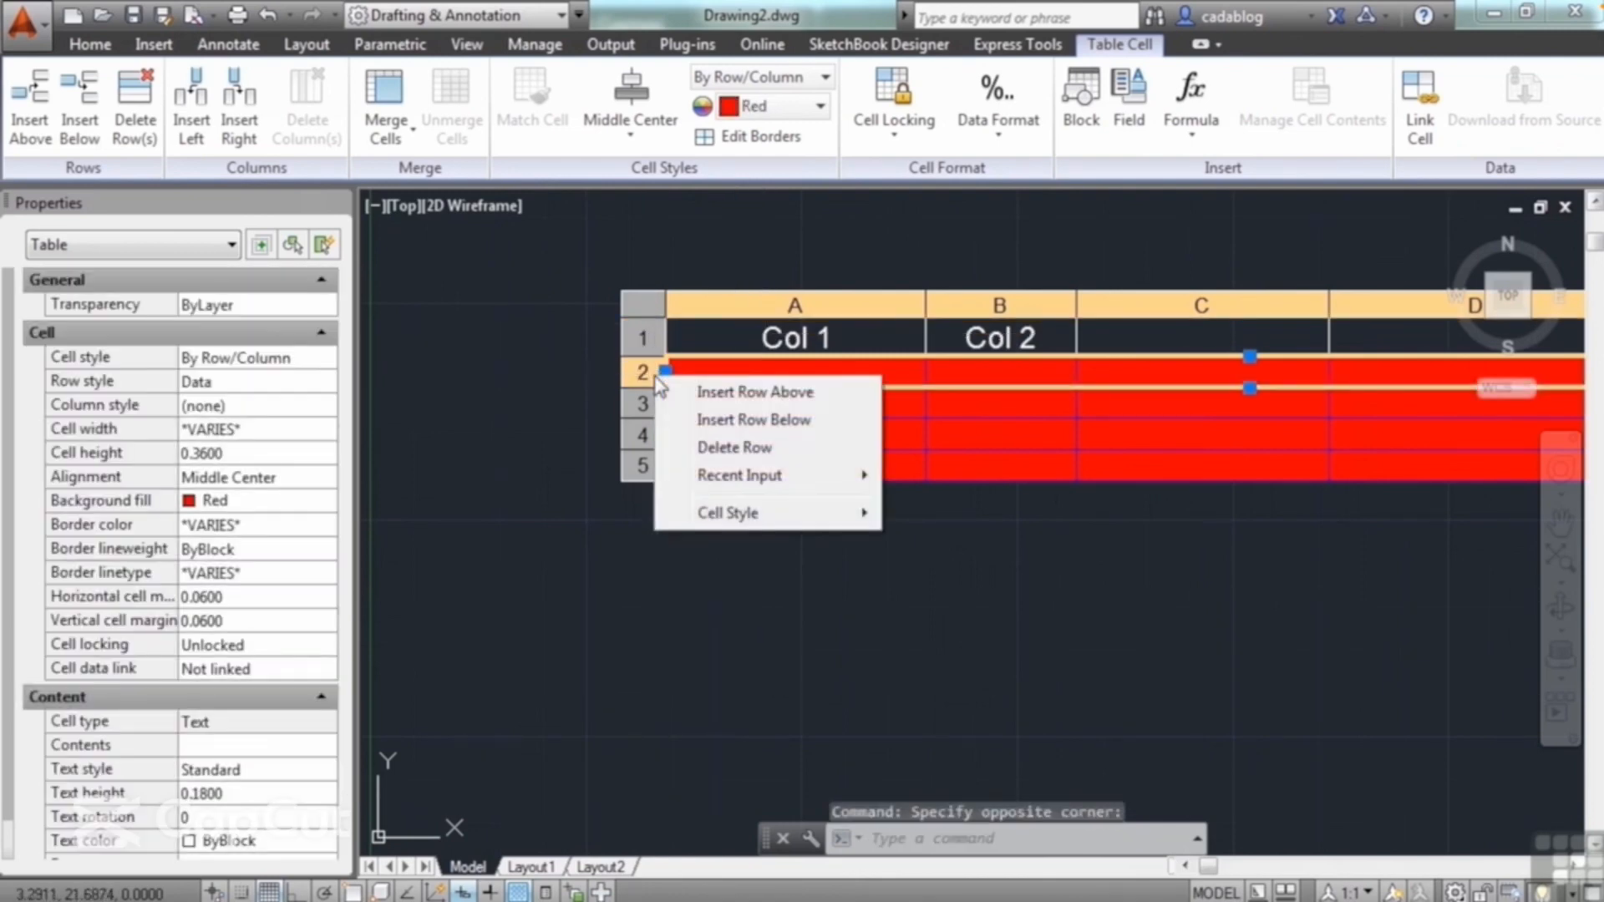
pyautogui.moveTo(749, 513)
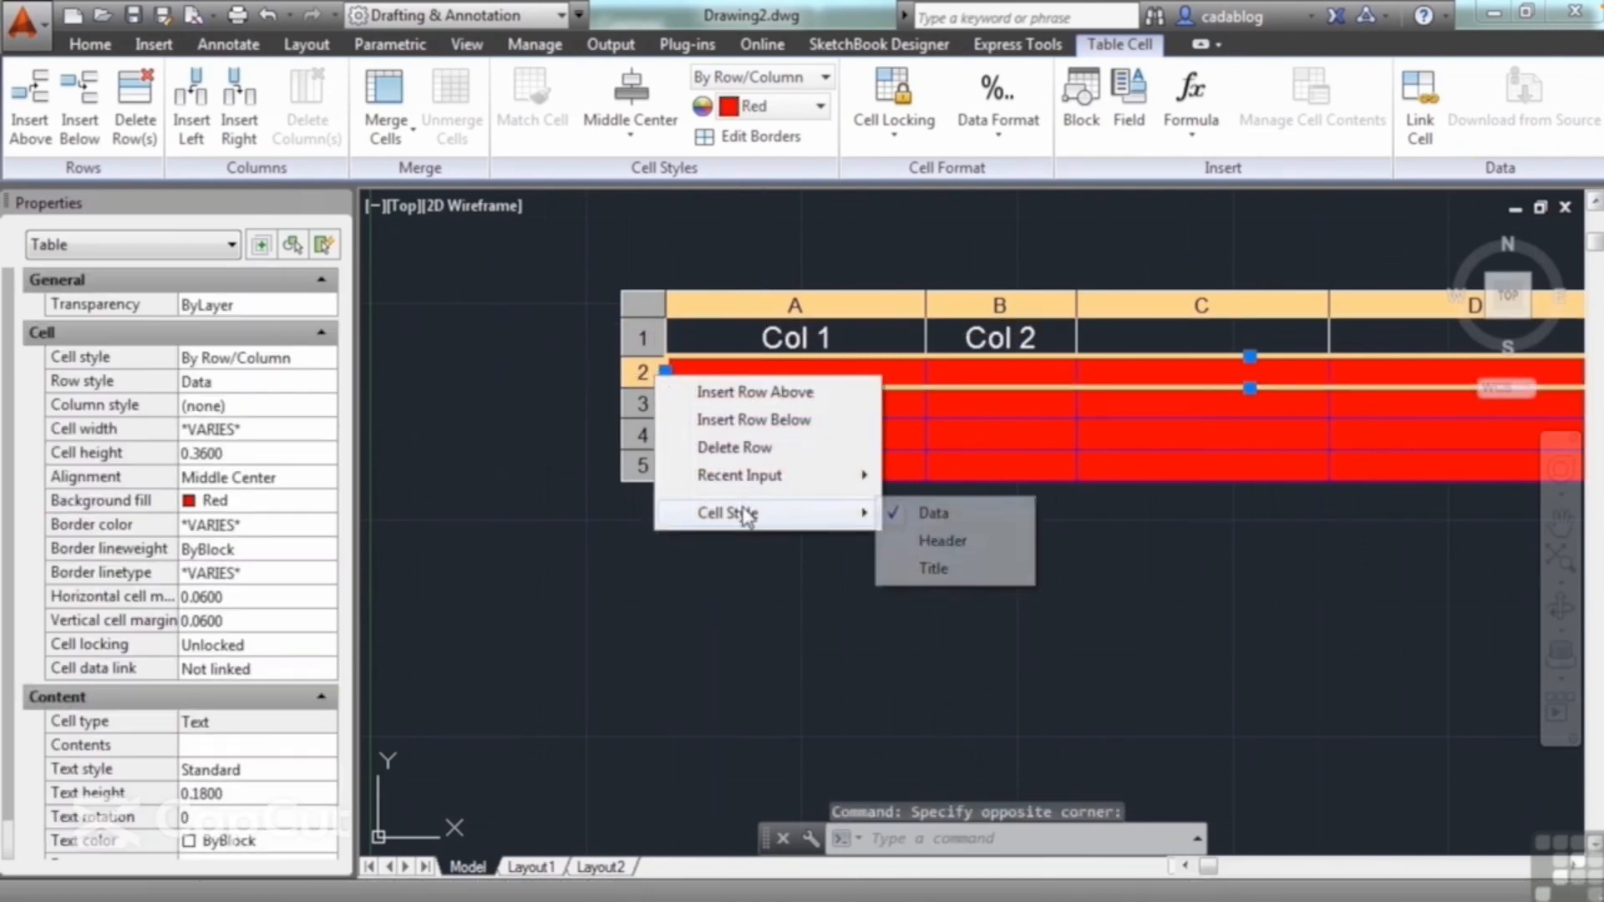
pyautogui.click(942, 541)
pyautogui.press('Escape')
pyautogui.scroll(-1, 989, 332)
pyautogui.press('Escape')
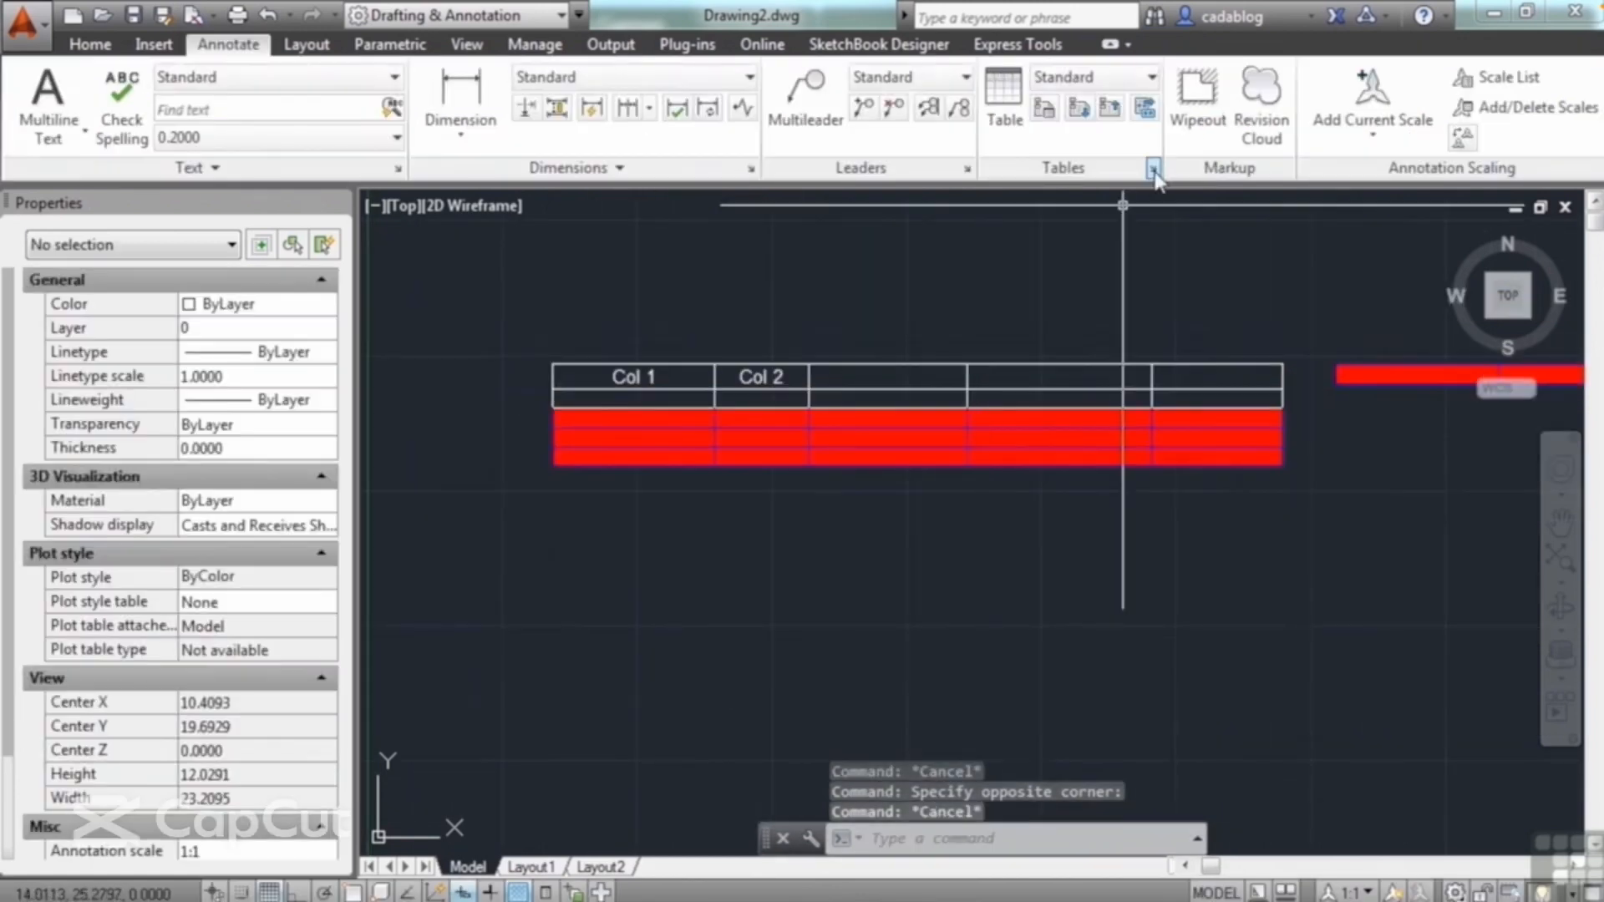
# Step: Start a new table style named Copy of Standard, based on the Standard style
pyautogui.click(1153, 169)
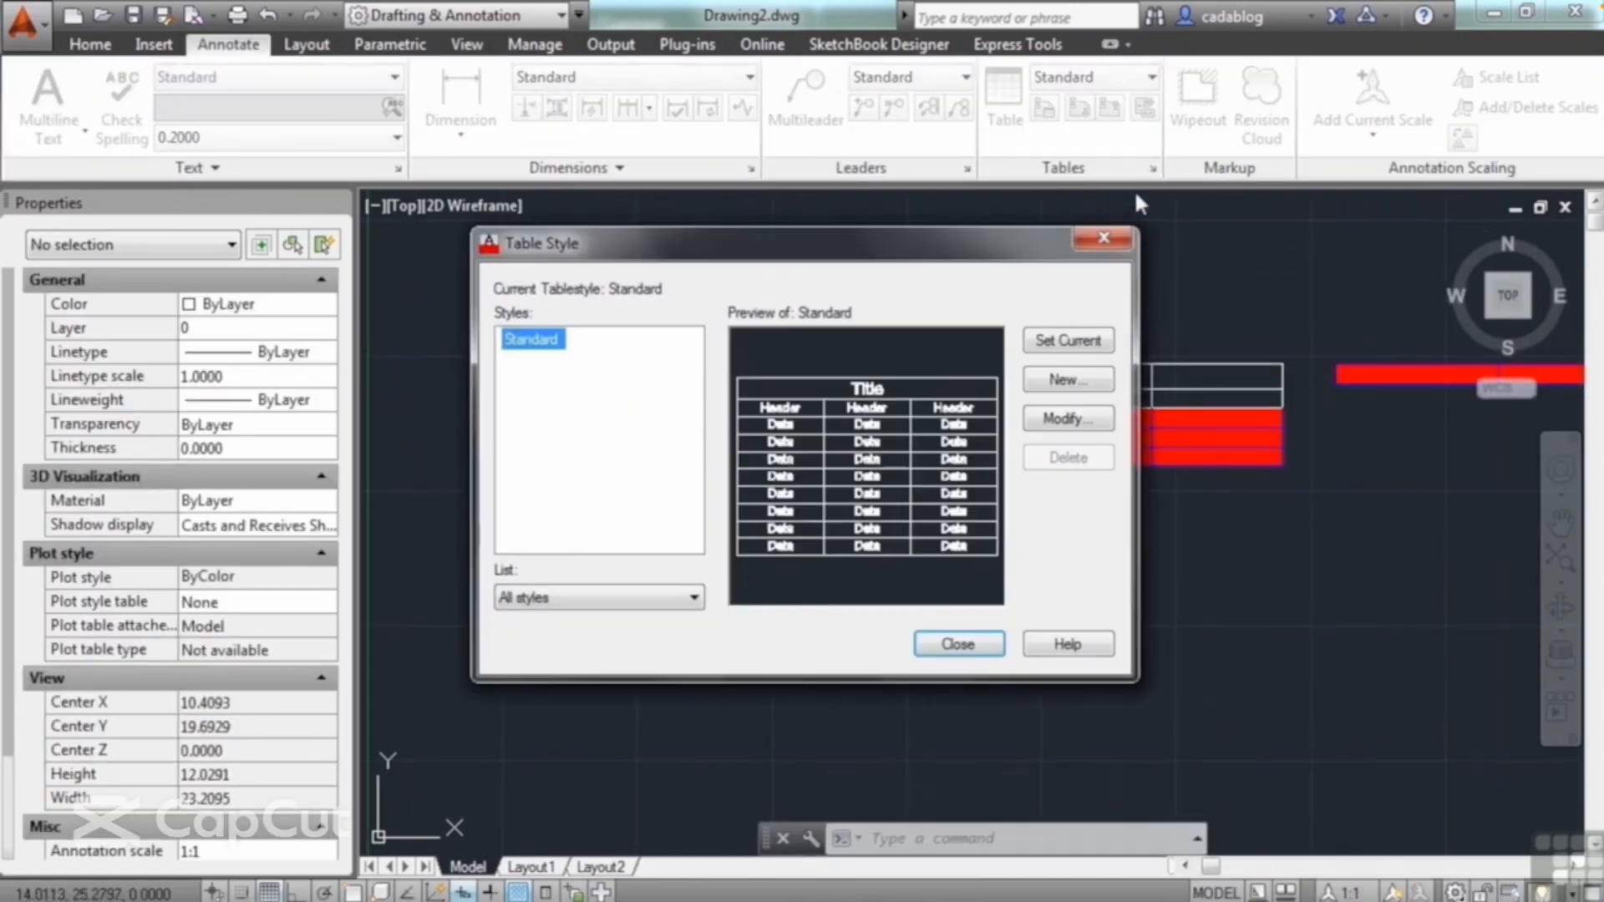
pyautogui.click(1067, 380)
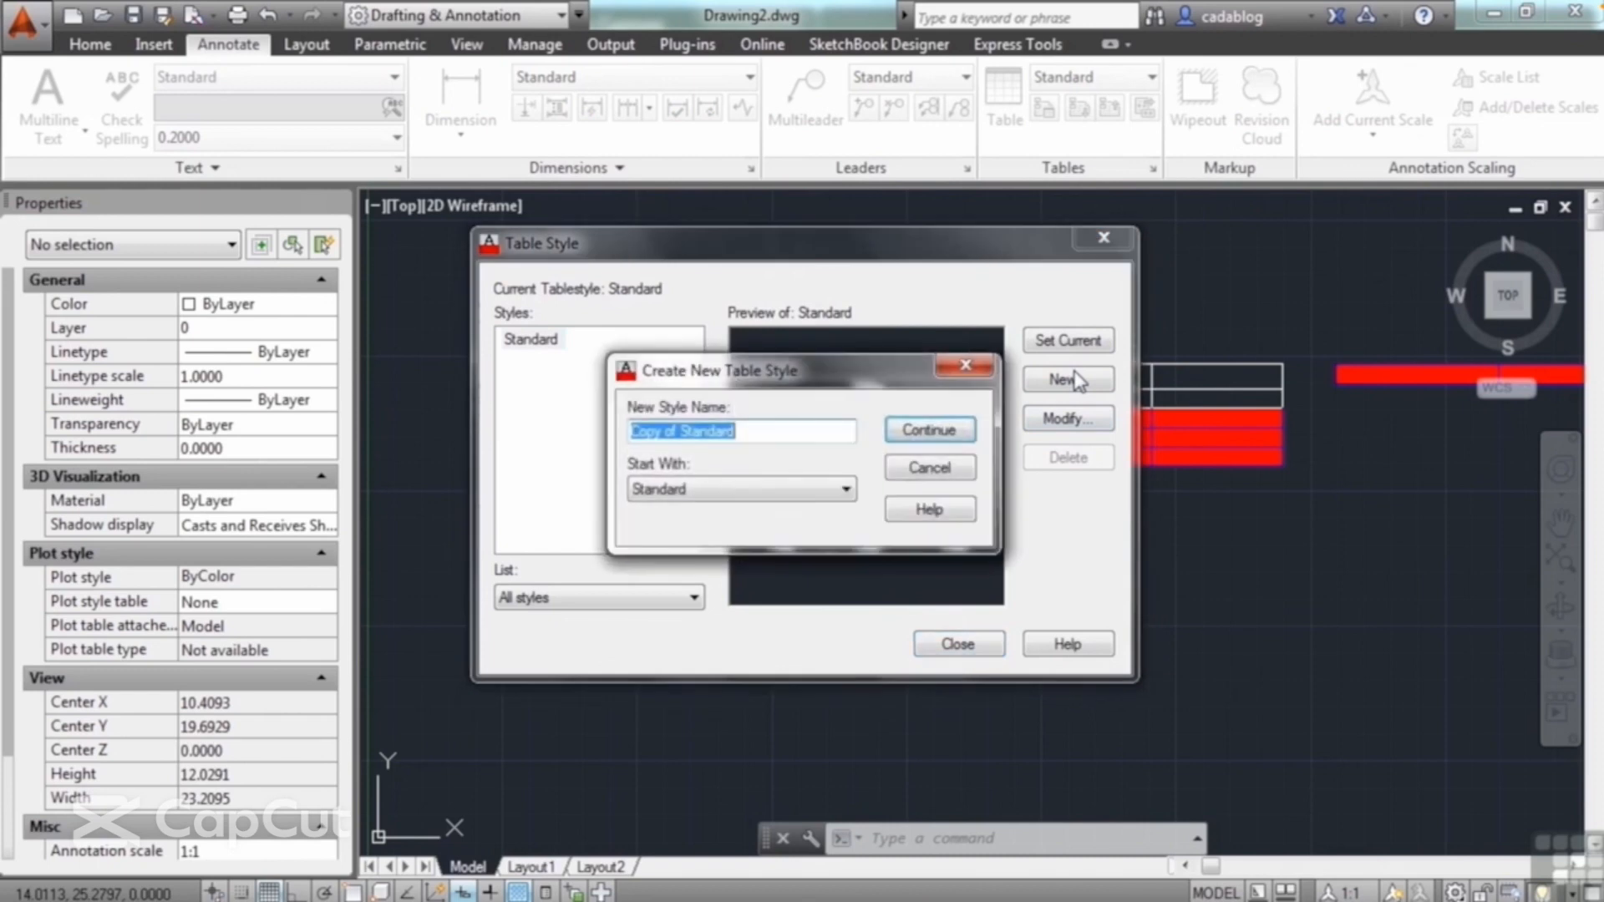
pyautogui.click(926, 432)
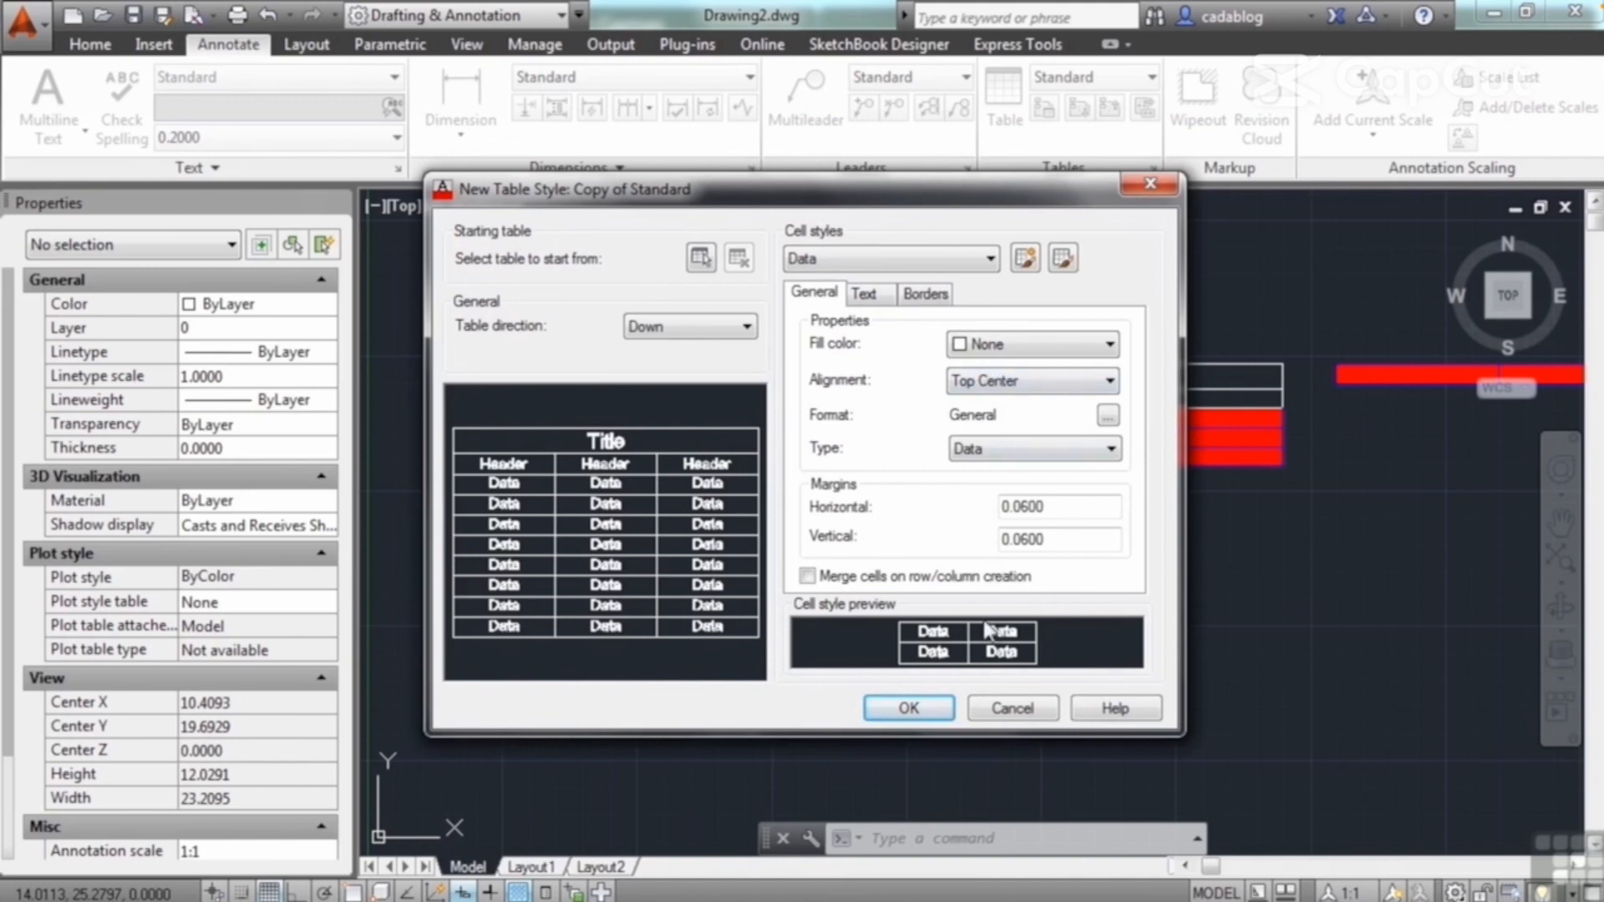
# Step: Examine the Title cell style's type options and the Percentage, Currency and Date cell formats, leaving the format uncommitted
pyautogui.click(953, 261)
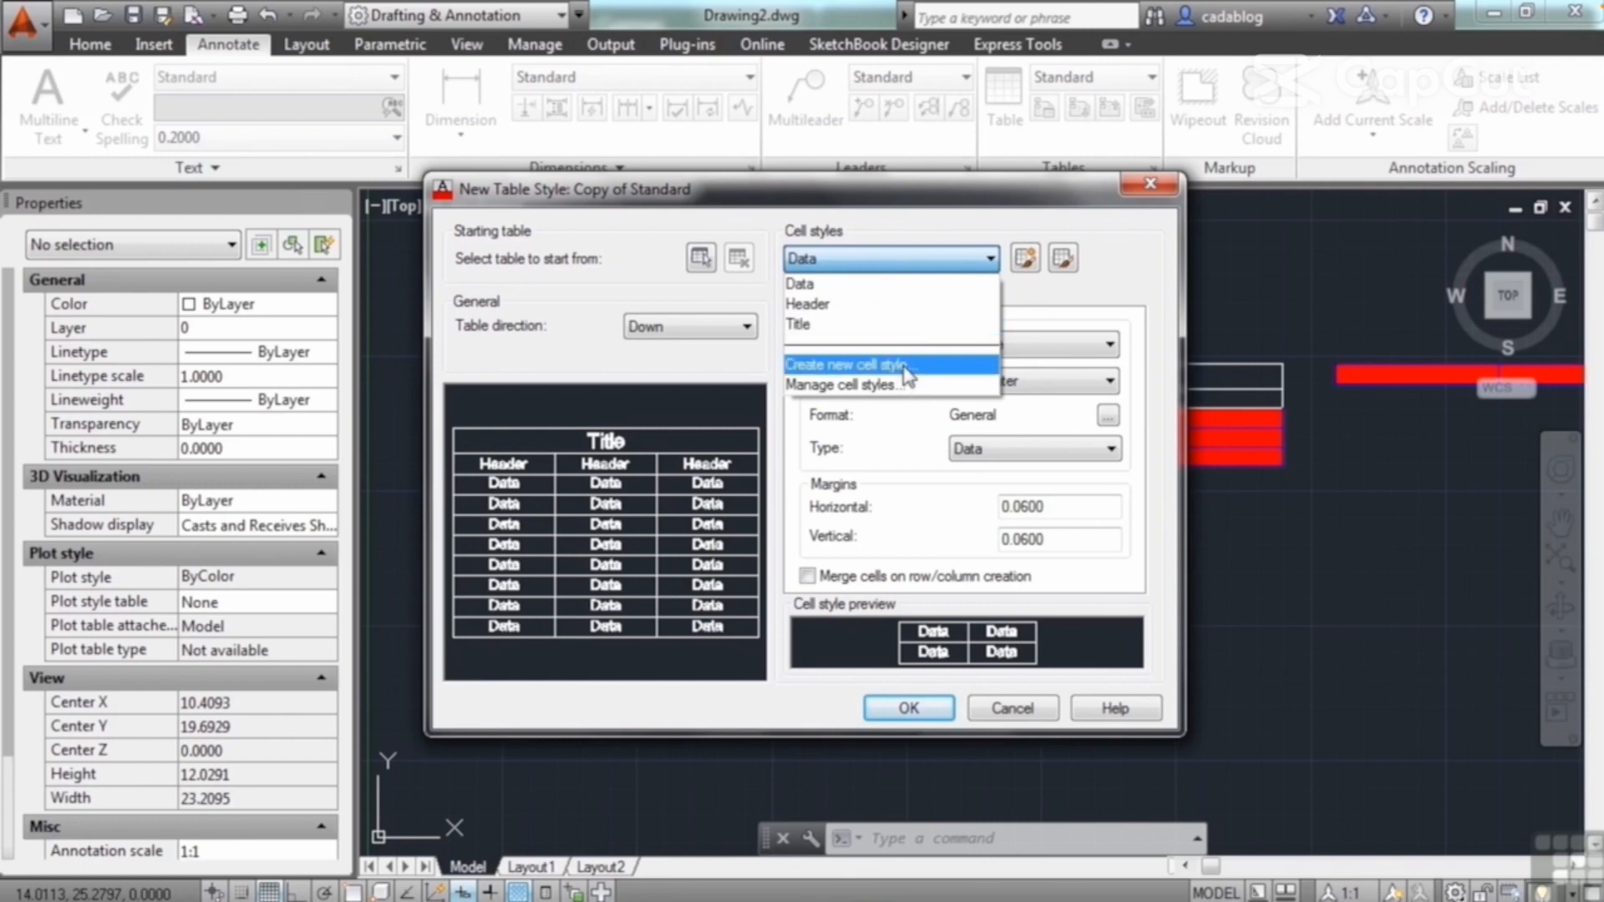
pyautogui.click(865, 322)
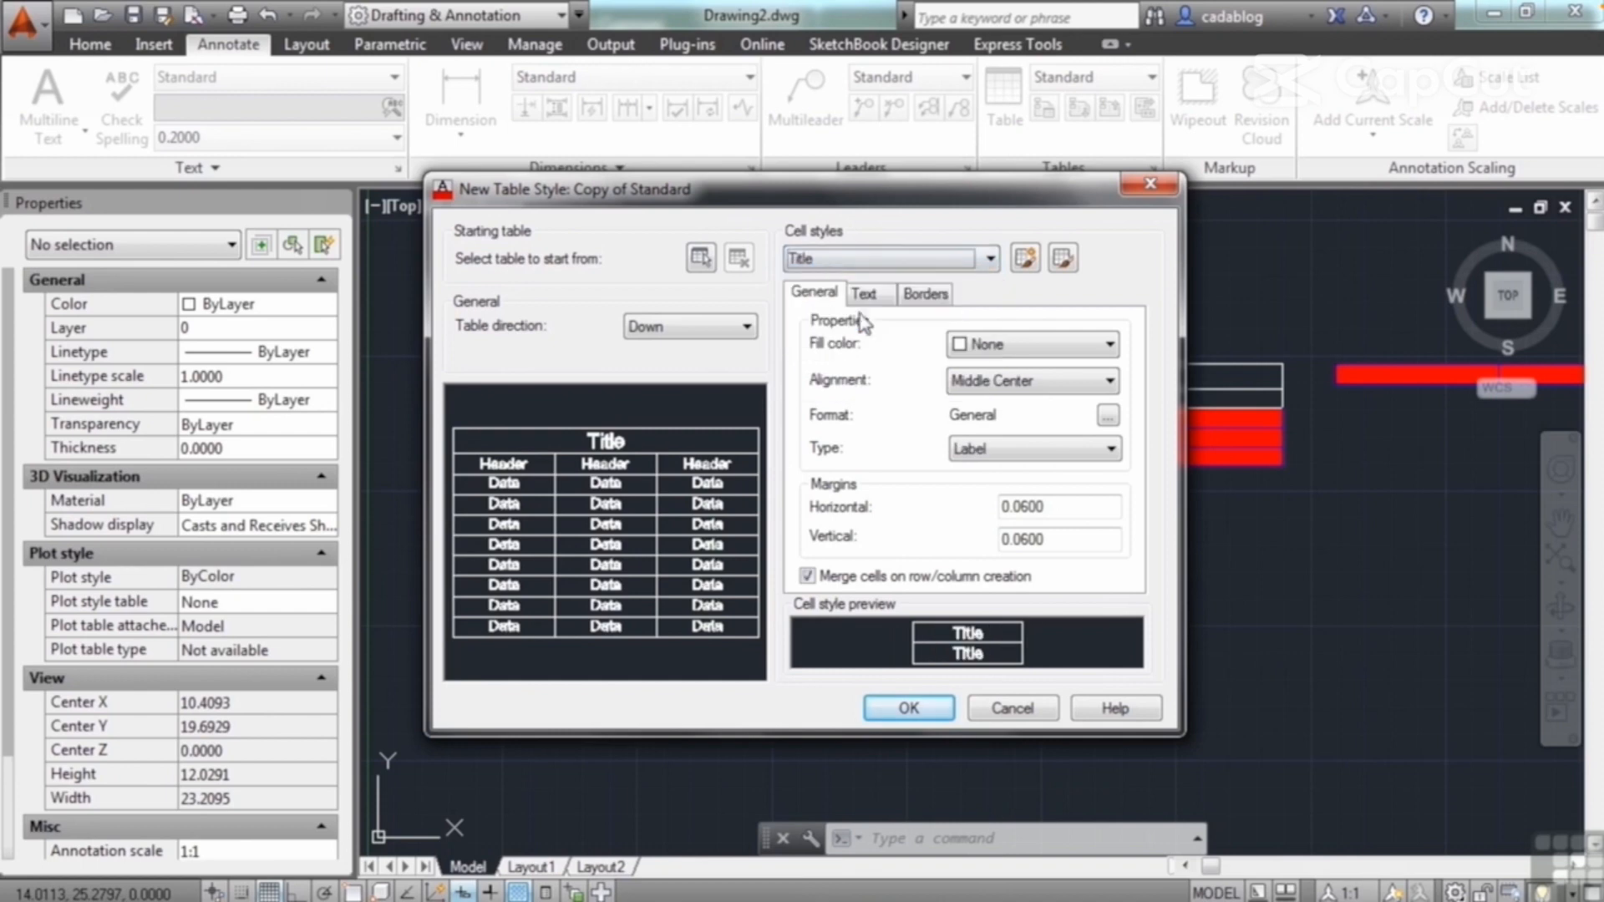
pyautogui.click(1053, 451)
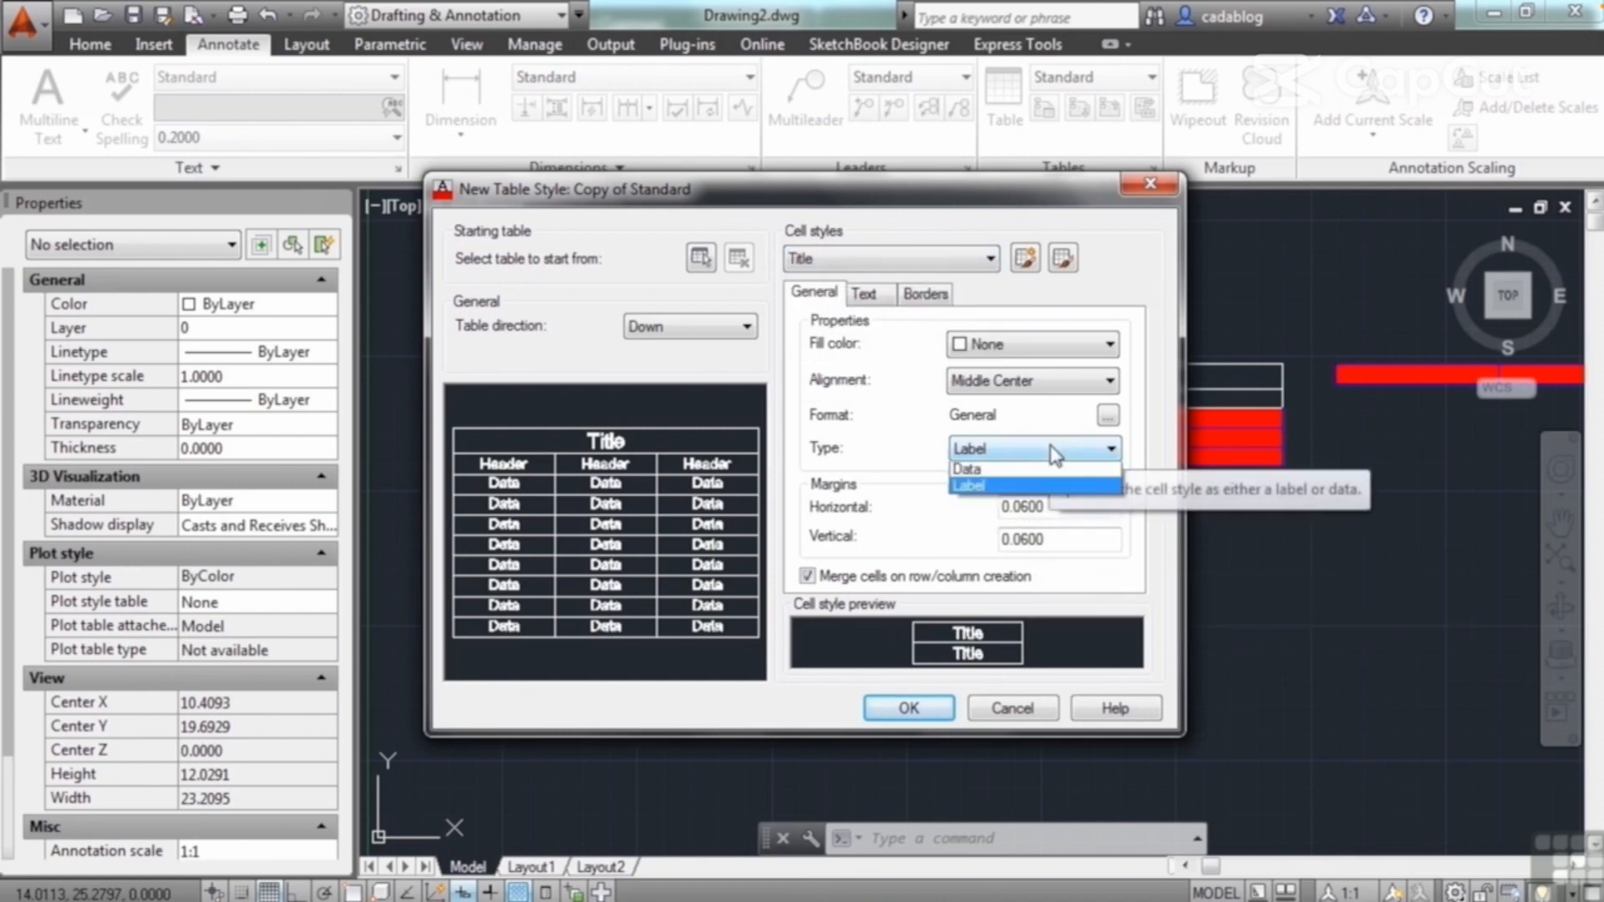
pyautogui.click(988, 486)
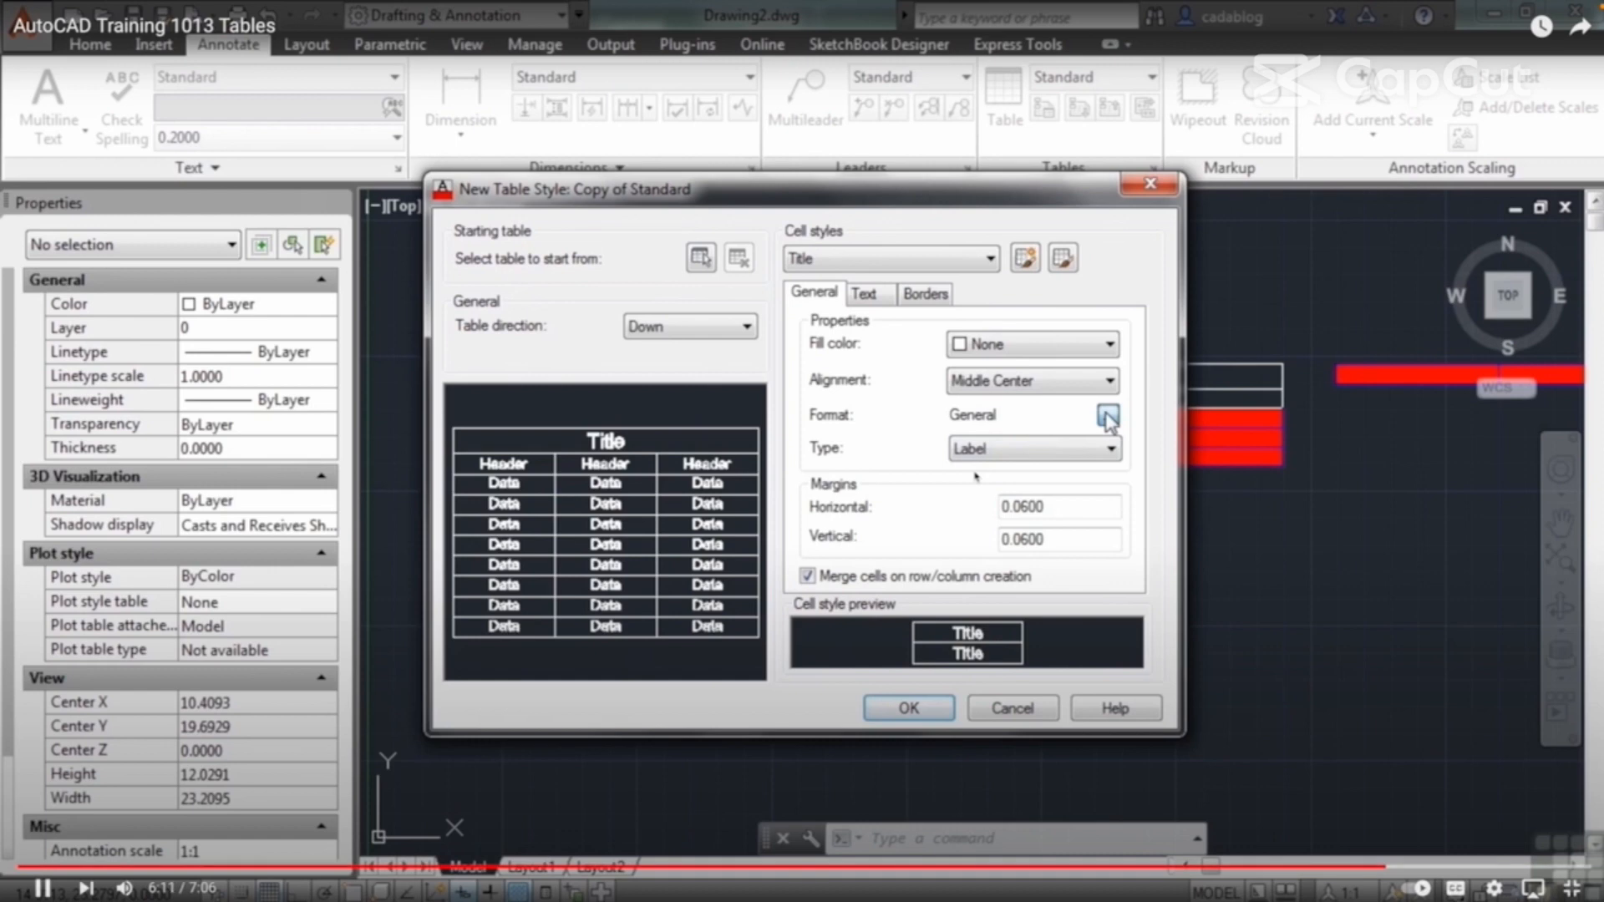
pyautogui.click(1108, 415)
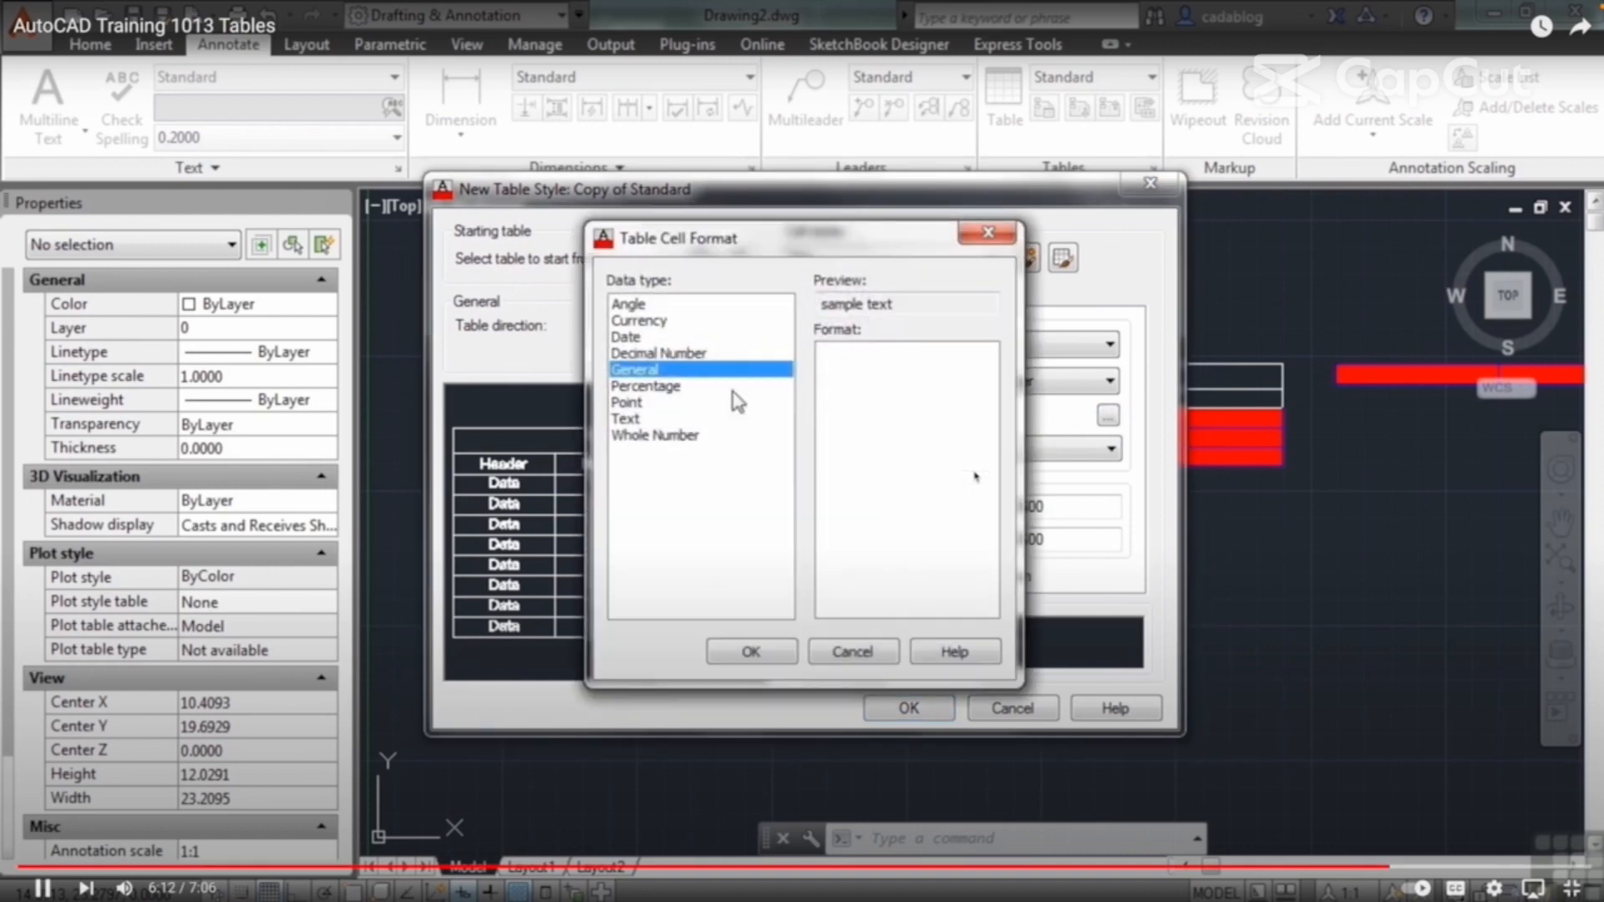
pyautogui.click(660, 386)
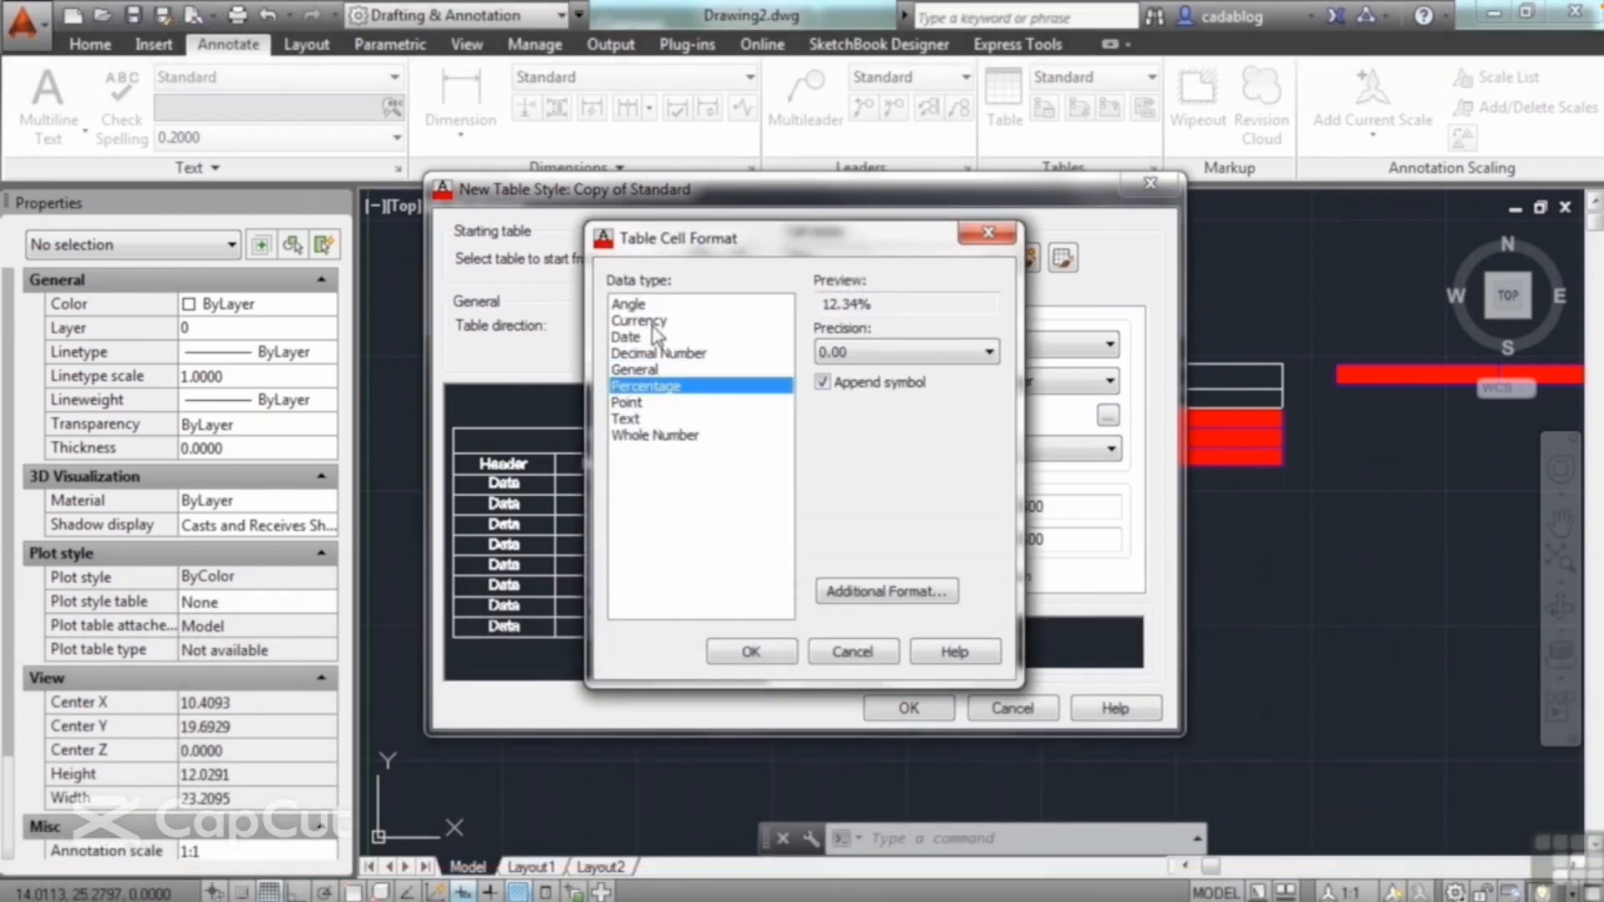
pyautogui.click(652, 322)
pyautogui.click(645, 337)
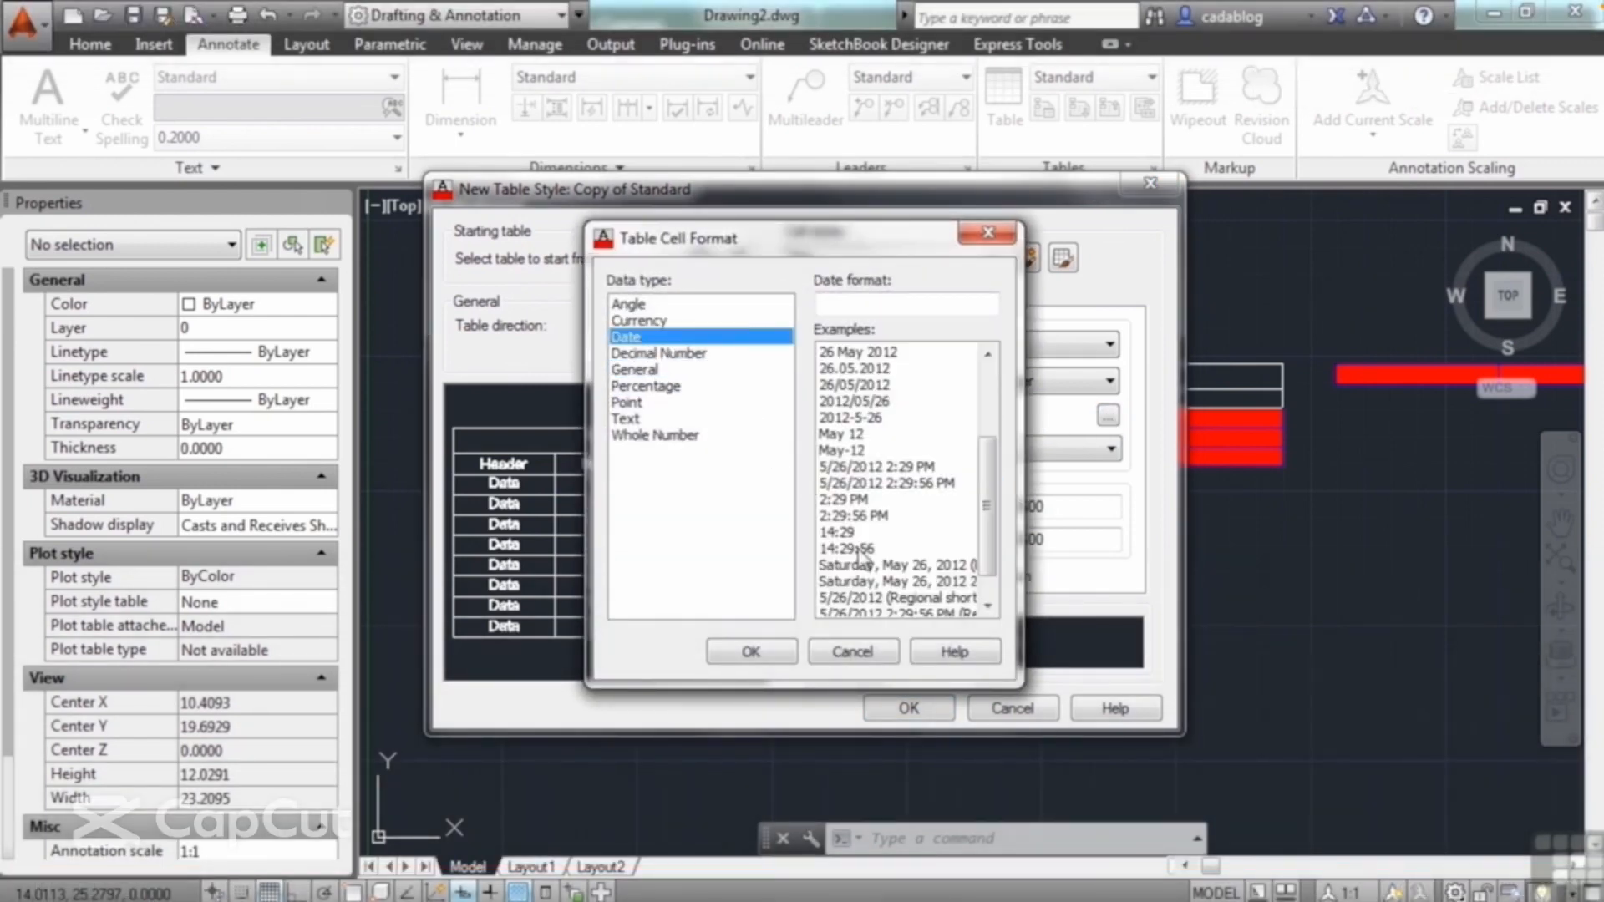
pyautogui.click(850, 652)
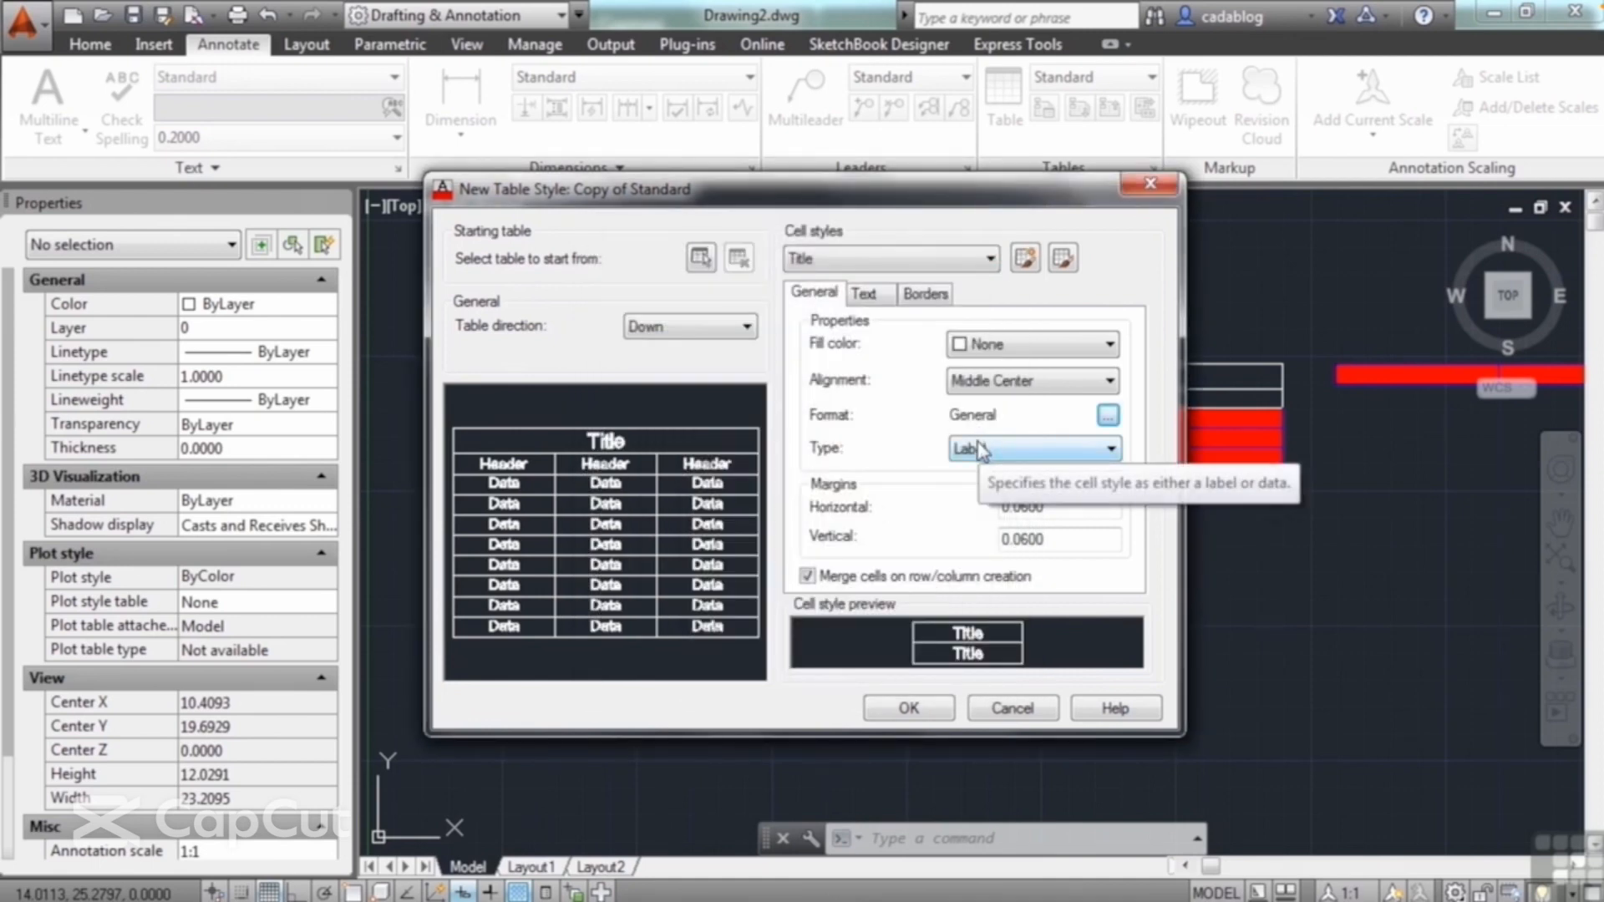
# Step: Review the Title cell style's text and border properties, and view the general properties of the Header cell style
pyautogui.click(877, 301)
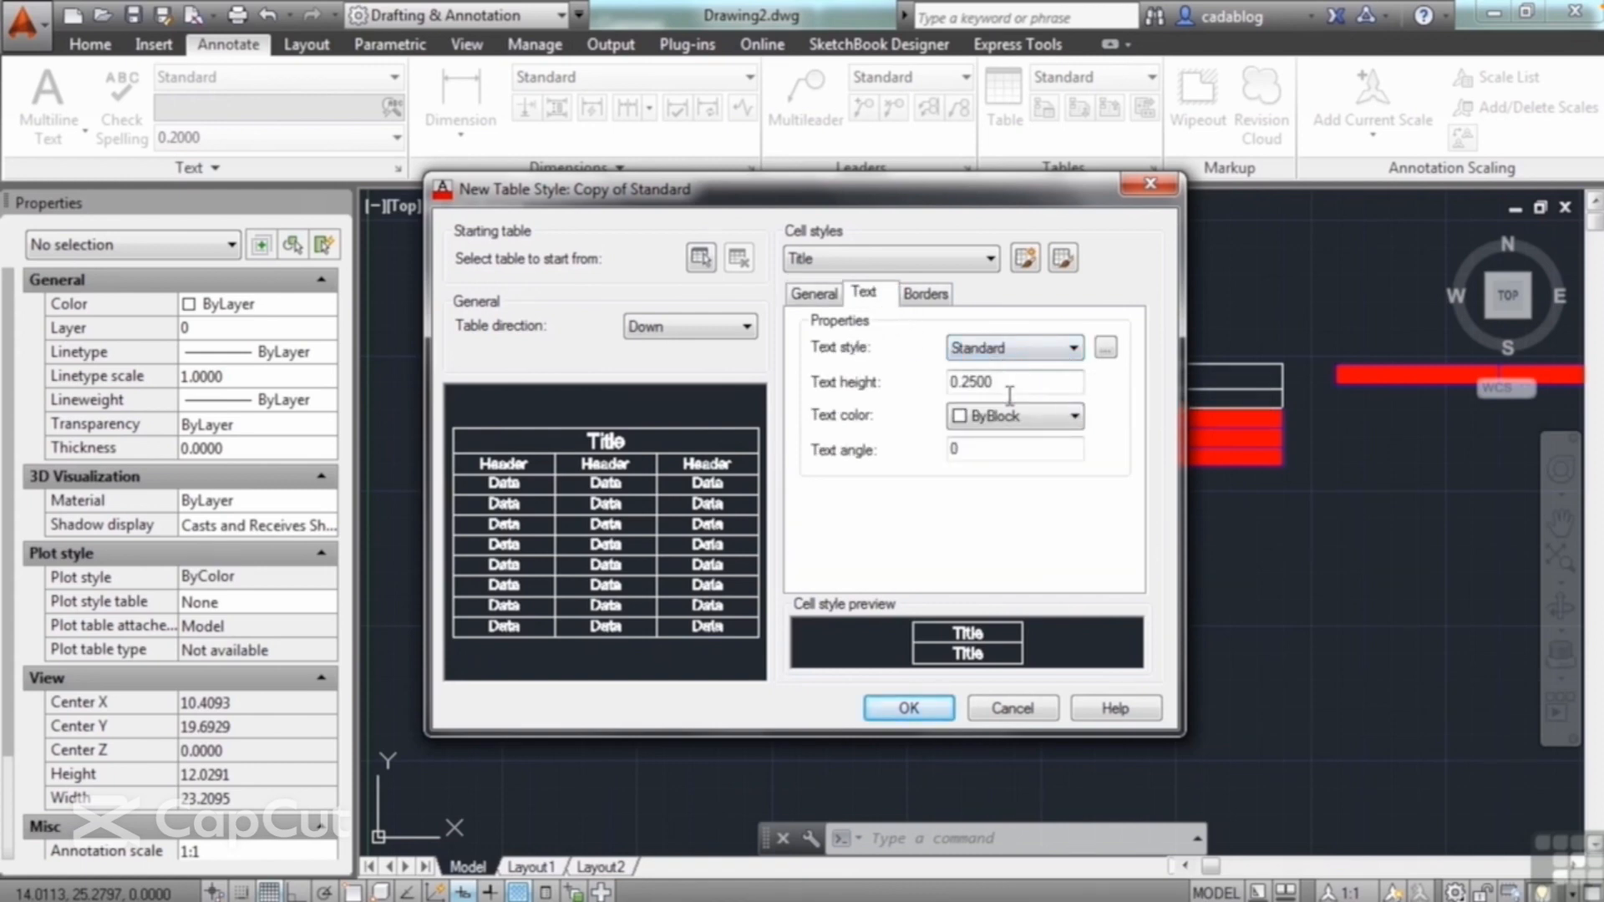
pyautogui.click(935, 294)
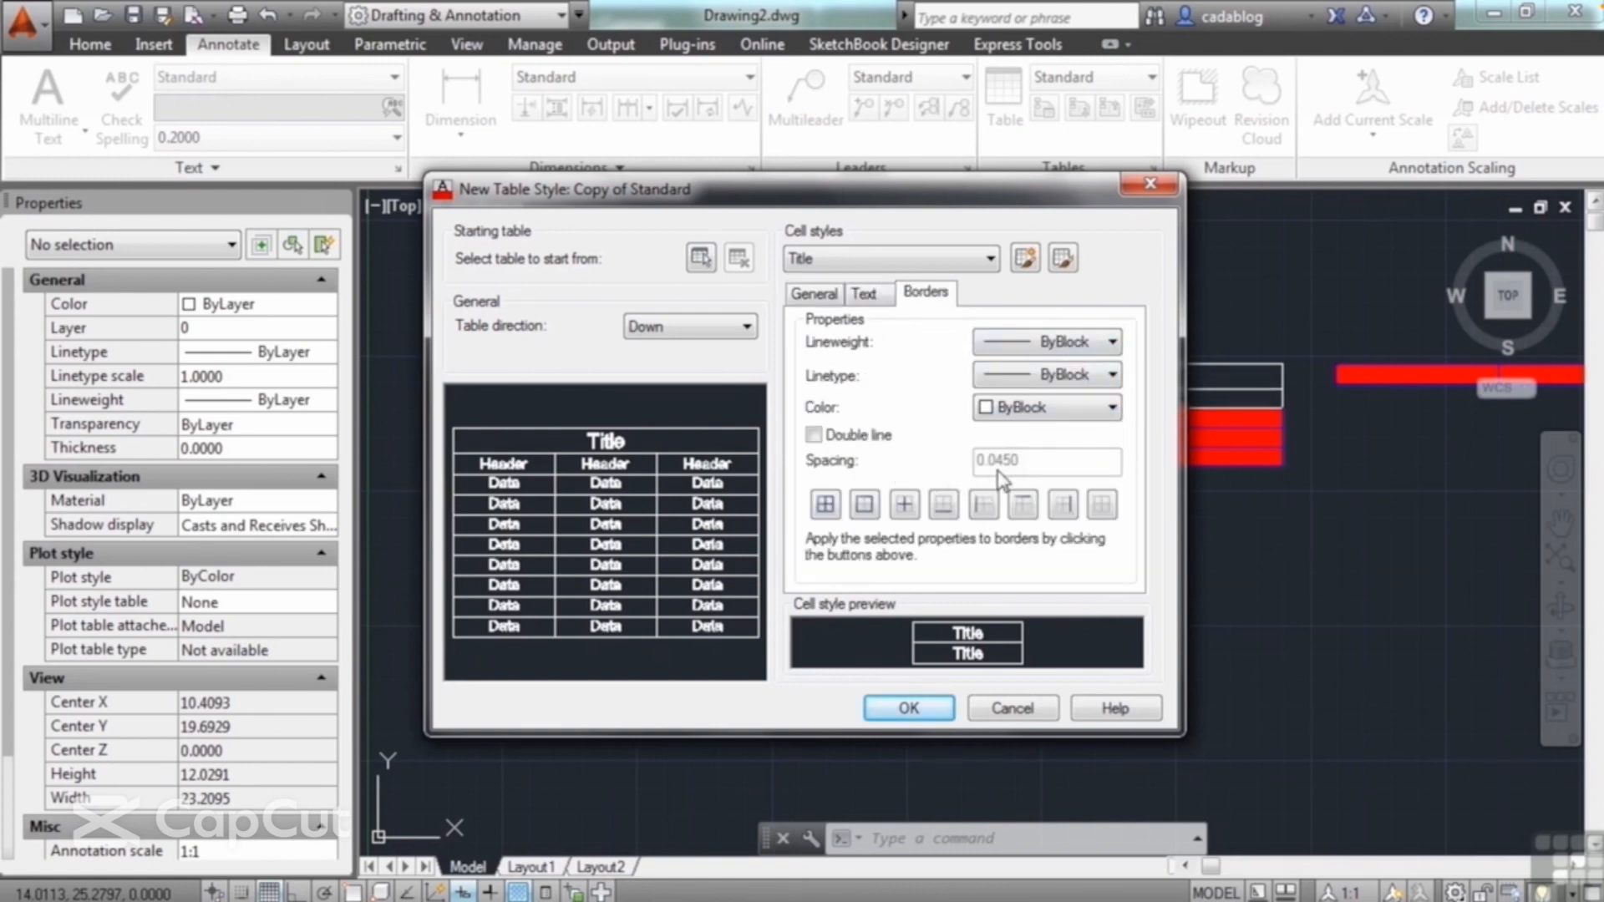
pyautogui.click(817, 300)
pyautogui.click(976, 265)
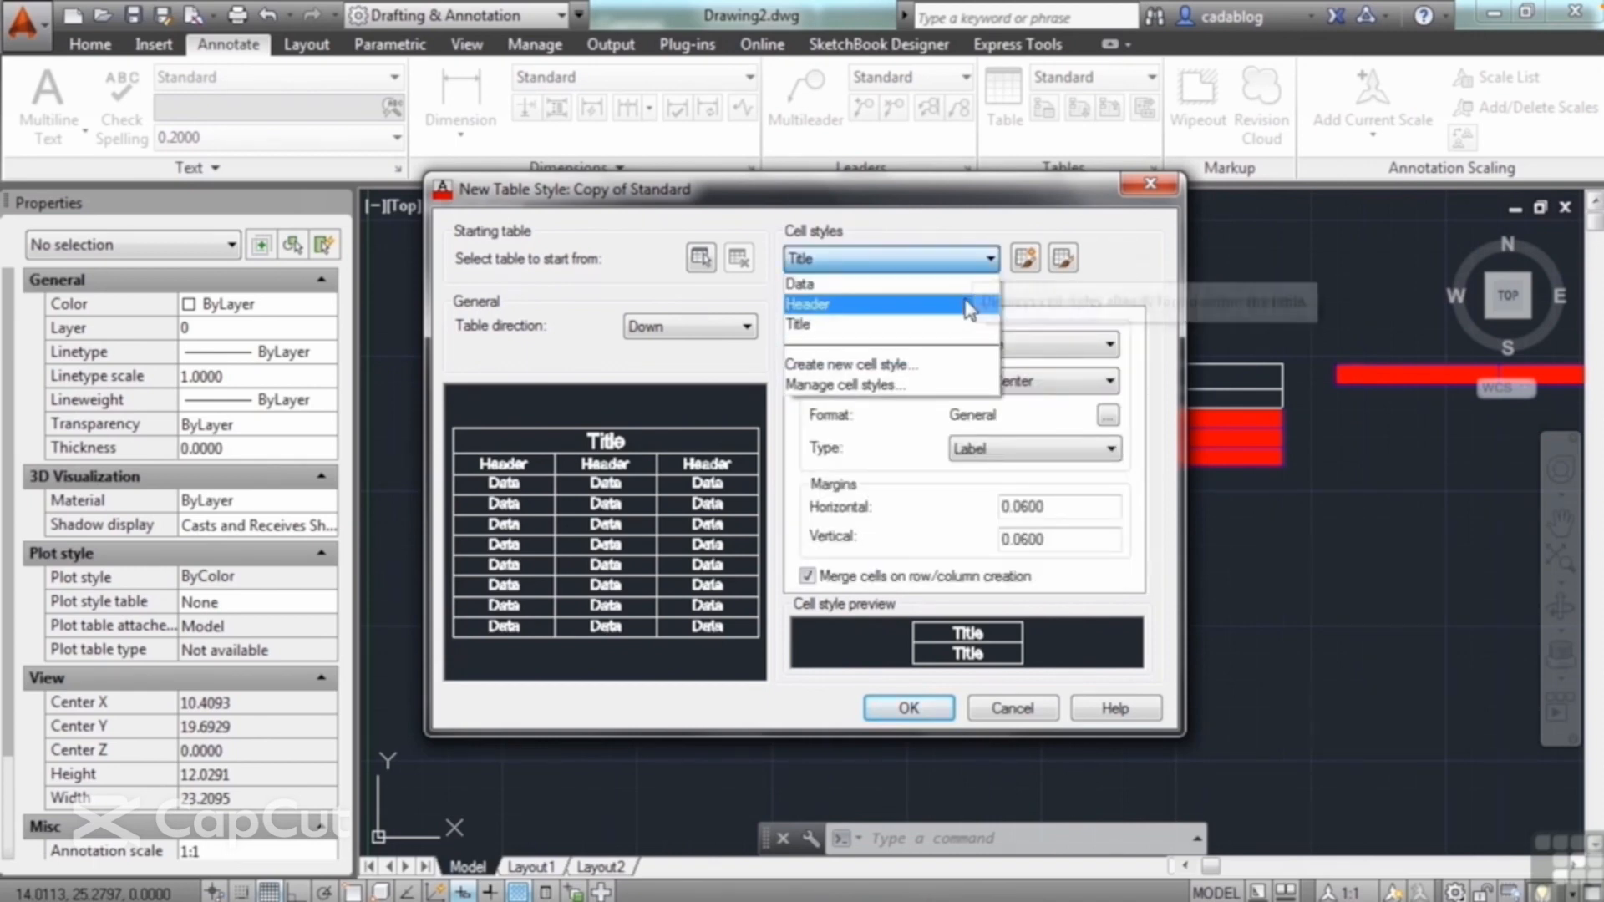
pyautogui.click(983, 304)
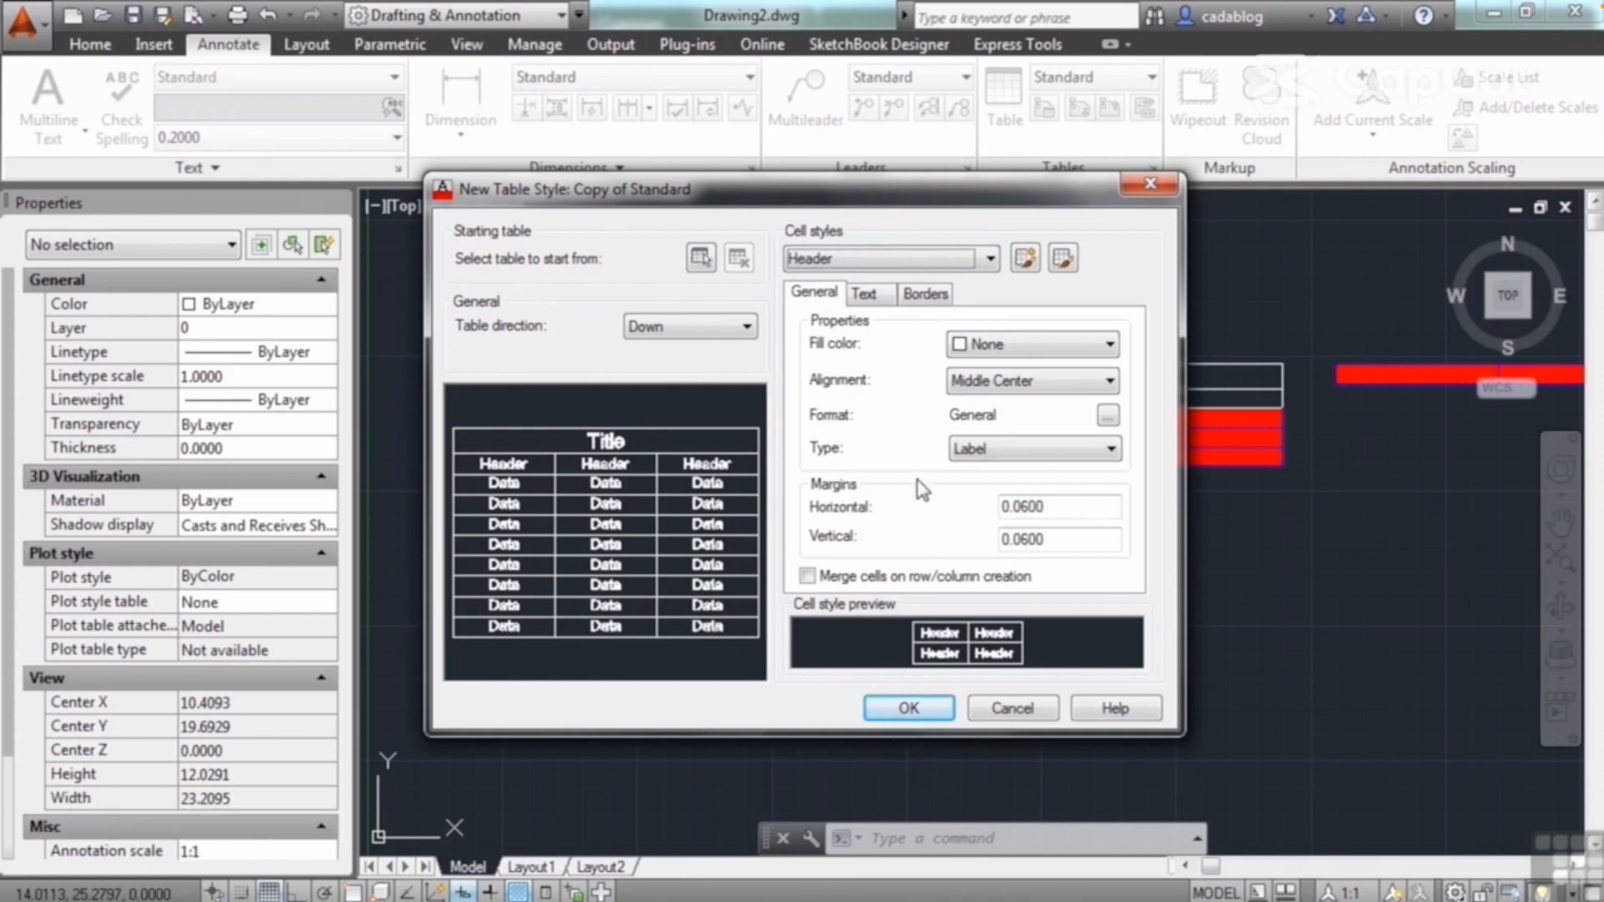
# Step: Try the Up table direction in the new table style and return it to Down
pyautogui.click(744, 328)
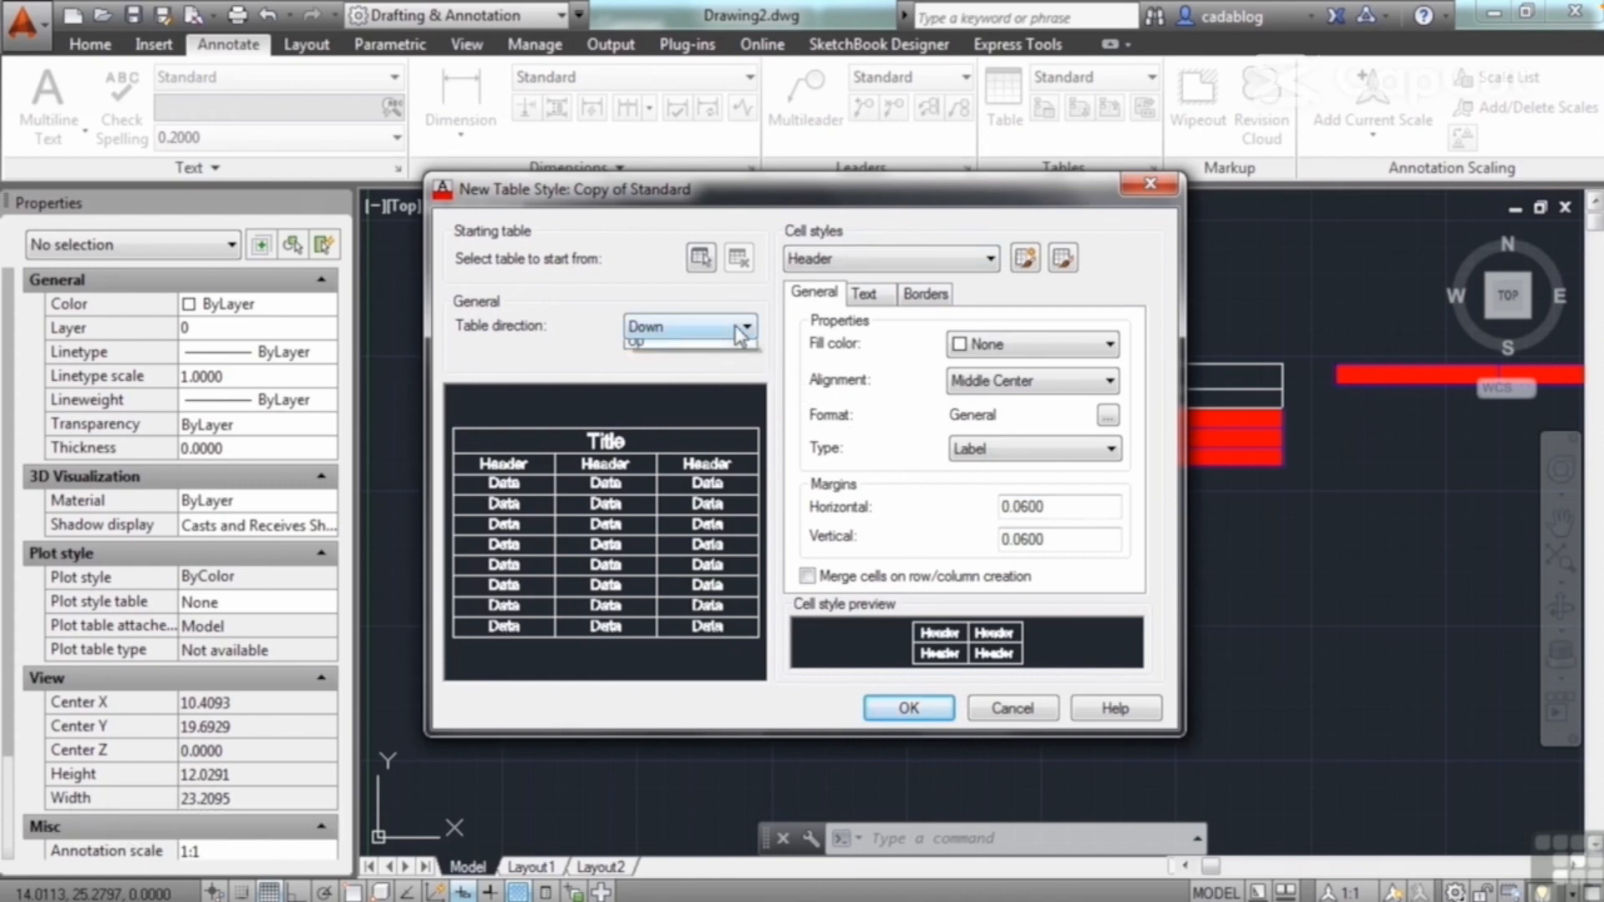
pyautogui.click(736, 366)
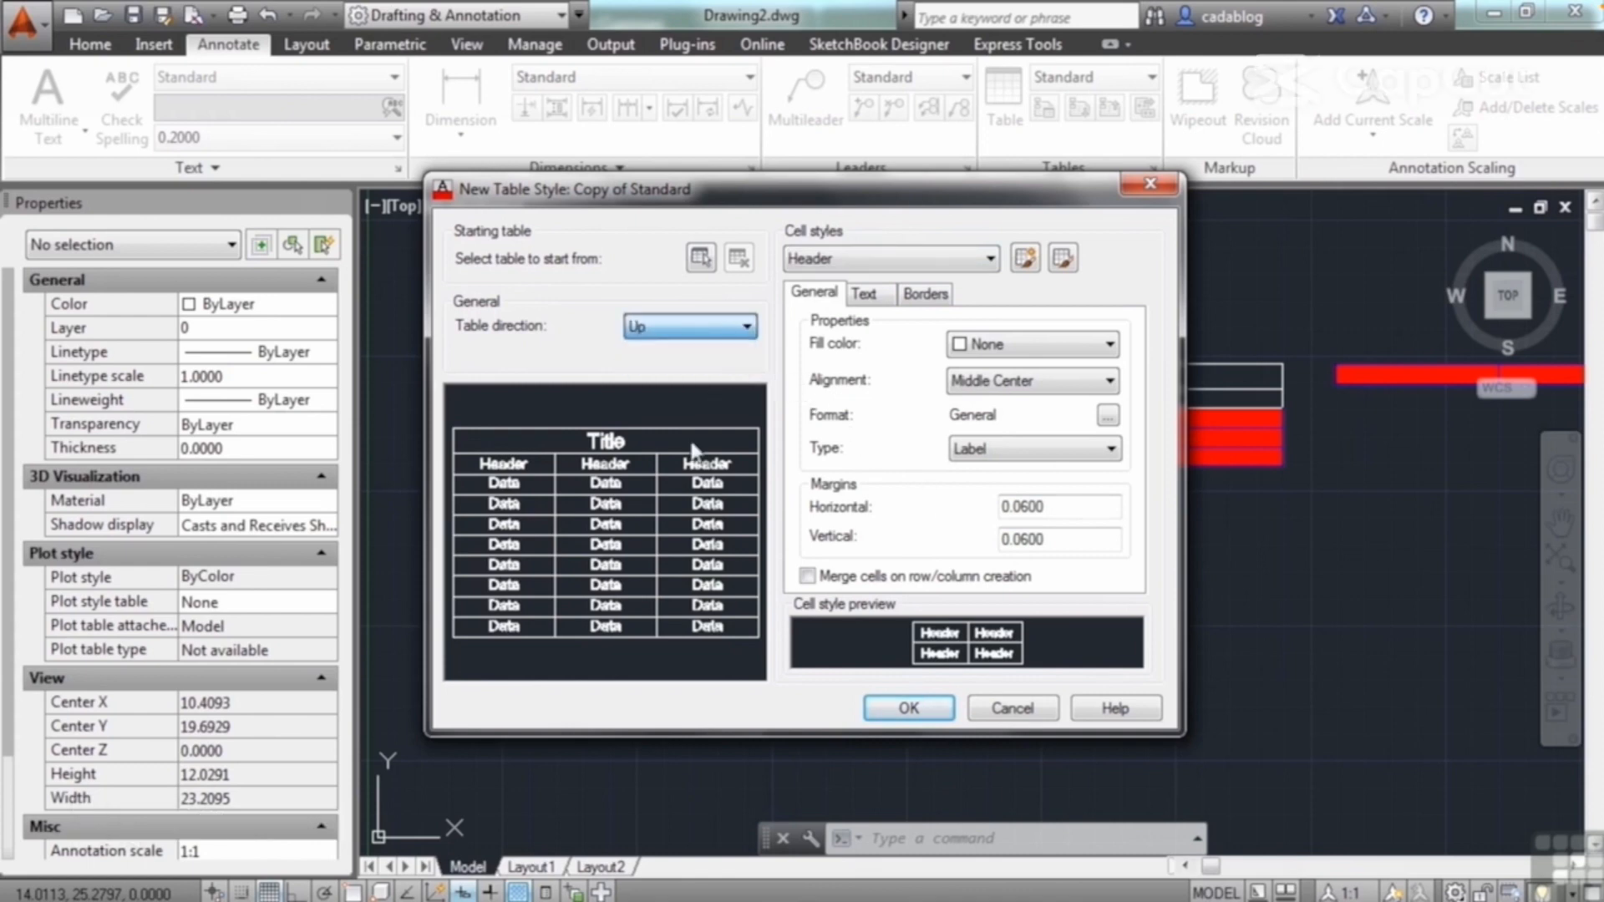
pyautogui.click(740, 328)
pyautogui.click(726, 351)
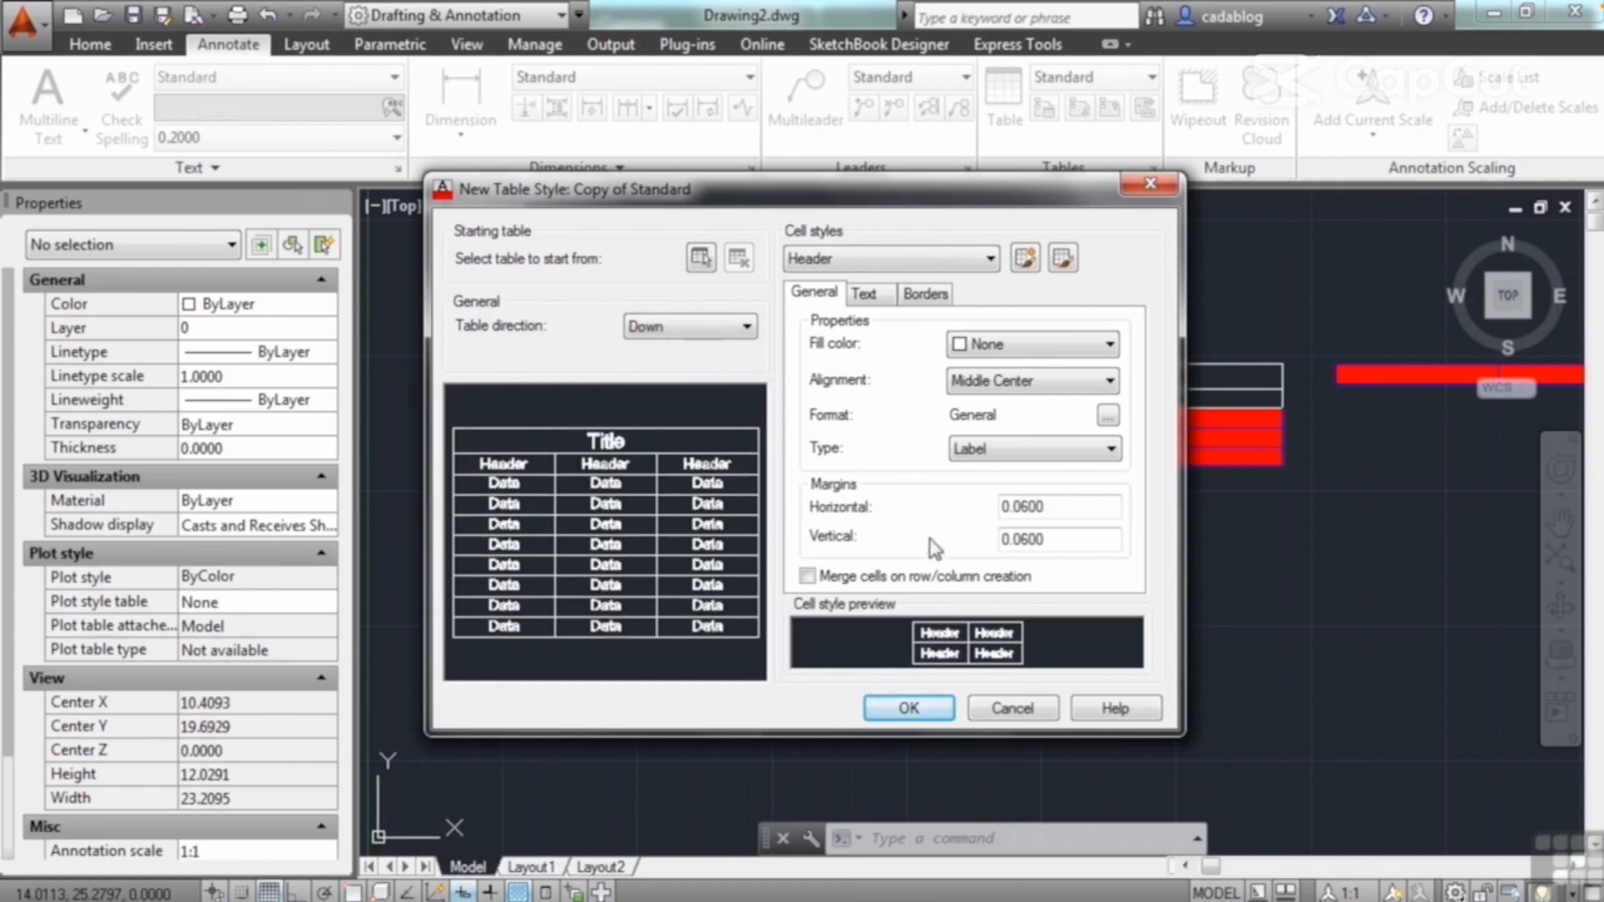
# Step: Save the new table style, compare Copy of Standard with Standard in the style list, and finish managing table styles
pyautogui.click(910, 709)
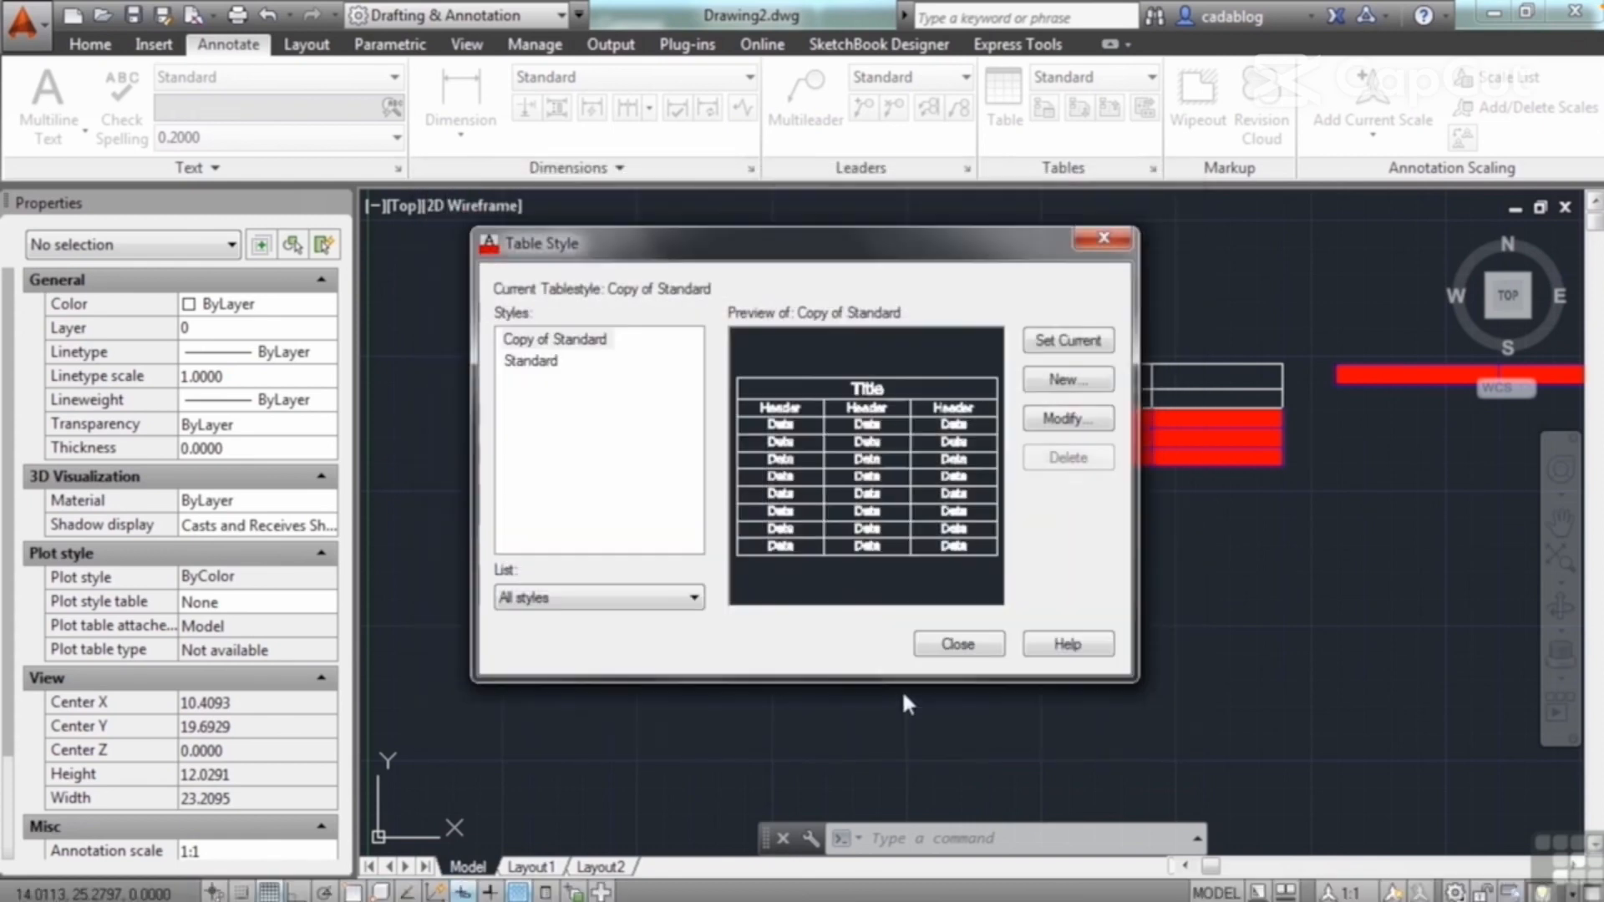
pyautogui.click(572, 344)
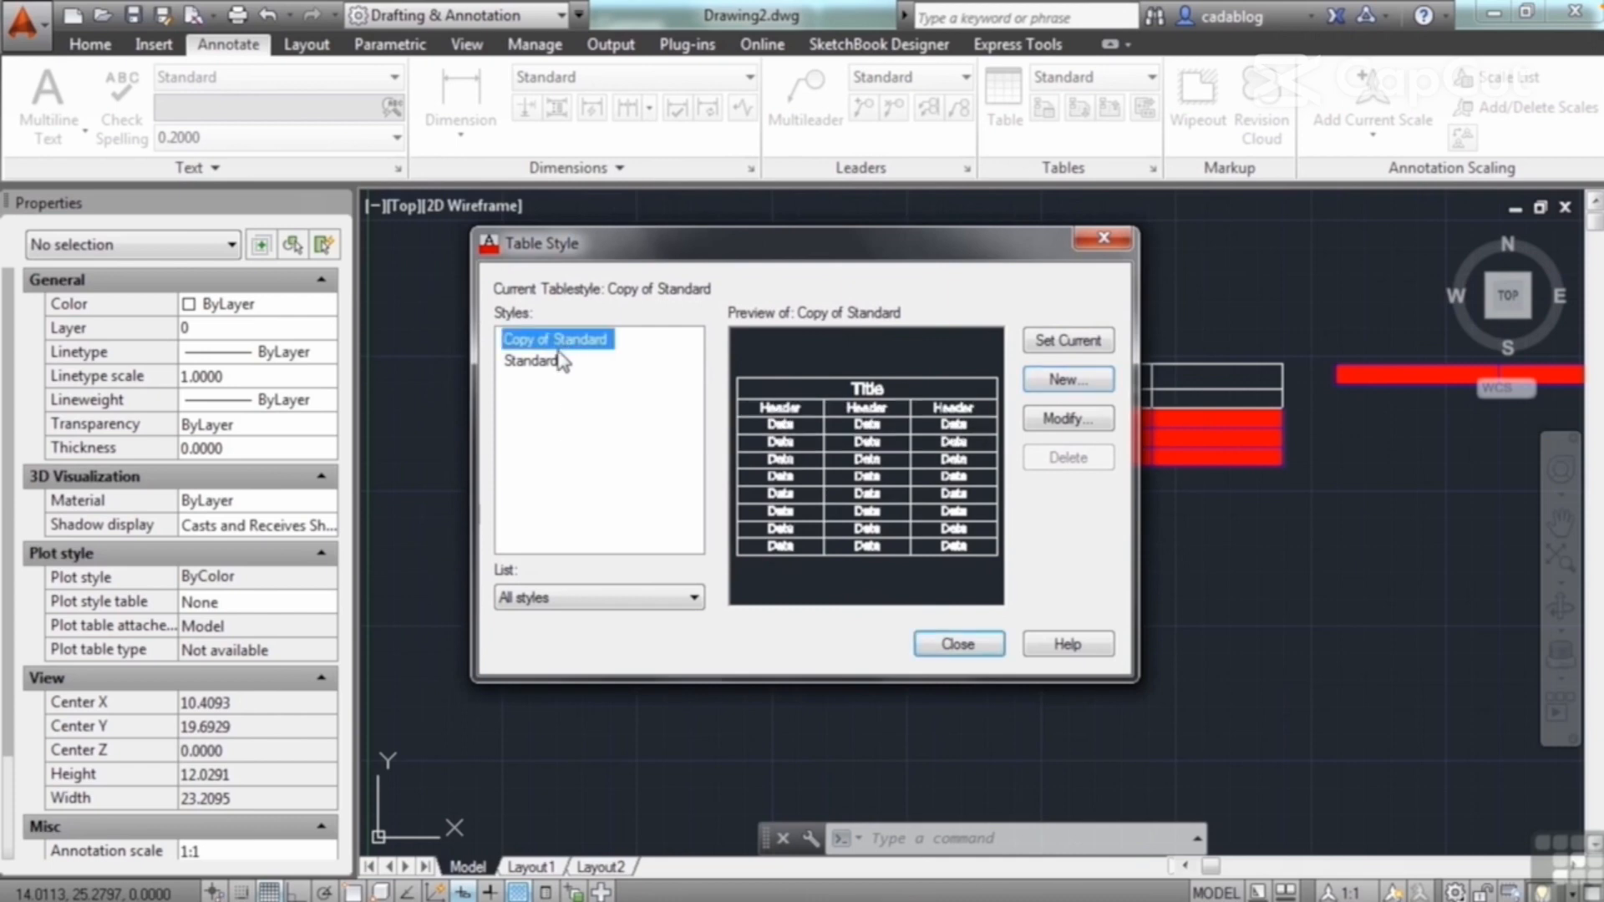
pyautogui.click(555, 364)
pyautogui.click(575, 340)
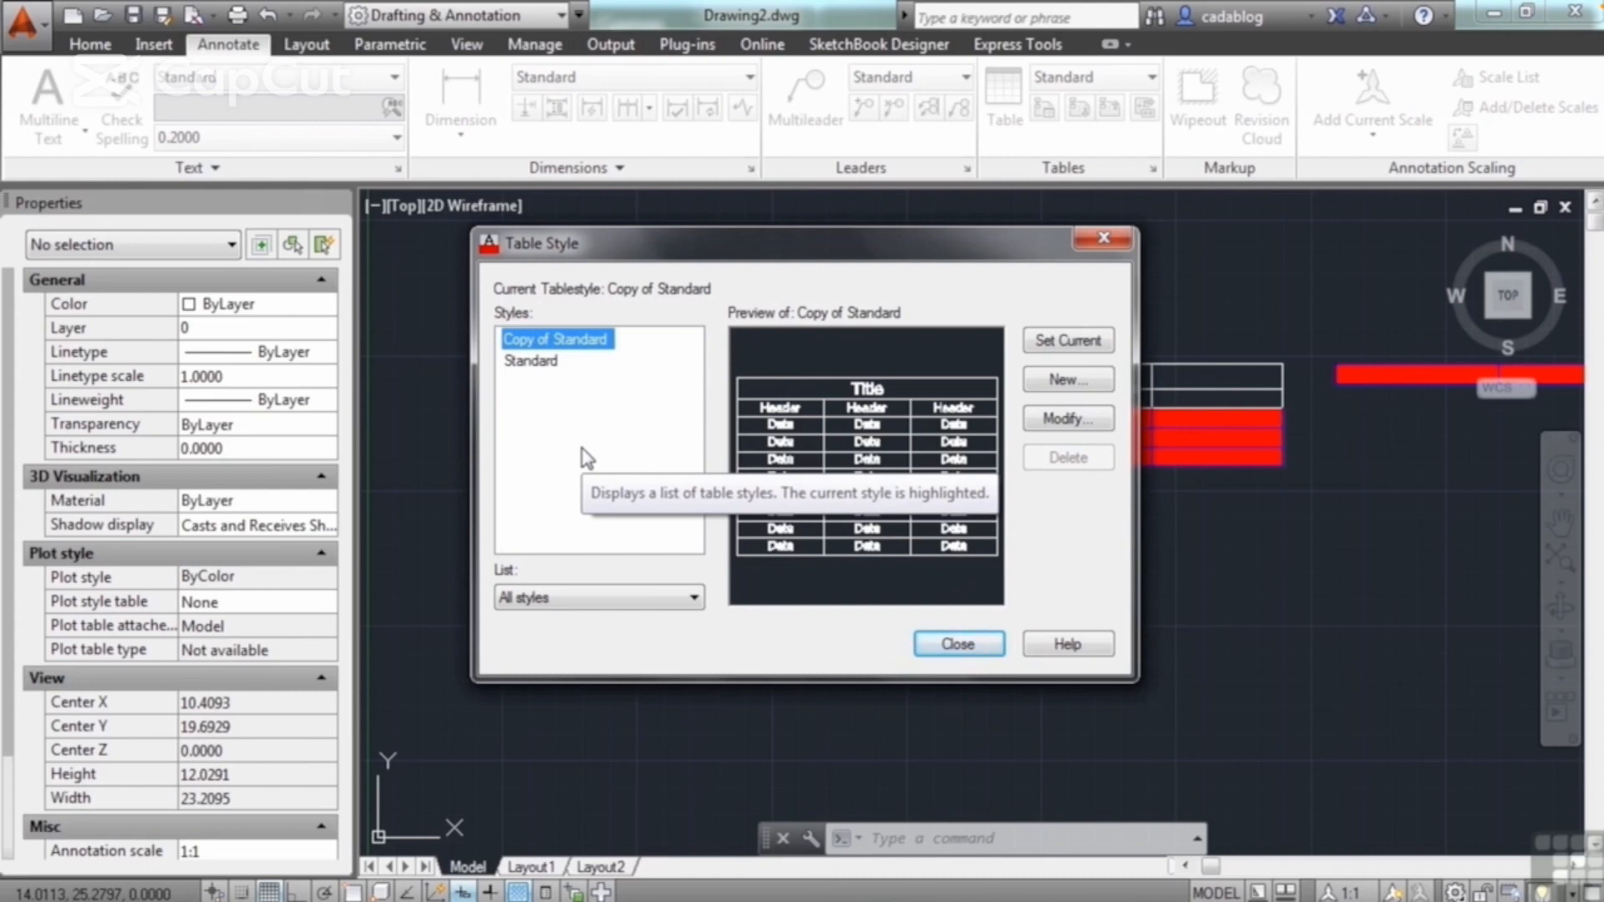
pyautogui.click(958, 644)
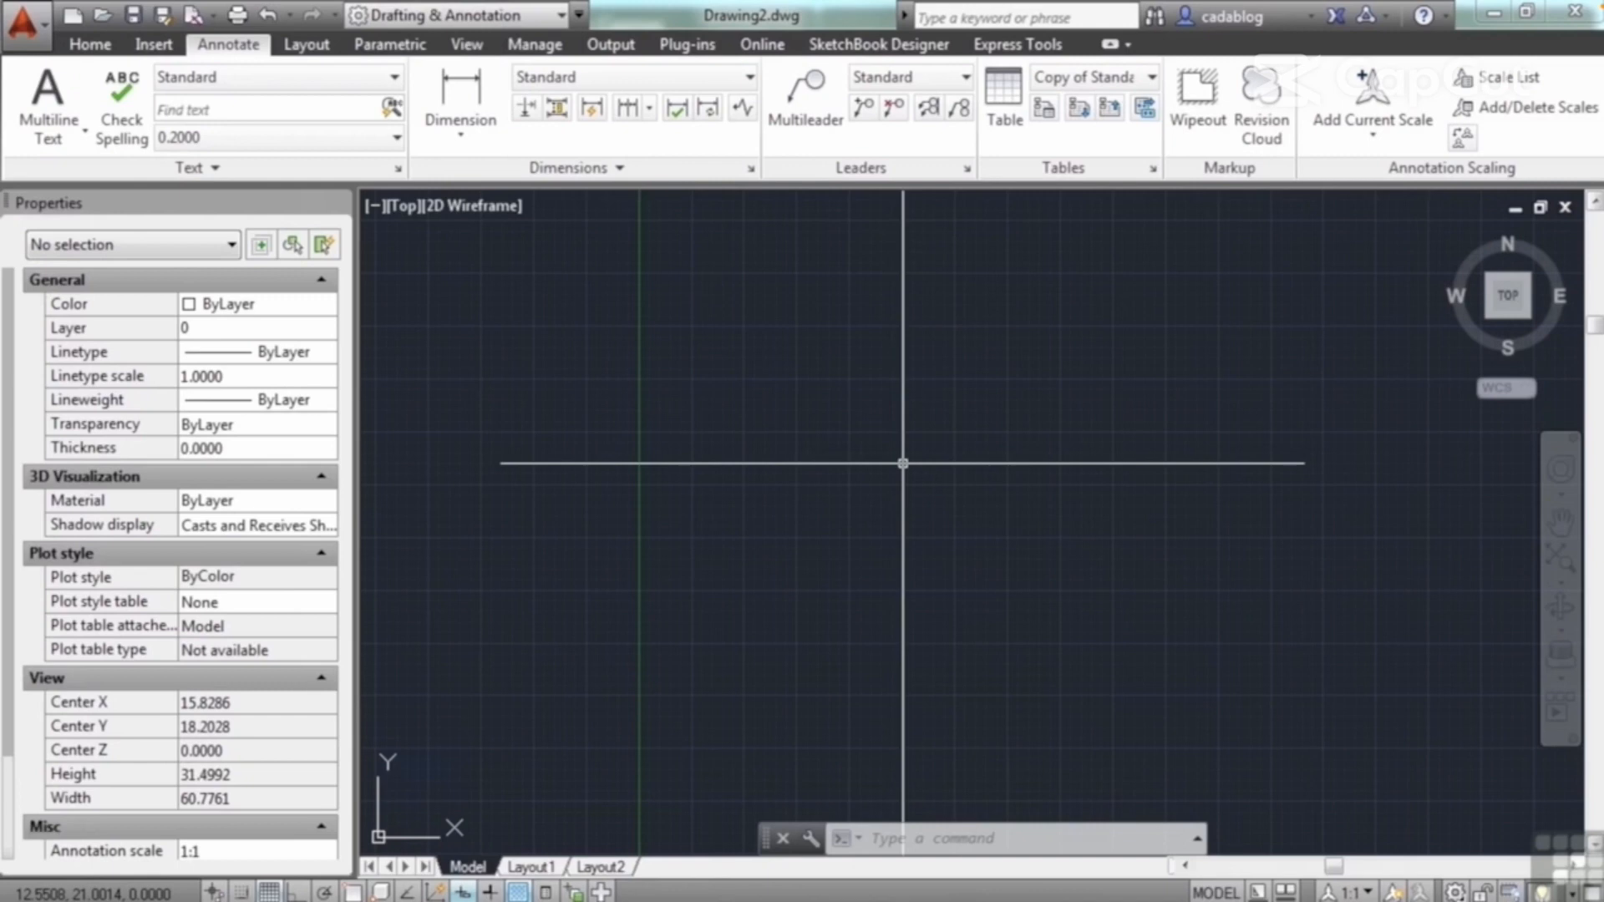
# Step: Open Dimension Example.dwg and switch to its model space
pyautogui.write('open')
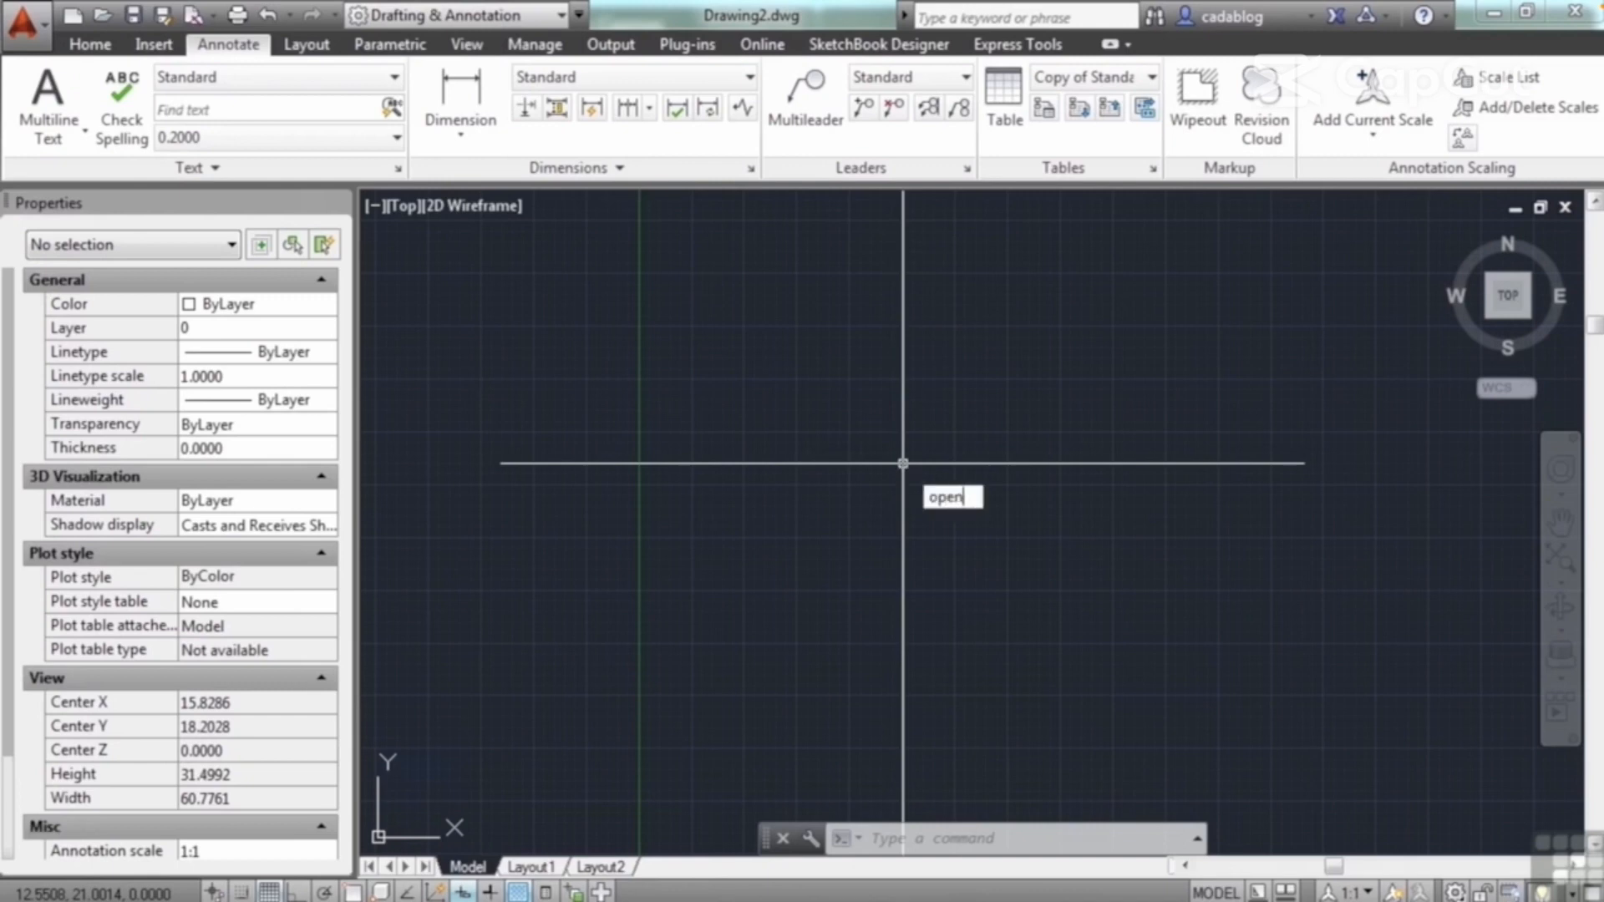
pyautogui.press('Return')
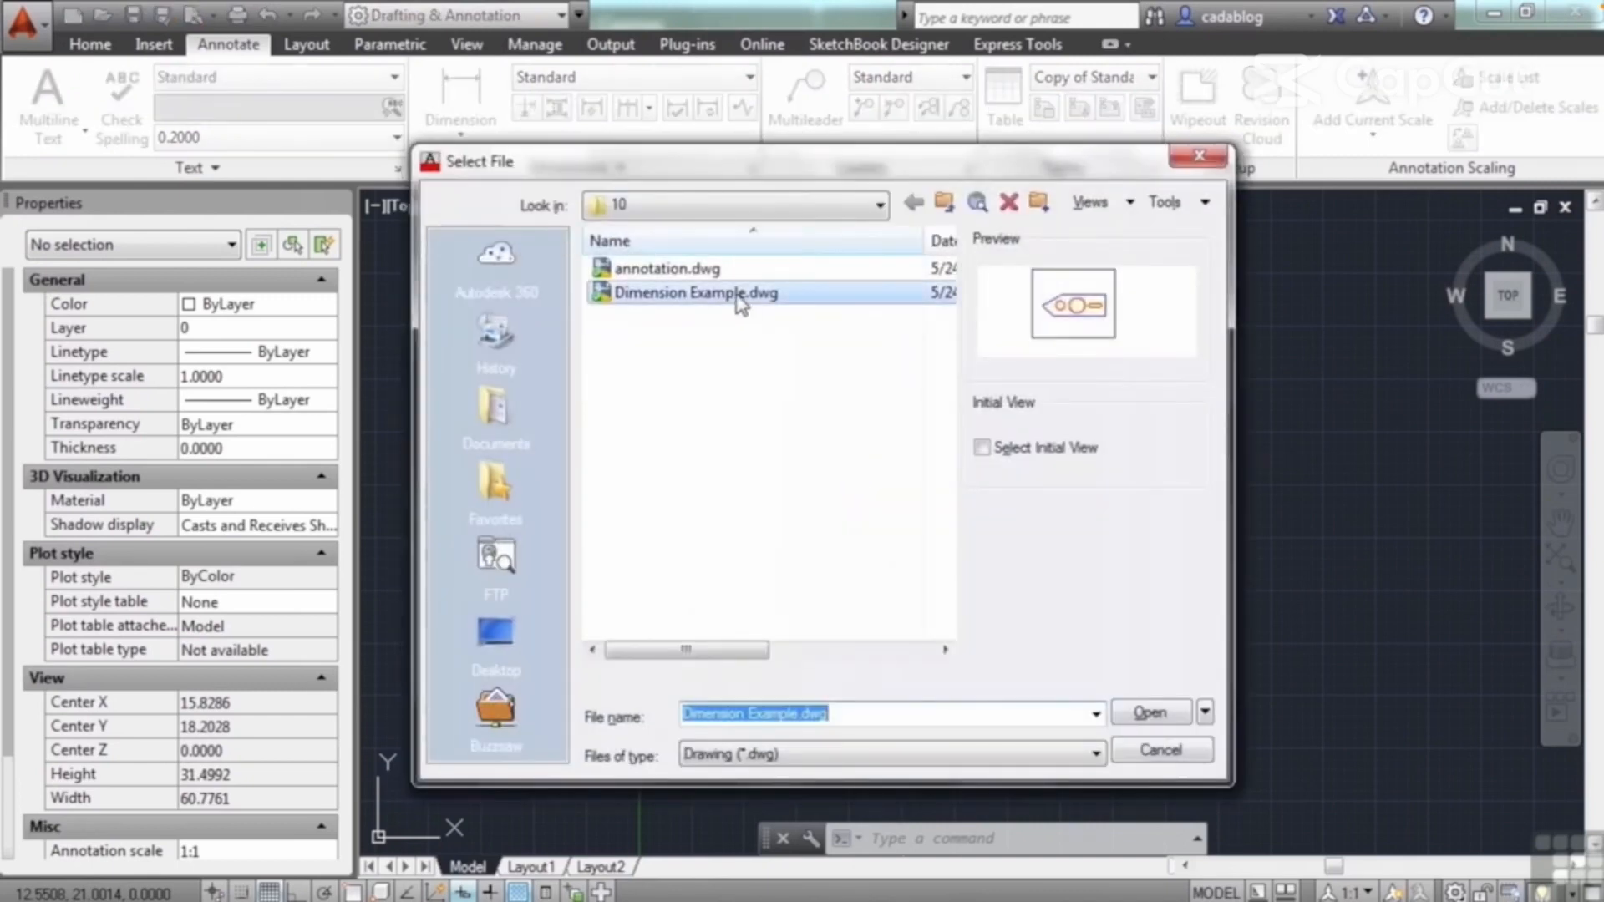
pyautogui.click(1150, 713)
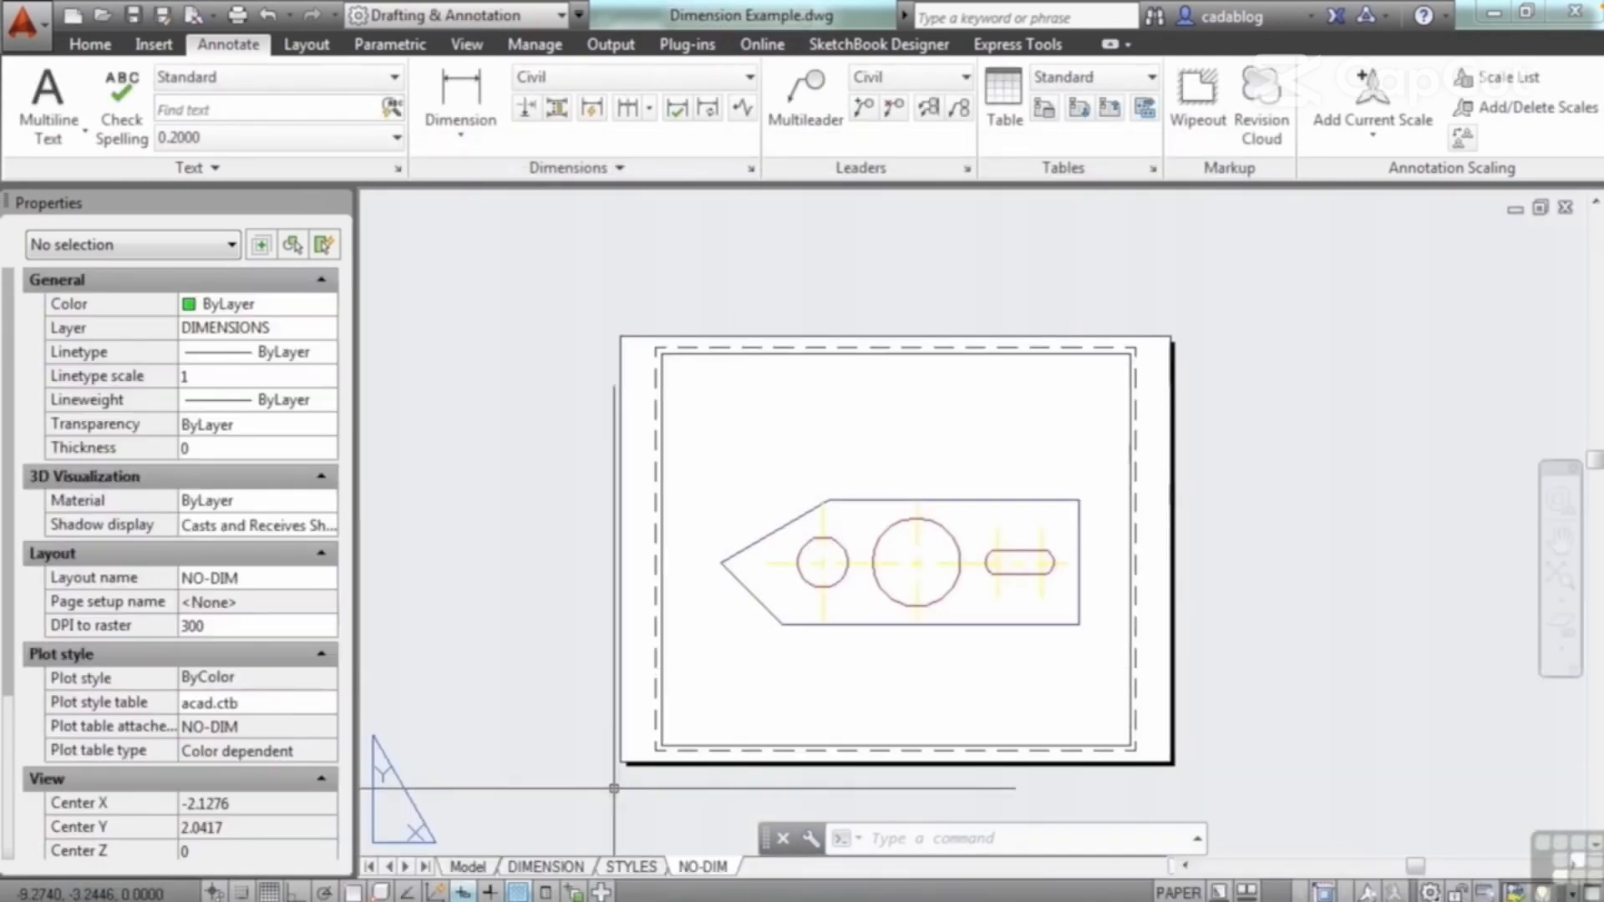
pyautogui.click(468, 867)
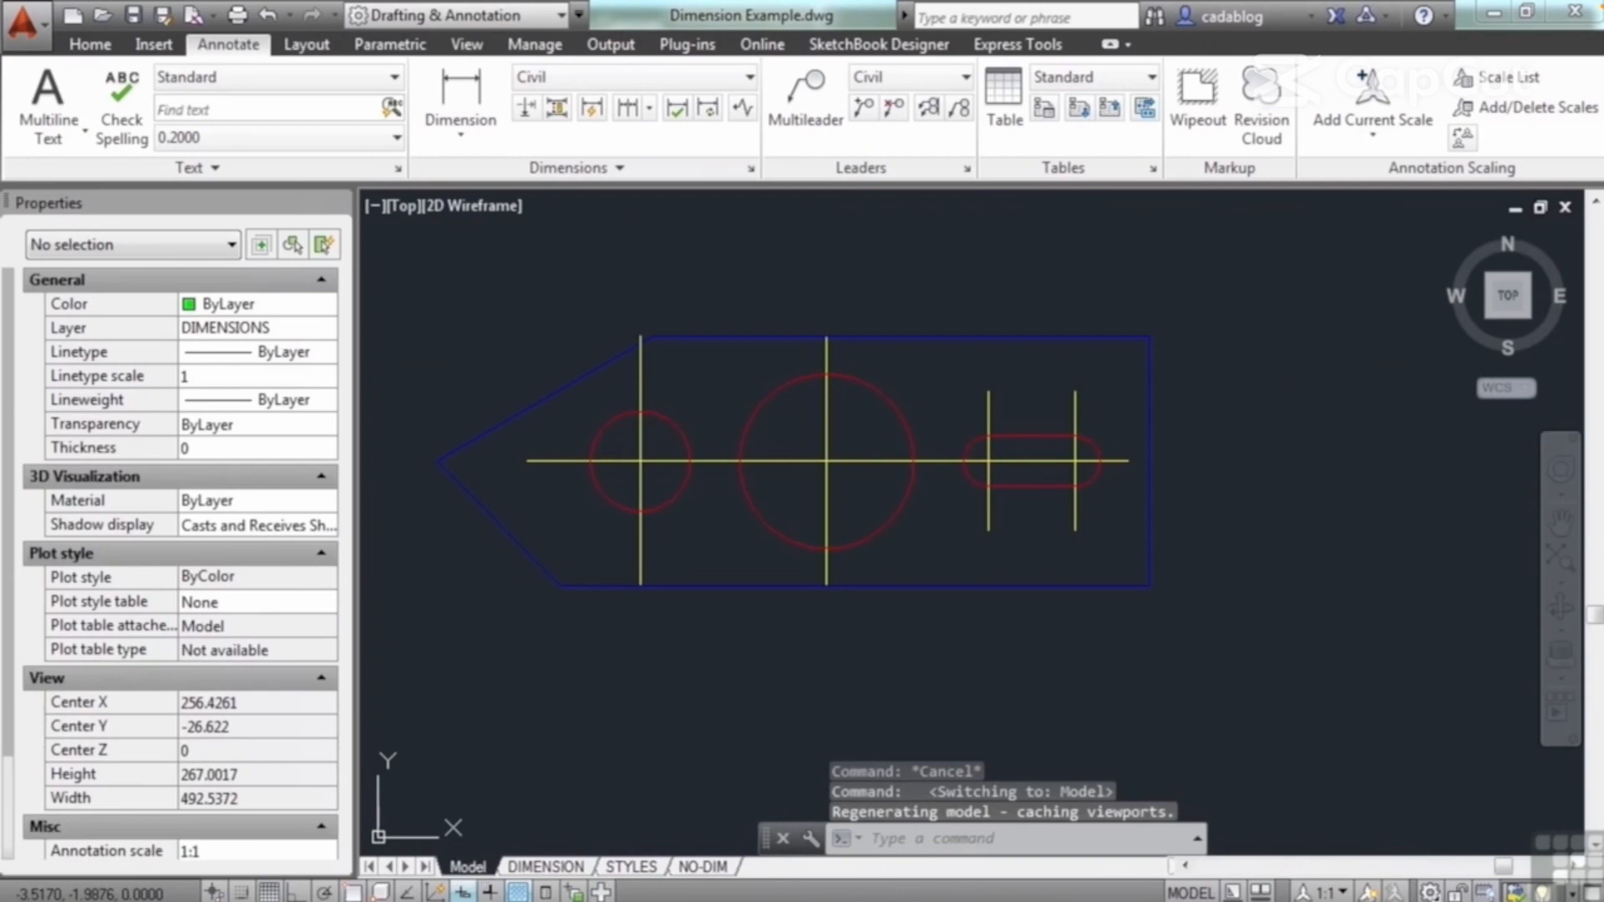
# Step: Freeze the CENTER layer by picking the horizontal centerline through the large circle
pyautogui.moveTo(693, 536); pyautogui.dragTo(766, 544, button='middle')
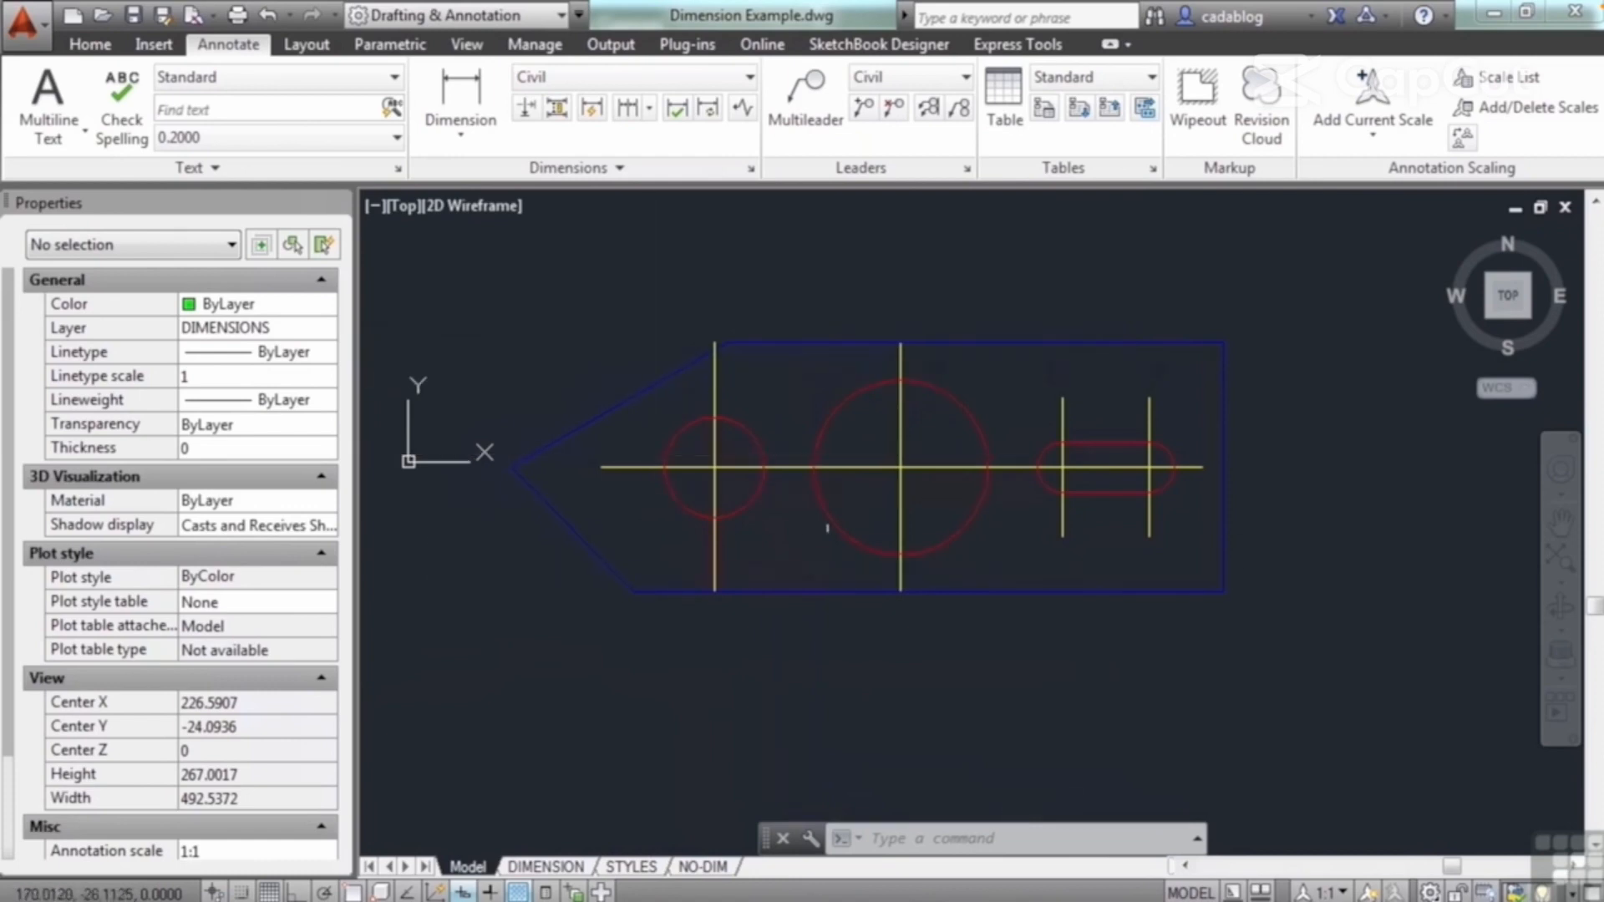
pyautogui.moveTo(800, 530); pyautogui.dragTo(825, 551, button='middle')
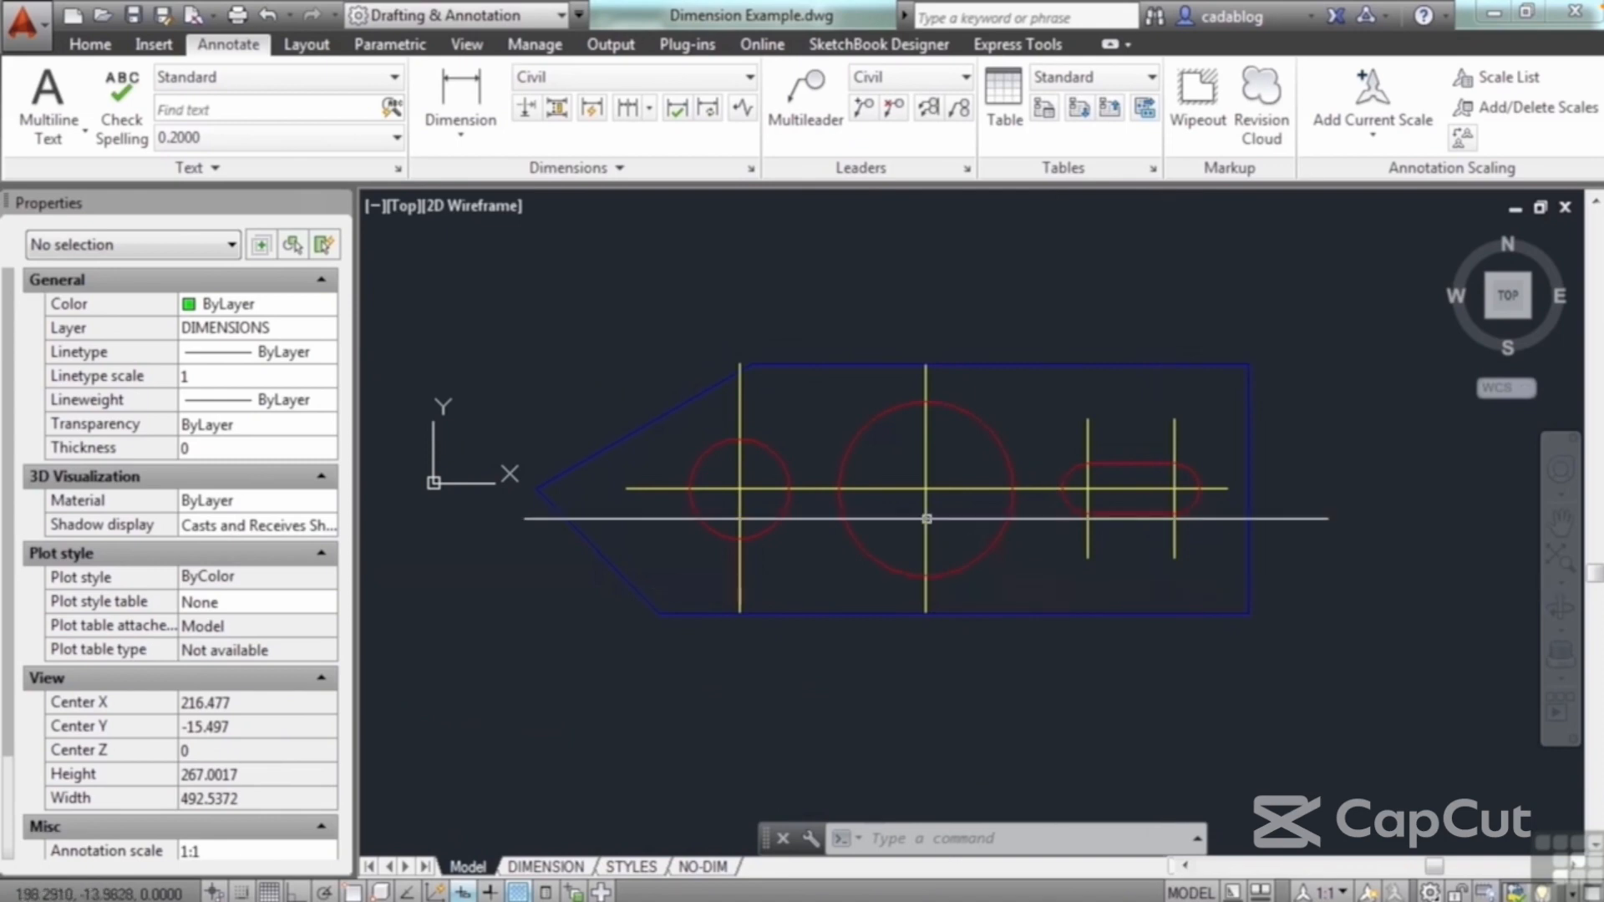
pyautogui.click(91, 45)
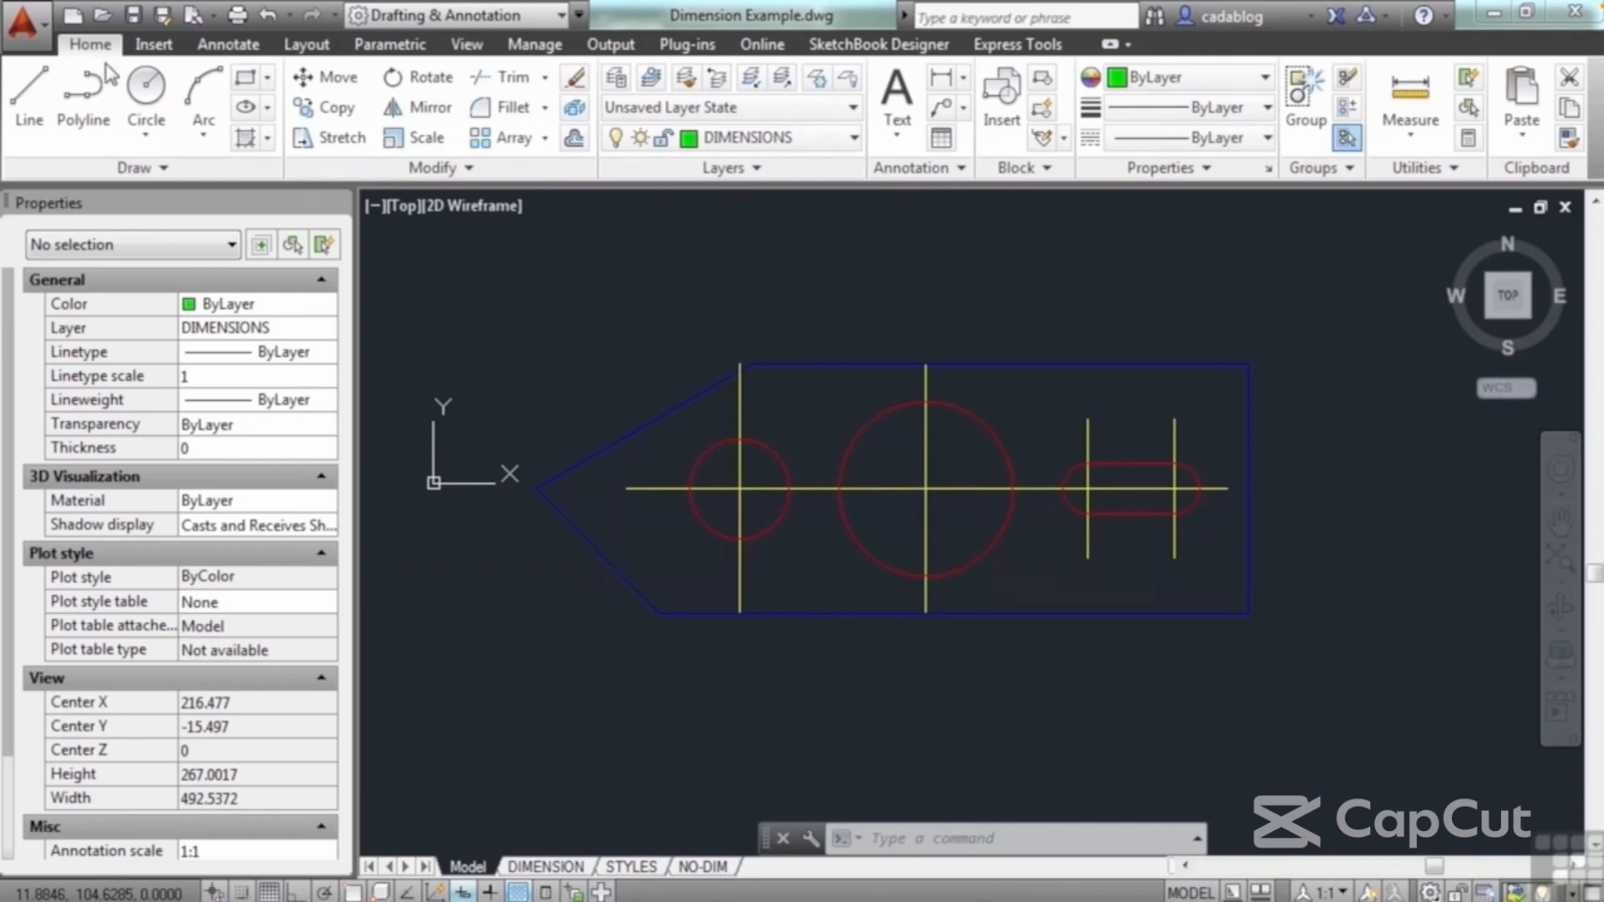
pyautogui.click(818, 80)
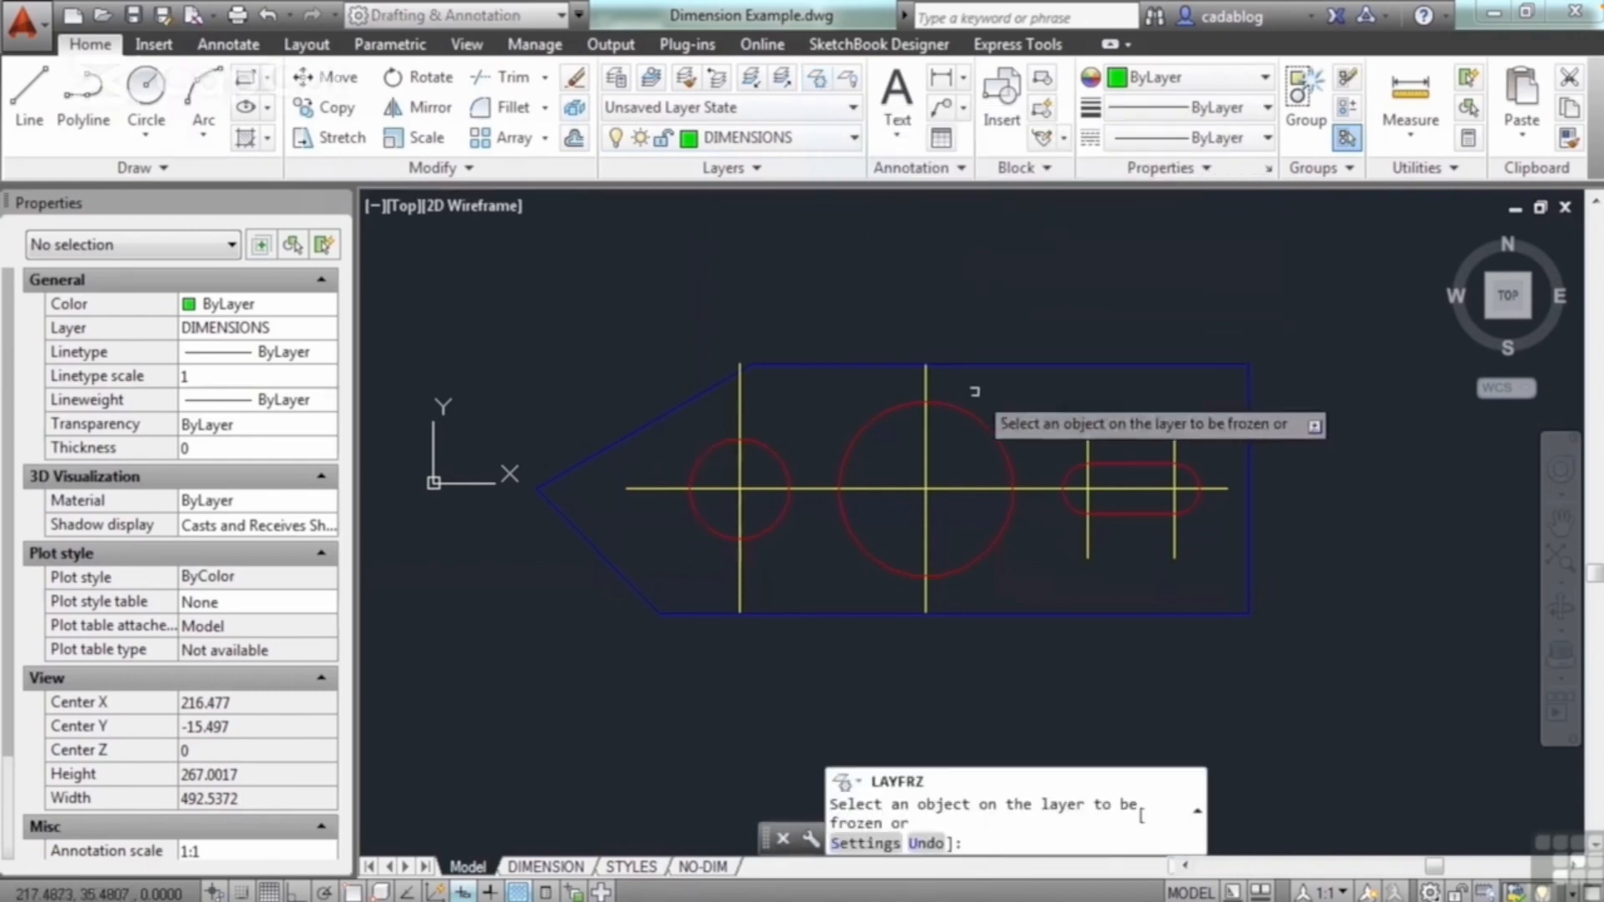
pyautogui.click(950, 486)
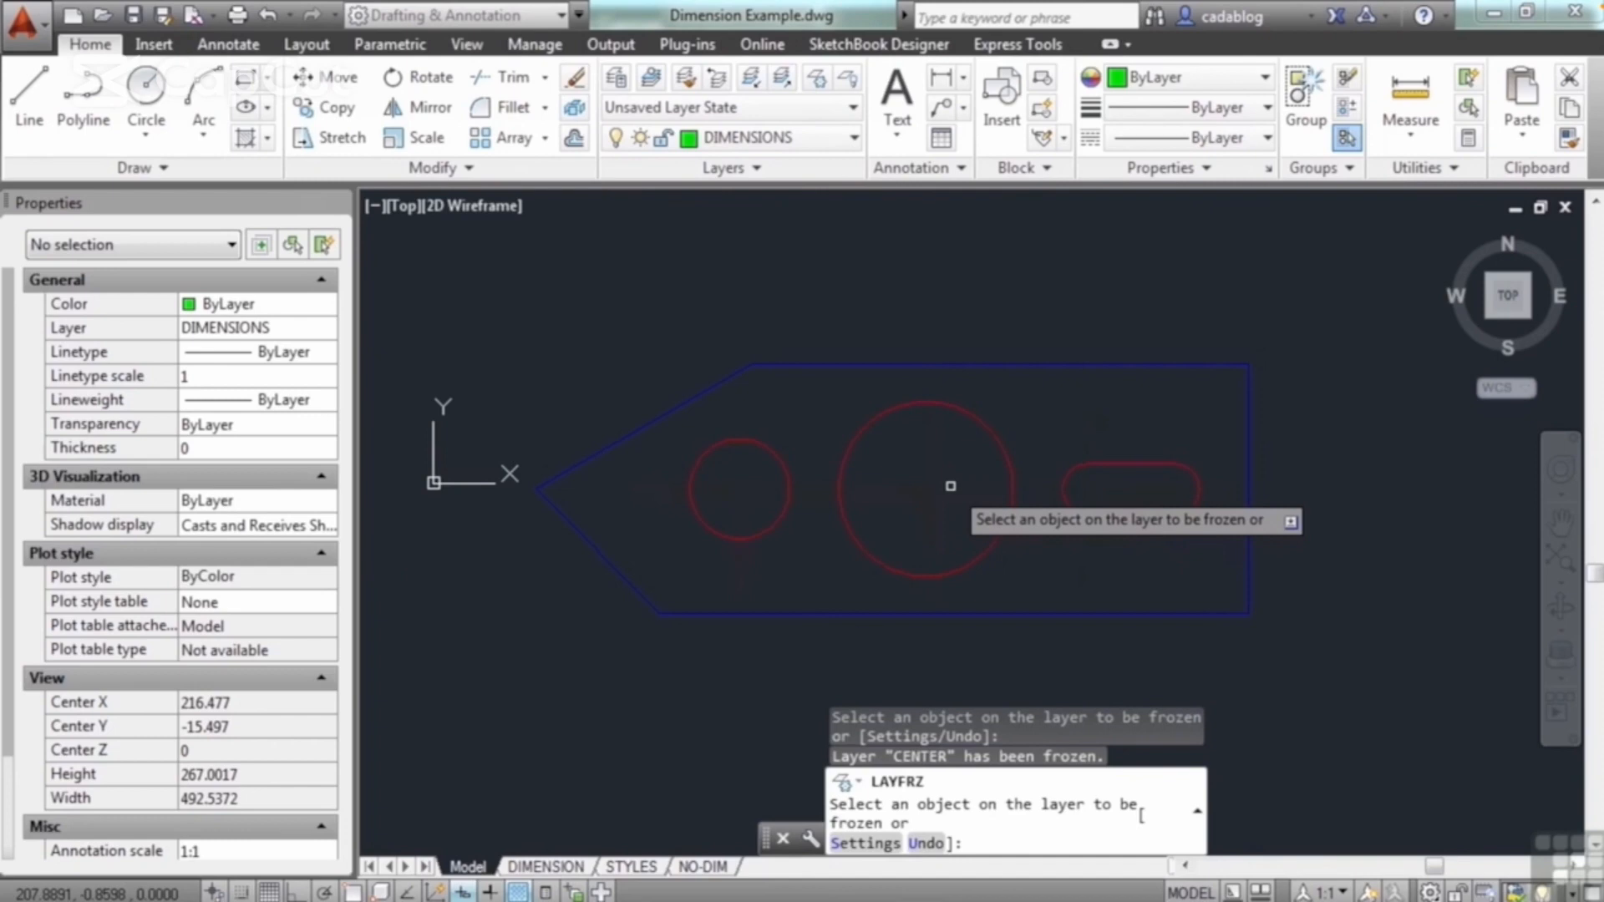
pyautogui.press('Return')
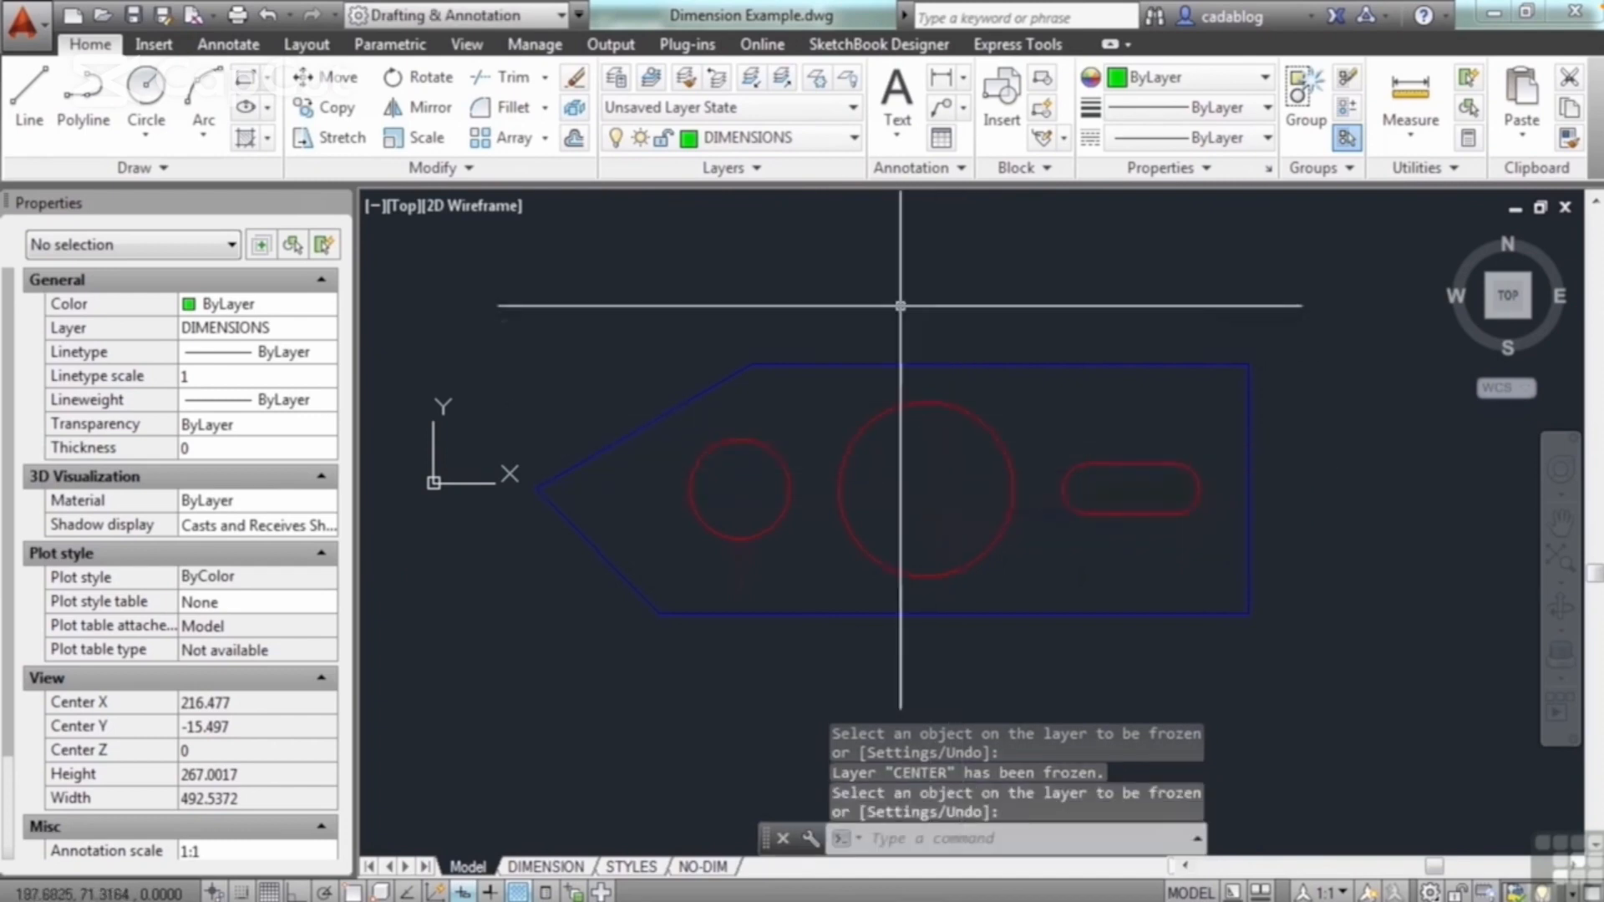
pyautogui.click(684, 291)
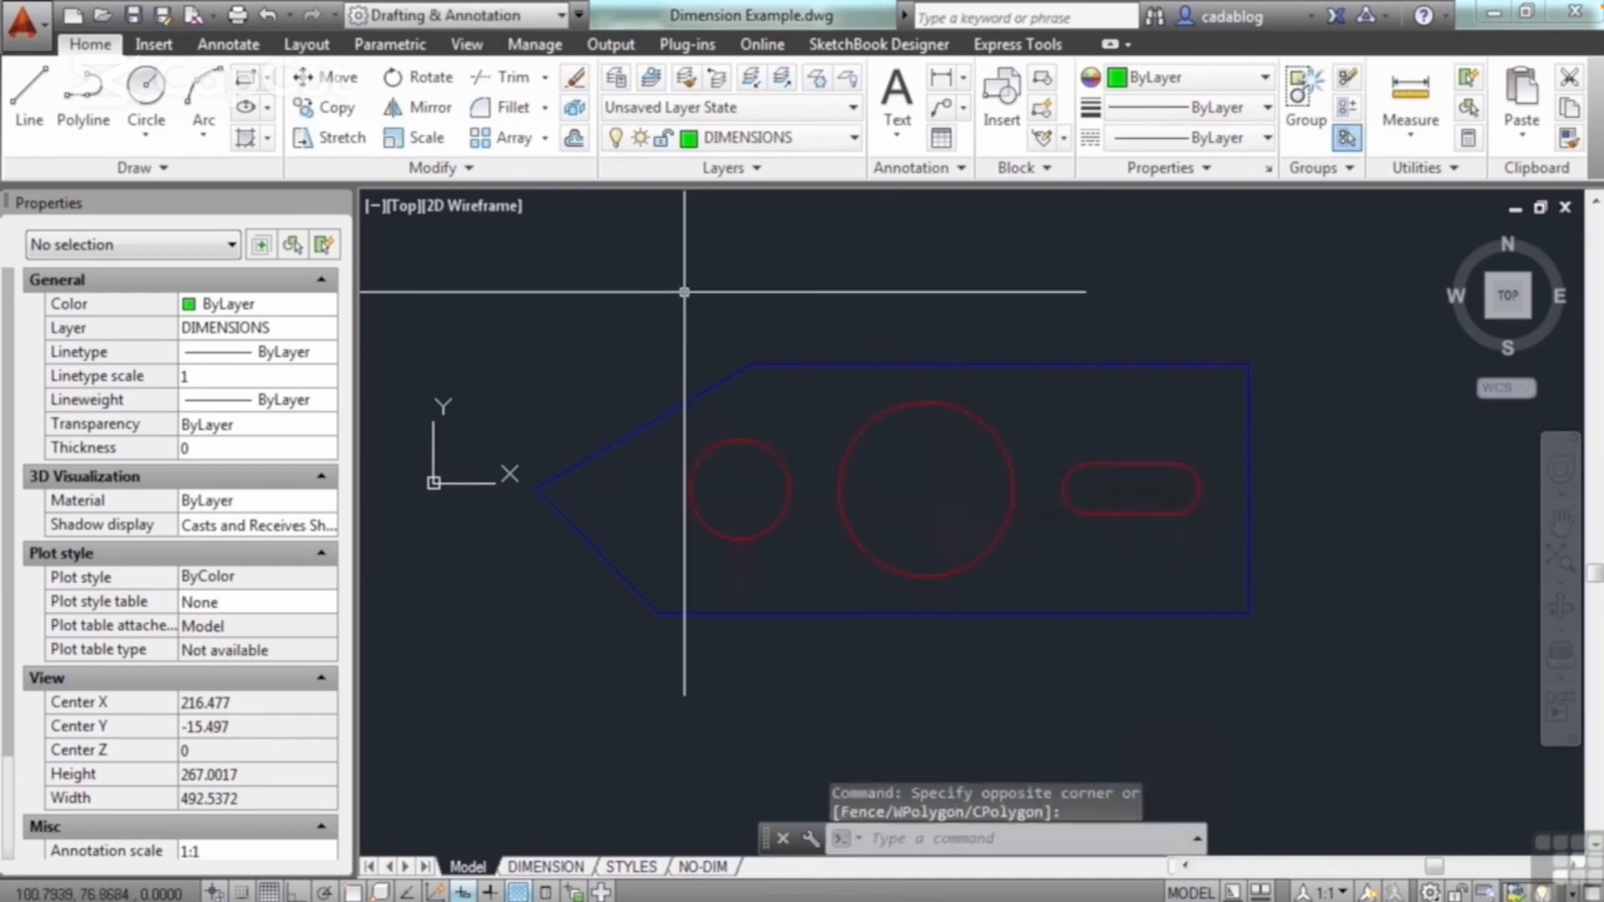
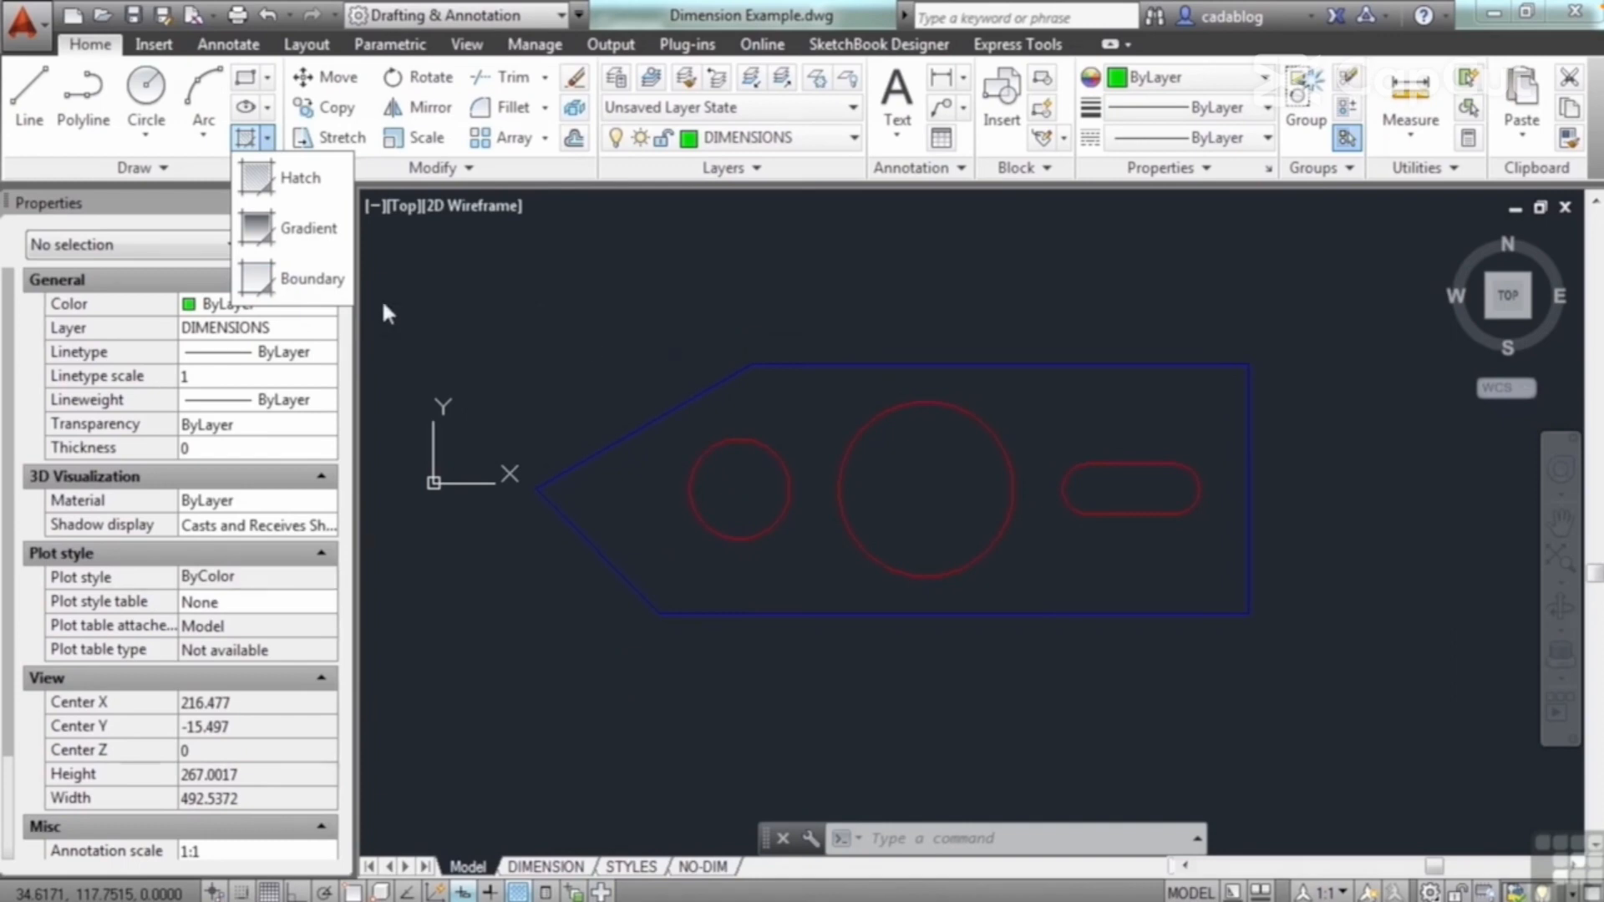
# Step: Hatch the interior of the large circle with the ANSI31 pattern at scale 1
pyautogui.click(879, 363)
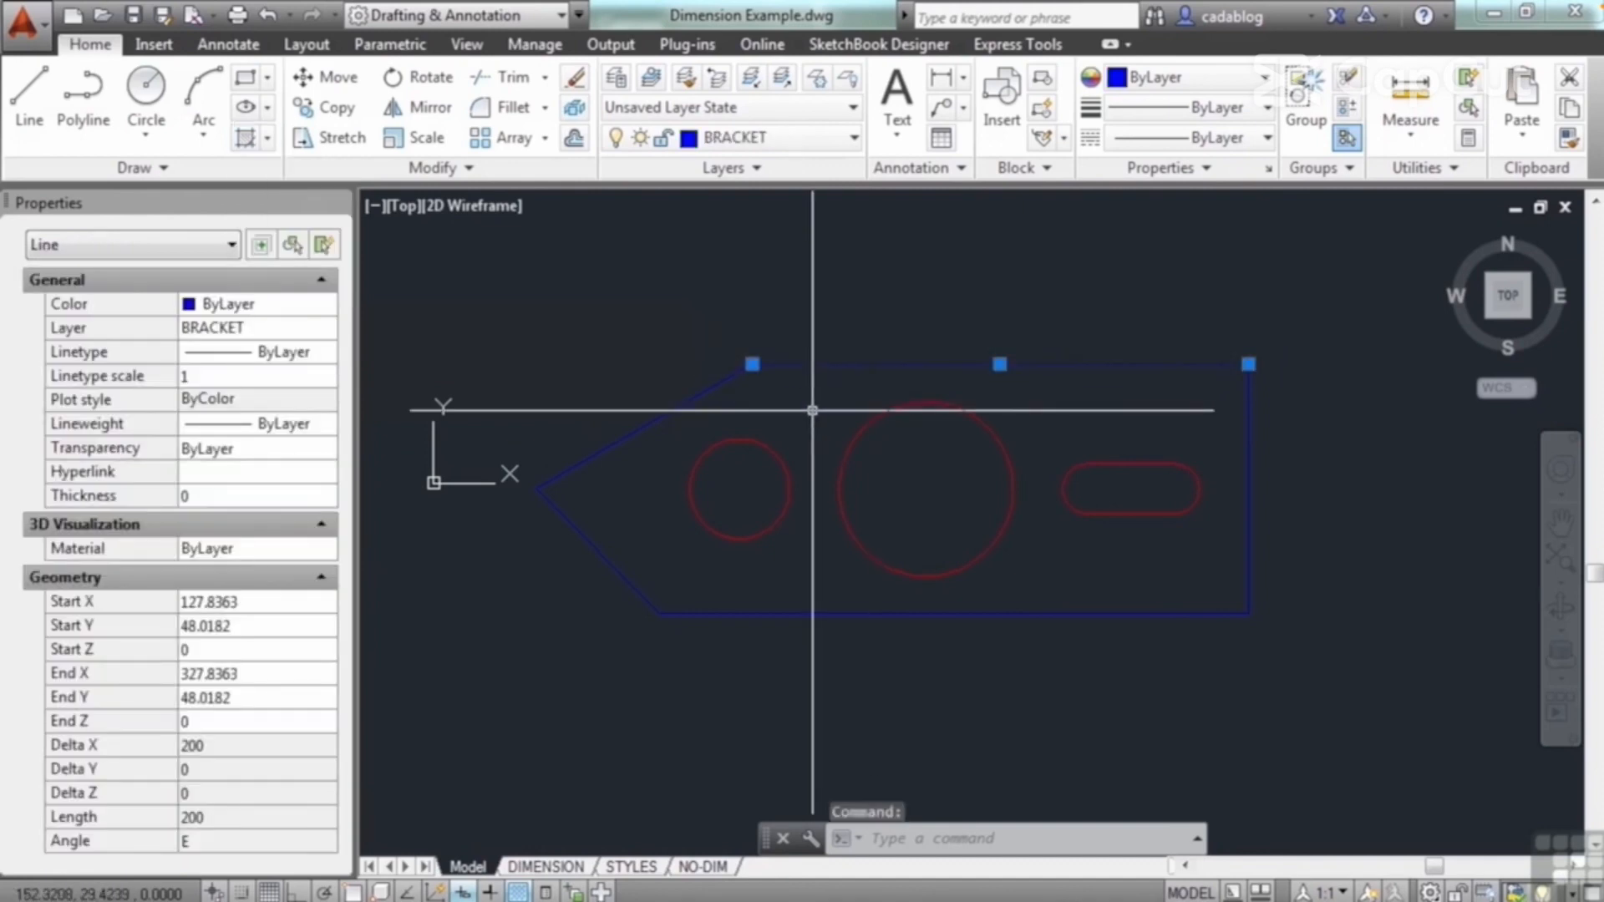
pyautogui.press('Escape')
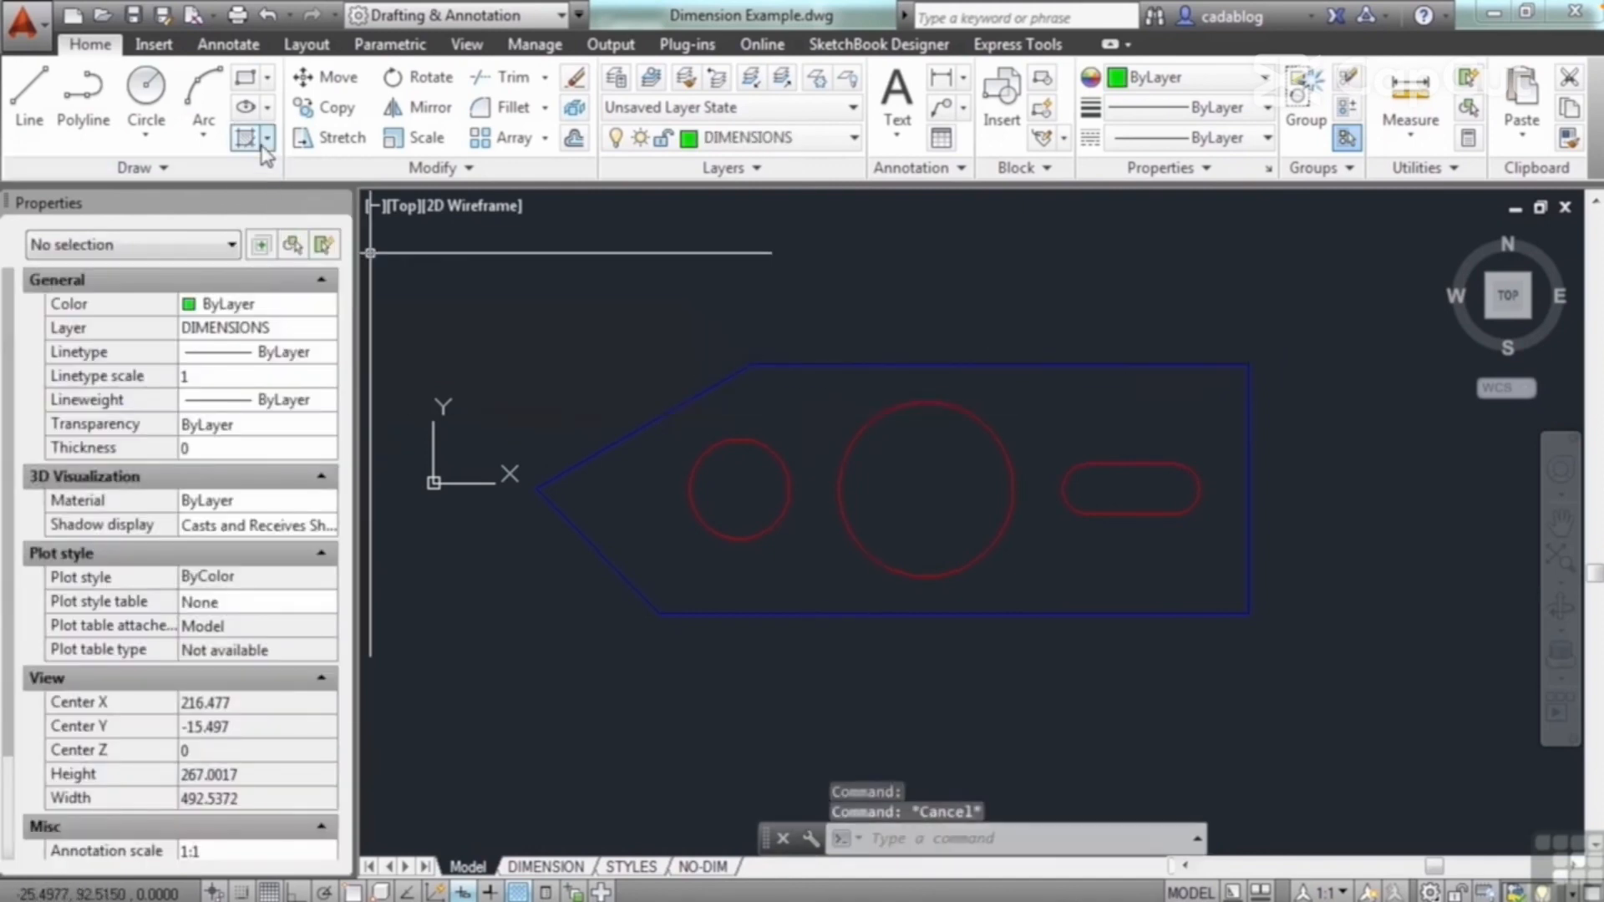
pyautogui.click(245, 138)
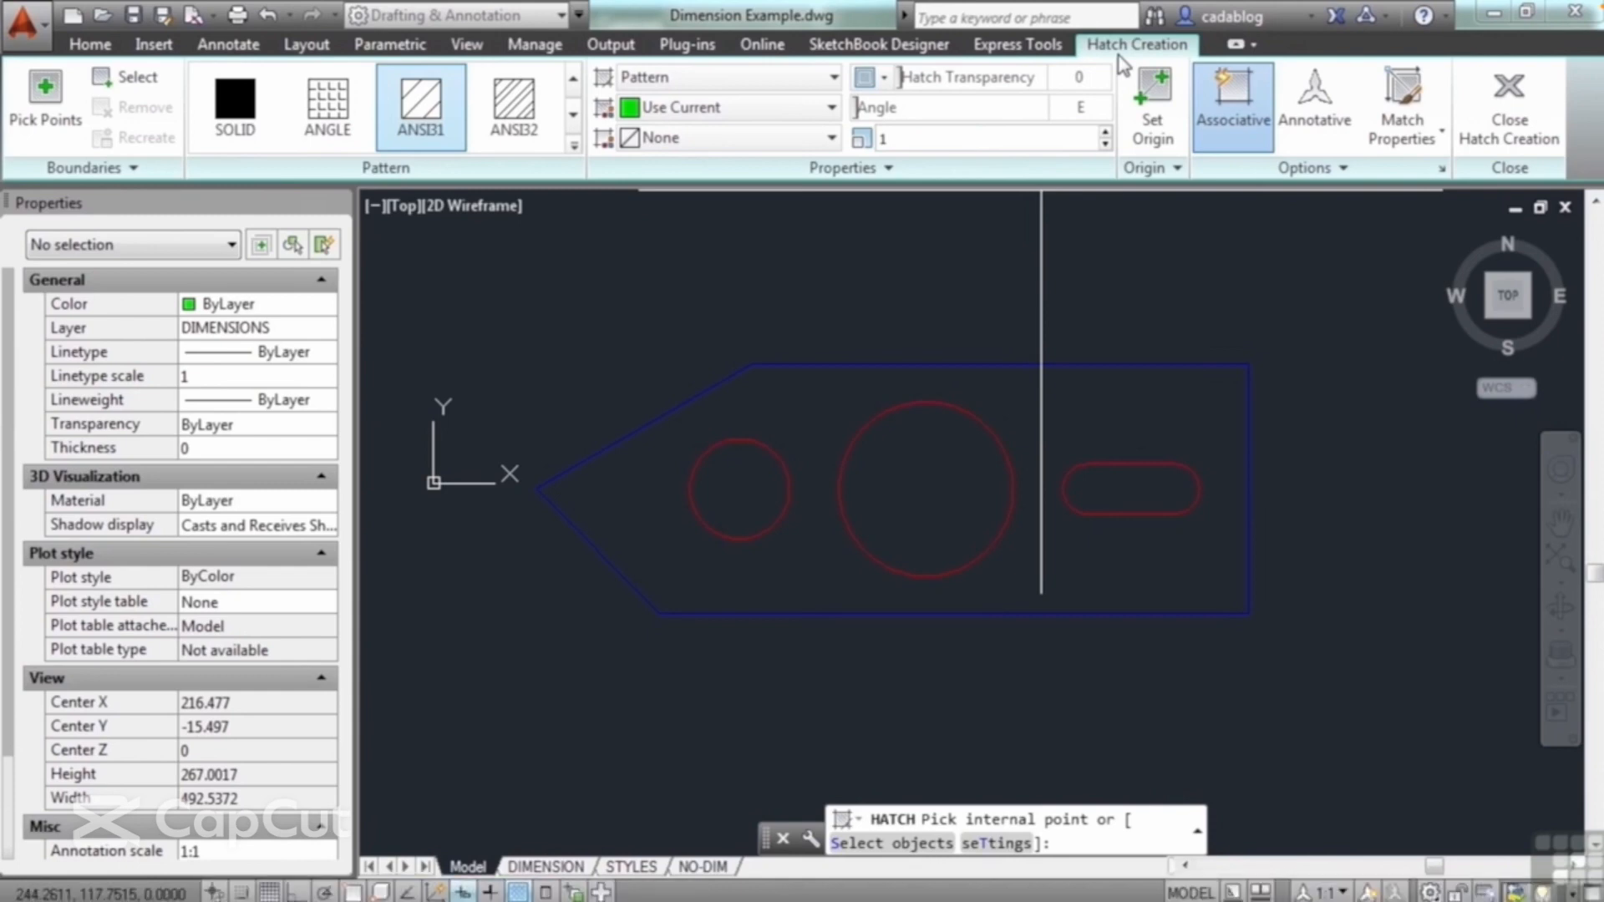
pyautogui.moveTo(1274, 433)
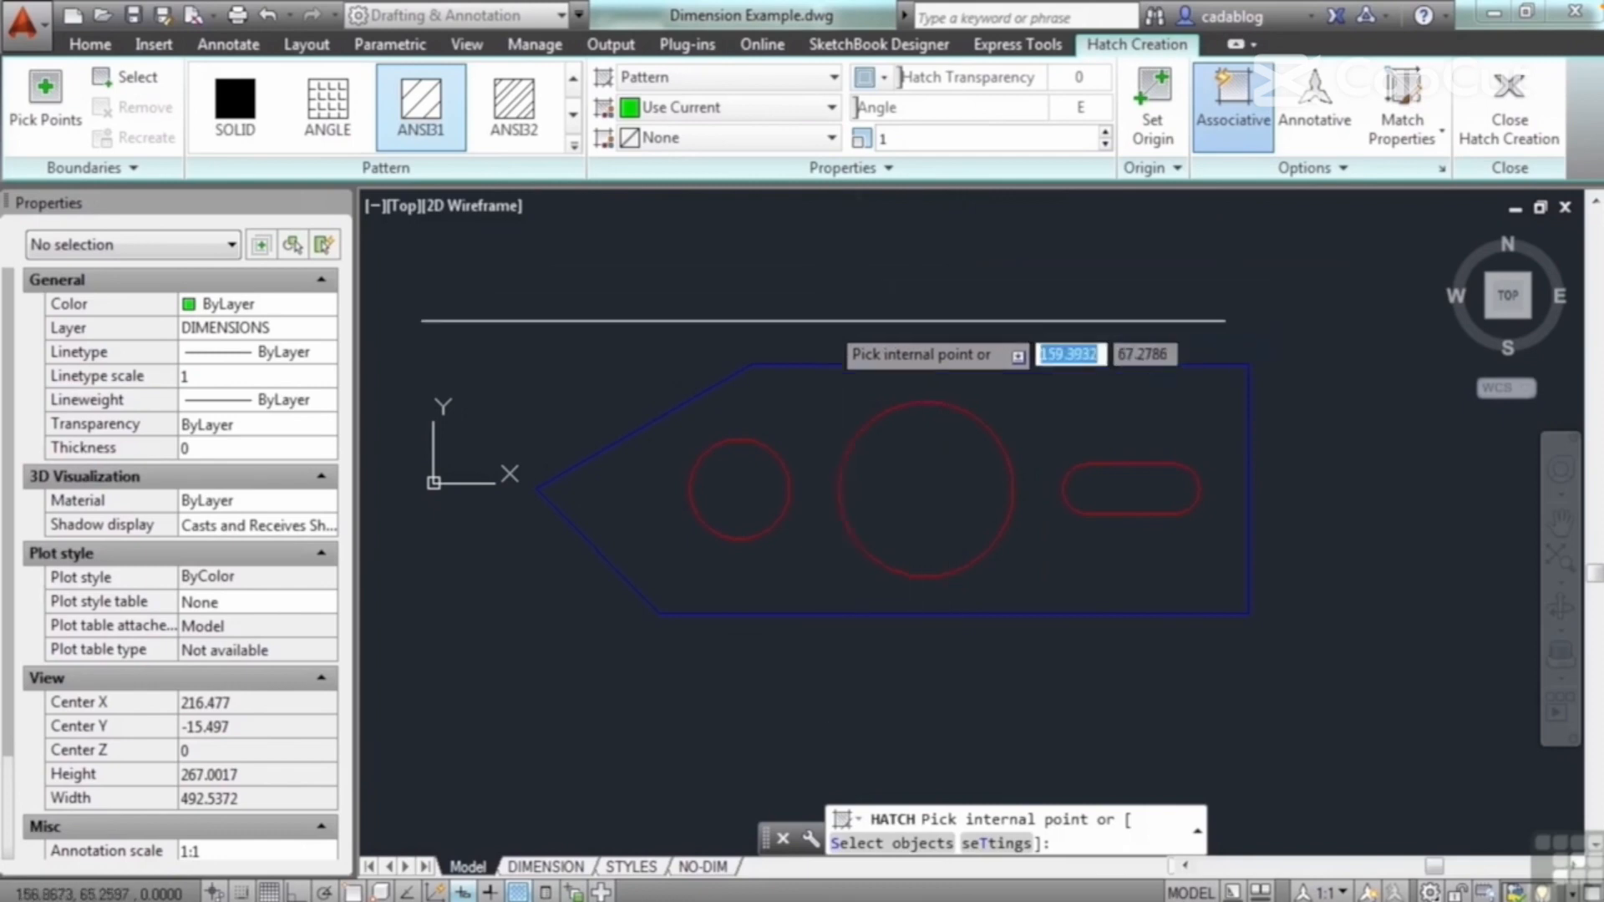
pyautogui.click(921, 479)
pyautogui.press('Return')
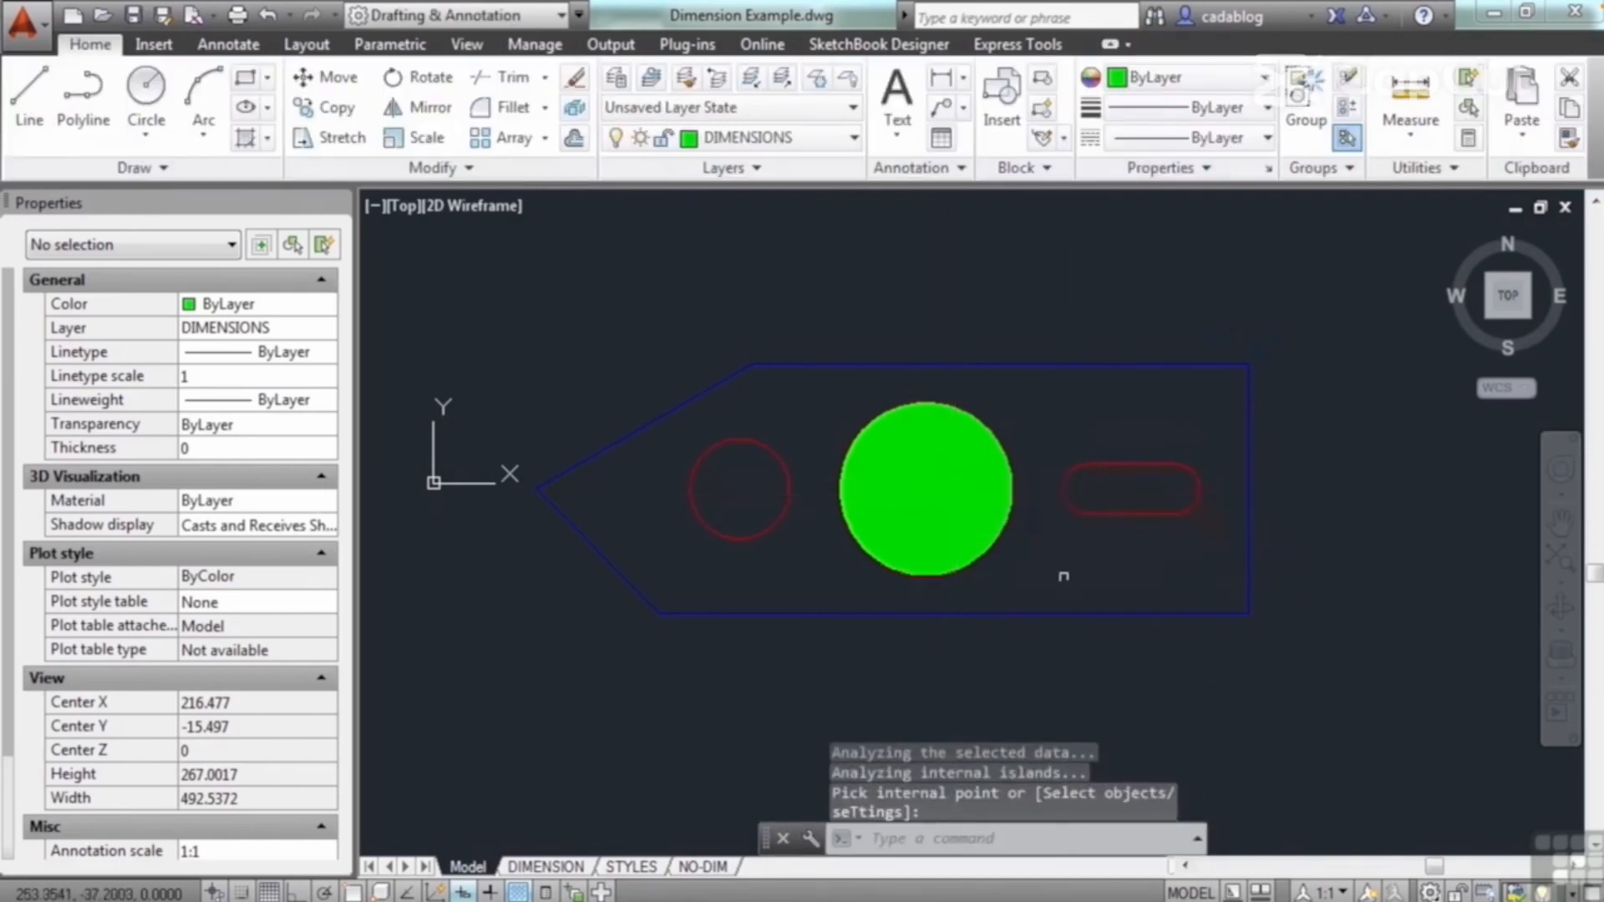
# Step: Inspect the hatch lines in the large circle up close, then set the hatch scale to 10 and on to 100
pyautogui.scroll(4, 1066, 536)
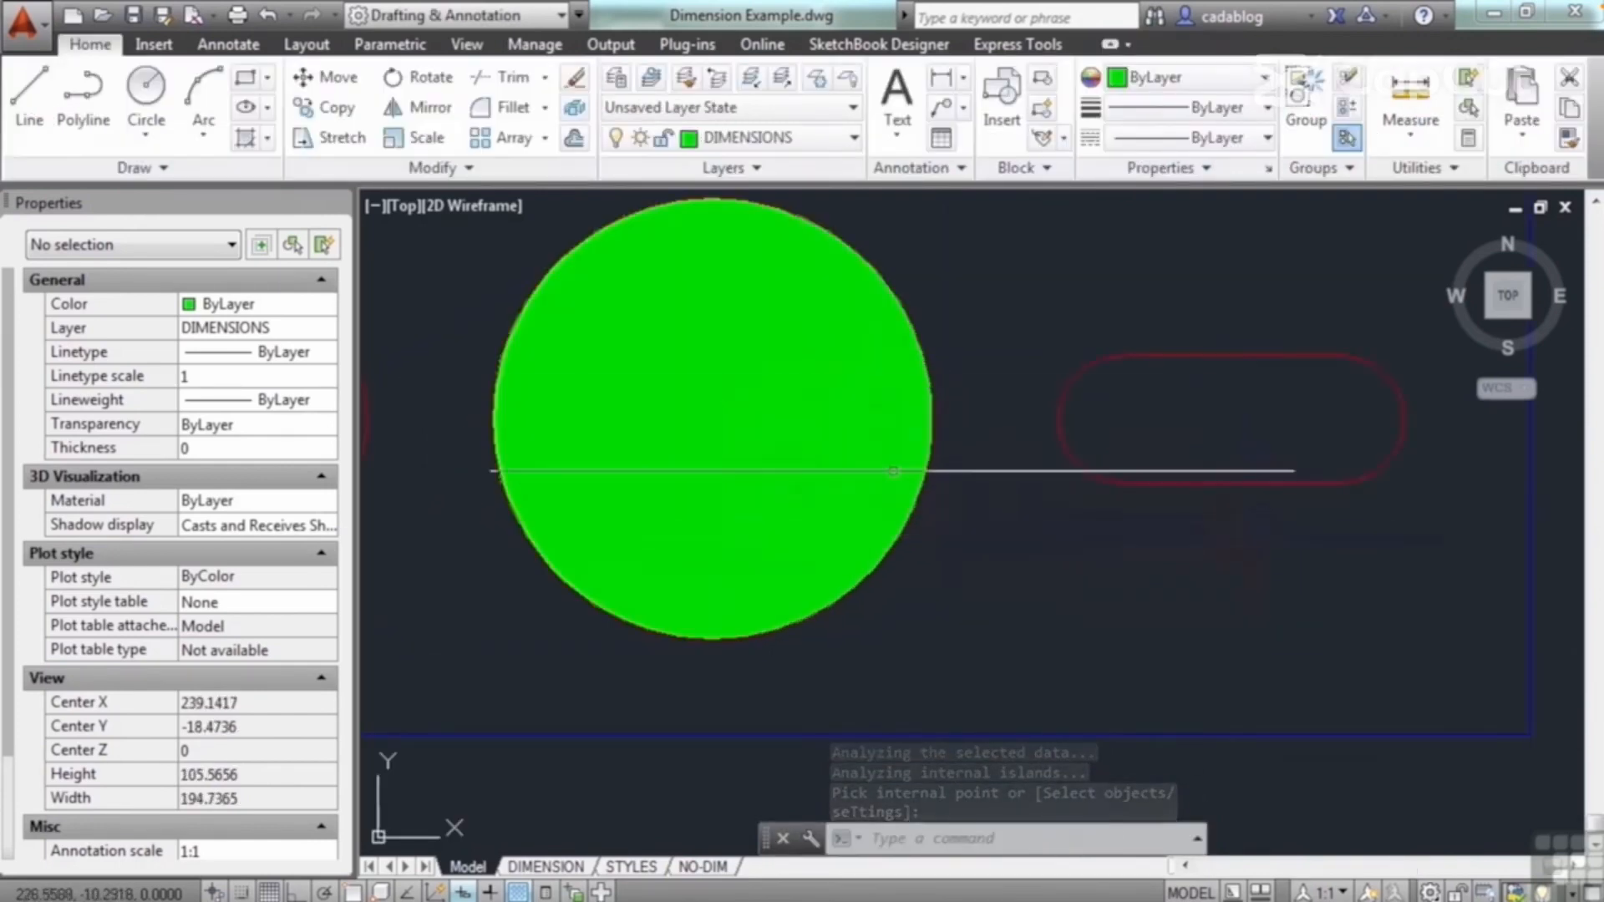
pyautogui.scroll(10, 777, 452)
pyautogui.scroll(7, 830, 451)
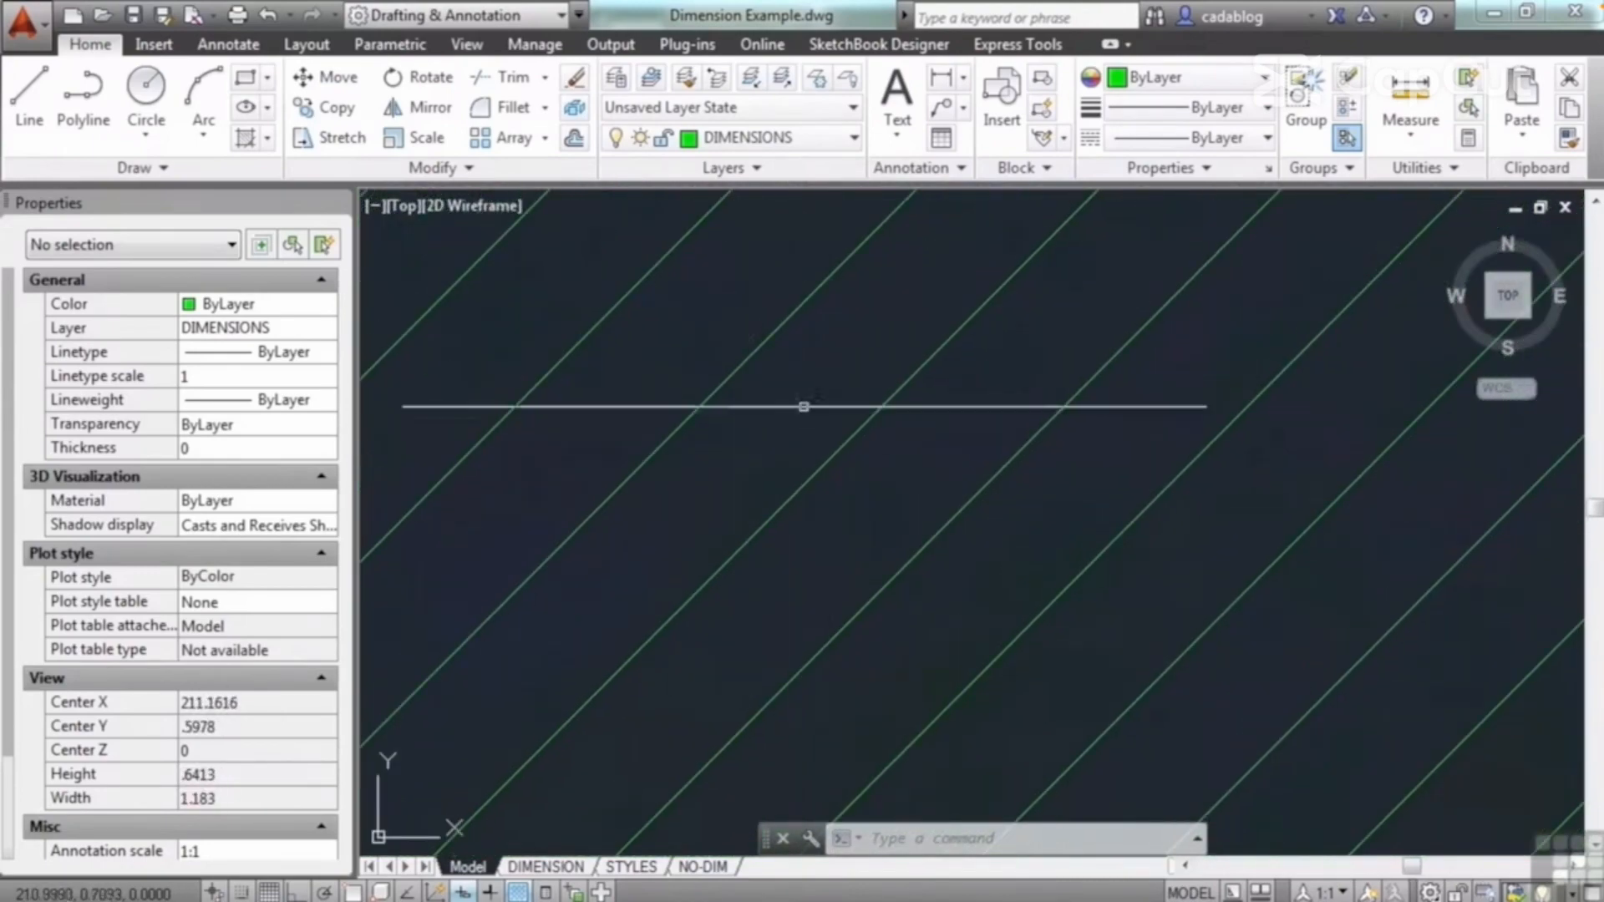
pyautogui.scroll(-8, 933, 497)
pyautogui.scroll(-13, 899, 493)
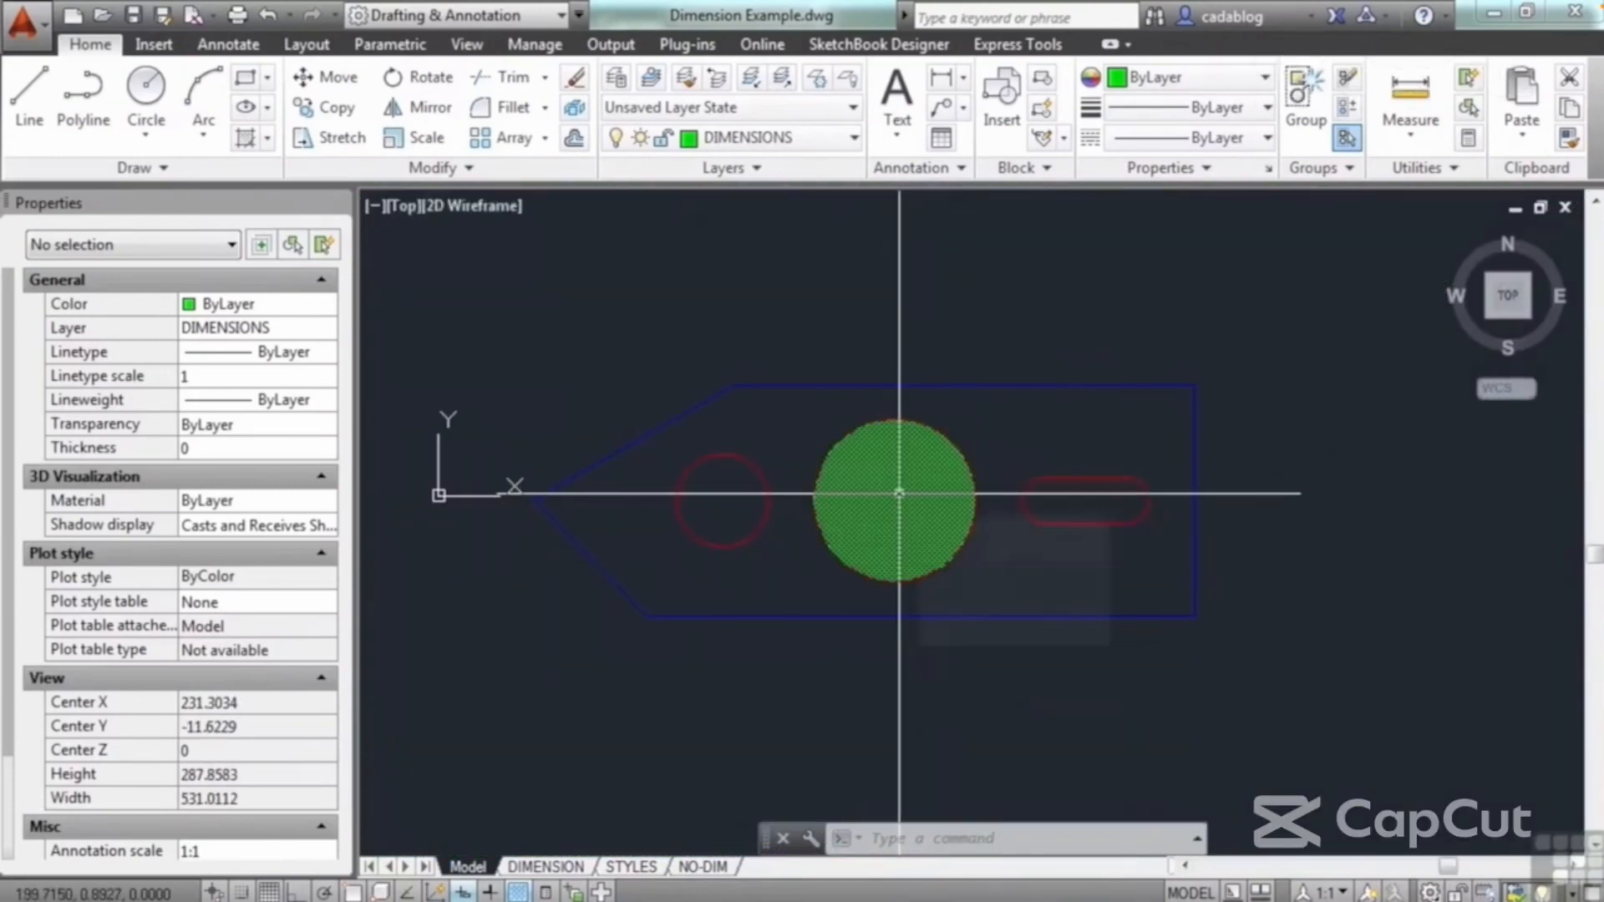
pyautogui.click(899, 493)
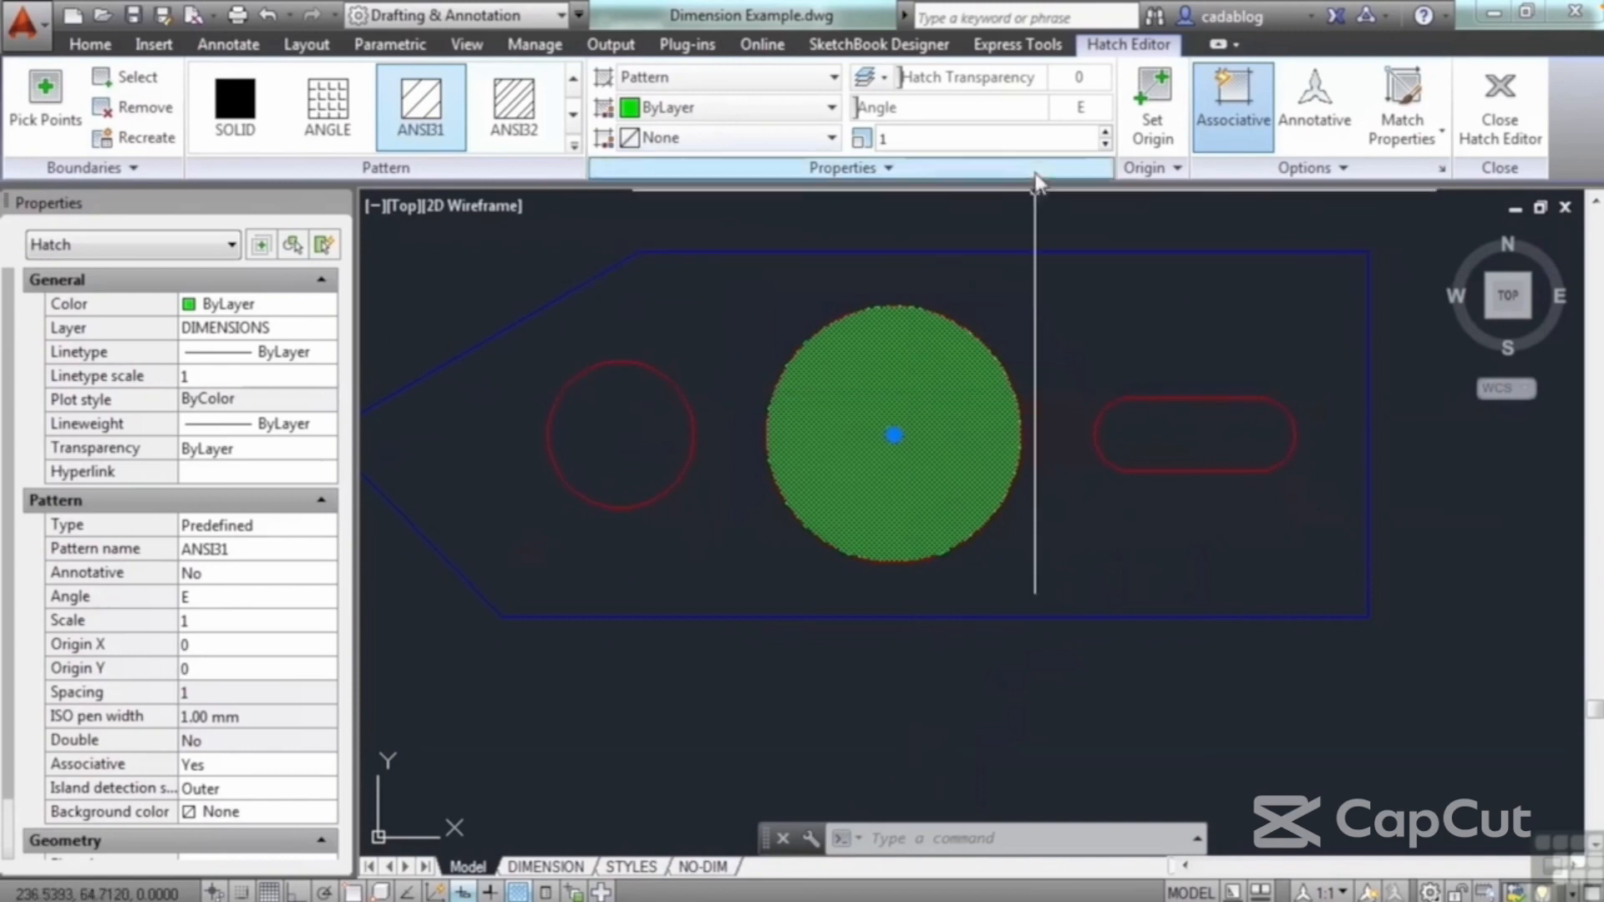
pyautogui.click(907, 138)
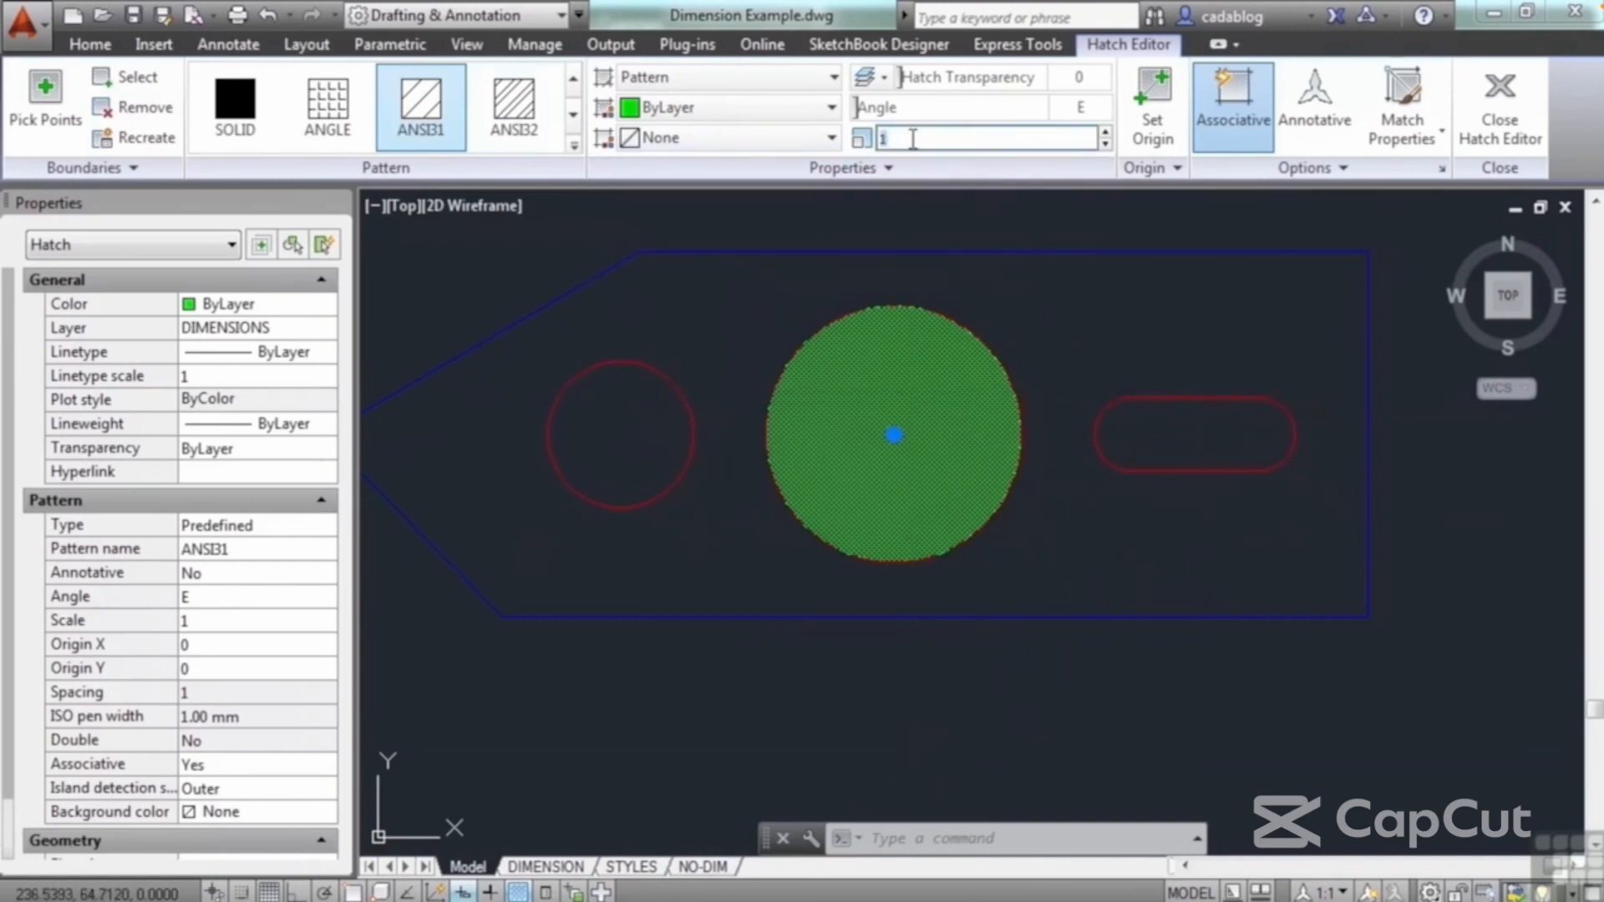
pyautogui.write('1')
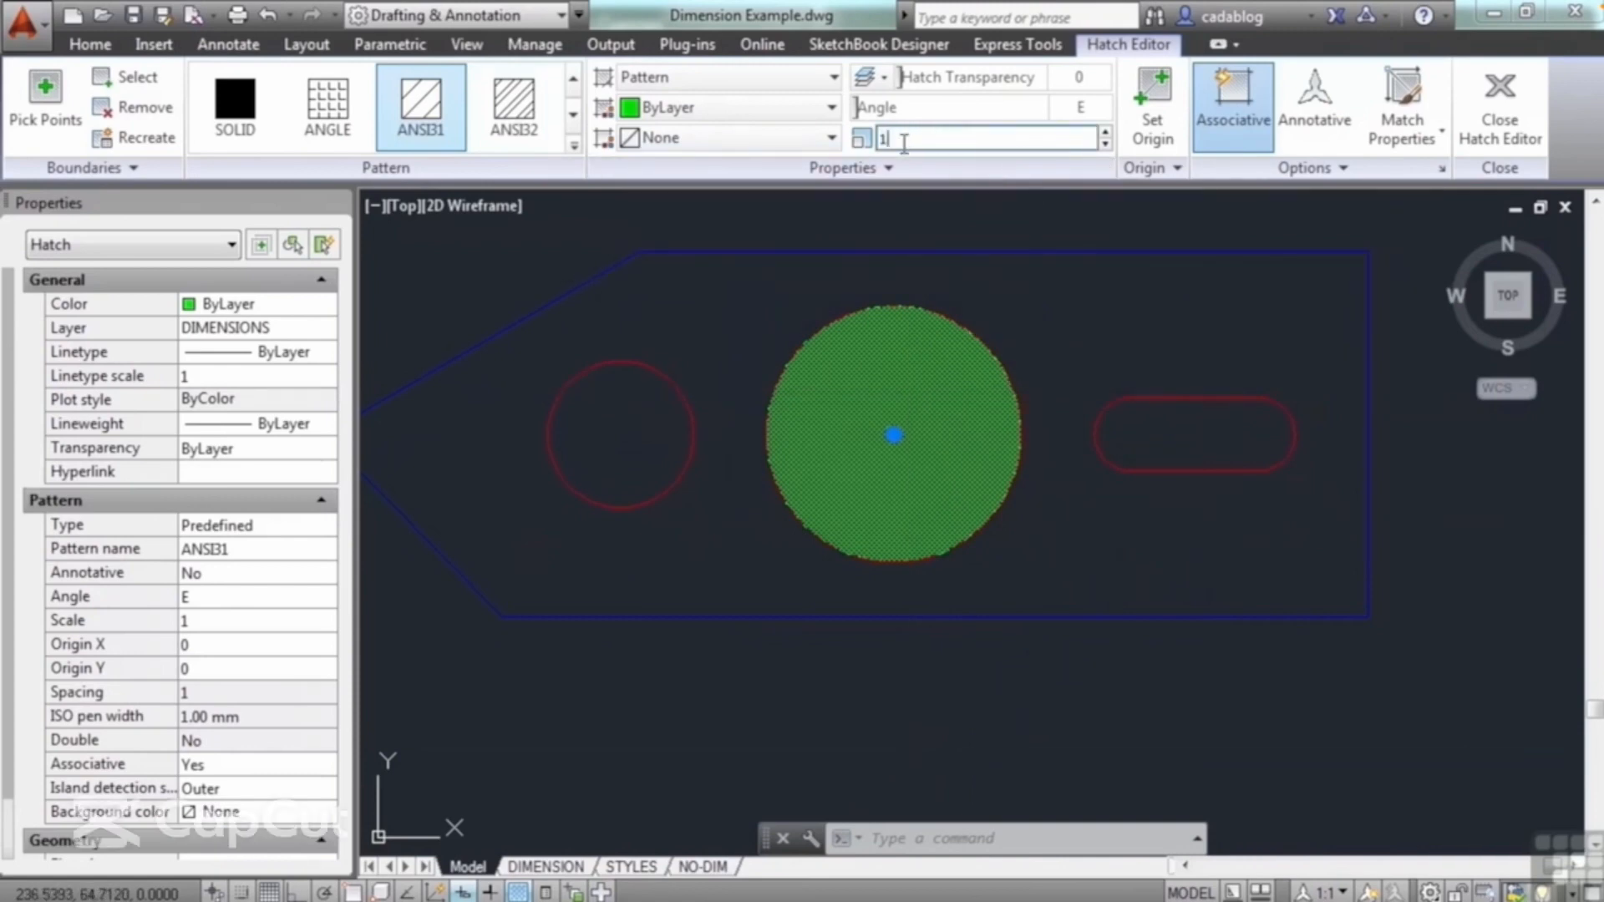
pyautogui.write('0')
pyautogui.press('Return')
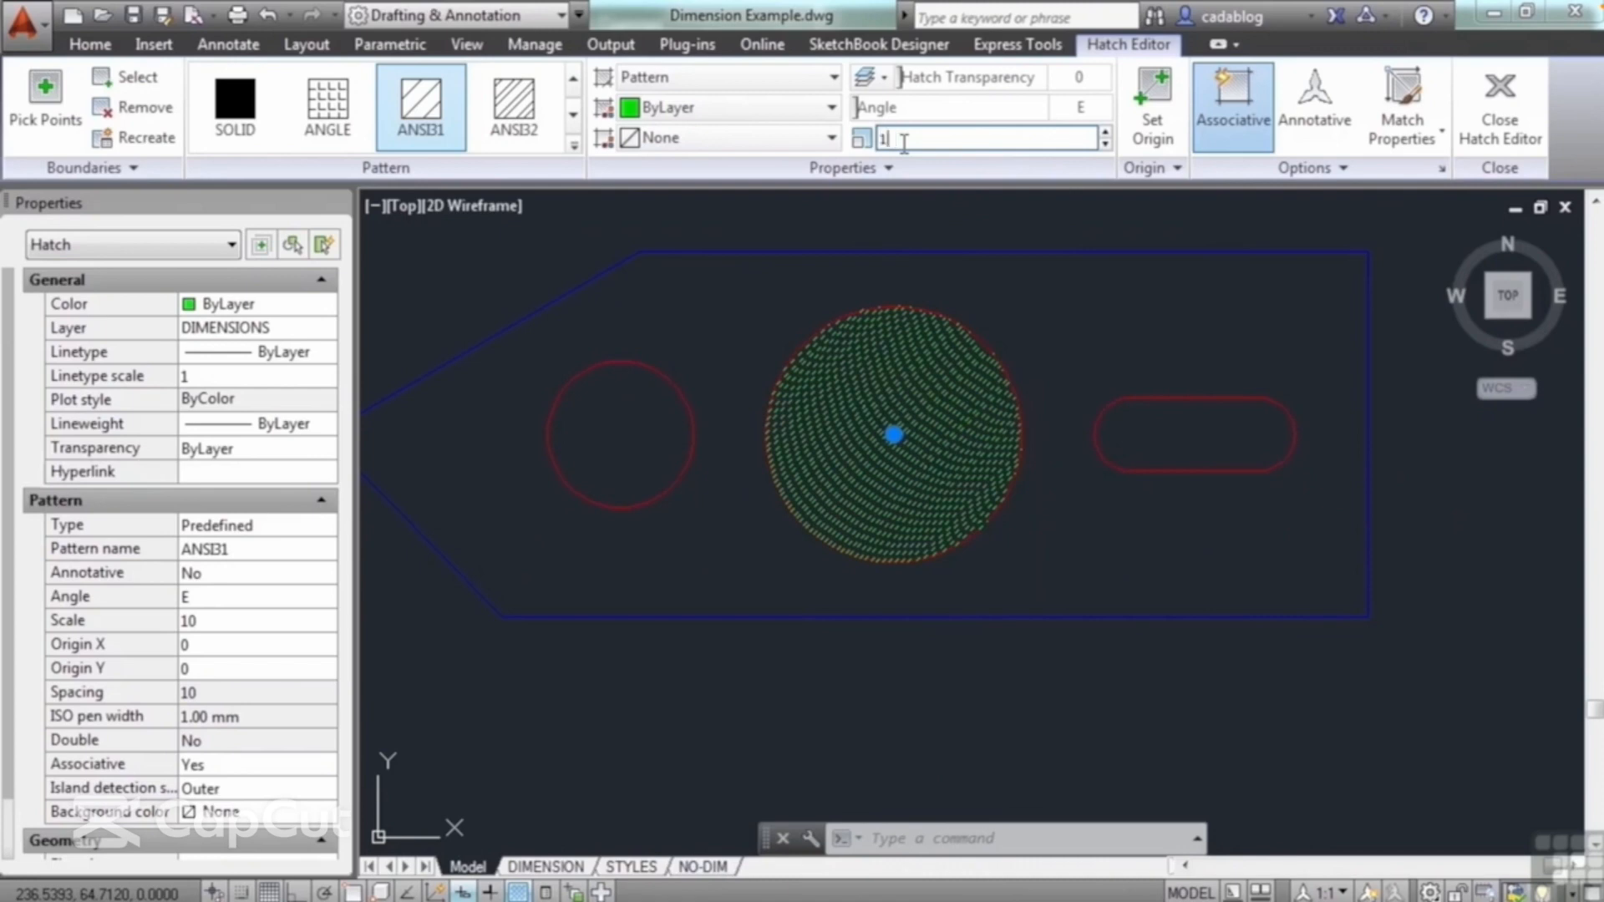
pyautogui.write('00')
pyautogui.press('Return')
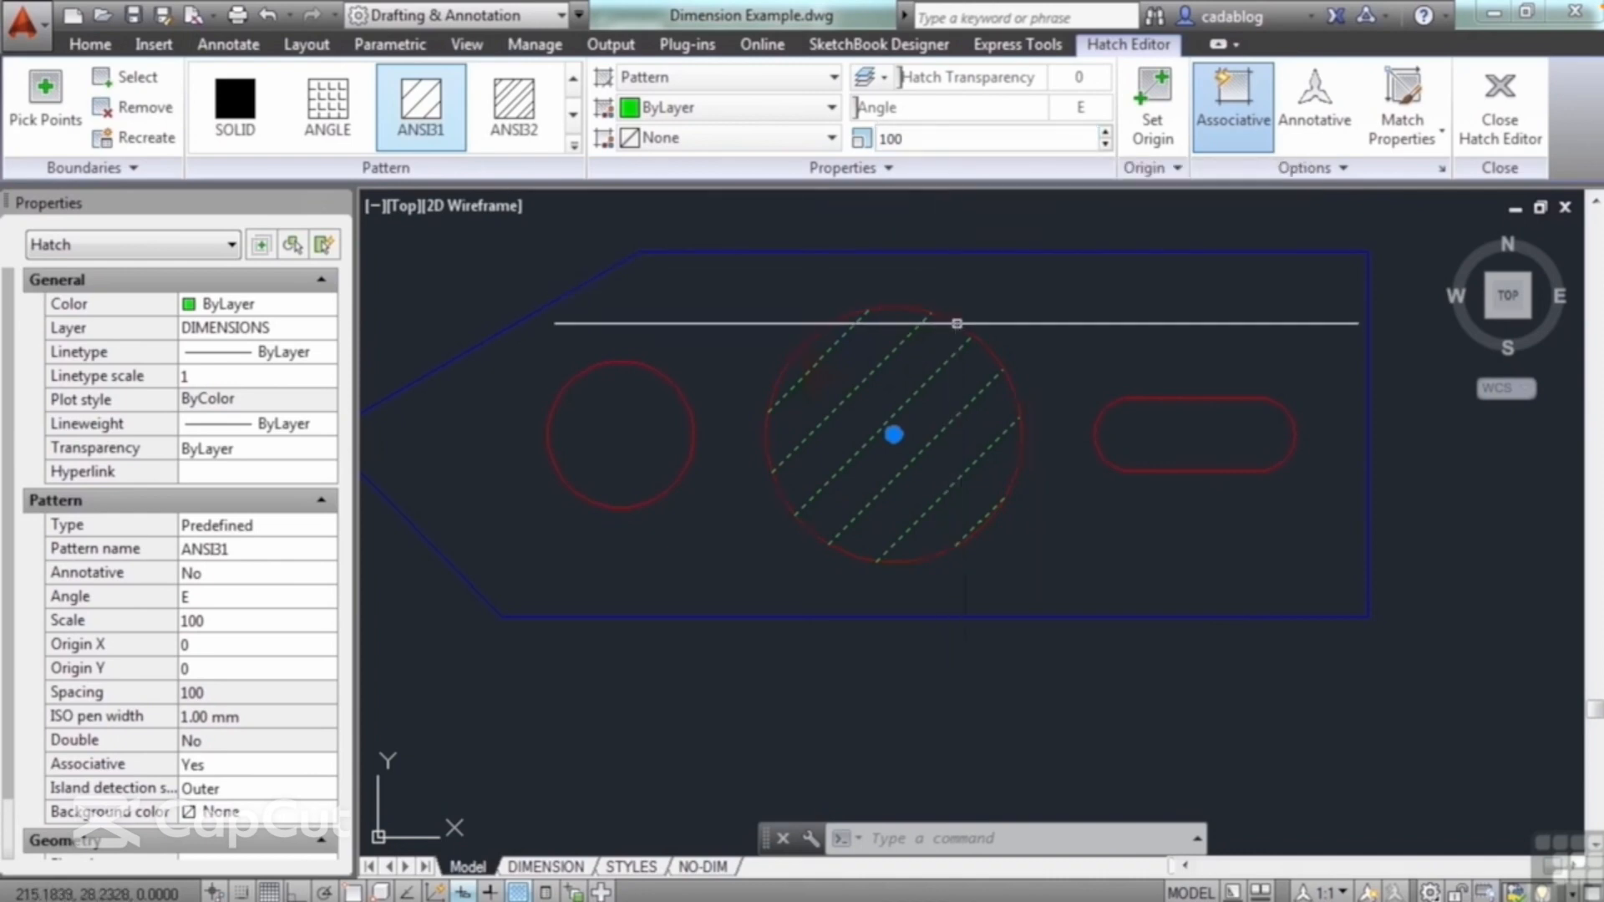
# Step: Try a hatch scale of .1, inspect the dense pattern up close, and return the scale to 100
pyautogui.moveTo(957, 324)
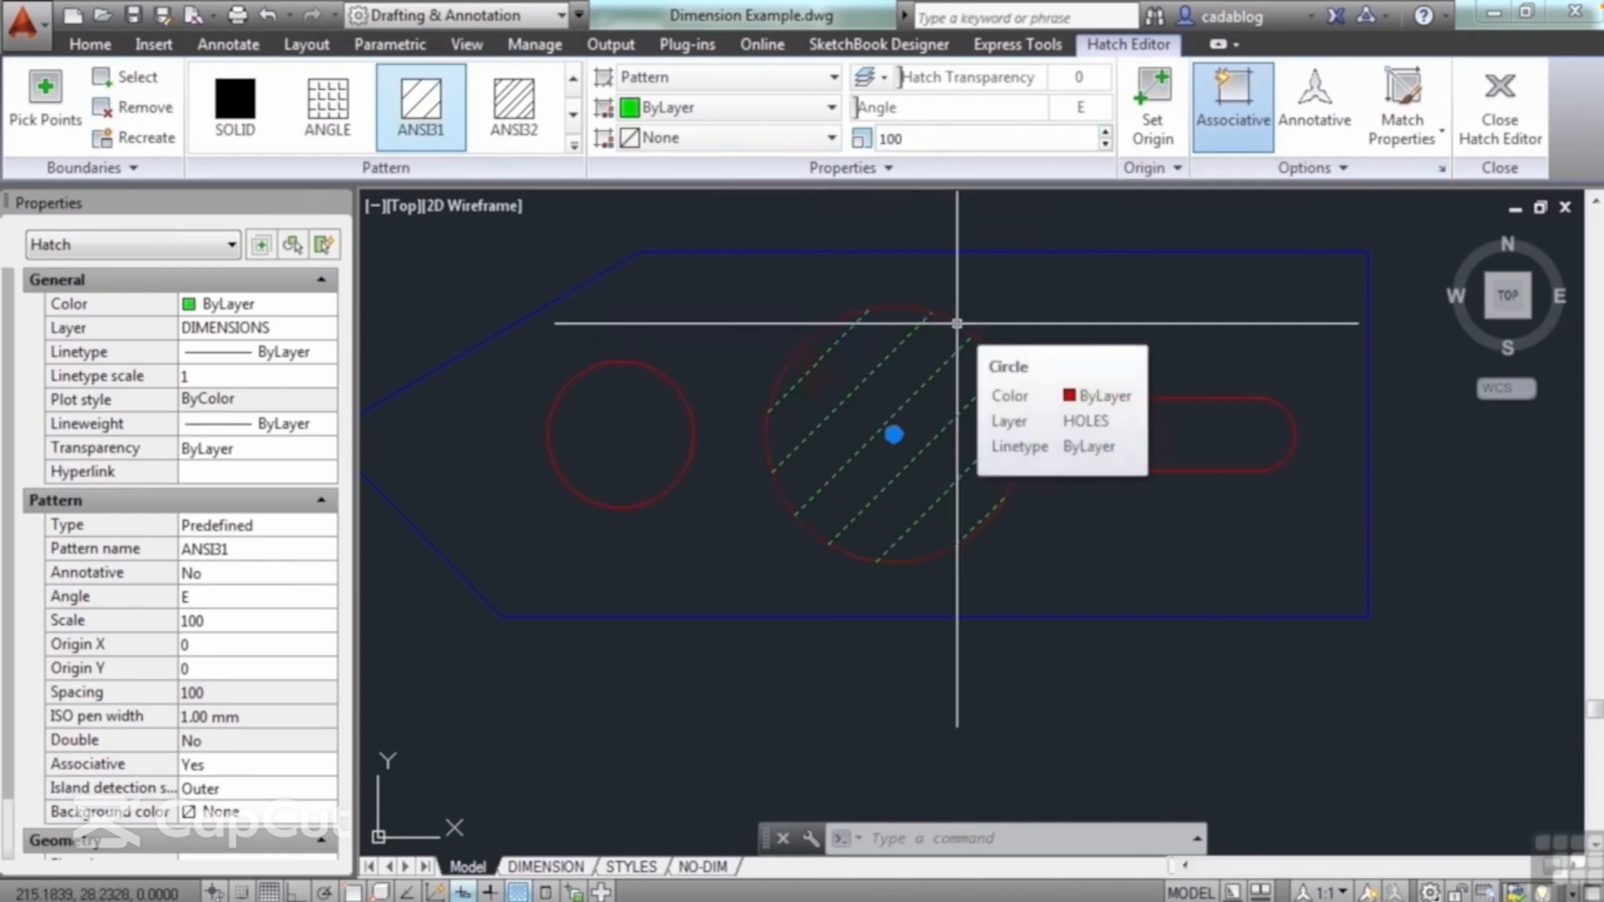
pyautogui.click(901, 138)
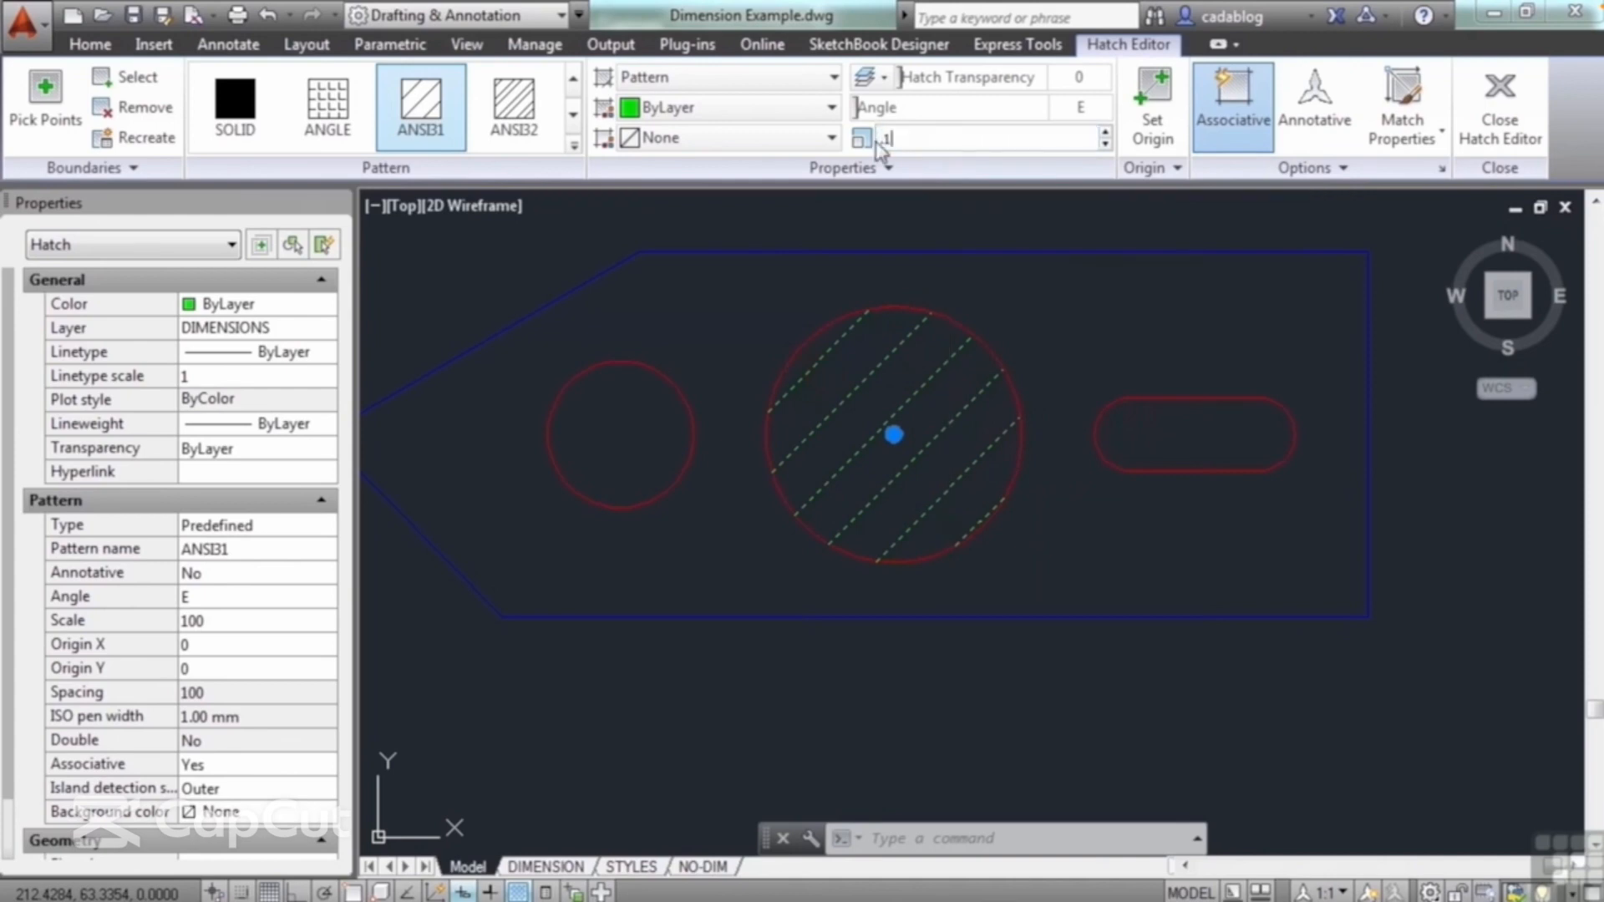
pyautogui.write('.1')
pyautogui.press('Return')
pyautogui.scroll(10, 926, 416)
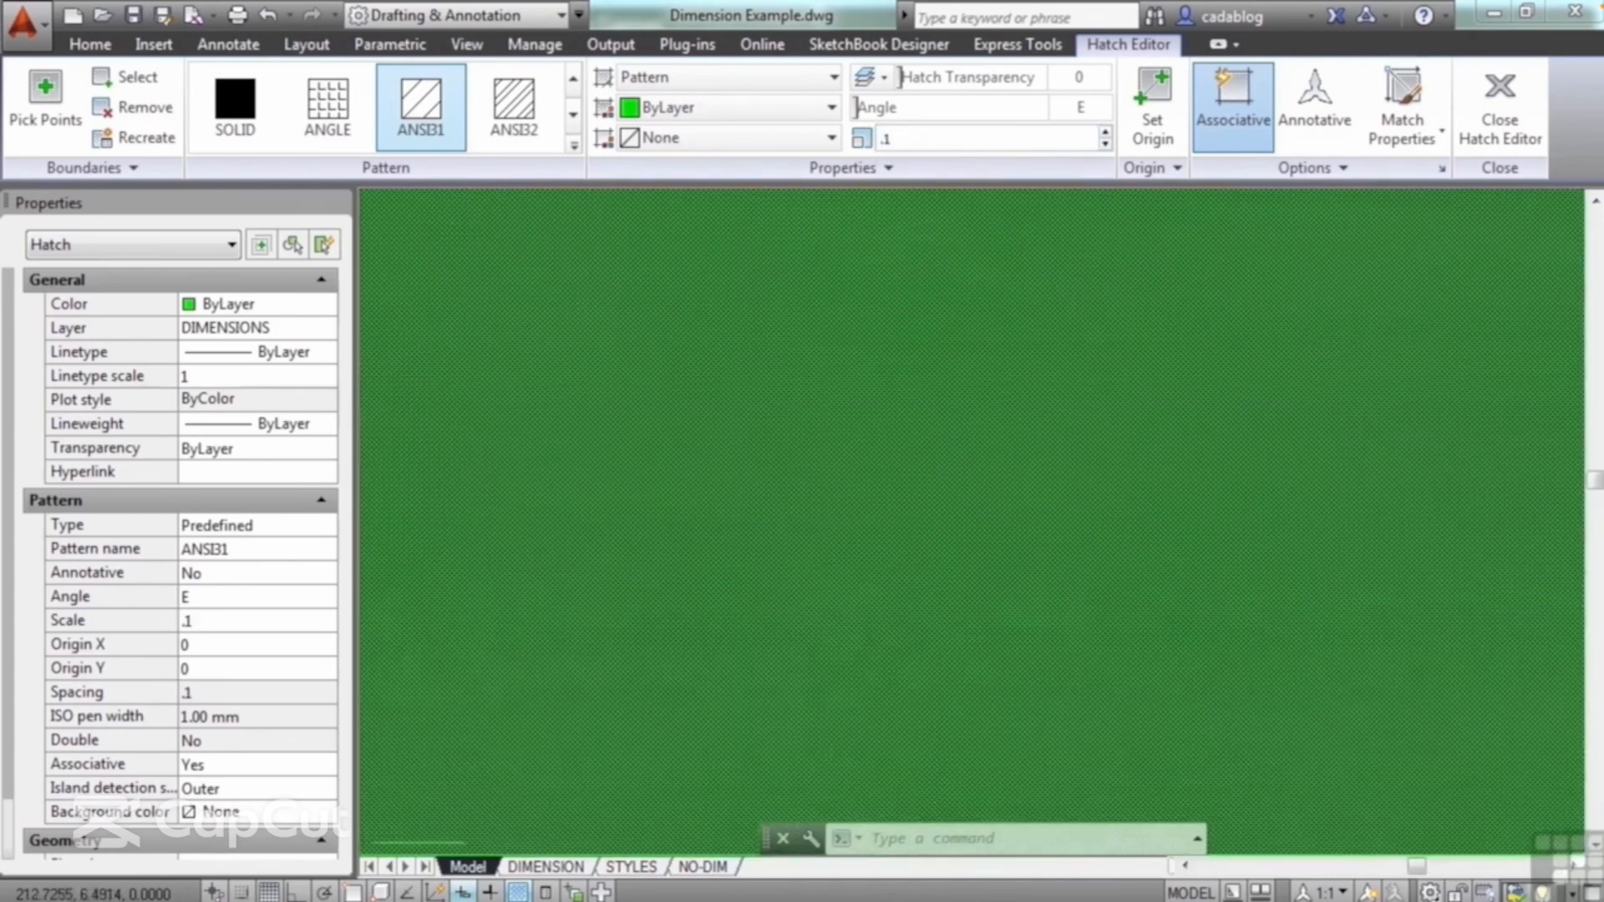
pyautogui.scroll(6, 935, 397)
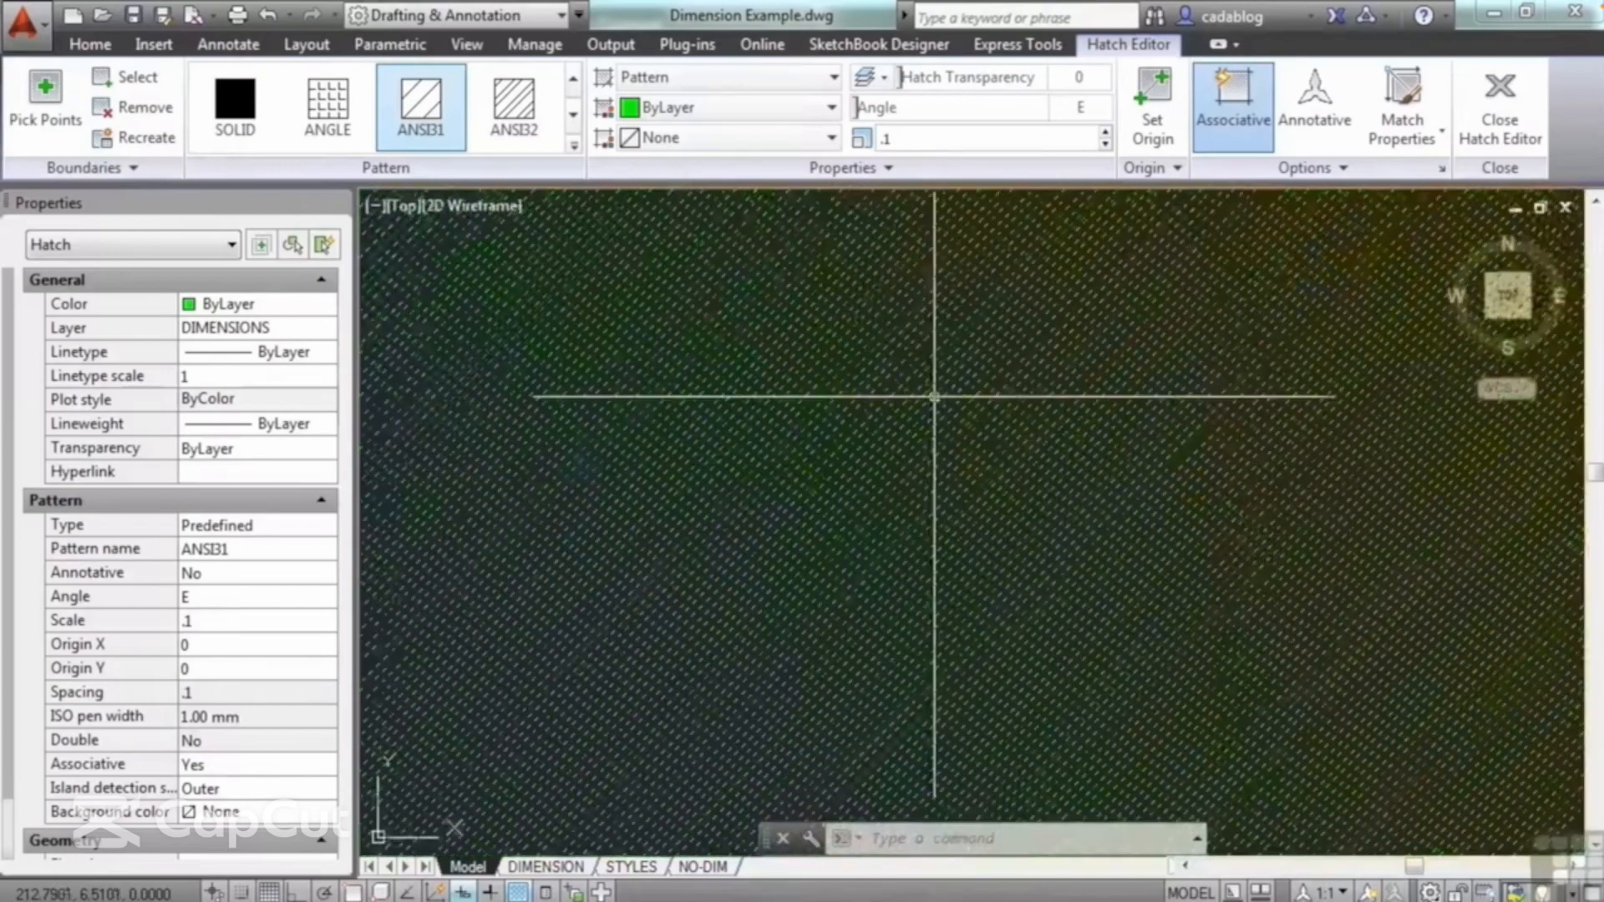
pyautogui.scroll(6, 934, 397)
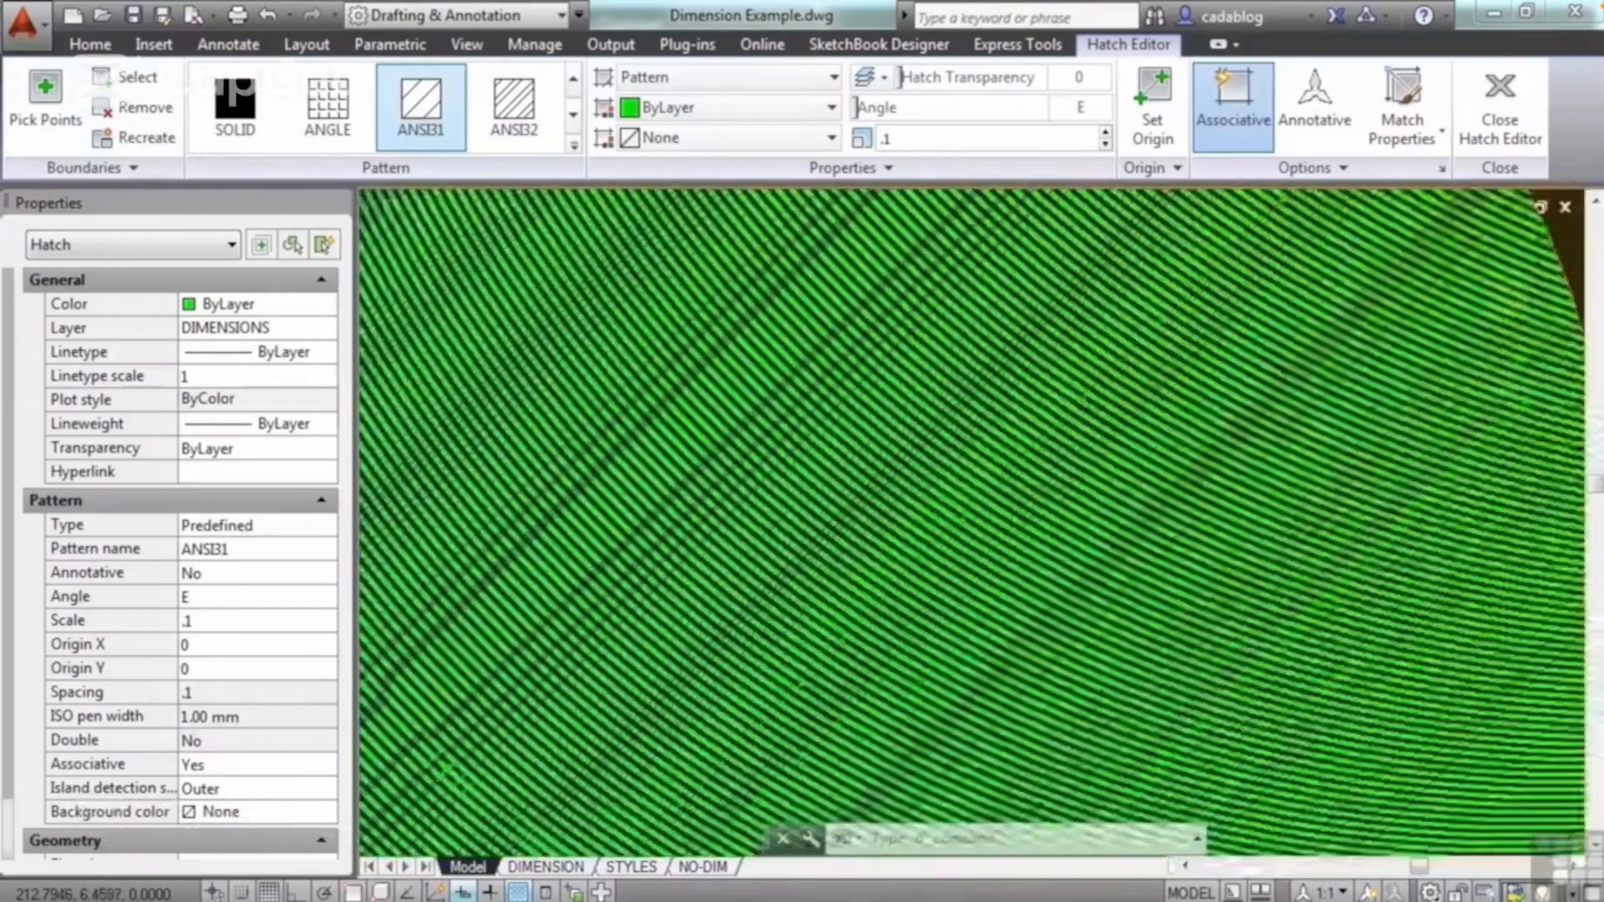
pyautogui.scroll(-10, 936, 435)
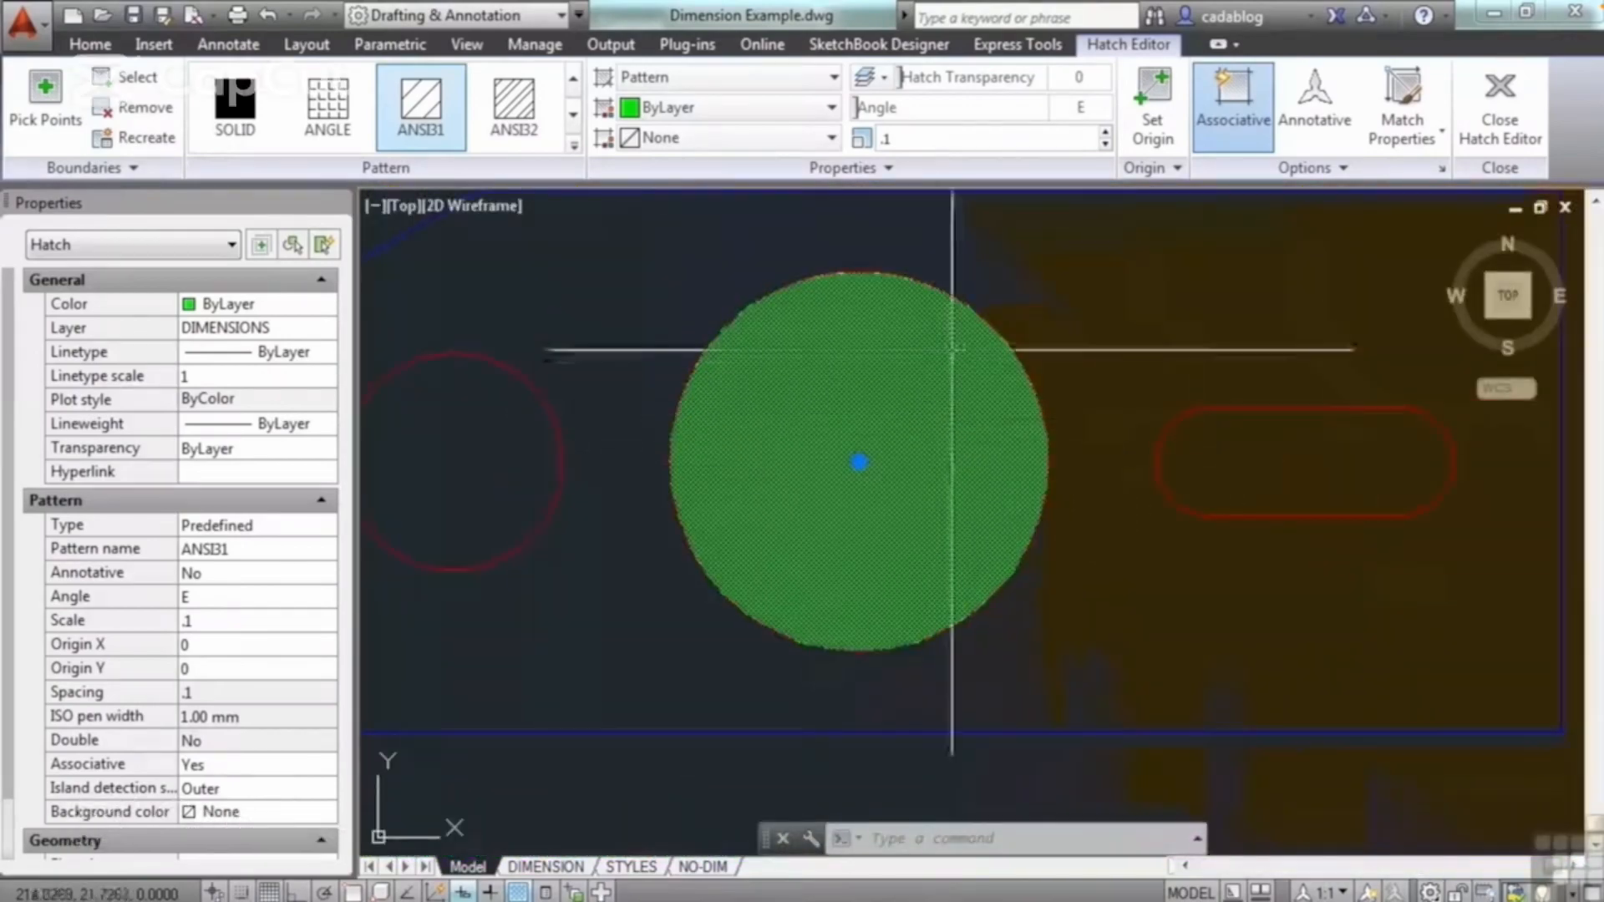
pyautogui.click(929, 139)
pyautogui.press('Return')
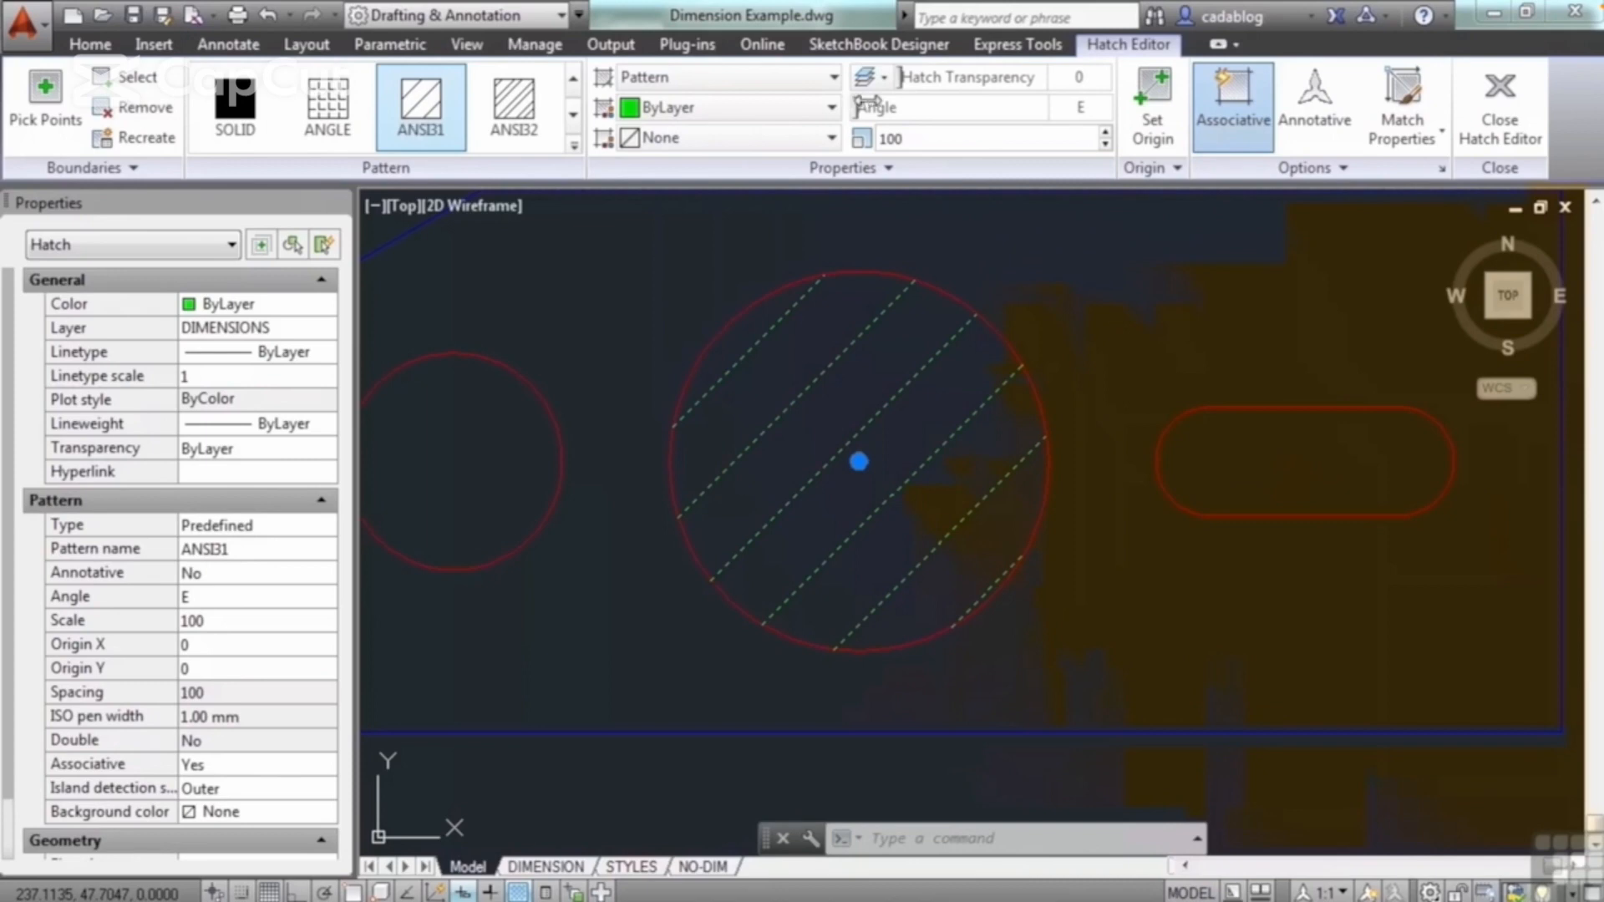
# Step: Try other hatch angles, including 45 degrees, and a different transparency, and return both to 0
pyautogui.moveTo(887, 106)
pyautogui.mouseDown()
pyautogui.moveTo(973, 108)
pyautogui.moveTo(935, 109)
pyautogui.mouseUp()
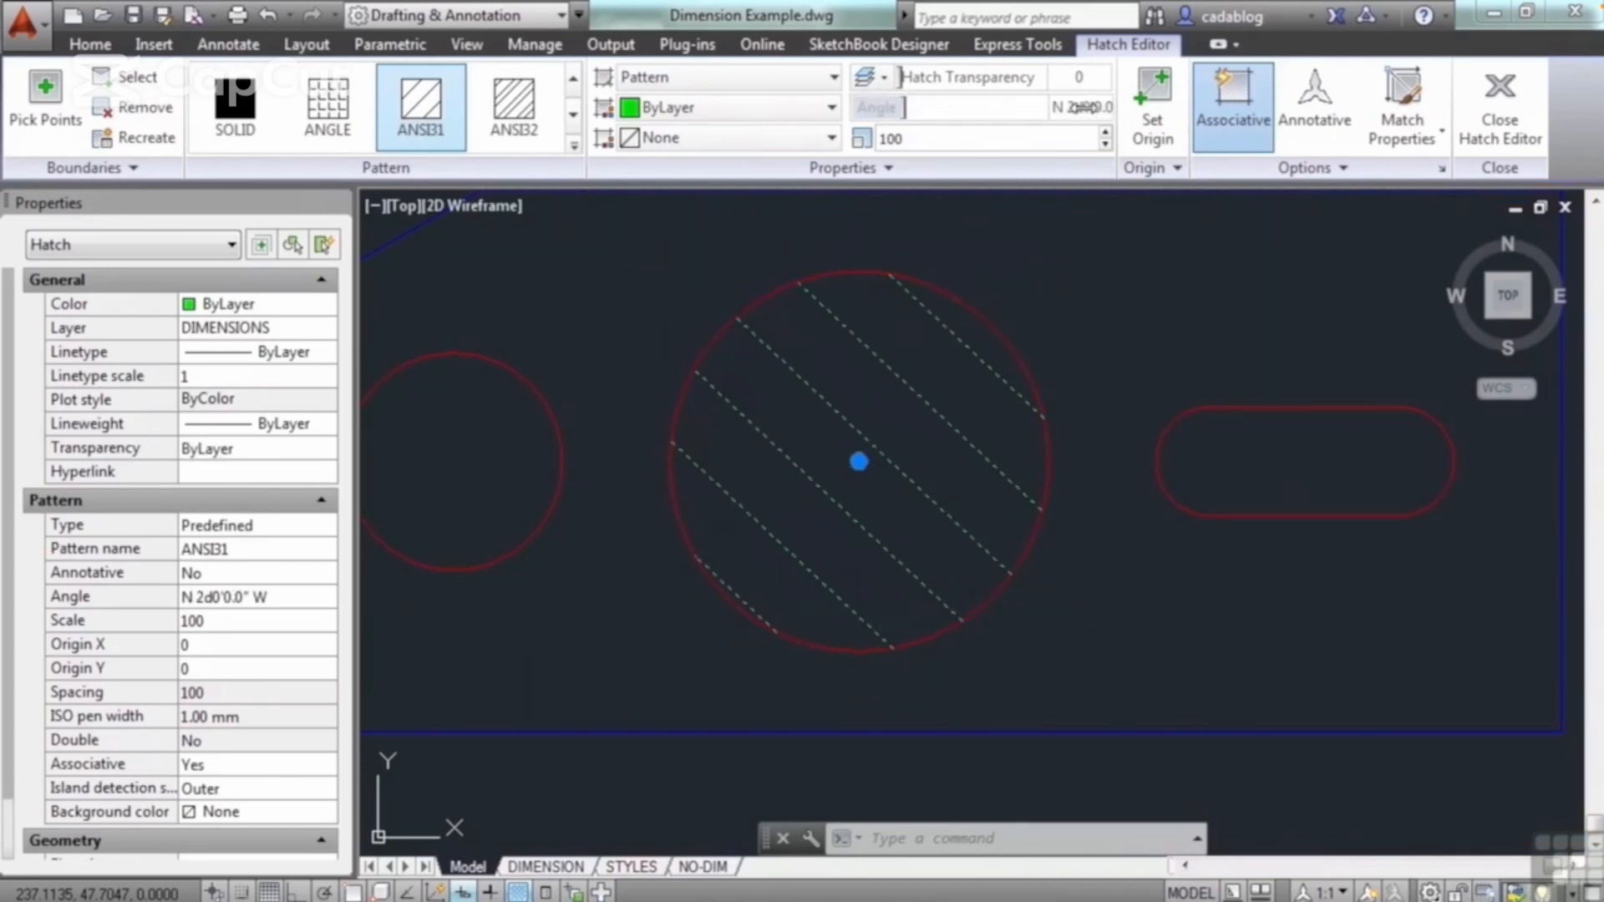
pyautogui.press('Return')
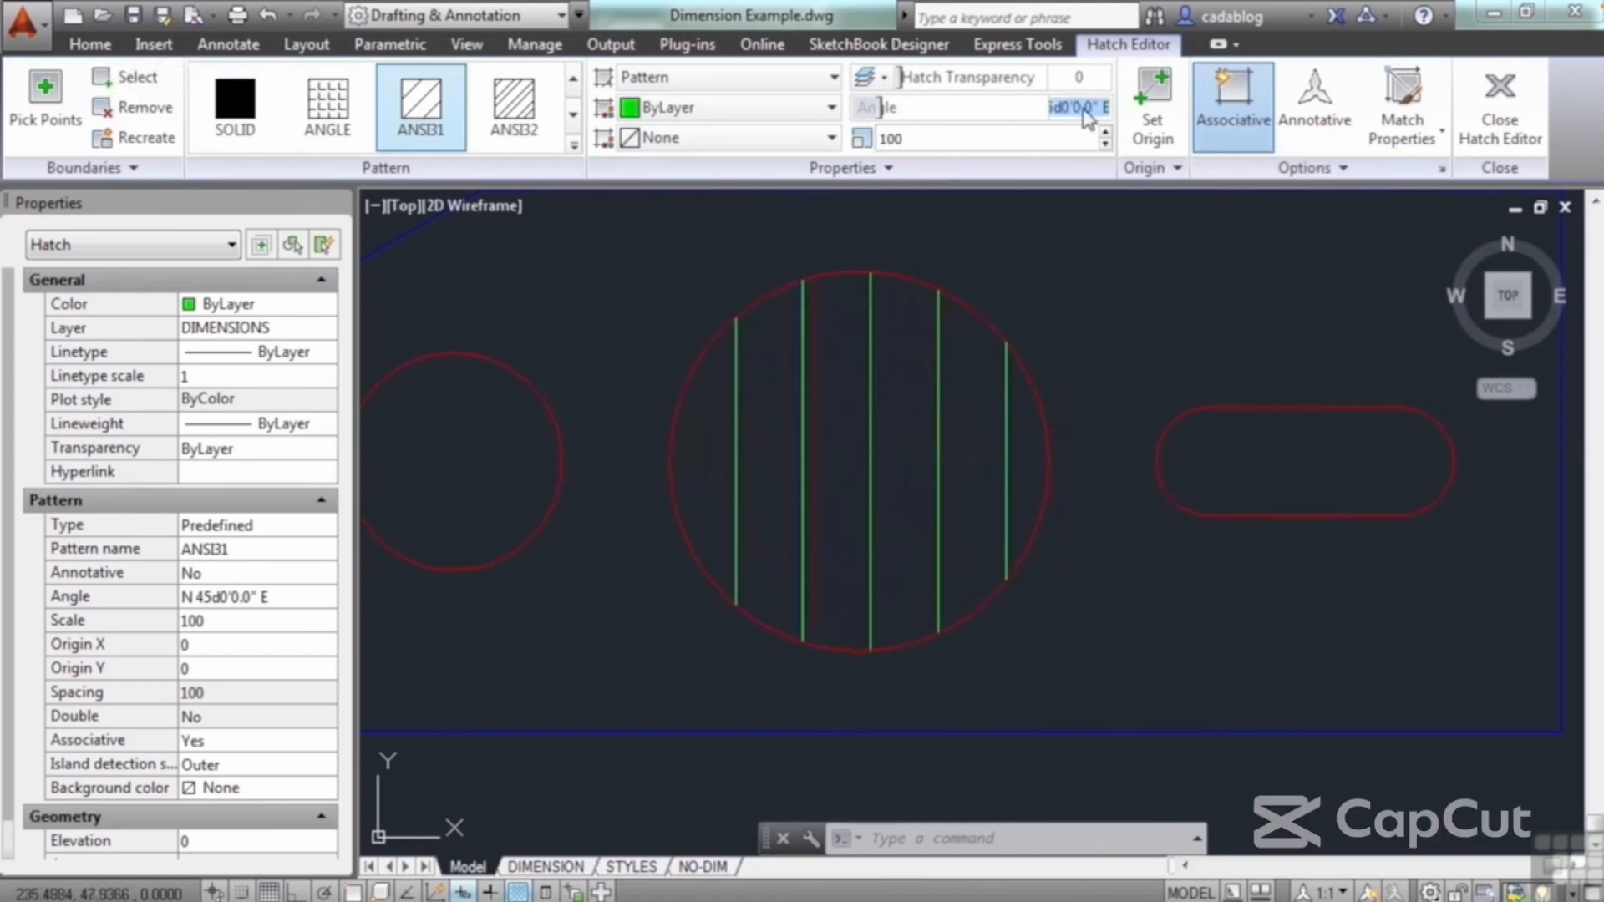
pyautogui.press('Return')
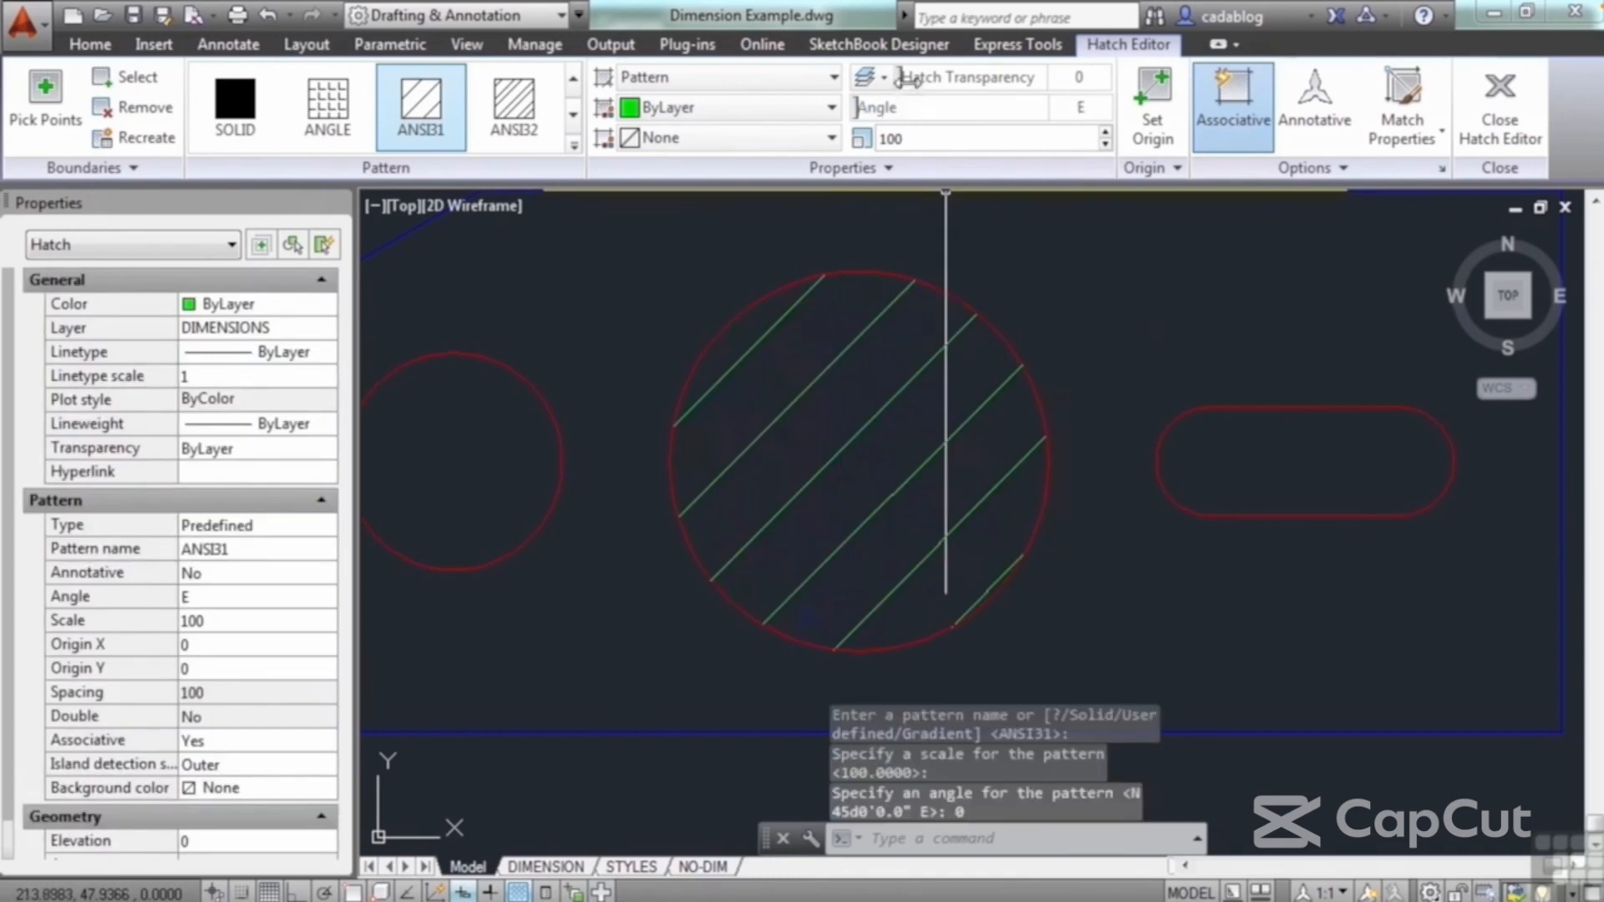
pyautogui.moveTo(933, 76)
pyautogui.mouseDown()
pyautogui.moveTo(1086, 99)
pyautogui.moveTo(977, 77)
pyautogui.moveTo(1026, 84)
pyautogui.mouseUp()
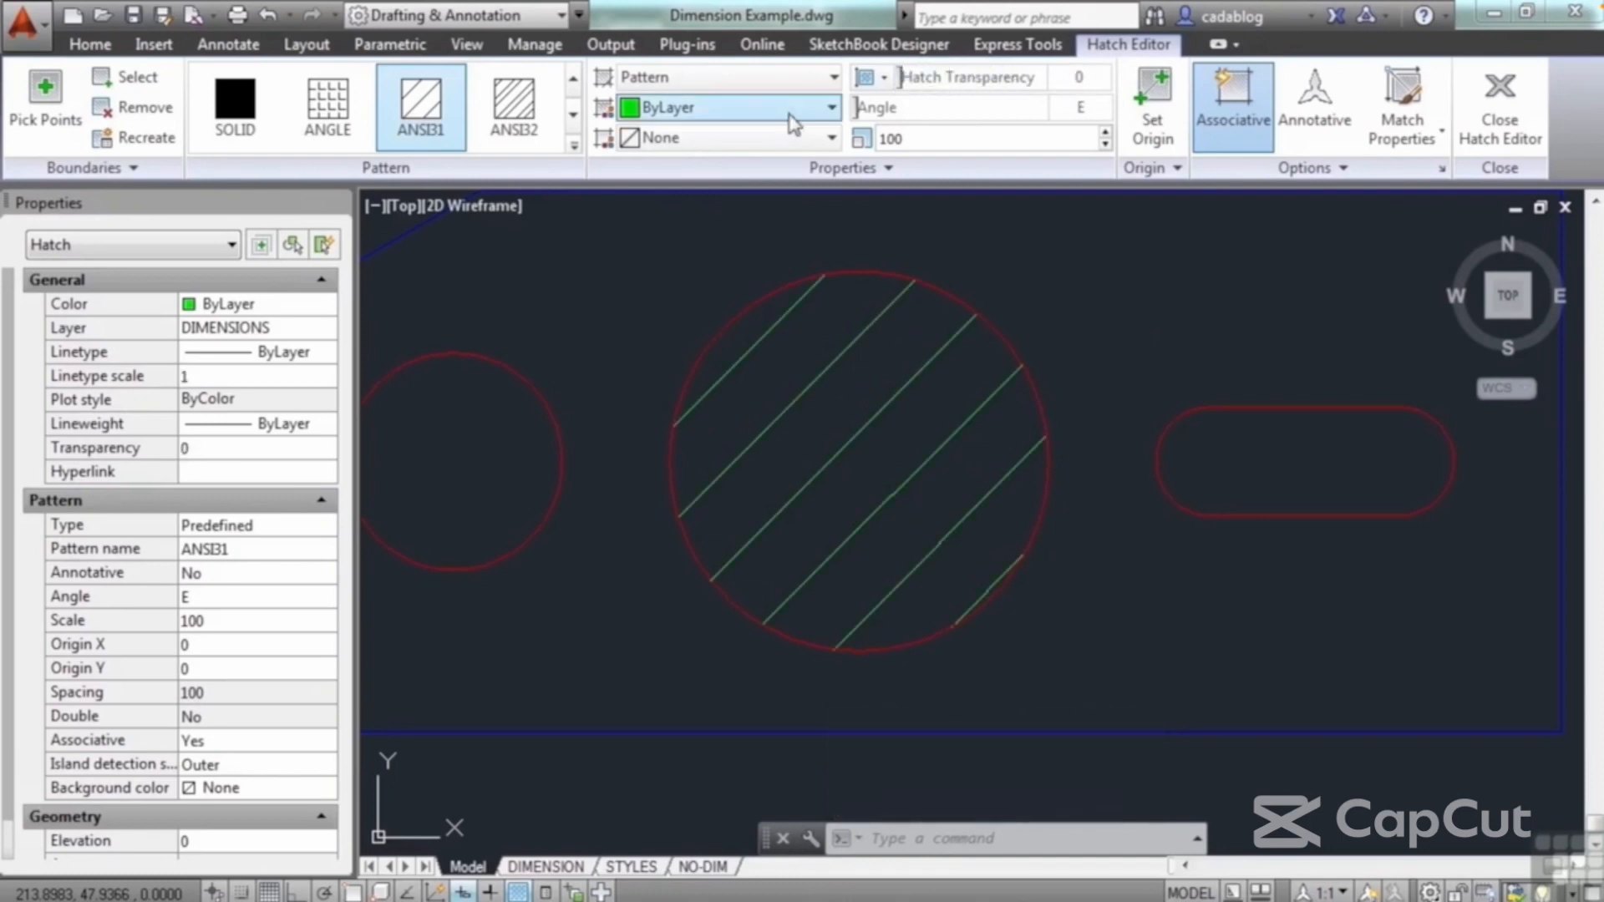
# Step: Give the hatch a Cyan background and White pattern lines, and finish editing it
pyautogui.click(831, 138)
pyautogui.click(679, 299)
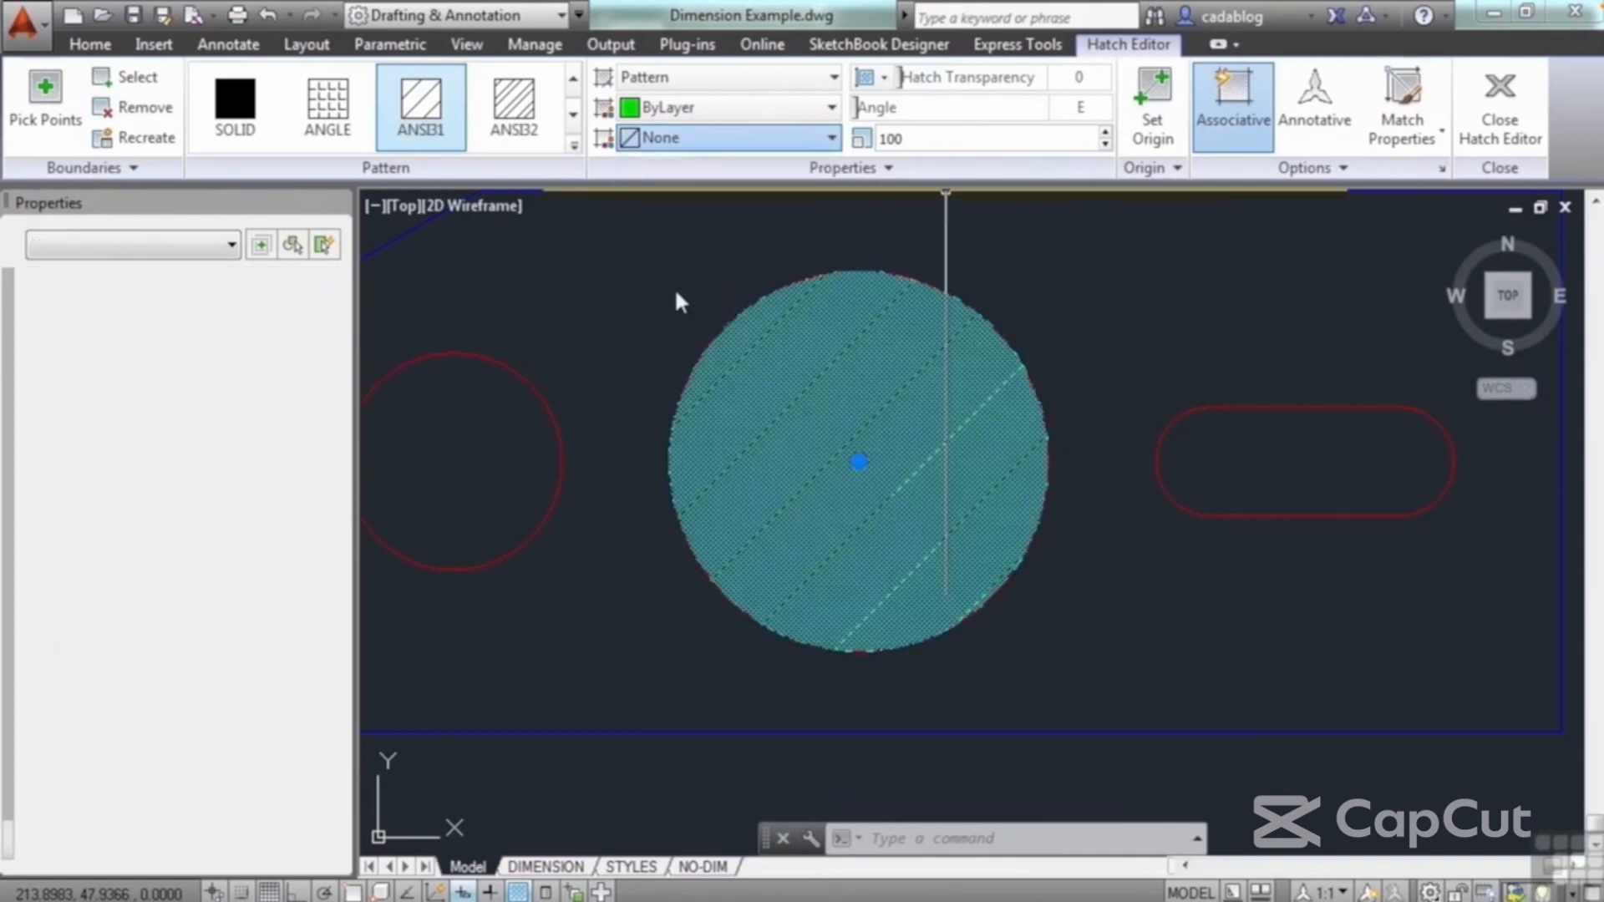
pyautogui.click(833, 109)
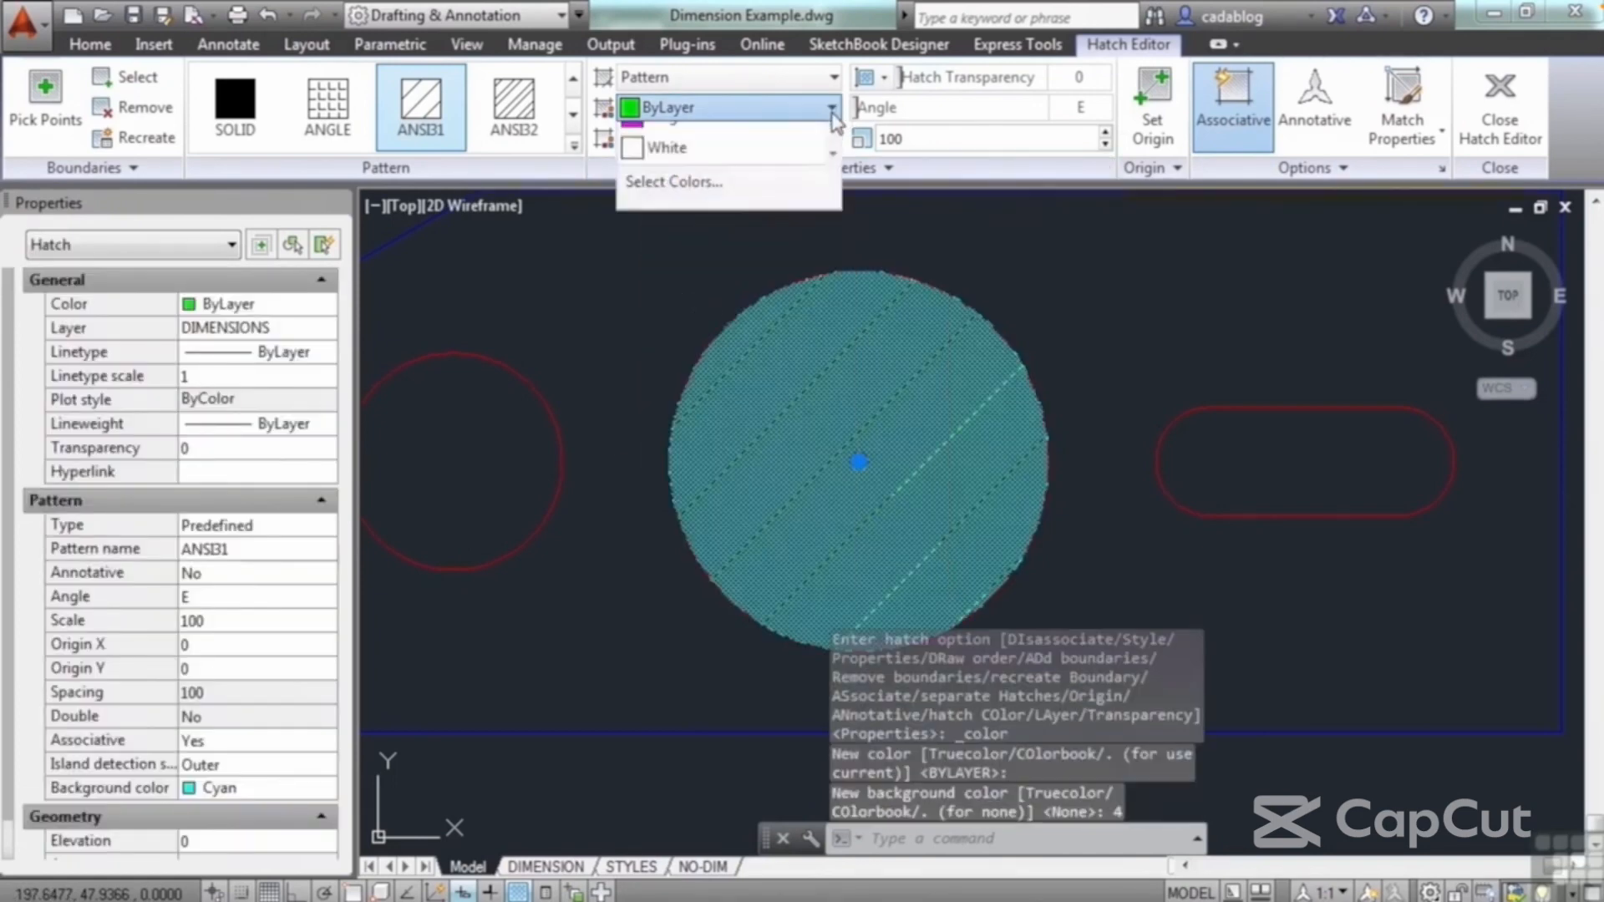
pyautogui.click(731, 366)
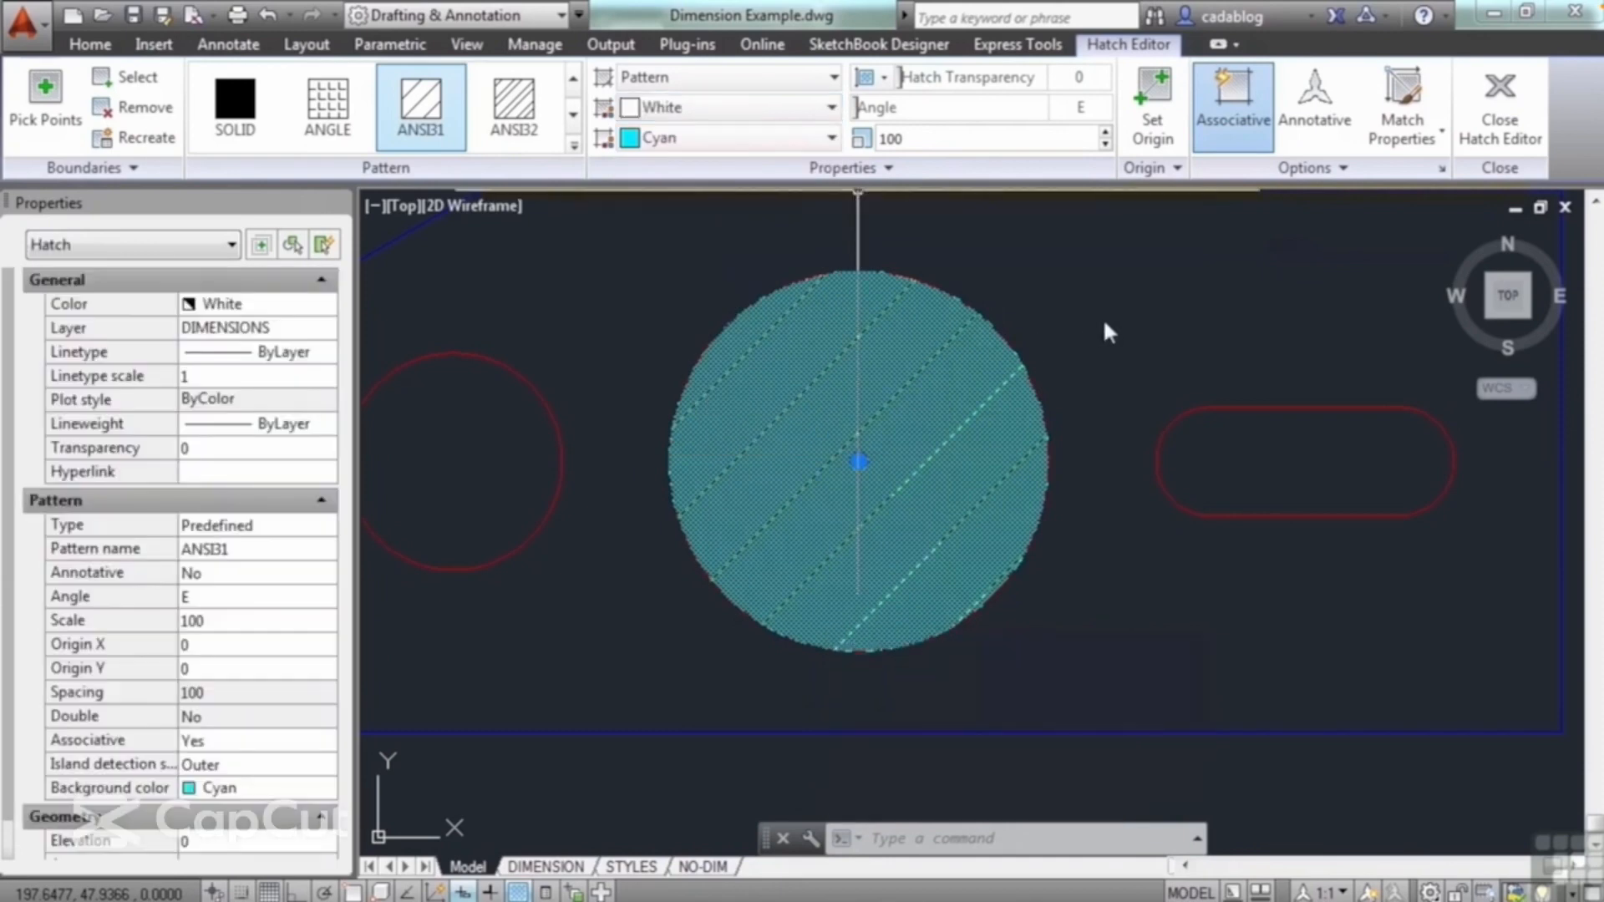
pyautogui.click(1500, 132)
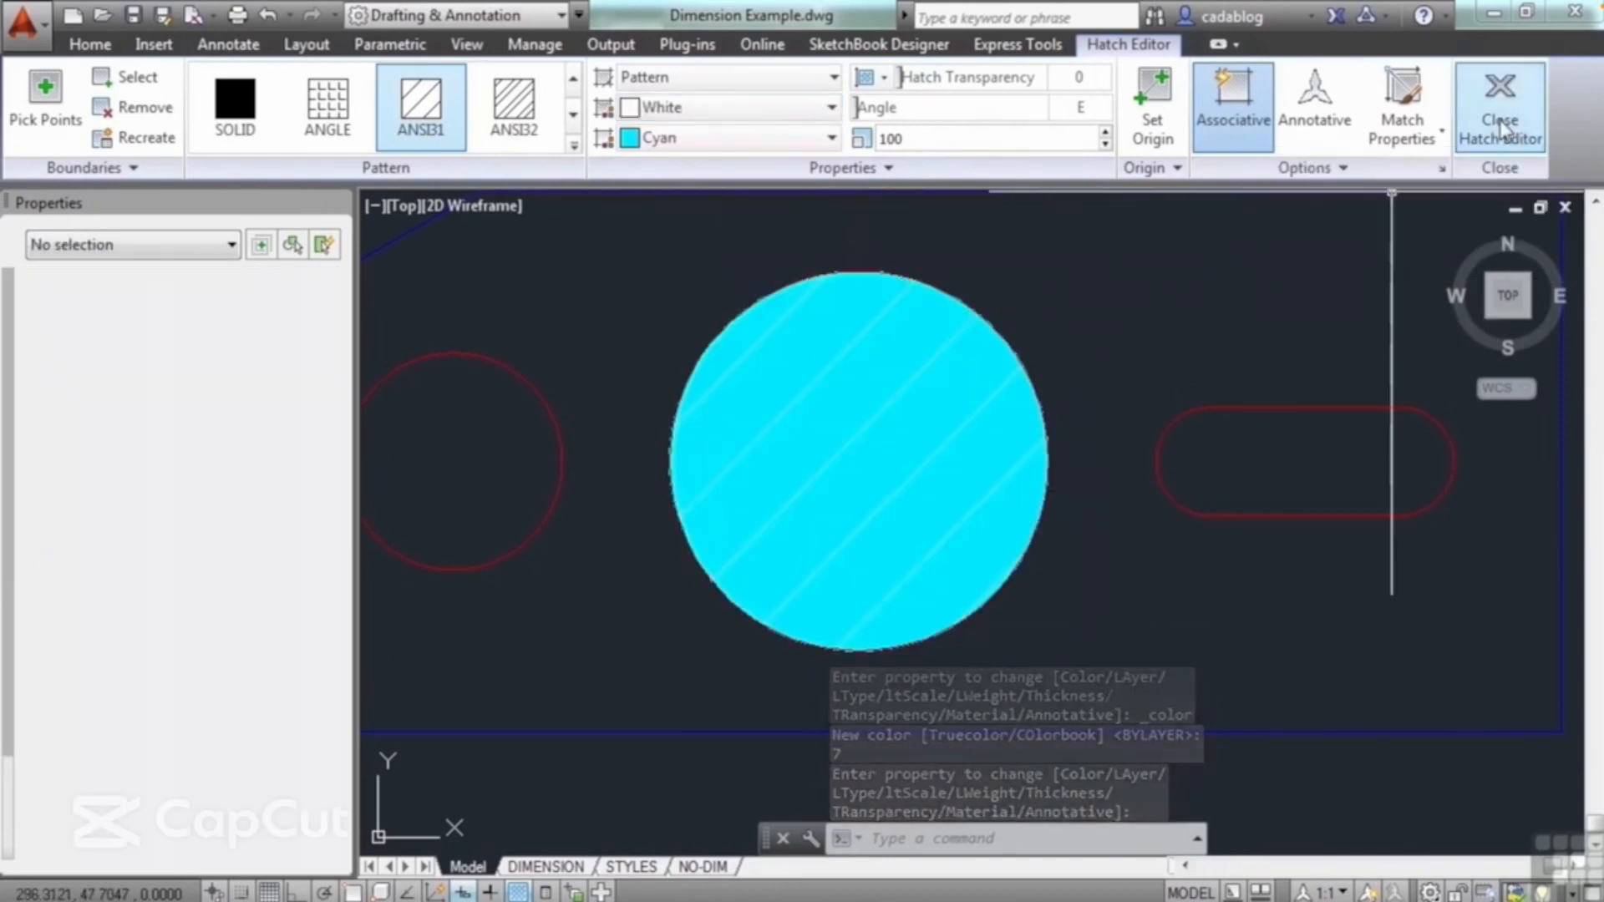
# Step: Set the transparency of the large circle's hatch to 63 and finish editing it
pyautogui.scroll(5, 945, 432)
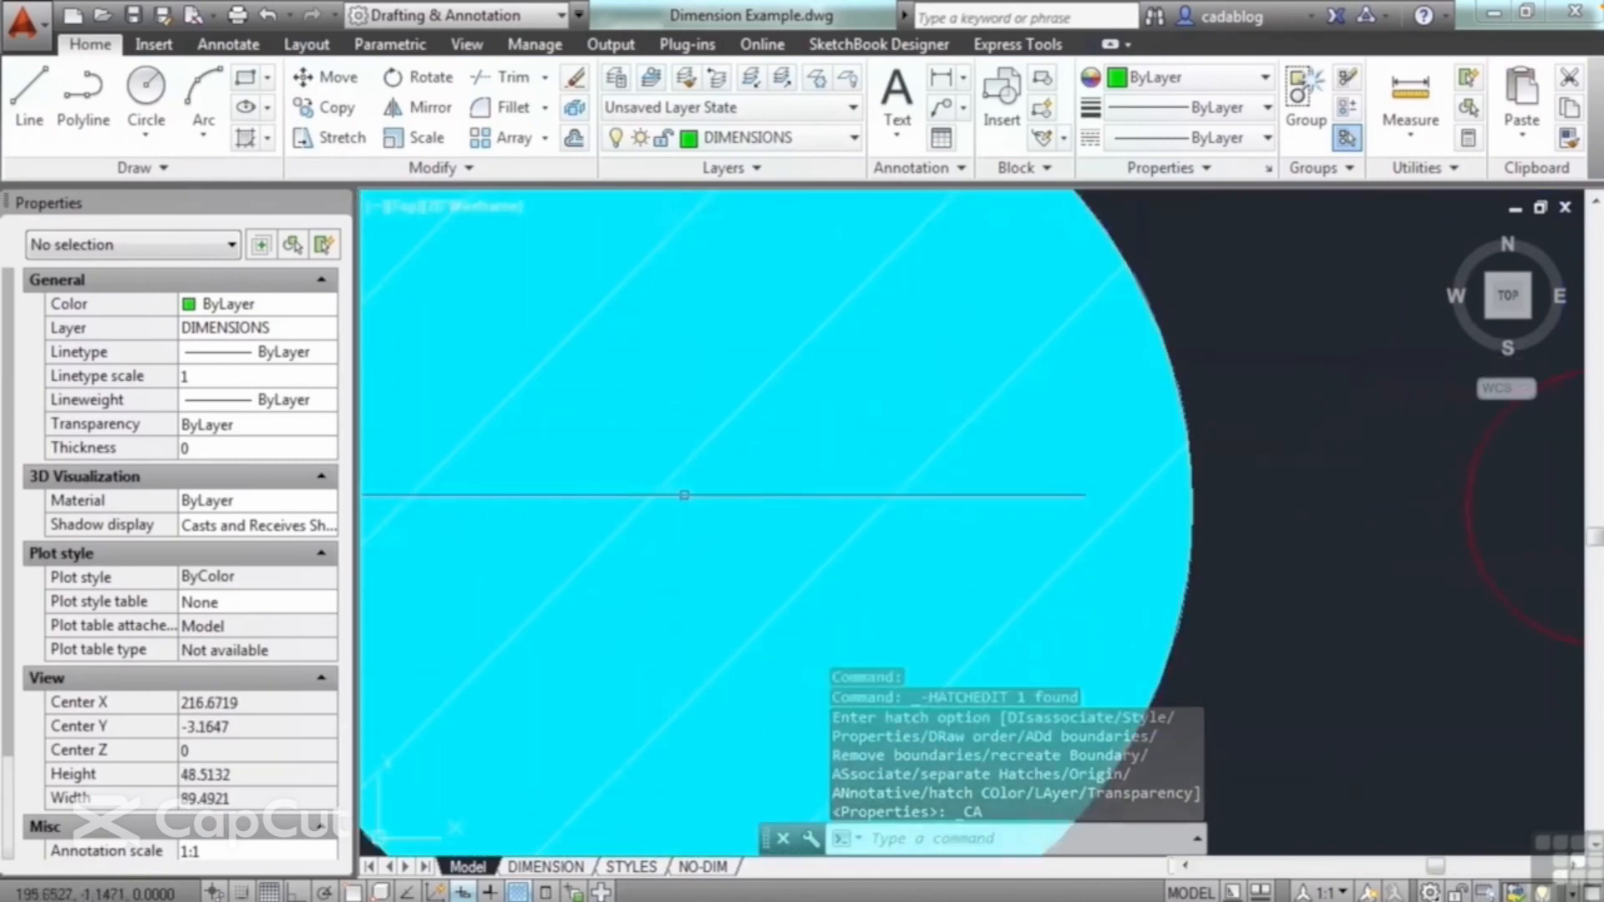
pyautogui.scroll(-2, 787, 383)
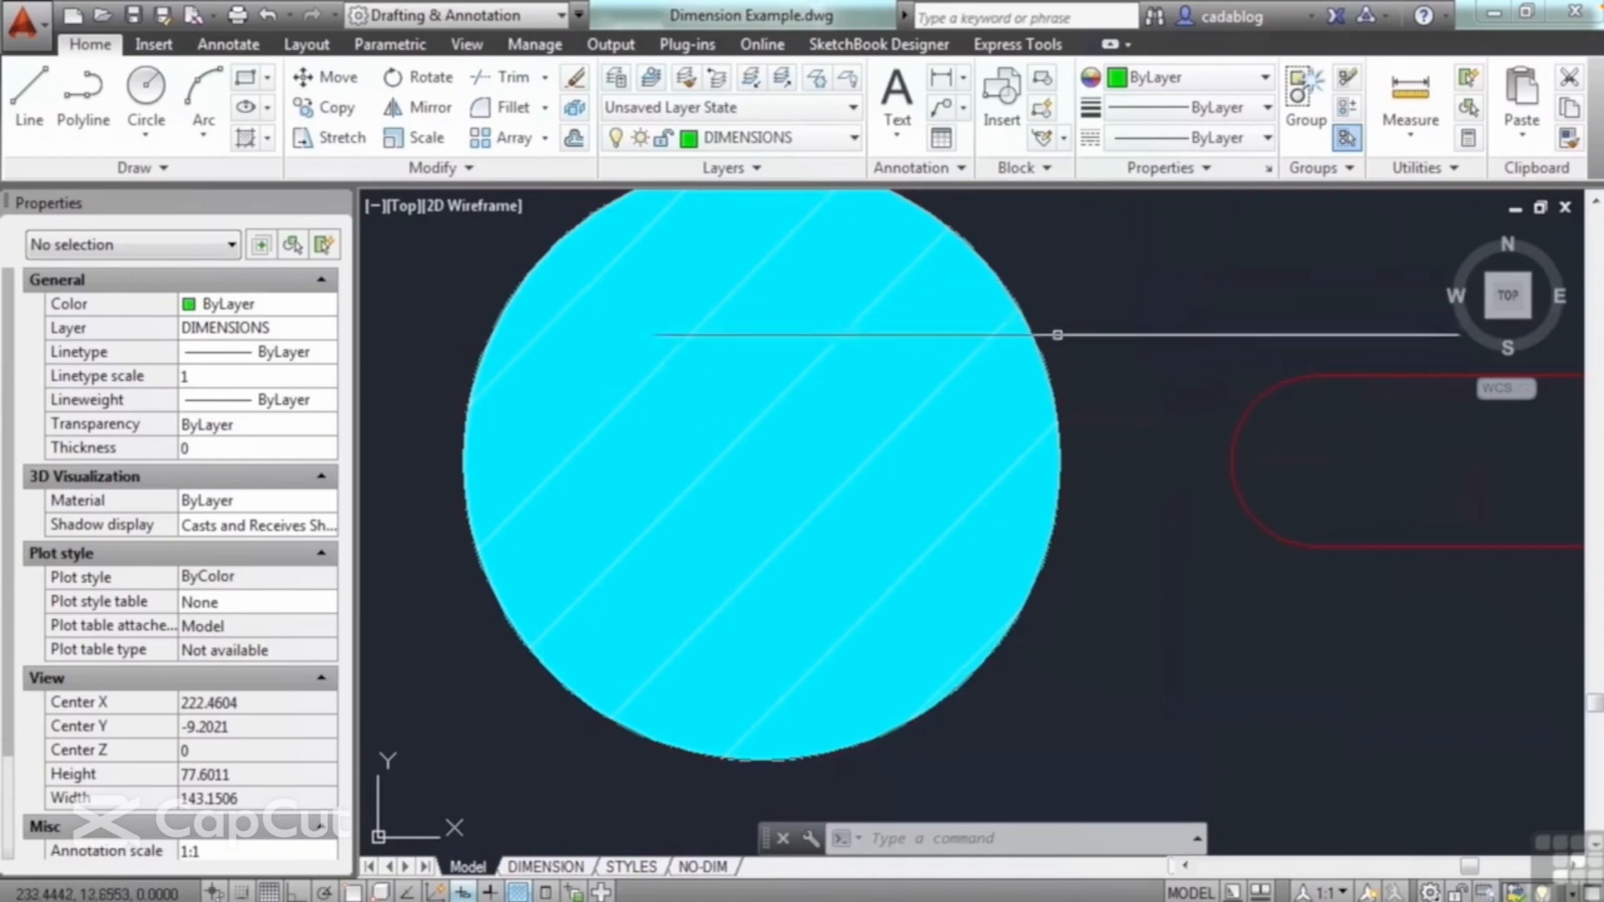
pyautogui.click(818, 451)
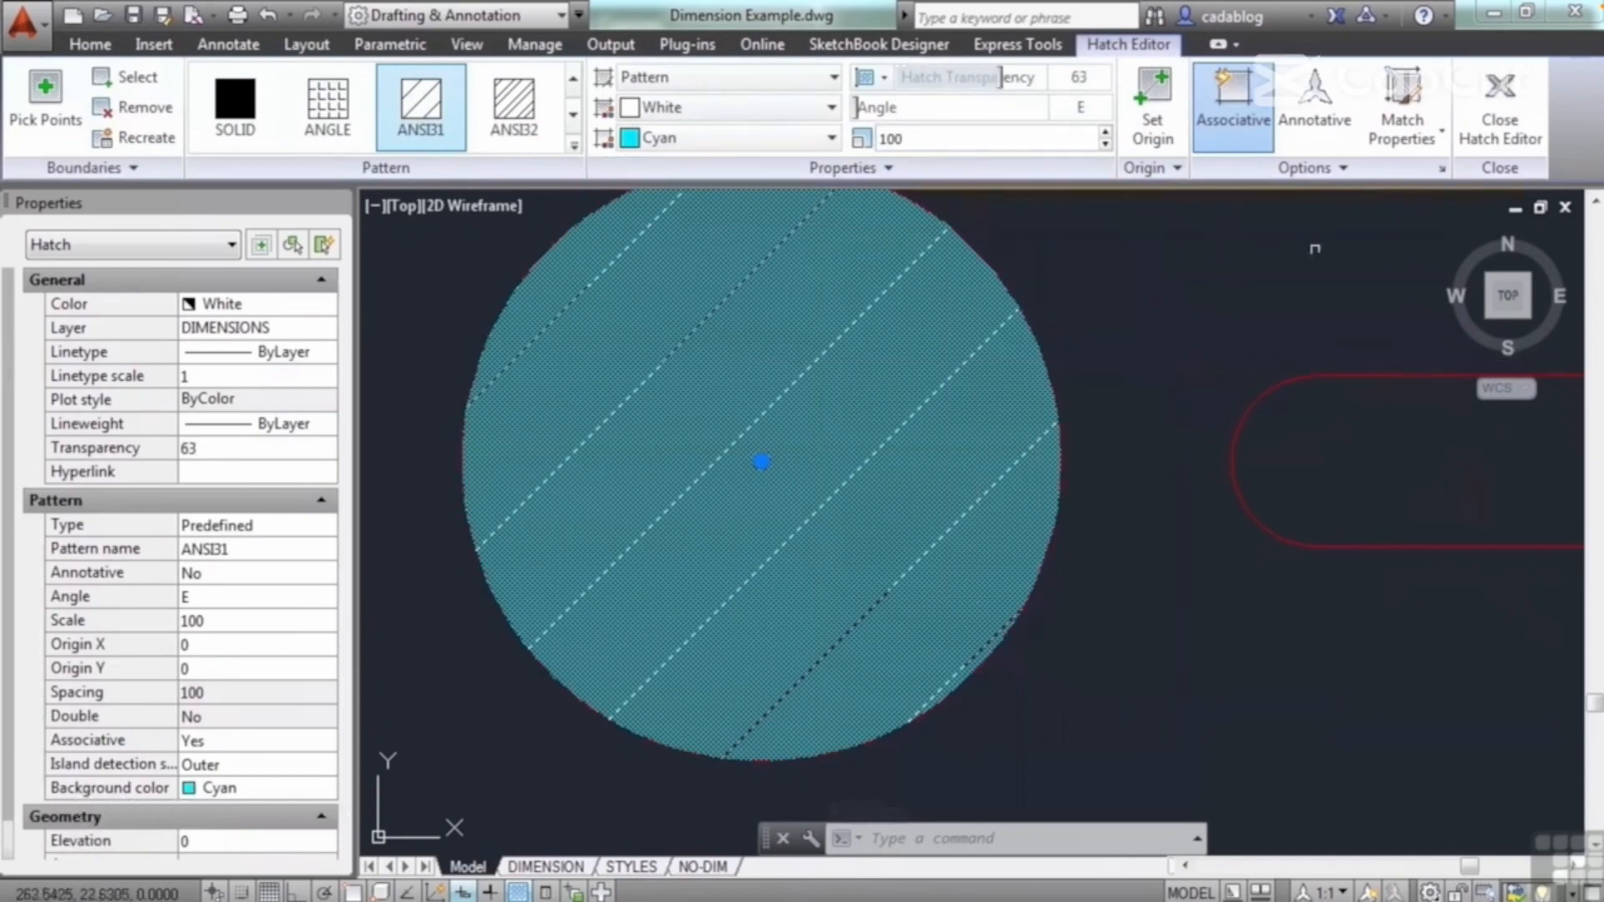
pyautogui.click(1502, 143)
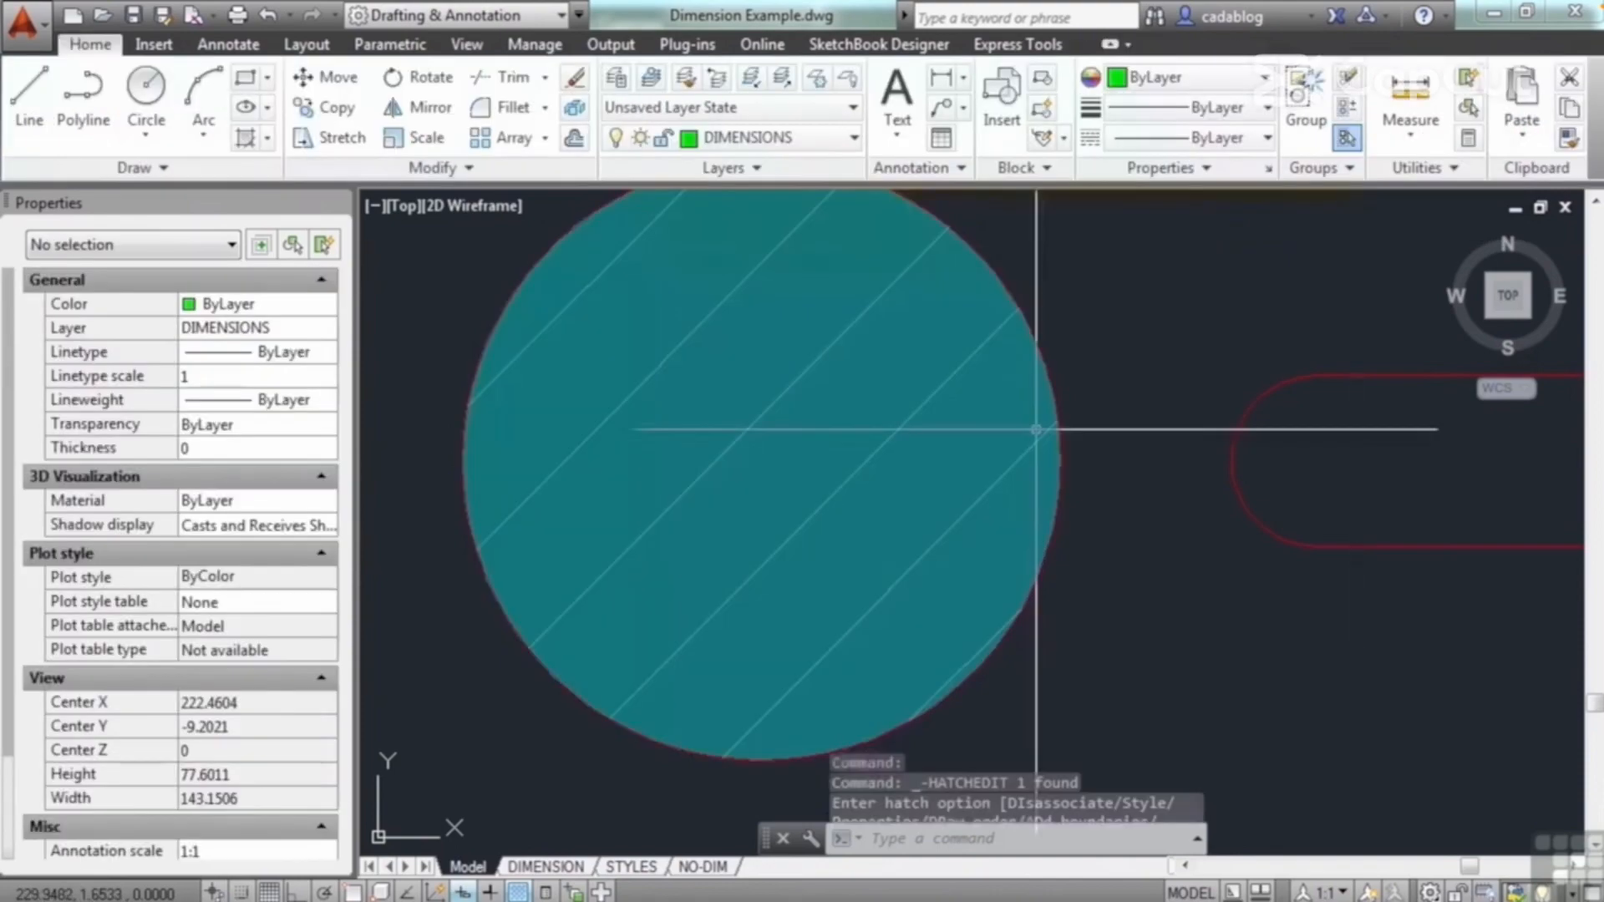
# Step: Delete the hatch from the large circle
pyautogui.scroll(-3, 967, 460)
pyautogui.scroll(-4, 967, 460)
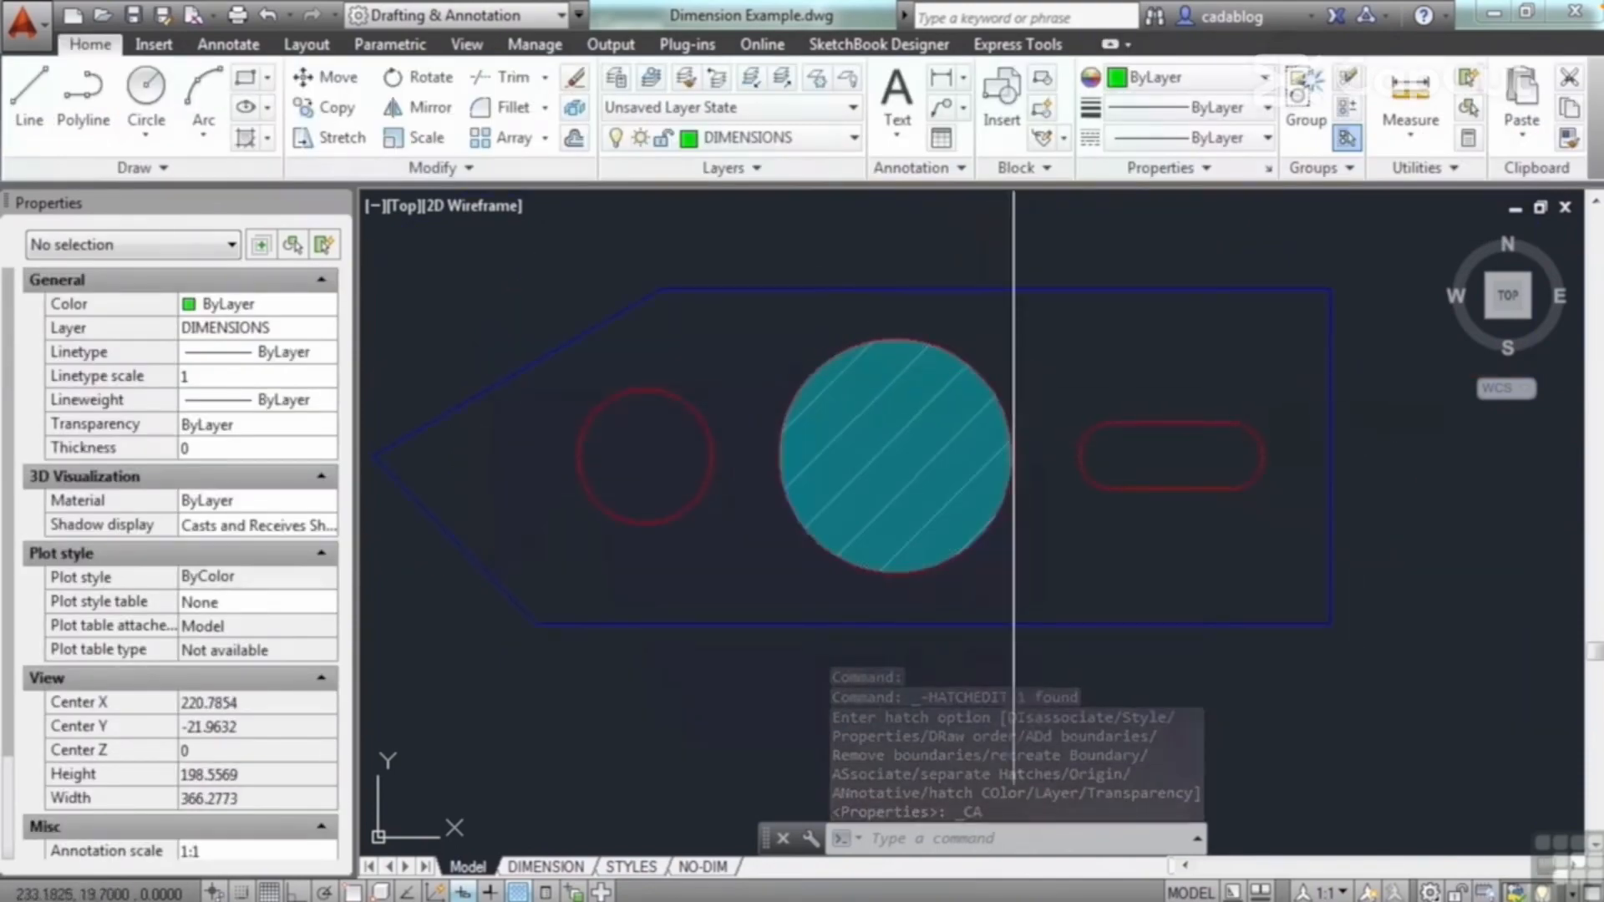
pyautogui.click(923, 407)
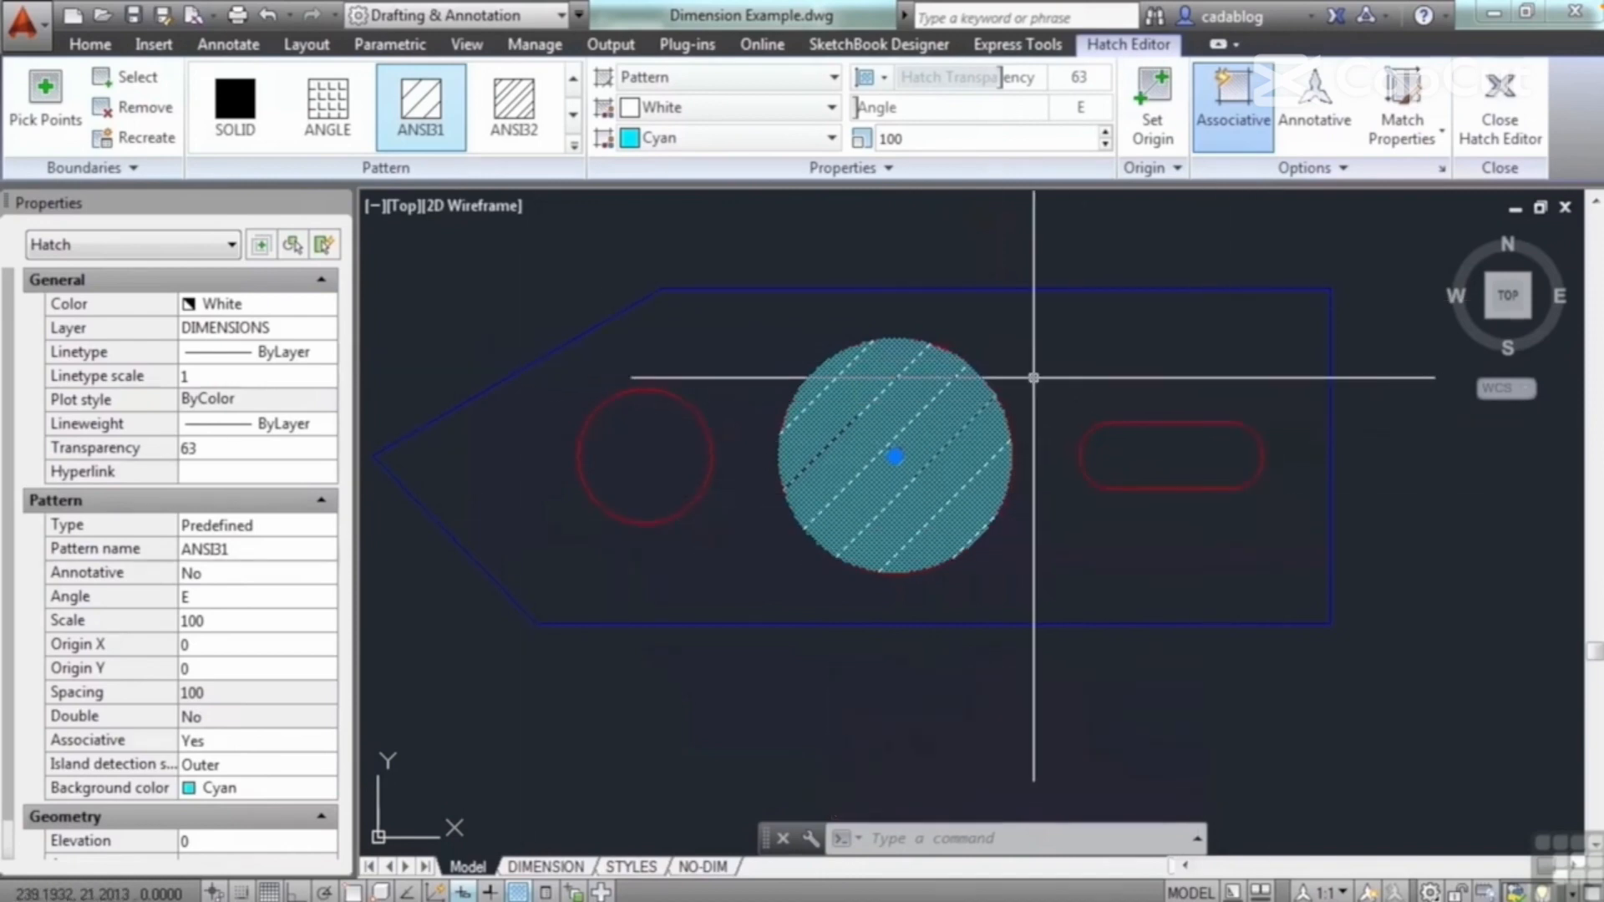
pyautogui.press('Delete')
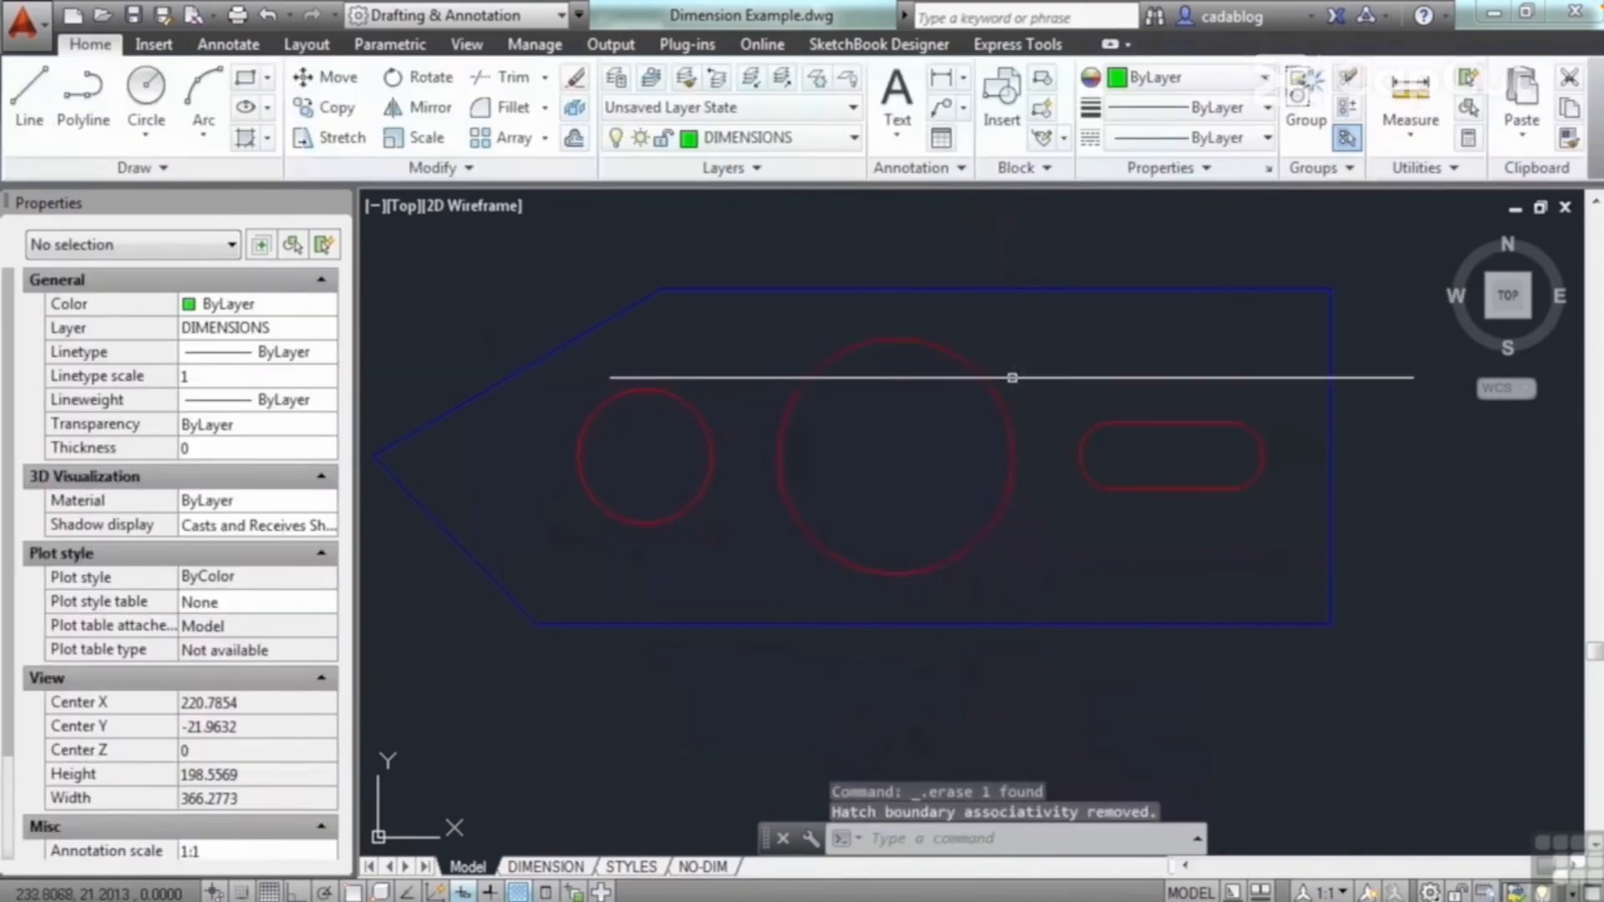
# Step: Hatch the plate area around the holes with the ANSI34 pattern at a scale of 50
pyautogui.write('HATCH')
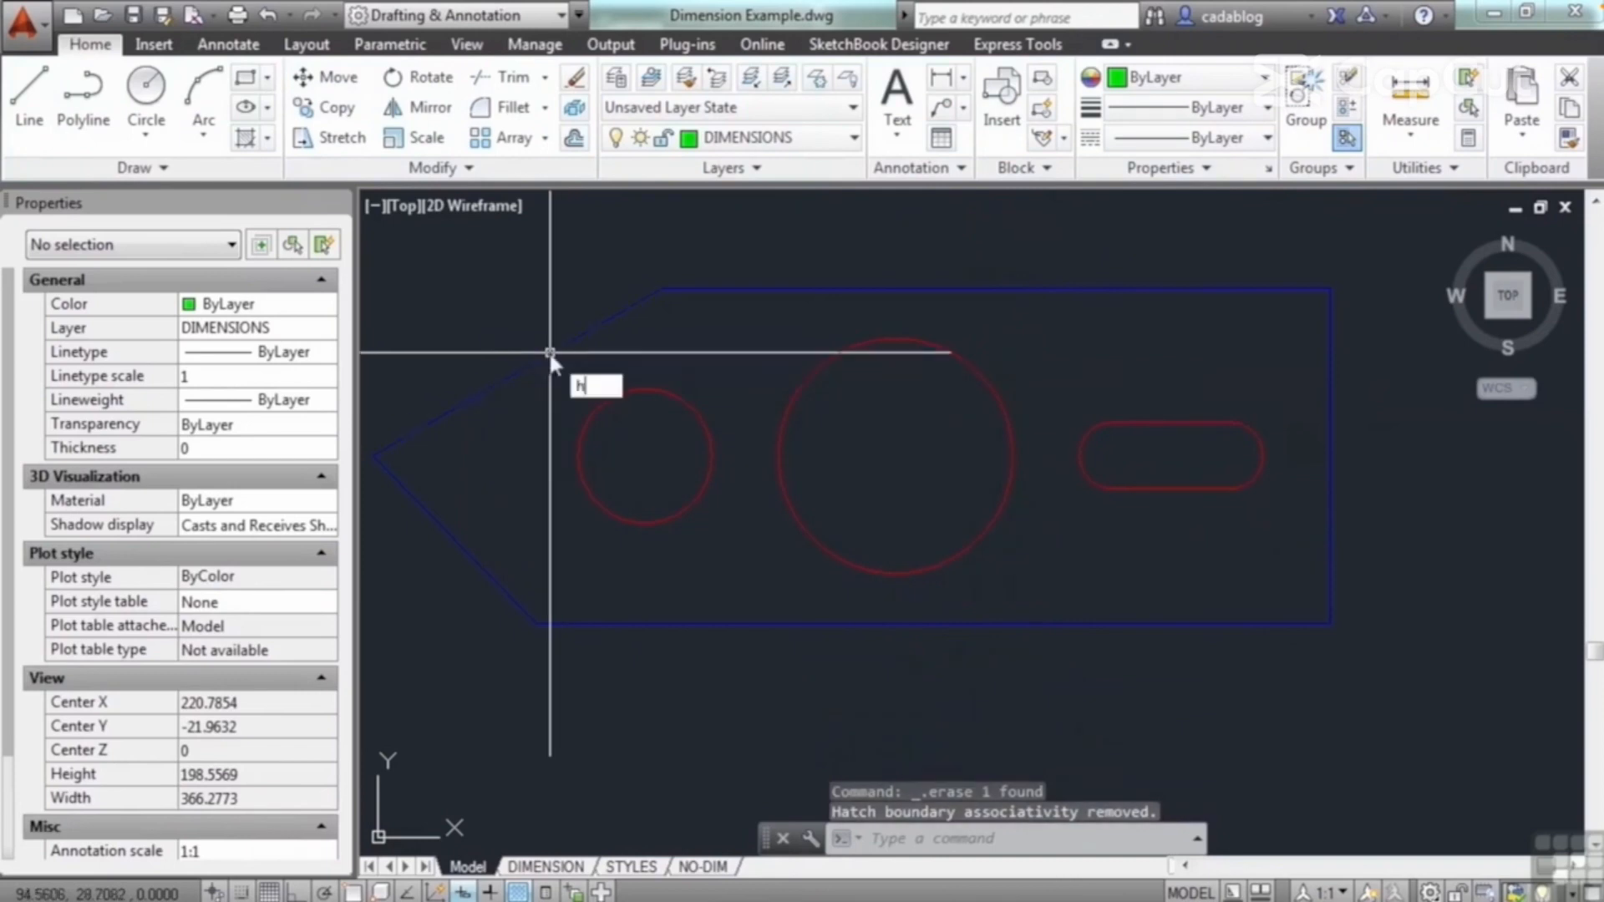
pyautogui.press('Return')
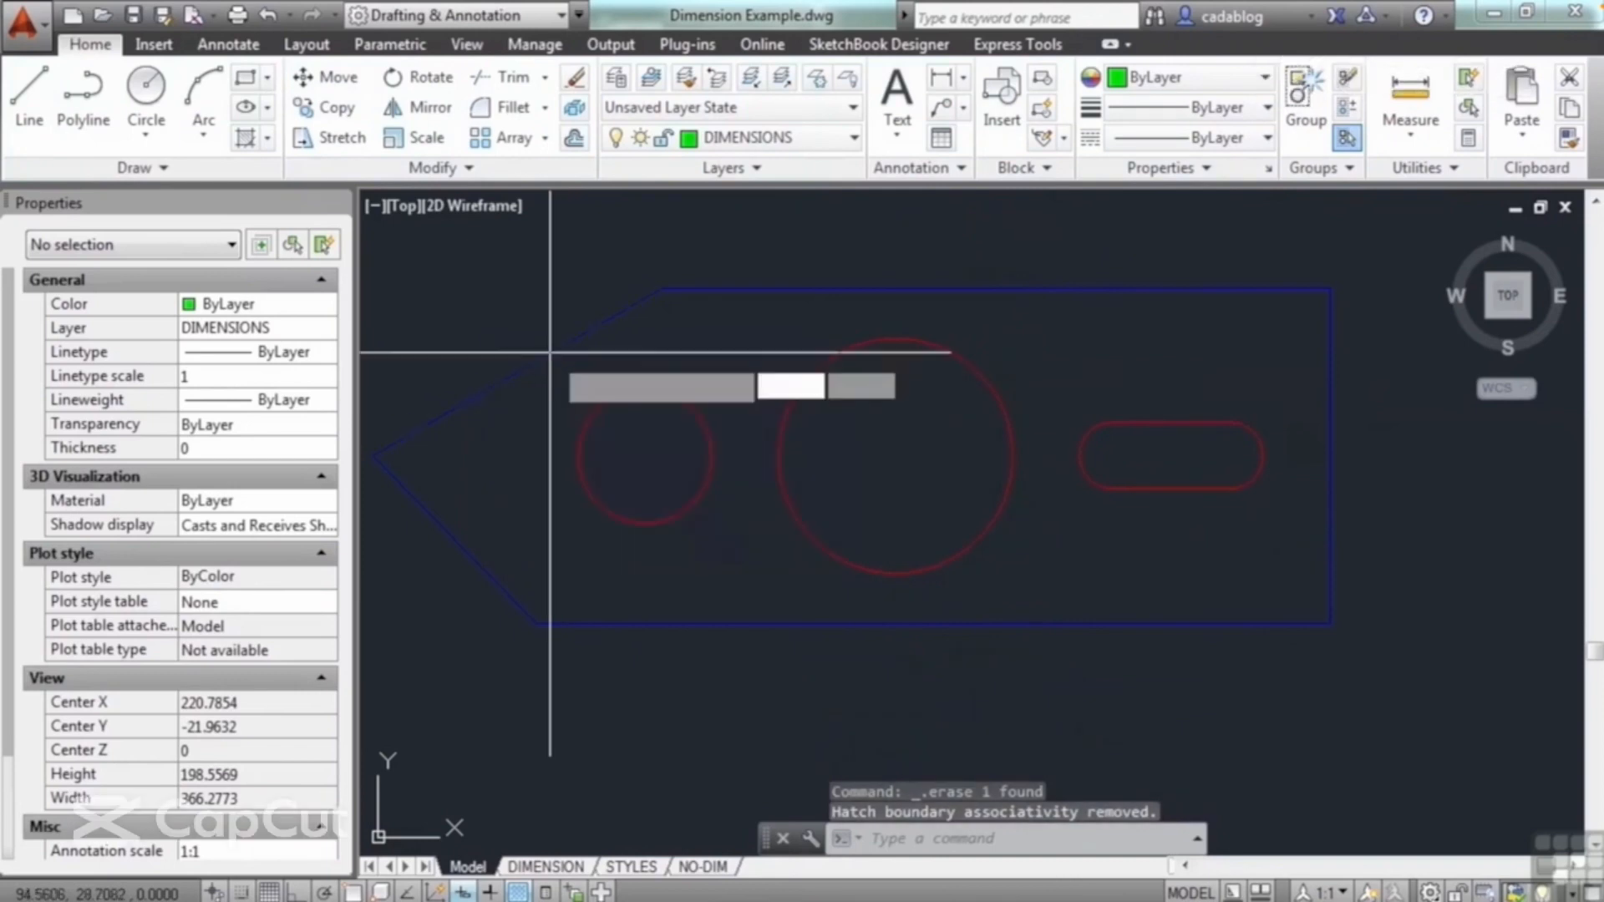
pyautogui.click(727, 342)
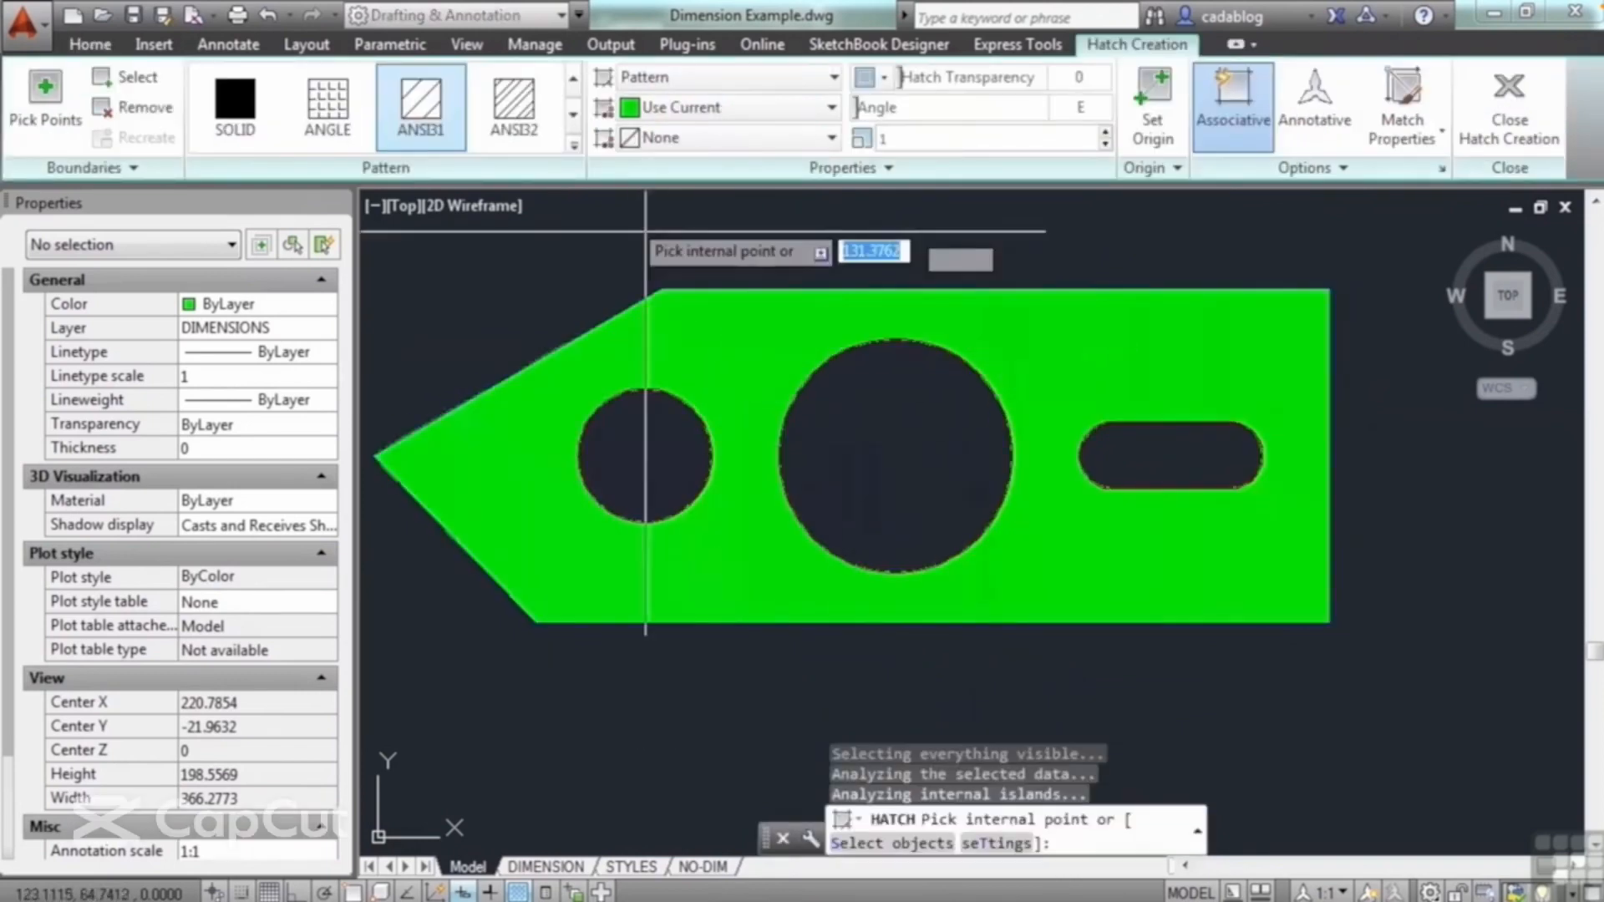
pyautogui.click(575, 149)
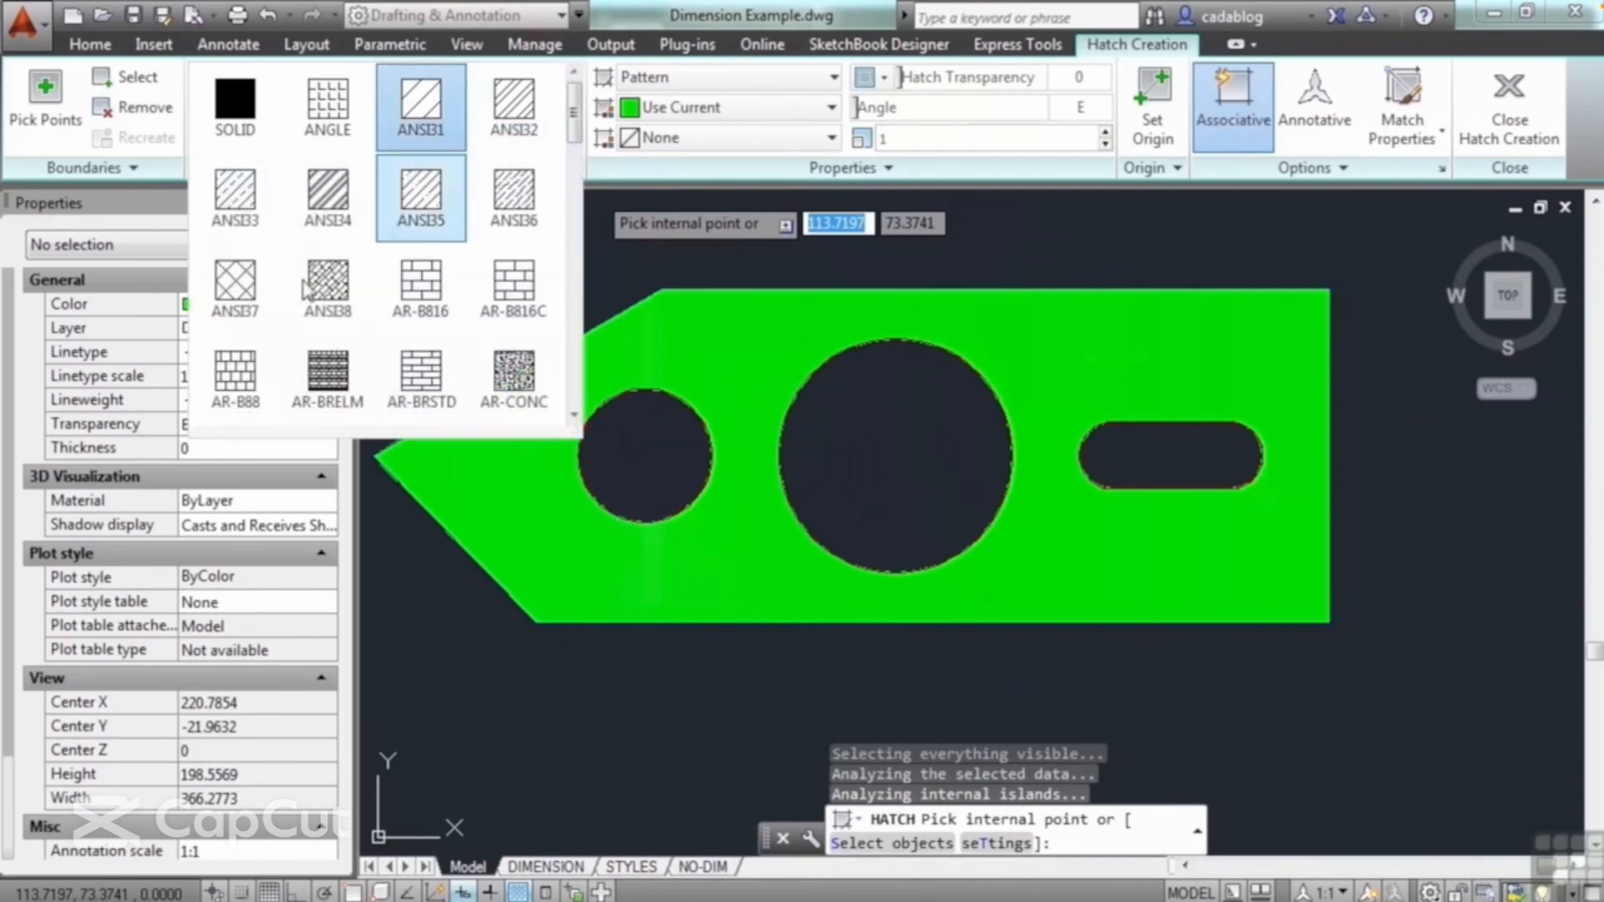
pyautogui.click(340, 207)
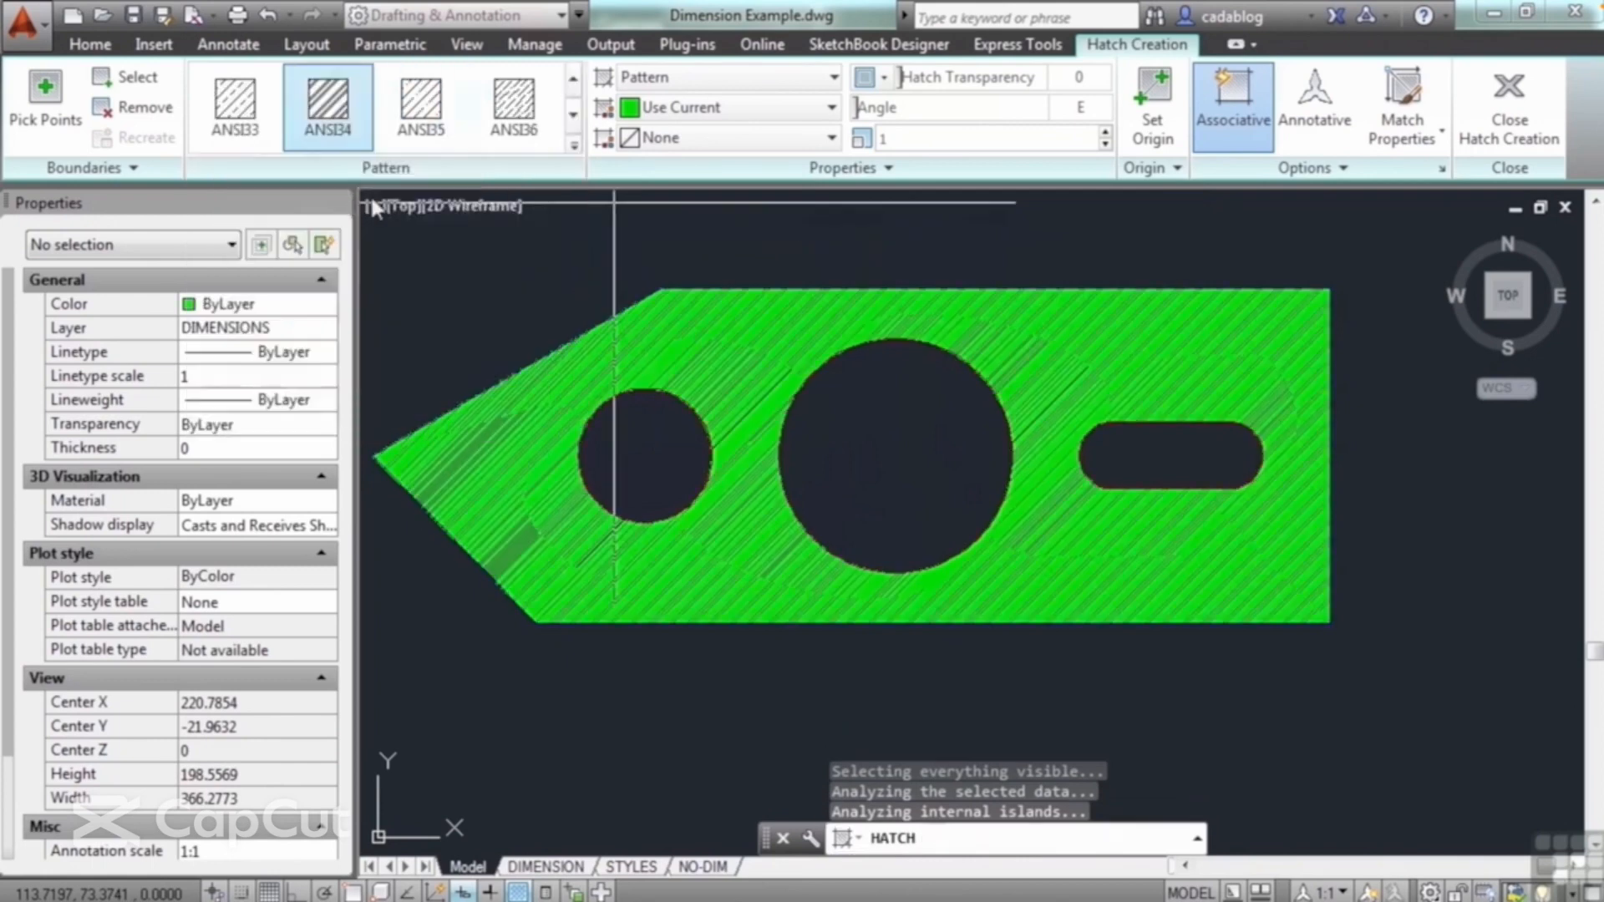
pyautogui.click(905, 139)
pyautogui.write('50')
pyautogui.press('Return')
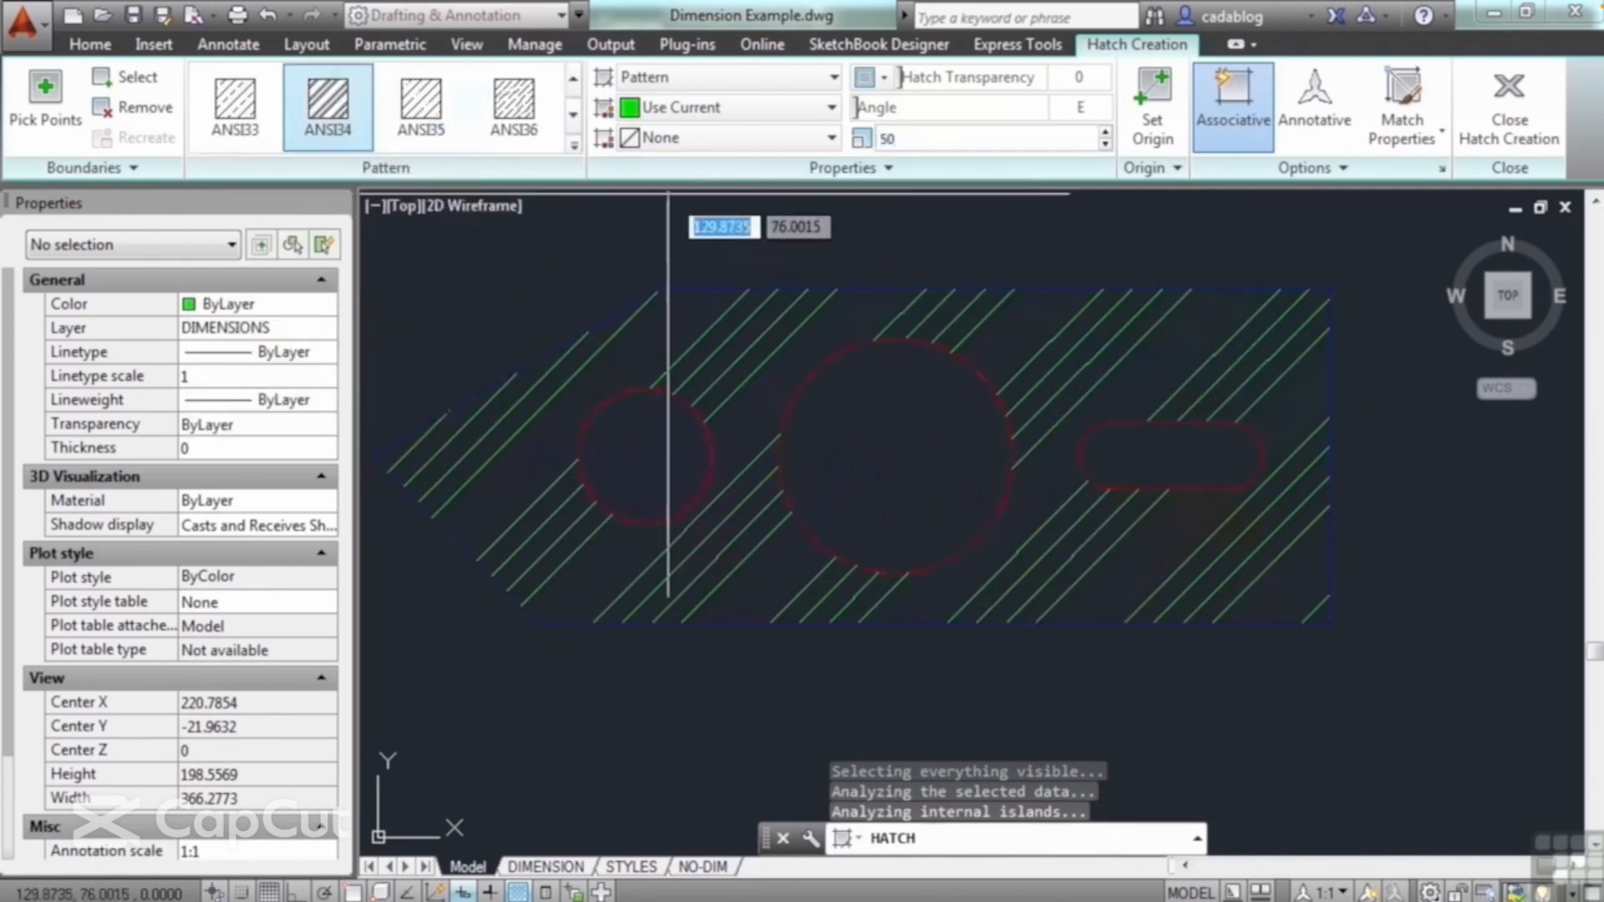
# Step: Try the AR-B816C and AR-HBONE patterns on the plate hatch
pyautogui.click(573, 145)
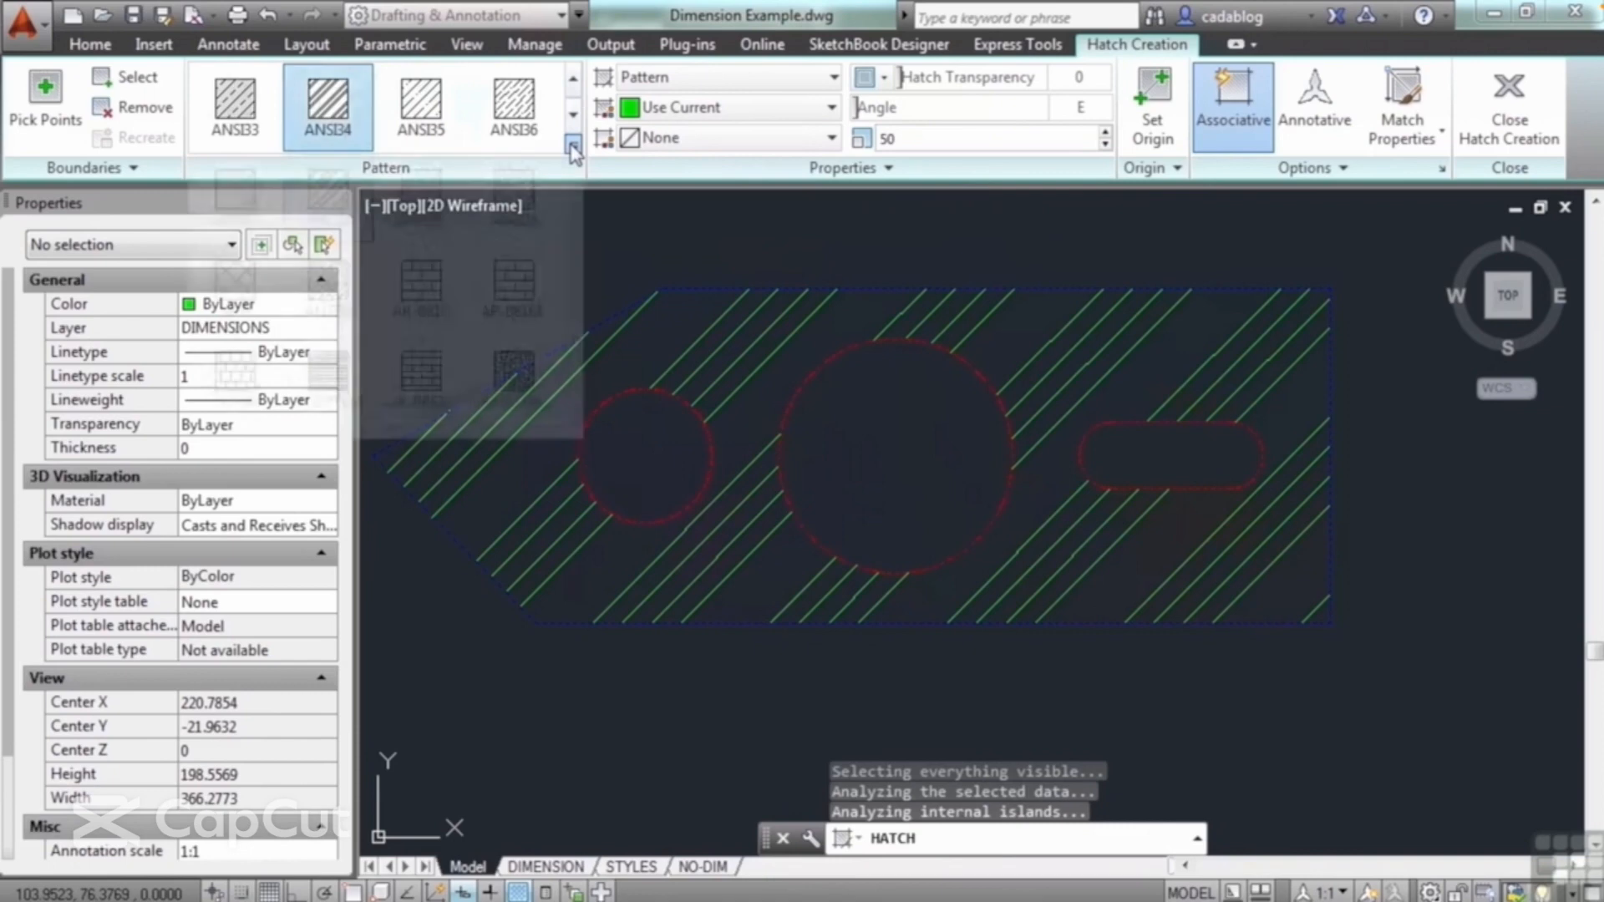
pyautogui.click(529, 286)
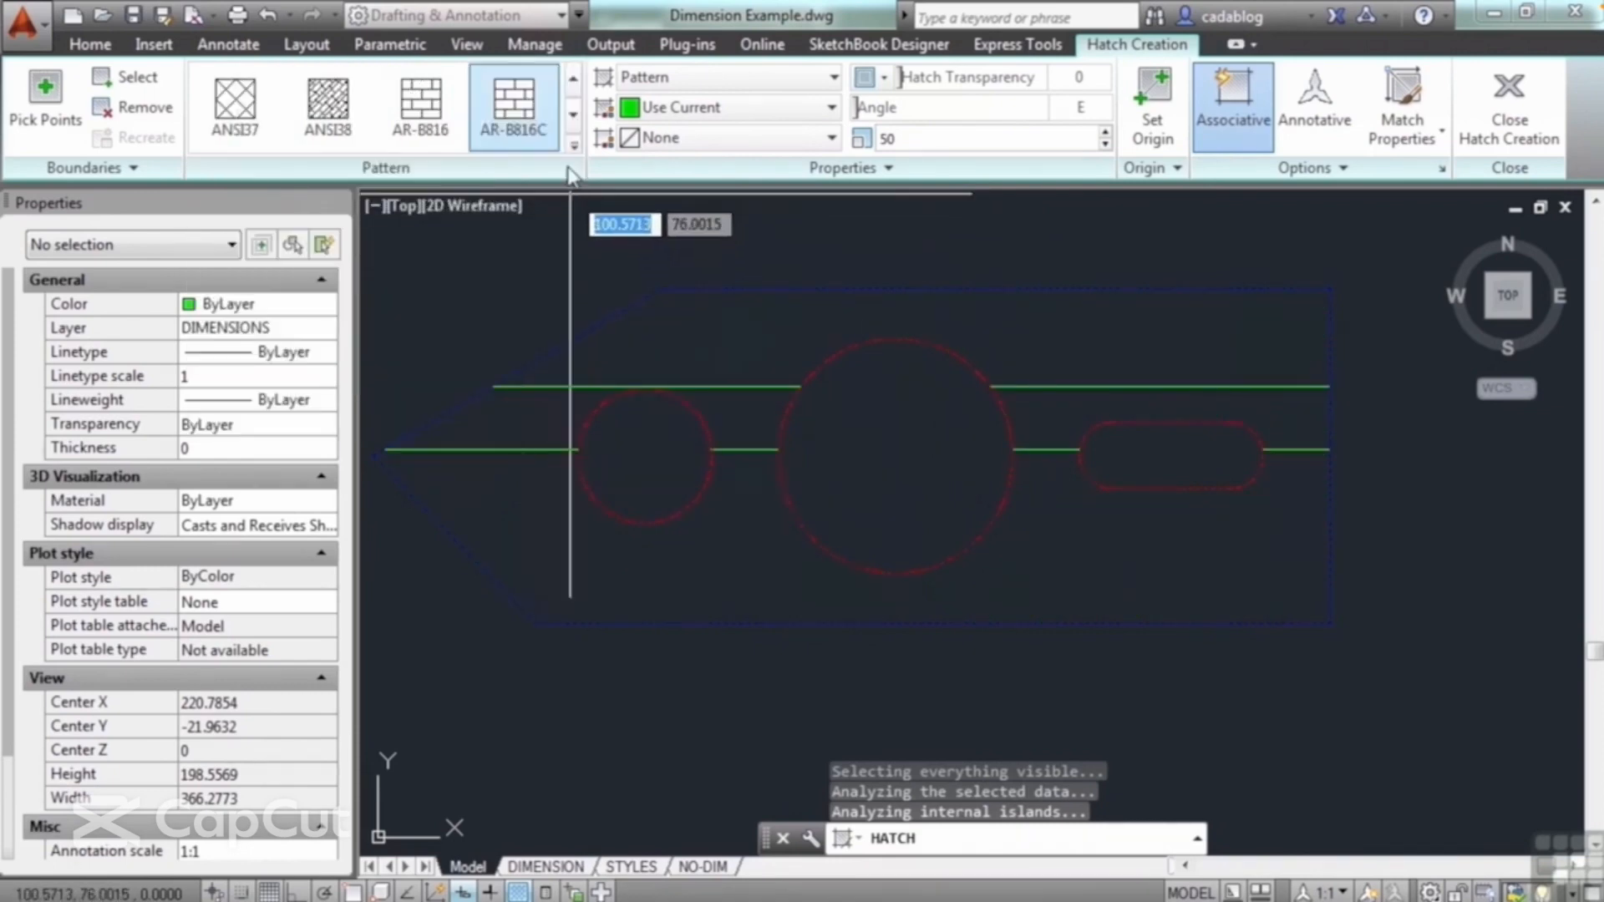
pyautogui.click(574, 145)
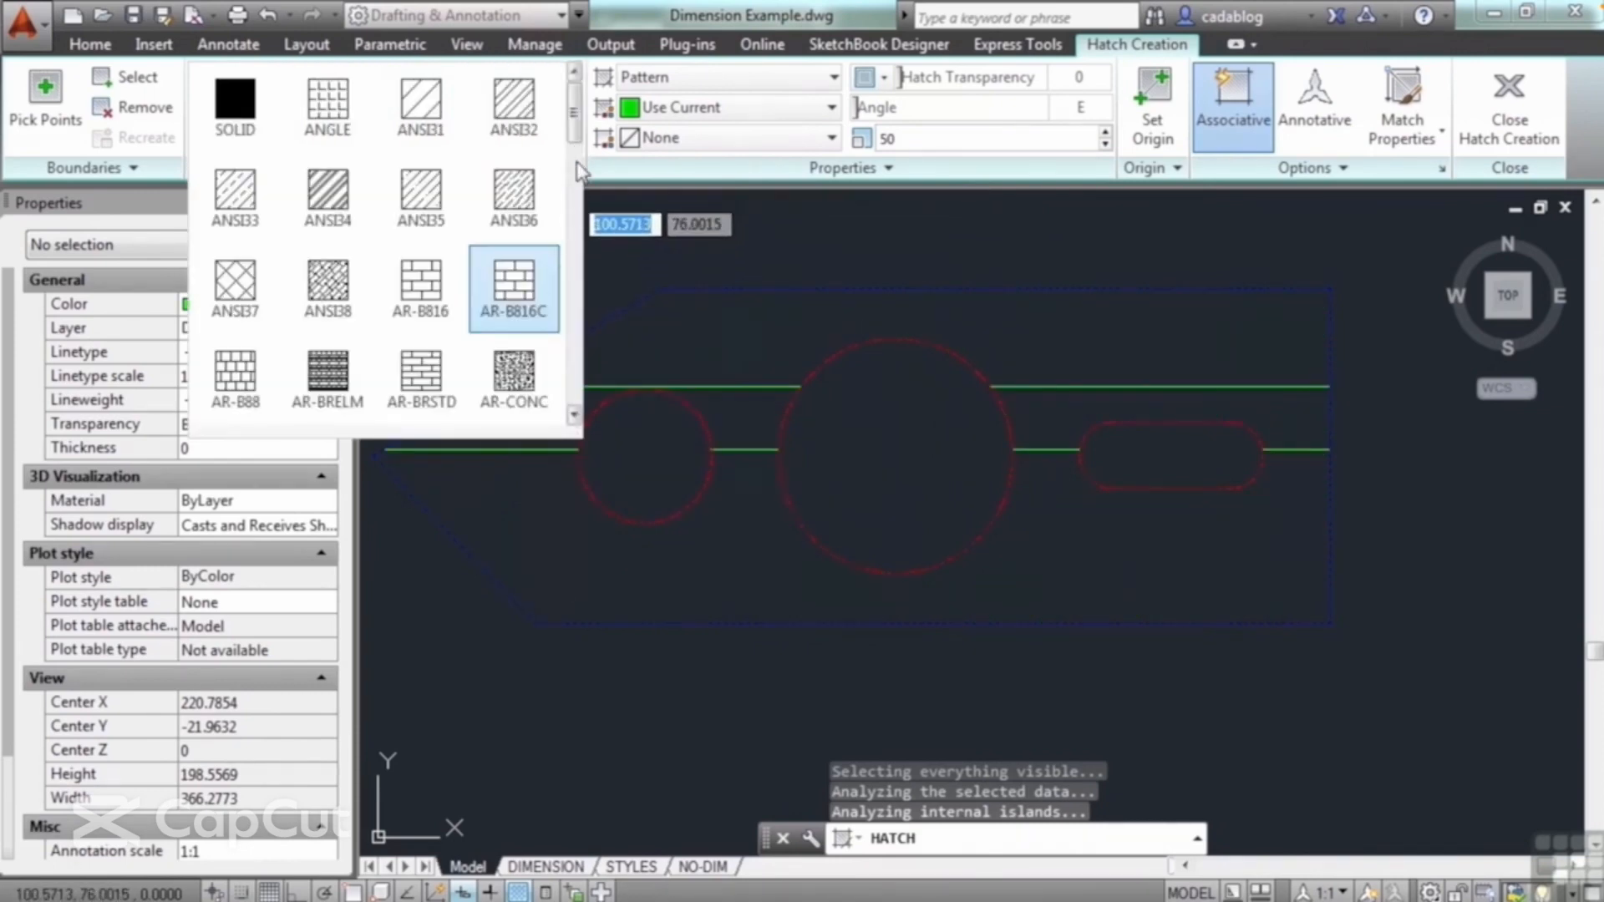
pyautogui.scroll(-3, 579, 132)
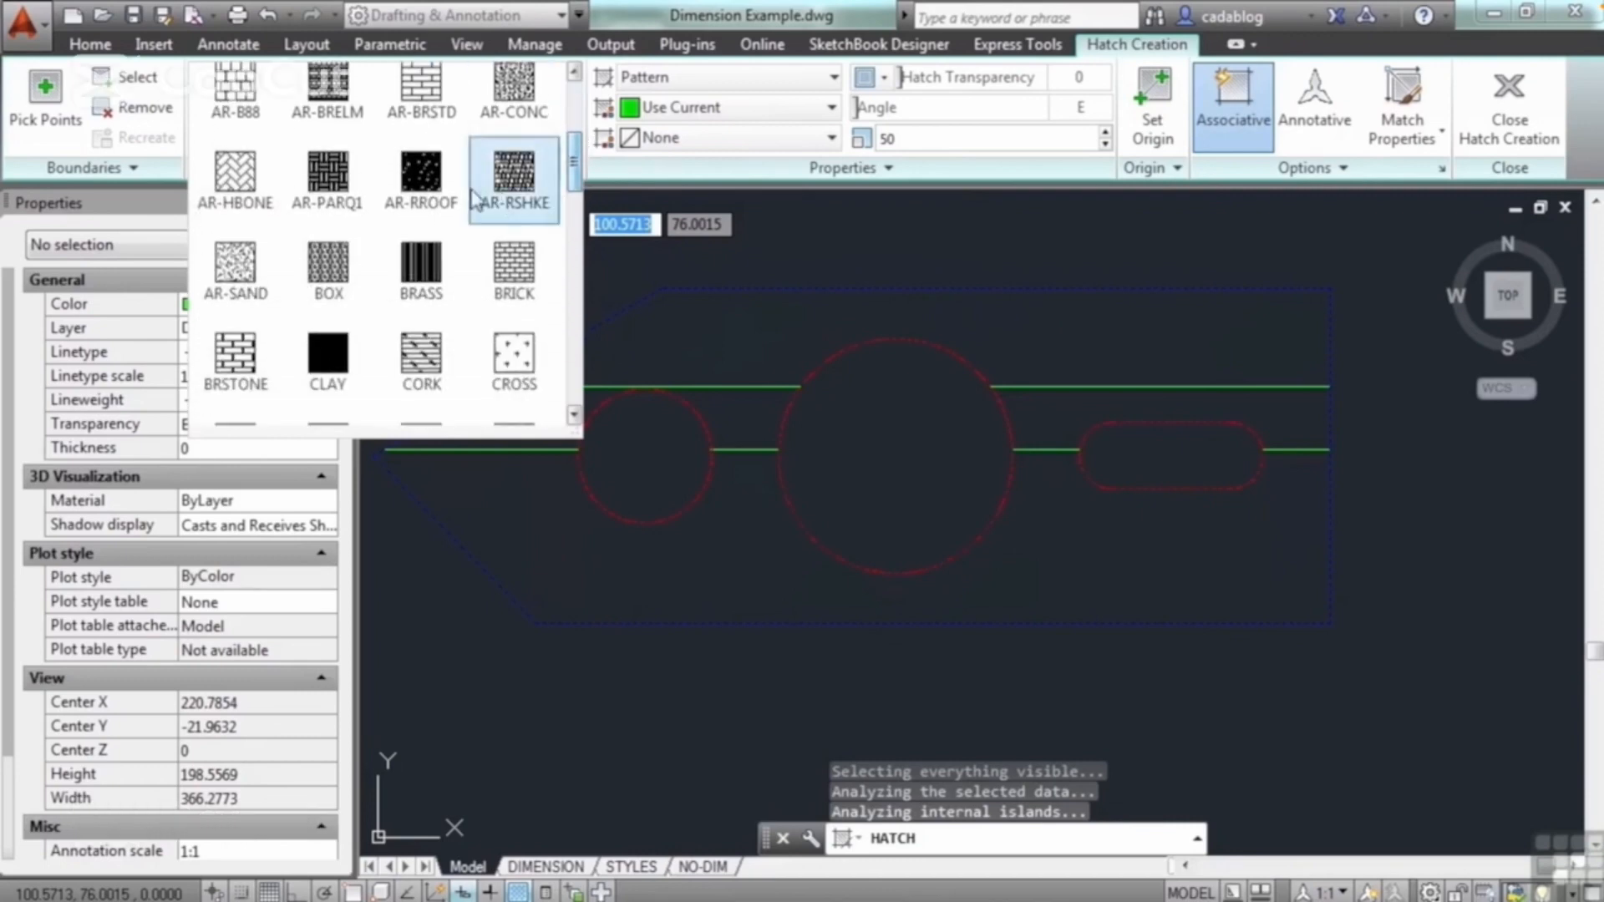
pyautogui.click(227, 173)
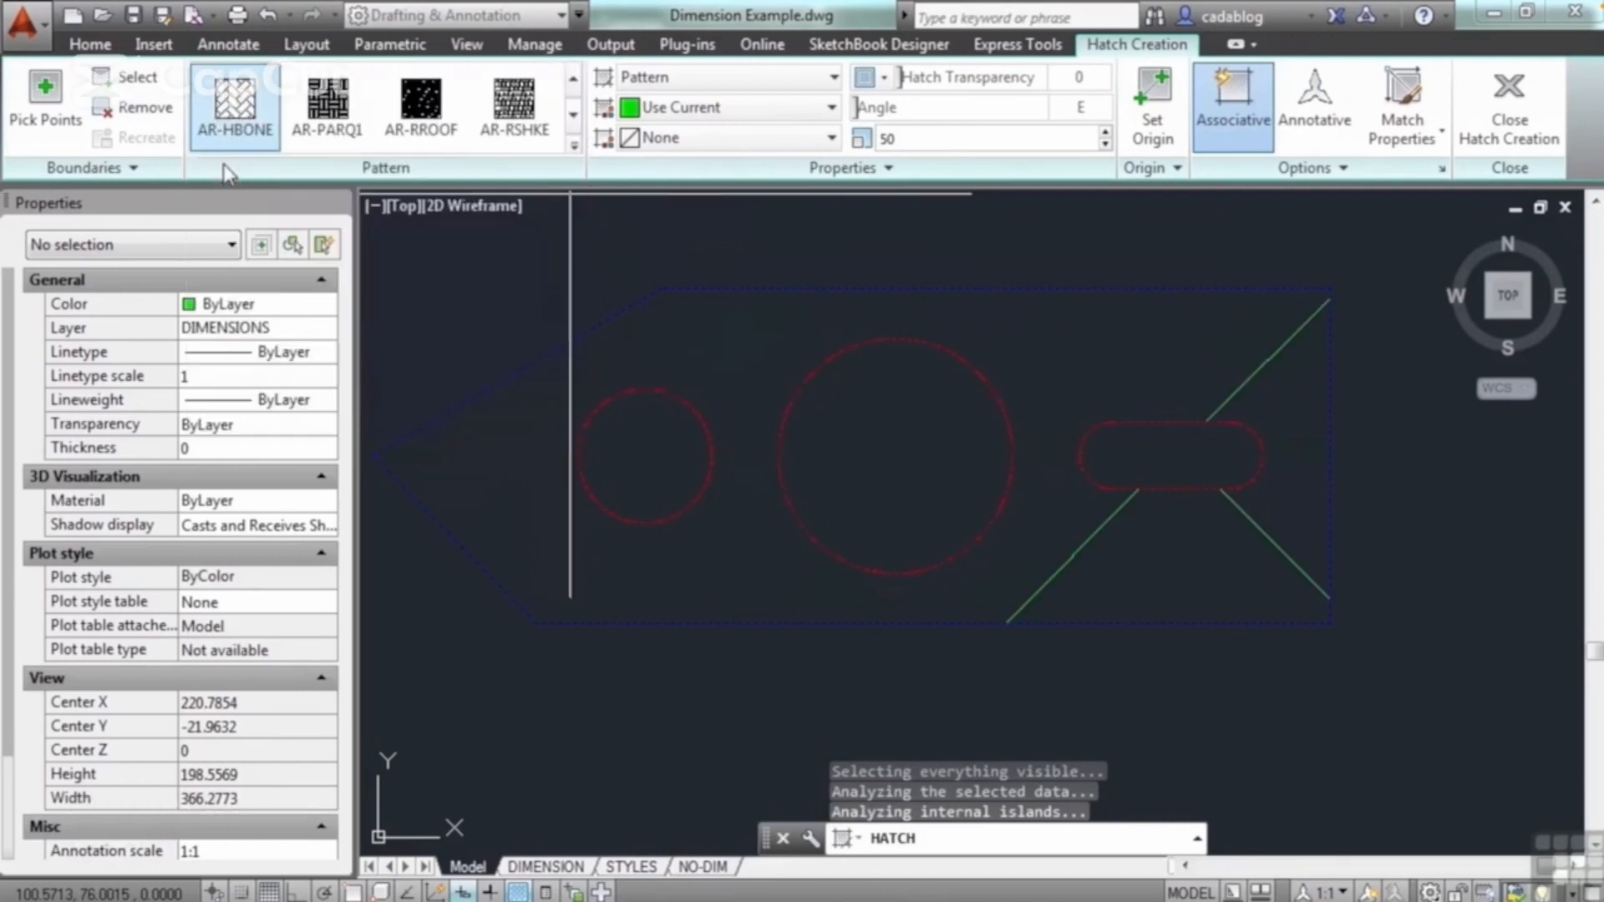
# Step: Try the GR_CURVED gradient in Blue and Yellow and the GRAVEL pattern on the plate hatch
pyautogui.click(574, 150)
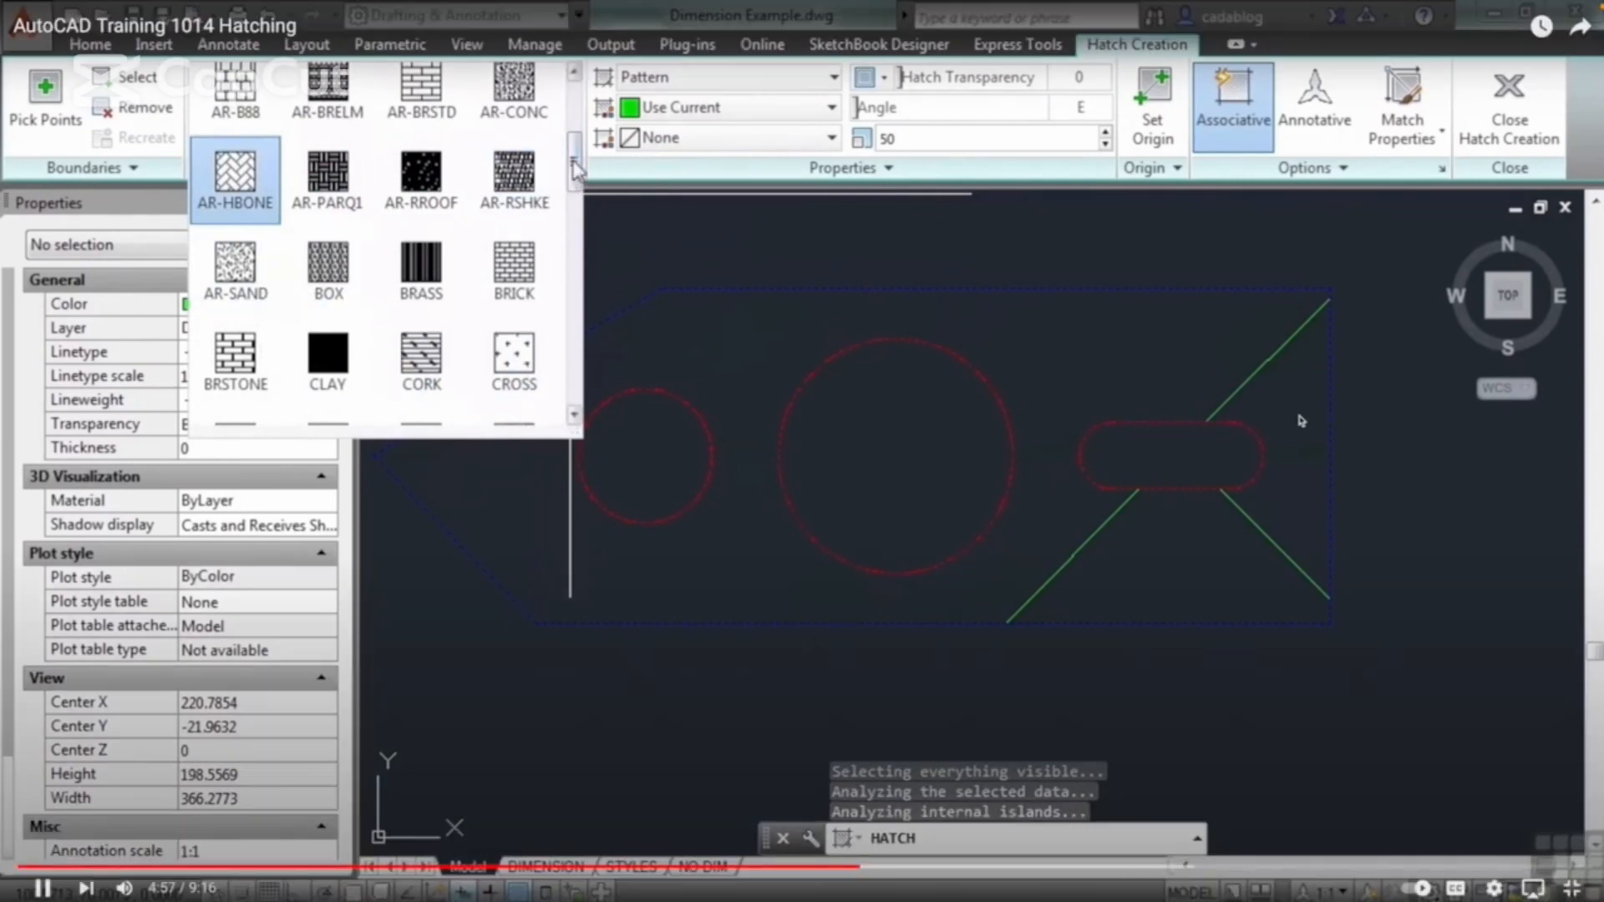
pyautogui.scroll(-3, 575, 170)
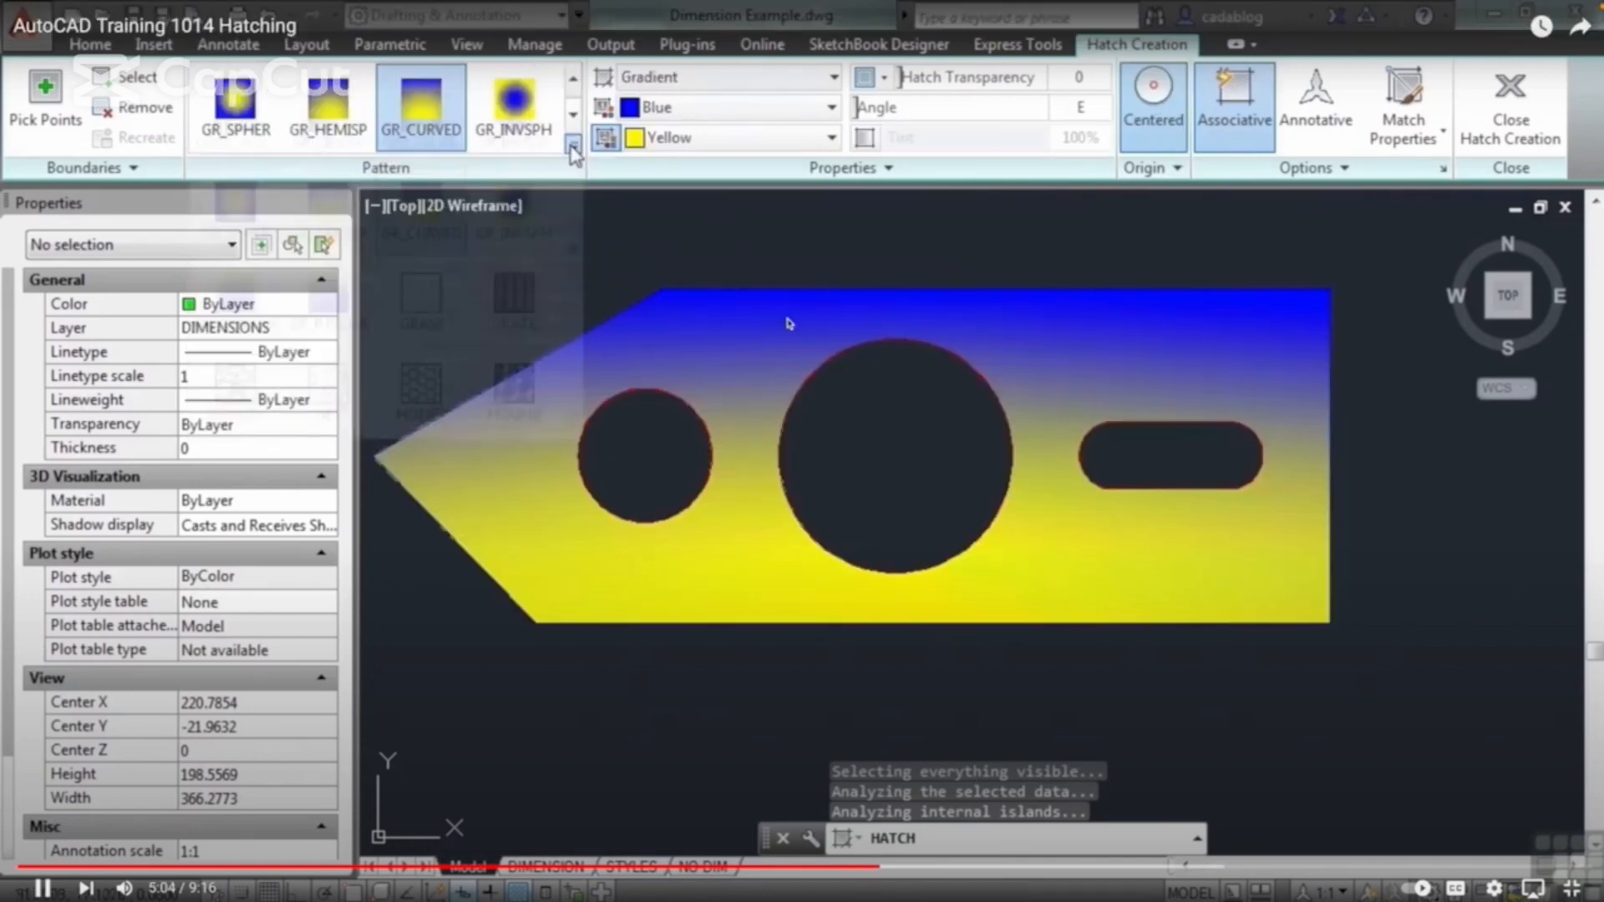
pyautogui.click(573, 148)
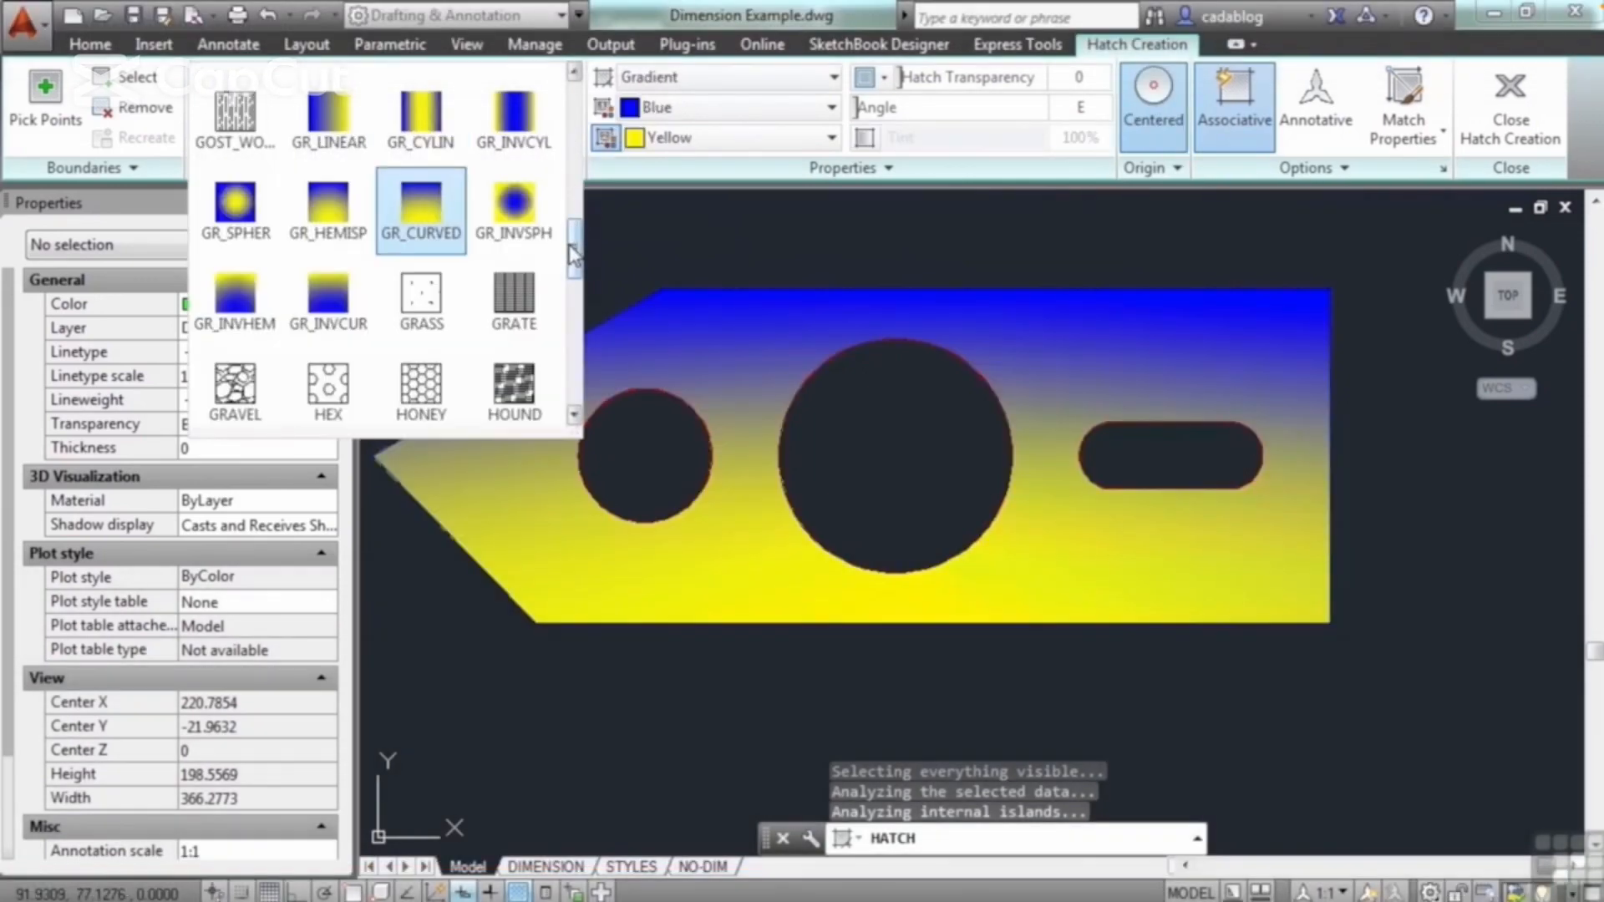
pyautogui.click(241, 397)
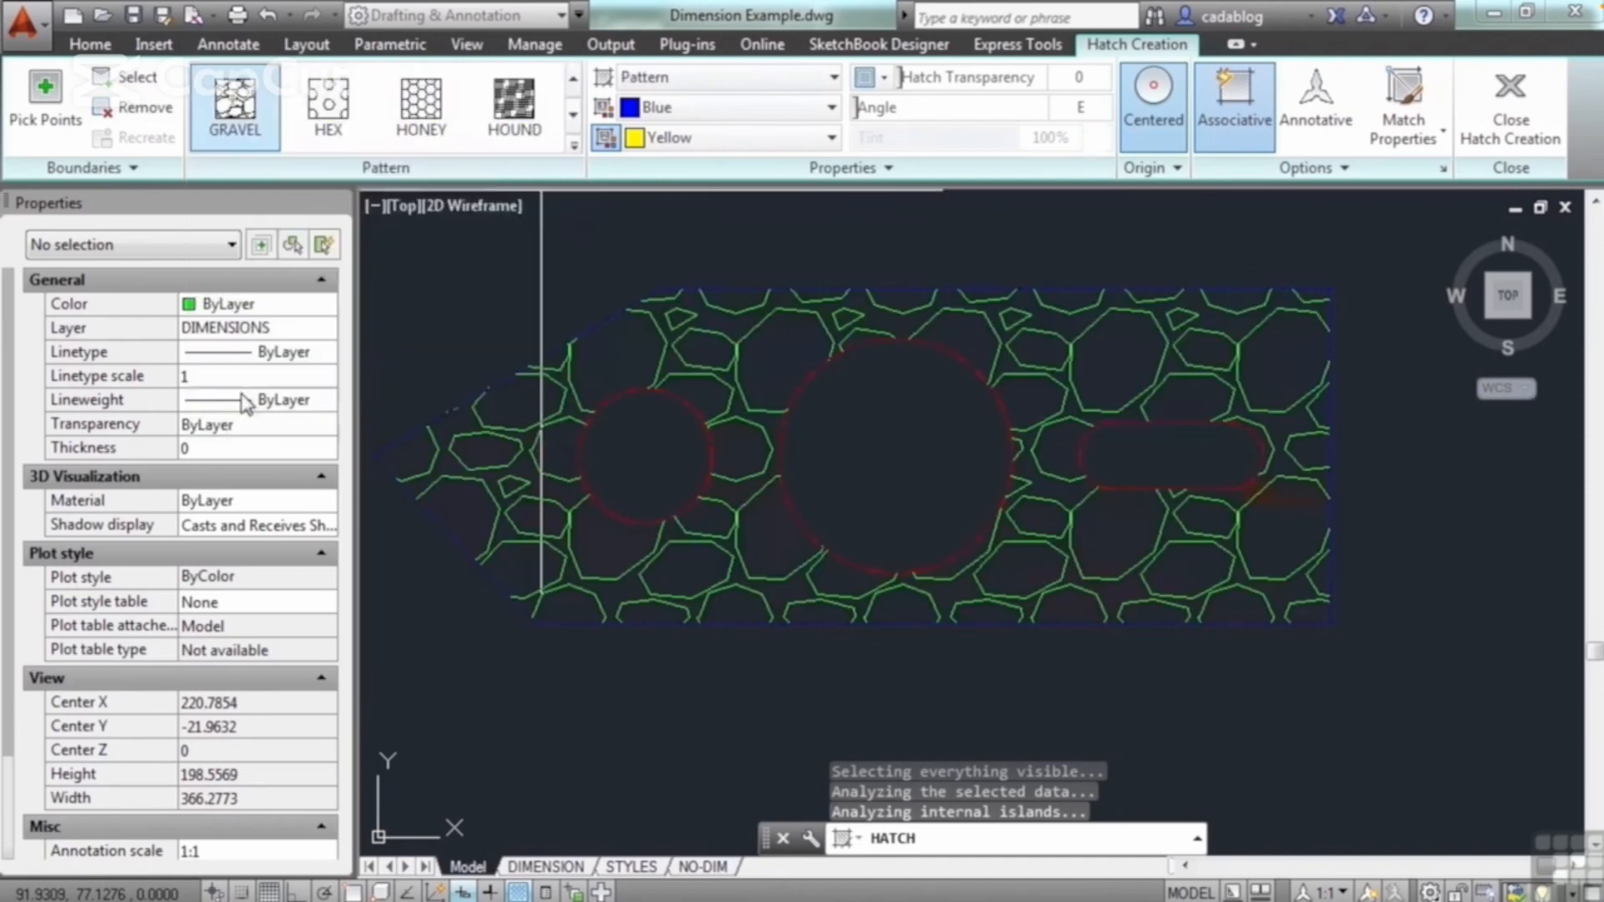
# Step: Try the SOLID fill on the plate, then change its pattern to ANSI32 and finish the hatch
pyautogui.click(573, 146)
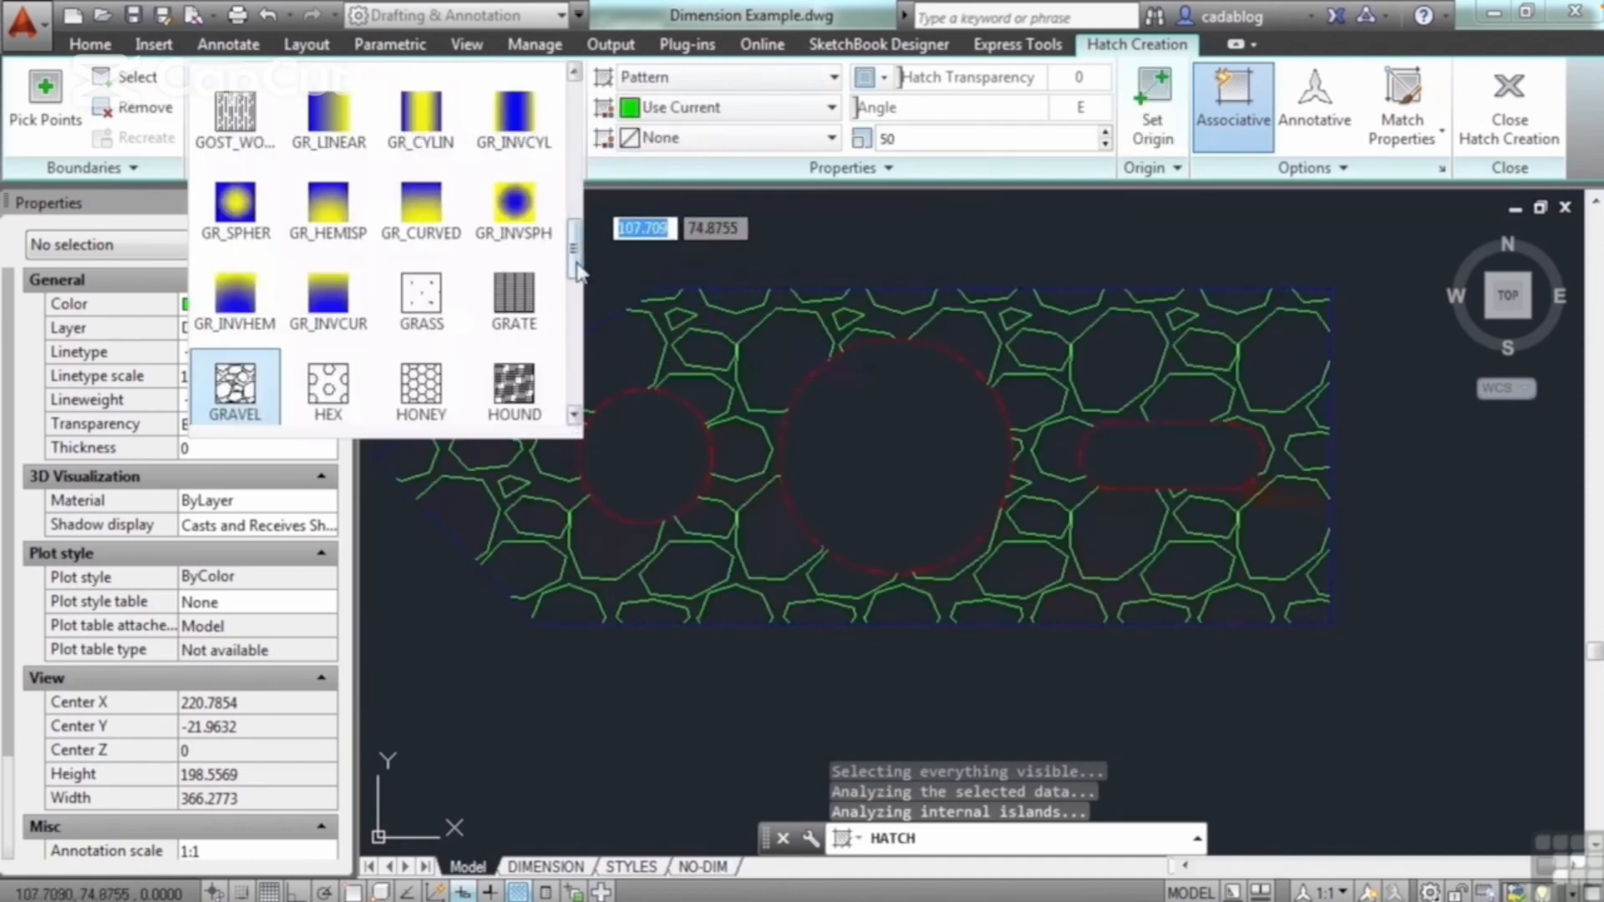
pyautogui.moveTo(577, 269)
pyautogui.mouseDown()
pyautogui.moveTo(577, 385)
pyautogui.moveTo(578, 82)
pyautogui.mouseUp()
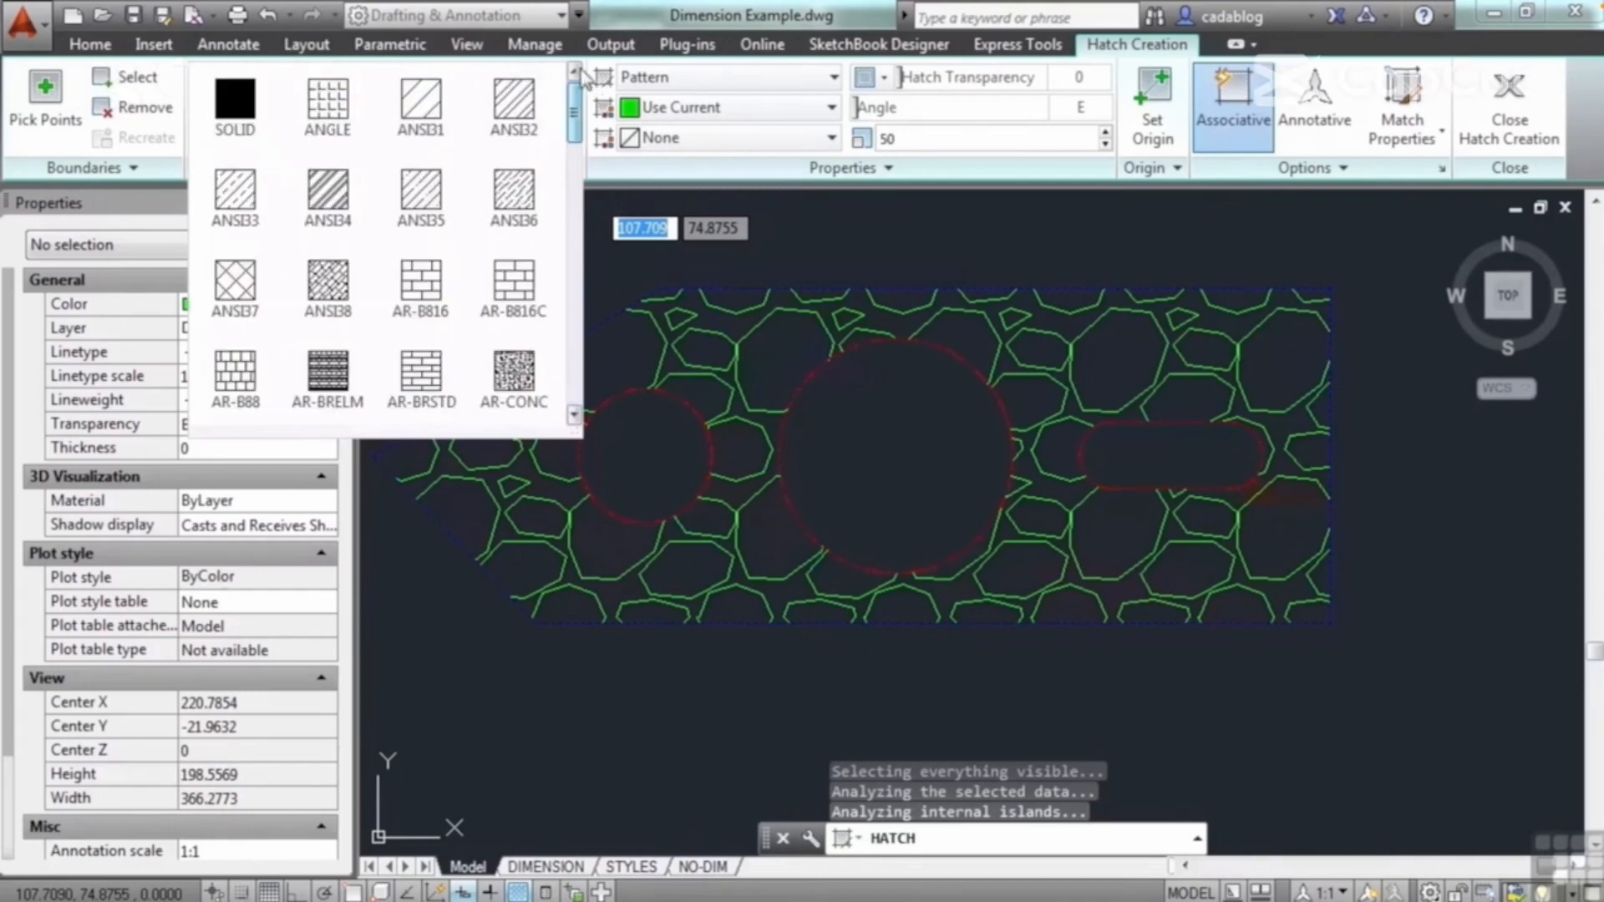
pyautogui.click(237, 105)
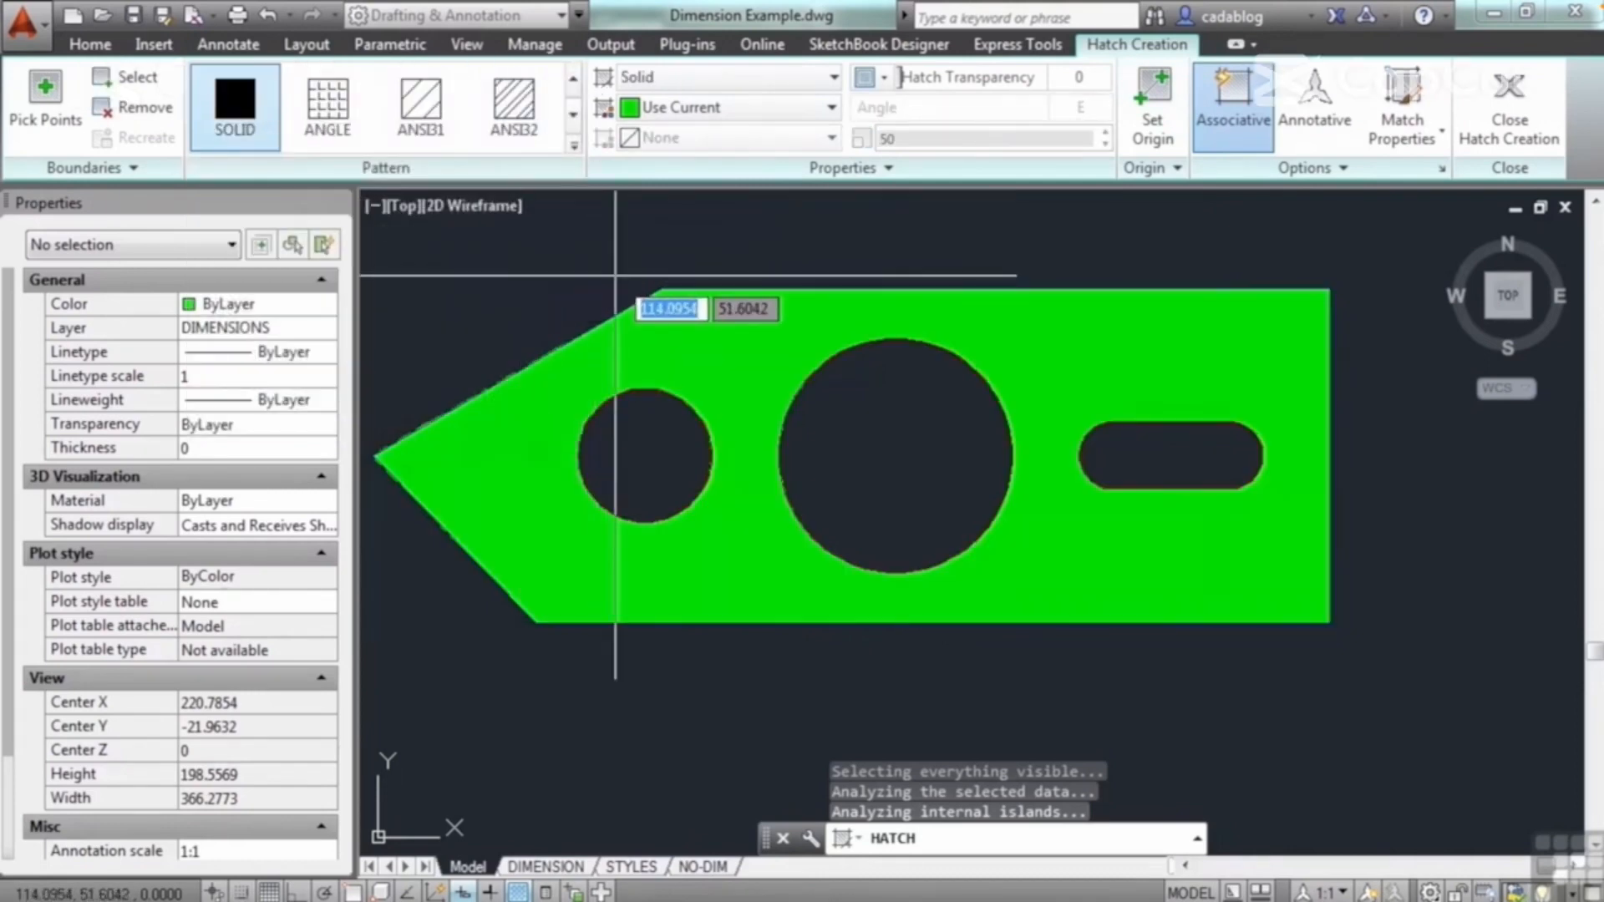
pyautogui.click(504, 117)
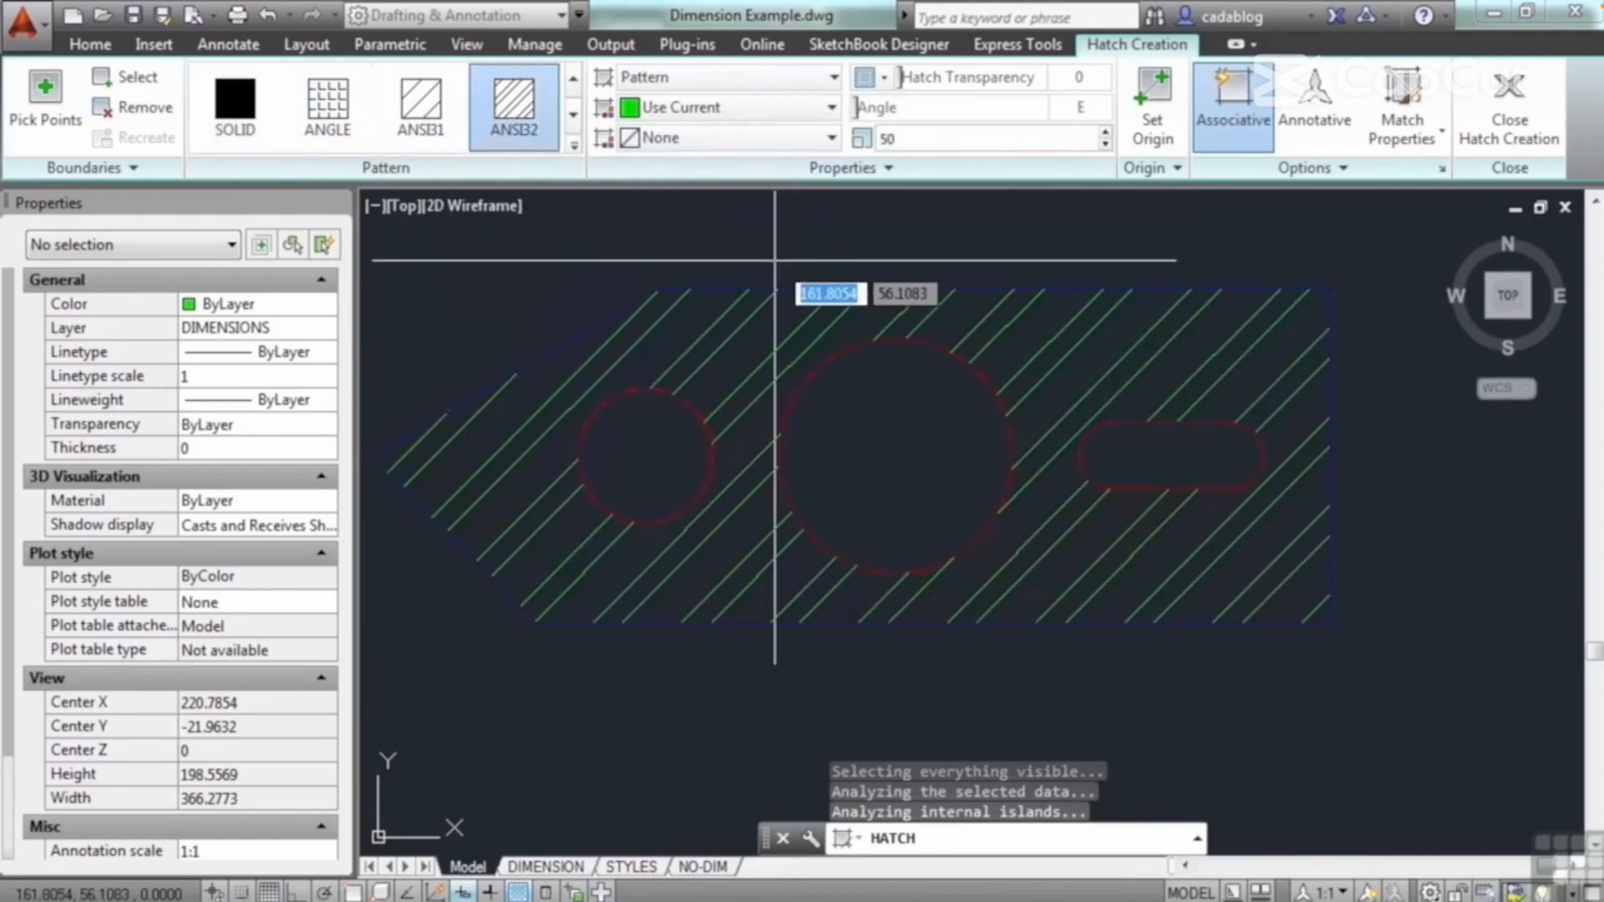
pyautogui.press('Return')
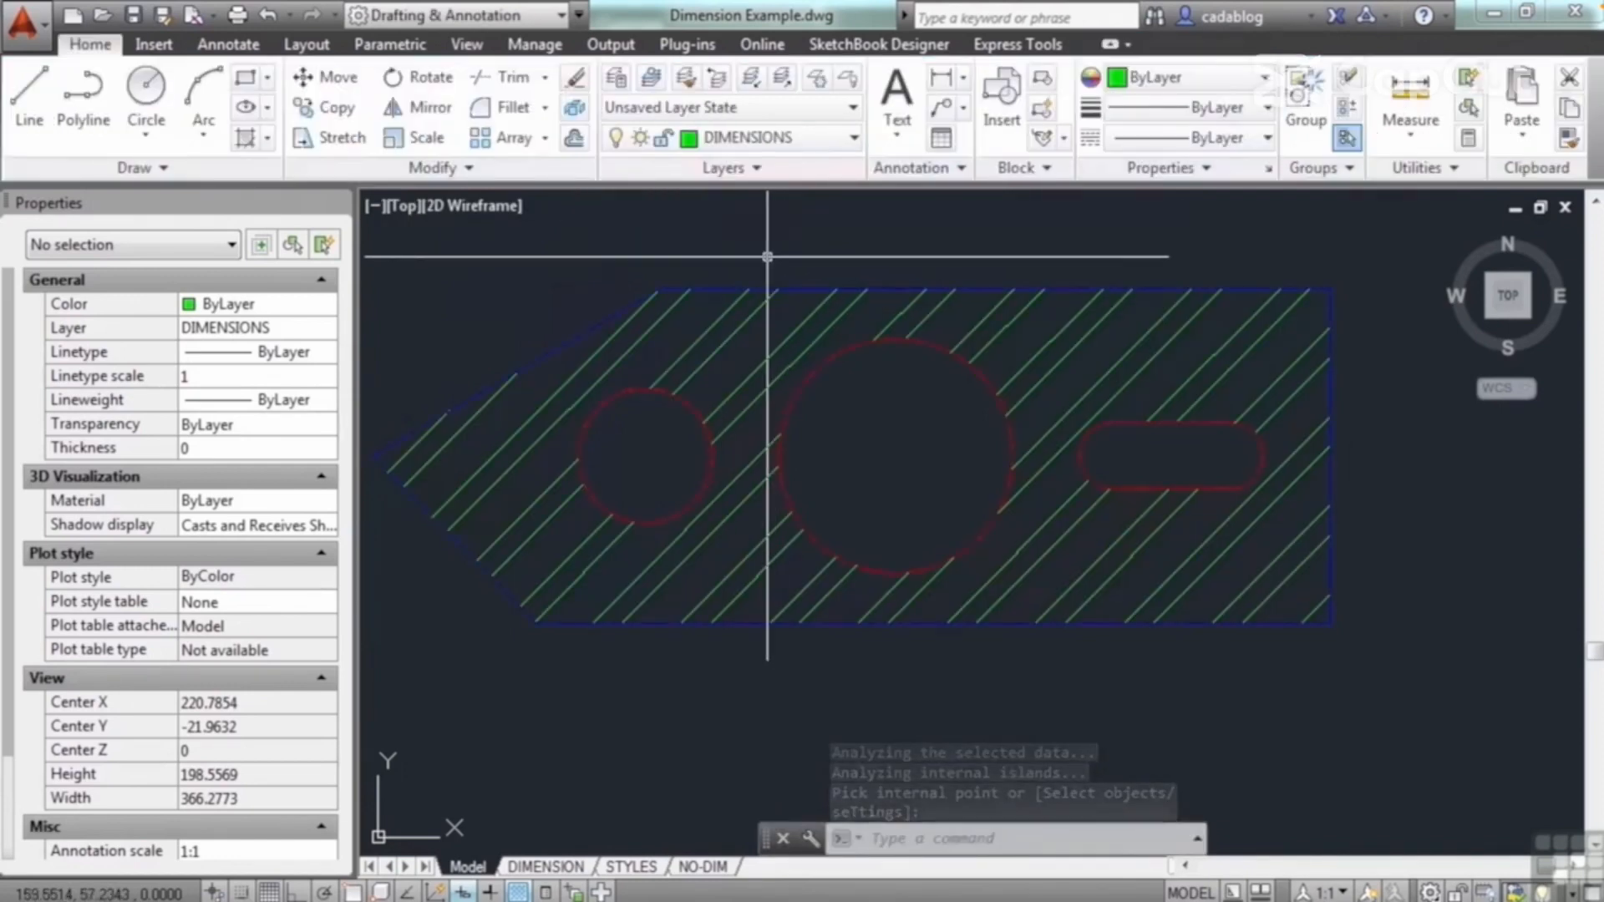
# Step: Create one ANSI32 hatch at scale 50 from a point inside the large circle and the small circle selected as a boundary object
pyautogui.write('H')
pyautogui.press('Return')
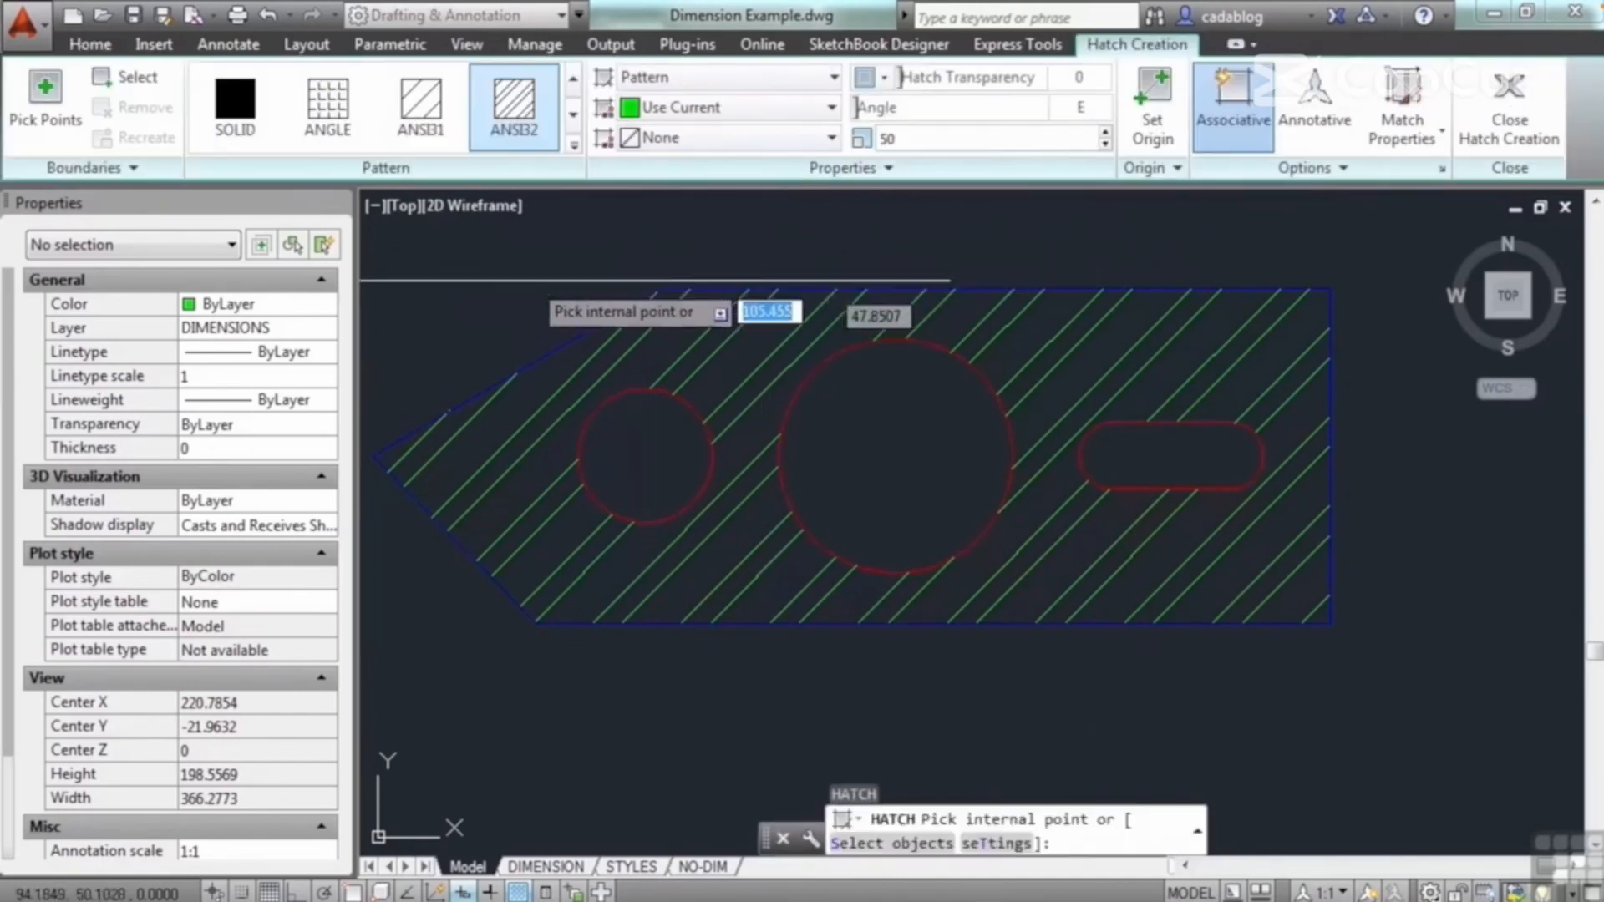
pyautogui.click(889, 424)
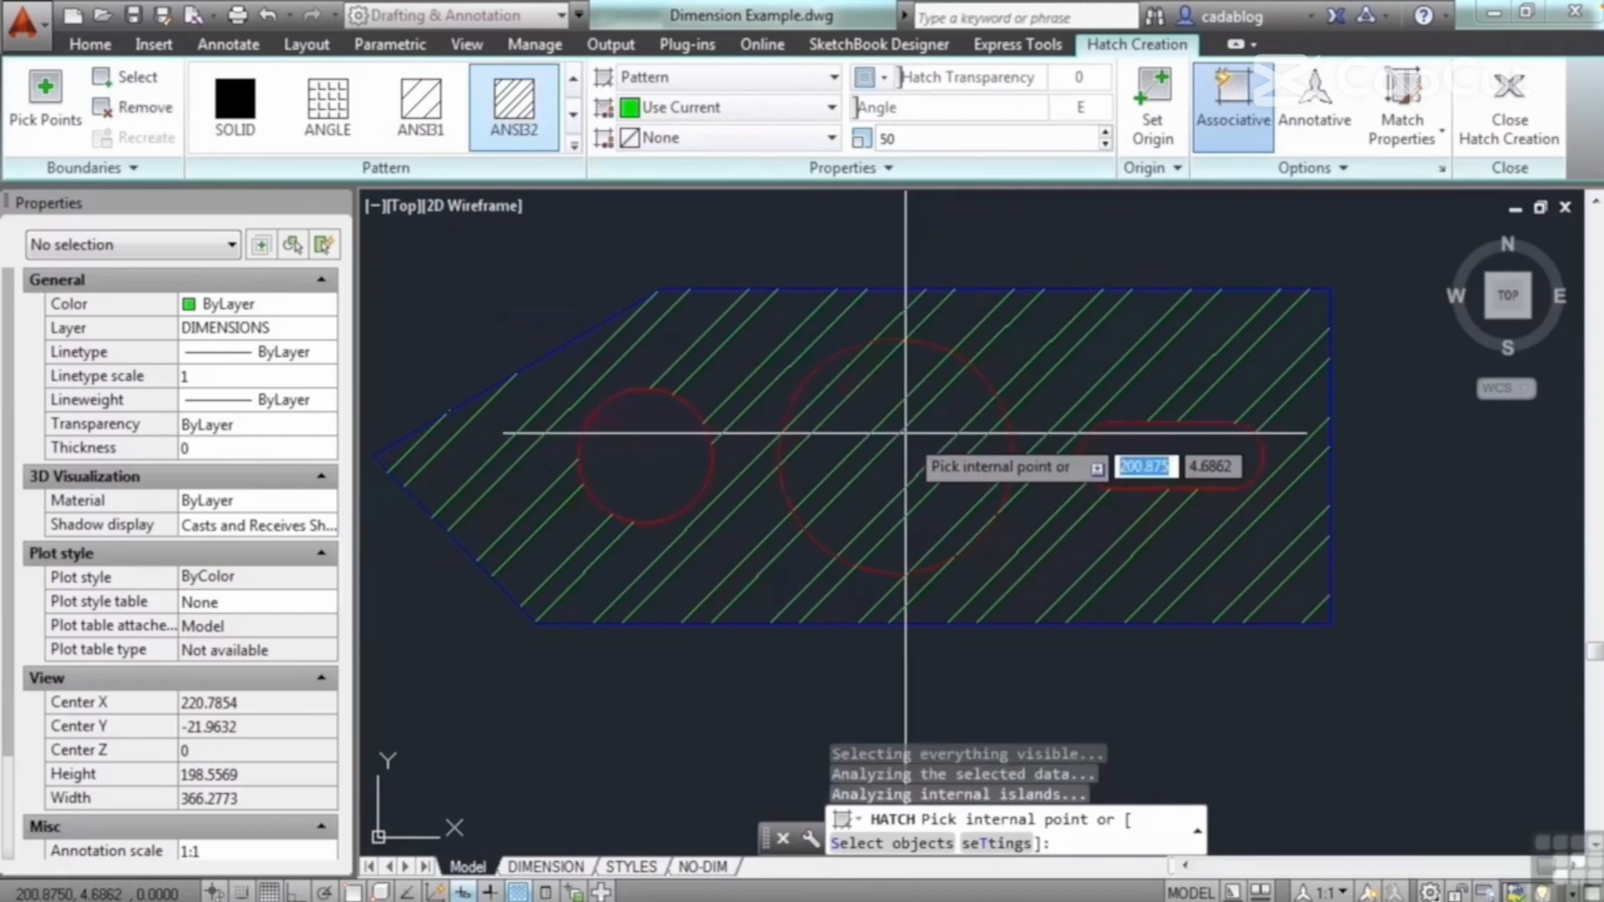
pyautogui.click(144, 84)
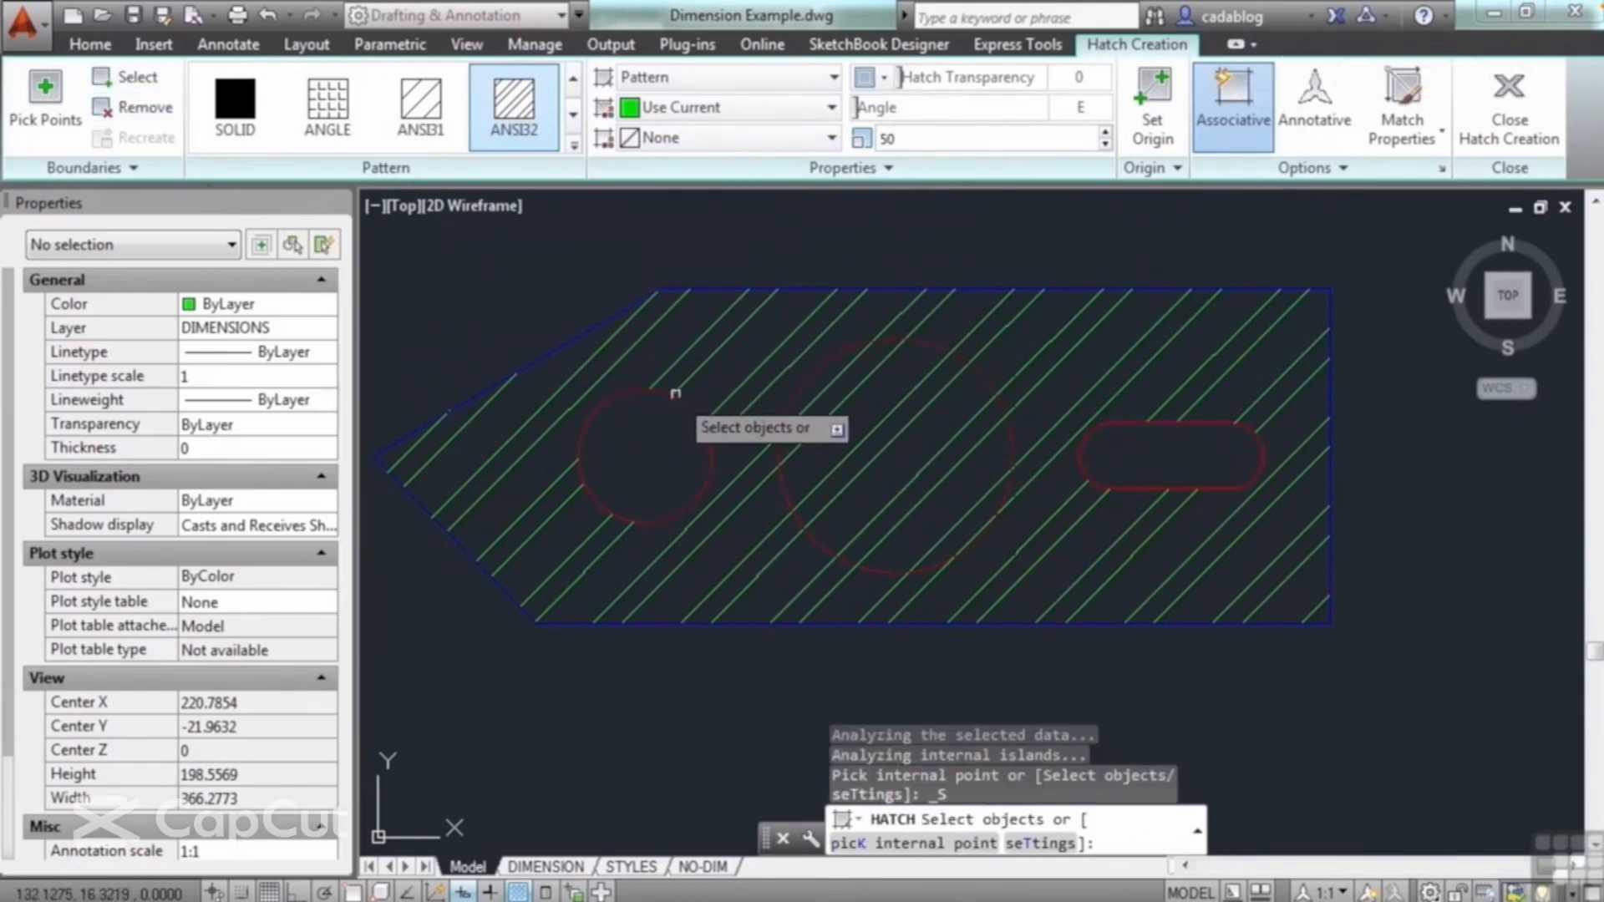
pyautogui.click(678, 399)
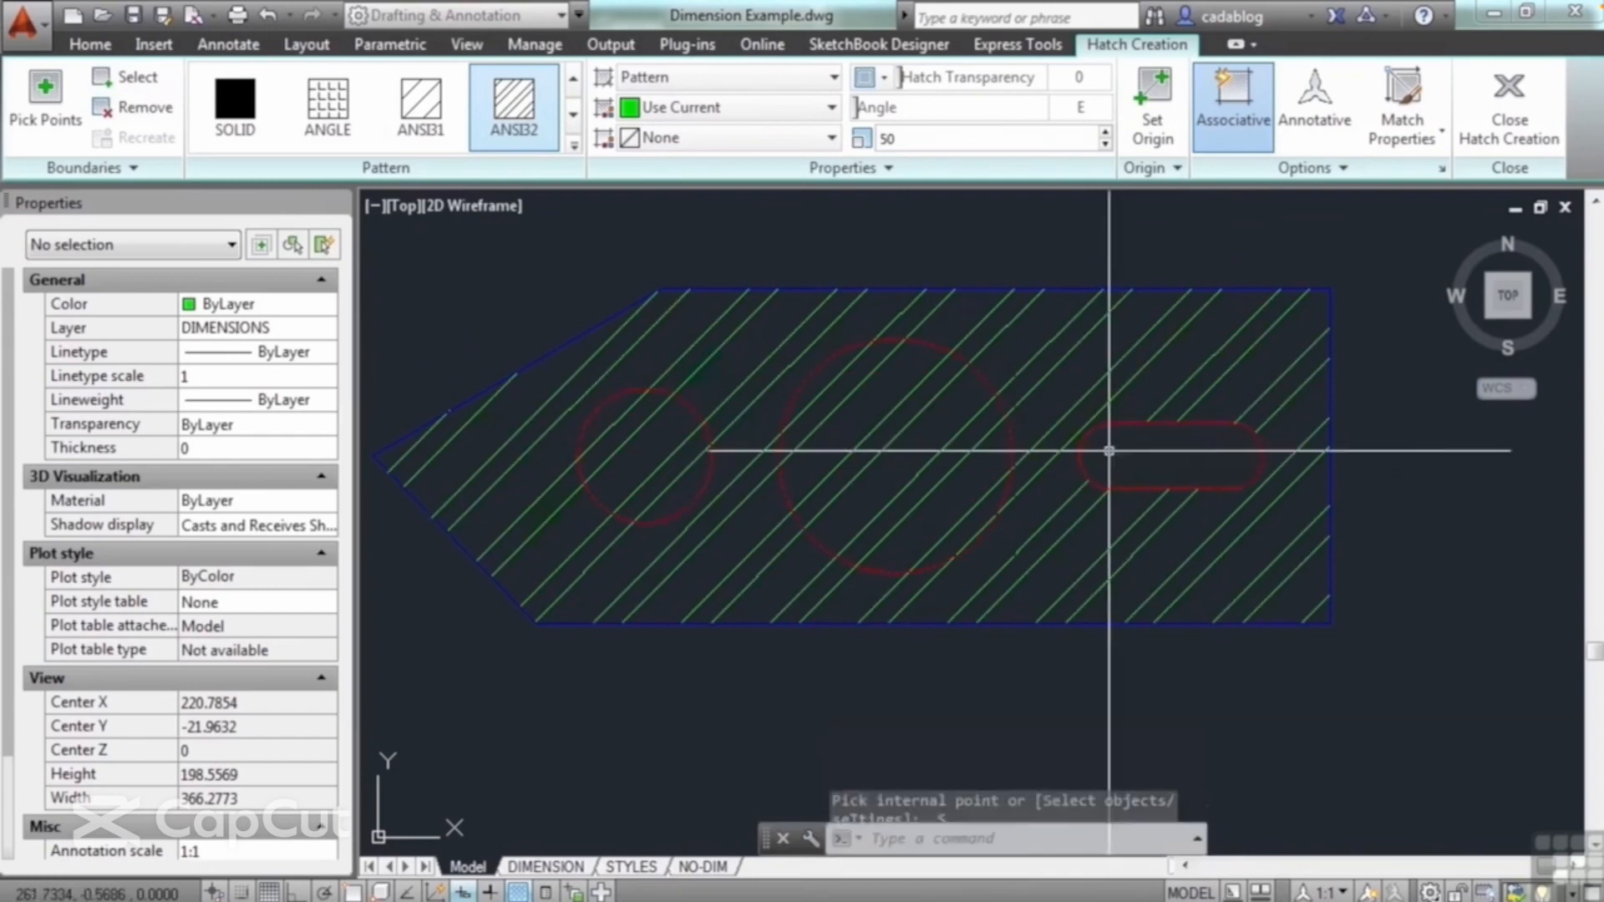
pyautogui.press('Return')
# Step: Examine which areas the circles' hatch and the surrounding plate hatch each cover by selecting them in turn
pyautogui.click(904, 428)
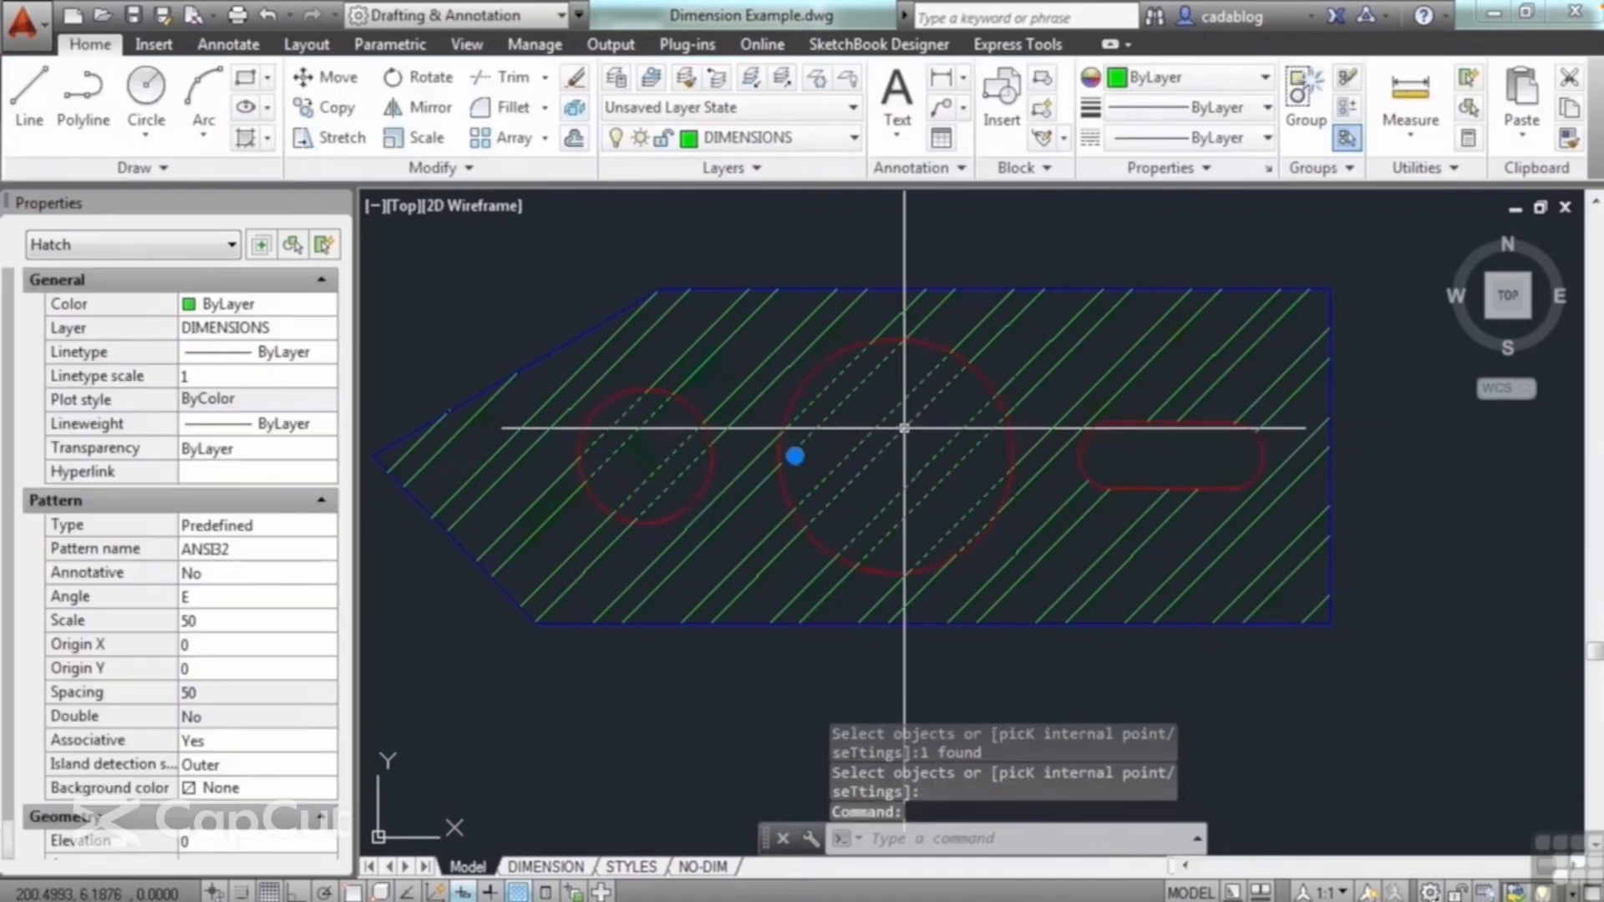
pyautogui.press('Escape')
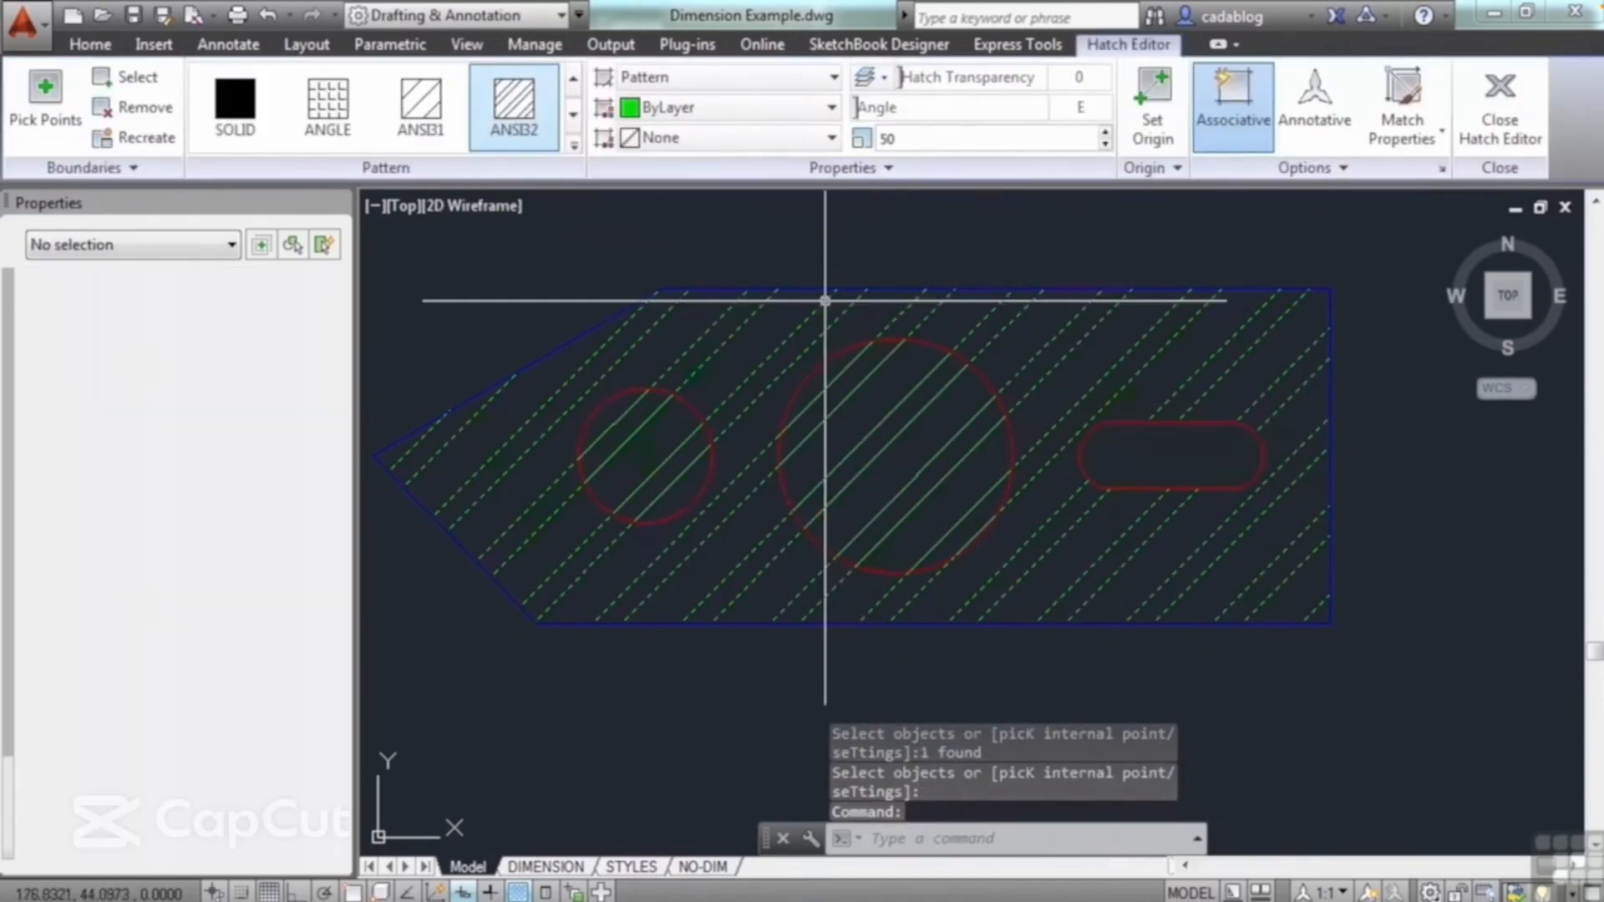
pyautogui.press('Escape')
pyautogui.click(802, 294)
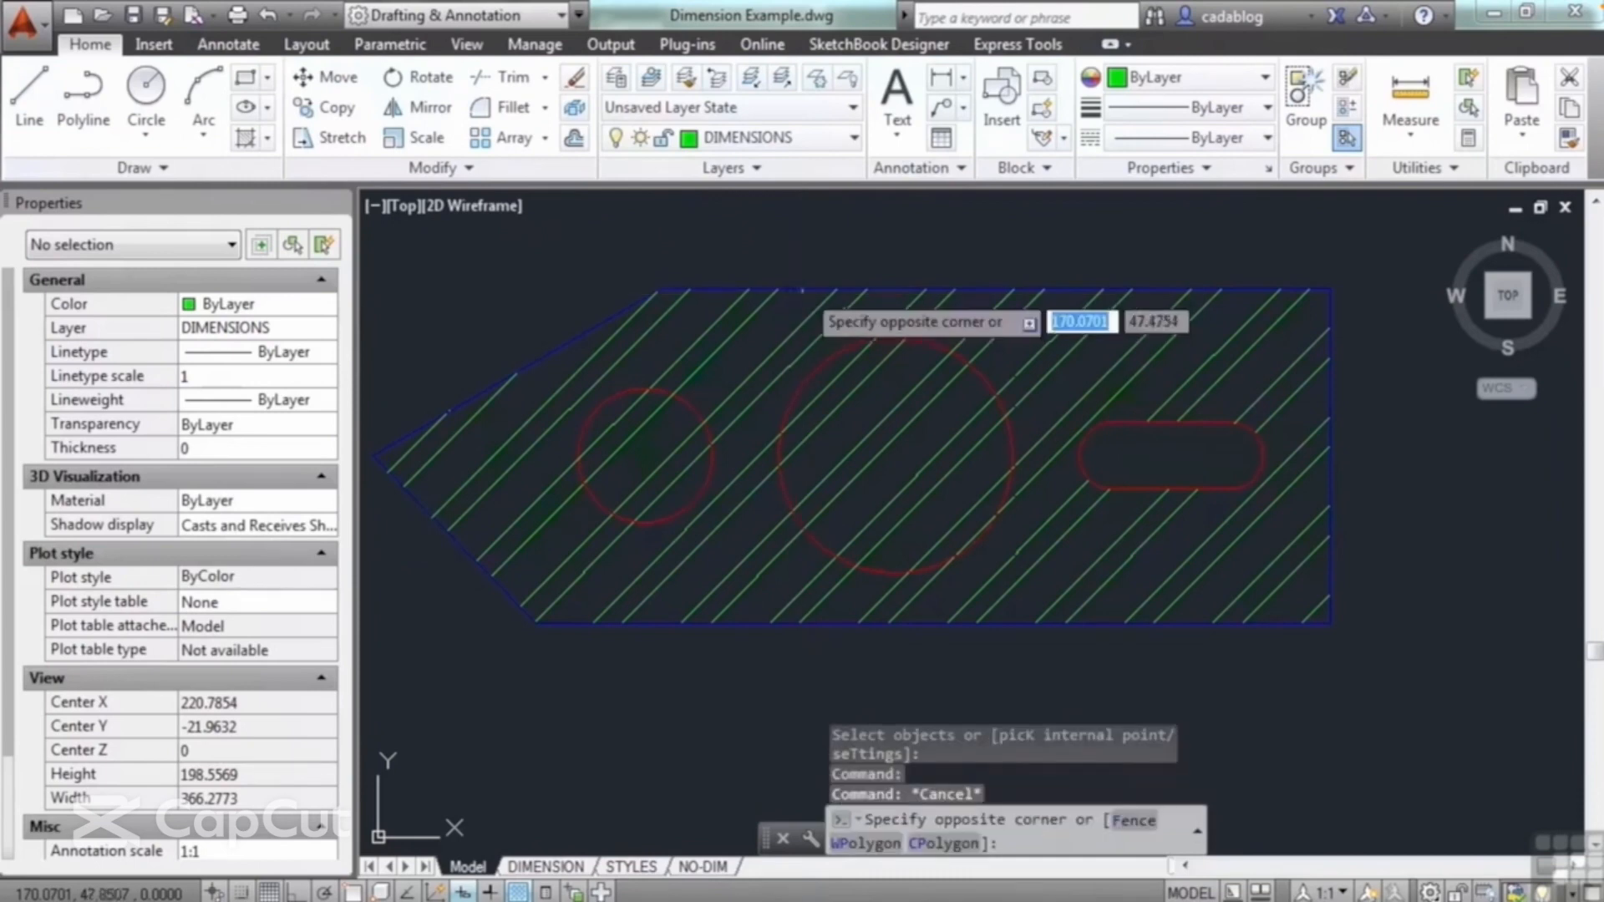
pyautogui.click(795, 280)
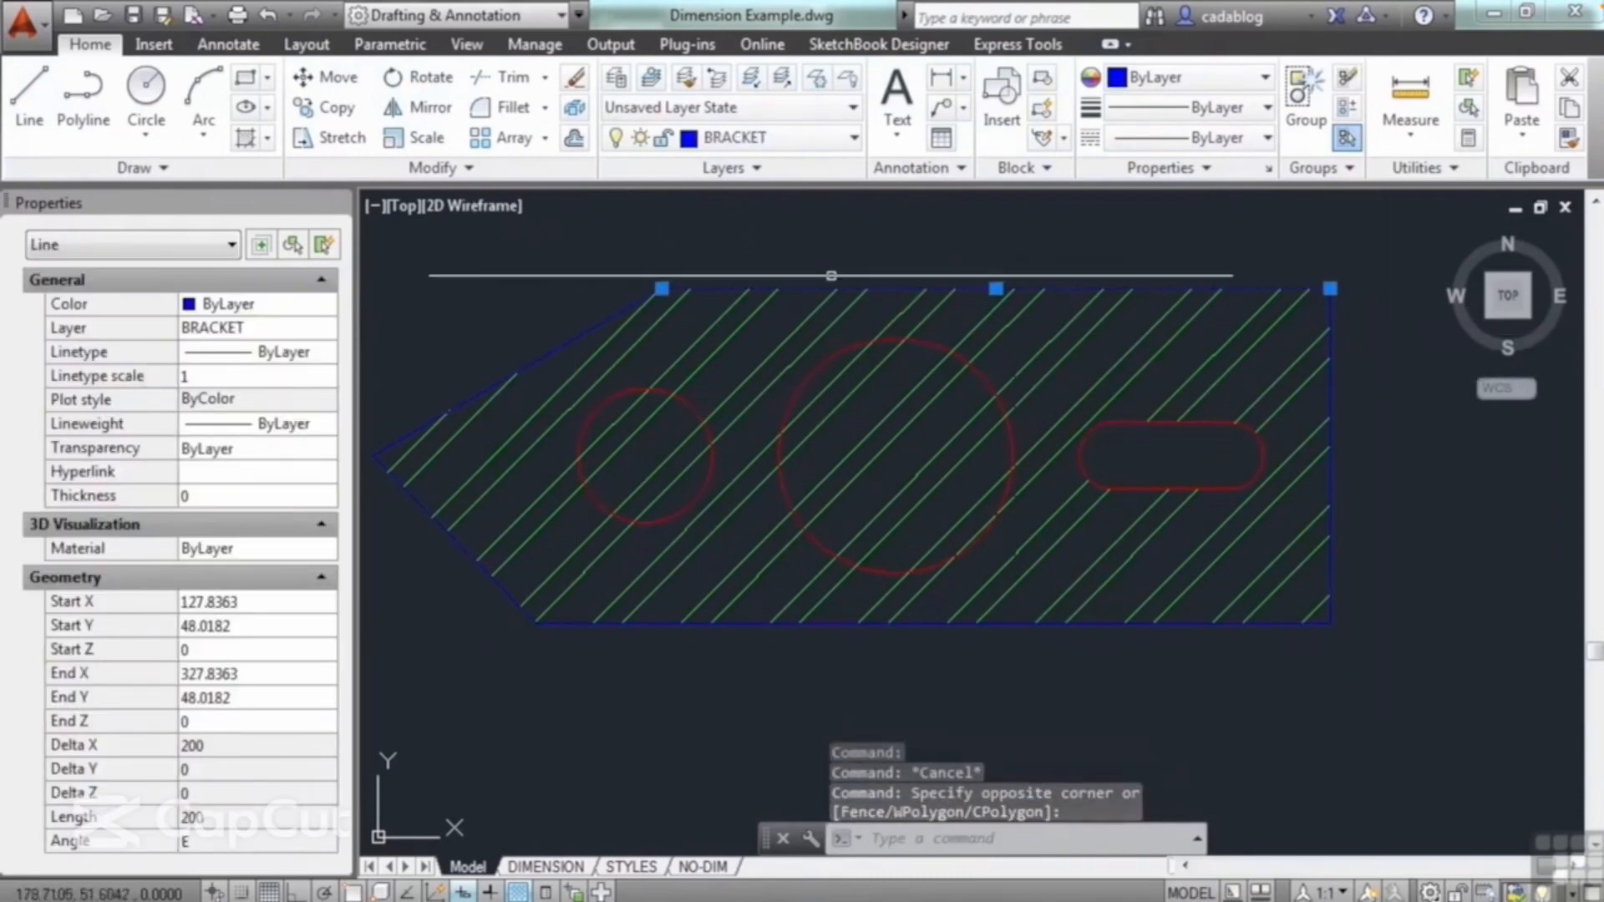
pyautogui.press('Escape')
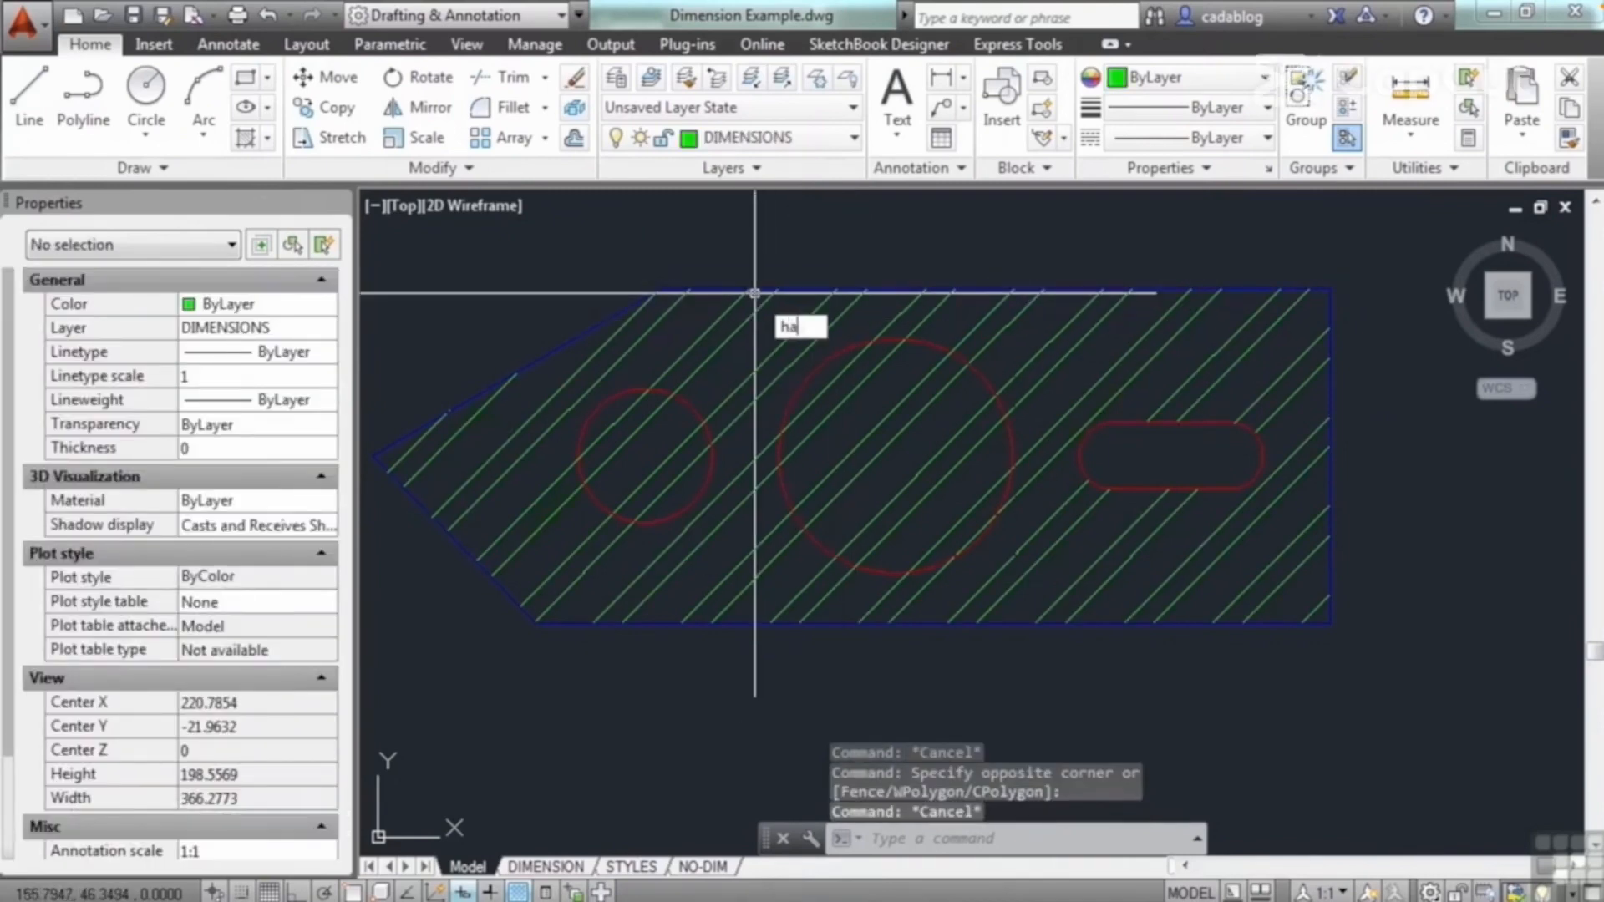
pyautogui.press('Return')
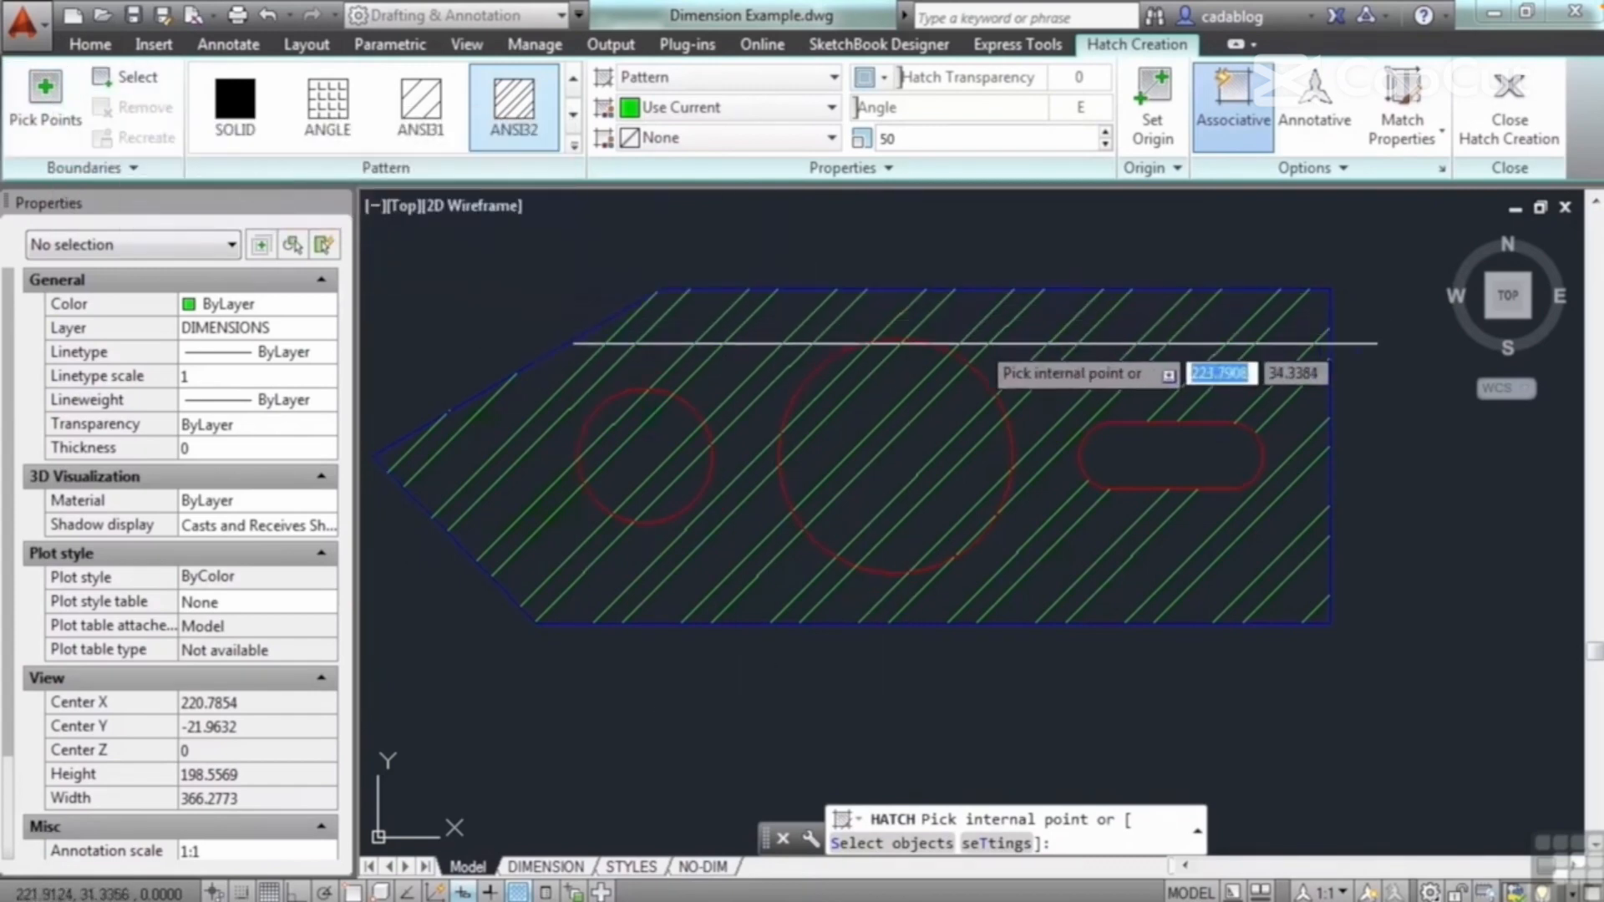
pyautogui.press('Escape')
# Step: Change the two circles' shared hatch to Blue with the ANSI31 pattern, rotate its pattern angle, and finish editing
pyautogui.click(795, 456)
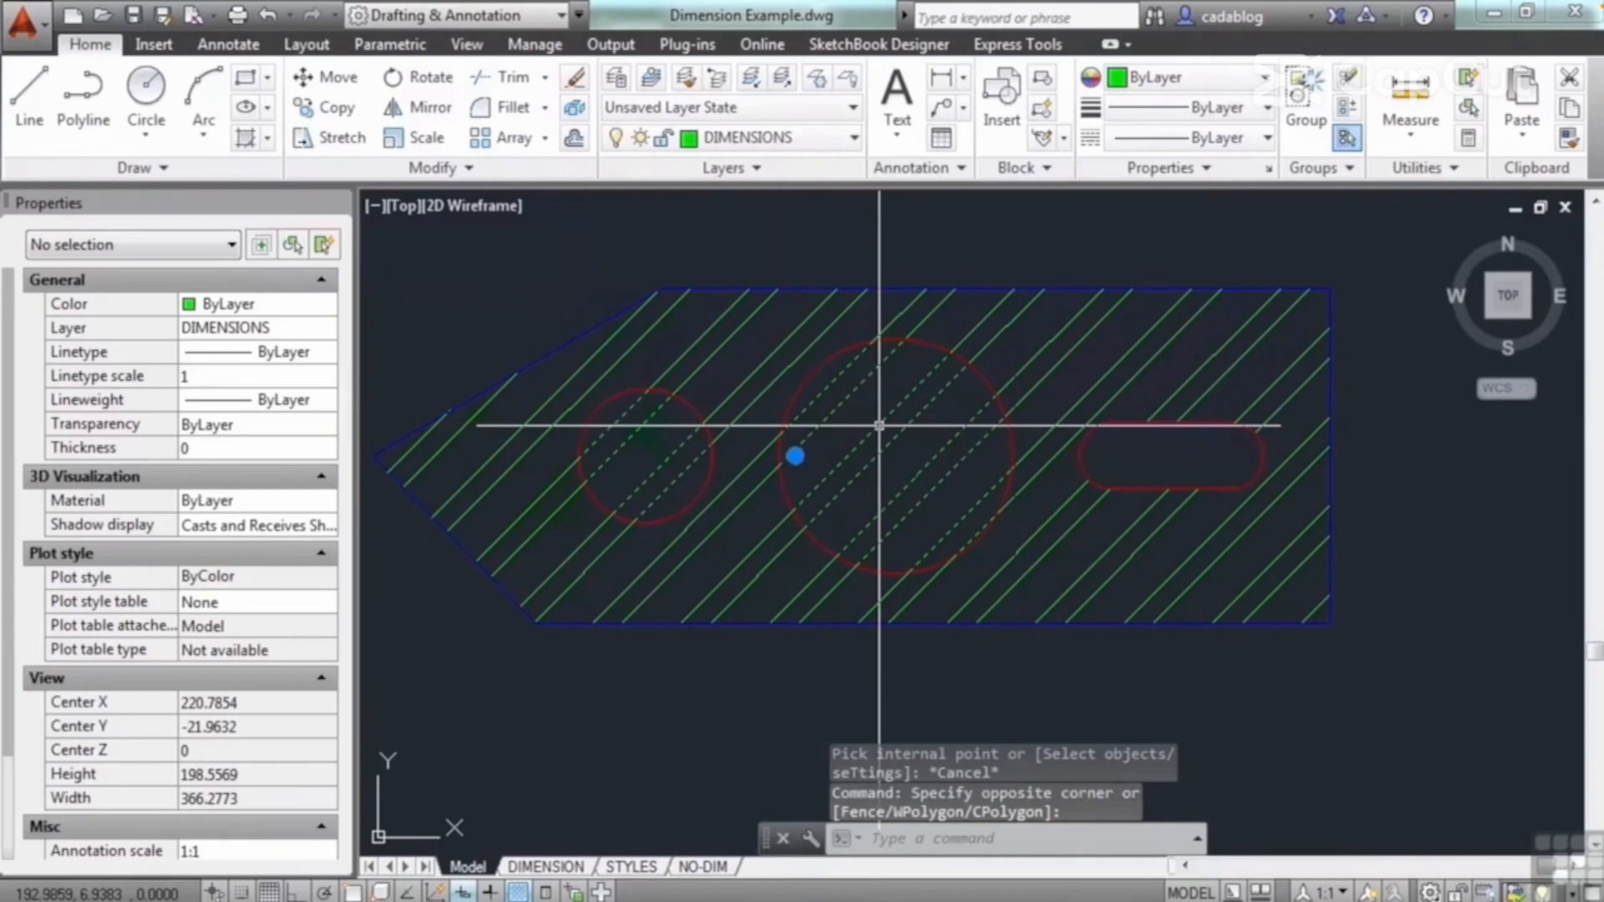
pyautogui.click(879, 425)
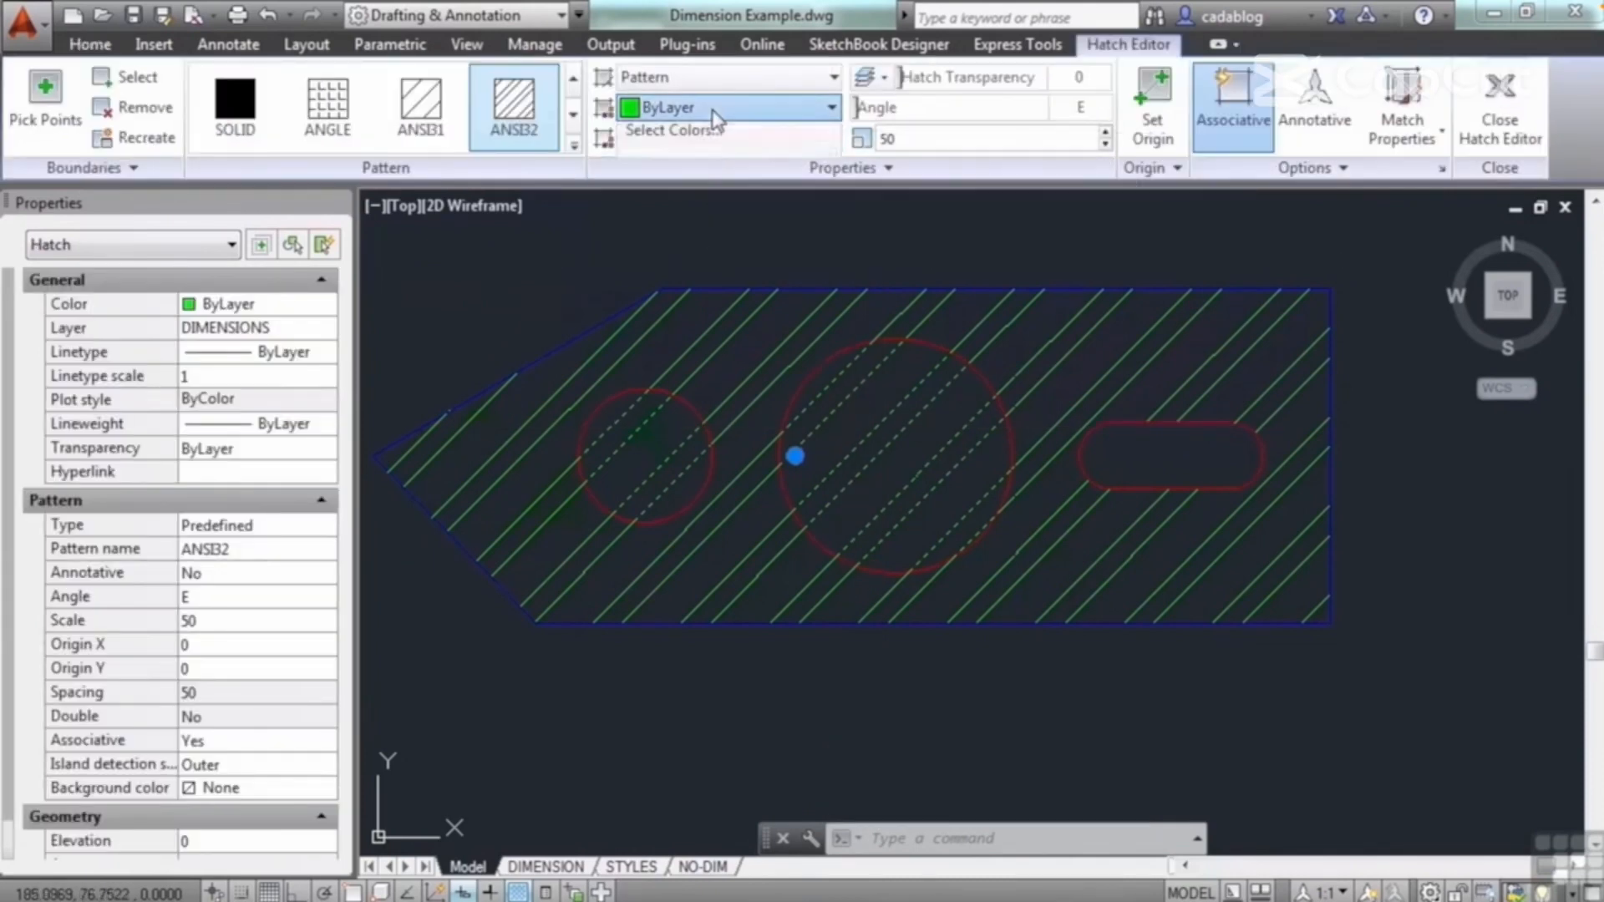
pyautogui.click(672, 324)
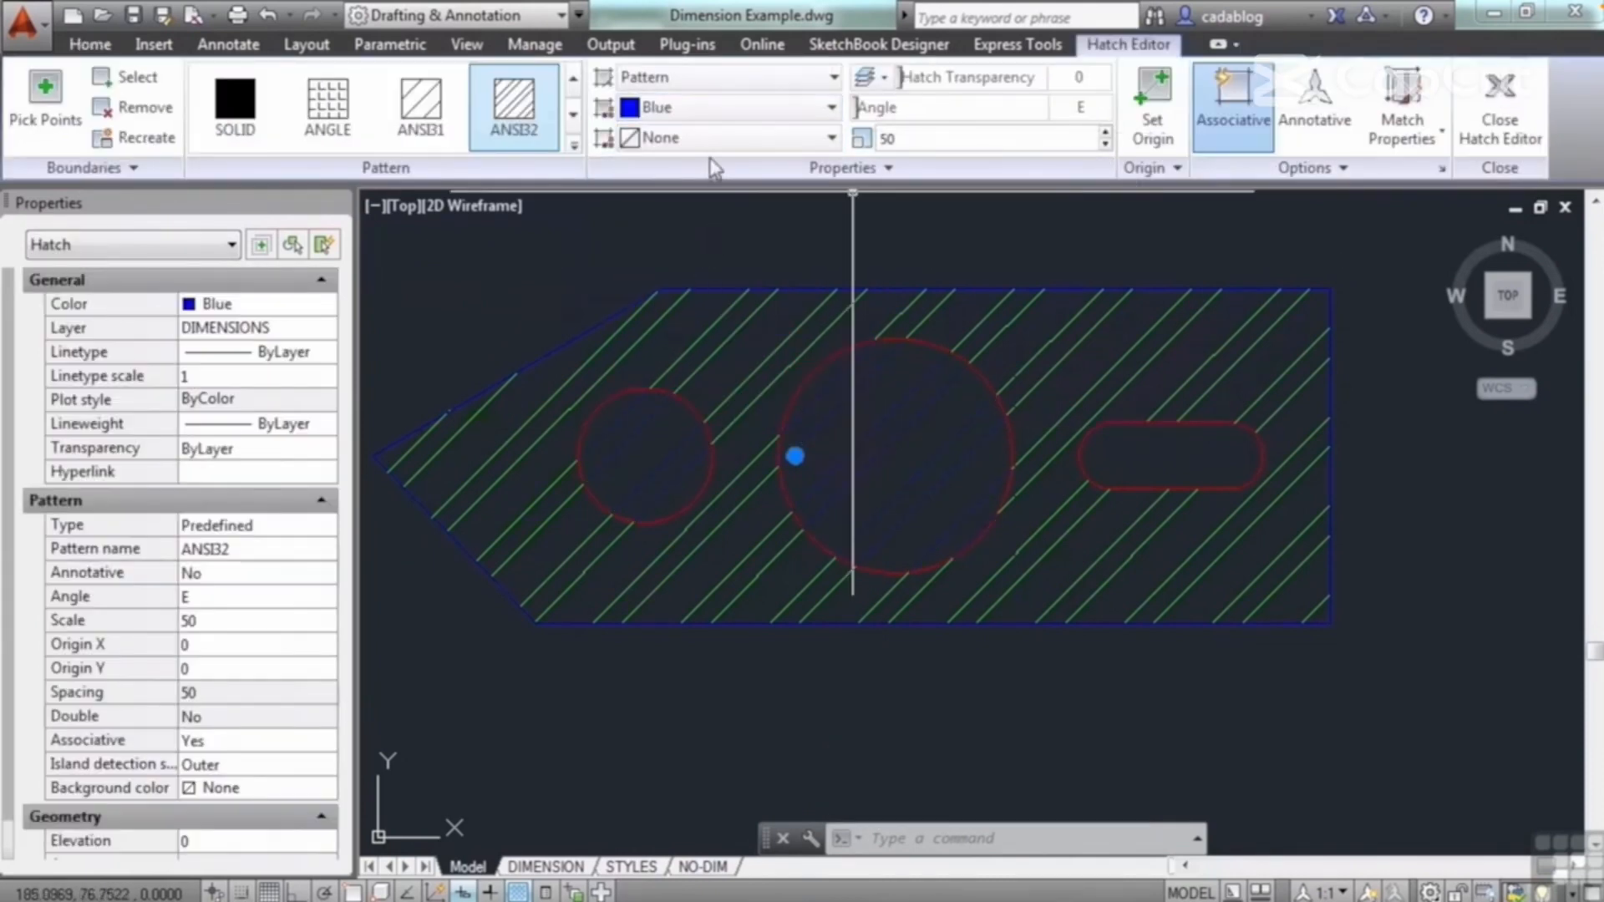
pyautogui.click(421, 104)
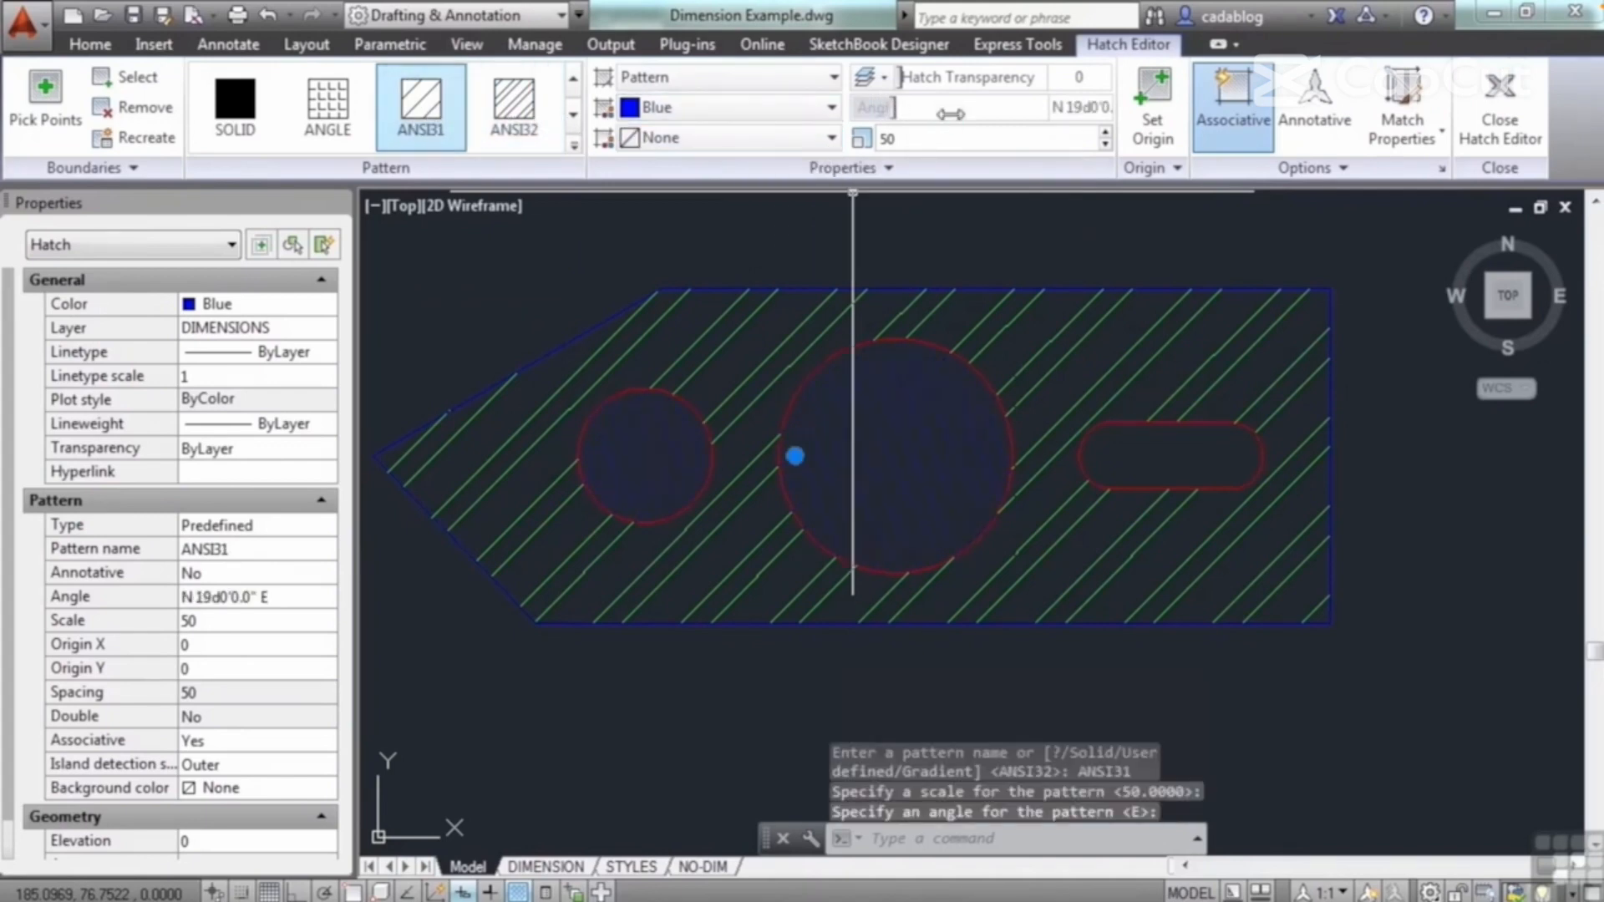
pyautogui.moveTo(931, 107); pyautogui.dragTo(914, 107)
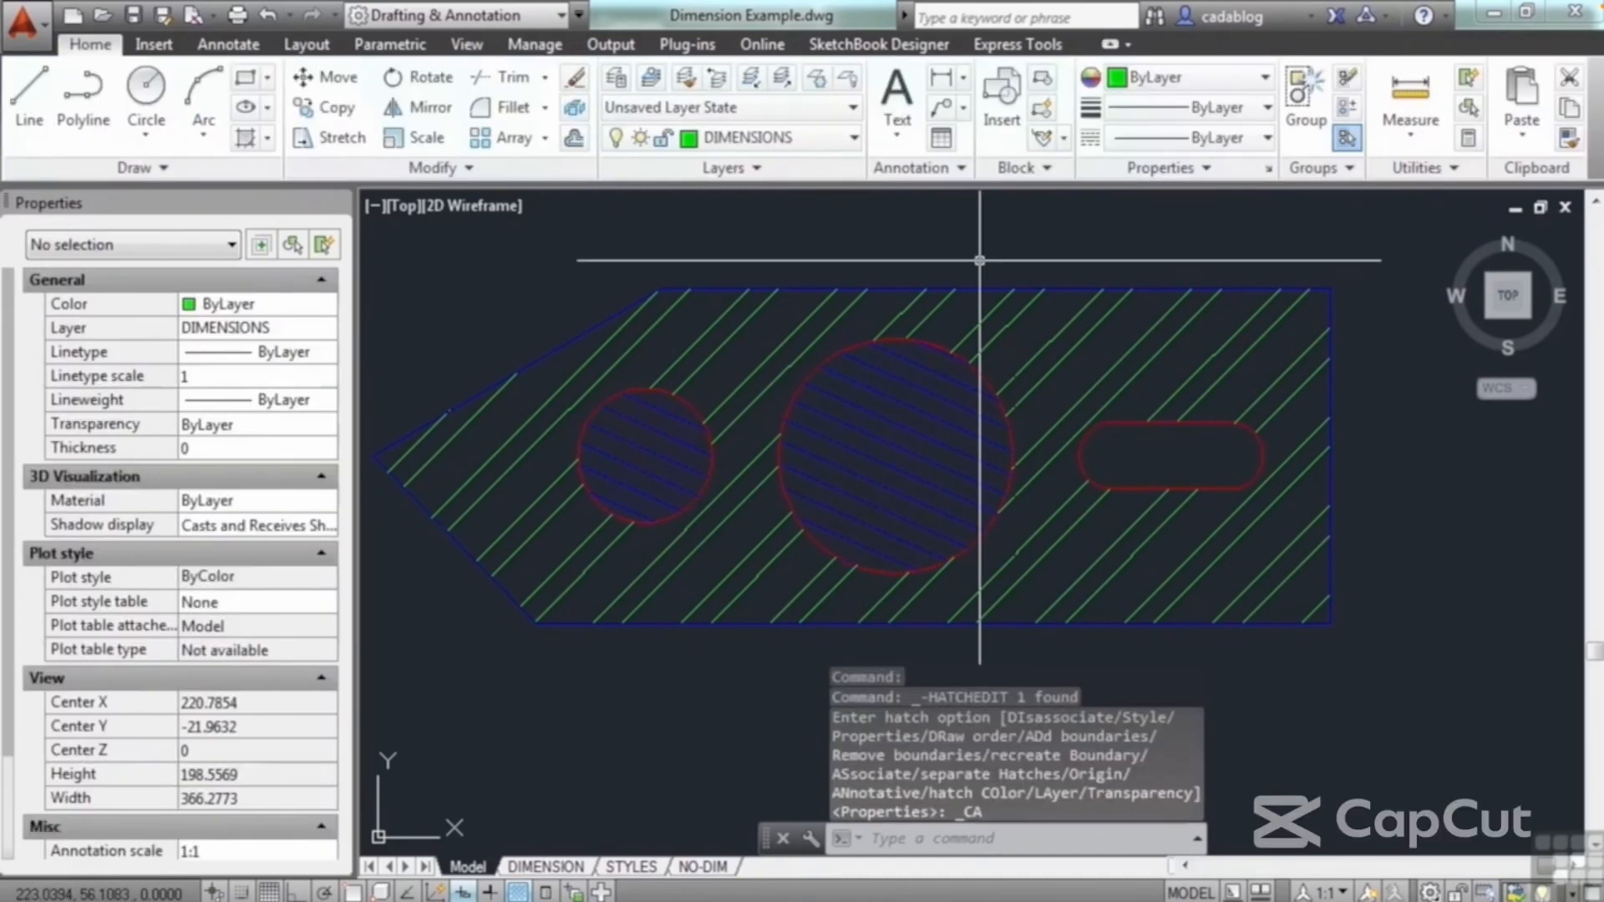
# Step: Try matching the properties of the circles' blue hatch onto the surrounding plate hatch, and undo the match
pyautogui.write('ma')
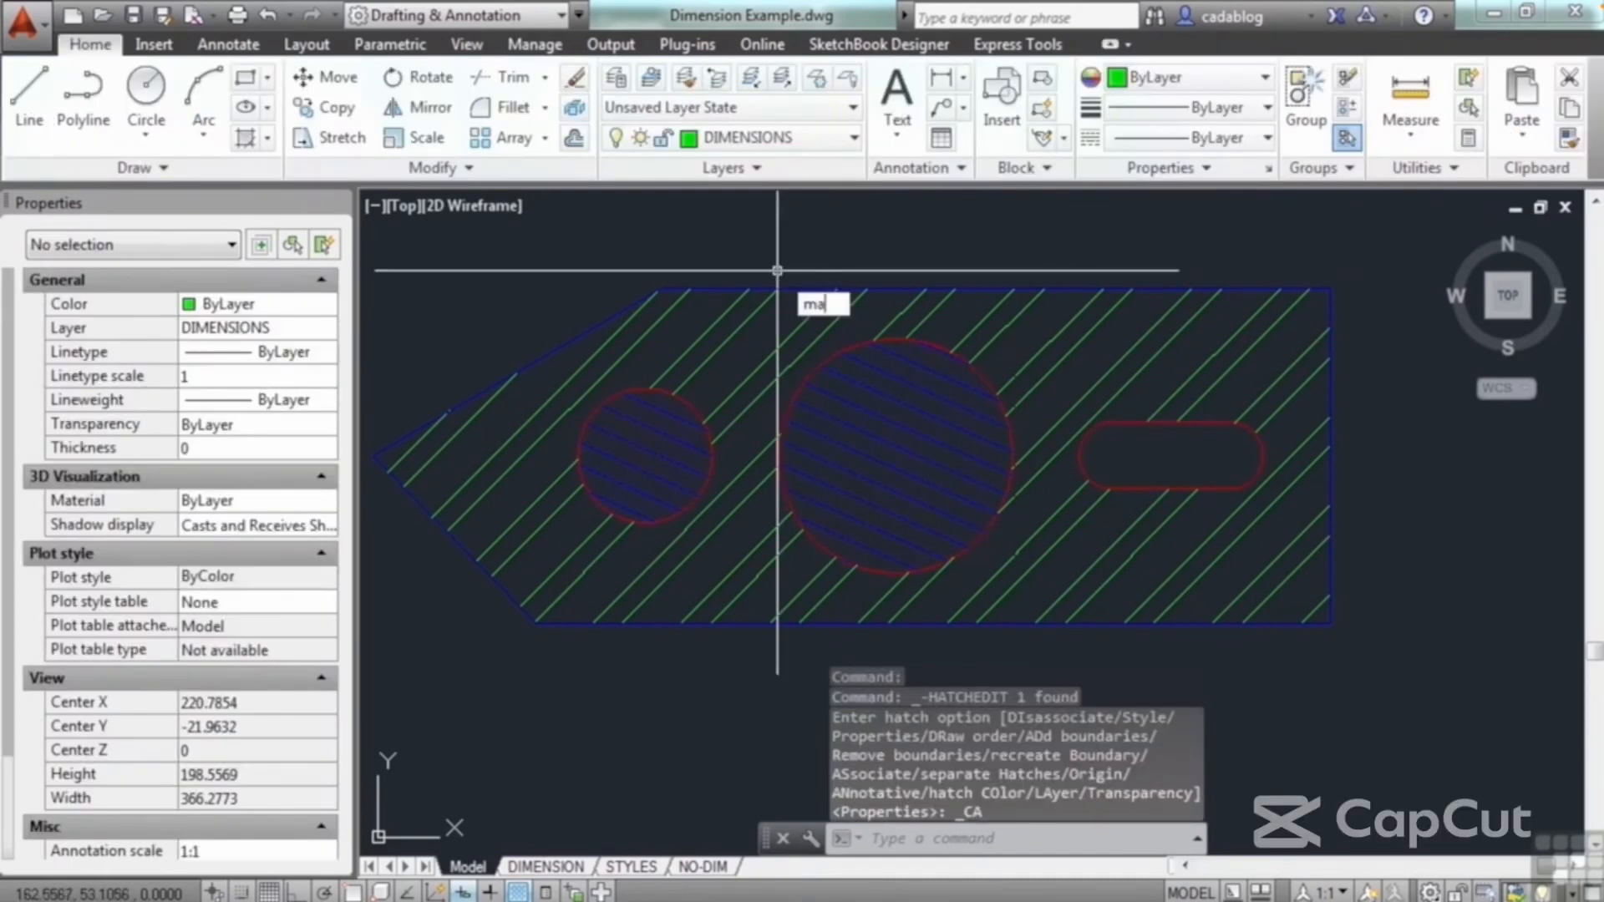
pyautogui.press('Return')
pyautogui.click(863, 407)
pyautogui.click(1055, 386)
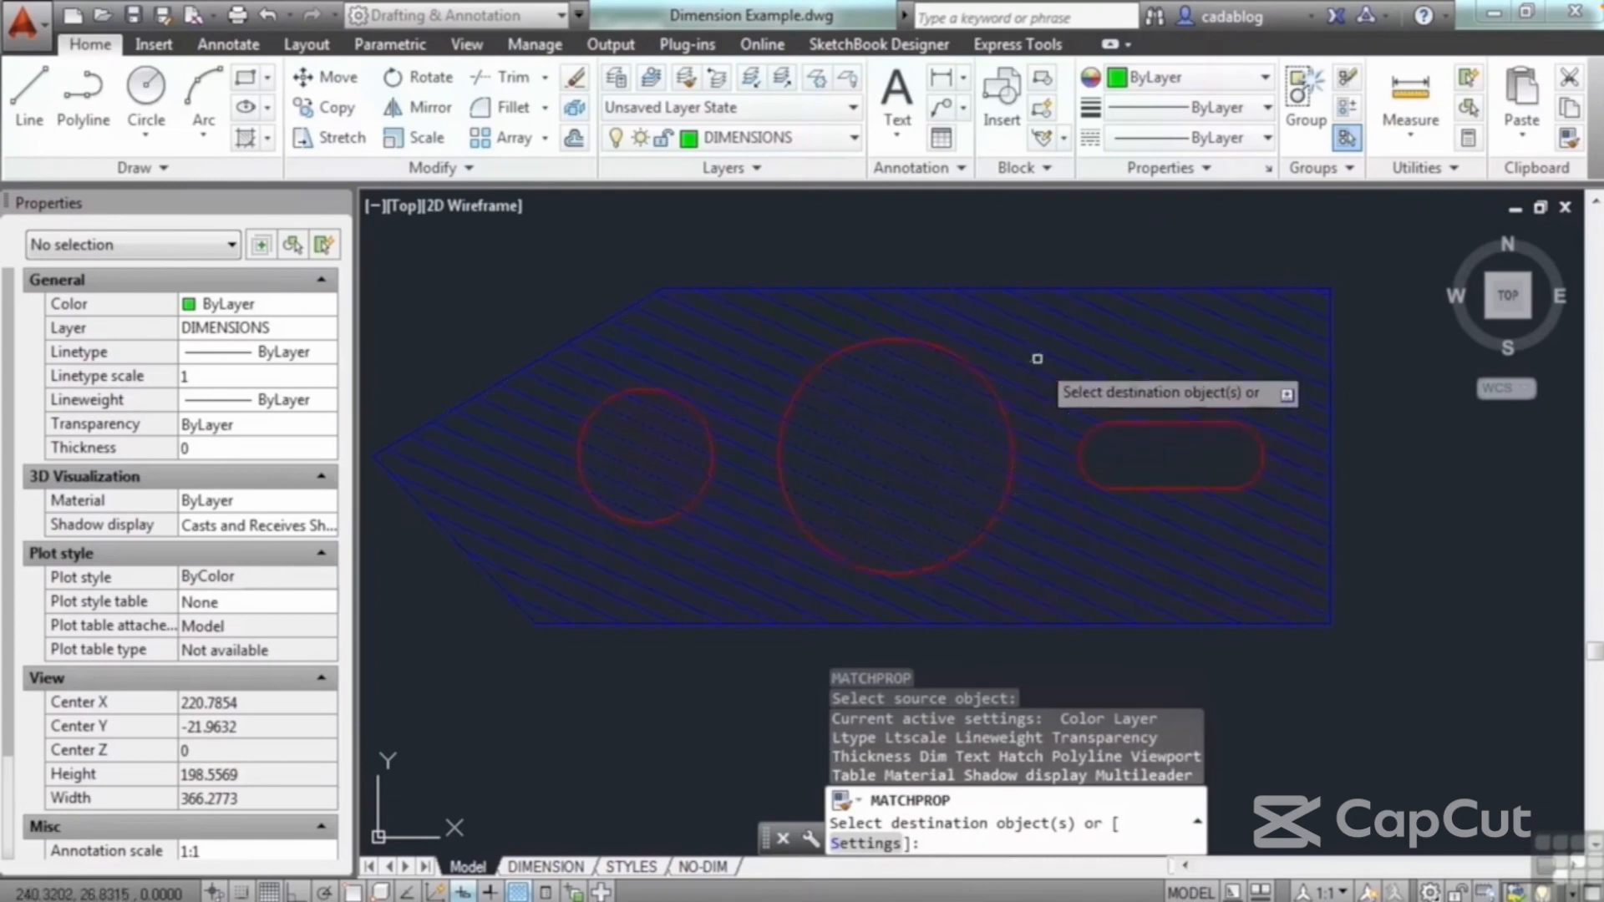
pyautogui.press('Return')
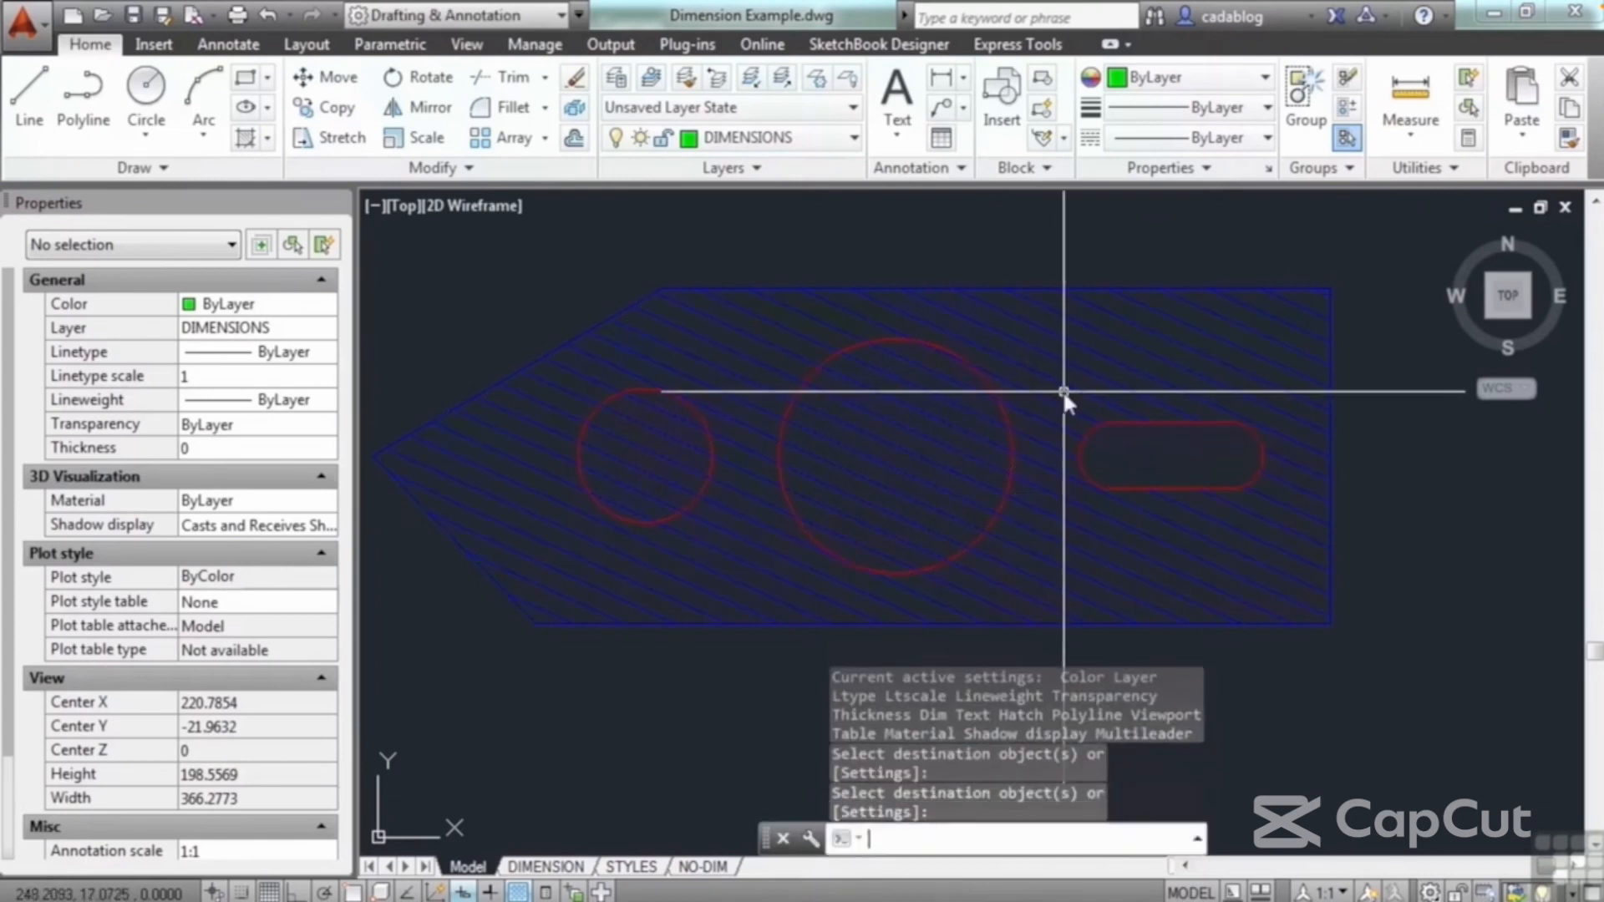
pyautogui.write('z')
pyautogui.hotkey('ctrl', 'z')
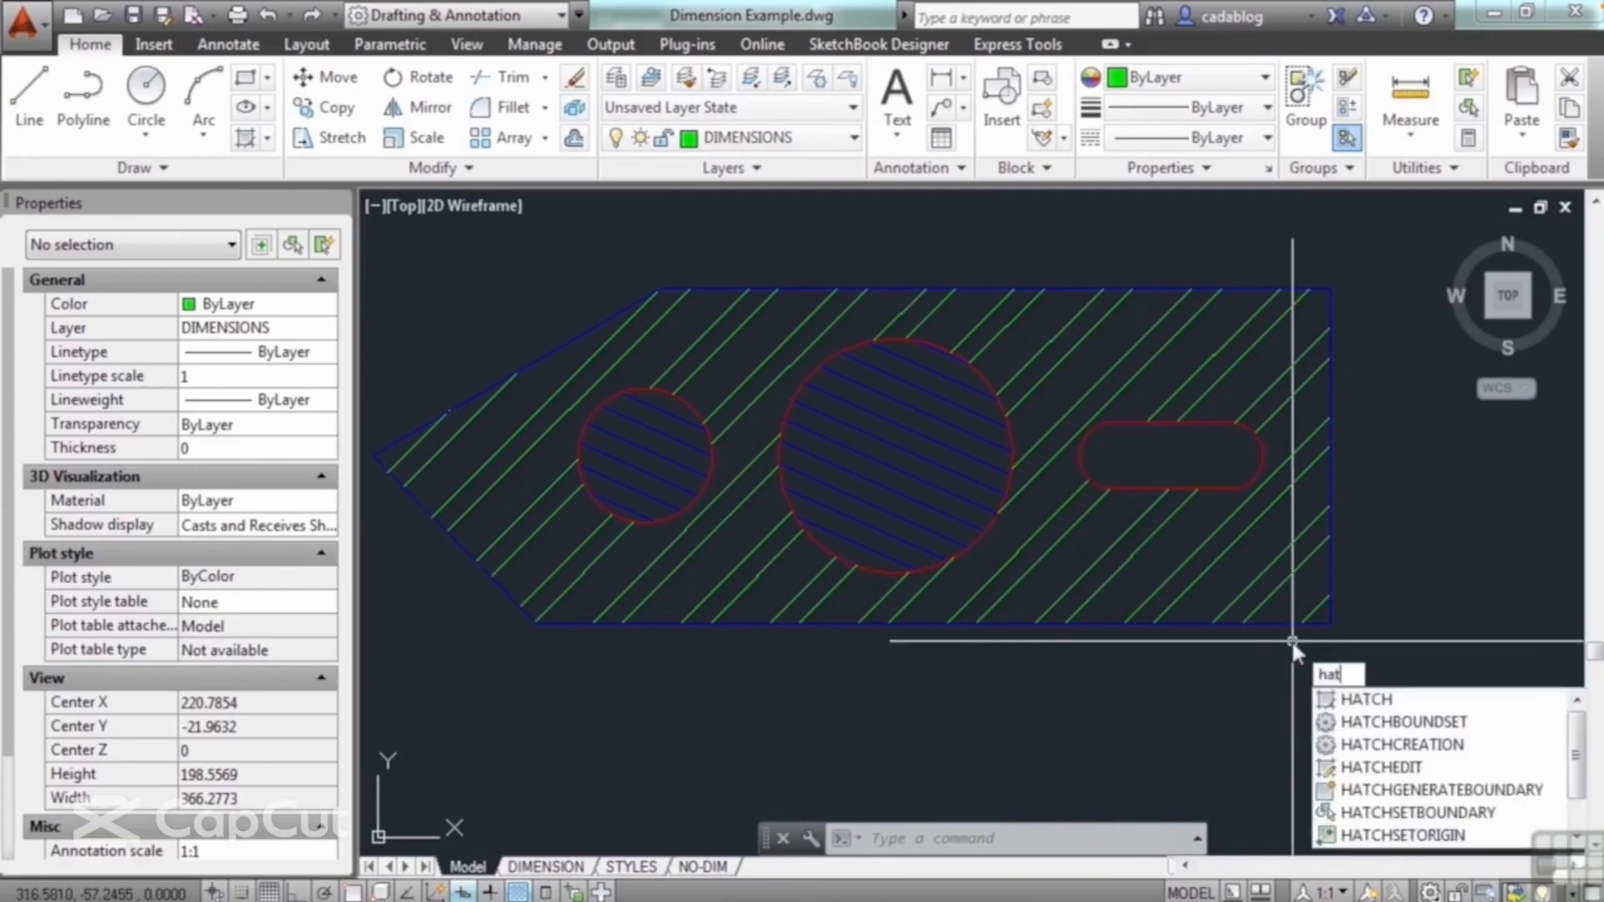
# Step: Hatch the inside of the slot with properties matched from the large circle's blue ANSI31 hatch
pyautogui.press('Return')
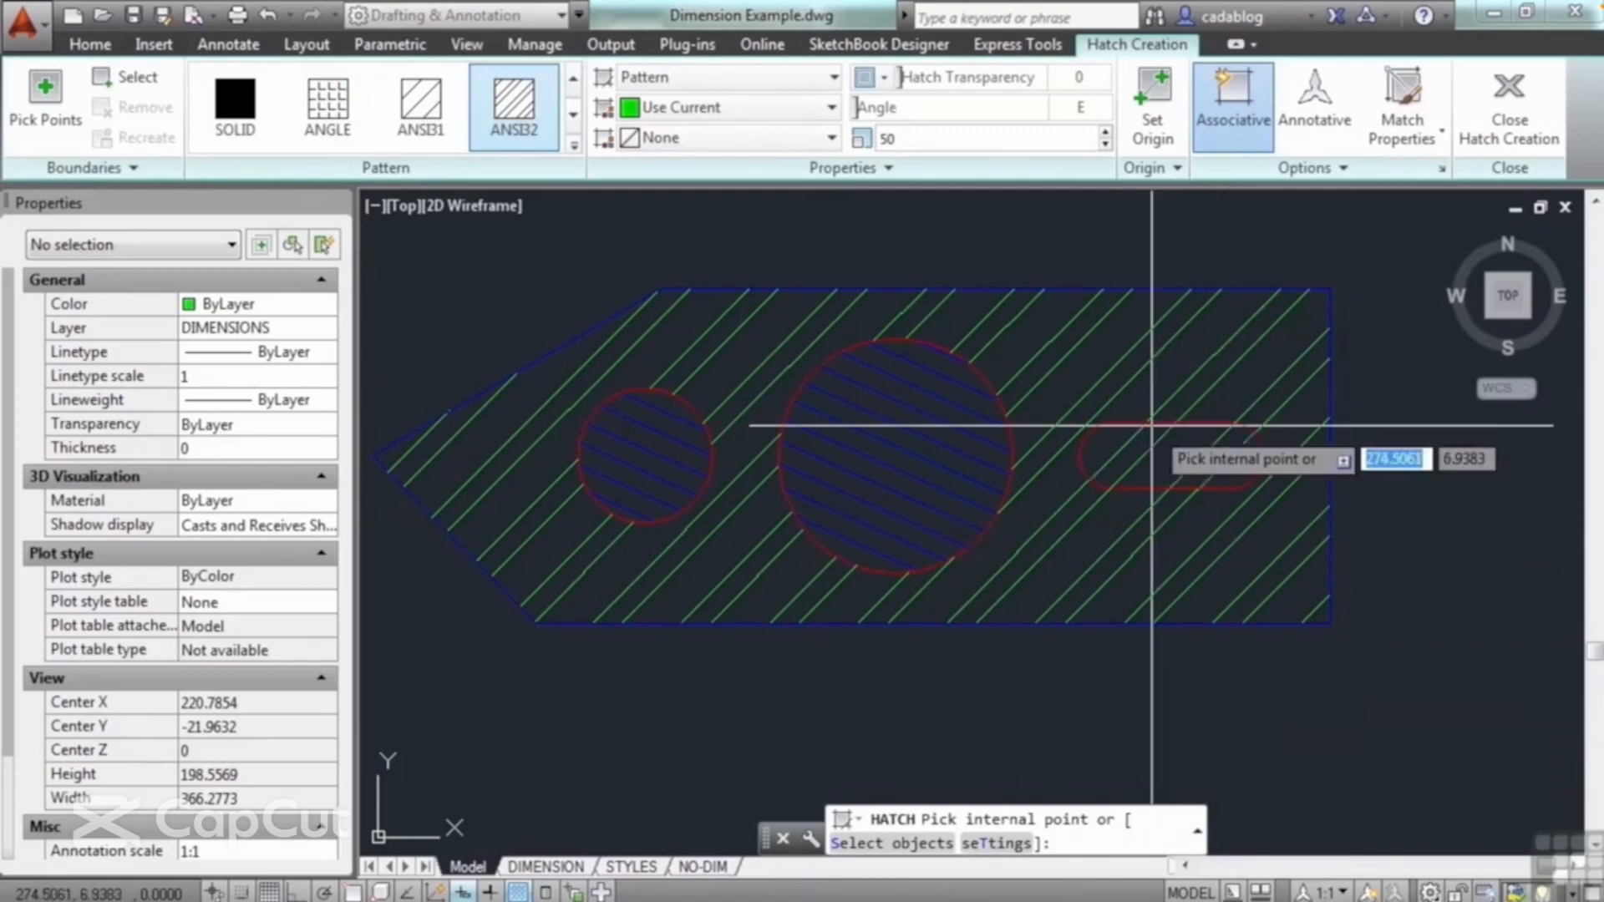
pyautogui.click(1404, 96)
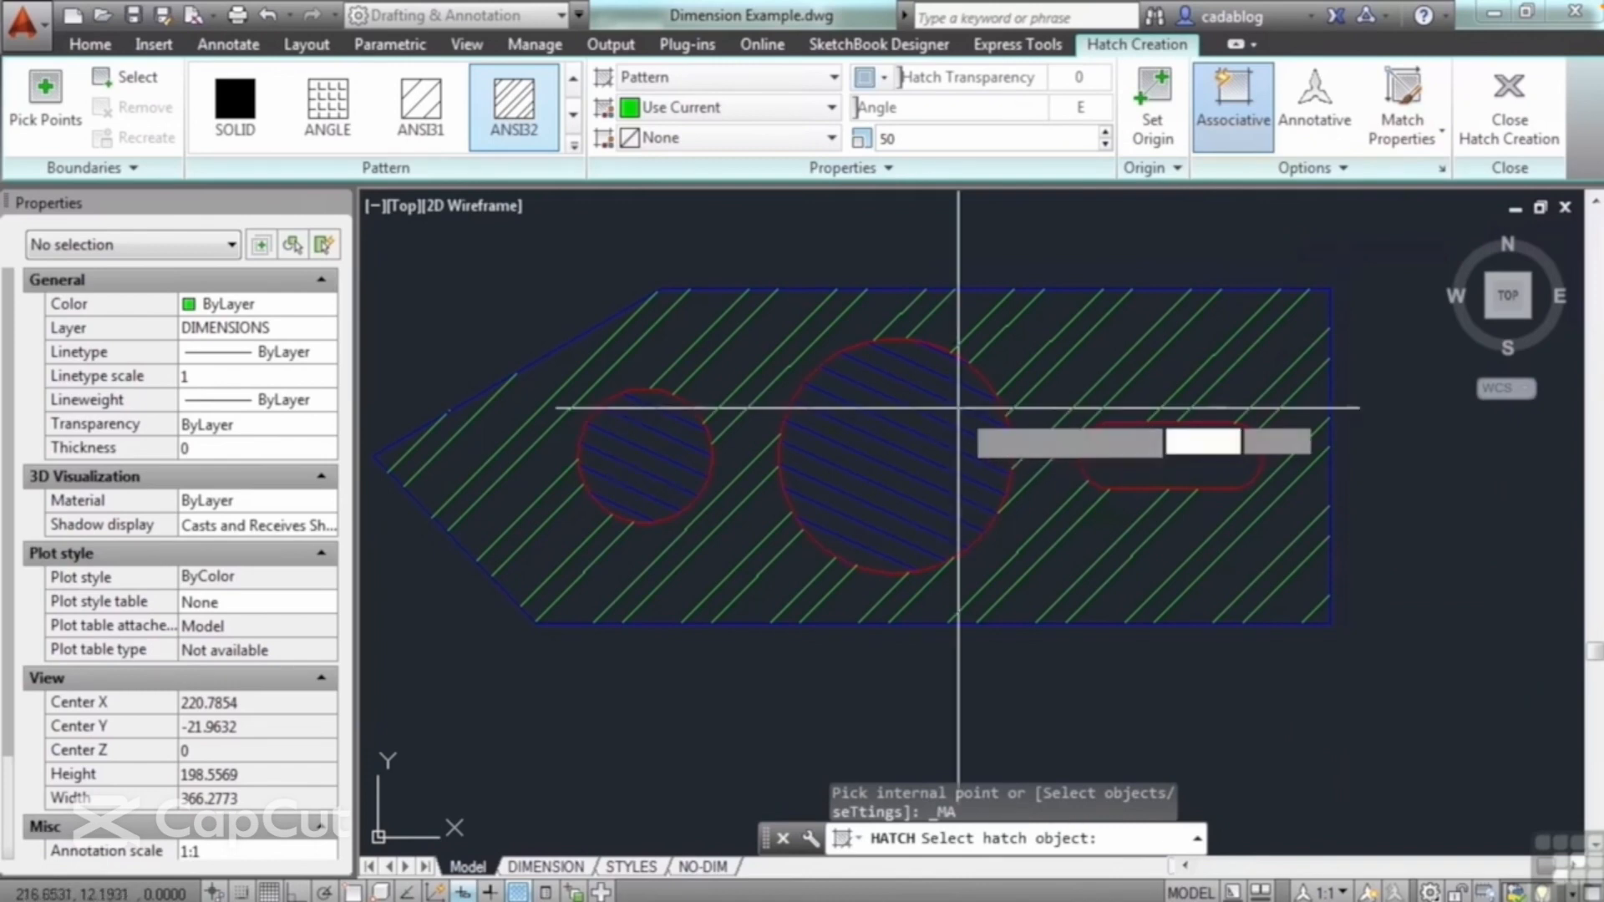
pyautogui.click(966, 422)
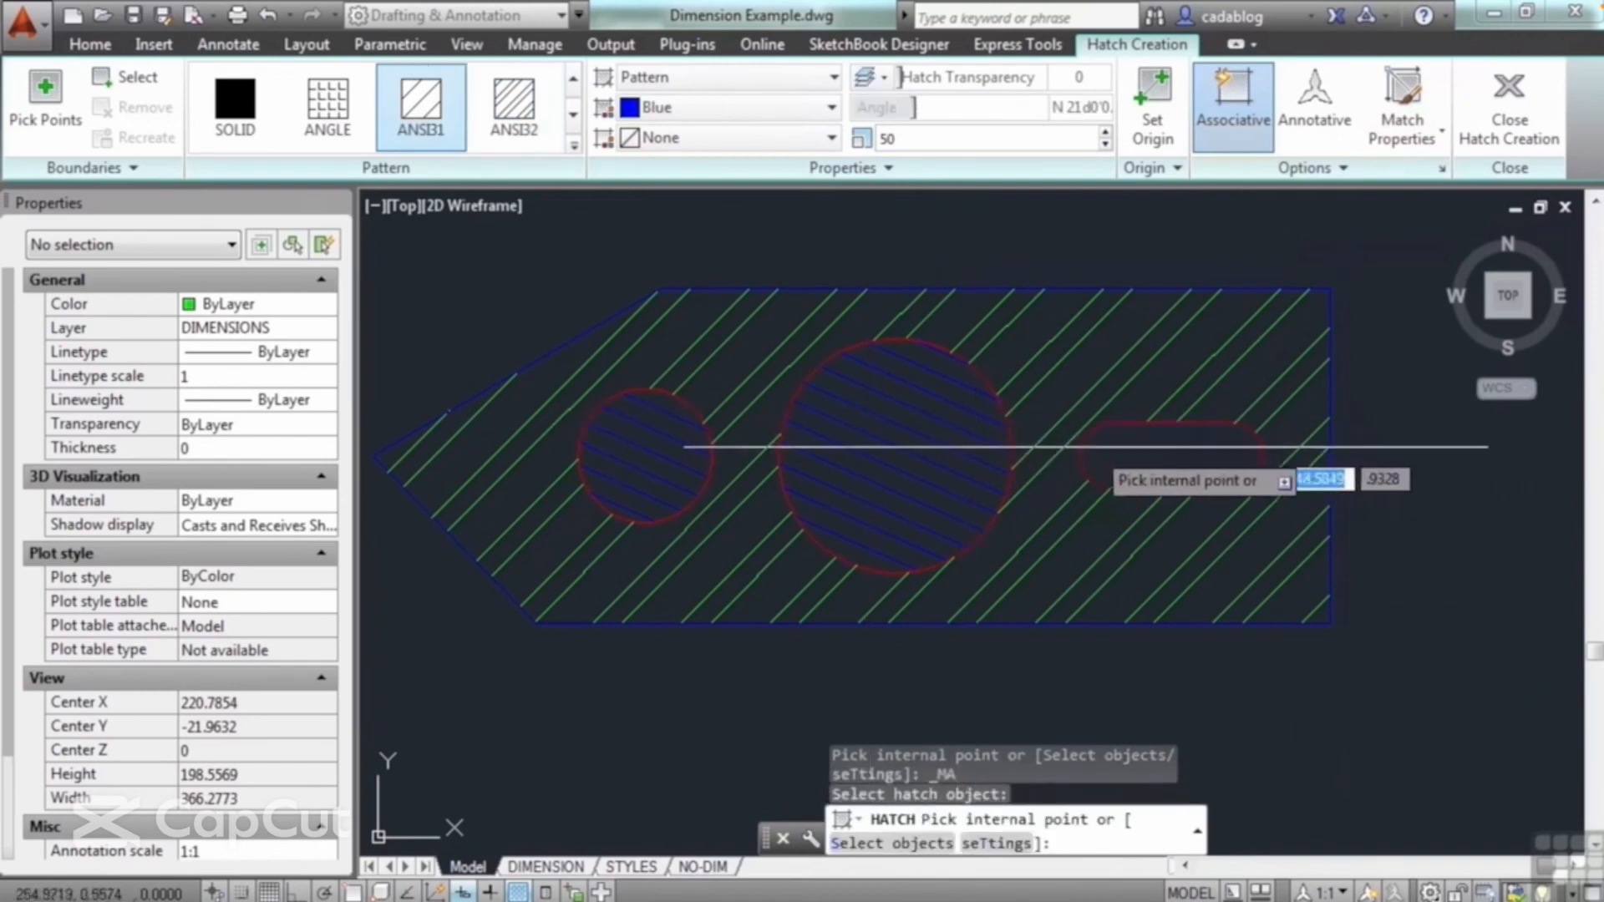
pyautogui.click(1153, 455)
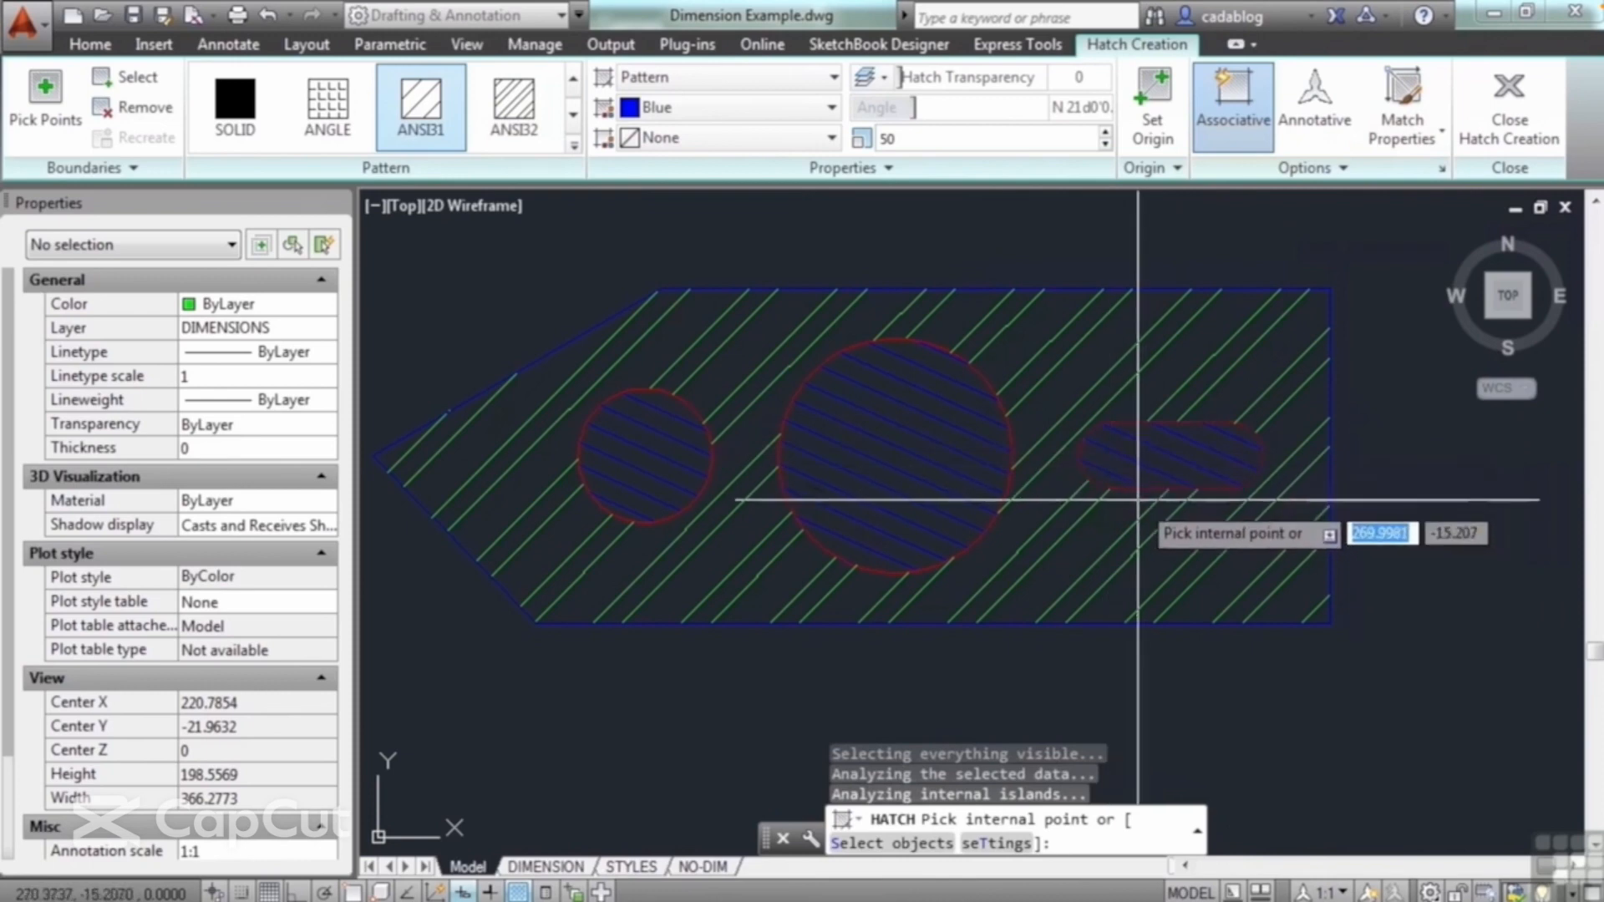
pyautogui.press('Return')
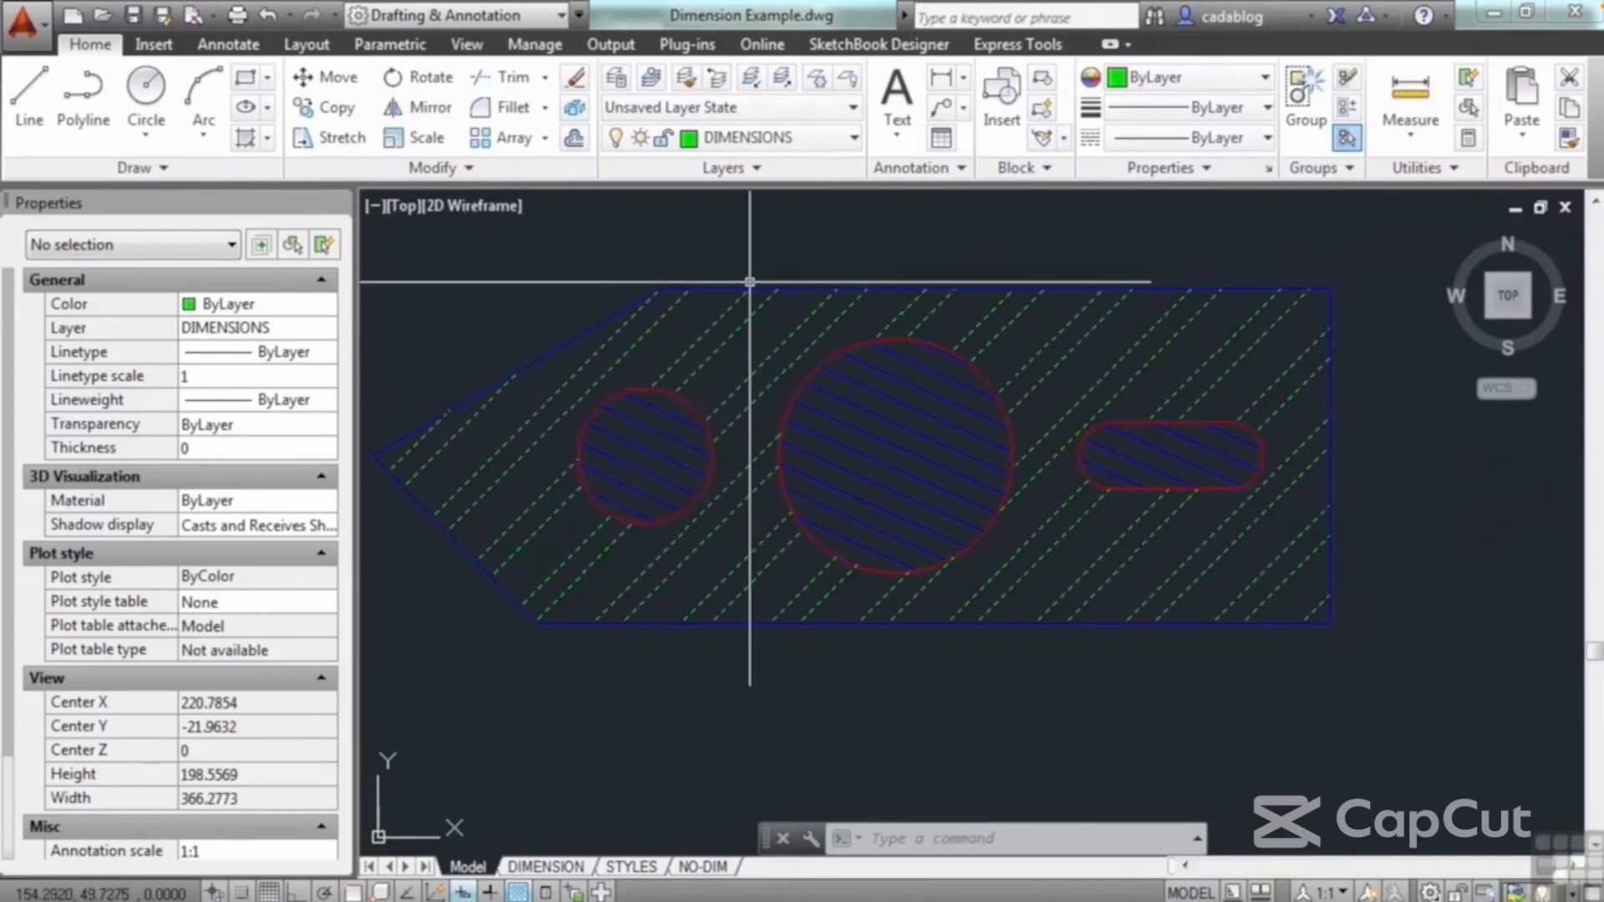
# Step: Draw a slightly slanted line between the small and large circles, extending beyond the plate's upper and lower edges
pyautogui.press('Return')
pyautogui.click(740, 238)
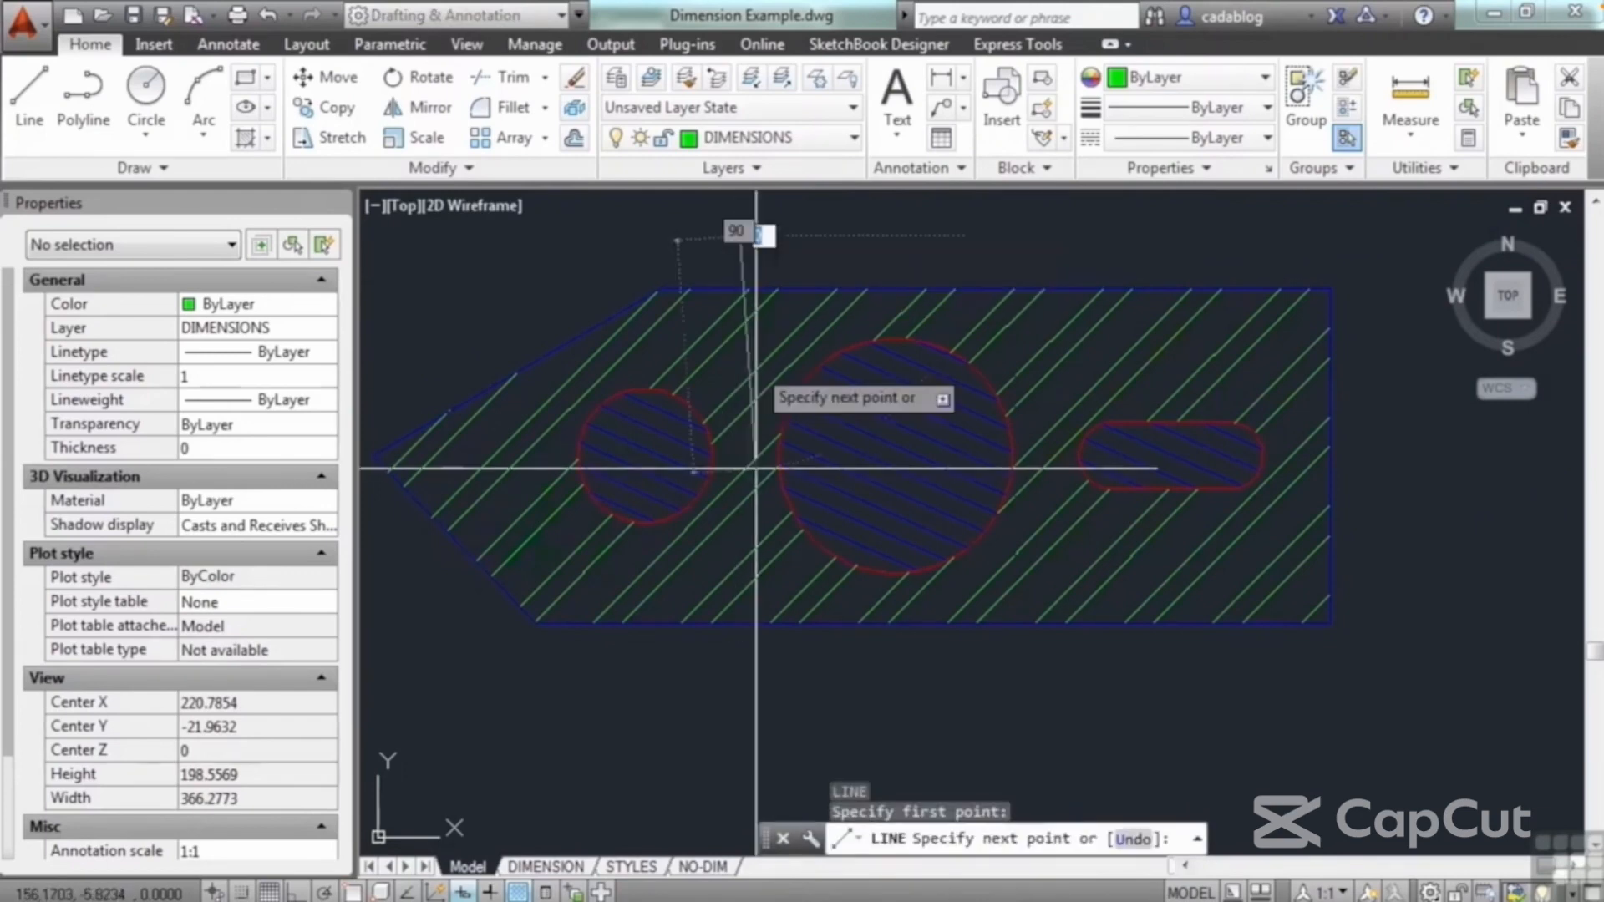
pyautogui.click(782, 690)
pyautogui.press('Return')
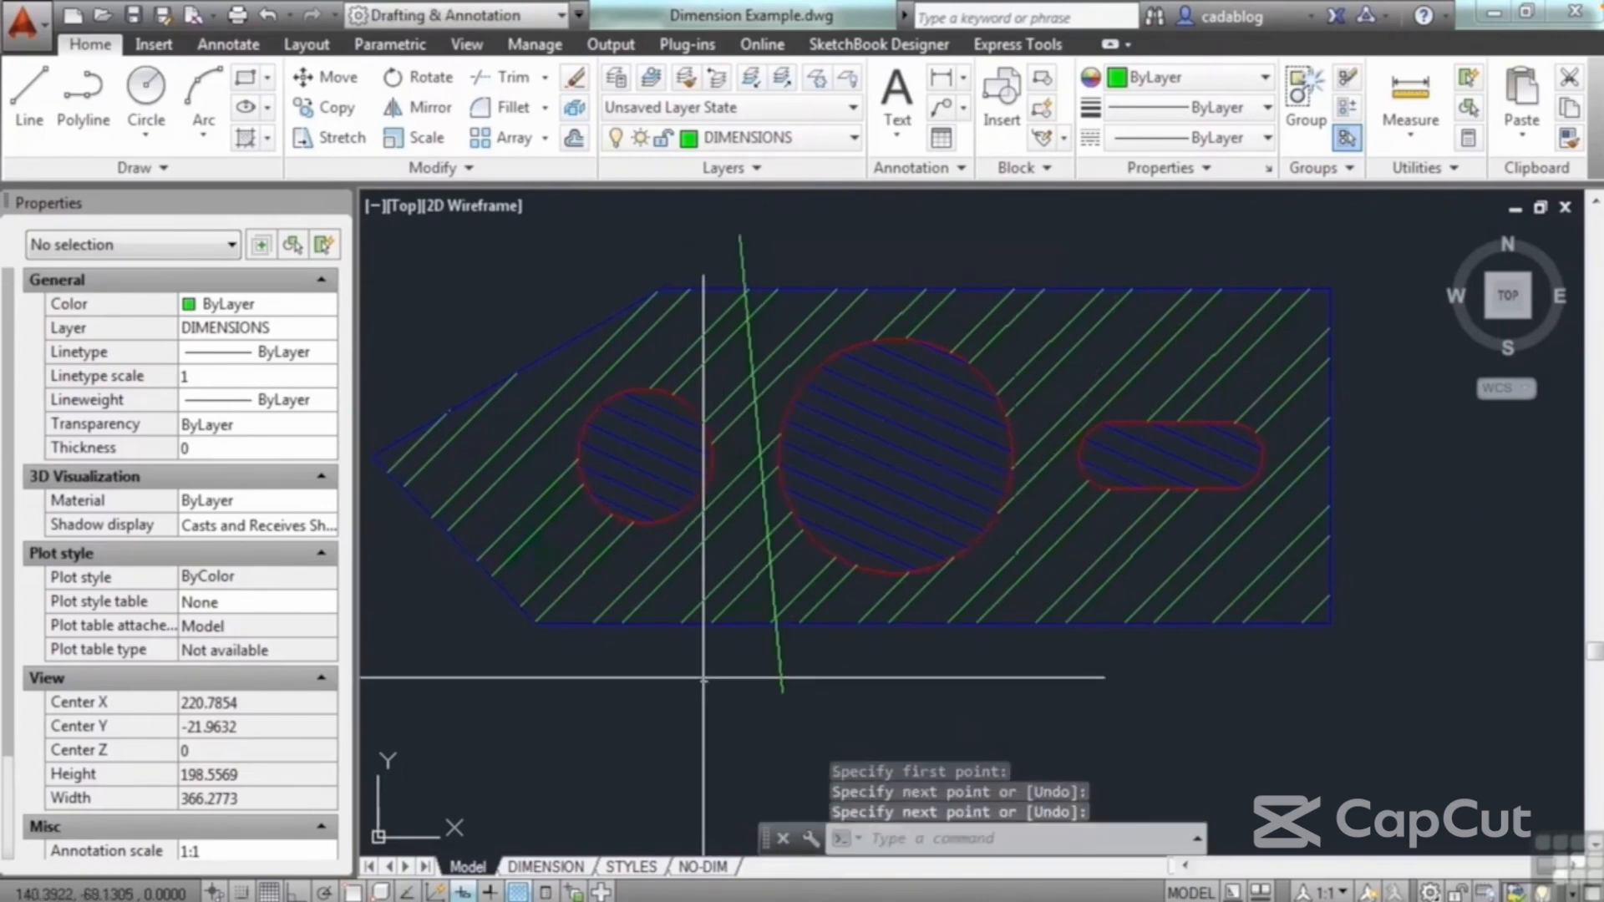
# Step: Trim the plate hatch and the small circle's hatch away on the pointed side of the slanted line
pyautogui.write('tr')
pyautogui.press('Return')
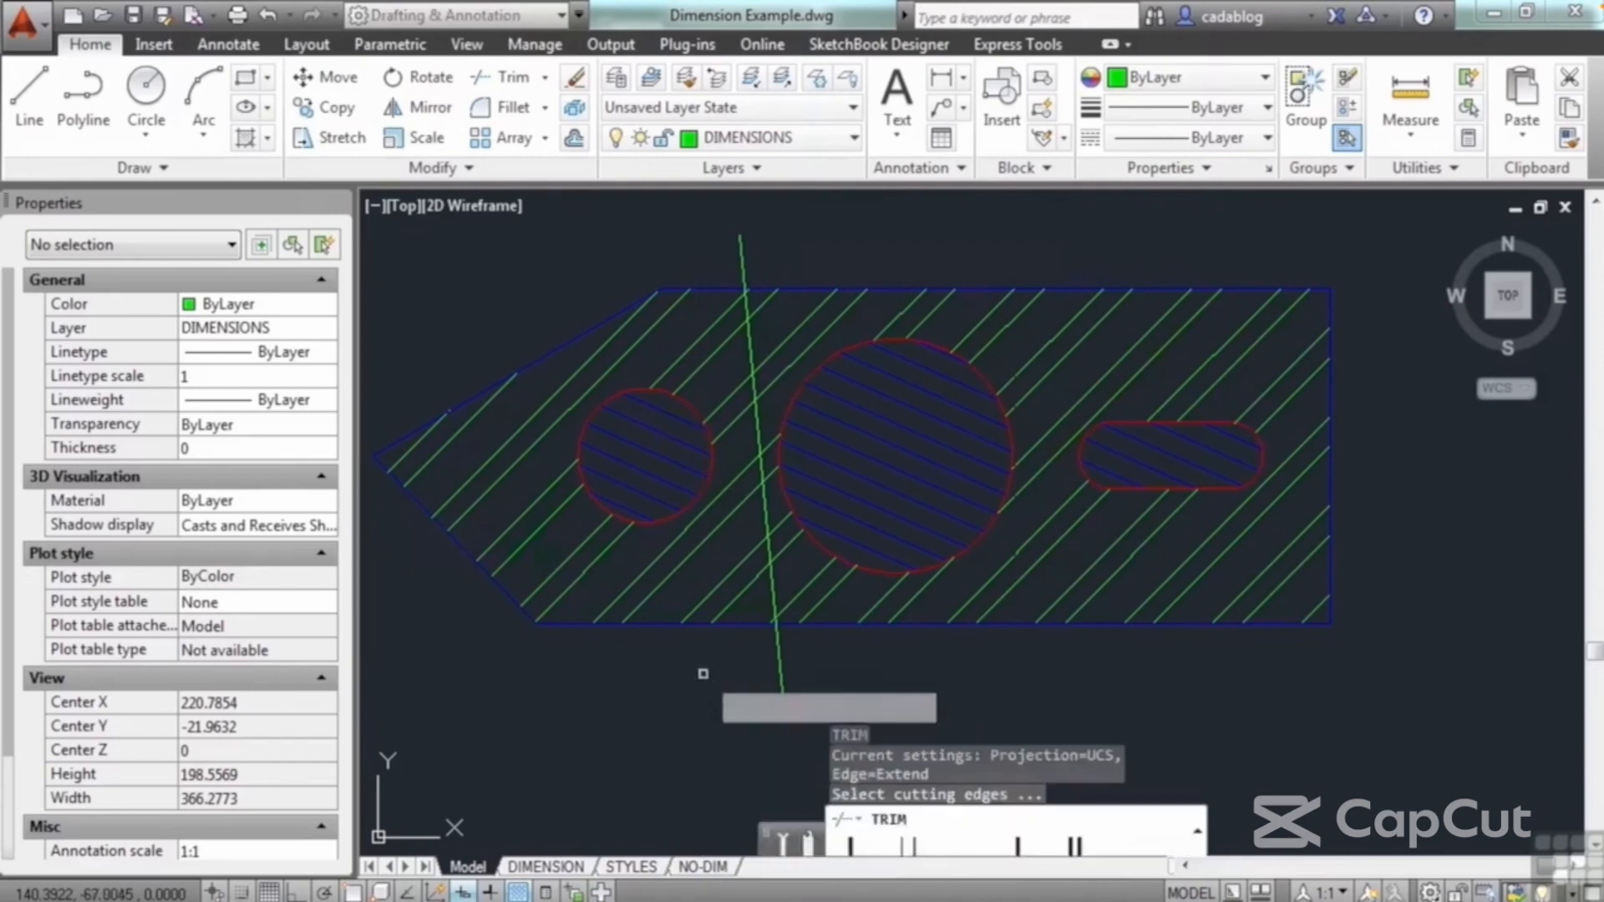
pyautogui.press('Return')
pyautogui.click(749, 586)
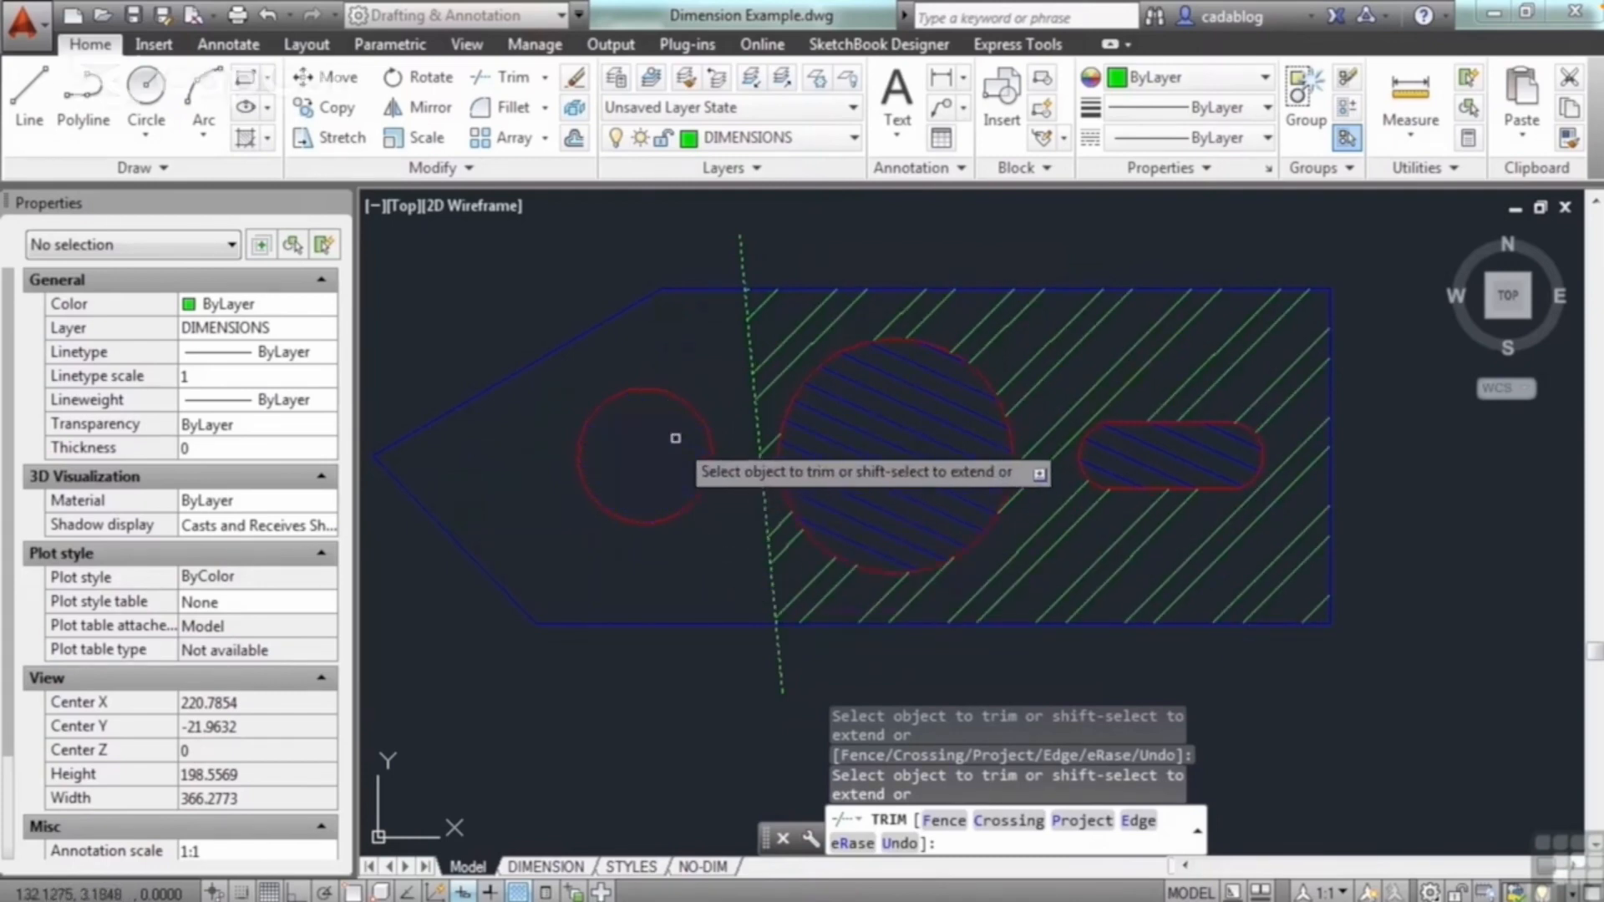
pyautogui.click(680, 437)
pyautogui.press('Return')
# Step: Erase the slanted line used as the trimming edge
pyautogui.click(792, 676)
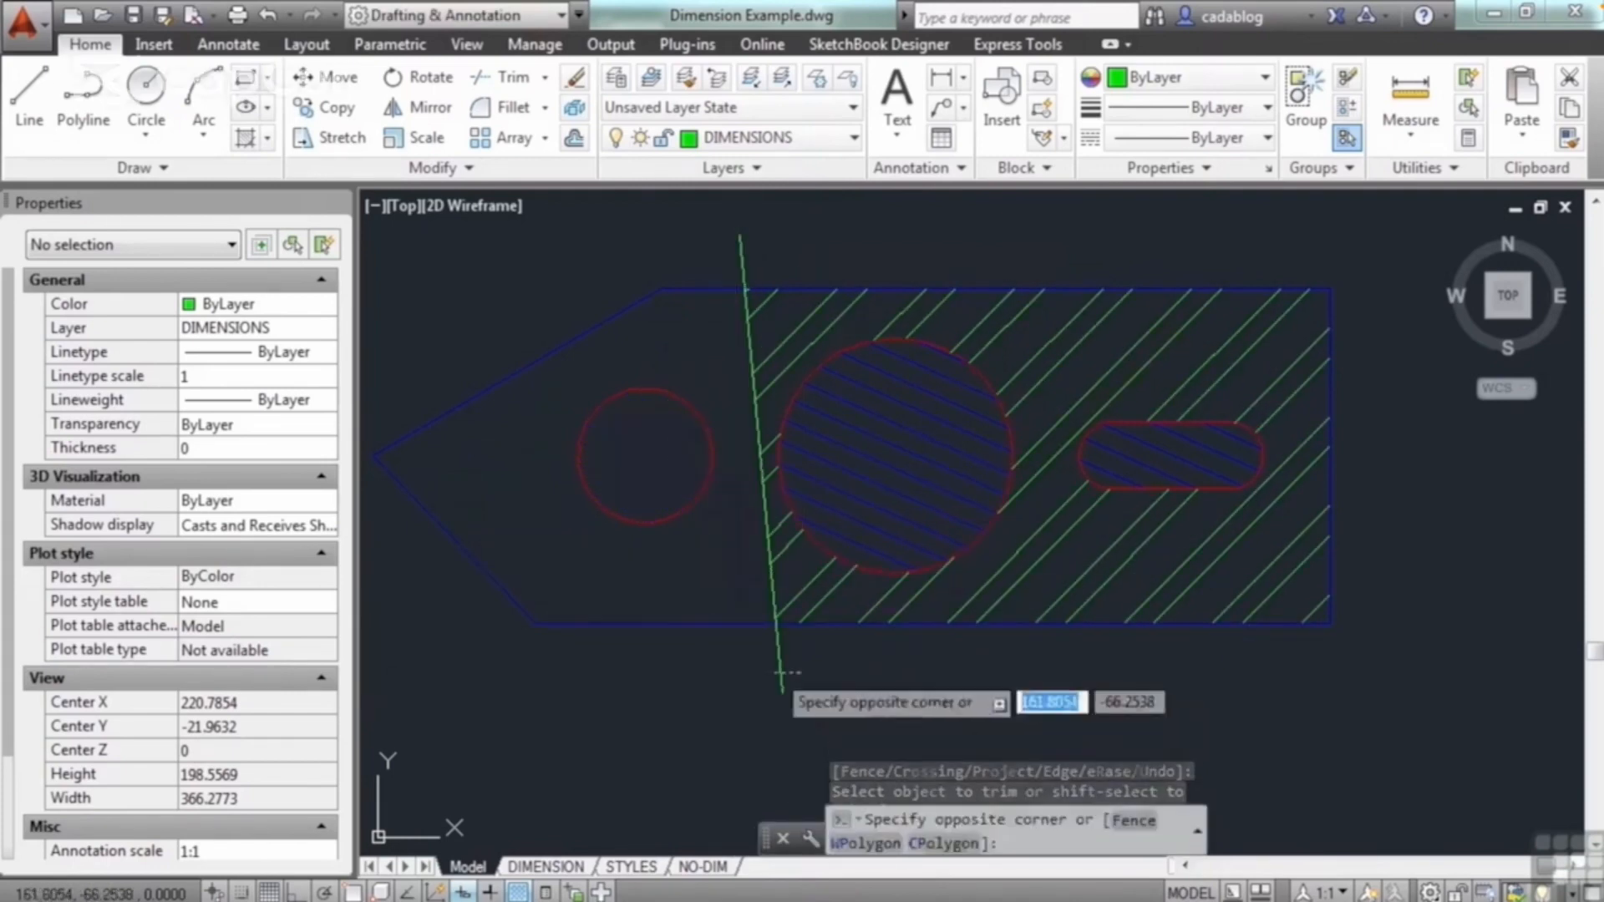
pyautogui.click(739, 690)
pyautogui.press('Delete')
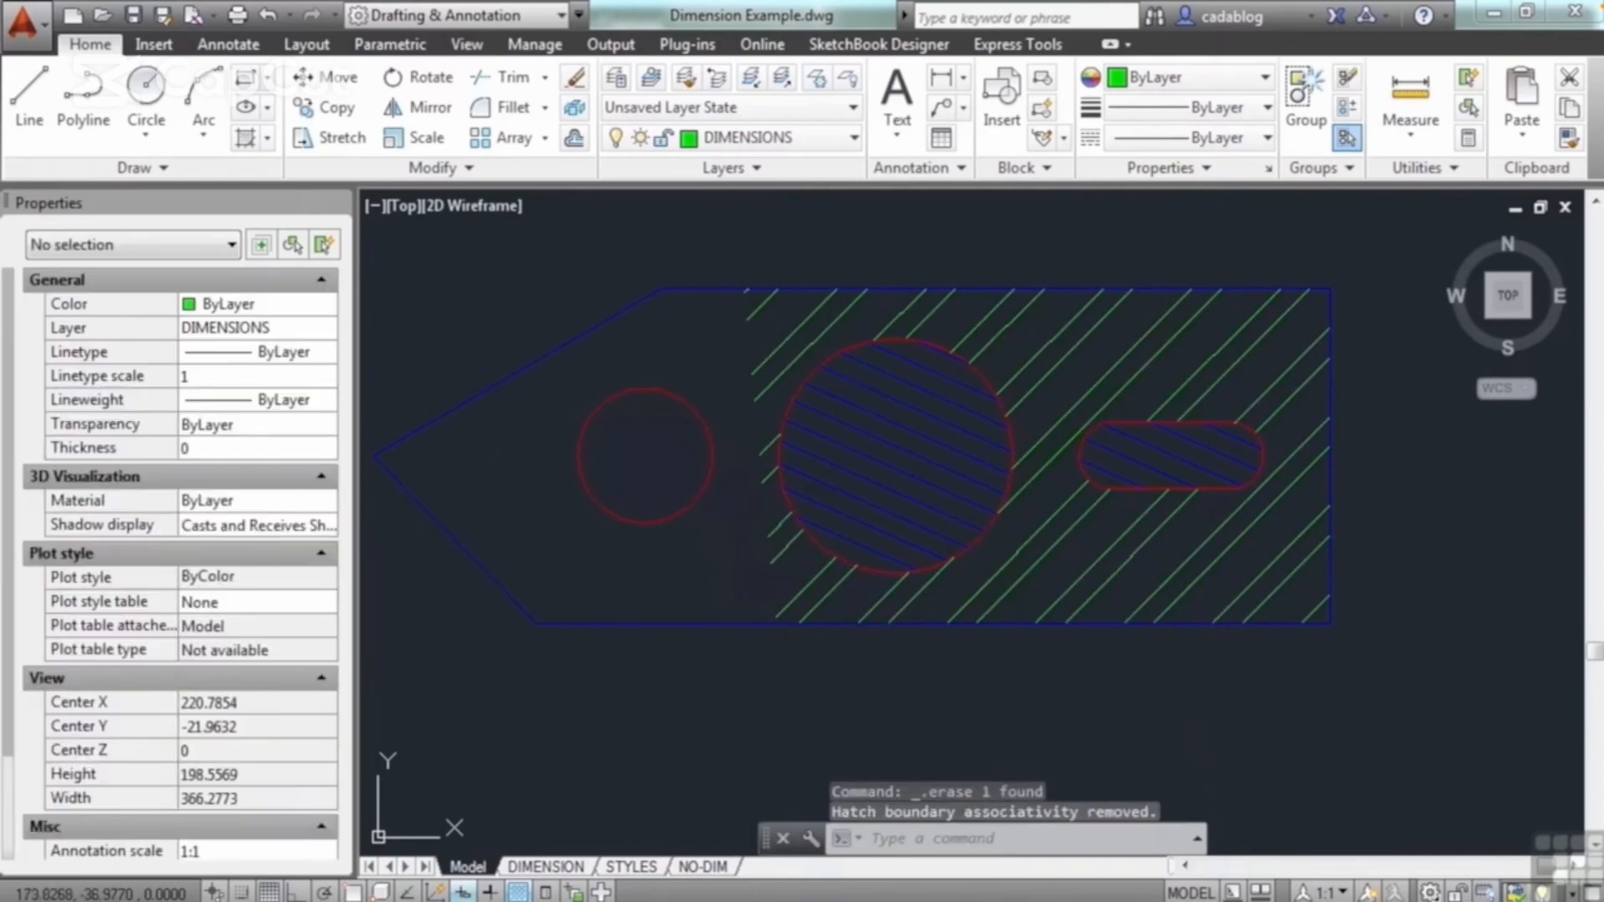
# Step: Stretch the trimmed plate hatch's upper vertex to the plate's upper-left corner with object snap turned on
pyautogui.click(824, 565)
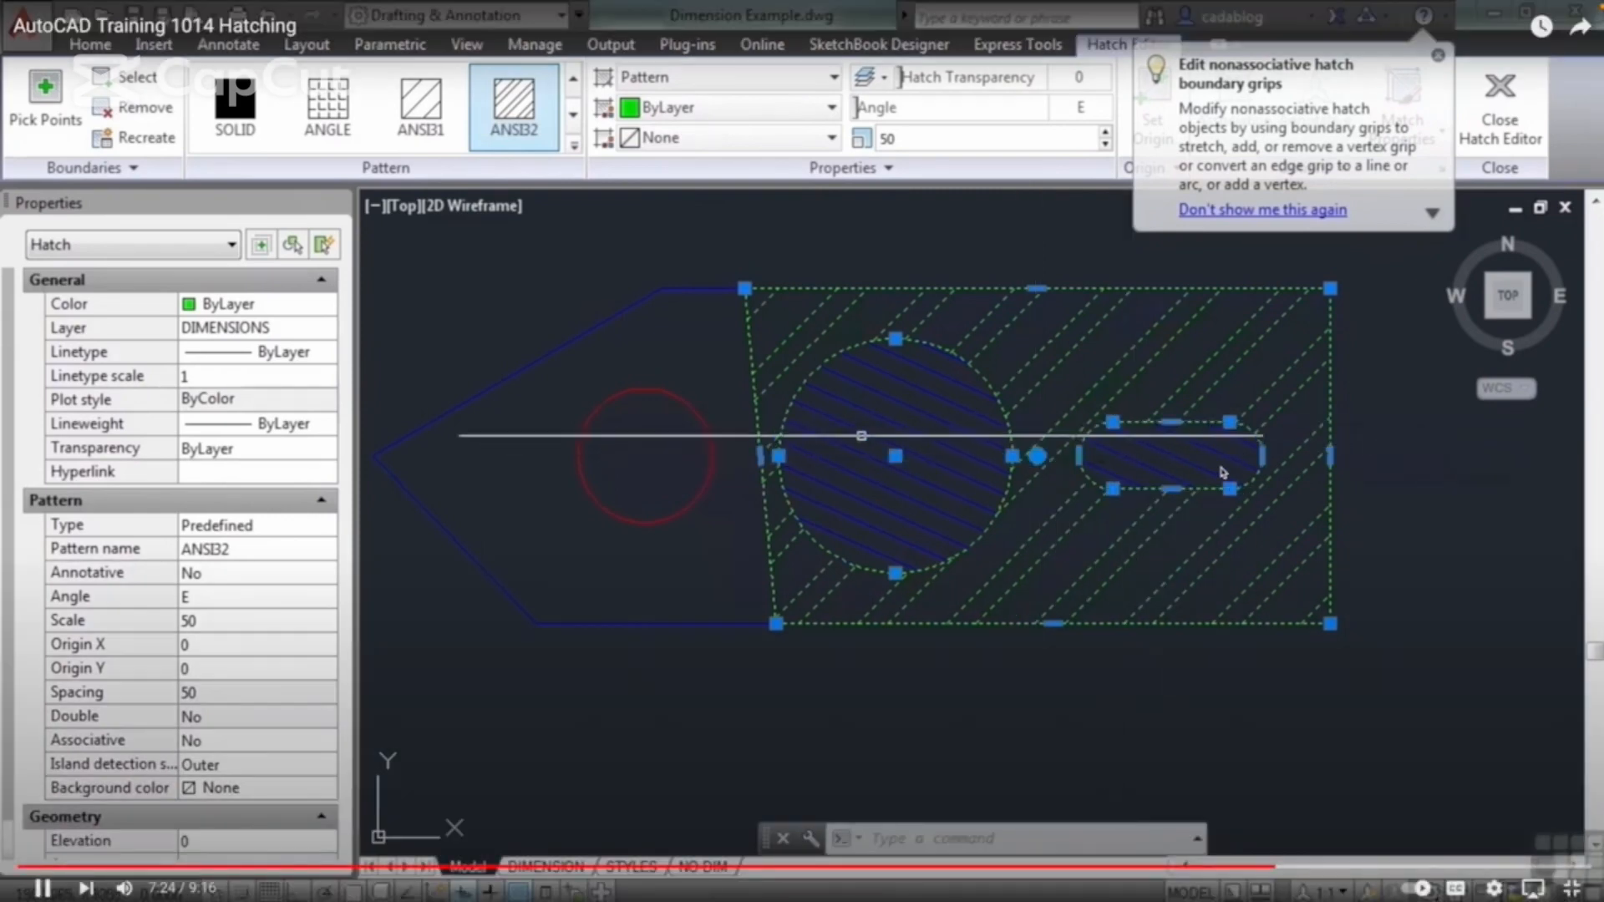
pyautogui.moveTo(745, 289)
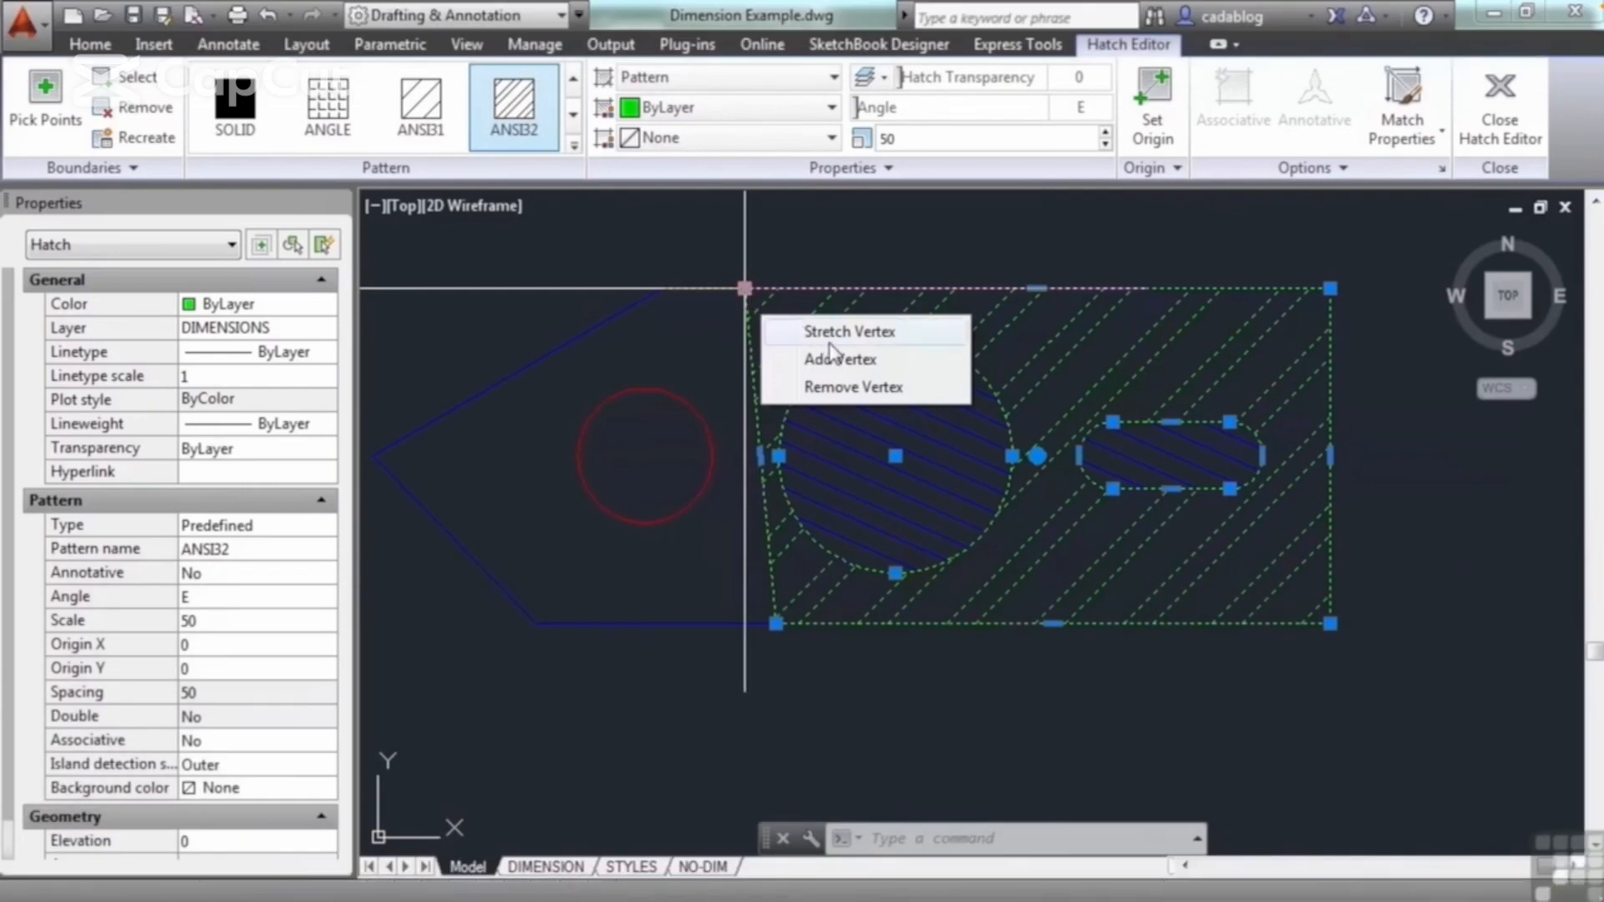
pyautogui.click(785, 331)
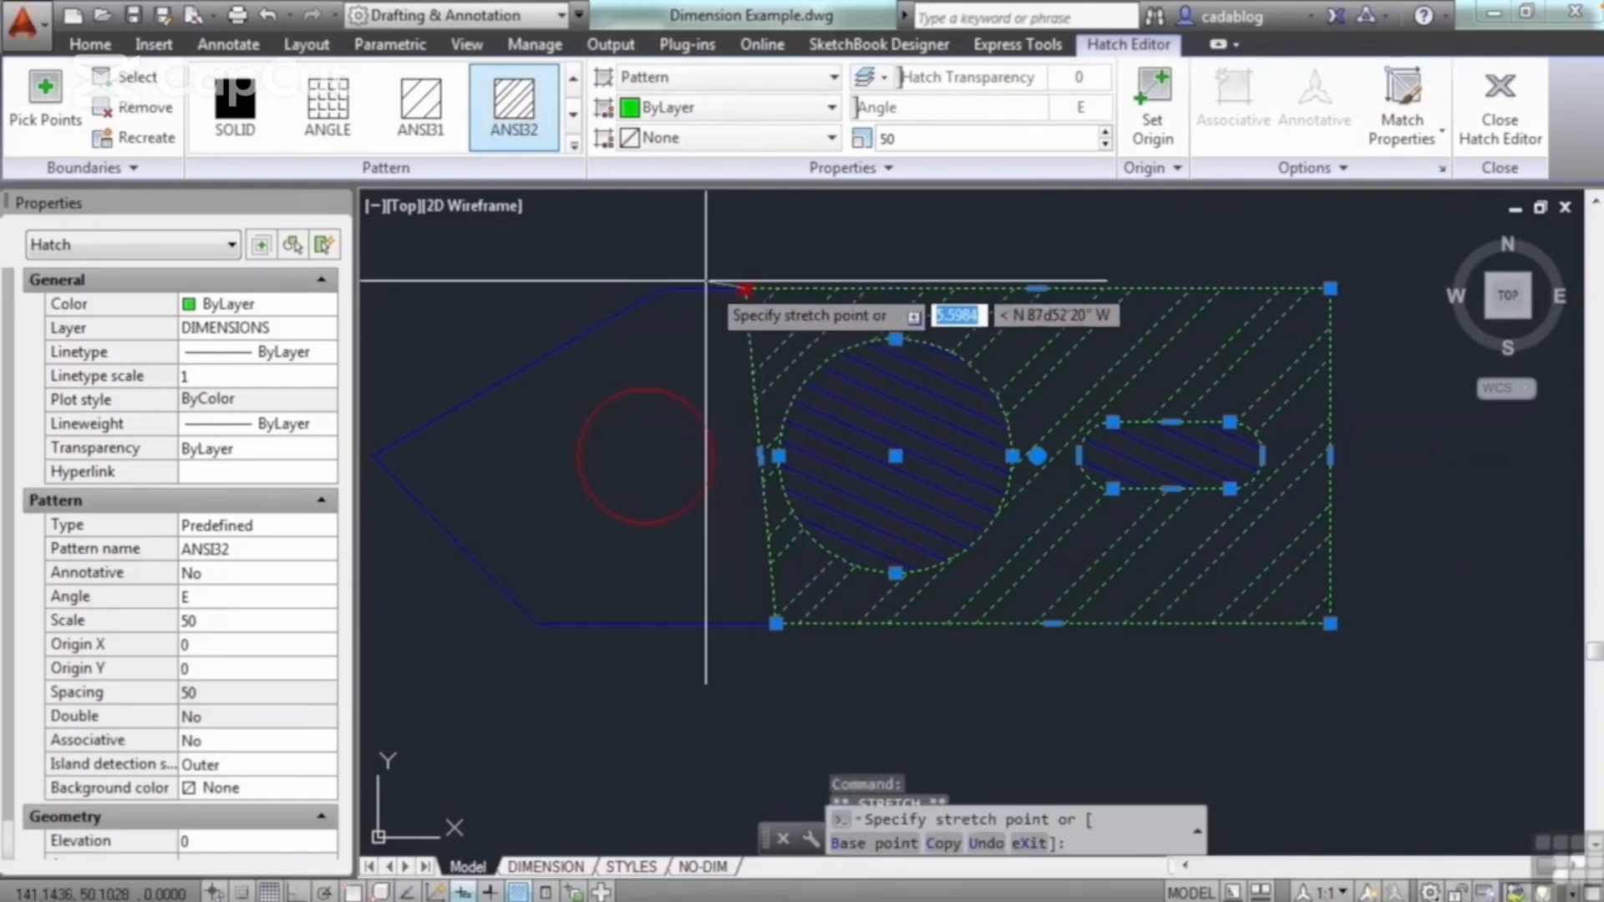
pyautogui.press('F3')
pyautogui.click(662, 288)
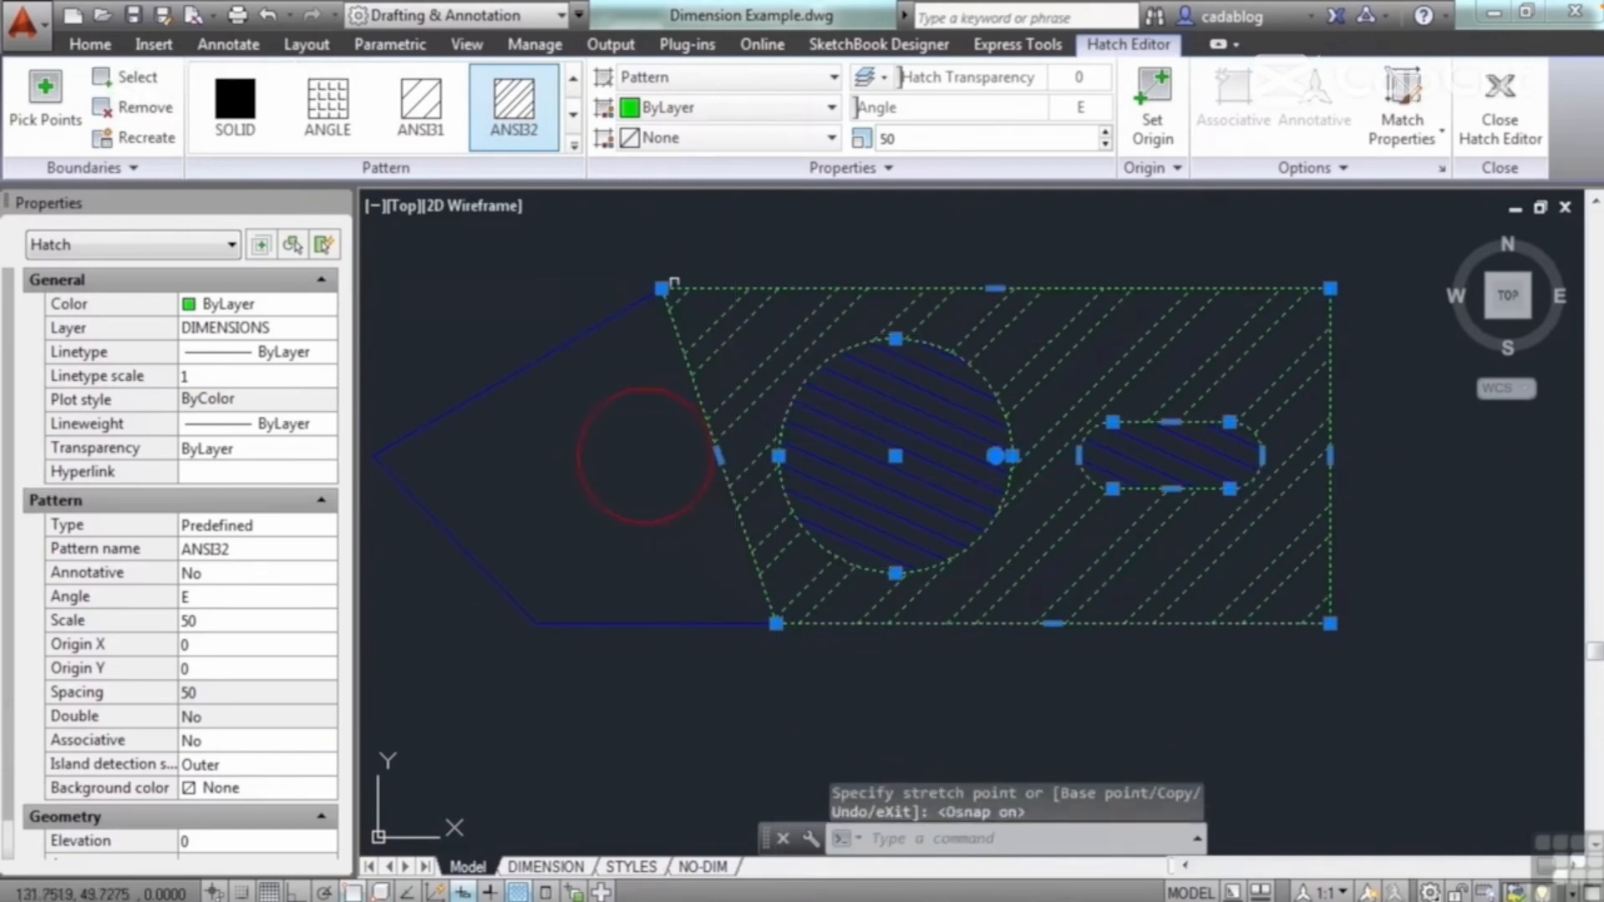
# Step: Remove the hatch vertex at the plate's upper-left corner, and add a new vertex back at that same corner
pyautogui.moveTo(662, 288)
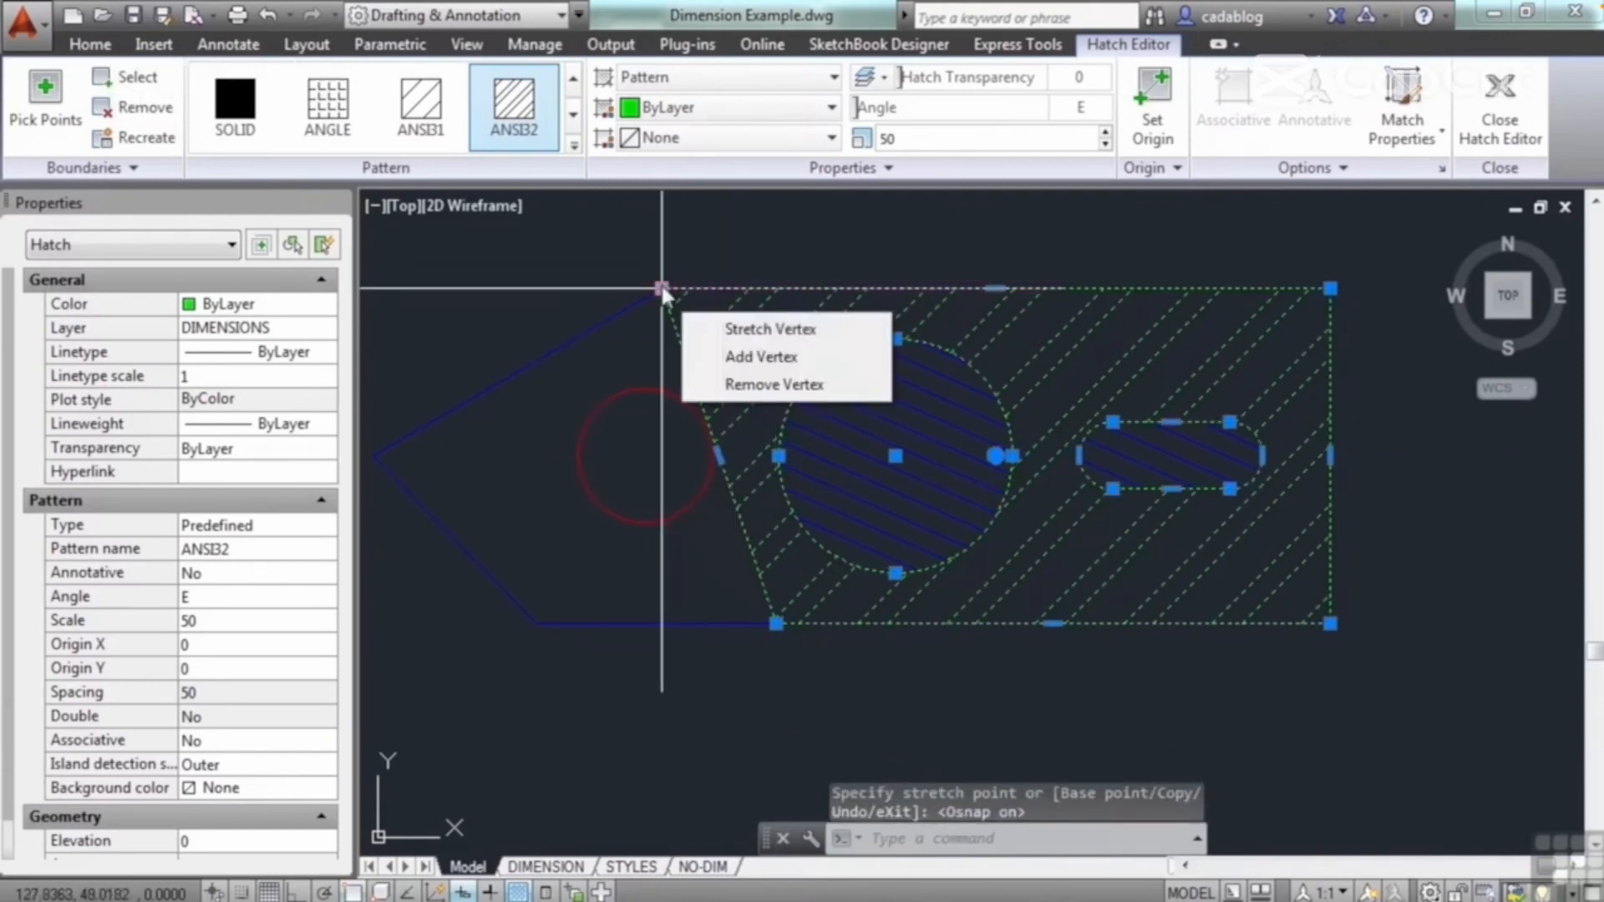
pyautogui.click(754, 388)
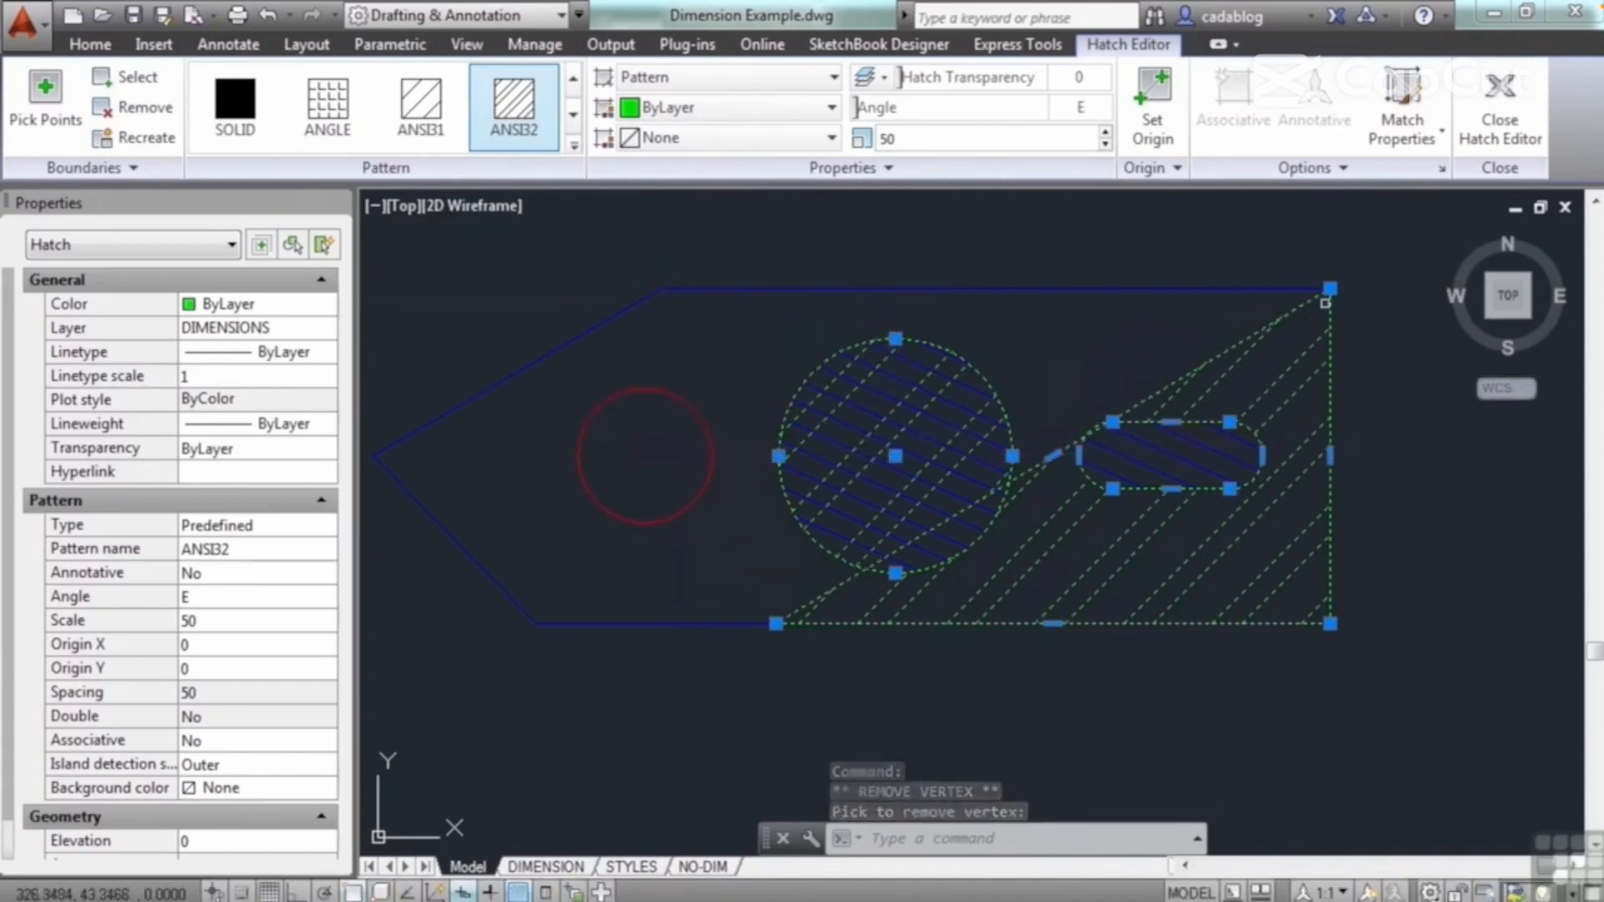
pyautogui.moveTo(1330, 290)
pyautogui.click(1421, 367)
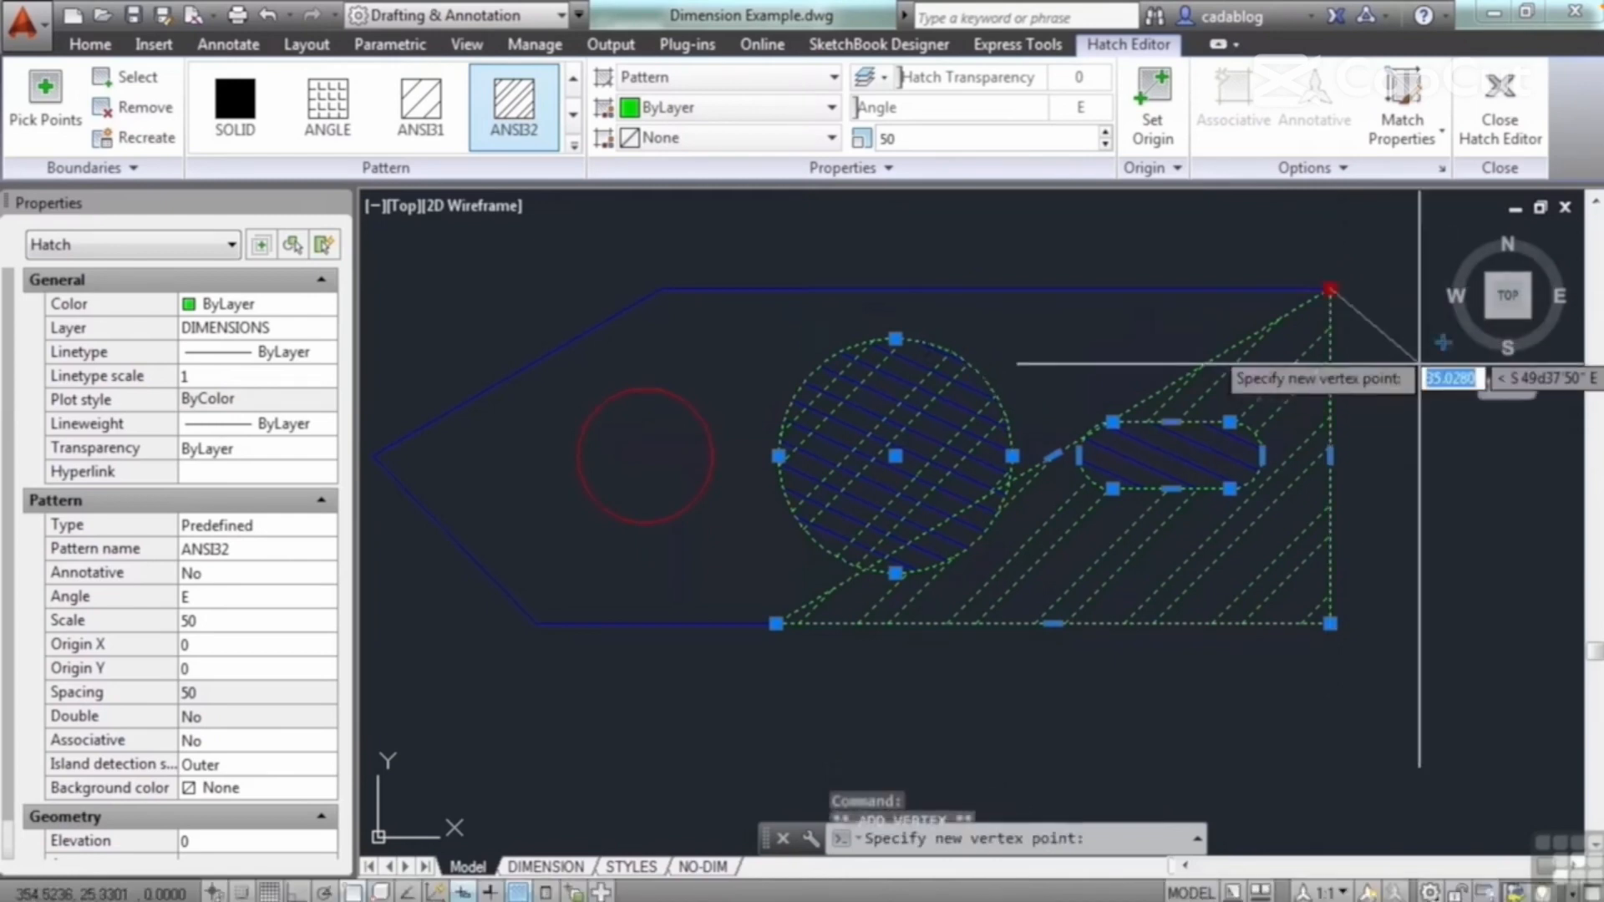
pyautogui.click(664, 296)
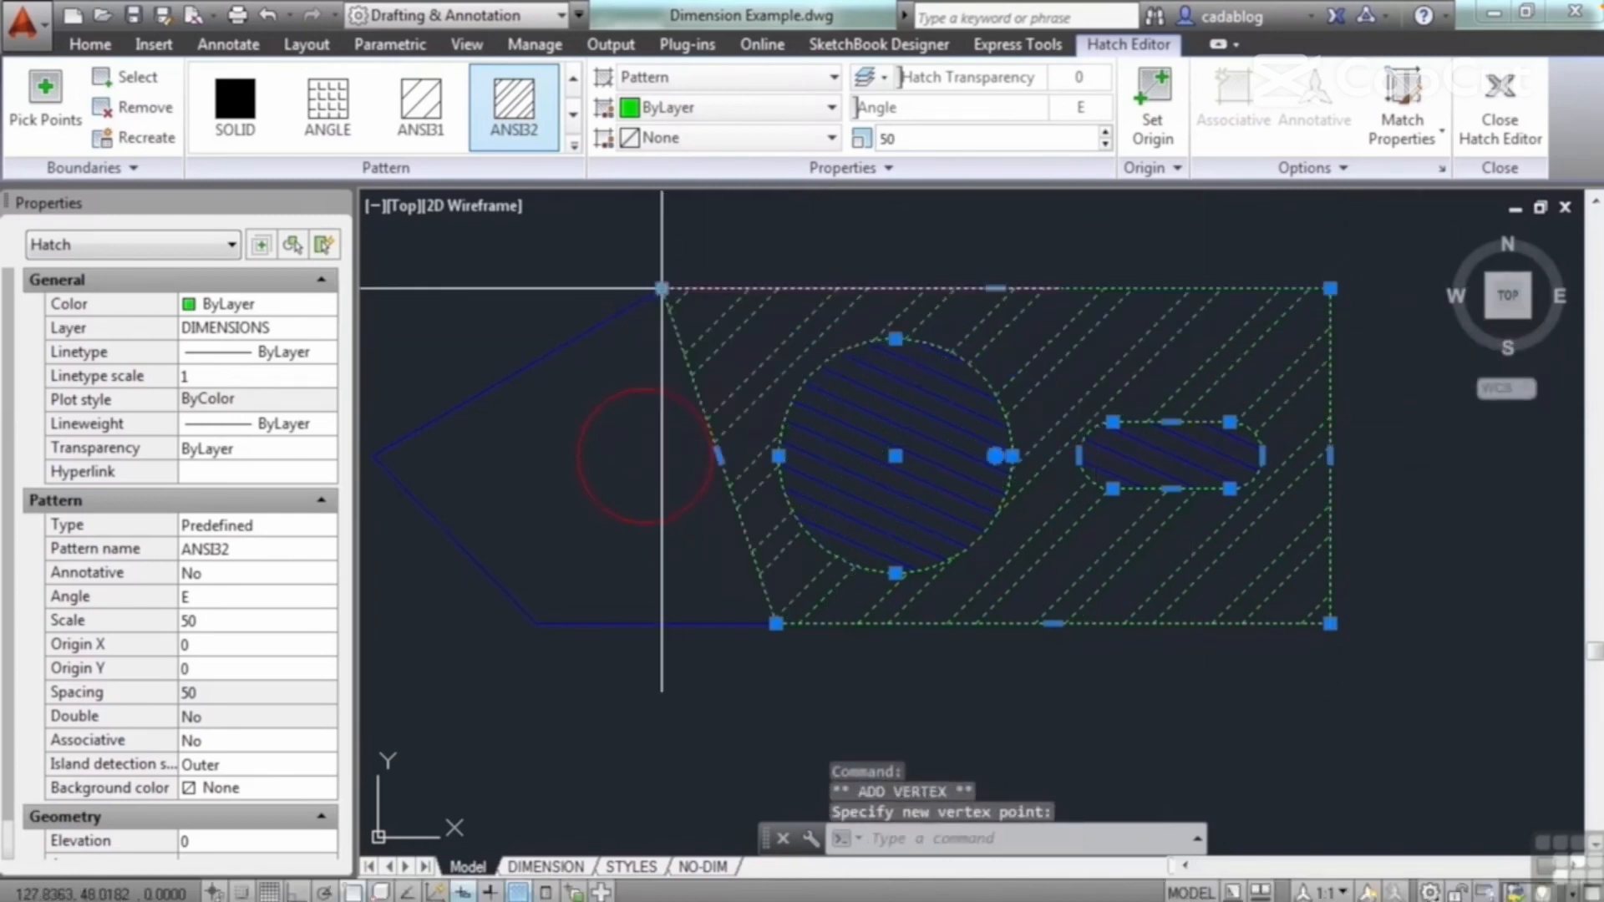
# Step: Add hatch vertices at the plate's left tip and lower-left corner so the hatch boundary follows the plate outline
pyautogui.moveTo(662, 290)
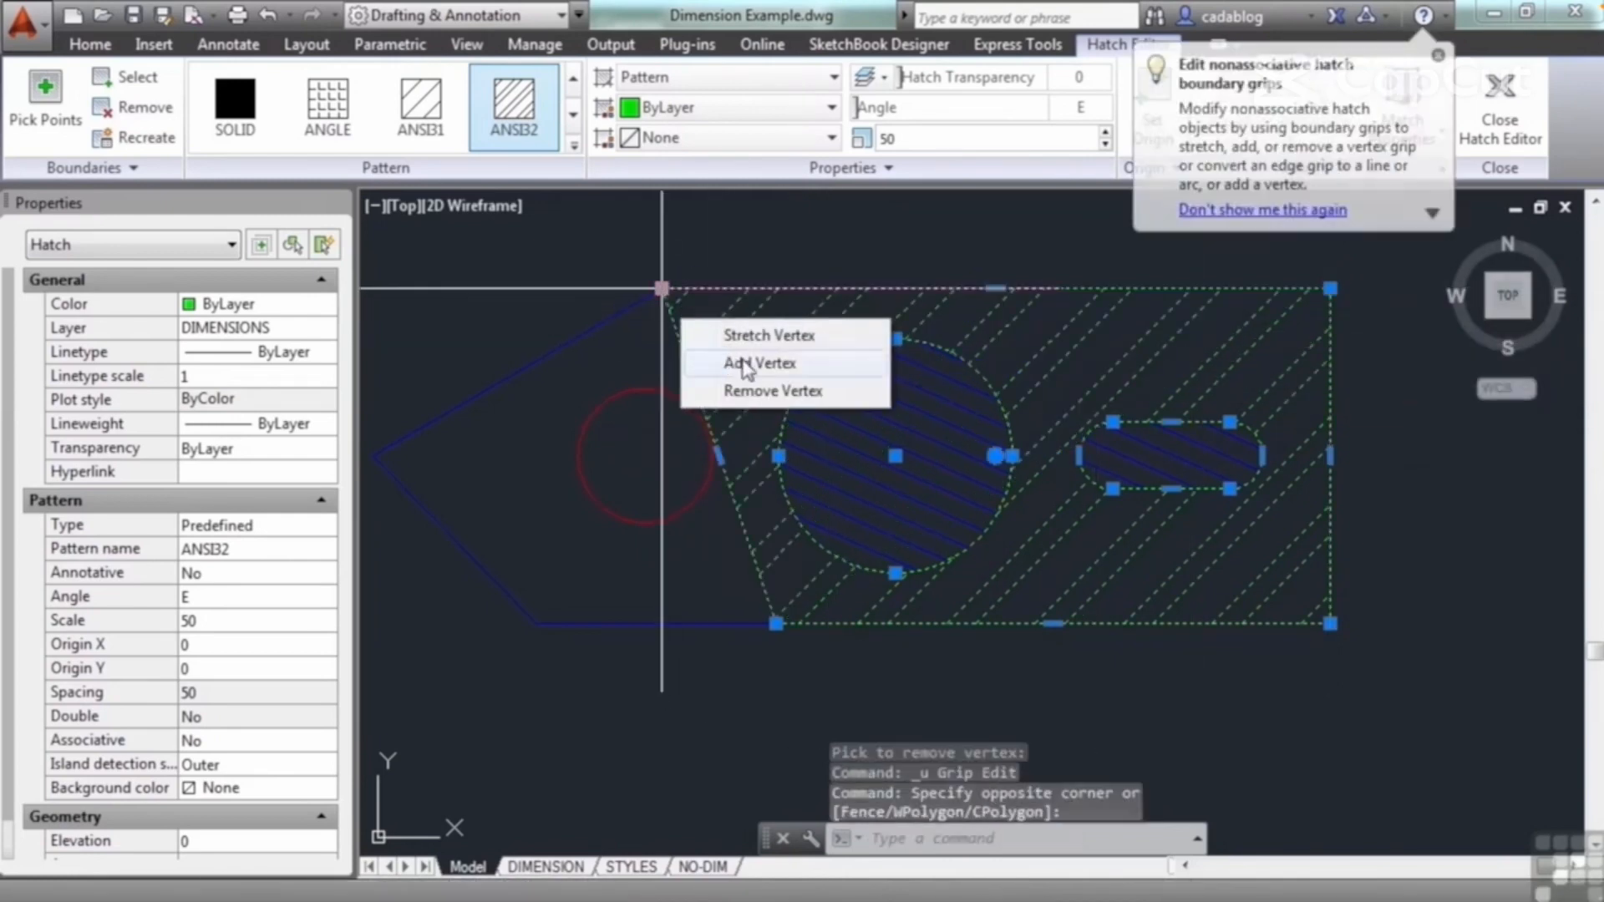
pyautogui.click(746, 365)
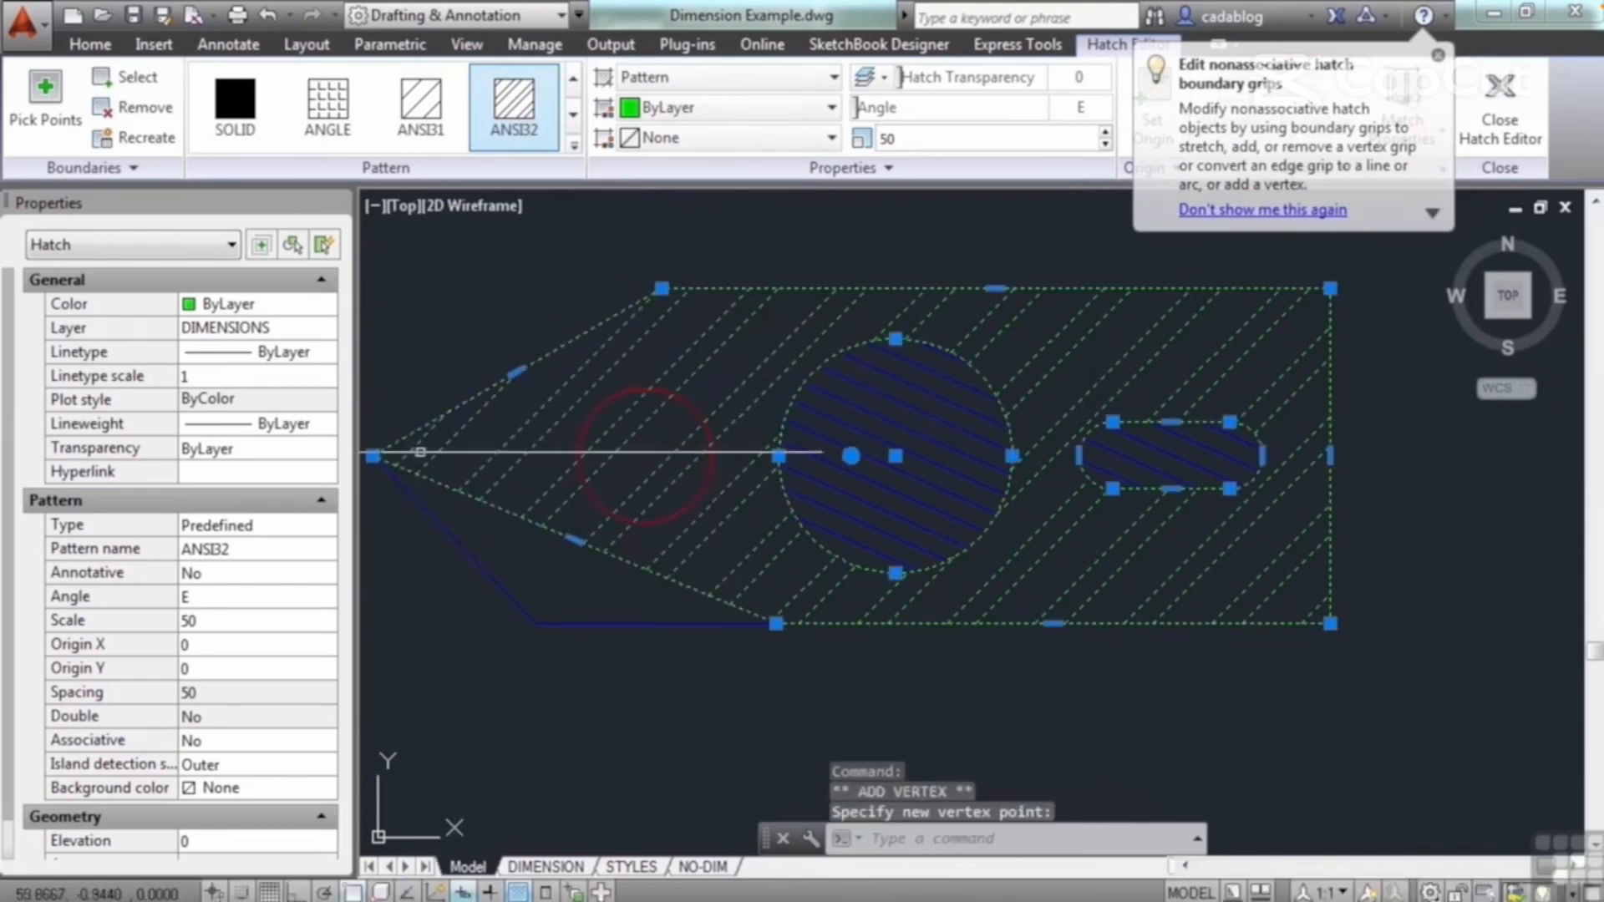
pyautogui.moveTo(490, 488); pyautogui.dragTo(566, 448, button='middle')
pyautogui.moveTo(650, 500)
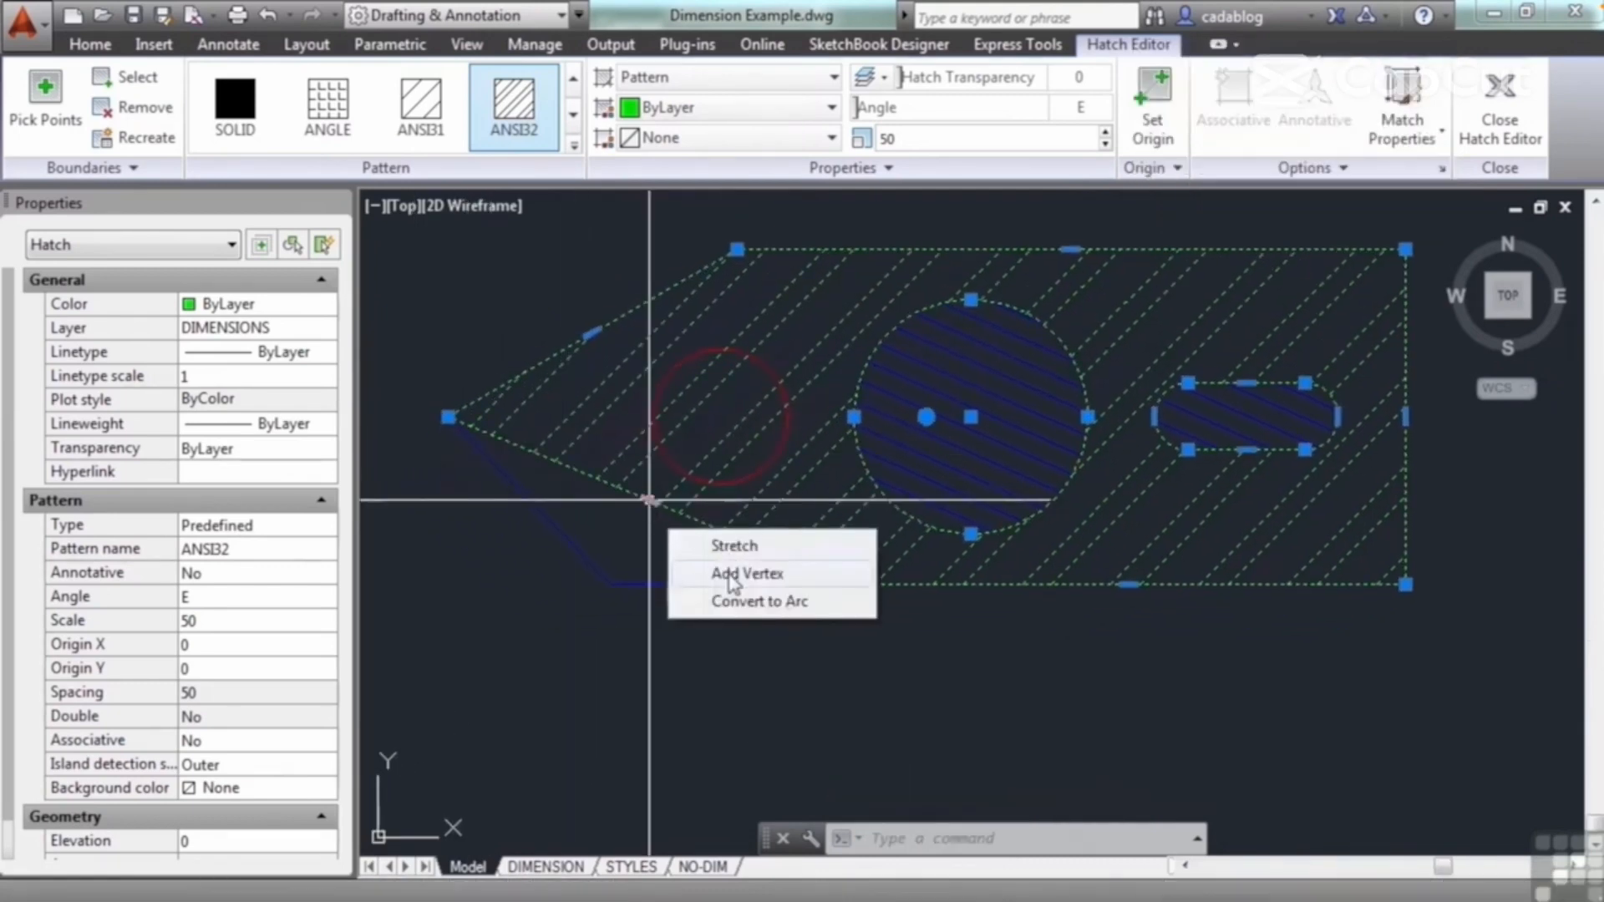
pyautogui.click(732, 577)
pyautogui.click(611, 584)
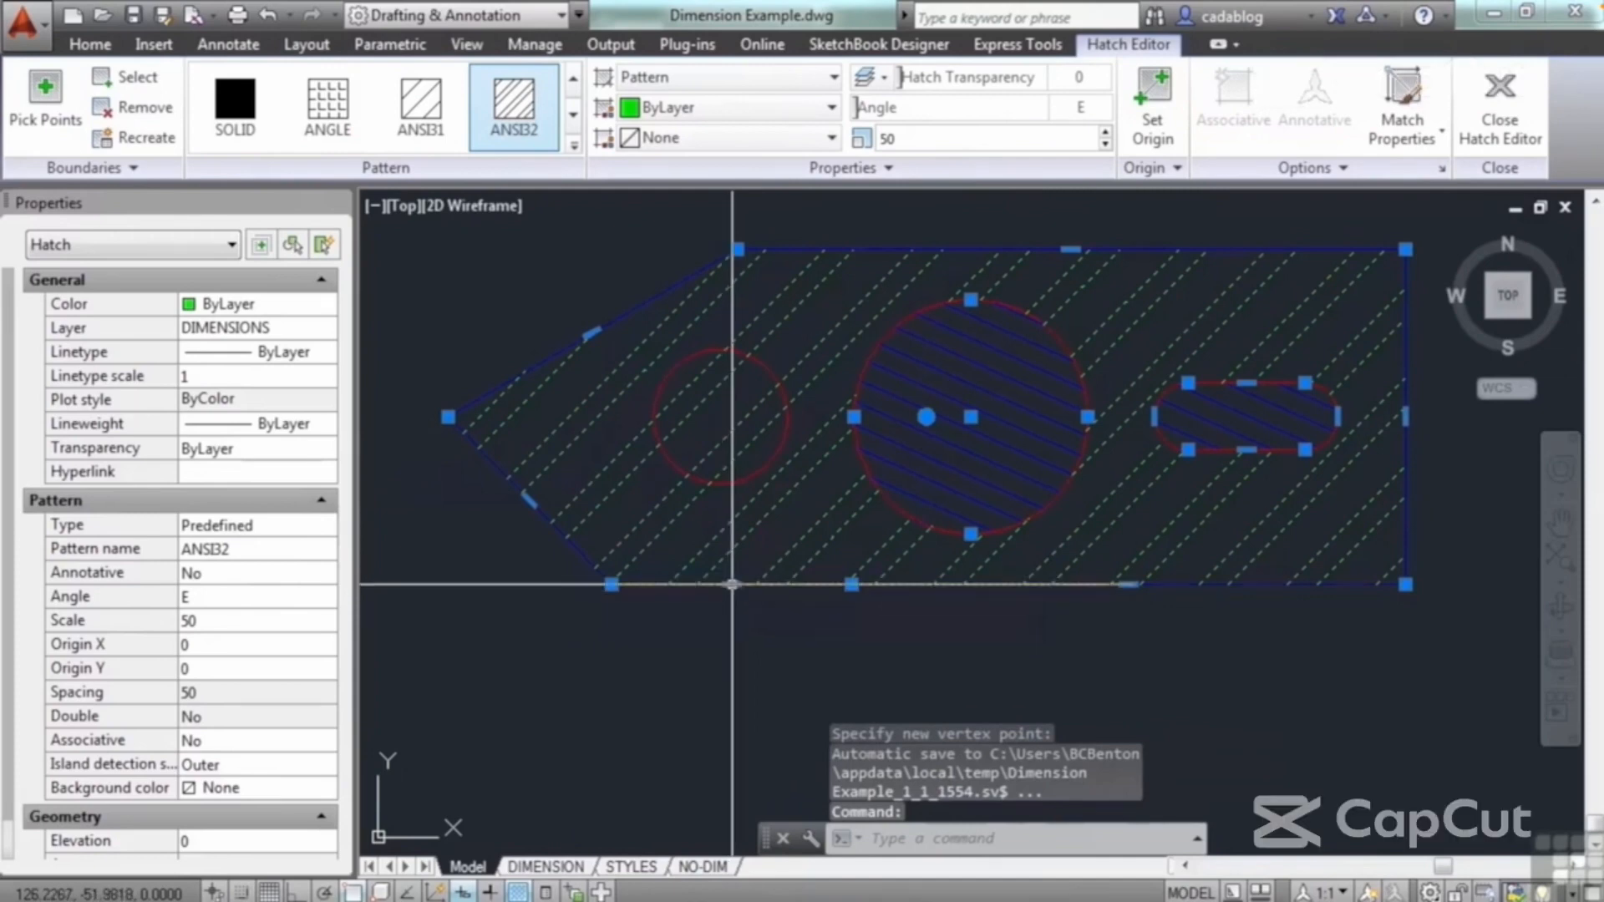
# Step: Convert the hatch's lower edge below the small circle to an arc bulging outside the plate, and convert it back to a line
pyautogui.moveTo(731, 585)
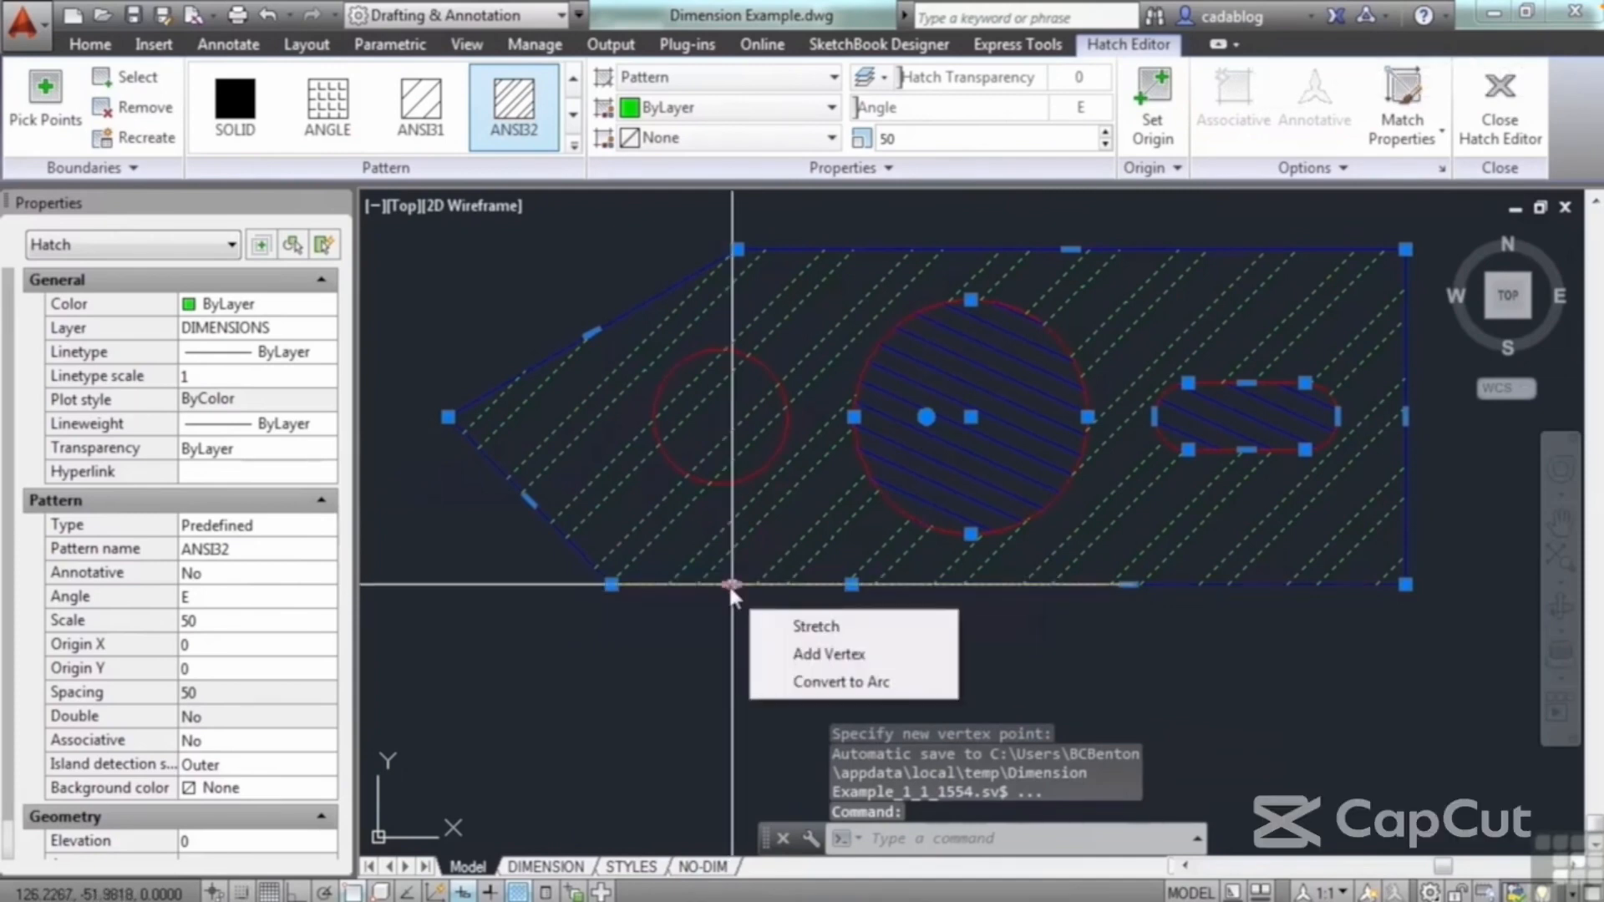
pyautogui.click(821, 682)
pyautogui.moveTo(752, 614); pyautogui.dragTo(750, 424, button='middle')
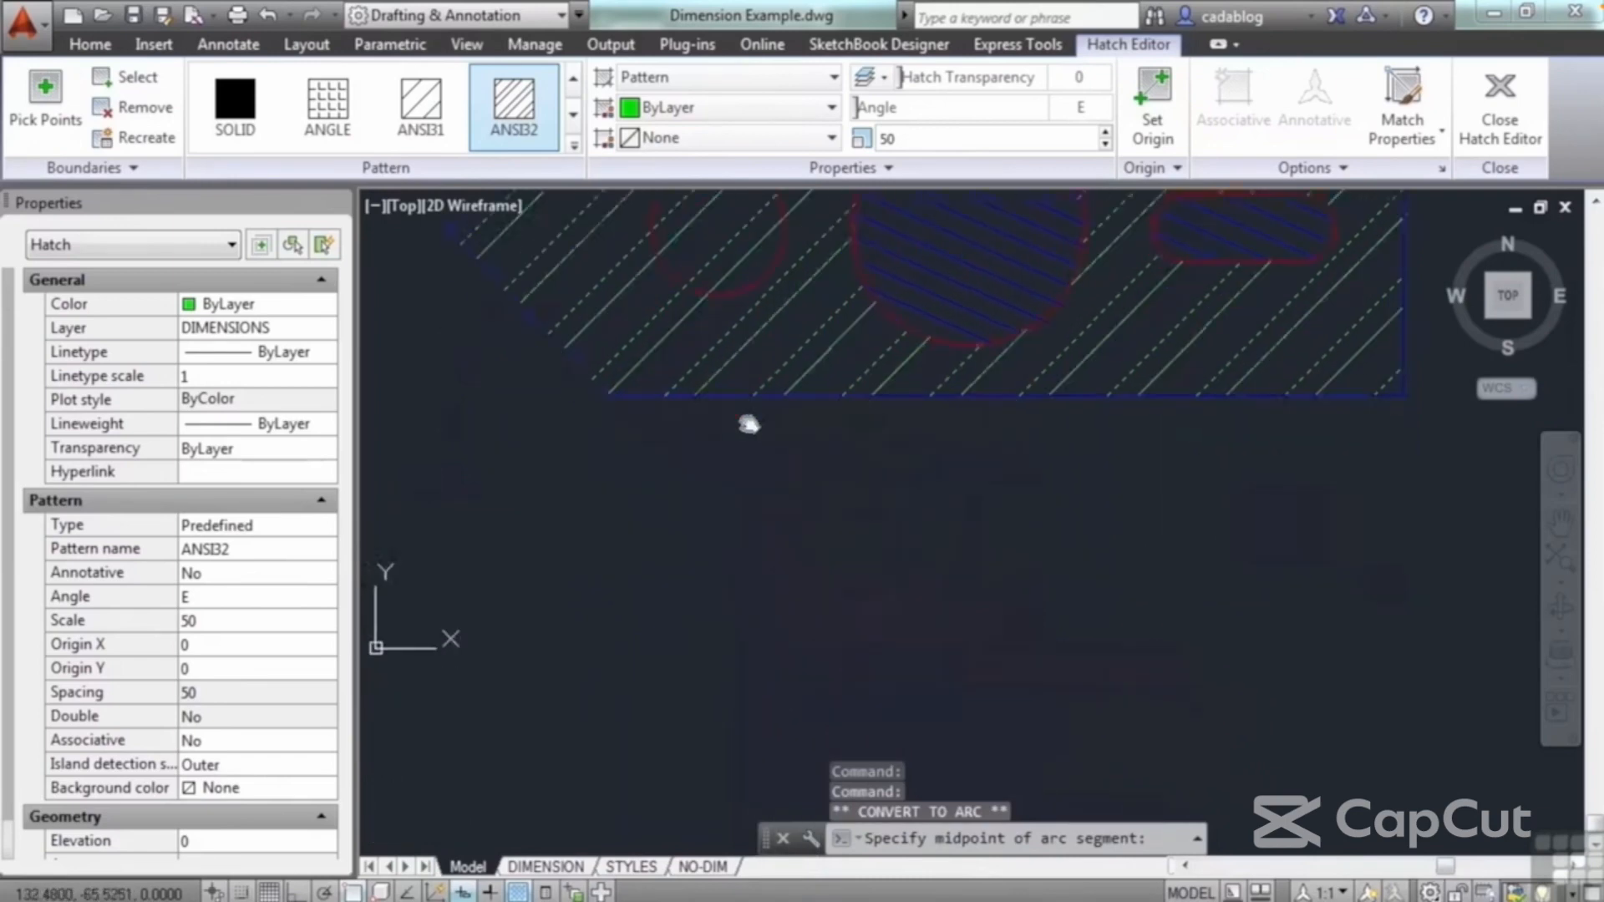
pyautogui.click(728, 514)
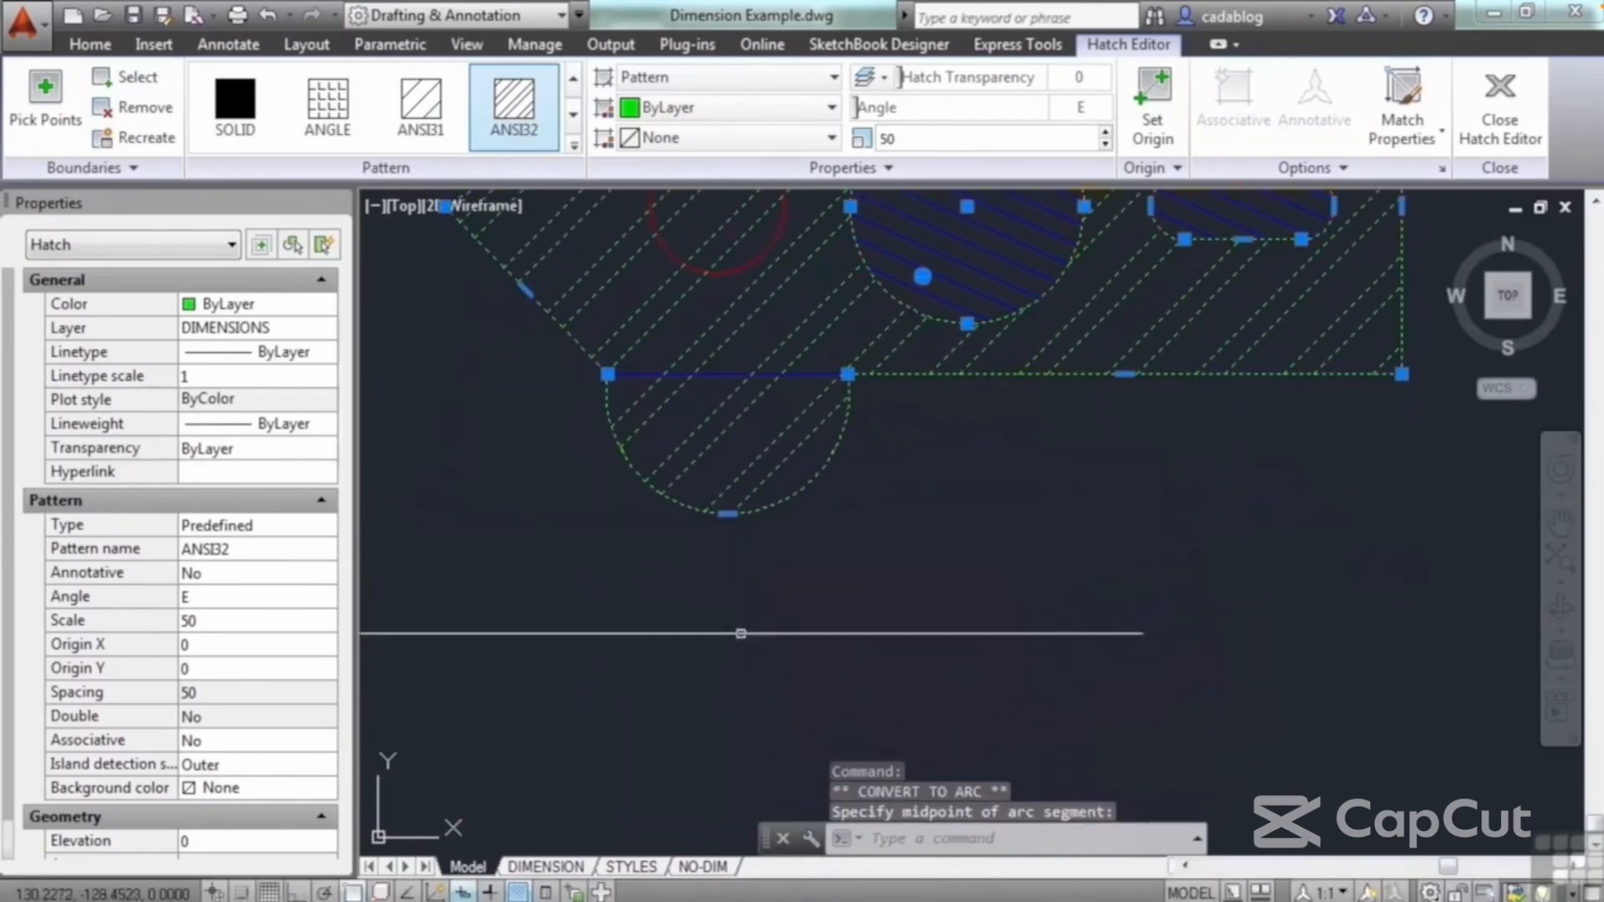
pyautogui.moveTo(728, 514)
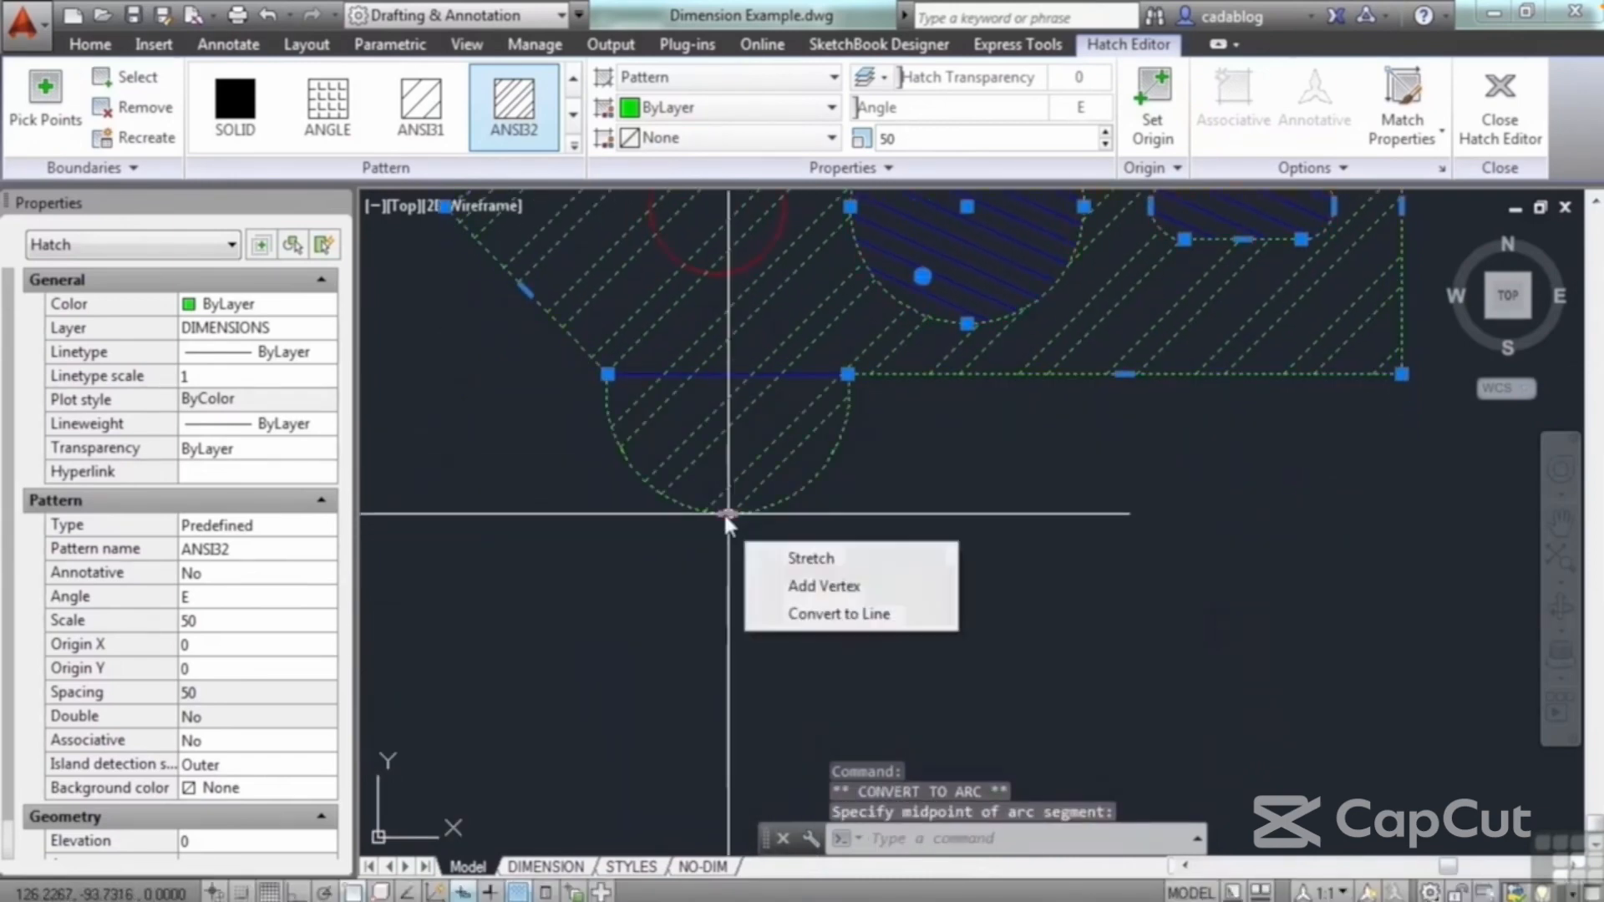
pyautogui.click(825, 615)
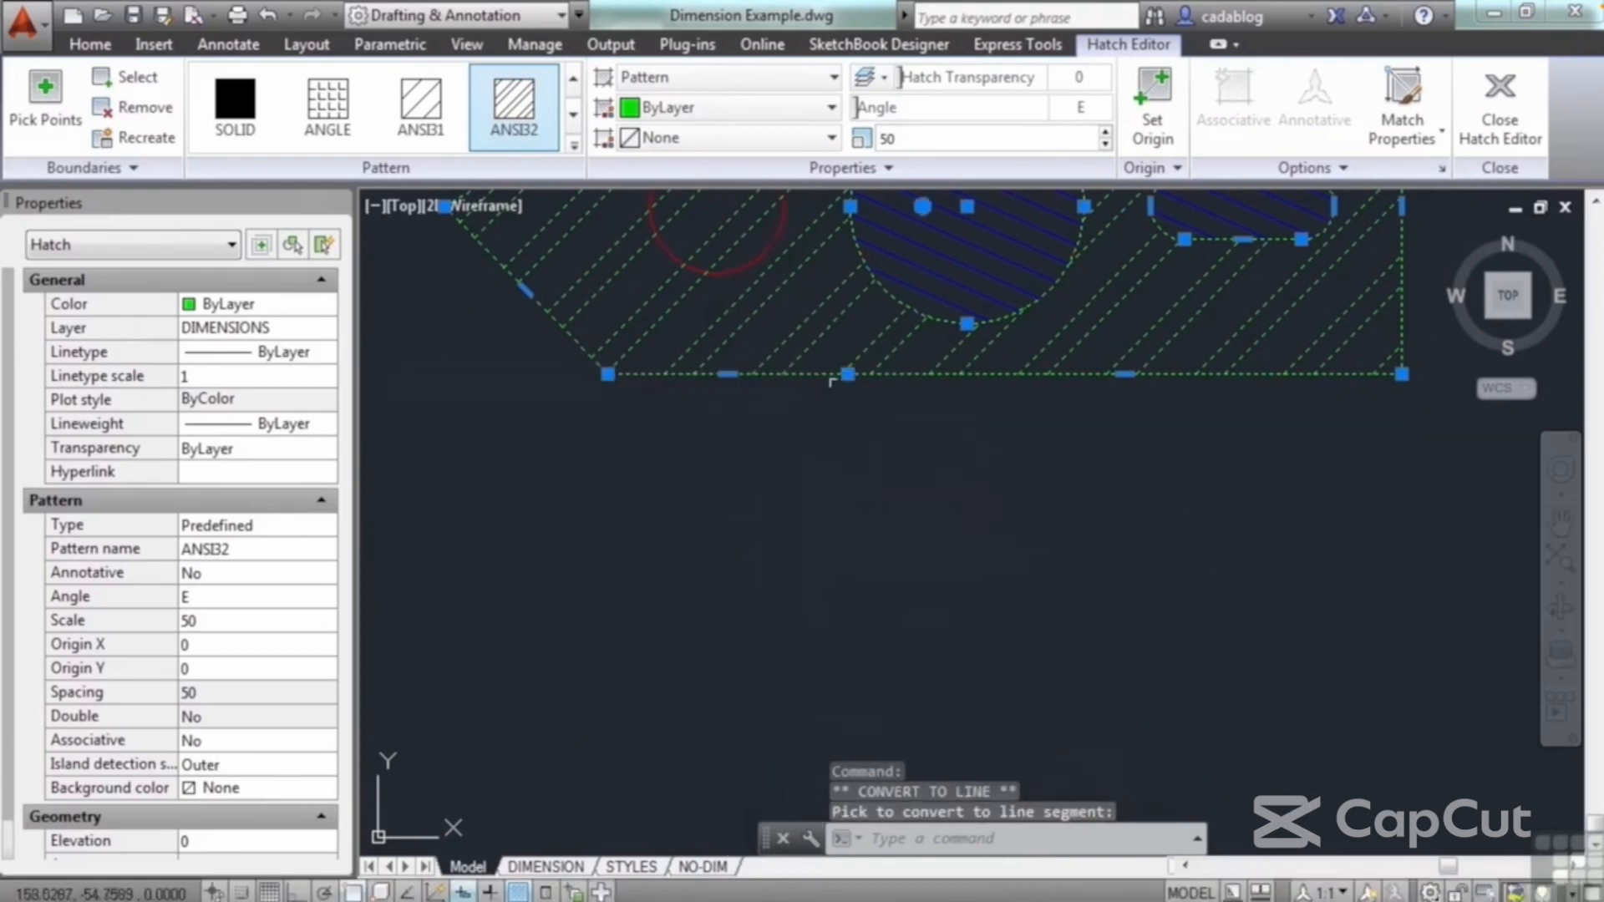
# Step: Convert the hatch's lower edge segment beneath the small circle to a deep arc bulging below the plate
pyautogui.moveTo(848, 374)
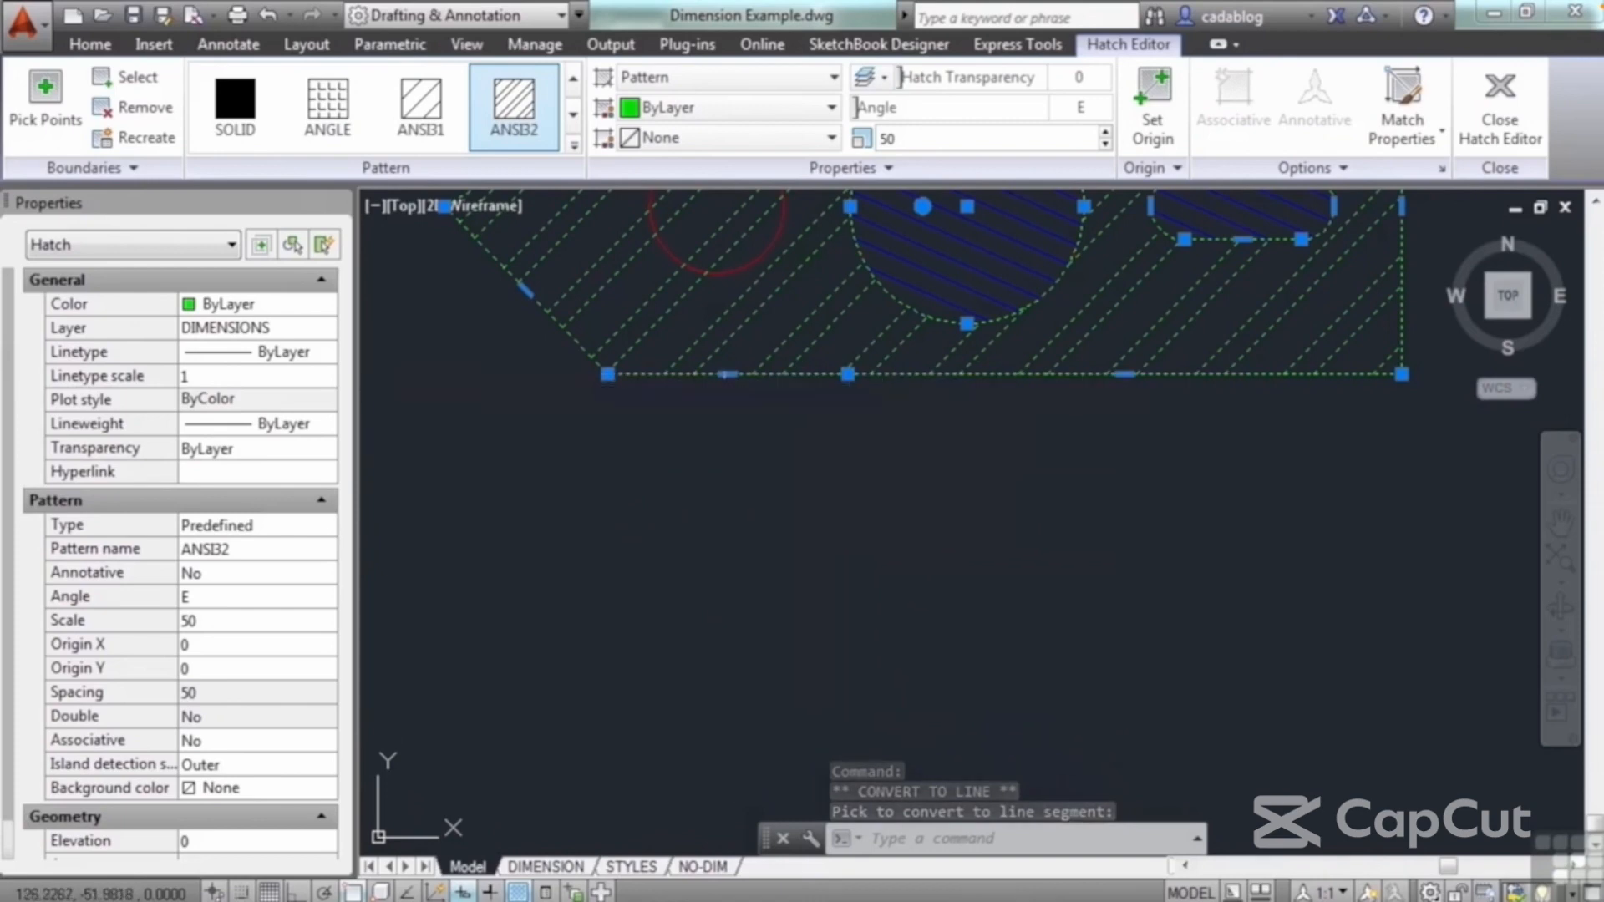
pyautogui.moveTo(729, 374)
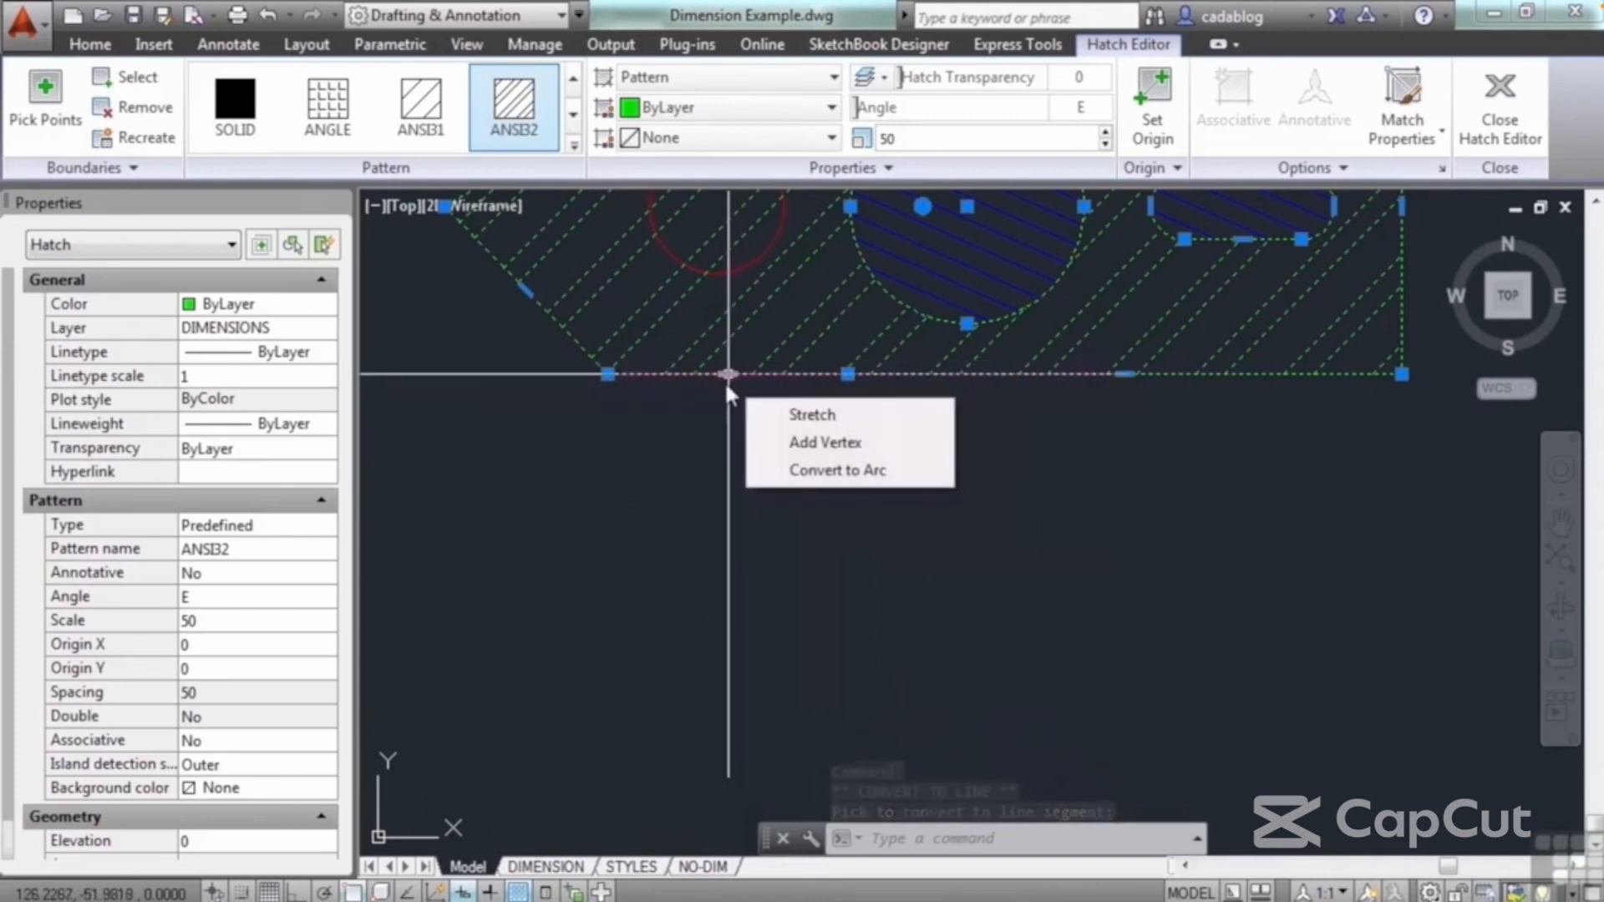
pyautogui.click(806, 470)
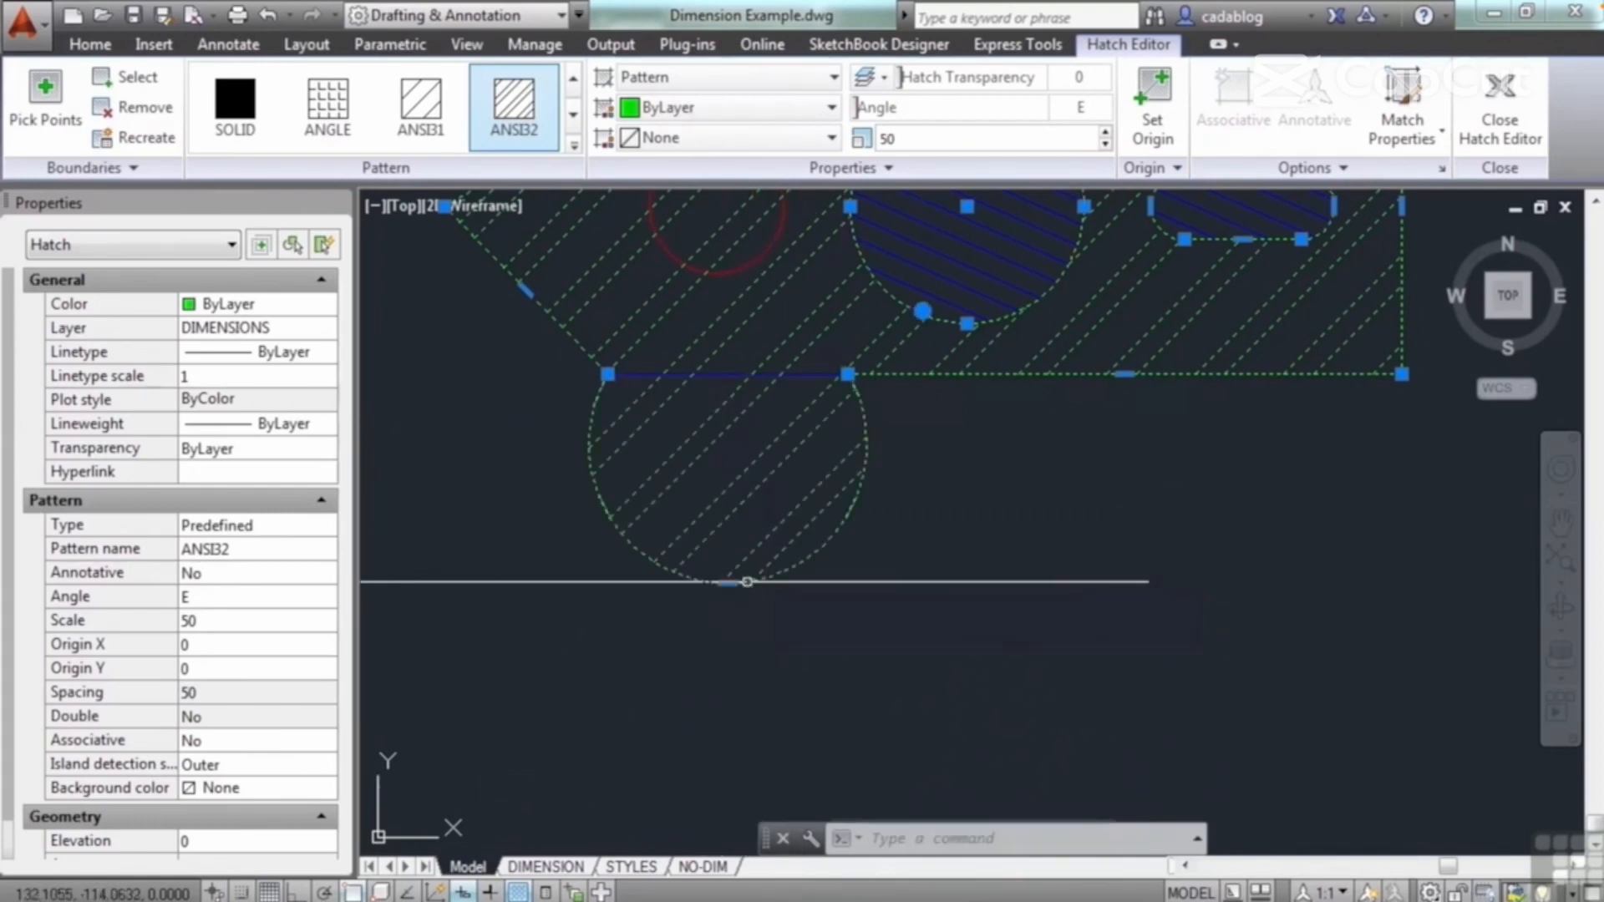
# Step: Recreate the plate hatch's boundary as a polyline and associate the hatch with the new boundary
pyautogui.press('Escape')
pyautogui.scroll(-2, 928, 579)
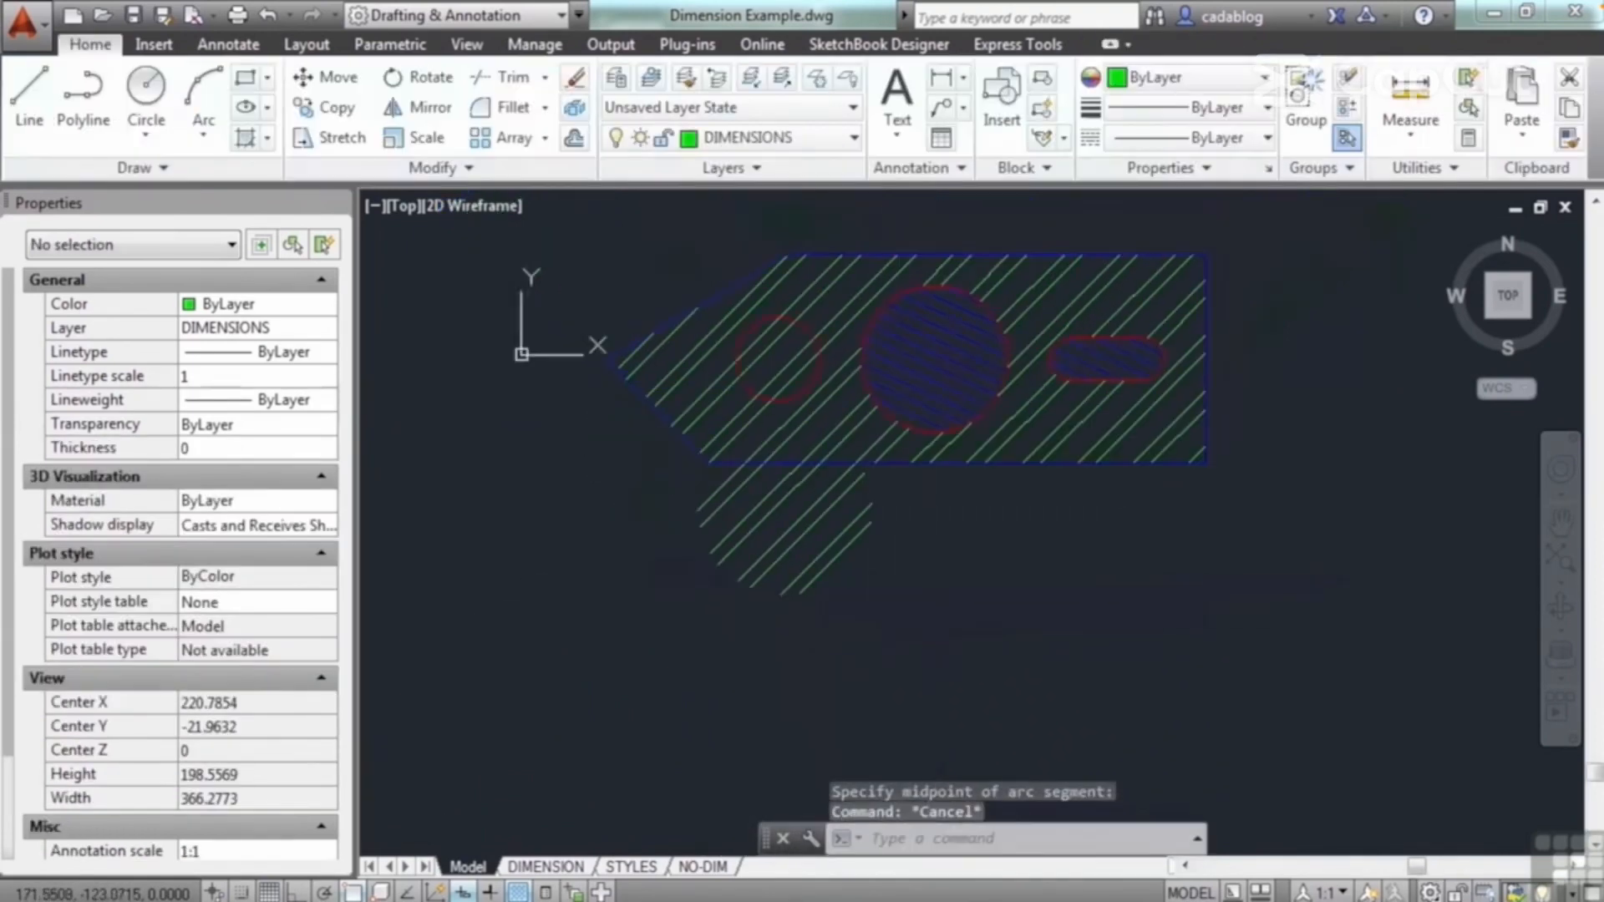
pyautogui.moveTo(750, 456); pyautogui.dragTo(727, 547, button='middle')
pyautogui.click(773, 602)
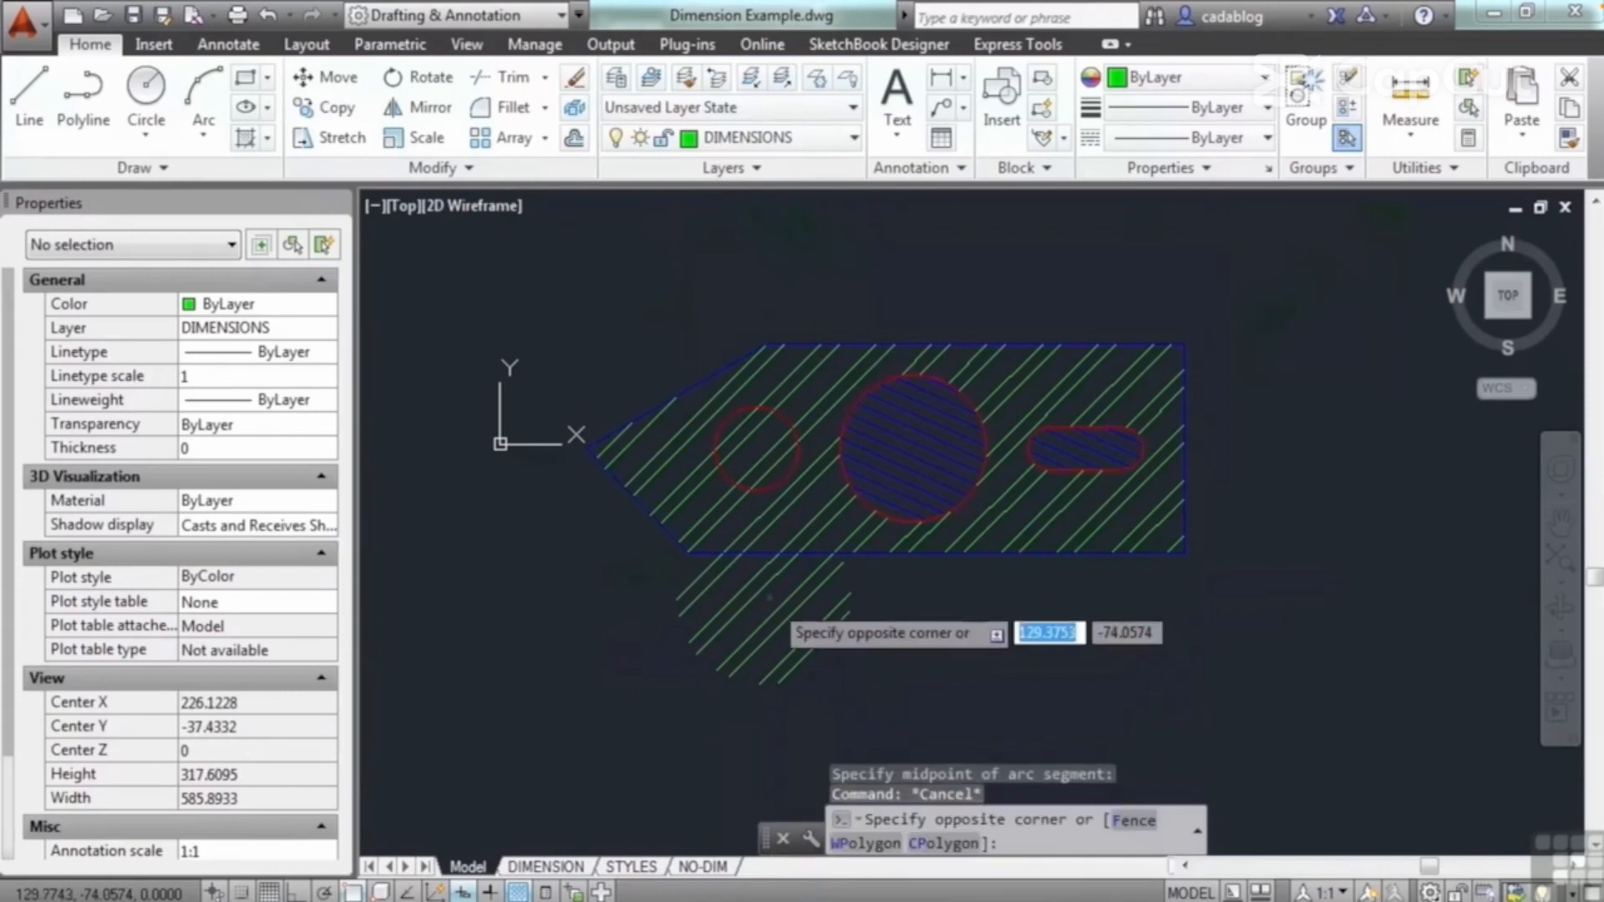
pyautogui.click(746, 599)
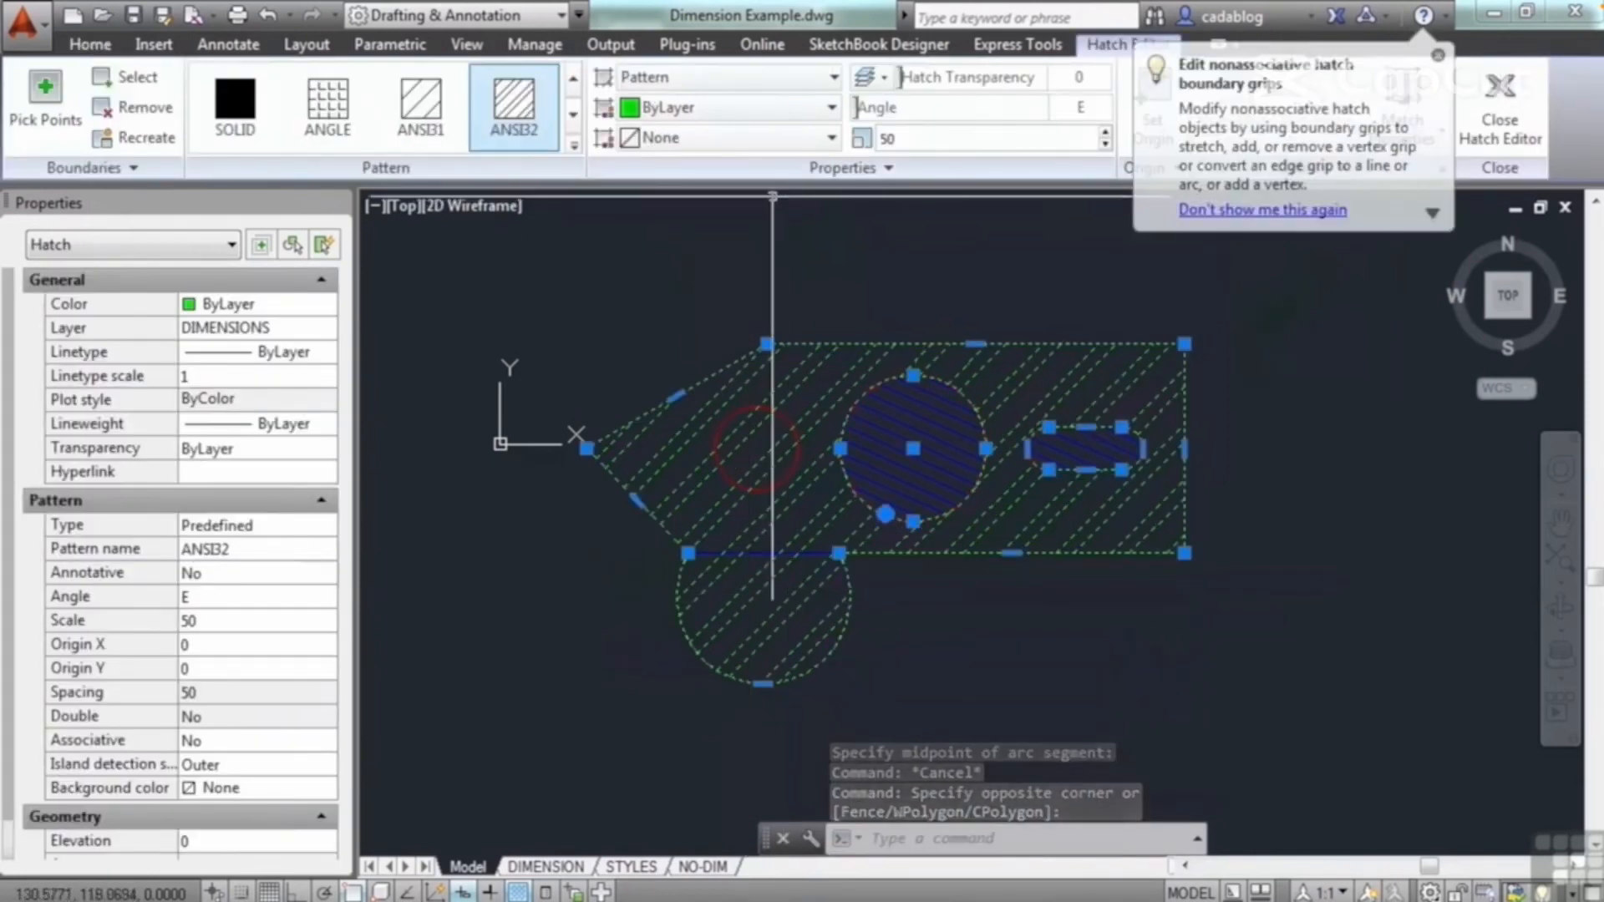
pyautogui.click(137, 137)
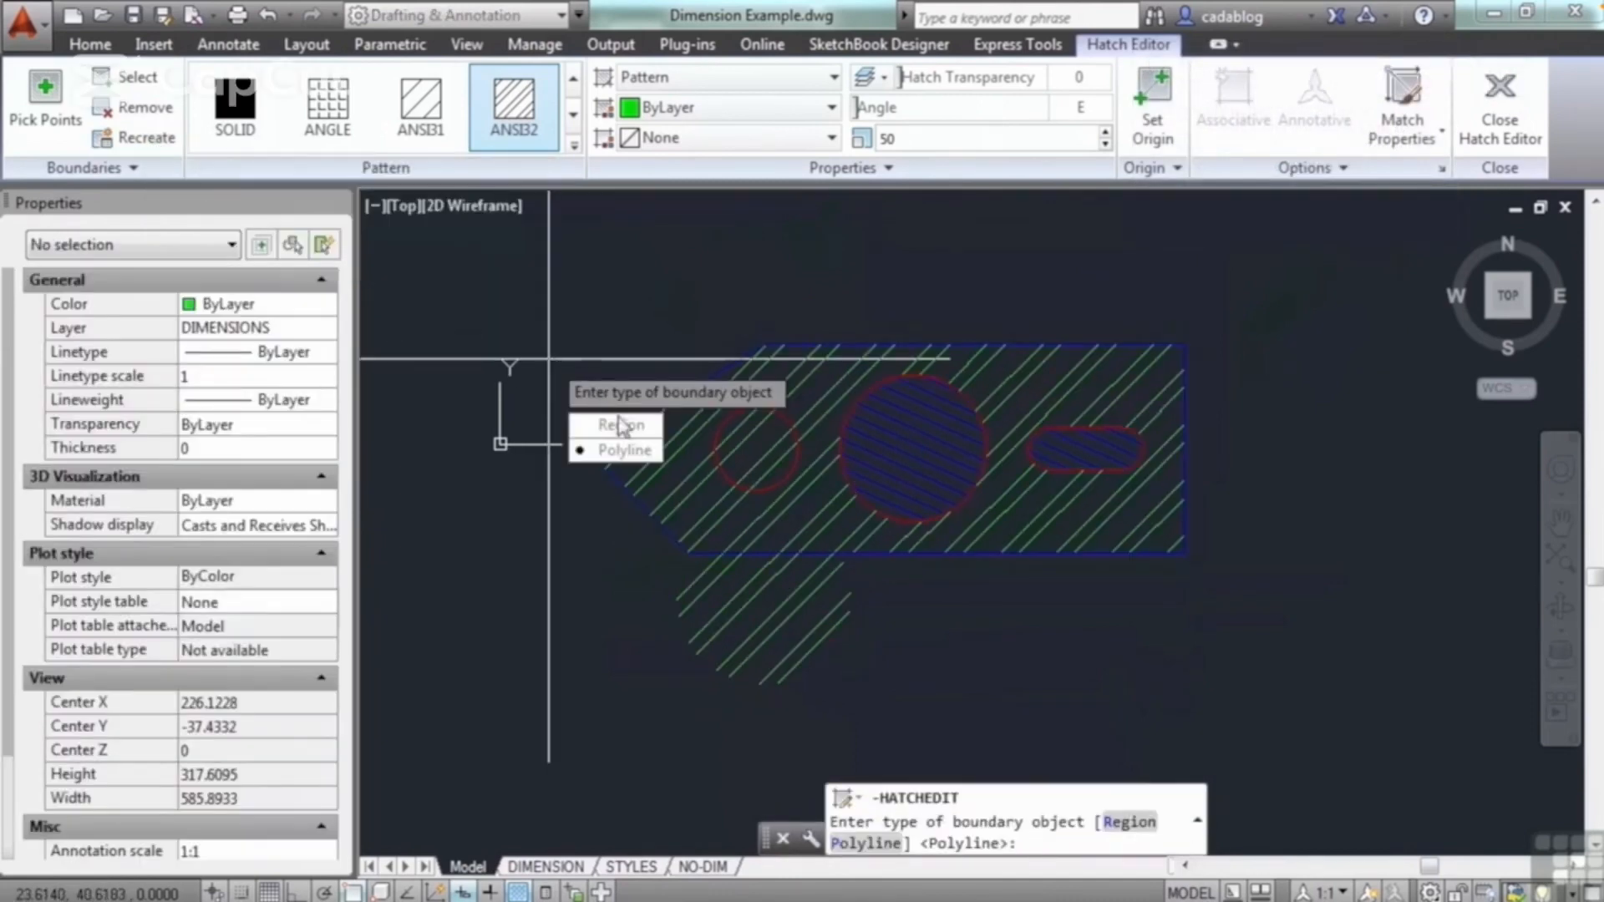
pyautogui.click(626, 451)
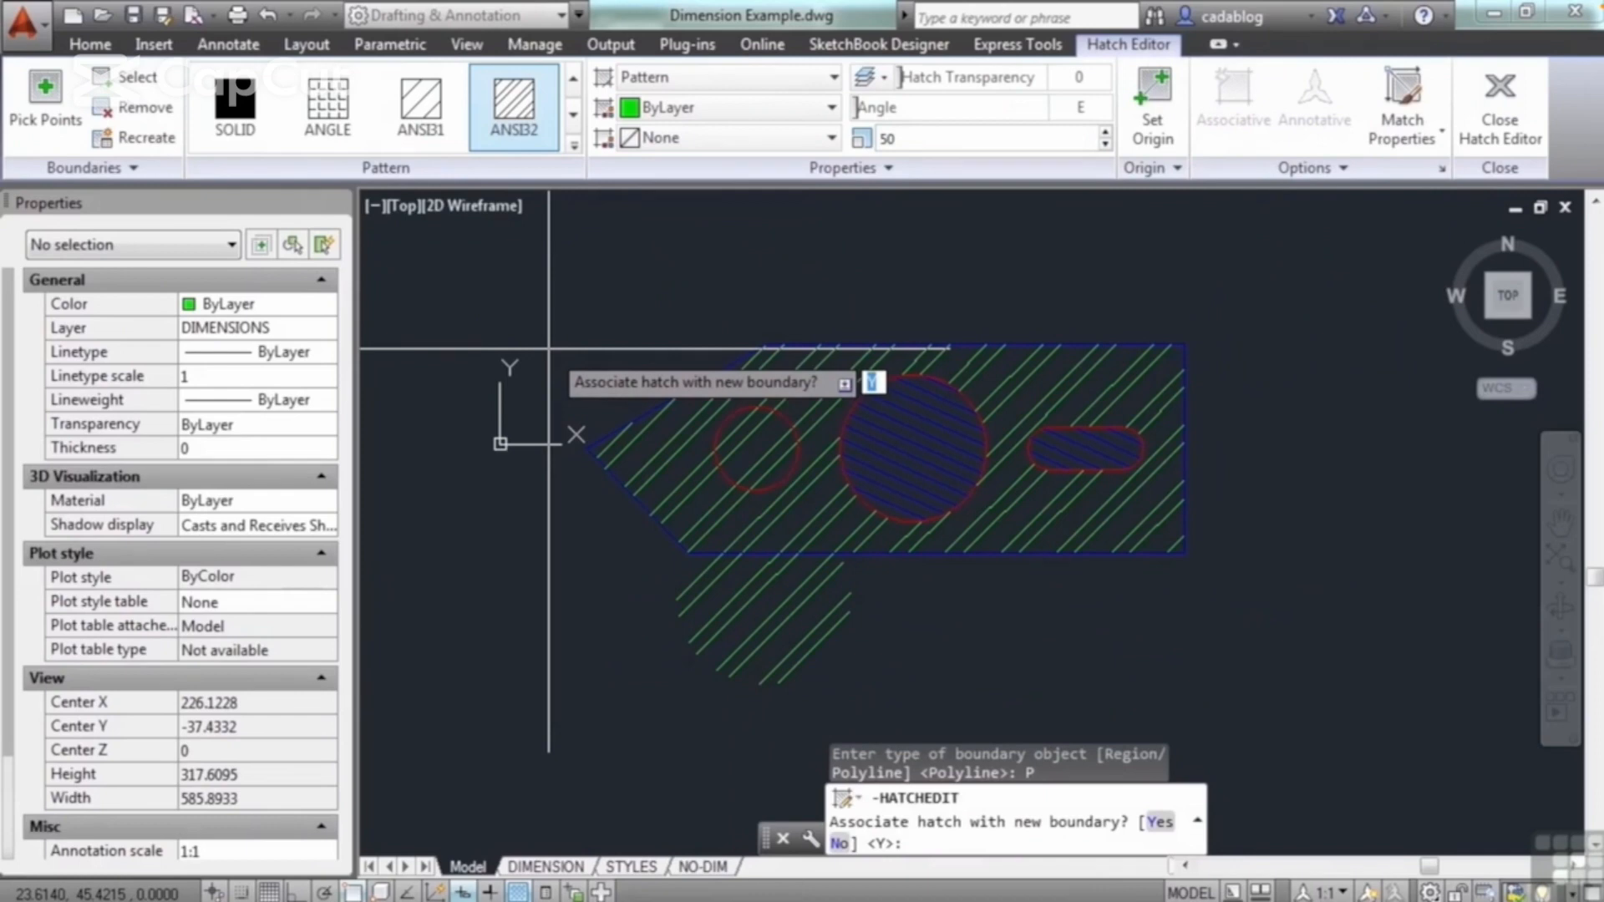
pyautogui.write('y')
pyautogui.press('Return')
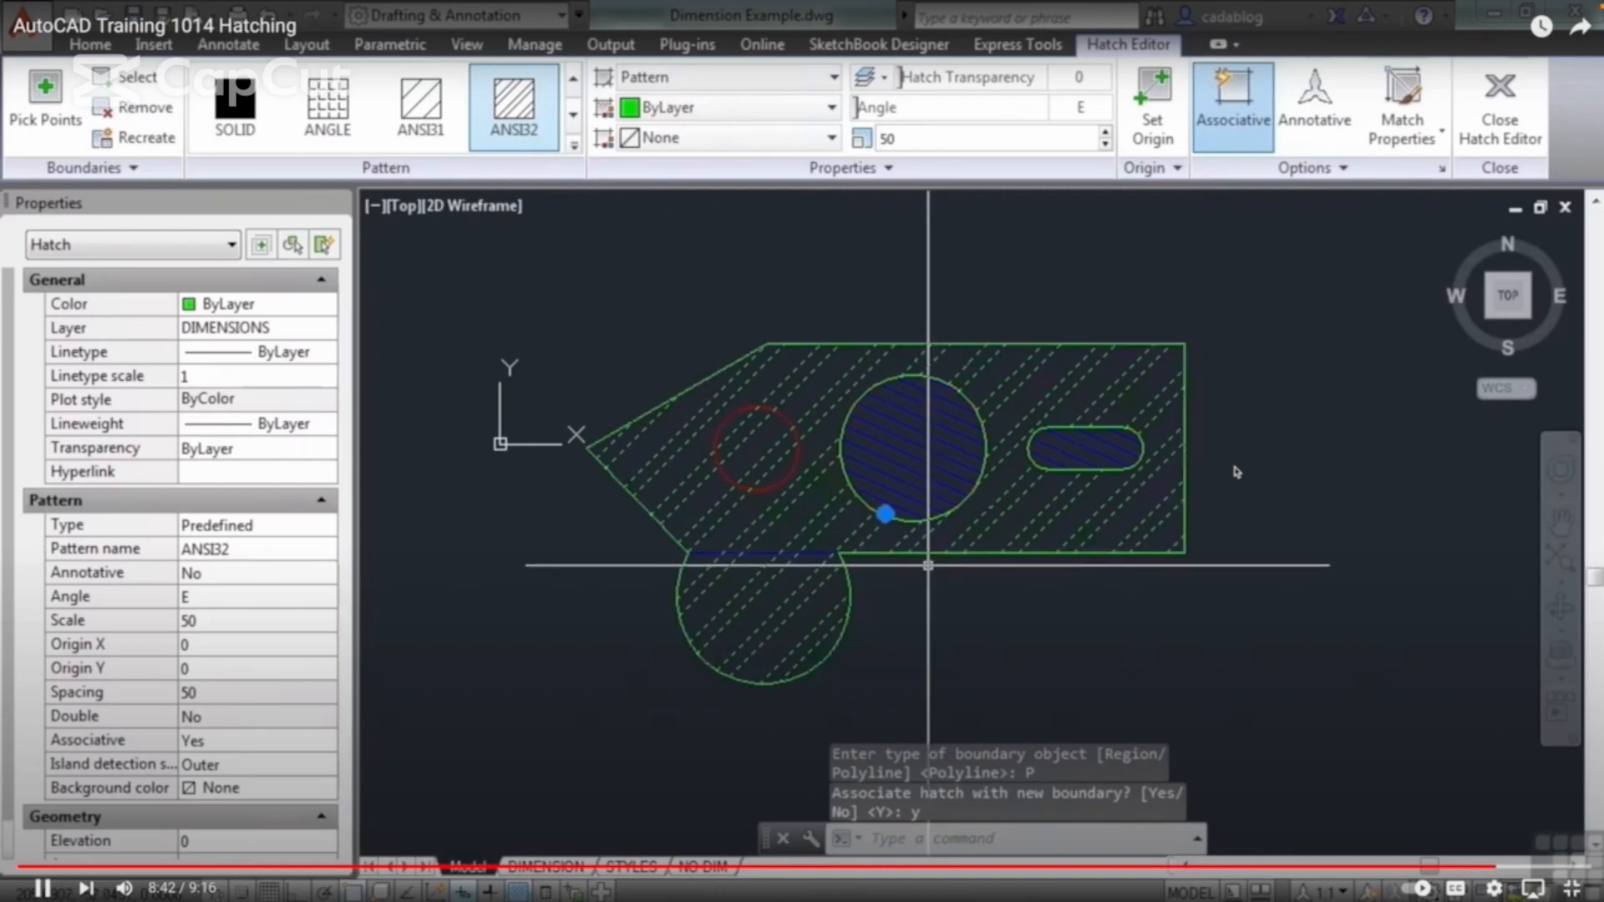
pyautogui.press('Escape')
pyautogui.press('Escape')
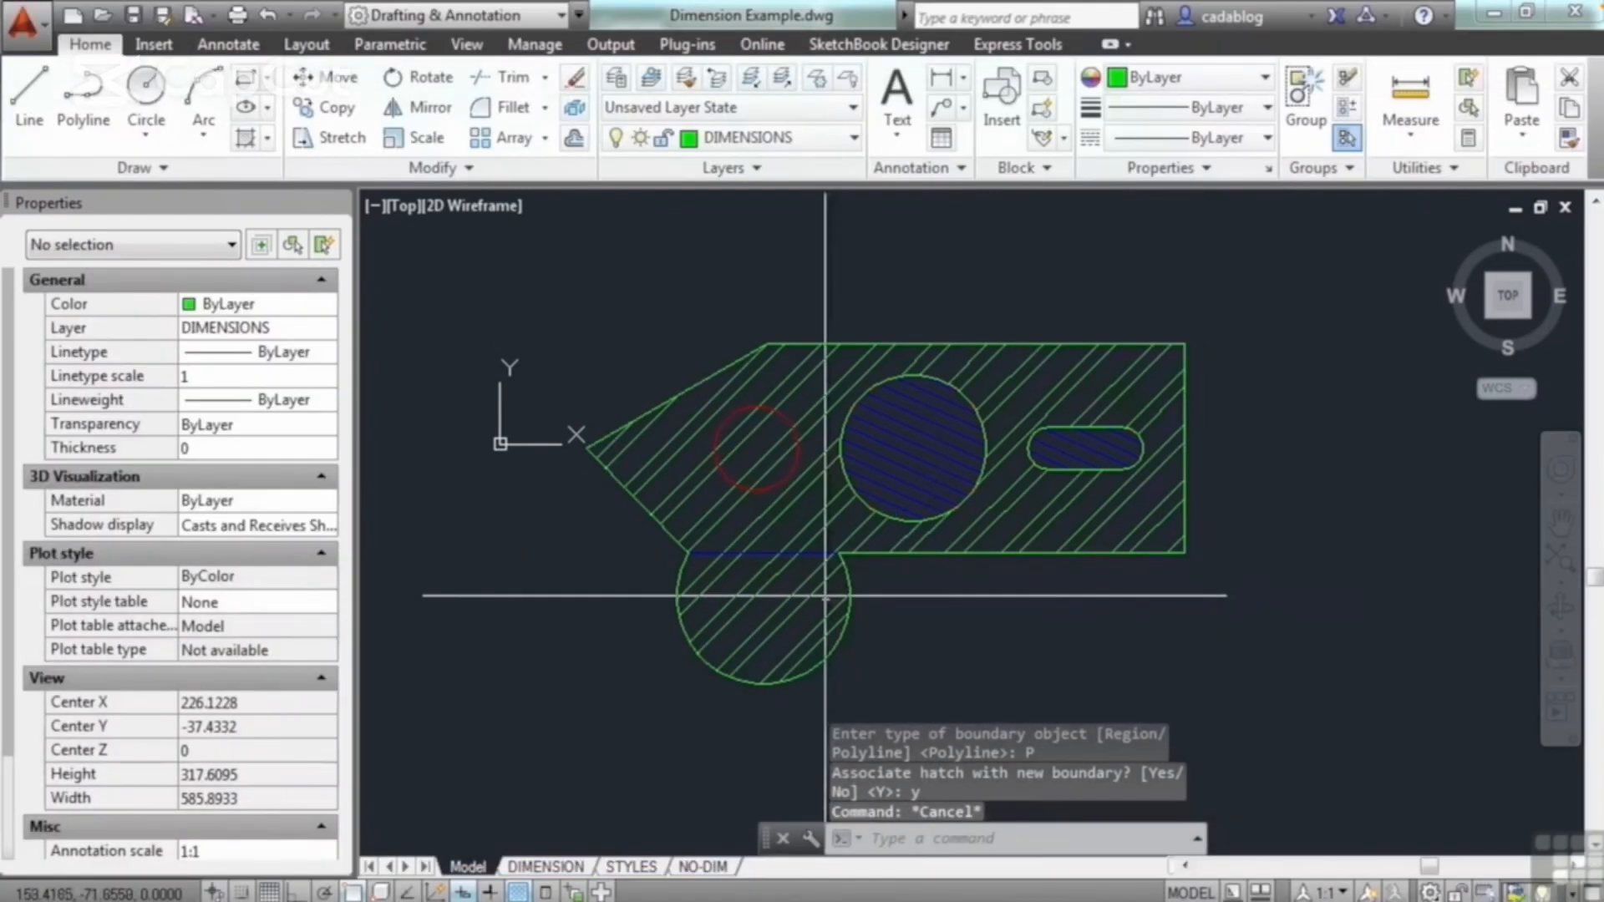
# Step: Flatten the arc below the small circle on the boundary polyline, and stretch the arc's right endpoint down and to the right
pyautogui.click(847, 585)
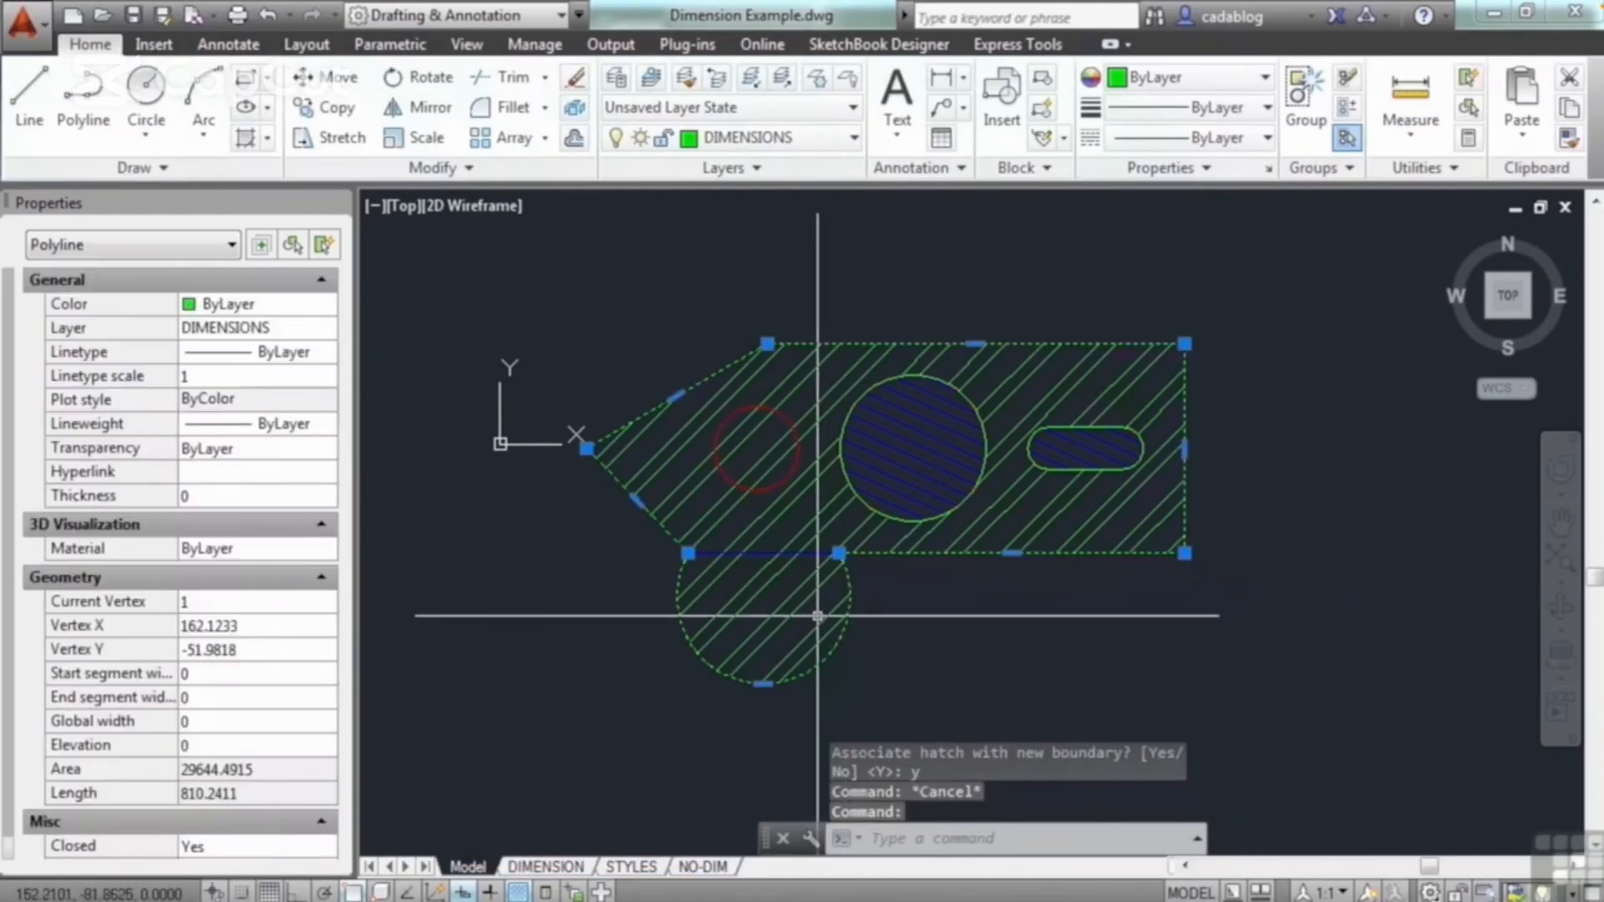
pyautogui.scroll(4, 762, 679)
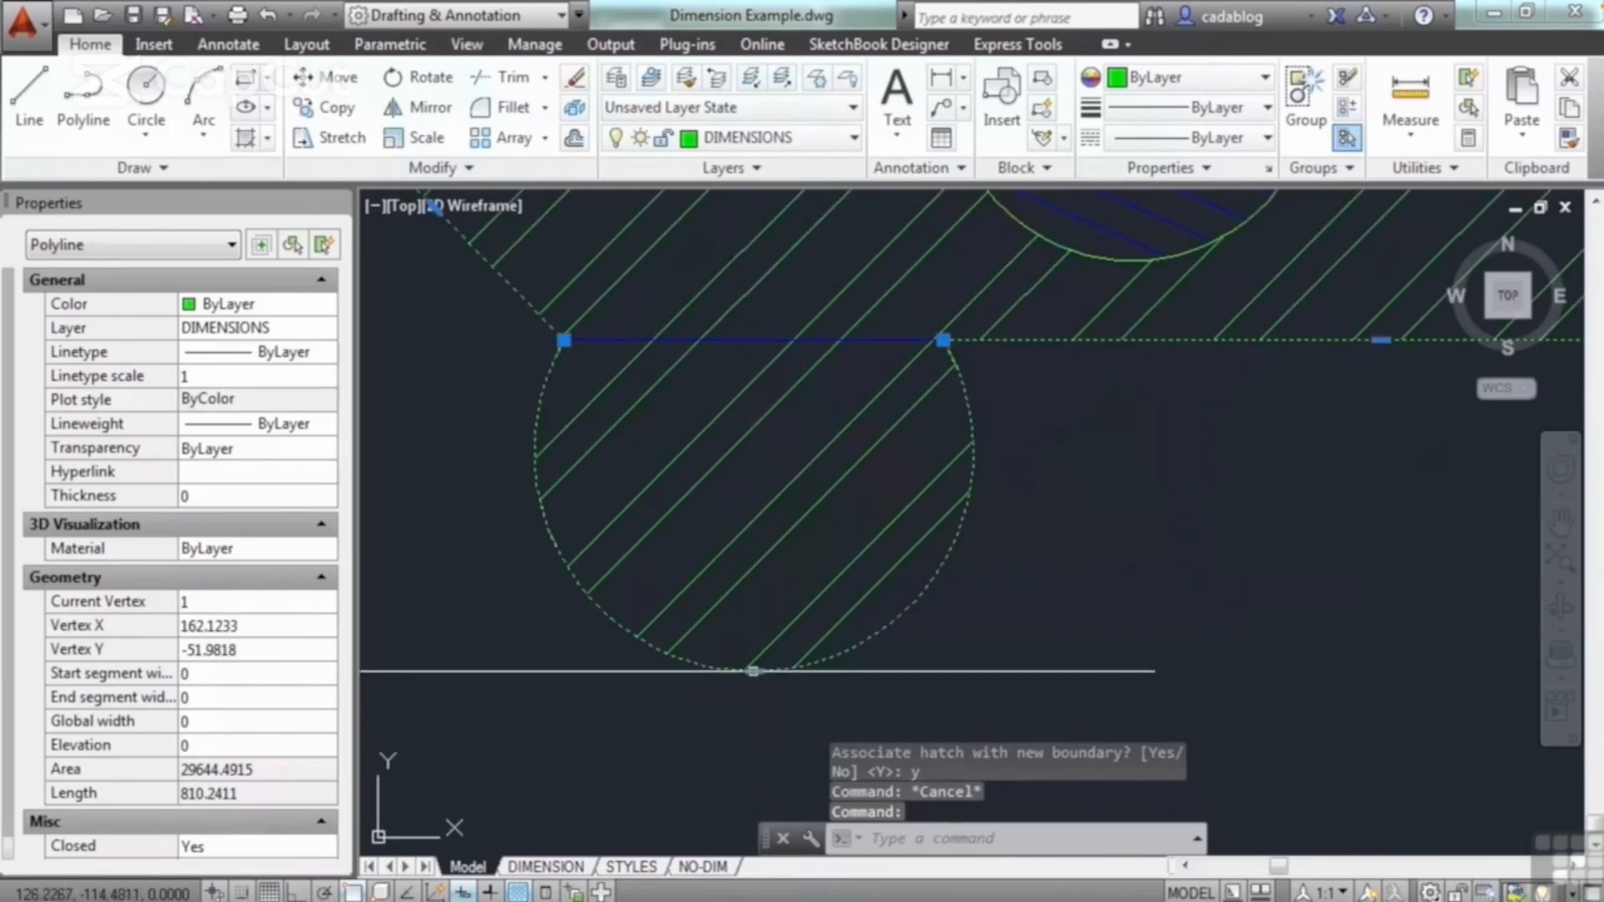
pyautogui.click(754, 671)
pyautogui.click(753, 435)
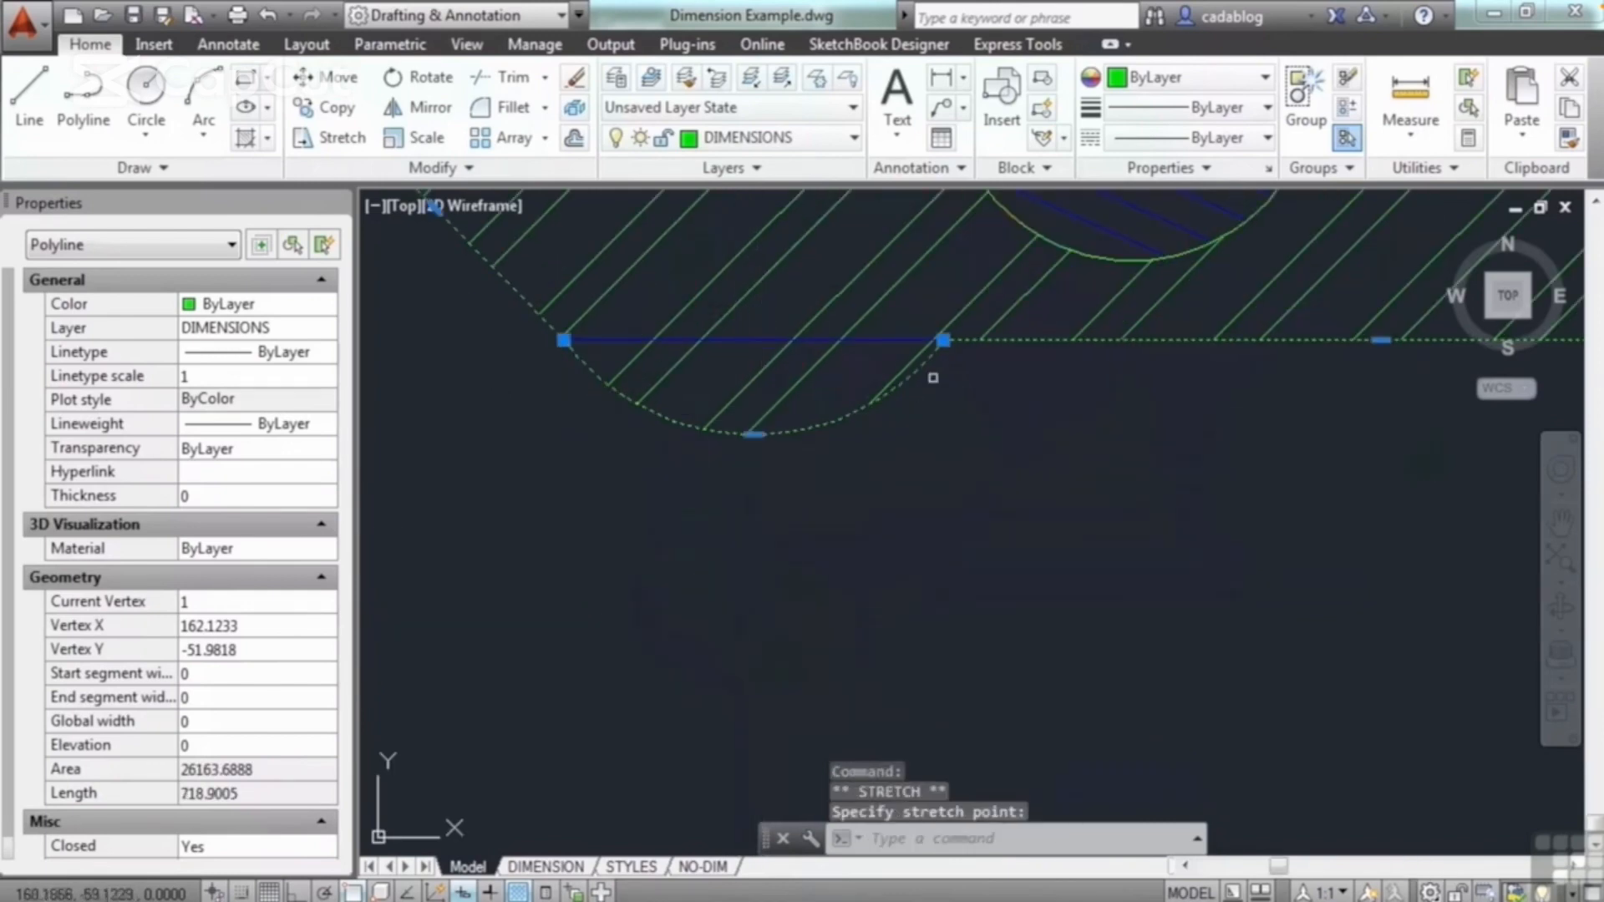
pyautogui.click(942, 340)
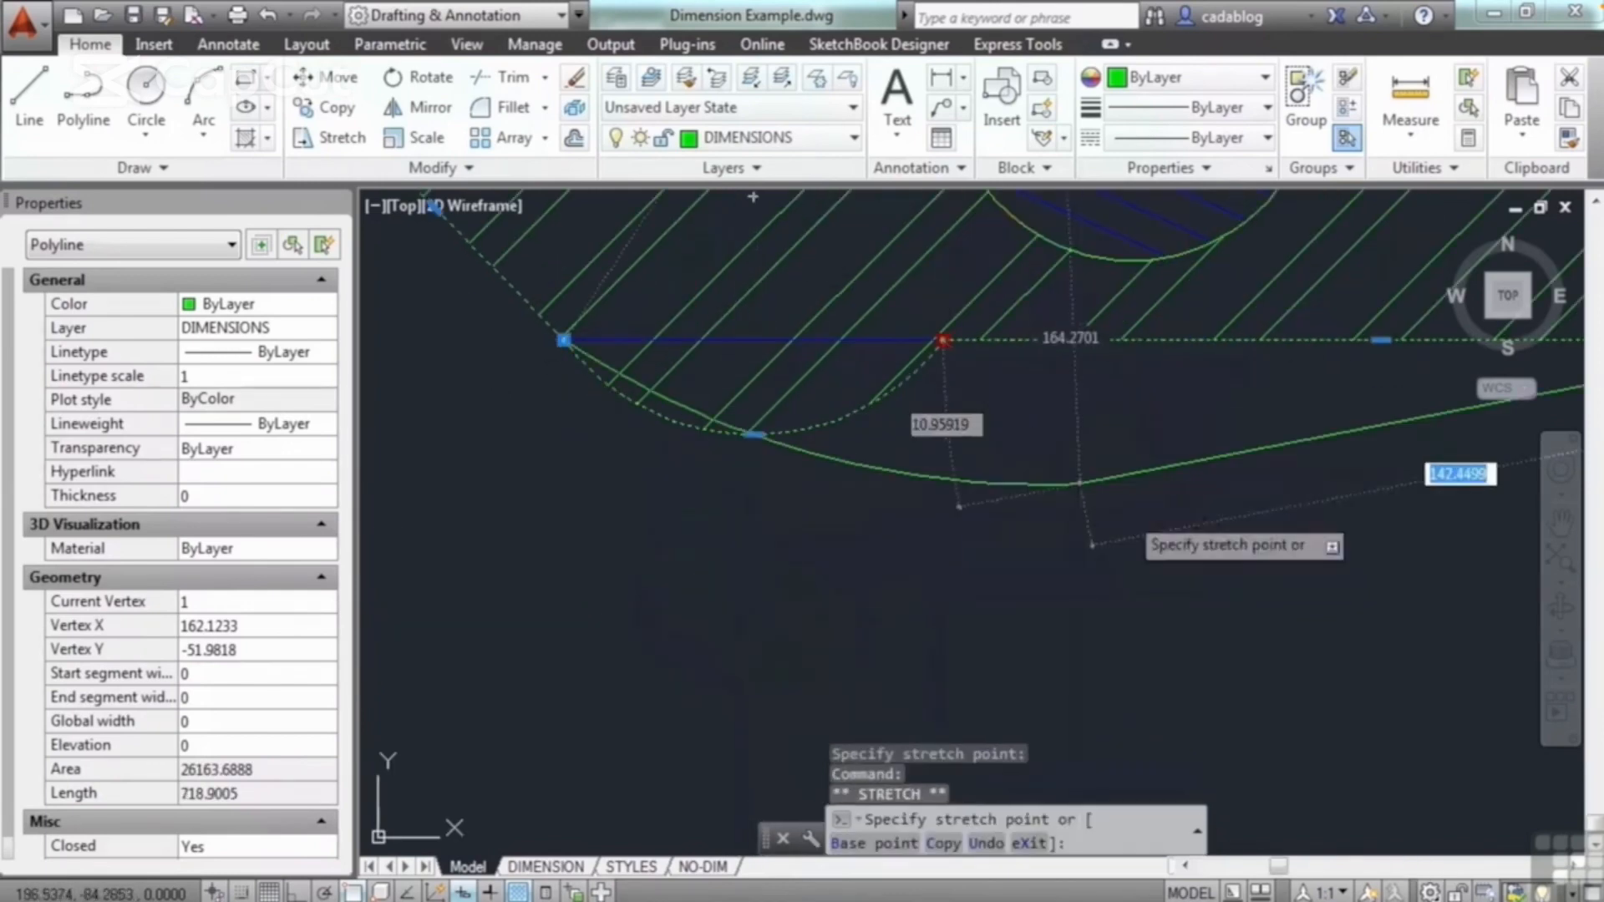
pyautogui.click(1119, 506)
# Step: Delete the hatch's outer boundary polyline, and undo the deletion
pyautogui.scroll(-2, 889, 531)
pyautogui.press('Delete')
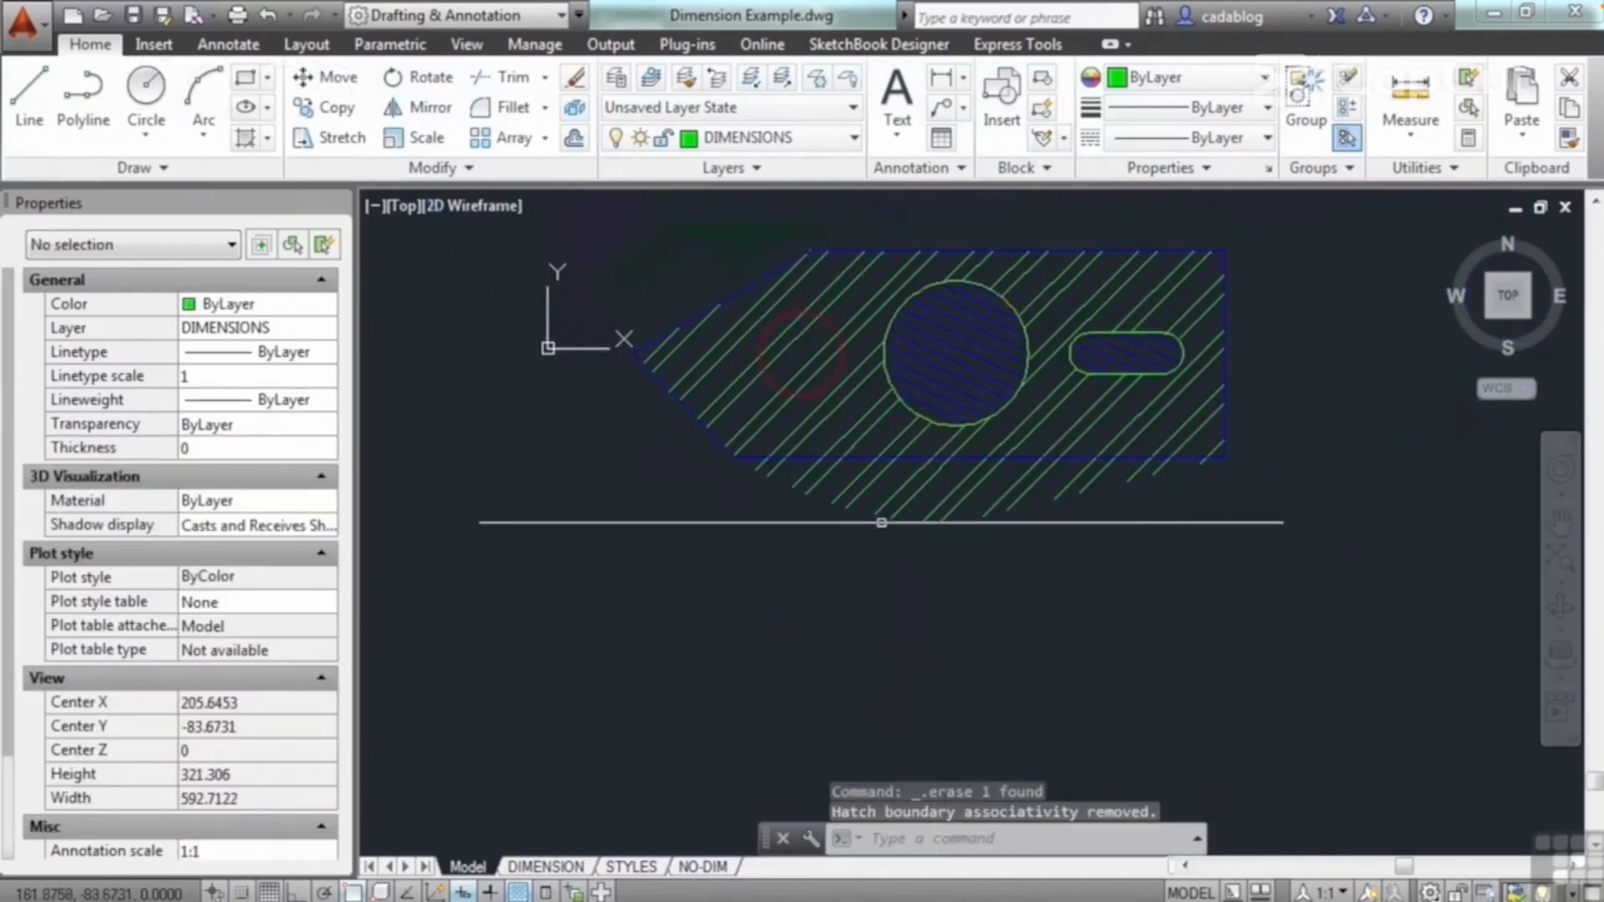
pyautogui.hotkey('ctrl', 'z')
pyautogui.hotkey('ctrl', 'z')
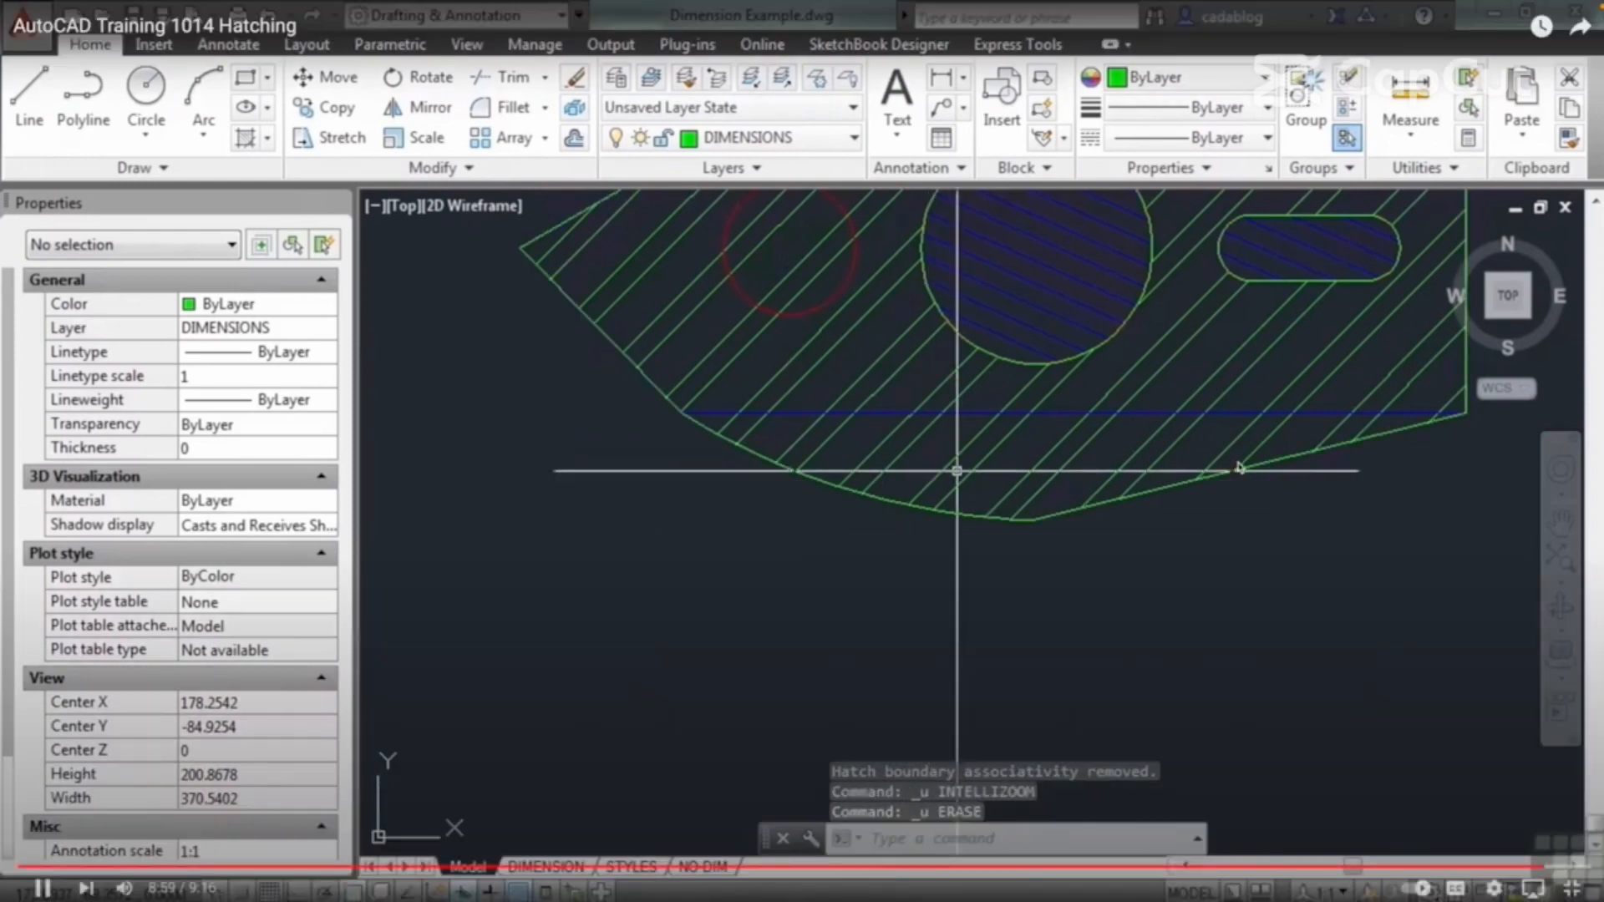
# Step: Delete the green ANSI32 hatch inside the reshaped boundary polyline
pyautogui.click(958, 471)
pyautogui.click(913, 466)
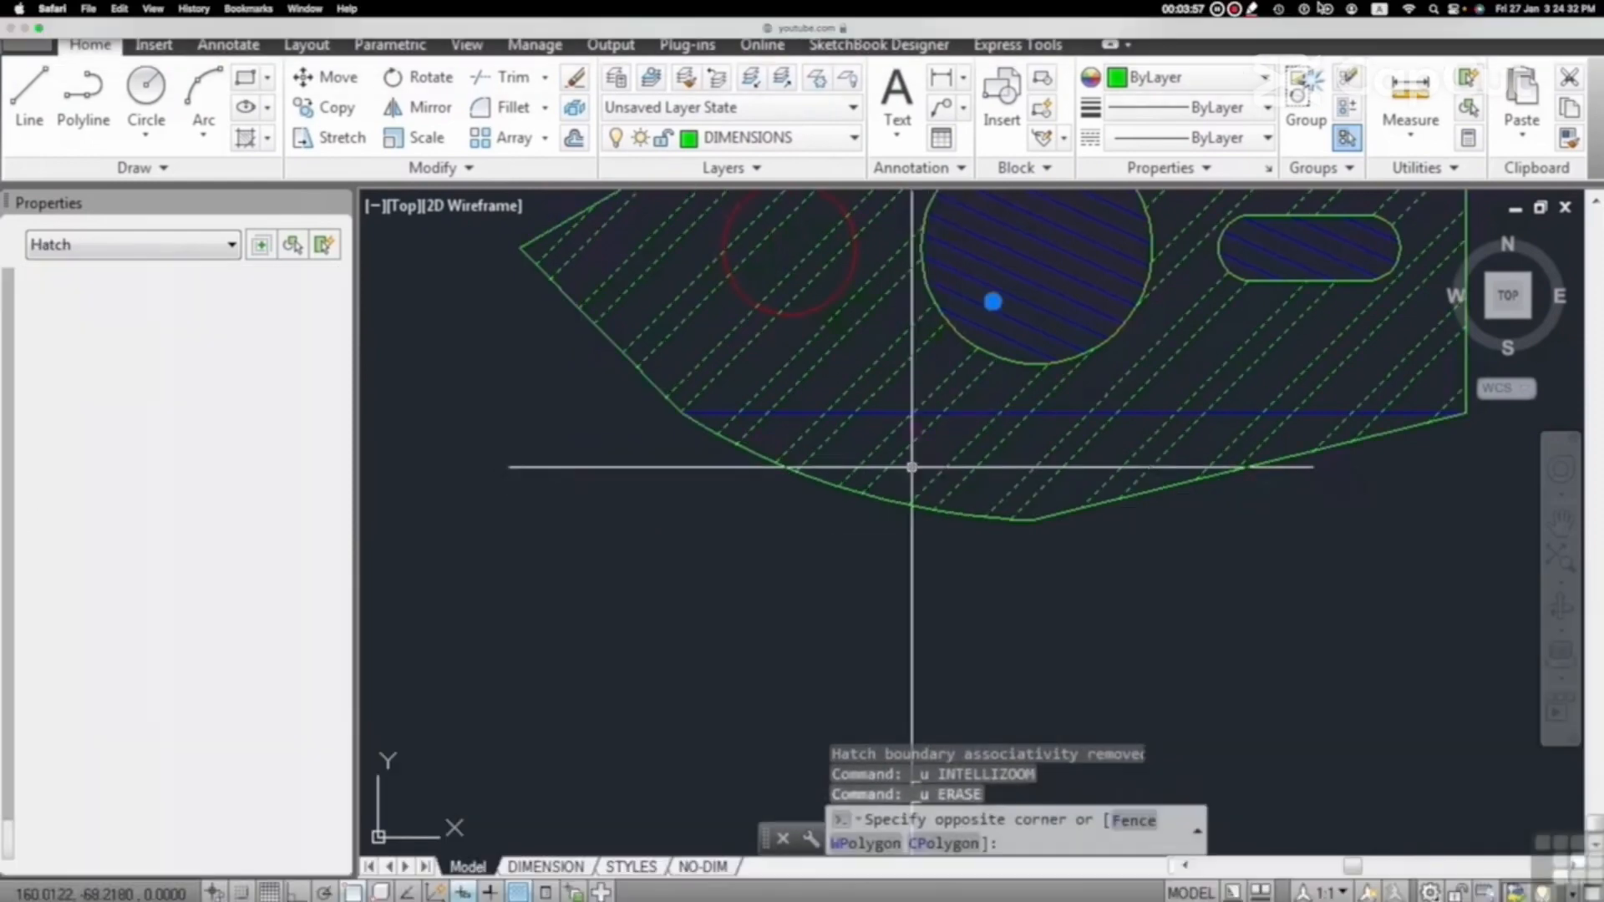
pyautogui.press('Delete')
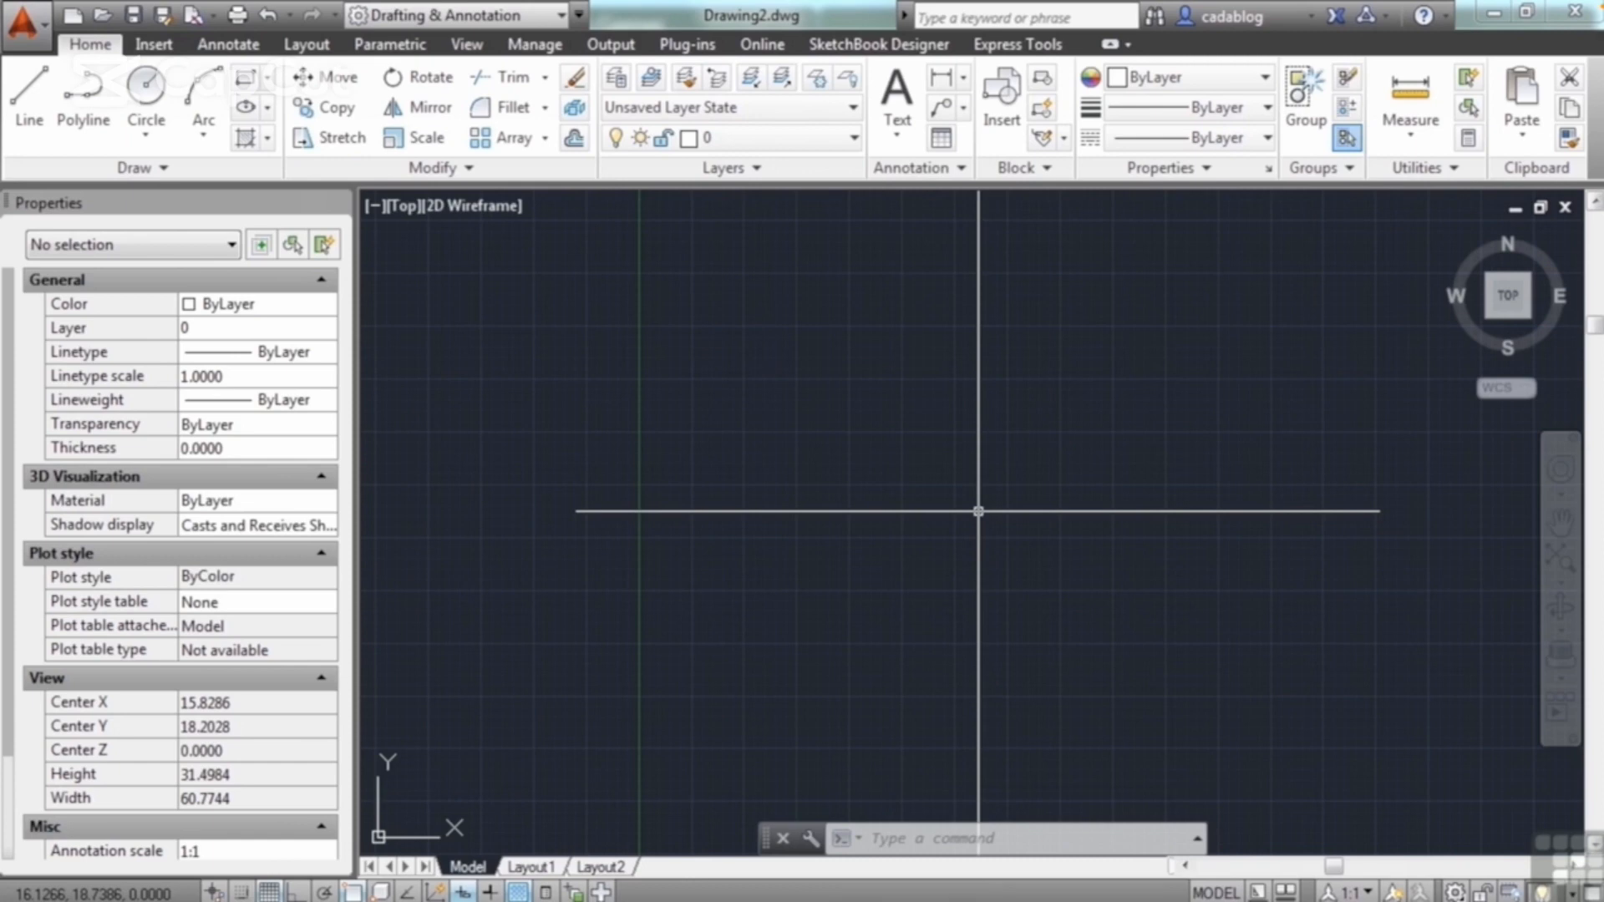
# Step: Open the drawing Project_Template.dwg from folder 10
pyautogui.write('op')
pyautogui.press('Return')
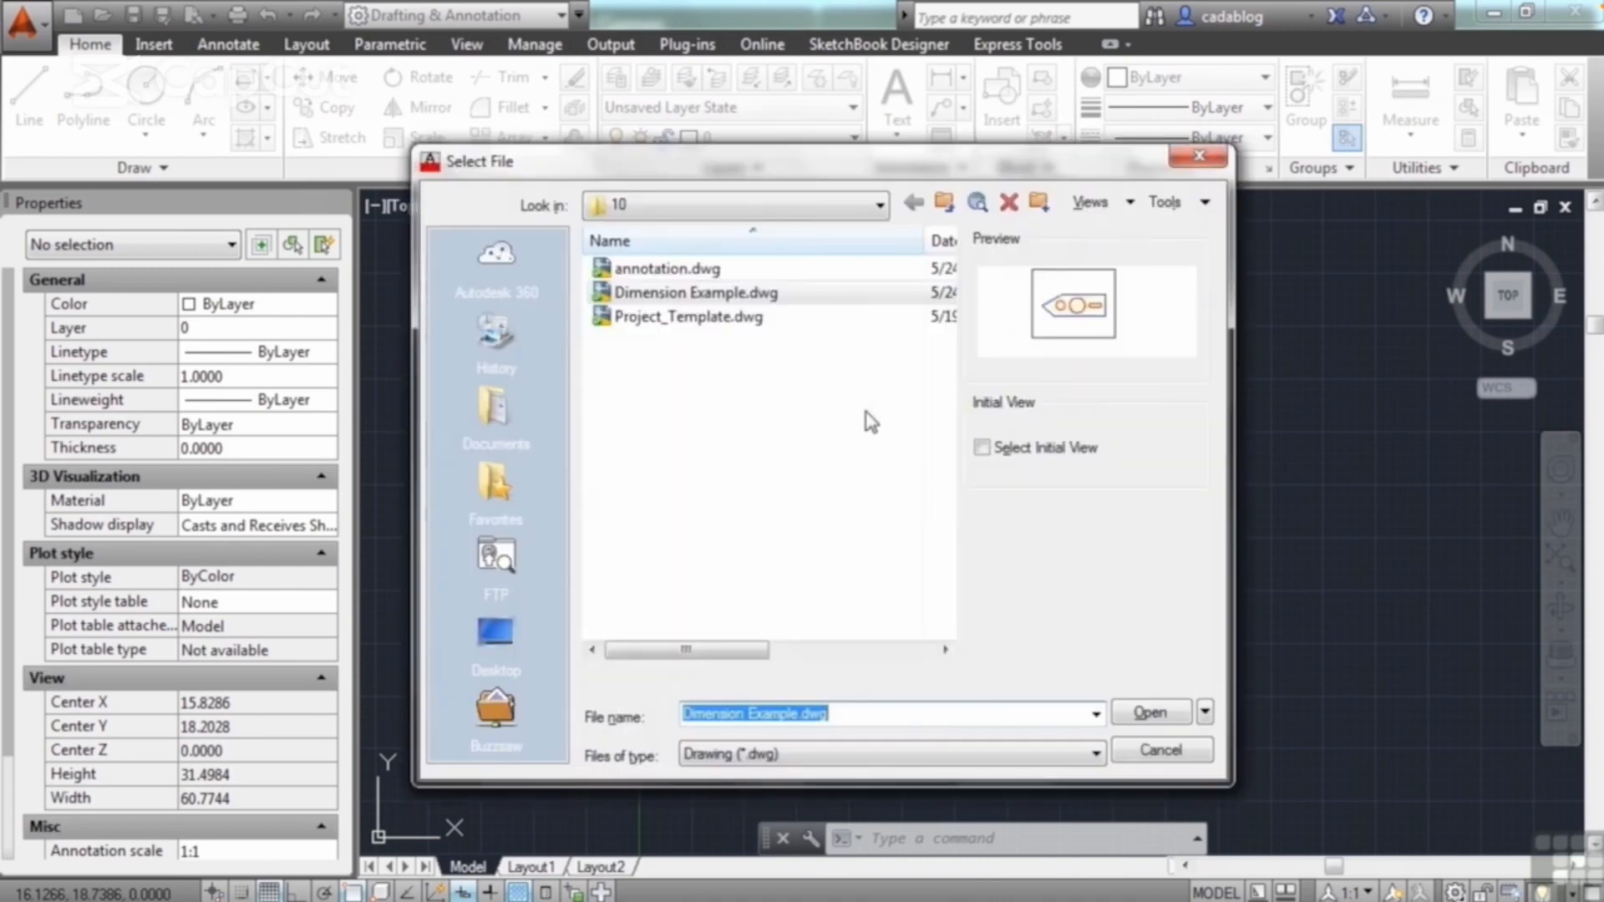
pyautogui.click(727, 319)
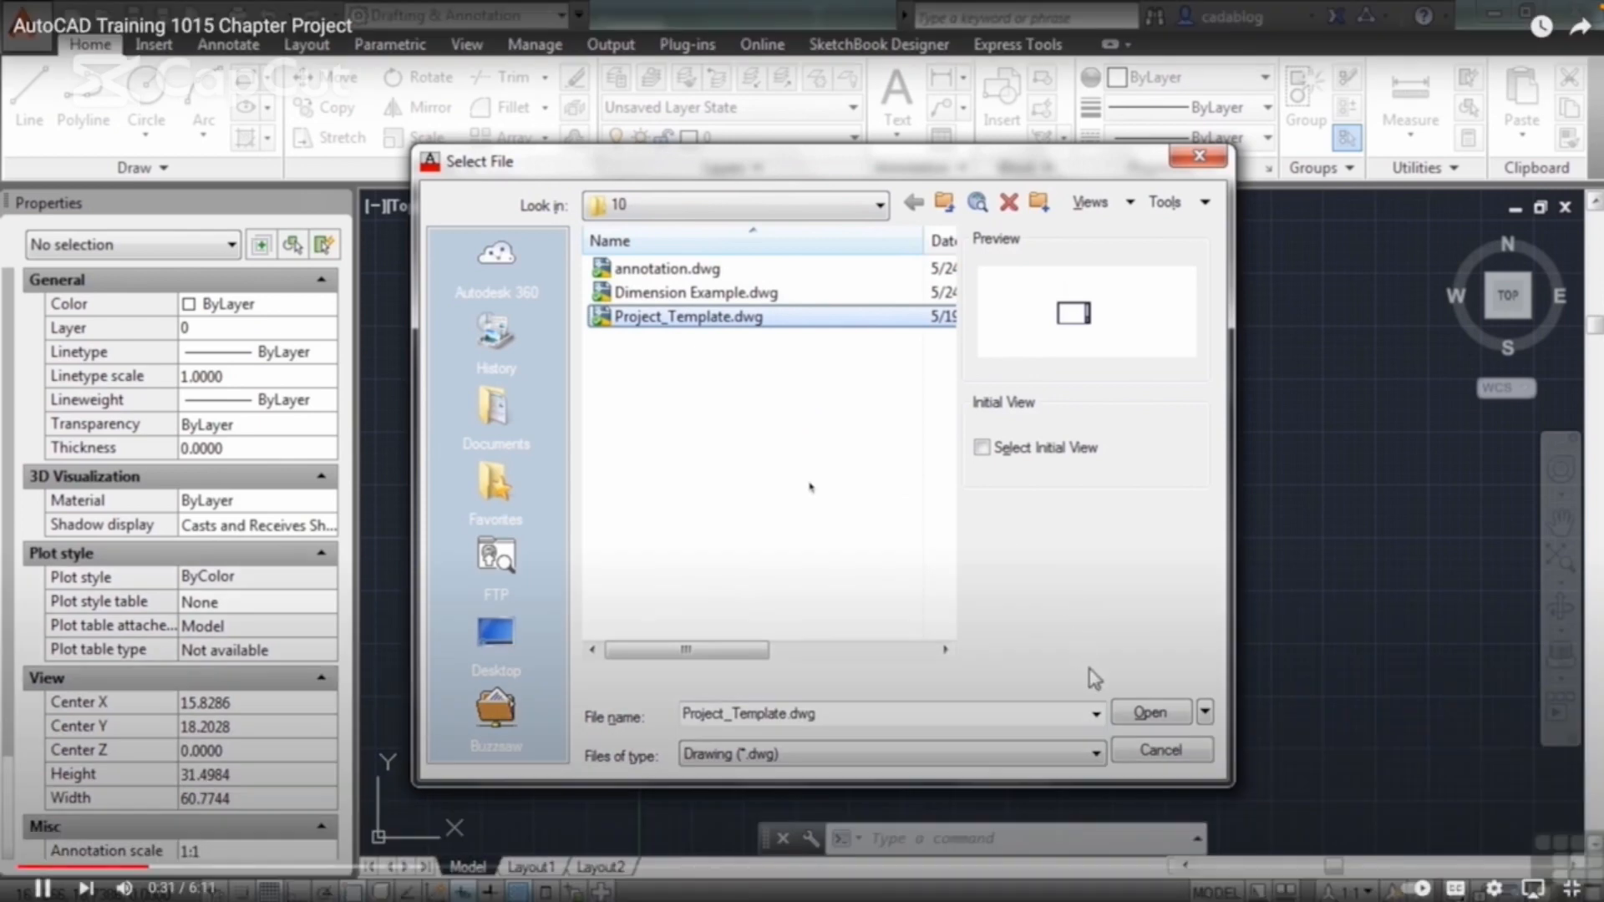
pyautogui.click(1150, 713)
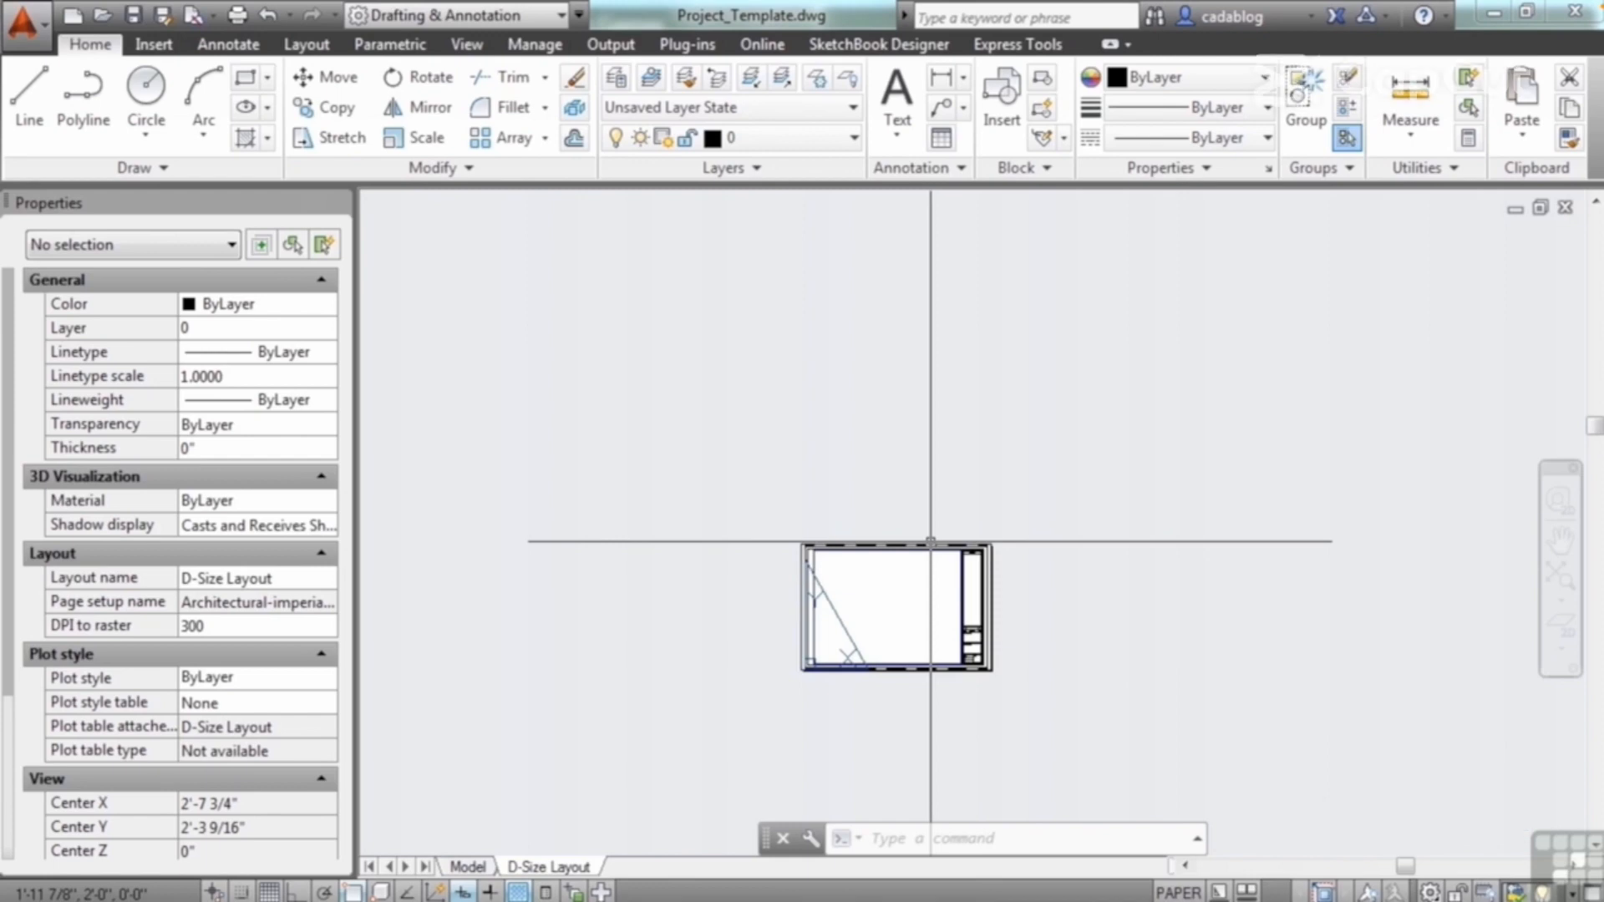
# Step: Create a new text style named Notes
pyautogui.moveTo(929, 545)
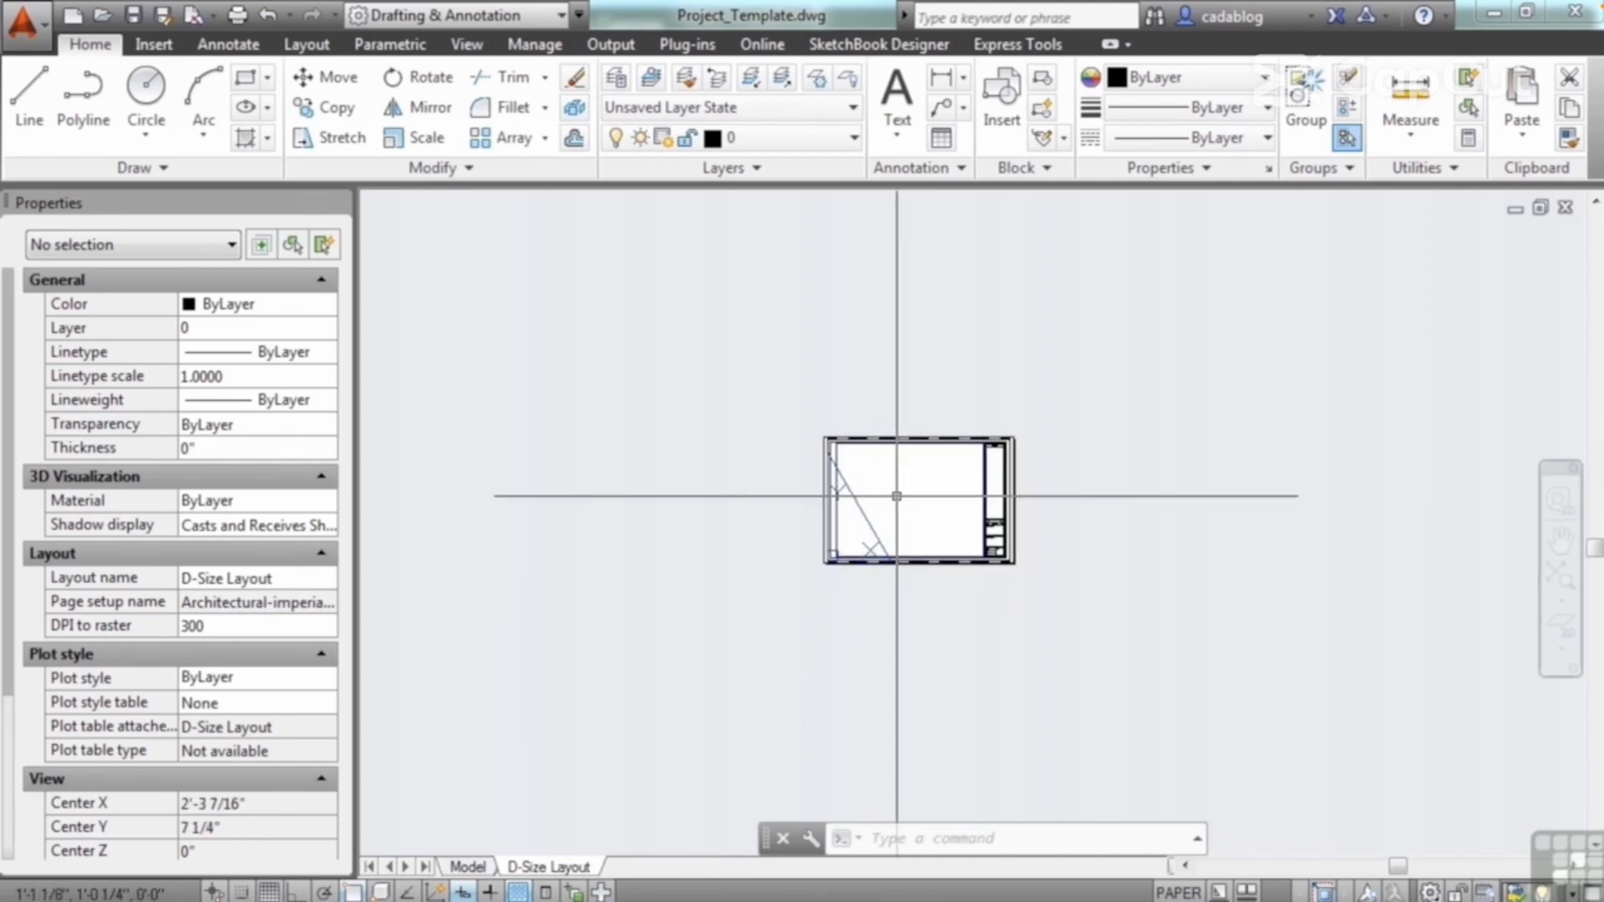
pyautogui.scroll(3, 902, 496)
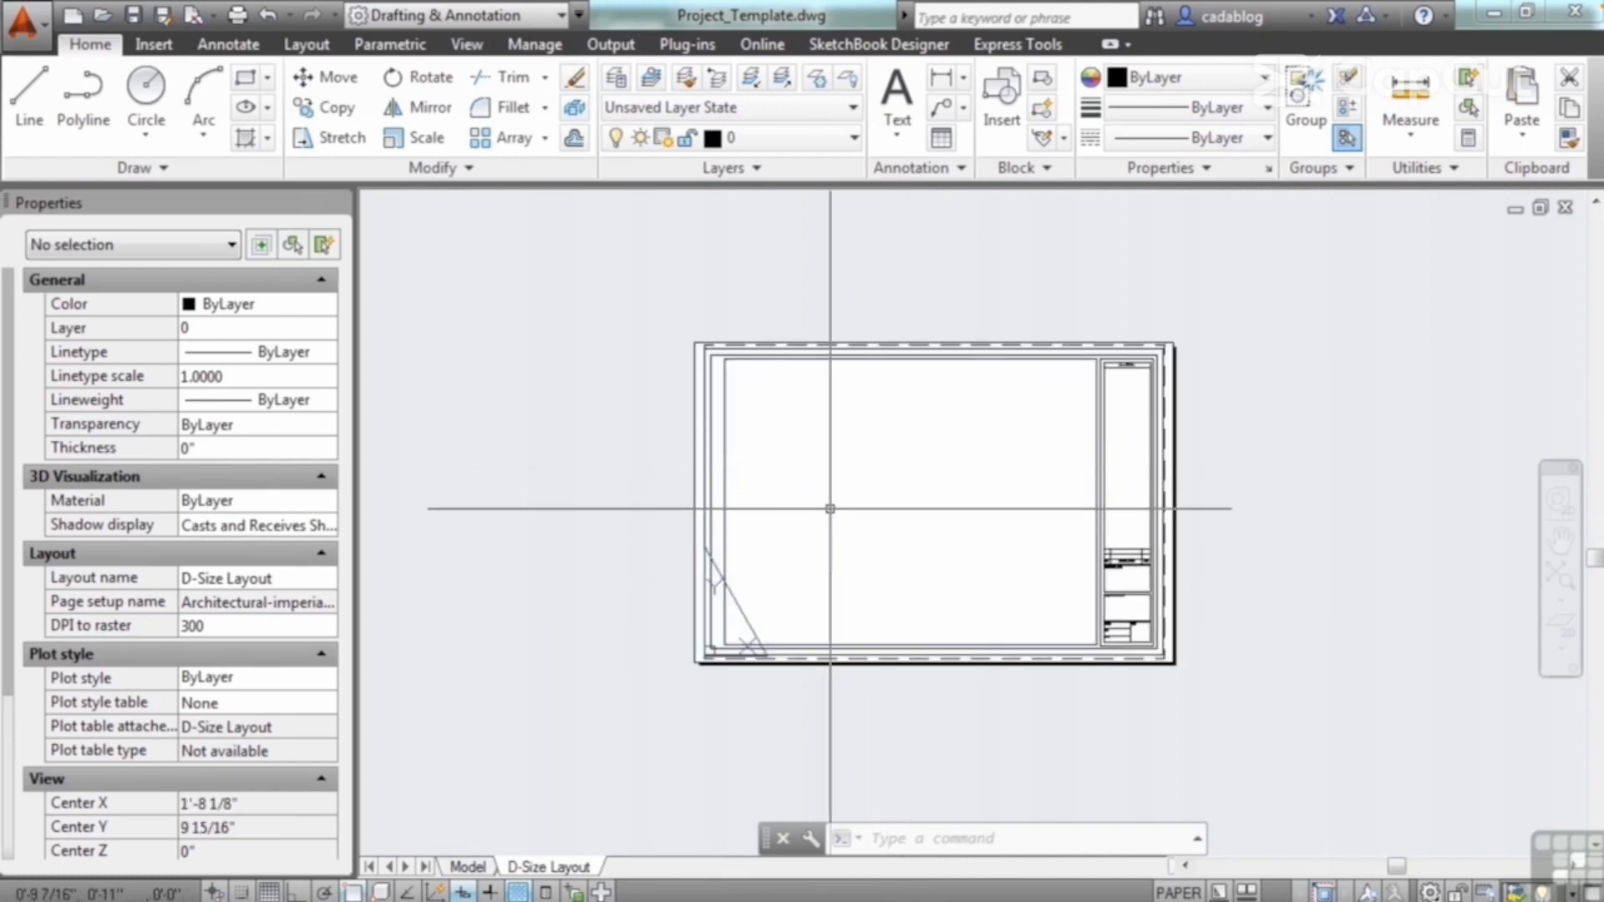
pyautogui.click(240, 48)
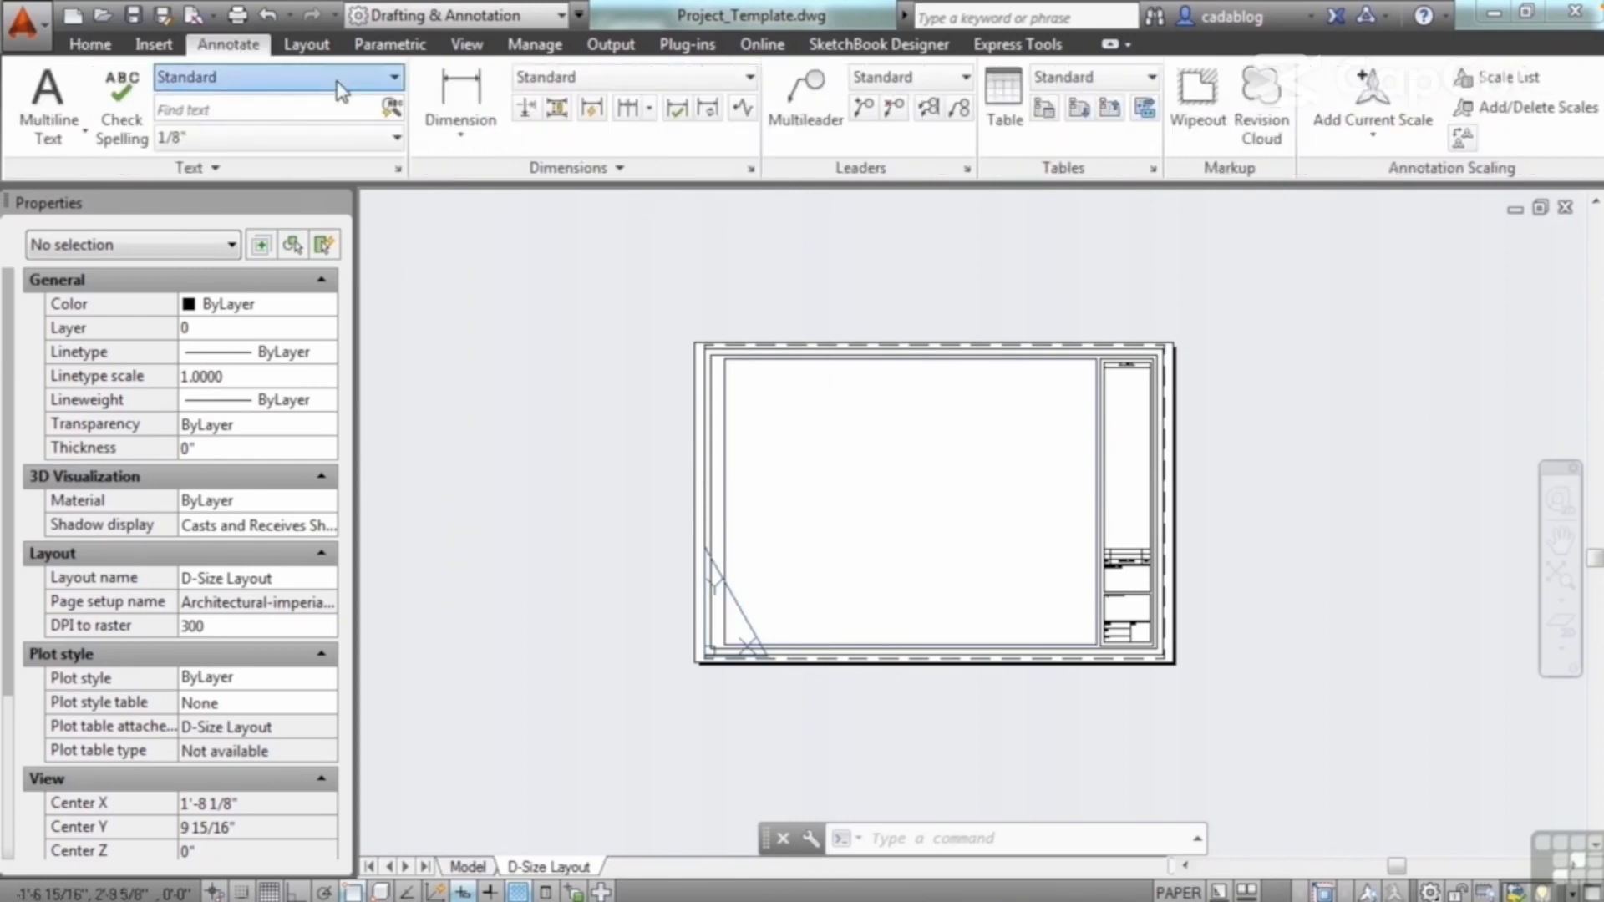
pyautogui.click(370, 84)
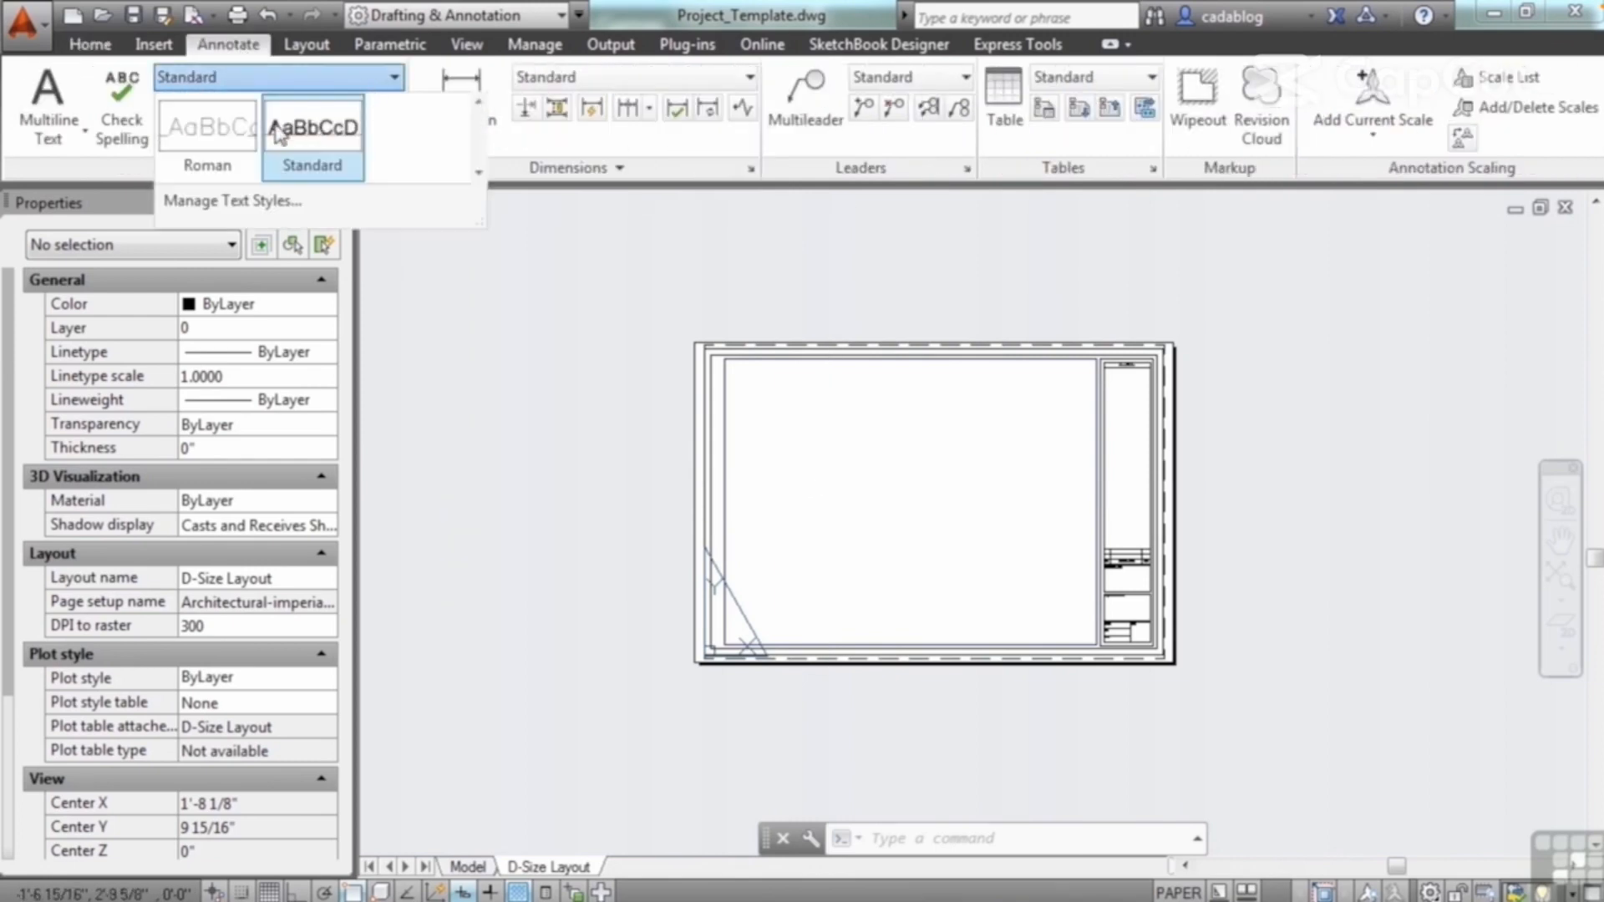
pyautogui.click(575, 291)
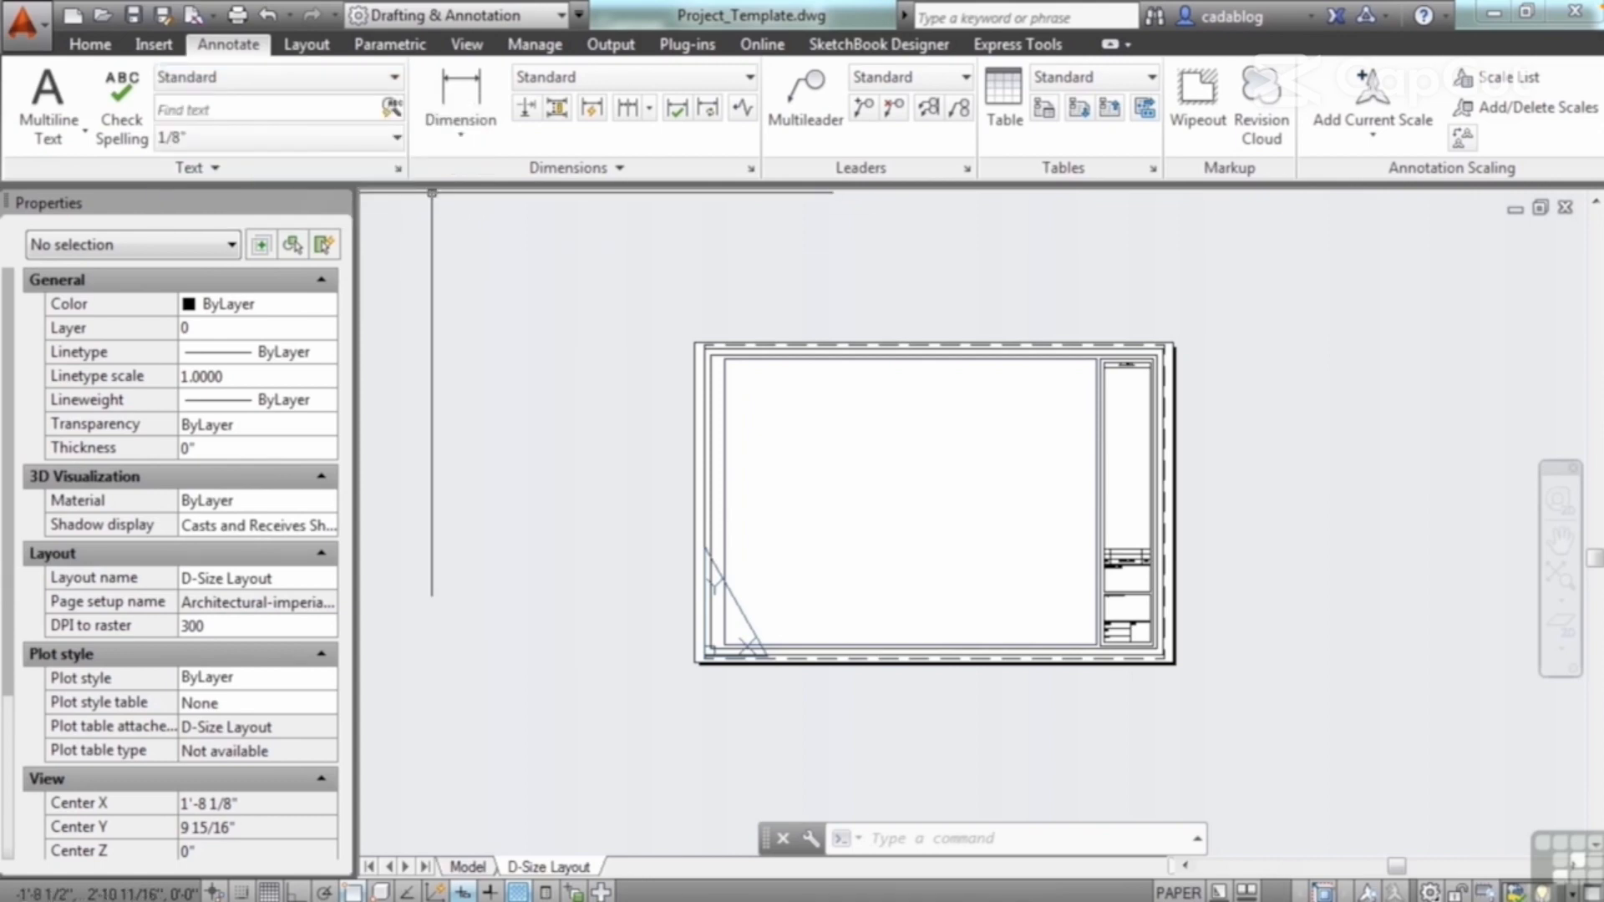
pyautogui.click(397, 169)
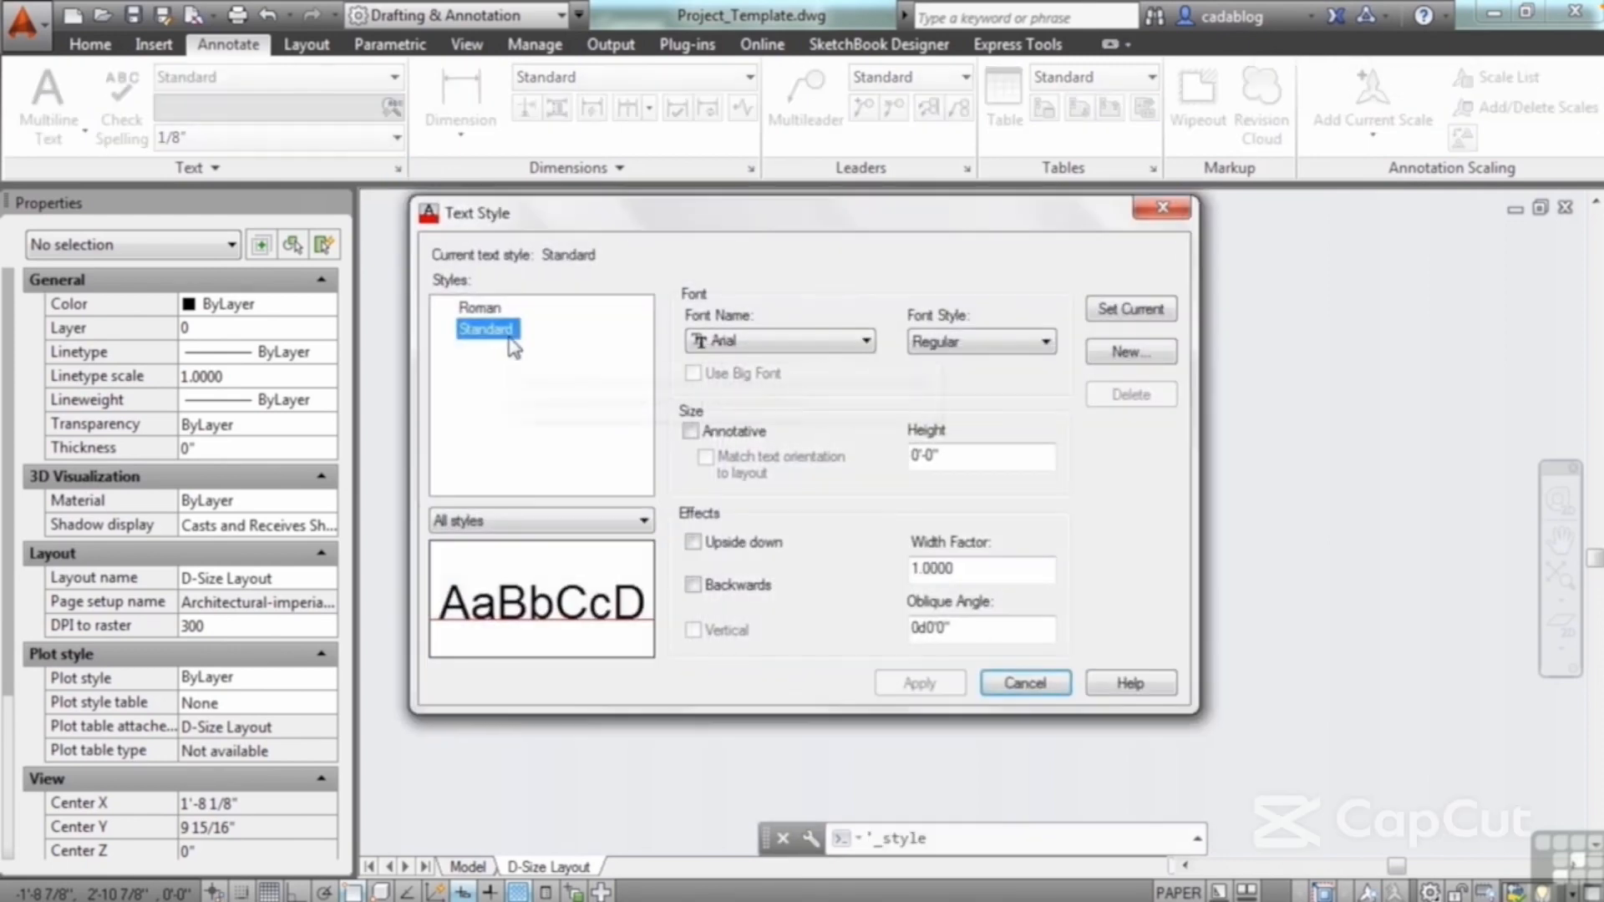
pyautogui.moveTo(776, 221); pyautogui.dragTo(796, 223)
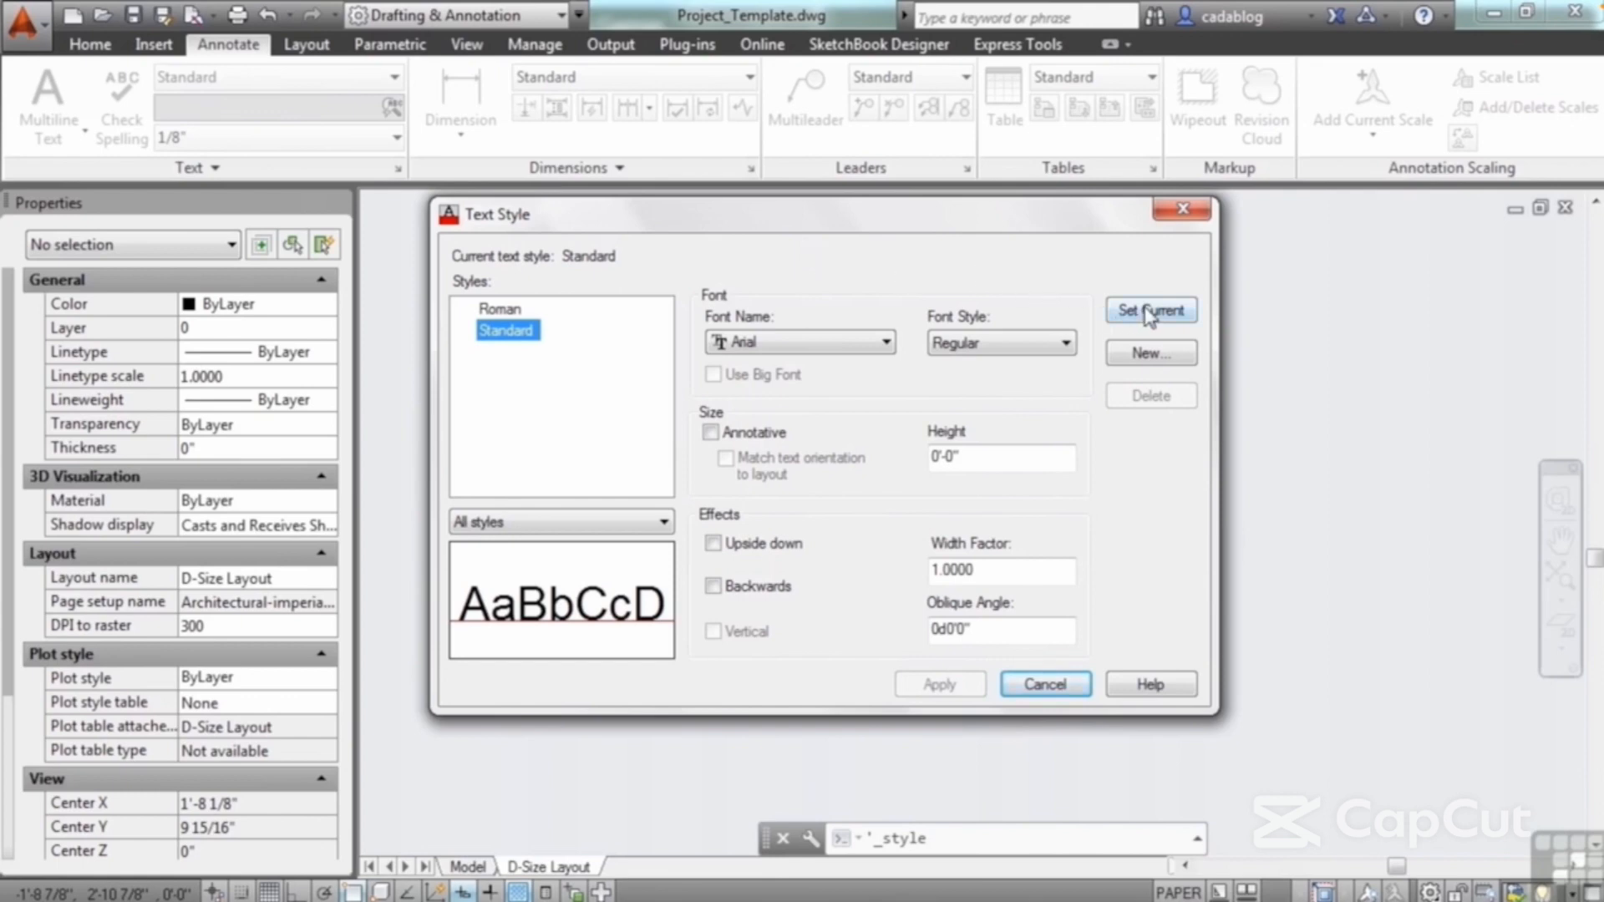
pyautogui.click(1150, 354)
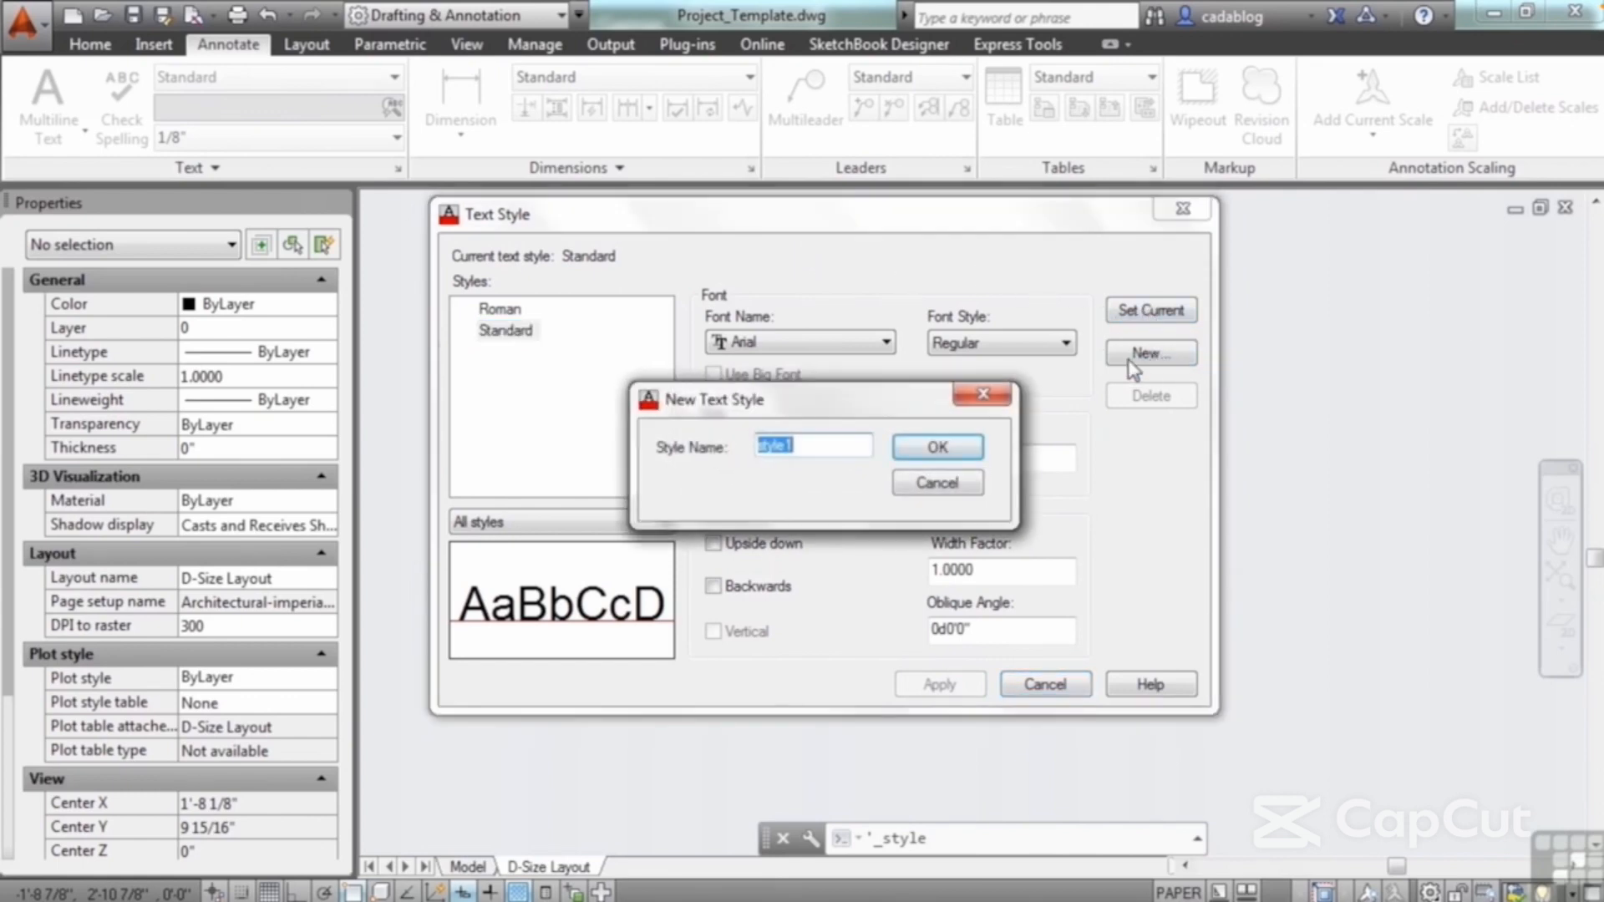
pyautogui.write('Notes')
pyautogui.click(947, 454)
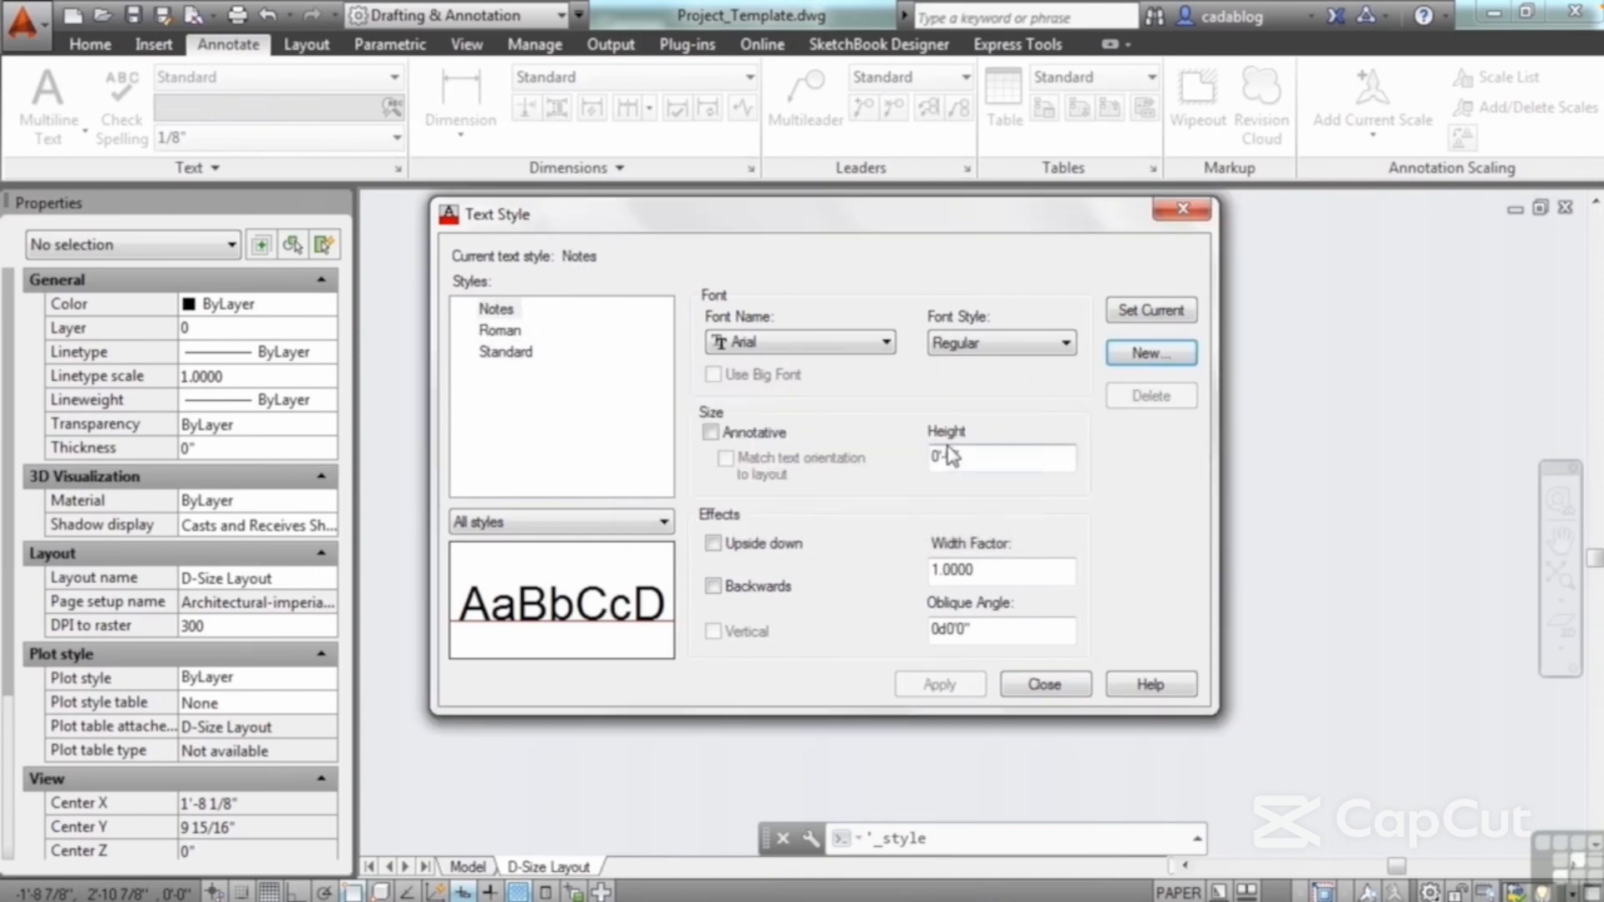
# Step: Set the text height of the Notes style to 1/8"
pyautogui.click(511, 332)
pyautogui.click(508, 352)
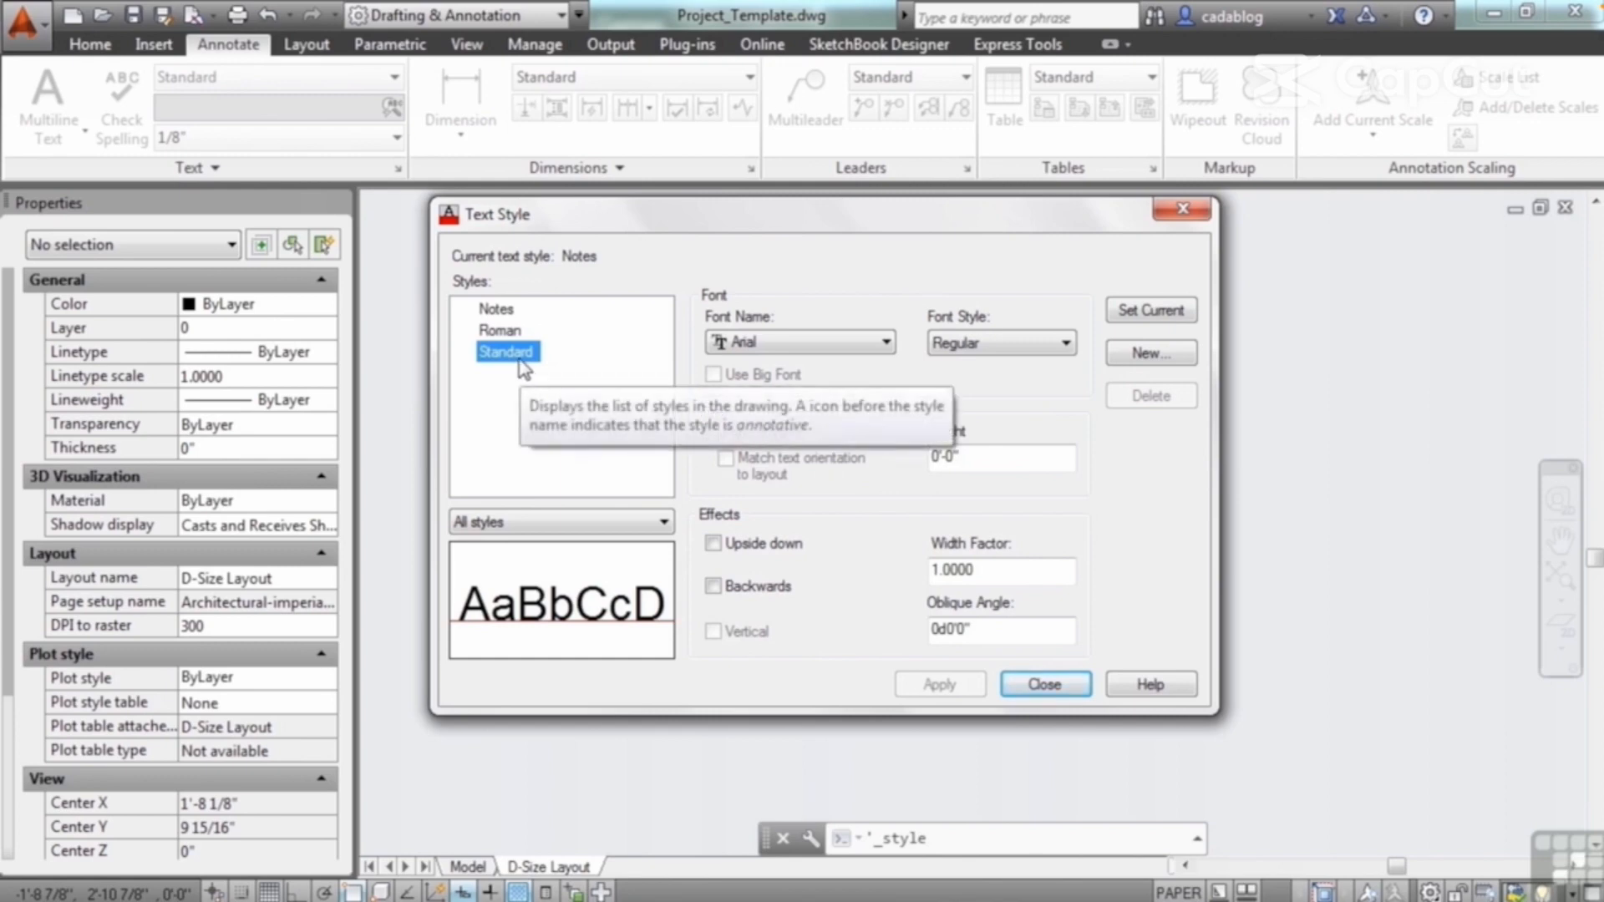
pyautogui.click(500, 311)
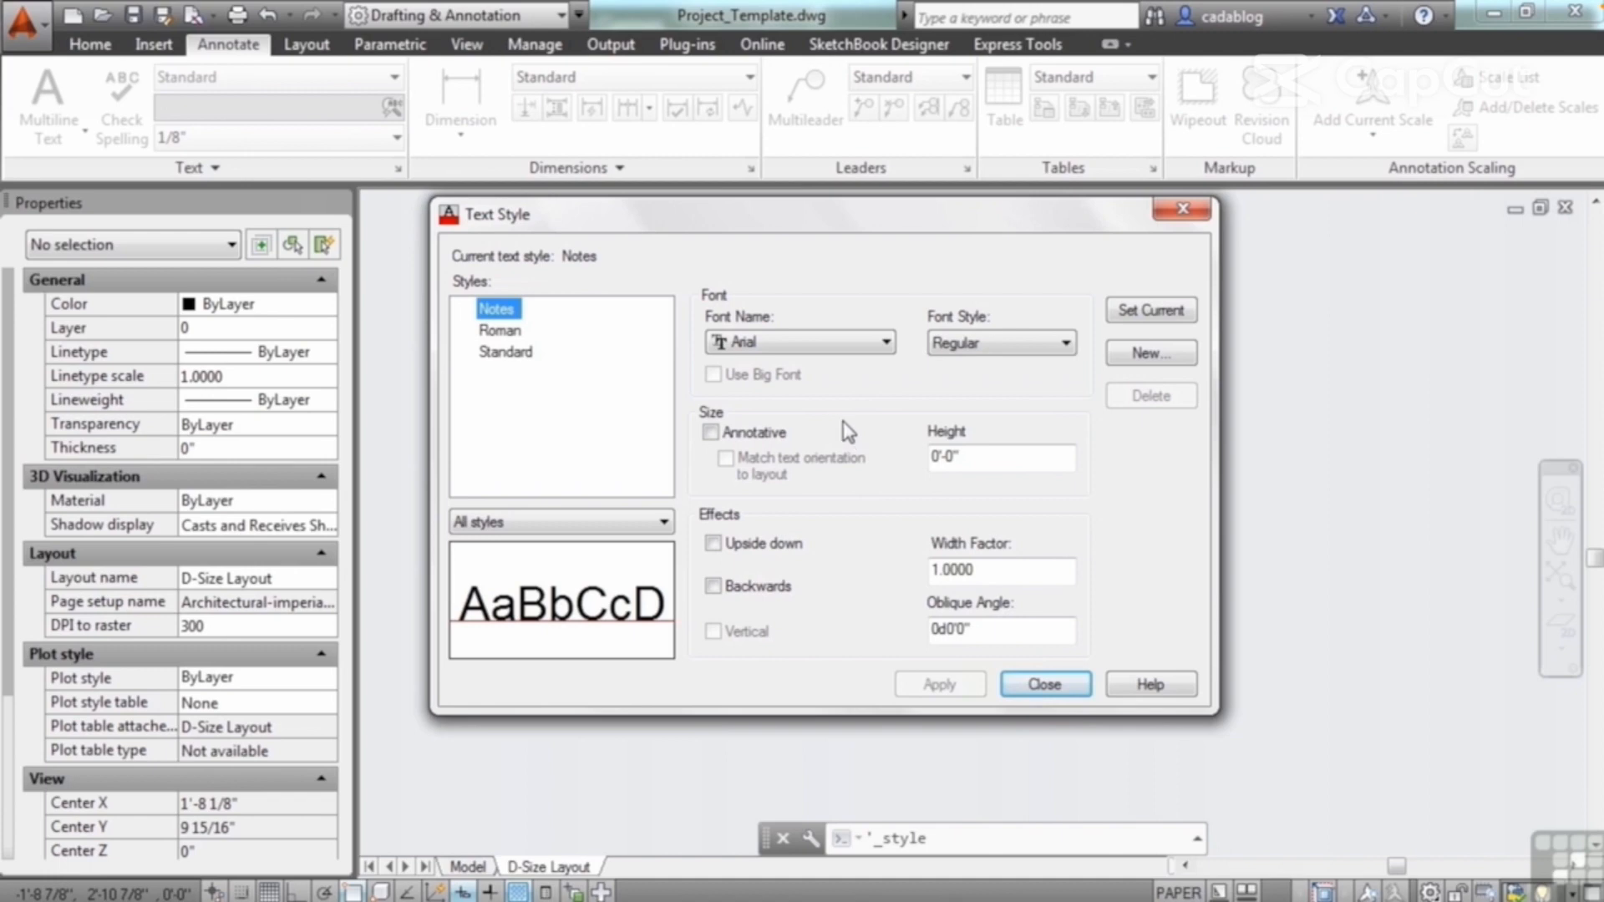
pyautogui.click(951, 457)
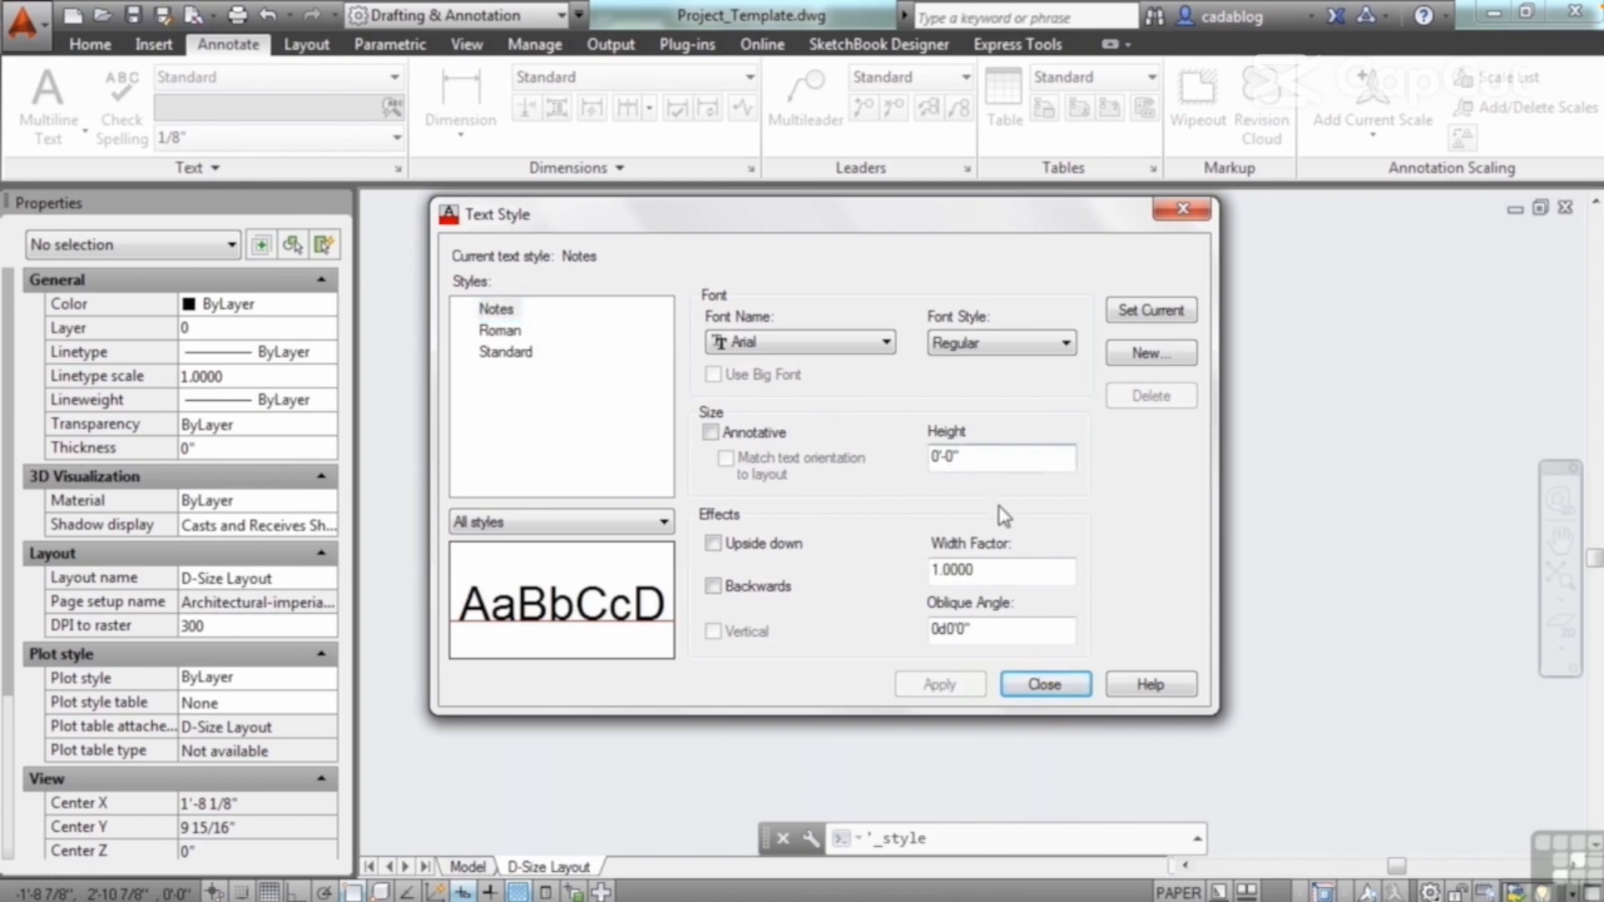
pyautogui.press('BackSpace')
pyautogui.press('BackSpace')
pyautogui.press('BackSpace')
pyautogui.write('1/8')
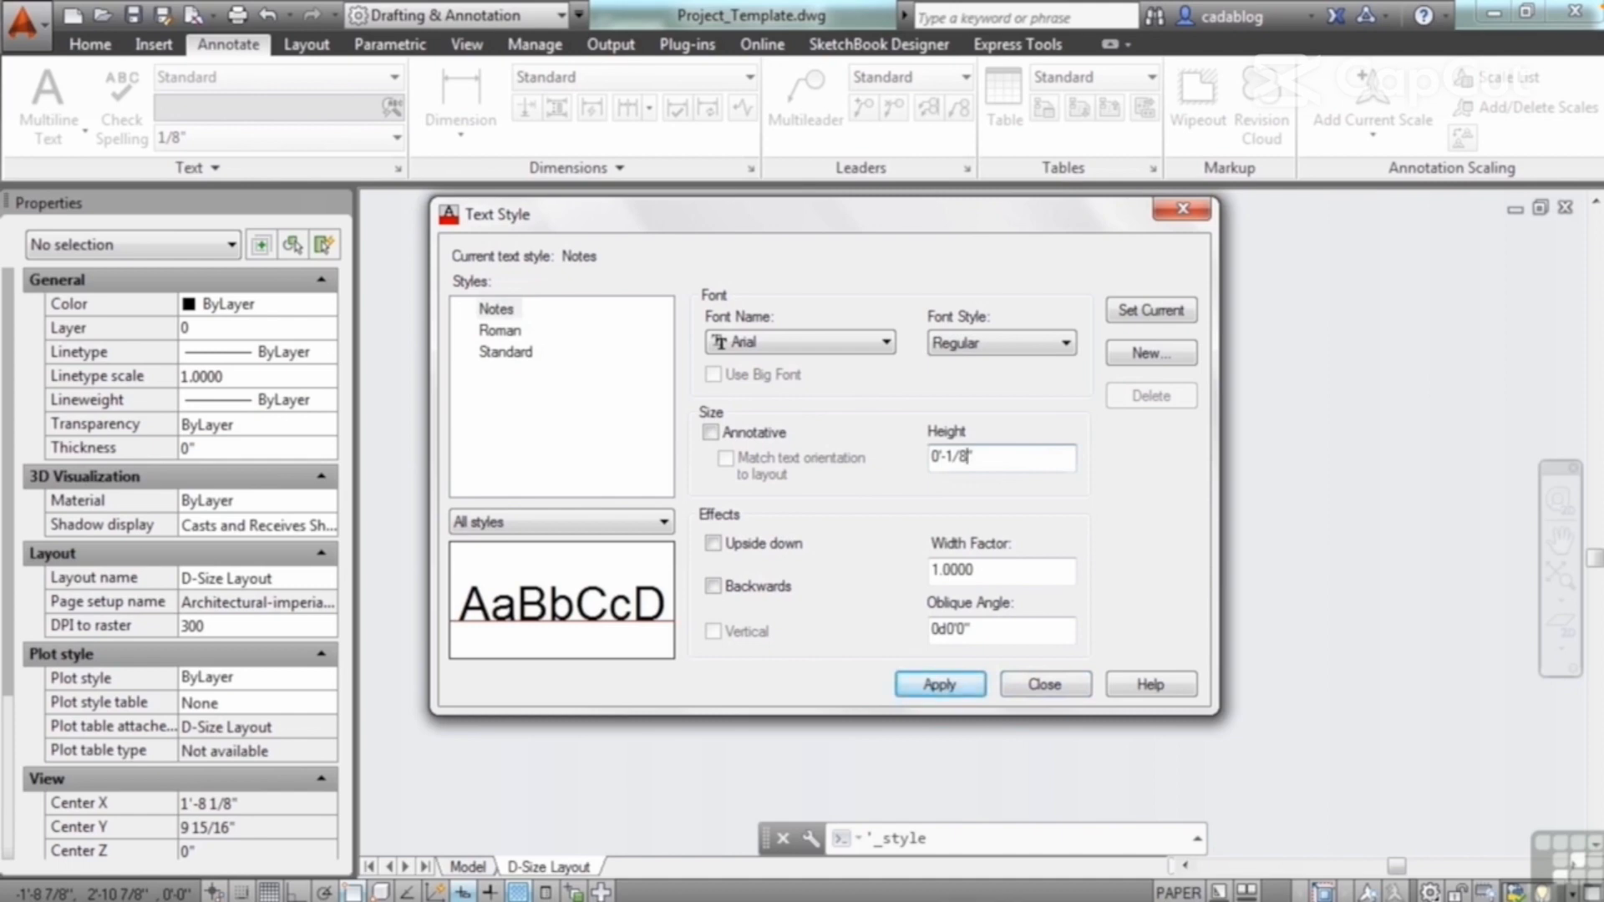
# Step: Choose Arial as the font for Notes and set the style current, saving its changes
pyautogui.click(859, 342)
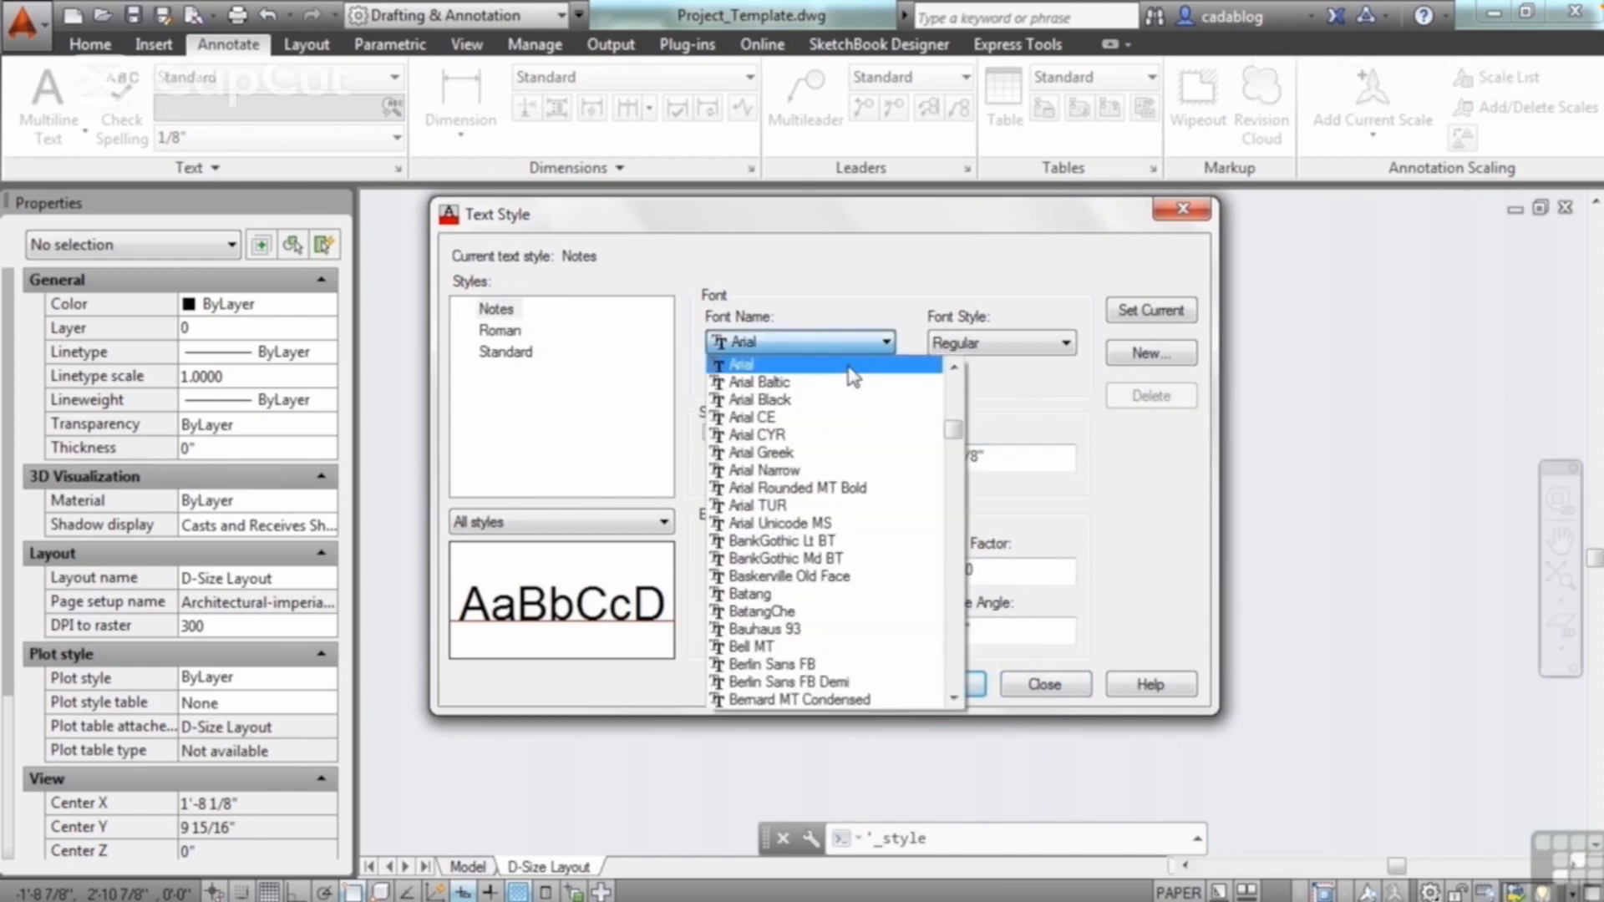
pyautogui.click(851, 368)
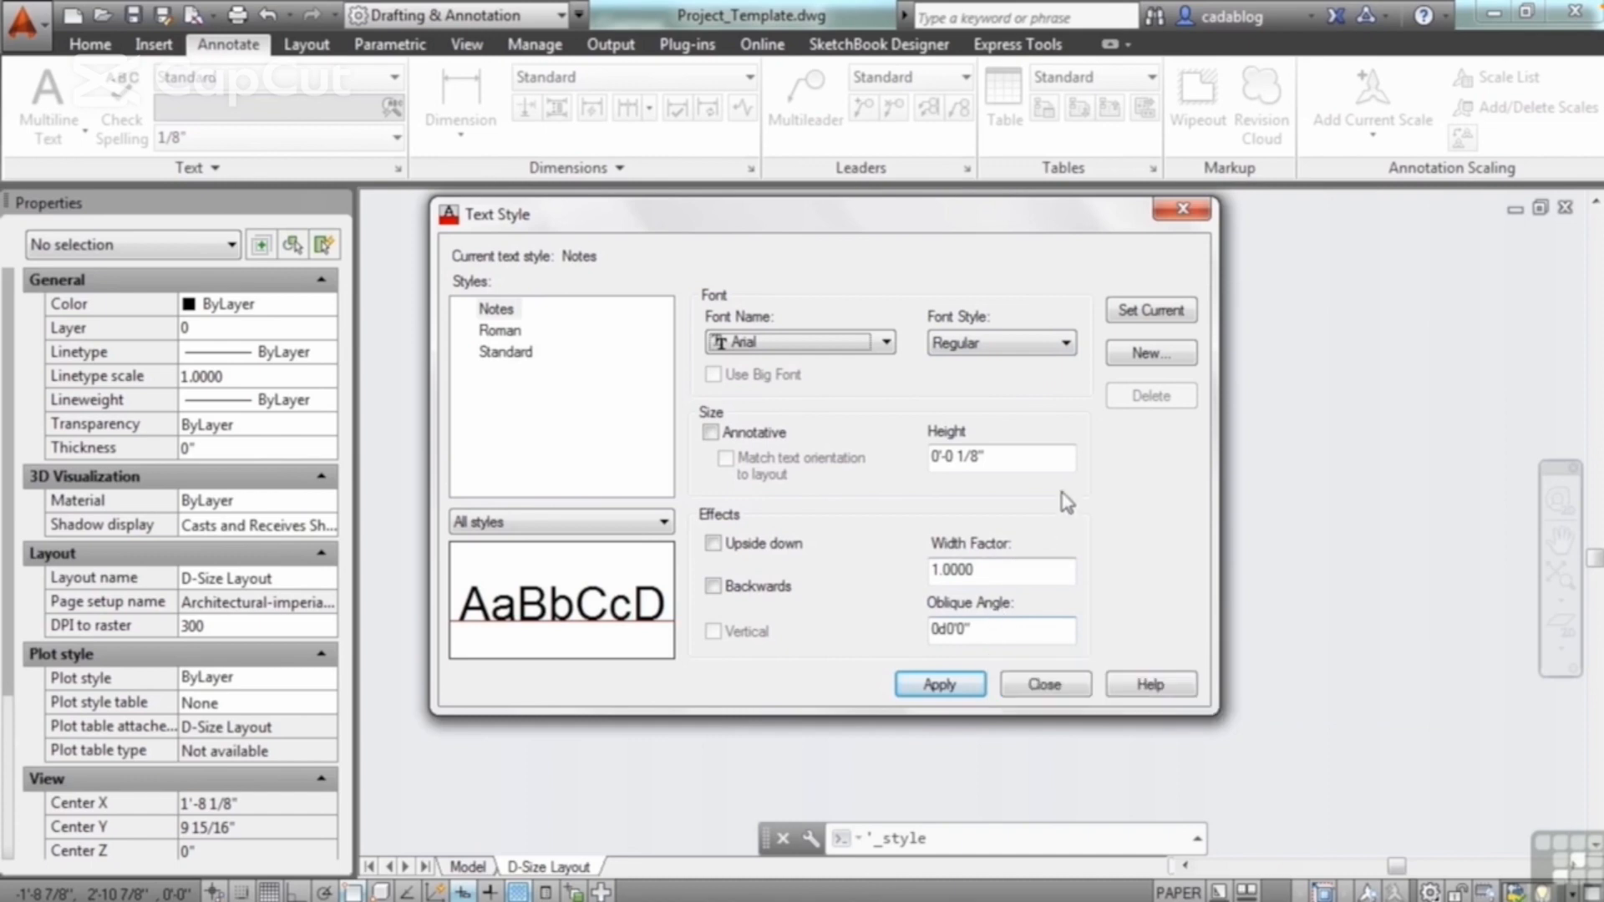
pyautogui.click(1133, 319)
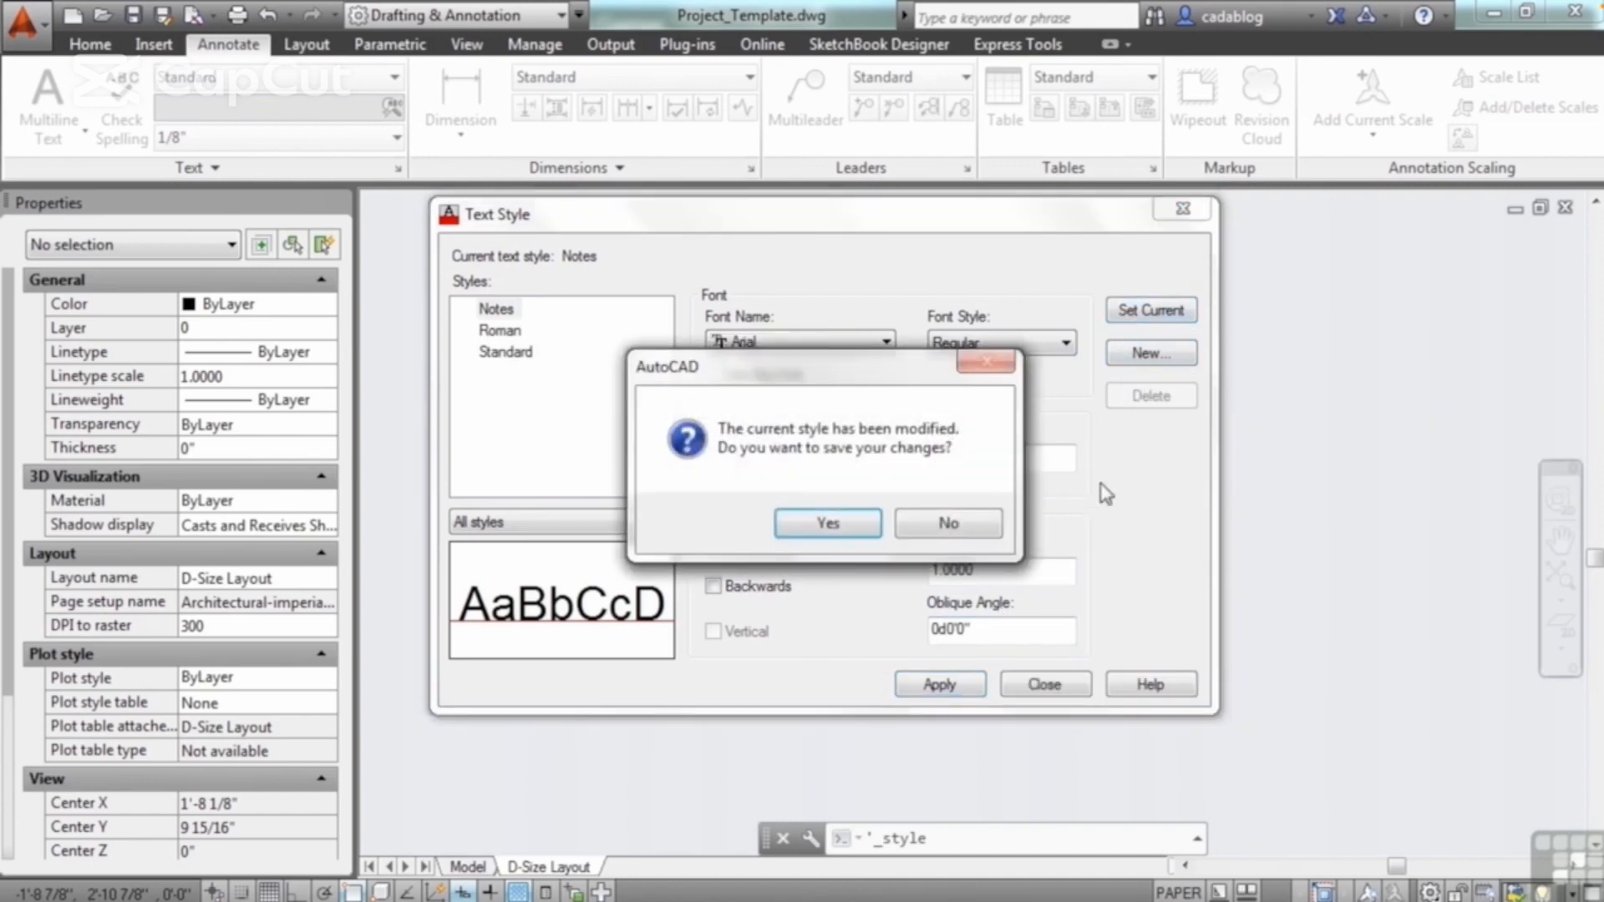
pyautogui.click(844, 517)
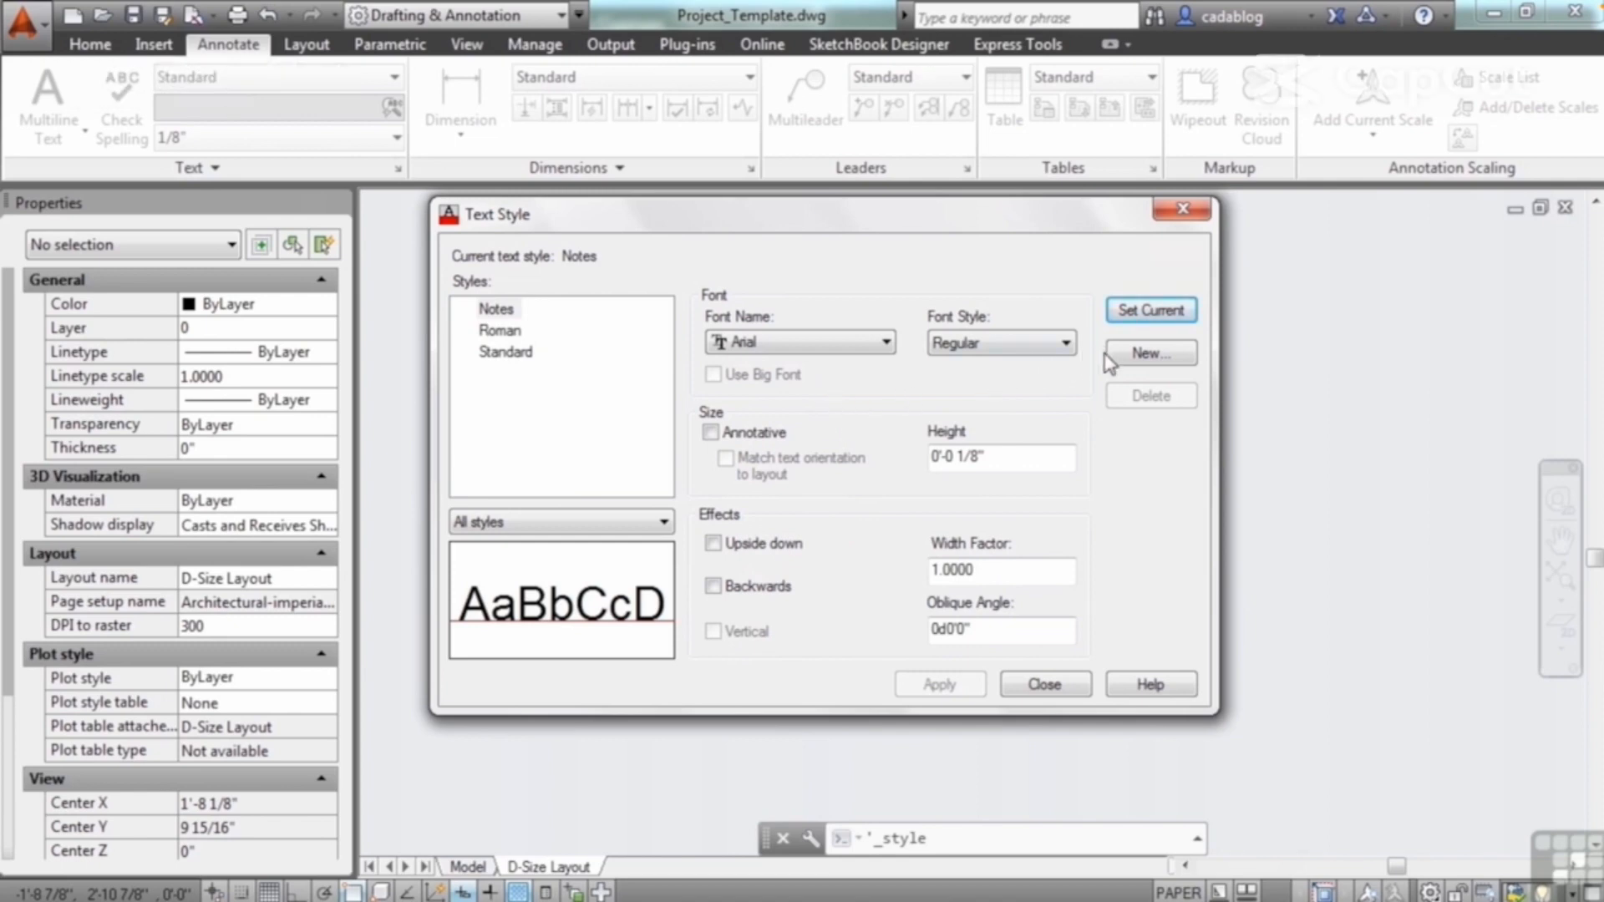
# Step: Create a new text style named Header that uses the Bold font style of Arial
pyautogui.click(1140, 358)
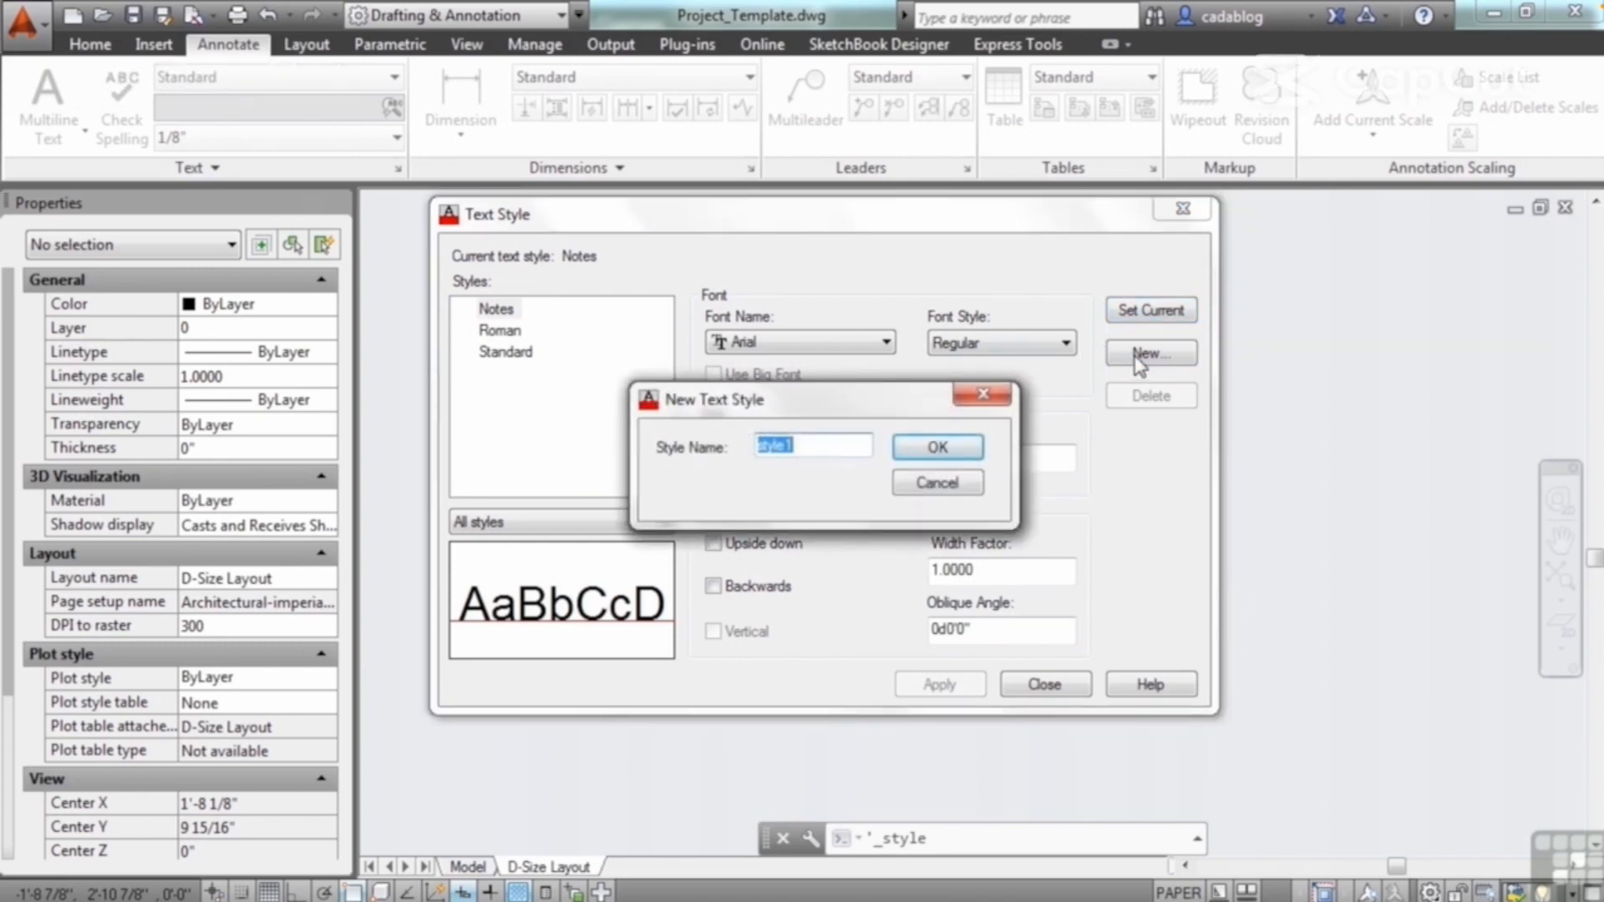
pyautogui.write('Header')
pyautogui.click(969, 449)
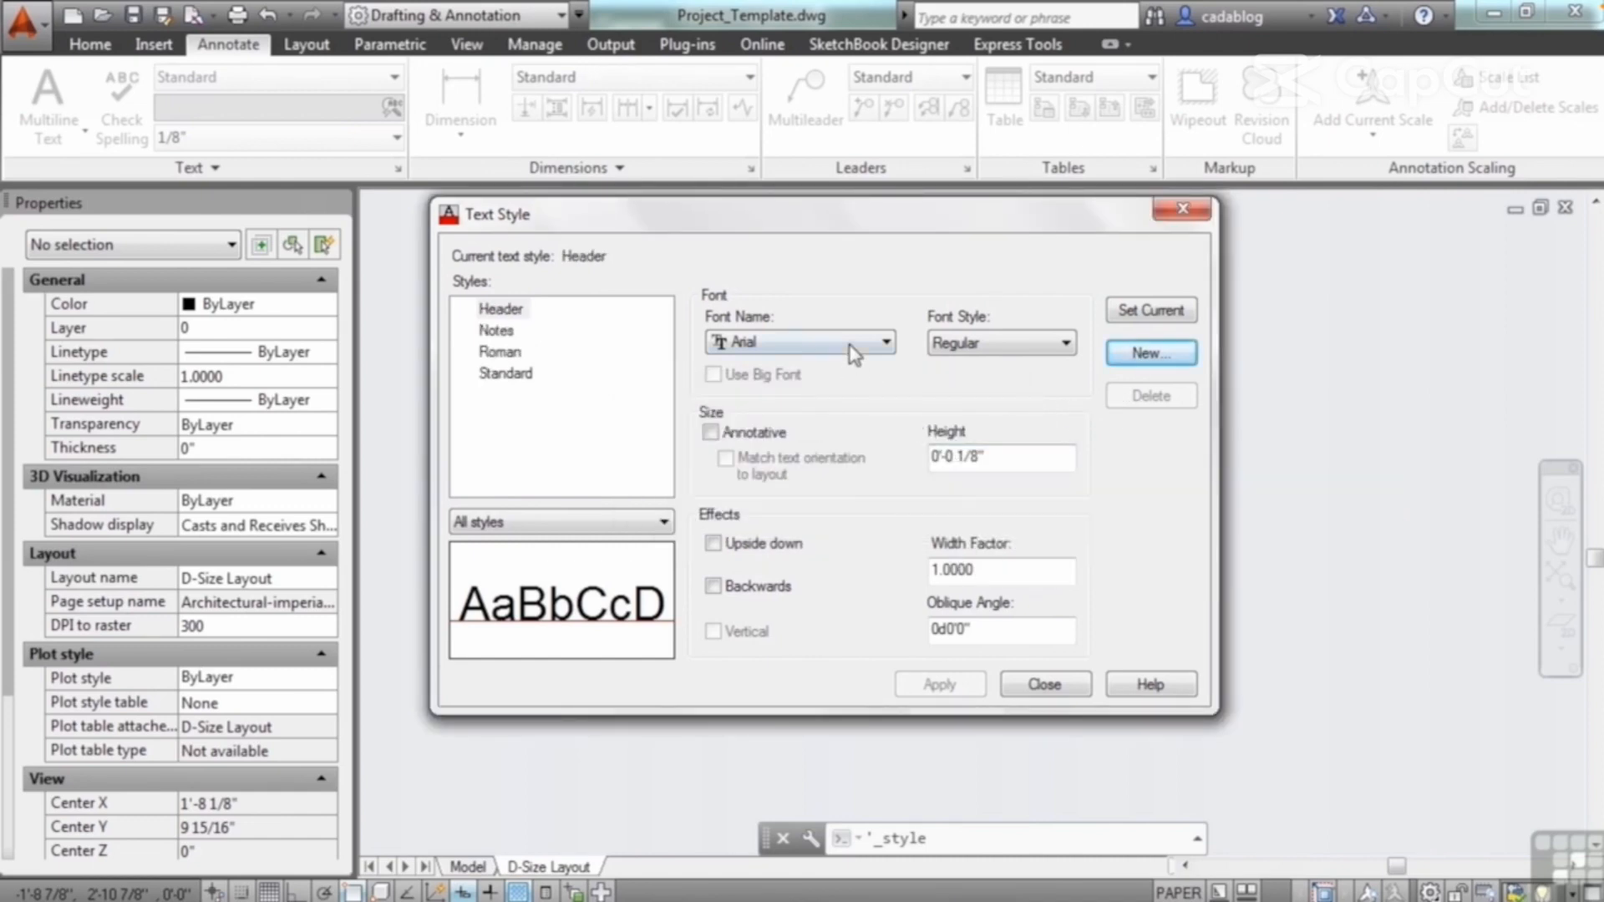
pyautogui.click(1021, 344)
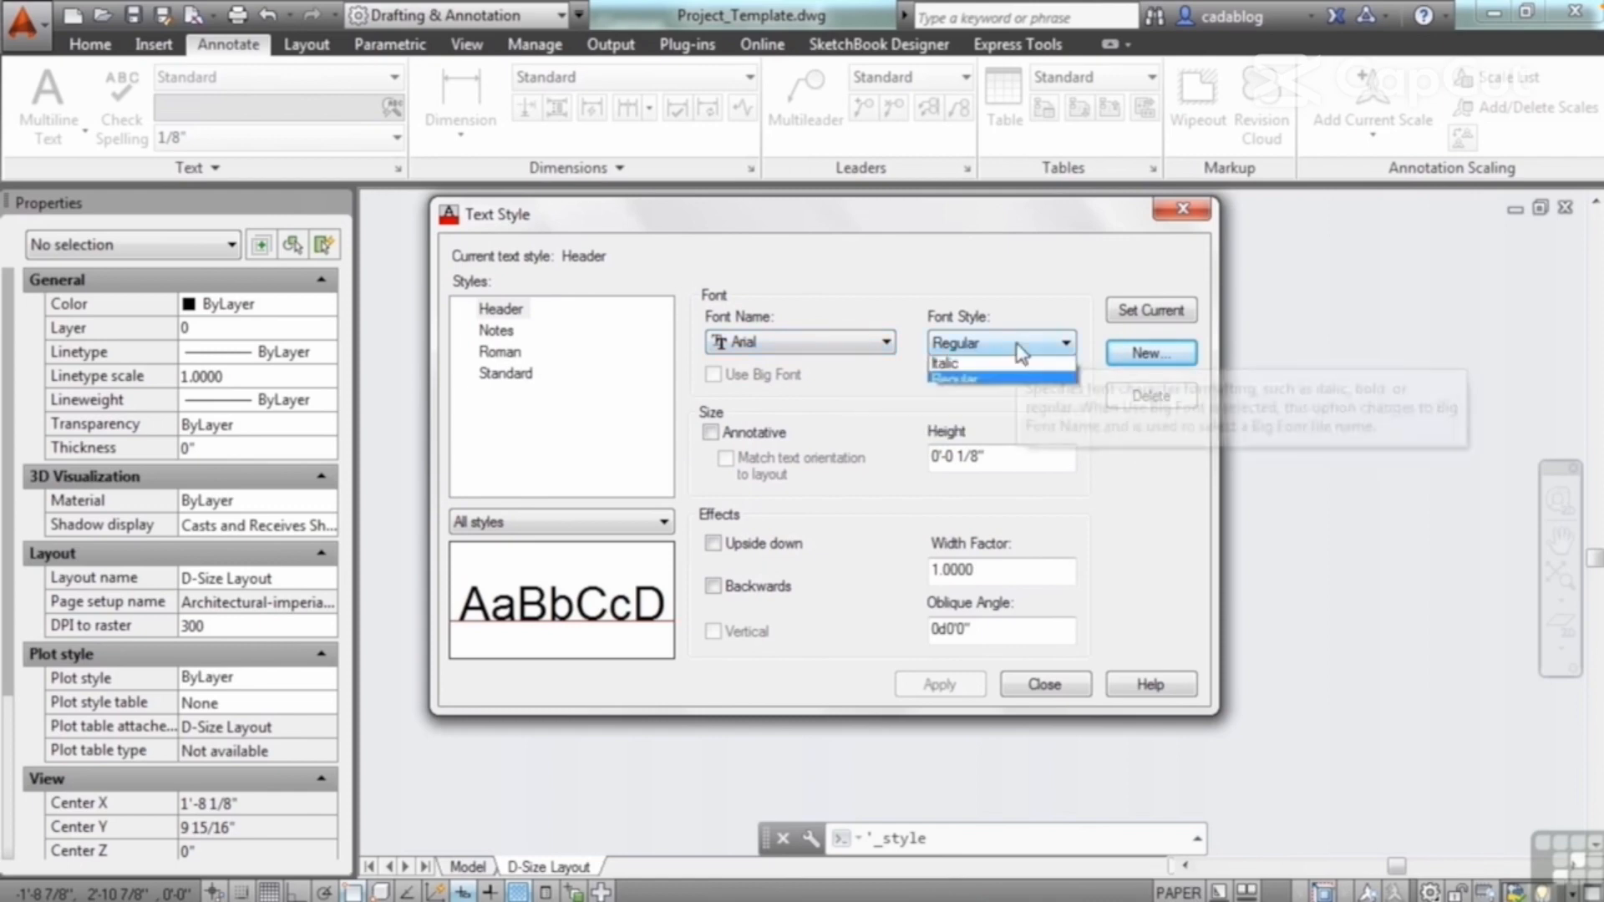
pyautogui.click(1005, 367)
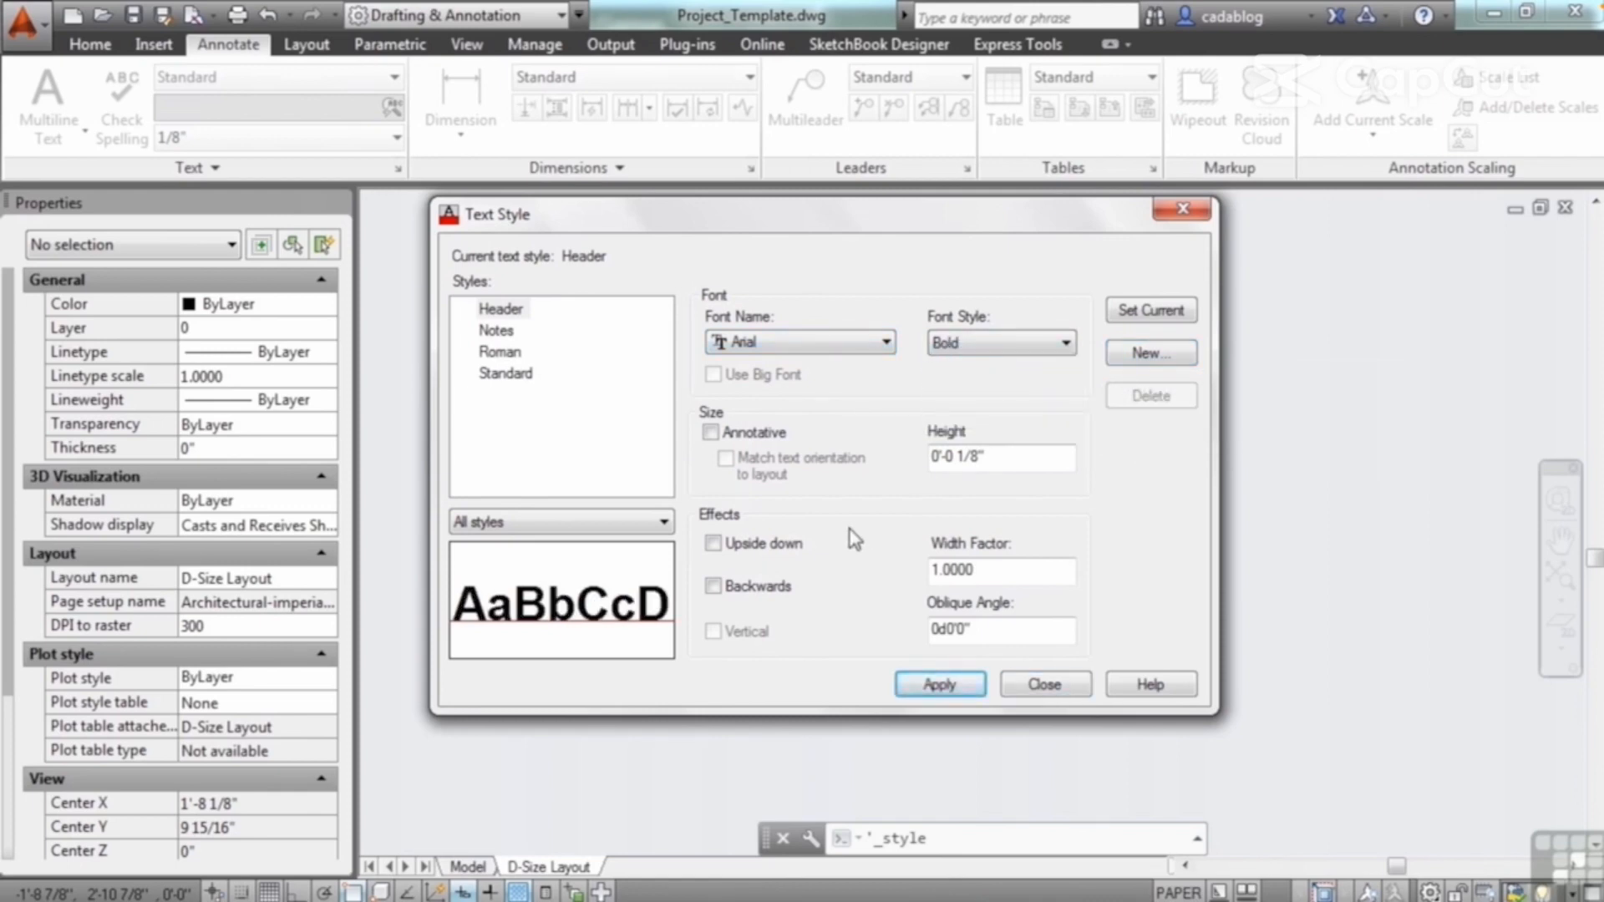
# Step: Set the text height of the Header style to 3/16"
pyautogui.click(978, 458)
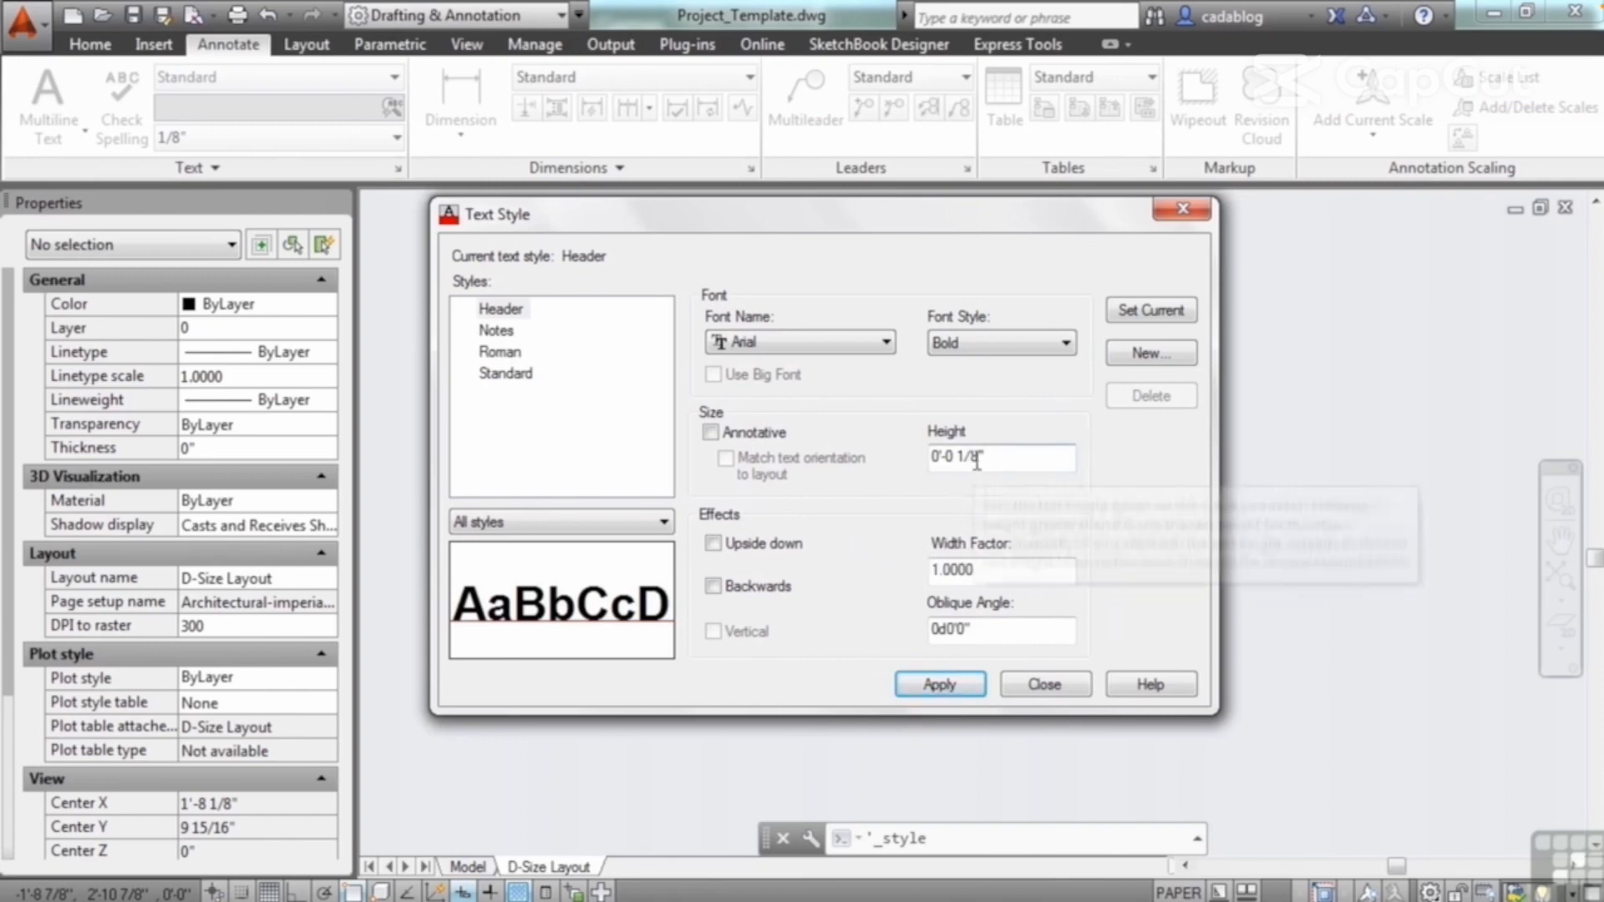
pyautogui.press('BackSpace')
pyautogui.press('BackSpace')
pyautogui.press('BackSpace')
pyautogui.press('BackSpace')
pyautogui.write('3/1')
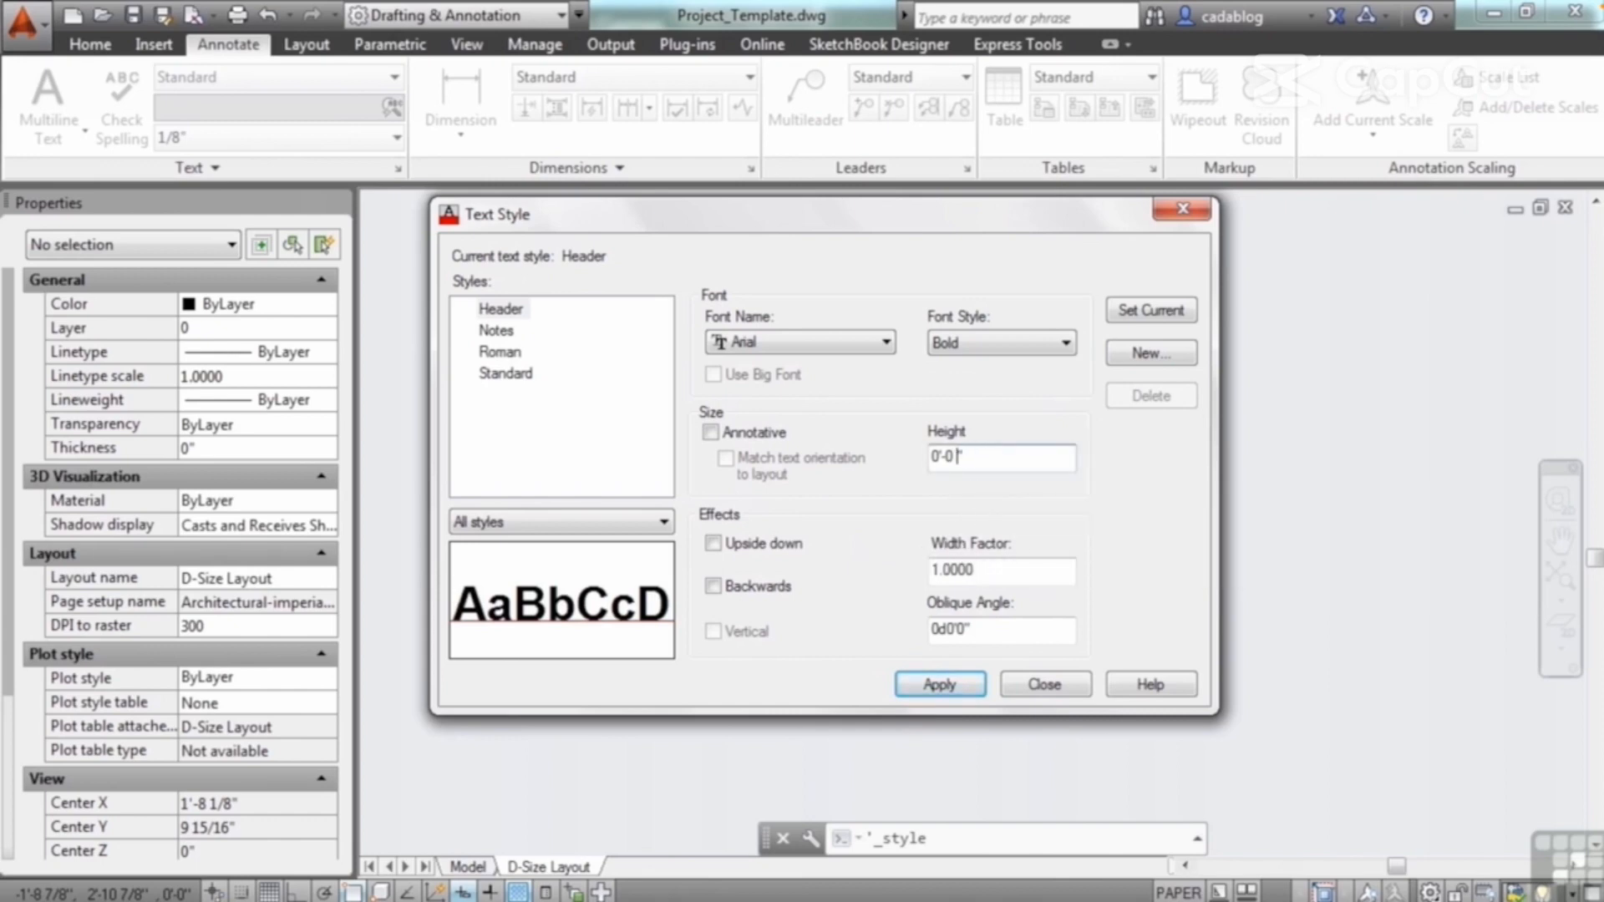
pyautogui.write('6')
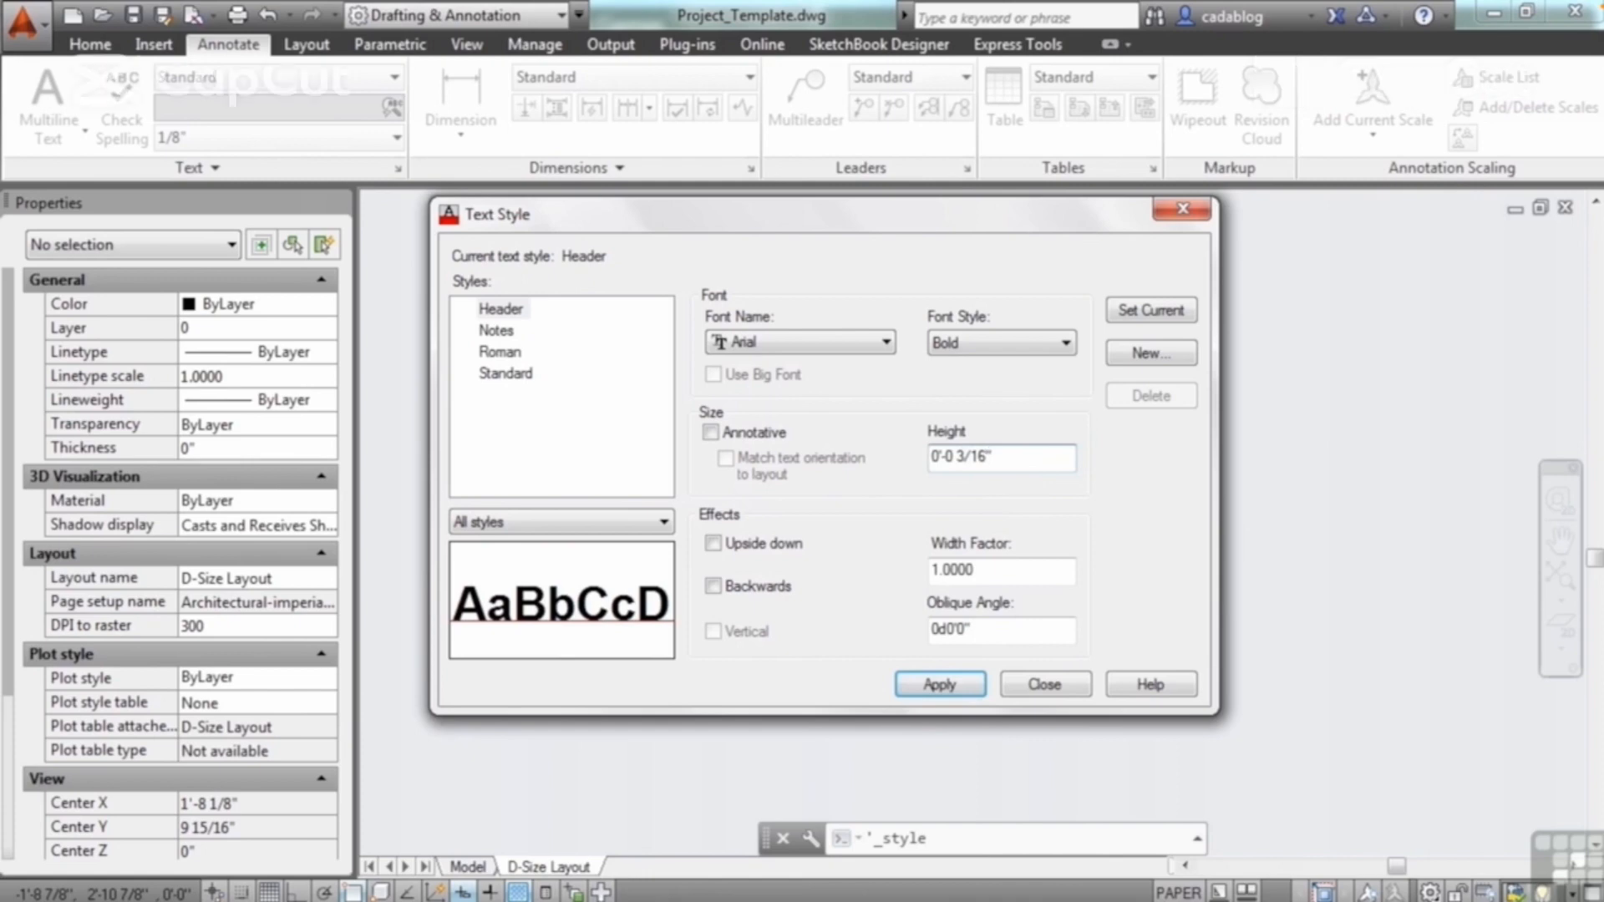
pyautogui.press('Tab')
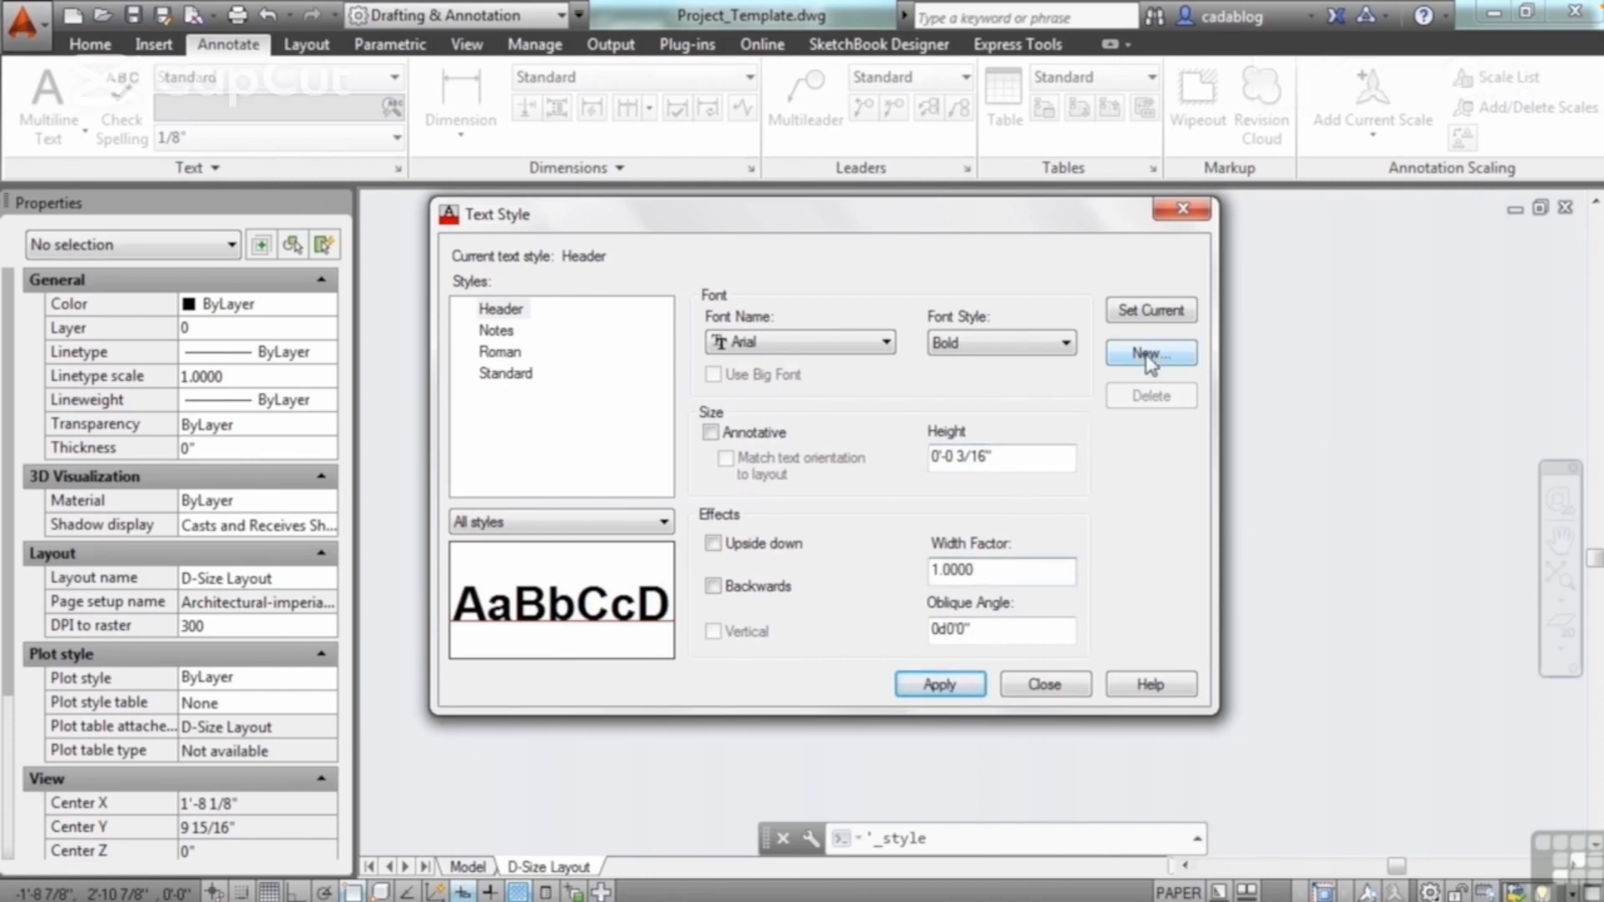
# Step: Save the changes to the Header style and create another text style named Title
pyautogui.click(1149, 357)
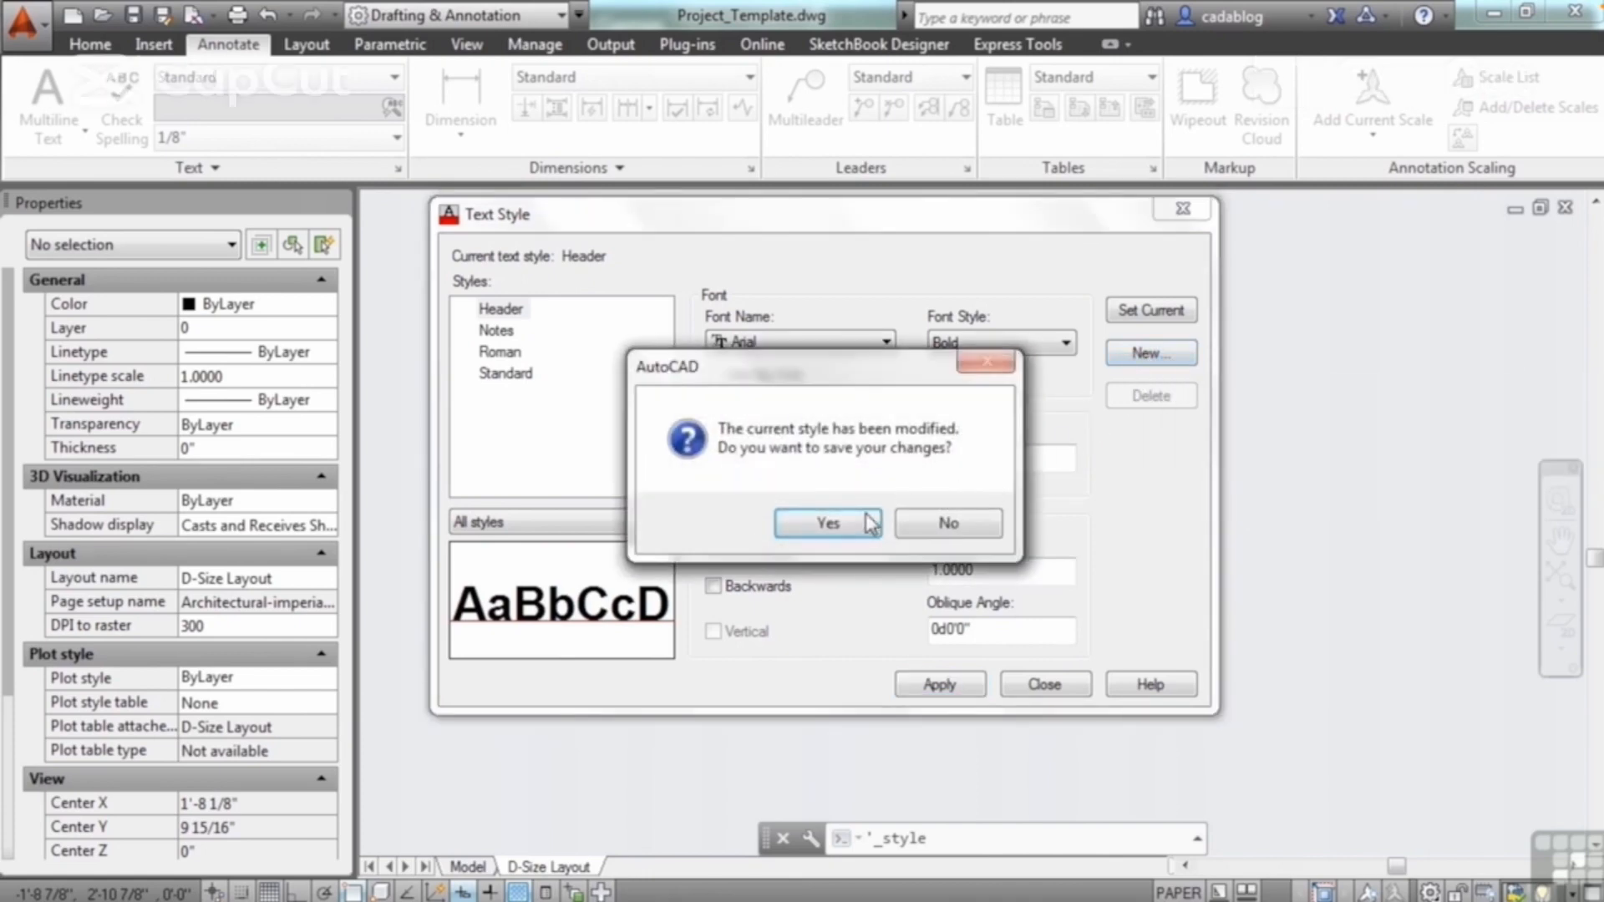
pyautogui.click(854, 526)
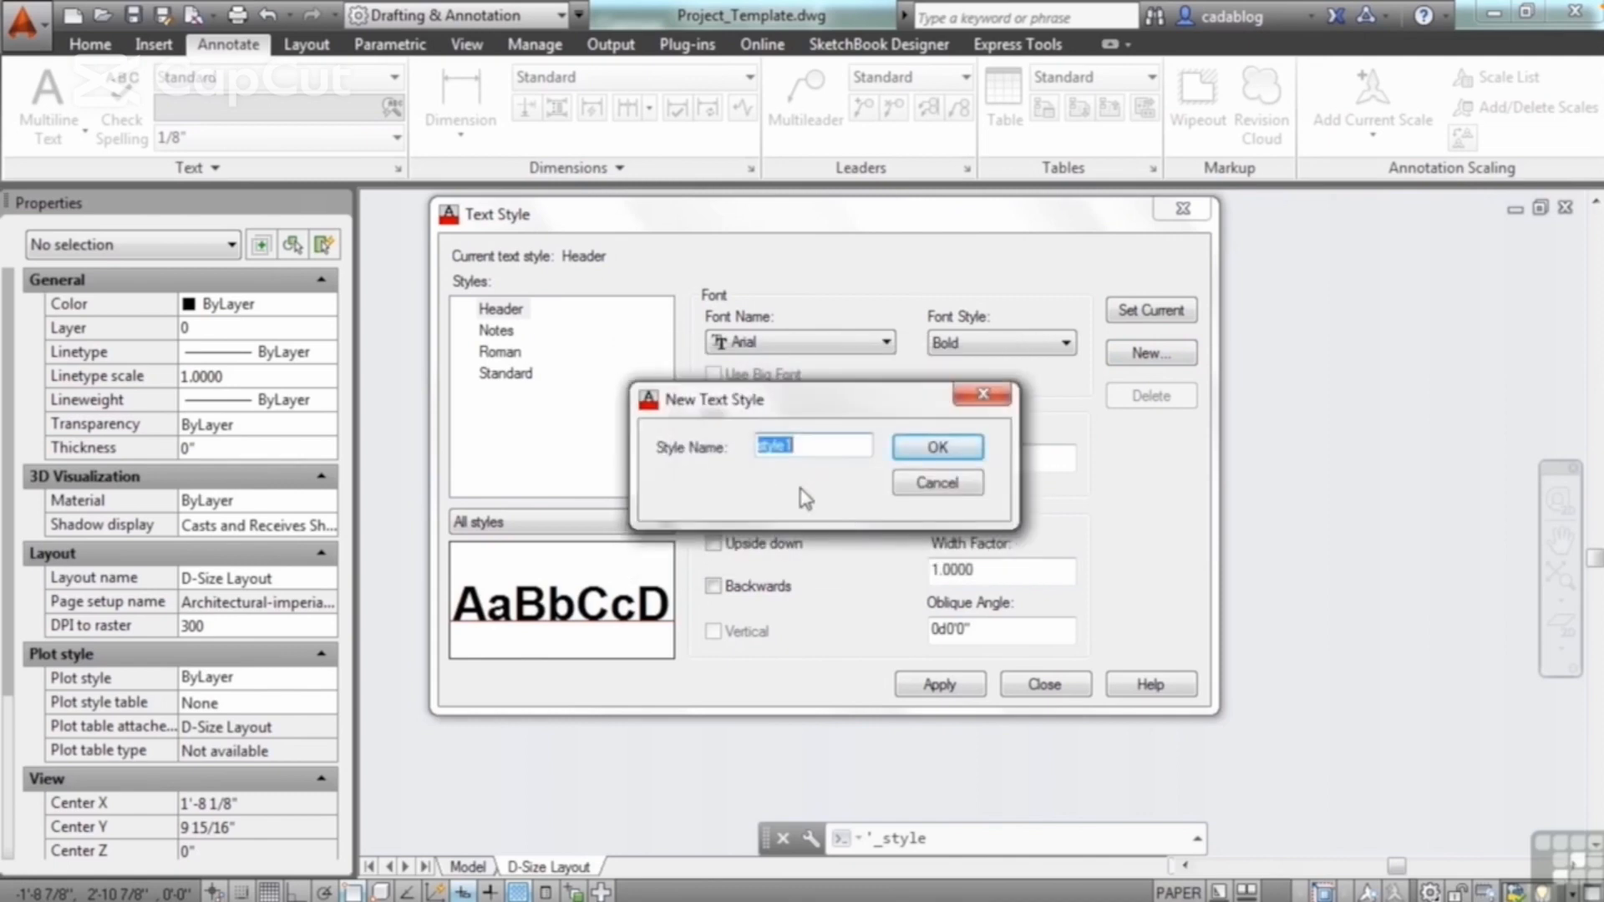
pyautogui.write('itle')
pyautogui.click(938, 448)
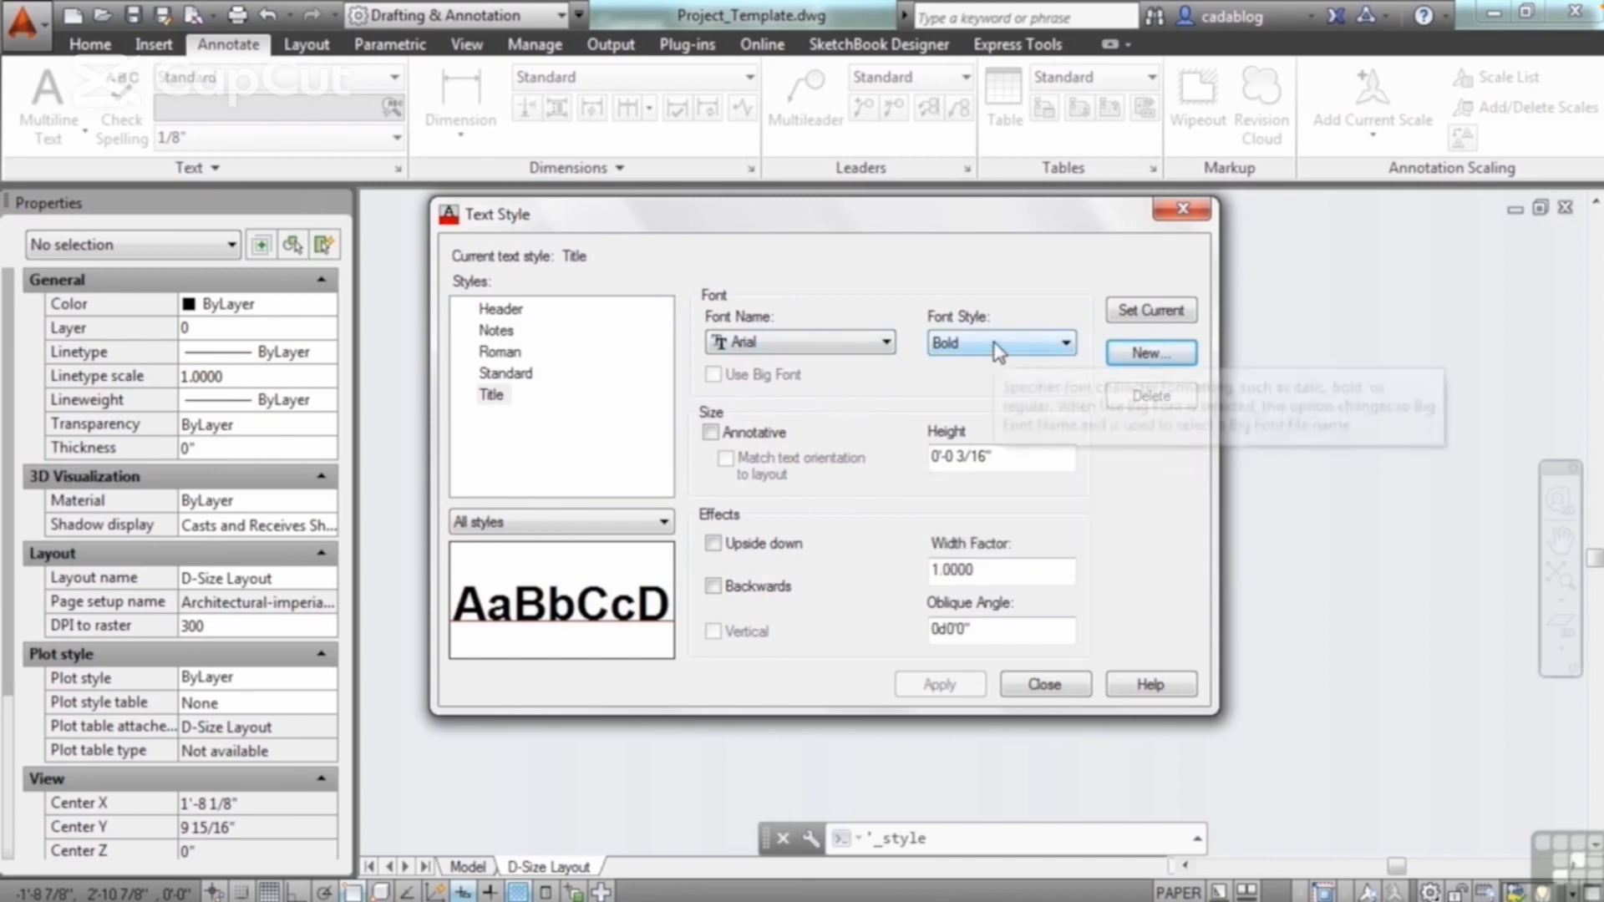
# Step: Set the text height of the Title style to 1/4" and make the style current, saving its changes
pyautogui.click(983, 457)
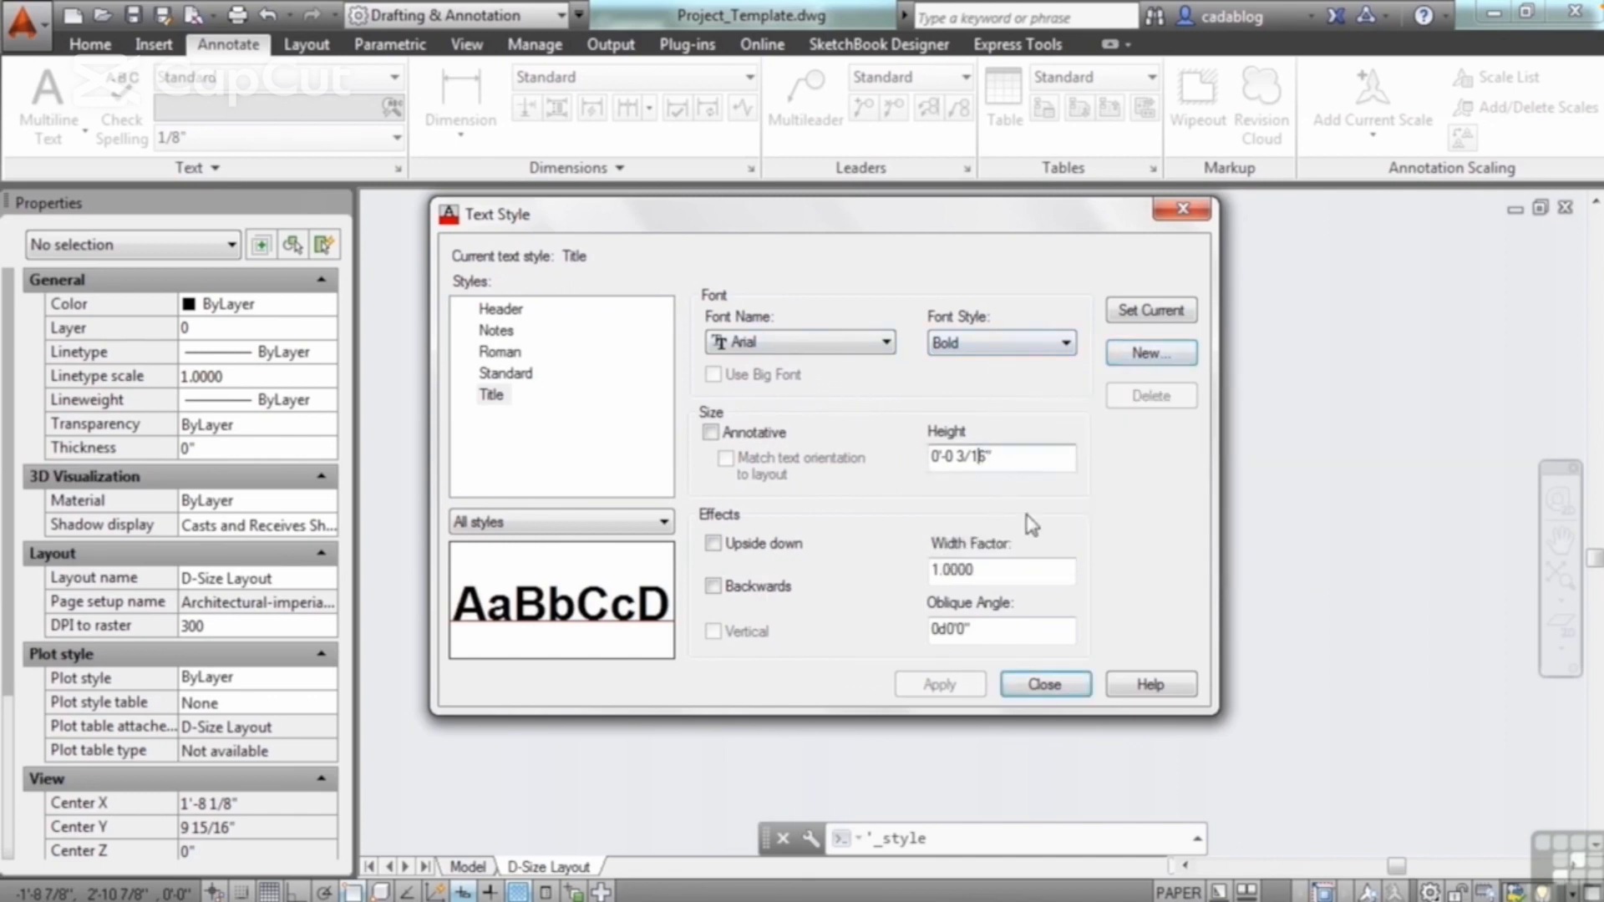
pyautogui.press('BackSpace')
pyautogui.press('BackSpace')
pyautogui.press('BackSpace')
pyautogui.press('BackSpace')
pyautogui.press('BackSpace')
pyautogui.write('1/4')
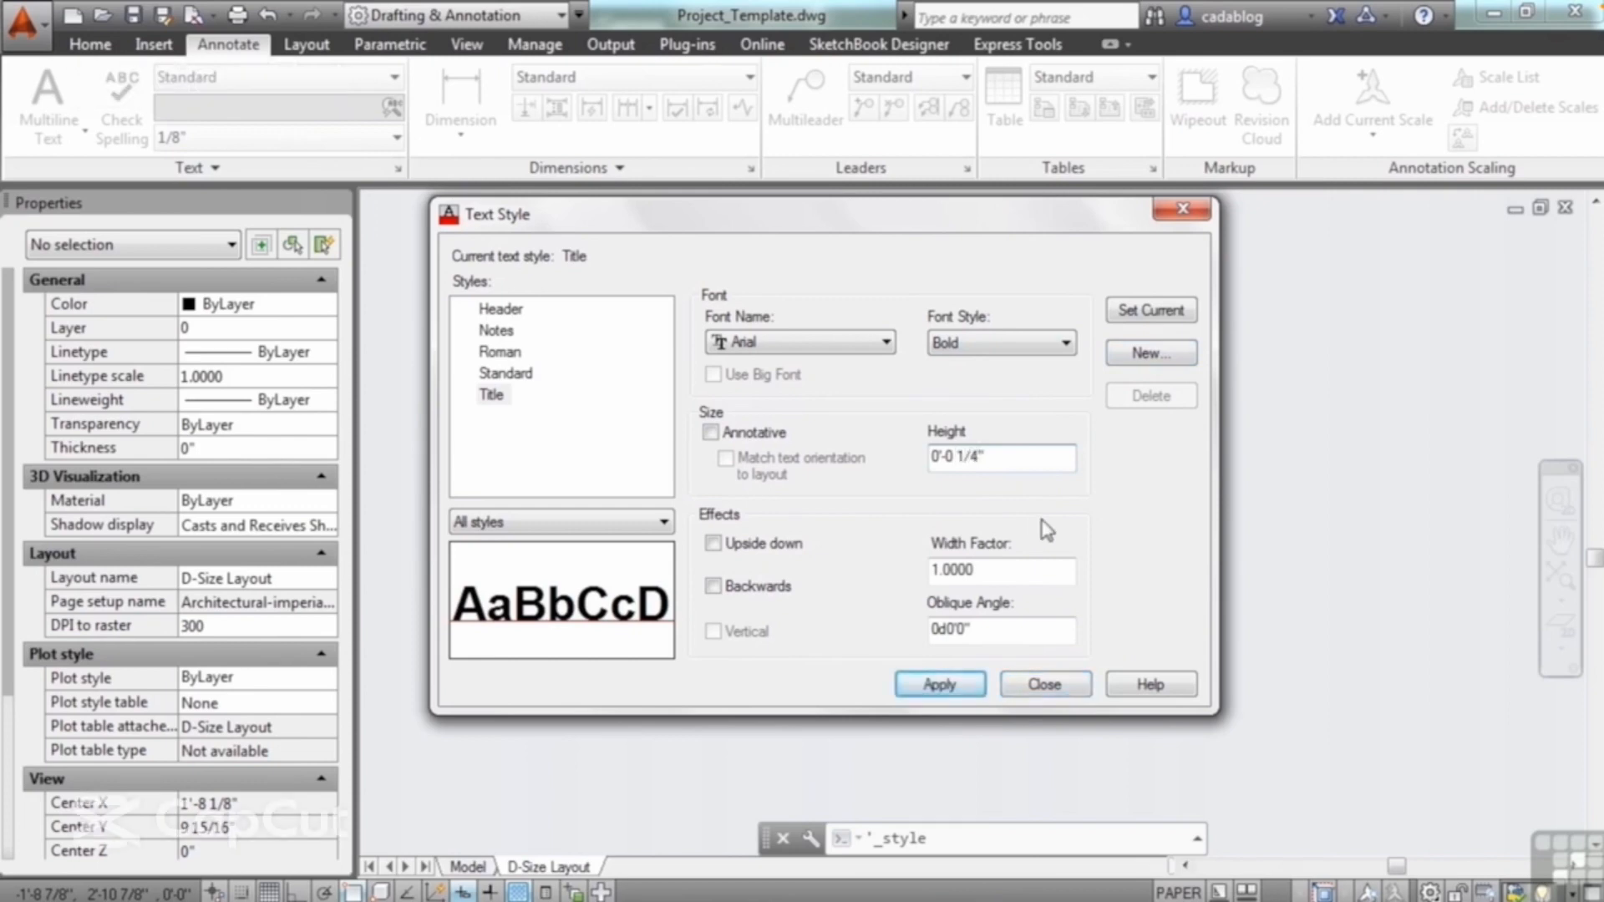
pyautogui.click(1145, 315)
pyautogui.click(828, 523)
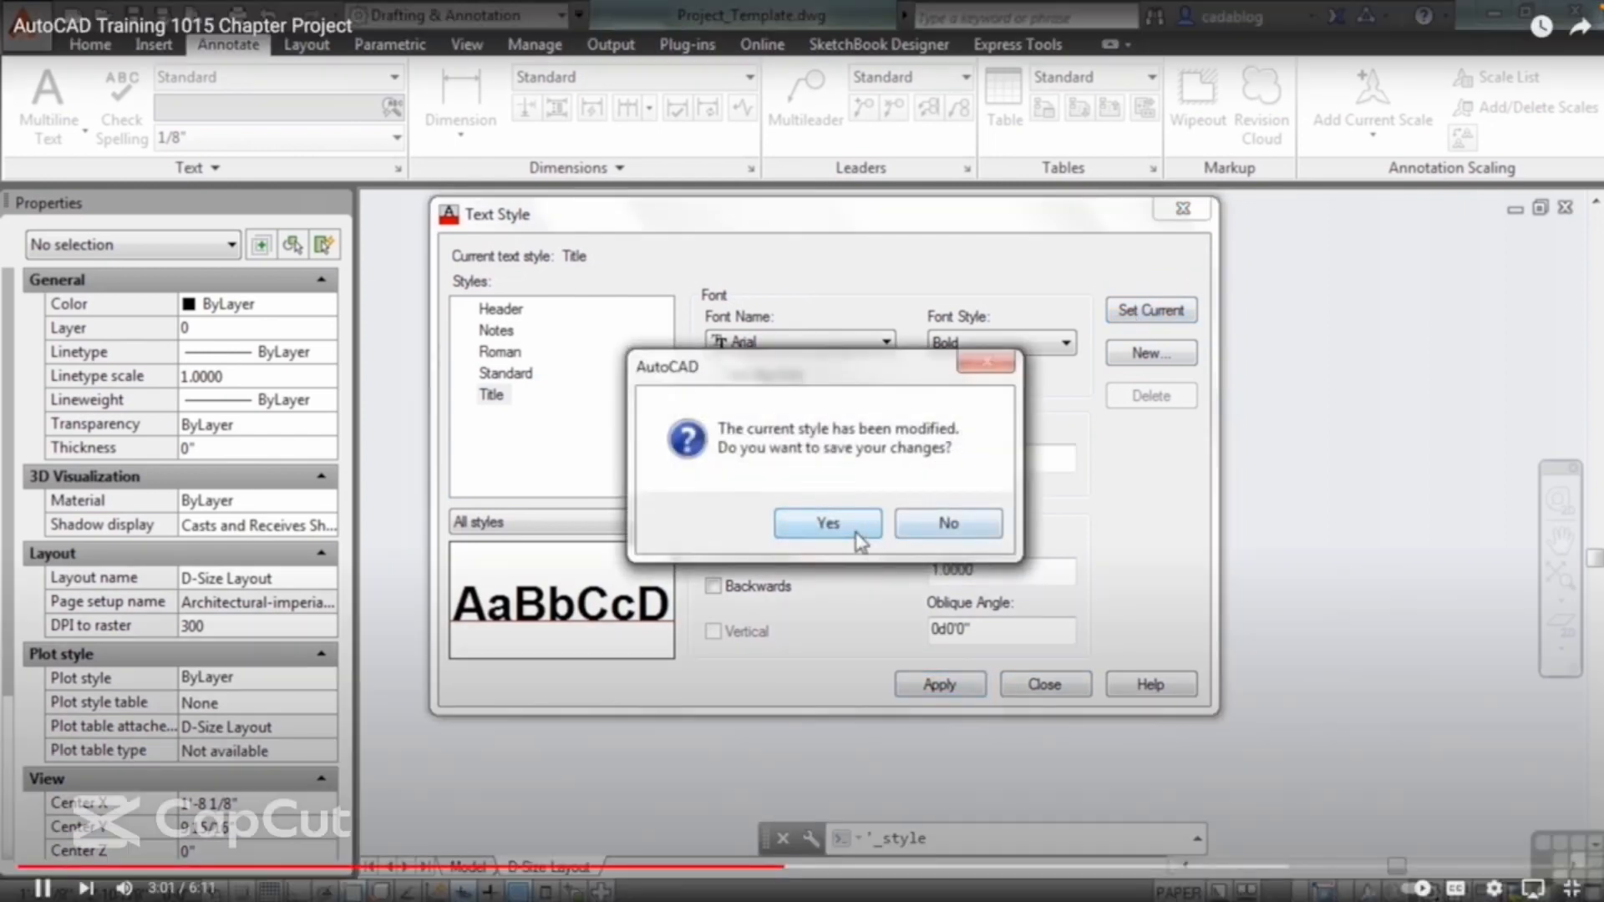
# Step: Make Notes the current text style and finish editing the text styles
pyautogui.click(525, 376)
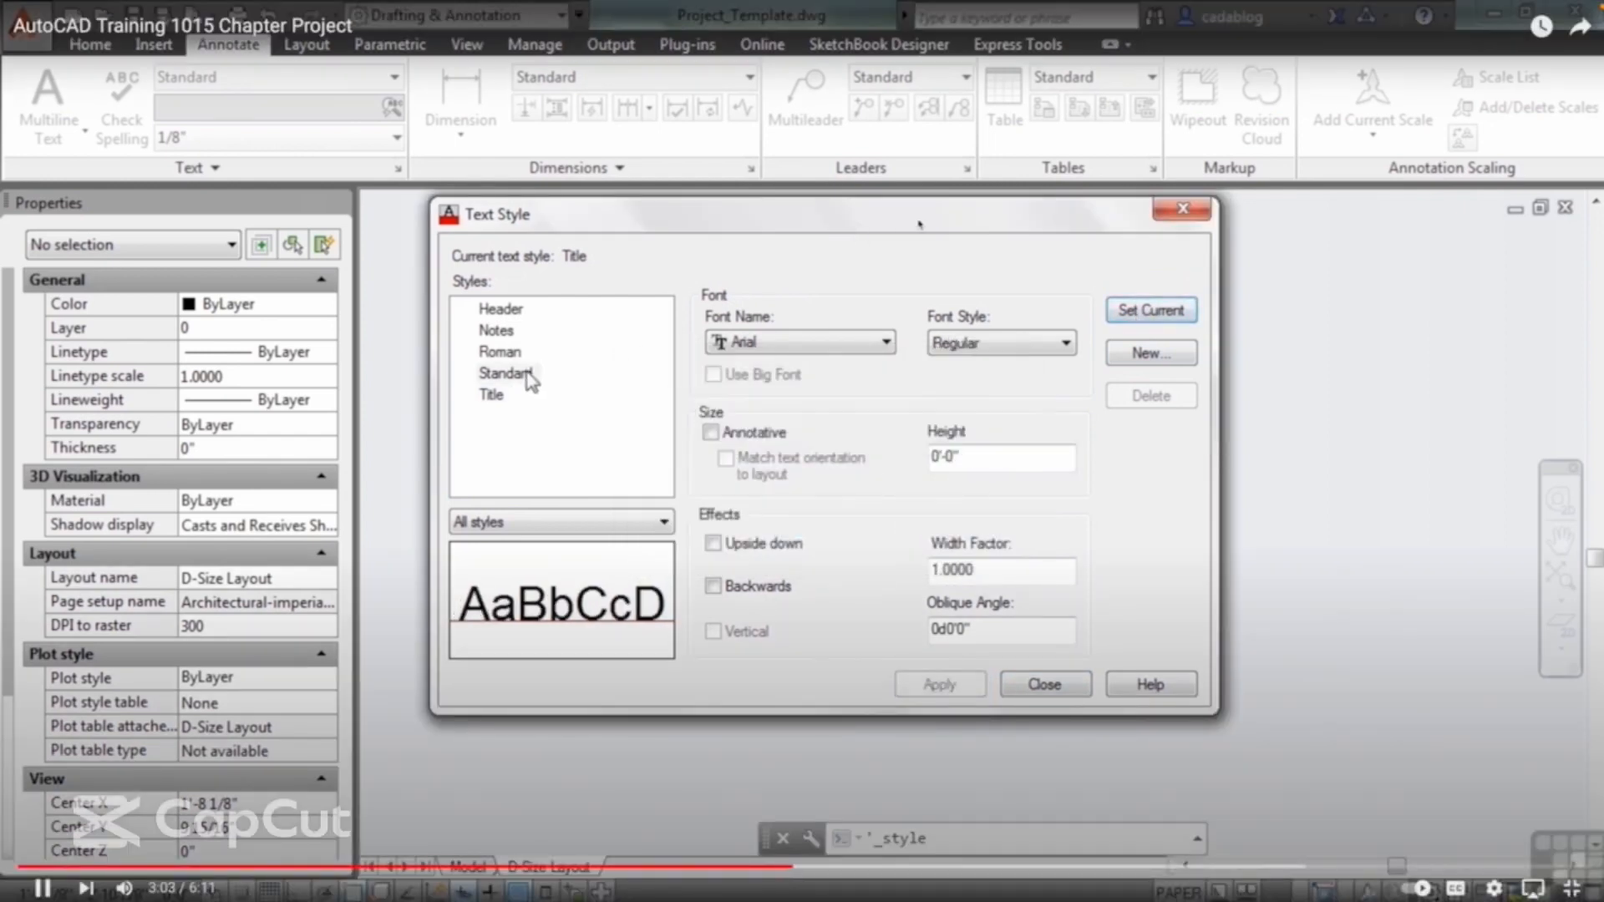
pyautogui.click(505, 332)
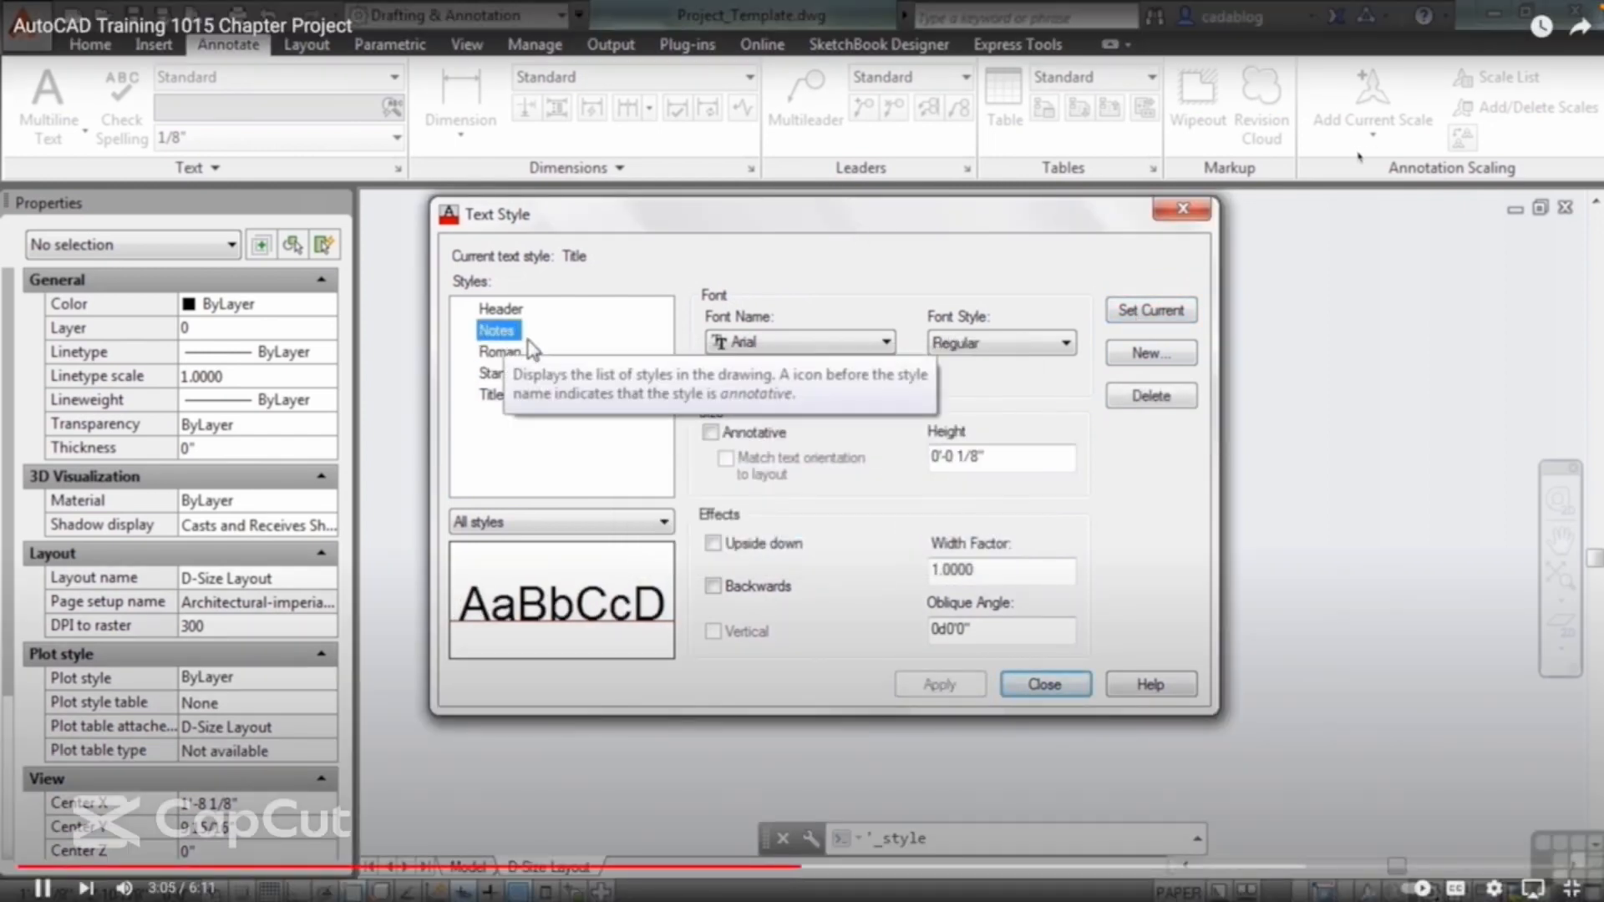
pyautogui.click(1167, 318)
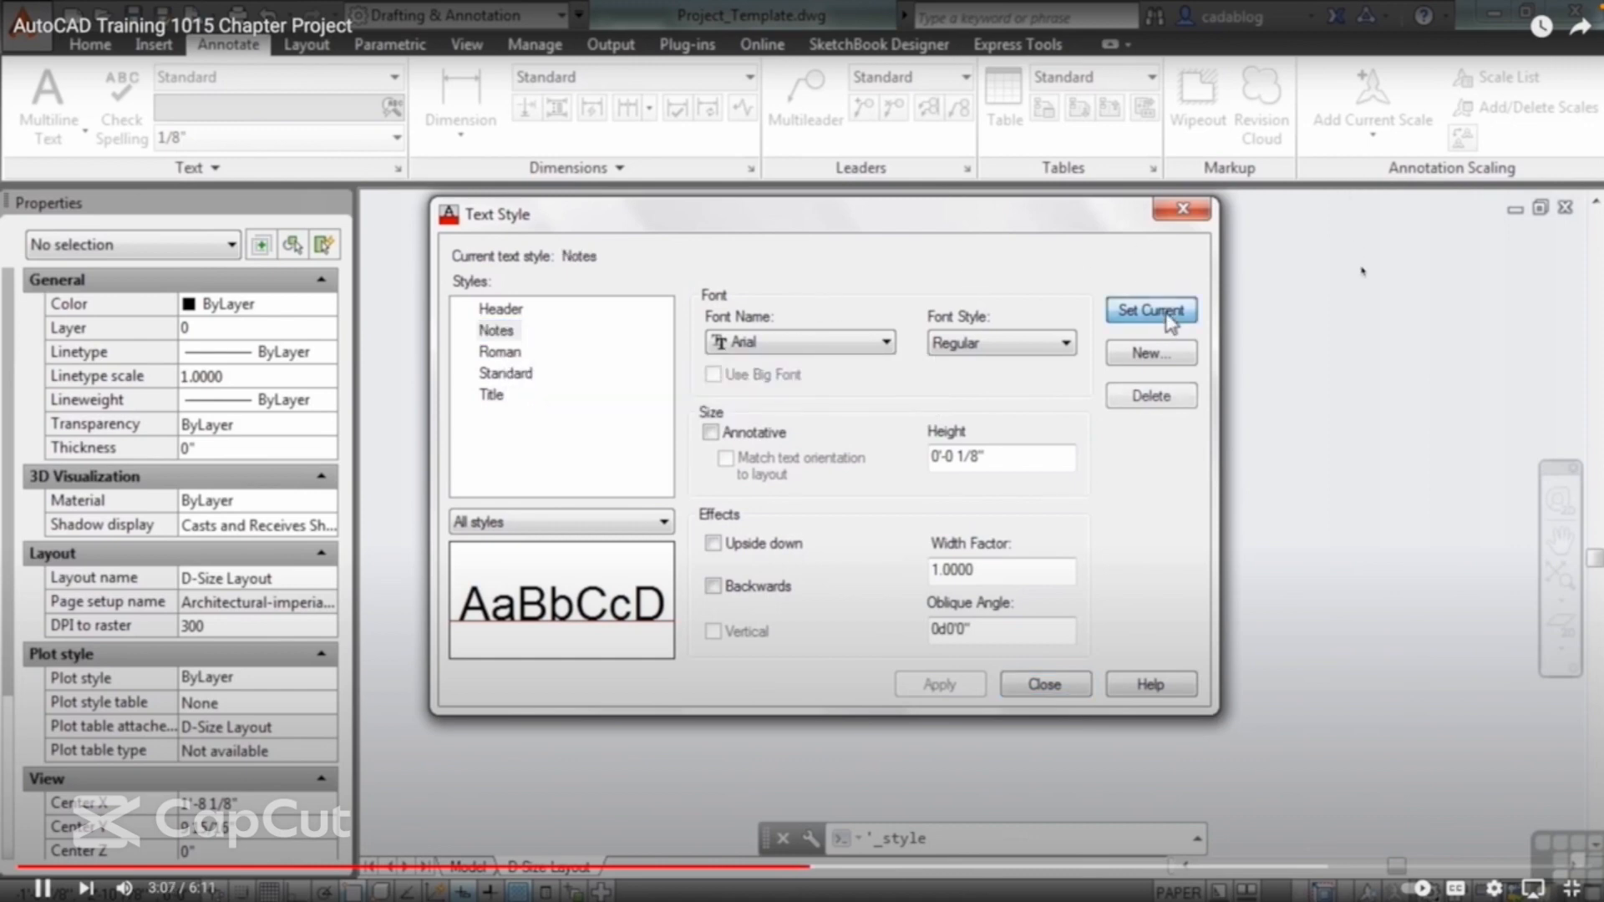
pyautogui.click(1036, 687)
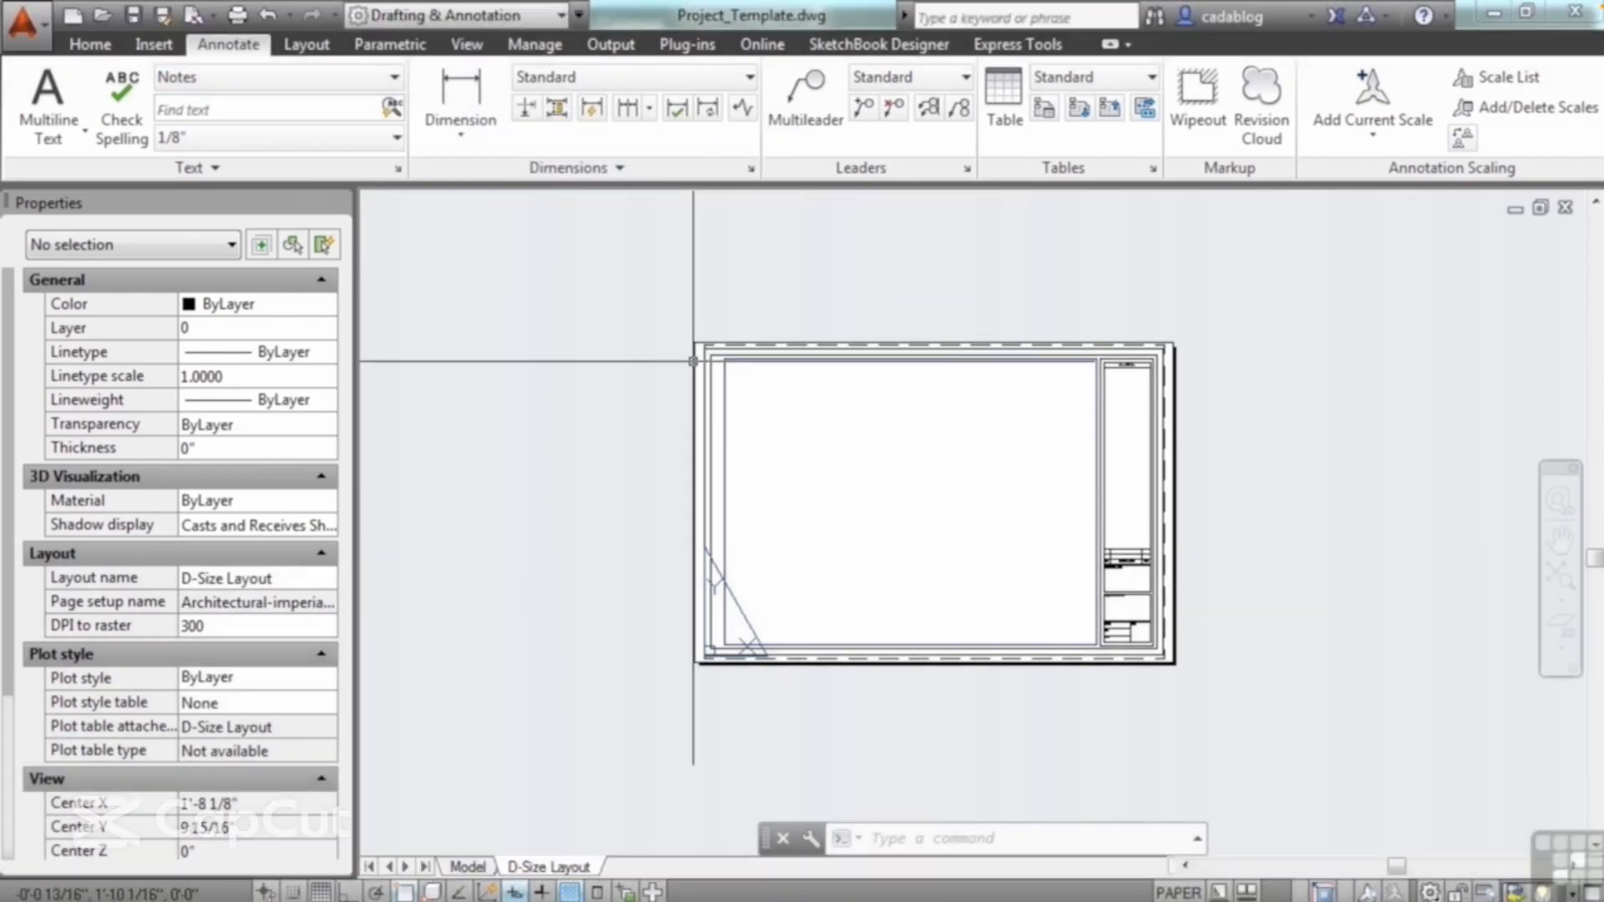
# Step: Create a new dimension style named Architectural-Project, based on Standard and used for all dimensions
pyautogui.click(1337, 138)
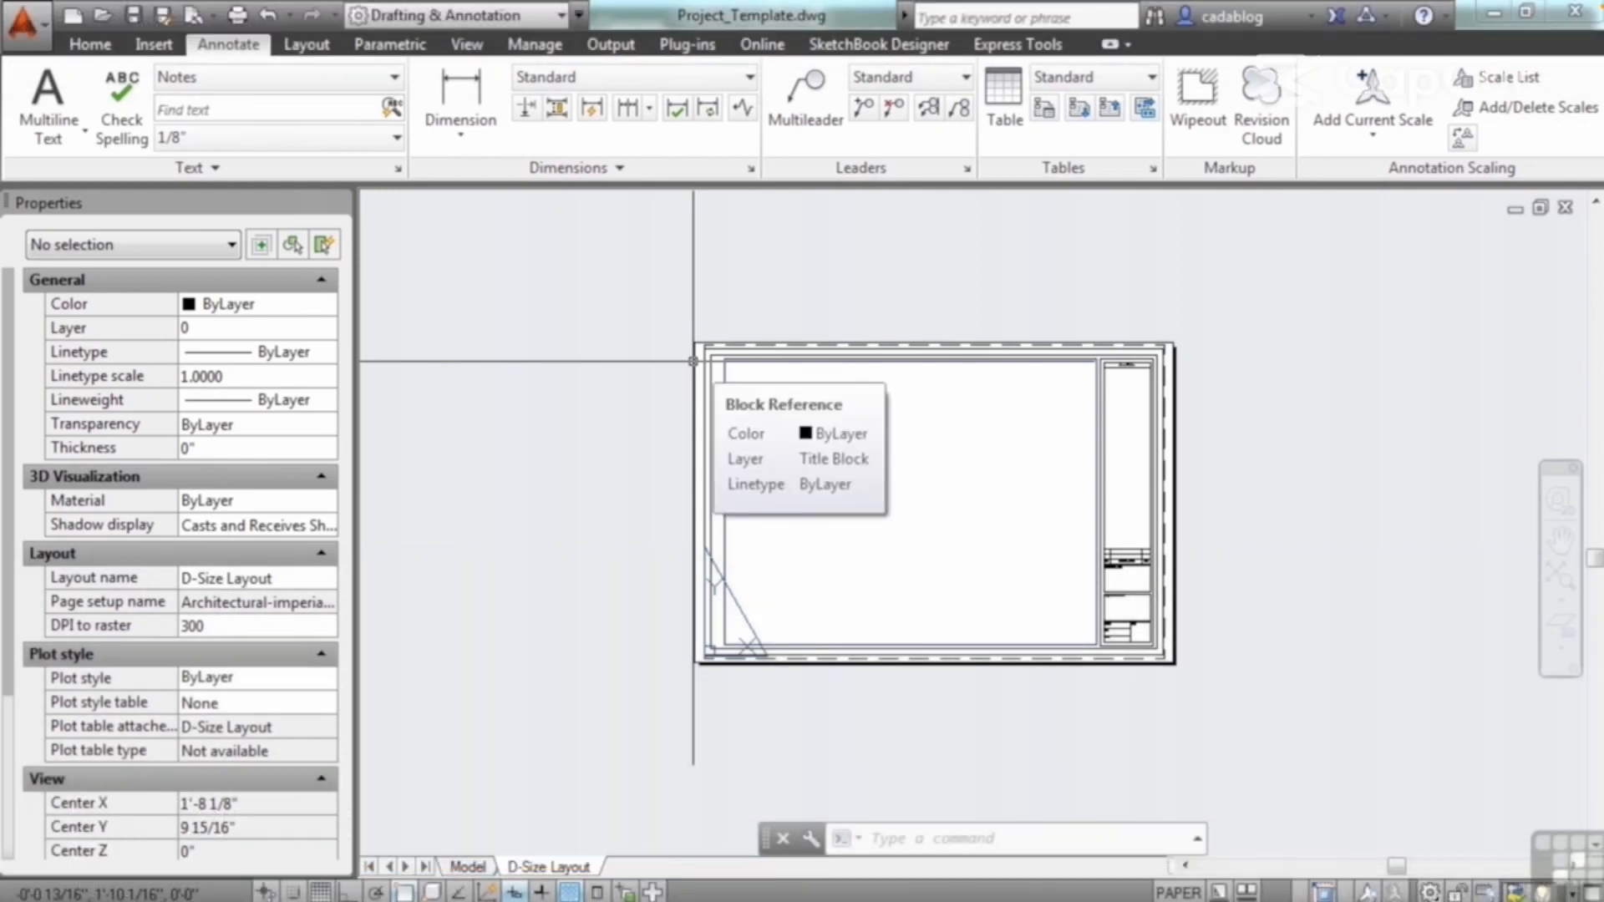
pyautogui.click(751, 170)
pyautogui.moveTo(784, 236); pyautogui.dragTo(788, 212)
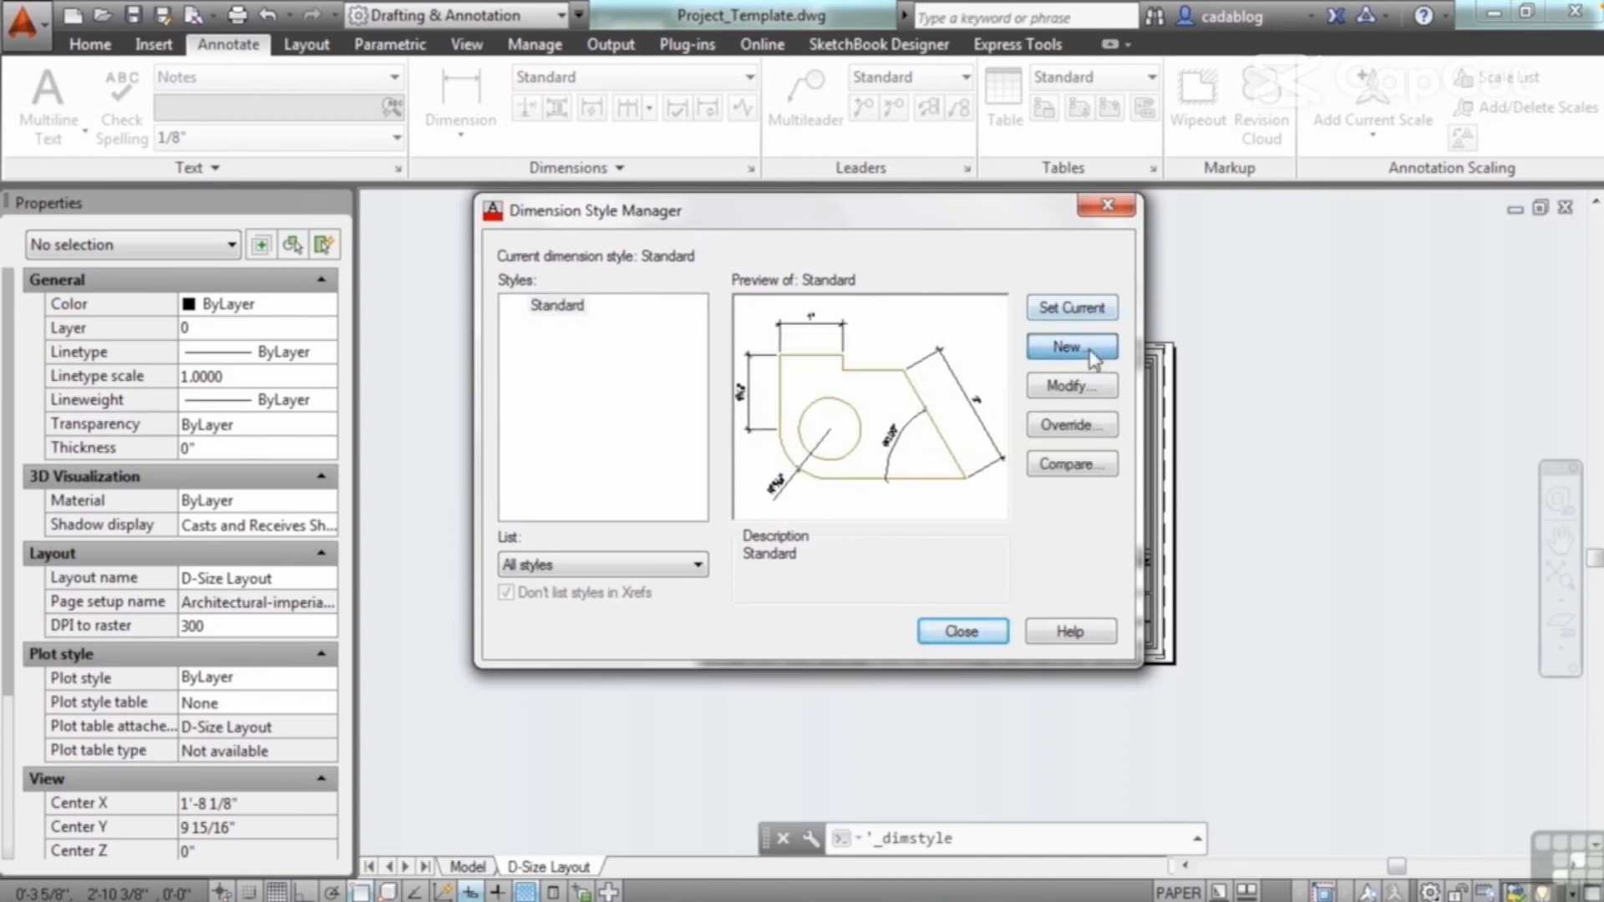
pyautogui.click(1091, 356)
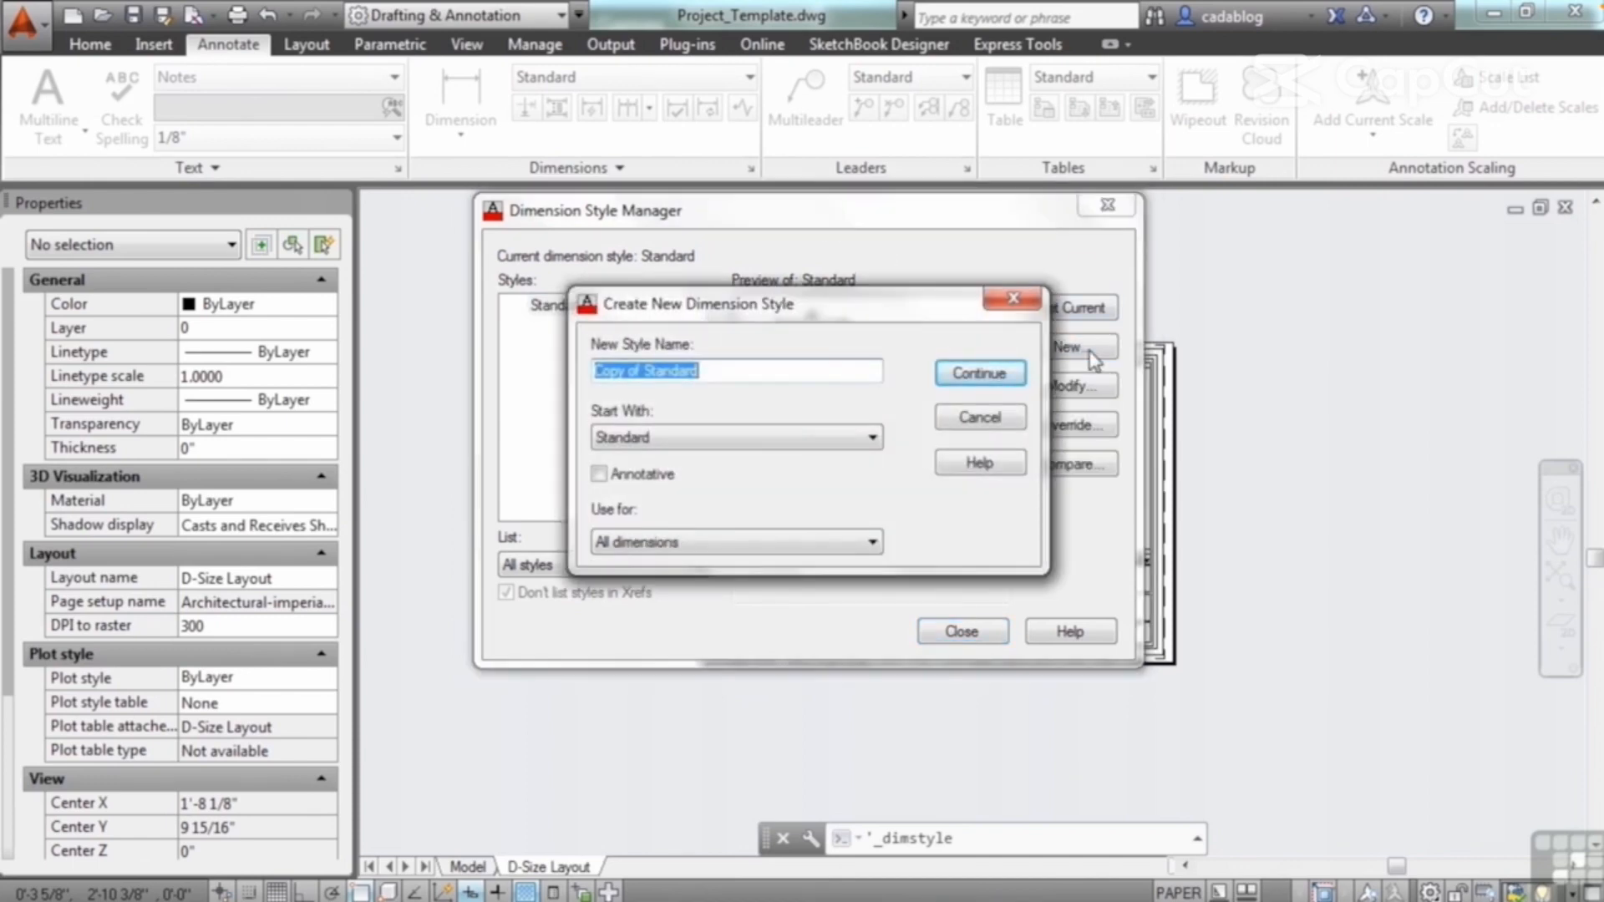
pyautogui.write('Architec')
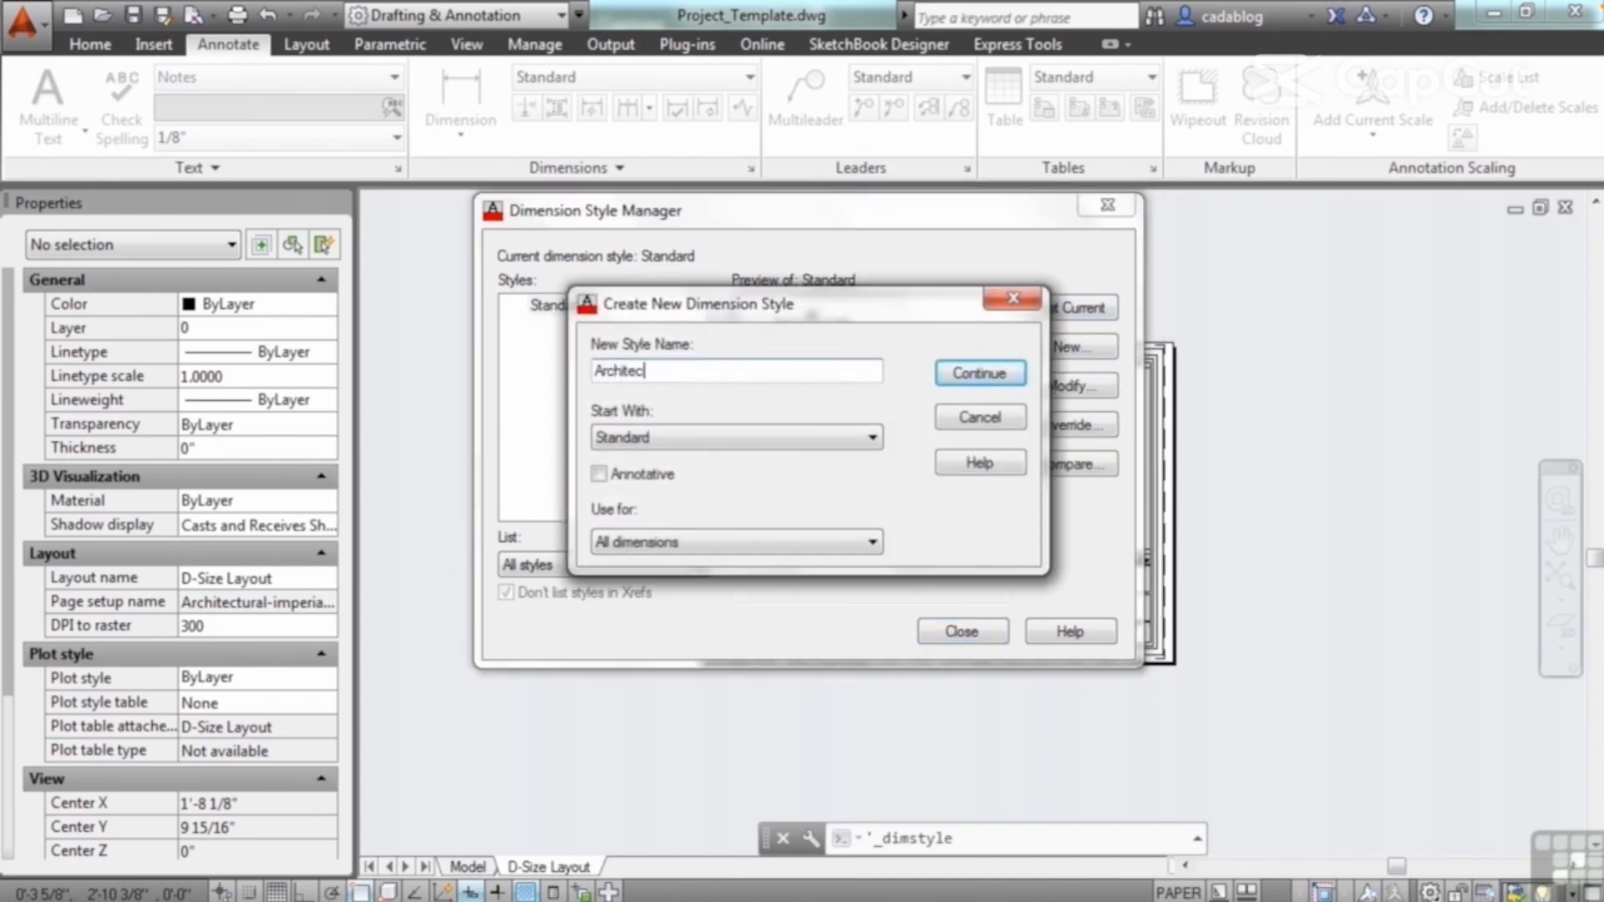
pyautogui.write('tural-Pr')
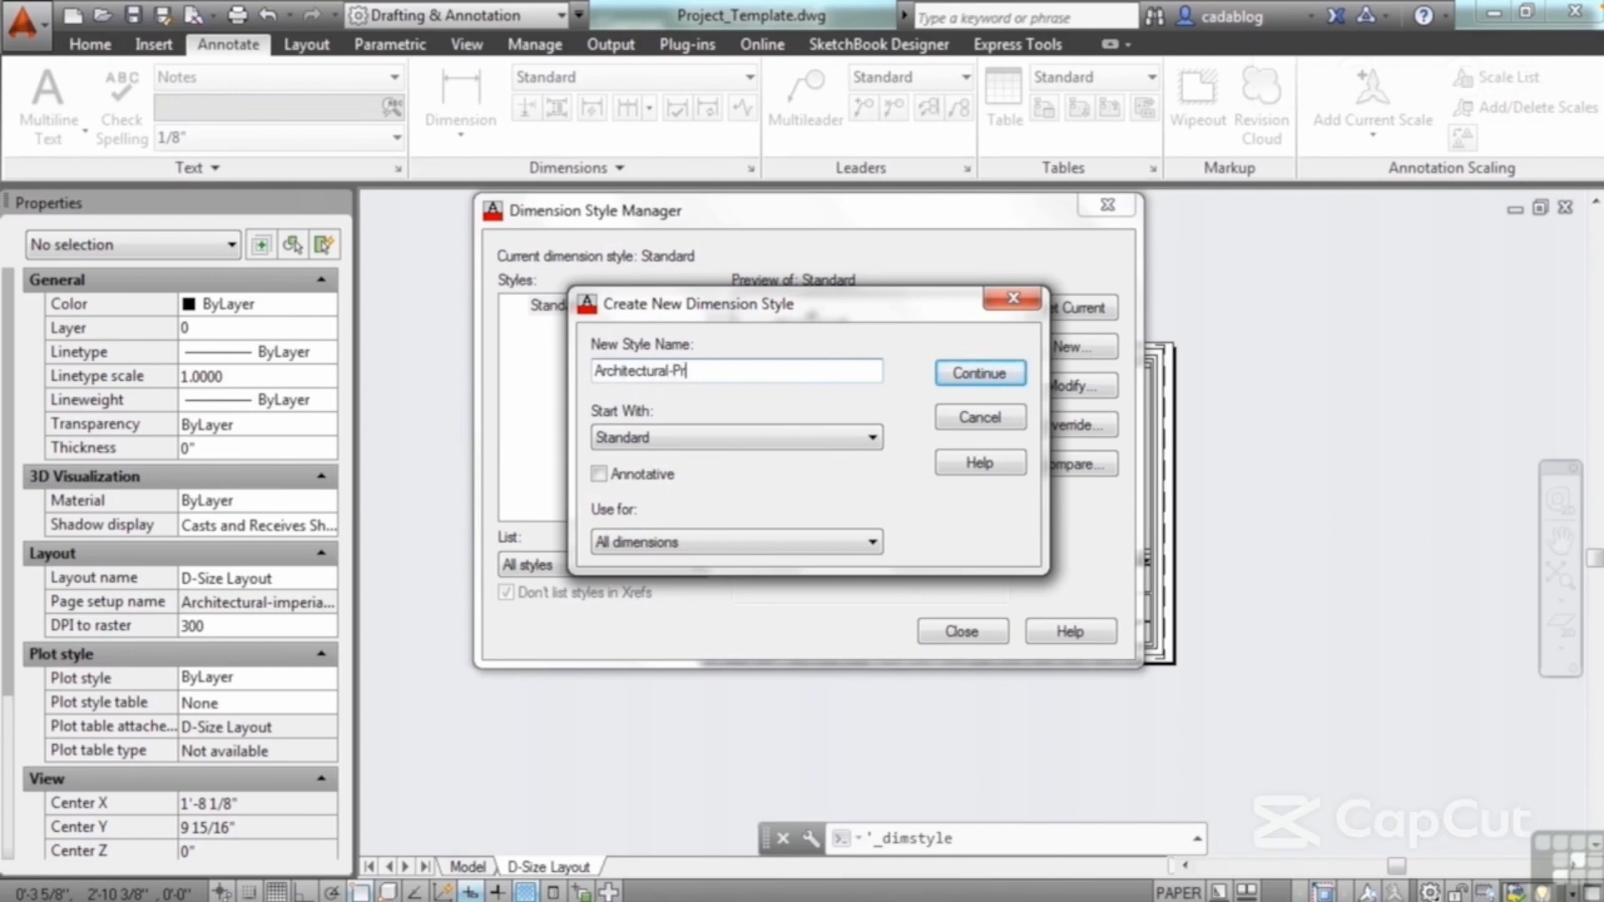
pyautogui.write('oject')
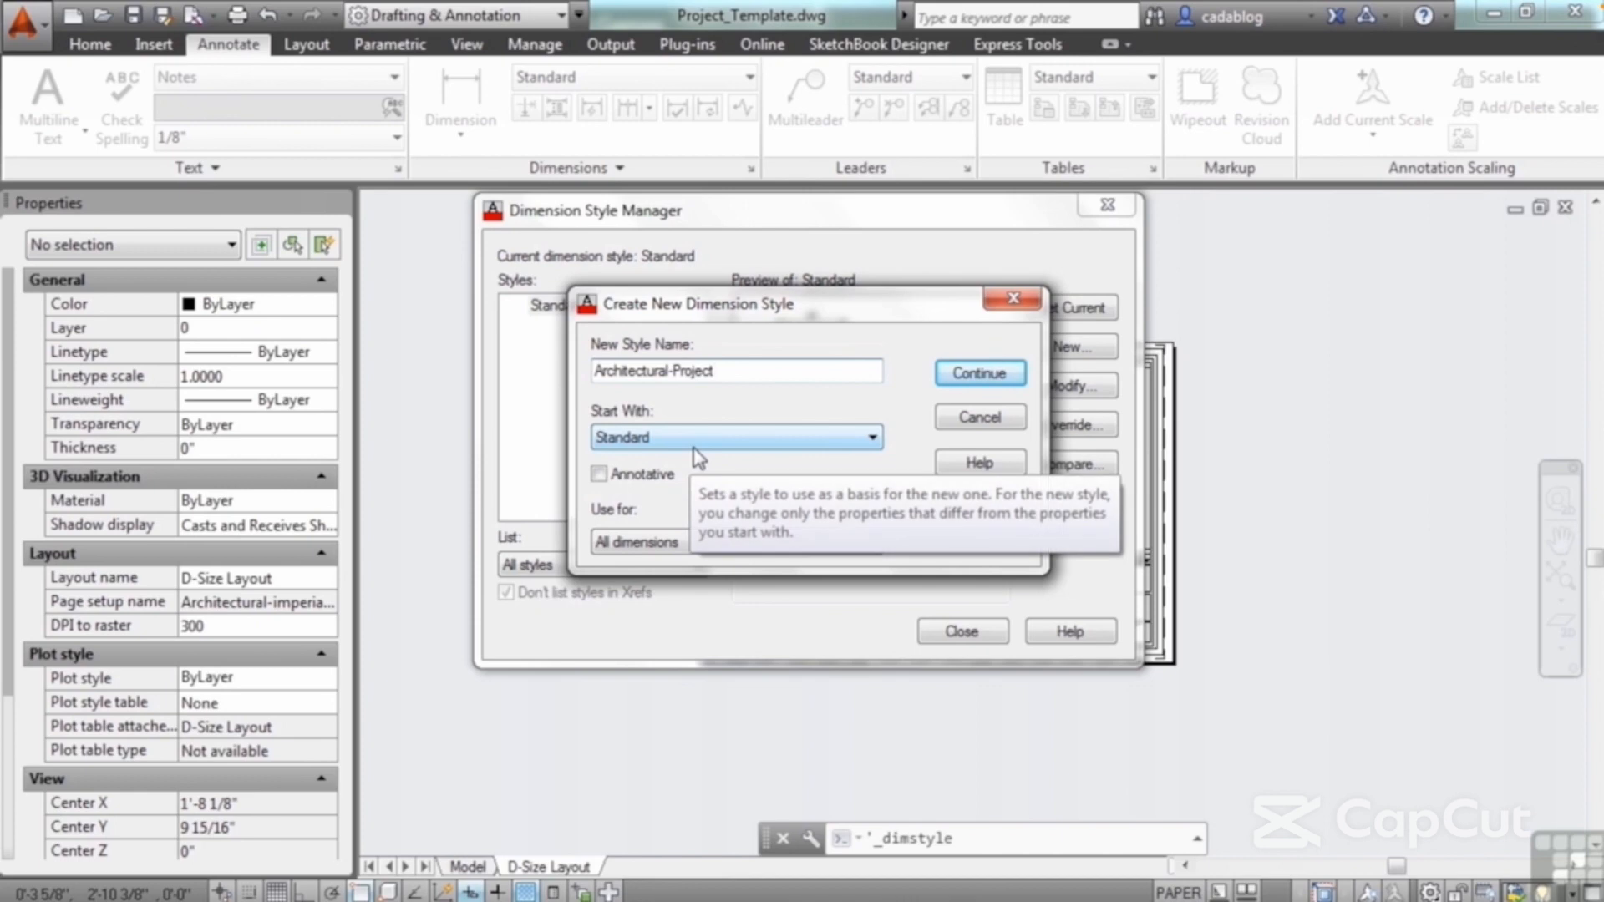
pyautogui.click(977, 380)
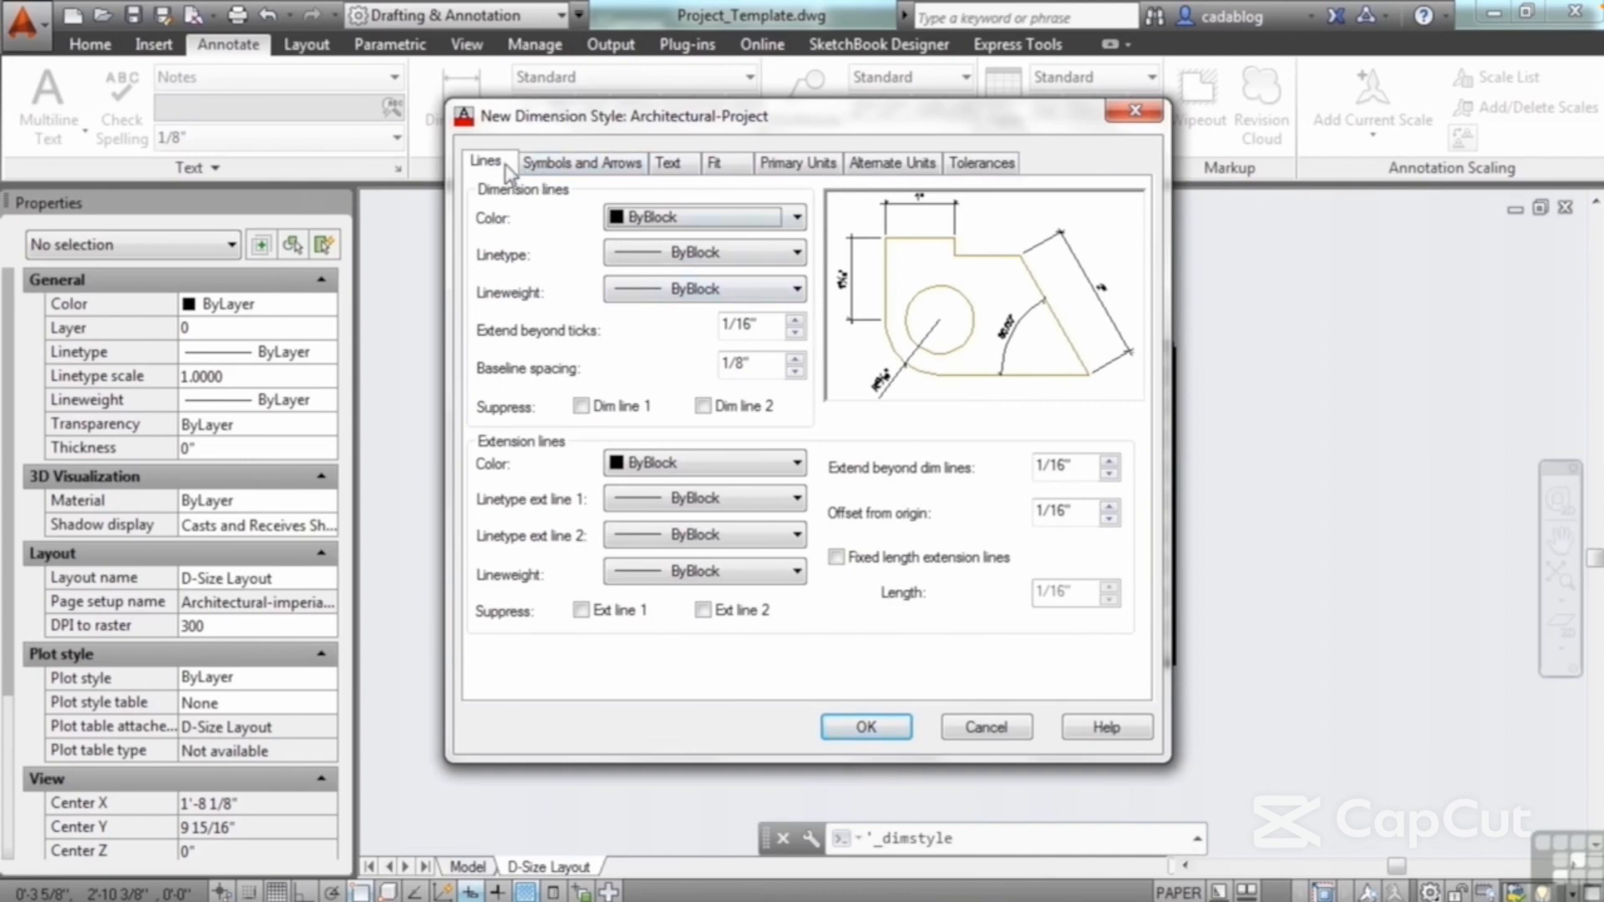
# Step: Set the color, linetype and lineweight of the dimension lines to ByLayer
pyautogui.click(796, 217)
pyautogui.click(727, 238)
pyautogui.click(730, 251)
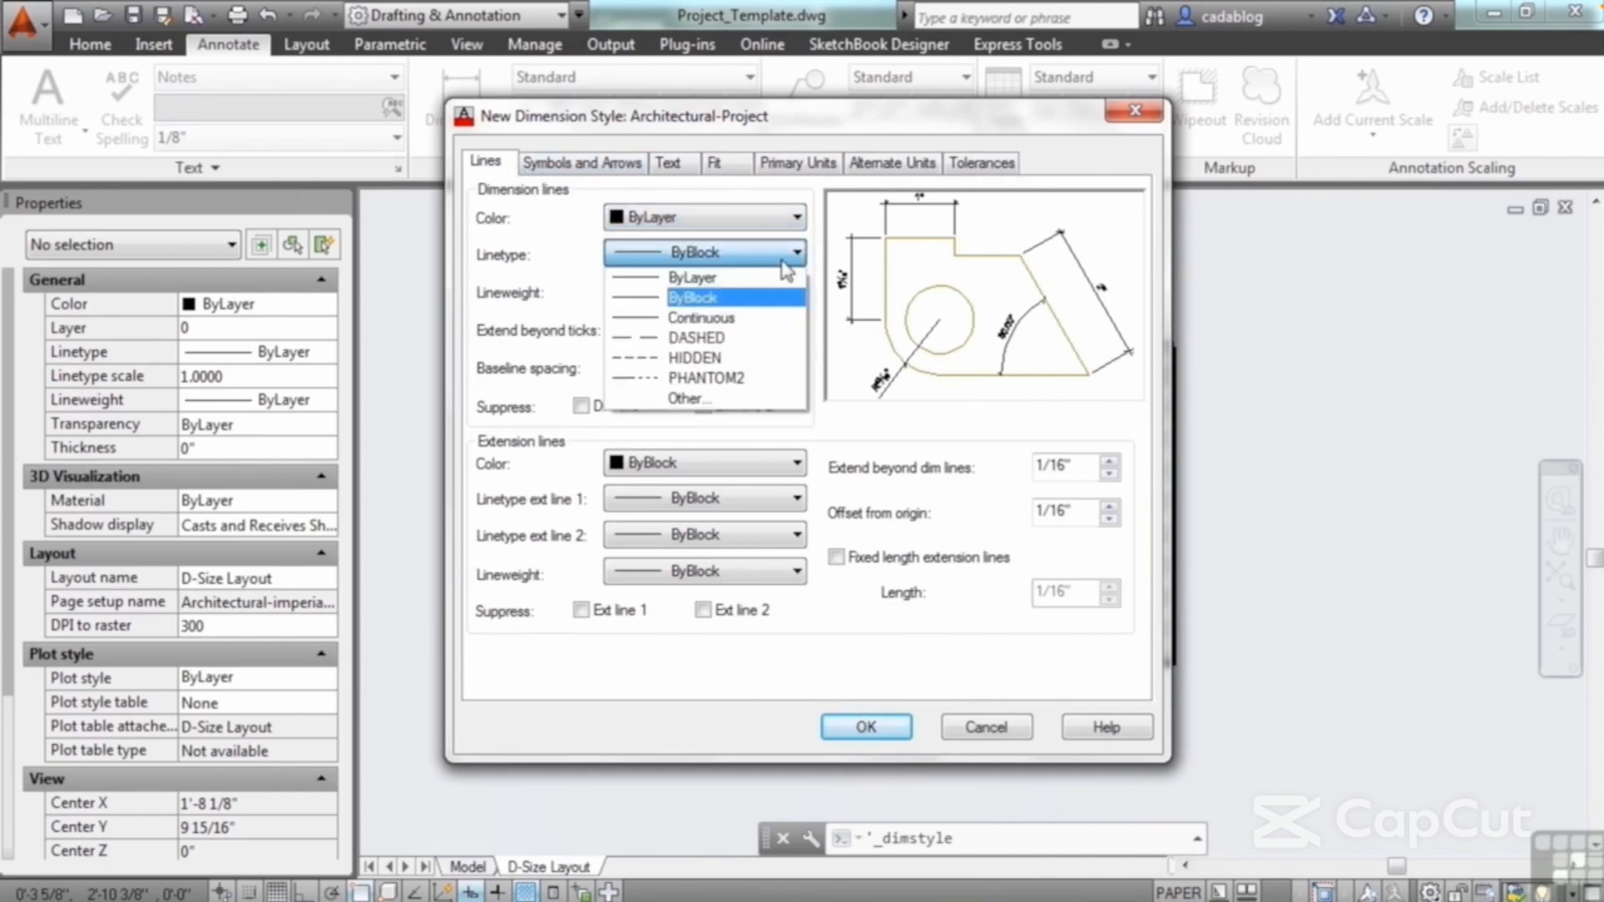
pyautogui.click(735, 278)
pyautogui.click(773, 289)
pyautogui.click(777, 309)
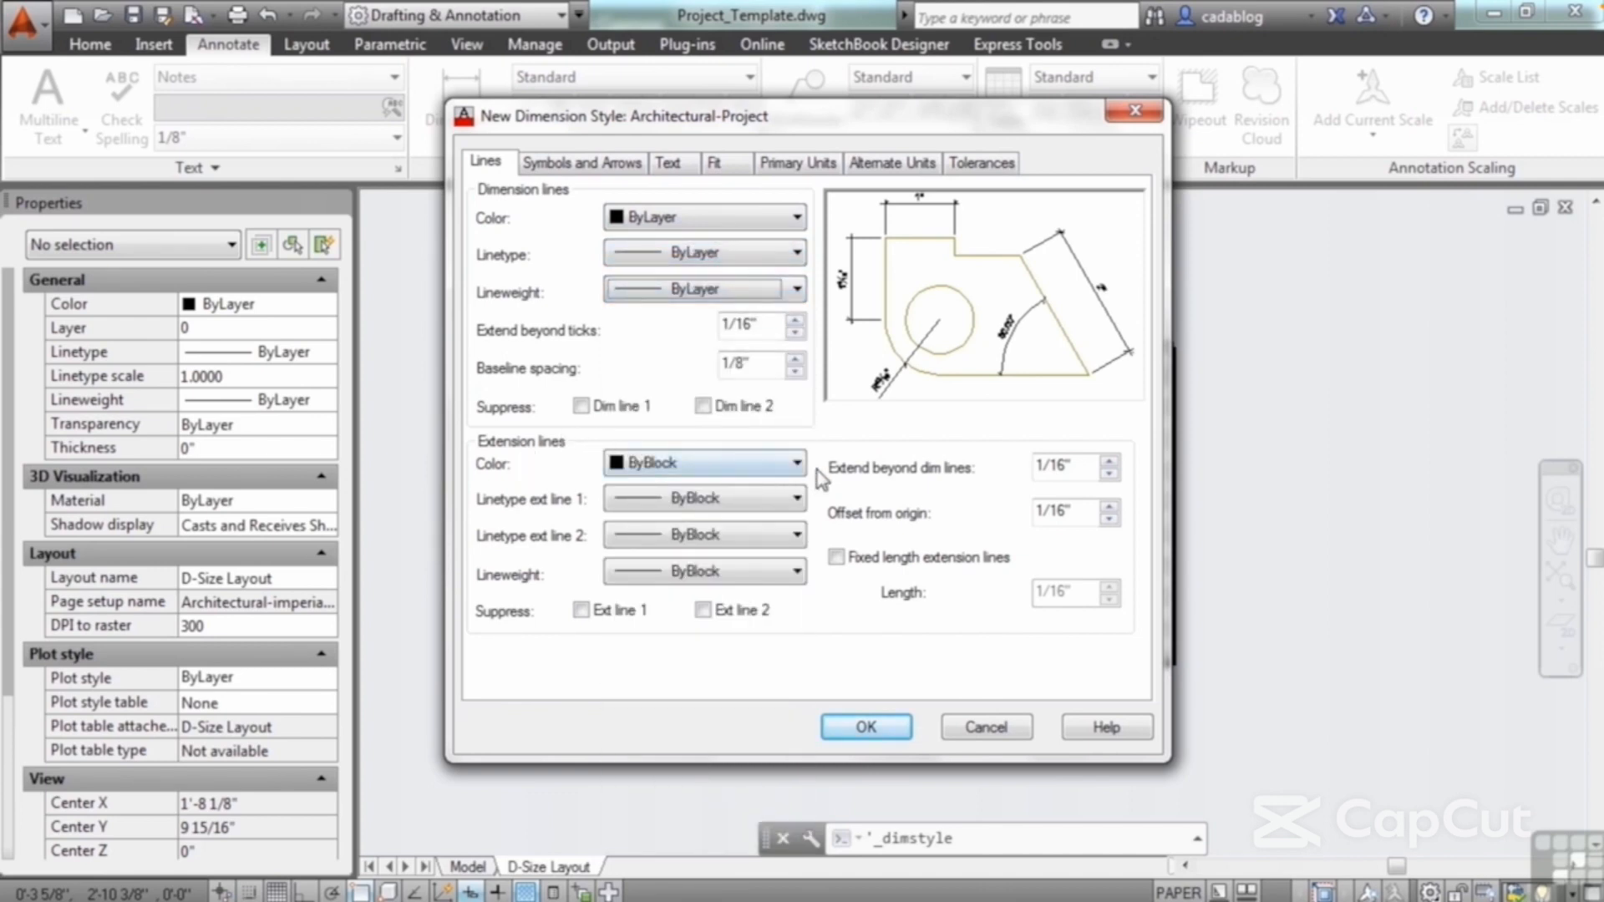
# Step: Set the extension lines' color, both linetypes and lineweight to ByLayer
pyautogui.click(796, 467)
pyautogui.click(789, 485)
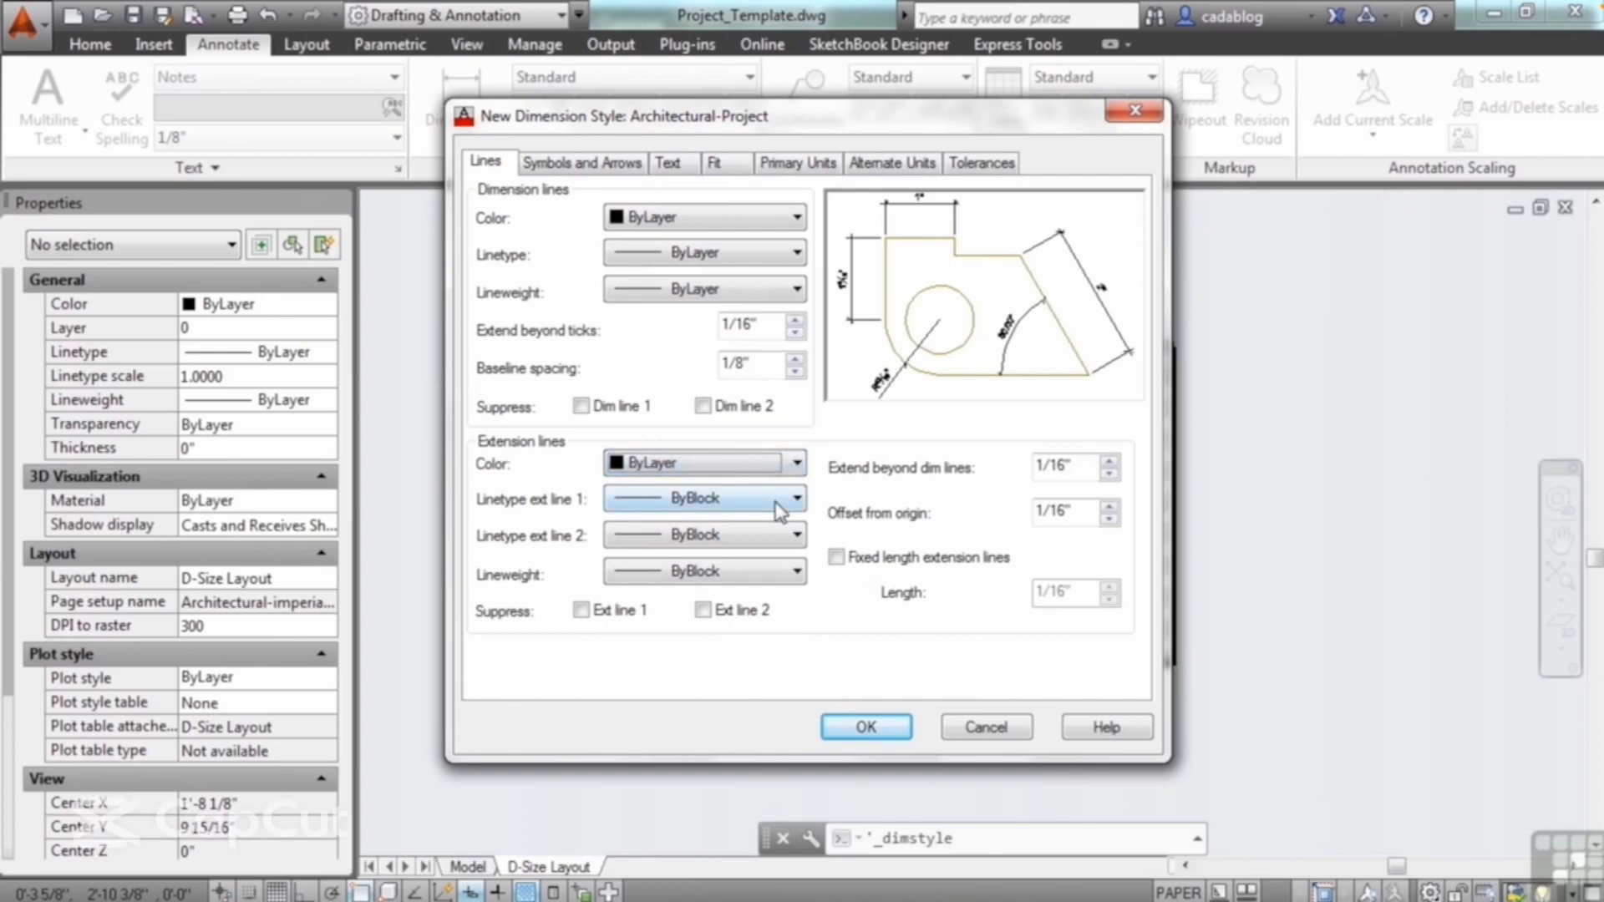
pyautogui.click(792, 501)
pyautogui.click(773, 523)
pyautogui.click(773, 536)
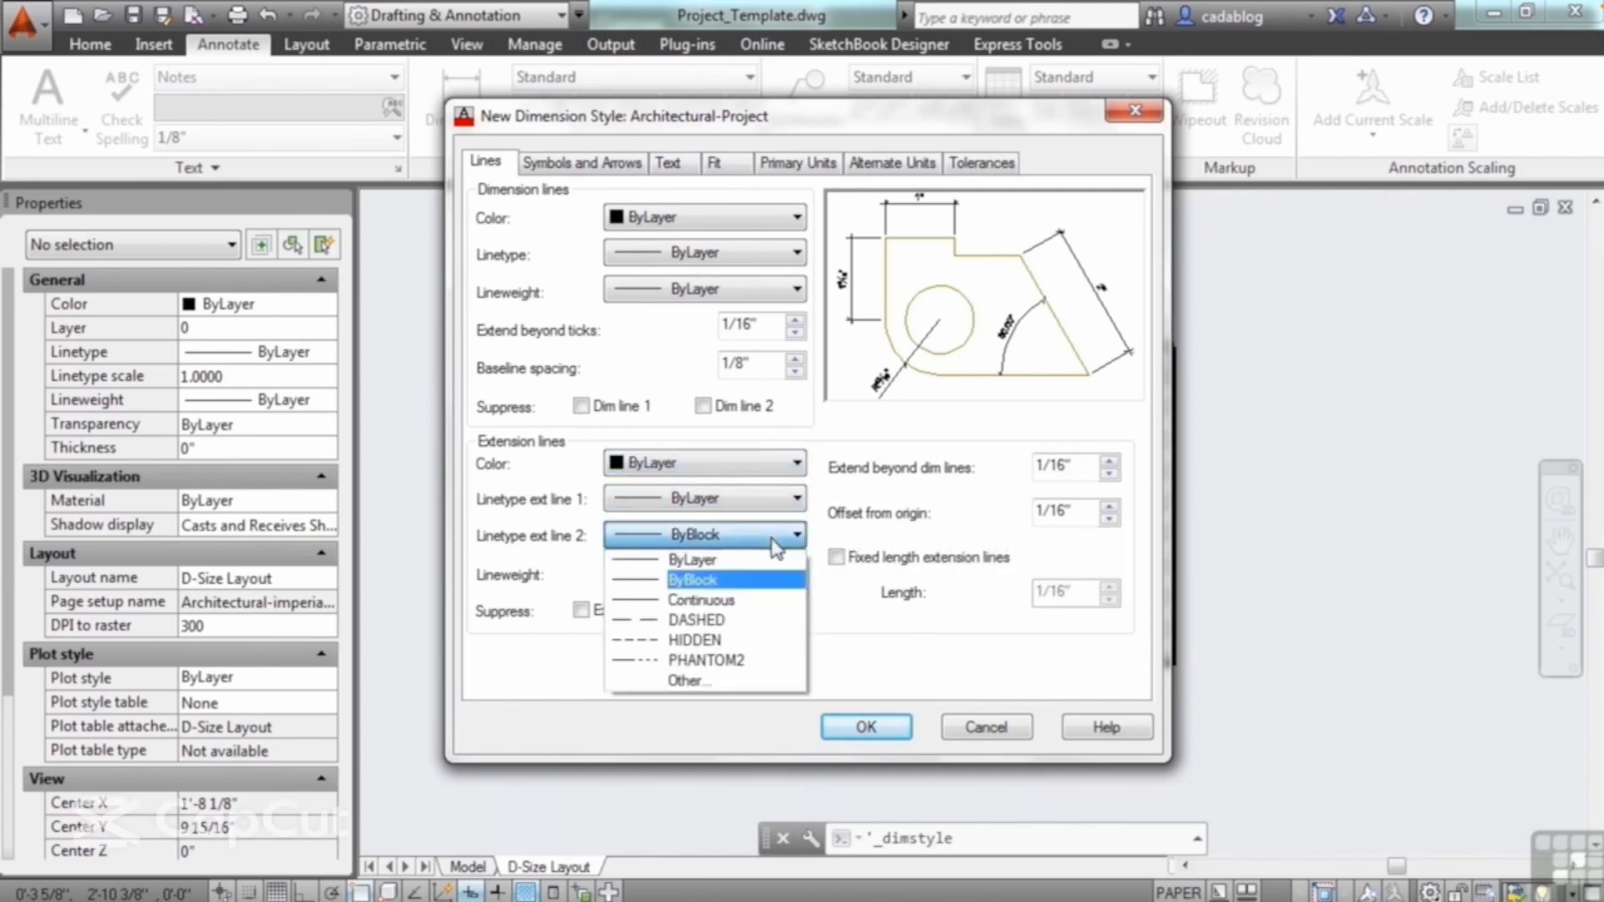
pyautogui.click(768, 562)
pyautogui.click(777, 573)
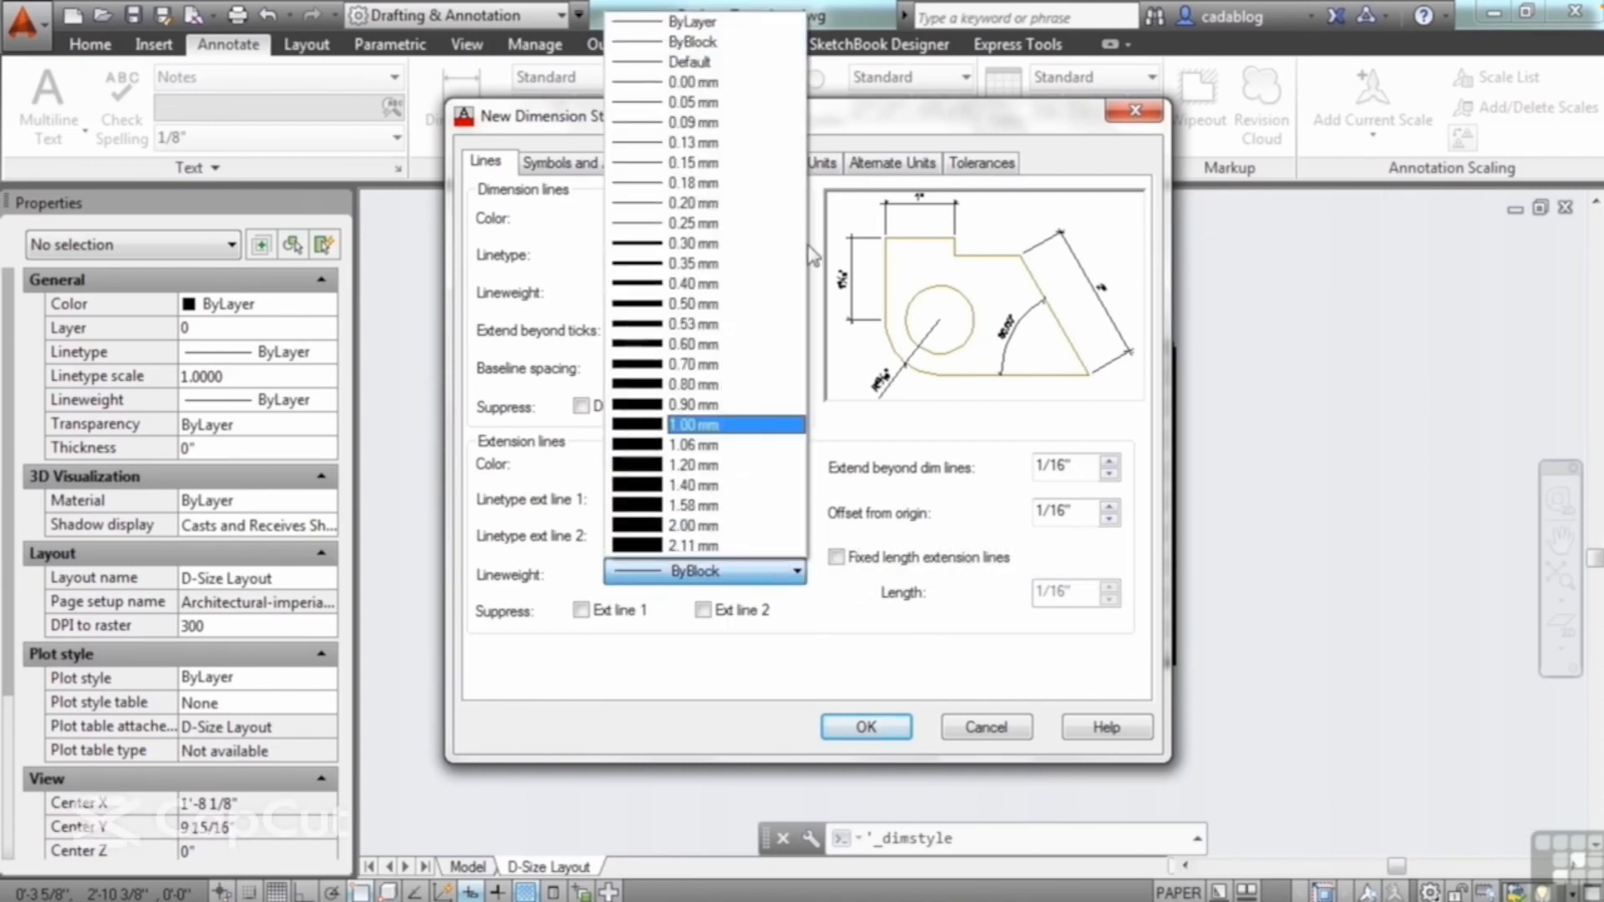
pyautogui.click(725, 24)
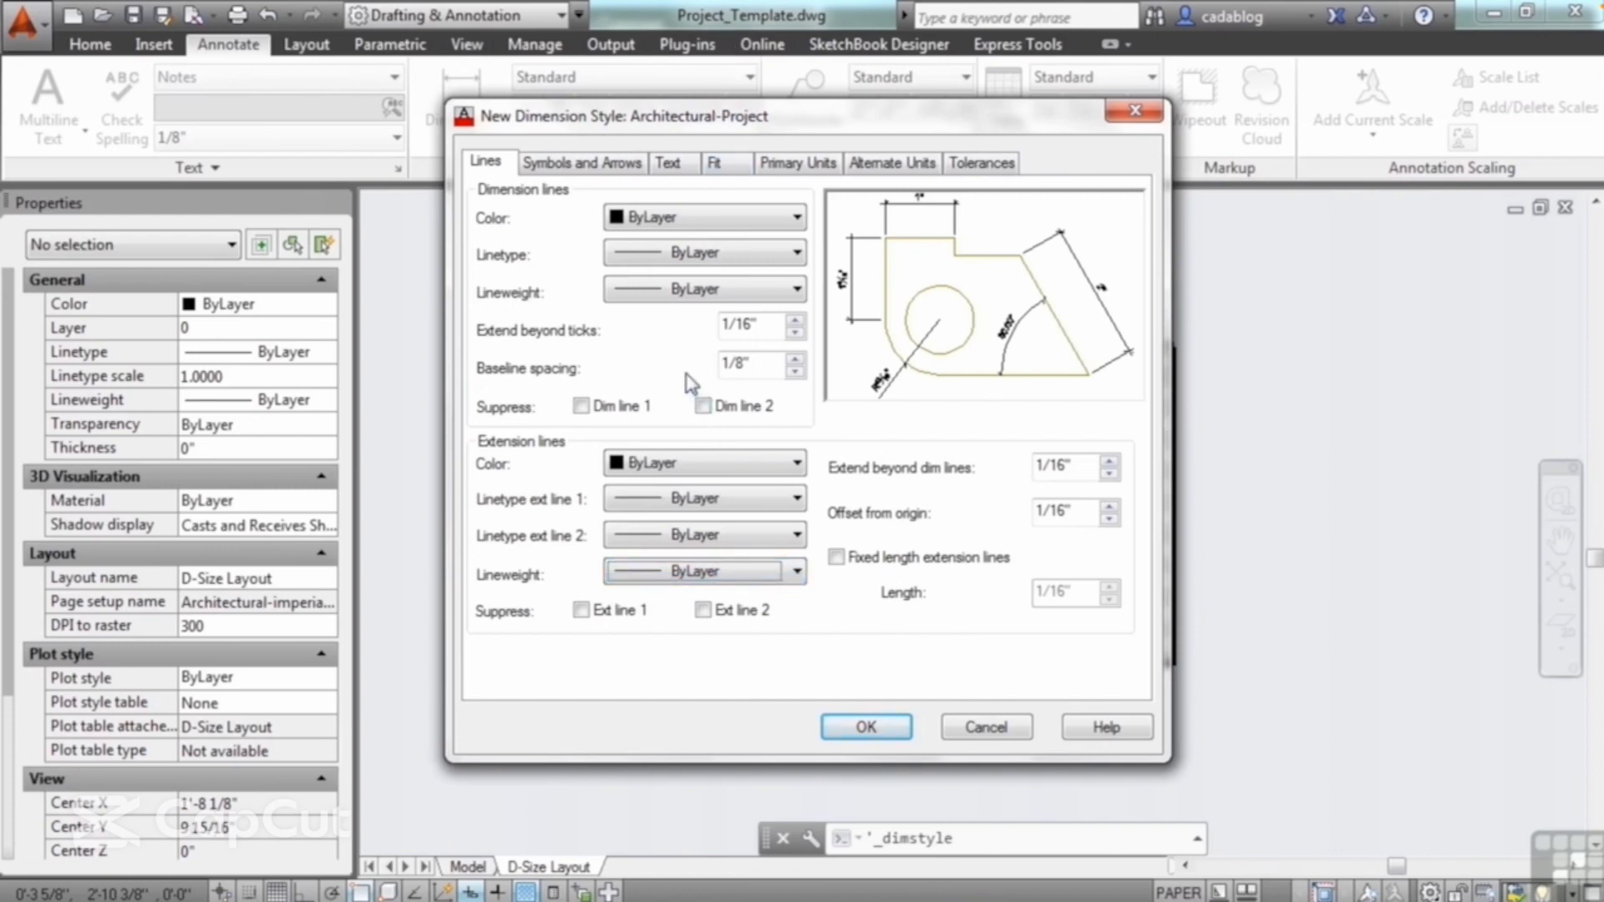
# Step: Set the dimension lines' Extend beyond ticks value to 0" and review the style's symbol and arrowhead settings
pyautogui.click(794, 332)
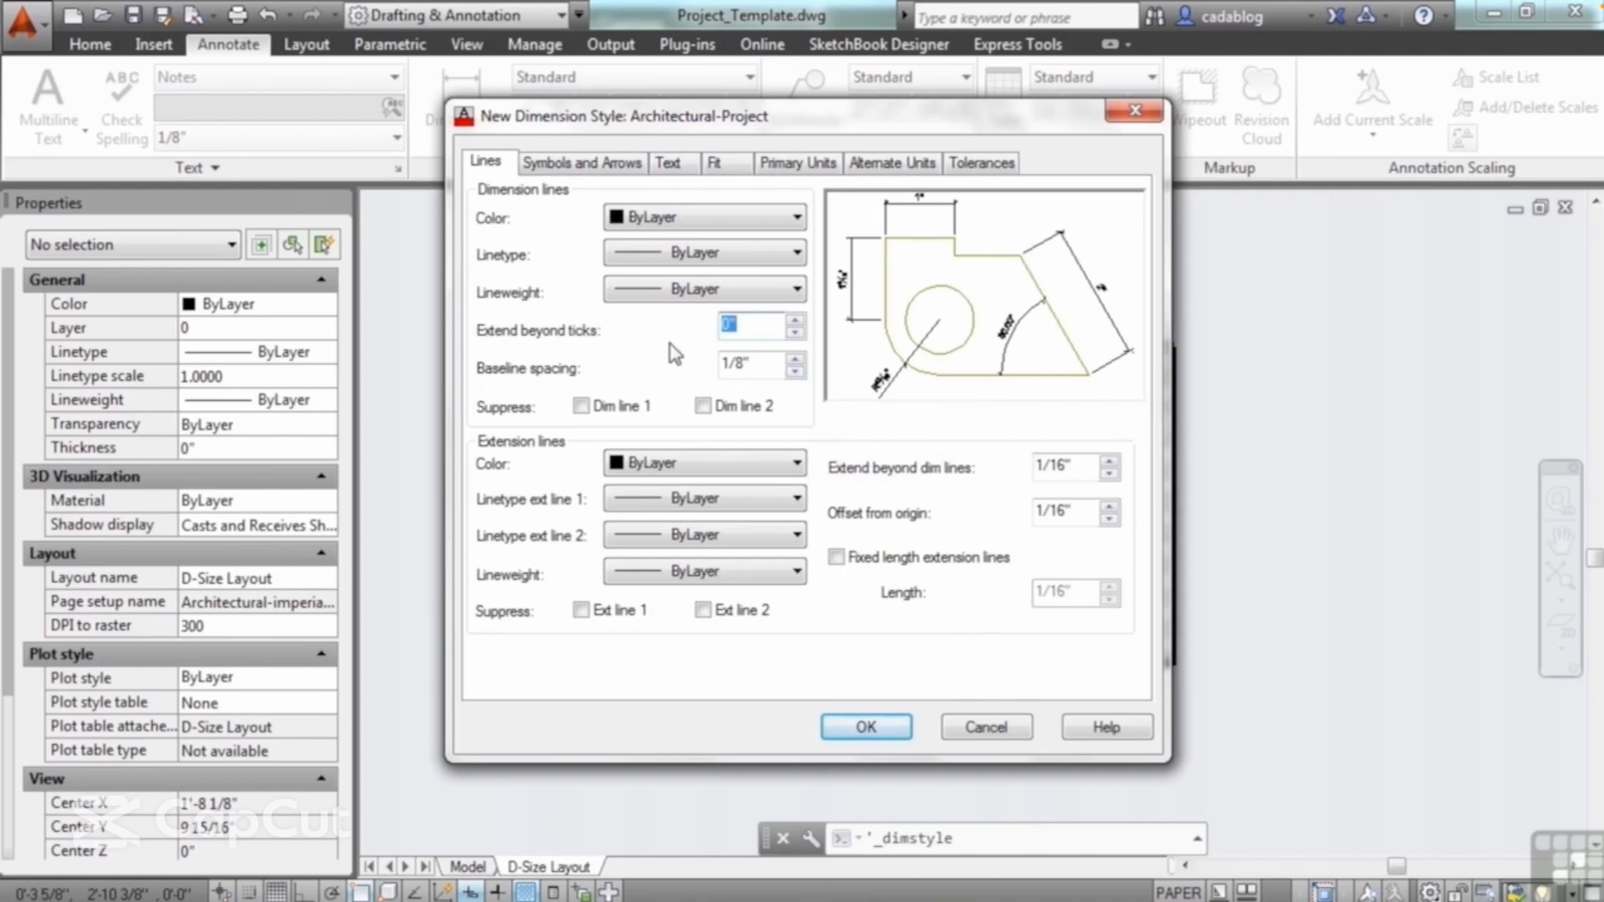
pyautogui.click(613, 181)
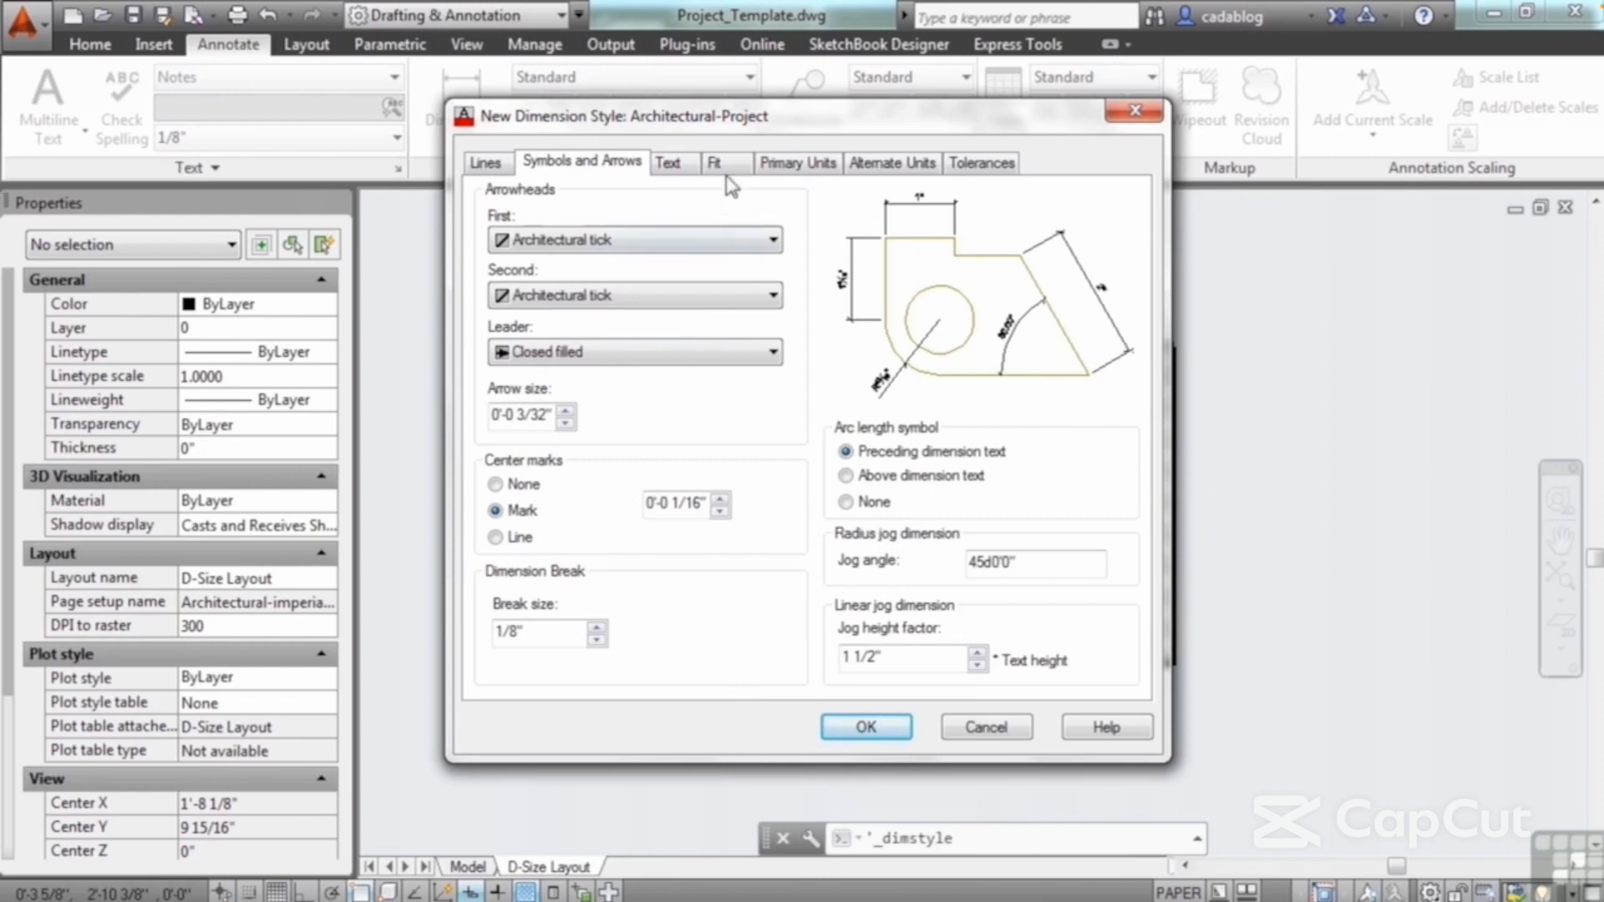
# Step: Assign the Notes text style to the dimension text and set the text color to ByLayer
pyautogui.click(669, 164)
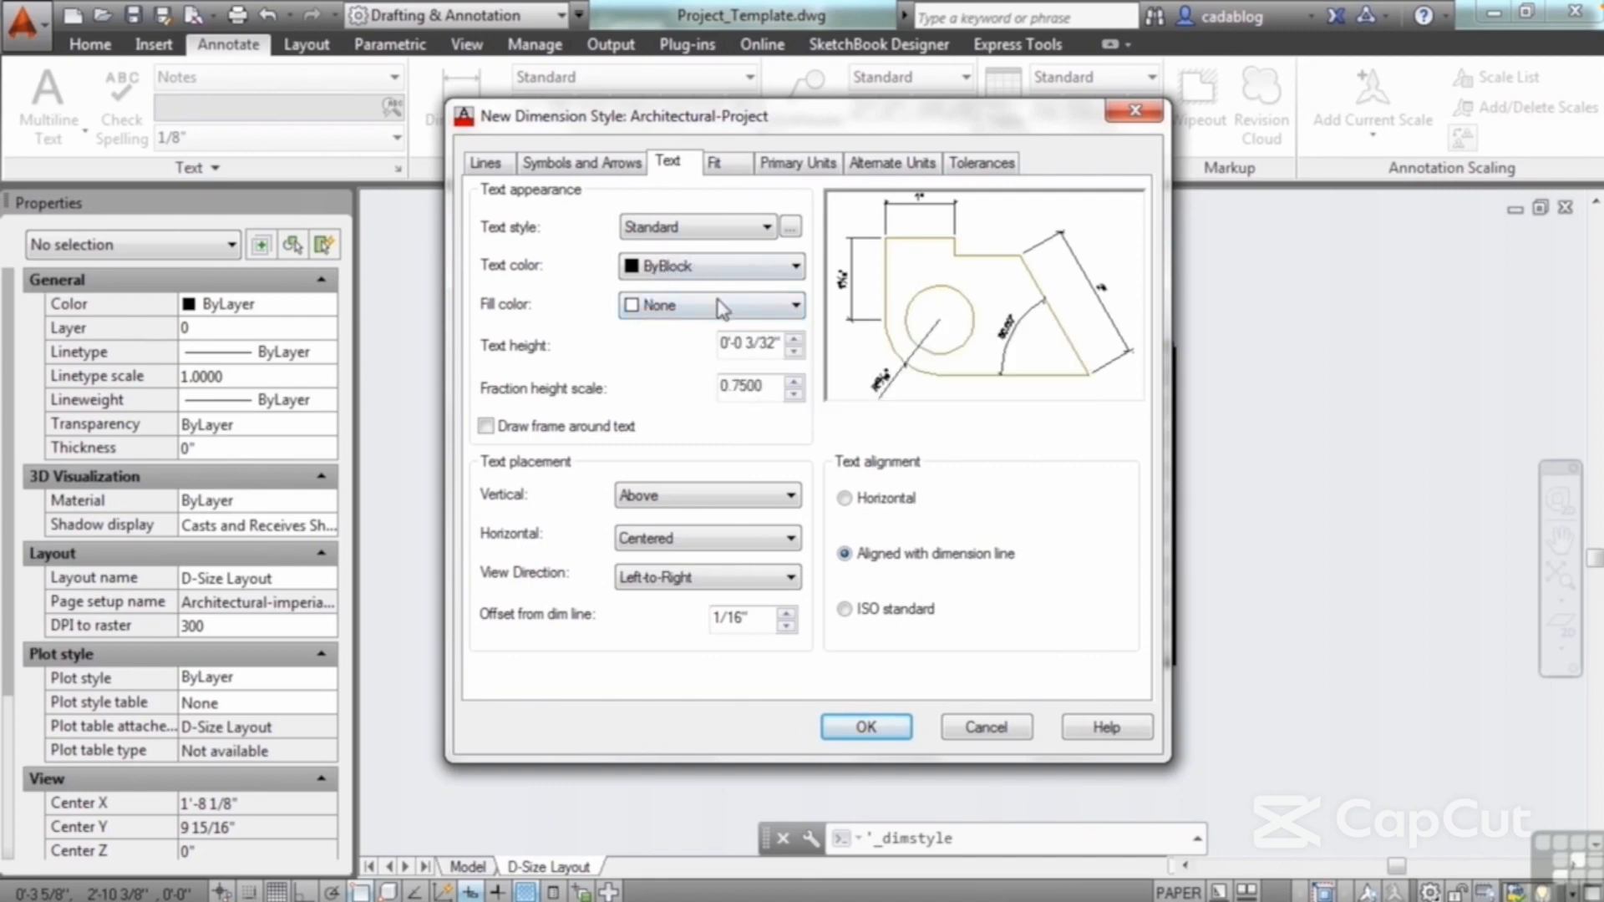
pyautogui.click(765, 227)
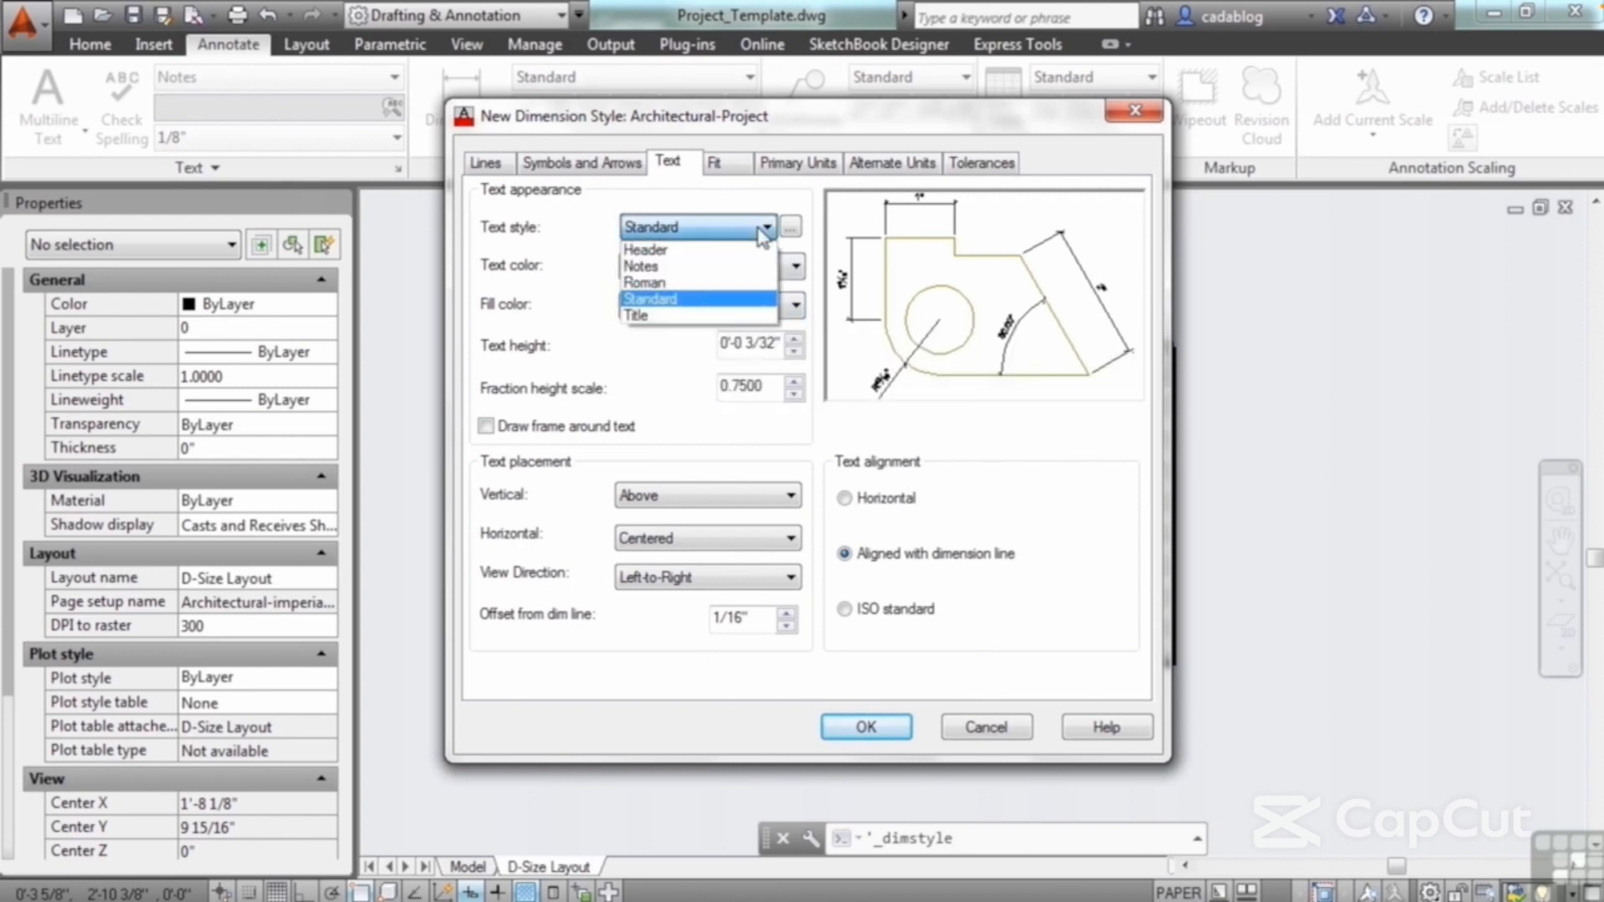
pyautogui.click(736, 267)
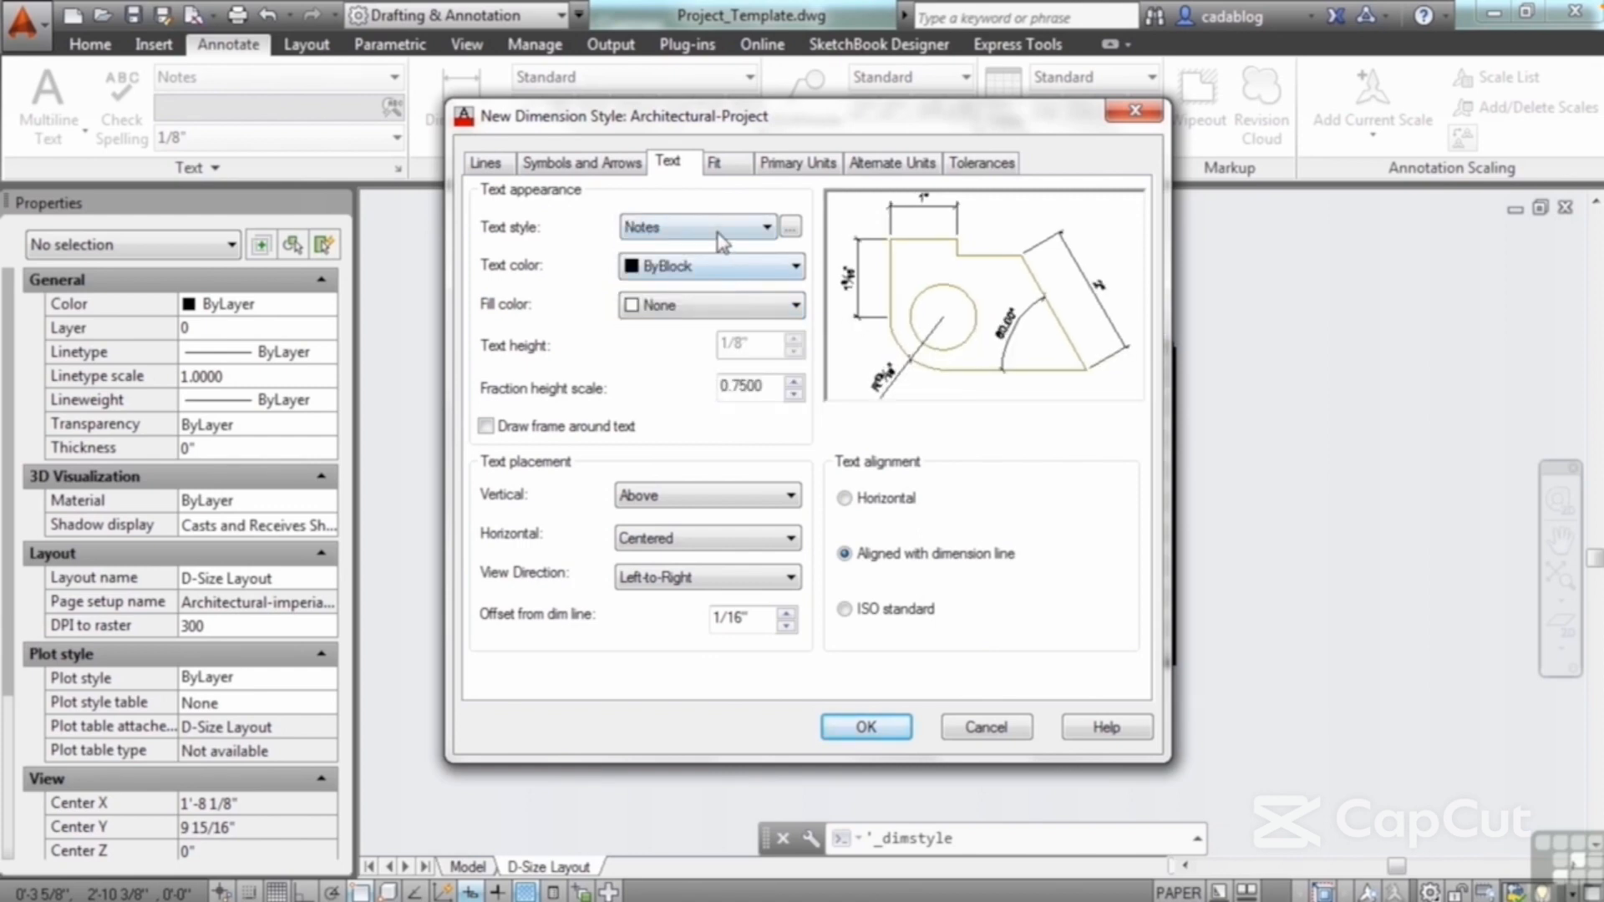
pyautogui.click(725, 261)
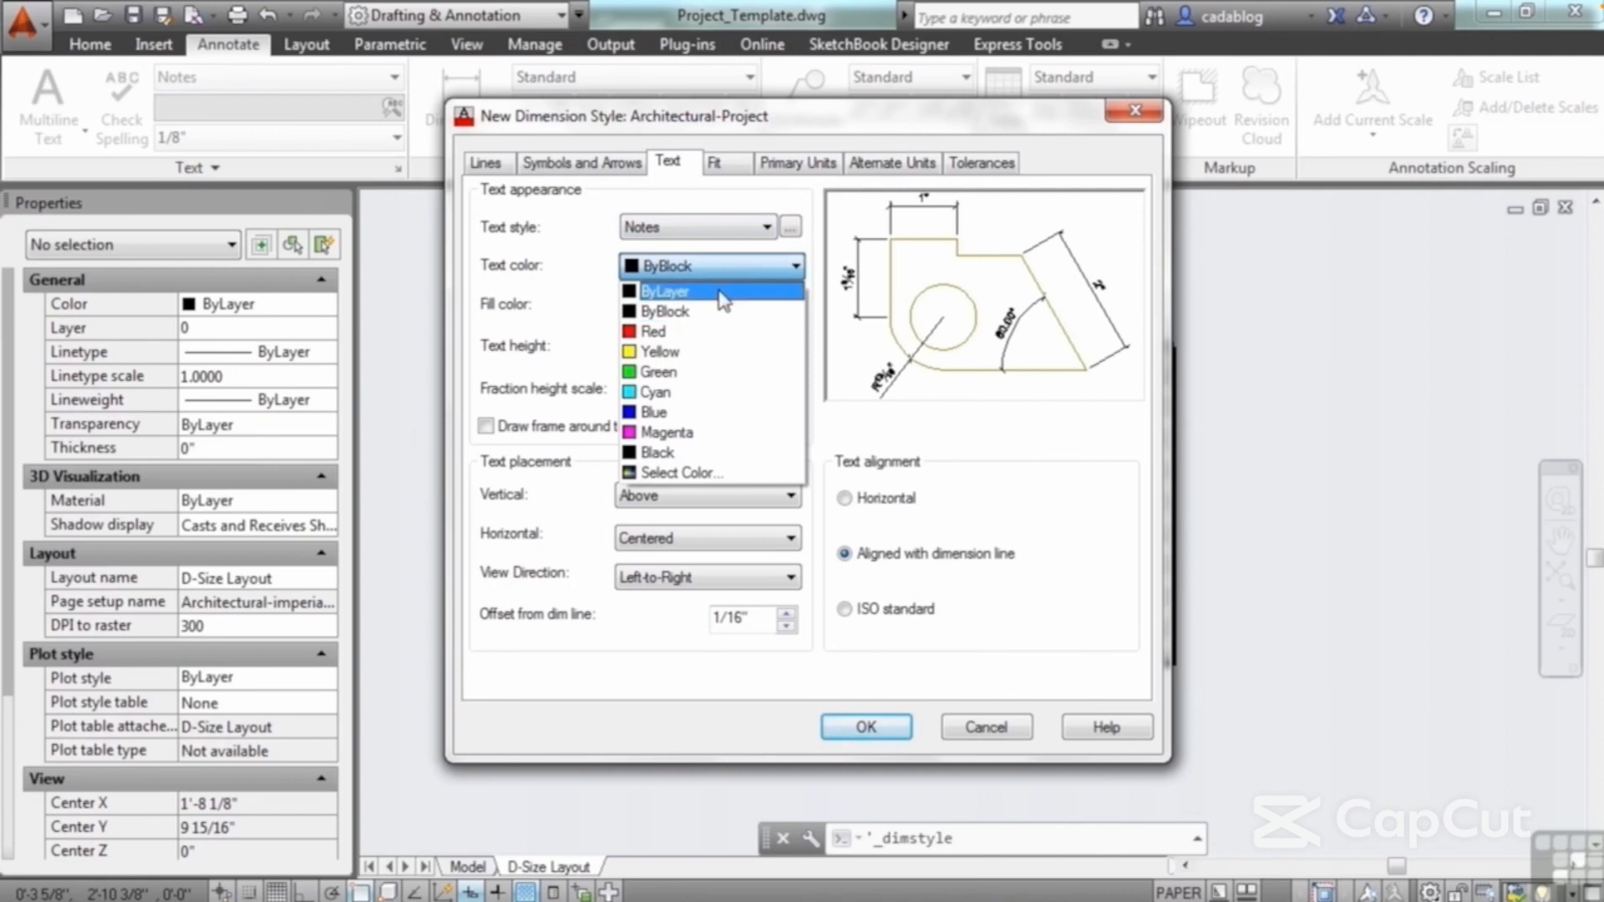
pyautogui.click(725, 287)
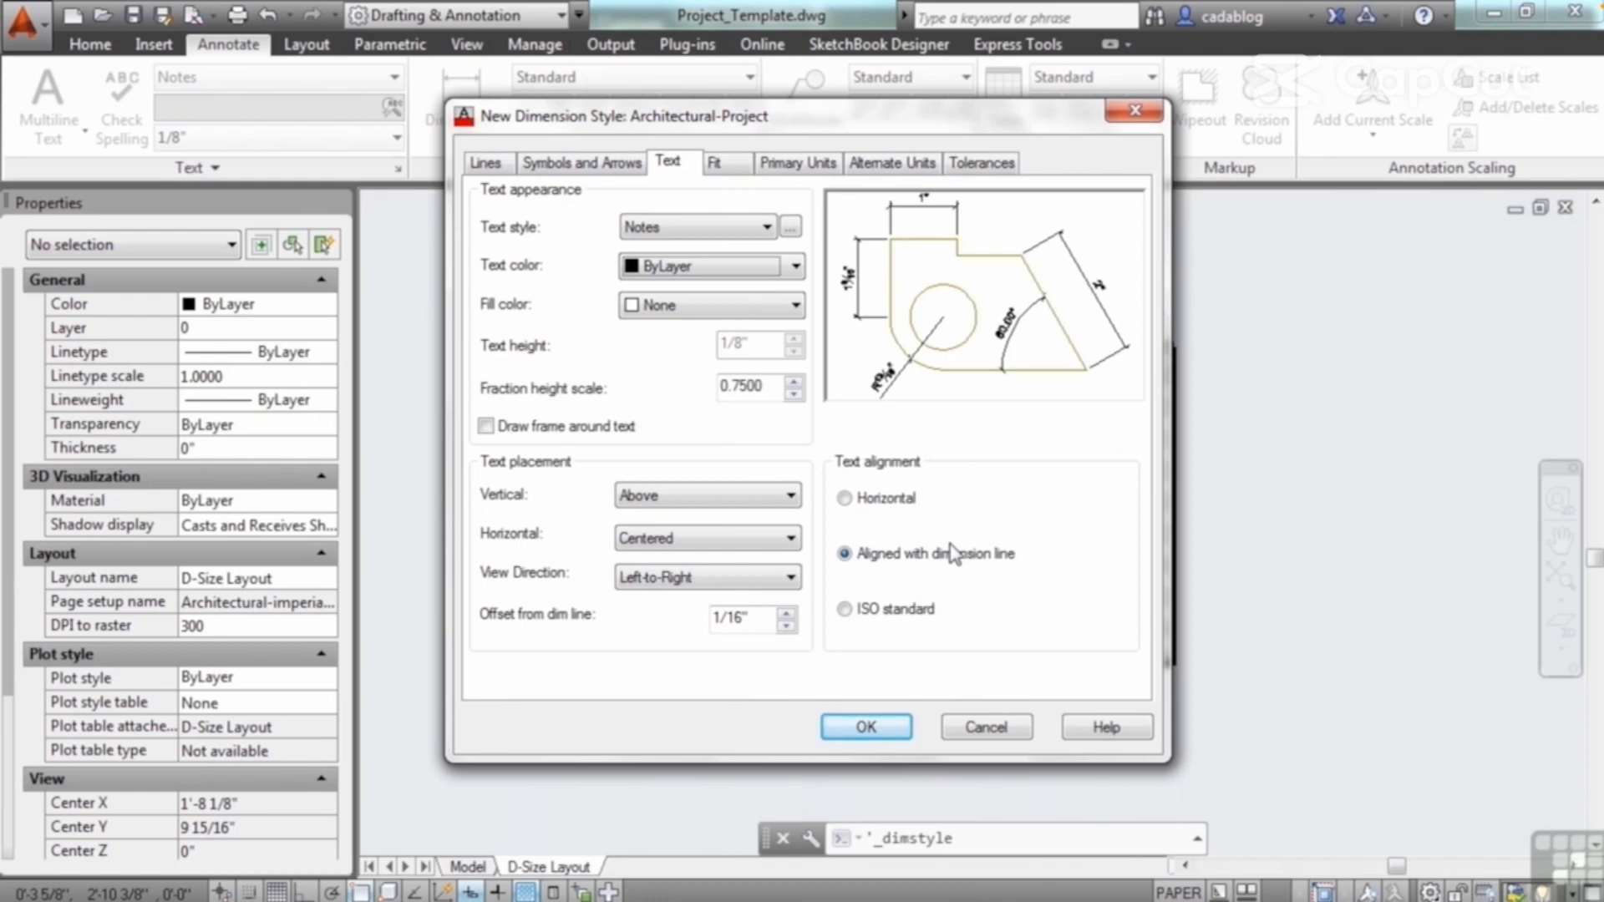
# Step: Save the Architectural-Project dimension style, make it current, and finish managing dimension styles
pyautogui.click(870, 727)
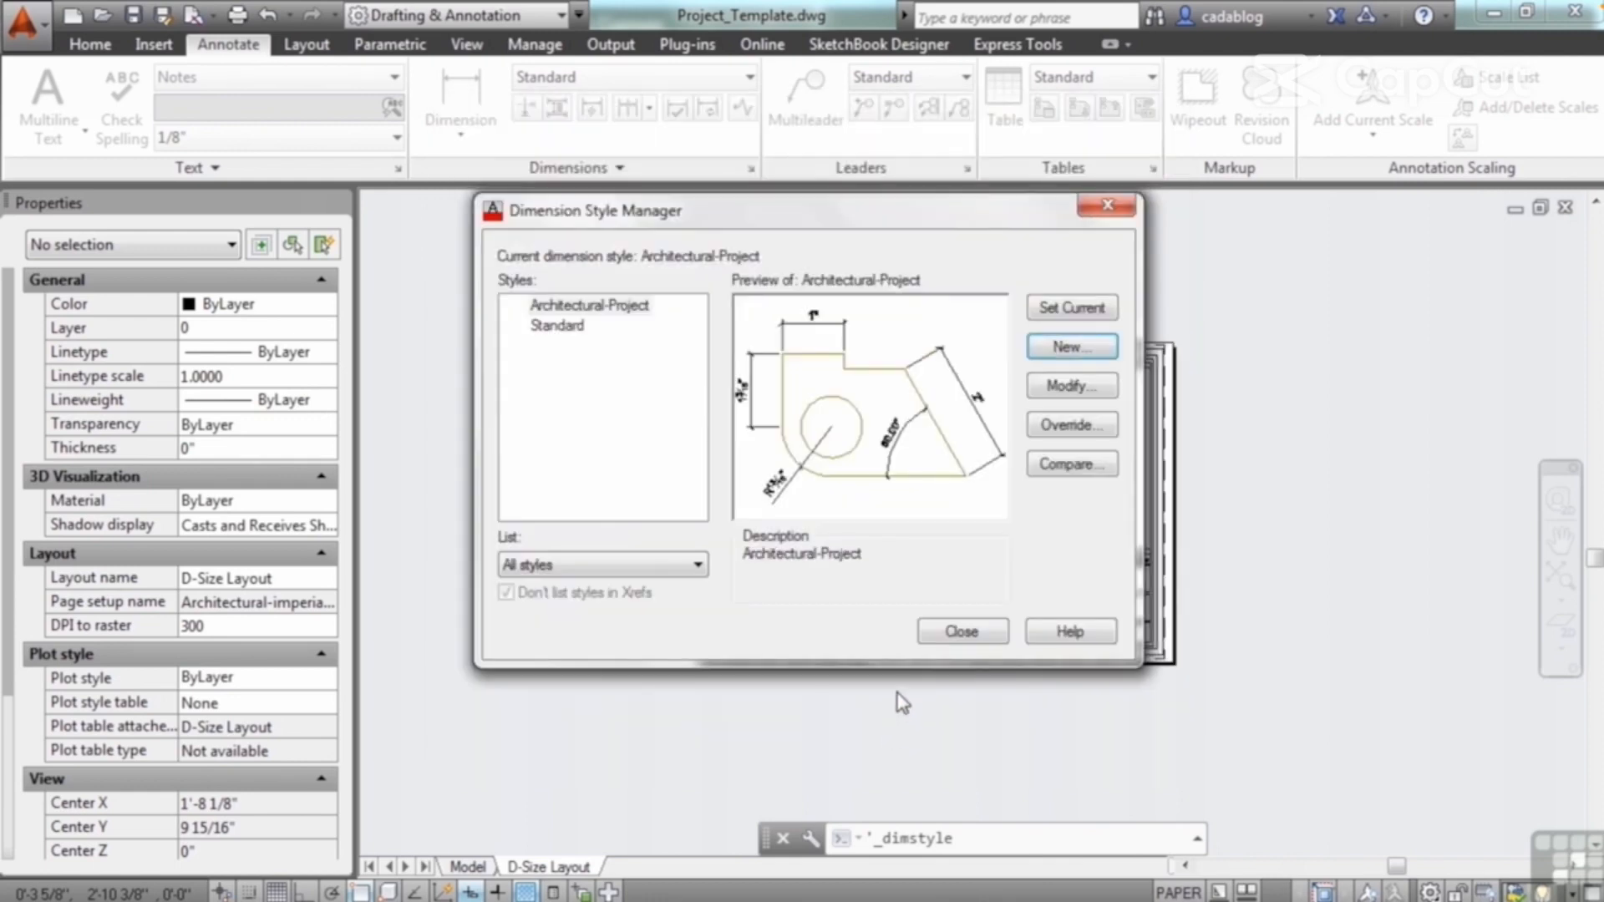
pyautogui.click(1059, 313)
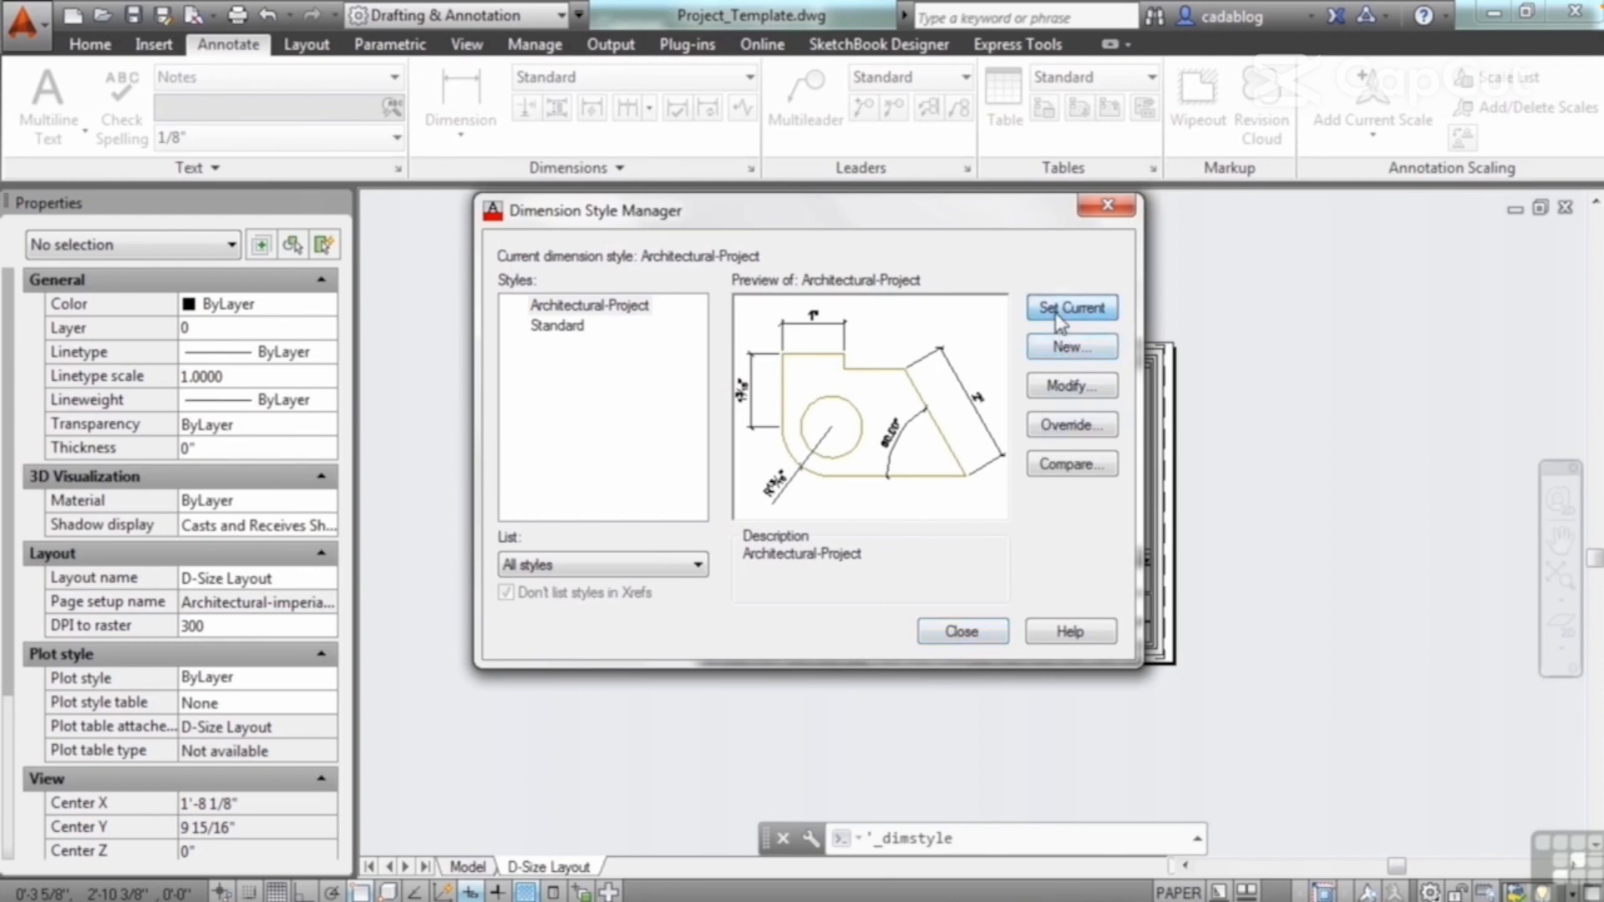
pyautogui.click(962, 635)
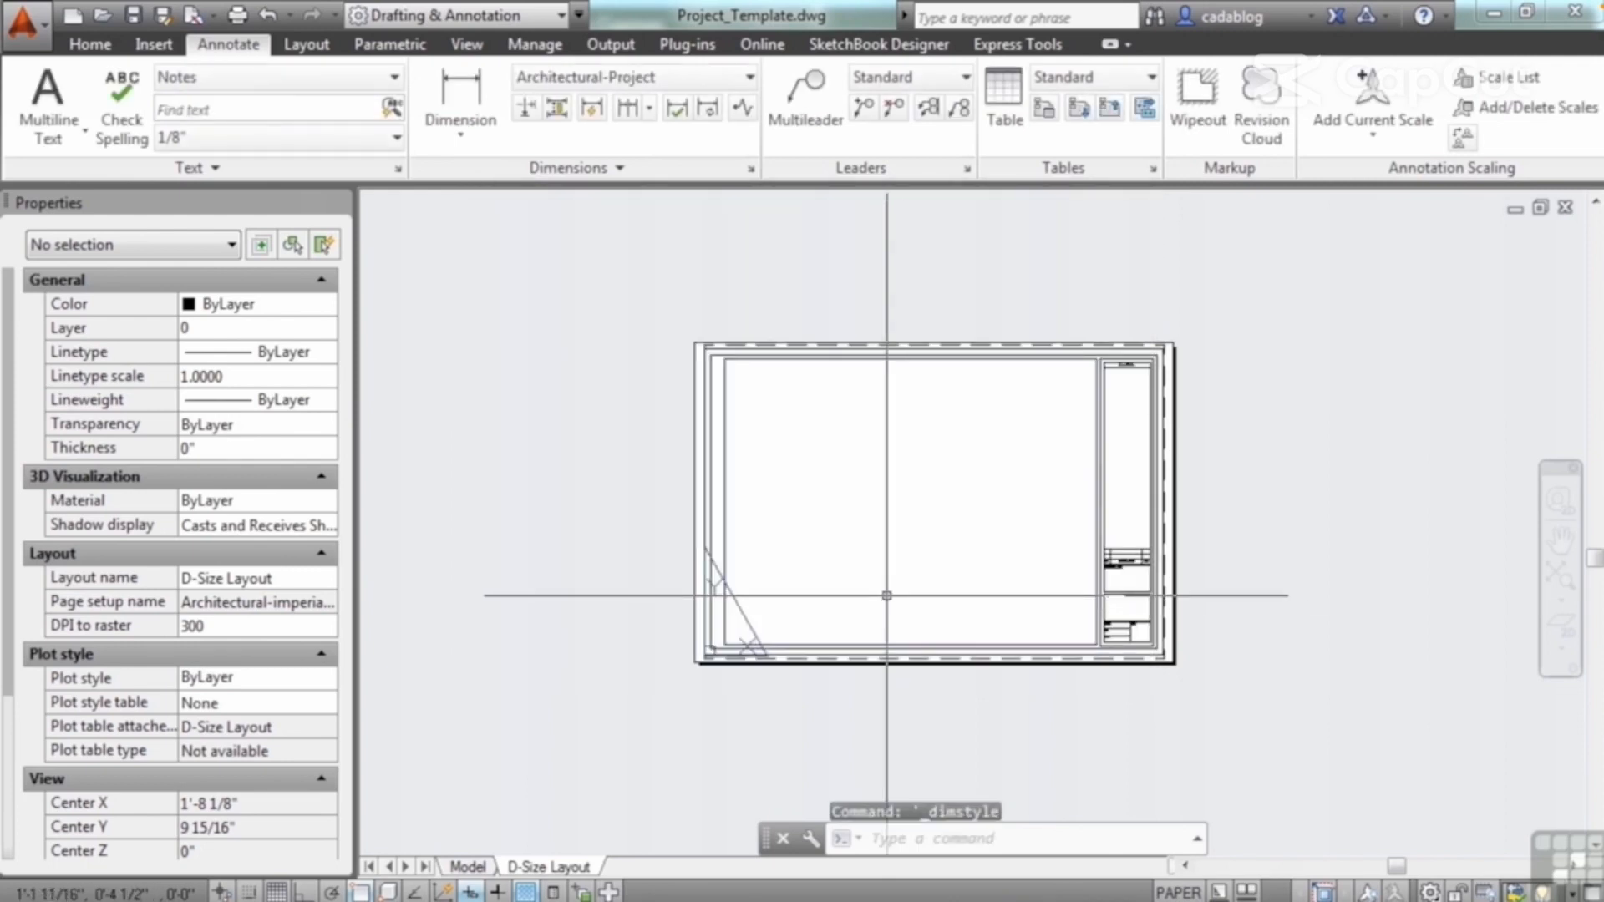